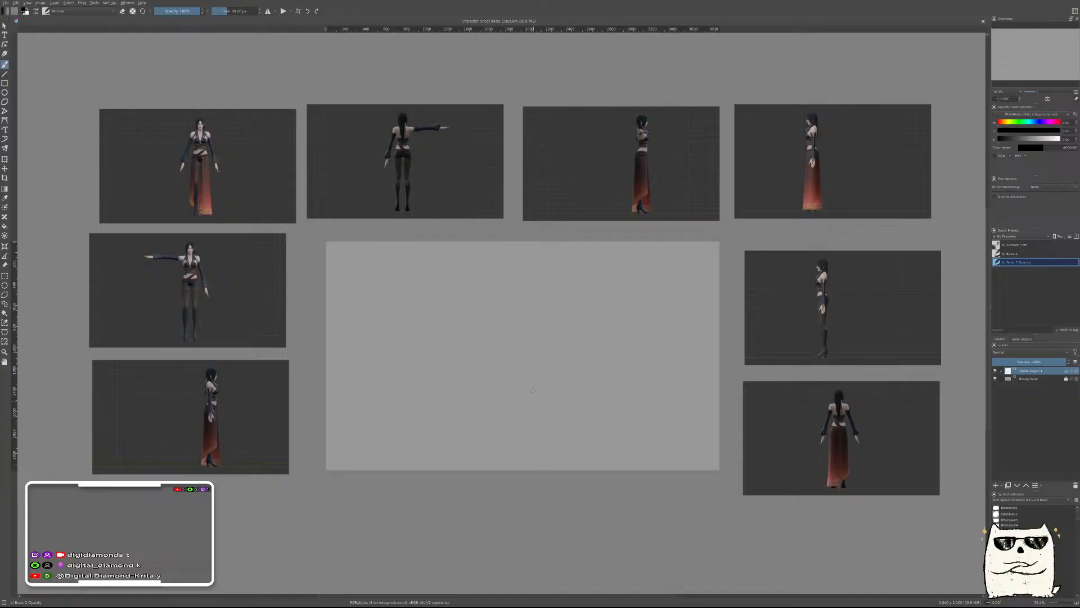
# Examine the front-view character reference with the long red skirt up close
pyautogui.moveTo(486, 354); pyautogui.dragTo(608, 367)
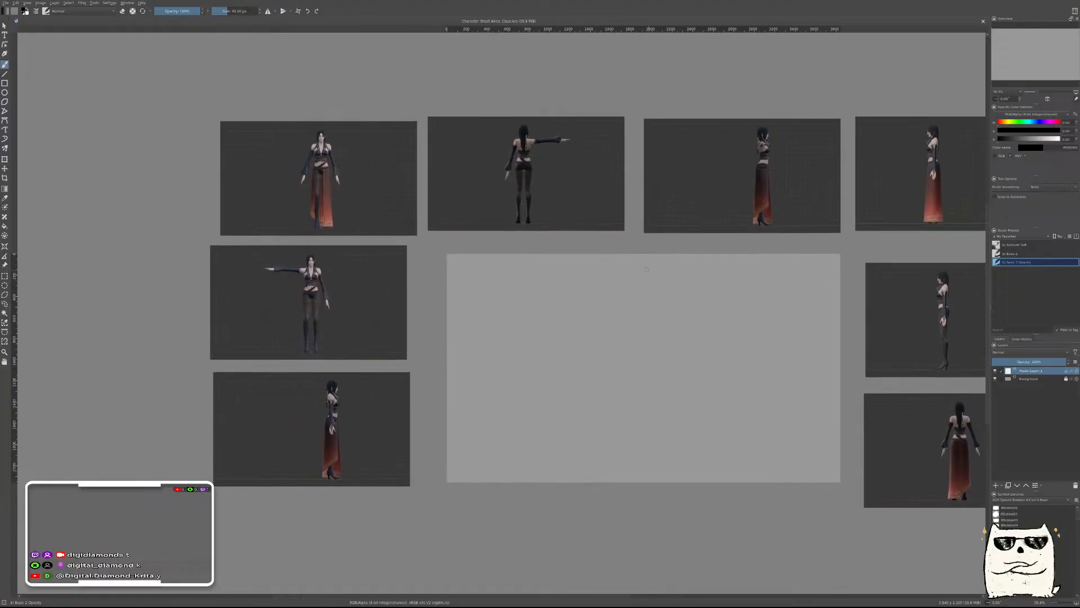
pyautogui.moveTo(591, 316)
pyautogui.mouseDown()
pyautogui.moveTo(613, 304)
pyautogui.moveTo(600, 308)
pyautogui.mouseUp()
pyautogui.moveTo(552, 274); pyautogui.dragTo(734, 355)
pyautogui.moveTo(600, 291); pyautogui.dragTo(700, 384)
pyautogui.moveTo(543, 305); pyautogui.dragTo(608, 255)
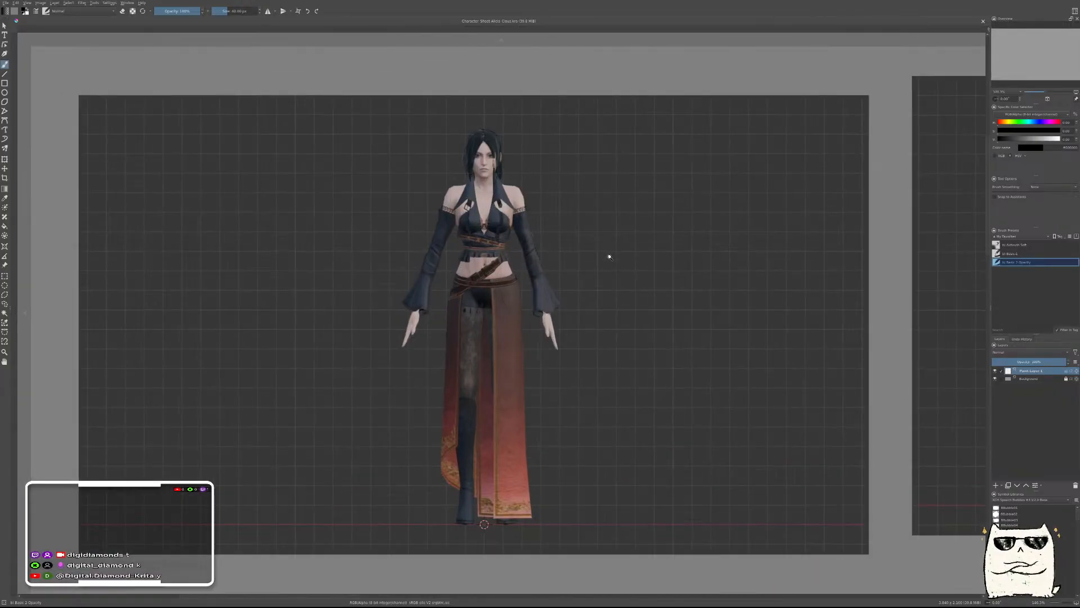
pyautogui.scroll(-1, 641, 316)
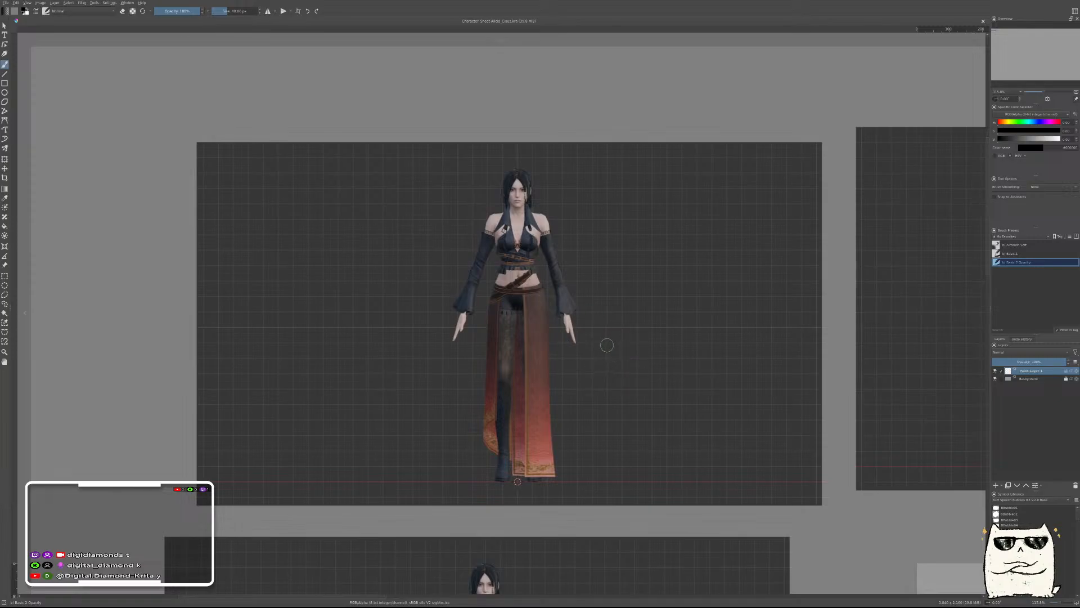
pyautogui.moveTo(668, 387)
pyautogui.mouseDown()
pyautogui.moveTo(553, 303)
pyautogui.moveTo(631, 349)
pyautogui.moveTo(571, 346)
pyautogui.mouseUp()
pyautogui.moveTo(639, 332); pyautogui.dragTo(651, 422)
pyautogui.moveTo(724, 325); pyautogui.dragTo(713, 370)
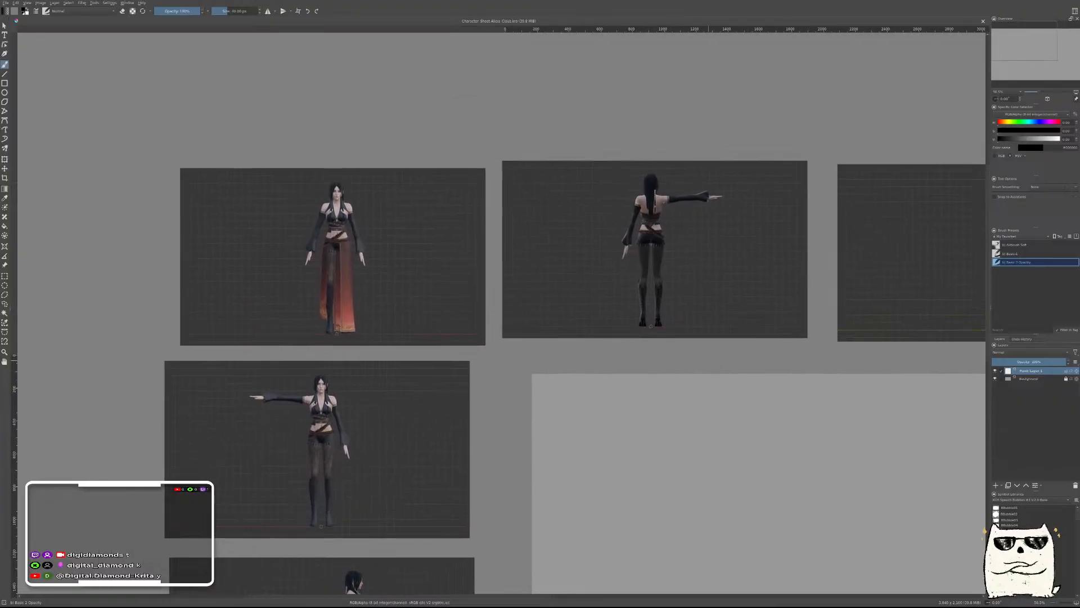
# Survey the character references arranged around the blank canvas and re-examine the skirted front view
pyautogui.moveTo(715, 431); pyautogui.dragTo(795, 356)
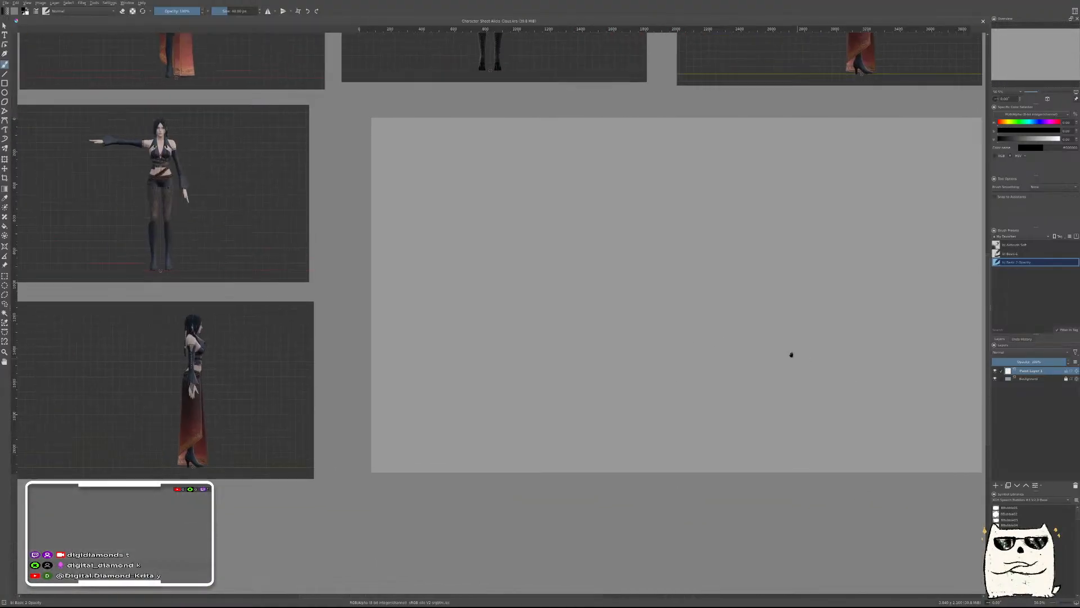
pyautogui.moveTo(558, 314); pyautogui.dragTo(747, 374)
pyautogui.moveTo(666, 306); pyautogui.dragTo(668, 406)
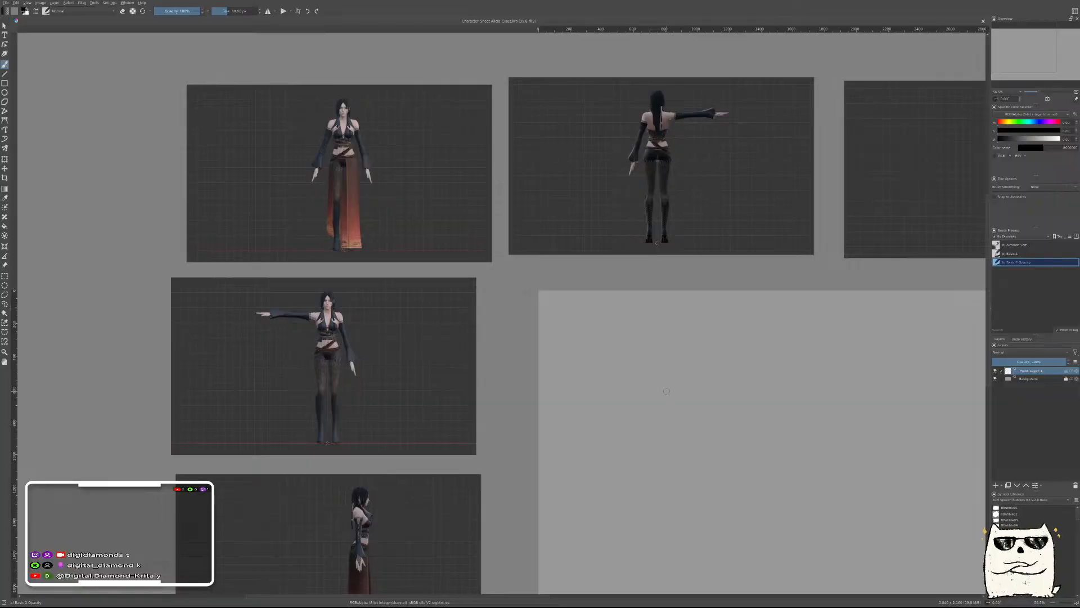
pyautogui.moveTo(468, 238); pyautogui.dragTo(576, 347)
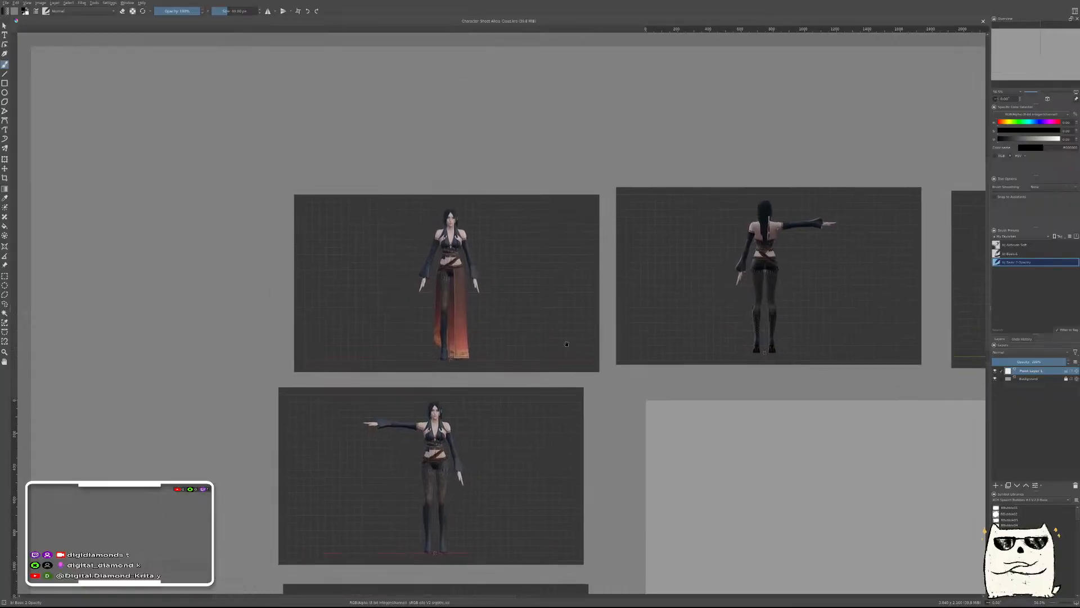
pyautogui.moveTo(511, 325); pyautogui.dragTo(632, 379)
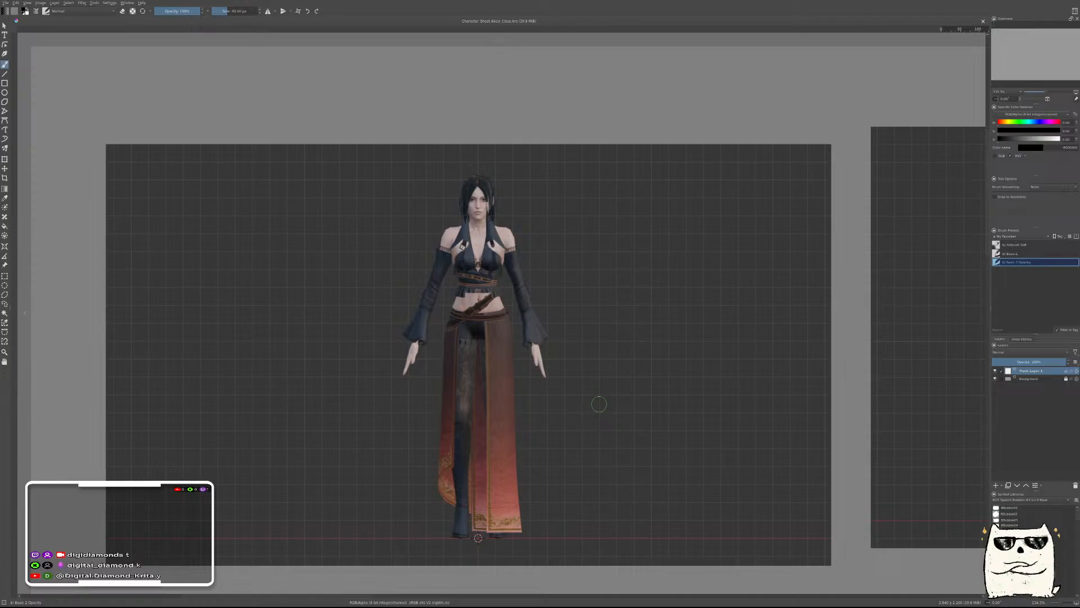
pyautogui.moveTo(555, 341); pyautogui.dragTo(580, 327)
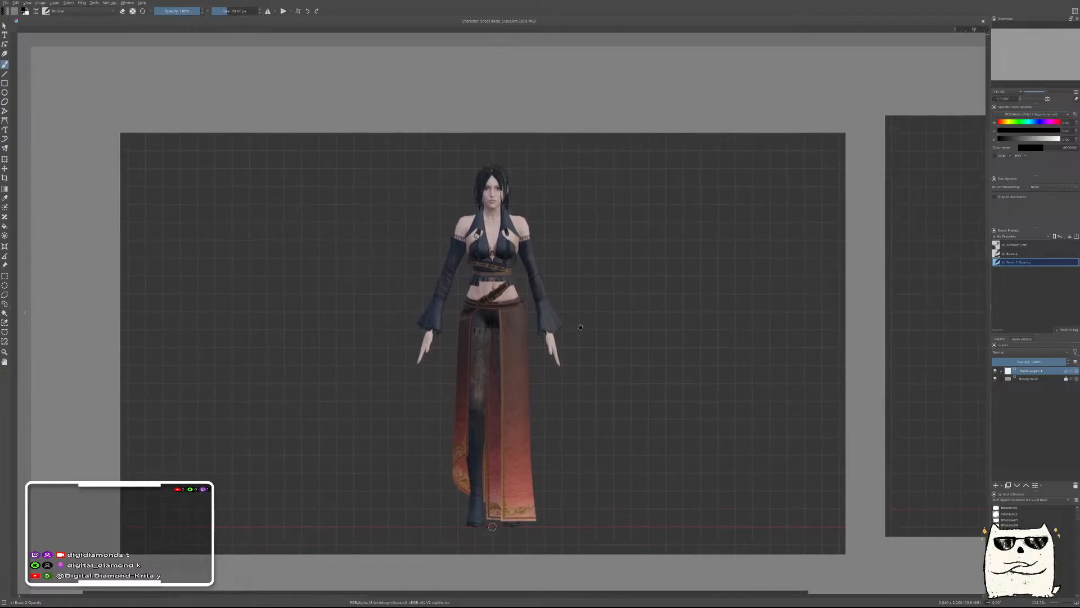
pyautogui.moveTo(658, 381); pyautogui.dragTo(487, 355)
pyautogui.moveTo(664, 343); pyautogui.dragTo(602, 393)
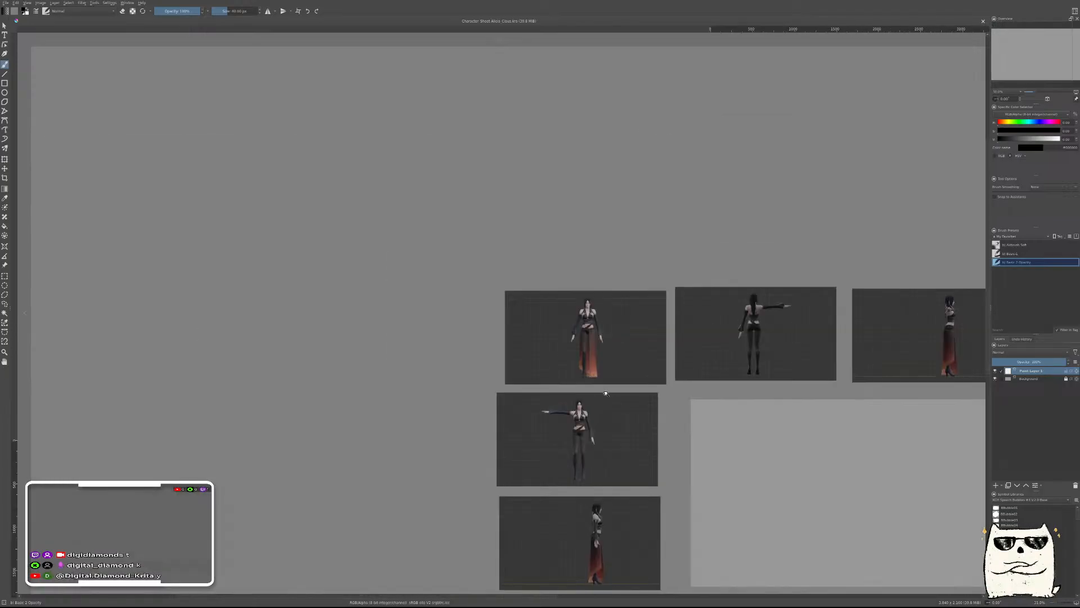
pyautogui.moveTo(729, 377); pyautogui.dragTo(559, 326)
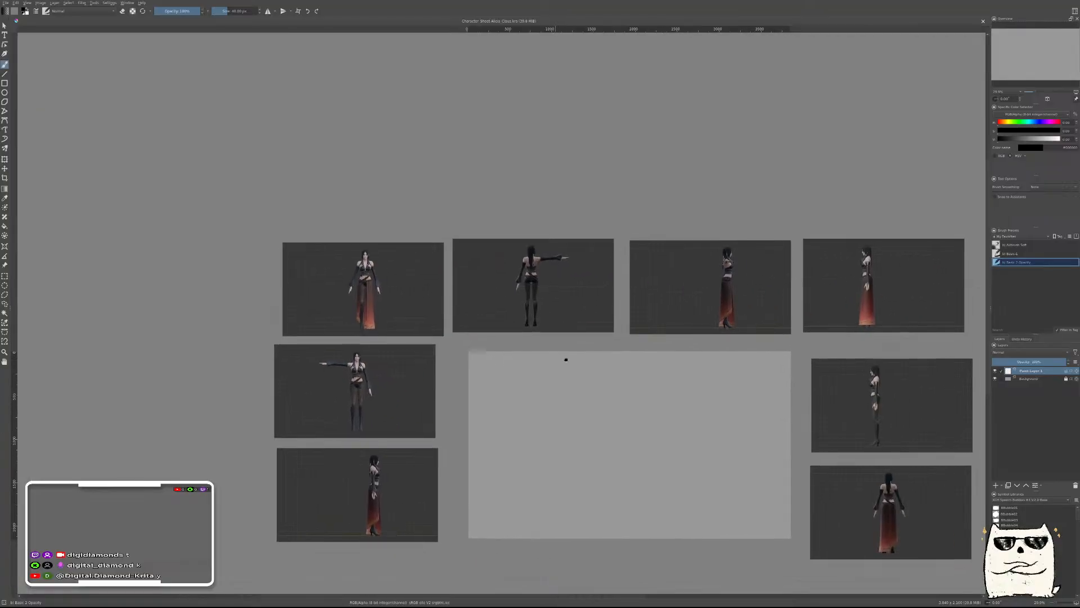
pyautogui.moveTo(562, 359); pyautogui.dragTo(645, 385)
# Compare the skirted front-view reference with the back view that has one arm extended
pyautogui.scroll(4, 520, 308)
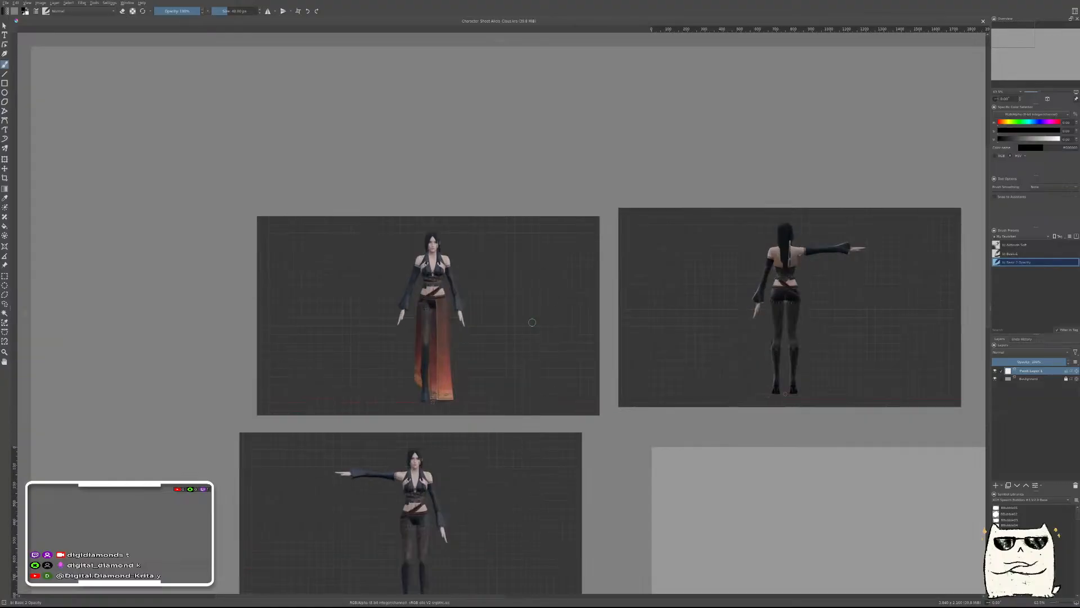
pyautogui.moveTo(535, 362); pyautogui.dragTo(658, 388)
pyautogui.scroll(5, 592, 308)
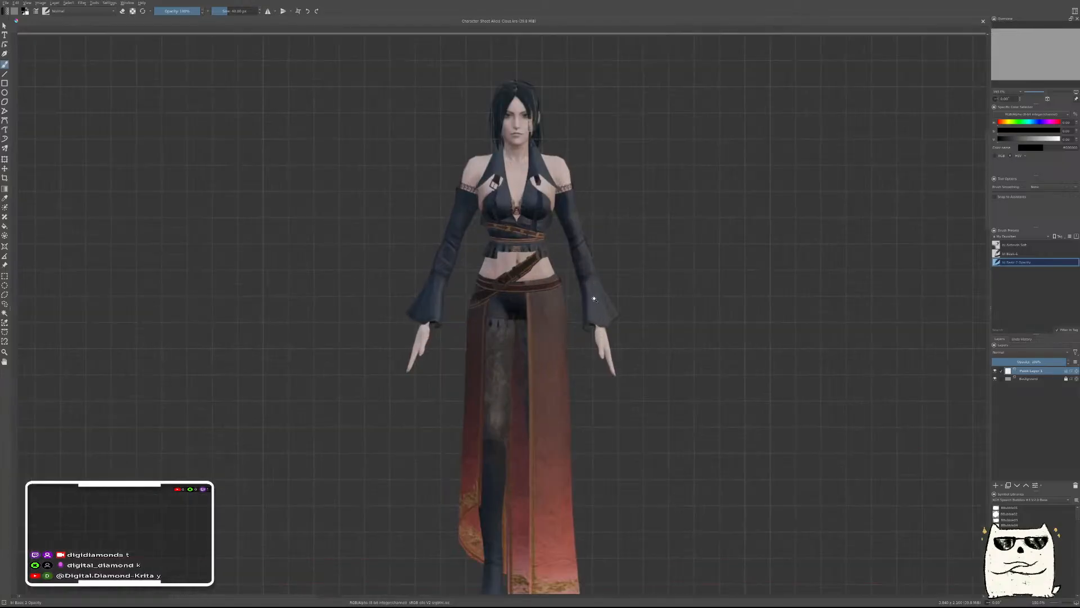
pyautogui.scroll(-2, 702, 345)
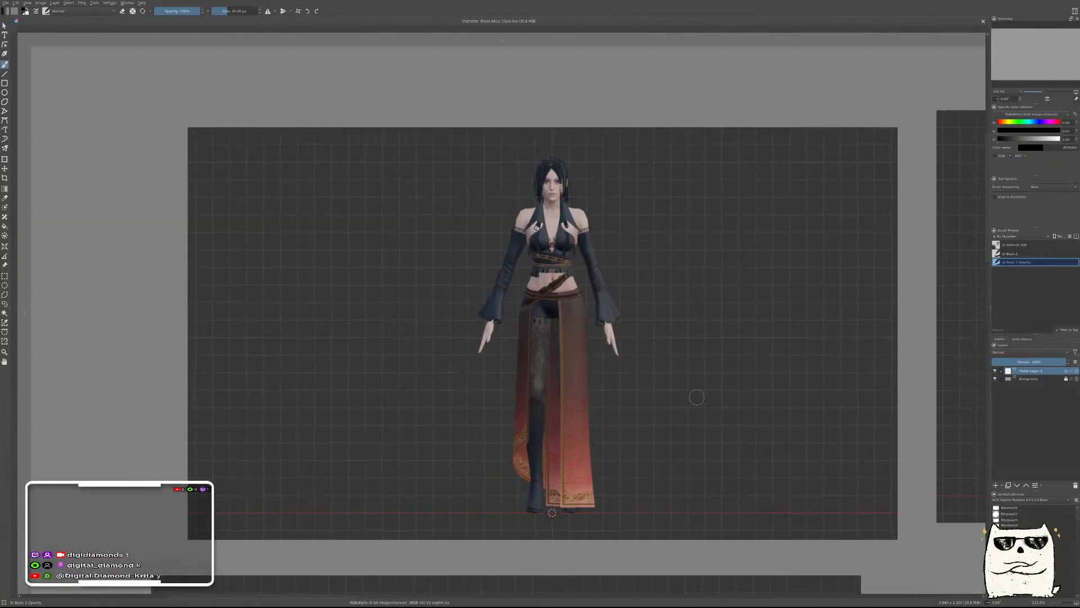
pyautogui.moveTo(701, 399); pyautogui.dragTo(656, 275)
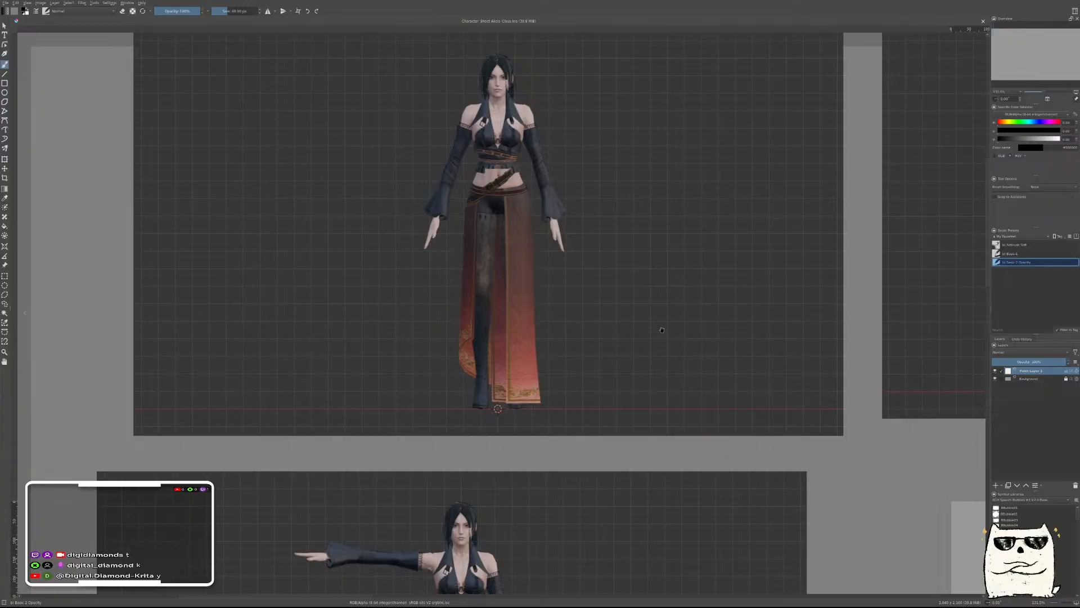
pyautogui.scroll(-4, 741, 338)
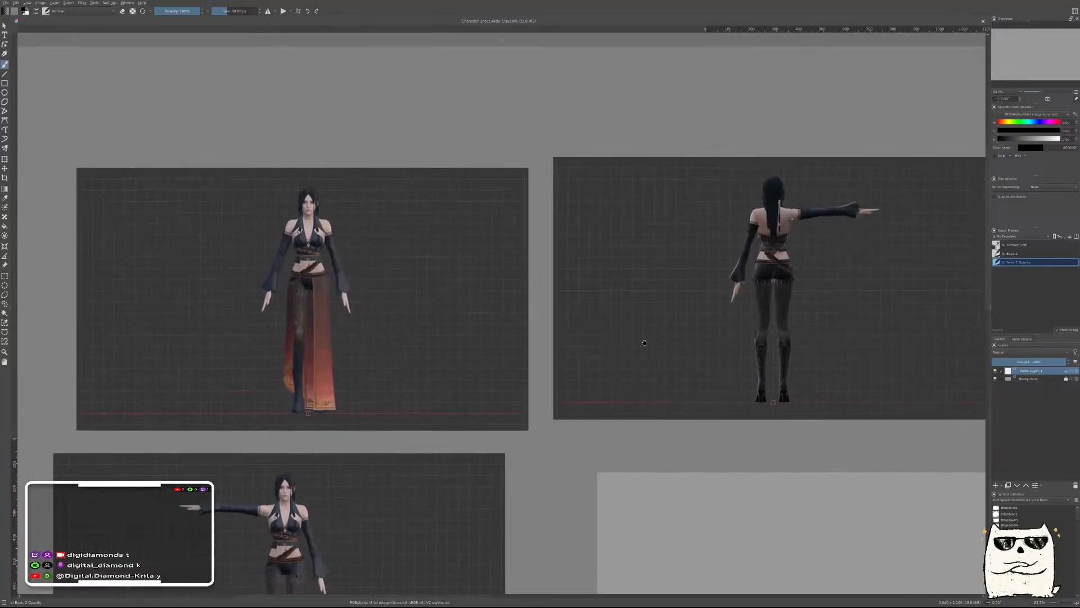
pyautogui.scroll(2, 745, 332)
pyautogui.moveTo(767, 328); pyautogui.dragTo(601, 441)
pyautogui.moveTo(600, 353)
pyautogui.mouseDown()
pyautogui.moveTo(677, 274)
pyautogui.moveTo(718, 323)
pyautogui.moveTo(712, 388)
pyautogui.mouseUp()
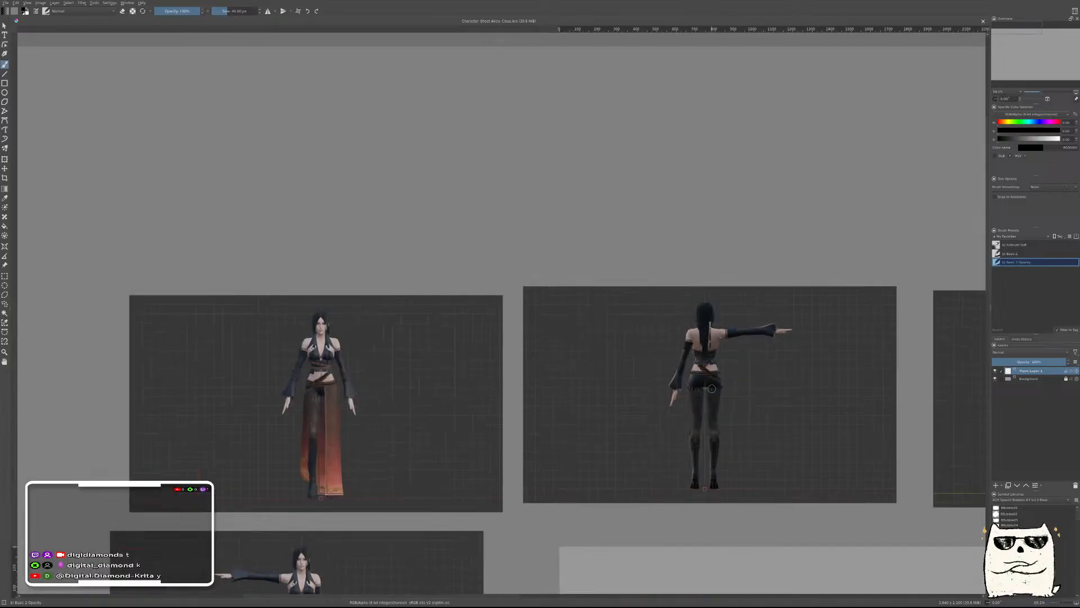
# Inspect the front-view references and the side and back views surrounding the canvas
pyautogui.moveTo(411, 476); pyautogui.dragTo(618, 409)
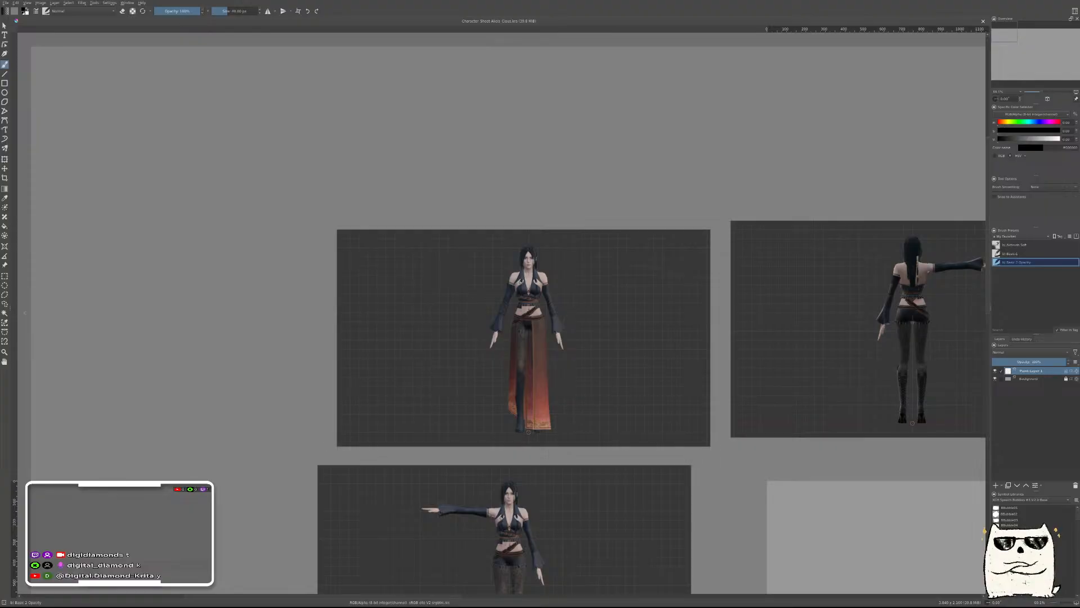
pyautogui.press('1')
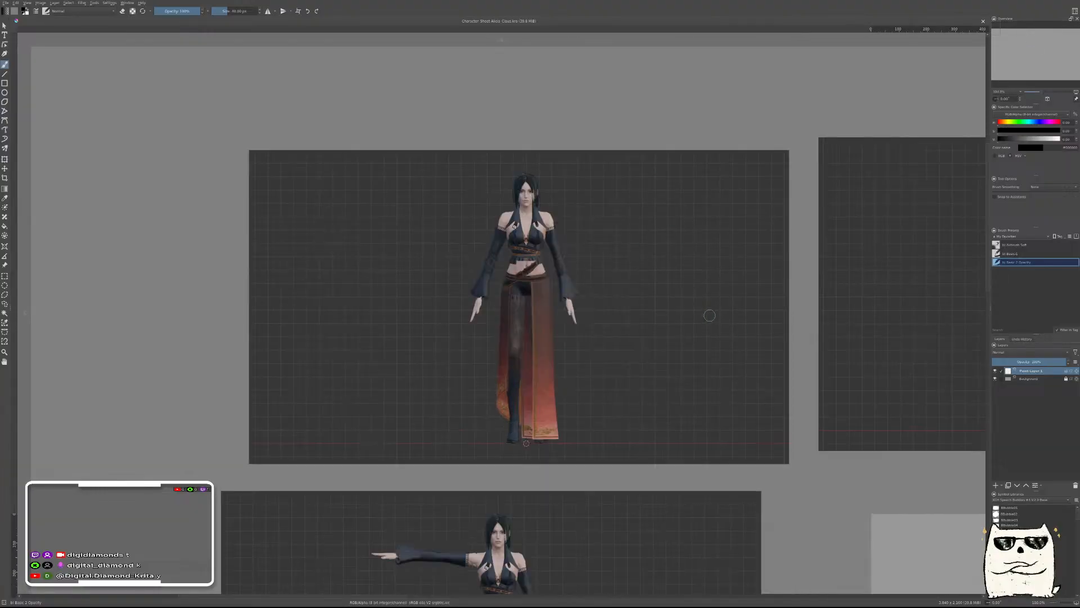
pyautogui.scroll(-4, 713, 330)
pyautogui.moveTo(786, 381); pyautogui.dragTo(466, 292)
pyautogui.moveTo(622, 386); pyautogui.dragTo(366, 379)
pyautogui.moveTo(640, 404); pyautogui.dragTo(518, 478)
pyautogui.moveTo(610, 379); pyautogui.dragTo(820, 375)
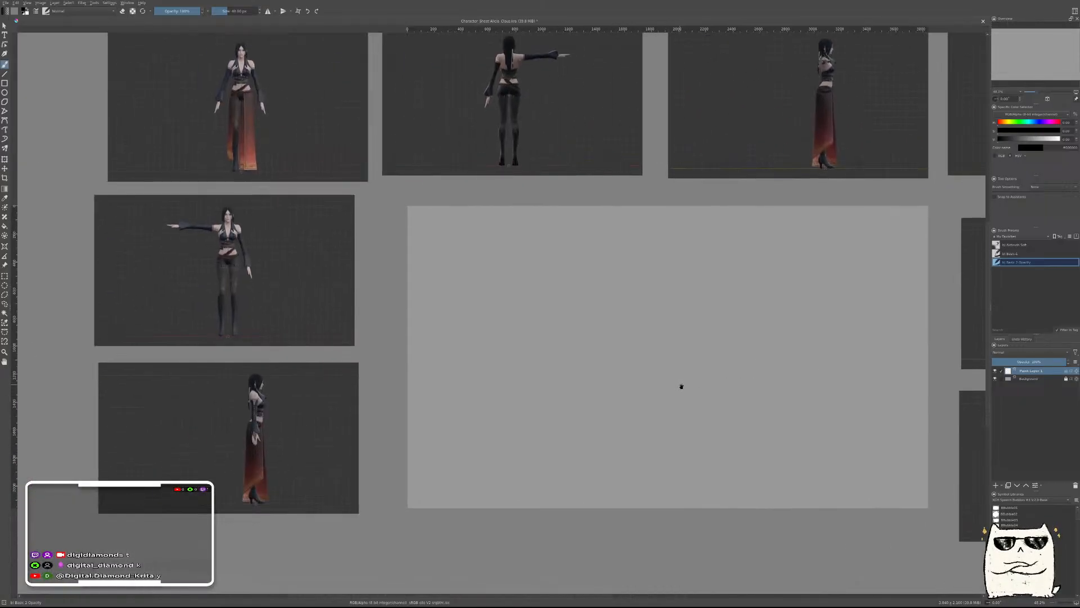
pyautogui.moveTo(681, 386); pyautogui.dragTo(520, 442)
pyautogui.moveTo(706, 422)
pyautogui.mouseDown()
pyautogui.moveTo(579, 367)
pyautogui.moveTo(705, 421)
pyautogui.mouseUp()
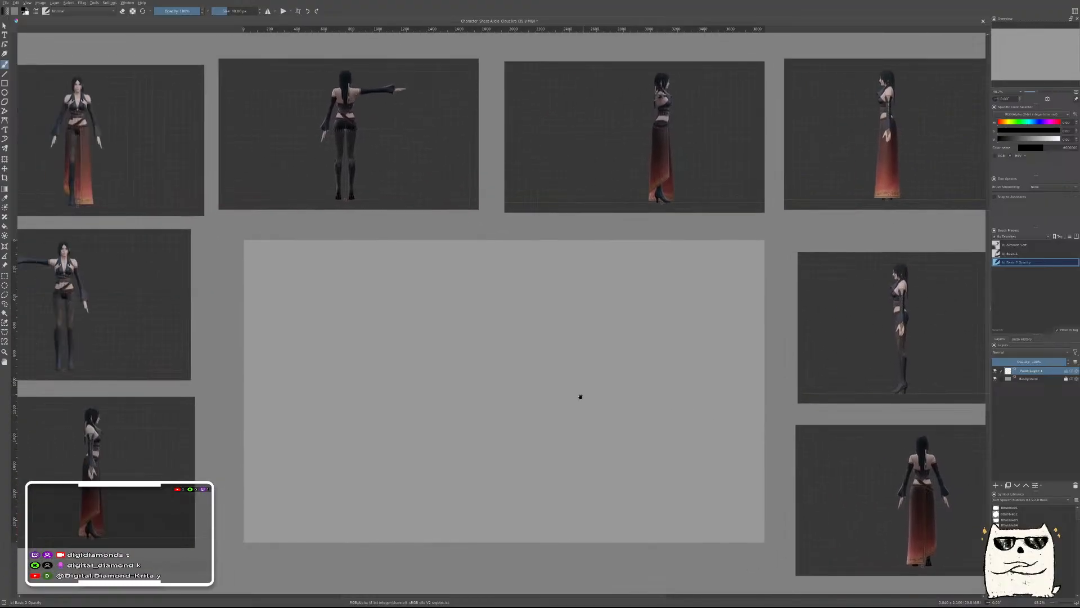
pyautogui.moveTo(585, 397); pyautogui.dragTo(809, 422)
pyautogui.moveTo(526, 357); pyautogui.dragTo(639, 388)
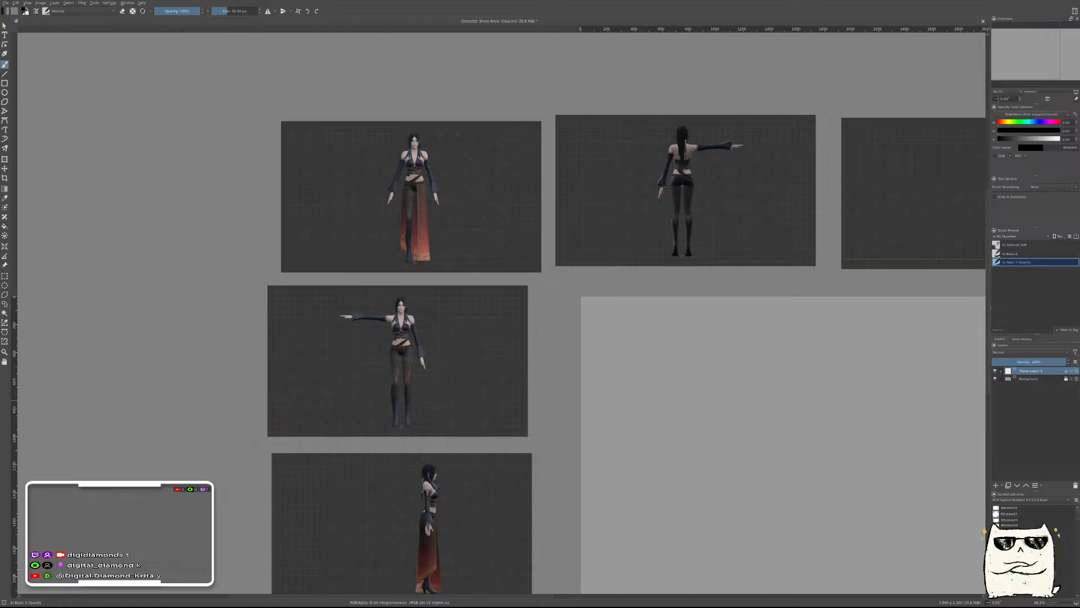
# Study the remaining pose references, including the back view with the extended arm and laced boots
pyautogui.moveTo(786, 351); pyautogui.dragTo(469, 345)
pyautogui.moveTo(647, 415); pyautogui.dragTo(786, 362)
pyautogui.moveTo(659, 398); pyautogui.dragTo(627, 437)
pyautogui.moveTo(530, 332); pyautogui.dragTo(624, 373)
pyautogui.moveTo(525, 383); pyautogui.dragTo(686, 387)
pyautogui.moveTo(519, 415); pyautogui.dragTo(537, 436)
pyautogui.moveTo(537, 437); pyautogui.dragTo(552, 439)
pyautogui.moveTo(702, 412); pyautogui.dragTo(328, 443)
pyautogui.moveTo(721, 386); pyautogui.dragTo(327, 394)
pyautogui.moveTo(716, 333); pyautogui.dragTo(678, 430)
pyautogui.moveTo(708, 371); pyautogui.dragTo(772, 401)
pyautogui.moveTo(690, 79); pyautogui.dragTo(723, 461)
pyautogui.moveTo(573, 432); pyautogui.dragTo(937, 362)
pyautogui.moveTo(617, 355); pyautogui.dragTo(853, 374)
pyautogui.moveTo(610, 380); pyautogui.dragTo(696, 337)
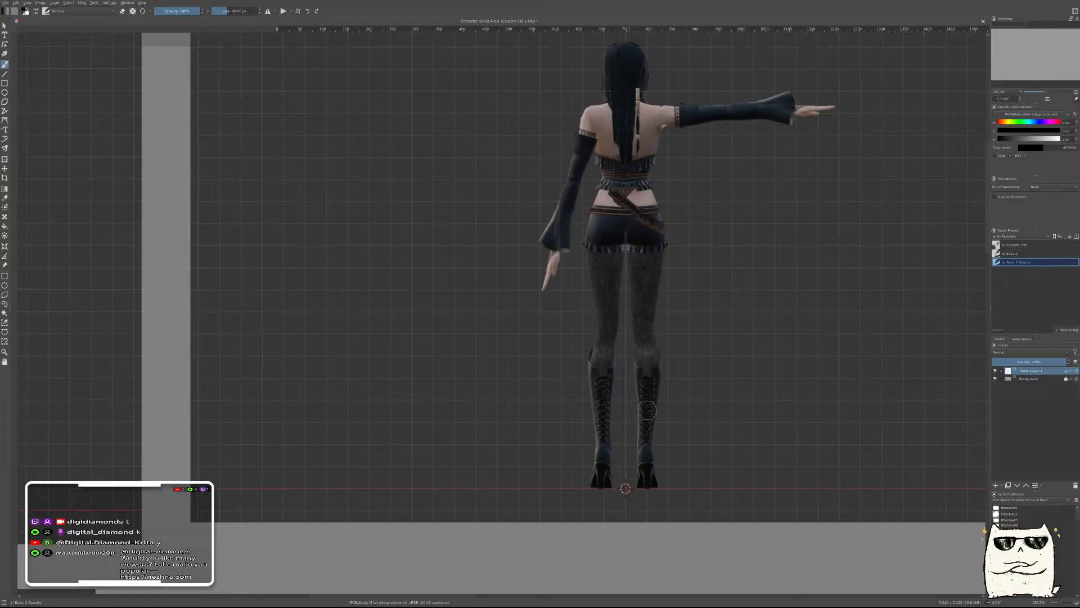
pyautogui.moveTo(653, 398); pyautogui.dragTo(670, 445)
pyautogui.moveTo(704, 359); pyautogui.dragTo(574, 149)
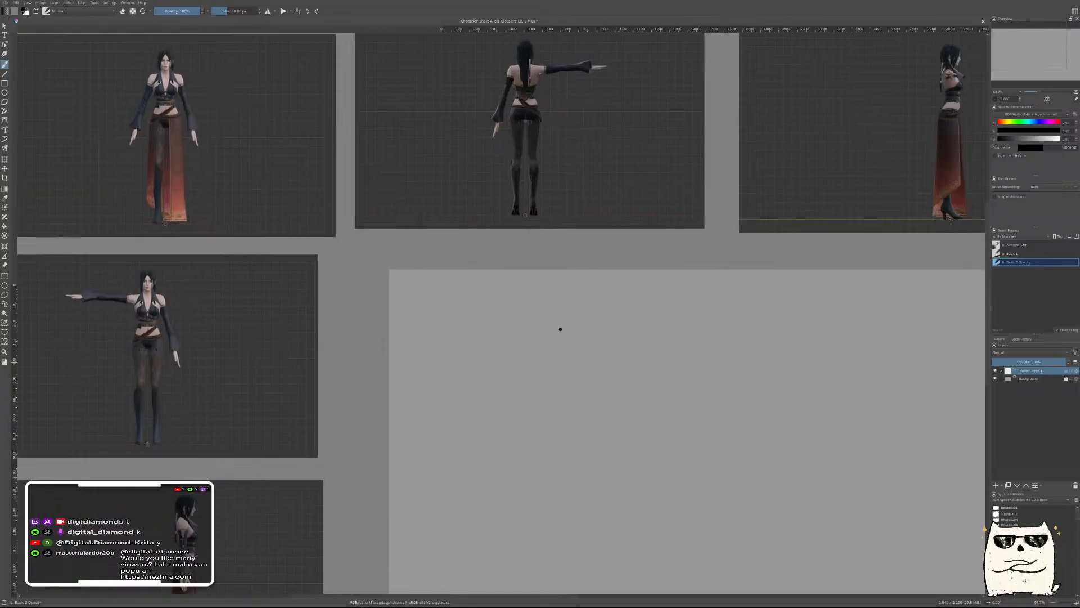
# Switch to the Basic-1 brush preset, scribble a test stroke on the blank canvas and undo it
pyautogui.moveTo(576, 336); pyautogui.dragTo(470, 297)
pyautogui.click(1011, 255)
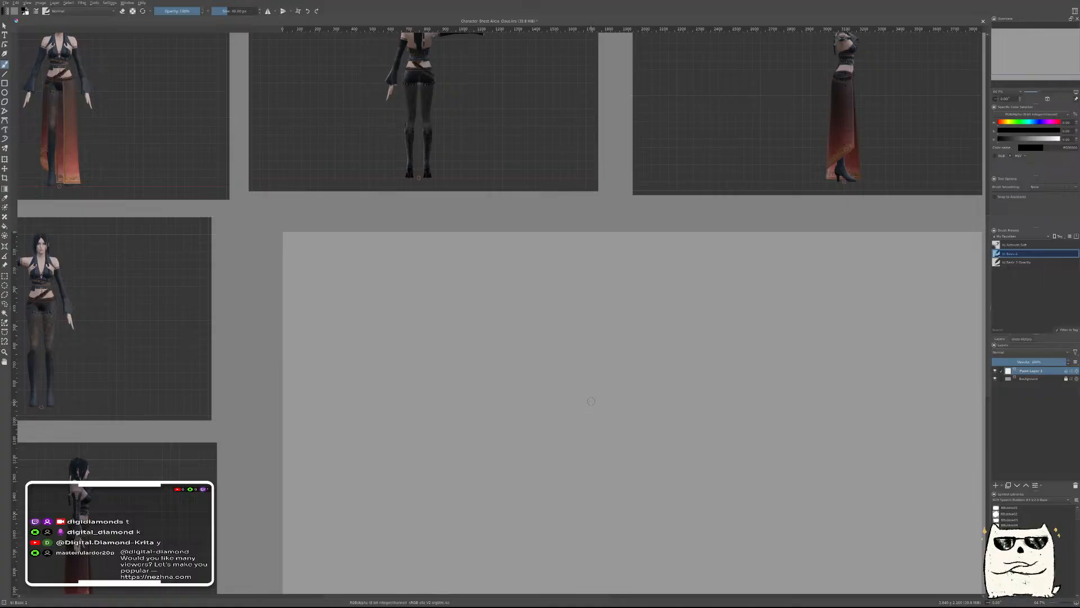
pyautogui.moveTo(681, 363); pyautogui.dragTo(640, 333)
pyautogui.moveTo(573, 302)
pyautogui.mouseDown()
pyautogui.moveTo(563, 335)
pyautogui.moveTo(607, 349)
pyautogui.moveTo(717, 289)
pyautogui.mouseUp()
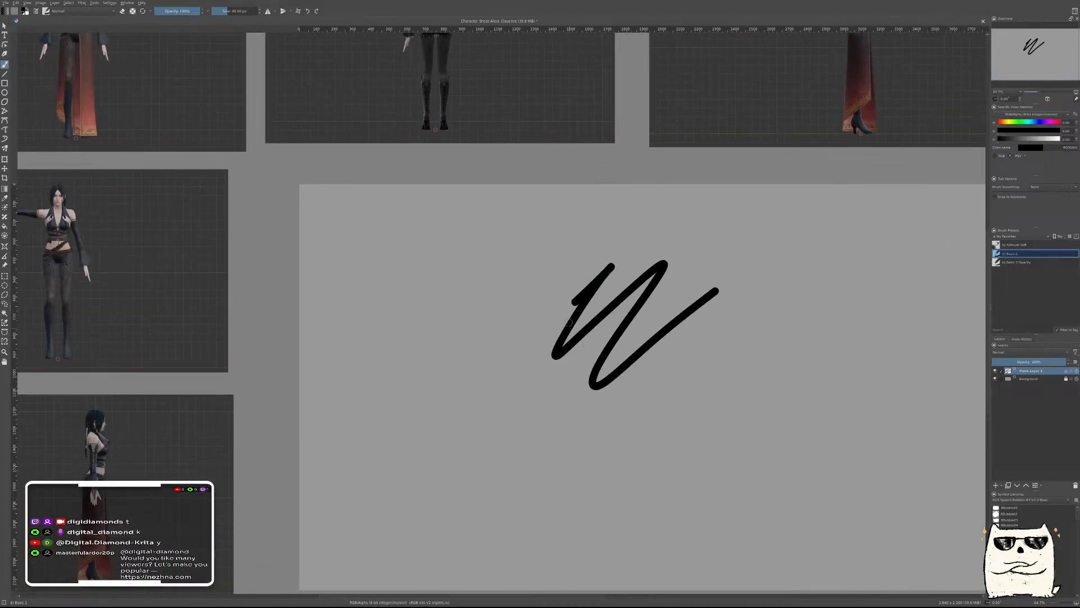
pyautogui.hotkey('ctrl', 'z')
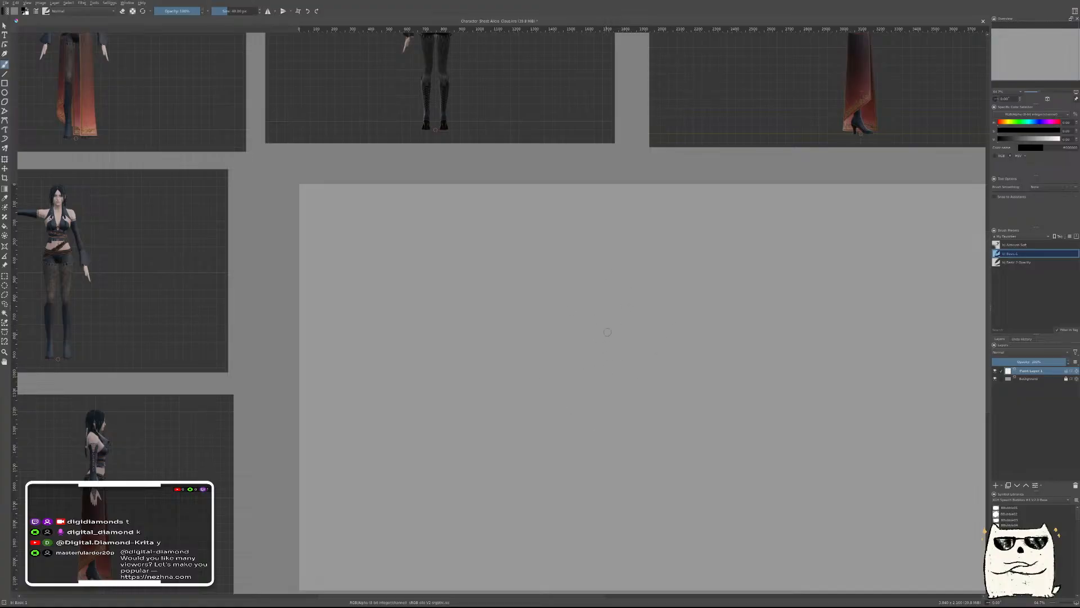
# Paint a solid black slanted ellipse in the upper middle of the canvas
pyautogui.moveTo(642, 328); pyautogui.dragTo(589, 258)
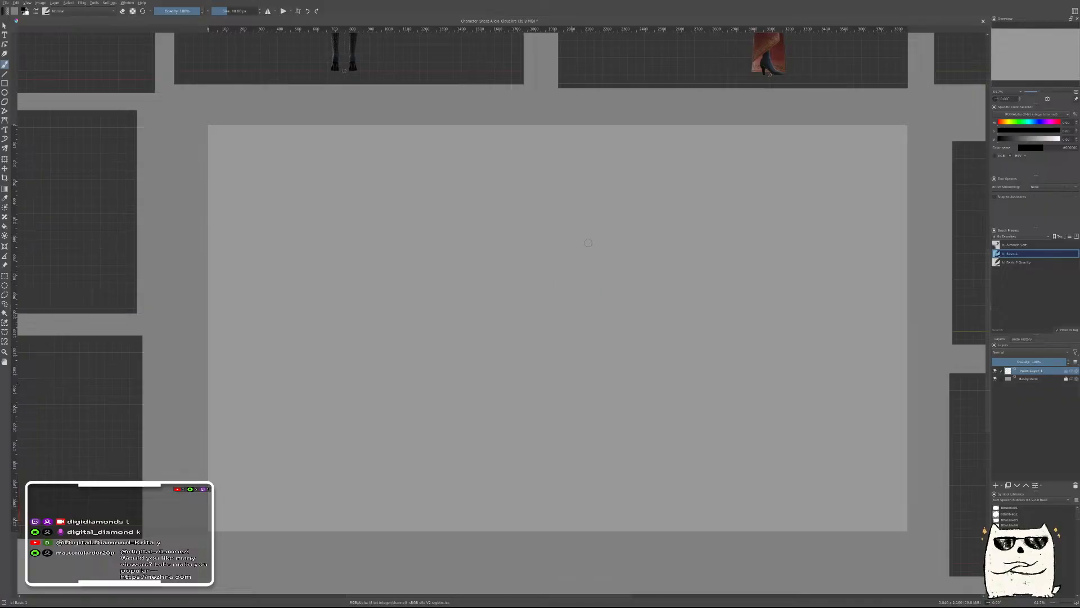
pyautogui.moveTo(562, 263)
pyautogui.mouseDown()
pyautogui.moveTo(604, 221)
pyautogui.moveTo(567, 284)
pyautogui.mouseUp()
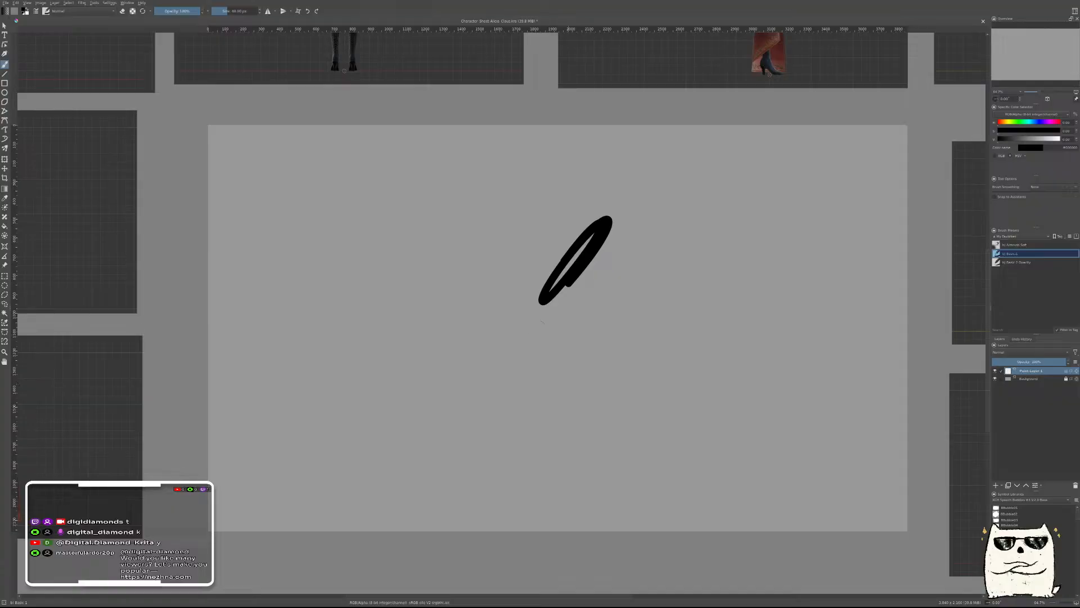
pyautogui.moveTo(611, 219)
pyautogui.mouseDown()
pyautogui.moveTo(549, 297)
pyautogui.moveTo(598, 221)
pyautogui.mouseUp()
# Add a new paint layer with a Halftone filter mask above the black shape and make that paint layer active
pyautogui.press('Insert')
pyautogui.click(625, 361)
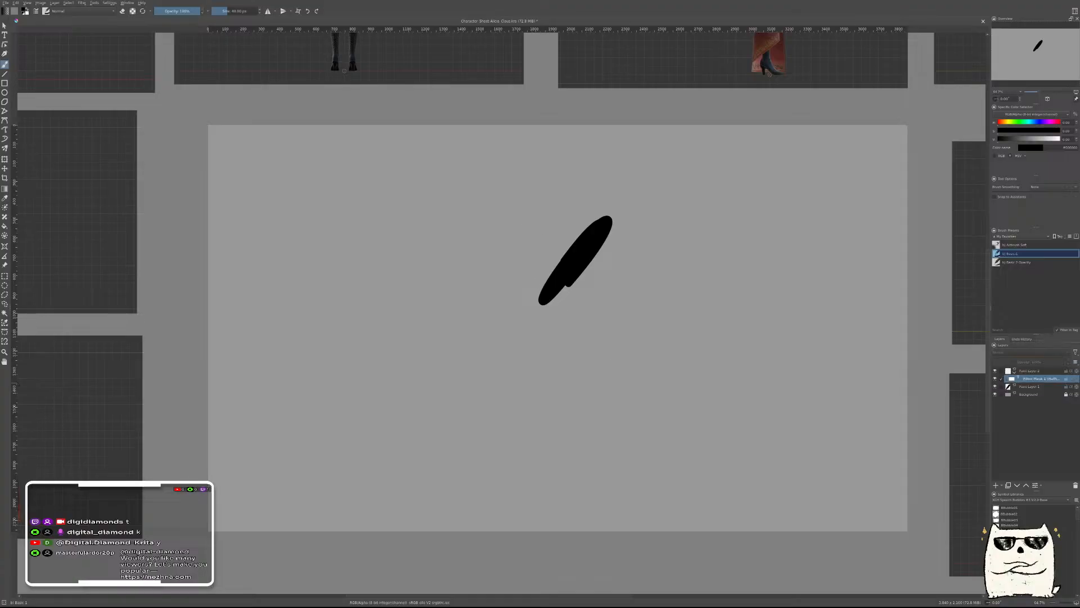
pyautogui.click(1032, 373)
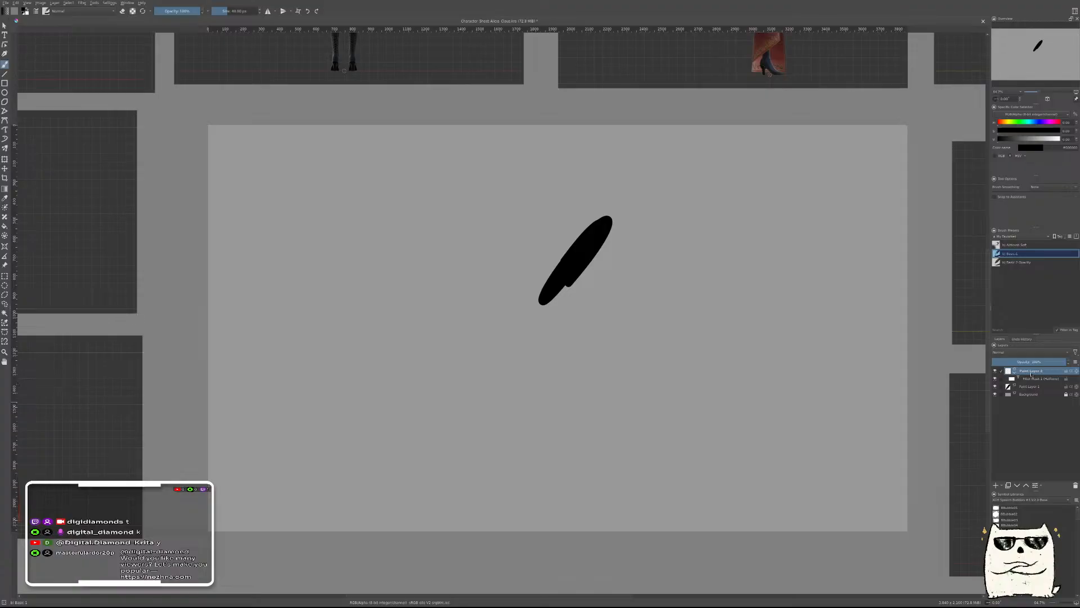
# Try a darker brush colour with a value of 25 and raise the value to full white
pyautogui.moveTo(1012, 141)
pyautogui.mouseDown()
pyautogui.moveTo(1032, 141)
pyautogui.moveTo(1022, 141)
pyautogui.mouseUp()
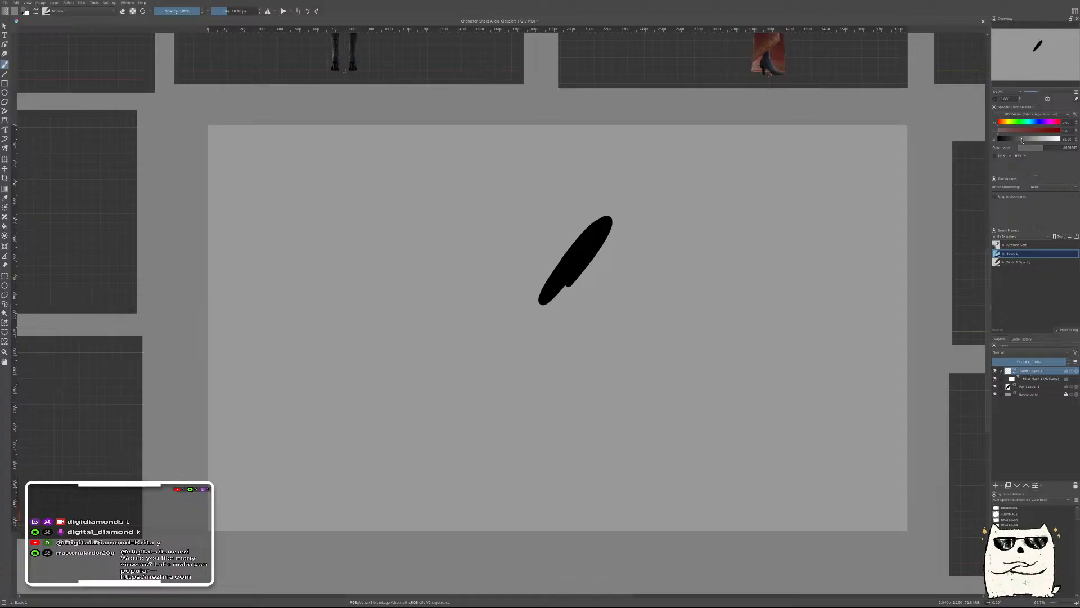
pyautogui.moveTo(1067, 140); pyautogui.dragTo(1043, 143)
pyautogui.write('2')
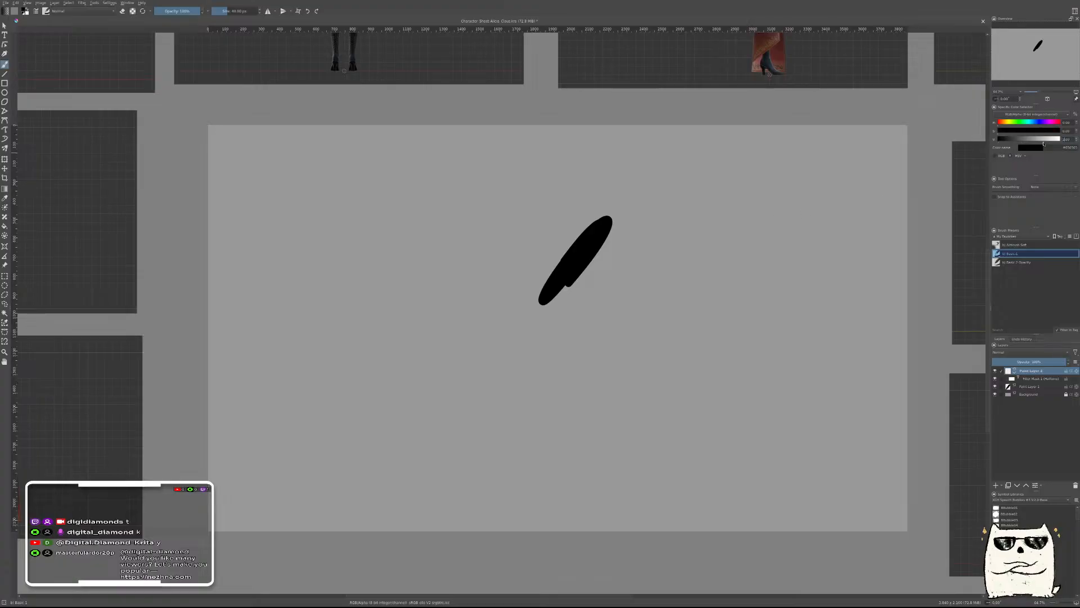
pyautogui.write('5')
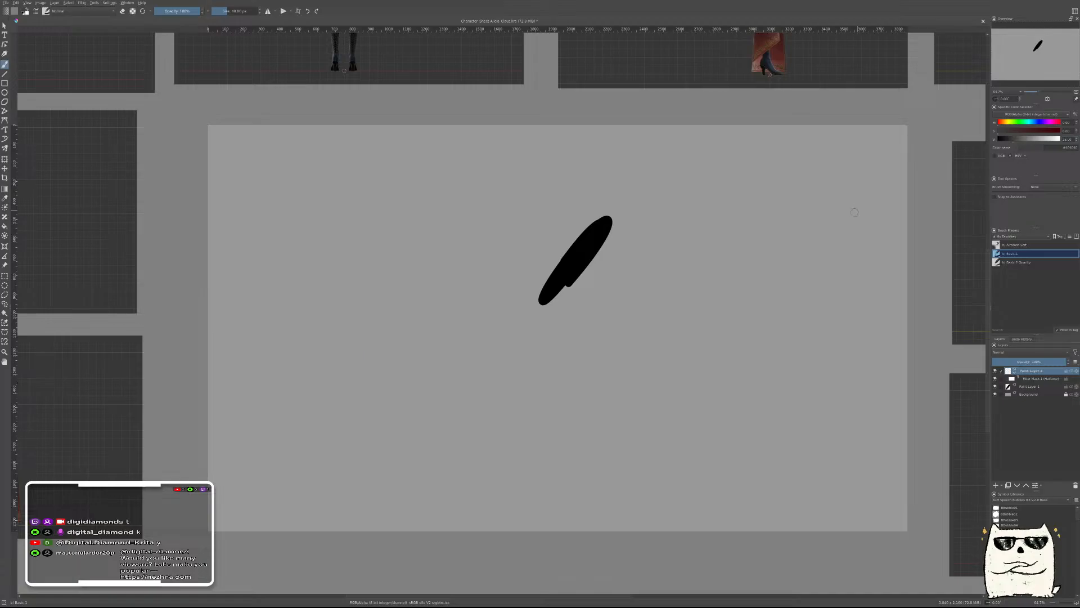
pyautogui.press('Return')
pyautogui.moveTo(1010, 140); pyautogui.dragTo(1070, 139)
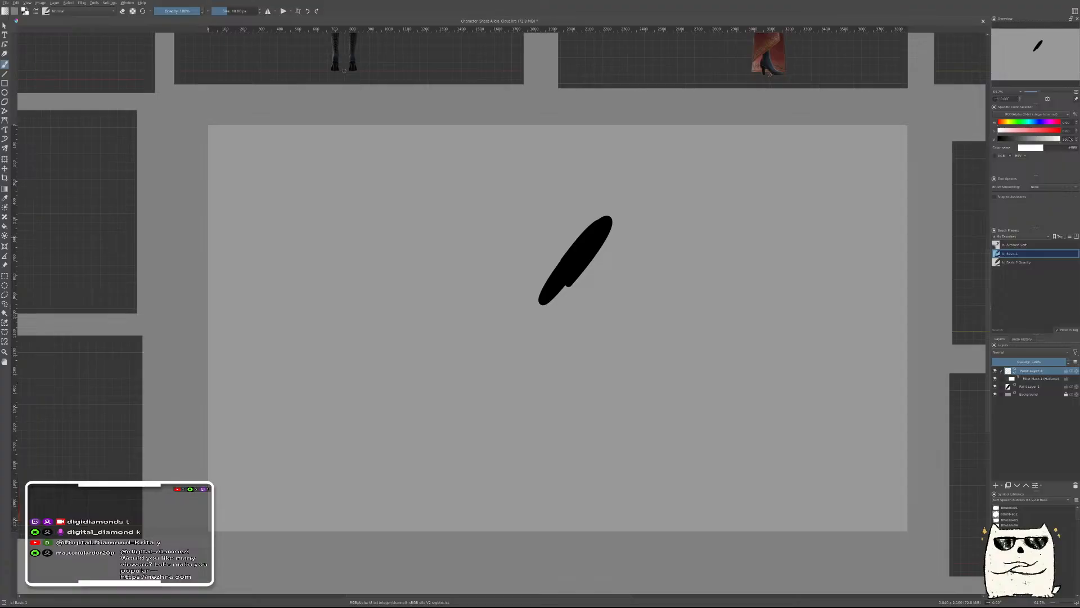
# Paint a white test stroke to the right of the black ellipse, switch the brush colour to black and undo the stroke
pyautogui.moveTo(805, 260)
pyautogui.mouseDown()
pyautogui.moveTo(757, 347)
pyautogui.moveTo(769, 360)
pyautogui.mouseUp()
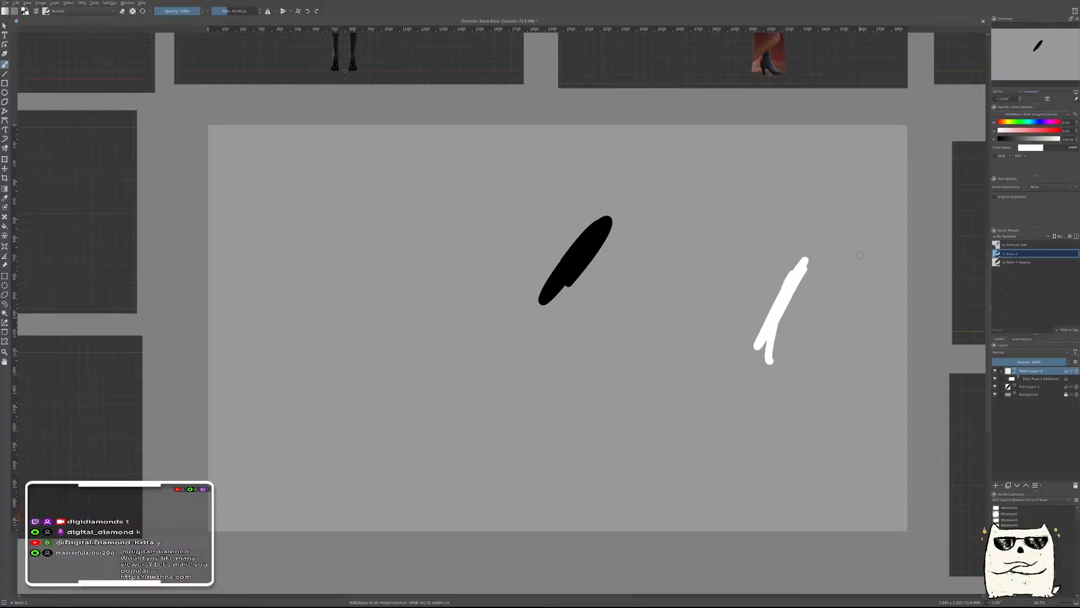
pyautogui.moveTo(1041, 141); pyautogui.dragTo(982, 138)
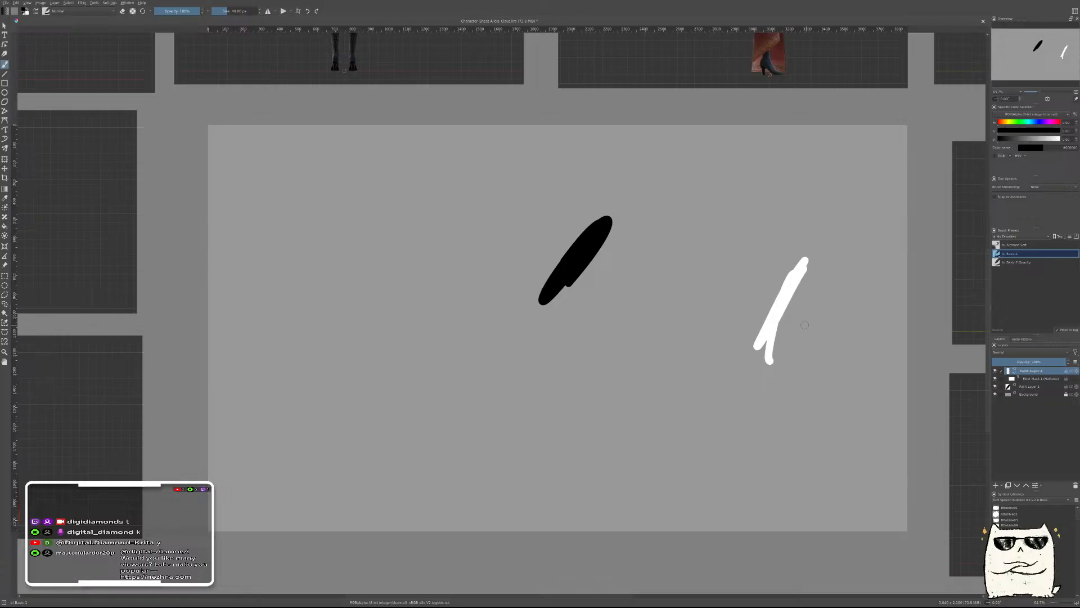
pyautogui.hotkey('ctrl', 'z')
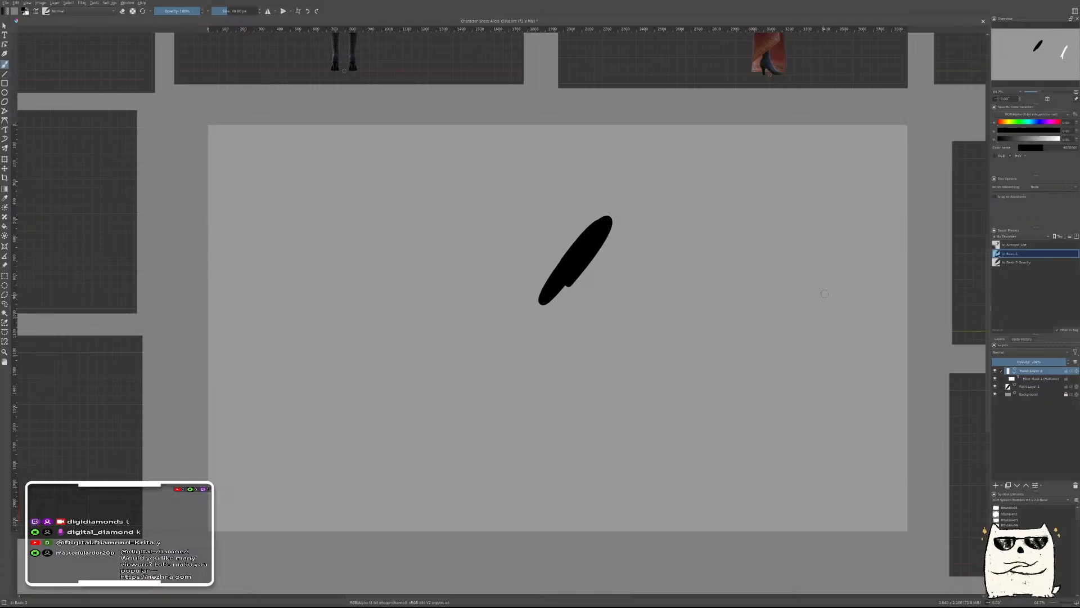
# Set the brush colour to dark grey with a value of 25 and paint a wide diagonal stroke to the right of the ellipse
pyautogui.click(1006, 139)
pyautogui.click(1077, 139)
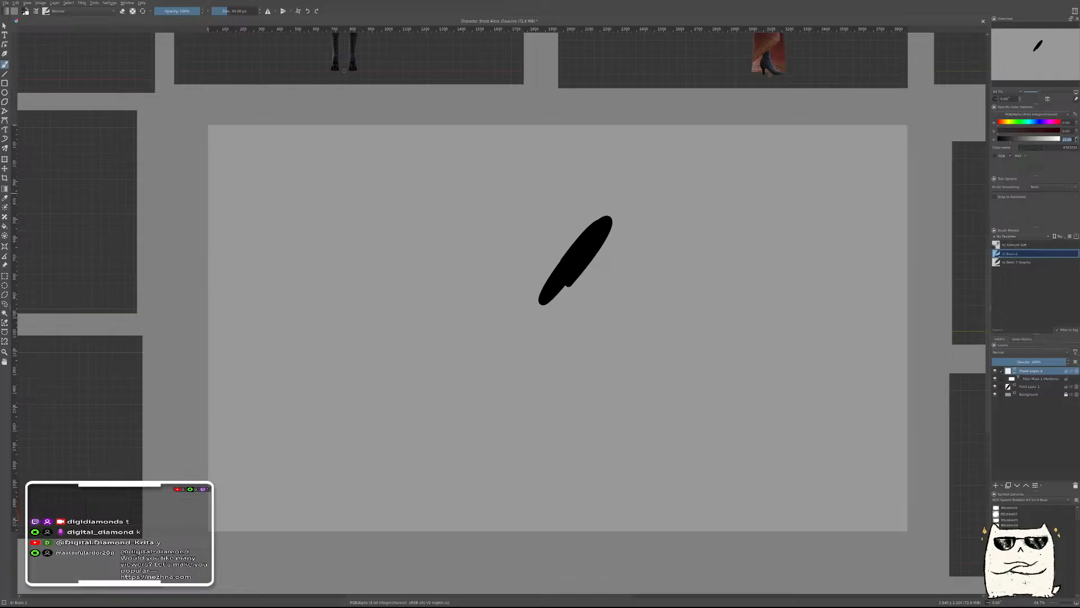
pyautogui.click(1077, 139)
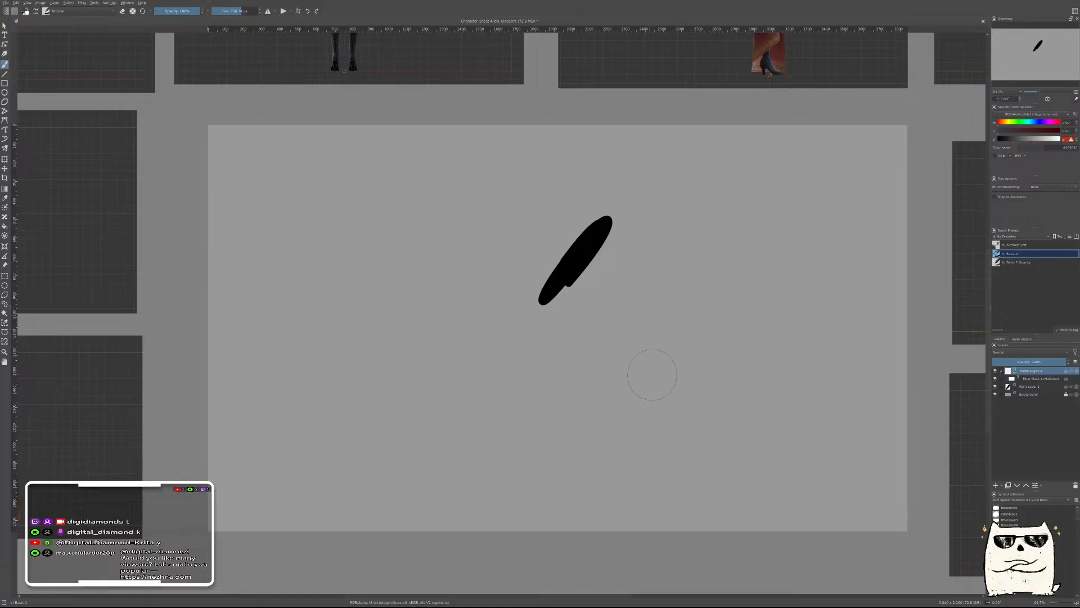
pyautogui.moveTo(646, 378); pyautogui.dragTo(740, 256)
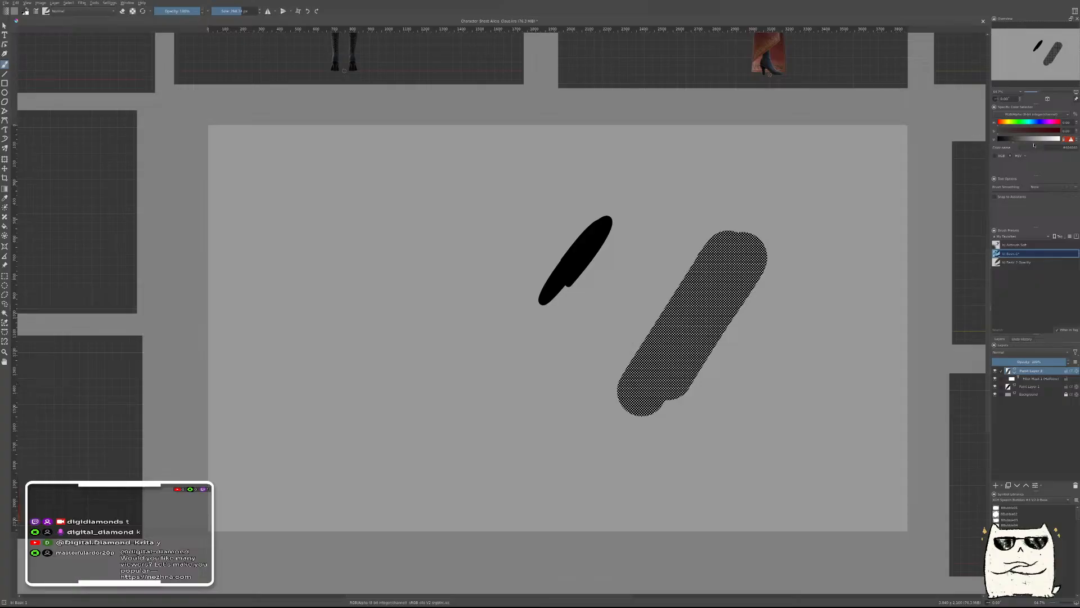
pyautogui.press('Return')
# Rename the halftone paint layer as 25%
pyautogui.doubleClick(1047, 371)
pyautogui.write('Ha')
pyautogui.press('Return')
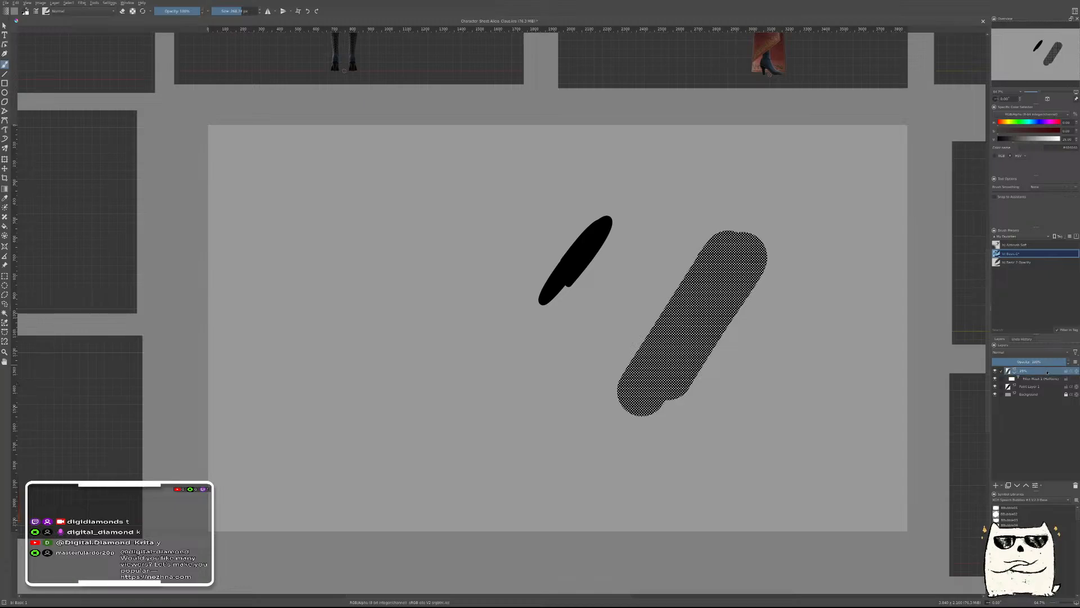
# Add a second paint layer with a copy of the Halftone filter mask and name the layer 50%
pyautogui.press('Insert')
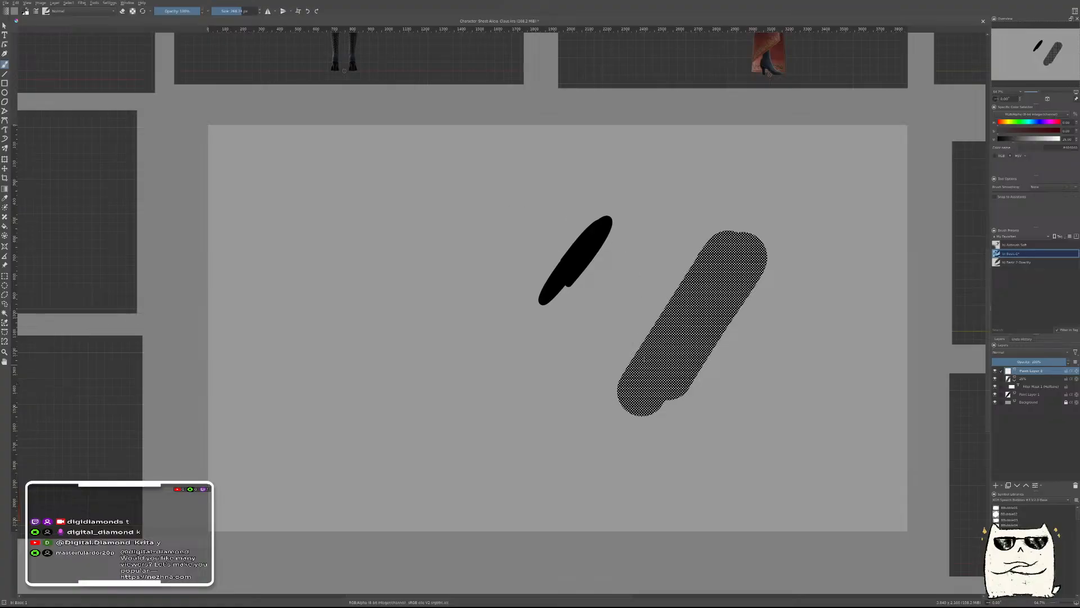
pyautogui.hotkey('ctrl', 'v')
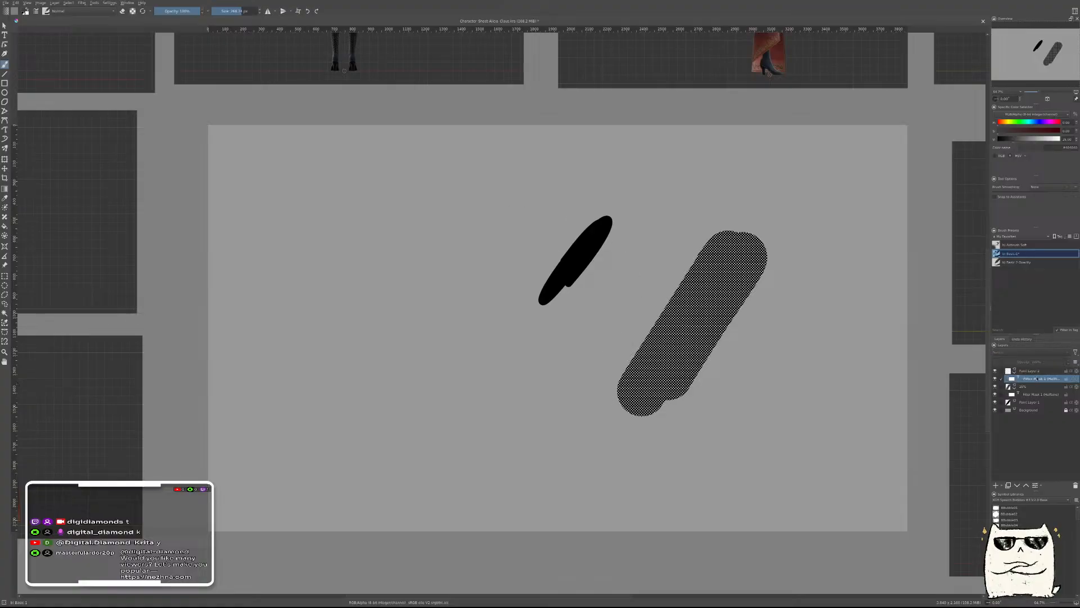
pyautogui.doubleClick(1040, 372)
pyautogui.write('50')
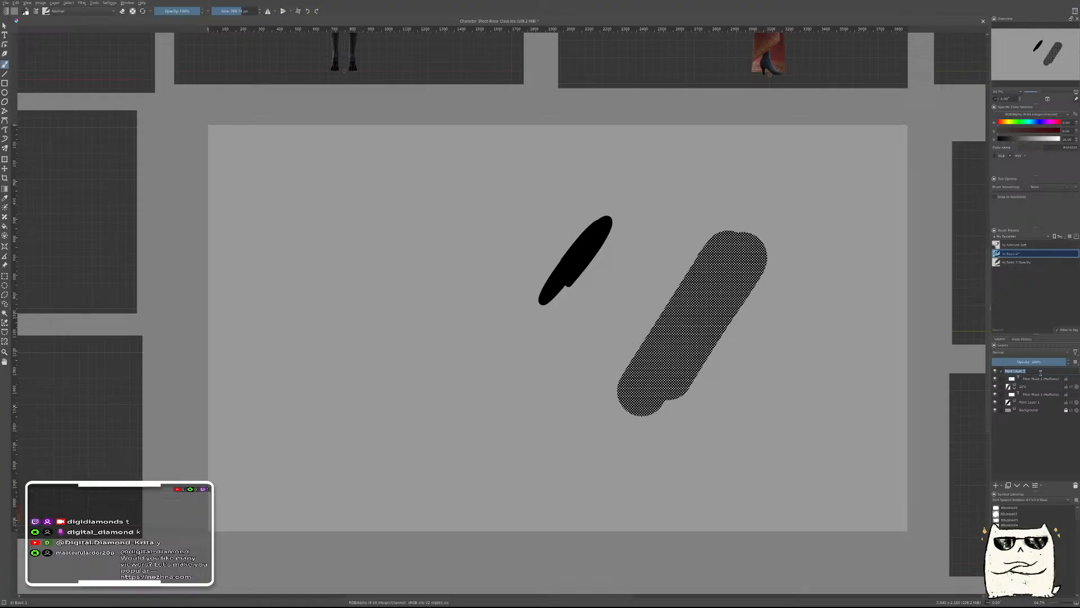
pyautogui.write('%')
pyautogui.press('Return')
# Set the brush colour to mid grey with a value of 50 and paint a large rounded blob below the ellipse
pyautogui.click(1008, 138)
pyautogui.press('Return')
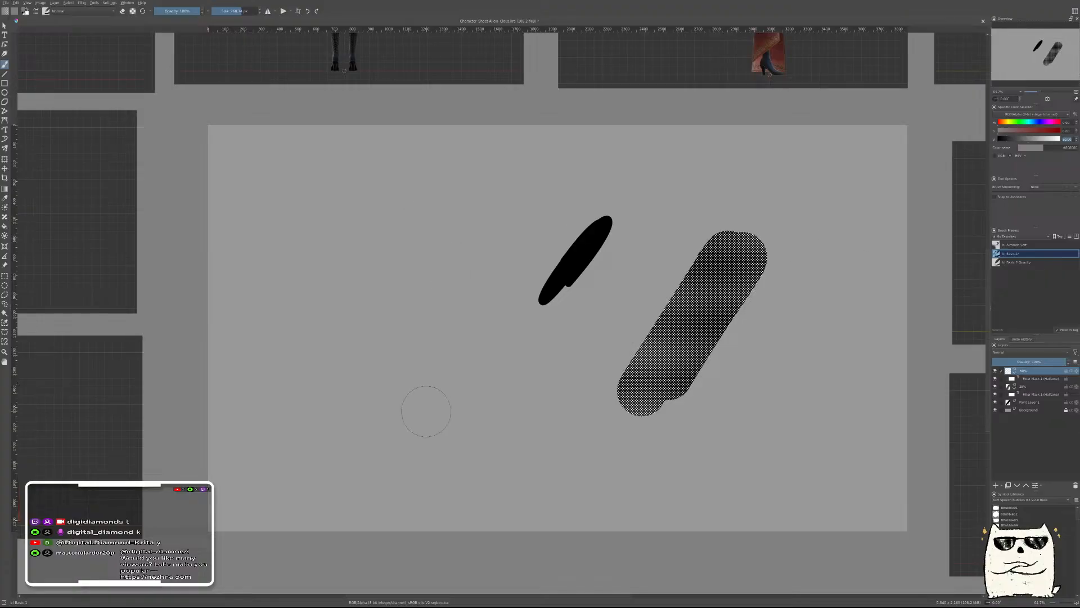
pyautogui.moveTo(556, 444)
pyautogui.mouseDown()
pyautogui.moveTo(528, 389)
pyautogui.moveTo(498, 427)
pyautogui.mouseUp()
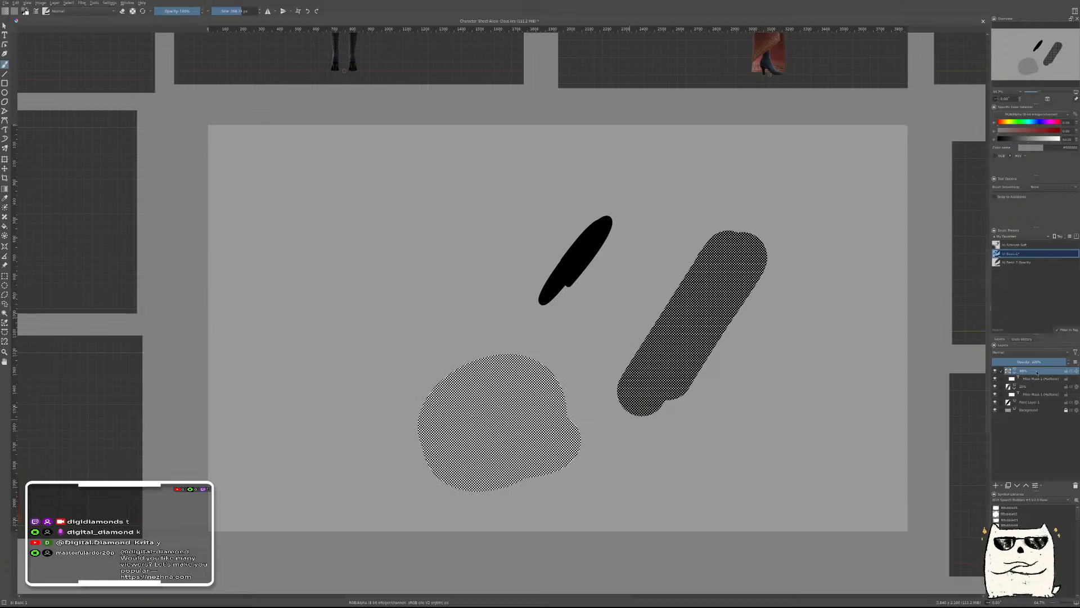
# Add a third paint layer with a copy of the Halftone filter mask above the 50% layer
pyautogui.press('Insert')
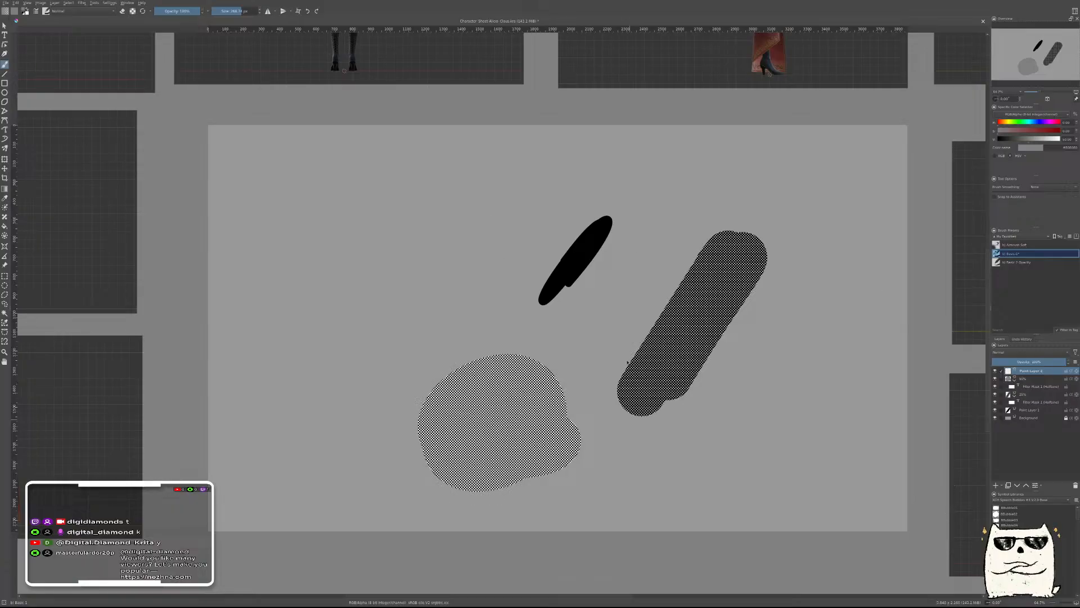
pyautogui.click(628, 362)
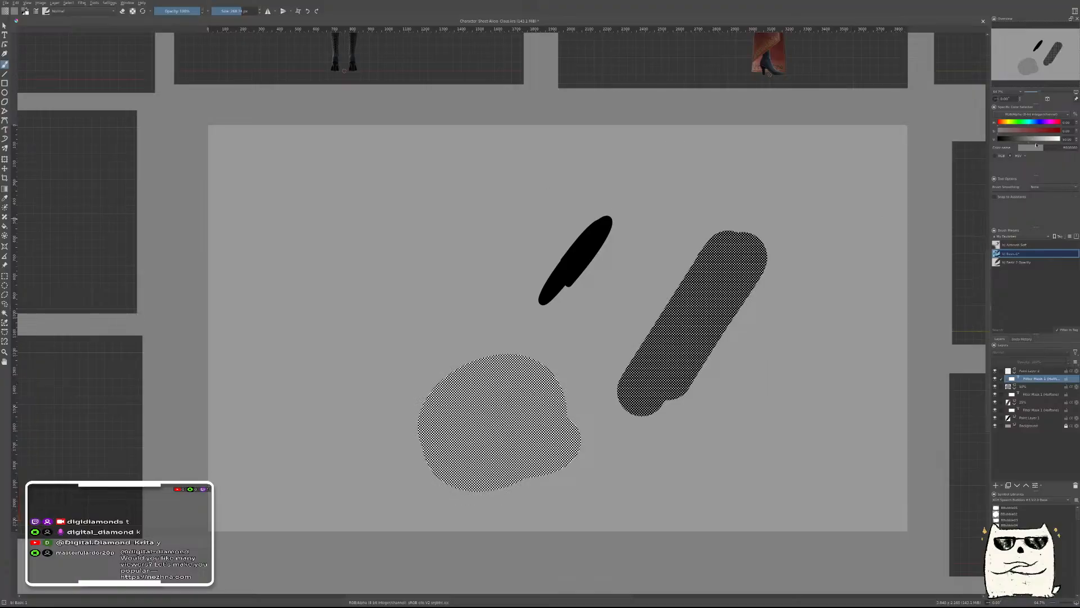
pyautogui.click(1031, 394)
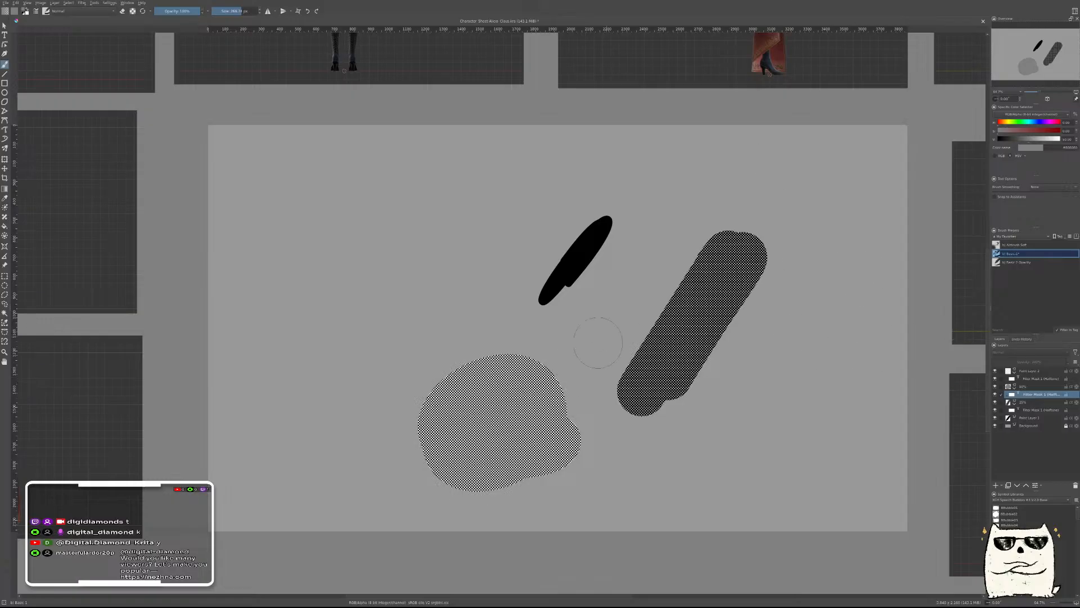
# Lighten the brush colour to a light grey and name the new uppermost paint layer 75%
pyautogui.click(1046, 140)
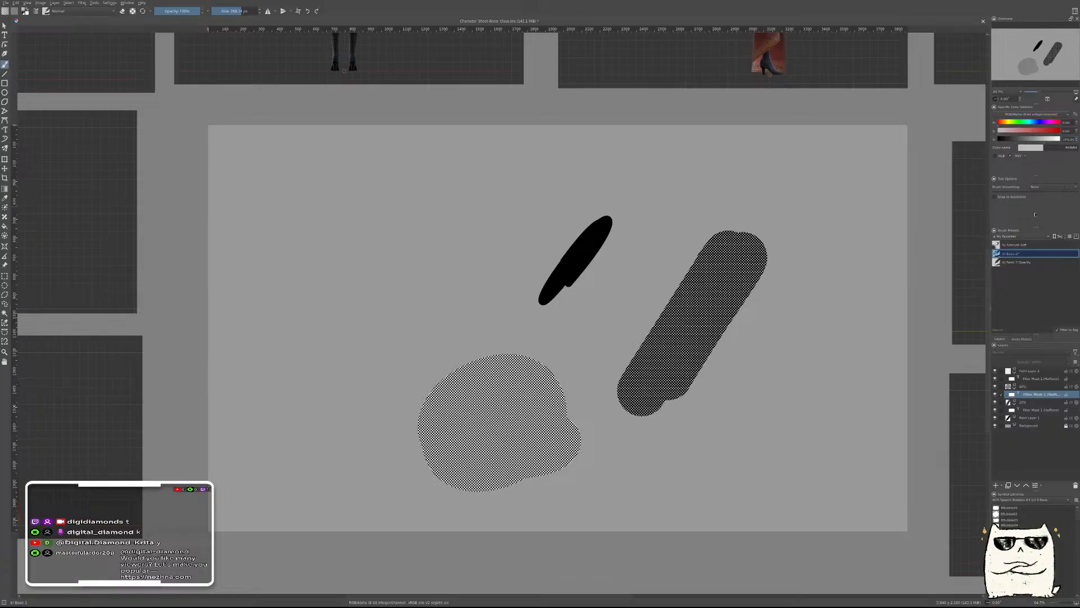
pyautogui.doubleClick(1029, 371)
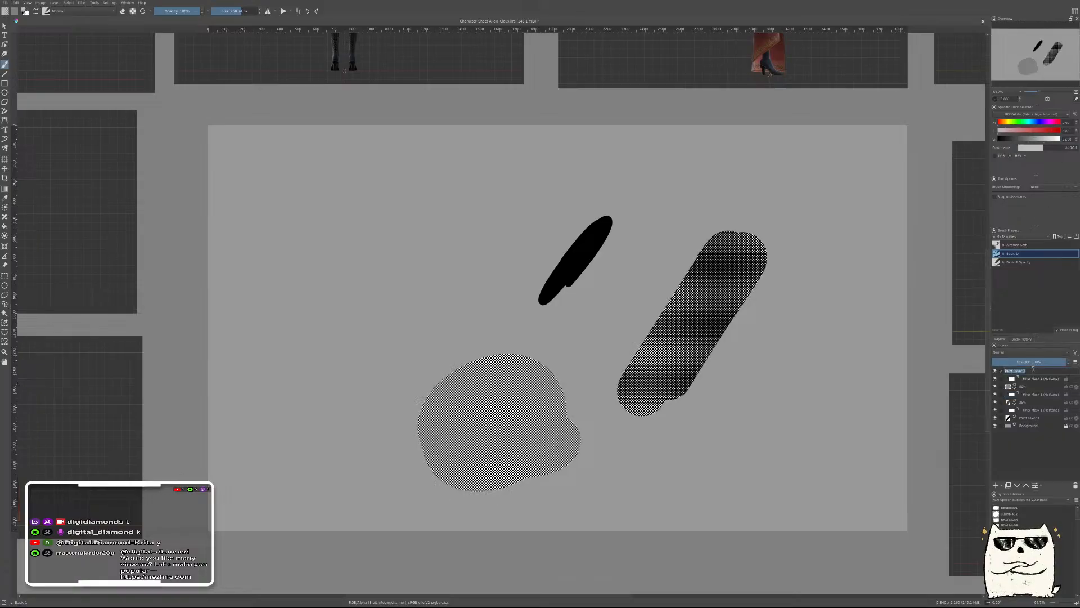
pyautogui.write('T')
pyautogui.write('5%')
pyautogui.press('Return')
# Collapse the 75%, 50% and 25% layers so their filter masks are hidden in the layer list
pyautogui.click(1016, 373)
pyautogui.click(1016, 381)
pyautogui.click(1015, 380)
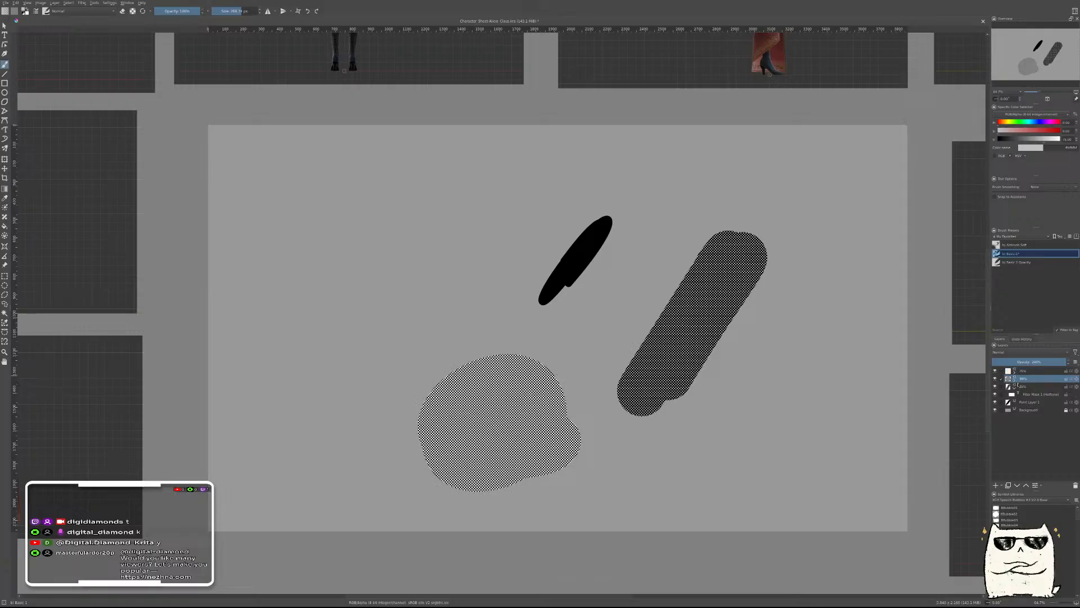
pyautogui.click(1015, 387)
# Rename the paint layer holding the black ellipse as Ink
pyautogui.doubleClick(1034, 396)
pyautogui.write('H')
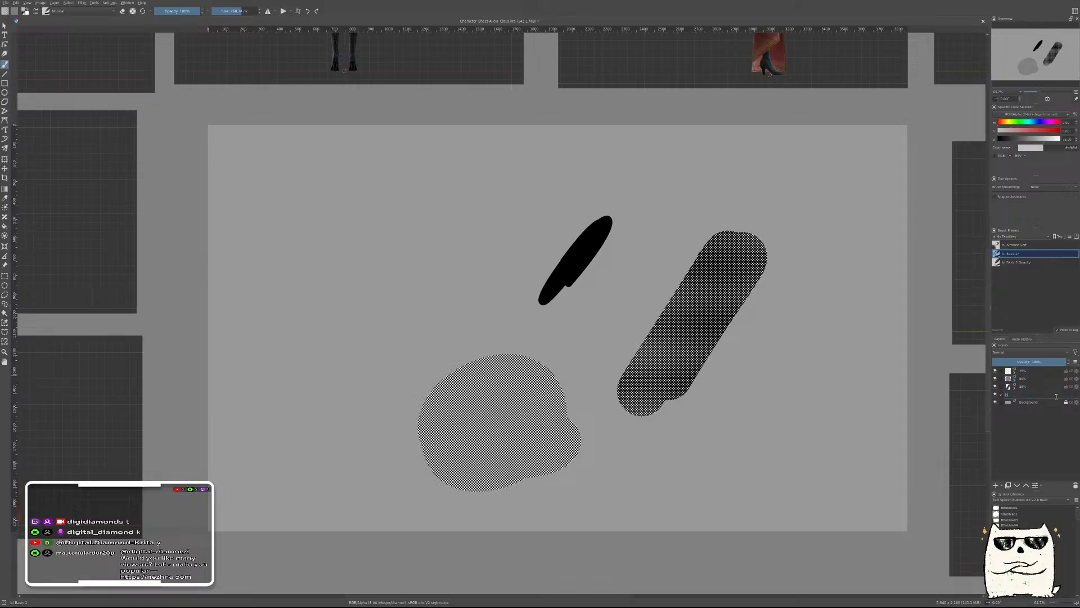
pyautogui.write('nk')
pyautogui.press('Return')
# Group the 75%, 50% and 25% layers and name the group Halftones
pyautogui.click(1042, 374)
pyautogui.keyDown('shift'); pyautogui.click(1037, 388); pyautogui.keyUp('shift')
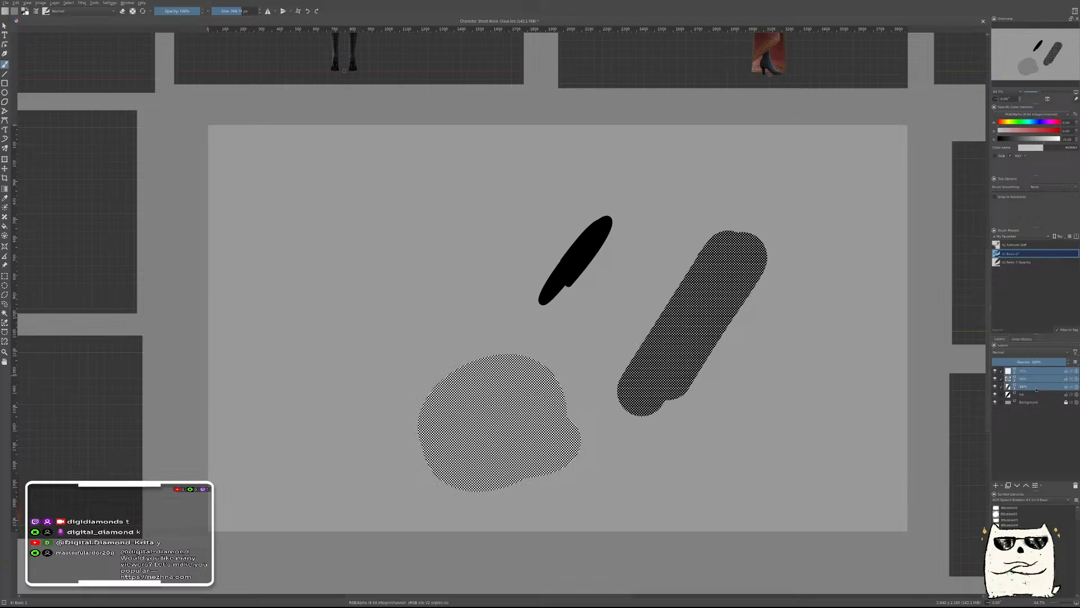
pyautogui.hotkey('ctrl', 'g')
pyautogui.doubleClick(1037, 373)
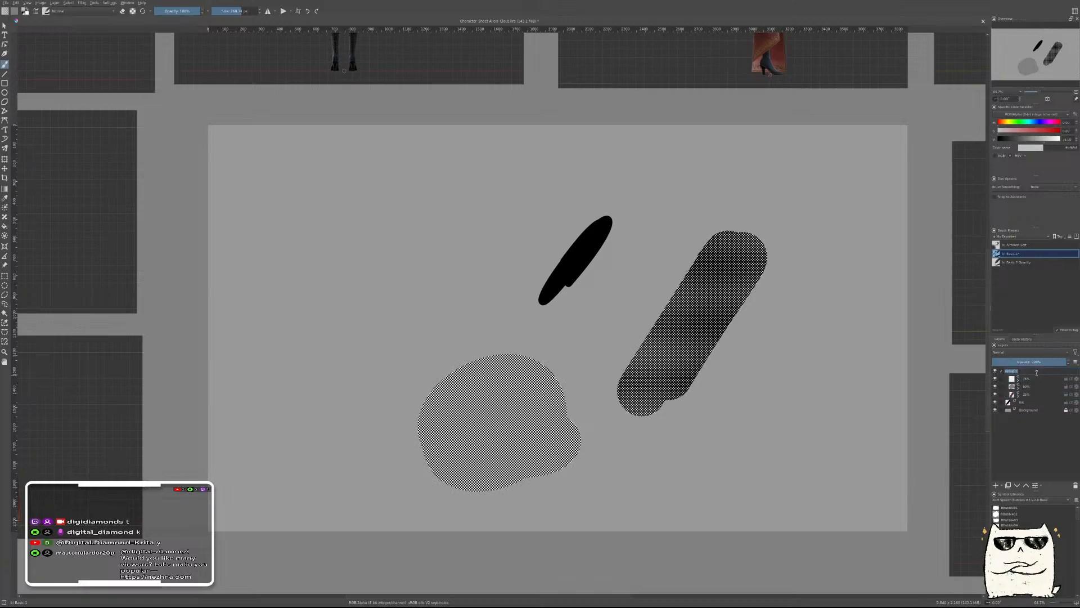
pyautogui.write('Ink')
pyautogui.write('tones')
pyautogui.press('Return')
# Paint a light grey blob on the 75% layer to the left of the black ellipse
pyautogui.click(1034, 381)
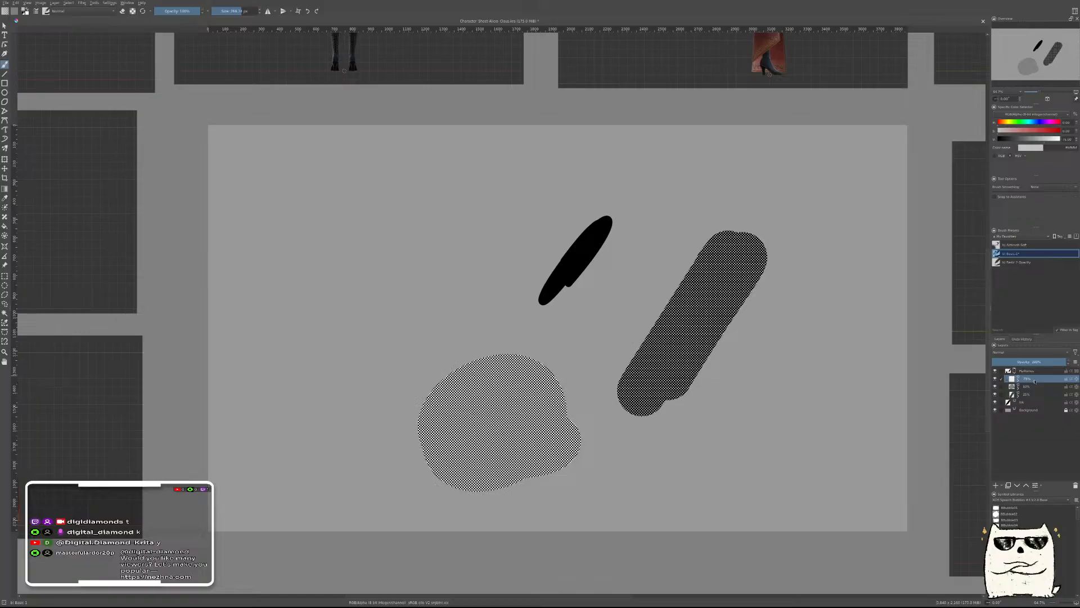
pyautogui.moveTo(366, 231)
pyautogui.mouseDown()
pyautogui.moveTo(410, 239)
pyautogui.moveTo(394, 318)
pyautogui.mouseUp()
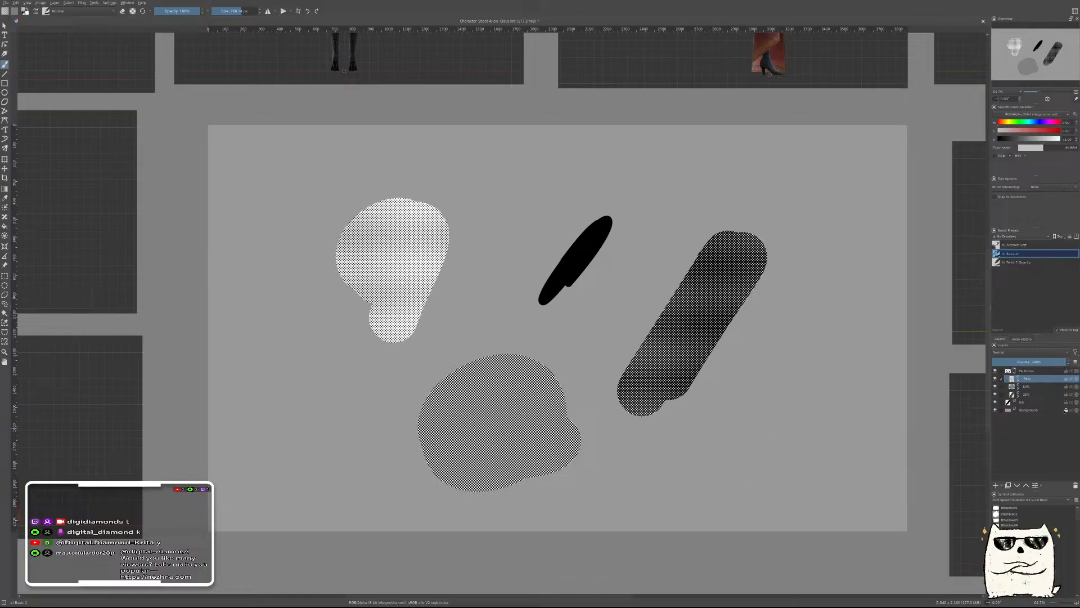
# Unlock the Background layer and fill it with white
pyautogui.click(1020, 411)
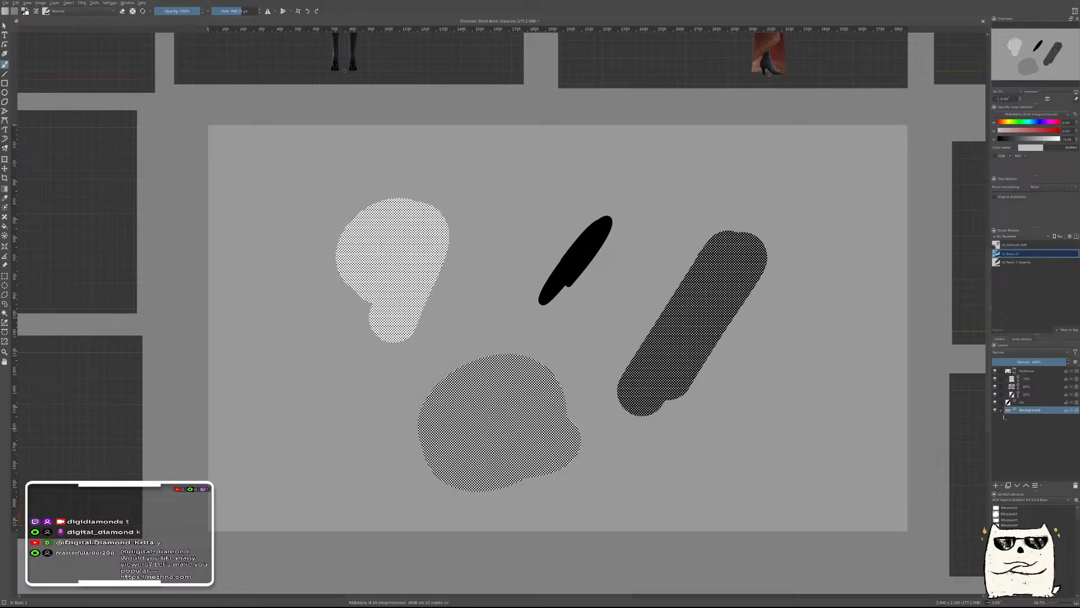
pyautogui.press('x')
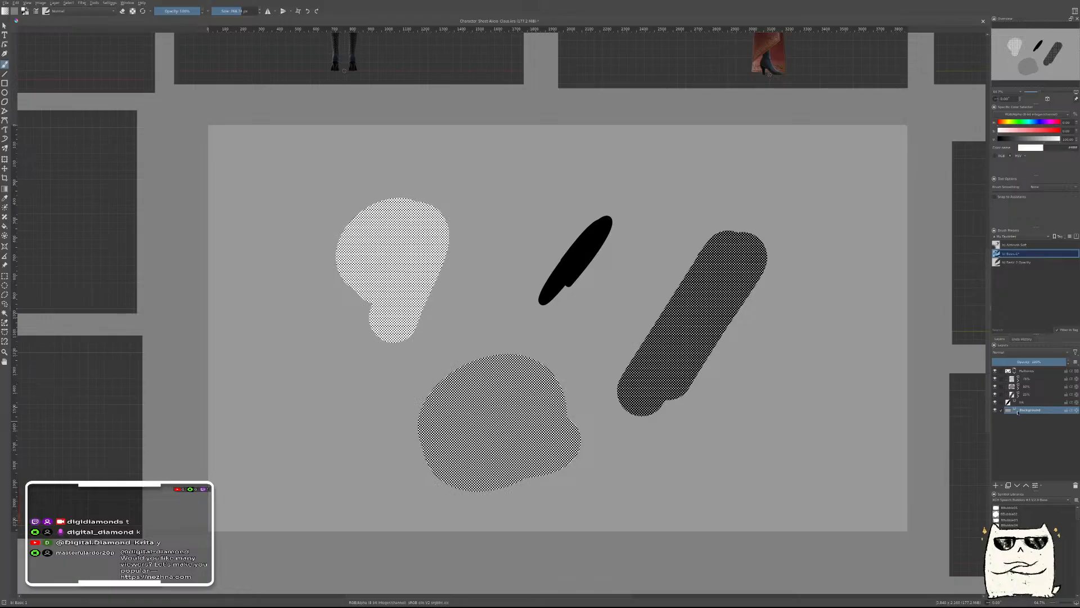
pyautogui.press('f')
pyautogui.click(791, 415)
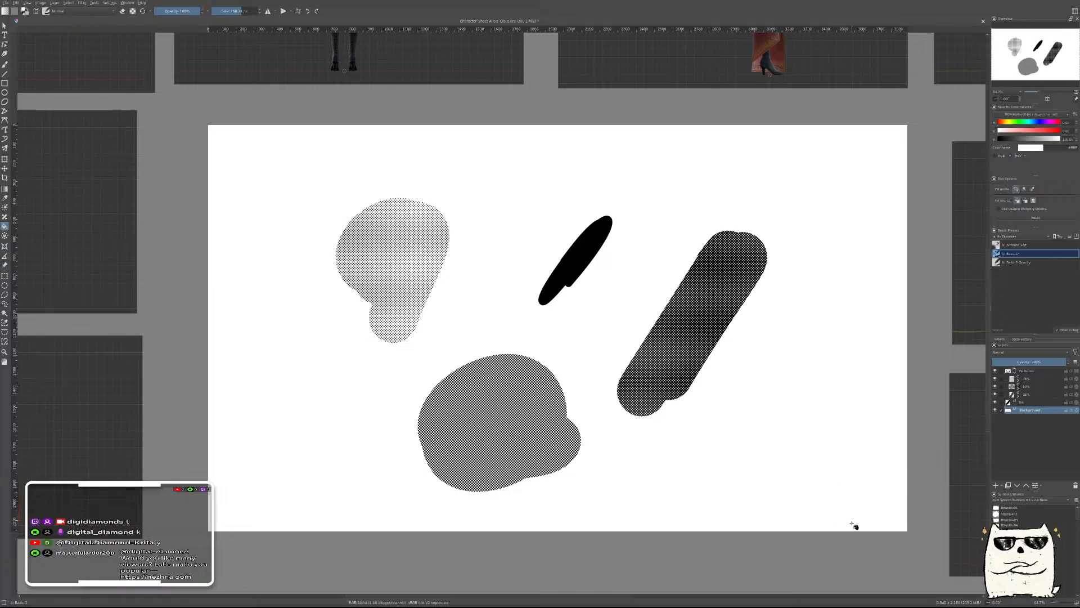
# Collapse the Halftones group and move the Ink layer above it
pyautogui.moveTo(763, 325); pyautogui.dragTo(751, 379)
pyautogui.moveTo(751, 333); pyautogui.dragTo(776, 329)
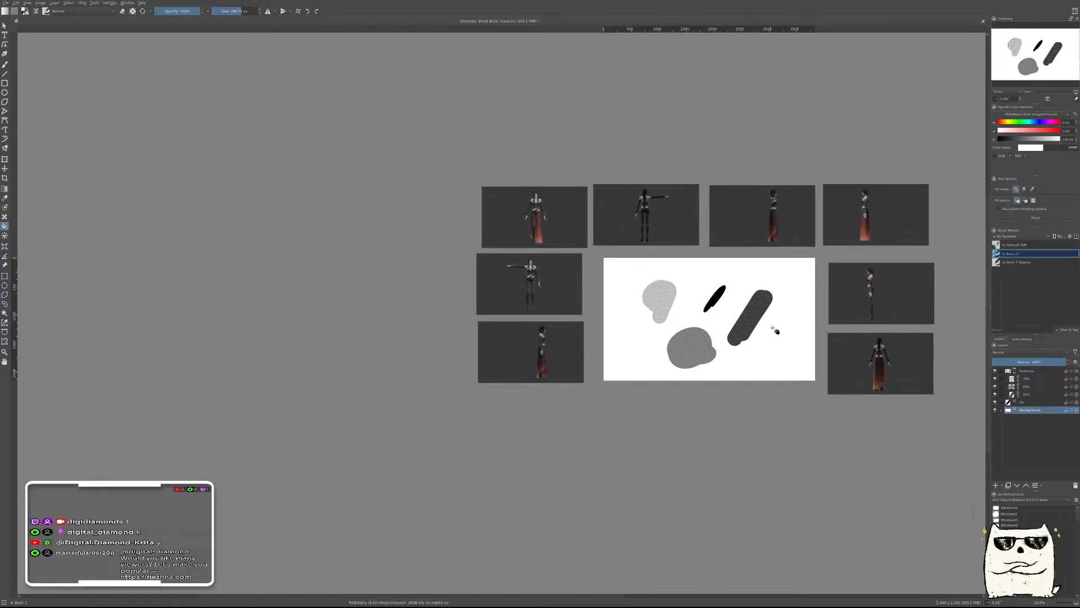
pyautogui.moveTo(723, 302); pyautogui.dragTo(655, 297)
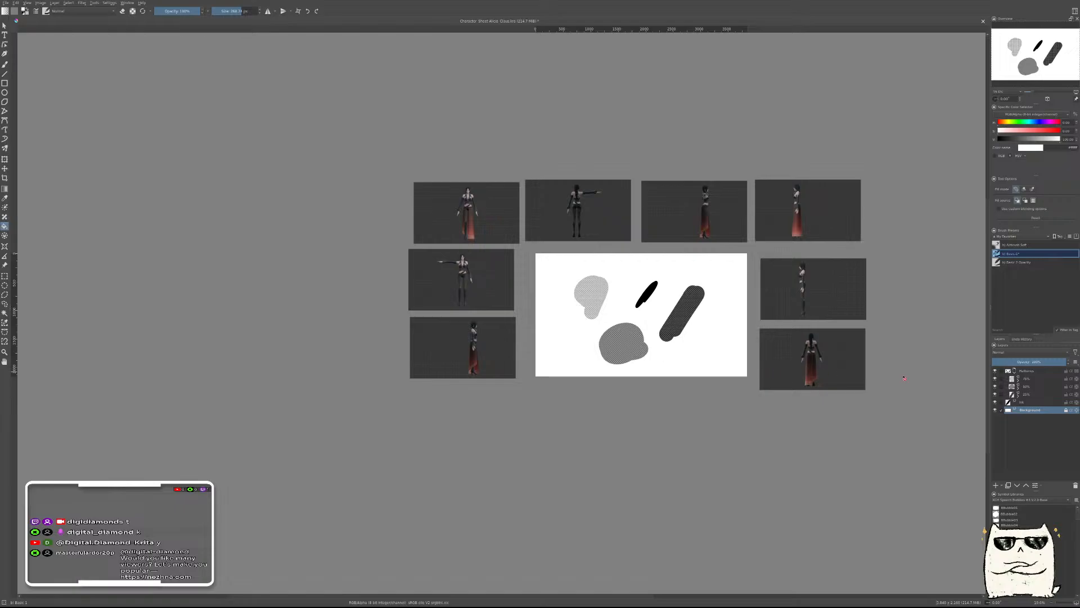
pyautogui.click(1014, 372)
pyautogui.moveTo(1021, 378); pyautogui.dragTo(1020, 368)
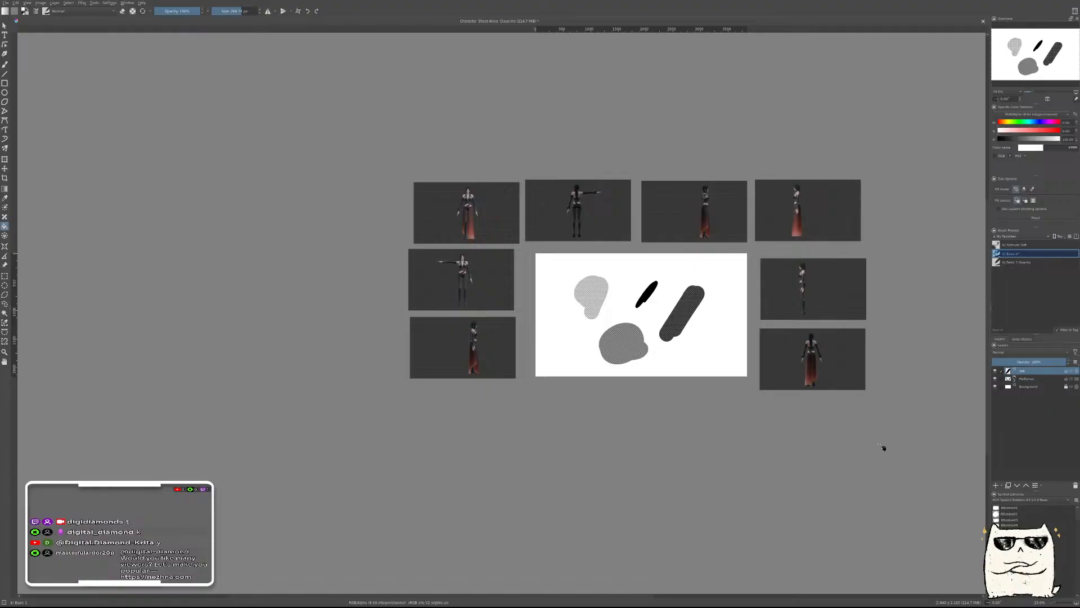
# Reset the painting colour to black and make the 75% layer in the Halftones group active for the brush
pyautogui.press('x')
pyautogui.press('d')
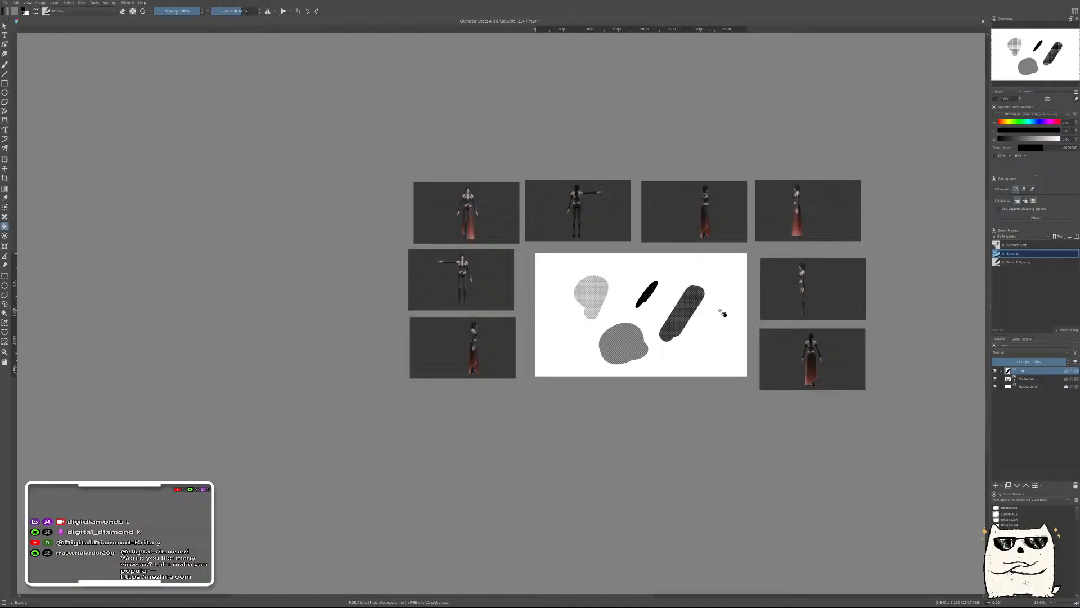
pyautogui.click(1014, 379)
pyautogui.click(1030, 387)
pyautogui.press('b')
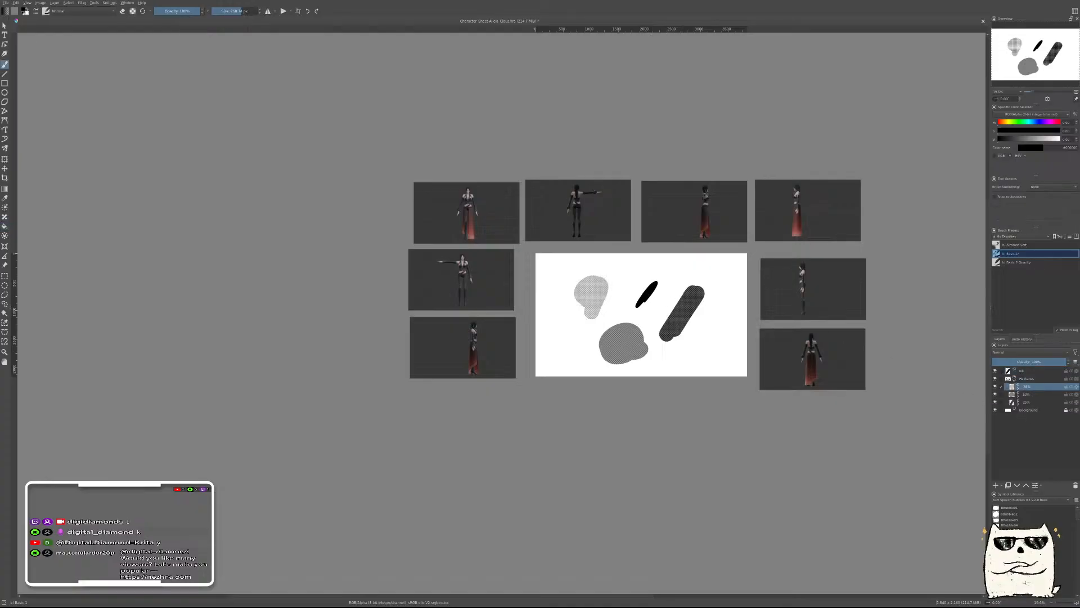
# Move the light halftone blob on the 75% layer slightly up and to the right
pyautogui.moveTo(658, 280); pyautogui.dragTo(692, 244)
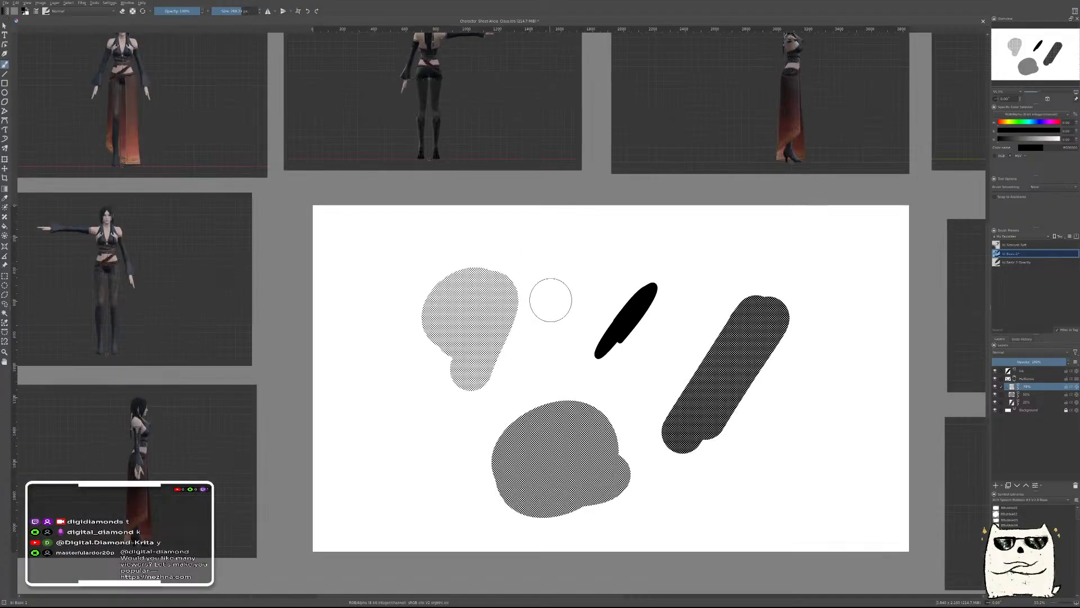
pyautogui.press('t')
pyautogui.moveTo(527, 334); pyautogui.dragTo(508, 323)
# Paint a black test blob on the 75% layer between the light blob and the ellipse, and undo it
pyautogui.press('b')
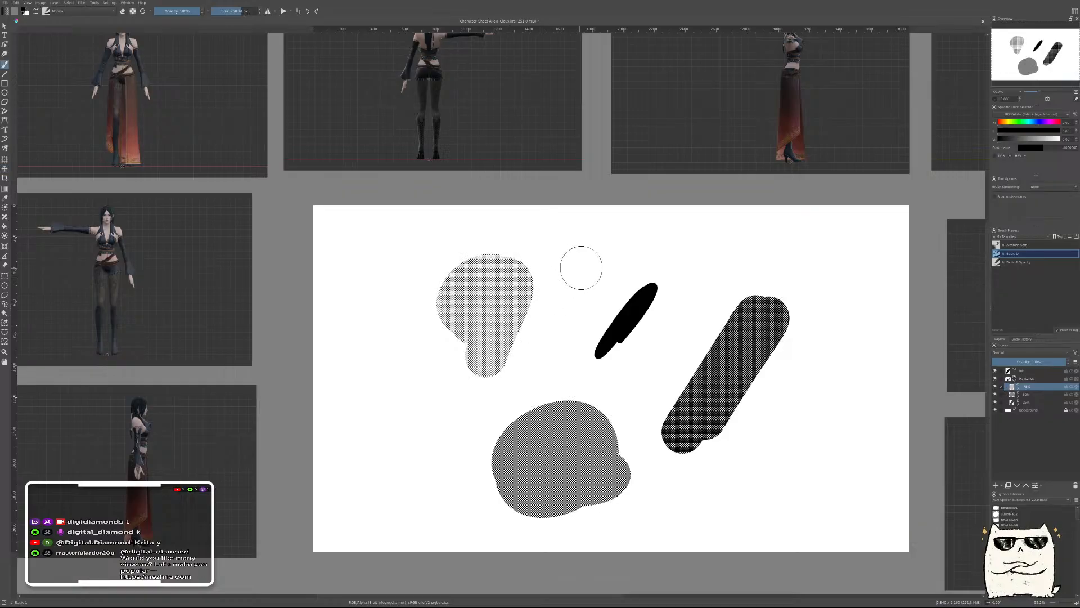
pyautogui.moveTo(581, 265); pyautogui.dragTo(565, 285)
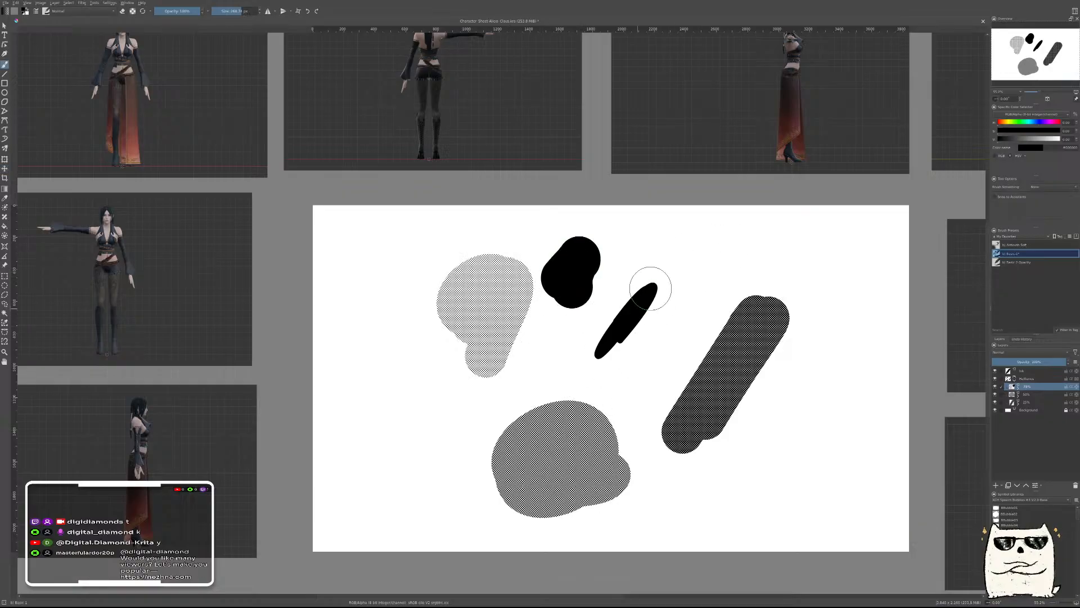
pyautogui.hotkey('ctrl', 'z')
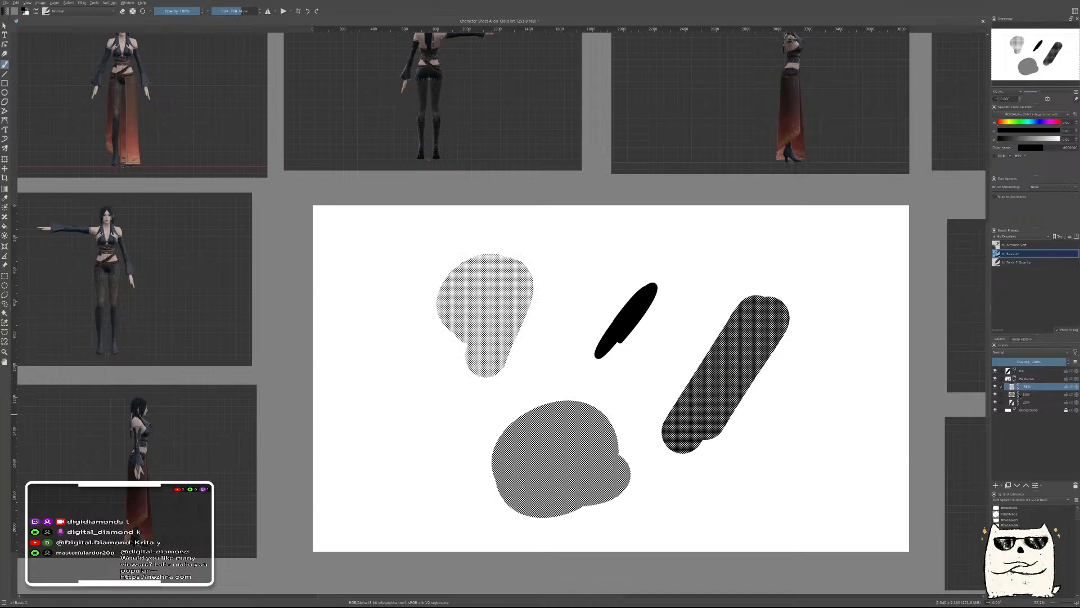
# Expand the 75%, 50% and 25% layers and hide the filter mask on each so the tones show as flat greys
pyautogui.click(1018, 387)
pyautogui.click(995, 395)
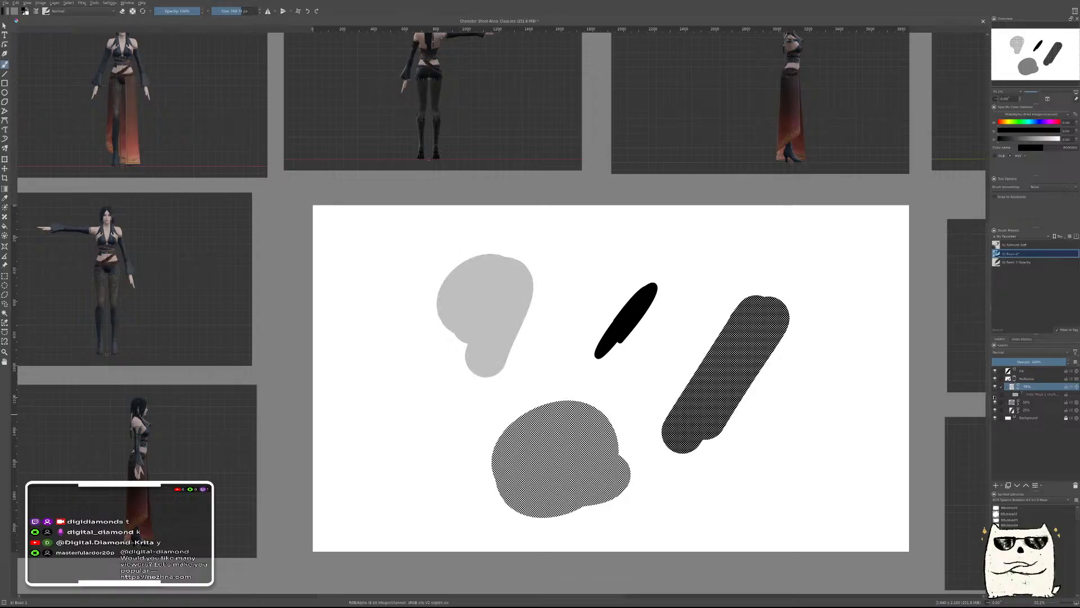
pyautogui.click(1018, 403)
pyautogui.click(995, 410)
pyautogui.click(1018, 418)
pyautogui.click(995, 426)
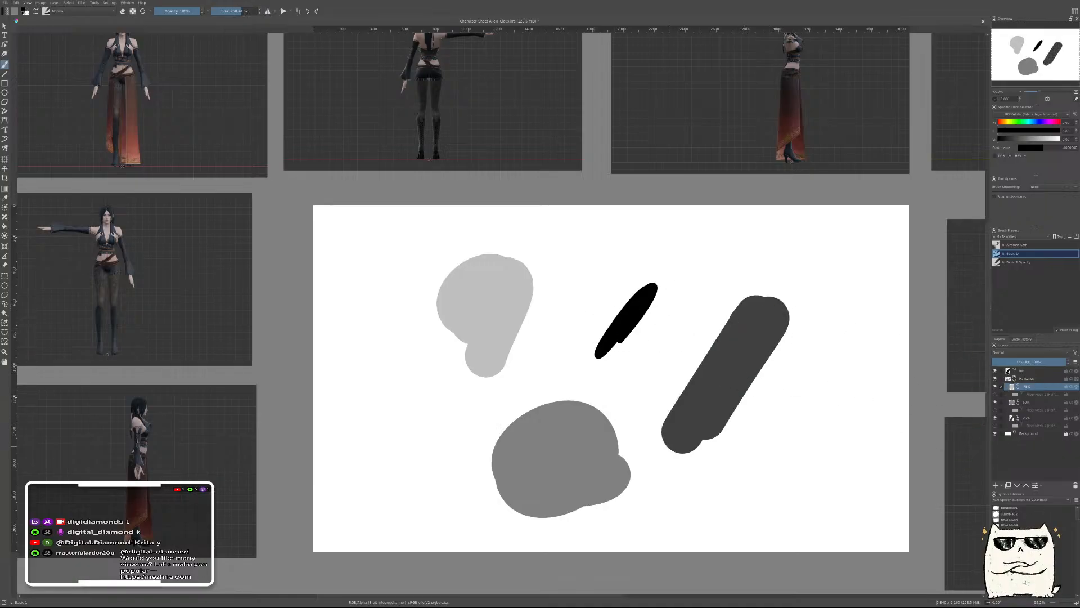
# Replace the dark stroke on the 25% layer with a small swatch of its sampled dark grey in the canvas's upper-right corner
pyautogui.click(1010, 371)
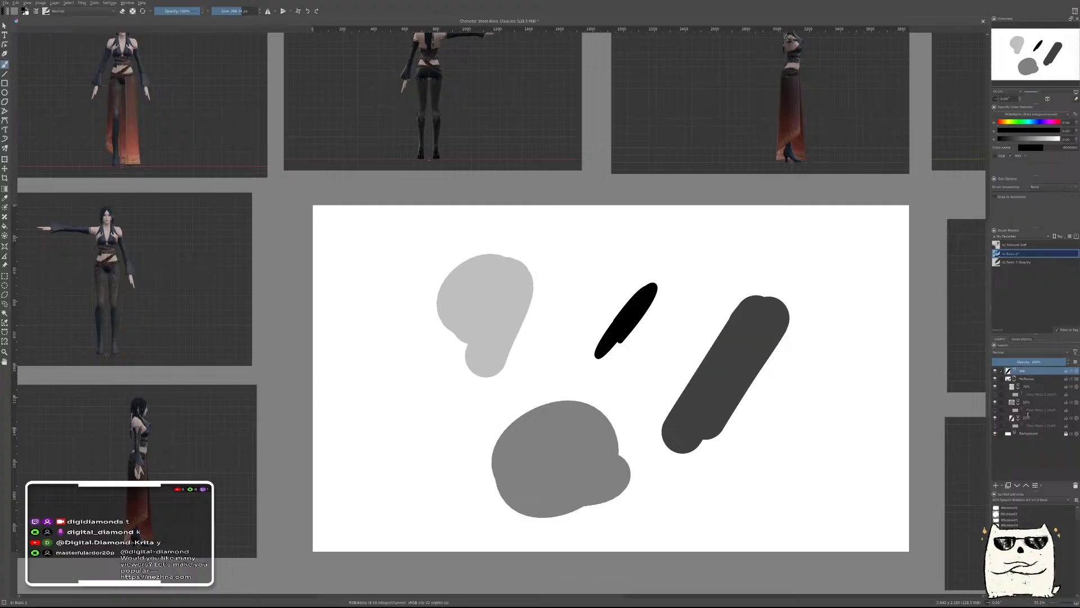
pyautogui.click(1025, 418)
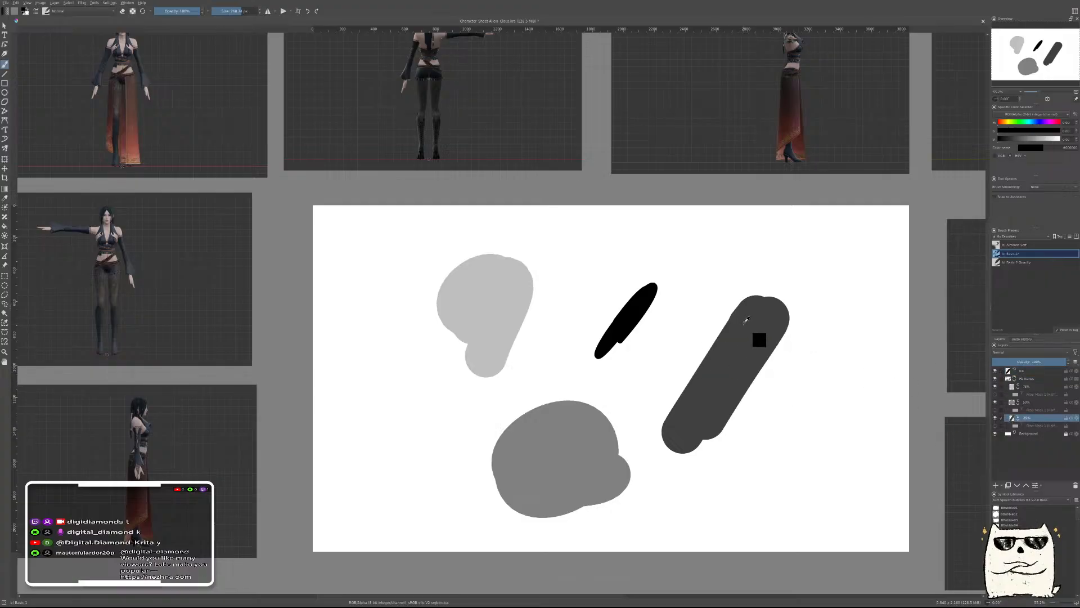
pyautogui.keyDown('ctrl'); pyautogui.click(758, 329); pyautogui.keyUp('ctrl')
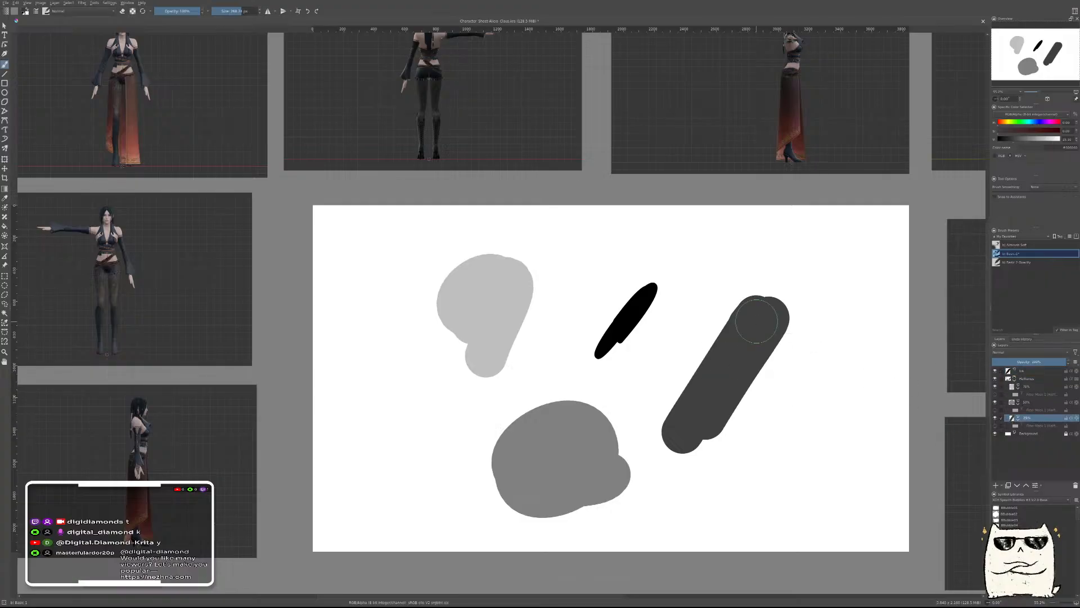
pyautogui.click(881, 232)
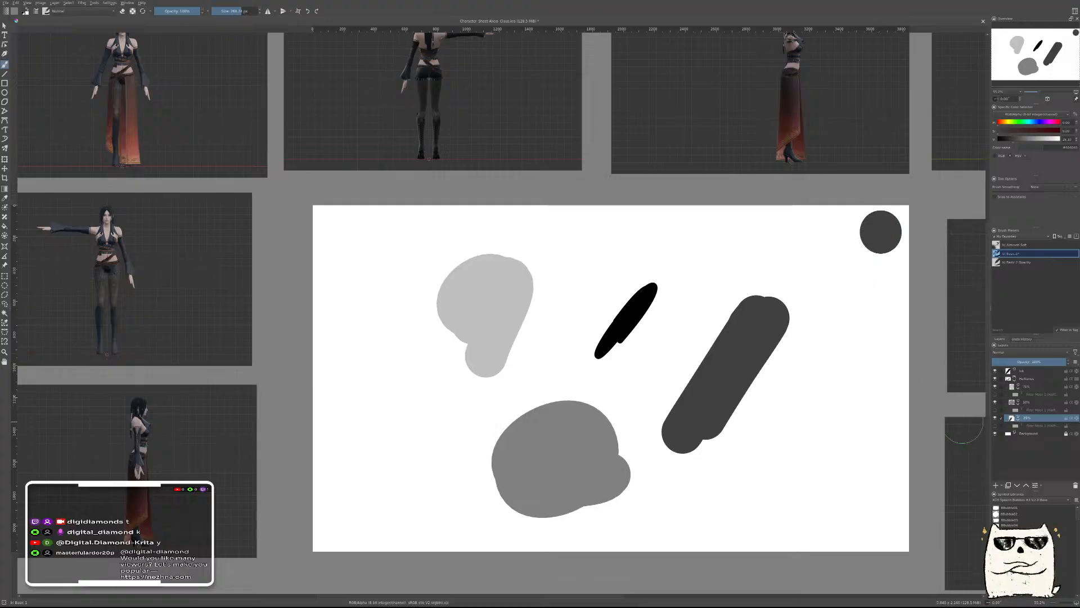
pyautogui.hotkey('ctrl', 'z')
pyautogui.hotkey('ctrl', 'z')
pyautogui.click(879, 233)
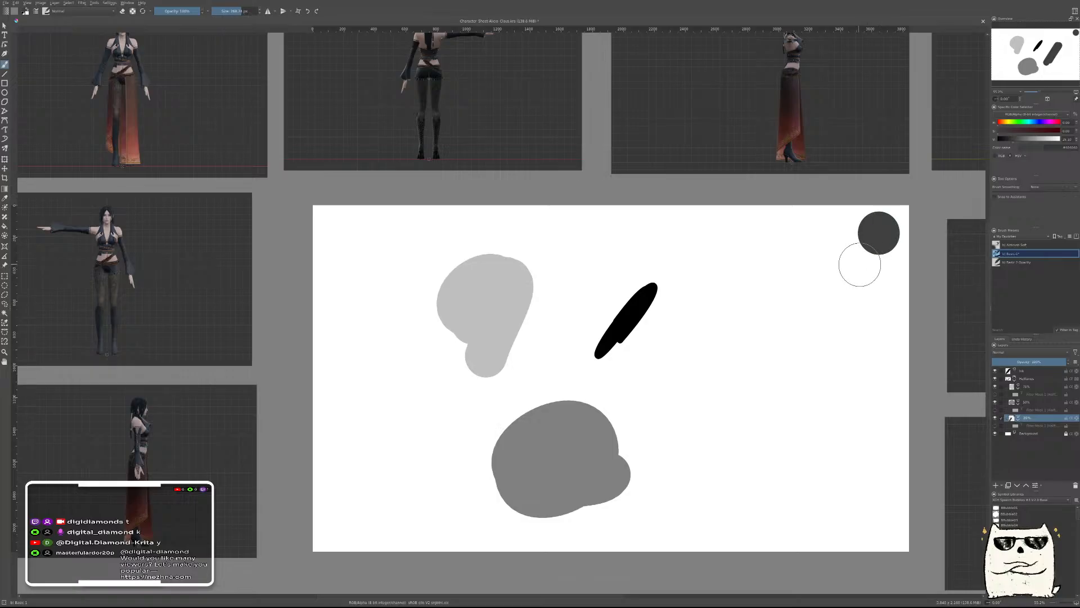
pyautogui.hotkey('ctrl', 'z')
pyautogui.click(889, 222)
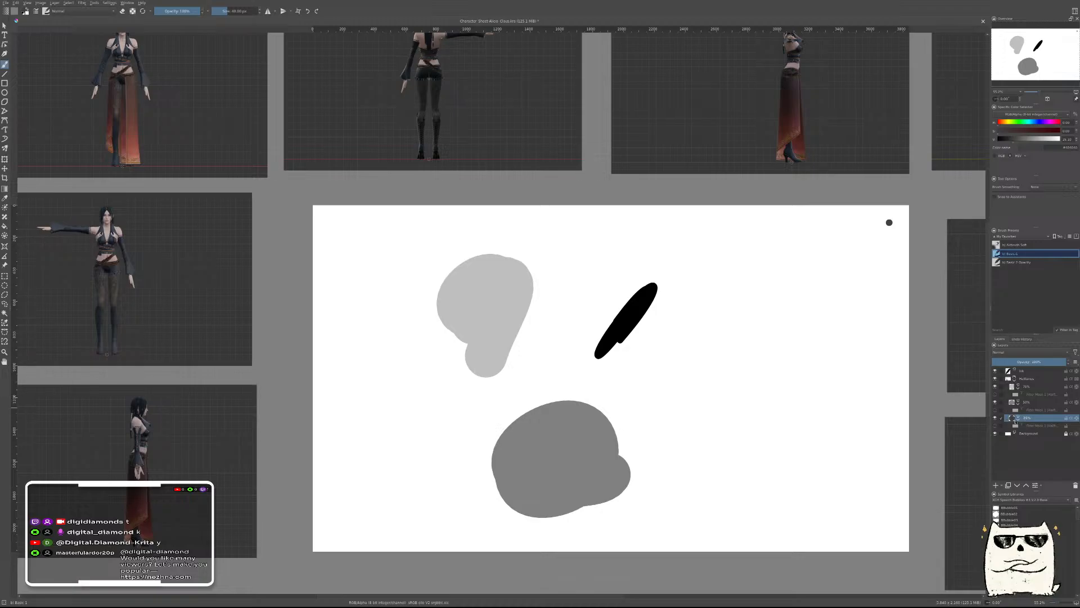
# Sample the mid grey on the 50% layer, clear its blob and paint a small swatch left of the dark grey one
pyautogui.click(1012, 402)
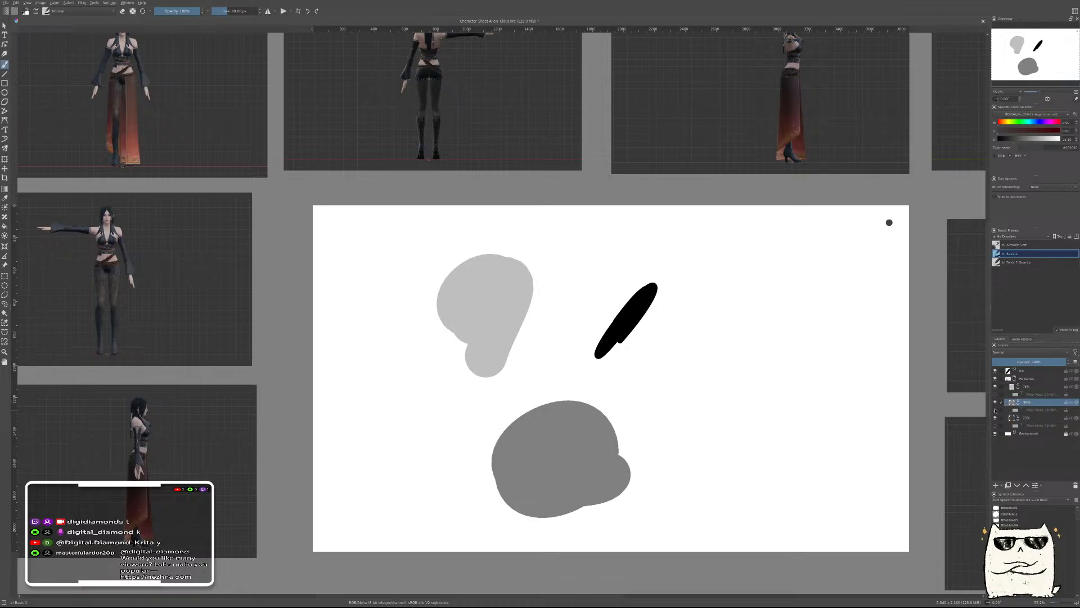
pyautogui.keyDown('ctrl'); pyautogui.click(619, 459); pyautogui.keyUp('ctrl')
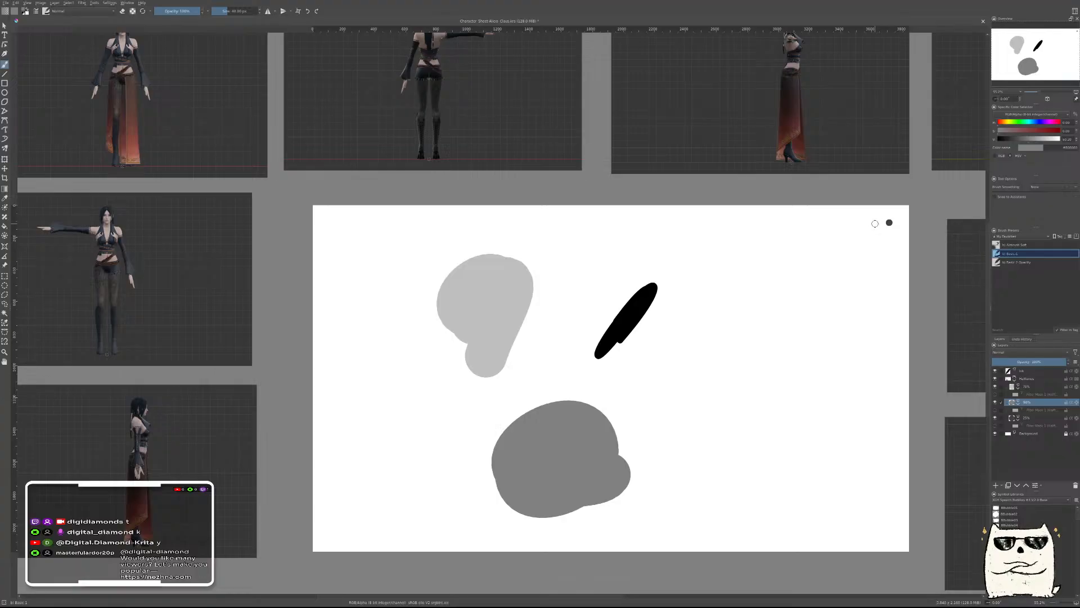
pyautogui.press('Delete')
pyautogui.click(879, 223)
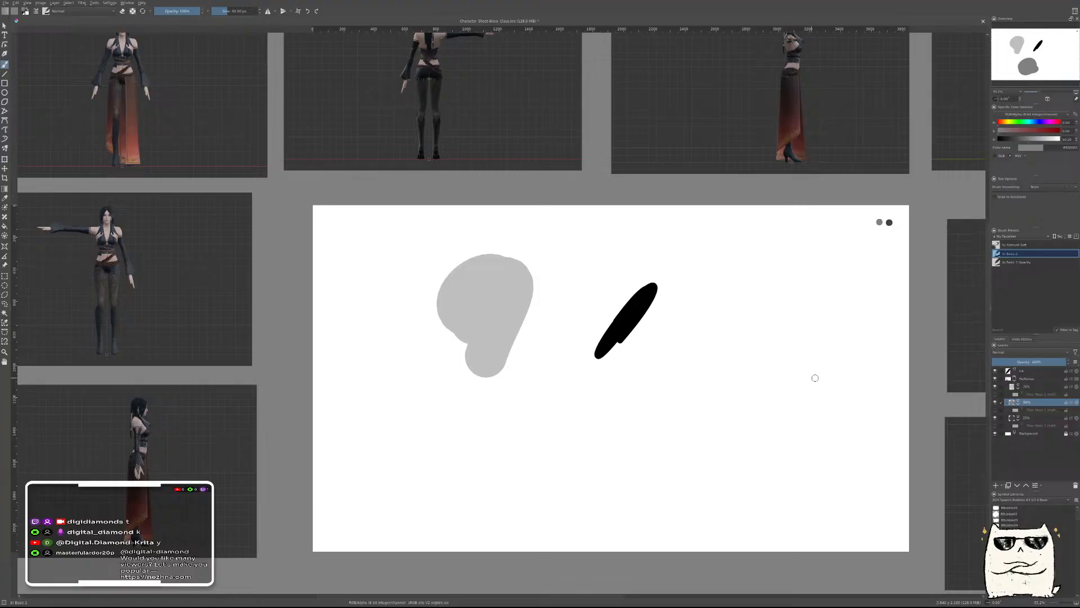
# Sample the light grey on the 75% layer, clear its blob and paint a small swatch left of the mid grey one
pyautogui.click(1029, 387)
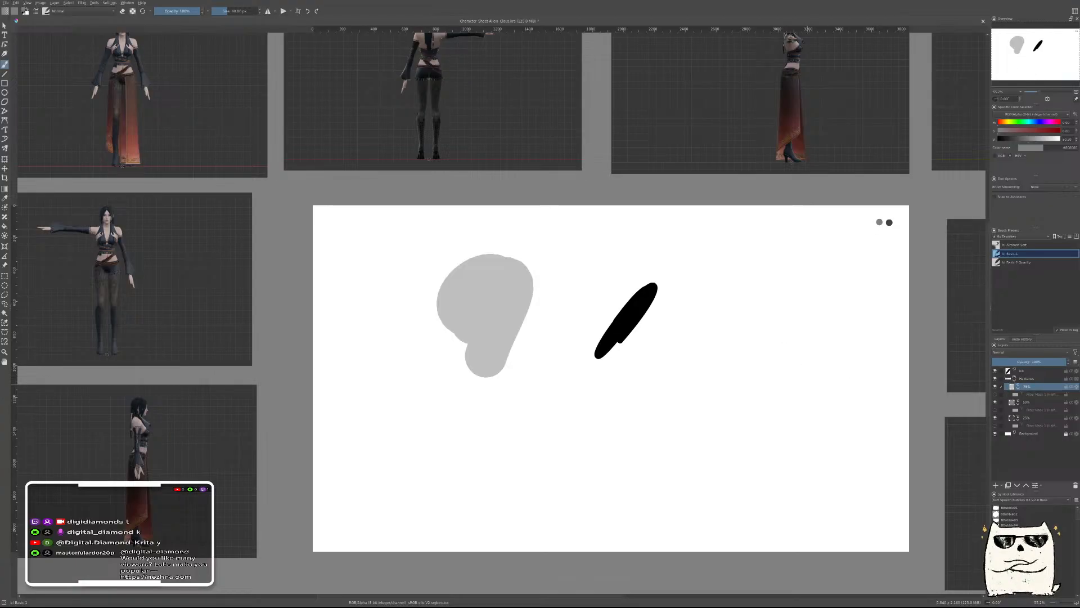
pyautogui.keyDown('ctrl'); pyautogui.click(510, 329); pyautogui.keyUp('ctrl')
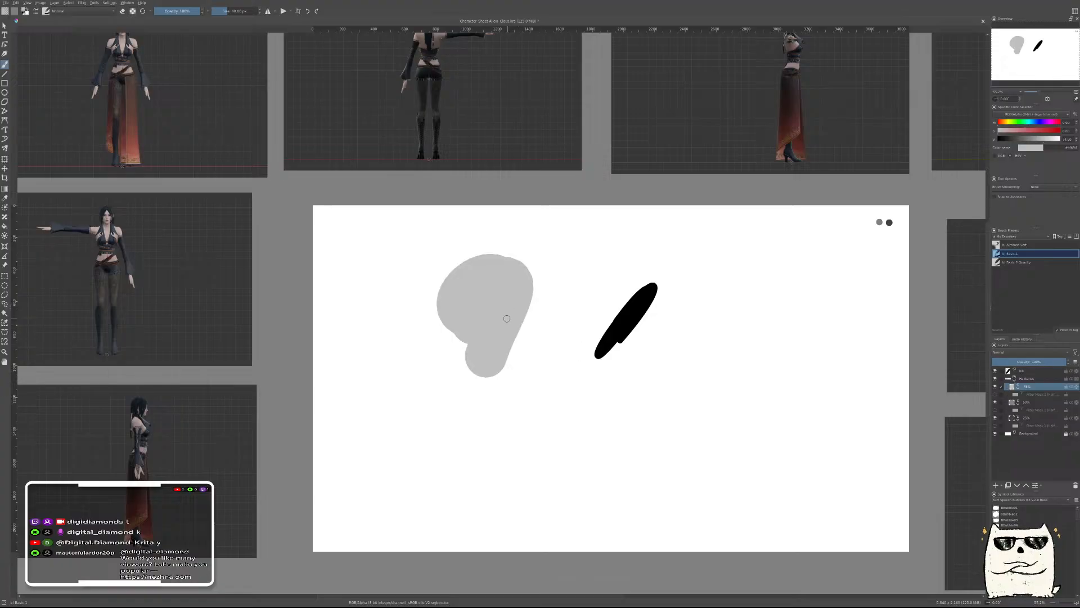
pyautogui.press('Delete')
pyautogui.click(869, 222)
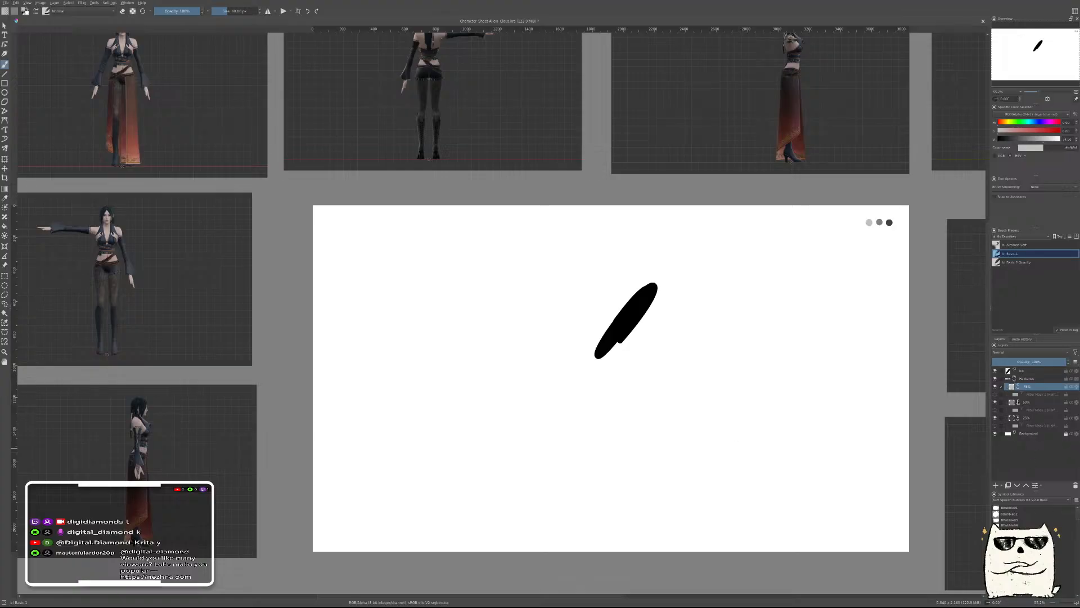
# Collapse the 75%, 50% and 25% layers to hide their filter masks in the layer list
pyautogui.click(1018, 388)
pyautogui.click(1018, 397)
pyautogui.click(1018, 405)
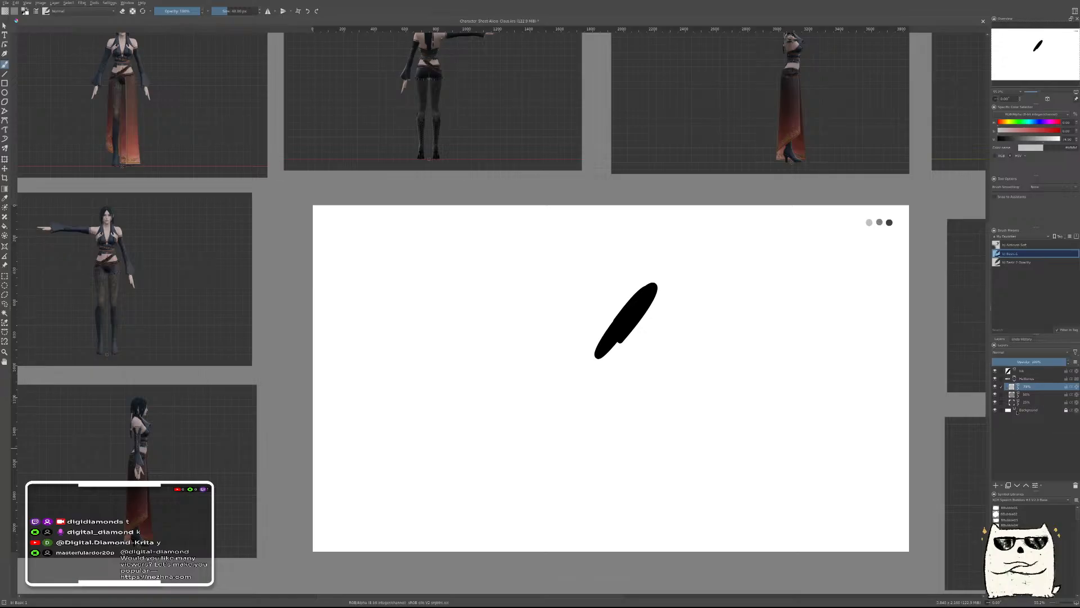
# Remove the black ellipse from the Ink layer, then collapse and lock the Halftones group
pyautogui.click(1029, 372)
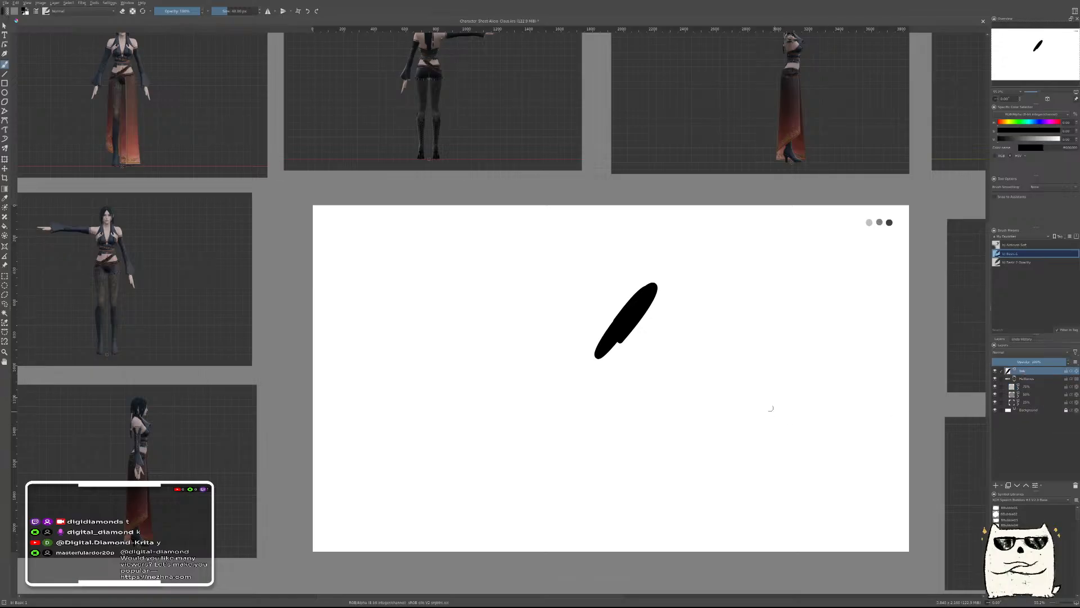
pyautogui.hotkey('ctrl', 'z')
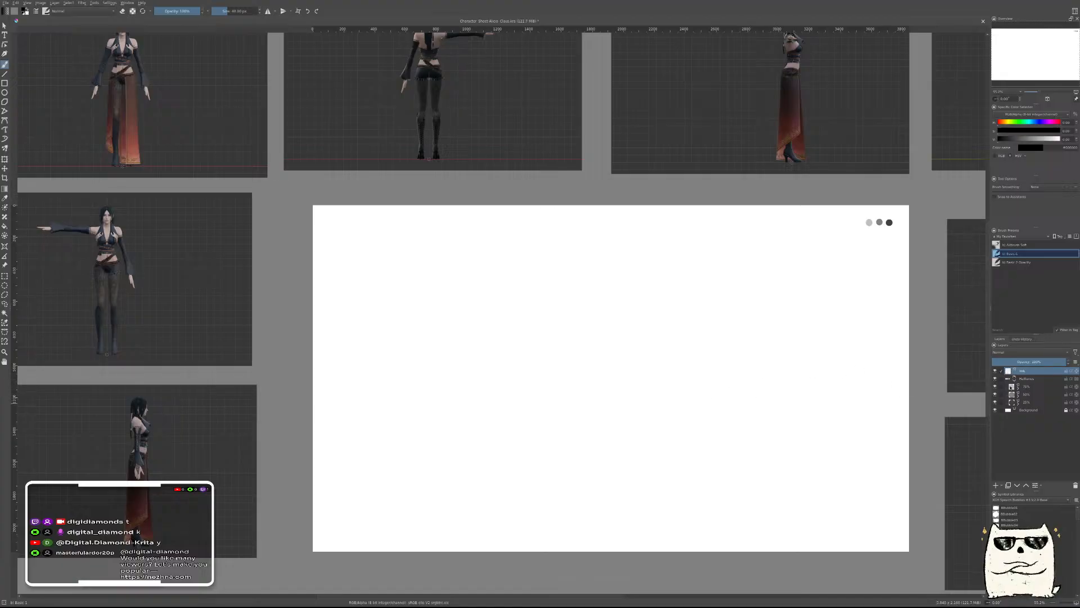
pyautogui.click(1014, 380)
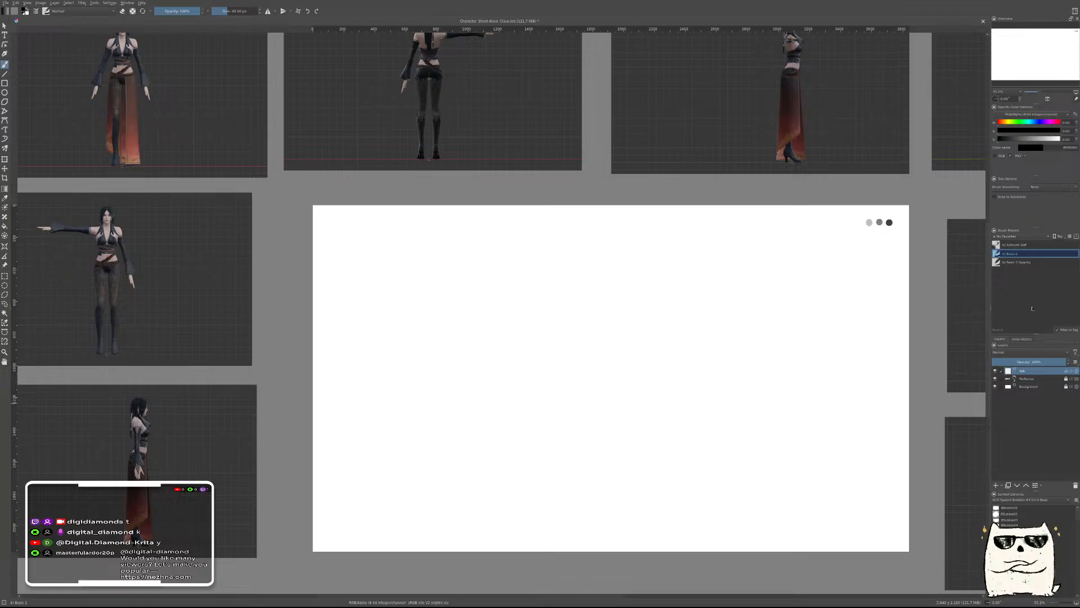
# Paint a black zigzag test stroke on the Ink layer and undo it
pyautogui.moveTo(657, 315)
pyautogui.mouseDown()
pyautogui.moveTo(705, 320)
pyautogui.moveTo(745, 452)
pyautogui.moveTo(800, 437)
pyautogui.mouseUp()
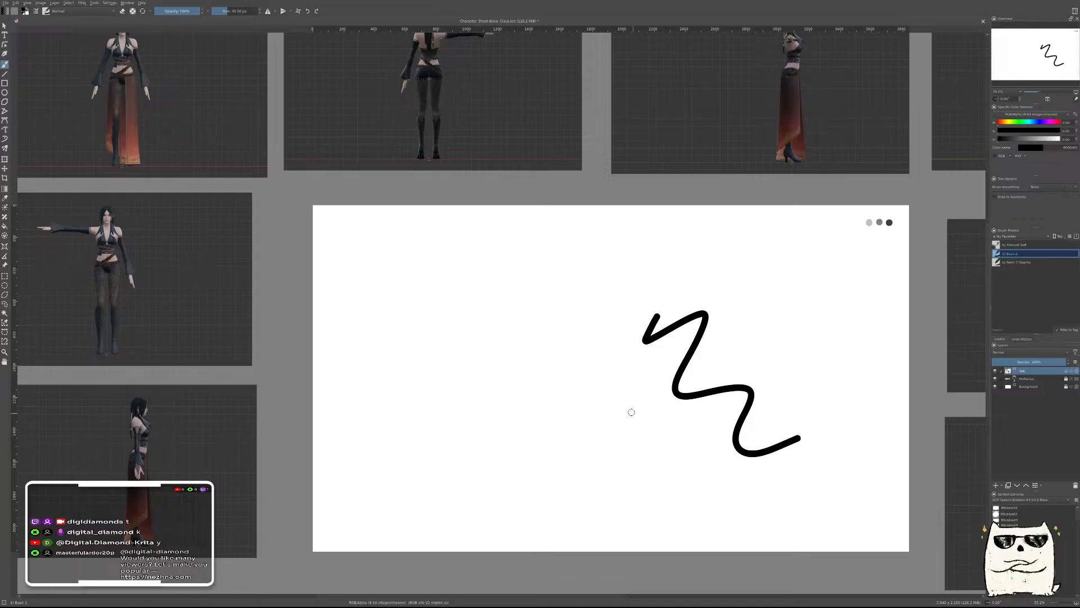
pyautogui.hotkey('ctrl', 'z')
pyautogui.moveTo(646, 347); pyautogui.dragTo(710, 413)
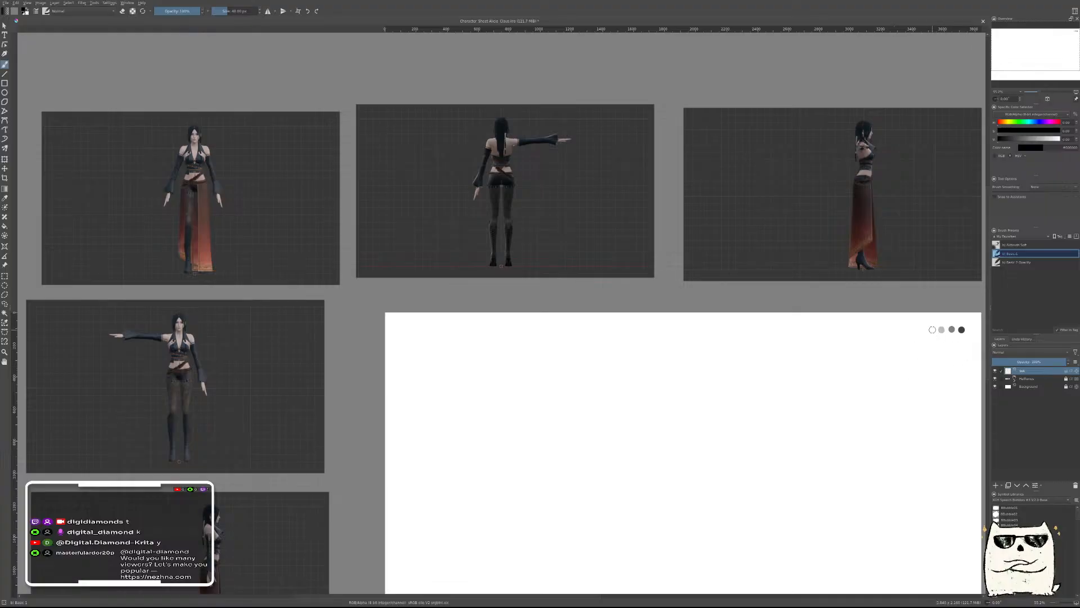
# Paint a small black swatch on the Ink layer right of the grey swatches, undoing the stray stroke over them
pyautogui.moveTo(961, 341)
pyautogui.mouseDown()
pyautogui.moveTo(906, 336)
pyautogui.moveTo(928, 322)
pyautogui.moveTo(880, 303)
pyautogui.mouseUp()
pyautogui.click(920, 324)
pyautogui.scroll(3, 894, 350)
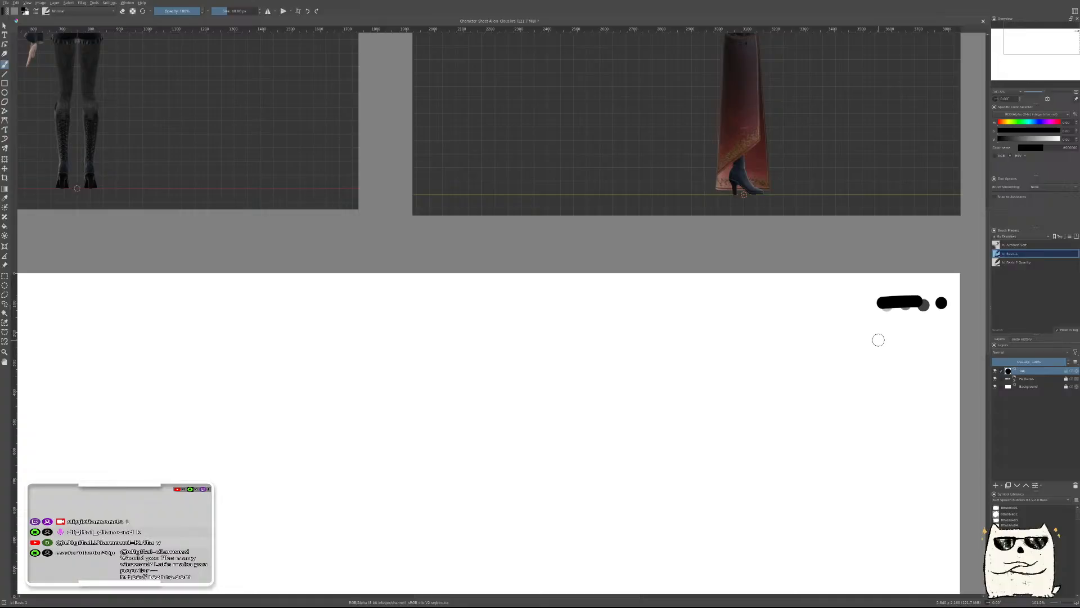
pyautogui.hotkey('ctrl', 'z')
pyautogui.scroll(-3, 901, 330)
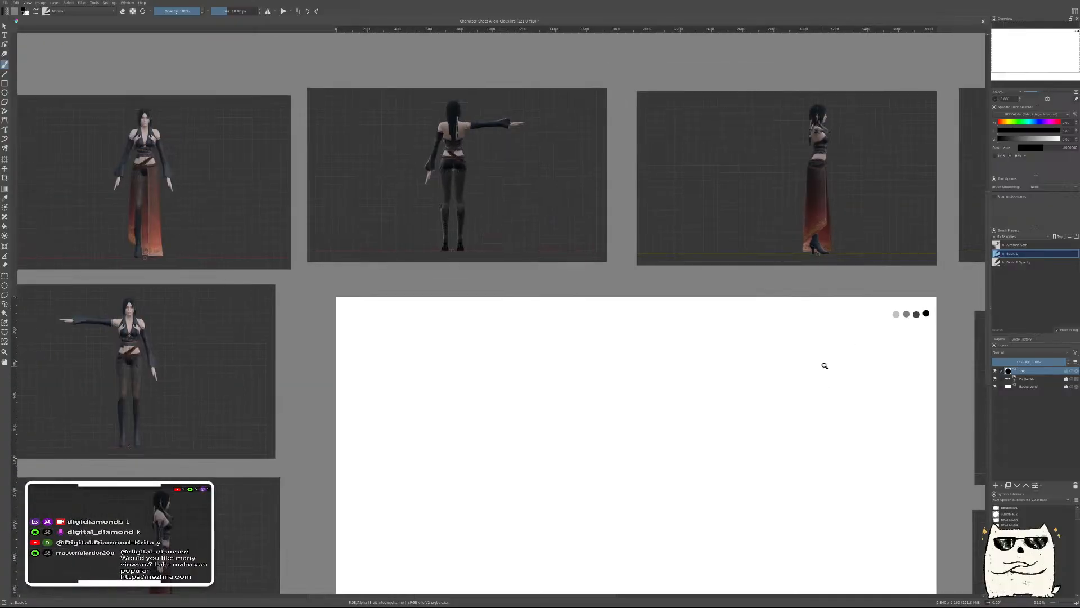
pyautogui.scroll(-1, 823, 367)
# Set the saturation of the front-view reference image with arms down to 0% and return to the brush
pyautogui.moveTo(440, 294); pyautogui.dragTo(583, 329)
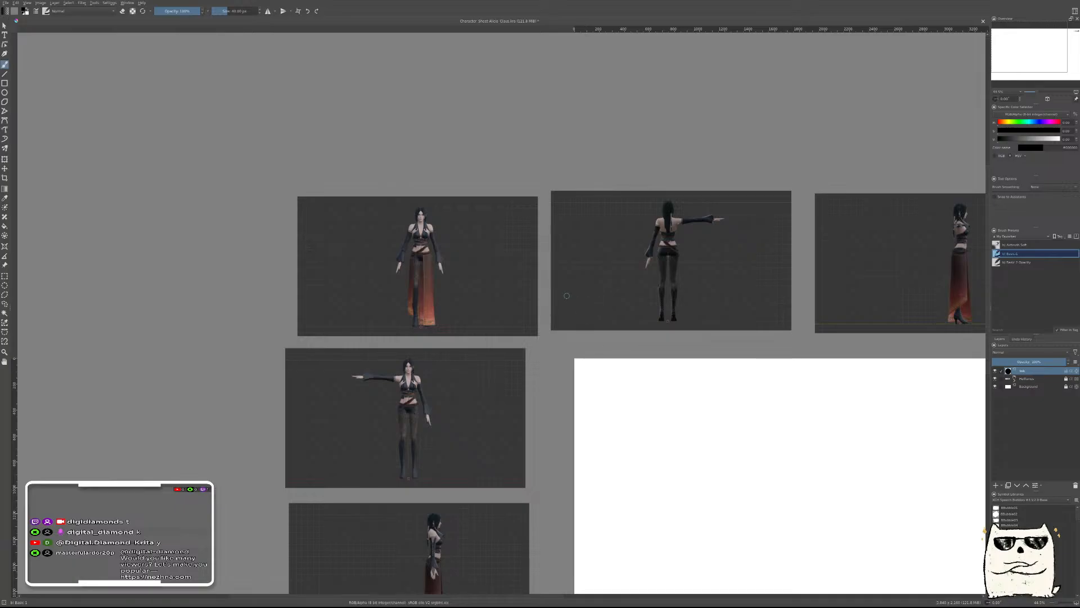
pyautogui.moveTo(435, 273); pyautogui.dragTo(559, 337)
pyautogui.moveTo(472, 283); pyautogui.dragTo(502, 273)
pyautogui.moveTo(527, 348)
pyautogui.mouseDown()
pyautogui.moveTo(568, 300)
pyautogui.moveTo(578, 309)
pyautogui.mouseUp()
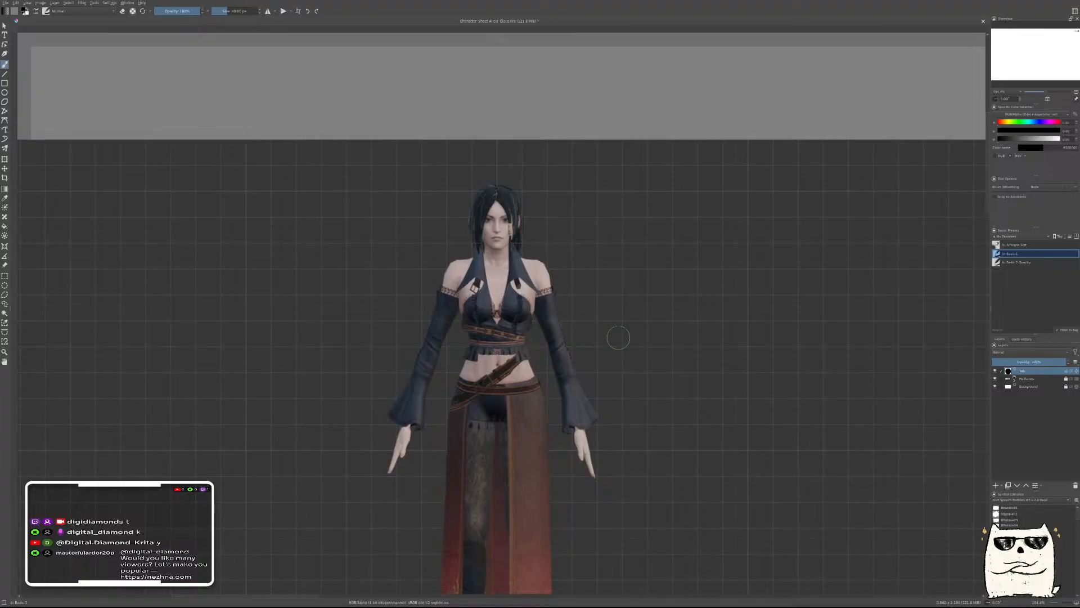
pyautogui.moveTo(627, 370); pyautogui.dragTo(643, 240)
pyautogui.moveTo(643, 241); pyautogui.dragTo(637, 349)
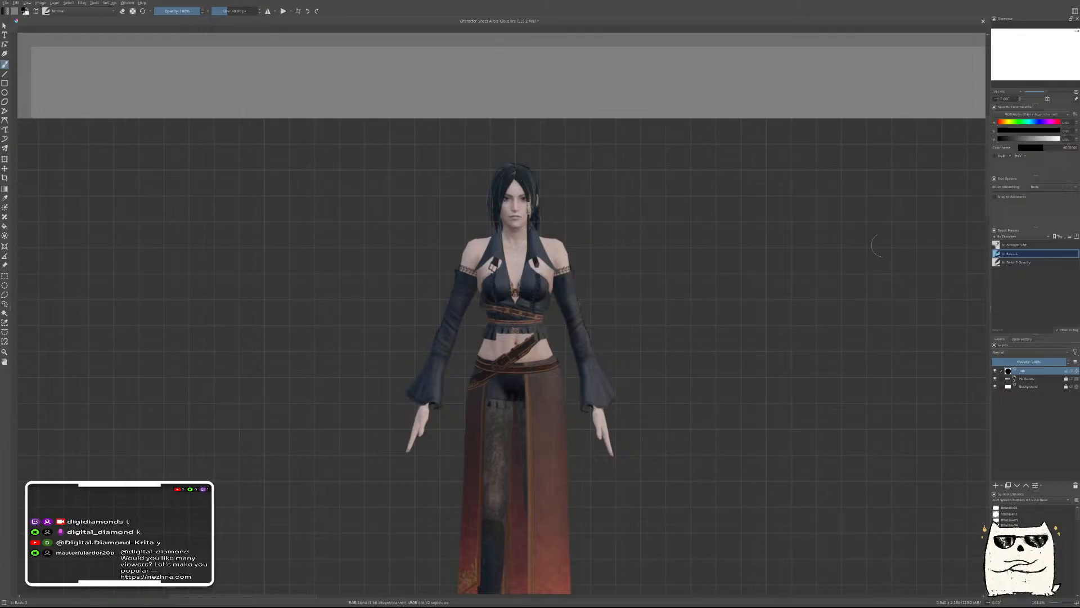
pyautogui.press('r')
pyautogui.click(753, 294)
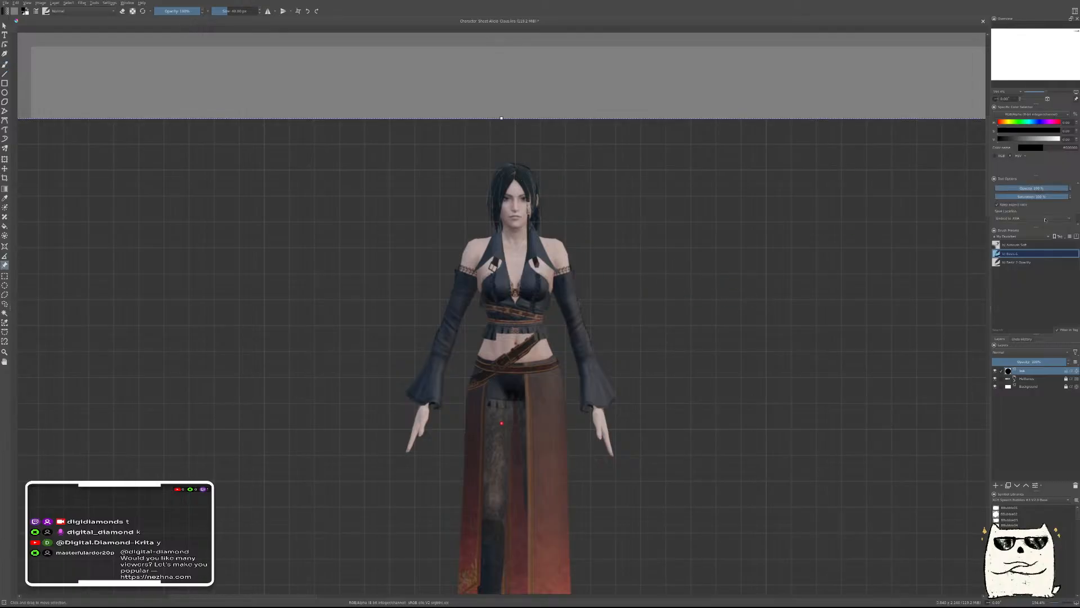
pyautogui.moveTo(1052, 197); pyautogui.dragTo(994, 196)
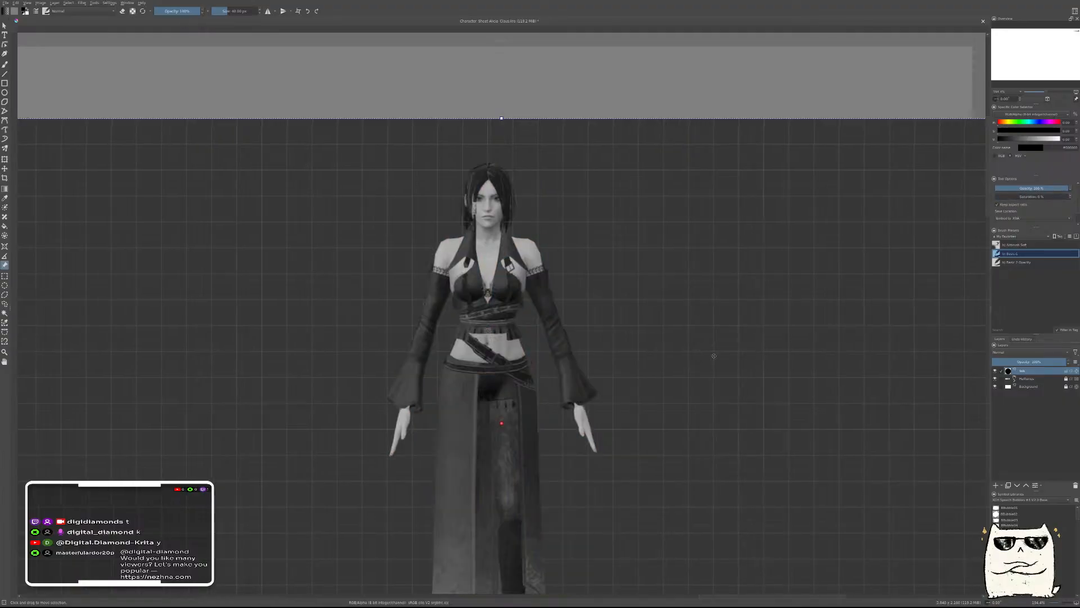
pyautogui.press('b')
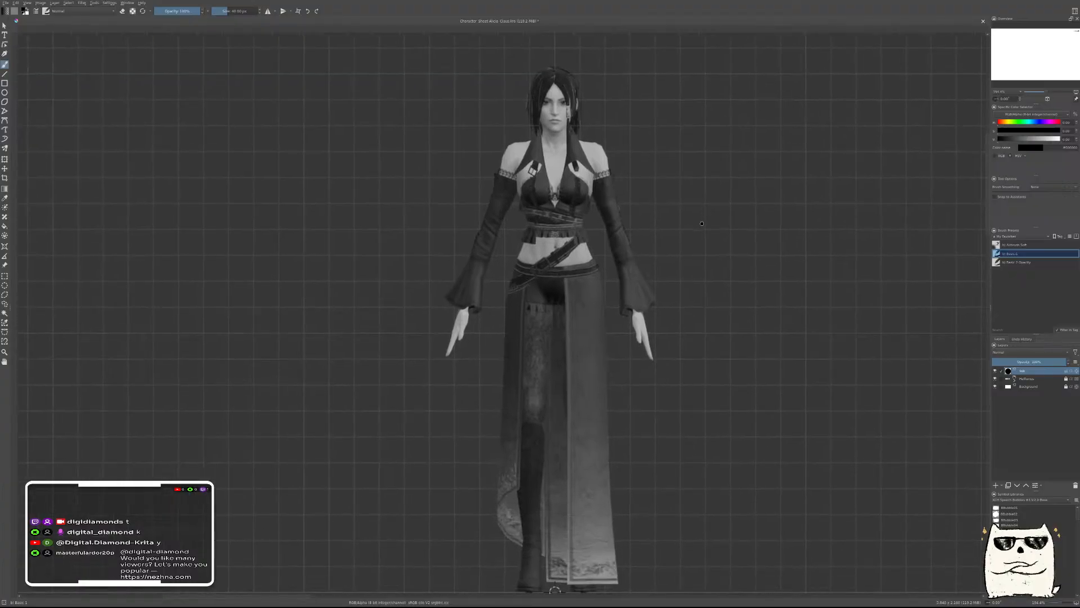
# Save the document with the desaturated front-view reference
pyautogui.moveTo(702, 223); pyautogui.dragTo(667, 284)
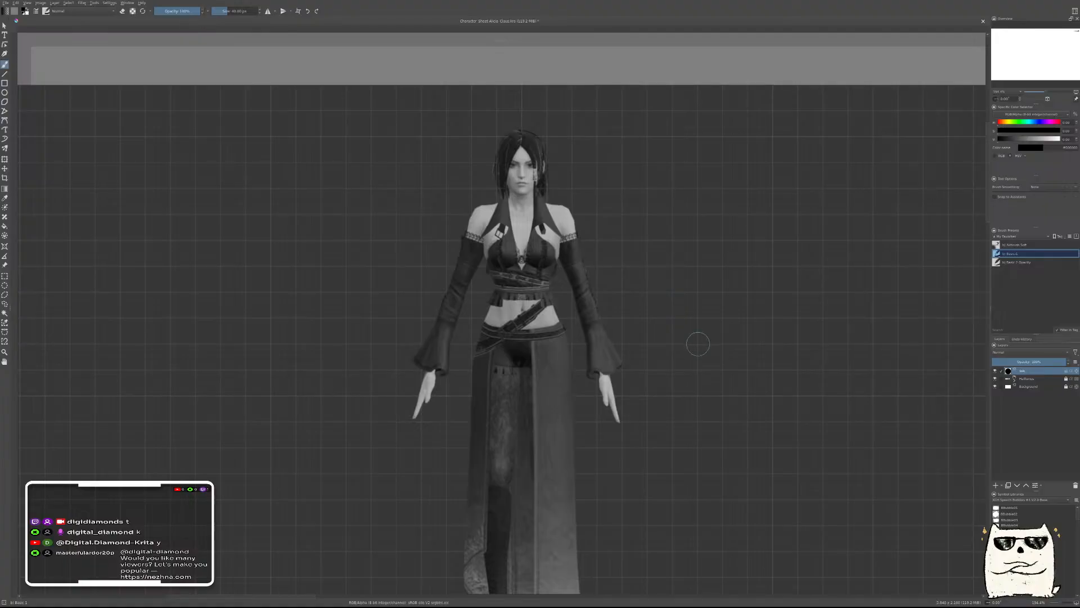
pyautogui.moveTo(653, 304)
pyautogui.mouseDown()
pyautogui.moveTo(641, 226)
pyautogui.moveTo(659, 255)
pyautogui.moveTo(742, 266)
pyautogui.mouseUp()
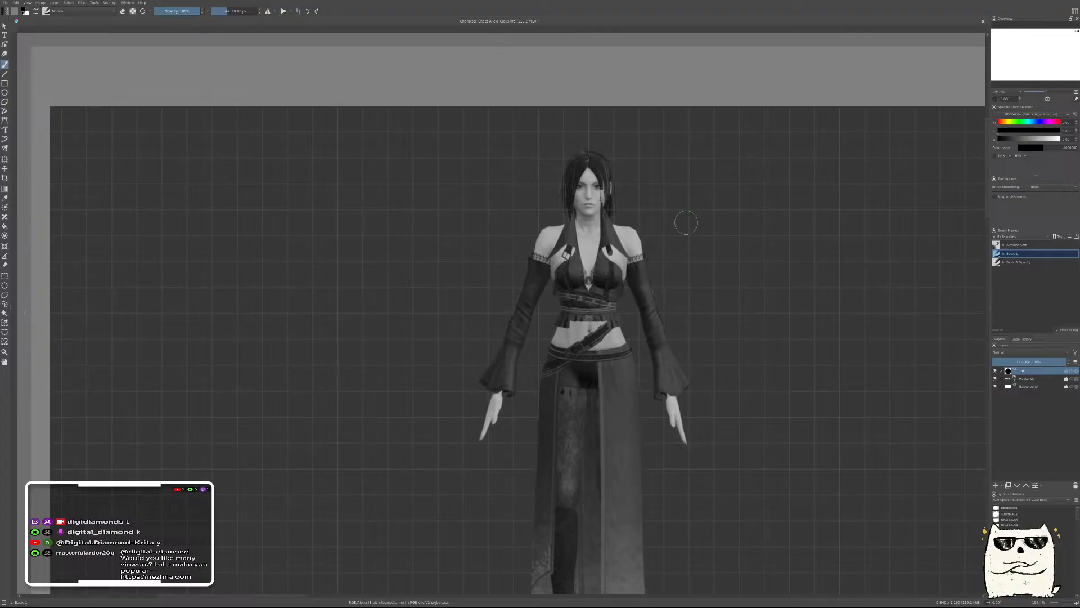
pyautogui.hotkey('ctrl', 's')
# Examine the values of the desaturated front-view reference from near and far, and compare them with the grey swatches on the canvas
pyautogui.moveTo(711, 288); pyautogui.dragTo(697, 179)
pyautogui.moveTo(702, 312)
pyautogui.mouseDown()
pyautogui.moveTo(711, 263)
pyautogui.moveTo(685, 317)
pyautogui.moveTo(690, 355)
pyautogui.mouseUp()
pyautogui.moveTo(711, 290); pyautogui.dragTo(701, 329)
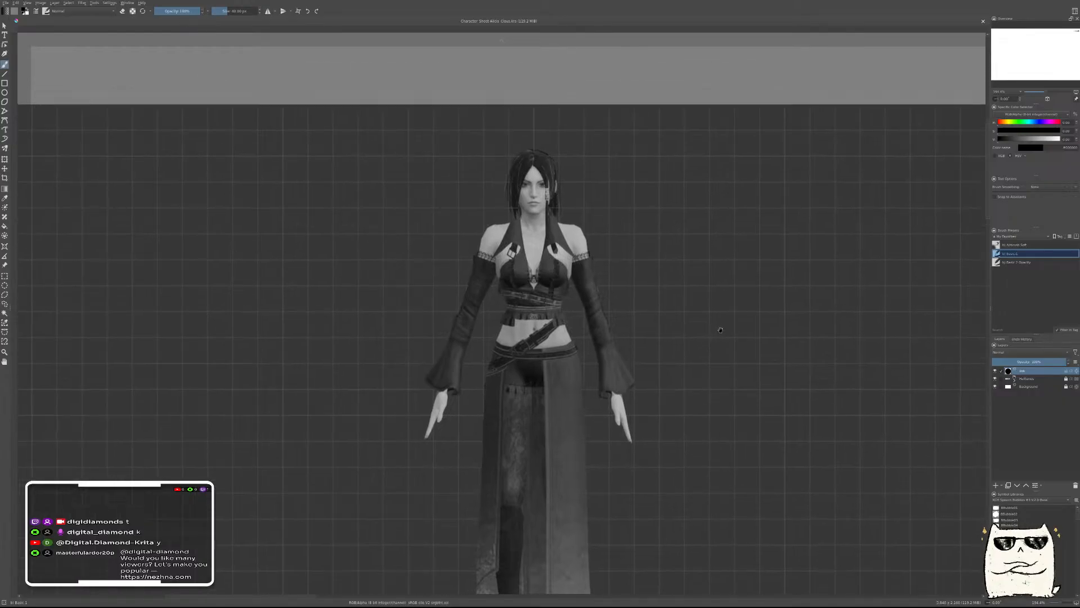
pyautogui.moveTo(726, 299); pyautogui.dragTo(731, 331)
pyautogui.scroll(-4, 735, 343)
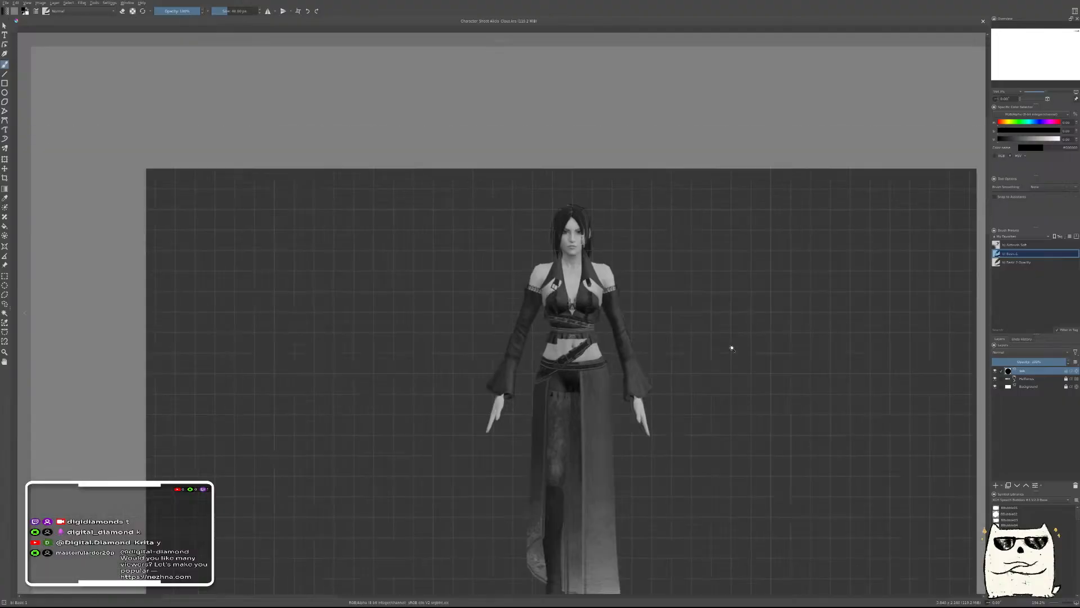
pyautogui.moveTo(770, 385); pyautogui.dragTo(629, 266)
pyautogui.moveTo(727, 352); pyautogui.dragTo(785, 321)
pyautogui.moveTo(706, 285); pyautogui.dragTo(729, 435)
pyautogui.scroll(1, 642, 297)
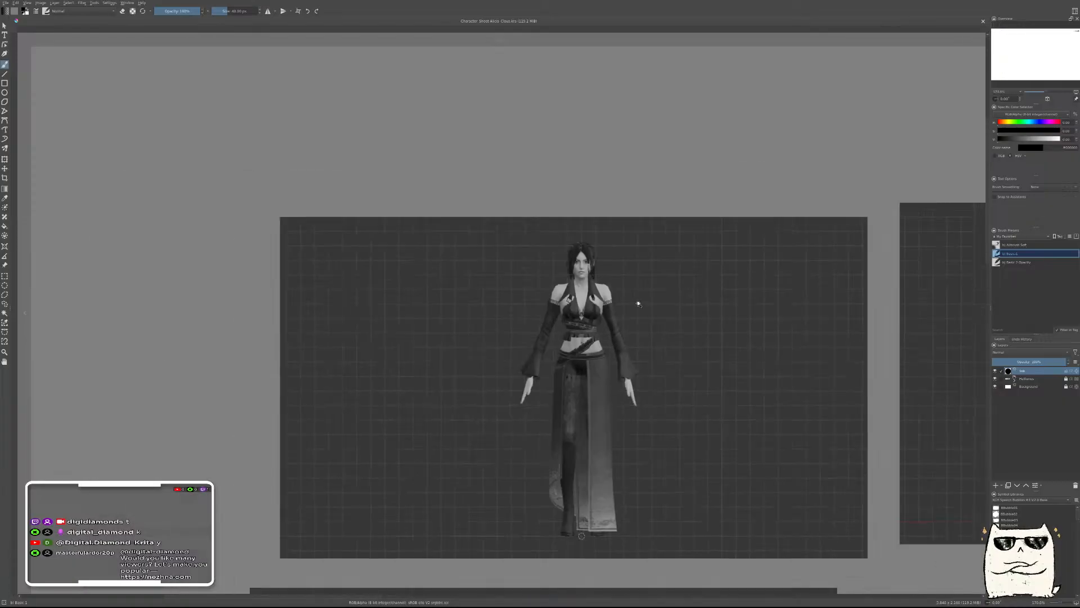
pyautogui.scroll(-4, 630, 297)
pyautogui.moveTo(768, 339); pyautogui.dragTo(553, 252)
pyautogui.moveTo(817, 364); pyautogui.dragTo(552, 312)
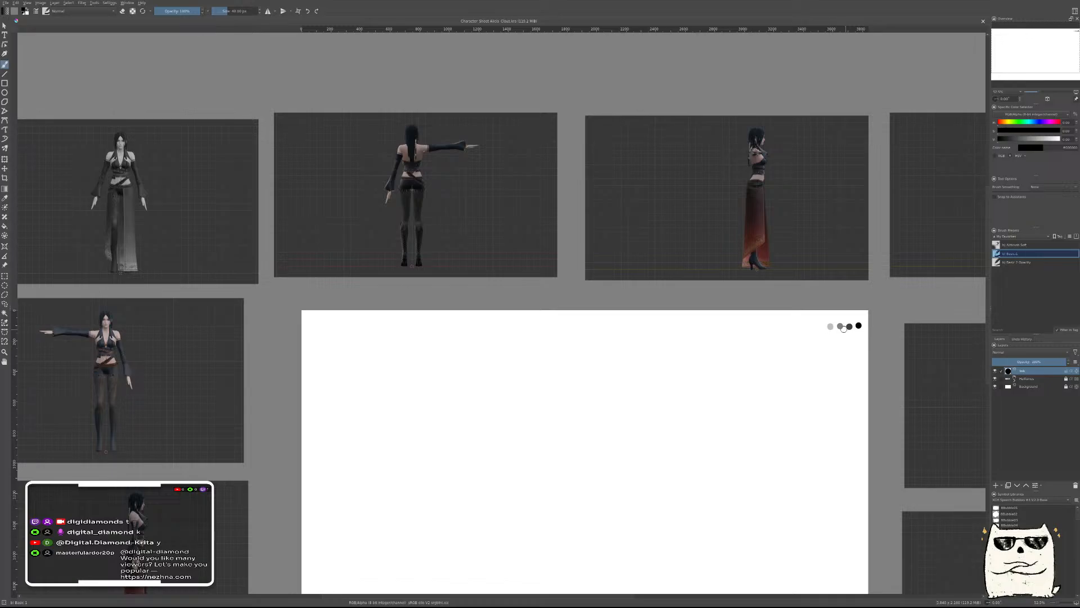
pyautogui.moveTo(695, 355); pyautogui.dragTo(880, 405)
pyautogui.moveTo(615, 364); pyautogui.dragTo(885, 415)
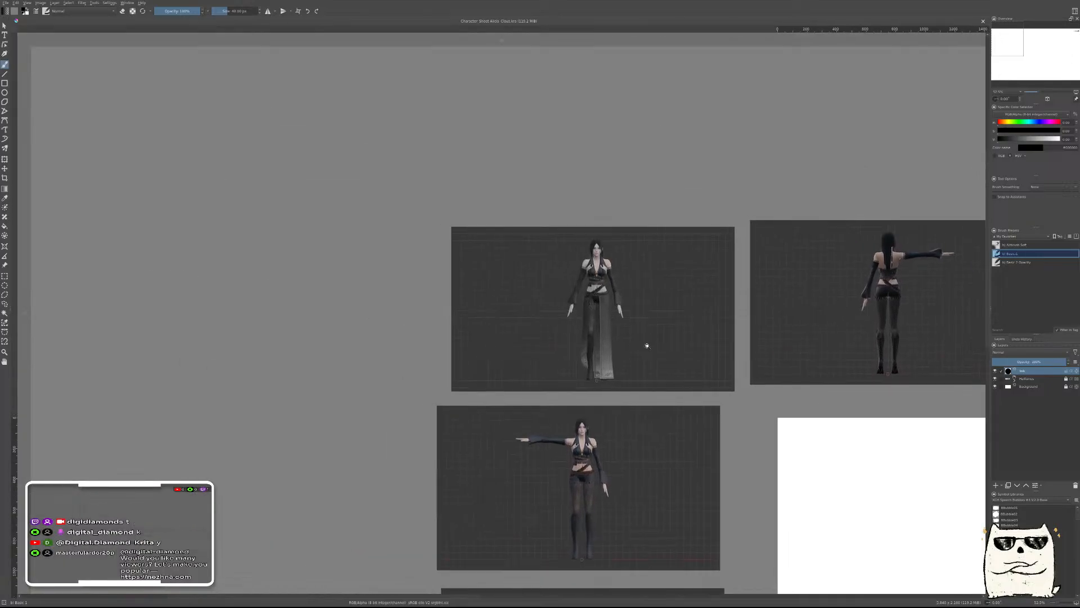
# Examine the front, back and side view reference images in the row above the canvas, close up and together
pyautogui.scroll(5, 646, 347)
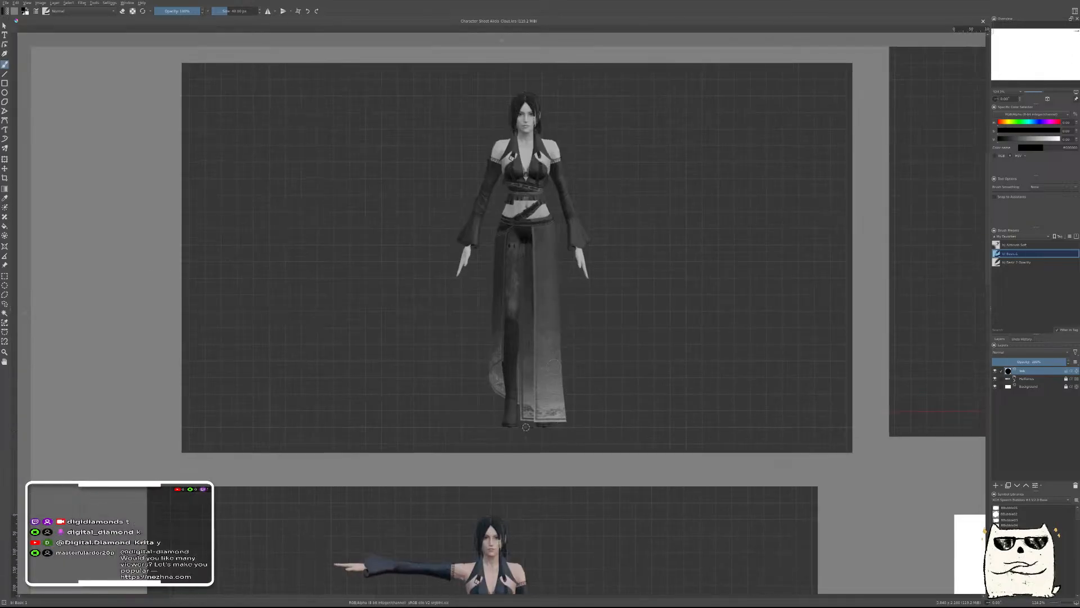
pyautogui.moveTo(648, 293); pyautogui.dragTo(633, 359)
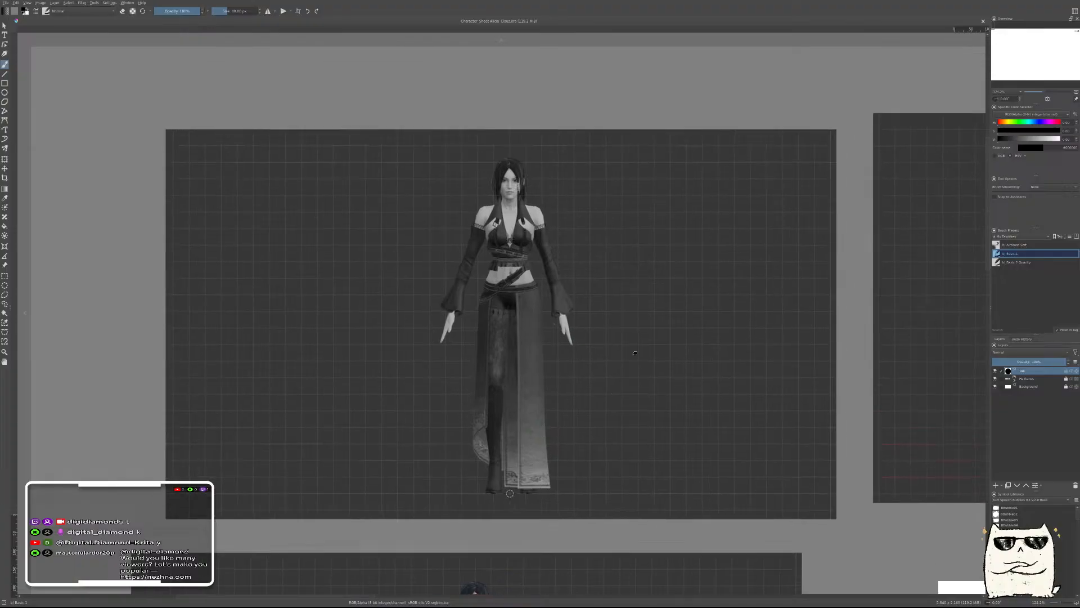
pyautogui.moveTo(968, 367); pyautogui.dragTo(460, 376)
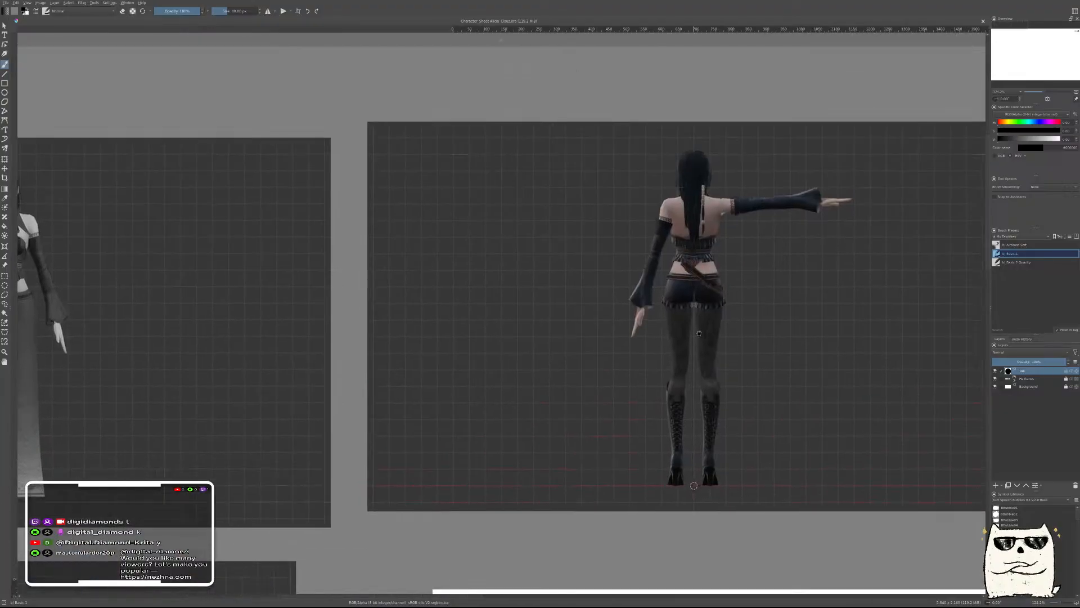
pyautogui.scroll(-5, 678, 320)
pyautogui.moveTo(812, 318); pyautogui.dragTo(546, 340)
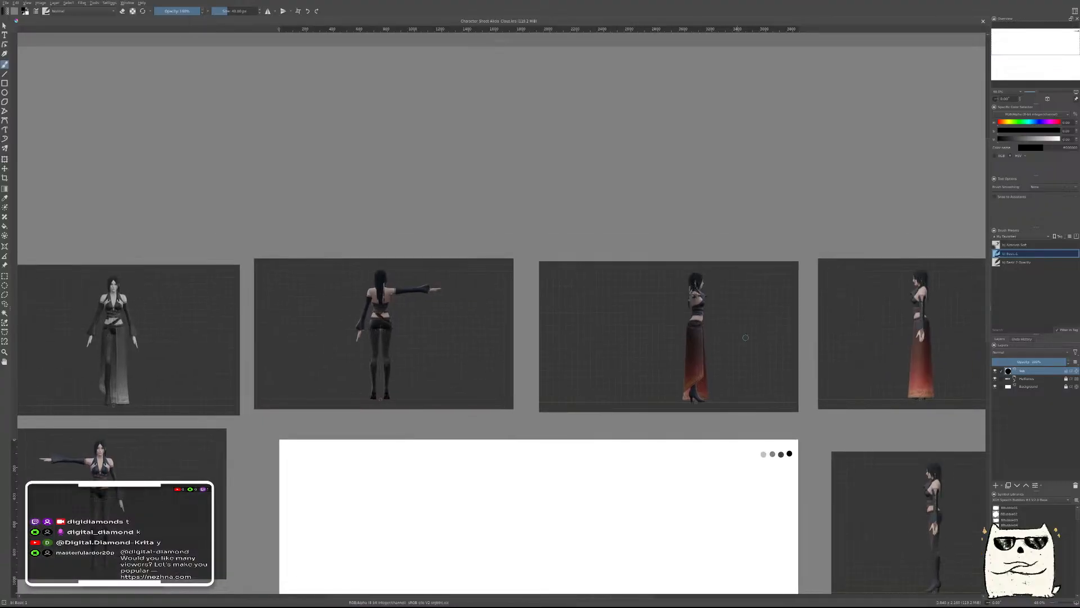
pyautogui.moveTo(883, 359); pyautogui.dragTo(669, 317)
pyautogui.scroll(4, 738, 300)
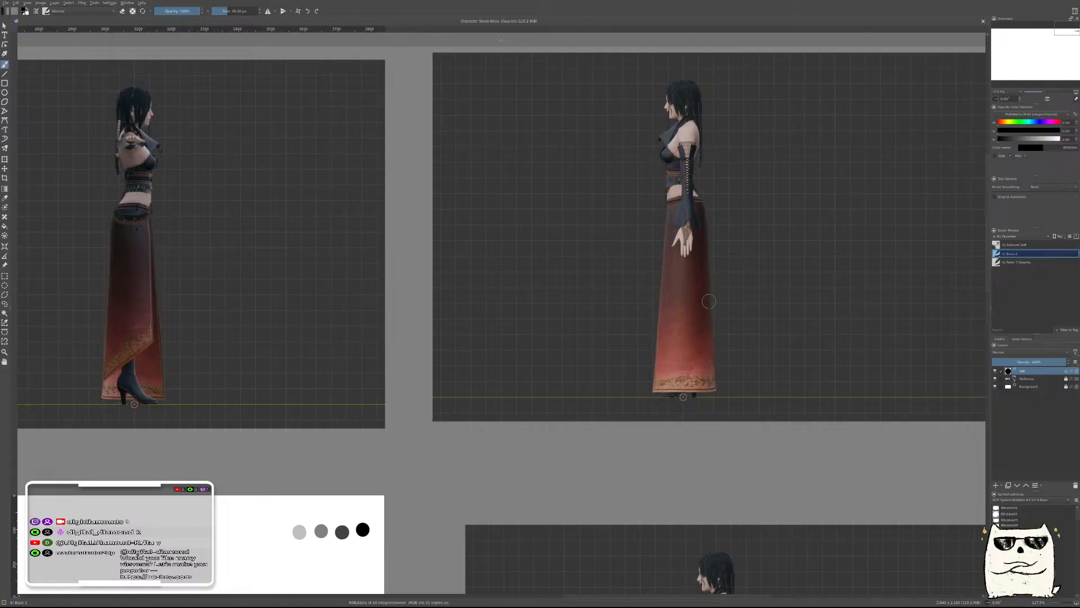
pyautogui.moveTo(607, 262); pyautogui.dragTo(585, 388)
pyautogui.moveTo(122, 258); pyautogui.dragTo(694, 372)
pyautogui.moveTo(586, 389); pyautogui.dragTo(558, 371)
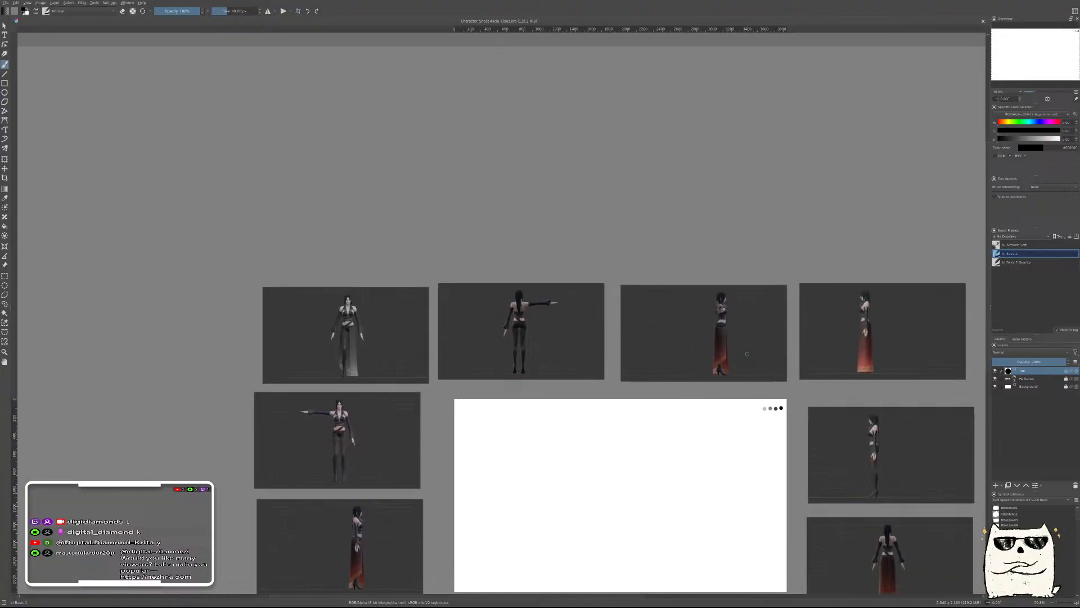
pyautogui.moveTo(738, 359); pyautogui.dragTo(740, 349)
# Examine the outstretched-arm front view and the side view below it, comparing them with the desaturated front-view reference
pyautogui.moveTo(365, 326); pyautogui.dragTo(612, 247)
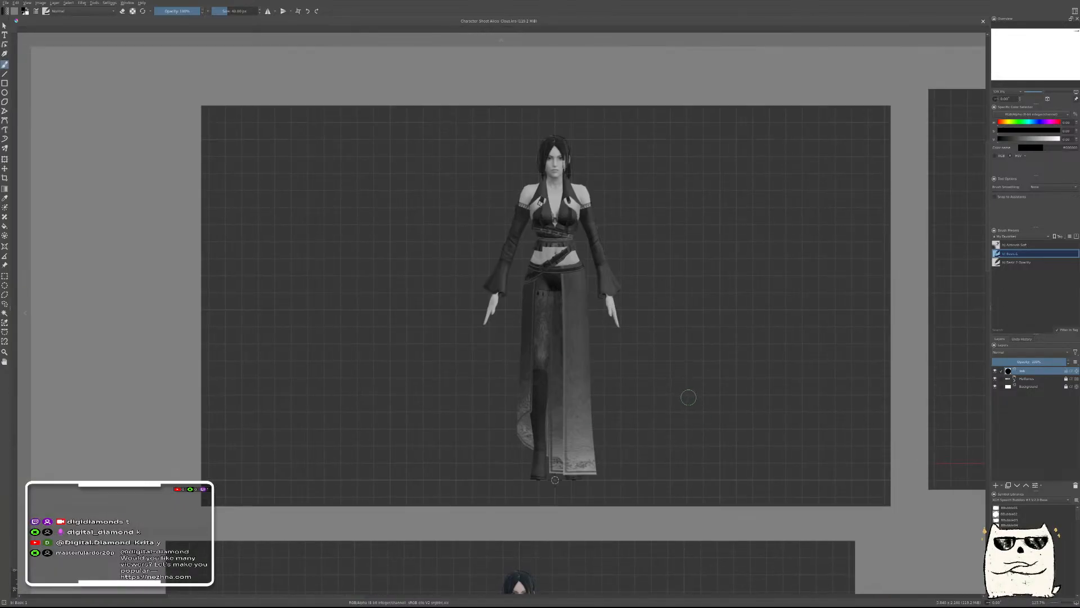
pyautogui.moveTo(673, 475); pyautogui.dragTo(684, 232)
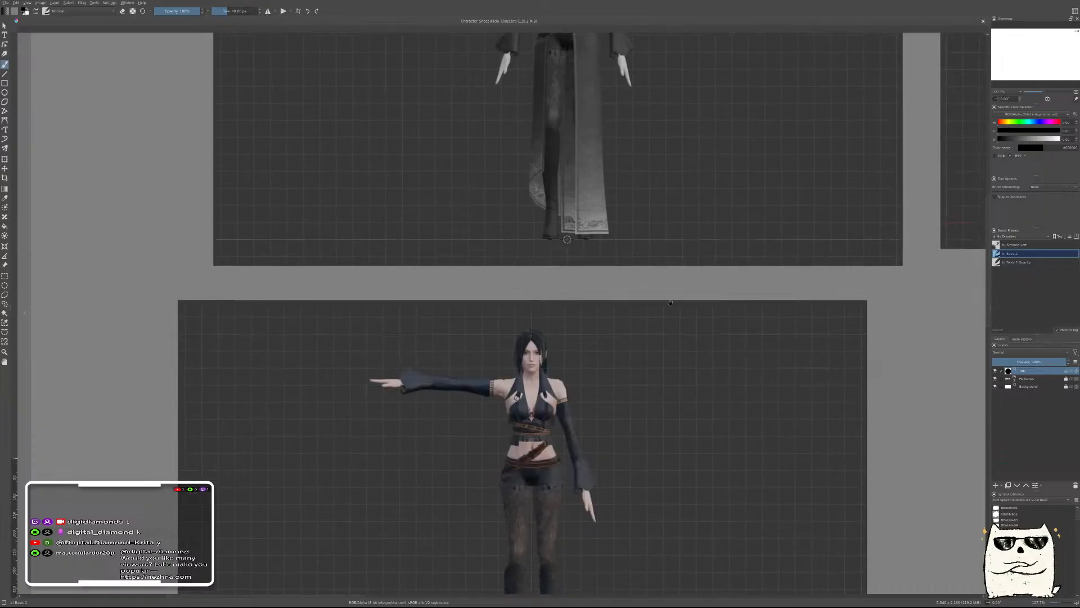
pyautogui.moveTo(655, 443); pyautogui.dragTo(678, 366)
pyautogui.moveTo(554, 397)
pyautogui.mouseDown()
pyautogui.moveTo(582, 374)
pyautogui.moveTo(566, 429)
pyautogui.mouseUp()
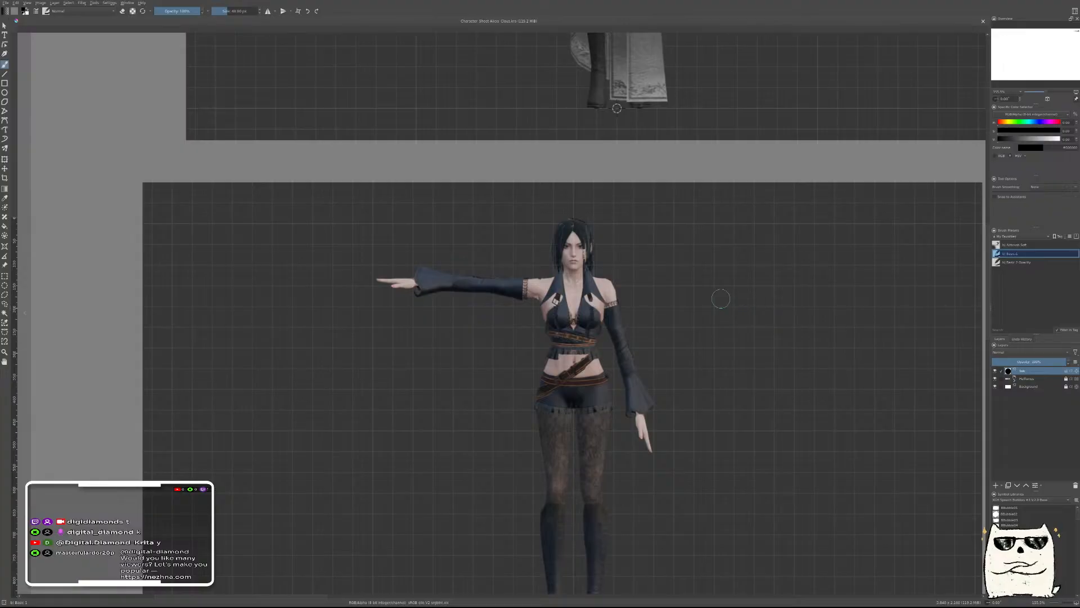
pyautogui.scroll(-8, 720, 299)
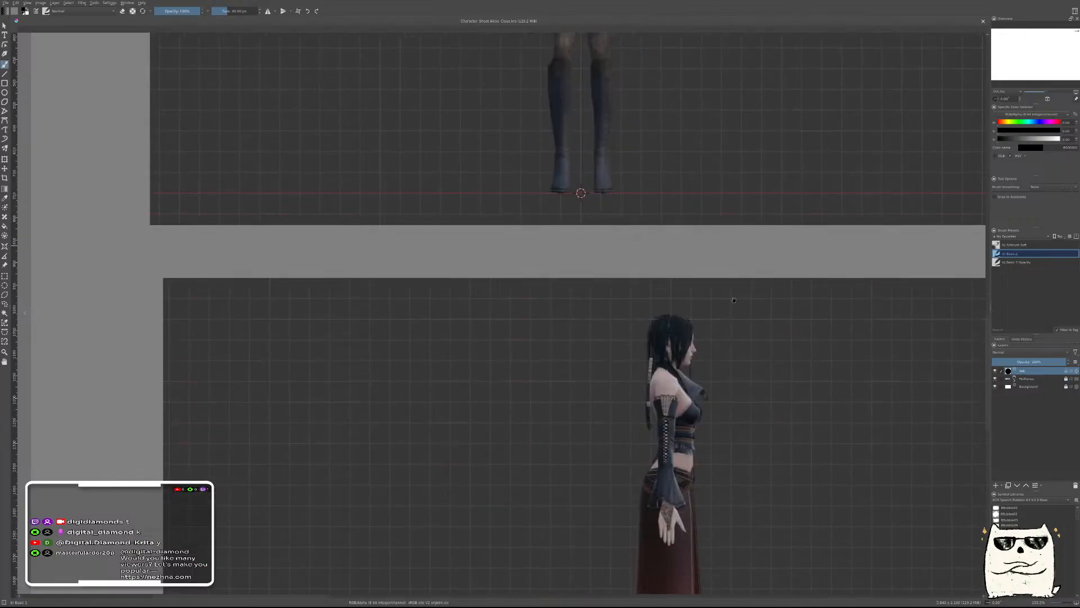
pyautogui.scroll(-6, 719, 255)
pyautogui.scroll(2, 748, 412)
pyautogui.scroll(-3, 748, 412)
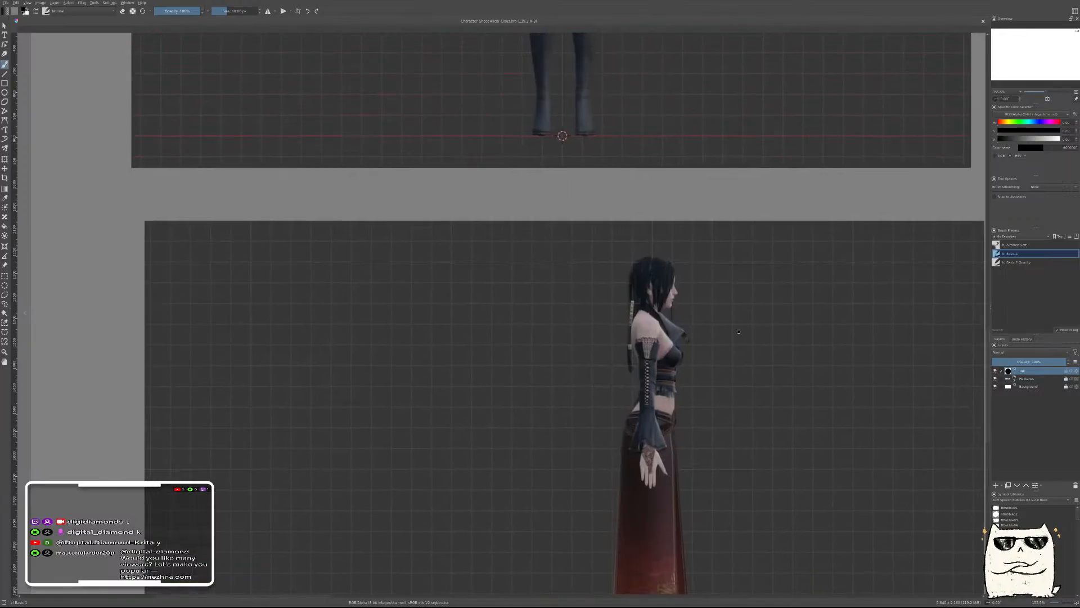
pyautogui.scroll(3, 647, 427)
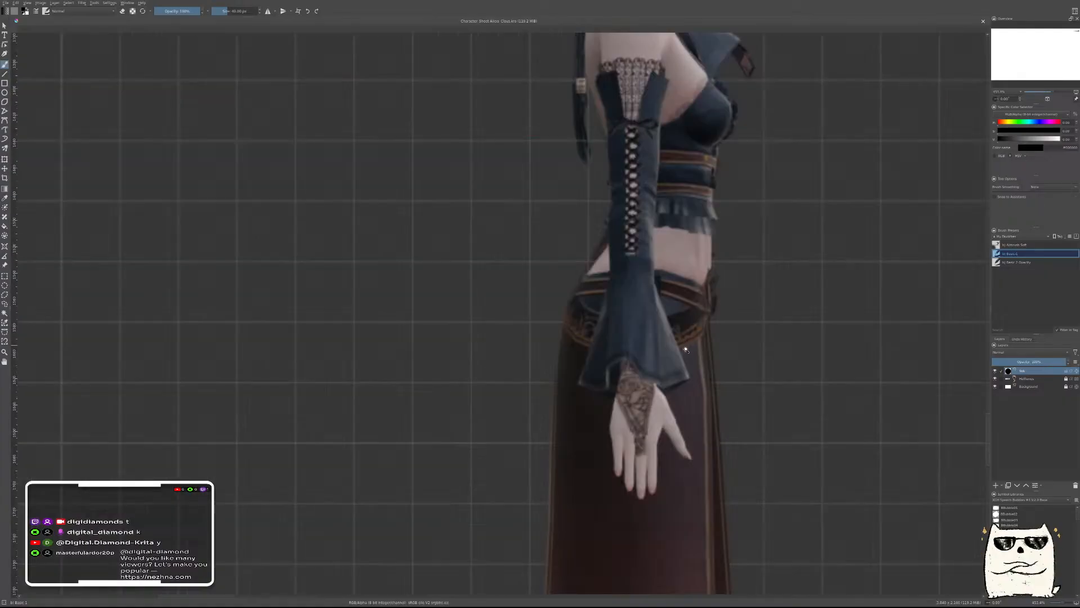
pyautogui.scroll(-2, 685, 339)
pyautogui.scroll(-4, 724, 315)
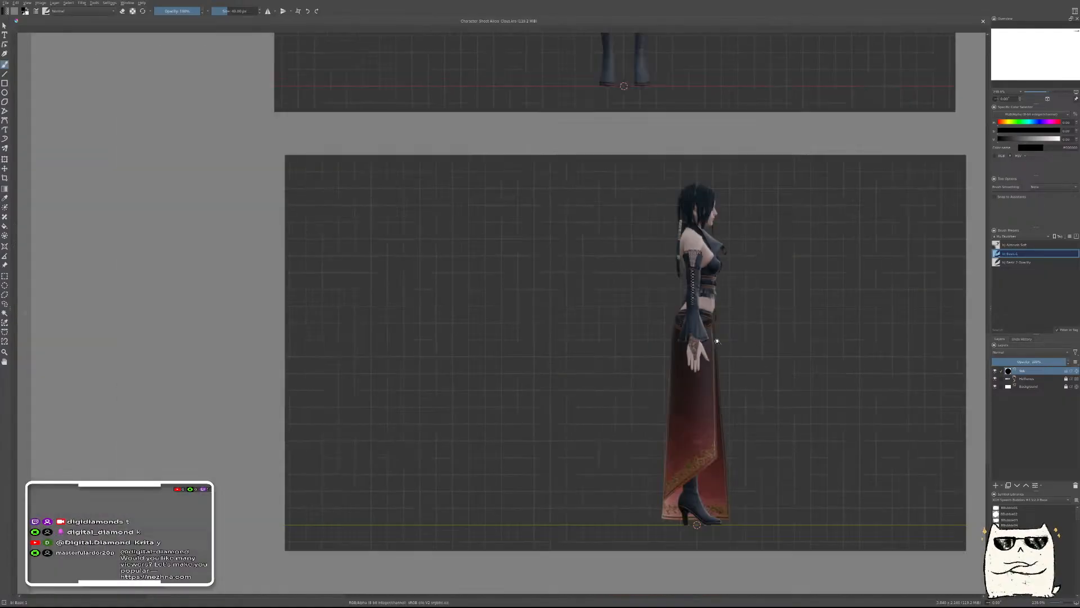
pyautogui.moveTo(723, 256); pyautogui.dragTo(708, 291)
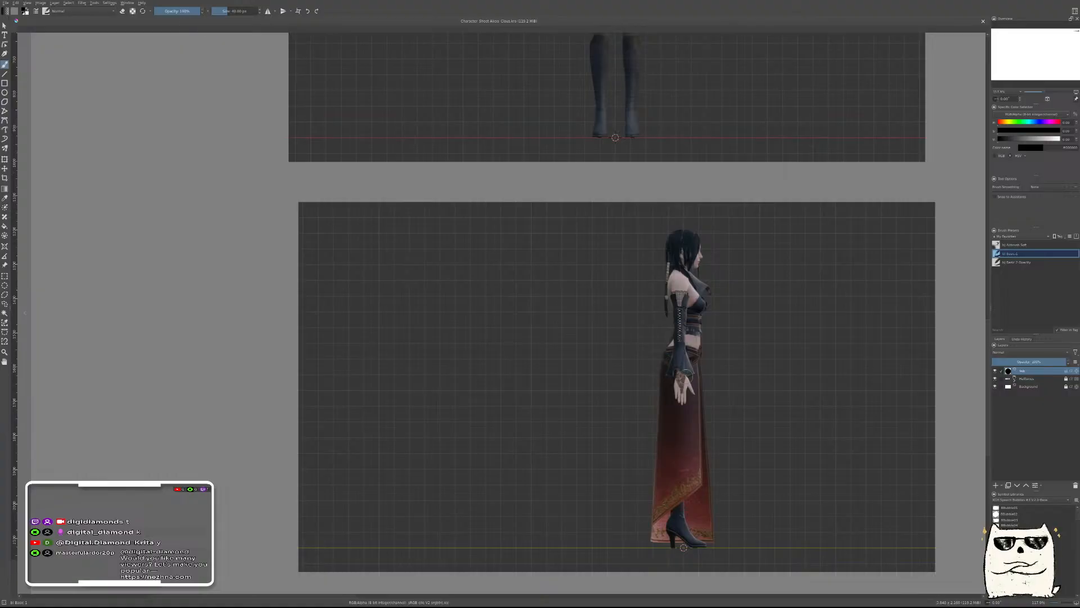
pyautogui.scroll(10, 708, 292)
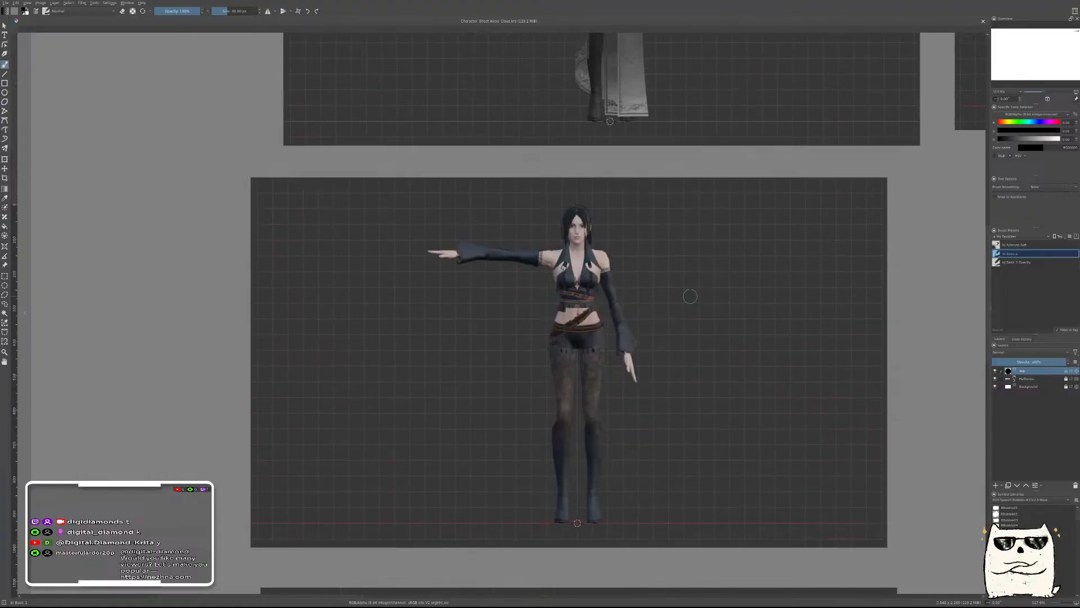
pyautogui.scroll(5, 689, 296)
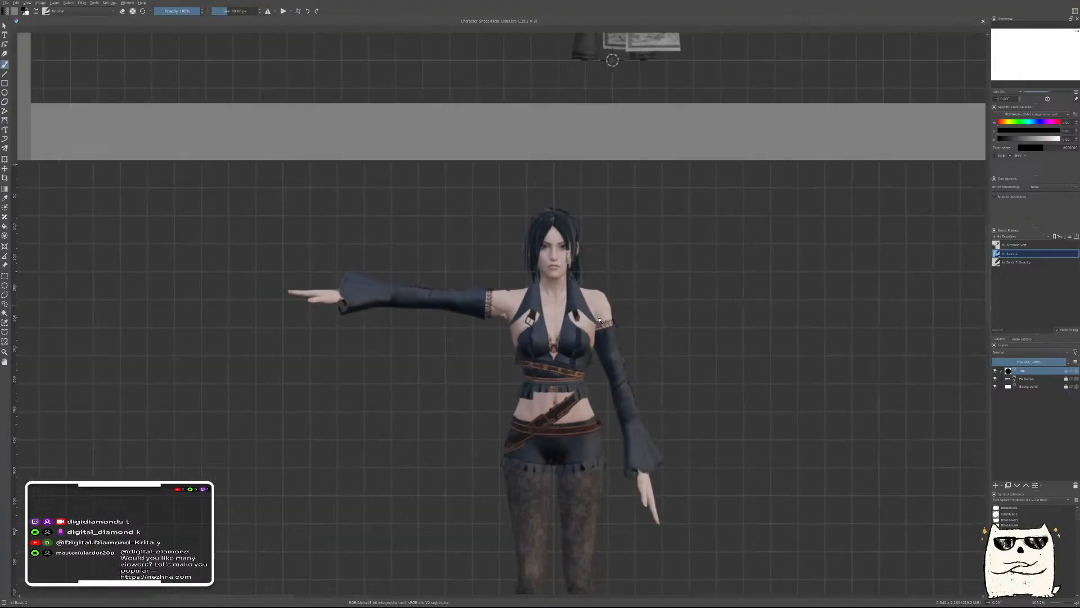
pyautogui.scroll(-5, 640, 306)
pyautogui.moveTo(721, 122); pyautogui.dragTo(656, 271)
# Study the values of the face, torso, sleeves and skirt on the desaturated front-view reference
pyautogui.moveTo(691, 324)
pyautogui.mouseDown()
pyautogui.moveTo(689, 405)
pyautogui.moveTo(687, 350)
pyautogui.mouseUp()
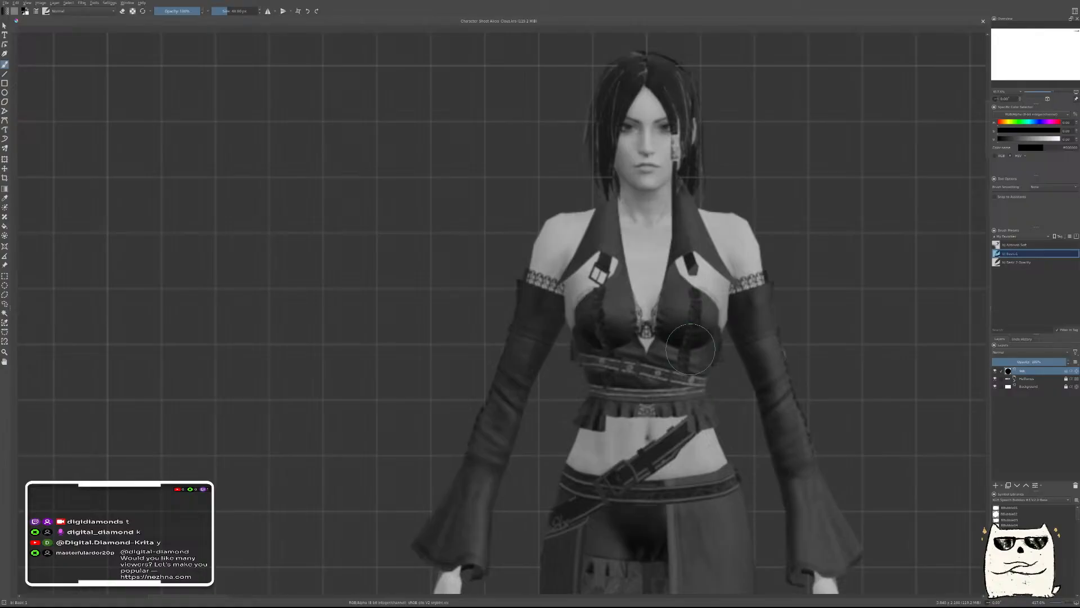
pyautogui.moveTo(803, 339); pyautogui.dragTo(746, 168)
pyautogui.moveTo(704, 393); pyautogui.dragTo(712, 230)
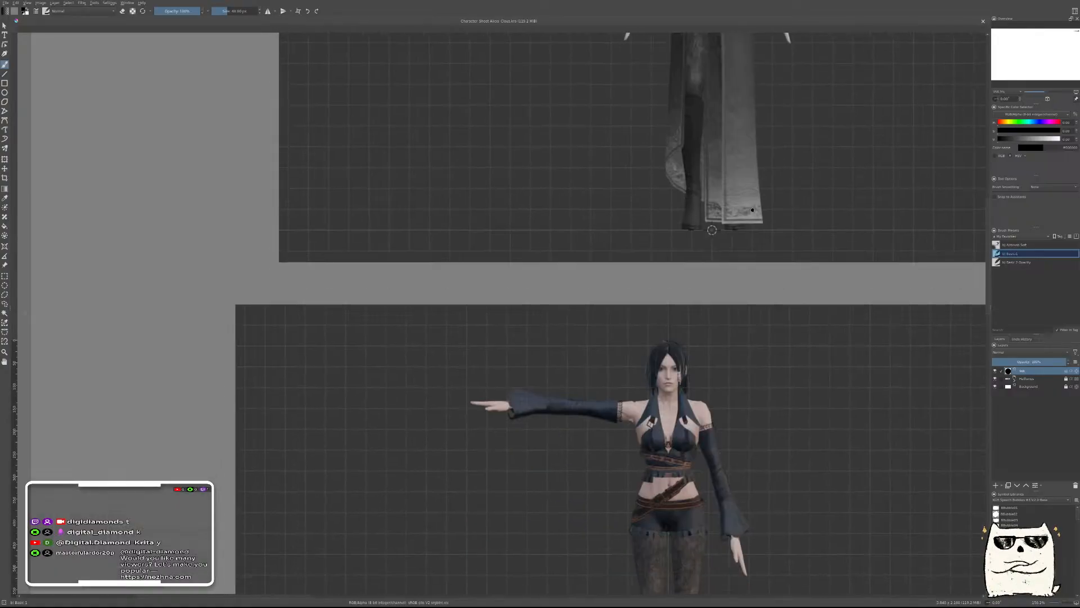
pyautogui.moveTo(712, 230); pyautogui.dragTo(663, 525)
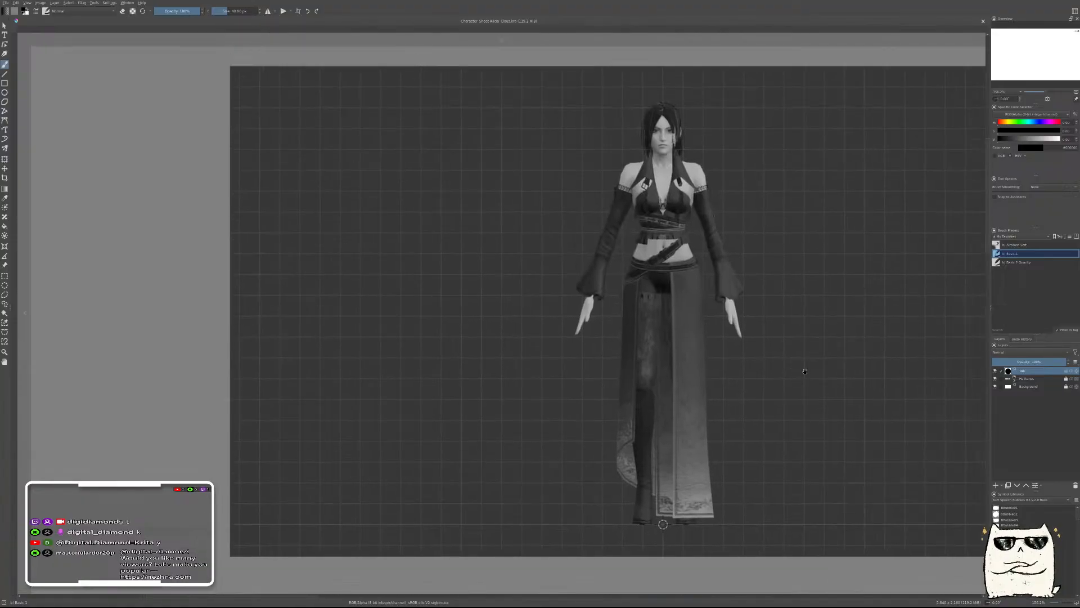
pyautogui.moveTo(784, 307); pyautogui.dragTo(792, 374)
pyautogui.moveTo(670, 297)
pyautogui.mouseDown()
pyautogui.moveTo(735, 255)
pyautogui.moveTo(699, 350)
pyautogui.moveTo(693, 268)
pyautogui.mouseUp()
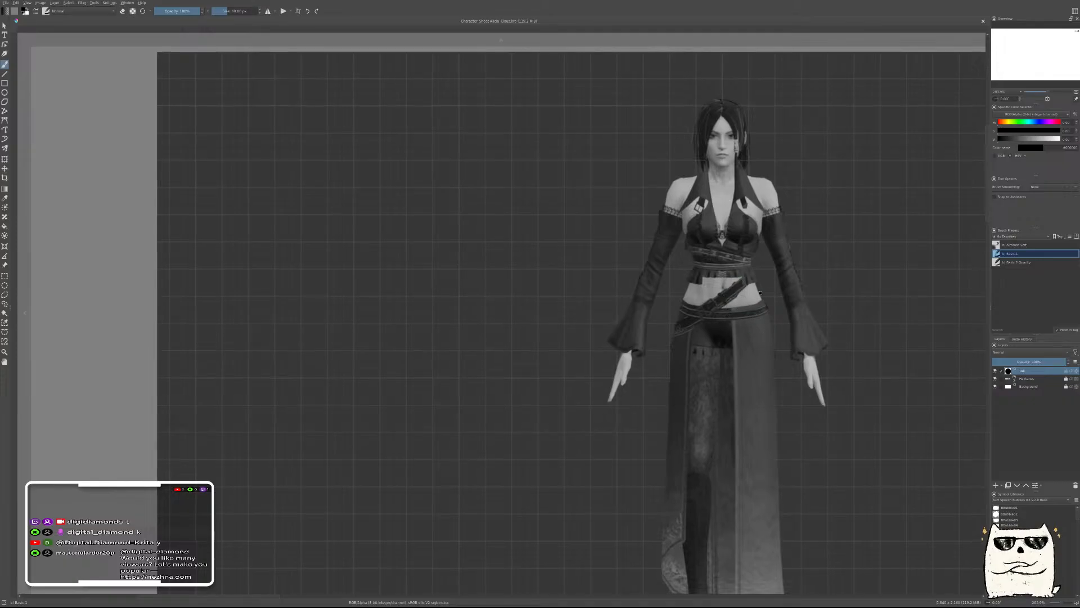
pyautogui.scroll(3, 691, 354)
pyautogui.scroll(-1, 691, 353)
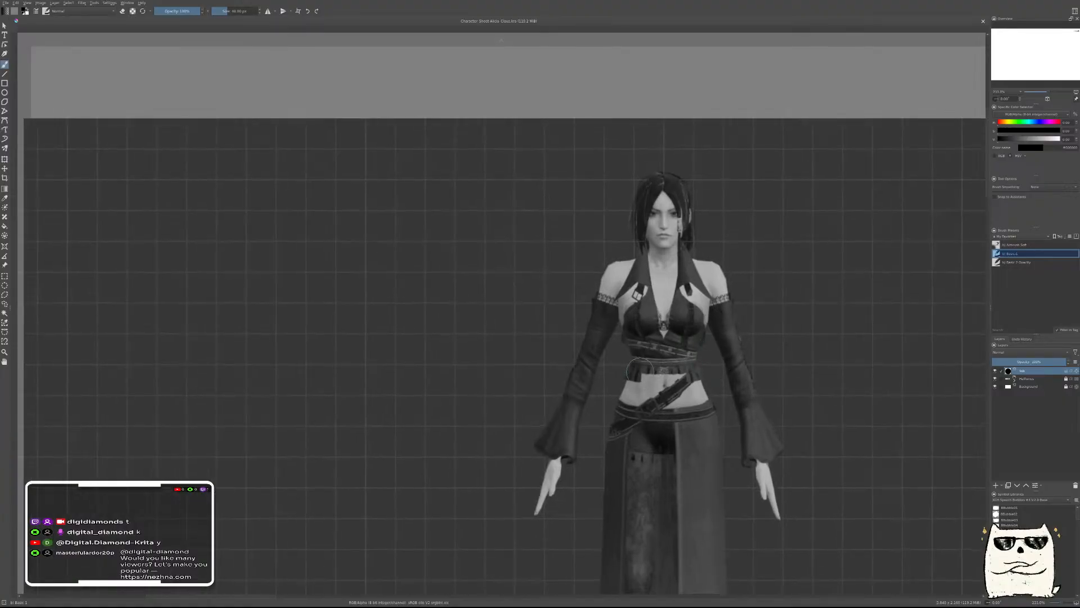
pyautogui.scroll(-4, 654, 372)
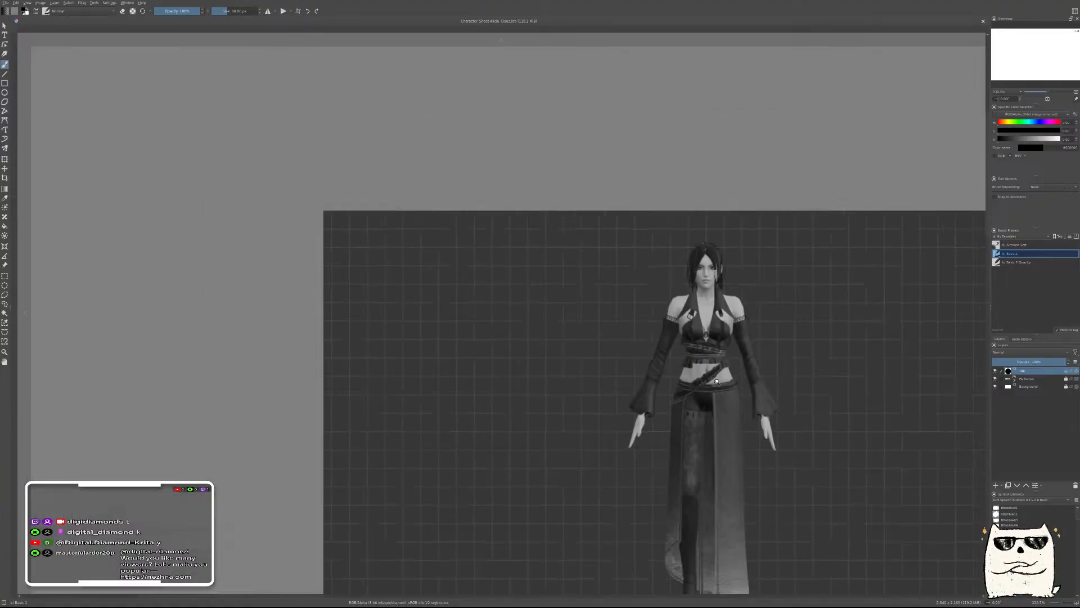
pyautogui.scroll(3, 731, 377)
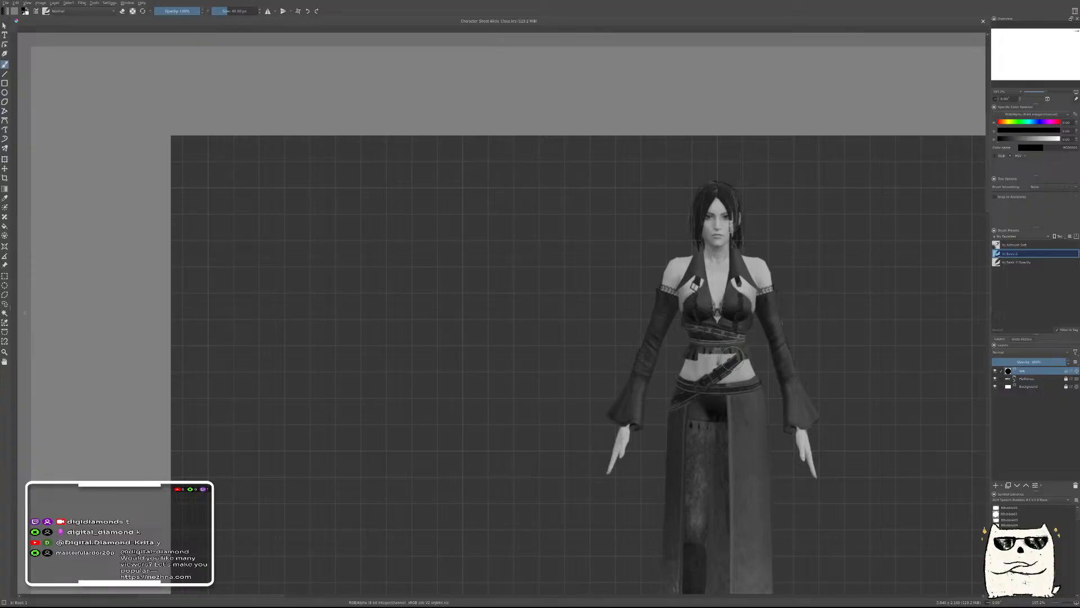
pyautogui.moveTo(840, 418)
pyautogui.mouseDown()
pyautogui.moveTo(601, 346)
pyautogui.moveTo(626, 350)
pyautogui.moveTo(635, 279)
pyautogui.moveTo(667, 313)
pyautogui.moveTo(713, 273)
pyautogui.mouseUp()
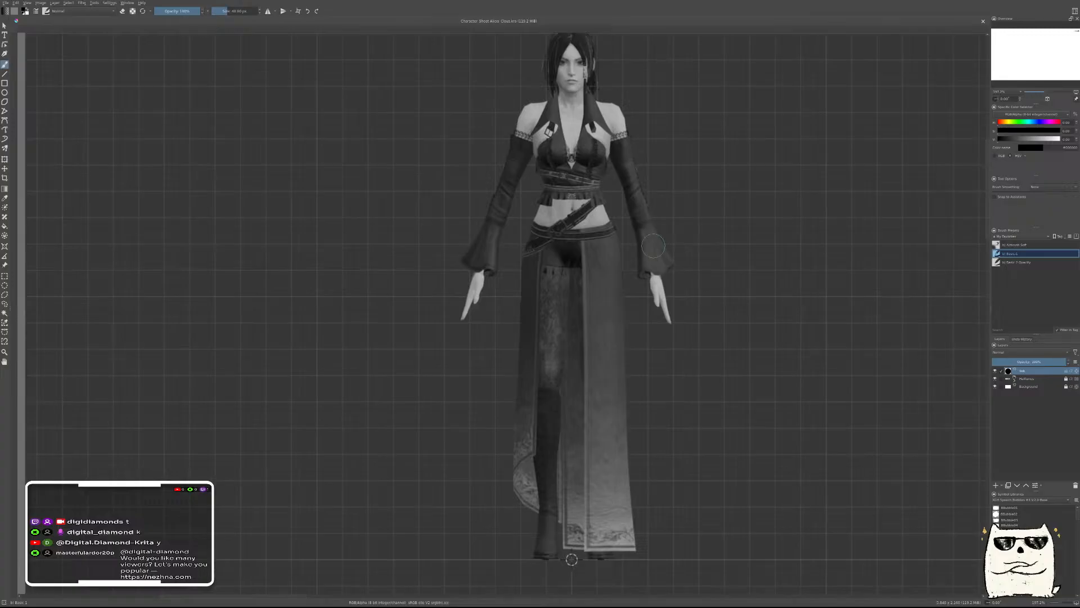
pyautogui.moveTo(655, 246); pyautogui.dragTo(701, 281)
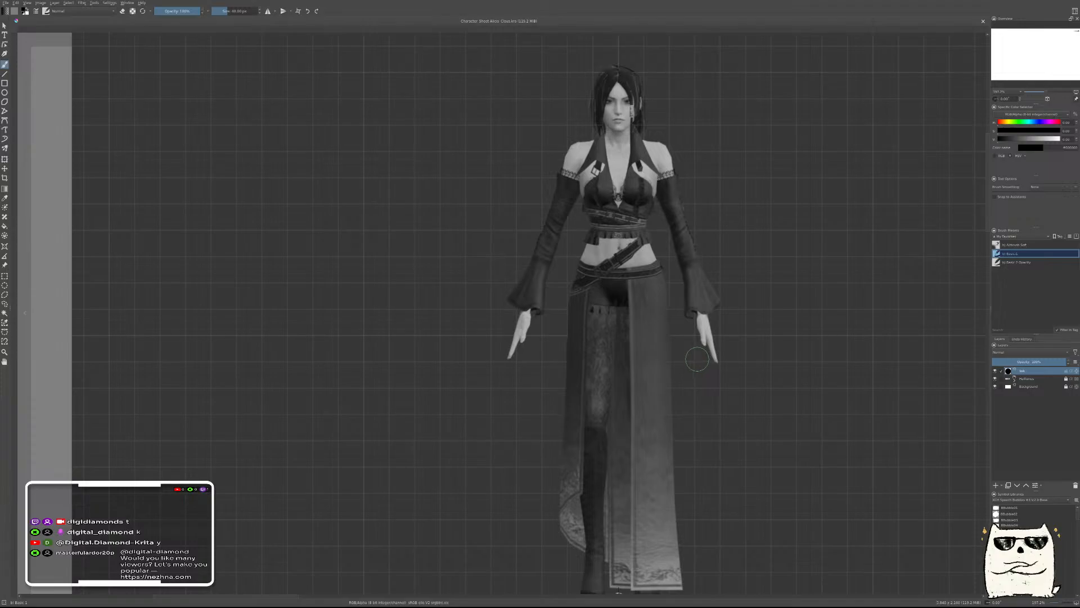
# Move the desaturated front-view reference image from above the canvas onto the canvas's upper-left area
pyautogui.scroll(-3, 756, 333)
pyautogui.moveTo(835, 350); pyautogui.dragTo(582, 287)
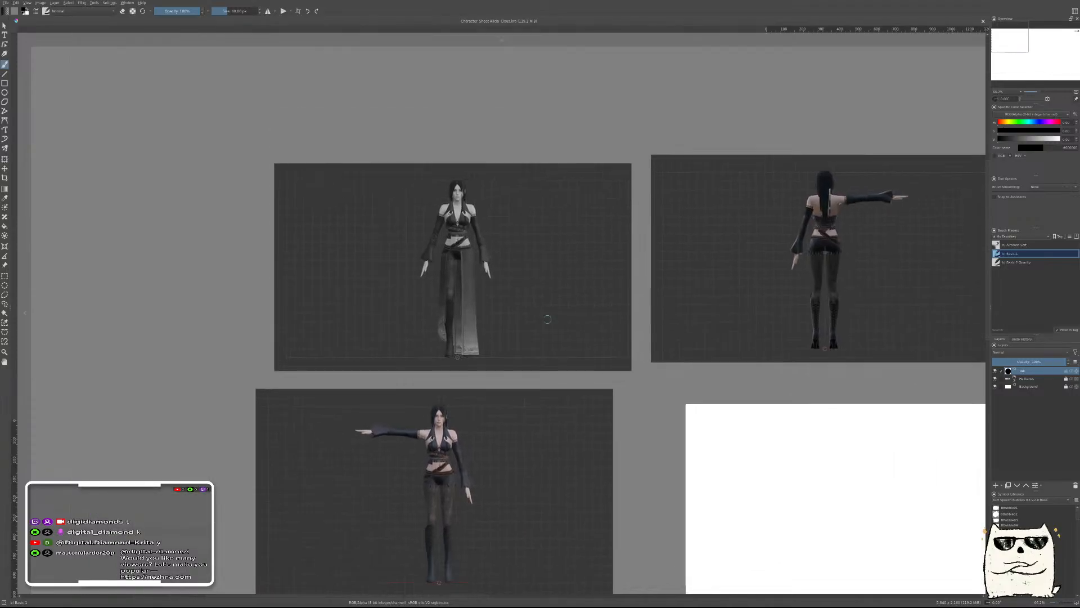
pyautogui.scroll(2, 591, 285)
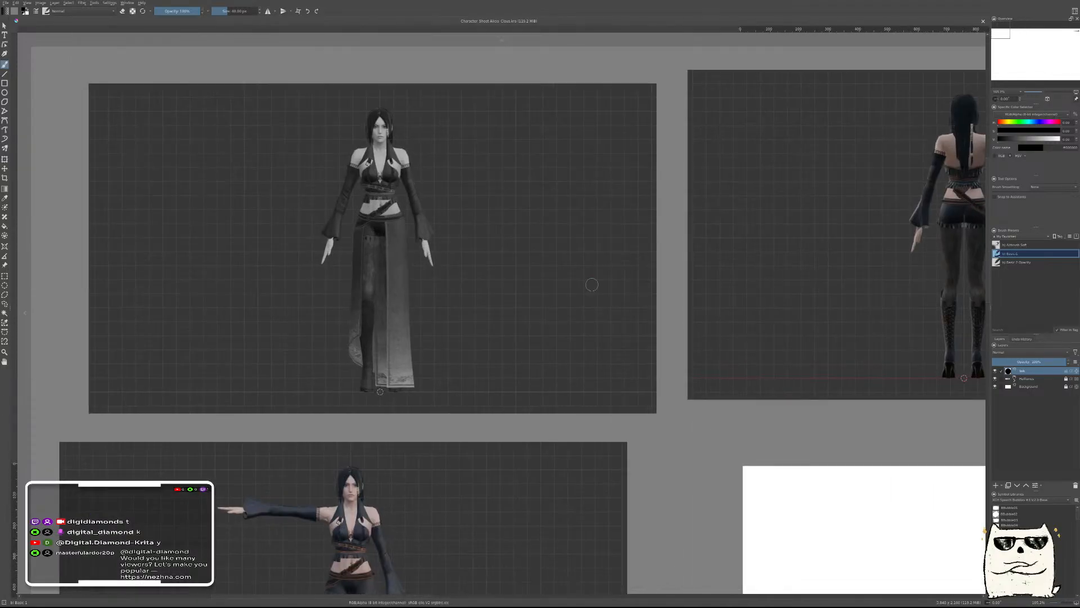
pyautogui.moveTo(547, 269); pyautogui.dragTo(372, 338)
pyautogui.moveTo(741, 329); pyautogui.dragTo(711, 309)
pyautogui.moveTo(580, 345); pyautogui.dragTo(690, 292)
pyautogui.moveTo(763, 426); pyautogui.dragTo(702, 318)
pyautogui.moveTo(833, 361); pyautogui.dragTo(674, 323)
pyautogui.moveTo(732, 351); pyautogui.dragTo(605, 306)
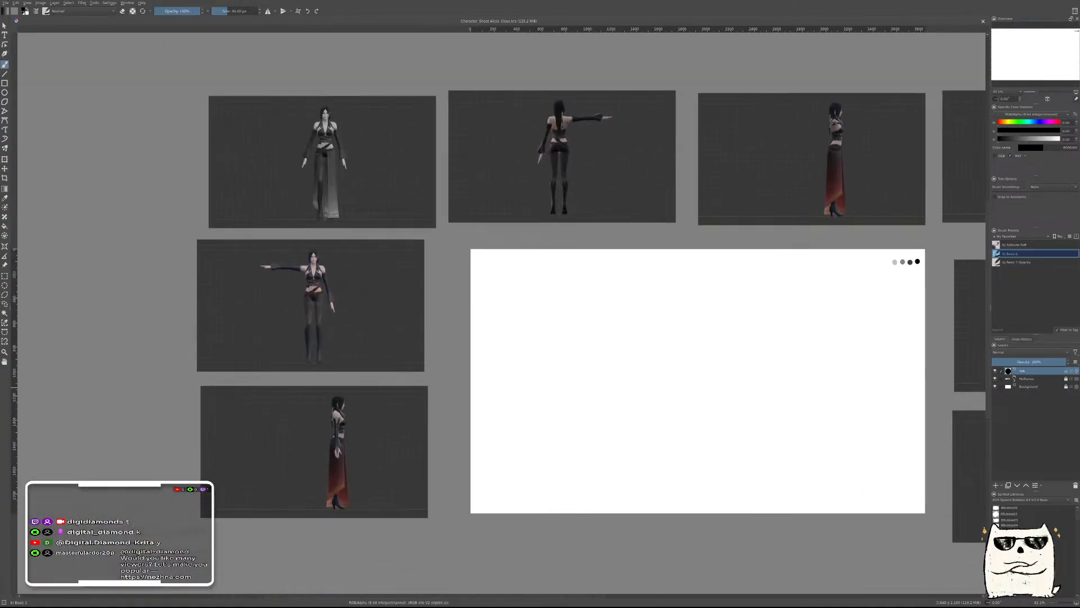
pyautogui.press('r')
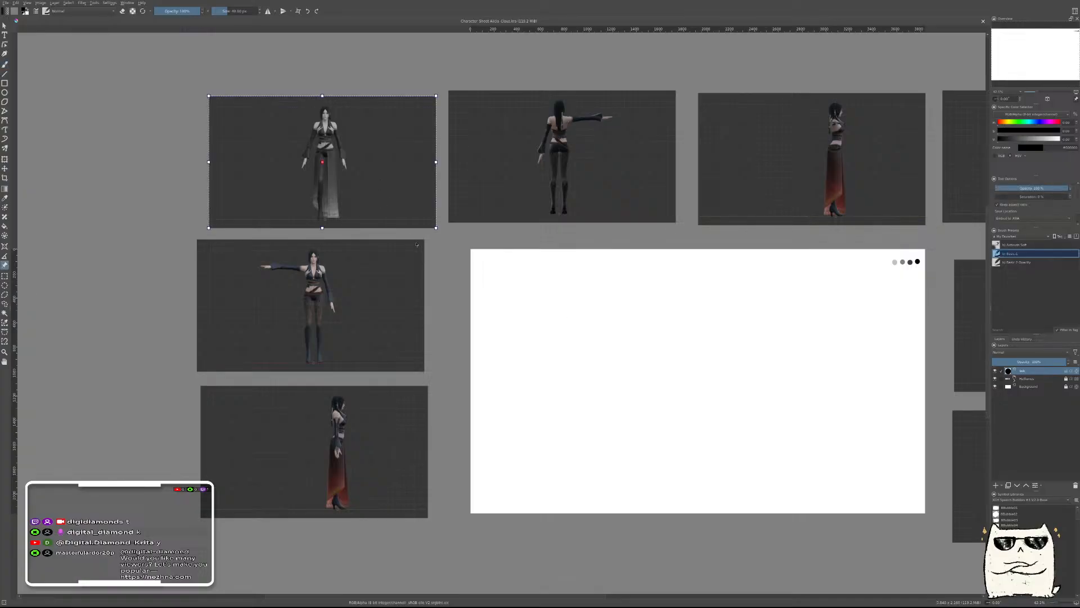
pyautogui.moveTo(388, 173); pyautogui.dragTo(682, 316)
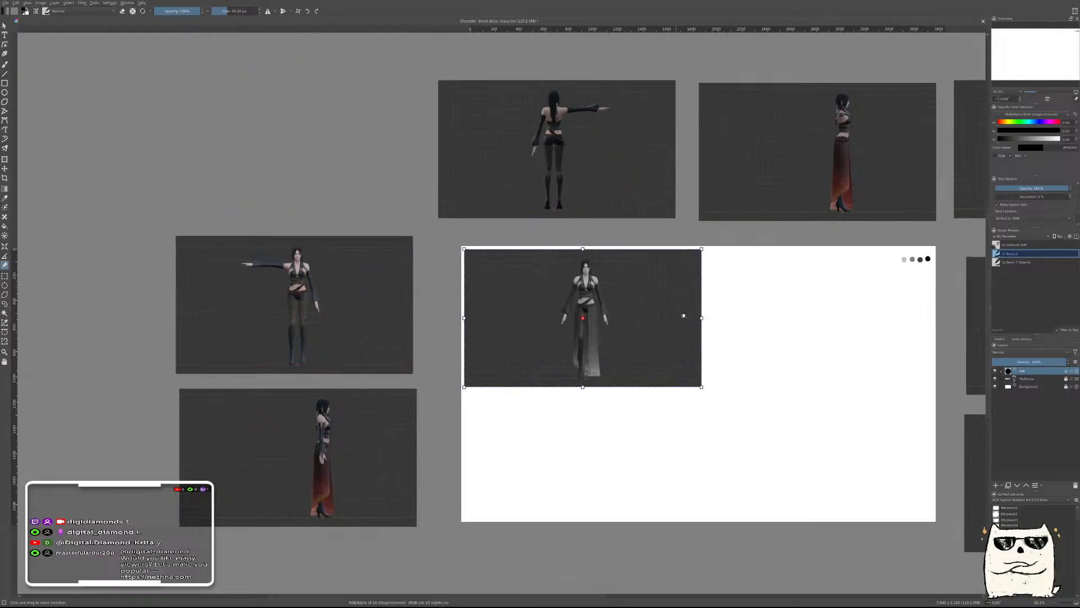
# Lower the opacity of the desaturated front-view reference until it is semi-transparent, and return to the brush
pyautogui.scroll(5, 683, 315)
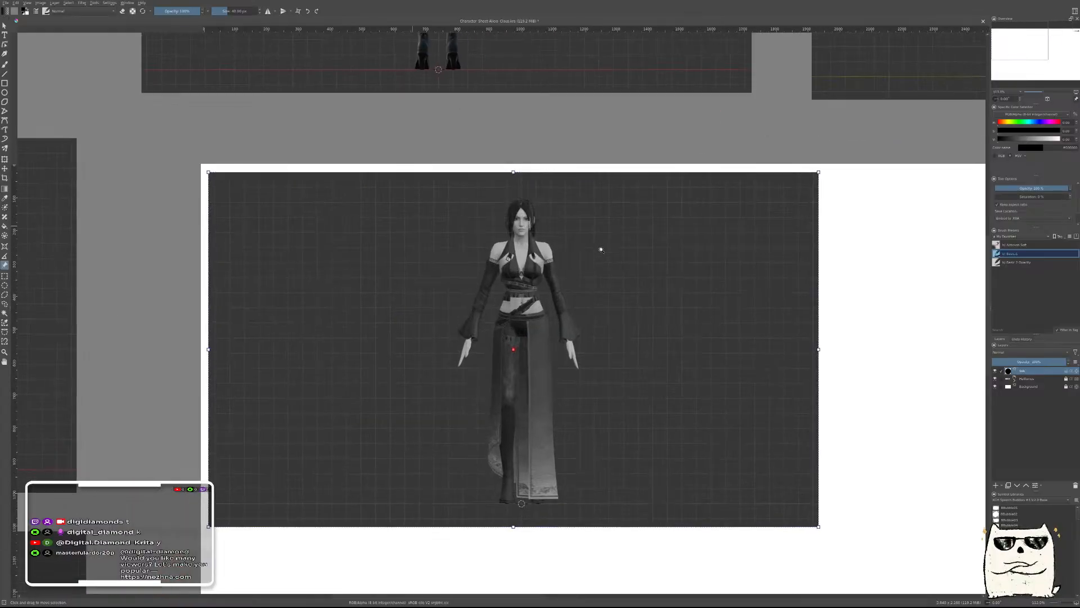
pyautogui.moveTo(601, 249); pyautogui.dragTo(598, 248)
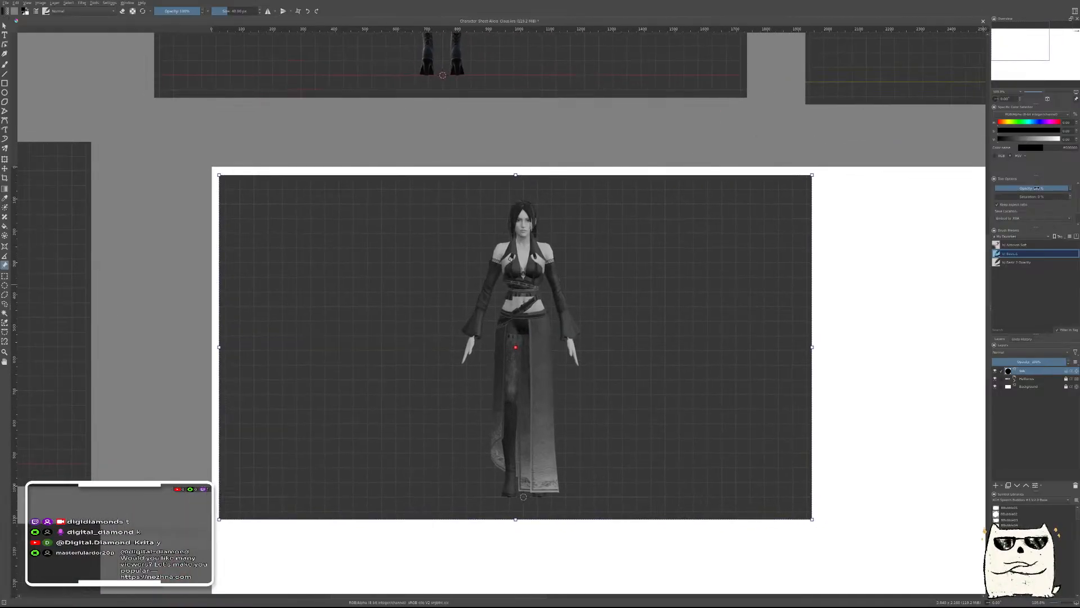
pyautogui.moveTo(1036, 188); pyautogui.dragTo(1047, 189)
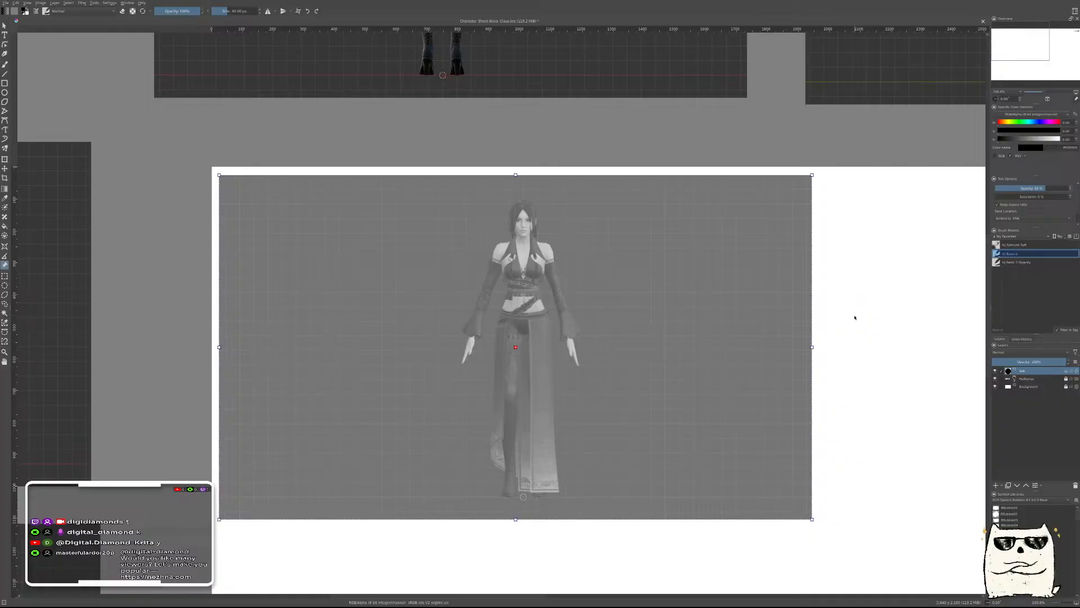
pyautogui.press('b')
pyautogui.moveTo(854, 317); pyautogui.dragTo(785, 361)
pyautogui.moveTo(785, 362); pyautogui.dragTo(826, 315)
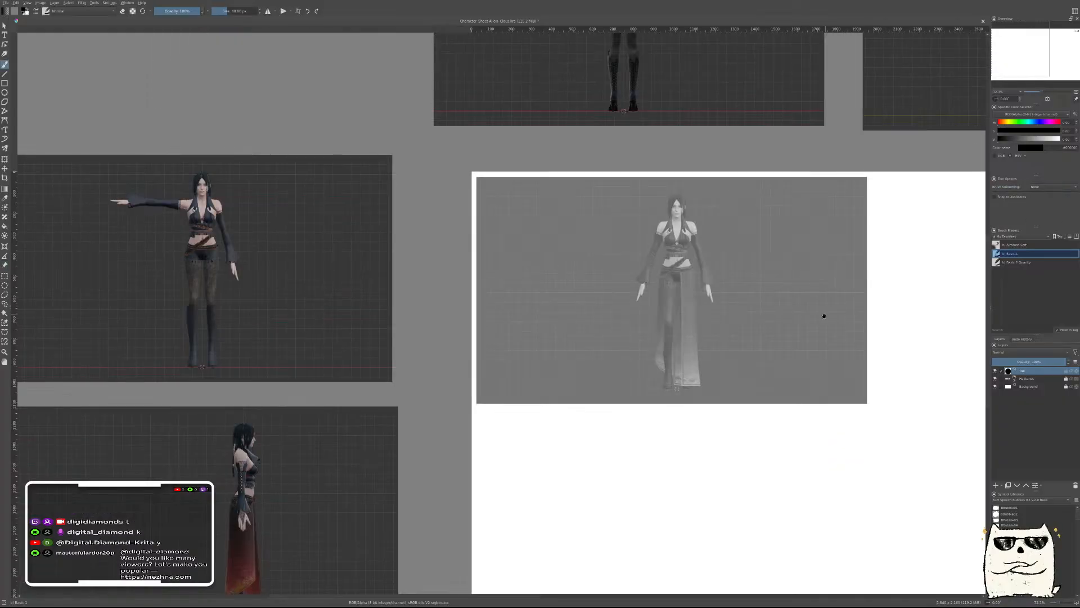
# Shift the semi-transparent front-view reference horizontally so the figure stands just inside the canvas's left edge
pyautogui.press('r')
pyautogui.moveTo(722, 278); pyautogui.dragTo(574, 292)
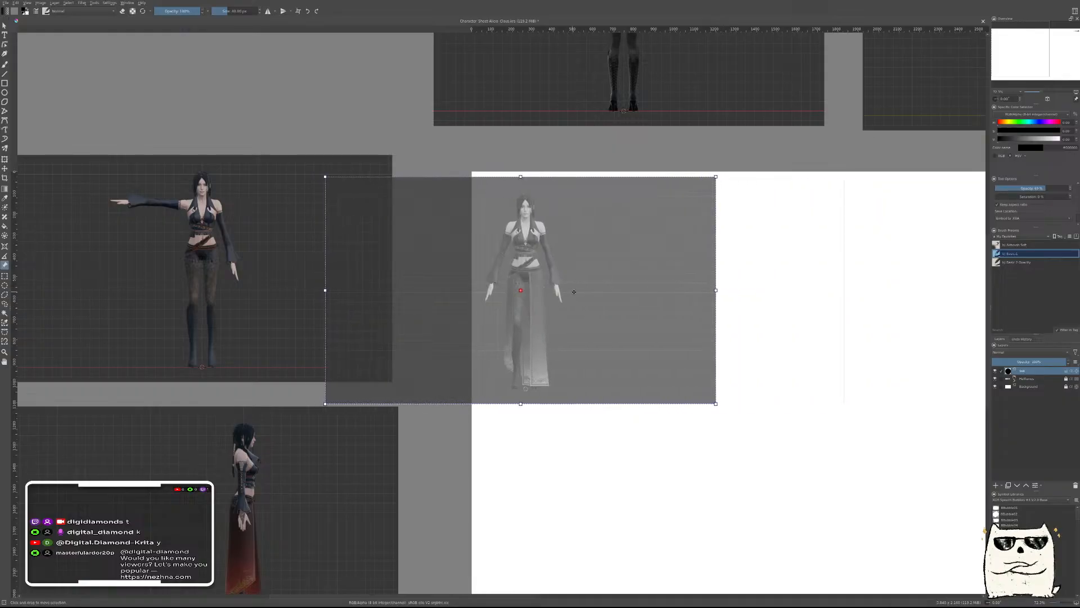
# Add a new paint layer named Sketch above the ink layer and make it the only active layer
pyautogui.press('b')
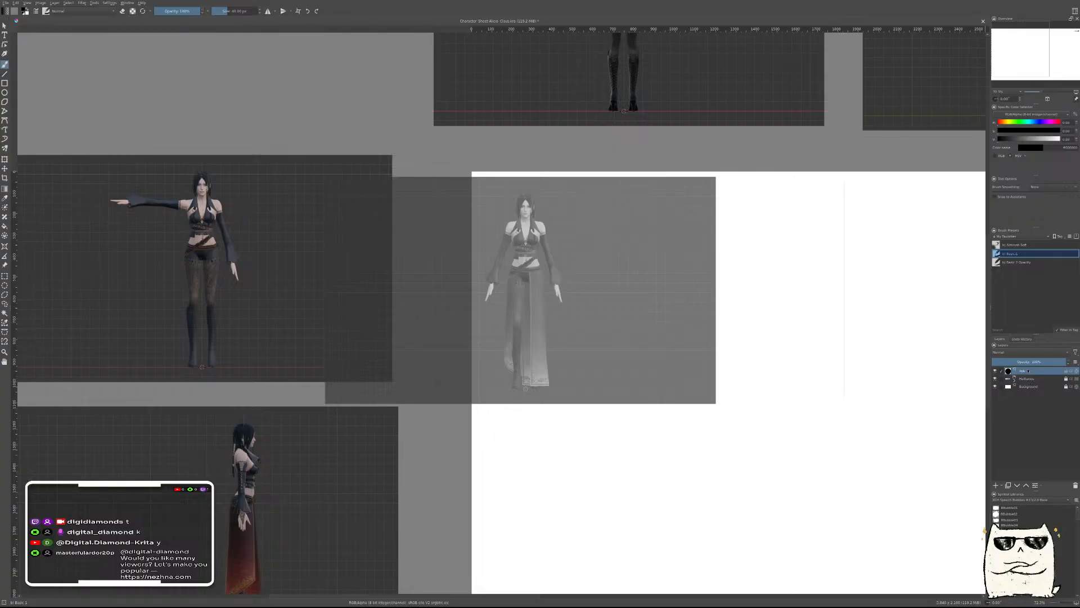
pyautogui.press('Insert')
pyautogui.press('F2')
pyautogui.write('Sketch')
pyautogui.press('Return')
pyautogui.keyDown('shift'); pyautogui.click(1055, 379); pyautogui.keyUp('shift')
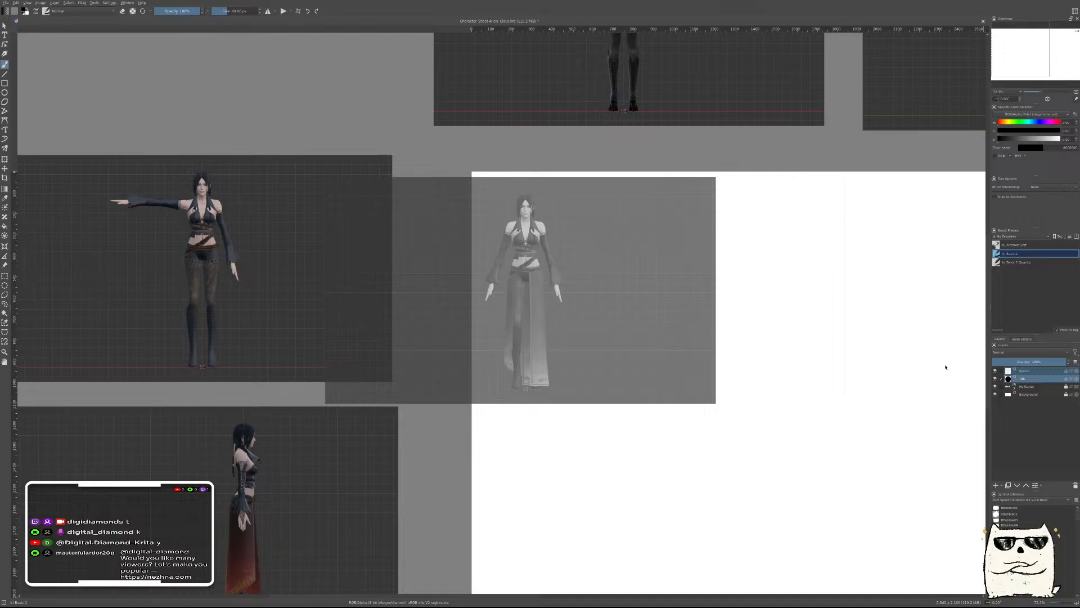
pyautogui.click(1046, 372)
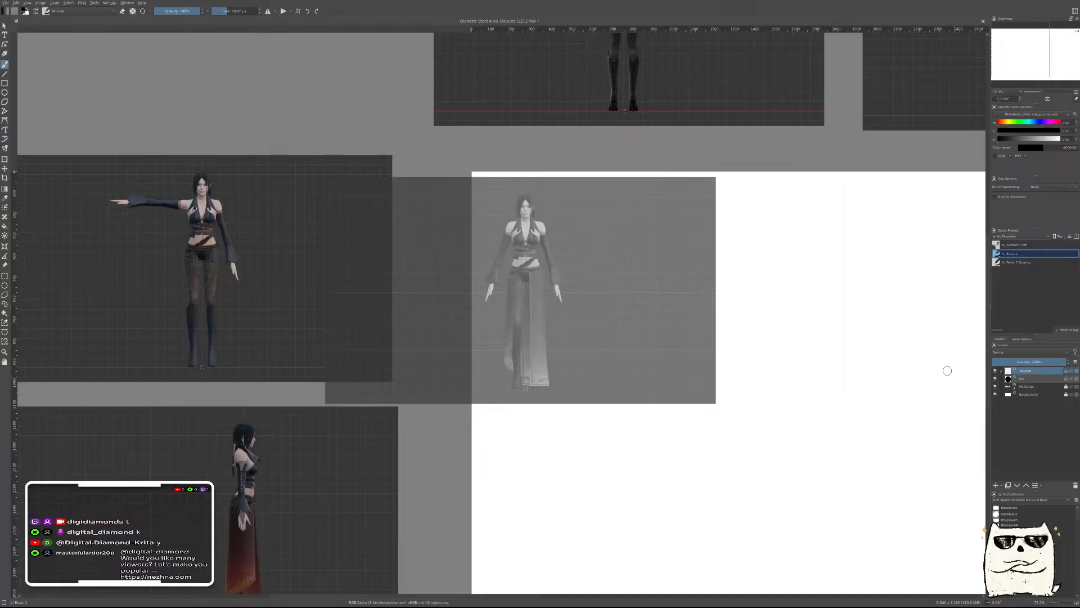
# Test the Sketch layer with one loose scribble beside the reference image, and undo it
pyautogui.moveTo(766, 270)
pyautogui.mouseDown()
pyautogui.moveTo(754, 366)
pyautogui.moveTo(731, 383)
pyautogui.moveTo(766, 474)
pyautogui.mouseUp()
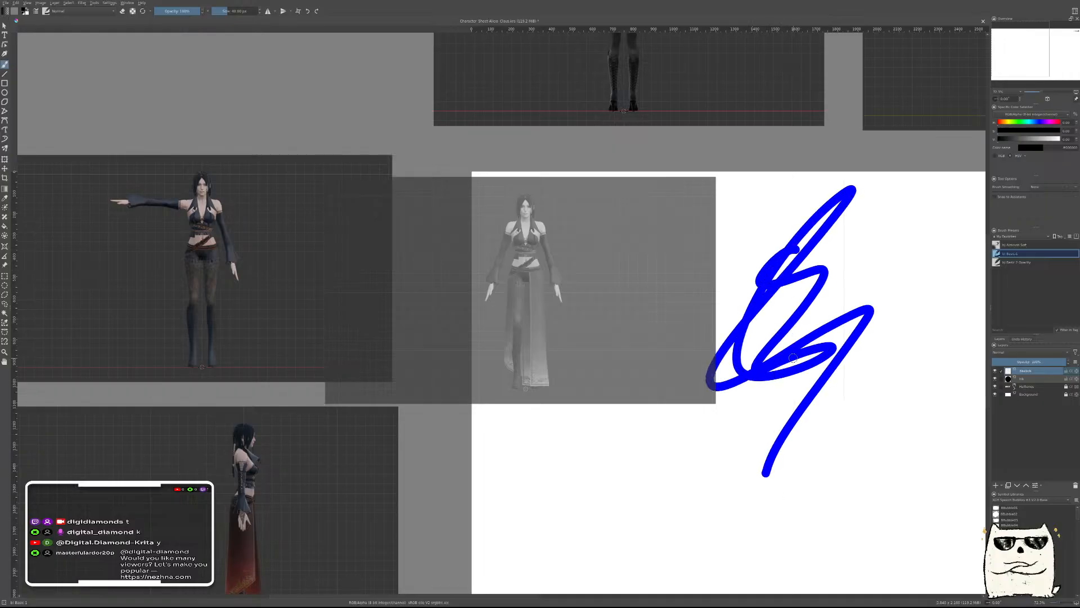
pyautogui.hotkey('ctrl', 'z')
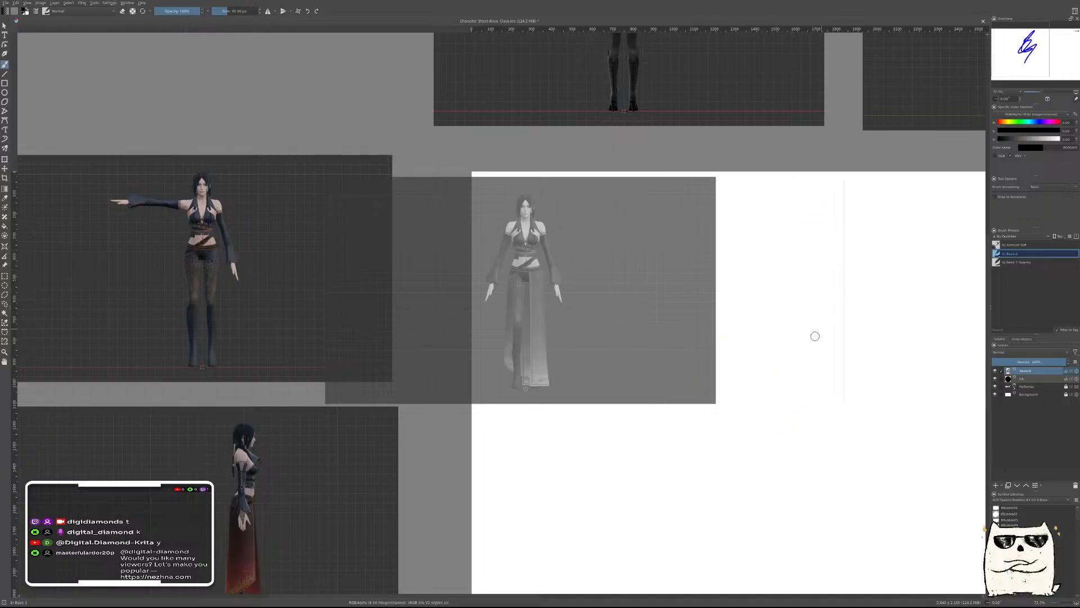
# Fill the Background layer with a neutral grey whose value is set to 60
pyautogui.moveTo(826, 334); pyautogui.dragTo(830, 321)
pyautogui.moveTo(590, 295); pyautogui.dragTo(773, 346)
pyautogui.moveTo(784, 299)
pyautogui.mouseDown()
pyautogui.moveTo(767, 315)
pyautogui.moveTo(784, 298)
pyautogui.mouseUp()
pyautogui.moveTo(781, 311); pyautogui.dragTo(779, 302)
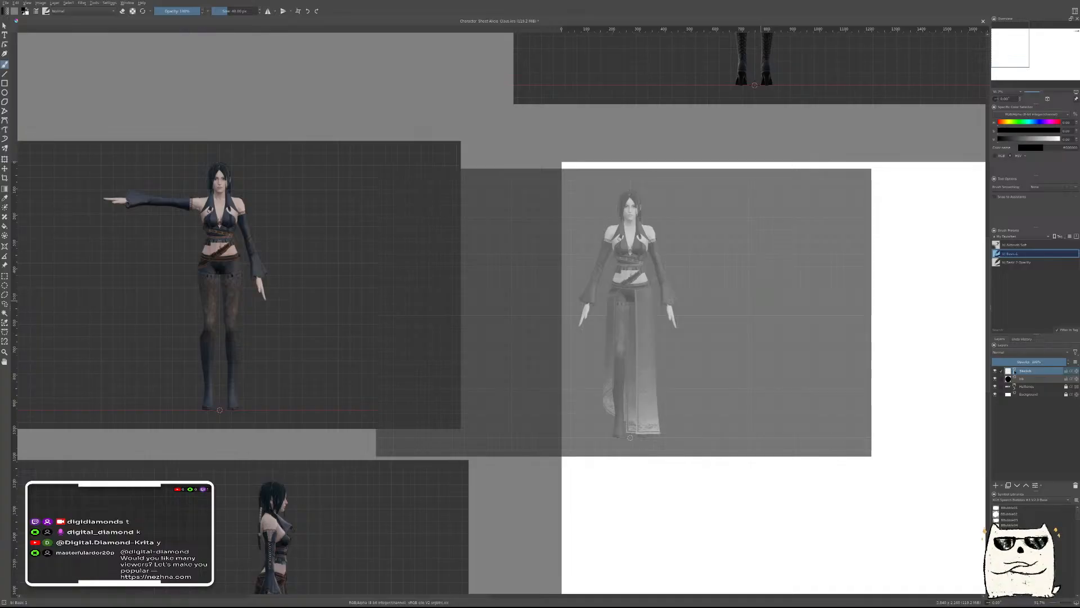
pyautogui.click(1045, 395)
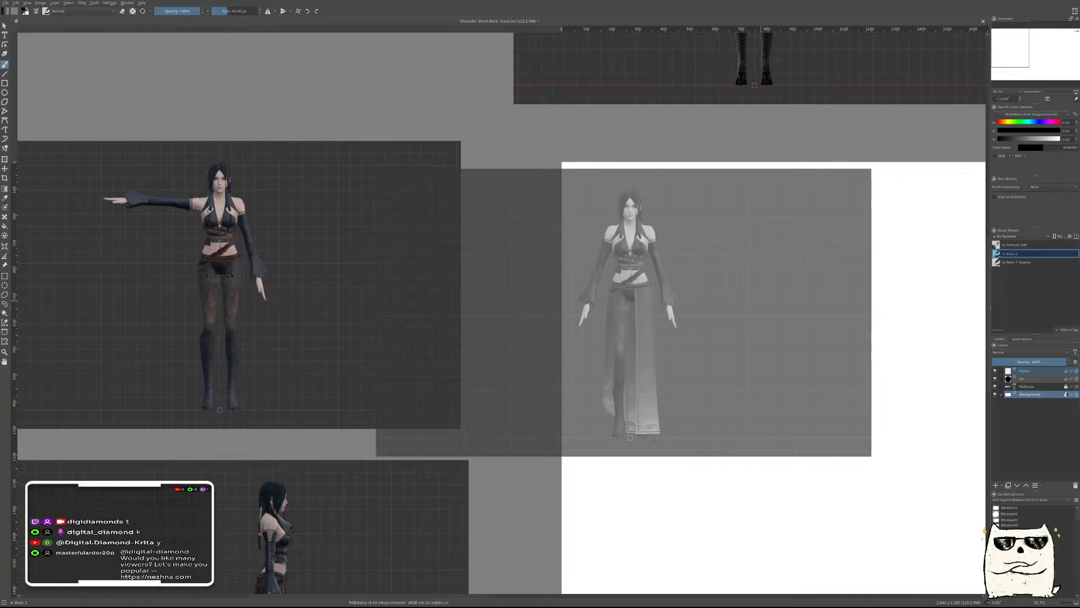
pyautogui.doubleClick(1067, 139)
pyautogui.write('60')
pyautogui.press('Return')
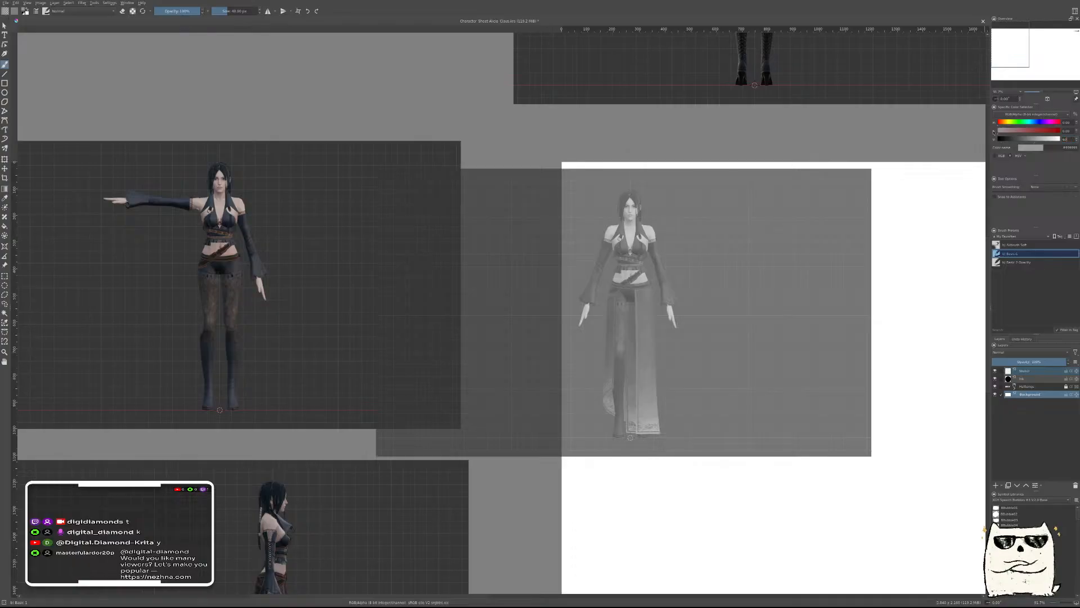
pyautogui.click(849, 503)
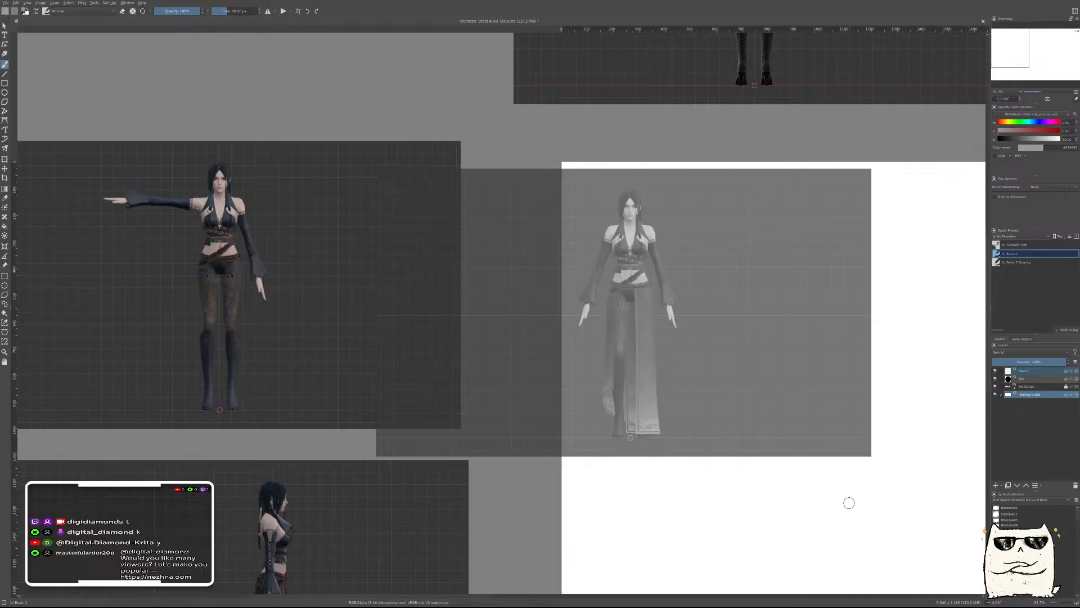
pyautogui.press('f')
pyautogui.click(811, 506)
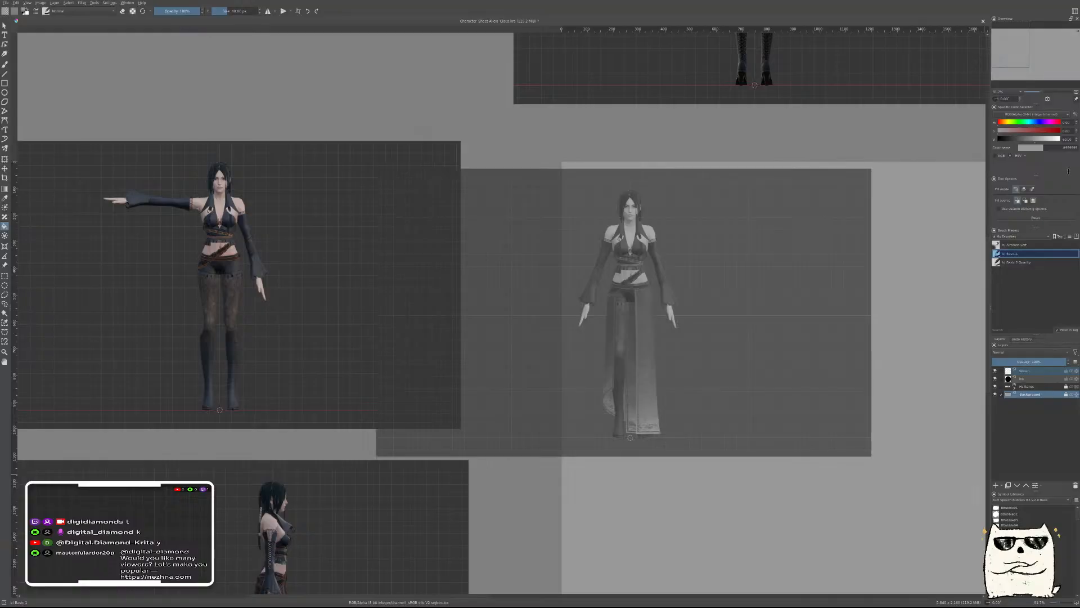
# Make the Sketch layer active again and return to the freehand brush with the default black colour
pyautogui.click(1027, 371)
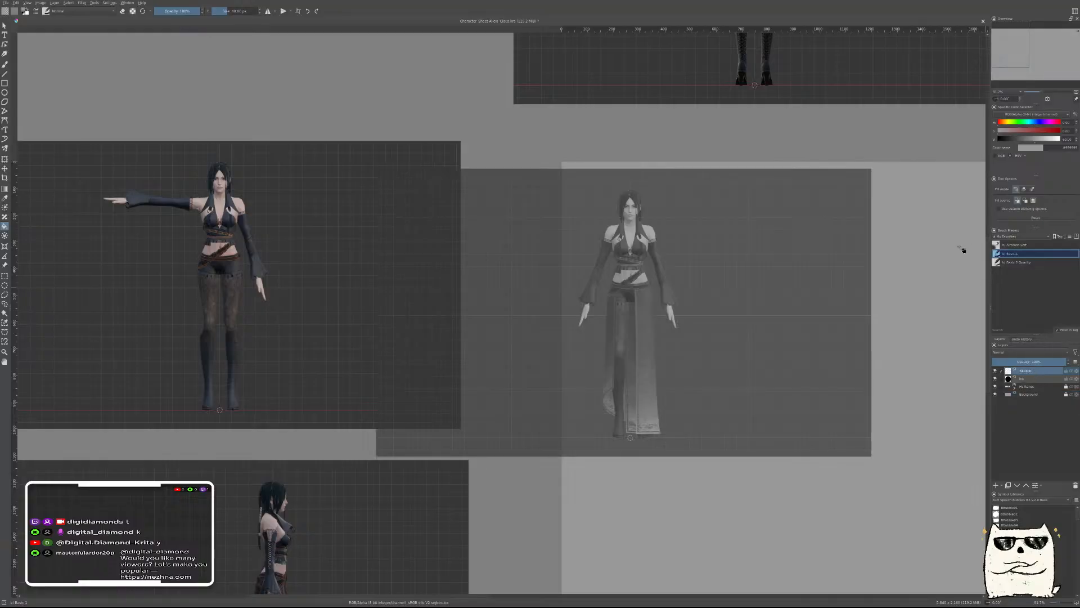
pyautogui.press('d')
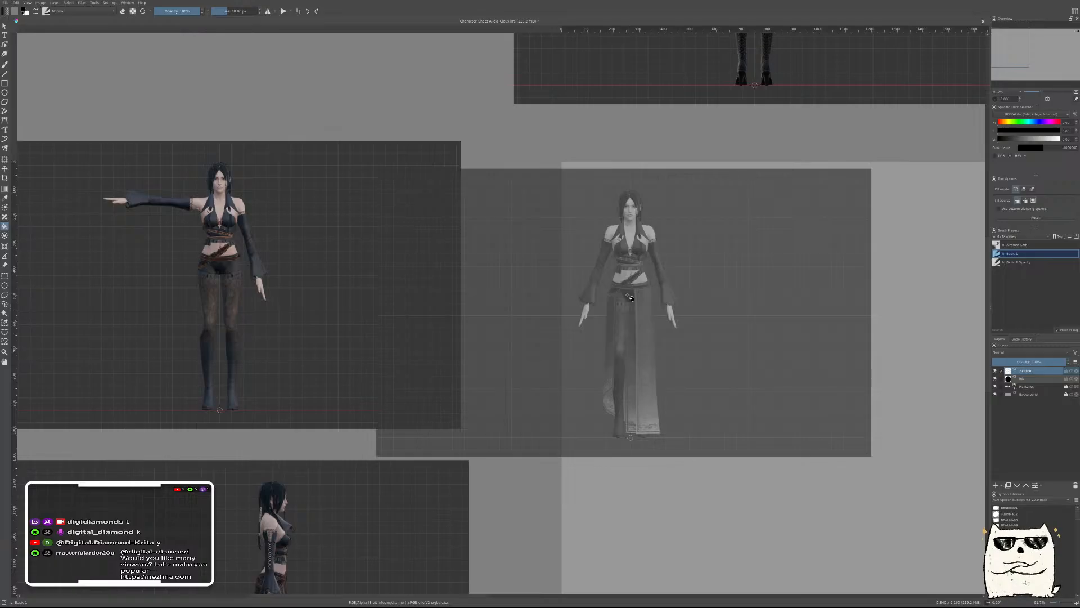
pyautogui.press('b')
pyautogui.moveTo(817, 299)
pyautogui.mouseDown()
pyautogui.moveTo(629, 306)
pyautogui.moveTo(664, 337)
pyautogui.mouseUp()
pyautogui.moveTo(732, 338); pyautogui.dragTo(816, 345)
pyautogui.moveTo(611, 334); pyautogui.dragTo(610, 318)
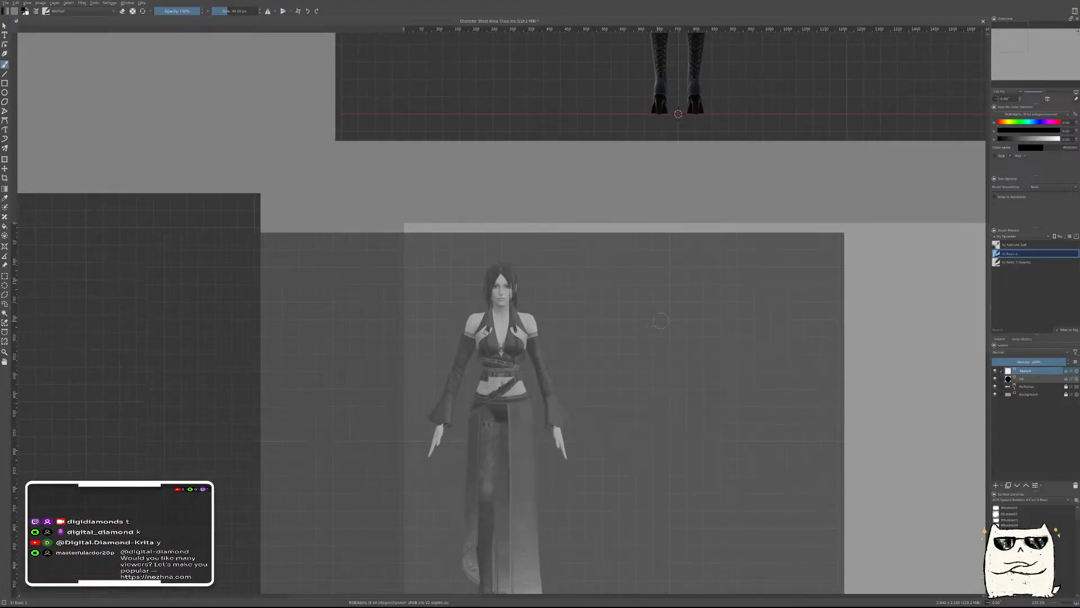
pyautogui.moveTo(628, 336); pyautogui.dragTo(754, 321)
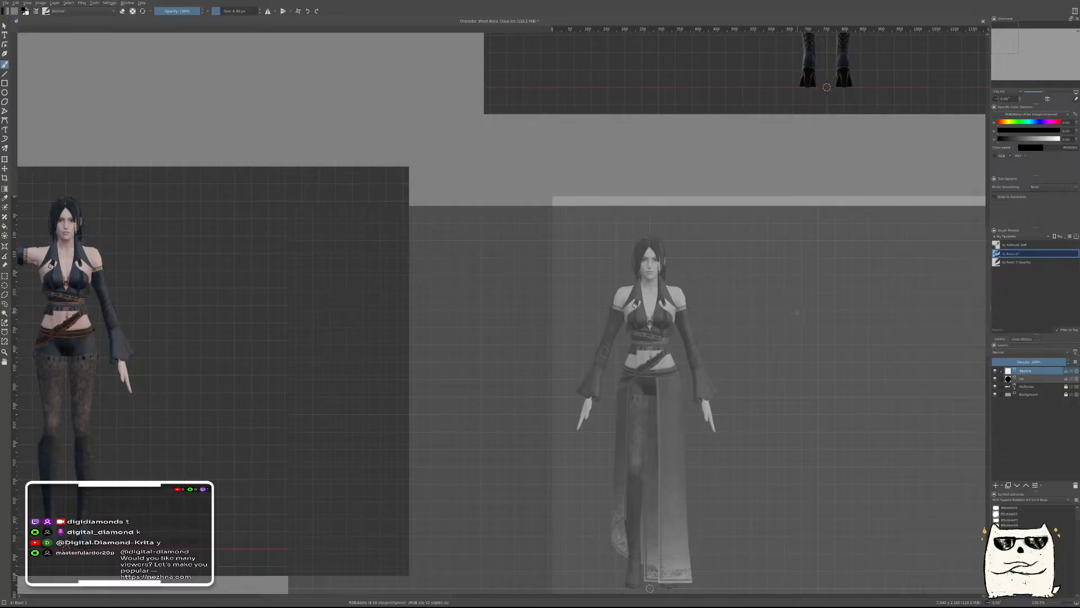
# Set the brush size to 5 px, try a stroke beside the reference figure, and undo it
pyautogui.moveTo(226, 13); pyautogui.dragTo(199, 4)
pyautogui.click(236, 11)
pyautogui.write('5')
pyautogui.press('Return')
pyautogui.moveTo(834, 304)
pyautogui.mouseDown()
pyautogui.moveTo(822, 380)
pyautogui.moveTo(846, 377)
pyautogui.mouseUp()
pyautogui.hotkey('ctrl', 'z')
# Switch to the Basic-2 Opacity brush preset and set its size to 5 px
pyautogui.click(1025, 263)
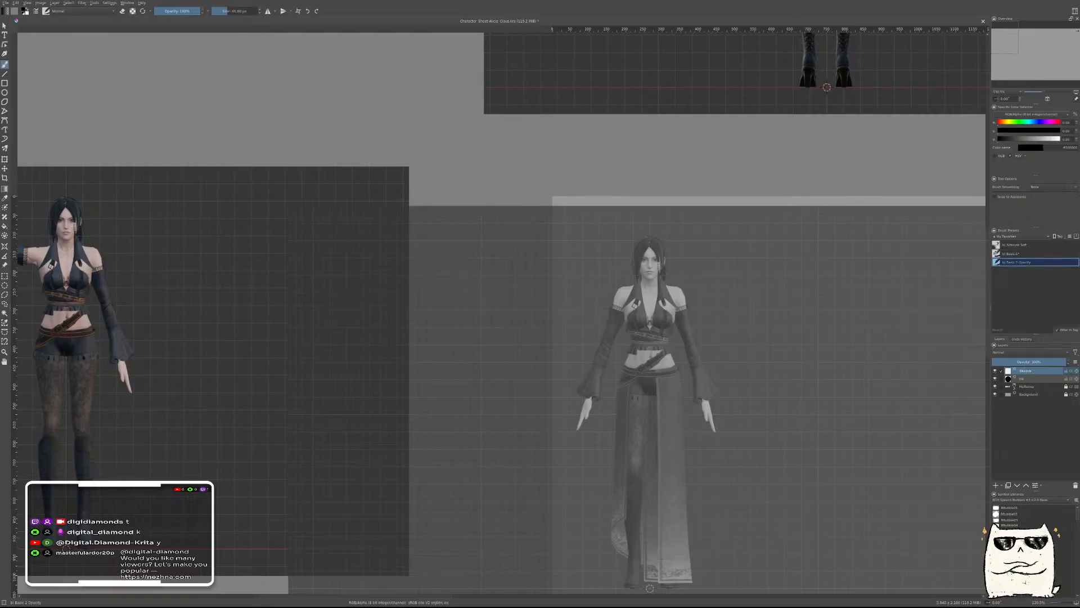
pyautogui.click(235, 12)
pyautogui.write('5')
pyautogui.press('Return')
# Try a few test strokes with the opacity brush beside the reference figure, and undo them
pyautogui.moveTo(846, 293); pyautogui.dragTo(801, 400)
pyautogui.hotkey('ctrl', 'z')
pyautogui.moveTo(827, 326); pyautogui.dragTo(859, 332)
pyautogui.moveTo(789, 360)
pyautogui.mouseDown()
pyautogui.moveTo(811, 366)
pyautogui.moveTo(853, 388)
pyautogui.mouseUp()
pyautogui.hotkey('ctrl', 'z')
pyautogui.hotkey('ctrl', 'z')
# Try sketching a freehand head circle with a jaw at the reference head's height, and clear the Sketch layer
pyautogui.moveTo(820, 270); pyautogui.dragTo(647, 235)
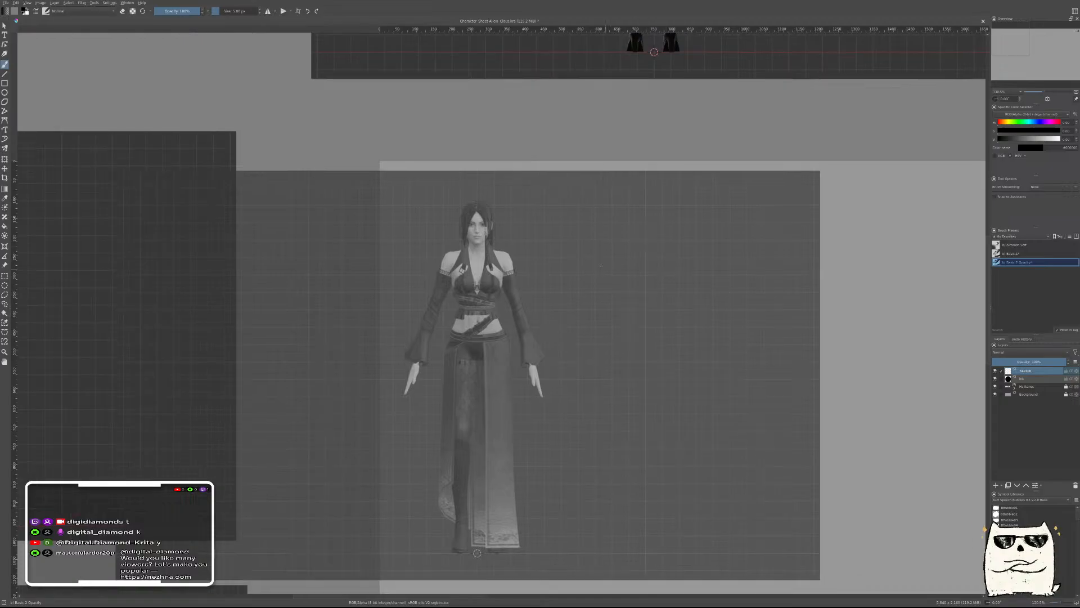
pyautogui.moveTo(655, 273); pyautogui.dragTo(682, 187)
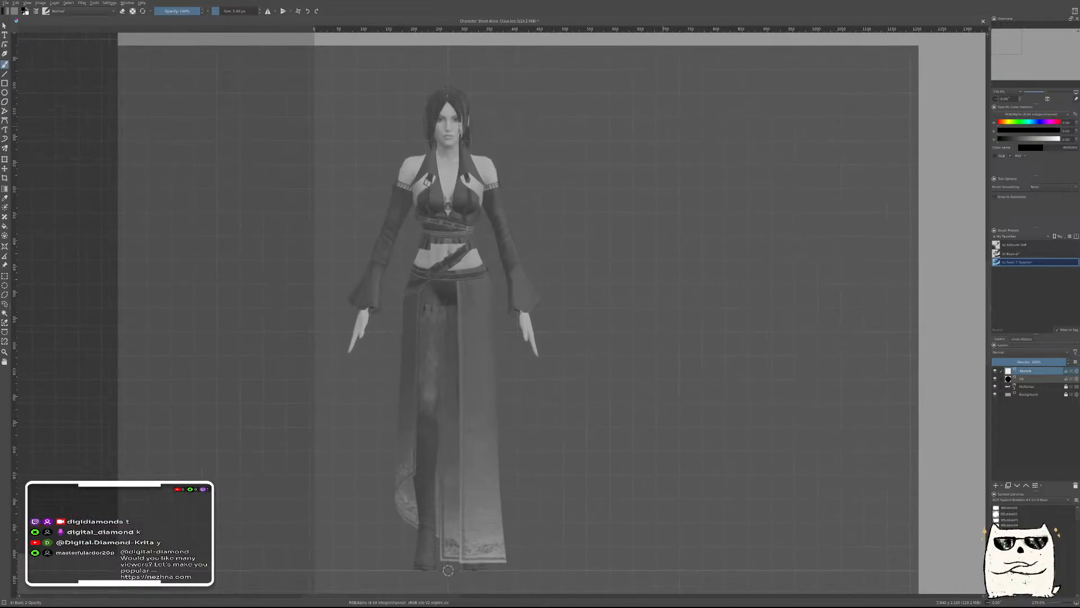
pyautogui.moveTo(694, 132); pyautogui.dragTo(692, 133)
pyautogui.hotkey('ctrl', 'z')
pyautogui.moveTo(664, 114)
pyautogui.mouseDown()
pyautogui.moveTo(669, 141)
pyautogui.moveTo(695, 141)
pyautogui.mouseUp()
pyautogui.hotkey('ctrl', 'z')
pyautogui.hotkey('ctrl', 'z')
pyautogui.hotkey('ctrl', 'z')
pyautogui.moveTo(666, 107); pyautogui.dragTo(667, 137)
pyautogui.hotkey('ctrl', 'z')
pyautogui.moveTo(702, 108); pyautogui.dragTo(699, 133)
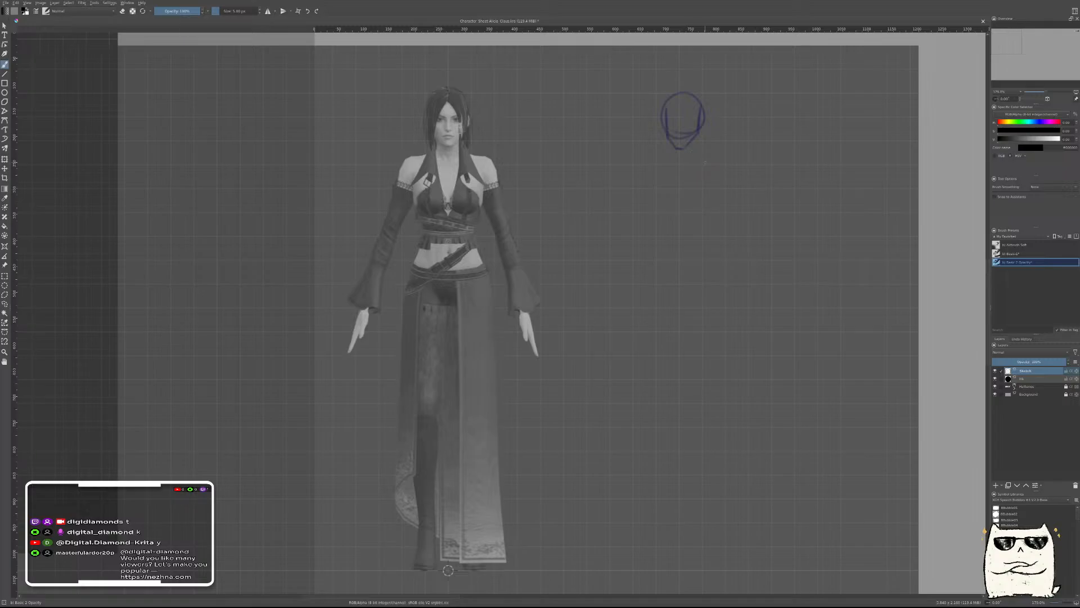
pyautogui.press('Delete')
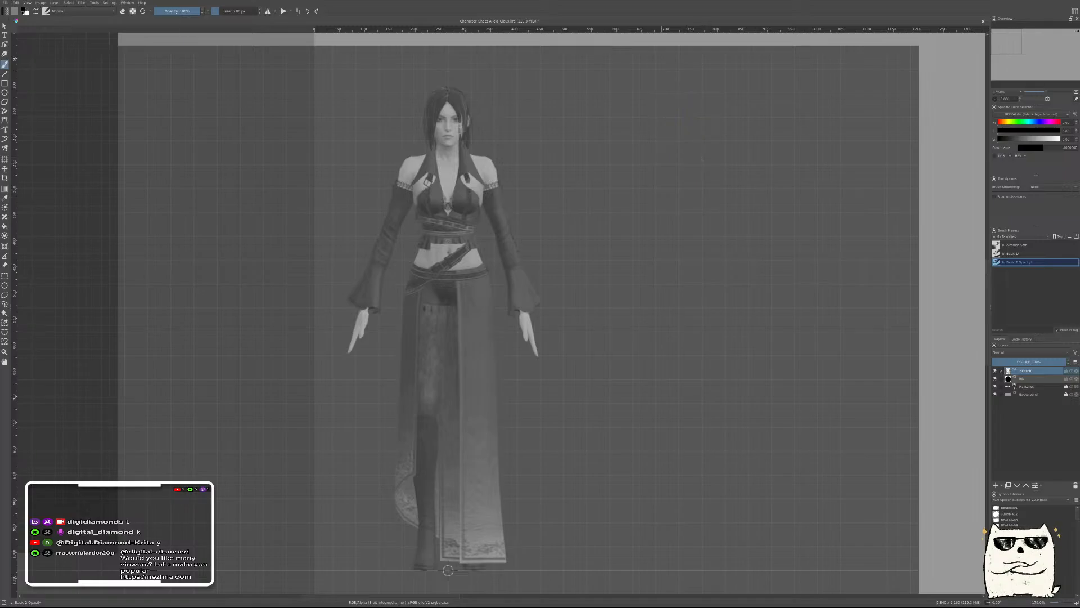
# Enable horizontal mirroring and move its axis to the empty area beside the desaturated reference figure
pyautogui.press('m')
pyautogui.moveTo(751, 280); pyautogui.dragTo(726, 338)
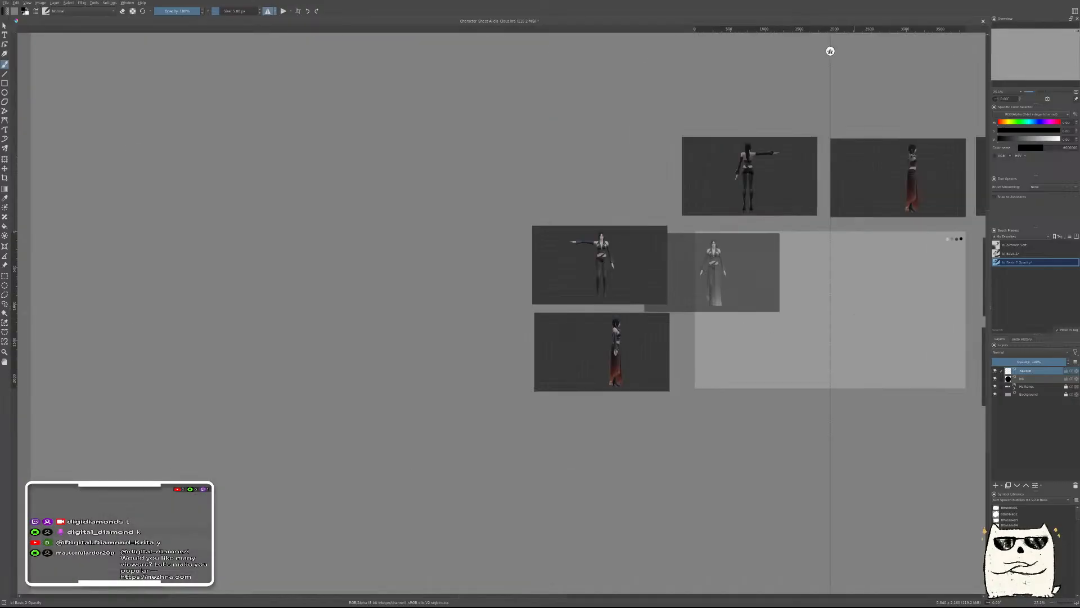
pyautogui.moveTo(831, 52); pyautogui.dragTo(746, 72)
pyautogui.moveTo(772, 213); pyautogui.dragTo(785, 169)
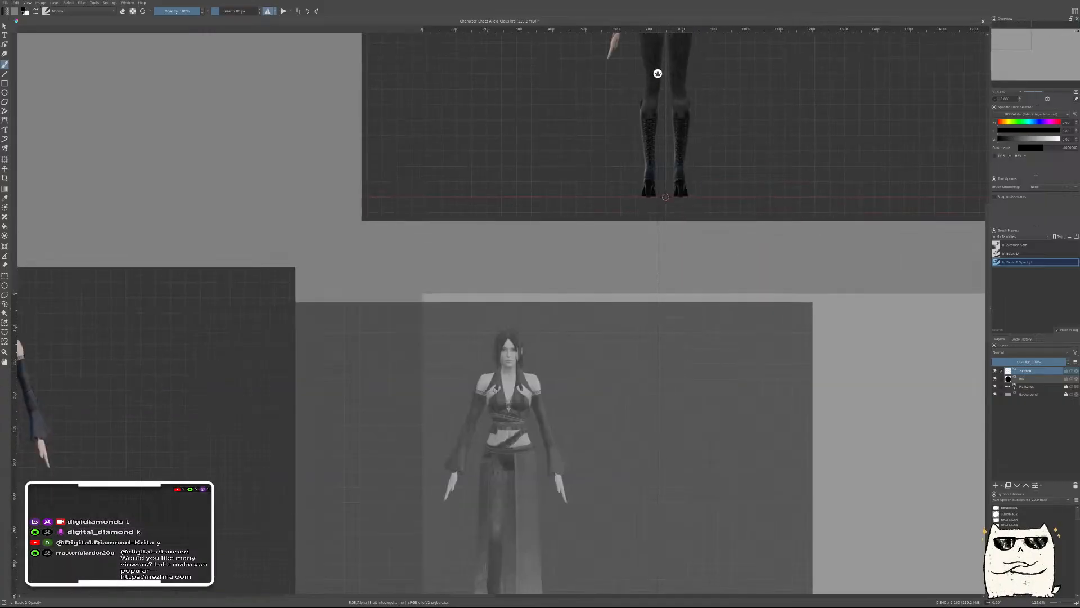
pyautogui.moveTo(664, 365); pyautogui.dragTo(705, 275)
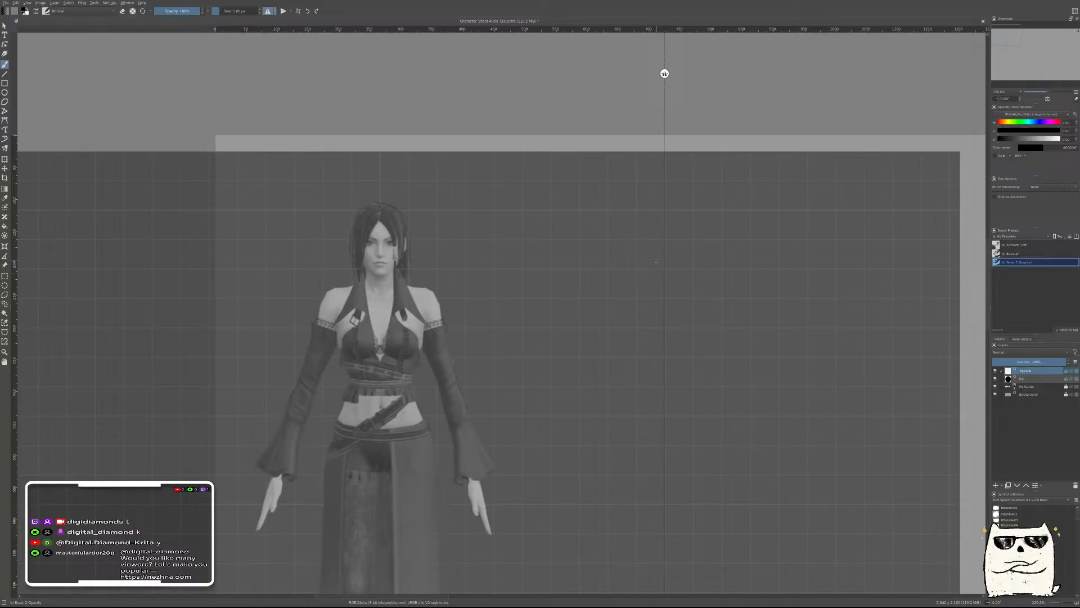
# Try drawing the head outline with mirrored strokes around the axis, and undo each attempt
pyautogui.moveTo(661, 206)
pyautogui.mouseDown()
pyautogui.moveTo(645, 263)
pyautogui.moveTo(696, 236)
pyautogui.moveTo(656, 273)
pyautogui.mouseUp()
pyautogui.hotkey('ctrl', 'z')
pyautogui.hotkey('ctrl', 'z')
pyautogui.moveTo(664, 209)
pyautogui.mouseDown()
pyautogui.moveTo(632, 237)
pyautogui.moveTo(648, 267)
pyautogui.moveTo(657, 220)
pyautogui.mouseUp()
pyautogui.hotkey('ctrl', 'z')
pyautogui.hotkey('ctrl', 'z')
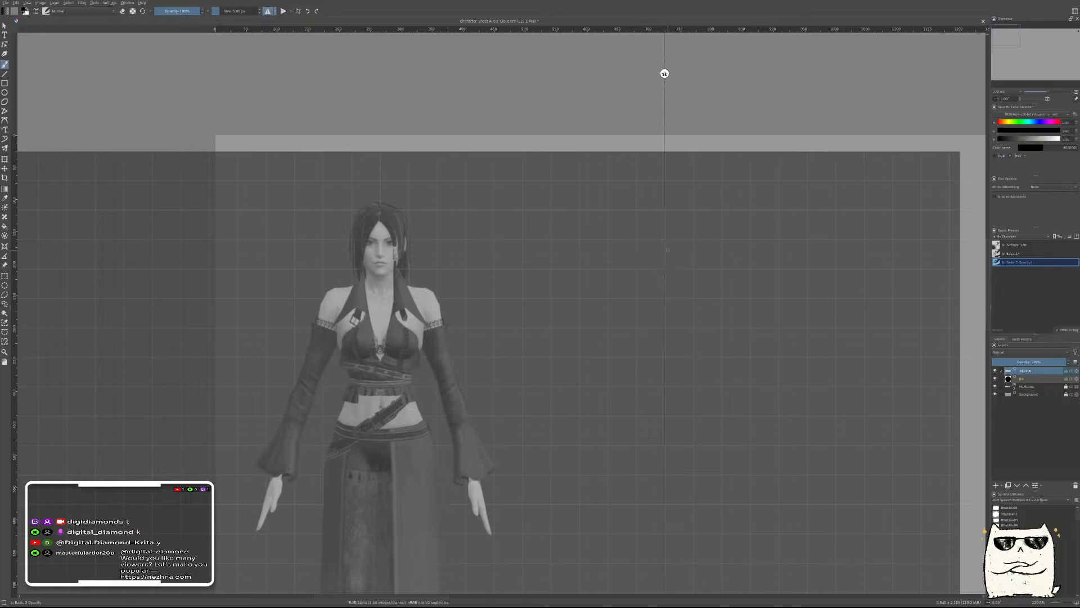
pyautogui.moveTo(663, 262)
pyautogui.mouseDown()
pyautogui.moveTo(636, 240)
pyautogui.moveTo(661, 212)
pyautogui.moveTo(635, 241)
pyautogui.moveTo(662, 261)
pyautogui.mouseUp()
pyautogui.hotkey('ctrl', 'z')
pyautogui.hotkey('ctrl', 'z')
# Turn off mirroring and sketch a circle for the skull level with the reference figure's head
pyautogui.click(268, 14)
pyautogui.moveTo(687, 256)
pyautogui.mouseDown()
pyautogui.moveTo(641, 256)
pyautogui.moveTo(690, 253)
pyautogui.mouseUp()
pyautogui.hotkey('ctrl', 'z')
pyautogui.moveTo(666, 202)
pyautogui.mouseDown()
pyautogui.moveTo(696, 237)
pyautogui.moveTo(664, 202)
pyautogui.moveTo(642, 213)
pyautogui.moveTo(692, 211)
pyautogui.mouseUp()
pyautogui.hotkey('ctrl', 'z')
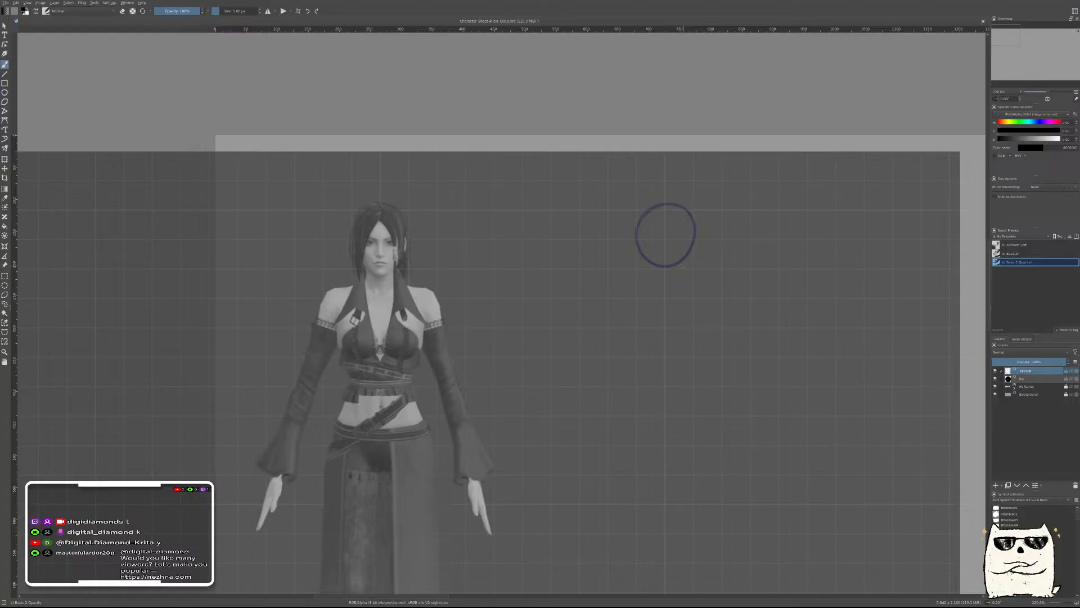
pyautogui.hotkey('ctrl', 'z')
pyautogui.moveTo(687, 264)
pyautogui.mouseDown()
pyautogui.moveTo(646, 257)
pyautogui.moveTo(695, 239)
pyautogui.moveTo(669, 280)
pyautogui.mouseUp()
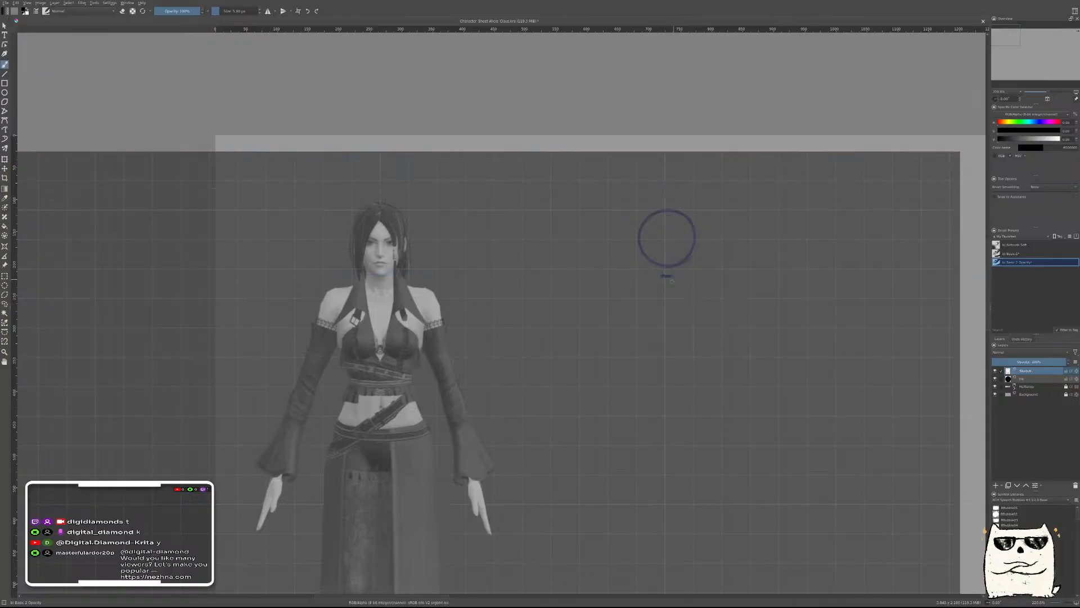
# Try adding face sides and a jaw to the circle, compare it over the reference face, and undo back to the circle
pyautogui.moveTo(643, 224)
pyautogui.mouseDown()
pyautogui.moveTo(647, 267)
pyautogui.moveTo(670, 276)
pyautogui.mouseUp()
pyautogui.moveTo(692, 232); pyautogui.dragTo(686, 263)
pyautogui.moveTo(687, 263)
pyautogui.mouseDown()
pyautogui.moveTo(666, 277)
pyautogui.moveTo(617, 256)
pyautogui.moveTo(373, 254)
pyautogui.mouseUp()
pyautogui.press('t')
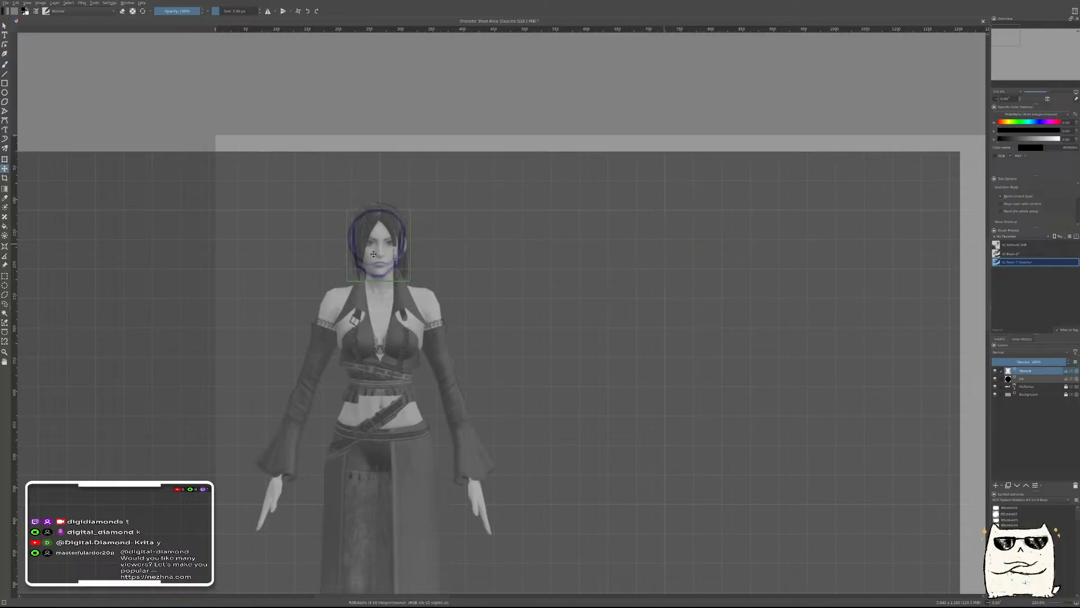
pyautogui.hotkey('ctrl', 'z')
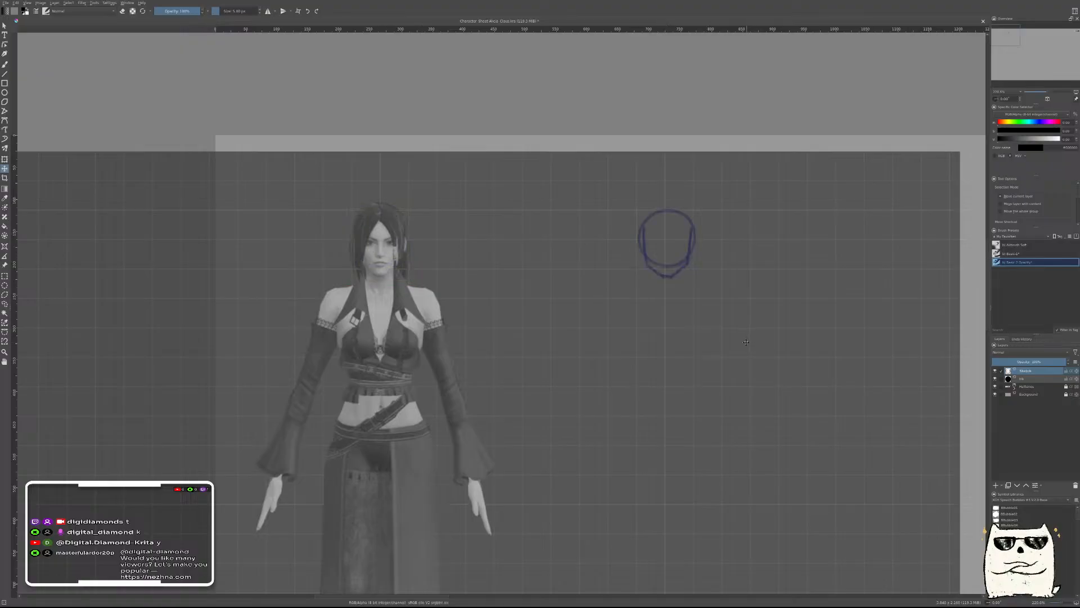
pyautogui.hotkey('ctrl', 'z')
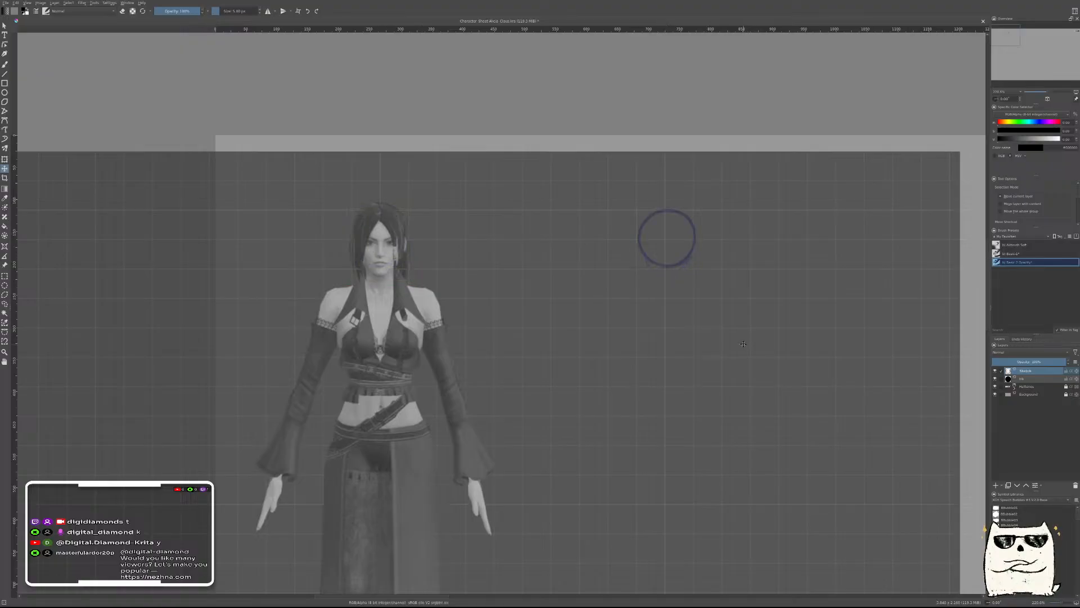
# Redraw narrower face sides inside the circle and angle the jaw lines down to a pointed chin
pyautogui.press('b')
pyautogui.moveTo(648, 227); pyautogui.dragTo(652, 262)
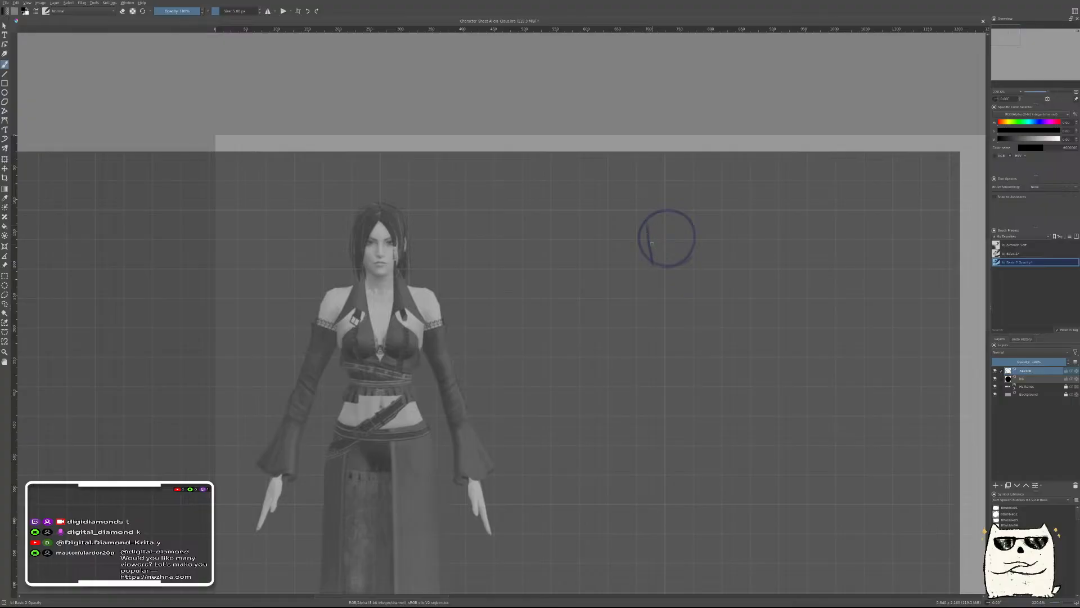
pyautogui.moveTo(647, 219); pyautogui.dragTo(653, 263)
pyautogui.hotkey('ctrl', 'z')
pyautogui.moveTo(646, 217); pyautogui.dragTo(648, 266)
pyautogui.moveTo(650, 263); pyautogui.dragTo(667, 276)
pyautogui.moveTo(687, 219); pyautogui.dragTo(686, 253)
pyautogui.moveTo(687, 214)
pyautogui.mouseDown()
pyautogui.moveTo(685, 267)
pyautogui.moveTo(663, 278)
pyautogui.moveTo(688, 263)
pyautogui.moveTo(670, 278)
pyautogui.mouseUp()
pyautogui.hotkey('ctrl', 'z')
# Overlay the head sketch on the reference face to compare their proportions, and return it to its place
pyautogui.press('t')
pyautogui.moveTo(662, 263); pyautogui.dragTo(374, 263)
pyautogui.hotkey('ctrl', 'z')
# Turn mirroring back on and sketch two short symmetrical neck lines beneath the jaw
pyautogui.press('b')
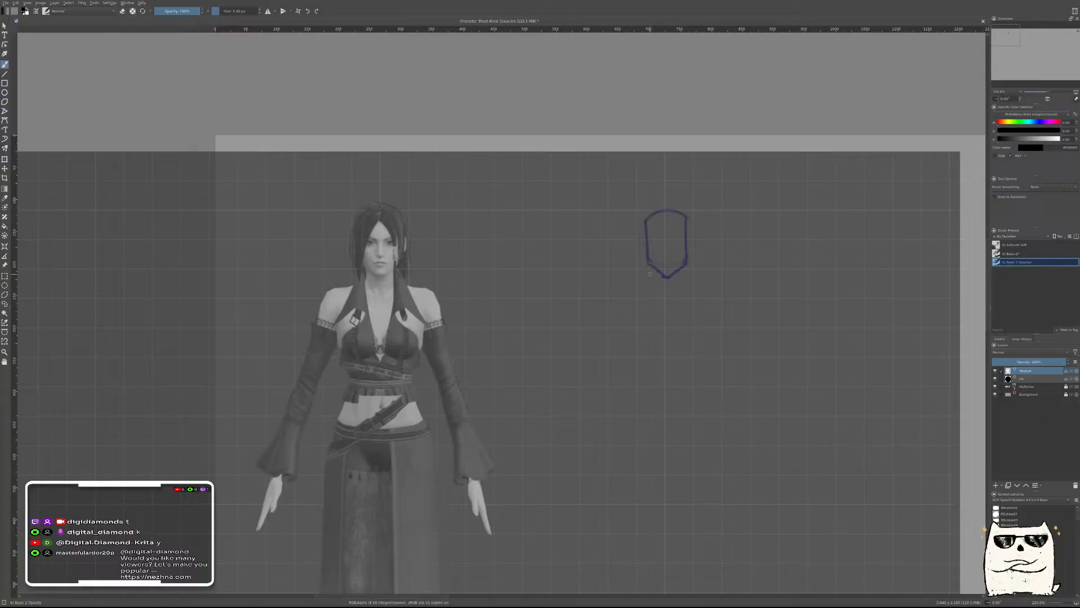
pyautogui.moveTo(653, 291); pyautogui.dragTo(654, 273)
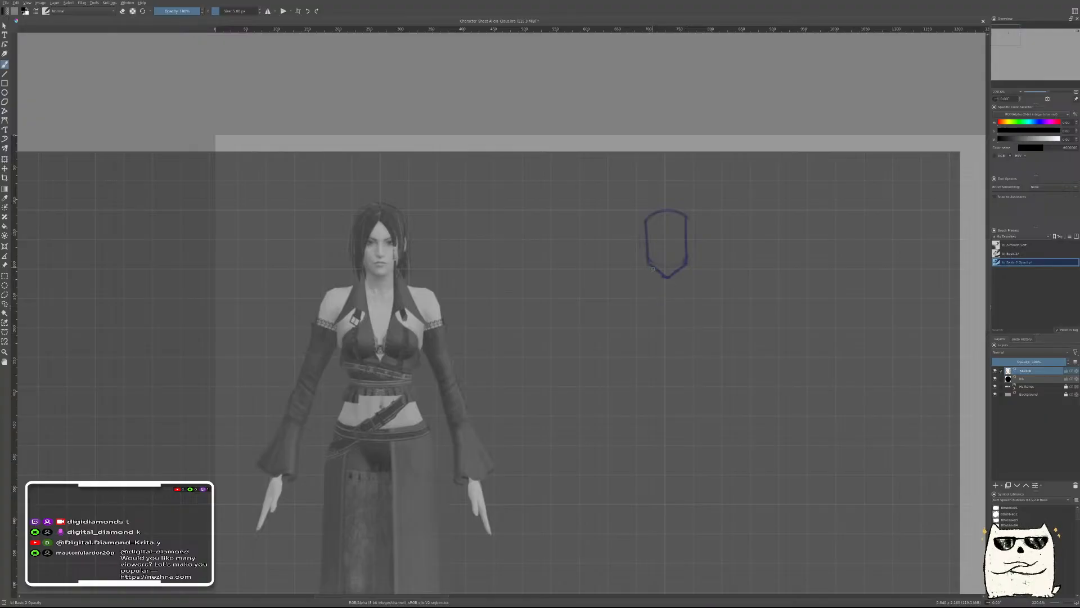
pyautogui.hotkey('ctrl', 'z')
pyautogui.click(267, 12)
pyautogui.moveTo(651, 267); pyautogui.dragTo(653, 280)
# Check the neck width by overlaying the head and neck sketch on the reference, and move it back
pyautogui.press('r')
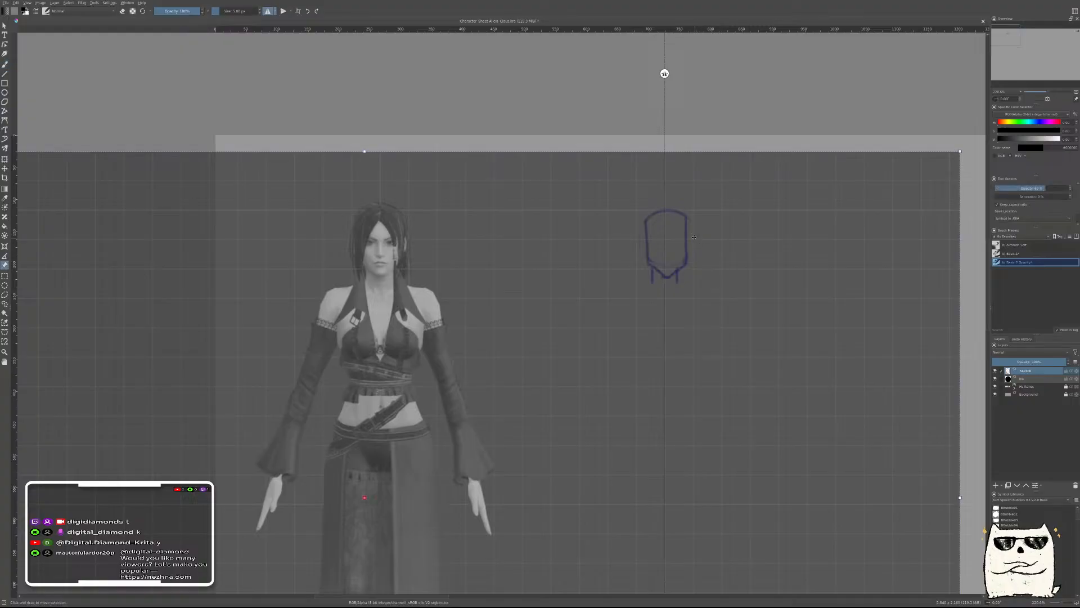
pyautogui.press('t')
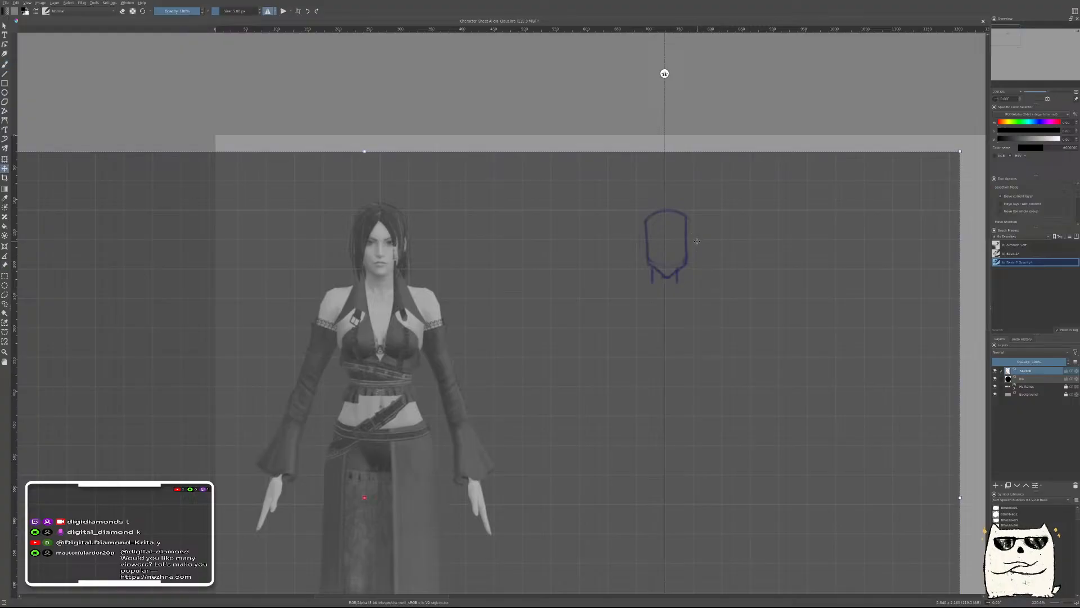
pyautogui.moveTo(685, 266); pyautogui.dragTo(398, 266)
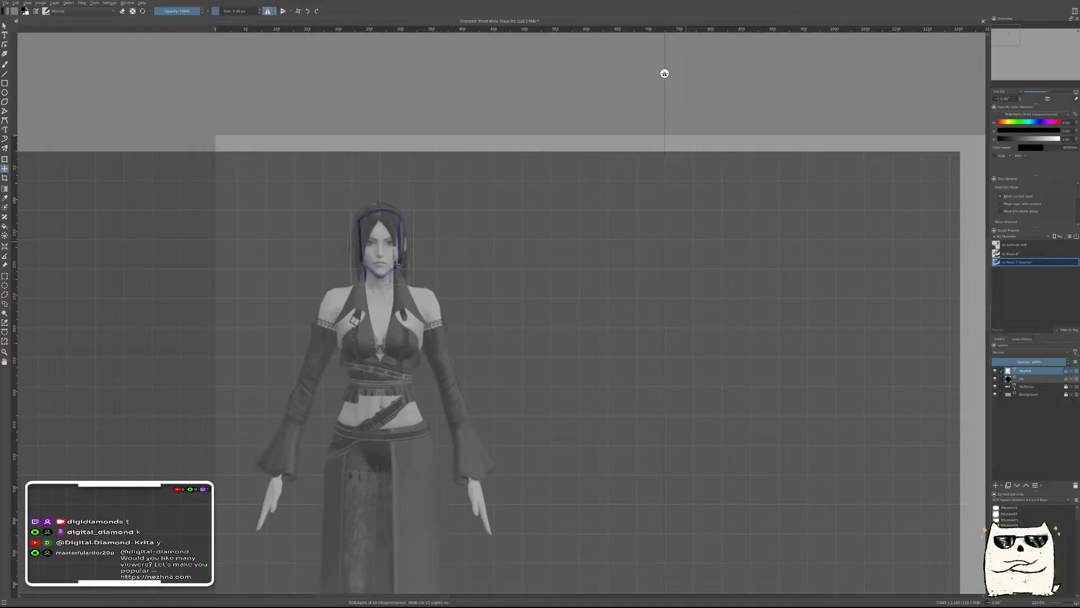
pyautogui.hotkey('ctrl', 'z')
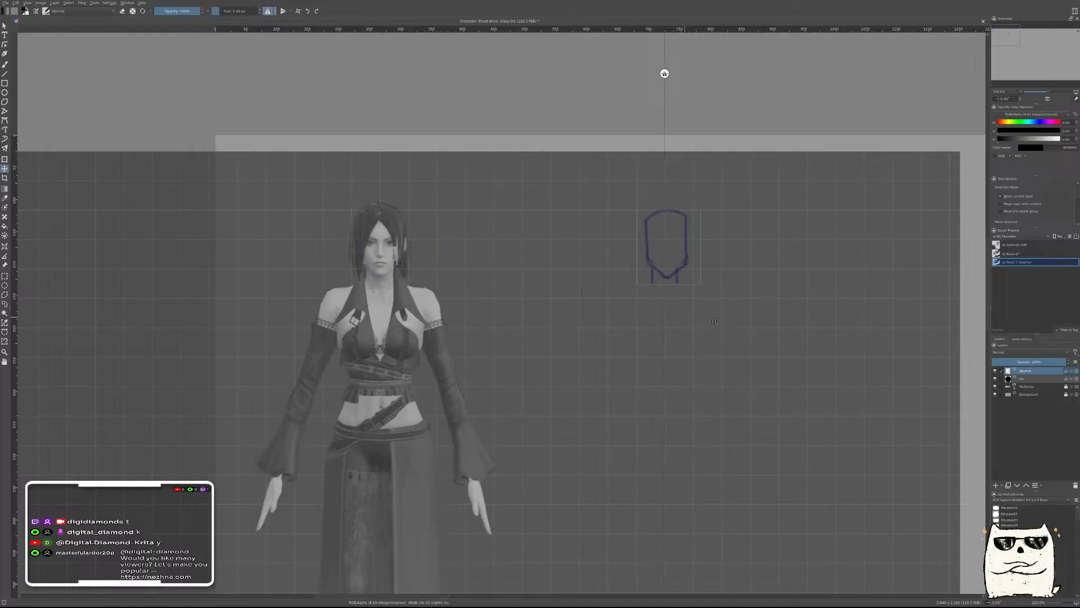
# Try a small collar notch and level shoulder lines beneath the neck, and compare them with the reference
pyautogui.press('b')
pyautogui.moveTo(656, 284); pyautogui.dragTo(665, 291)
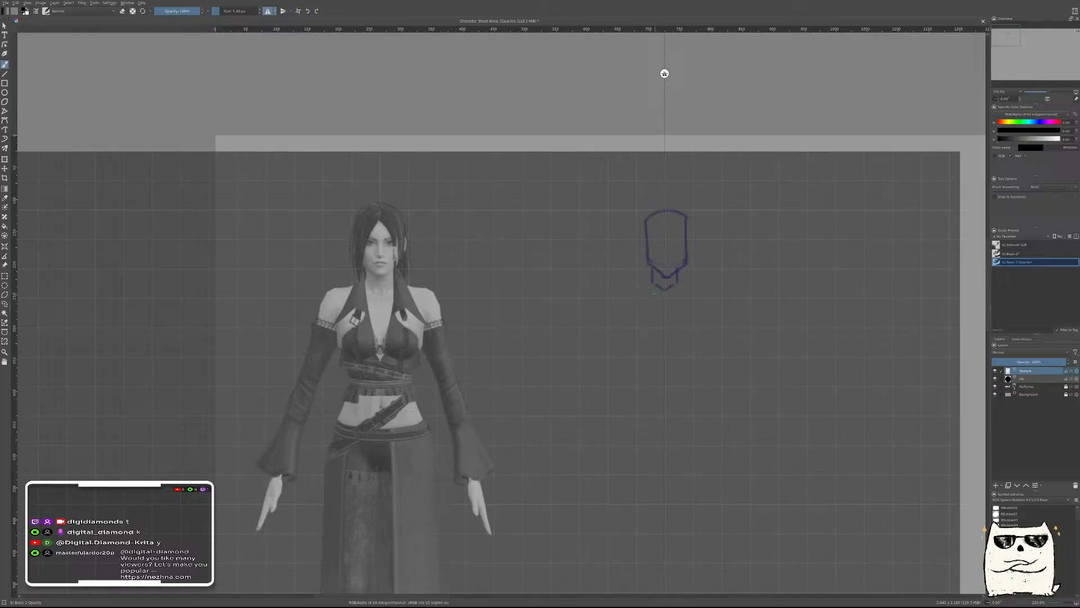
pyautogui.moveTo(654, 284); pyautogui.dragTo(619, 284)
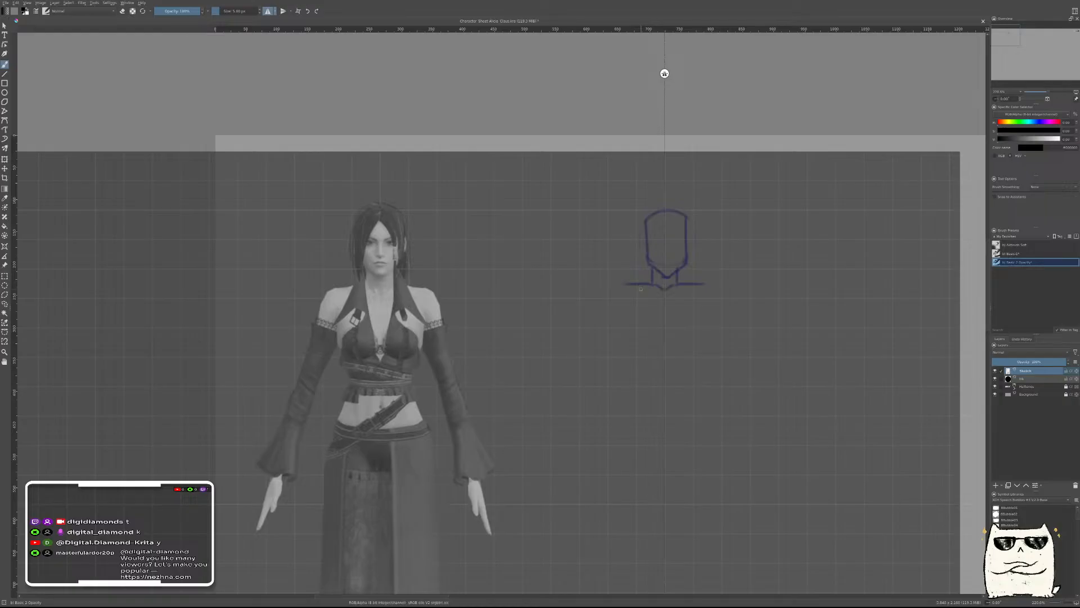
pyautogui.click(5, 265)
pyautogui.moveTo(694, 230); pyautogui.dragTo(658, 230)
pyautogui.hotkey('ctrl', 'z')
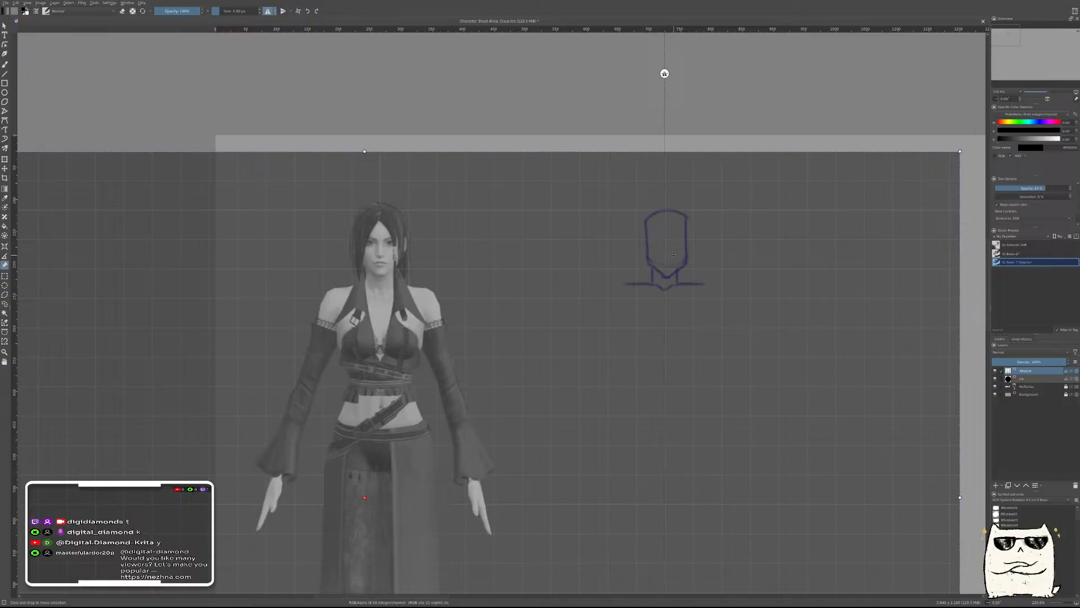
pyautogui.press('t')
pyautogui.moveTo(674, 255); pyautogui.dragTo(394, 279)
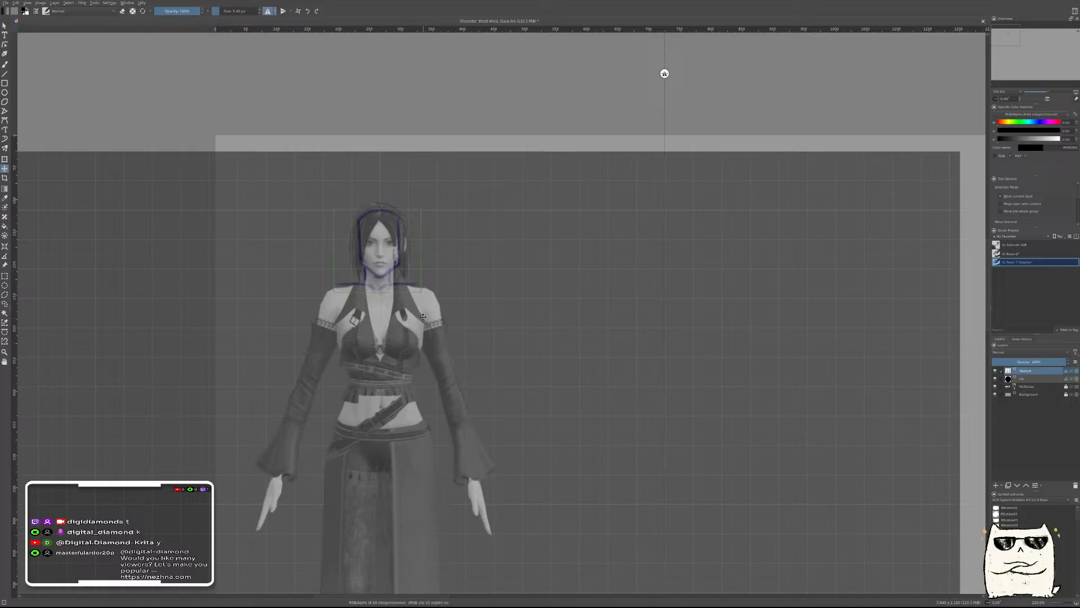
pyautogui.hotkey('ctrl', 'z')
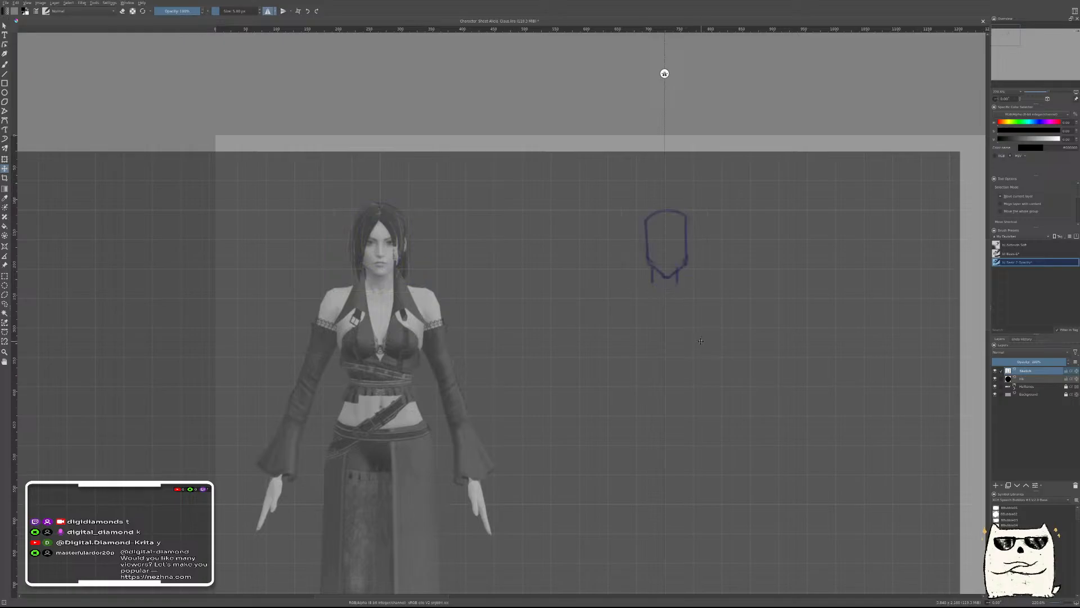
# Lengthen the neck and sketch a V-shaped collar with symmetrical tapering collarbone shapes running out to the shoulders
pyautogui.press('b')
pyautogui.moveTo(652, 276)
pyautogui.mouseDown()
pyautogui.moveTo(665, 302)
pyautogui.moveTo(600, 295)
pyautogui.moveTo(653, 288)
pyautogui.moveTo(619, 294)
pyautogui.moveTo(664, 304)
pyautogui.moveTo(617, 294)
pyautogui.mouseUp()
pyautogui.hotkey('ctrl', 'z')
pyautogui.hotkey('ctrl', 'z')
pyautogui.hotkey('ctrl', 'z')
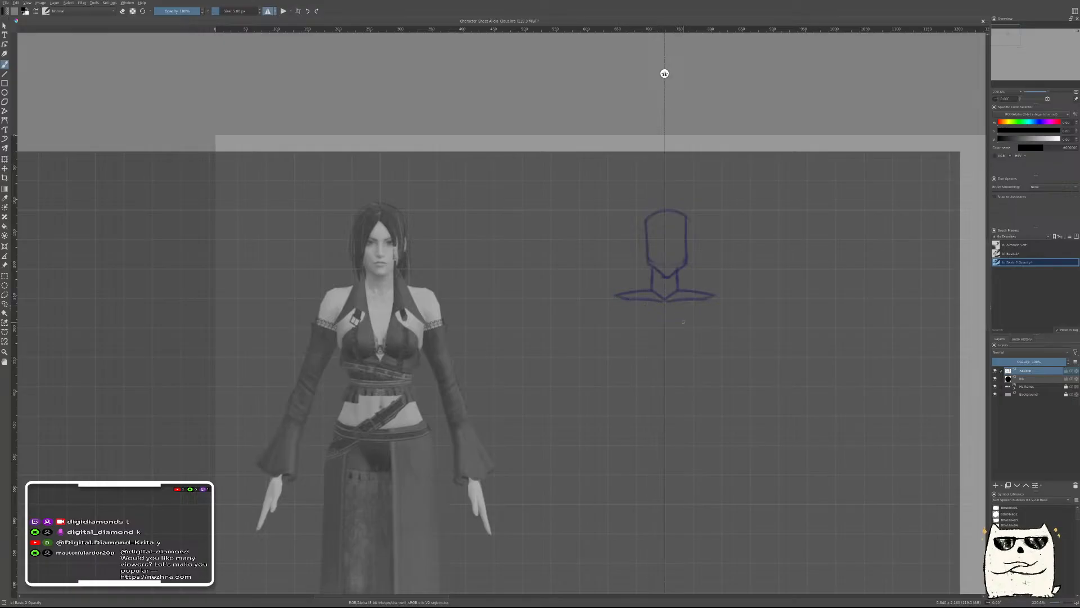
# Overlay the sketch on the reference to compare the shoulder height and width, and return it to its place
pyautogui.press('r')
pyautogui.moveTo(713, 240); pyautogui.dragTo(360, 257)
pyautogui.hotkey('ctrl', 'z')
pyautogui.press('t')
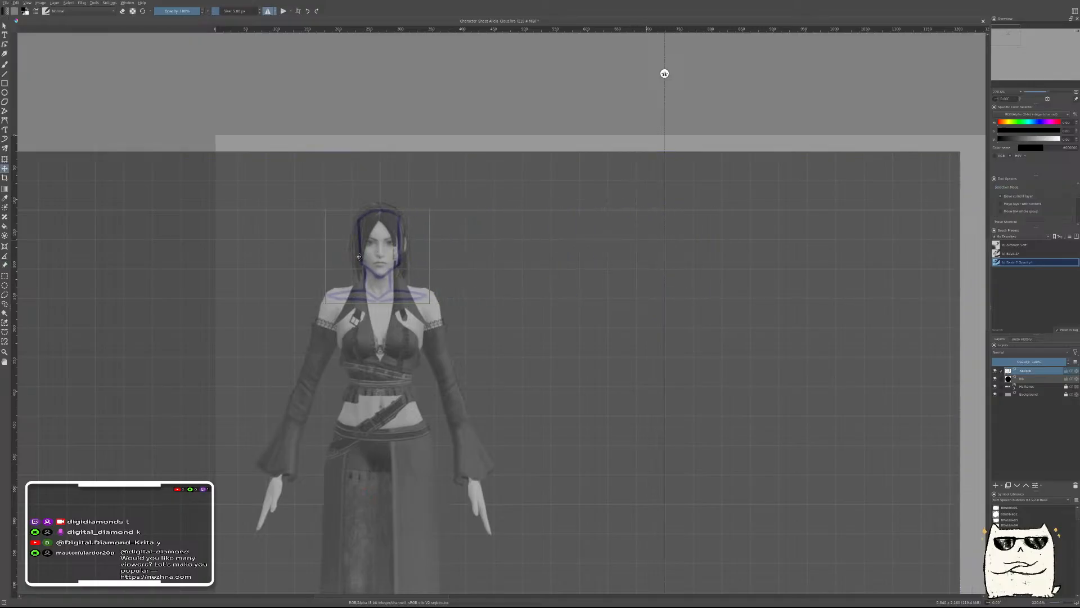
pyautogui.hotkey('ctrl', 'z')
# Select the collar and collarbone shapes, shift them slightly upward, and recheck their height over the reference
pyautogui.press('l')
pyautogui.moveTo(657, 287)
pyautogui.mouseDown()
pyautogui.moveTo(722, 291)
pyautogui.moveTo(690, 330)
pyautogui.moveTo(689, 309)
pyautogui.mouseUp()
pyautogui.hotkey('ctrl', 't')
pyautogui.press('Return')
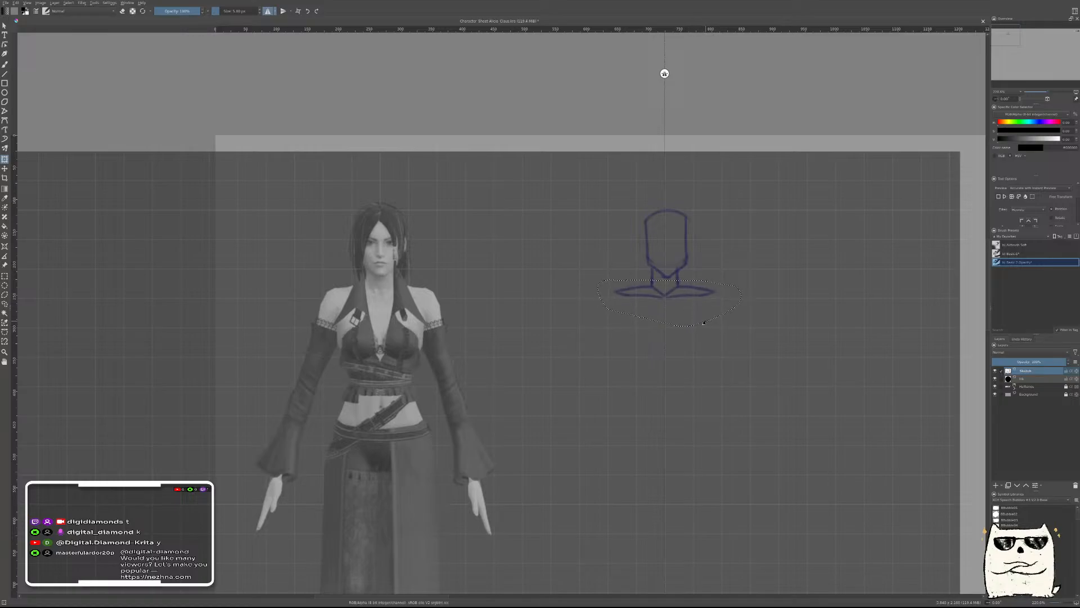
pyautogui.press('t')
pyautogui.moveTo(682, 253)
pyautogui.mouseDown()
pyautogui.moveTo(377, 252)
pyautogui.moveTo(396, 253)
pyautogui.mouseUp()
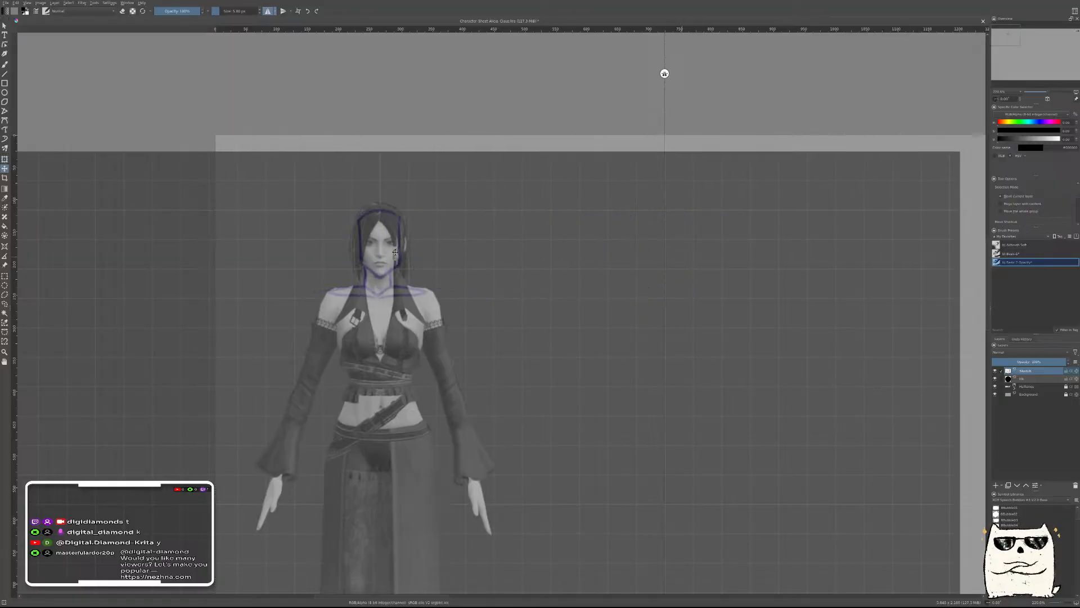
pyautogui.press('b')
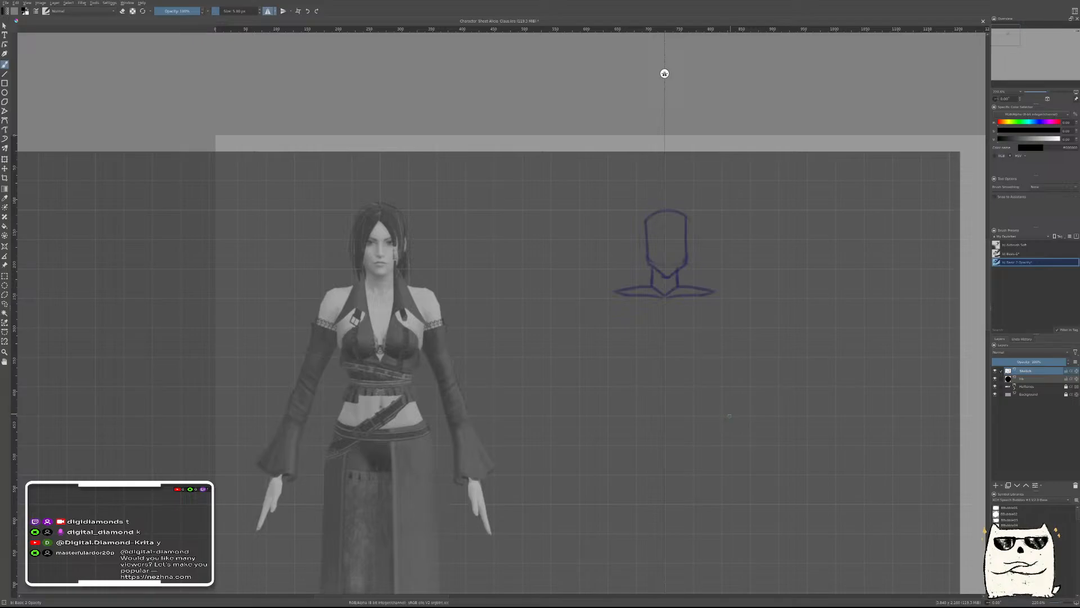
# Sketch a short vertical centre line down the chest from the collar notch
pyautogui.moveTo(665, 297); pyautogui.dragTo(665, 346)
pyautogui.hotkey('ctrl', 'z')
pyautogui.moveTo(665, 299); pyautogui.dragTo(666, 346)
pyautogui.hotkey('ctrl', 'z')
pyautogui.moveTo(665, 297); pyautogui.dragTo(668, 350)
pyautogui.hotkey('ctrl', 'z')
pyautogui.moveTo(666, 297)
pyautogui.mouseDown()
pyautogui.moveTo(665, 344)
pyautogui.moveTo(665, 298)
pyautogui.moveTo(666, 335)
pyautogui.mouseUp()
pyautogui.hotkey('ctrl', 'z')
pyautogui.hotkey('ctrl', 'z')
# Overlay the sketch on the reference to check the length of the chest centre line
pyautogui.press('r')
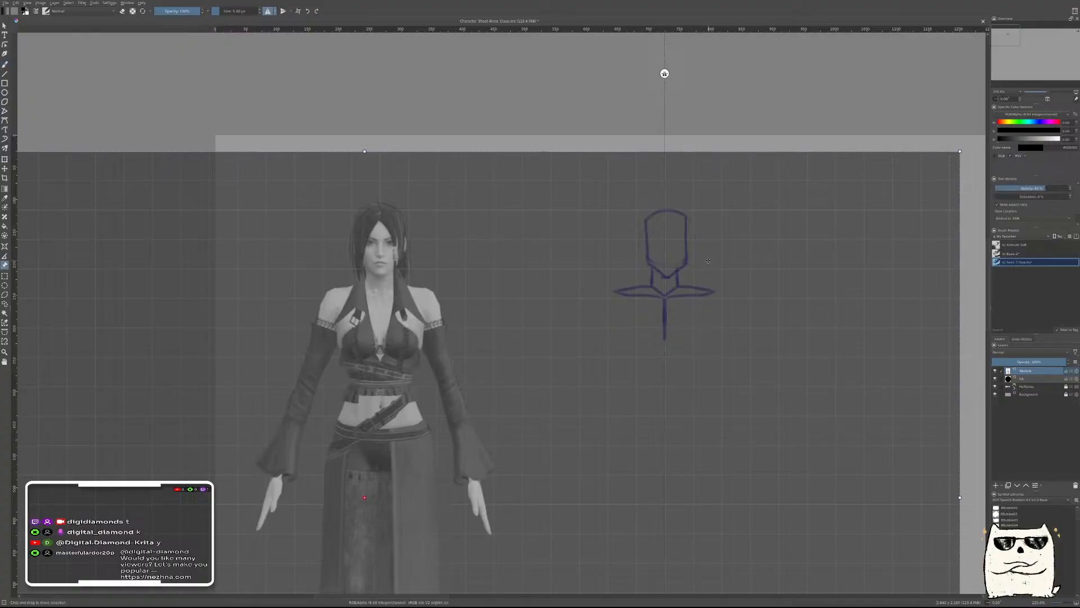
pyautogui.press('t')
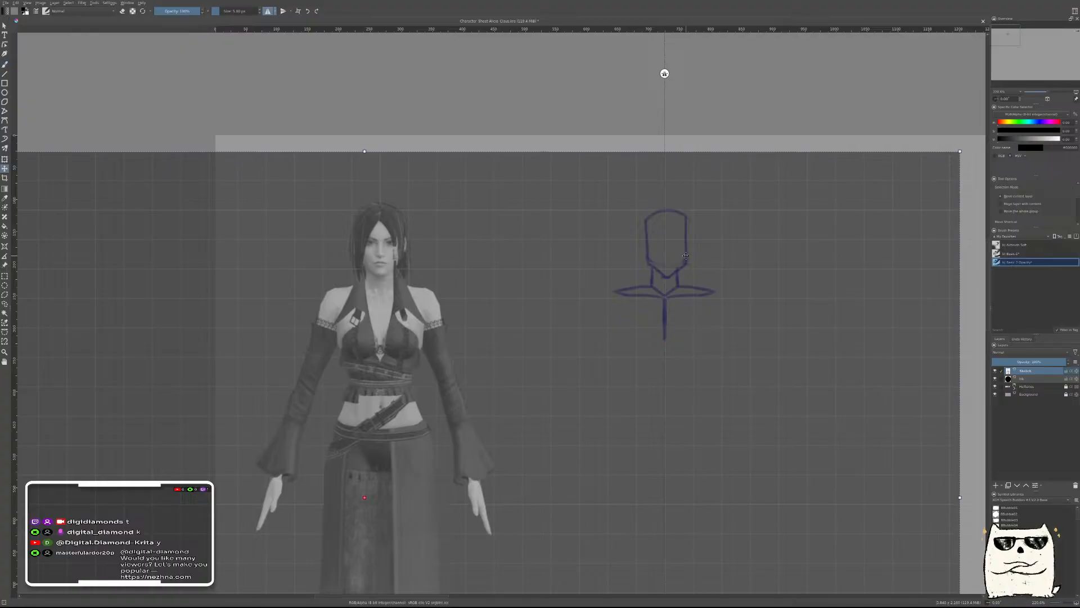
pyautogui.moveTo(686, 255)
pyautogui.mouseDown()
pyautogui.moveTo(358, 256)
pyautogui.moveTo(399, 280)
pyautogui.mouseUp()
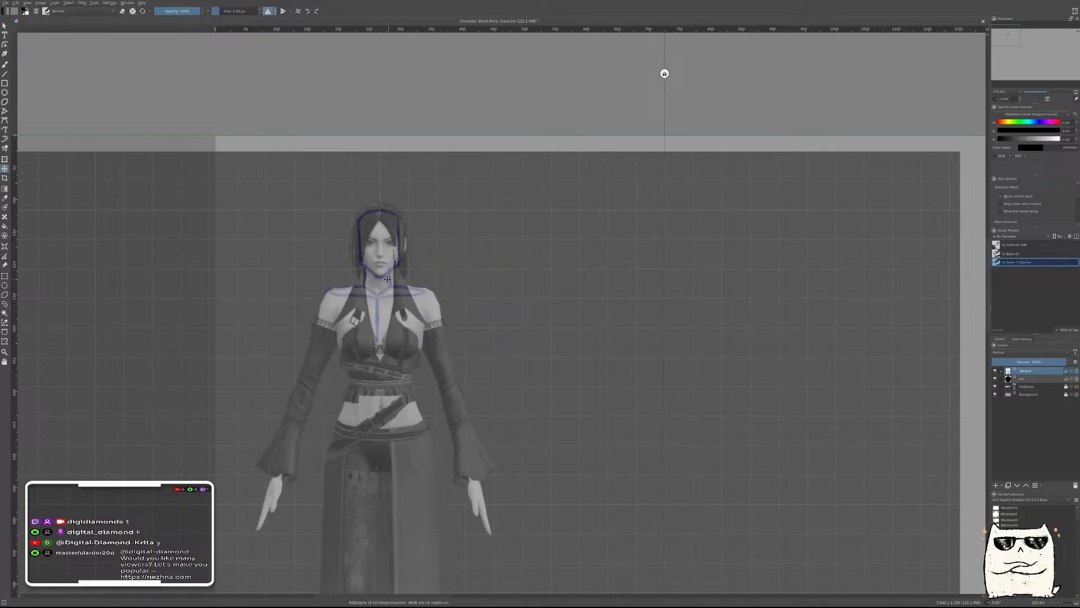
# Place the sketch beside the reference, closer to it than before, and align the mirror axis with the sketch's centre line
pyautogui.moveTo(383, 280); pyautogui.dragTo(586, 275)
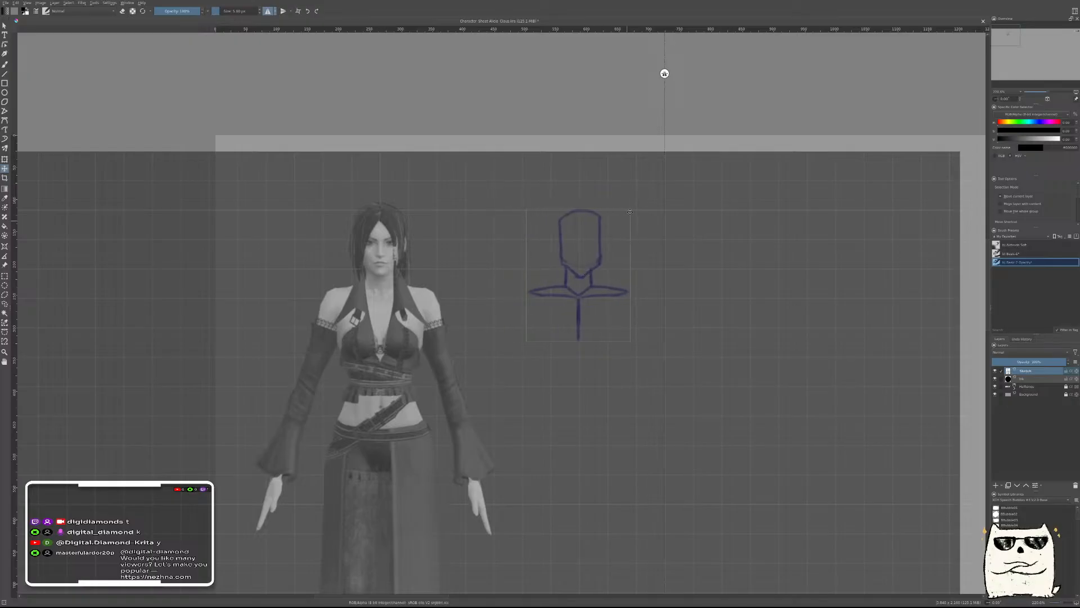
pyautogui.moveTo(664, 73); pyautogui.dragTo(579, 83)
pyautogui.moveTo(671, 352)
pyautogui.mouseDown()
pyautogui.moveTo(728, 266)
pyautogui.moveTo(730, 277)
pyautogui.mouseUp()
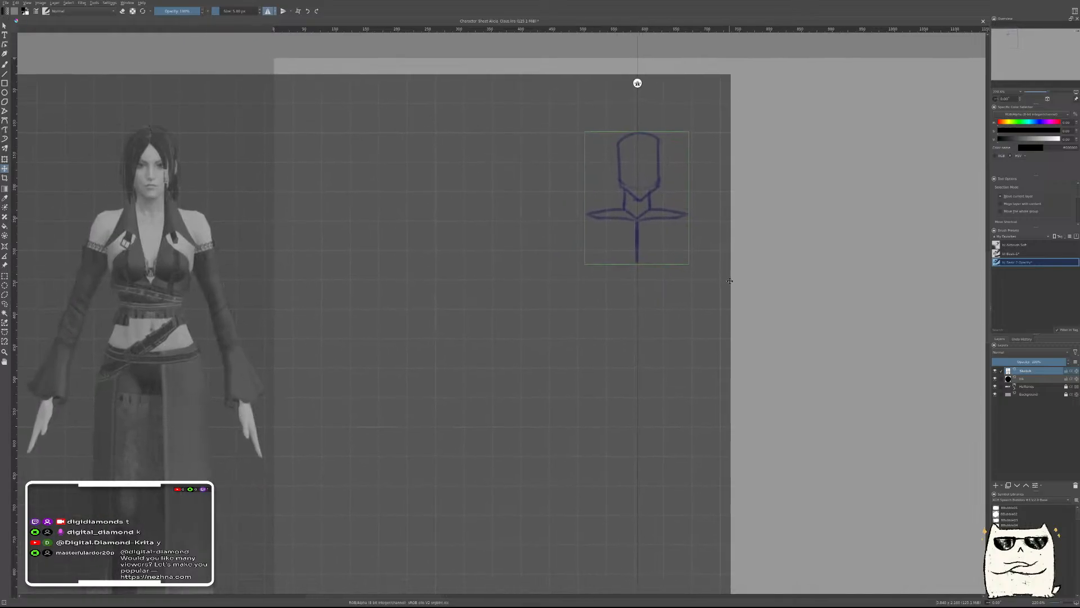
pyautogui.moveTo(807, 278); pyautogui.dragTo(795, 302)
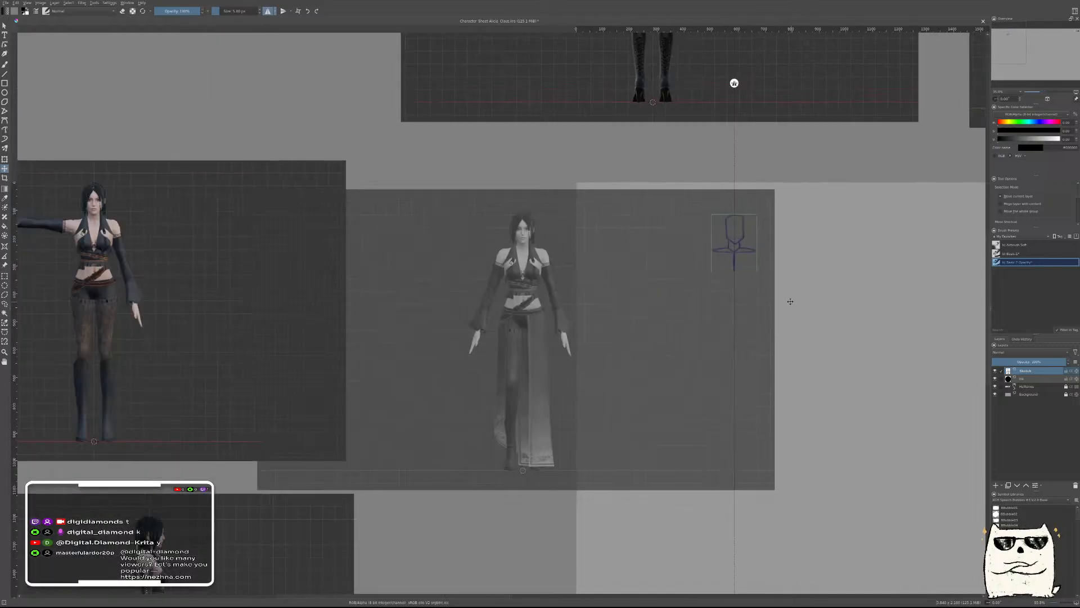
# Sketch symmetrical upper arms angling outward from the shoulders and close them off at the elbows
pyautogui.press('r')
pyautogui.moveTo(631, 293); pyautogui.dragTo(748, 293)
pyautogui.press('b')
pyautogui.moveTo(757, 242)
pyautogui.mouseDown()
pyautogui.moveTo(800, 210)
pyautogui.moveTo(786, 250)
pyautogui.mouseUp()
pyautogui.press('r')
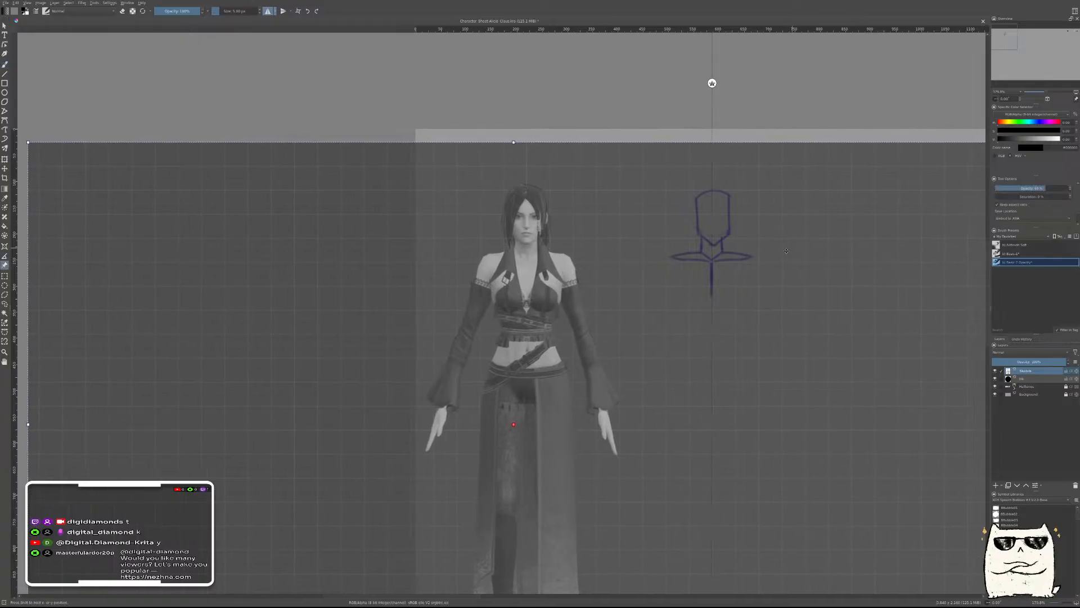
pyautogui.press('b')
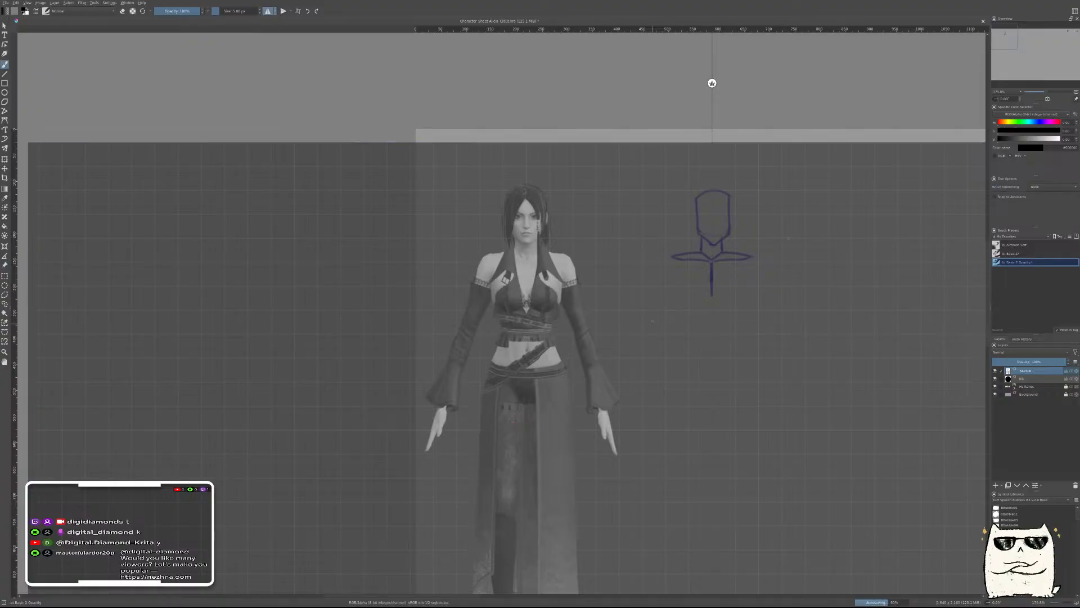
pyautogui.moveTo(684, 298); pyautogui.dragTo(630, 306)
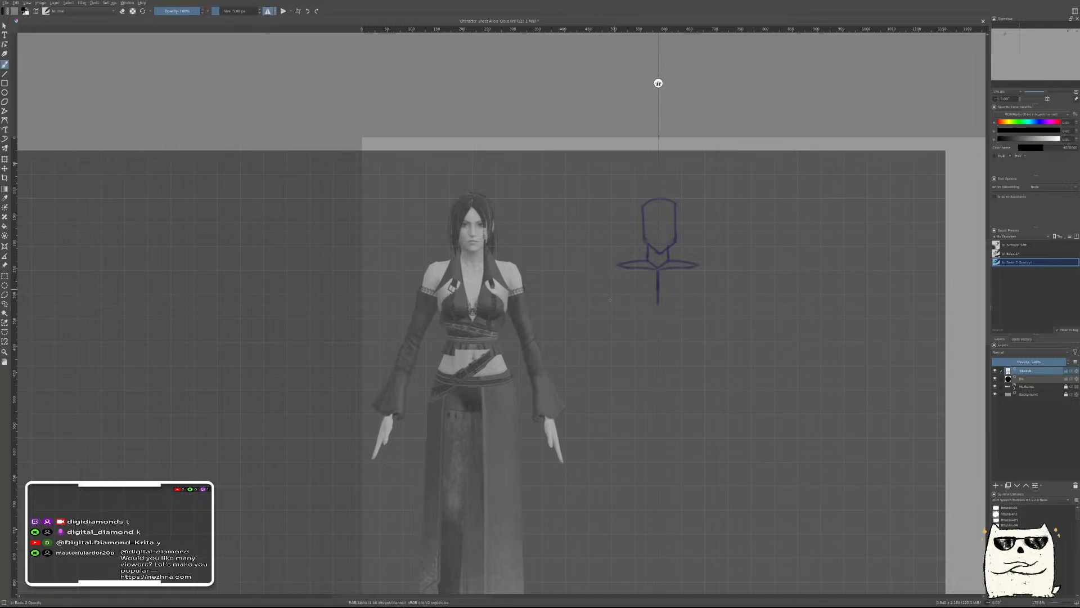
pyautogui.moveTo(614, 276); pyautogui.dragTo(600, 313)
pyautogui.hotkey('ctrl', 'z')
pyautogui.moveTo(618, 265); pyautogui.dragTo(603, 319)
pyautogui.moveTo(595, 341)
pyautogui.mouseDown()
pyautogui.moveTo(600, 324)
pyautogui.moveTo(609, 340)
pyautogui.moveTo(595, 340)
pyautogui.moveTo(619, 305)
pyautogui.moveTo(614, 328)
pyautogui.moveTo(617, 317)
pyautogui.mouseUp()
pyautogui.hotkey('ctrl', 'z')
pyautogui.hotkey('ctrl', 'z')
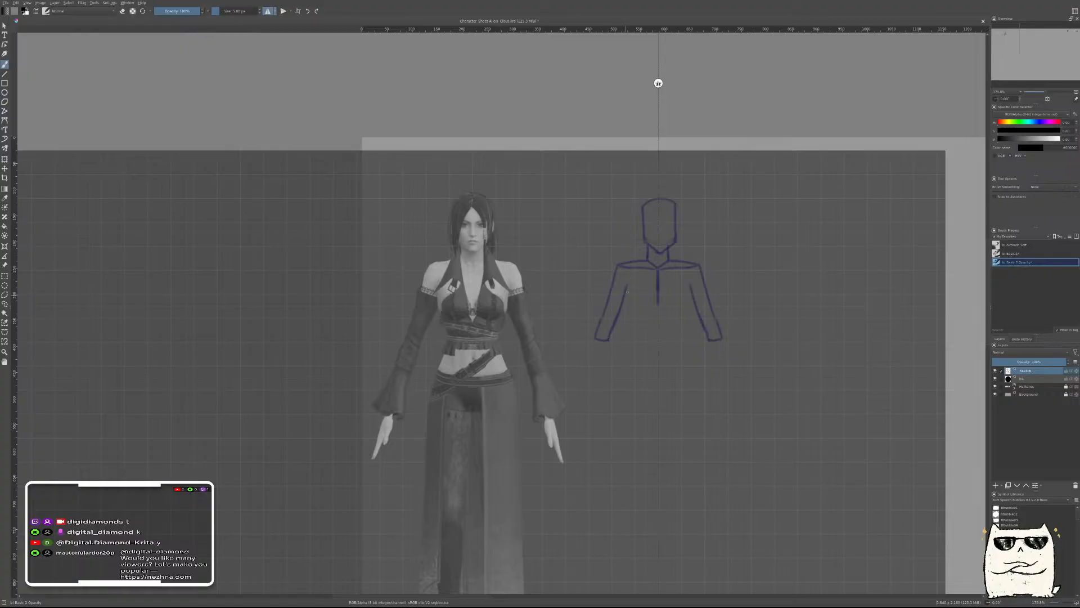
# Overlay the sketch on the reference to compare the upper arms' angle and length, and move it back
pyautogui.press('r')
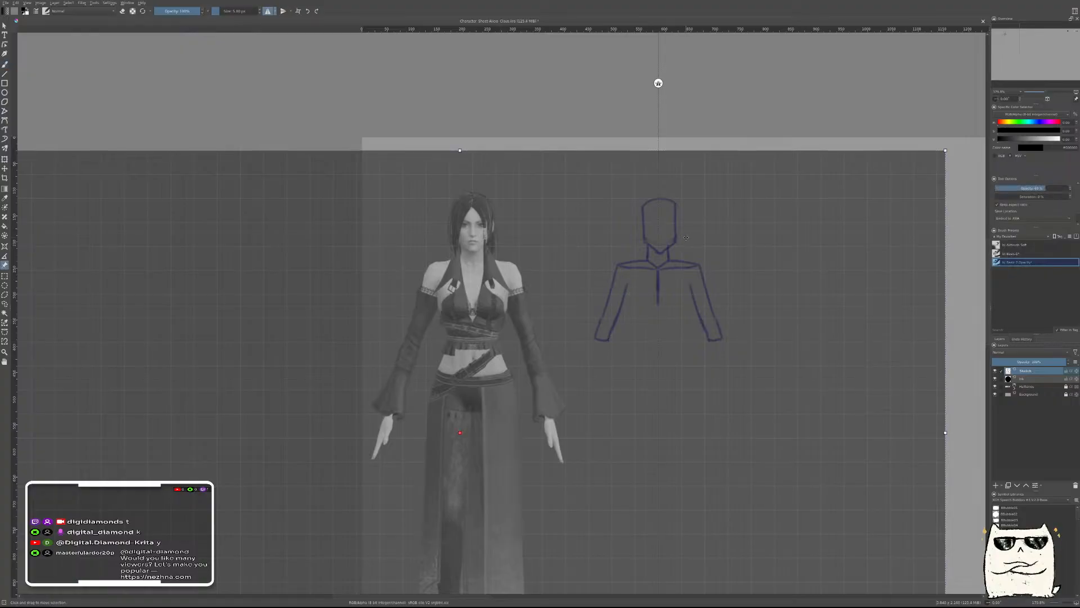
pyautogui.press('t')
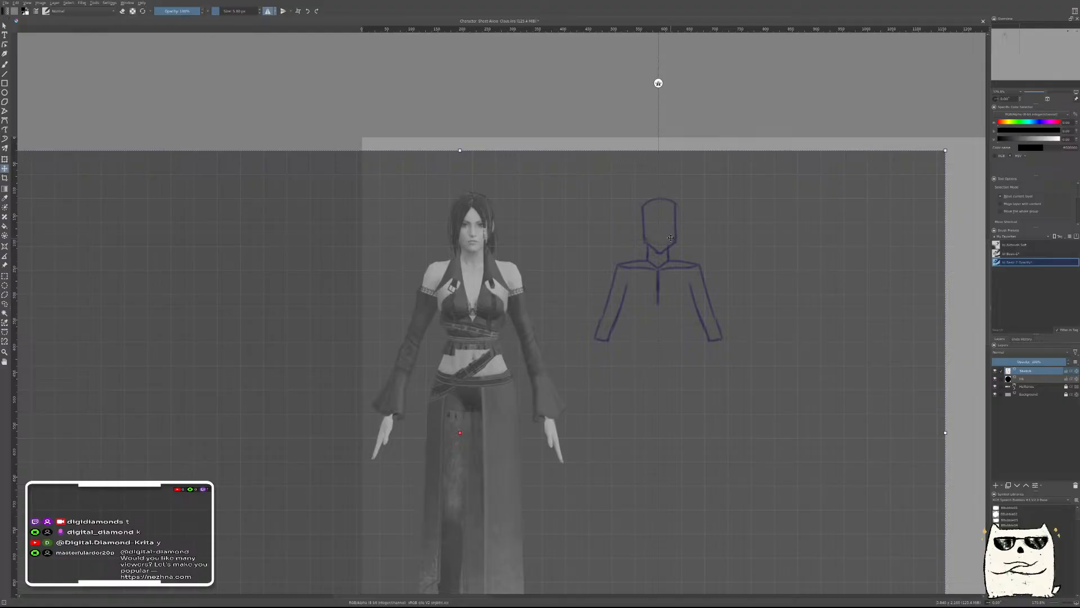
pyautogui.press('b')
pyautogui.press('t')
pyautogui.moveTo(671, 266)
pyautogui.mouseDown()
pyautogui.moveTo(473, 267)
pyautogui.moveTo(482, 267)
pyautogui.mouseUp()
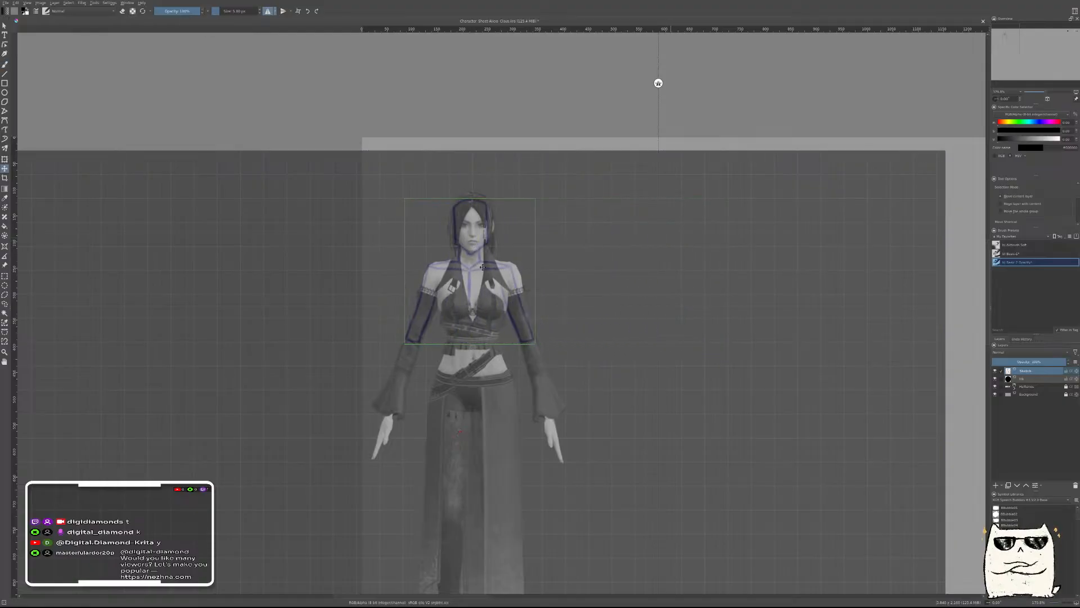
pyautogui.hotkey('ctrl', 'z')
# Sketch tapering symmetrical forearms from the elbows down to the wrists, with outer, inner and wrist lines
pyautogui.press('b')
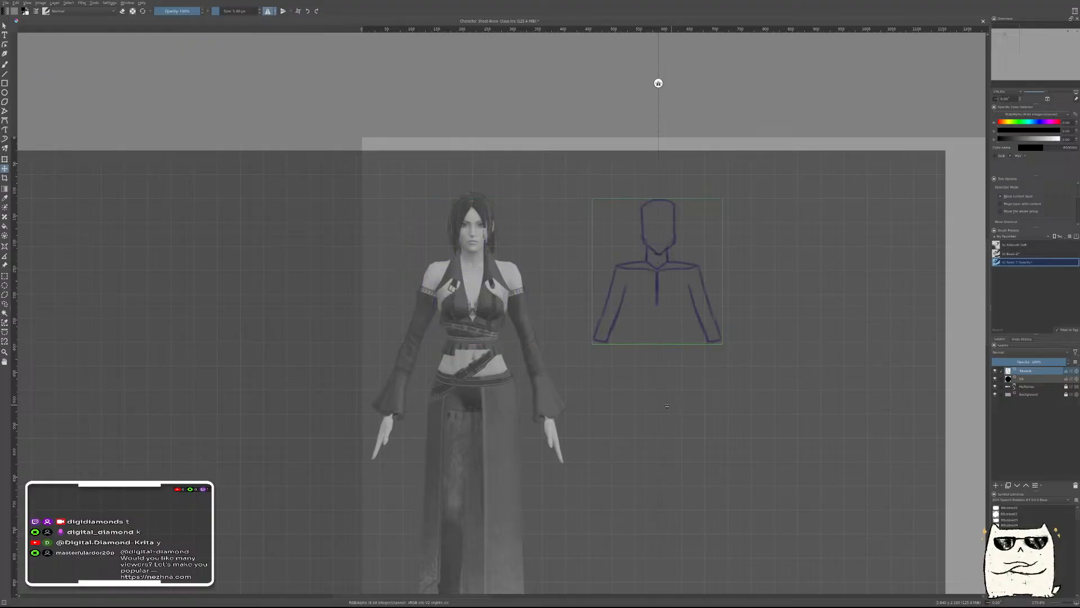
pyautogui.moveTo(594, 340); pyautogui.dragTo(583, 394)
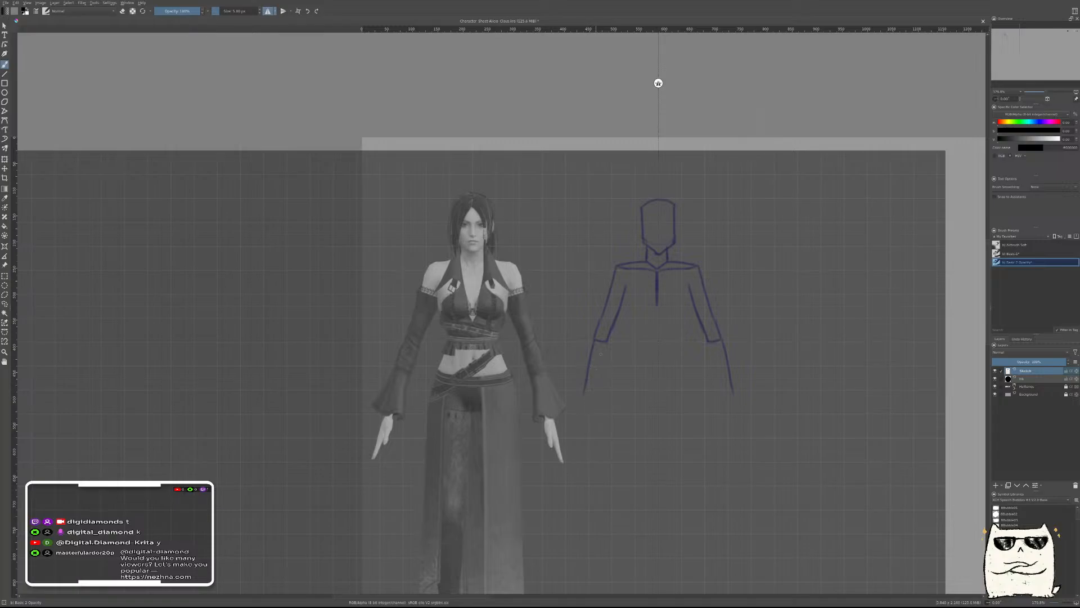
pyautogui.moveTo(607, 344); pyautogui.dragTo(586, 409)
pyautogui.hotkey('ctrl', 'z')
pyautogui.moveTo(607, 342); pyautogui.dragTo(595, 397)
pyautogui.hotkey('ctrl', 'z')
pyautogui.hotkey('ctrl', 'z')
pyautogui.hotkey('ctrl', 'z')
pyautogui.moveTo(595, 339); pyautogui.dragTo(582, 405)
pyautogui.hotkey('ctrl', 'z')
pyautogui.moveTo(595, 341); pyautogui.dragTo(571, 419)
pyautogui.hotkey('ctrl', 'z')
pyautogui.moveTo(594, 341); pyautogui.dragTo(575, 406)
pyautogui.hotkey('ctrl', 'z')
pyautogui.moveTo(575, 404); pyautogui.dragTo(586, 409)
pyautogui.moveTo(606, 342); pyautogui.dragTo(589, 406)
# Check the forearms over the reference, return the sketch, and undo the inner forearm and wrist lines
pyautogui.click(4, 265)
pyautogui.press('t')
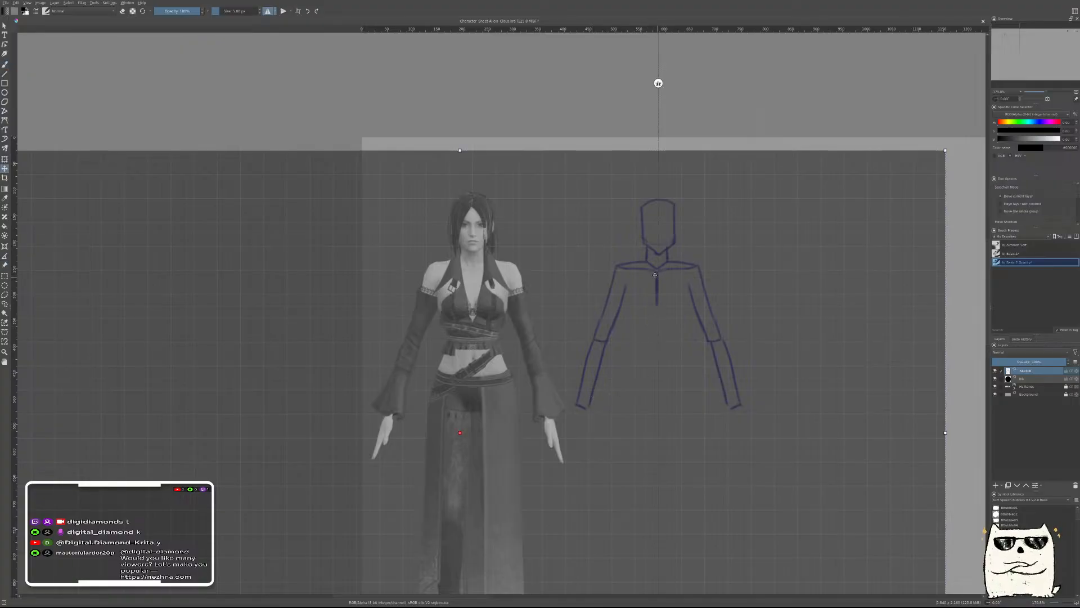
pyautogui.moveTo(655, 276); pyautogui.dragTo(468, 291)
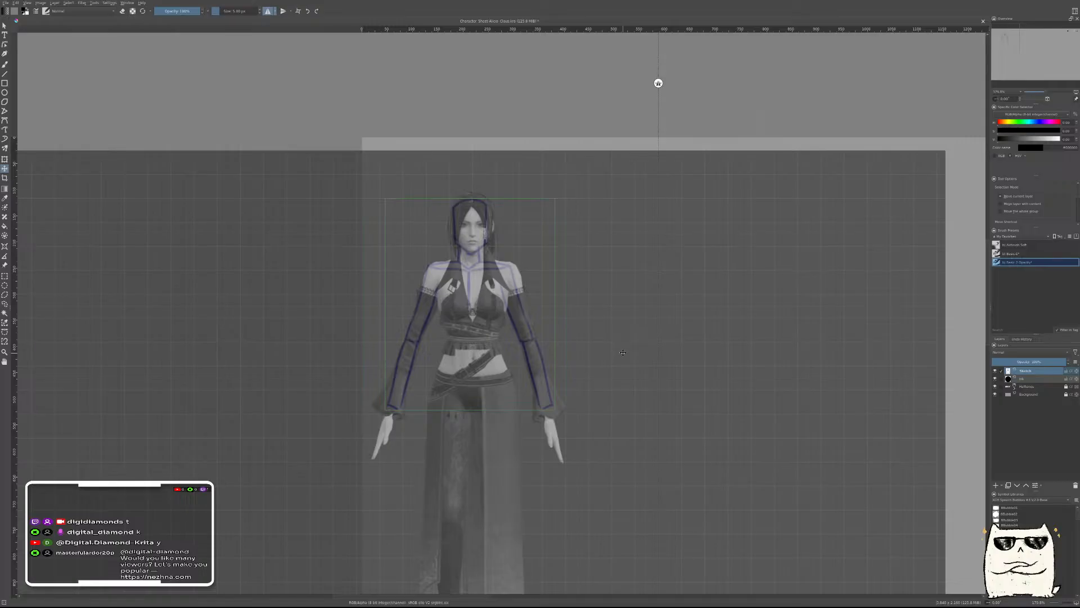
pyautogui.hotkey('ctrl', 'z')
pyautogui.hotkey('ctrl', 'z')
pyautogui.hotkey('ctrl', 'z')
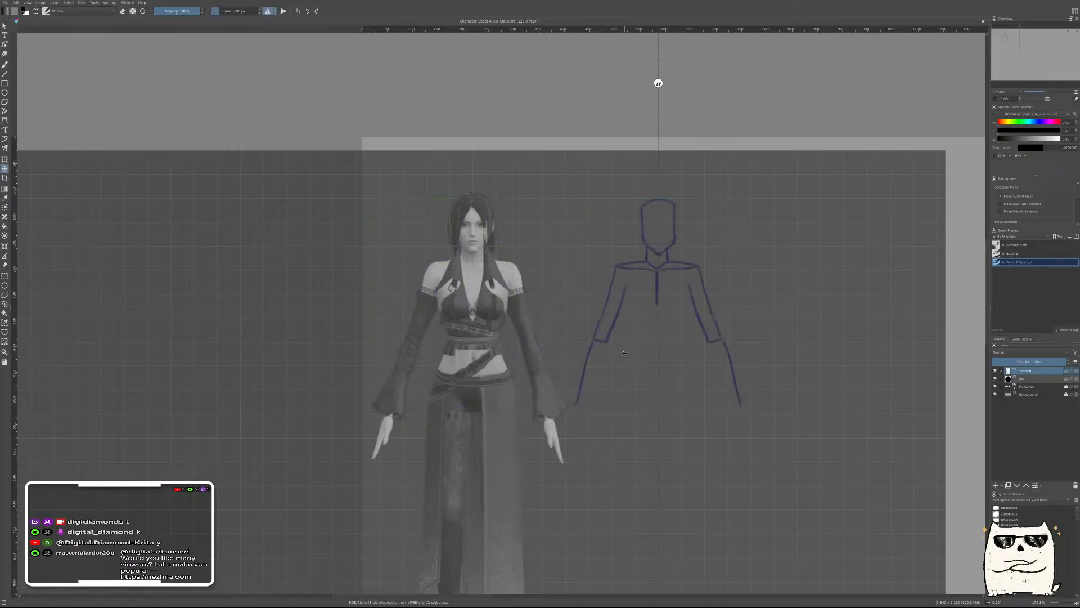
# Redraw the forearms slightly longer, with new outer and inner edges and closed wrists
pyautogui.press('b')
pyautogui.moveTo(593, 349); pyautogui.dragTo(573, 410)
pyautogui.moveTo(594, 340)
pyautogui.mouseDown()
pyautogui.moveTo(582, 379)
pyautogui.moveTo(586, 417)
pyautogui.mouseUp()
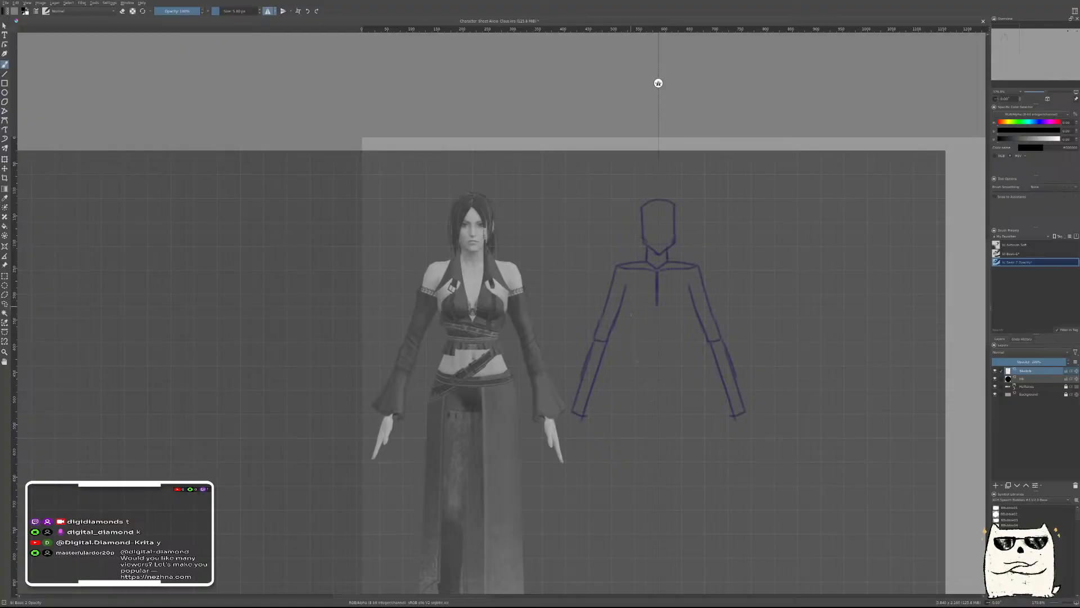
# Sketch a symmetrical ribcage tapering from the armpits, with a curved base and an inverted V below the centre line
pyautogui.moveTo(626, 288); pyautogui.dragTo(642, 341)
pyautogui.hotkey('ctrl', 'z')
pyautogui.moveTo(624, 281)
pyautogui.mouseDown()
pyautogui.moveTo(635, 342)
pyautogui.moveTo(658, 346)
pyautogui.moveTo(656, 311)
pyautogui.mouseUp()
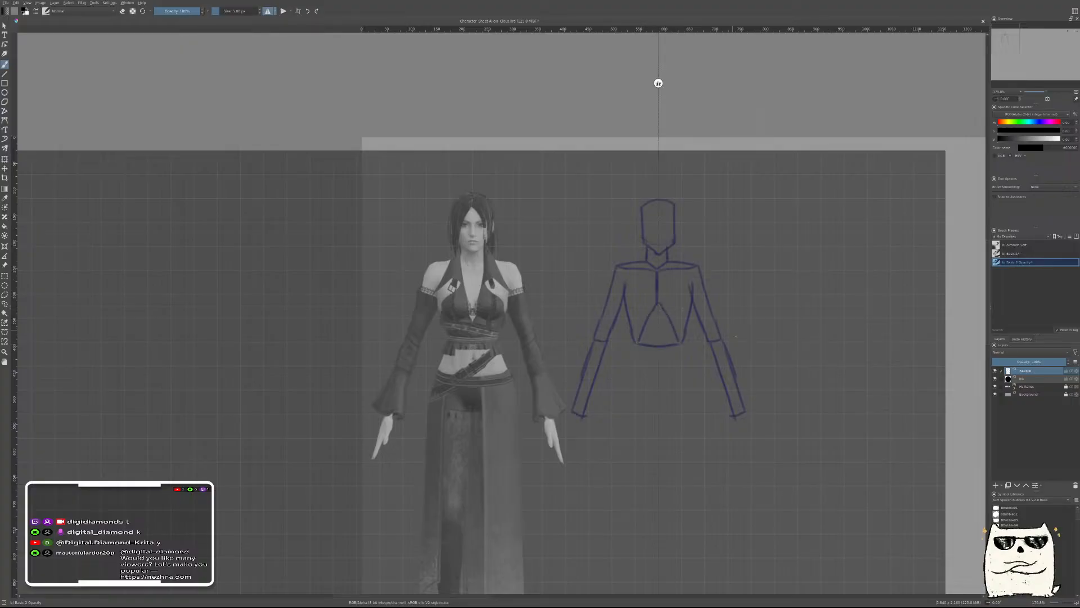
# Overlay the sketch on the reference to compare the ribcage and forearm proportions, and return it to its place
pyautogui.press('r')
pyautogui.press('t')
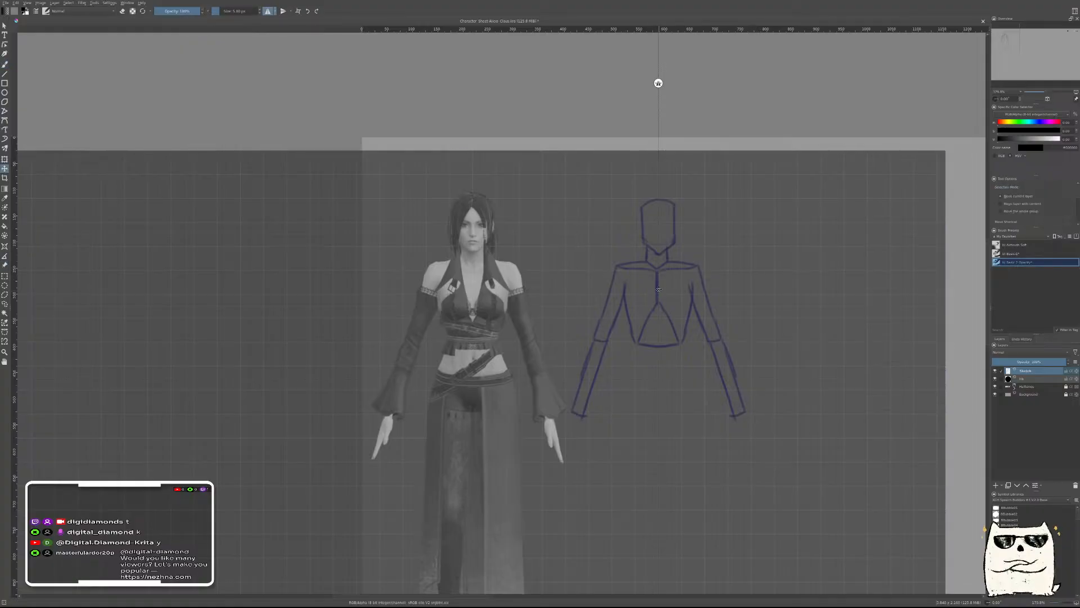
pyautogui.moveTo(657, 292); pyautogui.dragTo(471, 291)
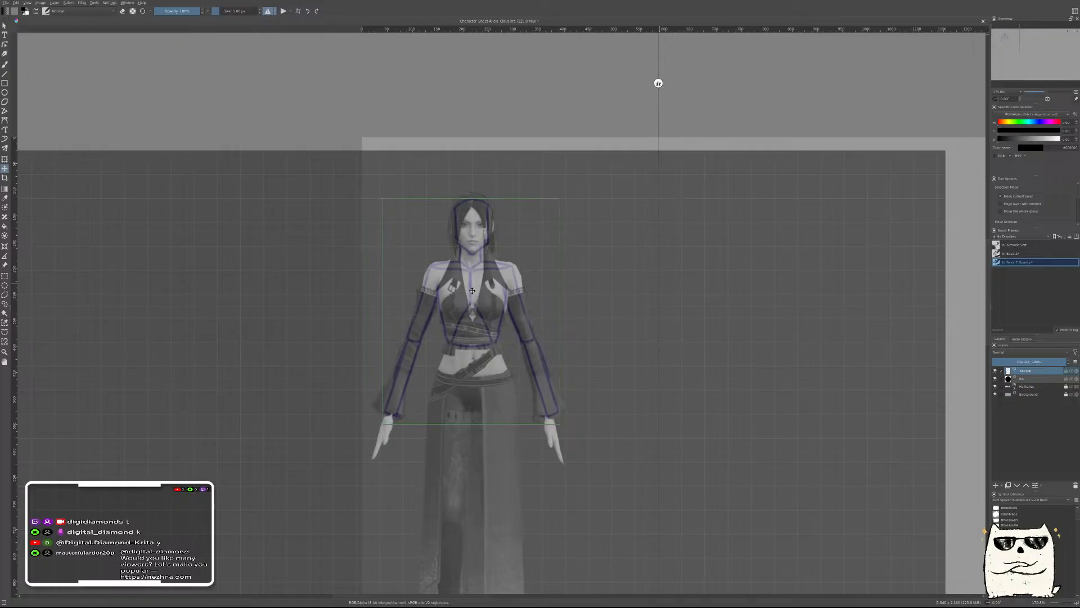
pyautogui.hotkey('ctrl', 'z')
# Sketch two short symmetrical waist lines down from the base of the ribcage
pyautogui.press('b')
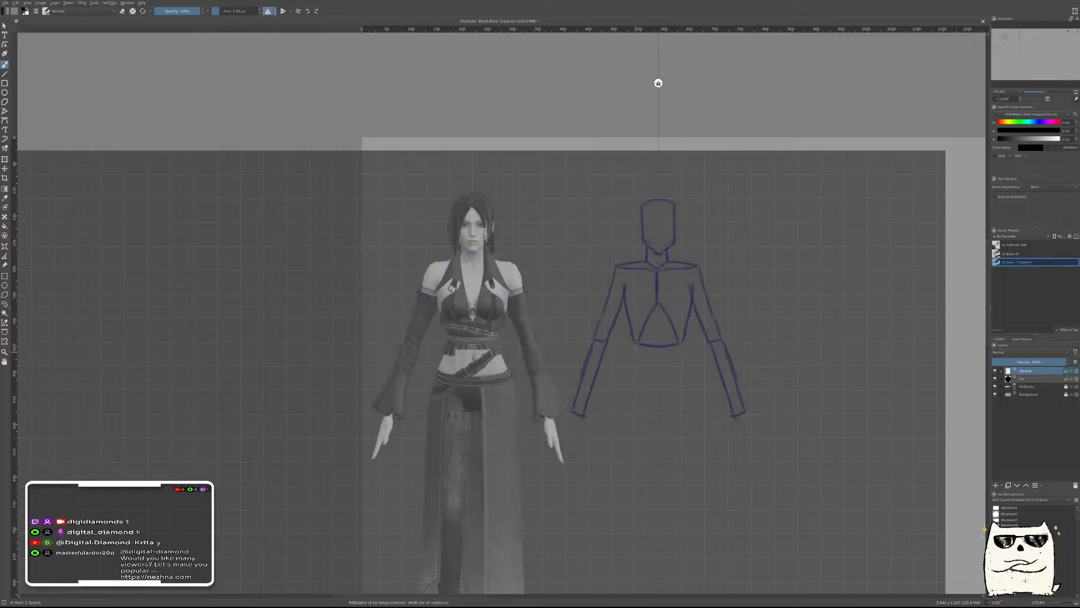
pyautogui.moveTo(634, 344); pyautogui.dragTo(636, 367)
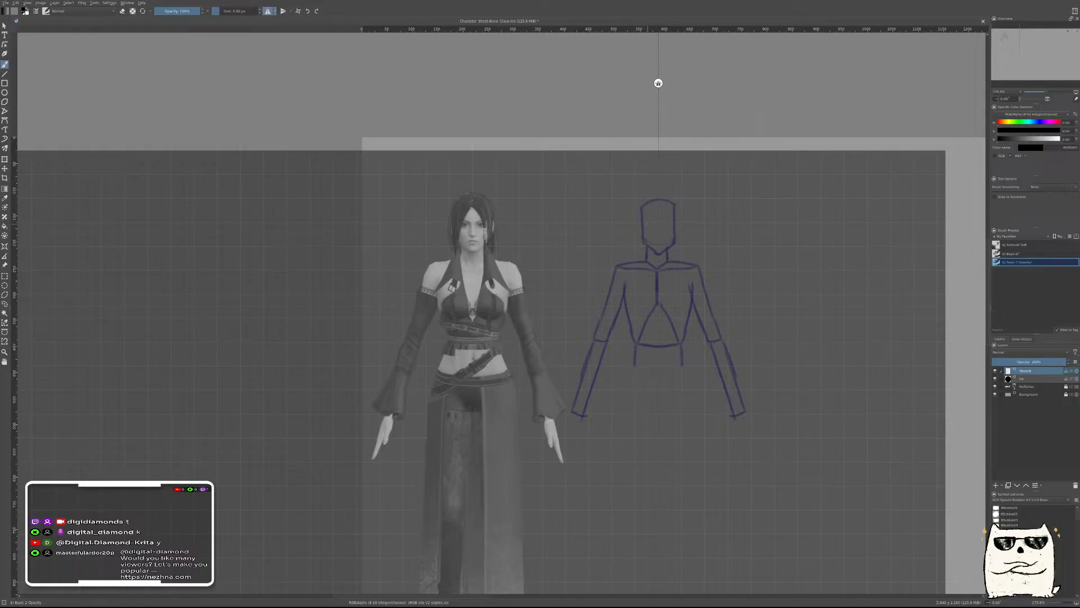
pyautogui.moveTo(650, 222); pyautogui.dragTo(657, 224)
# Overlay the sketch on the reference to compare the waist lines, and return it to its place
pyautogui.press('r')
pyautogui.press('t')
pyautogui.moveTo(670, 272); pyautogui.dragTo(482, 294)
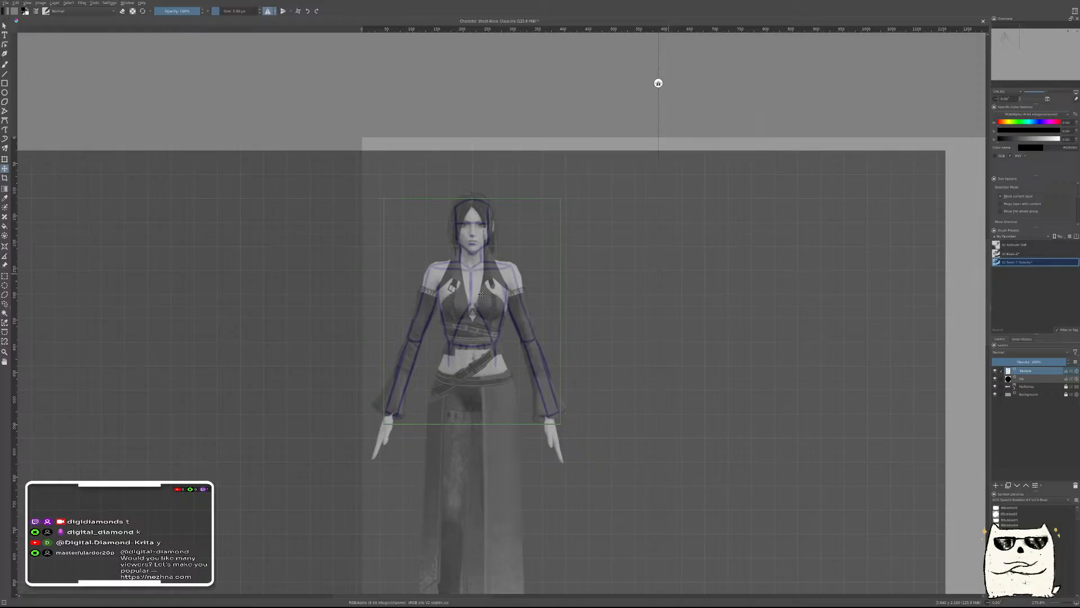
pyautogui.hotkey('ctrl', 'z')
pyautogui.press('b')
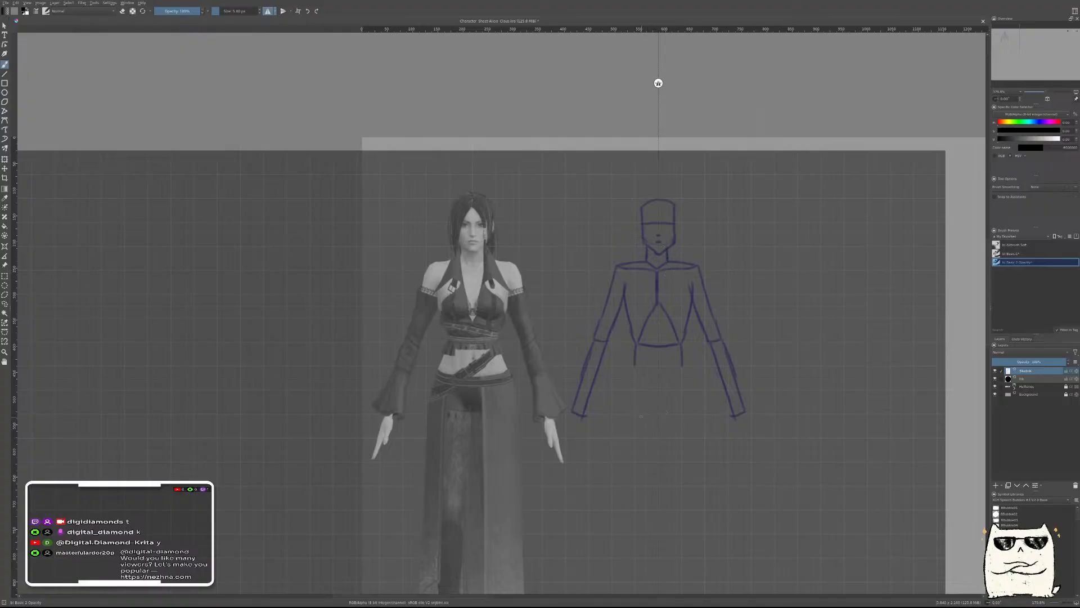
# Sketch a symmetrical pelvis flaring out from the waist lines, with rounded sides, a curved top line and a closed base
pyautogui.moveTo(634, 366)
pyautogui.mouseDown()
pyautogui.moveTo(634, 394)
pyautogui.moveTo(655, 391)
pyautogui.moveTo(628, 381)
pyautogui.moveTo(685, 382)
pyautogui.moveTo(672, 412)
pyautogui.moveTo(620, 414)
pyautogui.moveTo(627, 380)
pyautogui.moveTo(621, 422)
pyautogui.mouseUp()
pyautogui.hotkey('ctrl', 'z')
pyautogui.hotkey('ctrl', 'z')
pyautogui.hotkey('ctrl', 'z')
pyautogui.moveTo(626, 380); pyautogui.dragTo(622, 411)
pyautogui.moveTo(625, 411); pyautogui.dragTo(652, 415)
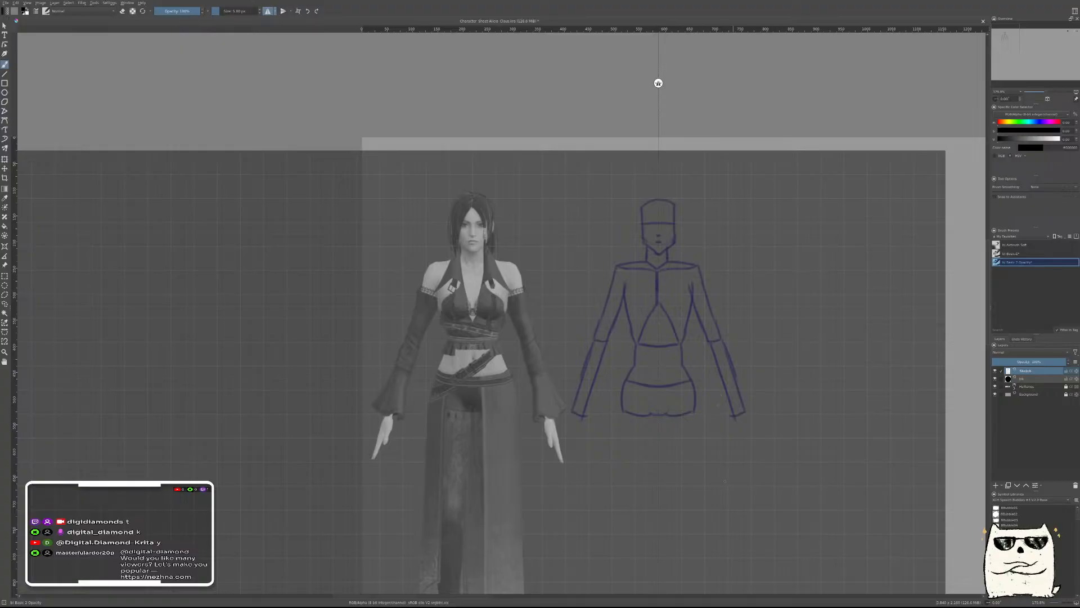
# Overlay the sketch on the reference to compare the pelvis width and height, and return it to its place
pyautogui.press('t')
pyautogui.moveTo(609, 332)
pyautogui.mouseDown()
pyautogui.moveTo(411, 332)
pyautogui.moveTo(430, 331)
pyautogui.mouseUp()
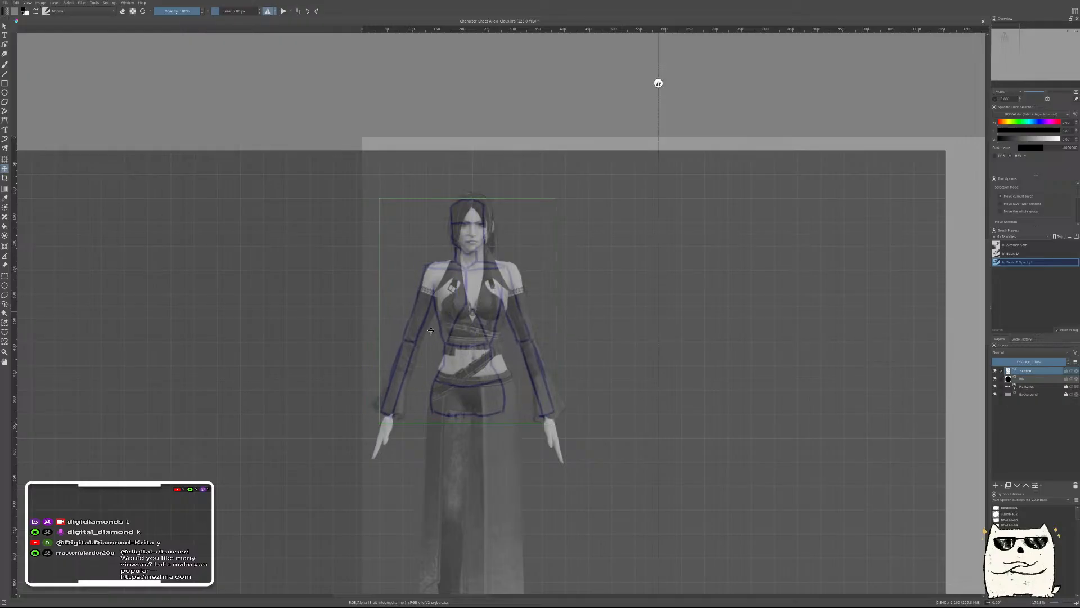
pyautogui.hotkey('ctrl', 'z')
pyautogui.press('b')
# Sketch mirrored hands below the wrists, with long fingers tapering outward to a point and short thumbs on the inner side
pyautogui.moveTo(705, 460)
pyautogui.mouseDown()
pyautogui.moveTo(699, 323)
pyautogui.moveTo(701, 343)
pyautogui.moveTo(656, 342)
pyautogui.mouseUp()
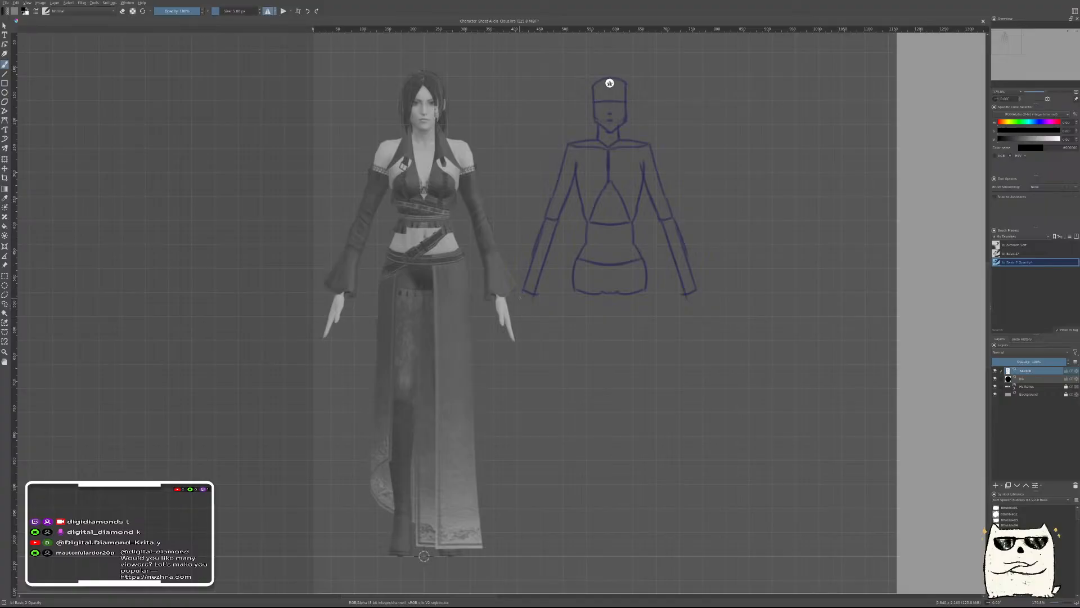
pyautogui.moveTo(523, 293); pyautogui.dragTo(517, 340)
pyautogui.hotkey('ctrl', 'z')
pyautogui.moveTo(523, 300); pyautogui.dragTo(513, 344)
pyautogui.hotkey('ctrl', 'z')
pyautogui.moveTo(524, 299); pyautogui.dragTo(511, 343)
pyautogui.moveTo(535, 297); pyautogui.dragTo(530, 314)
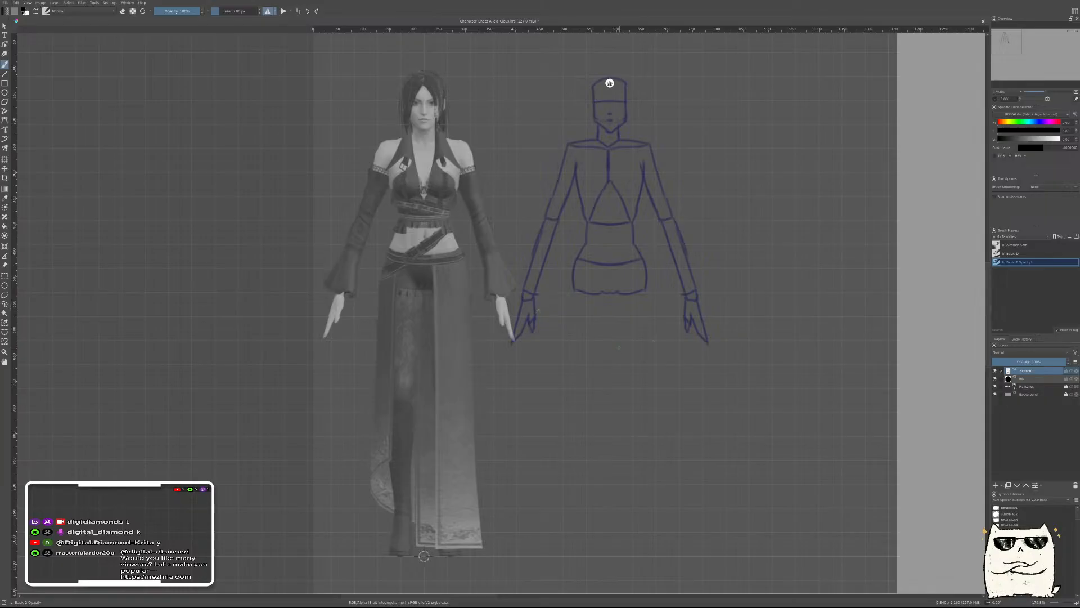
# Overlay the sketch on the reference to compare the hand length and angle, and return it to its place
pyautogui.press('t')
pyautogui.moveTo(627, 245)
pyautogui.mouseDown()
pyautogui.moveTo(420, 245)
pyautogui.moveTo(434, 249)
pyautogui.mouseUp()
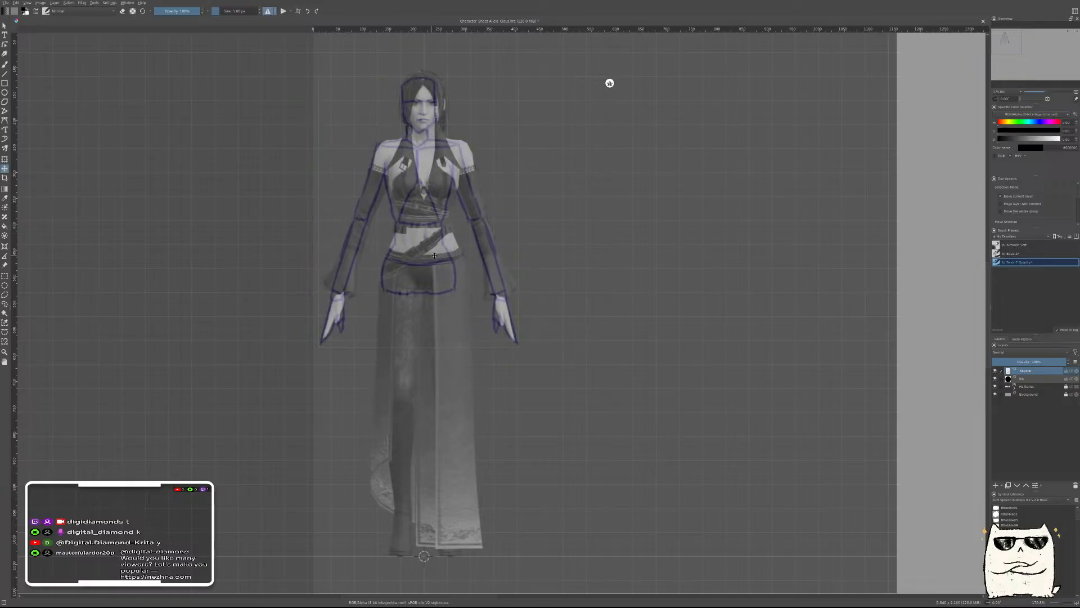
pyautogui.hotkey('ctrl', 'z')
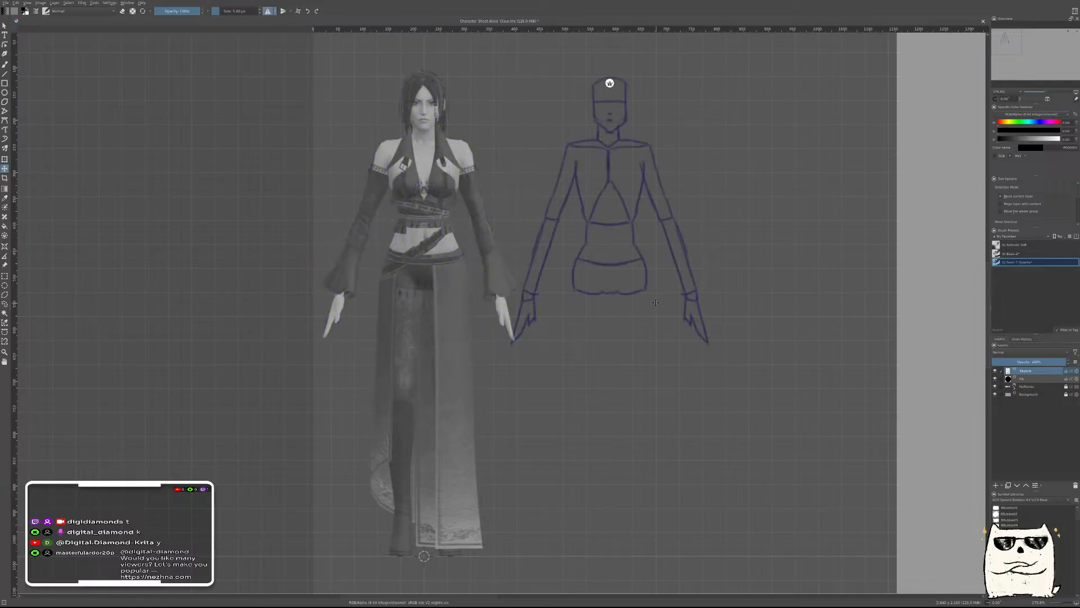
pyautogui.press('b')
# Sketch mirrored thighs with curved outer edges, oval knees and inner edges running from the crotch to the knees
pyautogui.moveTo(572, 290)
pyautogui.mouseDown()
pyautogui.moveTo(575, 384)
pyautogui.moveTo(594, 376)
pyautogui.mouseUp()
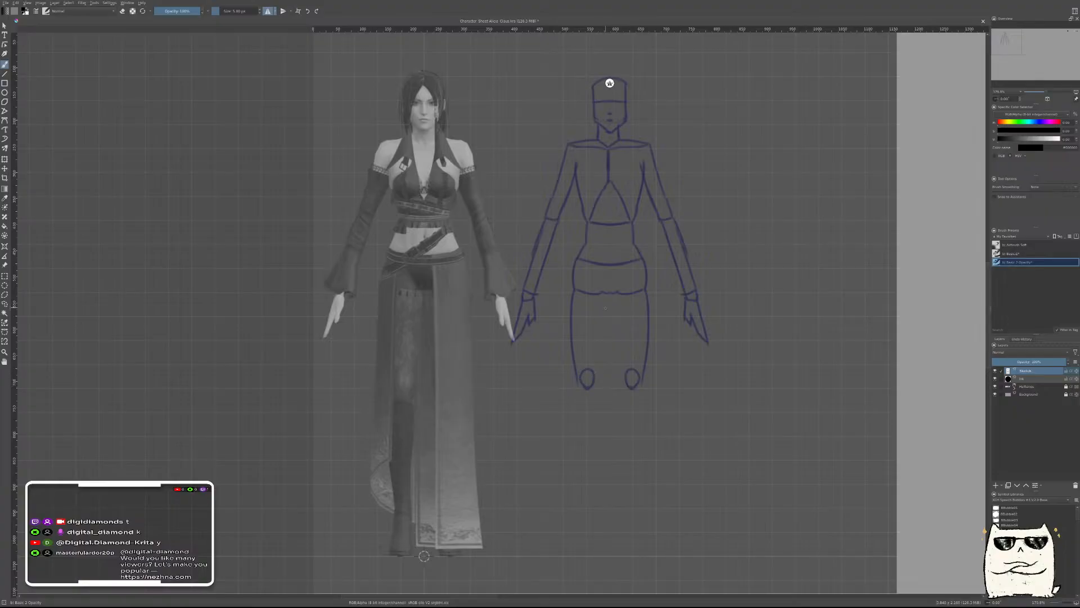
pyautogui.moveTo(610, 295); pyautogui.dragTo(596, 378)
pyautogui.hotkey('ctrl', 'z')
pyautogui.moveTo(610, 295); pyautogui.dragTo(595, 384)
# Overlay the sketch on the reference to compare the thigh and knee placement, and return it to its place
pyautogui.press('r')
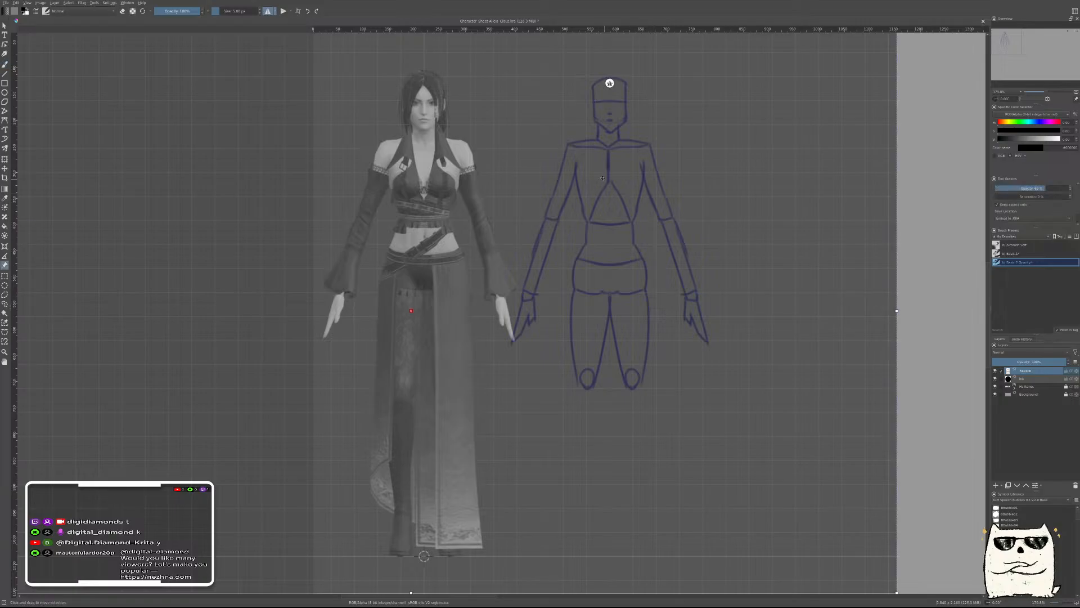
pyautogui.press('t')
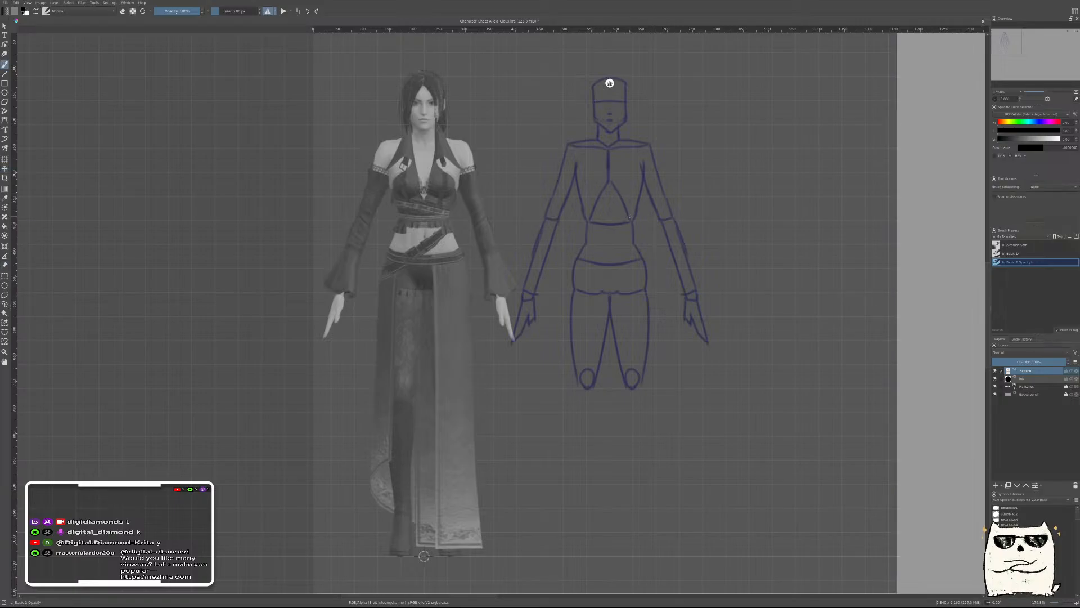
pyautogui.moveTo(605, 195); pyautogui.dragTo(420, 220)
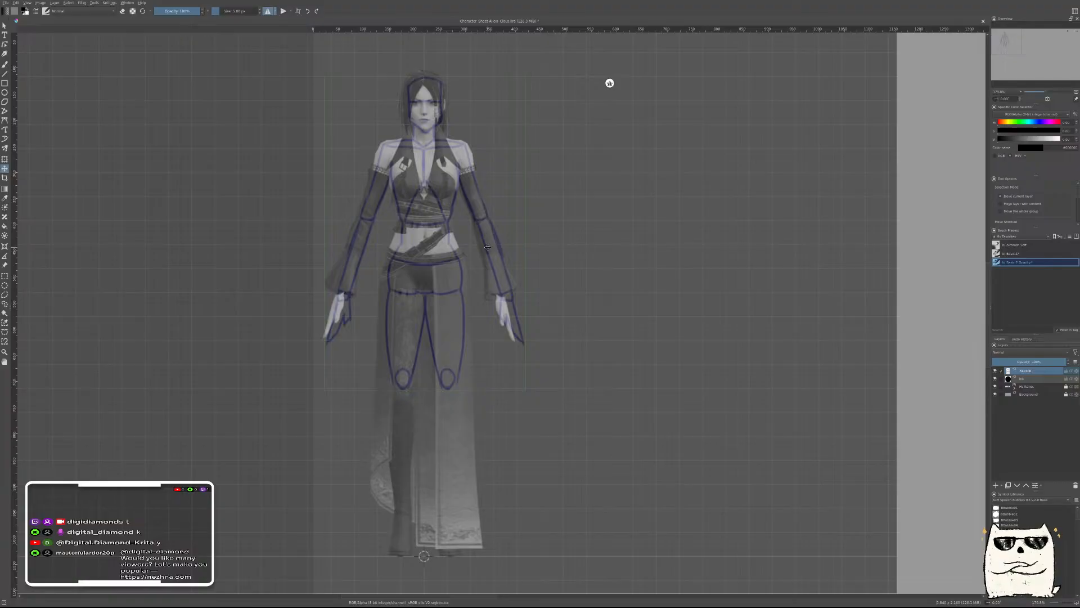
pyautogui.hotkey('ctrl', 'z')
pyautogui.press('b')
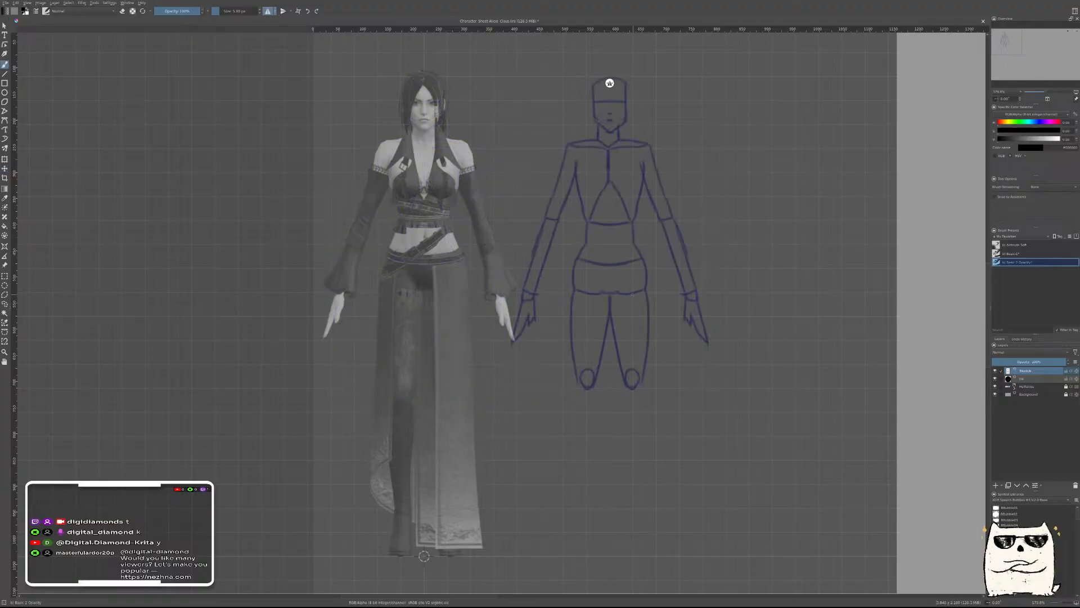
# Erase the waist side lines and redraw them sloping more directly from the ribcage to the hips
pyautogui.moveTo(584, 228); pyautogui.dragTo(586, 244)
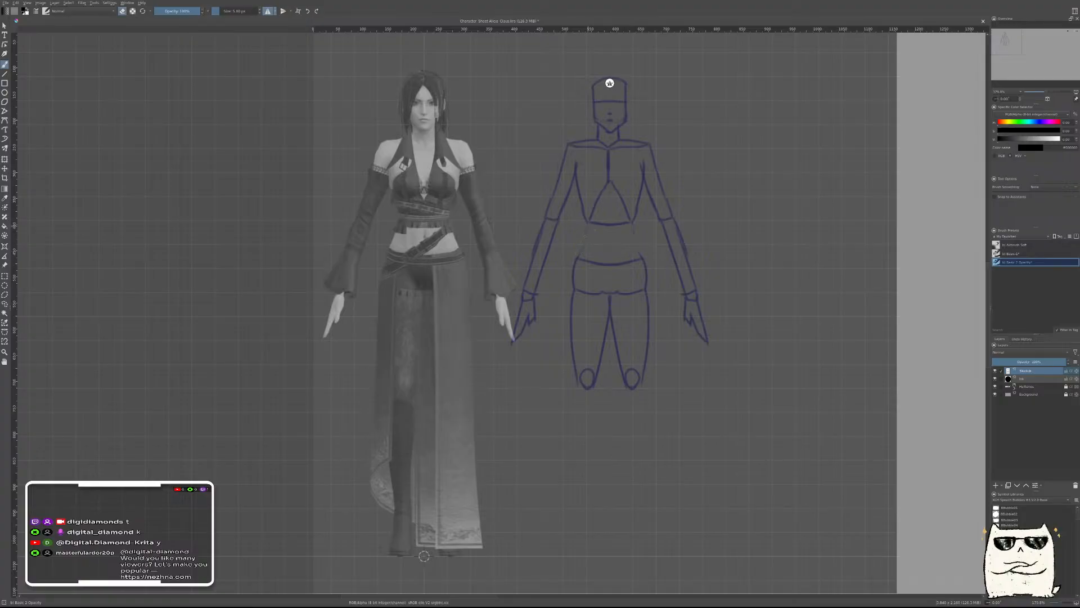
pyautogui.press('e')
pyautogui.moveTo(588, 223); pyautogui.dragTo(577, 257)
pyautogui.press('t')
pyautogui.moveTo(614, 268)
pyautogui.mouseDown()
pyautogui.moveTo(410, 265)
pyautogui.moveTo(631, 298)
pyautogui.mouseUp()
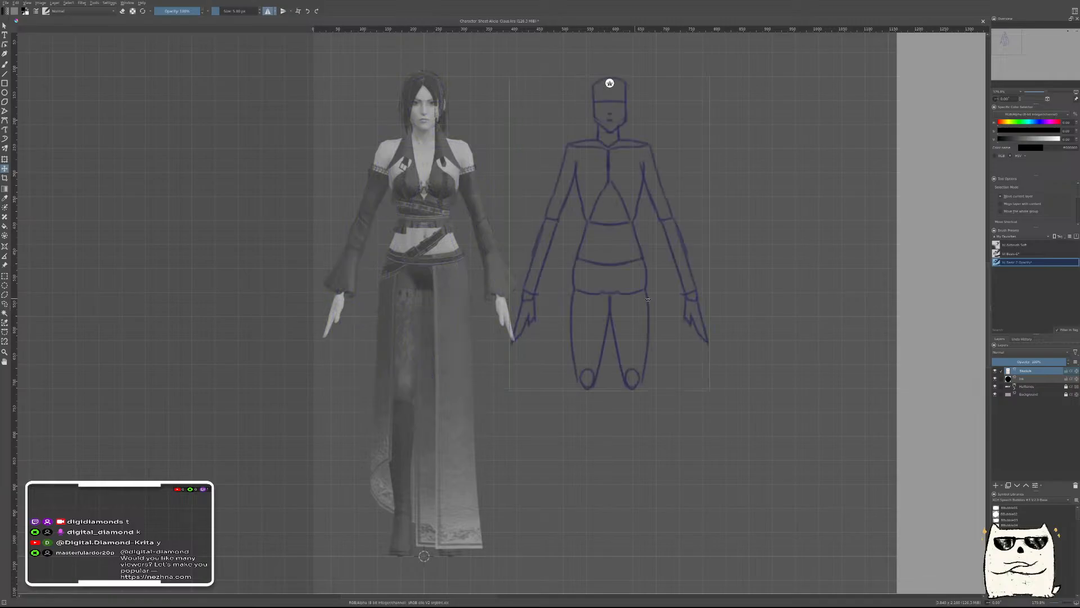
pyautogui.press('b')
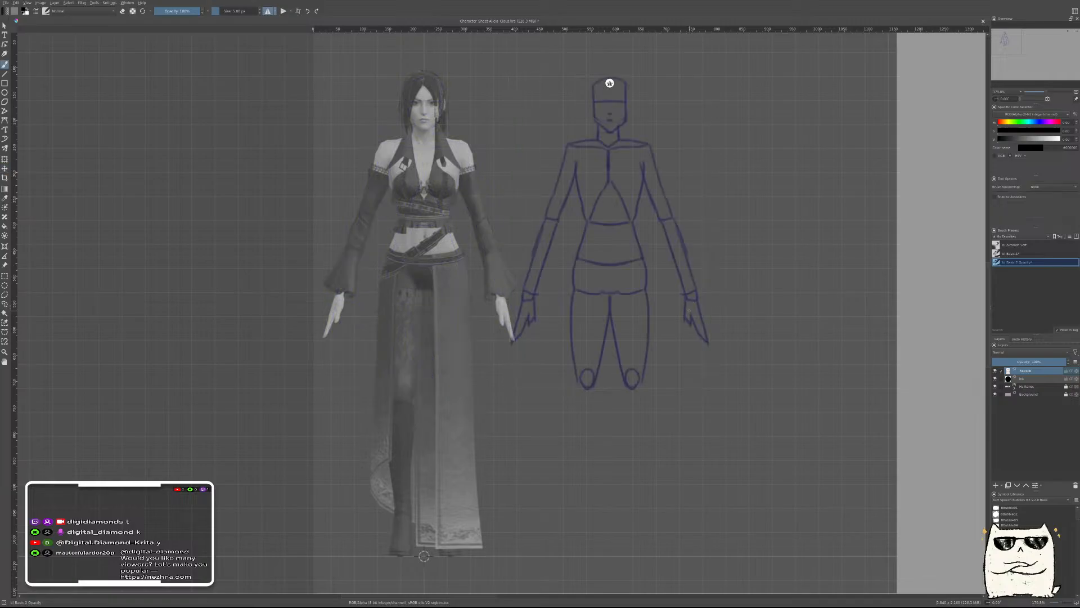
# Erase the waist and pelvis outline and redraw wider sides from the ribcage base out to the hips and down to the thighs
pyautogui.moveTo(573, 266)
pyautogui.mouseDown()
pyautogui.moveTo(636, 263)
pyautogui.moveTo(575, 271)
pyautogui.moveTo(579, 280)
pyautogui.mouseUp()
pyautogui.press('e')
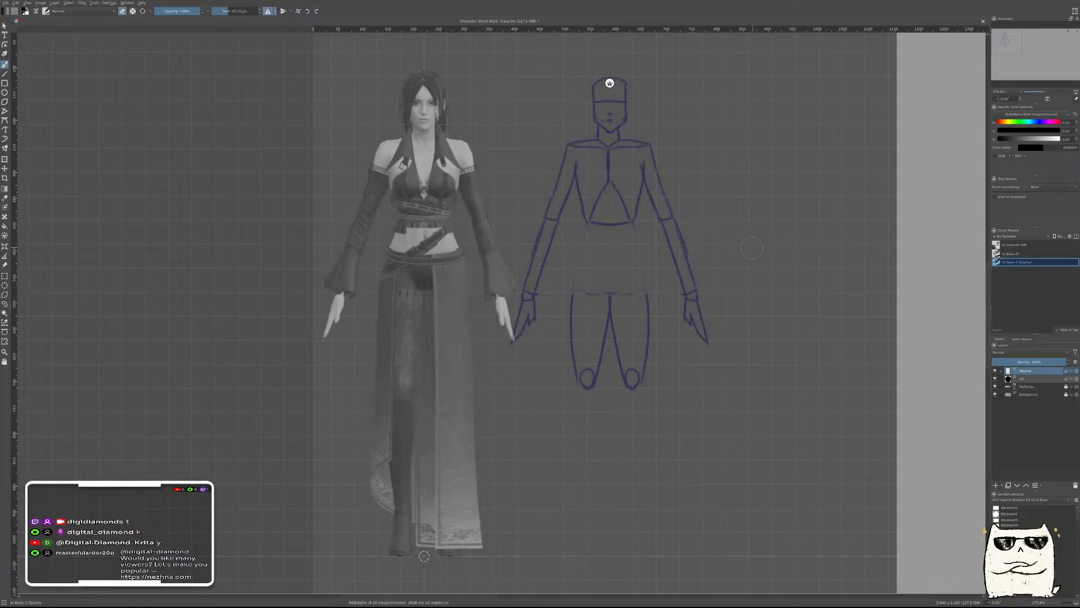
pyautogui.keyDown('shift'); pyautogui.moveTo(535, 181); pyautogui.dragTo(613, 181); pyautogui.keyUp('shift')
pyautogui.keyDown('shift'); pyautogui.moveTo(535, 182); pyautogui.dragTo(442, 182); pyautogui.keyUp('shift')
pyautogui.press('e')
pyautogui.moveTo(587, 223); pyautogui.dragTo(567, 274)
pyautogui.hotkey('ctrl', 'z')
pyautogui.moveTo(587, 223)
pyautogui.mouseDown()
pyautogui.moveTo(570, 280)
pyautogui.moveTo(580, 293)
pyautogui.moveTo(574, 258)
pyautogui.moveTo(576, 291)
pyautogui.moveTo(568, 262)
pyautogui.moveTo(573, 294)
pyautogui.mouseUp()
pyautogui.hotkey('ctrl', 'z')
# Overlay the sketch on the reference to compare the widened waist and hips, and return it to its place
pyautogui.click(4, 265)
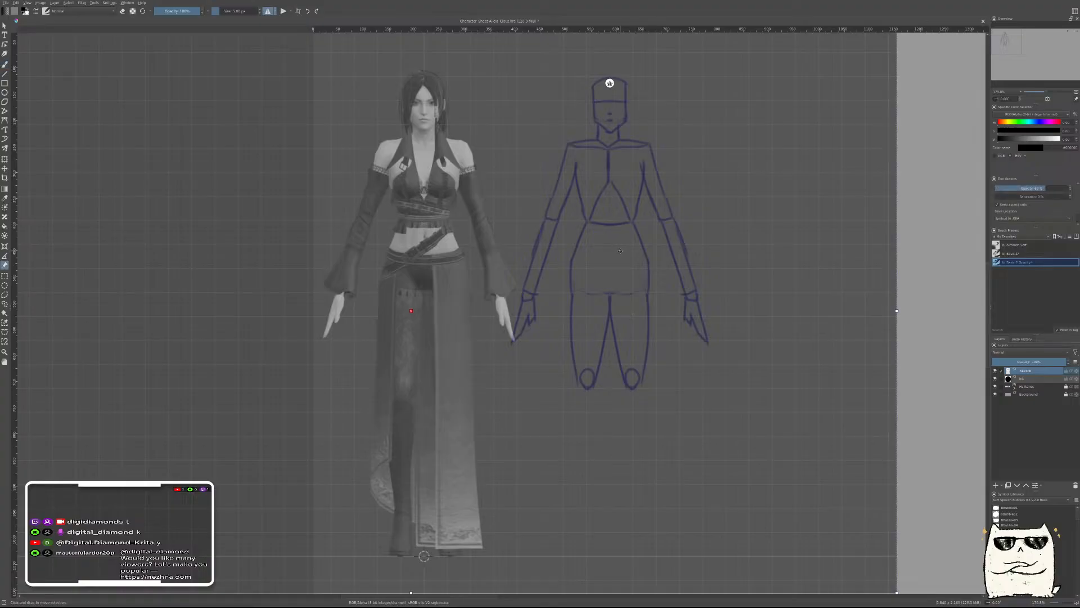
pyautogui.press('t')
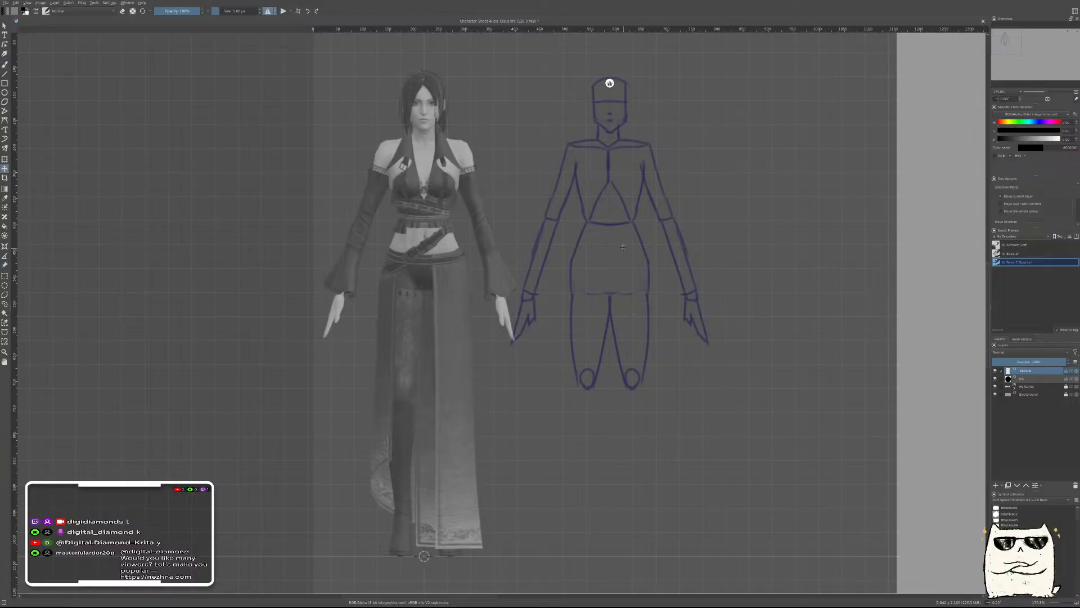
pyautogui.moveTo(622, 248); pyautogui.dragTo(442, 256)
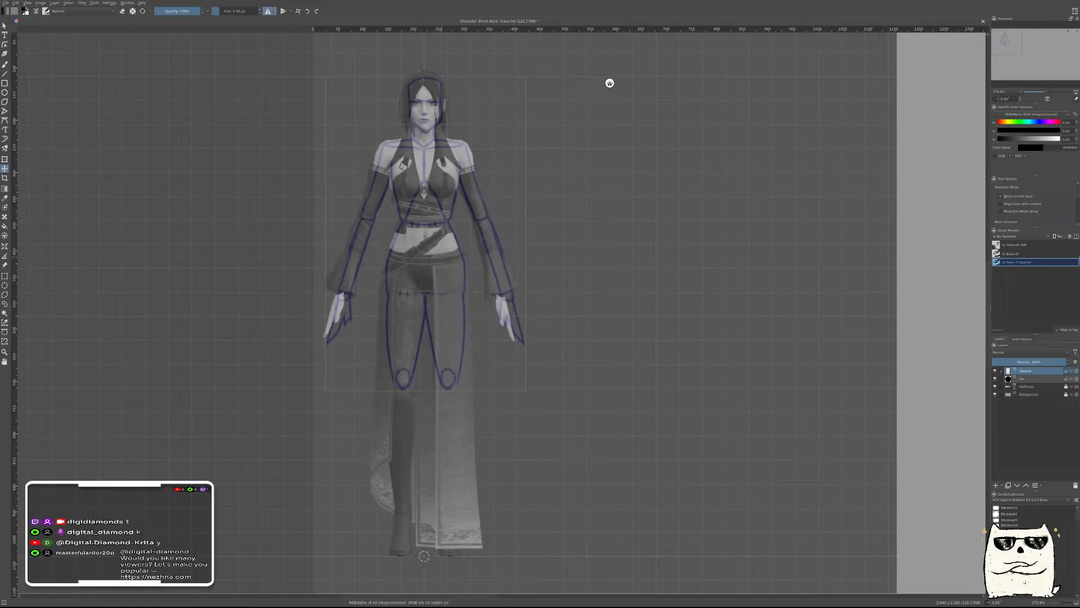
pyautogui.hotkey('ctrl', 'z')
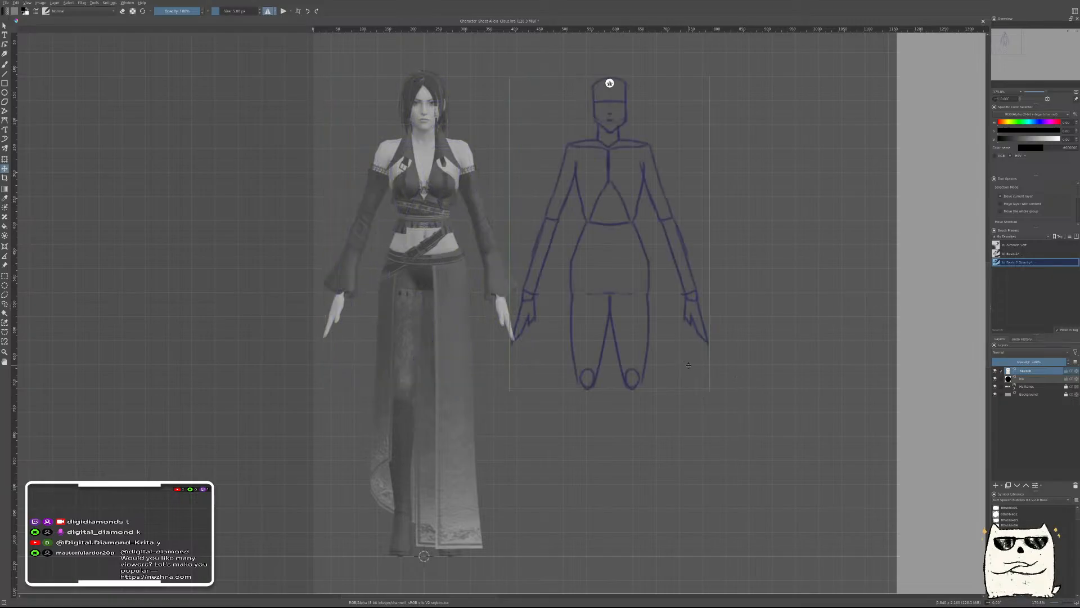
pyautogui.press('b')
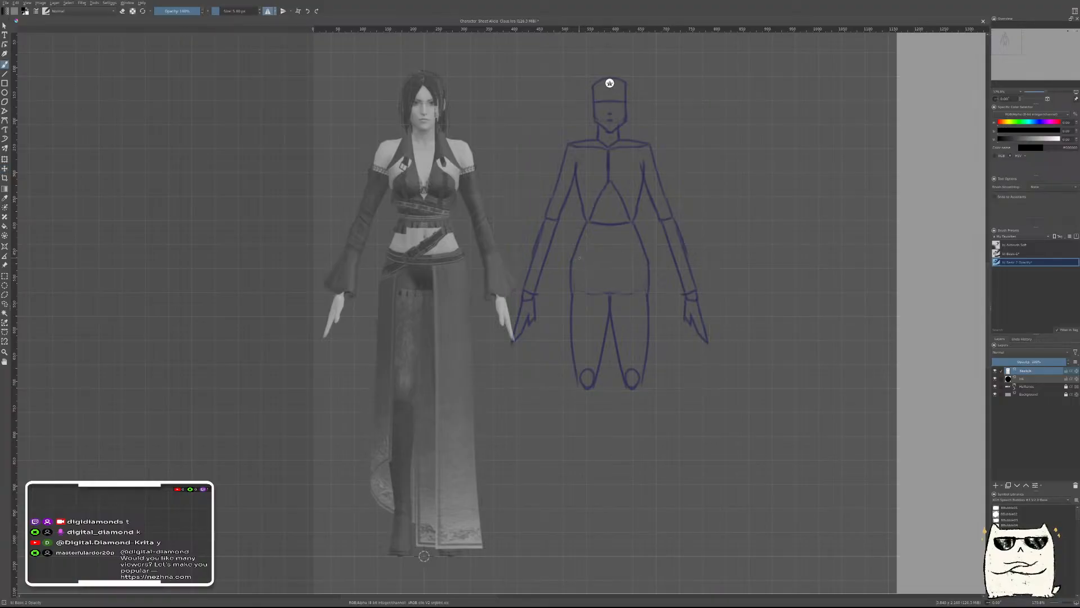
# Draw the pelvis's top line across the hips and its angled base line, and add a small circle at each elbow
pyautogui.moveTo(572, 260); pyautogui.dragTo(611, 263)
pyautogui.hotkey('ctrl', 'z')
pyautogui.hotkey('ctrl', 'z')
pyautogui.moveTo(610, 263)
pyautogui.mouseDown()
pyautogui.moveTo(570, 263)
pyautogui.moveTo(609, 291)
pyautogui.mouseUp()
pyautogui.hotkey('ctrl', 'z')
pyautogui.moveTo(550, 215)
pyautogui.mouseDown()
pyautogui.moveTo(547, 225)
pyautogui.moveTo(551, 216)
pyautogui.mouseUp()
pyautogui.moveTo(669, 217); pyautogui.dragTo(667, 218)
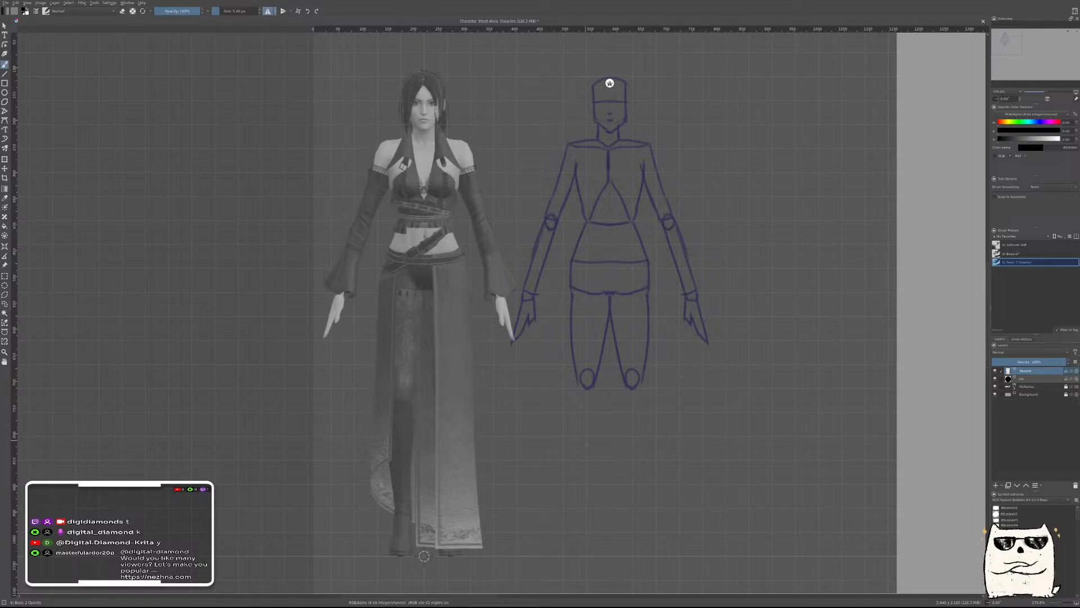
pyautogui.moveTo(642, 384); pyautogui.dragTo(640, 407)
pyautogui.moveTo(576, 383); pyautogui.dragTo(581, 409)
pyautogui.hotkey('ctrl', 'z')
pyautogui.hotkey('ctrl', 'z')
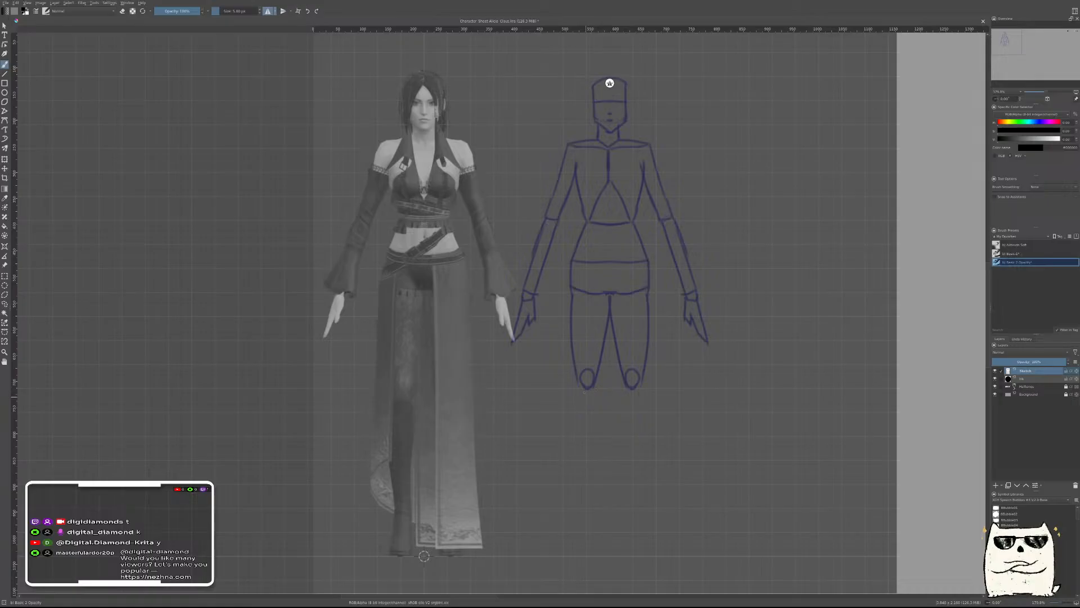
pyautogui.click(317, 11)
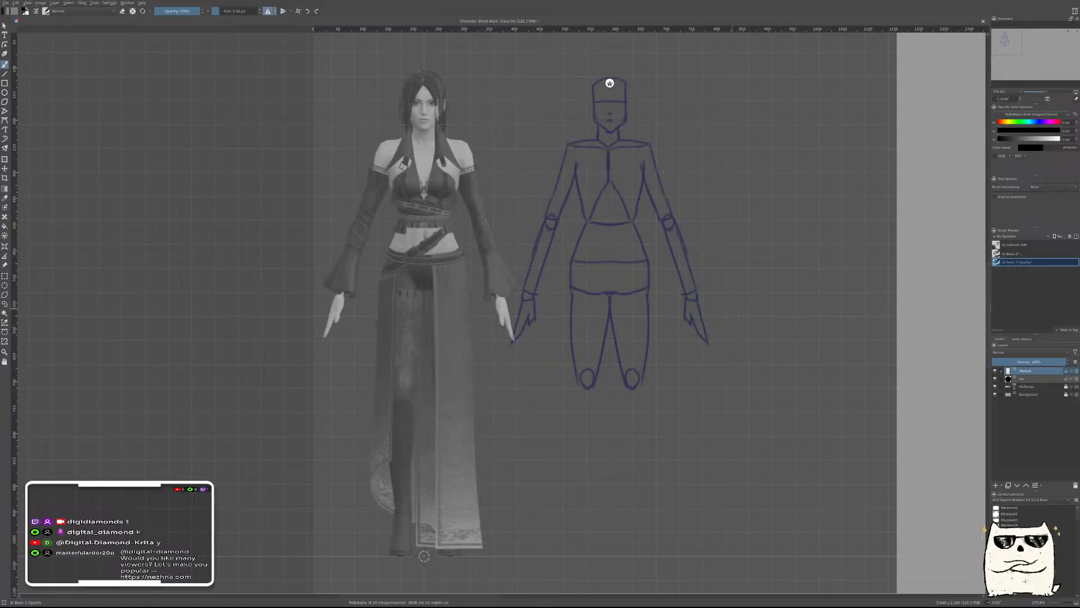
# Clear the old joint line at each elbow, put the elbow circles back and save the document
pyautogui.hotkey('ctrl', 'z')
pyautogui.press('e')
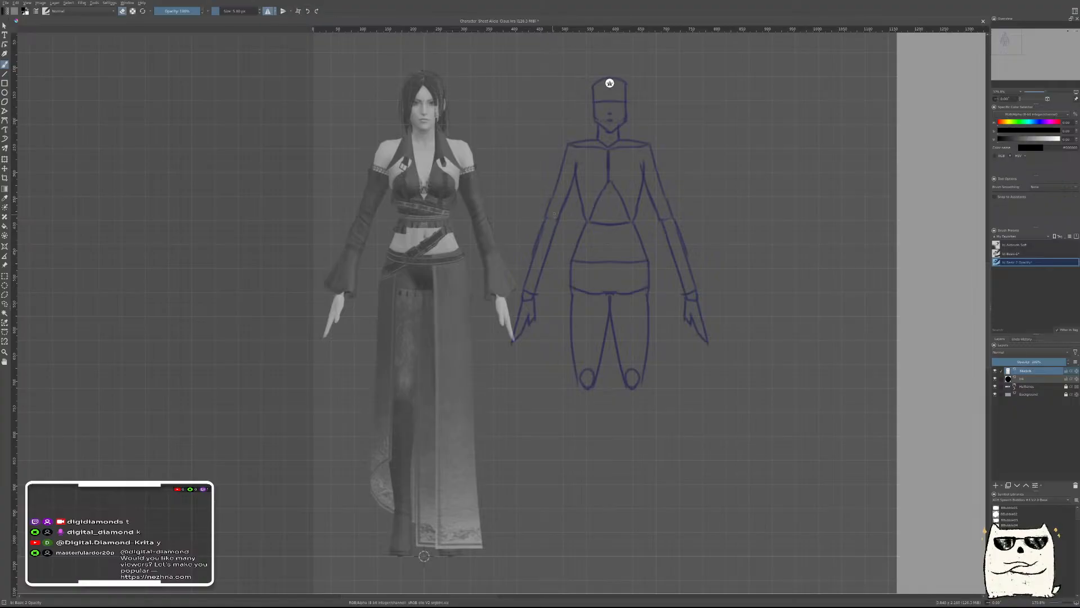
pyautogui.press('e')
pyautogui.hotkey('ctrl', 'shift', 'z')
pyautogui.hotkey('ctrl', 's')
pyautogui.moveTo(578, 388); pyautogui.dragTo(577, 421)
pyautogui.hotkey('ctrl', 'z')
pyautogui.moveTo(578, 384); pyautogui.dragTo(572, 409)
pyautogui.hotkey('ctrl', 'z')
pyautogui.hotkey('ctrl', 'z')
pyautogui.moveTo(578, 372)
pyautogui.mouseDown()
pyautogui.moveTo(572, 482)
pyautogui.moveTo(574, 402)
pyautogui.mouseUp()
pyautogui.hotkey('ctrl', 'z')
pyautogui.hotkey('ctrl', 'z')
pyautogui.hotkey('ctrl', 'z')
pyautogui.moveTo(579, 399); pyautogui.dragTo(595, 396)
# Overlay the sketch on the reference to compare the knee and leg position, and return it to its place
pyautogui.click(4, 265)
pyautogui.moveTo(606, 297); pyautogui.dragTo(566, 293)
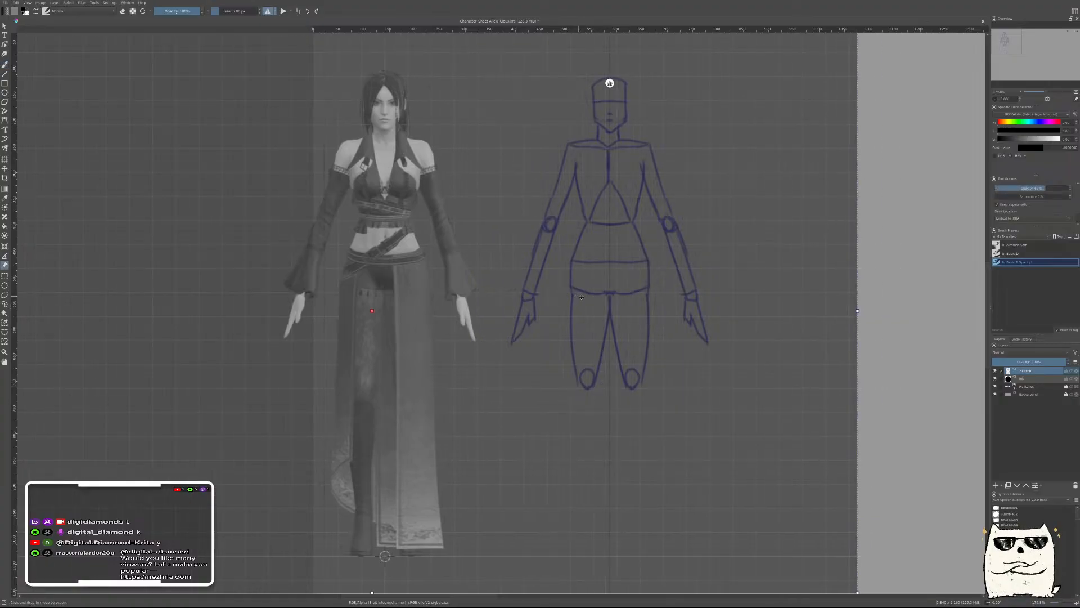
pyautogui.hotkey('ctrl', 'z')
pyautogui.press('t')
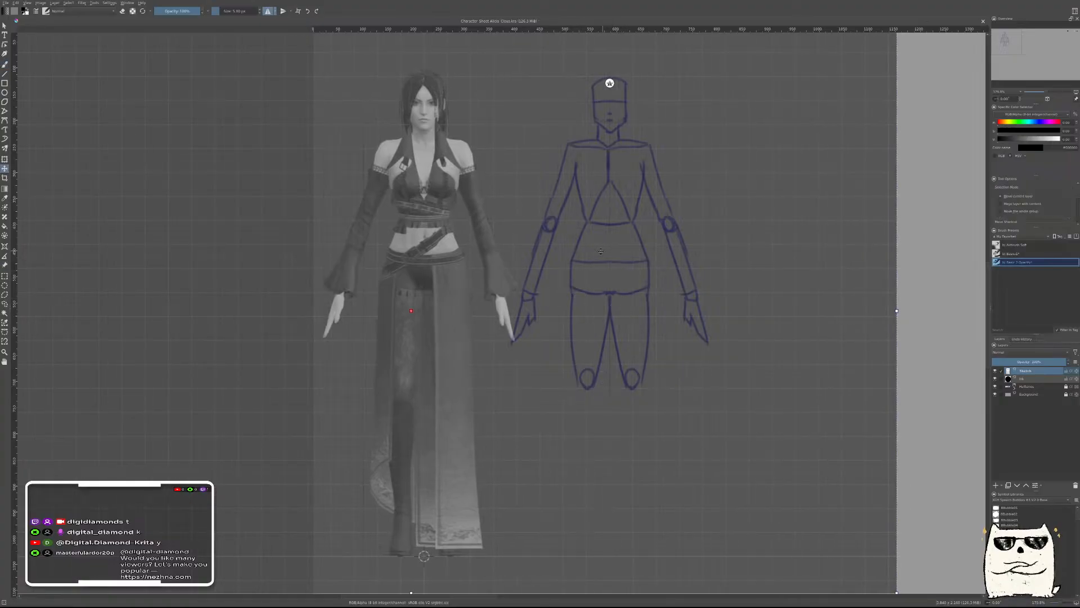
pyautogui.moveTo(601, 254); pyautogui.dragTo(411, 263)
pyautogui.press('b')
pyautogui.hotkey('ctrl', 'z')
# Sketch short mirrored side lines below the knees, closed with a shallow curved line at the top of each shin
pyautogui.moveTo(581, 402)
pyautogui.mouseDown()
pyautogui.moveTo(597, 401)
pyautogui.moveTo(581, 399)
pyautogui.mouseUp()
pyautogui.hotkey('ctrl', 'z')
pyautogui.hotkey('ctrl', 'z')
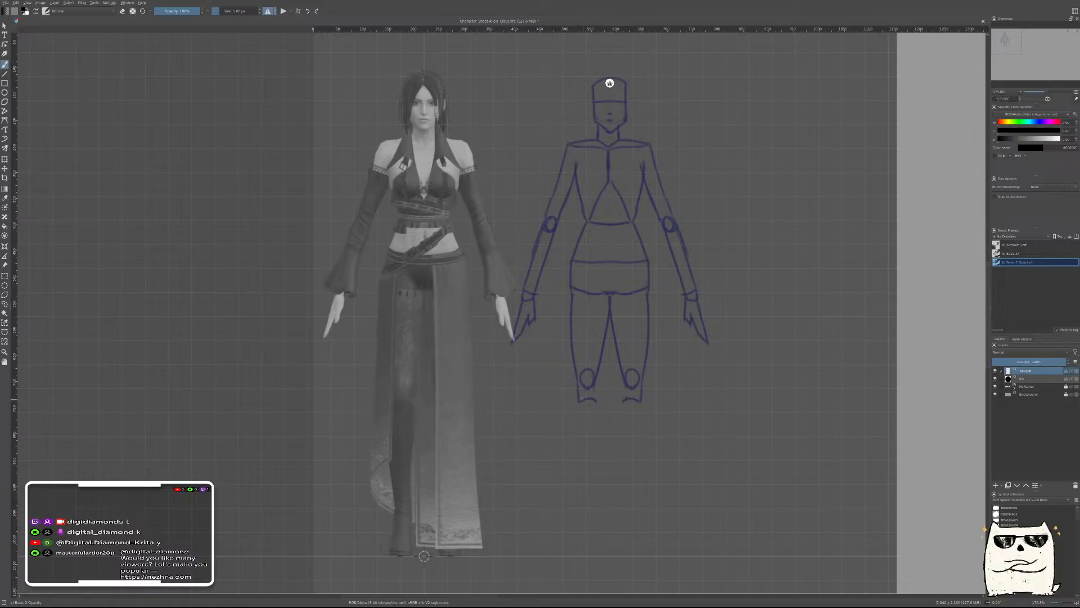
pyautogui.moveTo(578, 401); pyautogui.dragTo(596, 400)
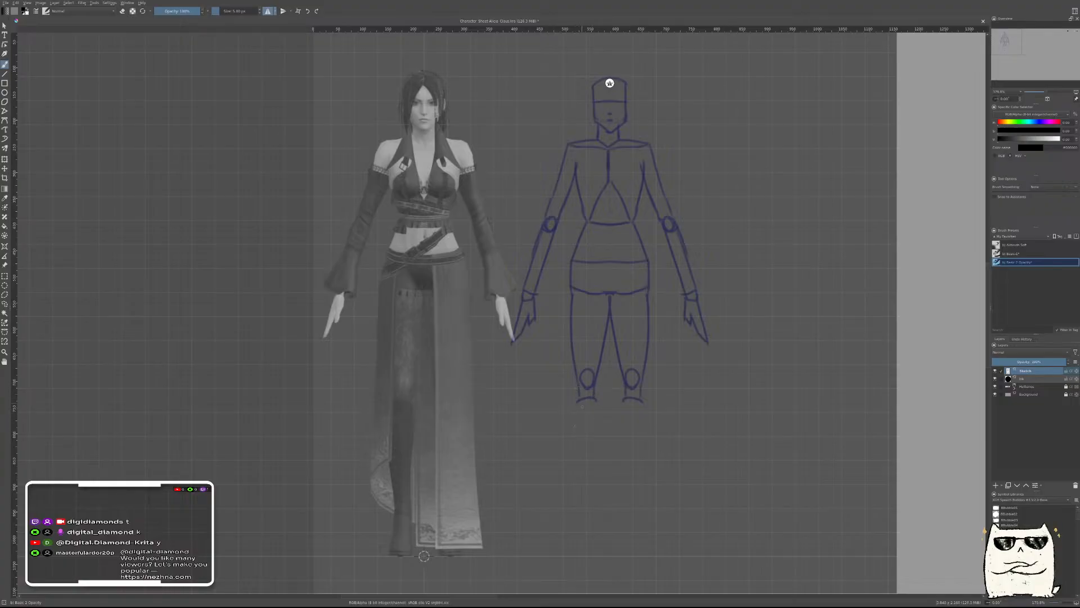
# Sketch mirrored inner edges of the lower legs, curving gently from below the knees down to the ankles
pyautogui.moveTo(578, 383); pyautogui.dragTo(578, 444)
pyautogui.hotkey('ctrl', 'z')
pyautogui.moveTo(595, 399); pyautogui.dragTo(596, 465)
pyautogui.hotkey('ctrl', 'z')
pyautogui.moveTo(596, 399); pyautogui.dragTo(594, 462)
pyautogui.hotkey('ctrl', 'z')
pyautogui.moveTo(596, 399); pyautogui.dragTo(589, 532)
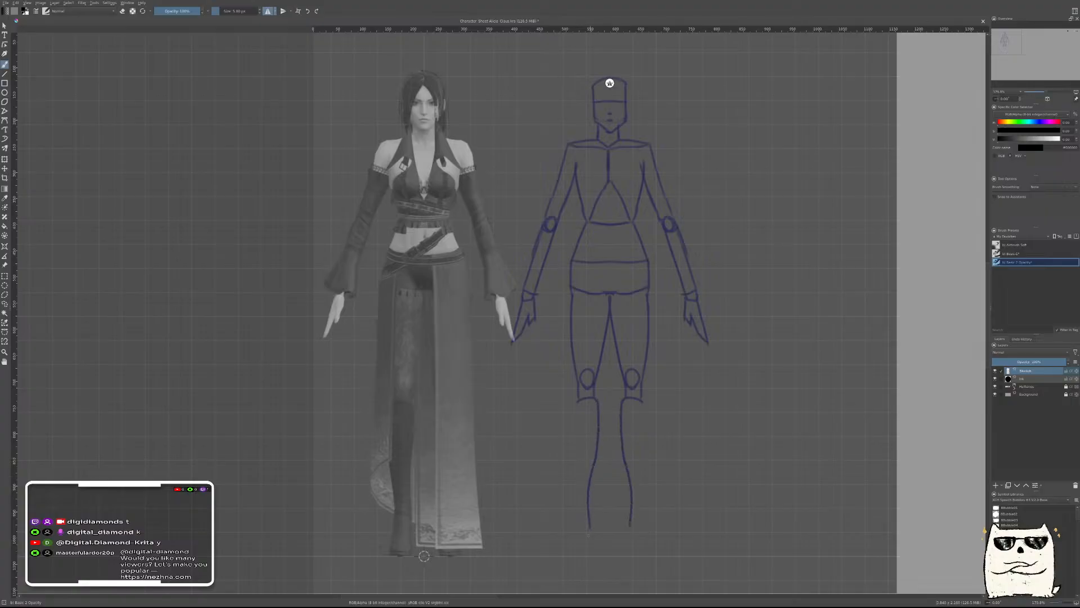
pyautogui.hotkey('ctrl', 'z')
pyautogui.moveTo(595, 462); pyautogui.dragTo(587, 534)
pyautogui.hotkey('ctrl', 'z')
pyautogui.moveTo(596, 458); pyautogui.dragTo(593, 526)
# Sketch mirrored outer edges of the lower legs, from the outside of the knees to the ankles
pyautogui.moveTo(578, 403); pyautogui.dragTo(577, 452)
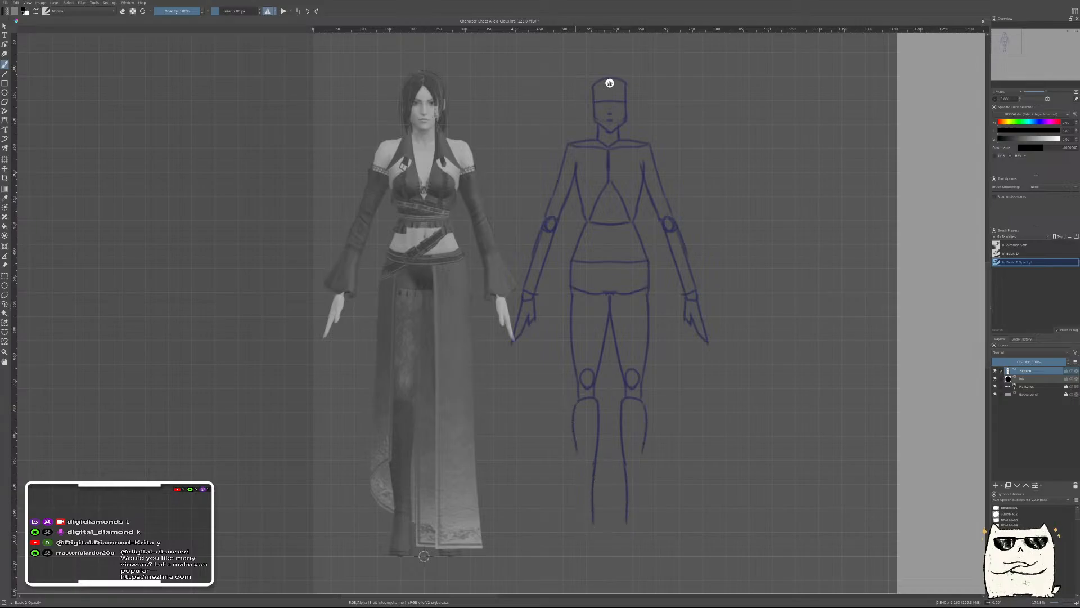
pyautogui.moveTo(575, 404); pyautogui.dragTo(576, 464)
pyautogui.hotkey('ctrl', 'z')
pyautogui.moveTo(577, 402); pyautogui.dragTo(581, 525)
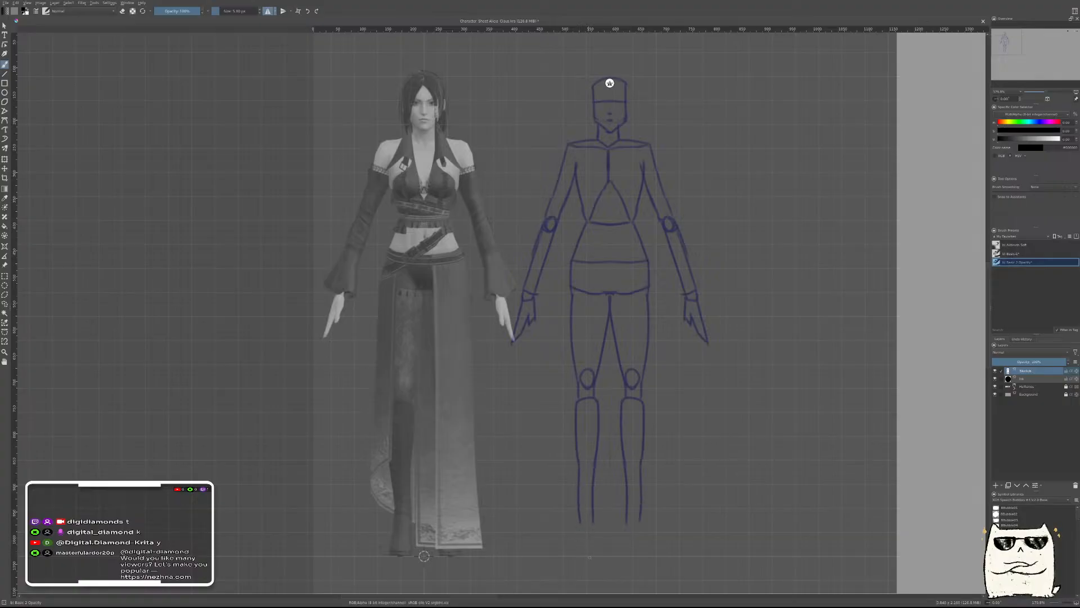
# Sketch mirrored feet below the ankles, widening outward to a flat base level with the reference's feet
pyautogui.moveTo(579, 556)
pyautogui.mouseDown()
pyautogui.moveTo(579, 517)
pyautogui.moveTo(571, 559)
pyautogui.moveTo(579, 523)
pyautogui.moveTo(573, 562)
pyautogui.mouseUp()
pyautogui.moveTo(626, 522); pyautogui.dragTo(626, 539)
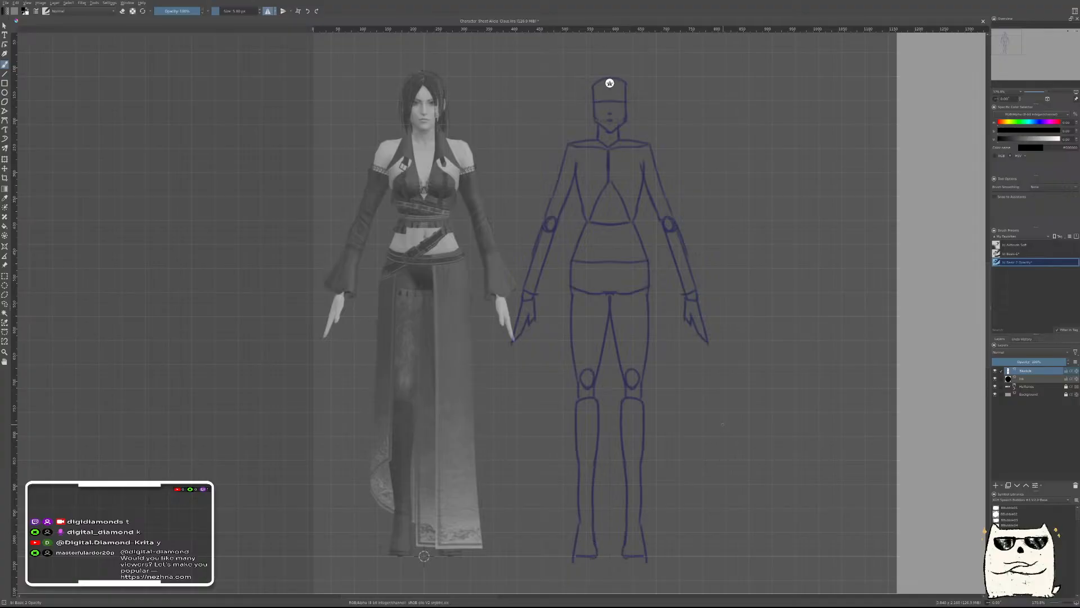
pyautogui.press('r')
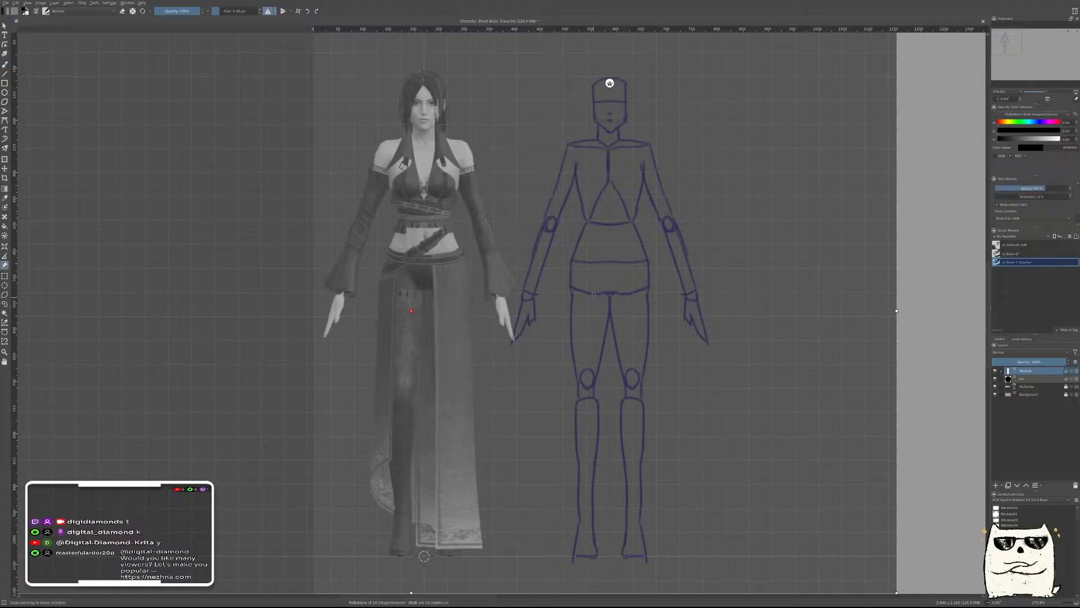
# Overlay the body sketch on the grayscale reference to compare proportions and return it to its place beside the reference
pyautogui.press('t')
pyautogui.moveTo(606, 276); pyautogui.dragTo(419, 285)
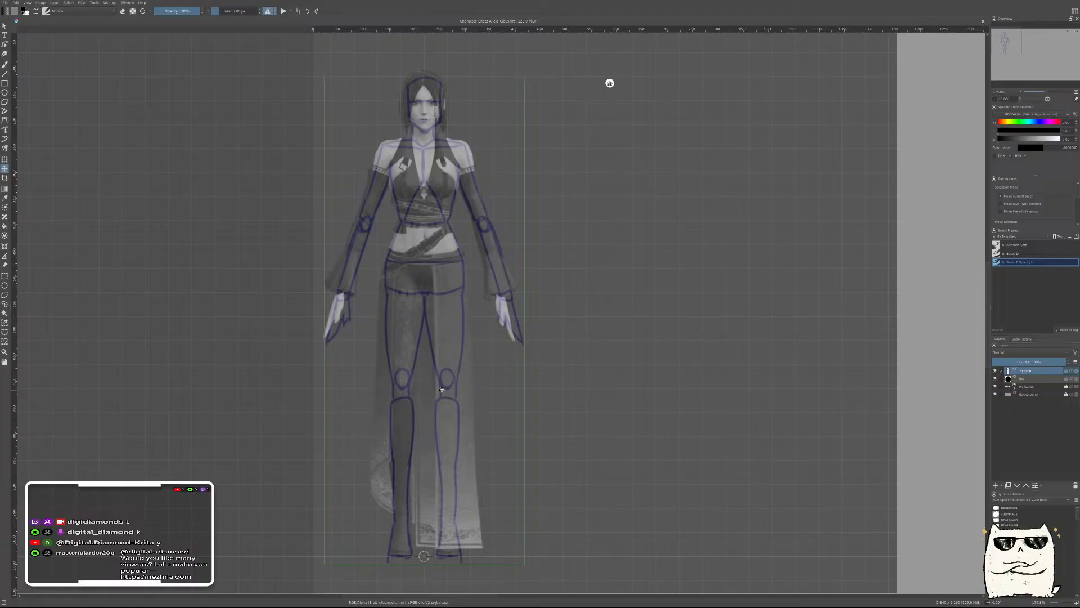
pyautogui.moveTo(442, 389); pyautogui.dragTo(628, 389)
pyautogui.press('b')
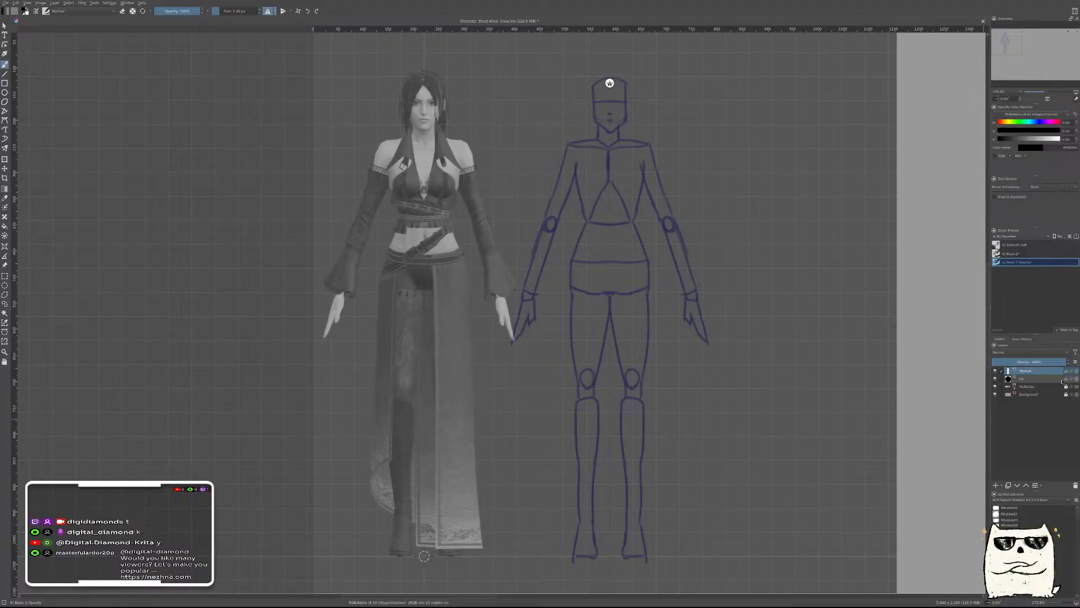
# Lower the body sketch layer's opacity so the construction lines fade, and add a new paint layer above it
pyautogui.click(1024, 362)
pyautogui.moveTo(1024, 362); pyautogui.dragTo(1028, 361)
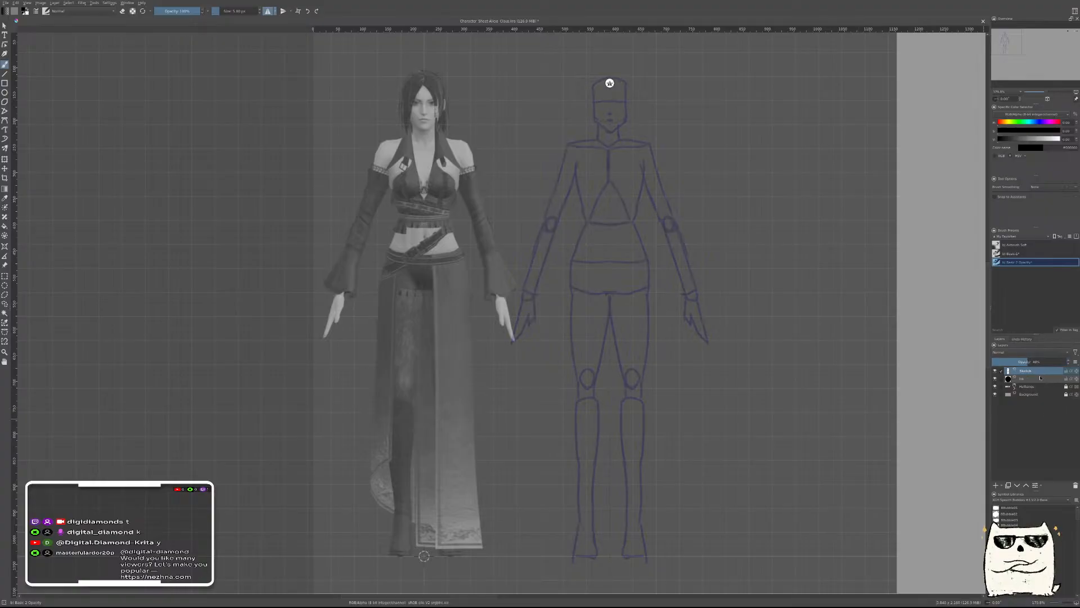
pyautogui.press('Insert')
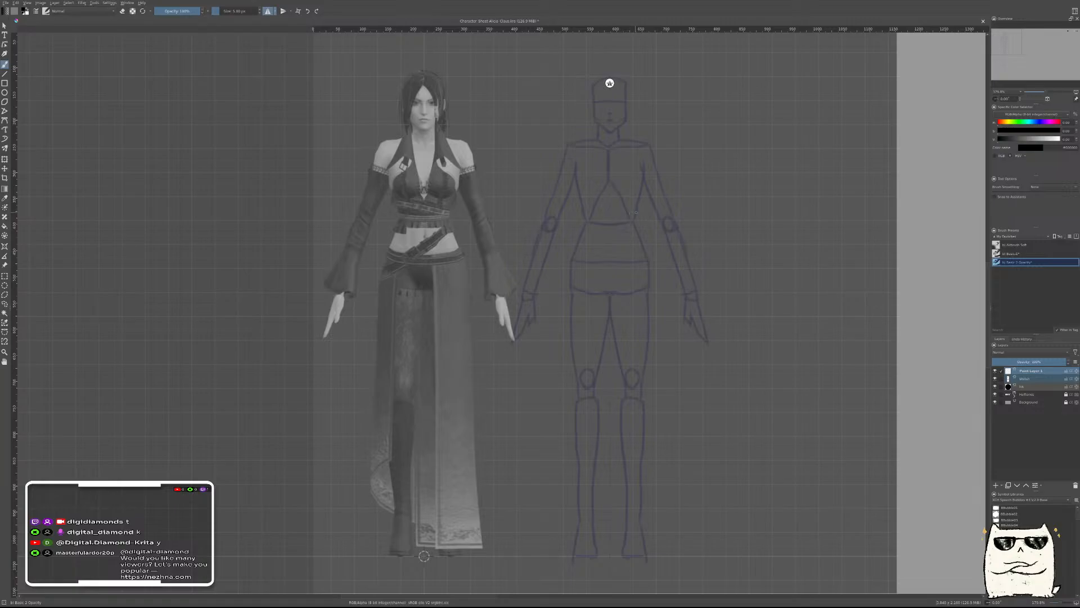
pyautogui.moveTo(616, 208); pyautogui.dragTo(633, 229)
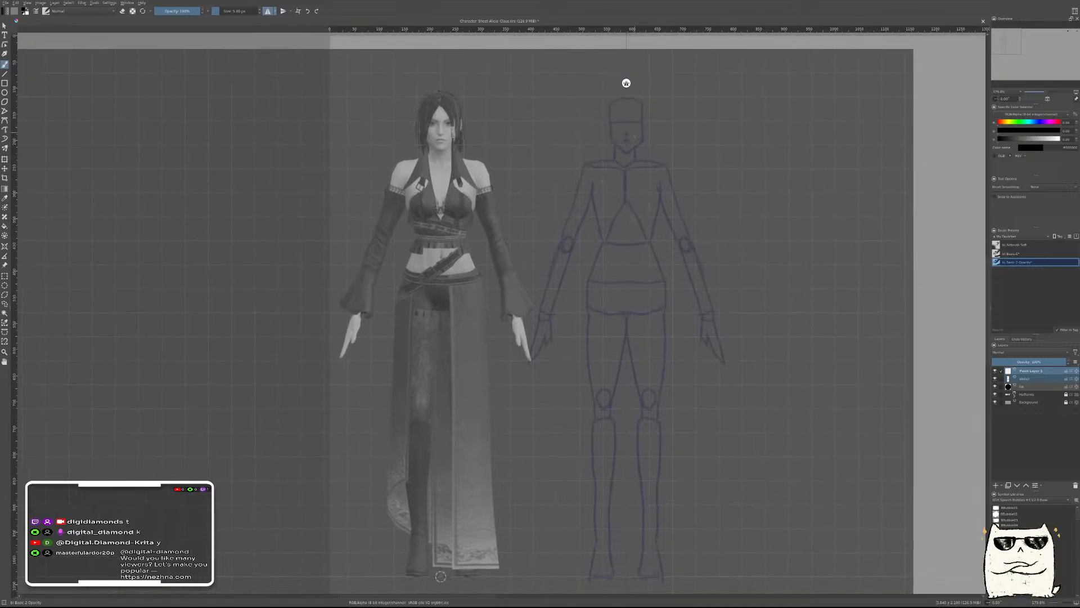
pyautogui.moveTo(632, 140)
pyautogui.keyDown('ctrl'); pyautogui.mouseDown()
pyautogui.moveTo(640, 126)
pyautogui.moveTo(658, 243)
pyautogui.moveTo(658, 218)
pyautogui.mouseUp(); pyautogui.keyUp('ctrl')
pyautogui.moveTo(702, 172); pyautogui.dragTo(638, 174)
pyautogui.hotkey('ctrl', 'z')
pyautogui.moveTo(708, 177); pyautogui.dragTo(677, 159)
pyautogui.moveTo(664, 159); pyautogui.dragTo(630, 182)
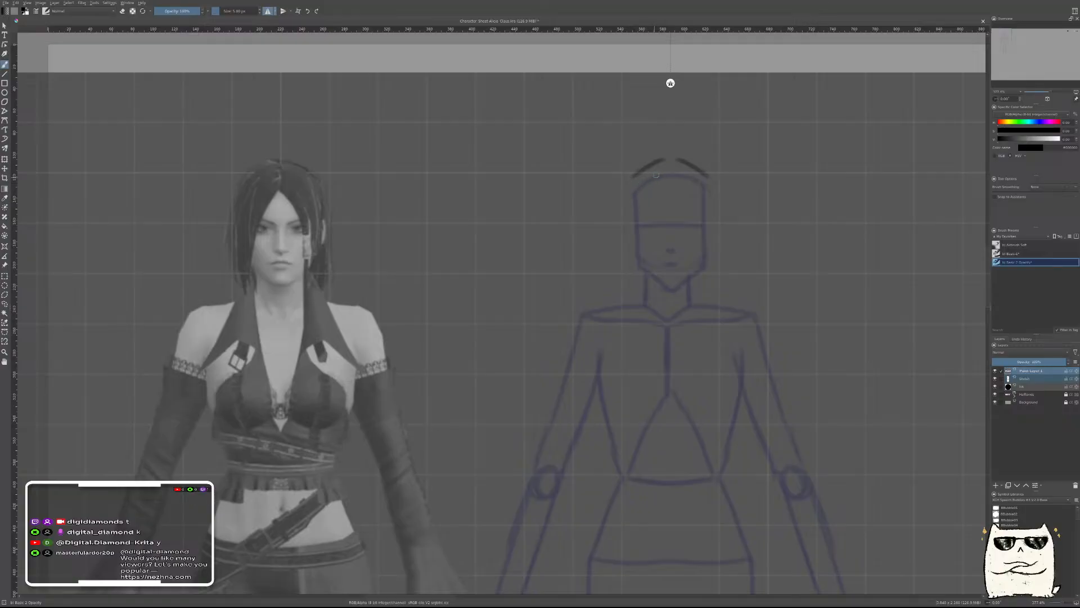
pyautogui.hotkey('ctrl', 'z')
# Turn off mirroring and sketch the hair on the side nearer the reference, from crown to pointed shoulder-level tip and up its inner edge
pyautogui.click(269, 11)
pyautogui.moveTo(671, 163)
pyautogui.mouseDown()
pyautogui.moveTo(622, 212)
pyautogui.moveTo(657, 172)
pyautogui.moveTo(616, 258)
pyautogui.mouseUp()
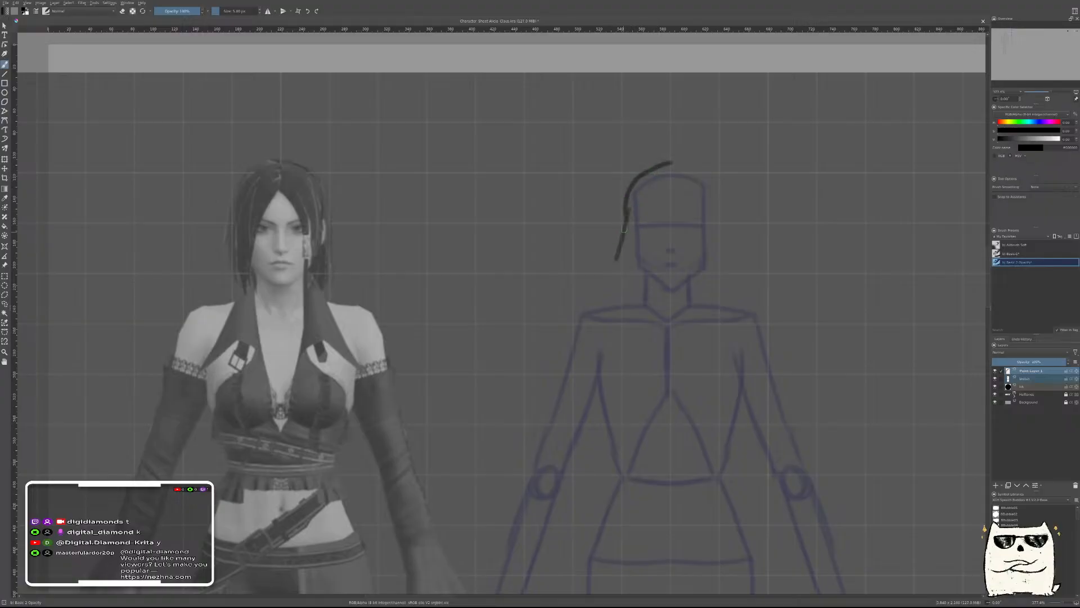
pyautogui.hotkey('ctrl', 'z')
pyautogui.moveTo(626, 206); pyautogui.dragTo(616, 291)
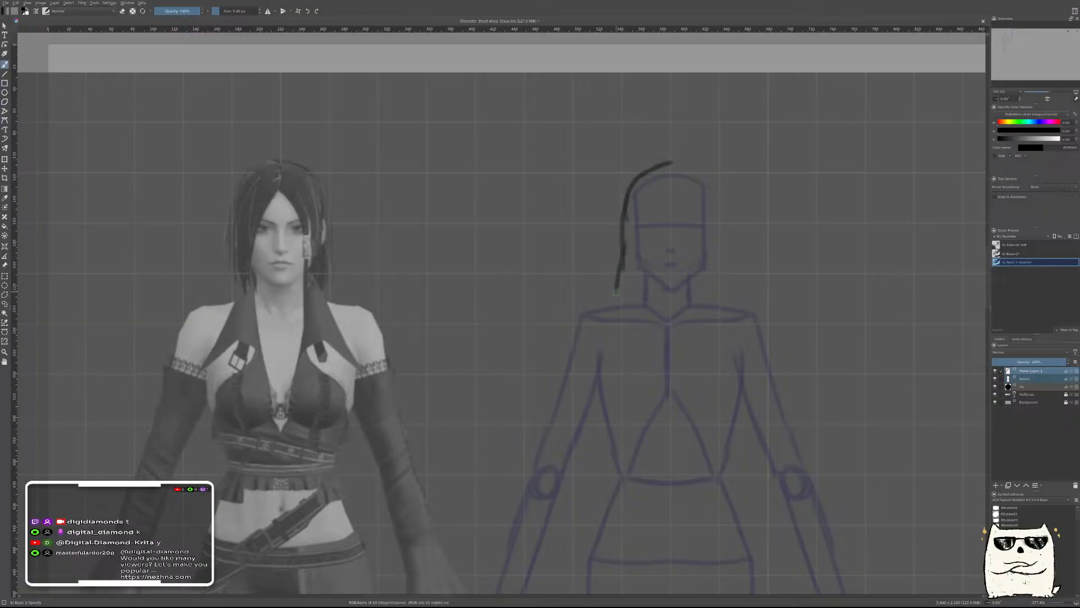
pyautogui.hotkey('ctrl', 'z')
pyautogui.moveTo(629, 206)
pyautogui.mouseDown()
pyautogui.moveTo(621, 235)
pyautogui.moveTo(636, 303)
pyautogui.mouseUp()
pyautogui.moveTo(638, 298); pyautogui.dragTo(647, 230)
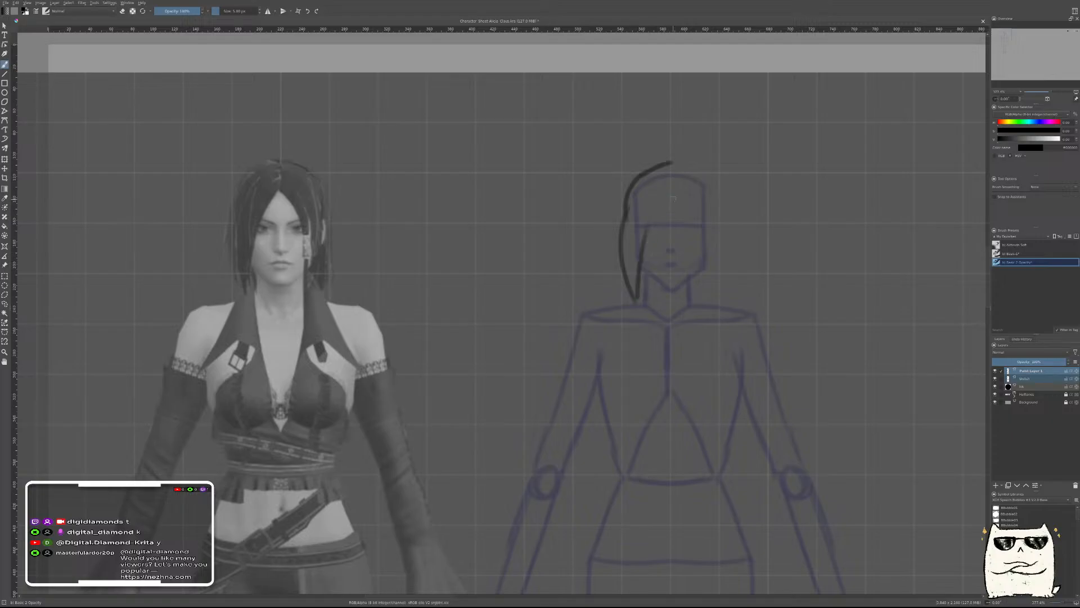
# Sketch the wavy centre parting at the crown and the hairline framing both sides of the face
pyautogui.moveTo(671, 200); pyautogui.dragTo(642, 253)
pyautogui.moveTo(672, 164); pyautogui.dragTo(668, 205)
pyautogui.moveTo(674, 164); pyautogui.dragTo(688, 163)
pyautogui.moveTo(670, 201); pyautogui.dragTo(696, 256)
pyautogui.hotkey('ctrl', 'z')
pyautogui.moveTo(674, 199); pyautogui.dragTo(704, 258)
pyautogui.hotkey('ctrl', 'z')
pyautogui.moveTo(670, 202)
pyautogui.mouseDown()
pyautogui.moveTo(700, 238)
pyautogui.moveTo(702, 261)
pyautogui.mouseUp()
pyautogui.hotkey('ctrl', 'z')
pyautogui.moveTo(670, 202)
pyautogui.mouseDown()
pyautogui.moveTo(700, 239)
pyautogui.moveTo(694, 278)
pyautogui.mouseUp()
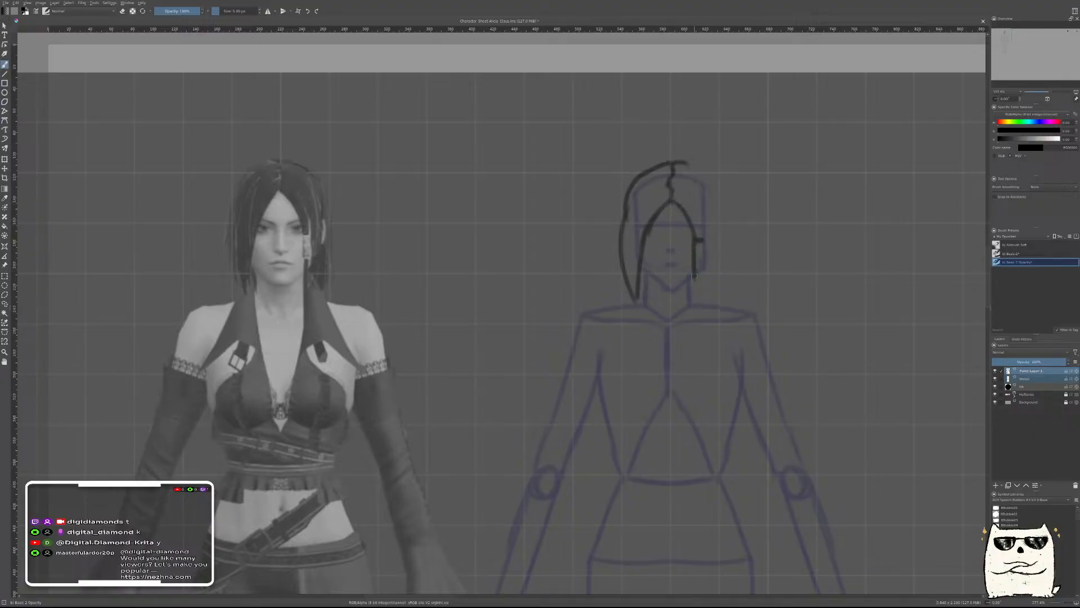
# Sketch the long narrow lock beside the face down to the shoulder, with thin curved strands just outside it
pyautogui.moveTo(698, 240); pyautogui.dragTo(696, 317)
pyautogui.moveTo(701, 263)
pyautogui.mouseDown()
pyautogui.moveTo(697, 320)
pyautogui.moveTo(696, 289)
pyautogui.mouseUp()
pyautogui.moveTo(702, 236); pyautogui.dragTo(692, 194)
pyautogui.hotkey('ctrl', 'z')
pyautogui.moveTo(703, 239)
pyautogui.mouseDown()
pyautogui.moveTo(706, 208)
pyautogui.moveTo(713, 220)
pyautogui.moveTo(697, 202)
pyautogui.moveTo(714, 258)
pyautogui.mouseUp()
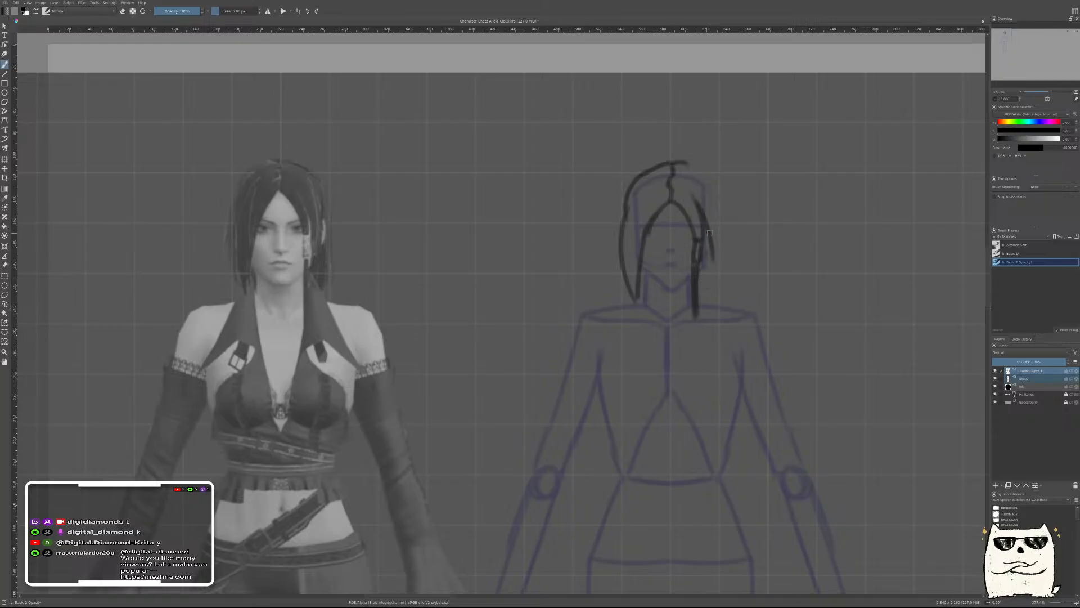
pyautogui.moveTo(712, 248)
pyautogui.mouseDown()
pyautogui.moveTo(700, 290)
pyautogui.moveTo(717, 278)
pyautogui.moveTo(711, 248)
pyautogui.mouseUp()
# Sketch the outer hair contour on the side farther from the reference, curving from the crown down to the shoulder
pyautogui.moveTo(687, 160); pyautogui.dragTo(726, 223)
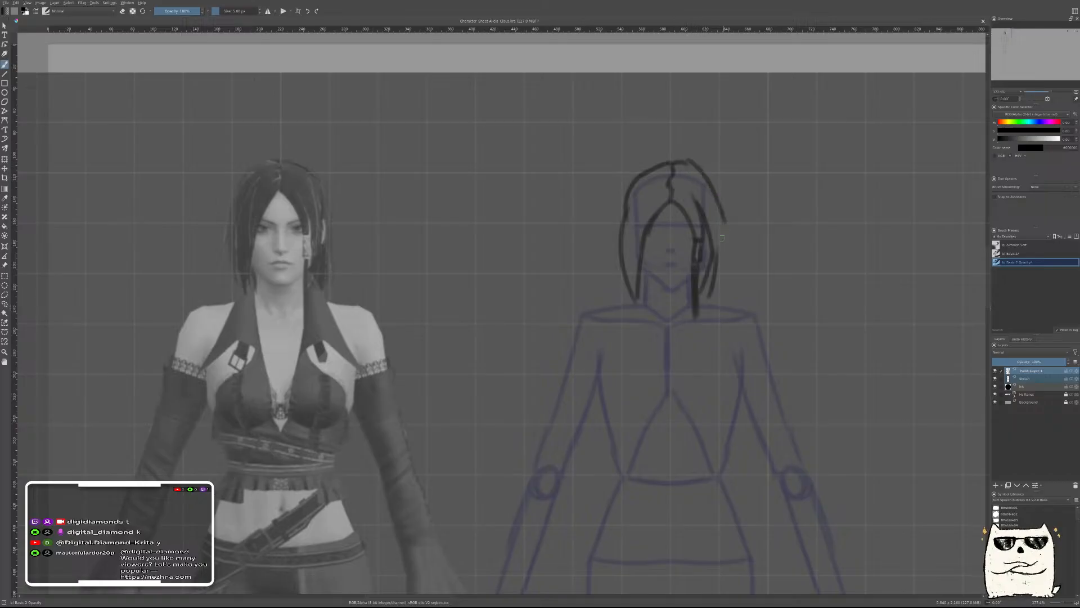
pyautogui.hotkey('ctrl', 'z')
pyautogui.moveTo(687, 163); pyautogui.dragTo(726, 227)
pyautogui.hotkey('ctrl', 'z')
pyautogui.moveTo(685, 164); pyautogui.dragTo(731, 206)
pyautogui.hotkey('ctrl', 'z')
pyautogui.moveTo(680, 161)
pyautogui.mouseDown()
pyautogui.moveTo(718, 195)
pyautogui.moveTo(727, 306)
pyautogui.mouseUp()
pyautogui.hotkey('ctrl', 'z')
# Overlay the hair sketch on the reference's head to compare its shape and return it to the figure
pyautogui.click(4, 265)
pyautogui.moveTo(641, 251); pyautogui.dragTo(562, 251)
pyautogui.hotkey('ctrl', 'z')
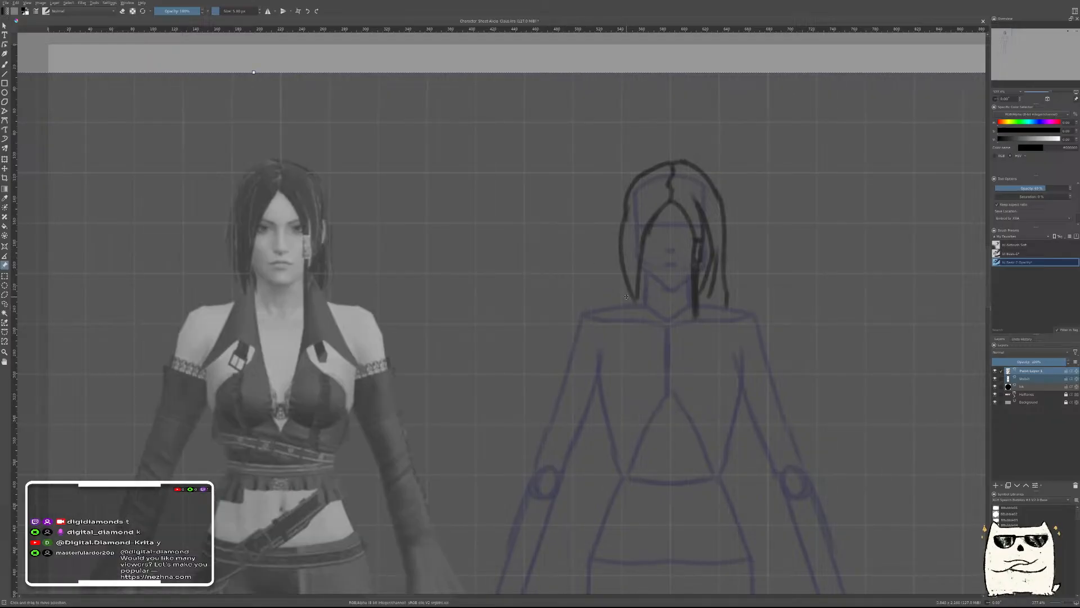
pyautogui.press('b')
pyautogui.press('t')
pyautogui.moveTo(643, 275); pyautogui.dragTo(249, 275)
pyautogui.moveTo(250, 274); pyautogui.dragTo(254, 266)
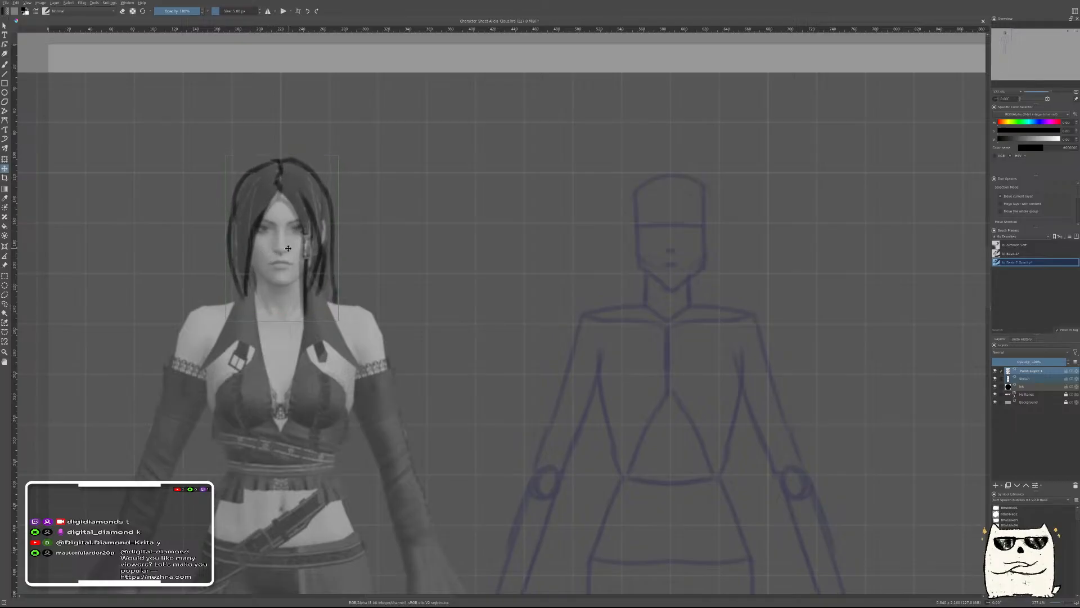
pyautogui.moveTo(288, 245); pyautogui.dragTo(673, 264)
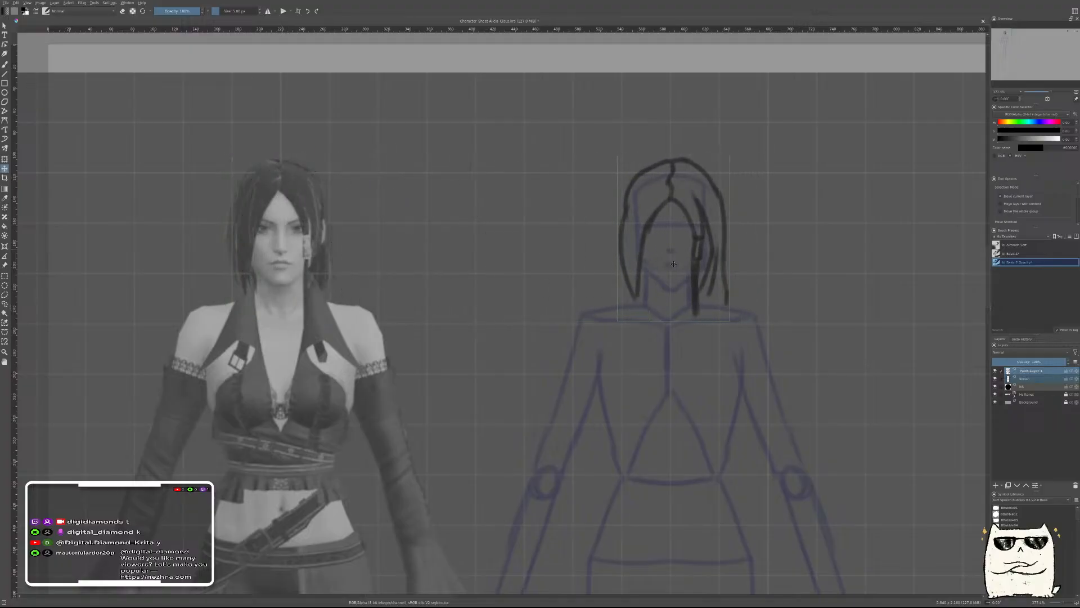
pyautogui.press('Left')
pyautogui.press('Right')
pyautogui.press('b')
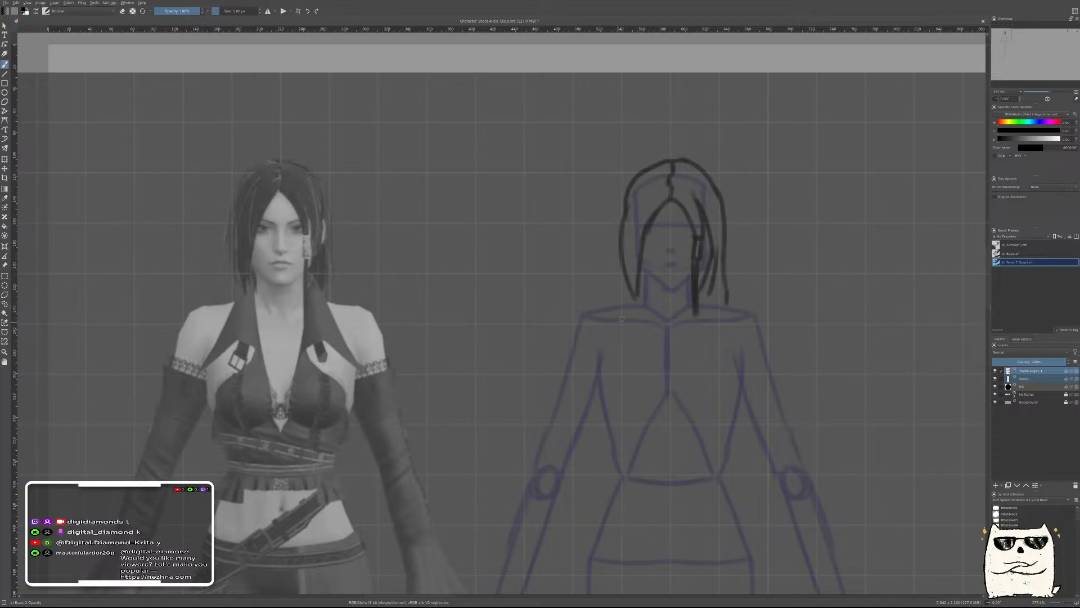
pyautogui.scroll(-4, 682, 344)
pyautogui.scroll(2, 670, 338)
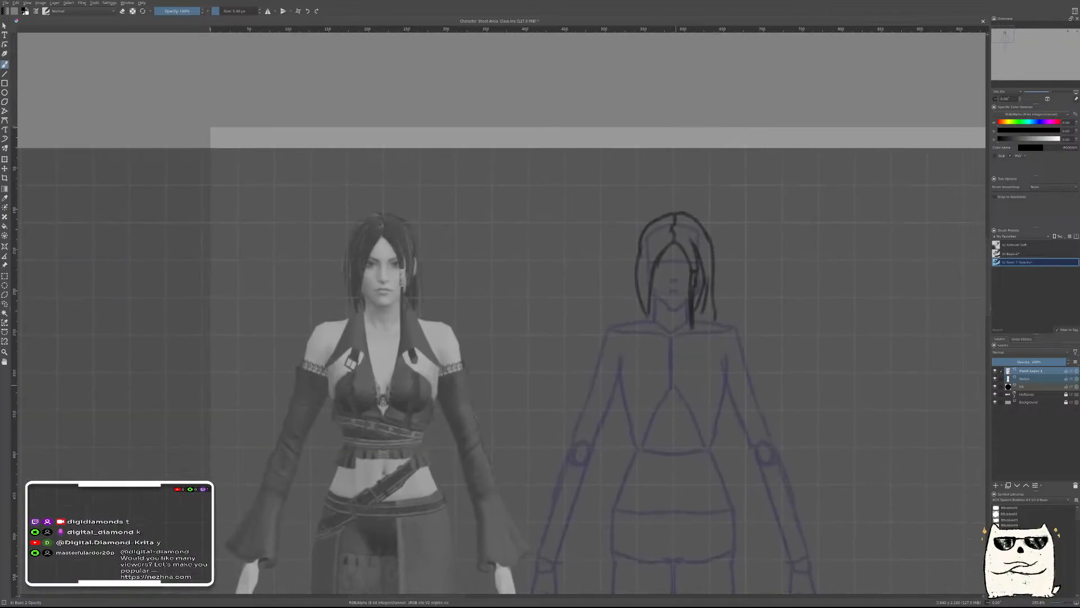
pyautogui.scroll(1, 667, 336)
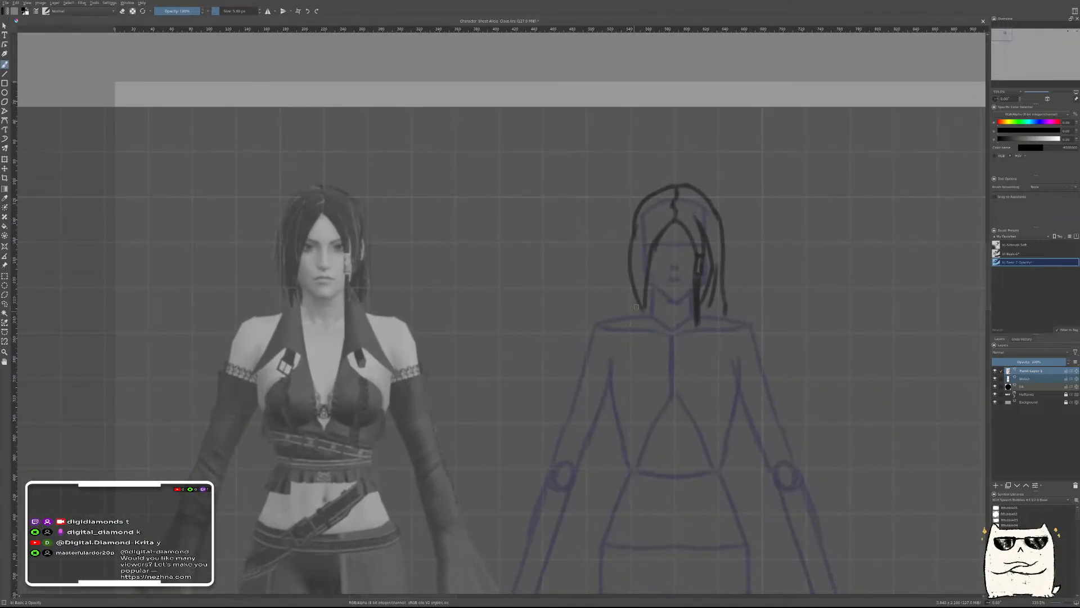
pyautogui.moveTo(619, 316)
pyautogui.mouseDown()
pyautogui.moveTo(635, 307)
pyautogui.moveTo(617, 345)
pyautogui.mouseUp()
pyautogui.hotkey('ctrl', 'z')
pyautogui.hotkey('ctrl', 'z')
pyautogui.hotkey('ctrl', 'z')
pyautogui.moveTo(642, 306); pyautogui.dragTo(608, 363)
pyautogui.hotkey('ctrl', 'z')
pyautogui.hotkey('ctrl', 'z')
# Turn mirroring back on and sketch the halter collar edges from the neck out to the armpits, folding back into short chest flaps
pyautogui.click(268, 10)
pyautogui.moveTo(645, 305)
pyautogui.mouseDown()
pyautogui.moveTo(611, 364)
pyautogui.moveTo(652, 337)
pyautogui.mouseUp()
pyautogui.hotkey('ctrl', 'z')
pyautogui.hotkey('ctrl', 'z')
pyautogui.moveTo(610, 368)
pyautogui.mouseDown()
pyautogui.moveTo(647, 339)
pyautogui.moveTo(668, 354)
pyautogui.moveTo(657, 362)
pyautogui.moveTo(655, 348)
pyautogui.moveTo(653, 359)
pyautogui.mouseUp()
pyautogui.hotkey('ctrl', 'z')
pyautogui.hotkey('ctrl', 'z')
pyautogui.hotkey('ctrl', 'z')
pyautogui.hotkey('ctrl', 'z')
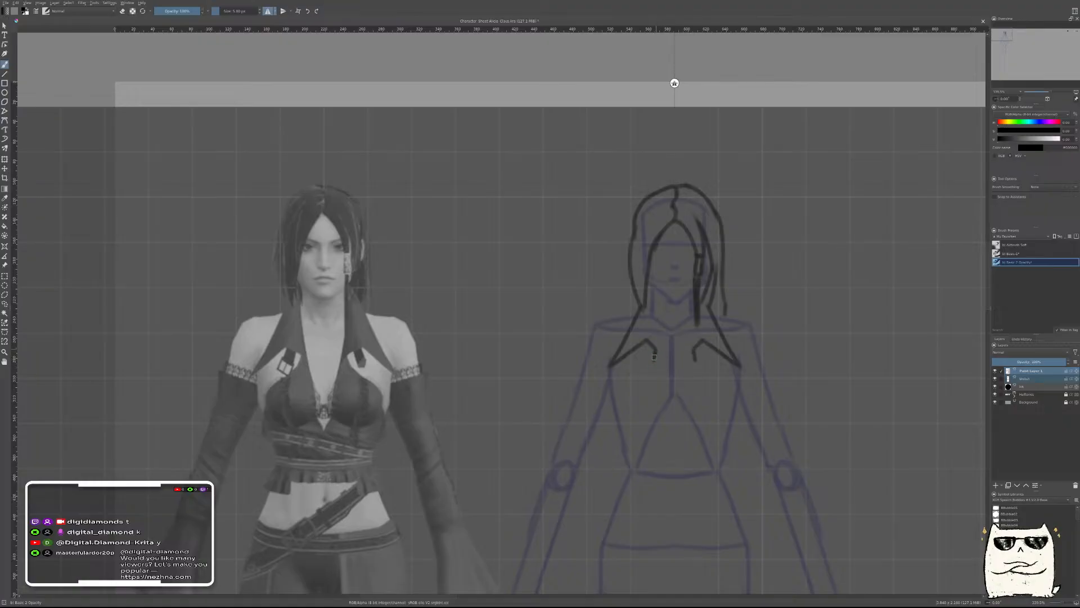
# Try sketching mirrored rounded cup outlines below the collar flaps with a narrow V neckline between them
pyautogui.moveTo(646, 368); pyautogui.dragTo(624, 411)
pyautogui.hotkey('ctrl', 'z')
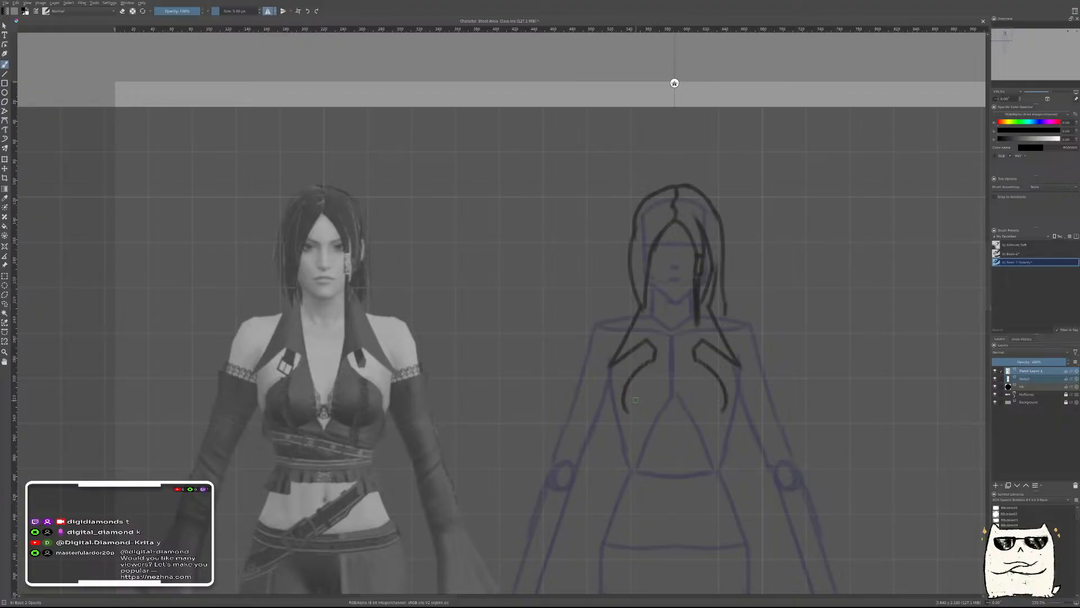
pyautogui.hotkey('ctrl', 'z')
pyautogui.moveTo(647, 367)
pyautogui.mouseDown()
pyautogui.moveTo(630, 387)
pyautogui.moveTo(643, 405)
pyautogui.mouseUp()
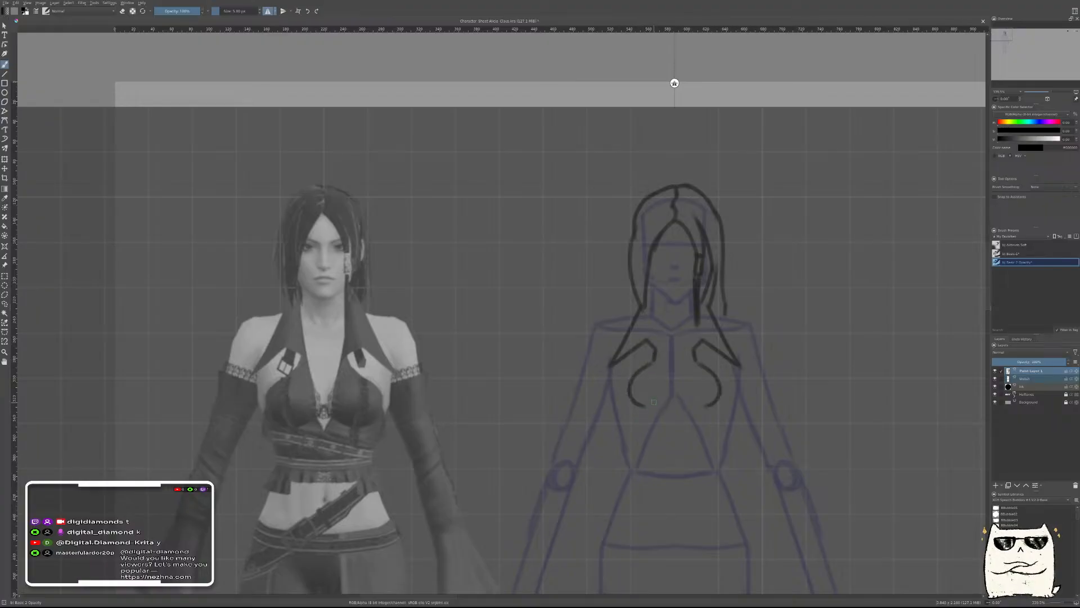
pyautogui.hotkey('ctrl', 'z')
pyautogui.moveTo(646, 364); pyautogui.dragTo(636, 412)
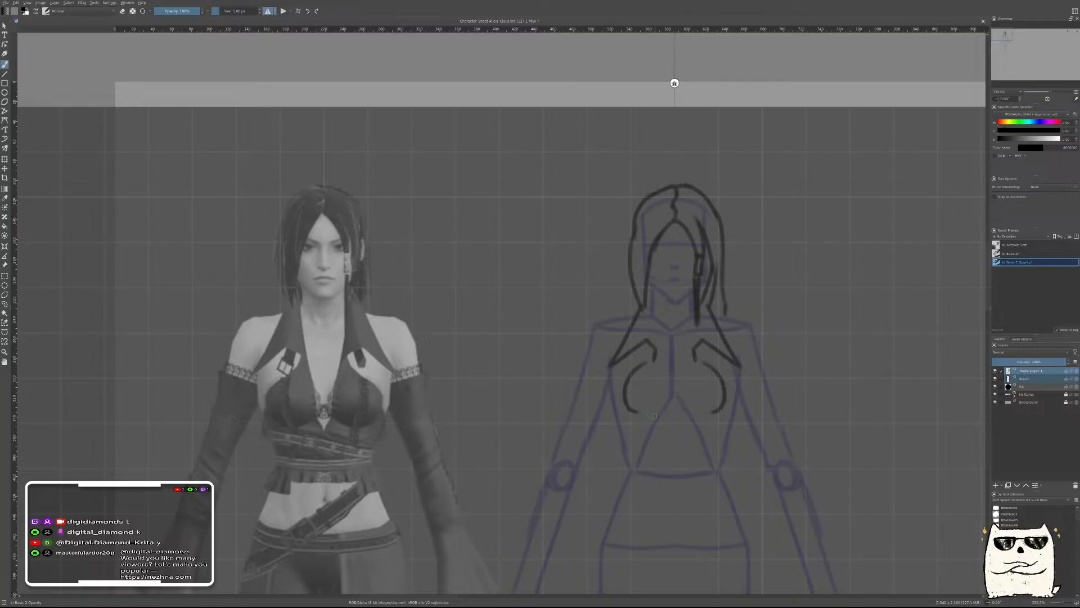
pyautogui.hotkey('ctrl', 'z')
pyautogui.moveTo(655, 358); pyautogui.dragTo(637, 421)
pyautogui.hotkey('ctrl', 'z')
pyautogui.moveTo(655, 355); pyautogui.dragTo(643, 410)
pyautogui.hotkey('ctrl', 'z')
pyautogui.moveTo(655, 355)
pyautogui.mouseDown()
pyautogui.moveTo(637, 370)
pyautogui.moveTo(641, 415)
pyautogui.moveTo(652, 408)
pyautogui.moveTo(637, 411)
pyautogui.moveTo(650, 412)
pyautogui.moveTo(629, 410)
pyautogui.moveTo(660, 415)
pyautogui.mouseUp()
pyautogui.hotkey('ctrl', 'z')
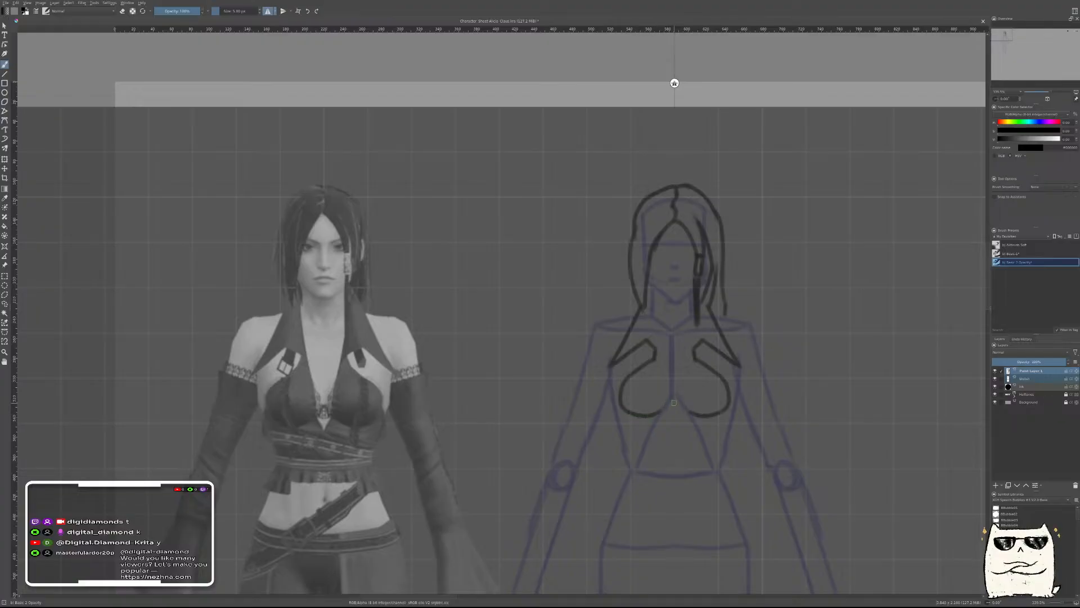
pyautogui.moveTo(650, 308); pyautogui.dragTo(677, 420)
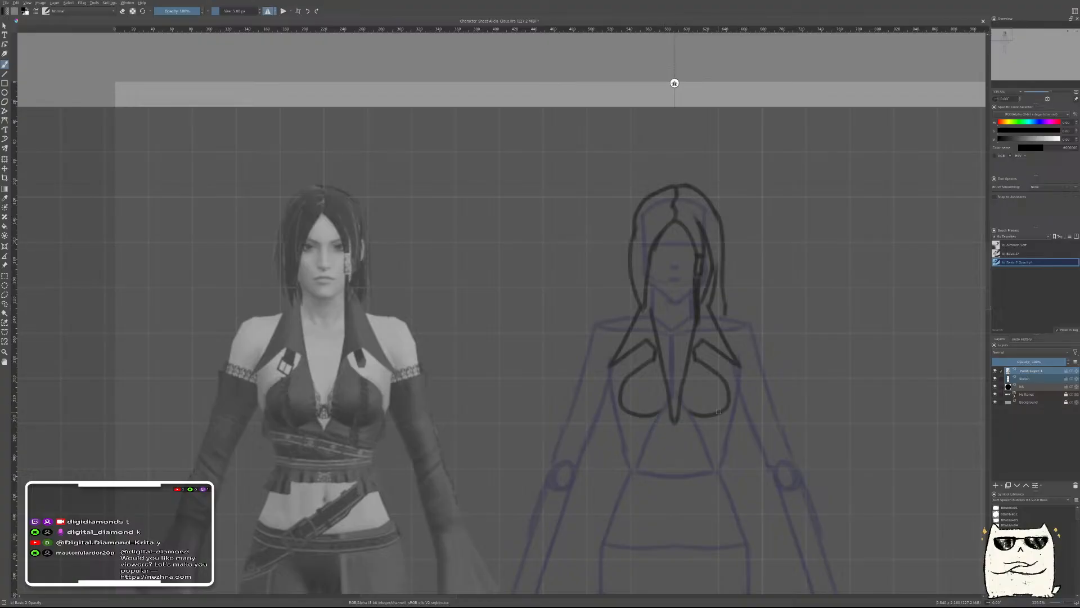
# Overlay the line art on the reference to check the top, return it, and undo the neckline and cup outlines
pyautogui.press('r')
pyautogui.moveTo(692, 348); pyautogui.dragTo(554, 353)
pyautogui.hotkey('ctrl', 'z')
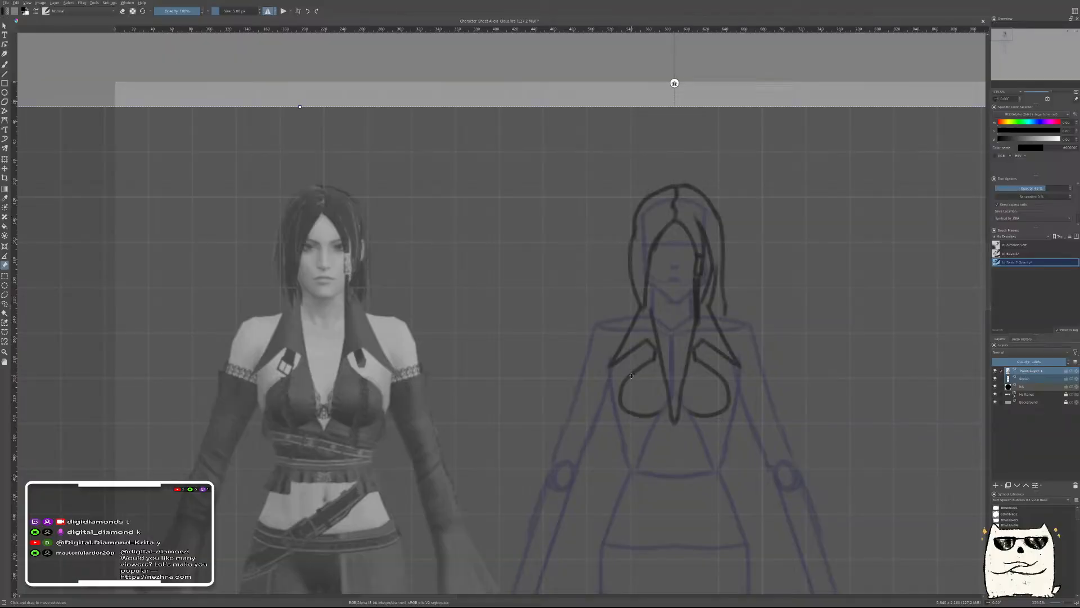
pyautogui.press('t')
pyautogui.moveTo(630, 350); pyautogui.dragTo(285, 372)
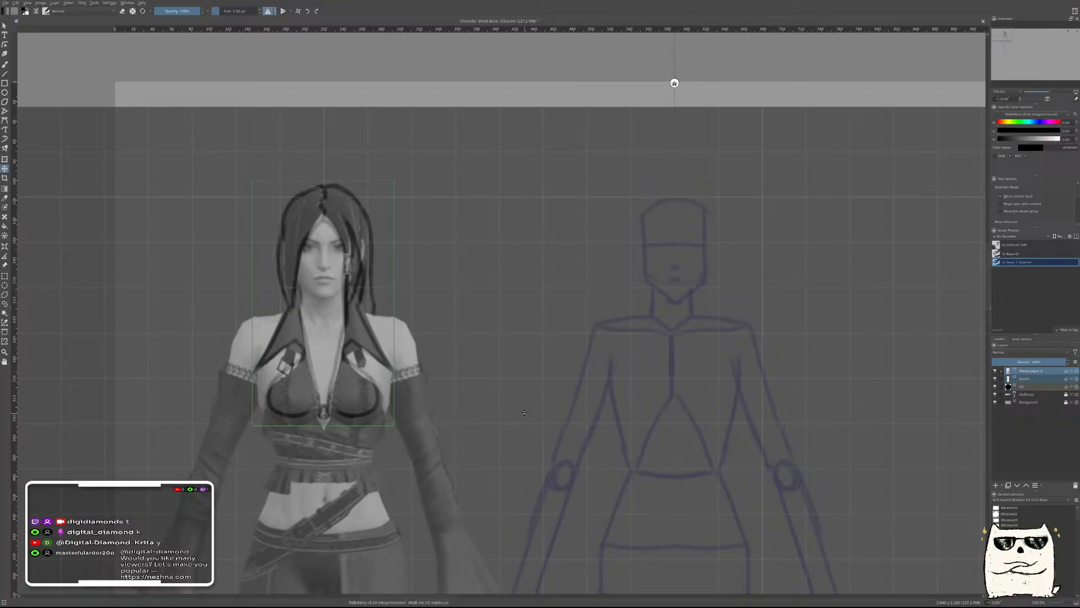
pyautogui.hotkey('ctrl', 'z')
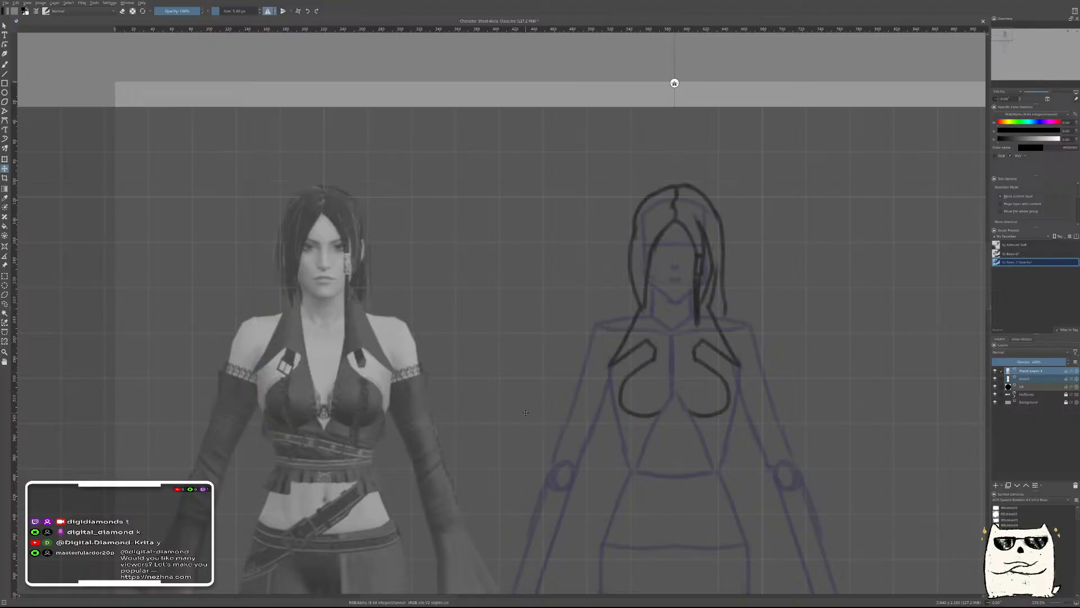
pyautogui.hotkey('ctrl', 'z')
pyautogui.hotkey('ctrl', 'z')
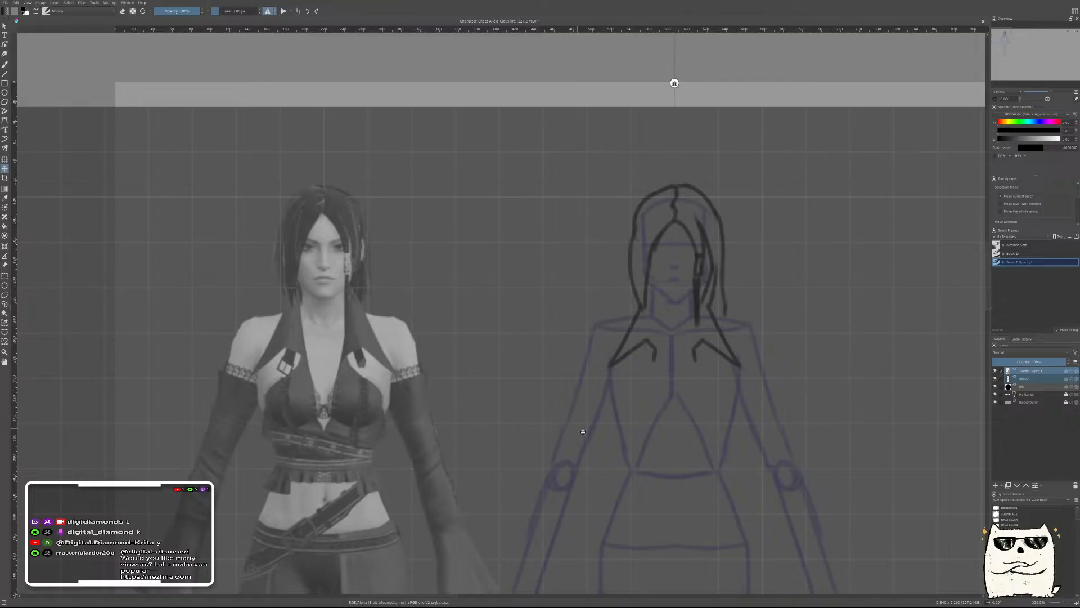
pyautogui.press('b')
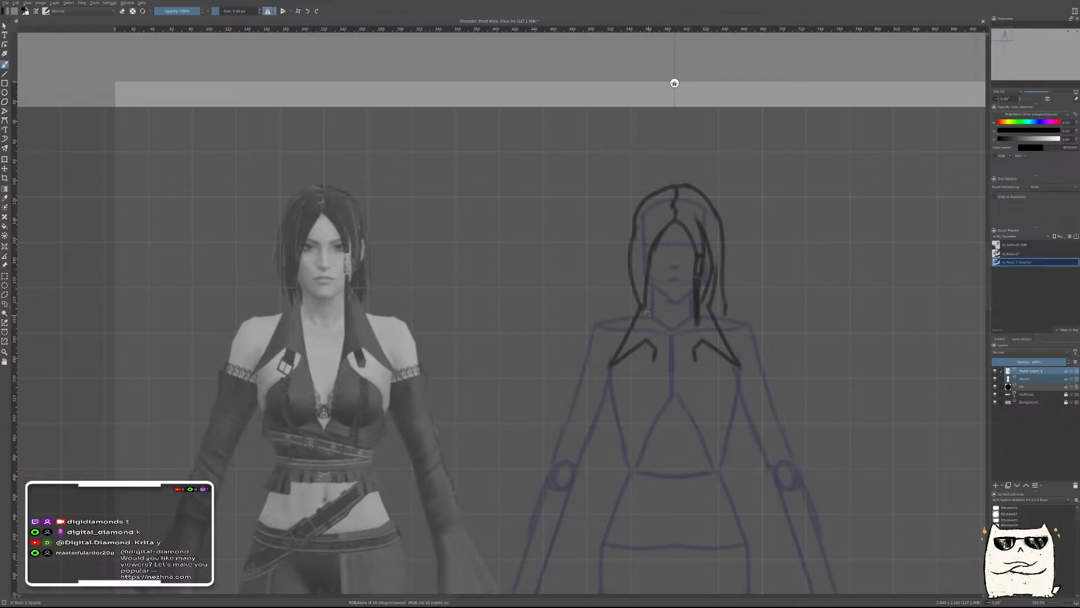
# Sketch a mirrored V neckline from the neck, narrowing to a thin blunt-ended slot at the bottom of the chest, and save the file
pyautogui.moveTo(648, 308); pyautogui.dragTo(662, 364)
pyautogui.hotkey('ctrl', 'z')
pyautogui.moveTo(650, 305); pyautogui.dragTo(675, 412)
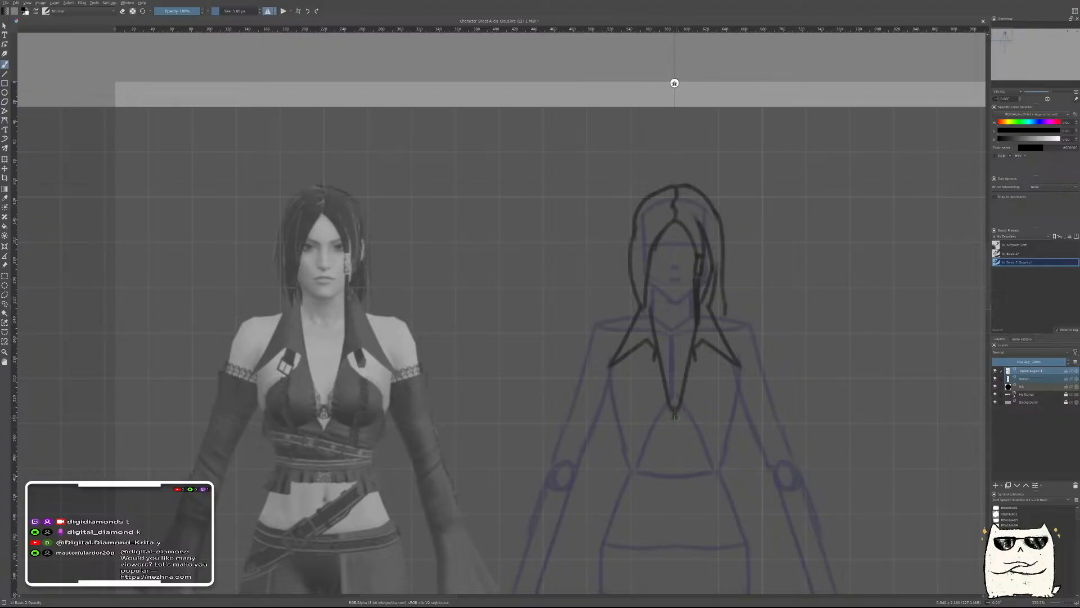
pyautogui.hotkey('ctrl', 'z')
pyautogui.hotkey('ctrl', 'z')
pyautogui.moveTo(647, 299); pyautogui.dragTo(674, 417)
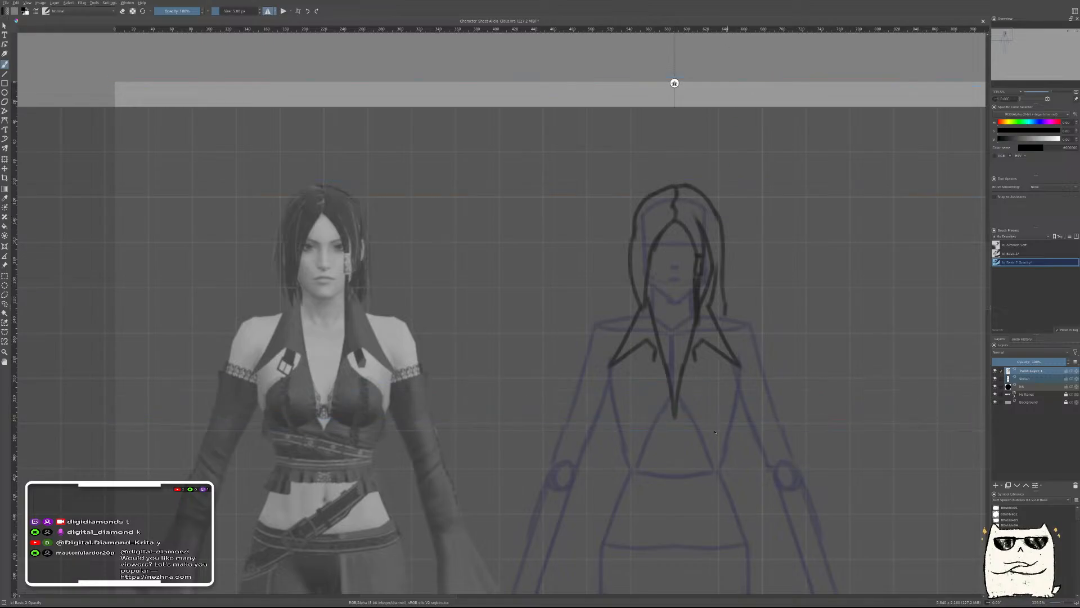
pyautogui.hotkey('ctrl', 'z')
pyautogui.moveTo(669, 377); pyautogui.dragTo(673, 433)
pyautogui.moveTo(744, 29); pyautogui.dragTo(436, 432)
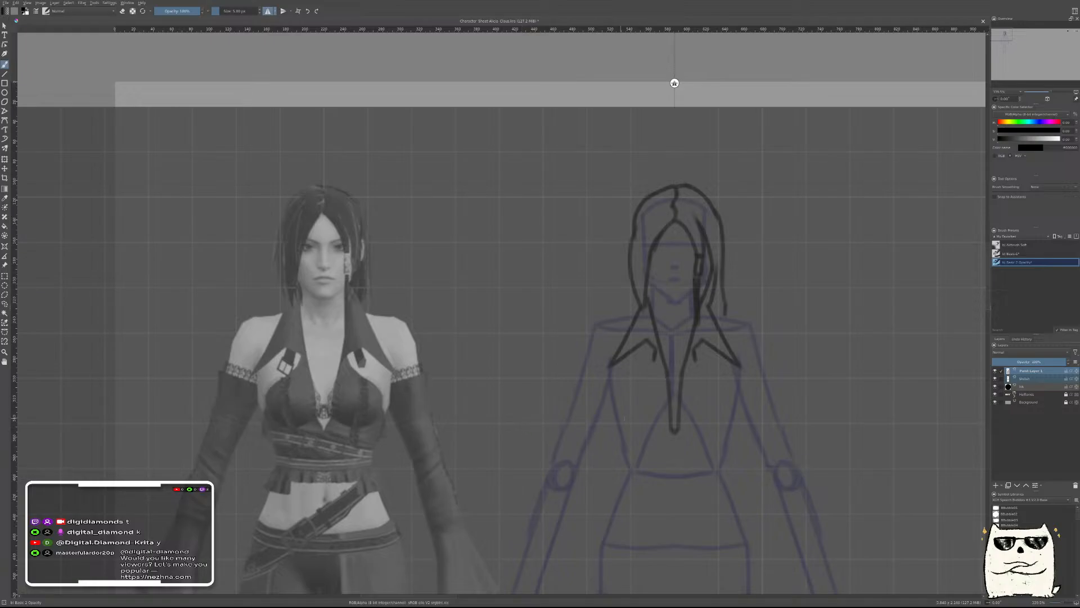
pyautogui.hotkey('ctrl', 's')
# Sketch mirrored rounded cup outlines from the collar flaps down and inward to the lower end of the neckline
pyautogui.moveTo(654, 363)
pyautogui.mouseDown()
pyautogui.moveTo(628, 383)
pyautogui.moveTo(668, 395)
pyautogui.moveTo(673, 383)
pyautogui.moveTo(617, 411)
pyautogui.mouseUp()
pyautogui.hotkey('ctrl', 'z')
pyautogui.hotkey('ctrl', 'z')
pyautogui.moveTo(654, 362); pyautogui.dragTo(629, 431)
pyautogui.hotkey('ctrl', 'z')
pyautogui.moveTo(654, 361)
pyautogui.mouseDown()
pyautogui.moveTo(619, 395)
pyautogui.moveTo(666, 427)
pyautogui.mouseUp()
# Overlay the hair and top line art on the reference to compare the cups and neckline, and return it to the figure
pyautogui.press('r')
pyautogui.press('t')
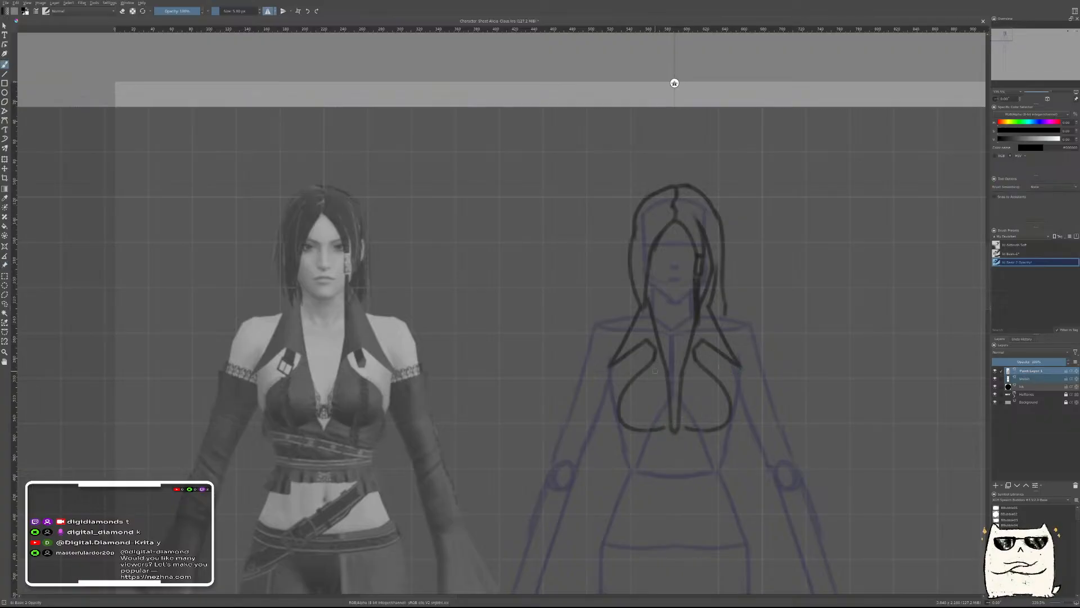
pyautogui.moveTo(658, 369); pyautogui.dragTo(317, 373)
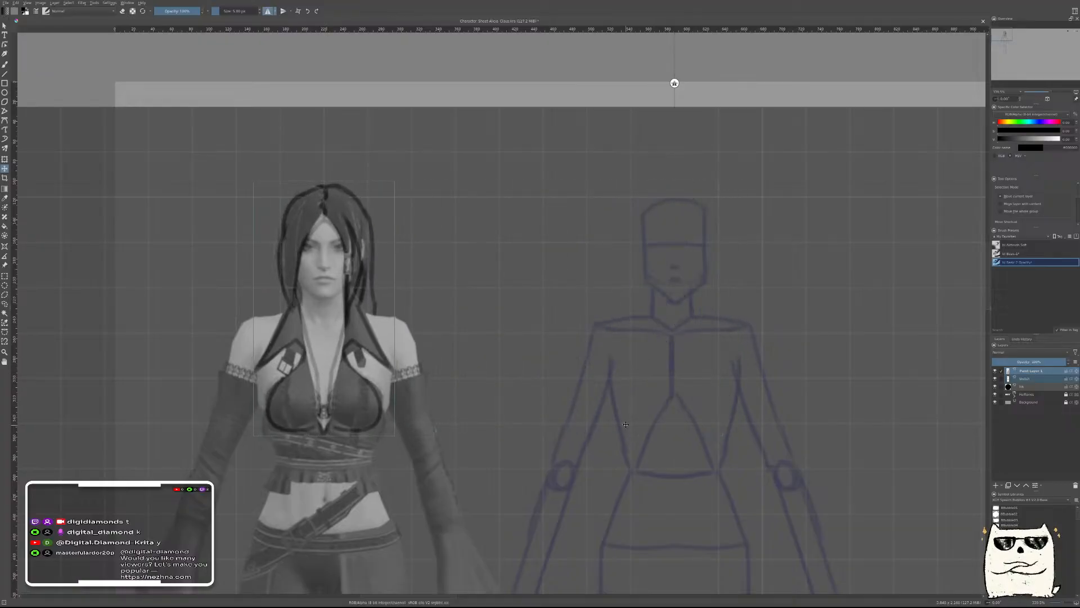
pyautogui.hotkey('ctrl', 'z')
pyautogui.press('b')
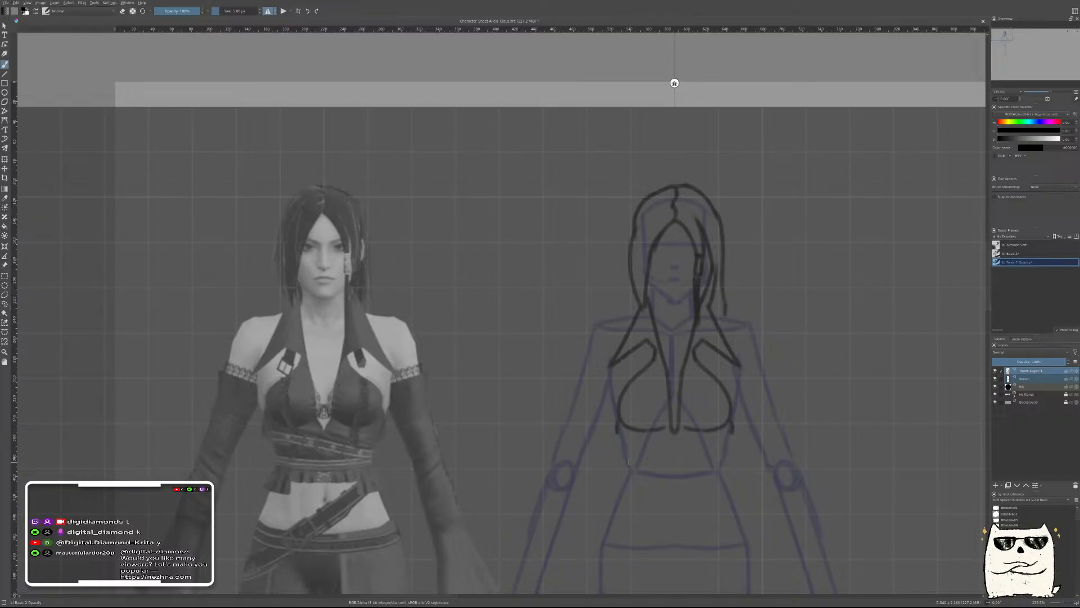
# Extend the outer ends of the cup outlines slightly downward and turn off mirrored drawing
pyautogui.moveTo(620, 421); pyautogui.dragTo(620, 436)
pyautogui.moveTo(617, 433); pyautogui.dragTo(674, 457)
pyautogui.hotkey('ctrl', 'z')
pyautogui.click(268, 11)
# Sketch a steep double-line strap running diagonally from below the left cup down to the right side of the waist
pyautogui.moveTo(617, 431); pyautogui.dragTo(723, 472)
pyautogui.hotkey('ctrl', 'z')
pyautogui.moveTo(615, 432); pyautogui.dragTo(718, 471)
pyautogui.hotkey('ctrl', 'z')
pyautogui.moveTo(617, 435); pyautogui.dragTo(724, 476)
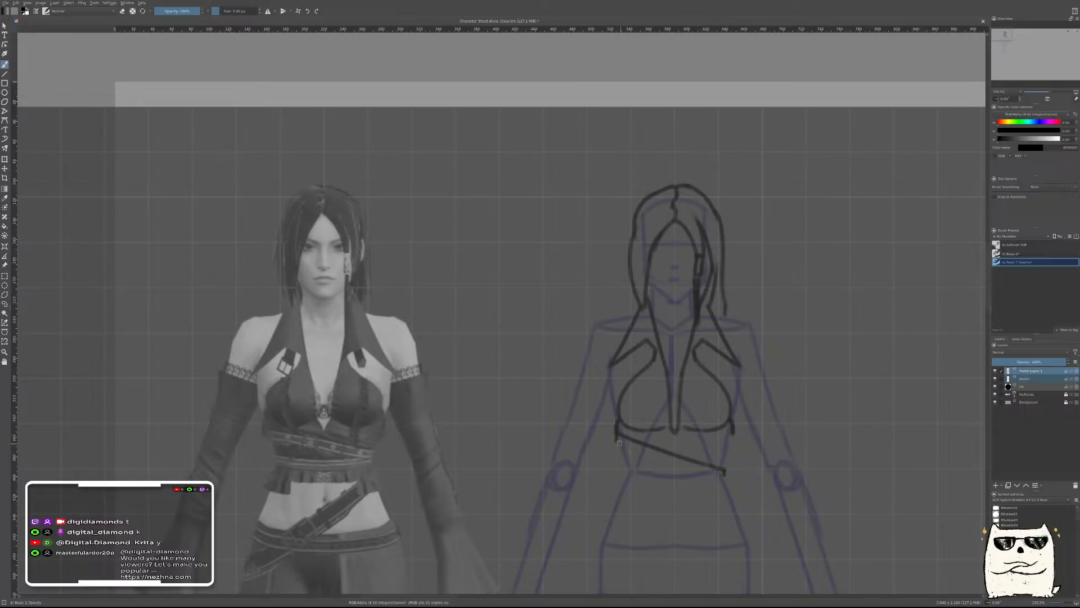
pyautogui.moveTo(617, 441); pyautogui.dragTo(698, 475)
pyautogui.hotkey('ctrl', 'z')
pyautogui.moveTo(615, 440); pyautogui.dragTo(725, 473)
pyautogui.moveTo(700, 469); pyautogui.dragTo(727, 479)
pyautogui.moveTo(724, 421)
pyautogui.mouseDown()
pyautogui.moveTo(730, 341)
pyautogui.moveTo(749, 289)
pyautogui.mouseUp()
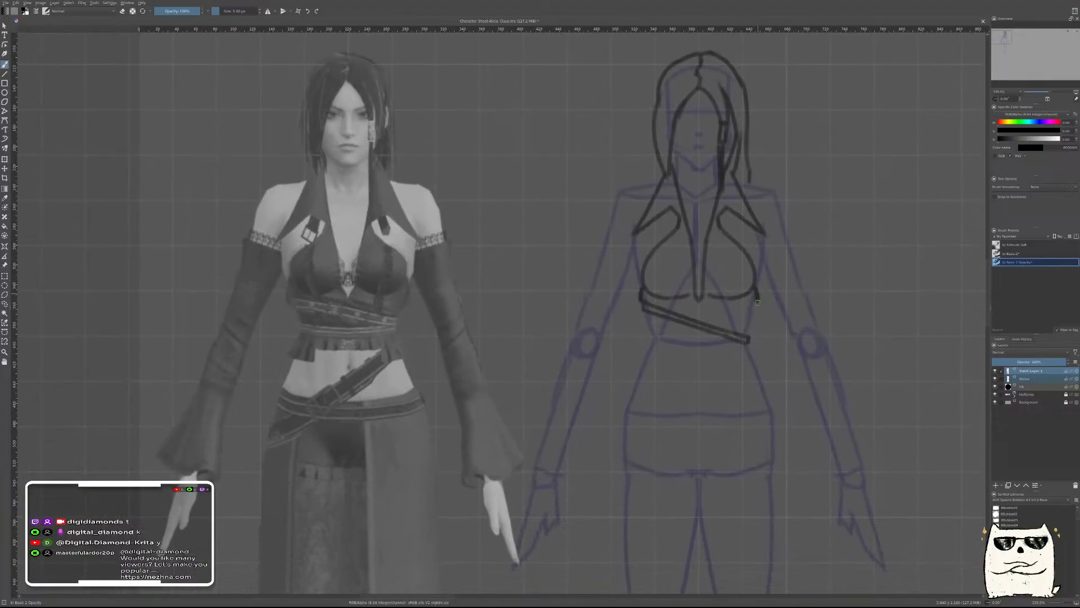
# Sketch both sides of the torso below the cups and a thin double-line waistband at the construction's waist line
pyautogui.moveTo(755, 295); pyautogui.dragTo(748, 340)
pyautogui.hotkey('ctrl', 'z')
pyautogui.moveTo(758, 296); pyautogui.dragTo(748, 334)
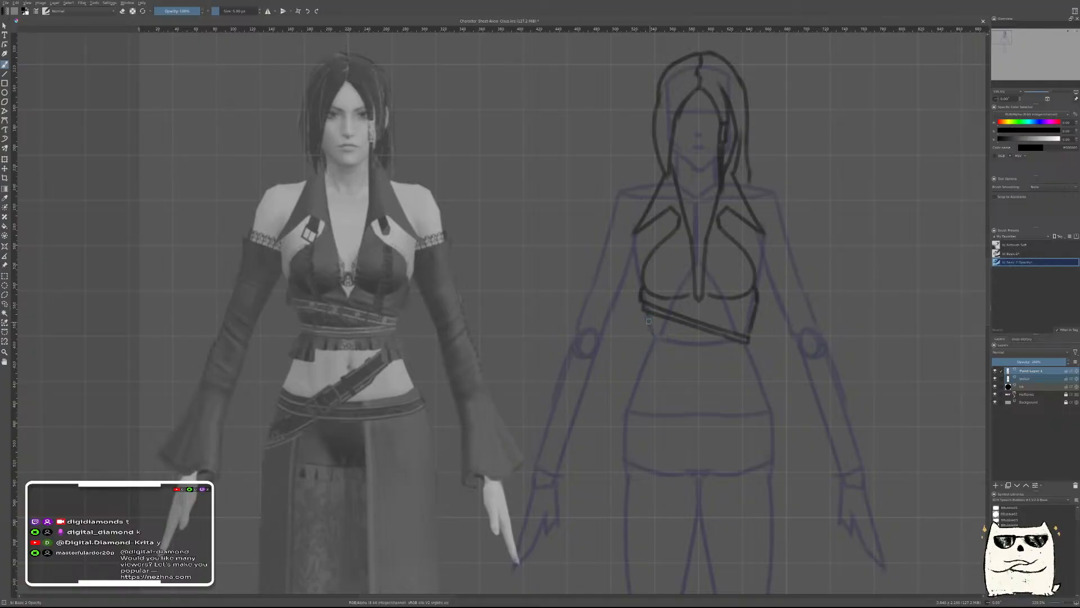
pyautogui.moveTo(646, 312); pyautogui.dragTo(654, 338)
pyautogui.hotkey('ctrl', 'z')
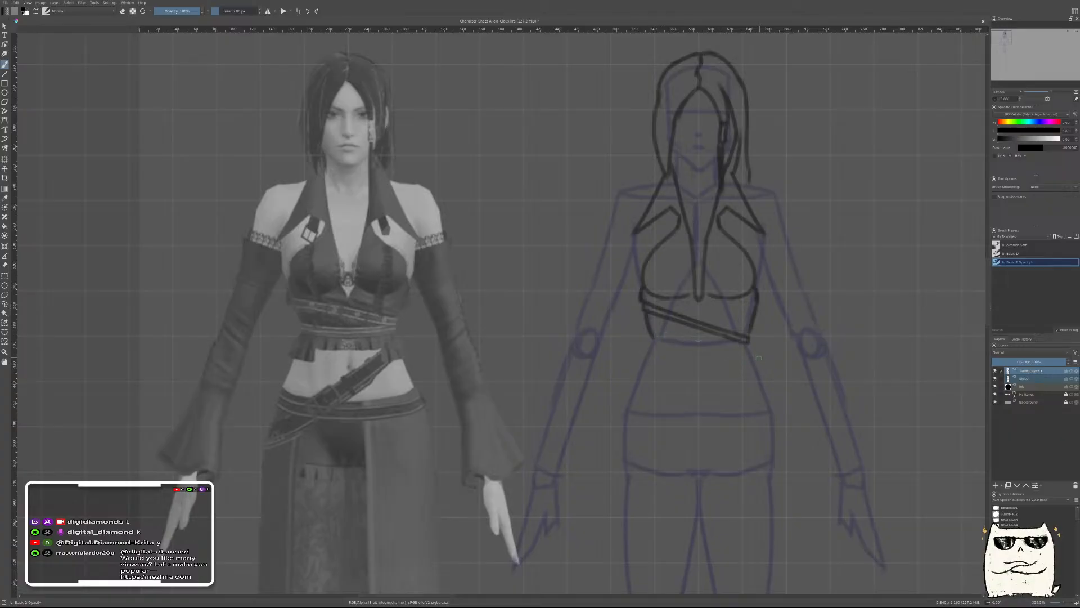
pyautogui.moveTo(658, 338); pyautogui.dragTo(720, 342)
pyautogui.hotkey('ctrl', 'z')
pyautogui.moveTo(653, 338); pyautogui.dragTo(738, 341)
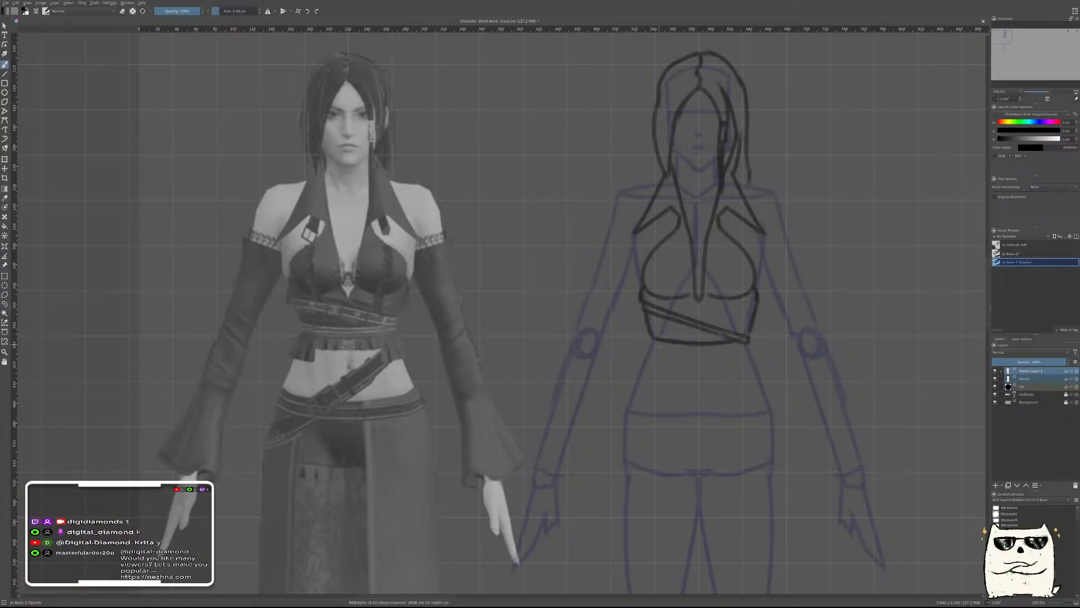
pyautogui.moveTo(653, 346); pyautogui.dragTo(748, 343)
# Overlay the line art on the reference to compare the strap and waistband, and return it to the figure
pyautogui.click(4, 265)
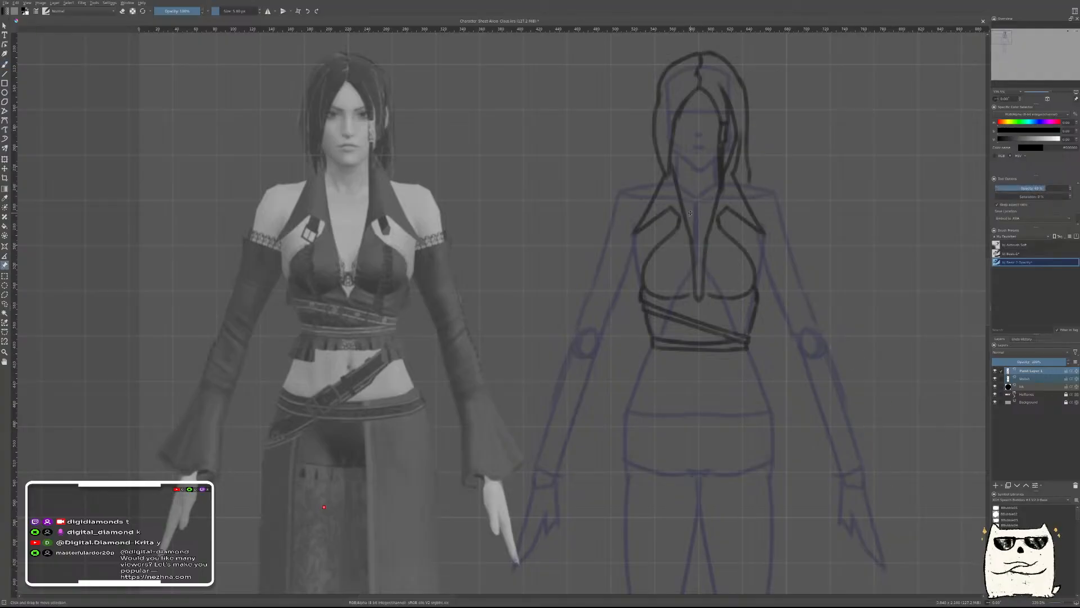
pyautogui.press('t')
pyautogui.moveTo(688, 219)
pyautogui.mouseDown()
pyautogui.moveTo(523, 226)
pyautogui.moveTo(333, 262)
pyautogui.mouseUp()
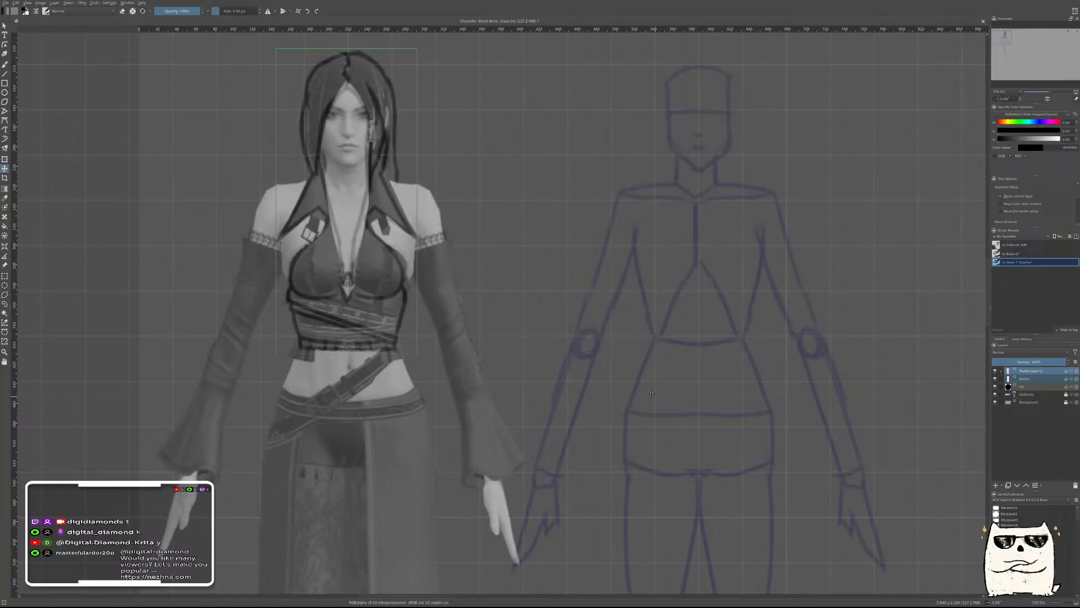
pyautogui.hotkey('ctrl', 'z')
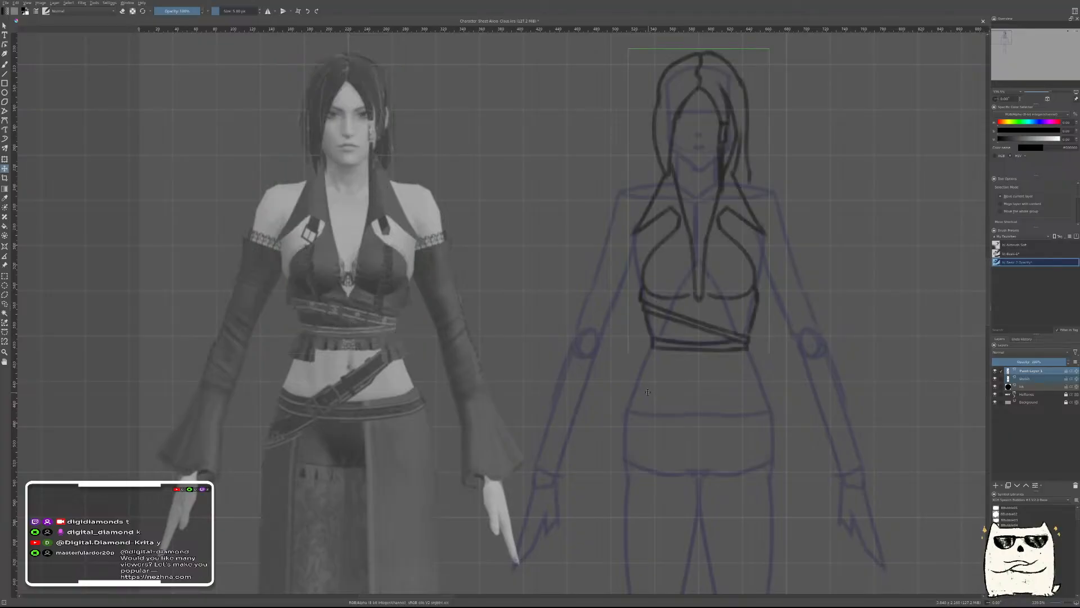
# Undo the strap, torso side and waistband strokes back to the cup outlines
pyautogui.hotkey('ctrl', 'z')
pyautogui.hotkey('ctrl', 'z')
pyautogui.hotkey('ctrl', 'z')
pyautogui.hotkey('ctrl', 'z')
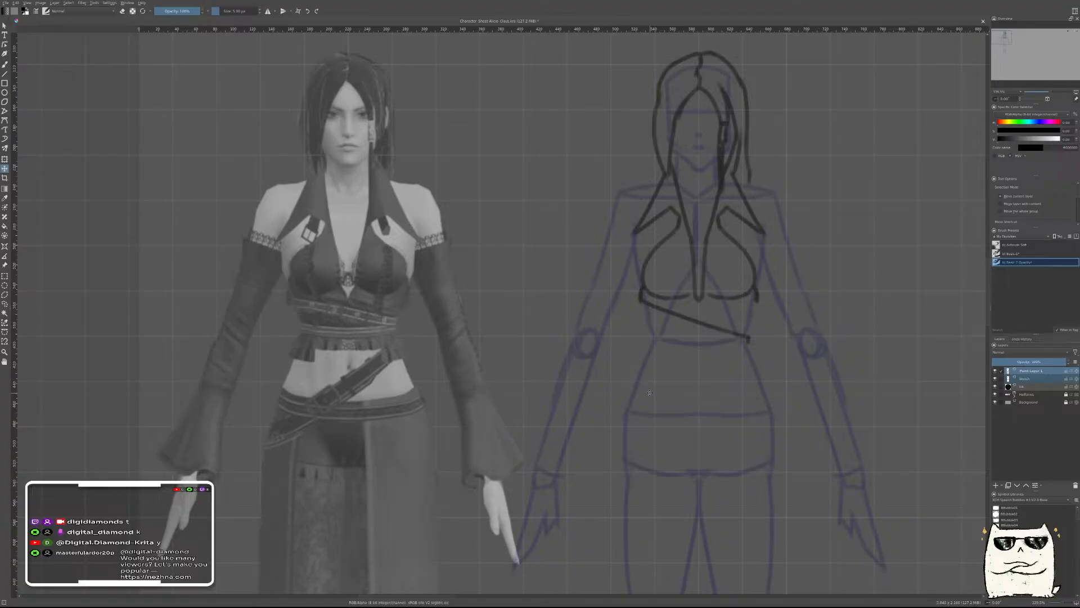
pyautogui.hotkey('ctrl', 'z')
pyautogui.press('b')
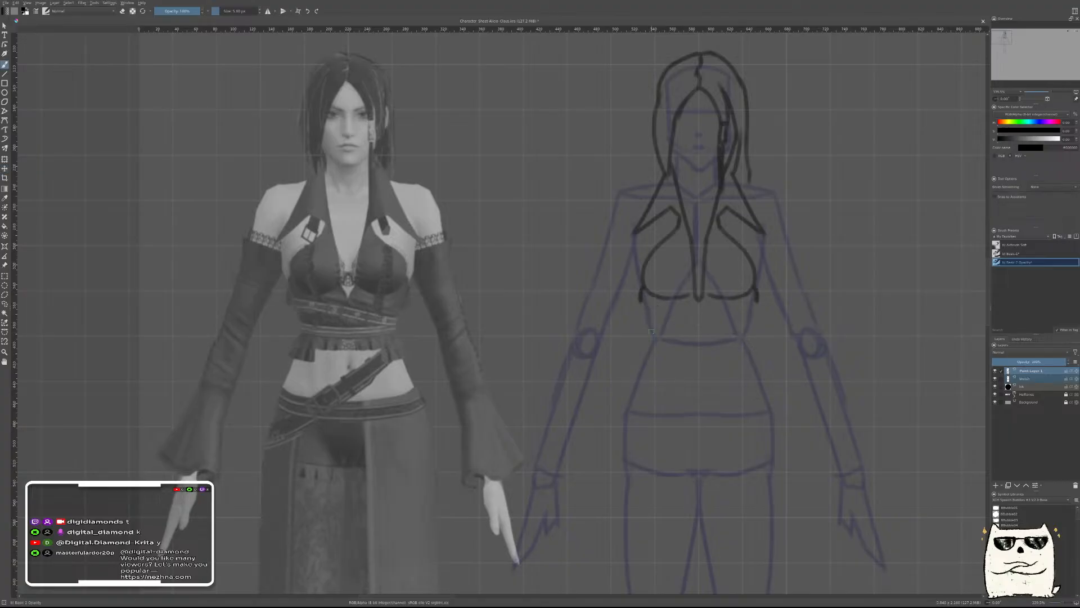
# Sketch a shallower diagonal lower edge for the strap from below the left cup to the right side of the ribs
pyautogui.moveTo(644, 298); pyautogui.dragTo(732, 330)
pyautogui.hotkey('ctrl', 'z')
pyautogui.moveTo(641, 298); pyautogui.dragTo(746, 326)
pyautogui.hotkey('ctrl', 'z')
pyautogui.moveTo(641, 298); pyautogui.dragTo(759, 320)
# Overlay the line art on the reference to compare the new strap line, and return it to the figure
pyautogui.press('t')
pyautogui.moveTo(690, 270); pyautogui.dragTo(335, 272)
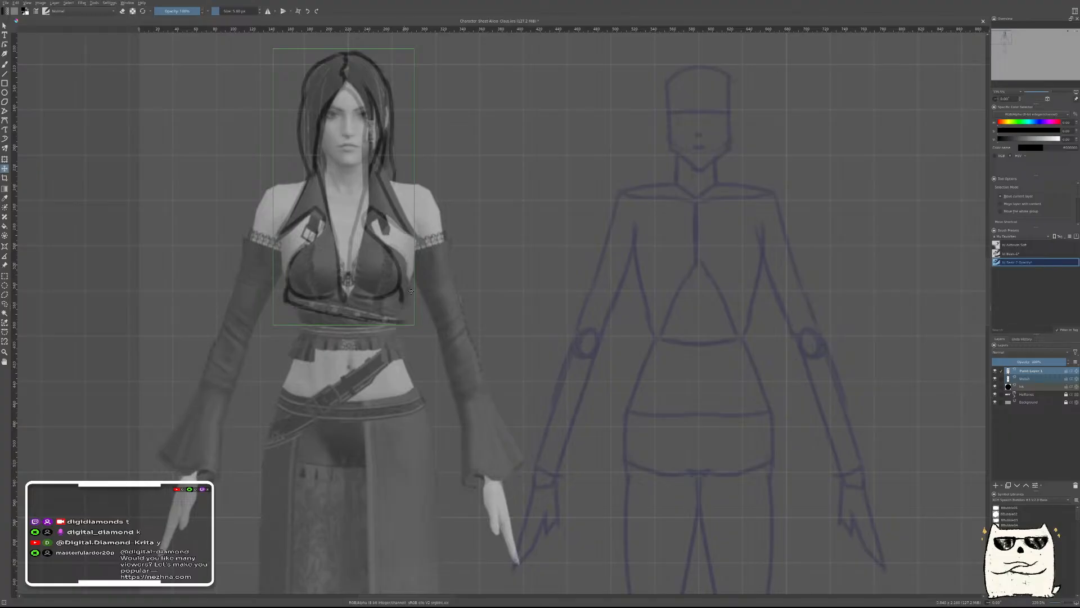
pyautogui.moveTo(367, 280); pyautogui.dragTo(707, 329)
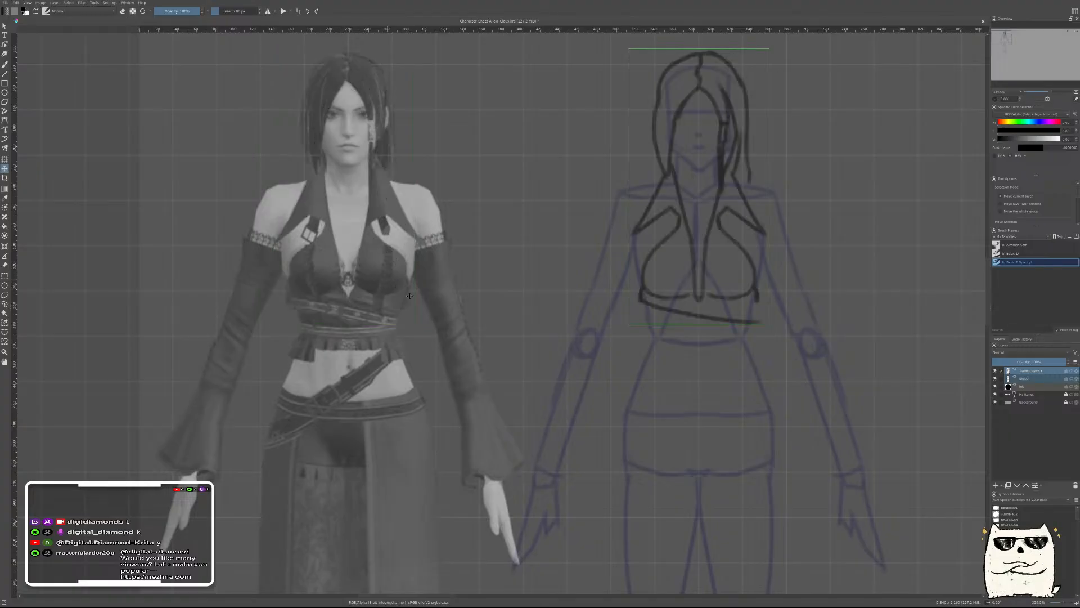
# Complete the strap with a parallel upper edge and closed right end, and outline the torso's left side below it
pyautogui.press('b')
pyautogui.moveTo(643, 289); pyautogui.dragTo(727, 311)
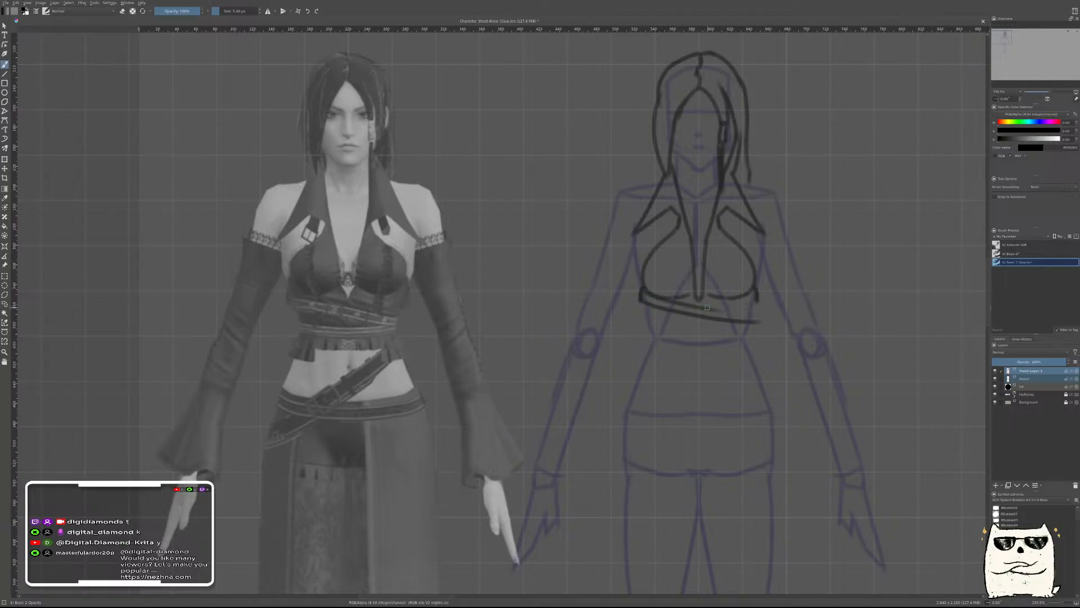
pyautogui.moveTo(701, 307); pyautogui.dragTo(754, 315)
pyautogui.hotkey('ctrl', 'z')
pyautogui.hotkey('ctrl', 'z')
pyautogui.hotkey('ctrl', 'z')
pyautogui.moveTo(757, 303); pyautogui.dragTo(755, 323)
pyautogui.press('e')
pyautogui.press('e')
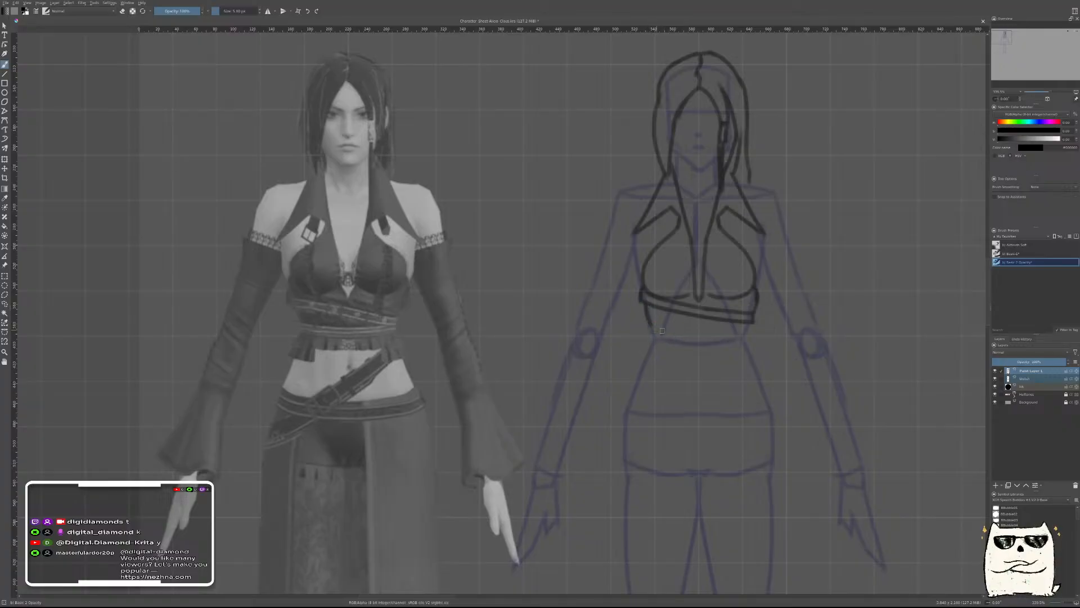
# Sketch a nearly horizontal line across the torso just below the strap as the waistband's upper edge
pyautogui.moveTo(652, 325)
pyautogui.mouseDown()
pyautogui.moveTo(764, 321)
pyautogui.moveTo(750, 332)
pyautogui.mouseUp()
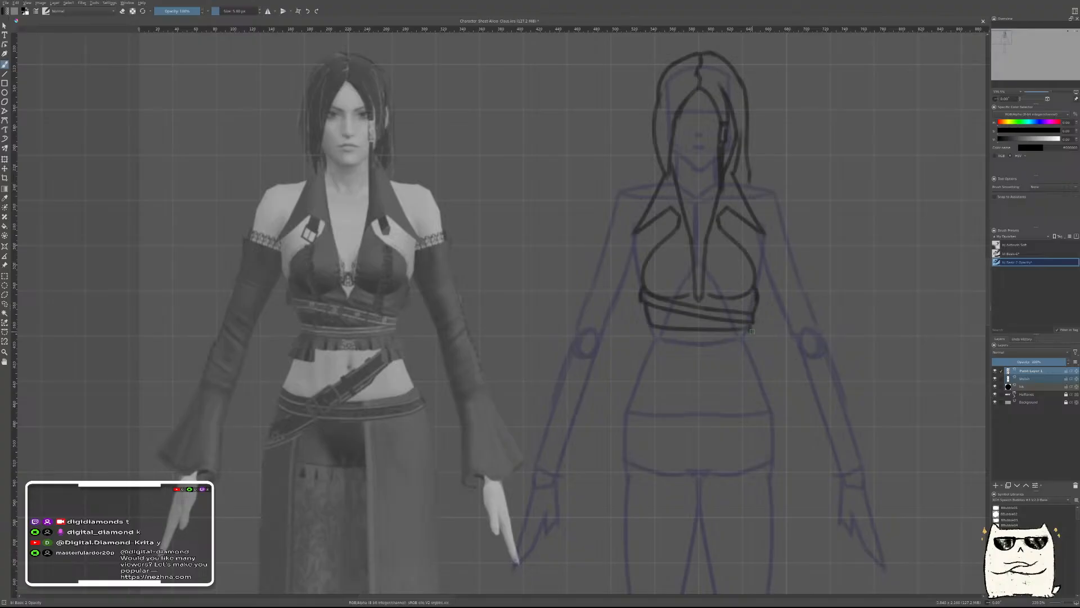
pyautogui.moveTo(651, 325); pyautogui.dragTo(653, 333)
pyautogui.hotkey('ctrl', 'z')
pyautogui.hotkey('ctrl', 'z')
# Overlay the line art on the reference to compare the strap and waistband's upper edge, and return it to the figure
pyautogui.press('t')
pyautogui.moveTo(700, 271); pyautogui.dragTo(354, 269)
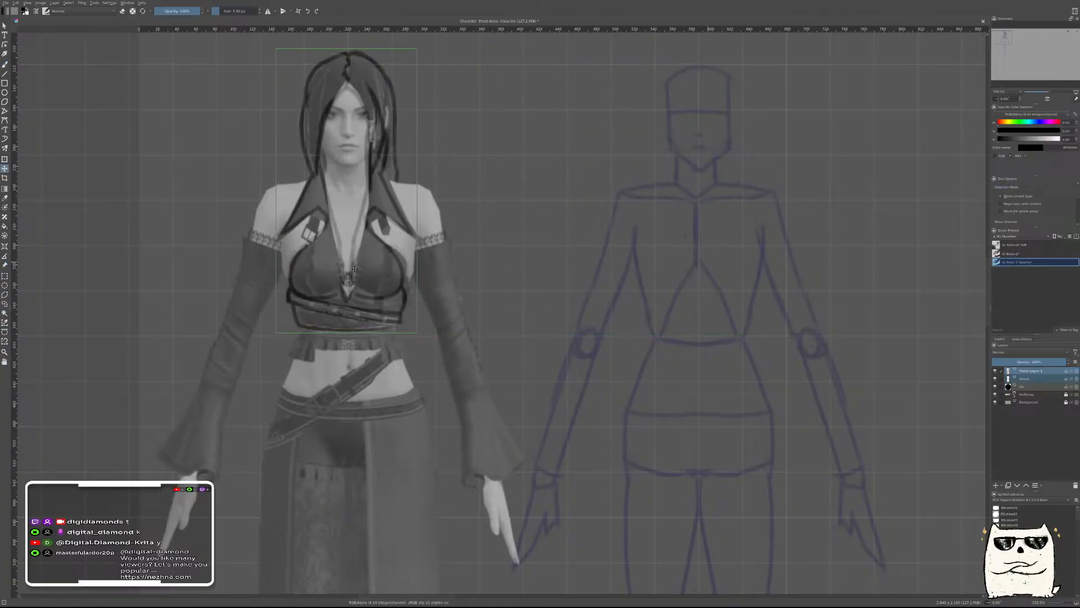
pyautogui.hotkey('ctrl', 'z')
# Sketch the waistband's lower edge parallel to its upper line, just above the construction's waist line
pyautogui.press('b')
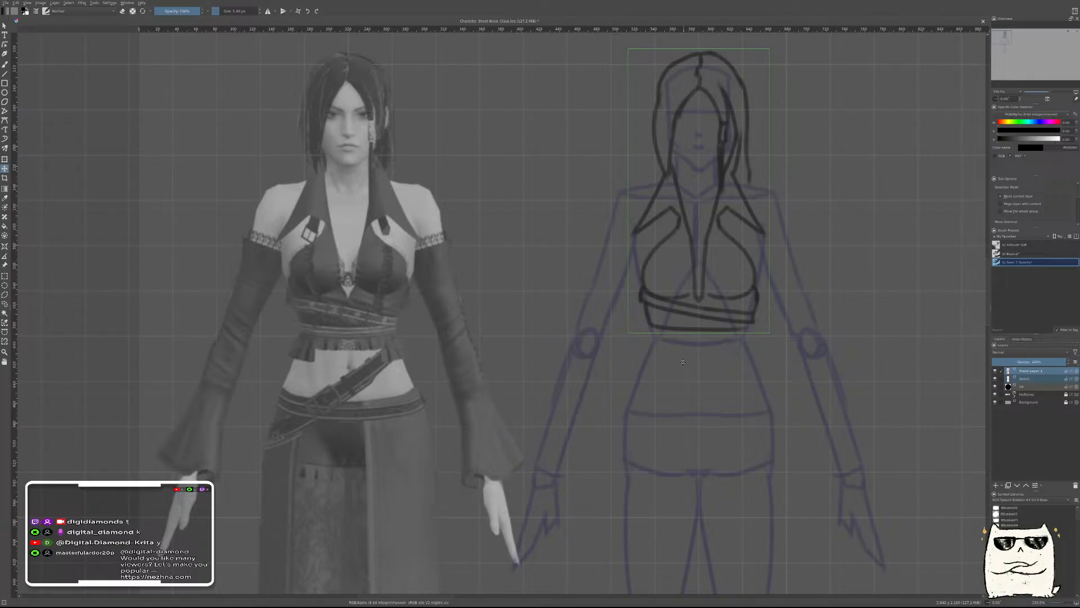
pyautogui.moveTo(652, 336); pyautogui.dragTo(745, 337)
pyautogui.hotkey('ctrl', 'z')
pyautogui.hotkey('ctrl', 'z')
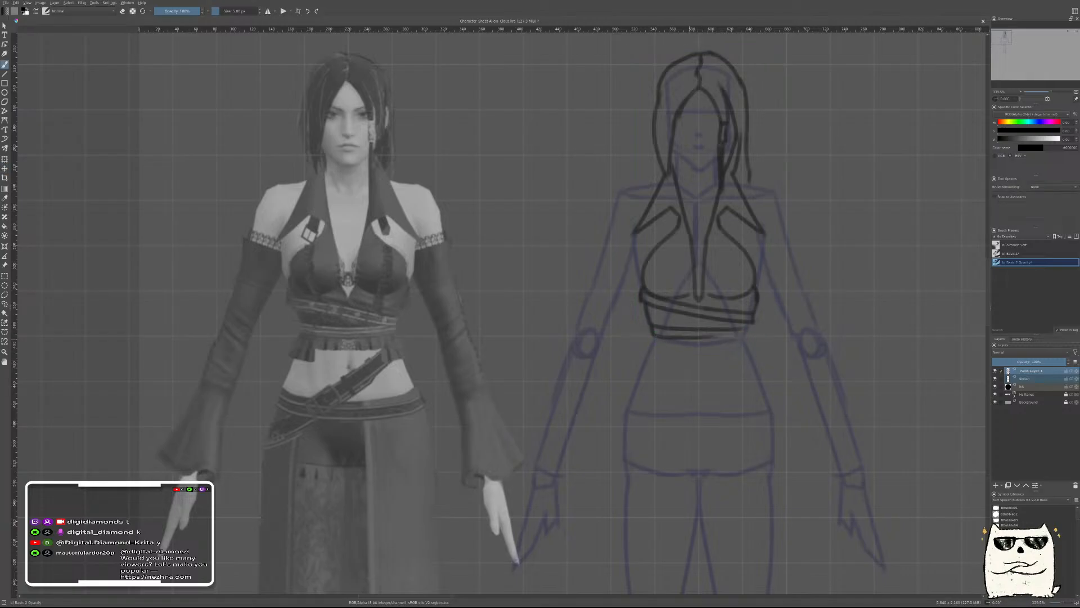
pyautogui.moveTo(653, 337)
pyautogui.mouseDown()
pyautogui.moveTo(754, 335)
pyautogui.moveTo(701, 335)
pyautogui.moveTo(745, 336)
pyautogui.mouseUp()
# Add a new paint layer and sketch a long wavy ruffle-hem line in the empty space beside the figure
pyautogui.moveTo(714, 379)
pyautogui.mouseDown()
pyautogui.moveTo(709, 432)
pyautogui.moveTo(689, 329)
pyautogui.moveTo(699, 379)
pyautogui.mouseUp()
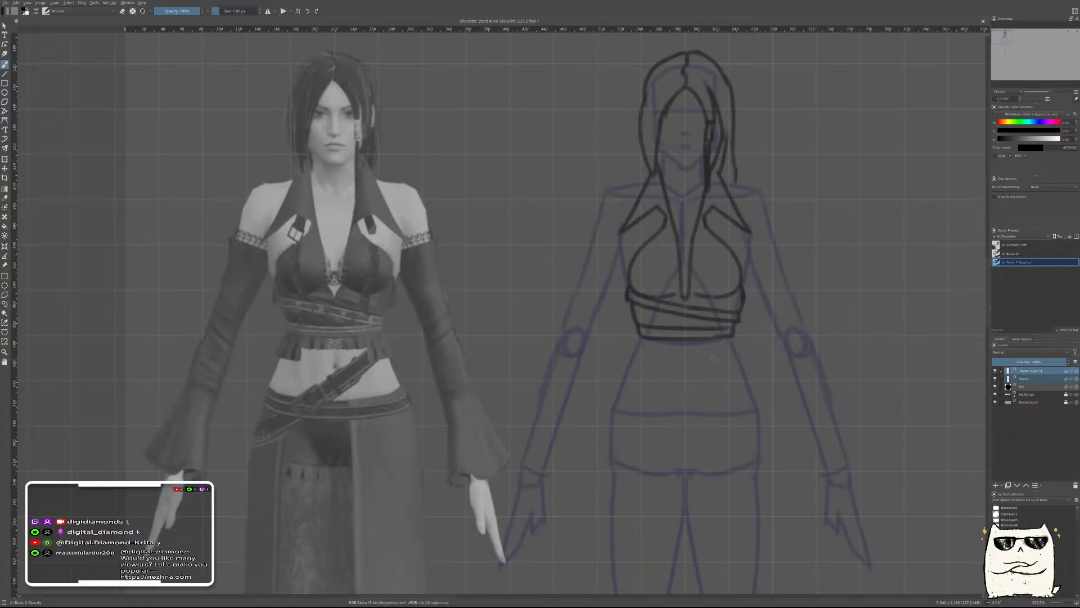
pyautogui.moveTo(649, 365); pyautogui.dragTo(659, 325)
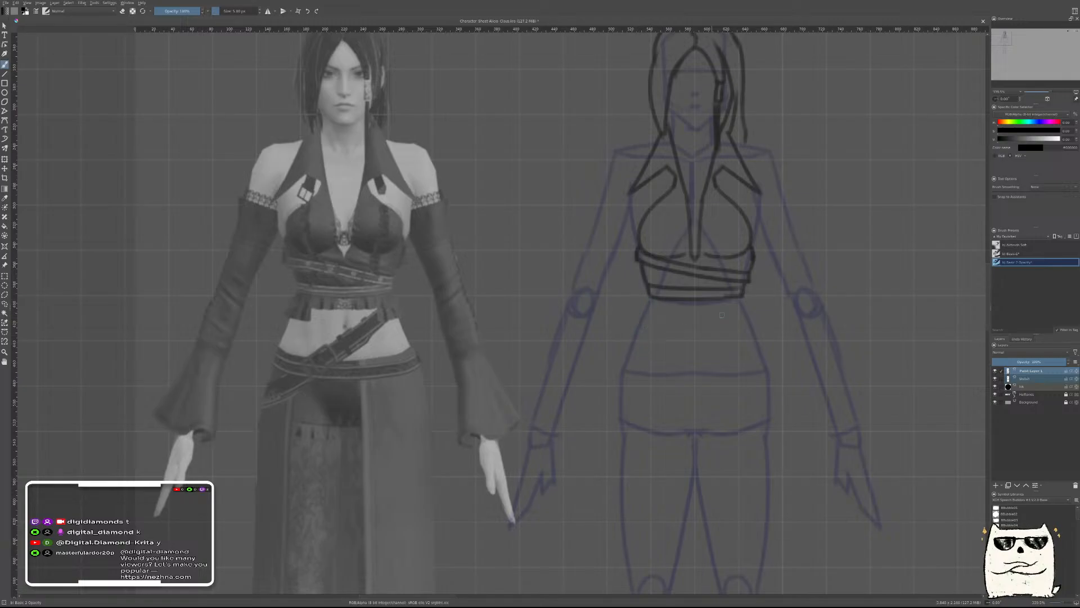
pyautogui.press('Insert')
pyautogui.moveTo(830, 293); pyautogui.dragTo(741, 322)
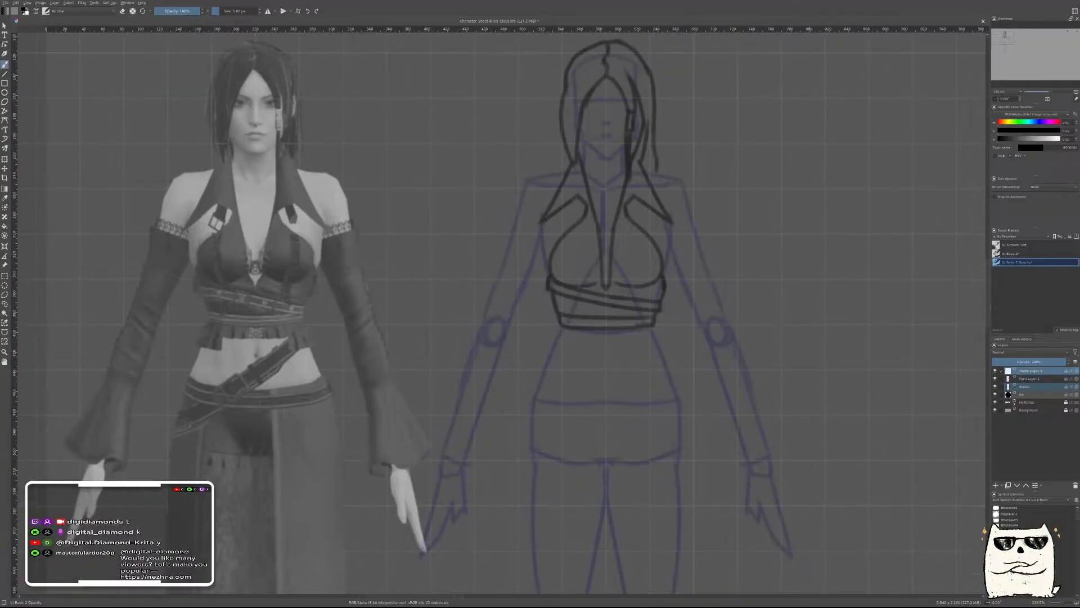
pyautogui.moveTo(825, 309)
pyautogui.mouseDown()
pyautogui.moveTo(725, 292)
pyautogui.moveTo(752, 272)
pyautogui.moveTo(770, 282)
pyautogui.moveTo(724, 317)
pyautogui.moveTo(824, 311)
pyautogui.moveTo(875, 333)
pyautogui.mouseUp()
pyautogui.hotkey('ctrl', 'z')
pyautogui.moveTo(732, 306)
pyautogui.mouseDown()
pyautogui.moveTo(816, 319)
pyautogui.moveTo(809, 300)
pyautogui.moveTo(836, 298)
pyautogui.mouseUp()
pyautogui.hotkey('ctrl', 'z')
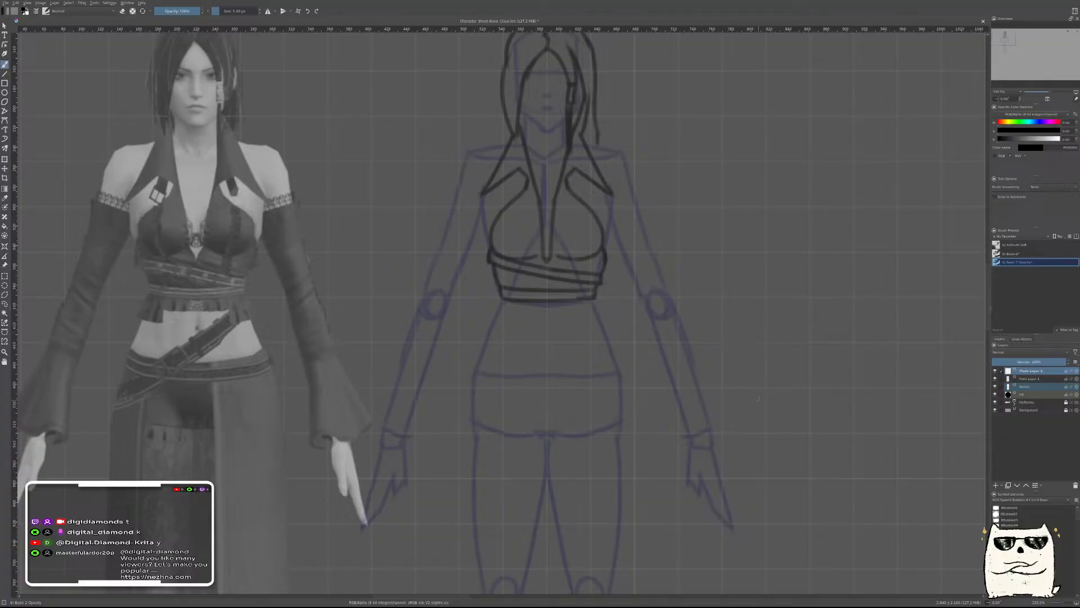
pyautogui.moveTo(725, 316); pyautogui.dragTo(890, 323)
pyautogui.hotkey('ctrl', 'z')
pyautogui.moveTo(716, 315)
pyautogui.mouseDown()
pyautogui.moveTo(796, 307)
pyautogui.moveTo(955, 327)
pyautogui.moveTo(727, 294)
pyautogui.moveTo(834, 293)
pyautogui.moveTo(941, 314)
pyautogui.mouseUp()
pyautogui.hotkey('ctrl', 'z')
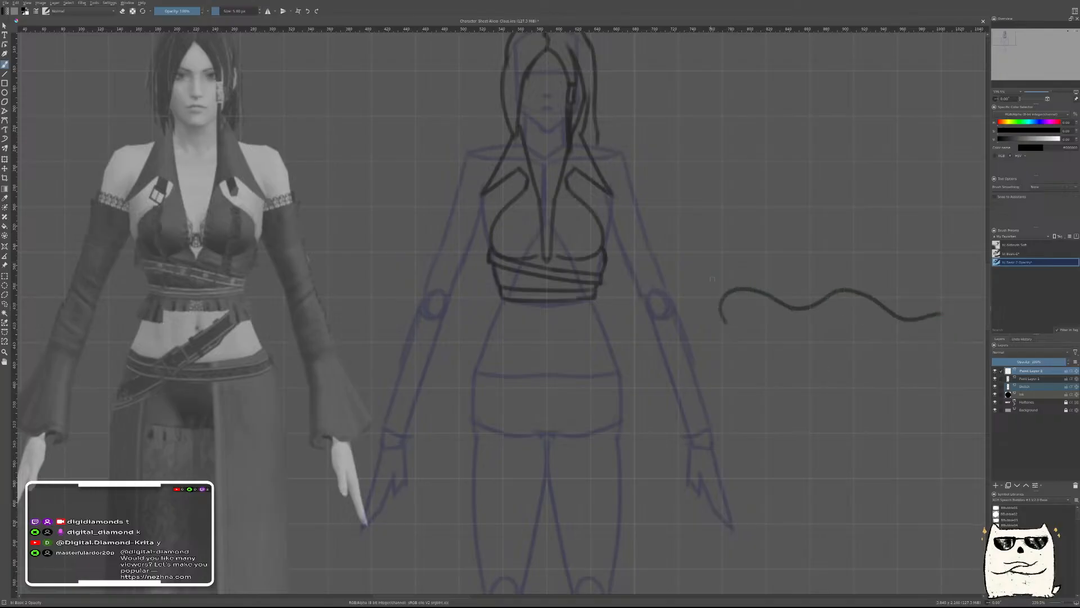
# Add slanted fold lines and a folded corner to the practice ruffle, and delete its layer
pyautogui.moveTo(720, 318); pyautogui.dragTo(750, 194)
pyautogui.moveTo(776, 299); pyautogui.dragTo(799, 177)
pyautogui.hotkey('ctrl', 'z')
pyautogui.moveTo(825, 297); pyautogui.dragTo(851, 180)
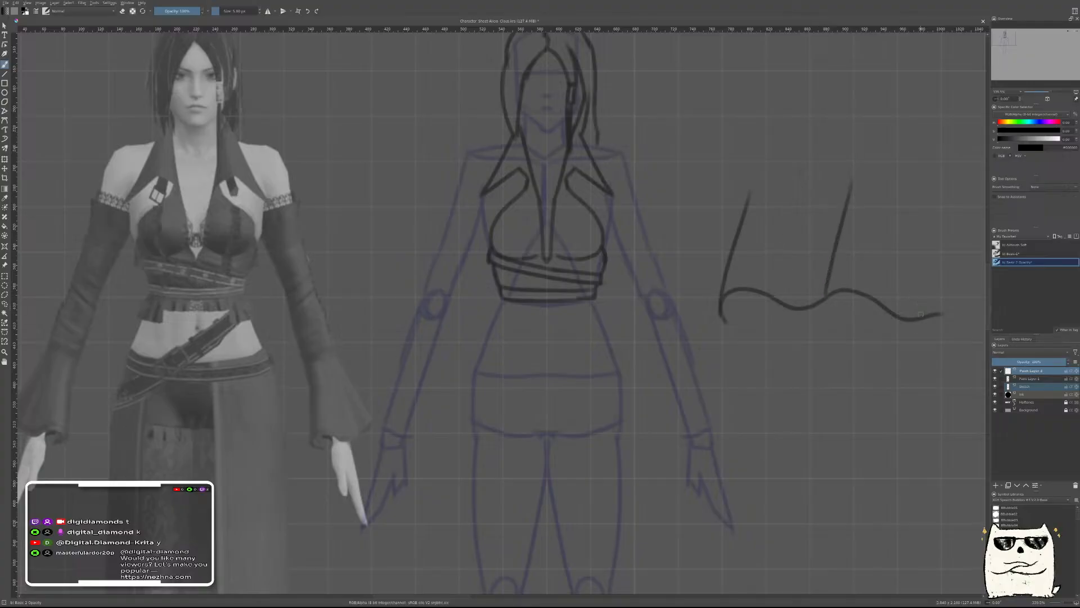
pyautogui.moveTo(730, 325); pyautogui.dragTo(746, 297)
pyautogui.moveTo(943, 313); pyautogui.dragTo(967, 215)
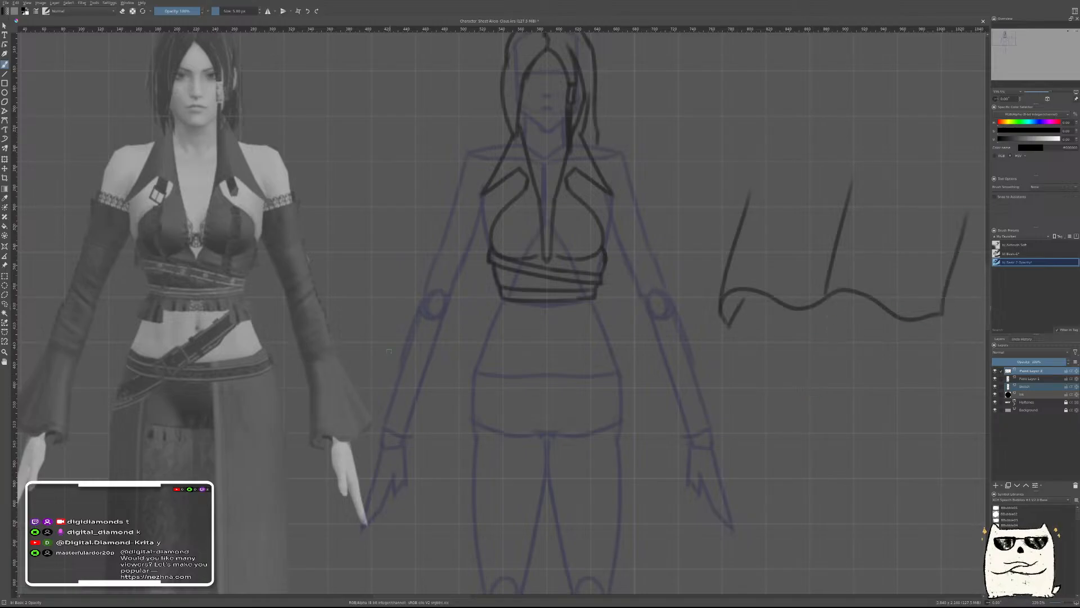
pyautogui.click(1076, 487)
# Sketch a short wavy ruffle flaring out below the waistband, with slanted ends on both sides
pyautogui.moveTo(484, 341); pyautogui.dragTo(701, 336)
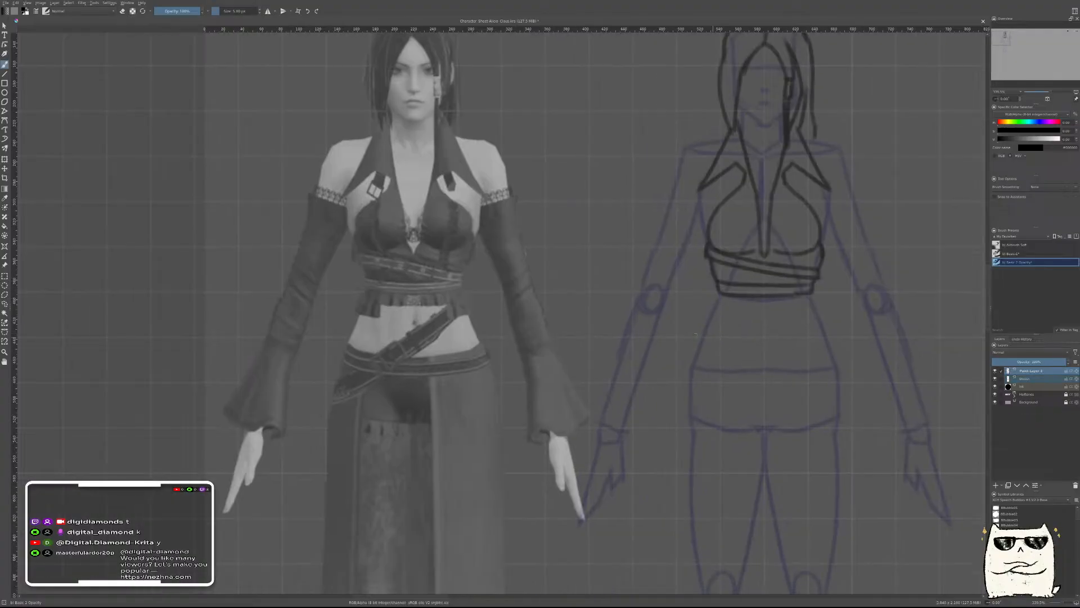
pyautogui.moveTo(384, 302); pyautogui.dragTo(442, 259)
pyautogui.moveTo(471, 296); pyautogui.dragTo(461, 328)
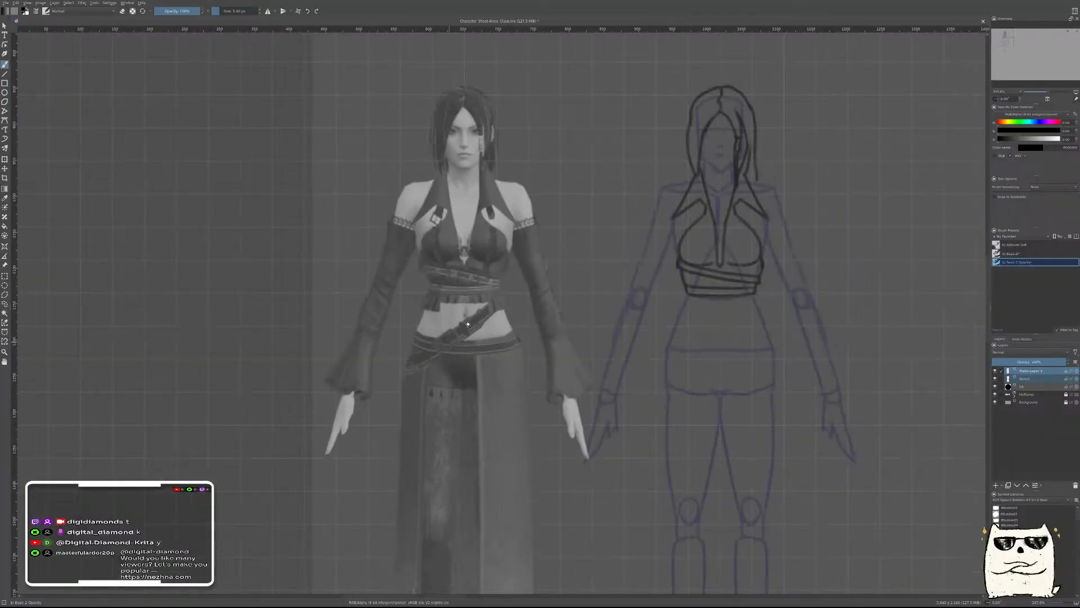
pyautogui.moveTo(726, 337); pyautogui.dragTo(586, 368)
pyautogui.moveTo(684, 334)
pyautogui.mouseDown()
pyautogui.moveTo(642, 374)
pyautogui.moveTo(671, 364)
pyautogui.moveTo(735, 302)
pyautogui.moveTo(700, 396)
pyautogui.moveTo(723, 453)
pyautogui.mouseUp()
pyautogui.moveTo(684, 367); pyautogui.dragTo(654, 336)
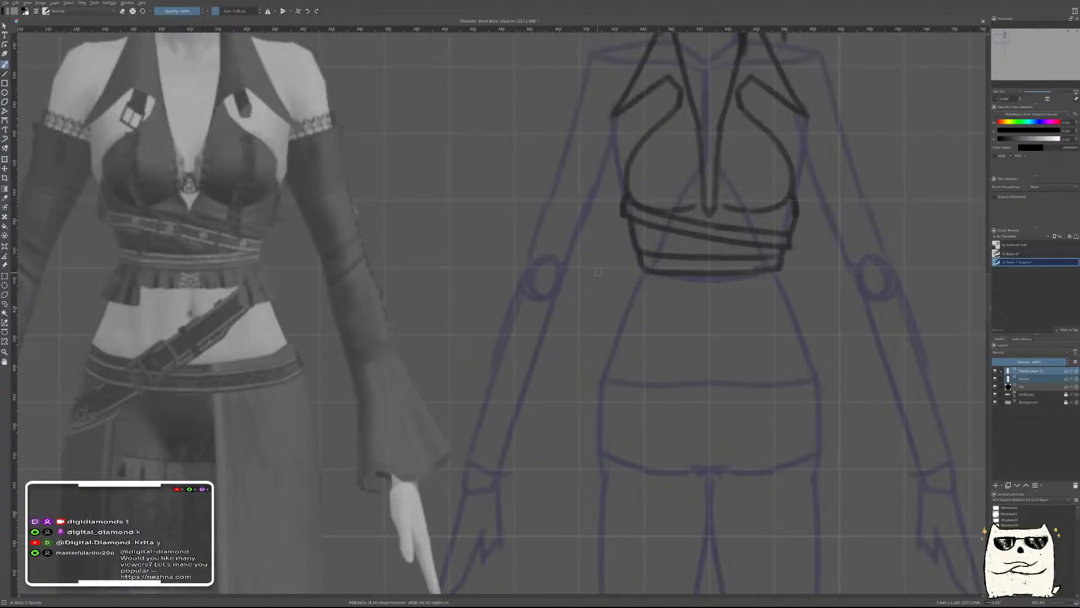
pyautogui.moveTo(640, 269)
pyautogui.mouseDown()
pyautogui.moveTo(626, 293)
pyautogui.moveTo(735, 292)
pyautogui.mouseUp()
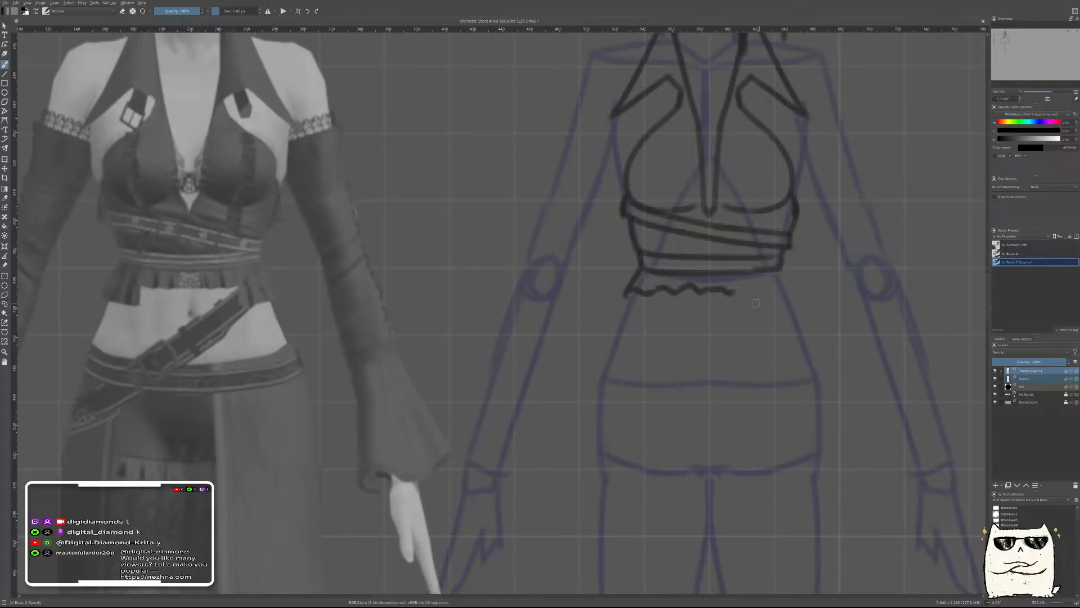
pyautogui.moveTo(781, 266)
pyautogui.mouseDown()
pyautogui.moveTo(793, 289)
pyautogui.moveTo(764, 286)
pyautogui.moveTo(781, 292)
pyautogui.mouseUp()
pyautogui.moveTo(628, 298); pyautogui.dragTo(638, 287)
pyautogui.moveTo(729, 292); pyautogui.dragTo(766, 287)
pyautogui.moveTo(651, 289)
pyautogui.mouseDown()
pyautogui.moveTo(715, 290)
pyautogui.moveTo(784, 277)
pyautogui.mouseUp()
pyautogui.moveTo(741, 311)
pyautogui.mouseDown()
pyautogui.moveTo(726, 343)
pyautogui.moveTo(746, 304)
pyautogui.mouseUp()
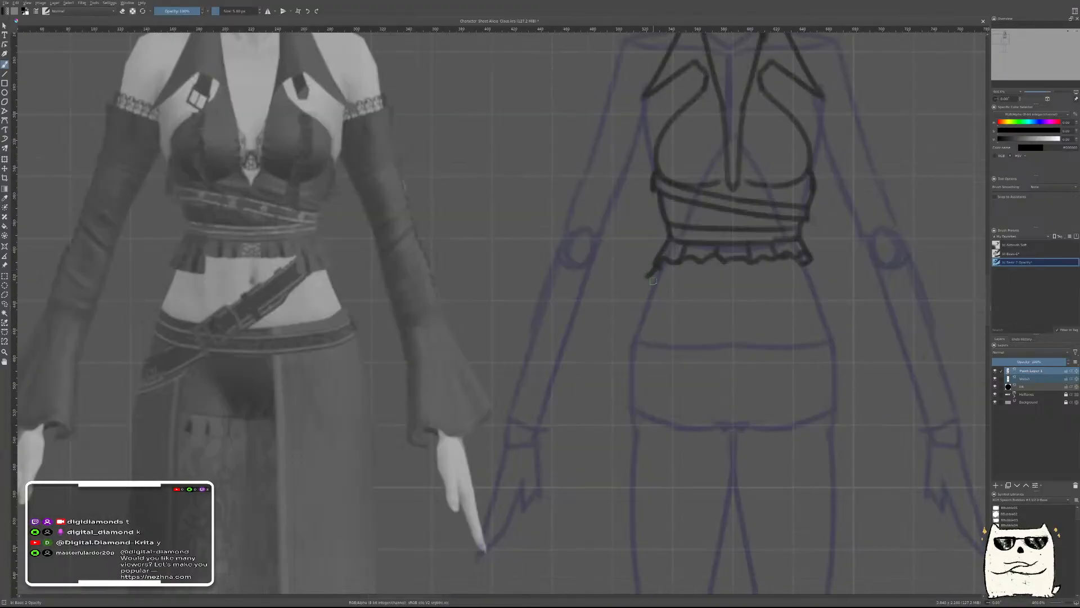
# Sketch a second, lower ruffle tier at each side of the waist, leaving the middle open
pyautogui.moveTo(658, 264)
pyautogui.mouseDown()
pyautogui.moveTo(646, 281)
pyautogui.moveTo(694, 283)
pyautogui.moveTo(679, 264)
pyautogui.mouseUp()
pyautogui.moveTo(803, 259)
pyautogui.mouseDown()
pyautogui.moveTo(817, 285)
pyautogui.moveTo(775, 266)
pyautogui.mouseUp()
pyautogui.hotkey('ctrl', 'z')
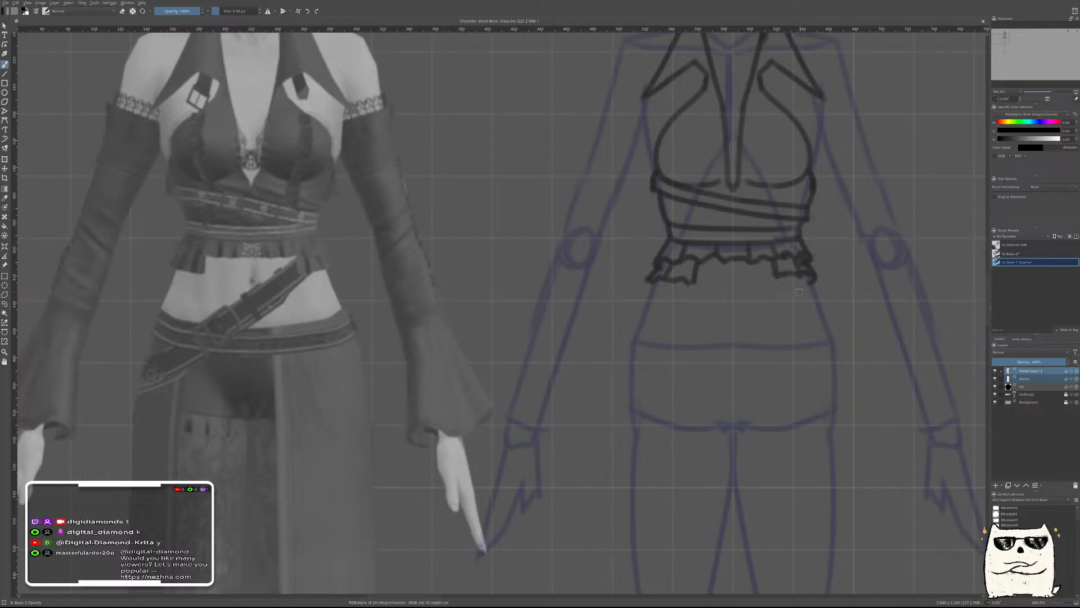
pyautogui.press('e')
pyautogui.press('e')
# Sketch the upper edge of a diagonal belt from the right ruffle down across the belly to the left hip
pyautogui.moveTo(811, 317); pyautogui.dragTo(764, 437)
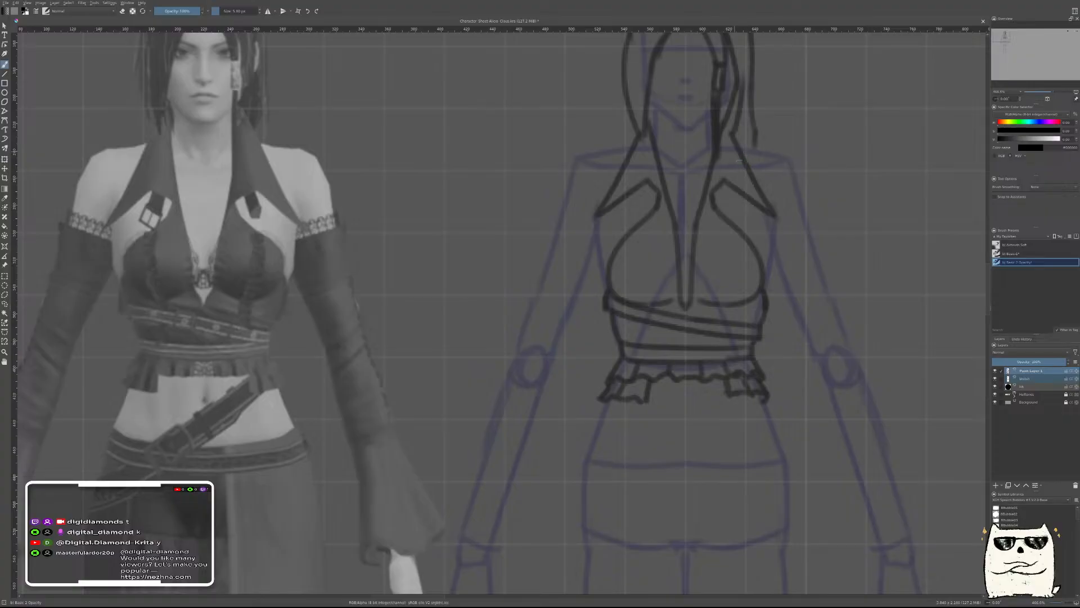
pyautogui.moveTo(691, 417); pyautogui.dragTo(734, 341)
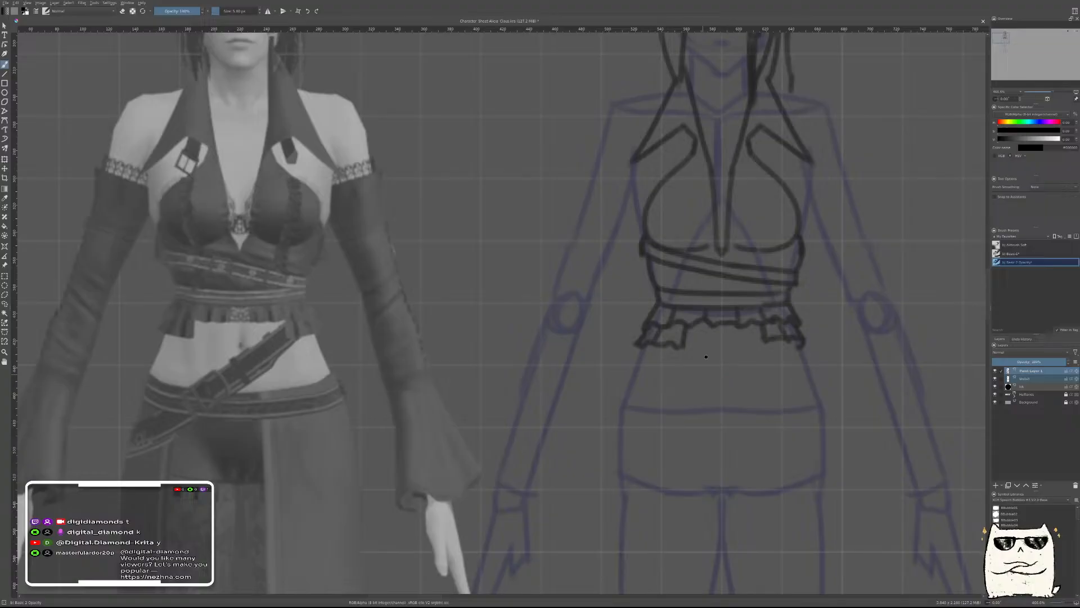
pyautogui.moveTo(726, 364); pyautogui.dragTo(715, 328)
pyautogui.moveTo(769, 247); pyautogui.dragTo(684, 329)
pyautogui.hotkey('ctrl', 'z')
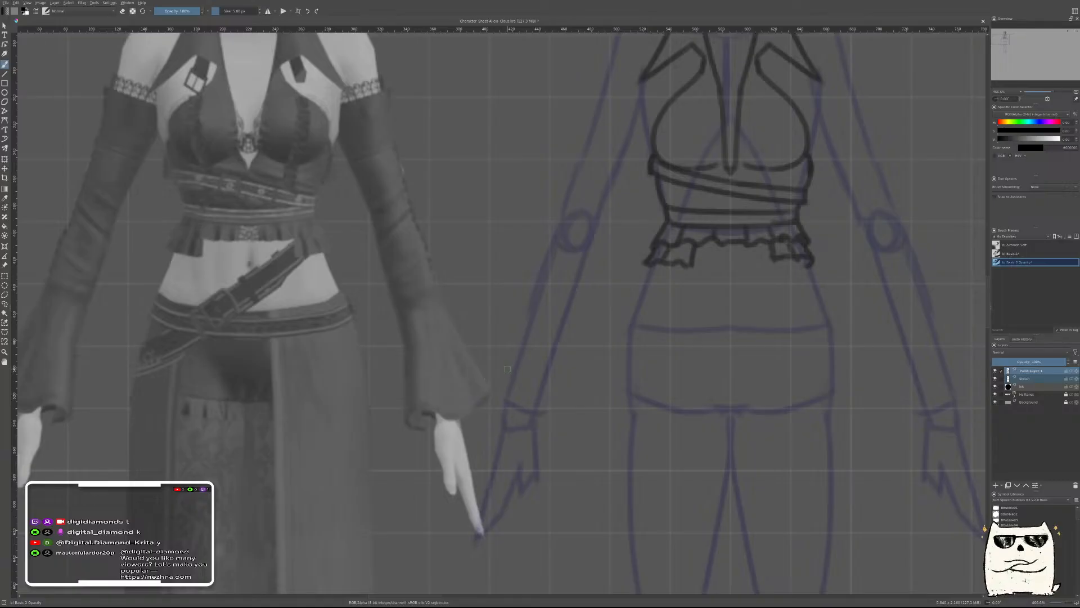
pyautogui.moveTo(769, 242); pyautogui.dragTo(613, 344)
pyautogui.hotkey('ctrl', 'z')
pyautogui.moveTo(774, 242); pyautogui.dragTo(624, 355)
pyautogui.hotkey('ctrl', 'z')
# Complete the diagonal belt from the right ruffle to the left hip with a parallel lower edge and a squared-off end
pyautogui.moveTo(773, 246)
pyautogui.mouseDown()
pyautogui.moveTo(621, 348)
pyautogui.moveTo(622, 378)
pyautogui.moveTo(719, 316)
pyautogui.mouseUp()
pyautogui.hotkey('ctrl', 'z')
pyautogui.hotkey('ctrl', 'z')
pyautogui.hotkey('ctrl', 'z')
pyautogui.moveTo(625, 373)
pyautogui.mouseDown()
pyautogui.moveTo(686, 350)
pyautogui.moveTo(751, 312)
pyautogui.mouseUp()
pyautogui.hotkey('ctrl', 'z')
pyautogui.moveTo(626, 373); pyautogui.dragTo(748, 304)
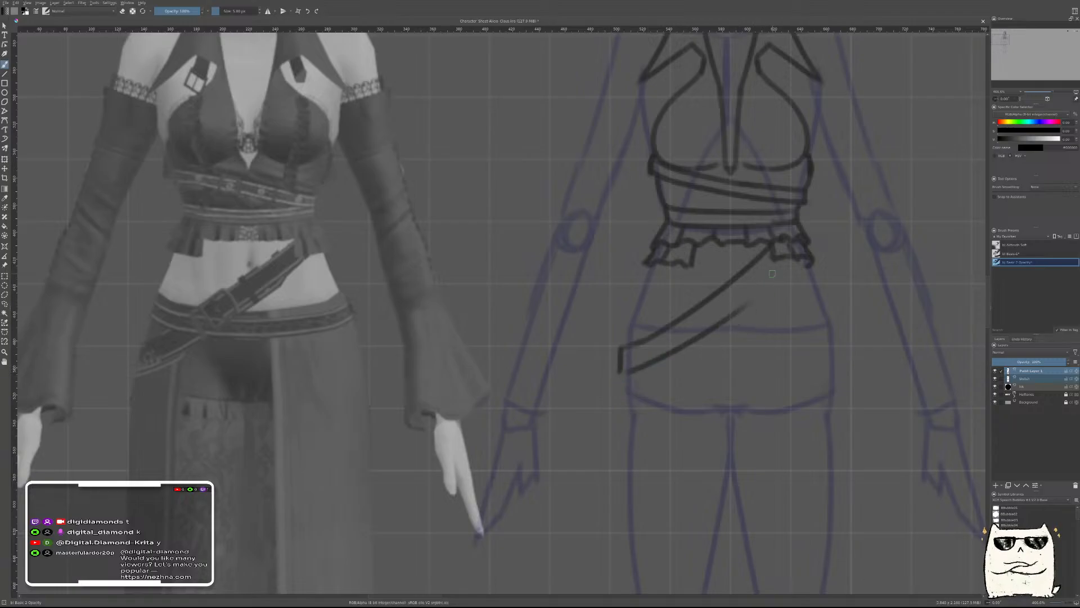
pyautogui.moveTo(780, 248); pyautogui.dragTo(740, 307)
pyautogui.moveTo(618, 372); pyautogui.dragTo(628, 372)
# Overlay the outfit line art on the reference figure to compare the belt placement, and undo the move
pyautogui.press('r')
pyautogui.press('t')
pyautogui.moveTo(696, 187); pyautogui.dragTo(223, 228)
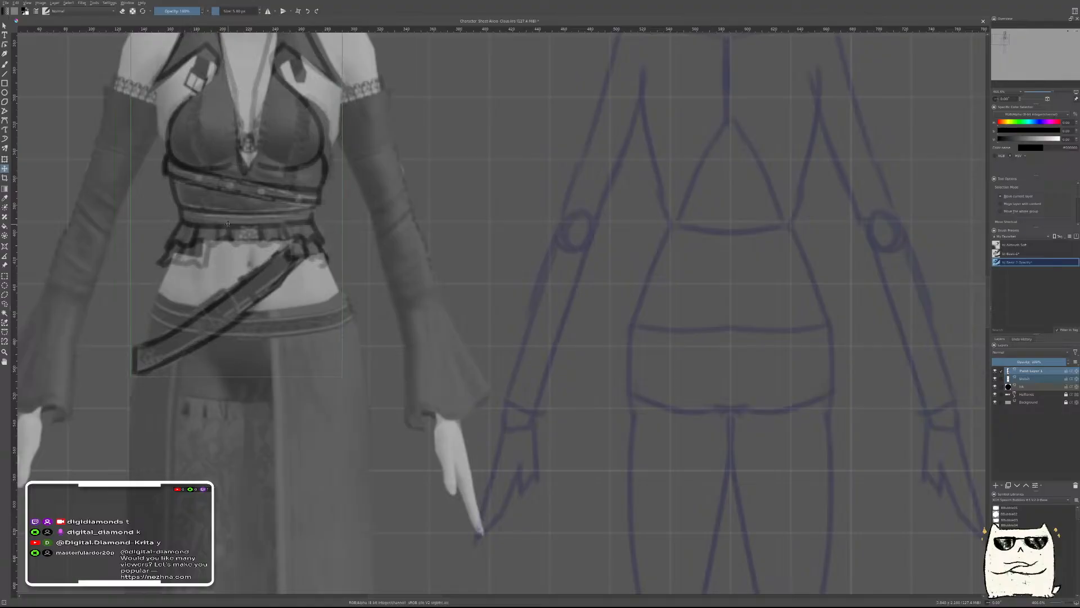
pyautogui.hotkey('ctrl', 'z')
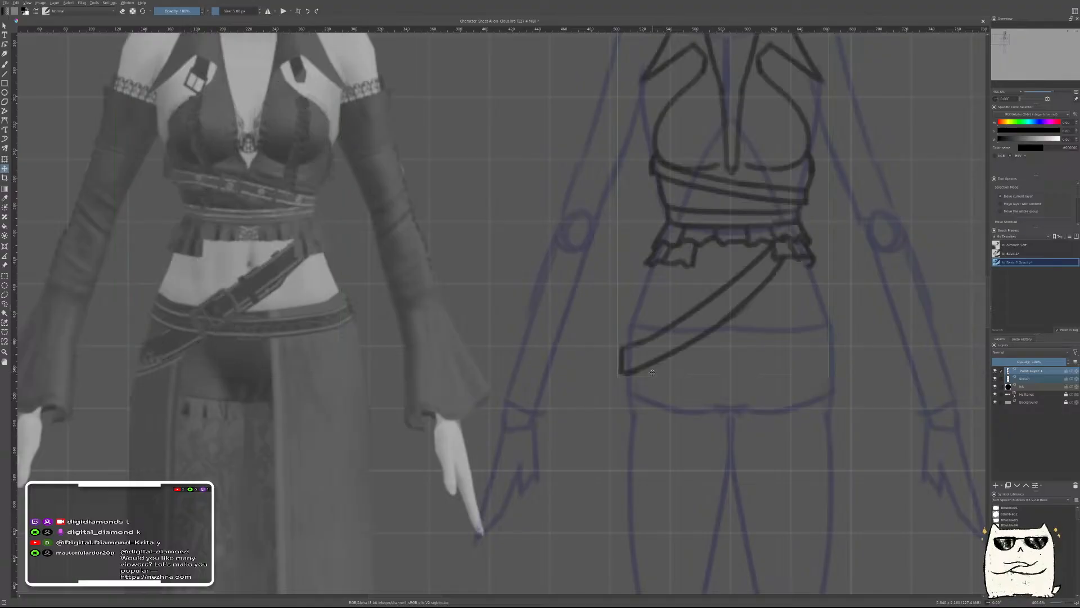
pyautogui.press('b')
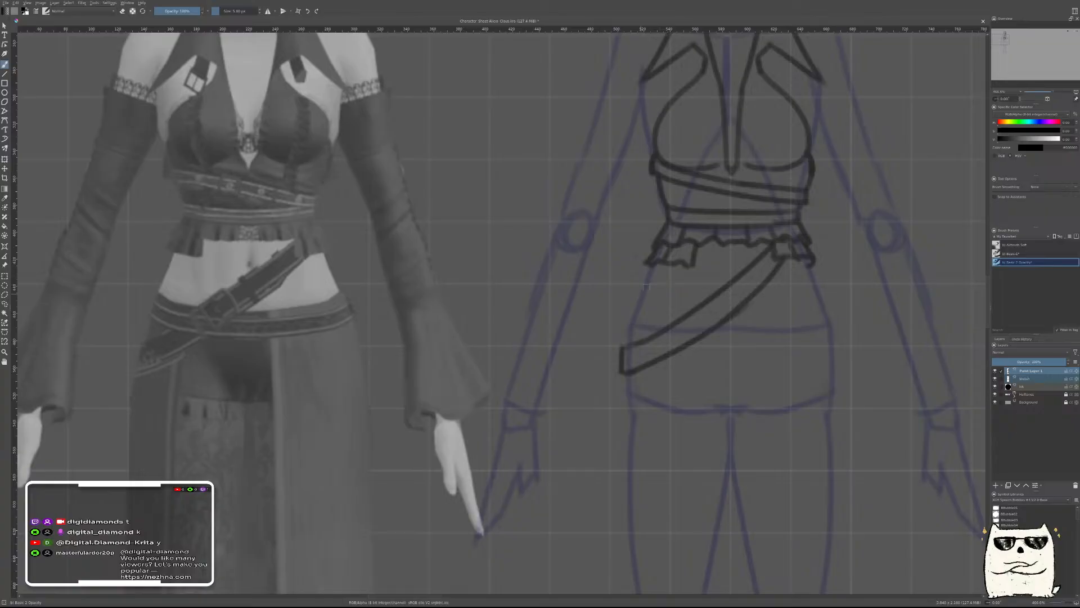
pyautogui.moveTo(646, 284); pyautogui.dragTo(626, 345)
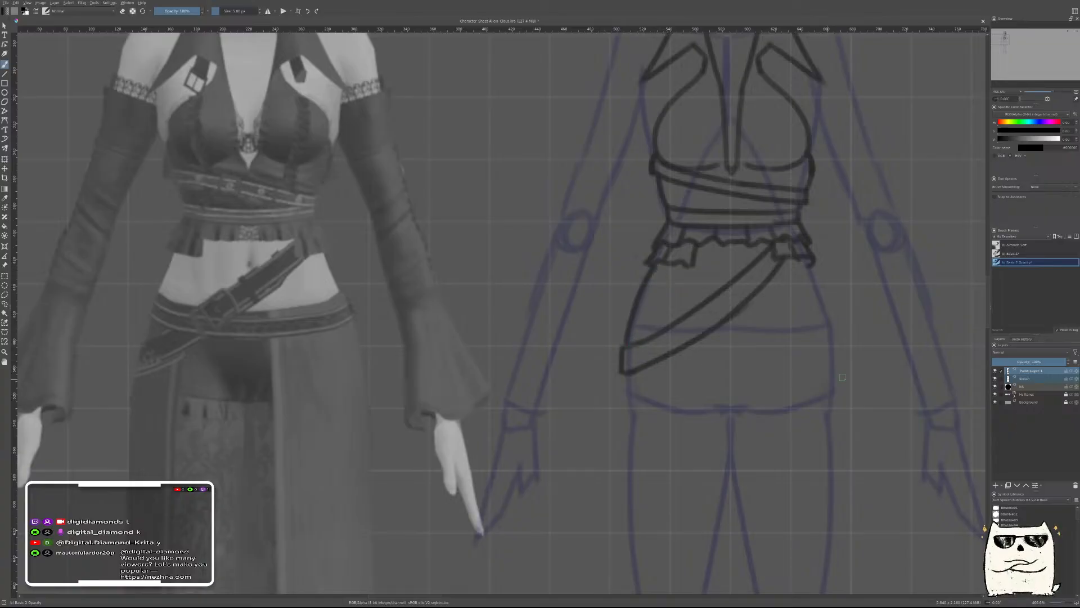
pyautogui.moveTo(807, 266); pyautogui.dragTo(830, 329)
pyautogui.hotkey('ctrl', 'z')
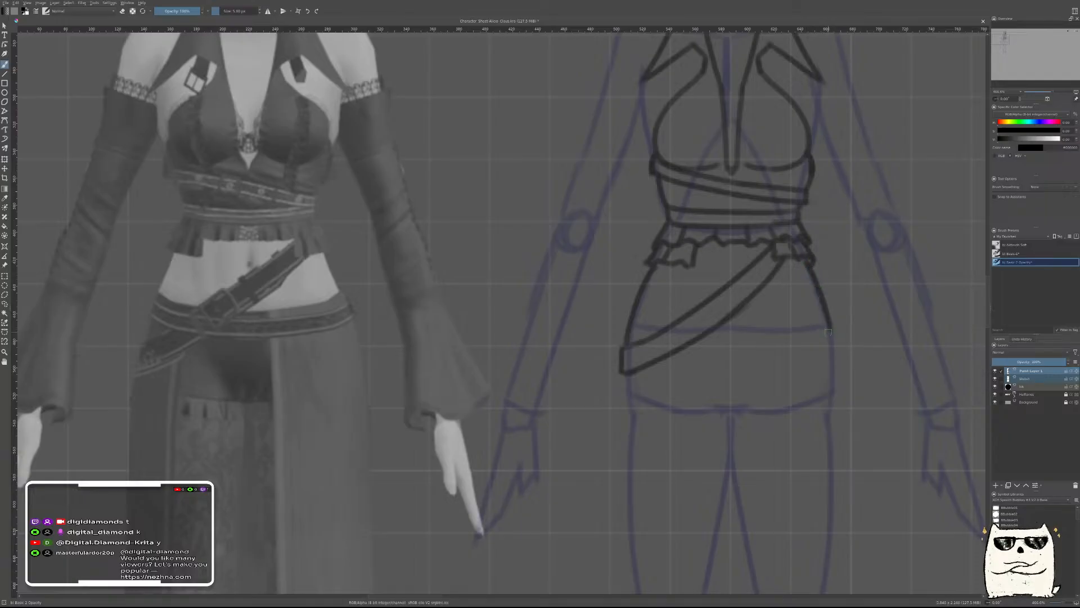
pyautogui.moveTo(807, 260); pyautogui.dragTo(828, 313)
pyautogui.hotkey('ctrl', 'z')
pyautogui.hotkey('ctrl', 'z')
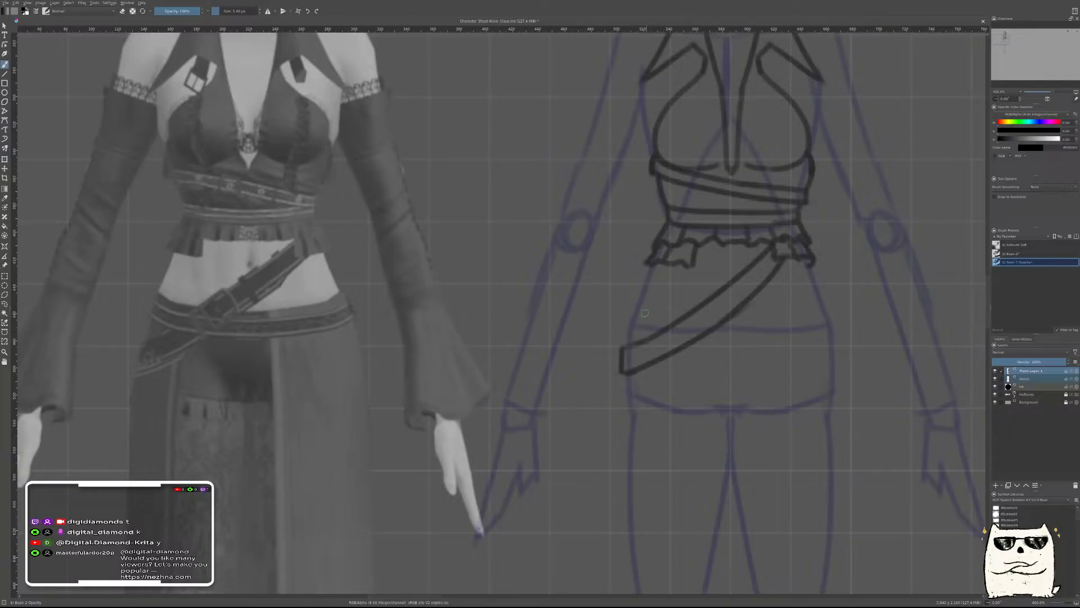
# Add a new paint layer and sketch a shallow sagging curve across the hips for the hip belt
pyautogui.press('Insert')
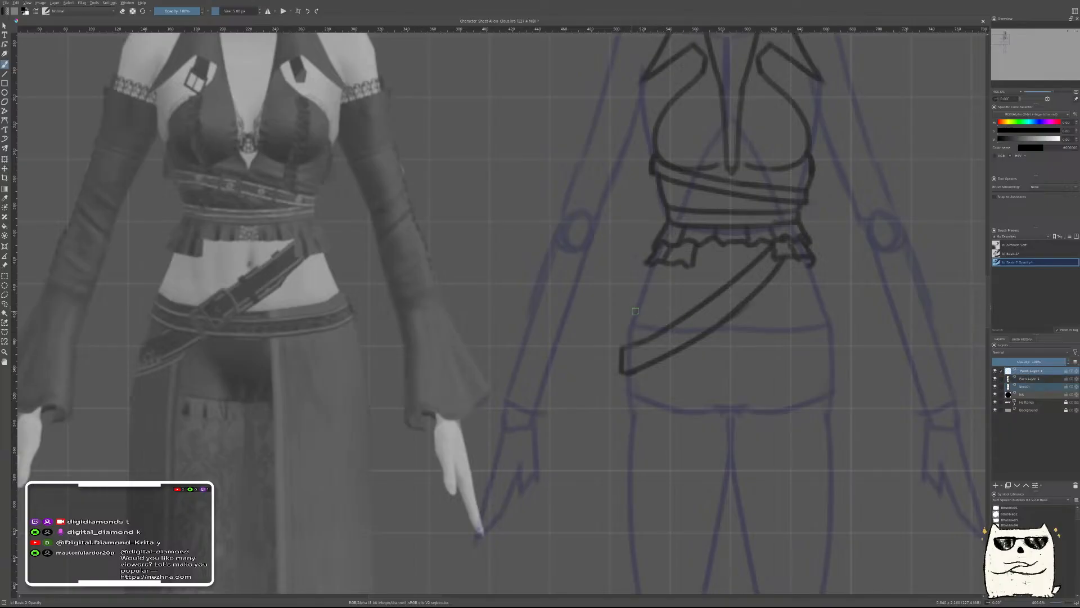
pyautogui.moveTo(636, 307); pyautogui.dragTo(834, 314)
pyautogui.hotkey('ctrl', 'z')
pyautogui.moveTo(628, 306)
pyautogui.mouseDown()
pyautogui.moveTo(725, 318)
pyautogui.moveTo(864, 313)
pyautogui.mouseUp()
pyautogui.hotkey('ctrl', 'z')
pyautogui.moveTo(635, 305); pyautogui.dragTo(840, 308)
pyautogui.hotkey('ctrl', 'z')
pyautogui.moveTo(637, 306); pyautogui.dragTo(840, 314)
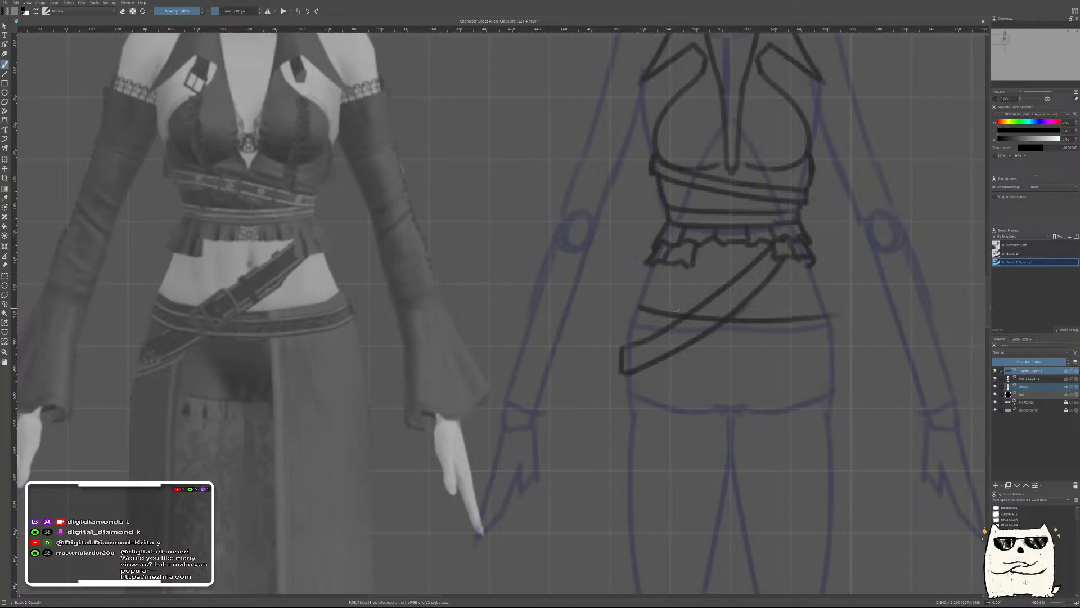
# Lock the sketch layer and redraw the hip belt's upper edge as one smooth sagging curve from hip to hip
pyautogui.click(1066, 386)
pyautogui.hotkey('ctrl', 'z')
pyautogui.moveTo(606, 301); pyautogui.dragTo(862, 312)
pyautogui.hotkey('ctrl', 'z')
pyautogui.moveTo(626, 301); pyautogui.dragTo(833, 309)
pyautogui.hotkey('ctrl', 'z')
pyautogui.moveTo(633, 302); pyautogui.dragTo(848, 304)
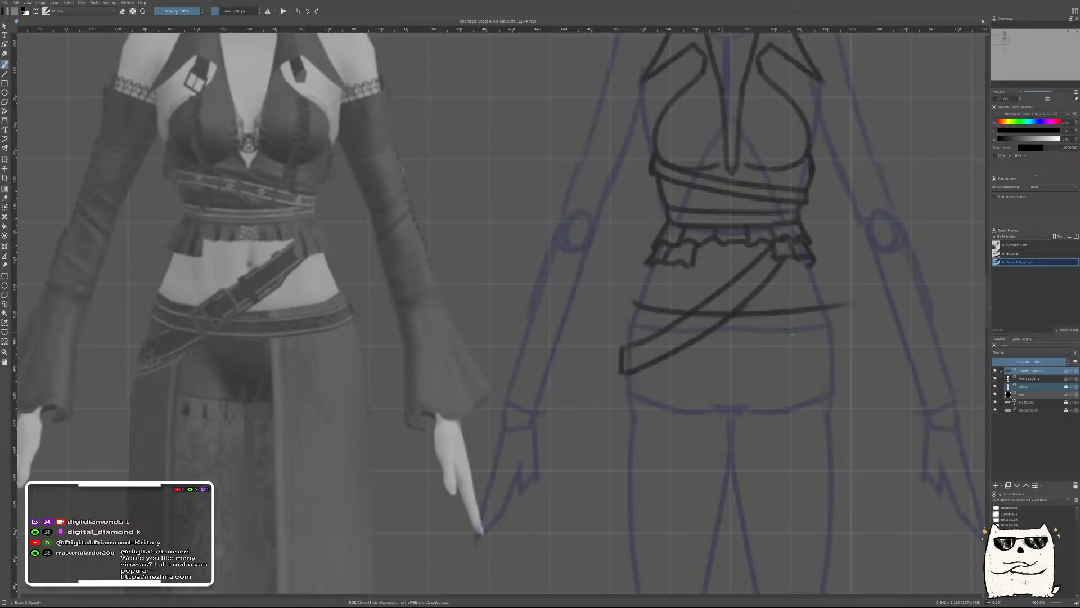
pyautogui.hotkey('ctrl', 'z')
pyautogui.moveTo(606, 306); pyautogui.dragTo(855, 317)
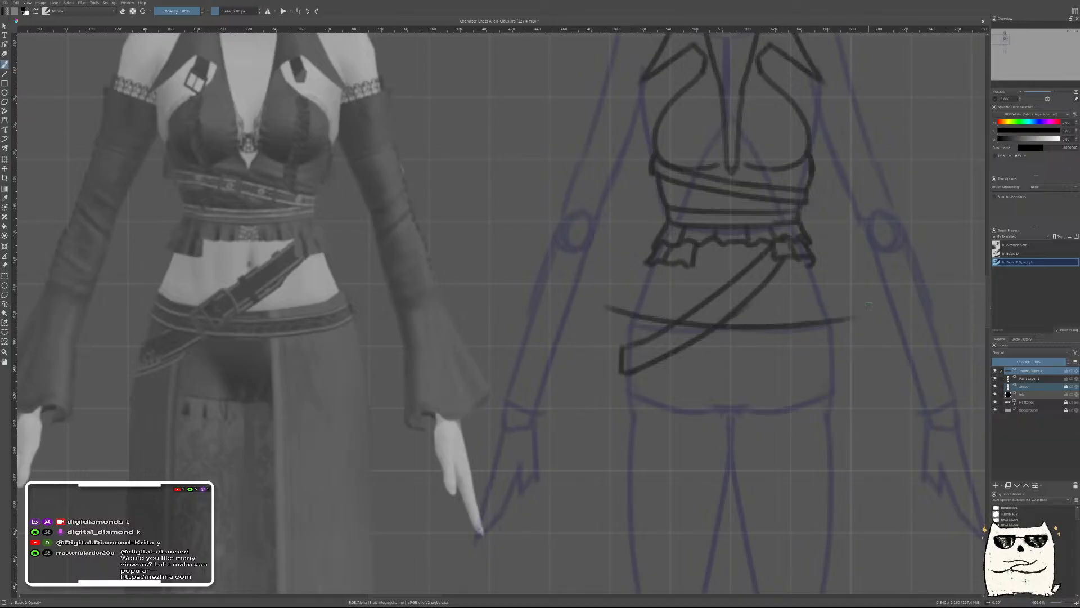
pyautogui.hotkey('ctrl', 'z')
pyautogui.moveTo(630, 308)
pyautogui.mouseDown()
pyautogui.moveTo(832, 329)
pyautogui.moveTo(852, 318)
pyautogui.mouseUp()
pyautogui.hotkey('ctrl', 'z')
pyautogui.moveTo(629, 313); pyautogui.dragTo(823, 309)
pyautogui.hotkey('ctrl', 'z')
pyautogui.moveTo(639, 309); pyautogui.dragTo(839, 319)
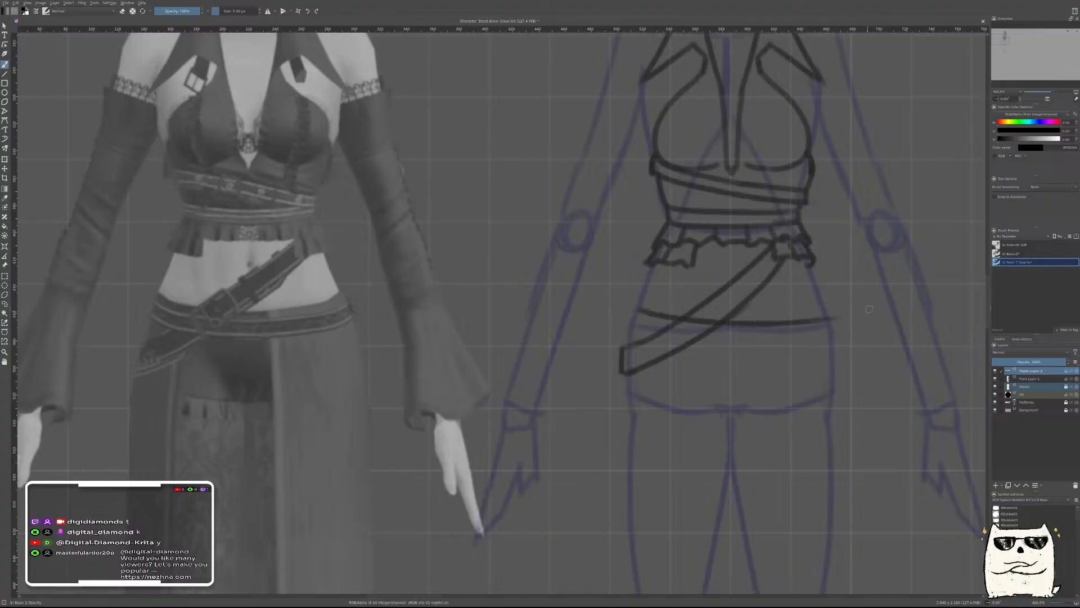
# Tilt the hip belt line slightly, check it over the reference, and place it back slightly higher across the figure's hips
pyautogui.press('t')
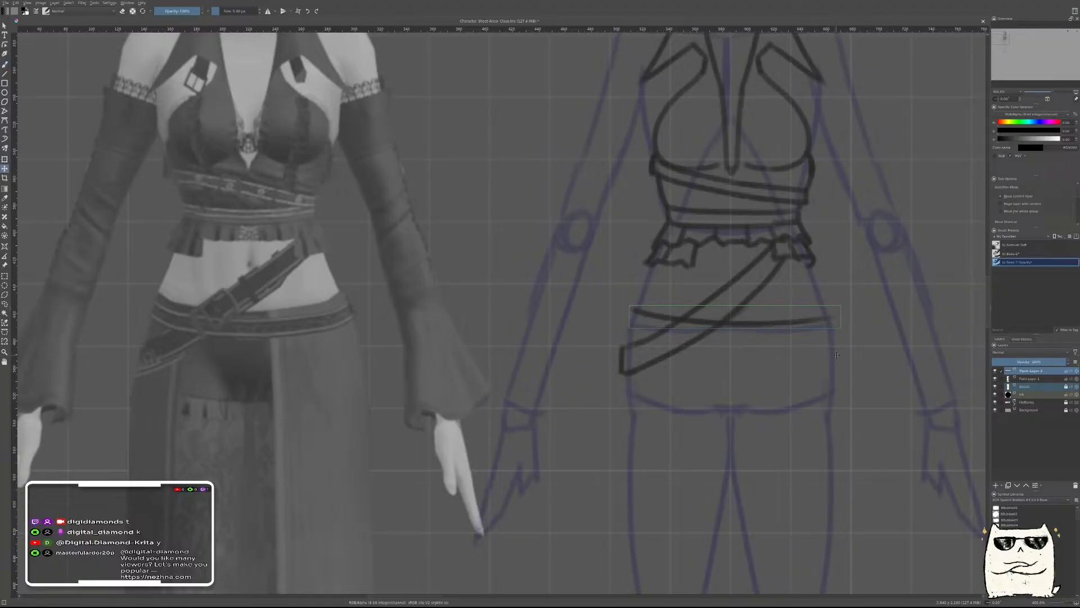
pyautogui.hotkey('ctrl', 't')
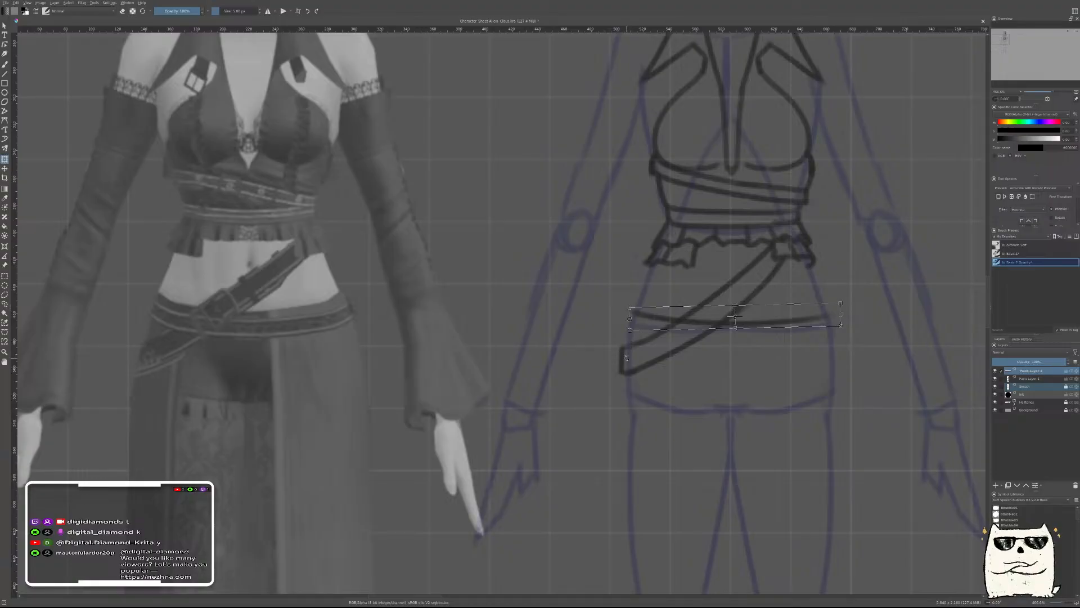
pyautogui.press('t')
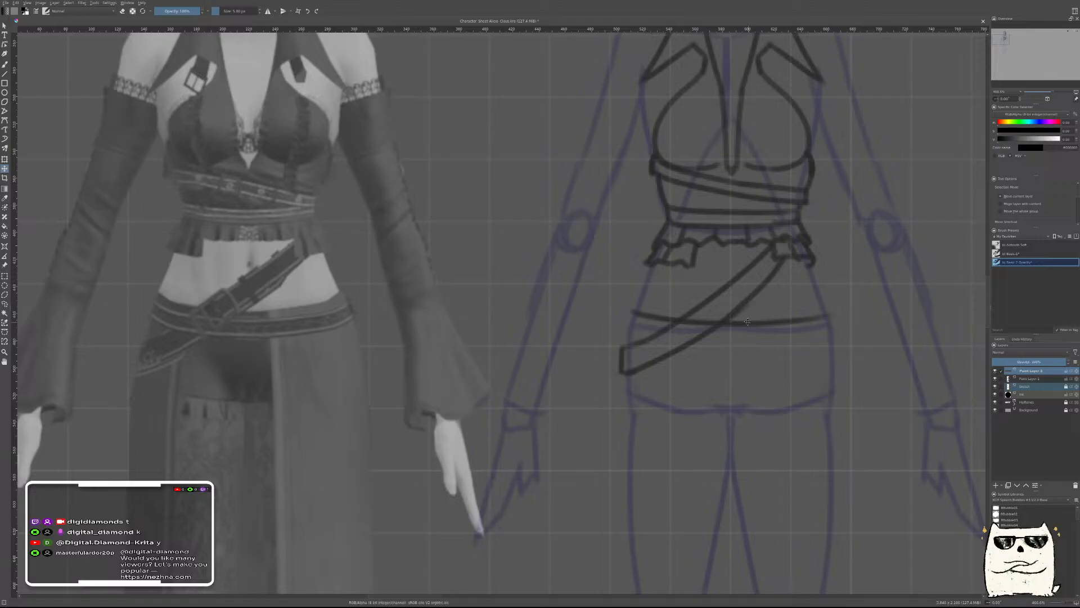
pyautogui.moveTo(747, 322); pyautogui.dragTo(269, 319)
pyautogui.moveTo(275, 375); pyautogui.dragTo(267, 376)
pyautogui.moveTo(296, 323); pyautogui.dragTo(779, 325)
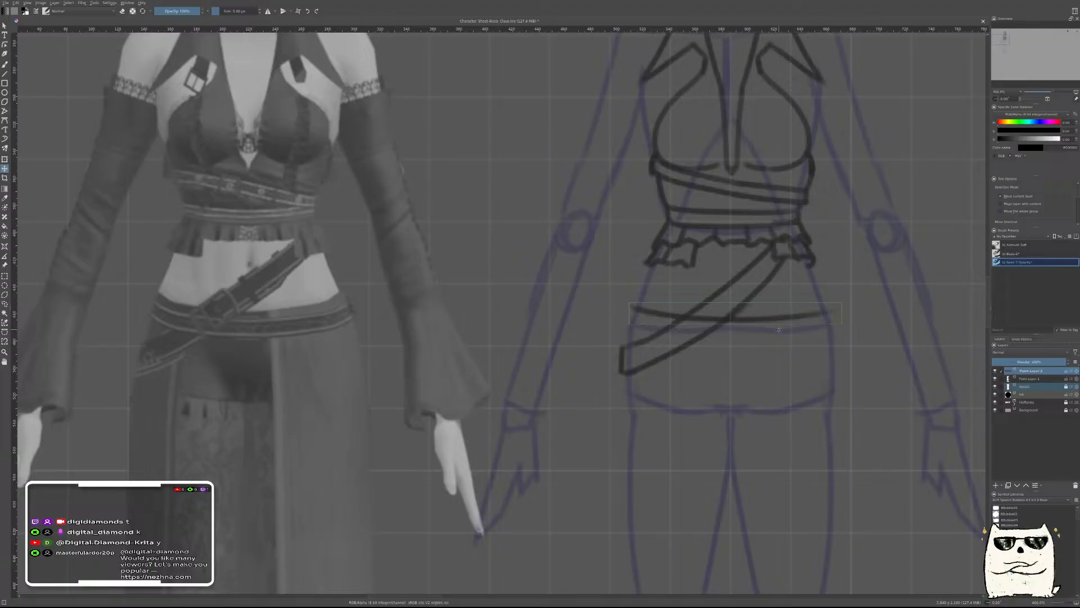
# Erase the hip belt line where it crosses the diagonal belt, and merge its layer down
pyautogui.press('b')
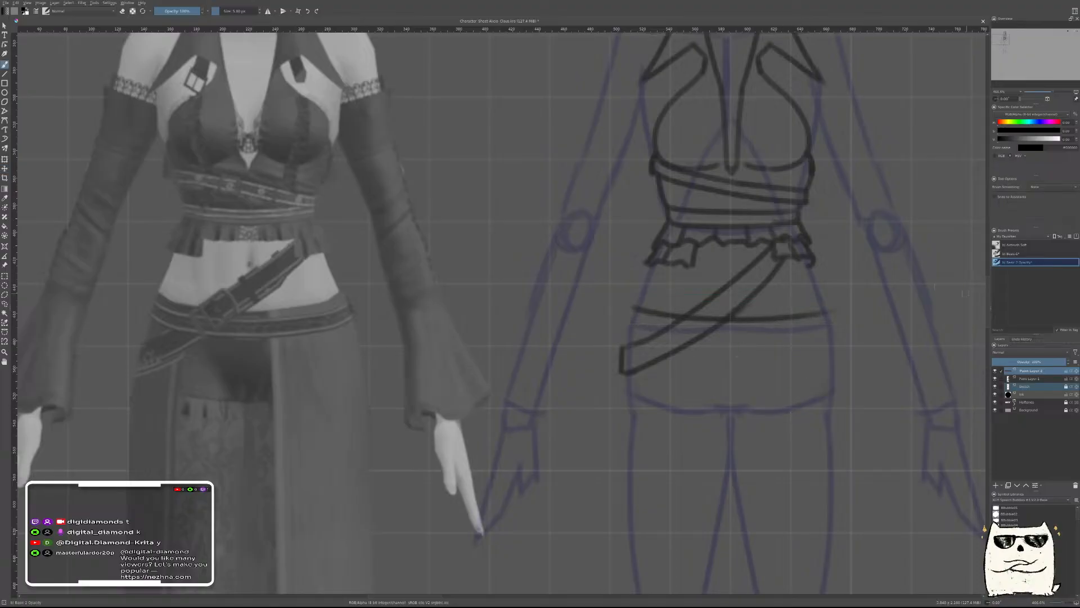
pyautogui.press('e')
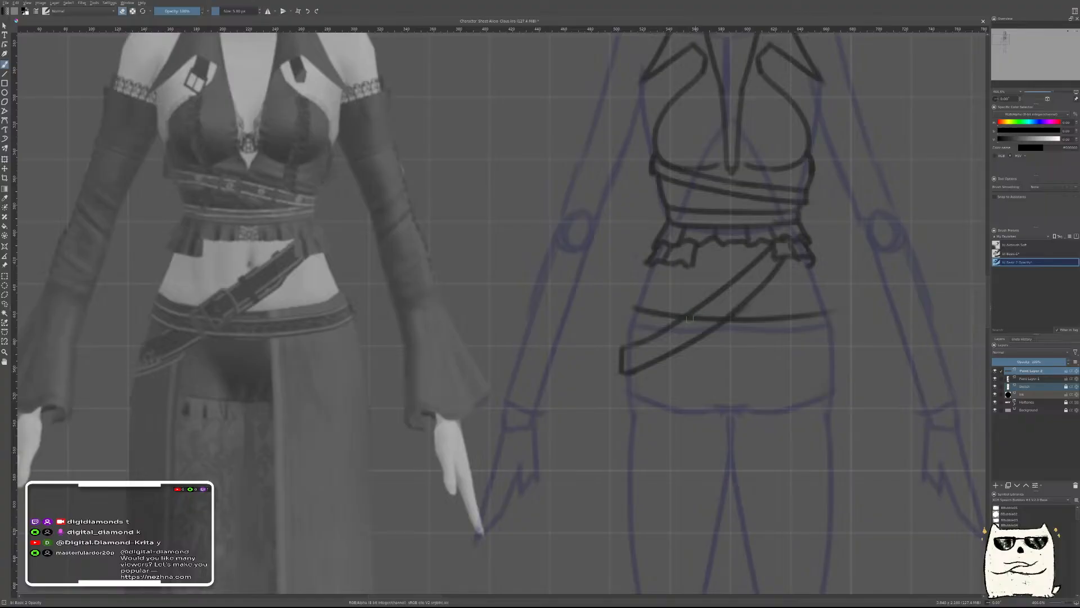
pyautogui.moveTo(697, 327); pyautogui.dragTo(720, 318)
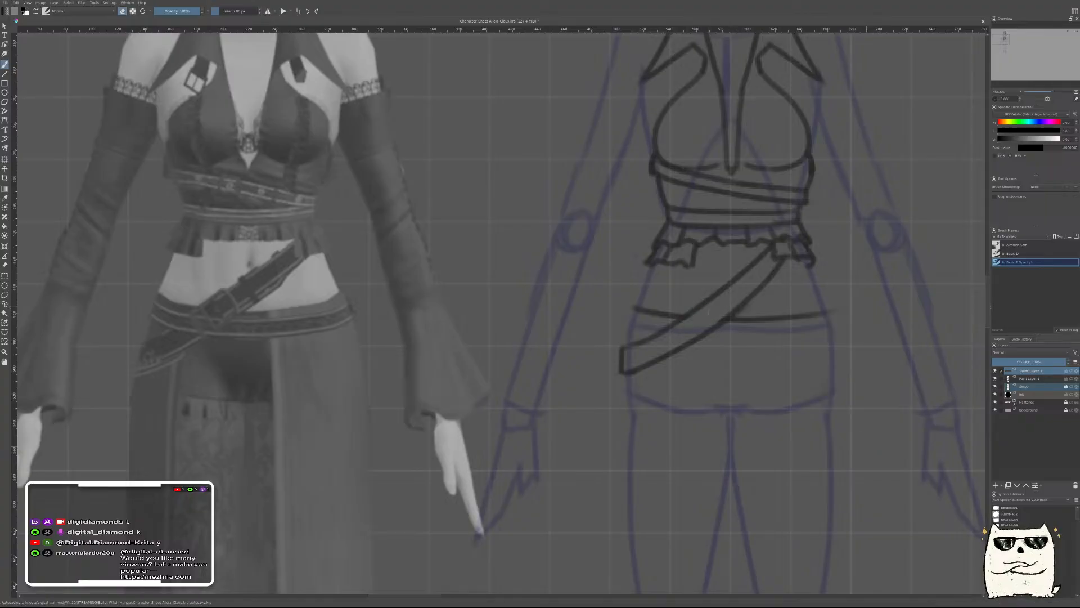
pyautogui.hotkey('ctrl', 'e')
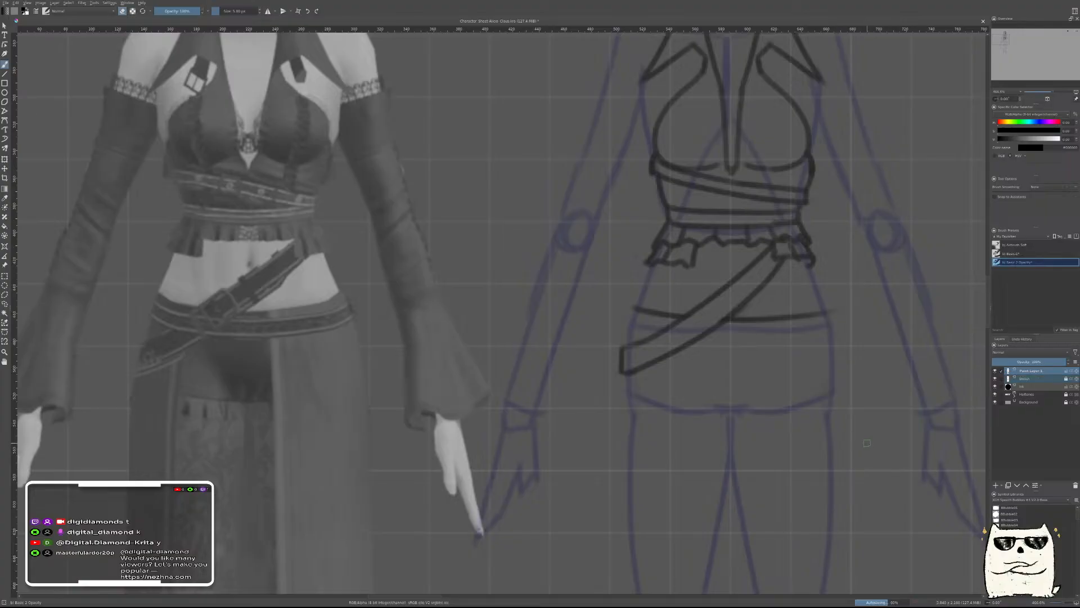
# Undo the extra layers, the layer merge and the erasing on the hip belt line
pyautogui.press('Insert')
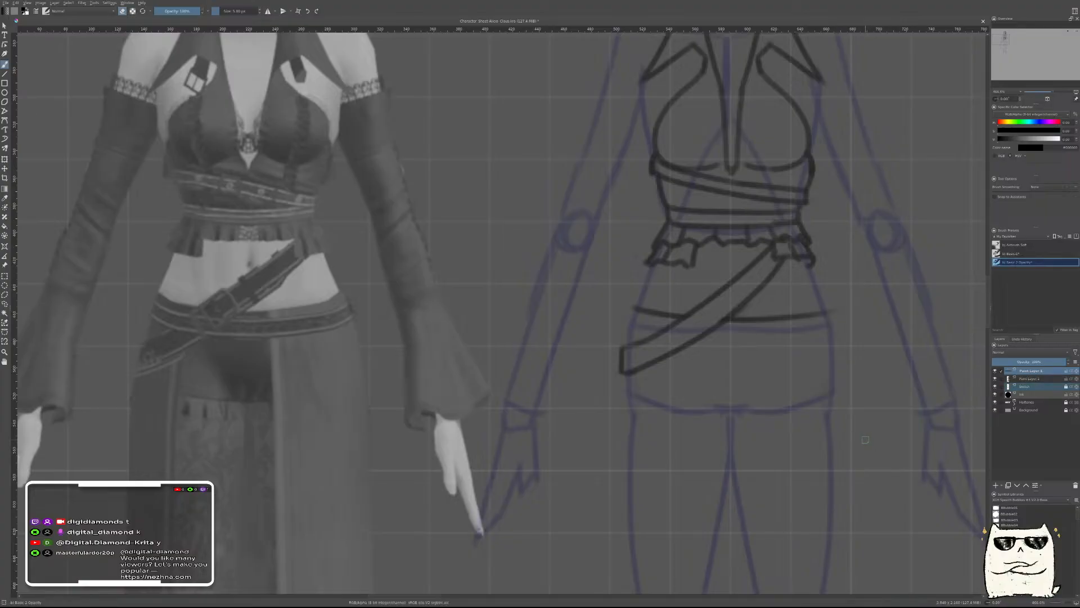
pyautogui.press('Insert')
pyautogui.press('t')
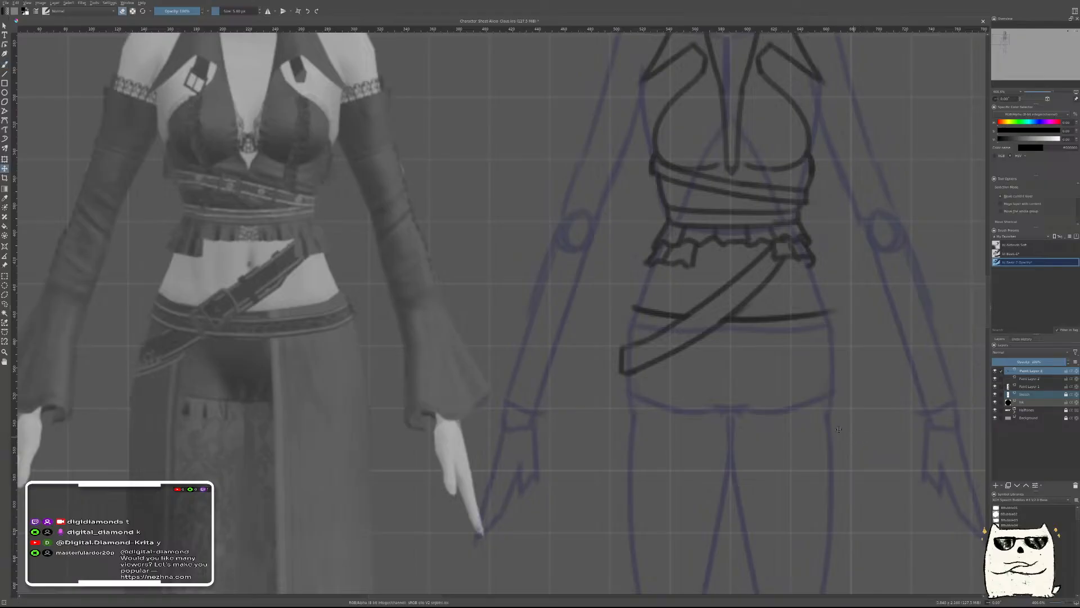
pyautogui.moveTo(755, 334); pyautogui.dragTo(754, 345)
pyautogui.hotkey('ctrl', 'z')
pyautogui.hotkey('ctrl', 'z')
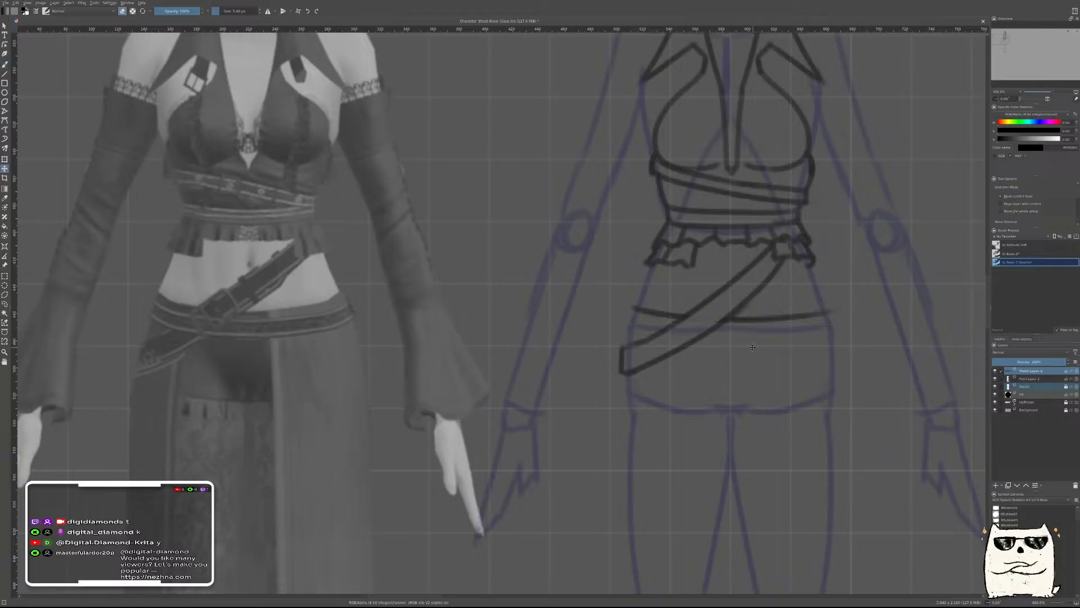
pyautogui.hotkey('ctrl', 'z')
pyautogui.hotkey('ctrl', 'z')
pyautogui.hotkey('ctrl', 'z')
pyautogui.hotkey('ctrl', 'z')
pyautogui.hotkey('ctrl', 'z')
# Duplicate the hip belt line, shift the copy slightly down as the belt's lower edge, and merge both lines into one layer
pyautogui.hotkey('ctrl', 'j')
pyautogui.moveTo(750, 330); pyautogui.dragTo(748, 343)
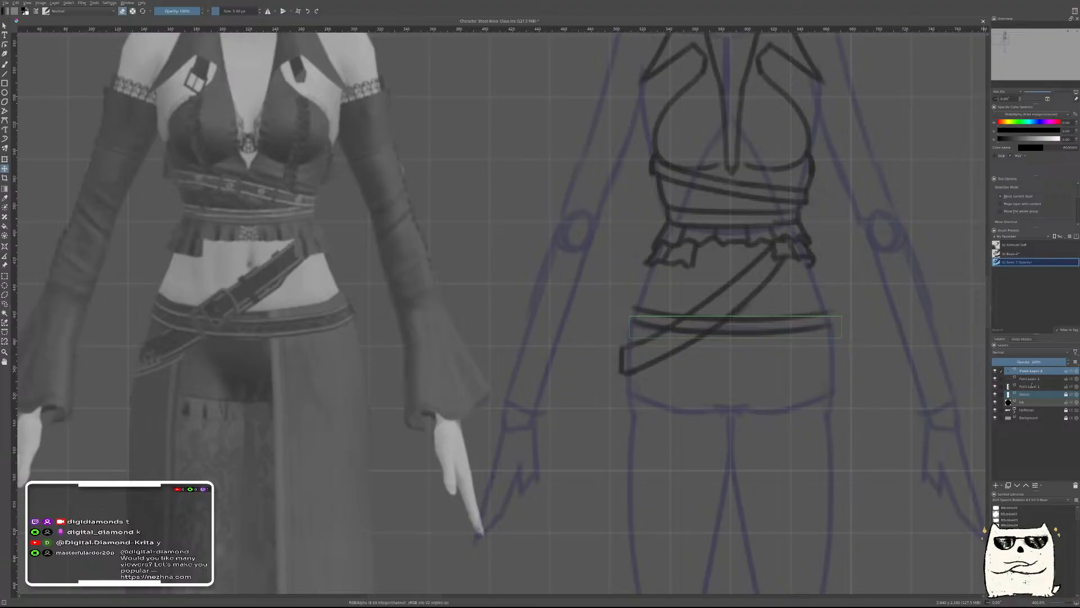
pyautogui.hotkey('ctrl', 'e')
pyautogui.moveTo(746, 309); pyautogui.dragTo(259, 307)
pyautogui.hotkey('ctrl', 'z')
# Erase both hip belt lines where they run through the diagonal belt, and return the brush to painting
pyautogui.press('b')
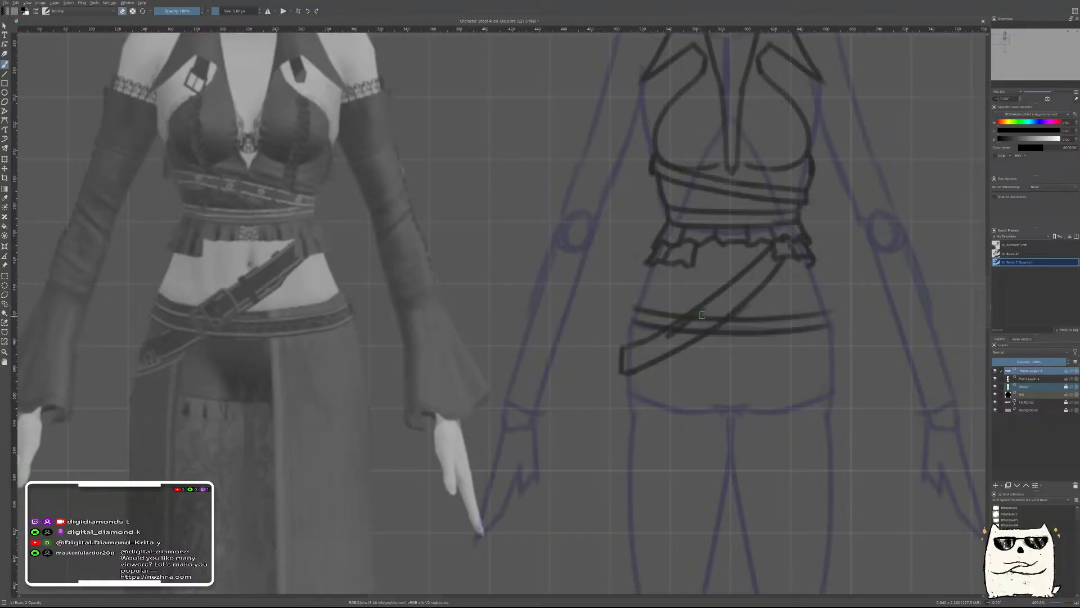
pyautogui.moveTo(696, 319)
pyautogui.mouseDown()
pyautogui.moveTo(686, 318)
pyautogui.moveTo(708, 319)
pyautogui.moveTo(700, 333)
pyautogui.mouseUp()
pyautogui.press('e')
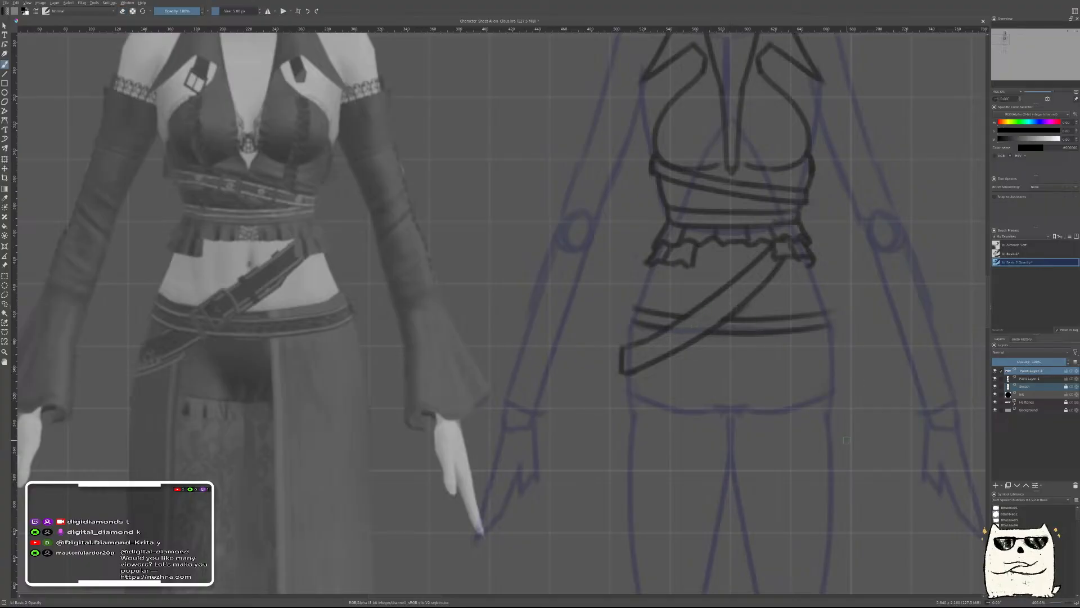
# Merge the top paint layer into the line art layer below it
pyautogui.hotkey('ctrl', 'e')
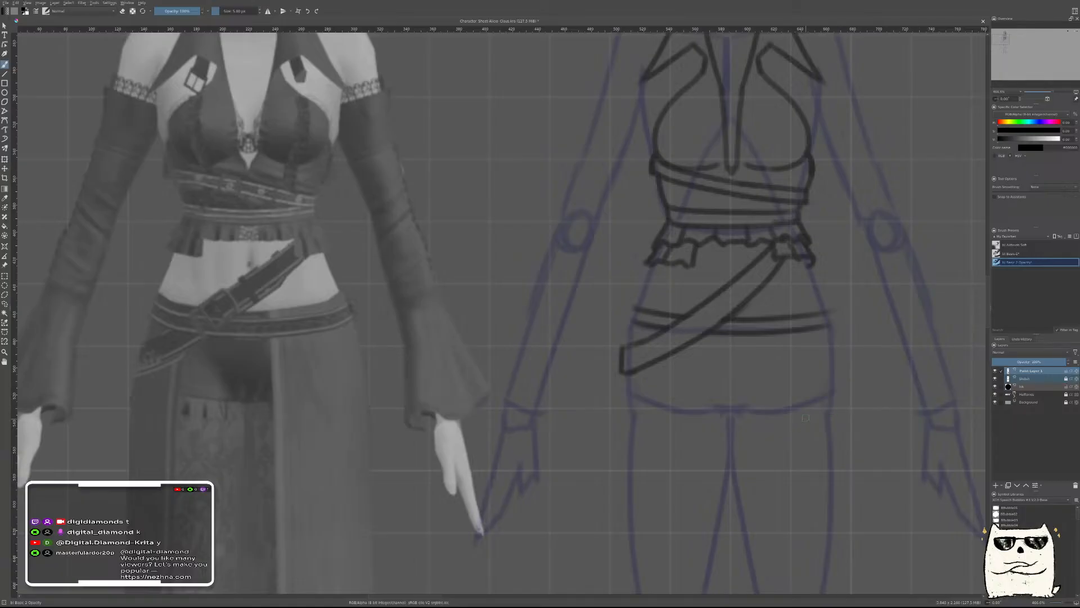
pyautogui.moveTo(734, 275)
pyautogui.mouseDown()
pyautogui.moveTo(735, 364)
pyautogui.moveTo(730, 336)
pyautogui.mouseUp()
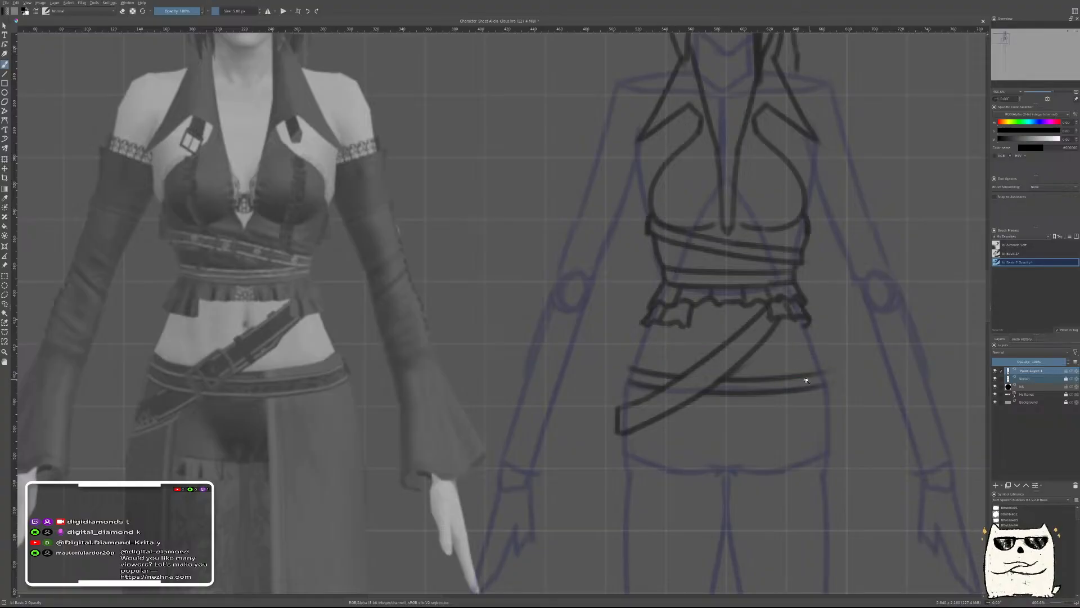
pyautogui.scroll(-5, 797, 380)
pyautogui.scroll(-5, 790, 411)
pyautogui.scroll(6, 696, 359)
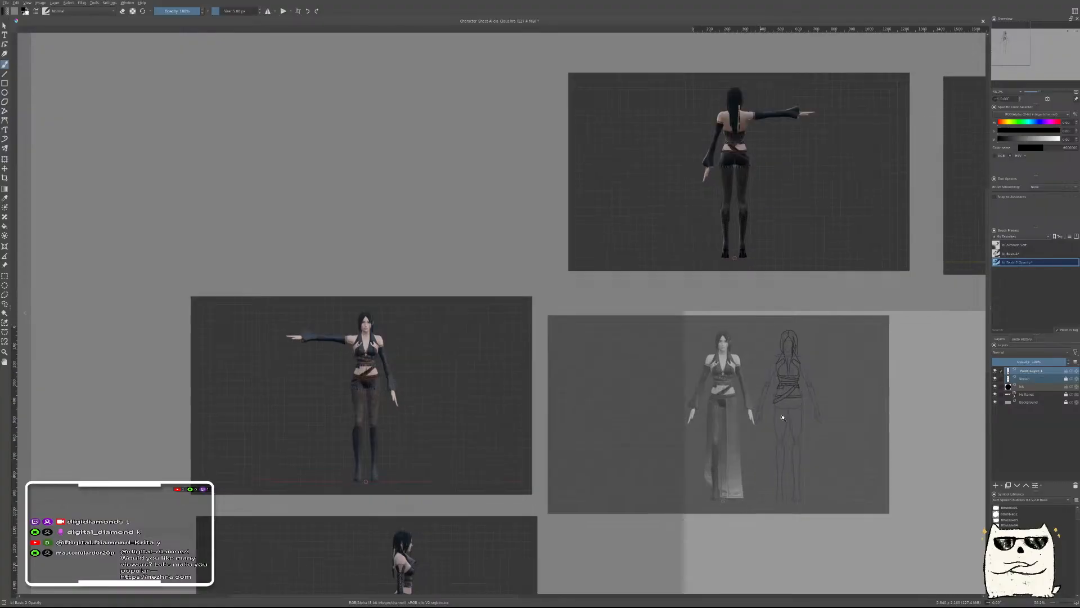
pyautogui.scroll(3, 696, 359)
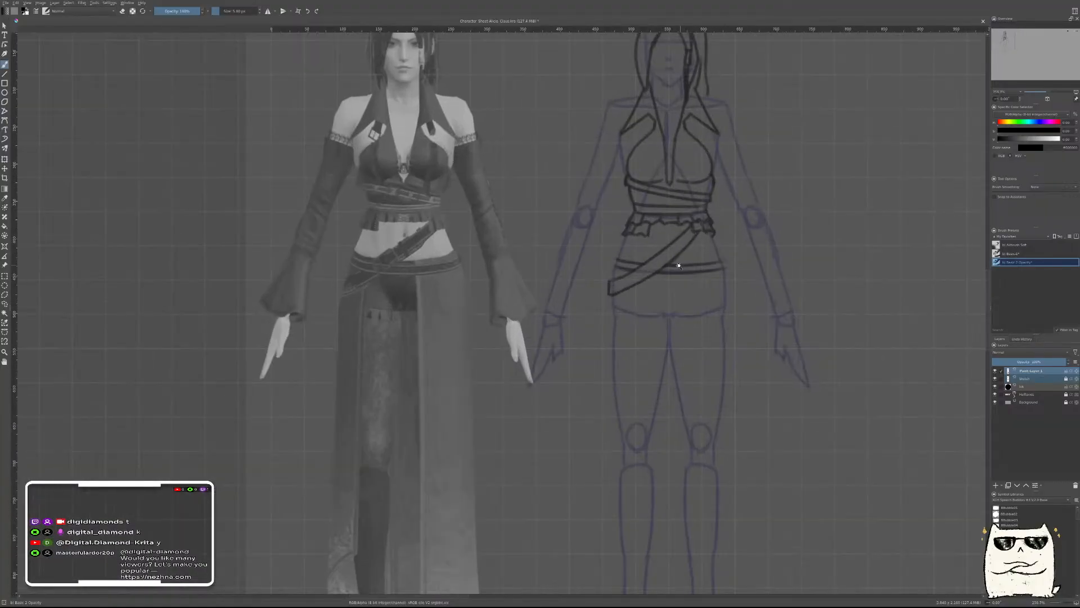
# Close the end of the waist belt and outline both sides of the bare waist between the ruffle and belt
pyautogui.moveTo(670, 309)
pyautogui.mouseDown()
pyautogui.moveTo(725, 339)
pyautogui.moveTo(745, 334)
pyautogui.moveTo(701, 324)
pyautogui.moveTo(675, 242)
pyautogui.moveTo(633, 300)
pyautogui.moveTo(614, 358)
pyautogui.mouseUp()
pyautogui.scroll(1, 659, 321)
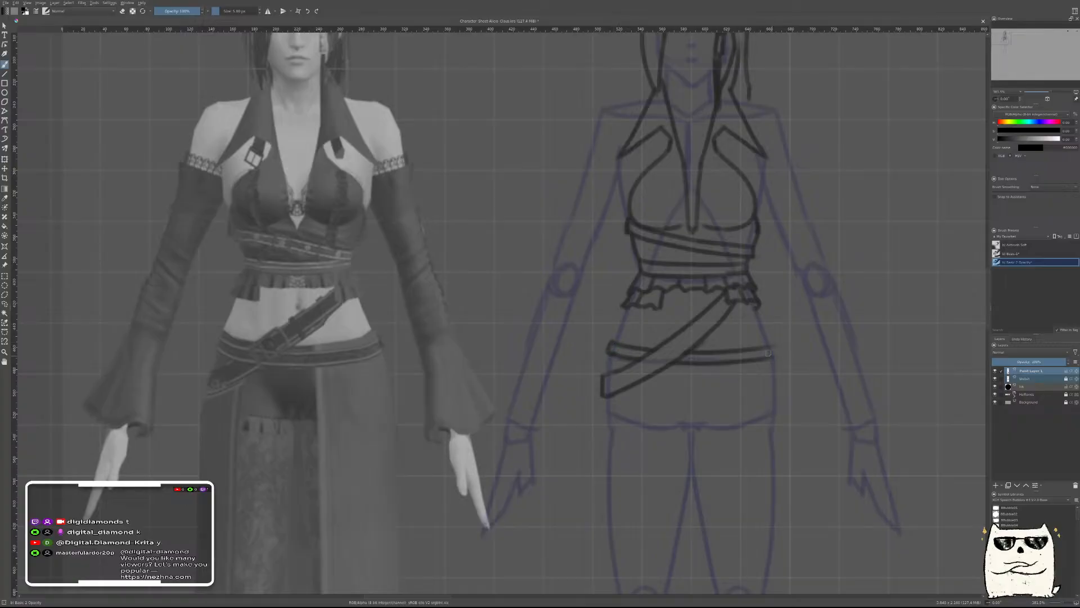
pyautogui.moveTo(776, 345); pyautogui.dragTo(775, 359)
pyautogui.moveTo(628, 309); pyautogui.dragTo(614, 341)
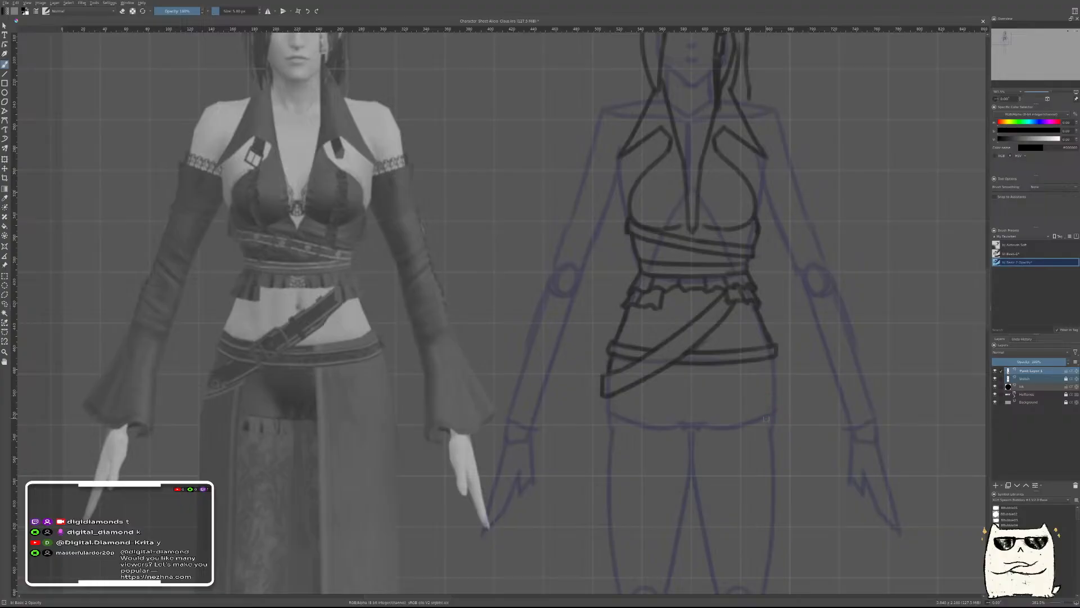
# Draw an inner trim line along the waist belt, following its curve
pyautogui.scroll(-3, 765, 418)
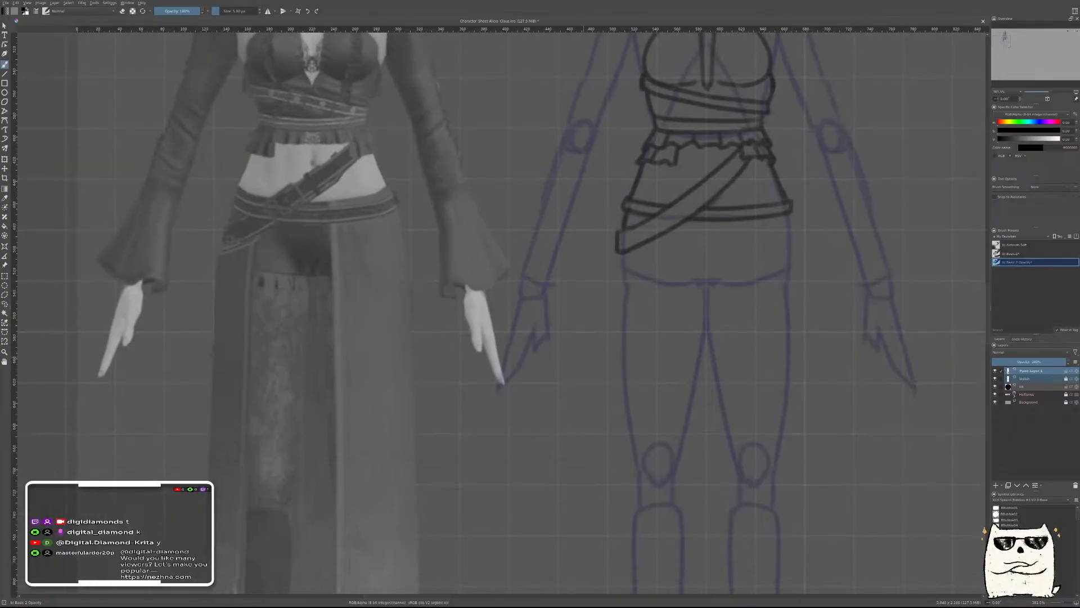
pyautogui.moveTo(752, 339)
pyautogui.mouseDown()
pyautogui.moveTo(723, 353)
pyautogui.moveTo(699, 391)
pyautogui.mouseUp()
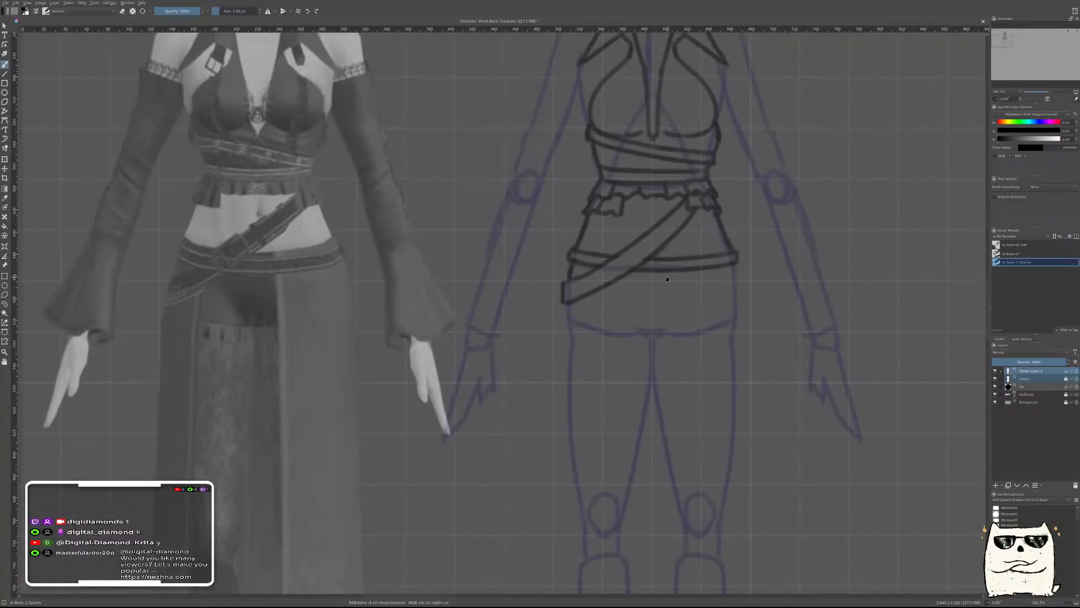
pyautogui.moveTo(701, 275); pyautogui.dragTo(686, 339)
pyautogui.scroll(1, 607, 338)
pyautogui.moveTo(555, 304)
pyautogui.mouseDown()
pyautogui.moveTo(676, 310)
pyautogui.moveTo(663, 313)
pyautogui.moveTo(654, 312)
pyautogui.moveTo(738, 306)
pyautogui.moveTo(705, 311)
pyautogui.mouseUp()
pyautogui.hotkey('ctrl', 'z')
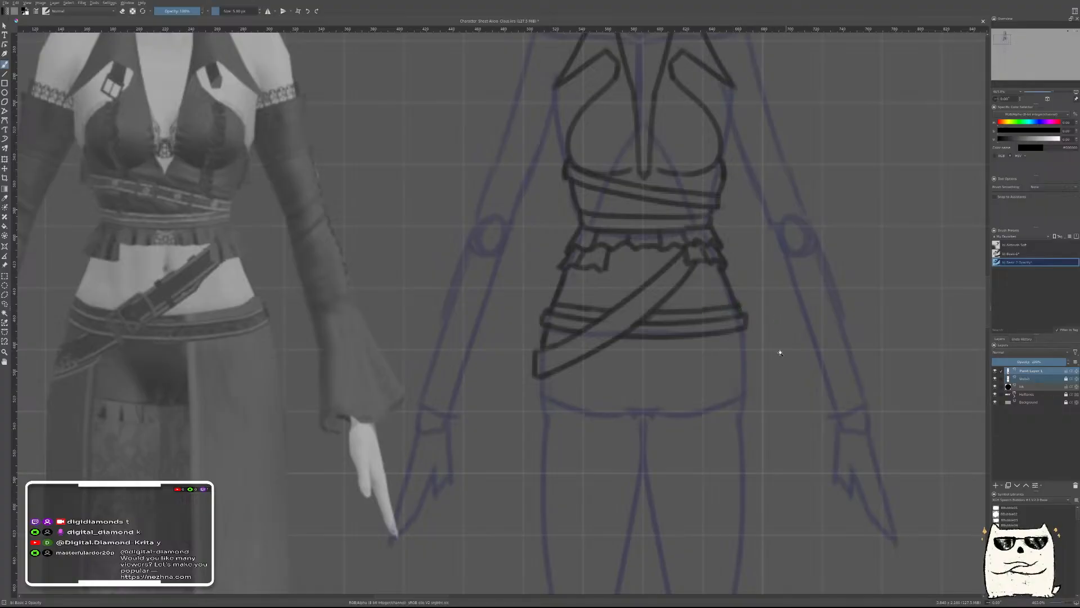
pyautogui.scroll(-3, 783, 351)
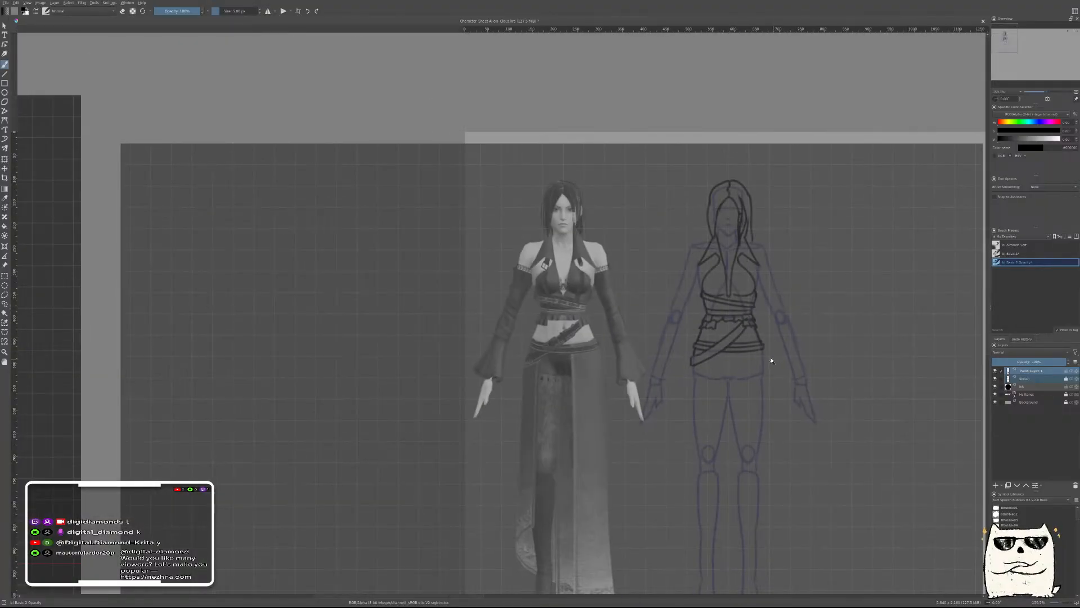
pyautogui.scroll(-2, 771, 361)
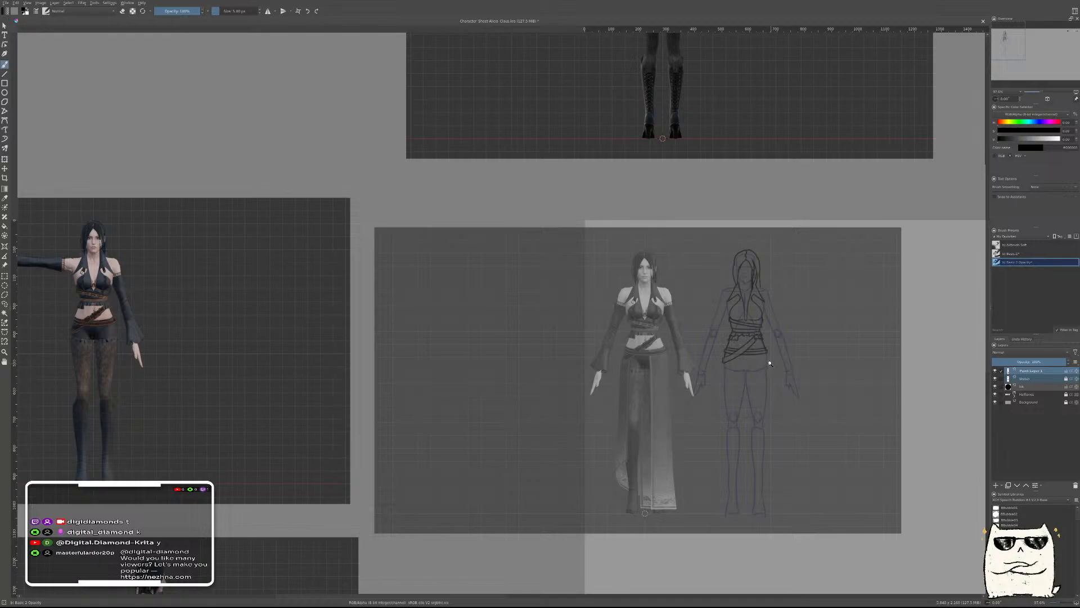
pyautogui.scroll(4, 770, 364)
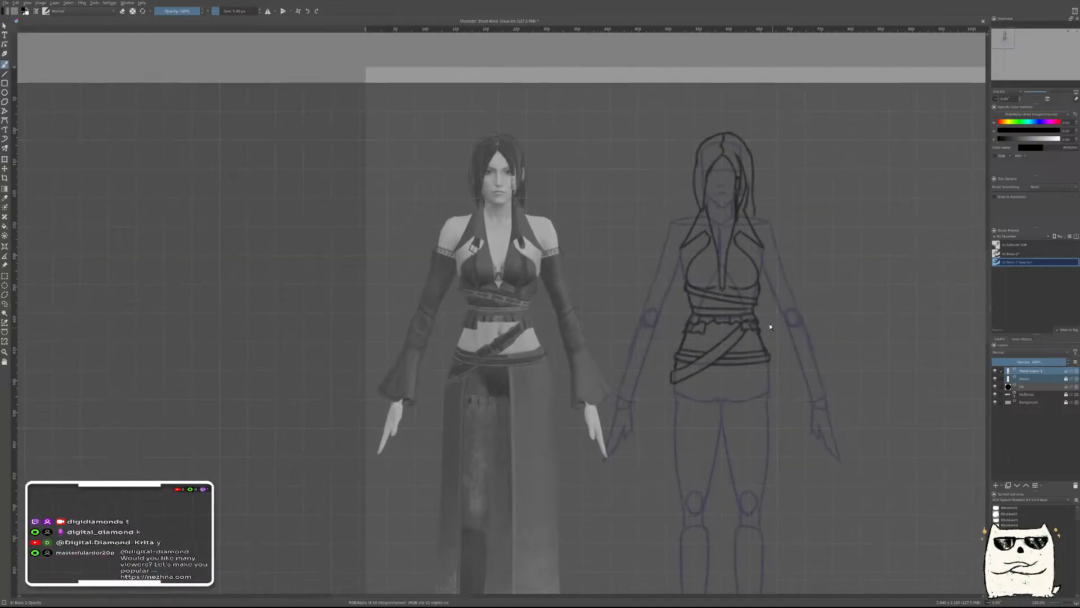
pyautogui.scroll(1, 771, 327)
pyautogui.scroll(-2, 750, 347)
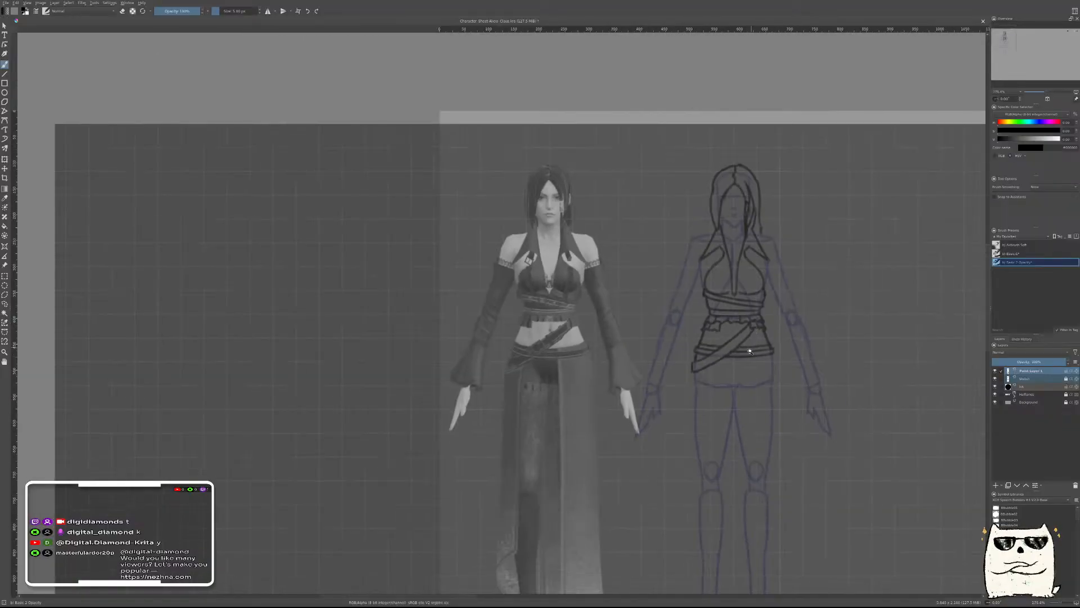
pyautogui.scroll(3, 765, 364)
pyautogui.scroll(-1, 764, 365)
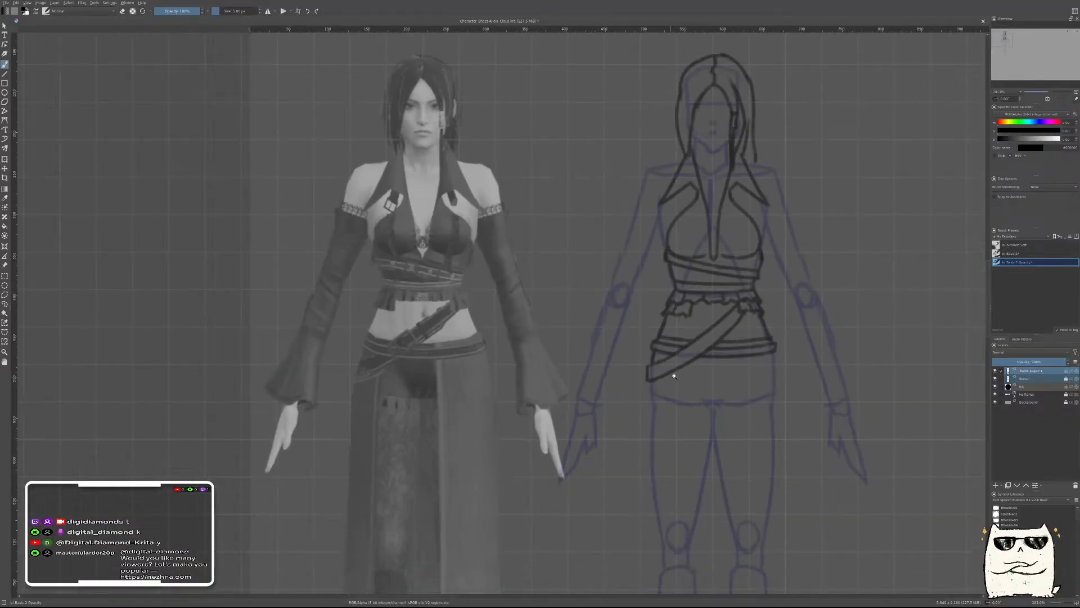
pyautogui.scroll(2, 674, 376)
pyautogui.moveTo(639, 340); pyautogui.dragTo(632, 400)
pyautogui.hotkey('ctrl', 'z')
pyautogui.moveTo(639, 340); pyautogui.dragTo(632, 400)
pyautogui.hotkey('ctrl', 'z')
pyautogui.moveTo(639, 350); pyautogui.dragTo(628, 411)
pyautogui.hotkey('ctrl', 'z')
pyautogui.hotkey('ctrl', 'z')
# Draw a small slanted box-shaped outline with straight lines beside the end of the diagonal hip strap
pyautogui.press('v')
pyautogui.moveTo(637, 342); pyautogui.dragTo(628, 406)
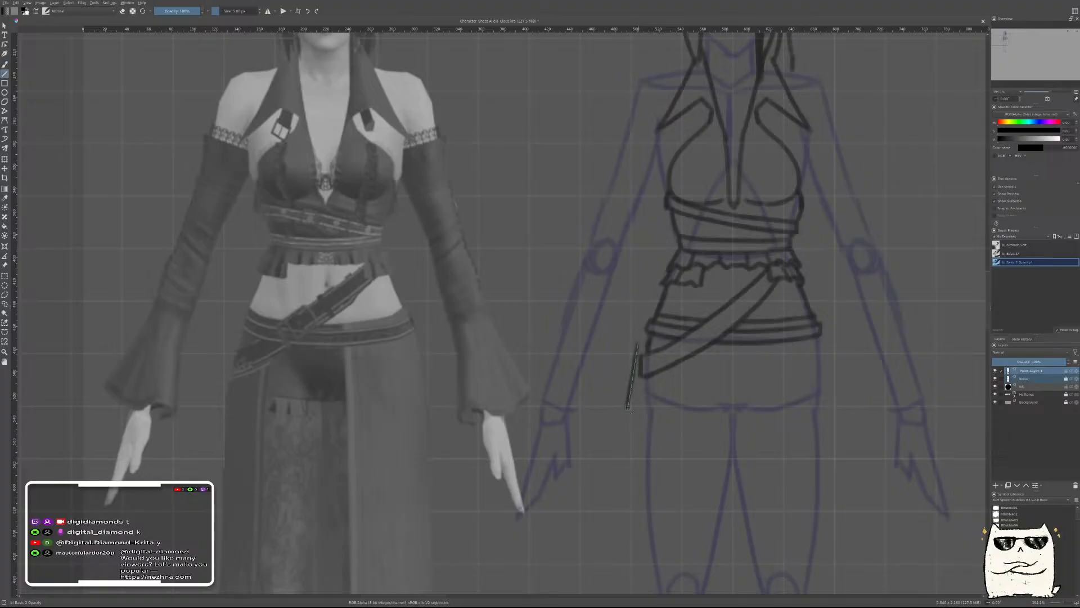
pyautogui.moveTo(637, 341); pyautogui.dragTo(629, 407)
pyautogui.moveTo(617, 344); pyautogui.dragTo(607, 396)
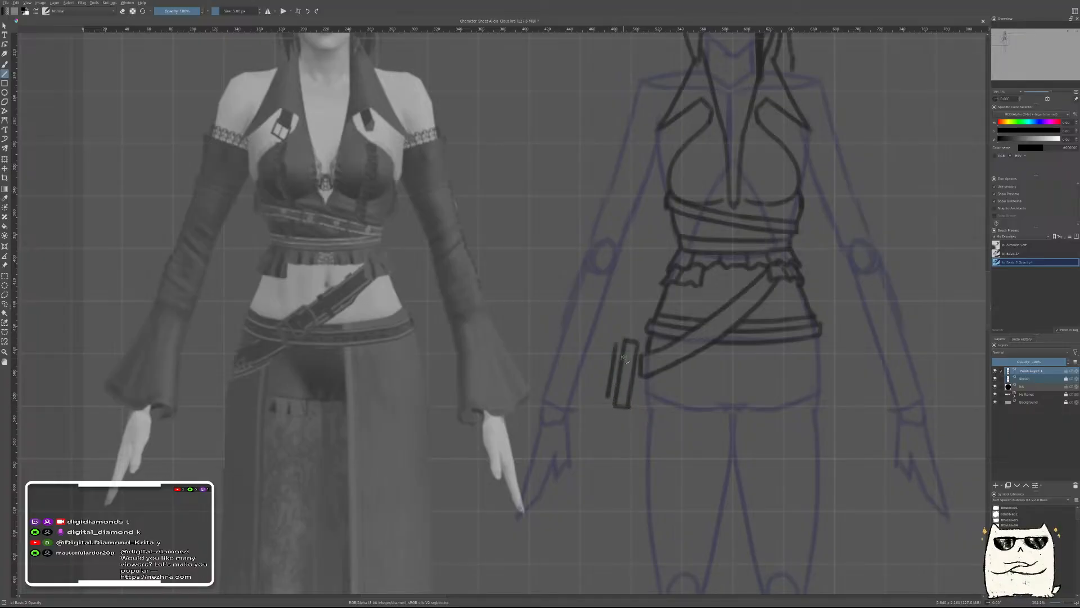
pyautogui.moveTo(625, 339); pyautogui.dragTo(617, 340)
pyautogui.moveTo(612, 403); pyautogui.dragTo(616, 406)
pyautogui.press('b')
pyautogui.press('ctrl')
# Undo the box-shaped outline beside the hip strap and save the document
pyautogui.moveTo(769, 365)
pyautogui.mouseDown()
pyautogui.moveTo(718, 403)
pyautogui.moveTo(742, 372)
pyautogui.mouseUp()
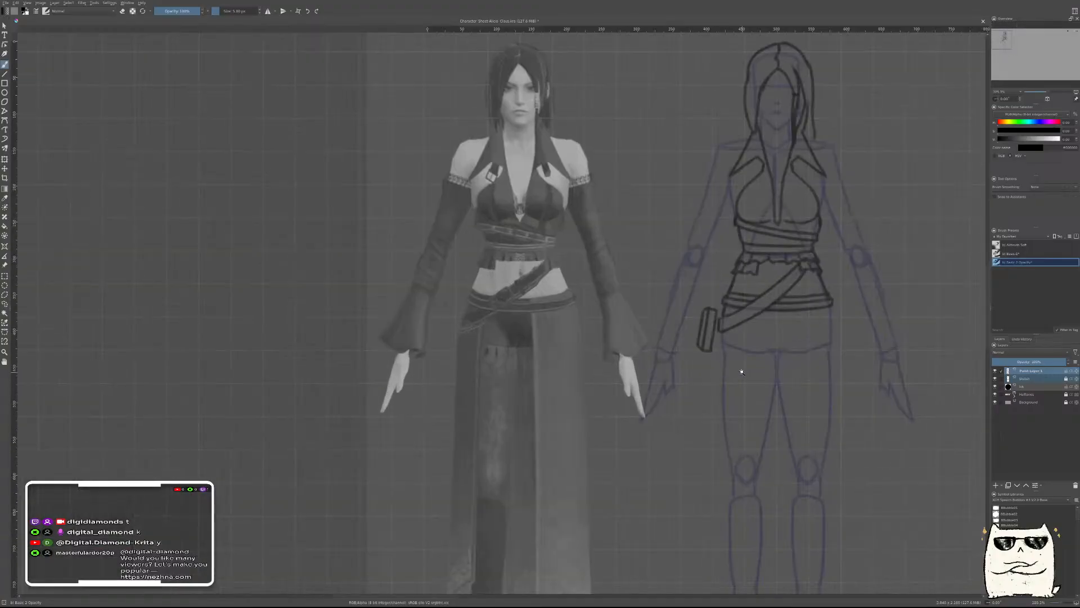
pyautogui.hotkey('ctrl', 'z')
pyautogui.hotkey('ctrl', 'z')
pyautogui.hotkey('ctrl', 'z')
pyautogui.moveTo(784, 367)
pyautogui.mouseDown()
pyautogui.moveTo(713, 365)
pyautogui.moveTo(700, 345)
pyautogui.mouseUp()
pyautogui.hotkey('ctrl', 's')
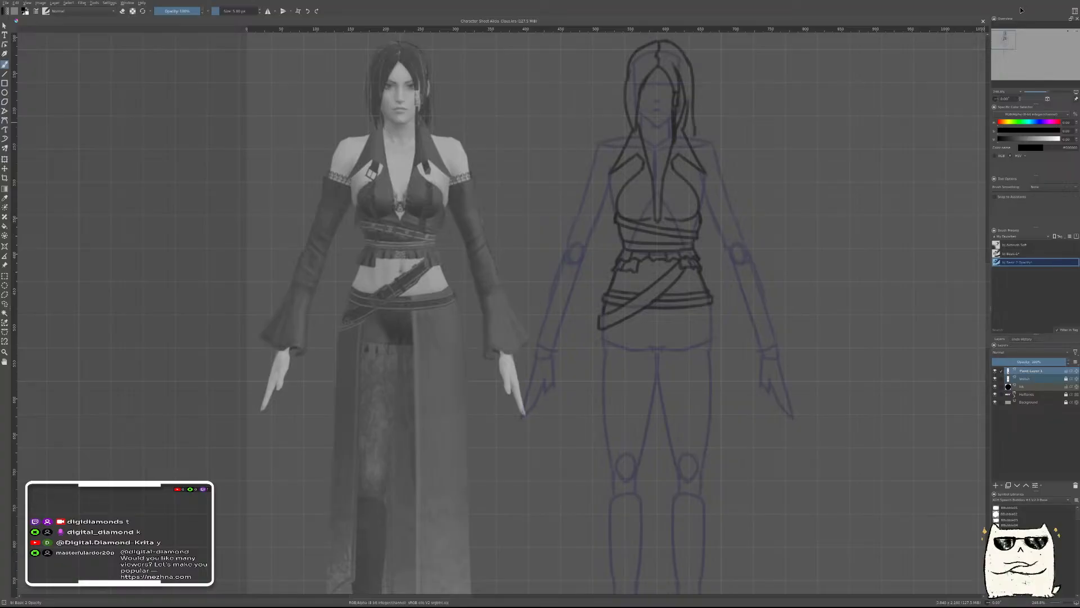
# Restore the reference images to full colour saturation and save the document
pyautogui.moveTo(642, 404); pyautogui.dragTo(649, 389)
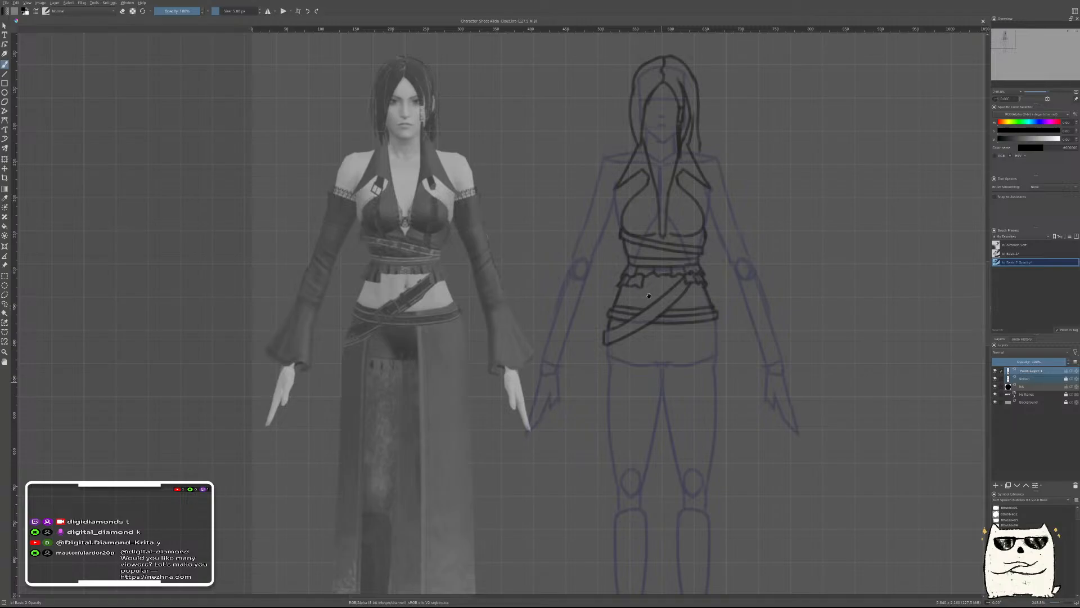
pyautogui.moveTo(691, 355); pyautogui.dragTo(685, 332)
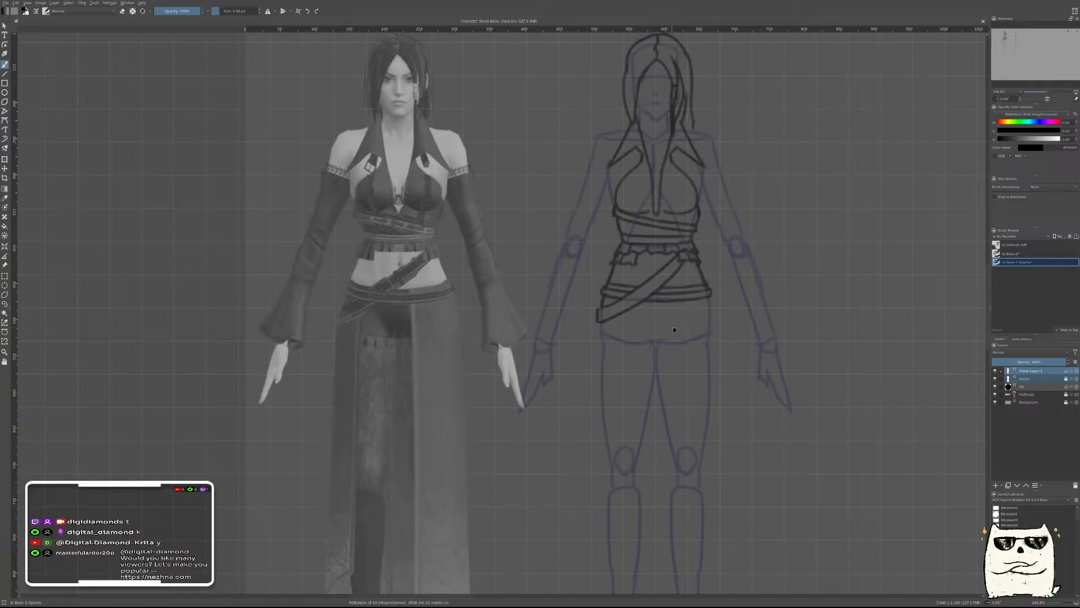
pyautogui.moveTo(695, 349); pyautogui.dragTo(703, 307)
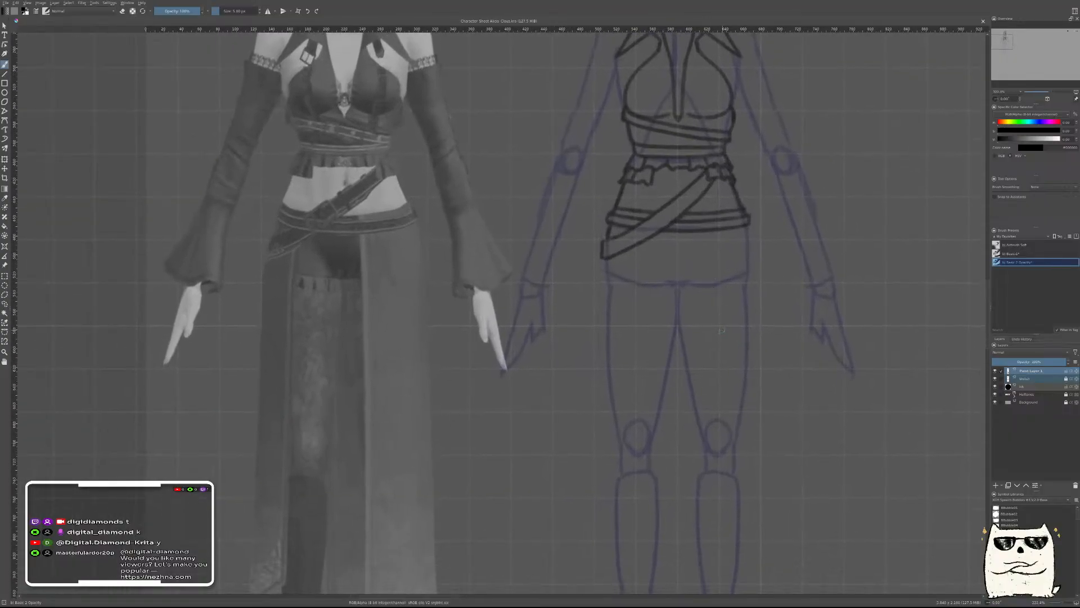
pyautogui.moveTo(728, 338); pyautogui.dragTo(722, 355)
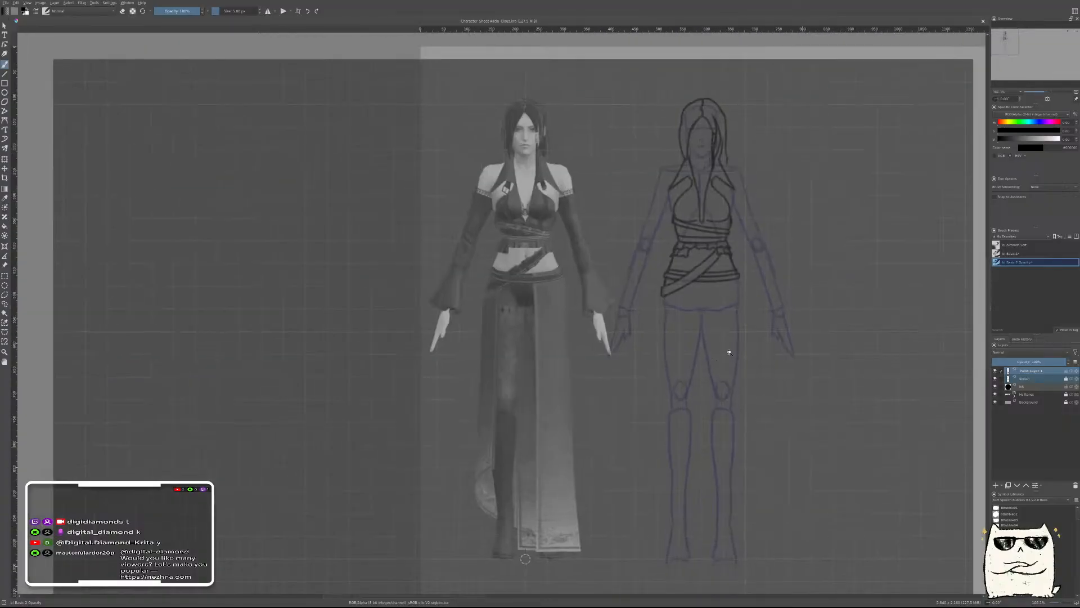
pyautogui.click(5, 265)
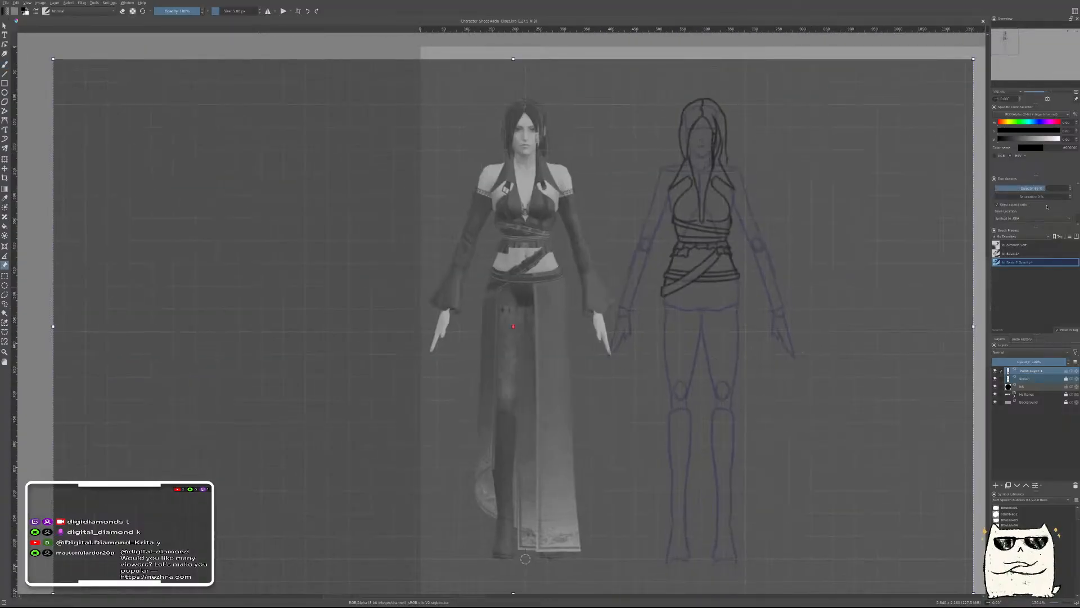
pyautogui.moveTo(1041, 197); pyautogui.dragTo(1069, 196)
pyautogui.press('b')
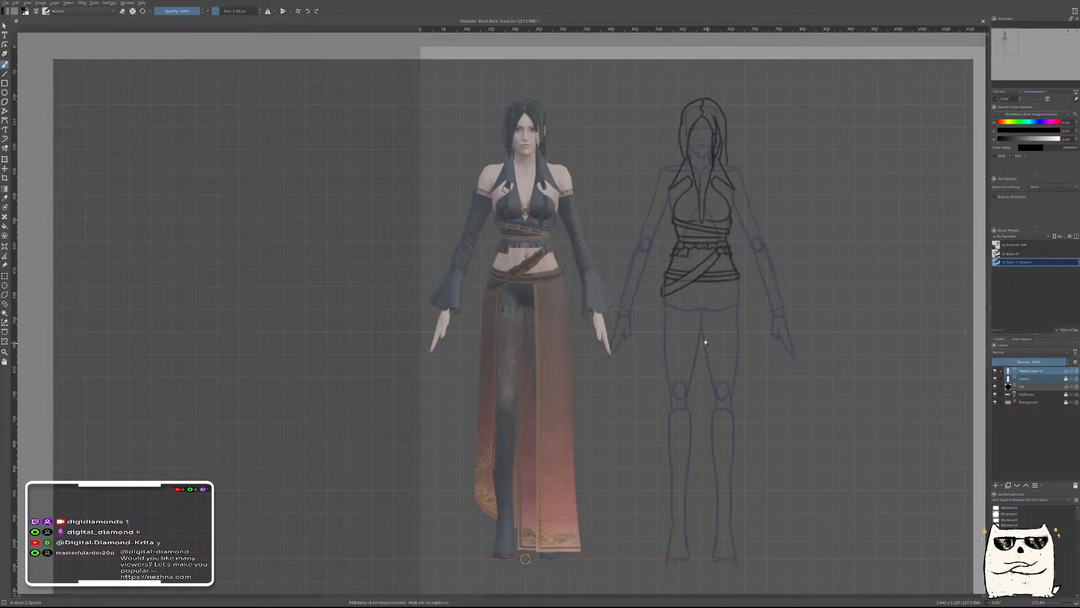
pyautogui.scroll(3, 723, 318)
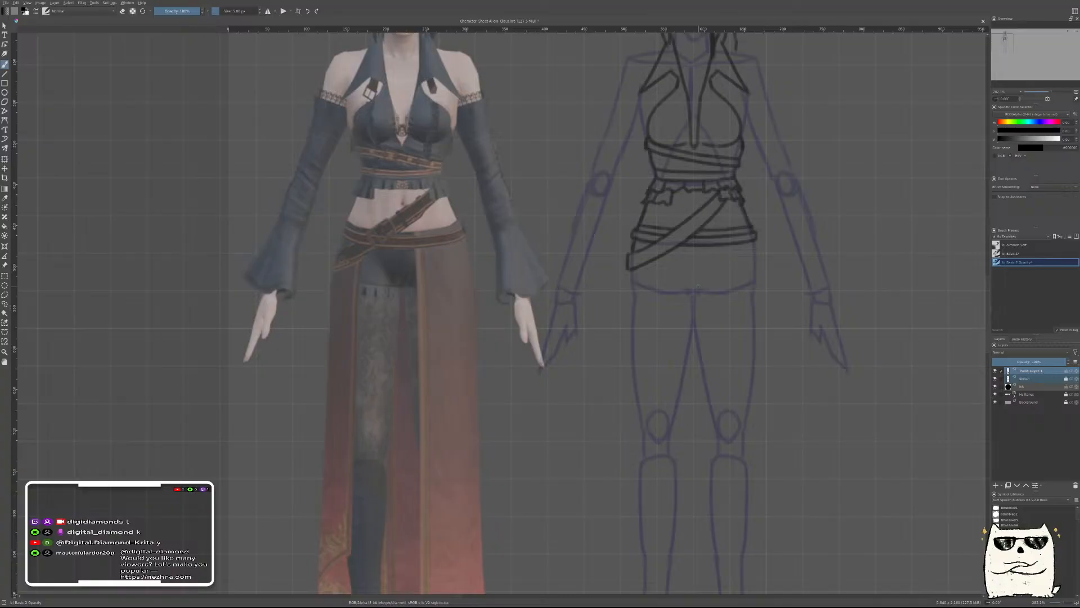
pyautogui.hotkey('ctrl', 's')
# Add a new paint layer above the existing line art layer
pyautogui.press('Insert')
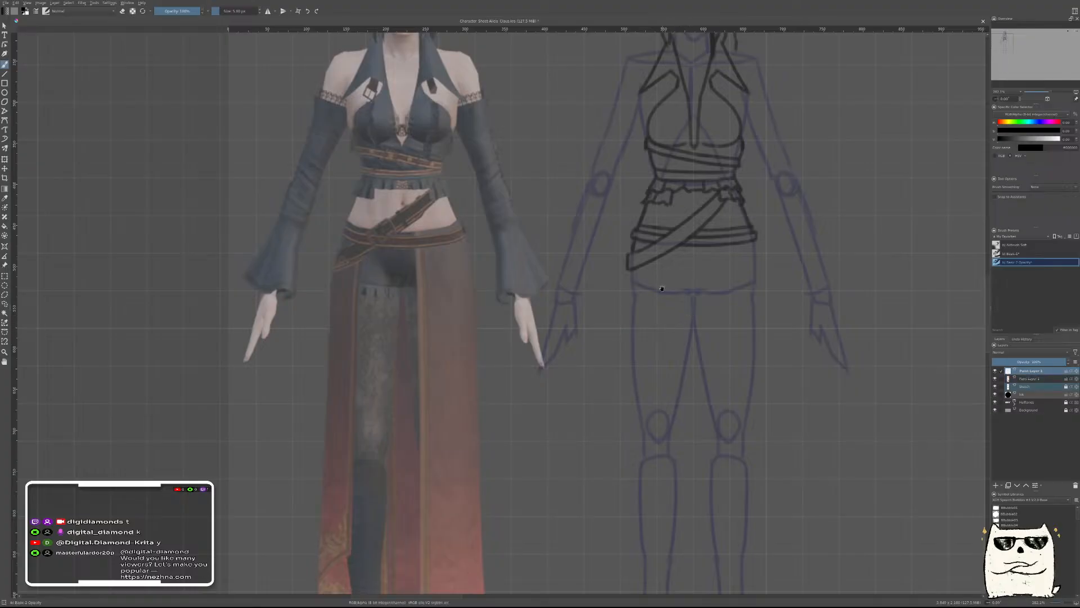
pyautogui.scroll(3, 661, 290)
pyautogui.scroll(-2, 646, 289)
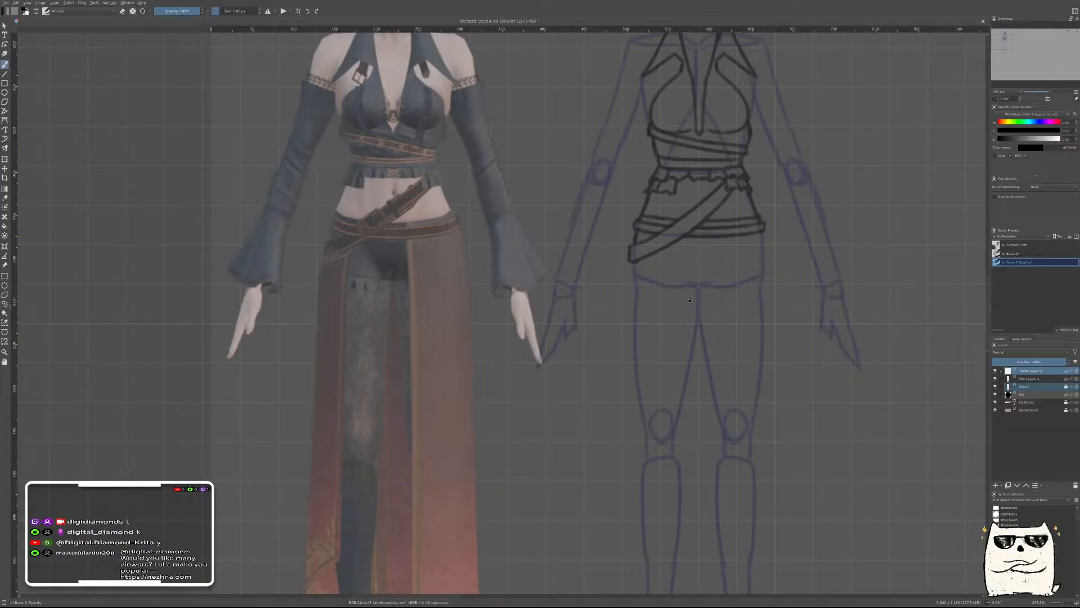
pyautogui.moveTo(692, 299); pyautogui.dragTo(682, 312)
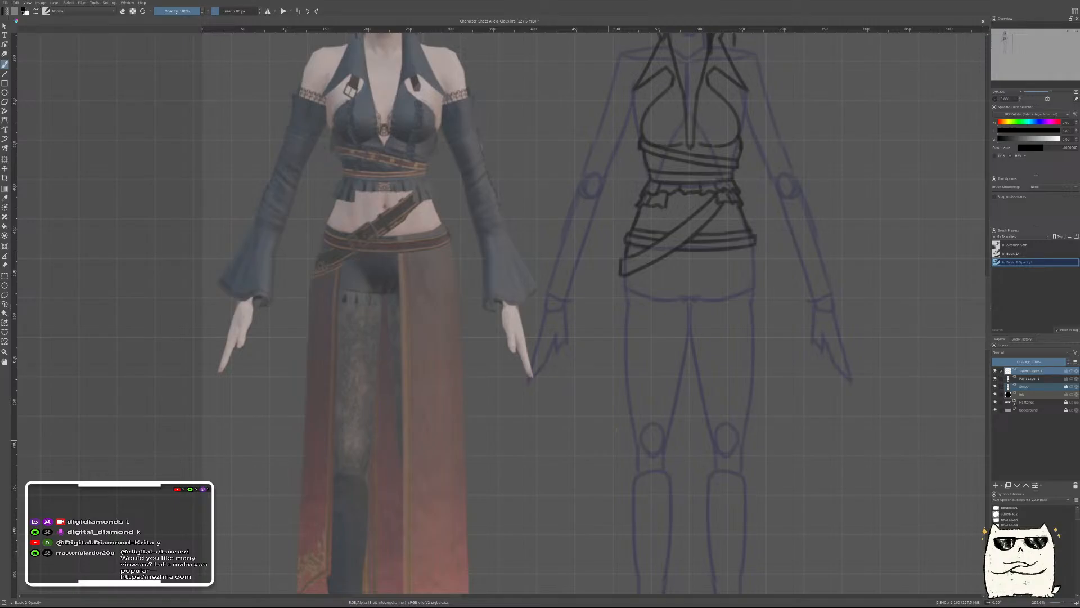
pyautogui.moveTo(693, 295); pyautogui.dragTo(667, 264)
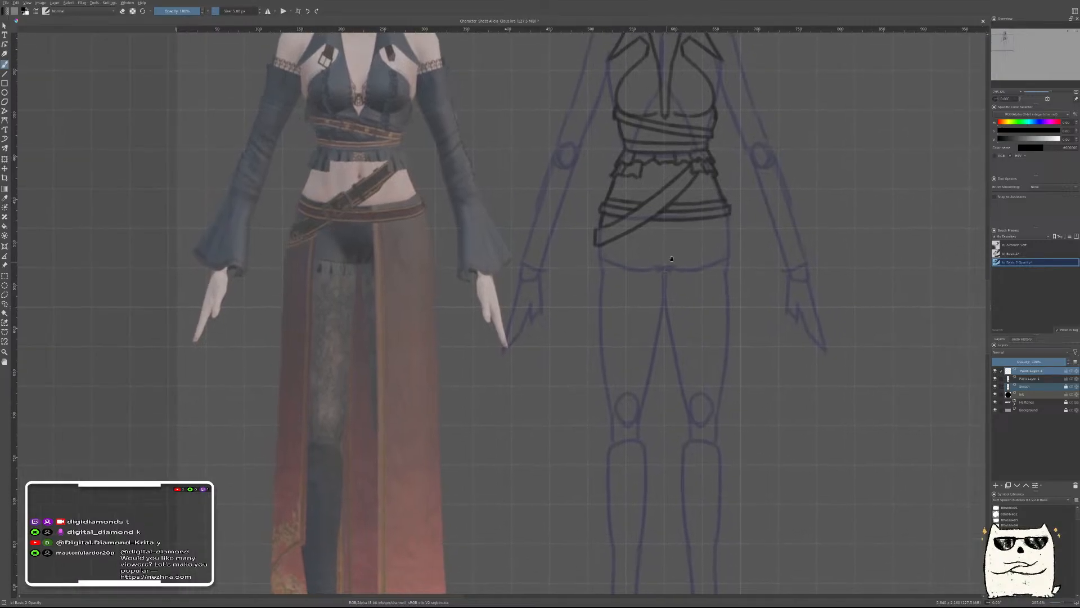
pyautogui.moveTo(675, 319); pyautogui.dragTo(596, 312)
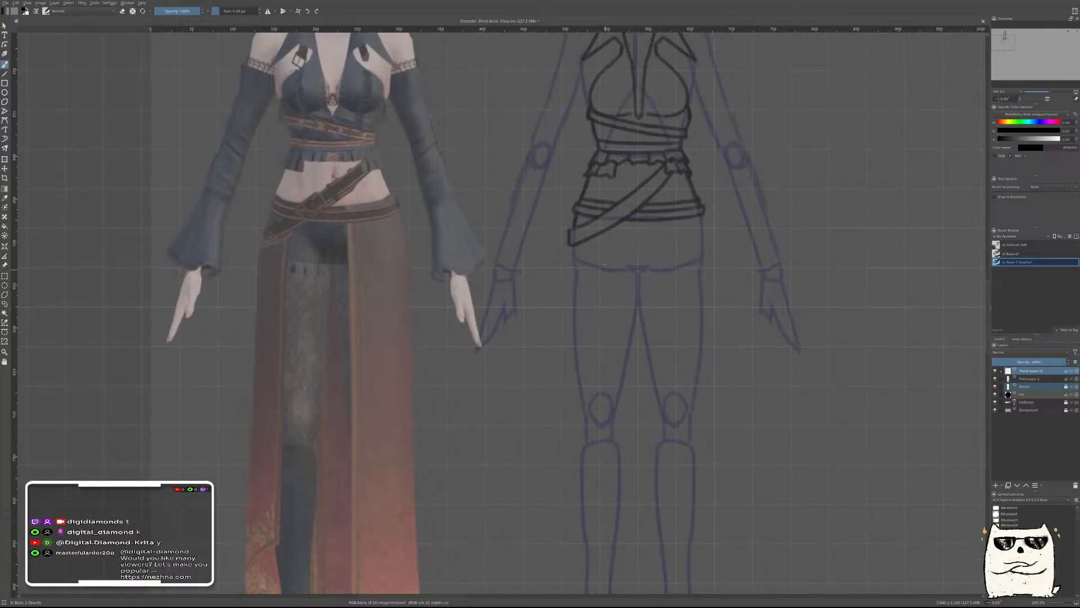
# Try to sketch the skirt's upper edges below the belt and hip strap
pyautogui.moveTo(600, 234)
pyautogui.mouseDown()
pyautogui.moveTo(601, 264)
pyautogui.moveTo(623, 278)
pyautogui.mouseUp()
pyautogui.hotkey('ctrl', 'z')
pyautogui.moveTo(600, 234)
pyautogui.mouseDown()
pyautogui.moveTo(600, 260)
pyautogui.moveTo(601, 243)
pyautogui.mouseUp()
pyautogui.hotkey('ctrl', 'z')
pyautogui.hotkey('ctrl', 'z')
pyautogui.scroll(-3, 613, 291)
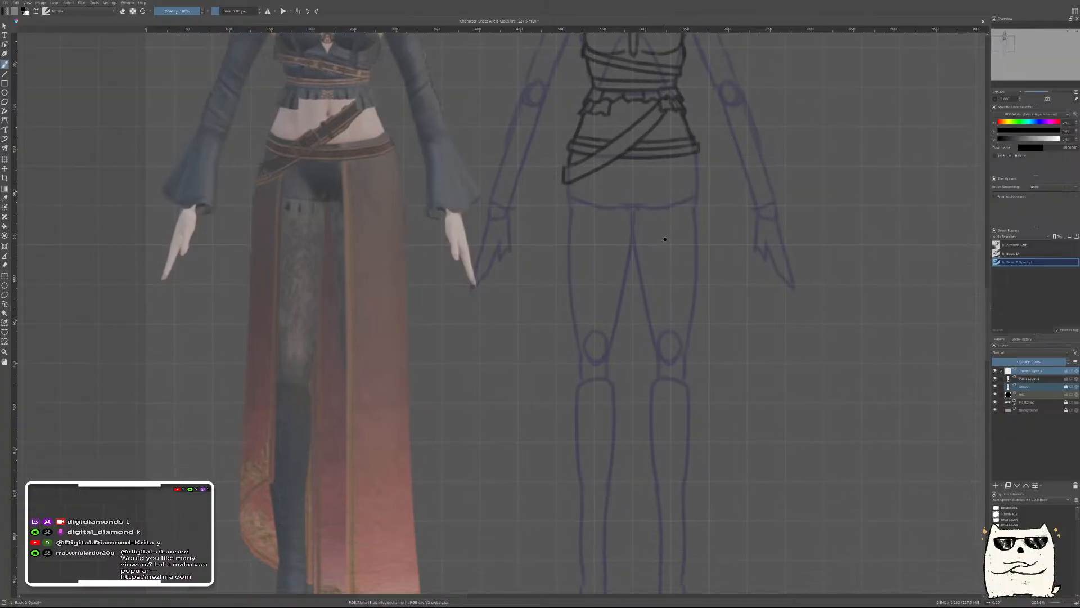
pyautogui.moveTo(569, 171); pyautogui.dragTo(566, 265)
pyautogui.hotkey('ctrl', 'z')
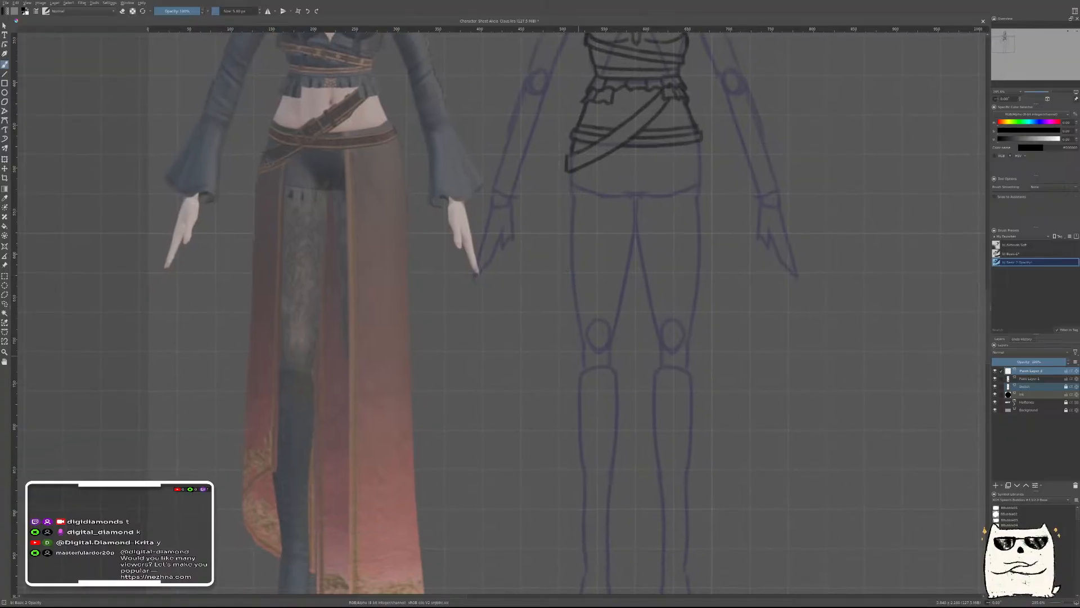
# Draw the curved lower edge of the skirt's side panel across the shin and shift it slightly toward the figure's outer side
pyautogui.scroll(-1, 593, 463)
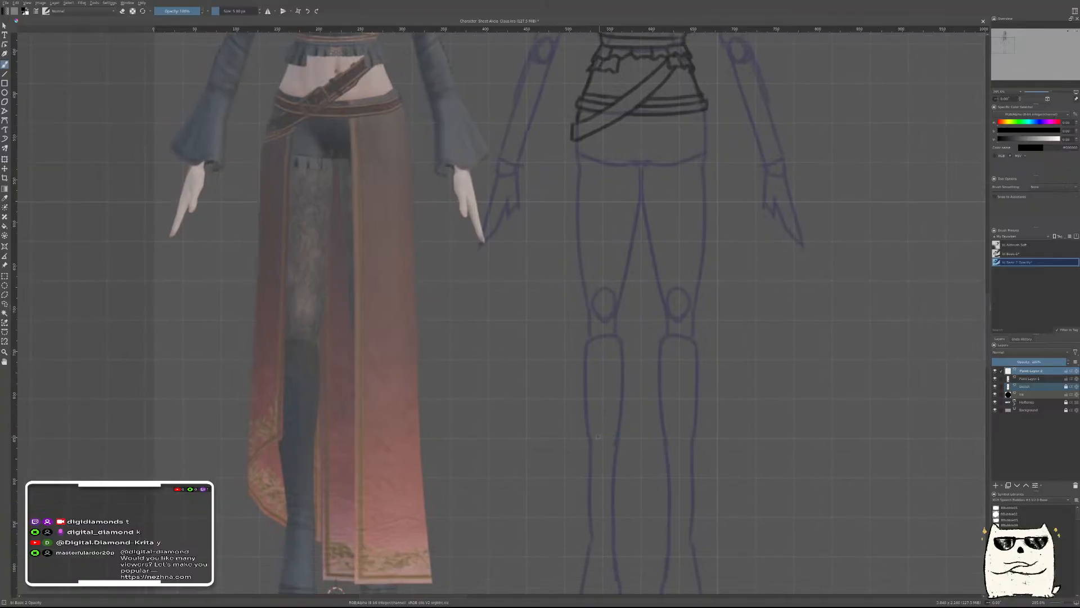
pyautogui.moveTo(610, 430); pyautogui.dragTo(575, 456)
pyautogui.moveTo(605, 437)
pyautogui.mouseDown()
pyautogui.moveTo(576, 476)
pyautogui.moveTo(639, 538)
pyautogui.mouseUp()
pyautogui.press('t')
pyautogui.moveTo(649, 491)
pyautogui.mouseDown()
pyautogui.moveTo(311, 490)
pyautogui.moveTo(294, 499)
pyautogui.moveTo(655, 502)
pyautogui.moveTo(631, 510)
pyautogui.mouseUp()
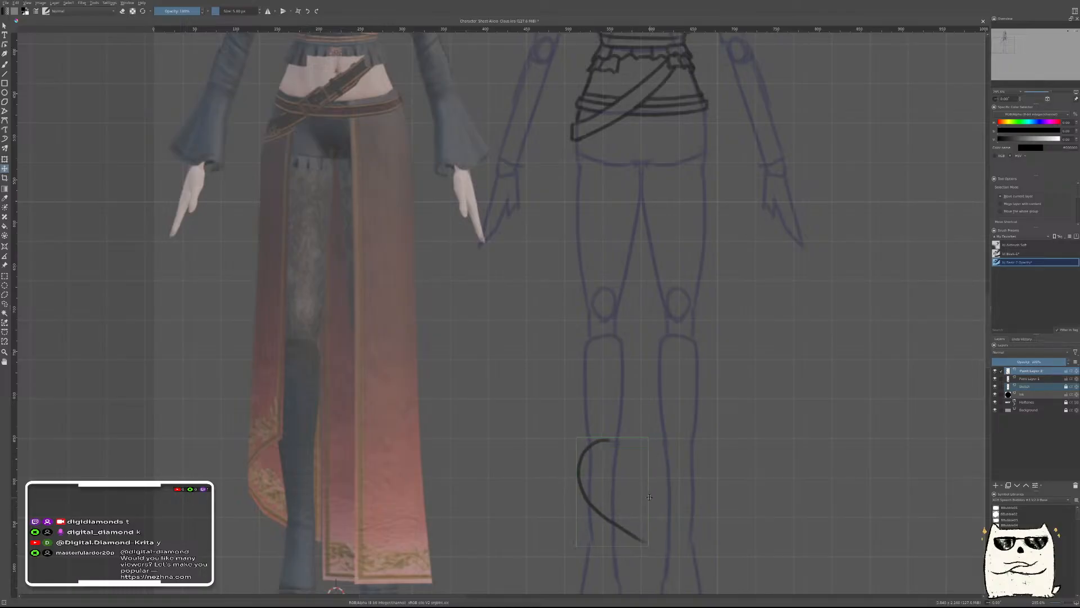
pyautogui.press('b')
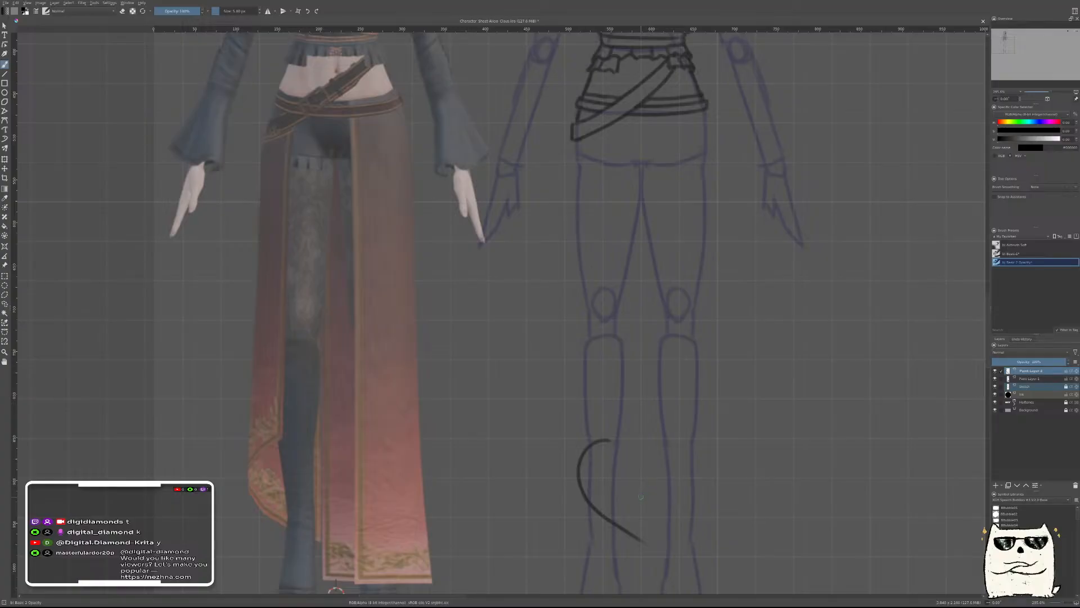
# Move the side panel's curved lower edge further toward the figure's outer side, so it extends past the shin
pyautogui.press('m')
pyautogui.moveTo(629, 487); pyautogui.dragTo(614, 493)
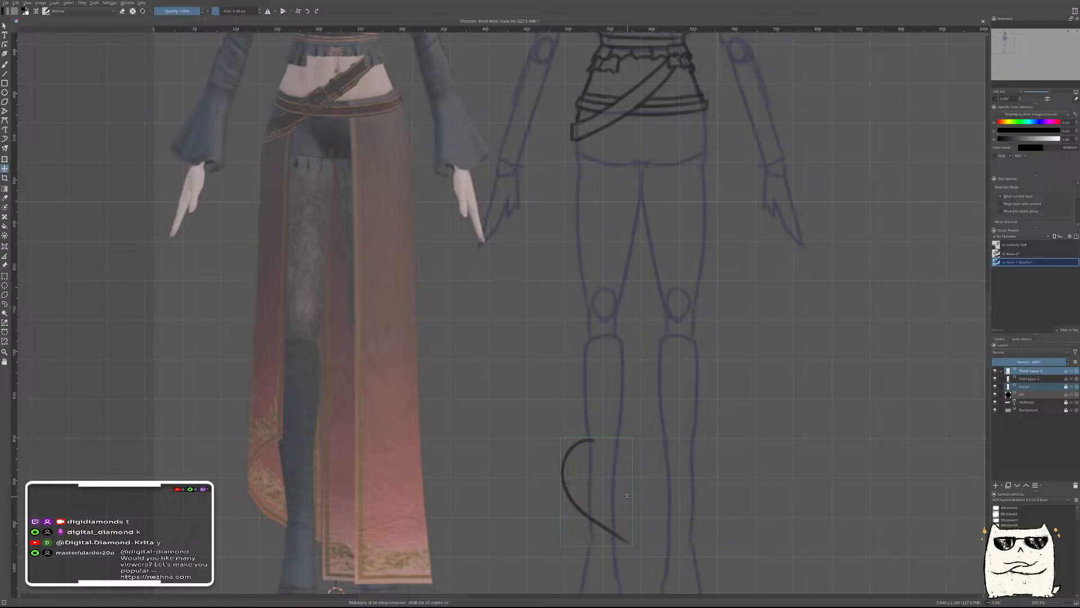
pyautogui.press('b')
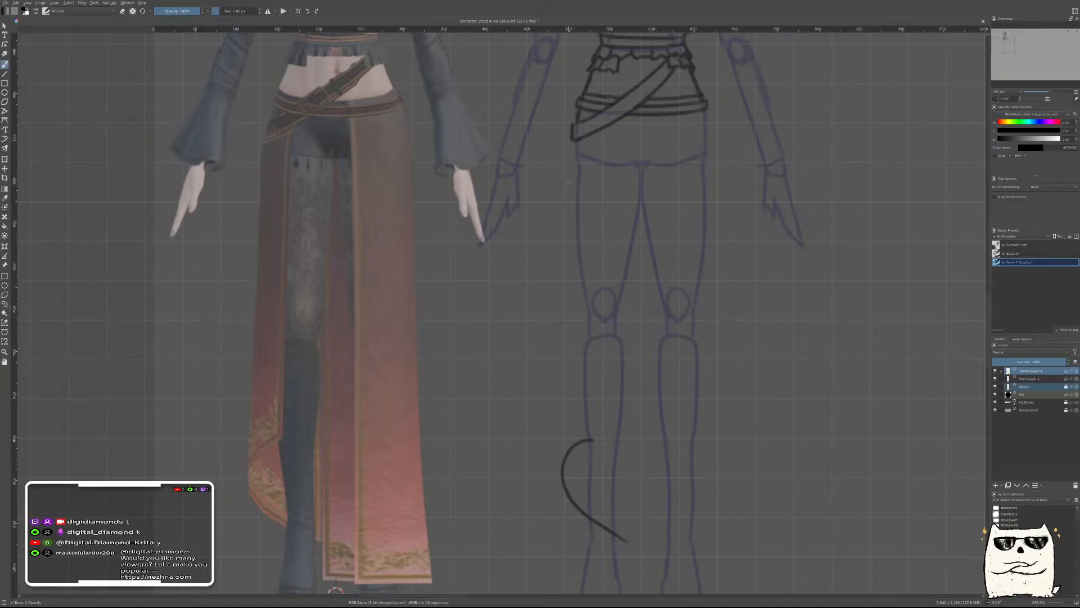
# Draw the side panel's long outer edge on a new paint layer, from the hip strap down past the curved lower edge
pyautogui.moveTo(573, 139); pyautogui.dragTo(563, 502)
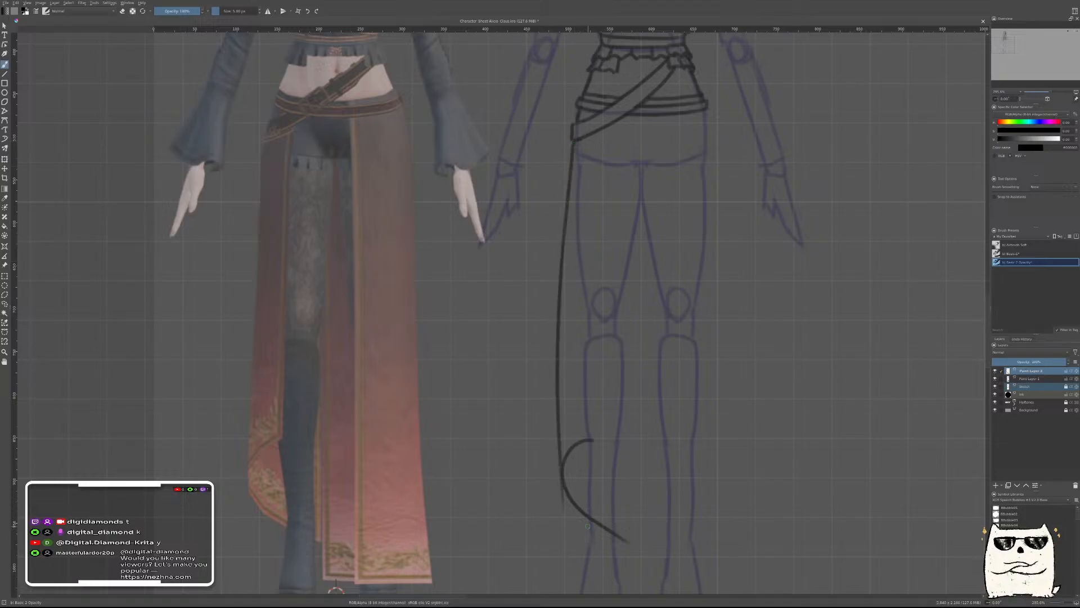
pyautogui.hotkey('ctrl', 'z')
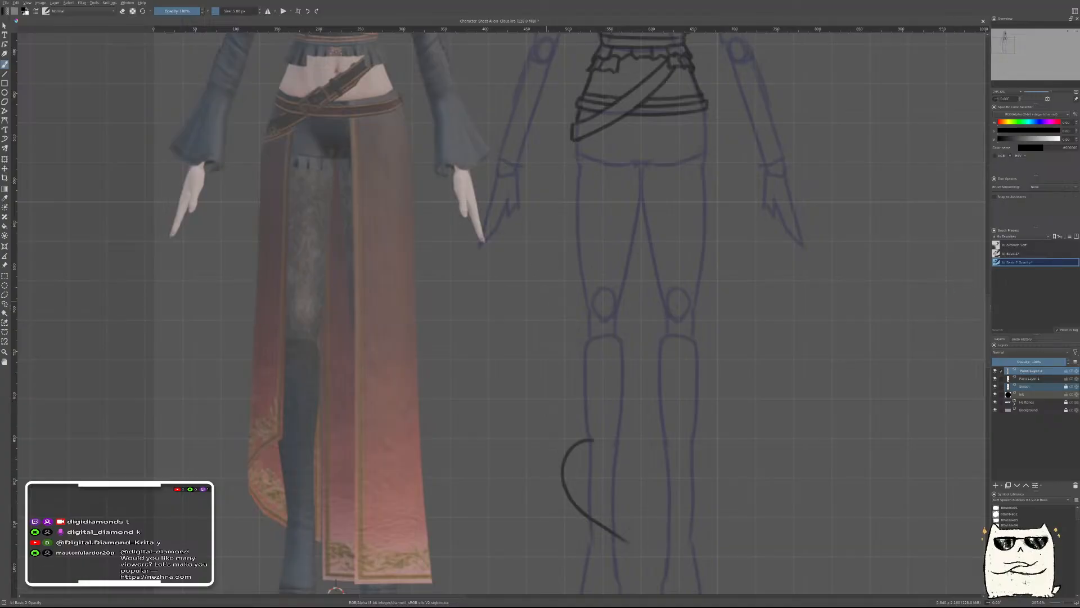
pyautogui.press('Insert')
pyautogui.moveTo(570, 145); pyautogui.dragTo(571, 584)
pyautogui.hotkey('ctrl', 'z')
pyautogui.moveTo(571, 137); pyautogui.dragTo(609, 533)
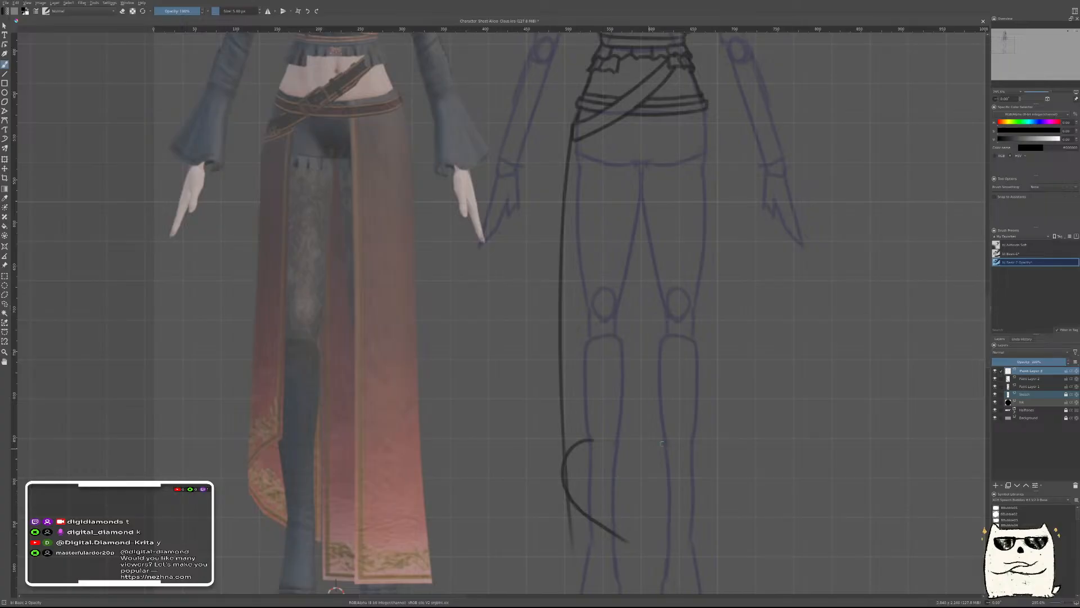
pyautogui.hotkey('ctrl', 't')
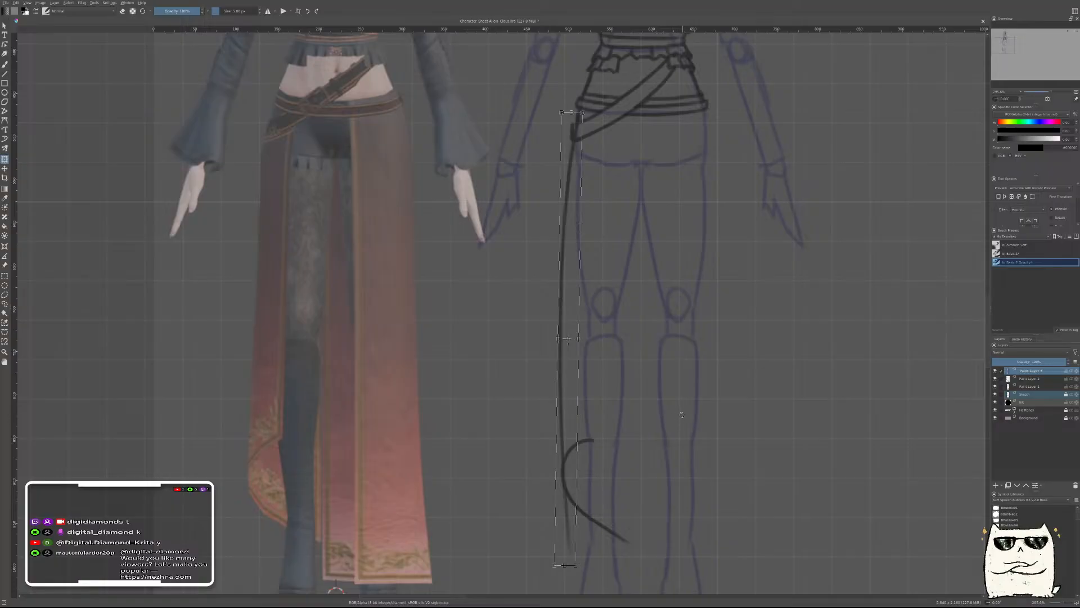
# Select the three line art layers together and move them over the reference figure's skirt
pyautogui.keyDown('ctrl'); pyautogui.click(1030, 379); pyautogui.keyUp('ctrl')
pyautogui.keyDown('ctrl'); pyautogui.click(1037, 386); pyautogui.keyUp('ctrl')
pyautogui.press('t')
pyautogui.moveTo(649, 325); pyautogui.dragTo(355, 343)
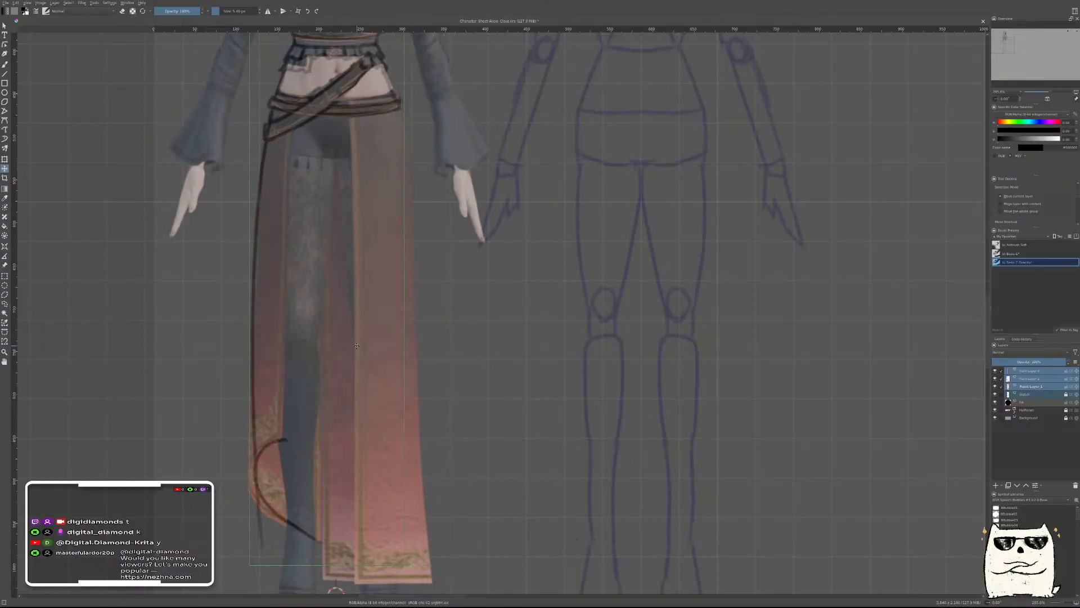
# Nudge the curved lower edge and tilt the long outer edge slightly outward to match the reference skirt's side panel
pyautogui.click(1036, 380)
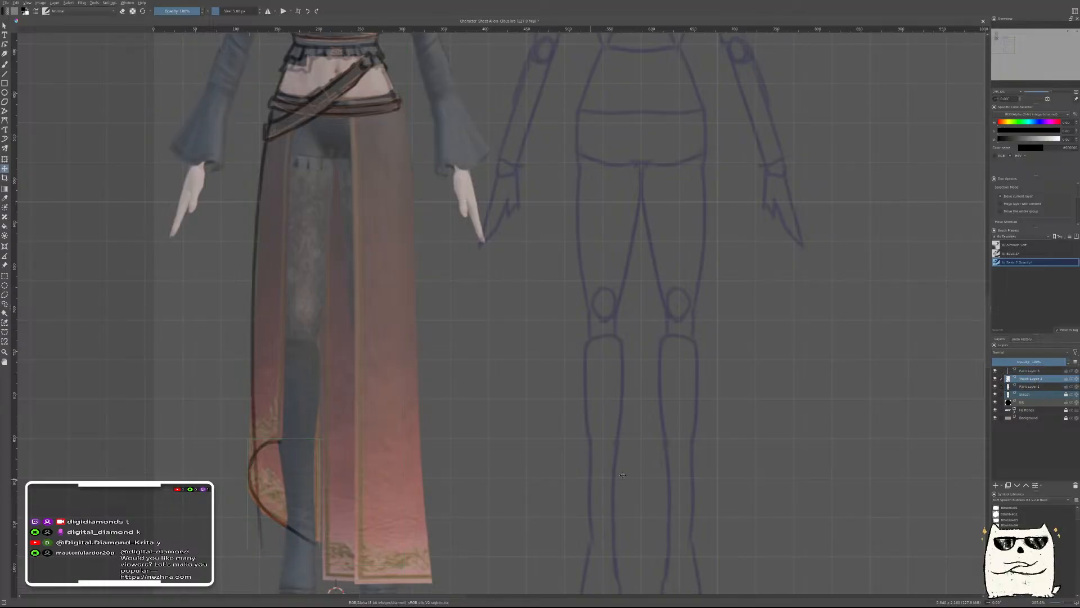
pyautogui.click(1037, 373)
pyautogui.hotkey('ctrl', 't')
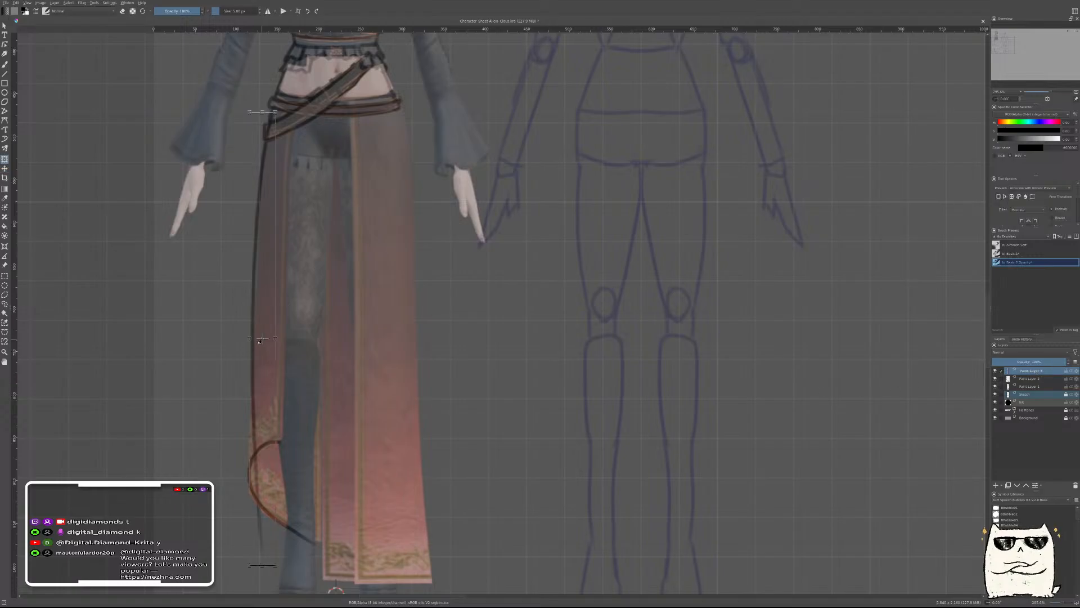
pyautogui.press('Return')
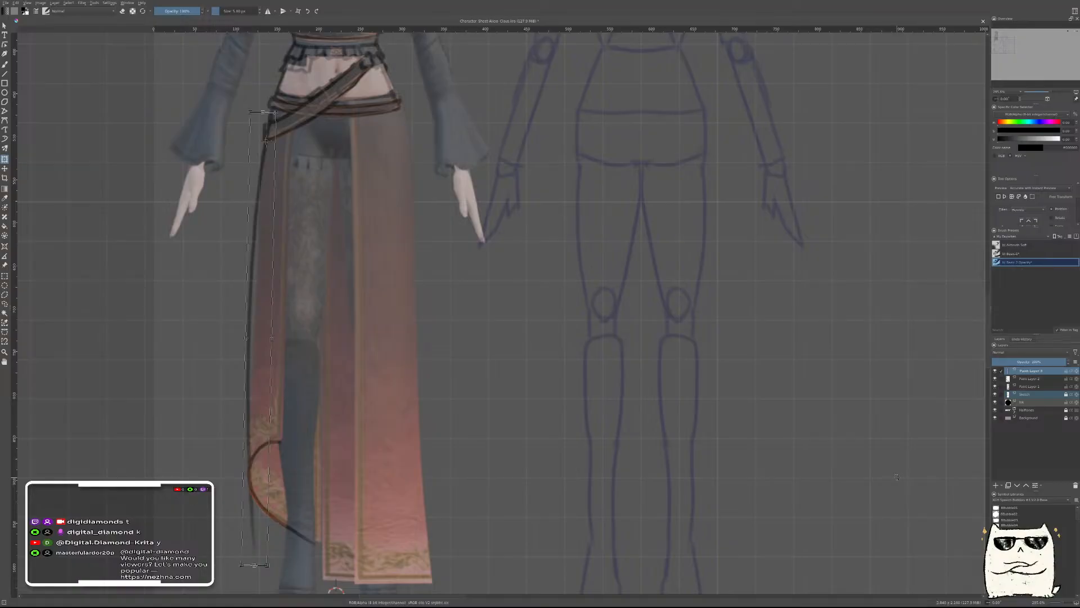
# Move all three line art layers together back onto the mannequin
pyautogui.press('t')
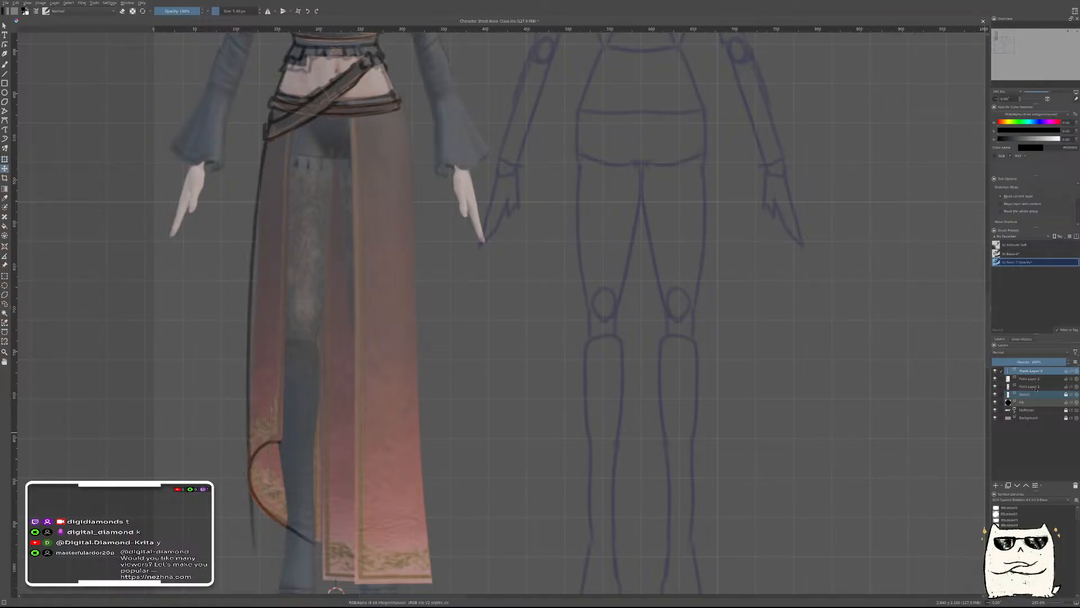
pyautogui.keyDown('shift'); pyautogui.click(1040, 387); pyautogui.keyUp('shift')
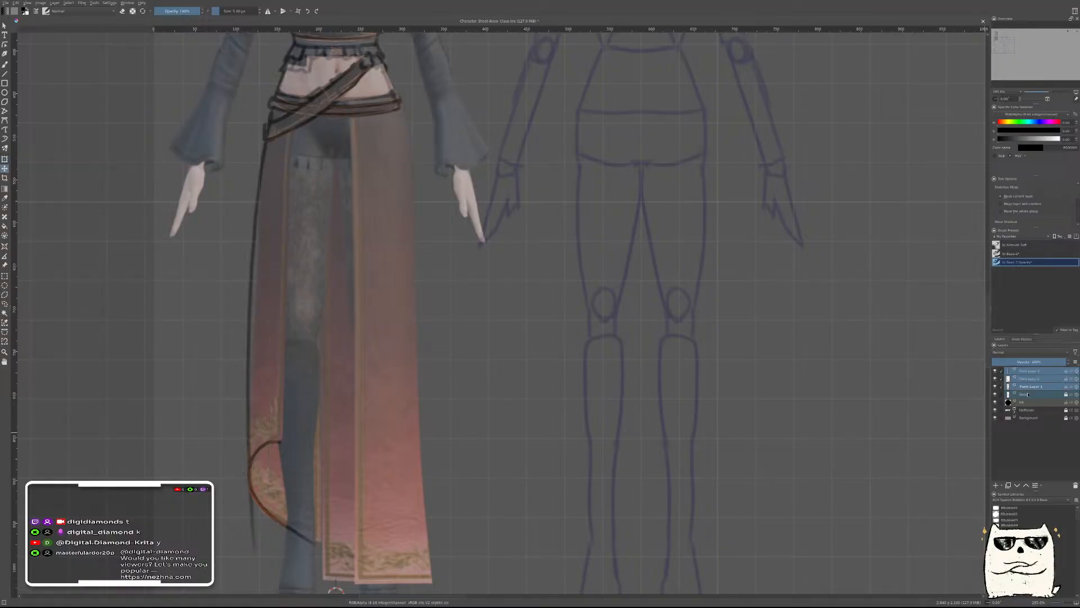
pyautogui.moveTo(304, 363); pyautogui.dragTo(613, 358)
# Erase the outer edge's excess ends at the hip strap and below the curve, and merge the three line art layers into one
pyautogui.press('b')
pyautogui.click(1031, 372)
pyautogui.press('/')
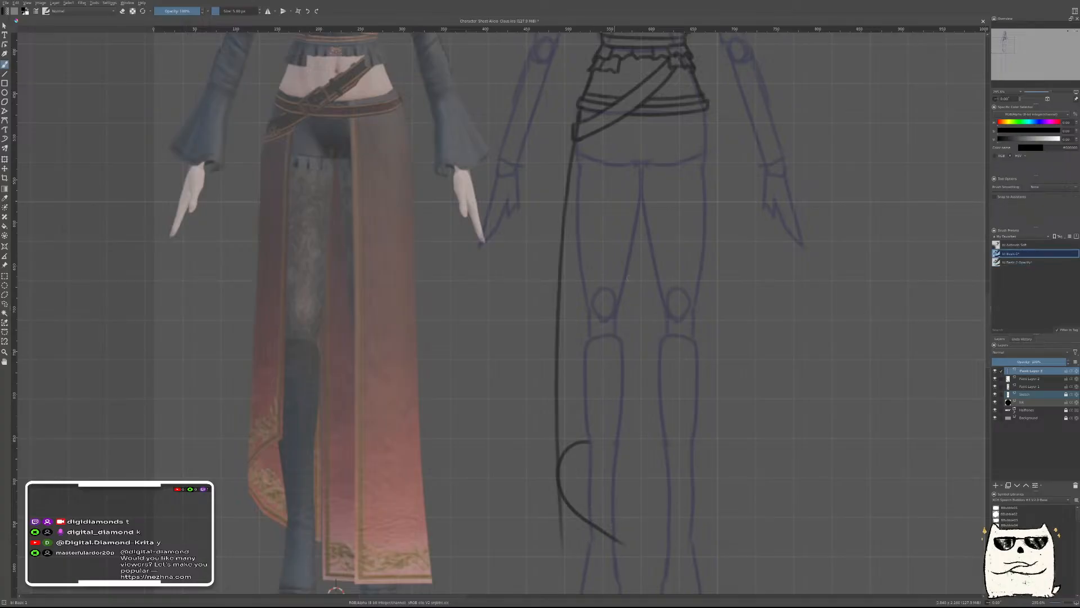
pyautogui.press('e')
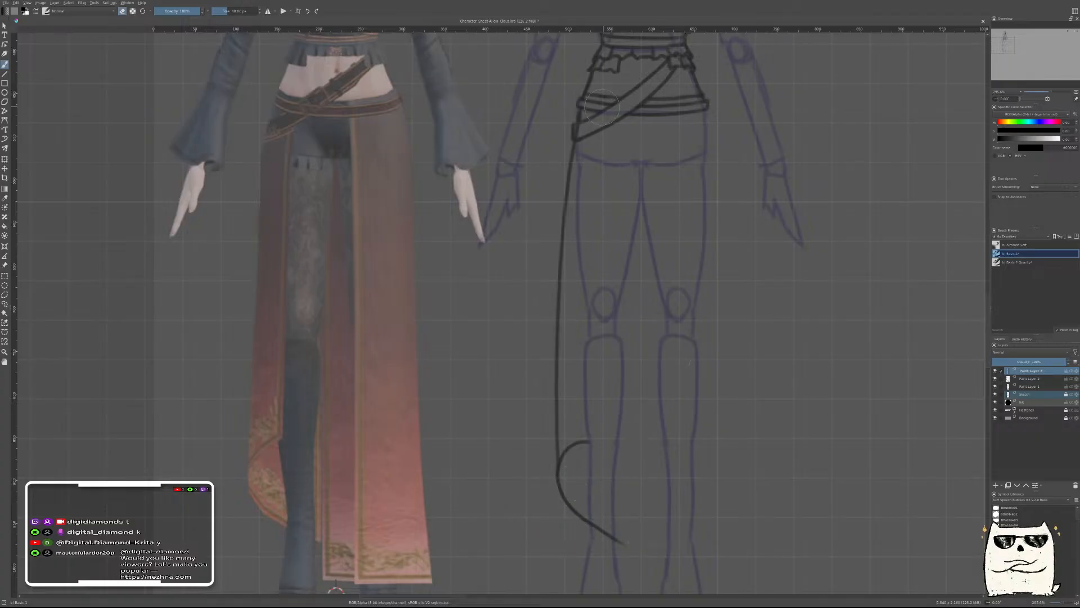
pyautogui.moveTo(593, 124); pyautogui.dragTo(579, 117)
pyautogui.hotkey('shift', 'Delete')
pyautogui.hotkey('shift', 'Delete')
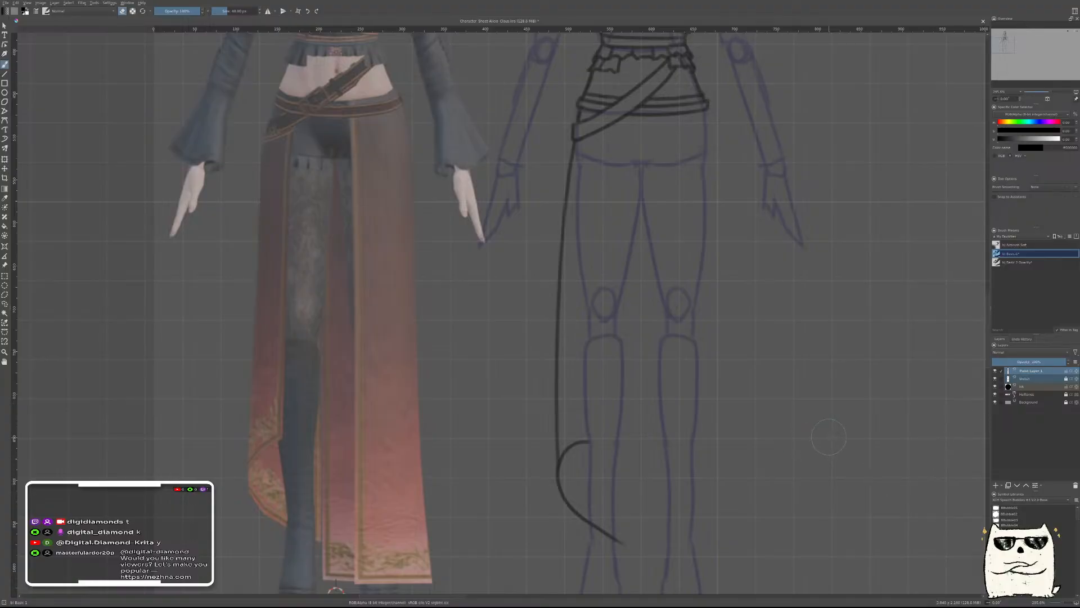
# Draw the side panel's long inner edge on a new paint layer and shift it over the figure's outer thigh and shin
pyautogui.click(1029, 263)
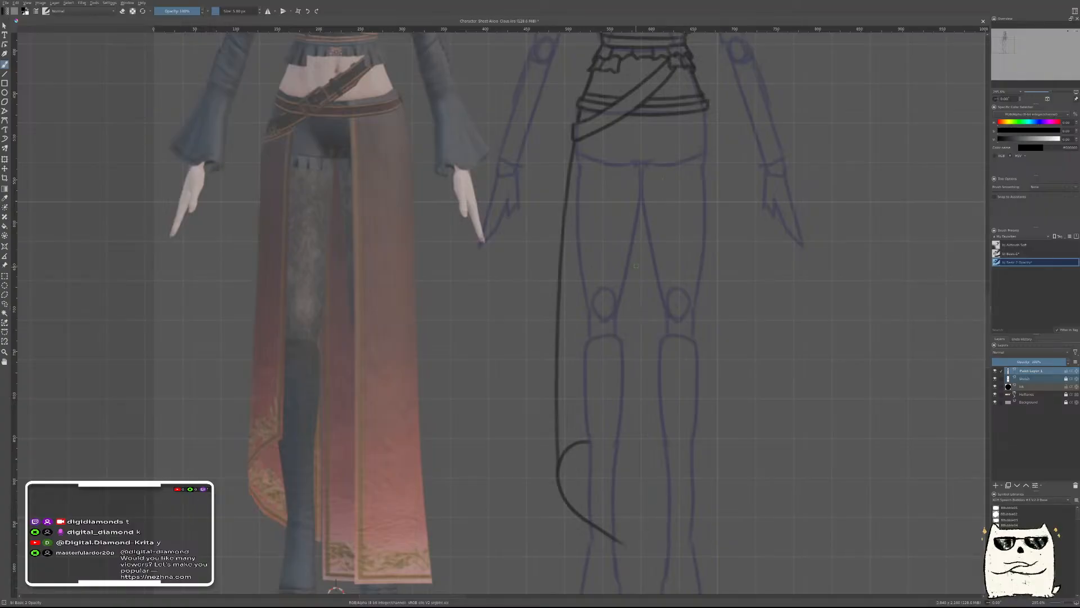
pyautogui.press('Insert')
pyautogui.moveTo(595, 114); pyautogui.dragTo(570, 494)
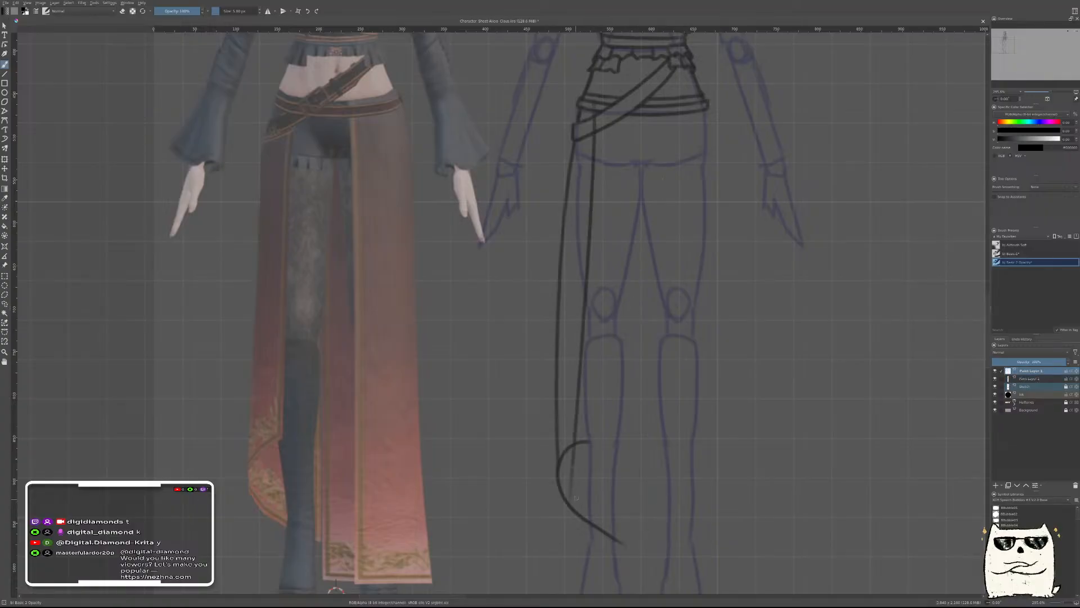
pyautogui.hotkey('ctrl', 'z')
pyautogui.moveTo(624, 132); pyautogui.dragTo(597, 563)
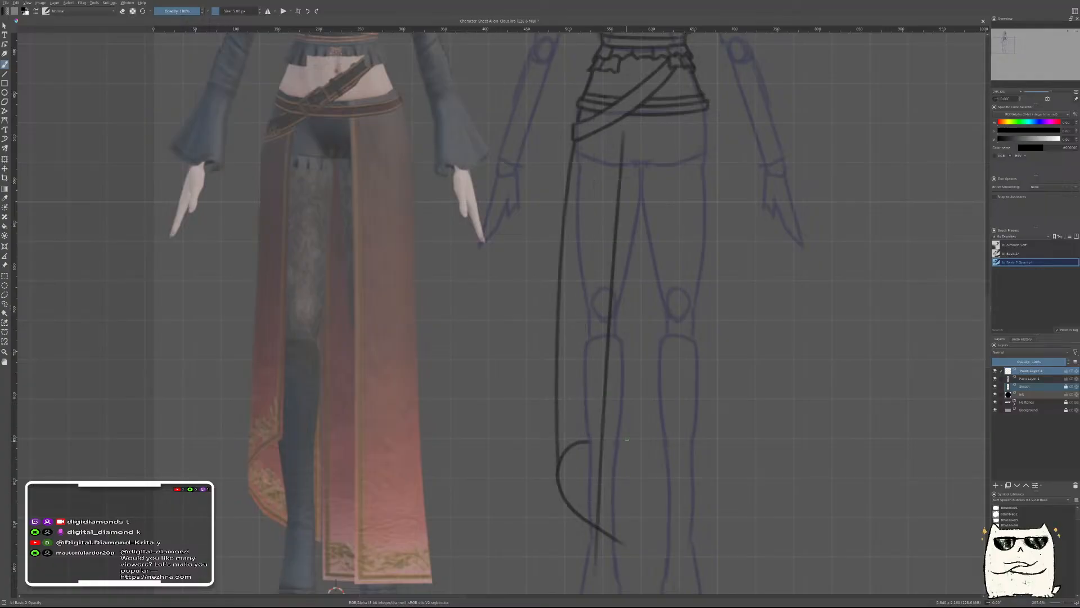
pyautogui.press('t')
pyautogui.moveTo(749, 372); pyautogui.dragTo(737, 347)
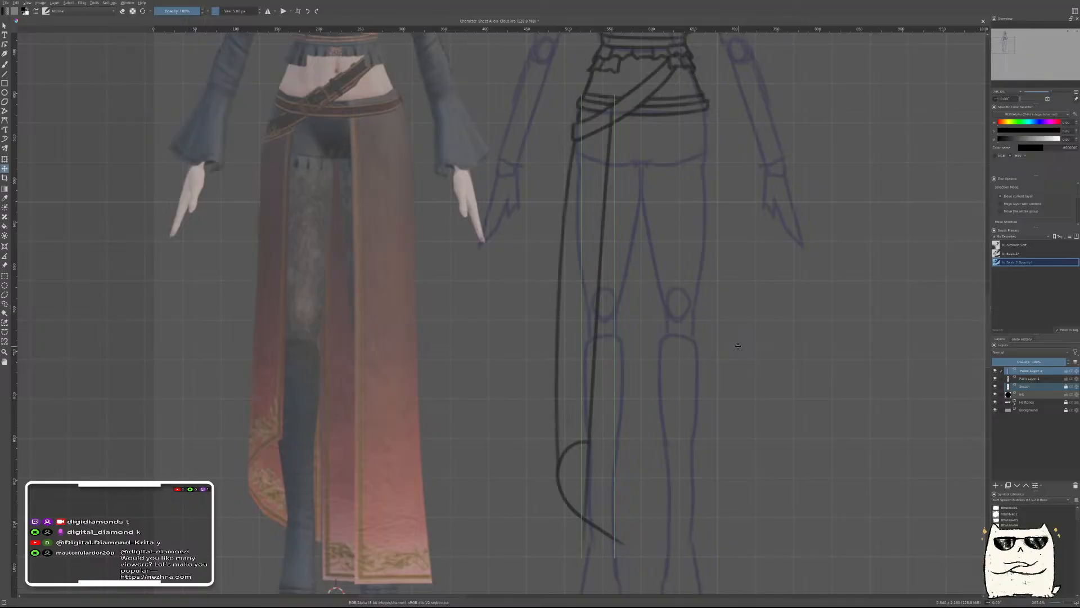
# Move both line art layers over the reference figure and adjust the inner edge's angle and position to match the side panel's border
pyautogui.keyDown('ctrl'); pyautogui.click(1015, 382); pyautogui.keyUp('ctrl')
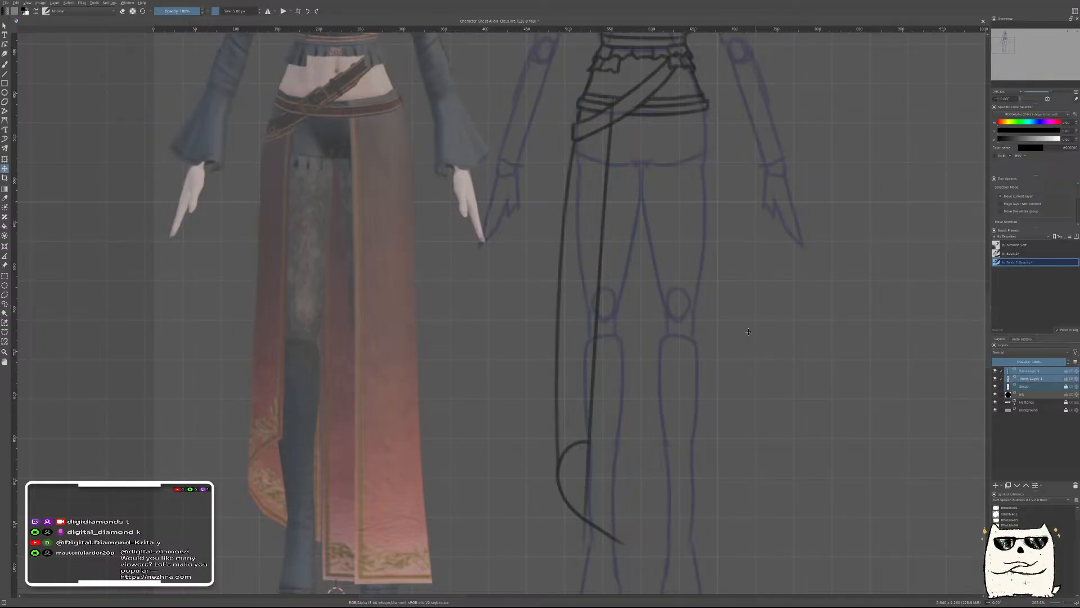
pyautogui.moveTo(617, 313); pyautogui.dragTo(311, 311)
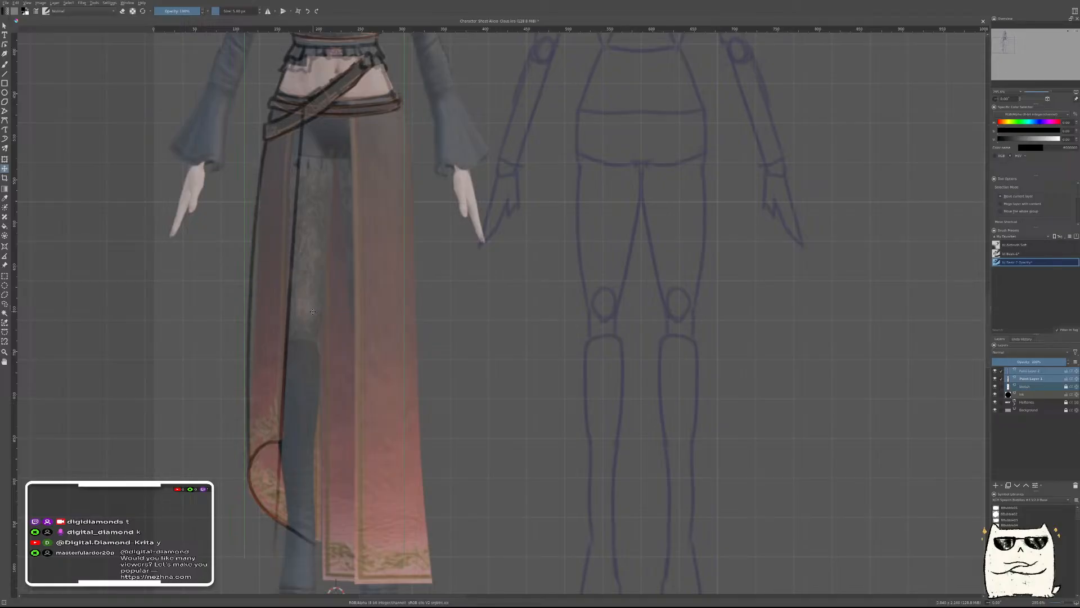
pyautogui.click(1047, 374)
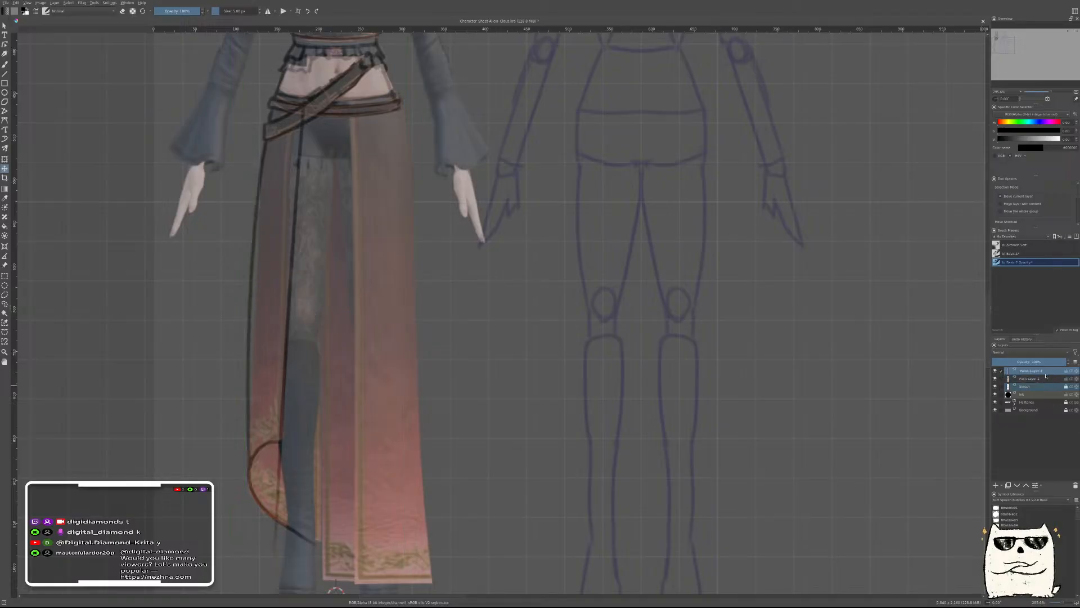
pyautogui.hotkey('ctrl', 't')
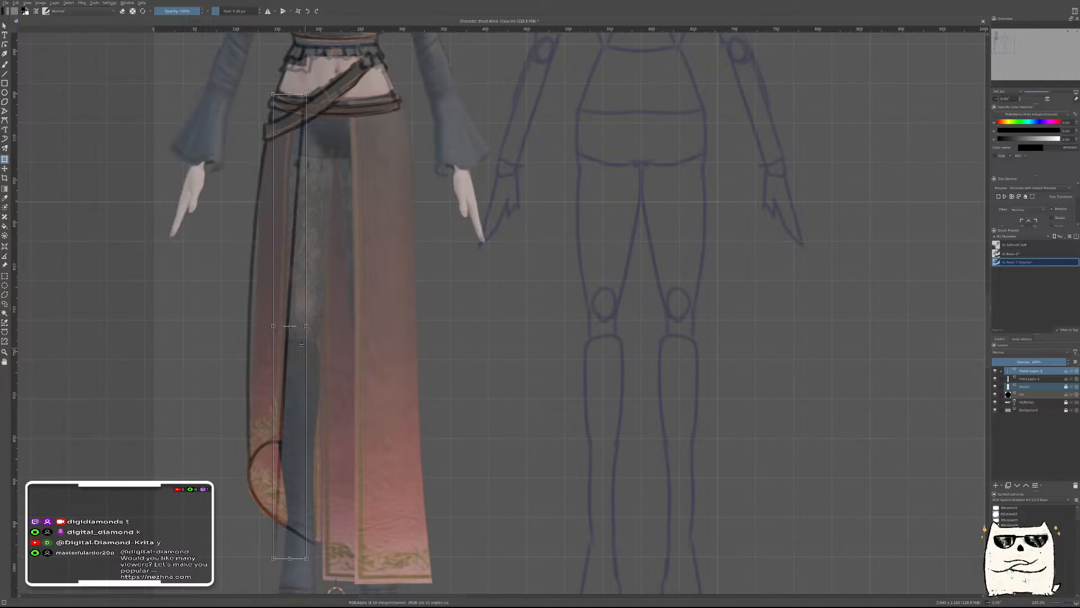
pyautogui.press('Return')
pyautogui.click(280, 442)
pyautogui.moveTo(578, 453); pyautogui.dragTo(578, 443)
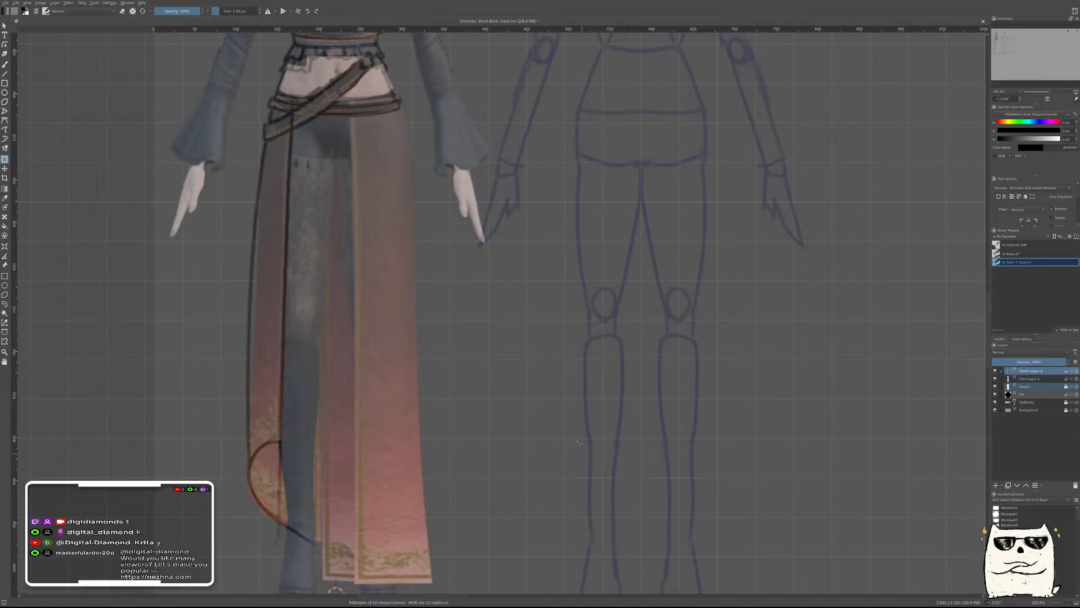
# Move the inner edge and the other line art together back onto the mannequin
pyautogui.keyDown('ctrl'); pyautogui.click(1038, 380); pyautogui.keyUp('ctrl')
pyautogui.press('t')
pyautogui.moveTo(384, 311); pyautogui.dragTo(683, 314)
pyautogui.press('b')
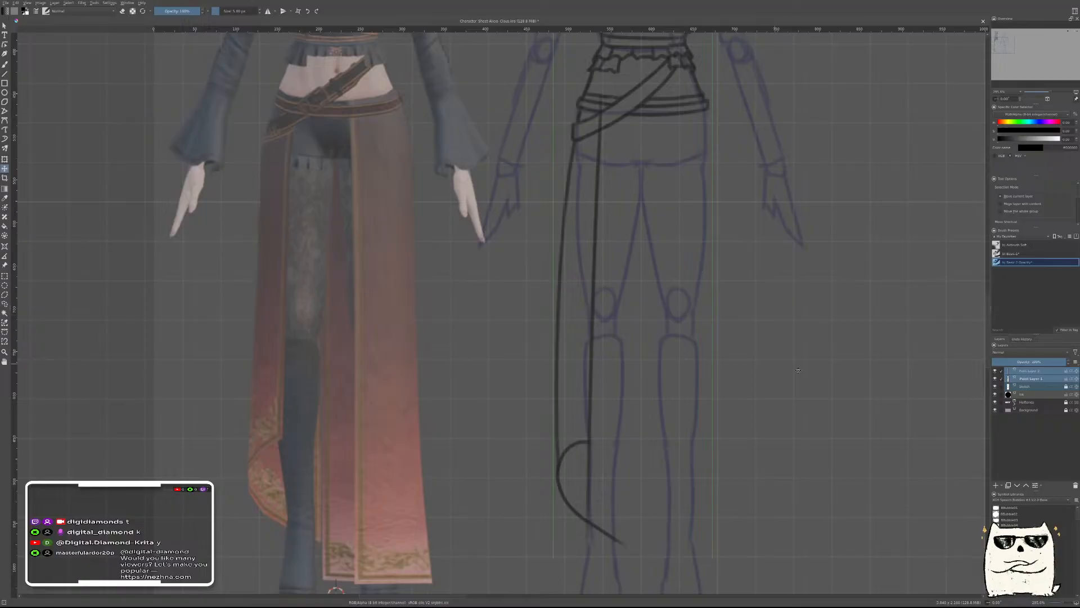
# Erase the inner edge's excess below the curve and across the strap and belt, and merge it into the line art layer
pyautogui.click(1035, 372)
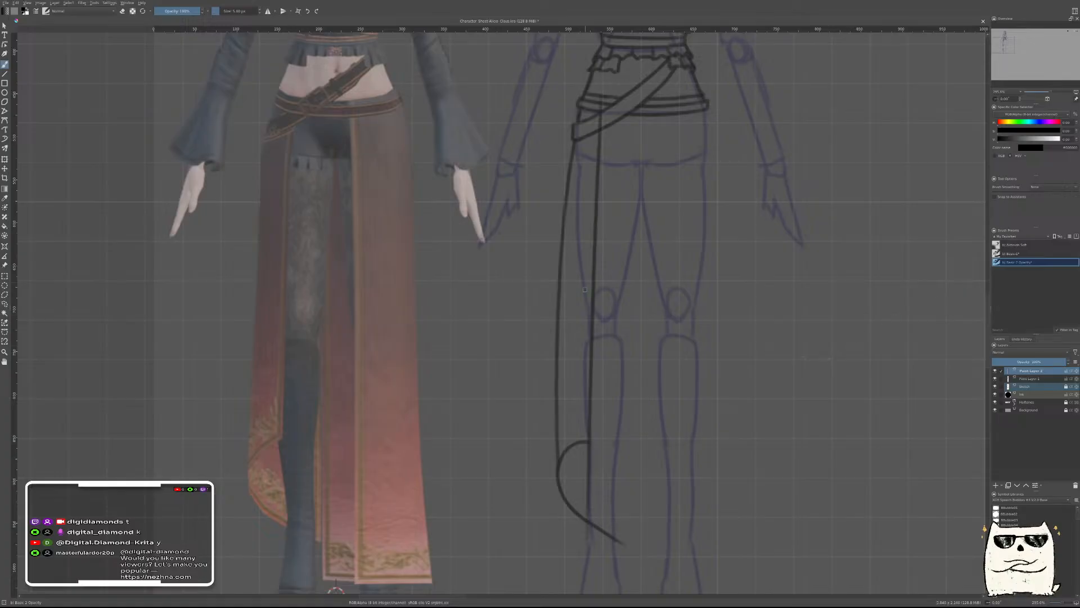
pyautogui.rightClick(575, 281)
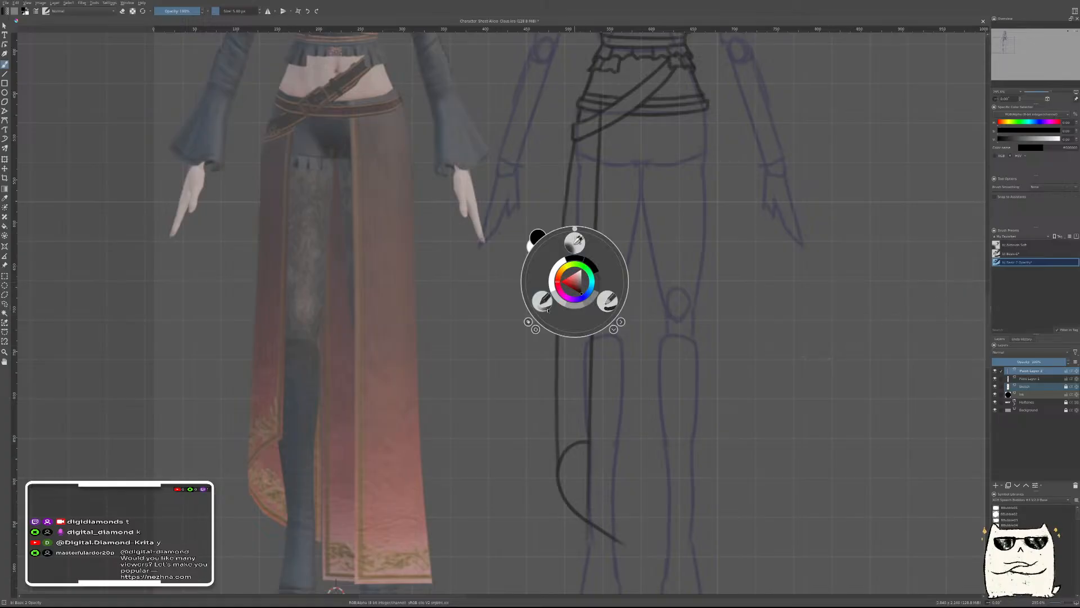
pyautogui.click(607, 301)
pyautogui.moveTo(601, 552); pyautogui.dragTo(613, 503)
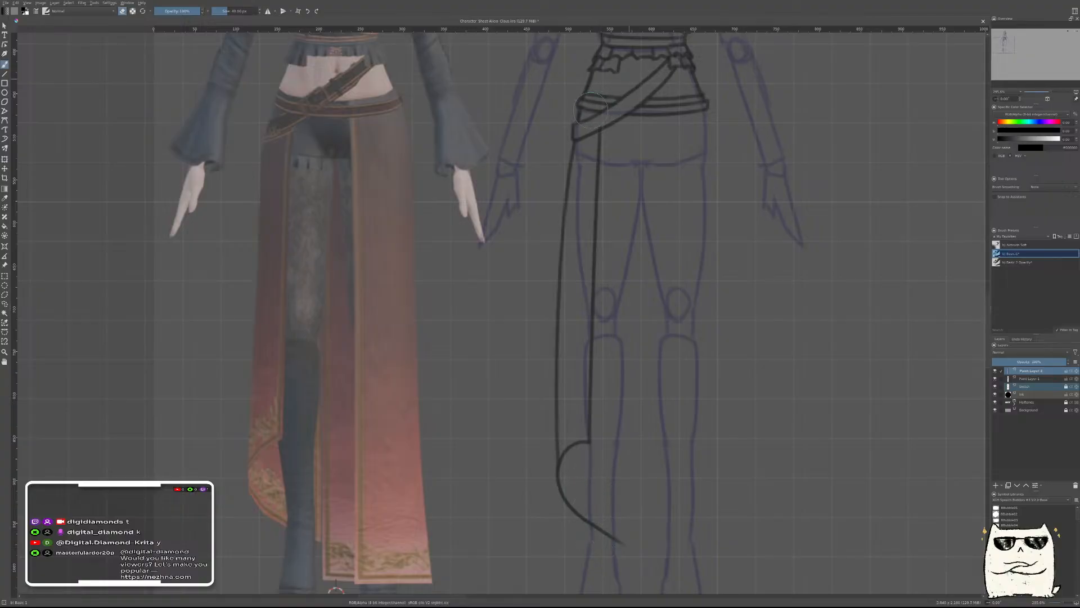
pyautogui.rightClick(696, 249)
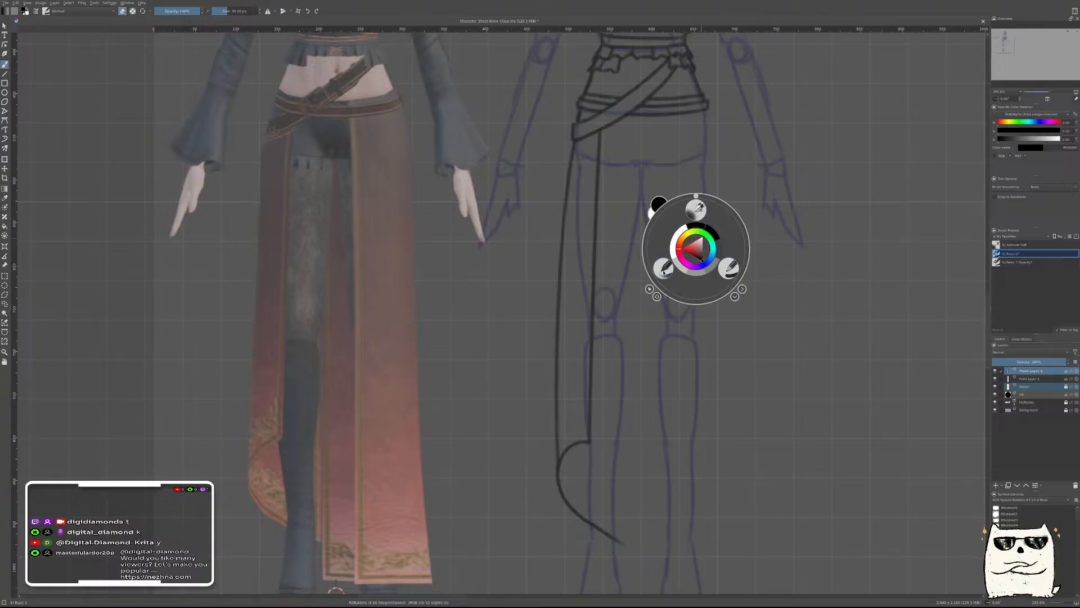
pyautogui.click(663, 268)
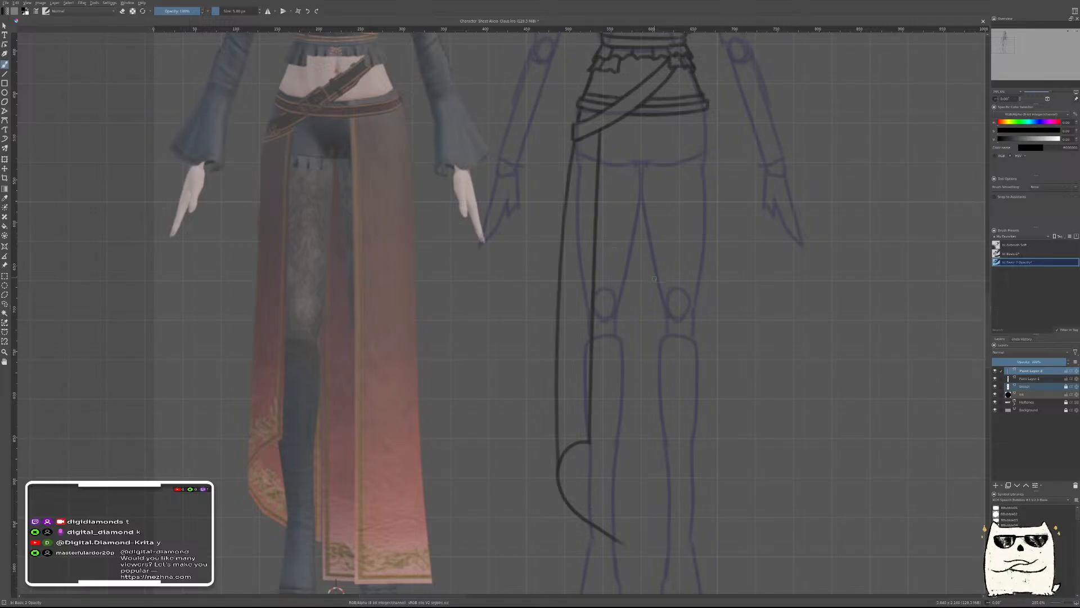
pyautogui.hotkey('ctrl', 'e')
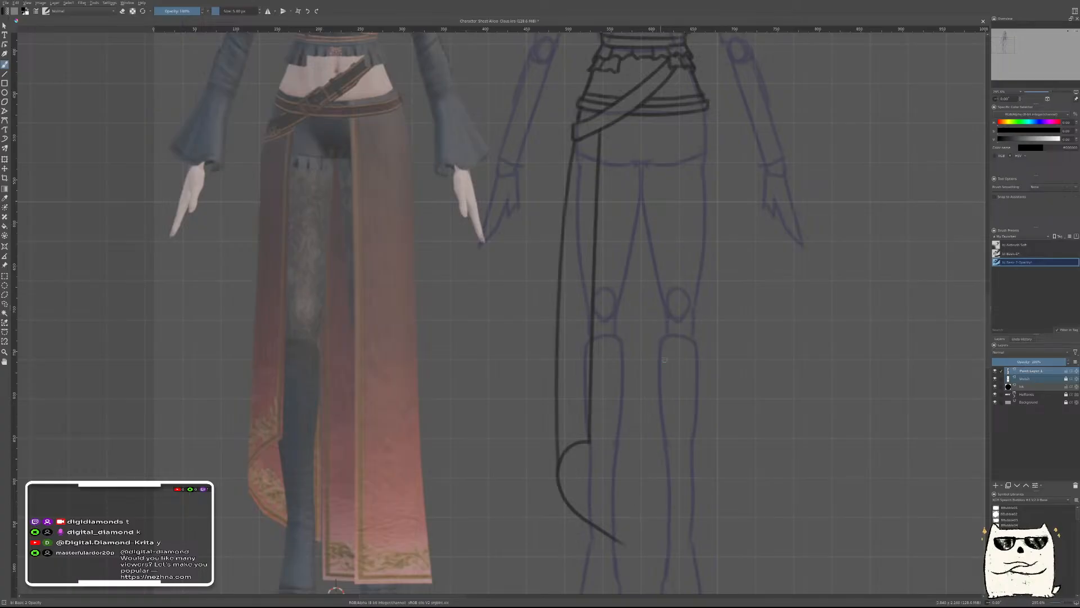
# Draw a curved arc for the boot's top just below the knee behind the side panel, on a new paint layer
pyautogui.press('Insert')
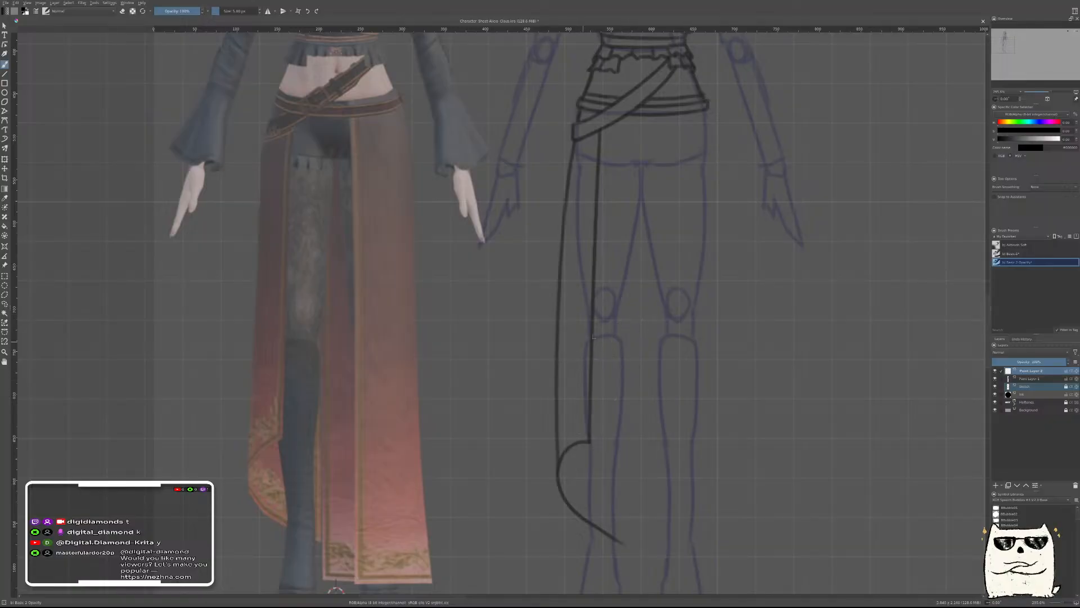
pyautogui.moveTo(567, 357); pyautogui.dragTo(637, 350)
pyautogui.hotkey('ctrl', 'z')
pyautogui.moveTo(578, 356); pyautogui.dragTo(628, 332)
pyautogui.hotkey('ctrl', 'z')
pyautogui.moveTo(579, 358)
pyautogui.mouseDown()
pyautogui.moveTo(619, 338)
pyautogui.moveTo(623, 354)
pyautogui.mouseUp()
# Move the boot-top arc over the reference figure's leg for comparison and undo the move
pyautogui.press('t')
pyautogui.moveTo(625, 399); pyautogui.dragTo(318, 397)
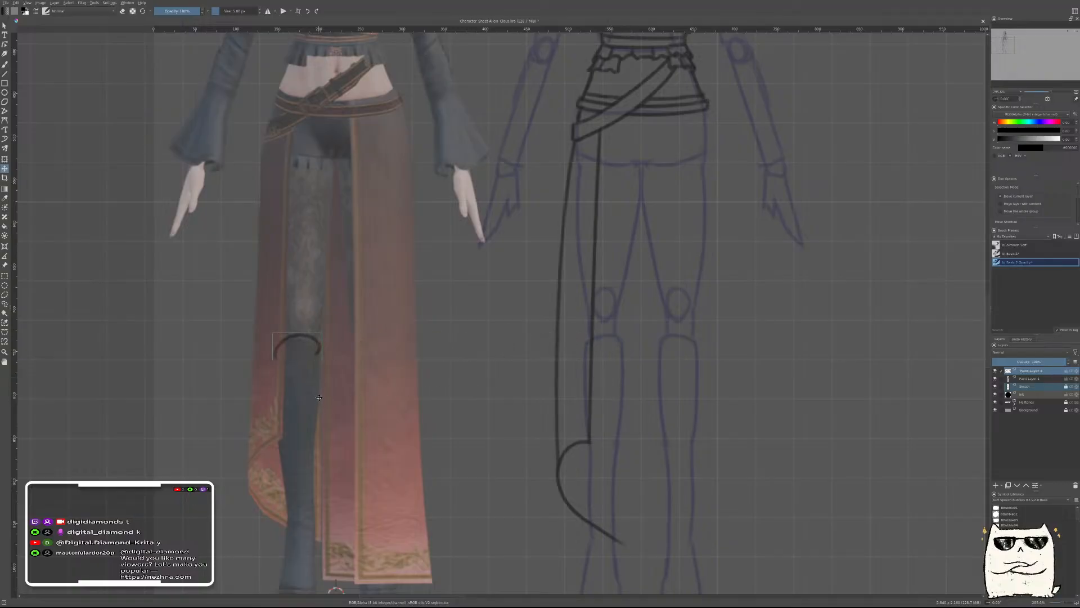
pyautogui.hotkey('ctrl', 'z')
# Erase the part of the boot-top arc that crosses into the side panel and merge the arc into the line art layer
pyautogui.press('b')
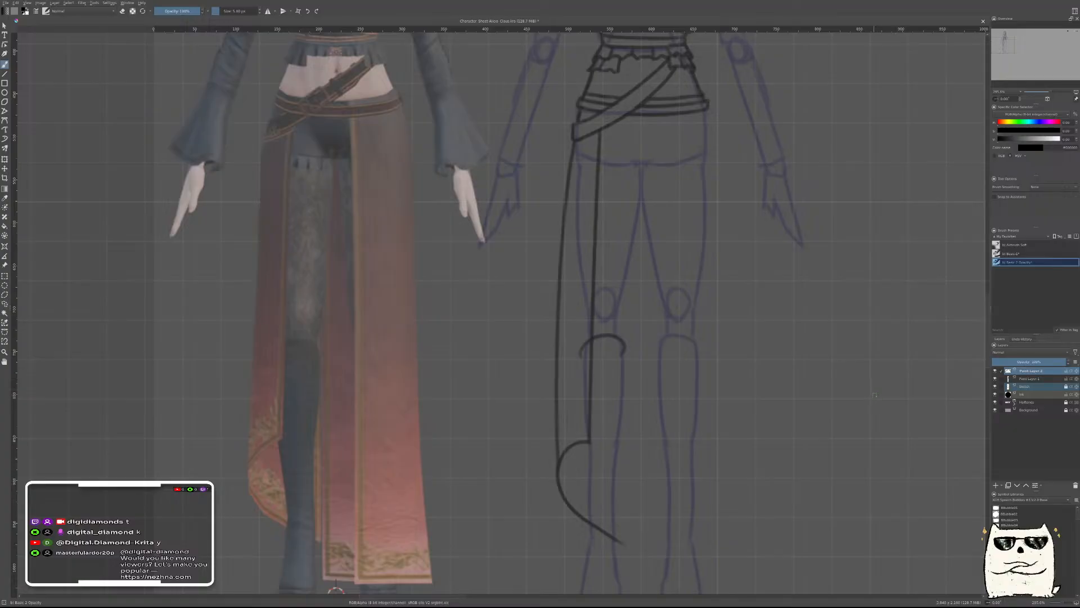
pyautogui.click(1017, 253)
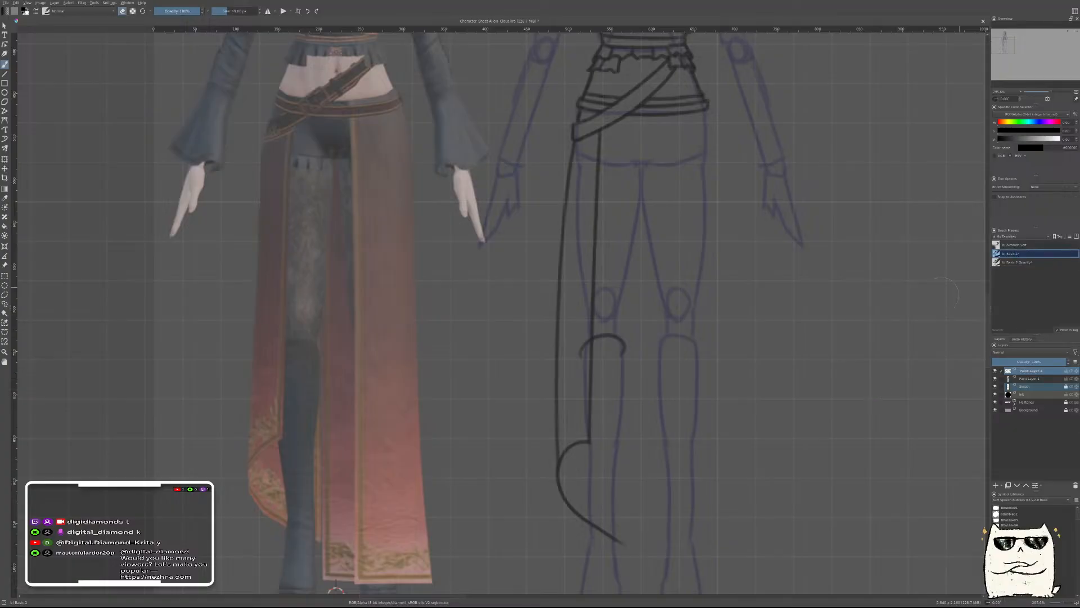
pyautogui.rightClick(563, 360)
pyautogui.click(530, 380)
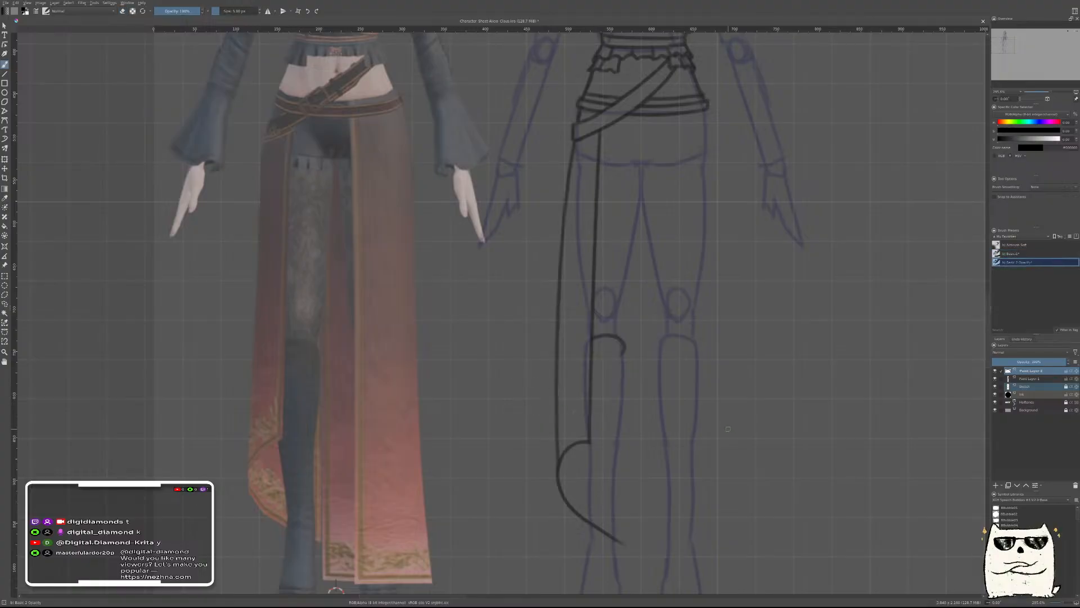
pyautogui.hotkey('ctrl', 'e')
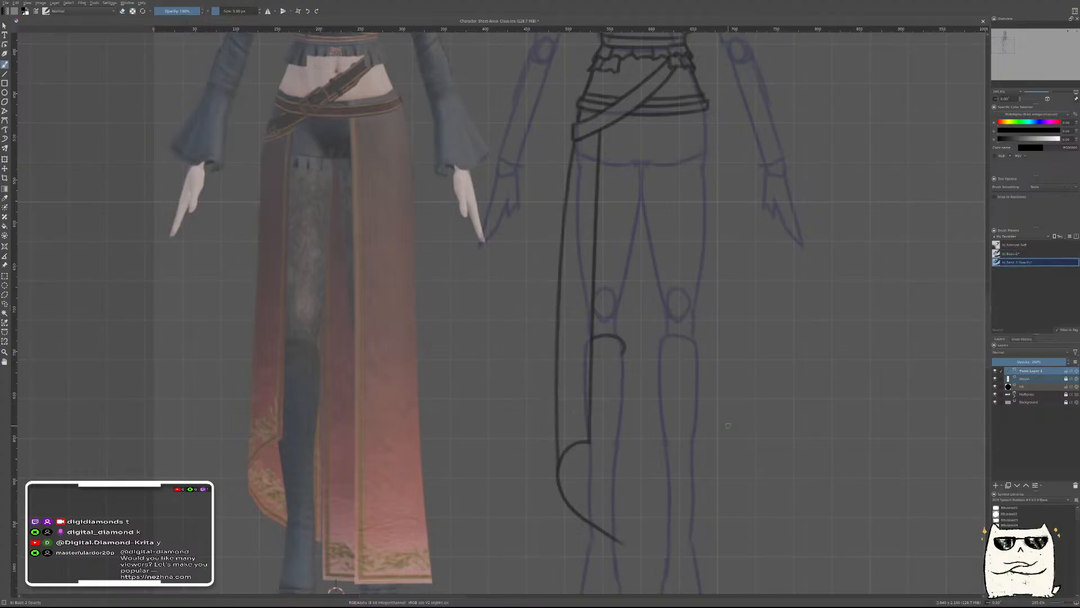
pyautogui.hotkey('ctrl', 'z')
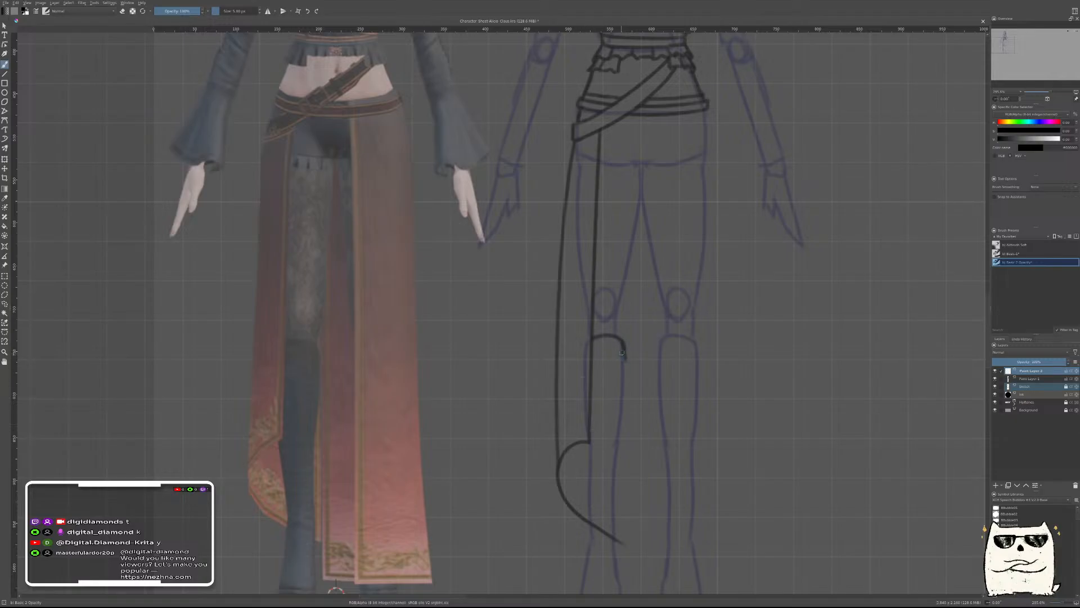
pyautogui.moveTo(624, 348); pyautogui.dragTo(625, 358)
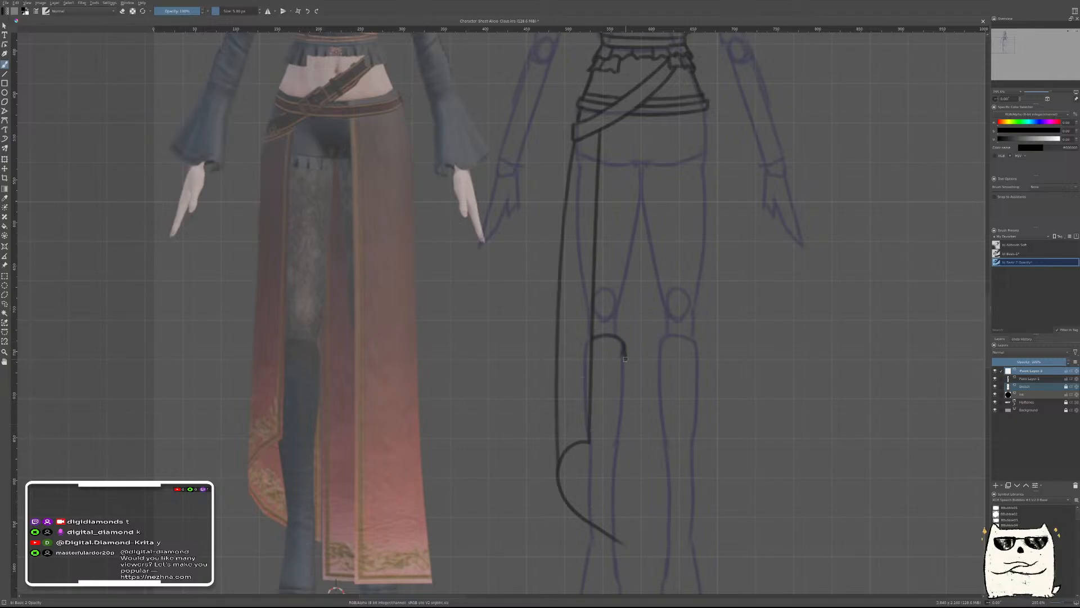
pyautogui.hotkey('ctrl', 'z')
pyautogui.moveTo(587, 370); pyautogui.dragTo(631, 371)
pyautogui.hotkey('ctrl', 'z')
pyautogui.press('t')
pyautogui.moveTo(611, 418); pyautogui.dragTo(298, 419)
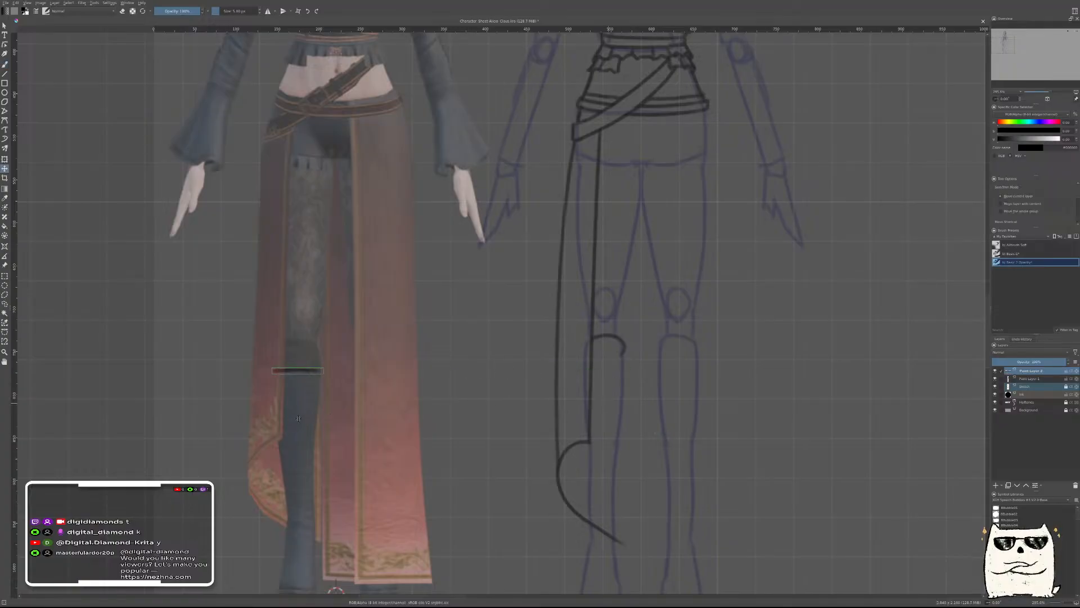
pyautogui.hotkey('ctrl', 'z')
pyautogui.moveTo(778, 388); pyautogui.dragTo(711, 507)
pyautogui.moveTo(835, 355); pyautogui.dragTo(509, 389)
pyautogui.moveTo(778, 320); pyautogui.dragTo(663, 212)
pyautogui.moveTo(757, 337); pyautogui.dragTo(672, 369)
pyautogui.moveTo(442, 333); pyautogui.dragTo(814, 427)
pyautogui.moveTo(565, 331)
pyautogui.mouseDown()
pyautogui.moveTo(578, 396)
pyautogui.moveTo(678, 347)
pyautogui.mouseUp()
pyautogui.press('Delete')
# Draw a slightly curved line across the shin below the boot-top arc and compare it with the reference figure's leg
pyautogui.press('b')
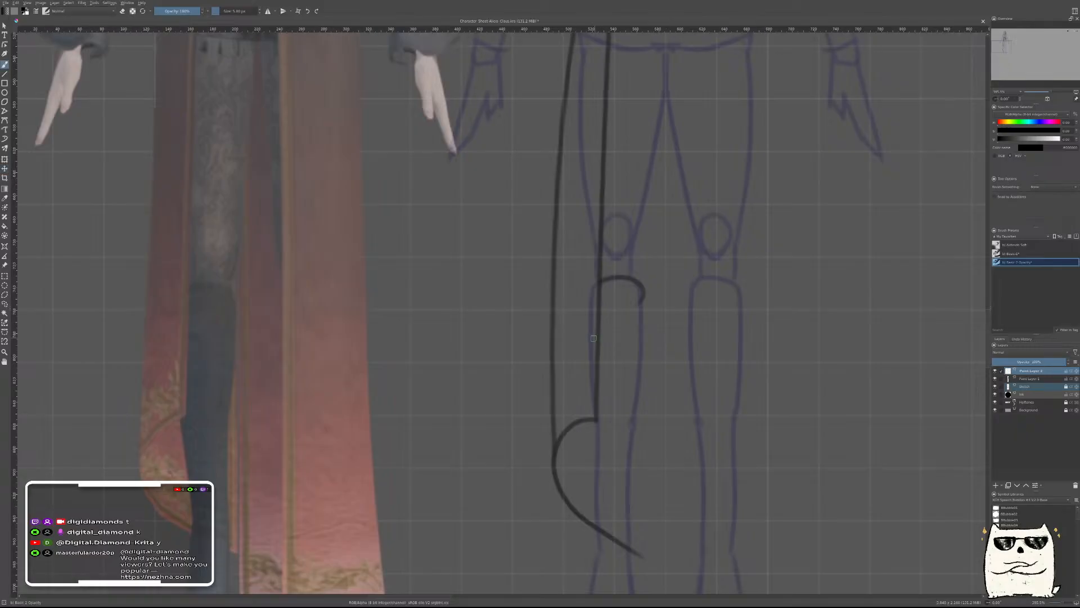
pyautogui.moveTo(584, 336)
pyautogui.mouseDown()
pyautogui.moveTo(613, 328)
pyautogui.moveTo(658, 342)
pyautogui.mouseUp()
pyautogui.press('t')
pyautogui.moveTo(629, 403); pyautogui.dragTo(213, 403)
pyautogui.hotkey('ctrl', 'z')
# Erase the cuff line's ends beyond the side panel edge and the boot, and merge it into the line art layer
pyautogui.press('b')
pyautogui.rightClick(632, 357)
pyautogui.click(596, 313)
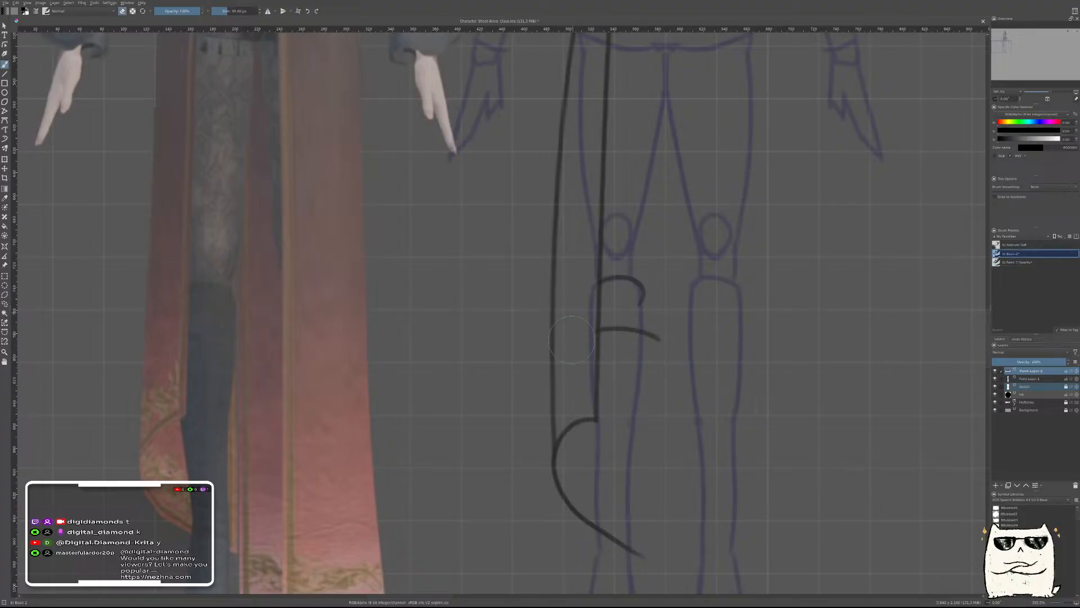
pyautogui.moveTo(682, 322); pyautogui.dragTo(669, 363)
pyautogui.hotkey('shift', 'Delete')
# Draw the boot cuff's inner-leg edge on a new paint layer, joining the boot-top arc to the line across the shin
pyautogui.press('Insert')
pyautogui.click(1018, 263)
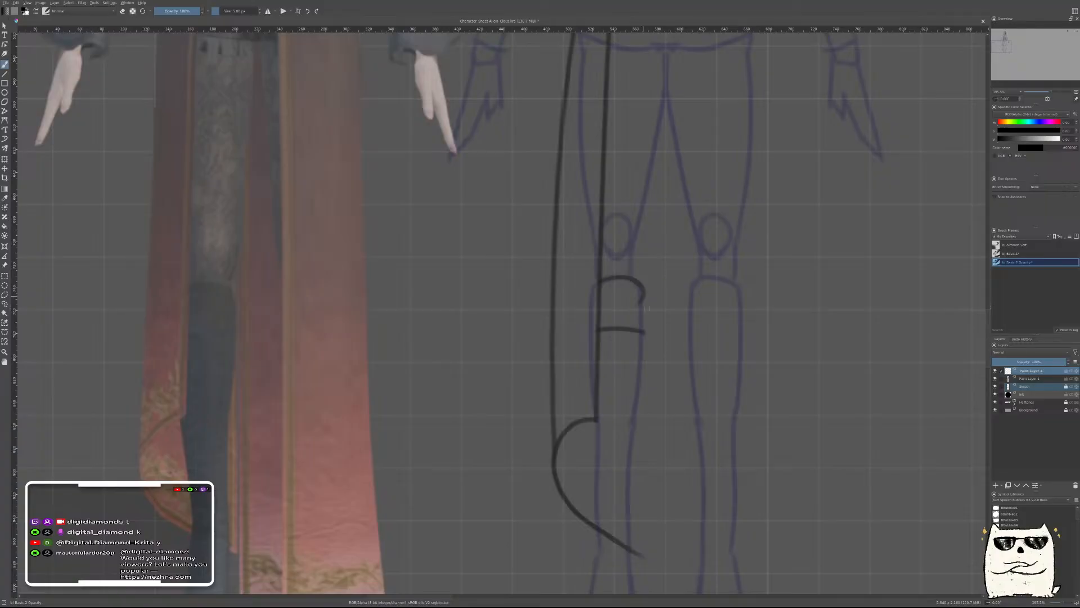
pyautogui.moveTo(641, 282); pyautogui.dragTo(646, 333)
pyautogui.hotkey('ctrl', 'z')
pyautogui.moveTo(642, 283); pyautogui.dragTo(644, 330)
pyautogui.hotkey('ctrl', 'z')
pyautogui.hotkey('ctrl', 'z')
pyautogui.moveTo(642, 288); pyautogui.dragTo(646, 333)
# Erase the arc's leftover tail inside the cuff and merge the cuff edge into the line art layer
pyautogui.rightClick(683, 300)
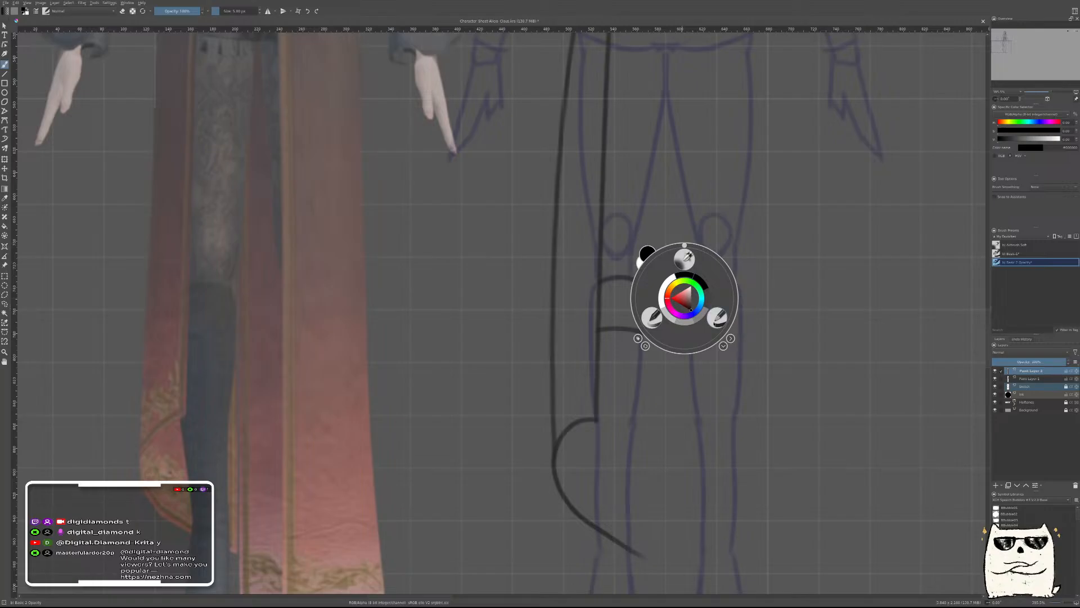
pyautogui.click(718, 319)
pyautogui.keyDown('shift'); pyautogui.moveTo(687, 306); pyautogui.dragTo(655, 320); pyautogui.keyUp('shift')
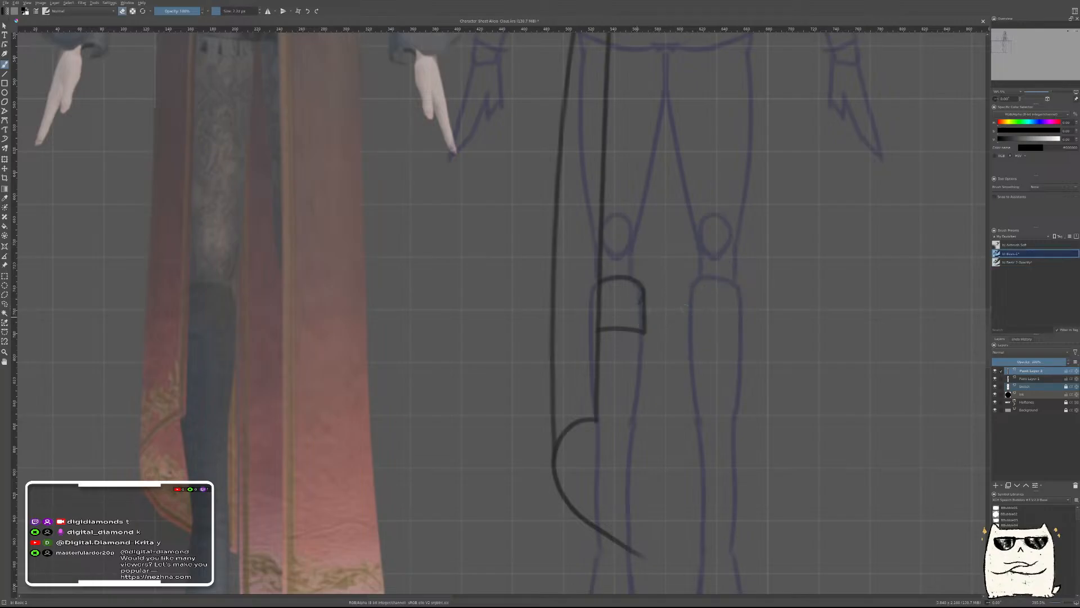
pyautogui.press('pagedown')
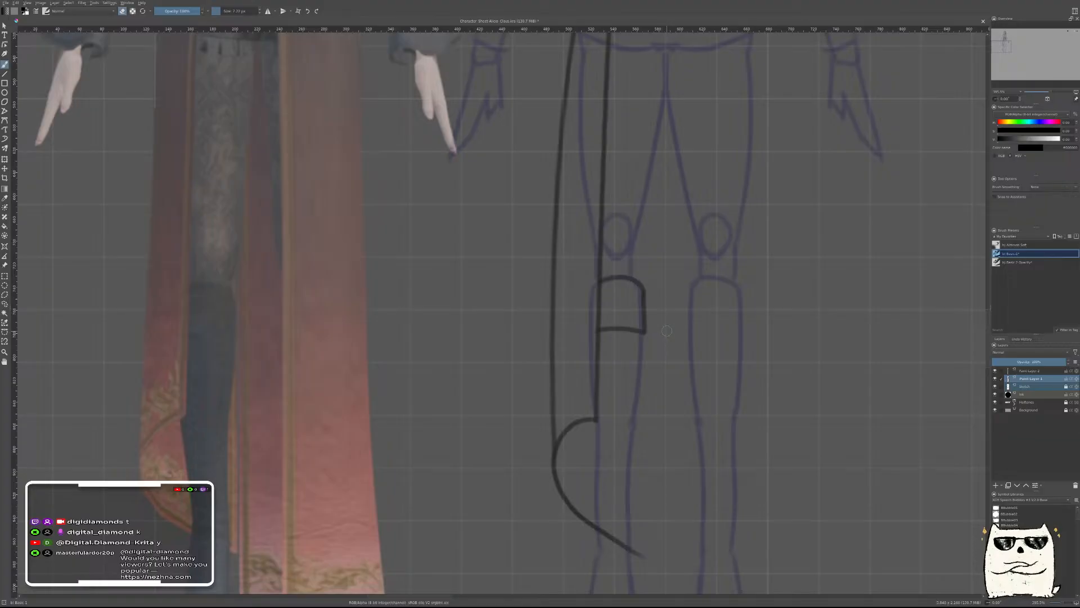
pyautogui.press('pageup')
pyautogui.hotkey('ctrl', 'e')
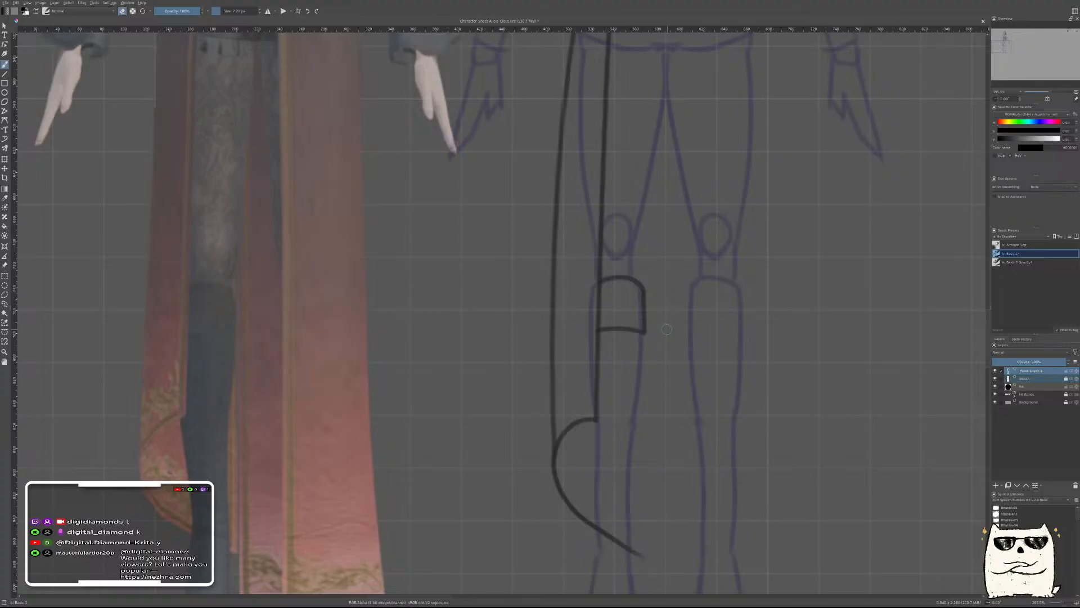
# Draw the boot's long inner-leg edge from the cuff down past the foot on a new paint layer
pyautogui.scroll(-2, 668, 351)
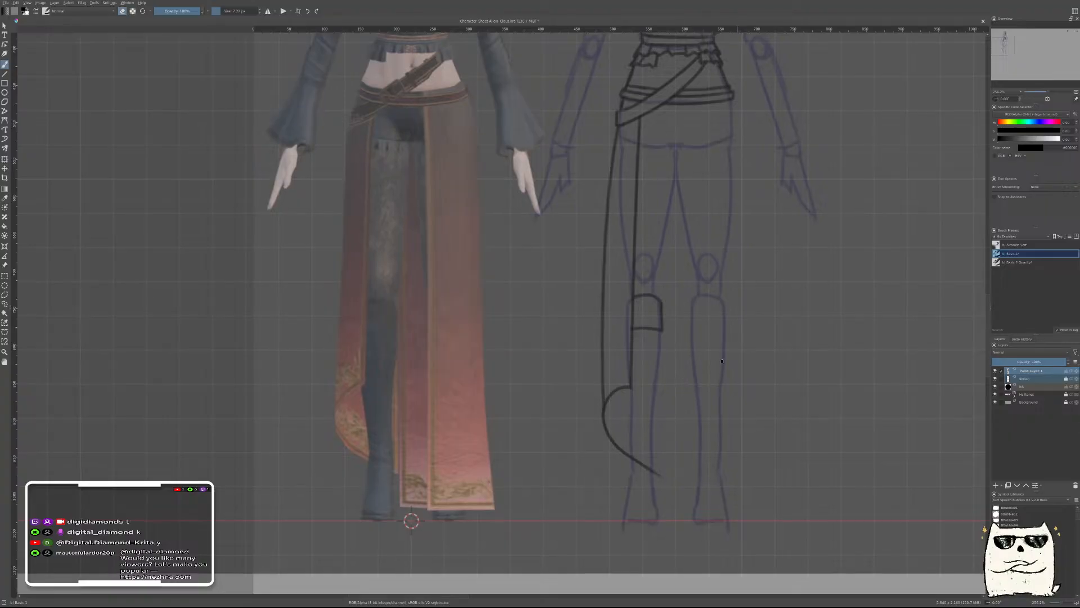
pyautogui.scroll(-4, 743, 339)
pyautogui.scroll(-1, 766, 345)
pyautogui.scroll(6, 752, 357)
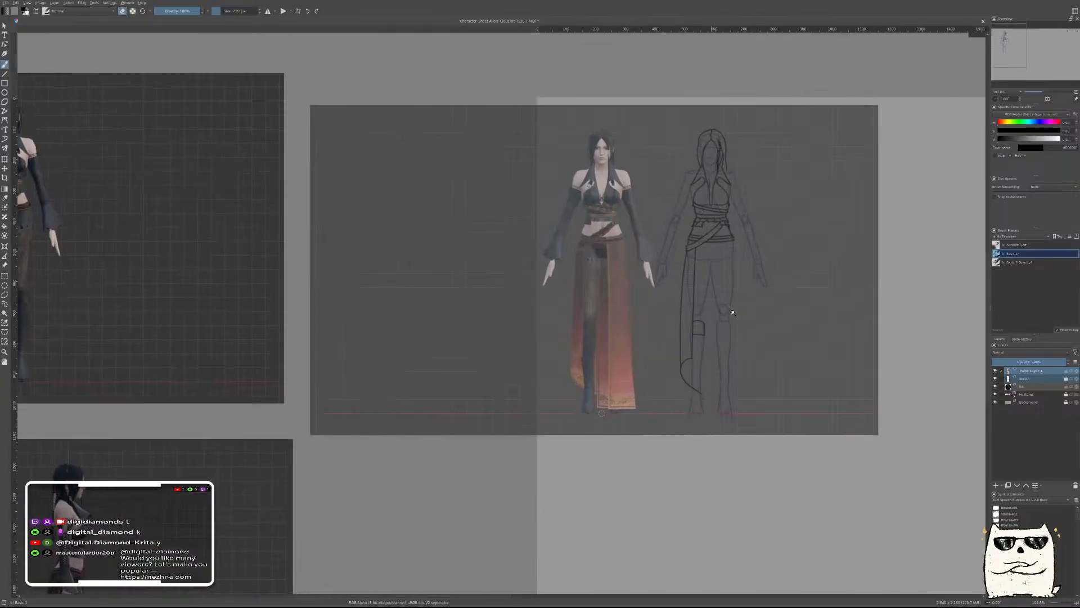
pyautogui.press('Insert')
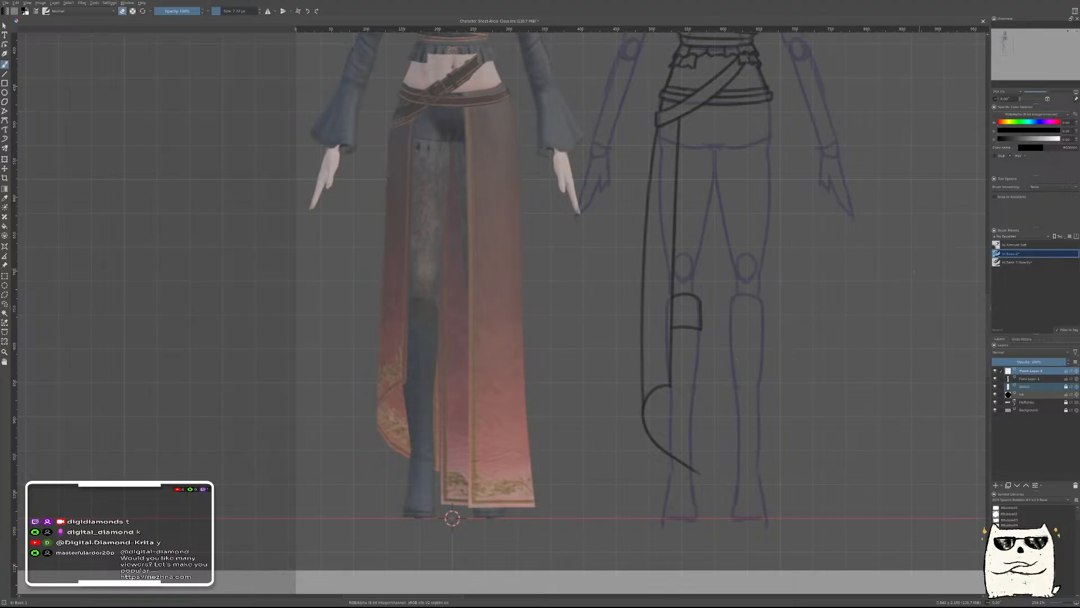
pyautogui.rightClick(726, 408)
pyautogui.click(724, 362)
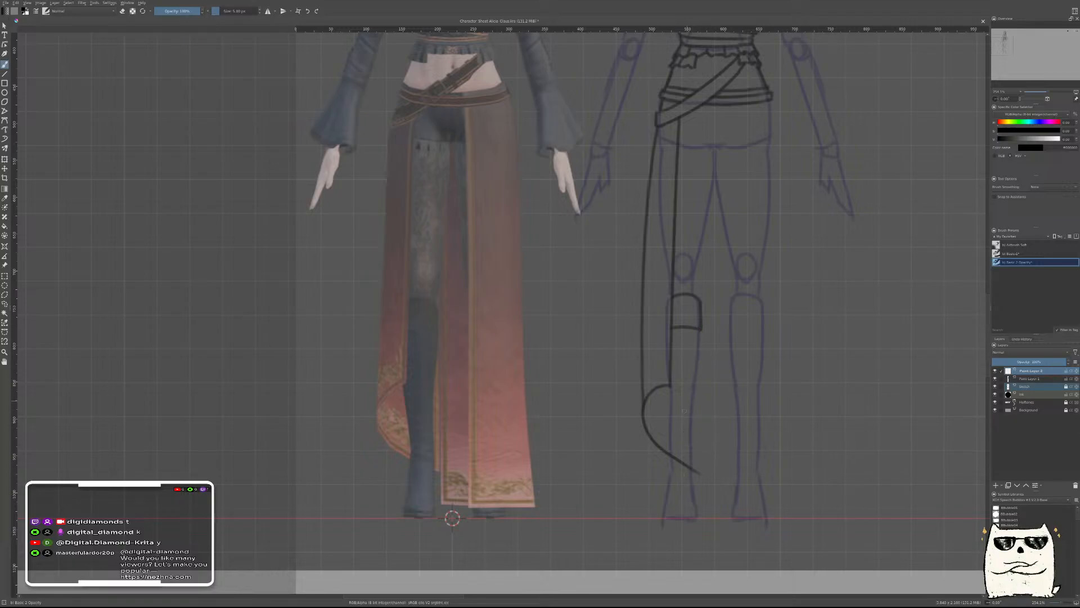
pyautogui.moveTo(690, 306); pyautogui.dragTo(686, 536)
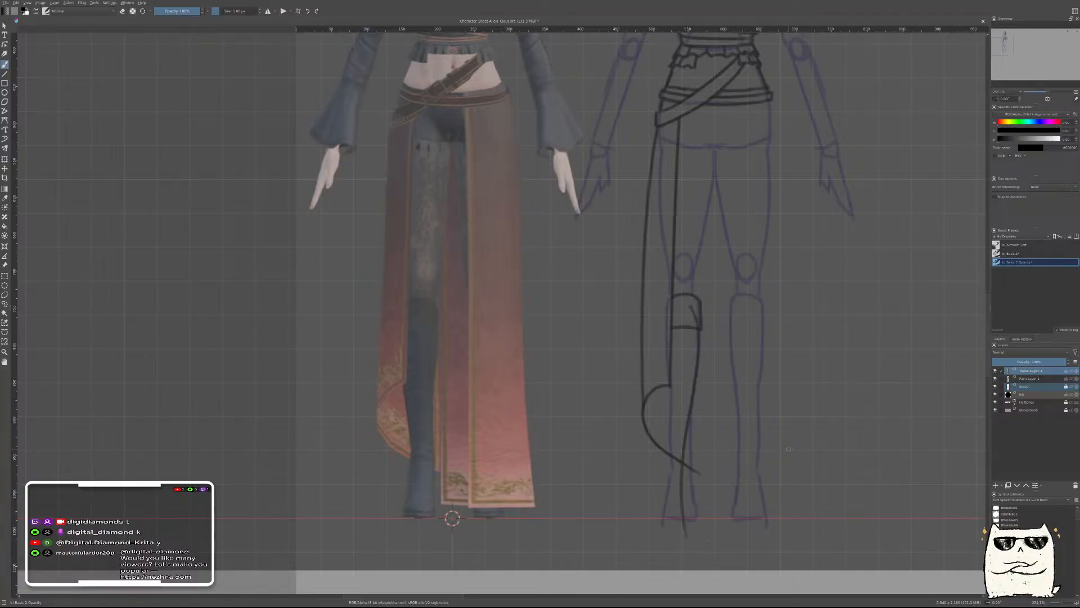
pyautogui.hotkey('ctrl', 'z')
pyautogui.moveTo(691, 287)
pyautogui.mouseDown()
pyautogui.moveTo(702, 332)
pyautogui.moveTo(692, 532)
pyautogui.mouseUp()
# Move the boot edge and the other line art together over the reference figure
pyautogui.press('t')
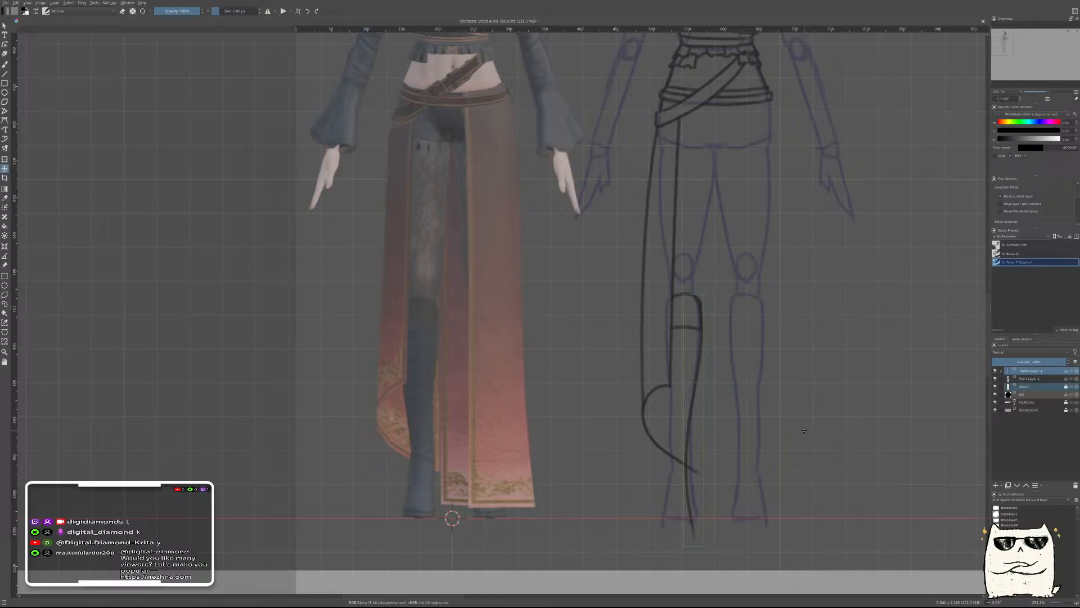
pyautogui.keyDown('ctrl'); pyautogui.click(1035, 379); pyautogui.keyUp('ctrl')
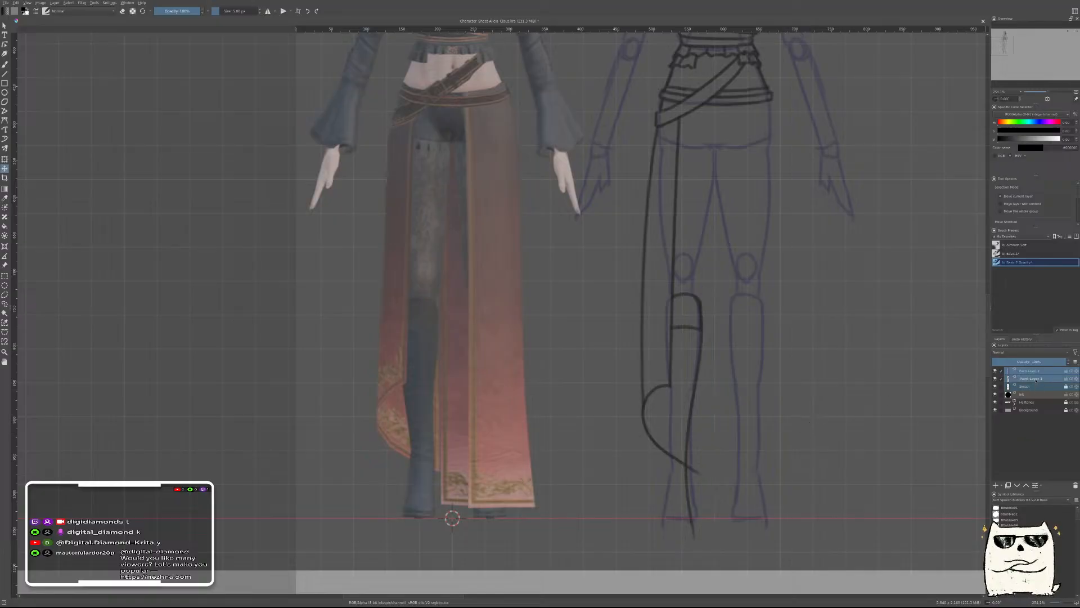
pyautogui.moveTo(692, 322); pyautogui.dragTo(430, 325)
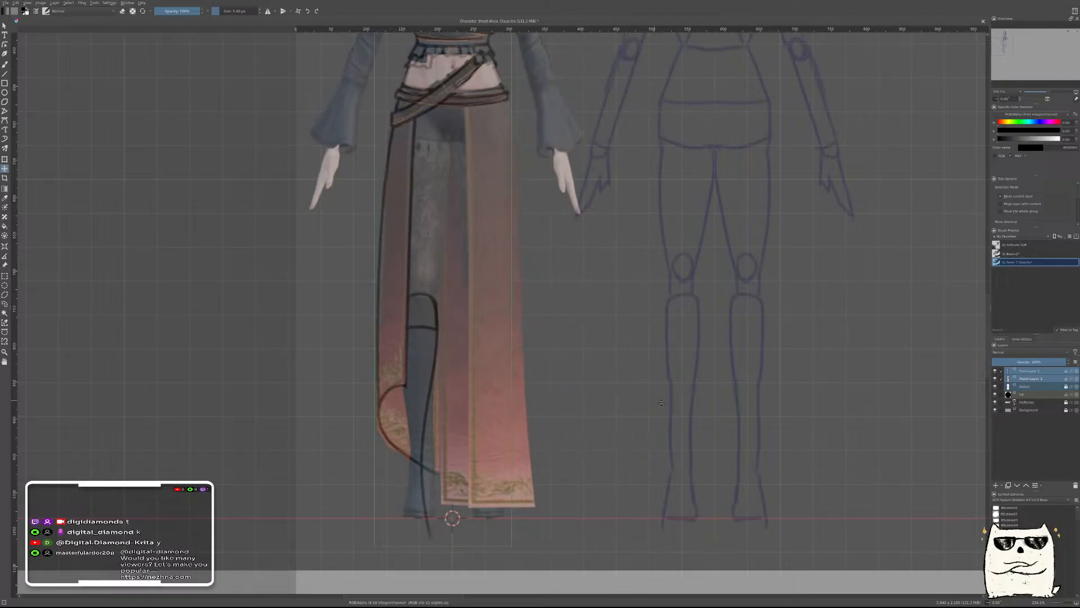
# Rotate and reposition only the boot's inner-leg edge so it follows the reference figure's boot
pyautogui.click(1031, 371)
pyautogui.hotkey('ctrl', 't')
pyautogui.moveTo(725, 431); pyautogui.dragTo(725, 409)
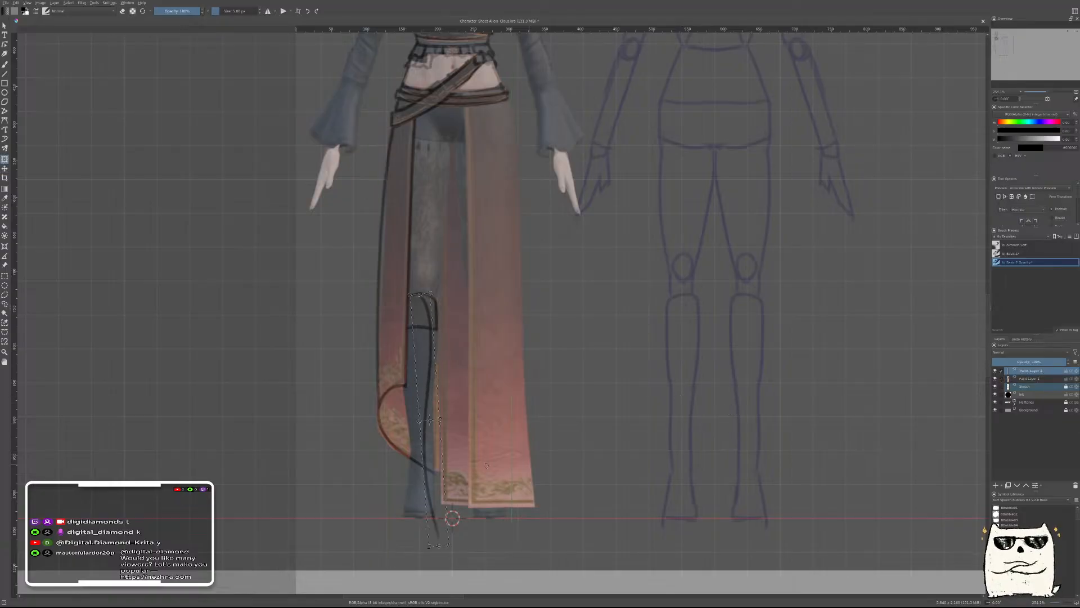
pyautogui.moveTo(430, 471); pyautogui.dragTo(437, 458)
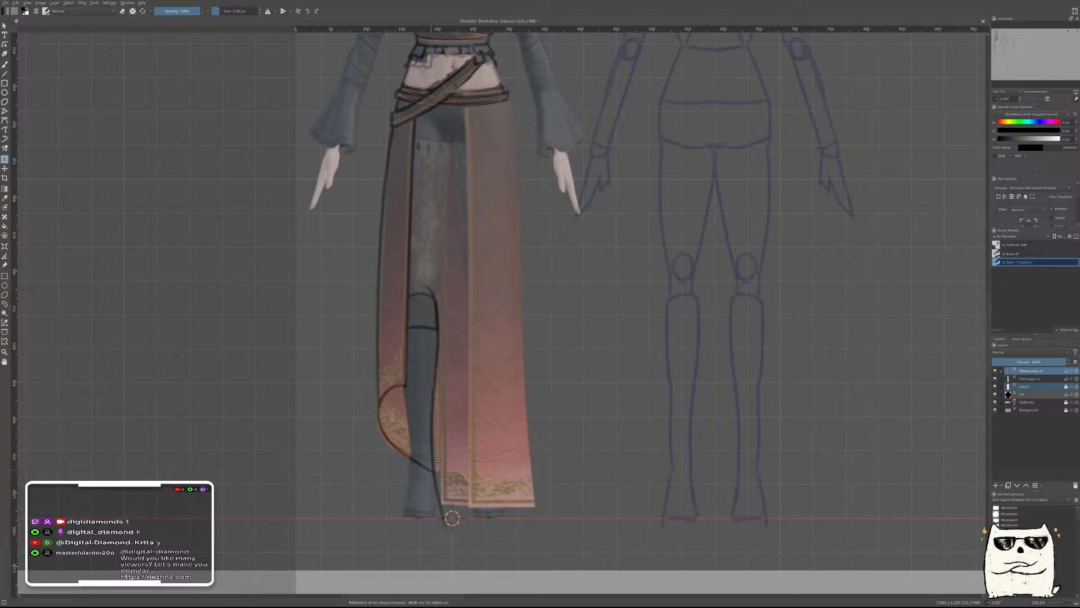
# Move the adjusted boot edge and the other line art together back onto the mannequin
pyautogui.keyDown('ctrl'); pyautogui.click(1031, 379); pyautogui.keyUp('ctrl')
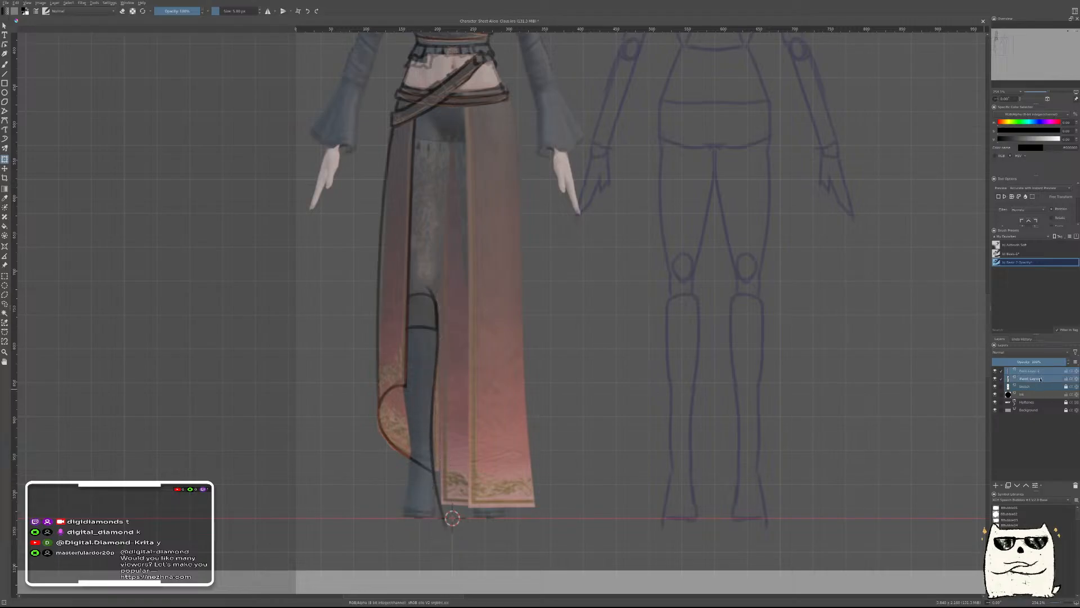
pyautogui.press('t')
pyautogui.moveTo(468, 320)
pyautogui.mouseDown()
pyautogui.moveTo(718, 318)
pyautogui.moveTo(708, 318)
pyautogui.mouseUp()
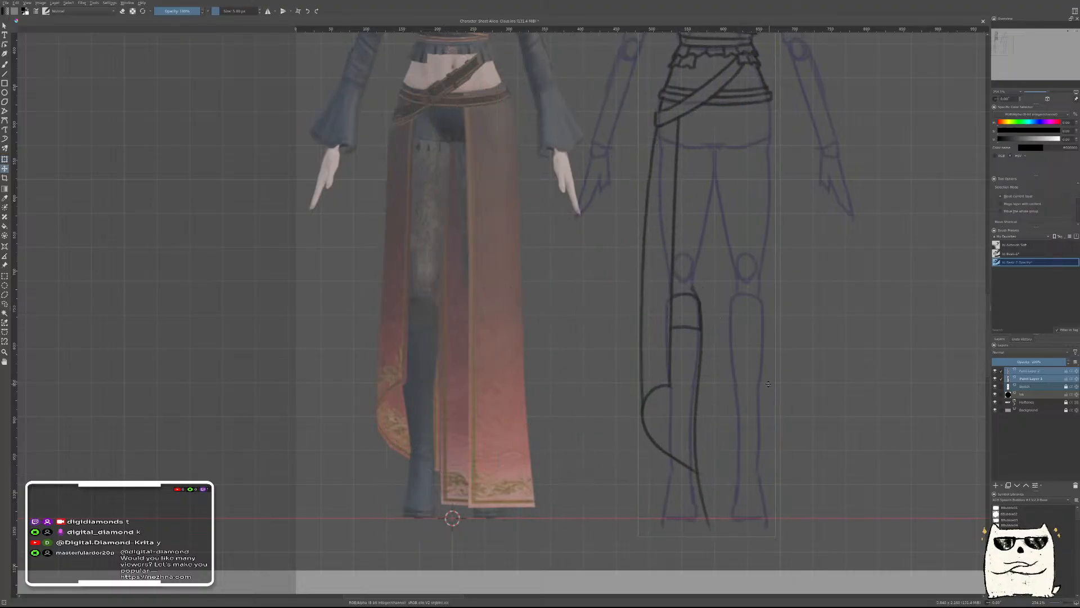
# Erase the part of the boot's inner-leg edge that extends above the cuff's lower line
pyautogui.press('b')
pyautogui.press('pageup')
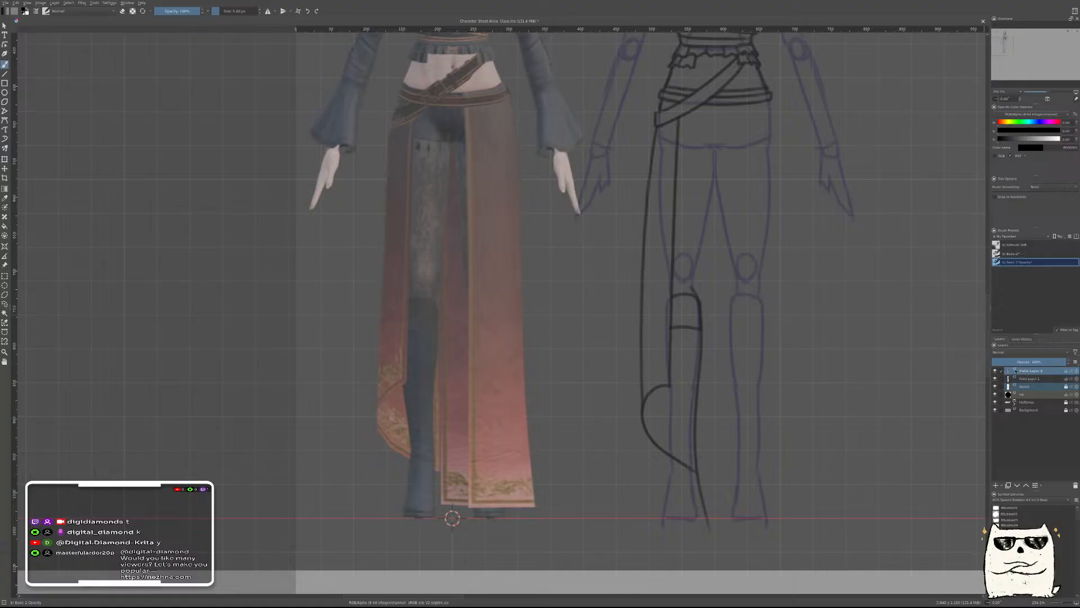
pyautogui.rightClick(717, 321)
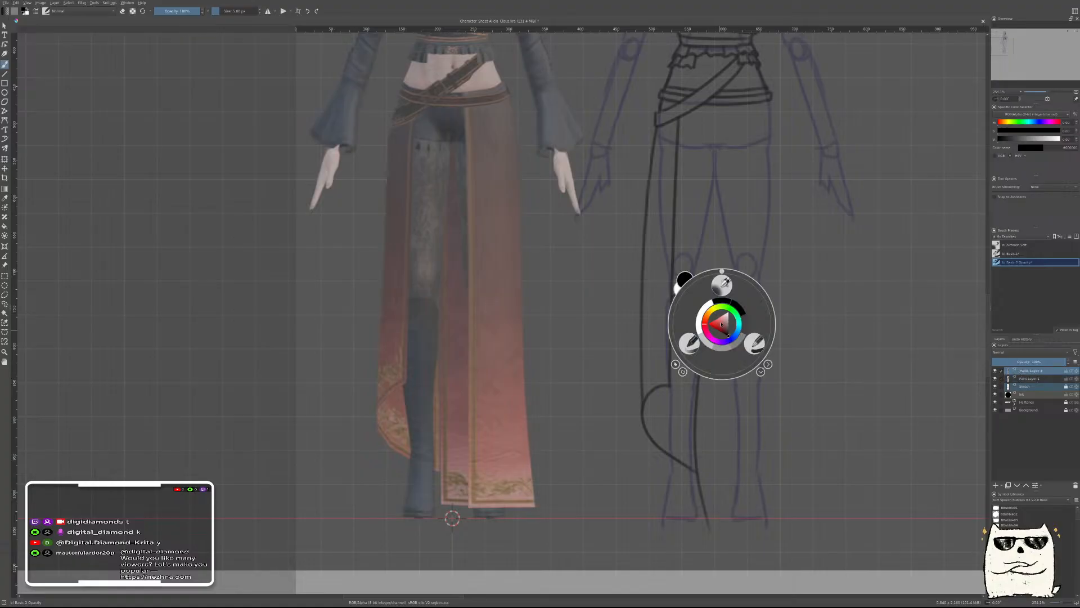
pyautogui.click(747, 325)
pyautogui.keyDown('shift'); pyautogui.moveTo(720, 291); pyautogui.dragTo(735, 291); pyautogui.keyUp('shift')
pyautogui.moveTo(710, 305); pyautogui.dragTo(706, 297)
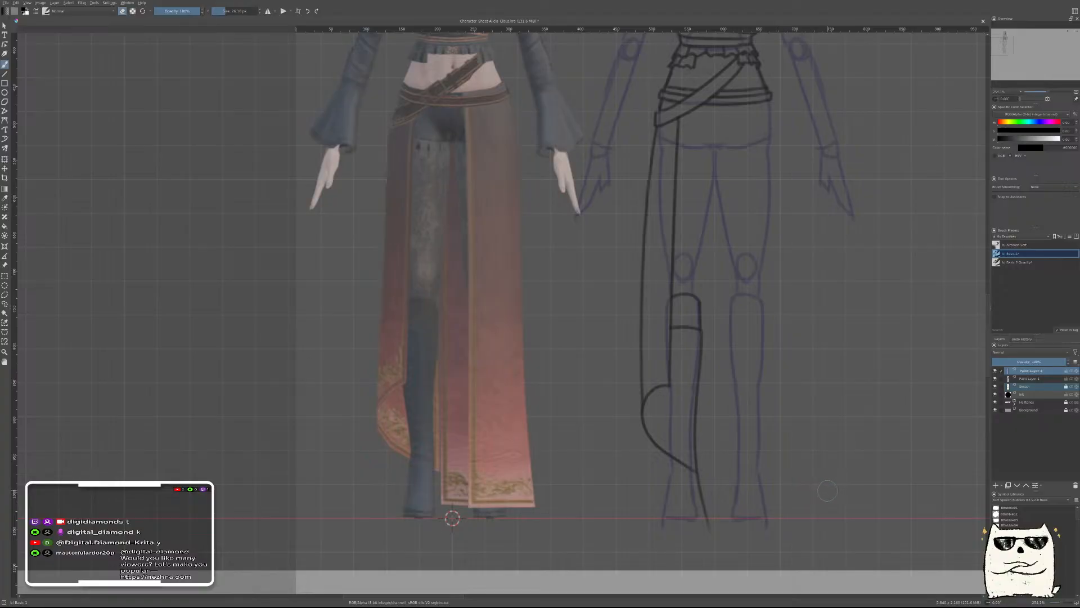
# Trim the side panel curve's tail where it overlaps the boot and merge the boot edge into the line art layer
pyautogui.press('pagedown')
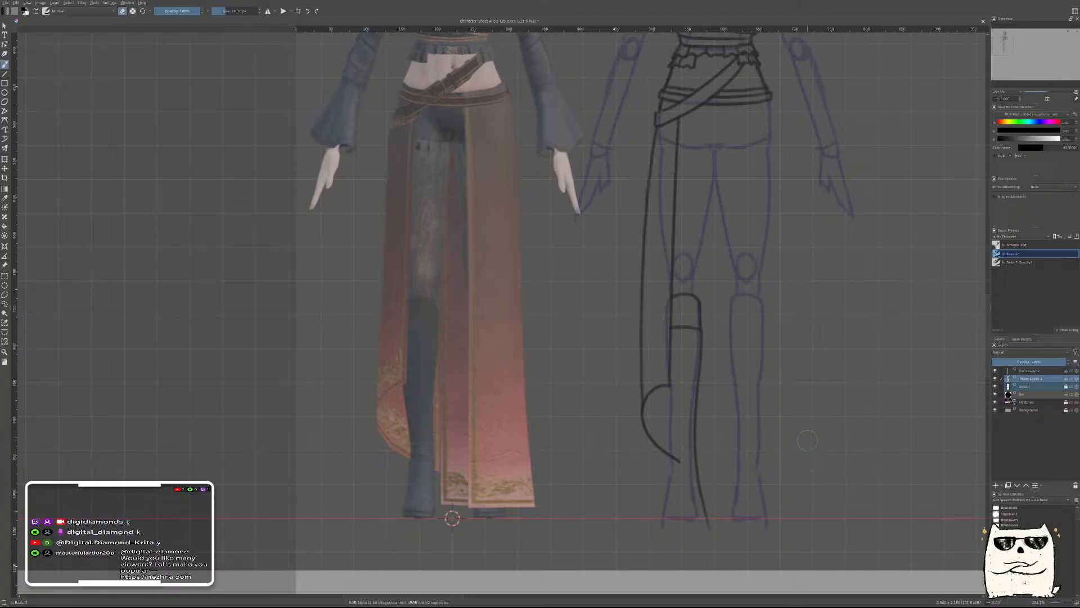
pyautogui.press('pageup')
pyautogui.hotkey('ctrl', 'e')
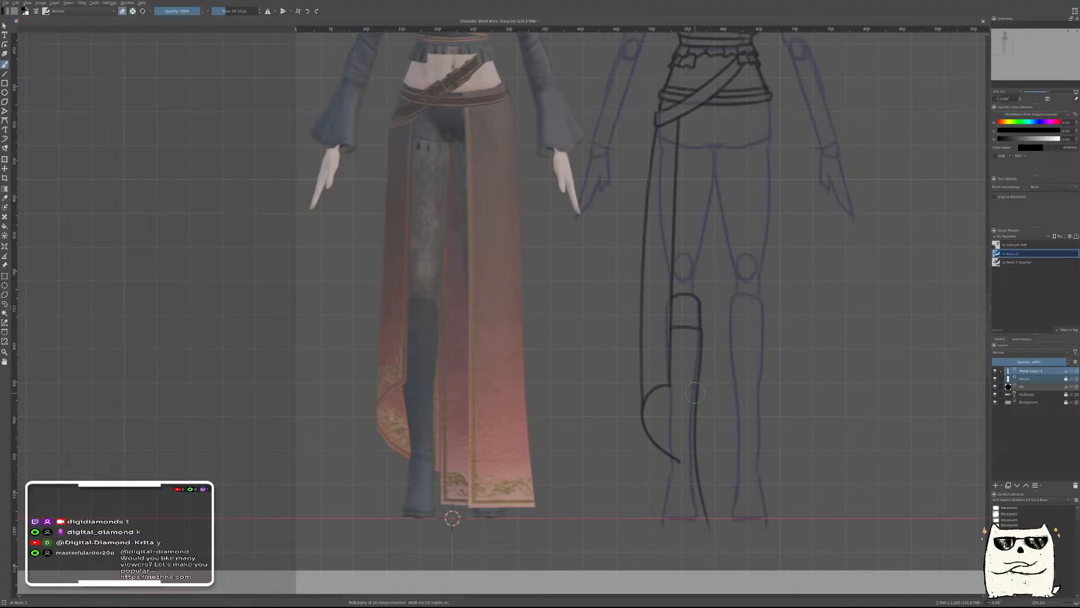
# Draw the boot's outer edge as a long curve from behind the side panel down past the foot on a new paint layer
pyautogui.press('Insert')
pyautogui.rightClick(687, 367)
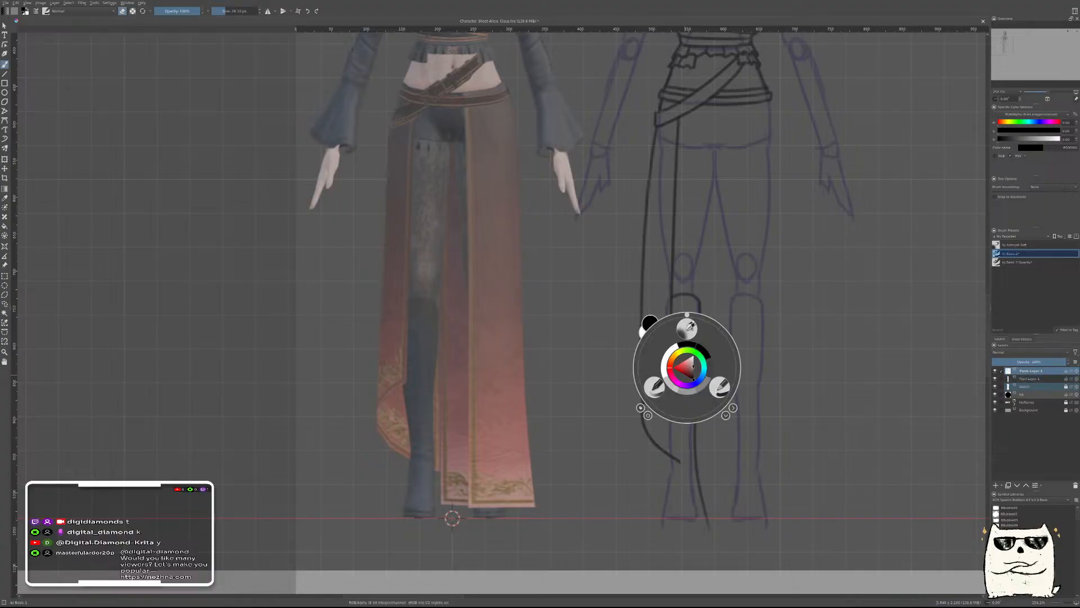
pyautogui.click(655, 386)
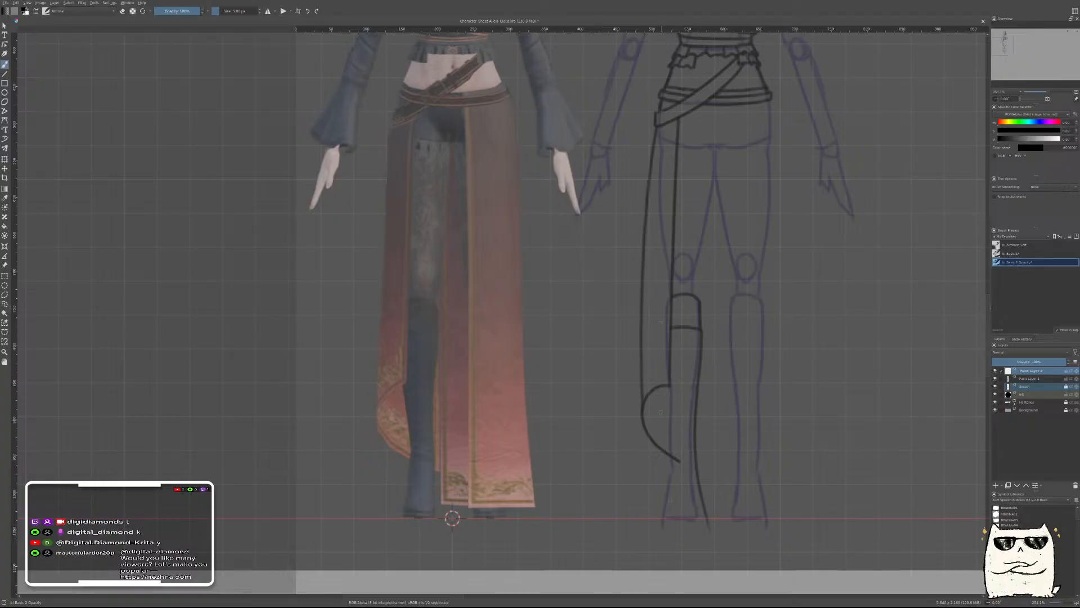
pyautogui.moveTo(675, 355); pyautogui.dragTo(666, 539)
pyautogui.hotkey('ctrl', 'z')
pyautogui.moveTo(654, 302)
pyautogui.mouseDown()
pyautogui.moveTo(662, 415)
pyautogui.moveTo(628, 567)
pyautogui.mouseUp()
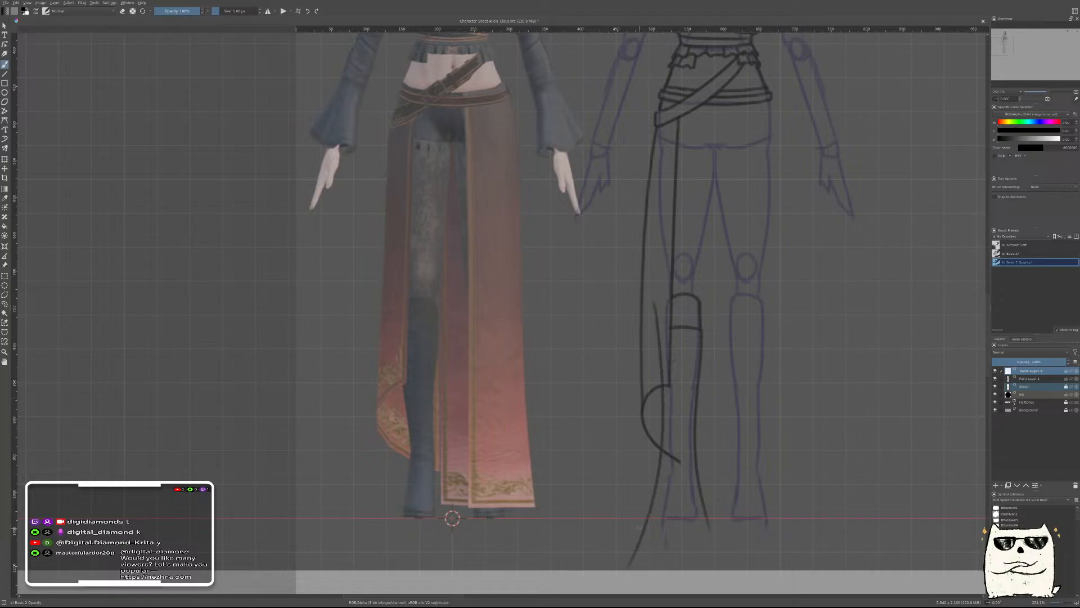
# Reposition and reshape the boot's outer edge curve so its lower end runs more steeply past the foot
pyautogui.press('t')
pyautogui.moveTo(800, 425); pyautogui.dragTo(844, 432)
pyautogui.hotkey('ctrl', 't')
pyautogui.press('t')
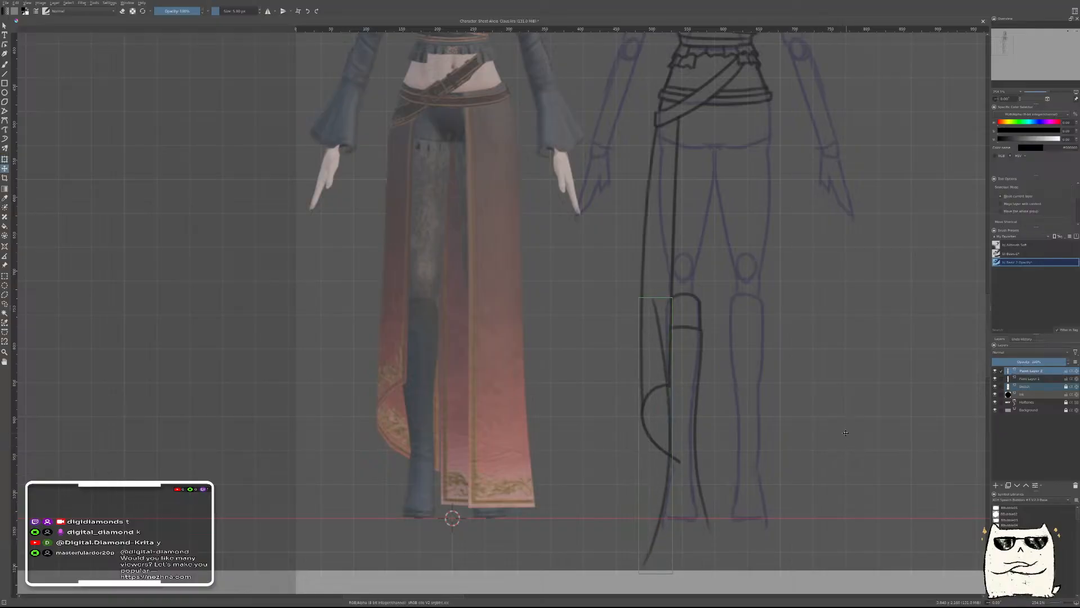
# Move the boot edge and the line art layers together onto the reference figure, nudging them into alignment
pyautogui.keyDown('ctrl'); pyautogui.click(1031, 379); pyautogui.keyUp('ctrl')
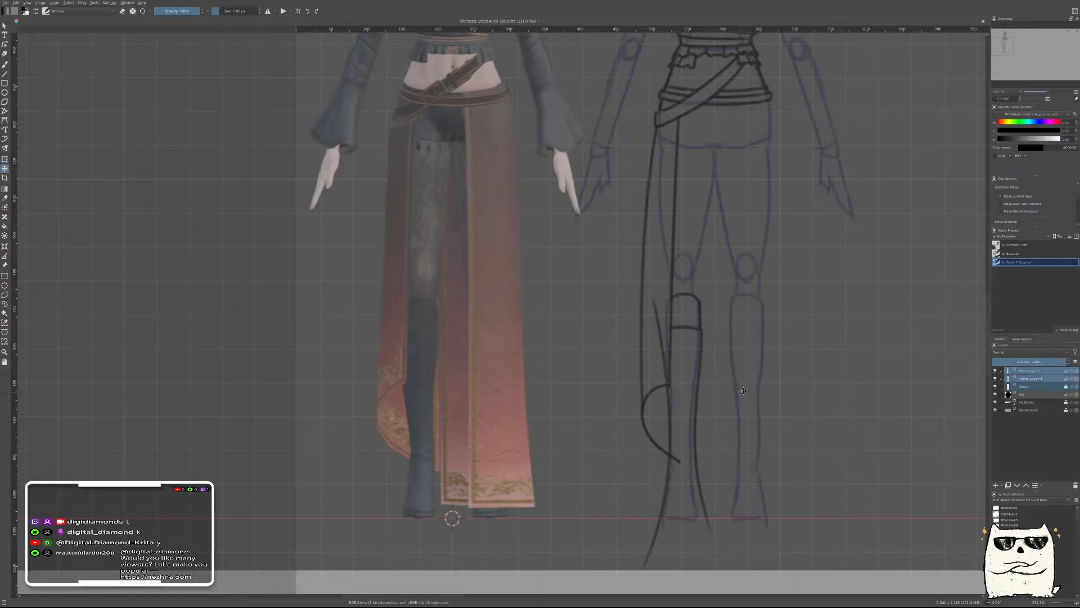
pyautogui.moveTo(741, 391); pyautogui.dragTo(481, 402)
pyautogui.press('Left')
pyautogui.press('Right')
pyautogui.scroll(-6, 608, 321)
pyautogui.scroll(5, 619, 232)
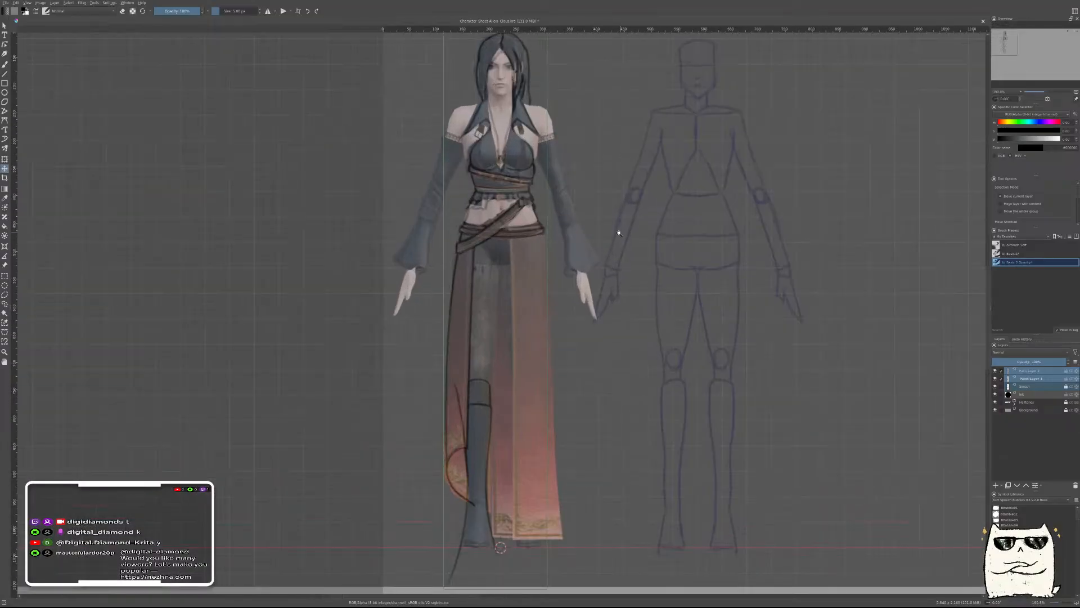
pyautogui.moveTo(533, 295); pyautogui.dragTo(570, 324)
pyautogui.press('Left')
pyautogui.press('Left')
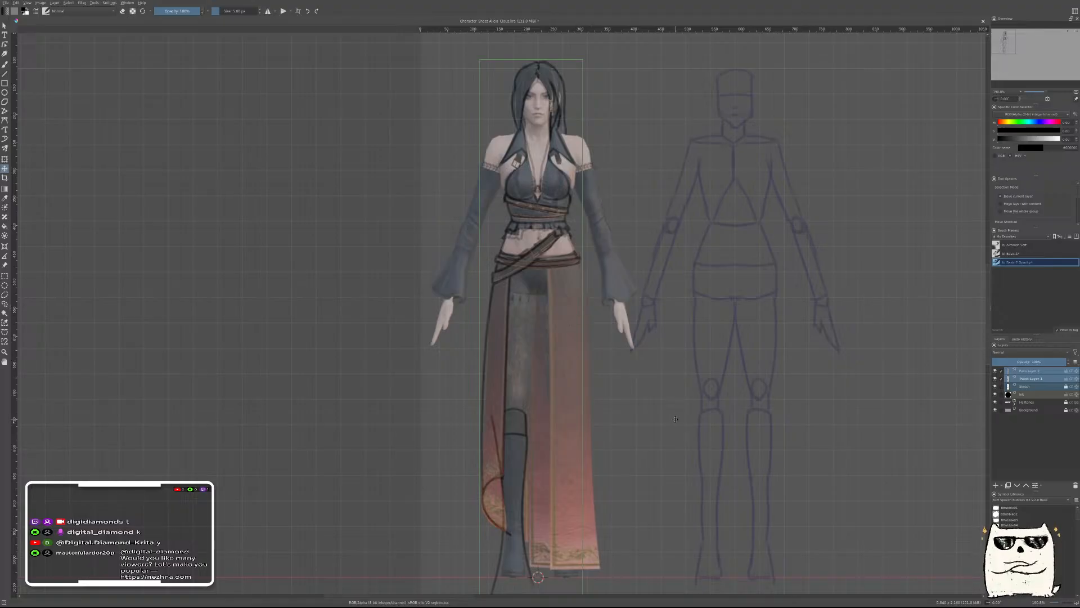
# Transform the outer edge curve alone so it follows the reference boot's outer side beside the folded panel
pyautogui.click(1031, 371)
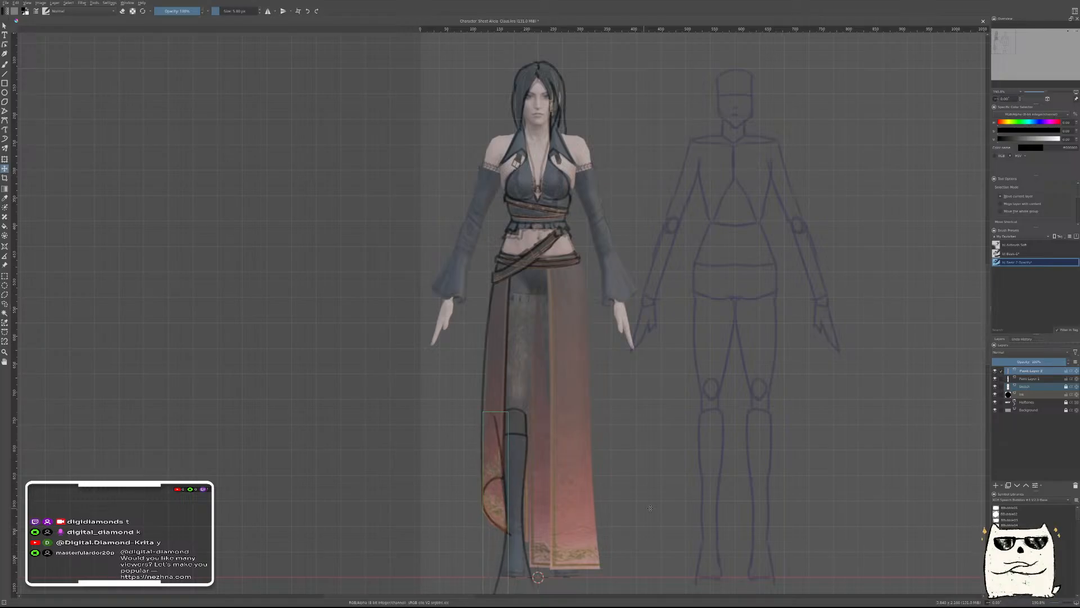
pyautogui.hotkey('ctrl', 't')
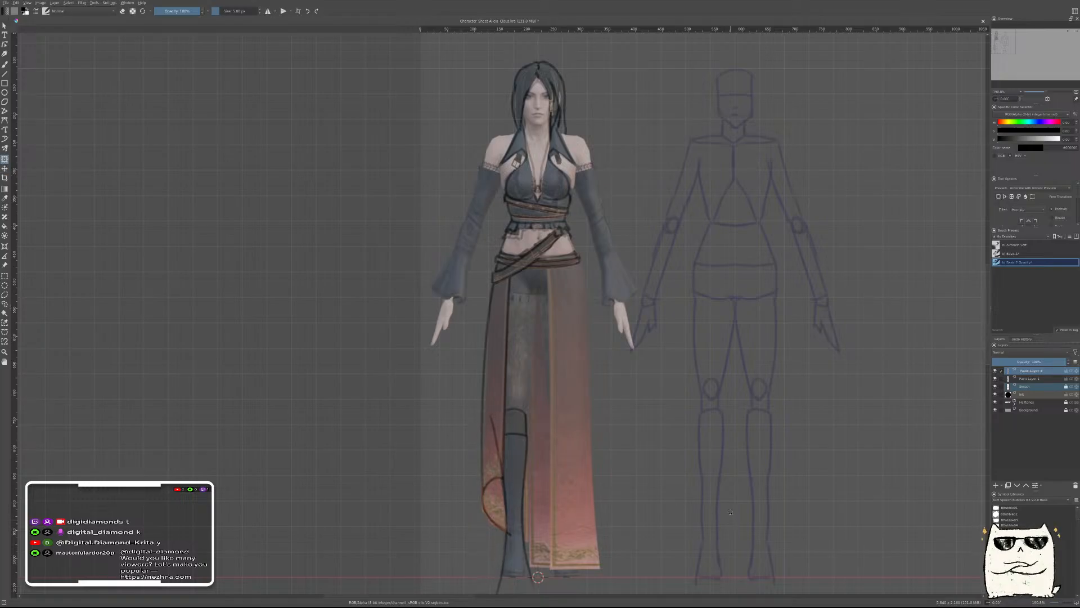
pyautogui.scroll(6, 555, 487)
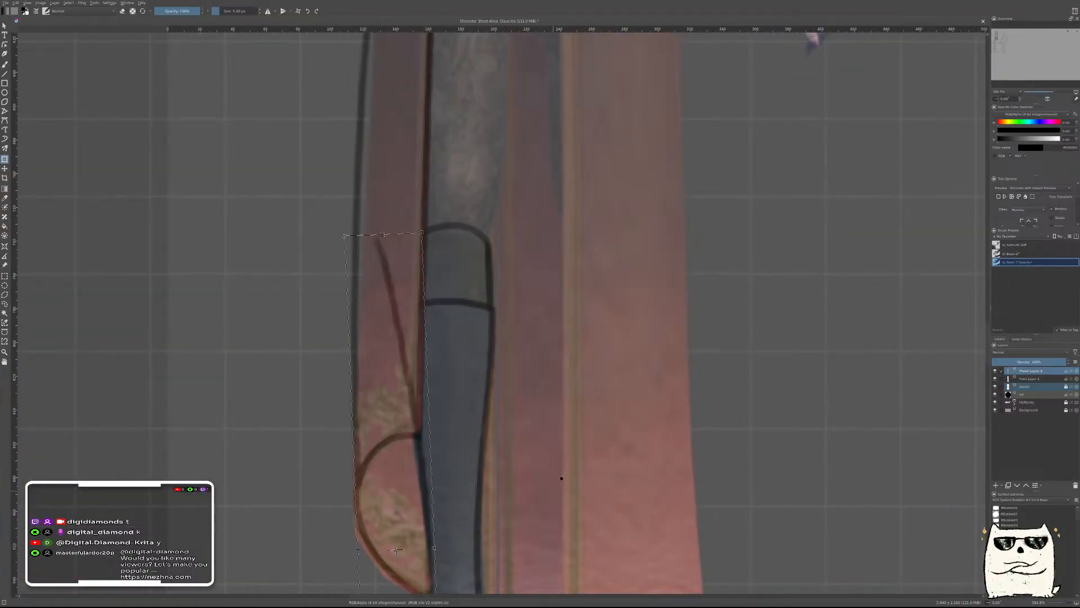
pyautogui.moveTo(700, 337); pyautogui.dragTo(698, 337)
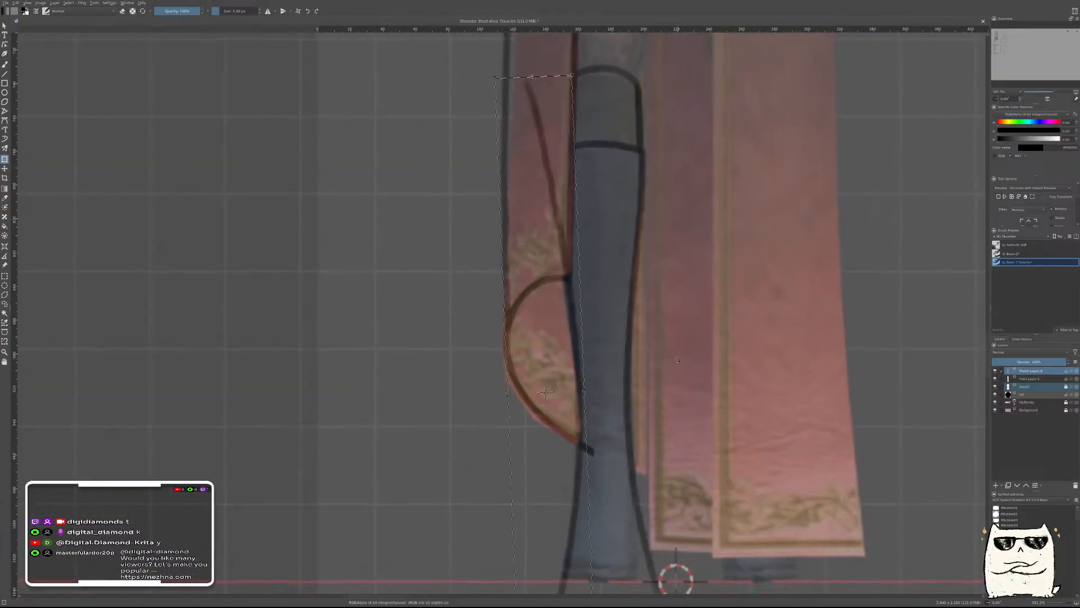
pyautogui.moveTo(562, 403); pyautogui.dragTo(557, 404)
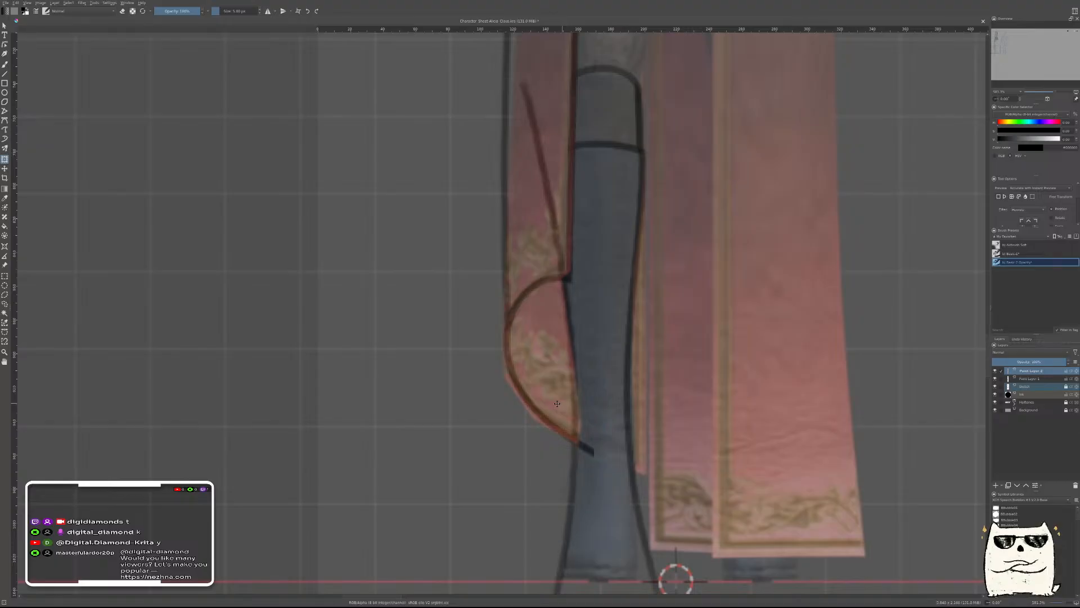
pyautogui.scroll(-5, 557, 404)
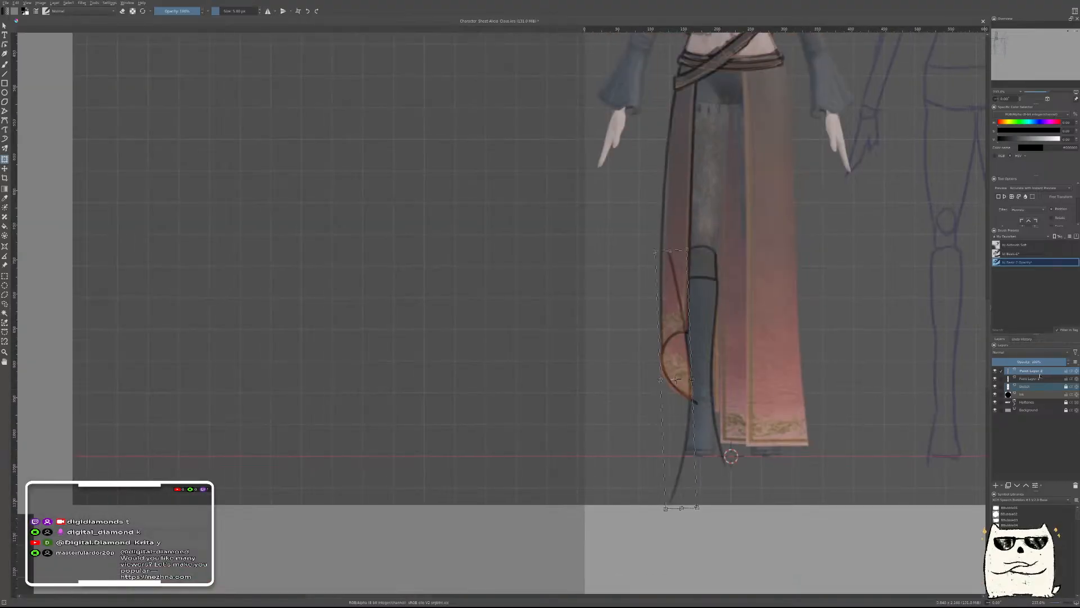
# Erase the part of the boot's outer edge curve that extends above the side panel's fold
pyautogui.press('b')
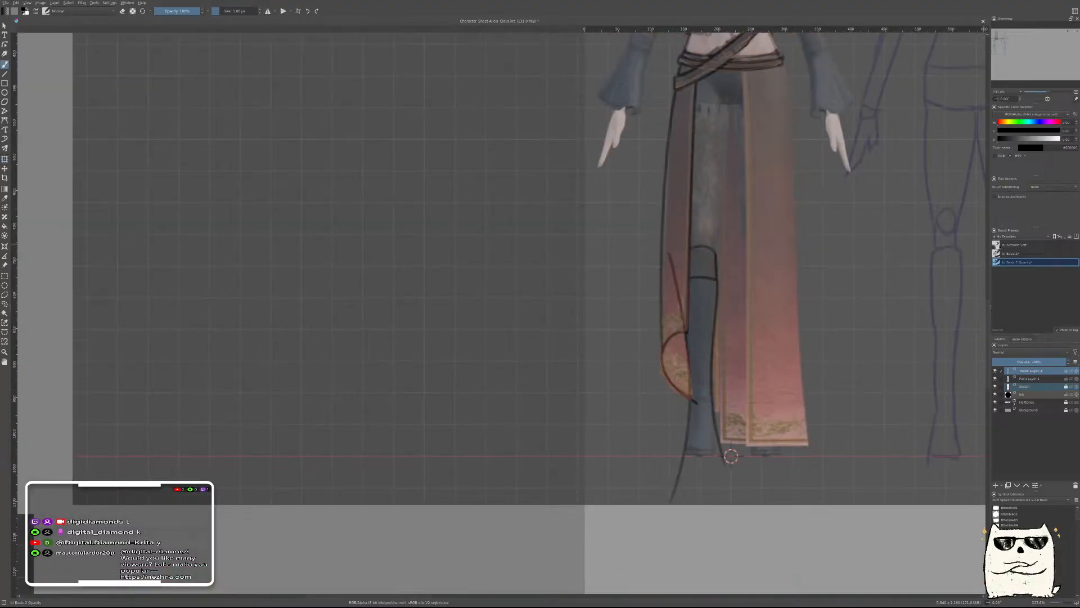
pyautogui.rightClick(755, 393)
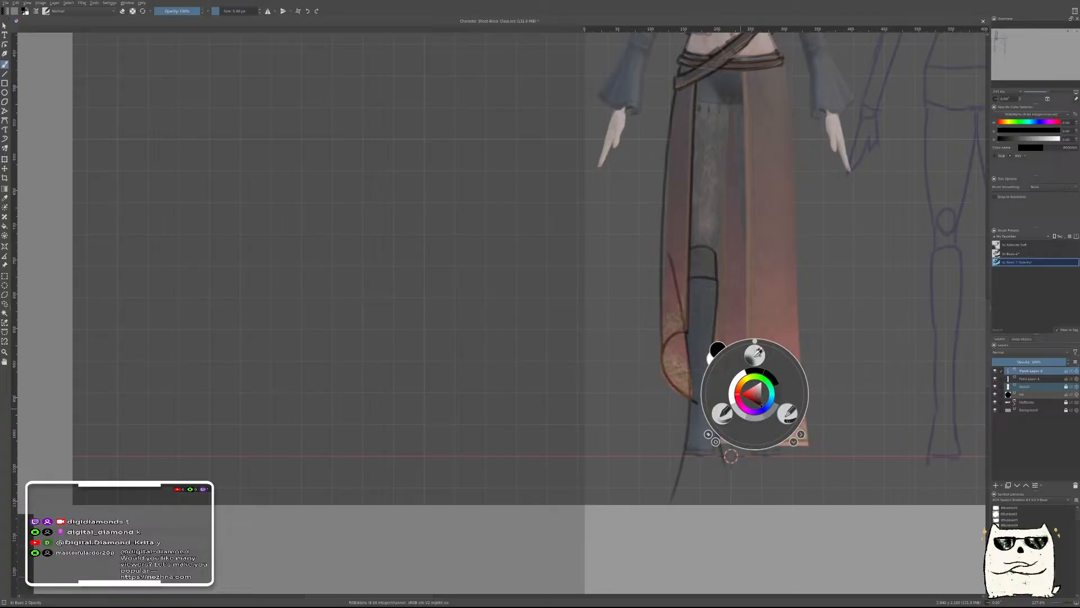
pyautogui.click(788, 413)
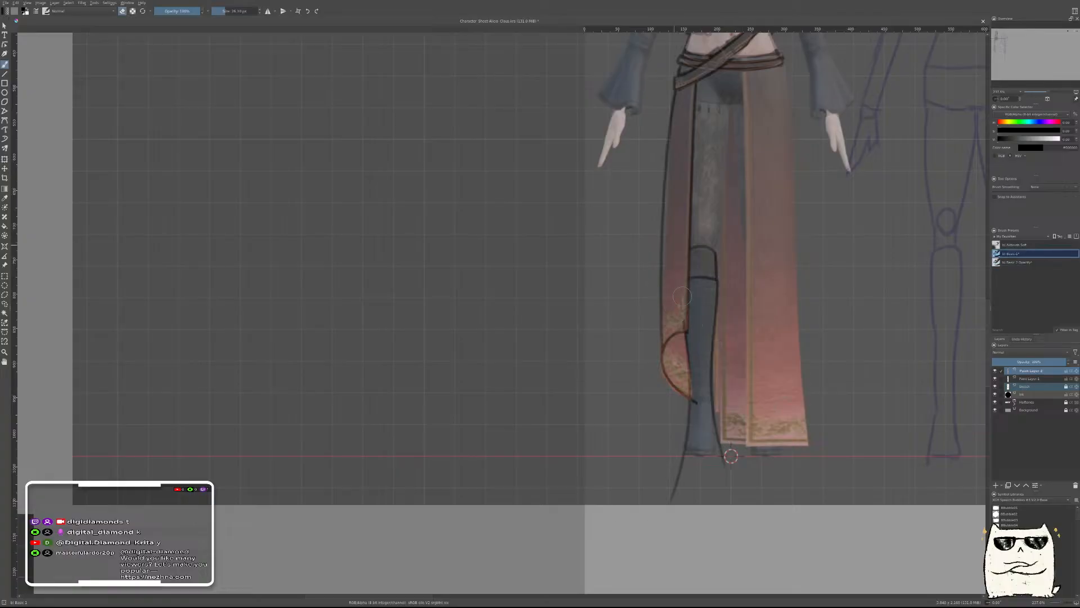
pyautogui.scroll(3, 690, 327)
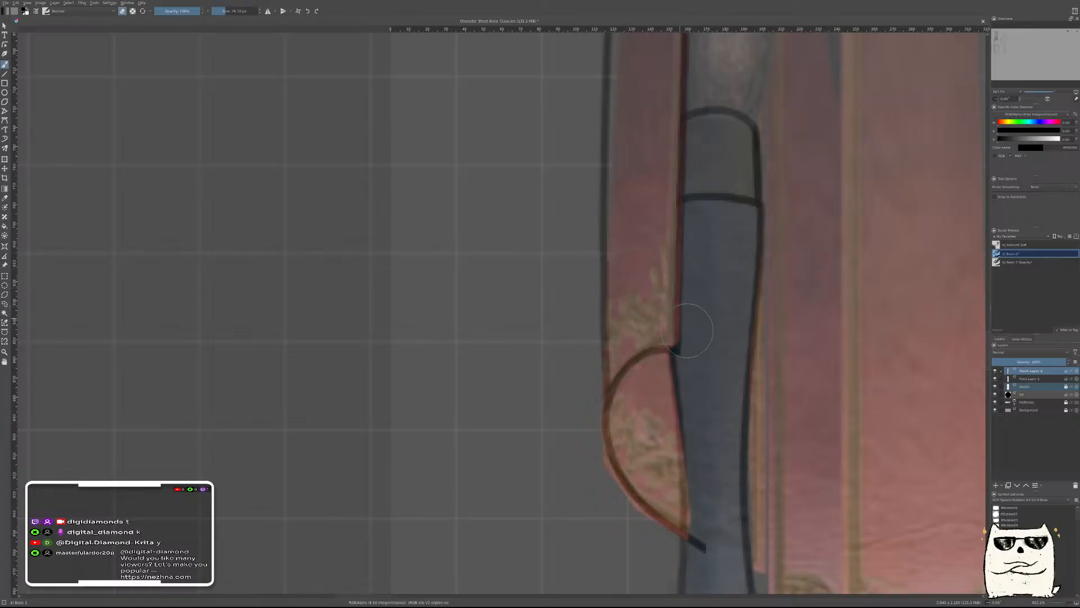
pyautogui.moveTo(759, 383); pyautogui.dragTo(751, 414)
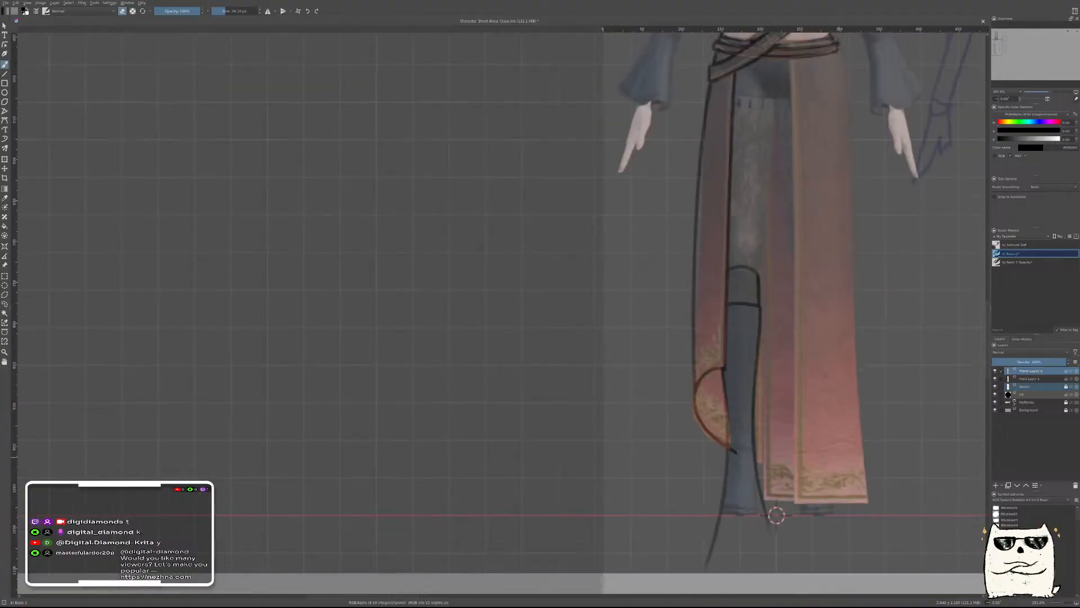
# Trim the side panel curve's tail overlapping the boot and merge the outer edge into the line art layer
pyautogui.press('pagedown')
pyautogui.moveTo(746, 451)
pyautogui.mouseDown()
pyautogui.moveTo(769, 452)
pyautogui.moveTo(738, 440)
pyautogui.moveTo(768, 470)
pyautogui.mouseUp()
pyautogui.hotkey('ctrl', 'z')
pyautogui.press('pageup')
pyautogui.hotkey('ctrl', 'e')
pyautogui.moveTo(867, 389); pyautogui.dragTo(646, 393)
pyautogui.press('r')
pyautogui.click(563, 346)
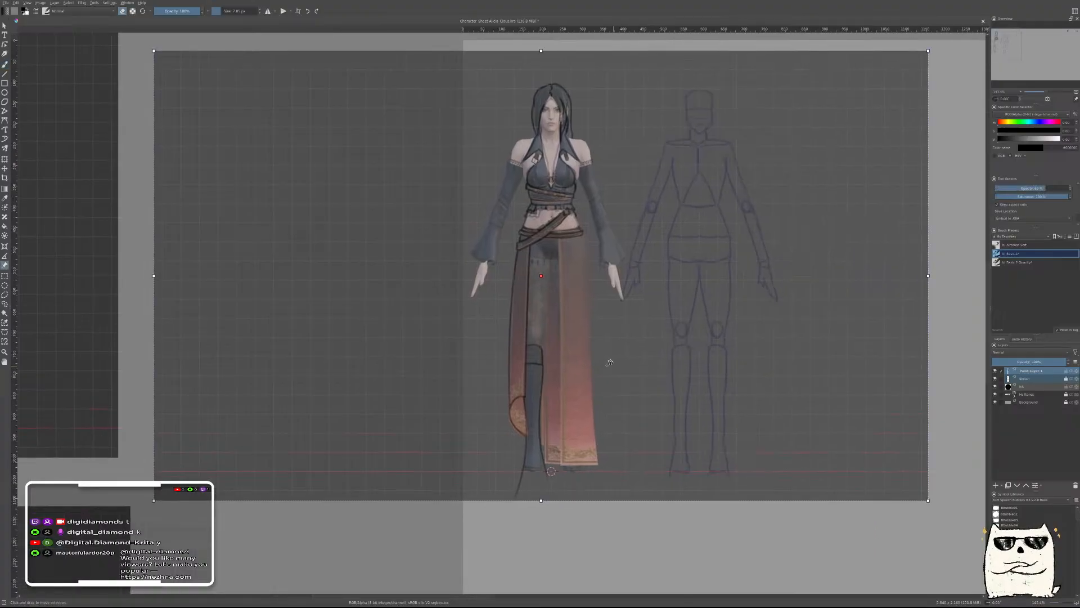
pyautogui.moveTo(562, 346); pyautogui.dragTo(694, 345)
pyautogui.hotkey('ctrl', 'z')
# Move the merged line art from the reference back onto the mannequin
pyautogui.press('t')
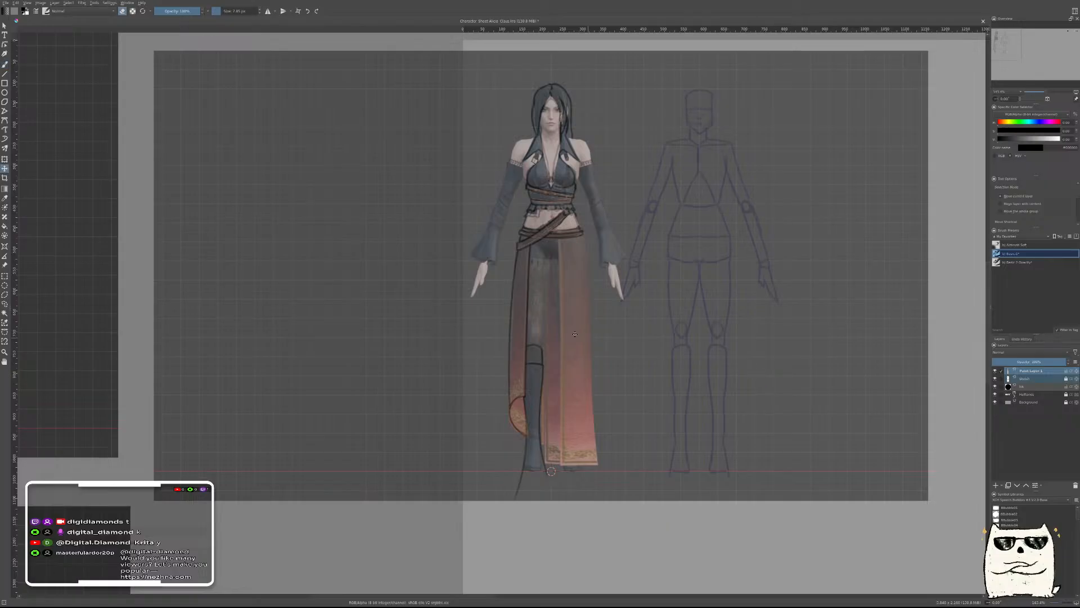
pyautogui.moveTo(548, 340)
pyautogui.mouseDown()
pyautogui.moveTo(703, 340)
pyautogui.moveTo(665, 311)
pyautogui.mouseUp()
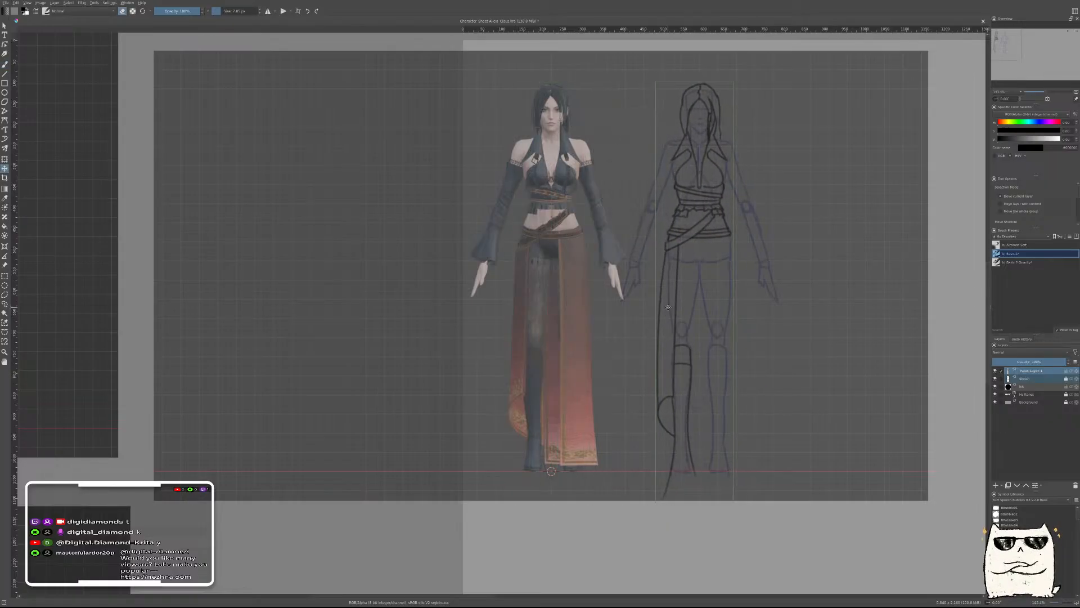
pyautogui.press('b')
# Draw a shallow curved sole line between the boot's two side edges on a new paint layer, redoing unsatisfactory strokes
pyautogui.scroll(5, 711, 467)
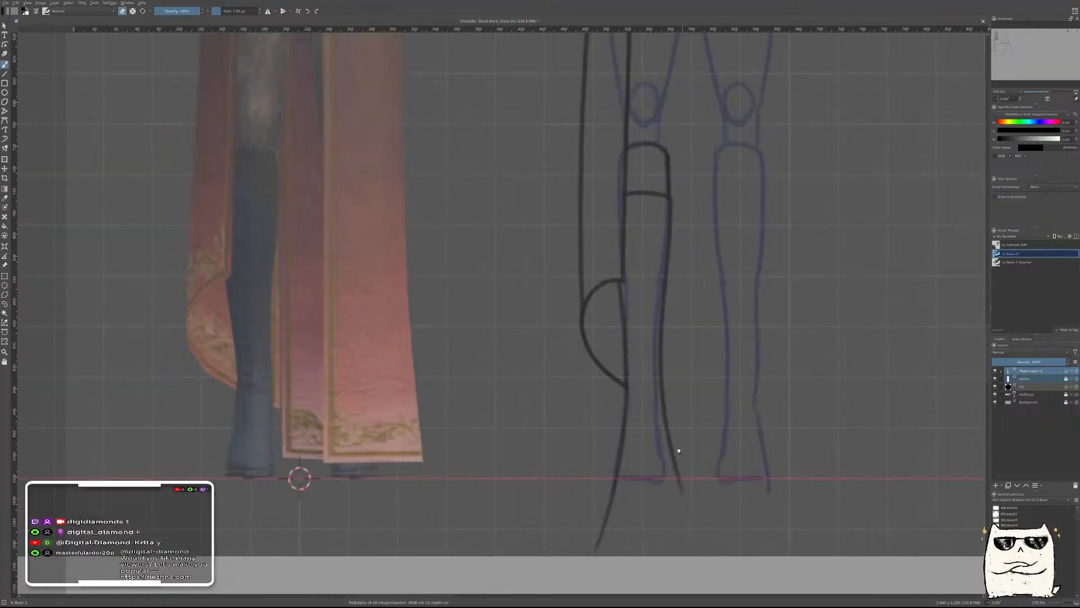
pyautogui.rightClick(632, 463)
pyautogui.click(590, 492)
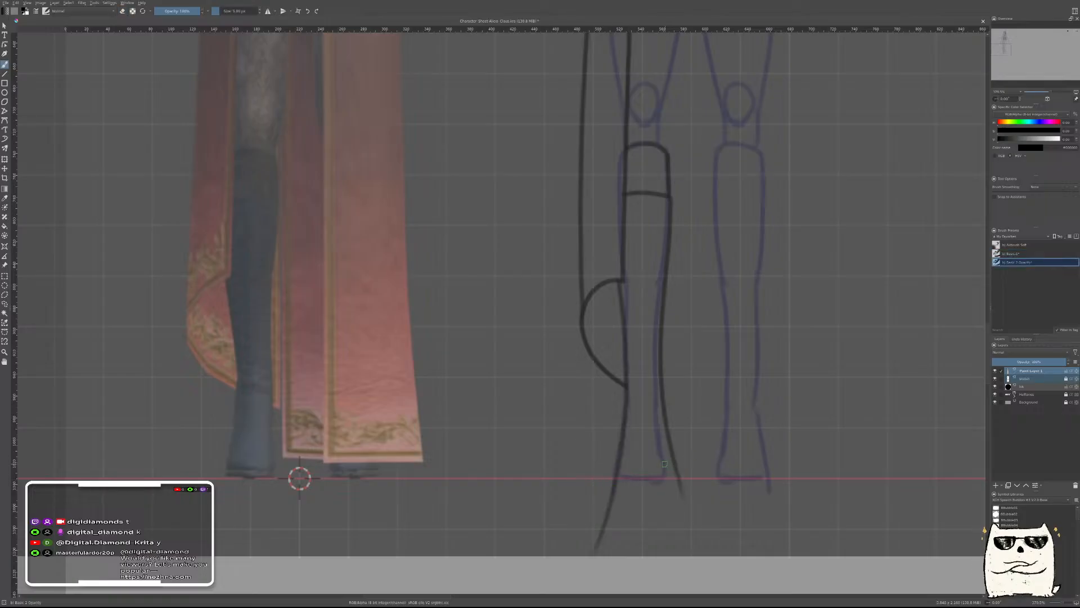
pyautogui.press('Insert')
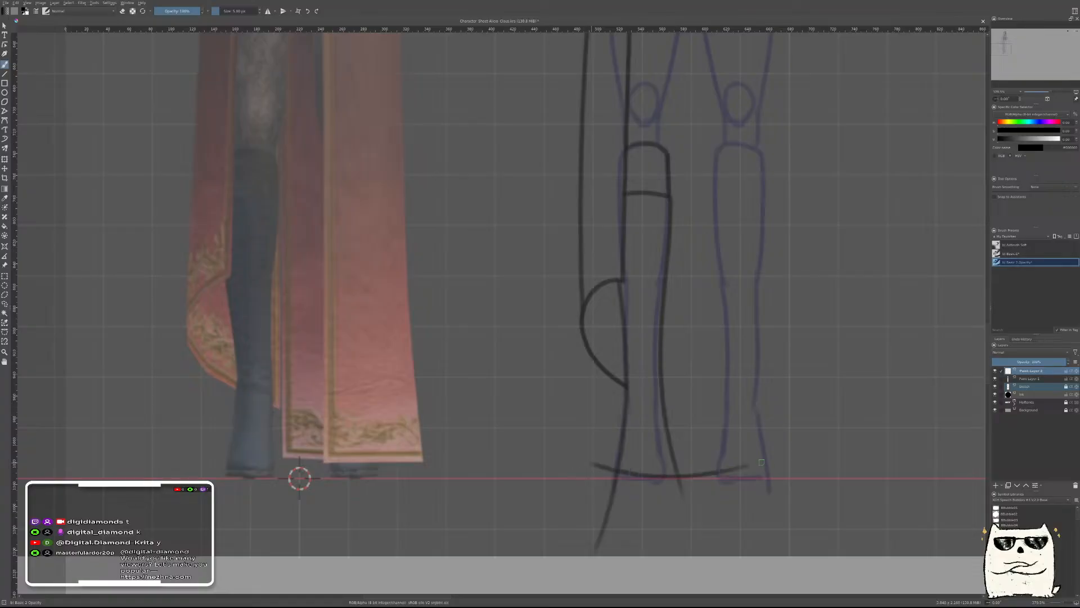
pyautogui.moveTo(618, 471); pyautogui.dragTo(696, 470)
pyautogui.hotkey('ctrl', 'z')
pyautogui.moveTo(617, 469); pyautogui.dragTo(678, 465)
pyautogui.hotkey('ctrl', 'z')
pyautogui.moveTo(617, 476)
pyautogui.mouseDown()
pyautogui.moveTo(676, 477)
pyautogui.moveTo(617, 472)
pyautogui.mouseUp()
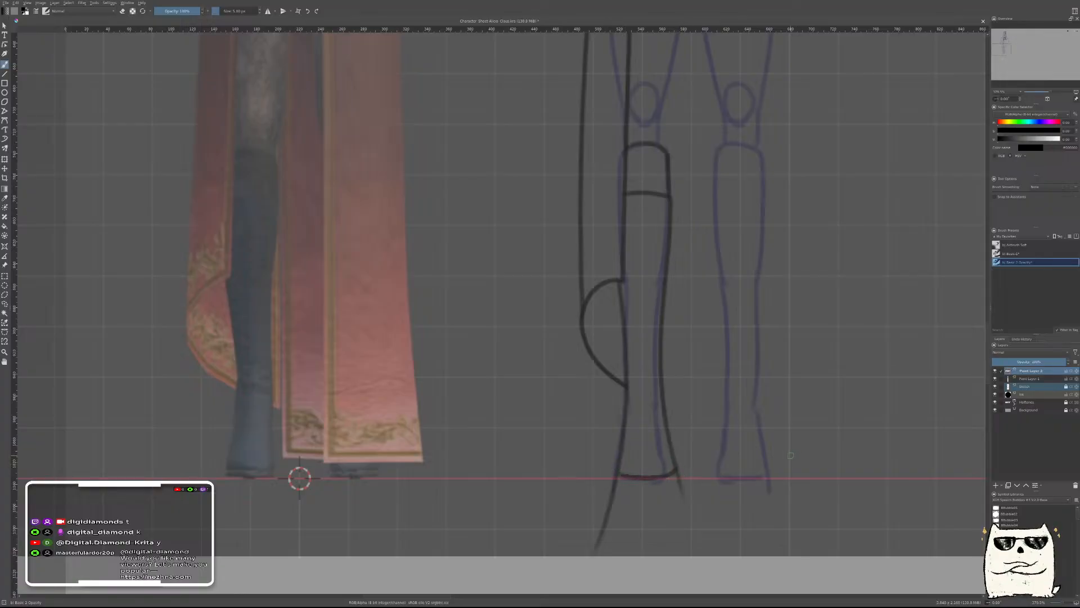
# Compare the sole line and line art with the reference by temporarily moving both layers over it
pyautogui.click(1030, 379)
pyautogui.press('r')
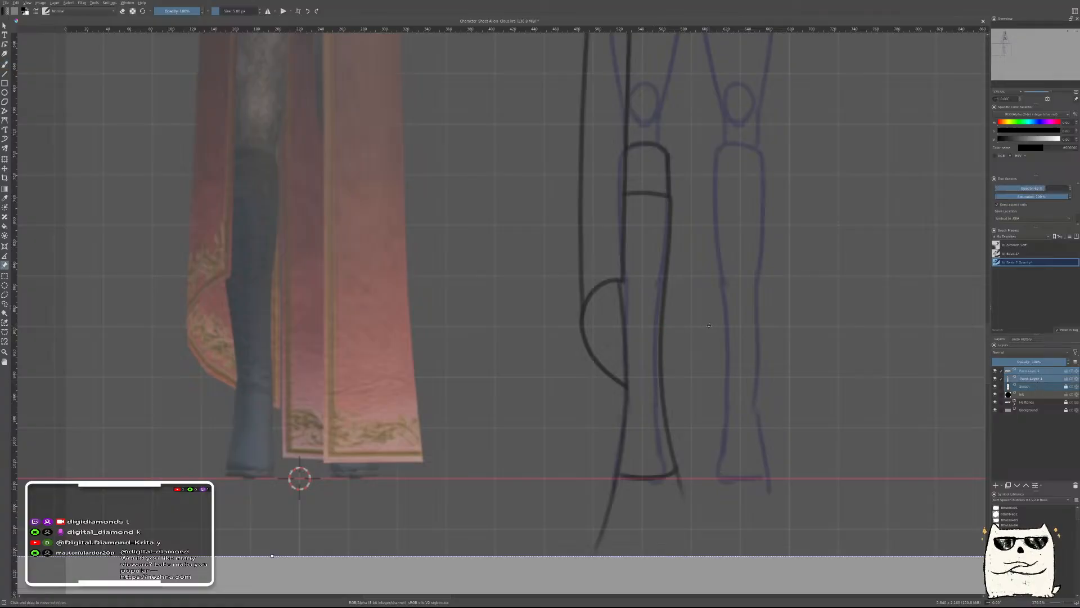
pyautogui.press('m')
pyautogui.press('m')
pyautogui.press('t')
pyautogui.moveTo(619, 350); pyautogui.dragTo(250, 352)
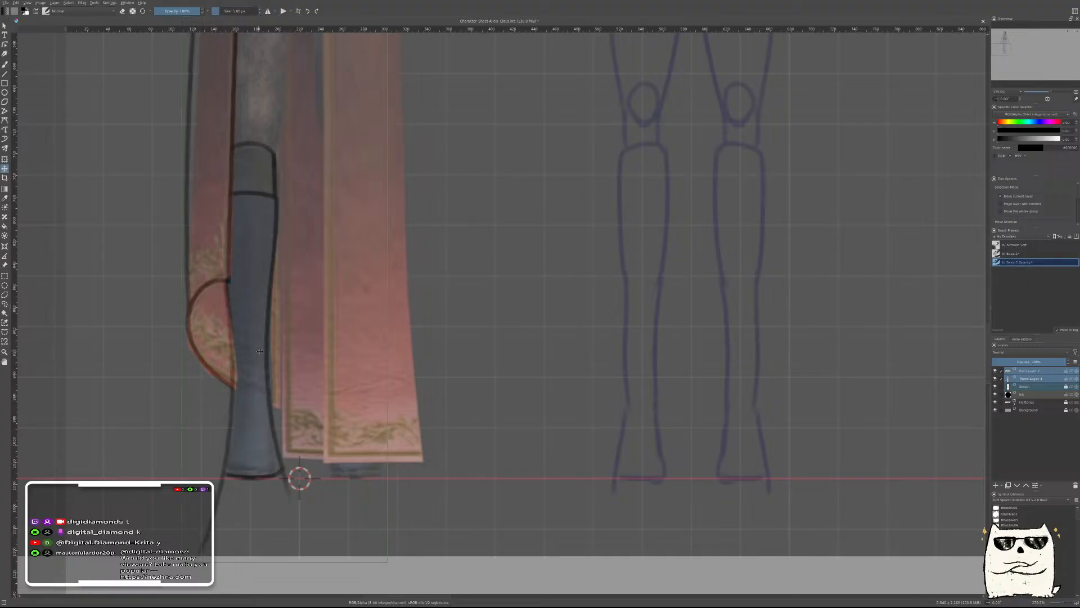
pyautogui.hotkey('ctrl', 'z')
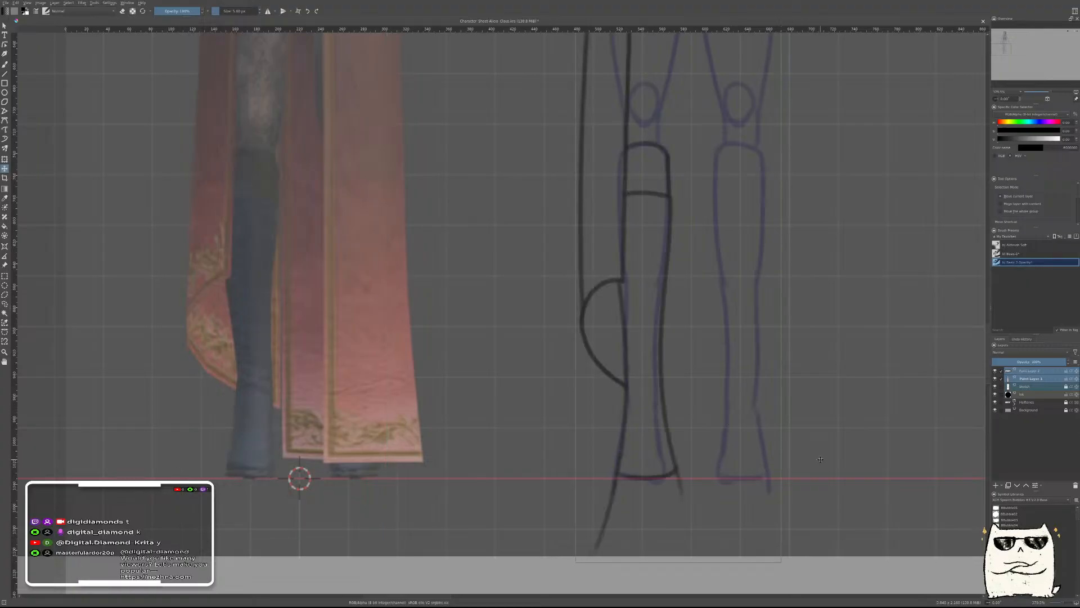
# Draw a curve on a new paint layer that turns the boot's inner edge inward across the sole
pyautogui.press('b')
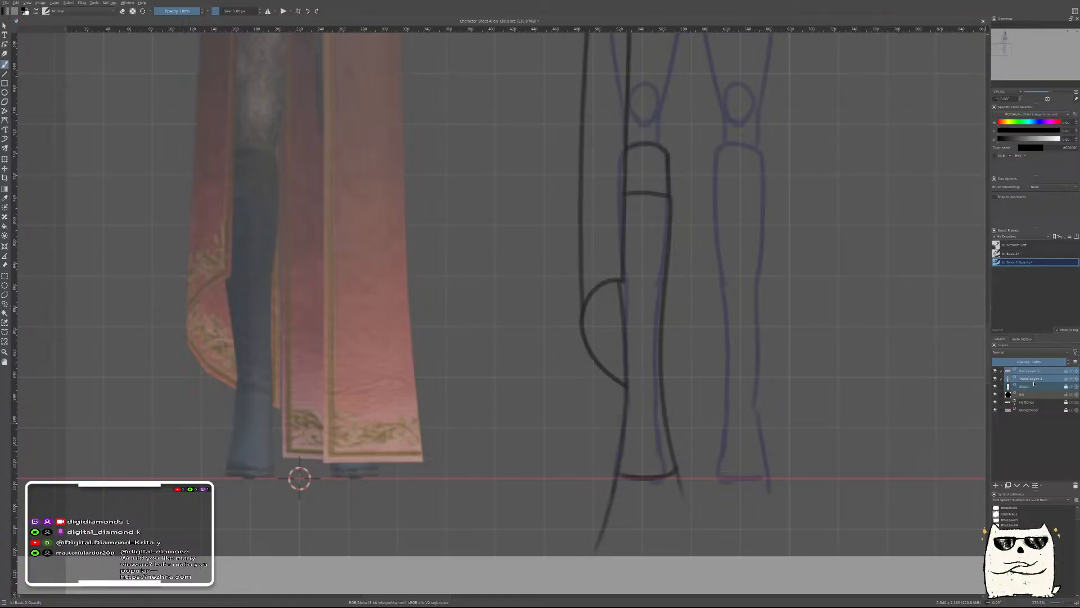
pyautogui.click(1033, 371)
pyautogui.press('Insert')
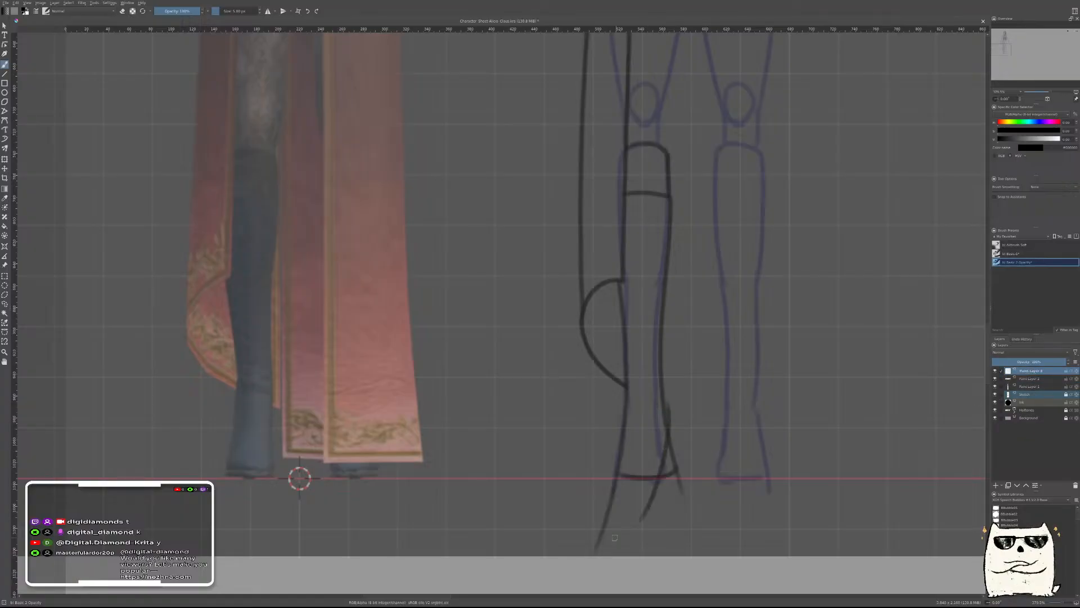
pyautogui.moveTo(668, 431); pyautogui.dragTo(656, 501)
pyautogui.hotkey('ctrl', 'z')
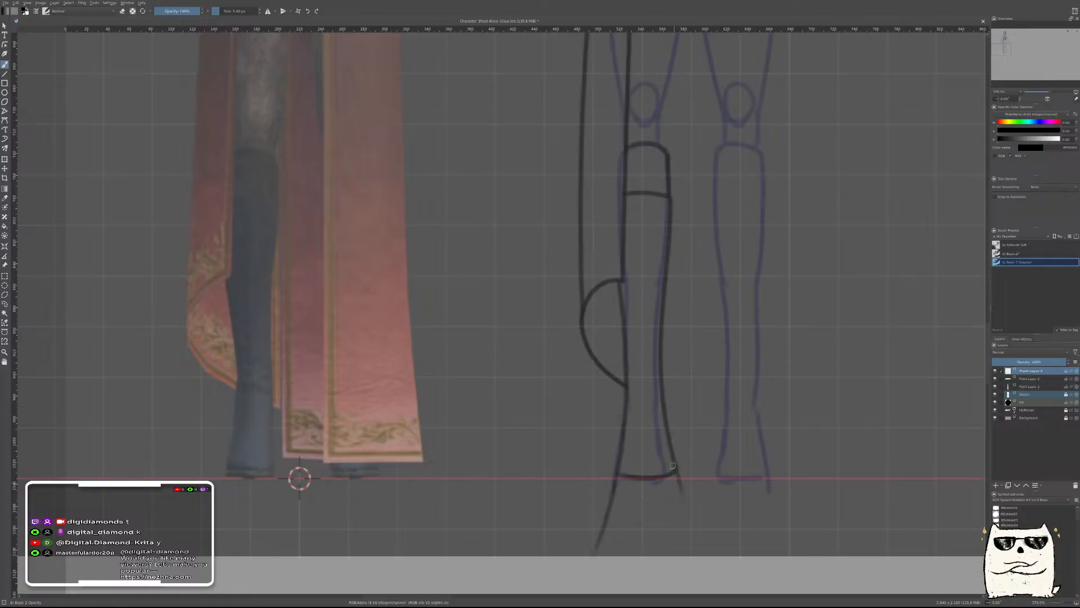
pyautogui.moveTo(667, 432); pyautogui.dragTo(661, 505)
# Erase the part of the new inner foot curve that extends below the sole line
pyautogui.rightClick(686, 442)
pyautogui.click(717, 461)
pyautogui.moveTo(659, 504)
pyautogui.mouseDown()
pyautogui.moveTo(682, 491)
pyautogui.moveTo(664, 485)
pyautogui.mouseUp()
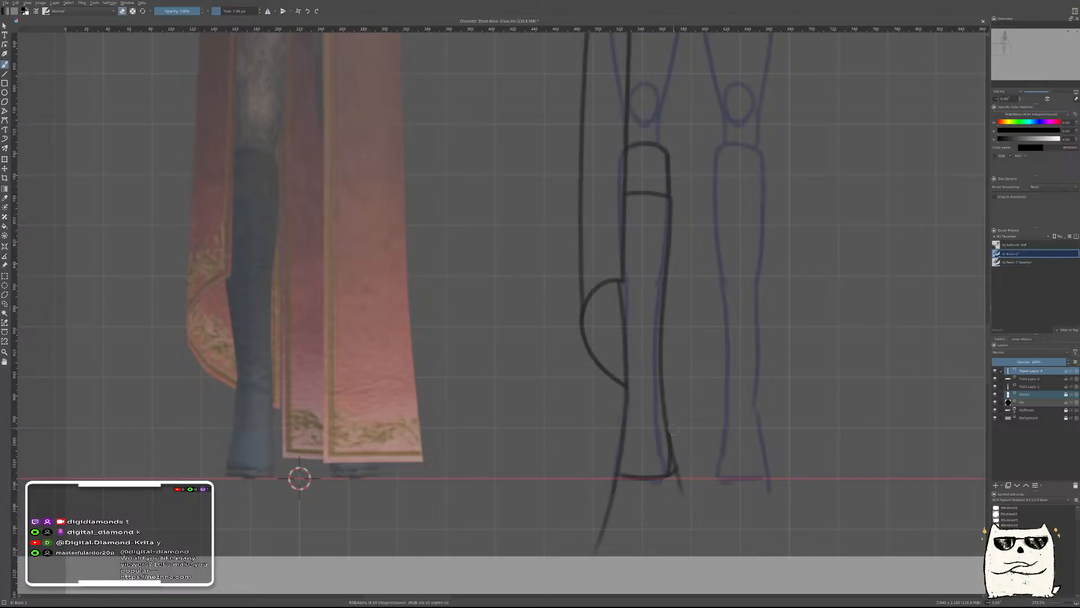
# Erase the boot outline ends that extend past the foot and merge the new layers into the line art layer
pyautogui.press('pagedown')
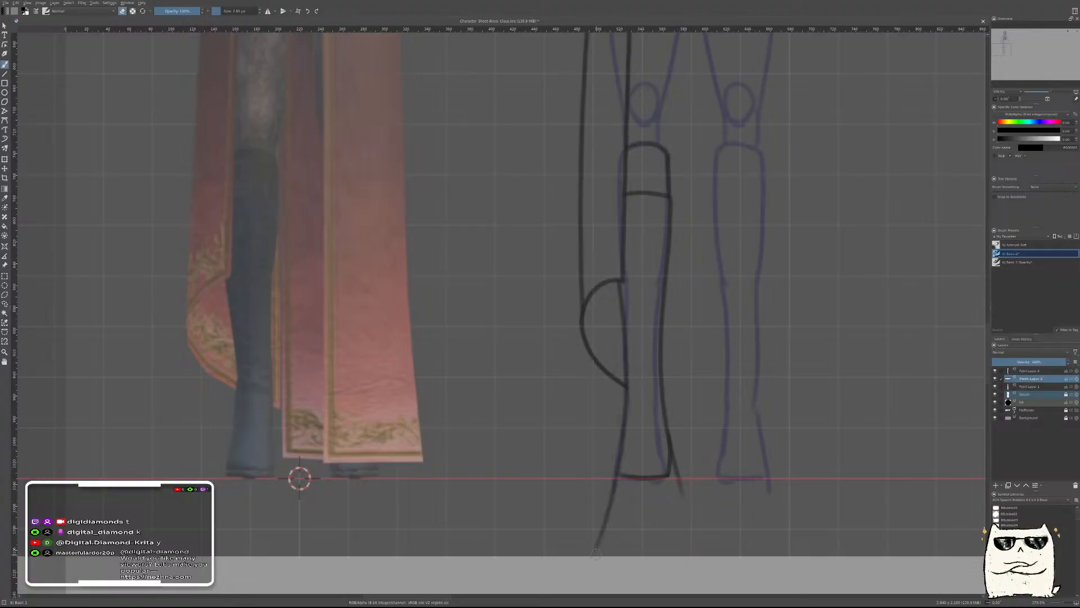
pyautogui.press('pagedown')
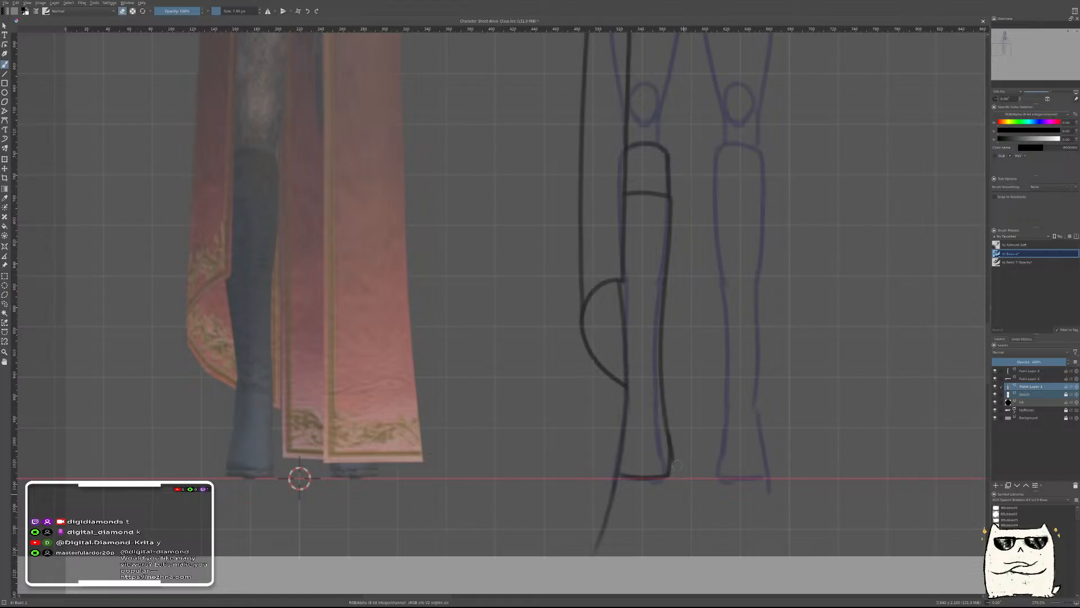
pyautogui.moveTo(591, 537)
pyautogui.mouseDown()
pyautogui.moveTo(613, 549)
pyautogui.moveTo(612, 477)
pyautogui.mouseUp()
pyautogui.press('pageup')
pyautogui.press('pageup')
pyautogui.hotkey('ctrl', 'e')
pyautogui.hotkey('ctrl', 'e')
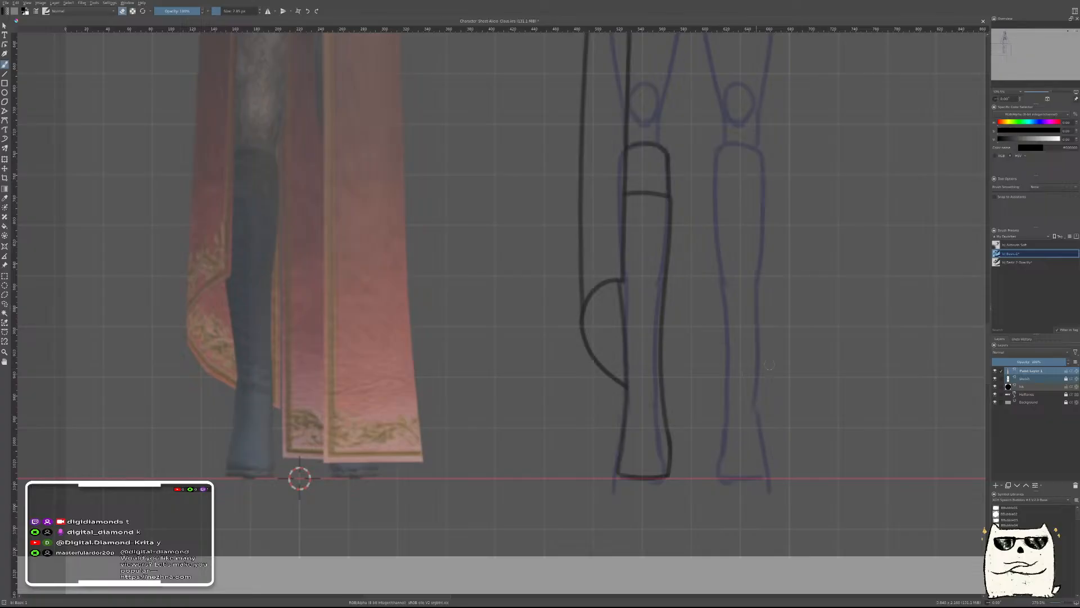
# Add a new paint layer above the line art and switch to the Basic-2 Opacity brush for inking
pyautogui.scroll(-2, 765, 366)
pyautogui.scroll(3, 765, 369)
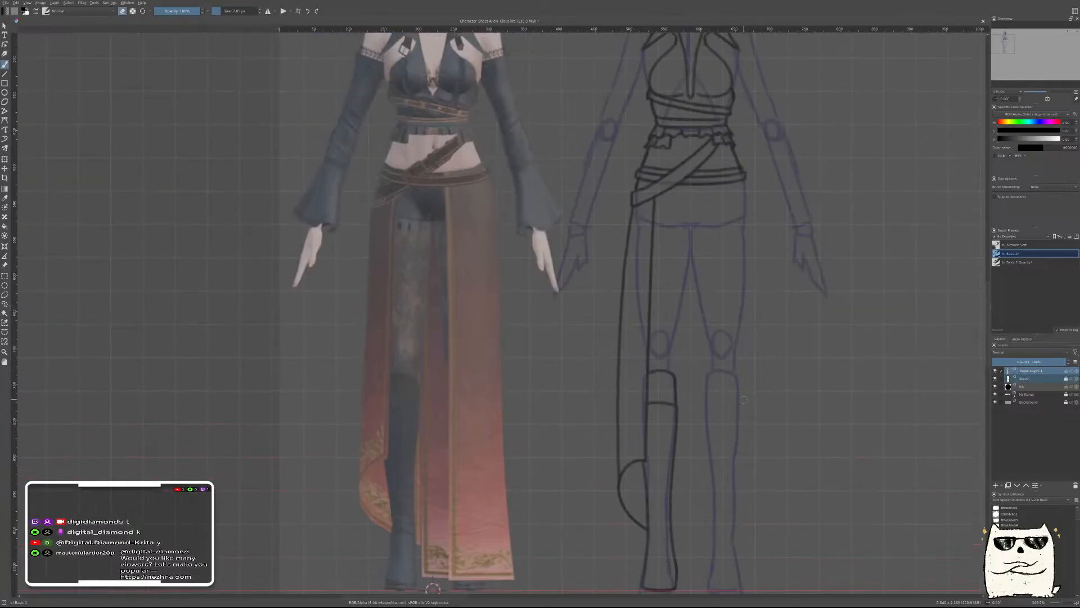
pyautogui.press('Insert')
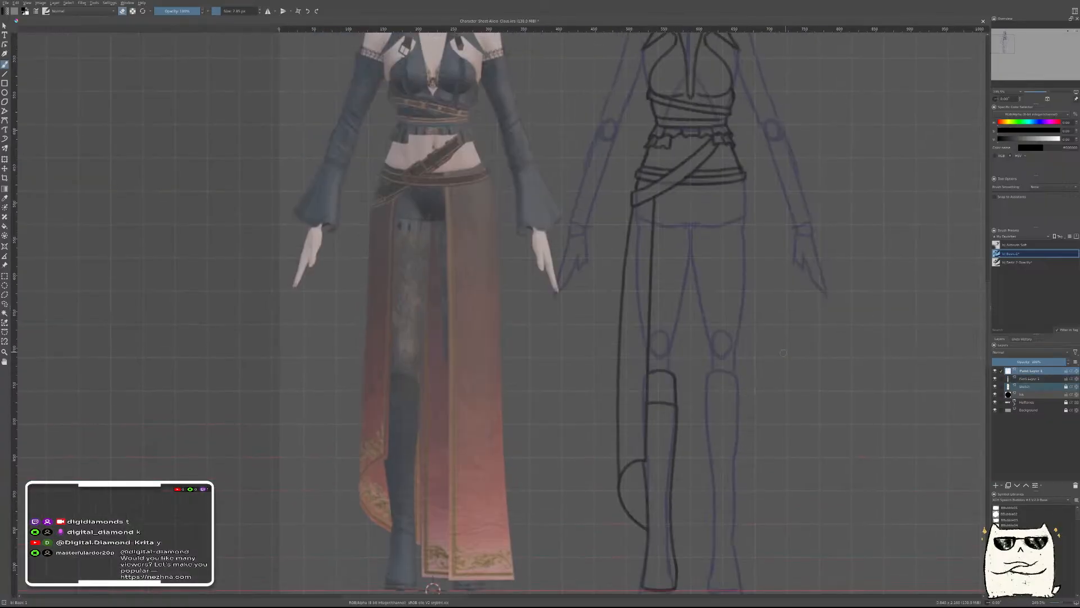
pyautogui.rightClick(777, 381)
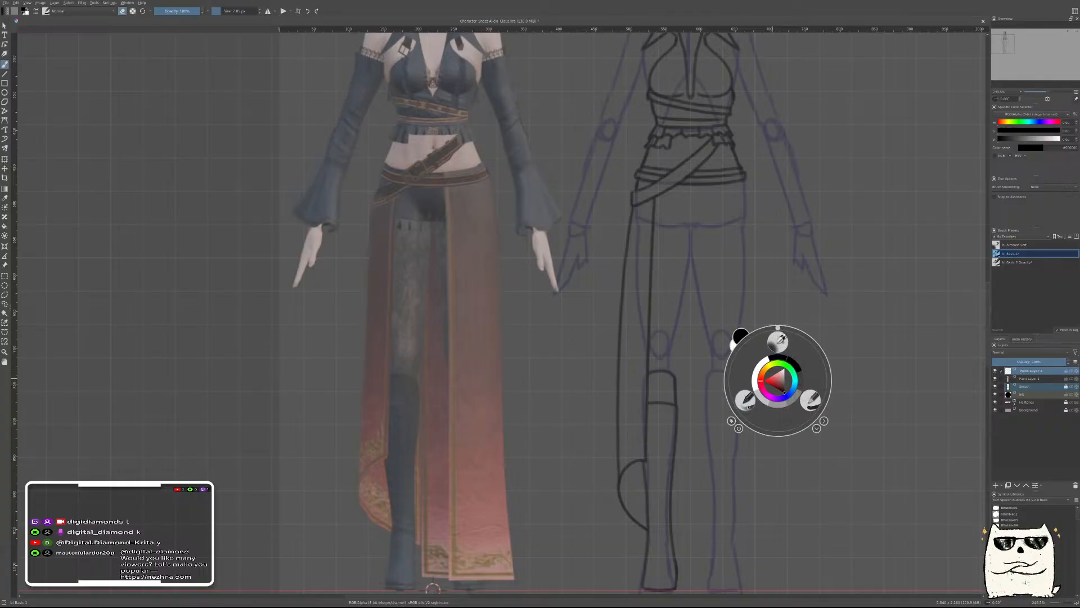
pyautogui.click(737, 337)
pyautogui.moveTo(702, 315); pyautogui.dragTo(636, 327)
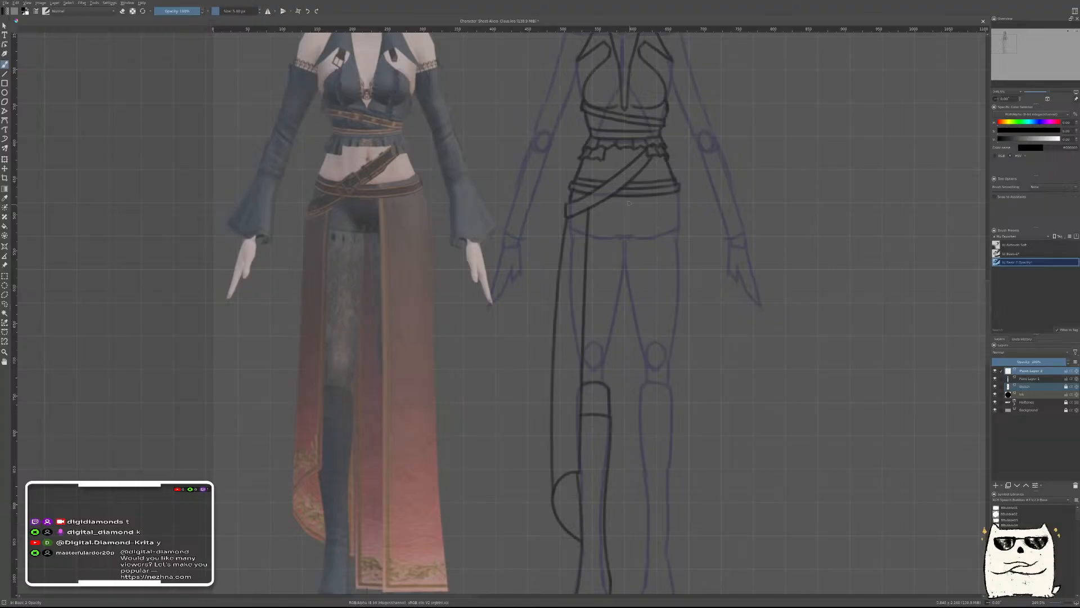
pyautogui.moveTo(633, 163); pyautogui.dragTo(595, 450)
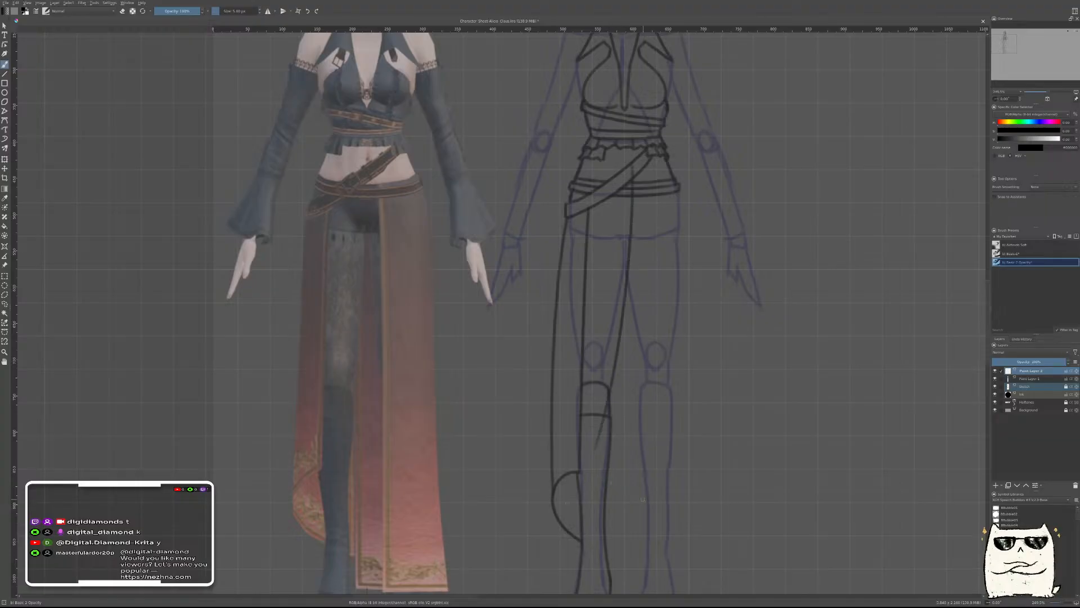
pyautogui.hotkey('ctrl', 'z')
pyautogui.moveTo(632, 189); pyautogui.dragTo(592, 397)
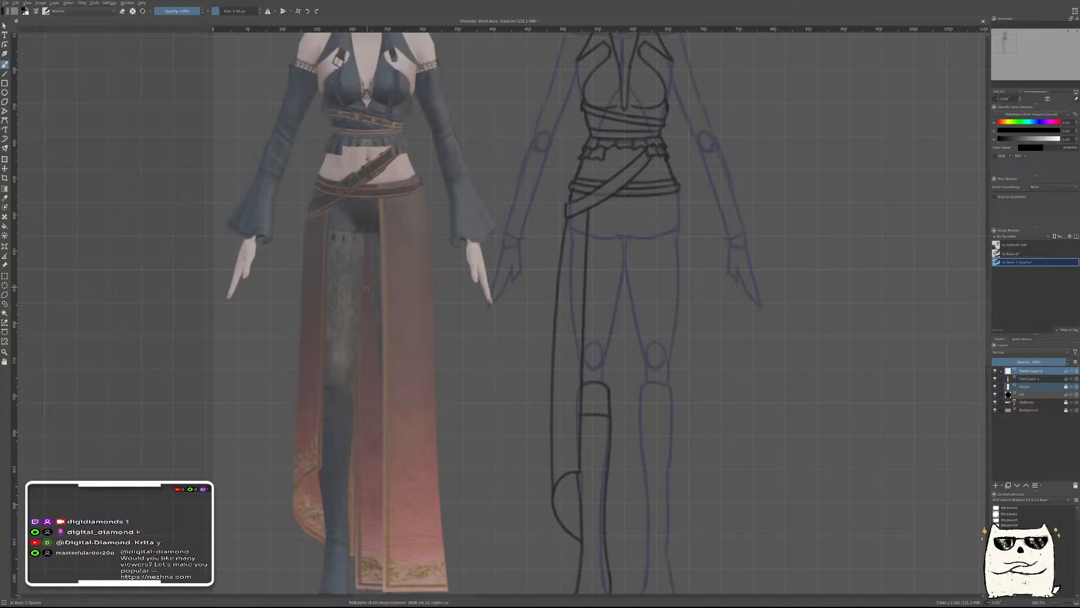
pyautogui.moveTo(703, 346); pyautogui.dragTo(767, 309)
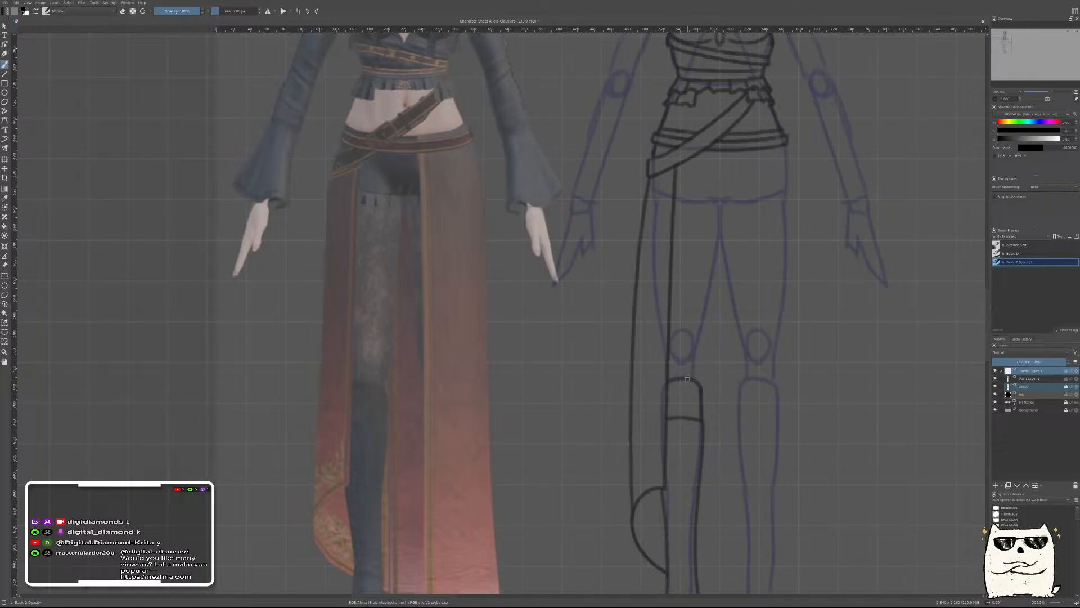
pyautogui.moveTo(709, 189); pyautogui.dragTo(679, 454)
pyautogui.hotkey('ctrl', 'z')
pyautogui.moveTo(724, 189); pyautogui.dragTo(701, 403)
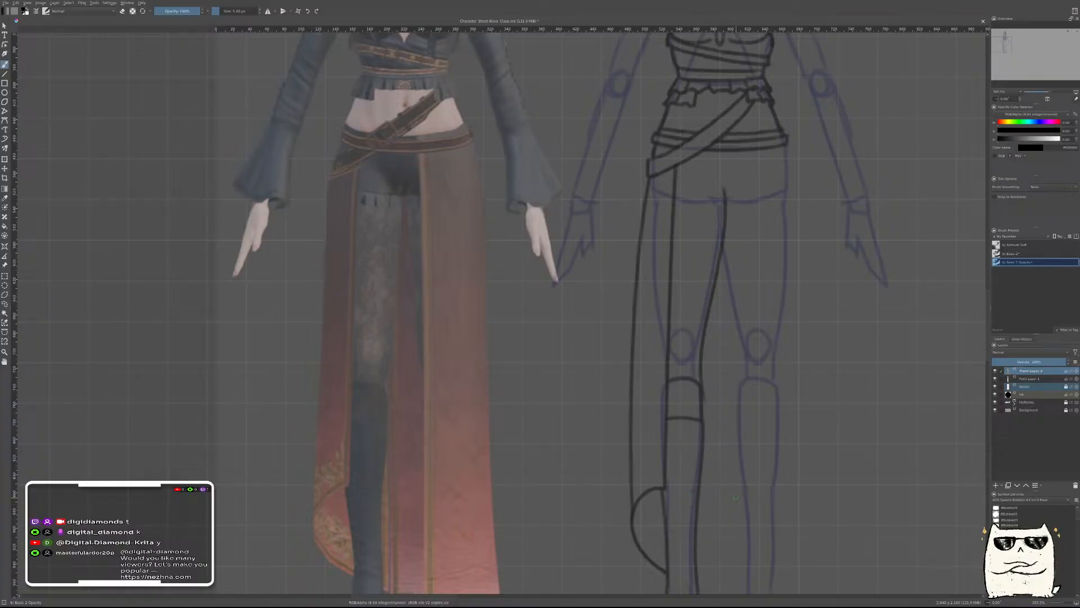
pyautogui.hotkey('ctrl', 'z')
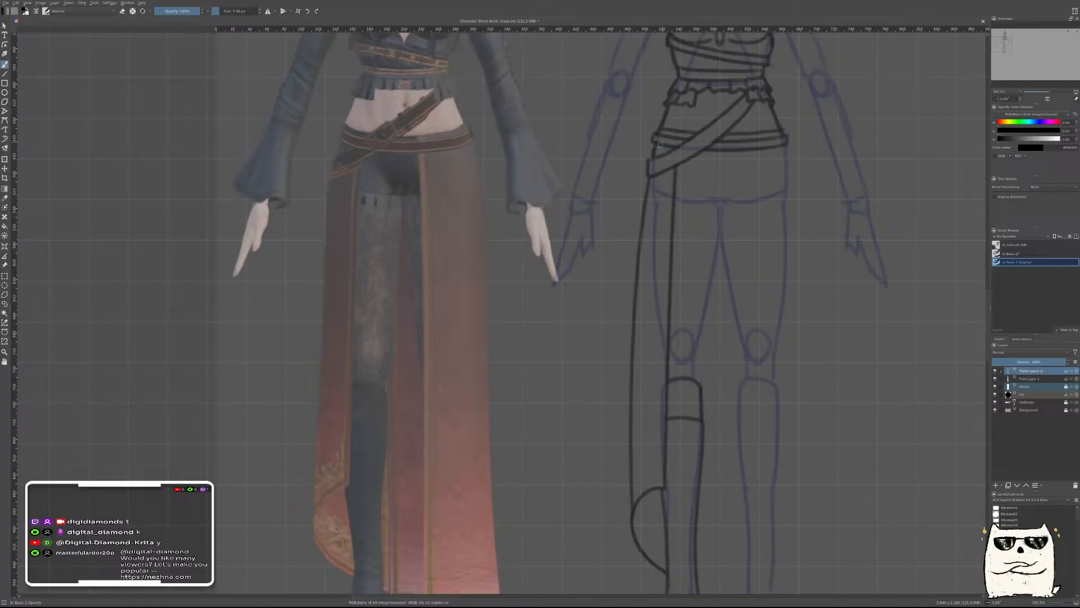
pyautogui.moveTo(691, 305); pyautogui.dragTo(673, 439)
pyautogui.hotkey('ctrl', 'z')
# Draw a short curve along the inner knee of the booted leg and move it down onto the boot cuff
pyautogui.moveTo(691, 304)
pyautogui.mouseDown()
pyautogui.moveTo(698, 346)
pyautogui.moveTo(687, 402)
pyautogui.mouseUp()
pyautogui.press('t')
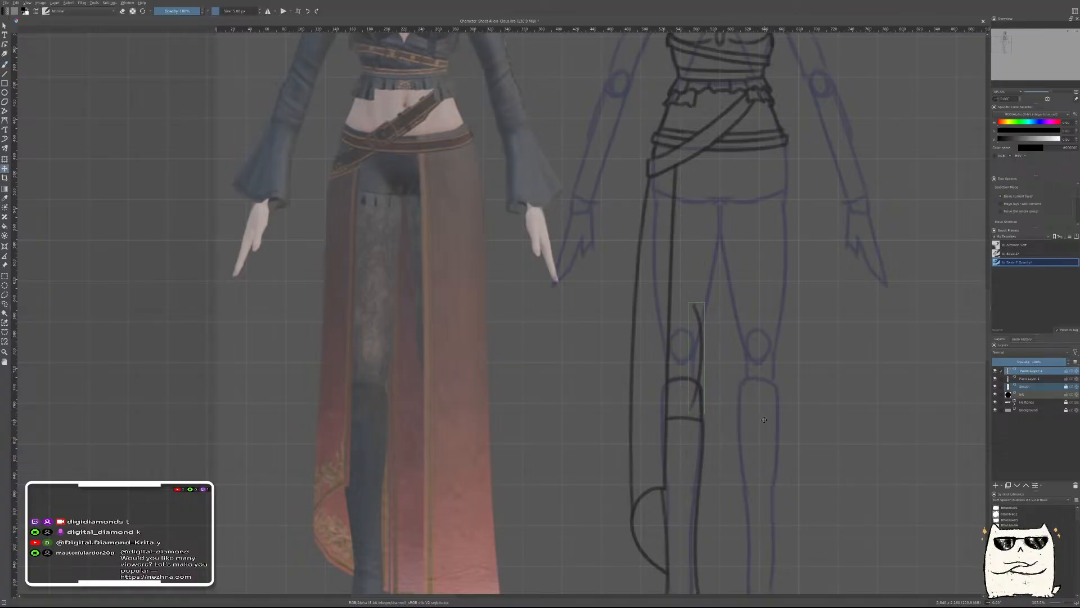
pyautogui.moveTo(718, 397); pyautogui.dragTo(716, 411)
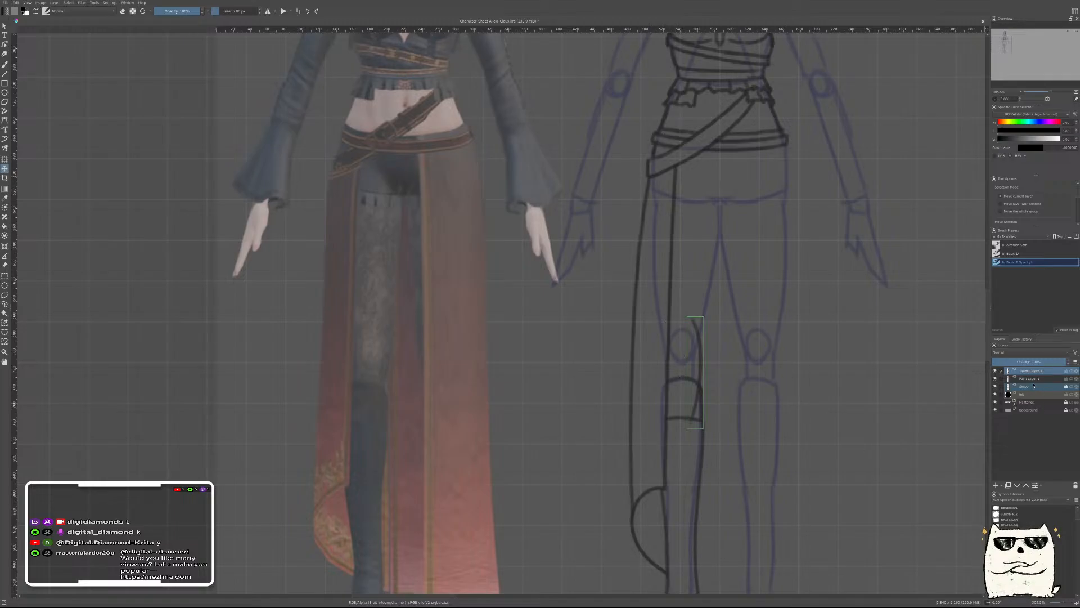
# Compare the knee curve and line art with the reference by temporarily moving both layers over it
pyautogui.click(1029, 379)
pyautogui.moveTo(652, 317)
pyautogui.mouseDown()
pyautogui.moveTo(349, 348)
pyautogui.moveTo(336, 401)
pyautogui.mouseUp()
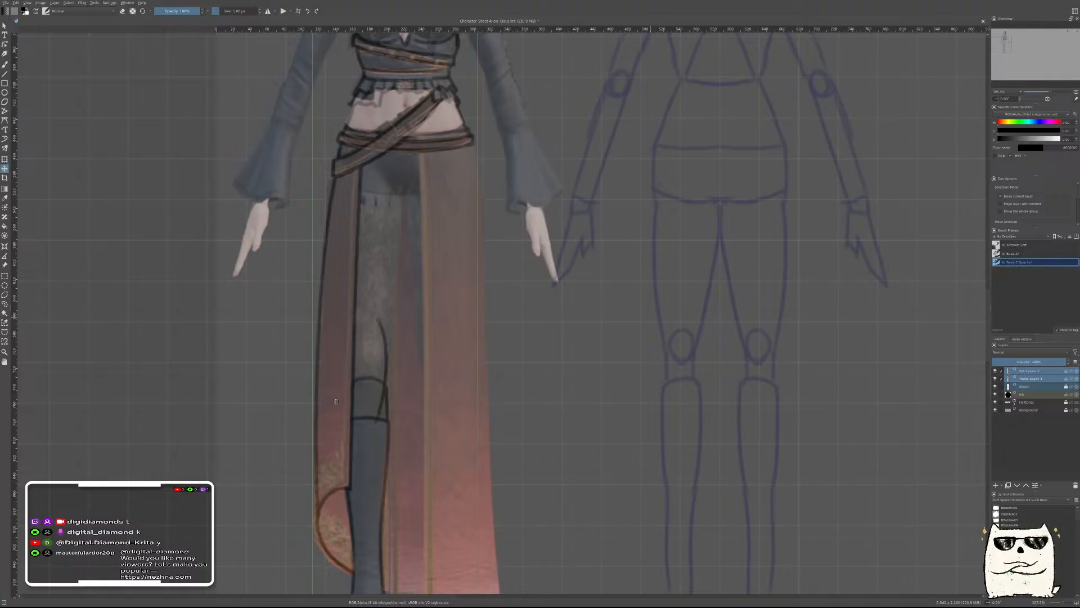
pyautogui.hotkey('ctrl', 'z')
pyautogui.click(1037, 371)
# Erase the part of the knee curve that overlaps the boot cuff and merge its layer into the line art
pyautogui.press('b')
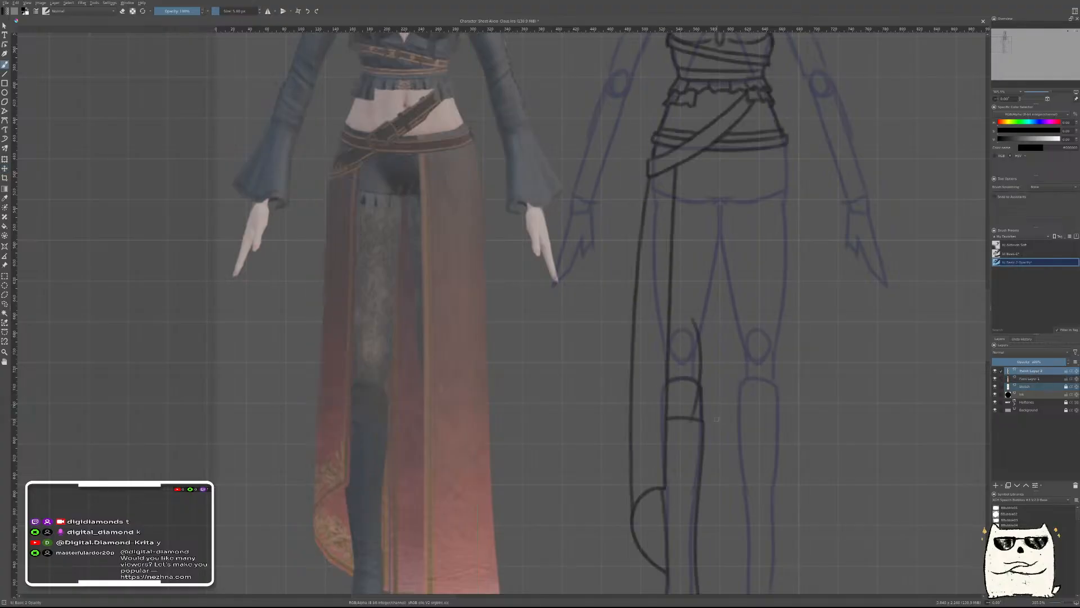
pyautogui.rightClick(717, 421)
pyautogui.click(711, 461)
pyautogui.moveTo(690, 433)
pyautogui.mouseDown()
pyautogui.moveTo(704, 432)
pyautogui.moveTo(691, 393)
pyautogui.mouseUp()
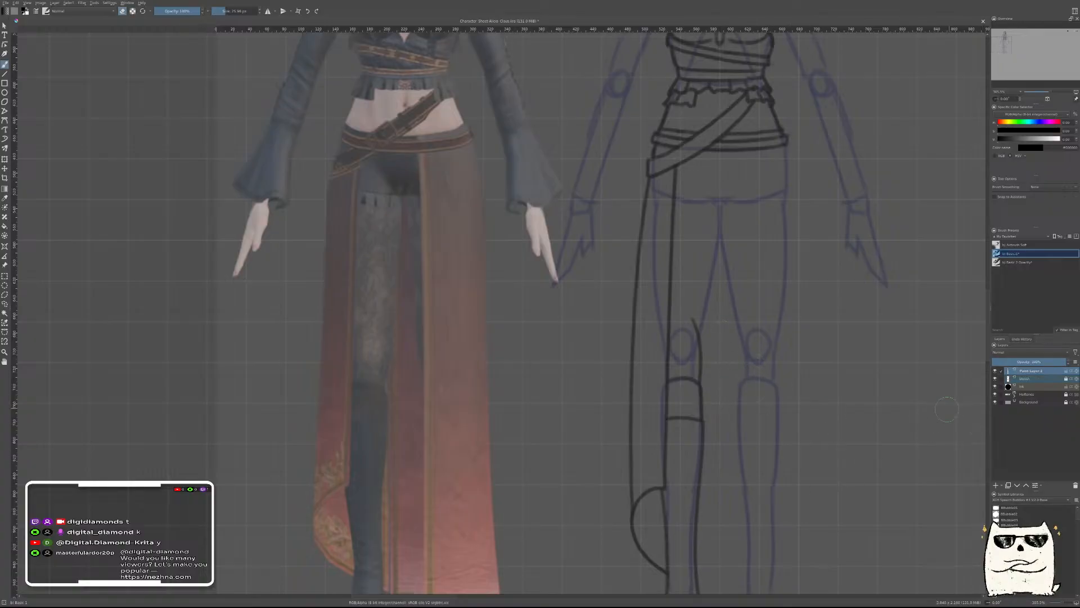
# Draw the inner thigh line on a new paint layer from the belt to the boot cuff and shift it onto the mannequin's inner leg
pyautogui.rightClick(787, 430)
pyautogui.click(756, 448)
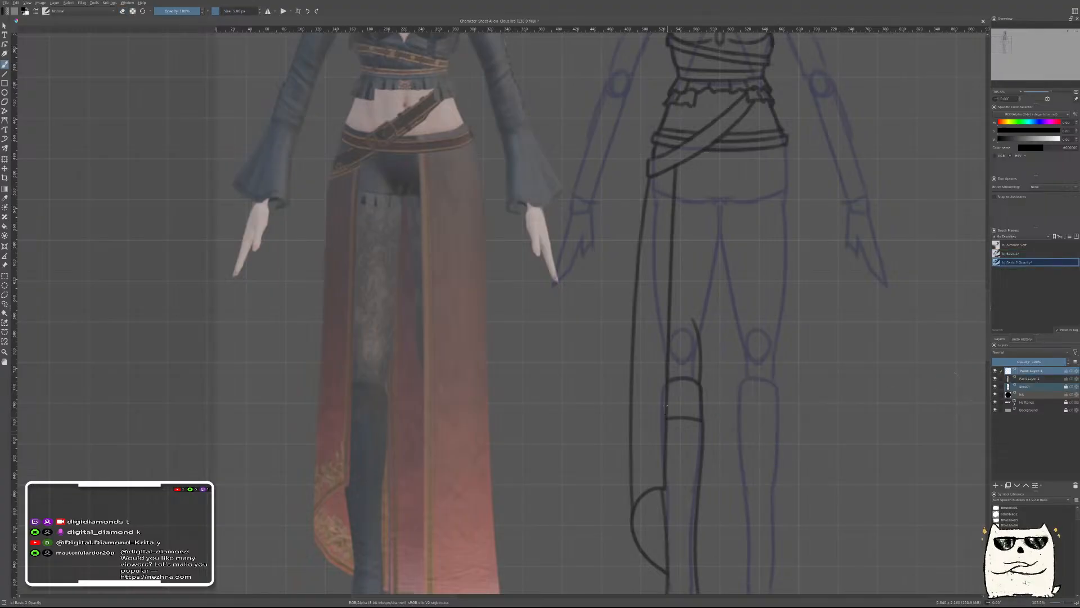
pyautogui.moveTo(718, 150); pyautogui.dragTo(686, 417)
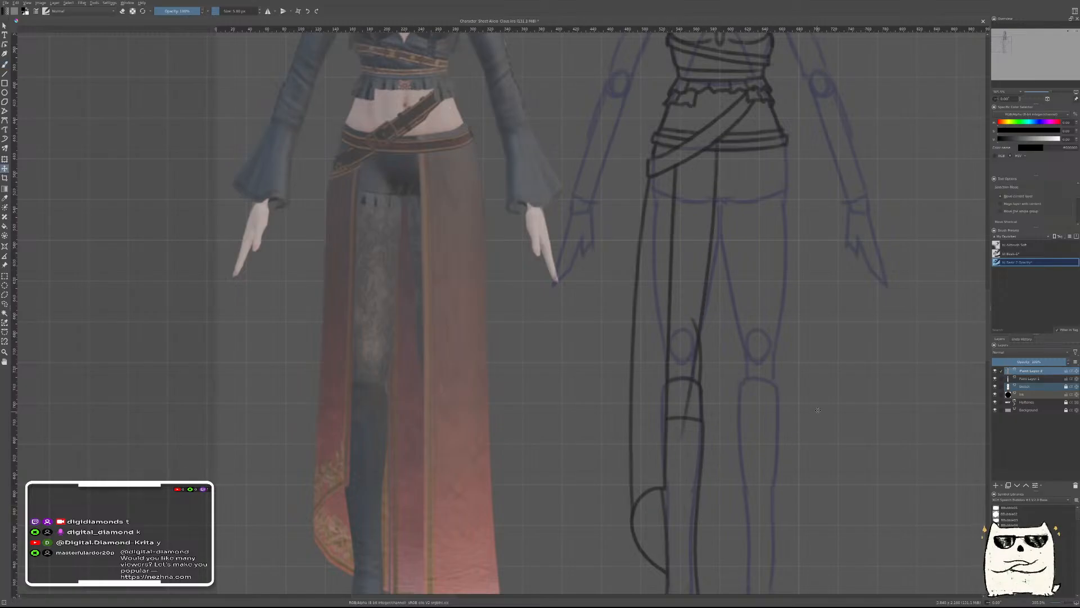
pyautogui.press('t')
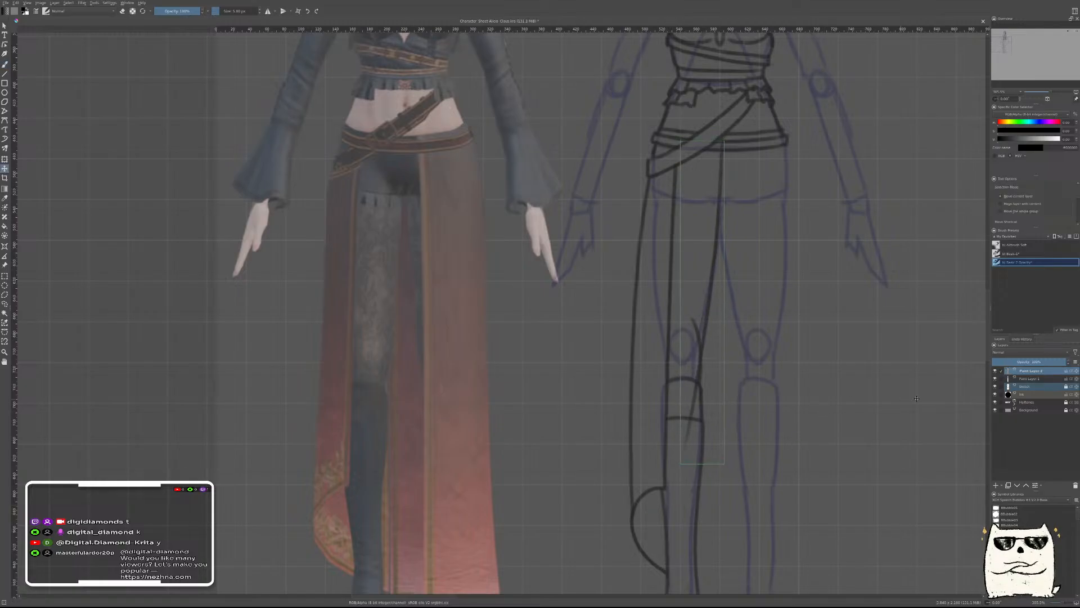
# Check the inner thigh line against the reference by temporarily moving it and the line art over it
pyautogui.keyDown('ctrl'); pyautogui.click(1031, 378); pyautogui.keyUp('ctrl')
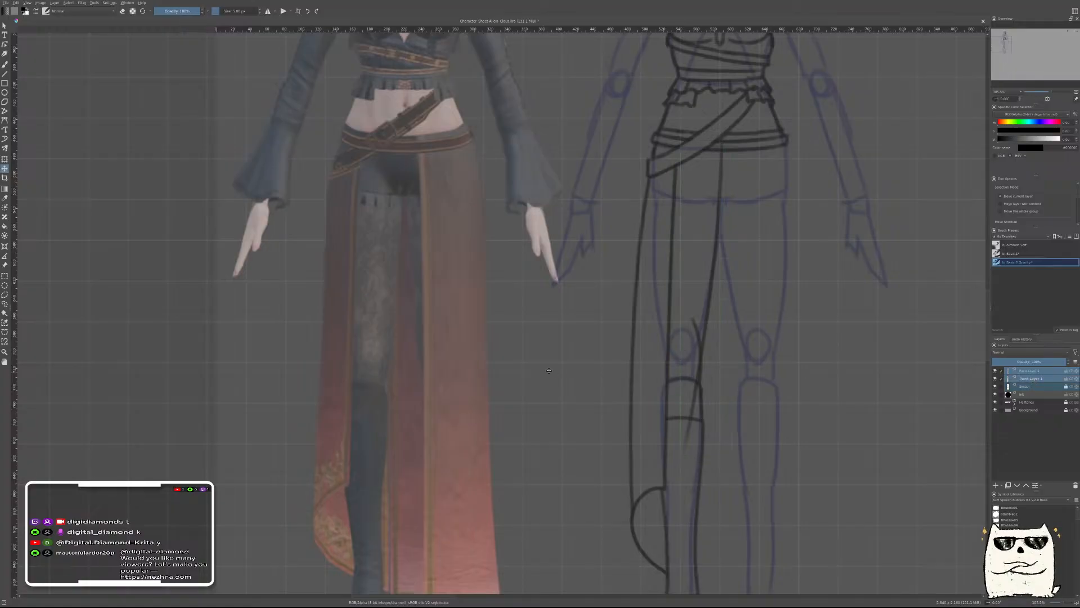
pyautogui.moveTo(625, 356)
pyautogui.mouseDown()
pyautogui.moveTo(332, 388)
pyautogui.moveTo(311, 406)
pyautogui.mouseUp()
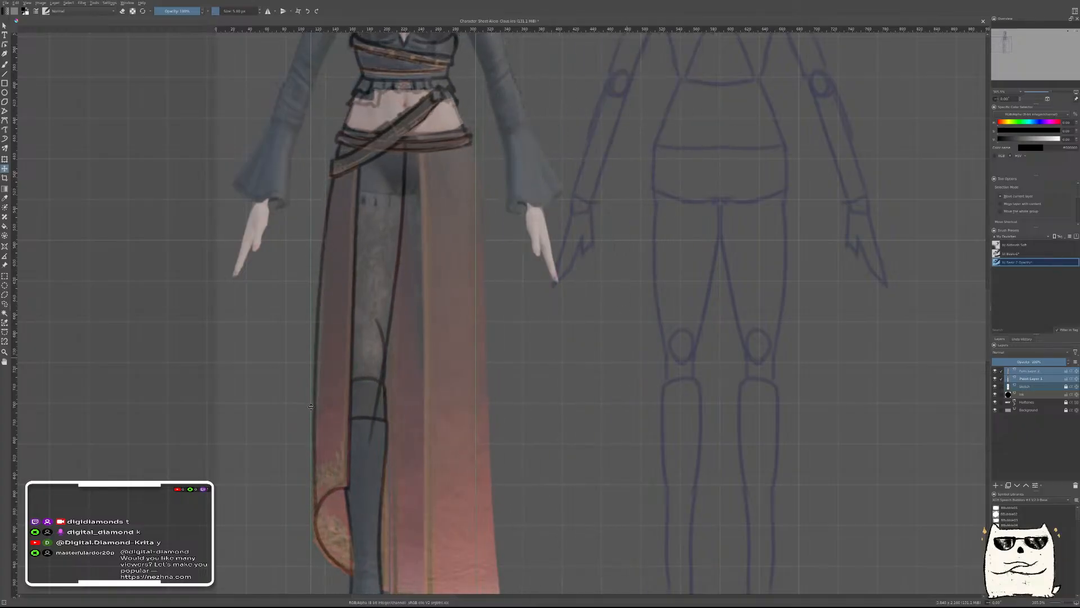
pyautogui.hotkey('ctrl', 'z')
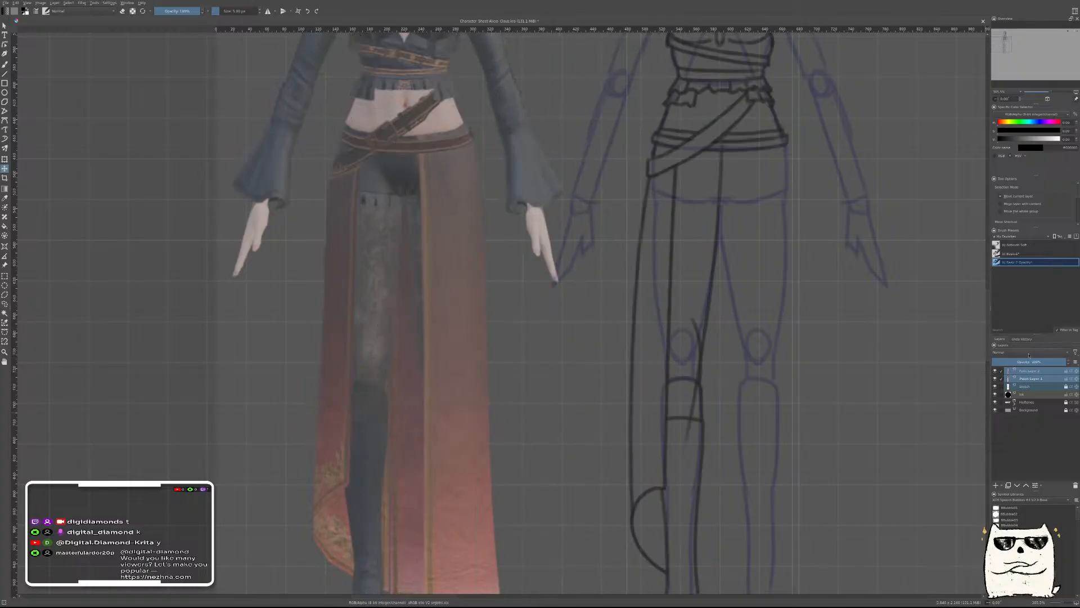
# Erase the inner thigh line's ends above the crotch and inside the boot cuff
pyautogui.click(1032, 370)
pyautogui.press('b')
pyautogui.rightClick(724, 321)
pyautogui.click(766, 338)
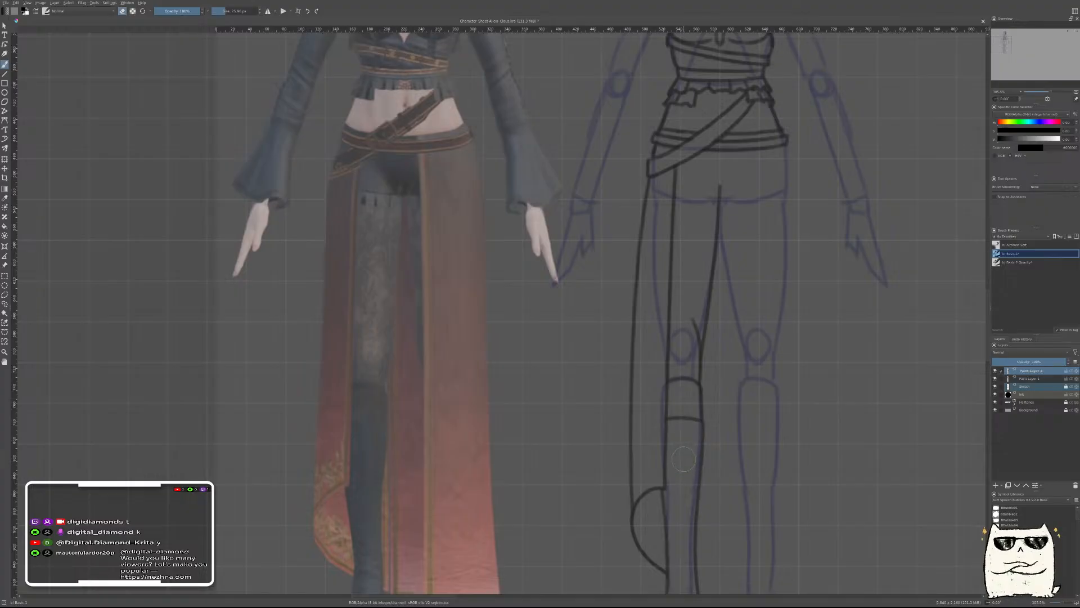
# Erase the knee curve's stray upper end on the line art layer and merge the thigh line layer into it
pyautogui.keyDown('shift'); pyautogui.moveTo(693, 414); pyautogui.dragTo(682, 411); pyautogui.keyUp('shift')
pyautogui.press('pagedown')
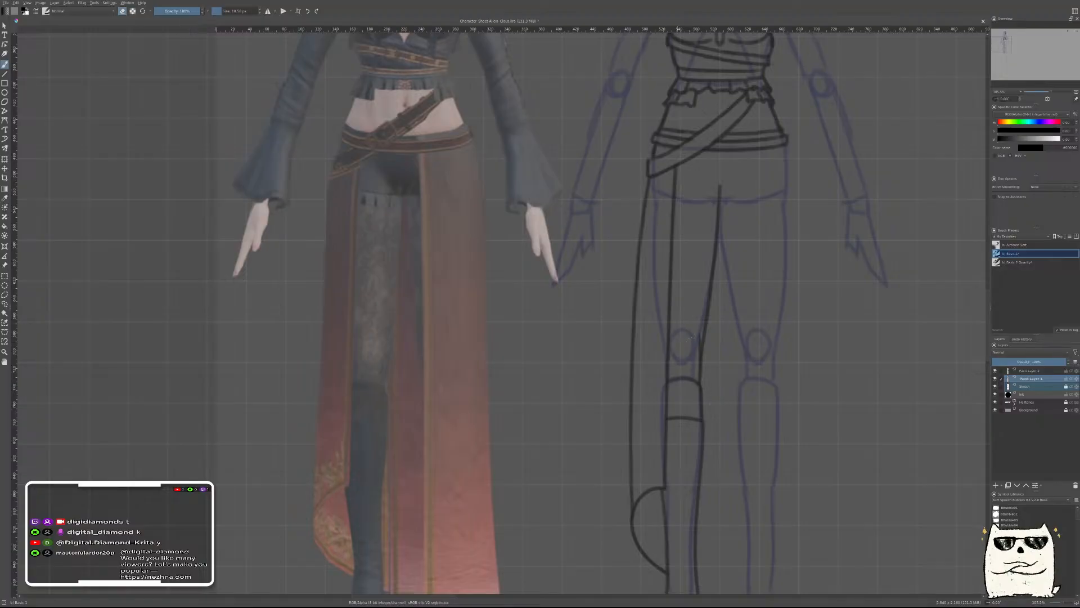
pyautogui.click(1040, 372)
pyautogui.hotkey('ctrl', 'e')
# Add another paint layer above the merged line art and return to the Basic-2 Opacity brush
pyautogui.press('Insert')
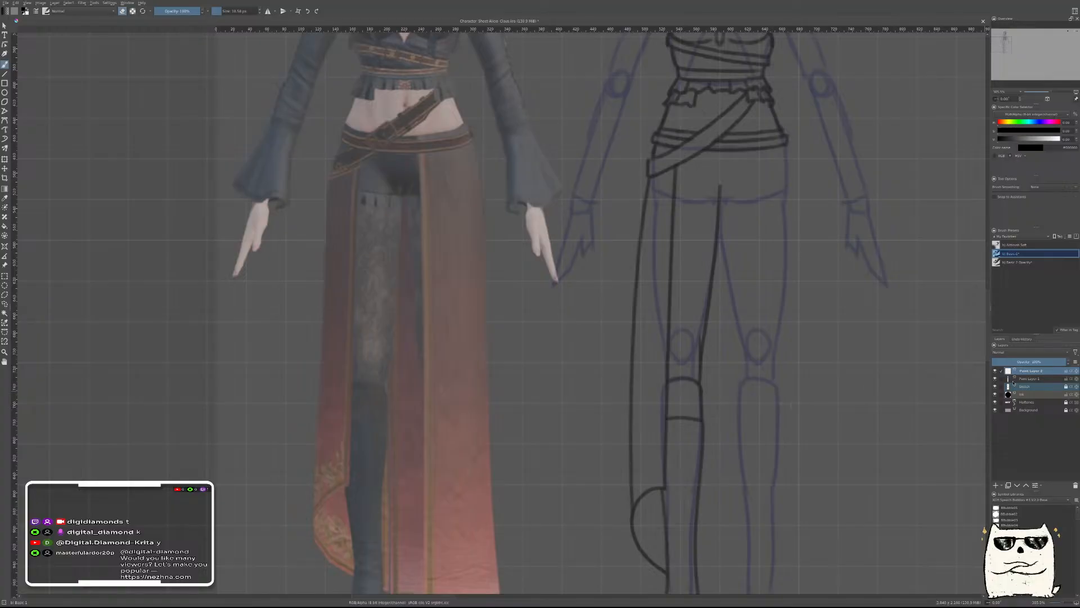
pyautogui.rightClick(748, 397)
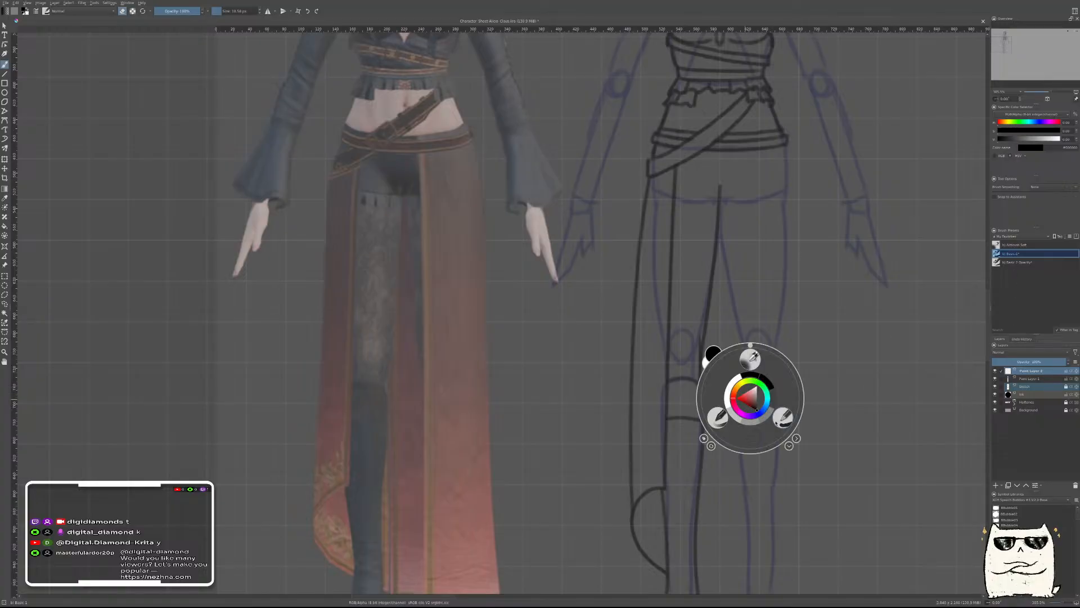
pyautogui.click(726, 418)
# Examine the whole figure in mirrored and normal view, comparing its skirt area with the reference
pyautogui.scroll(-3, 756, 354)
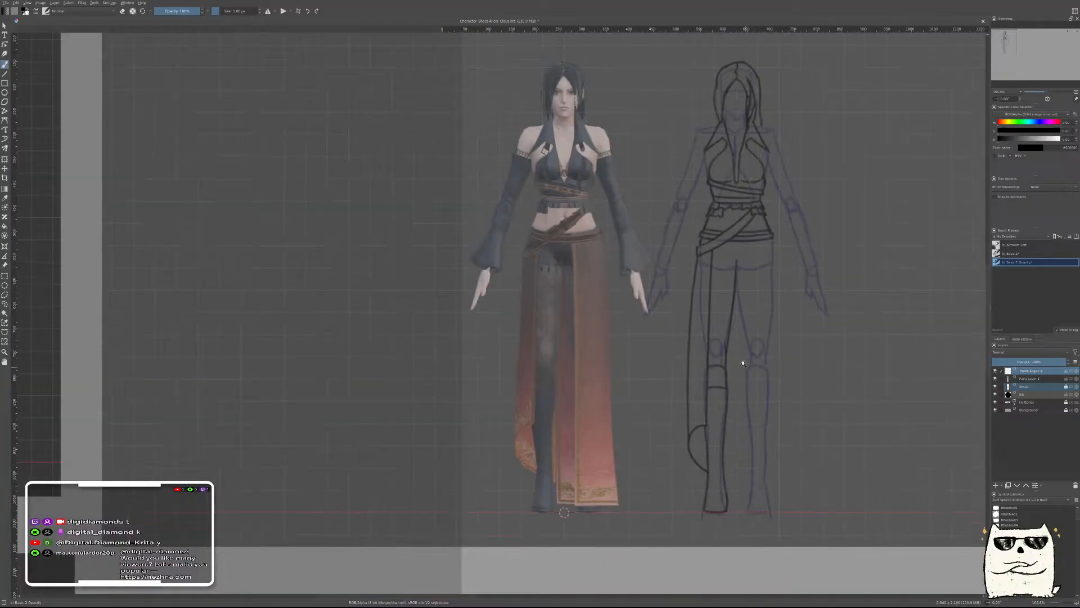
pyautogui.press('m')
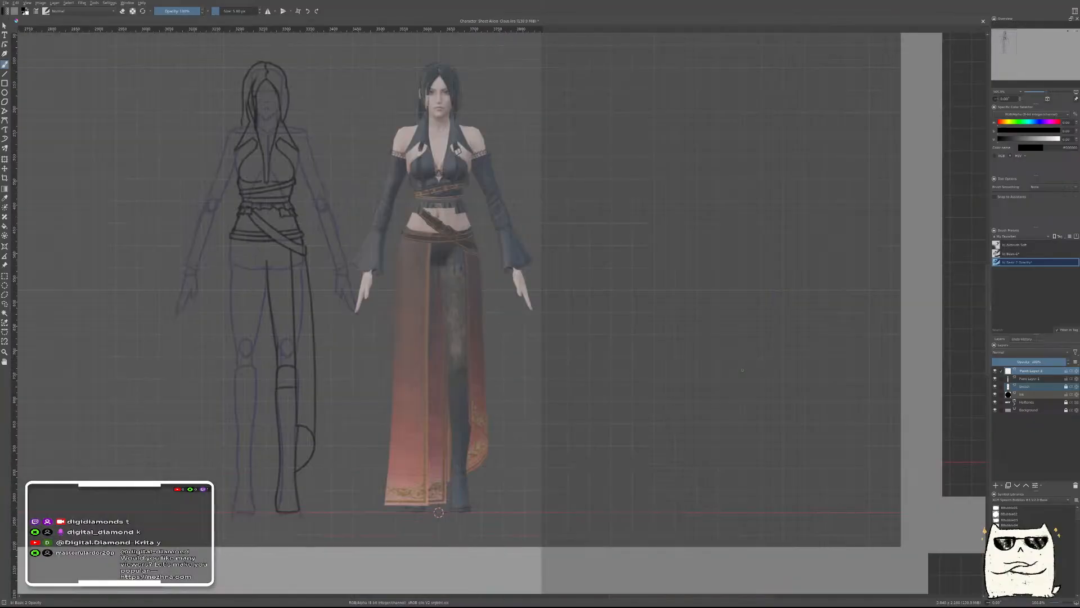
pyautogui.press('m')
pyautogui.moveTo(729, 346); pyautogui.dragTo(702, 366)
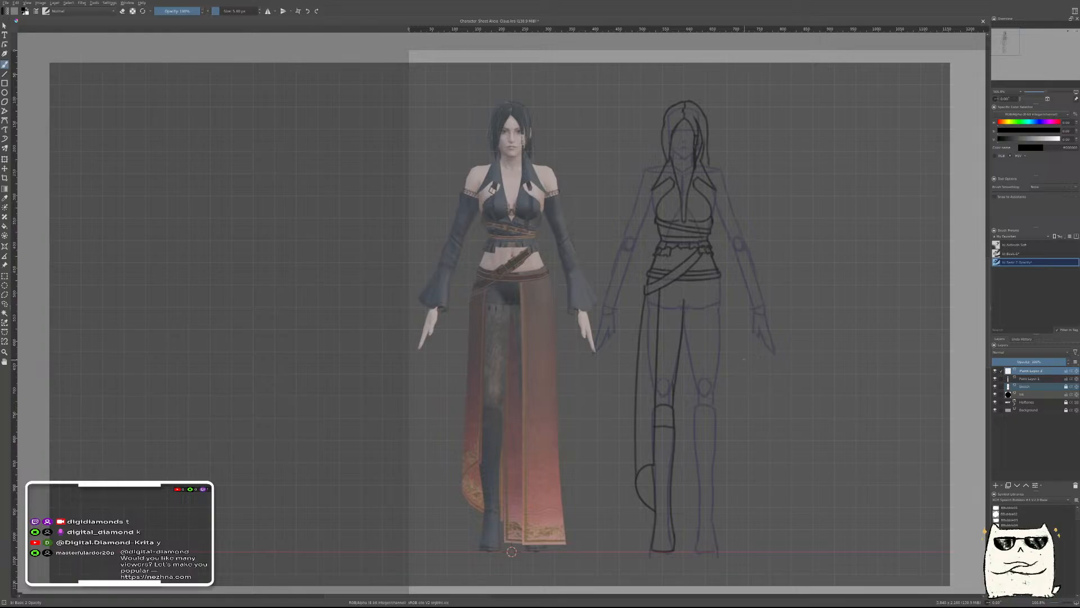
pyautogui.moveTo(511, 551); pyautogui.dragTo(510, 515)
pyautogui.scroll(3, 703, 286)
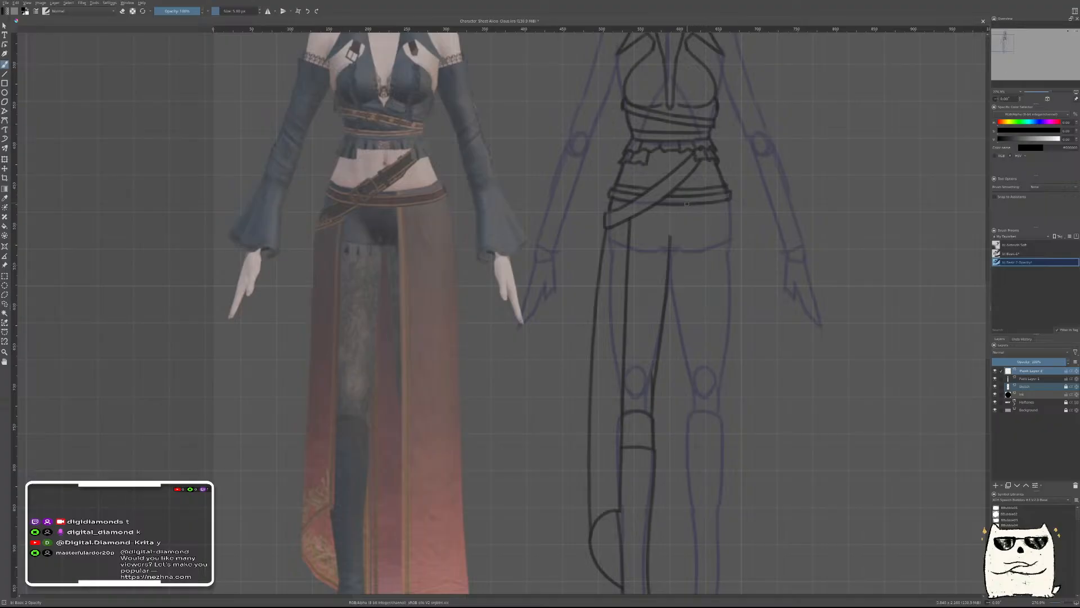
pyautogui.moveTo(680, 314); pyautogui.dragTo(703, 262)
pyautogui.moveTo(710, 303); pyautogui.dragTo(686, 395)
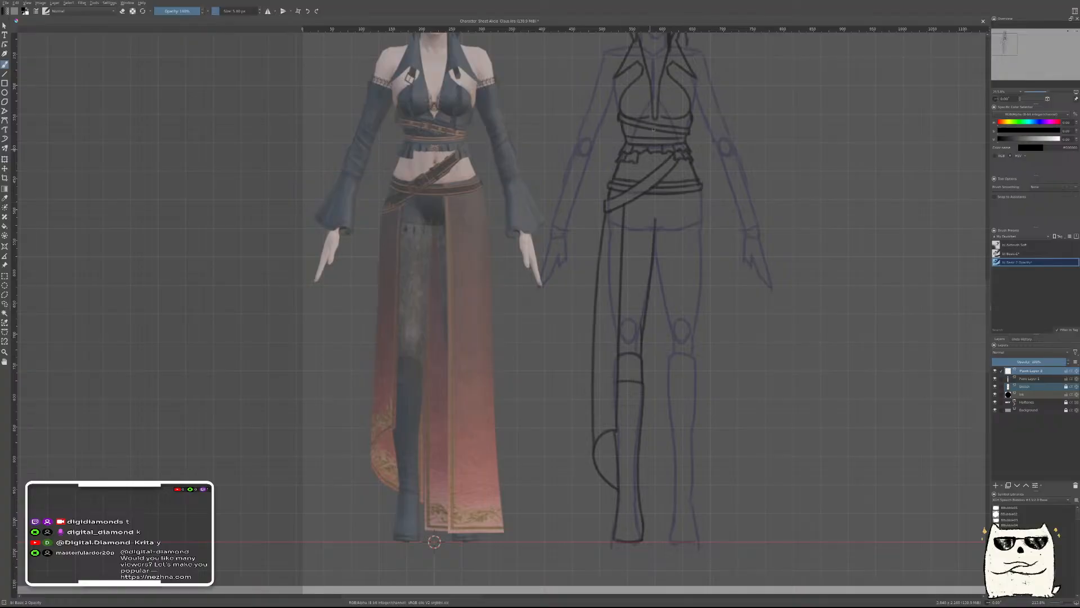
pyautogui.moveTo(434, 542); pyautogui.dragTo(357, 550)
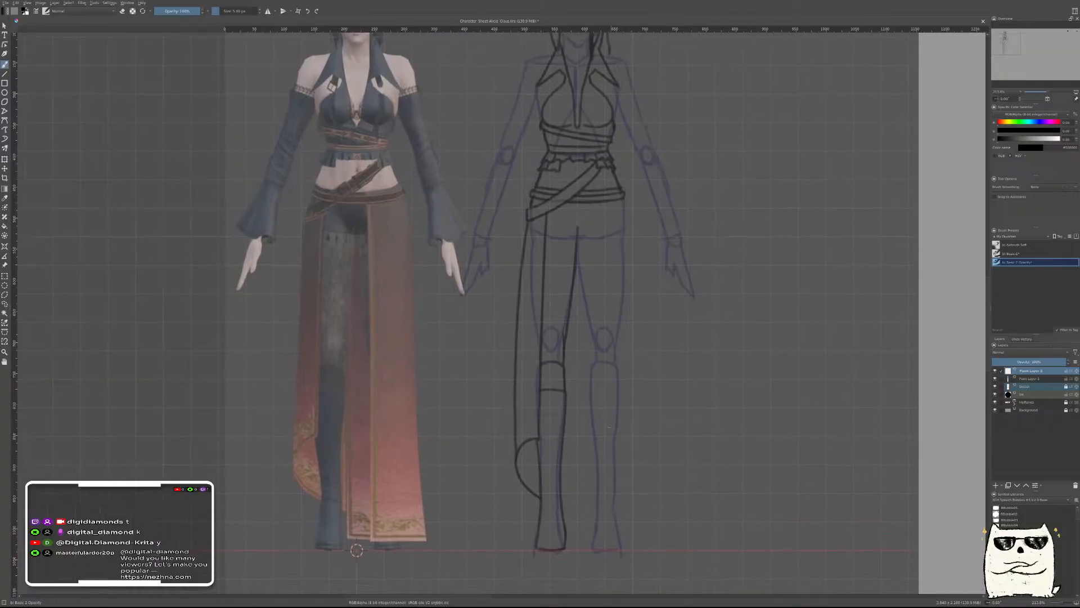
# Draw a long, nearly straight skirt panel edge from the belt past the sole line and move it inward between the legs
pyautogui.moveTo(610, 170); pyautogui.dragTo(602, 512)
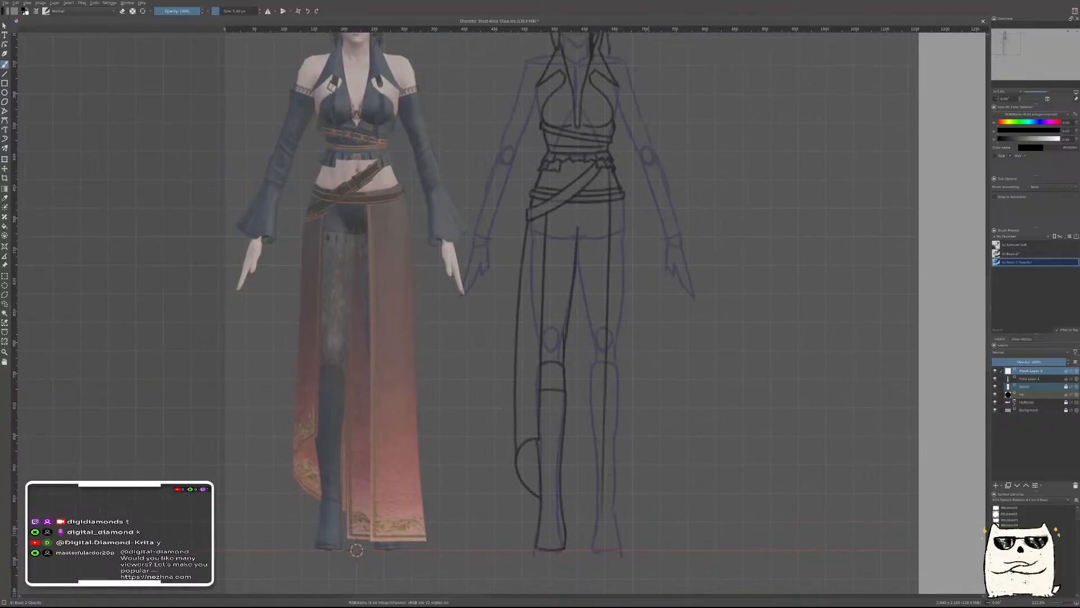
pyautogui.hotkey('ctrl', 'z')
pyautogui.hotkey('ctrl', 'shift', 'z')
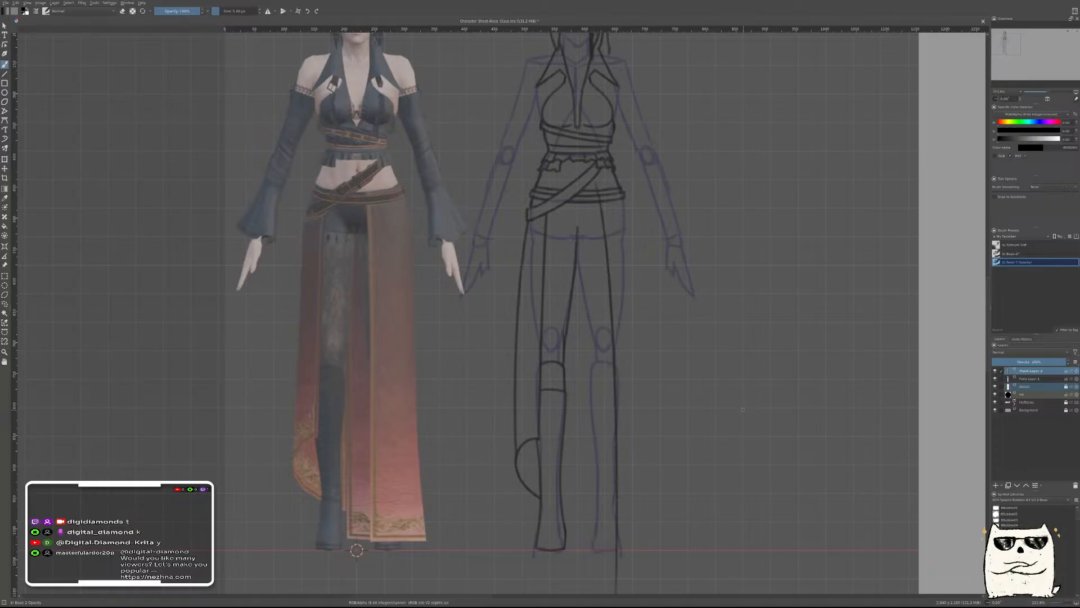
pyautogui.hotkey('ctrl', 't')
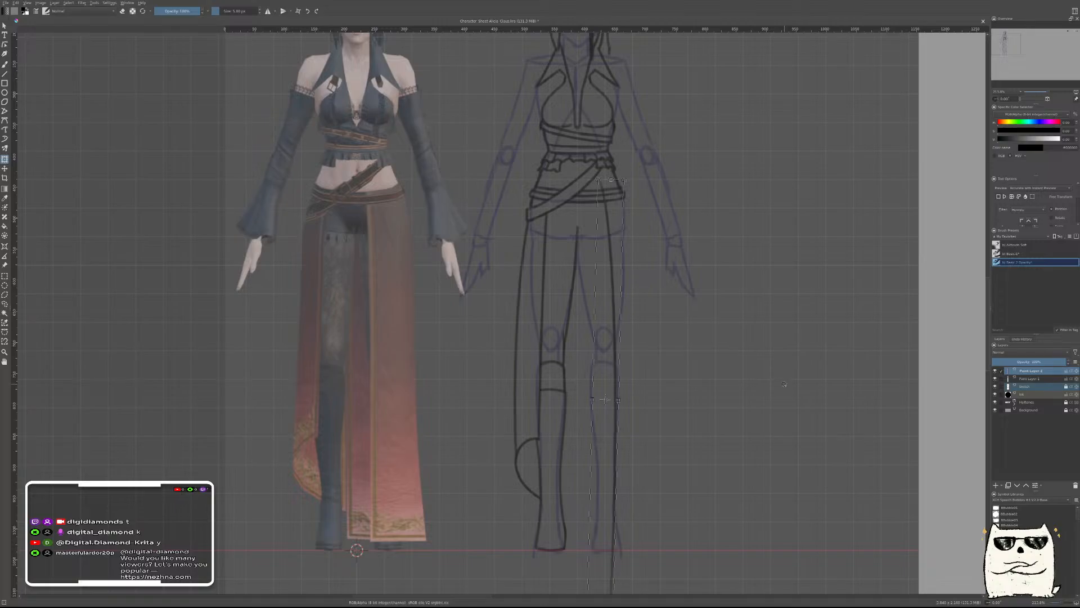
pyautogui.press('t')
pyautogui.moveTo(782, 386); pyautogui.dragTo(751, 360)
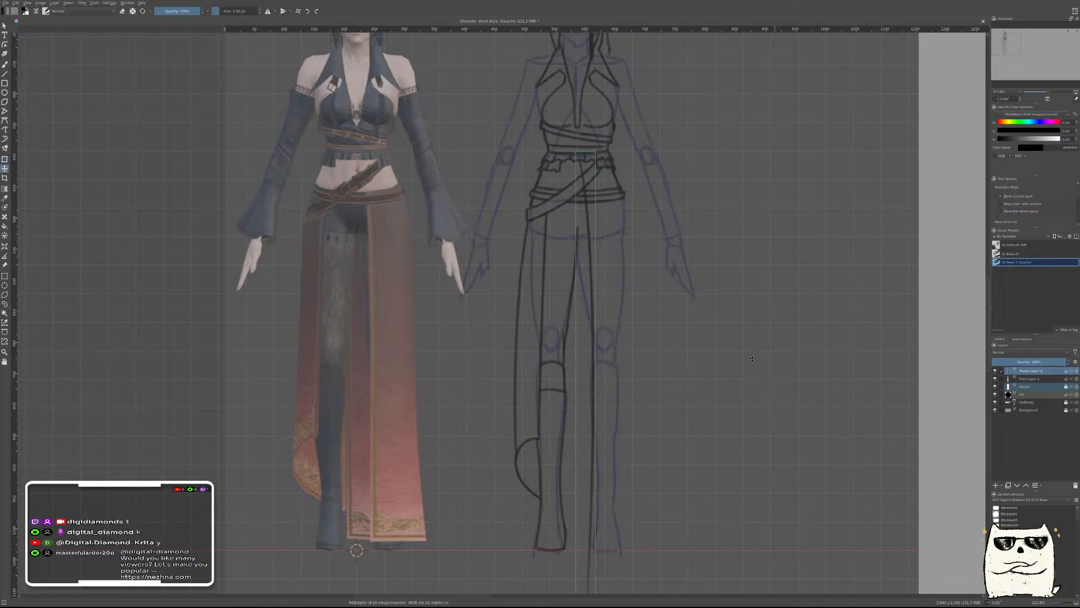
pyautogui.moveTo(665, 445); pyautogui.dragTo(666, 428)
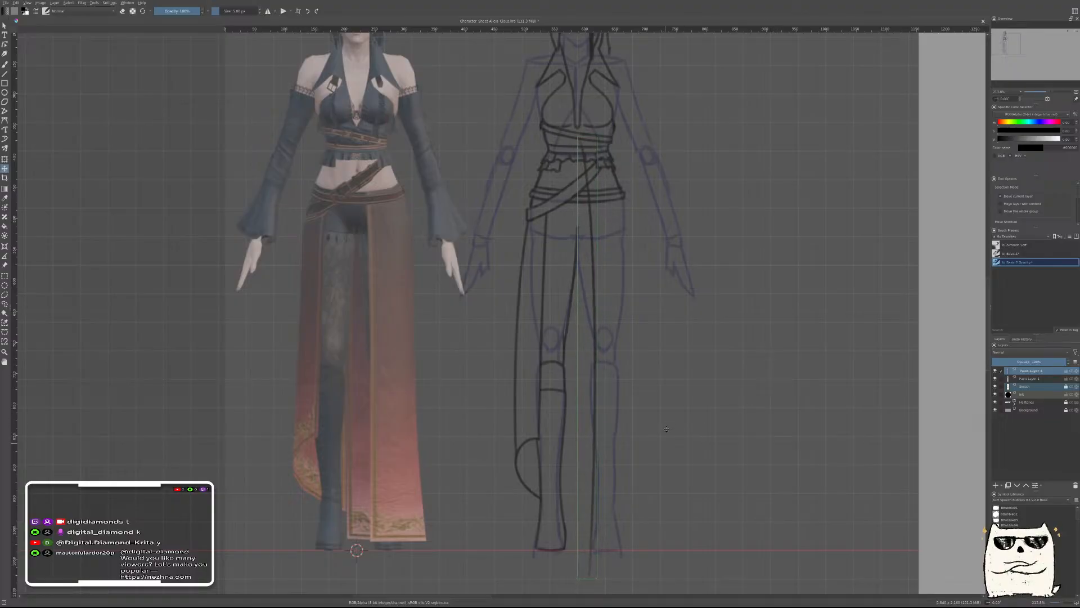
# Overlay the line art on the reference to align the new skirt panel edge, and return both layers to the mannequin
pyautogui.moveTo(674, 427); pyautogui.dragTo(673, 427)
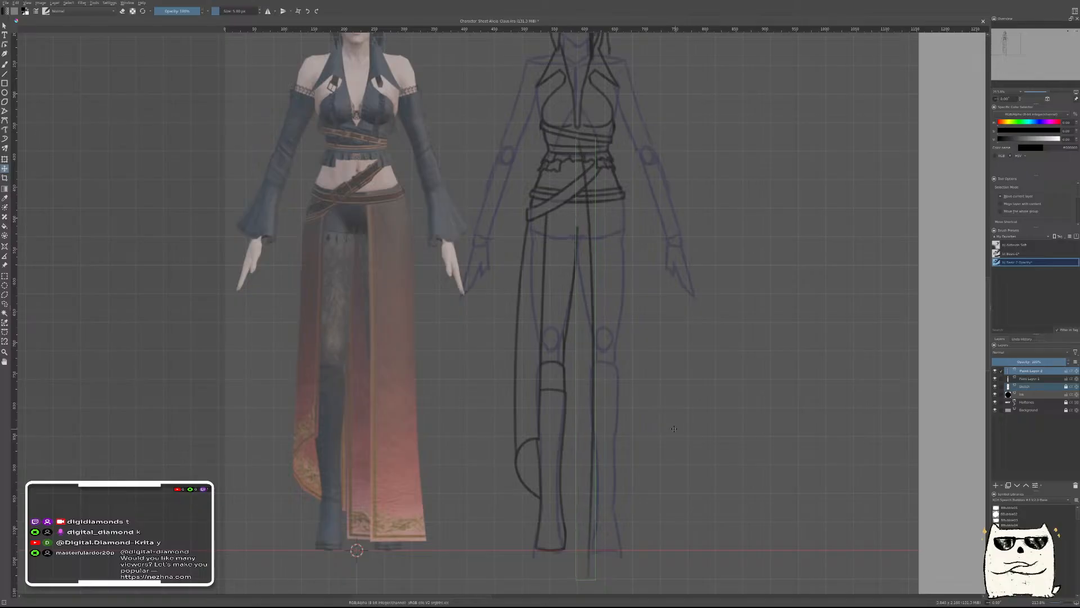
pyautogui.keyDown('ctrl'); pyautogui.click(1029, 378); pyautogui.keyUp('ctrl')
pyautogui.moveTo(586, 320)
pyautogui.mouseDown()
pyautogui.moveTo(415, 320)
pyautogui.moveTo(376, 338)
pyautogui.mouseUp()
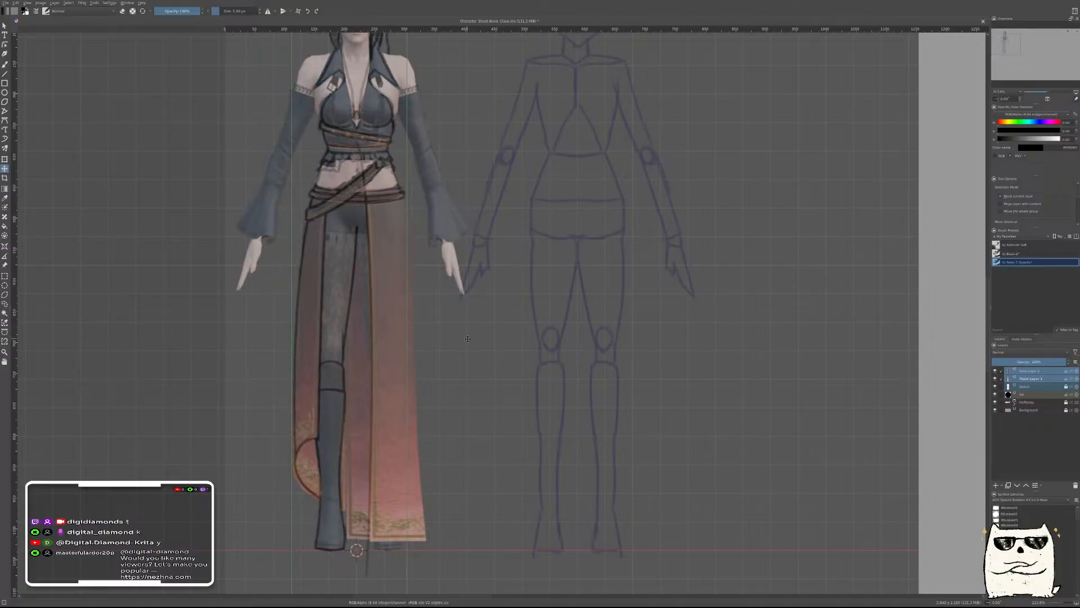
pyautogui.keyDown('ctrl'); pyautogui.click(1050, 381); pyautogui.keyUp('ctrl')
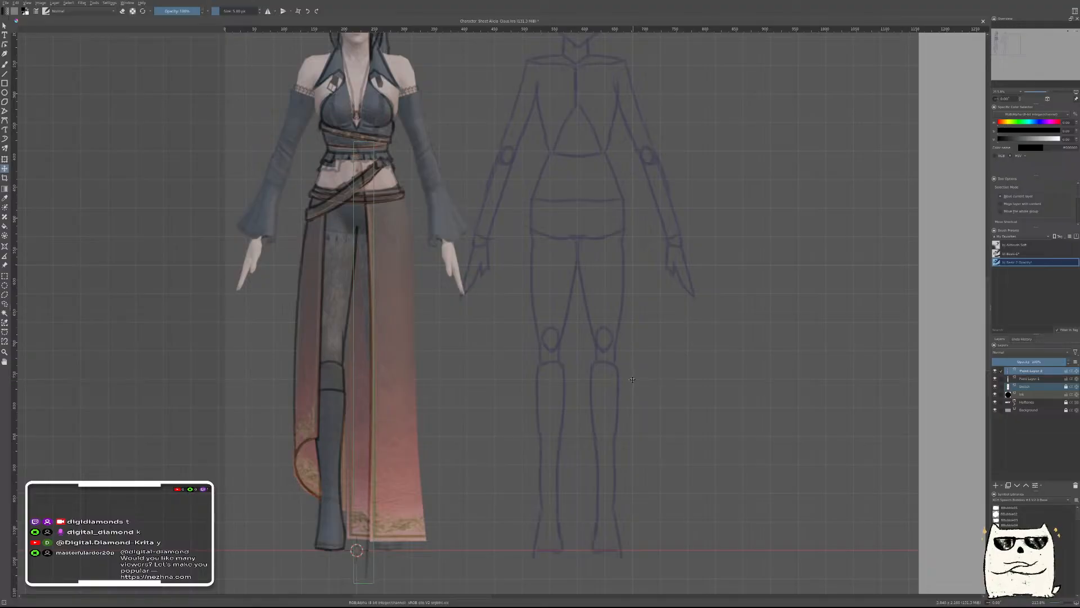
pyautogui.hotkey('ctrl', 't')
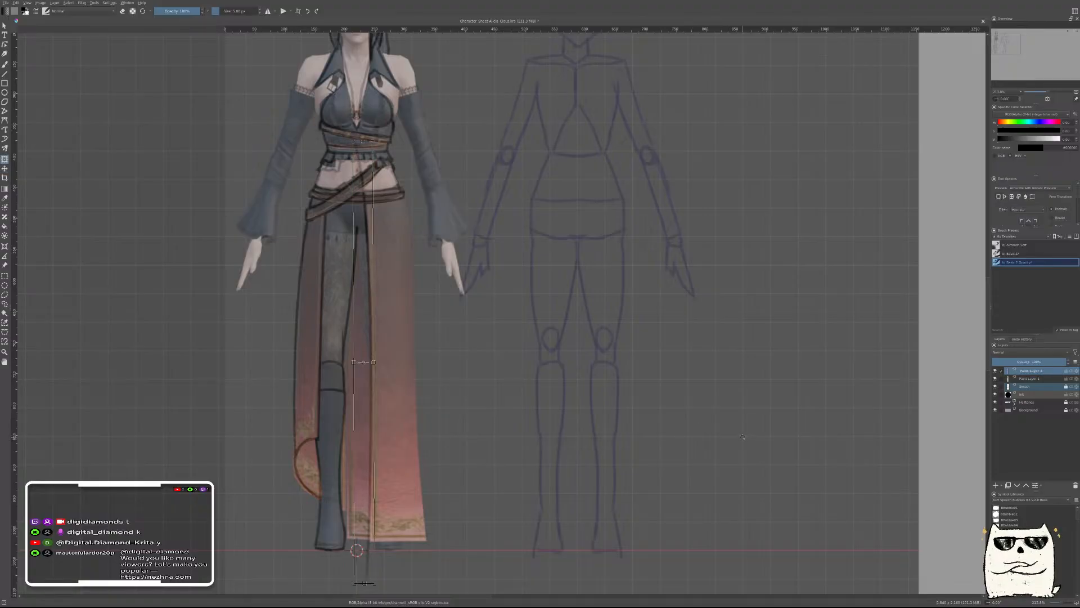
pyautogui.press('t')
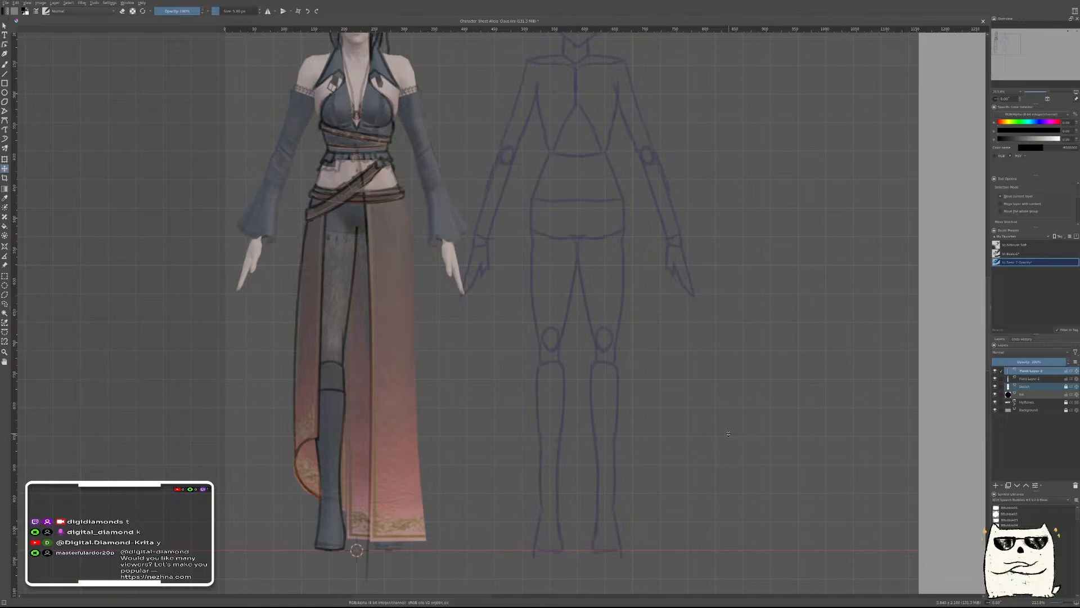
pyautogui.click(1031, 378)
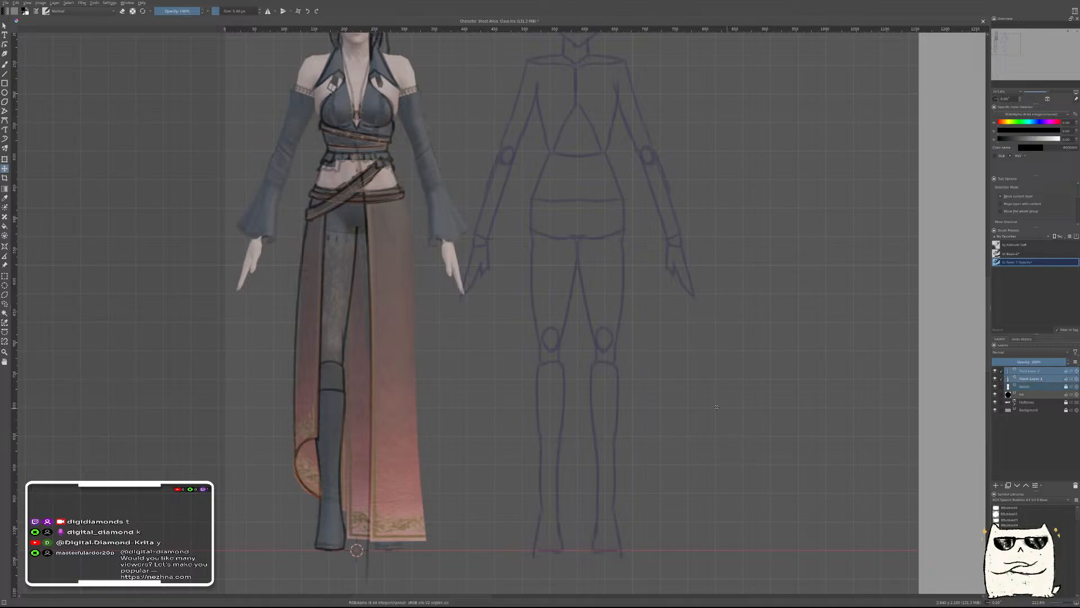
pyautogui.moveTo(372, 373)
pyautogui.mouseDown()
pyautogui.moveTo(633, 373)
pyautogui.moveTo(592, 374)
pyautogui.mouseUp()
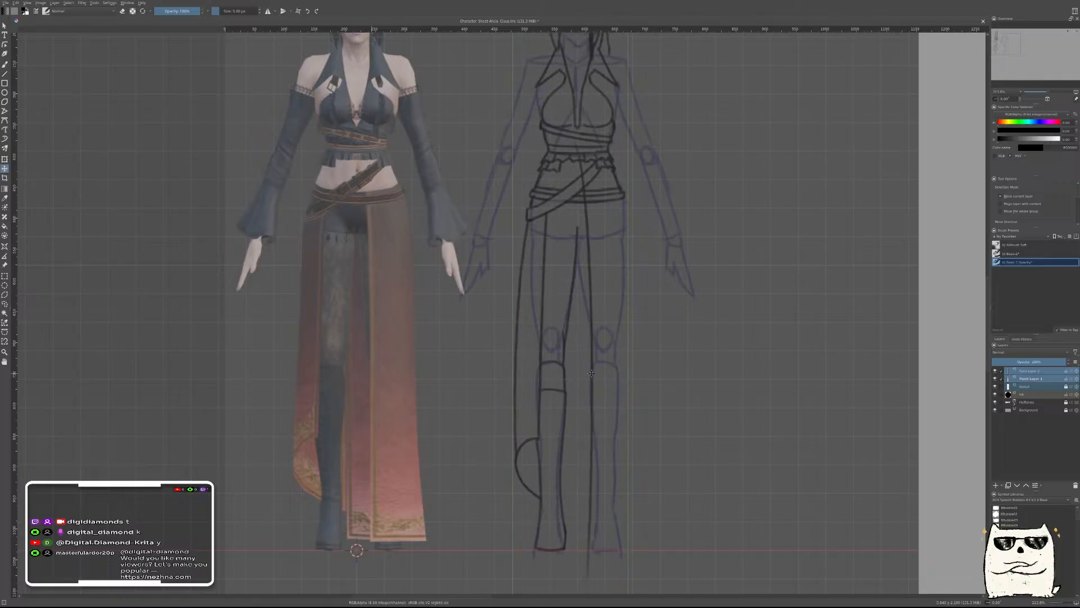
# Erase the skirt panel edge's excess above the lower belt and merge its layer into the line art
pyautogui.press('b')
pyautogui.click(1011, 371)
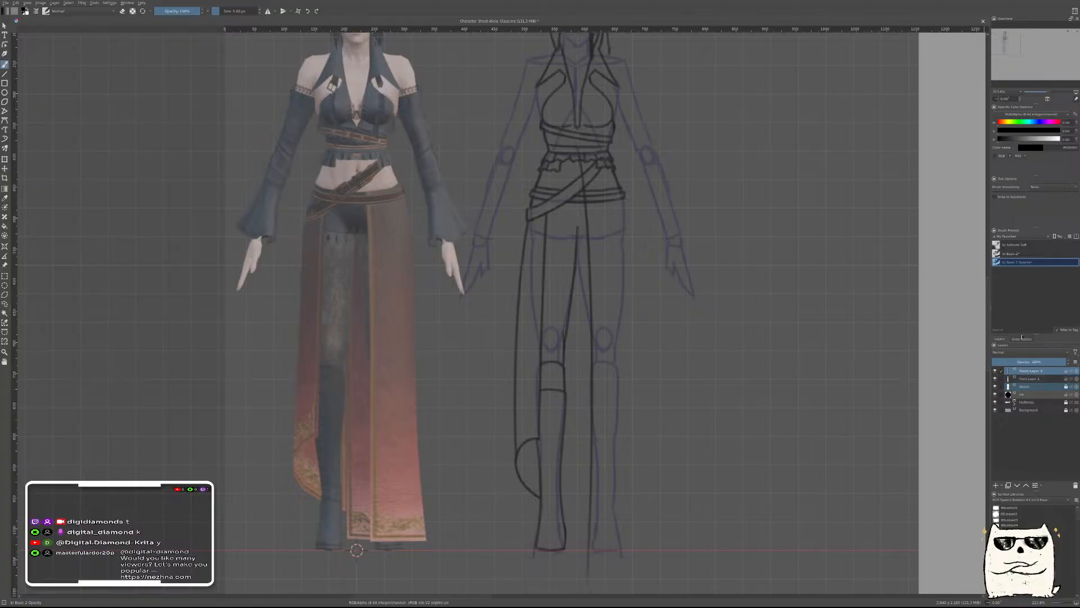
pyautogui.rightClick(741, 373)
pyautogui.click(704, 323)
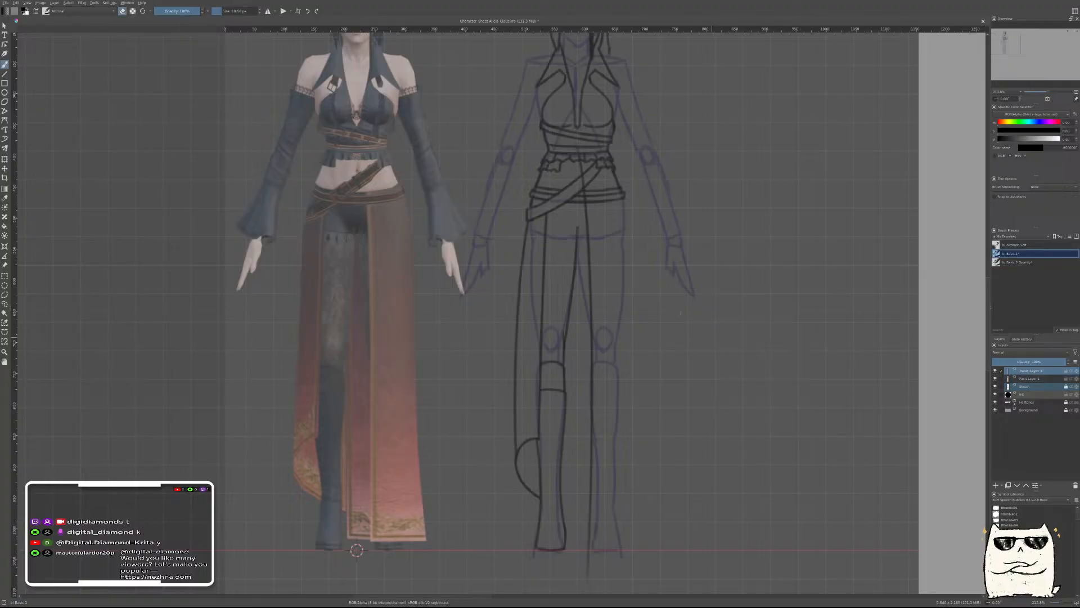
pyautogui.moveTo(575, 186)
pyautogui.mouseDown()
pyautogui.moveTo(577, 149)
pyautogui.moveTo(614, 161)
pyautogui.moveTo(595, 166)
pyautogui.moveTo(577, 147)
pyautogui.moveTo(587, 198)
pyautogui.mouseUp()
pyautogui.scroll(3, 617, 200)
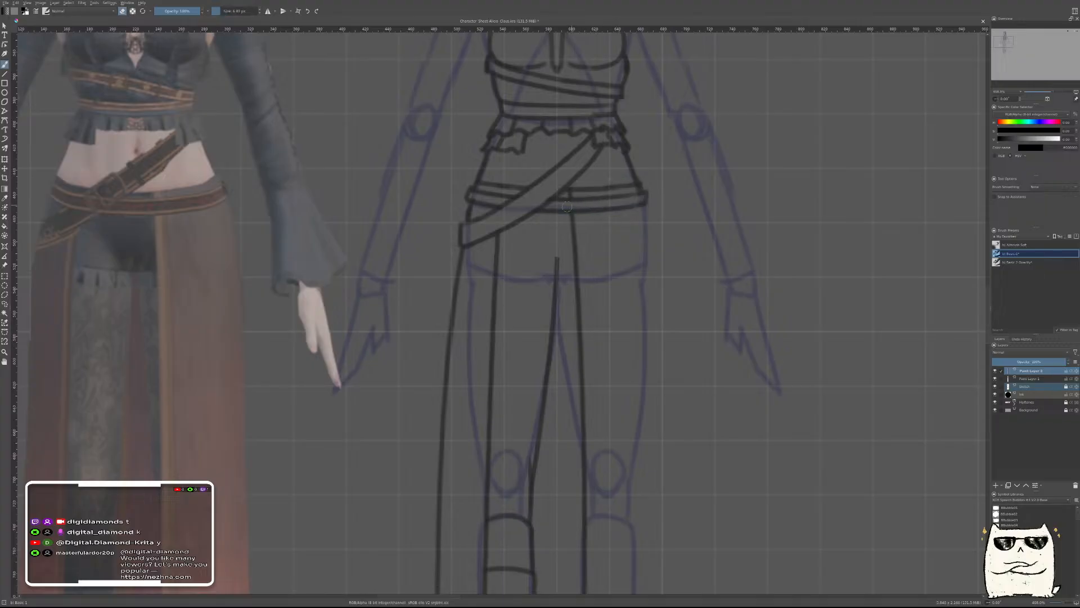
pyautogui.scroll(-3, 667, 230)
pyautogui.scroll(-5, 675, 242)
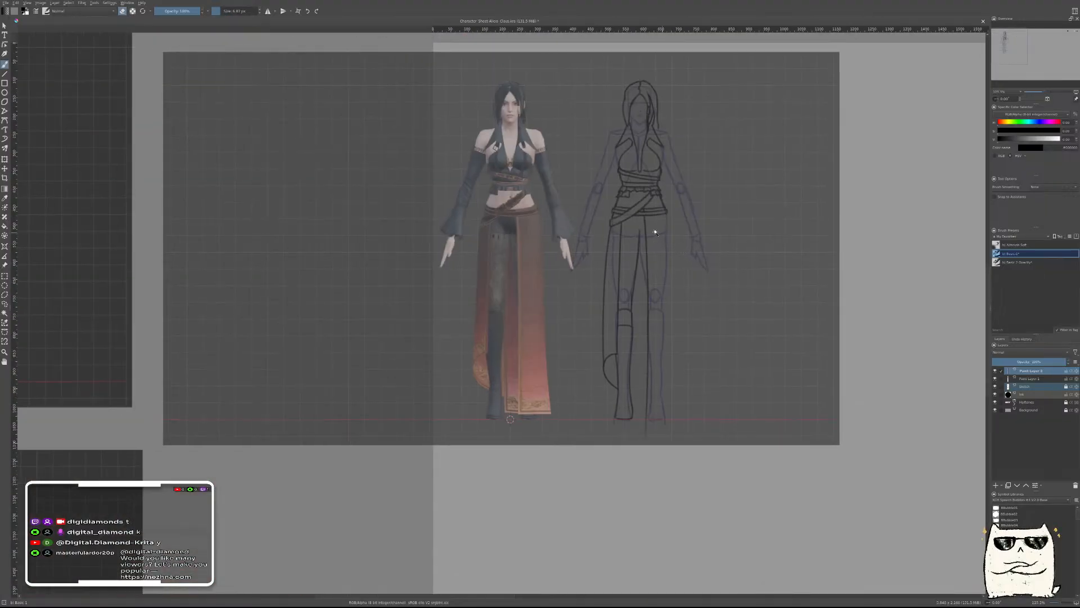
pyautogui.scroll(4, 663, 221)
pyautogui.scroll(1, 664, 222)
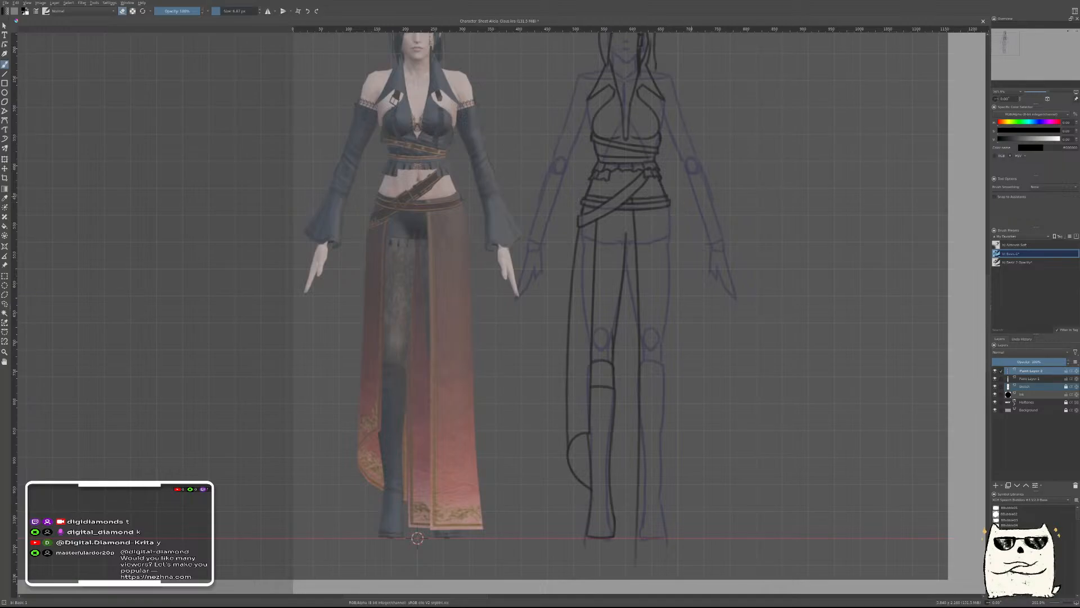
pyautogui.hotkey('ctrl', 'e')
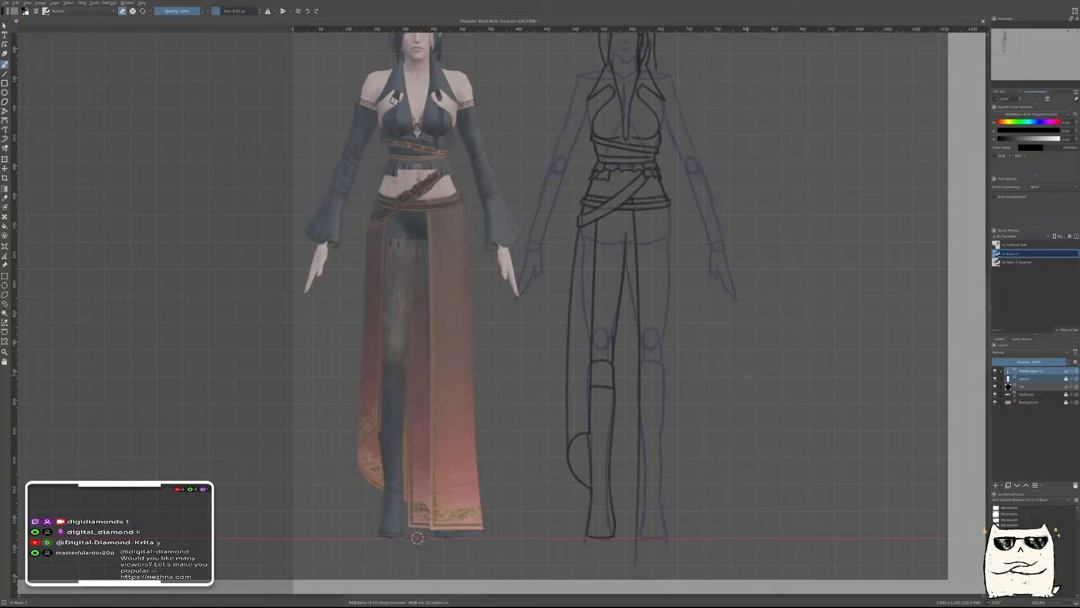
# Add a new paint layer and draw a buckle and strap loop on the diagonal belt with the Basic-2 Opacity brush
pyautogui.press('Insert')
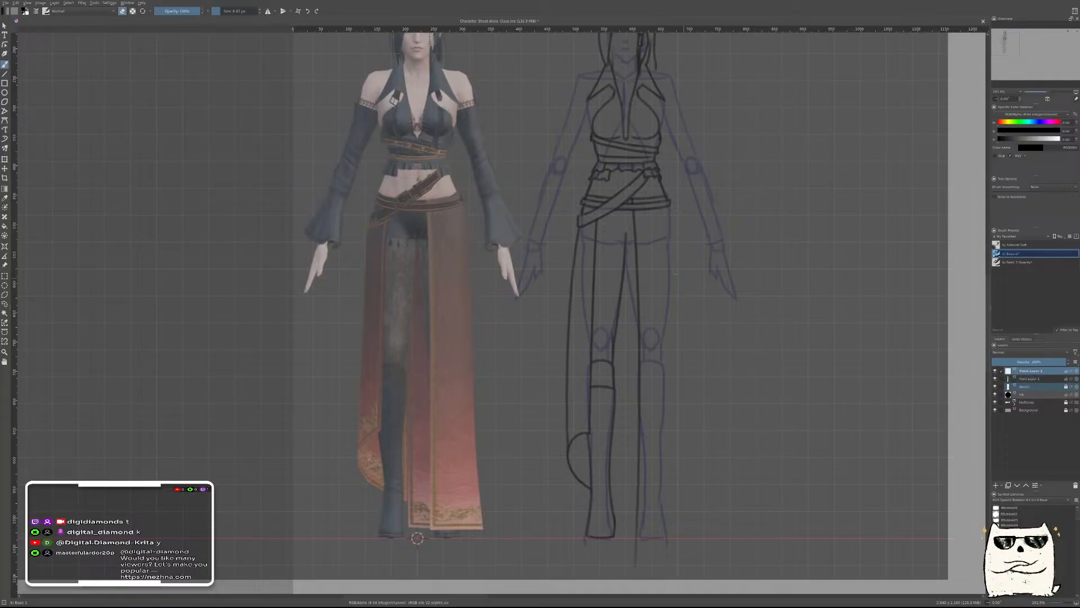
pyautogui.scroll(4, 630, 190)
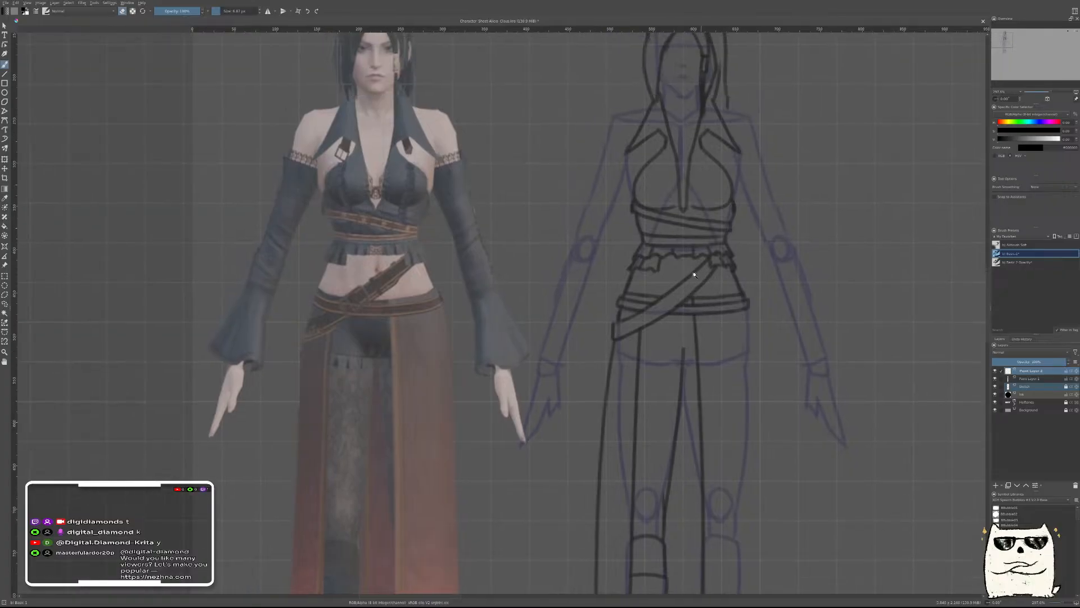
pyautogui.rightClick(680, 300)
pyautogui.click(646, 319)
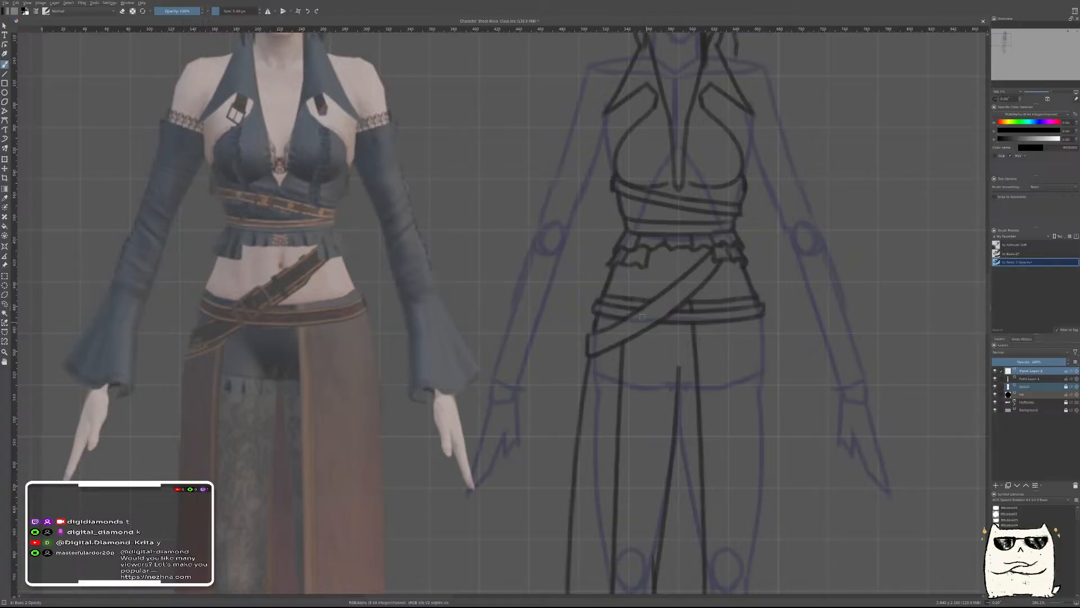
pyautogui.moveTo(641, 313); pyautogui.dragTo(646, 324)
pyautogui.moveTo(646, 312); pyautogui.dragTo(647, 324)
# Overlay the buckle and line art on the reference to compare the belts, and restore their position on the mannequin
pyautogui.click(4, 265)
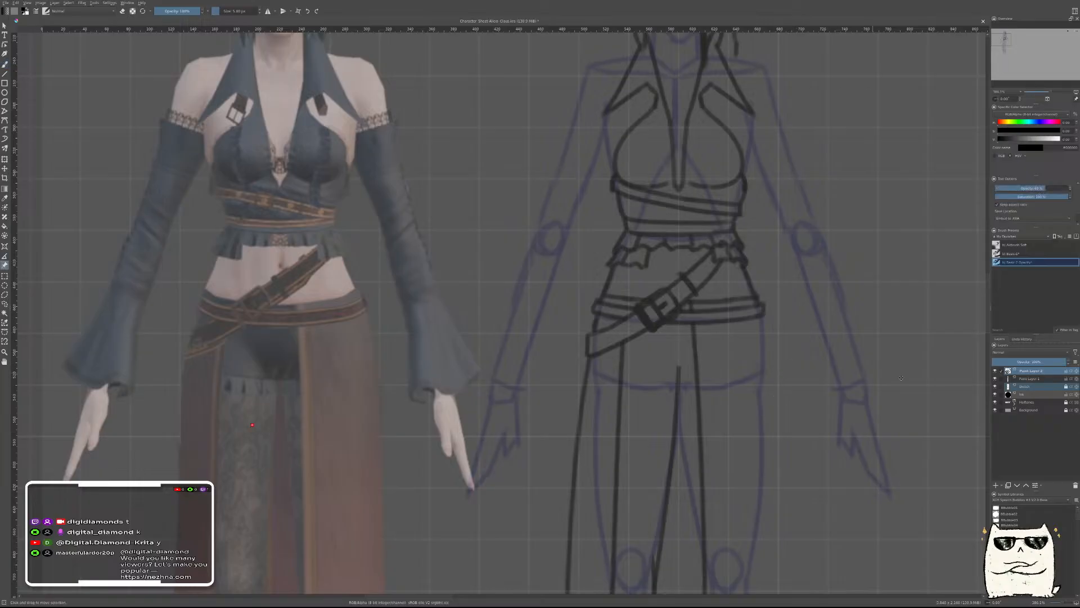
pyautogui.keyDown('ctrl'); pyautogui.click(1031, 378); pyautogui.keyUp('ctrl')
pyautogui.moveTo(696, 314); pyautogui.dragTo(618, 314)
pyautogui.hotkey('ctrl', 'z')
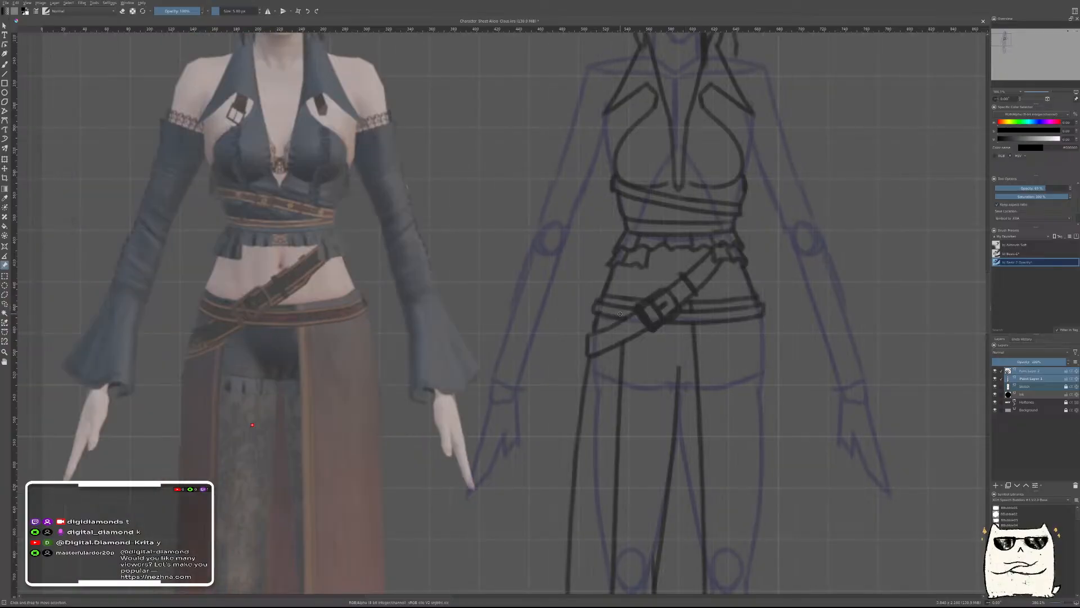
pyautogui.press('t')
pyautogui.moveTo(639, 313); pyautogui.dragTo(235, 312)
pyautogui.moveTo(233, 374); pyautogui.dragTo(241, 372)
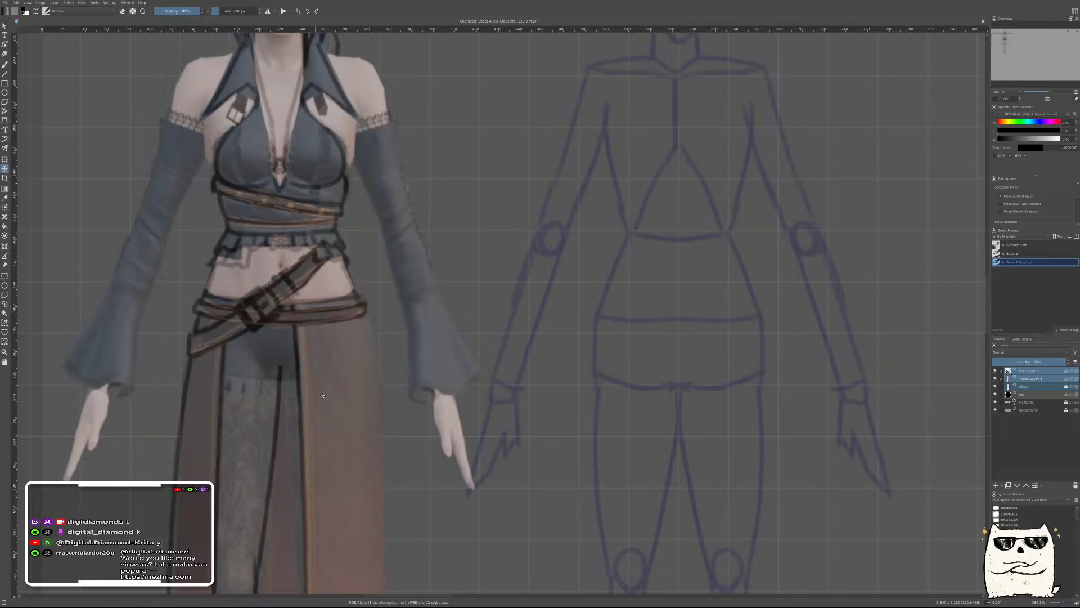
pyautogui.hotkey('ctrl', 'z')
pyautogui.press('b')
# Merge the buckle layer into the line art and add an empty paint layer above it
pyautogui.scroll(-3, 853, 422)
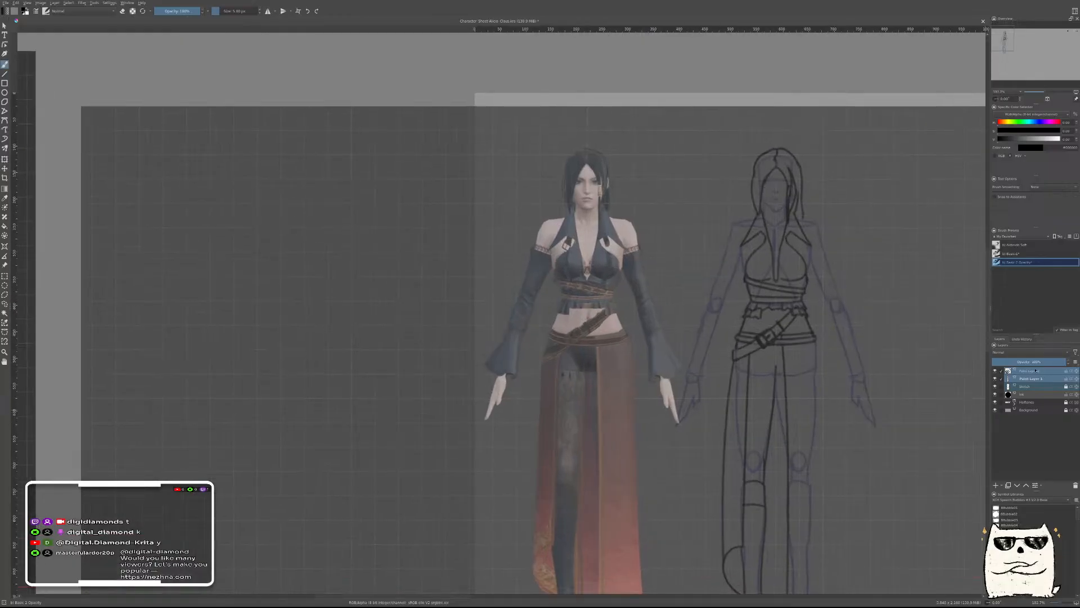
pyautogui.click(1036, 370)
pyautogui.moveTo(867, 435)
pyautogui.mouseDown()
pyautogui.moveTo(772, 320)
pyautogui.moveTo(781, 353)
pyautogui.moveTo(786, 329)
pyautogui.mouseUp()
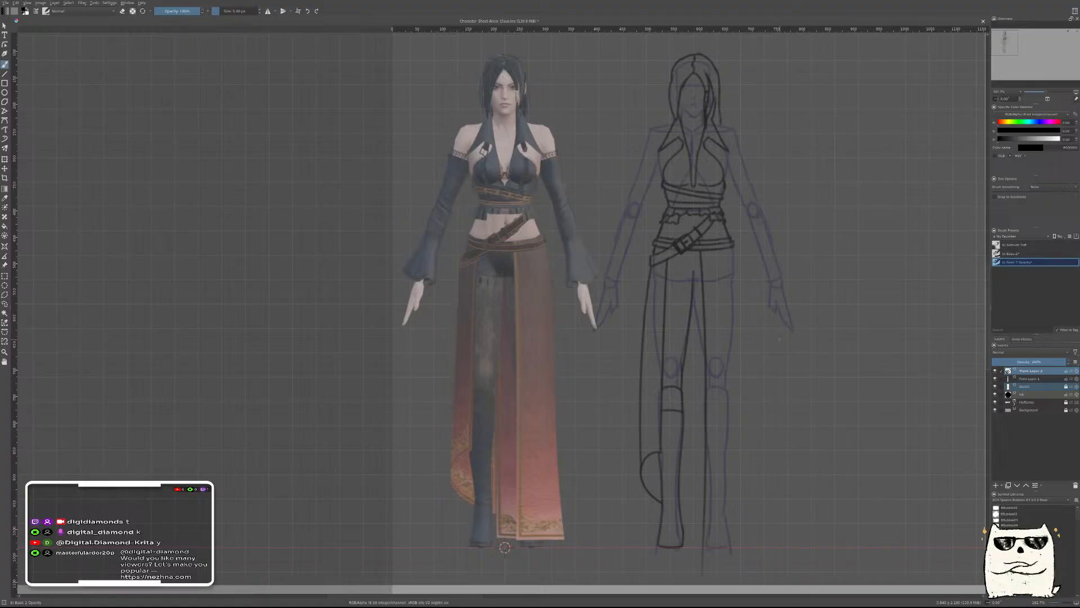
pyautogui.press('ctrl')
pyautogui.hotkey('ctrl', 'e')
pyautogui.press('Insert')
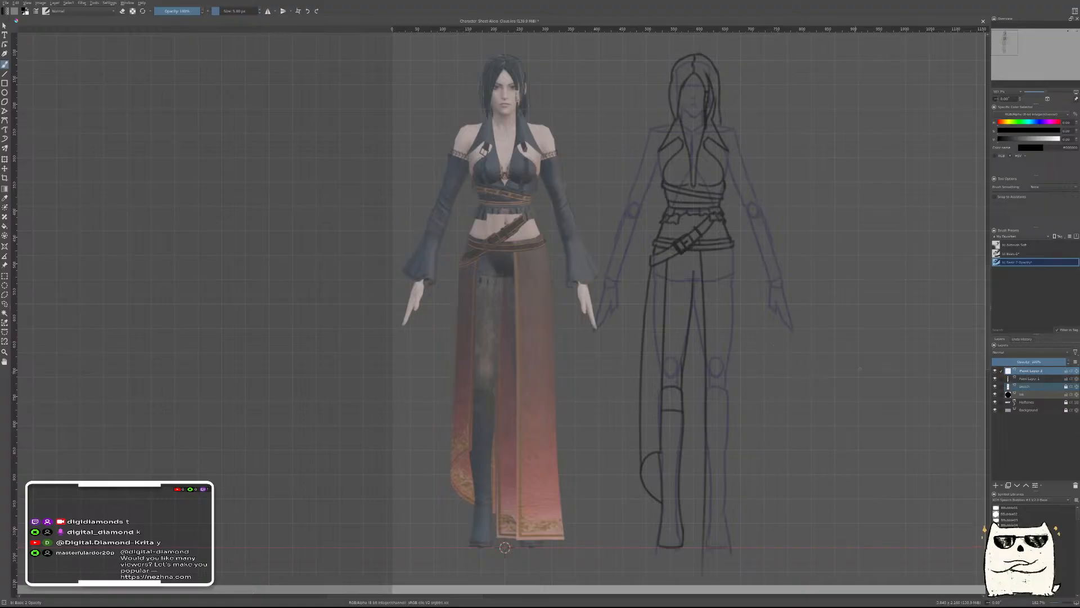
# Save the character sheet document
pyautogui.click(1011, 253)
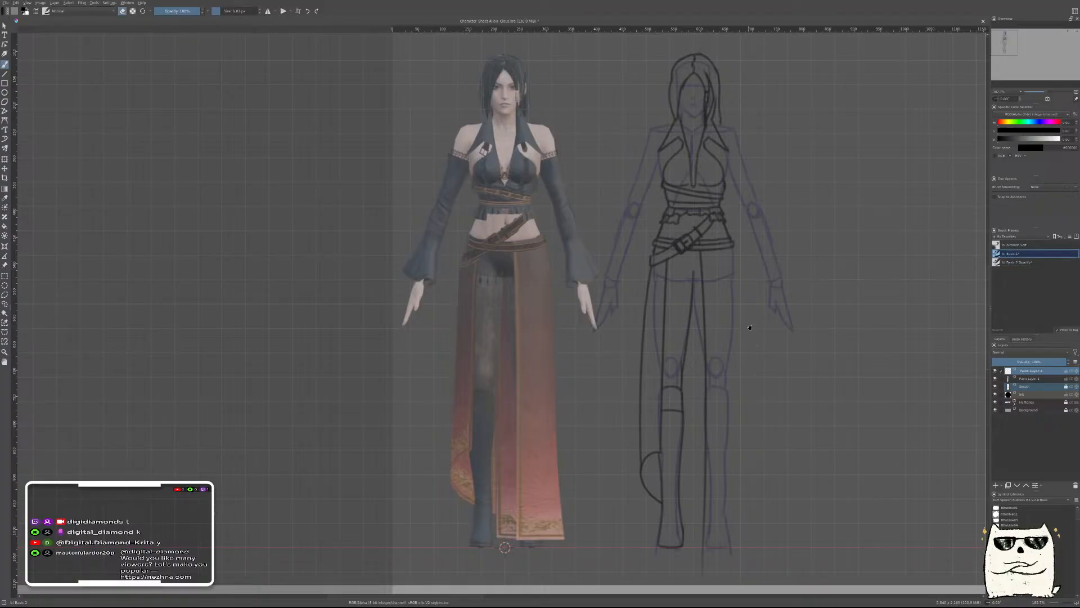
pyautogui.scroll(3, 742, 278)
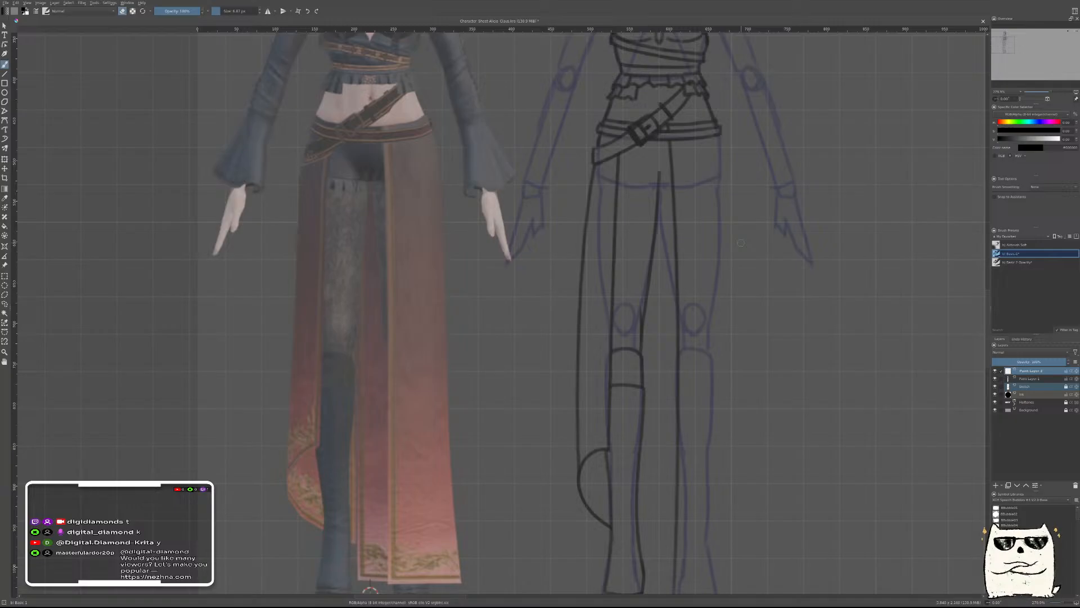
pyautogui.hotkey('ctrl', 's')
pyautogui.moveTo(750, 307); pyautogui.dragTo(697, 305)
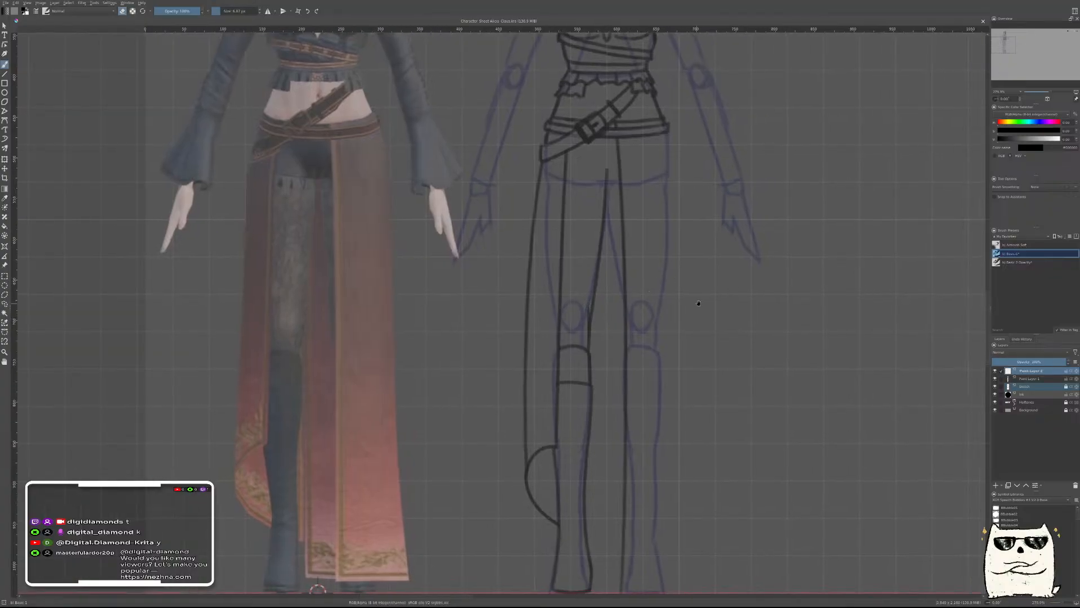
pyautogui.scroll(-2, 338, 580)
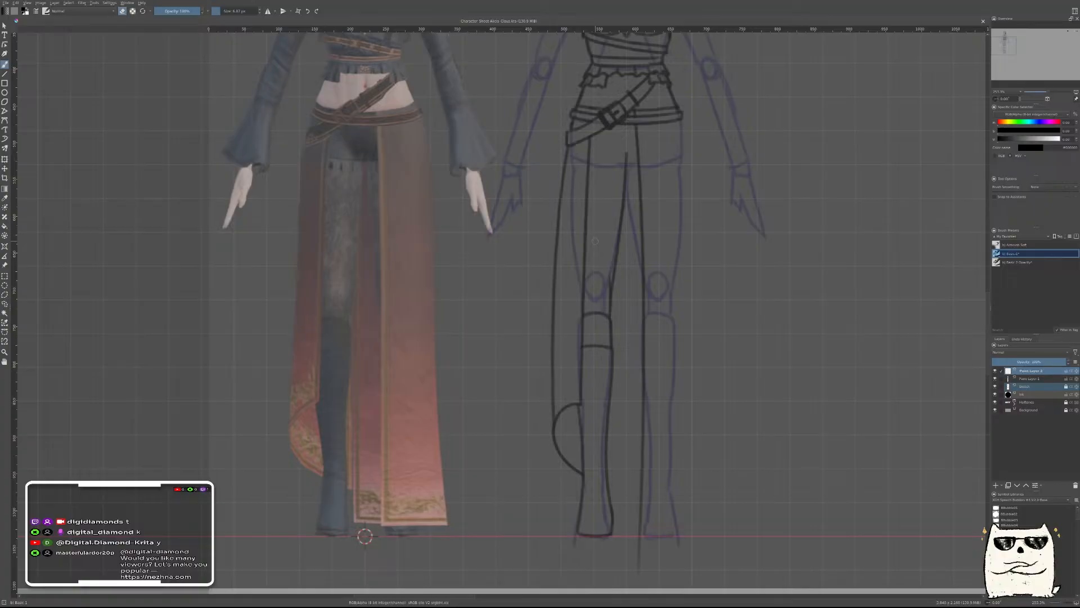
pyautogui.moveTo(717, 182); pyautogui.dragTo(701, 276)
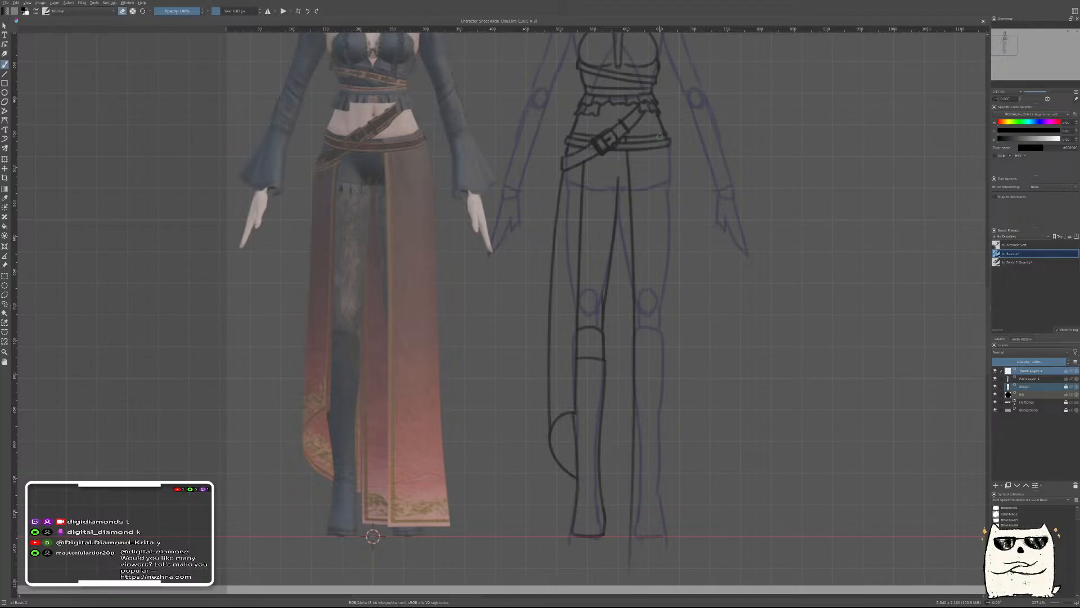
pyautogui.press('e')
pyautogui.moveTo(653, 104)
pyautogui.mouseDown()
pyautogui.moveTo(687, 255)
pyautogui.moveTo(672, 532)
pyautogui.mouseUp()
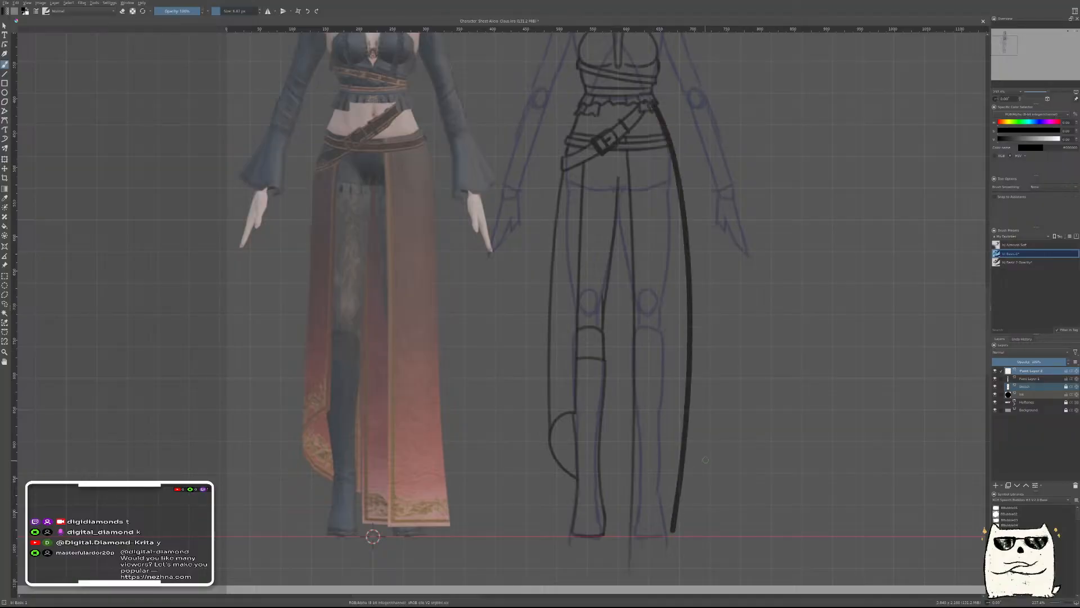
pyautogui.hotkey('ctrl', 'z')
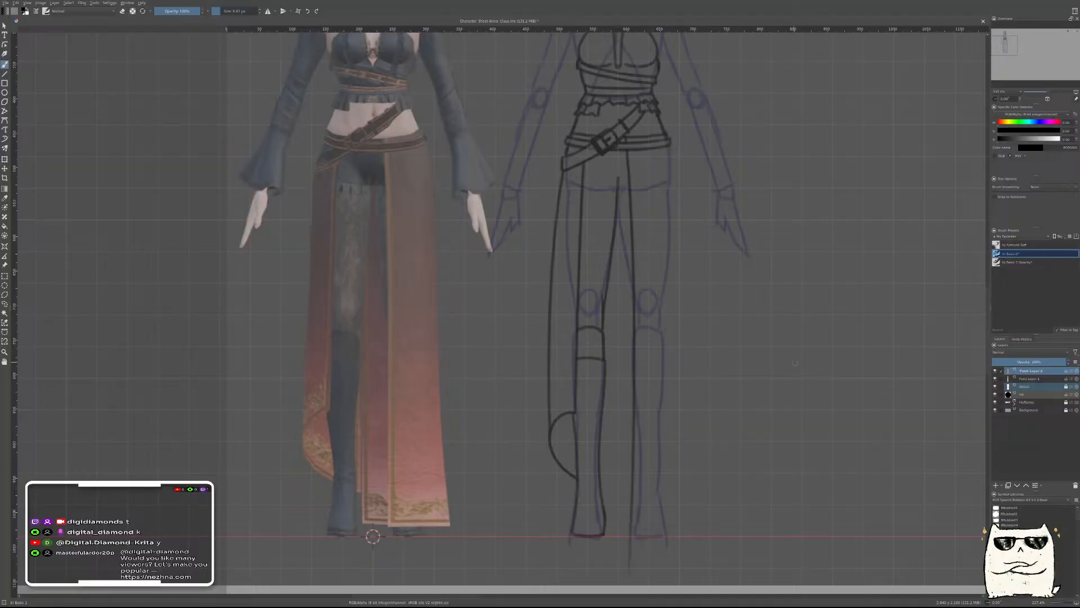
pyautogui.press('e')
# Draw the skirt's long outer edge from the belt's outer end past the sole line with Basic-2 Opacity and shift it inward
pyautogui.rightClick(786, 367)
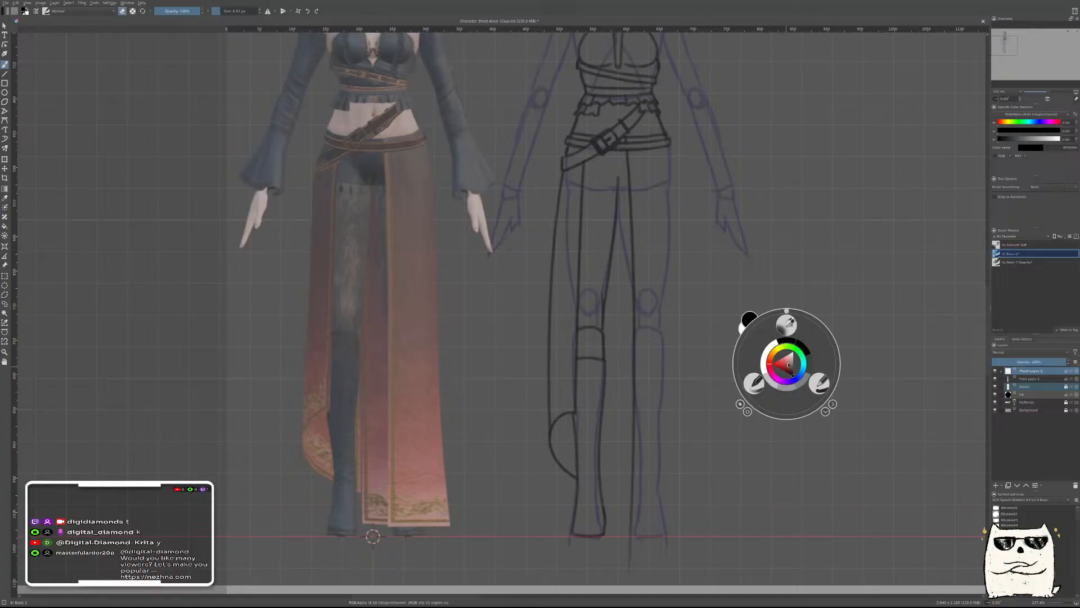
pyautogui.click(755, 392)
pyautogui.moveTo(653, 113); pyautogui.dragTo(659, 518)
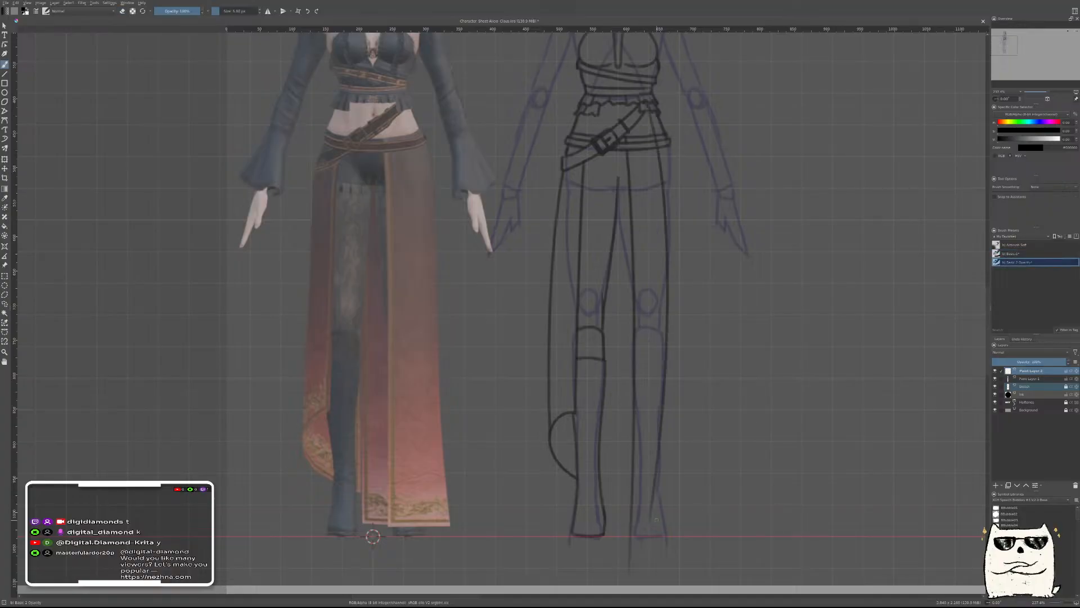
pyautogui.hotkey('ctrl', 'z')
pyautogui.moveTo(670, 126)
pyautogui.mouseDown()
pyautogui.moveTo(692, 425)
pyautogui.moveTo(686, 545)
pyautogui.mouseUp()
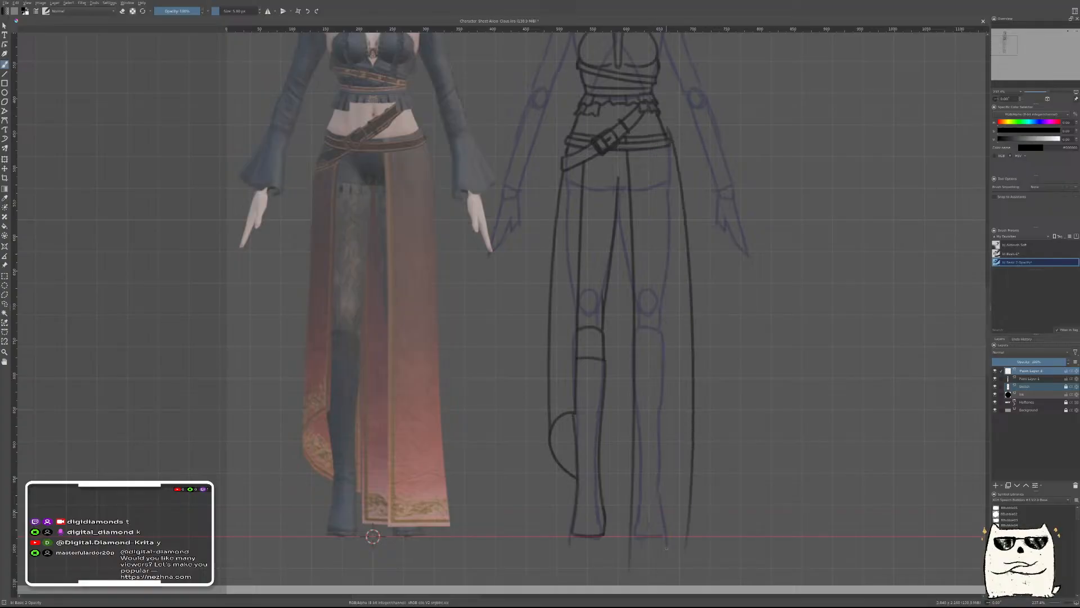
pyautogui.hotkey('ctrl', 'z')
pyautogui.moveTo(670, 141); pyautogui.dragTo(693, 554)
pyautogui.press('t')
pyautogui.moveTo(762, 386); pyautogui.dragTo(743, 382)
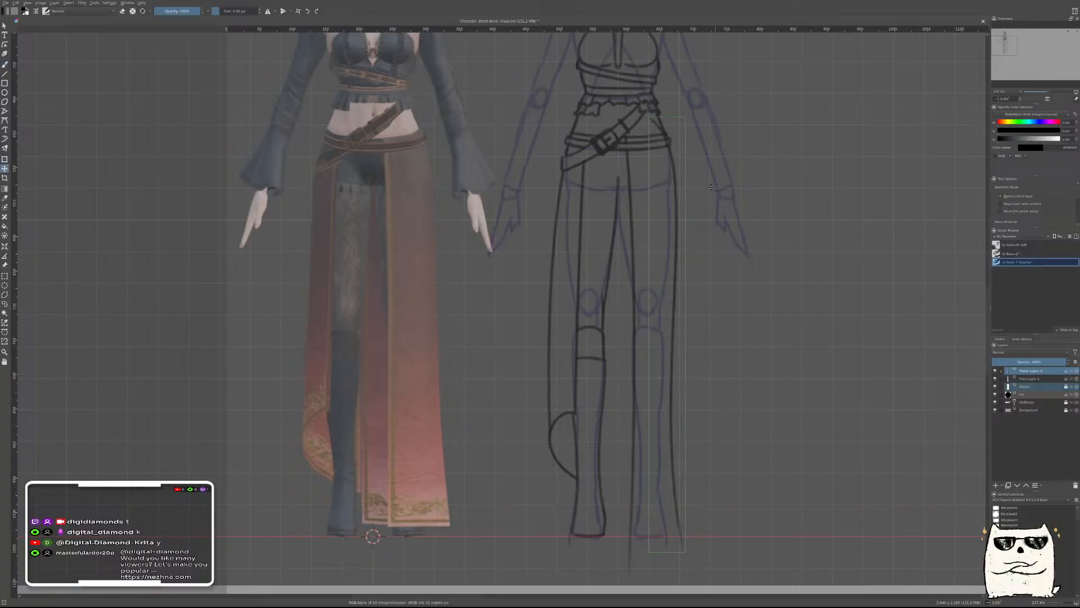
# Overlay the line art and the skirt edge layer on the reference figure so that the belts and skirt align
pyautogui.keyDown('ctrl'); pyautogui.click(1031, 379); pyautogui.keyUp('ctrl')
pyautogui.press('r')
pyautogui.moveTo(634, 280)
pyautogui.mouseDown()
pyautogui.moveTo(528, 292)
pyautogui.moveTo(644, 275)
pyautogui.moveTo(415, 295)
pyautogui.moveTo(409, 304)
pyautogui.mouseUp()
pyautogui.press('t')
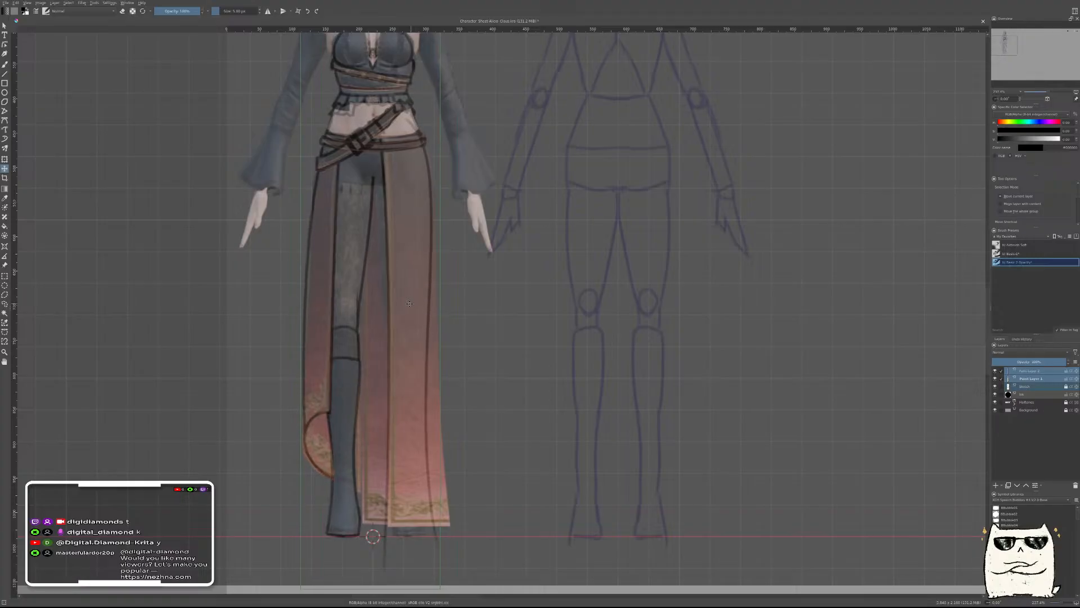
# Rotate the skirt's outer edge outward and shift it to follow the outer edge of the reference's skirt panel
pyautogui.click(1031, 370)
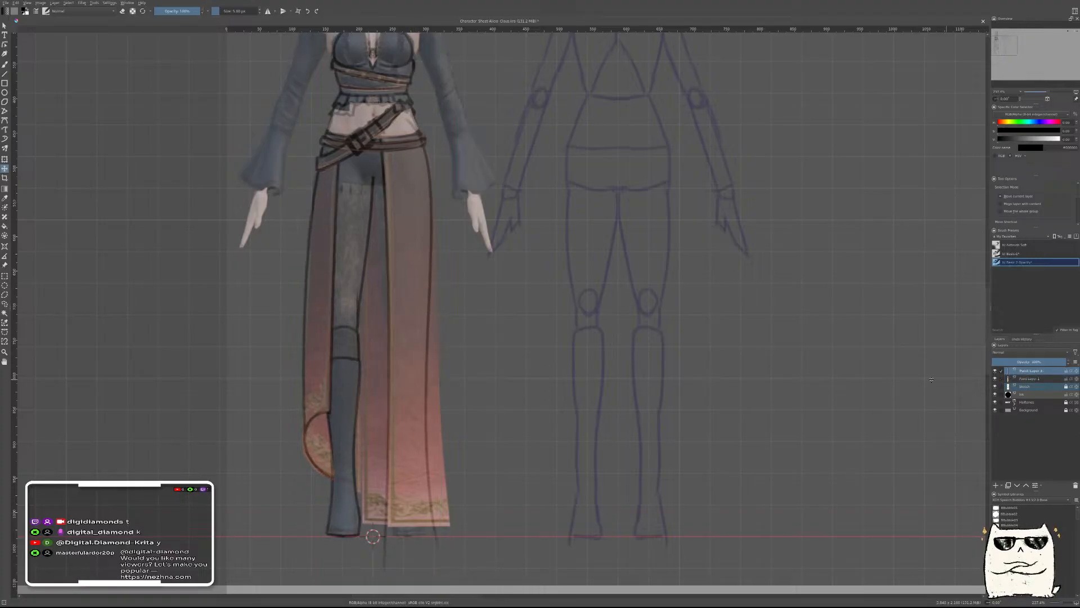
pyautogui.hotkey('ctrl', 't')
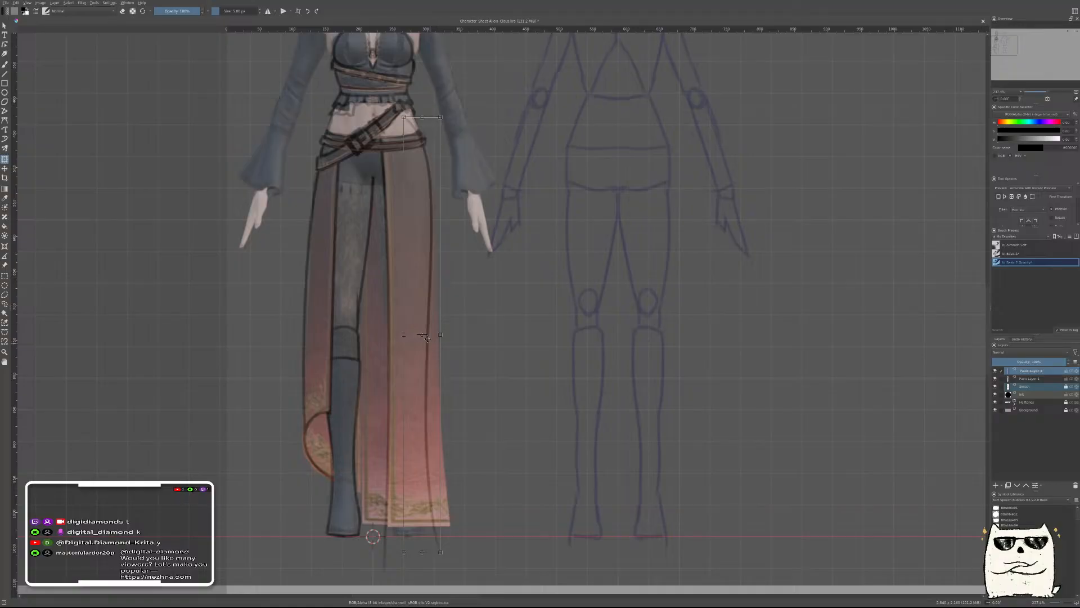
pyautogui.press('Return')
pyautogui.click(426, 143)
pyautogui.moveTo(687, 400); pyautogui.dragTo(728, 388)
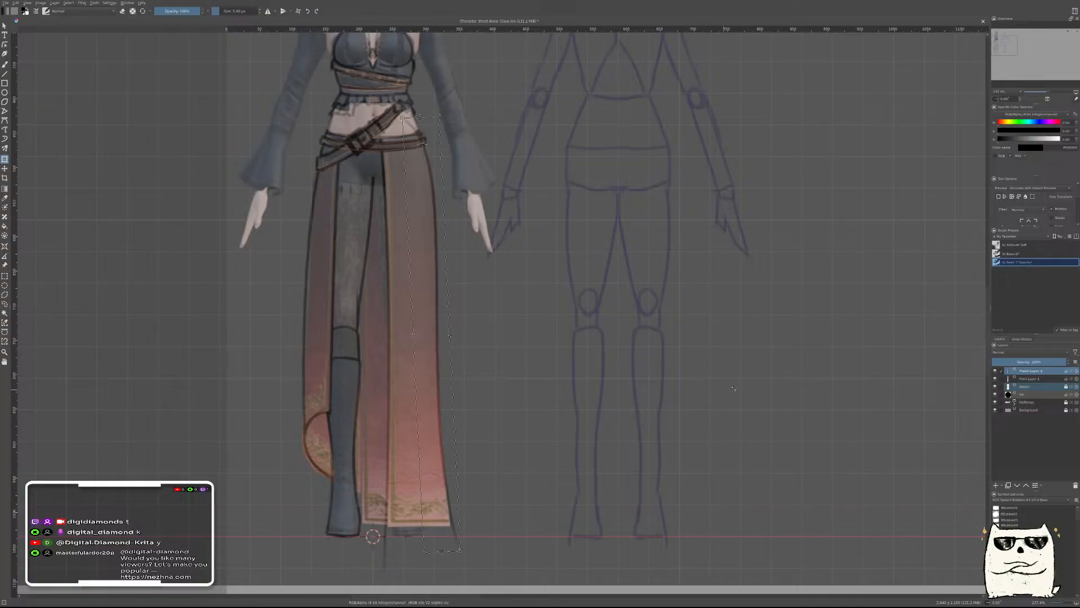
pyautogui.moveTo(431, 329); pyautogui.dragTo(431, 325)
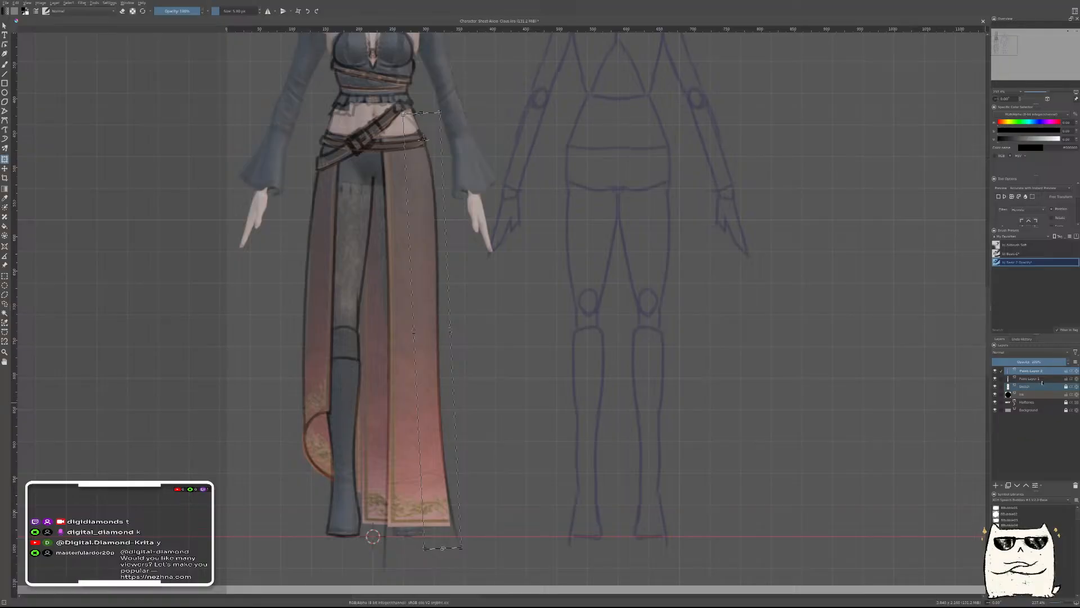
# Move the line art and skirt edge layers together back onto the mannequin
pyautogui.keyDown('ctrl'); pyautogui.click(1044, 379); pyautogui.keyUp('ctrl')
pyautogui.press('t')
pyautogui.moveTo(425, 297)
pyautogui.mouseDown()
pyautogui.moveTo(689, 299)
pyautogui.moveTo(664, 300)
pyautogui.mouseUp()
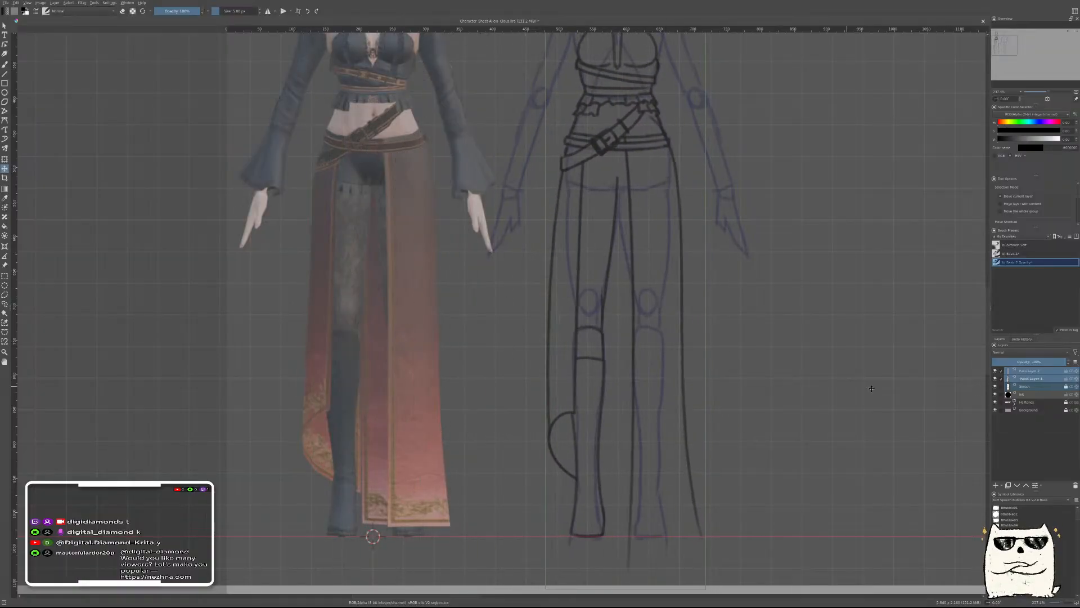
# Erase the skirt edge's excess at the belt with the Basic-1 brush and merge its layer into the line art
pyautogui.press('b')
pyautogui.keyDown('ctrl'); pyautogui.click(1027, 377); pyautogui.keyUp('ctrl')
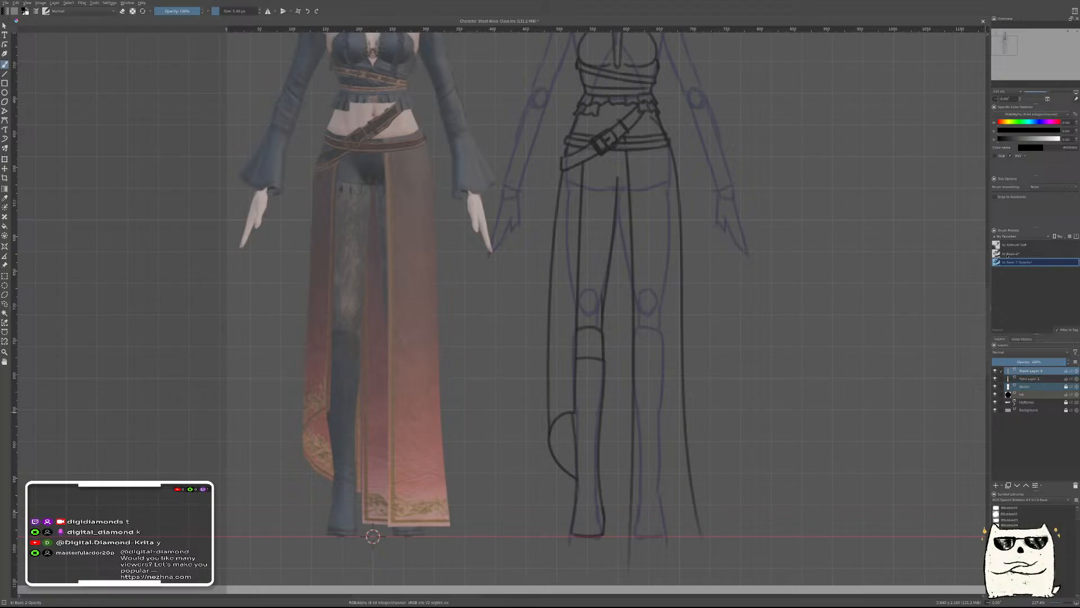
pyautogui.rightClick(750, 344)
pyautogui.click(783, 363)
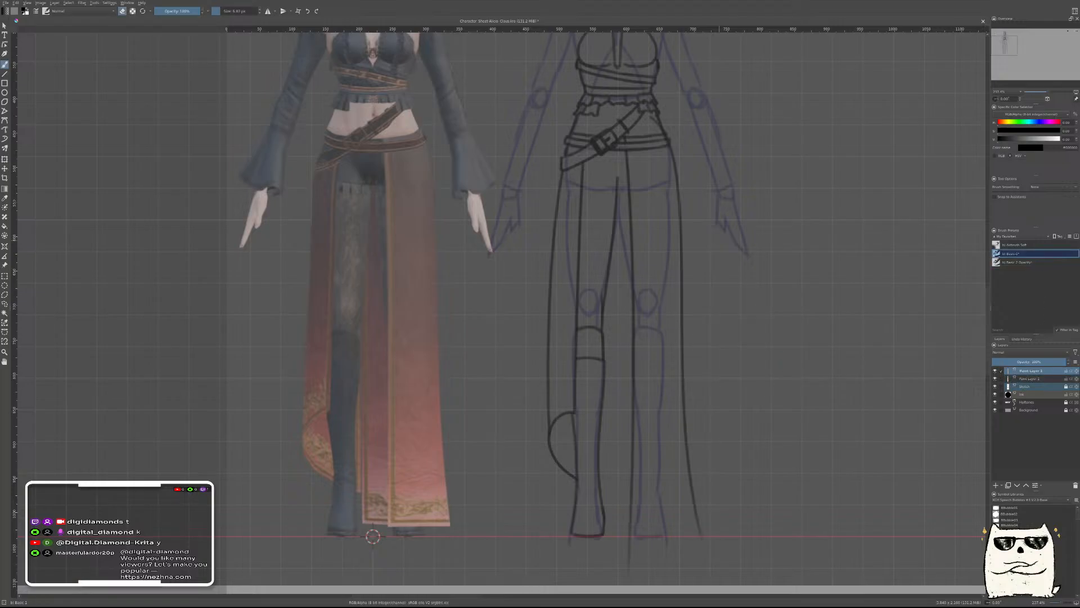
pyautogui.keyDown('shift'); pyautogui.moveTo(648, 127); pyautogui.dragTo(653, 122); pyautogui.keyUp('shift')
pyautogui.hotkey('ctrl', 'e')
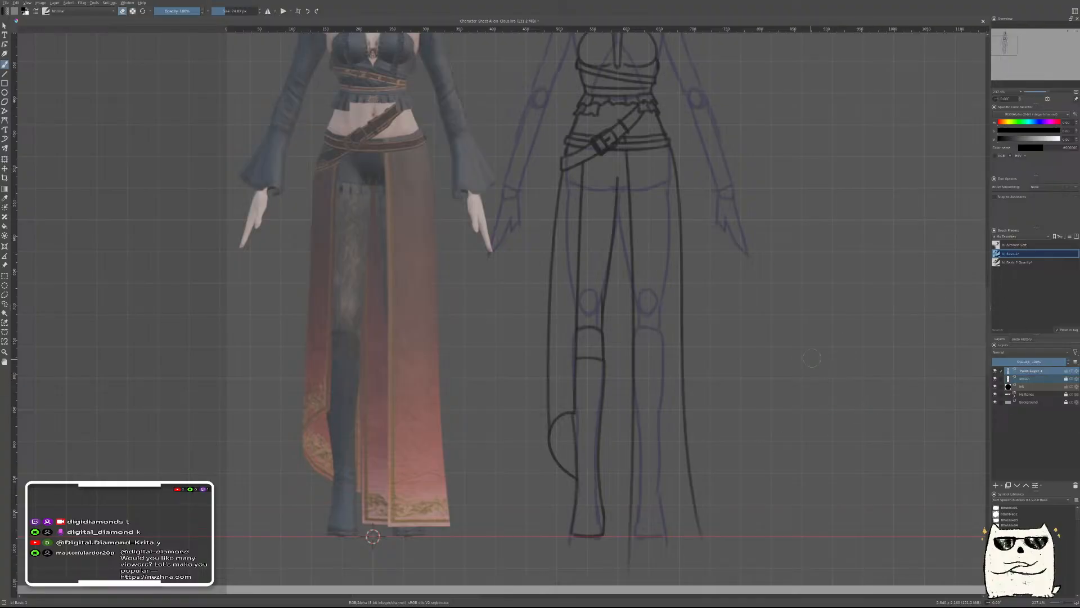
# Draw the skirt panel's hem line on a new paint layer with Basic-2 Opacity, placed just above the sole line
pyautogui.rightClick(807, 378)
pyautogui.click(773, 397)
pyautogui.press('Insert')
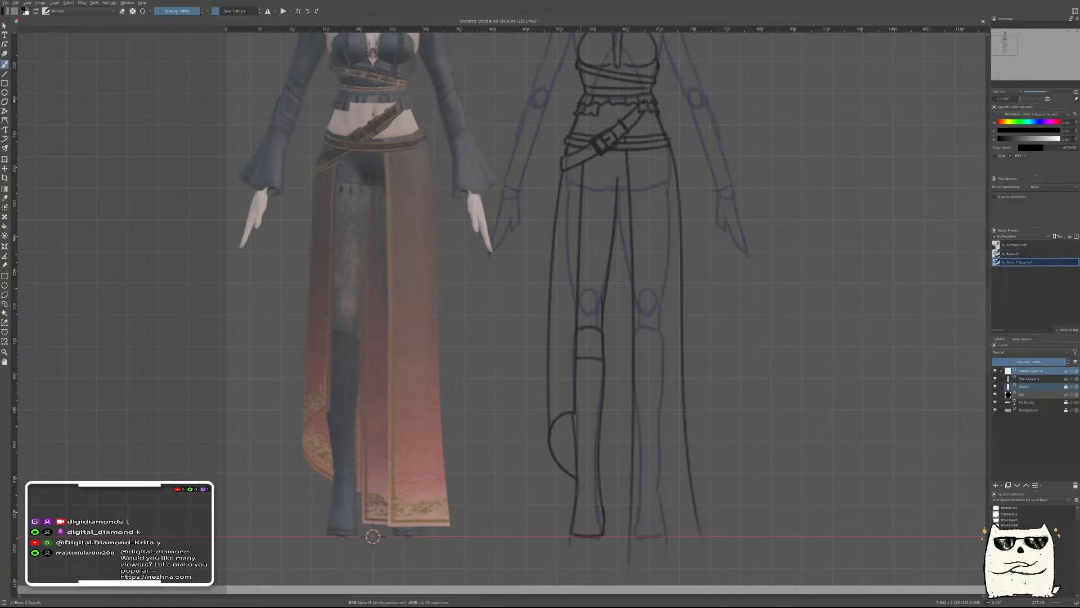
pyautogui.moveTo(593, 522); pyautogui.dragTo(772, 519)
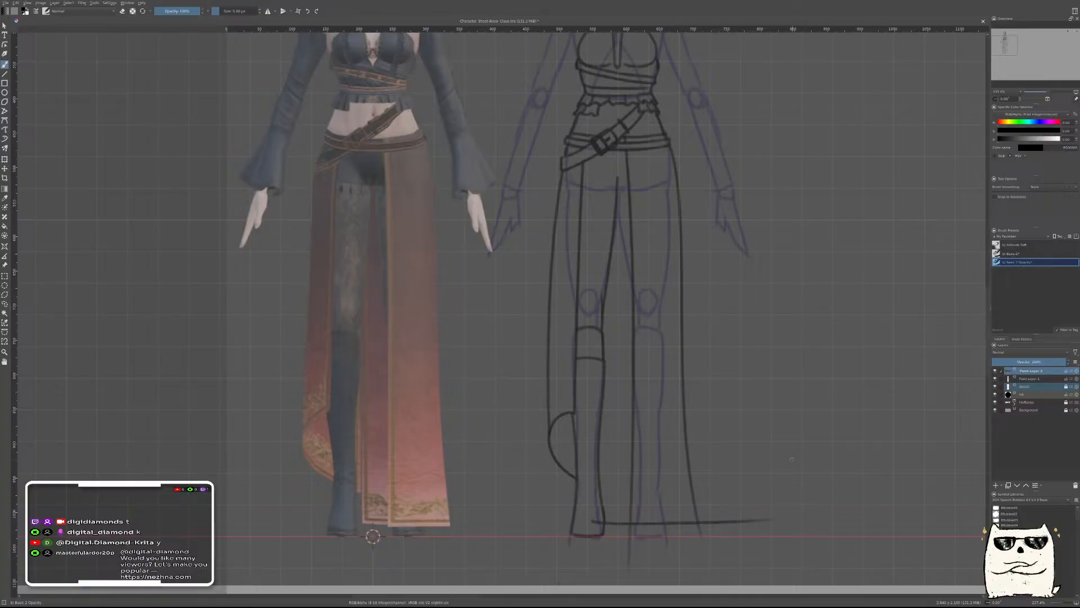
pyautogui.press('t')
pyautogui.moveTo(790, 447); pyautogui.dragTo(789, 454)
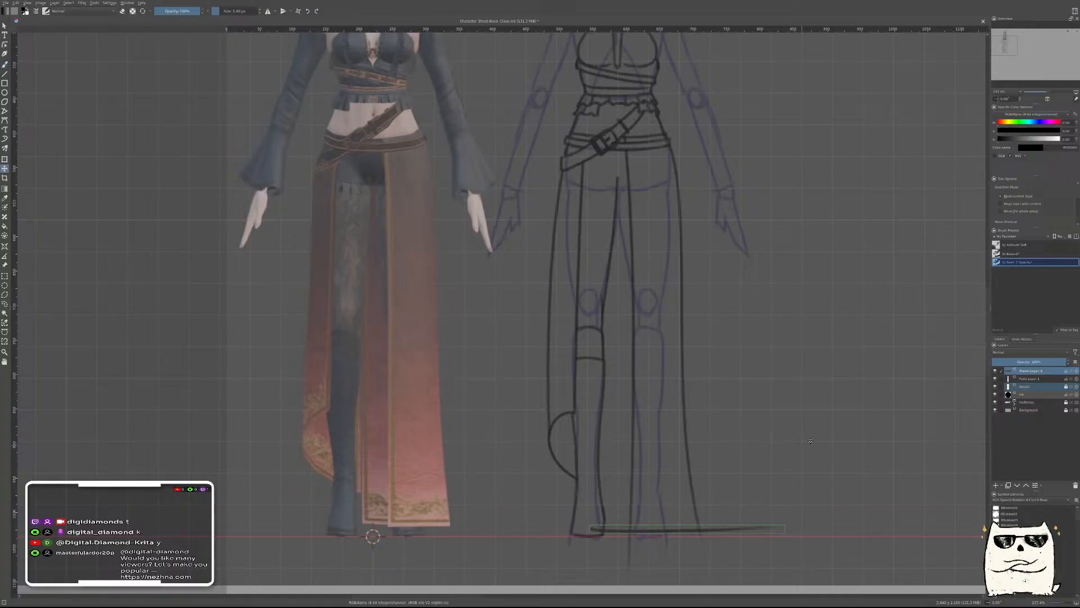
# Overlay the line art and hem layers on the reference figure to compare the hem's height
pyautogui.keyDown('ctrl'); pyautogui.click(1029, 378); pyautogui.keyUp('ctrl')
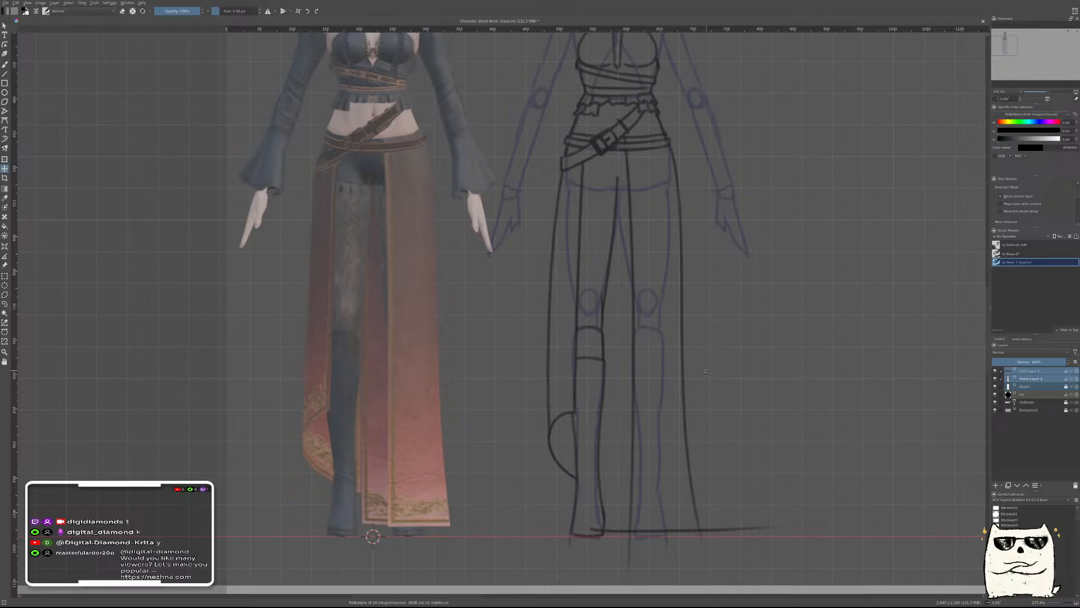
pyautogui.press('b')
pyautogui.press('t')
pyautogui.moveTo(690, 391); pyautogui.dragTo(440, 382)
pyautogui.hotkey('ctrl', 'z')
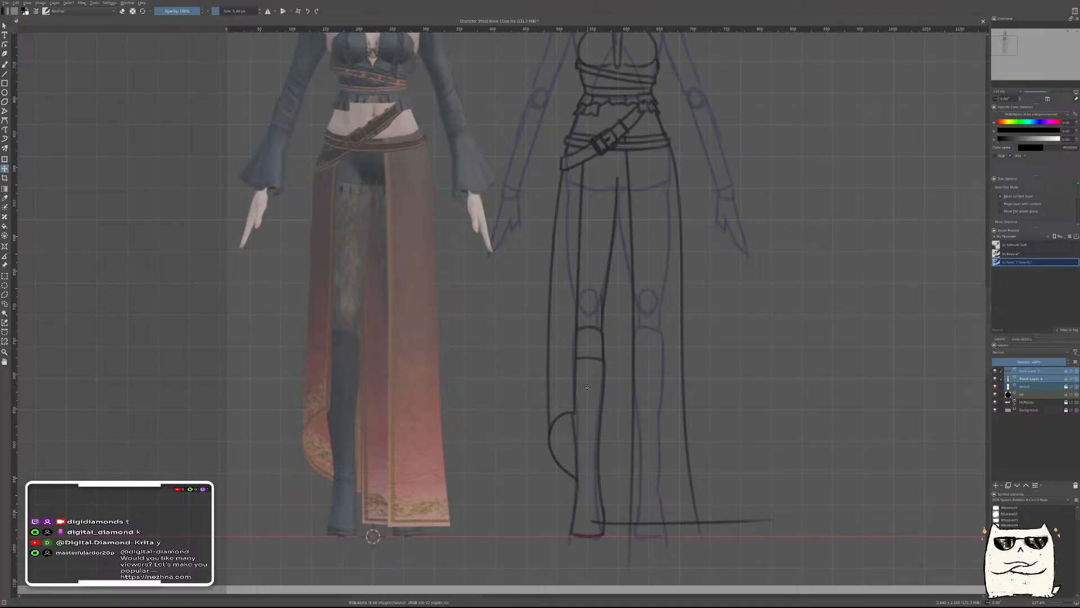
pyautogui.moveTo(682, 344)
pyautogui.mouseDown()
pyautogui.moveTo(552, 344)
pyautogui.moveTo(435, 366)
pyautogui.mouseUp()
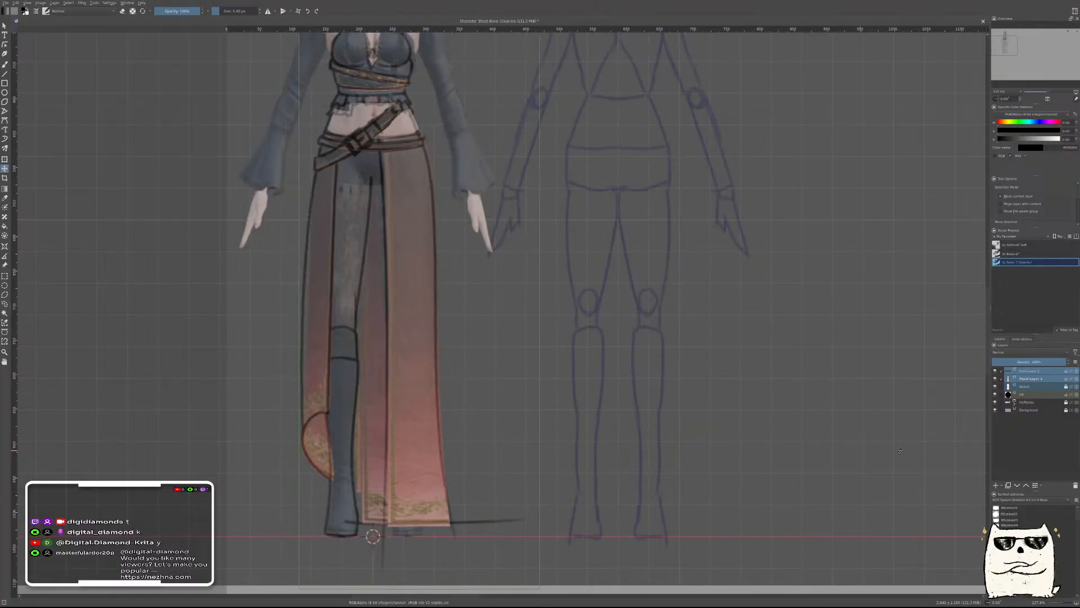
# Lower the hem line slightly to match the reference's hem and move both layers back onto the mannequin
pyautogui.keyDown('ctrl'); pyautogui.click(1043, 379); pyautogui.keyUp('ctrl')
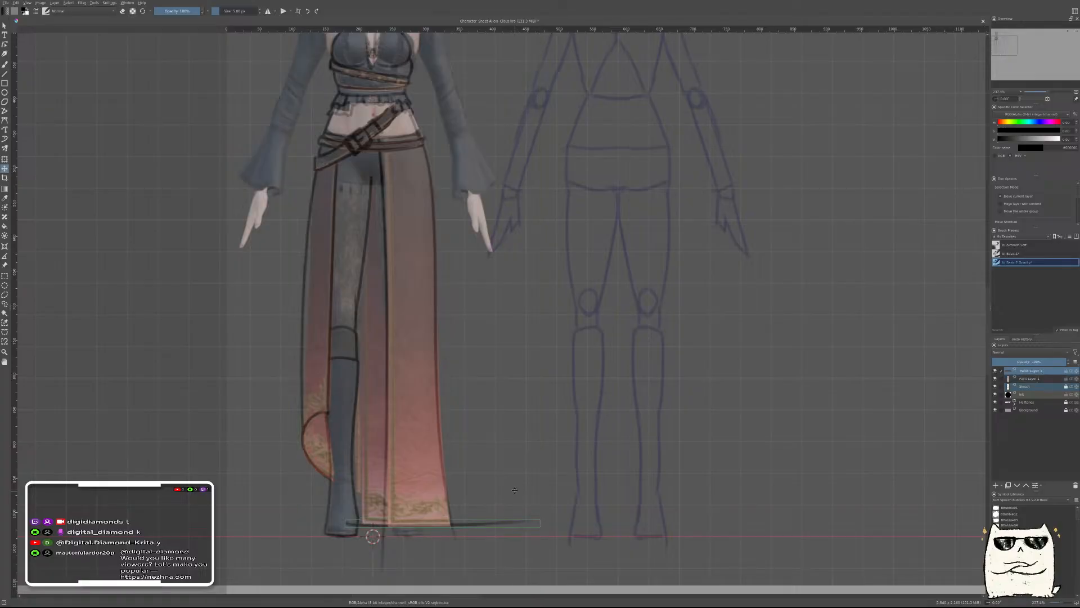
pyautogui.keyDown('ctrl'); pyautogui.click(1028, 379); pyautogui.keyUp('ctrl')
pyautogui.moveTo(418, 347); pyautogui.dragTo(660, 331)
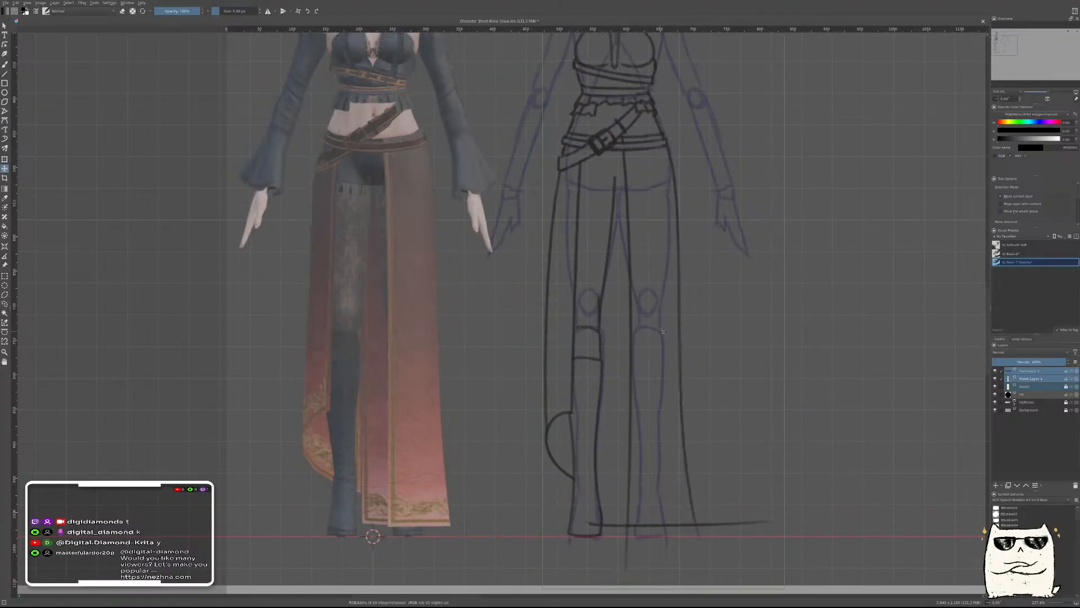
# Erase the hem line's overruns beyond both panel edges and the edge tails below the hem with Basic-1
pyautogui.click(1031, 371)
pyautogui.click(1003, 263)
pyautogui.click(1012, 253)
pyautogui.moveTo(592, 521); pyautogui.dragTo(616, 526)
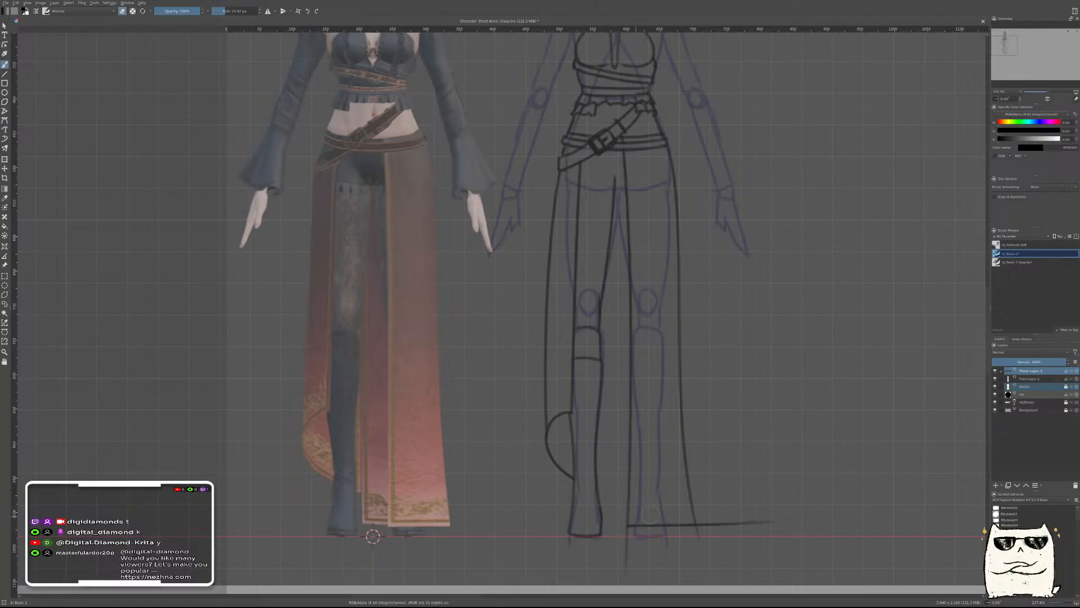
pyautogui.moveTo(774, 522)
pyautogui.mouseDown()
pyautogui.moveTo(709, 502)
pyautogui.moveTo(709, 525)
pyautogui.mouseUp()
pyautogui.press('pagedown')
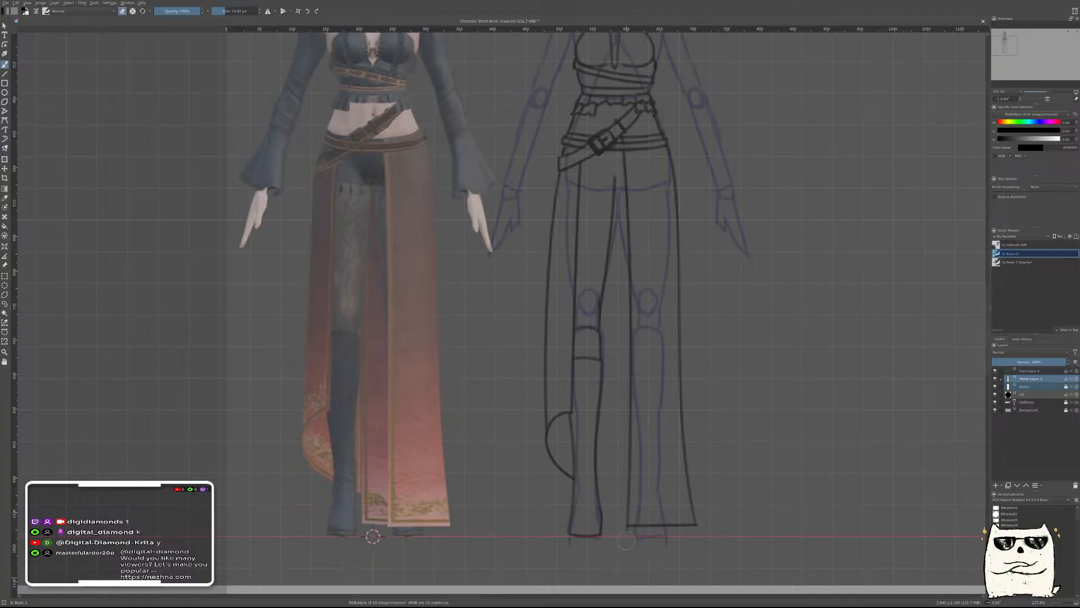
# Draw the other leg's inner line from the crotch down past the knee on an empty paint layer and position it
pyautogui.click(1035, 372)
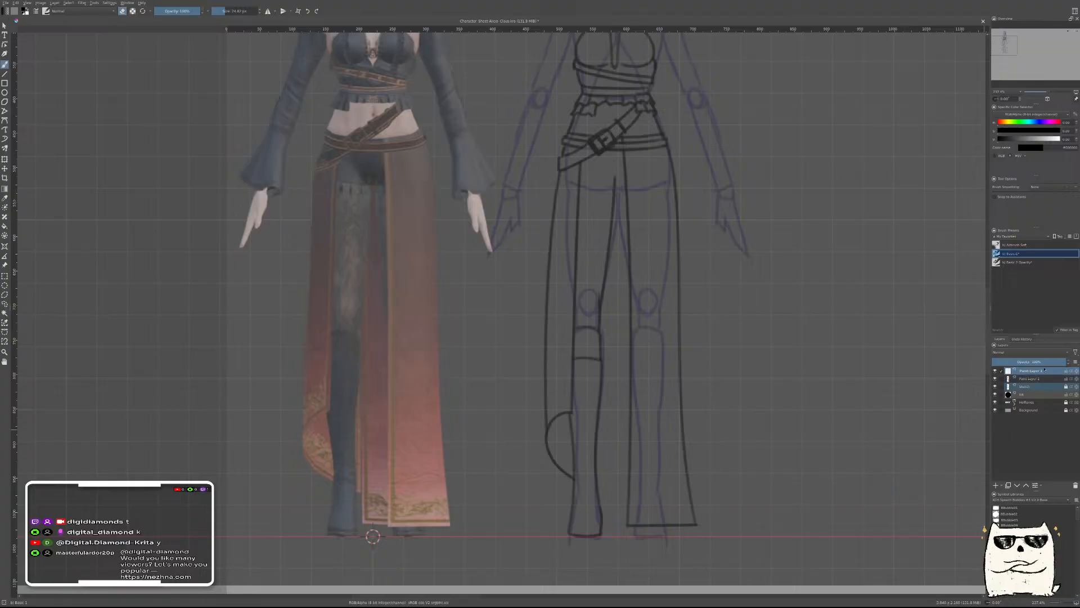
pyautogui.rightClick(772, 434)
pyautogui.click(753, 458)
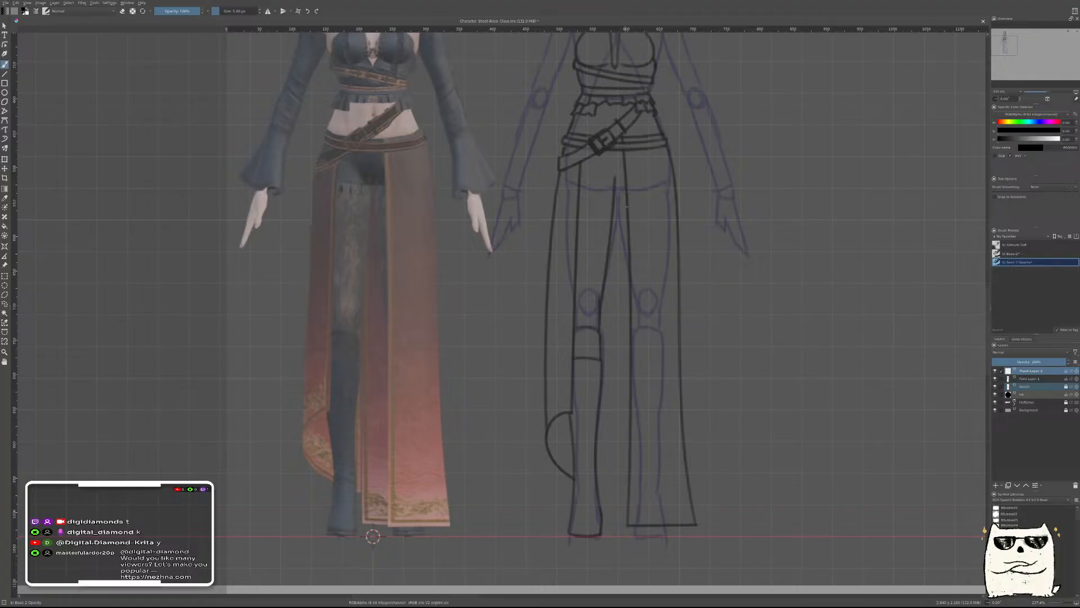
pyautogui.moveTo(614, 179); pyautogui.dragTo(662, 356)
pyautogui.press('ctrl')
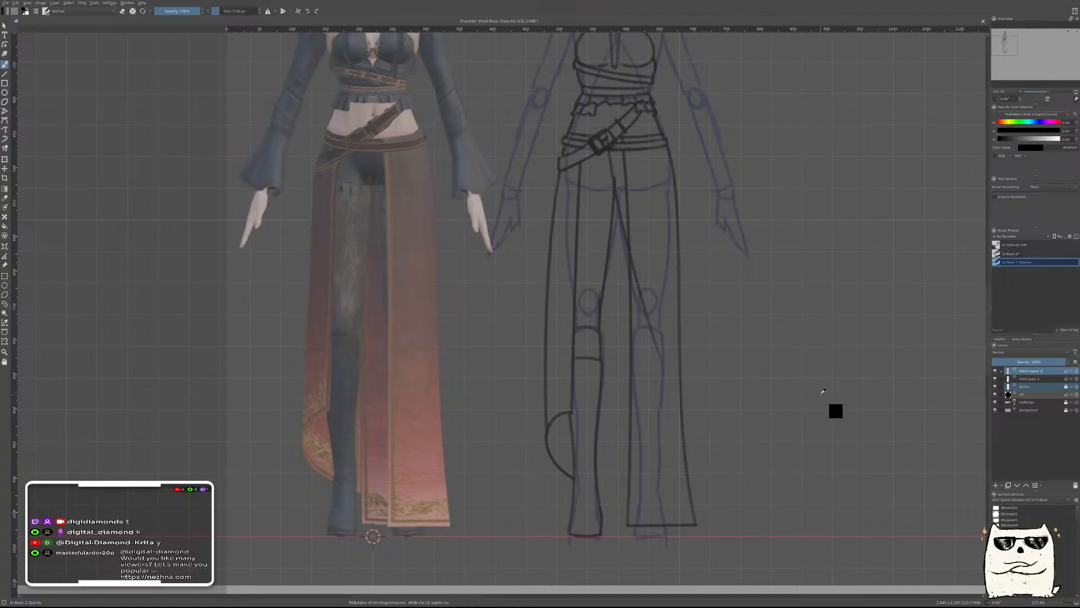
pyautogui.hotkey('ctrl', 't')
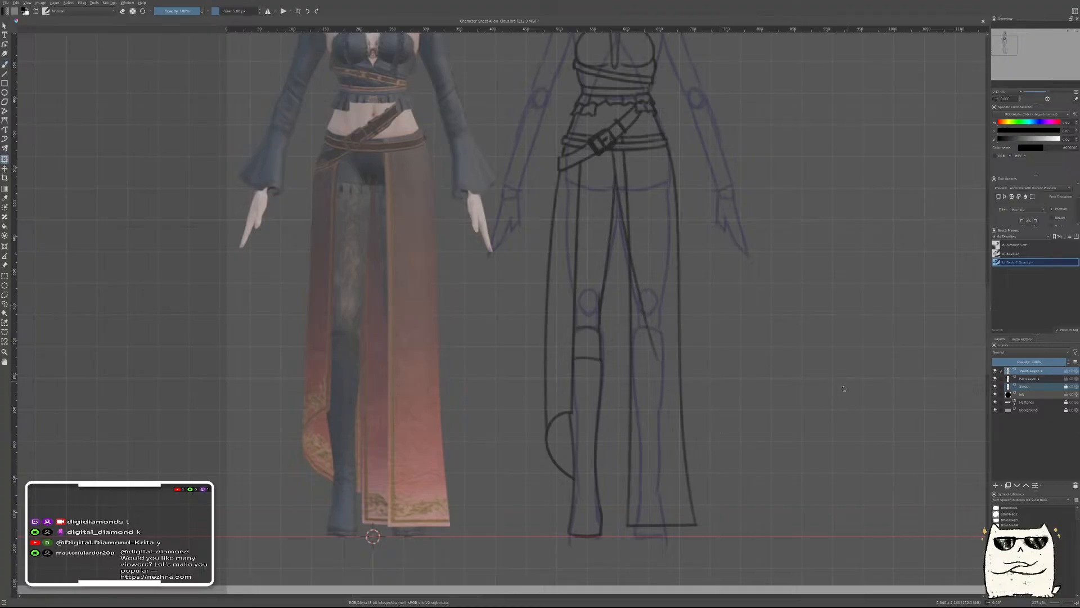
pyautogui.press('t')
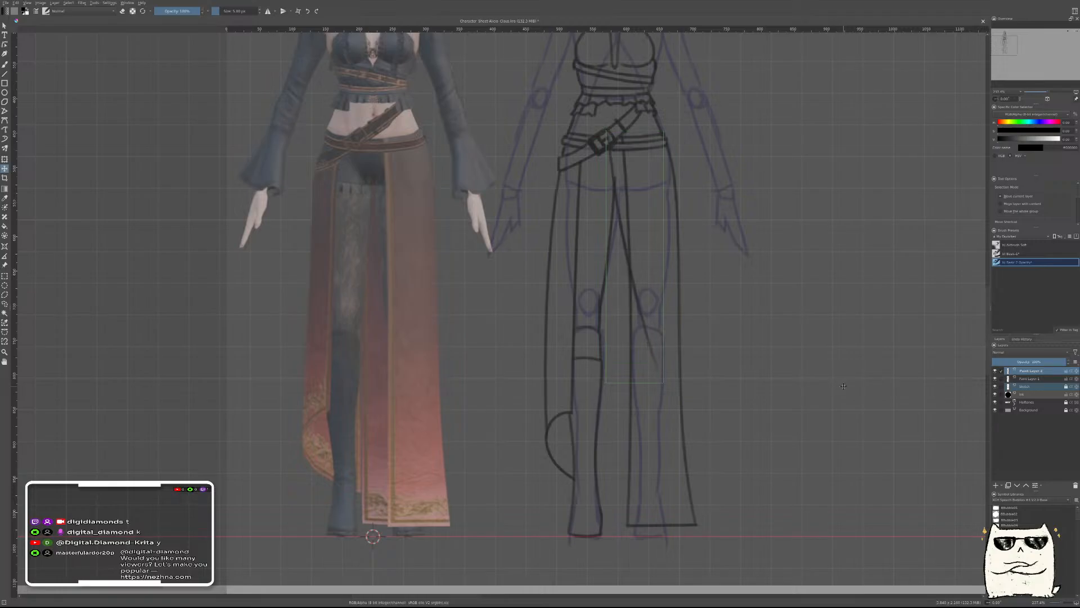
pyautogui.moveTo(844, 386); pyautogui.dragTo(847, 386)
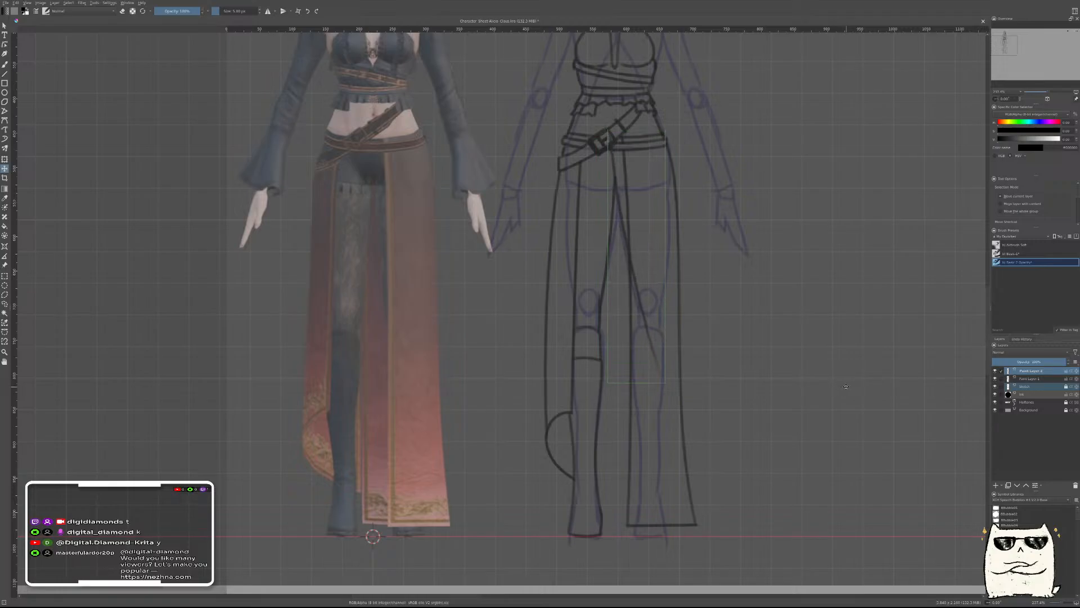
# Erase the part of the inner leg line hidden by the skirt panel and merge it into the line art
pyautogui.press('e')
pyautogui.press('b')
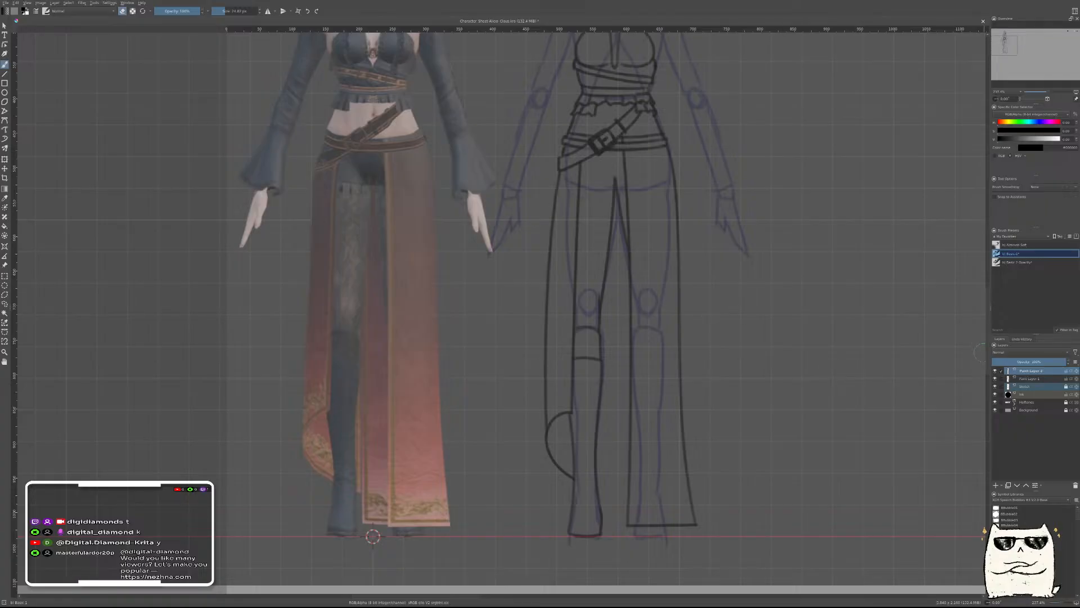
pyautogui.hotkey('ctrl', 'e')
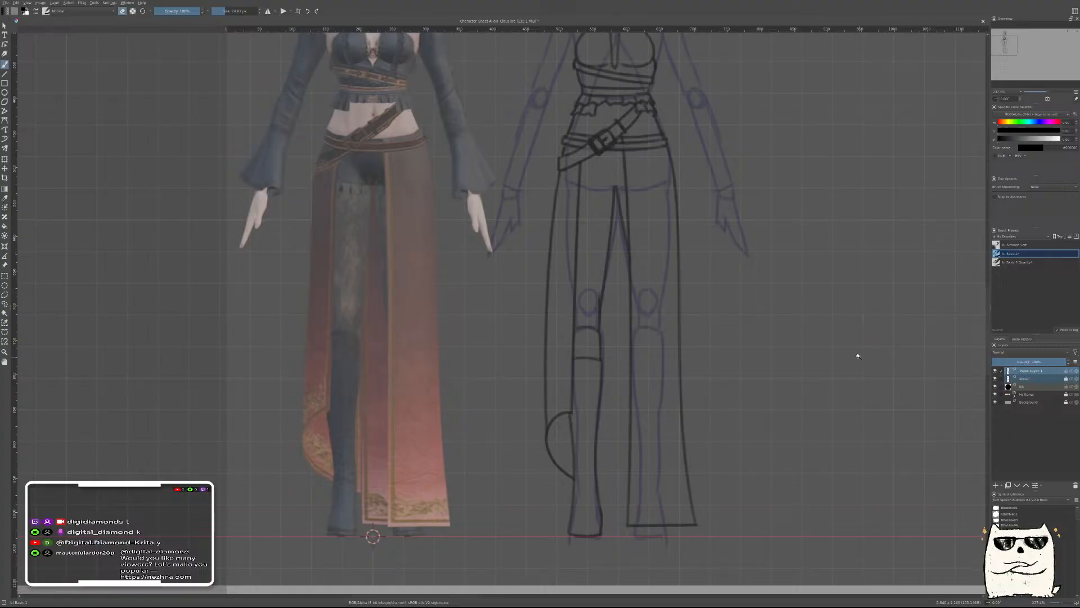
# Add an empty paint layer above the line art and select the Basic-2 Opacity brush
pyautogui.scroll(-5, 856, 357)
pyautogui.scroll(2, 844, 383)
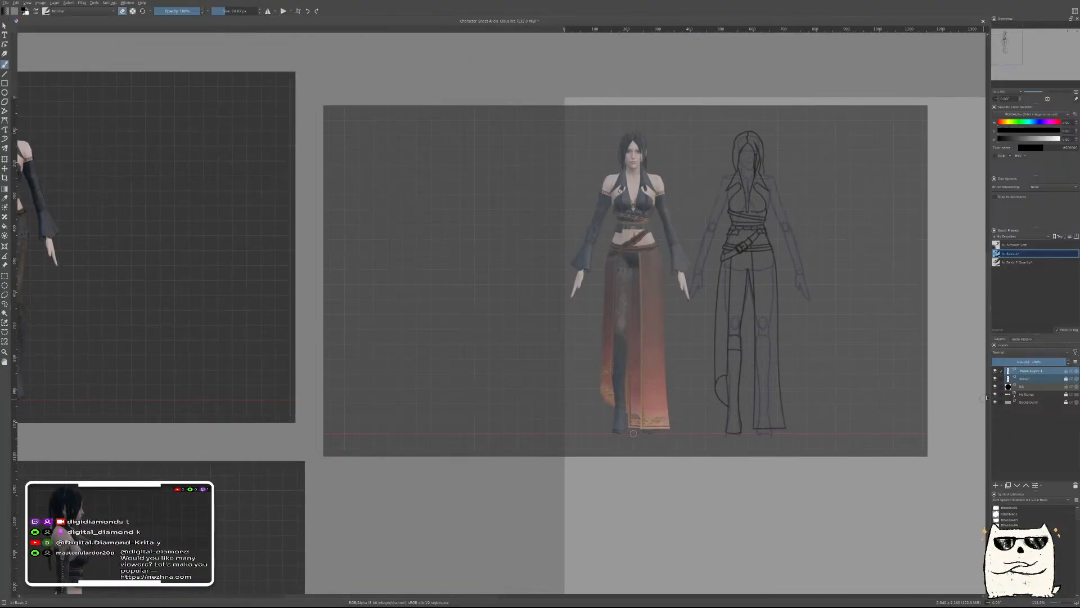
pyautogui.press('Insert')
pyautogui.rightClick(828, 384)
pyautogui.click(802, 403)
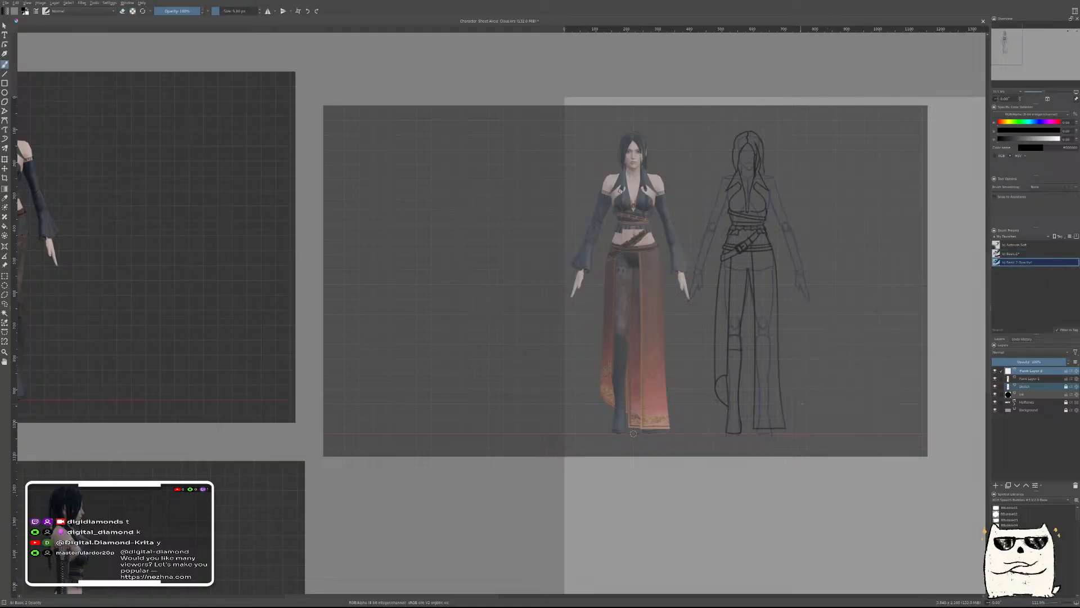
# Try to draw a short crease line rising from the crotch
pyautogui.scroll(7, 710, 319)
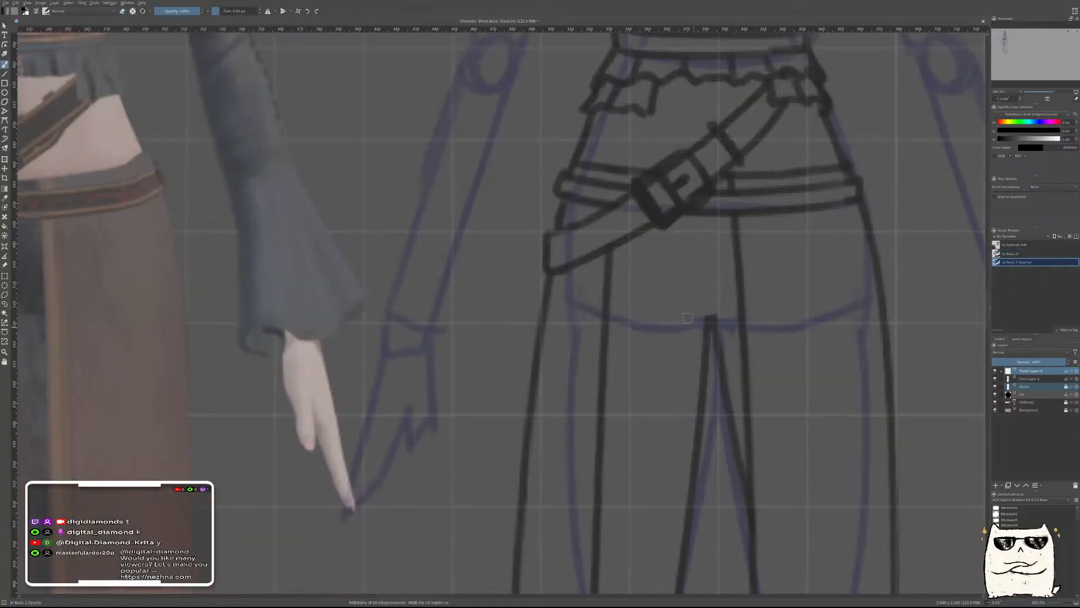
pyautogui.moveTo(710, 319)
pyautogui.mouseDown()
pyautogui.moveTo(729, 305)
pyautogui.moveTo(704, 316)
pyautogui.moveTo(686, 284)
pyautogui.mouseUp()
pyautogui.hotkey('ctrl', 'z')
pyautogui.hotkey('ctrl', 'z')
pyautogui.hotkey('ctrl', 'z')
pyautogui.moveTo(706, 319); pyautogui.dragTo(687, 289)
pyautogui.scroll(-4, 755, 290)
pyautogui.scroll(2, 762, 275)
pyautogui.hotkey('ctrl', 'z')
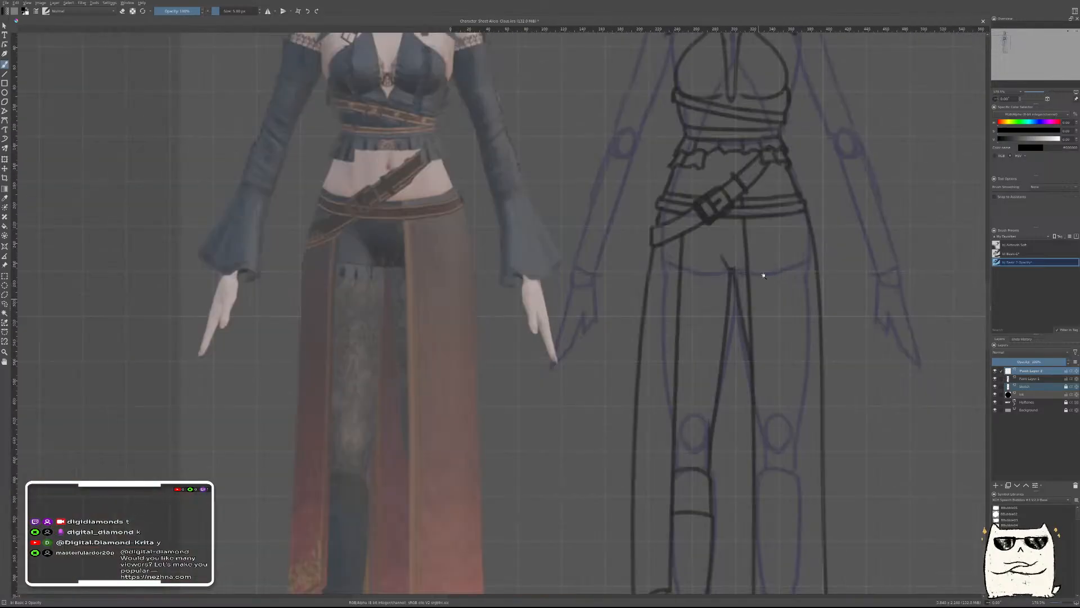
# Draw a straight horizontal hem line for the inner skirt panel, running from the boot across the front panel
pyautogui.scroll(-5, 806, 265)
pyautogui.moveTo(634, 480)
pyautogui.mouseDown()
pyautogui.moveTo(541, 411)
pyautogui.moveTo(553, 401)
pyautogui.moveTo(548, 410)
pyautogui.mouseUp()
pyautogui.scroll(2, 724, 380)
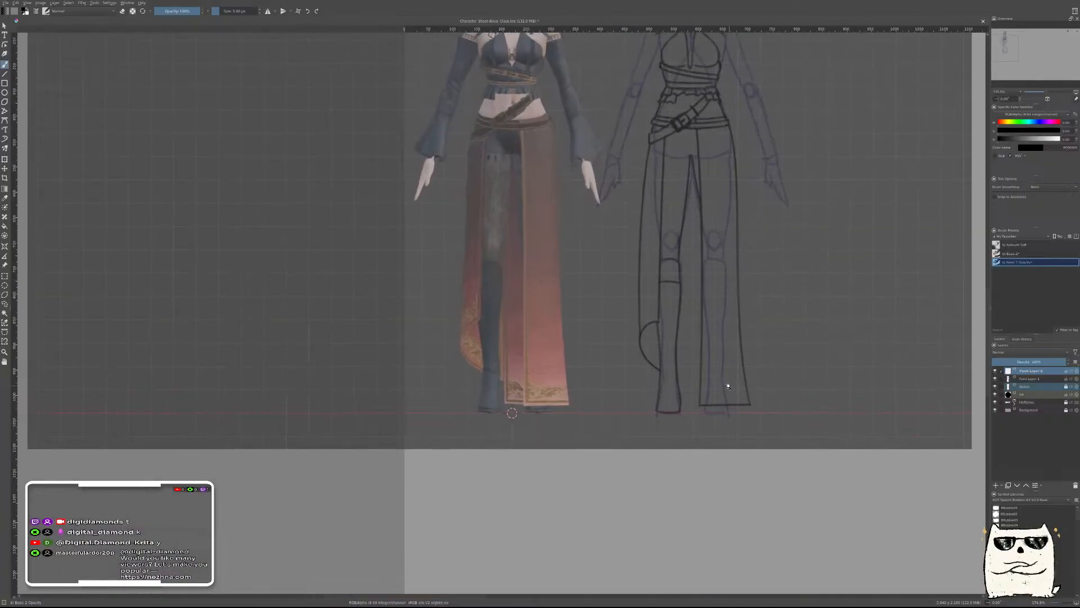
pyautogui.scroll(1, 717, 390)
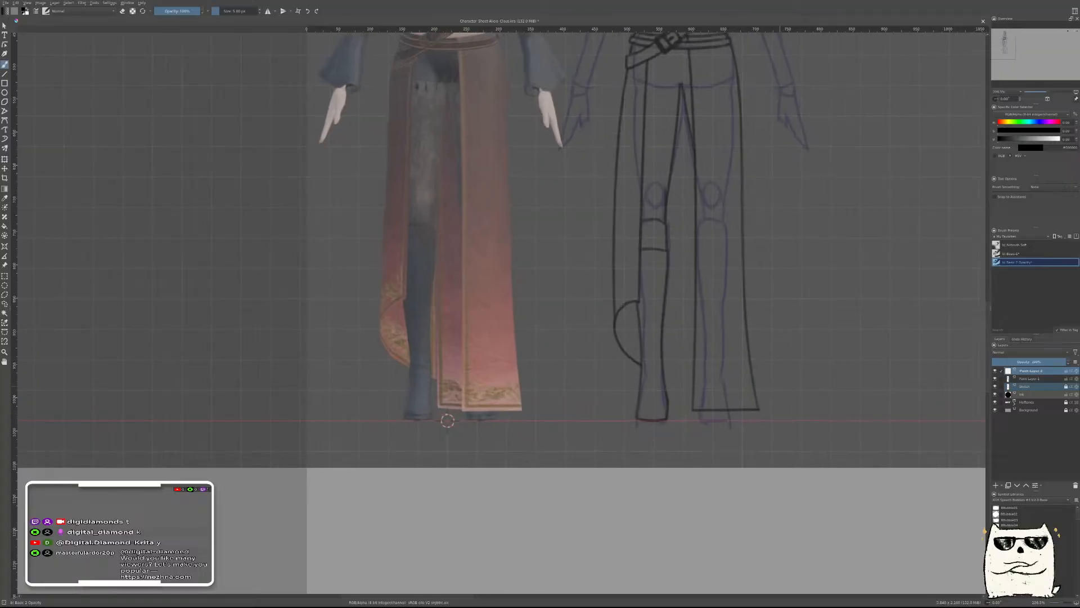
pyautogui.moveTo(639, 404); pyautogui.dragTo(838, 399)
# Erase the hem line's excess over the boot and front panel, keeping only the stretch between the legs
pyautogui.rightClick(811, 369)
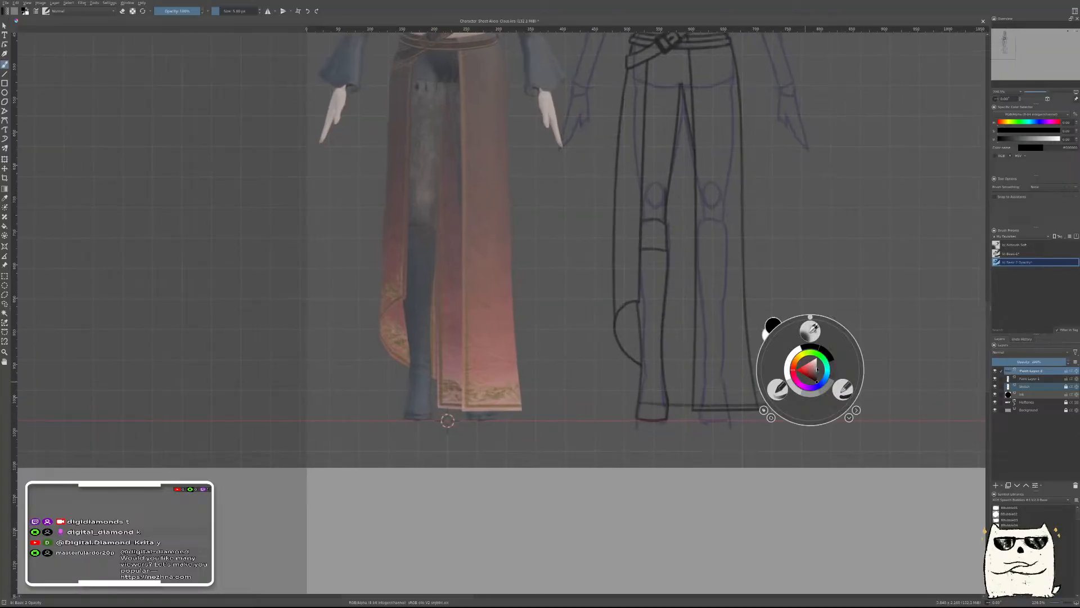
pyautogui.click(841, 394)
pyautogui.hotkey('ctrl', 'z')
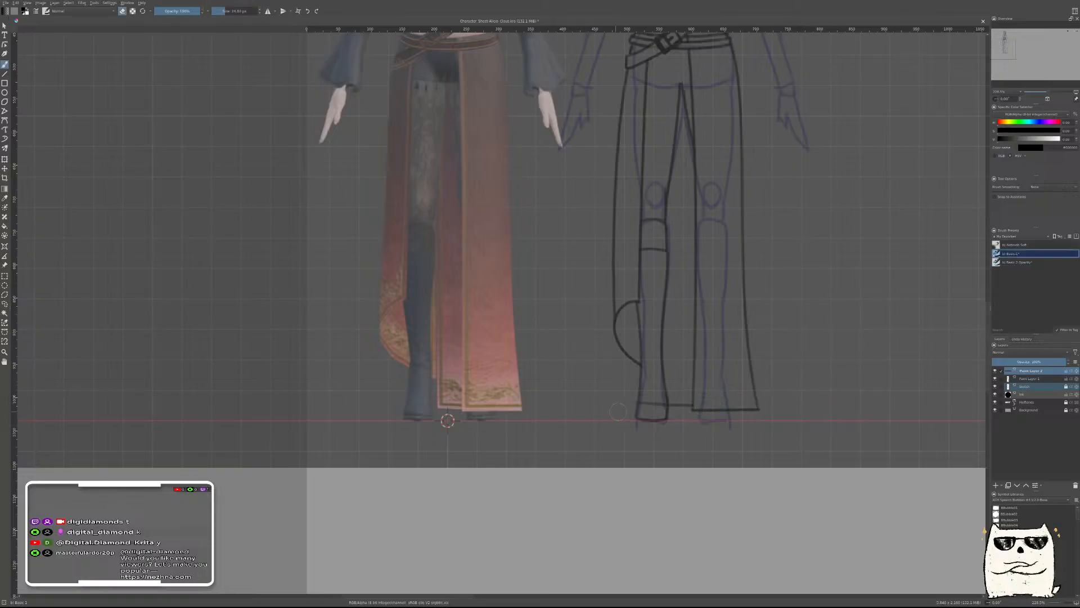
pyautogui.moveTo(625, 404); pyautogui.dragTo(663, 403)
pyautogui.hotkey('ctrl', 'e')
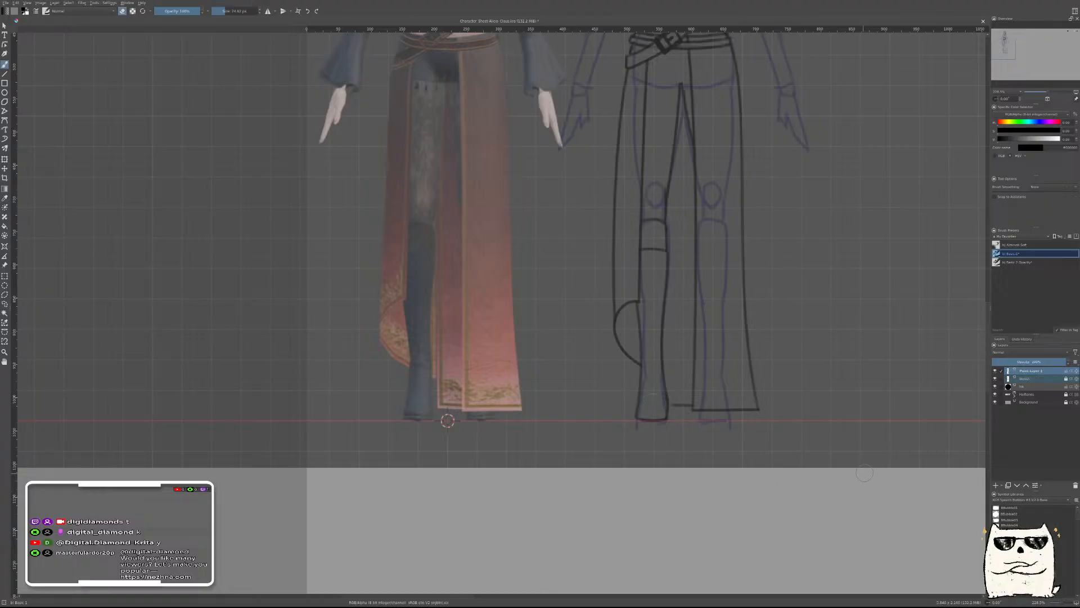
pyautogui.hotkey('ctrl', 'z')
# With the Basic-2 Opacity brush, draw the inner skirt panel's long edge from the belt past the hem, and align it to the hem's end
pyautogui.rightClick(826, 363)
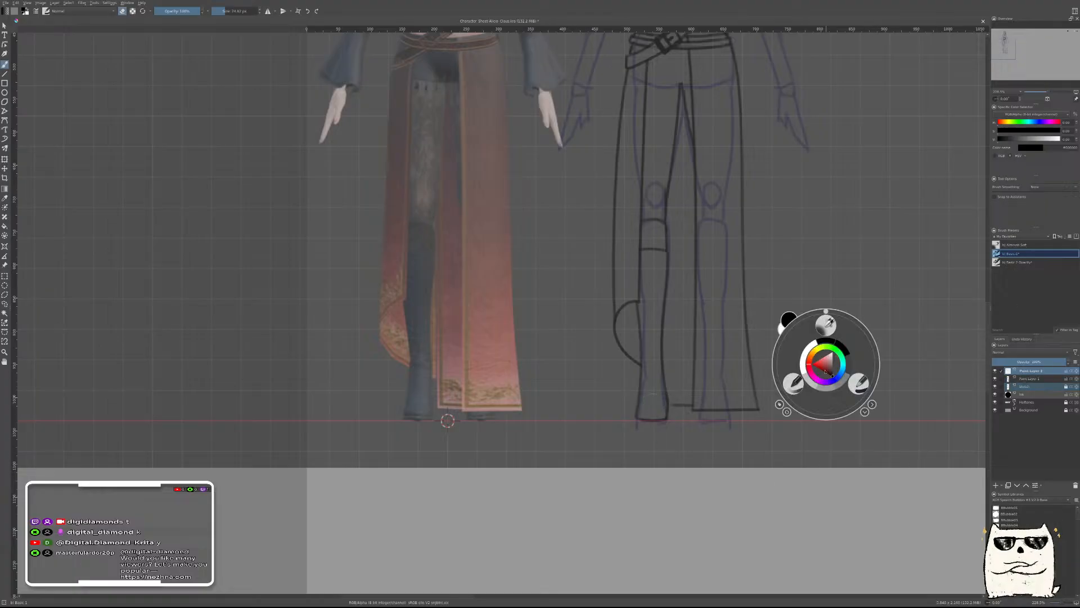
pyautogui.click(792, 383)
pyautogui.moveTo(714, 297); pyautogui.dragTo(708, 345)
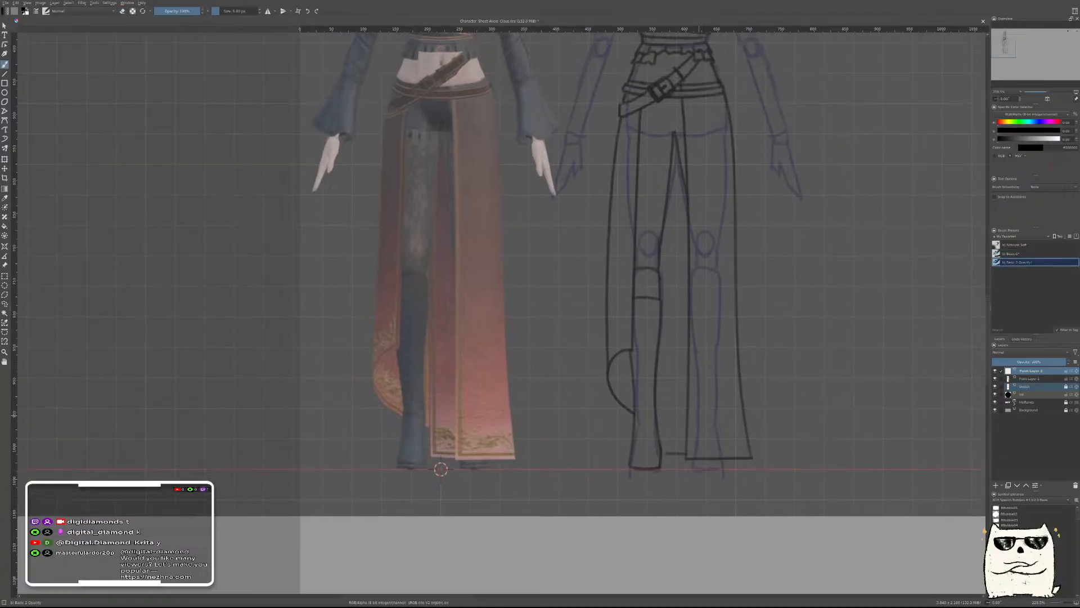
pyautogui.moveTo(699, 55); pyautogui.dragTo(674, 498)
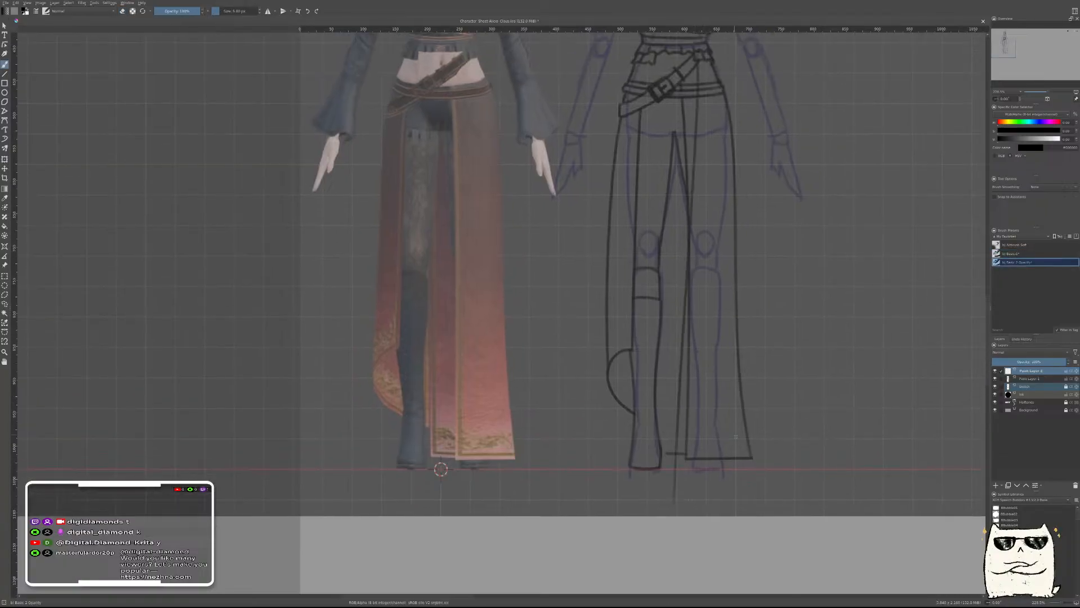
pyautogui.press('t')
pyautogui.moveTo(830, 363); pyautogui.dragTo(818, 364)
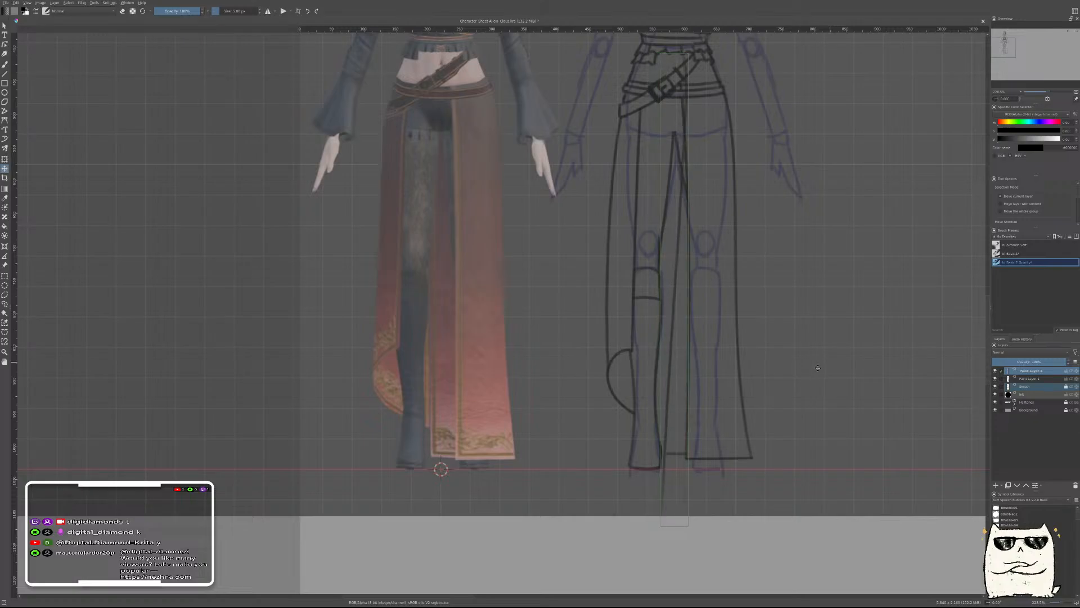
pyautogui.hotkey('ctrl', 't')
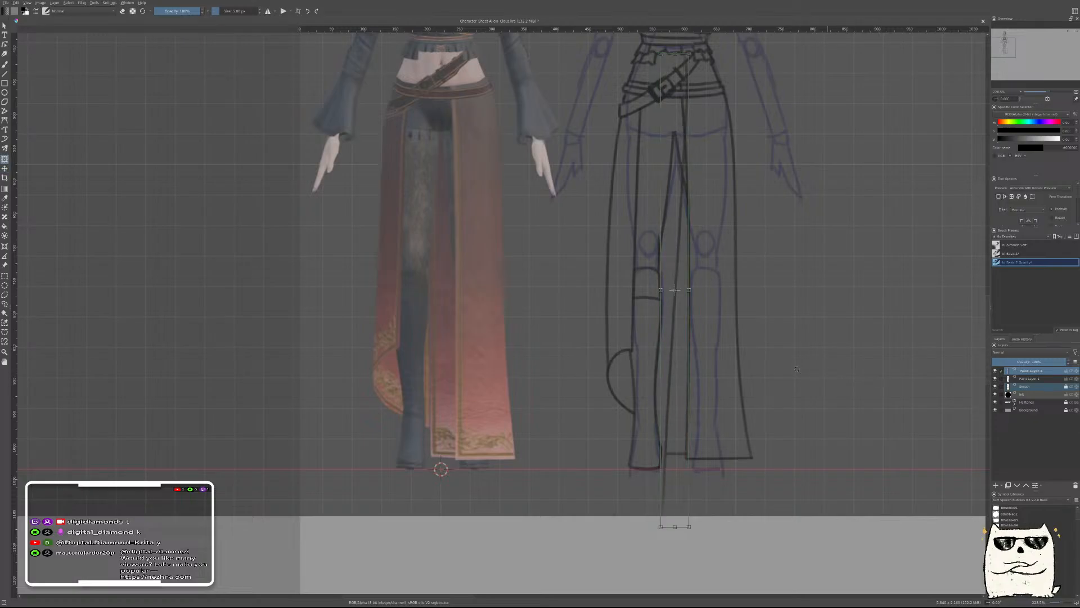
pyautogui.moveTo(673, 294); pyautogui.dragTo(665, 394)
pyautogui.hotkey('ctrl', 'z')
pyautogui.press('Return')
pyautogui.moveTo(665, 456); pyautogui.dragTo(666, 454)
pyautogui.moveTo(862, 453); pyautogui.dragTo(861, 444)
# Erase the parts of the inner panel's edge above the inner leg line and below the hem
pyautogui.press('b')
pyautogui.rightClick(787, 412)
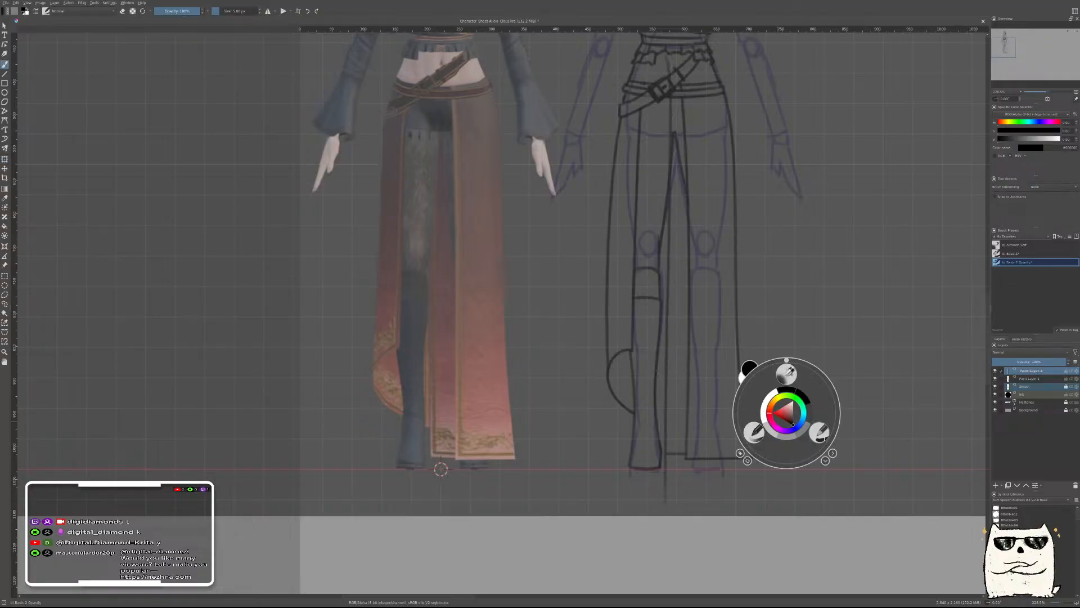
pyautogui.click(822, 436)
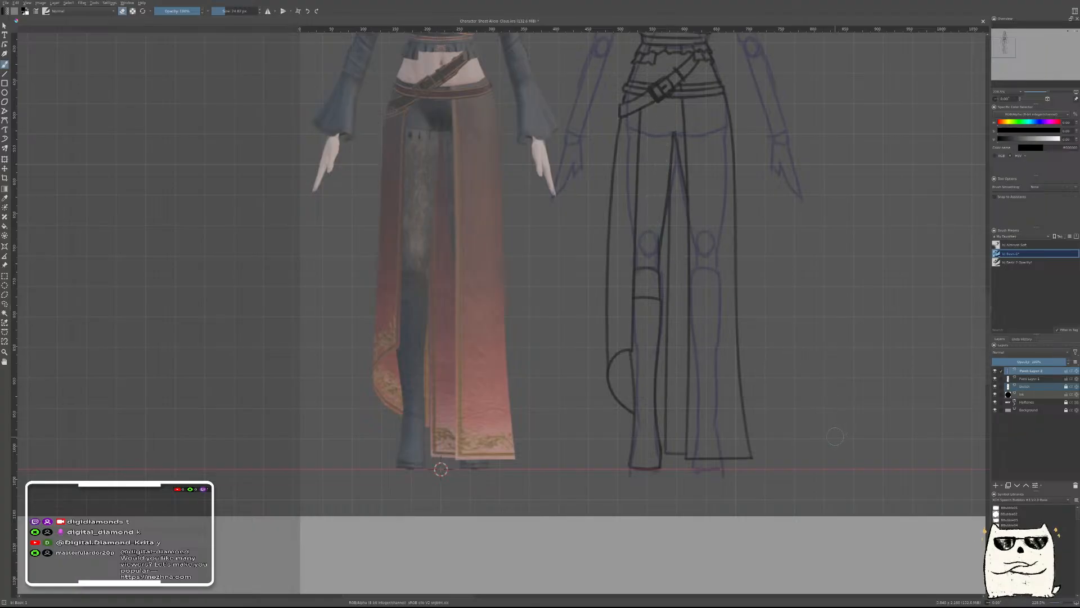
pyautogui.hotkey('shift', 'Delete')
pyautogui.hotkey('ctrl', 'z')
# Draw a curved lower edge for the back skirt, sweeping from the rounded side flap behind the legs to the front panel
pyautogui.rightClick(779, 392)
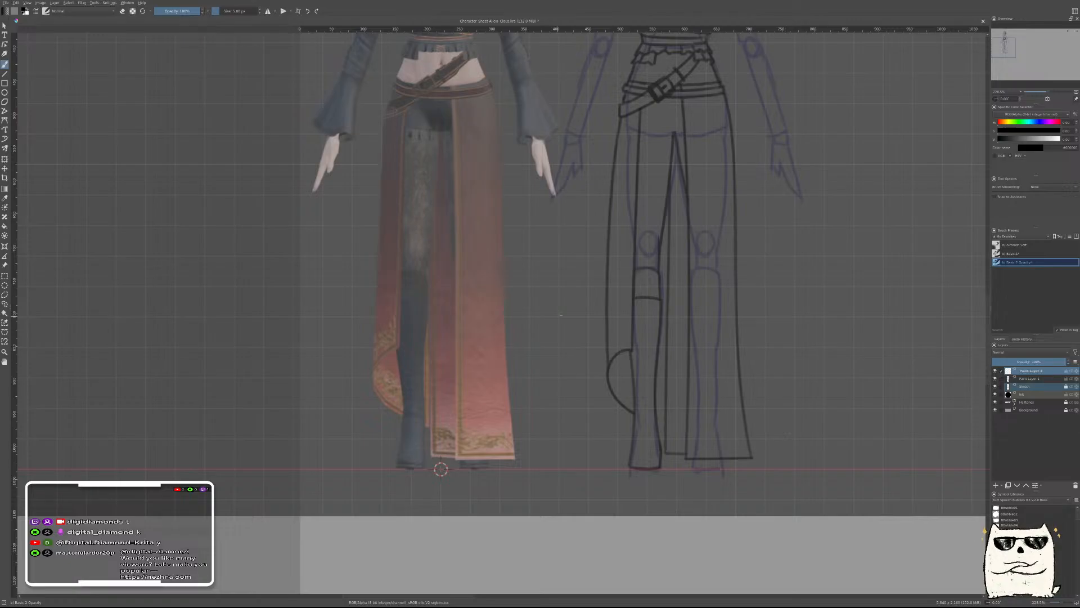
pyautogui.moveTo(608, 363); pyautogui.dragTo(737, 465)
pyautogui.hotkey('ctrl', 'z')
pyautogui.moveTo(609, 370)
pyautogui.mouseDown()
pyautogui.moveTo(621, 388)
pyautogui.moveTo(746, 433)
pyautogui.mouseUp()
pyautogui.hotkey('ctrl', 'z')
pyautogui.moveTo(608, 369); pyautogui.dragTo(716, 439)
pyautogui.moveTo(838, 314); pyautogui.dragTo(794, 357)
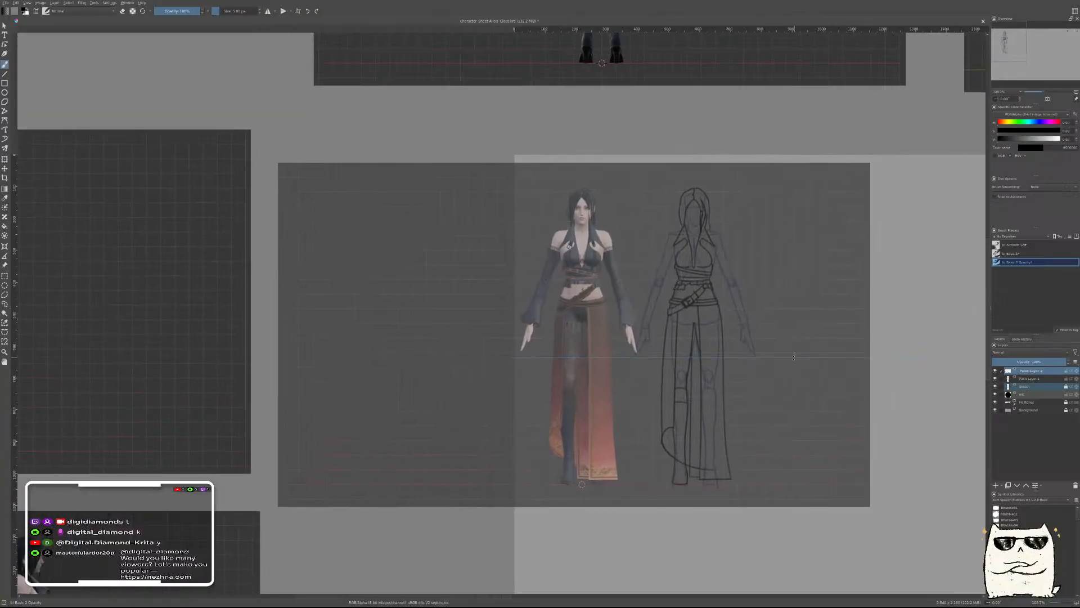
pyautogui.scroll(3, 734, 416)
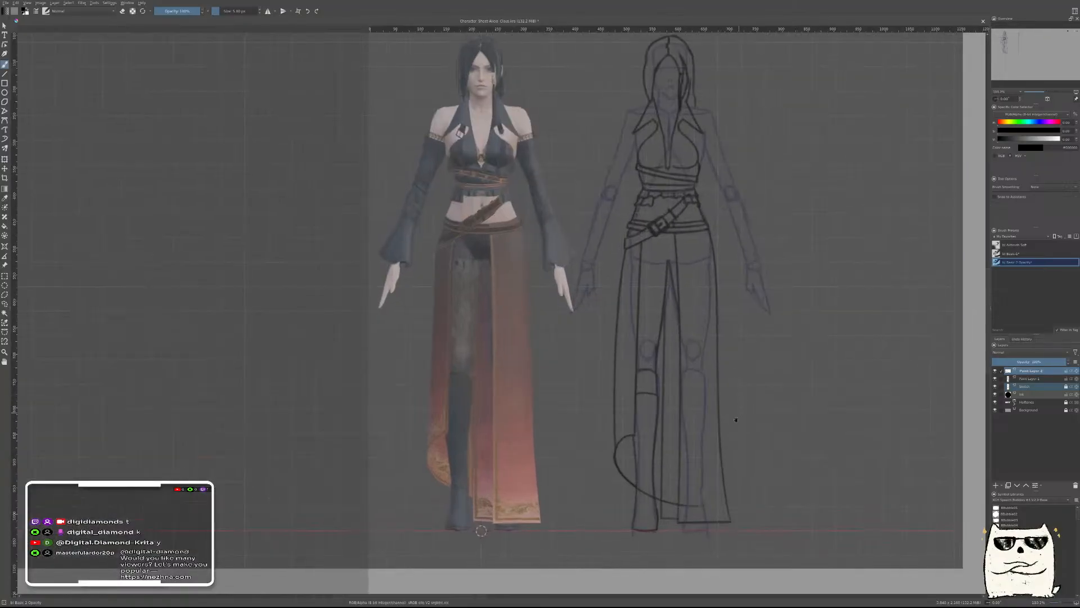
# Erase the back skirt curve where it crosses the boot and the front panels, and merge it into the line art
pyautogui.rightClick(732, 430)
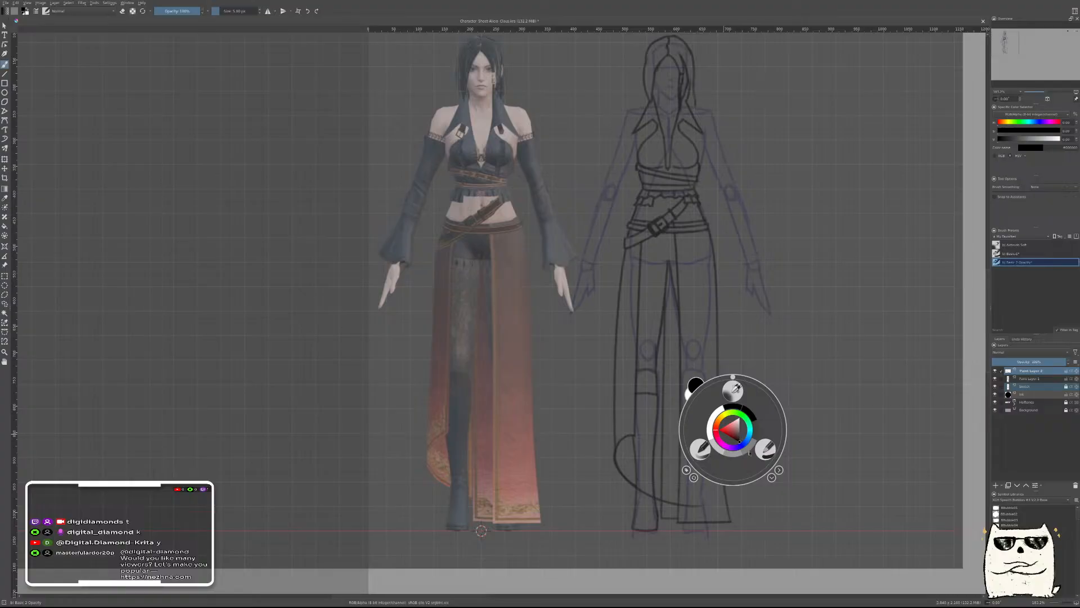
pyautogui.click(766, 449)
pyautogui.moveTo(626, 475); pyautogui.dragTo(636, 406)
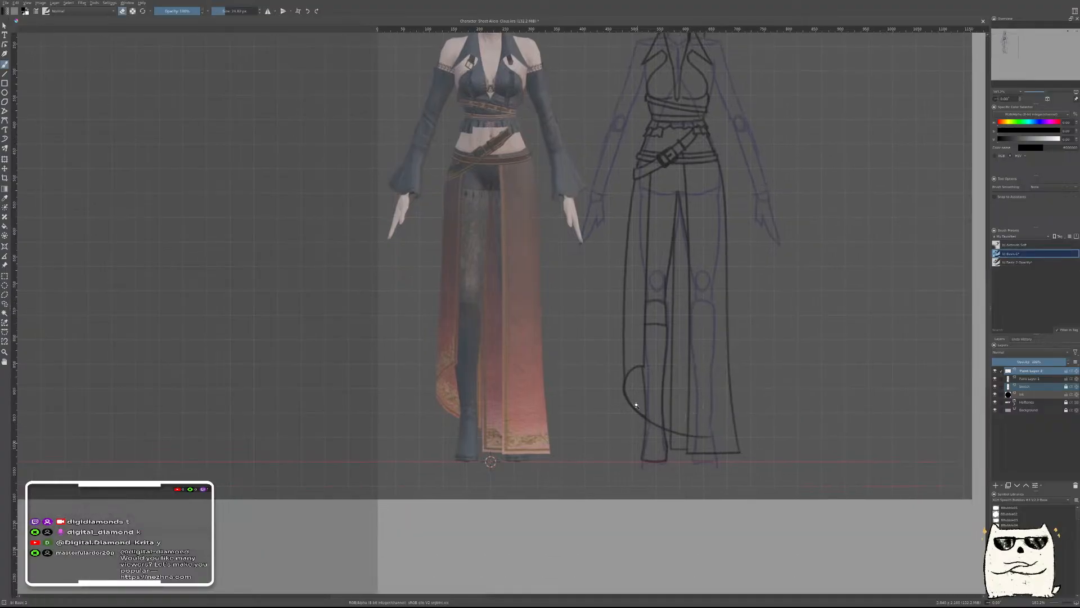
pyautogui.scroll(5, 636, 406)
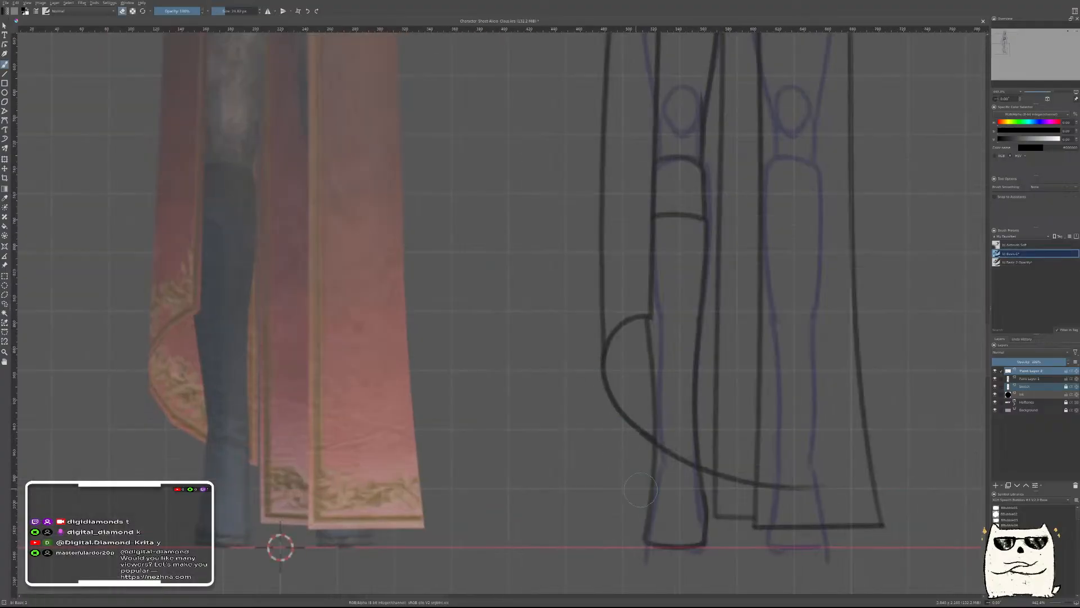
pyautogui.moveTo(669, 449)
pyautogui.mouseDown()
pyautogui.moveTo(672, 476)
pyautogui.moveTo(682, 472)
pyautogui.mouseUp()
pyautogui.moveTo(818, 487)
pyautogui.mouseDown()
pyautogui.moveTo(784, 496)
pyautogui.moveTo(733, 466)
pyautogui.mouseUp()
pyautogui.moveTo(821, 405); pyautogui.dragTo(829, 415)
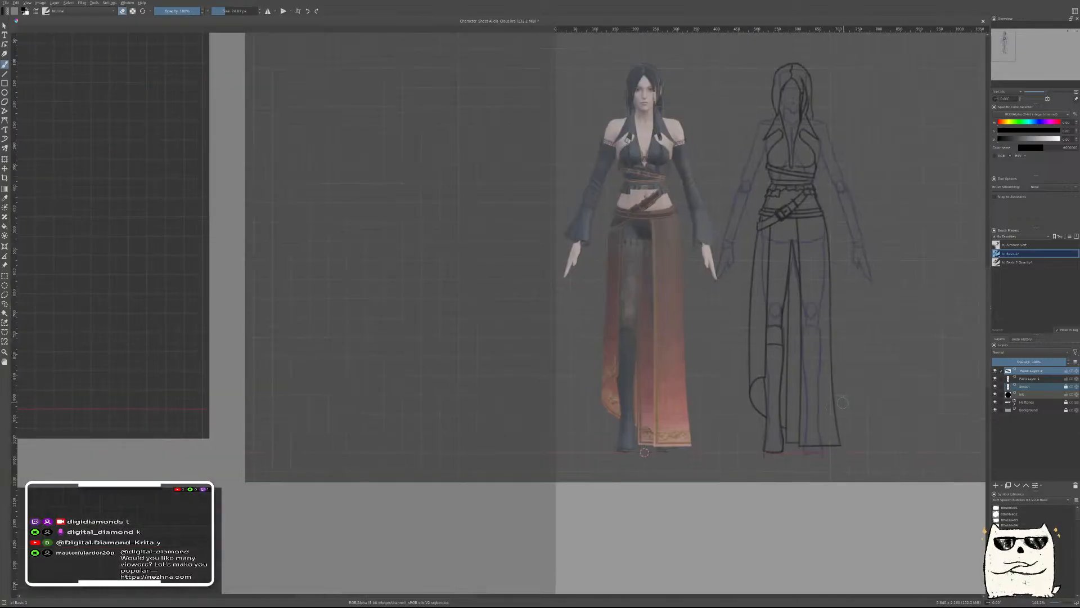
pyautogui.press('ctrl')
pyautogui.hotkey('ctrl', 'e')
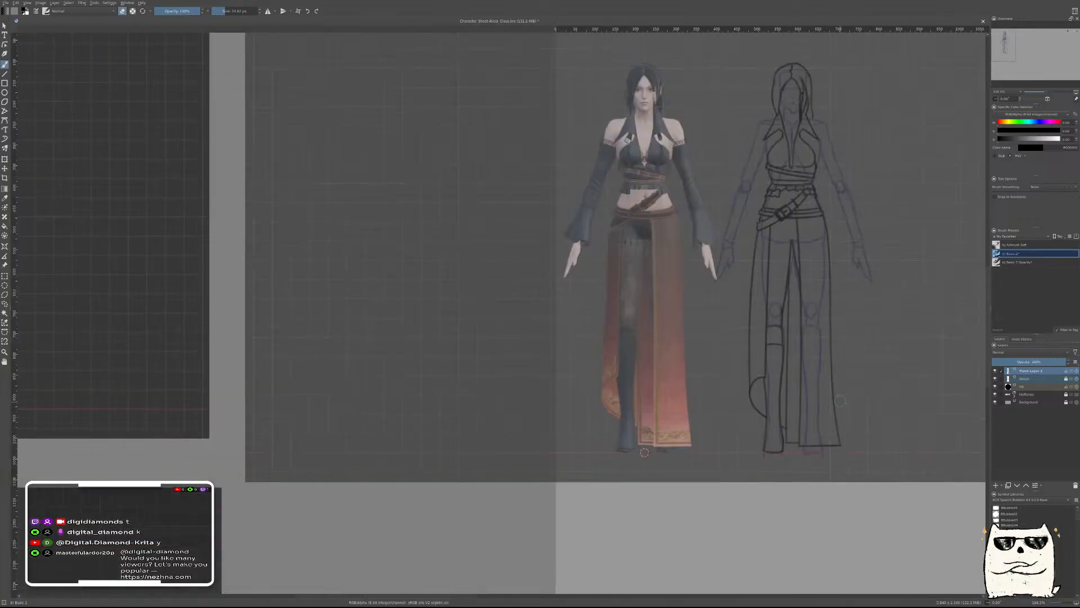
# Add another empty paint layer above the line art and switch back to the Basic-2 Opacity brush
pyautogui.moveTo(844, 348); pyautogui.dragTo(730, 402)
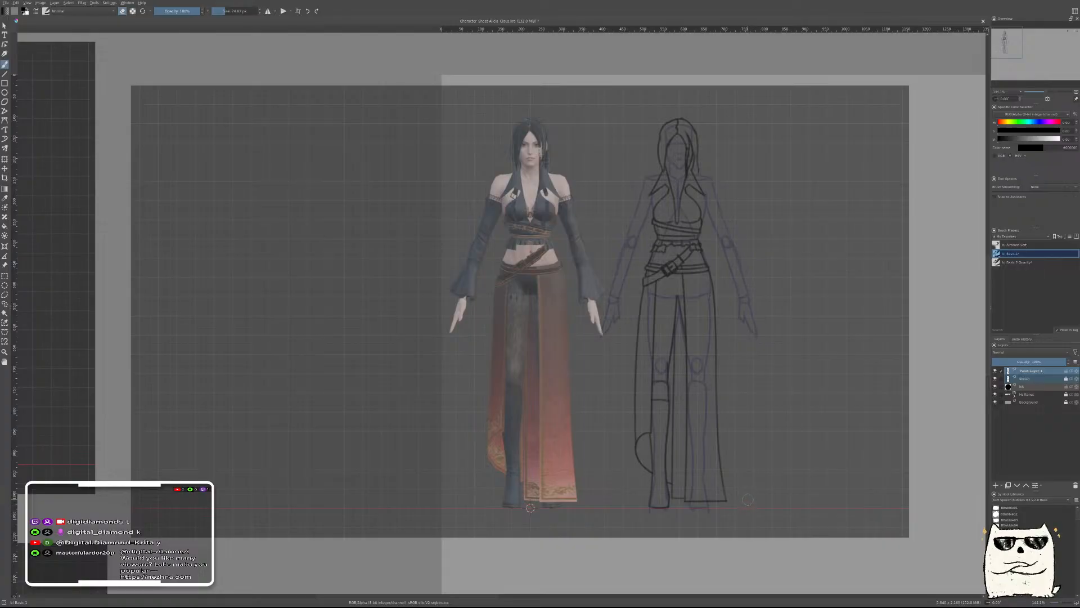
pyautogui.press('Insert')
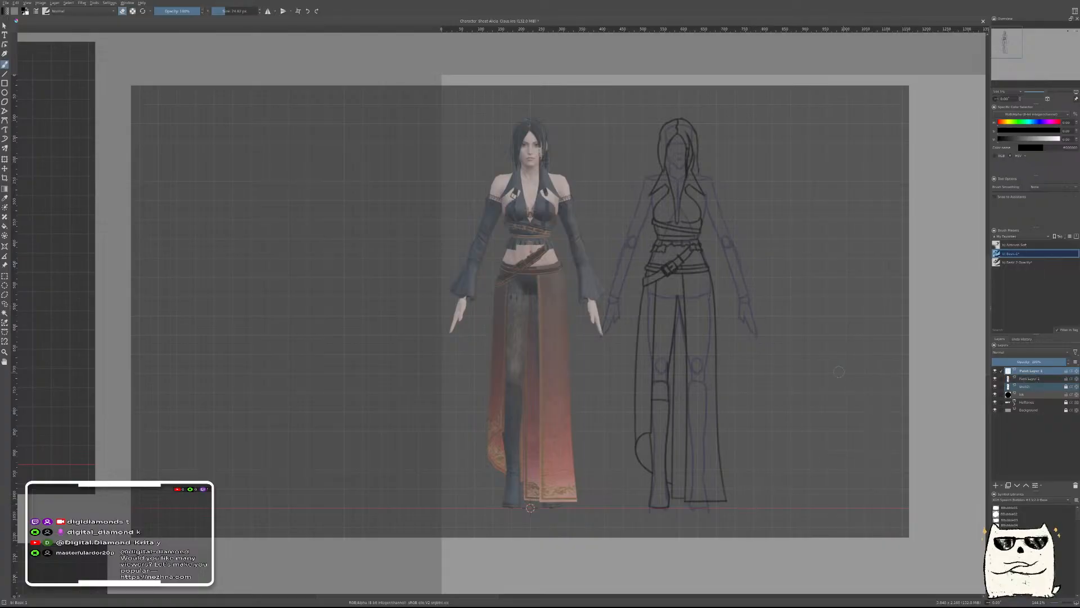
pyautogui.scroll(-2, 818, 386)
pyautogui.scroll(1, 801, 398)
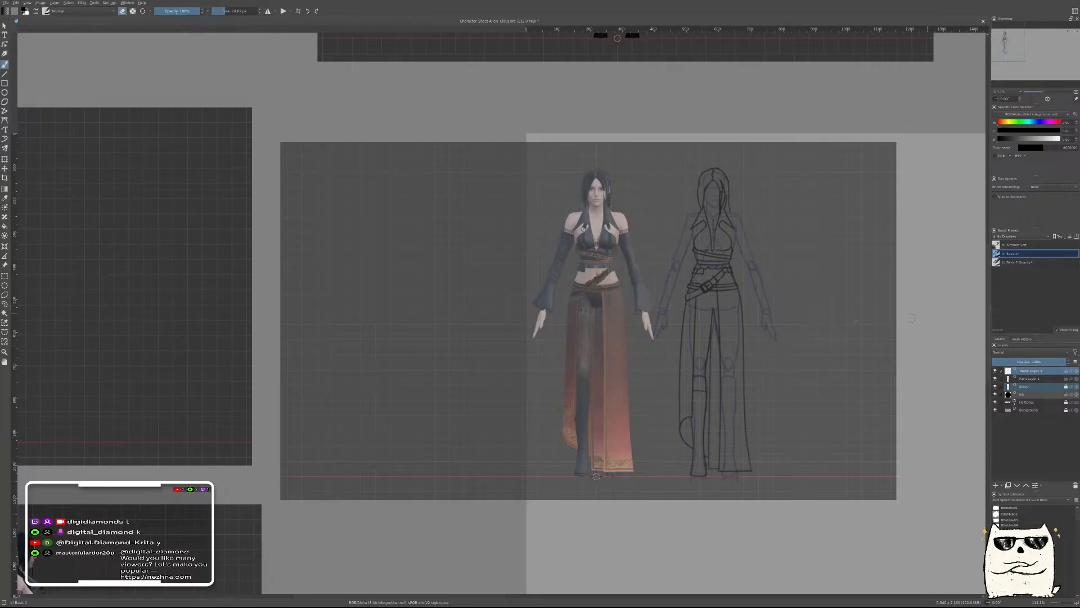
pyautogui.rightClick(808, 373)
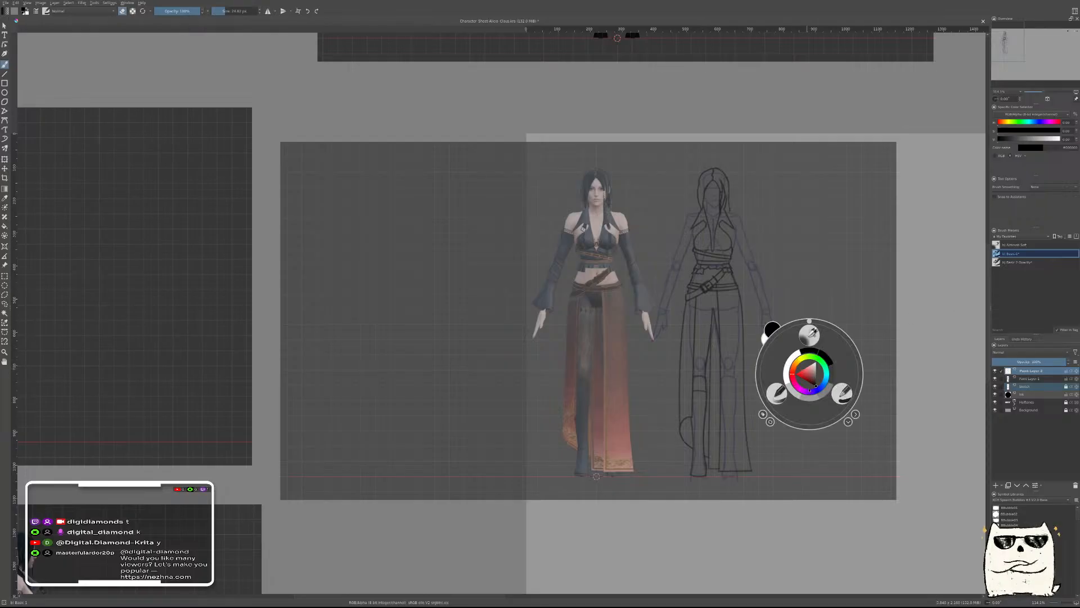
pyautogui.click(783, 399)
# Draw the nose and mouth marks, the jawline and the visible ear on the face, and merge them into the line art
pyautogui.moveTo(775, 395)
pyautogui.mouseDown()
pyautogui.moveTo(720, 395)
pyautogui.moveTo(749, 397)
pyautogui.mouseUp()
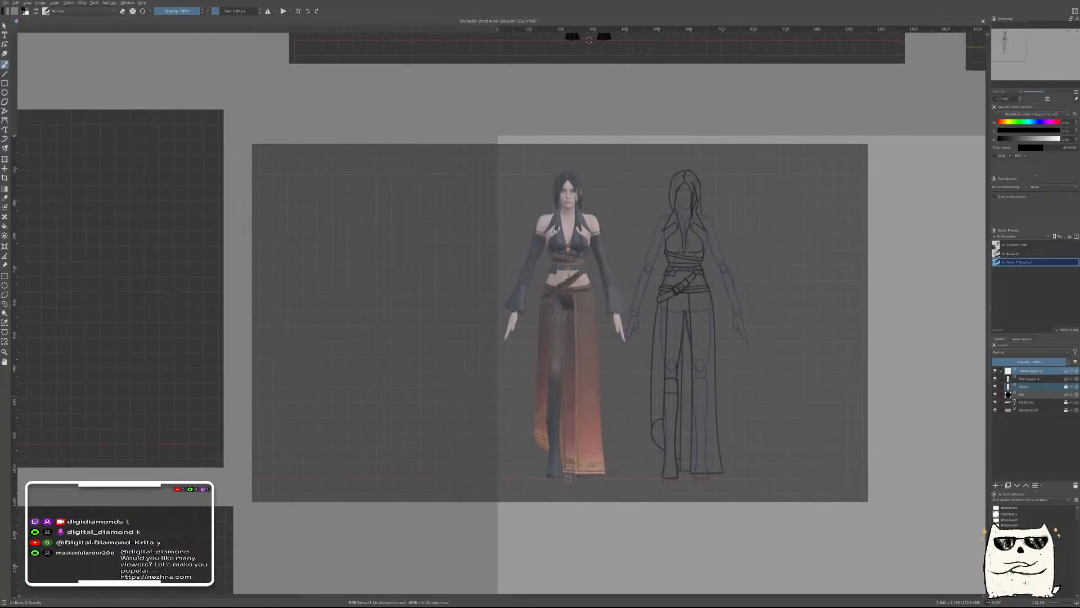
pyautogui.moveTo(785, 341); pyautogui.dragTo(755, 358)
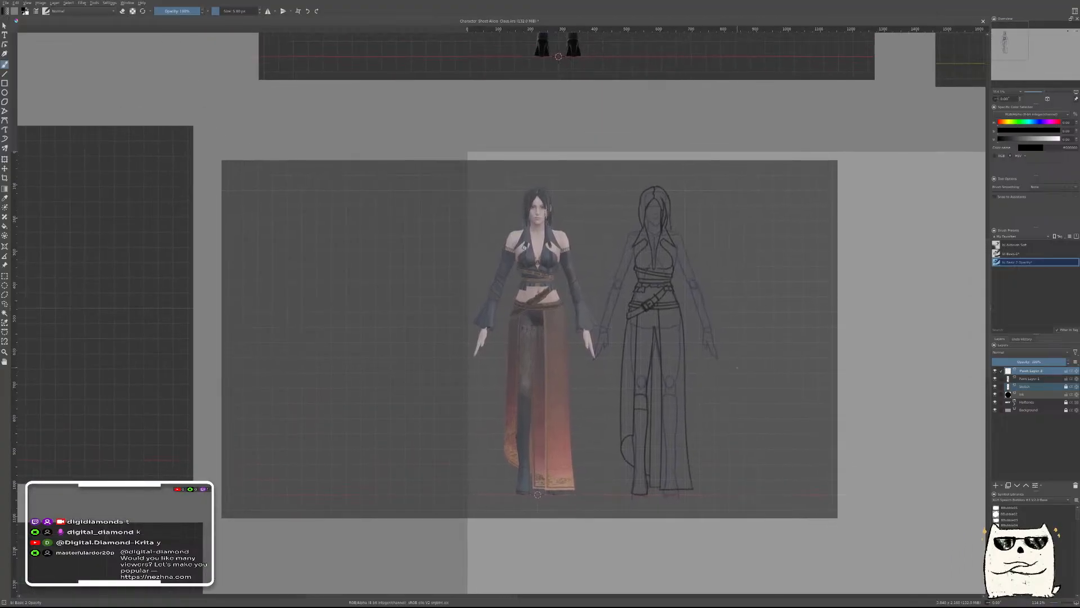
pyautogui.moveTo(664, 327); pyautogui.dragTo(698, 309)
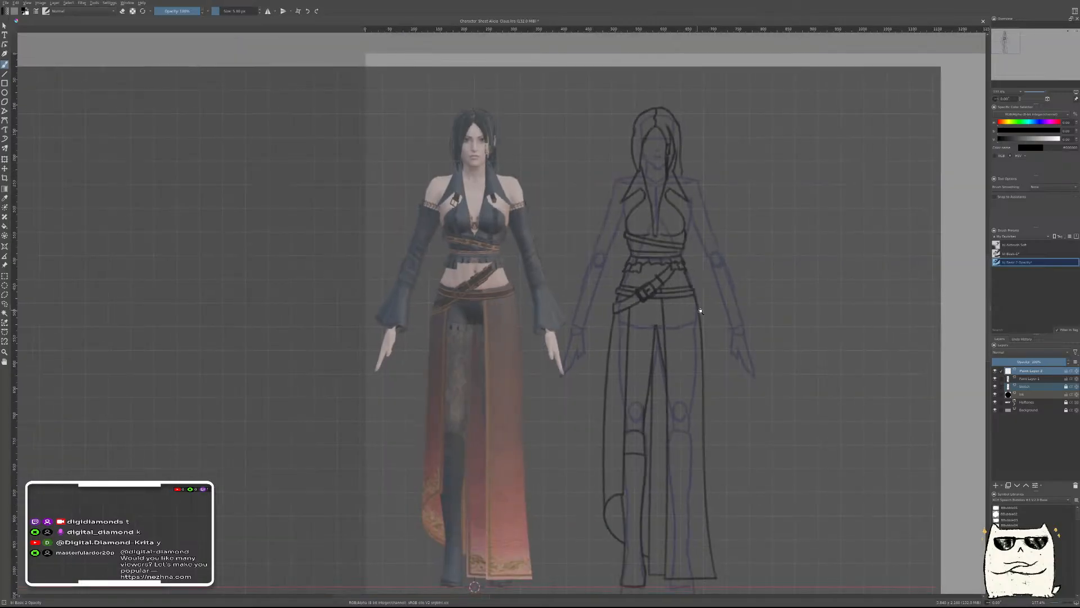
pyautogui.moveTo(728, 346); pyautogui.dragTo(720, 366)
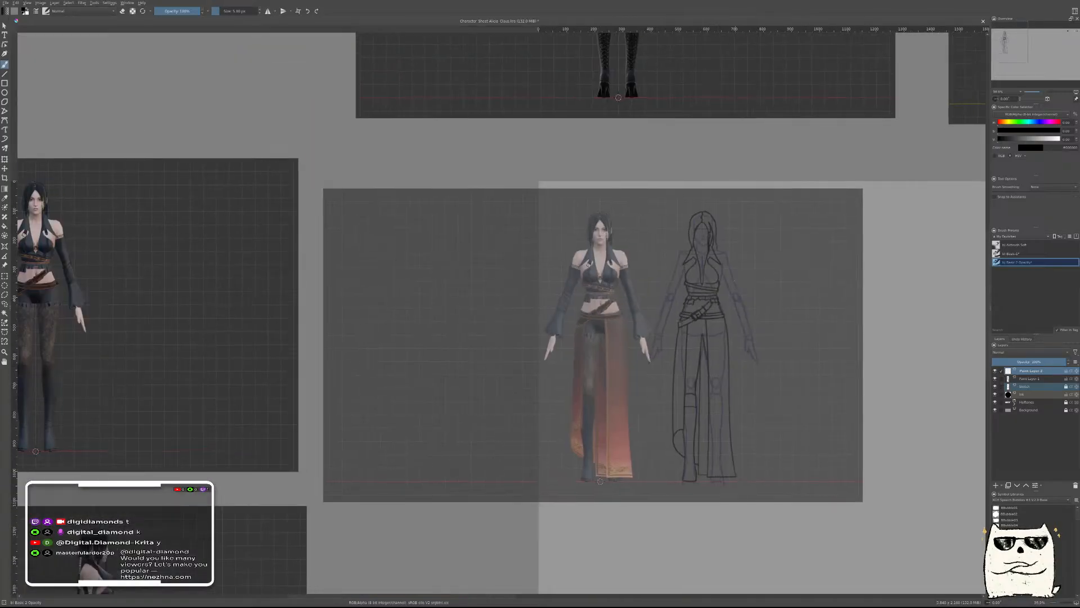
pyautogui.scroll(4, 715, 239)
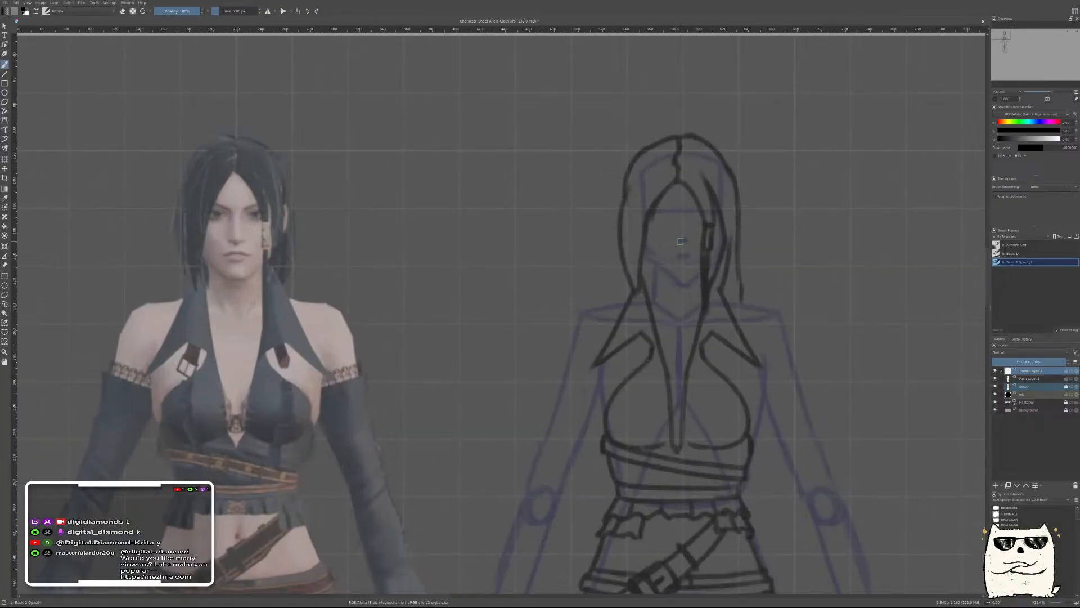
pyautogui.moveTo(678, 255)
pyautogui.mouseDown()
pyautogui.moveTo(690, 256)
pyautogui.moveTo(666, 275)
pyautogui.mouseUp()
pyautogui.hotkey('ctrl', 'z')
pyautogui.moveTo(664, 273); pyautogui.dragTo(687, 286)
pyautogui.moveTo(684, 286); pyautogui.dragTo(719, 260)
pyautogui.moveTo(727, 226)
pyautogui.mouseDown()
pyautogui.moveTo(737, 213)
pyautogui.moveTo(728, 248)
pyautogui.mouseUp()
pyautogui.hotkey('ctrl', 'z')
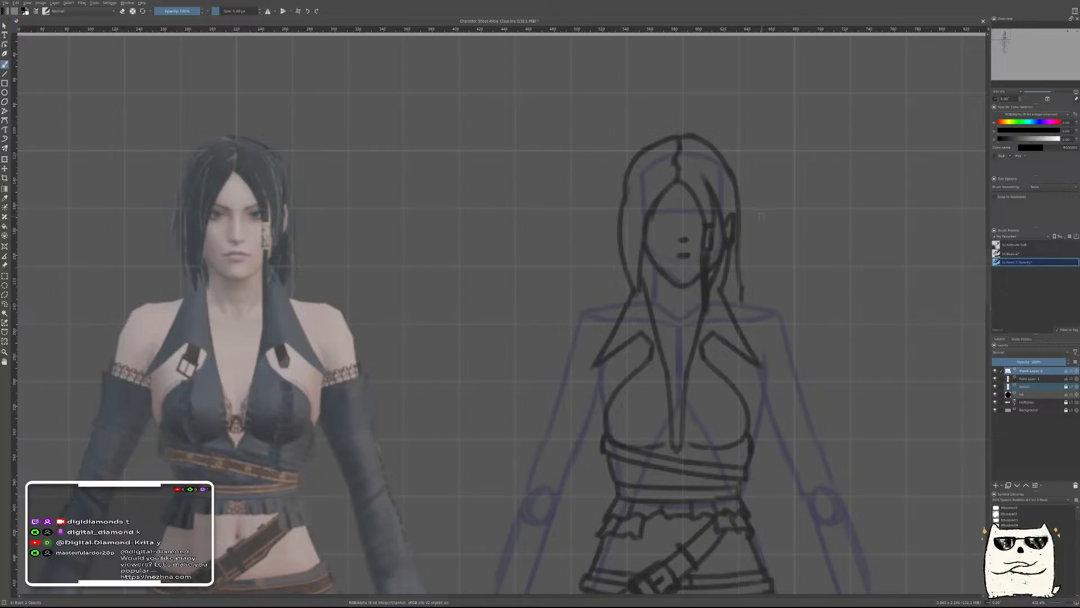
pyautogui.moveTo(872, 293)
pyautogui.mouseDown()
pyautogui.moveTo(861, 349)
pyautogui.moveTo(884, 357)
pyautogui.mouseUp()
pyautogui.hotkey('ctrl', 'e')
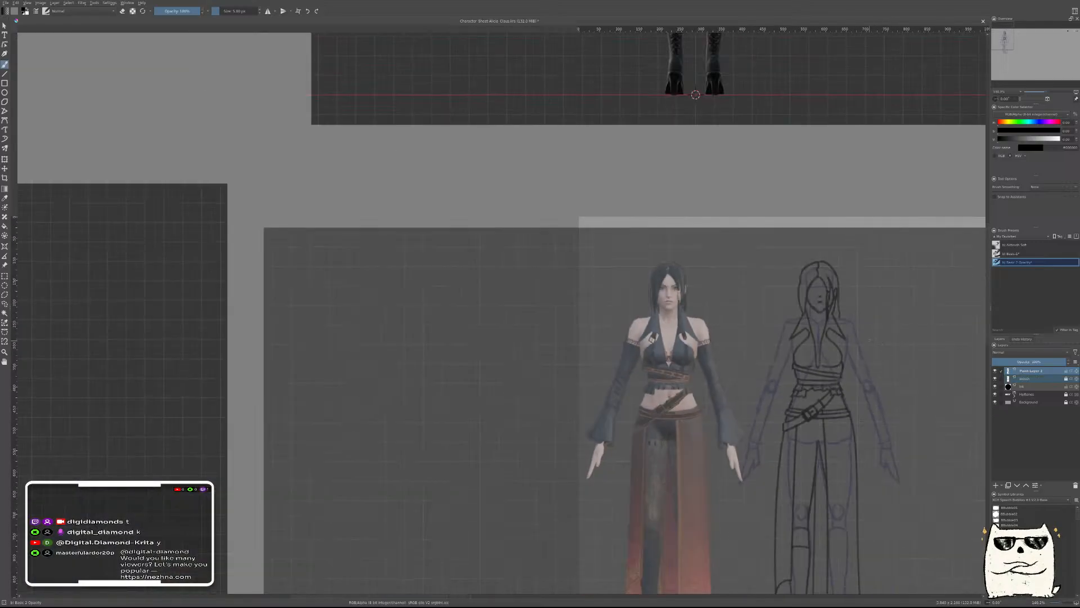
pyautogui.moveTo(750, 393); pyautogui.dragTo(567, 318)
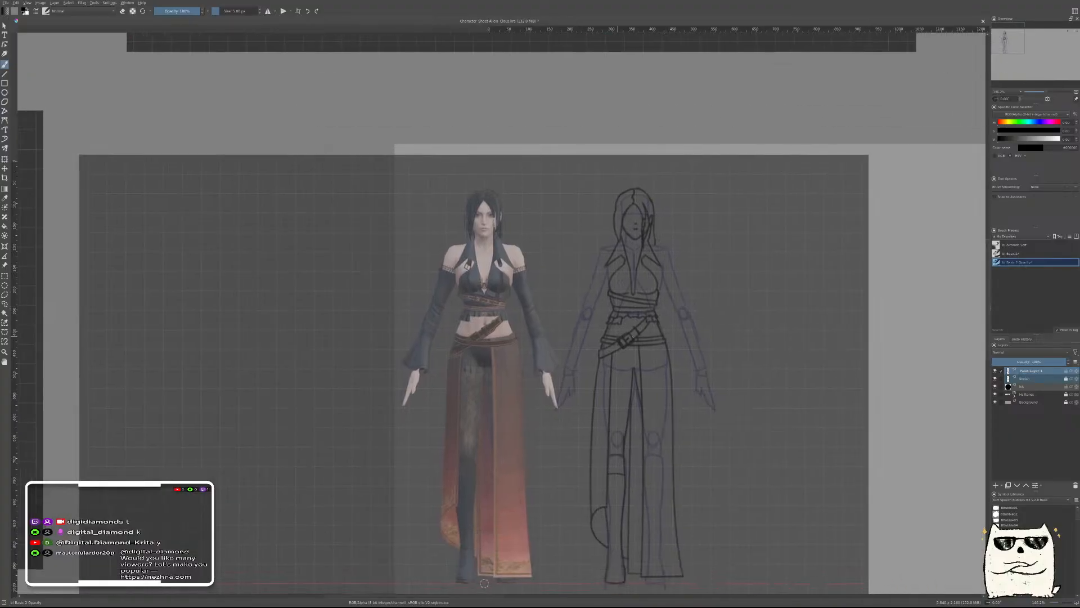
pyautogui.moveTo(659, 251)
pyautogui.mouseDown()
pyautogui.moveTo(663, 229)
pyautogui.moveTo(664, 250)
pyautogui.mouseUp()
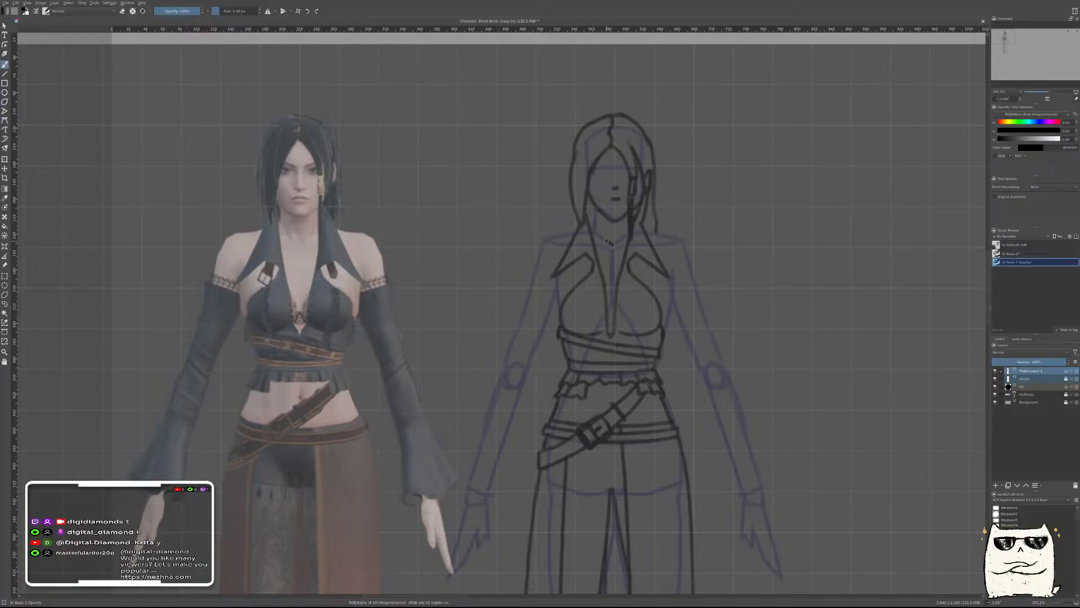
pyautogui.click(268, 11)
pyautogui.click(268, 12)
pyautogui.moveTo(733, 268); pyautogui.dragTo(741, 291)
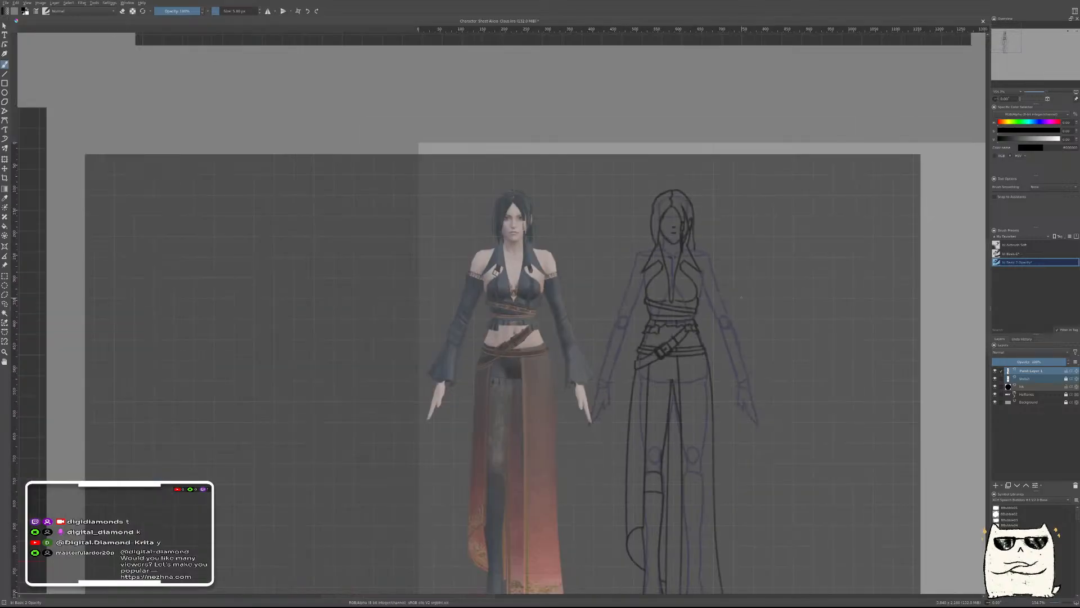
pyautogui.moveTo(726, 307); pyautogui.dragTo(697, 323)
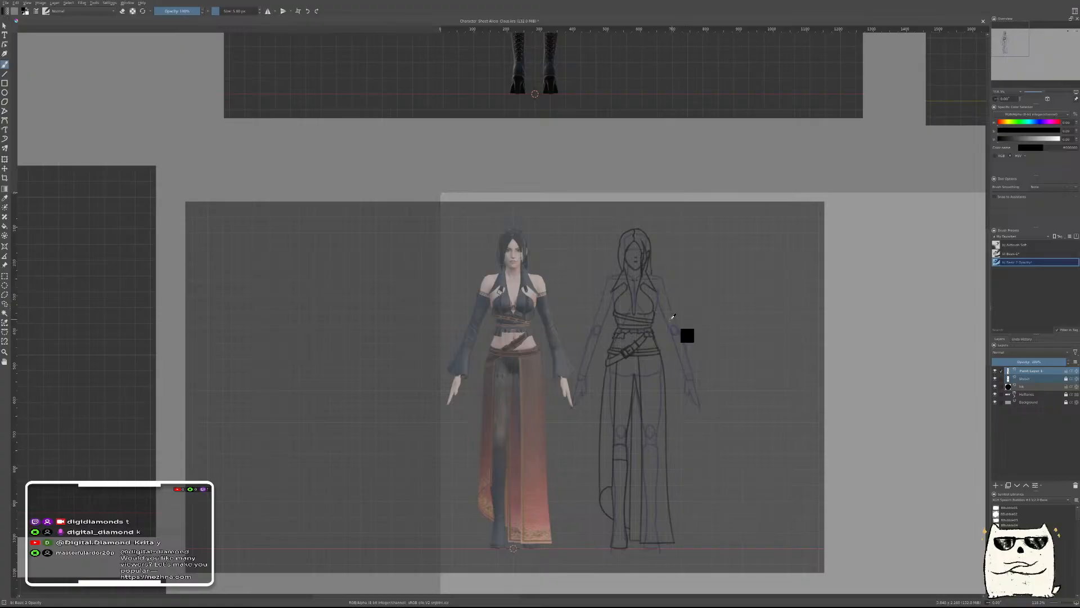
# Add an empty paint layer above the line art for drawing the shoulders
pyautogui.moveTo(692, 333); pyautogui.dragTo(678, 292)
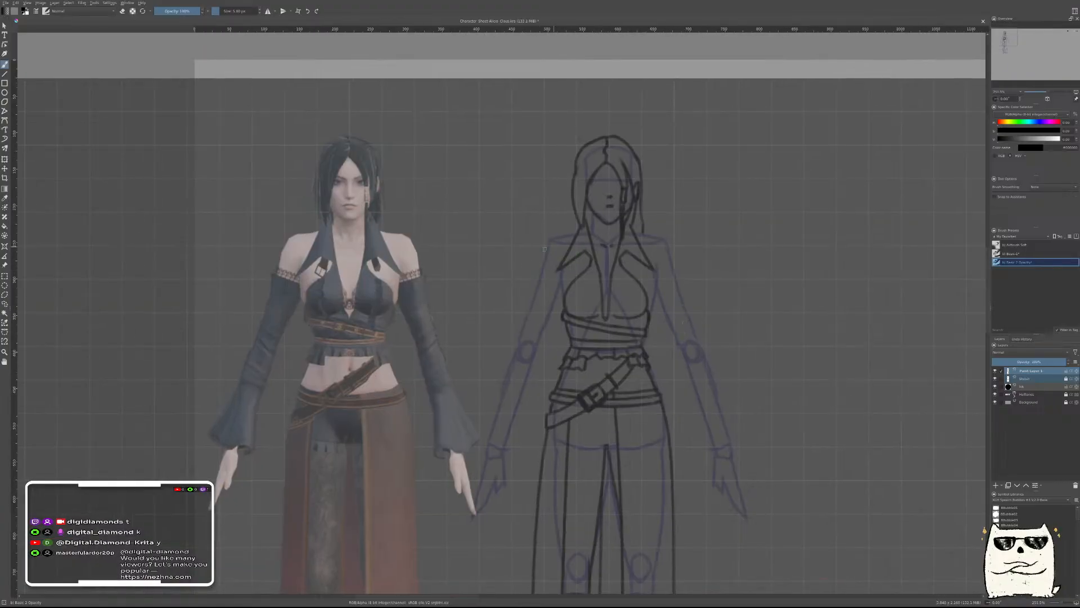
pyautogui.press('Insert')
pyautogui.moveTo(565, 237); pyautogui.dragTo(569, 228)
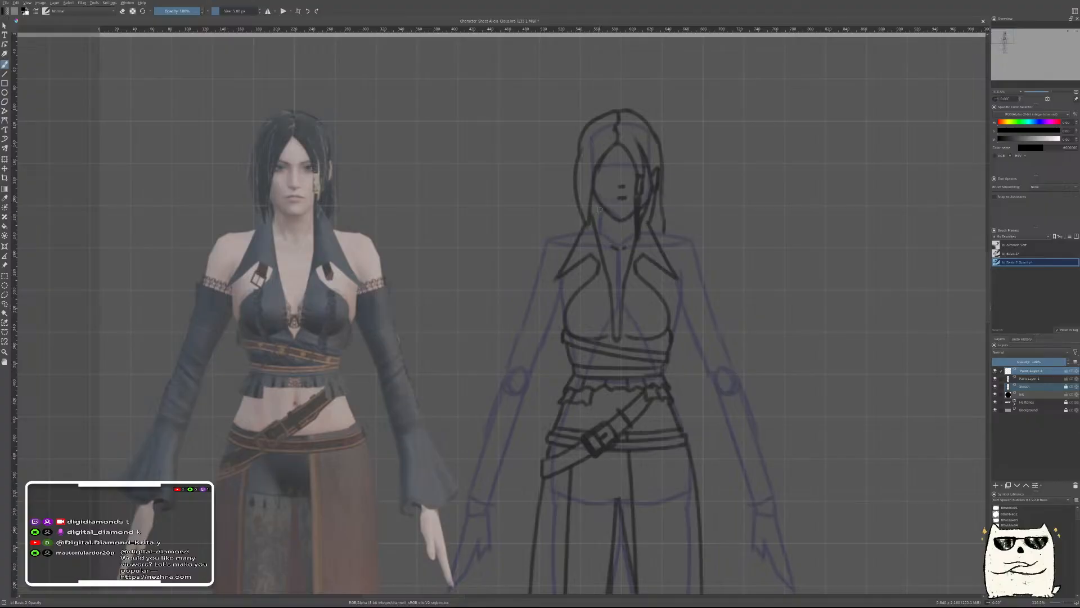
pyautogui.moveTo(588, 224); pyautogui.dragTo(553, 237)
pyautogui.hotkey('ctrl', 'z')
pyautogui.hotkey('ctrl', 'z')
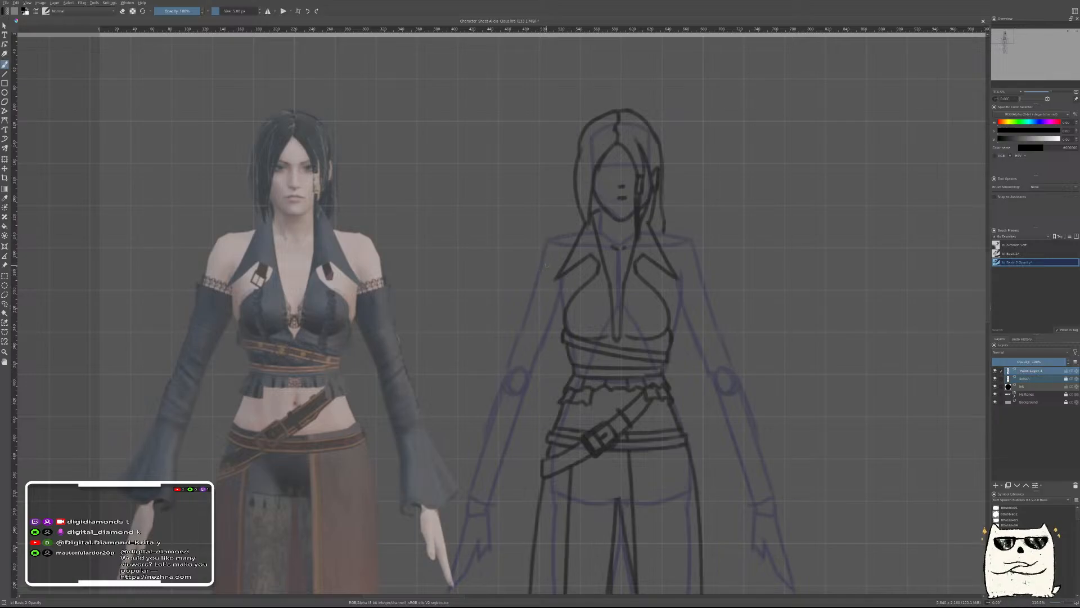
pyautogui.hotkey('ctrl', 'shift', 'z')
pyautogui.hotkey('ctrl', 'shift', 'z')
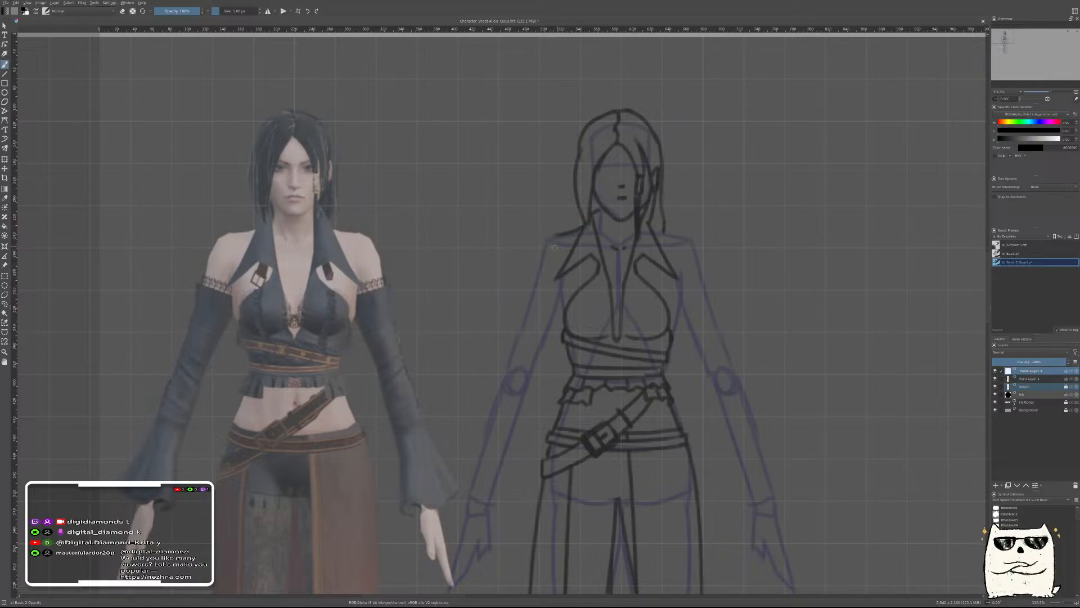
pyautogui.moveTo(561, 235)
pyautogui.mouseDown()
pyautogui.moveTo(531, 267)
pyautogui.moveTo(519, 308)
pyautogui.mouseUp()
pyautogui.hotkey('ctrl', 'z')
pyautogui.moveTo(559, 231); pyautogui.dragTo(538, 285)
pyautogui.keyDown('ctrl'); pyautogui.click(1022, 379); pyautogui.keyUp('ctrl')
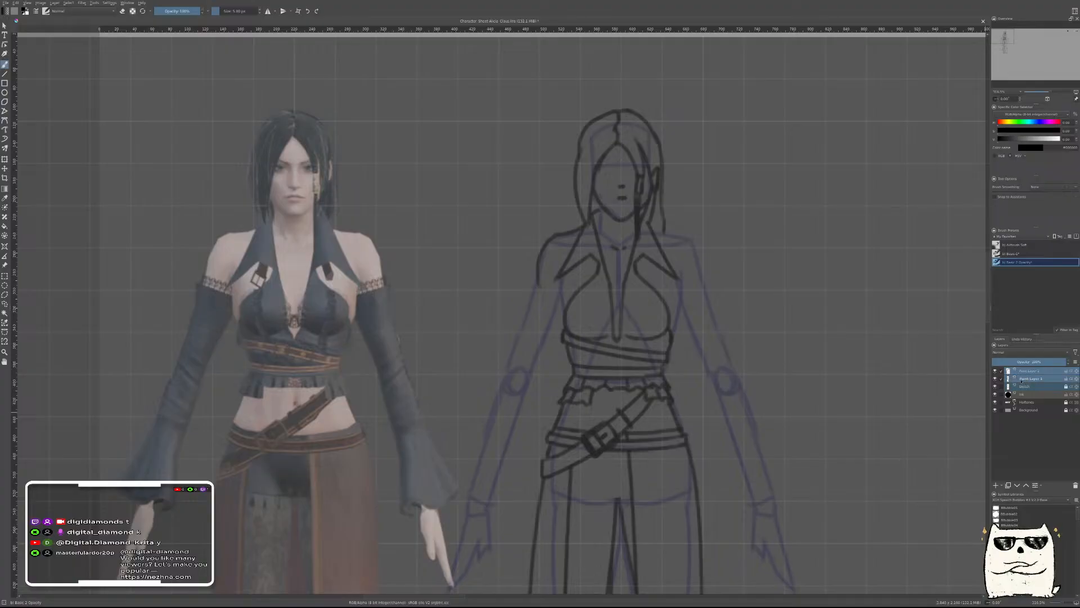
pyautogui.press('t')
pyautogui.moveTo(650, 350)
pyautogui.mouseDown()
pyautogui.moveTo(316, 349)
pyautogui.moveTo(330, 343)
pyautogui.mouseUp()
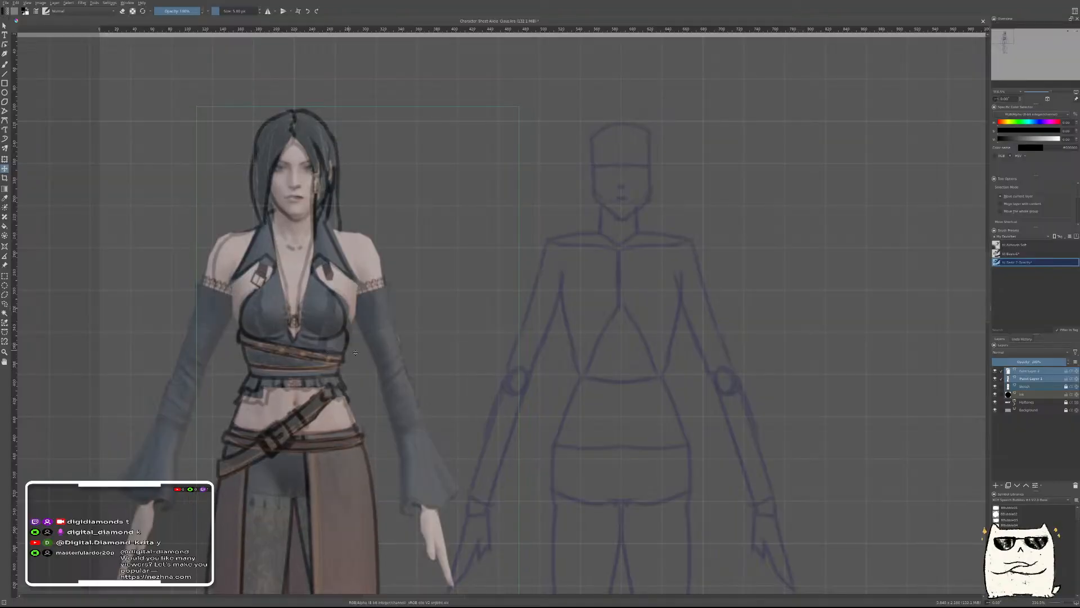
pyautogui.click(1031, 371)
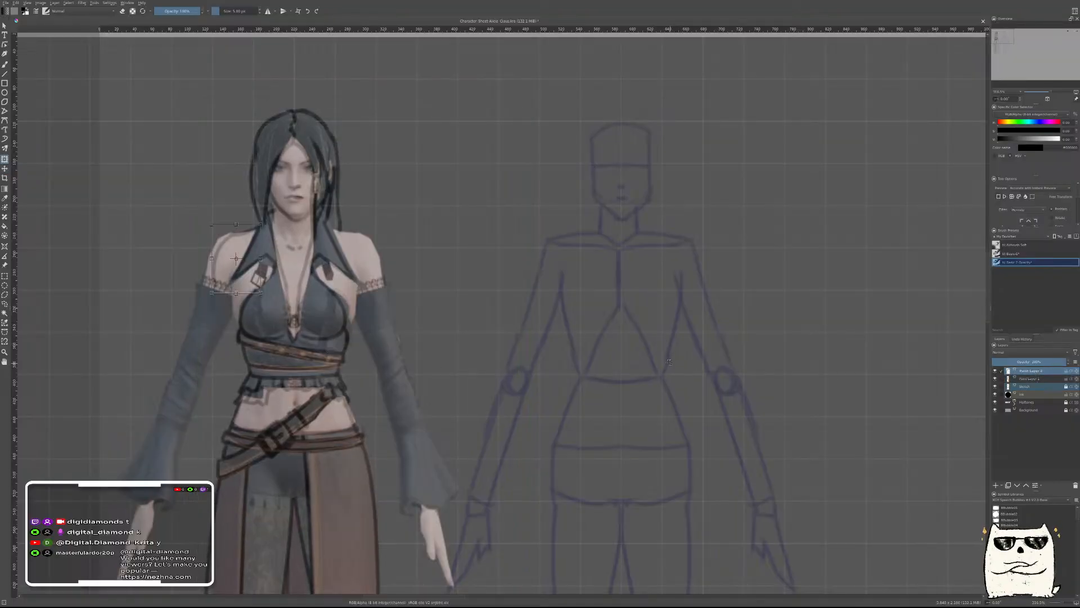
pyautogui.hotkey('ctrl', 't')
pyautogui.moveTo(212, 259); pyautogui.dragTo(204, 259)
pyautogui.hotkey('ctrl', 'e')
pyautogui.press('t')
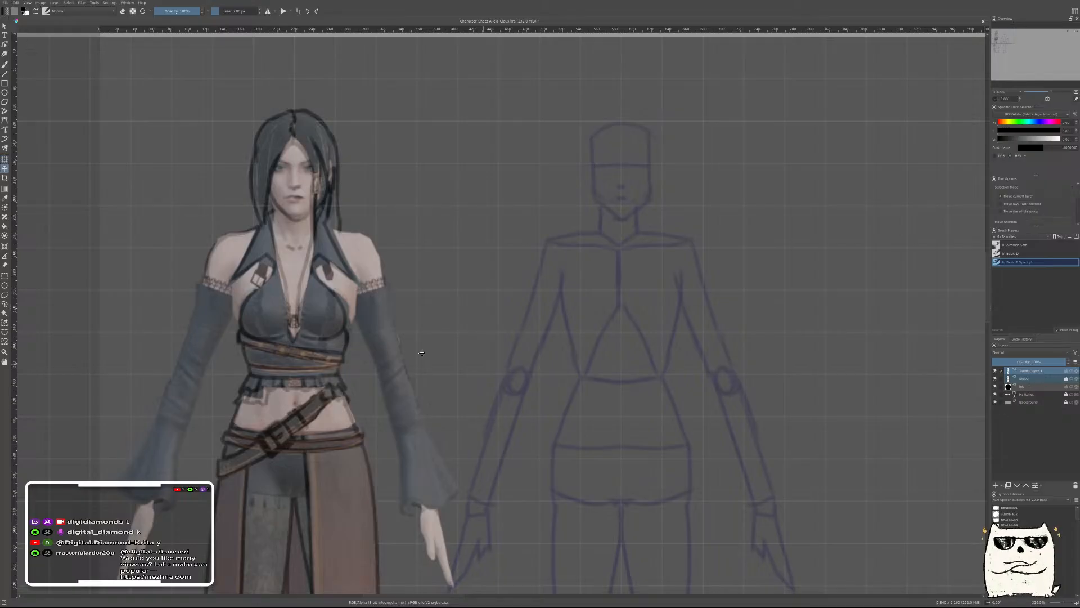
pyautogui.hotkey('ctrl', 'z')
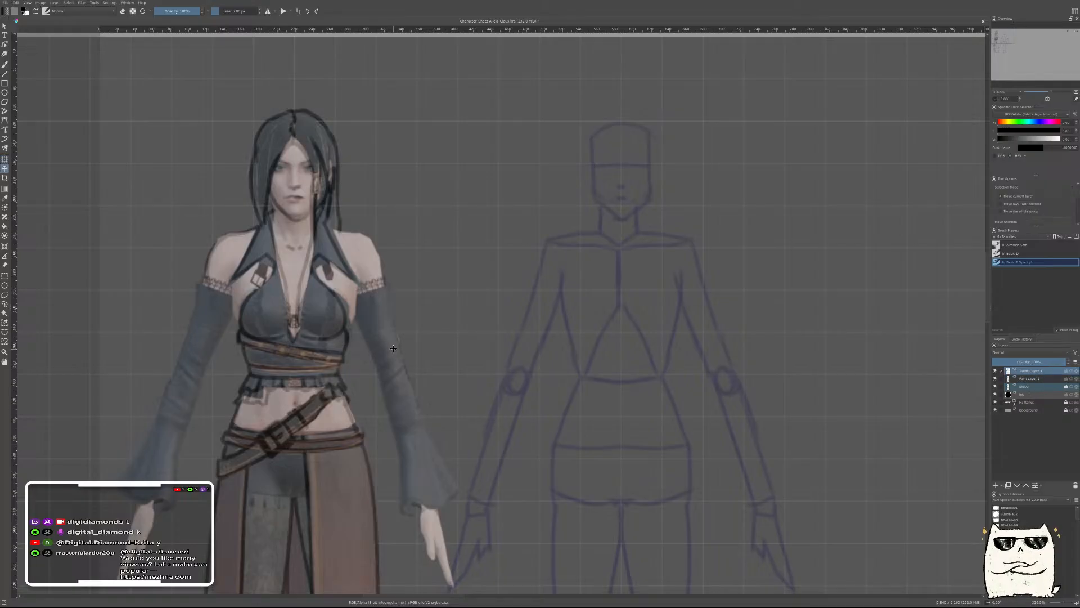
pyautogui.hotkey('ctrl', 'z')
pyautogui.hotkey('ctrl', 'z')
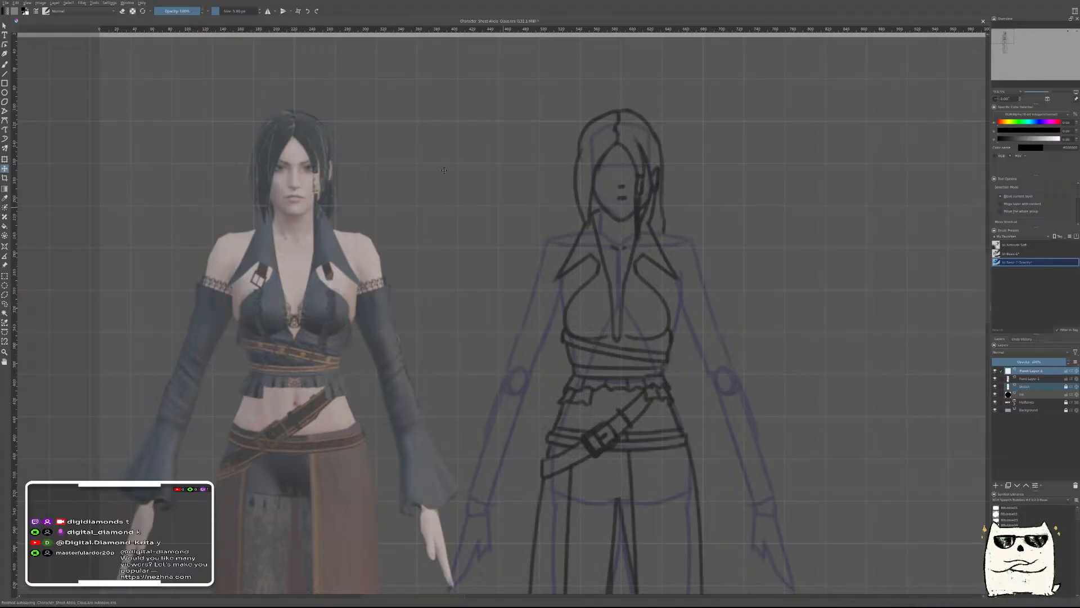
# Turn on horizontal mirror painting, centre the line art on the mirror axis and return to the brush on the empty paint layer
pyautogui.click(268, 12)
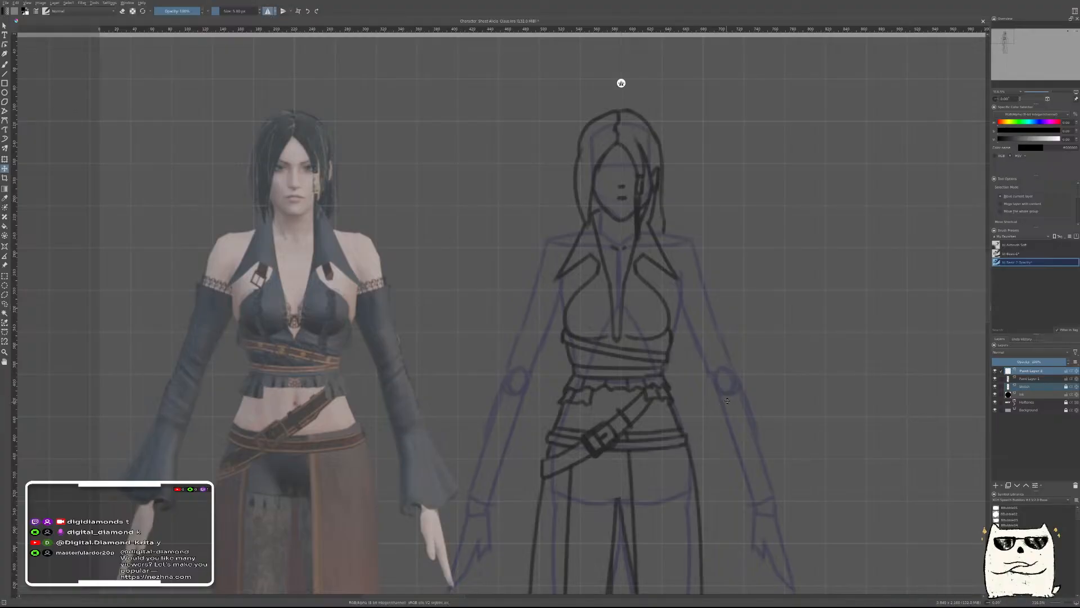
pyautogui.click(1045, 380)
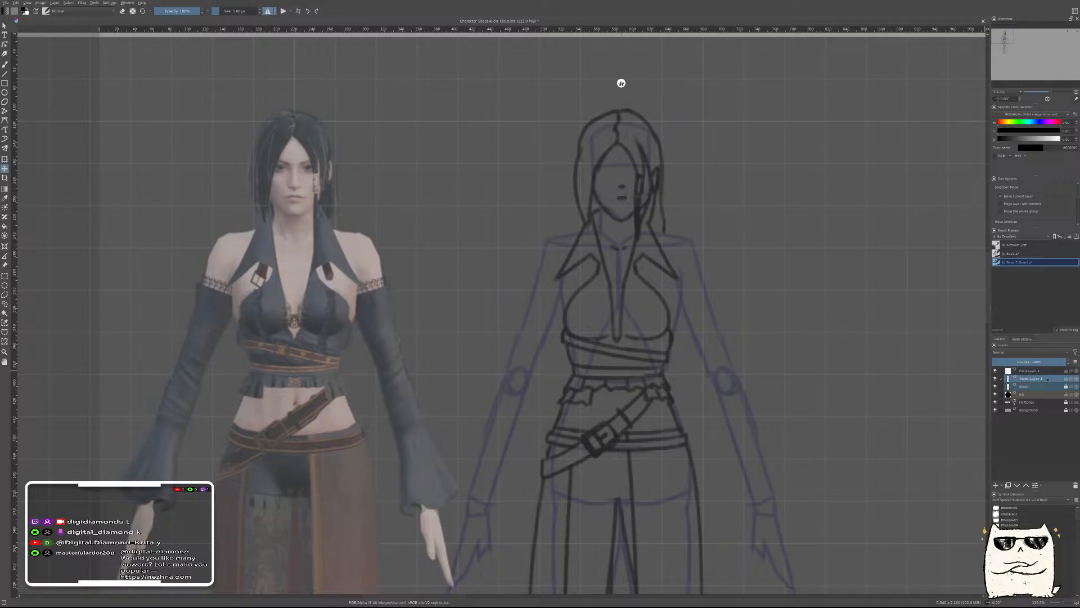
pyautogui.moveTo(660, 392); pyautogui.dragTo(665, 393)
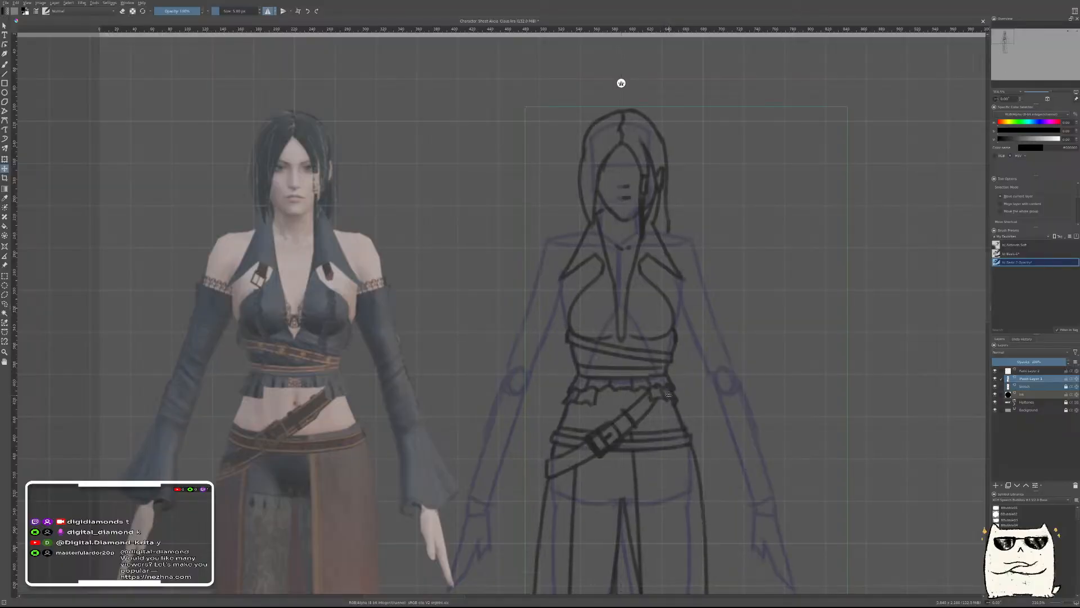
pyautogui.press('b')
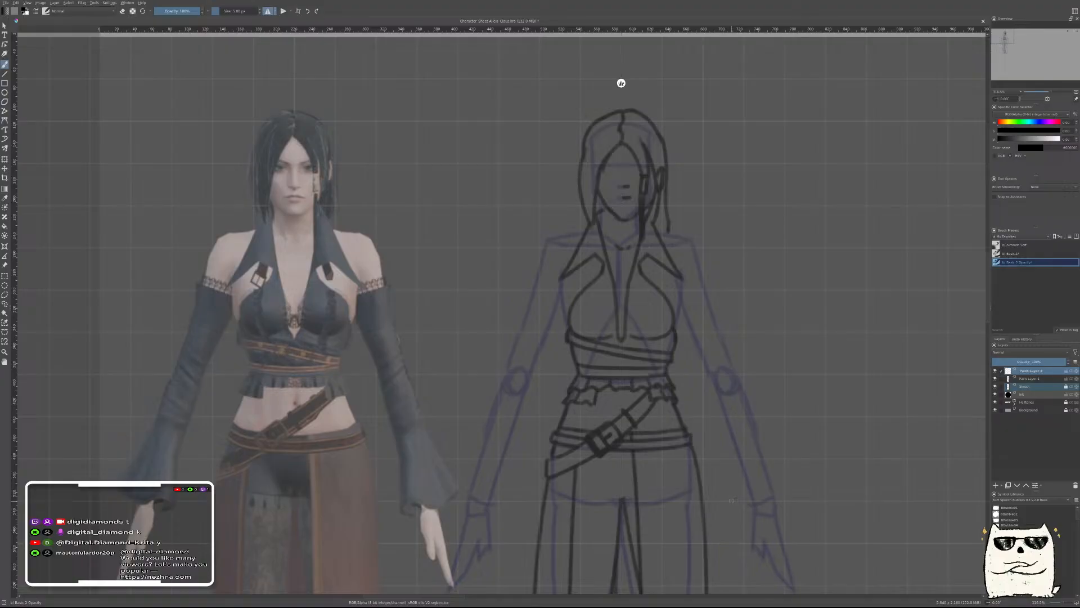
# Draw mirrored shoulder contours from the sides of the neck over the shoulders to the upper arms
pyautogui.moveTo(592, 226); pyautogui.dragTo(537, 236)
pyautogui.hotkey('ctrl', 'z')
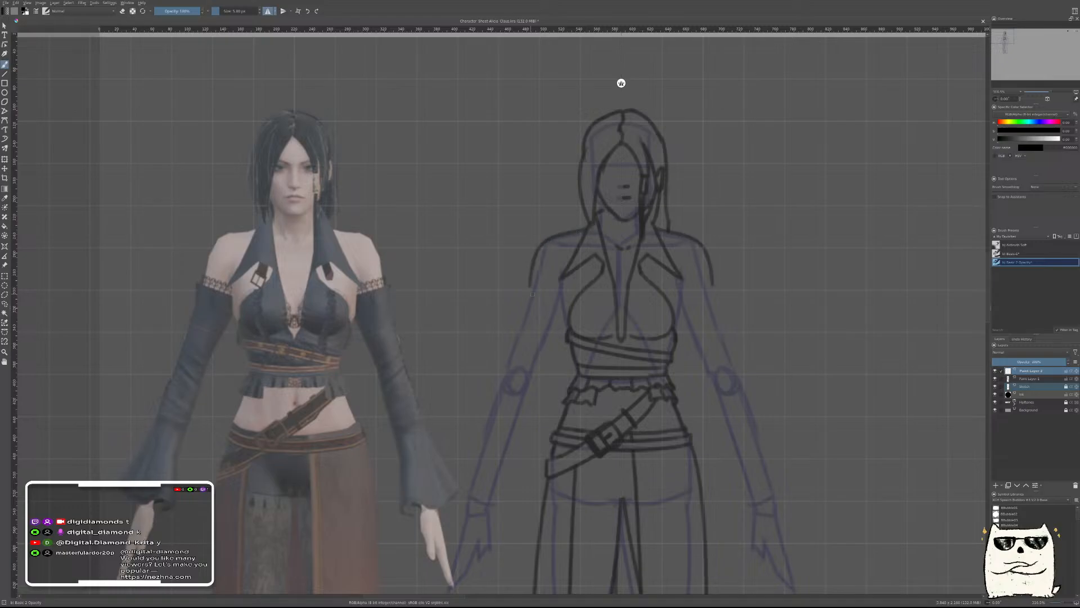
pyautogui.moveTo(590, 227); pyautogui.dragTo(539, 291)
pyautogui.hotkey('ctrl', 'z')
pyautogui.hotkey('ctrl', 'z')
pyautogui.moveTo(590, 227)
pyautogui.mouseDown()
pyautogui.moveTo(542, 239)
pyautogui.moveTo(530, 302)
pyautogui.mouseUp()
pyautogui.hotkey('ctrl', 'z')
pyautogui.moveTo(545, 238)
pyautogui.mouseDown()
pyautogui.moveTo(536, 272)
pyautogui.moveTo(550, 307)
pyautogui.mouseUp()
pyautogui.hotkey('ctrl', 'z')
pyautogui.moveTo(542, 238); pyautogui.dragTo(539, 301)
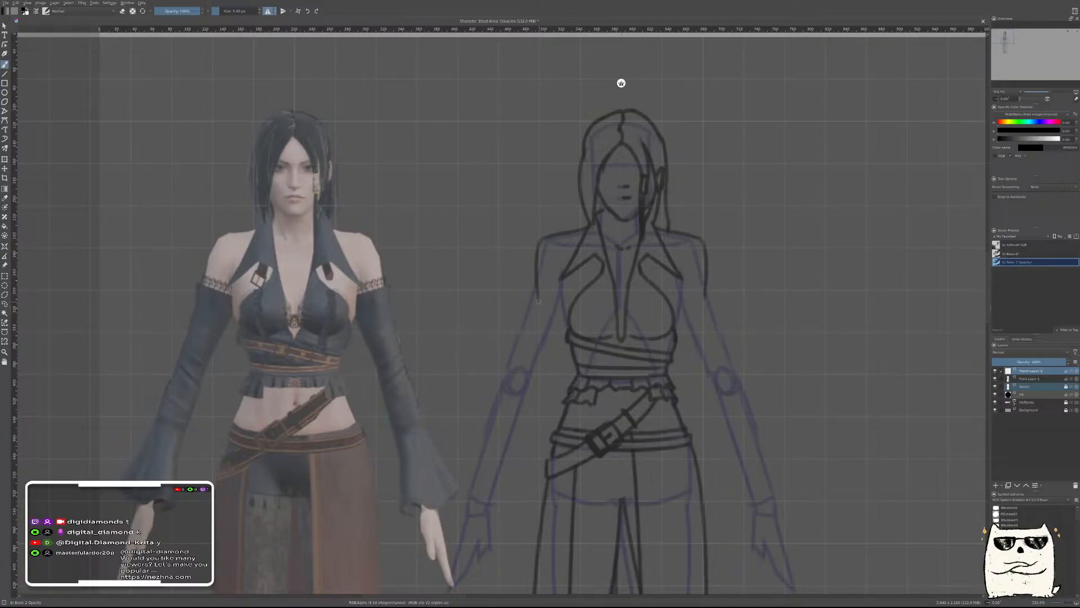
pyautogui.hotkey('ctrl', 'z')
pyautogui.moveTo(543, 238); pyautogui.dragTo(534, 293)
# Move the line art together with the shoulder layer over the reference figure to compare them
pyautogui.press('t')
pyautogui.moveTo(625, 290); pyautogui.dragTo(319, 290)
pyautogui.hotkey('ctrl', 'z')
pyautogui.keyDown('ctrl'); pyautogui.click(1029, 378); pyautogui.keyUp('ctrl')
pyautogui.moveTo(664, 290); pyautogui.dragTo(335, 312)
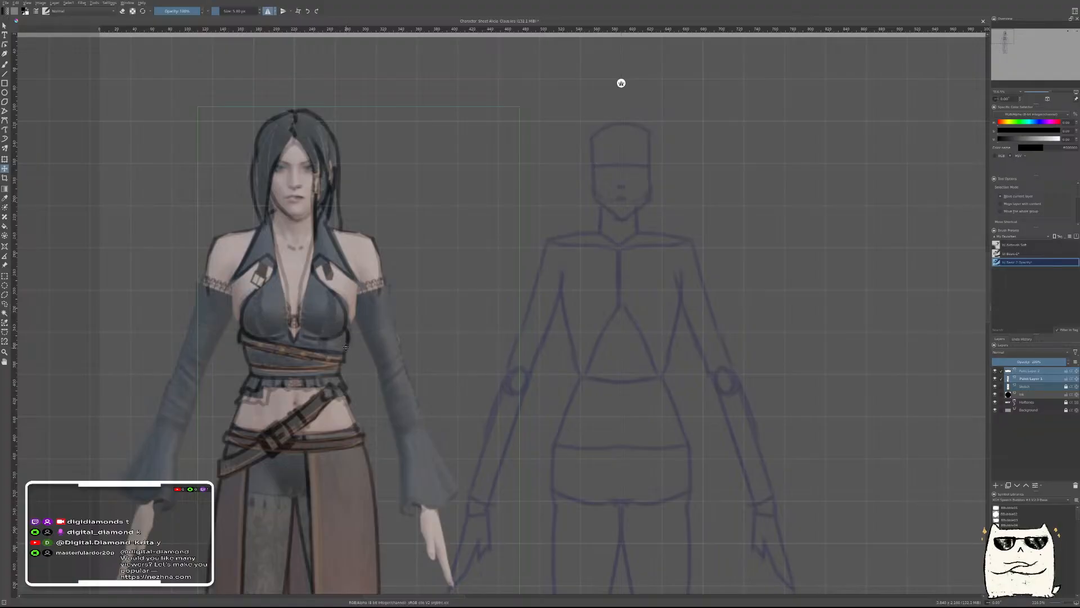
# Select the nose and mouth marks with a freehand selection, shift them slightly to match the reference's face, and clear the selection
pyautogui.press('l')
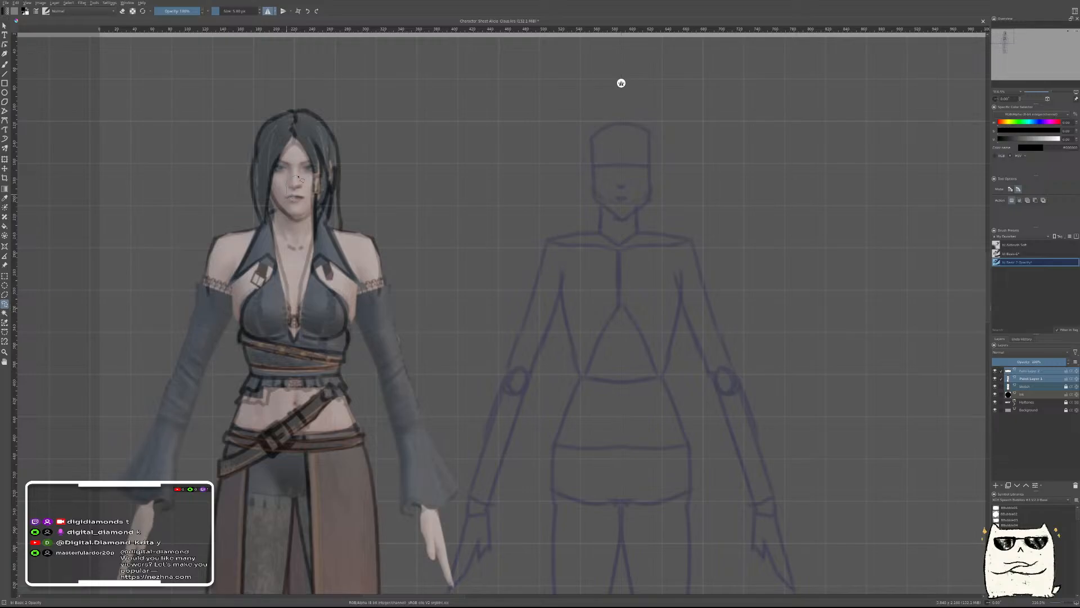
pyautogui.moveTo(303, 203); pyautogui.dragTo(294, 200)
pyautogui.click(1040, 380)
pyautogui.hotkey('ctrl', 't')
pyautogui.moveTo(300, 194); pyautogui.dragTo(296, 195)
pyautogui.press('Return')
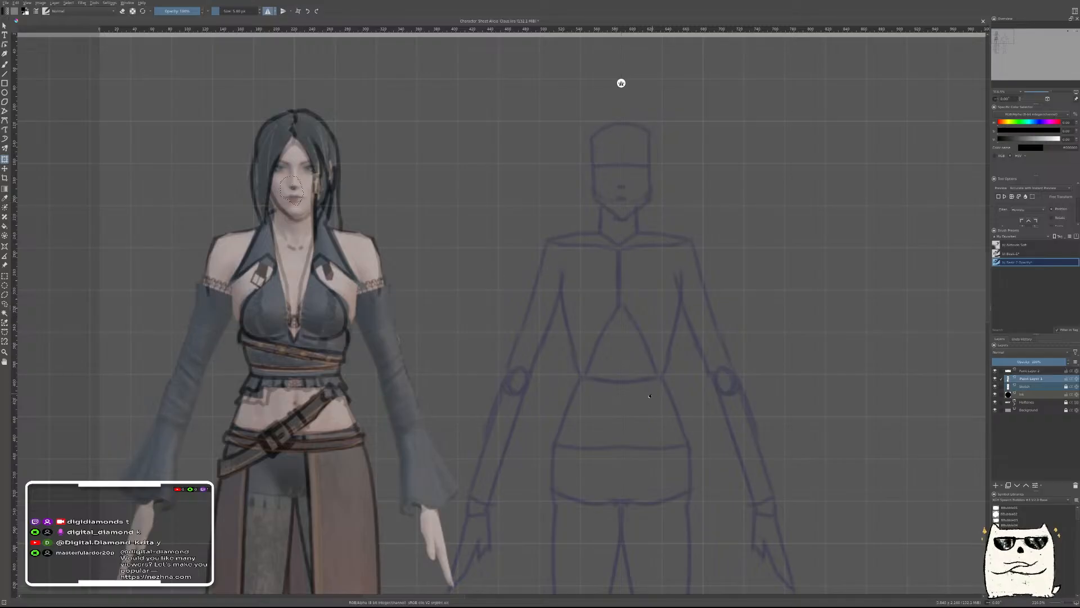
pyautogui.hotkey('ctrl', 'shift', 'a')
pyautogui.press('b')
# Merge the shoulder layer into the line art and move the drawing back over the mannequin
pyautogui.keyDown('ctrl'); pyautogui.click(1029, 371); pyautogui.keyUp('ctrl')
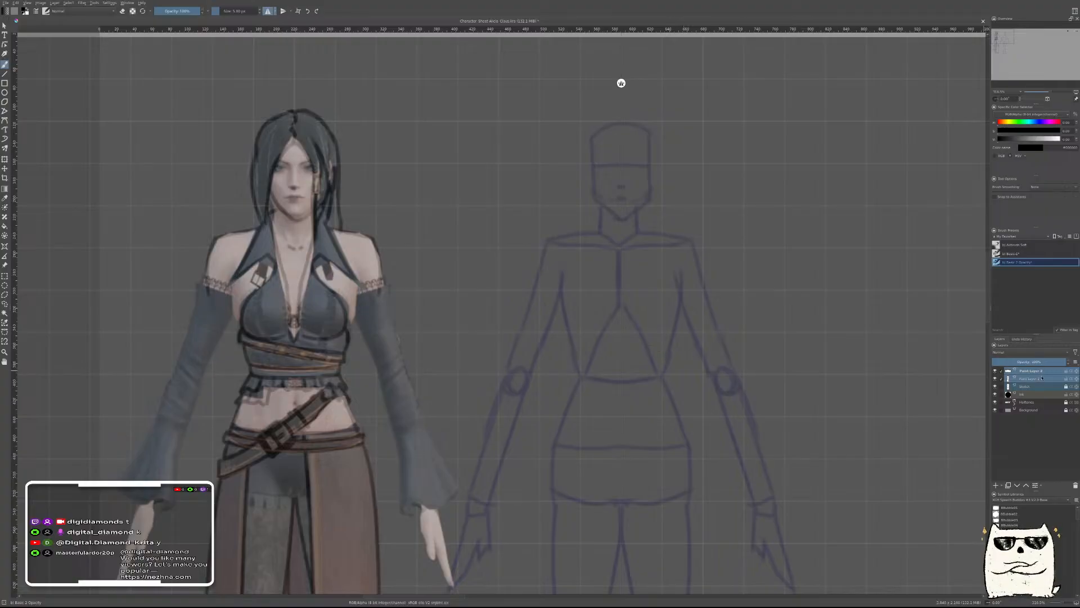
pyautogui.keyDown('ctrl'); pyautogui.click(1042, 378); pyautogui.keyUp('ctrl')
pyautogui.hotkey('ctrl', 'e')
pyautogui.press('t')
pyautogui.moveTo(310, 305); pyautogui.dragTo(648, 306)
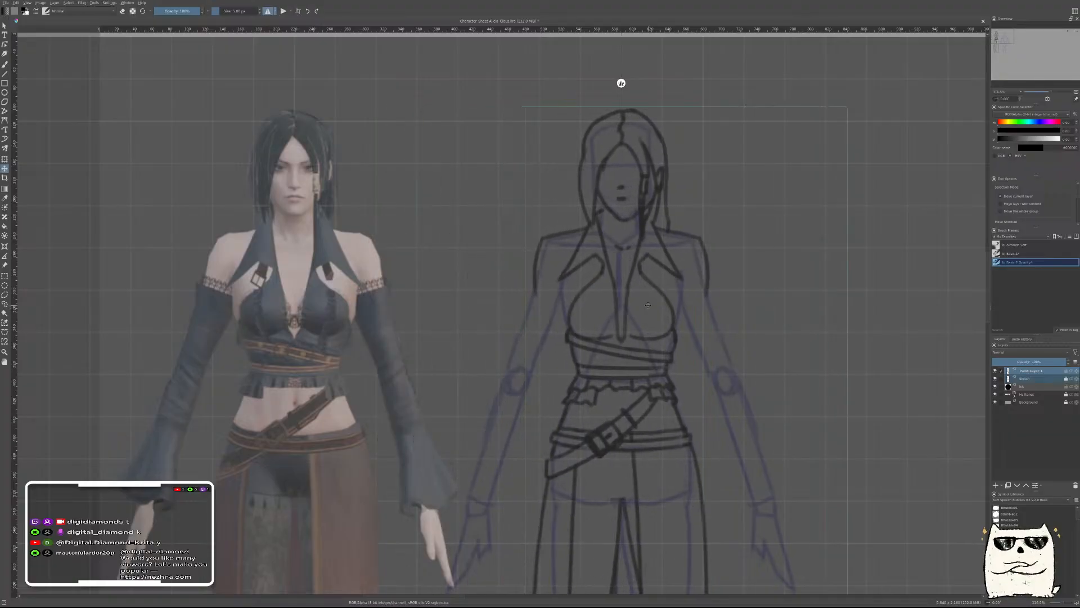
pyautogui.press('b')
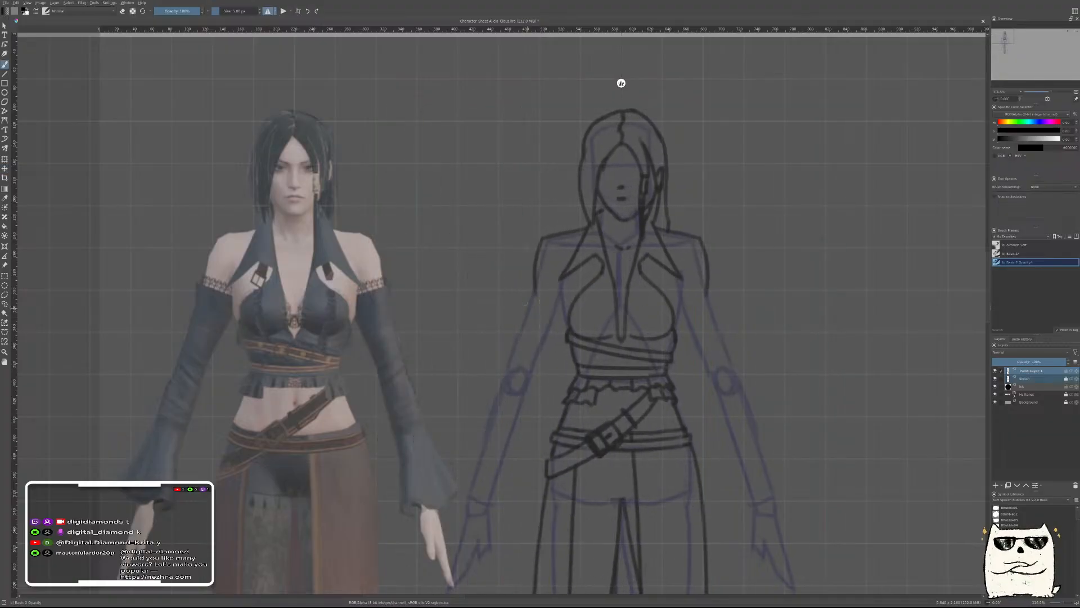
# On another empty paint layer, draw the mirrored top edges of the sleeves and their outer lines down to the elbows
pyautogui.press('Insert')
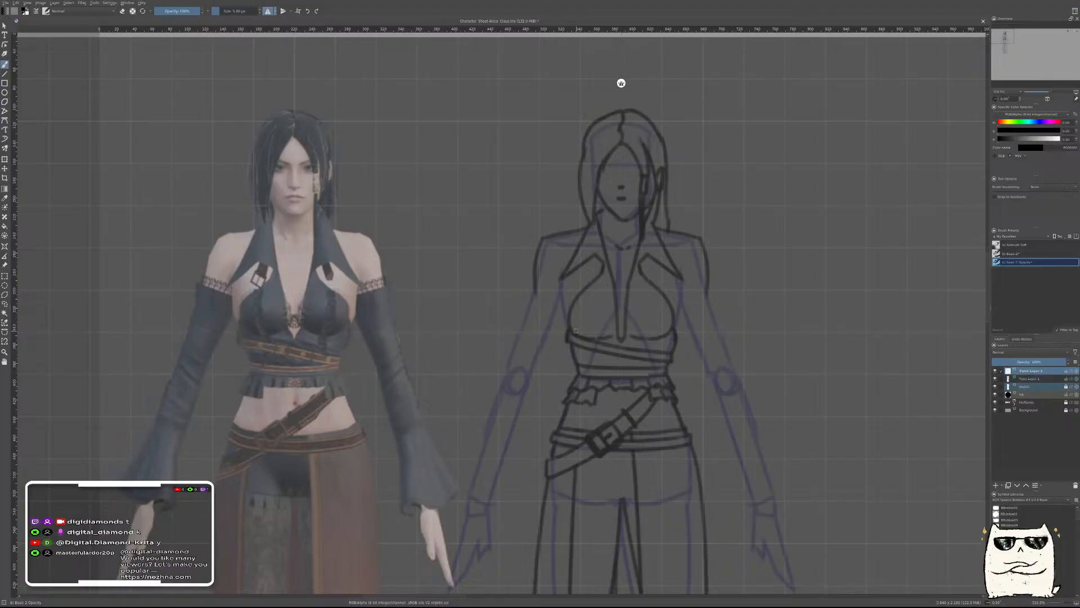
pyautogui.press('m')
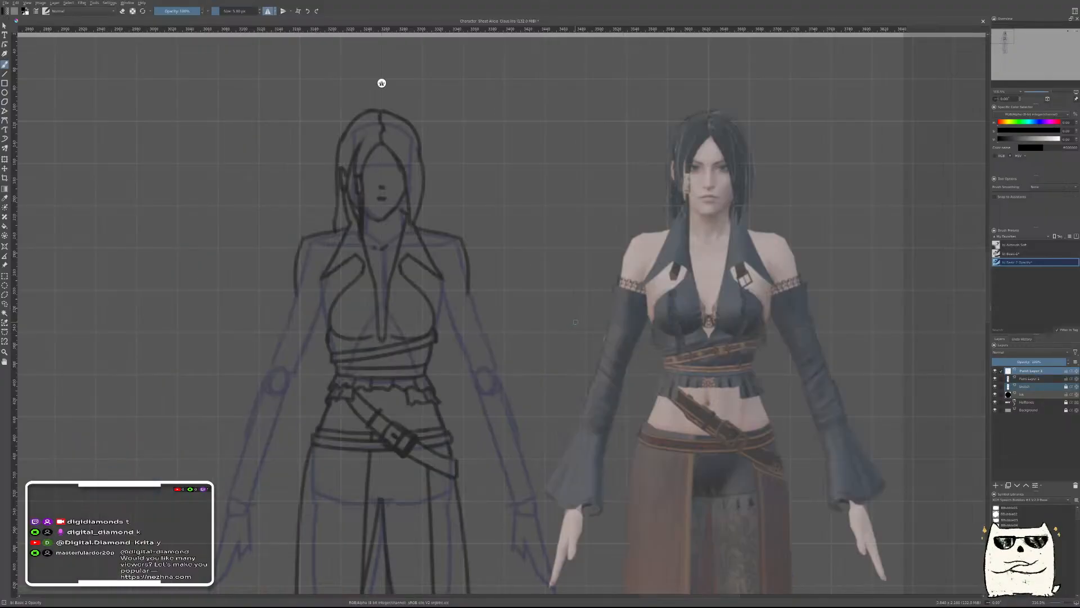
pyautogui.press('m')
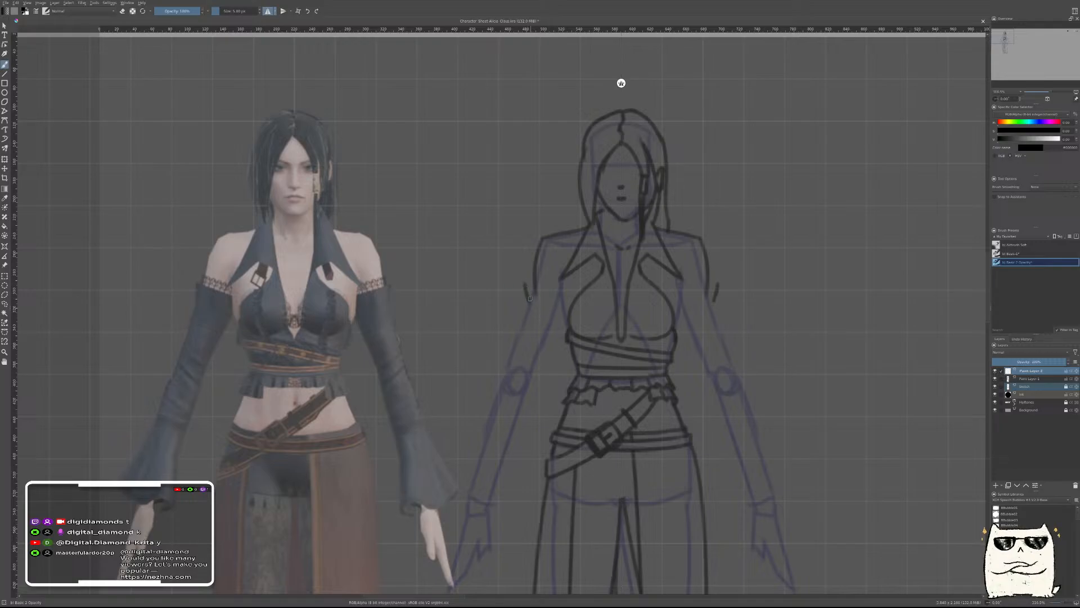
pyautogui.moveTo(528, 303); pyautogui.dragTo(556, 282)
pyautogui.moveTo(528, 298); pyautogui.dragTo(516, 347)
pyautogui.hotkey('ctrl', 'z')
pyautogui.moveTo(529, 300); pyautogui.dragTo(498, 384)
pyautogui.hotkey('ctrl', 'z')
pyautogui.moveTo(529, 299); pyautogui.dragTo(504, 373)
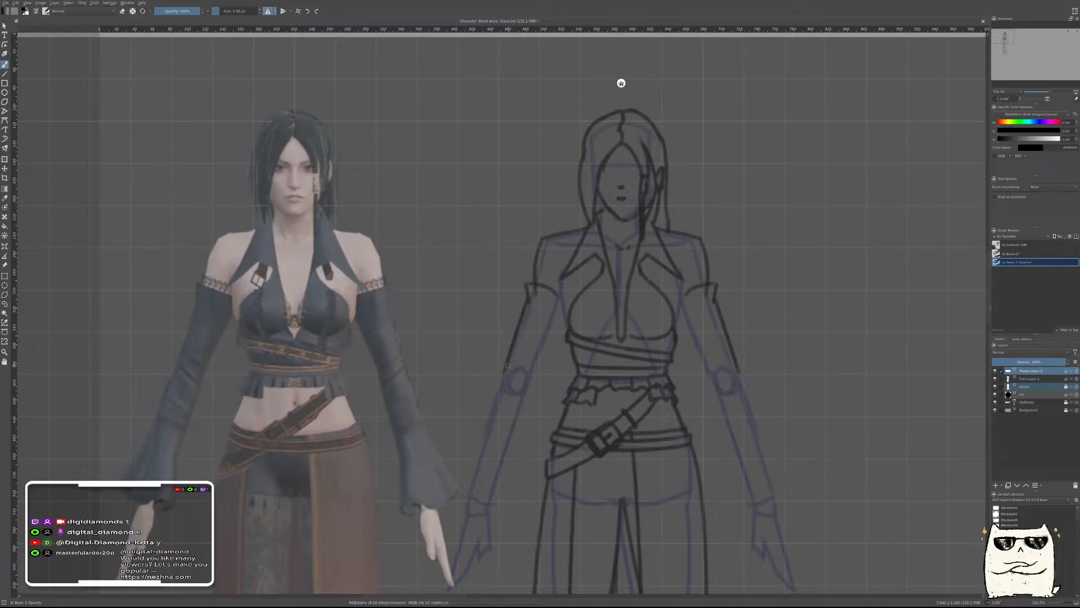
# Extend the mirrored outer sleeve lines from the elbows, flaring outward to the wrists
pyautogui.moveTo(503, 373); pyautogui.dragTo(479, 456)
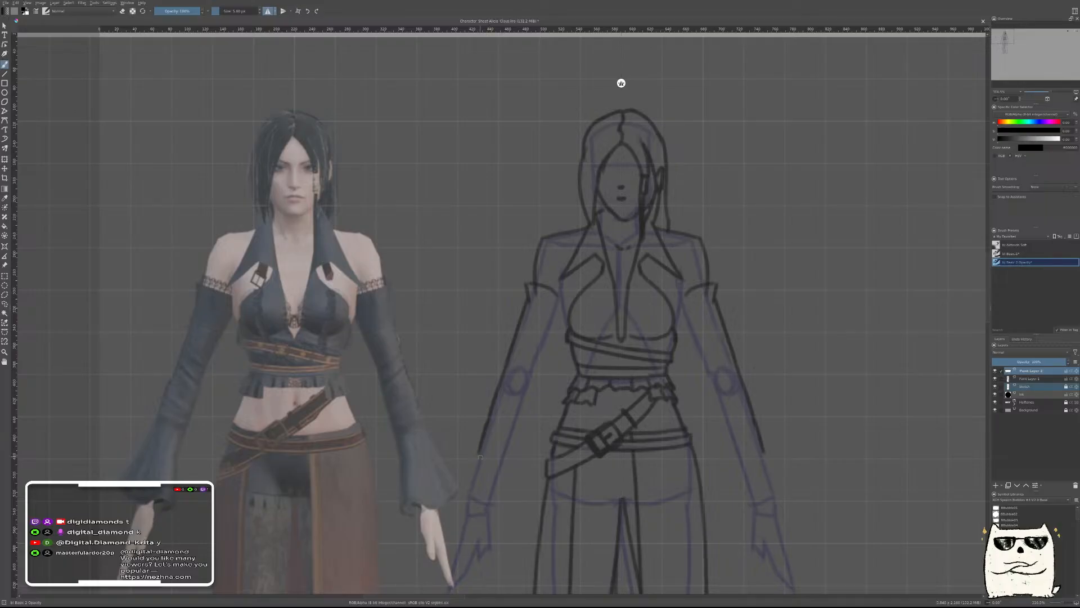
pyautogui.hotkey('ctrl', 'z')
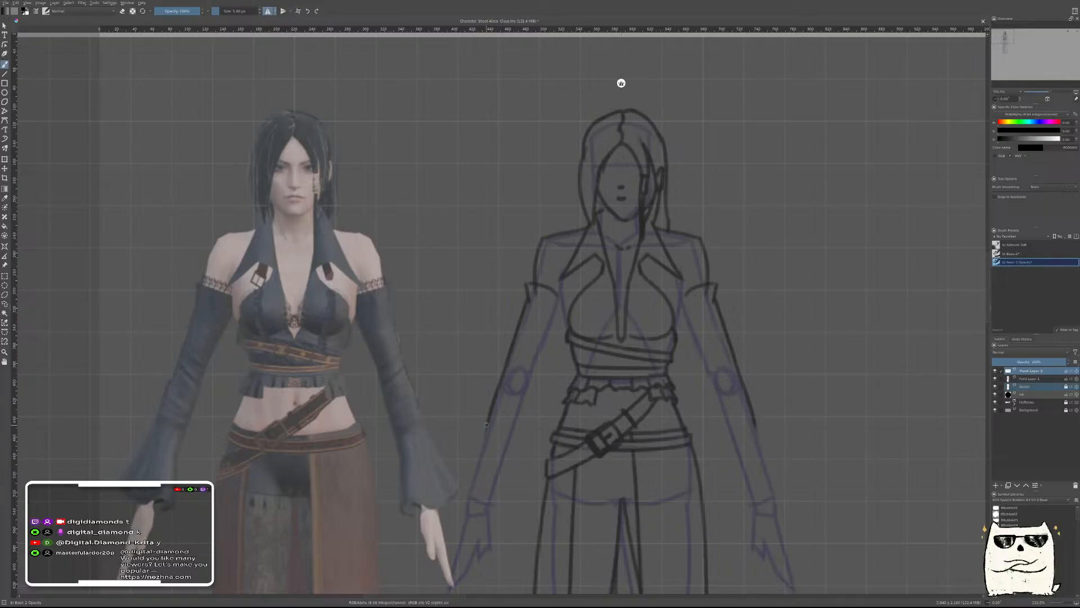
pyautogui.moveTo(488, 426); pyautogui.dragTo(456, 482)
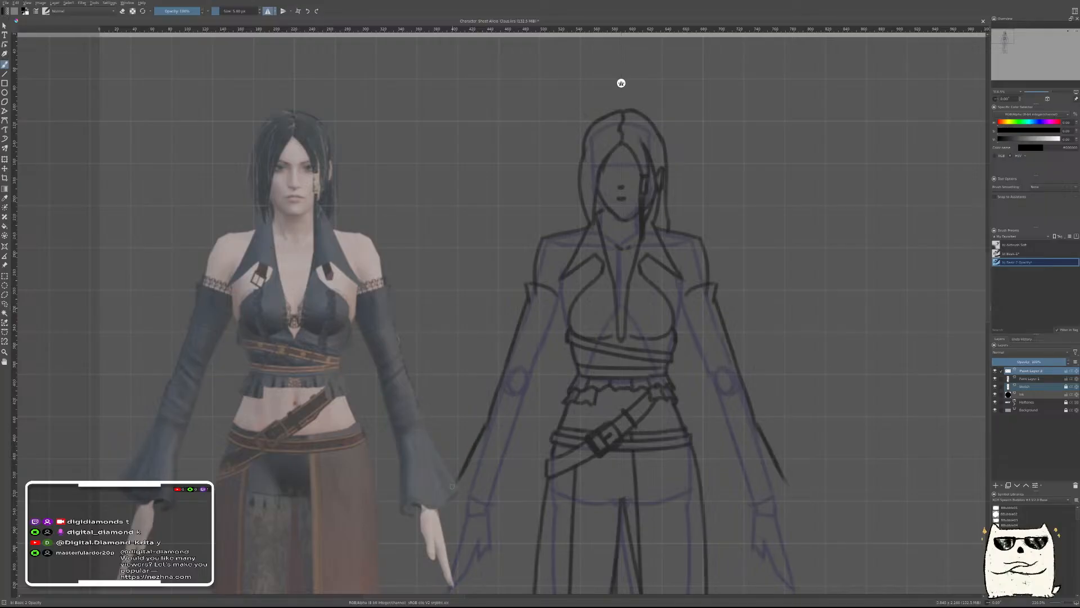
pyautogui.hotkey('ctrl', 'z')
pyautogui.moveTo(488, 422); pyautogui.dragTo(456, 481)
pyautogui.hotkey('ctrl', 'z')
pyautogui.moveTo(488, 422); pyautogui.dragTo(460, 482)
# Draw the curled openings of the flared cuffs and the inner sleeve lines running up the arms to the bodice
pyautogui.moveTo(456, 483)
pyautogui.mouseDown()
pyautogui.moveTo(493, 501)
pyautogui.moveTo(500, 519)
pyautogui.mouseUp()
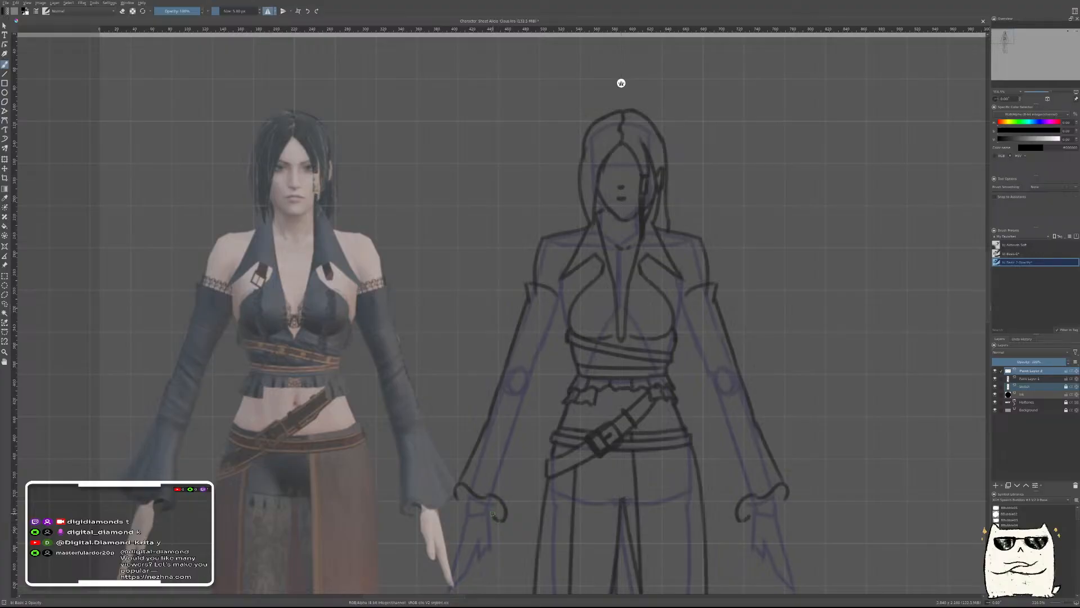
pyautogui.moveTo(494, 514); pyautogui.dragTo(498, 504)
pyautogui.hotkey('ctrl', 'z')
pyautogui.hotkey('ctrl', 'z')
pyautogui.hotkey('ctrl', 'z')
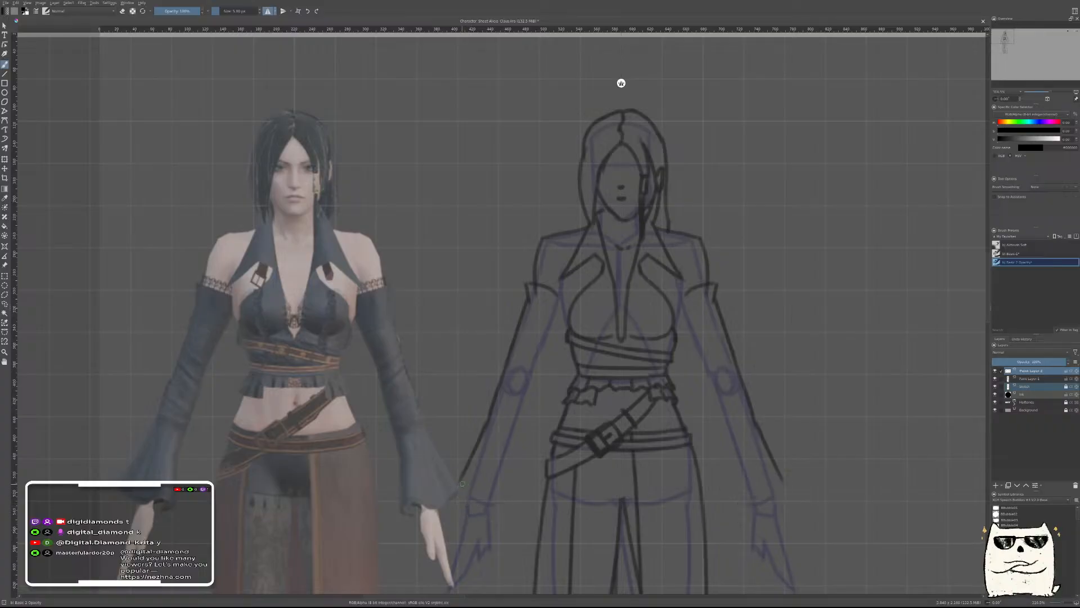
pyautogui.moveTo(460, 482); pyautogui.dragTo(488, 509)
pyautogui.hotkey('ctrl', 'z')
pyautogui.hotkey('ctrl', 'z')
pyautogui.moveTo(455, 485)
pyautogui.mouseDown()
pyautogui.moveTo(499, 517)
pyautogui.moveTo(501, 508)
pyautogui.moveTo(488, 519)
pyautogui.moveTo(509, 455)
pyautogui.mouseUp()
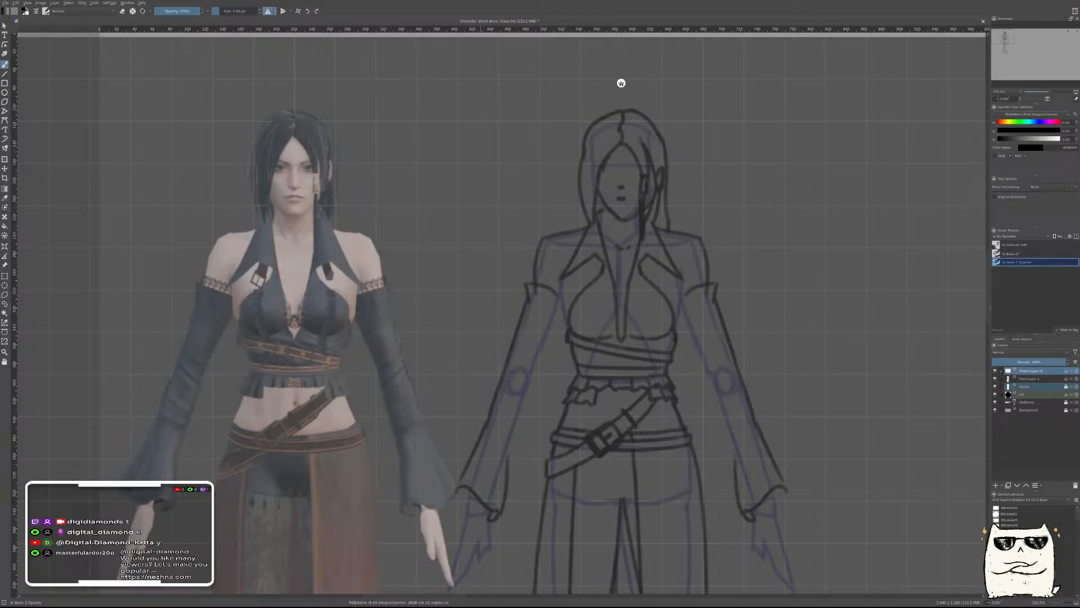
pyautogui.moveTo(458, 491); pyautogui.dragTo(468, 503)
pyautogui.hotkey('ctrl', 'z')
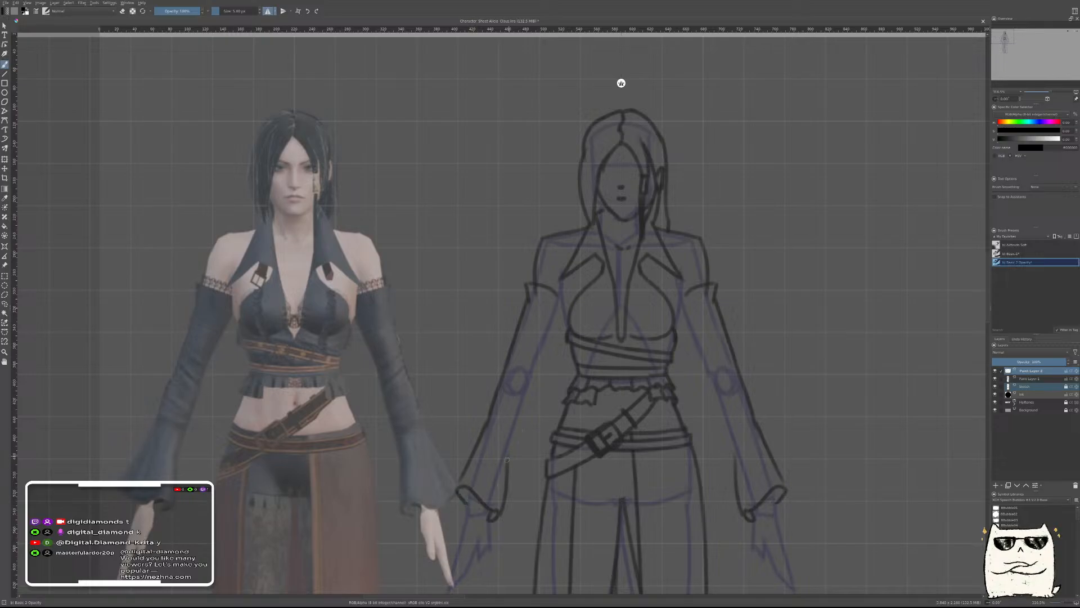
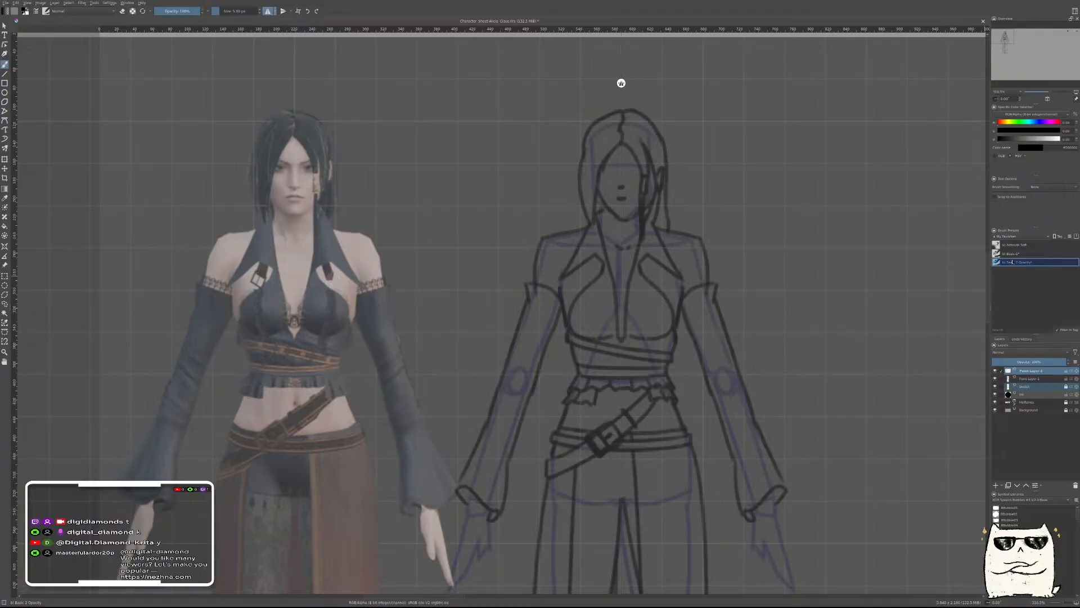
# On the main line art layer, erase the arm outline overlapping the tops of the mirrored sleeves
pyautogui.rightClick(645, 406)
pyautogui.click(677, 425)
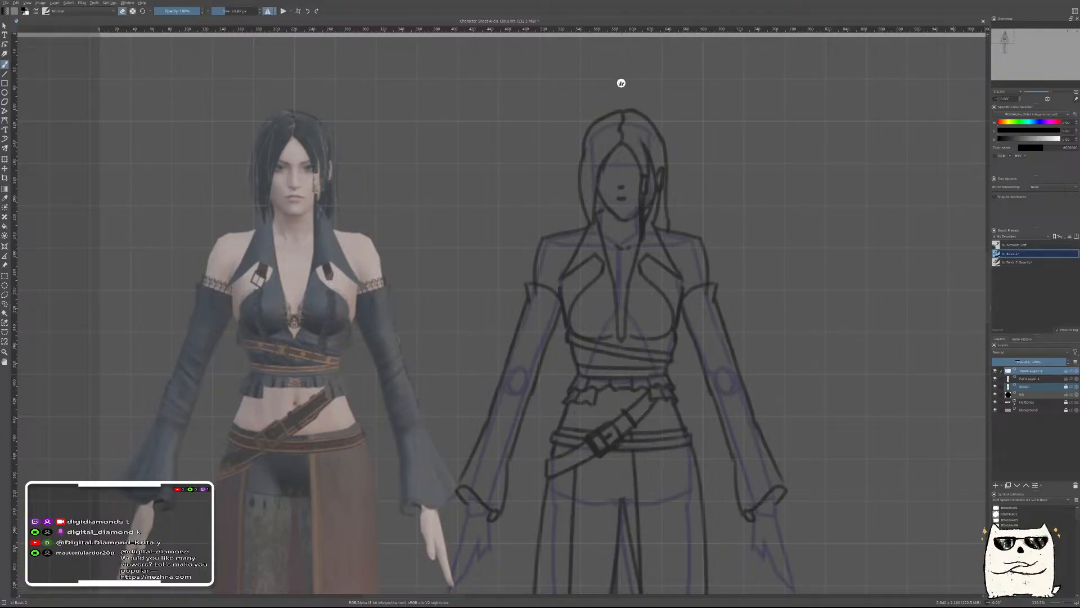
pyautogui.click(1027, 378)
pyautogui.moveTo(537, 289); pyautogui.dragTo(535, 296)
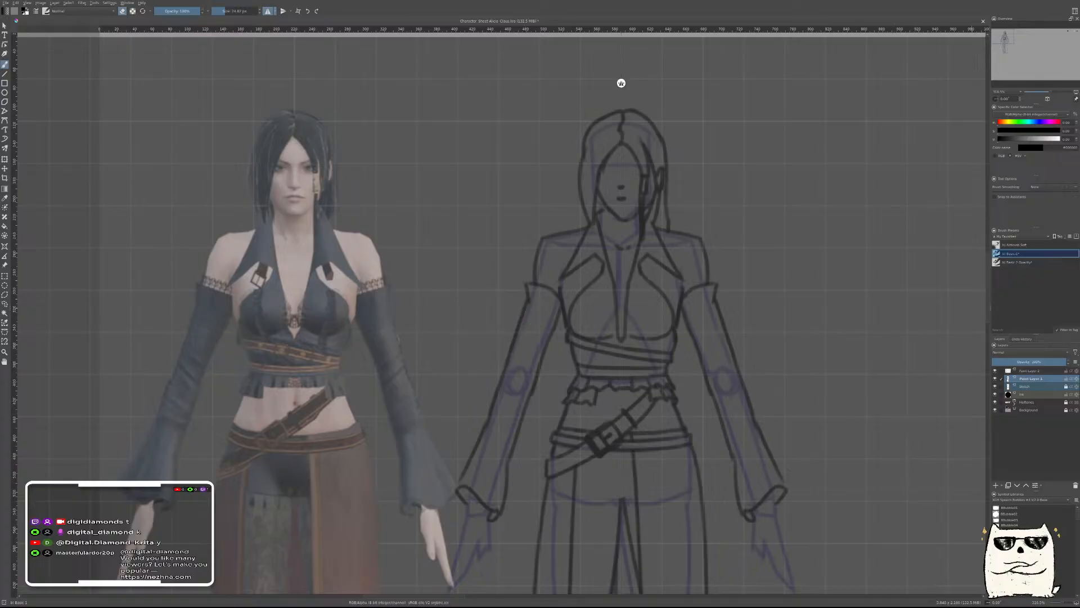
# Overlay the line art and sleeve layers on the reference figure to check the sleeves, and undo the move
pyautogui.click(1031, 372)
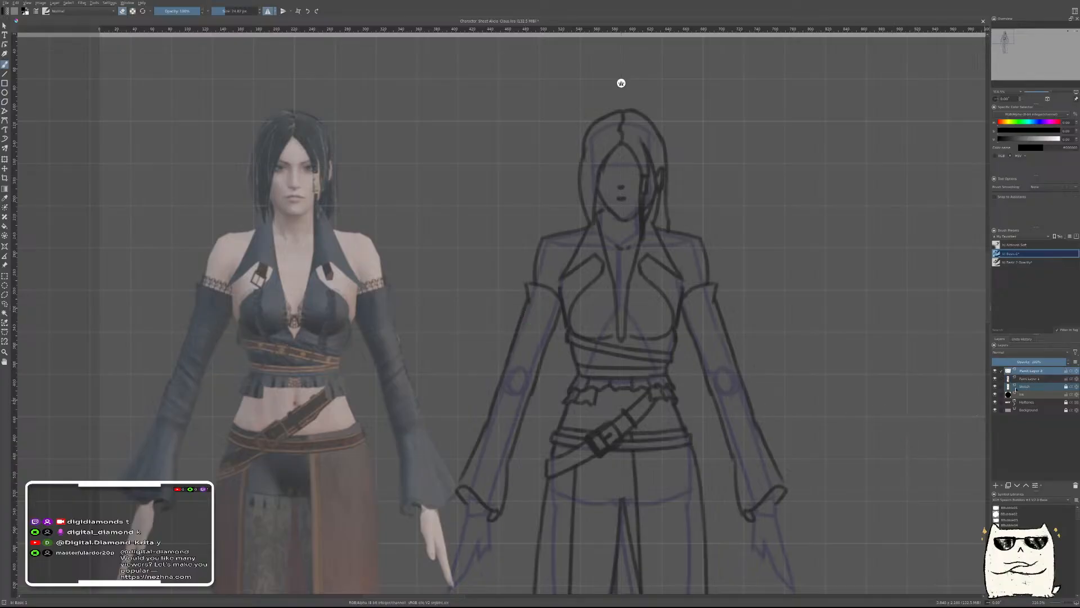
pyautogui.keyDown('ctrl'); pyautogui.click(1020, 379); pyautogui.keyUp('ctrl')
pyautogui.press('t')
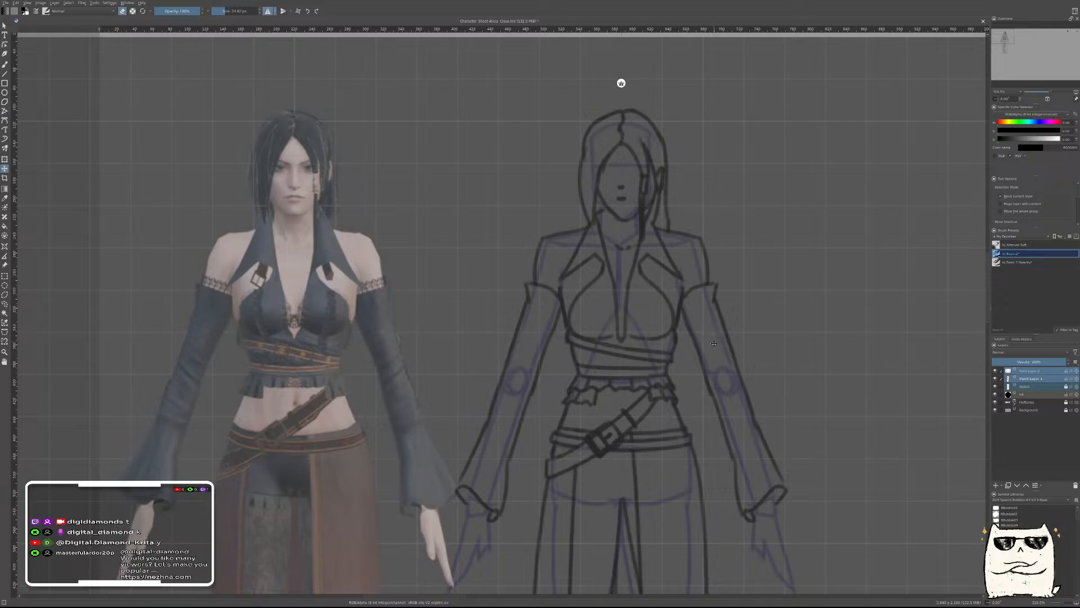
pyautogui.moveTo(714, 342); pyautogui.dragTo(388, 399)
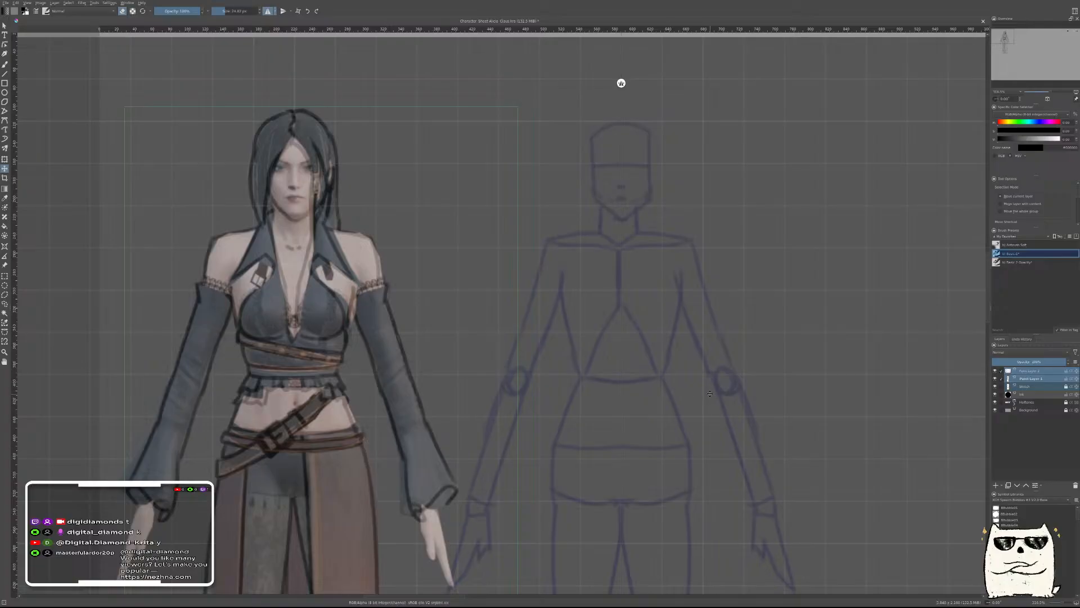
pyautogui.hotkey('ctrl', 'z')
# Merge the sleeve layer into the line art and add a new paint layer above it for the hands
pyautogui.click(1038, 372)
pyautogui.hotkey('ctrl', 'e')
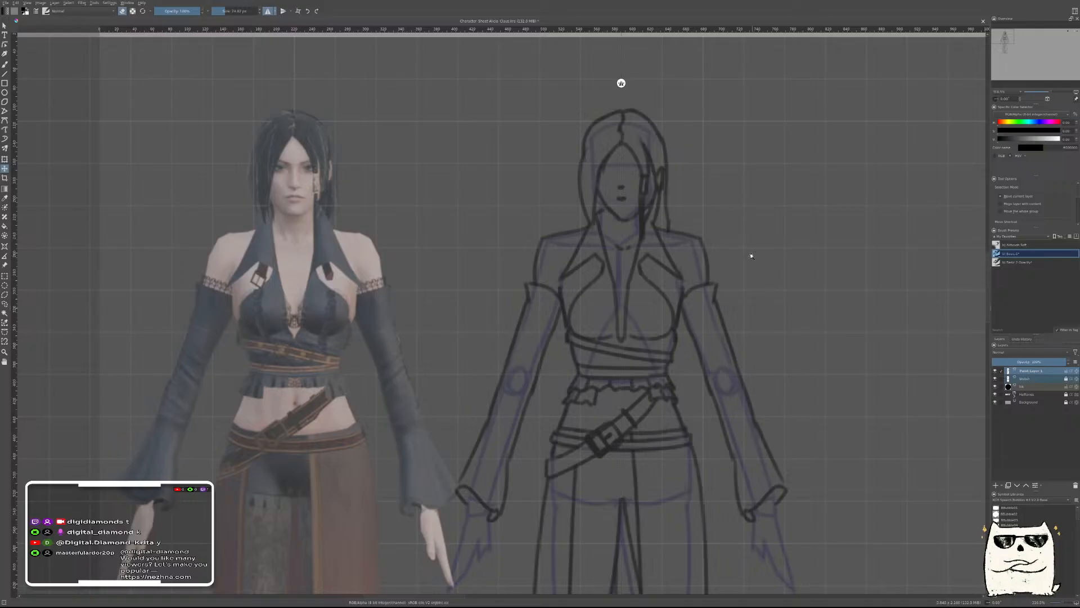
pyautogui.scroll(-3, 755, 251)
pyautogui.moveTo(765, 342); pyautogui.dragTo(757, 395)
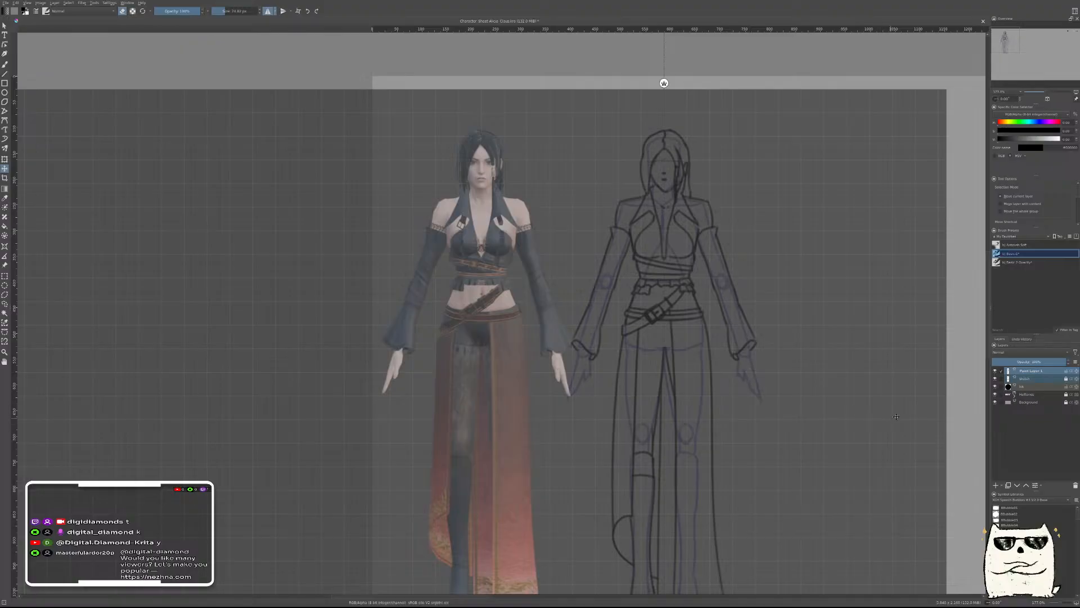
pyautogui.press('Insert')
pyautogui.click(1015, 263)
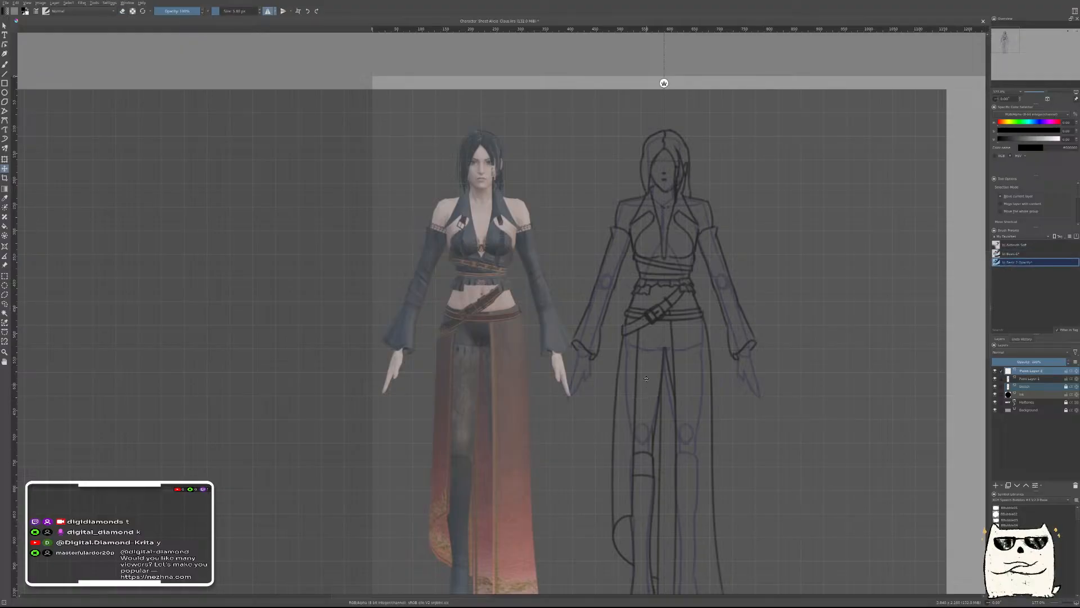
# Draw the mirrored outer lines of the hands from the cuffs down to the fingertips
pyautogui.press('b')
pyautogui.scroll(4, 594, 357)
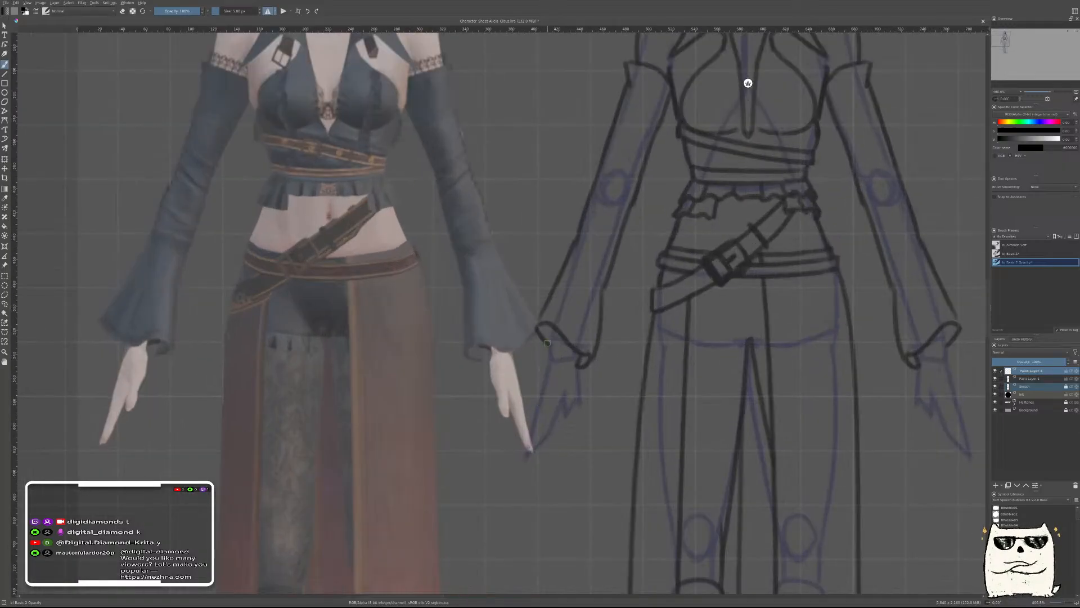
pyautogui.moveTo(553, 343); pyautogui.dragTo(526, 427)
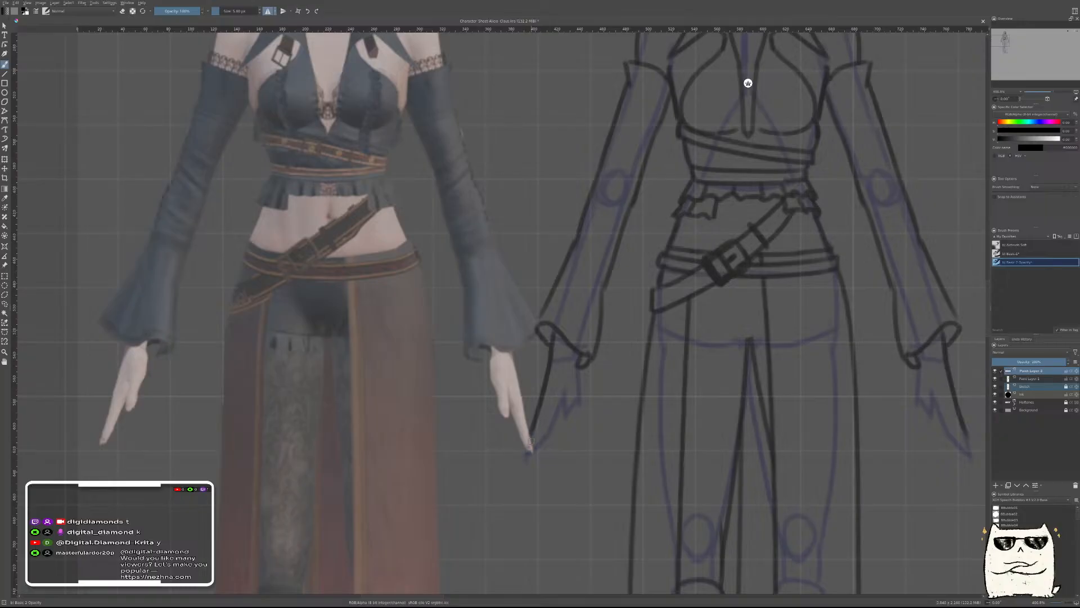
pyautogui.moveTo(605, 29); pyautogui.dragTo(573, 440)
# Draw the inner edges of both hands and the thumbs, following the mannequin's hand shapes
pyautogui.scroll(-5, 619, 467)
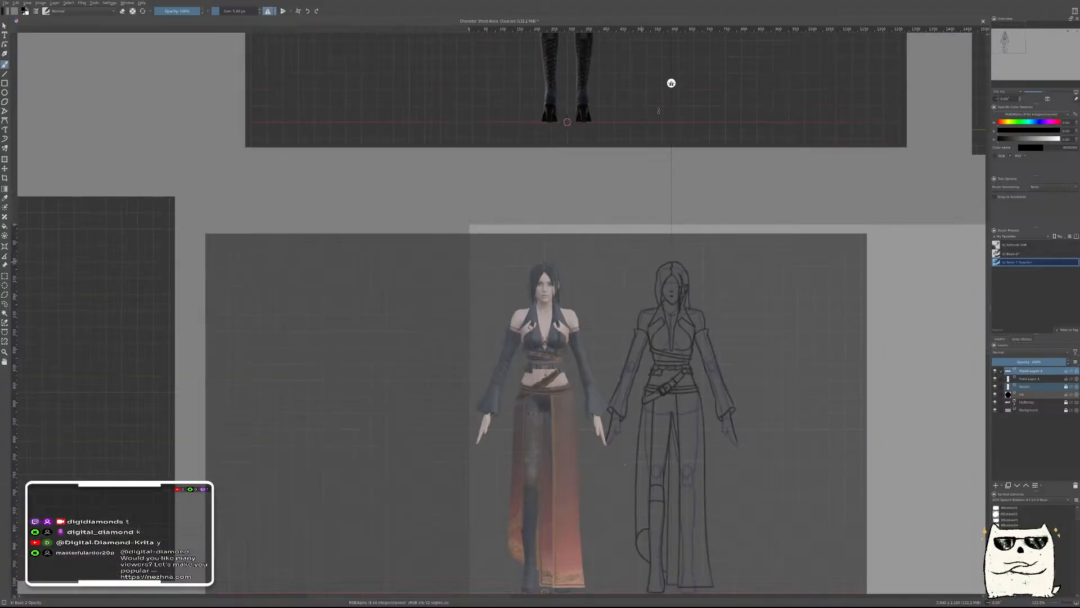
pyautogui.scroll(3, 614, 398)
pyautogui.scroll(2, 608, 422)
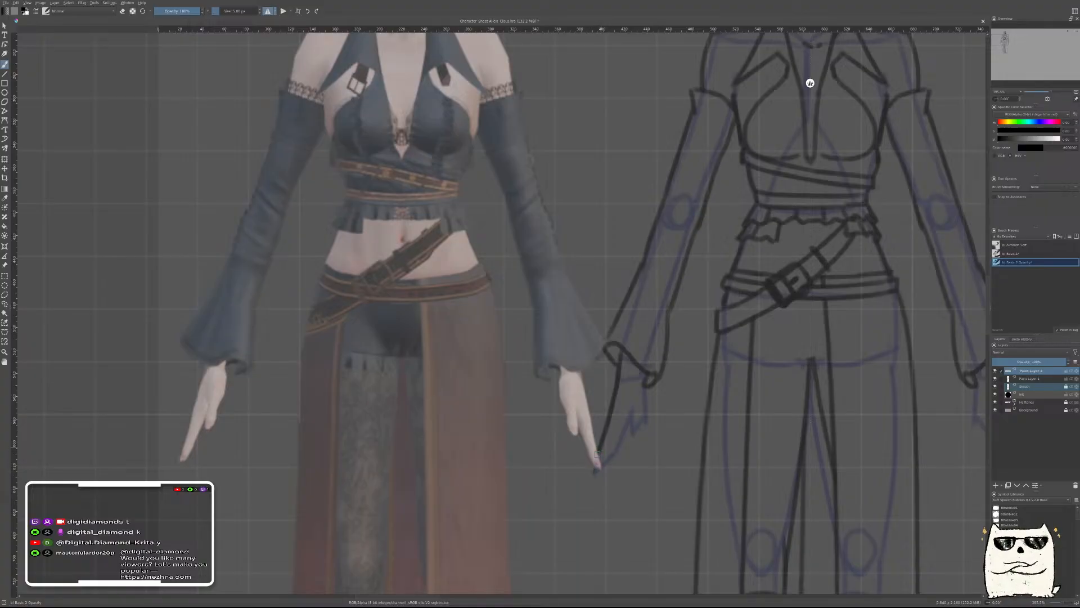
pyautogui.moveTo(596, 465)
pyautogui.mouseDown()
pyautogui.moveTo(628, 428)
pyautogui.moveTo(634, 403)
pyautogui.moveTo(650, 412)
pyautogui.mouseUp()
pyautogui.hotkey('ctrl', 'z')
pyautogui.hotkey('ctrl', 'z')
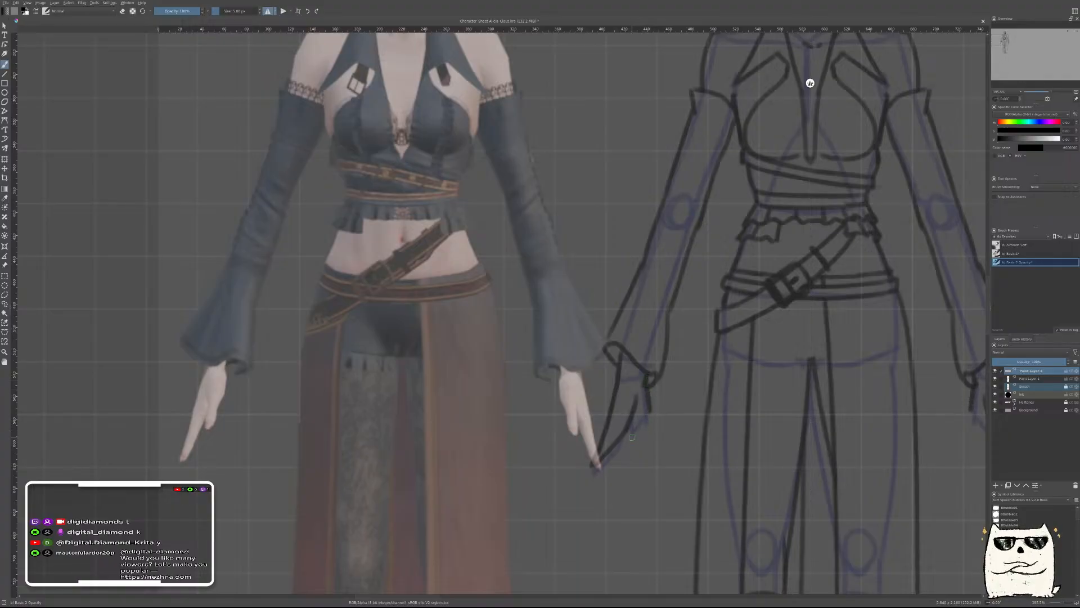
pyautogui.moveTo(632, 435); pyautogui.dragTo(639, 396)
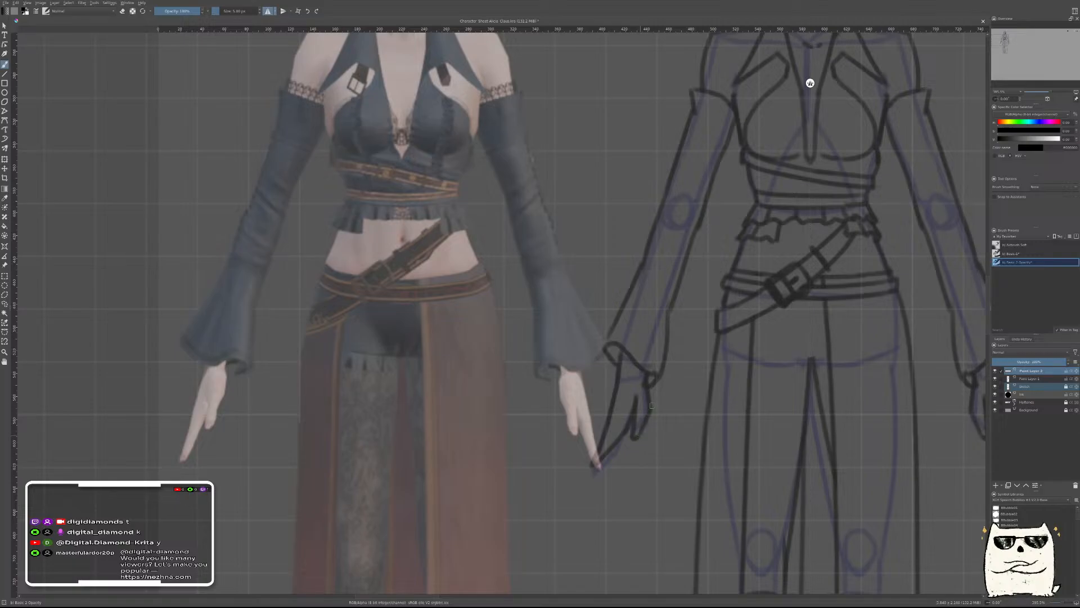
pyautogui.scroll(-5, 725, 404)
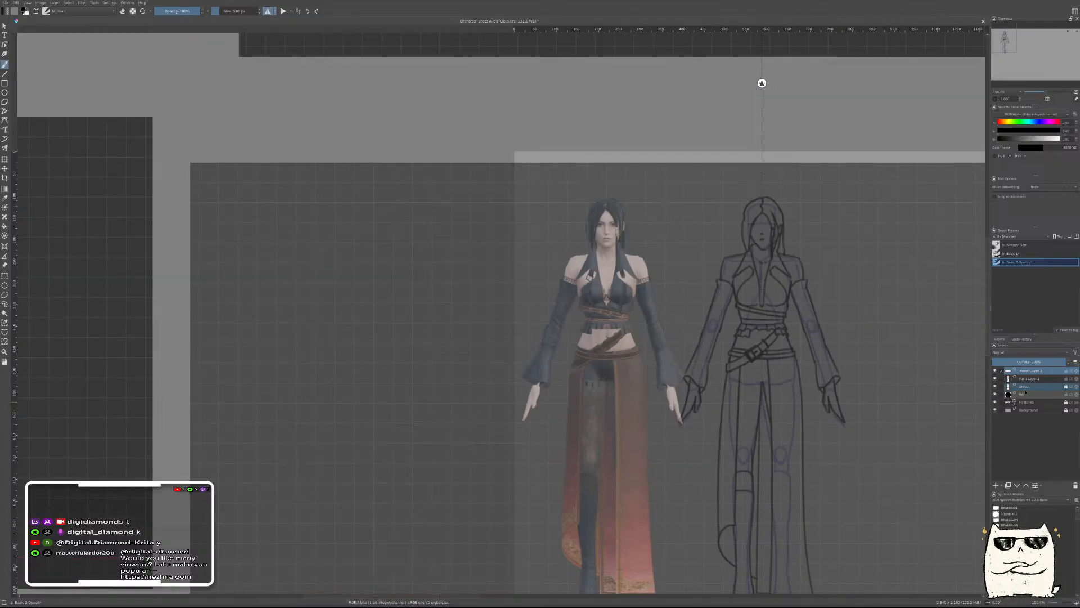
# Move the line art and hand layers onto the reference figure and check the placement of the hands
pyautogui.keyDown('ctrl'); pyautogui.click(1037, 378); pyautogui.keyUp('ctrl')
pyautogui.press('t')
pyautogui.moveTo(797, 384)
pyautogui.mouseDown()
pyautogui.moveTo(615, 385)
pyautogui.moveTo(647, 382)
pyautogui.moveTo(636, 390)
pyautogui.mouseUp()
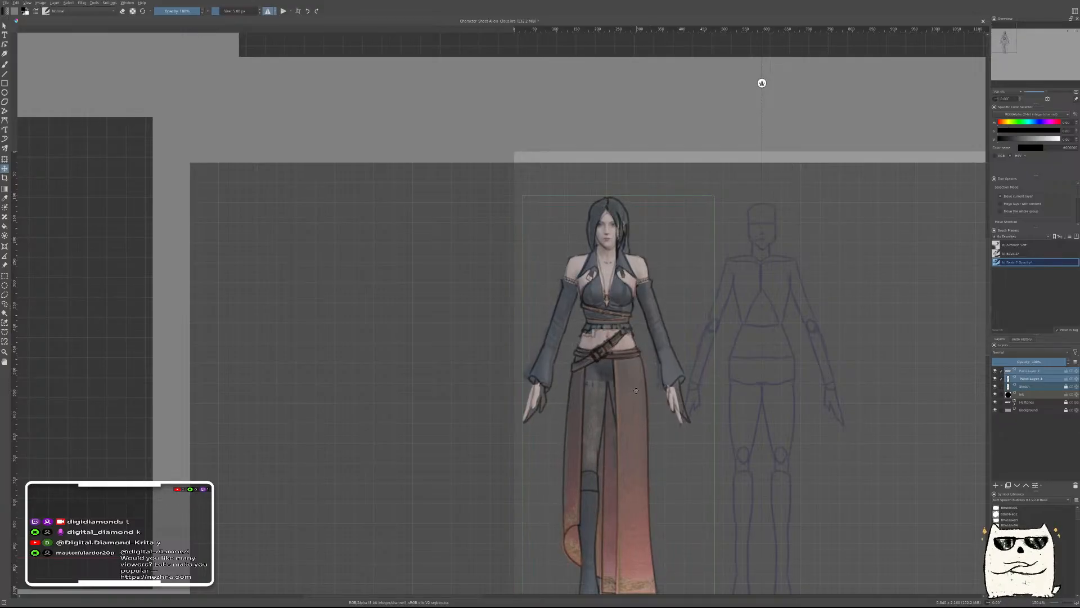
pyautogui.scroll(4, 636, 390)
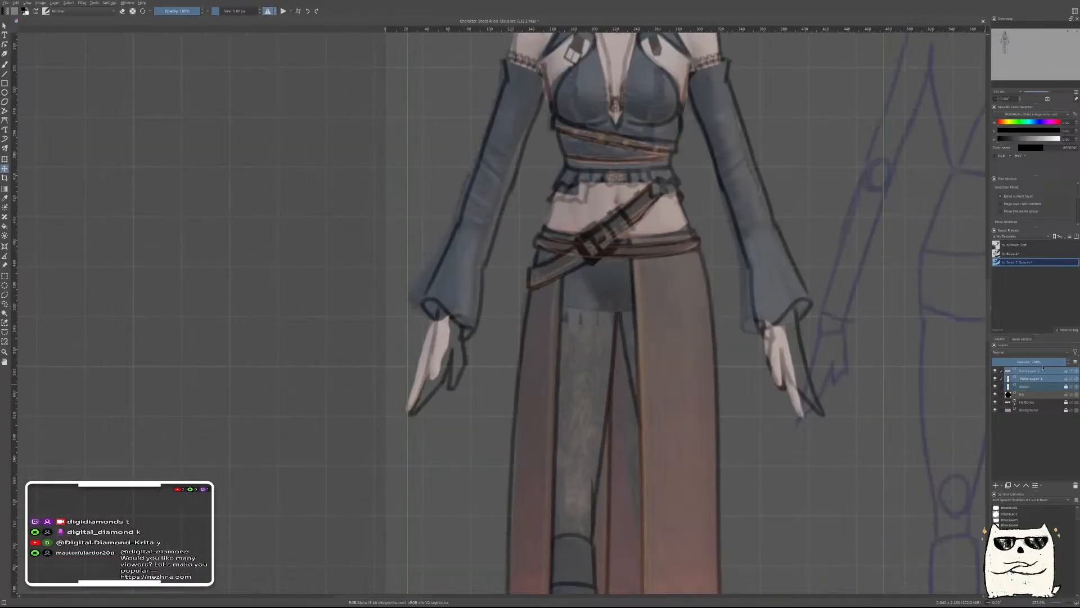
pyautogui.press('pageup')
pyautogui.moveTo(590, 386); pyautogui.dragTo(608, 384)
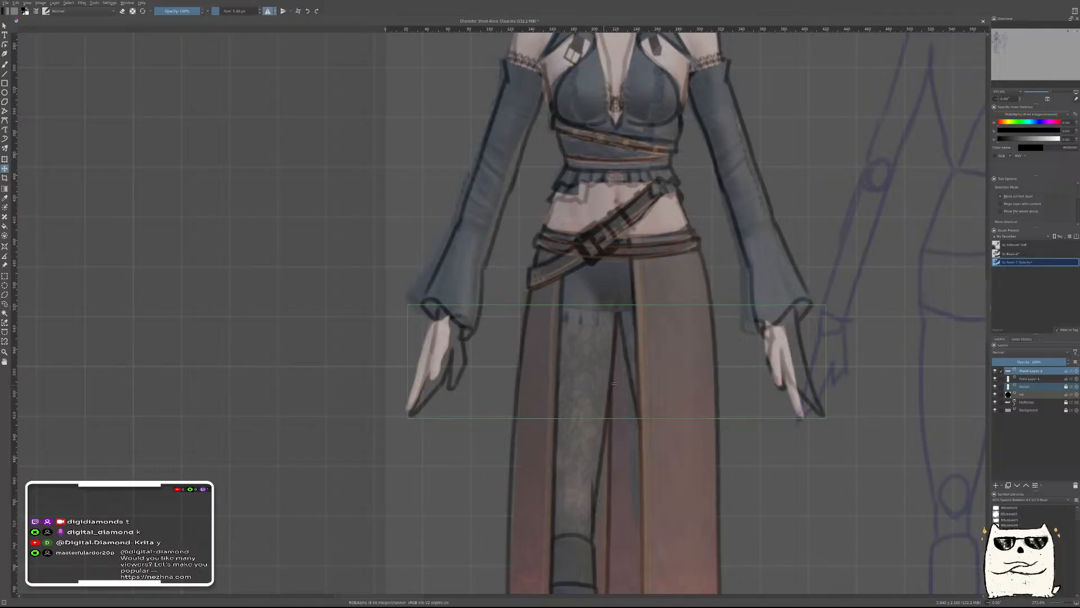
pyautogui.moveTo(804, 466); pyautogui.dragTo(782, 487)
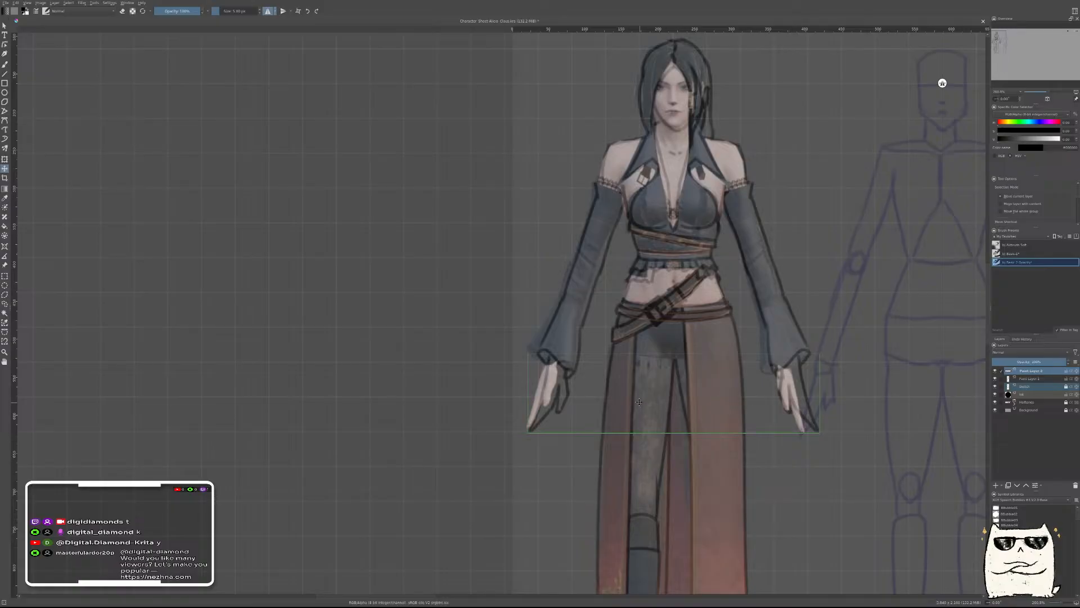
# Merge the hand layer into the line art and move the drawing back over the mannequin
pyautogui.moveTo(899, 354)
pyautogui.mouseDown()
pyautogui.moveTo(908, 418)
pyautogui.moveTo(673, 396)
pyautogui.mouseUp()
pyautogui.hotkey('ctrl', 'e')
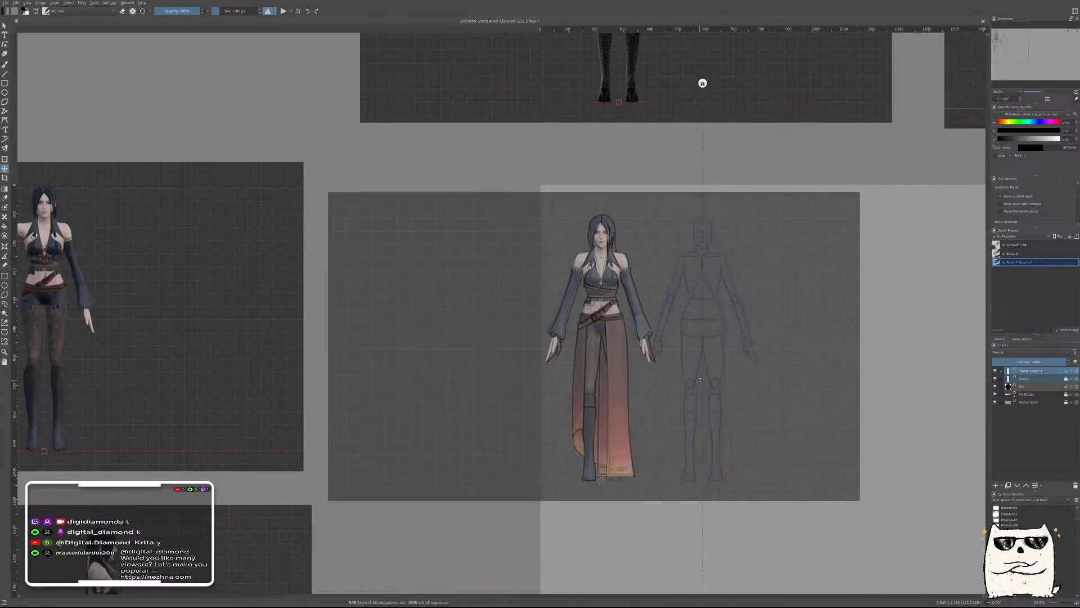
pyautogui.moveTo(608, 349); pyautogui.dragTo(703, 349)
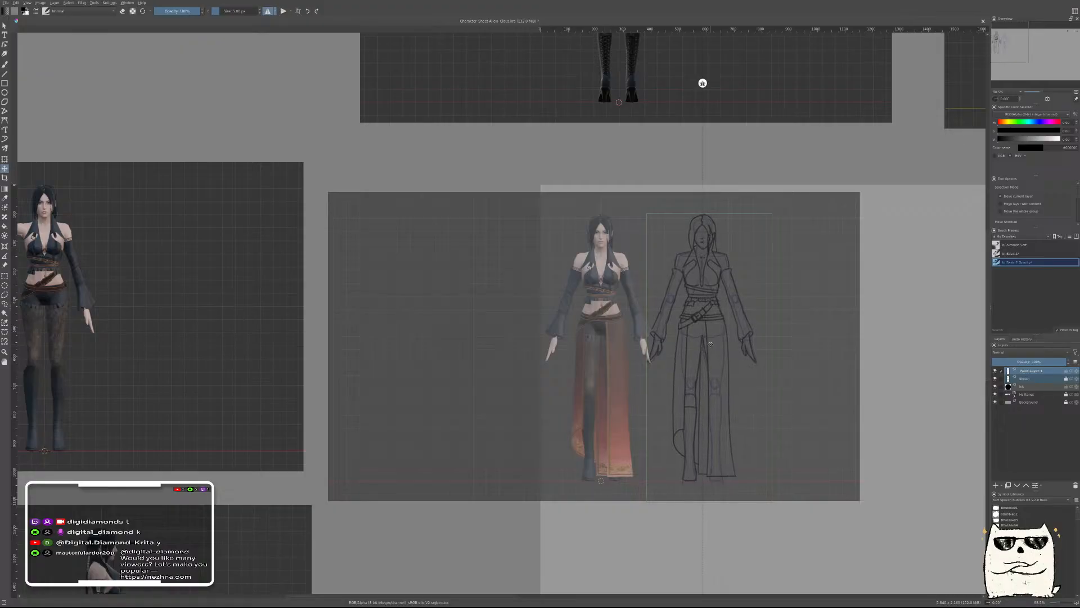
# On a new paint layer with mirroring turned off, draw the second boot's foot below the long skirt panel's hem
pyautogui.press('b')
pyautogui.press('Insert')
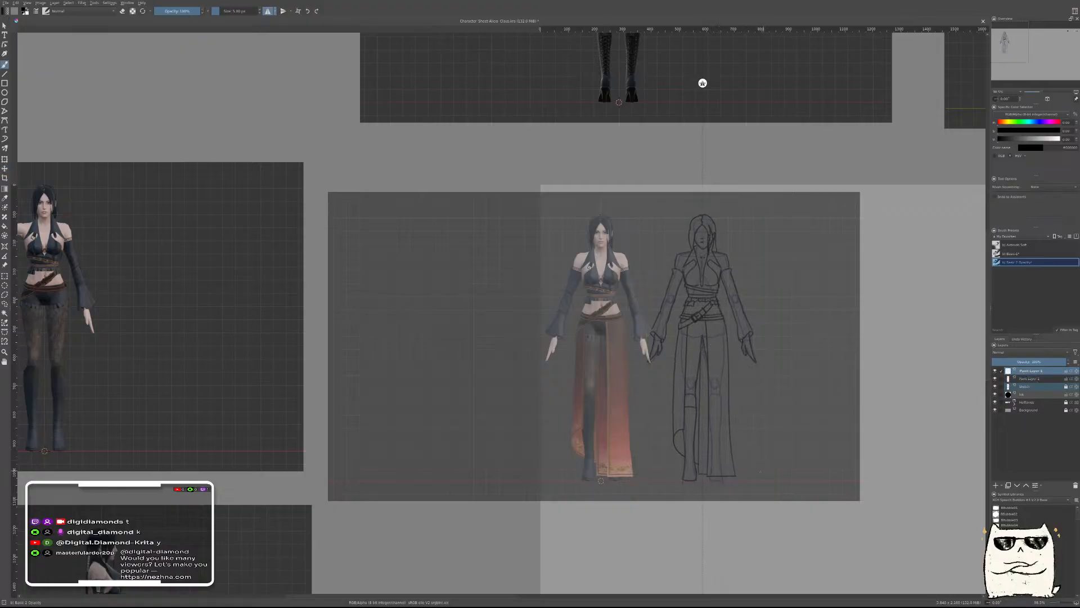
pyautogui.moveTo(710, 488)
pyautogui.mouseDown()
pyautogui.moveTo(747, 427)
pyautogui.moveTo(753, 377)
pyautogui.mouseUp()
pyautogui.moveTo(722, 467); pyautogui.dragTo(734, 403)
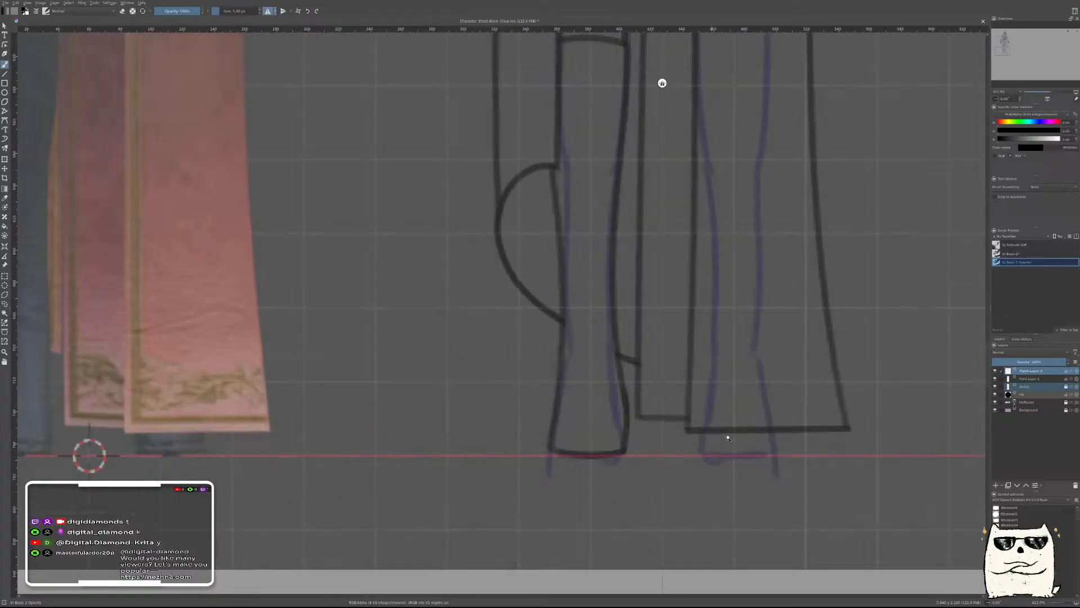
pyautogui.moveTo(732, 443); pyautogui.dragTo(720, 485)
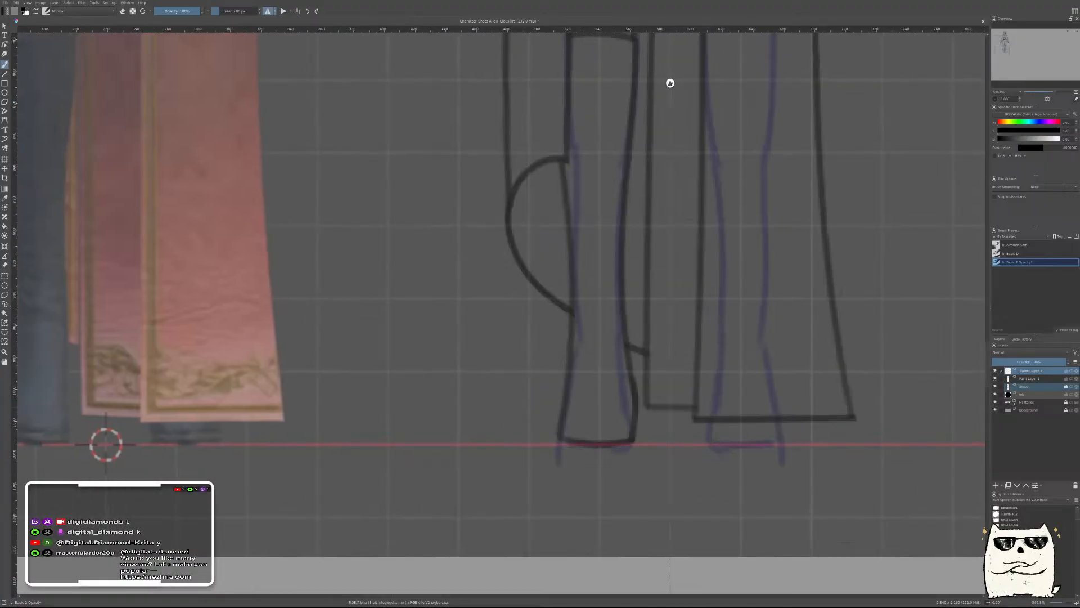
pyautogui.click(269, 11)
pyautogui.moveTo(713, 422)
pyautogui.mouseDown()
pyautogui.moveTo(797, 445)
pyautogui.moveTo(777, 445)
pyautogui.moveTo(782, 425)
pyautogui.moveTo(803, 463)
pyautogui.moveTo(832, 449)
pyautogui.mouseUp()
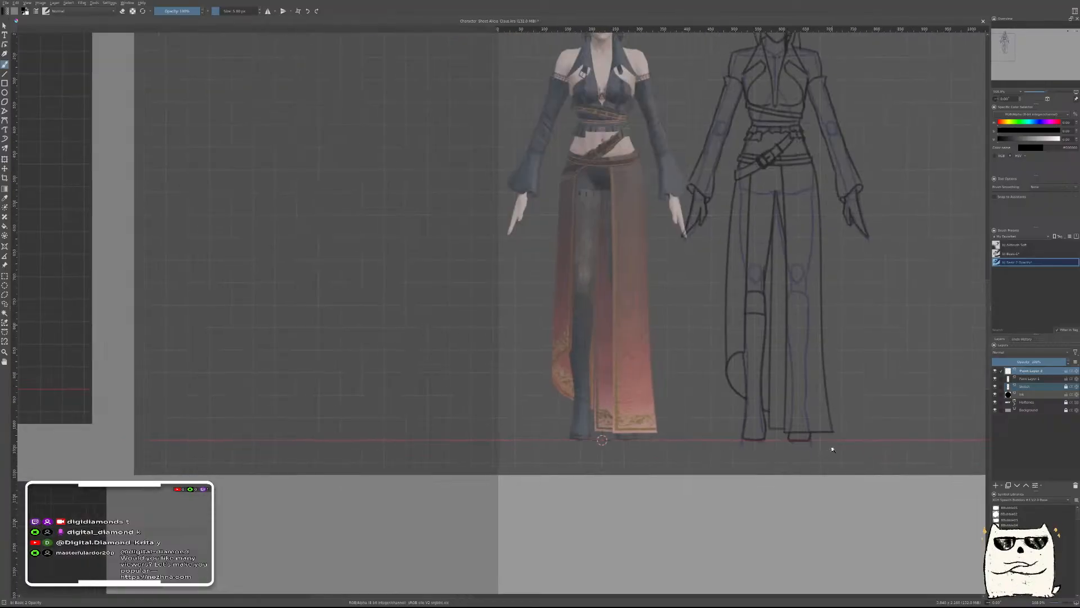
# Overlay the line art and boot layers on the reference figure to check the foot, and undo the move
pyautogui.keyDown('ctrl'); pyautogui.click(1023, 378); pyautogui.keyUp('ctrl')
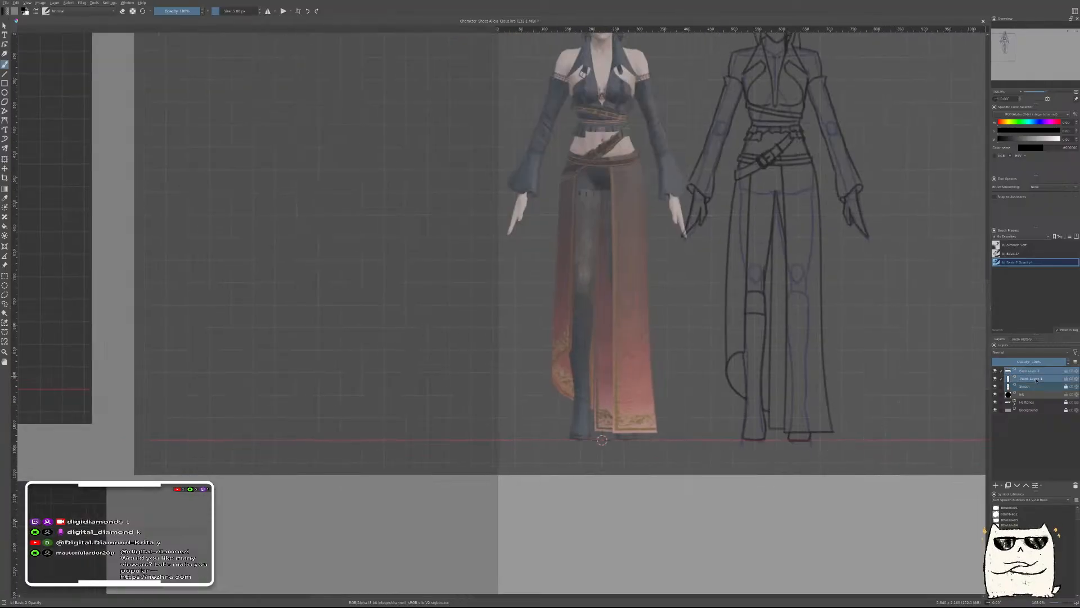
pyautogui.press('t')
pyautogui.moveTo(759, 322)
pyautogui.mouseDown()
pyautogui.moveTo(585, 330)
pyautogui.moveTo(599, 332)
pyautogui.mouseUp()
pyautogui.hotkey('ctrl', 'z')
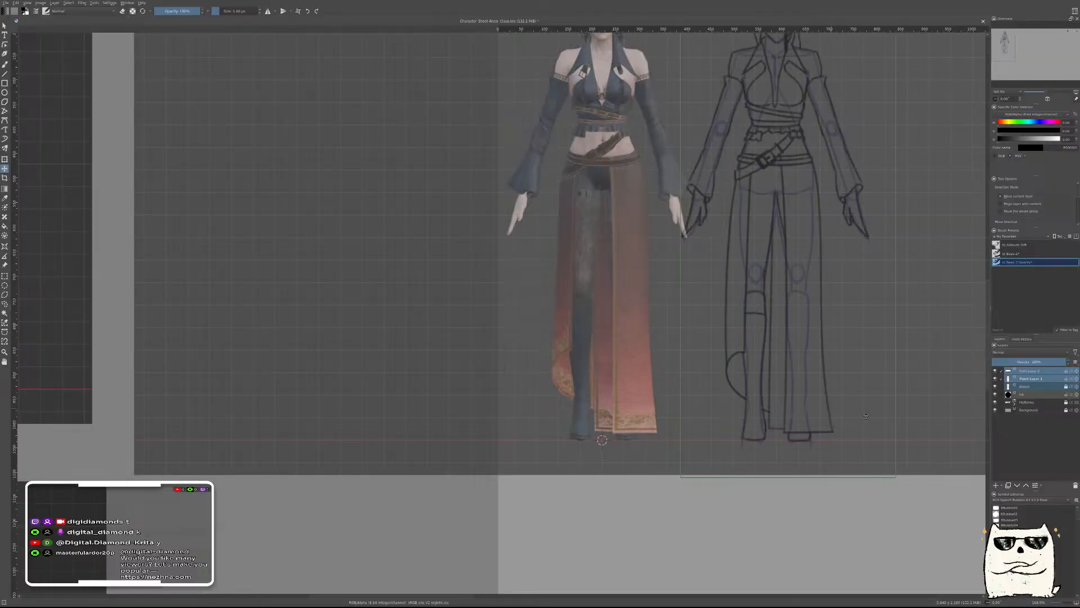
# Merge the boot layer into the line art layer
pyautogui.click(1046, 372)
pyautogui.hotkey('ctrl', 'e')
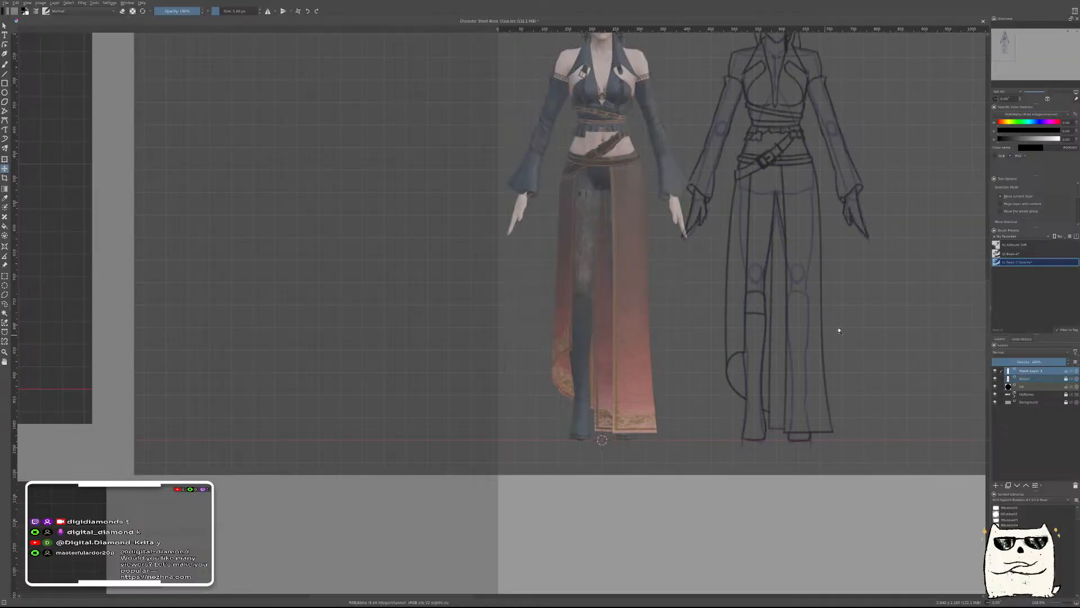
# Move the front-view reference image off the canvas to the start of the upper row of reference images
pyautogui.scroll(-5, 844, 331)
pyautogui.scroll(2, 846, 348)
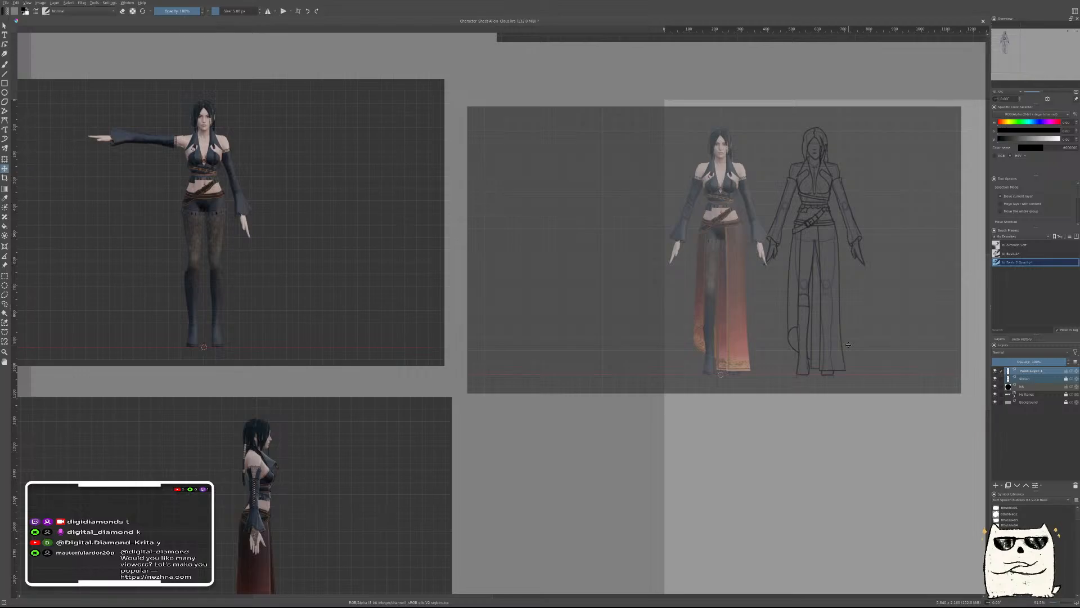
pyautogui.moveTo(806, 238); pyautogui.dragTo(638, 367)
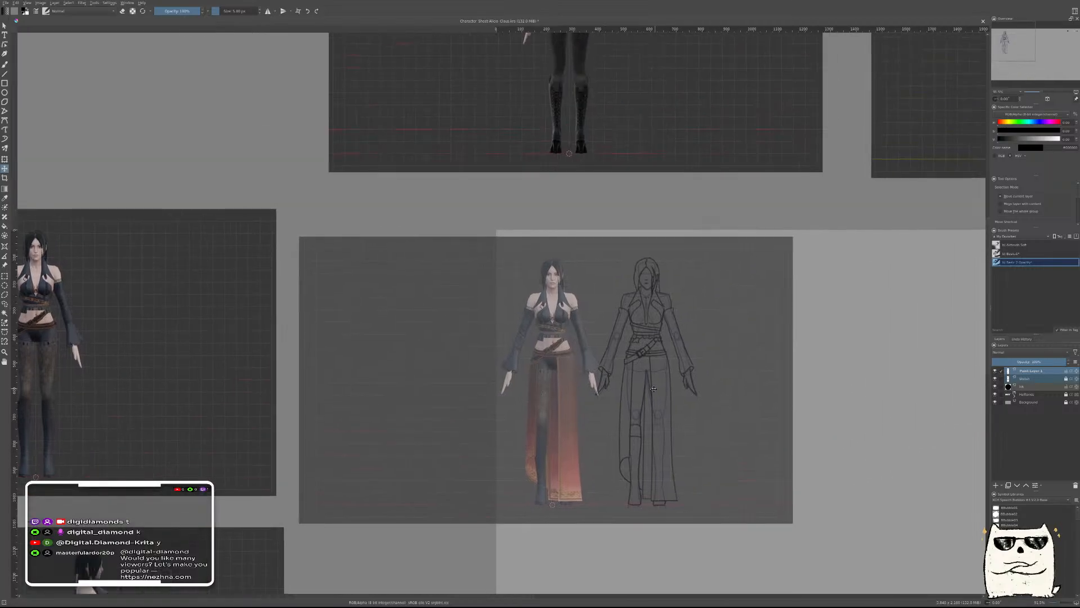
pyautogui.press('r')
pyautogui.scroll(-3, 596, 377)
pyautogui.moveTo(514, 339); pyautogui.dragTo(240, 145)
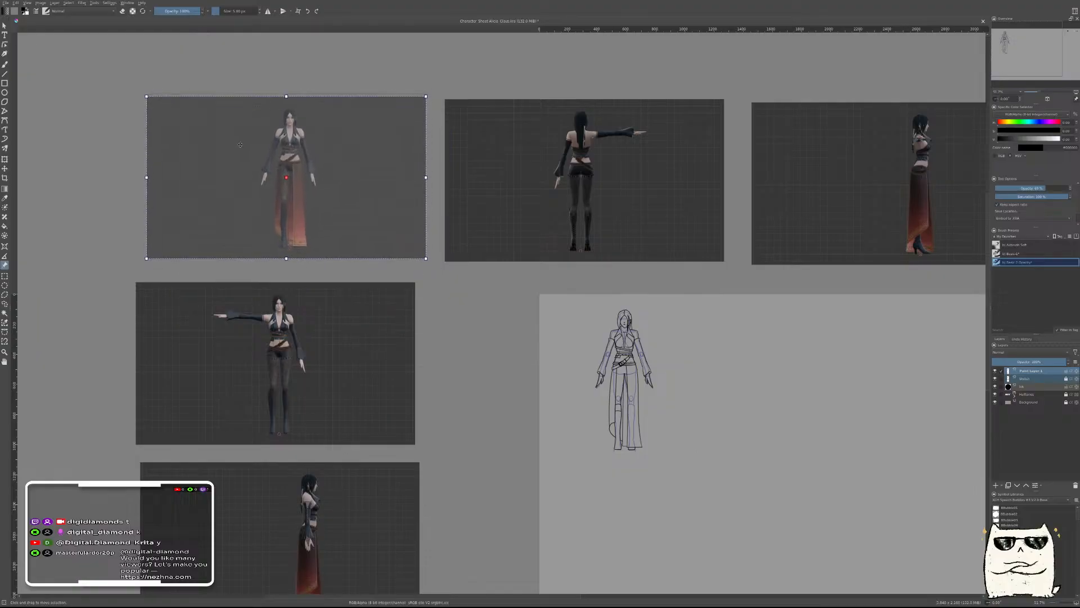
# Lower the opacity of the mannequin sketch layer so the line art stands out
pyautogui.press('b')
pyautogui.scroll(5, 596, 399)
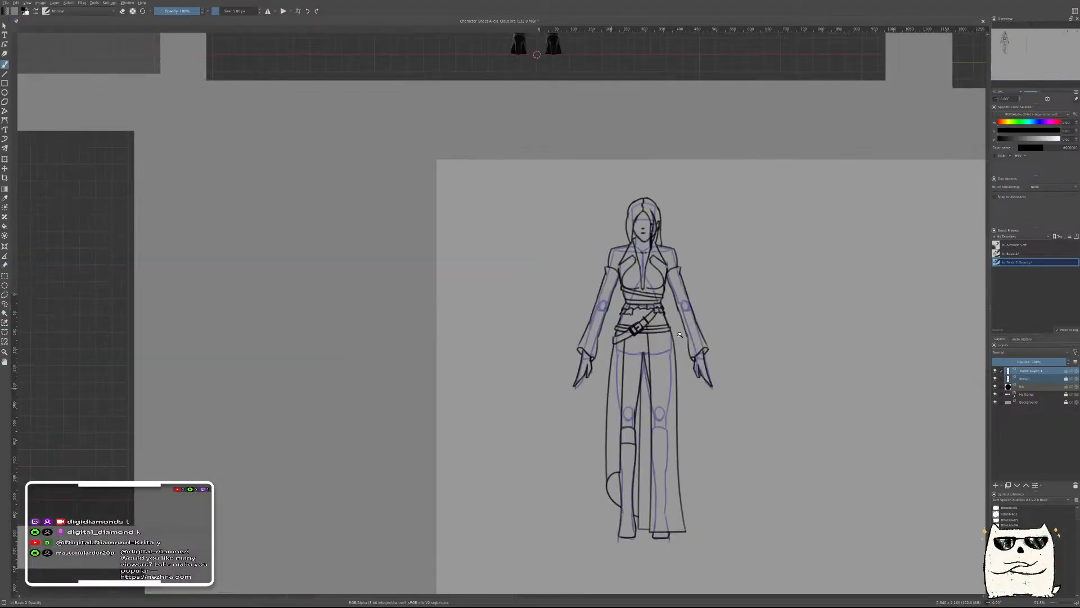
pyautogui.click(1051, 381)
pyautogui.moveTo(1029, 362); pyautogui.dragTo(1006, 362)
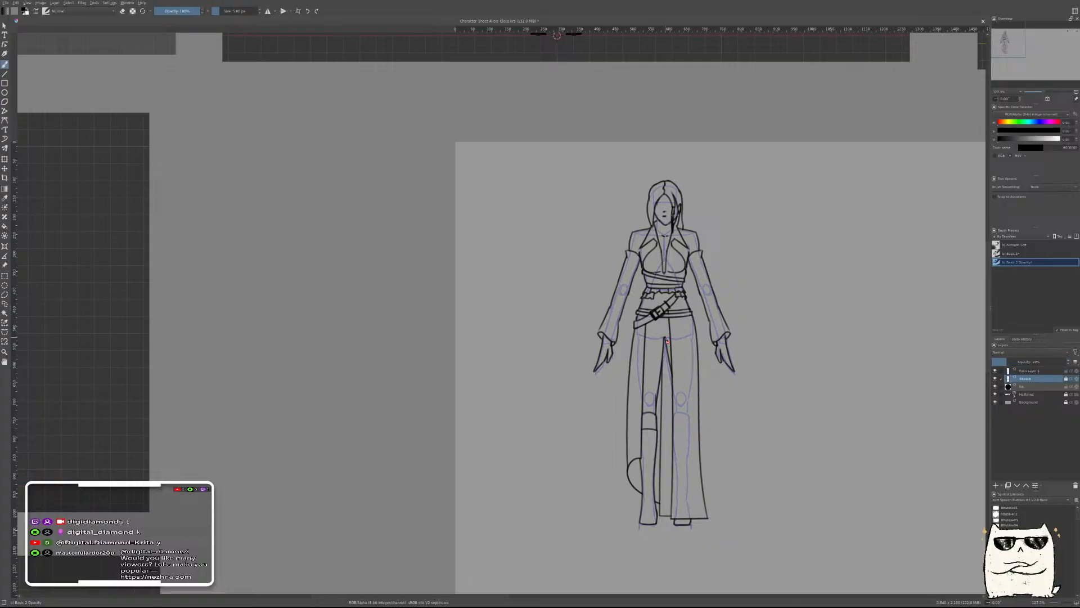
# Rename the mannequin sketch layer as Mannequin
pyautogui.scroll(-6, 820, 406)
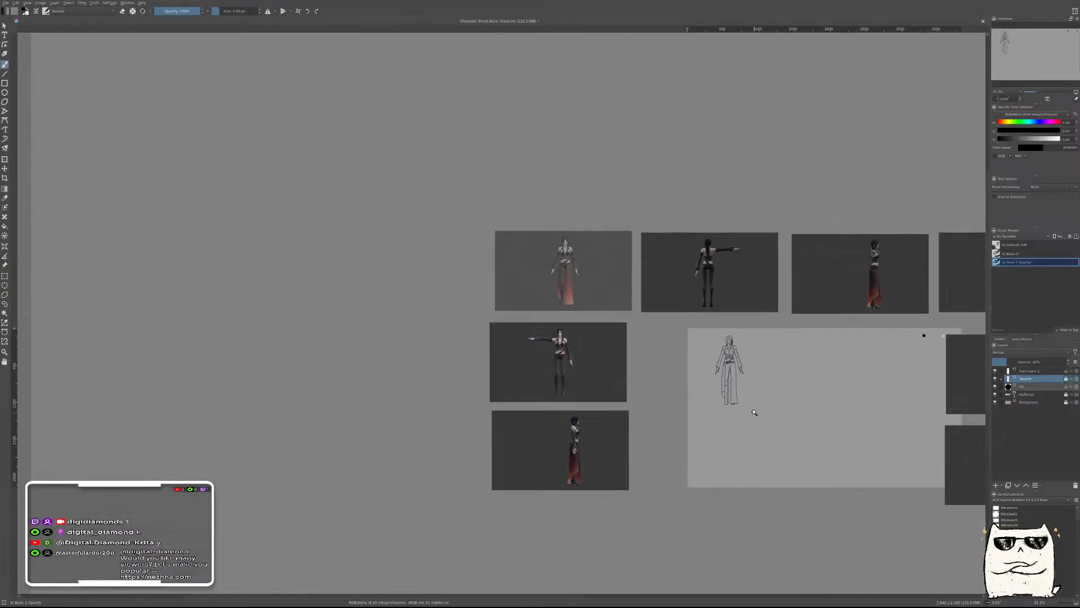
pyautogui.moveTo(755, 412); pyautogui.dragTo(656, 372)
pyautogui.click(669, 362)
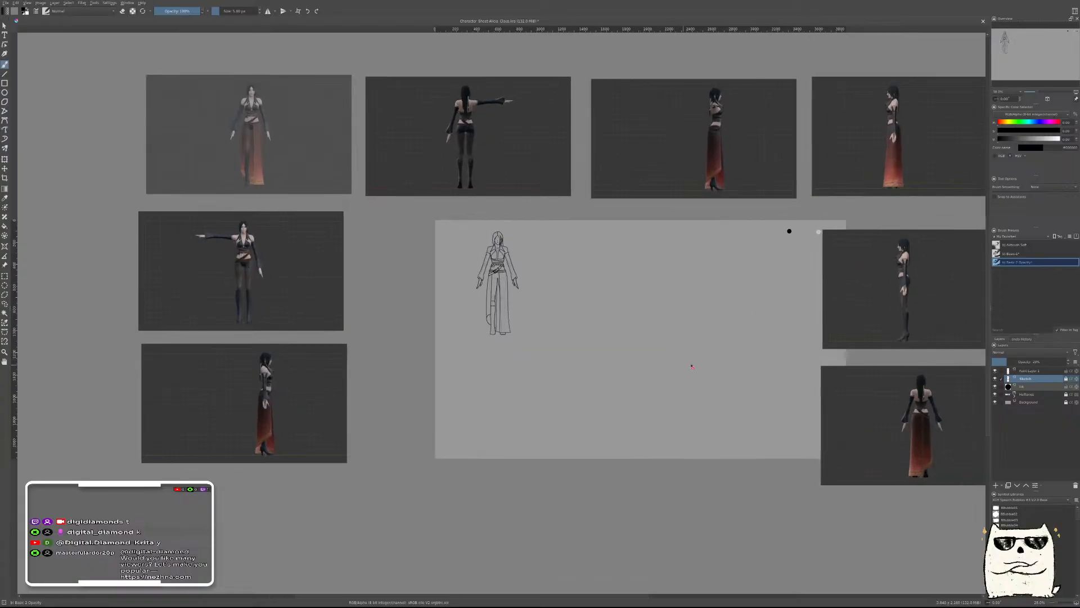
pyautogui.click(1045, 372)
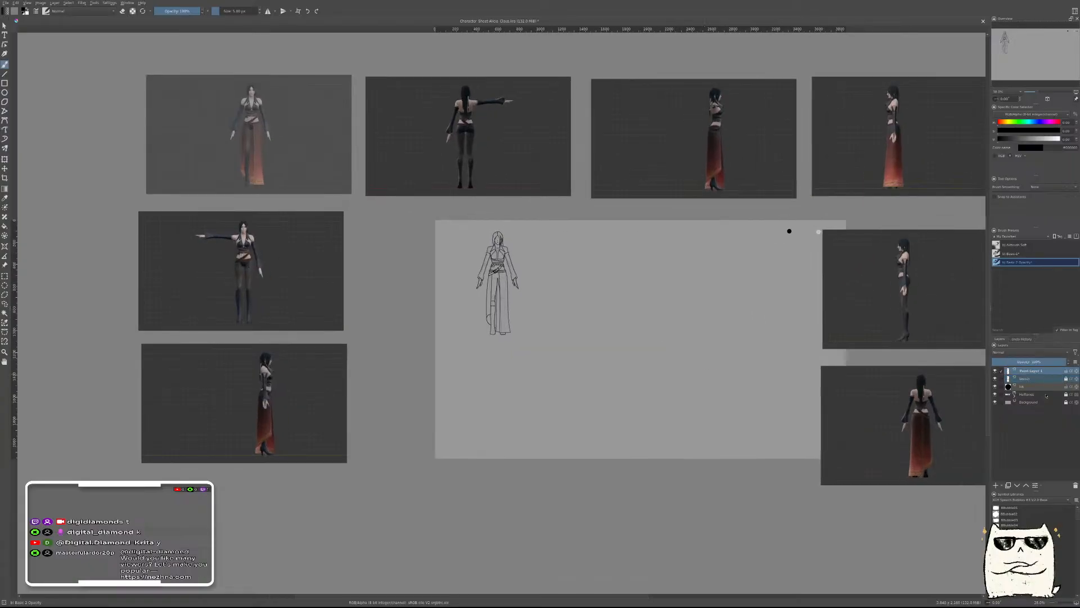
pyautogui.click(1035, 380)
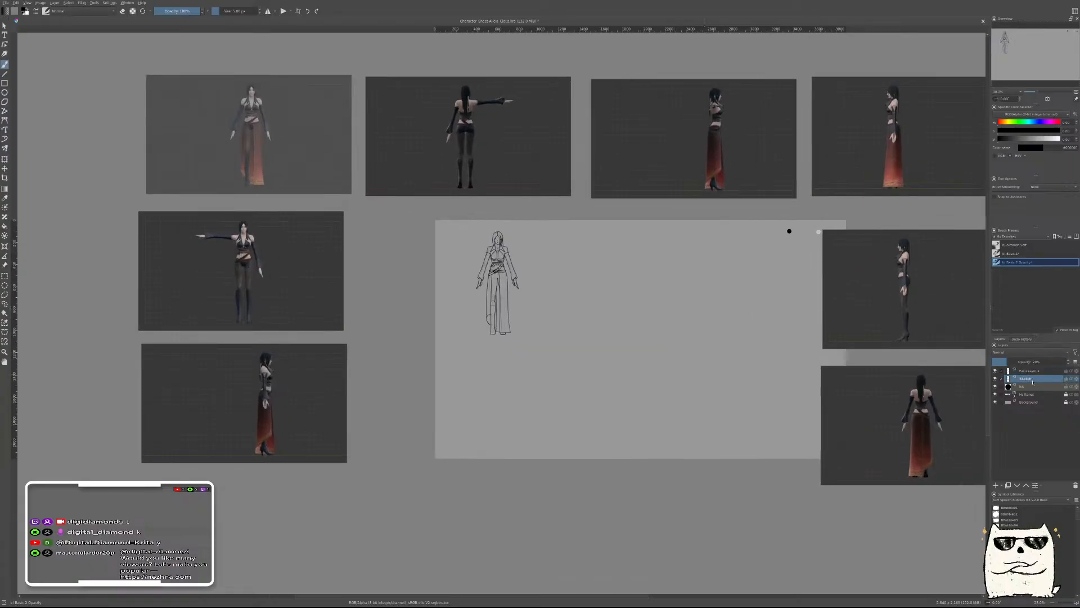
pyautogui.doubleClick(1039, 380)
pyautogui.write('Mannequin')
pyautogui.press('Return')
# Open the line art layer's name for editing
pyautogui.doubleClick(1036, 370)
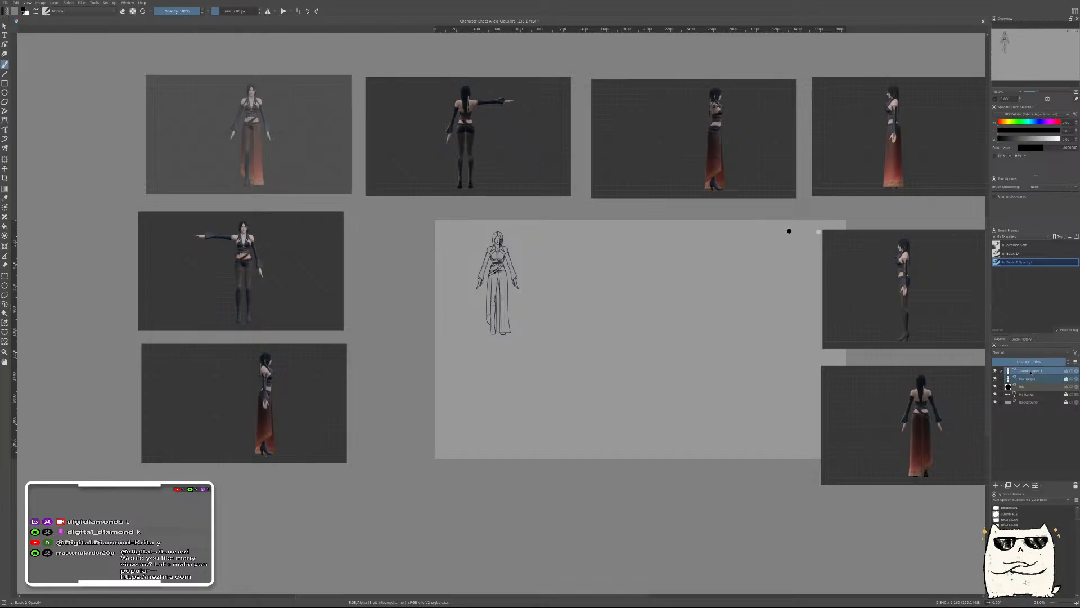
# Rename the topmost paint layer as Sketch
pyautogui.write('Sk')
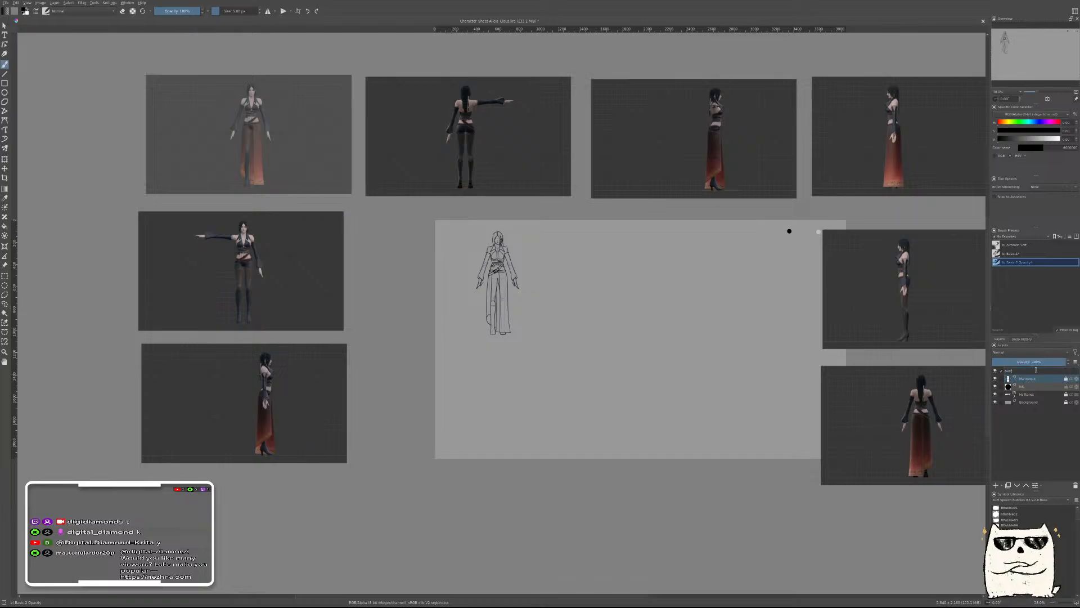
pyautogui.write('etch')
pyautogui.press('Return')
# Move the Halftones group's grey swatches next to the figure's head
pyautogui.click(1015, 396)
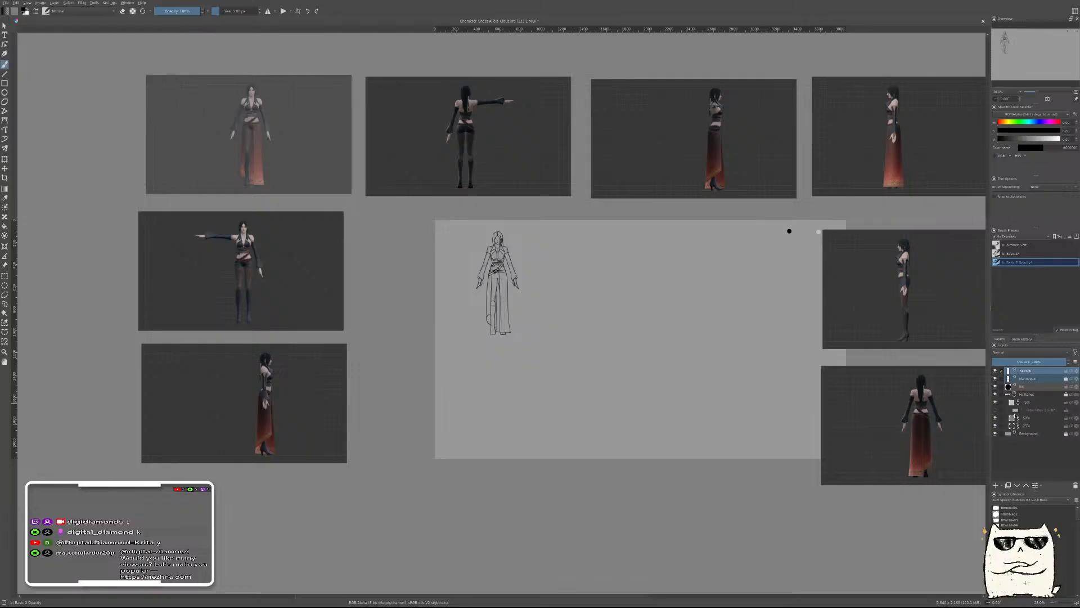
pyautogui.click(1018, 403)
pyautogui.moveTo(567, 286)
pyautogui.mouseDown()
pyautogui.moveTo(595, 362)
pyautogui.moveTo(661, 323)
pyautogui.moveTo(615, 244)
pyautogui.moveTo(664, 188)
pyautogui.mouseUp()
pyautogui.moveTo(678, 266)
pyautogui.mouseDown()
pyautogui.moveTo(659, 317)
pyautogui.moveTo(693, 288)
pyautogui.mouseUp()
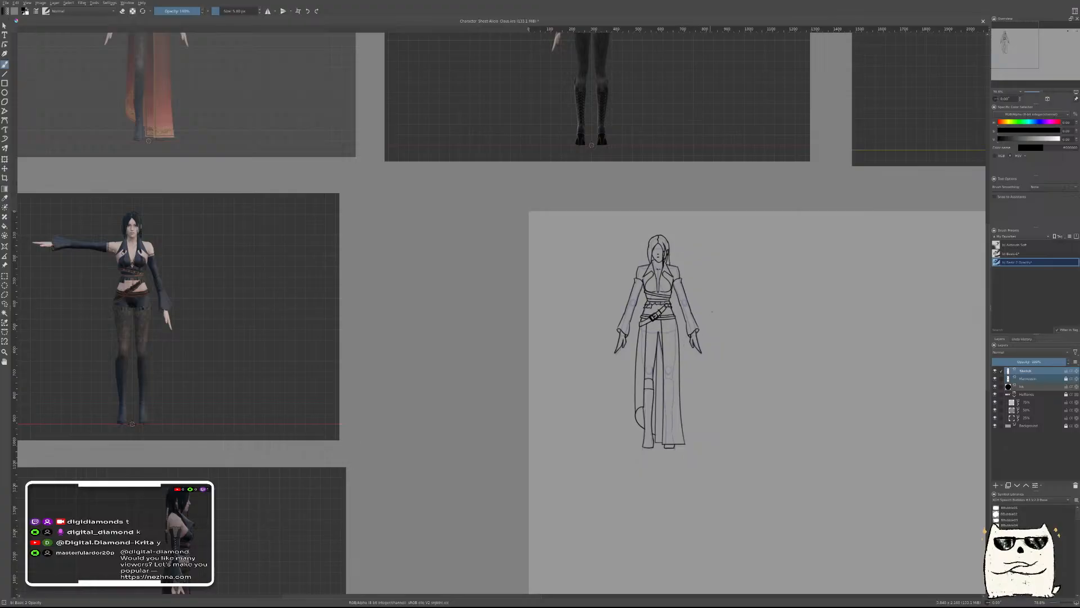
pyautogui.moveTo(762, 332); pyautogui.dragTo(803, 377)
pyautogui.click(1048, 397)
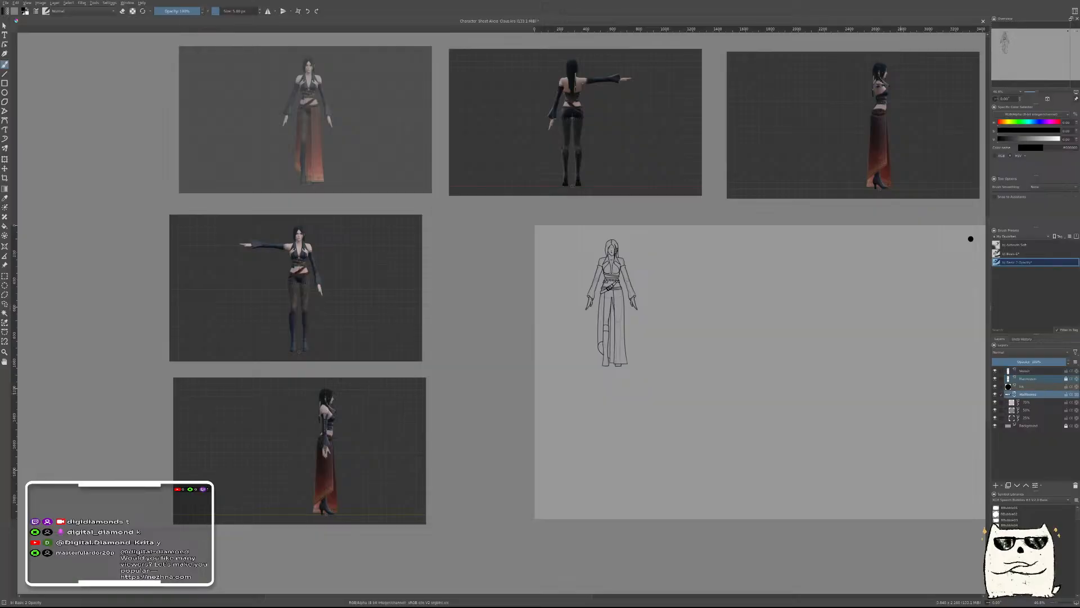
pyautogui.press('t')
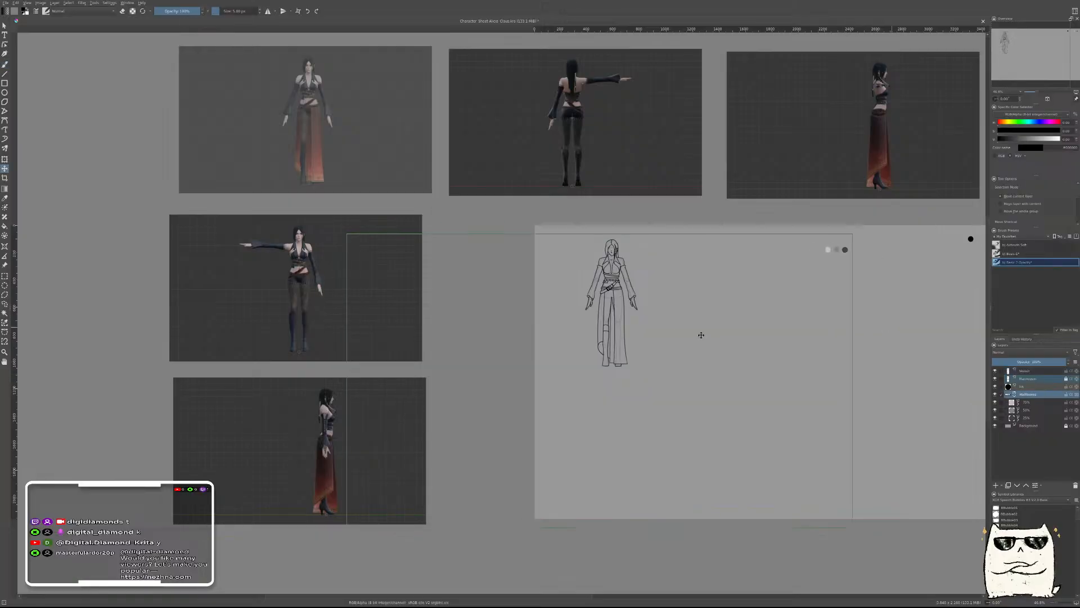
pyautogui.moveTo(606, 325); pyautogui.dragTo(516, 323)
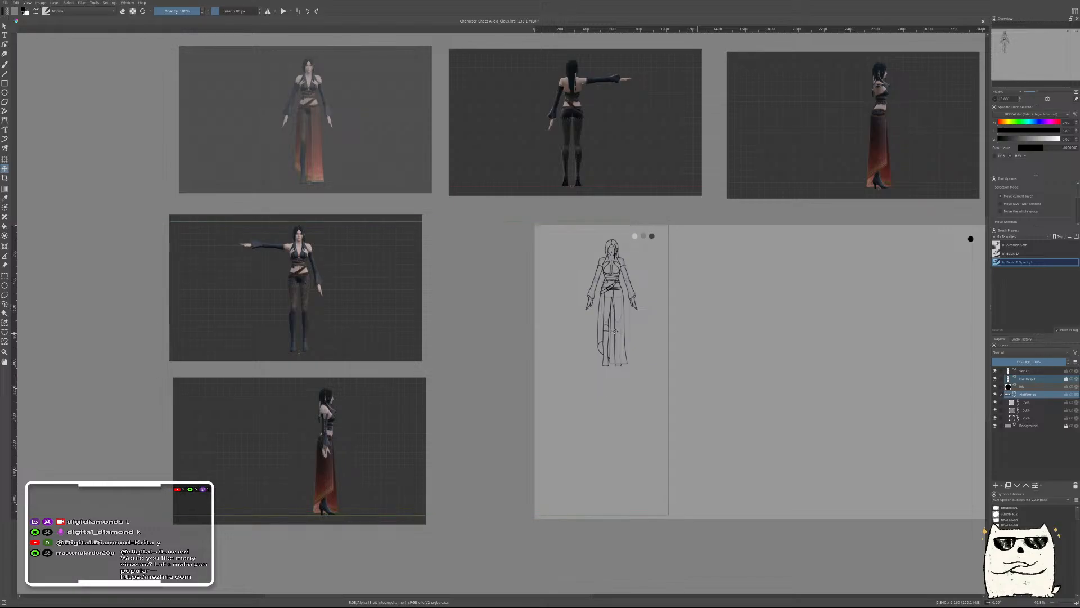
# Move the black swatch on its own layer so it lines up beside the darkest grey swatch
pyautogui.click(1029, 388)
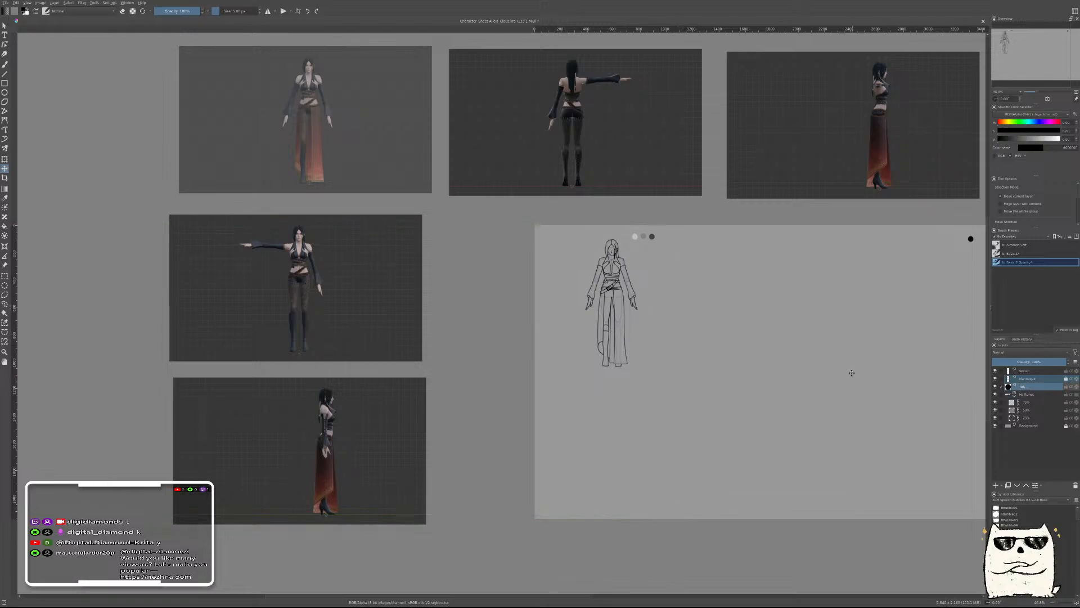
pyautogui.moveTo(885, 320)
pyautogui.mouseDown()
pyautogui.moveTo(625, 319)
pyautogui.moveTo(594, 307)
pyautogui.mouseUp()
pyautogui.press('b')
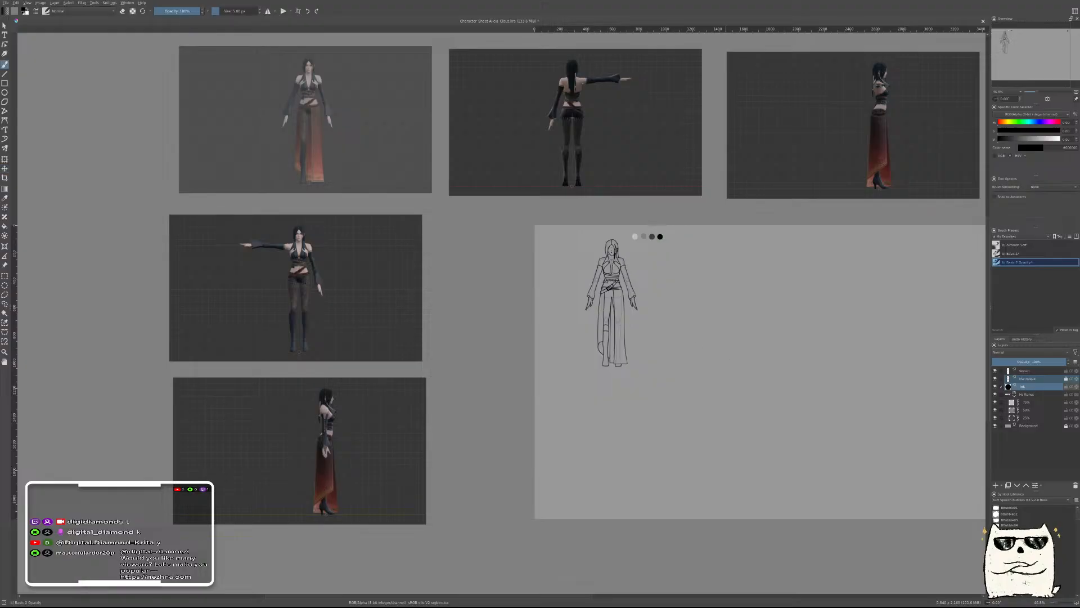
pyautogui.scroll(3, 619, 295)
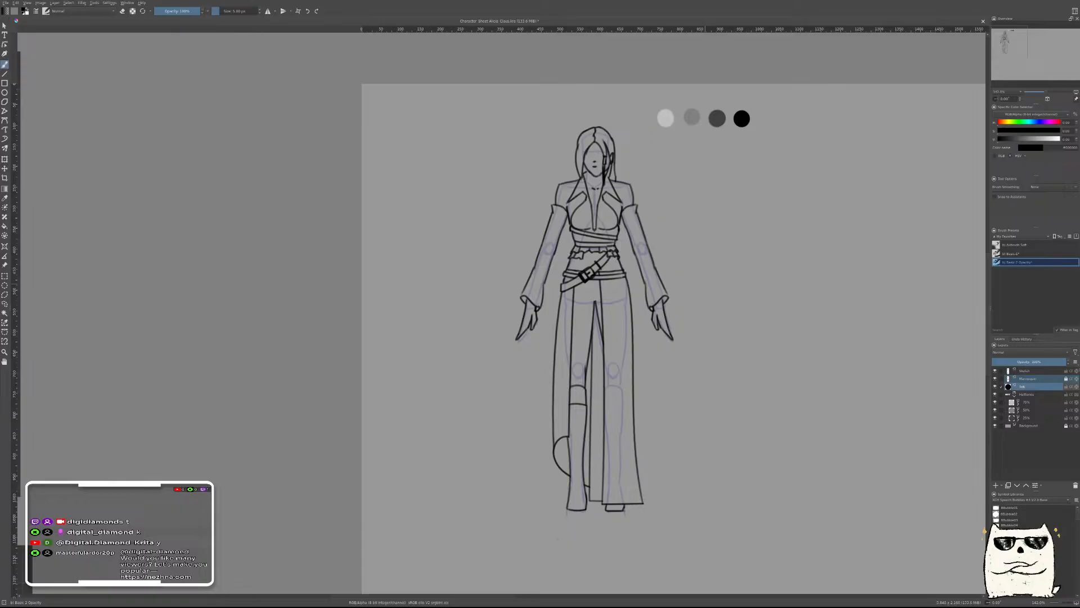
# Fill the Background layer with white and return to the freehand brush
pyautogui.click(1025, 425)
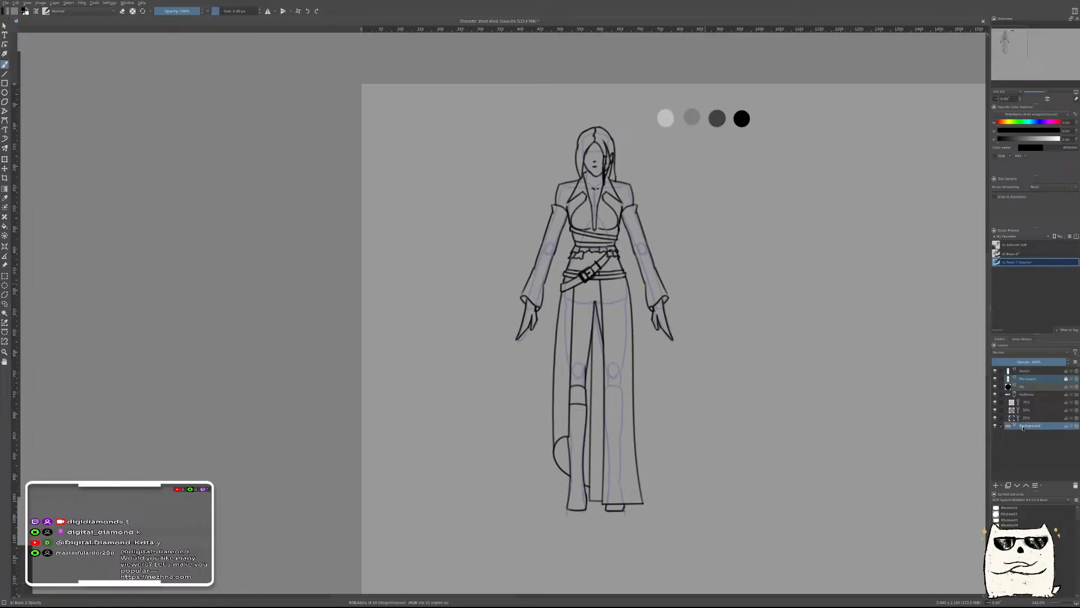
pyautogui.press('x')
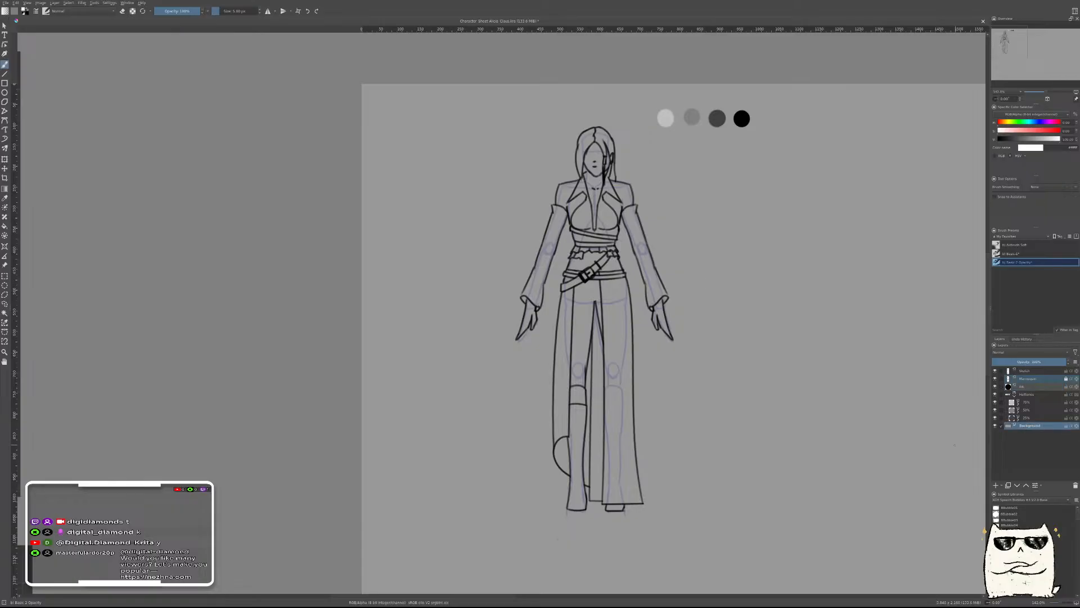
pyautogui.press('f')
pyautogui.click(836, 434)
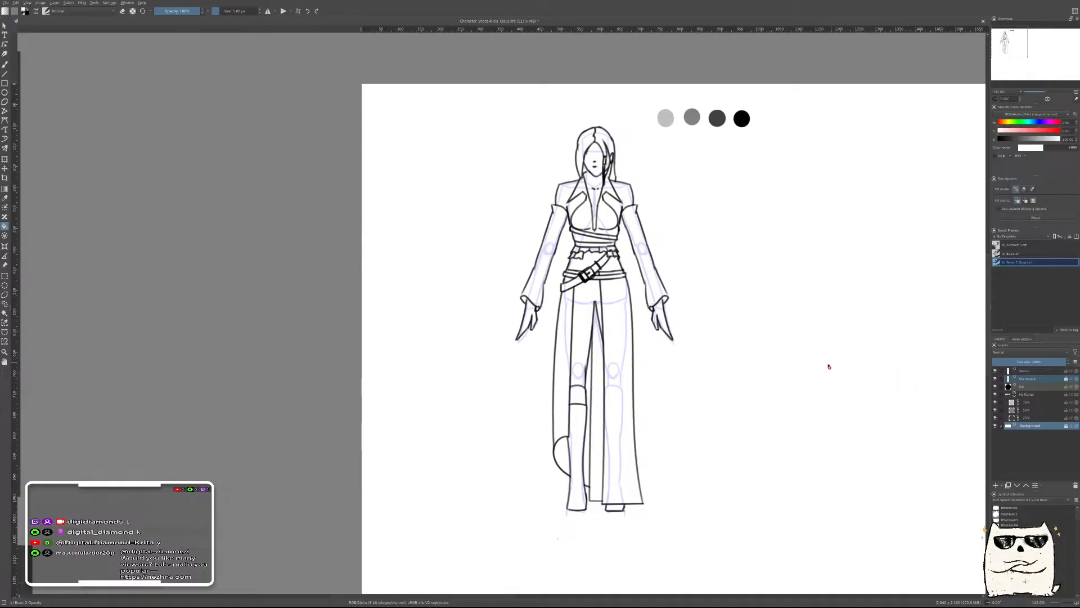
pyautogui.press('b')
# Clear the black swatch from its layer, make black the foreground colour and choose the Basic-1 brush preset
pyautogui.moveTo(788, 311); pyautogui.dragTo(691, 316)
pyautogui.moveTo(671, 277); pyautogui.dragTo(702, 245)
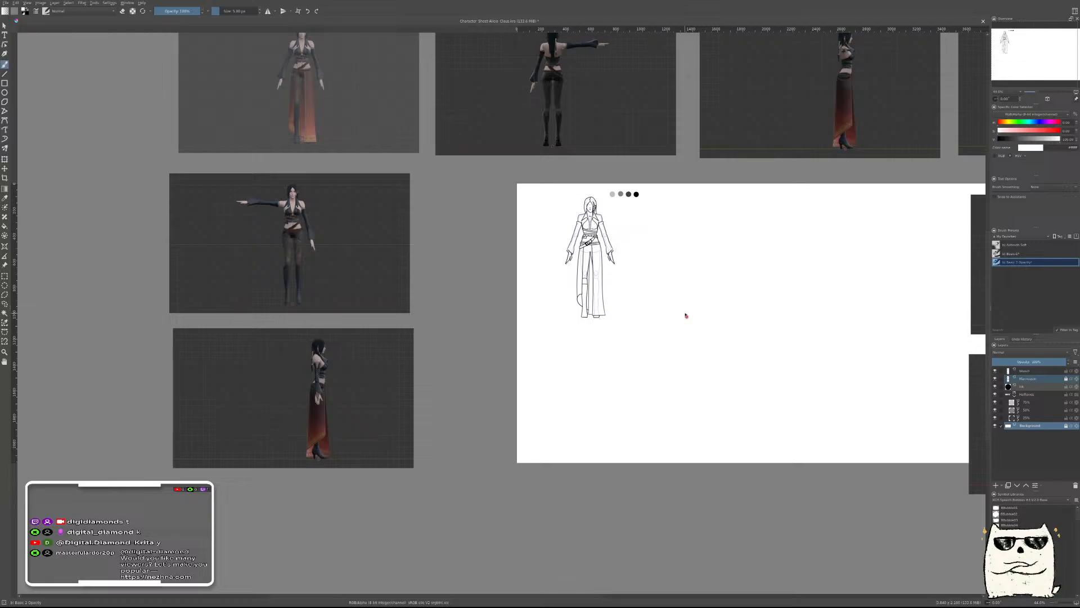
pyautogui.click(1016, 419)
pyautogui.click(1016, 420)
pyautogui.click(1013, 419)
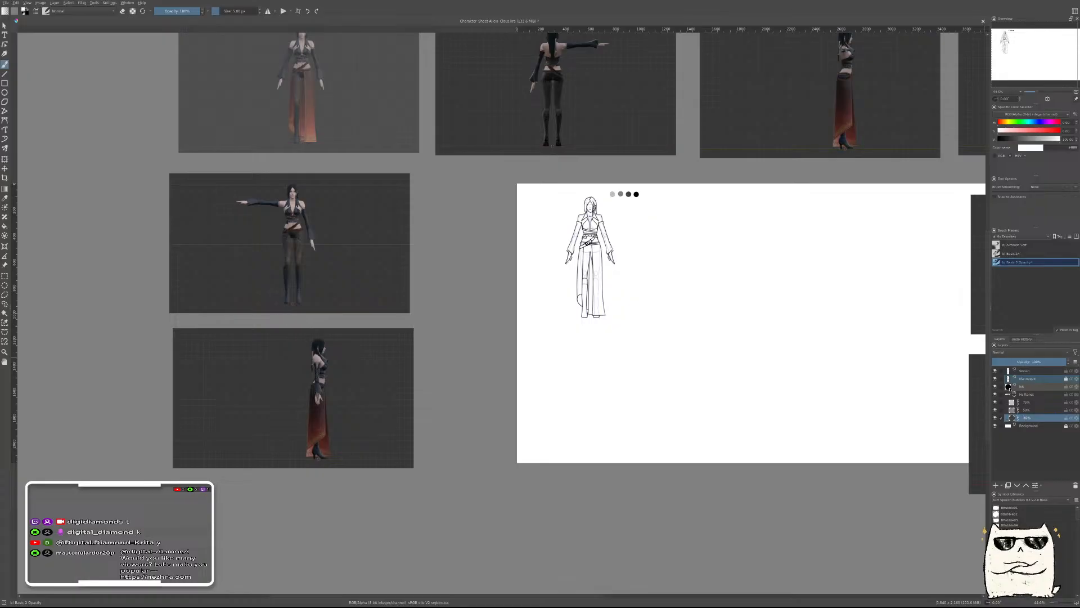
pyautogui.click(1021, 386)
pyautogui.moveTo(674, 249); pyautogui.dragTo(683, 301)
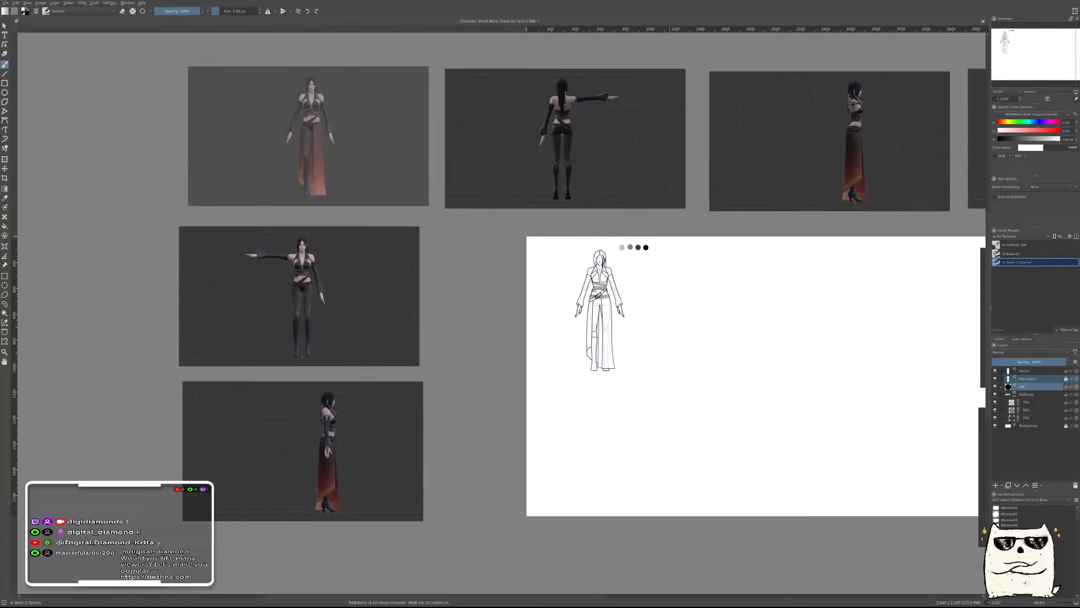
pyautogui.press('x')
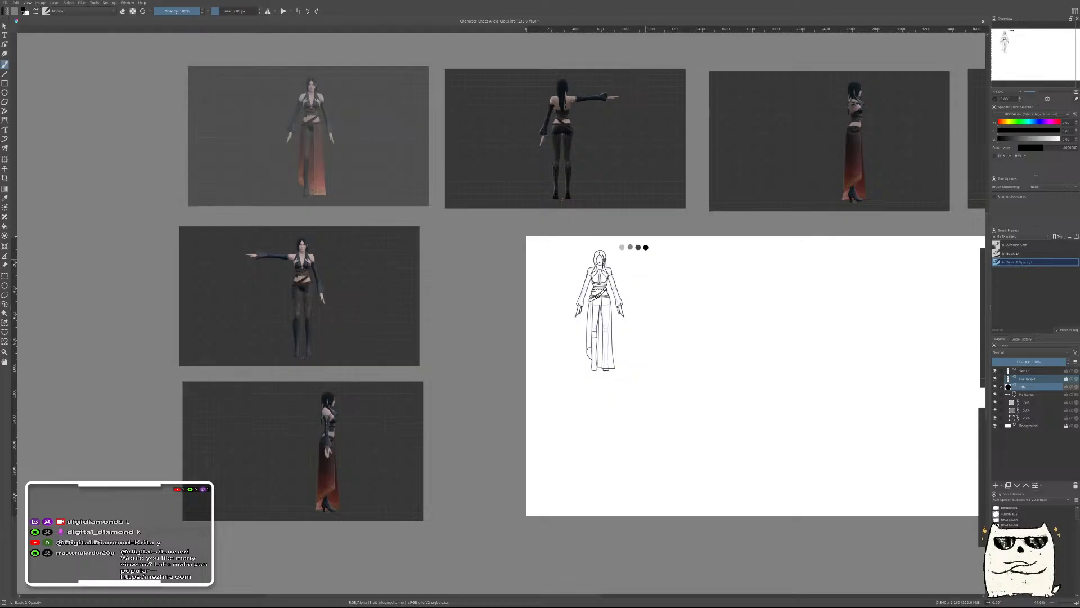
pyautogui.scroll(5, 619, 269)
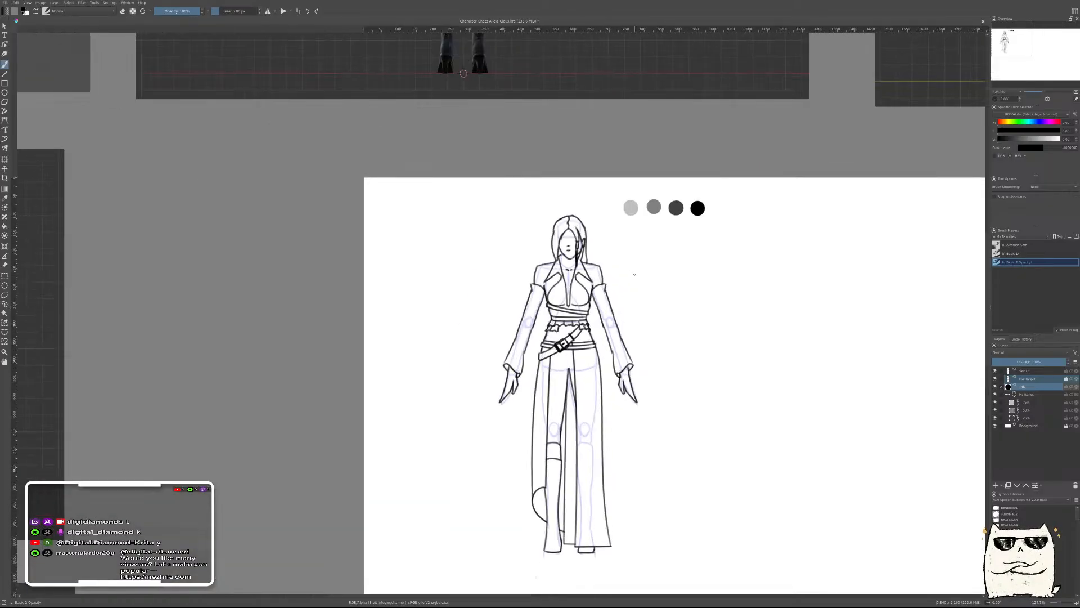
pyautogui.hotkey('ctrl', 'z')
pyautogui.click(1003, 254)
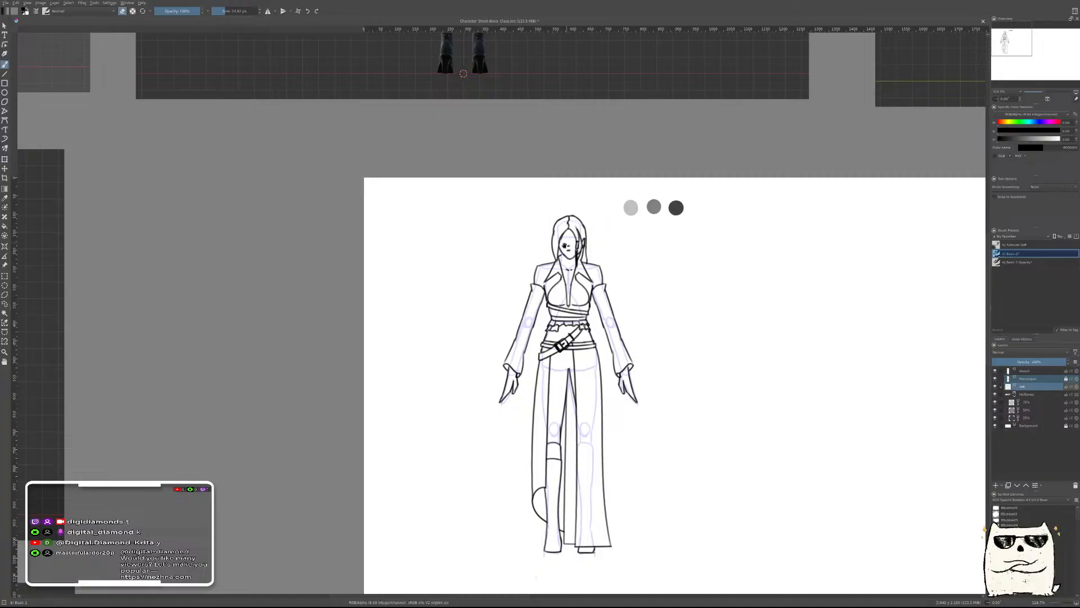
# Try blocking in the hair with broad black brush strokes and undo them
pyautogui.scroll(4, 569, 228)
pyautogui.scroll(3, 569, 228)
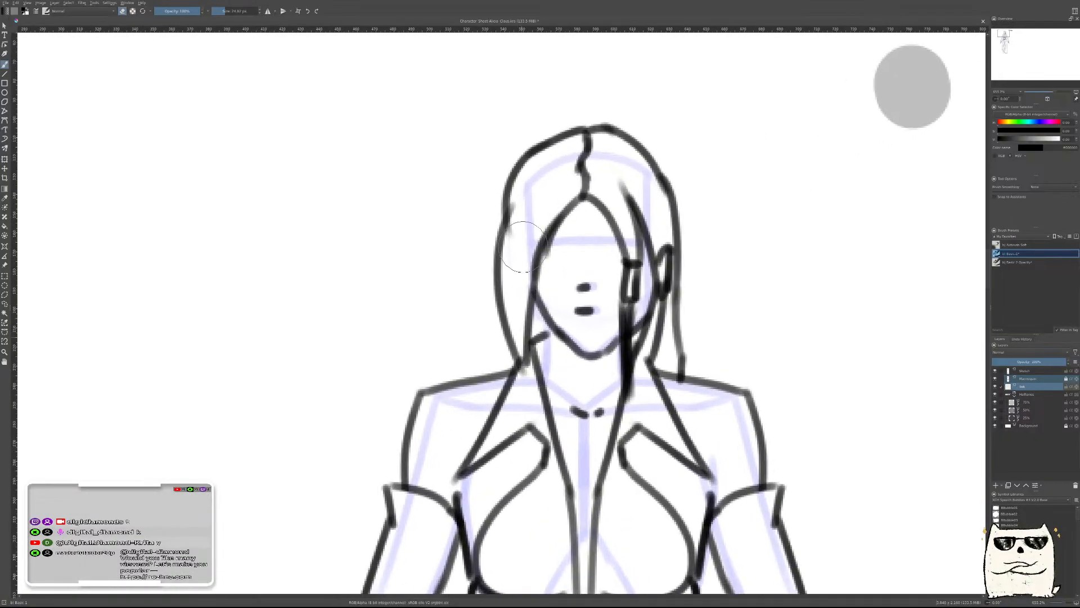
pyautogui.press('e')
pyautogui.moveTo(515, 339); pyautogui.dragTo(518, 246)
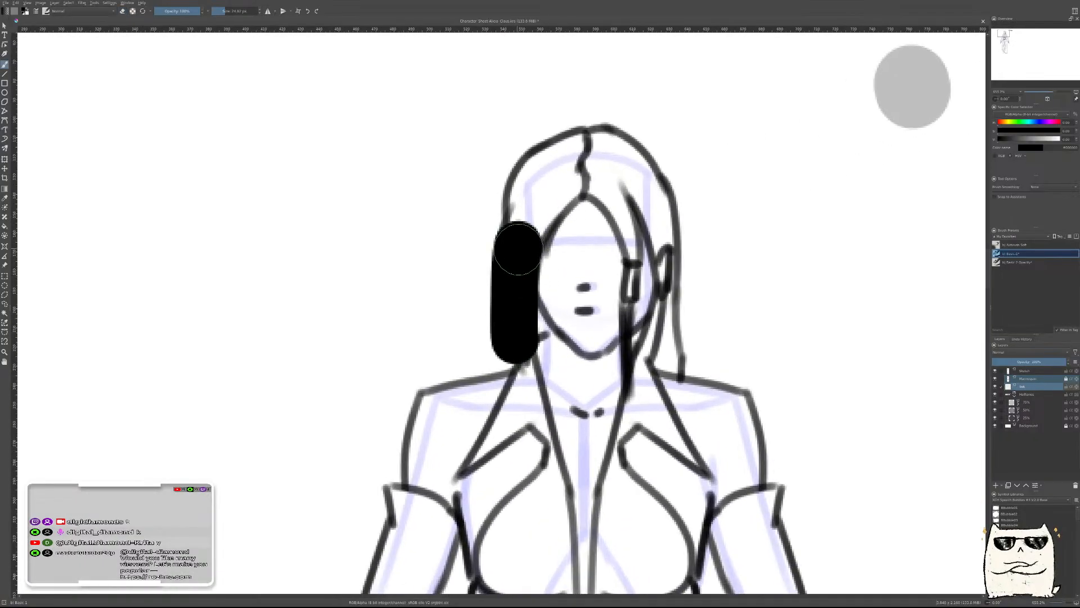
pyautogui.hotkey('ctrl', 'z')
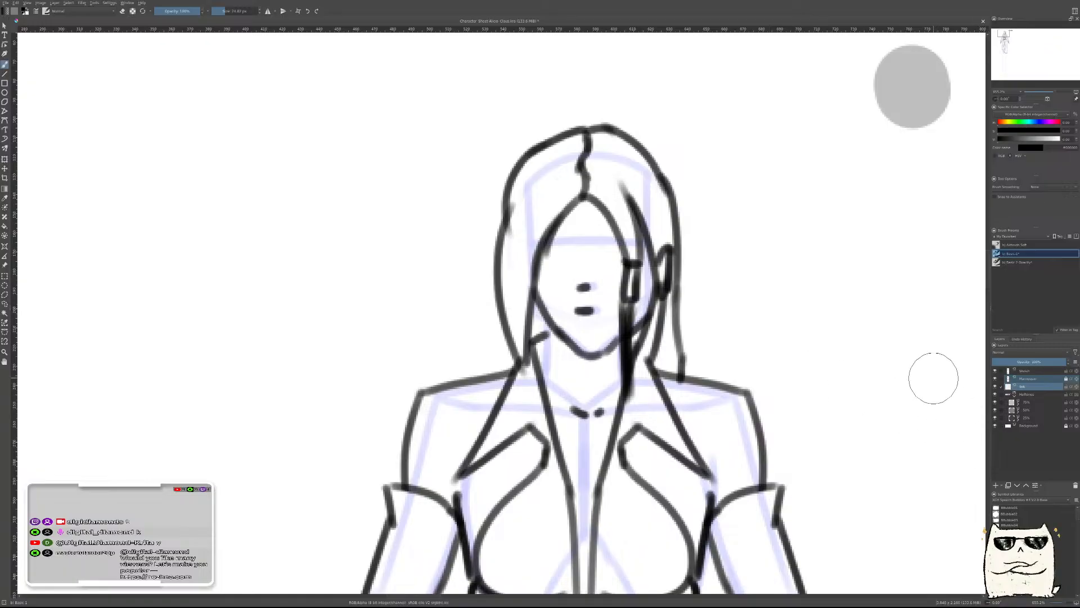
pyautogui.scroll(-3, 936, 386)
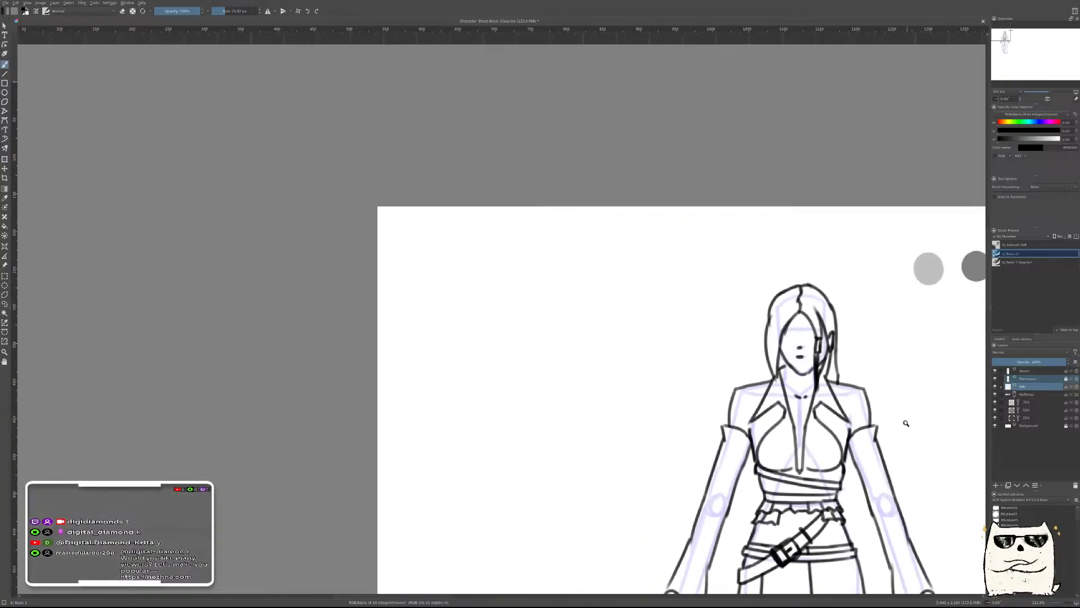
pyautogui.moveTo(781, 325)
pyautogui.mouseDown()
pyautogui.moveTo(793, 298)
pyautogui.moveTo(787, 320)
pyautogui.mouseUp()
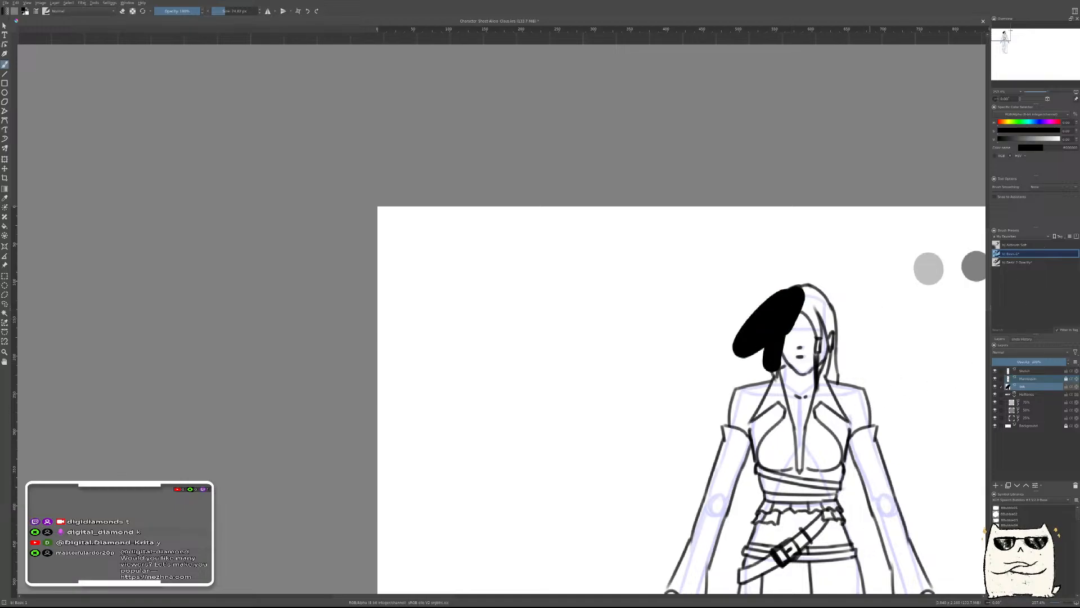
pyautogui.hotkey('ctrl', 'z')
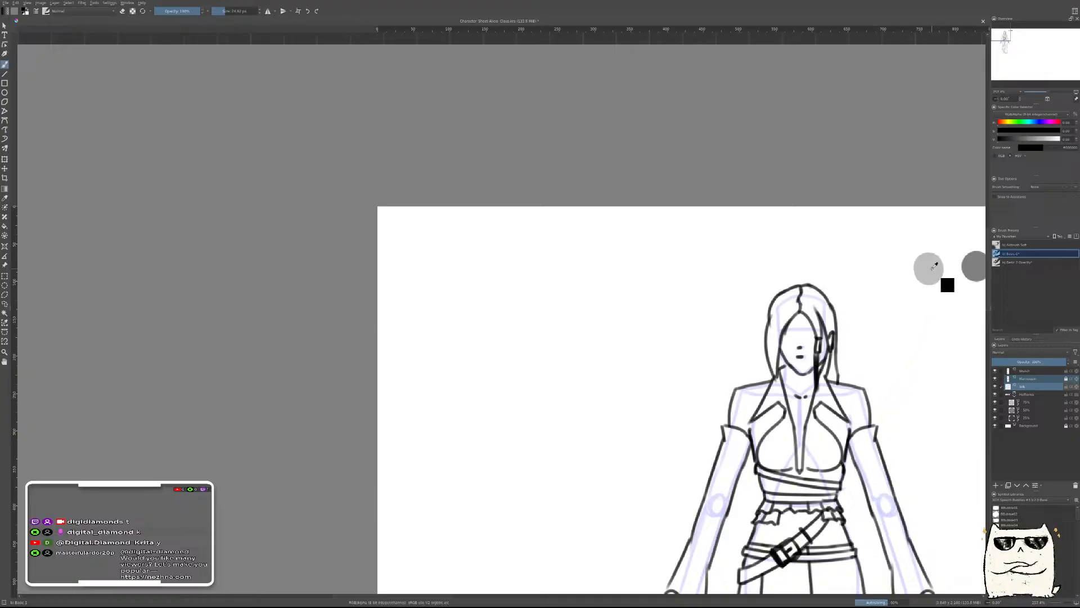
# Try painting the hair with the sampled light grey on the top Halftones sublayer, and undo the stroke
pyautogui.keyDown('ctrl'); pyautogui.click(932, 268); pyautogui.keyUp('ctrl')
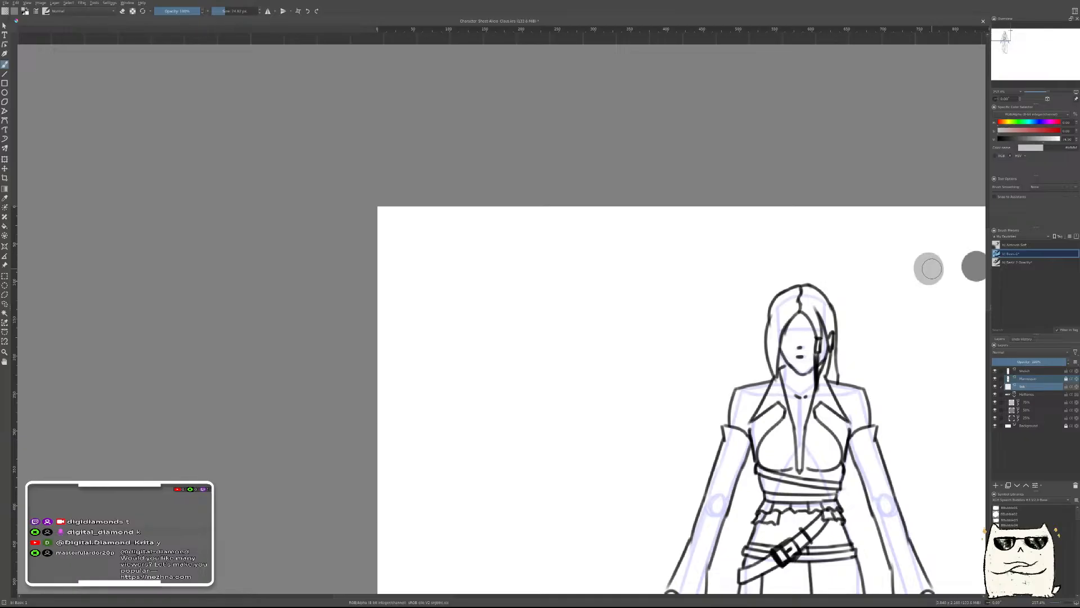
pyautogui.click(1028, 403)
pyautogui.moveTo(779, 323)
pyautogui.mouseDown()
pyautogui.moveTo(778, 374)
pyautogui.moveTo(800, 354)
pyautogui.moveTo(792, 293)
pyautogui.mouseUp()
pyautogui.hotkey('ctrl', 'z')
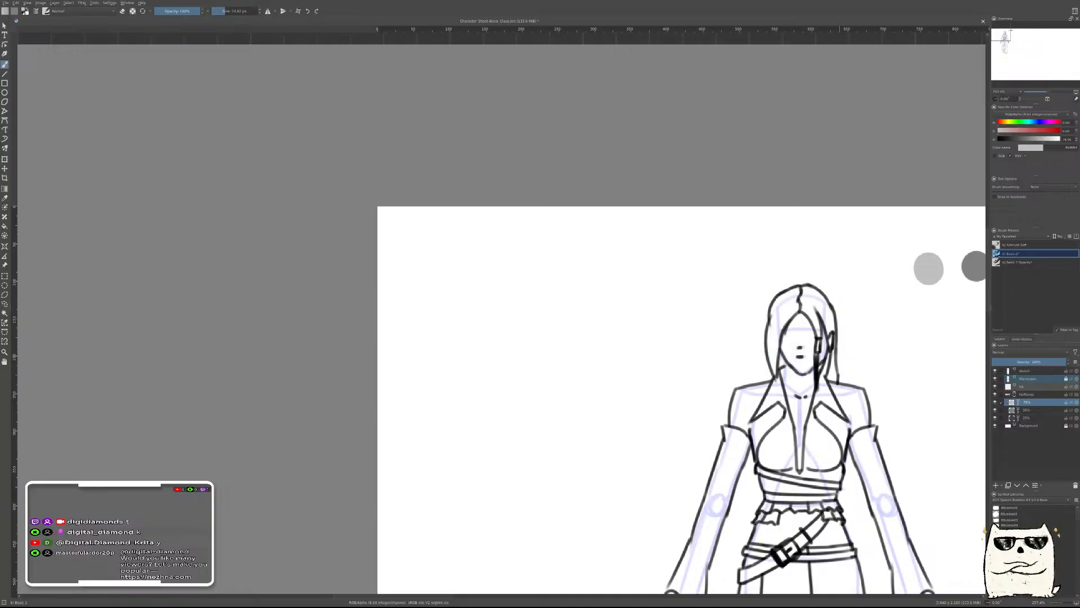
# Paint the hair solid black on the layer directly above the Halftones group and lower that layer's opacity
pyautogui.click(1029, 388)
pyautogui.press('d')
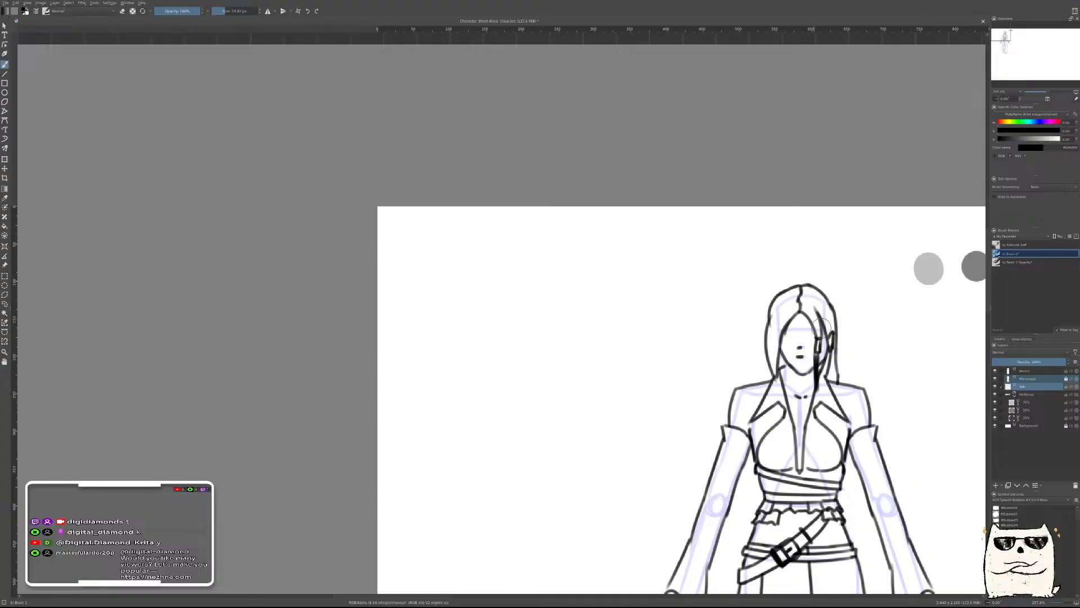
pyautogui.scroll(2, 797, 331)
pyautogui.moveTo(787, 263)
pyautogui.mouseDown()
pyautogui.moveTo(761, 292)
pyautogui.moveTo(753, 407)
pyautogui.moveTo(786, 268)
pyautogui.moveTo(820, 273)
pyautogui.moveTo(829, 296)
pyautogui.moveTo(848, 287)
pyautogui.moveTo(843, 260)
pyautogui.moveTo(869, 399)
pyautogui.moveTo(861, 435)
pyautogui.moveTo(844, 386)
pyautogui.mouseUp()
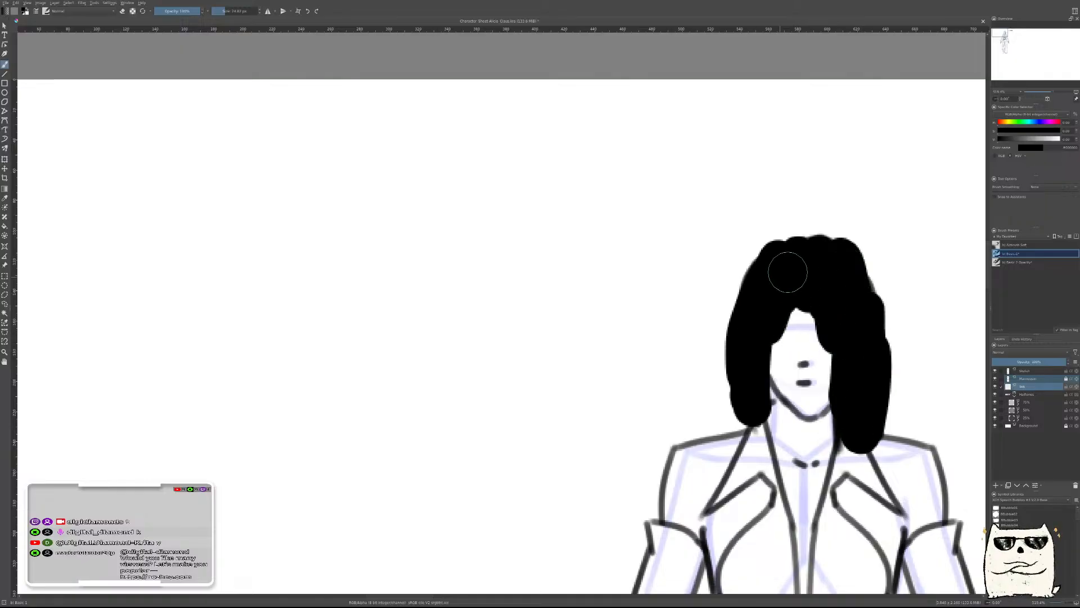
pyautogui.moveTo(879, 274); pyautogui.dragTo(674, 274)
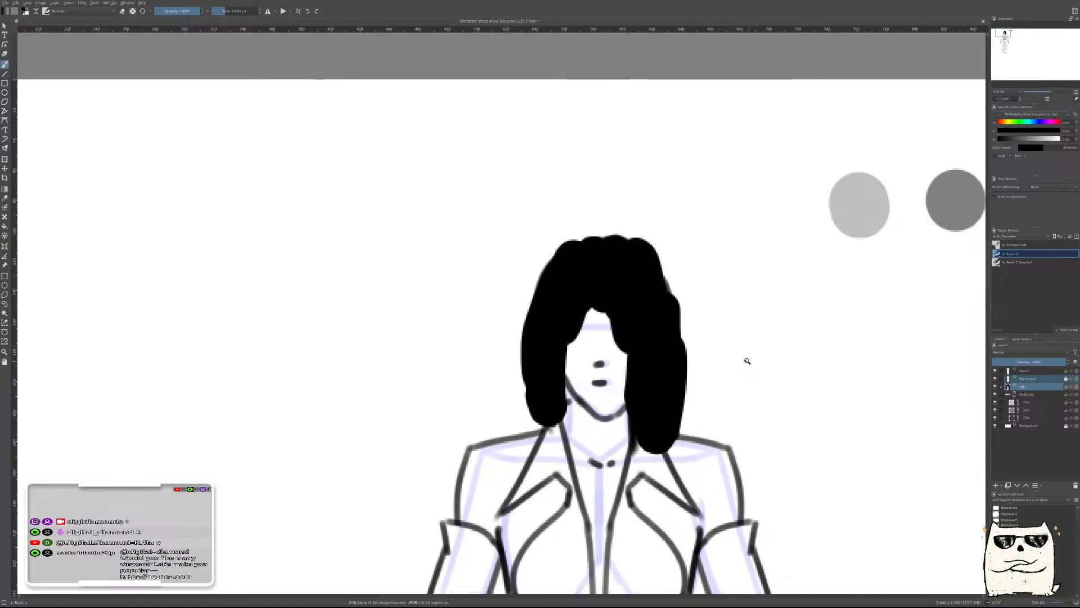
pyautogui.moveTo(743, 361); pyautogui.dragTo(719, 395)
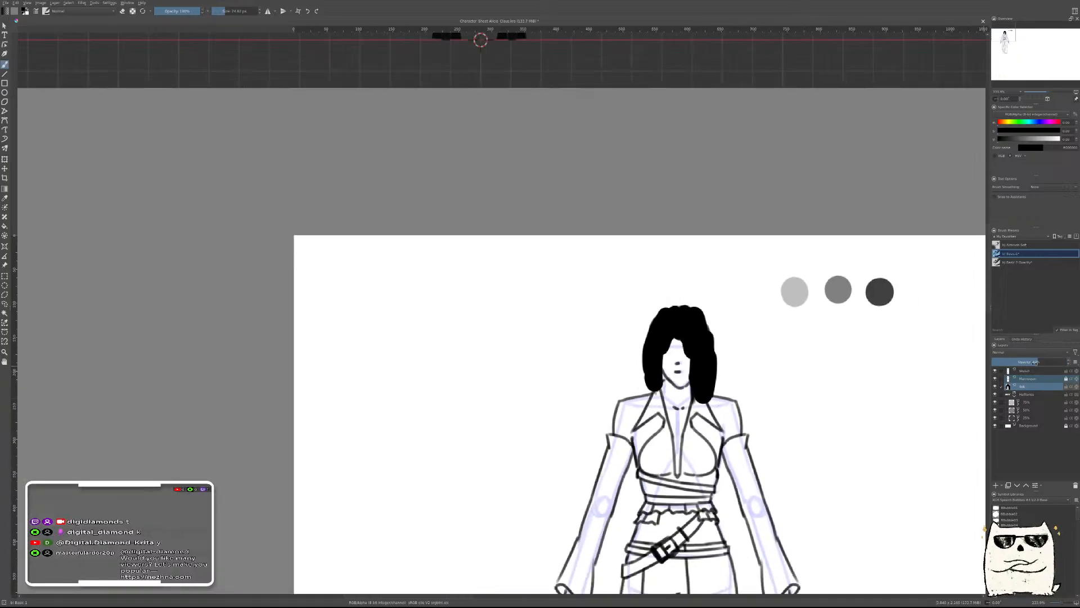
pyautogui.click(1011, 361)
# Erase the hair fill that spills outside the hair outline and onto the face and neck
pyautogui.scroll(3, 719, 291)
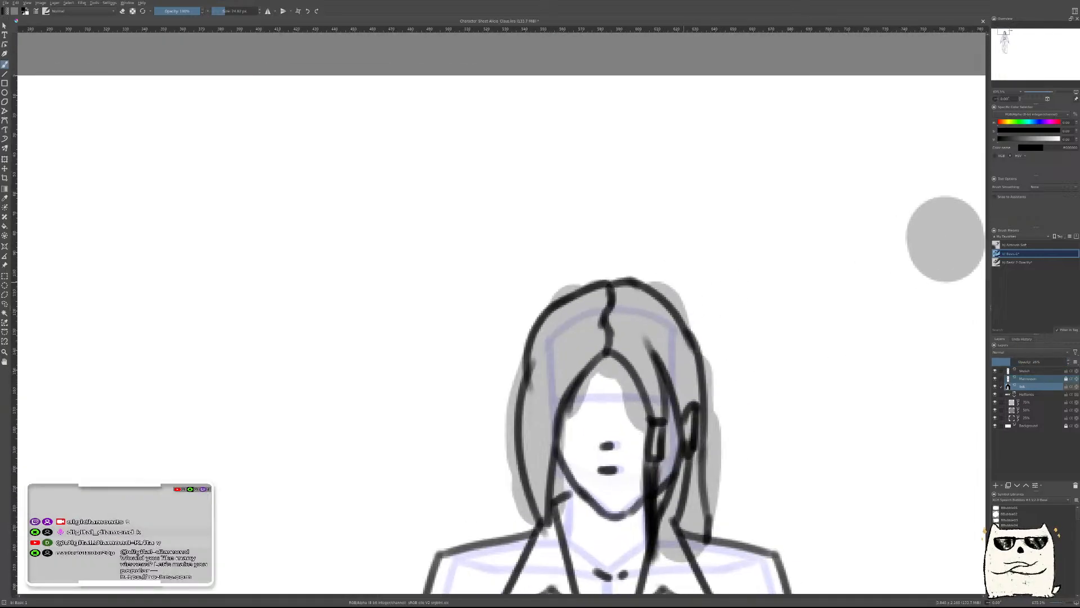
pyautogui.rightClick(685, 283)
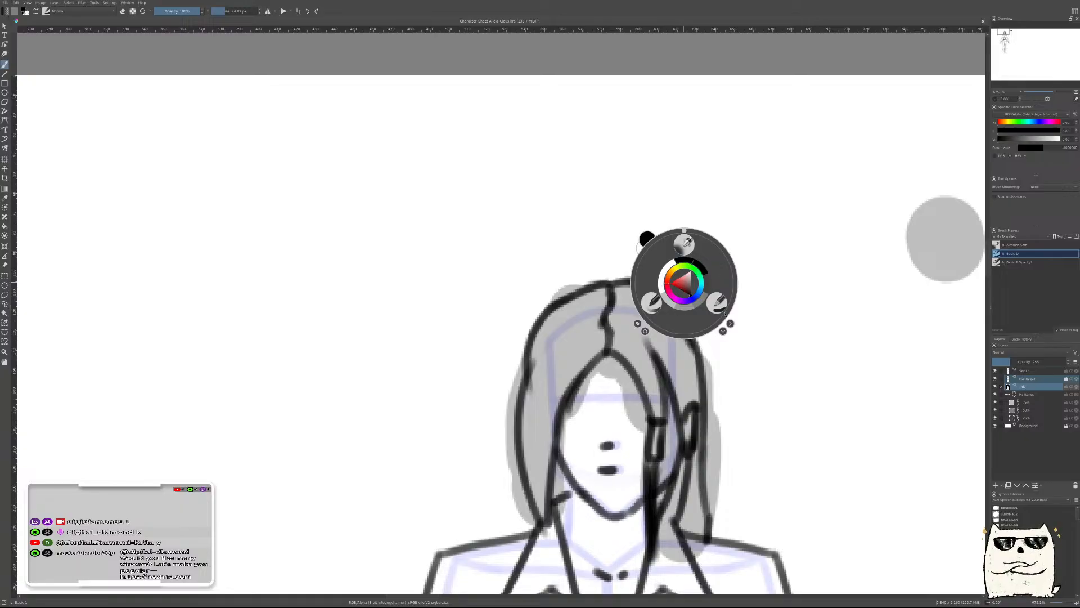
pyautogui.click(721, 308)
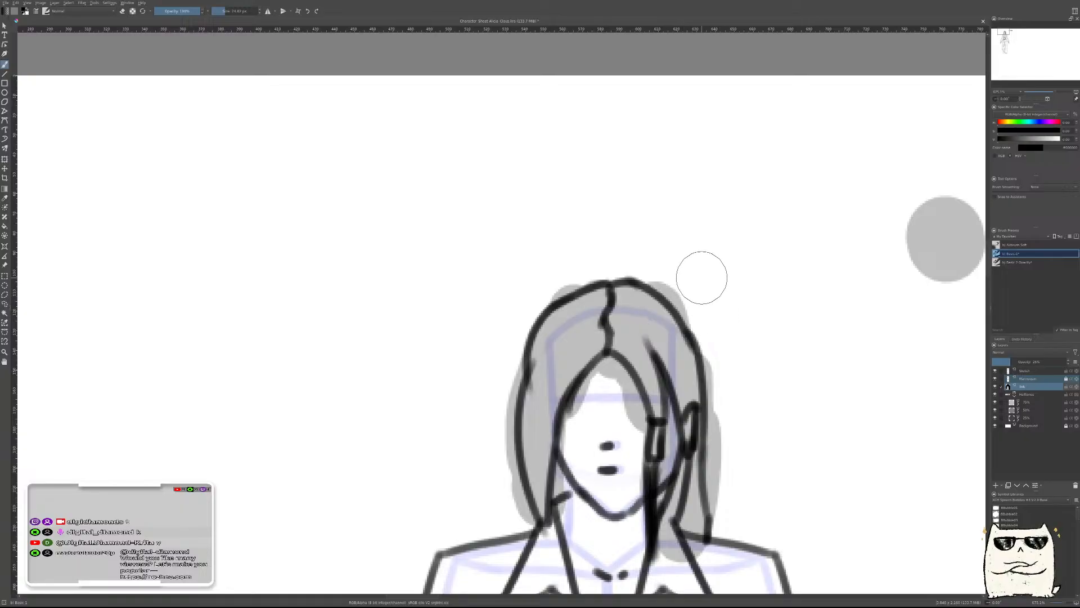
pyautogui.press('e')
pyautogui.moveTo(716, 310)
pyautogui.mouseDown()
pyautogui.moveTo(729, 410)
pyautogui.moveTo(776, 340)
pyautogui.mouseUp()
pyautogui.moveTo(741, 304)
pyautogui.mouseDown()
pyautogui.moveTo(738, 363)
pyautogui.moveTo(733, 316)
pyautogui.moveTo(736, 393)
pyautogui.mouseUp()
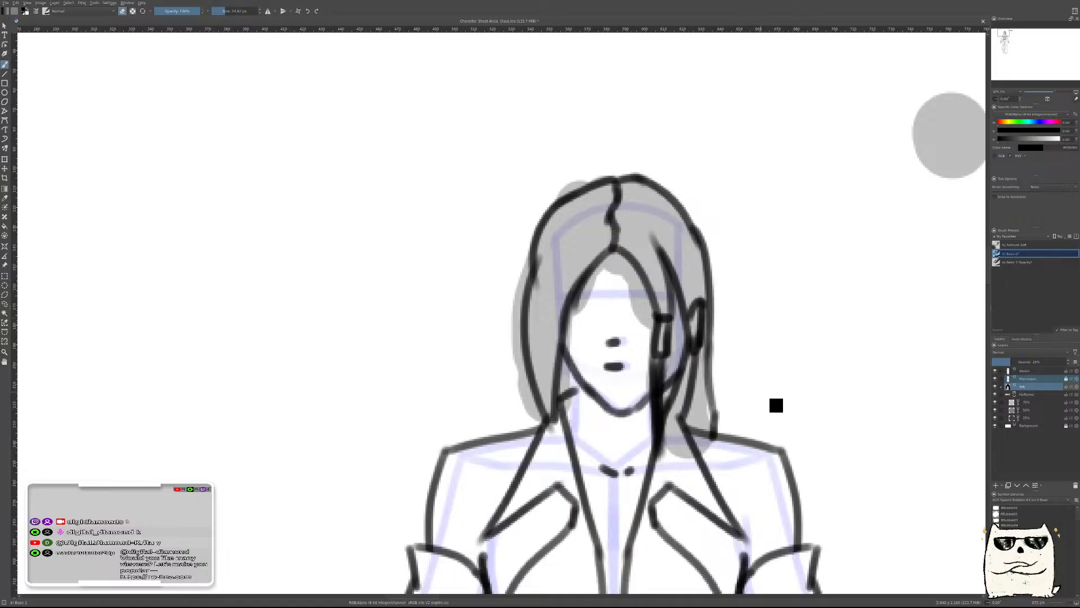
pyautogui.moveTo(692, 477); pyautogui.dragTo(658, 440)
pyautogui.moveTo(598, 330)
pyautogui.mouseDown()
pyautogui.moveTo(615, 279)
pyautogui.moveTo(625, 303)
pyautogui.moveTo(611, 288)
pyautogui.moveTo(586, 357)
pyautogui.moveTo(586, 400)
pyautogui.moveTo(588, 371)
pyautogui.mouseUp()
pyautogui.moveTo(537, 445)
pyautogui.mouseDown()
pyautogui.moveTo(494, 298)
pyautogui.moveTo(498, 263)
pyautogui.moveTo(496, 301)
pyautogui.moveTo(567, 166)
pyautogui.mouseUp()
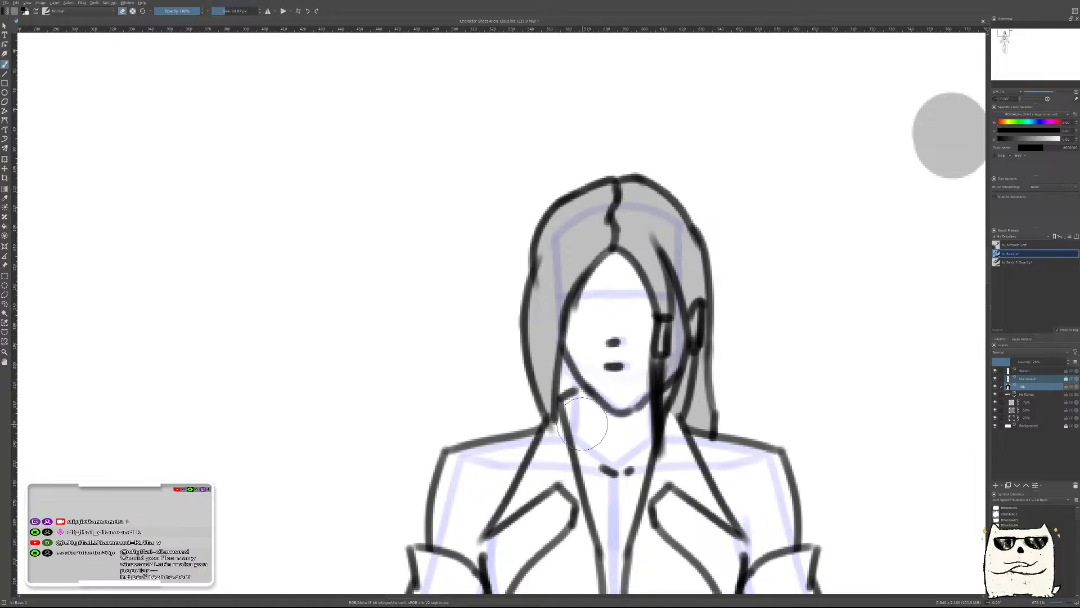
# Fill the missing bit of hair between the jaw and the left collar, and erase the excess over the neck
pyautogui.moveTo(635, 341); pyautogui.dragTo(630, 562)
pyautogui.moveTo(378, 204); pyautogui.dragTo(361, 254)
pyautogui.moveTo(719, 378); pyautogui.dragTo(668, 319)
pyautogui.moveTo(617, 280)
pyautogui.mouseDown()
pyautogui.moveTo(664, 211)
pyautogui.moveTo(716, 191)
pyautogui.moveTo(624, 379)
pyautogui.mouseUp()
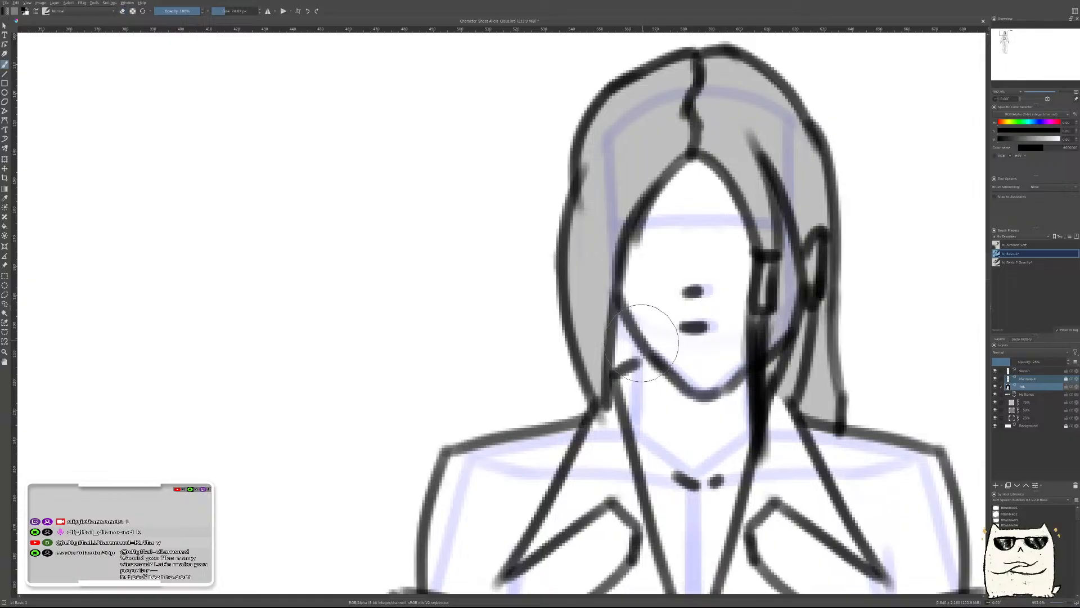
pyautogui.rightClick(669, 313)
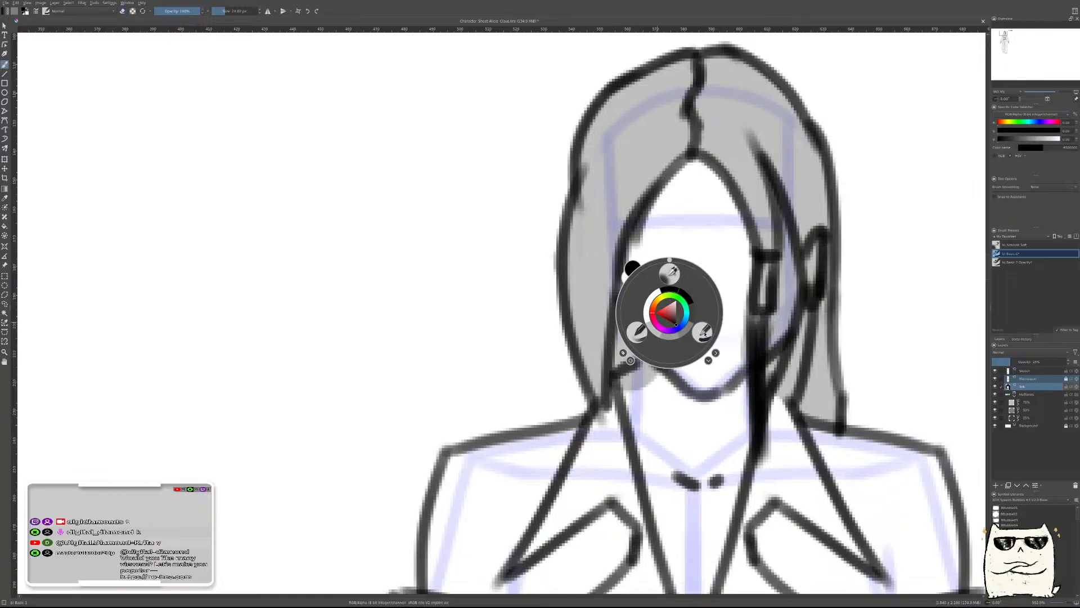
pyautogui.click(703, 334)
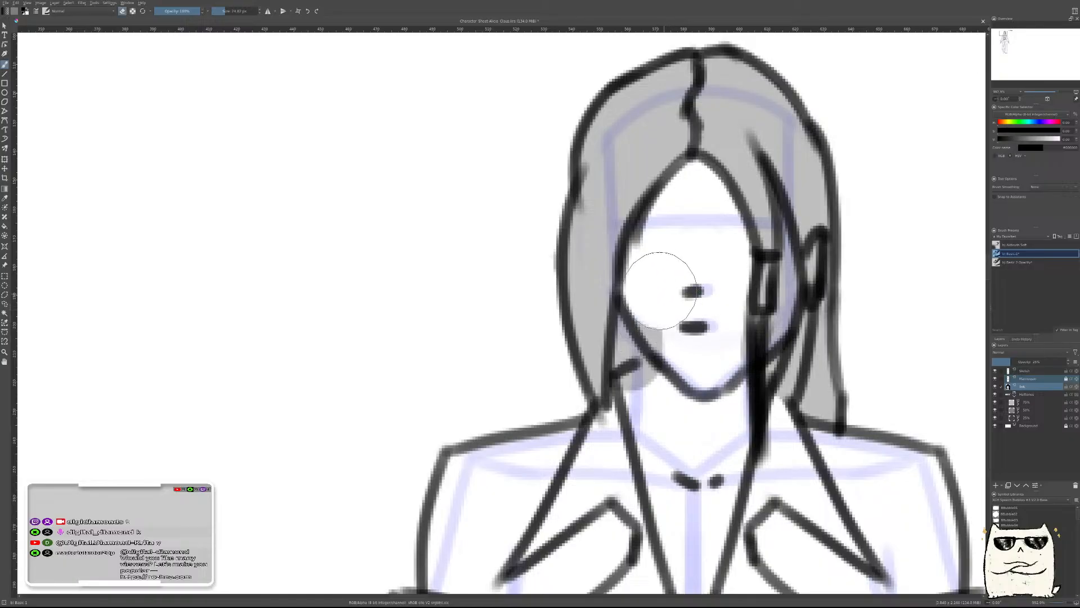
pyautogui.moveTo(670, 397); pyautogui.dragTo(656, 410)
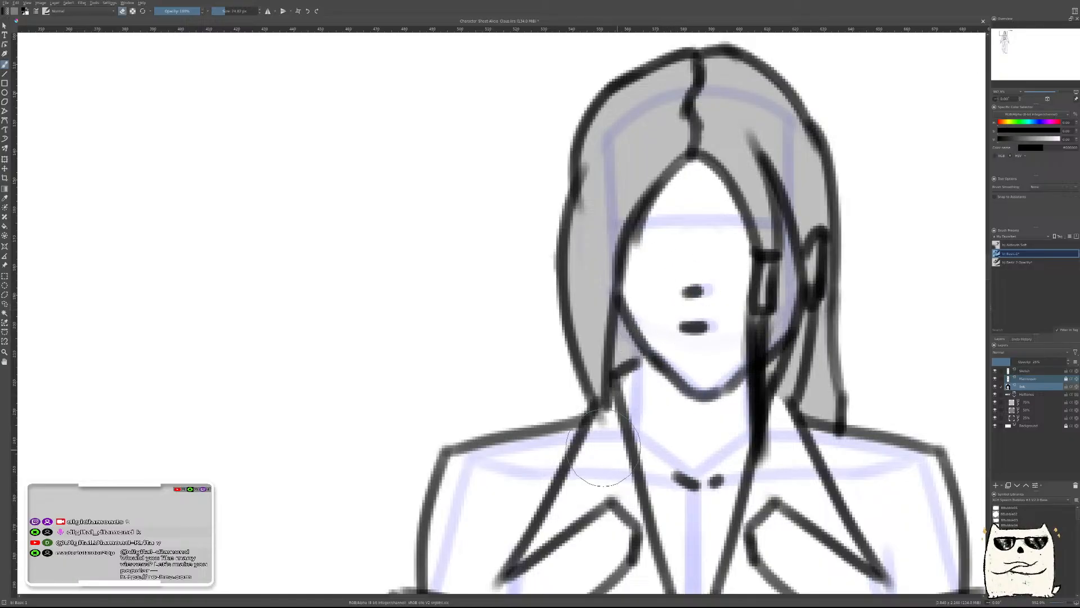
# Compare the hair with the front-view reference and clean up the fill around the ornament beside the face using a smaller brush
pyautogui.scroll(-5, 667, 388)
pyautogui.scroll(3, 757, 376)
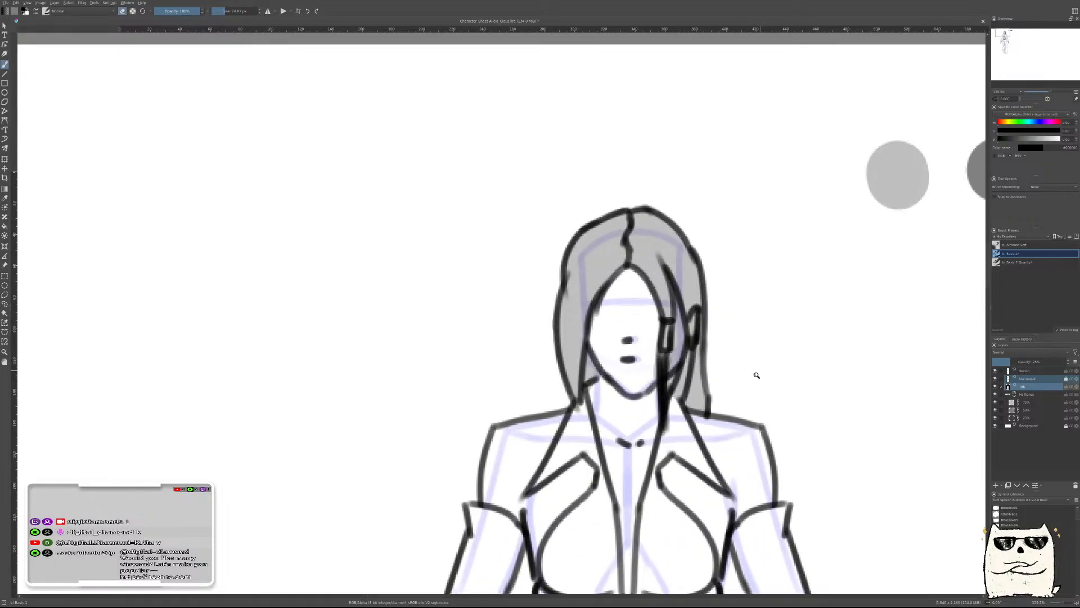
pyautogui.scroll(-8, 733, 369)
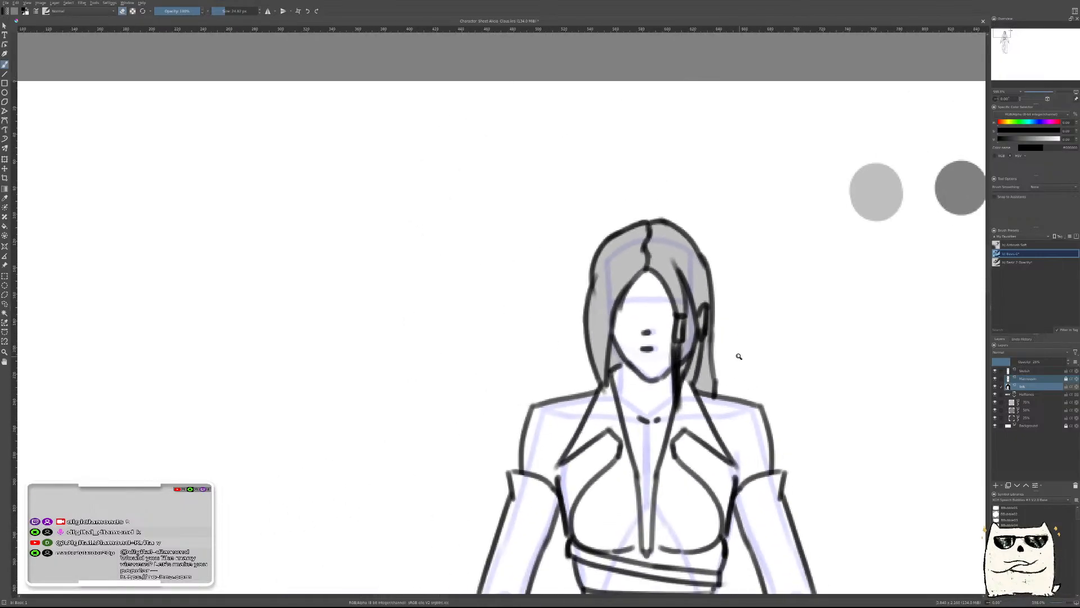
pyautogui.scroll(2, 740, 360)
pyautogui.scroll(-3, 726, 371)
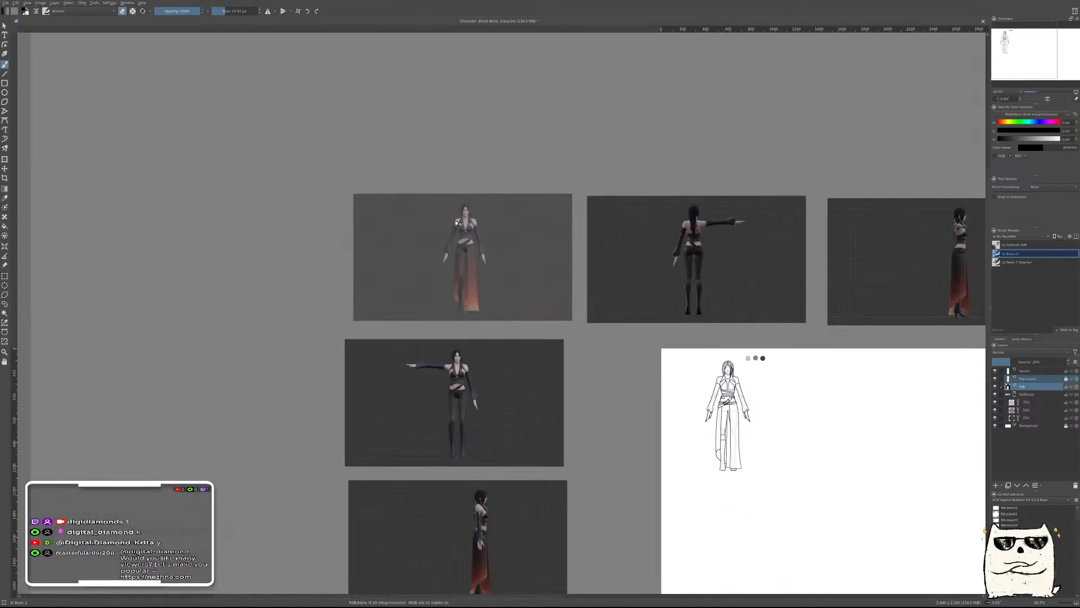
pyautogui.scroll(8, 467, 202)
pyautogui.scroll(-8, 520, 182)
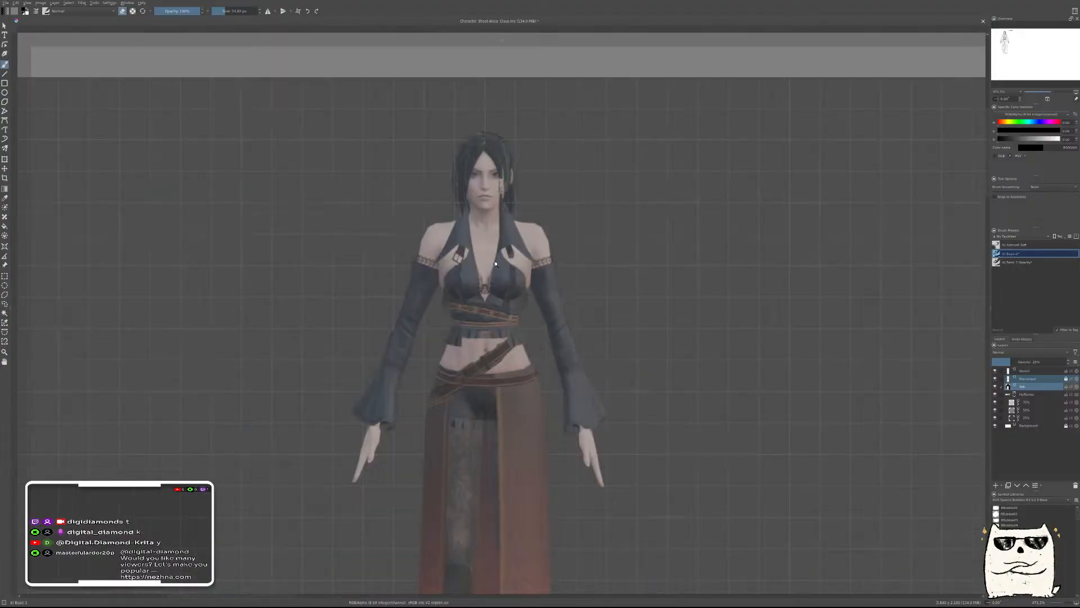
pyautogui.moveTo(861, 407); pyautogui.dragTo(444, 236)
pyautogui.scroll(8, 675, 290)
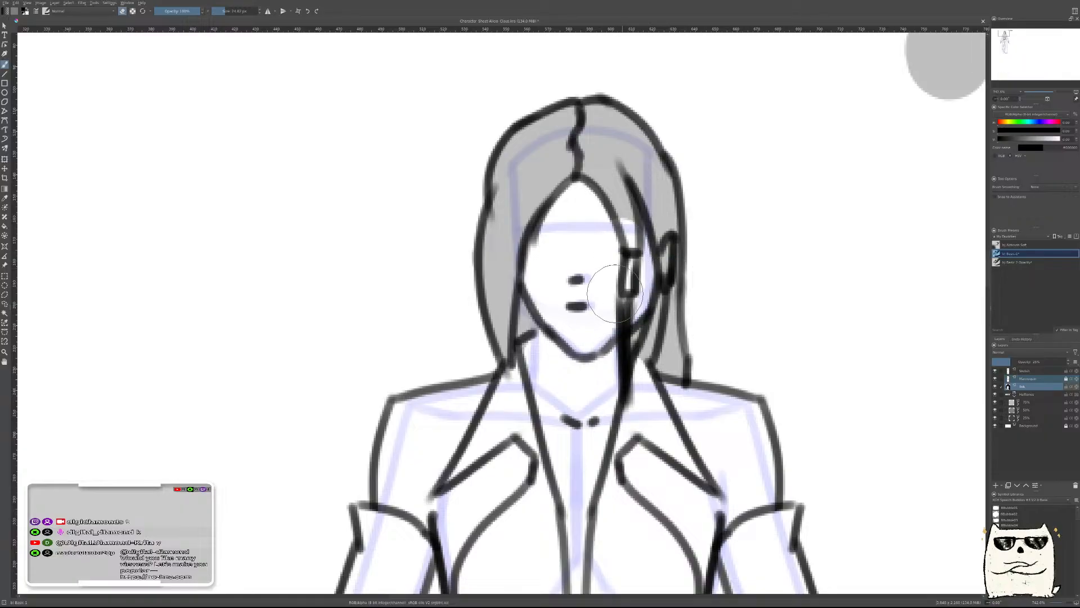
pyautogui.moveTo(612, 227); pyautogui.dragTo(576, 226)
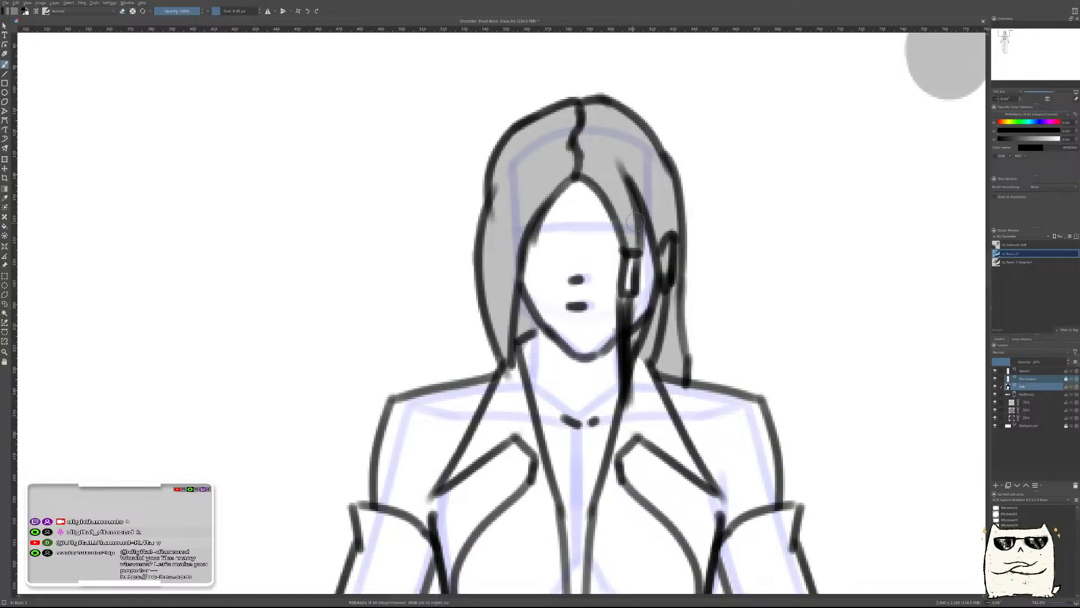
pyautogui.moveTo(628, 347)
pyautogui.mouseDown()
pyautogui.moveTo(623, 376)
pyautogui.moveTo(659, 315)
pyautogui.mouseUp()
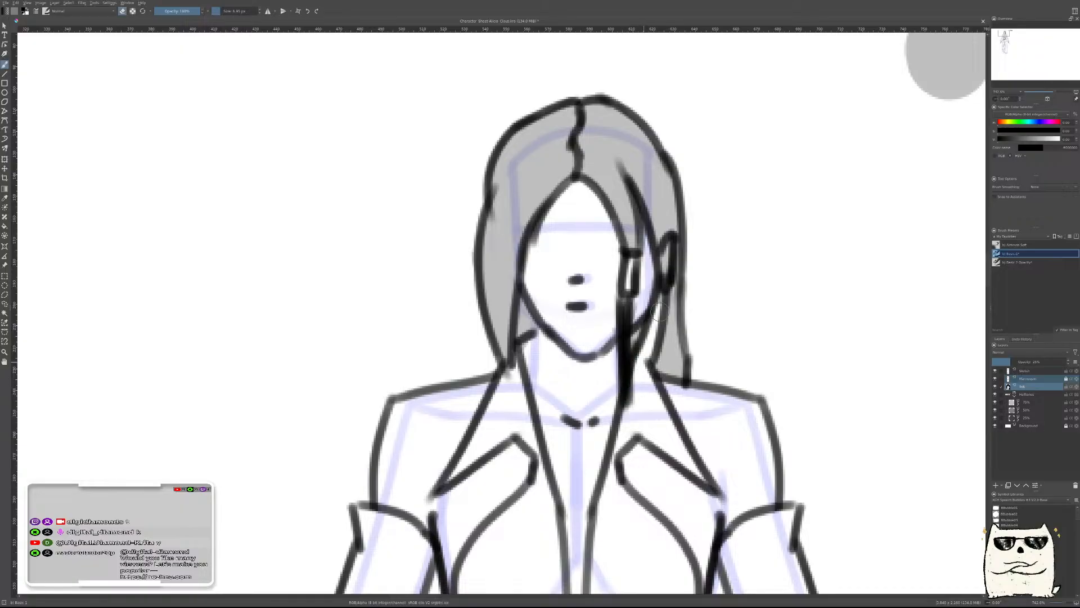
# Refine the hair fill between the jaw and the lower right hair section, checking it against the front-view reference
pyautogui.scroll(-5, 654, 319)
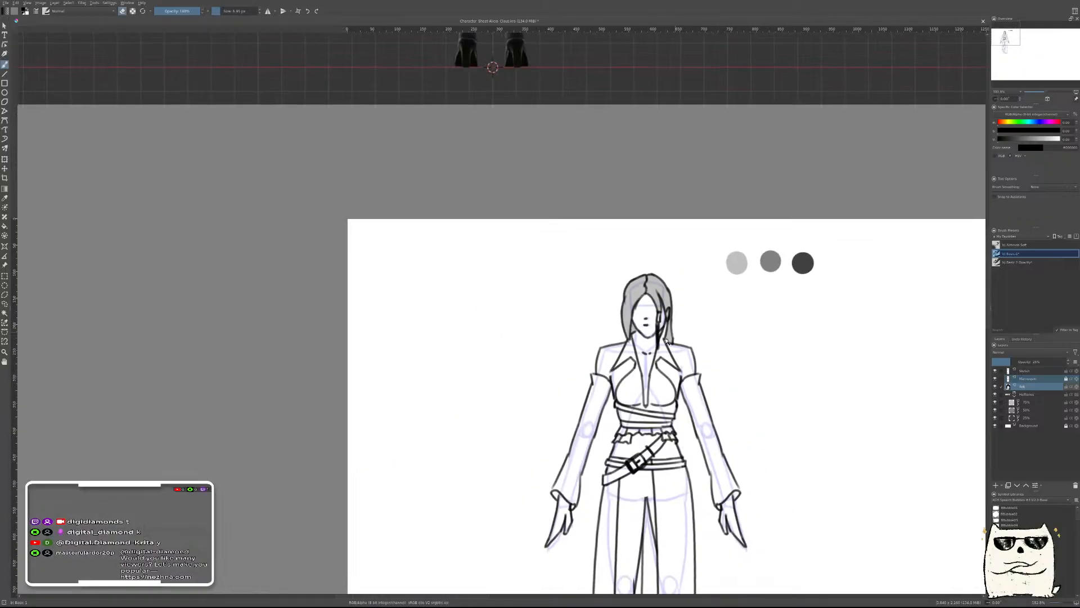
pyautogui.scroll(-2, 653, 338)
pyautogui.scroll(7, 650, 353)
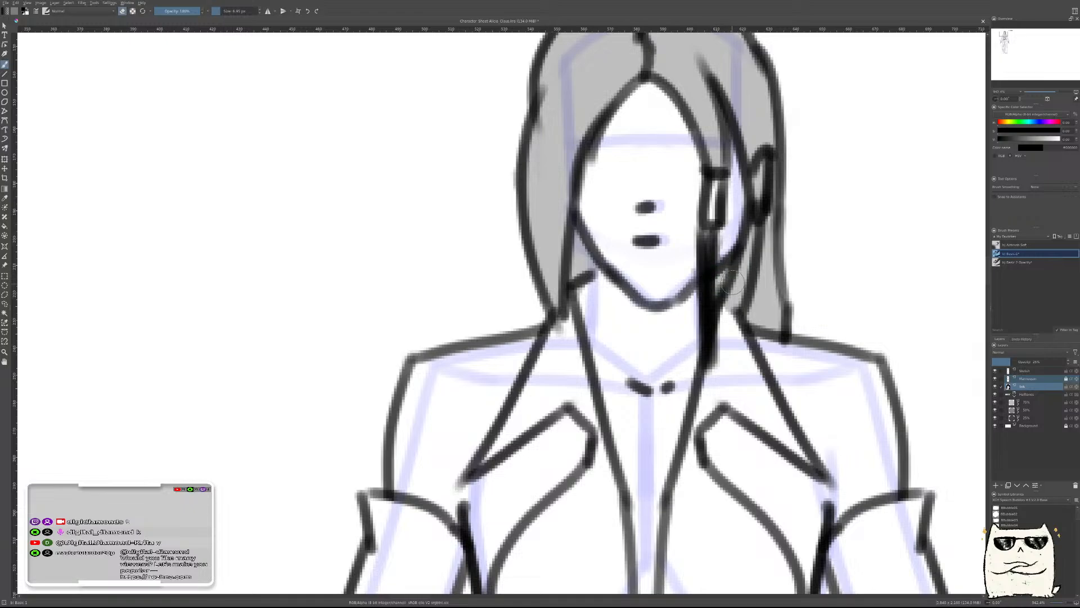
pyautogui.press('e')
pyautogui.moveTo(807, 175)
pyautogui.mouseDown()
pyautogui.moveTo(809, 221)
pyautogui.moveTo(746, 297)
pyautogui.mouseUp()
pyautogui.press('e')
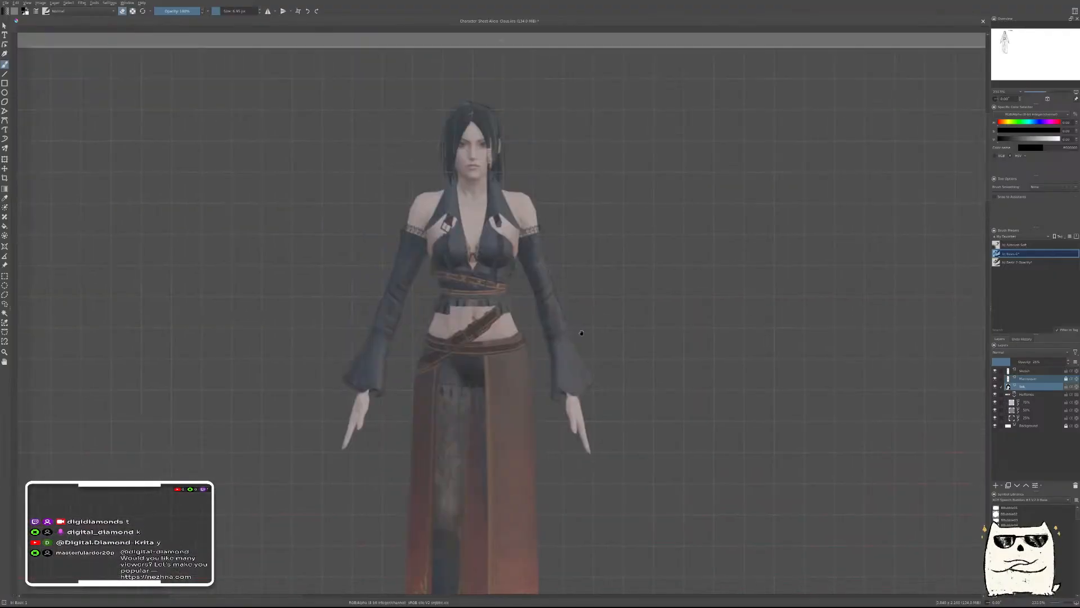
pyautogui.moveTo(670, 392); pyautogui.dragTo(627, 229)
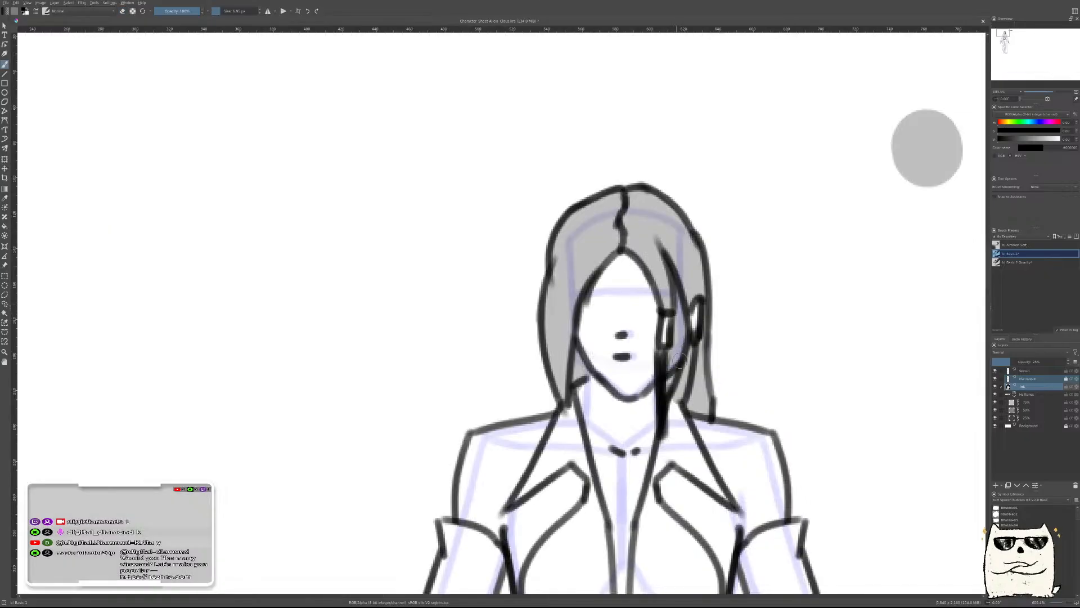
# Paint the hair fill over the thin strand hanging below the ornament and erase the paint that spills past it
pyautogui.scroll(-3, 672, 373)
pyautogui.scroll(-7, 712, 372)
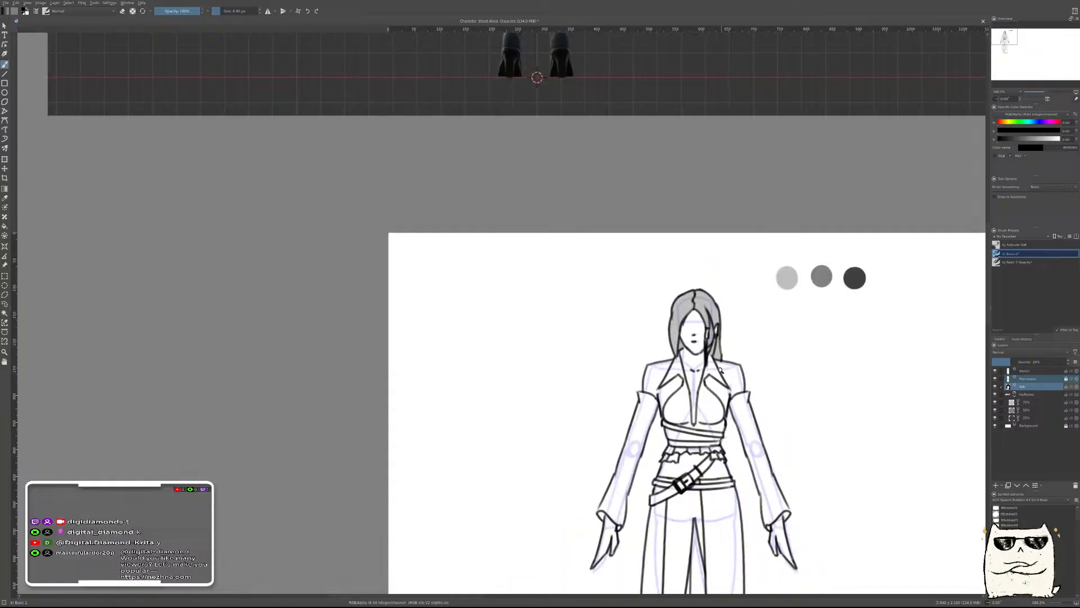
pyautogui.moveTo(720, 361); pyautogui.dragTo(734, 272)
pyautogui.press('e')
pyautogui.moveTo(655, 269)
pyautogui.mouseDown()
pyautogui.moveTo(669, 163)
pyautogui.moveTo(662, 121)
pyautogui.moveTo(670, 227)
pyautogui.moveTo(642, 102)
pyautogui.moveTo(652, 142)
pyautogui.mouseUp()
pyautogui.press('e')
pyautogui.moveTo(659, 278); pyautogui.dragTo(643, 307)
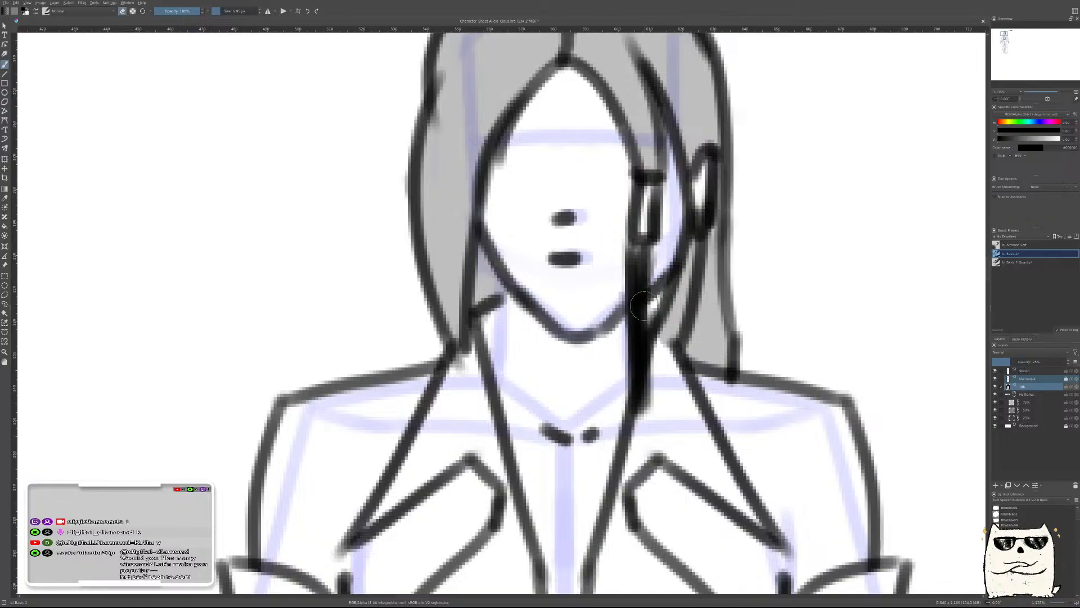
pyautogui.moveTo(640, 253); pyautogui.dragTo(640, 295)
pyautogui.scroll(-5, 703, 270)
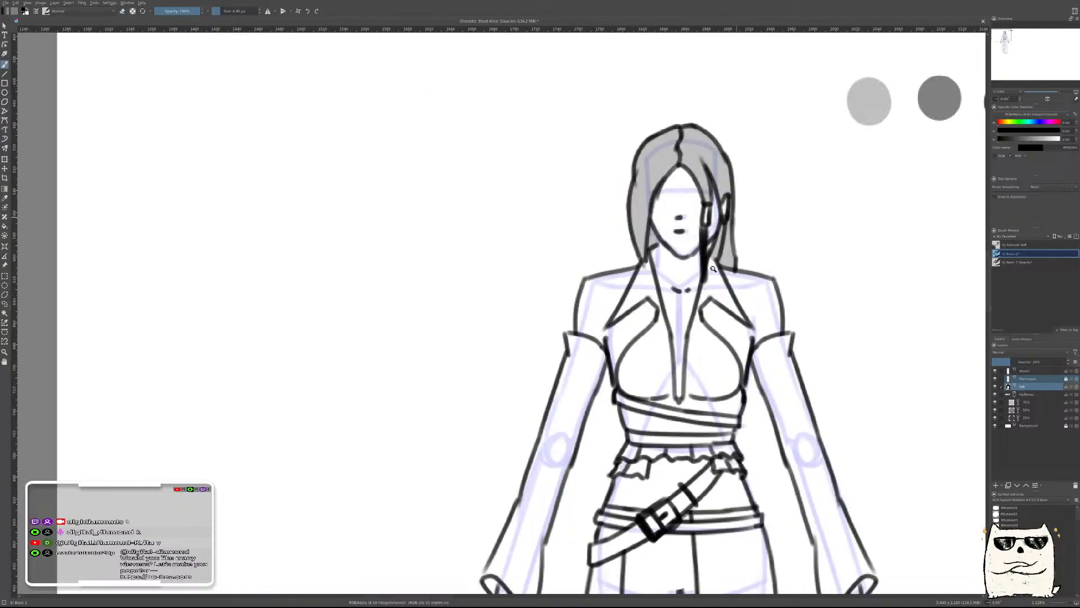
pyautogui.scroll(-5, 714, 269)
pyautogui.scroll(2, 772, 296)
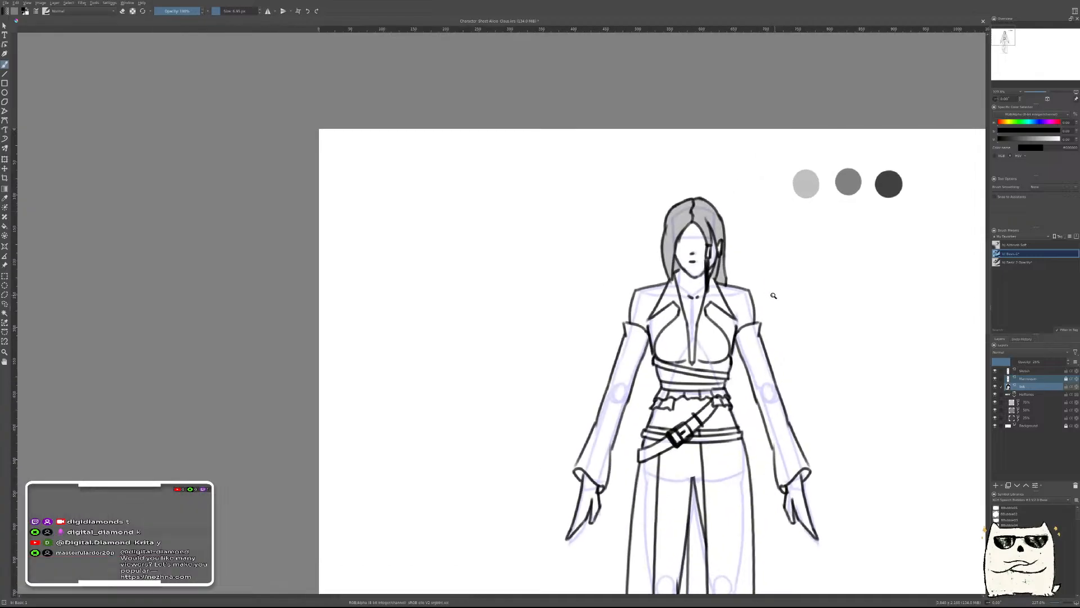
pyautogui.scroll(-2, 824, 306)
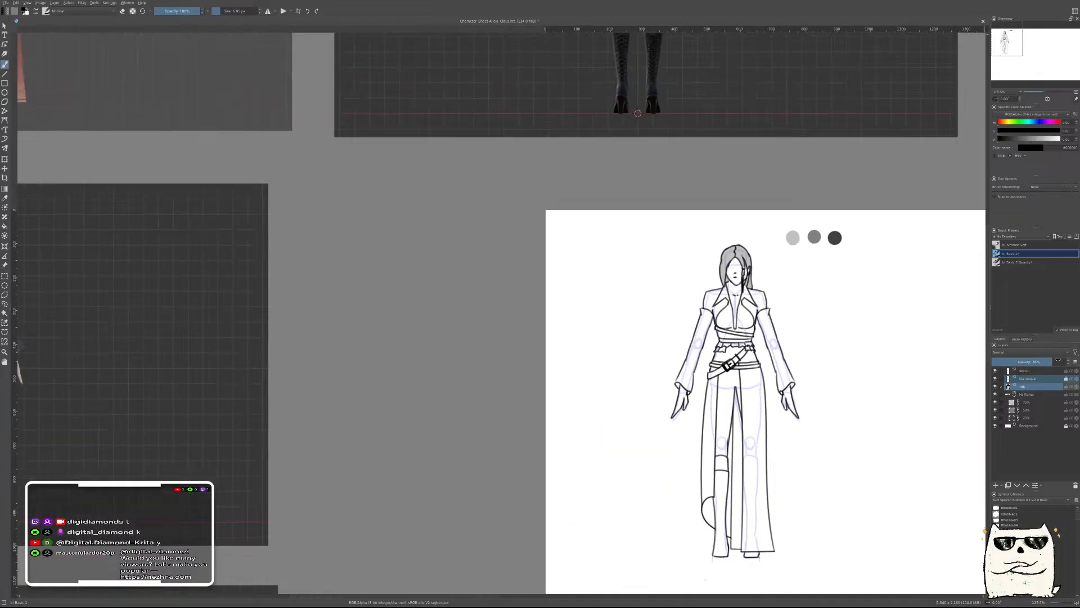
# Set the hair layer's opacity to 100% and trim the excess black along the hanging strand beside the neck
pyautogui.moveTo(1050, 361); pyautogui.dragTo(1078, 359)
pyautogui.scroll(5, 786, 277)
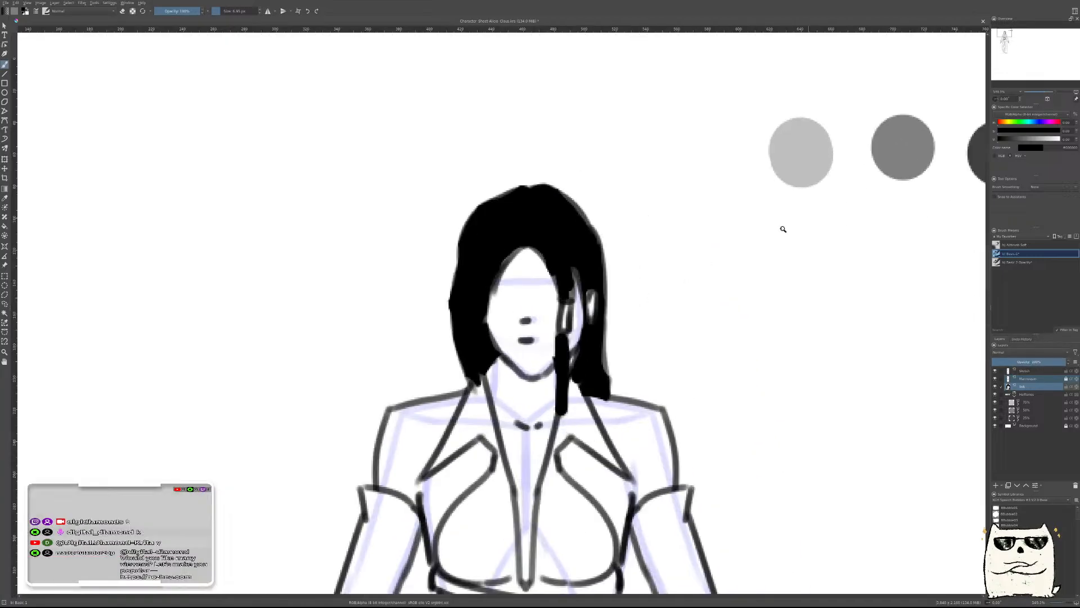
pyautogui.moveTo(579, 259); pyautogui.dragTo(439, 236)
pyautogui.moveTo(513, 183); pyautogui.dragTo(490, 225)
pyautogui.press('e')
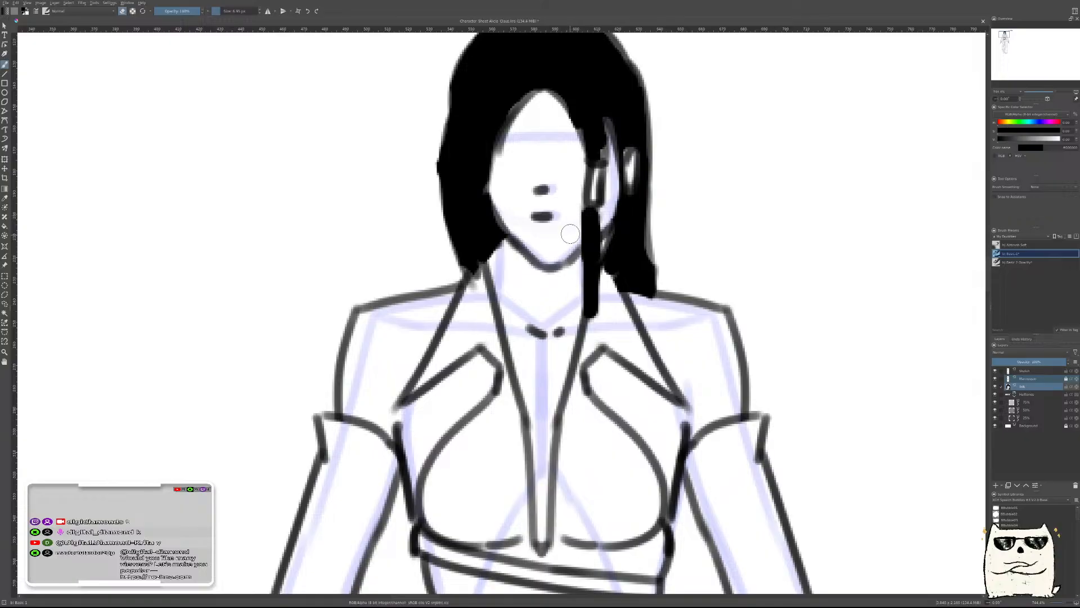
pyautogui.moveTo(606, 210); pyautogui.dragTo(594, 337)
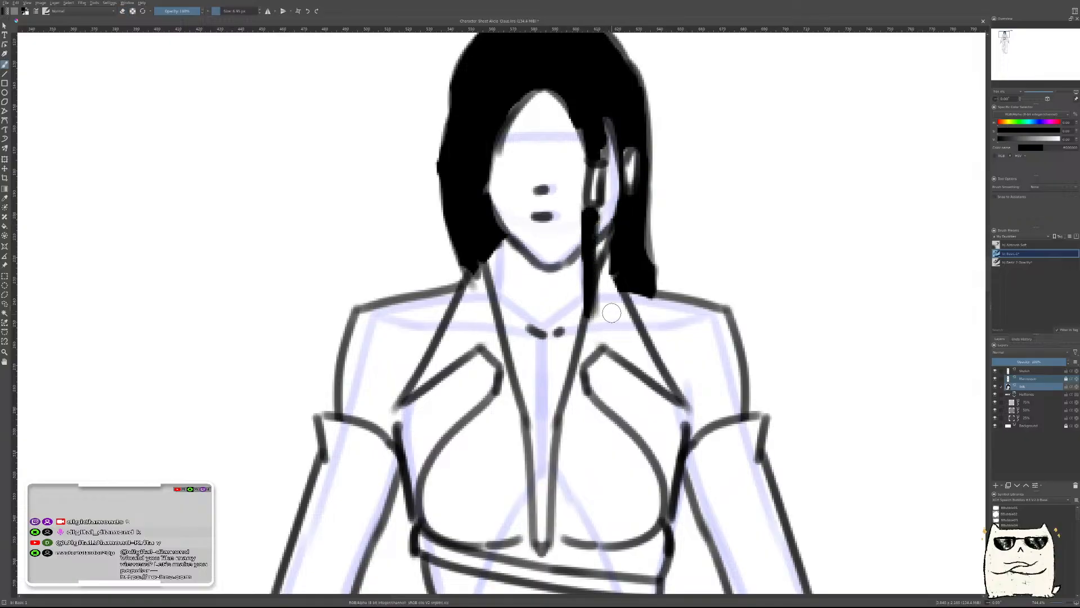
pyautogui.moveTo(607, 267); pyautogui.dragTo(624, 313)
pyautogui.hotkey('ctrl', 'z')
pyautogui.press('e')
# Sample the darkest grey swatch as the paint colour and make the bottom Halftones sublayer active
pyautogui.scroll(-5, 676, 284)
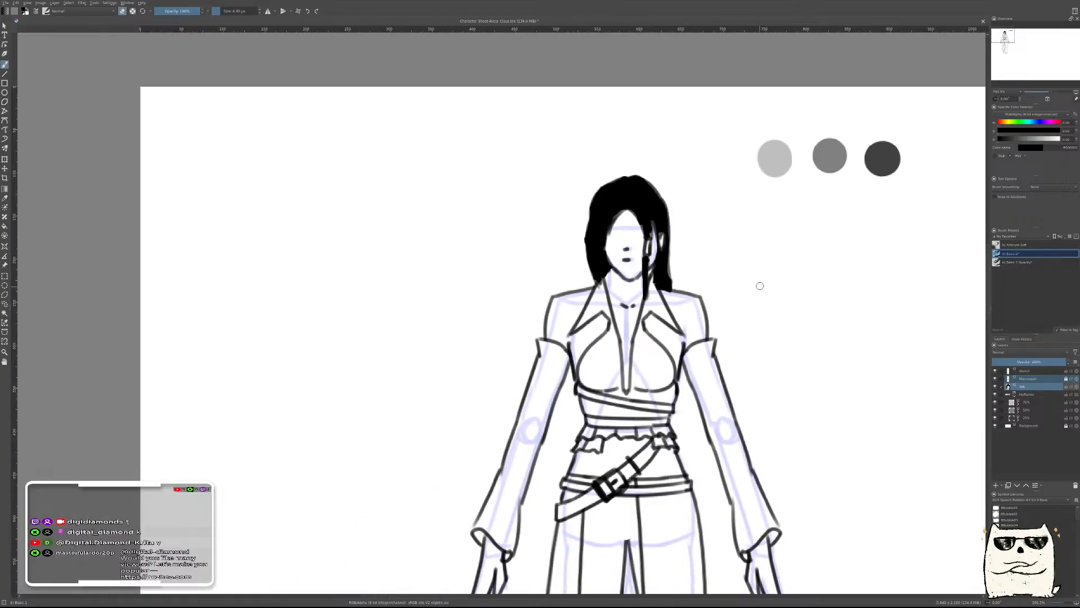
pyautogui.scroll(-7, 770, 279)
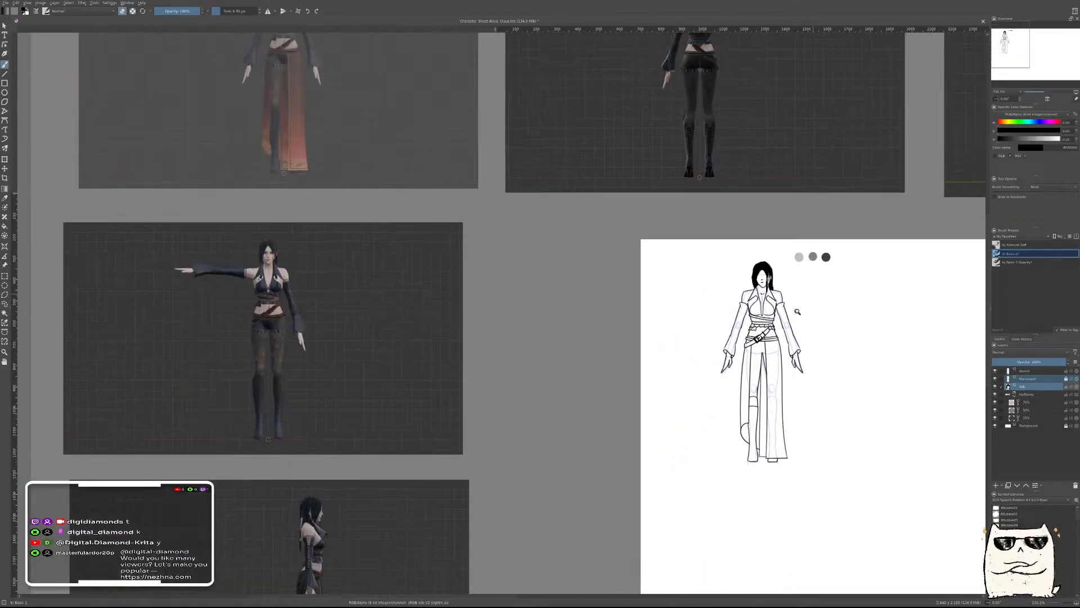
pyautogui.scroll(-1, 805, 310)
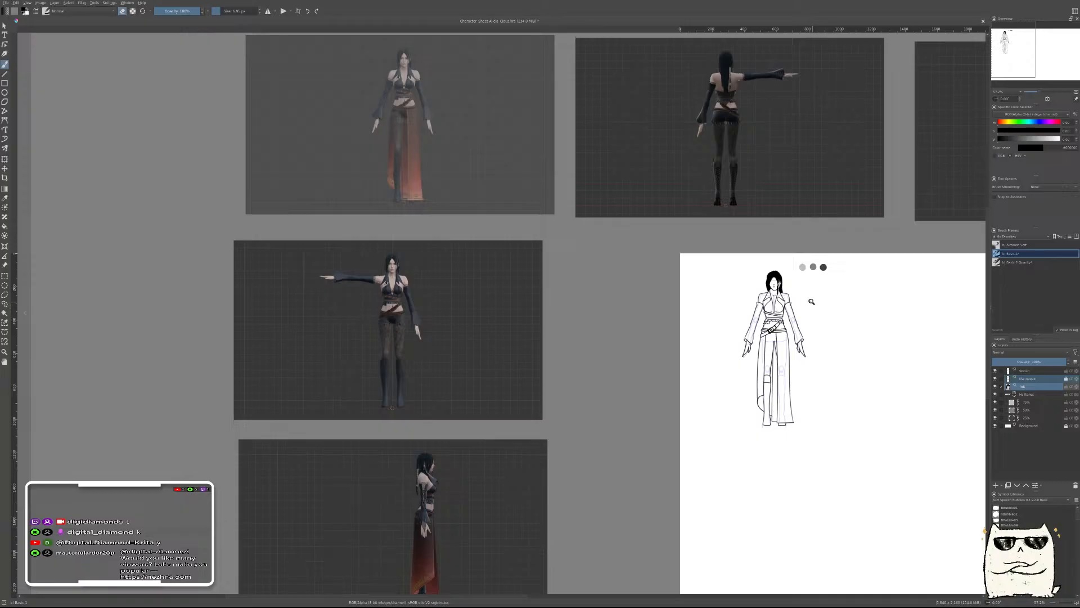
pyautogui.scroll(3, 812, 302)
pyautogui.keyDown('ctrl'); pyautogui.click(834, 227); pyautogui.keyUp('ctrl')
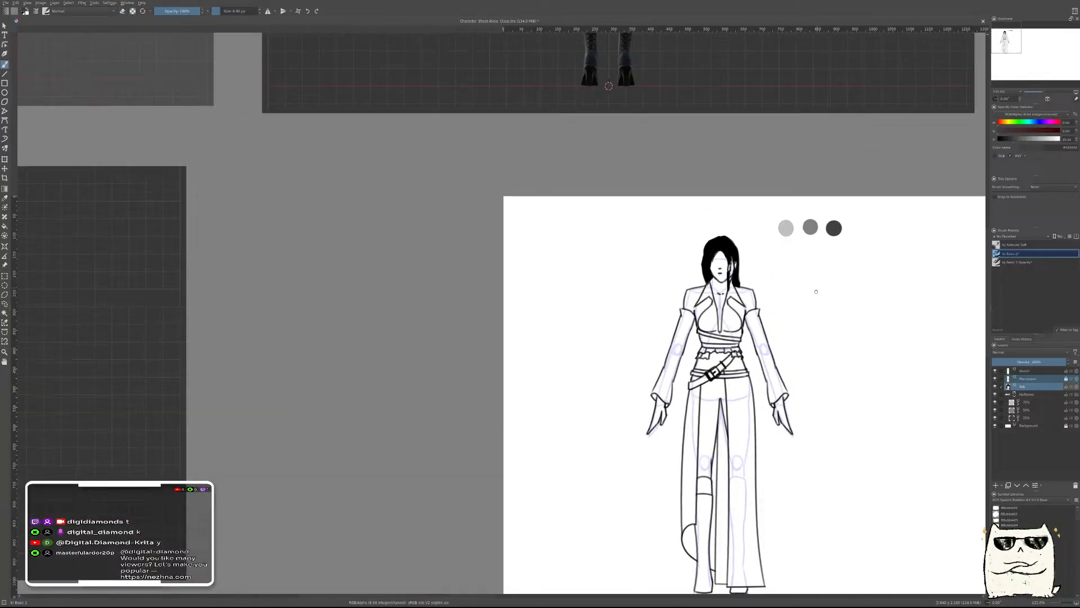
pyautogui.scroll(-3, 817, 289)
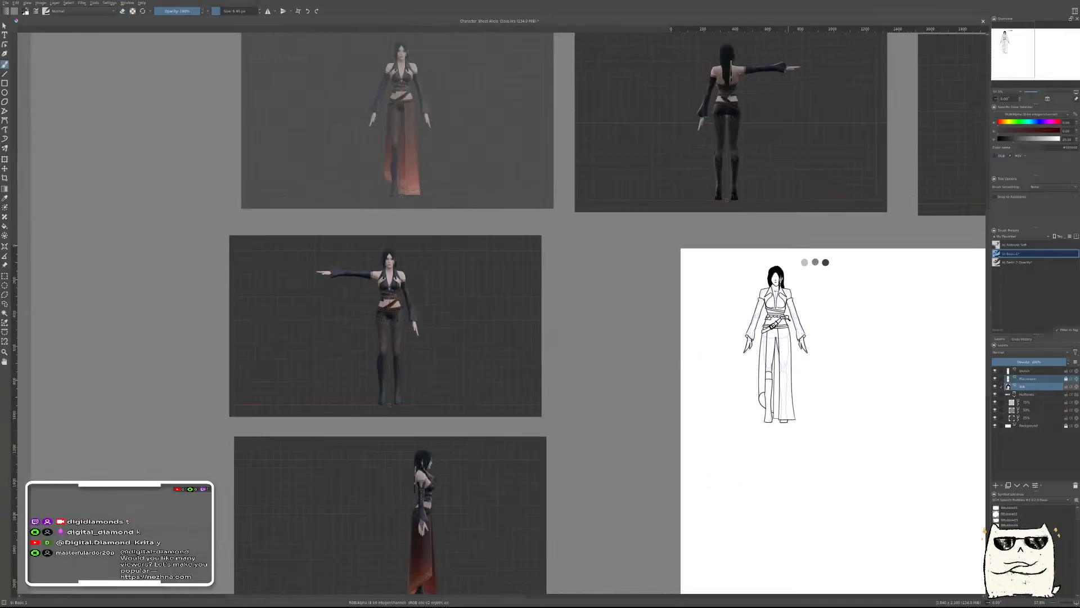
pyautogui.click(1031, 419)
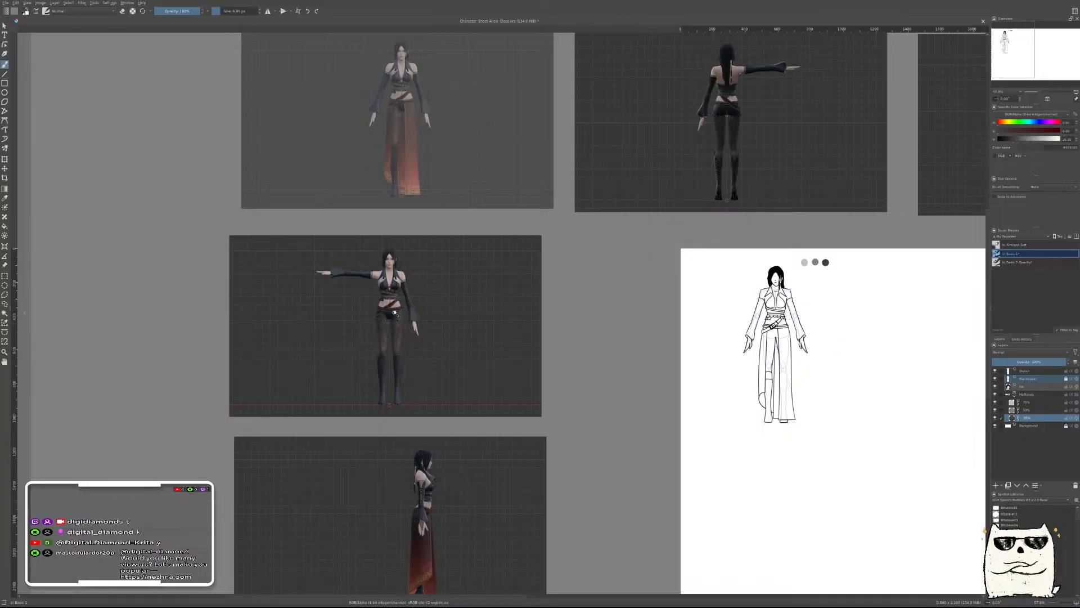
# Paint the halter top's left collar flap and both chest panels dark grey on the bottom Halftones sublayer
pyautogui.scroll(2, 397, 311)
pyautogui.moveTo(687, 263); pyautogui.dragTo(470, 339)
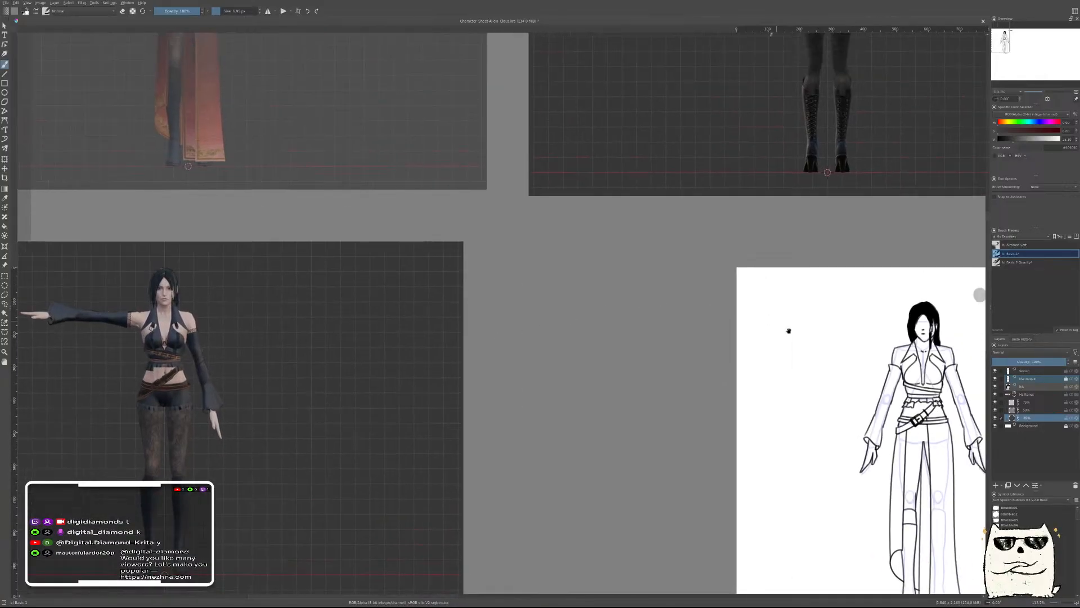
pyautogui.moveTo(781, 325); pyautogui.dragTo(527, 232)
pyautogui.moveTo(658, 314)
pyautogui.mouseDown()
pyautogui.moveTo(646, 274)
pyautogui.moveTo(677, 179)
pyautogui.moveTo(678, 78)
pyautogui.mouseUp()
pyautogui.moveTo(604, 87)
pyautogui.mouseDown()
pyautogui.moveTo(562, 378)
pyautogui.moveTo(619, 270)
pyautogui.moveTo(630, 310)
pyautogui.moveTo(608, 349)
pyautogui.moveTo(639, 343)
pyautogui.moveTo(652, 388)
pyautogui.moveTo(629, 467)
pyautogui.moveTo(614, 472)
pyautogui.moveTo(647, 416)
pyautogui.moveTo(636, 405)
pyautogui.moveTo(598, 480)
pyautogui.moveTo(602, 428)
pyautogui.moveTo(583, 532)
pyautogui.moveTo(647, 517)
pyautogui.moveTo(646, 460)
pyautogui.moveTo(642, 492)
pyautogui.mouseUp()
pyautogui.moveTo(782, 402)
pyautogui.mouseDown()
pyautogui.moveTo(754, 441)
pyautogui.moveTo(748, 478)
pyautogui.moveTo(764, 439)
pyautogui.mouseUp()
pyautogui.scroll(3, 759, 433)
pyautogui.moveTo(758, 406)
pyautogui.mouseDown()
pyautogui.moveTo(795, 453)
pyautogui.moveTo(731, 490)
pyautogui.moveTo(726, 422)
pyautogui.moveTo(742, 388)
pyautogui.mouseUp()
# Paint the halter top's right collar flap dark grey and erase the paint that spills past its outline and into the cutout
pyautogui.scroll(-10, 769, 413)
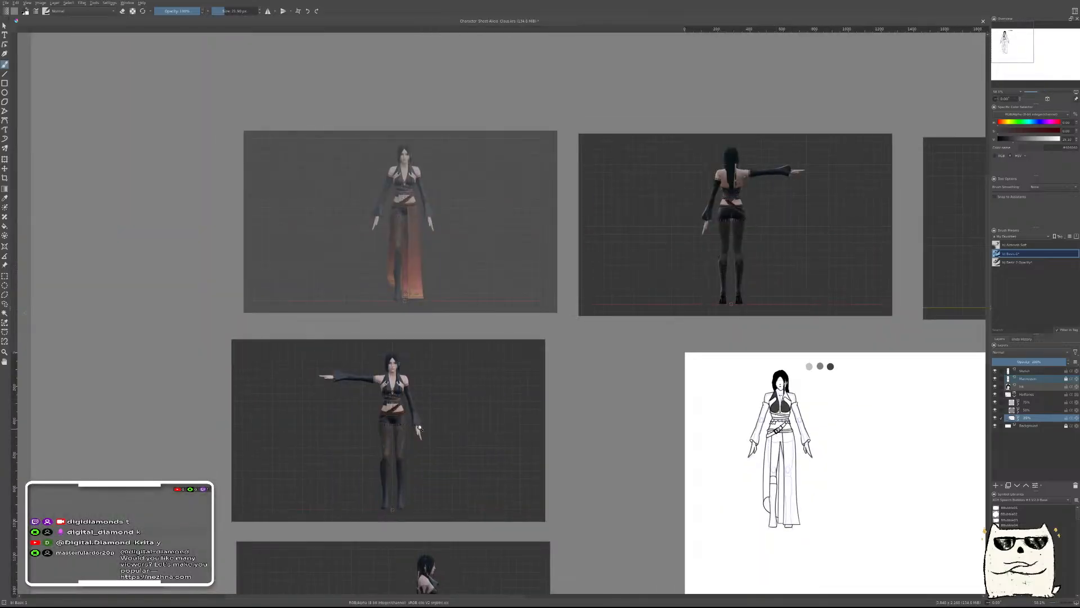
pyautogui.scroll(8, 419, 429)
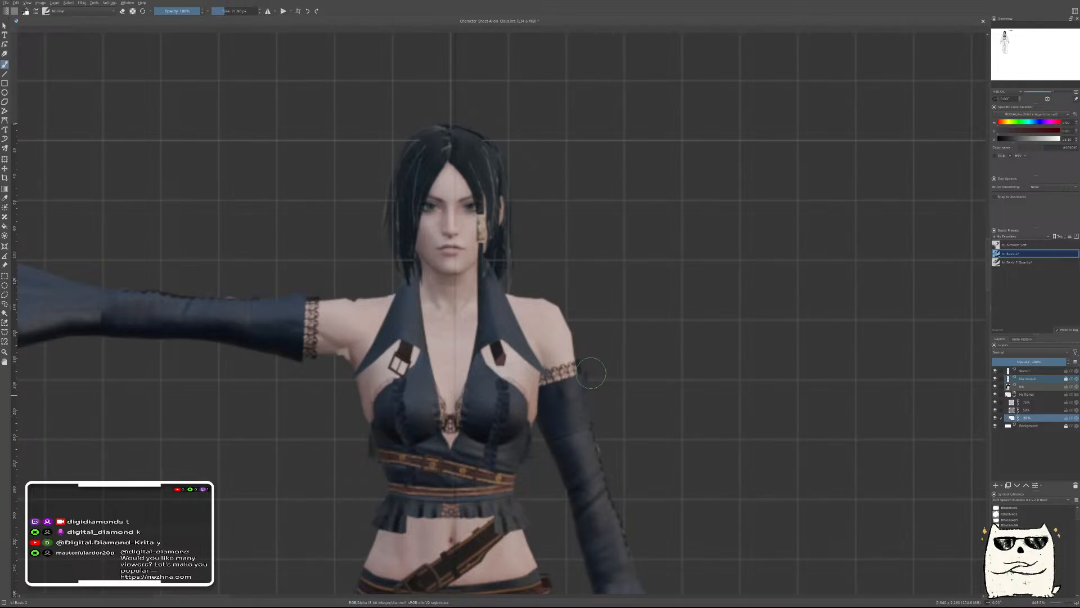
pyautogui.scroll(-7, 590, 372)
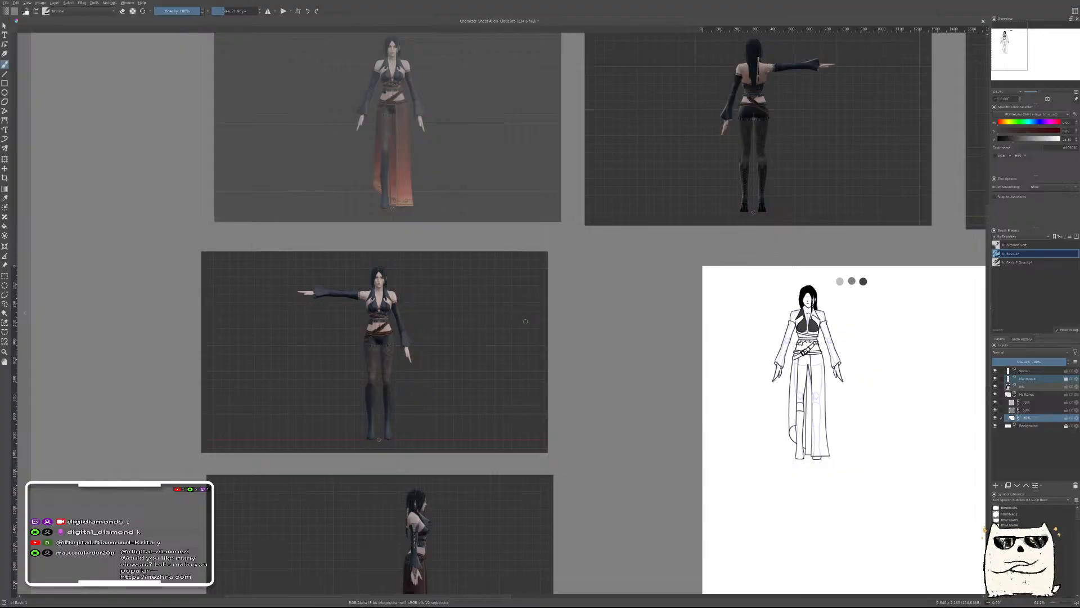
pyautogui.scroll(5, 872, 320)
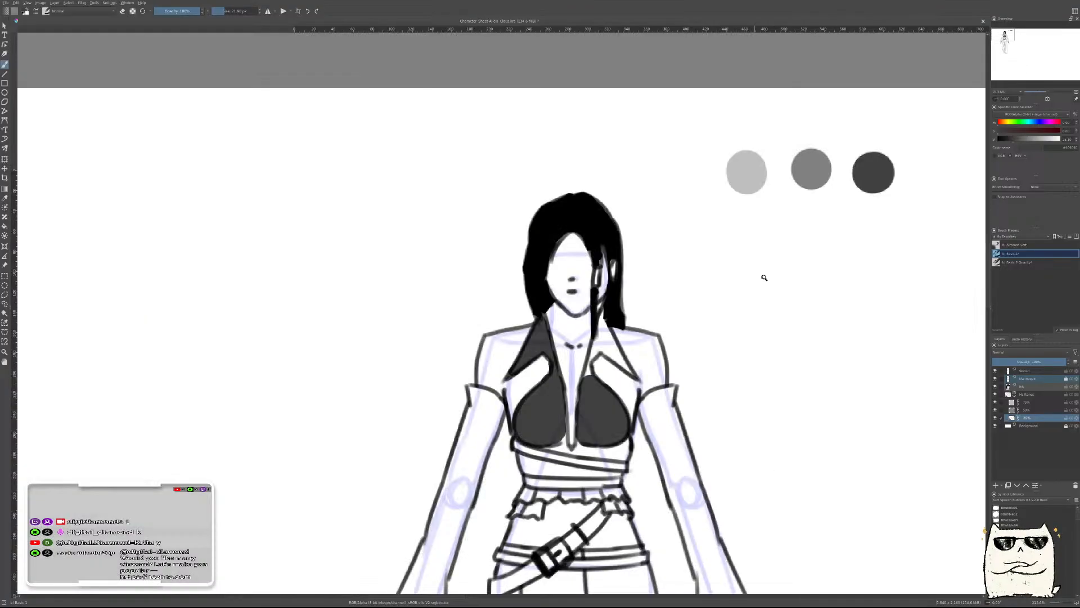
pyautogui.scroll(5, 764, 278)
pyautogui.moveTo(599, 244)
pyautogui.mouseDown()
pyautogui.moveTo(603, 312)
pyautogui.moveTo(678, 396)
pyautogui.mouseUp()
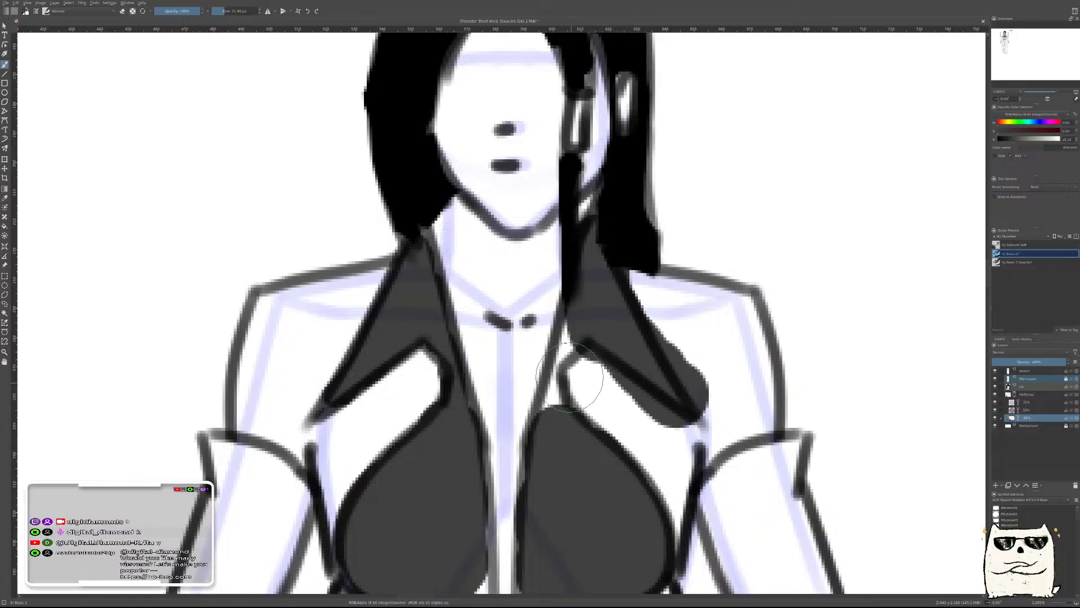
pyautogui.moveTo(570, 377); pyautogui.dragTo(581, 320)
pyautogui.press('e')
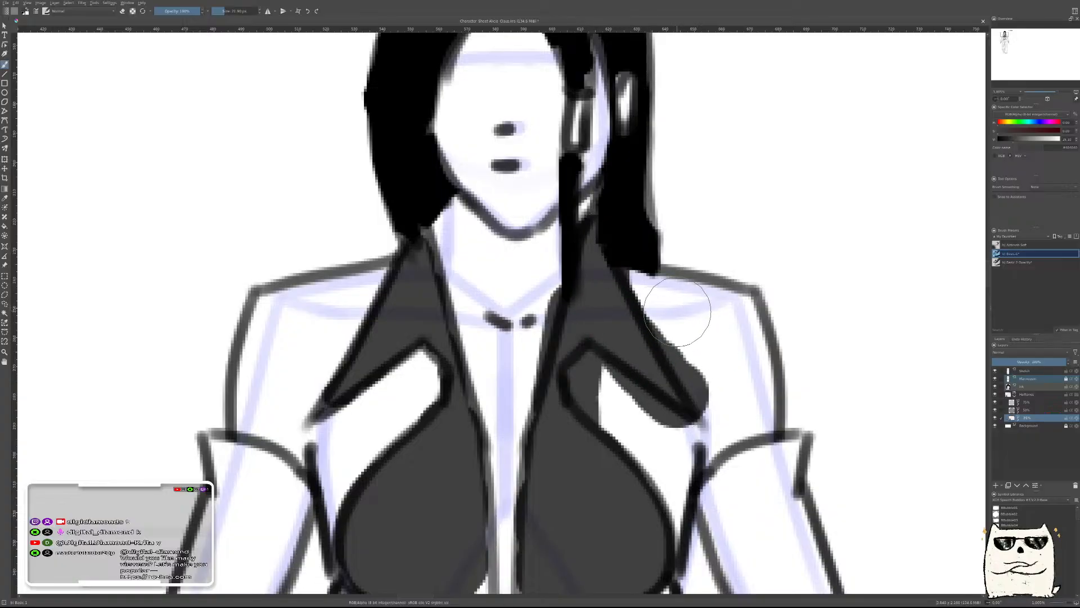
pyautogui.moveTo(683, 302)
pyautogui.mouseDown()
pyautogui.moveTo(695, 345)
pyautogui.moveTo(667, 290)
pyautogui.moveTo(727, 403)
pyautogui.moveTo(703, 424)
pyautogui.moveTo(723, 410)
pyautogui.moveTo(667, 432)
pyautogui.moveTo(689, 445)
pyautogui.moveTo(602, 368)
pyautogui.moveTo(593, 391)
pyautogui.moveTo(597, 371)
pyautogui.moveTo(602, 403)
pyautogui.moveTo(574, 369)
pyautogui.moveTo(615, 431)
pyautogui.moveTo(577, 398)
pyautogui.moveTo(575, 369)
pyautogui.moveTo(604, 371)
pyautogui.moveTo(599, 401)
pyautogui.moveTo(602, 354)
pyautogui.moveTo(569, 351)
pyautogui.moveTo(583, 341)
pyautogui.moveTo(610, 349)
pyautogui.moveTo(603, 341)
pyautogui.moveTo(603, 449)
pyautogui.mouseUp()
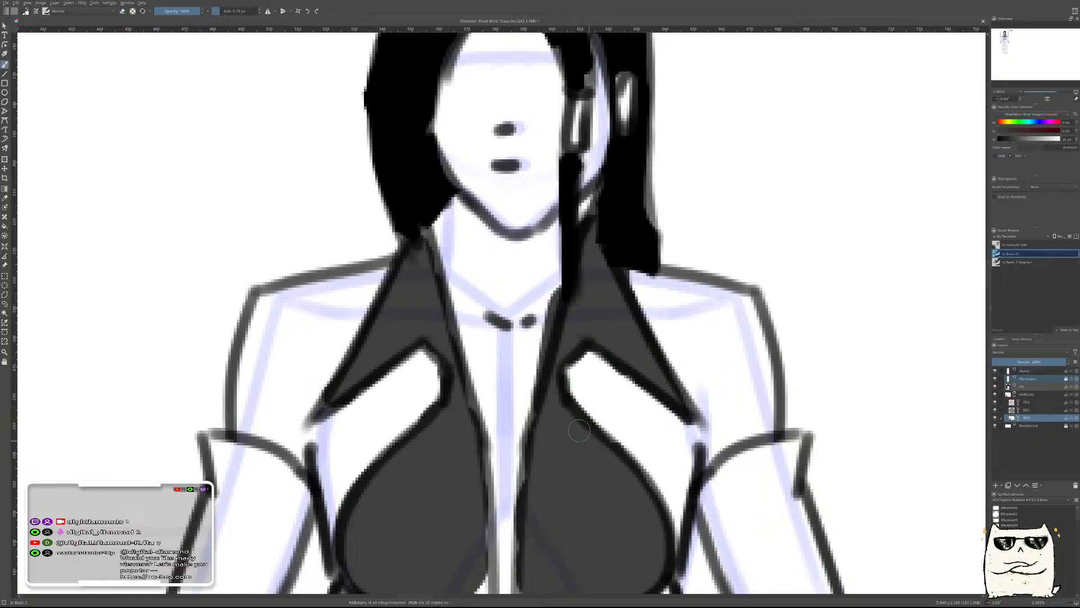
pyautogui.moveTo(411, 361)
pyautogui.mouseDown()
pyautogui.moveTo(422, 356)
pyautogui.moveTo(417, 379)
pyautogui.mouseUp()
pyautogui.scroll(-6, 535, 433)
pyautogui.scroll(2, 573, 422)
pyautogui.scroll(6, 575, 416)
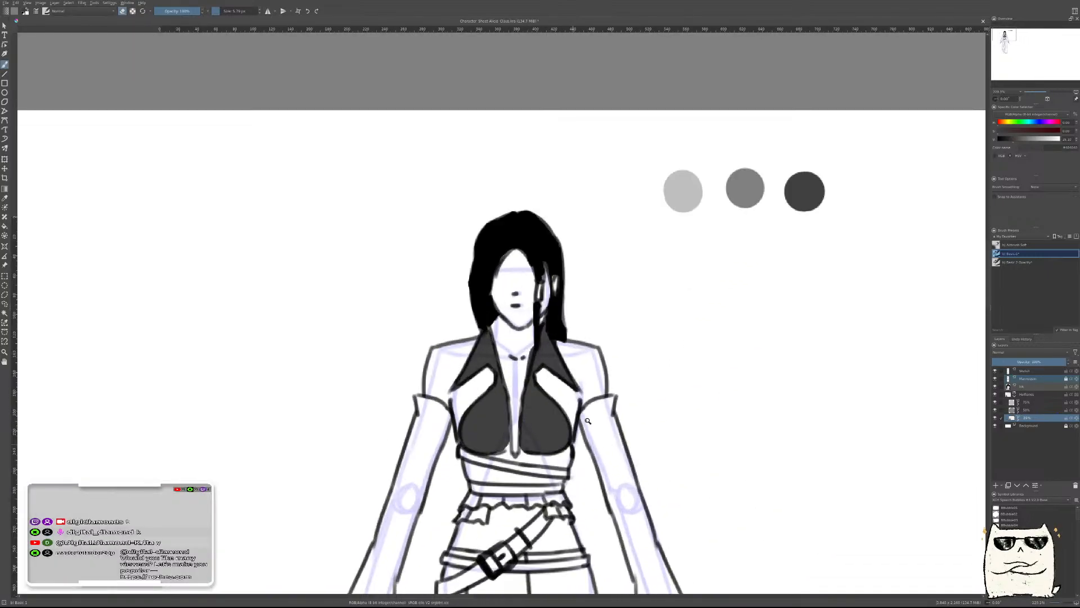
pyautogui.scroll(3, 455, 422)
pyautogui.moveTo(466, 445); pyautogui.dragTo(463, 405)
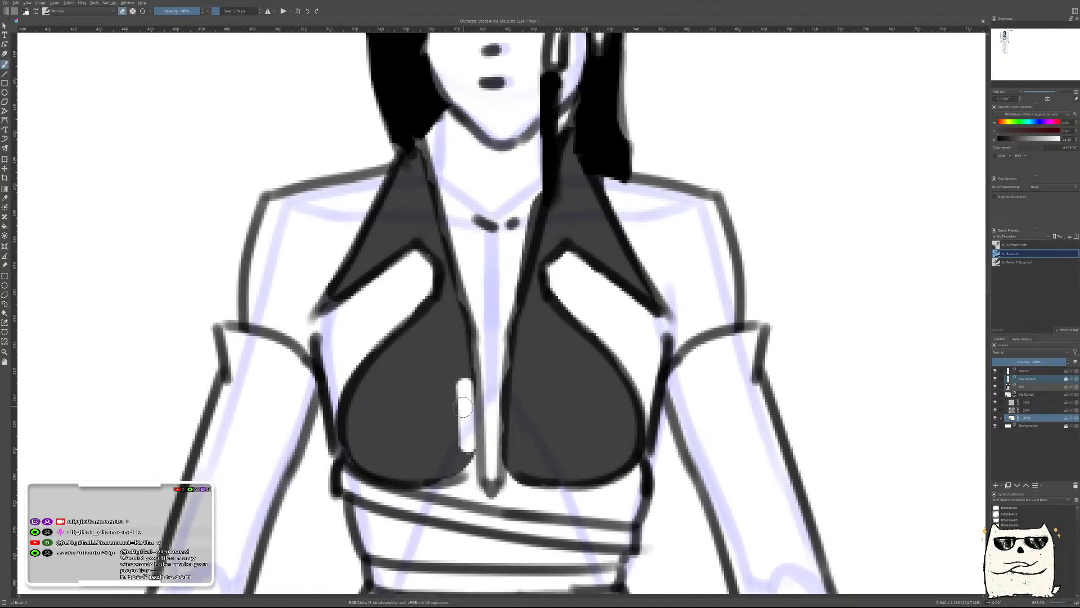
pyautogui.hotkey('ctrl', 'z')
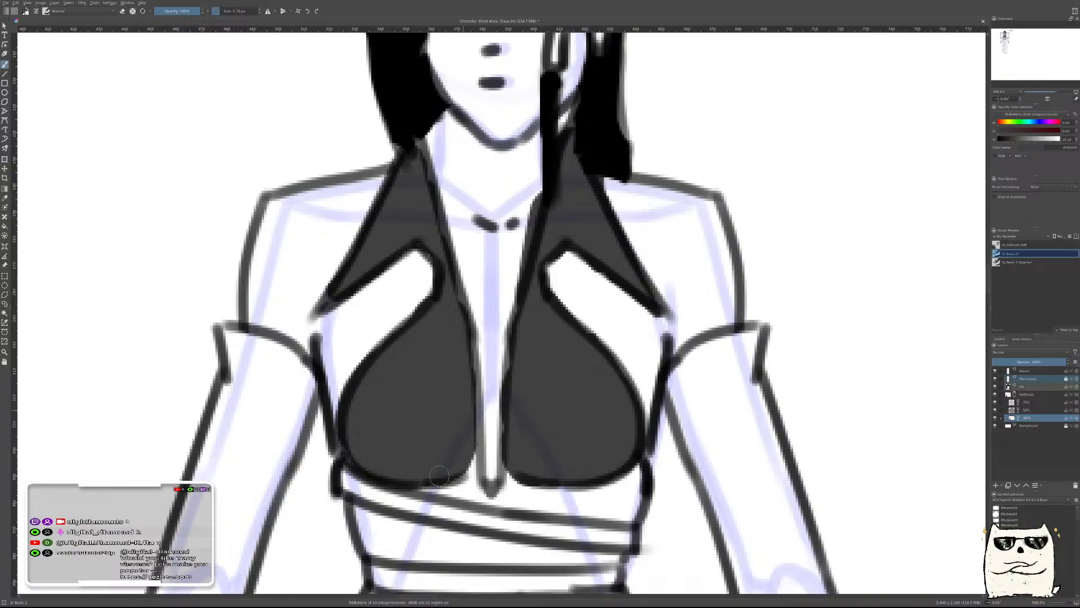
# Enlarge the brush and paint the top's midriff wraps and ruffled hem dark grey
pyautogui.scroll(-8, 554, 419)
pyautogui.scroll(7, 552, 428)
pyautogui.keyDown('shift'); pyautogui.moveTo(525, 447); pyautogui.dragTo(571, 448); pyautogui.keyUp('shift')
pyautogui.moveTo(513, 413)
pyautogui.mouseDown()
pyautogui.moveTo(531, 479)
pyautogui.moveTo(553, 393)
pyautogui.moveTo(557, 476)
pyautogui.moveTo(637, 455)
pyautogui.moveTo(598, 459)
pyautogui.moveTo(625, 458)
pyautogui.moveTo(643, 436)
pyautogui.moveTo(633, 443)
pyautogui.moveTo(646, 457)
pyautogui.moveTo(702, 413)
pyautogui.moveTo(606, 488)
pyautogui.moveTo(606, 476)
pyautogui.moveTo(541, 487)
pyautogui.moveTo(568, 476)
pyautogui.mouseUp()
pyautogui.moveTo(516, 513)
pyautogui.mouseDown()
pyautogui.moveTo(499, 543)
pyautogui.moveTo(538, 521)
pyautogui.moveTo(548, 540)
pyautogui.moveTo(509, 498)
pyautogui.moveTo(617, 513)
pyautogui.moveTo(562, 526)
pyautogui.moveTo(669, 515)
pyautogui.moveTo(697, 493)
pyautogui.mouseUp()
pyautogui.moveTo(714, 539); pyautogui.dragTo(681, 541)
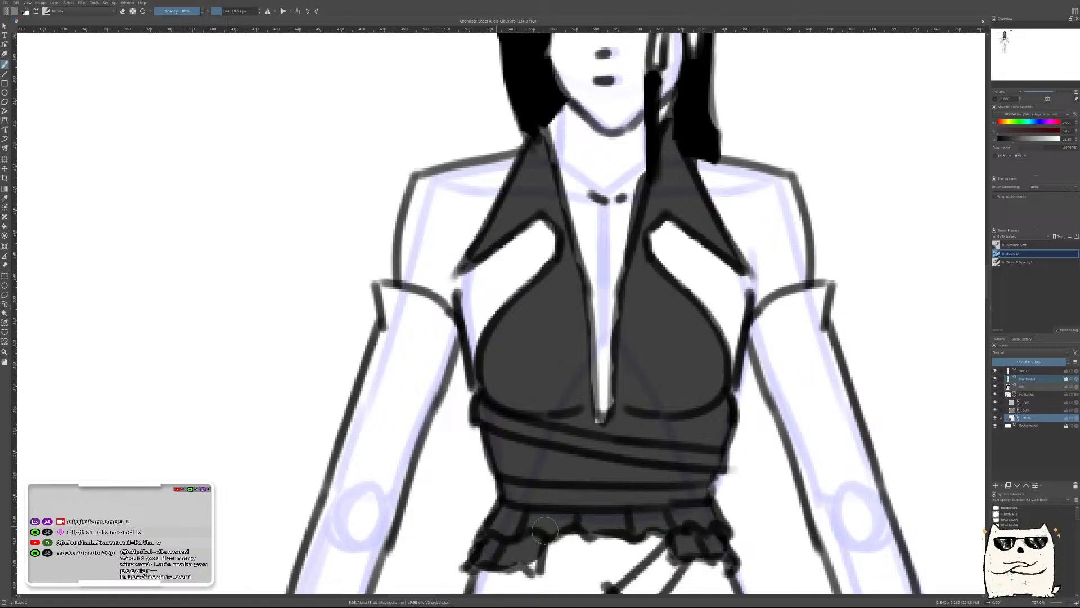
# Erase the dark grey fill from the horizontal strap just above the ruffled hem
pyautogui.scroll(-5, 680, 437)
pyautogui.scroll(4, 713, 436)
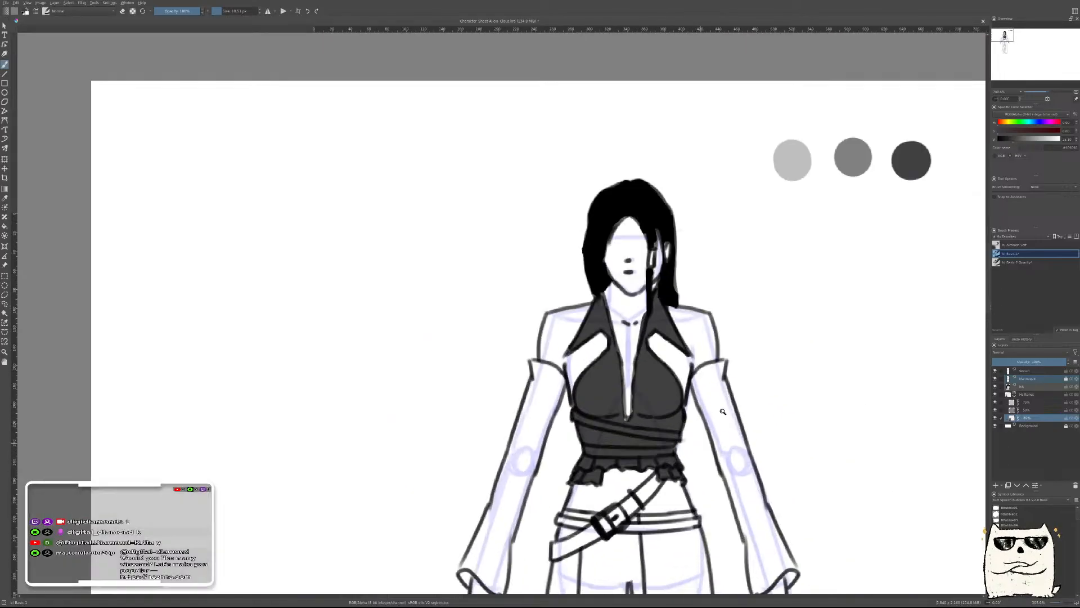
pyautogui.scroll(2, 597, 401)
pyautogui.scroll(-3, 596, 400)
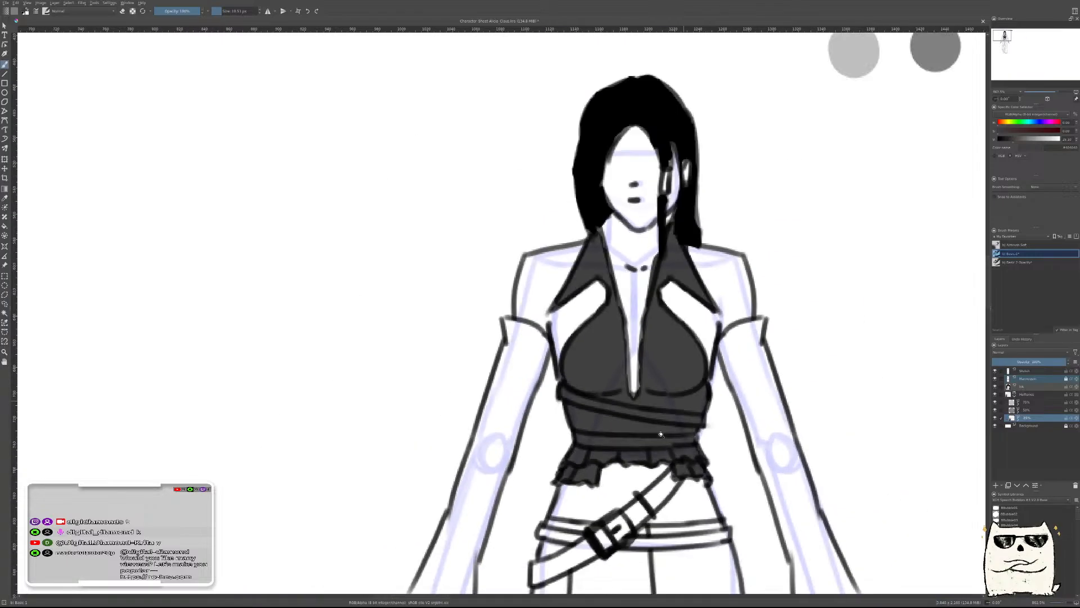
pyautogui.scroll(3, 705, 461)
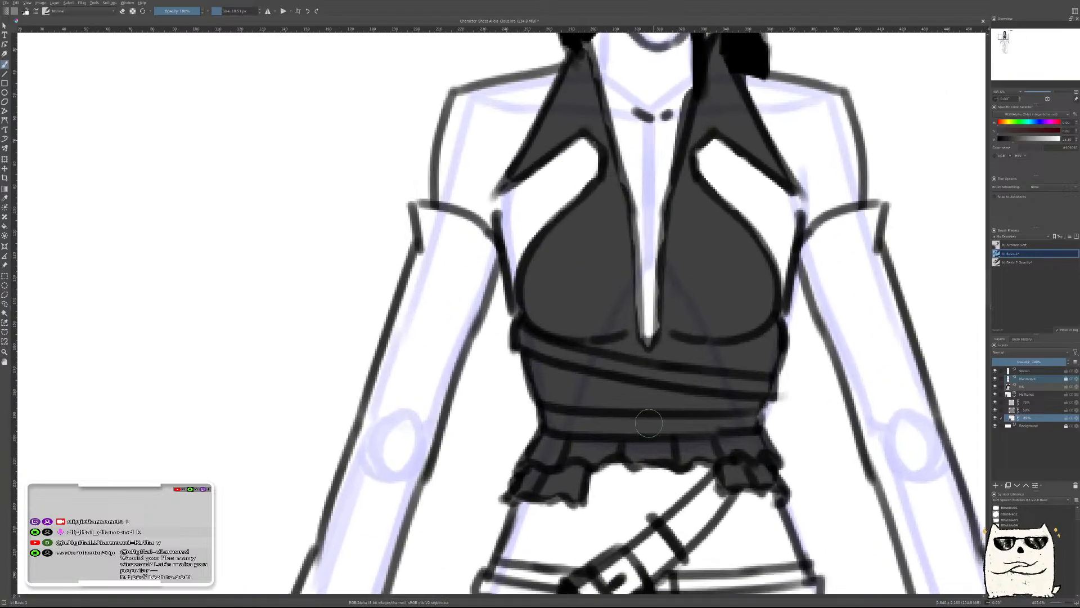
pyautogui.moveTo(549, 421)
pyautogui.mouseDown()
pyautogui.moveTo(694, 429)
pyautogui.moveTo(664, 429)
pyautogui.moveTo(754, 419)
pyautogui.mouseUp()
pyautogui.moveTo(519, 337); pyautogui.dragTo(684, 386)
pyautogui.hotkey('ctrl', 'z')
pyautogui.moveTo(512, 332); pyautogui.dragTo(661, 377)
pyautogui.hotkey('ctrl', 'z')
# Erase the fill inside the diagonal strap under the chest and repaint dark grey along its upper edge
pyautogui.moveTo(515, 326)
pyautogui.mouseDown()
pyautogui.moveTo(661, 370)
pyautogui.moveTo(769, 384)
pyautogui.mouseUp()
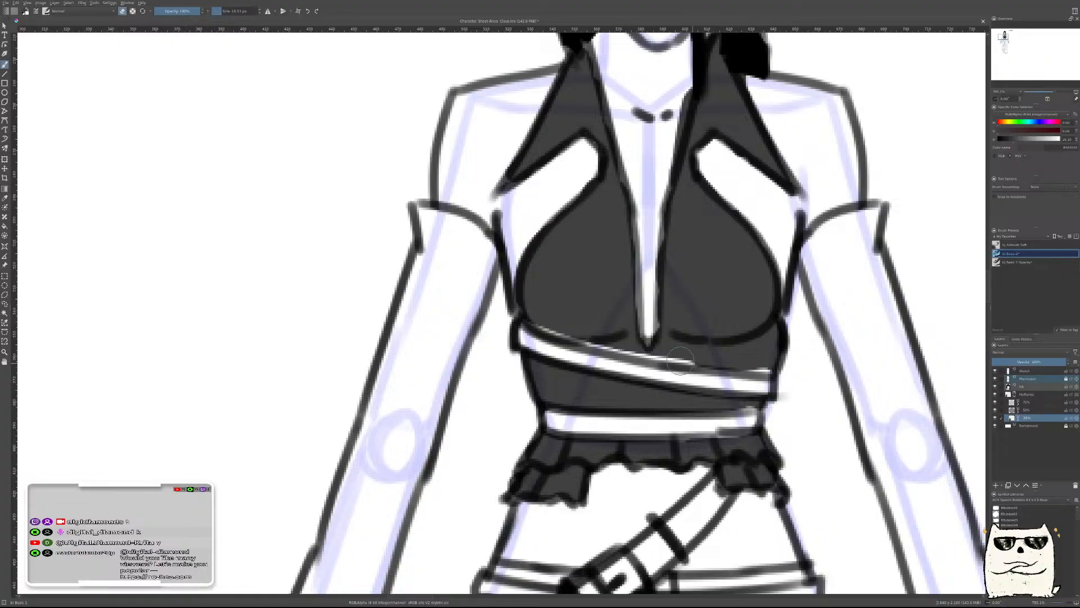
pyautogui.moveTo(538, 313)
pyautogui.mouseDown()
pyautogui.moveTo(636, 352)
pyautogui.moveTo(711, 358)
pyautogui.mouseUp()
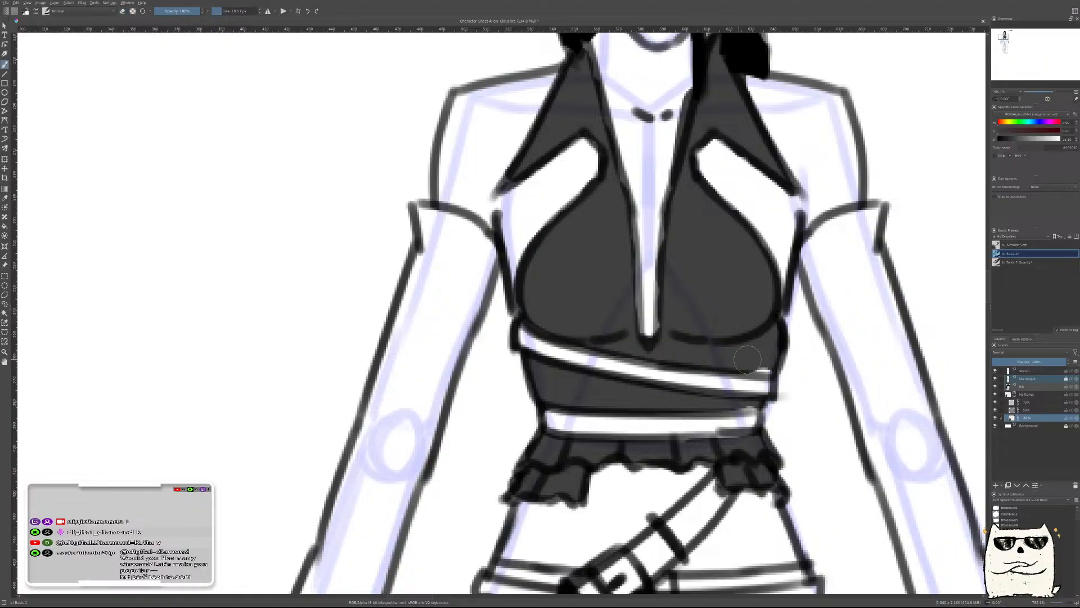
pyautogui.moveTo(800, 425)
pyautogui.mouseDown()
pyautogui.moveTo(761, 497)
pyautogui.moveTo(785, 422)
pyautogui.moveTo(795, 426)
pyautogui.mouseUp()
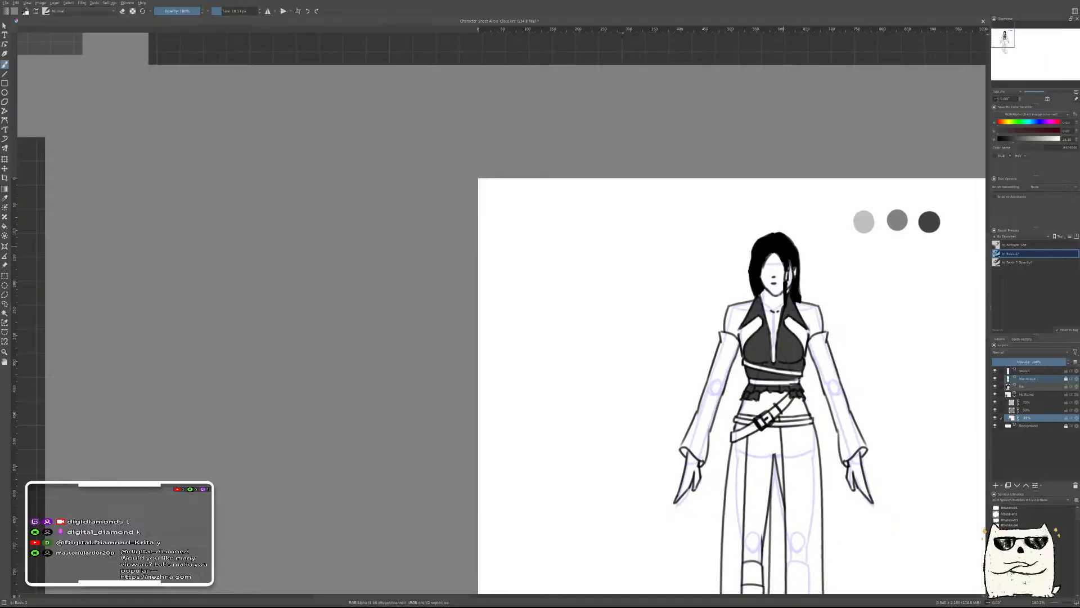
# Sample black from the hair and paint the cuff below the exposed leg's knee black
pyautogui.keyDown('ctrl'); pyautogui.click(764, 244); pyautogui.keyUp('ctrl')
pyautogui.moveTo(757, 284); pyautogui.dragTo(757, 98)
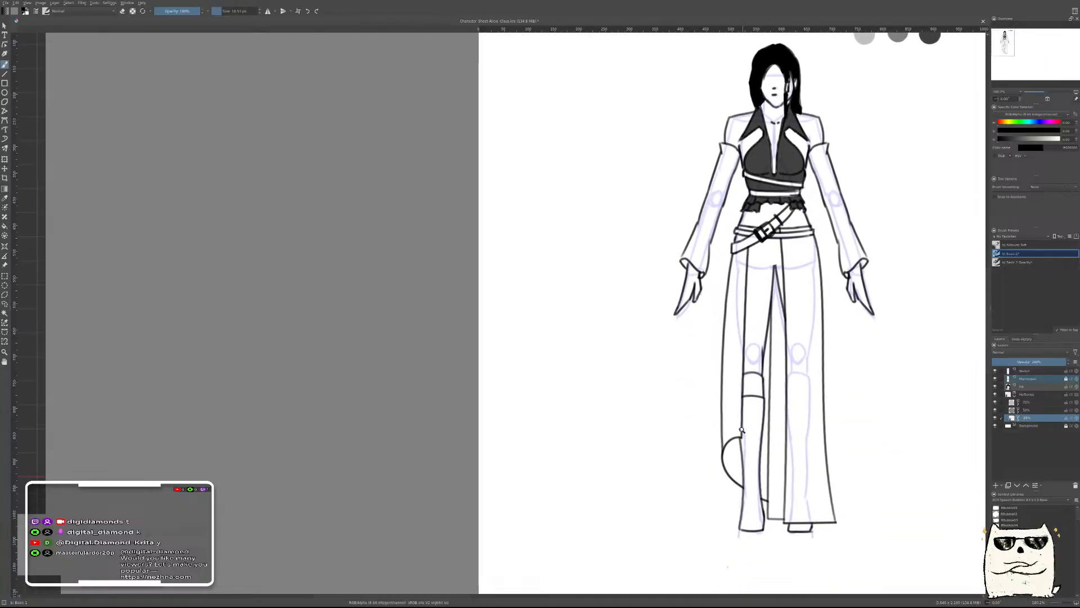
pyautogui.moveTo(745, 422); pyautogui.dragTo(757, 275)
pyautogui.moveTo(744, 217)
pyautogui.mouseDown()
pyautogui.moveTo(742, 288)
pyautogui.moveTo(758, 196)
pyautogui.moveTo(821, 203)
pyautogui.moveTo(827, 293)
pyautogui.moveTo(754, 286)
pyautogui.moveTo(775, 230)
pyautogui.moveTo(780, 274)
pyautogui.moveTo(806, 274)
pyautogui.mouseUp()
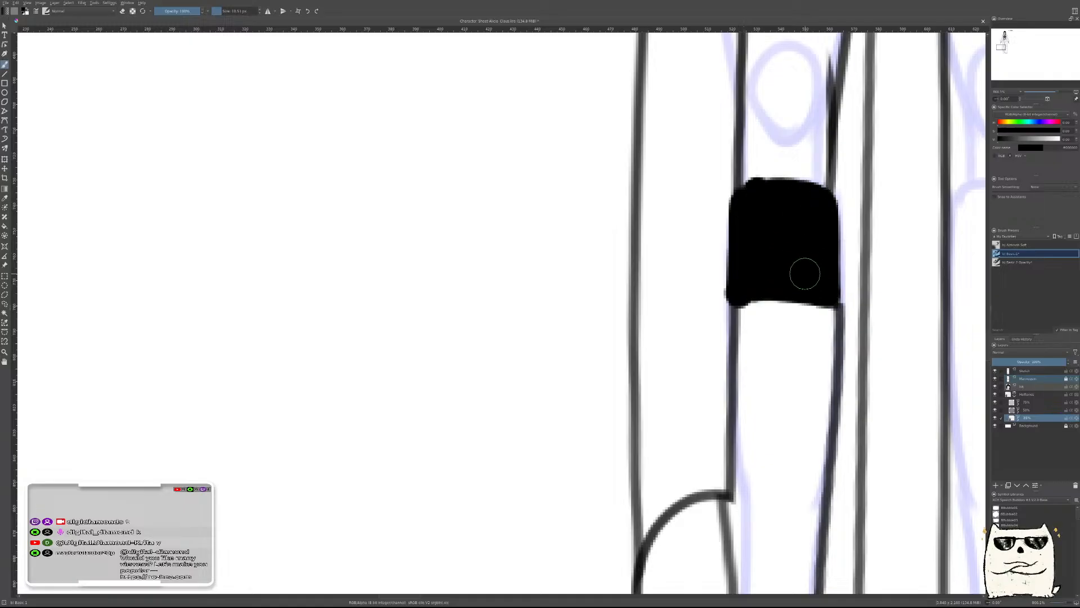
# Sample the darkest grey swatch and paint the exposed boot from below the knee cuff to the sole
pyautogui.scroll(-8, 820, 228)
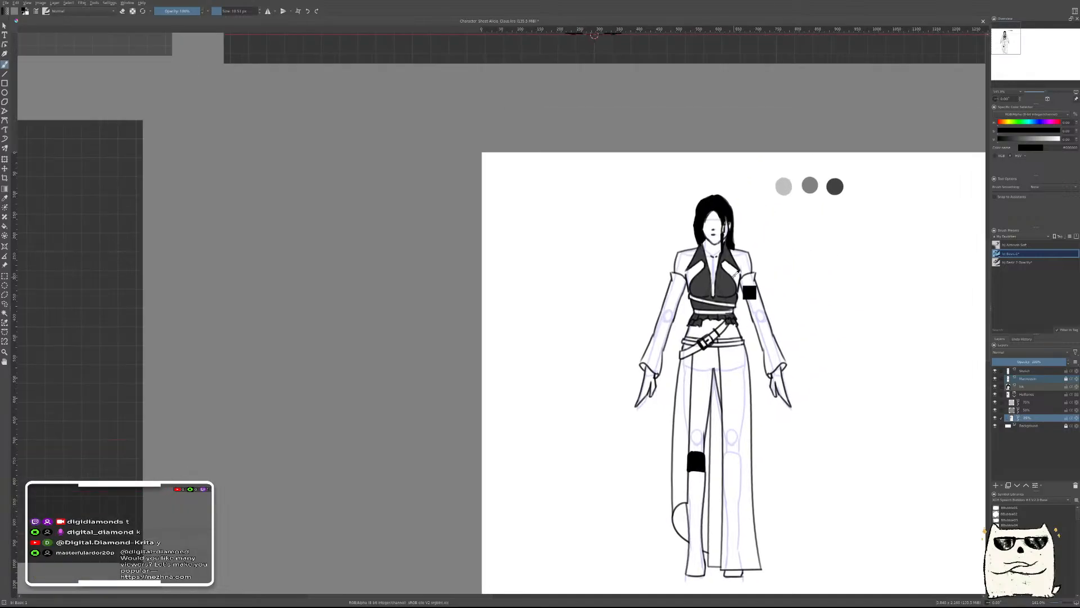
pyautogui.keyDown('ctrl'); pyautogui.click(839, 184); pyautogui.keyUp('ctrl')
pyautogui.moveTo(774, 434); pyautogui.dragTo(788, 284)
pyautogui.scroll(7, 711, 346)
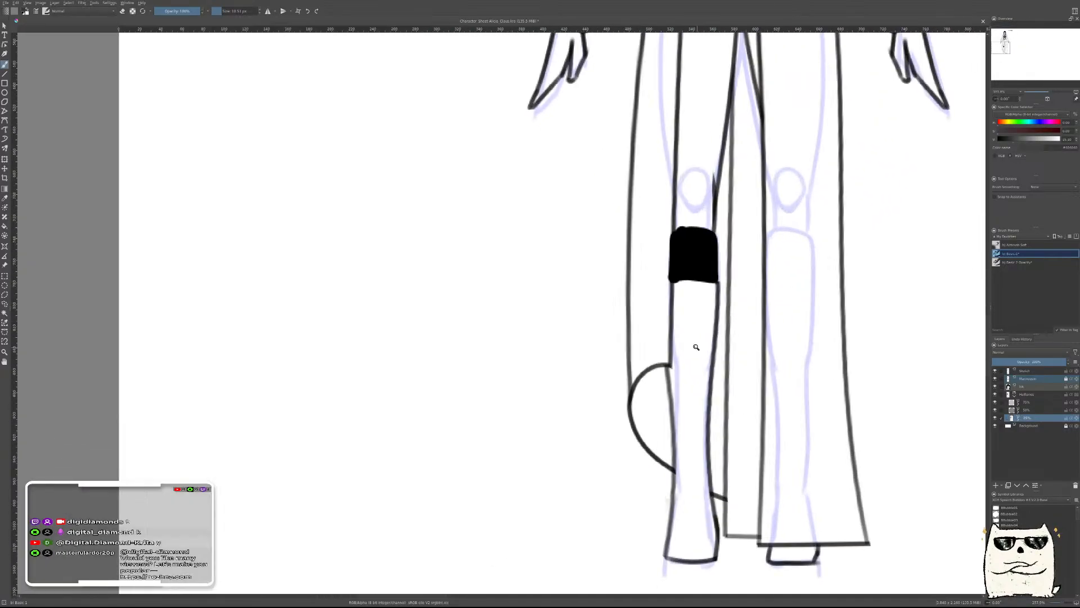
pyautogui.moveTo(663, 274)
pyautogui.mouseDown()
pyautogui.moveTo(703, 269)
pyautogui.moveTo(677, 315)
pyautogui.moveTo(680, 345)
pyautogui.moveTo(704, 263)
pyautogui.moveTo(685, 429)
pyautogui.moveTo(681, 390)
pyautogui.moveTo(696, 319)
pyautogui.moveTo(683, 477)
pyautogui.moveTo(684, 424)
pyautogui.mouseUp()
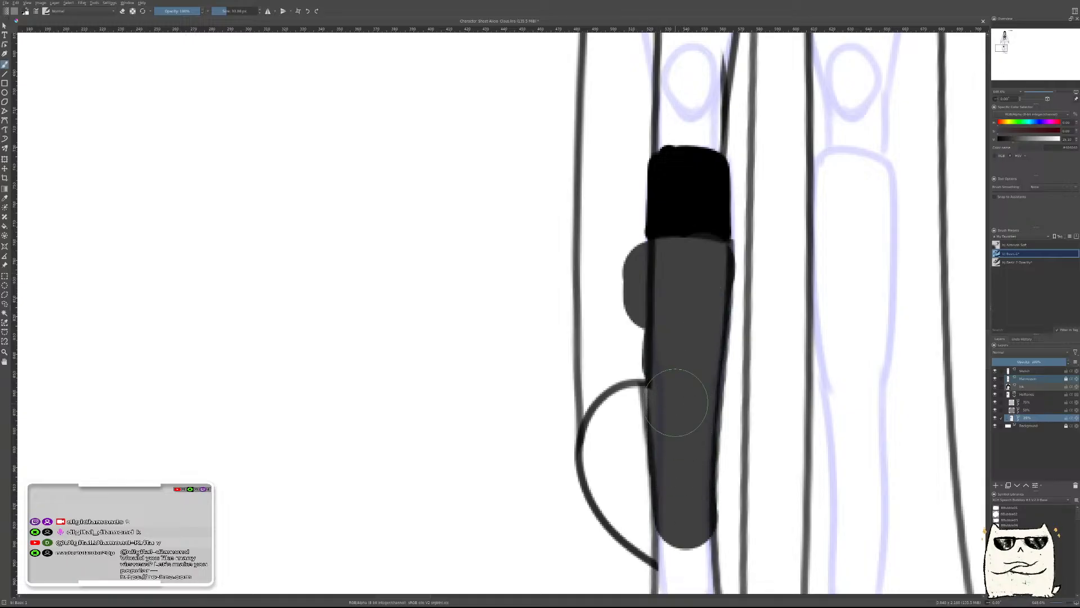
pyautogui.scroll(-5, 707, 352)
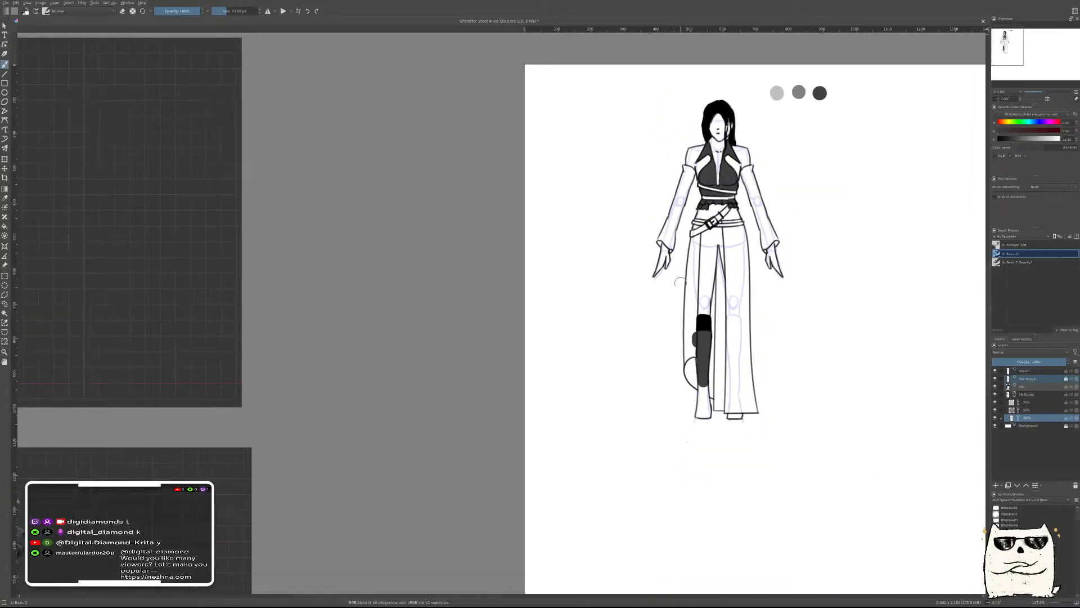
pyautogui.scroll(4, 704, 349)
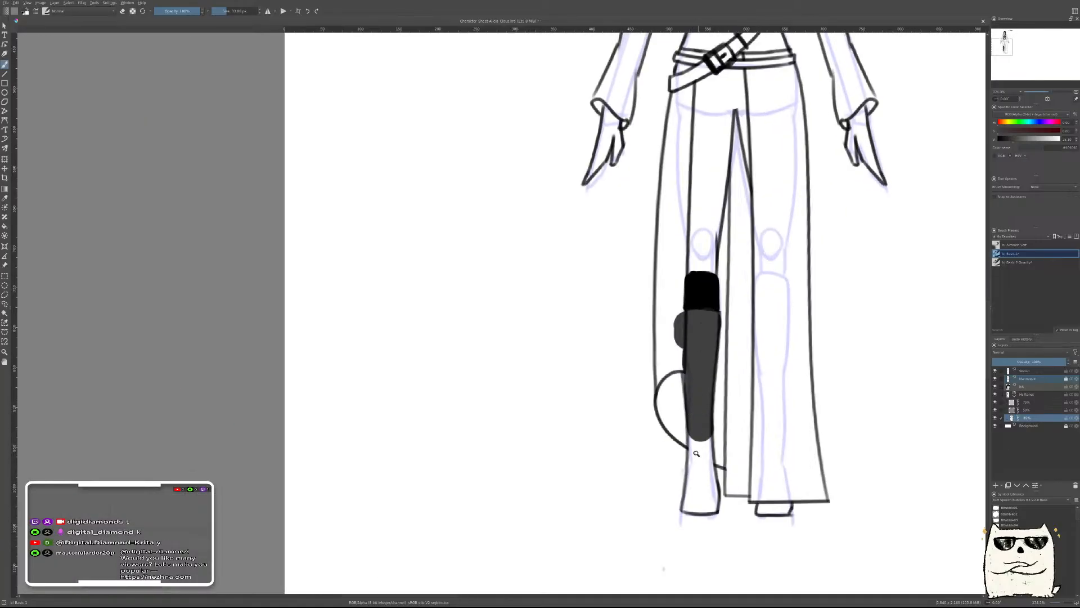
pyautogui.scroll(2, 697, 450)
pyautogui.moveTo(710, 394)
pyautogui.mouseDown()
pyautogui.moveTo(682, 523)
pyautogui.moveTo(687, 536)
pyautogui.moveTo(683, 515)
pyautogui.moveTo(718, 496)
pyautogui.moveTo(726, 450)
pyautogui.moveTo(712, 530)
pyautogui.mouseUp()
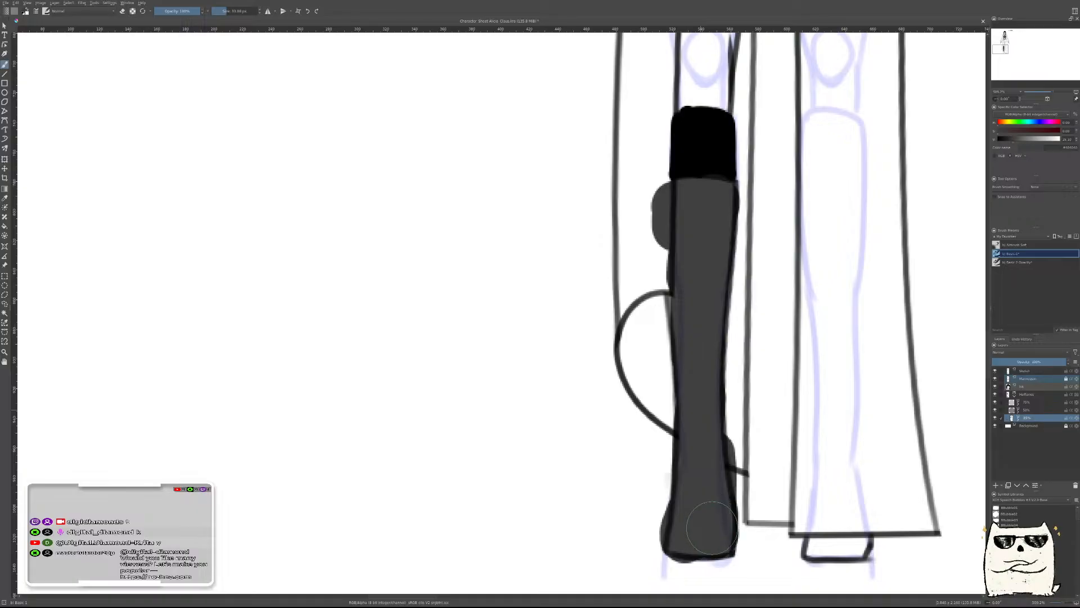
# Paint dark grey over the other boot's foot and the long skirt panels on both sides, up to the waist
pyautogui.moveTo(816, 538); pyautogui.dragTo(862, 541)
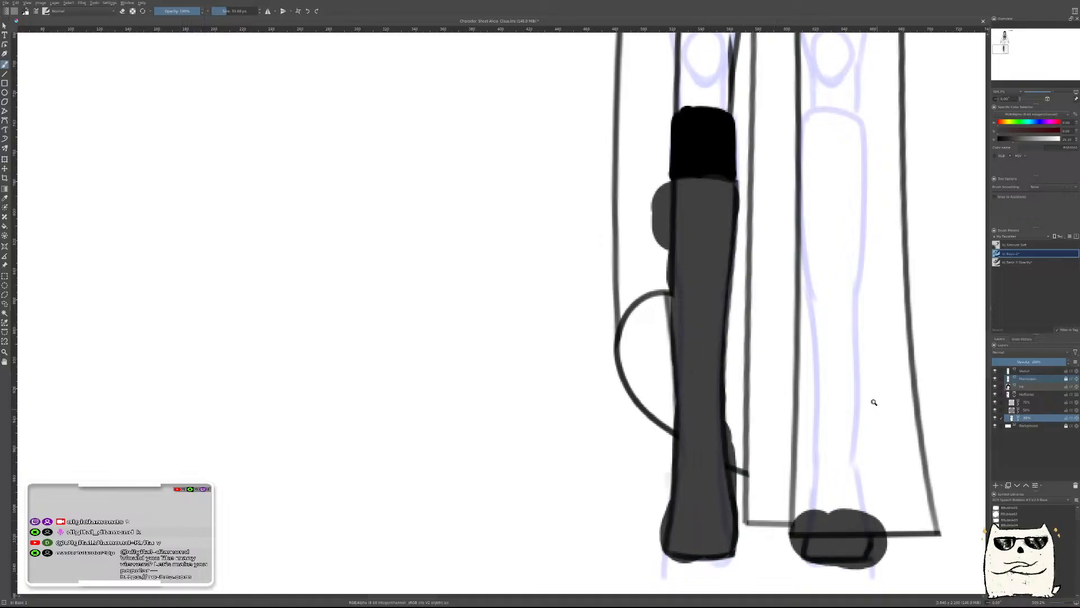
pyautogui.scroll(-5, 876, 406)
pyautogui.moveTo(871, 294); pyautogui.dragTo(805, 397)
pyautogui.scroll(2, 822, 384)
pyautogui.moveTo(800, 501)
pyautogui.mouseDown()
pyautogui.moveTo(790, 333)
pyautogui.moveTo(786, 399)
pyautogui.moveTo(787, 343)
pyautogui.mouseUp()
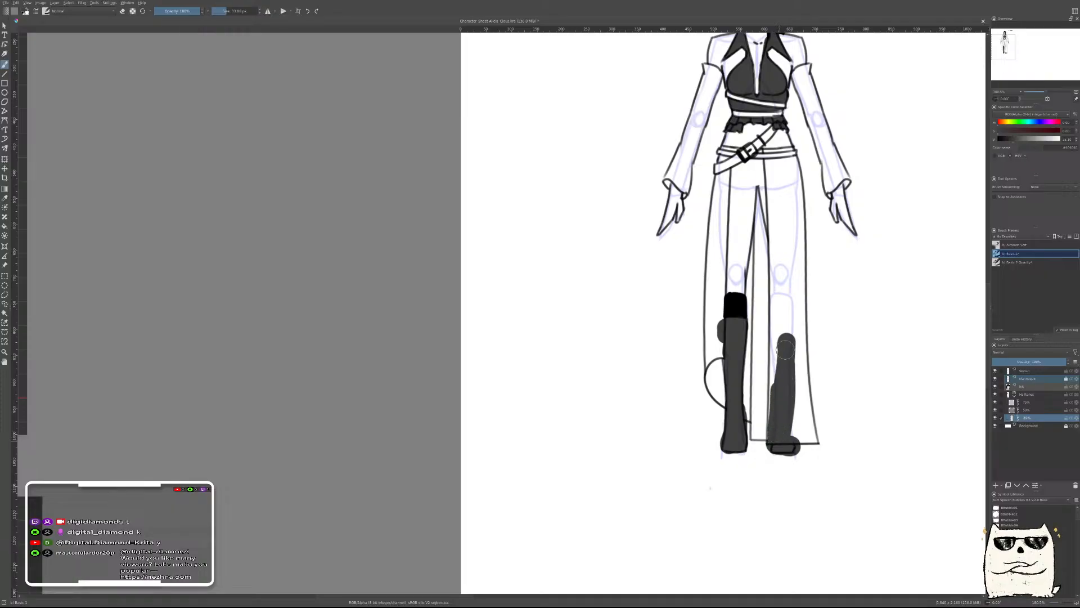
pyautogui.moveTo(811, 426); pyautogui.dragTo(798, 387)
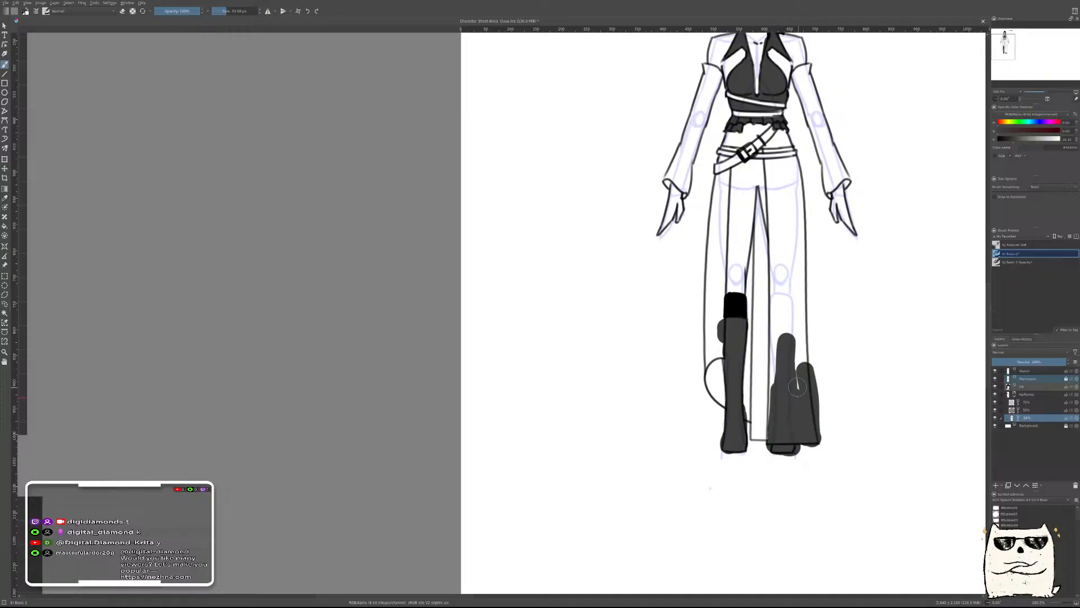
pyautogui.moveTo(782, 422)
pyautogui.mouseDown()
pyautogui.moveTo(799, 279)
pyautogui.moveTo(782, 168)
pyautogui.moveTo(768, 298)
pyautogui.moveTo(793, 419)
pyautogui.mouseUp()
pyautogui.moveTo(791, 360); pyautogui.dragTo(776, 394)
pyautogui.moveTo(712, 215)
pyautogui.mouseDown()
pyautogui.moveTo(711, 164)
pyautogui.moveTo(711, 349)
pyautogui.mouseUp()
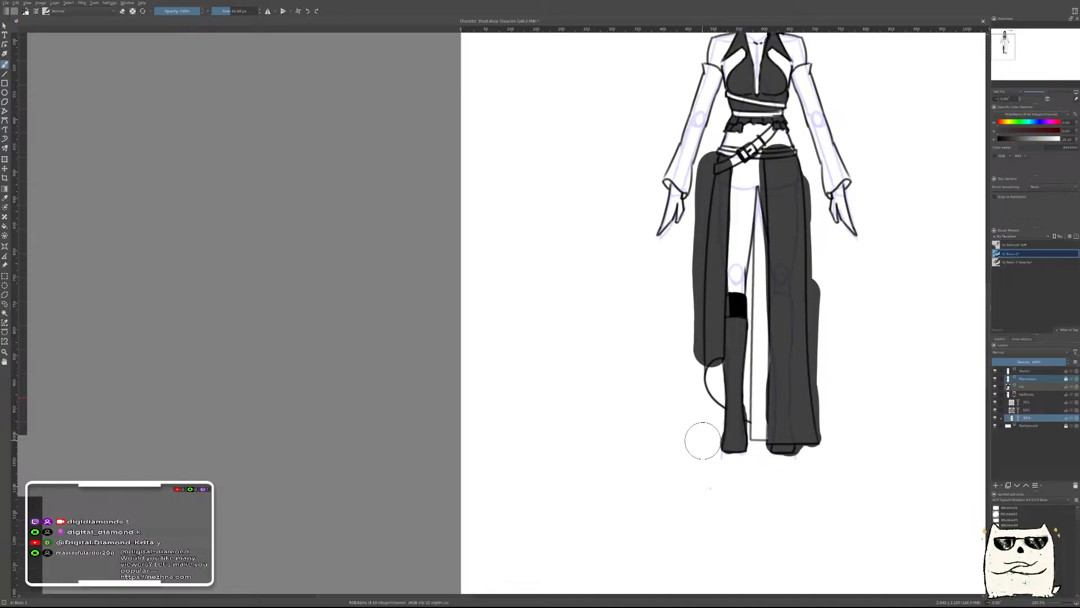
# Paint both detached sleeves dark grey from the upper arm down to the flared cuffs
pyautogui.moveTo(825, 304); pyautogui.dragTo(782, 463)
pyautogui.moveTo(762, 239); pyautogui.dragTo(791, 347)
pyautogui.moveTo(658, 231); pyautogui.dragTo(627, 349)
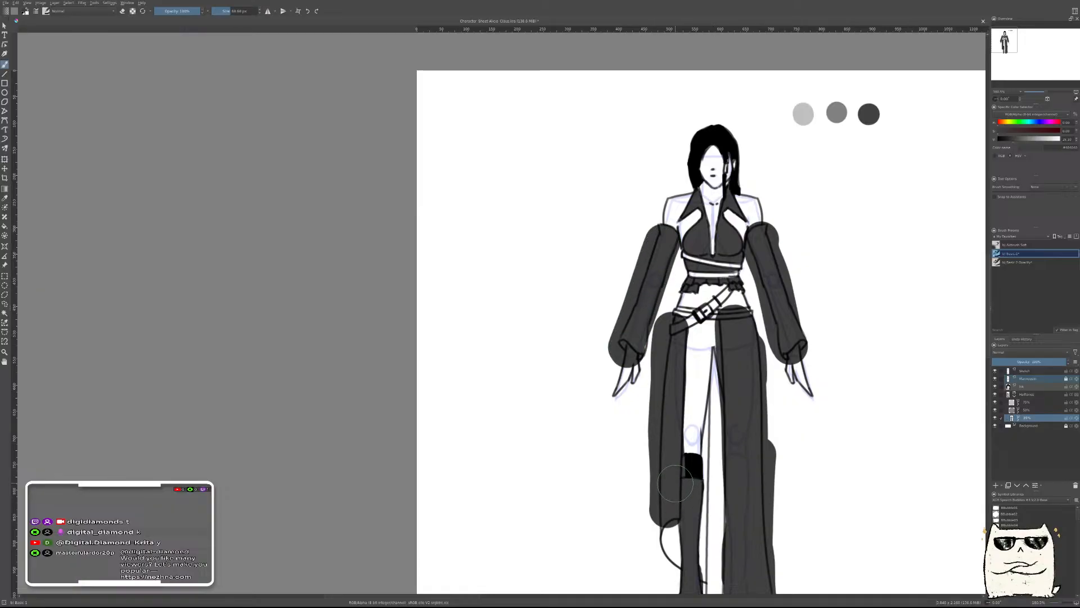
# Paint the exposed leg's thigh, the hips and the belts dark grey, and widen the sleeve fills
pyautogui.moveTo(715, 374)
pyautogui.mouseDown()
pyautogui.moveTo(704, 393)
pyautogui.moveTo(704, 360)
pyautogui.mouseUp()
pyautogui.moveTo(697, 316)
pyautogui.mouseDown()
pyautogui.moveTo(722, 313)
pyautogui.moveTo(703, 440)
pyautogui.moveTo(711, 373)
pyautogui.mouseUp()
pyautogui.moveTo(841, 322)
pyautogui.mouseDown()
pyautogui.moveTo(817, 392)
pyautogui.moveTo(871, 262)
pyautogui.mouseUp()
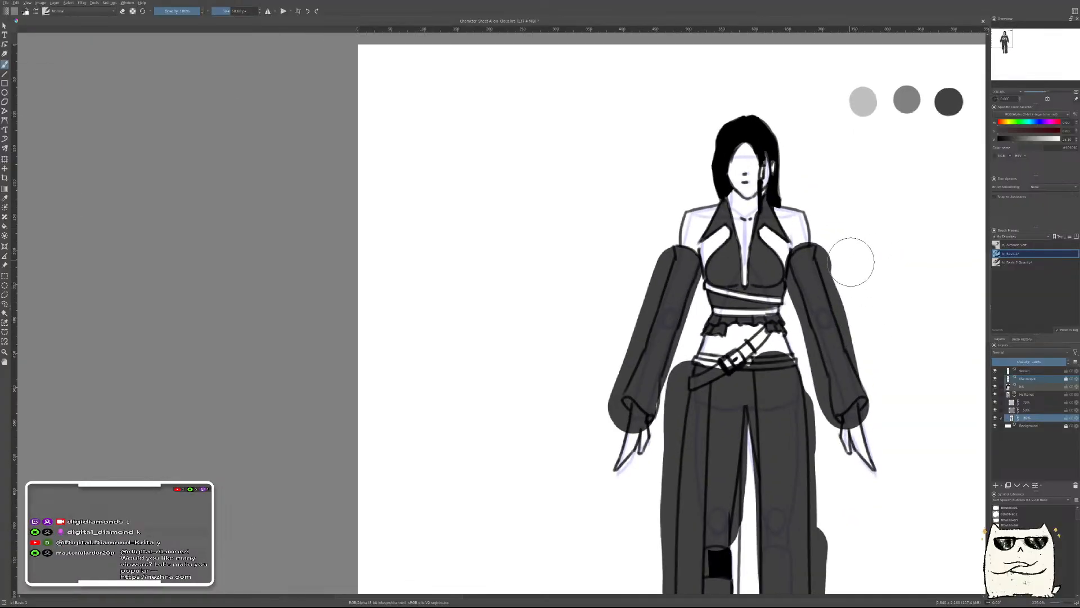
pyautogui.moveTo(669, 391); pyautogui.dragTo(680, 360)
pyautogui.moveTo(738, 339)
pyautogui.mouseDown()
pyautogui.moveTo(851, 345)
pyautogui.moveTo(787, 379)
pyautogui.mouseUp()
pyautogui.moveTo(625, 388); pyautogui.dragTo(659, 385)
pyautogui.moveTo(806, 359); pyautogui.dragTo(811, 406)
pyautogui.moveTo(911, 316)
pyautogui.mouseDown()
pyautogui.moveTo(812, 272)
pyautogui.moveTo(769, 239)
pyautogui.mouseUp()
# Paint dark grey over the black cuff below the exposed leg's knee
pyautogui.moveTo(751, 438); pyautogui.dragTo(751, 345)
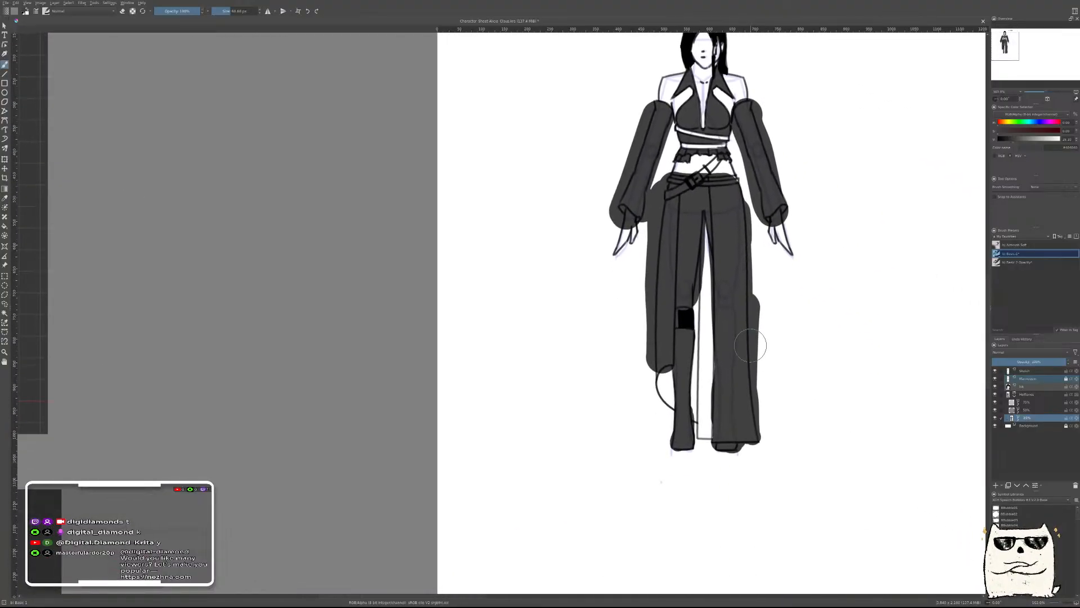
pyautogui.moveTo(692, 310)
pyautogui.mouseDown()
pyautogui.moveTo(715, 275)
pyautogui.moveTo(685, 321)
pyautogui.moveTo(698, 316)
pyautogui.moveTo(699, 235)
pyautogui.mouseUp()
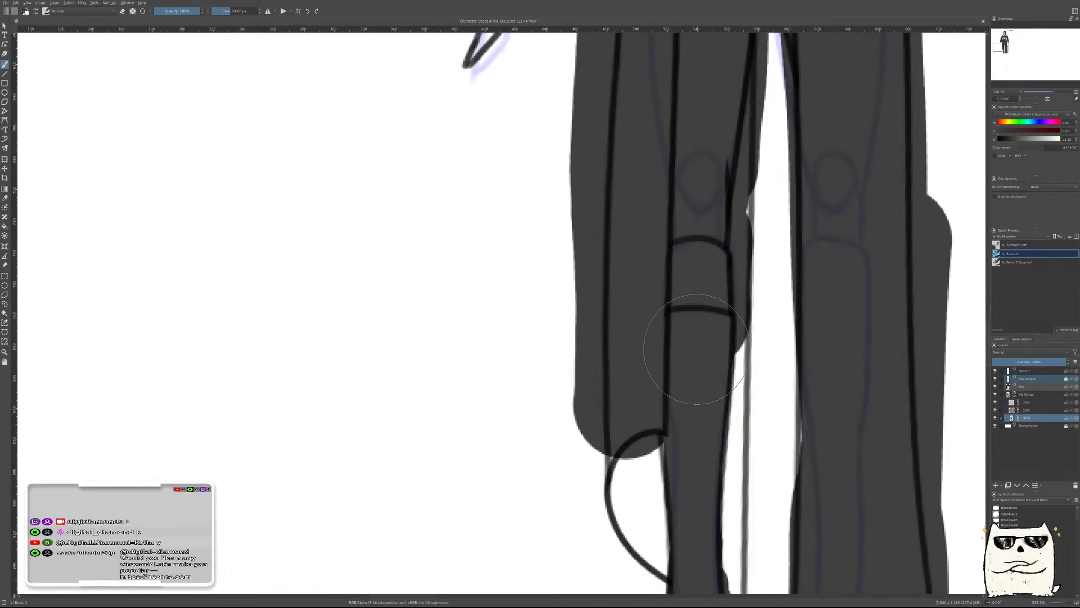
pyautogui.moveTo(745, 315); pyautogui.dragTo(742, 346)
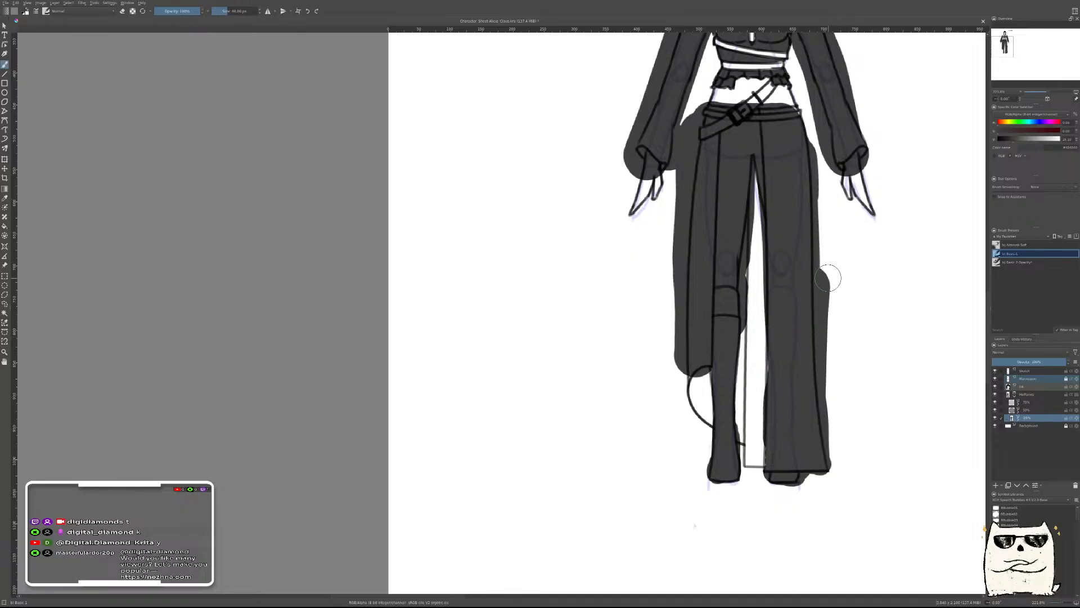
# Erase the dark grey spill along the outer edge of the long skirt panel over the figure's left leg
pyautogui.moveTo(845, 294)
pyautogui.mouseDown()
pyautogui.moveTo(740, 329)
pyautogui.moveTo(752, 504)
pyautogui.mouseUp()
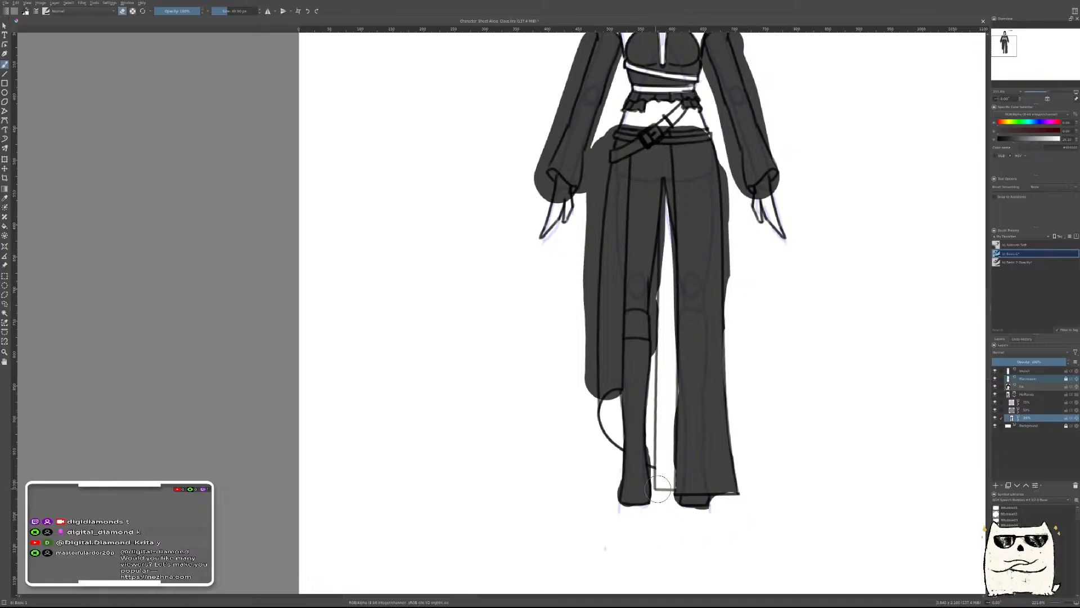
pyautogui.moveTo(664, 267); pyautogui.dragTo(670, 275)
pyautogui.scroll(-5, 670, 439)
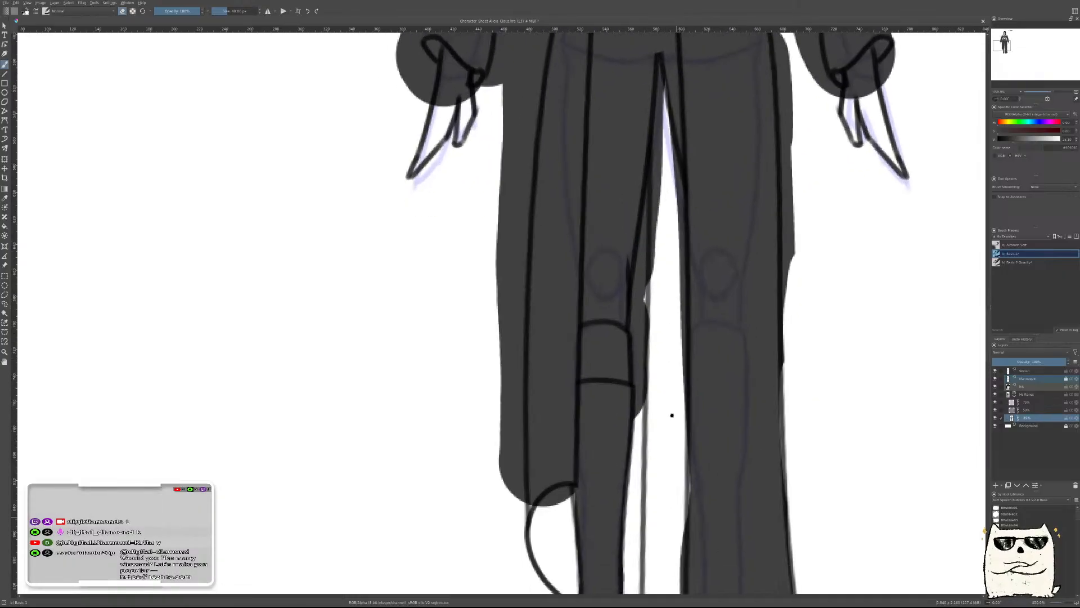
pyautogui.moveTo(653, 400); pyautogui.dragTo(658, 467)
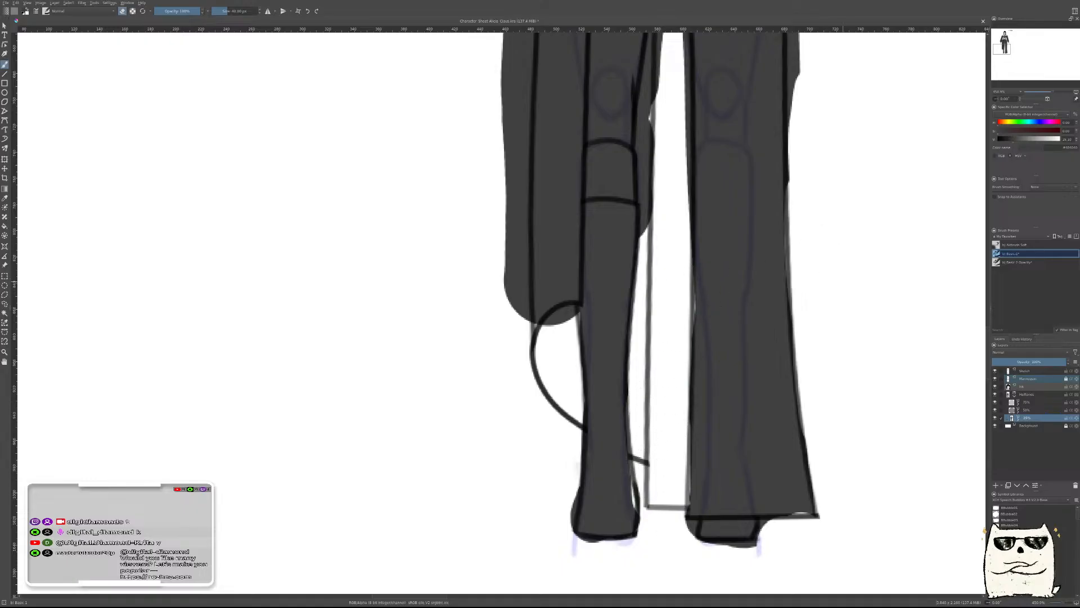
pyautogui.moveTo(809, 211); pyautogui.dragTo(644, 503)
pyautogui.moveTo(649, 464)
pyautogui.mouseDown()
pyautogui.moveTo(647, 233)
pyautogui.moveTo(630, 143)
pyautogui.mouseUp()
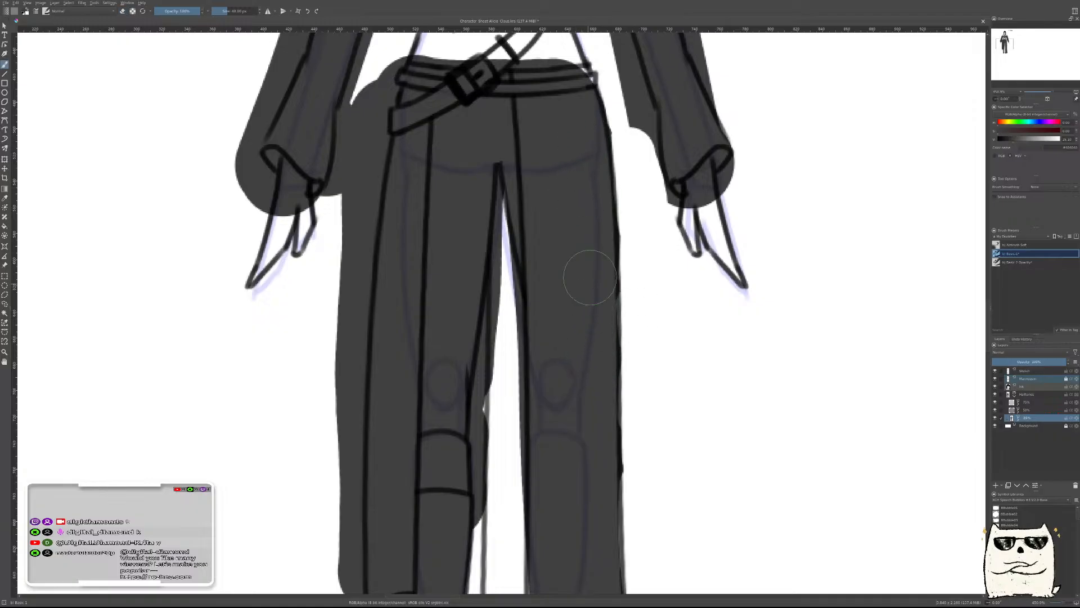
# Trim the dark grey fill around the figure's left sleeve cuff, clearing the hand and keeping the cuff filled
pyautogui.scroll(5, 589, 280)
pyautogui.press('e')
pyautogui.moveTo(697, 437)
pyautogui.mouseDown()
pyautogui.moveTo(675, 450)
pyautogui.moveTo(692, 479)
pyautogui.moveTo(709, 421)
pyautogui.moveTo(693, 434)
pyautogui.mouseUp()
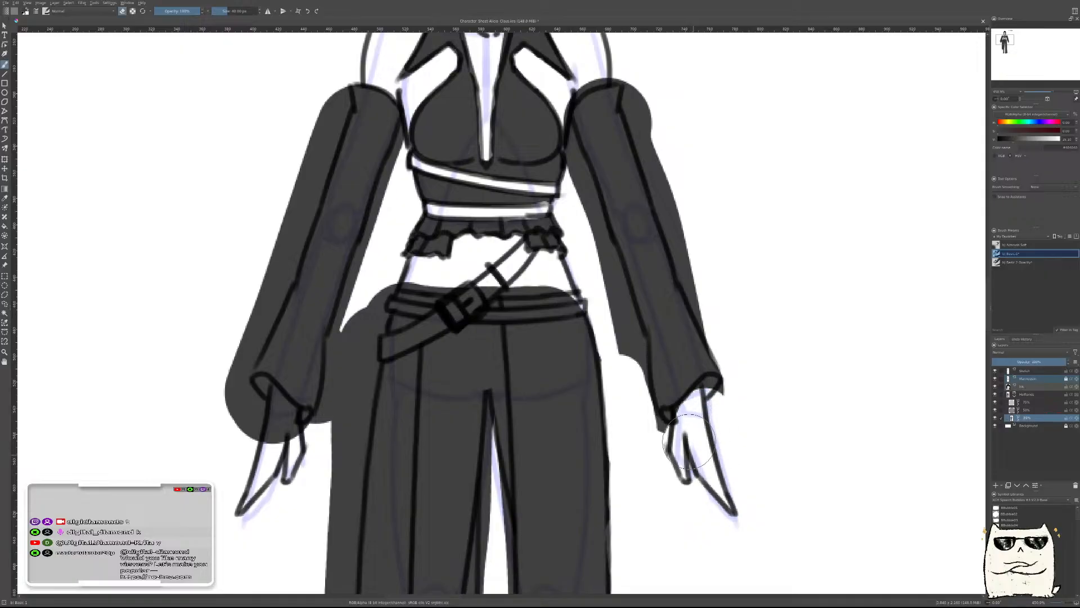
pyautogui.press('e')
pyautogui.press('e')
pyautogui.moveTo(627, 375)
pyautogui.mouseDown()
pyautogui.moveTo(626, 340)
pyautogui.moveTo(647, 429)
pyautogui.moveTo(666, 439)
pyautogui.mouseUp()
pyautogui.press('[')
pyautogui.press('e')
pyautogui.moveTo(701, 406); pyautogui.dragTo(710, 391)
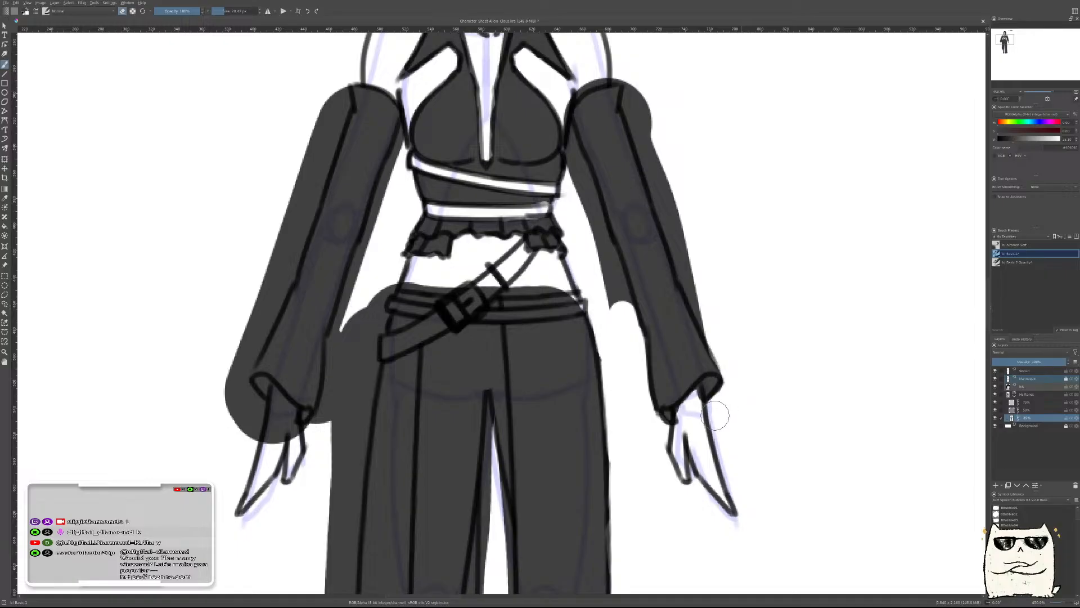
# Erase the dark grey spill along the outer and inner edges of the figure's left sleeve, up to the armpit
pyautogui.moveTo(719, 331)
pyautogui.mouseDown()
pyautogui.moveTo(697, 244)
pyautogui.moveTo(703, 301)
pyautogui.moveTo(712, 317)
pyautogui.moveTo(695, 228)
pyautogui.moveTo(675, 204)
pyautogui.moveTo(690, 269)
pyautogui.moveTo(684, 182)
pyautogui.moveTo(677, 342)
pyautogui.moveTo(655, 252)
pyautogui.moveTo(647, 261)
pyautogui.moveTo(651, 227)
pyautogui.mouseUp()
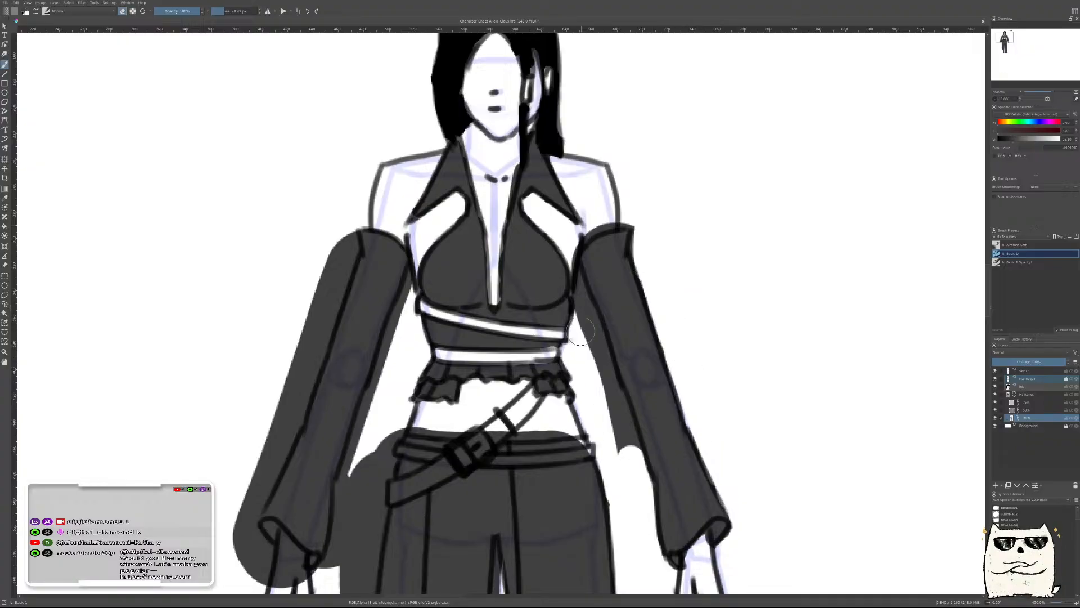
pyautogui.moveTo(594, 369); pyautogui.dragTo(624, 451)
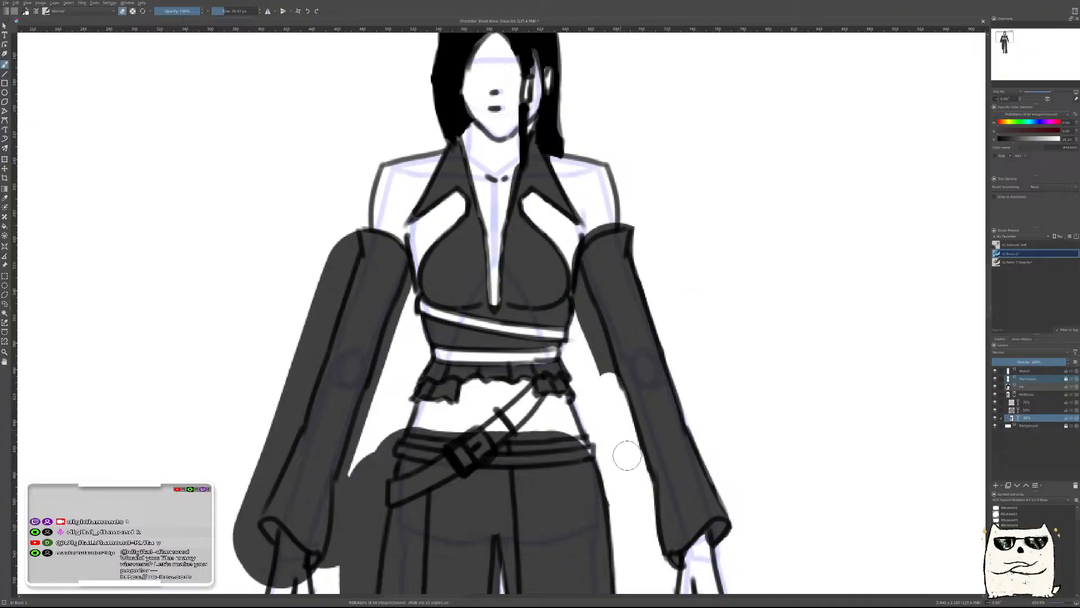
pyautogui.moveTo(598, 374); pyautogui.dragTo(603, 379)
pyautogui.moveTo(591, 338); pyautogui.dragTo(617, 420)
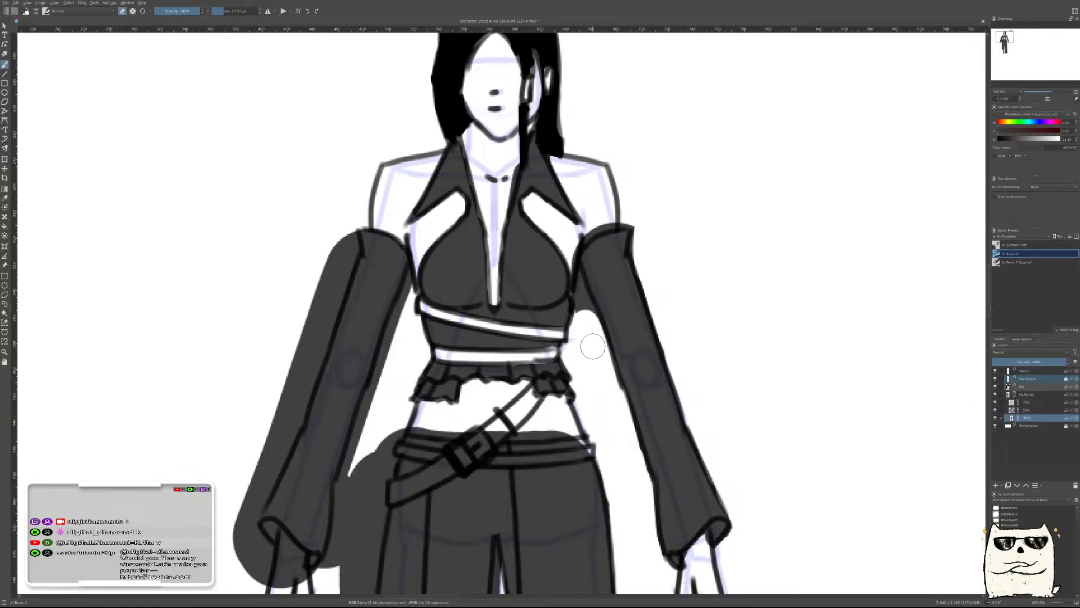
pyautogui.moveTo(593, 343); pyautogui.dragTo(587, 319)
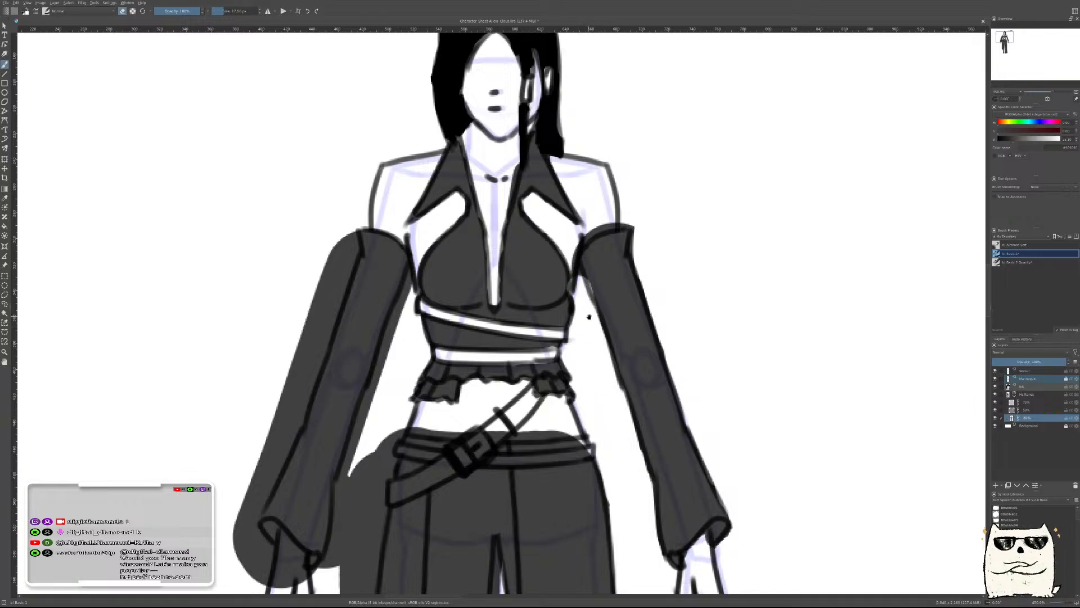
pyautogui.moveTo(595, 275); pyautogui.dragTo(611, 305)
# Compare the front-view figure's grey clothing with the surrounding reference images
pyautogui.press('e')
pyautogui.scroll(-5, 712, 282)
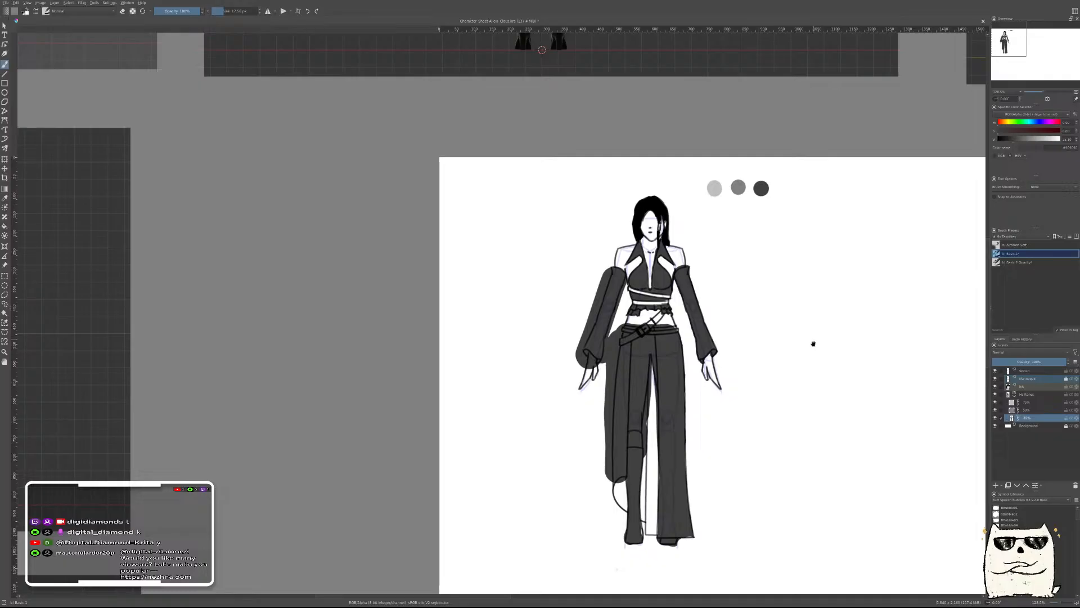
pyautogui.scroll(-3, 813, 343)
pyautogui.moveTo(824, 322); pyautogui.dragTo(683, 313)
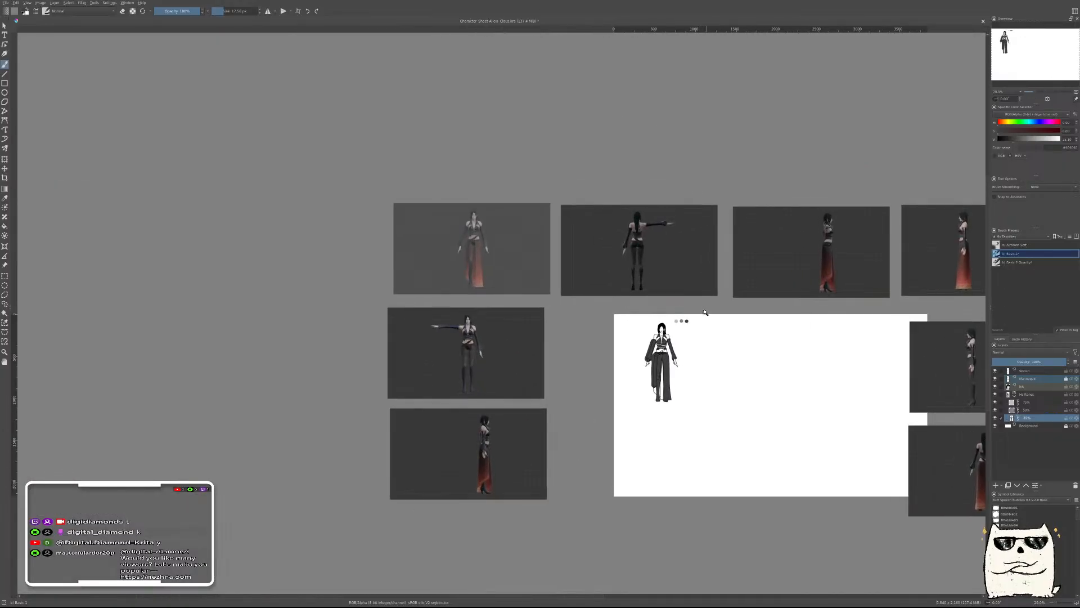
pyautogui.moveTo(660, 368); pyautogui.dragTo(663, 319)
pyautogui.moveTo(710, 278); pyautogui.dragTo(707, 345)
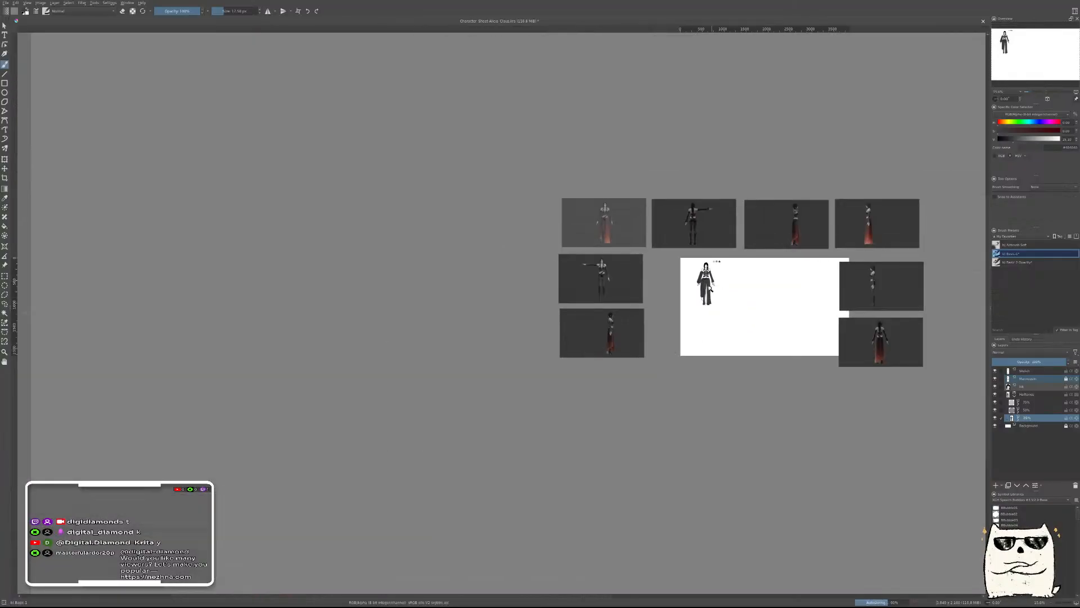
pyautogui.scroll(5, 710, 288)
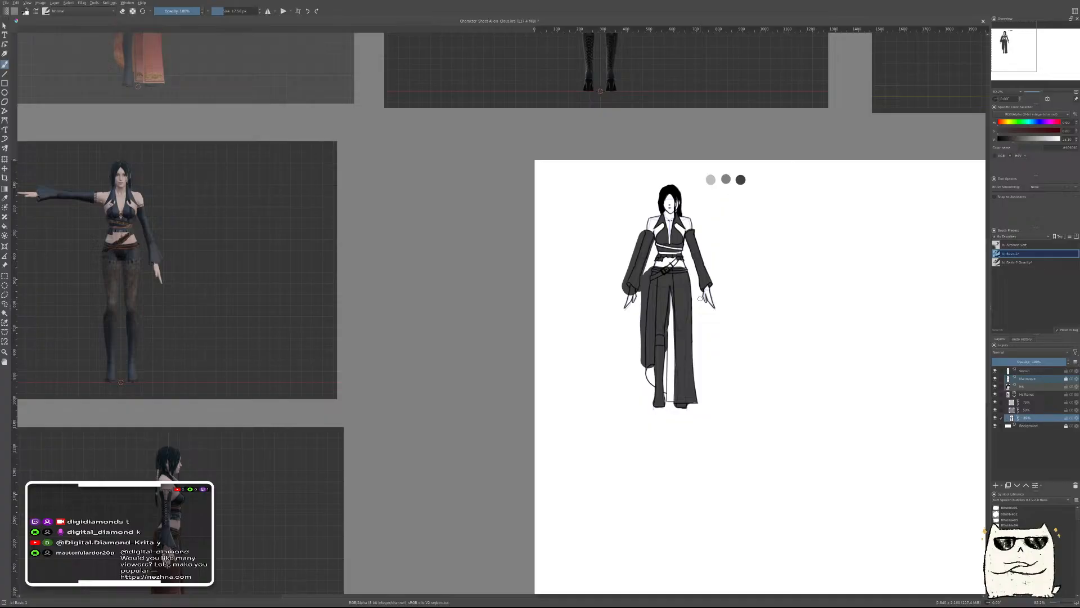
pyautogui.moveTo(730, 248); pyautogui.dragTo(694, 343)
# Erase the dark grey spill along the outer edge of the figure's right sleeve, from upper arm to forearm
pyautogui.moveTo(614, 332)
pyautogui.mouseDown()
pyautogui.moveTo(654, 289)
pyautogui.moveTo(606, 350)
pyautogui.moveTo(593, 322)
pyautogui.moveTo(599, 277)
pyautogui.moveTo(539, 495)
pyautogui.moveTo(555, 421)
pyautogui.mouseUp()
pyautogui.hotkey('ctrl', 'z')
pyautogui.press('e')
pyautogui.press('e')
pyautogui.moveTo(611, 367); pyautogui.dragTo(581, 459)
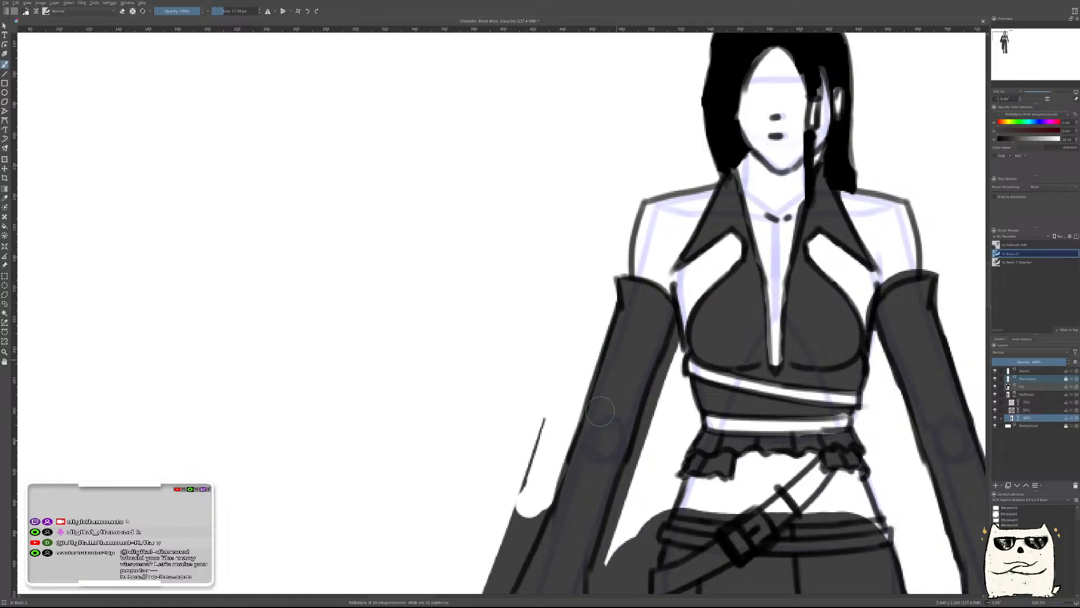
pyautogui.moveTo(572, 515); pyautogui.dragTo(668, 323)
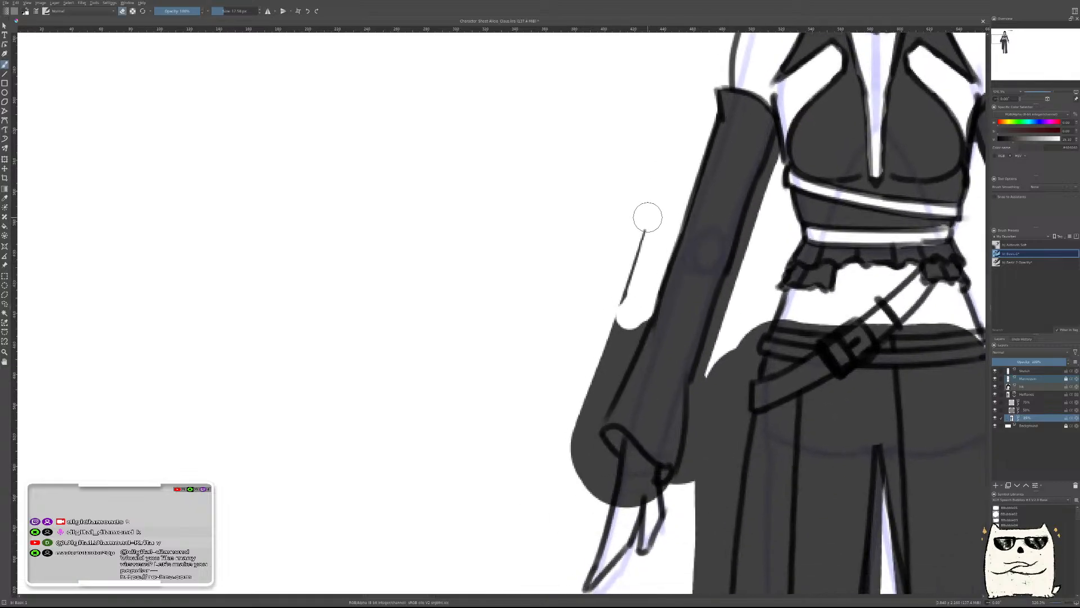
pyautogui.moveTo(626, 292)
pyautogui.mouseDown()
pyautogui.moveTo(647, 278)
pyautogui.moveTo(608, 364)
pyautogui.moveTo(619, 345)
pyautogui.moveTo(611, 329)
pyautogui.mouseUp()
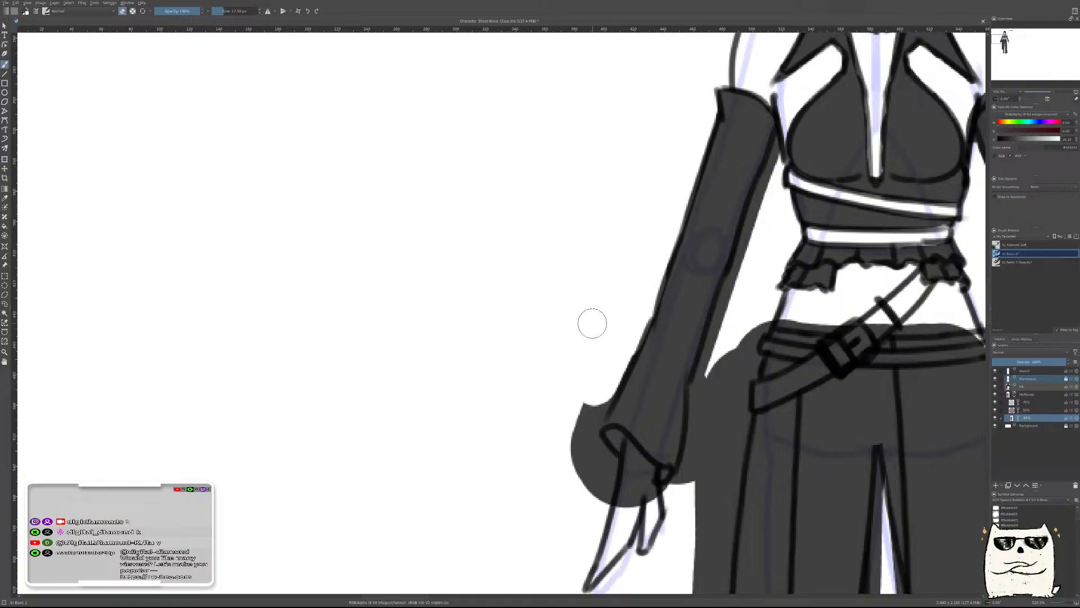
# Trim the dark grey fill around the figure's right sleeve cuff and clear it from the hand
pyautogui.moveTo(612, 341)
pyautogui.mouseDown()
pyautogui.moveTo(577, 461)
pyautogui.moveTo(572, 449)
pyautogui.moveTo(602, 462)
pyautogui.moveTo(589, 508)
pyautogui.moveTo(601, 486)
pyautogui.moveTo(625, 491)
pyautogui.moveTo(626, 461)
pyautogui.moveTo(640, 480)
pyautogui.mouseUp()
pyautogui.press('e')
pyautogui.moveTo(610, 433)
pyautogui.mouseDown()
pyautogui.moveTo(586, 450)
pyautogui.moveTo(603, 466)
pyautogui.moveTo(586, 443)
pyautogui.mouseUp()
pyautogui.press('e')
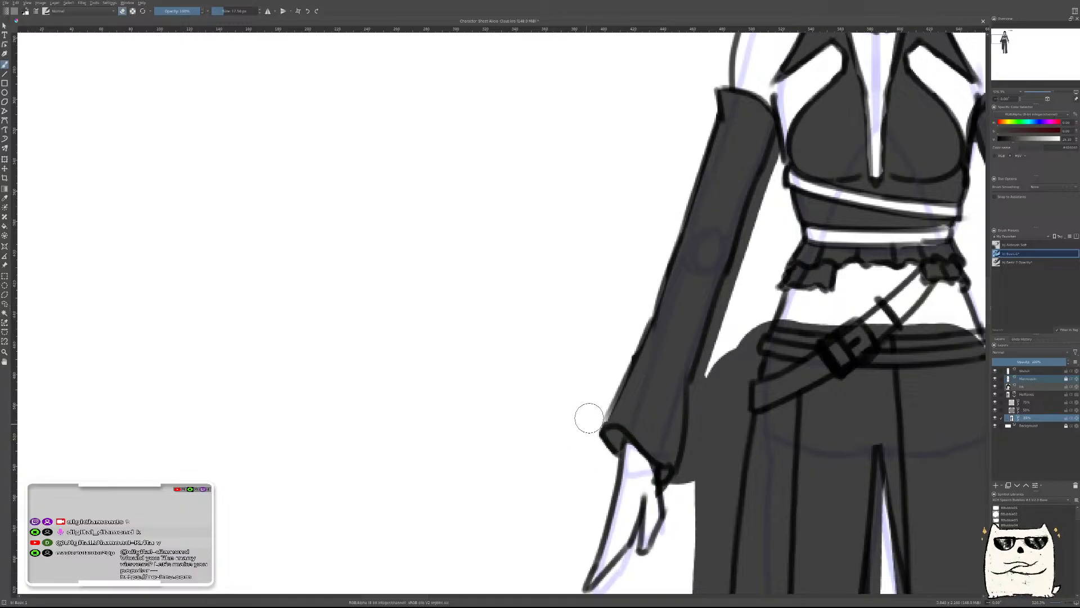
pyautogui.moveTo(642, 493); pyautogui.dragTo(639, 473)
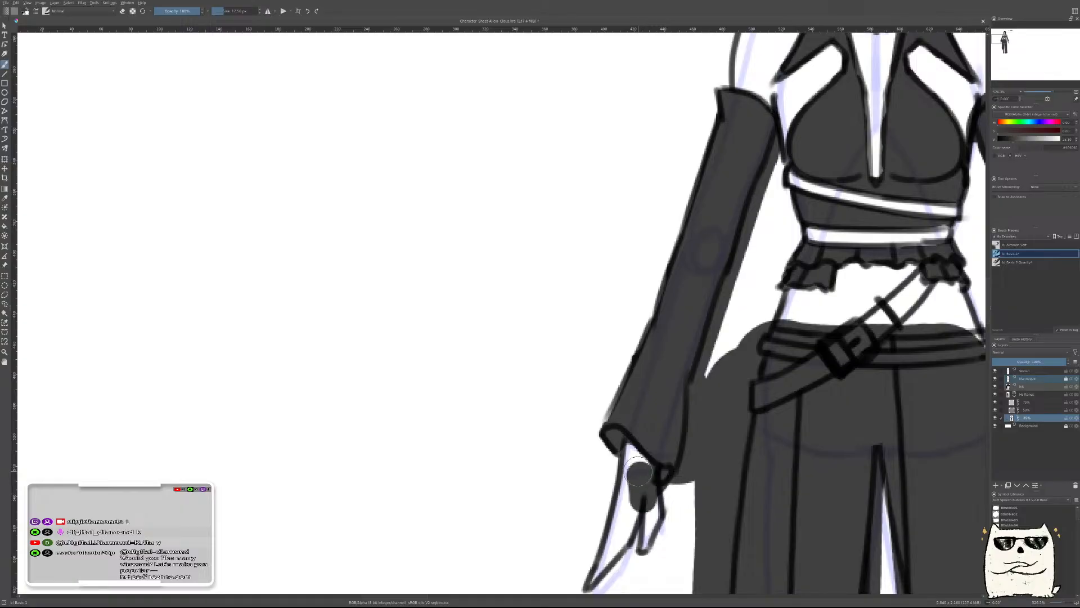
pyautogui.hotkey('ctrl', 'z')
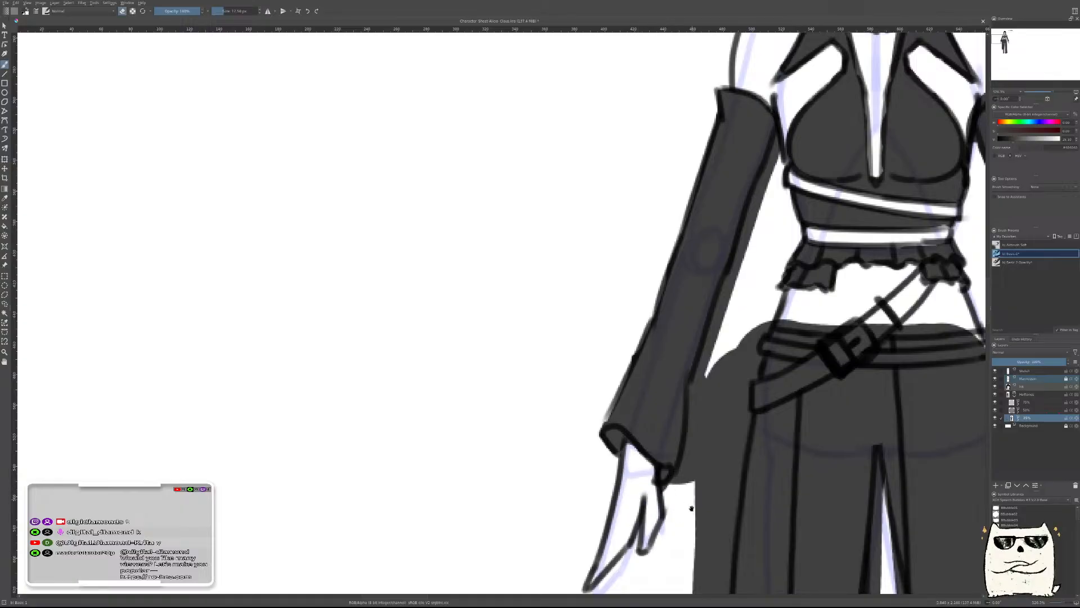
# Erase the dark grey spill along the right sleeve's inner edge, from the cuff up to the armpit, separating it from the skirt
pyautogui.moveTo(719, 500); pyautogui.dragTo(664, 386)
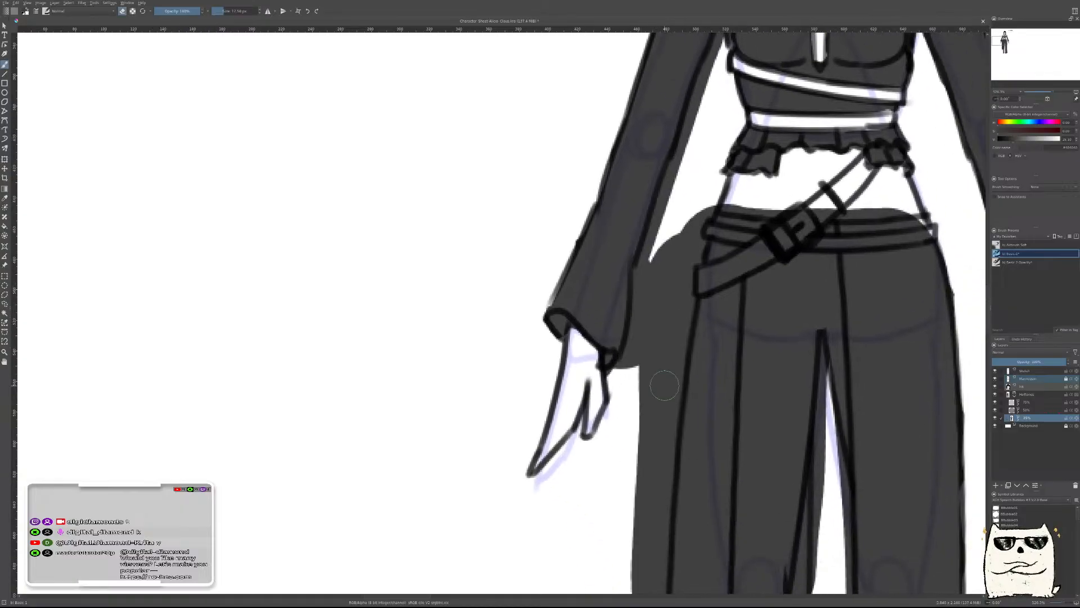
pyautogui.moveTo(618, 374)
pyautogui.mouseDown()
pyautogui.moveTo(632, 362)
pyautogui.moveTo(670, 225)
pyautogui.moveTo(663, 248)
pyautogui.mouseUp()
pyautogui.moveTo(688, 173); pyautogui.dragTo(612, 365)
pyautogui.moveTo(566, 455); pyautogui.dragTo(607, 348)
pyautogui.moveTo(583, 426); pyautogui.dragTo(614, 316)
pyautogui.moveTo(608, 367)
pyautogui.mouseDown()
pyautogui.moveTo(630, 270)
pyautogui.moveTo(621, 312)
pyautogui.mouseUp()
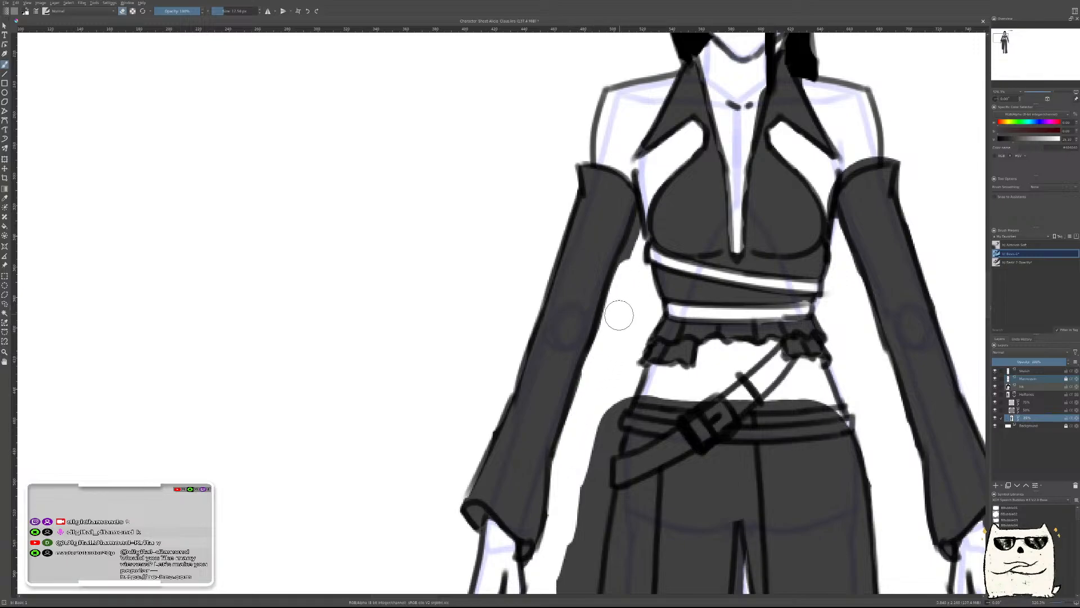
pyautogui.moveTo(635, 268)
pyautogui.mouseDown()
pyautogui.moveTo(602, 378)
pyautogui.moveTo(607, 338)
pyautogui.mouseUp()
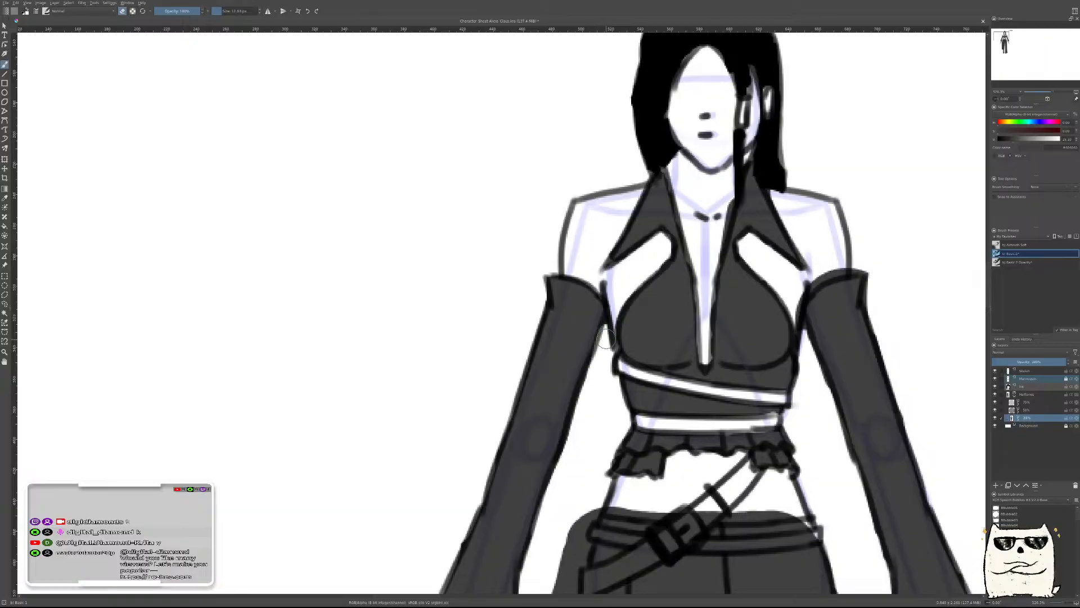
# Erase the dark grey spill above the waistband so the bare midriff is clear
pyautogui.moveTo(625, 412); pyautogui.dragTo(647, 246)
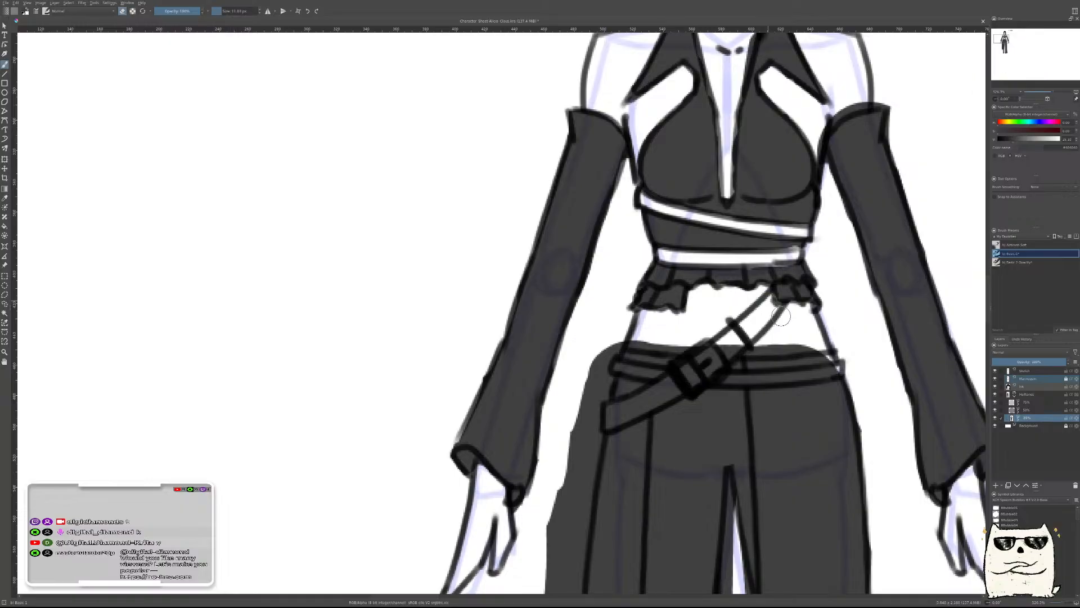
pyautogui.moveTo(620, 411); pyautogui.dragTo(640, 309)
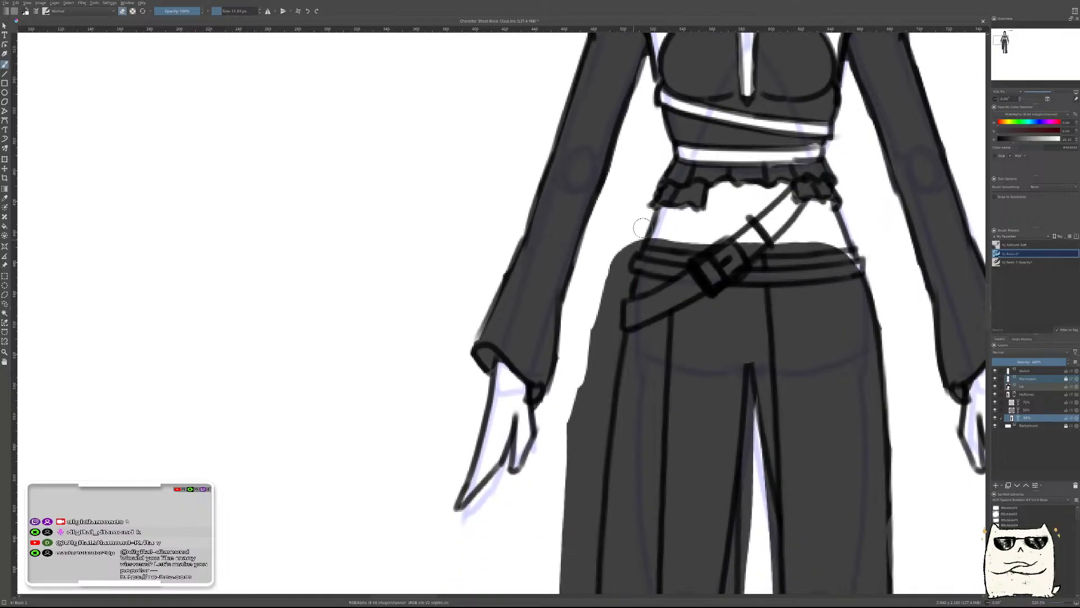
pyautogui.moveTo(731, 240); pyautogui.dragTo(824, 237)
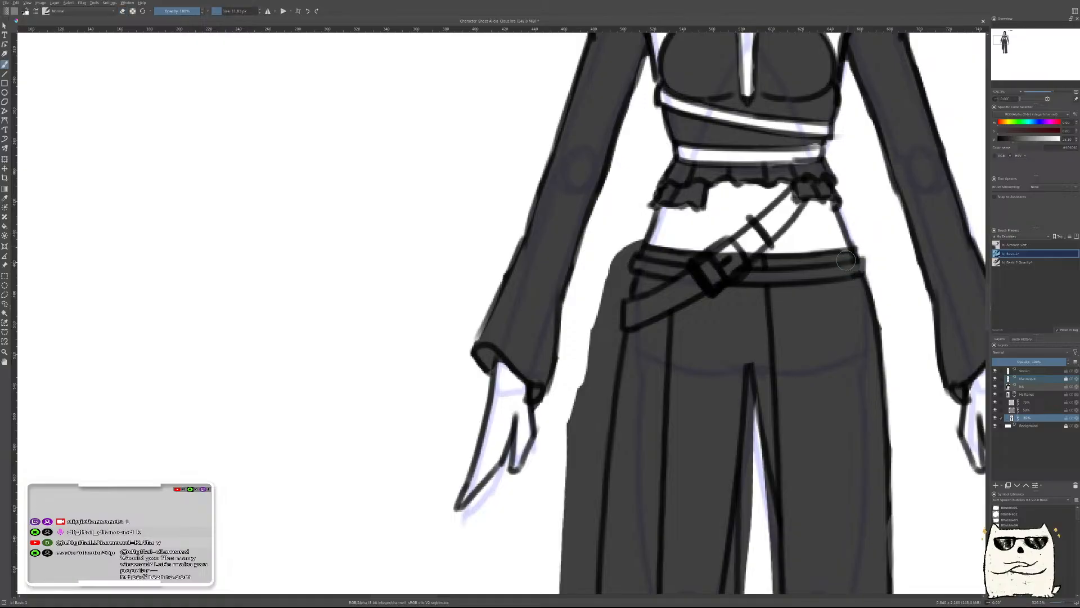
# Clear the dark grey from the lower waist belt and the diagonal buckled belt, keeping the upper waistband filled
pyautogui.moveTo(638, 267); pyautogui.dragTo(780, 272)
pyautogui.hotkey('ctrl', 'z')
pyautogui.moveTo(711, 276); pyautogui.dragTo(838, 278)
pyautogui.hotkey('ctrl', 'z')
pyautogui.moveTo(732, 271)
pyautogui.mouseDown()
pyautogui.moveTo(860, 265)
pyautogui.moveTo(831, 265)
pyautogui.mouseUp()
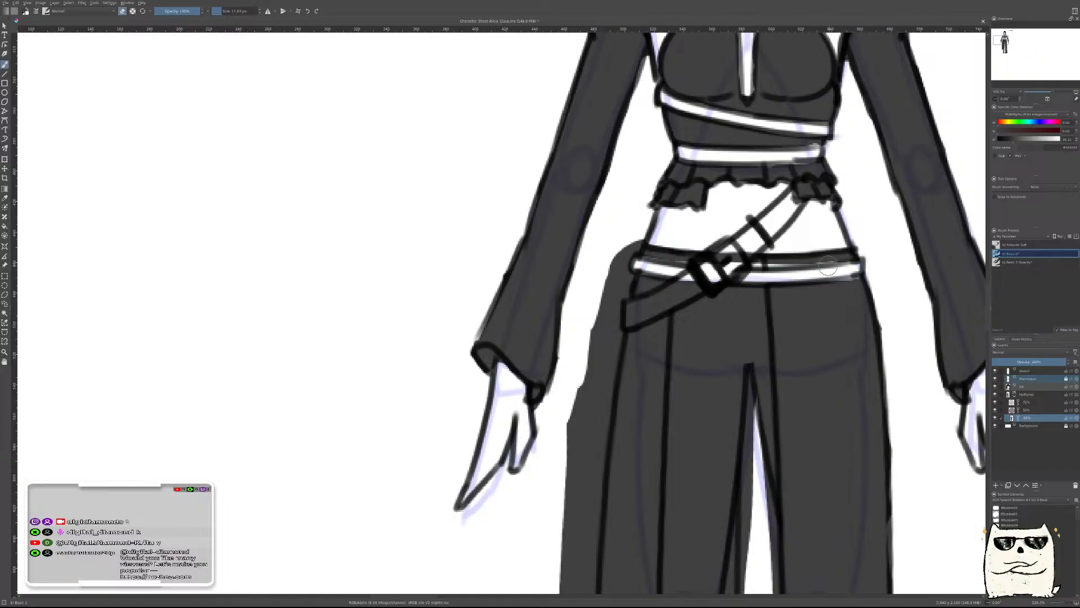
pyautogui.moveTo(656, 248)
pyautogui.mouseDown()
pyautogui.moveTo(746, 263)
pyautogui.moveTo(850, 253)
pyautogui.mouseUp()
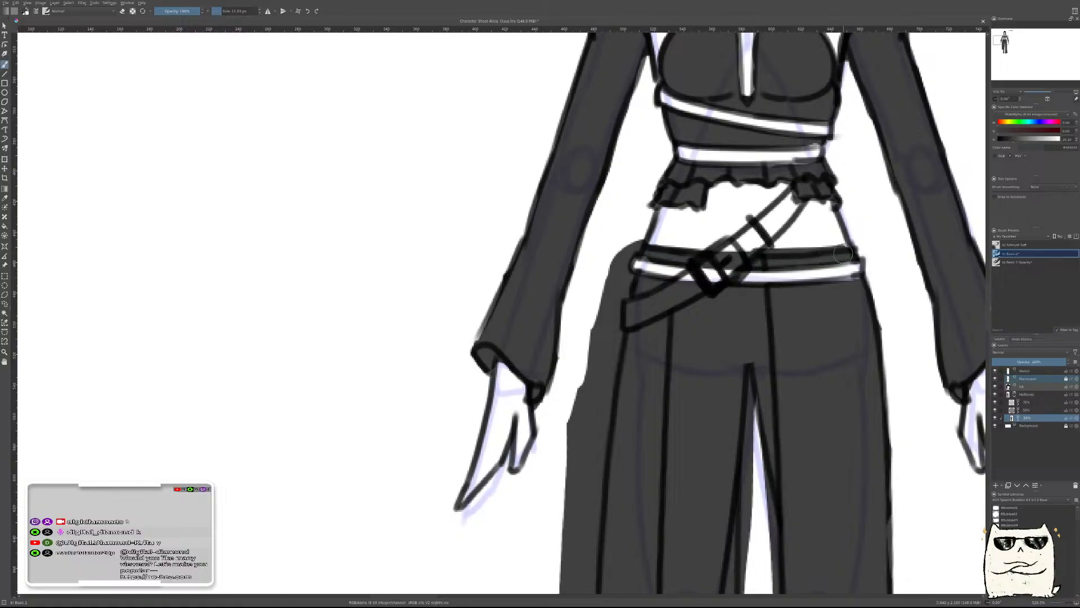
pyautogui.moveTo(675, 248); pyautogui.dragTo(842, 253)
pyautogui.hotkey('ctrl', 'z')
pyautogui.moveTo(741, 241)
pyautogui.mouseDown()
pyautogui.moveTo(698, 274)
pyautogui.moveTo(761, 243)
pyautogui.moveTo(633, 317)
pyautogui.mouseUp()
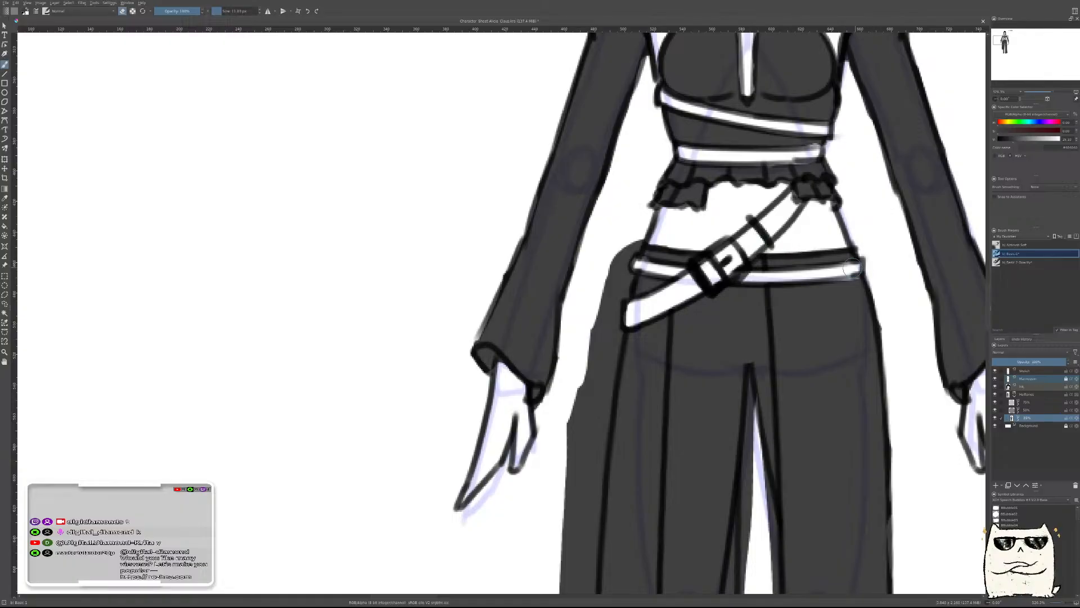
# Erase the dark grey spill along the outer edge of the skirt panel beside the exposed leg, from the hip to the panel's lower end
pyautogui.moveTo(638, 231)
pyautogui.mouseDown()
pyautogui.moveTo(607, 301)
pyautogui.moveTo(594, 408)
pyautogui.mouseUp()
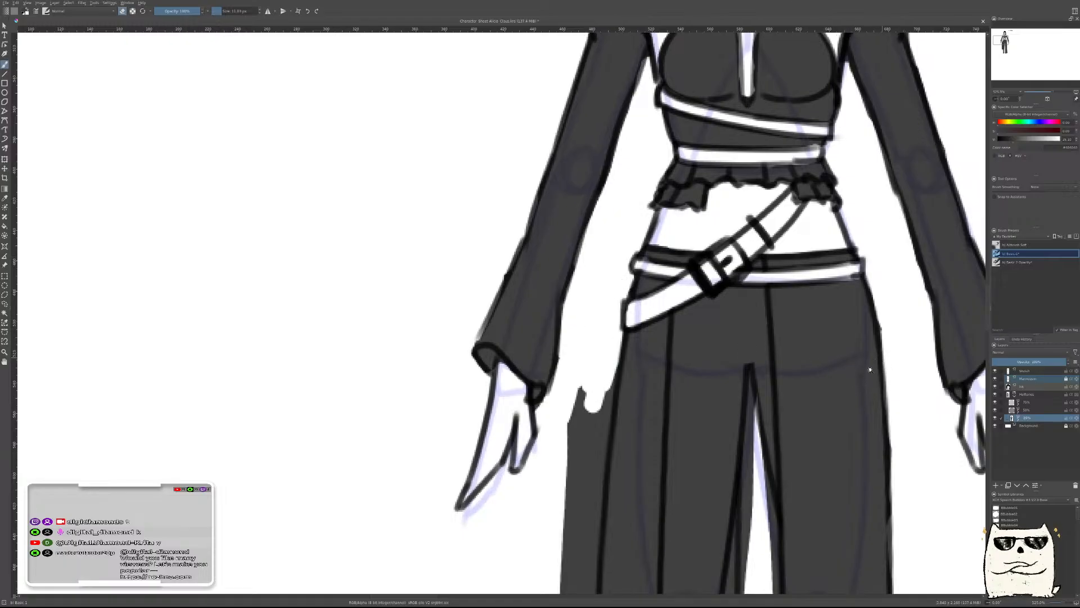
pyautogui.scroll(-5, 875, 362)
pyautogui.scroll(3, 852, 444)
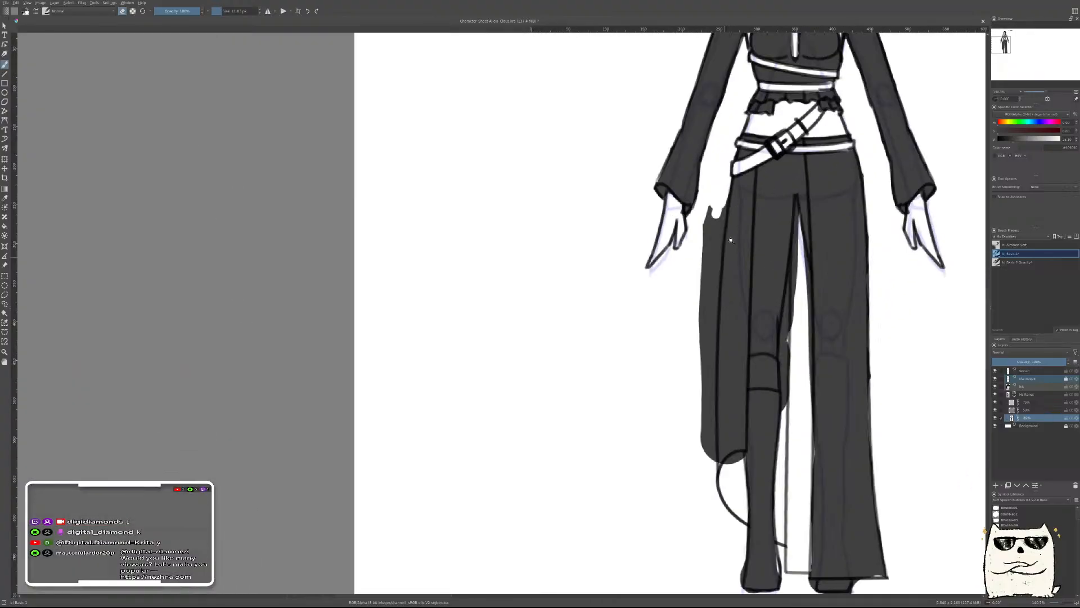
pyautogui.keyDown('shift'); pyautogui.moveTo(702, 312); pyautogui.dragTo(720, 297); pyautogui.keyUp('shift')
pyautogui.moveTo(713, 206); pyautogui.dragTo(706, 282)
pyautogui.moveTo(709, 226); pyautogui.dragTo(705, 312)
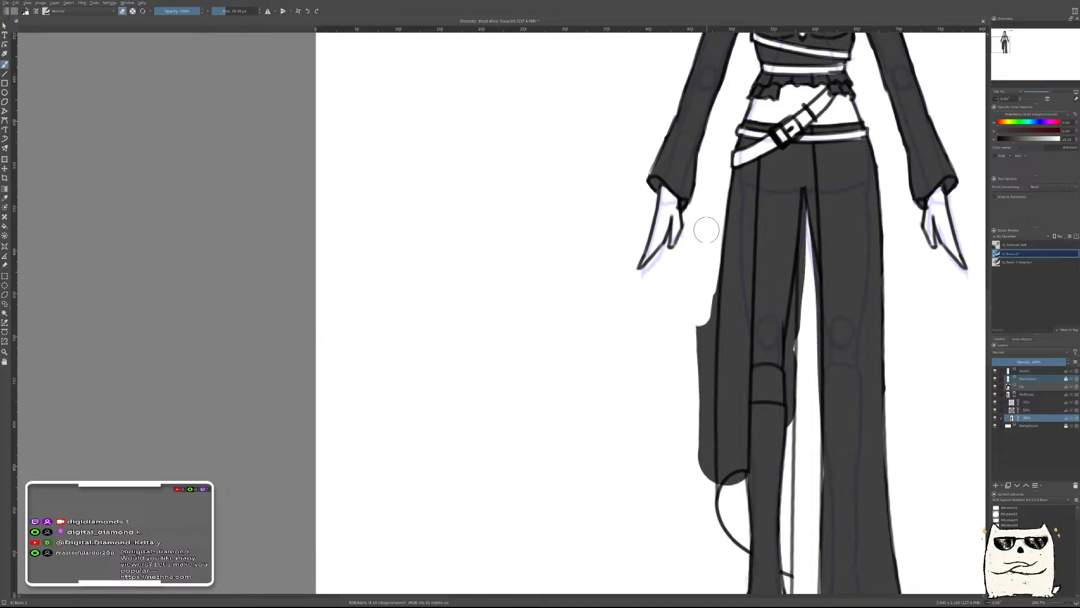
pyautogui.moveTo(705, 270); pyautogui.dragTo(698, 388)
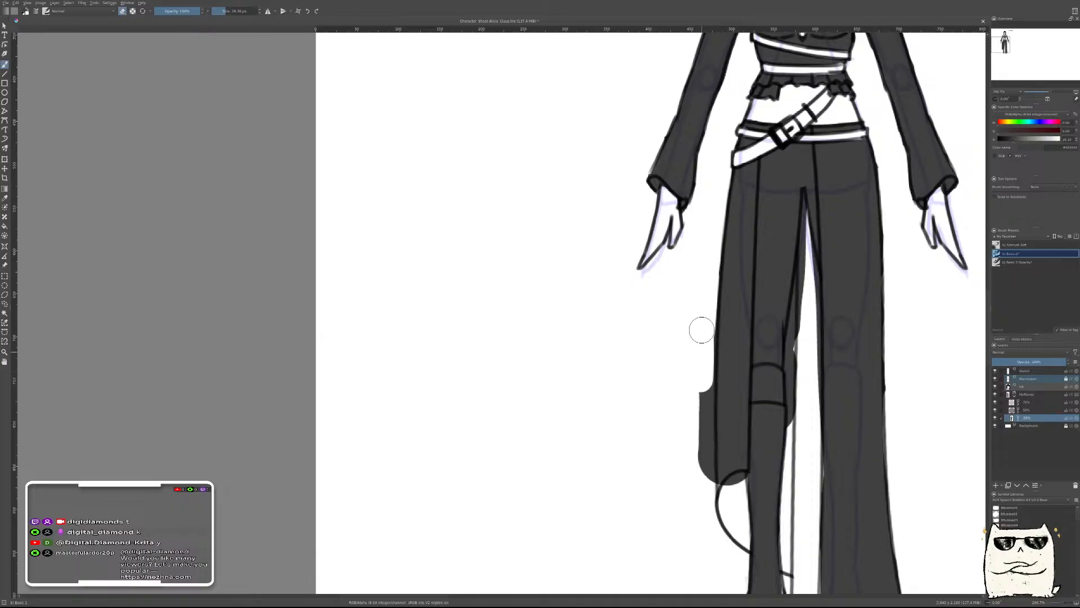
pyautogui.moveTo(701, 329); pyautogui.dragTo(699, 424)
pyautogui.moveTo(702, 365)
pyautogui.mouseDown()
pyautogui.moveTo(700, 478)
pyautogui.moveTo(715, 518)
pyautogui.moveTo(705, 511)
pyautogui.moveTo(738, 456)
pyautogui.mouseUp()
# Trim the dark grey fill to the curved lower edge of the side skirt panel with a smaller brush
pyautogui.press('e')
pyautogui.moveTo(741, 525)
pyautogui.mouseDown()
pyautogui.moveTo(723, 518)
pyautogui.moveTo(729, 466)
pyautogui.moveTo(744, 448)
pyautogui.mouseUp()
pyautogui.press('[')
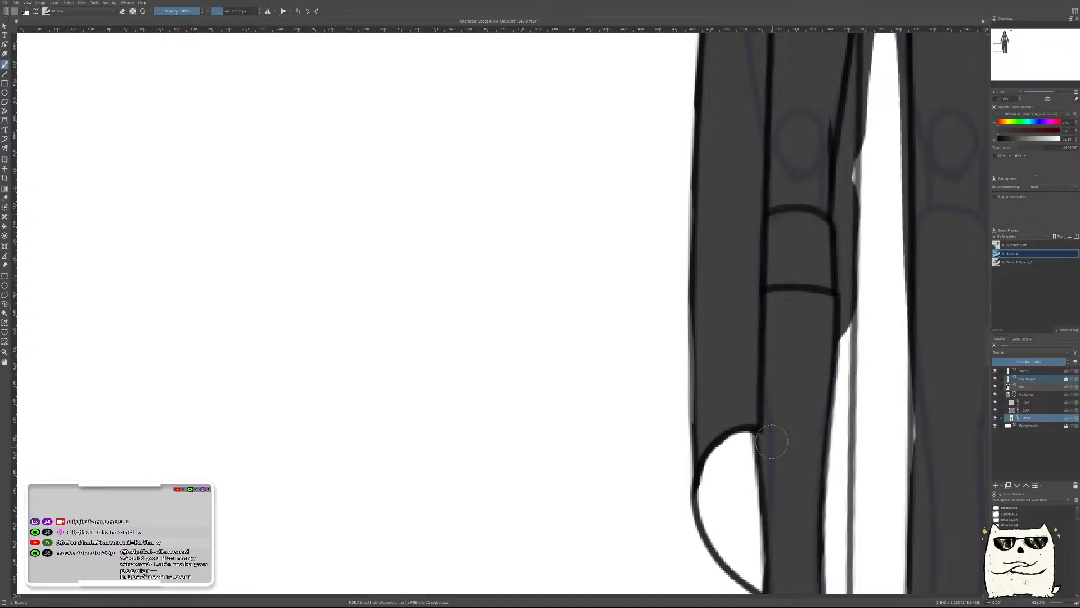
pyautogui.scroll(-6, 782, 444)
pyautogui.scroll(5, 852, 416)
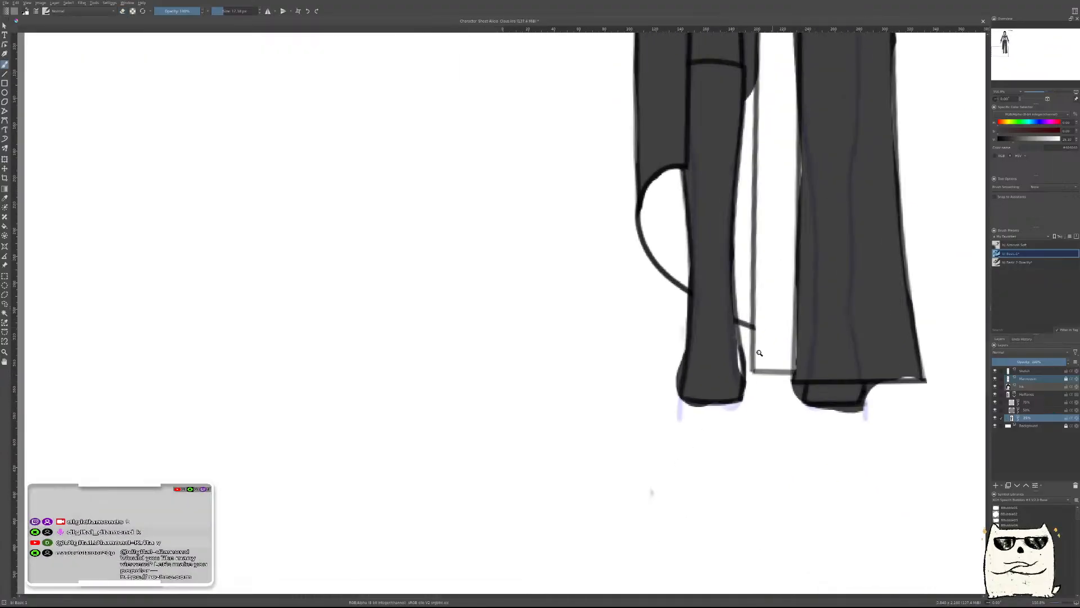
# Fill the small white gap inside the exposed leg's boot near the ankle with dark grey
pyautogui.press('e')
pyautogui.moveTo(731, 361); pyautogui.dragTo(725, 368)
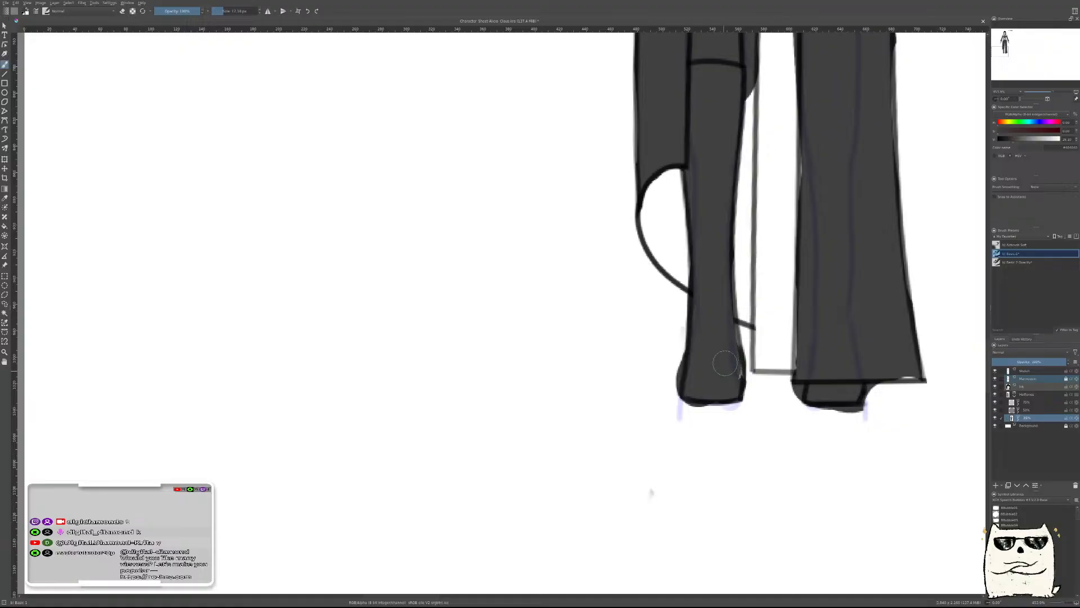
pyautogui.scroll(-4, 775, 278)
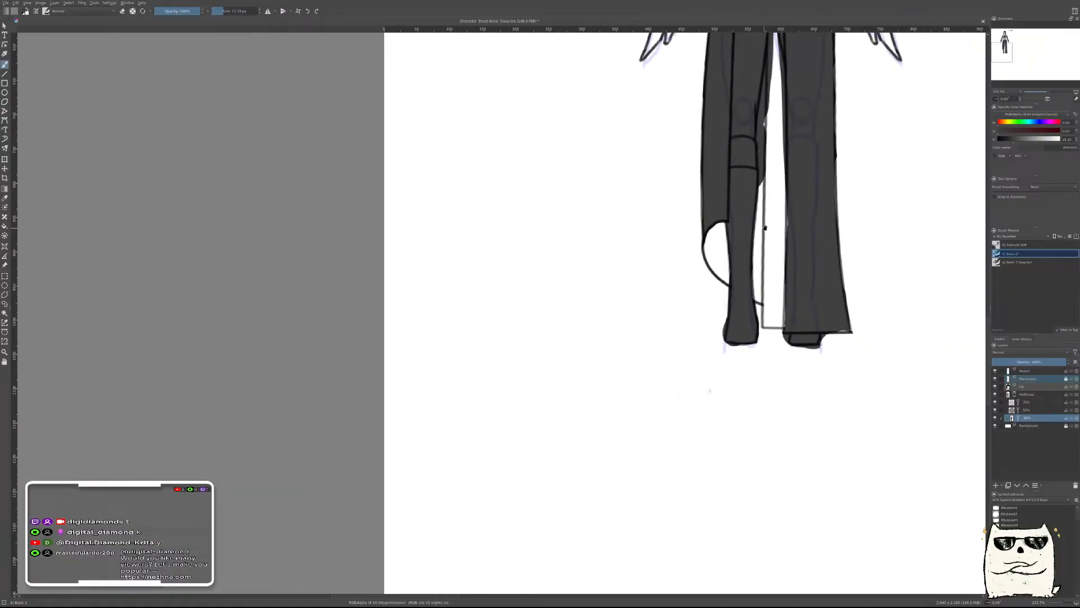
pyautogui.scroll(4, 765, 337)
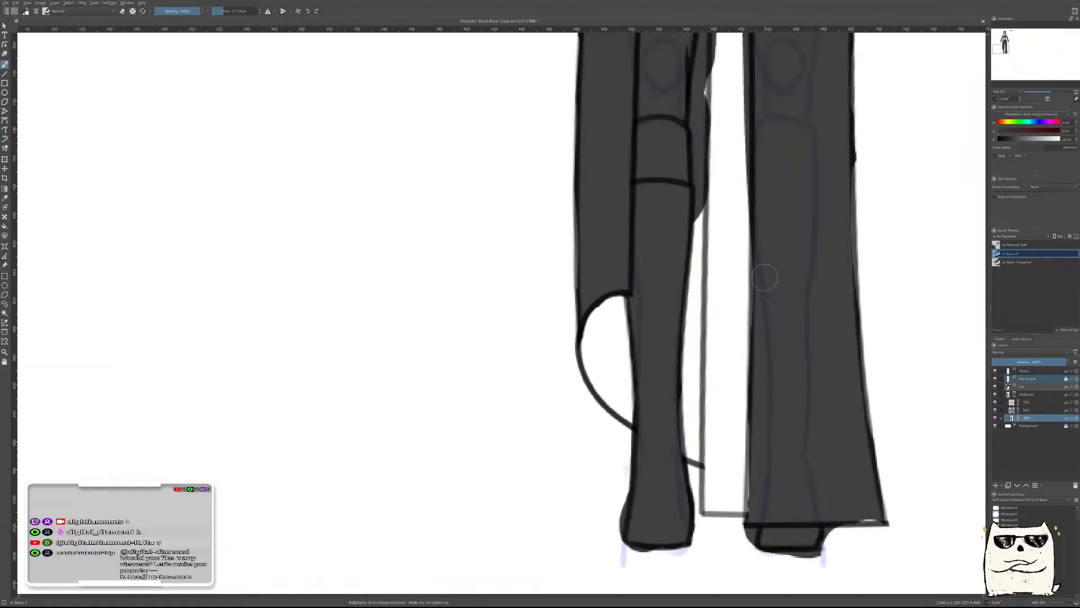
# Erase the dark grey from the band between the exposed leg's knee and the boot top
pyautogui.moveTo(794, 225); pyautogui.dragTo(753, 443)
pyautogui.moveTo(666, 390)
pyautogui.mouseDown()
pyautogui.moveTo(665, 446)
pyautogui.moveTo(679, 451)
pyautogui.moveTo(670, 404)
pyautogui.mouseUp()
pyautogui.press('e')
pyautogui.moveTo(667, 452)
pyautogui.mouseDown()
pyautogui.moveTo(667, 369)
pyautogui.moveTo(608, 350)
pyautogui.mouseUp()
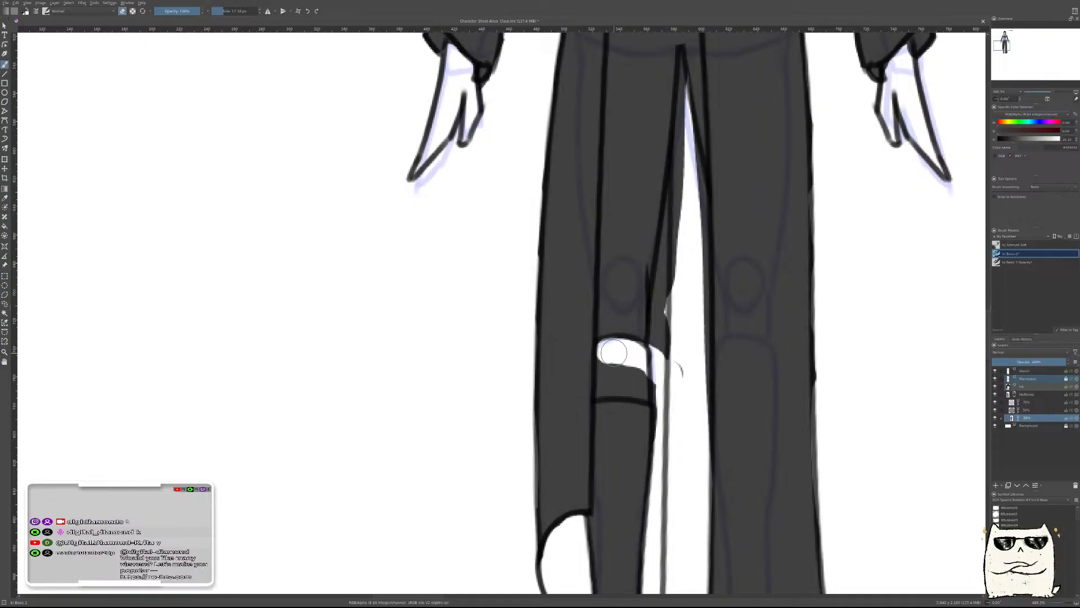
pyautogui.moveTo(654, 388)
pyautogui.mouseDown()
pyautogui.moveTo(615, 370)
pyautogui.moveTo(653, 388)
pyautogui.moveTo(685, 352)
pyautogui.mouseUp()
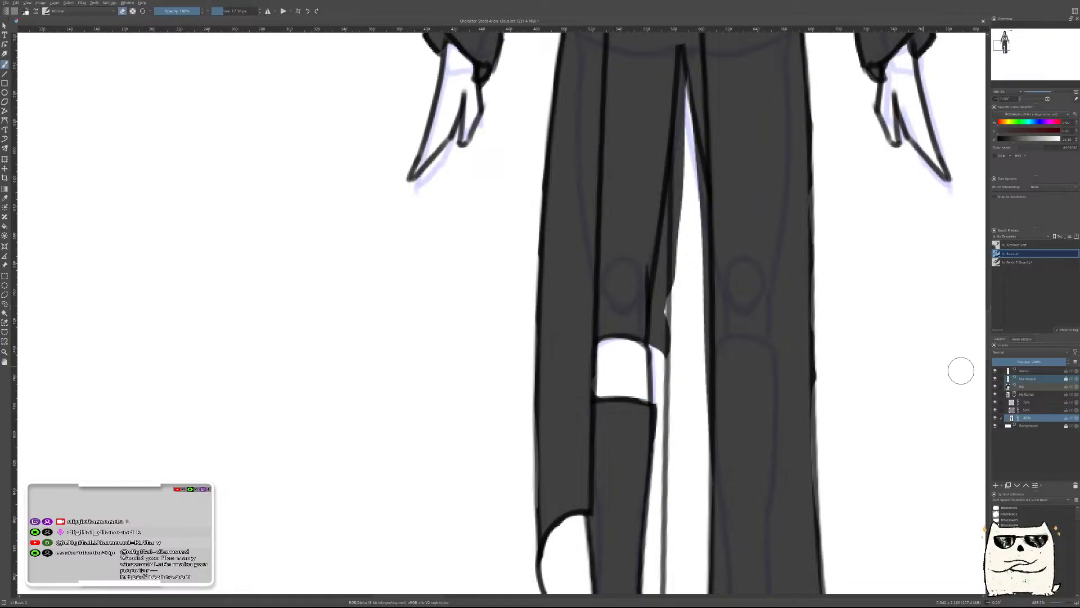
# Fill the cleared band above the boot with black sampled from the hair, on the hair's layer
pyautogui.click(1024, 386)
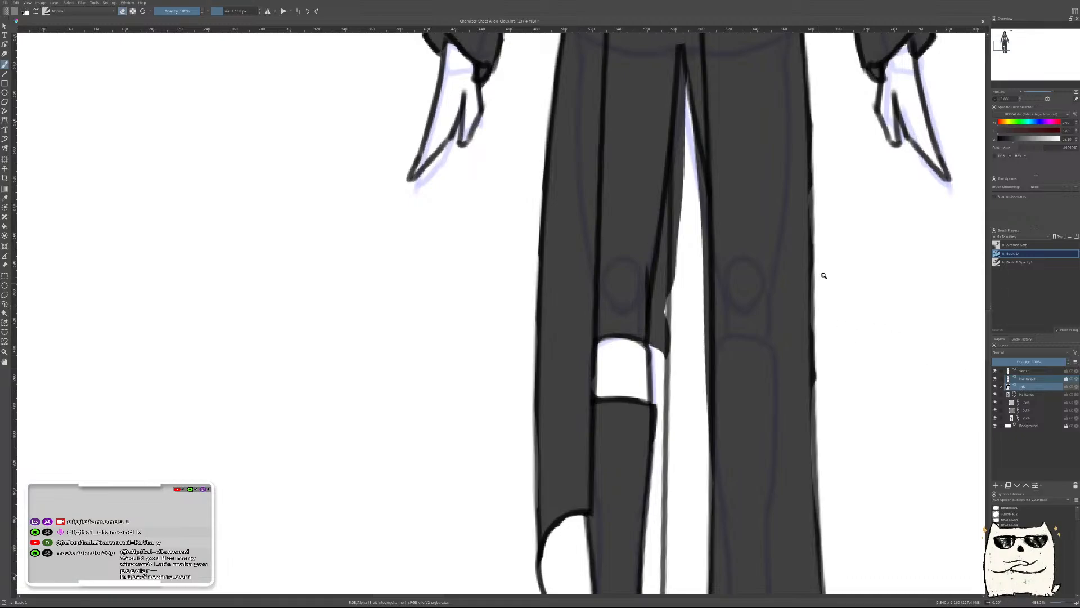
pyautogui.scroll(-8, 833, 266)
pyautogui.moveTo(846, 193); pyautogui.dragTo(813, 268)
pyautogui.press('e')
pyautogui.keyDown('ctrl'); pyautogui.click(763, 178); pyautogui.keyUp('ctrl')
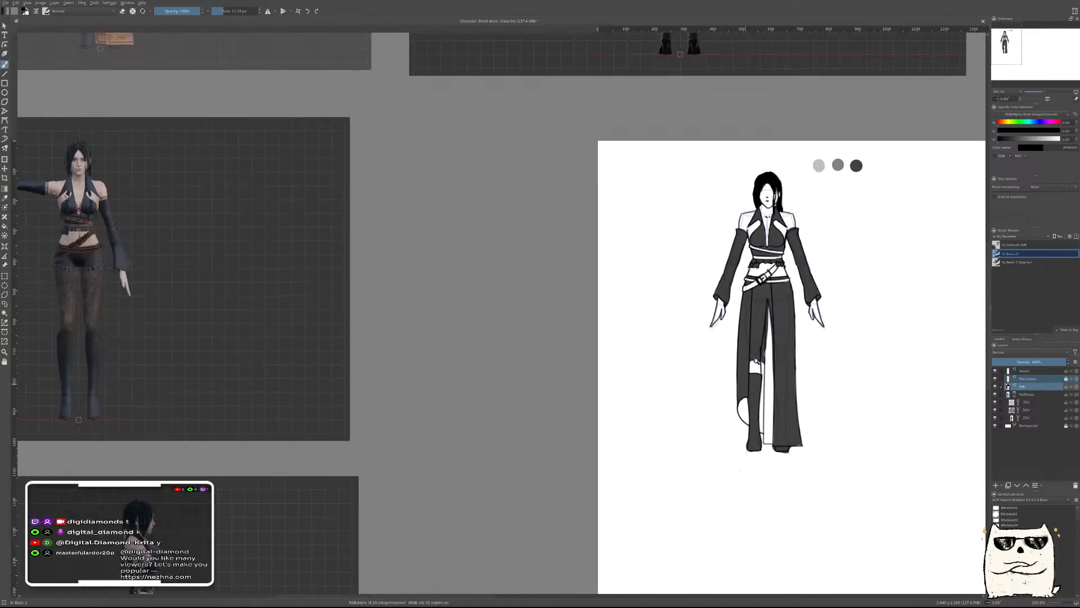
pyautogui.scroll(7, 754, 368)
pyautogui.moveTo(701, 349)
pyautogui.mouseDown()
pyautogui.moveTo(695, 413)
pyautogui.moveTo(718, 321)
pyautogui.moveTo(739, 408)
pyautogui.moveTo(743, 330)
pyautogui.moveTo(753, 411)
pyautogui.moveTo(760, 337)
pyautogui.mouseUp()
# Trim the black spill above and below the knee band at reduced layer opacity, and restore the opacity to 100%
pyautogui.moveTo(1028, 362)
pyautogui.mouseDown()
pyautogui.moveTo(1005, 361)
pyautogui.moveTo(1025, 362)
pyautogui.mouseUp()
pyautogui.press('e')
pyautogui.moveTo(667, 294); pyautogui.dragTo(751, 291)
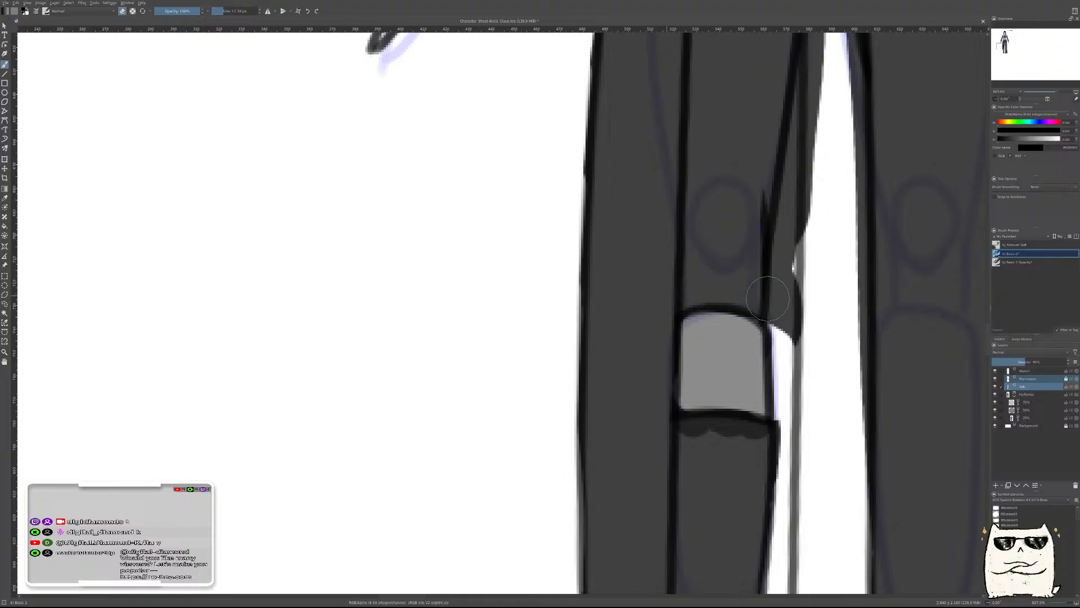
pyautogui.moveTo(678, 431); pyautogui.dragTo(759, 447)
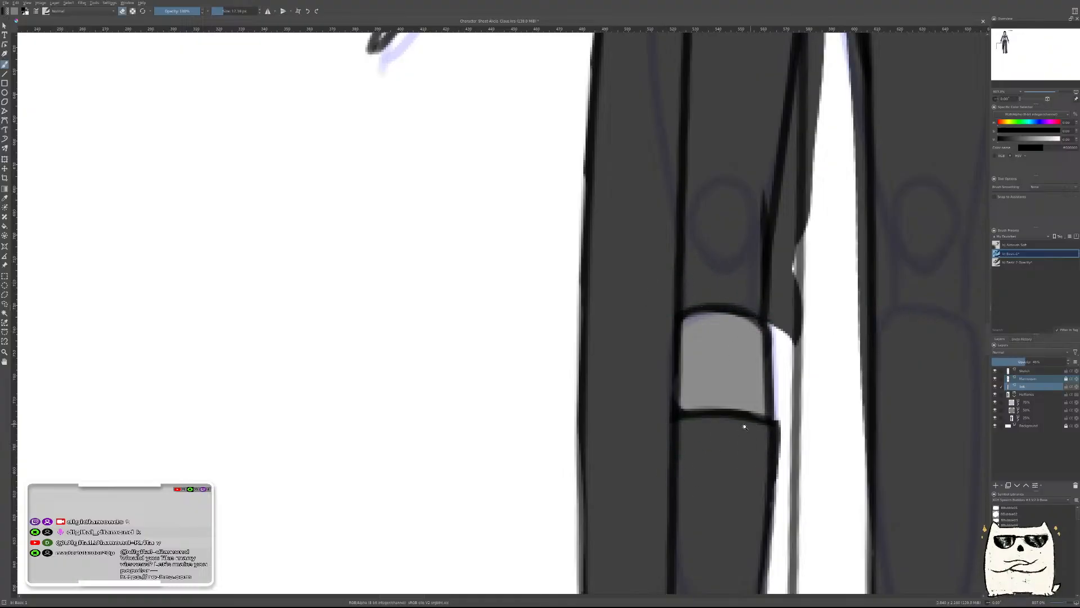
pyautogui.scroll(-3, 754, 439)
pyautogui.moveTo(1030, 367); pyautogui.dragTo(1071, 364)
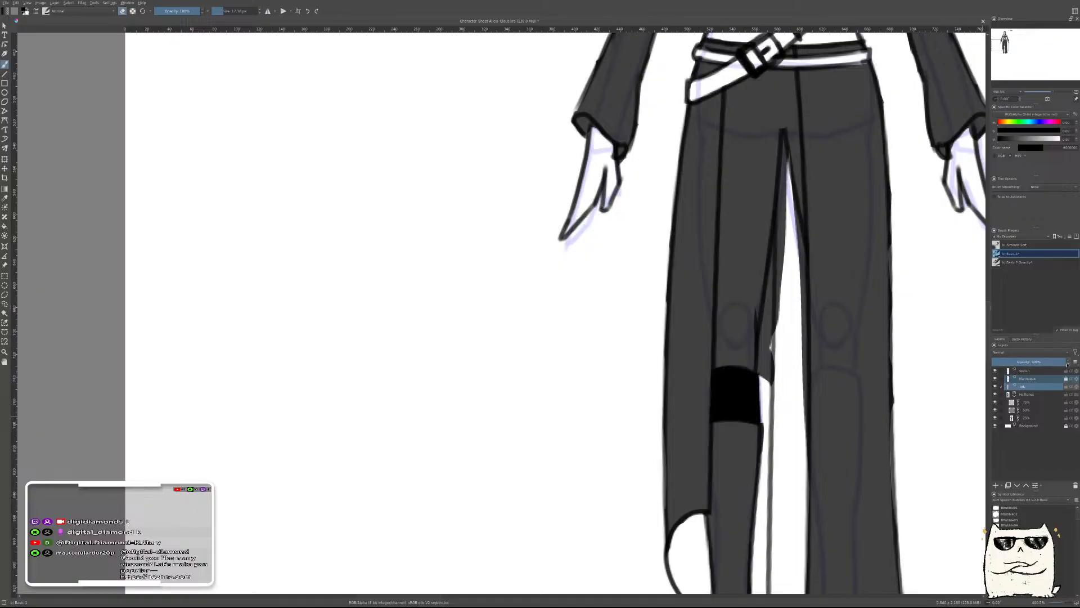
pyautogui.rightClick(799, 385)
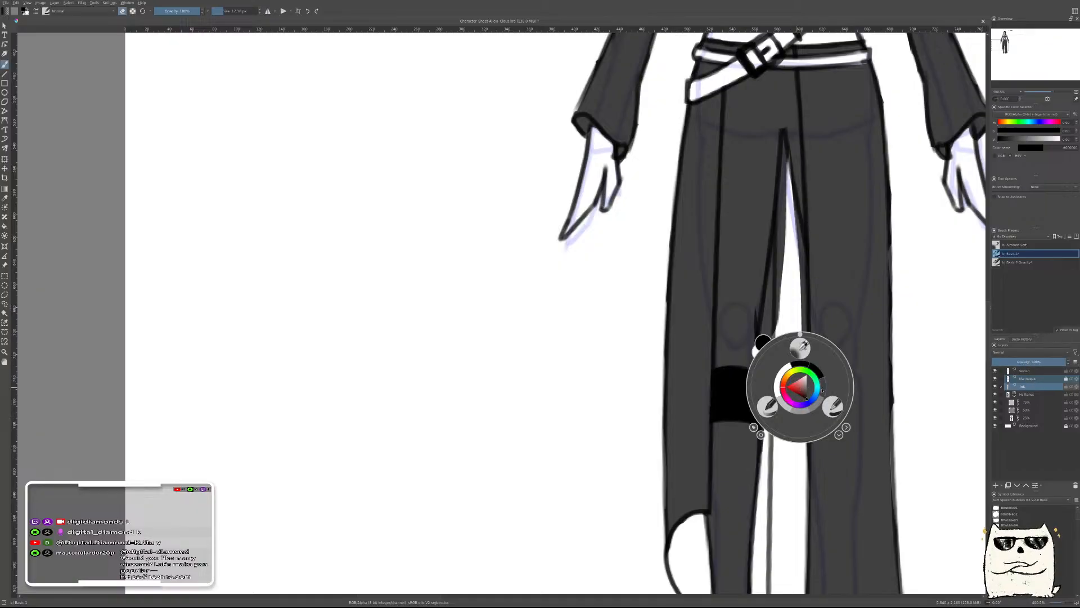
pyautogui.click(825, 388)
pyautogui.moveTo(776, 390); pyautogui.dragTo(781, 348)
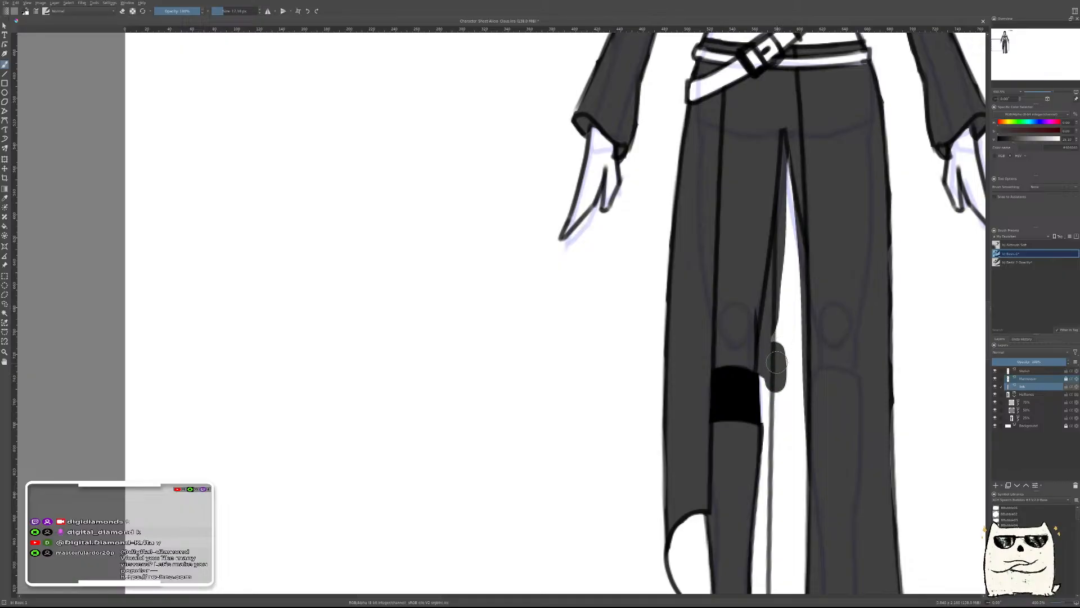
pyautogui.press('e')
pyautogui.moveTo(780, 393); pyautogui.dragTo(781, 382)
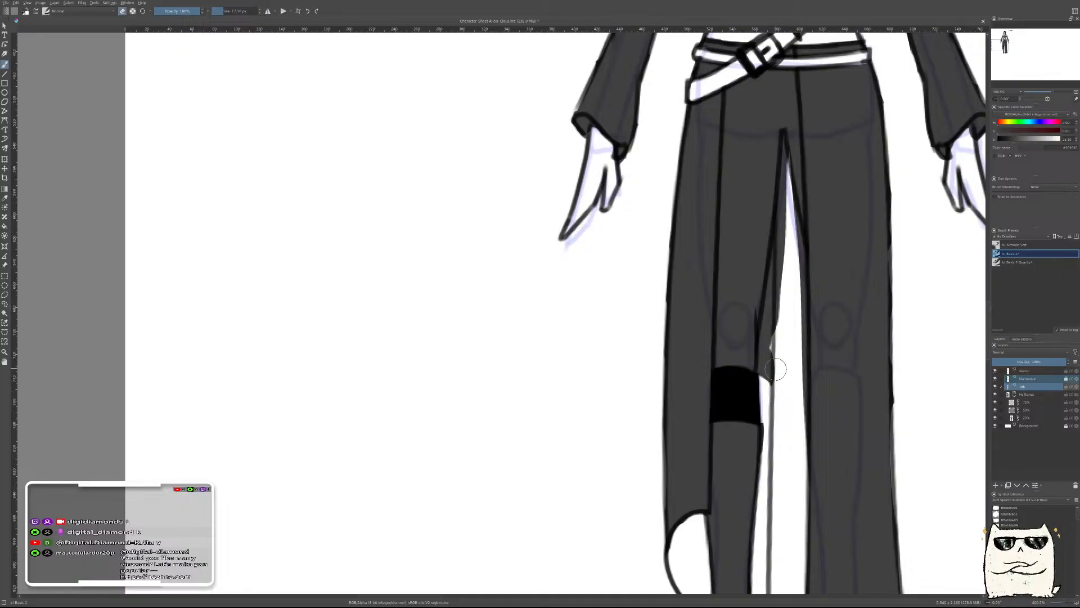
# Erase the dark grey spill along the exposed leg's inner edge from the knee to the crotch, on the dark grey layer
pyautogui.click(1030, 418)
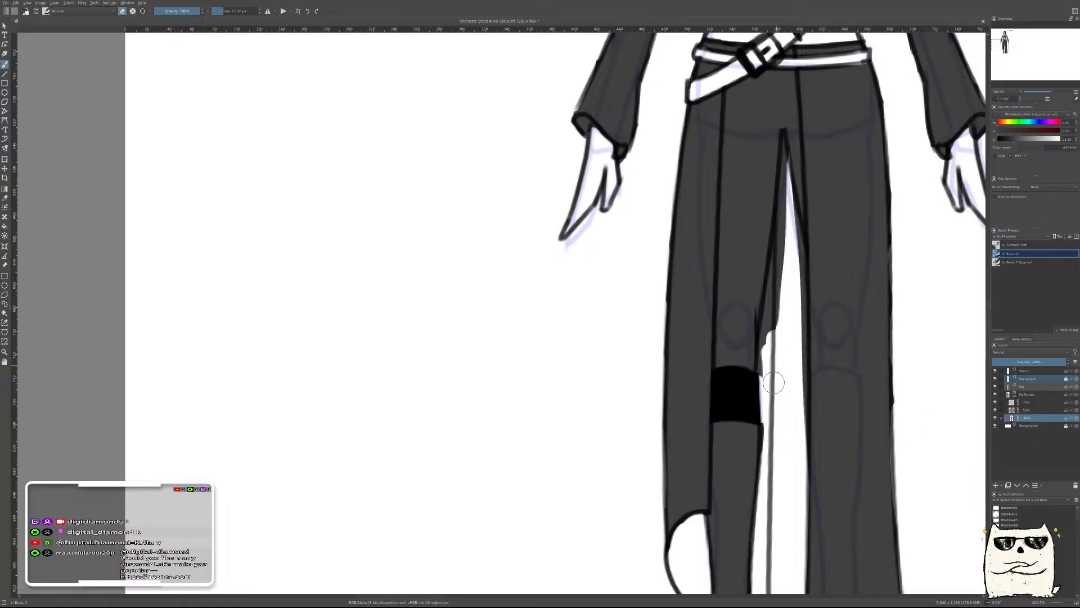
pyautogui.moveTo(769, 370); pyautogui.dragTo(776, 311)
pyautogui.moveTo(772, 297)
pyautogui.mouseDown()
pyautogui.moveTo(782, 244)
pyautogui.moveTo(779, 309)
pyautogui.moveTo(742, 439)
pyautogui.mouseUp()
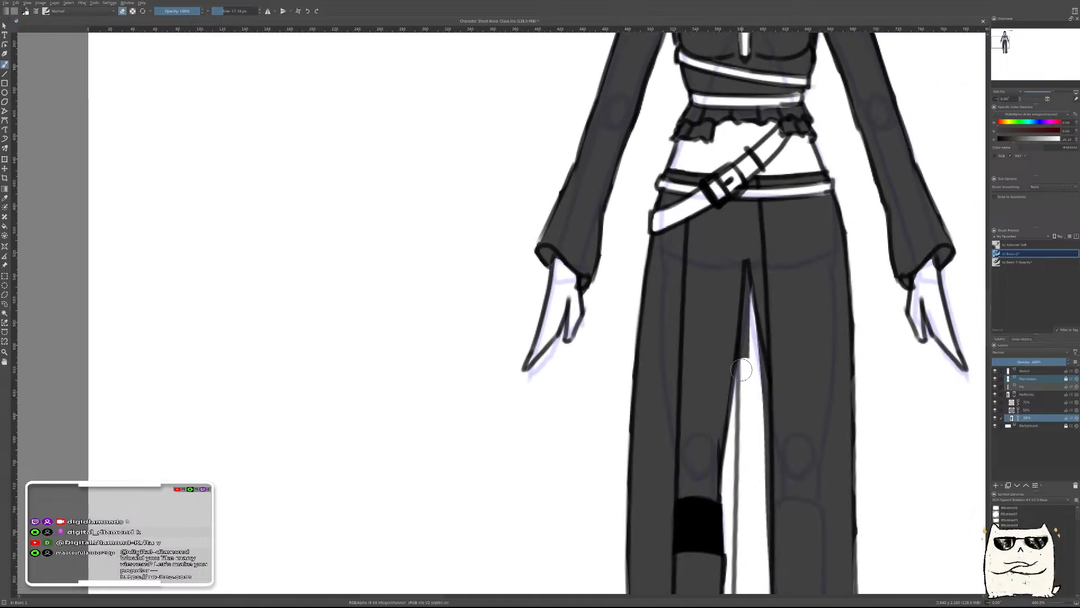
pyautogui.moveTo(744, 358)
pyautogui.mouseDown()
pyautogui.moveTo(745, 331)
pyautogui.moveTo(737, 376)
pyautogui.moveTo(734, 337)
pyautogui.moveTo(722, 338)
pyautogui.mouseUp()
pyautogui.moveTo(725, 389)
pyautogui.mouseDown()
pyautogui.moveTo(726, 227)
pyautogui.moveTo(741, 287)
pyautogui.moveTo(754, 219)
pyautogui.moveTo(759, 275)
pyautogui.mouseUp()
# Even out the dark grey along the wide skirt panel's lower hem with a smaller brush, filling the gap at the outer corner
pyautogui.moveTo(810, 237); pyautogui.dragTo(806, 341)
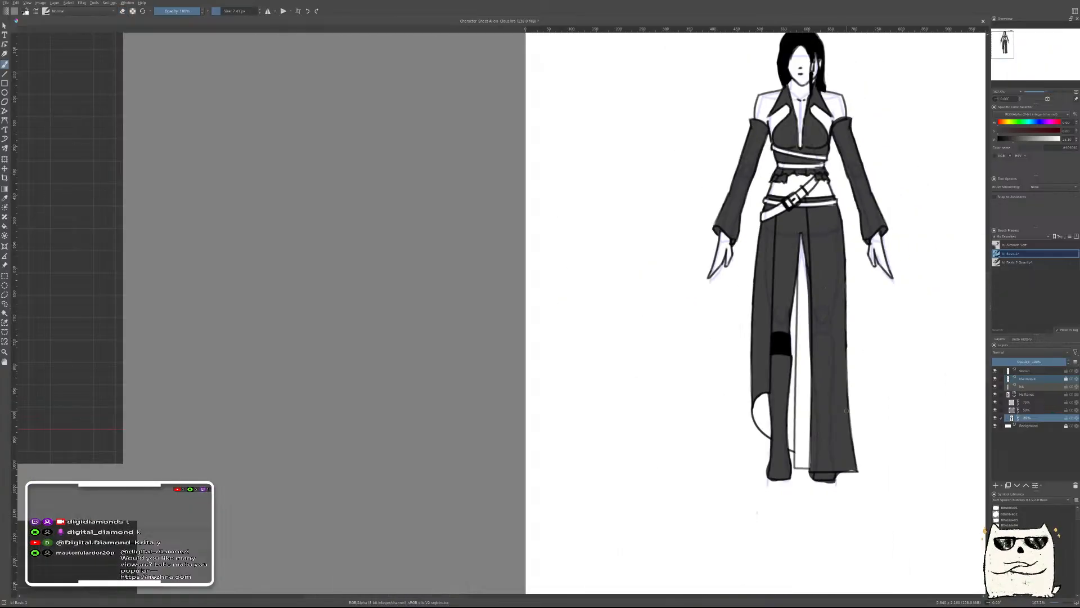
pyautogui.scroll(8, 848, 411)
pyautogui.moveTo(685, 390); pyautogui.dragTo(812, 389)
pyautogui.hotkey('ctrl', 'z')
pyautogui.press('e')
pyautogui.moveTo(659, 396); pyautogui.dragTo(839, 394)
pyautogui.press('e')
pyautogui.moveTo(811, 334); pyautogui.dragTo(866, 324)
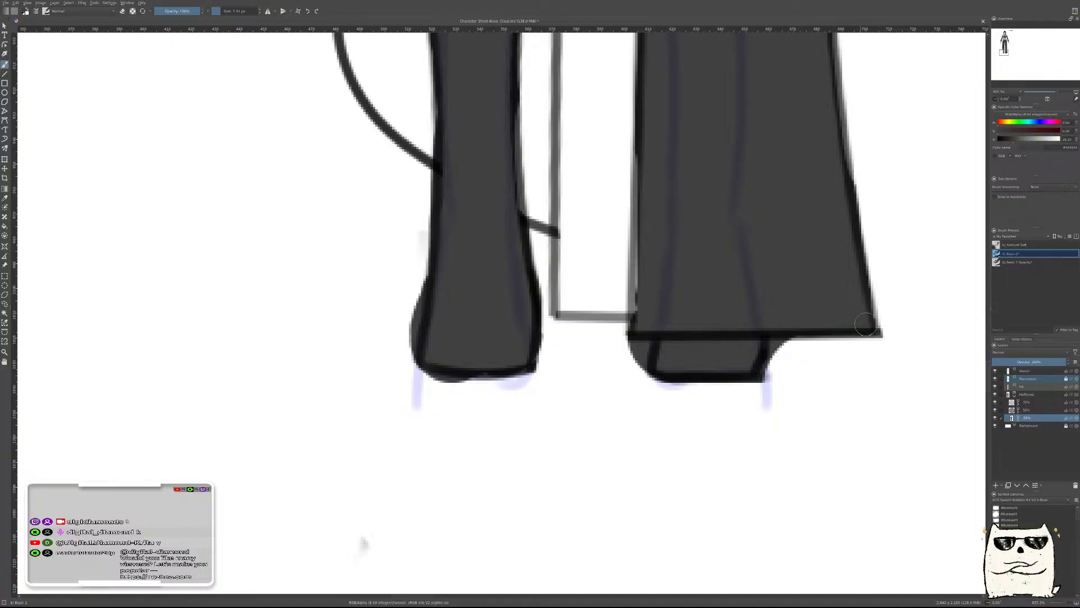
# Erase the dark grey spilling past both sides of the foot beneath the wide skirt panel
pyautogui.moveTo(621, 313)
pyautogui.mouseDown()
pyautogui.moveTo(623, 360)
pyautogui.moveTo(642, 350)
pyautogui.moveTo(639, 386)
pyautogui.mouseUp()
pyautogui.scroll(-2, 838, 379)
pyautogui.scroll(3, 838, 379)
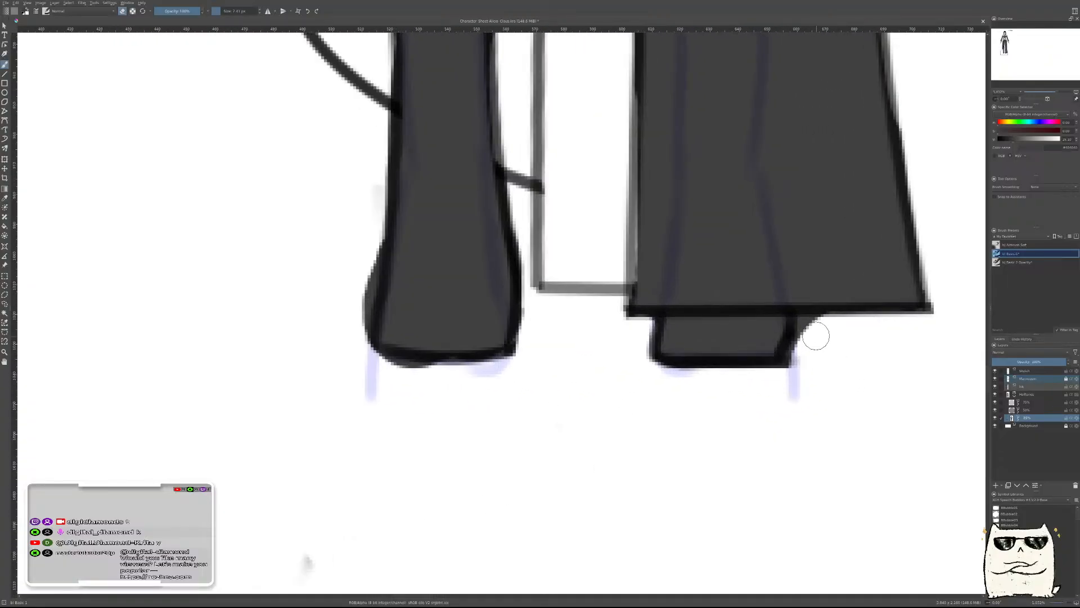
pyautogui.scroll(-5, 872, 381)
# Touch up the dark grey fill along the edges of the halter bodice and its chest cut-outs
pyautogui.moveTo(873, 381); pyautogui.dragTo(737, 440)
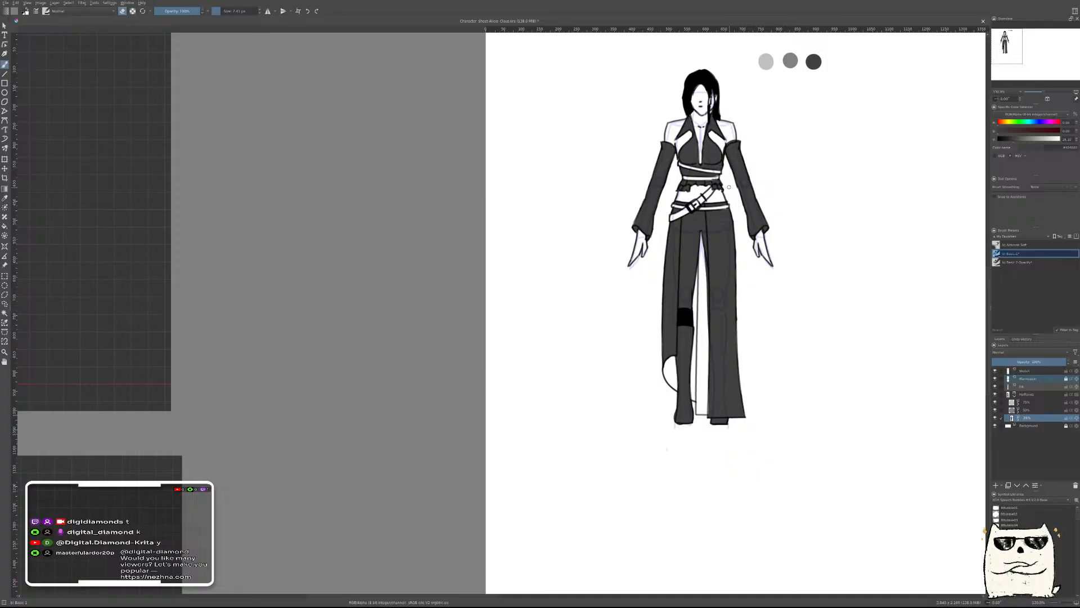
pyautogui.scroll(4, 750, 154)
pyautogui.moveTo(757, 142)
pyautogui.mouseDown()
pyautogui.moveTo(780, 116)
pyautogui.moveTo(720, 287)
pyautogui.moveTo(689, 254)
pyautogui.mouseUp()
pyautogui.moveTo(634, 298)
pyautogui.mouseDown()
pyautogui.moveTo(664, 273)
pyautogui.moveTo(767, 251)
pyautogui.mouseUp()
pyautogui.moveTo(781, 292)
pyautogui.mouseDown()
pyautogui.moveTo(772, 343)
pyautogui.moveTo(773, 308)
pyautogui.mouseUp()
pyautogui.moveTo(612, 299); pyautogui.dragTo(599, 362)
pyautogui.moveTo(601, 325); pyautogui.dragTo(598, 381)
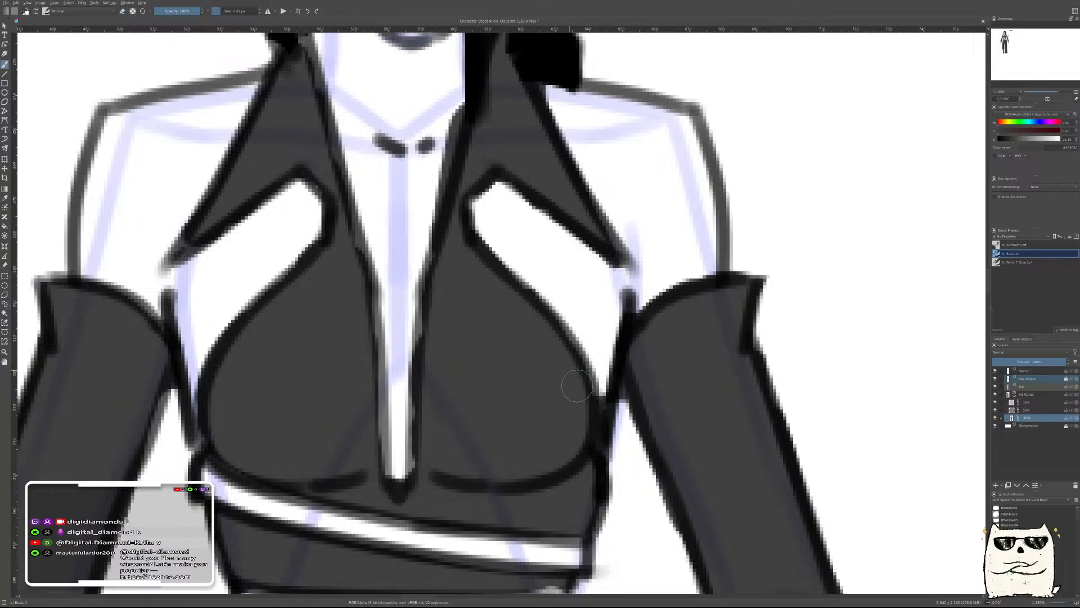
pyautogui.scroll(-5, 526, 382)
pyautogui.scroll(3, 458, 343)
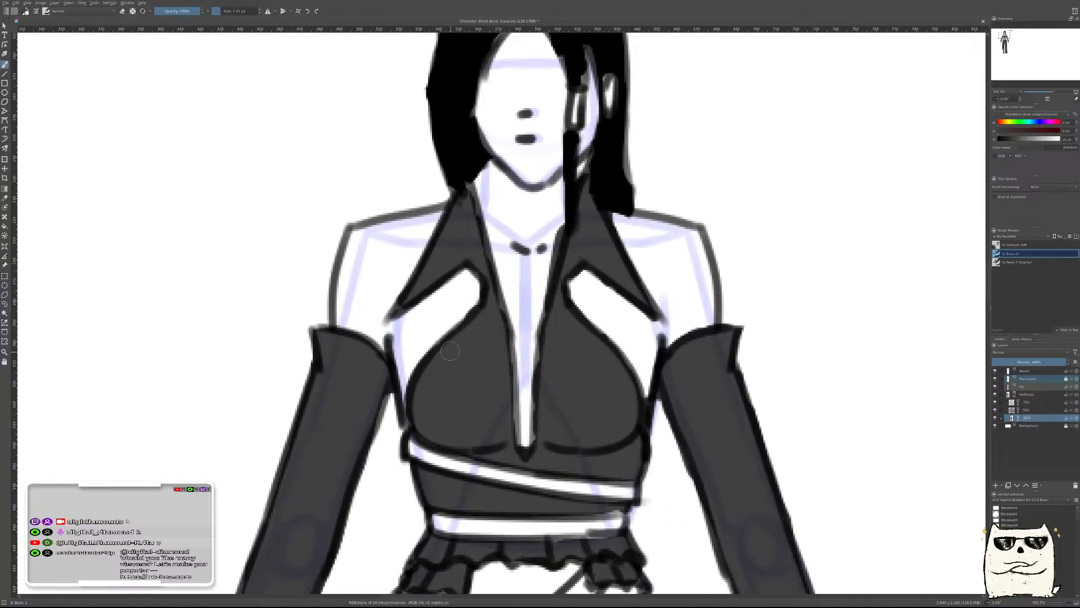
pyautogui.scroll(5, 502, 330)
pyautogui.press('e')
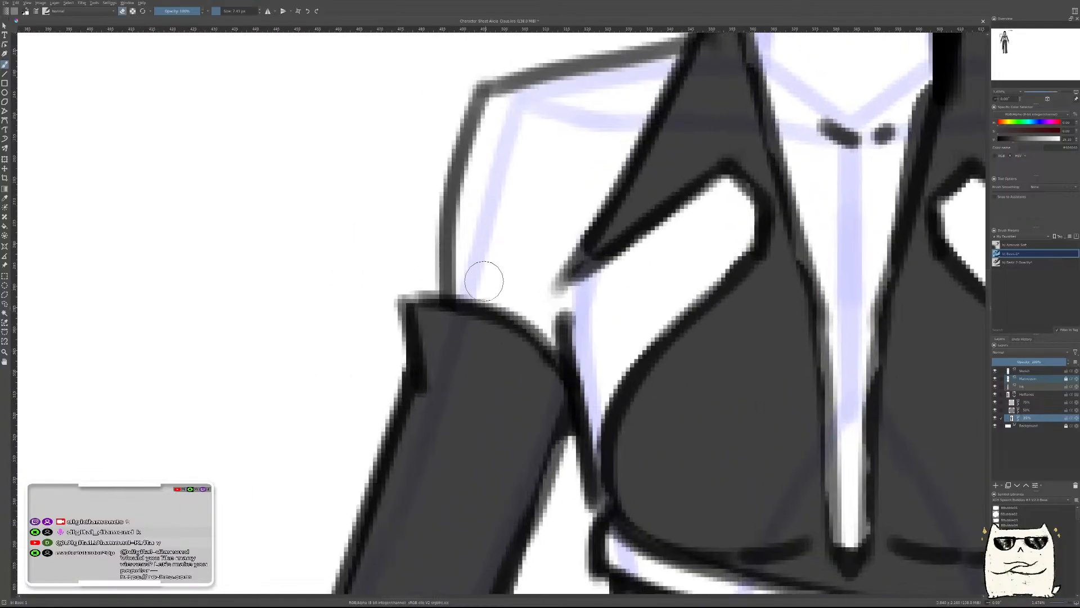
pyautogui.press('e')
# Try to erase the dark grey where the diagonal belt meets the ruffled hem of the top
pyautogui.scroll(-8, 619, 358)
pyautogui.scroll(5, 619, 358)
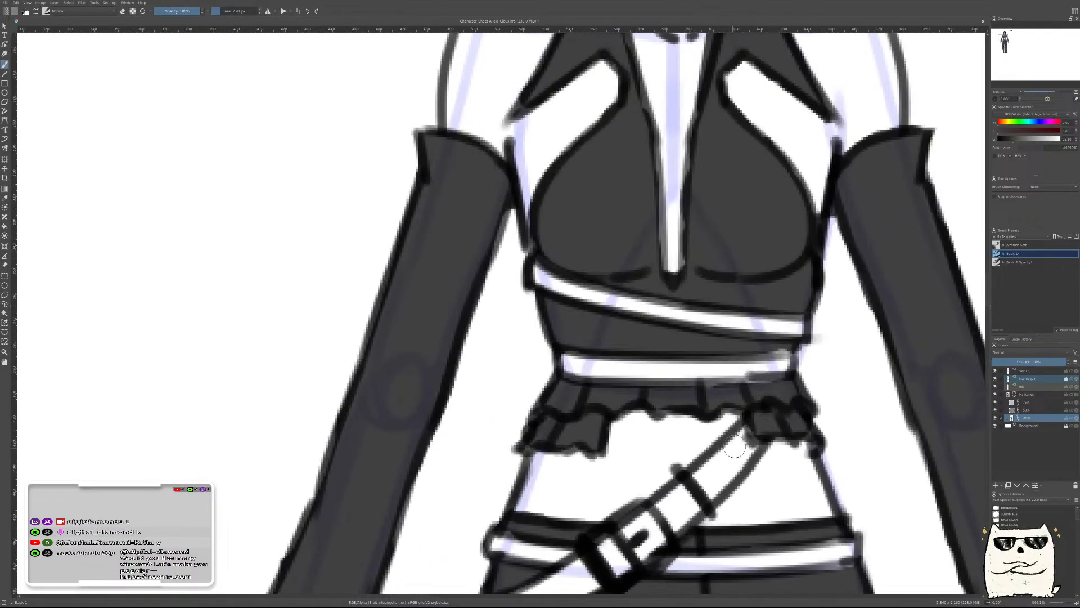
pyautogui.moveTo(736, 439); pyautogui.dragTo(740, 458)
pyautogui.hotkey('ctrl', 'z')
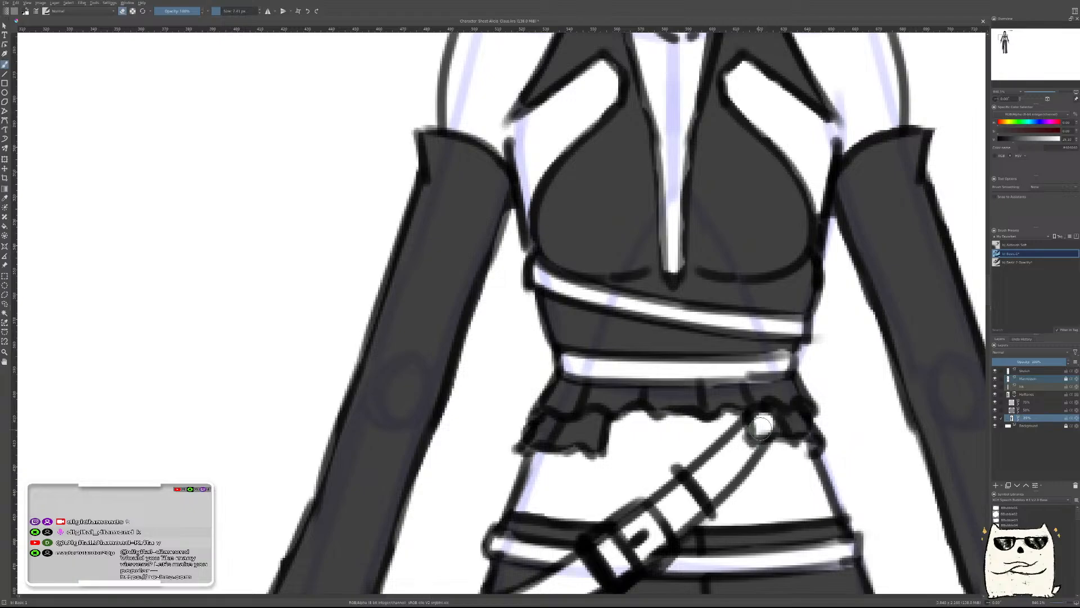
pyautogui.moveTo(830, 398); pyautogui.dragTo(737, 404)
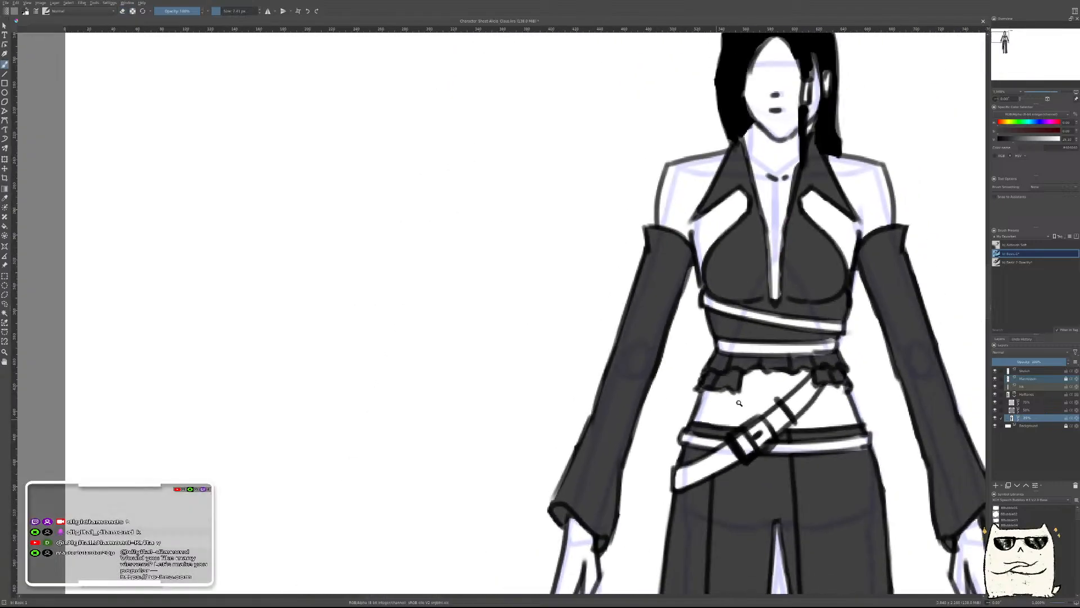
pyautogui.moveTo(832, 413); pyautogui.dragTo(812, 438)
# Fill the diagonal strap across the lower bodice with the mid grey swatch colour on the middle halftone layer
pyautogui.moveTo(880, 559); pyautogui.dragTo(792, 380)
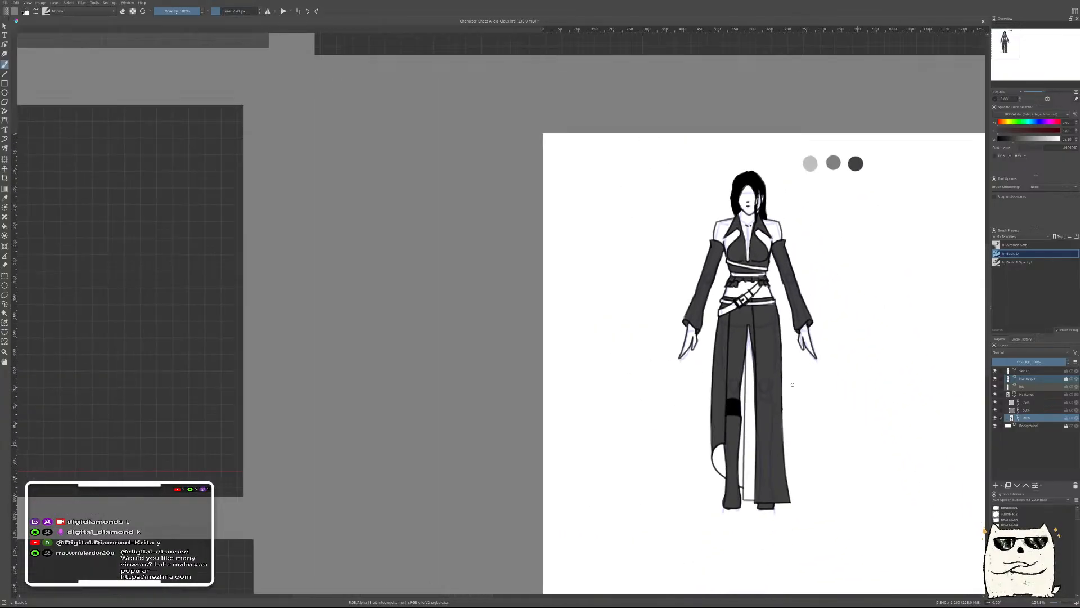
pyautogui.moveTo(782, 208); pyautogui.dragTo(739, 296)
pyautogui.moveTo(814, 271); pyautogui.dragTo(803, 280)
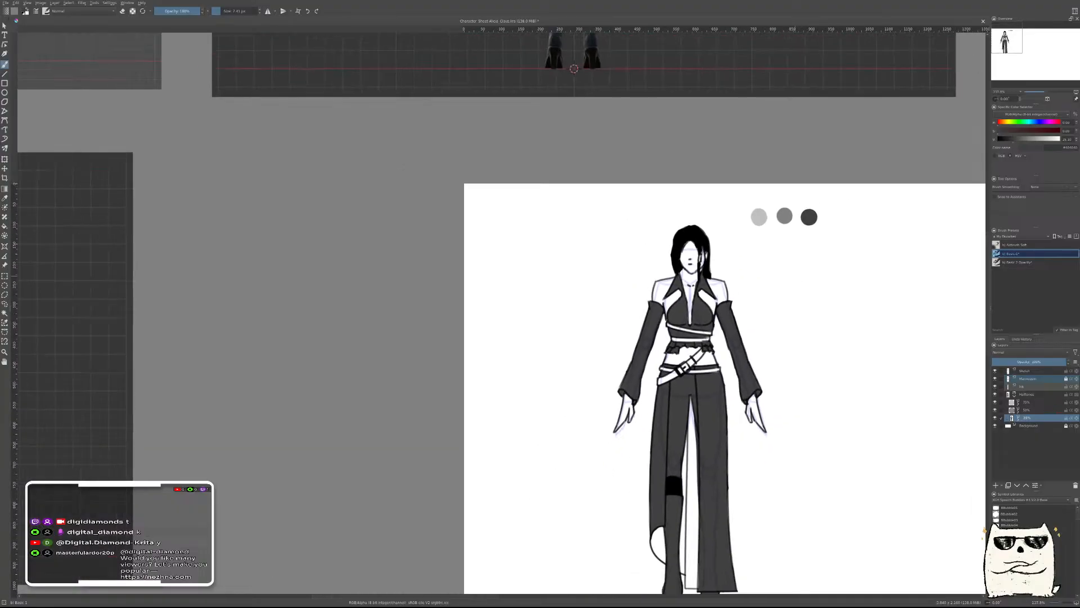
pyautogui.keyDown('ctrl'); pyautogui.click(786, 214); pyautogui.keyUp('ctrl')
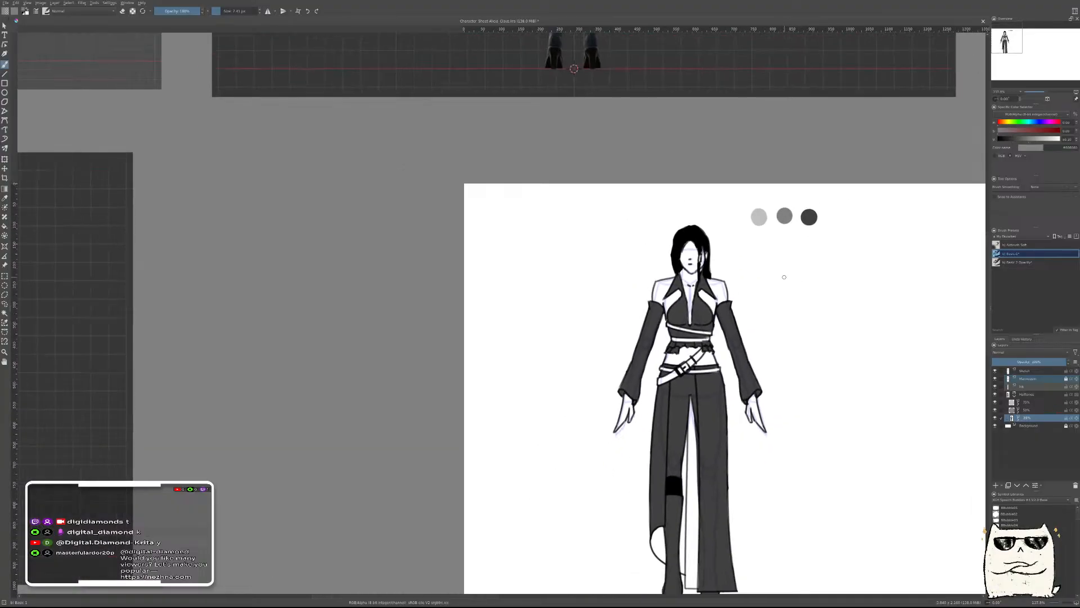
pyautogui.moveTo(746, 336); pyautogui.dragTo(750, 307)
pyautogui.moveTo(629, 340); pyautogui.dragTo(664, 274)
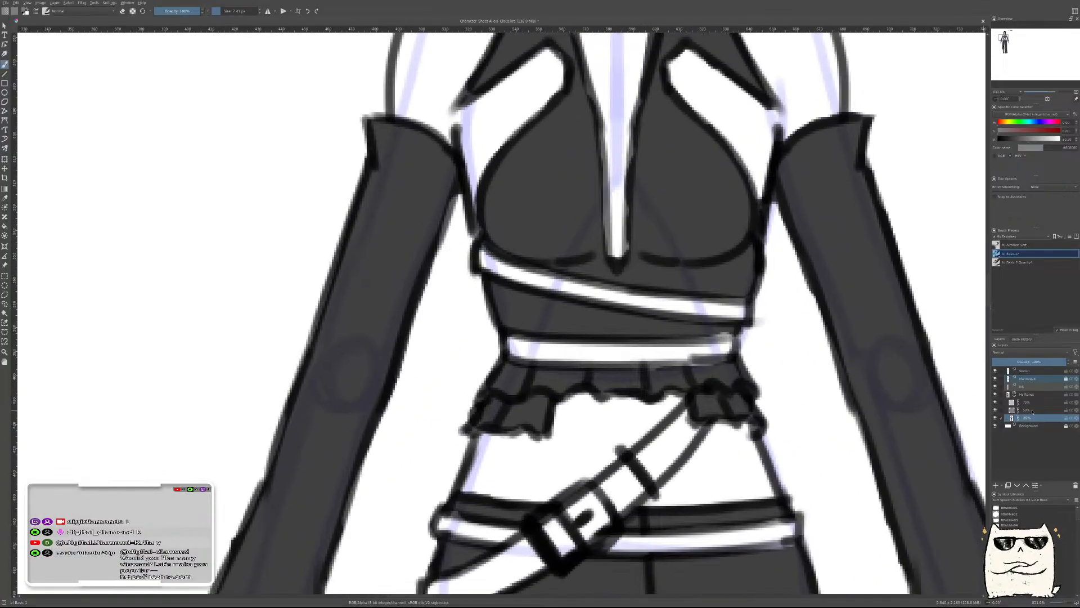
pyautogui.click(1035, 410)
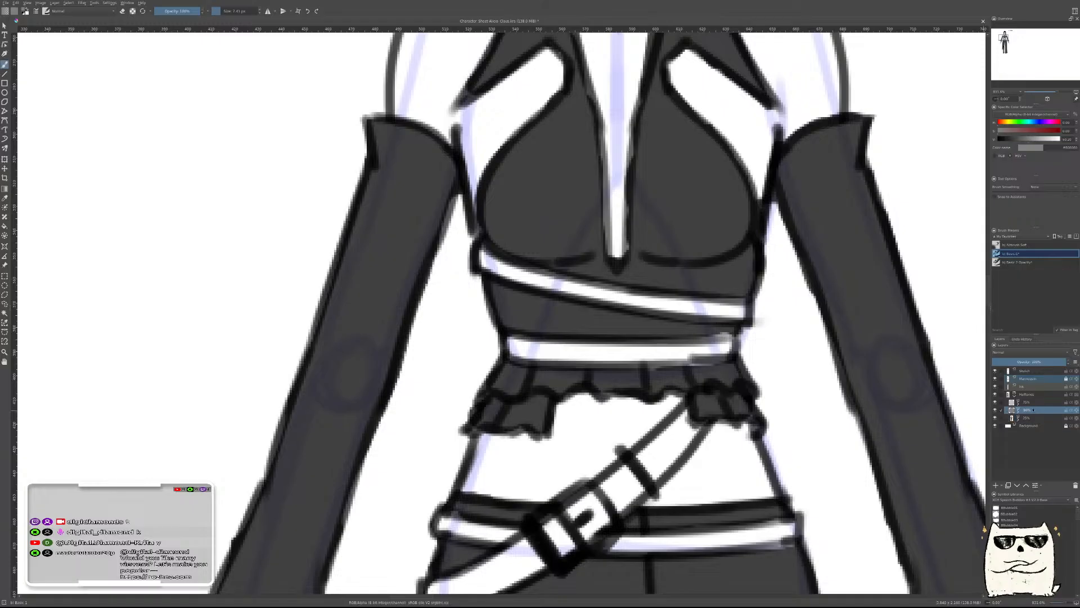
pyautogui.moveTo(481, 259)
pyautogui.mouseDown()
pyautogui.moveTo(597, 290)
pyautogui.moveTo(574, 287)
pyautogui.moveTo(692, 302)
pyautogui.moveTo(663, 306)
pyautogui.moveTo(726, 310)
pyautogui.moveTo(677, 310)
pyautogui.moveTo(744, 308)
pyautogui.mouseUp()
# Fill the horizontal strap above the ruffle and the lower waist belt with the same mid grey
pyautogui.moveTo(514, 347)
pyautogui.mouseDown()
pyautogui.moveTo(638, 361)
pyautogui.moveTo(727, 343)
pyautogui.moveTo(697, 349)
pyautogui.moveTo(687, 369)
pyautogui.moveTo(737, 347)
pyautogui.moveTo(761, 363)
pyautogui.moveTo(750, 369)
pyautogui.moveTo(778, 348)
pyautogui.moveTo(732, 360)
pyautogui.moveTo(787, 327)
pyautogui.mouseUp()
pyautogui.moveTo(504, 340); pyautogui.dragTo(626, 349)
pyautogui.hotkey('ctrl', 'z')
pyautogui.moveTo(505, 339)
pyautogui.mouseDown()
pyautogui.moveTo(777, 358)
pyautogui.moveTo(693, 349)
pyautogui.moveTo(832, 344)
pyautogui.moveTo(779, 361)
pyautogui.moveTo(843, 360)
pyautogui.mouseUp()
pyautogui.scroll(-9, 842, 360)
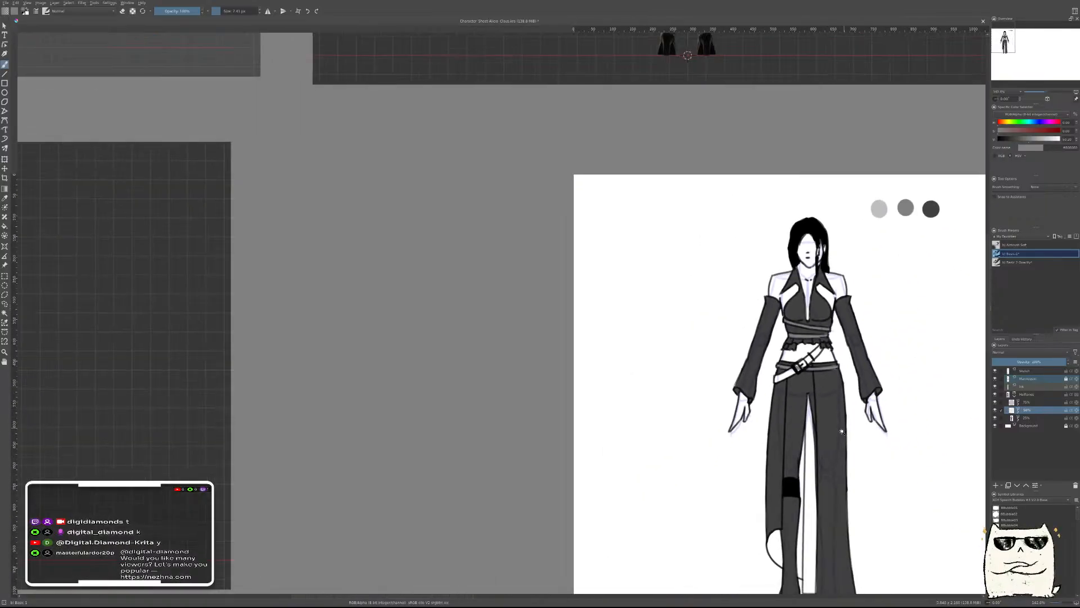
# Fill the slanted buckled belt across the waist with the light grey swatch colour on the uppermost halftone layer
pyautogui.moveTo(825, 429)
pyautogui.mouseDown()
pyautogui.moveTo(819, 445)
pyautogui.moveTo(847, 397)
pyautogui.moveTo(810, 332)
pyautogui.moveTo(771, 313)
pyautogui.mouseUp()
pyautogui.keyDown('ctrl'); pyautogui.click(812, 67); pyautogui.keyUp('ctrl')
pyautogui.click(1027, 402)
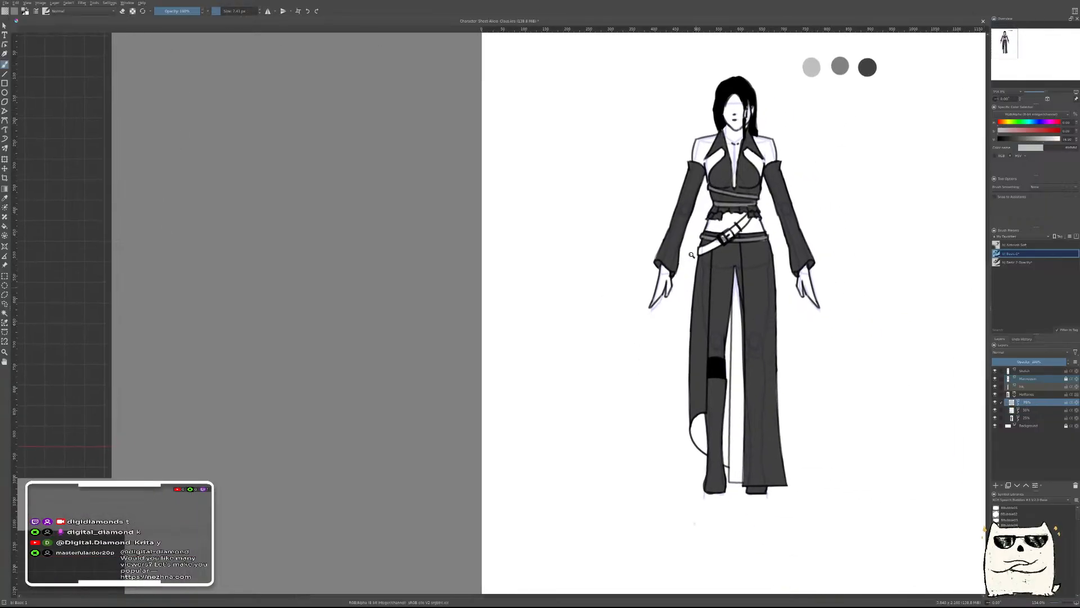
pyautogui.scroll(4, 773, 248)
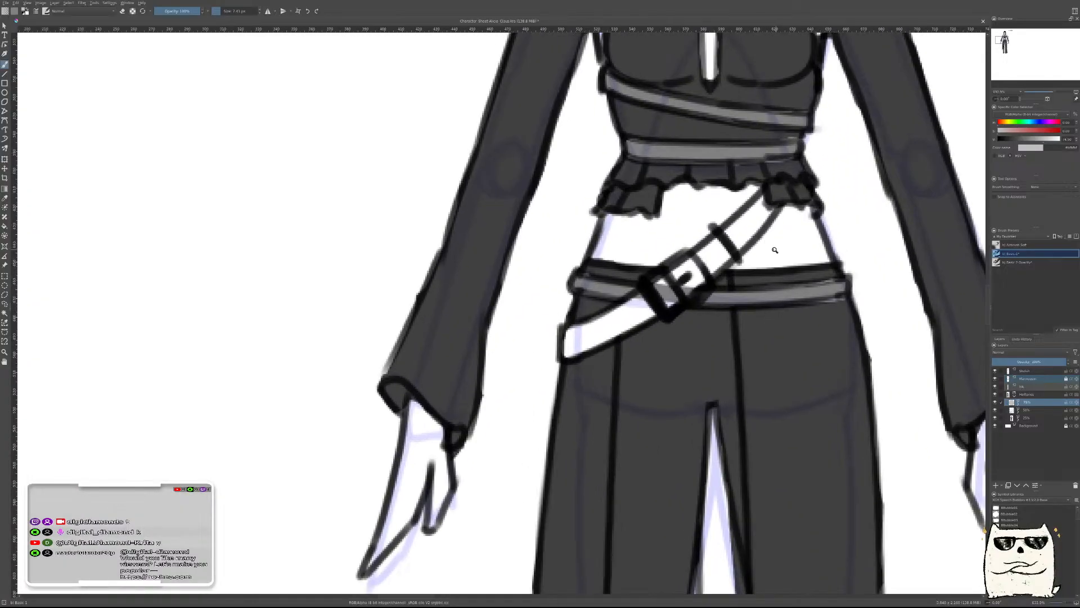
pyautogui.scroll(-6, 772, 249)
pyautogui.scroll(5, 369, 300)
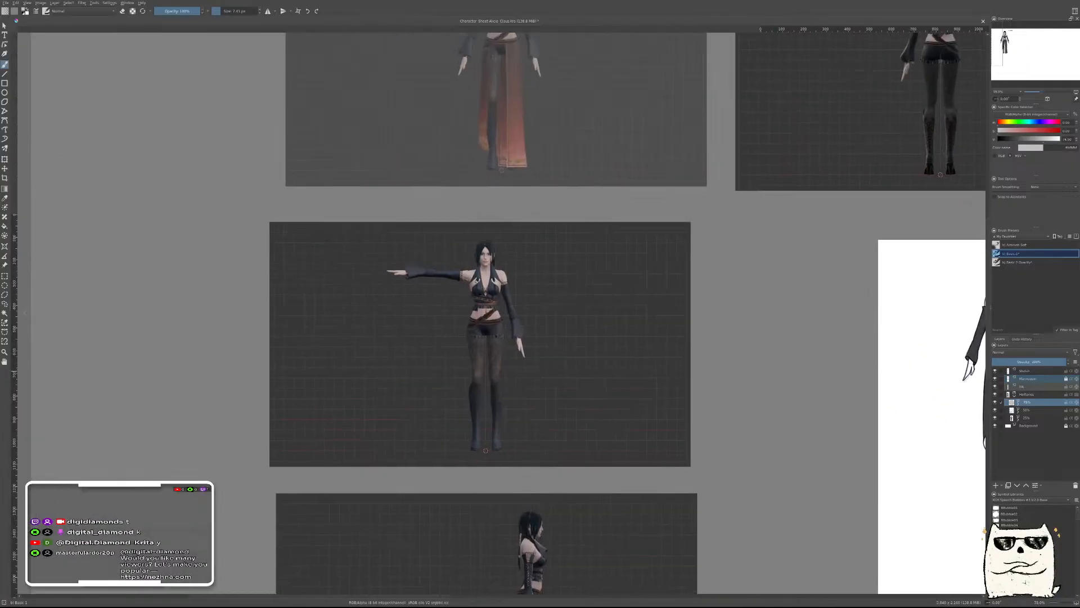
pyautogui.scroll(-5, 550, 340)
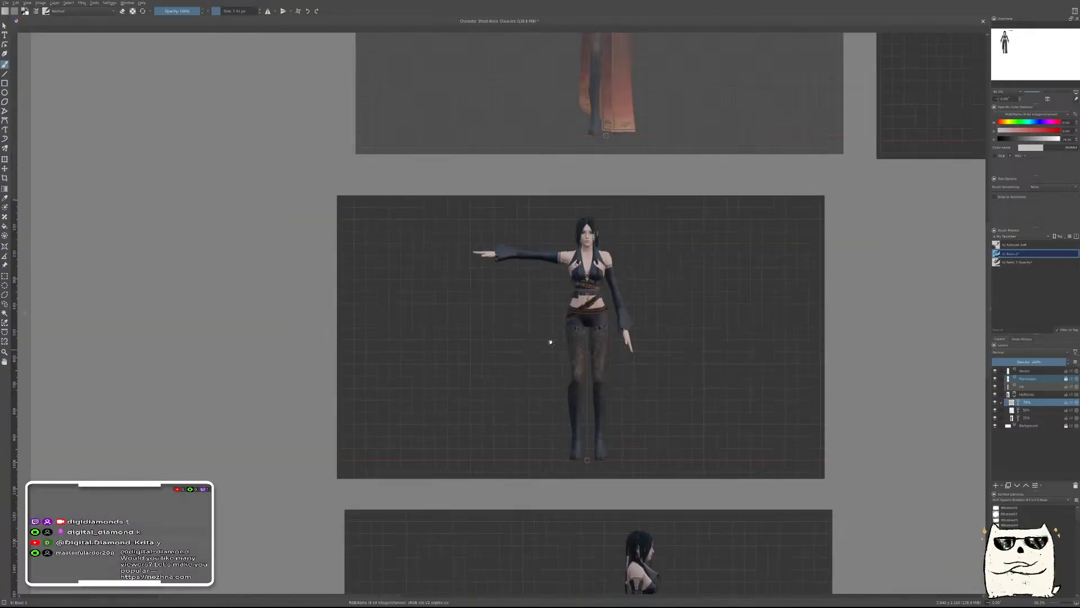
pyautogui.moveTo(790, 337); pyautogui.dragTo(437, 291)
pyautogui.moveTo(826, 290); pyautogui.dragTo(561, 303)
pyautogui.scroll(5, 562, 302)
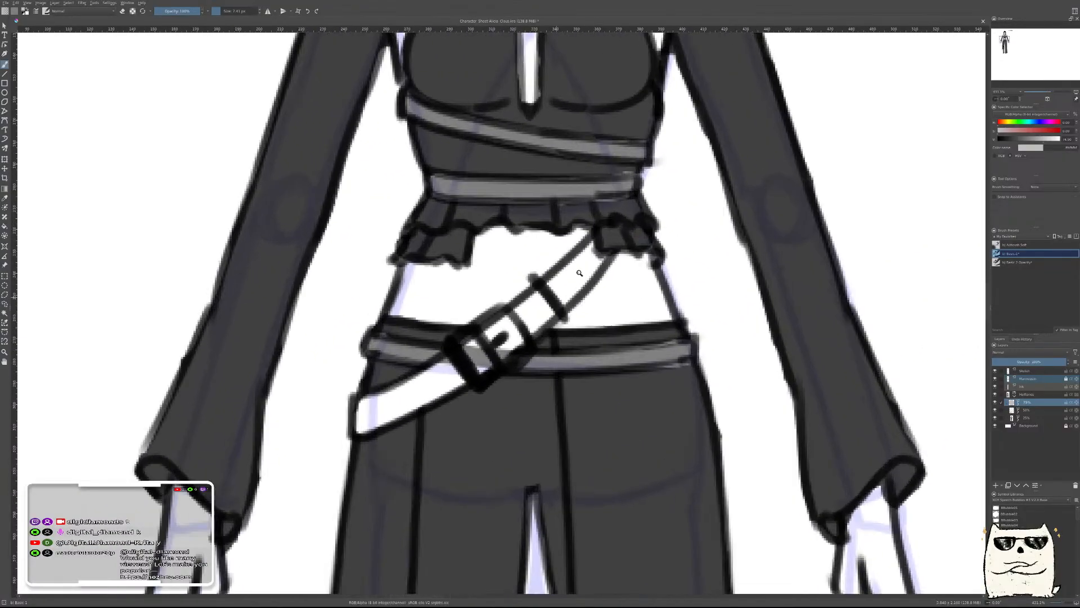
pyautogui.moveTo(587, 258)
pyautogui.mouseDown()
pyautogui.moveTo(560, 285)
pyautogui.moveTo(581, 275)
pyautogui.mouseUp()
pyautogui.moveTo(544, 307)
pyautogui.mouseDown()
pyautogui.moveTo(479, 351)
pyautogui.moveTo(535, 315)
pyautogui.moveTo(491, 340)
pyautogui.moveTo(593, 252)
pyautogui.mouseUp()
pyautogui.moveTo(457, 381)
pyautogui.mouseDown()
pyautogui.moveTo(425, 389)
pyautogui.moveTo(450, 368)
pyautogui.moveTo(364, 407)
pyautogui.moveTo(428, 384)
pyautogui.mouseUp()
pyautogui.moveTo(369, 422); pyautogui.dragTo(416, 406)
pyautogui.moveTo(655, 271)
pyautogui.mouseDown()
pyautogui.moveTo(603, 311)
pyautogui.moveTo(593, 340)
pyautogui.mouseUp()
# Outline the exposed curved piece of skirt lining beside the lower leg with a polygonal selection, using the reference renders as a guide
pyautogui.moveTo(755, 341); pyautogui.dragTo(753, 371)
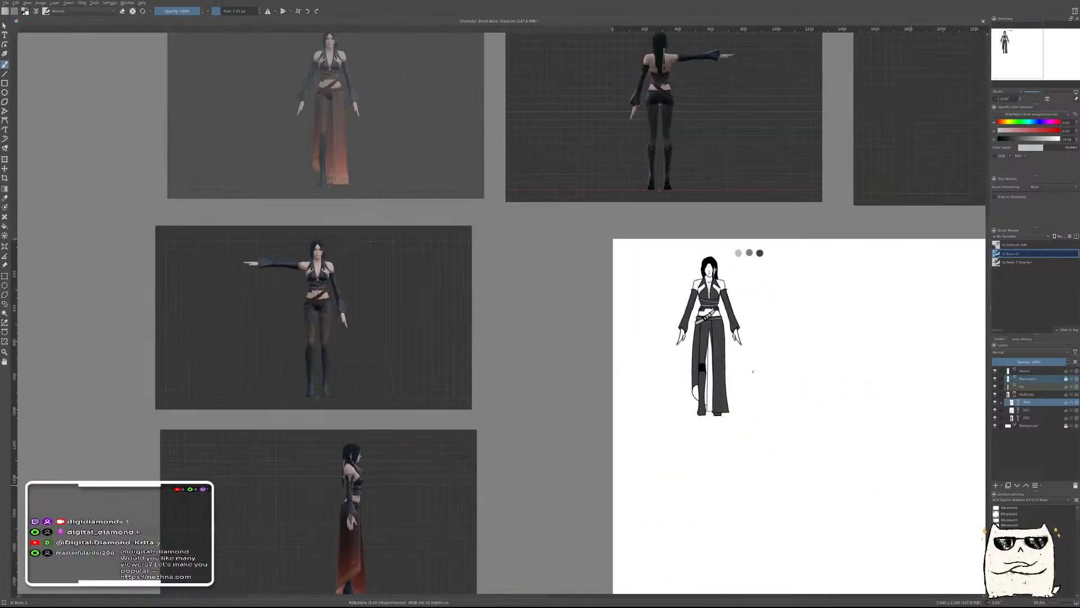
pyautogui.moveTo(743, 272); pyautogui.dragTo(756, 223)
pyautogui.moveTo(726, 489); pyautogui.dragTo(741, 371)
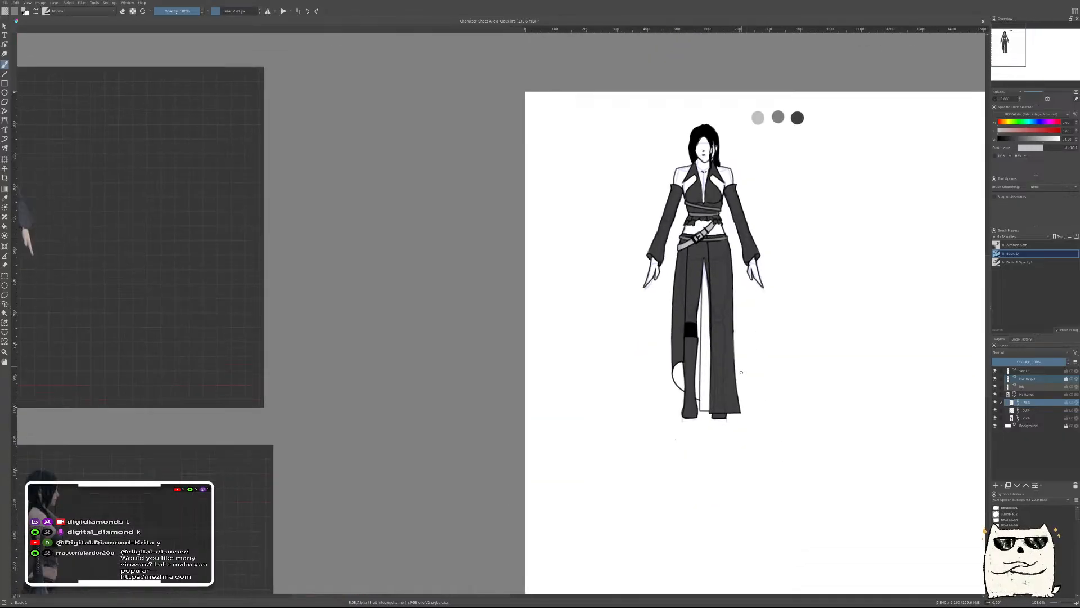
pyautogui.moveTo(714, 407); pyautogui.dragTo(733, 385)
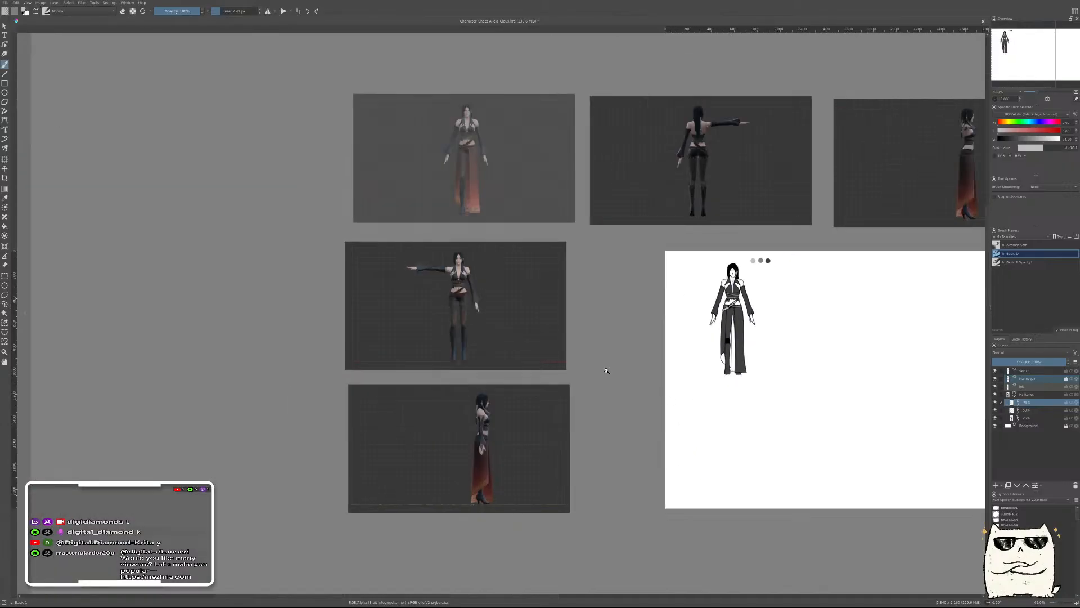
pyautogui.moveTo(488, 221); pyautogui.dragTo(491, 182)
pyautogui.moveTo(573, 217); pyautogui.dragTo(579, 248)
pyautogui.moveTo(878, 392)
pyautogui.mouseDown()
pyautogui.moveTo(651, 373)
pyautogui.moveTo(675, 323)
pyautogui.moveTo(696, 404)
pyautogui.moveTo(717, 370)
pyautogui.moveTo(699, 282)
pyautogui.mouseUp()
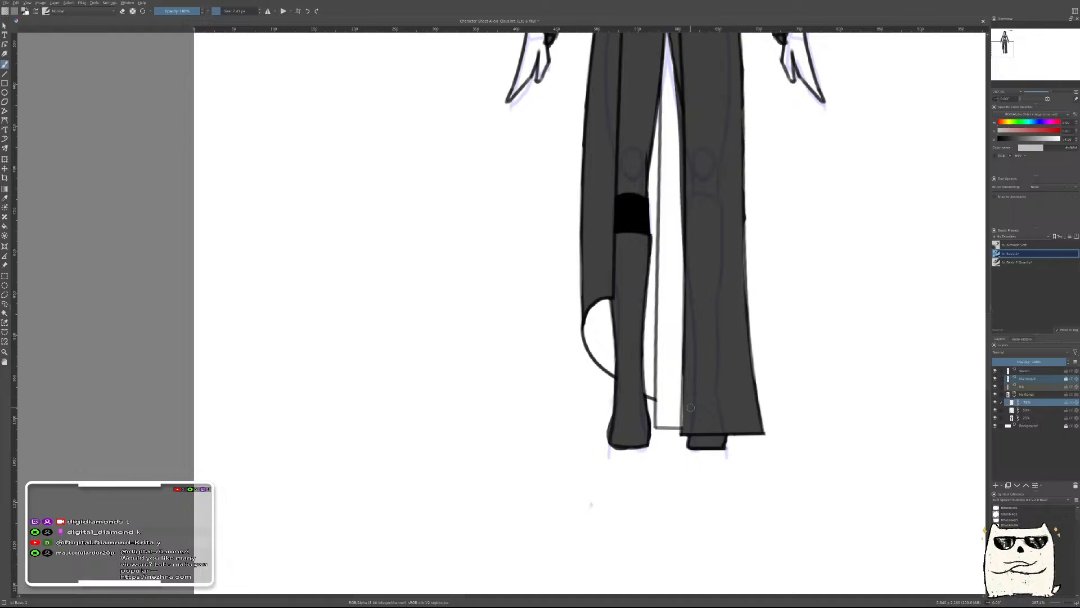
pyautogui.click(5, 295)
pyautogui.scroll(2, 607, 308)
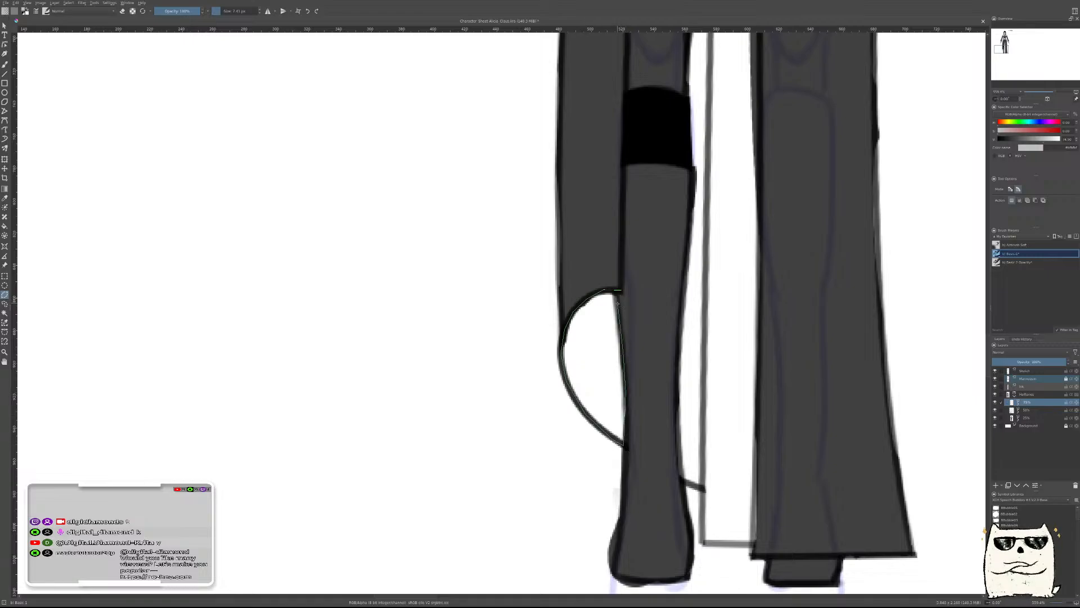
pyautogui.click(620, 290)
# Add the long strip of skirt lining visible between the legs, from crotch to hem, to the selection
pyautogui.click(1028, 202)
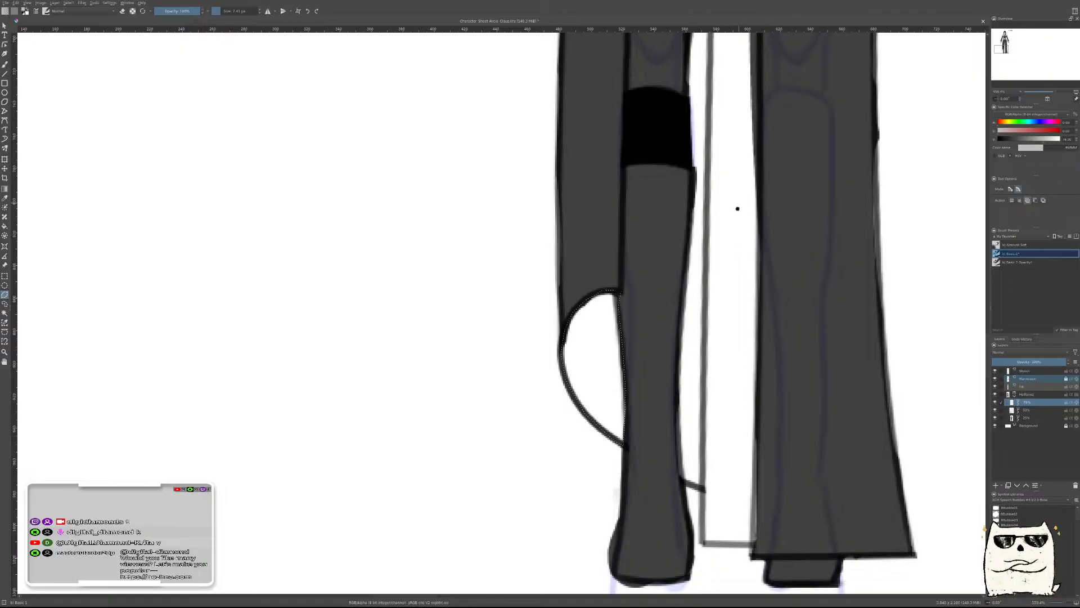
pyautogui.moveTo(737, 205); pyautogui.dragTo(672, 267)
pyautogui.scroll(3, 670, 265)
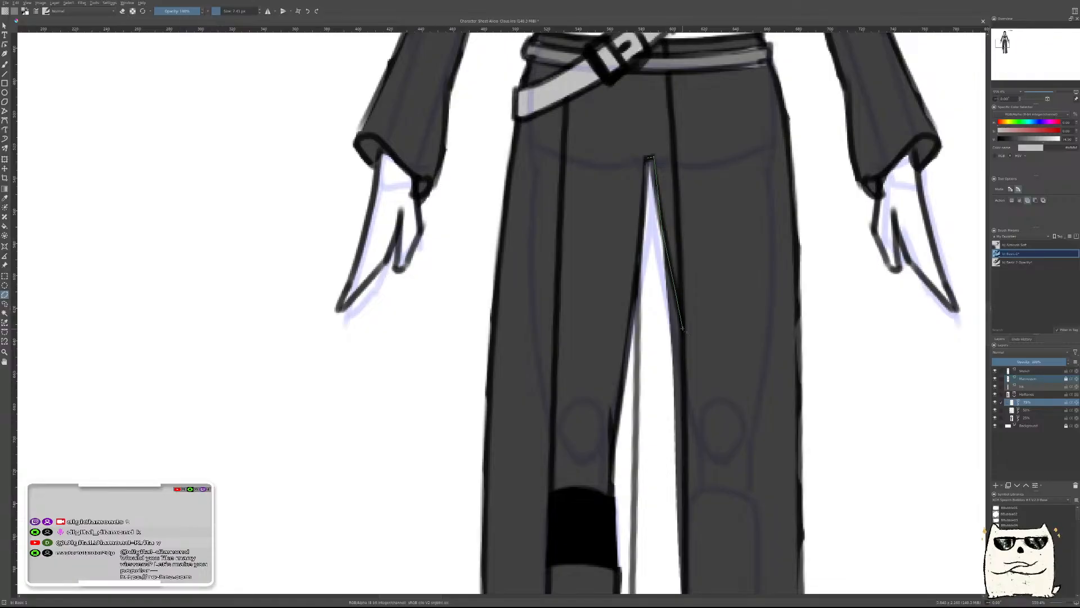
pyautogui.moveTo(673, 465); pyautogui.dragTo(694, 238)
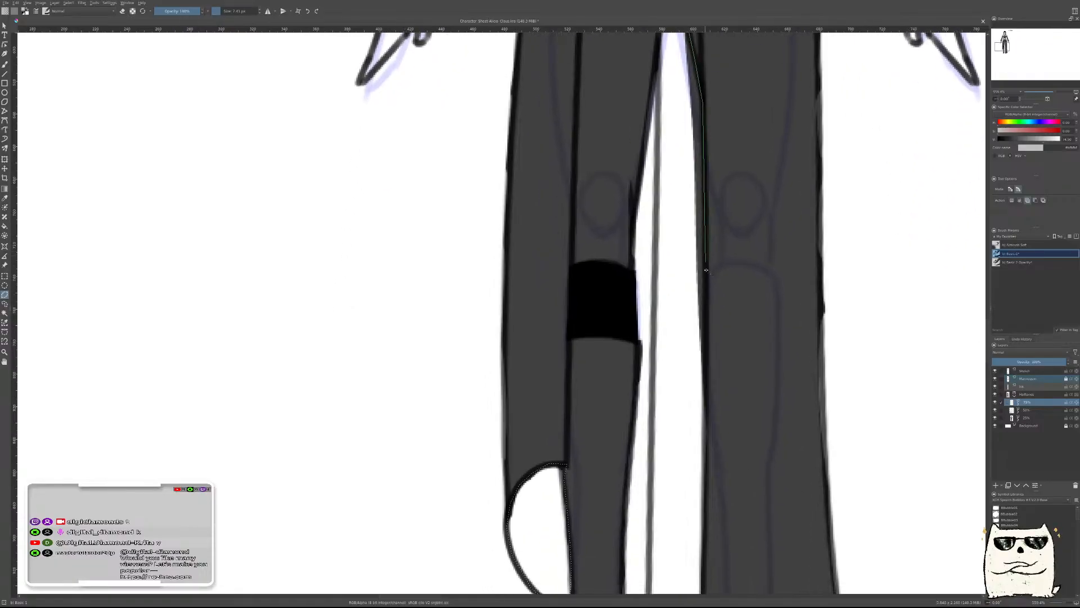
pyautogui.moveTo(708, 495); pyautogui.dragTo(707, 275)
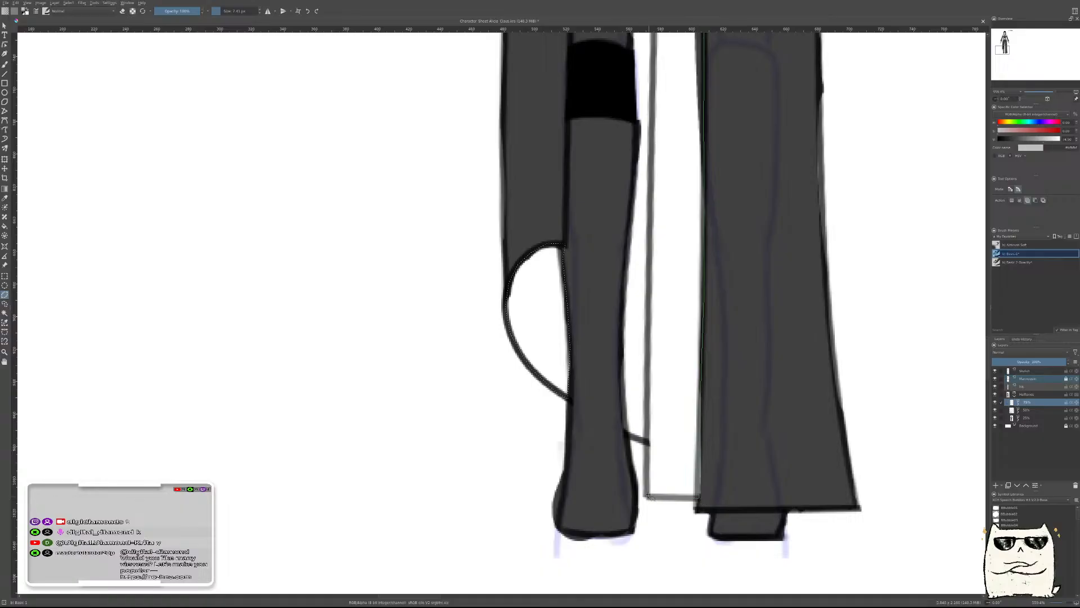
pyautogui.click(627, 434)
pyautogui.click(632, 223)
pyautogui.moveTo(661, 154); pyautogui.dragTo(626, 372)
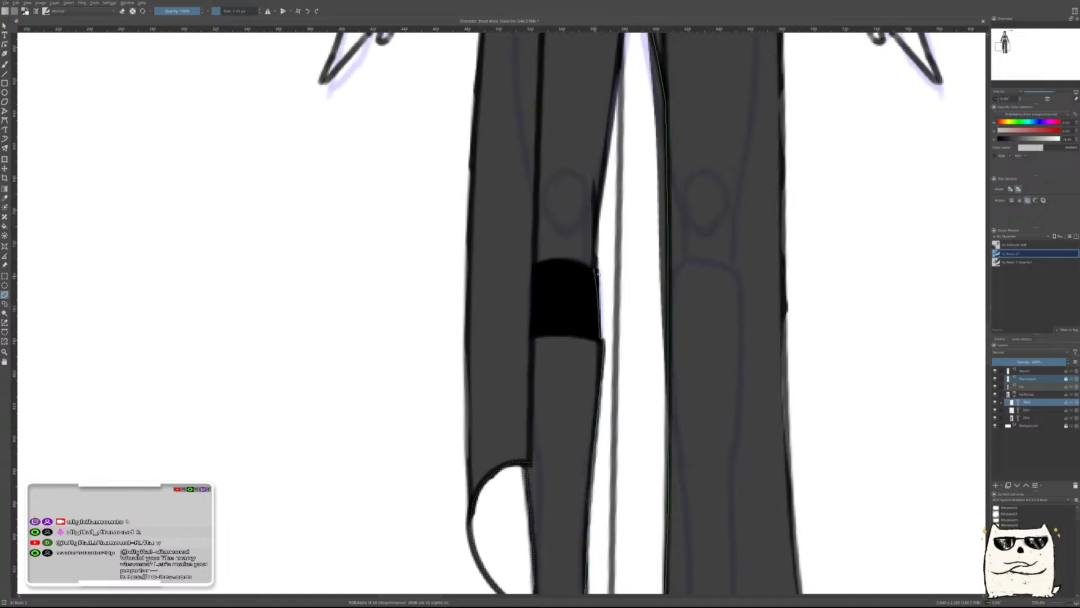
pyautogui.click(603, 190)
pyautogui.moveTo(634, 141); pyautogui.dragTo(587, 400)
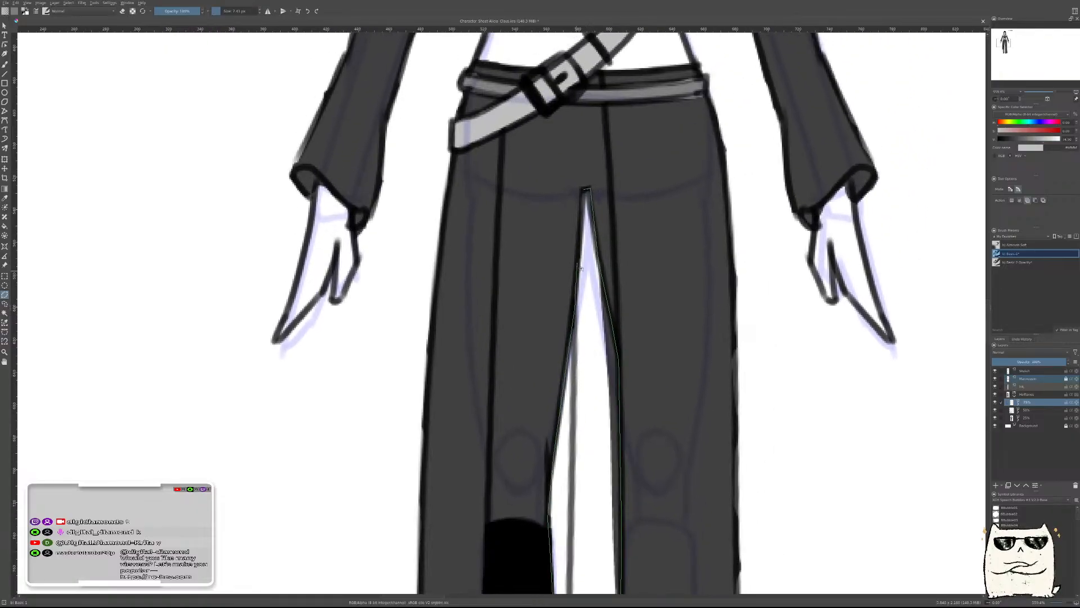
pyautogui.click(584, 191)
# Shade the selected skirt lining with light grey from the hem upward using a large Airbrush Soft brush
pyautogui.scroll(-3, 767, 286)
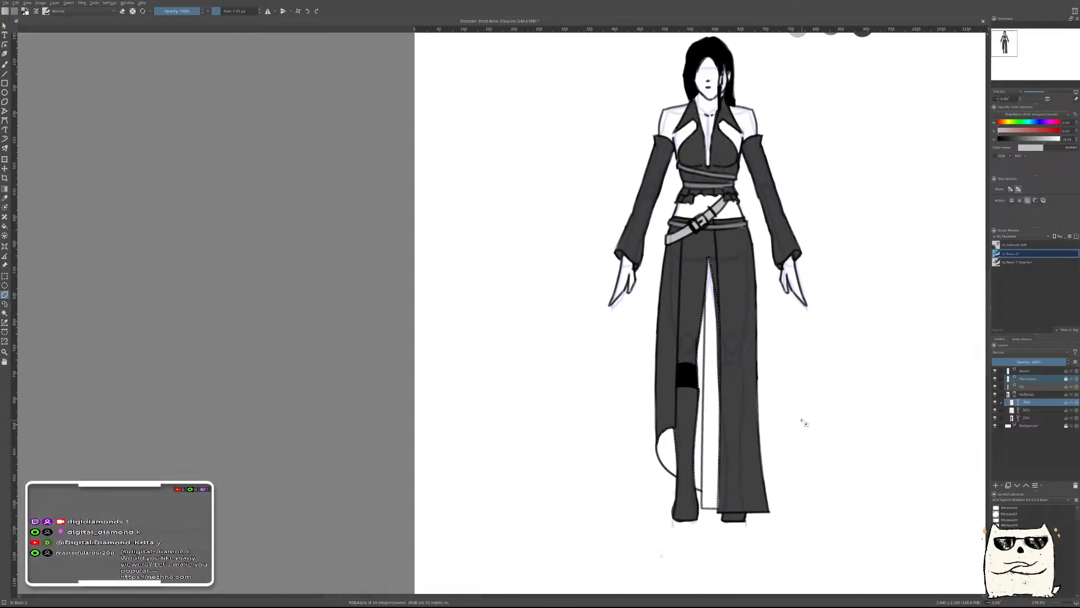
pyautogui.press('b')
pyautogui.rightClick(879, 330)
pyautogui.click(878, 291)
pyautogui.moveTo(734, 530)
pyautogui.mouseDown()
pyautogui.moveTo(717, 401)
pyautogui.moveTo(677, 414)
pyautogui.moveTo(677, 366)
pyautogui.mouseUp()
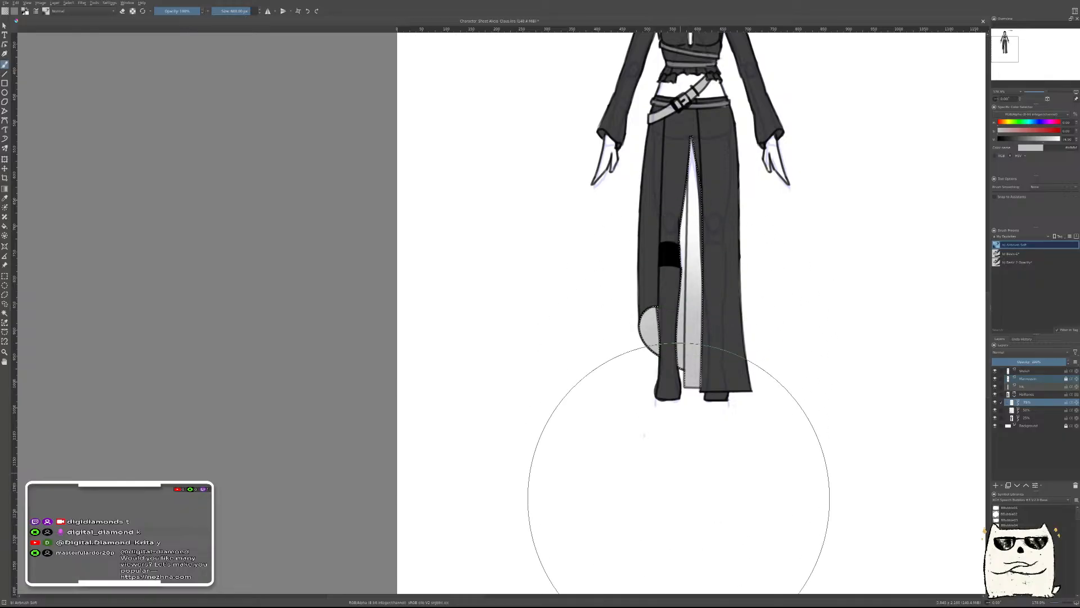
pyautogui.moveTo(782, 345); pyautogui.dragTo(610, 603)
# Blend the mid grey swatch colour into the upper part of the selected lining to form a soft gradient towards the hem
pyautogui.keyDown('ctrl'); pyautogui.click(645, 166); pyautogui.keyUp('ctrl')
pyautogui.moveTo(652, 377); pyautogui.dragTo(765, 120)
pyautogui.moveTo(622, 80)
pyautogui.mouseDown()
pyautogui.moveTo(620, 258)
pyautogui.moveTo(627, 121)
pyautogui.moveTo(610, 159)
pyautogui.moveTo(612, 247)
pyautogui.moveTo(641, 141)
pyautogui.mouseUp()
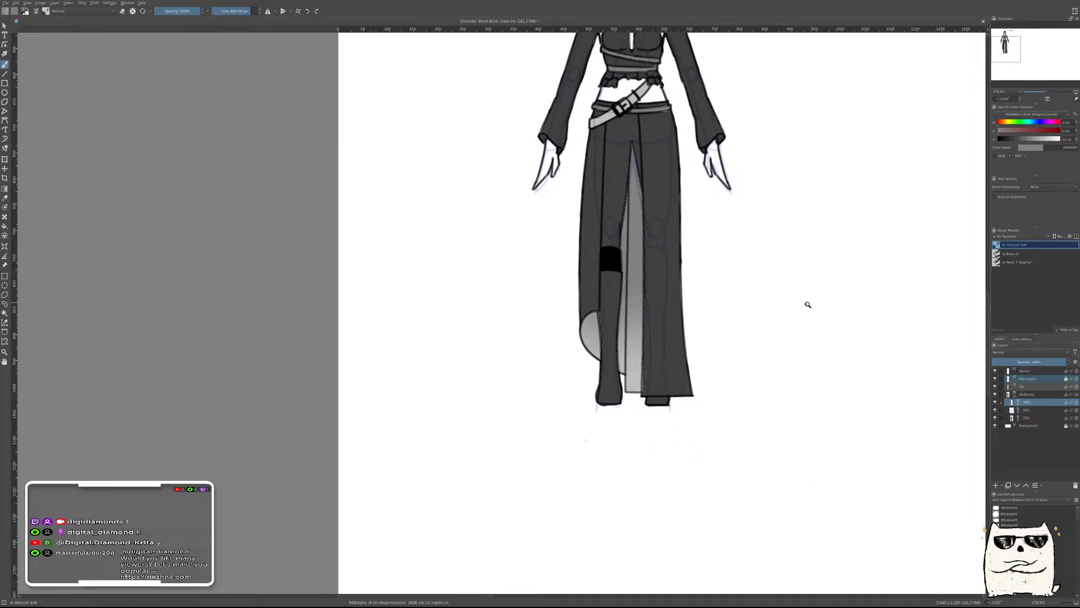
pyautogui.scroll(-4, 813, 332)
pyautogui.scroll(2, 819, 327)
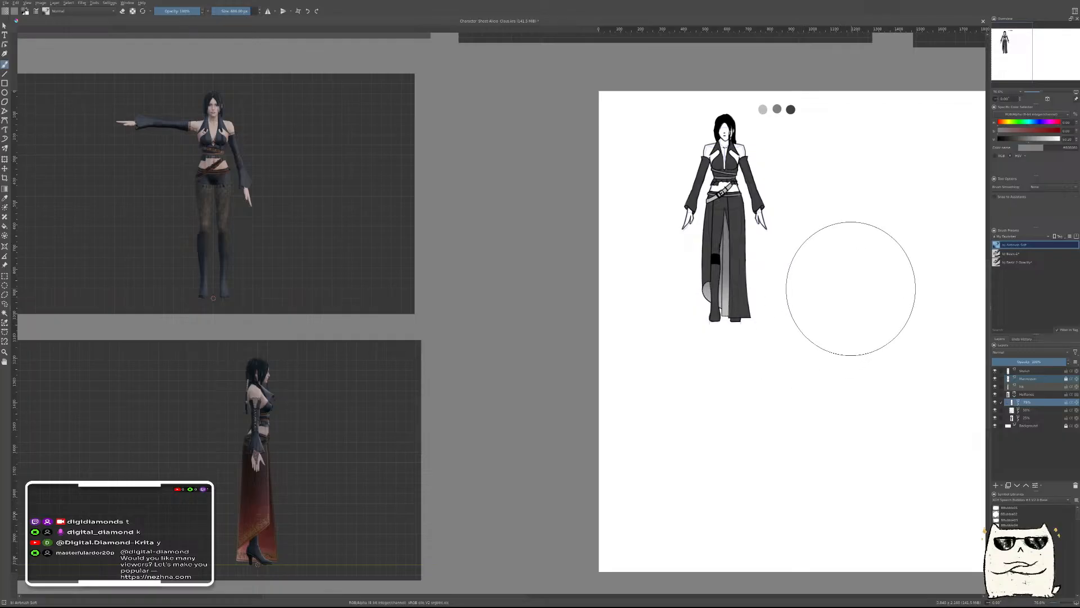
pyautogui.moveTo(851, 289); pyautogui.dragTo(769, 381)
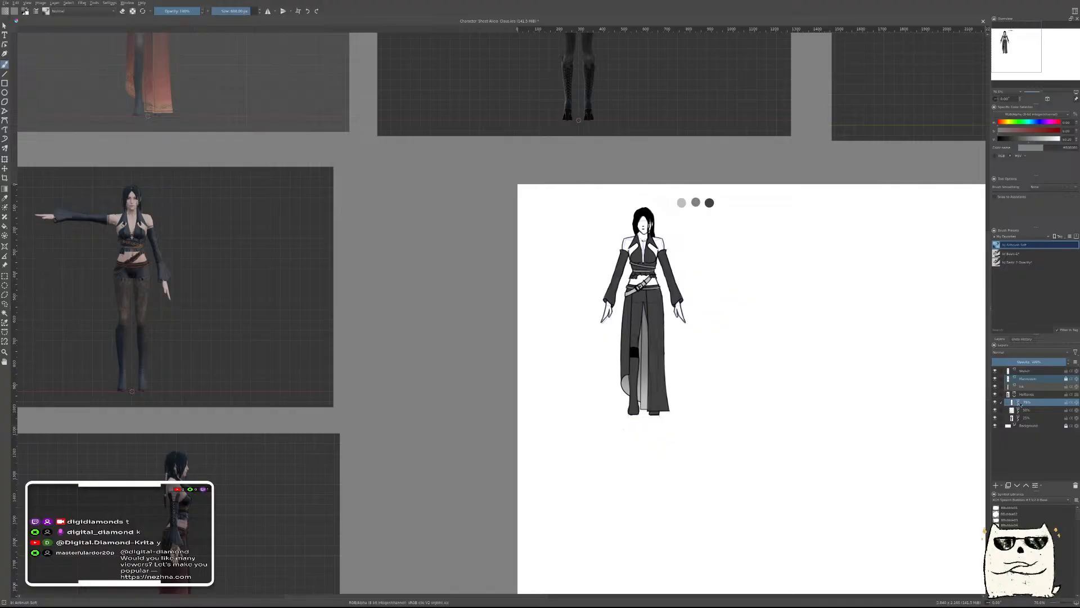
# Turn on the halftone filter masks of the light, mid and dark grey layers
pyautogui.click(1018, 409)
pyautogui.click(996, 417)
pyautogui.moveTo(1018, 412); pyautogui.dragTo(998, 413)
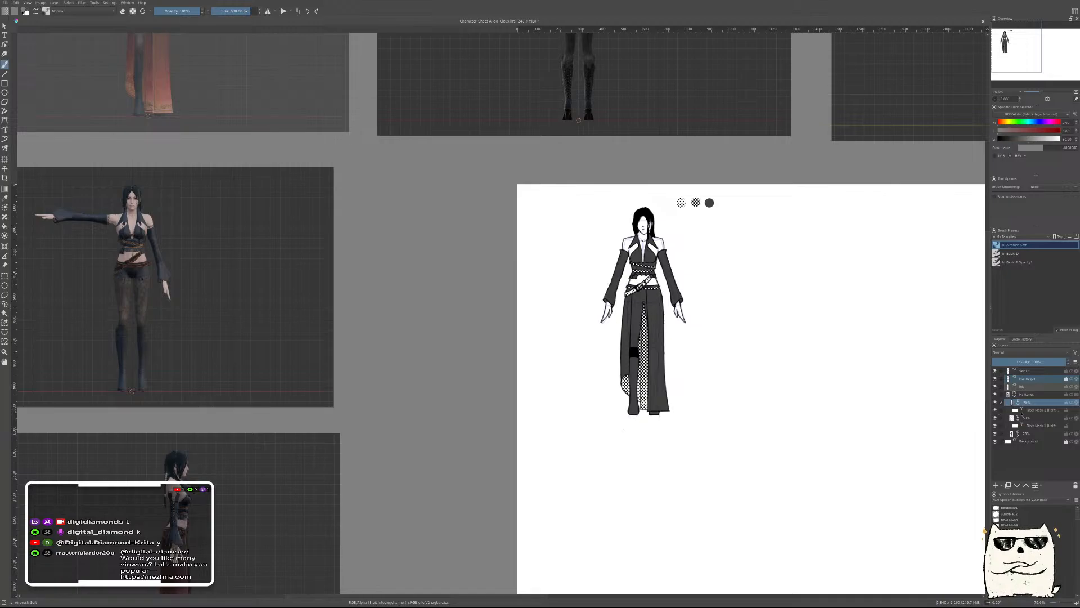
pyautogui.moveTo(1020, 438); pyautogui.dragTo(996, 442)
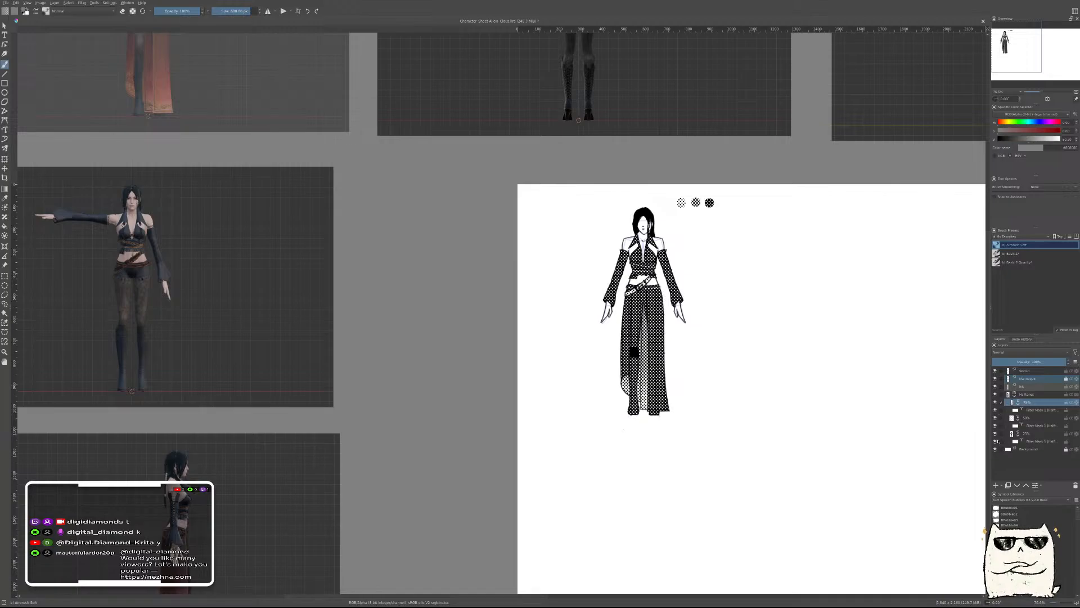
pyautogui.click(1015, 394)
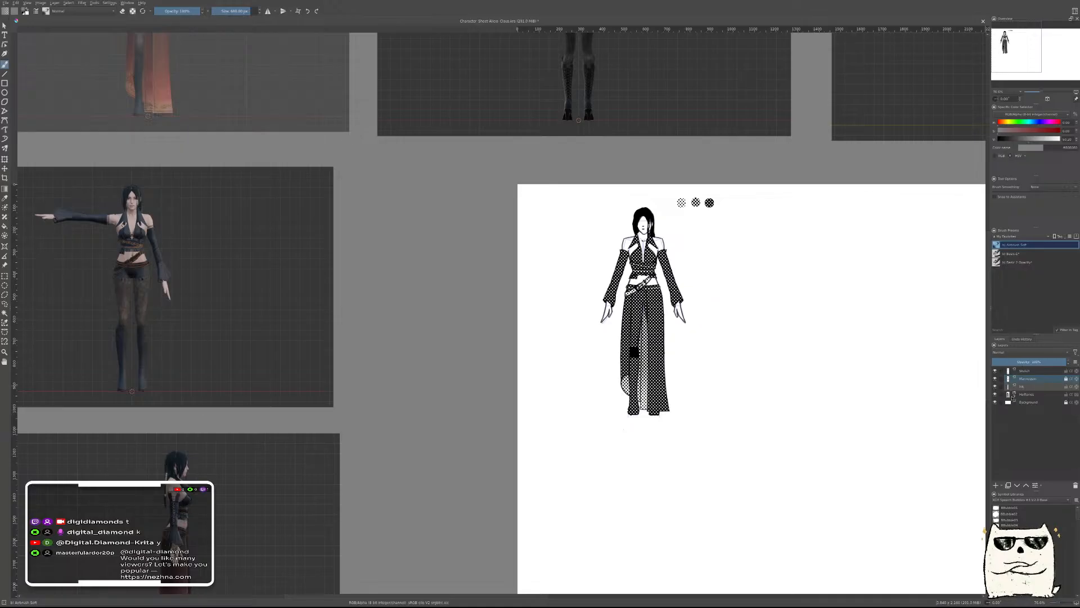
pyautogui.click(1014, 395)
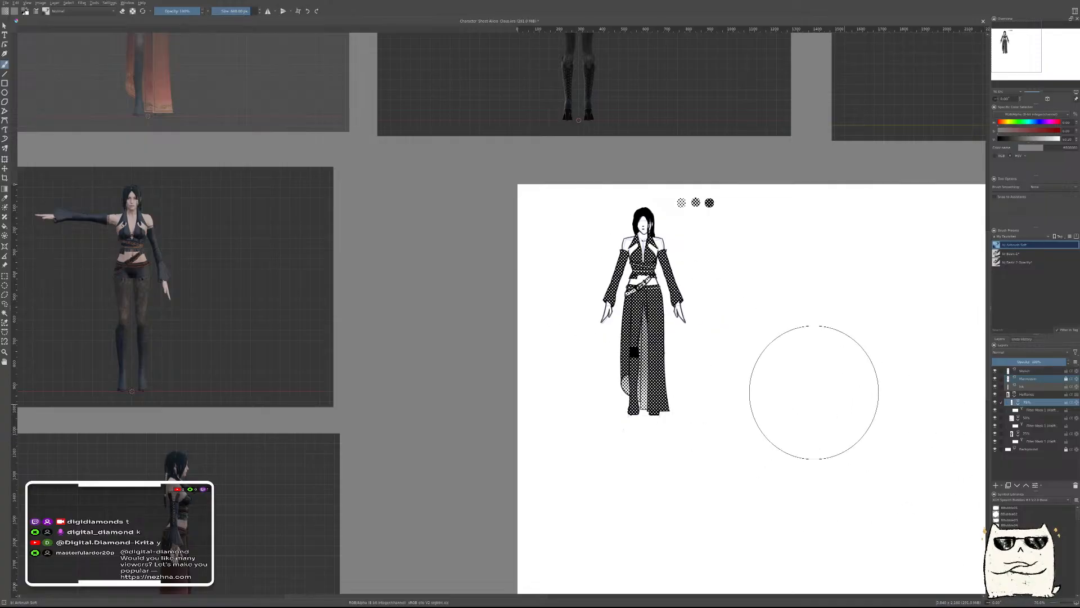
# Change the halftone filter masks of the light and mid grey layers to fine line patterns
pyautogui.scroll(-3, 801, 386)
pyautogui.scroll(1, 809, 394)
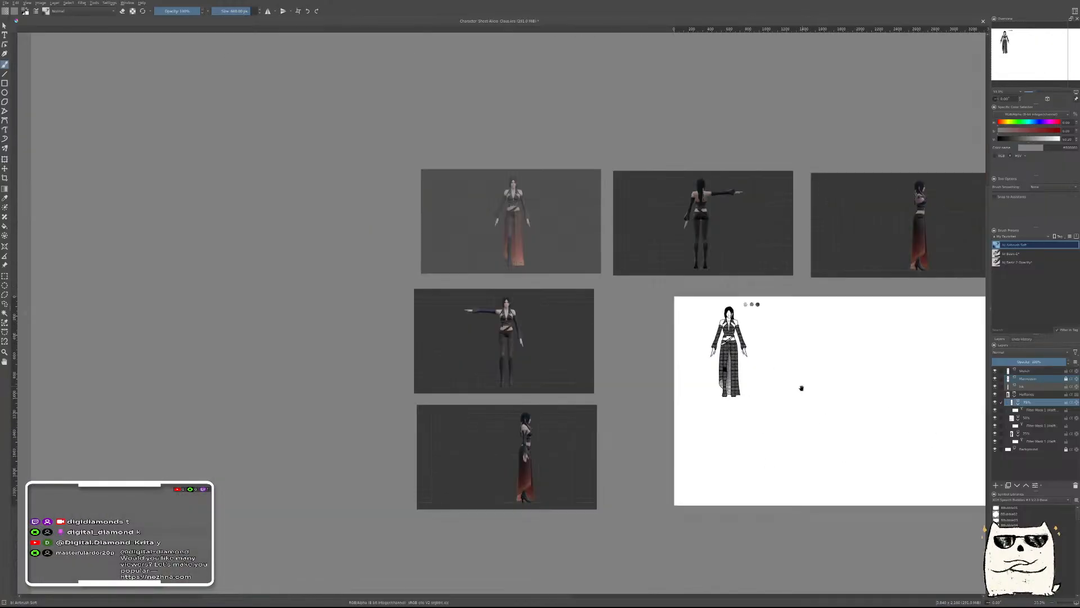
pyautogui.moveTo(801, 388); pyautogui.dragTo(649, 306)
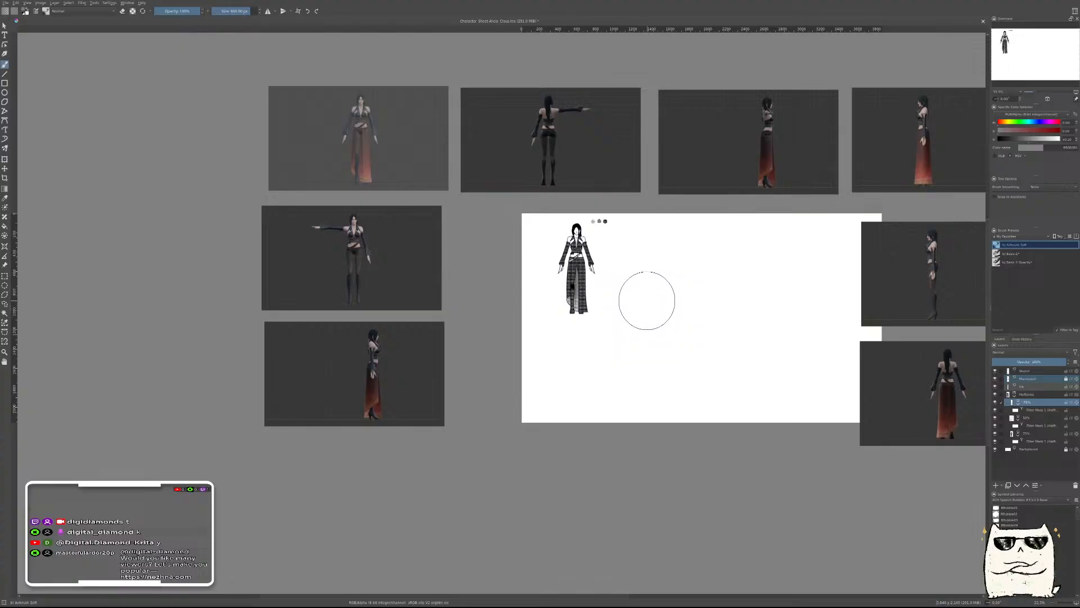
pyautogui.scroll(4, 568, 274)
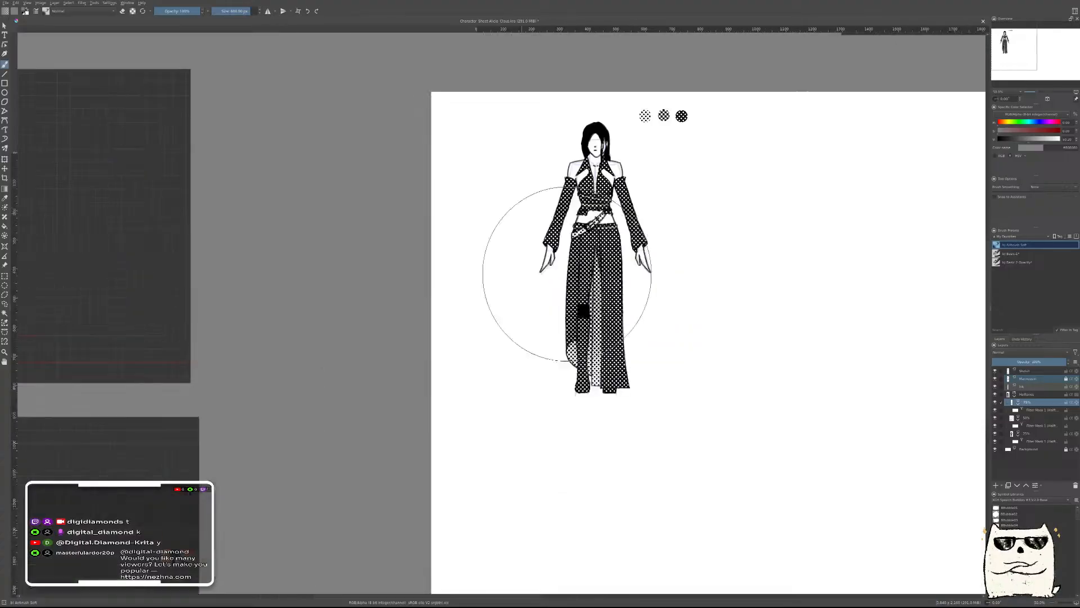
pyautogui.click(1038, 410)
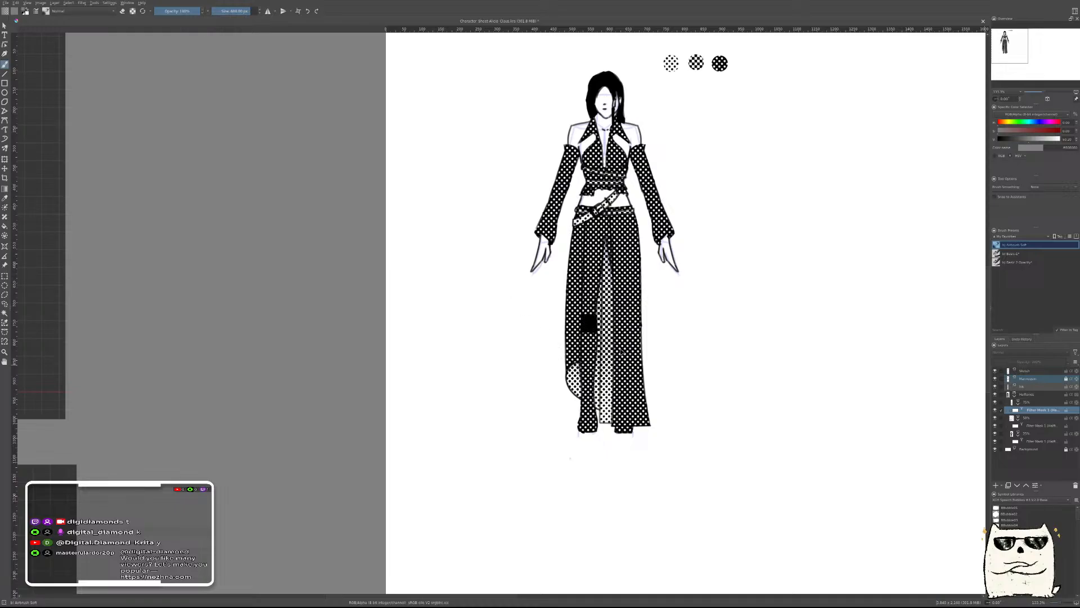
pyautogui.click(623, 346)
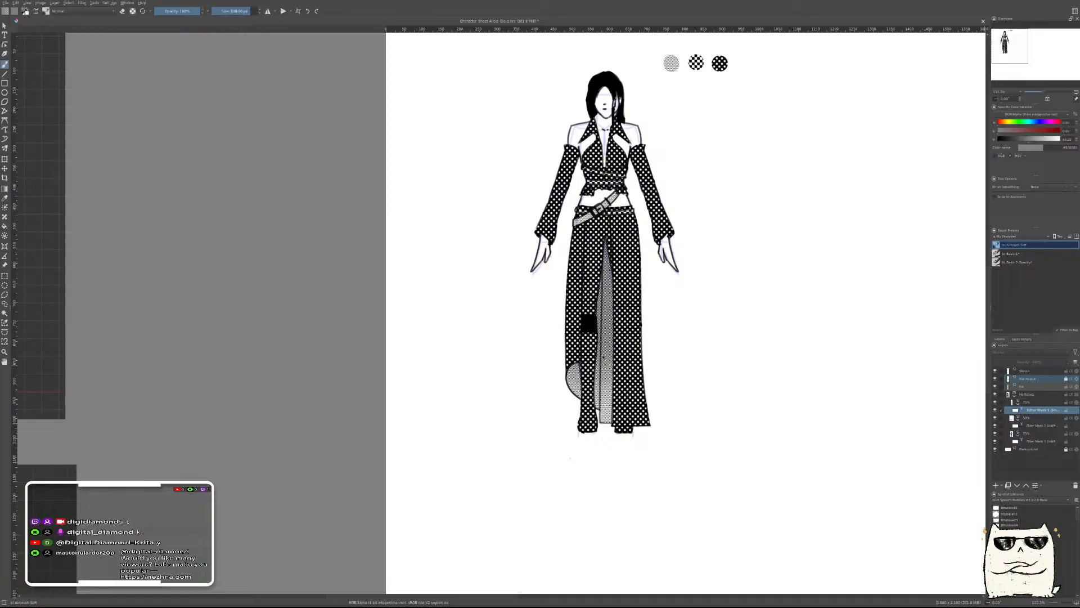
pyautogui.click(1043, 426)
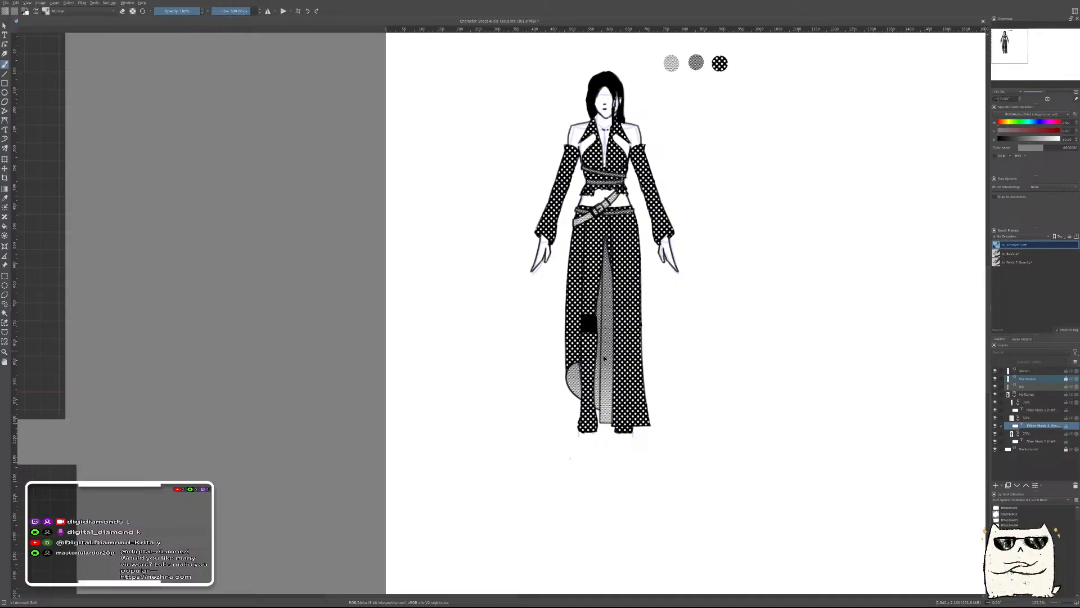
# Change the dark grey layer's halftone filter mask to a similarly fine pattern and check the figure at different magnifications
pyautogui.click(1032, 442)
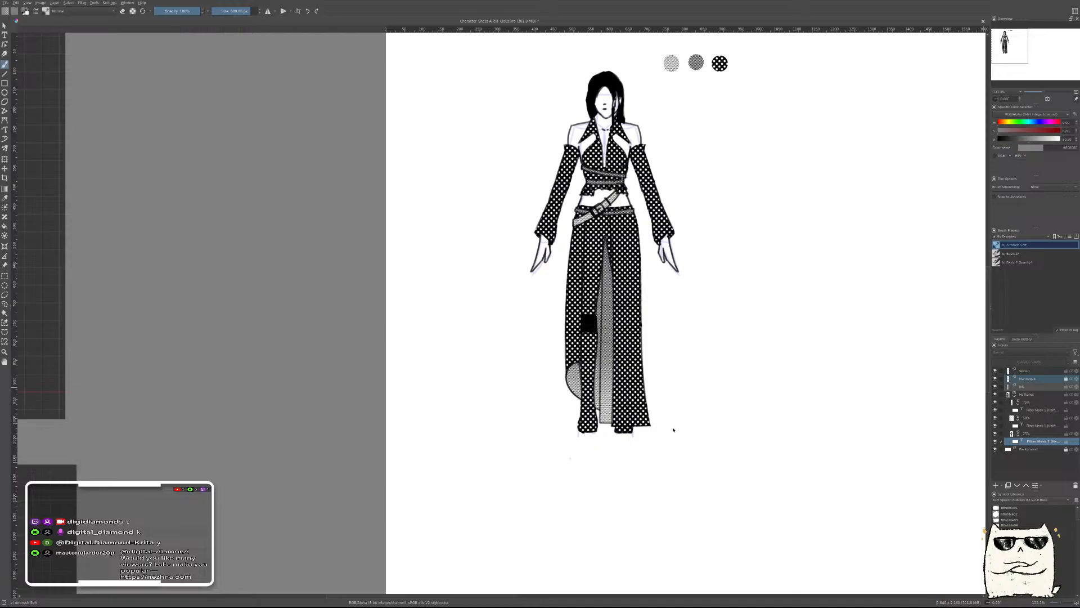
pyautogui.scroll(-6, 701, 394)
pyautogui.scroll(2, 703, 394)
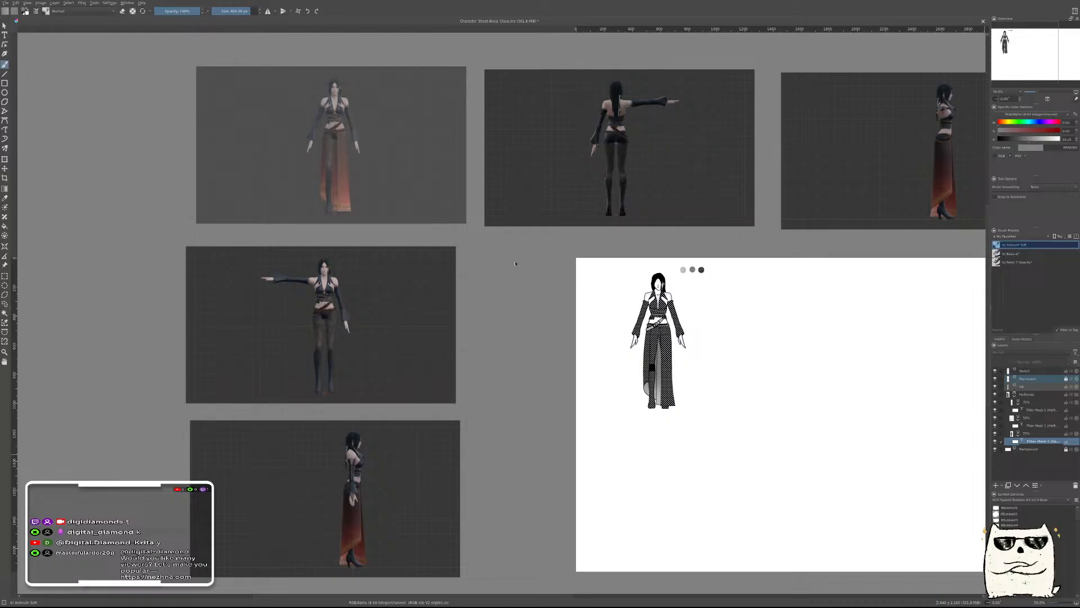
pyautogui.moveTo(557, 317); pyautogui.dragTo(615, 319)
pyautogui.click(603, 357)
pyautogui.scroll(4, 701, 353)
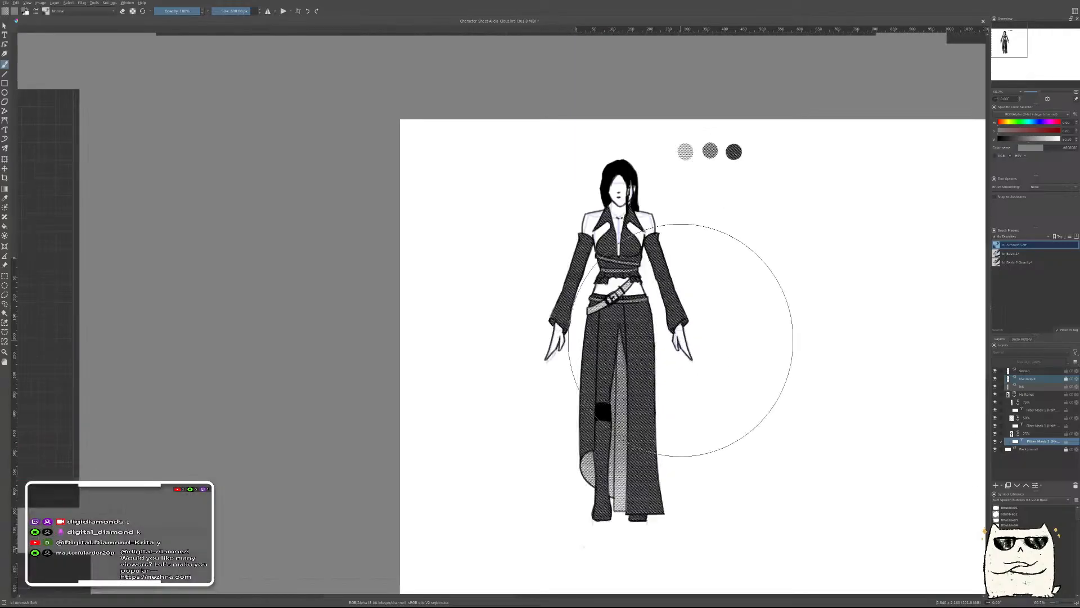
pyautogui.scroll(-2, 700, 362)
pyautogui.scroll(1, 799, 362)
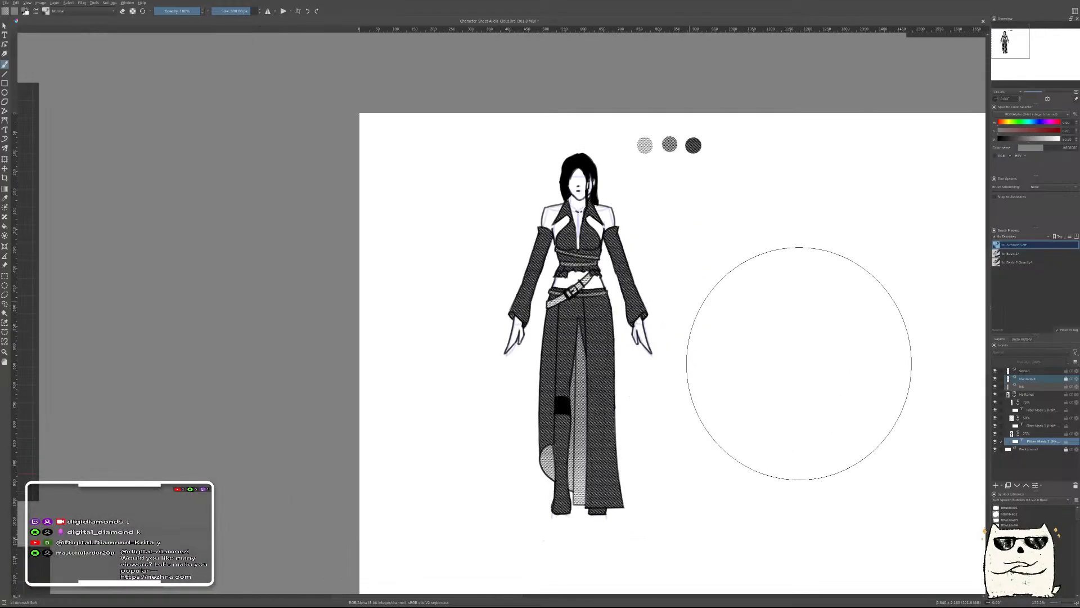
# Hide the blue construction sketch layer and collapse the halftone layer group
pyautogui.click(996, 379)
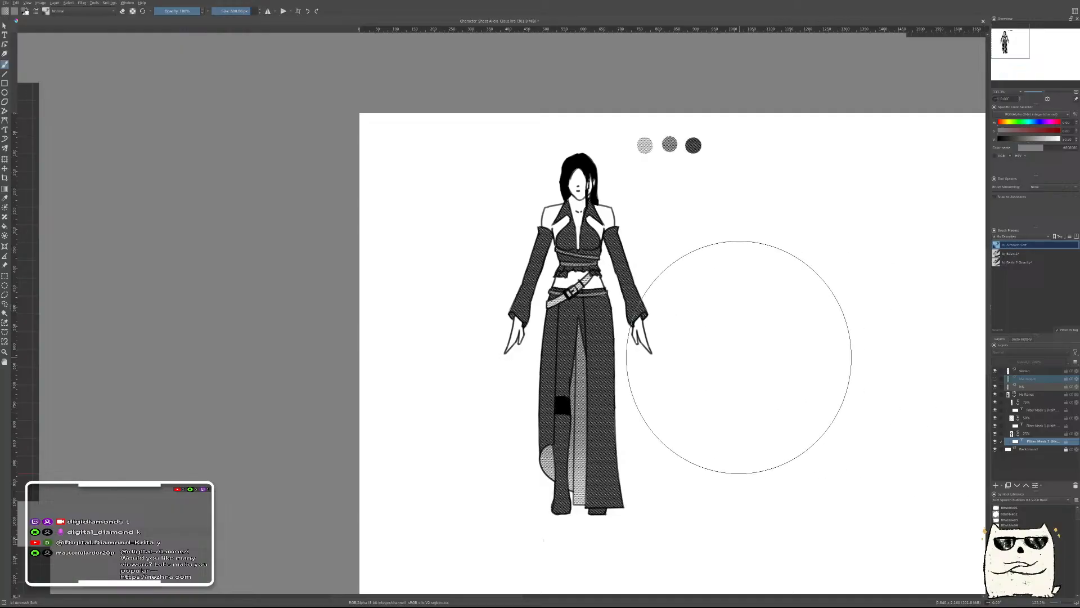
pyautogui.scroll(-1, 742, 356)
pyautogui.scroll(-1, 757, 355)
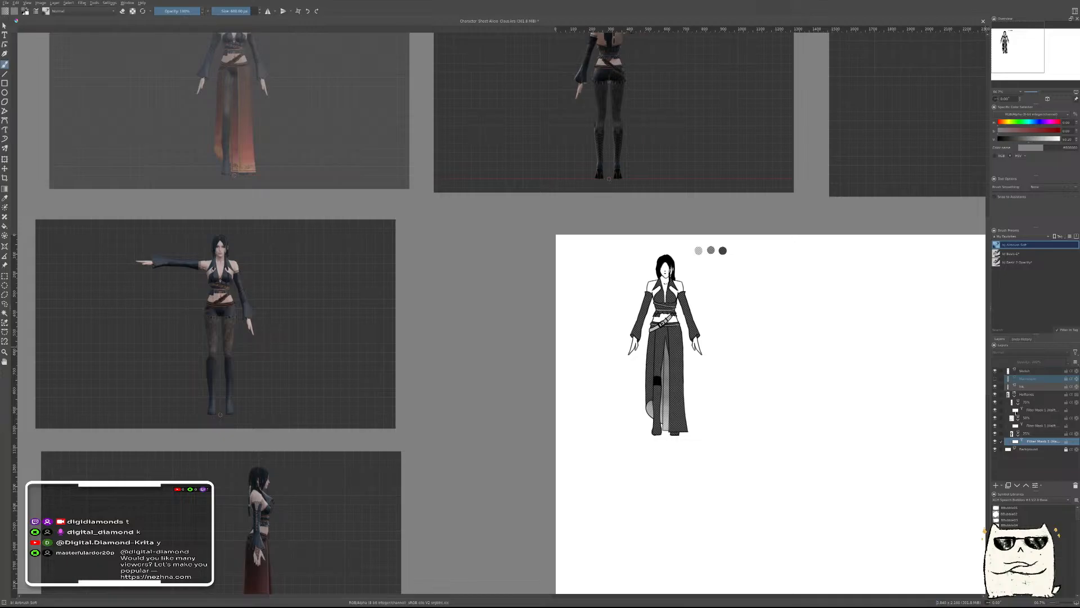
pyautogui.click(1015, 394)
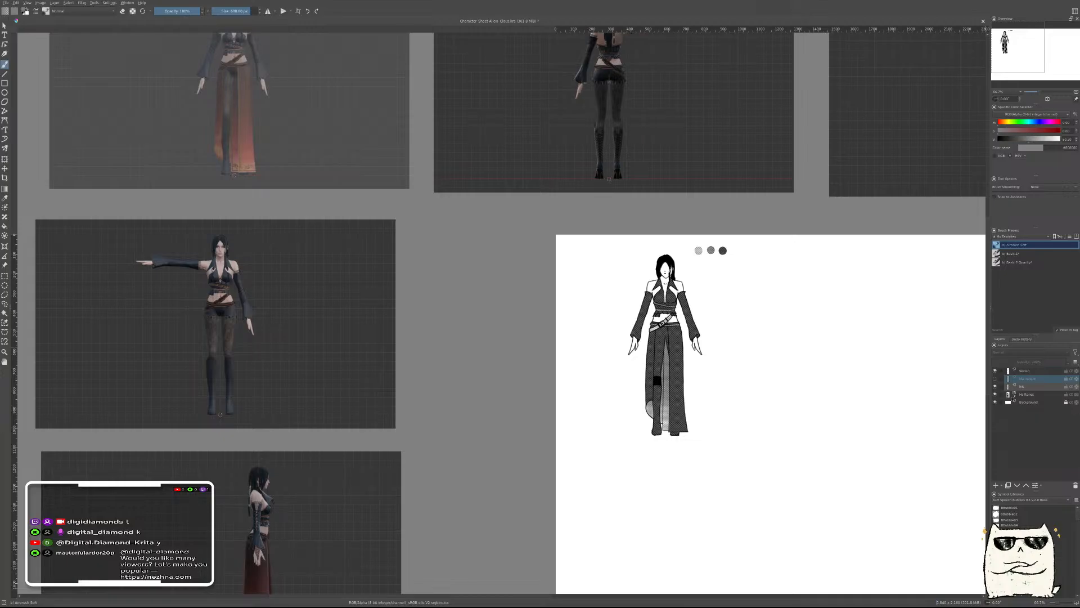
# Switch from the soft airbrush to the Basic 2 Opacity brush and save the character sheet
pyautogui.click(1029, 371)
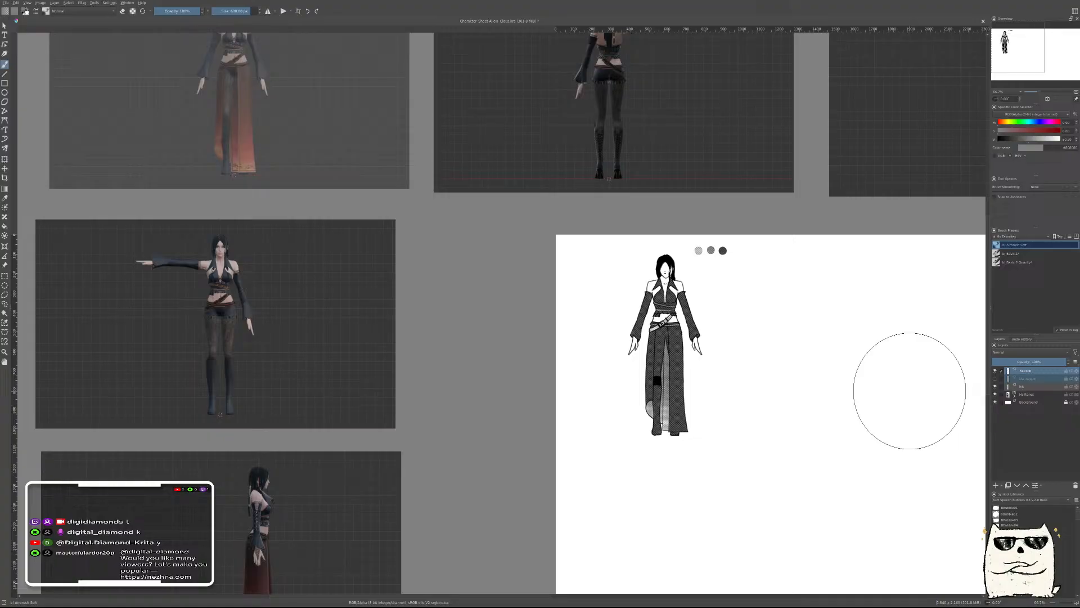
pyautogui.click(1013, 253)
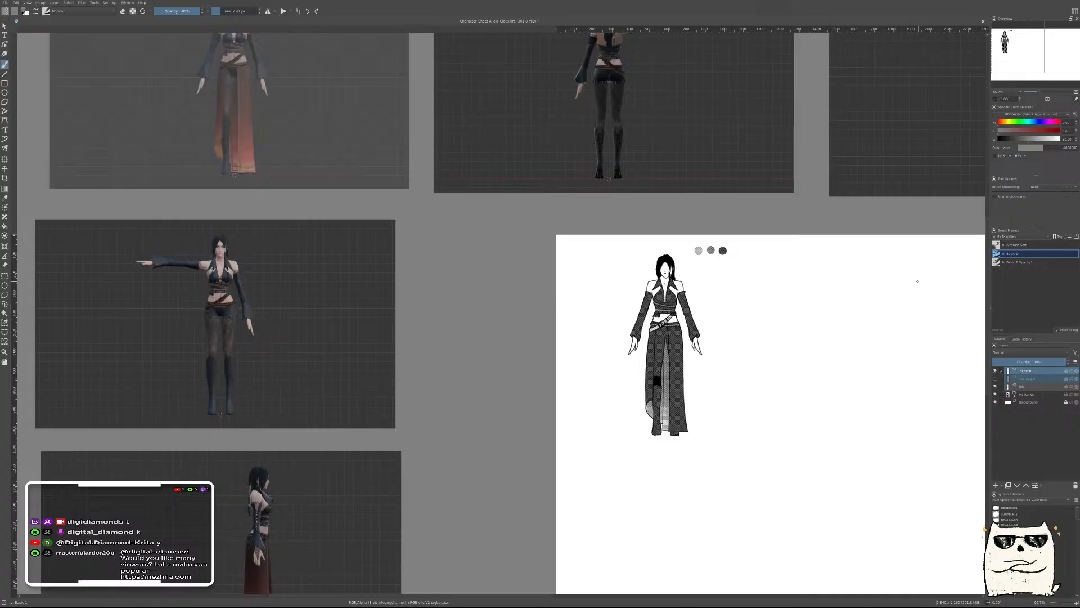
pyautogui.click(1018, 262)
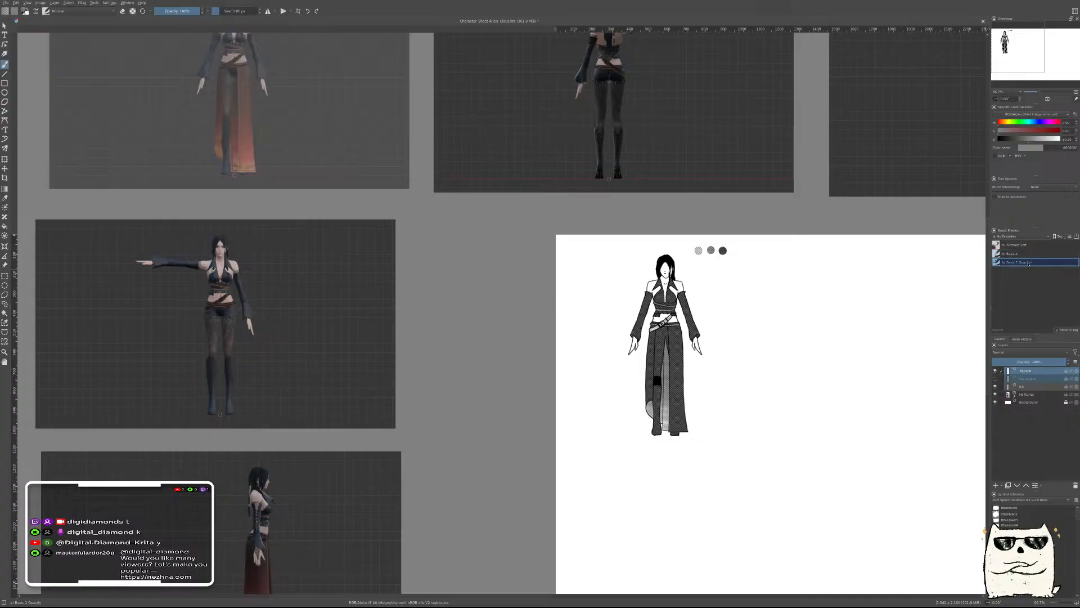
pyautogui.press('ctrl')
pyautogui.hotkey('ctrl', 's')
pyautogui.moveTo(721, 350); pyautogui.dragTo(664, 325)
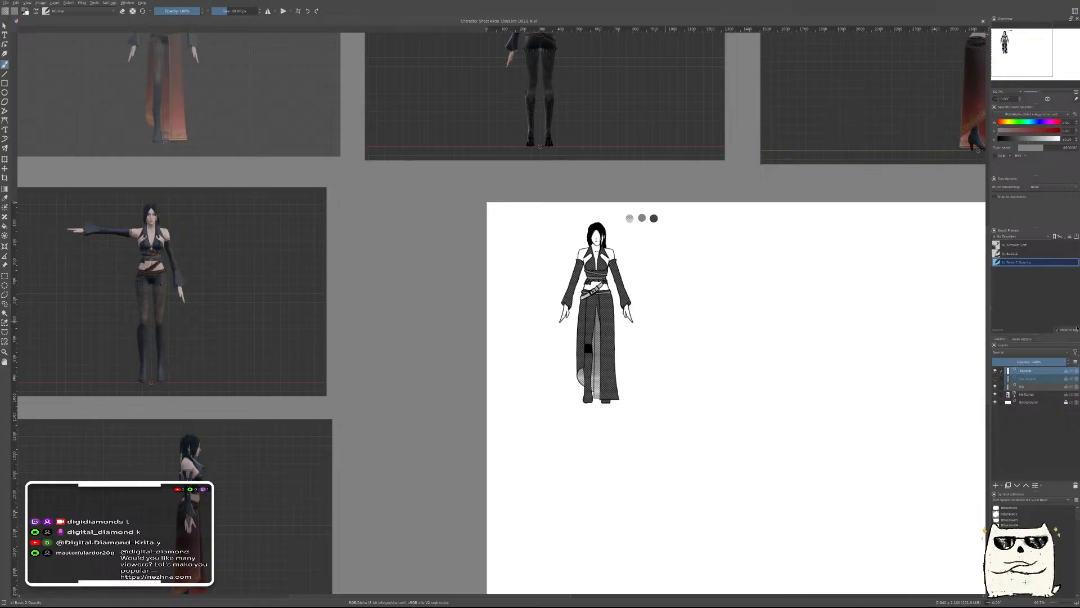
# Make the ink layer active and reset the painting colour to black
pyautogui.click(1032, 388)
pyautogui.press('d')
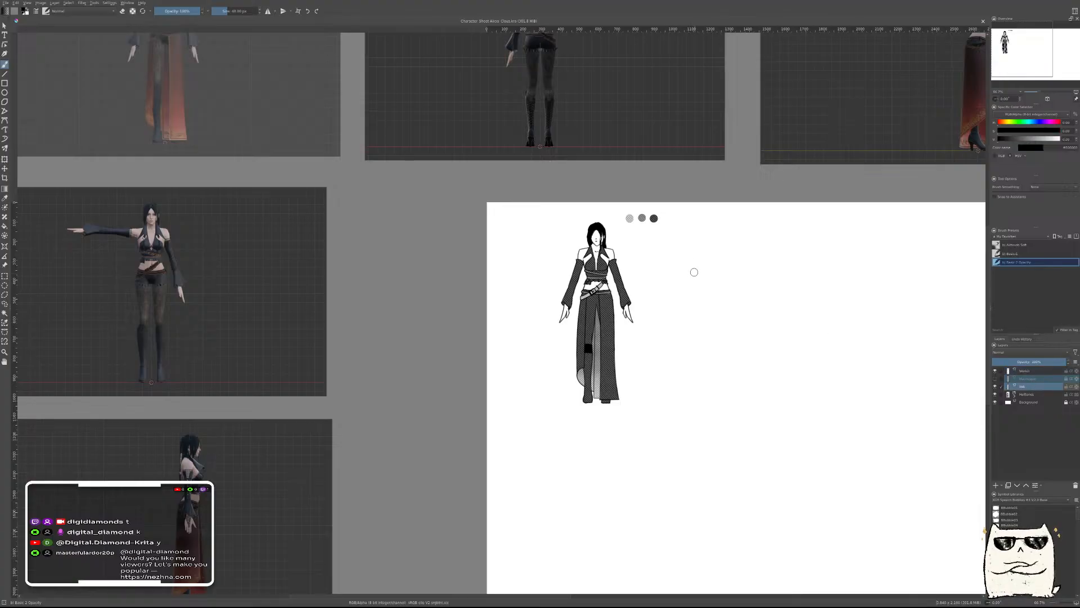
pyautogui.click(667, 219)
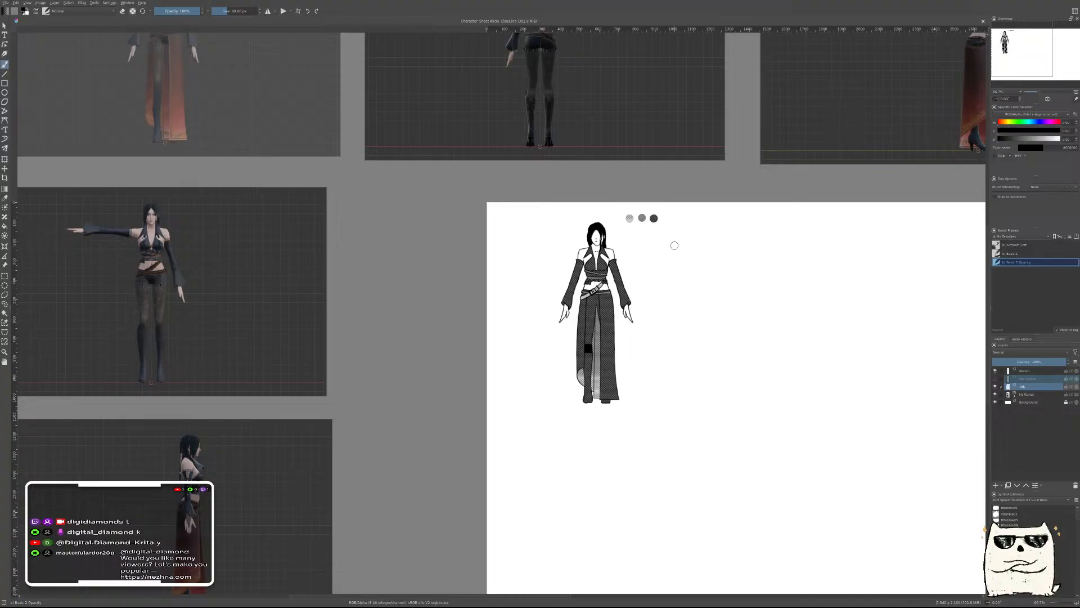
pyautogui.hotkey('ctrl', 'z')
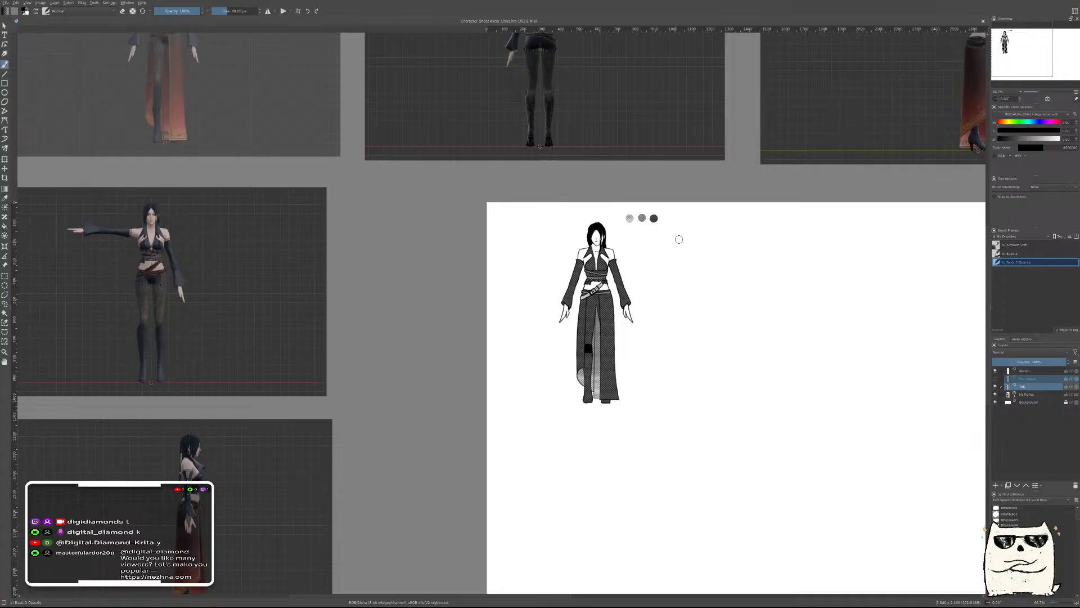
pyautogui.moveTo(673, 218); pyautogui.dragTo(669, 222)
pyautogui.click(669, 220)
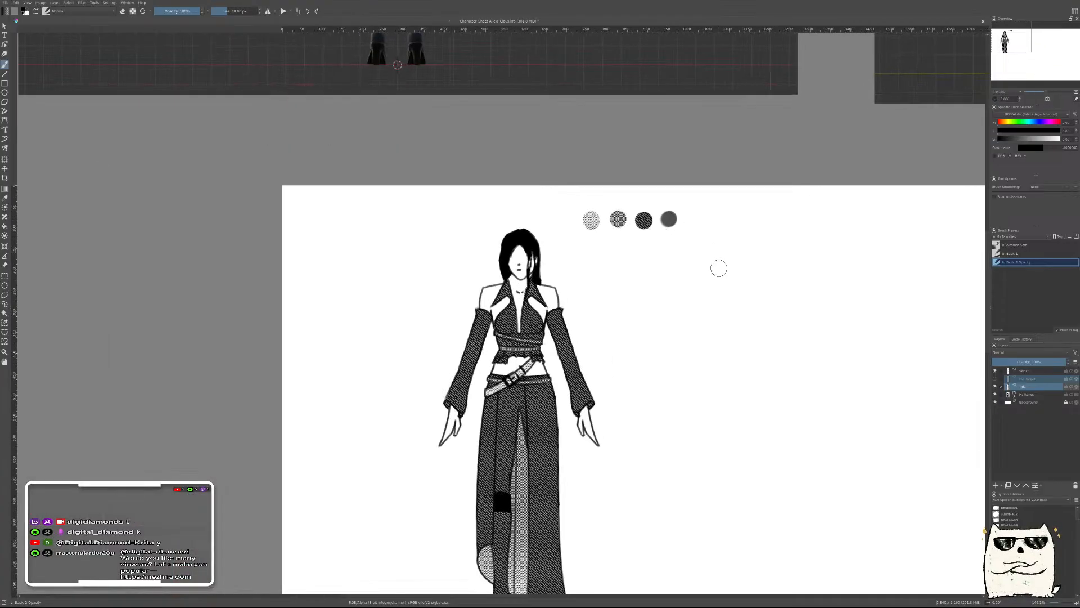
pyautogui.hotkey('ctrl', 'z')
# Stamp a solid black round swatch beside the dark grey one with the Basic 1 brush
pyautogui.press('/')
pyautogui.click(670, 219)
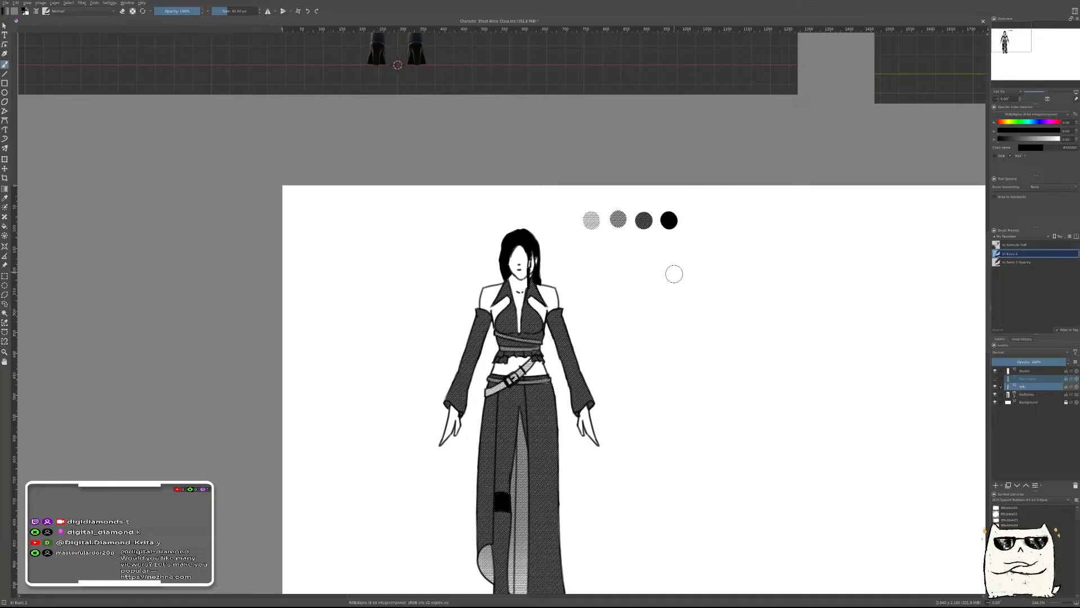
pyautogui.moveTo(687, 309)
pyautogui.mouseDown()
pyautogui.moveTo(677, 334)
pyautogui.moveTo(721, 322)
pyautogui.moveTo(740, 336)
pyautogui.mouseUp()
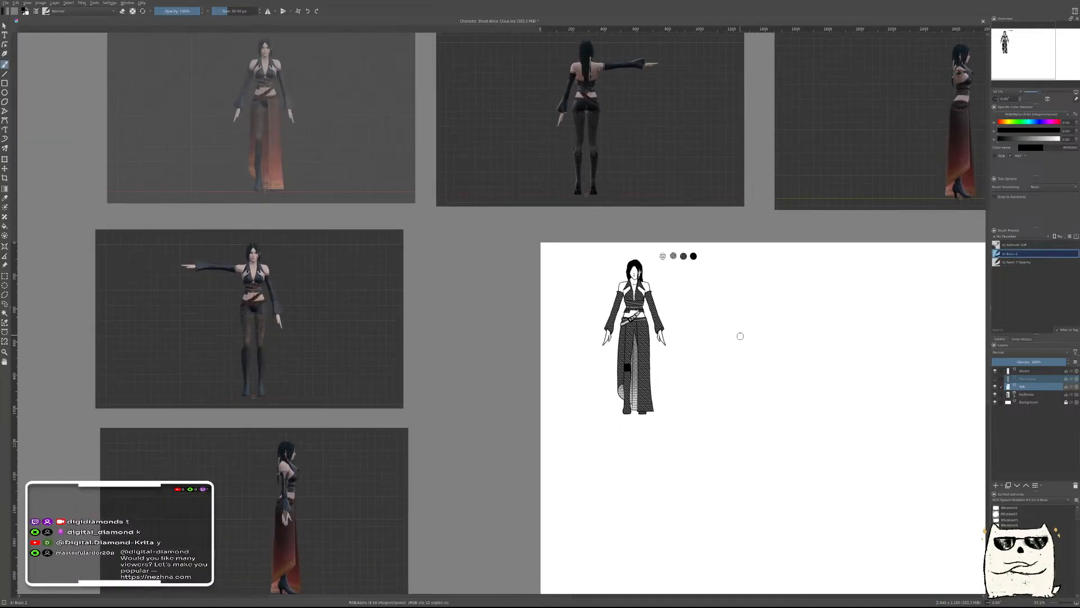
pyautogui.scroll(1, 733, 351)
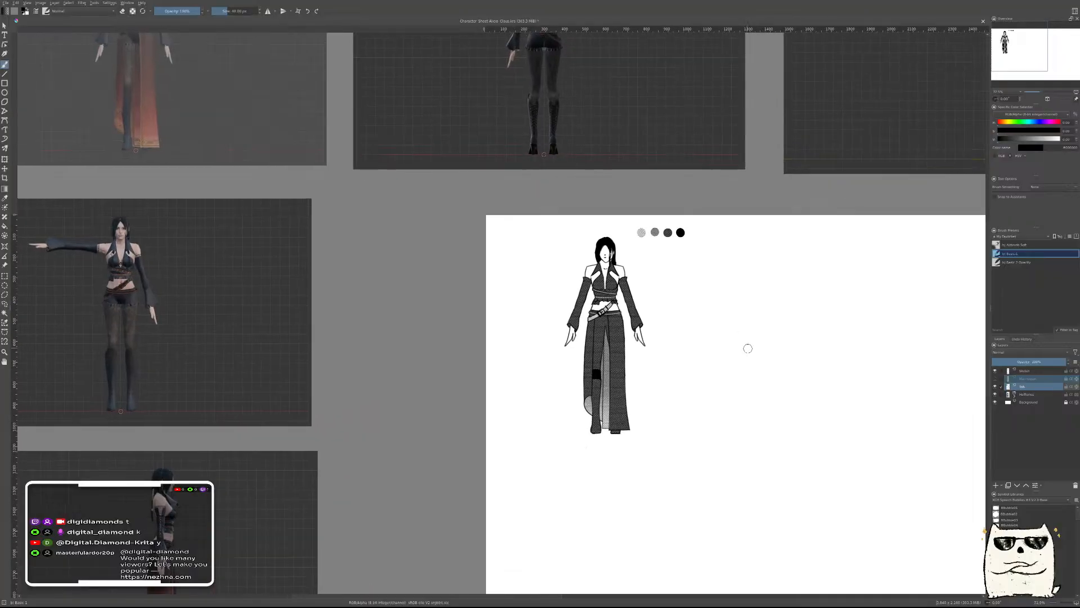
pyautogui.scroll(1, 736, 353)
pyautogui.moveTo(721, 354); pyautogui.dragTo(669, 394)
pyautogui.scroll(2, 712, 347)
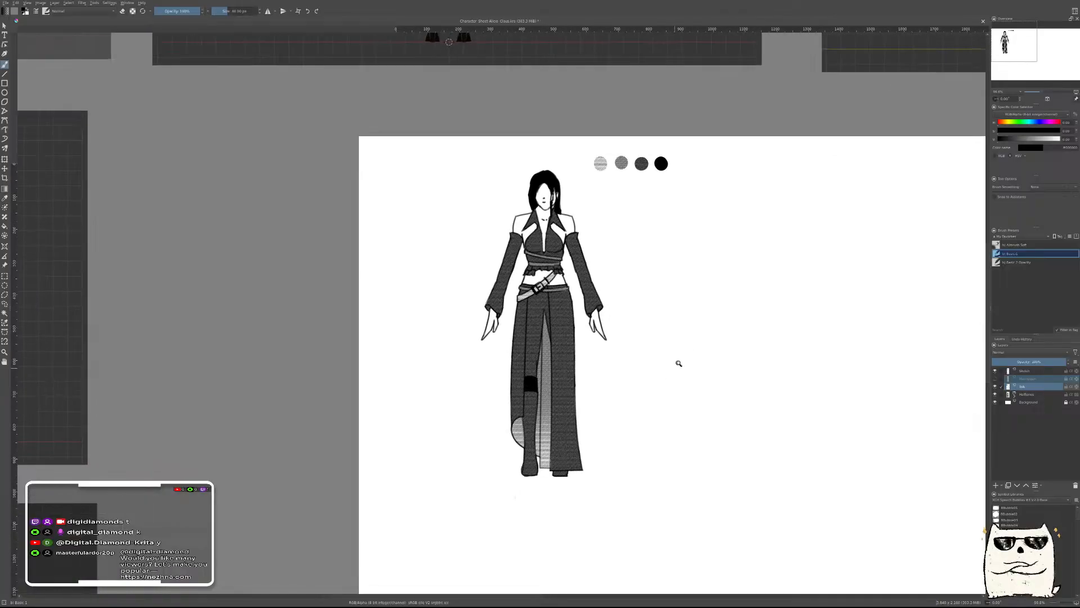
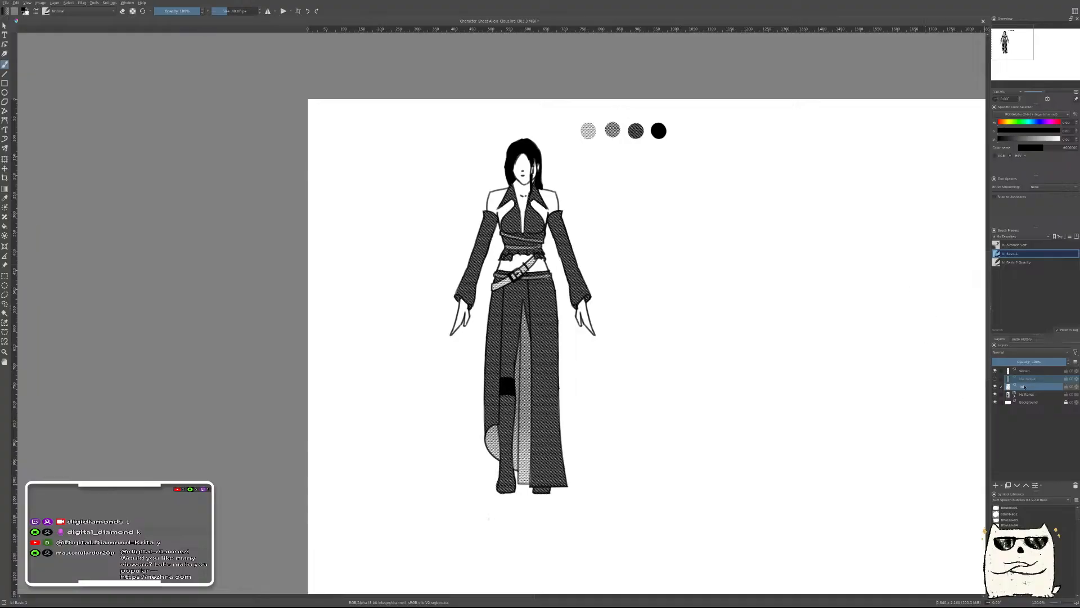
# Select the Basic 2 Opacity brush and reduce its size for fine outline work on the figure's neck
pyautogui.click(1021, 265)
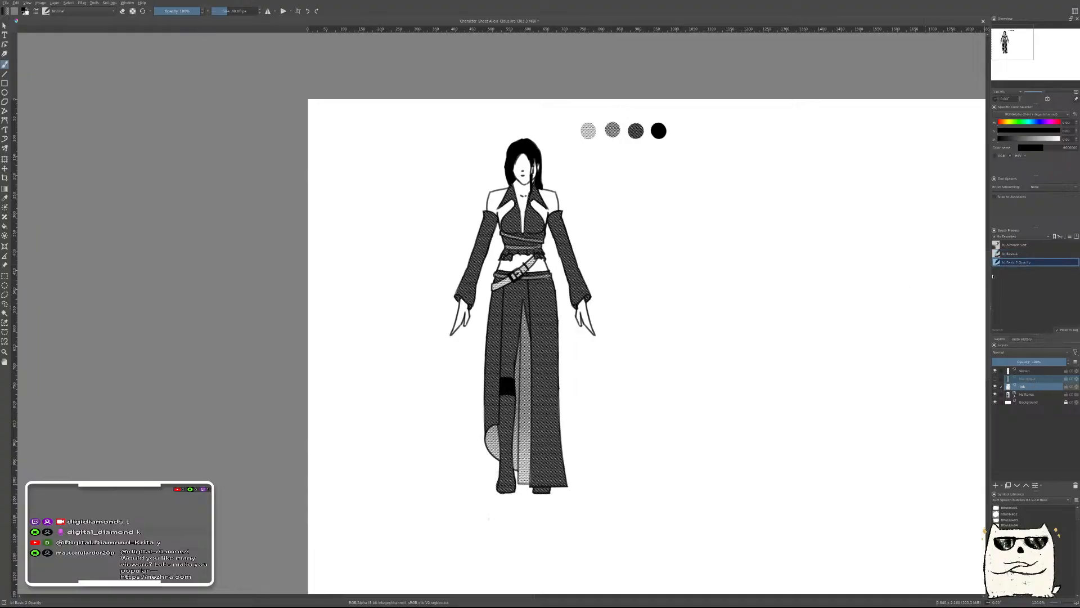
pyautogui.click(243, 11)
pyautogui.press('[')
pyautogui.scroll(8, 523, 187)
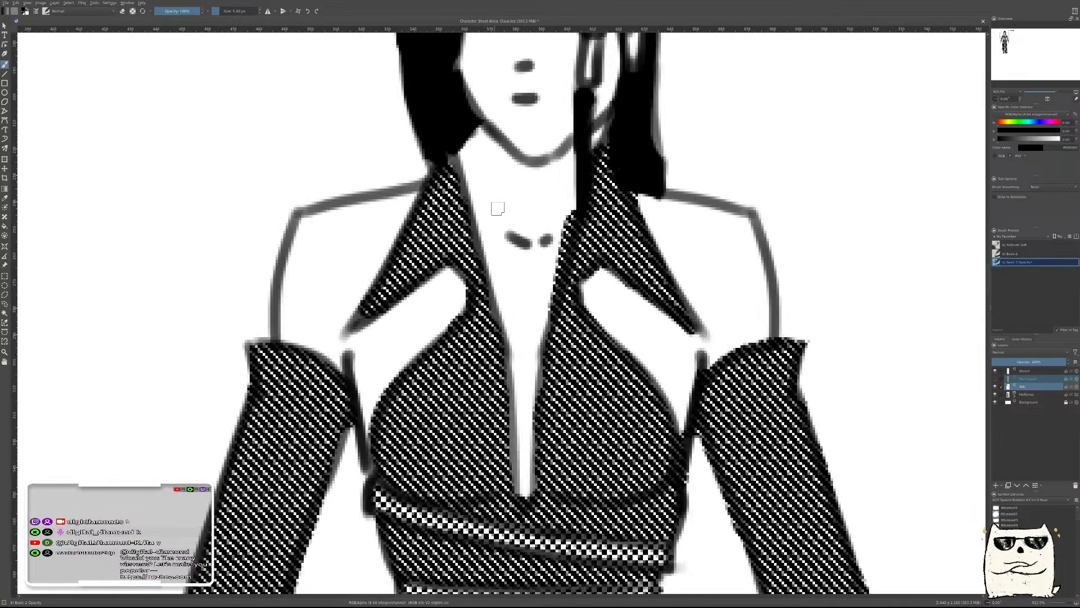
pyautogui.moveTo(484, 141); pyautogui.dragTo(507, 219)
pyautogui.hotkey('ctrl', 'z')
pyautogui.scroll(-7, 506, 169)
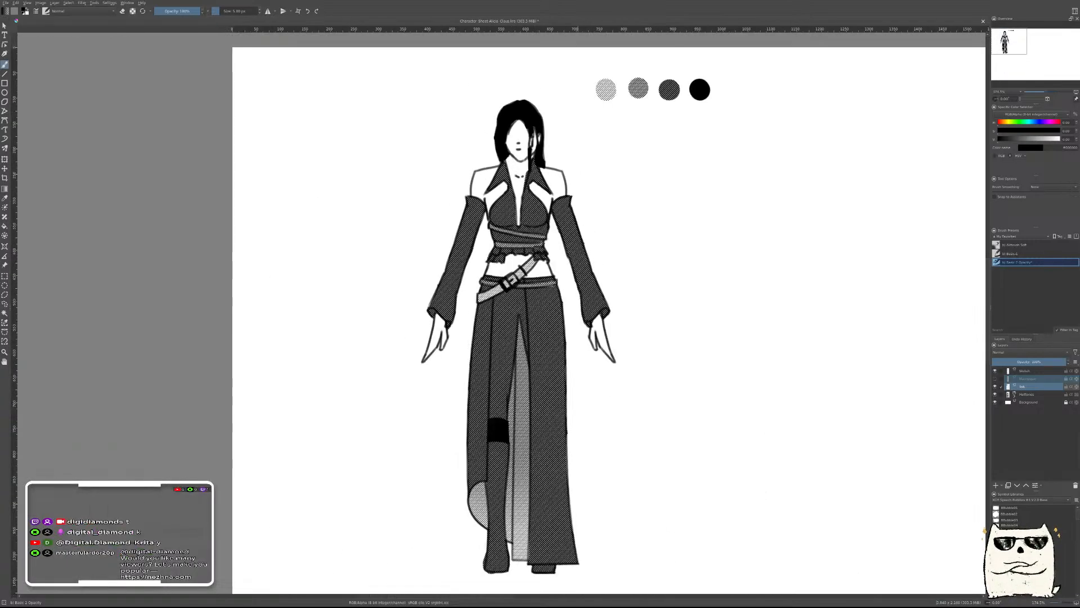
pyautogui.scroll(-3, 596, 169)
pyautogui.scroll(1, 602, 180)
pyautogui.scroll(-2, 586, 185)
pyautogui.scroll(2, 574, 205)
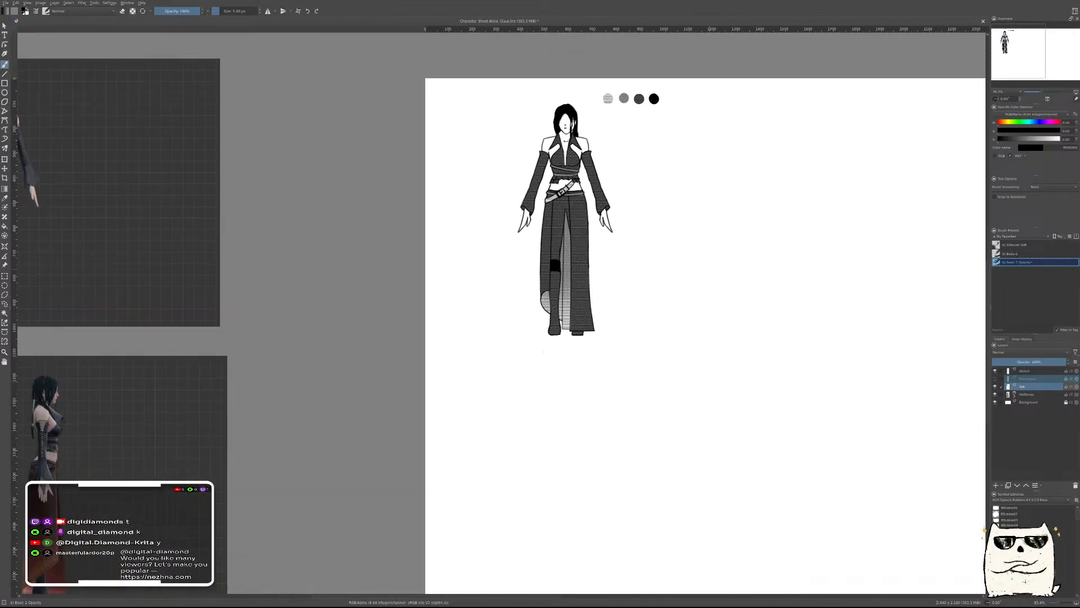
# Ink the missing neck line from the jaw to the collar using the blue sketch as guide, and save with the sketch hidden
pyautogui.click(995, 379)
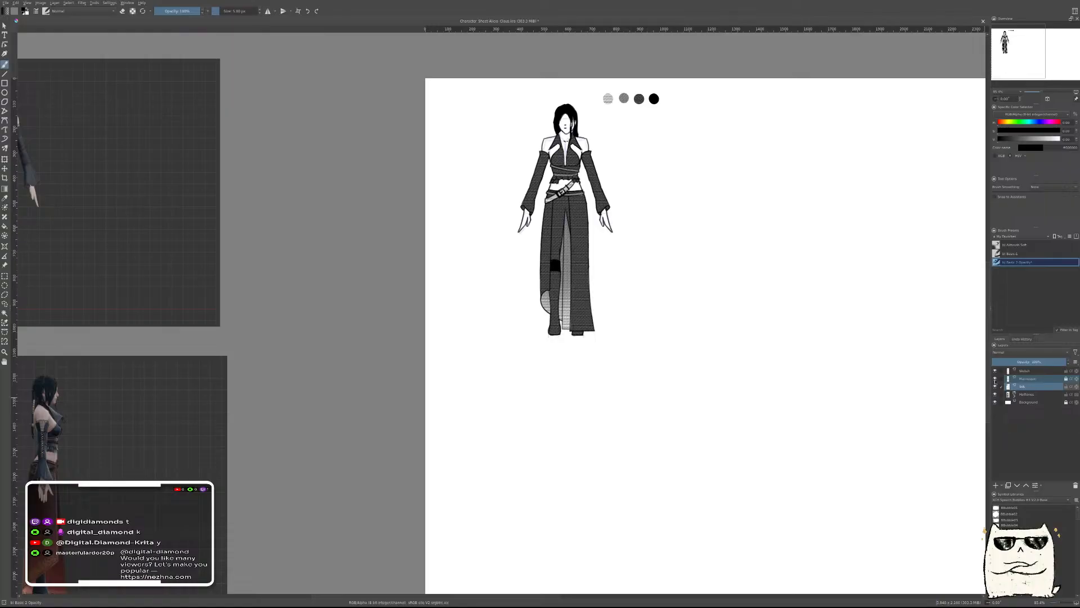
pyautogui.scroll(6, 532, 158)
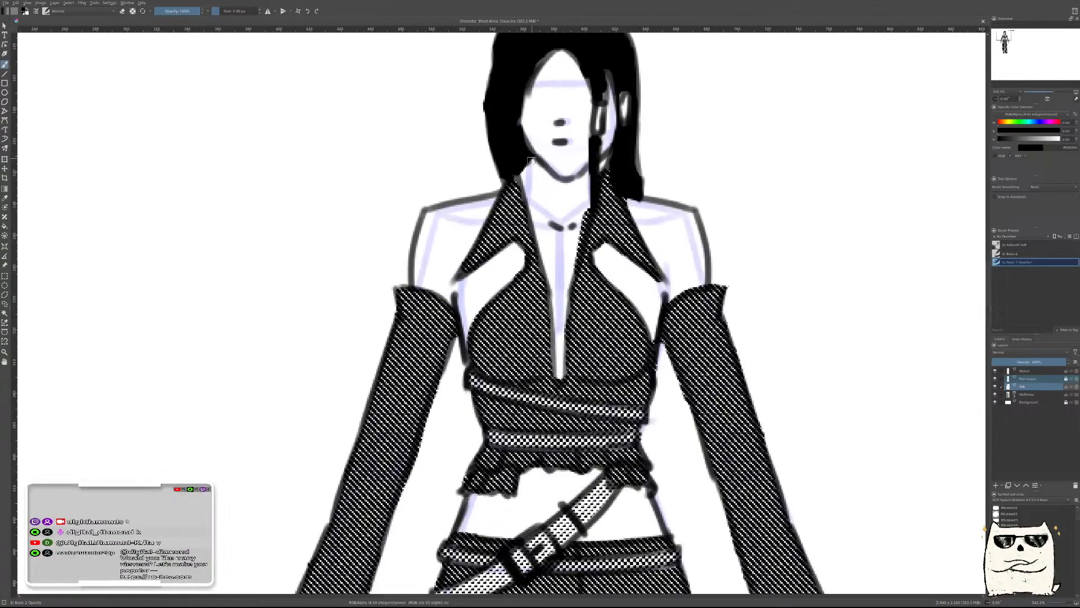
pyautogui.moveTo(527, 162); pyautogui.dragTo(532, 207)
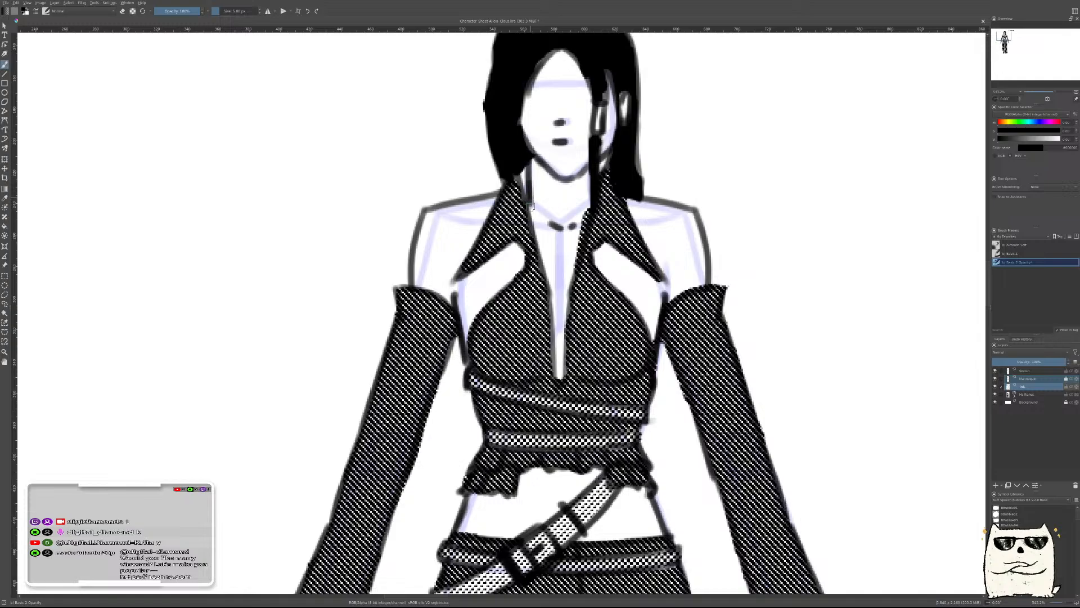
pyautogui.scroll(-6, 717, 208)
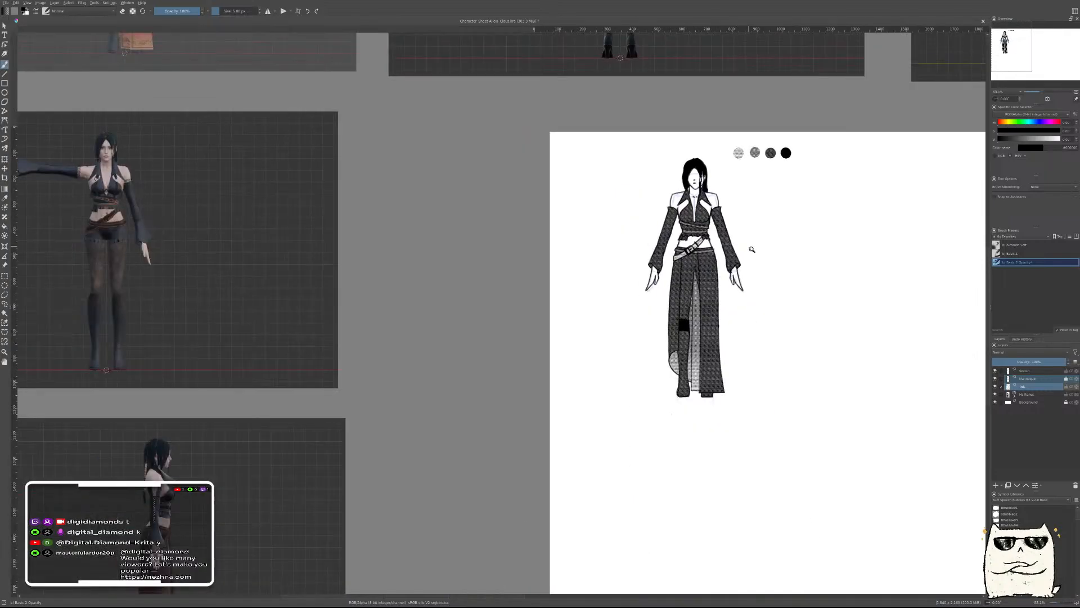
pyautogui.click(995, 379)
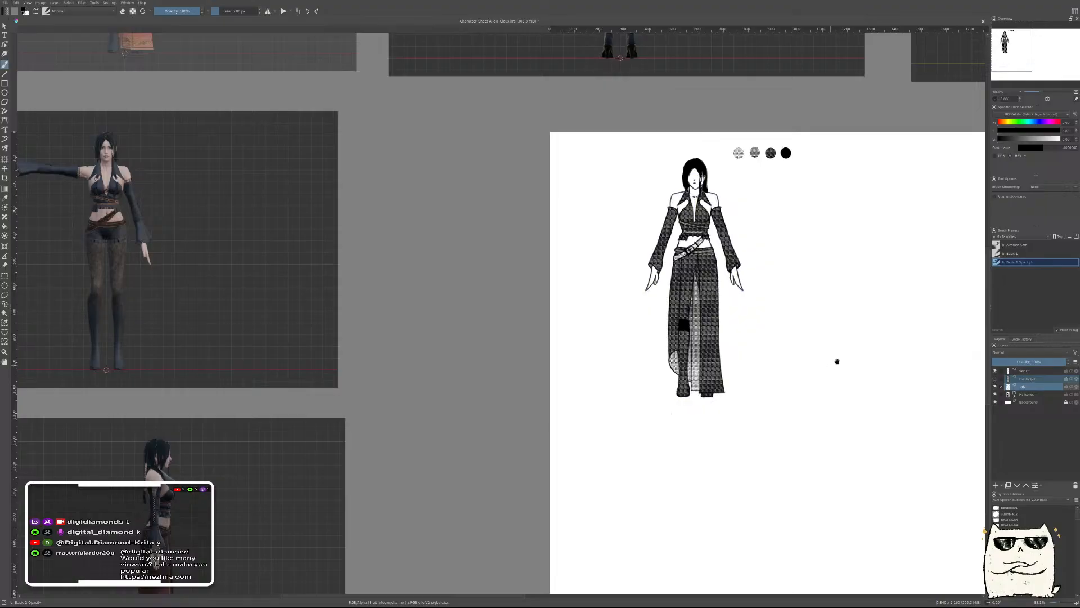
pyautogui.moveTo(834, 363); pyautogui.dragTo(723, 356)
pyautogui.hotkey('ctrl', 's')
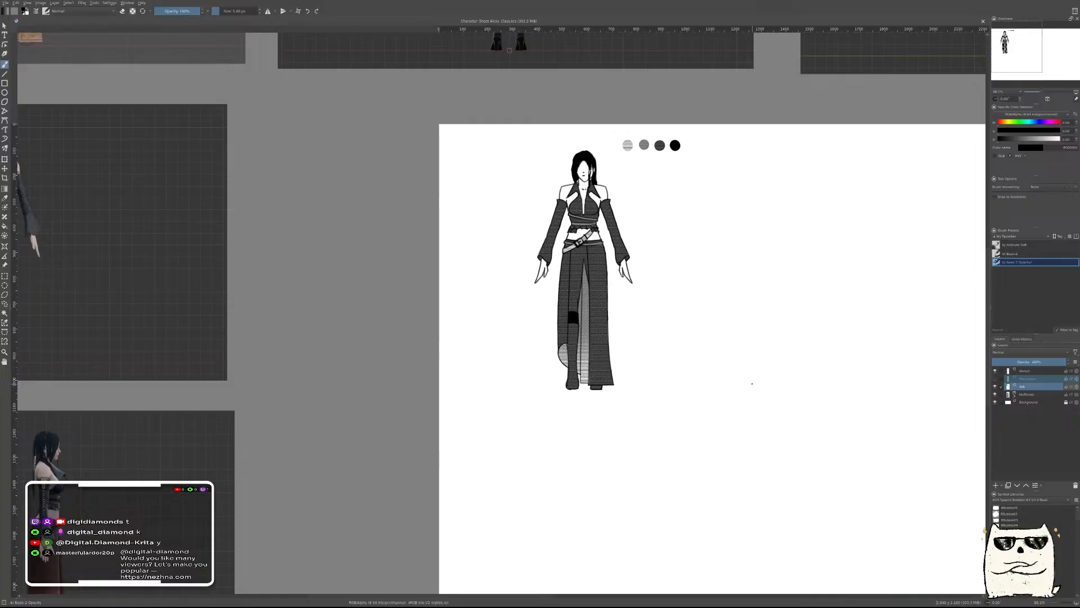
# Compare the toned front-view figure with the front, side, back and outstretched-arm reference renders around the canvas
pyautogui.moveTo(451, 348); pyautogui.dragTo(729, 372)
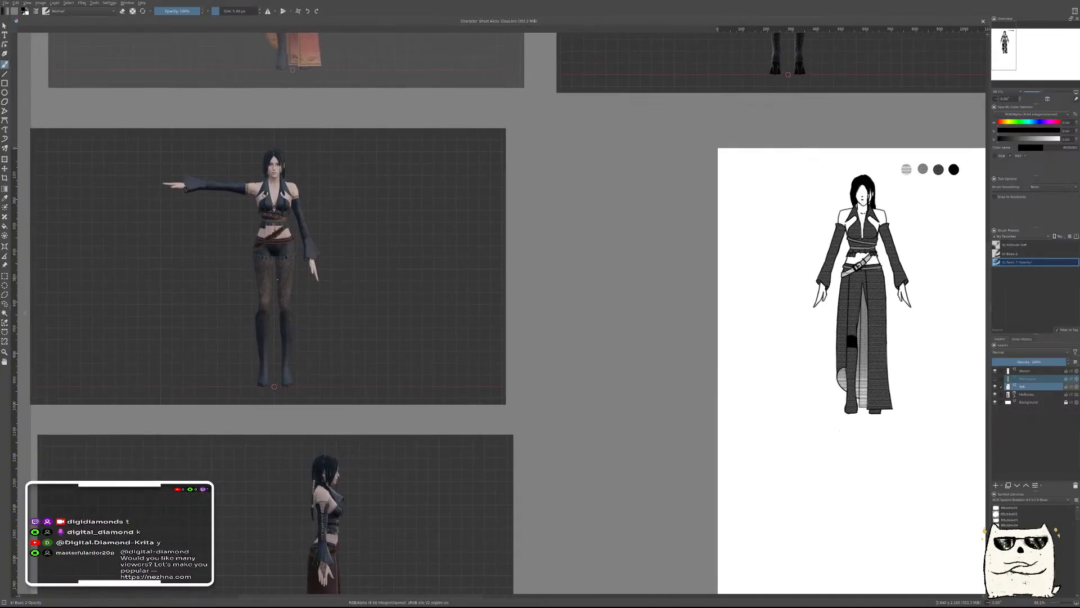
pyautogui.moveTo(695, 351); pyautogui.dragTo(728, 446)
pyautogui.moveTo(689, 298); pyautogui.dragTo(681, 470)
pyautogui.moveTo(784, 338); pyautogui.dragTo(377, 321)
pyautogui.moveTo(847, 360); pyautogui.dragTo(572, 242)
pyautogui.moveTo(726, 237); pyautogui.dragTo(699, 236)
pyautogui.moveTo(863, 358); pyautogui.dragTo(620, 225)
pyautogui.moveTo(833, 439); pyautogui.dragTo(690, 253)
pyautogui.moveTo(803, 387); pyautogui.dragTo(742, 425)
pyautogui.moveTo(496, 319); pyautogui.dragTo(747, 378)
pyautogui.moveTo(336, 184); pyautogui.dragTo(598, 223)
pyautogui.moveTo(482, 171); pyautogui.dragTo(480, 194)
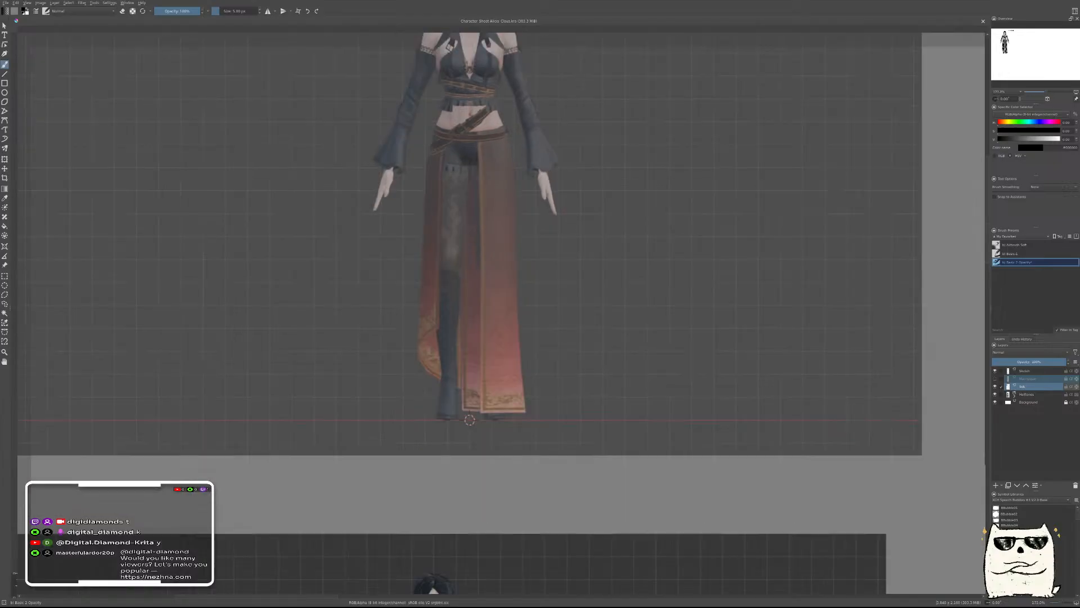
pyautogui.moveTo(653, 225); pyautogui.dragTo(639, 280)
pyautogui.moveTo(816, 350); pyautogui.dragTo(552, 220)
pyautogui.moveTo(842, 335); pyautogui.dragTo(631, 275)
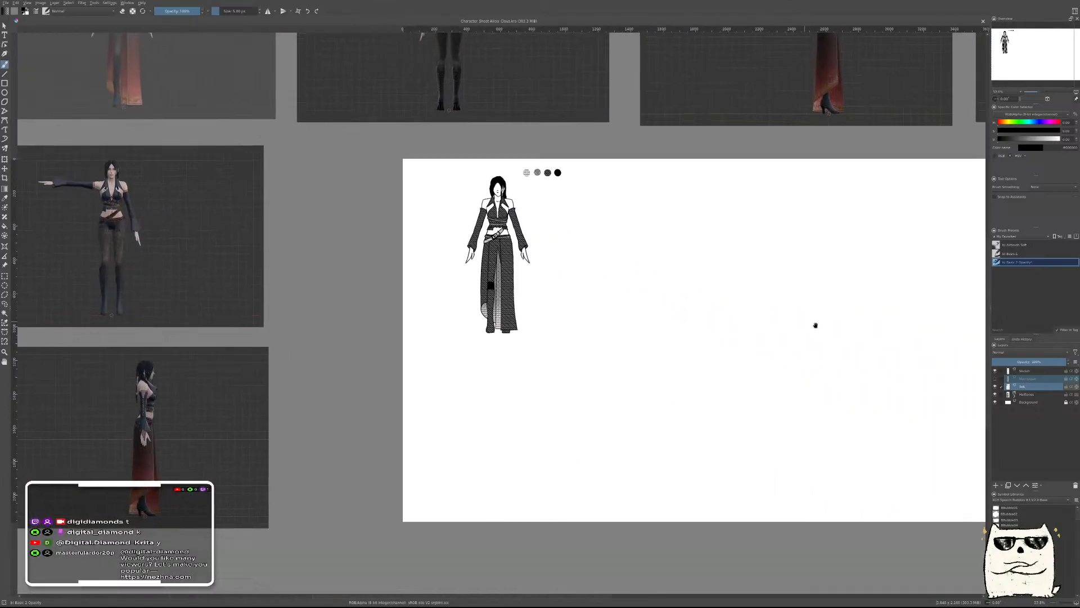
pyautogui.moveTo(808, 323); pyautogui.dragTo(564, 282)
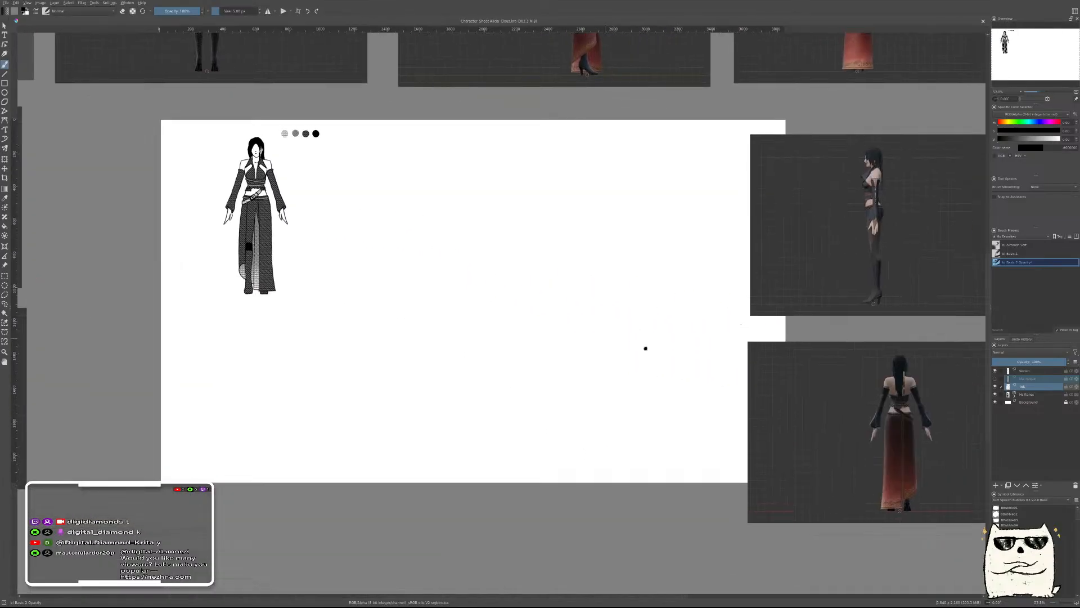
pyautogui.moveTo(383, 303); pyautogui.dragTo(649, 345)
pyautogui.moveTo(470, 304)
pyautogui.mouseDown()
pyautogui.moveTo(666, 335)
pyautogui.moveTo(745, 386)
pyautogui.mouseUp()
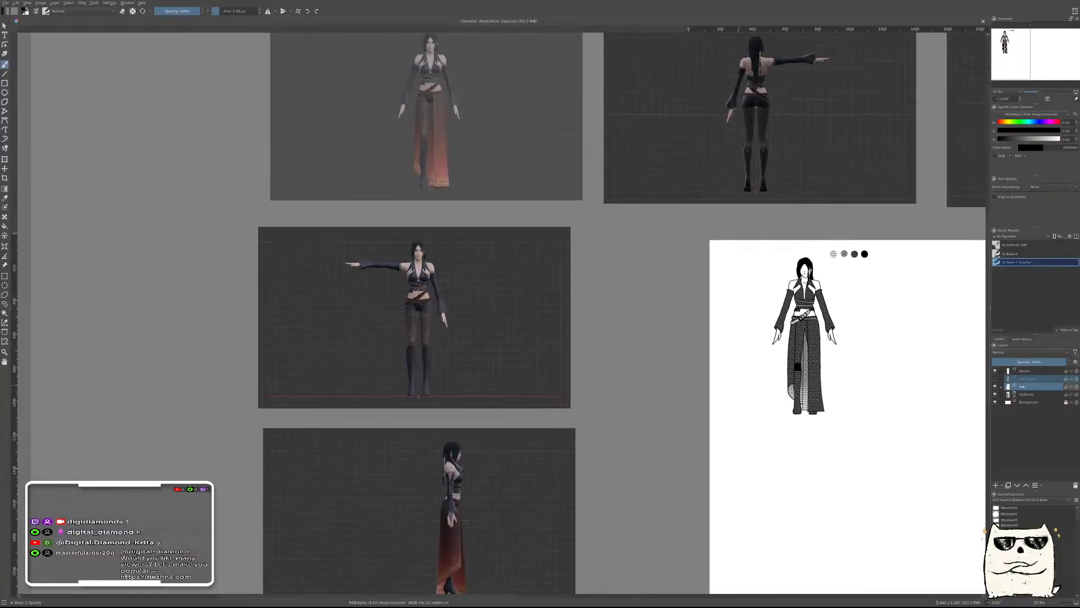
pyautogui.scroll(3, 475, 309)
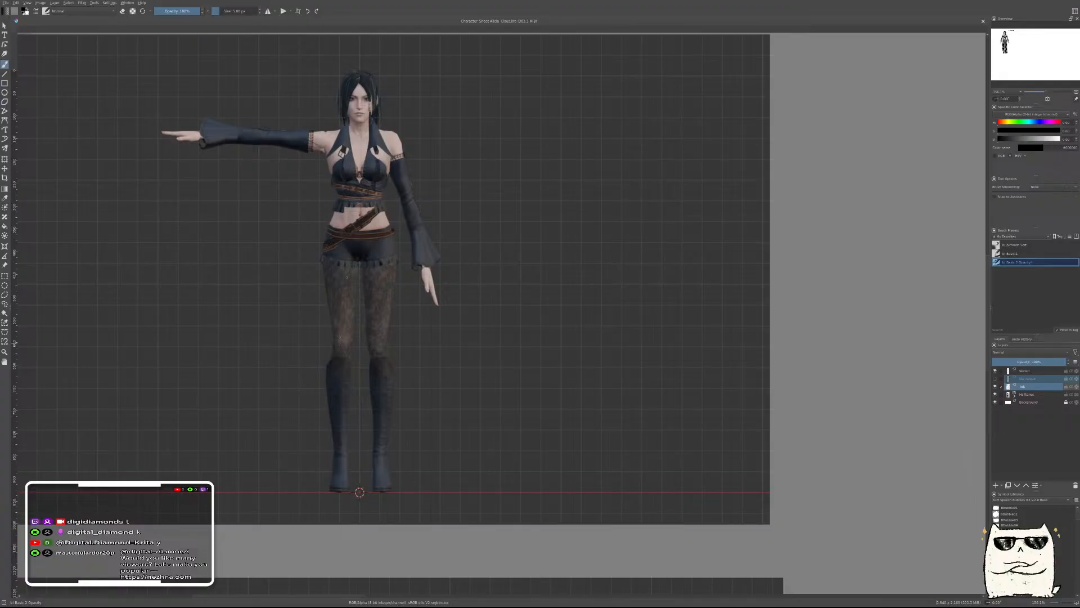
pyautogui.scroll(-3, 528, 294)
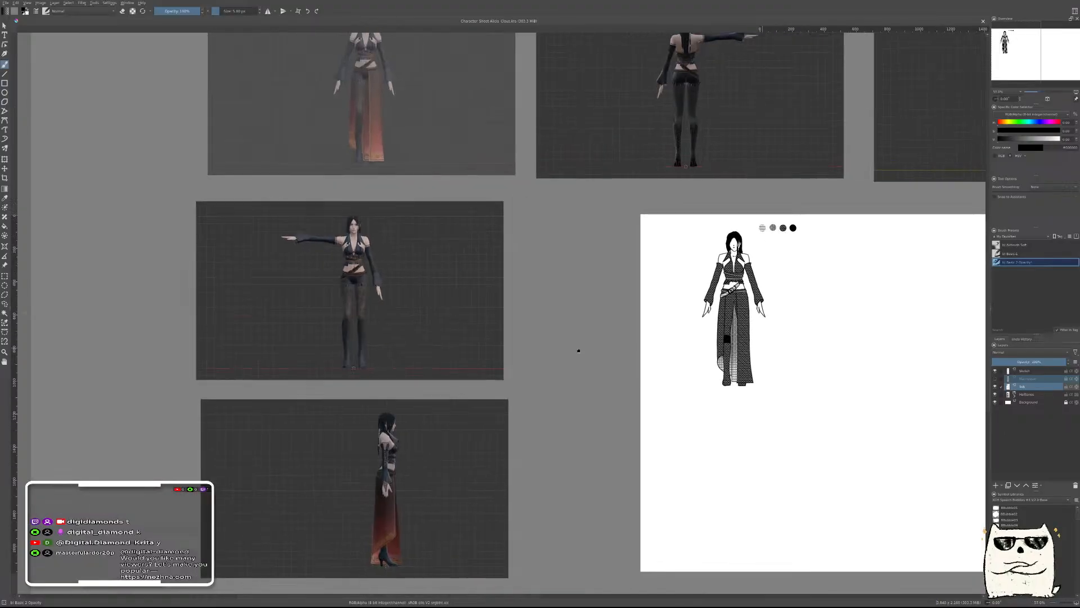
pyautogui.scroll(5, 800, 296)
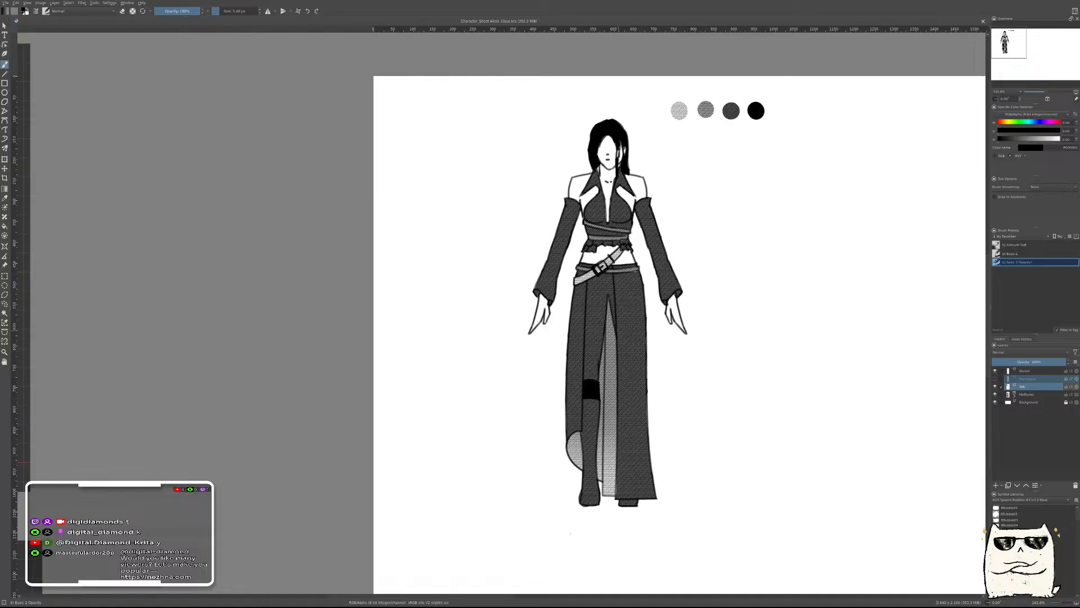
pyautogui.scroll(-4, 698, 374)
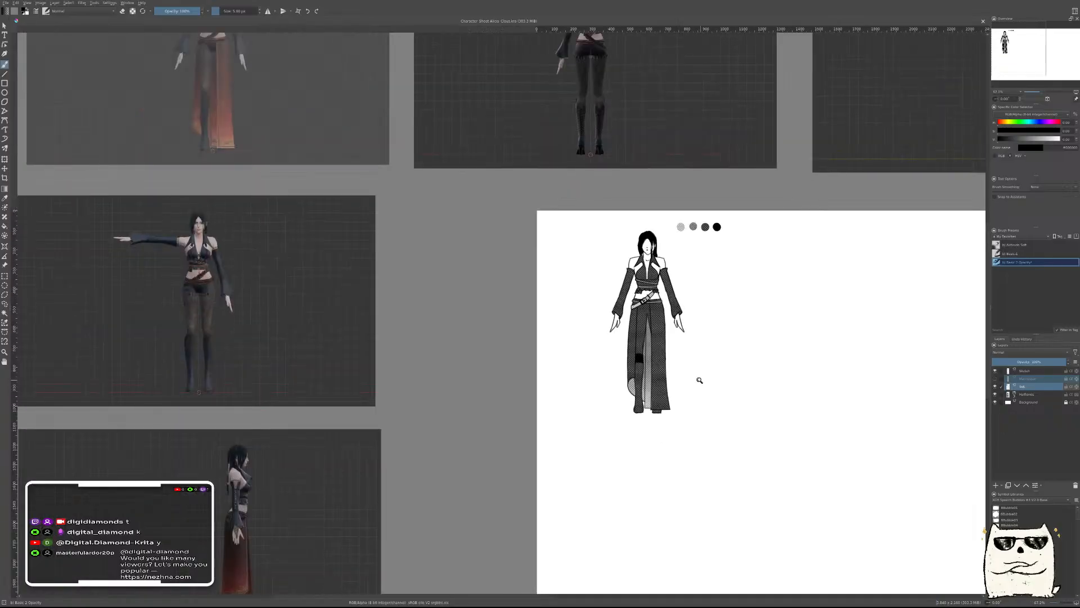
# Temporarily hide the filter masks in the halftone group to examine the figure's flat greys, and restore the halftone pattern
pyautogui.scroll(1, 699, 375)
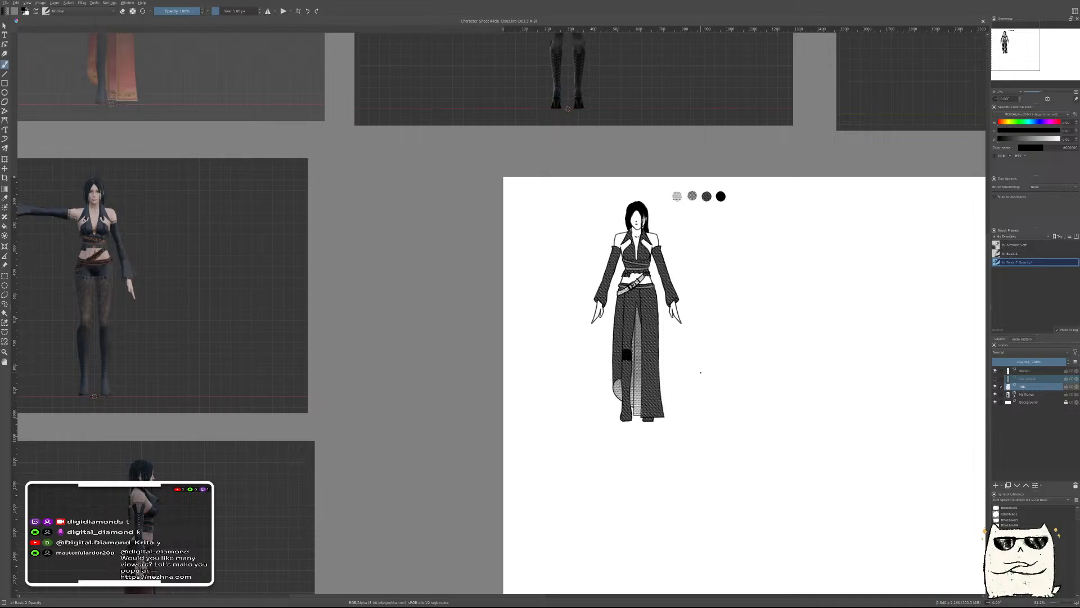
pyautogui.click(1008, 394)
pyautogui.click(995, 441)
pyautogui.click(995, 425)
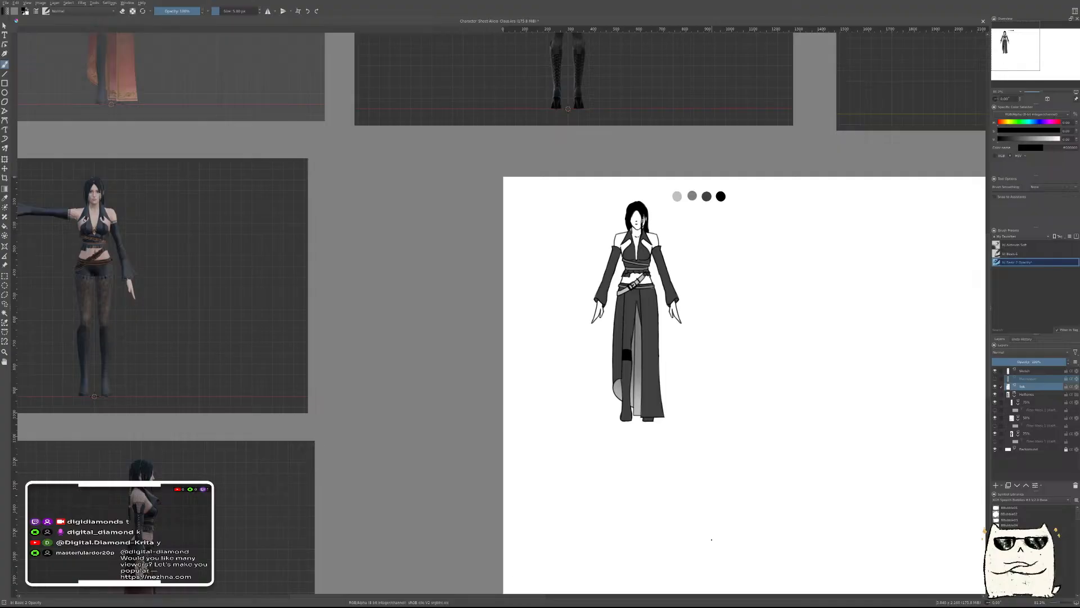
pyautogui.click(995, 412)
pyautogui.click(996, 426)
pyautogui.click(1015, 397)
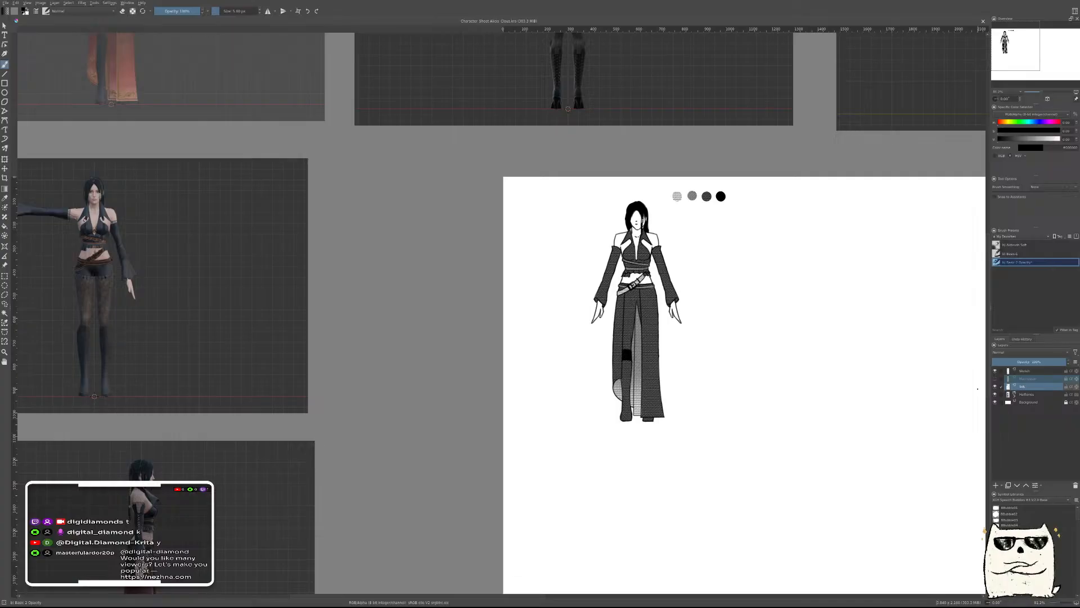
# Examine the figure's halftone tones up close and from afar, alongside the surrounding reference renders
pyautogui.moveTo(649, 237); pyautogui.dragTo(651, 169)
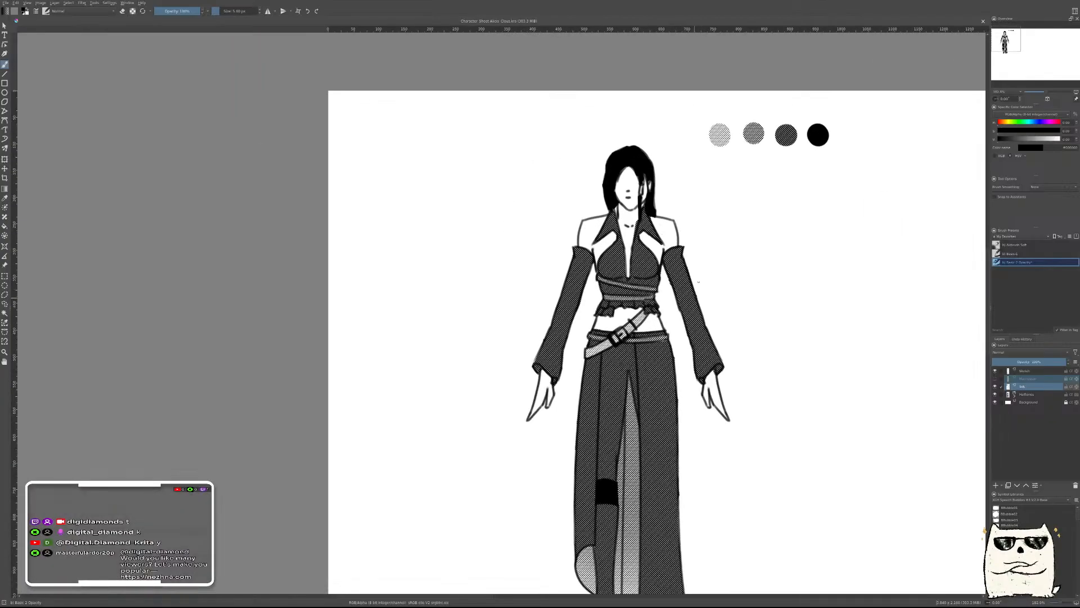
pyautogui.moveTo(732, 289); pyautogui.dragTo(733, 306)
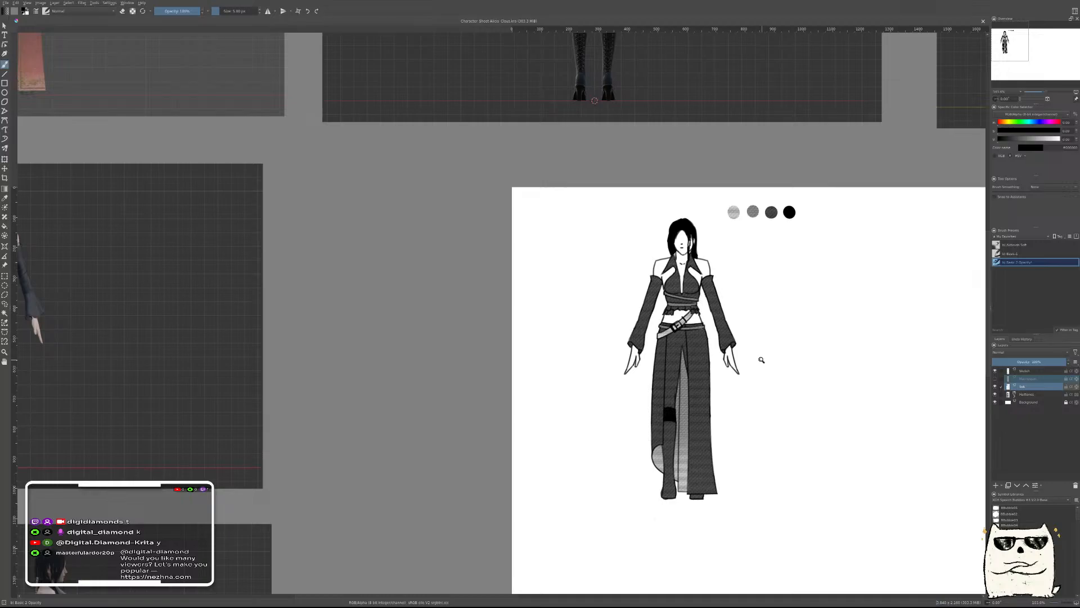
pyautogui.scroll(-2, 761, 360)
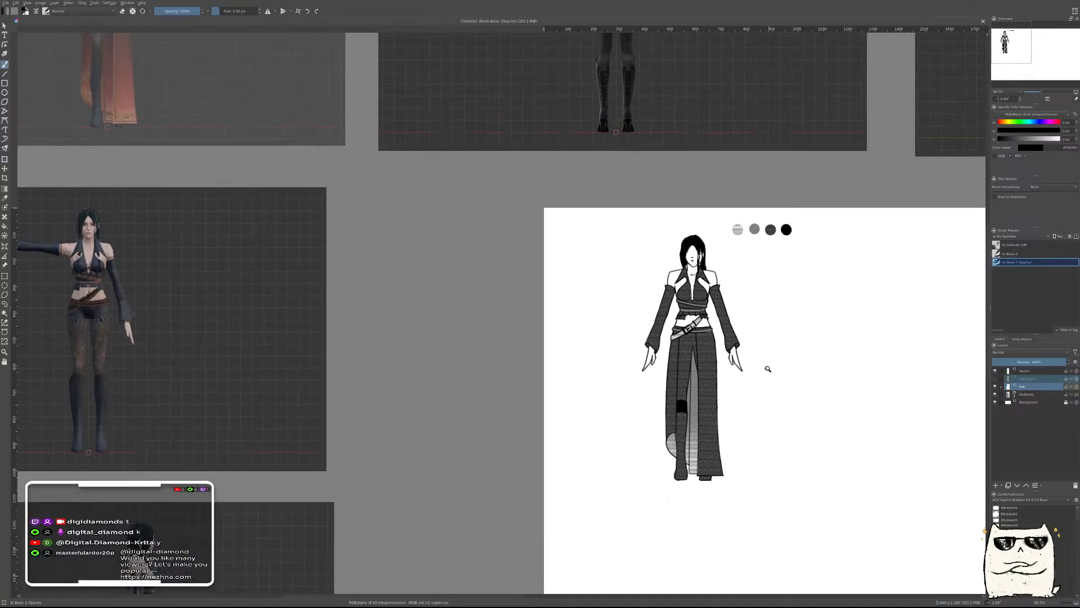
pyautogui.scroll(-2, 768, 369)
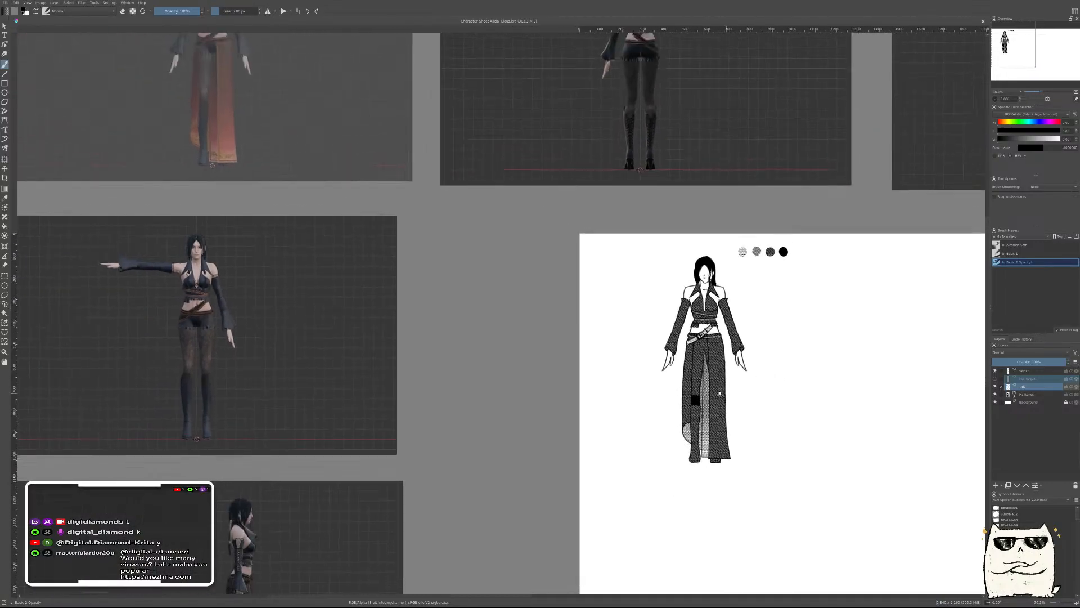
pyautogui.scroll(3, 696, 399)
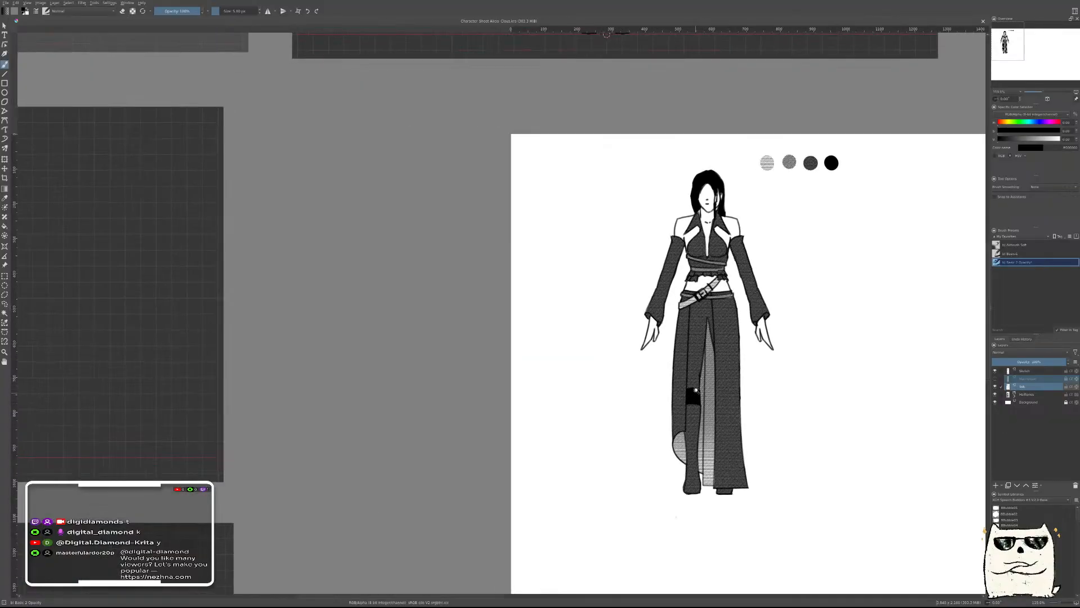
pyautogui.scroll(-3, 695, 393)
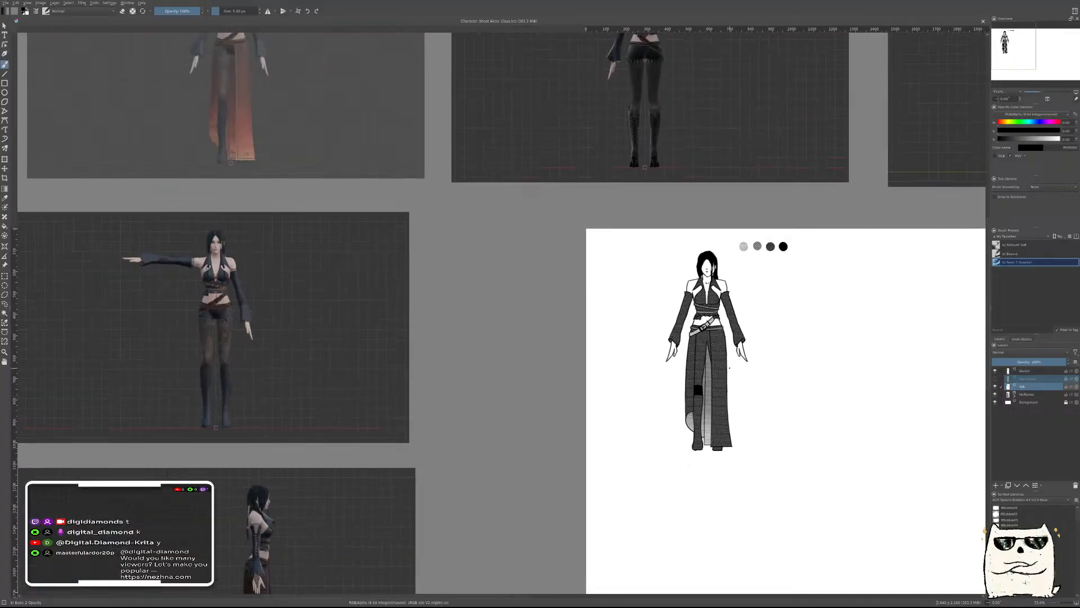
pyautogui.scroll(2, 765, 286)
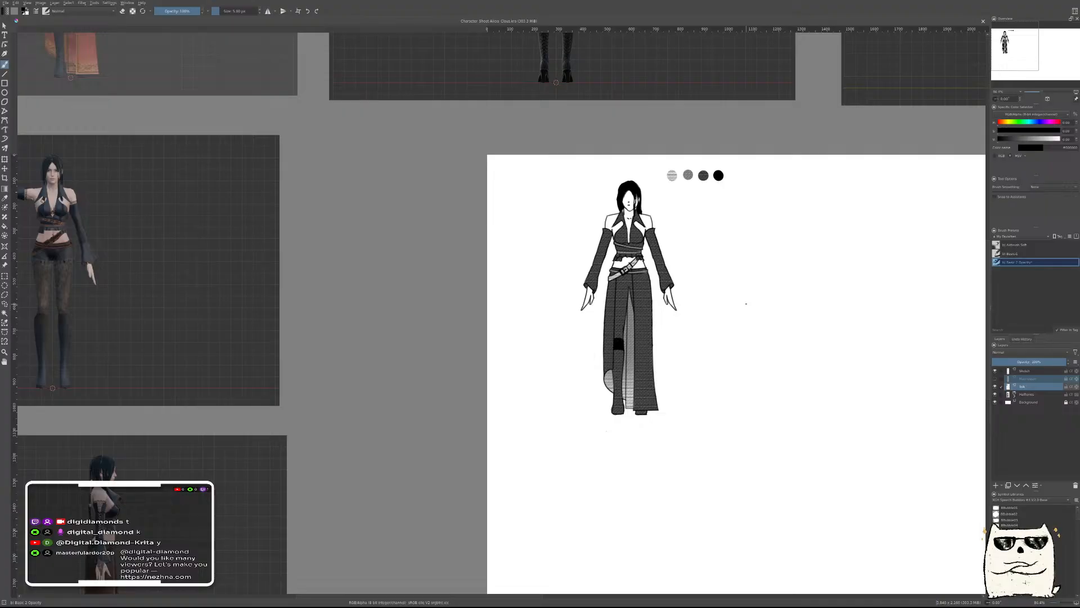
pyautogui.moveTo(698, 346); pyautogui.dragTo(760, 344)
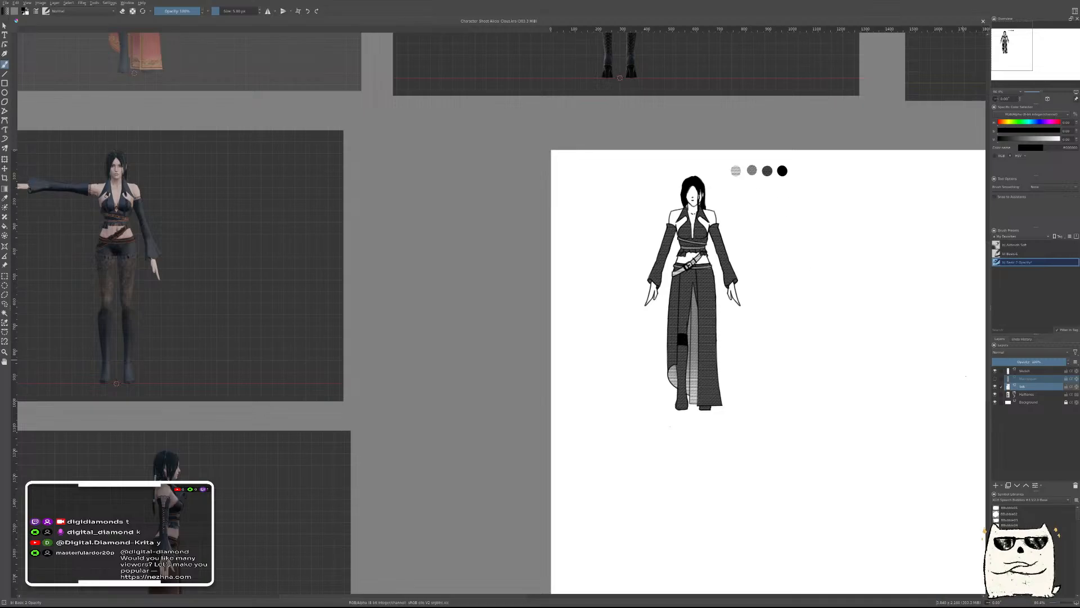
# Hide the mid-grey layer's halftone filter mask, make that layer active and sample the mid-grey swatch as the painting colour
pyautogui.click(1014, 394)
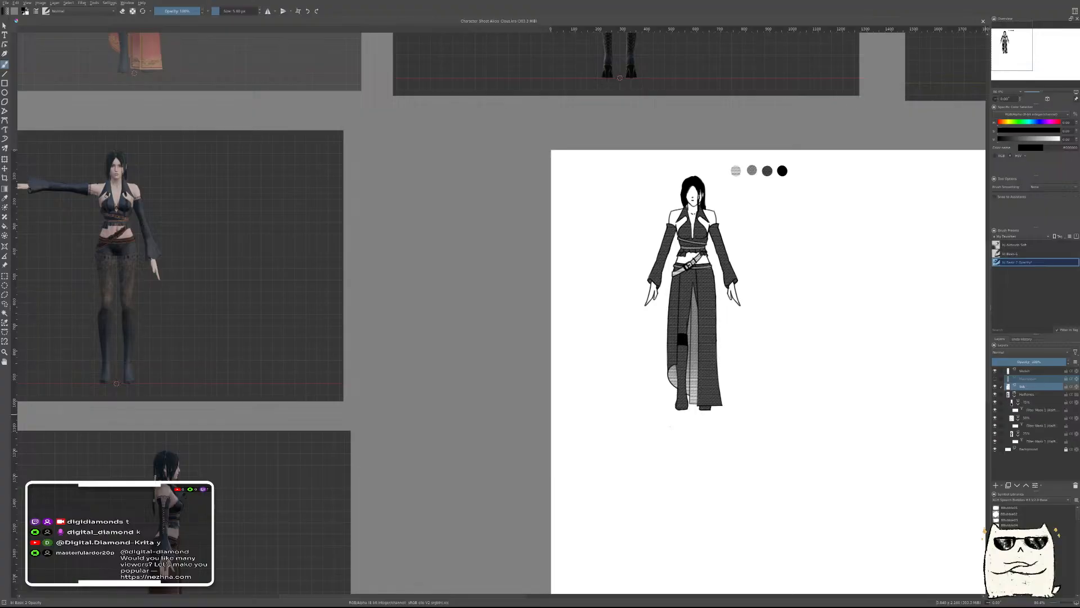
pyautogui.click(996, 426)
pyautogui.click(996, 426)
pyautogui.click(996, 426)
pyautogui.click(1015, 426)
pyautogui.click(1014, 419)
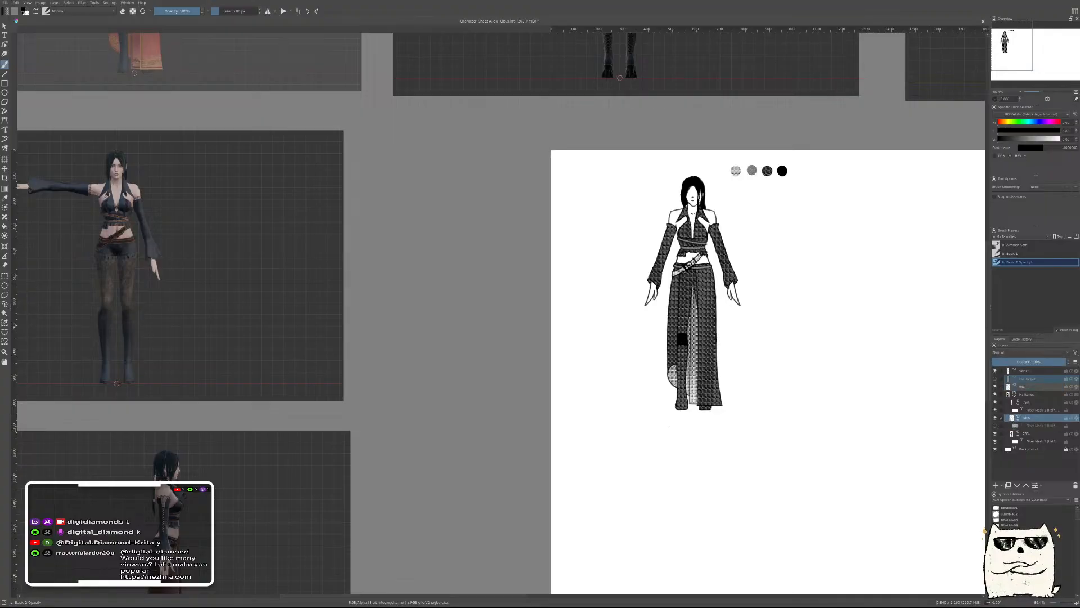
pyautogui.keyDown('ctrl'); pyautogui.click(752, 170); pyautogui.keyUp('ctrl')
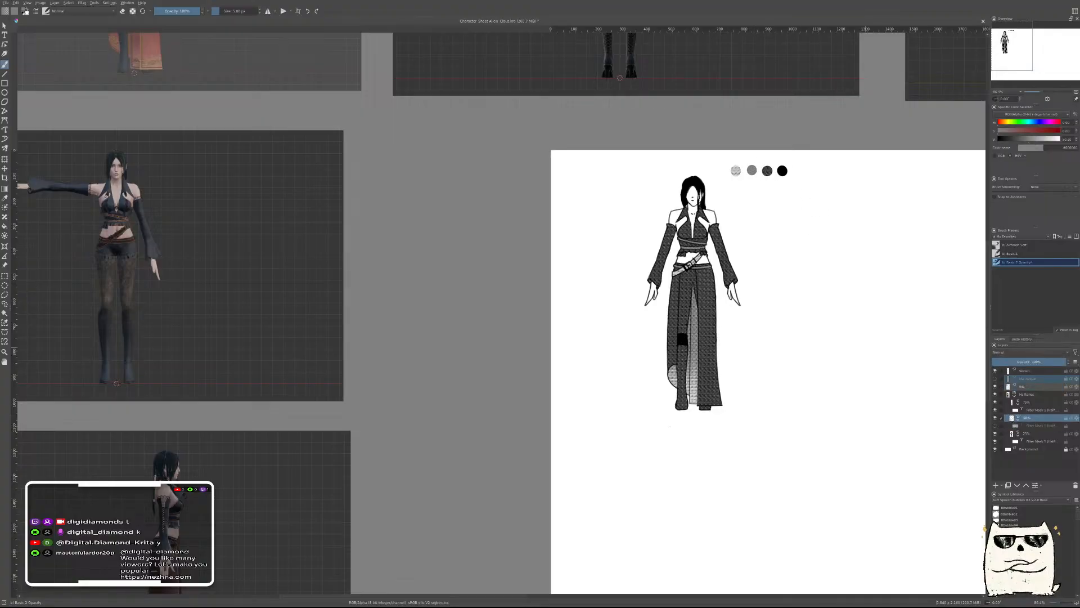
# Switch to the Basic 1 brush and inspect the belt and skirt area of the figure
pyautogui.scroll(5, 650, 317)
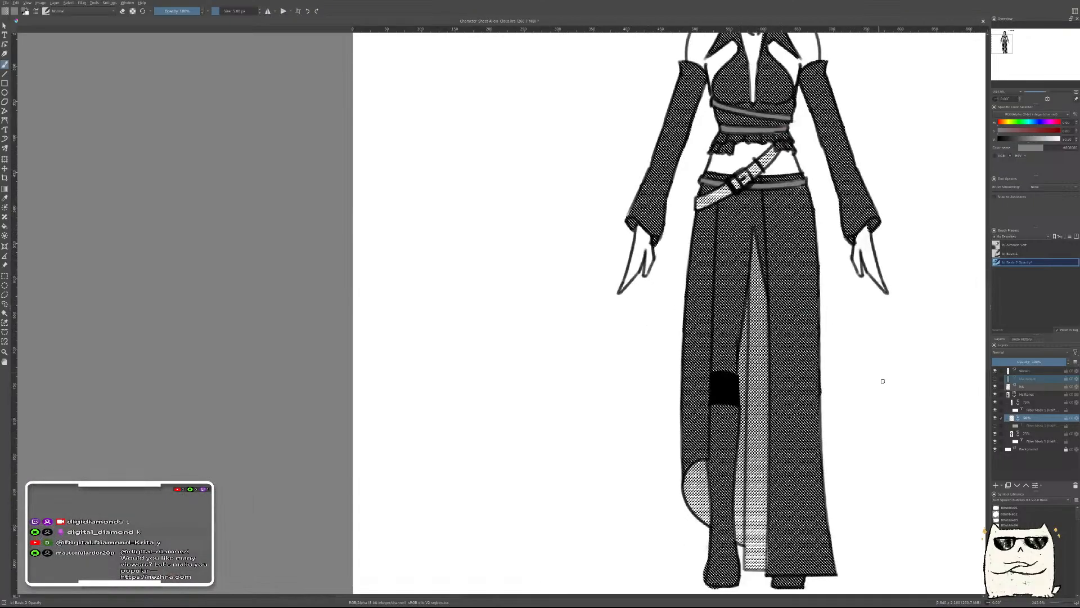
pyautogui.scroll(3, 860, 186)
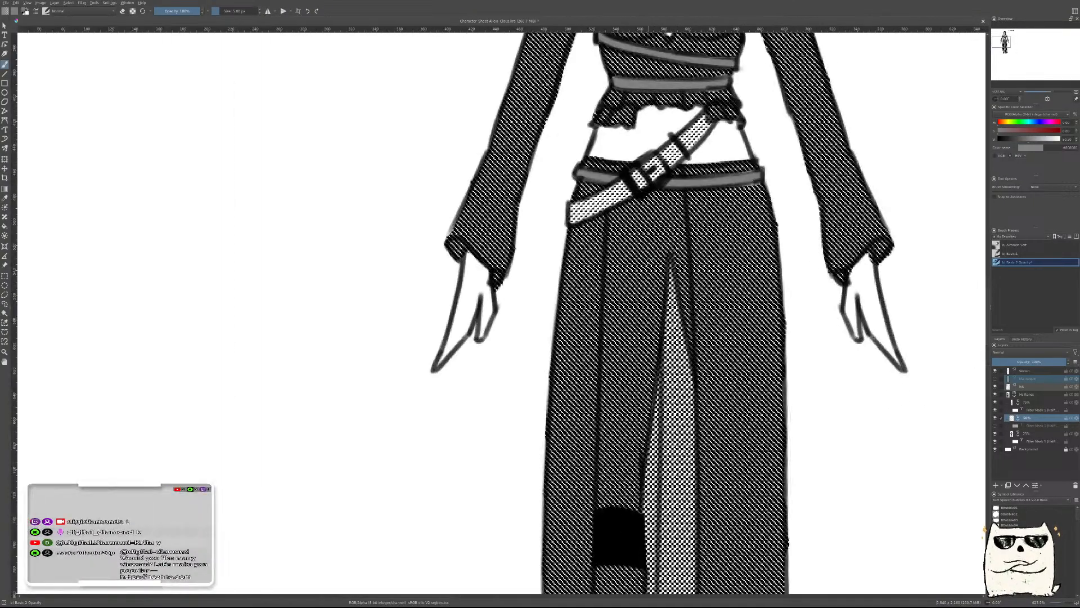
pyautogui.press('/')
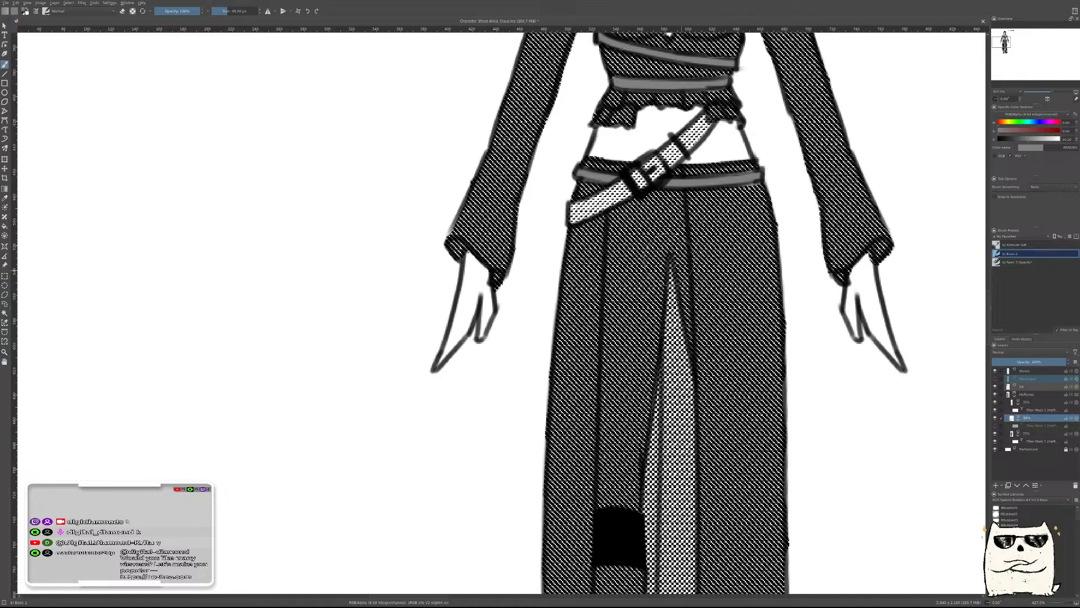
pyautogui.scroll(-6, 739, 263)
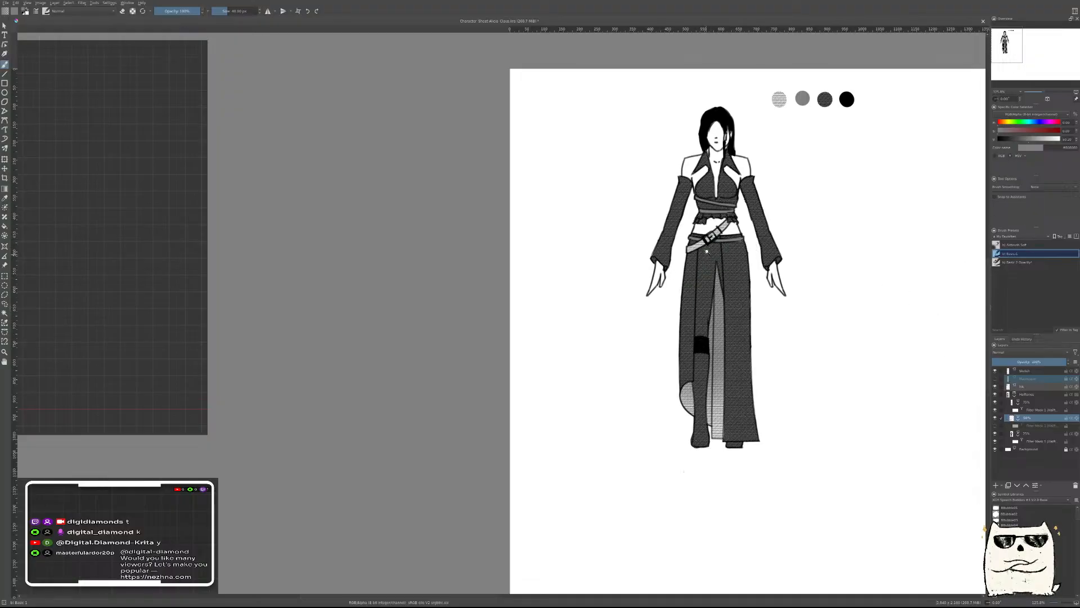
pyautogui.scroll(2, 711, 250)
pyautogui.scroll(-4, 711, 250)
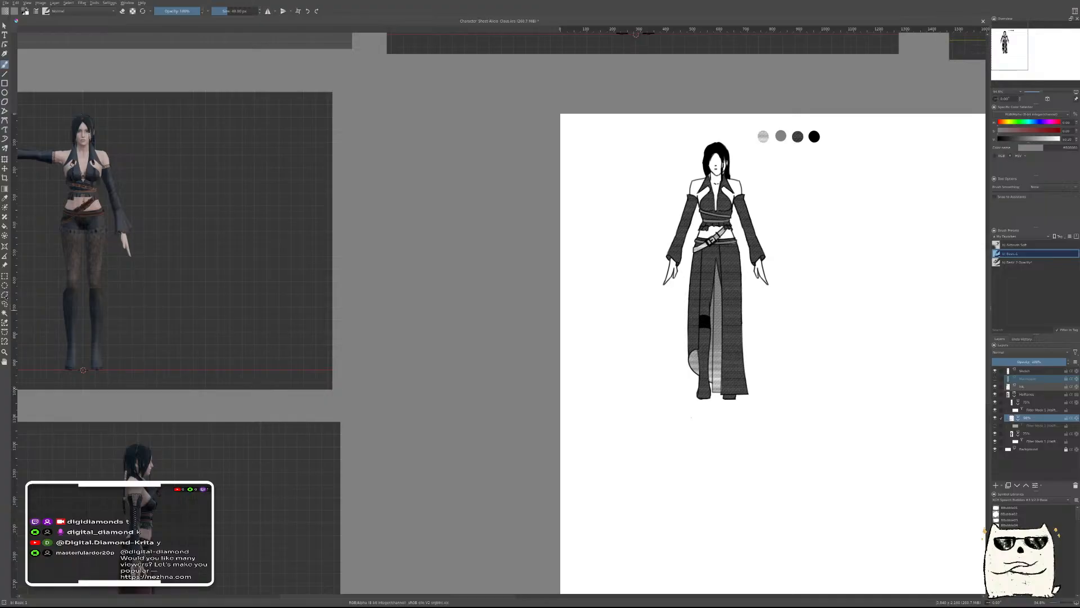
# Activate the polygonal selection and check the figure's waist and legs against the outstretched-arm reference render
pyautogui.click(6, 296)
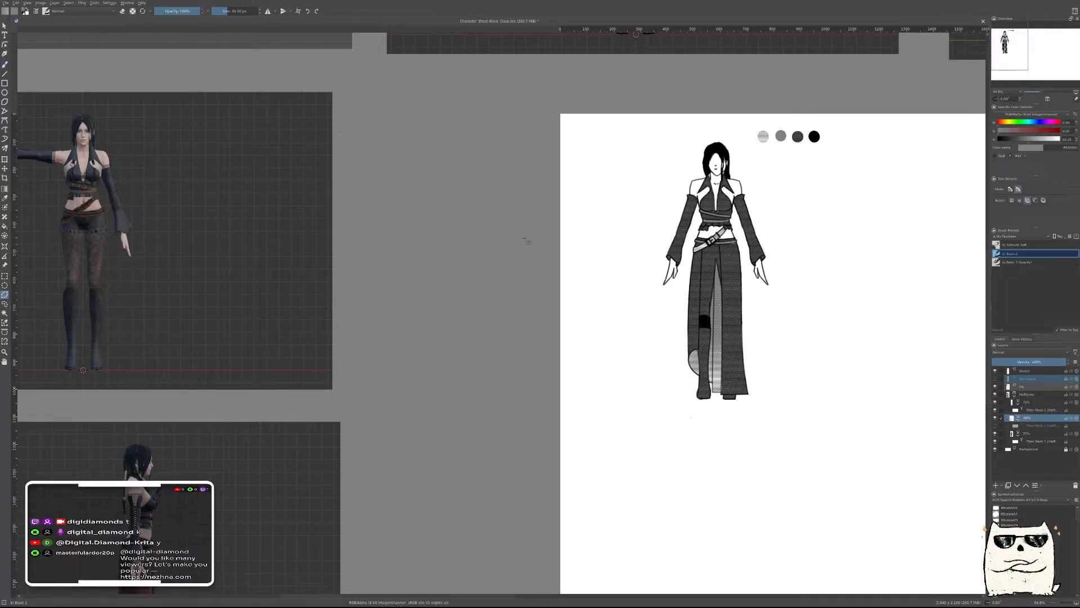
pyautogui.moveTo(718, 243); pyautogui.dragTo(918, 135)
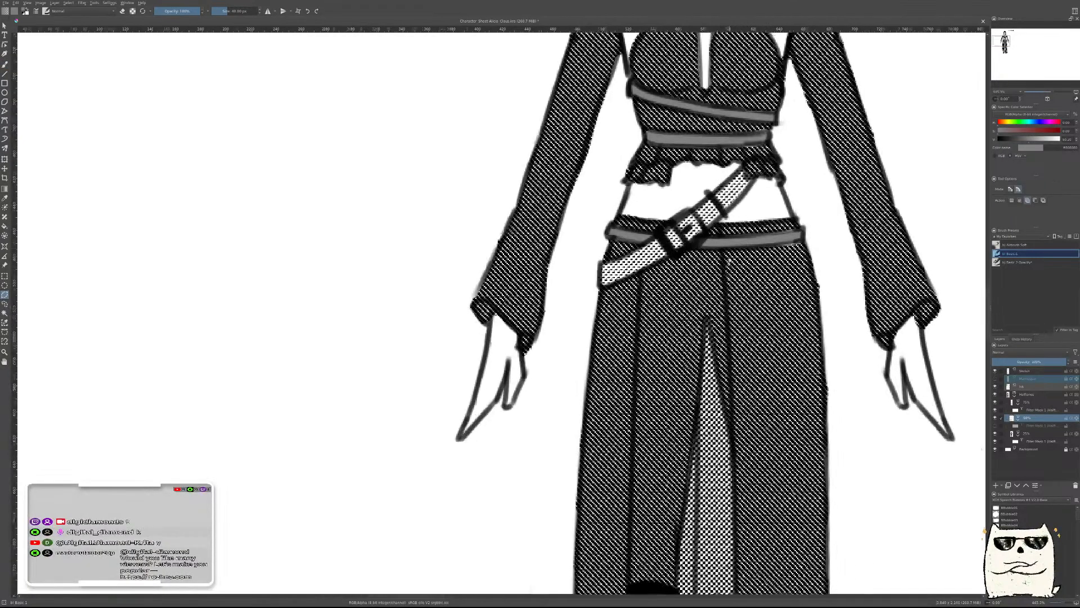
pyautogui.moveTo(730, 260); pyautogui.dragTo(752, 250)
pyautogui.moveTo(657, 323); pyautogui.dragTo(629, 365)
pyautogui.moveTo(362, 257); pyautogui.dragTo(292, 298)
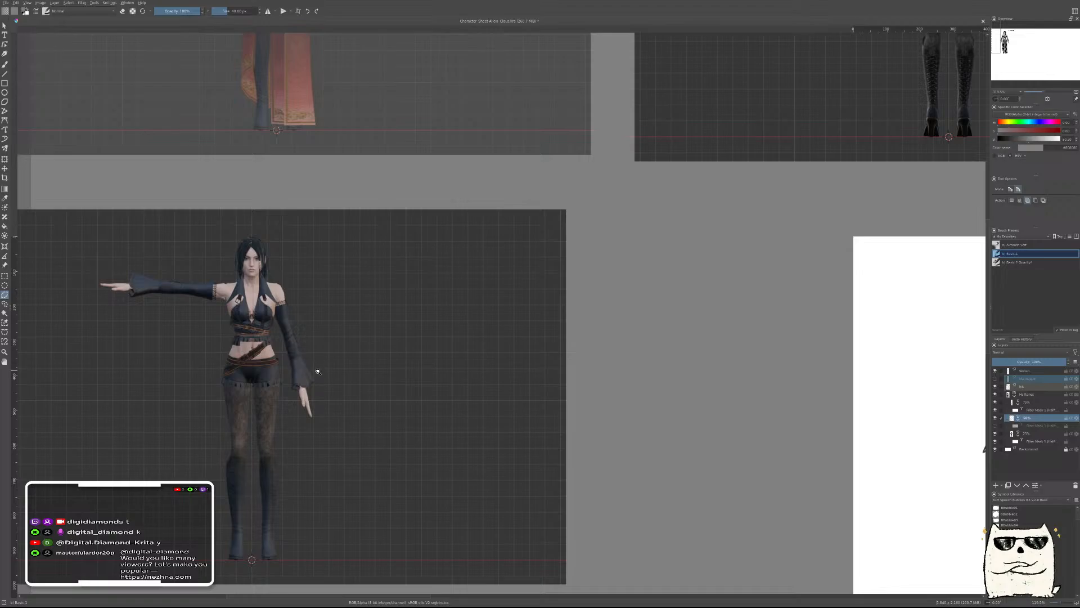
pyautogui.moveTo(458, 398); pyautogui.dragTo(443, 443)
pyautogui.moveTo(751, 399); pyautogui.dragTo(682, 222)
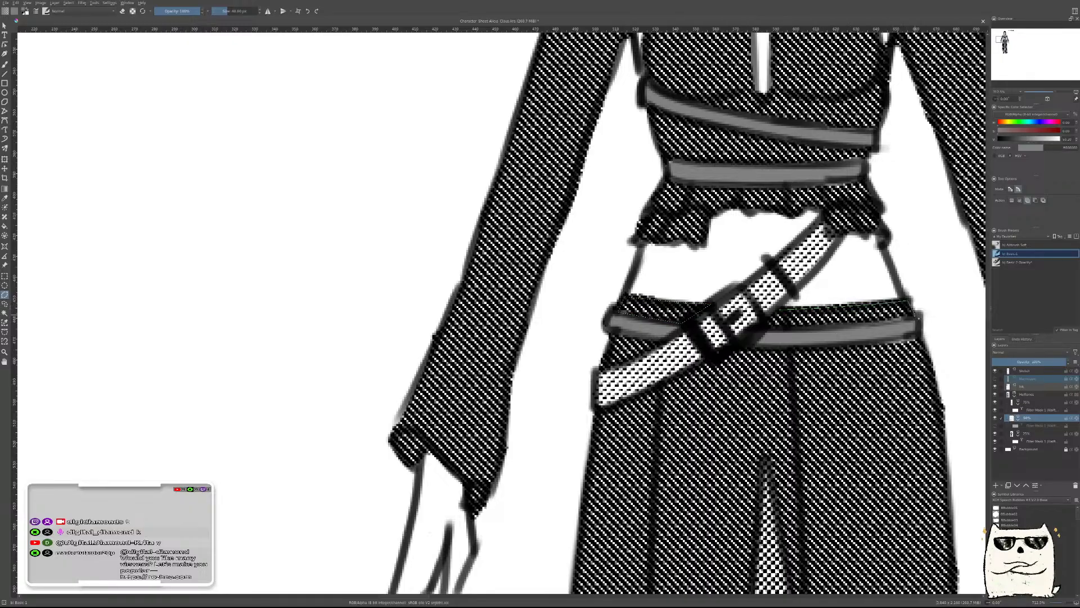
# Outline the waistband and exposed thigh down to the black knee band with a polygonal selection, and fill it with mid grey
pyautogui.click(920, 337)
pyautogui.click(736, 345)
pyautogui.click(780, 310)
pyautogui.click(625, 308)
pyautogui.moveTo(838, 342); pyautogui.dragTo(701, 236)
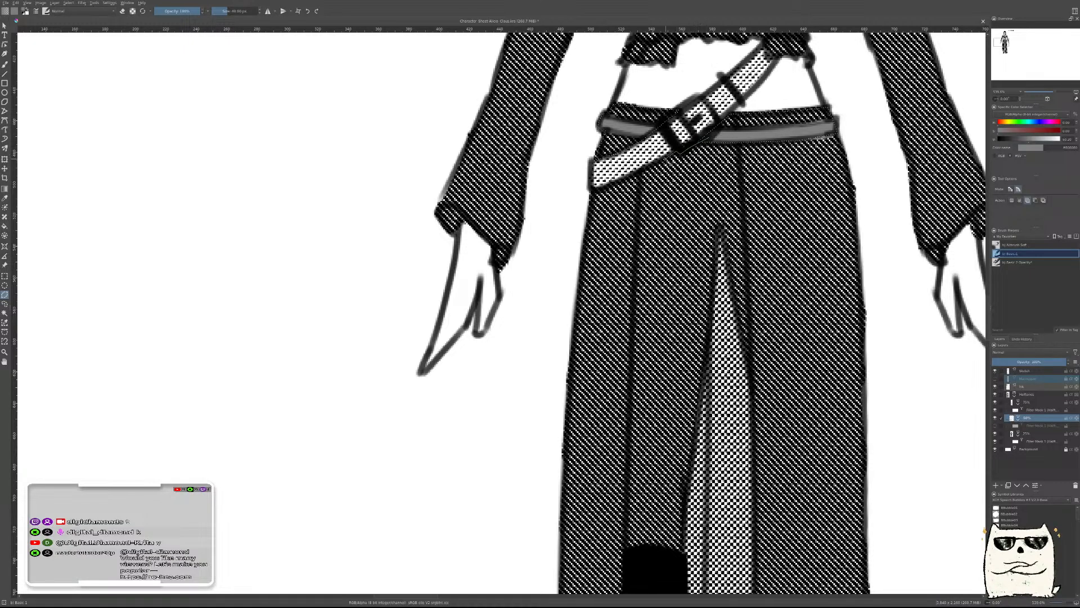
pyautogui.click(642, 170)
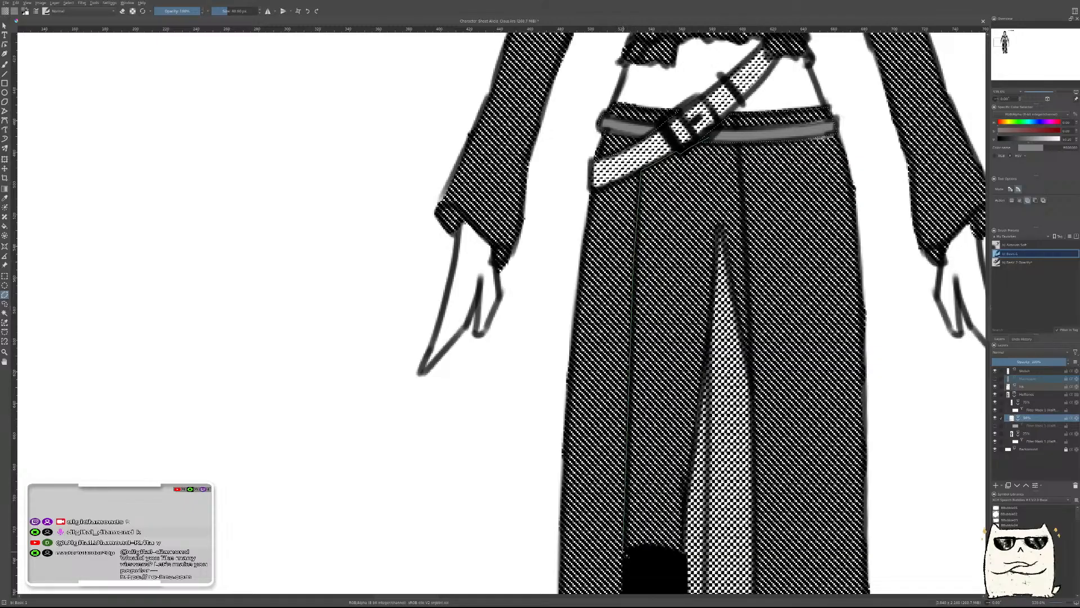
pyautogui.click(640, 545)
pyautogui.click(662, 545)
pyautogui.click(686, 556)
pyautogui.click(719, 226)
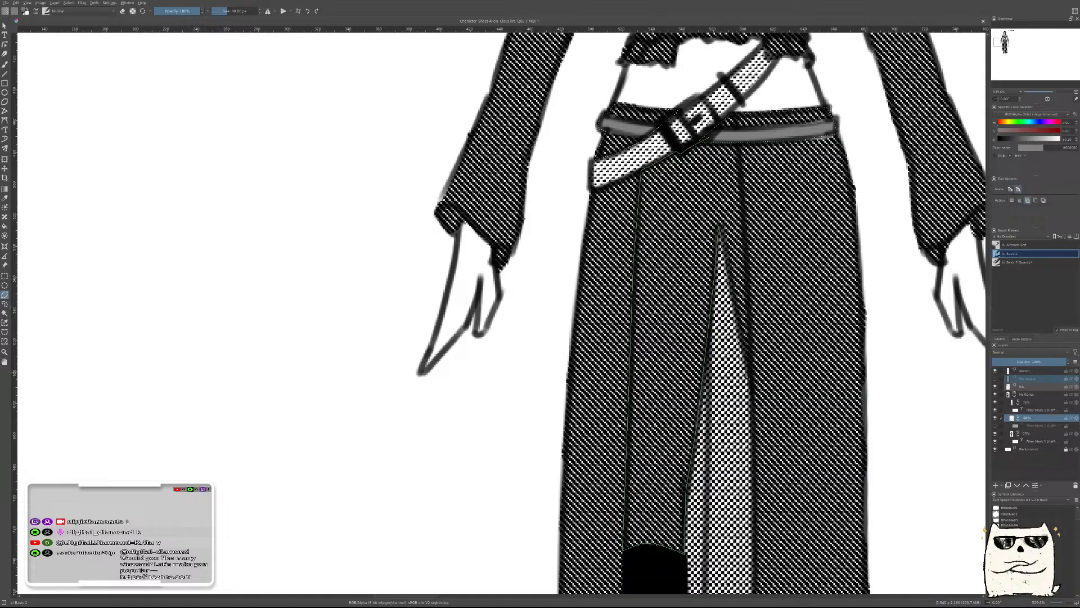
pyautogui.click(750, 391)
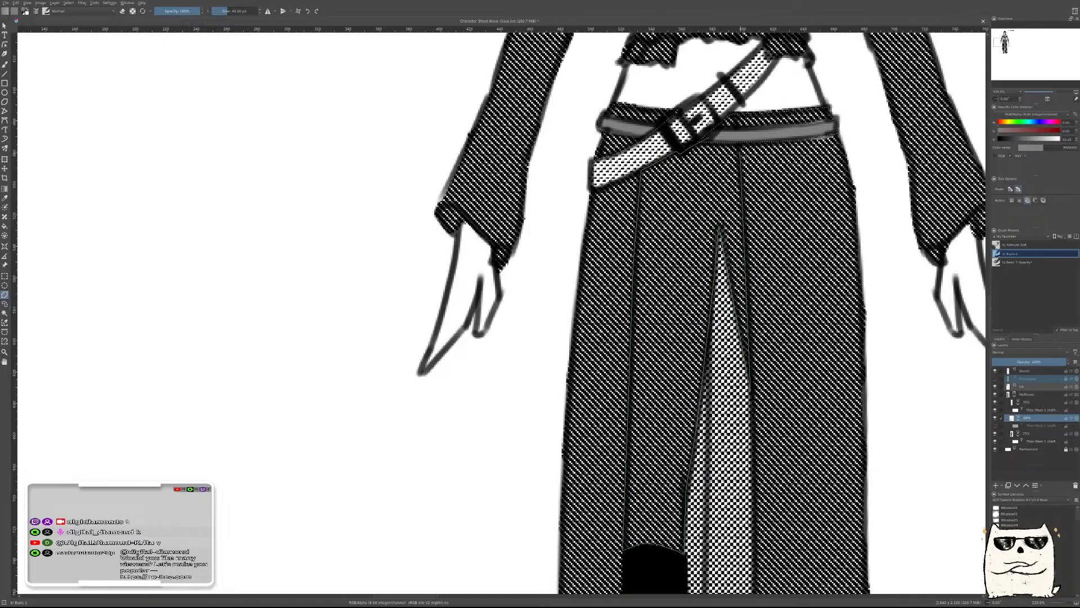
pyautogui.click(710, 138)
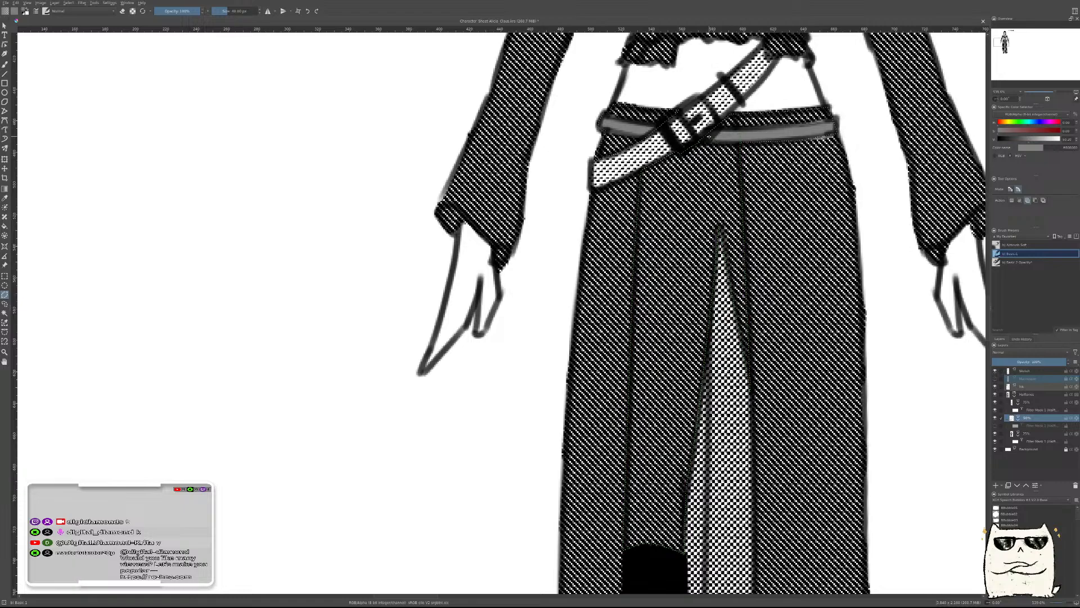
pyautogui.press('f')
pyautogui.click(691, 252)
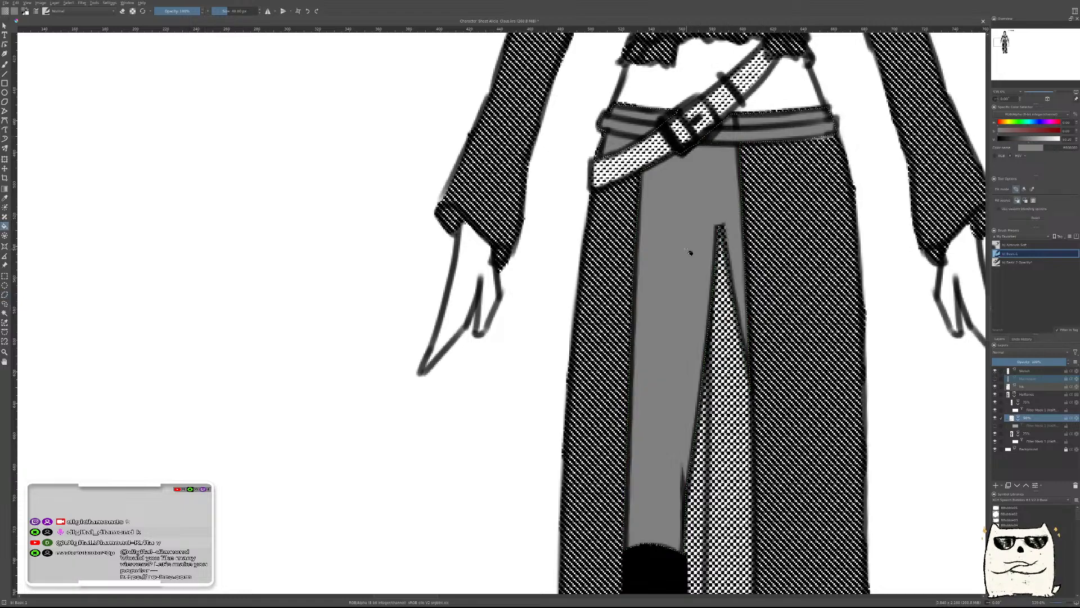
# Compare the grey waistband and thigh with the front-view and outstretched-arm reference renders
pyautogui.scroll(-4, 836, 218)
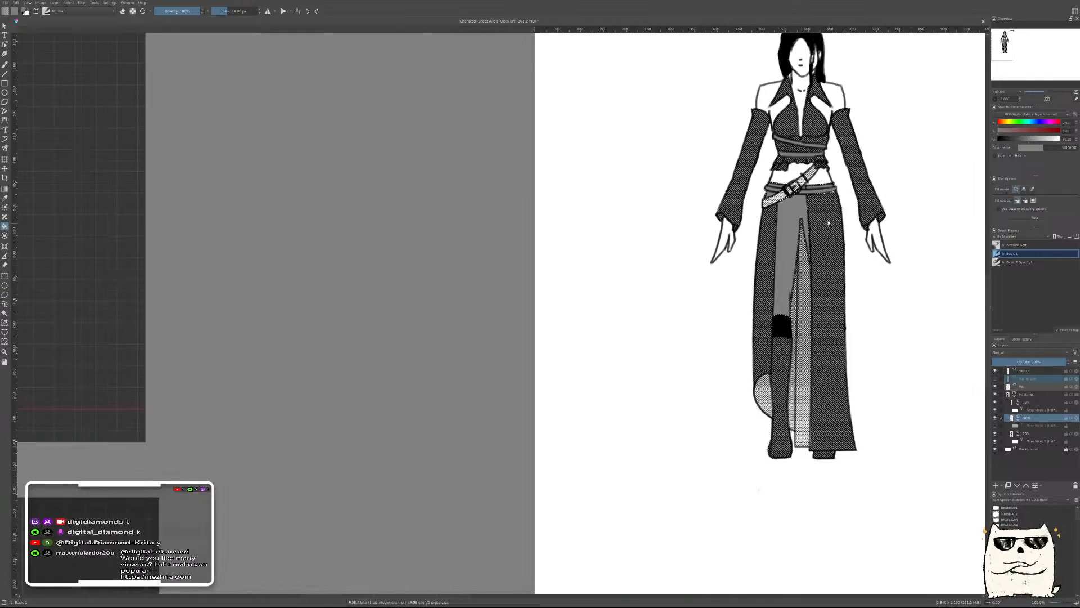
pyautogui.scroll(4, 835, 226)
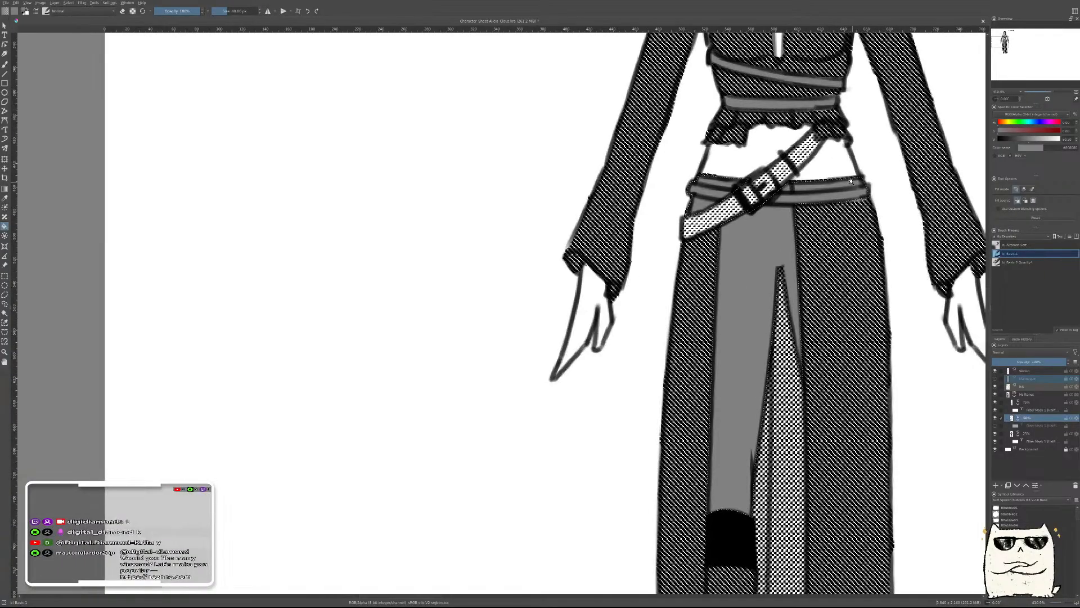
pyautogui.scroll(-5, 829, 212)
pyautogui.moveTo(668, 248); pyautogui.dragTo(813, 359)
pyautogui.moveTo(448, 194); pyautogui.dragTo(649, 475)
pyautogui.moveTo(626, 267); pyautogui.dragTo(698, 299)
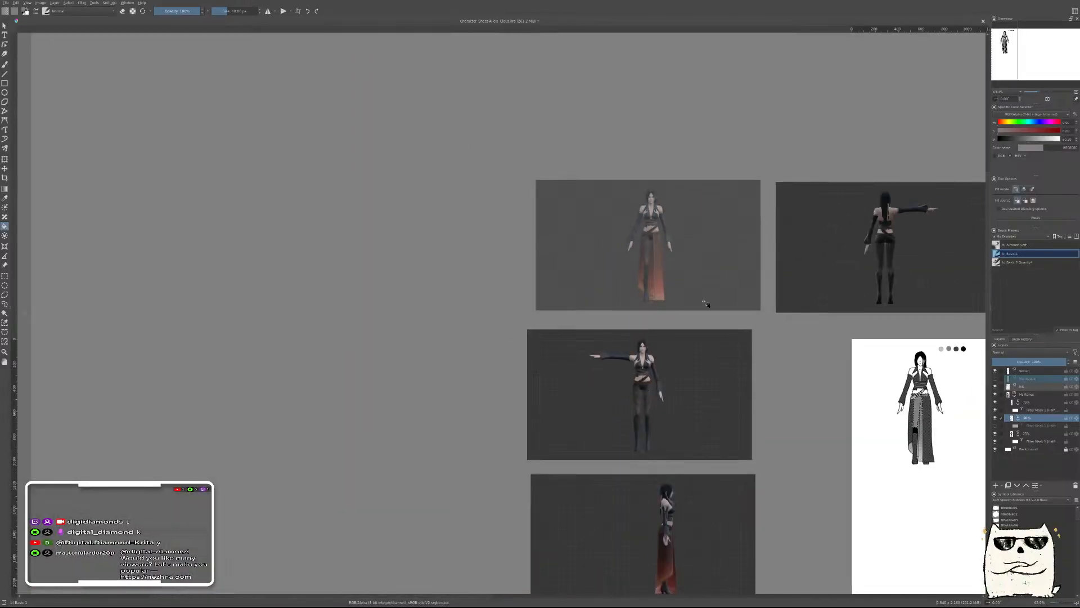
pyautogui.moveTo(781, 329); pyautogui.dragTo(500, 248)
pyautogui.scroll(8, 585, 275)
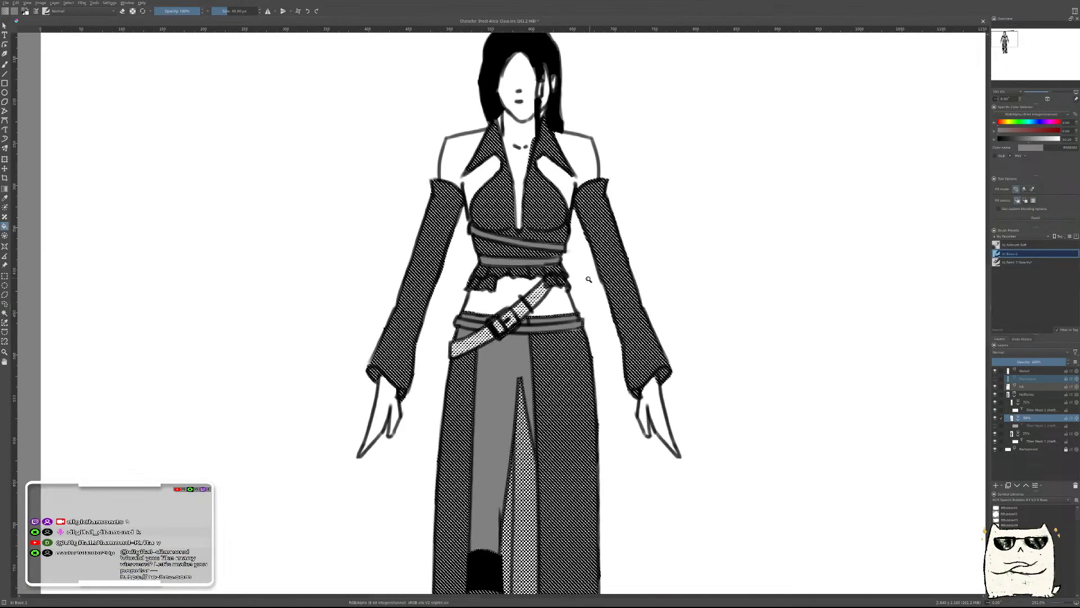
pyautogui.scroll(-3, 604, 291)
pyautogui.scroll(4, 601, 293)
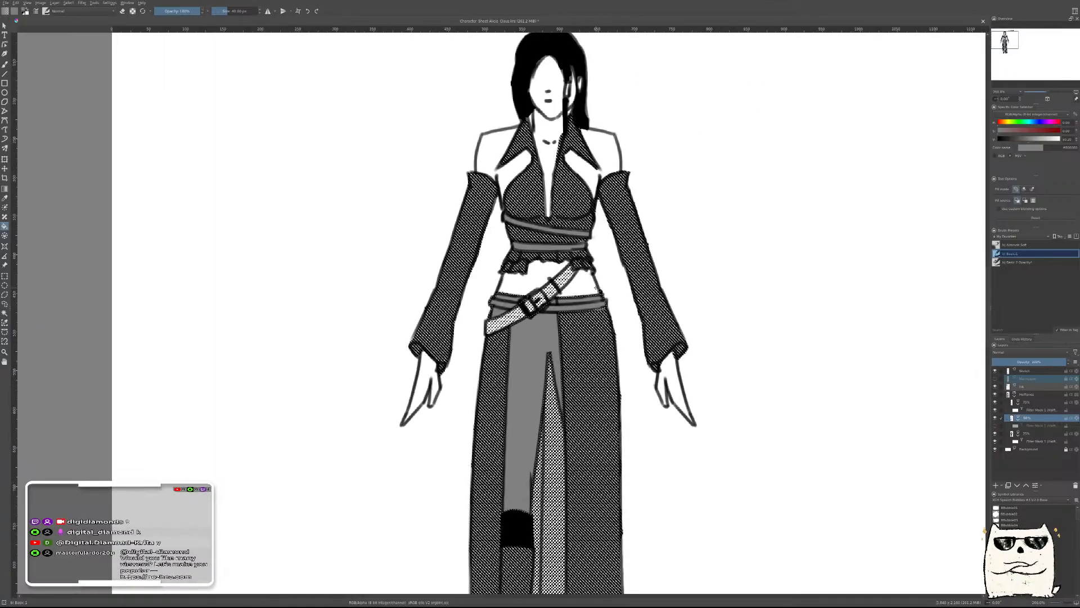
# Hide the halftone filter mask of the dark grey layer so its tone displays flat
pyautogui.click(995, 435)
pyautogui.click(996, 435)
pyautogui.click(995, 442)
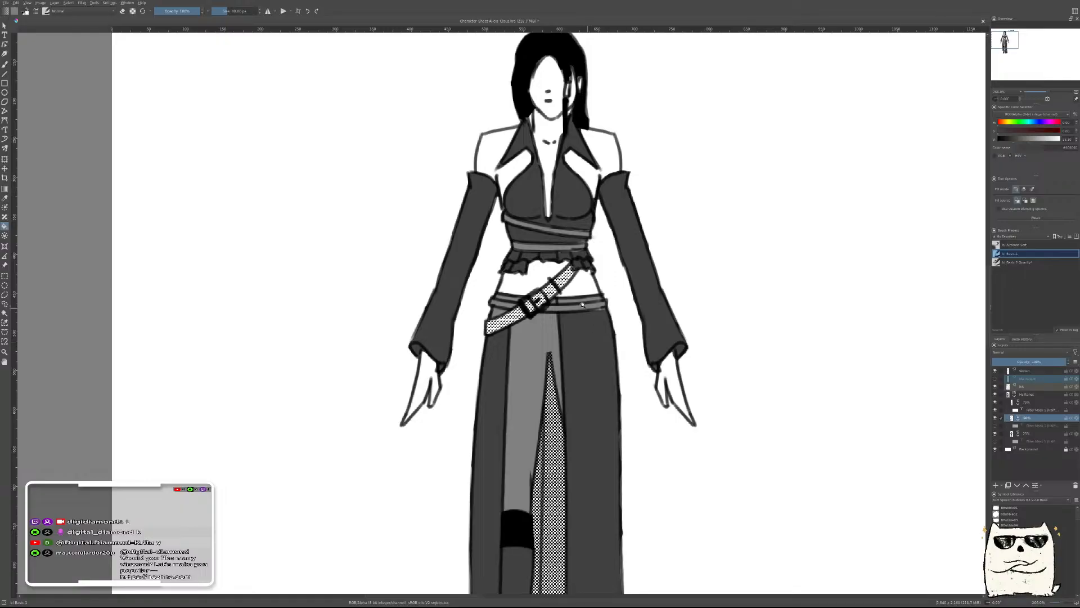
# Reduce the brush size and touch up the outer end of the grey waistband beside the dark skirt
pyautogui.scroll(4, 588, 323)
pyautogui.press('b')
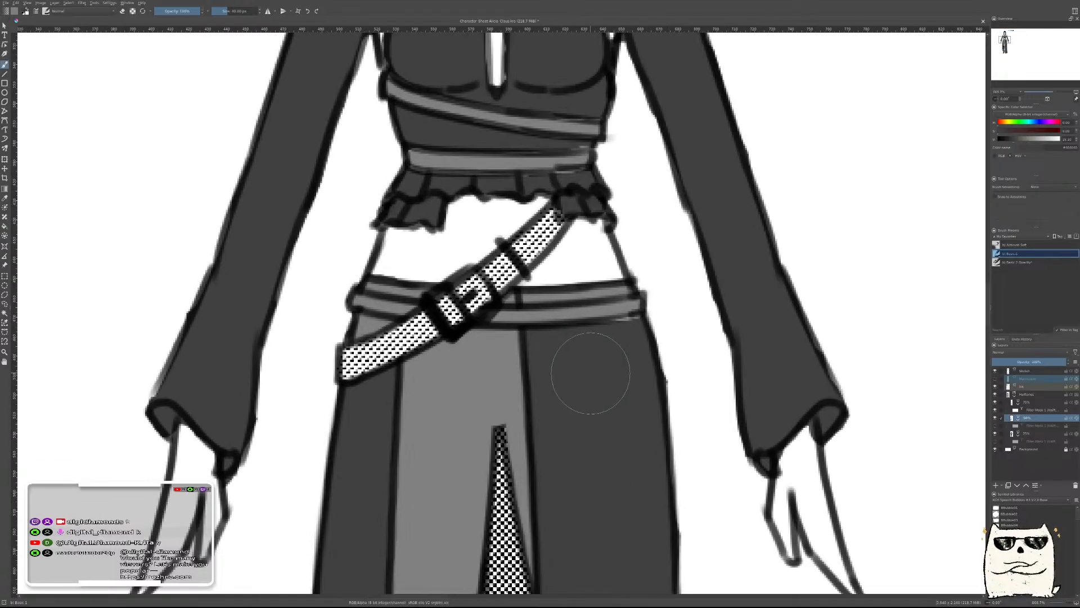
pyautogui.keyDown('shift'); pyautogui.moveTo(614, 366); pyautogui.dragTo(579, 366); pyautogui.keyUp('shift')
pyautogui.moveTo(634, 327)
pyautogui.mouseDown()
pyautogui.moveTo(523, 299)
pyautogui.moveTo(624, 290)
pyautogui.mouseUp()
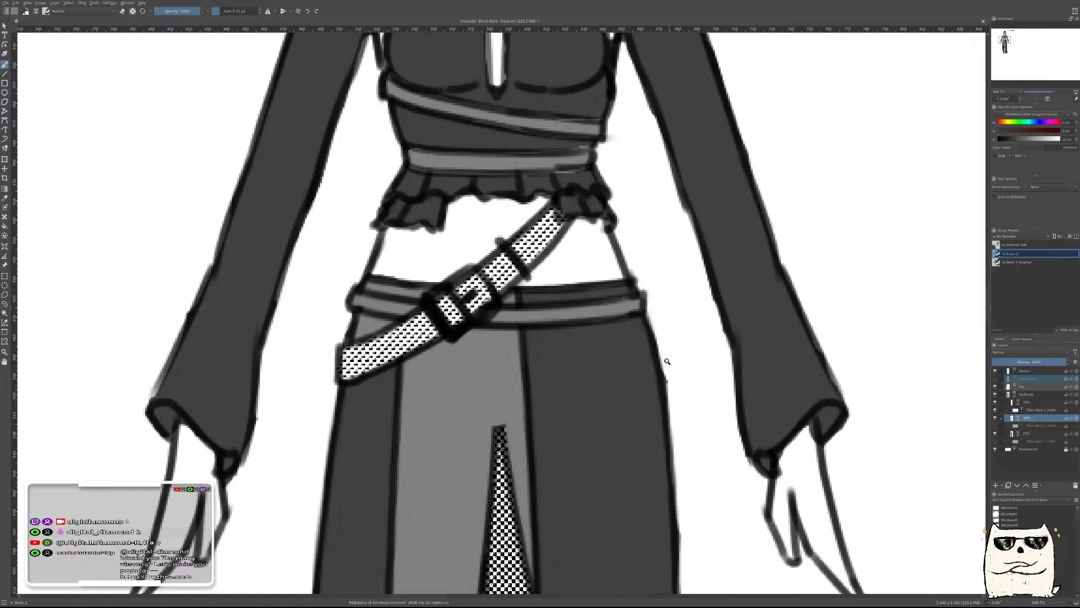
pyautogui.scroll(-4, 573, 355)
pyautogui.scroll(-4, 573, 354)
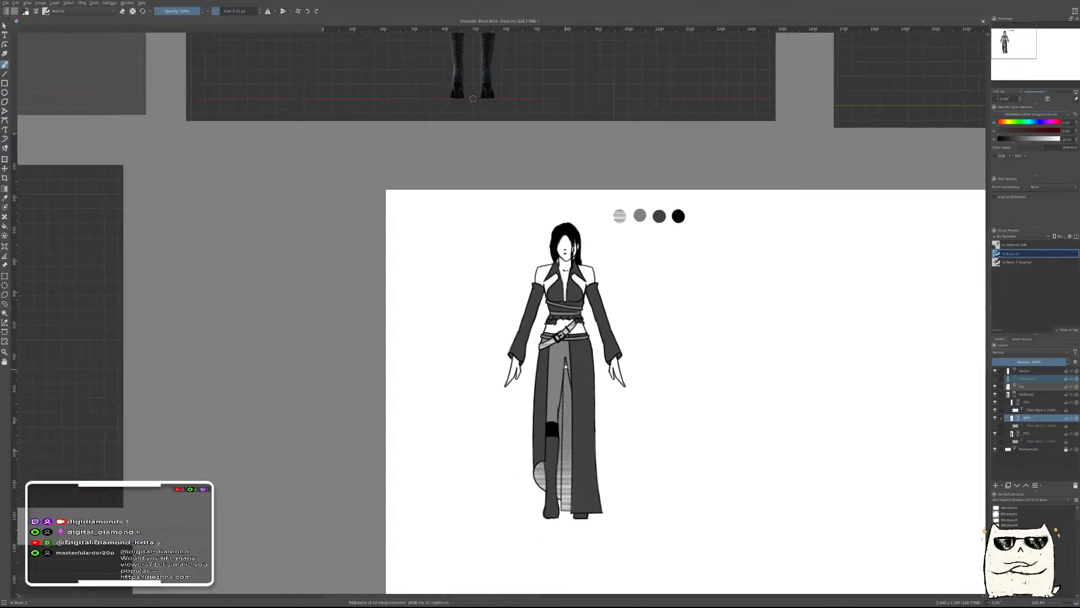
# Show the halftone filter masks of the dark and mid grey layers again, collapse the halftones group and save the file
pyautogui.scroll(2, 582, 353)
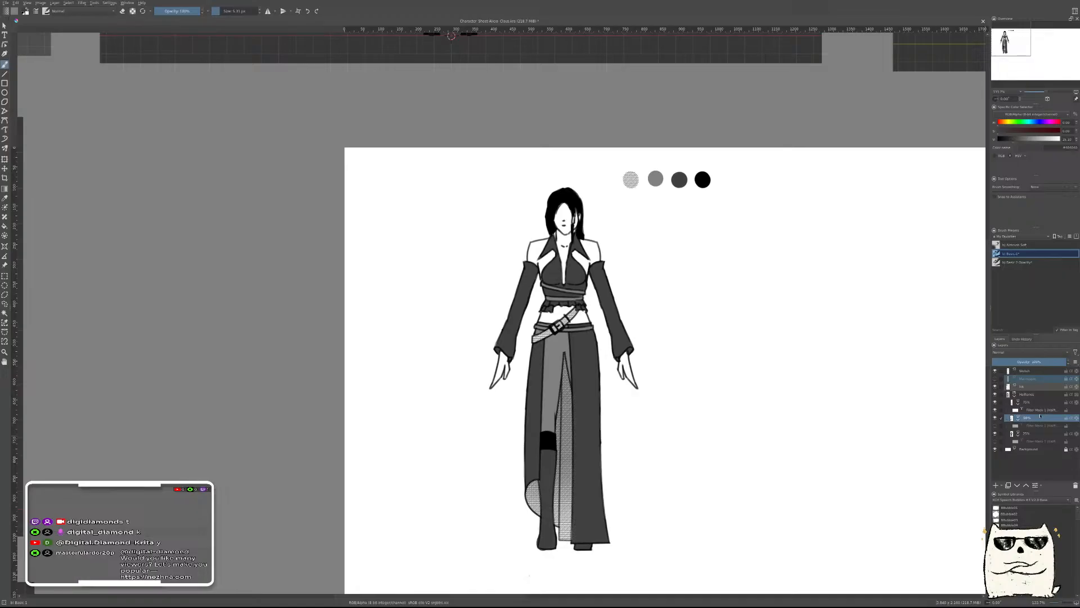
pyautogui.click(996, 442)
pyautogui.click(995, 426)
pyautogui.click(1015, 395)
pyautogui.moveTo(741, 378); pyautogui.dragTo(726, 399)
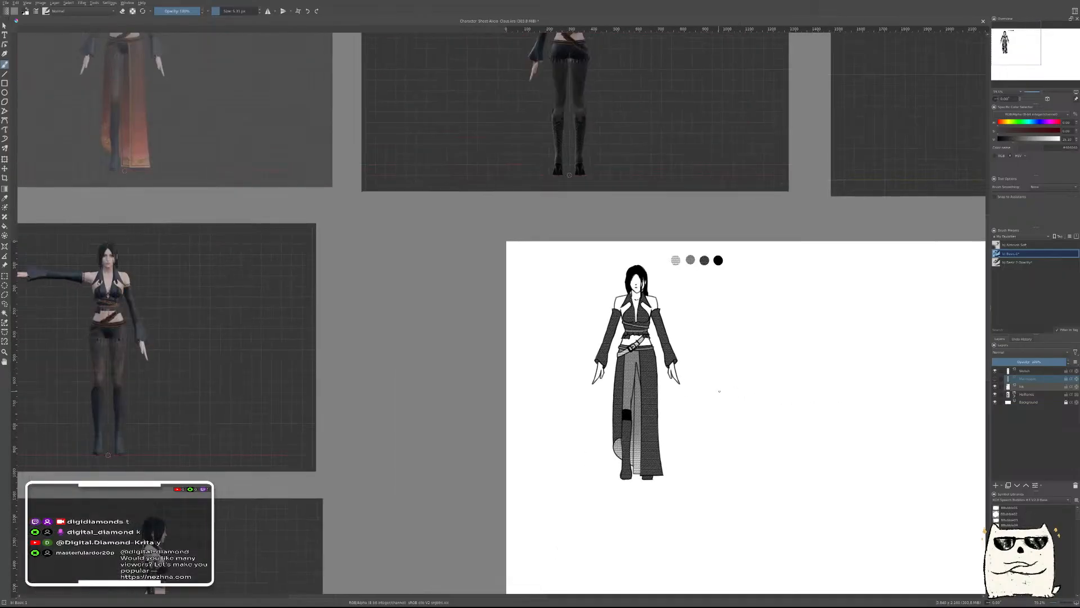
pyautogui.hotkey('ctrl', 's')
# Expand the halftones group and hide the light grey layer's halftone filter mask so its tone displays flat
pyautogui.click(1014, 397)
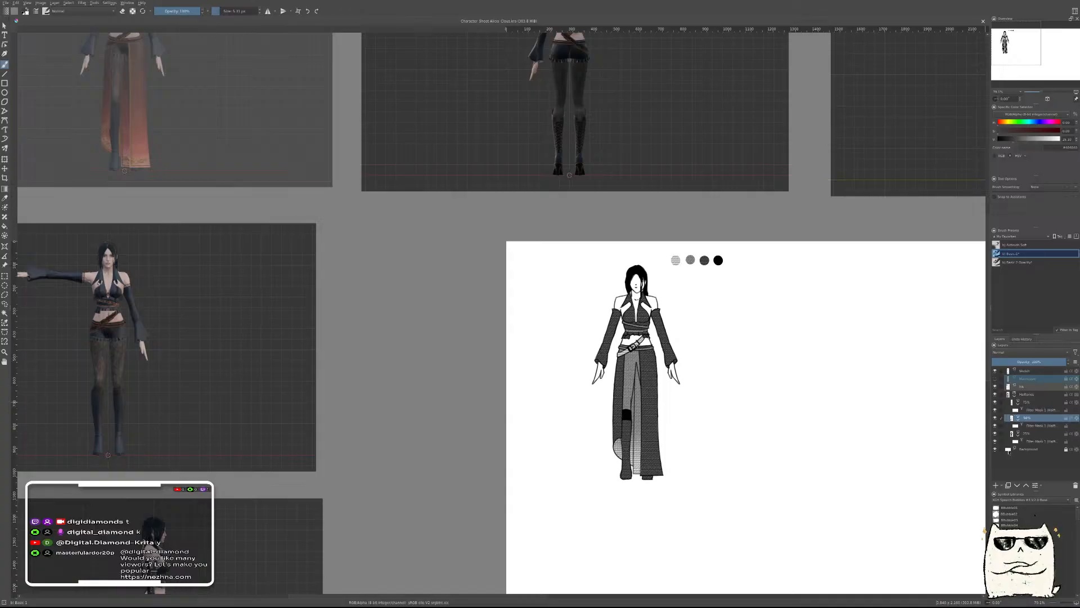
pyautogui.click(995, 441)
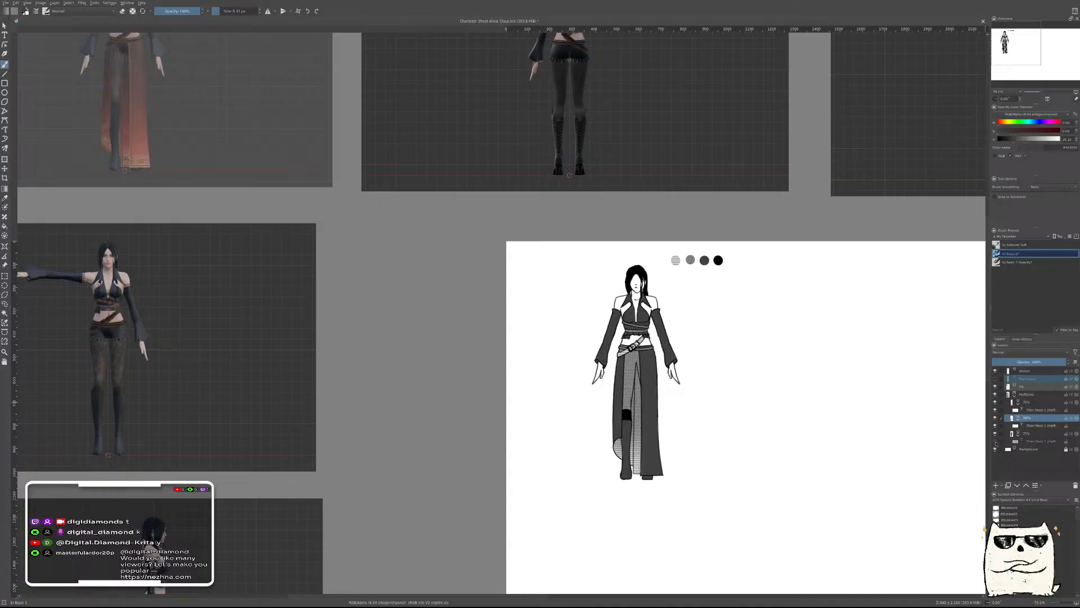
pyautogui.click(995, 441)
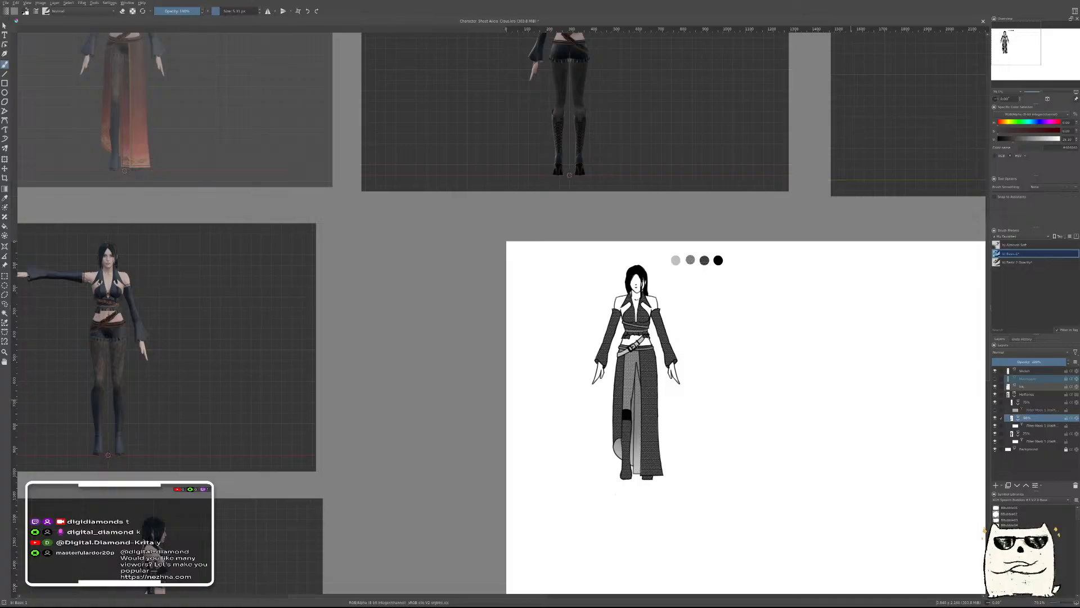
pyautogui.scroll(3, 619, 417)
pyautogui.scroll(-3, 619, 416)
pyautogui.scroll(3, 619, 417)
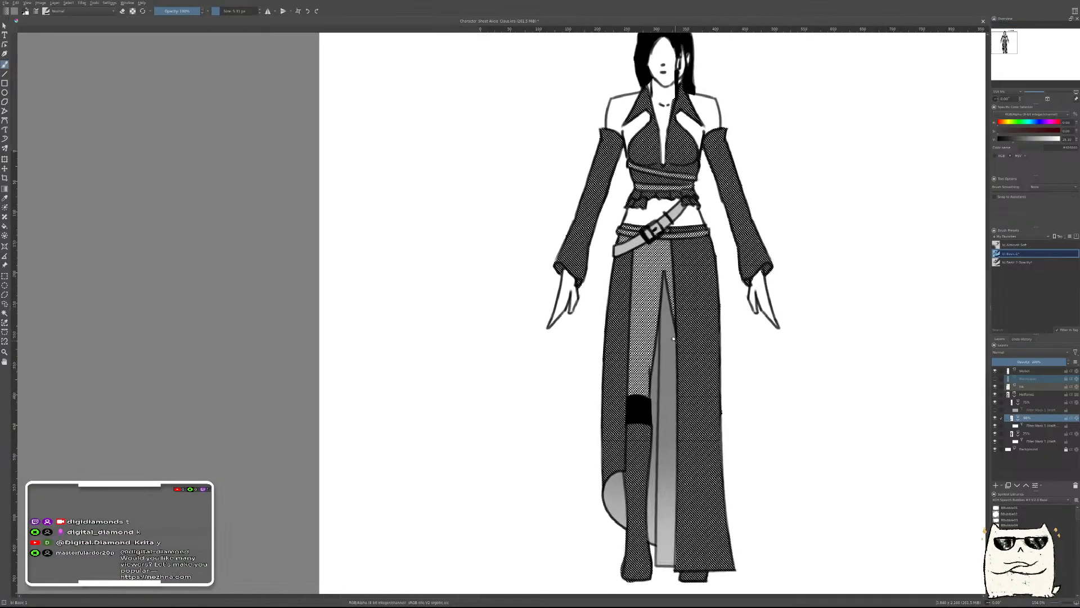
pyautogui.moveTo(842, 179); pyautogui.dragTo(829, 161)
# Pick the belt's light grey and outline the inner skirt panel from the slit's tip down to the hem with a polygonal selection
pyautogui.keyDown('ctrl'); pyautogui.click(671, 235); pyautogui.keyUp('ctrl')
pyautogui.moveTo(798, 358); pyautogui.dragTo(801, 394)
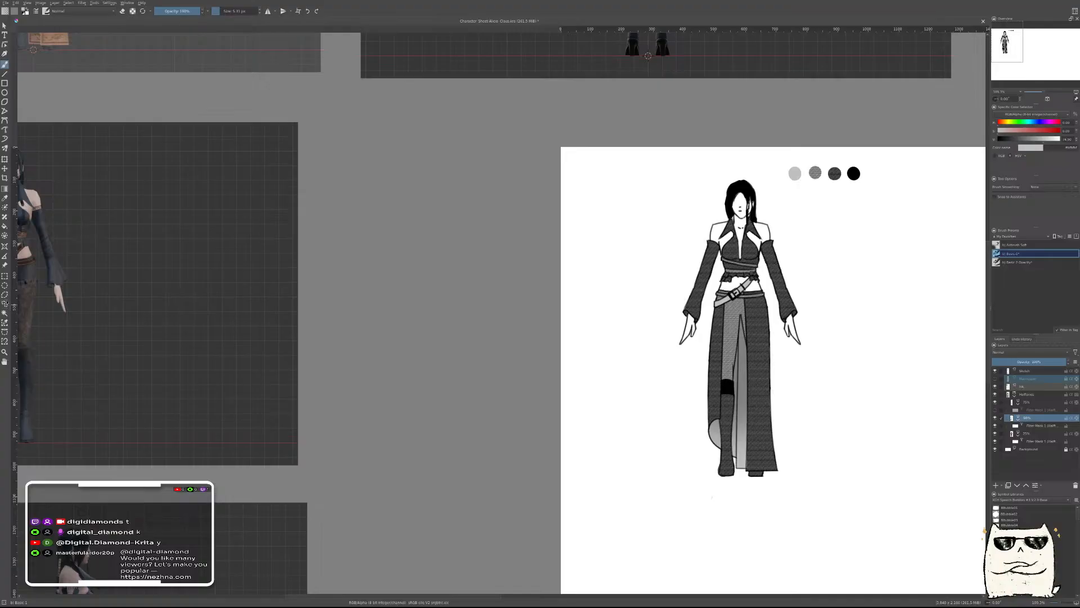
pyautogui.click(5, 295)
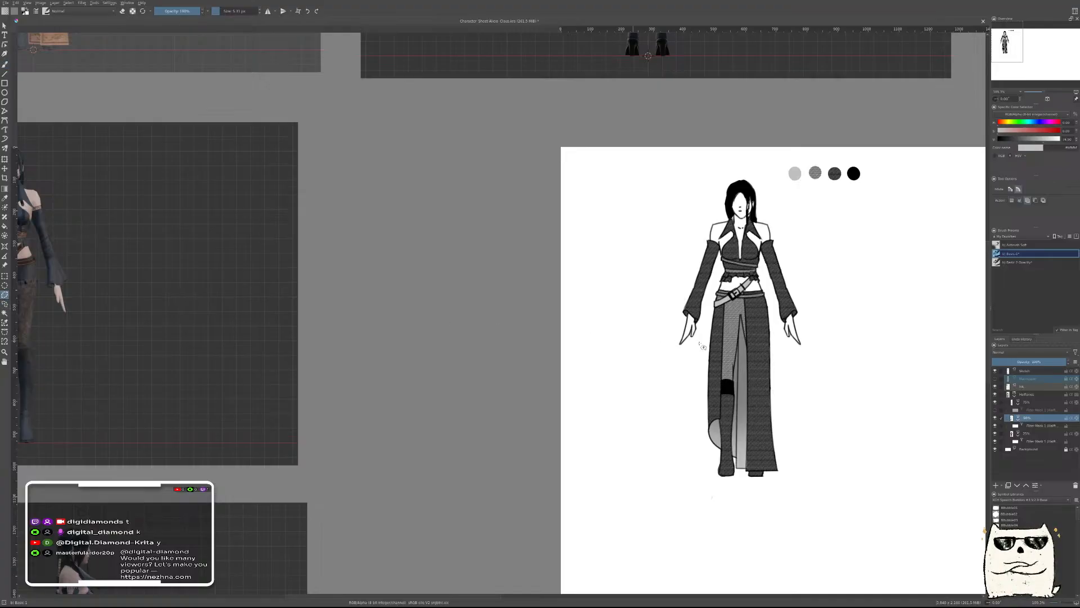
pyautogui.scroll(5, 744, 326)
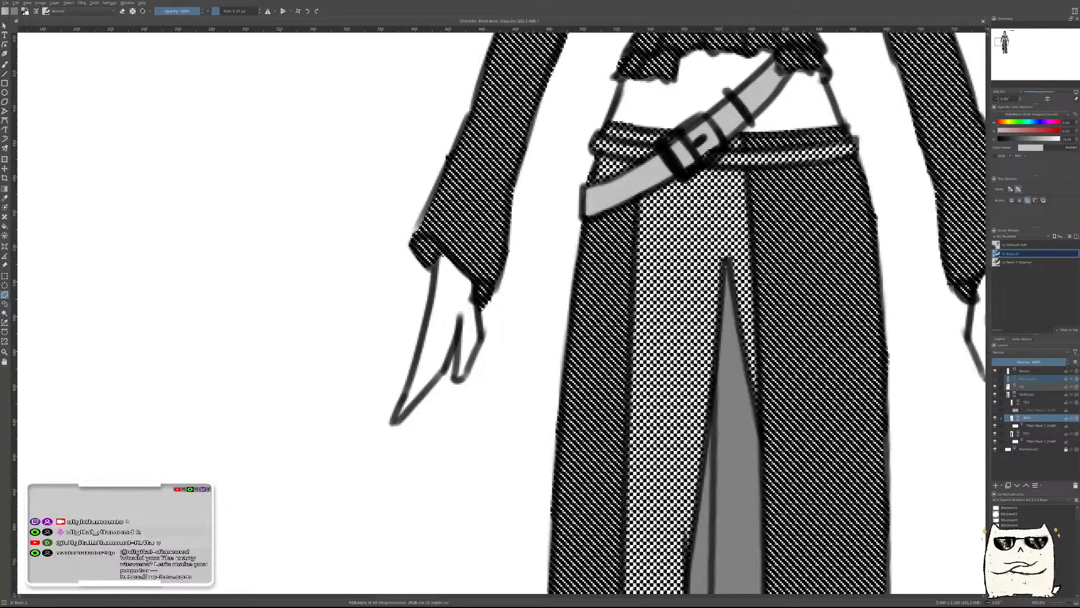
pyautogui.click(730, 262)
pyautogui.click(761, 438)
pyautogui.moveTo(774, 511); pyautogui.dragTo(814, 148)
pyautogui.moveTo(808, 363); pyautogui.dragTo(781, 296)
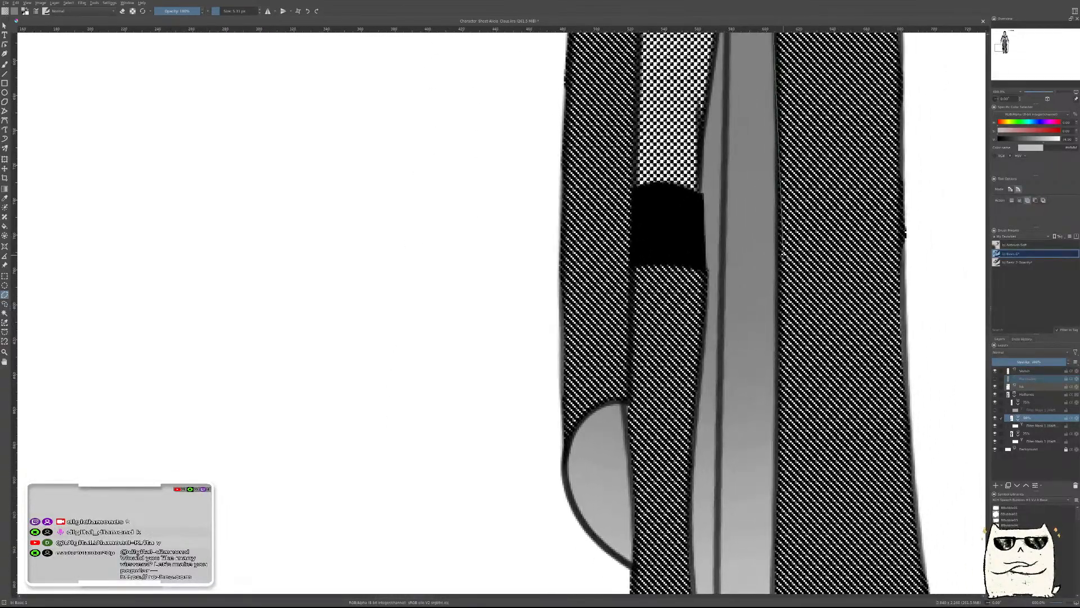
pyautogui.click(780, 255)
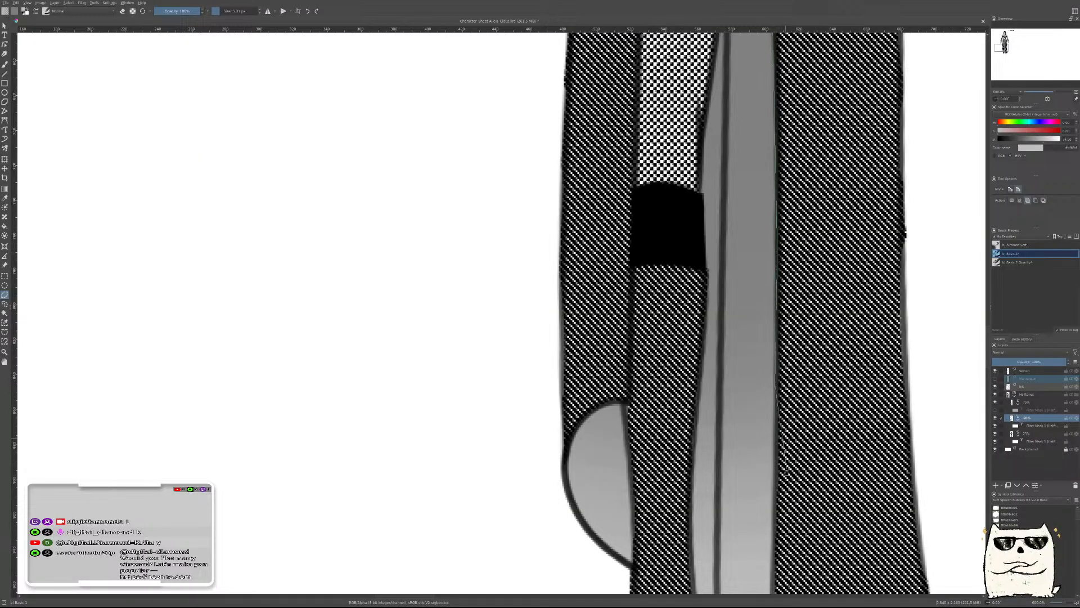
pyautogui.moveTo(774, 574); pyautogui.dragTo(814, 281)
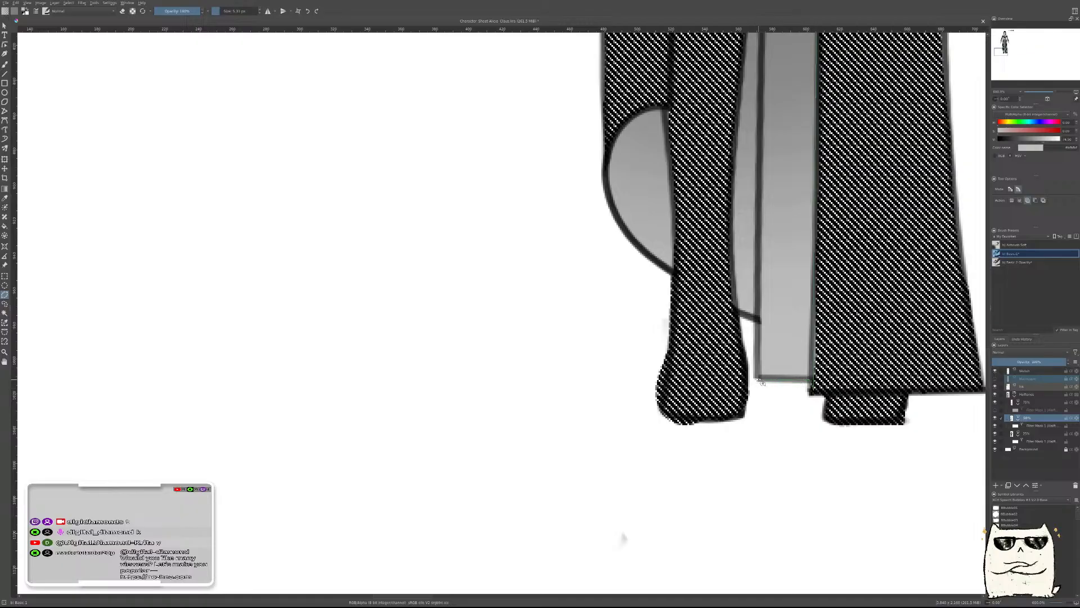
pyautogui.click(758, 320)
pyautogui.click(737, 310)
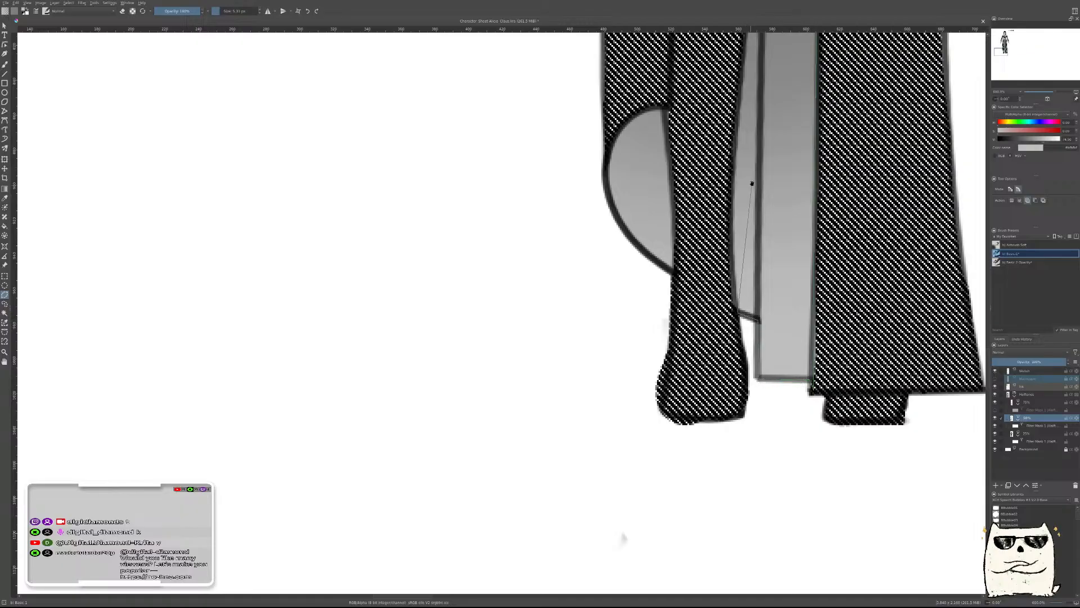
pyautogui.moveTo(750, 185); pyautogui.dragTo(691, 498)
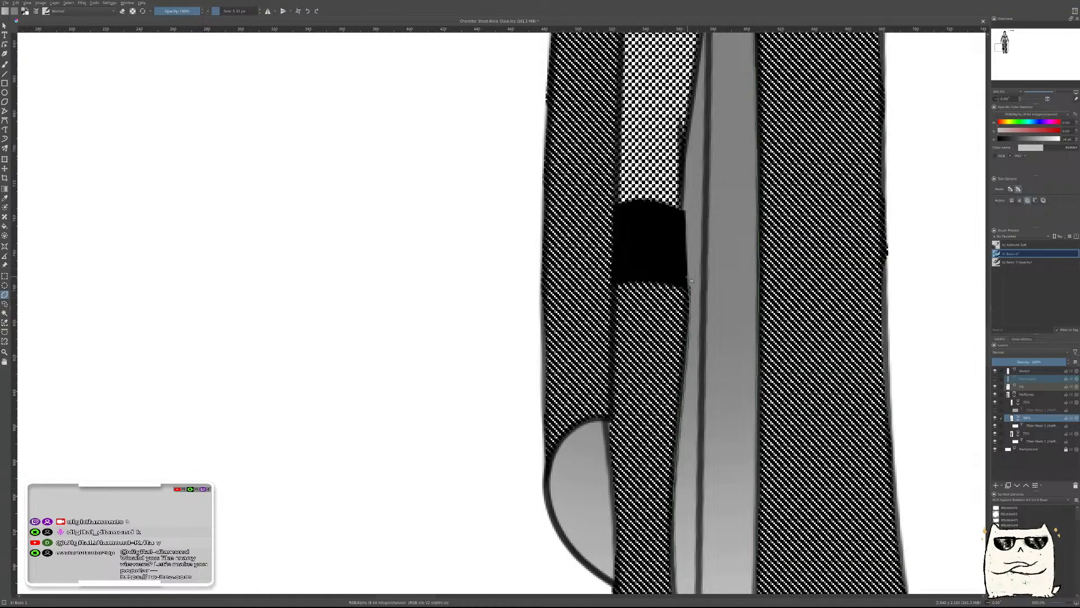
pyautogui.click(680, 209)
pyautogui.moveTo(702, 36); pyautogui.dragTo(651, 276)
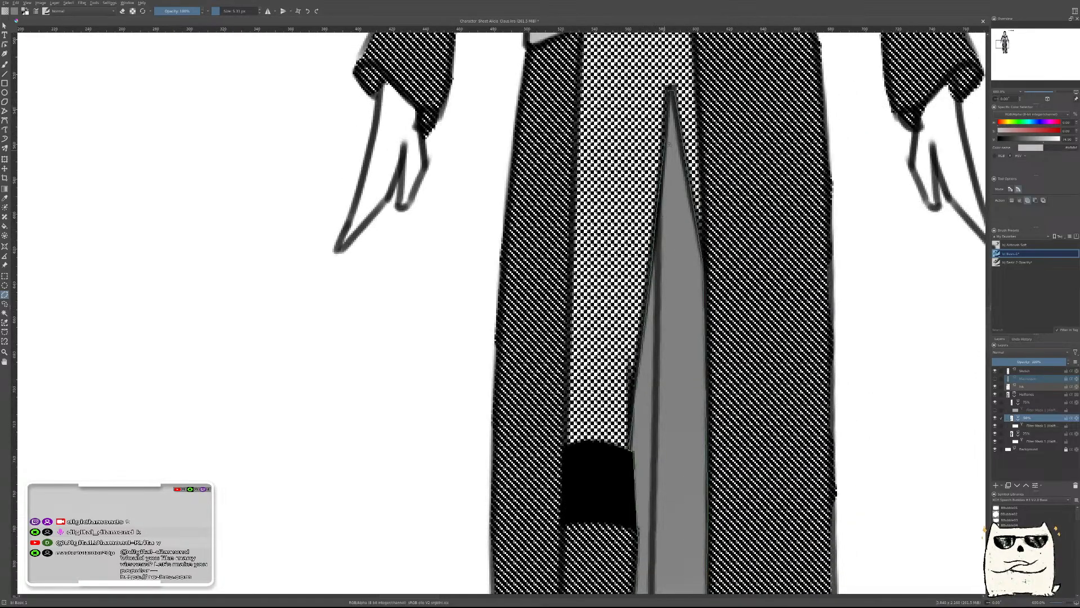
pyautogui.click(672, 92)
# Include the curved skirt flap behind the boot in the selection and replace both gradient areas with flat light grey on the light grey layer
pyautogui.moveTo(532, 566); pyautogui.dragTo(663, 123)
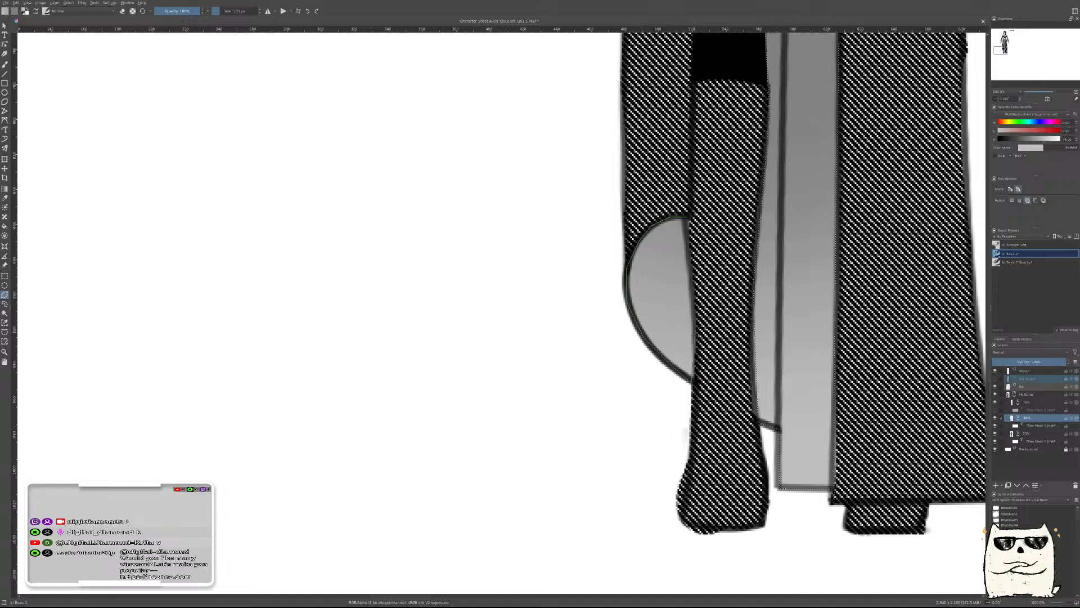
pyautogui.scroll(-5, 686, 228)
pyautogui.press('f')
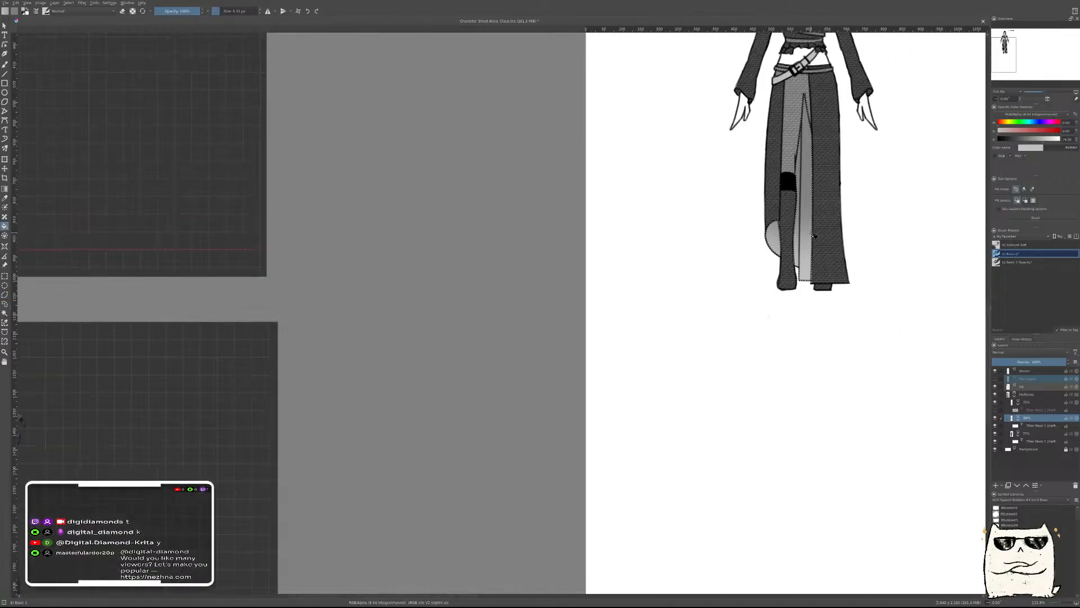
pyautogui.moveTo(844, 217); pyautogui.dragTo(777, 329)
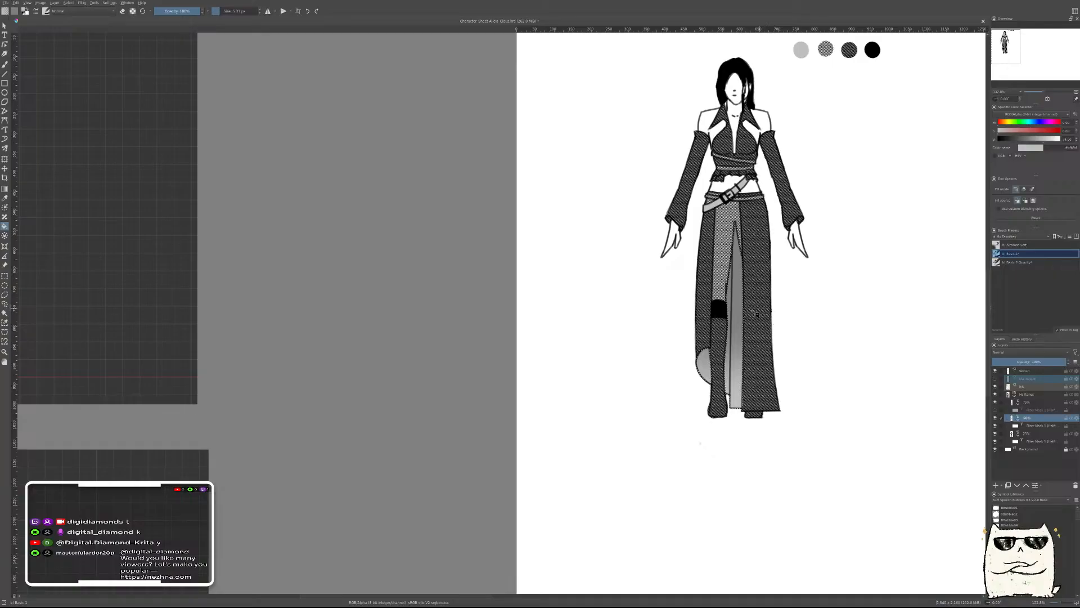
pyautogui.moveTo(807, 299); pyautogui.dragTo(759, 349)
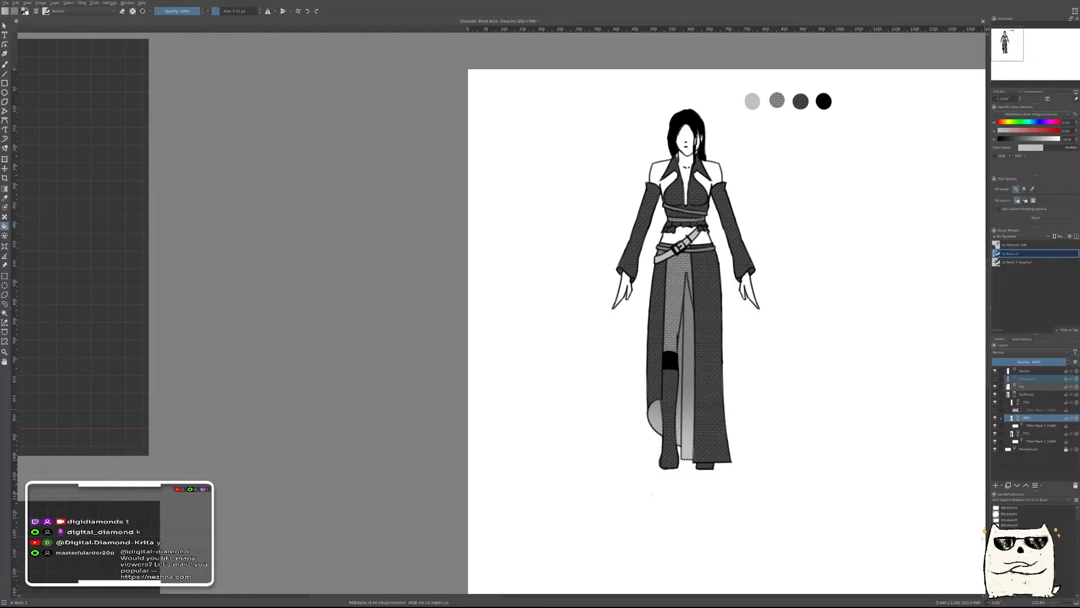
pyautogui.click(1027, 402)
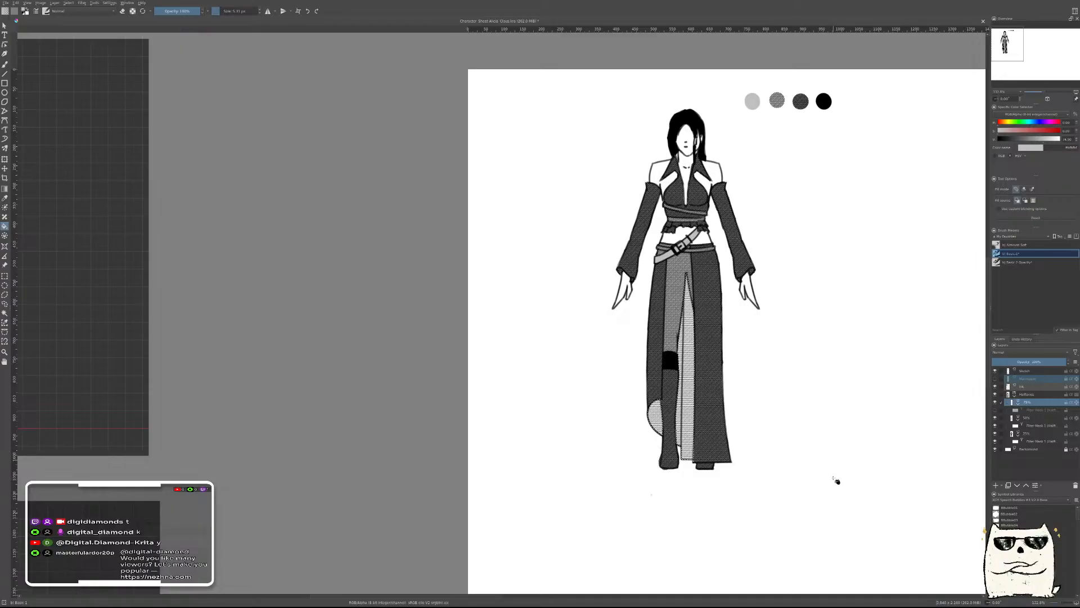
pyautogui.click(1032, 418)
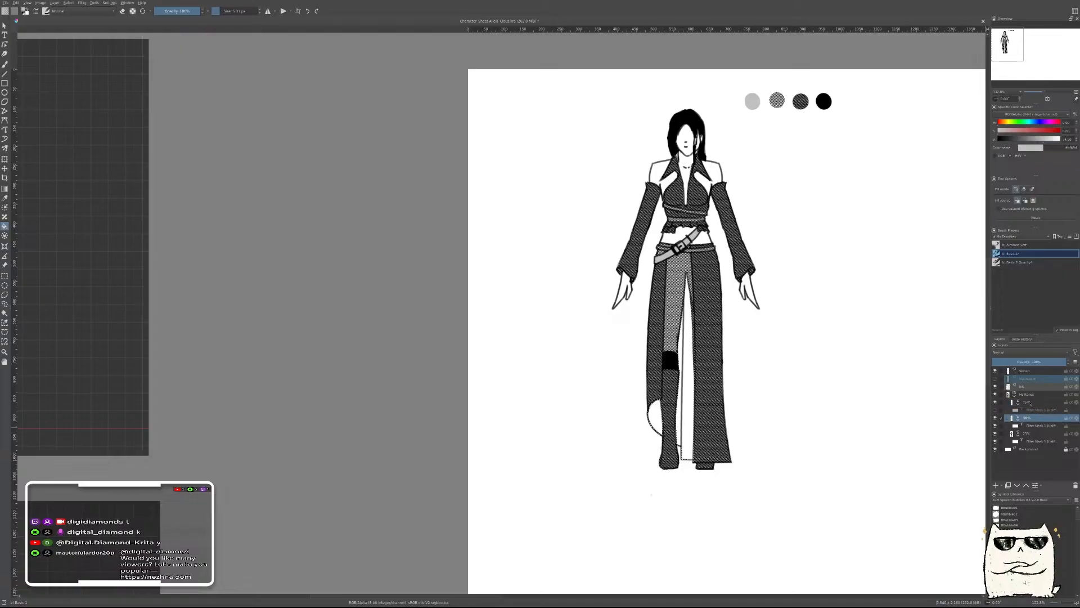
pyautogui.click(1029, 403)
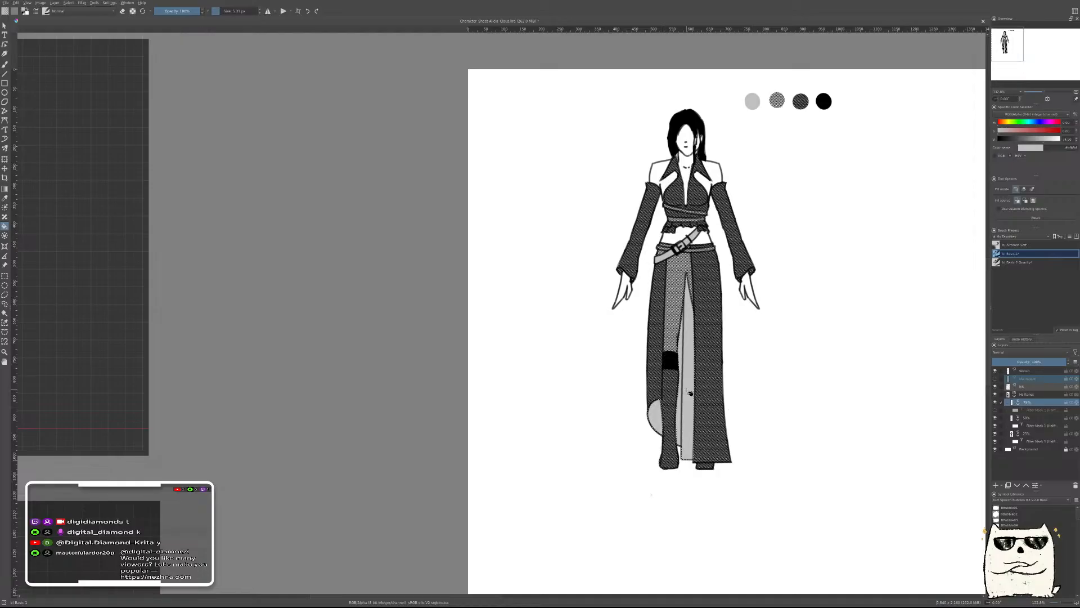
# Turn the light grey layer's halftone filter mask back on, collapse the halftones group and save the file
pyautogui.click(996, 410)
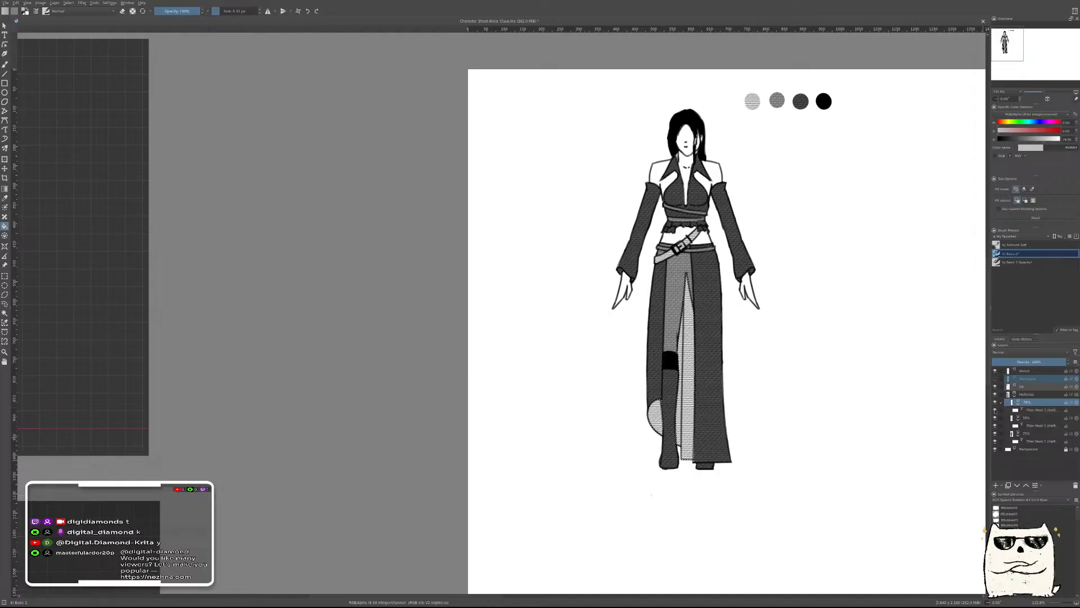
pyautogui.click(1010, 396)
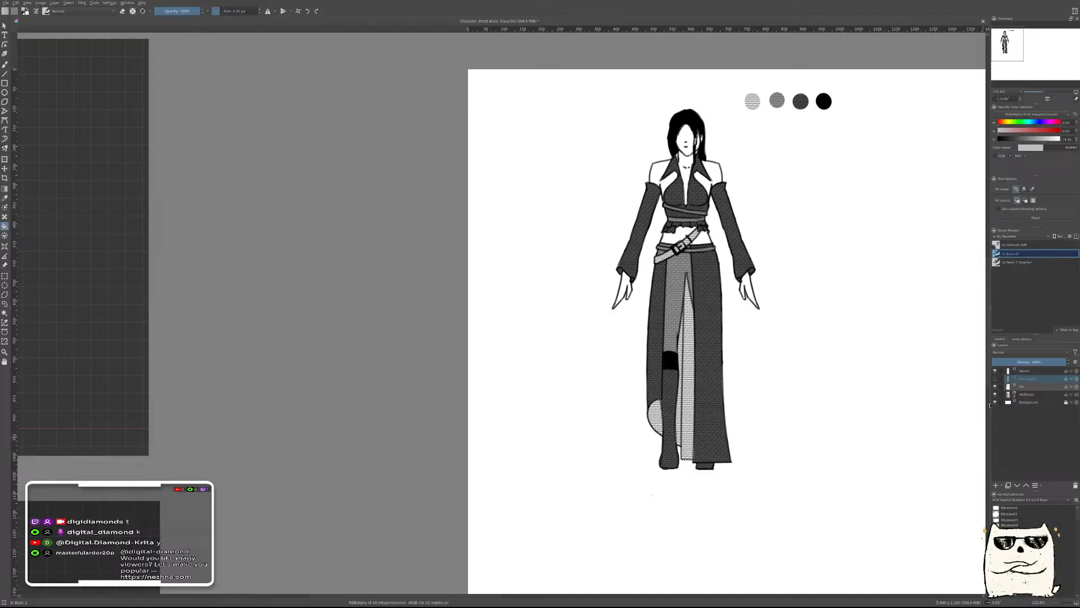
pyautogui.moveTo(835, 370); pyautogui.dragTo(789, 360)
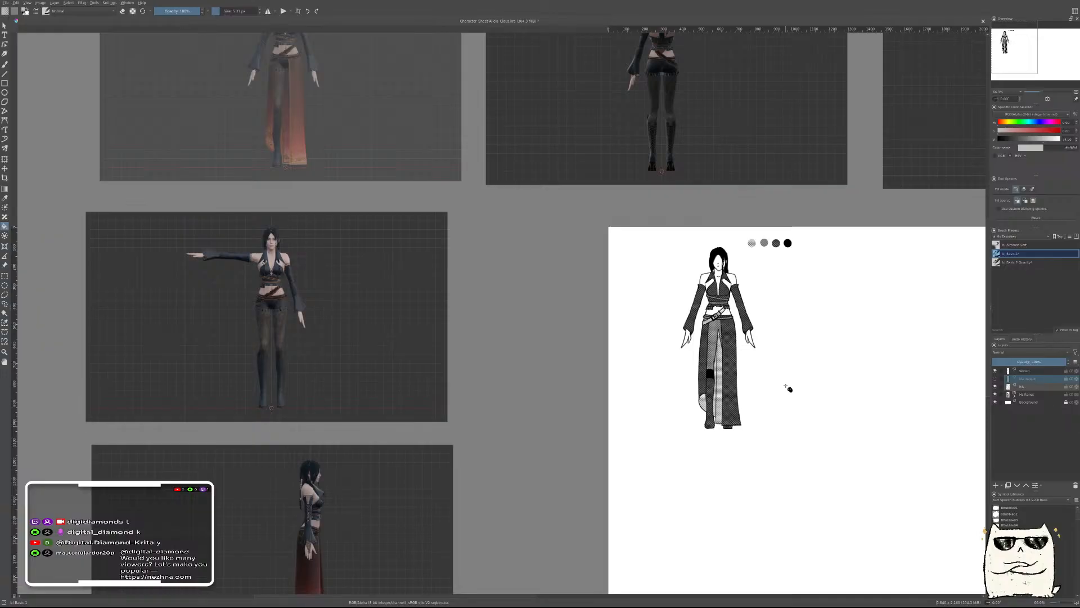
pyautogui.hotkey('ctrl', 's')
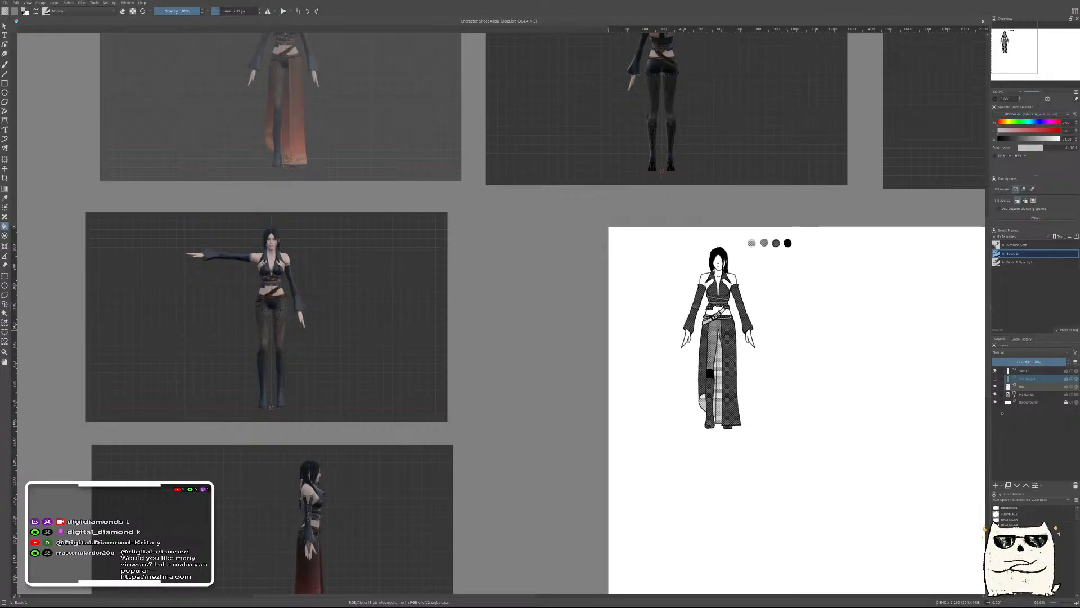
# Select all layers above the background and enlarge the figure and its tone swatches on the page with a transform
pyautogui.moveTo(886, 379); pyautogui.dragTo(770, 365)
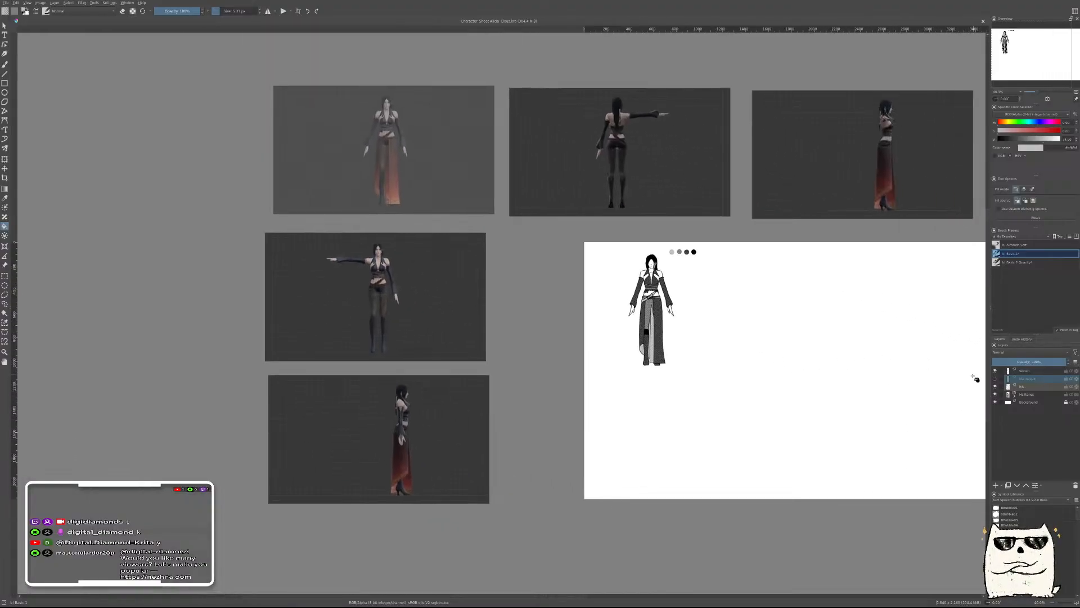
pyautogui.keyDown('shift'); pyautogui.click(1055, 394); pyautogui.keyUp('shift')
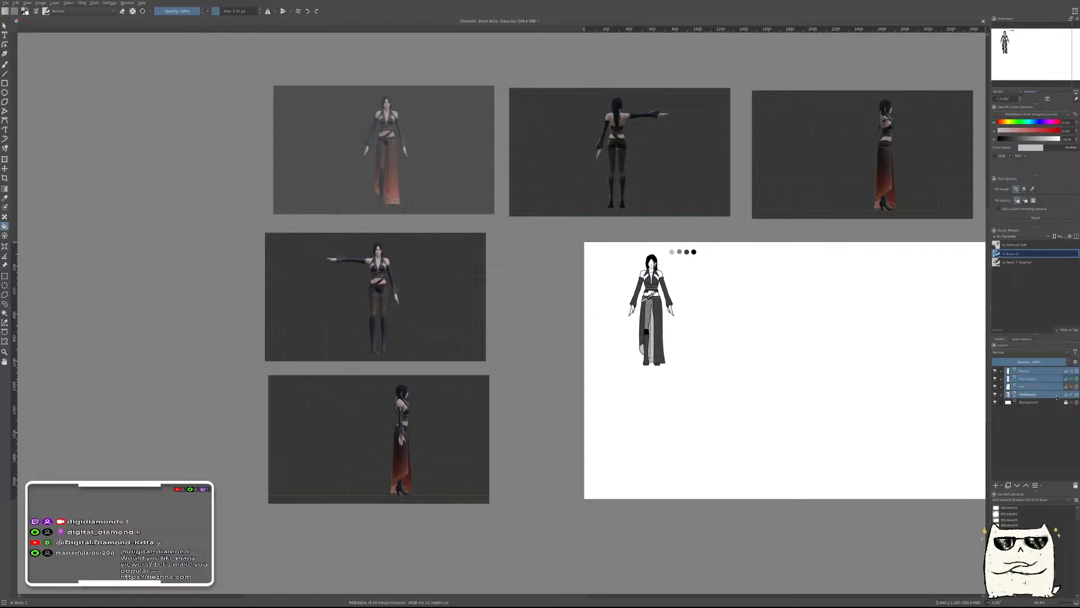
pyautogui.hotkey('ctrl', 't')
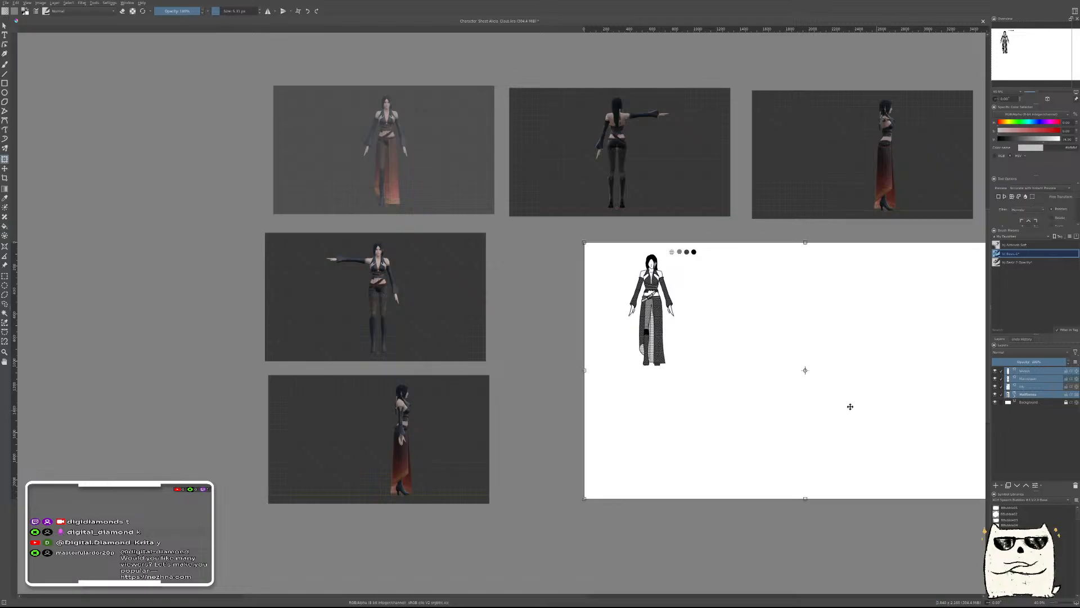
pyautogui.moveTo(829, 406); pyautogui.dragTo(674, 333)
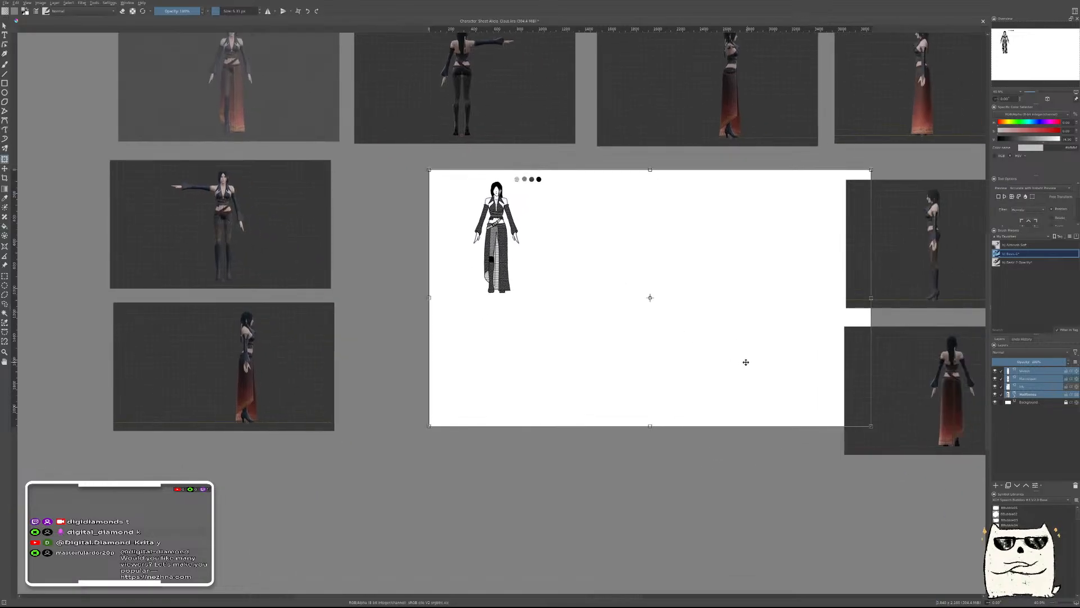
pyautogui.moveTo(871, 426); pyautogui.dragTo(1079, 563)
pyautogui.moveTo(757, 461); pyautogui.dragTo(625, 354)
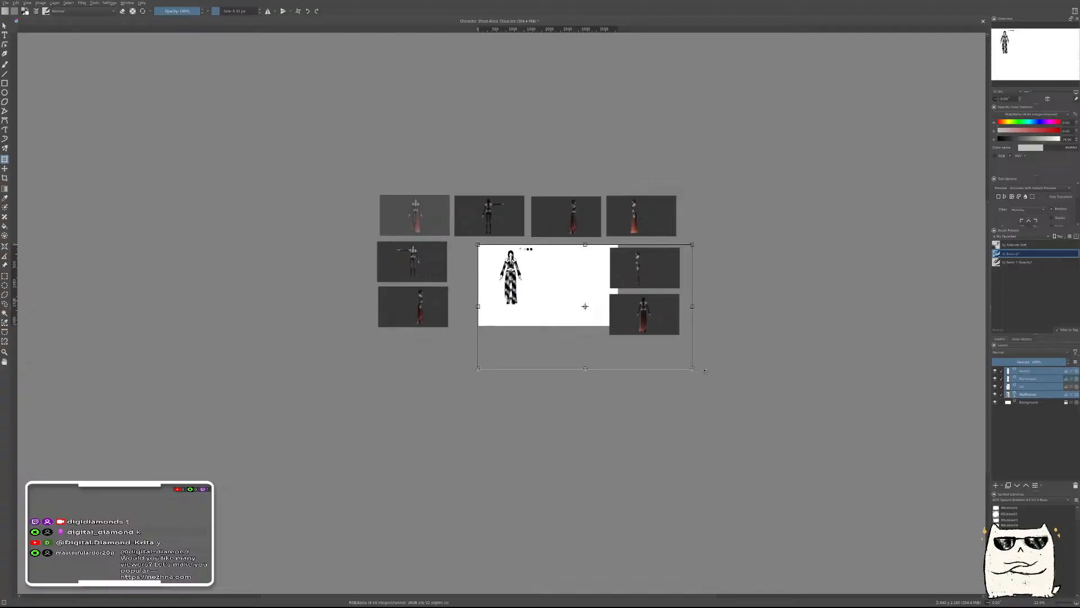
pyautogui.press('Return')
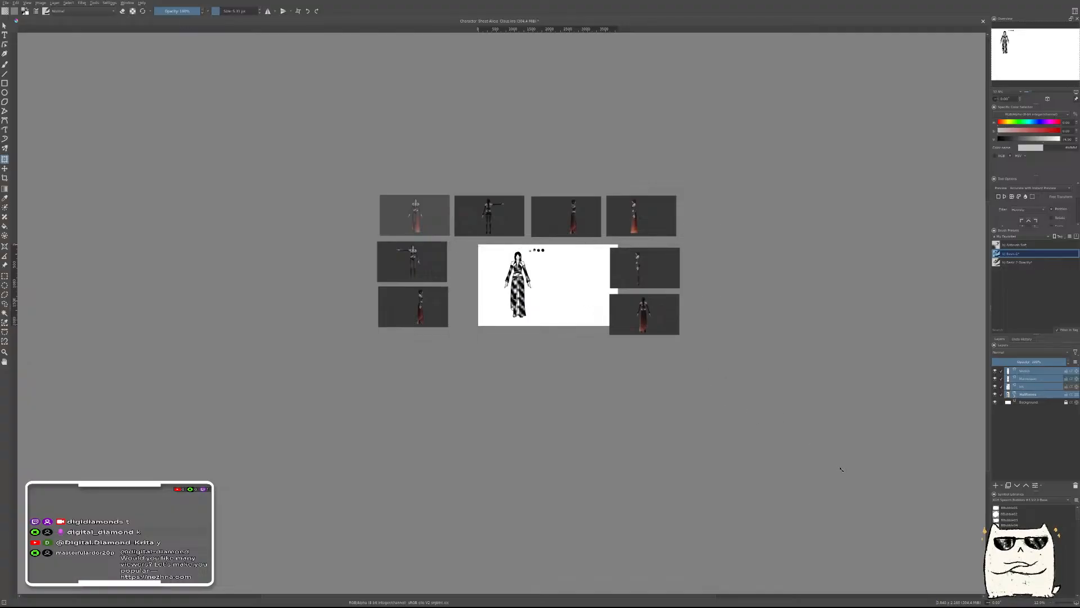
# Enlarge the figure and tone swatches slightly more, shift them towards the page's left edge and apply the transform
pyautogui.moveTo(840, 469); pyautogui.dragTo(740, 425)
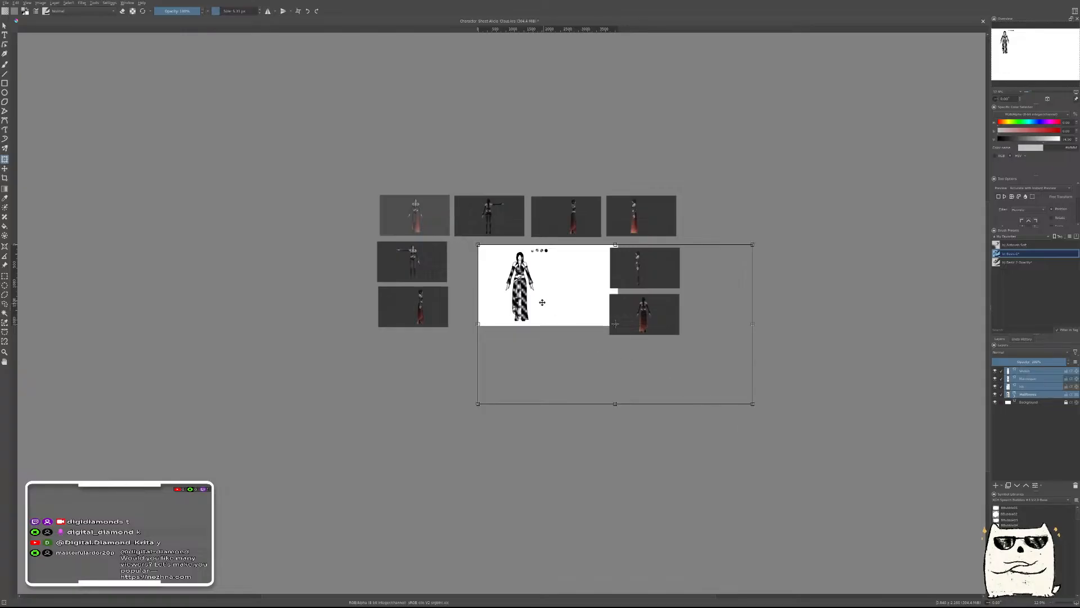
pyautogui.press('Return')
pyautogui.moveTo(512, 301); pyautogui.dragTo(581, 268)
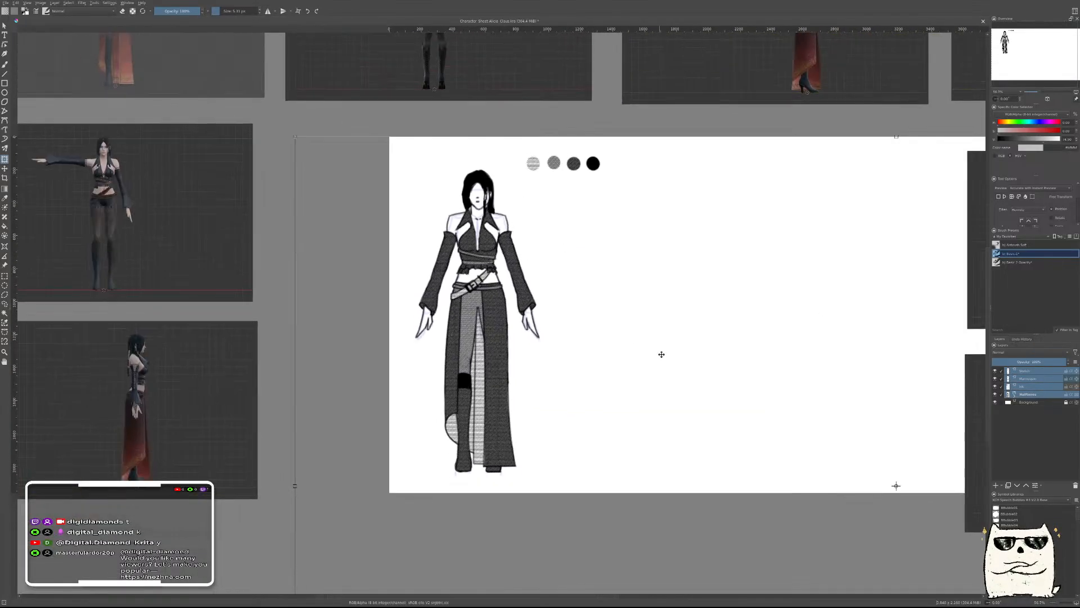
pyautogui.press('Return')
pyautogui.moveTo(603, 299); pyautogui.dragTo(584, 290)
pyautogui.moveTo(629, 334); pyautogui.dragTo(669, 330)
# Hide the second layer from the top, select the halftones group and check the figure in a mirrored view
pyautogui.click(995, 378)
pyautogui.click(1015, 396)
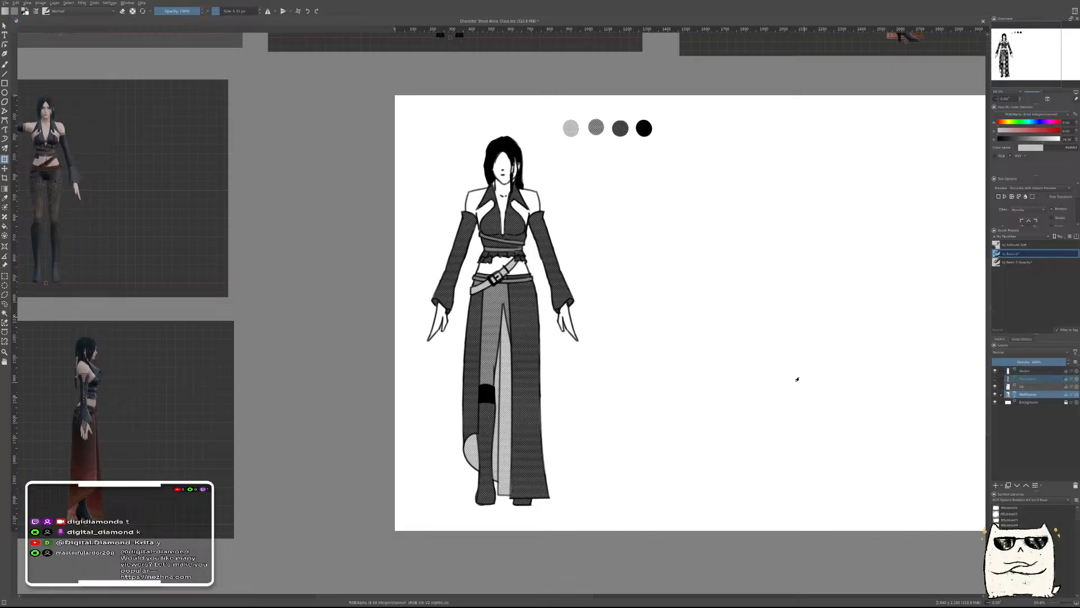
pyautogui.scroll(-3, 802, 384)
pyautogui.scroll(2, 755, 362)
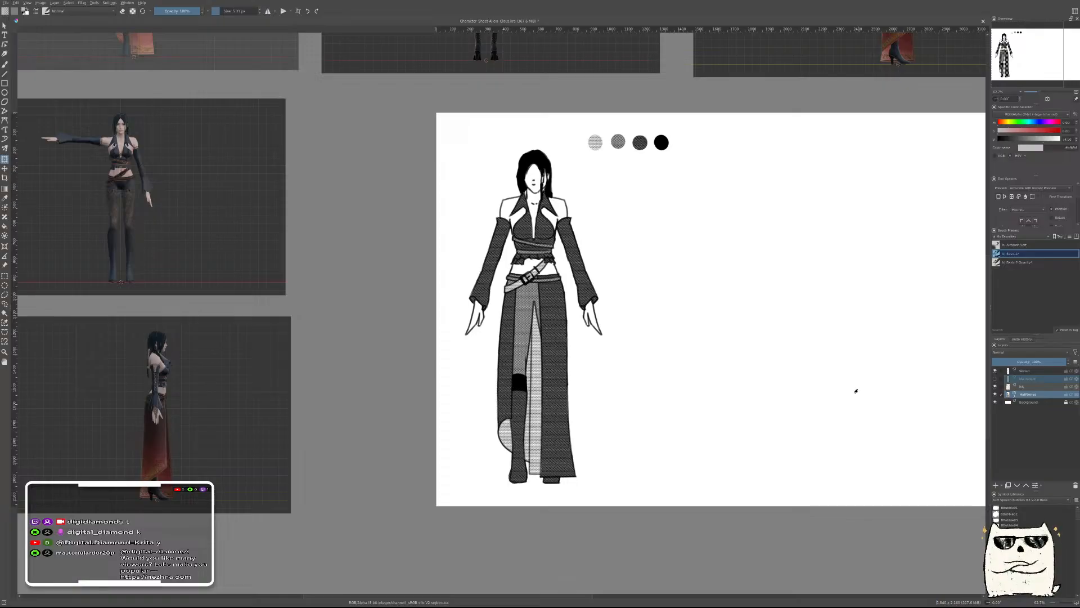
pyautogui.press('m')
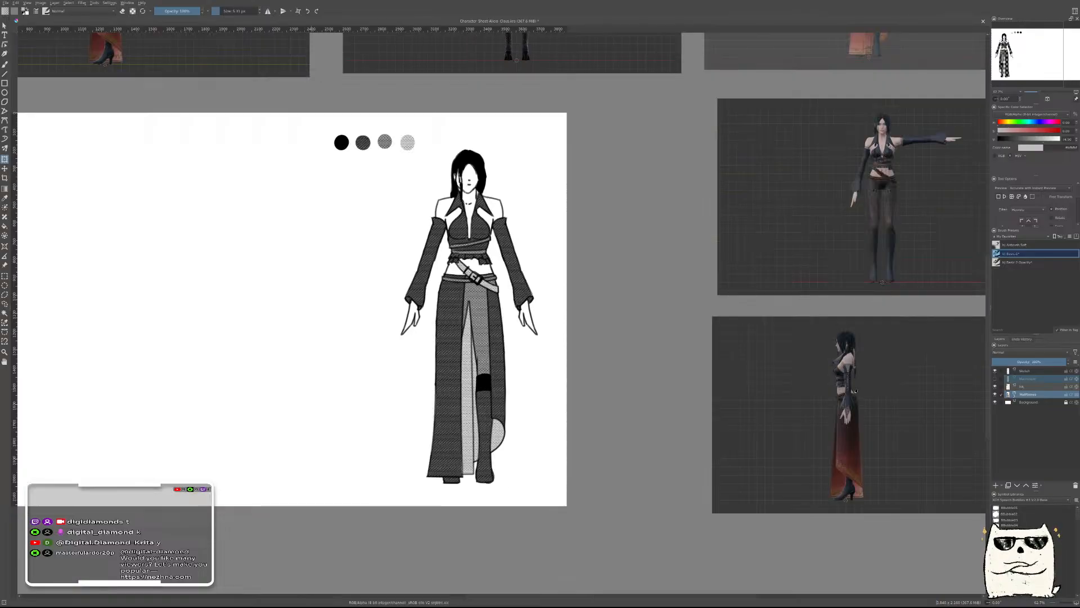
pyautogui.press('m')
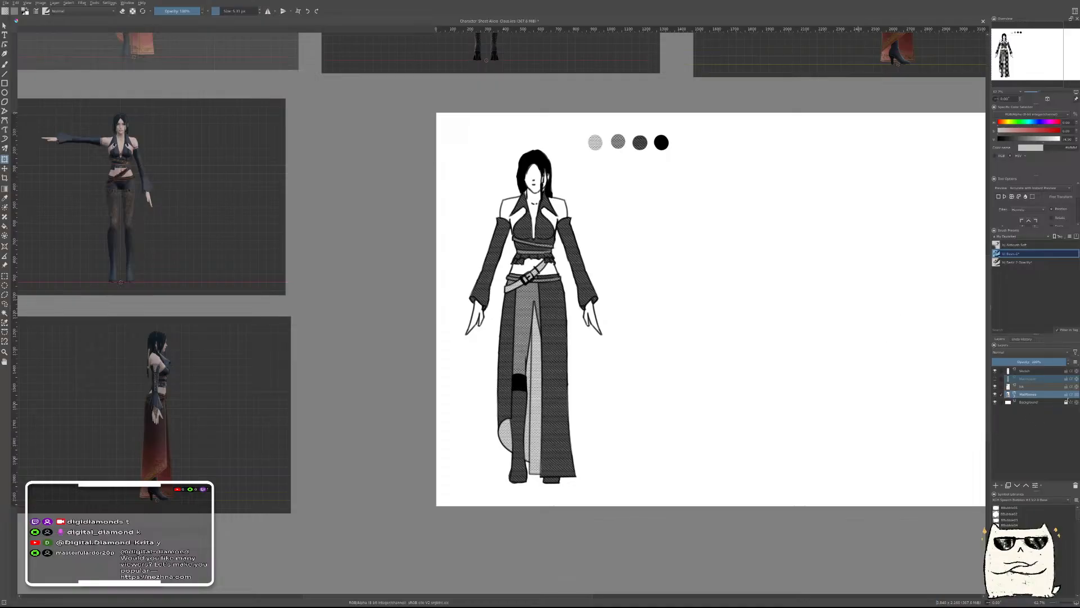
# Fill the background layer with a neutral grey of value 60
pyautogui.click(1036, 404)
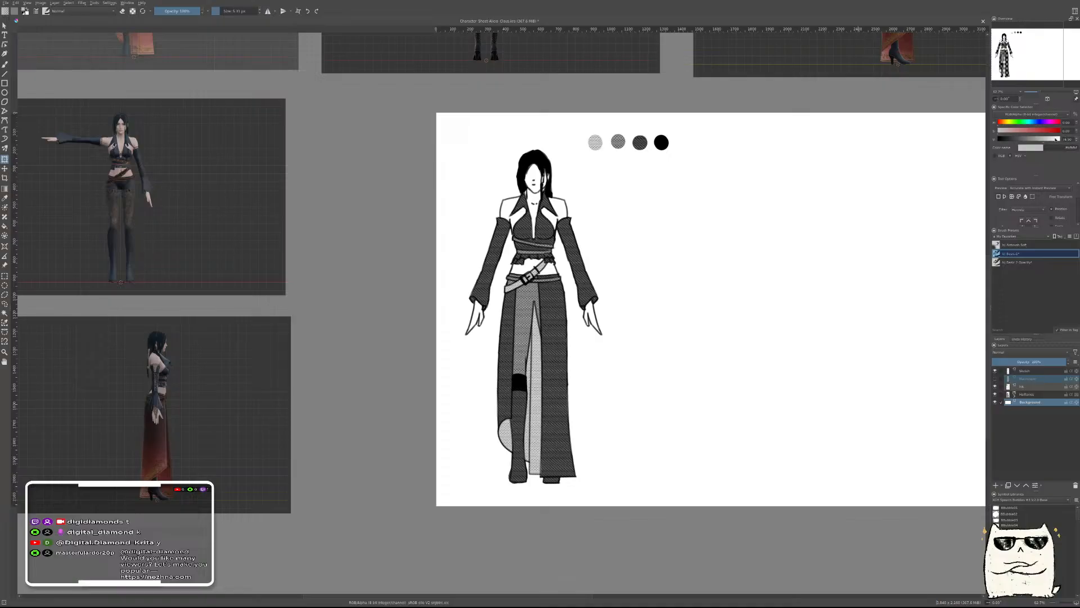
pyautogui.write('60')
pyautogui.press('Return')
pyautogui.press('d')
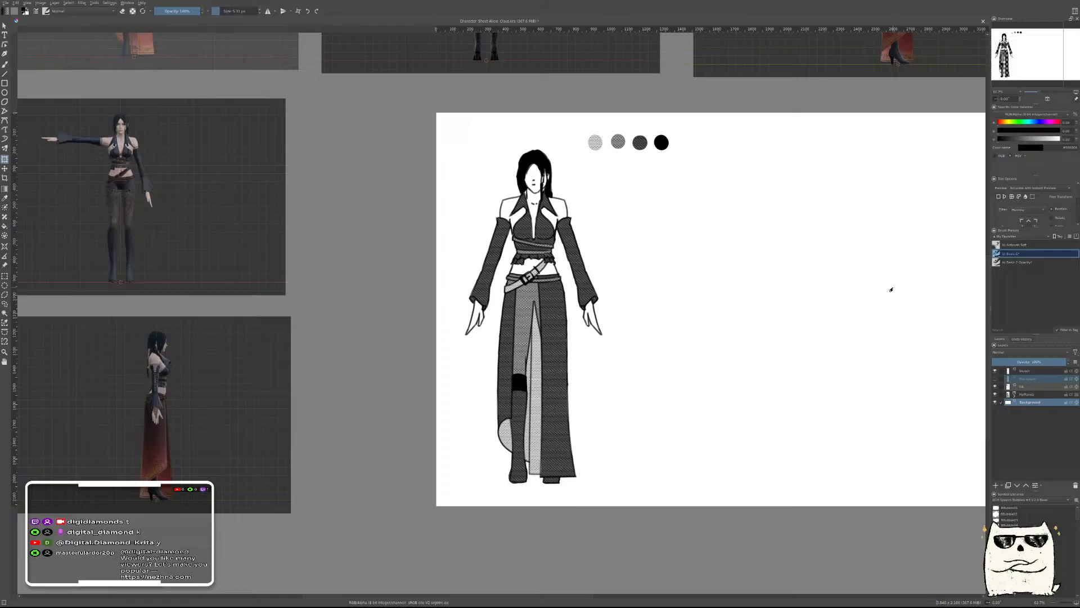
pyautogui.hotkey('ctrl', ']')
pyautogui.doubleClick(1070, 139)
pyautogui.write('60')
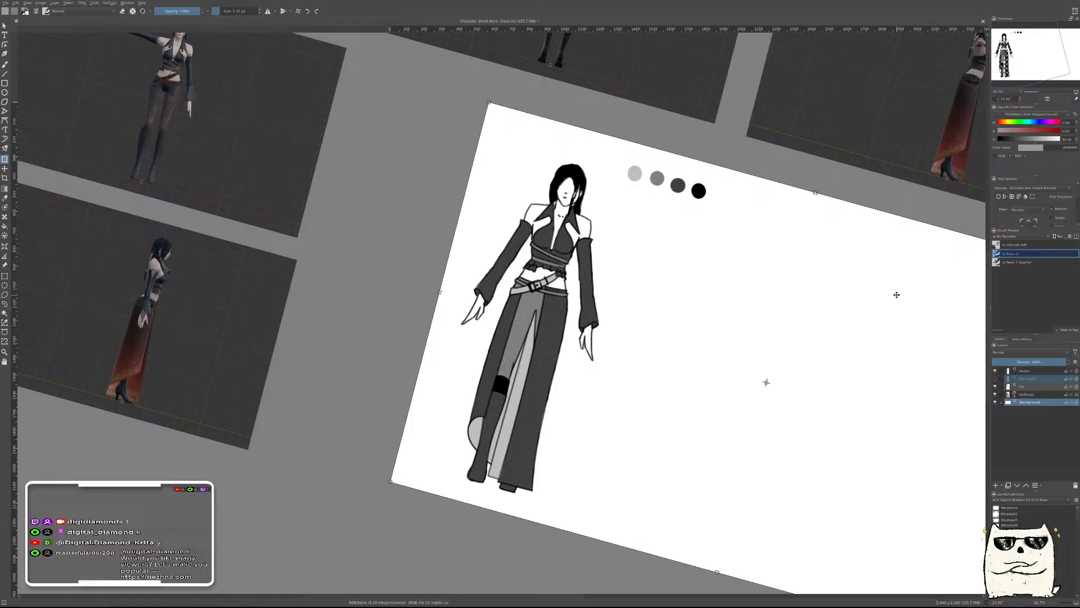
pyautogui.press('f')
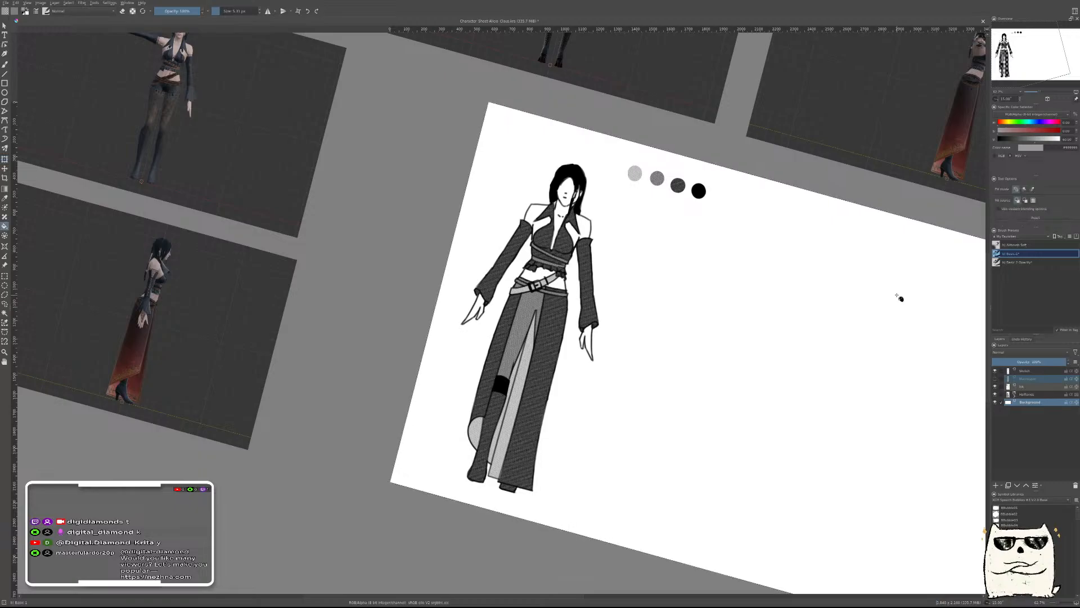
pyautogui.click(900, 298)
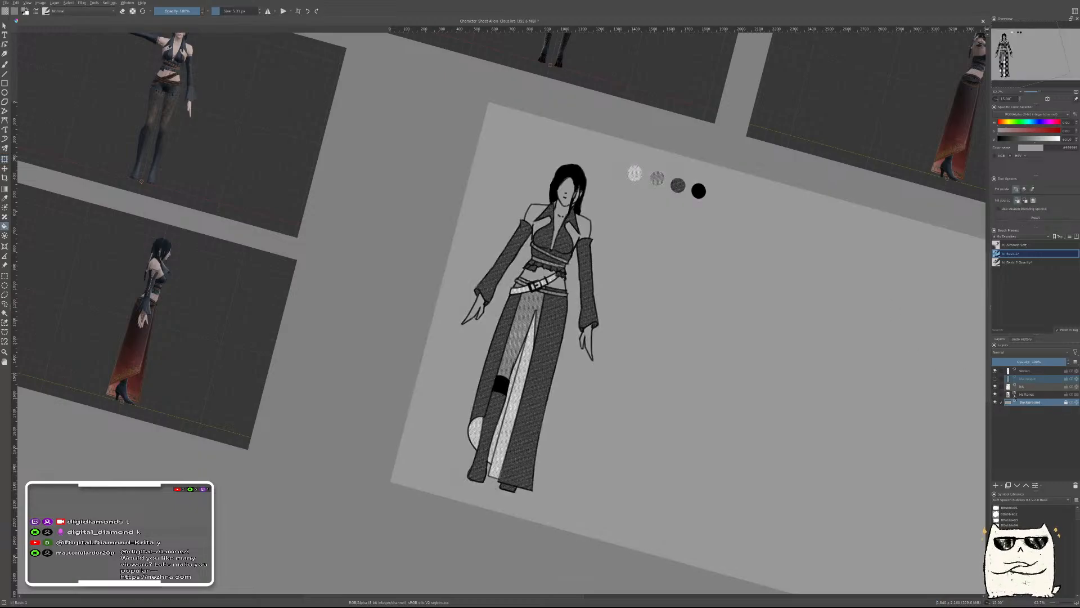
# Add a paint layer named Paper directly above the halftones group
pyautogui.click(1026, 394)
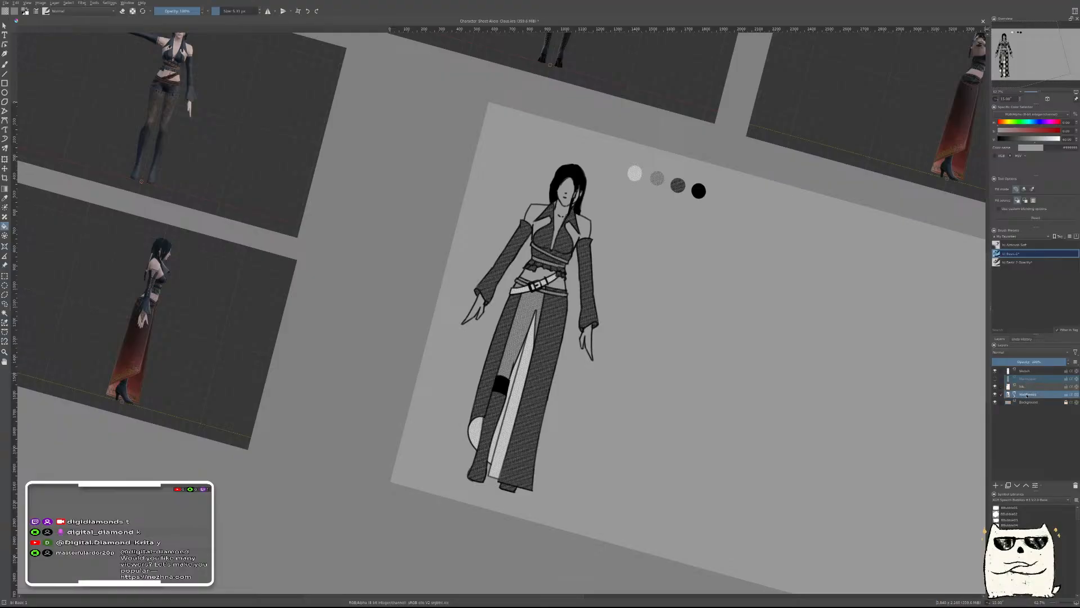
pyautogui.press('Insert')
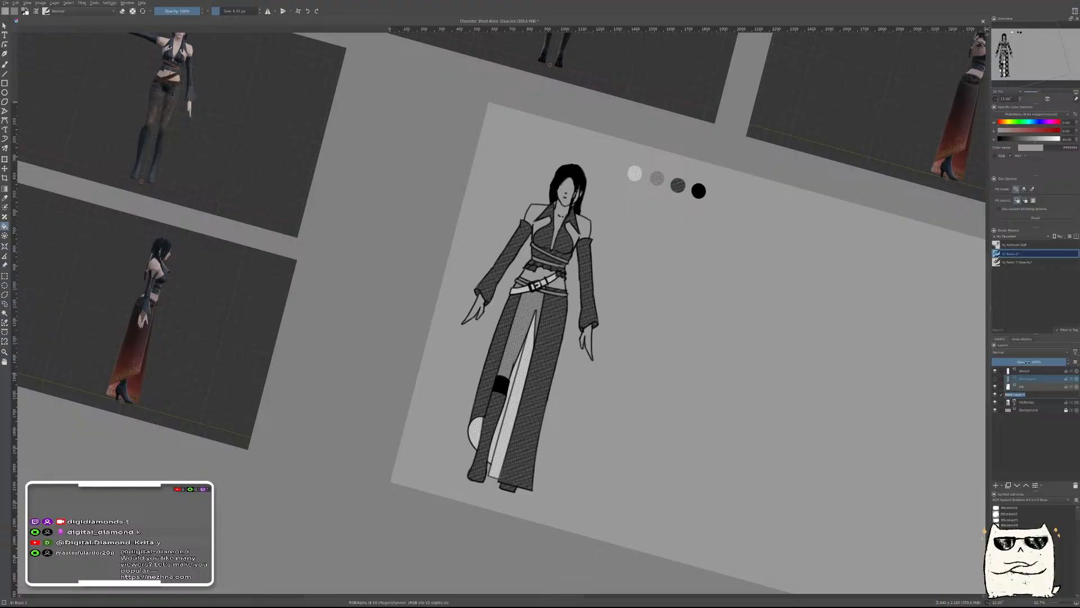
pyautogui.write('Paper')
pyautogui.press('Return')
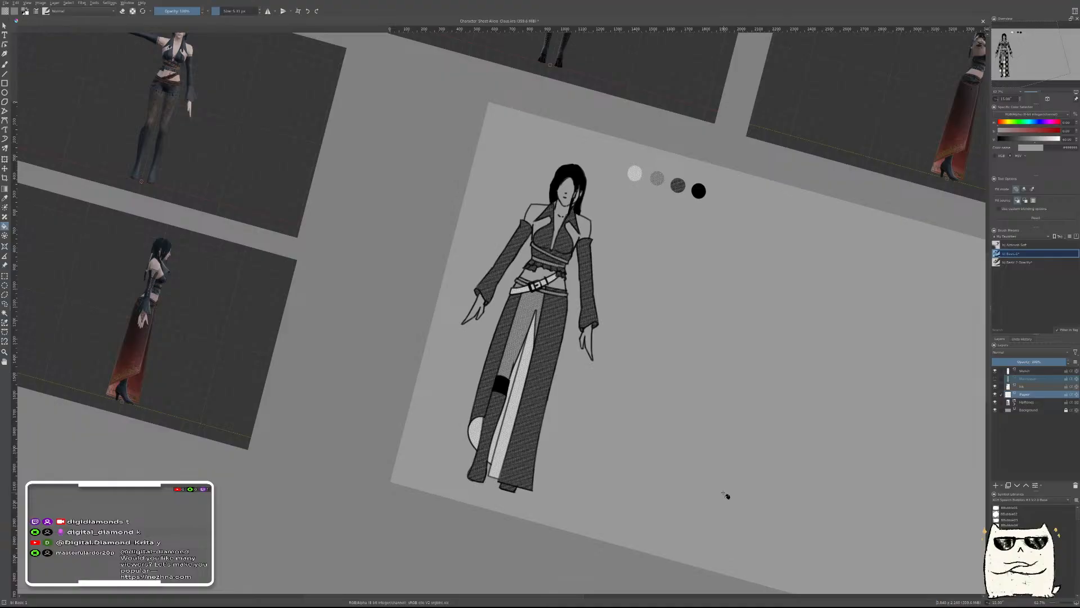
# Paint the face, neck, shoulders, chest and midriff white on the Paper layer with the basic brush
pyautogui.press('b')
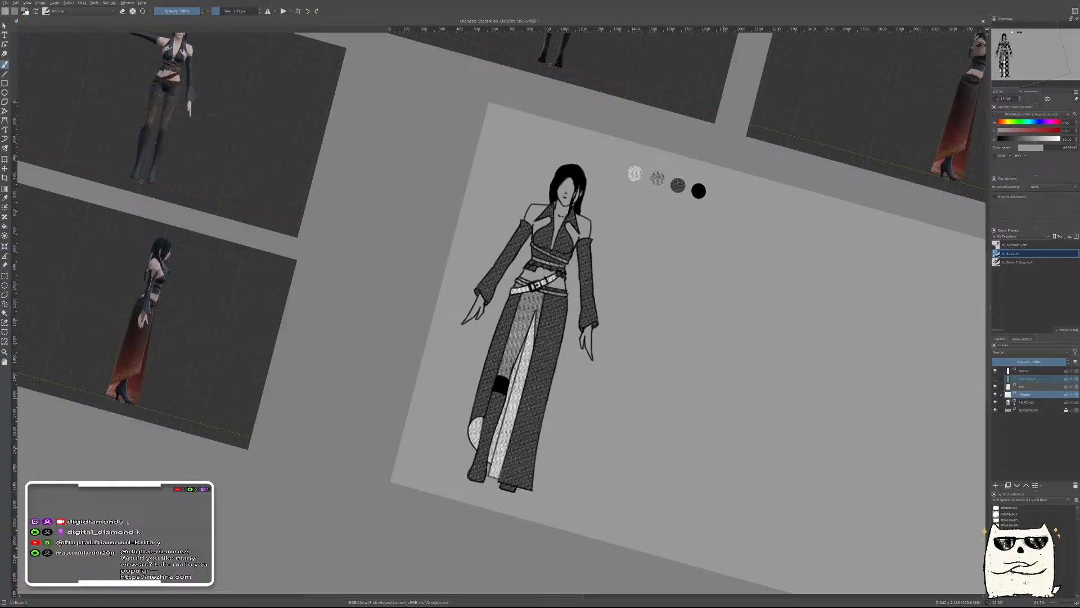
pyautogui.press('5')
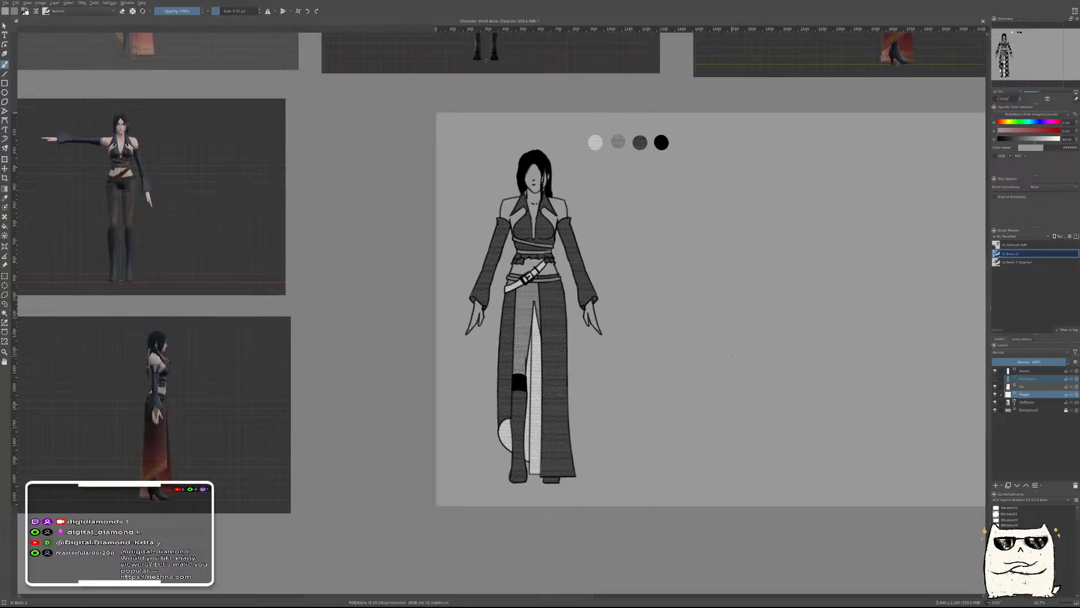
pyautogui.press('d')
pyautogui.press('x')
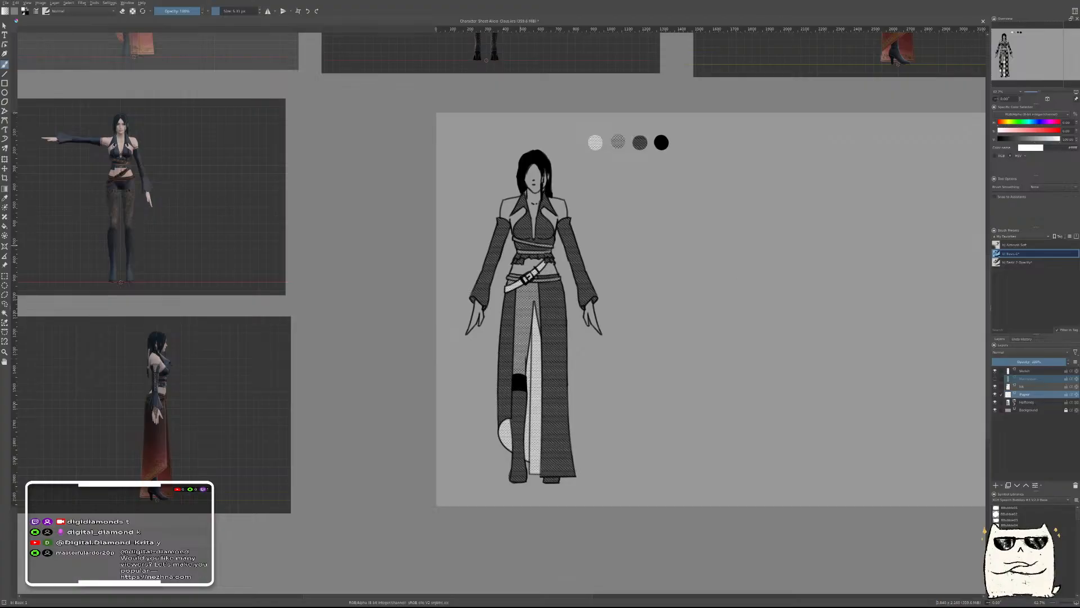
pyautogui.click(1011, 254)
pyautogui.scroll(5, 510, 203)
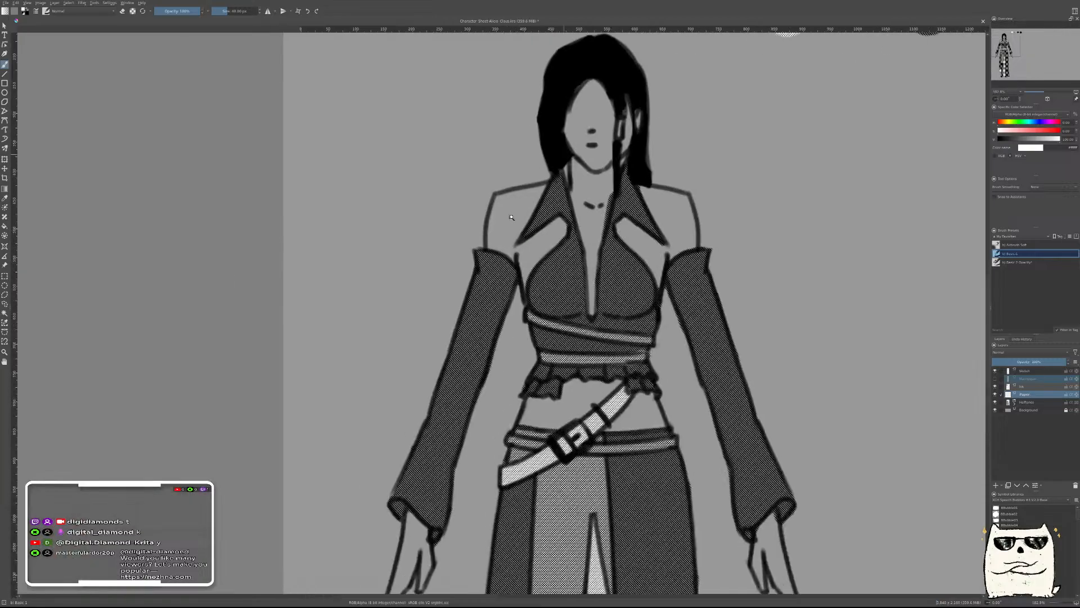
pyautogui.moveTo(489, 198)
pyautogui.mouseDown()
pyautogui.moveTo(471, 253)
pyautogui.moveTo(510, 283)
pyautogui.moveTo(525, 343)
pyautogui.moveTo(534, 293)
pyautogui.moveTo(580, 242)
pyautogui.moveTo(570, 227)
pyautogui.moveTo(530, 264)
pyautogui.moveTo(552, 194)
pyautogui.moveTo(544, 186)
pyautogui.moveTo(506, 197)
pyautogui.moveTo(509, 226)
pyautogui.mouseUp()
pyautogui.moveTo(619, 58)
pyautogui.mouseDown()
pyautogui.moveTo(568, 255)
pyautogui.moveTo(548, 270)
pyautogui.moveTo(585, 197)
pyautogui.moveTo(619, 270)
pyautogui.moveTo(643, 235)
pyautogui.moveTo(600, 468)
pyautogui.moveTo(598, 574)
pyautogui.moveTo(540, 349)
pyautogui.moveTo(579, 306)
pyautogui.moveTo(587, 423)
pyautogui.moveTo(598, 358)
pyautogui.moveTo(586, 242)
pyautogui.moveTo(571, 282)
pyautogui.moveTo(577, 211)
pyautogui.mouseUp()
pyautogui.moveTo(669, 378)
pyautogui.mouseDown()
pyautogui.moveTo(568, 229)
pyautogui.moveTo(613, 246)
pyautogui.moveTo(651, 293)
pyautogui.moveTo(636, 341)
pyautogui.moveTo(586, 382)
pyautogui.moveTo(535, 281)
pyautogui.moveTo(608, 326)
pyautogui.moveTo(627, 285)
pyautogui.moveTo(625, 302)
pyautogui.mouseUp()
pyautogui.moveTo(562, 444); pyautogui.dragTo(683, 173)
pyautogui.moveTo(509, 327)
pyautogui.mouseDown()
pyautogui.moveTo(501, 338)
pyautogui.moveTo(540, 315)
pyautogui.moveTo(580, 321)
pyautogui.moveTo(612, 295)
pyautogui.moveTo(718, 326)
pyautogui.moveTo(703, 349)
pyautogui.moveTo(718, 336)
pyautogui.moveTo(730, 357)
pyautogui.moveTo(621, 405)
pyautogui.mouseUp()
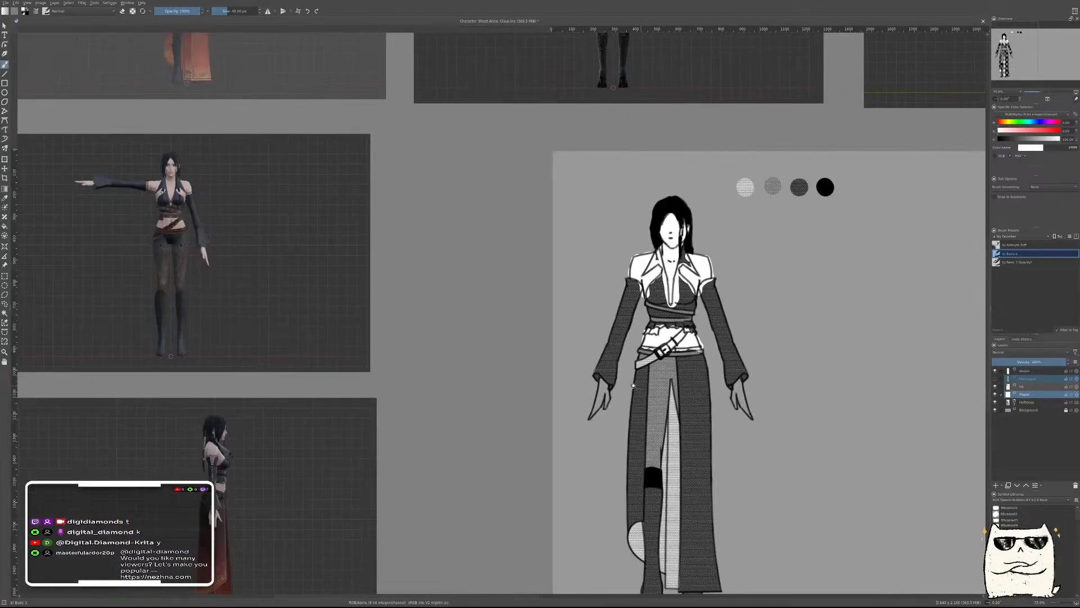
pyautogui.moveTo(630, 350); pyautogui.dragTo(632, 298)
# Paint both hands white on the Paper layer below the sleeve cuffs
pyautogui.moveTo(563, 410)
pyautogui.mouseDown()
pyautogui.moveTo(543, 500)
pyautogui.moveTo(573, 456)
pyautogui.moveTo(571, 426)
pyautogui.moveTo(585, 479)
pyautogui.mouseUp()
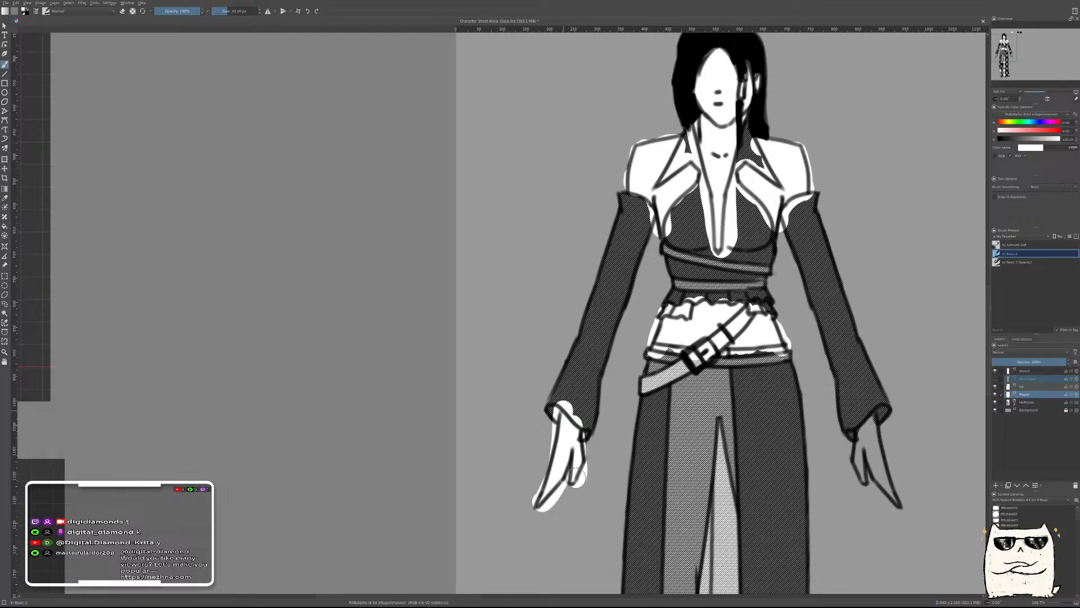
pyautogui.moveTo(833, 394)
pyautogui.mouseDown()
pyautogui.moveTo(685, 365)
pyautogui.moveTo(722, 406)
pyautogui.moveTo(699, 327)
pyautogui.moveTo(695, 373)
pyautogui.moveTo(712, 384)
pyautogui.moveTo(709, 340)
pyautogui.moveTo(717, 383)
pyautogui.mouseUp()
pyautogui.moveTo(495, 253); pyautogui.dragTo(596, 465)
pyautogui.moveTo(535, 152)
pyautogui.mouseDown()
pyautogui.moveTo(593, 386)
pyautogui.moveTo(618, 305)
pyautogui.moveTo(593, 321)
pyautogui.mouseUp()
# Erase the white spilling over the left sleeve's upper edge and both bust halves, following the line art
pyautogui.press('e')
pyautogui.moveTo(704, 288)
pyautogui.mouseDown()
pyautogui.moveTo(544, 323)
pyautogui.moveTo(581, 309)
pyautogui.moveTo(549, 337)
pyautogui.moveTo(534, 334)
pyautogui.moveTo(507, 496)
pyautogui.mouseUp()
pyautogui.moveTo(510, 545); pyautogui.dragTo(465, 382)
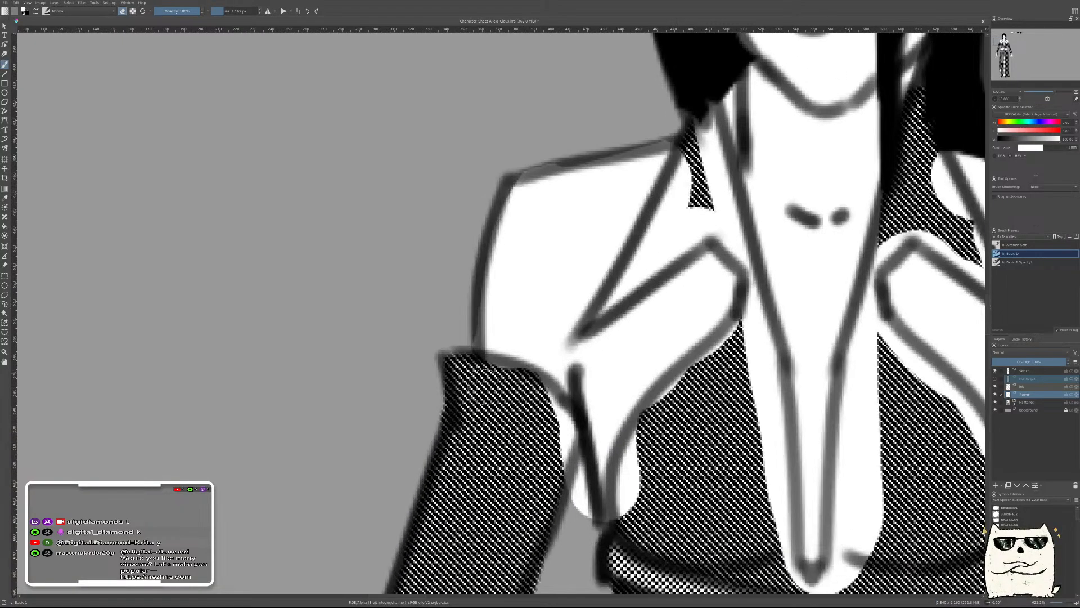
pyautogui.moveTo(554, 391)
pyautogui.mouseDown()
pyautogui.moveTo(574, 467)
pyautogui.moveTo(535, 410)
pyautogui.mouseUp()
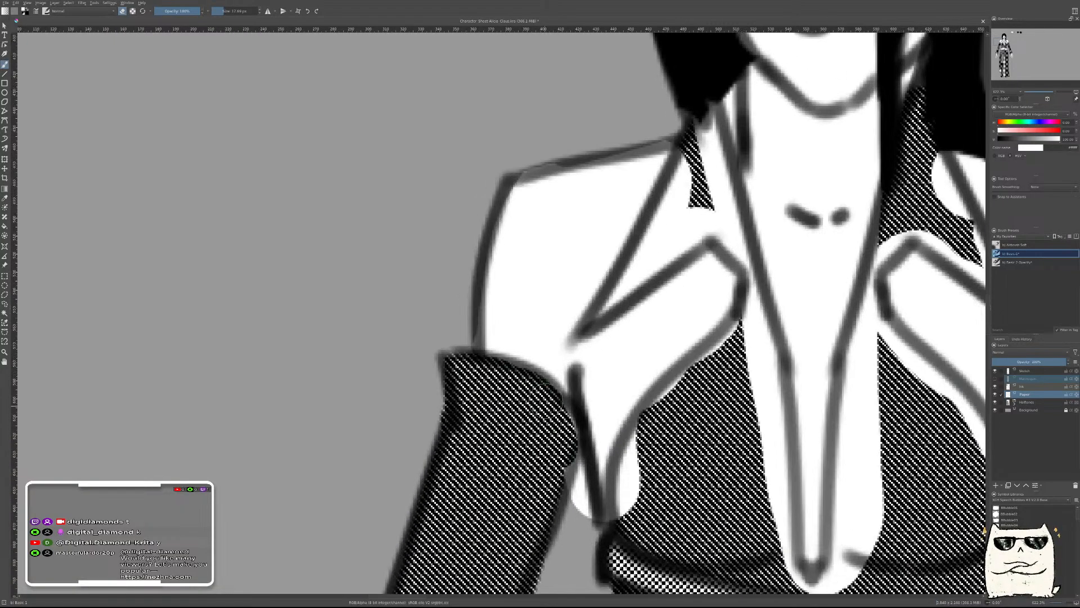
pyautogui.moveTo(560, 459); pyautogui.dragTo(579, 518)
pyautogui.moveTo(638, 535)
pyautogui.mouseDown()
pyautogui.moveTo(619, 436)
pyautogui.moveTo(676, 410)
pyautogui.moveTo(700, 366)
pyautogui.moveTo(752, 337)
pyautogui.moveTo(670, 394)
pyautogui.moveTo(754, 318)
pyautogui.moveTo(782, 439)
pyautogui.moveTo(791, 557)
pyautogui.moveTo(771, 573)
pyautogui.moveTo(708, 404)
pyautogui.moveTo(757, 428)
pyautogui.moveTo(793, 388)
pyautogui.moveTo(785, 354)
pyautogui.moveTo(810, 258)
pyautogui.mouseUp()
pyautogui.moveTo(780, 377); pyautogui.dragTo(793, 186)
pyautogui.moveTo(792, 291)
pyautogui.mouseDown()
pyautogui.moveTo(787, 198)
pyautogui.moveTo(755, 400)
pyautogui.moveTo(729, 464)
pyautogui.mouseUp()
pyautogui.moveTo(731, 417)
pyautogui.mouseDown()
pyautogui.moveTo(744, 386)
pyautogui.moveTo(824, 466)
pyautogui.mouseUp()
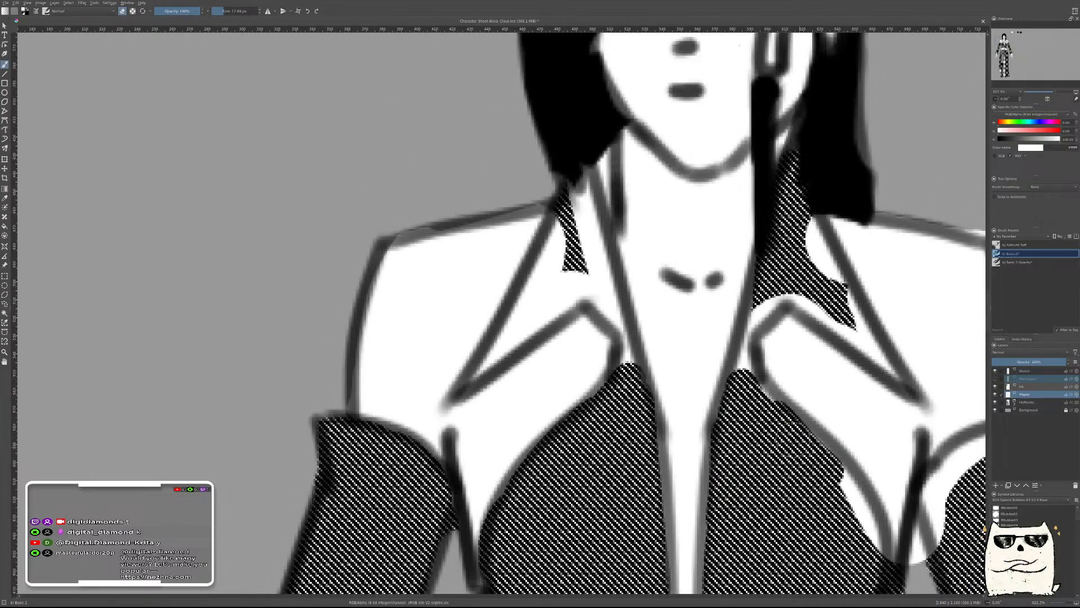
pyautogui.moveTo(760, 397)
pyautogui.mouseDown()
pyautogui.moveTo(860, 528)
pyautogui.moveTo(866, 559)
pyautogui.moveTo(878, 545)
pyautogui.mouseUp()
# Turn off the filter masks in the halftones group so the tones show as flat greys, and collapse the group
pyautogui.click(1012, 402)
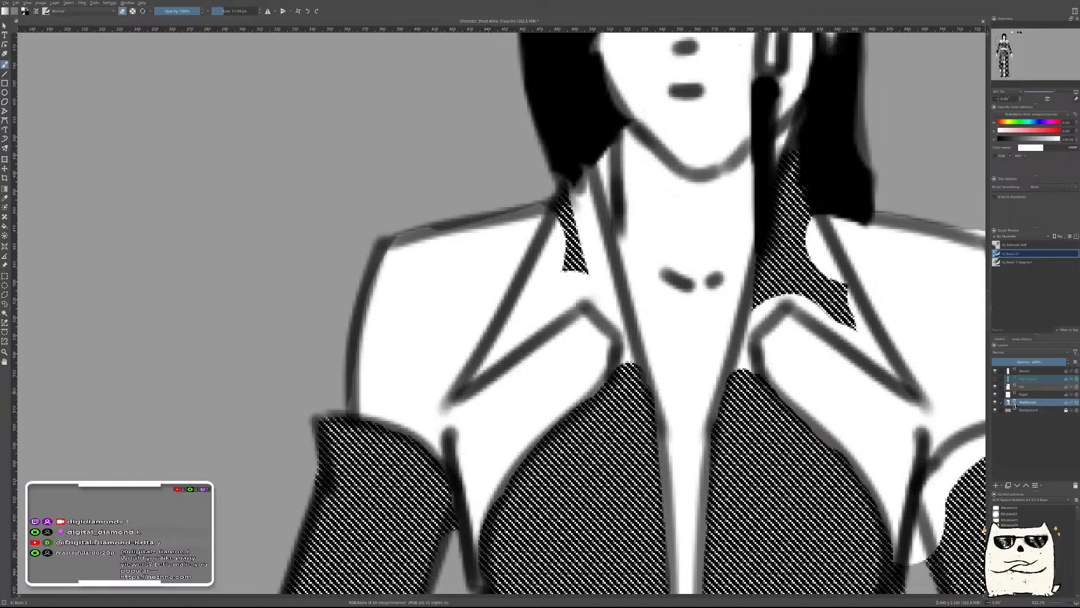
pyautogui.click(1002, 402)
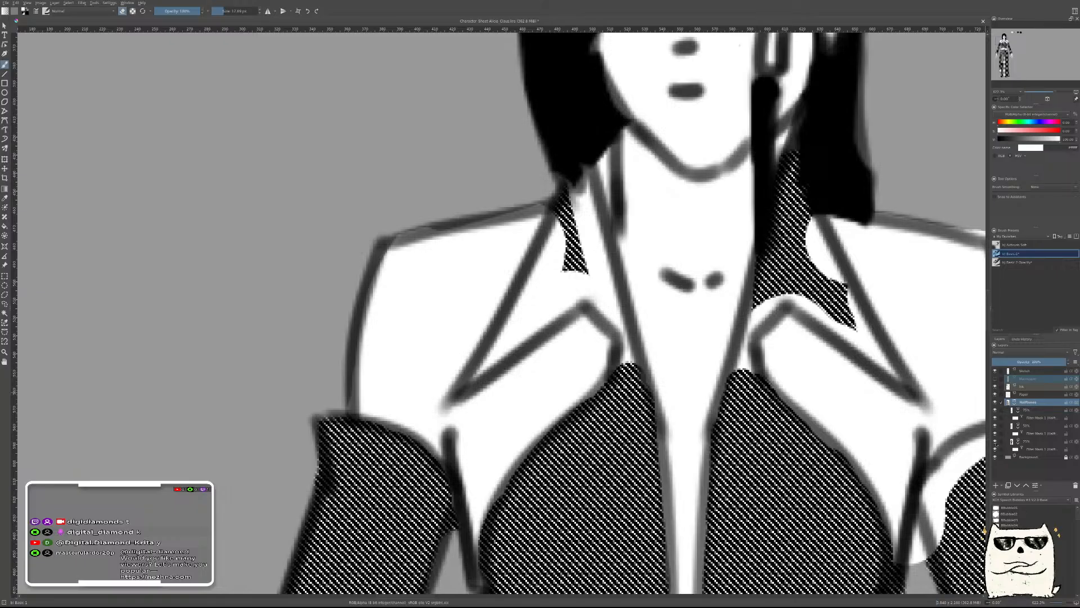
pyautogui.click(996, 449)
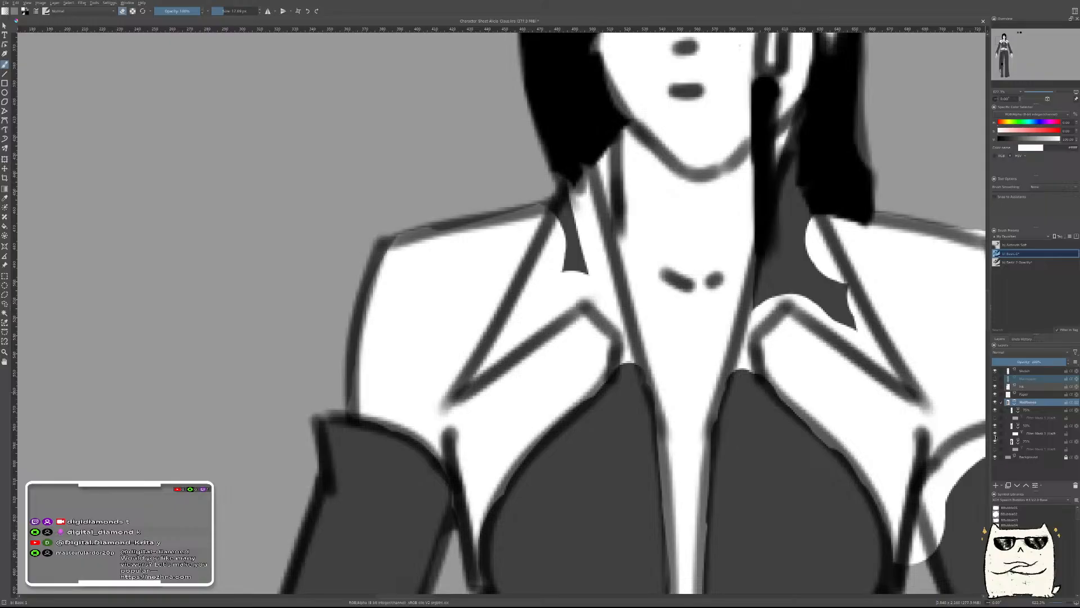
pyautogui.click(1015, 404)
# On the Paper layer, clean the white around the right collar, cutout, sleeve top and outer shoulder with eraser and brush
pyautogui.moveTo(856, 396); pyautogui.dragTo(811, 546)
pyautogui.moveTo(876, 400); pyautogui.dragTo(746, 388)
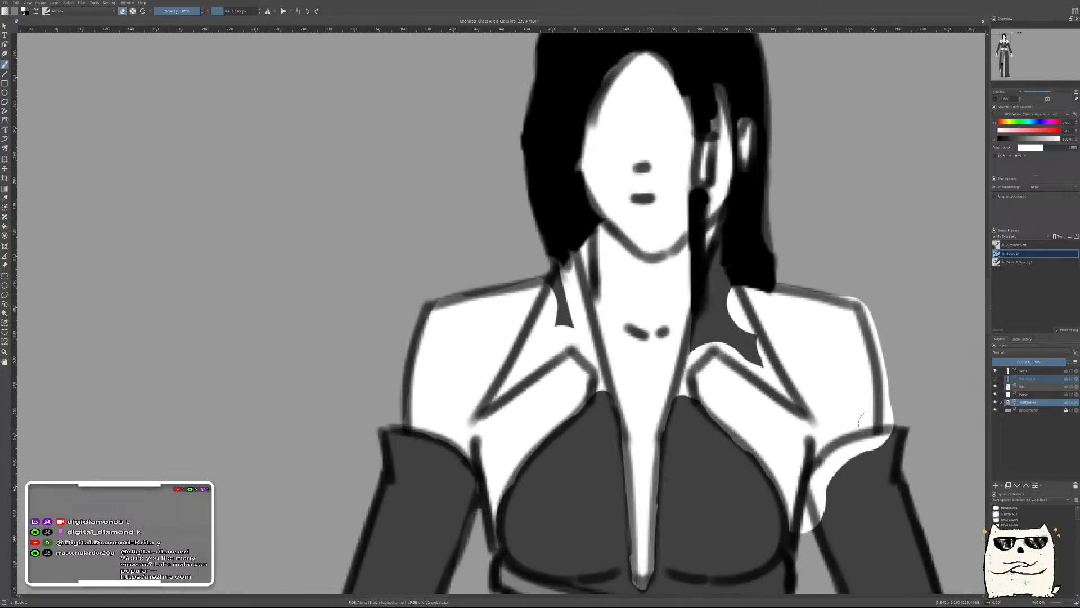
pyautogui.press('pageup')
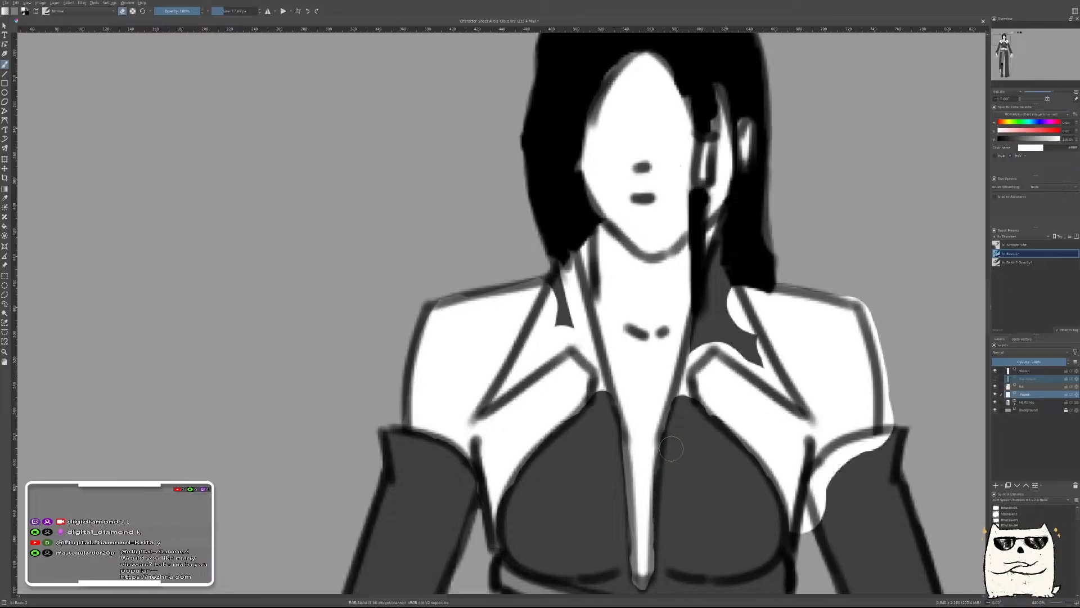
pyautogui.moveTo(682, 418); pyautogui.dragTo(705, 333)
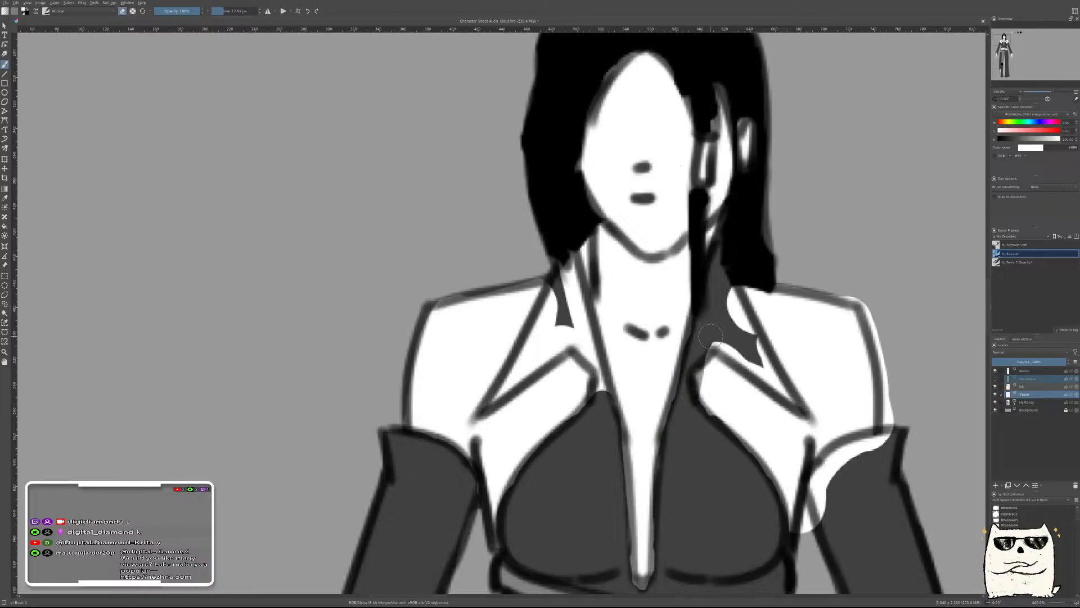
pyautogui.moveTo(711, 388)
pyautogui.mouseDown()
pyautogui.moveTo(723, 339)
pyautogui.moveTo(704, 343)
pyautogui.moveTo(725, 332)
pyautogui.moveTo(746, 355)
pyautogui.moveTo(711, 332)
pyautogui.moveTo(785, 393)
pyautogui.moveTo(720, 277)
pyautogui.moveTo(813, 436)
pyautogui.moveTo(788, 427)
pyautogui.moveTo(824, 427)
pyautogui.mouseUp()
pyautogui.press('e')
pyautogui.moveTo(805, 369); pyautogui.dragTo(820, 413)
pyautogui.press('e')
pyautogui.moveTo(847, 478)
pyautogui.mouseDown()
pyautogui.moveTo(837, 516)
pyautogui.moveTo(822, 495)
pyautogui.moveTo(835, 521)
pyautogui.moveTo(856, 483)
pyautogui.moveTo(847, 460)
pyautogui.moveTo(838, 473)
pyautogui.moveTo(868, 464)
pyautogui.moveTo(890, 441)
pyautogui.moveTo(828, 466)
pyautogui.moveTo(818, 493)
pyautogui.moveTo(834, 531)
pyautogui.moveTo(820, 473)
pyautogui.moveTo(808, 534)
pyautogui.mouseUp()
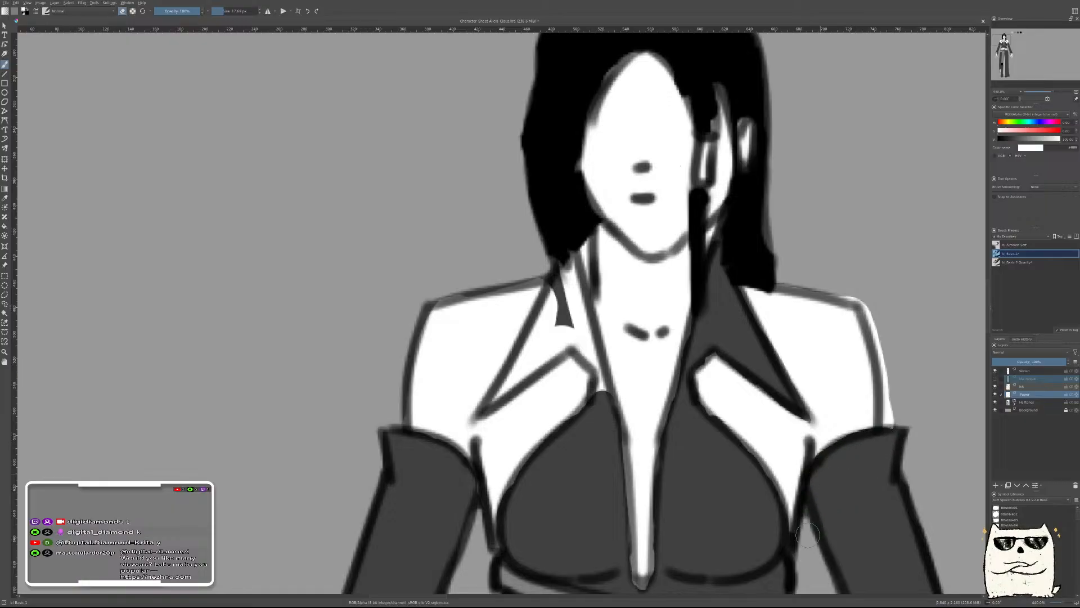
pyautogui.moveTo(903, 388)
pyautogui.mouseDown()
pyautogui.moveTo(894, 430)
pyautogui.moveTo(882, 329)
pyautogui.moveTo(866, 292)
pyautogui.moveTo(844, 286)
pyautogui.mouseUp()
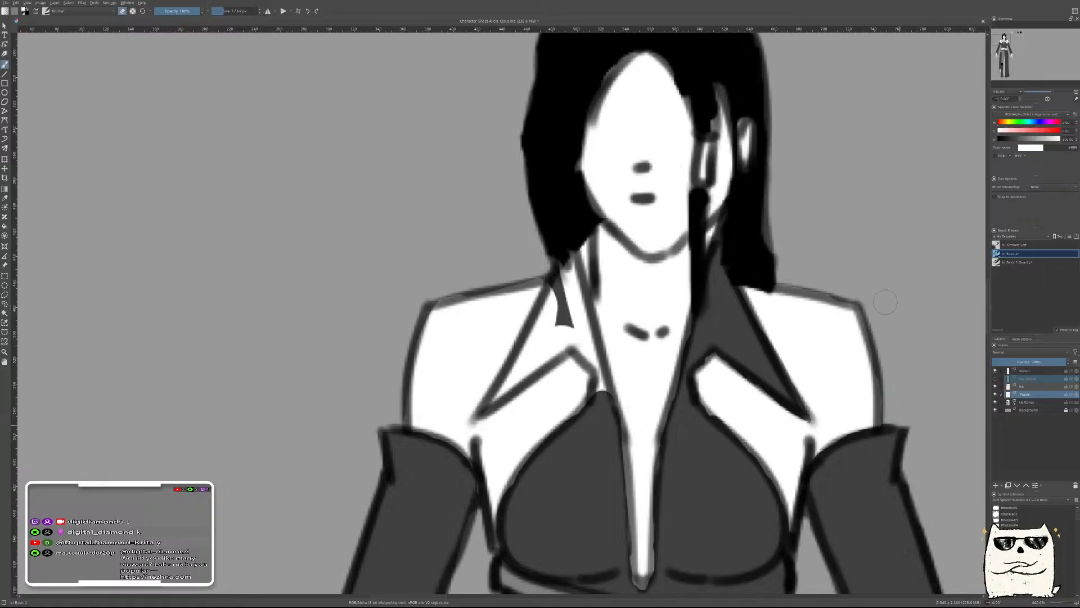
# Erase the white from the left collar, undo the stray erasure across the shoulder cutout and touch up the white near the armpit
pyautogui.moveTo(555, 260); pyautogui.dragTo(514, 272)
pyautogui.moveTo(566, 298)
pyautogui.mouseDown()
pyautogui.moveTo(548, 332)
pyautogui.moveTo(567, 265)
pyautogui.moveTo(585, 332)
pyautogui.moveTo(583, 323)
pyautogui.moveTo(569, 341)
pyautogui.moveTo(562, 301)
pyautogui.moveTo(484, 405)
pyautogui.moveTo(505, 370)
pyautogui.mouseUp()
pyautogui.moveTo(518, 309)
pyautogui.mouseDown()
pyautogui.moveTo(479, 392)
pyautogui.moveTo(548, 394)
pyautogui.moveTo(495, 426)
pyautogui.moveTo(521, 408)
pyautogui.moveTo(503, 423)
pyautogui.mouseUp()
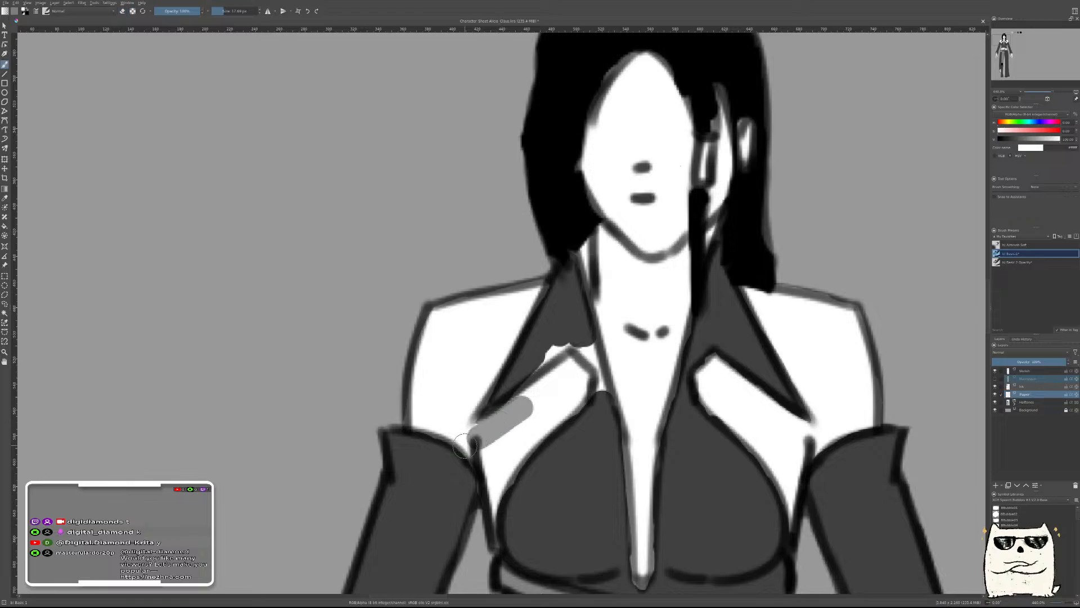
pyautogui.hotkey('ctrl', 'z')
pyautogui.press('e')
pyautogui.moveTo(478, 449)
pyautogui.mouseDown()
pyautogui.moveTo(463, 448)
pyautogui.moveTo(468, 473)
pyautogui.moveTo(490, 462)
pyautogui.moveTo(498, 440)
pyautogui.mouseUp()
pyautogui.press('e')
# Refine the white edge between the left collar and the upper end of its cutout, alternating eraser and brush
pyautogui.press('e')
pyautogui.moveTo(571, 332); pyautogui.dragTo(527, 369)
pyautogui.press('e')
pyautogui.moveTo(563, 328)
pyautogui.mouseDown()
pyautogui.moveTo(588, 347)
pyautogui.moveTo(599, 401)
pyautogui.moveTo(566, 318)
pyautogui.moveTo(547, 339)
pyautogui.moveTo(567, 338)
pyautogui.mouseUp()
pyautogui.press('e')
pyautogui.moveTo(568, 374); pyautogui.dragTo(574, 394)
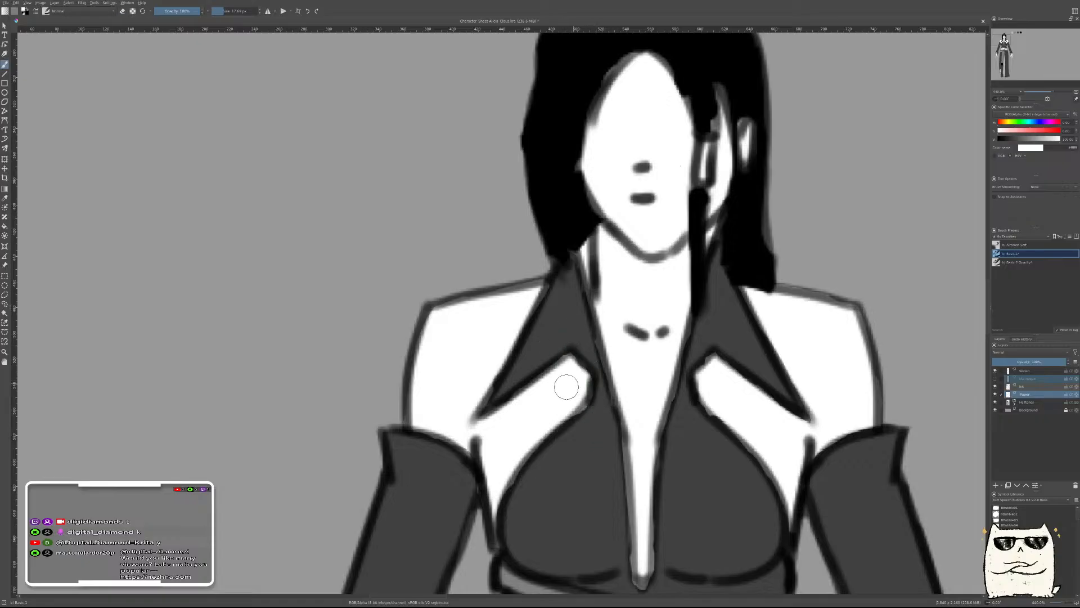
pyautogui.moveTo(601, 360); pyautogui.dragTo(629, 413)
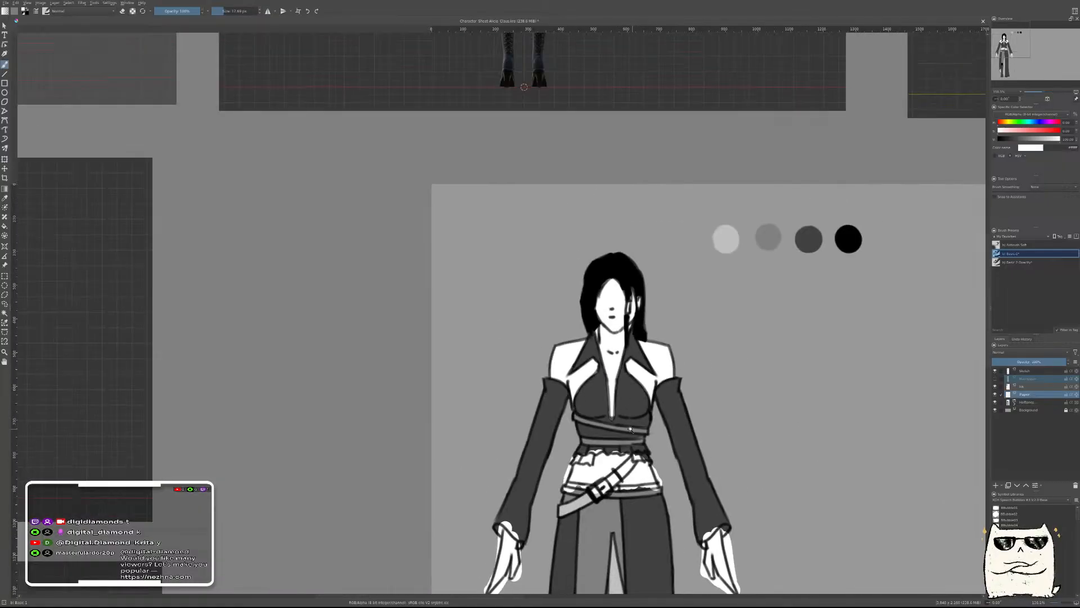
# Erase the white fill that overlaps the dark ruffled hem of the character's top
pyautogui.moveTo(596, 455); pyautogui.dragTo(596, 397)
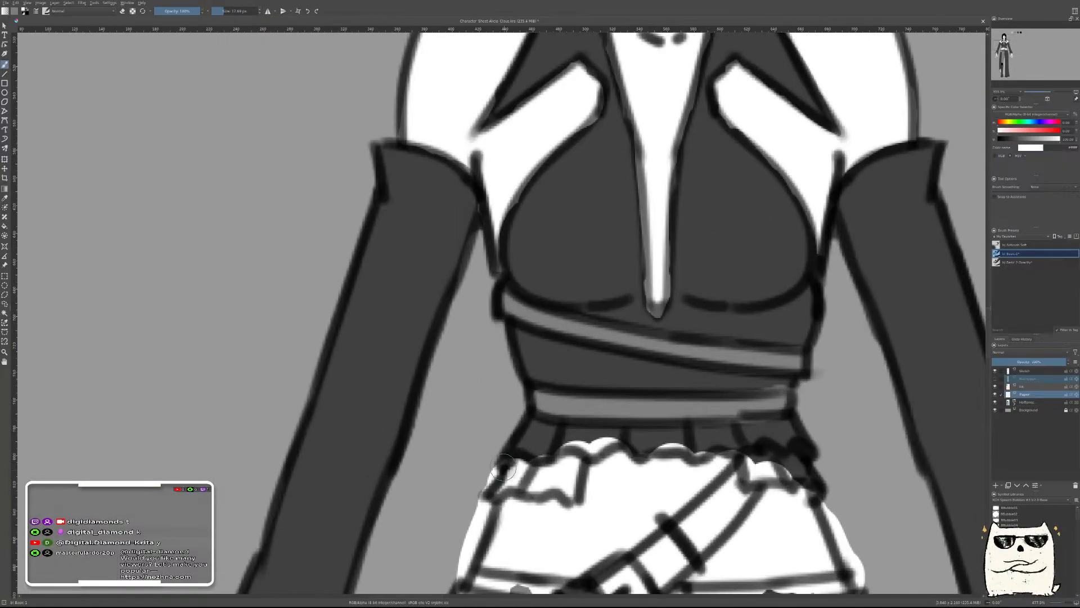
pyautogui.moveTo(511, 453)
pyautogui.mouseDown()
pyautogui.moveTo(495, 484)
pyautogui.moveTo(567, 488)
pyautogui.moveTo(551, 471)
pyautogui.moveTo(540, 477)
pyautogui.moveTo(574, 464)
pyautogui.moveTo(577, 443)
pyautogui.moveTo(605, 438)
pyautogui.moveTo(566, 475)
pyautogui.moveTo(573, 461)
pyautogui.moveTo(573, 476)
pyautogui.moveTo(608, 432)
pyautogui.moveTo(699, 447)
pyautogui.moveTo(740, 442)
pyautogui.moveTo(756, 471)
pyautogui.moveTo(801, 462)
pyautogui.moveTo(846, 524)
pyautogui.moveTo(826, 483)
pyautogui.moveTo(861, 588)
pyautogui.mouseUp()
pyautogui.press('e')
pyautogui.scroll(-2, 848, 448)
pyautogui.moveTo(849, 448); pyautogui.dragTo(819, 337)
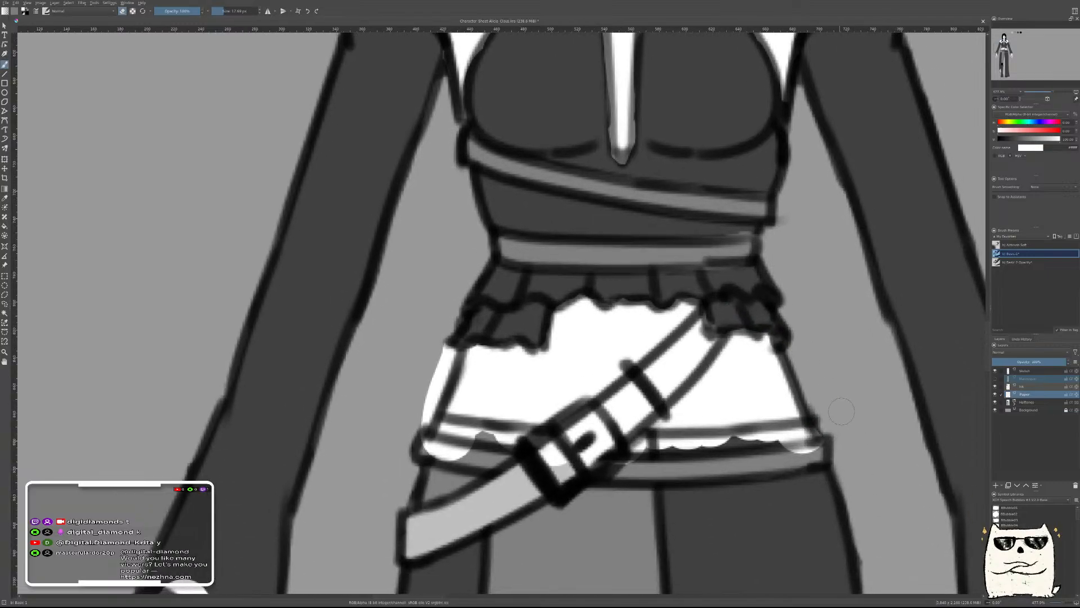
# Erase the excess white from the waistband, belt and buckle and outside the hip outlines, leaving only the bare midriff white
pyautogui.moveTo(848, 438)
pyautogui.mouseDown()
pyautogui.moveTo(646, 449)
pyautogui.moveTo(762, 441)
pyautogui.moveTo(681, 445)
pyautogui.mouseUp()
pyautogui.moveTo(449, 452)
pyautogui.mouseDown()
pyautogui.moveTo(584, 455)
pyautogui.moveTo(547, 460)
pyautogui.moveTo(566, 466)
pyautogui.moveTo(622, 403)
pyautogui.moveTo(642, 388)
pyautogui.moveTo(604, 427)
pyautogui.moveTo(695, 340)
pyautogui.moveTo(688, 352)
pyautogui.moveTo(708, 342)
pyautogui.moveTo(678, 366)
pyautogui.mouseUp()
pyautogui.moveTo(457, 350); pyautogui.dragTo(428, 429)
pyautogui.moveTo(544, 444); pyautogui.dragTo(563, 432)
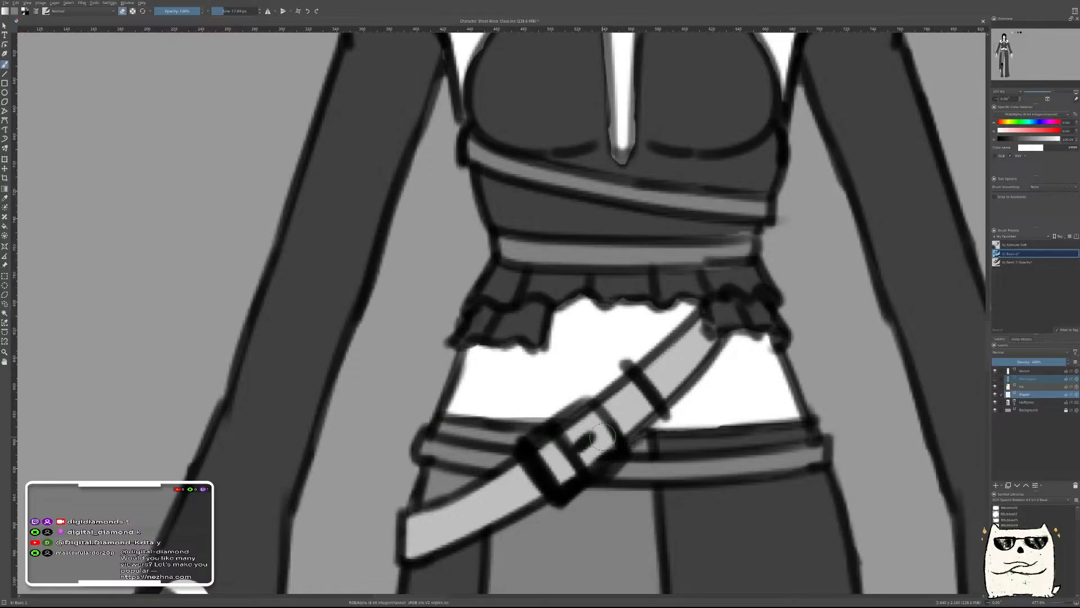
pyautogui.press('e')
pyautogui.moveTo(511, 405)
pyautogui.mouseDown()
pyautogui.moveTo(559, 399)
pyautogui.moveTo(545, 409)
pyautogui.moveTo(468, 403)
pyautogui.mouseUp()
pyautogui.moveTo(661, 334); pyautogui.dragTo(663, 388)
pyautogui.moveTo(696, 333); pyautogui.dragTo(696, 365)
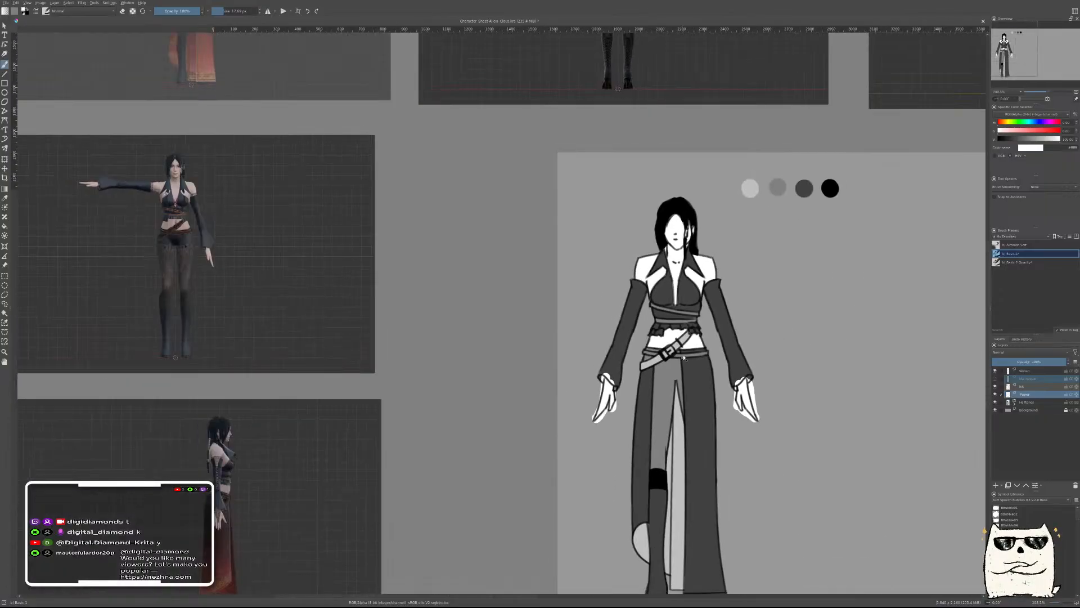
# Erase the white spill around the hand and cuff on the left side of the figure
pyautogui.moveTo(624, 411); pyautogui.dragTo(626, 362)
pyautogui.press('e')
pyautogui.moveTo(588, 325)
pyautogui.mouseDown()
pyautogui.moveTo(565, 303)
pyautogui.moveTo(595, 342)
pyautogui.mouseUp()
pyautogui.moveTo(606, 393)
pyautogui.mouseDown()
pyautogui.moveTo(581, 430)
pyautogui.moveTo(538, 458)
pyautogui.moveTo(564, 428)
pyautogui.mouseUp()
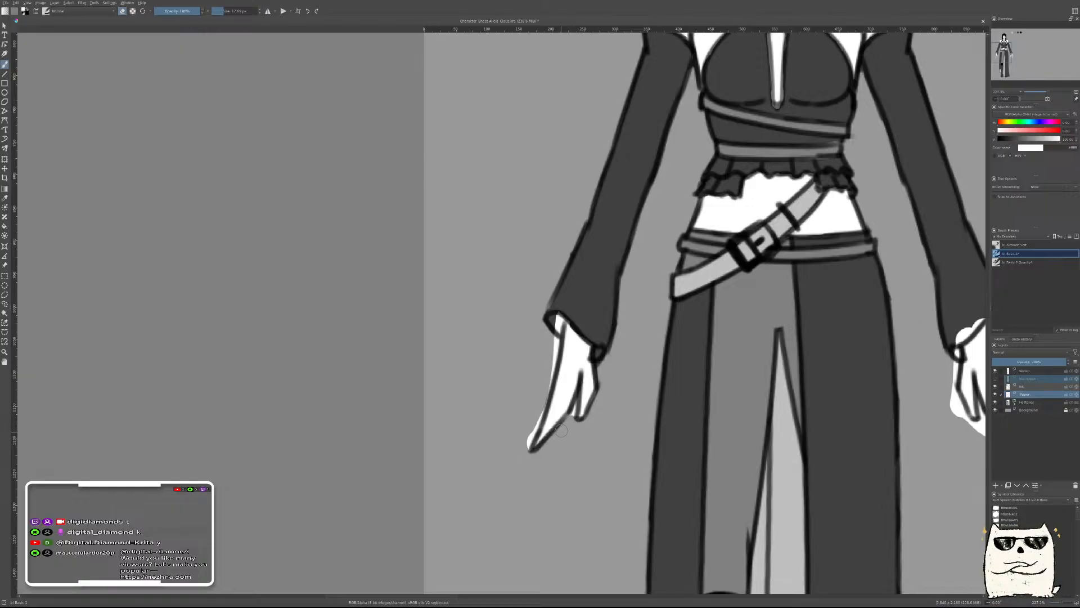
pyautogui.moveTo(552, 337)
pyautogui.mouseDown()
pyautogui.moveTo(559, 308)
pyautogui.moveTo(532, 442)
pyautogui.mouseUp()
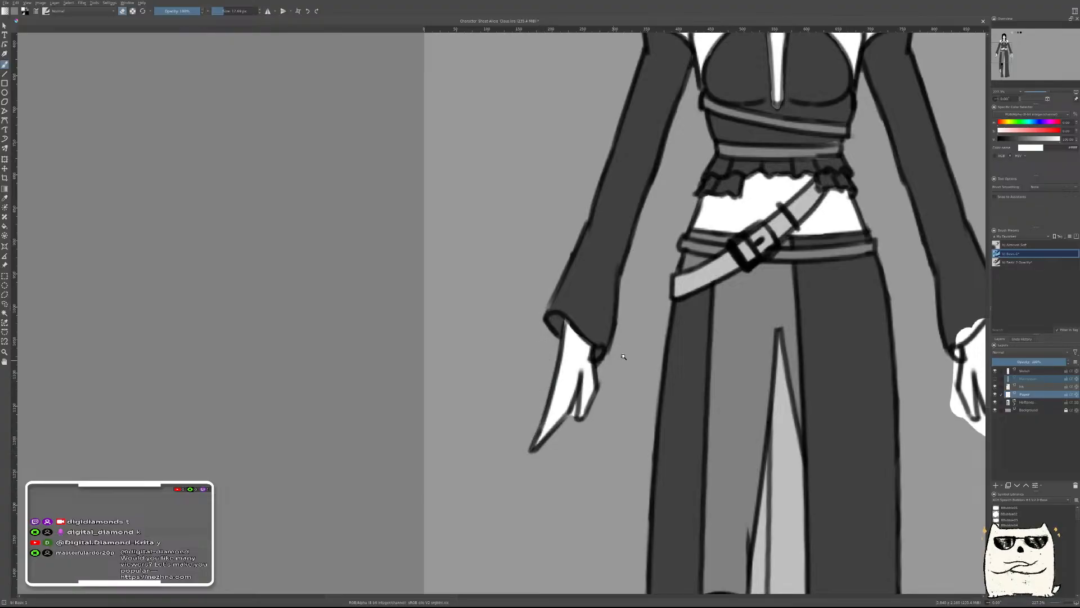
pyautogui.moveTo(618, 357); pyautogui.dragTo(618, 484)
pyautogui.moveTo(612, 375); pyautogui.dragTo(612, 262)
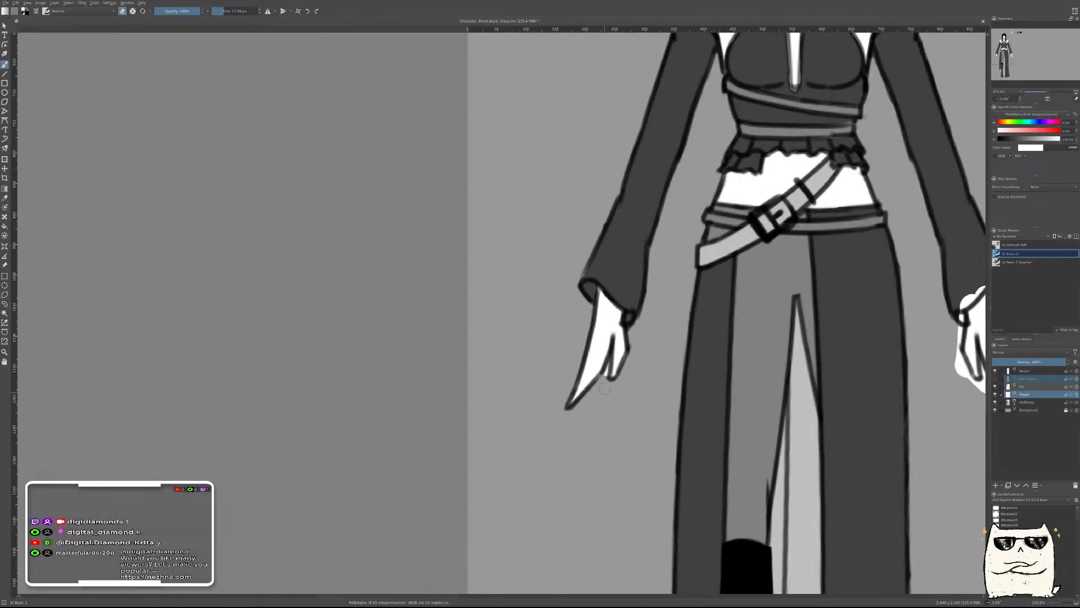
# Erase the white spill around the hand, fingers and cuff on the right side of the figure
pyautogui.press('e')
pyautogui.moveTo(938, 347); pyautogui.dragTo(745, 339)
pyautogui.moveTo(810, 264); pyautogui.dragTo(790, 274)
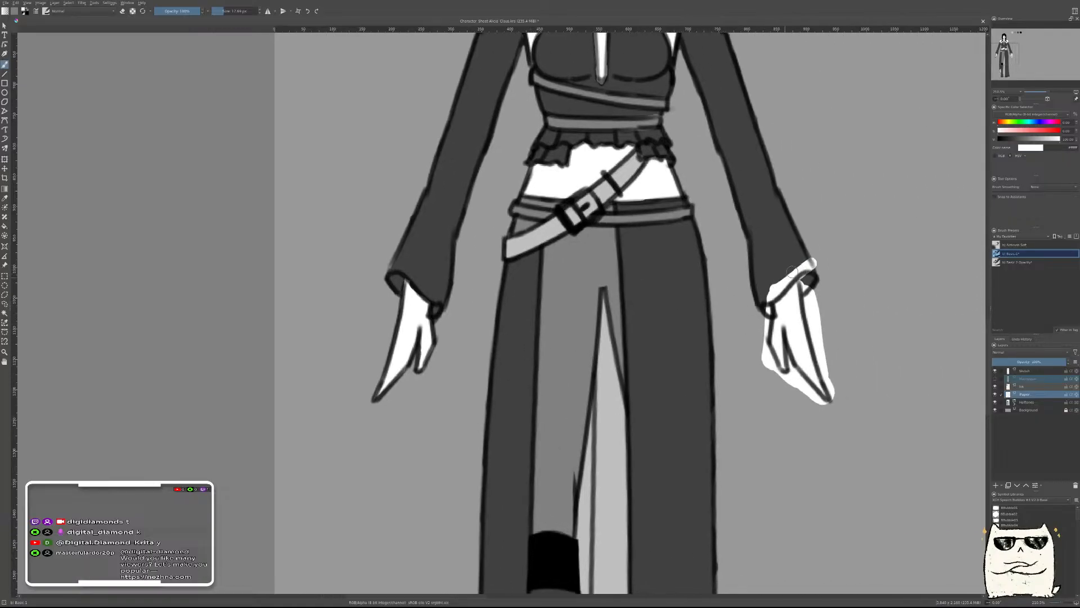
pyautogui.hotkey('ctrl', 'z')
pyautogui.press('e')
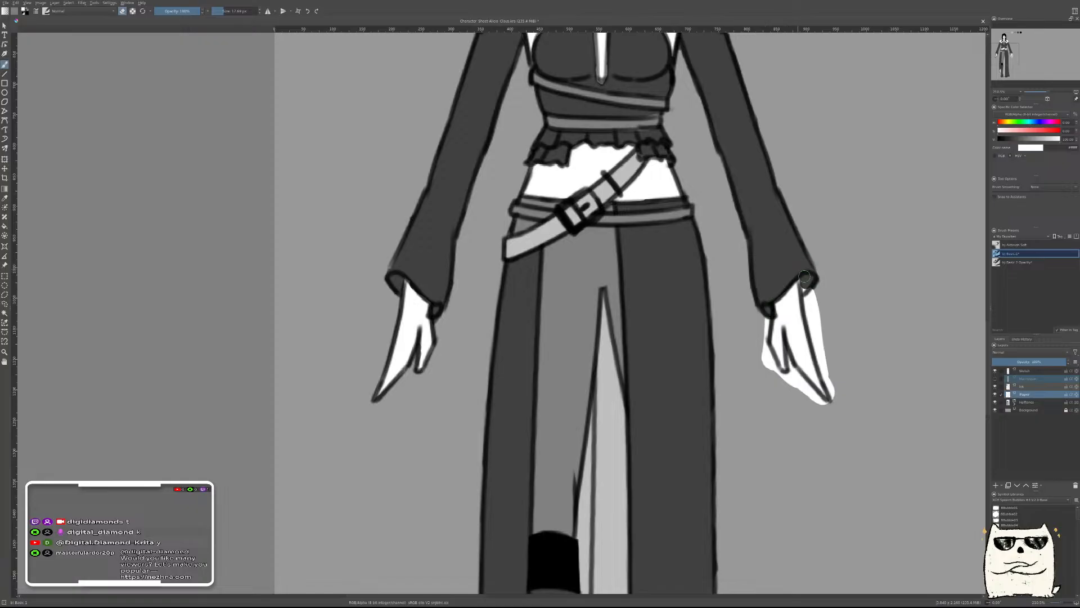
pyautogui.moveTo(805, 285)
pyautogui.mouseDown()
pyautogui.moveTo(817, 333)
pyautogui.moveTo(805, 287)
pyautogui.moveTo(816, 338)
pyautogui.mouseUp()
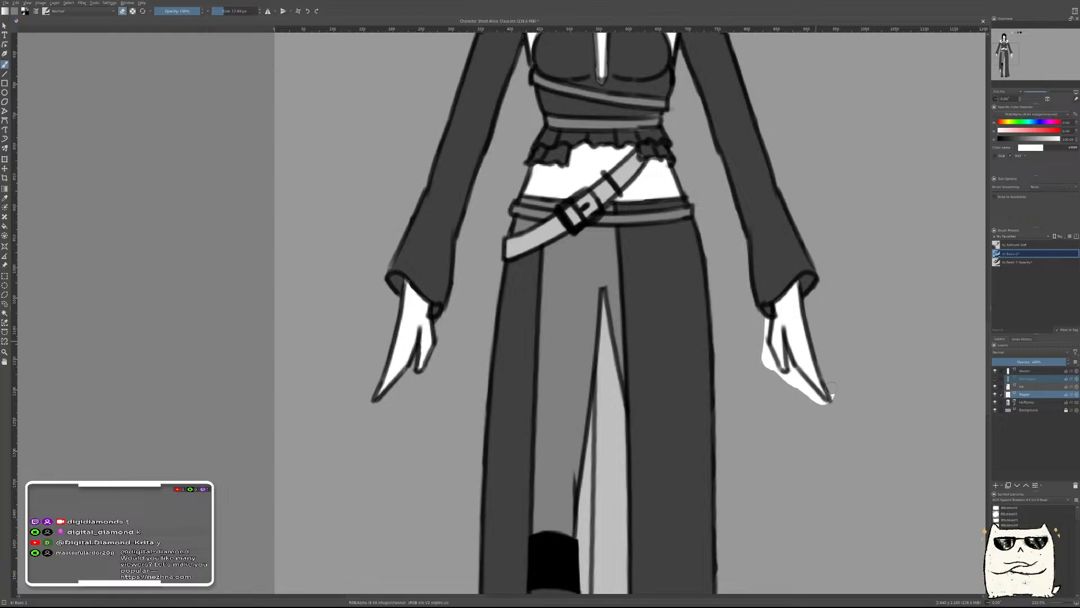
pyautogui.moveTo(763, 327)
pyautogui.mouseDown()
pyautogui.moveTo(772, 364)
pyautogui.moveTo(755, 348)
pyautogui.moveTo(817, 414)
pyautogui.moveTo(782, 379)
pyautogui.moveTo(818, 404)
pyautogui.moveTo(792, 374)
pyautogui.mouseUp()
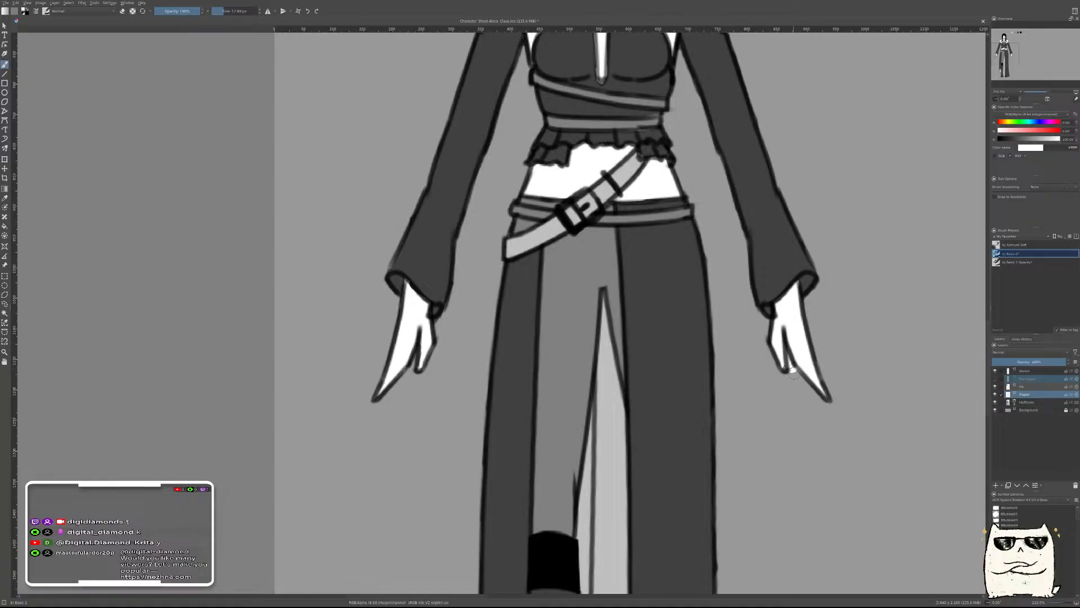
pyautogui.moveTo(796, 375)
pyautogui.mouseDown()
pyautogui.moveTo(785, 347)
pyautogui.moveTo(800, 364)
pyautogui.mouseUp()
pyautogui.press('e')
pyautogui.scroll(-5, 848, 265)
pyautogui.moveTo(856, 328); pyautogui.dragTo(782, 394)
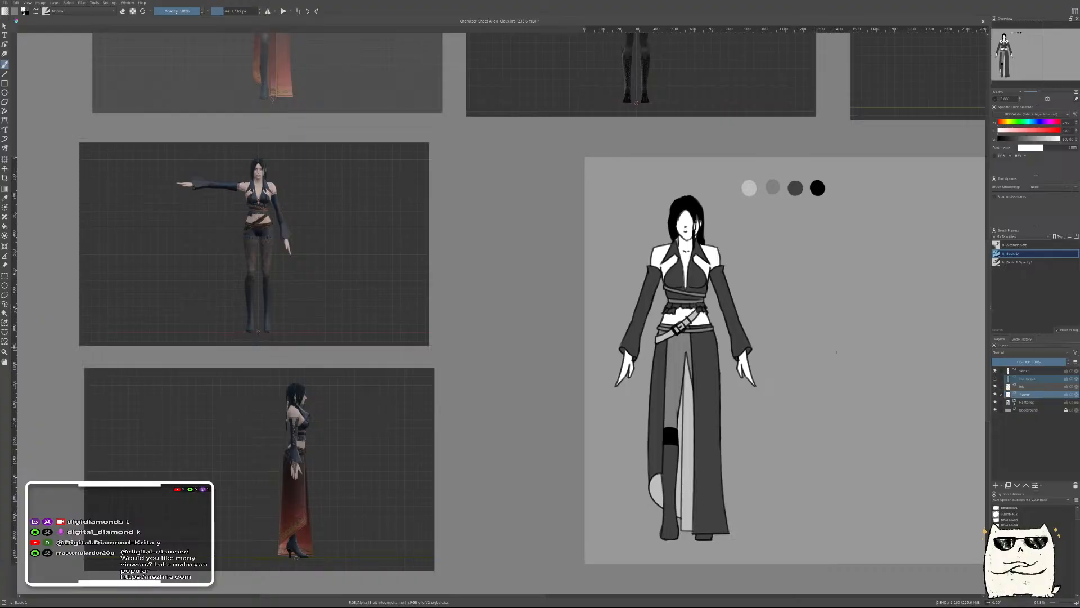
# Touch up the hair around the ear and shoulder in black with a smaller brush on the layer above the white fill, and save the document
pyautogui.click(1024, 386)
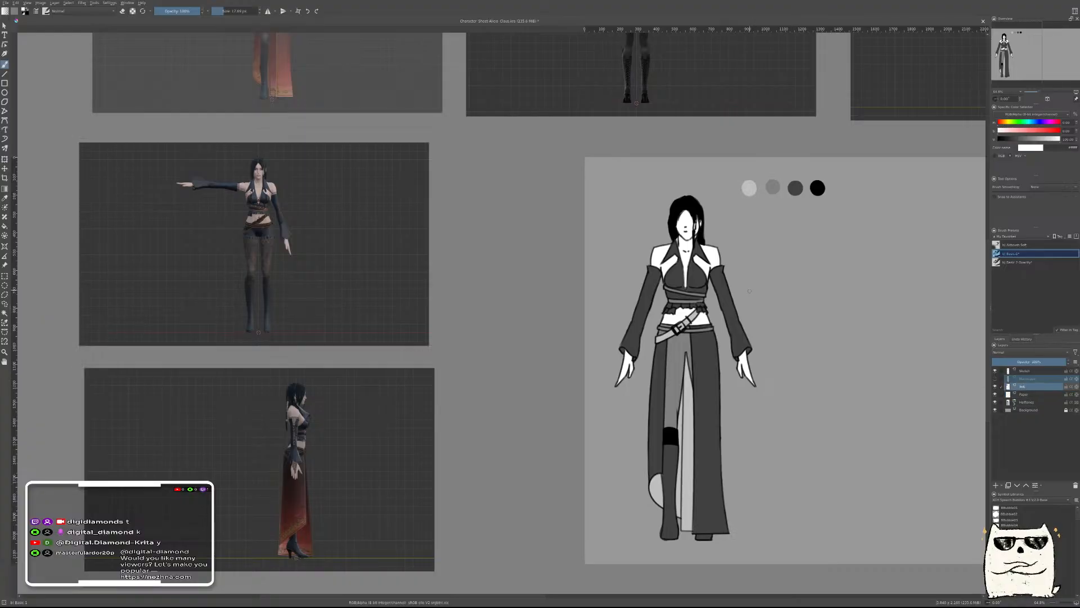
pyautogui.moveTo(676, 263); pyautogui.dragTo(636, 369)
pyautogui.press('x')
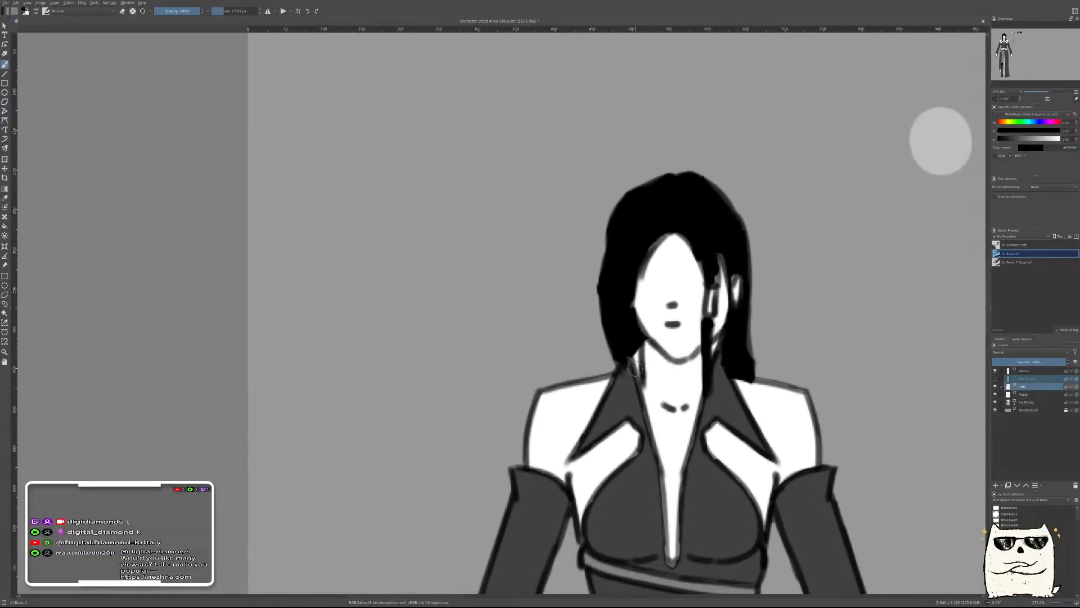
pyautogui.press('[')
pyautogui.moveTo(723, 283); pyautogui.dragTo(780, 388)
pyautogui.hotkey('ctrl', 's')
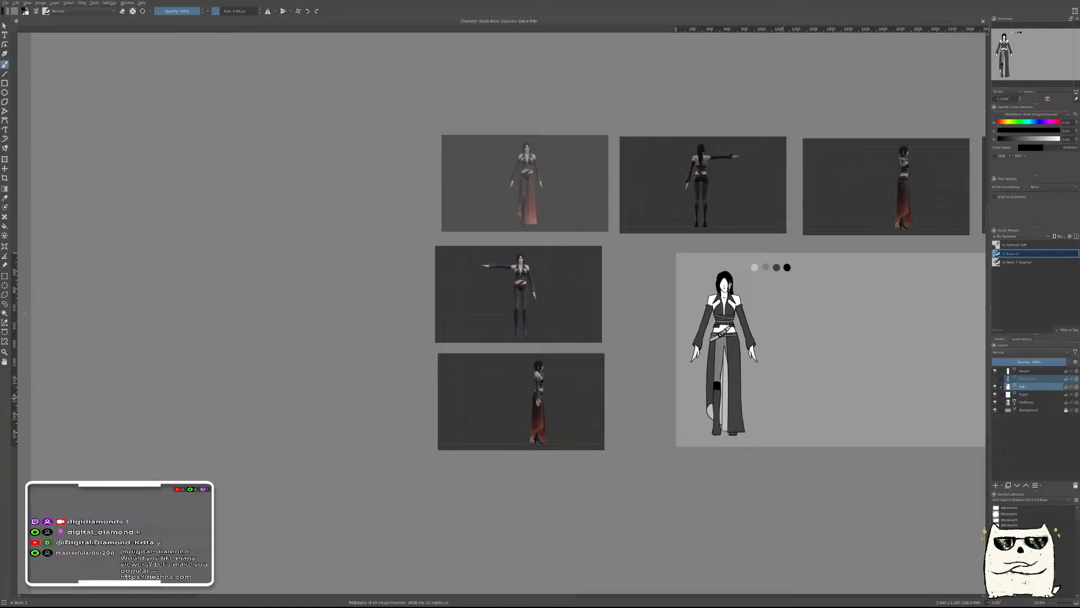
# Raise the opacity of the faded front-view reference image to 100%
pyautogui.moveTo(769, 324); pyautogui.dragTo(593, 300)
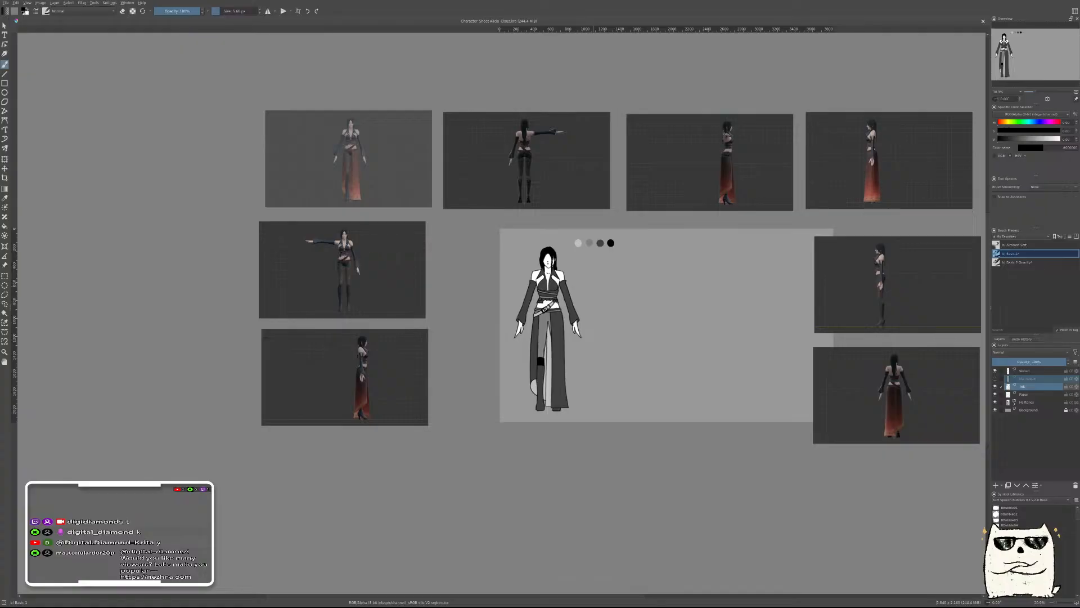
pyautogui.press('r')
pyautogui.moveTo(1045, 188); pyautogui.dragTo(1069, 188)
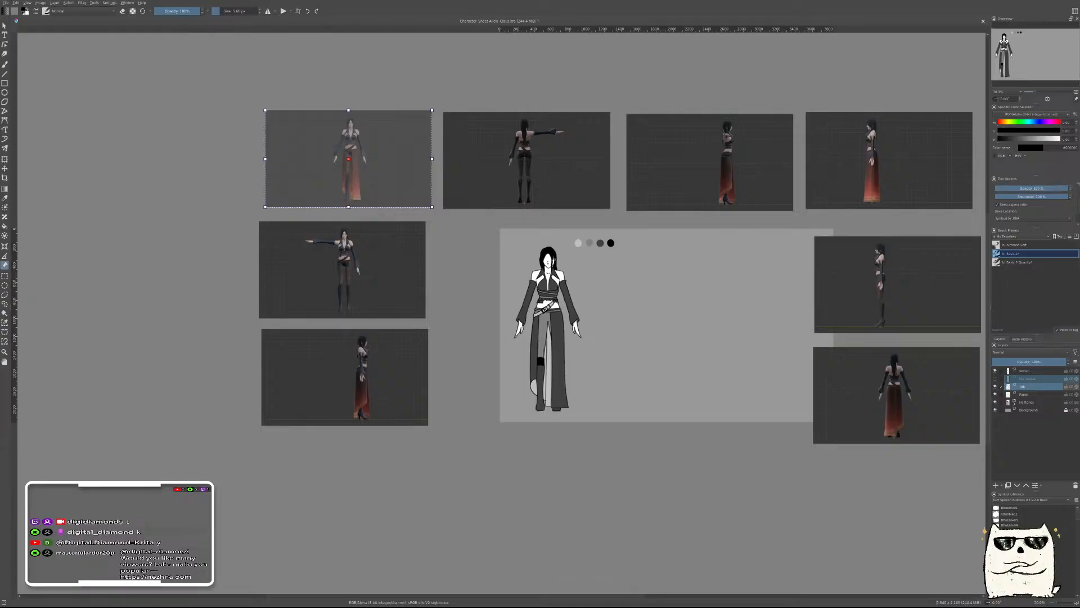
pyautogui.press('b')
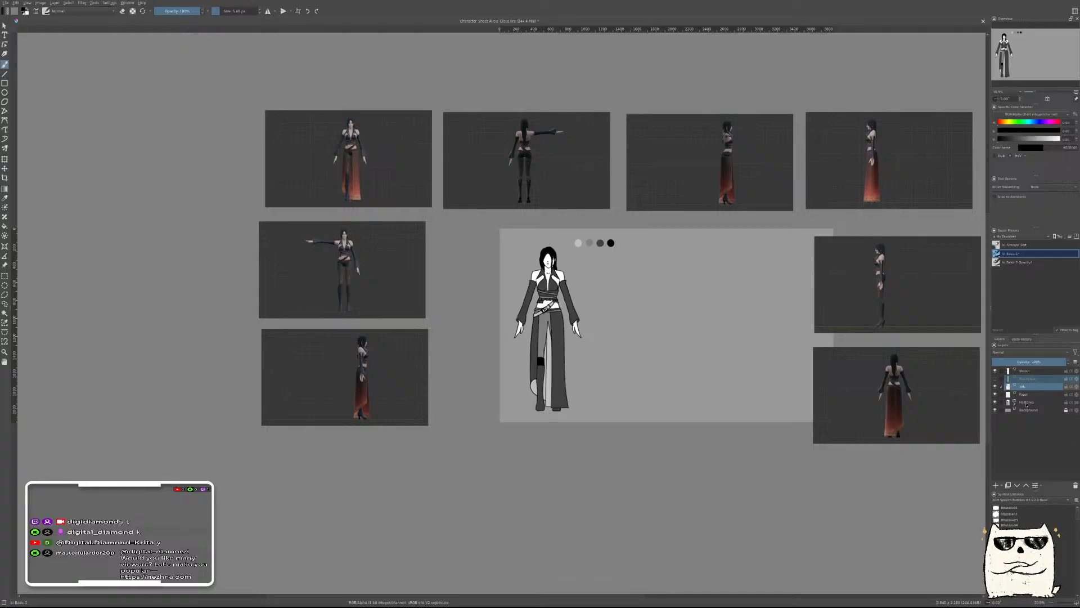
# Group all the layers above the background layer and name the group Front
pyautogui.click(1032, 371)
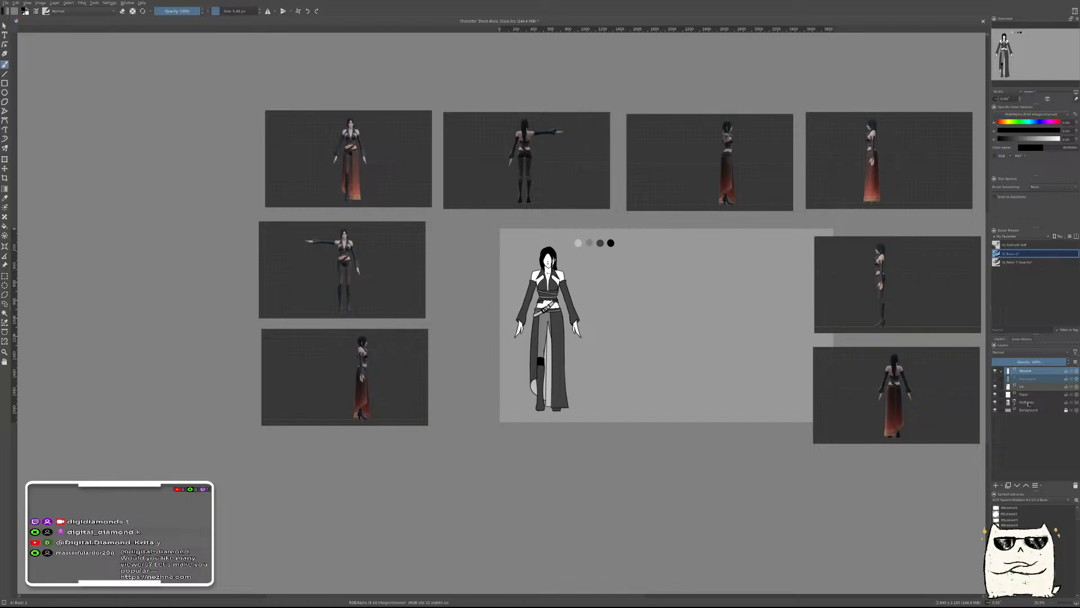
pyautogui.keyDown('shift'); pyautogui.click(1027, 403); pyautogui.keyUp('shift')
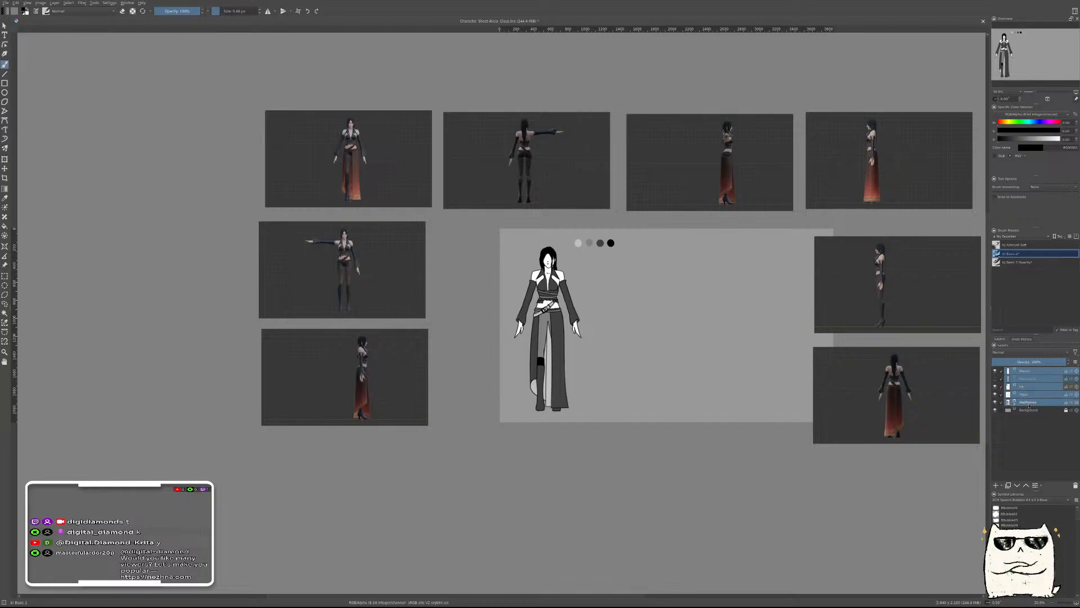
pyautogui.hotkey('ctrl', 'g')
pyautogui.doubleClick(1039, 371)
pyautogui.write('fi')
pyautogui.press('Return')
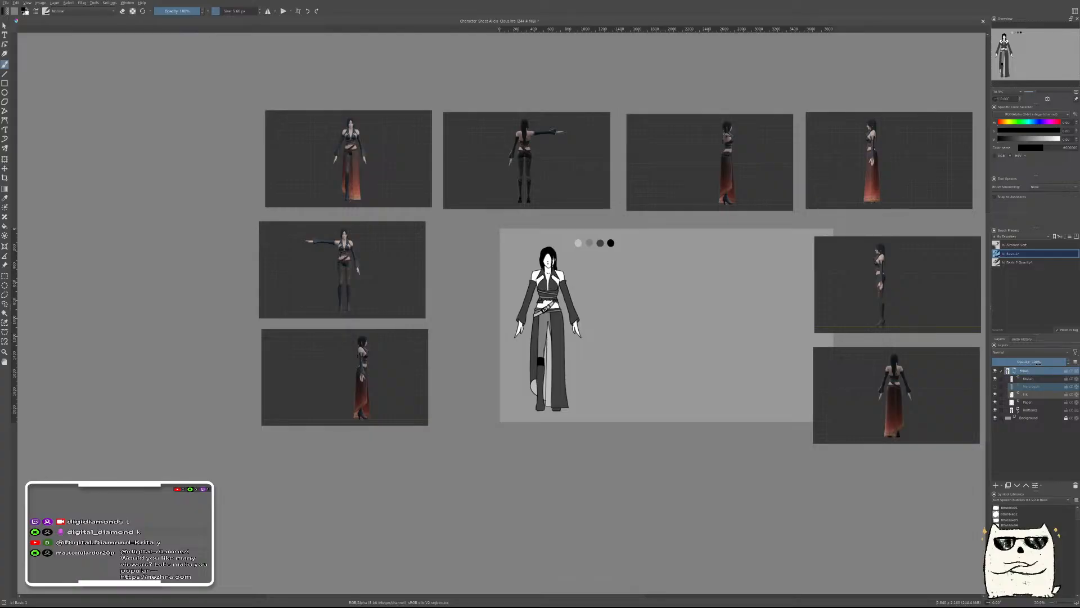
# Collapse the Front group in the layer stack
pyautogui.click(1015, 373)
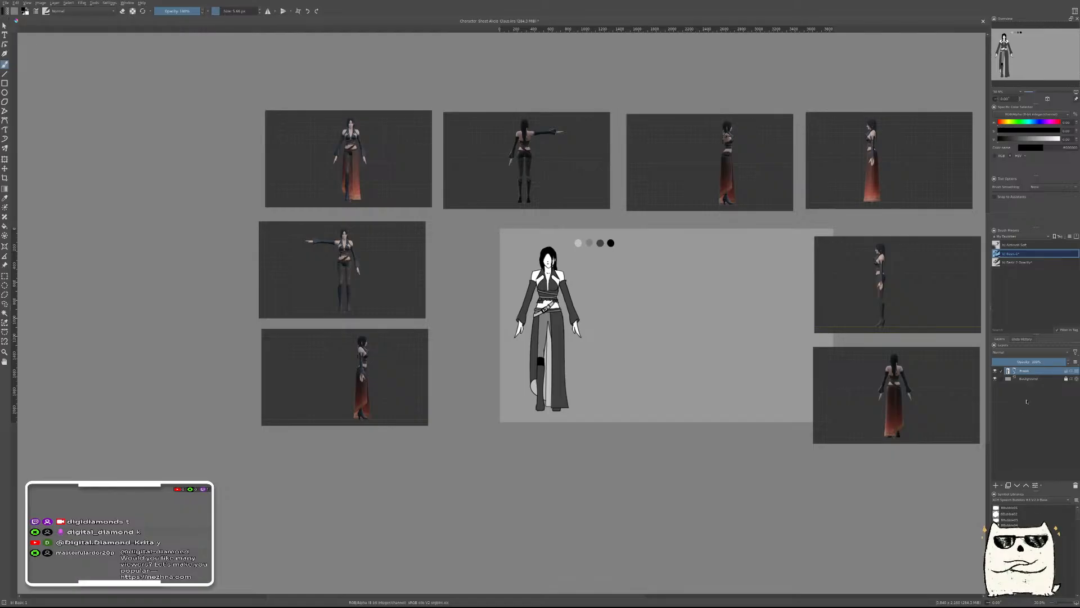
pyautogui.click(1016, 373)
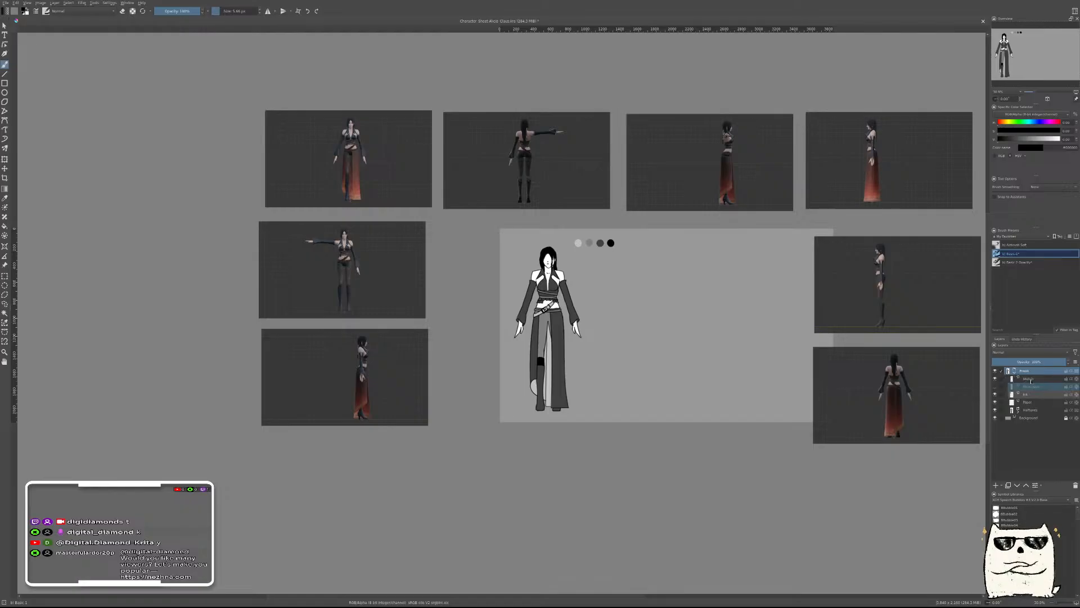
pyautogui.click(1029, 380)
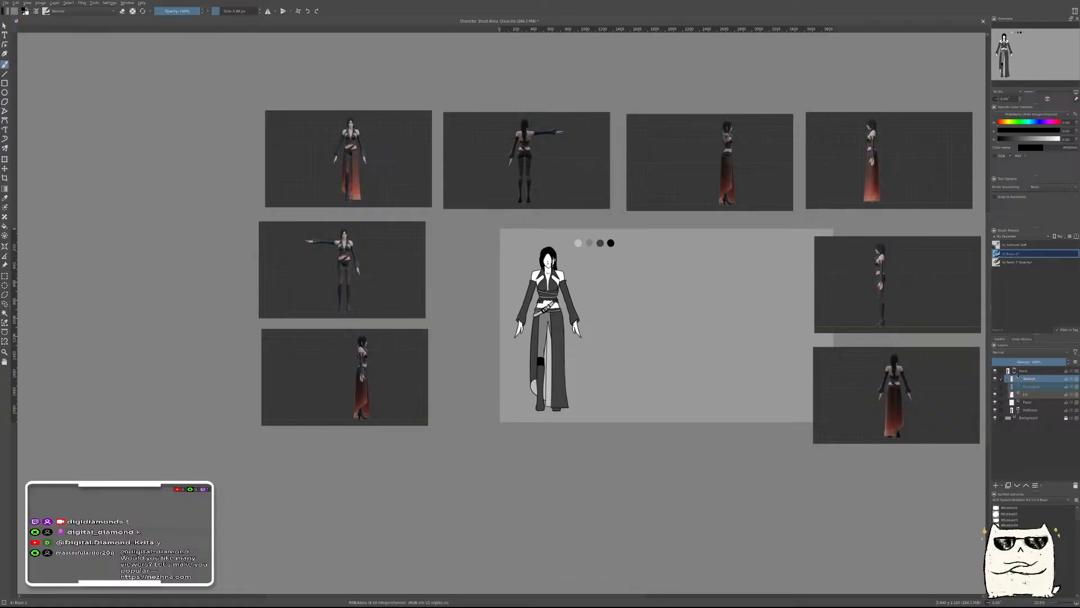
pyautogui.click(1014, 372)
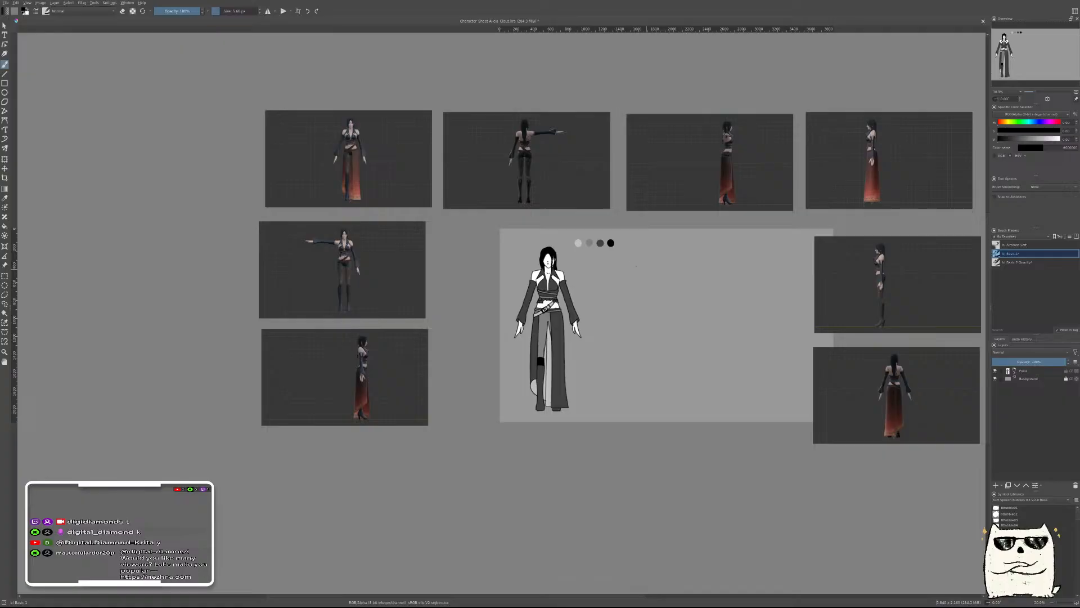
# Move the back-view reference image of the character in the long skirt onto the canvas and lower its opacity
pyautogui.moveTo(822, 423)
pyautogui.mouseDown()
pyautogui.moveTo(764, 394)
pyautogui.moveTo(751, 423)
pyautogui.mouseUp()
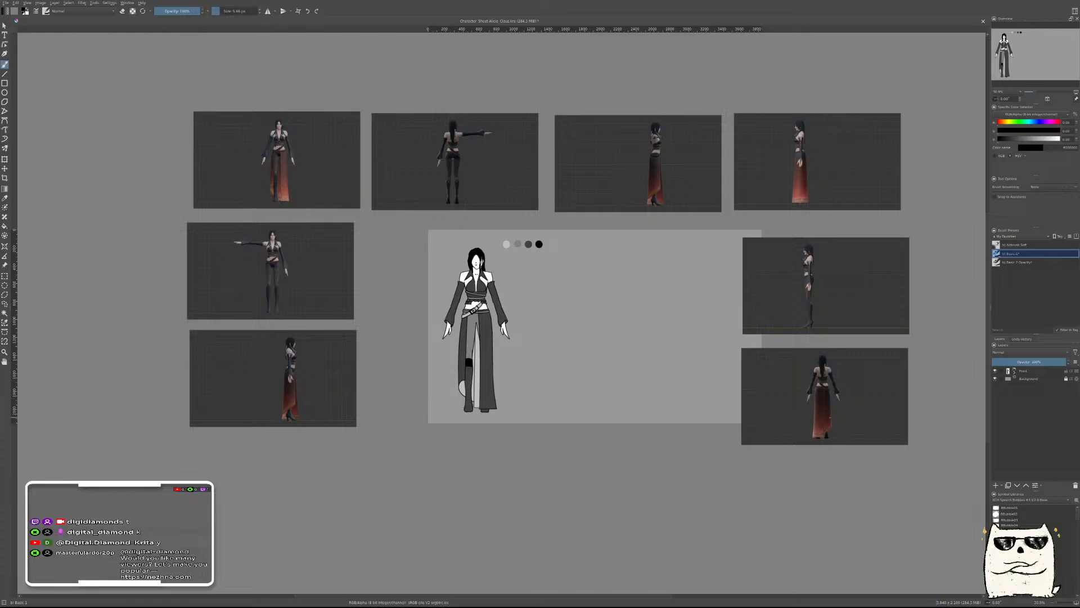
pyautogui.press('r')
pyautogui.click(849, 387)
pyautogui.moveTo(851, 393)
pyautogui.mouseDown()
pyautogui.moveTo(650, 347)
pyautogui.moveTo(521, 284)
pyautogui.mouseUp()
pyautogui.moveTo(1041, 189); pyautogui.dragTo(1033, 189)
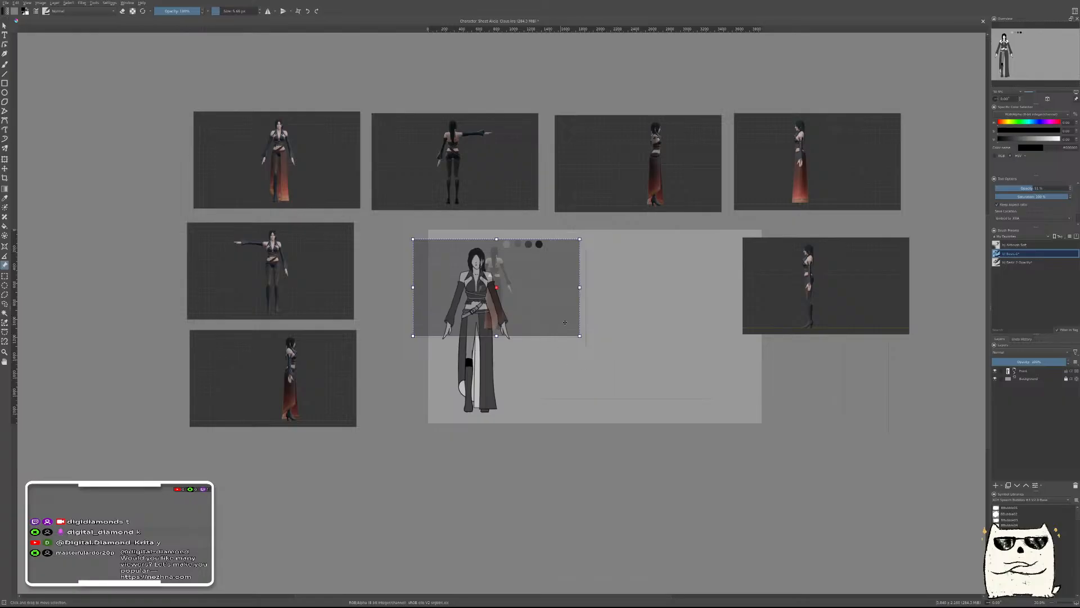
# Enlarge the back-view reference image and overlay it on the front drawing so both figures match in height
pyautogui.moveTo(579, 336); pyautogui.dragTo(756, 435)
pyautogui.moveTo(593, 367); pyautogui.dragTo(506, 363)
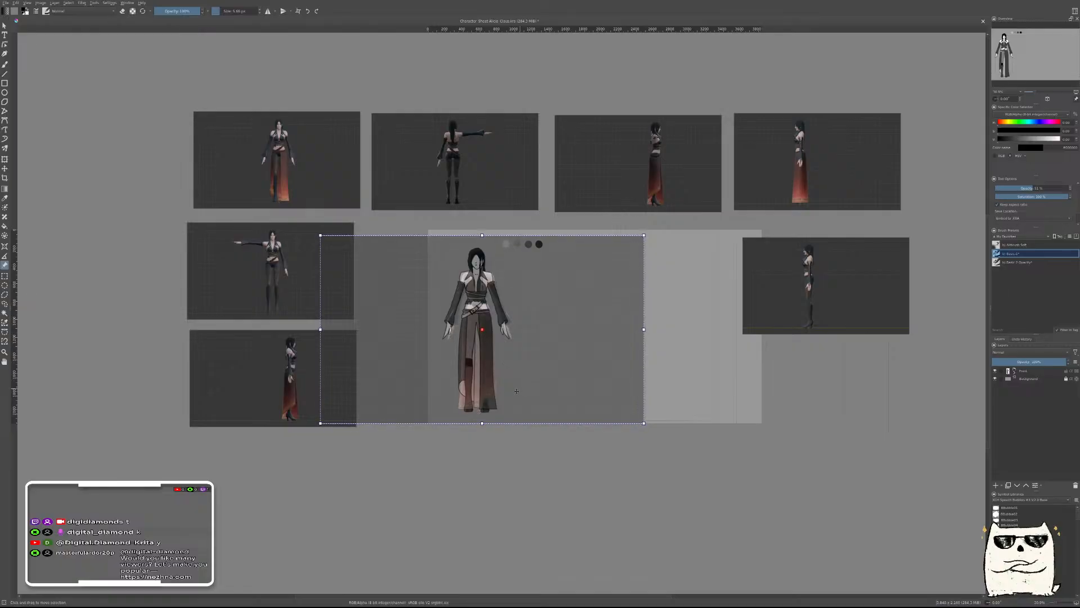
pyautogui.scroll(5, 507, 363)
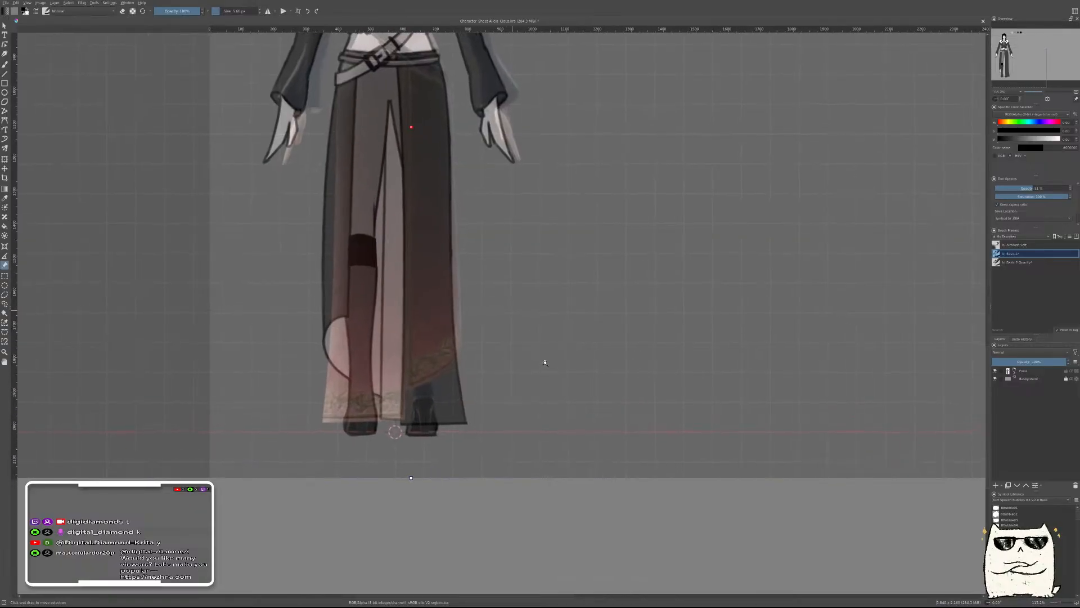
pyautogui.scroll(-5, 545, 363)
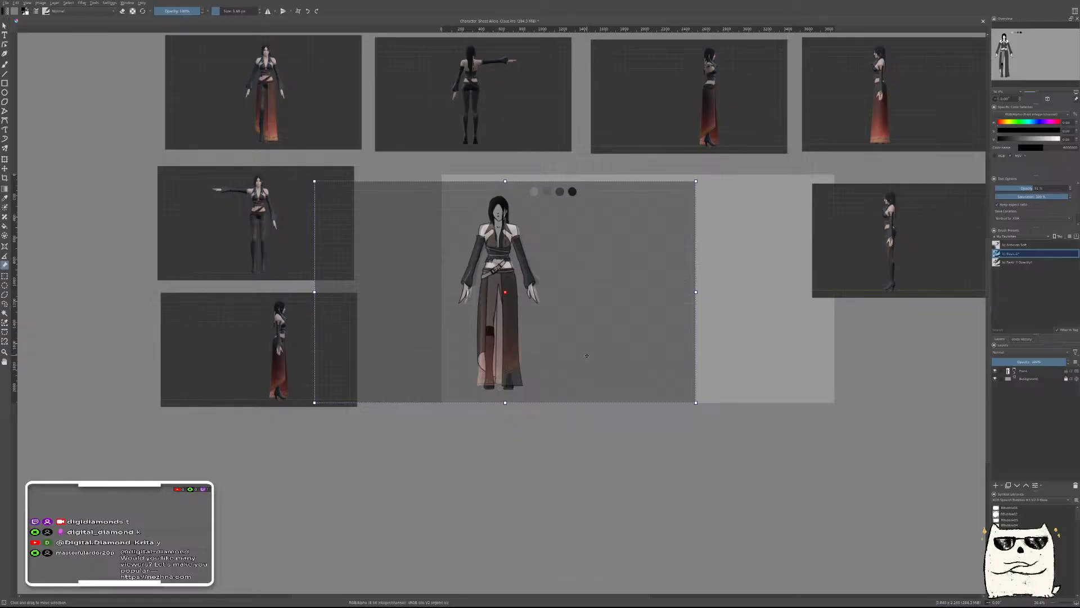
pyautogui.press('t')
pyautogui.moveTo(572, 336); pyautogui.dragTo(636, 330)
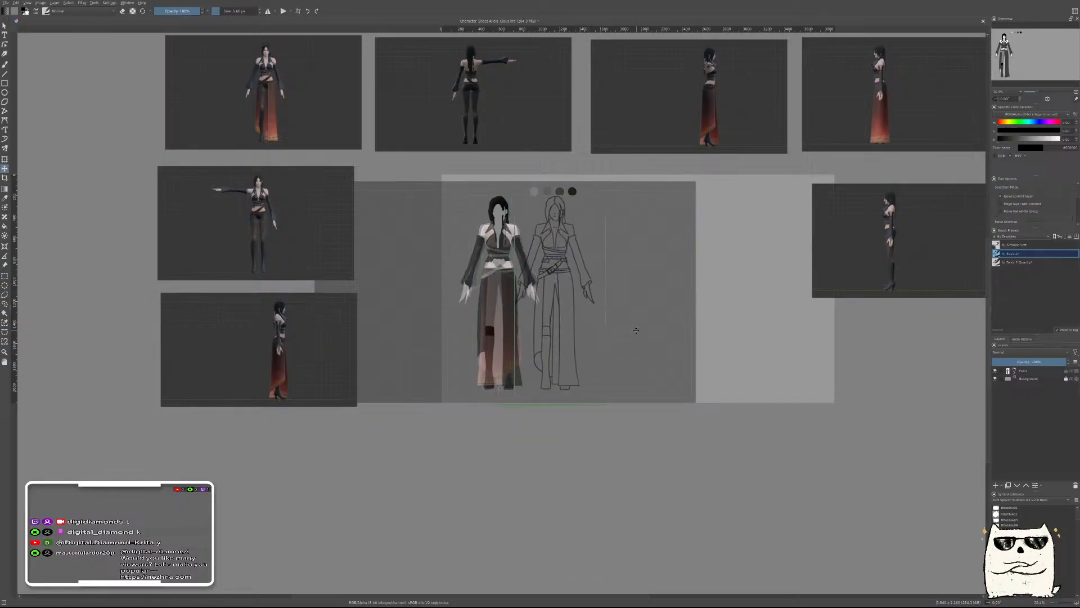
pyautogui.hotkey('ctrl', 'z')
# Place the back-view reference image so its figure stands beside the finished front drawing at the same height
pyautogui.press('r')
pyautogui.moveTo(634, 328); pyautogui.dragTo(727, 325)
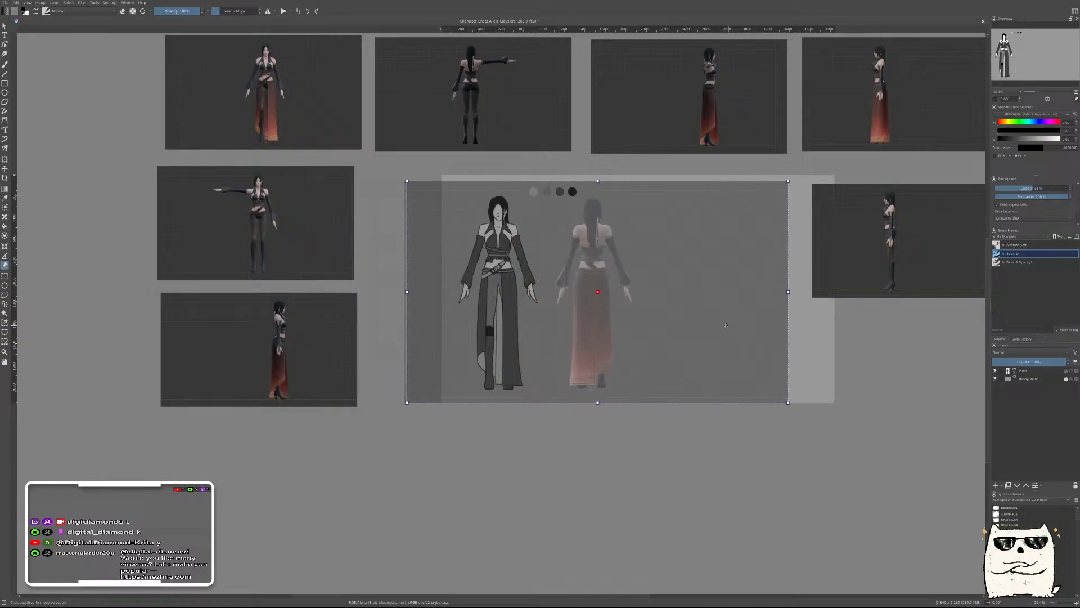
pyautogui.press('b')
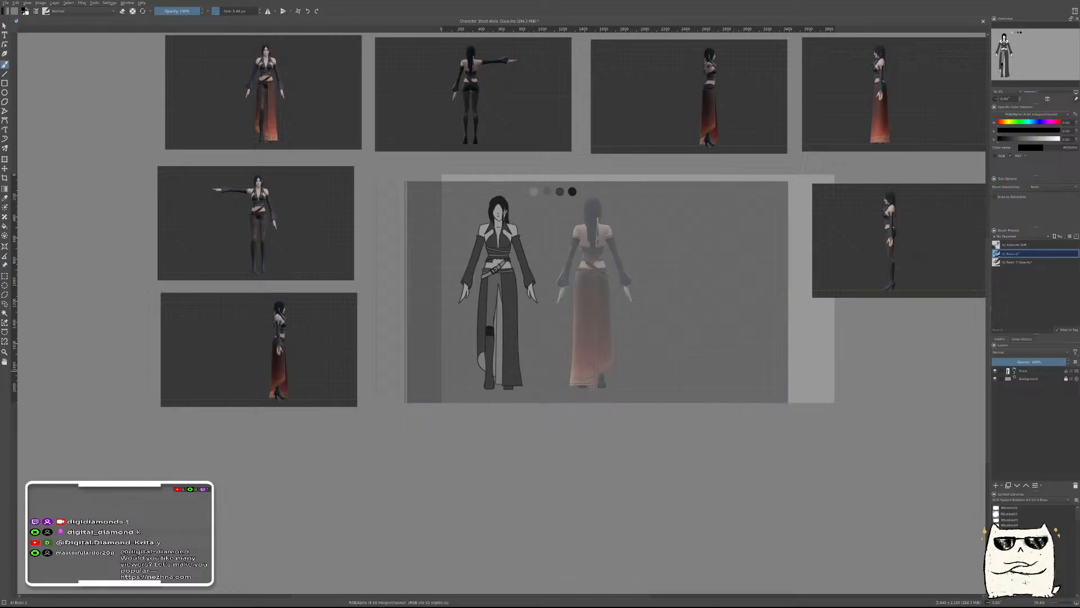
# Increase the opacity of the back-view reference image slightly
pyautogui.click(5, 265)
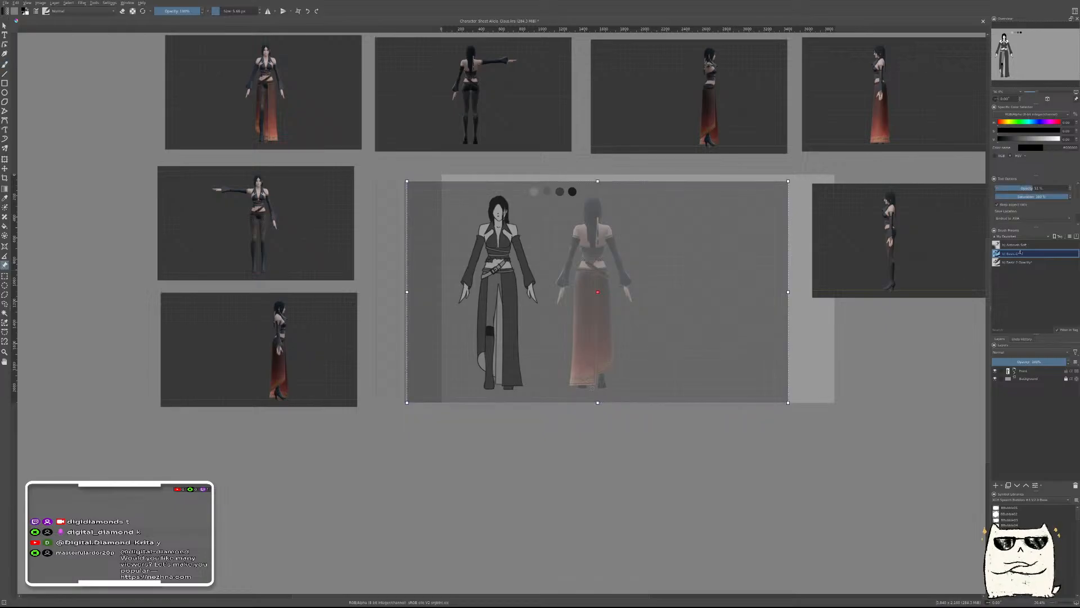
pyautogui.moveTo(1078, 207)
pyautogui.mouseDown()
pyautogui.moveTo(1079, 218)
pyautogui.moveTo(1079, 208)
pyautogui.mouseUp()
pyautogui.click(1071, 188)
pyautogui.click(1070, 187)
pyautogui.click(1071, 187)
pyautogui.click(1072, 188)
pyautogui.click(1071, 188)
pyautogui.click(1072, 188)
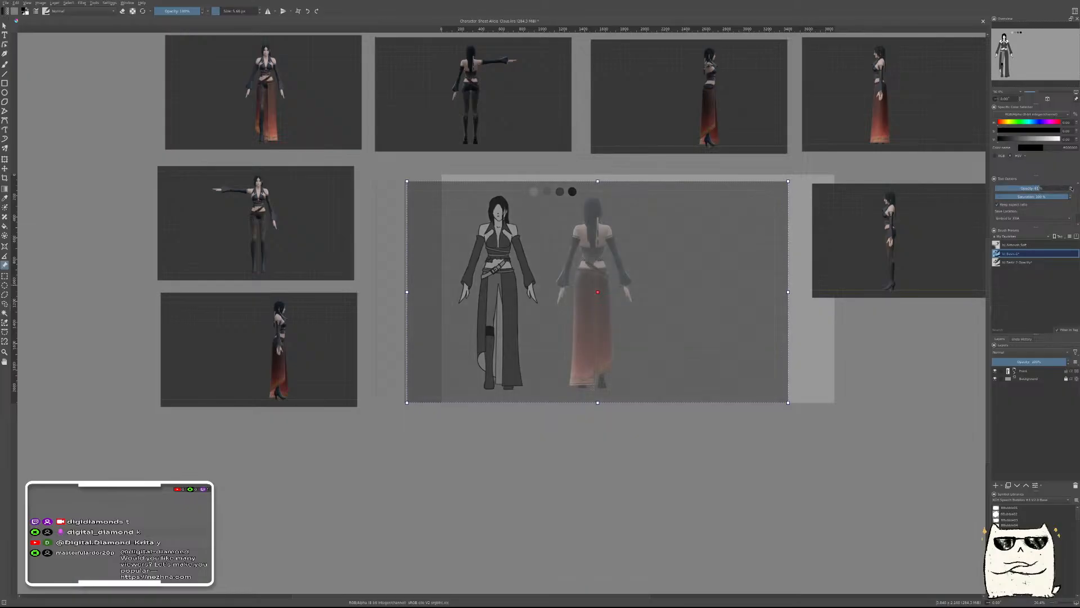
# Raise the back-view reference image's opacity slightly and enable horizontal mirror painting with the axis centred on the back-view figure
pyautogui.click(1071, 188)
pyautogui.click(1071, 188)
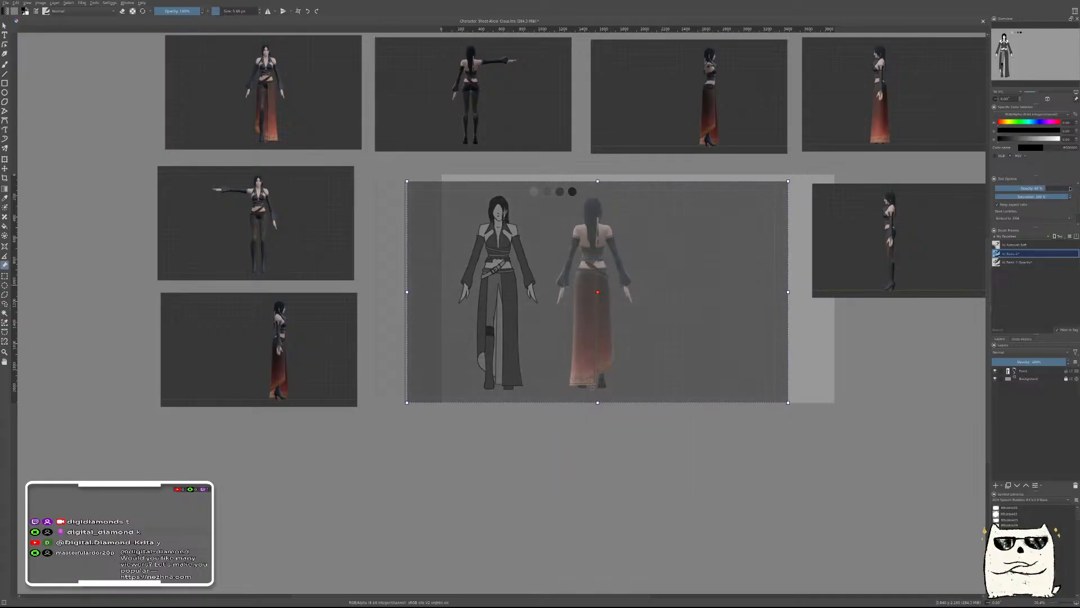
pyautogui.press('b')
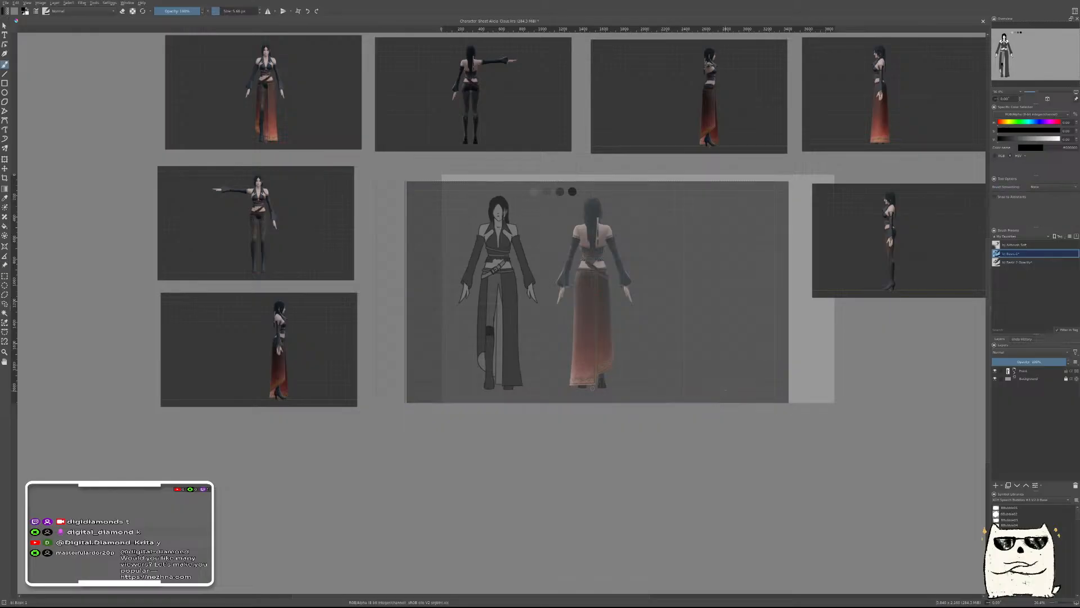
pyautogui.click(268, 12)
pyautogui.moveTo(502, 83); pyautogui.dragTo(594, 90)
pyautogui.scroll(3, 628, 291)
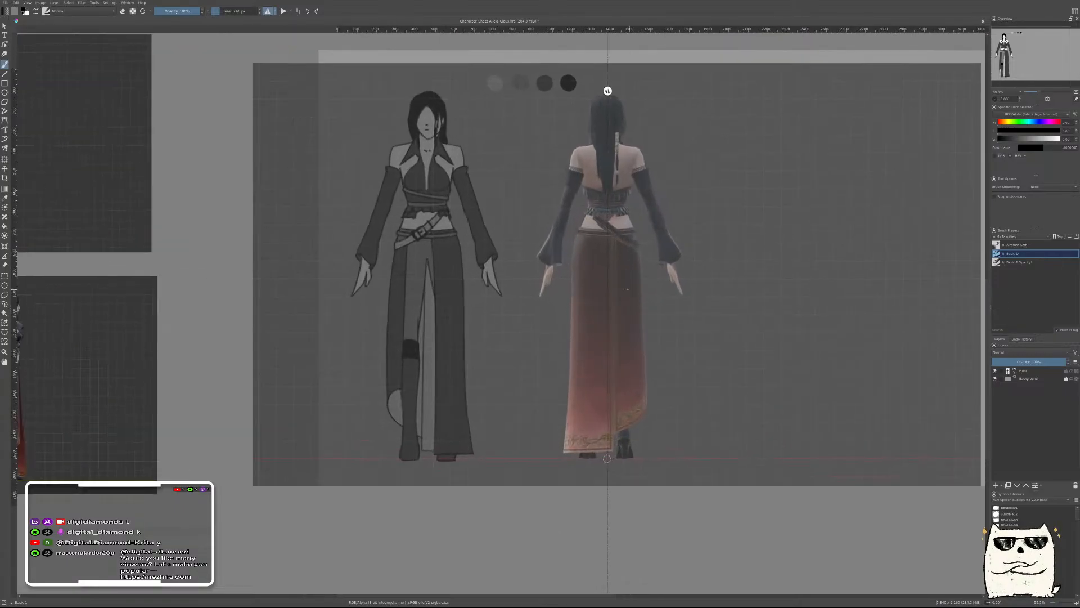
pyautogui.scroll(2, 627, 291)
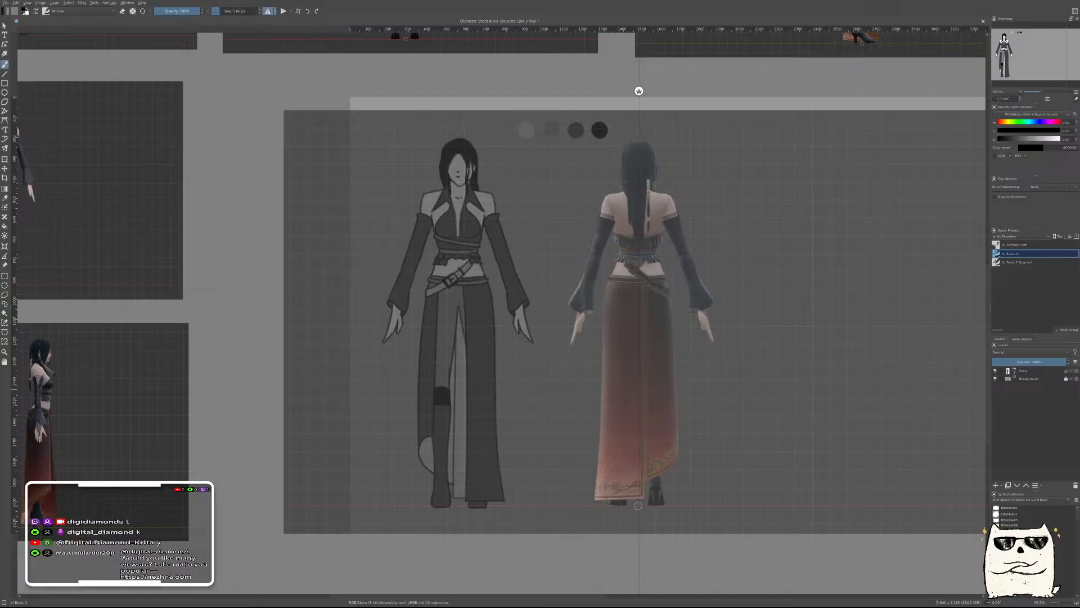
# Lock the collapsed front-view group, add a new layer named Sketch above it, and choose the Basic-5 Opacity brush
pyautogui.click(1025, 373)
pyautogui.click(1014, 374)
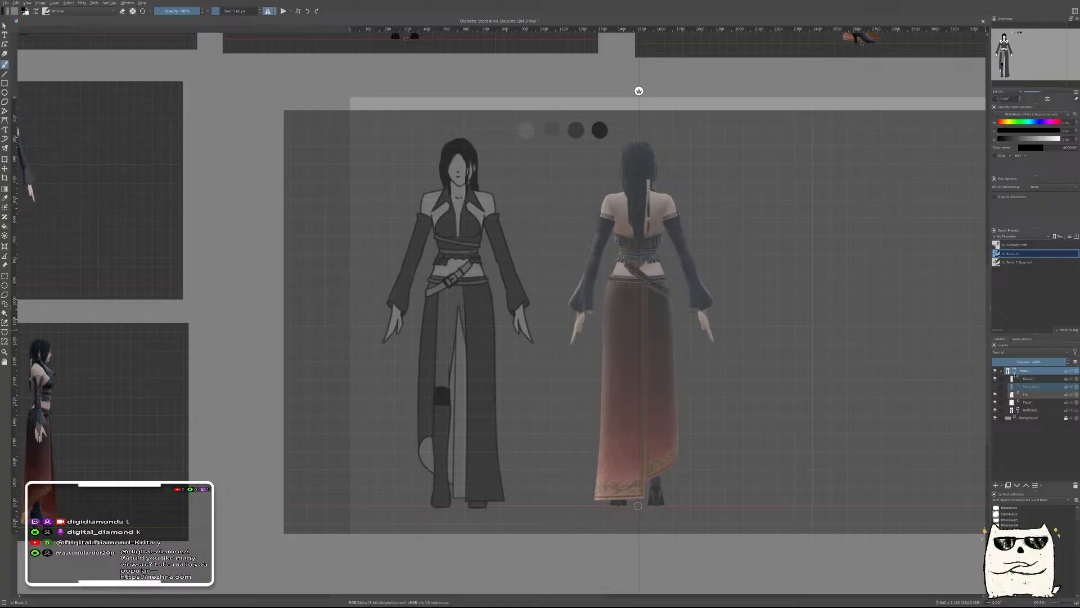
pyautogui.click(1014, 373)
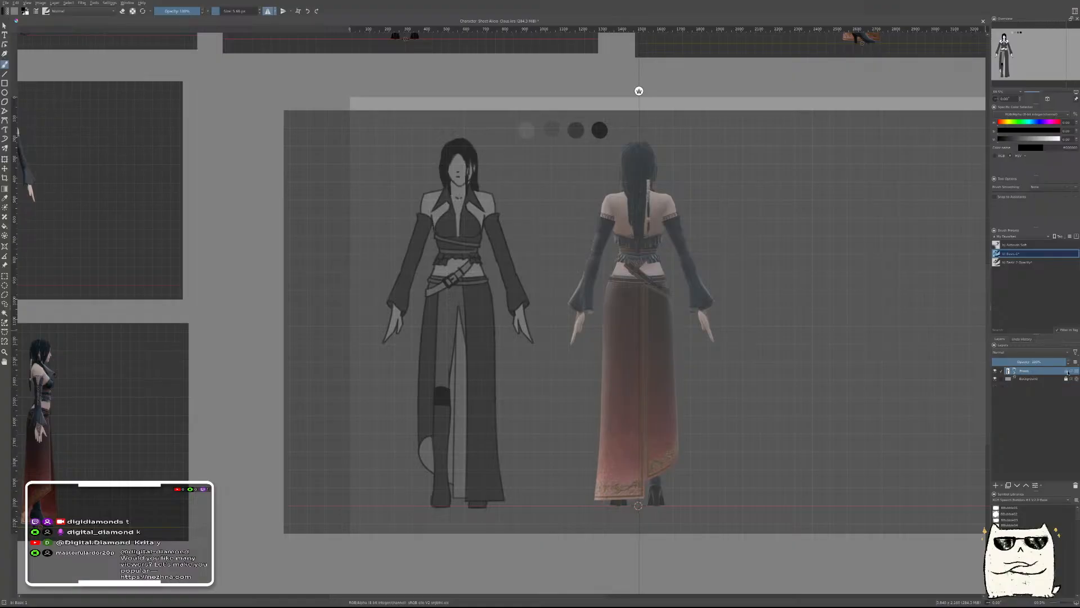
pyautogui.press('Insert')
pyautogui.doubleClick(1042, 372)
pyautogui.write('Sketch')
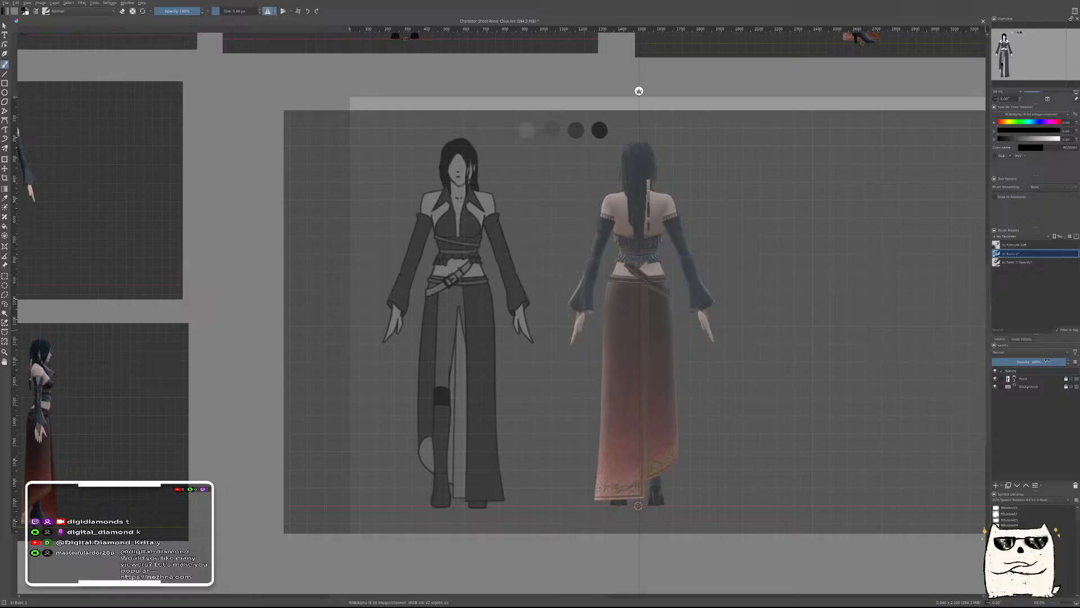
pyautogui.press('Return')
pyautogui.click(1035, 263)
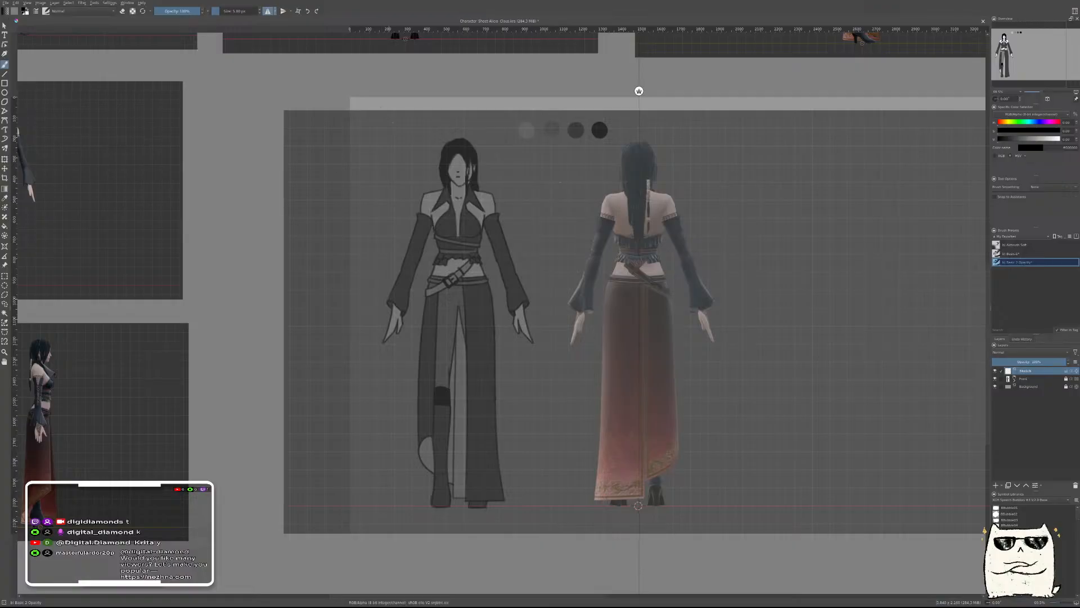
# Trace the rounded head and hair outline down to the neck over the reference with mirrored strokes
pyautogui.moveTo(746, 204)
pyautogui.mouseDown()
pyautogui.moveTo(744, 230)
pyautogui.moveTo(811, 260)
pyautogui.moveTo(797, 349)
pyautogui.moveTo(843, 370)
pyautogui.mouseUp()
pyautogui.hotkey('ctrl', 'z')
pyautogui.scroll(5, 682, 141)
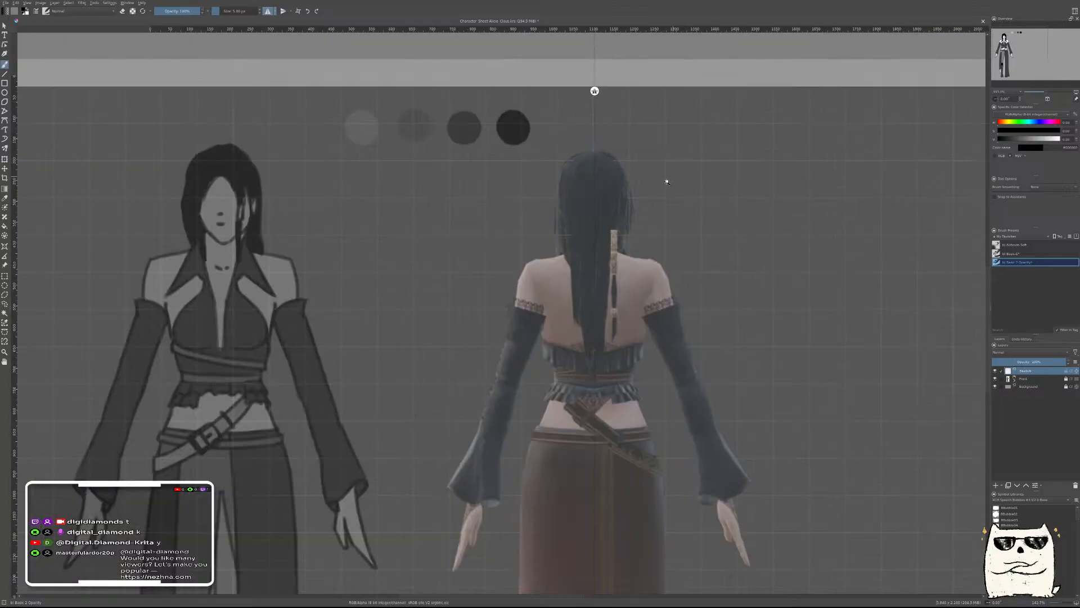
pyautogui.scroll(3, 586, 179)
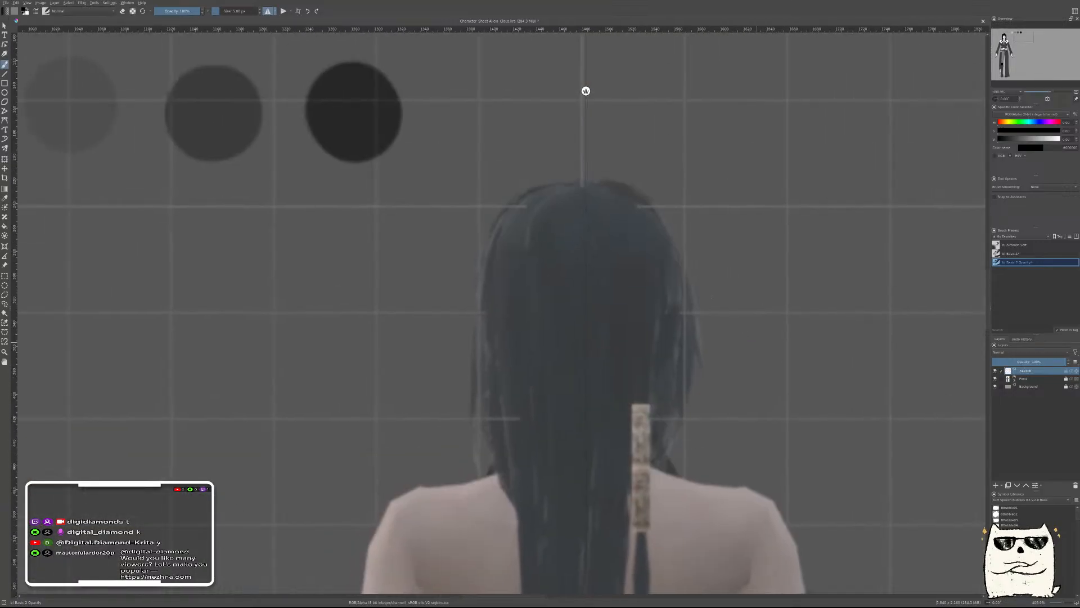
pyautogui.moveTo(586, 179); pyautogui.dragTo(675, 263)
pyautogui.hotkey('ctrl', 'z')
pyautogui.moveTo(586, 179)
pyautogui.mouseDown()
pyautogui.moveTo(641, 192)
pyautogui.moveTo(693, 307)
pyautogui.moveTo(686, 301)
pyautogui.moveTo(672, 426)
pyautogui.moveTo(687, 411)
pyautogui.moveTo(685, 378)
pyautogui.moveTo(663, 455)
pyautogui.mouseUp()
pyautogui.scroll(-5, 722, 401)
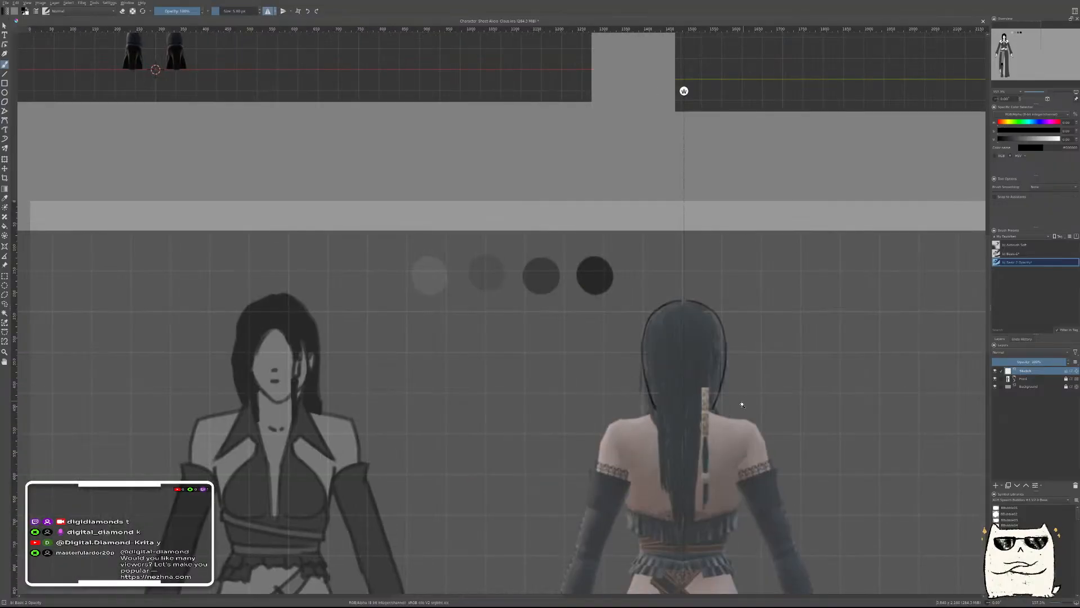
pyautogui.scroll(4, 721, 401)
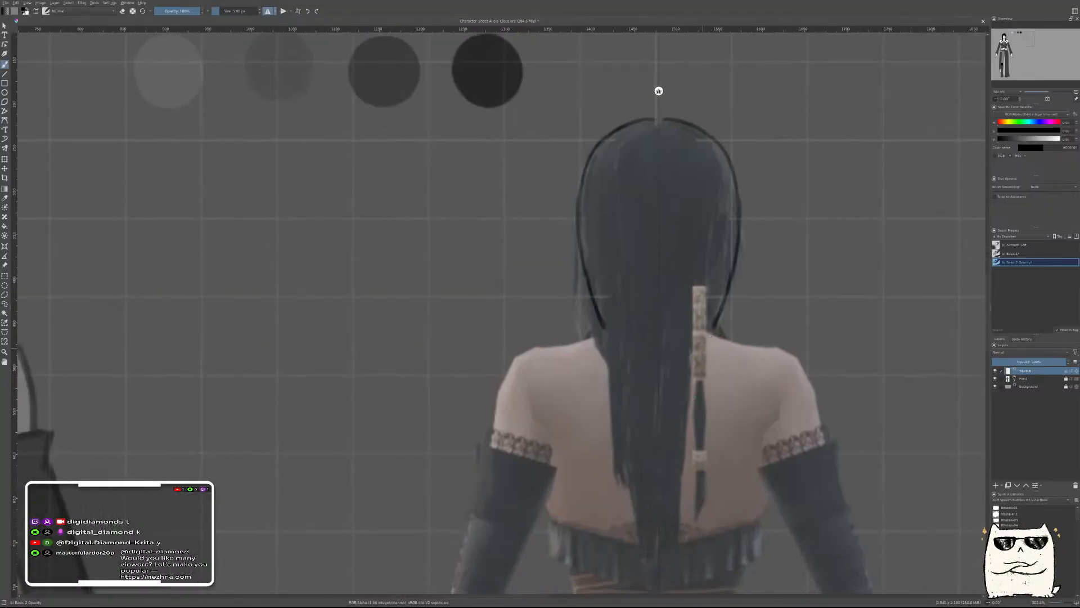
# Try extending the mirrored hair outline down the back, and undo that stroke
pyautogui.moveTo(714, 322)
pyautogui.mouseDown()
pyautogui.moveTo(683, 388)
pyautogui.moveTo(712, 330)
pyautogui.moveTo(678, 499)
pyautogui.mouseUp()
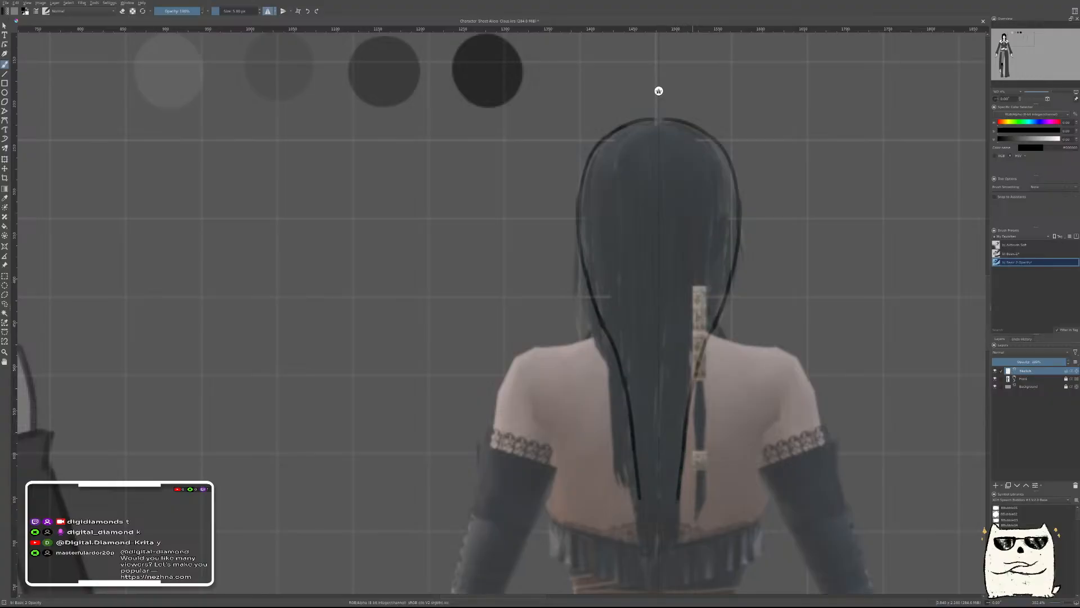
pyautogui.hotkey('ctrl', 'z')
pyautogui.hotkey('ctrl', 'z')
pyautogui.hotkey('ctrl', 'z')
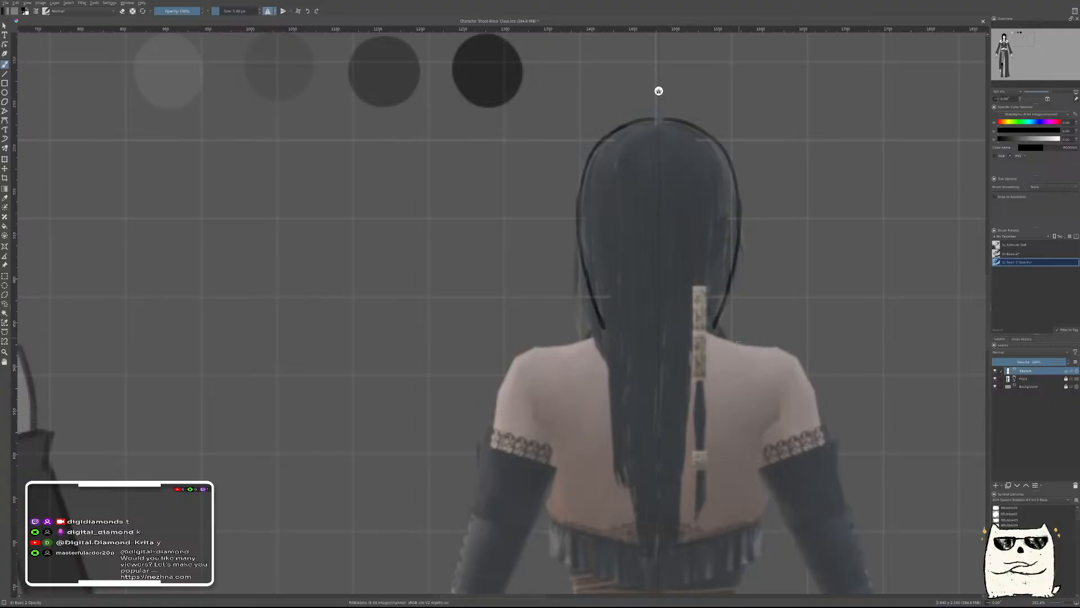
# Trace the mirrored shoulder line from the neck outward and down to the sleeve edge, retrying the curve over the shoulder
pyautogui.moveTo(714, 328); pyautogui.dragTo(764, 345)
pyautogui.moveTo(764, 346)
pyautogui.mouseDown()
pyautogui.moveTo(789, 352)
pyautogui.moveTo(816, 410)
pyautogui.mouseUp()
pyautogui.hotkey('ctrl', 'z')
pyautogui.moveTo(781, 352); pyautogui.dragTo(820, 424)
pyautogui.hotkey('ctrl', 'z')
pyautogui.moveTo(782, 349); pyautogui.dragTo(814, 406)
pyautogui.hotkey('ctrl', 'z')
pyautogui.moveTo(784, 352); pyautogui.dragTo(825, 423)
pyautogui.hotkey('ctrl', 'z')
pyautogui.moveTo(783, 350); pyautogui.dragTo(824, 437)
pyautogui.moveTo(857, 369); pyautogui.dragTo(852, 391)
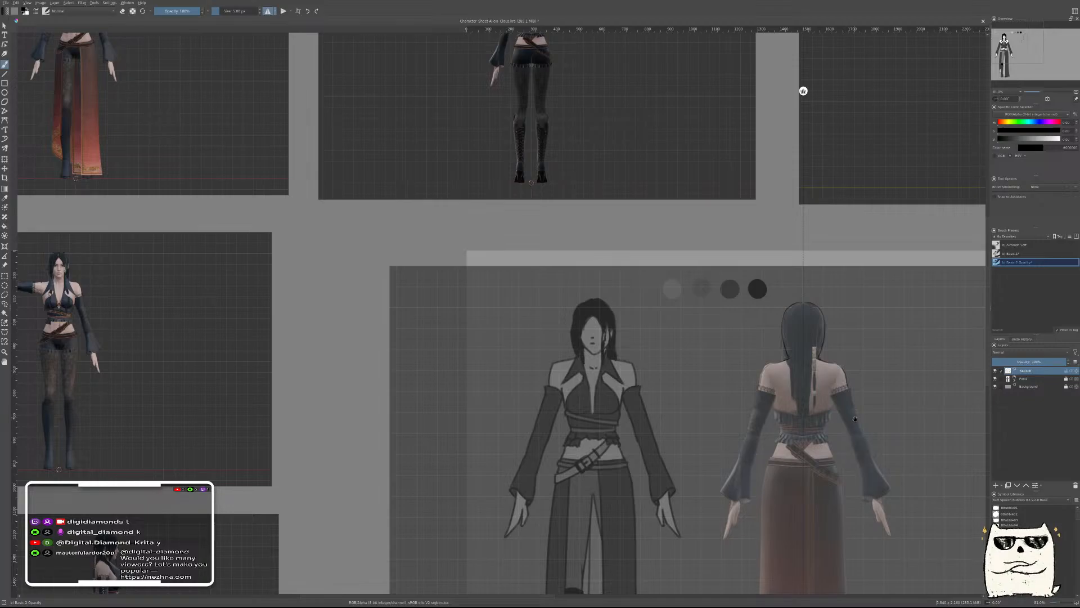
# Remove the traced head and shoulder lines and move the reference image away from the mirror axis, leaving blank space for drawing
pyautogui.moveTo(866, 433); pyautogui.dragTo(815, 329)
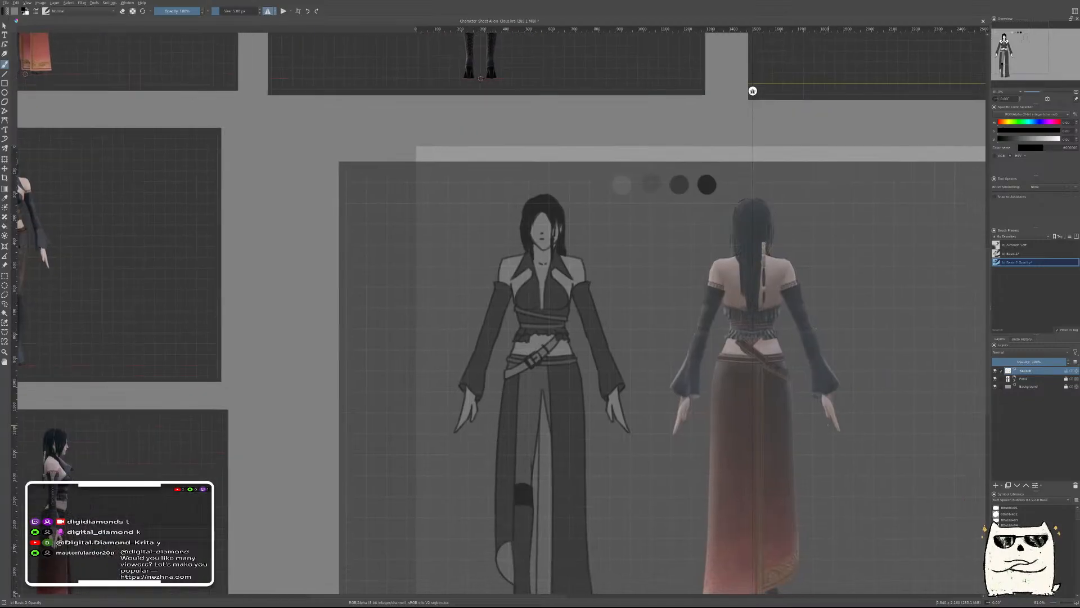
pyautogui.moveTo(874, 406); pyautogui.dragTo(782, 340)
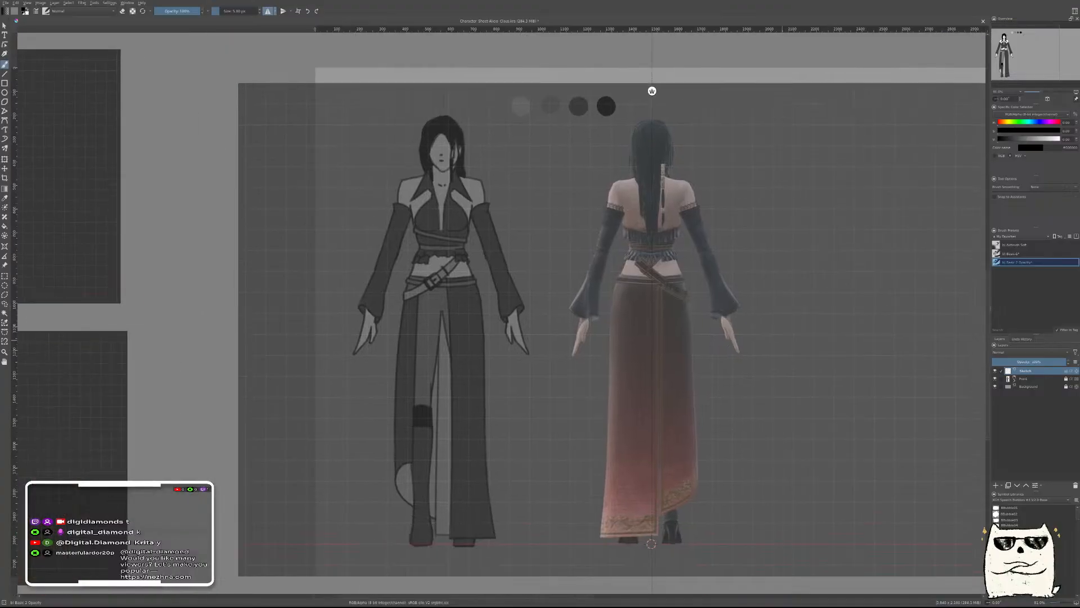
pyautogui.click(5, 265)
pyautogui.moveTo(772, 244); pyautogui.dragTo(792, 255)
pyautogui.moveTo(792, 255); pyautogui.dragTo(799, 254)
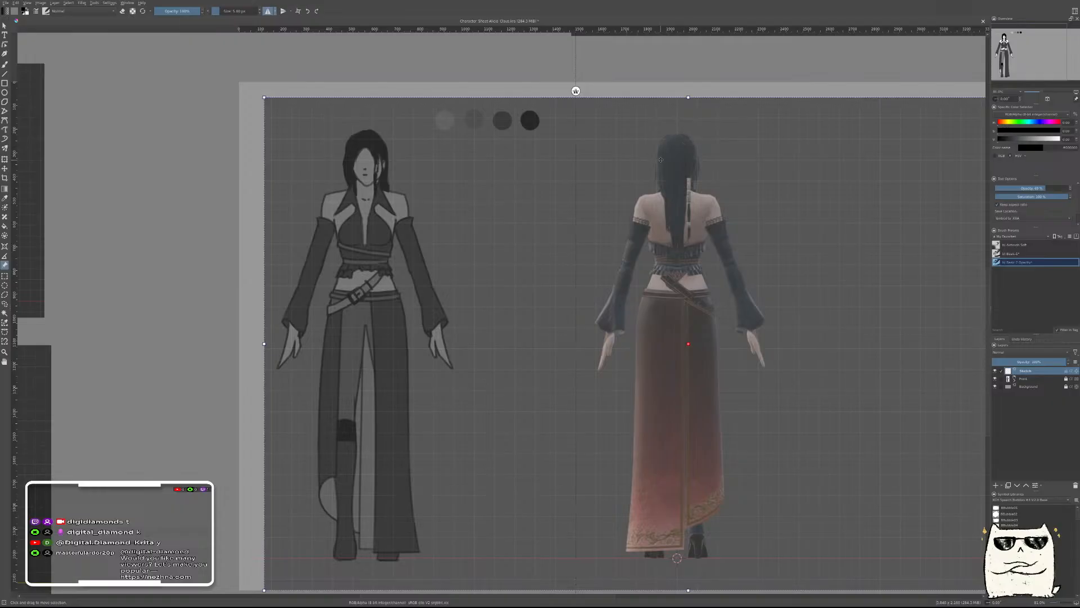
pyautogui.press('b')
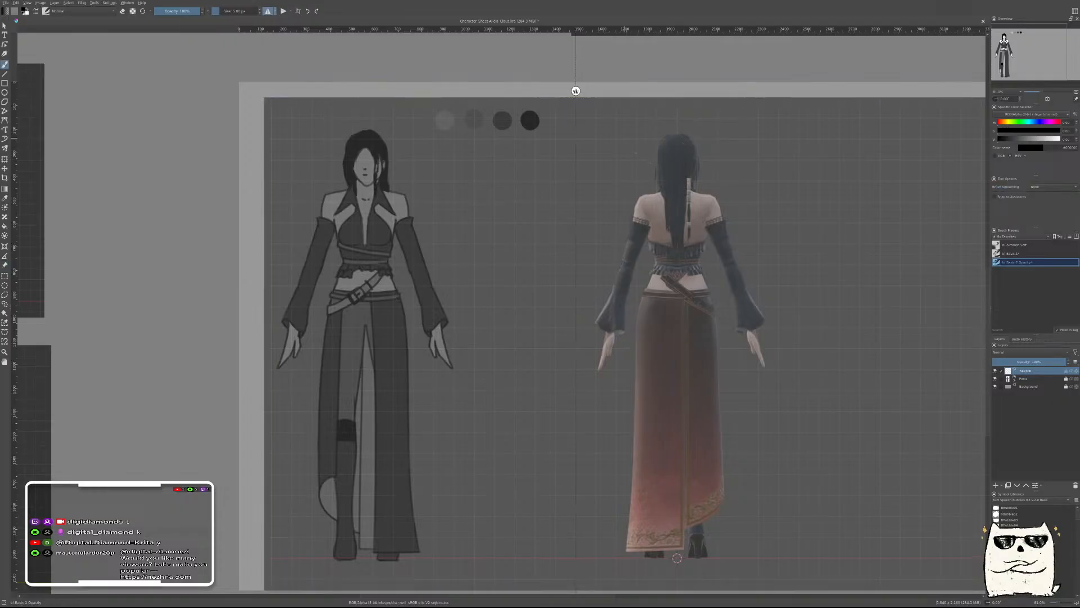
# Try a round mirrored arc for the top of the head in the blank space, and undo it
pyautogui.moveTo(577, 144)
pyautogui.mouseDown()
pyautogui.moveTo(614, 139)
pyautogui.moveTo(512, 161)
pyautogui.moveTo(555, 110)
pyautogui.mouseUp()
pyautogui.hotkey('ctrl', 'z')
pyautogui.hotkey('ctrl', 'z')
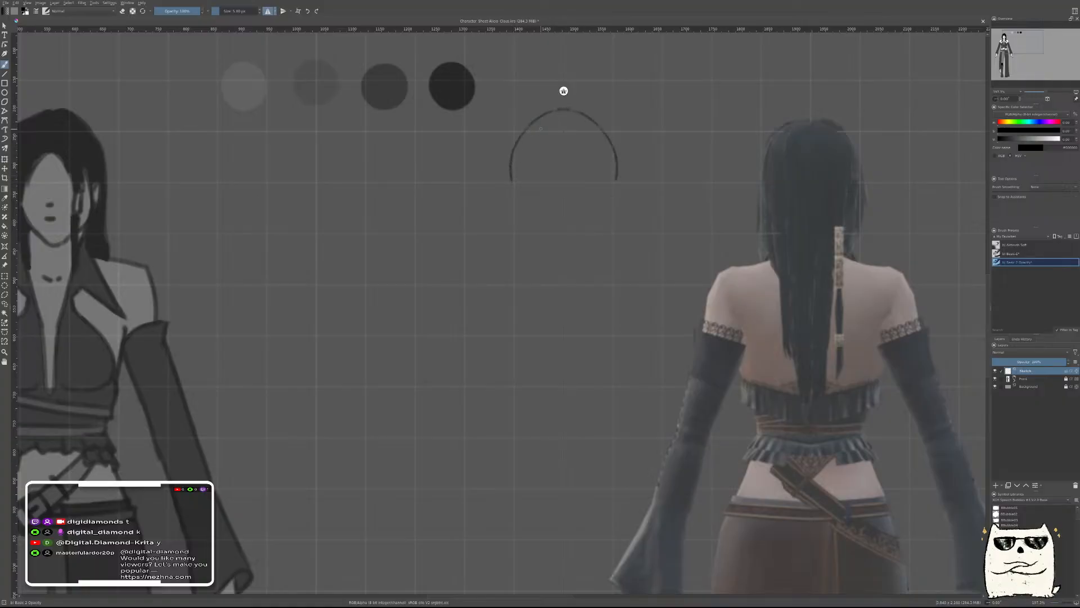
pyautogui.hotkey('ctrl', 'z')
pyautogui.hotkey('ctrl', 'z')
pyautogui.hotkey('ctrl', 'z')
# Retry the top of the head as a mirrored arc with straighter sides and a flatter crown
pyautogui.moveTo(516, 183)
pyautogui.mouseDown()
pyautogui.moveTo(523, 144)
pyautogui.moveTo(541, 124)
pyautogui.mouseUp()
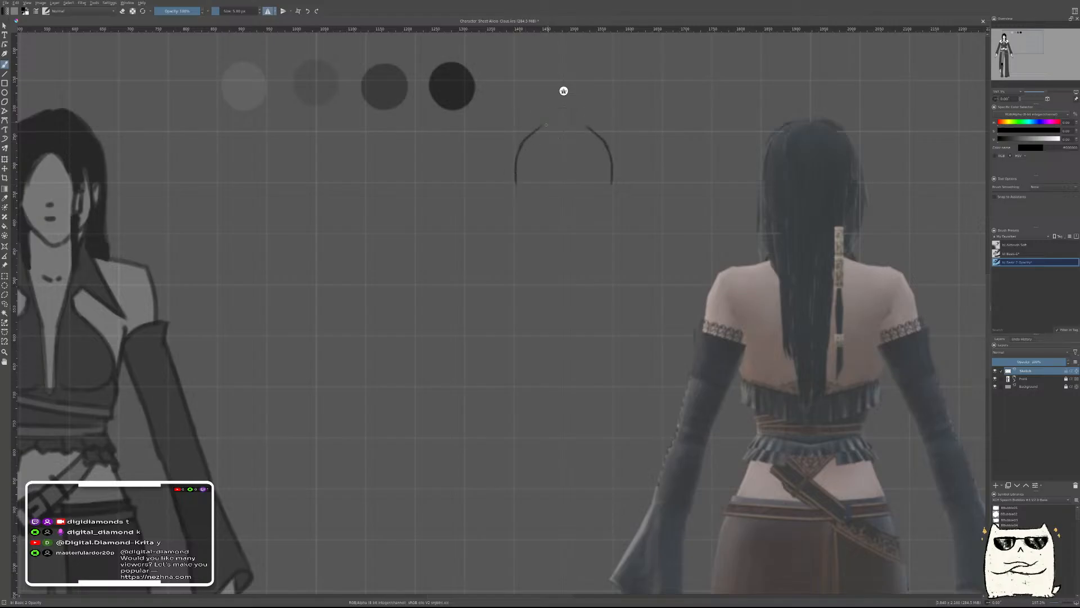
pyautogui.hotkey('ctrl', 'z')
pyautogui.hotkey('ctrl', 'shift', 'z')
pyautogui.hotkey('ctrl', 'z')
pyautogui.moveTo(514, 186)
pyautogui.mouseDown()
pyautogui.moveTo(516, 136)
pyautogui.moveTo(534, 118)
pyautogui.moveTo(571, 115)
pyautogui.mouseUp()
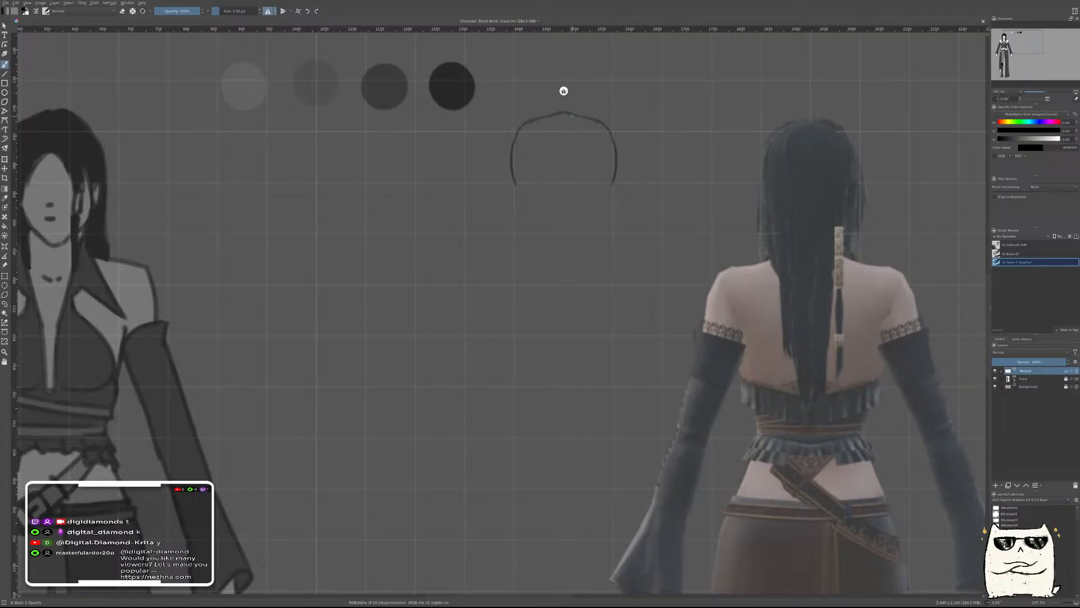
# Overlay the reference image on the head arc to compare their shapes, and undo both the move and the arc
pyautogui.click(5, 265)
pyautogui.moveTo(783, 304); pyautogui.dragTo(532, 313)
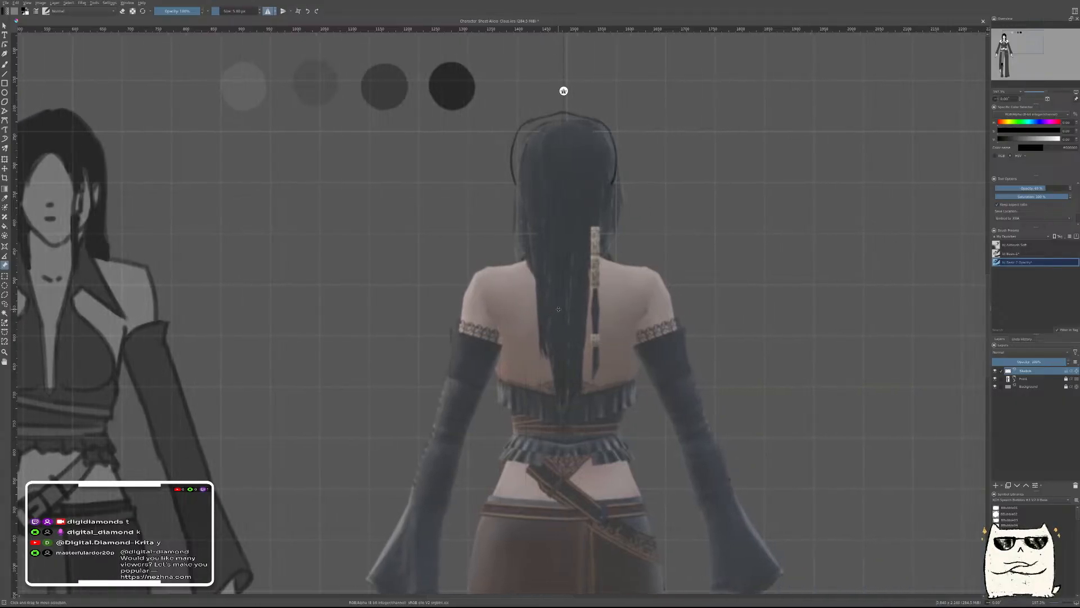
pyautogui.hotkey('ctrl', 'z')
pyautogui.hotkey('ctrl', 'z')
pyautogui.hotkey('ctrl', 'z')
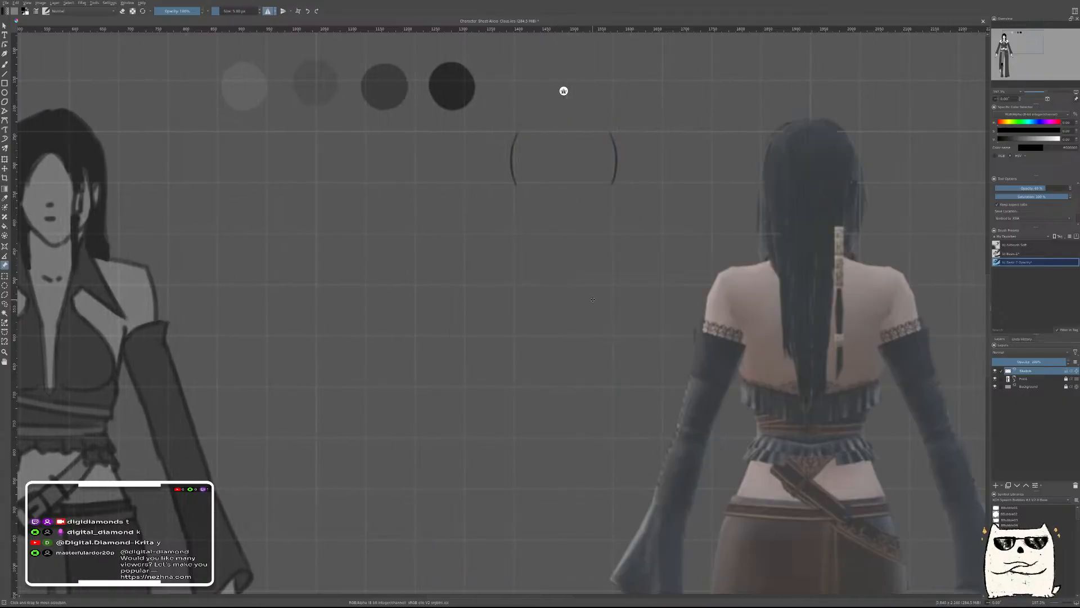
pyautogui.hotkey('ctrl', 'z')
pyautogui.press('b')
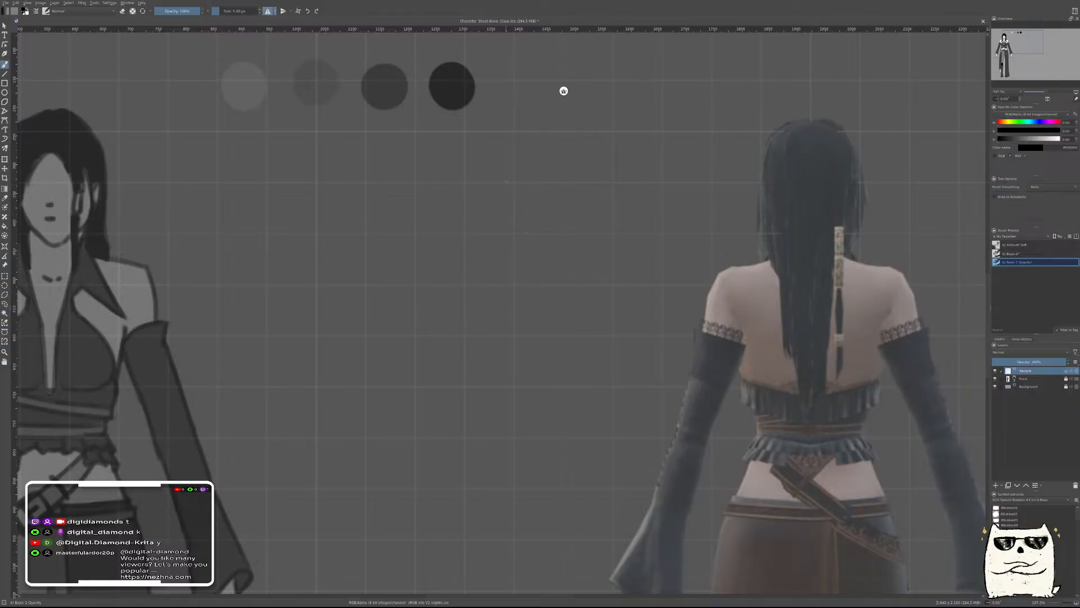
# Step back and forth through the head arc strokes to compare the versions
pyautogui.hotkey('ctrl', 'shift', 'z')
pyautogui.hotkey('ctrl', 'z')
pyautogui.hotkey('ctrl', 'shift', 'z')
pyautogui.hotkey('ctrl', 'z')
pyautogui.hotkey('ctrl', 'shift', 'z')
pyautogui.hotkey('ctrl', 'shift', 'z')
pyautogui.hotkey('ctrl', 'z')
pyautogui.hotkey('ctrl', 'z')
pyautogui.hotkey('ctrl', 'shift', 'z')
pyautogui.hotkey('ctrl', 'z')
pyautogui.hotkey('ctrl', 'shift', 'z')
pyautogui.hotkey('ctrl', 'shift', 'z')
pyautogui.hotkey('ctrl', 'shift', 'z')
# Check the narrower head arc against the overlaid reference figure, and undo the overlay and the arc strokes
pyautogui.press('r')
pyautogui.moveTo(810, 340); pyautogui.dragTo(582, 343)
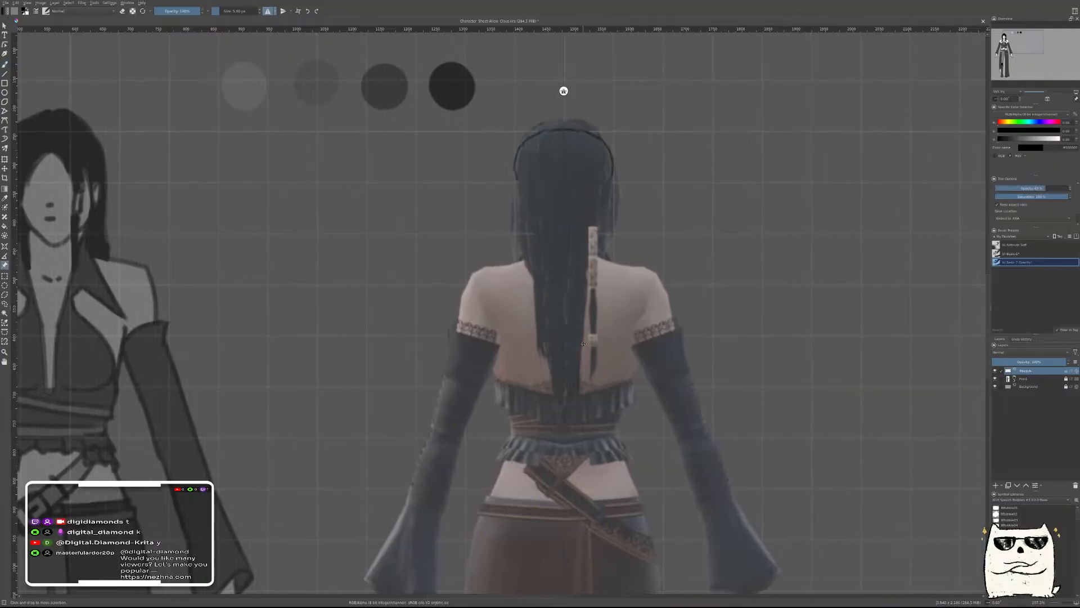
pyautogui.hotkey('ctrl', 'z')
pyautogui.hotkey('ctrl', 'z')
pyautogui.hotkey('ctrl', 'z')
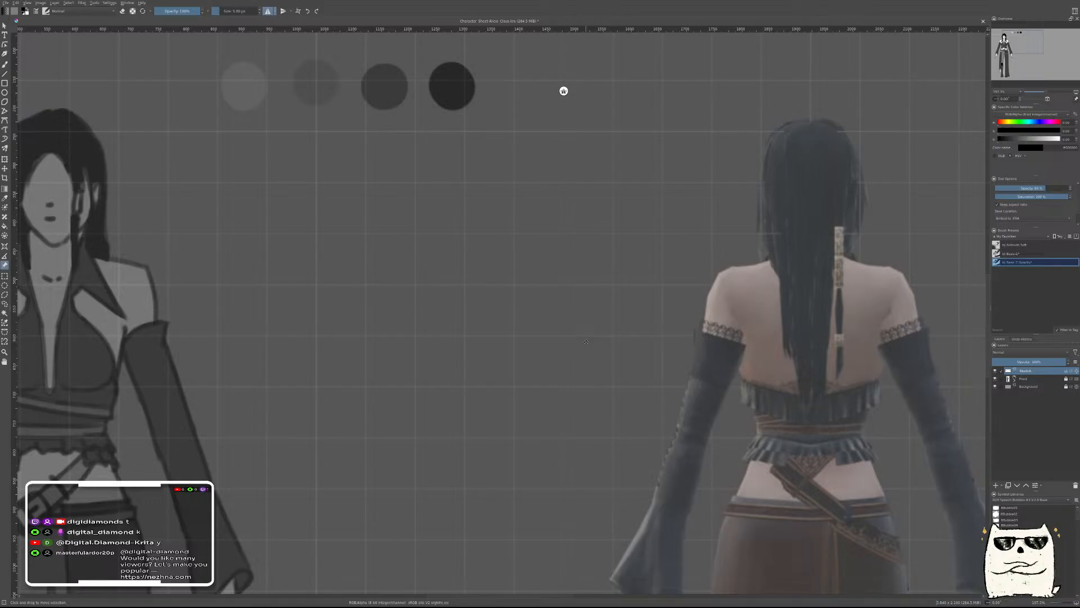
# Sketch the mirrored outline of the top of the head in the blank space beside the reference figure
pyautogui.press('b')
pyautogui.hotkey('ctrl', 'shift', 'z')
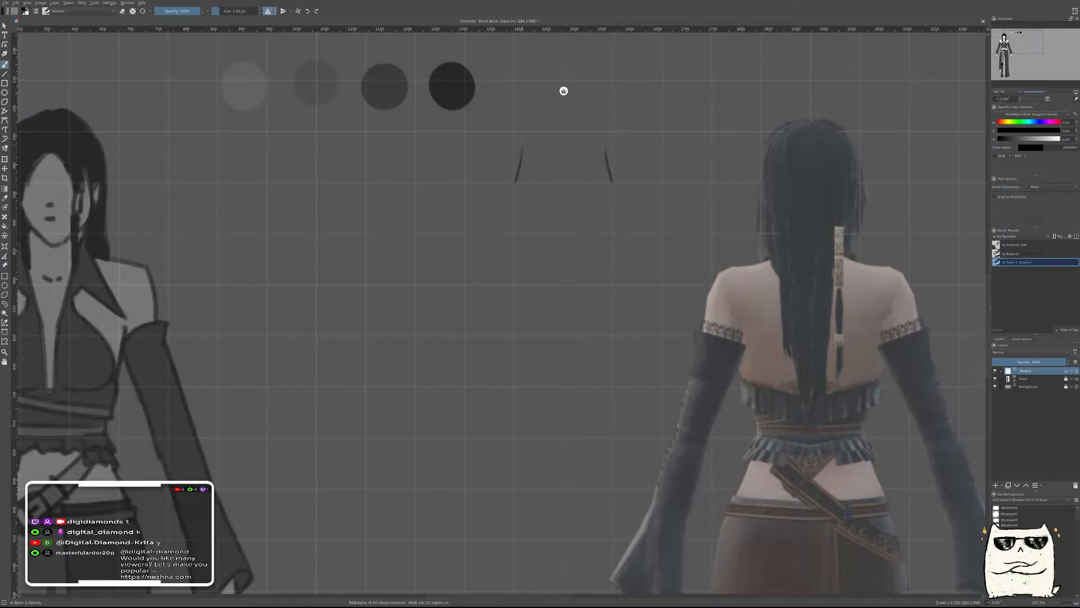
pyautogui.moveTo(517, 181)
pyautogui.mouseDown()
pyautogui.moveTo(521, 145)
pyautogui.moveTo(563, 119)
pyautogui.mouseUp()
pyautogui.hotkey('ctrl', 'z')
pyautogui.hotkey('ctrl', 'z')
# Overlay the reference image on the head outline to compare the fit, and return it to its place
pyautogui.click(5, 264)
pyautogui.moveTo(845, 377); pyautogui.dragTo(599, 378)
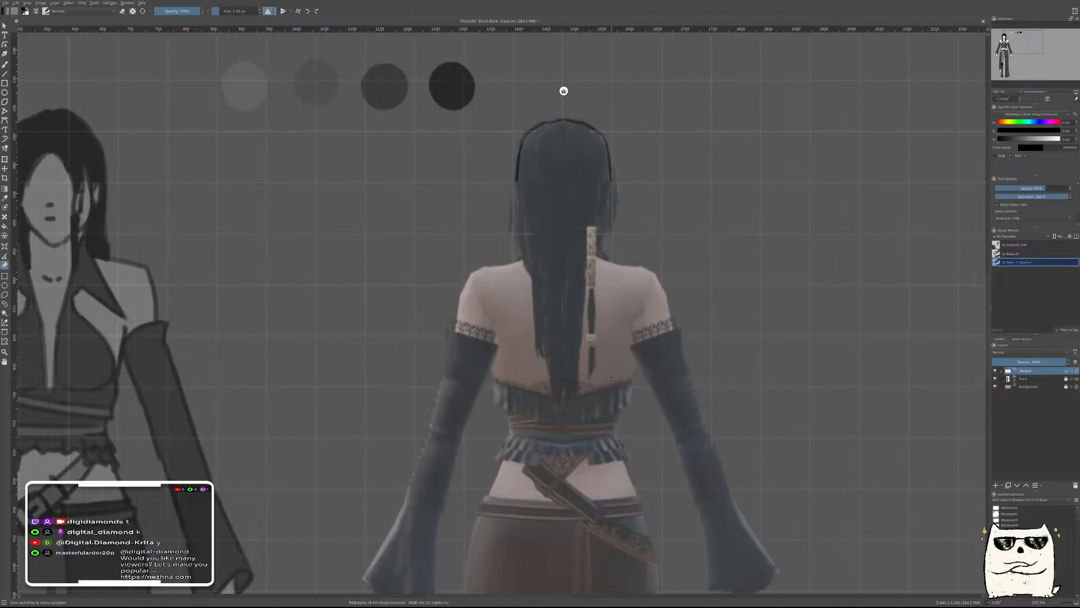
pyautogui.hotkey('ctrl', 'z')
pyautogui.press('b')
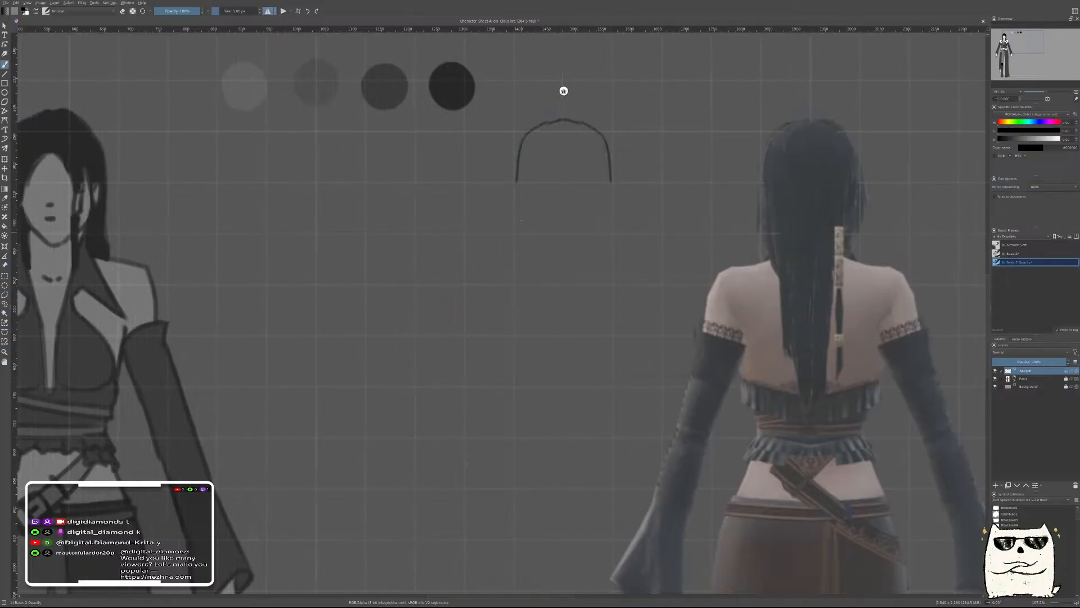
# Extend the mirrored hair outline from the head down both sides to shoulder height
pyautogui.moveTo(518, 177); pyautogui.dragTo(520, 226)
pyautogui.hotkey('ctrl', 'z')
pyautogui.hotkey('ctrl', 'z')
pyautogui.moveTo(517, 182); pyautogui.dragTo(527, 262)
pyautogui.hotkey('ctrl', 'z')
pyautogui.hotkey('ctrl', 'z')
# Continue the mirrored hair outline down the back, stepping it inward and closing it with a narrow rounded tip
pyautogui.moveTo(527, 260); pyautogui.dragTo(536, 278)
pyautogui.hotkey('ctrl', 'z')
pyautogui.moveTo(528, 261); pyautogui.dragTo(533, 302)
pyautogui.hotkey('ctrl', 'z')
pyautogui.moveTo(527, 261); pyautogui.dragTo(546, 365)
pyautogui.hotkey('ctrl', 'z')
pyautogui.hotkey('ctrl', 'z')
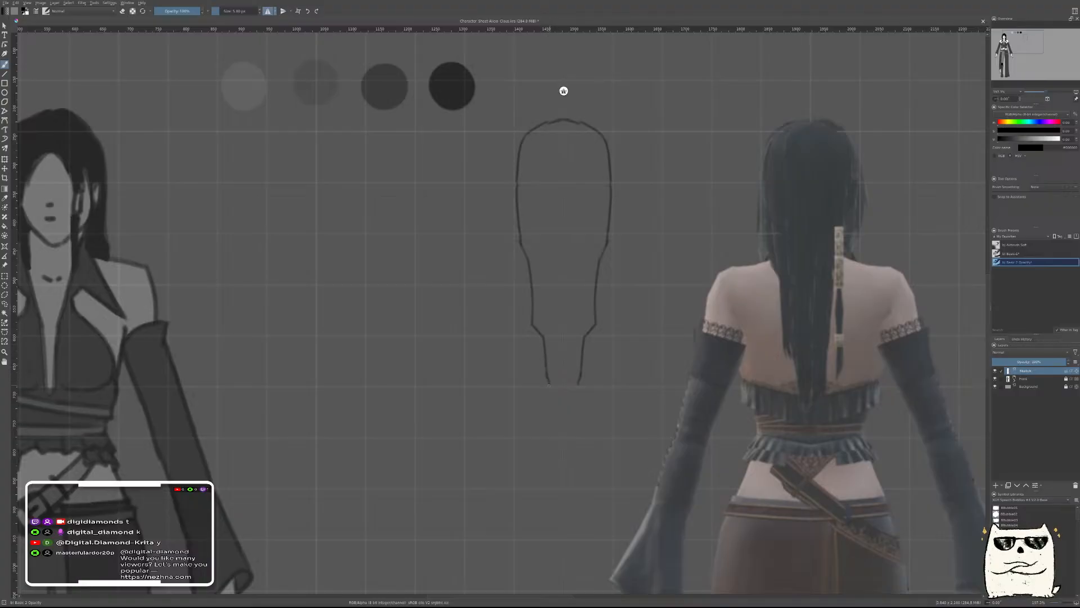
pyautogui.moveTo(548, 379); pyautogui.dragTo(563, 401)
# Compare the complete hair outline with the overlaid reference figure, and move the reference back aside
pyautogui.click(5, 265)
pyautogui.moveTo(862, 331); pyautogui.dragTo(619, 322)
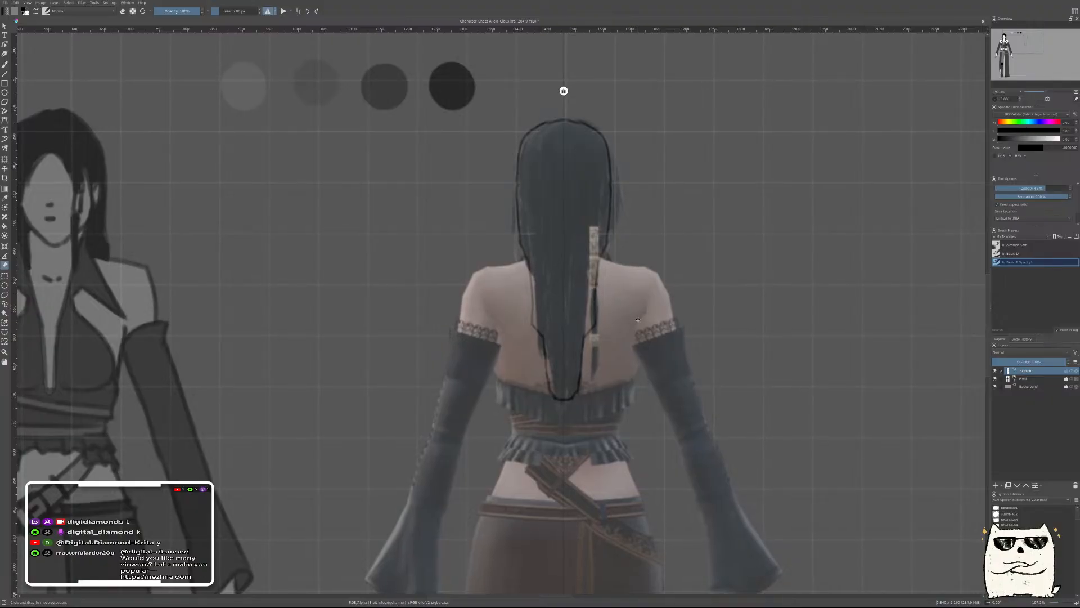
pyautogui.hotkey('ctrl', 'z')
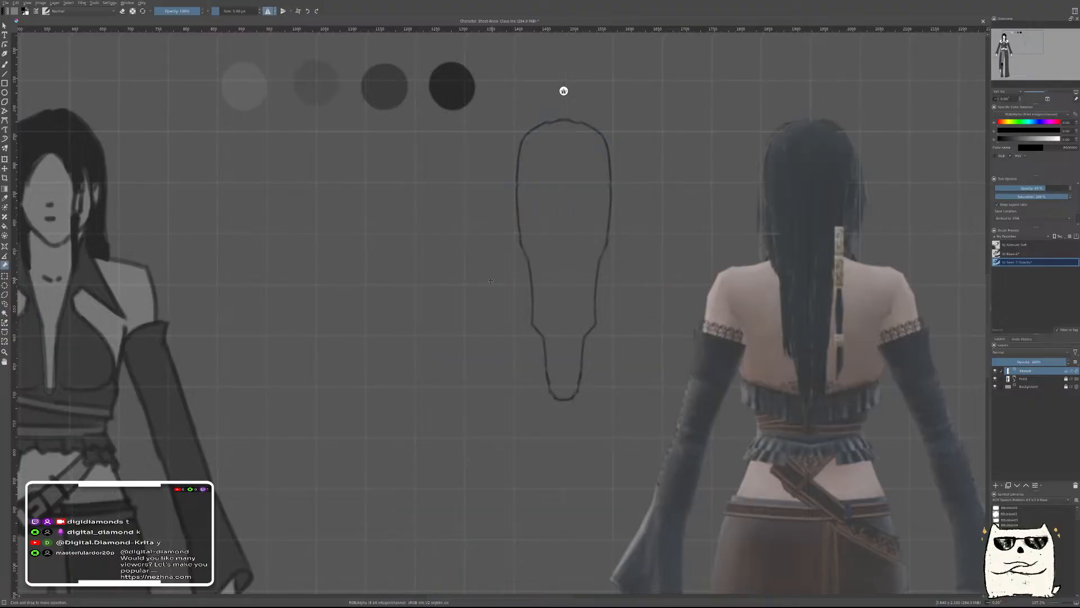
pyautogui.press('b')
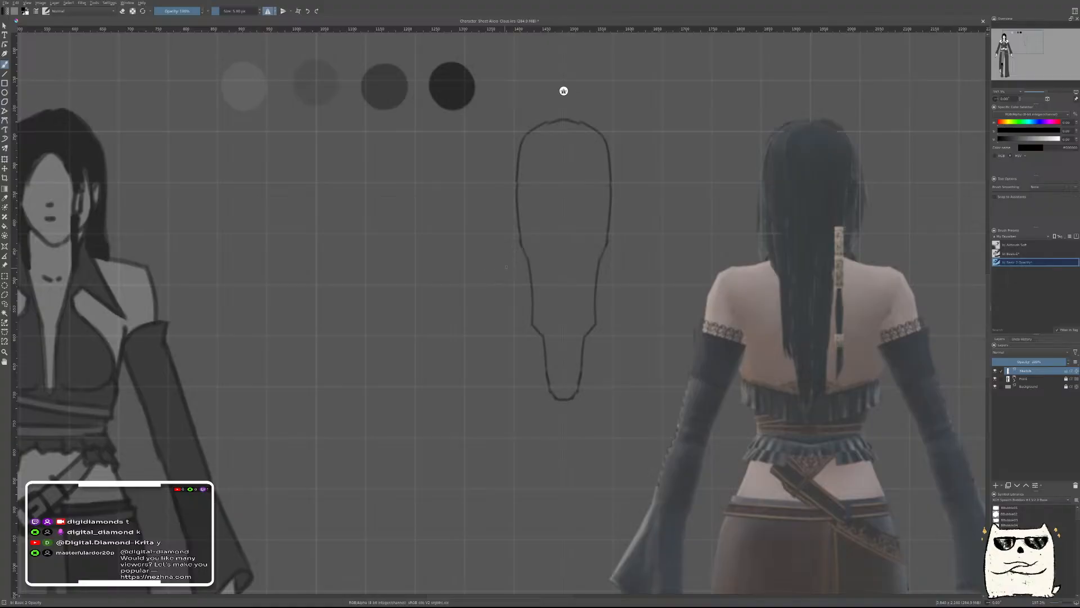
# Start the mirrored shoulder lines outward from the hair and compare them with the overlaid reference figure, returning the reference to its place
pyautogui.moveTo(525, 260); pyautogui.dragTo(498, 266)
pyautogui.click(4, 265)
pyautogui.moveTo(795, 333); pyautogui.dragTo(547, 346)
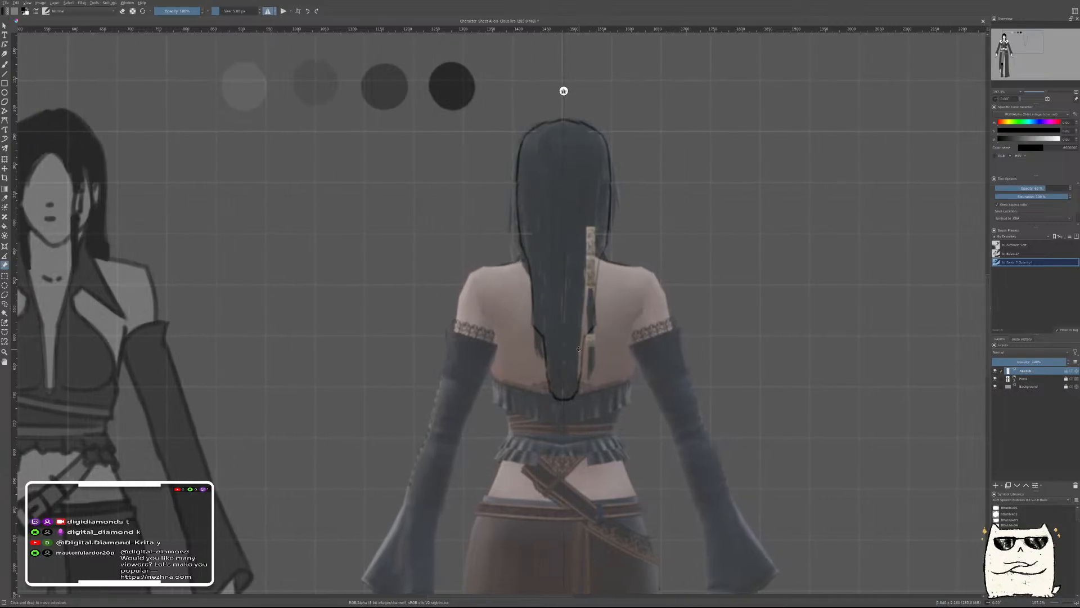
pyautogui.hotkey('ctrl', 'z')
pyautogui.press('b')
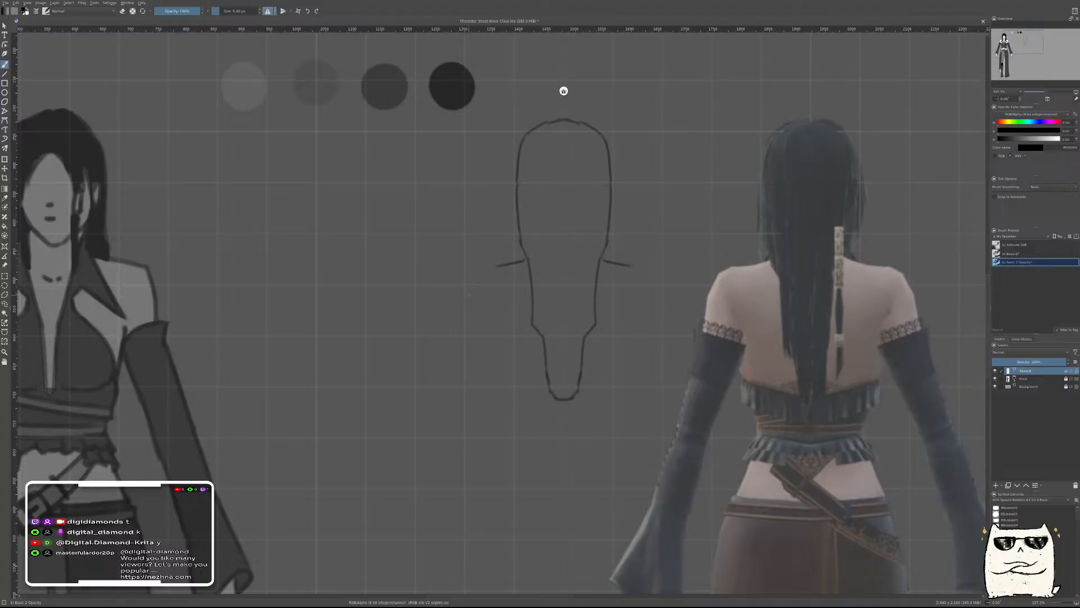
# Round off the mirrored shoulders and bring the outer upper-arm lines down to the tops of the sleeves
pyautogui.moveTo(463, 292)
pyautogui.mouseDown()
pyautogui.moveTo(499, 267)
pyautogui.moveTo(476, 279)
pyautogui.mouseUp()
pyautogui.hotkey('ctrl', 'z')
pyautogui.moveTo(462, 292); pyautogui.dragTo(454, 340)
pyautogui.moveTo(461, 291); pyautogui.dragTo(453, 331)
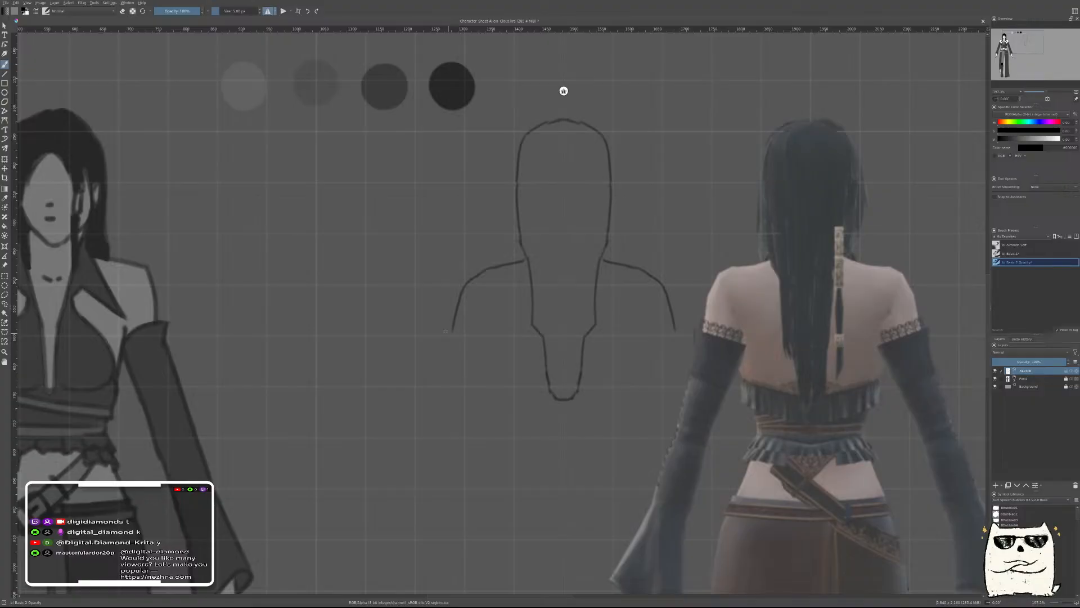
# Draw the flared outer corners and slanted upper edges of both sleeves, checking their position against the overlaid reference
pyautogui.moveTo(442, 325); pyautogui.dragTo(445, 339)
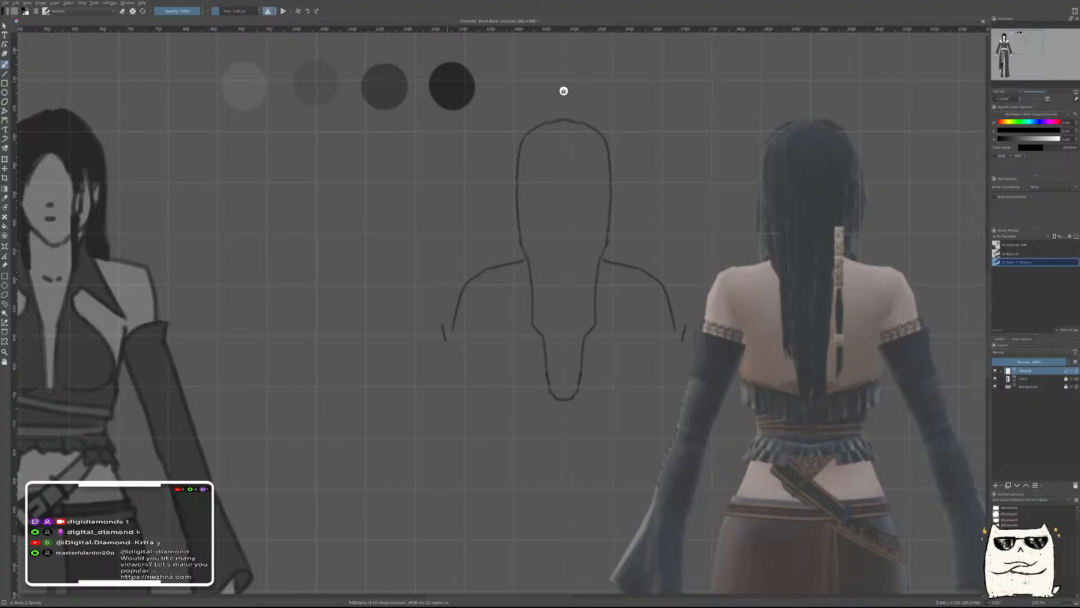
pyautogui.click(4, 265)
pyautogui.moveTo(805, 315)
pyautogui.mouseDown()
pyautogui.moveTo(549, 315)
pyautogui.moveTo(558, 318)
pyautogui.mouseUp()
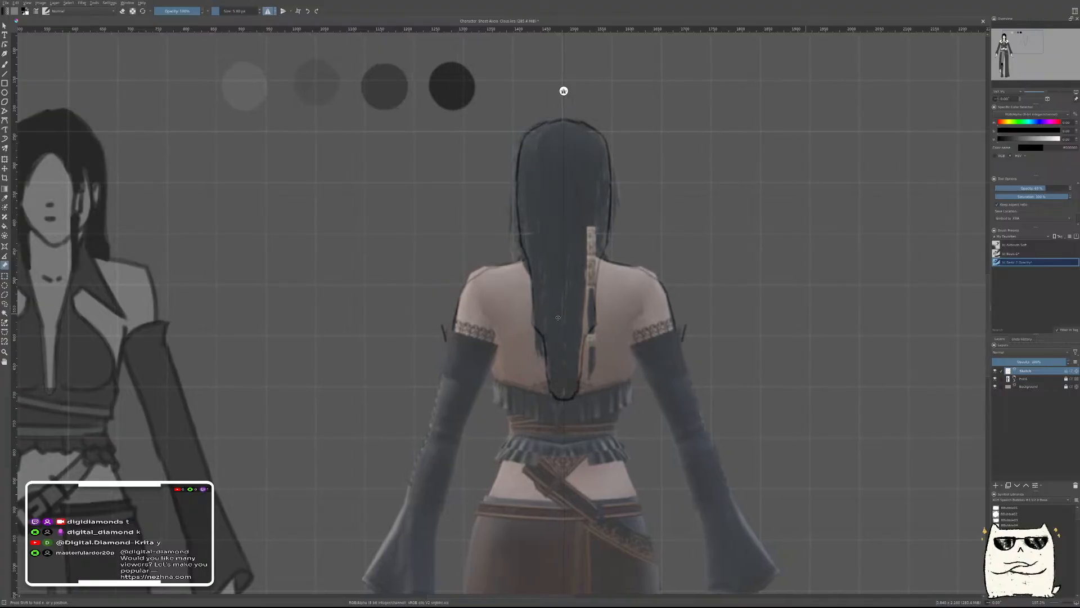
pyautogui.hotkey('ctrl', 'z')
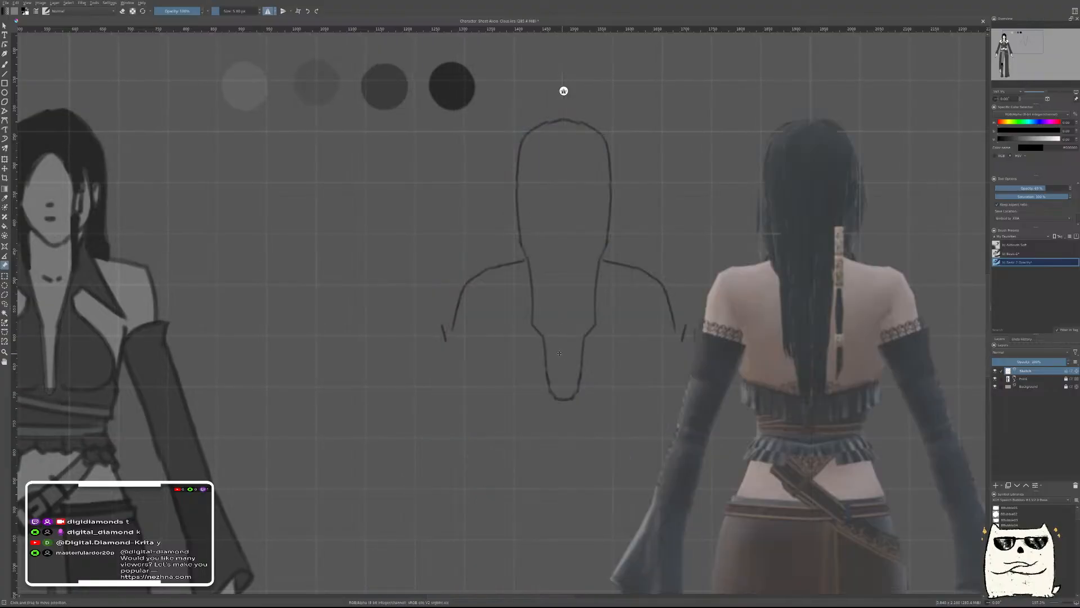
pyautogui.press('b')
pyautogui.moveTo(445, 325); pyautogui.dragTo(475, 336)
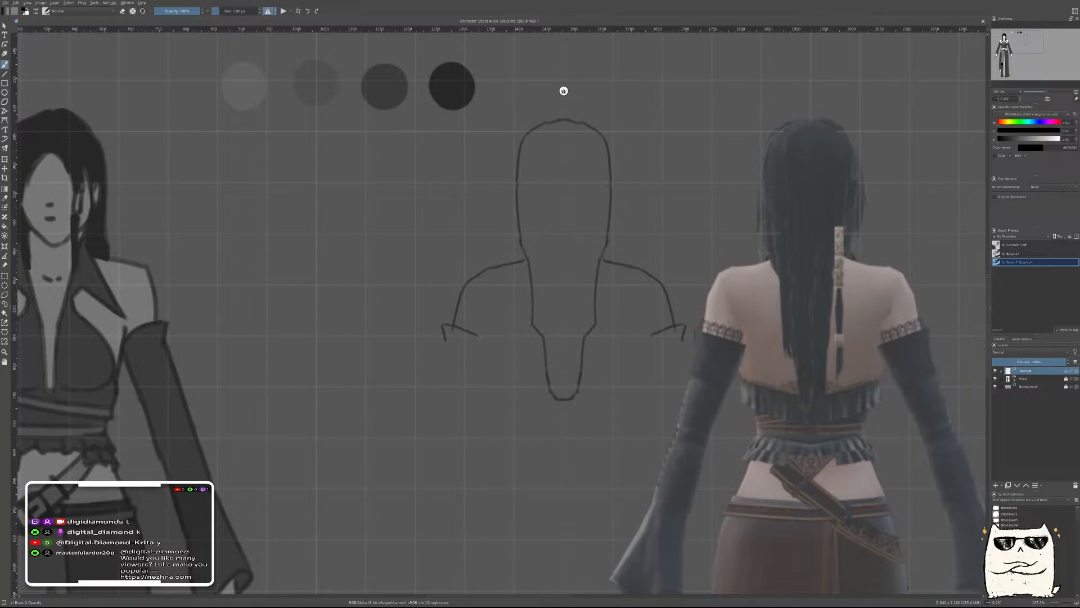
# Extend the sleeves' upper edges inward toward the armpits, checking them against the overlaid reference
pyautogui.click(5, 265)
pyautogui.moveTo(773, 323)
pyautogui.mouseDown()
pyautogui.moveTo(490, 332)
pyautogui.moveTo(541, 335)
pyautogui.mouseUp()
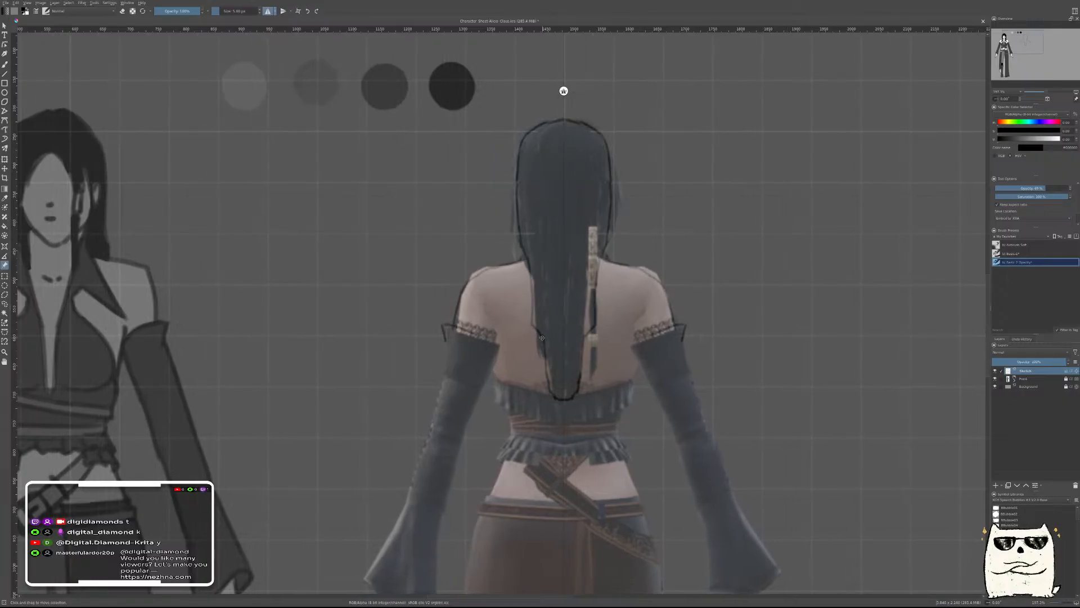
pyautogui.hotkey('ctrl', 'z')
pyautogui.press('b')
pyautogui.moveTo(475, 334); pyautogui.dragTo(493, 346)
pyautogui.hotkey('ctrl', 'z')
pyautogui.click(5, 266)
pyautogui.moveTo(780, 338)
pyautogui.mouseDown()
pyautogui.moveTo(497, 336)
pyautogui.moveTo(530, 341)
pyautogui.mouseUp()
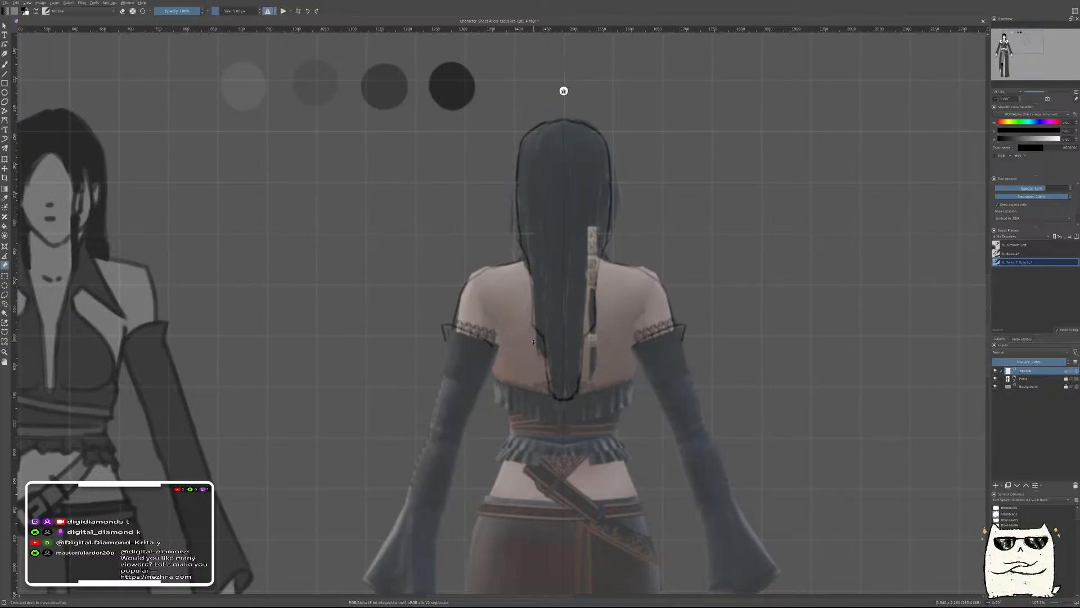
pyautogui.hotkey('ctrl', 'z')
pyautogui.press('b')
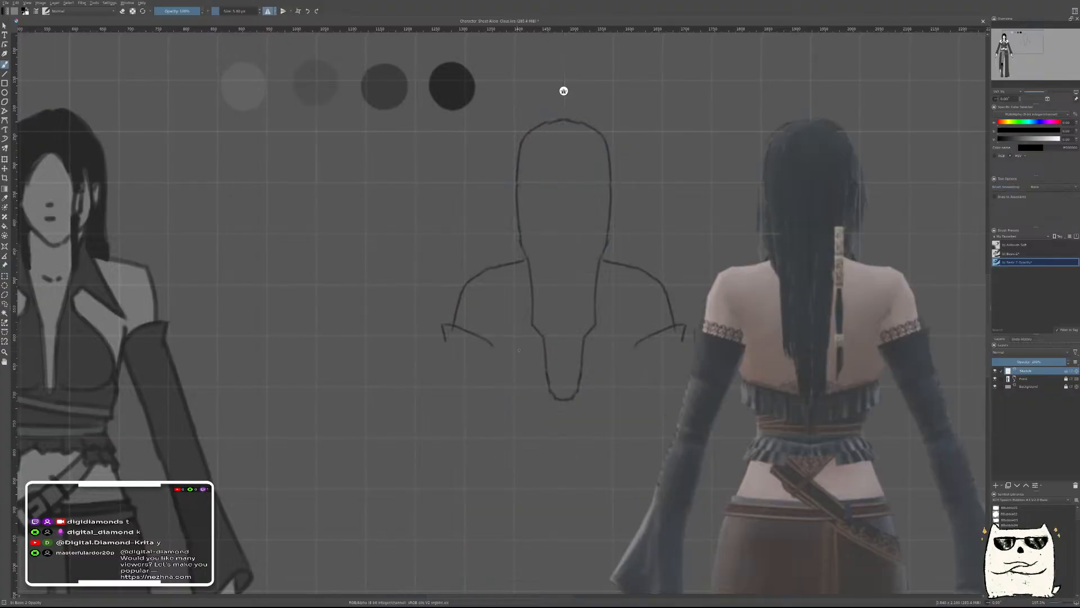
# Draw the short inner-arm lines at the armpits and the inner corners of the sleeve tops, comparing them with the overlaid reference
pyautogui.moveTo(488, 313)
pyautogui.mouseDown()
pyautogui.moveTo(499, 332)
pyautogui.moveTo(488, 342)
pyautogui.mouseUp()
pyautogui.hotkey('ctrl', 'z')
pyautogui.hotkey('ctrl', 'z')
pyautogui.hotkey('ctrl', 'z')
pyautogui.moveTo(488, 338); pyautogui.dragTo(490, 328)
pyautogui.hotkey('ctrl', 'z')
pyautogui.moveTo(491, 328); pyautogui.dragTo(495, 340)
pyautogui.click(4, 265)
pyautogui.moveTo(799, 336); pyautogui.dragTo(559, 338)
pyautogui.hotkey('ctrl', 'z')
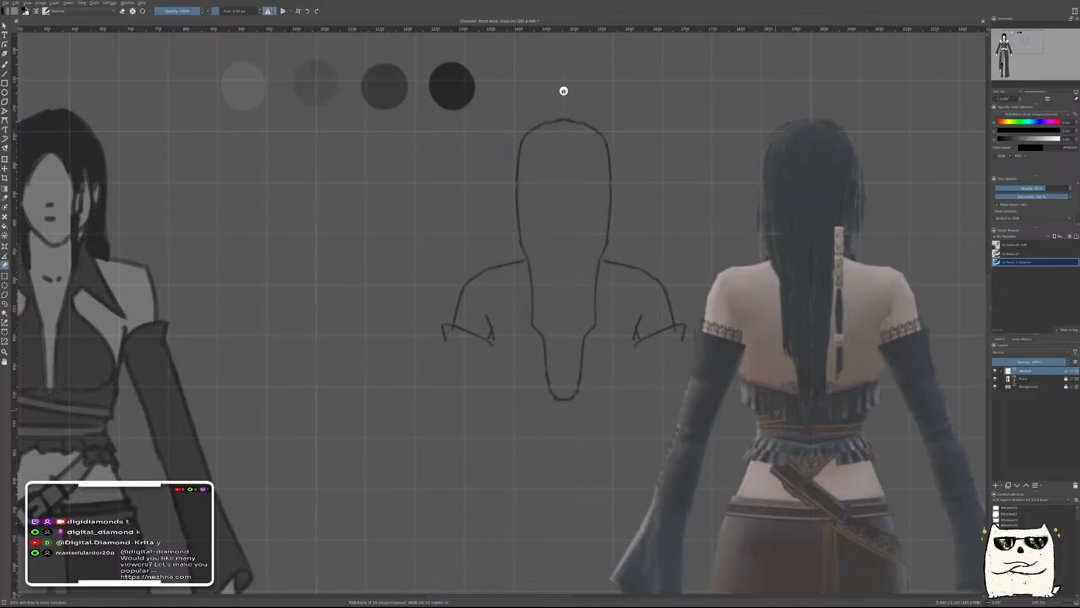
pyautogui.press('b')
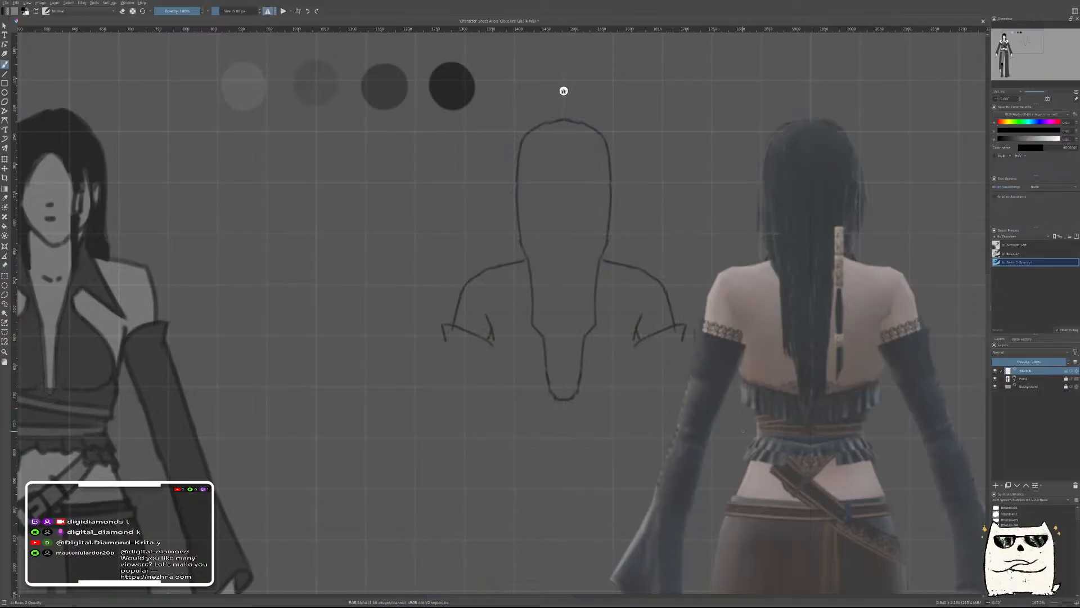
# Draw the mirrored outer sleeve edges down the forearms, flaring them outward toward the wrists
pyautogui.moveTo(561, 410); pyautogui.dragTo(610, 305)
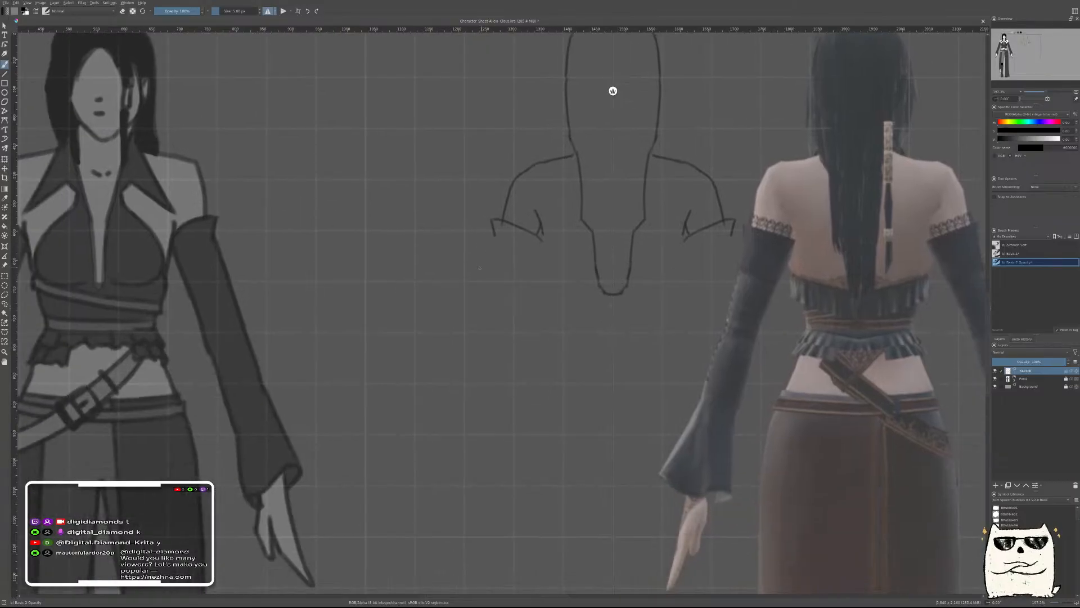
pyautogui.moveTo(495, 234); pyautogui.dragTo(457, 378)
pyautogui.moveTo(735, 225); pyautogui.dragTo(768, 367)
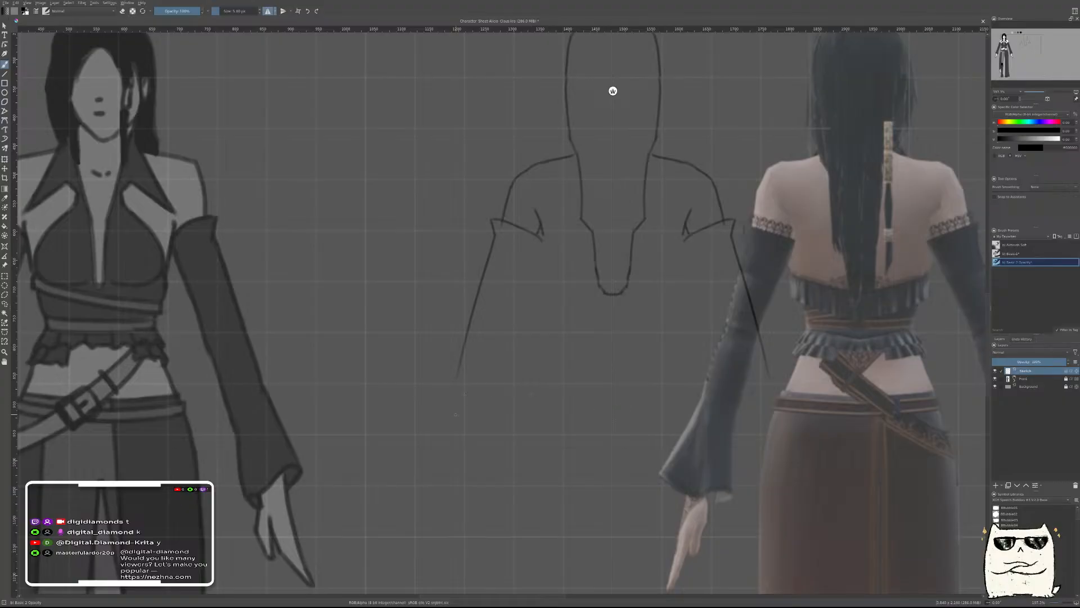
pyautogui.moveTo(459, 358); pyautogui.dragTo(452, 400)
pyautogui.hotkey('ctrl', 'z')
pyautogui.hotkey('ctrl', 'z')
pyautogui.moveTo(461, 365); pyautogui.dragTo(426, 439)
pyautogui.hotkey('ctrl', 'z')
pyautogui.moveTo(455, 390); pyautogui.dragTo(416, 471)
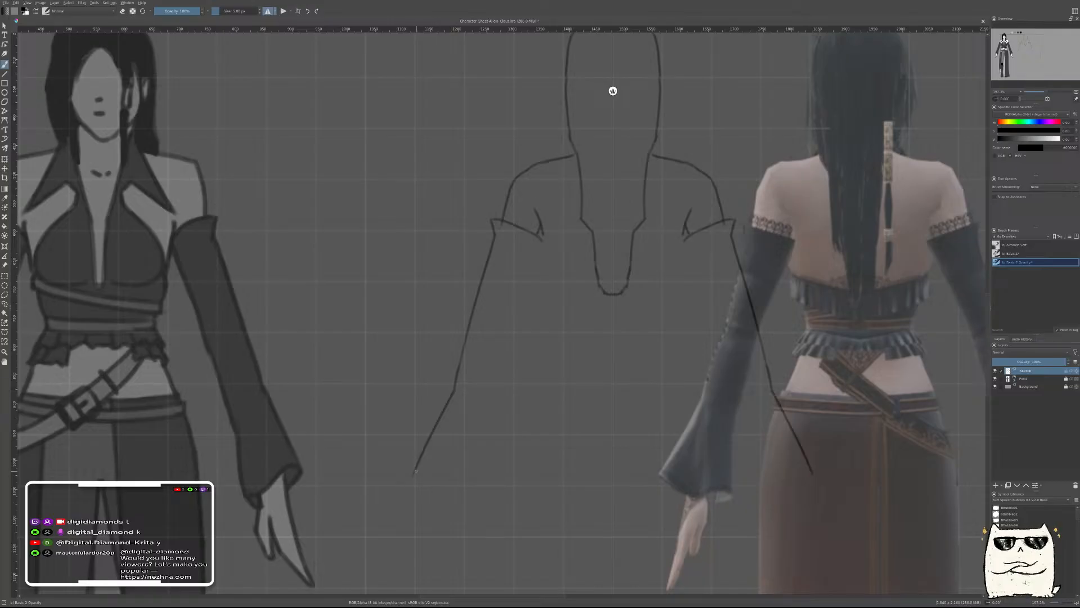
# Draw the curved sleeve hems at the wrists with a small pointed fold at the inner corner
pyautogui.moveTo(413, 474); pyautogui.dragTo(463, 500)
pyautogui.hotkey('ctrl', 'z')
pyautogui.moveTo(415, 473)
pyautogui.mouseDown()
pyautogui.moveTo(450, 491)
pyautogui.moveTo(476, 483)
pyautogui.moveTo(459, 505)
pyautogui.mouseUp()
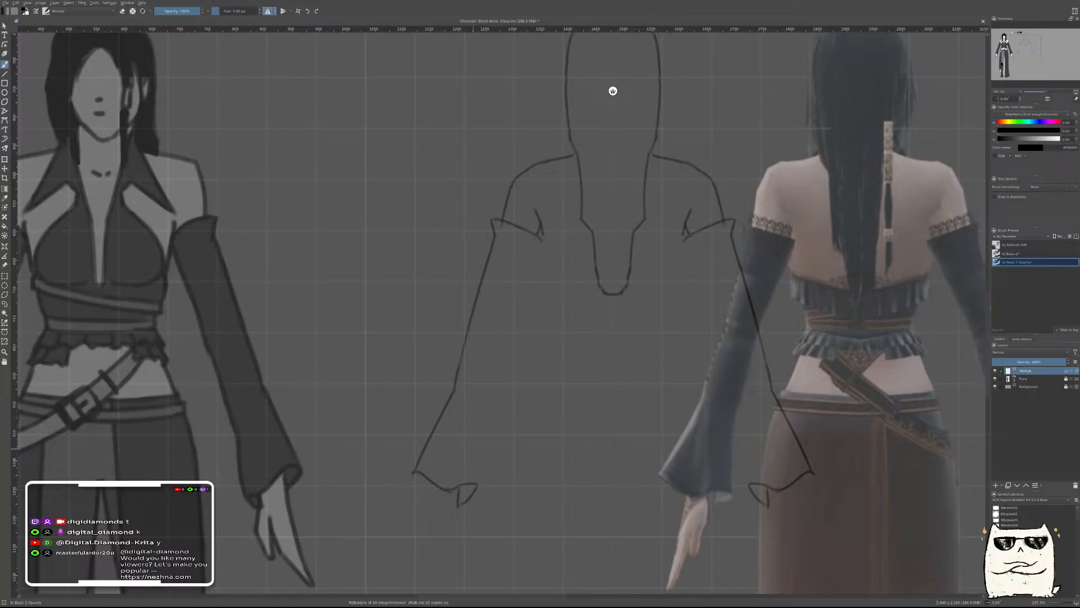
# Draw the mirrored inner sleeve edges from the armpits down to the hems, closing the sleeve outlines
pyautogui.moveTo(478, 486); pyautogui.dragTo(479, 452)
pyautogui.hotkey('ctrl', 'z')
pyautogui.hotkey('ctrl', 'z')
pyautogui.moveTo(486, 386)
pyautogui.mouseDown()
pyautogui.moveTo(478, 484)
pyautogui.moveTo(487, 395)
pyautogui.mouseUp()
pyautogui.hotkey('ctrl', 'z')
pyautogui.moveTo(542, 242); pyautogui.dragTo(487, 395)
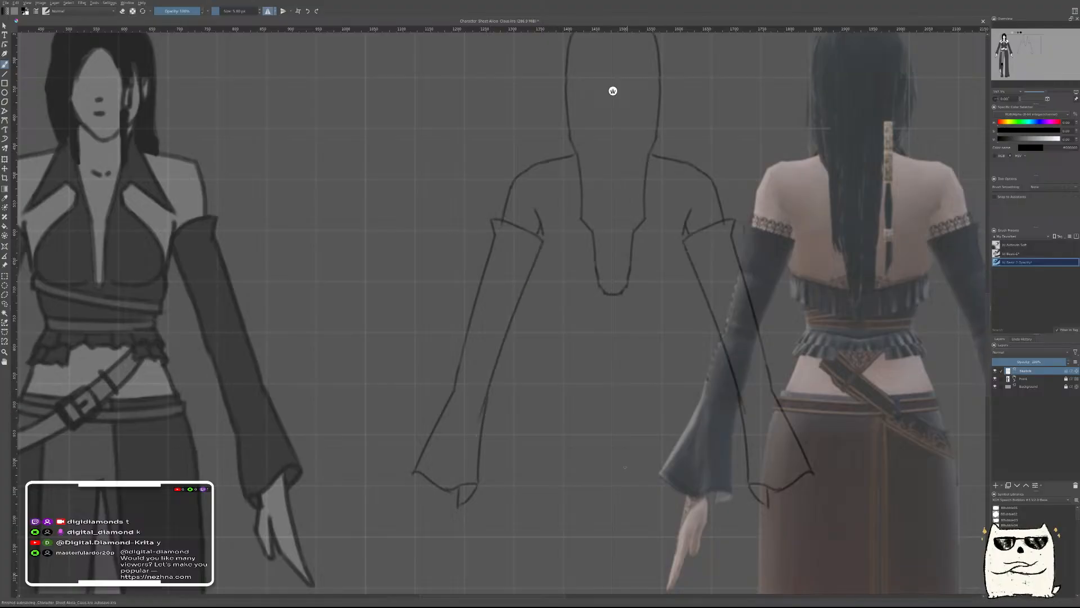
# Compare the shoulders and sleeves with the overlaid reference figure, and return the reference to its place
pyautogui.press('r')
pyautogui.moveTo(544, 366)
pyautogui.mouseDown()
pyautogui.moveTo(721, 369)
pyautogui.moveTo(307, 391)
pyautogui.mouseUp()
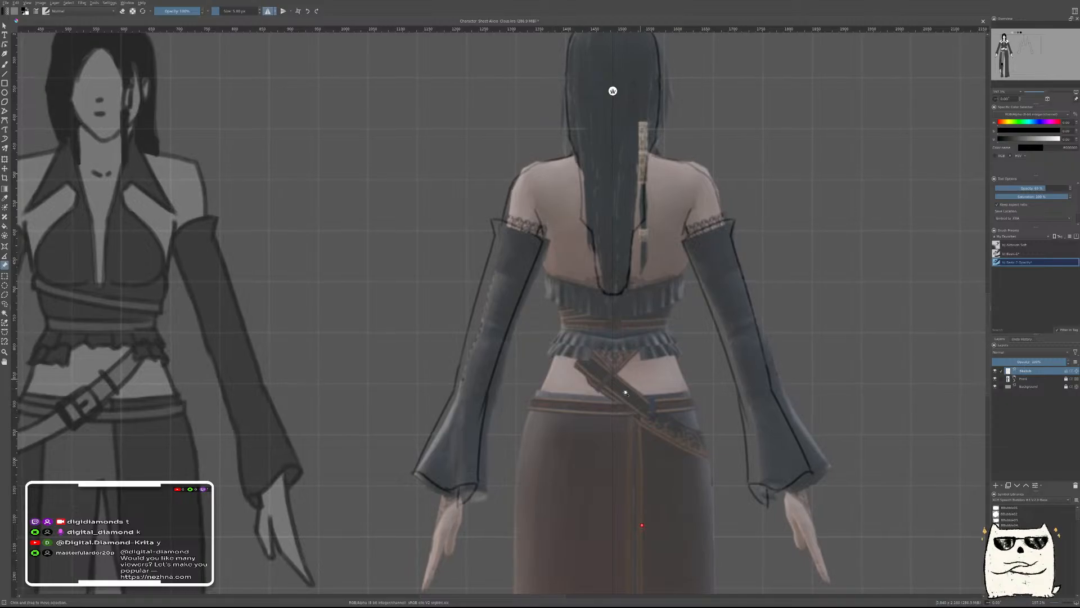
pyautogui.scroll(-3, 622, 390)
pyautogui.scroll(2, 621, 390)
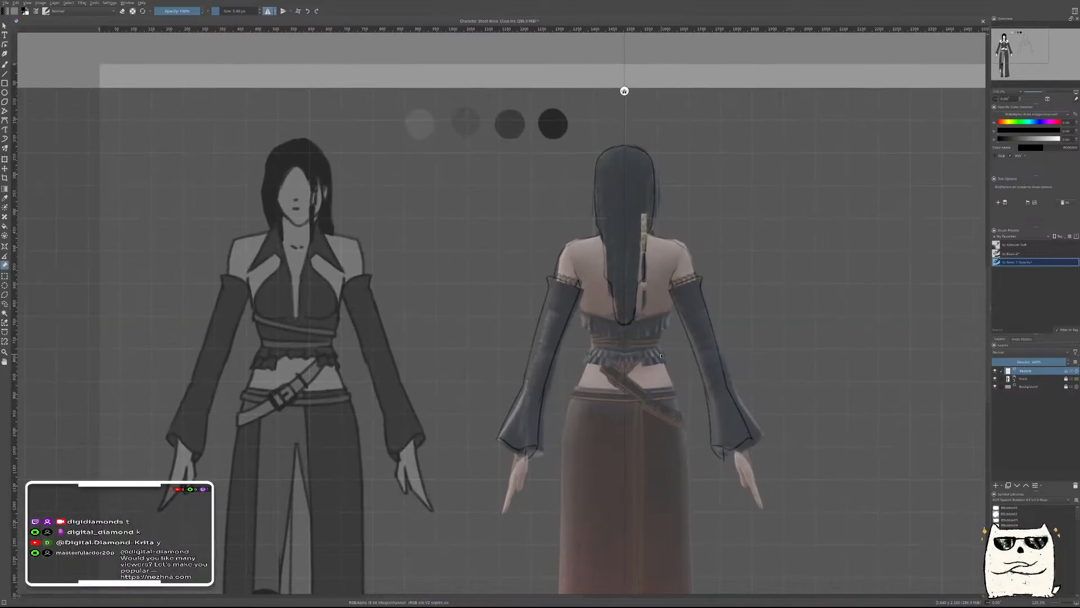
pyautogui.click(660, 355)
pyautogui.moveTo(770, 277); pyautogui.dragTo(651, 282)
pyautogui.hotkey('ctrl', 'z')
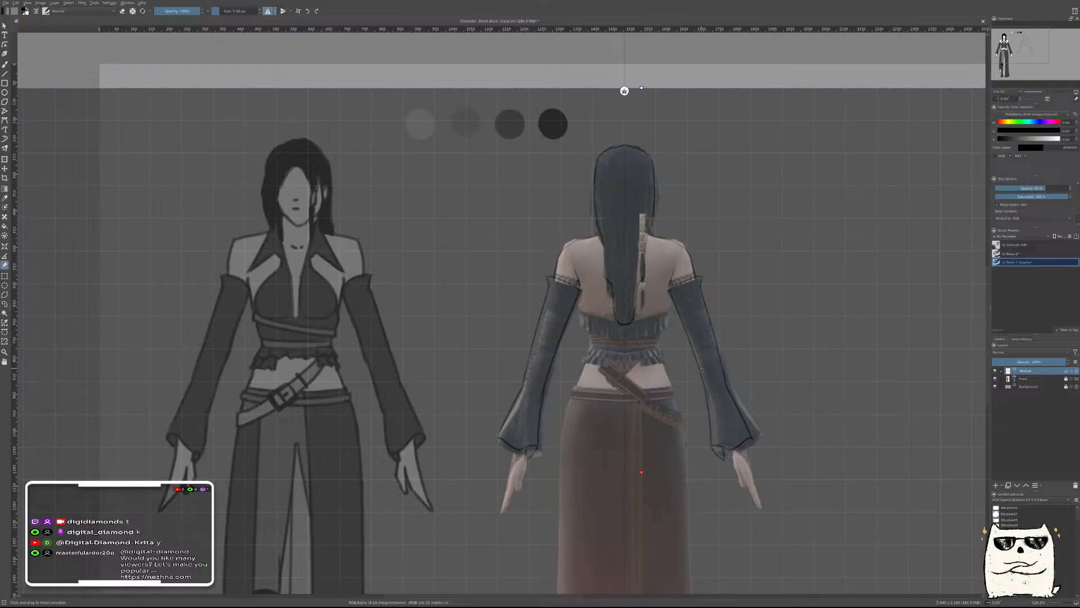
pyautogui.hotkey('ctrl', 'z')
pyautogui.press('b')
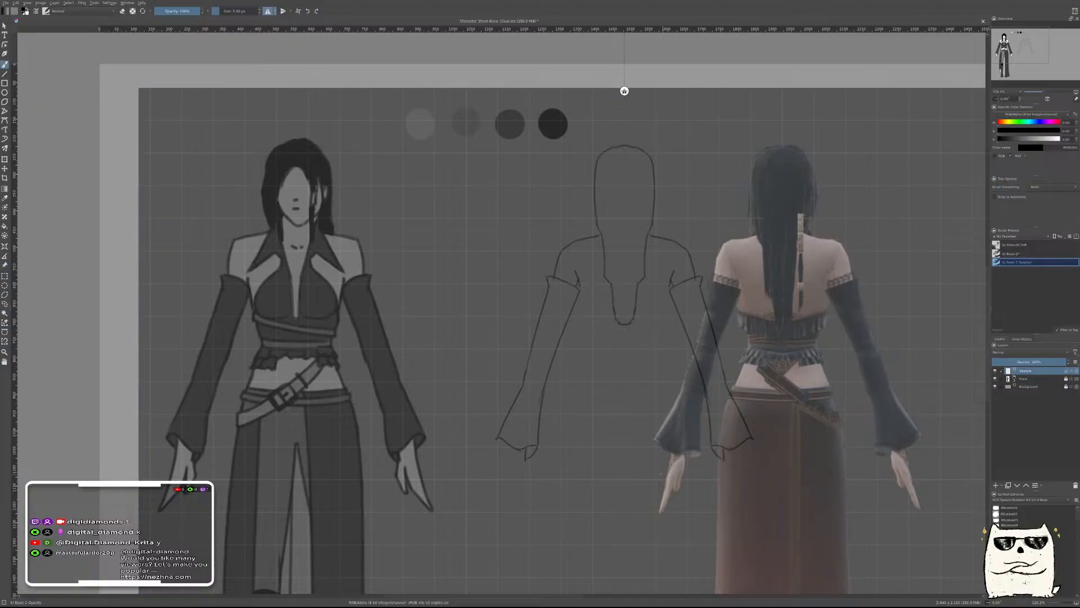
# Save the document and move the reference image farther away so it clears the mirrored sleeve
pyautogui.moveTo(600, 438)
pyautogui.mouseDown()
pyautogui.moveTo(575, 341)
pyautogui.moveTo(562, 378)
pyautogui.mouseUp()
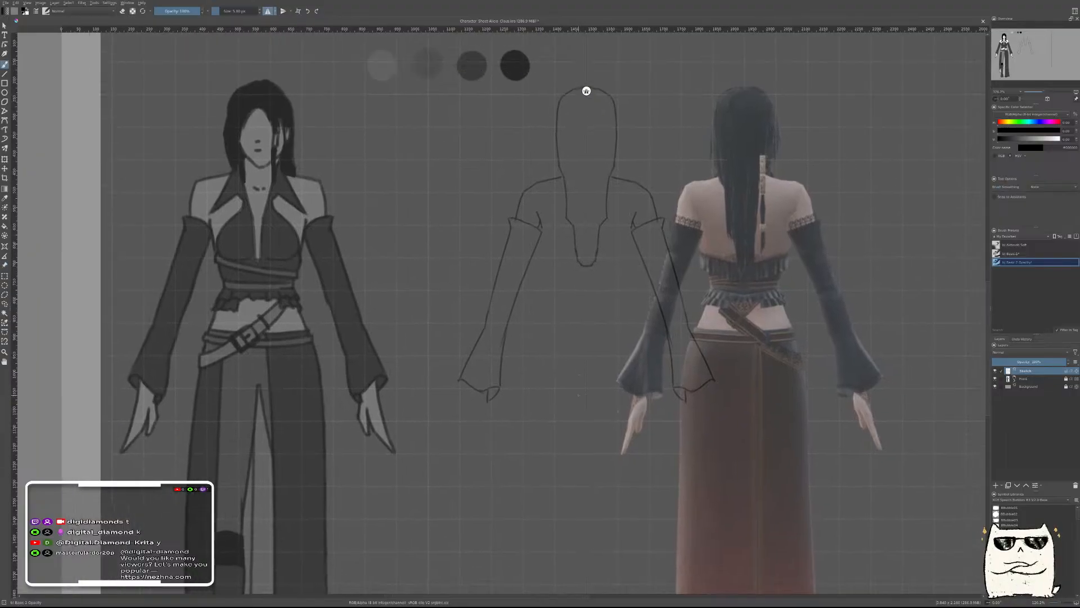
pyautogui.hotkey('ctrl', 's')
pyautogui.click(4, 265)
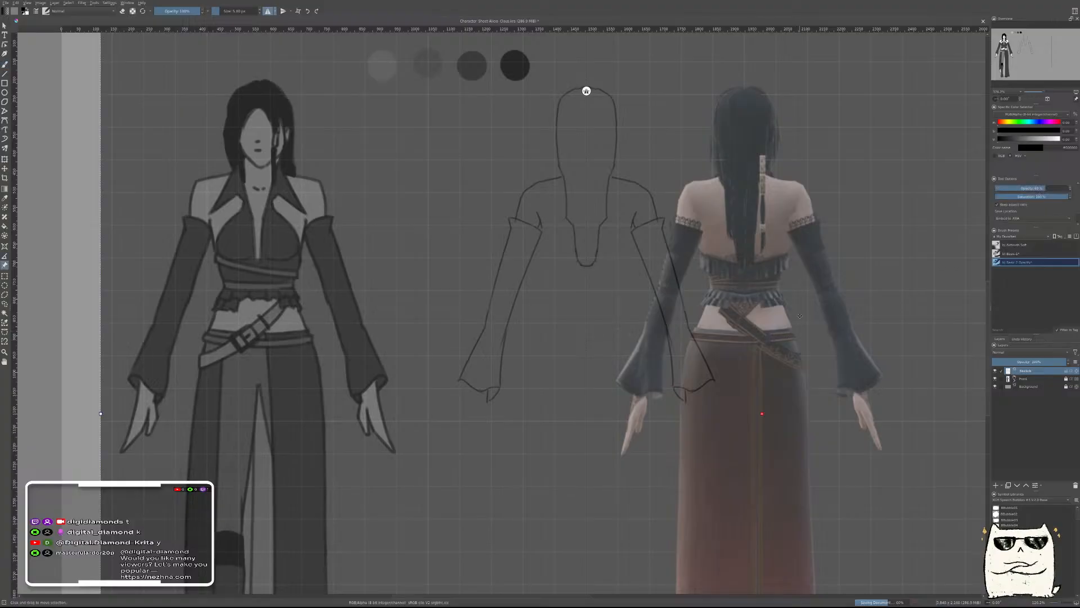
pyautogui.moveTo(819, 301); pyautogui.dragTo(909, 301)
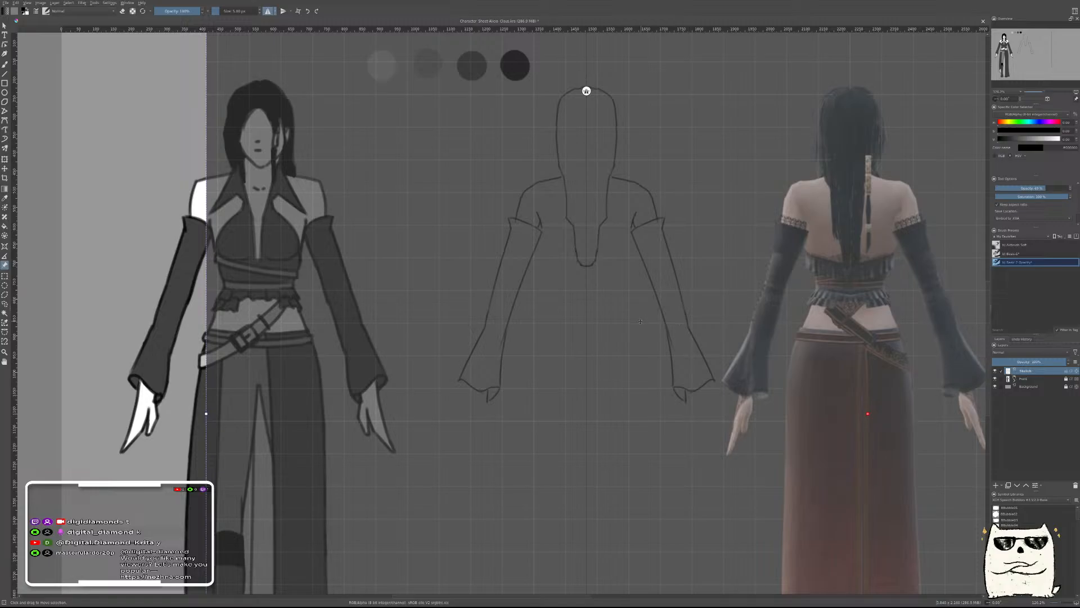
# Draw the mirrored torso sides below the armpits and the wavy lower edge of the top's ruffle across the back
pyautogui.press('b')
pyautogui.moveTo(651, 303); pyautogui.dragTo(581, 307)
pyautogui.scroll(3, 516, 91)
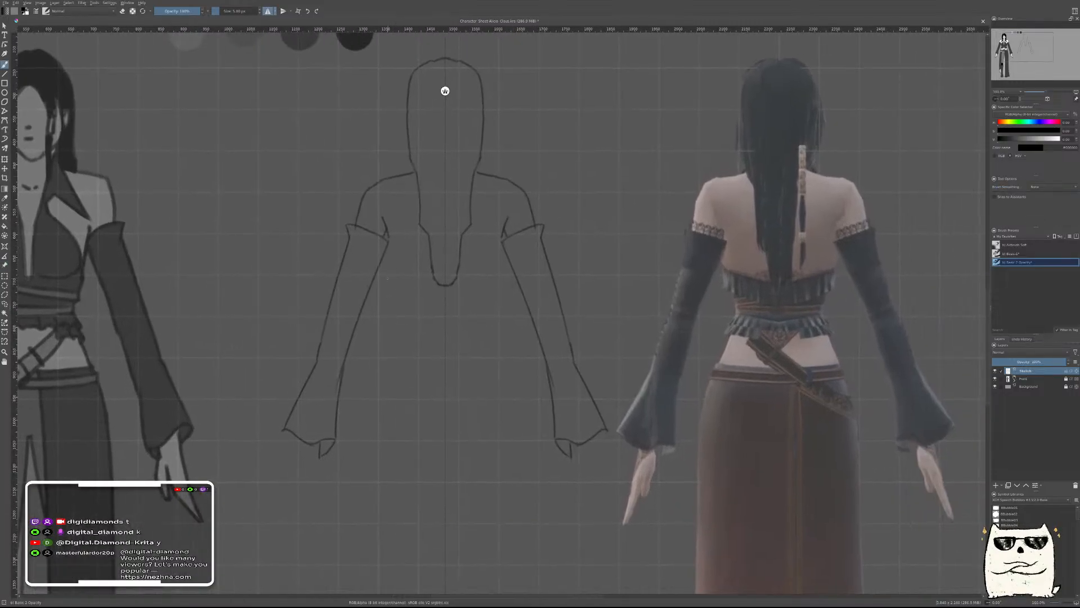
pyautogui.moveTo(385, 256); pyautogui.dragTo(388, 274)
pyautogui.hotkey('ctrl', 'z')
pyautogui.hotkey('ctrl', 'z')
pyautogui.moveTo(384, 287); pyautogui.dragTo(439, 308)
pyautogui.hotkey('ctrl', 'z')
pyautogui.hotkey('ctrl', 'z')
pyautogui.hotkey('ctrl', 'z')
pyautogui.moveTo(404, 298); pyautogui.dragTo(427, 303)
# Compare the torso sides and ruffle edge with the overlaid reference figure, and return the reference to its place
pyautogui.press('r')
pyautogui.moveTo(842, 336)
pyautogui.mouseDown()
pyautogui.moveTo(479, 336)
pyautogui.moveTo(503, 336)
pyautogui.mouseUp()
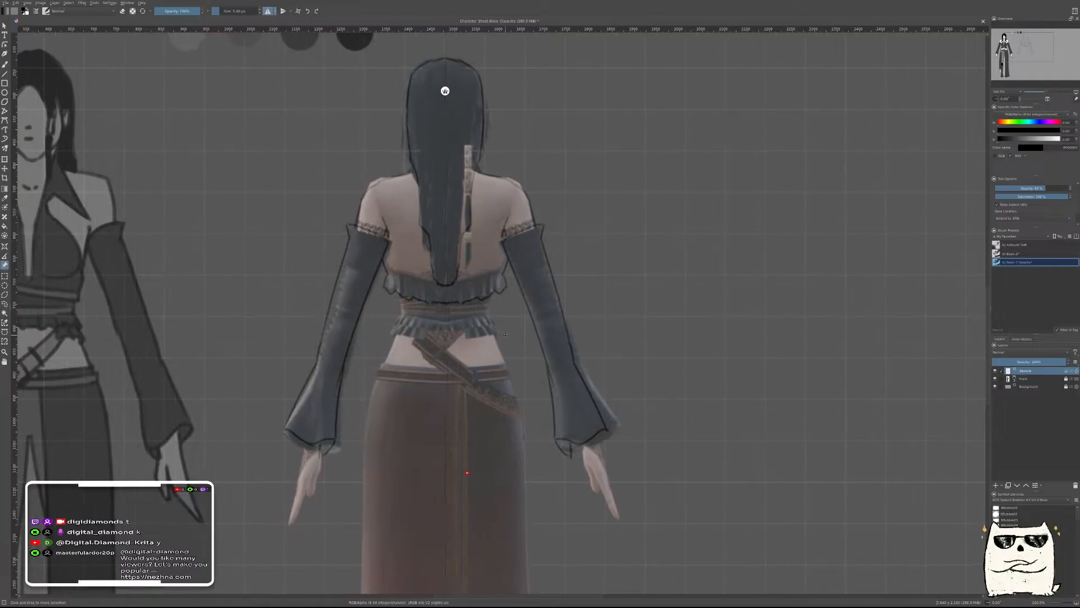
pyautogui.hotkey('ctrl', 'z')
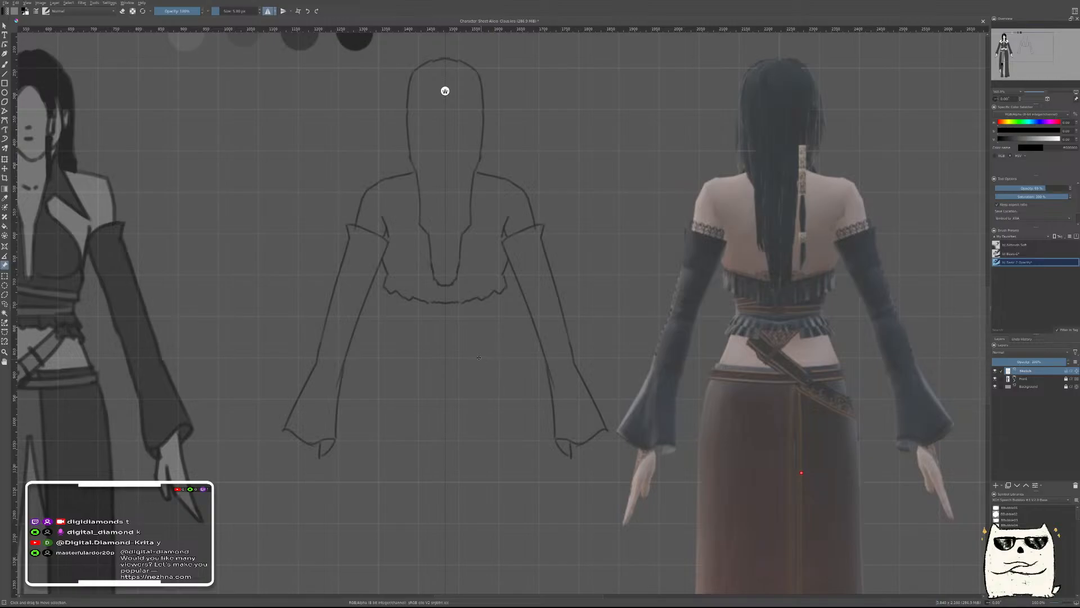
pyautogui.press('b')
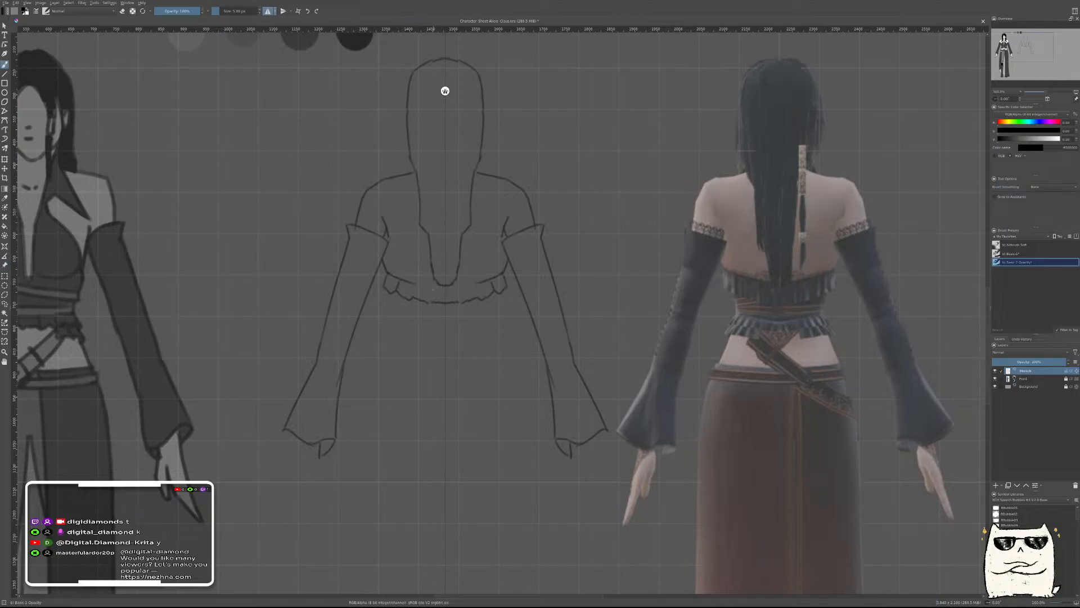
# Draw the curved upper lines of the ruffle below the hair tip and fill the band with short pleat strokes
pyautogui.moveTo(387, 274)
pyautogui.mouseDown()
pyautogui.moveTo(447, 290)
pyautogui.moveTo(419, 286)
pyautogui.mouseUp()
pyautogui.hotkey('ctrl', 'z')
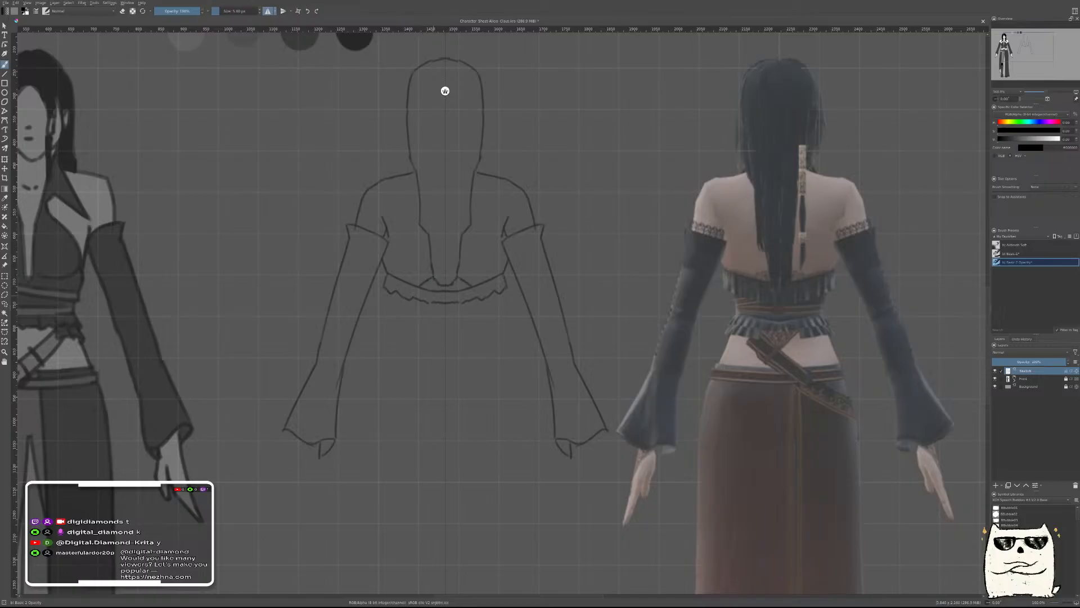
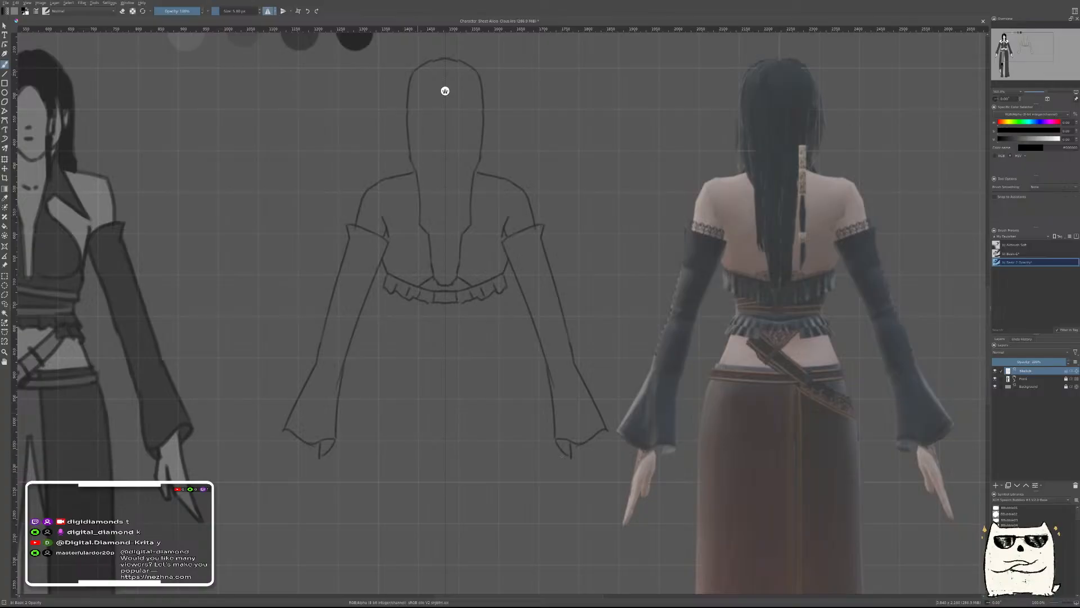
# Try short waist lines below the outer ends of the ruffle and compare them with the overlaid reference
pyautogui.moveTo(499, 293); pyautogui.dragTo(498, 314)
pyautogui.moveTo(389, 294); pyautogui.dragTo(390, 309)
pyautogui.press('r')
pyautogui.moveTo(820, 334)
pyautogui.mouseDown()
pyautogui.moveTo(470, 353)
pyautogui.moveTo(488, 353)
pyautogui.mouseUp()
pyautogui.hotkey('ctrl', 'z')
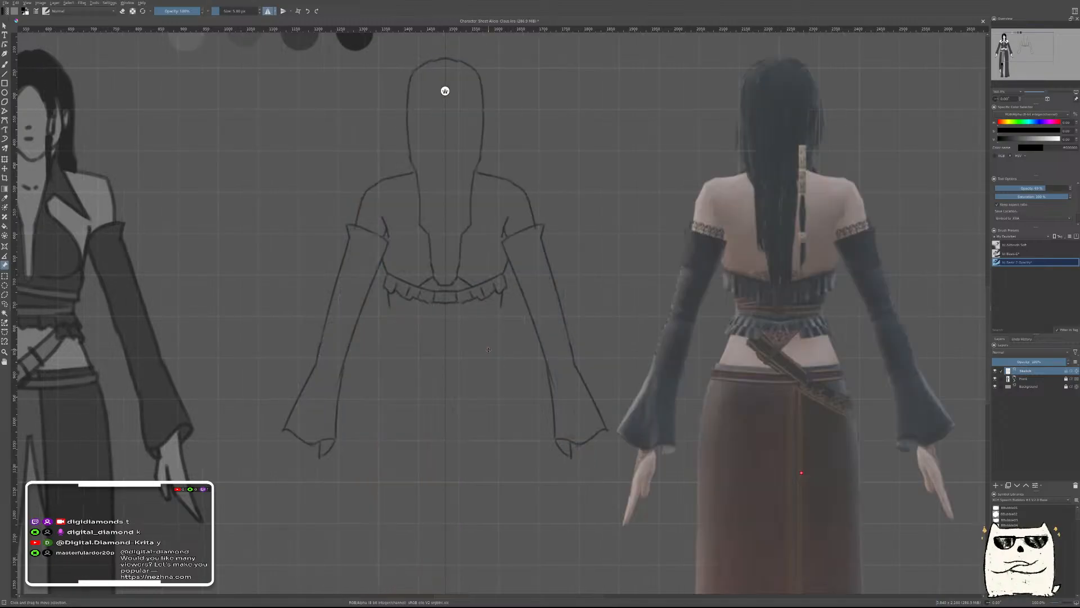
pyautogui.press('b')
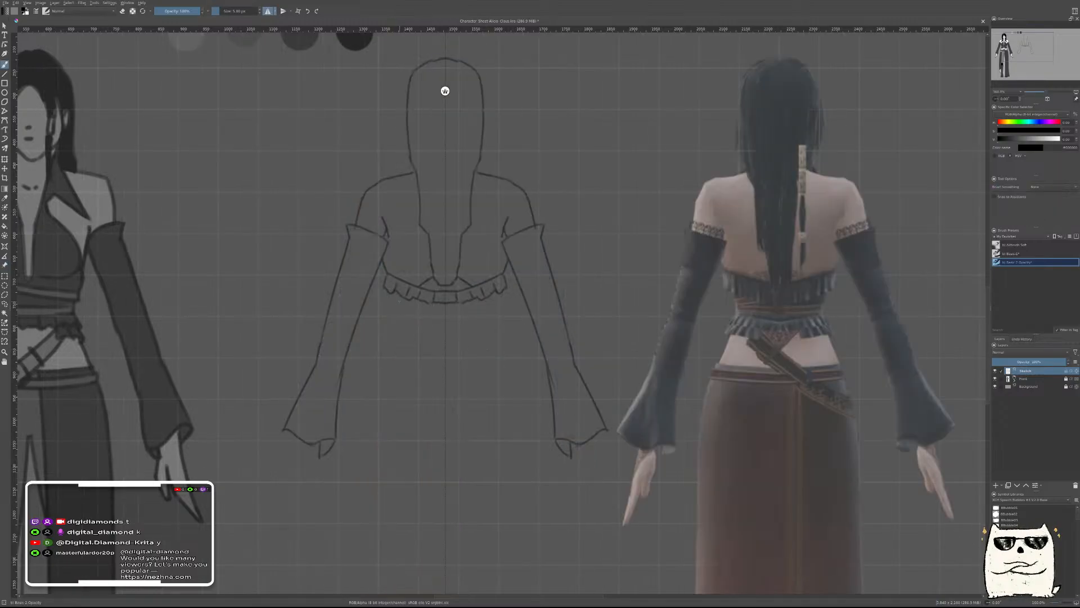
# Draw the mirrored waist lines below the ruffle slightly inward from its ends, check them against the overlaid reference, and save the document
pyautogui.moveTo(397, 294); pyautogui.dragTo(402, 316)
pyautogui.press('r')
pyautogui.moveTo(768, 325); pyautogui.dragTo(438, 329)
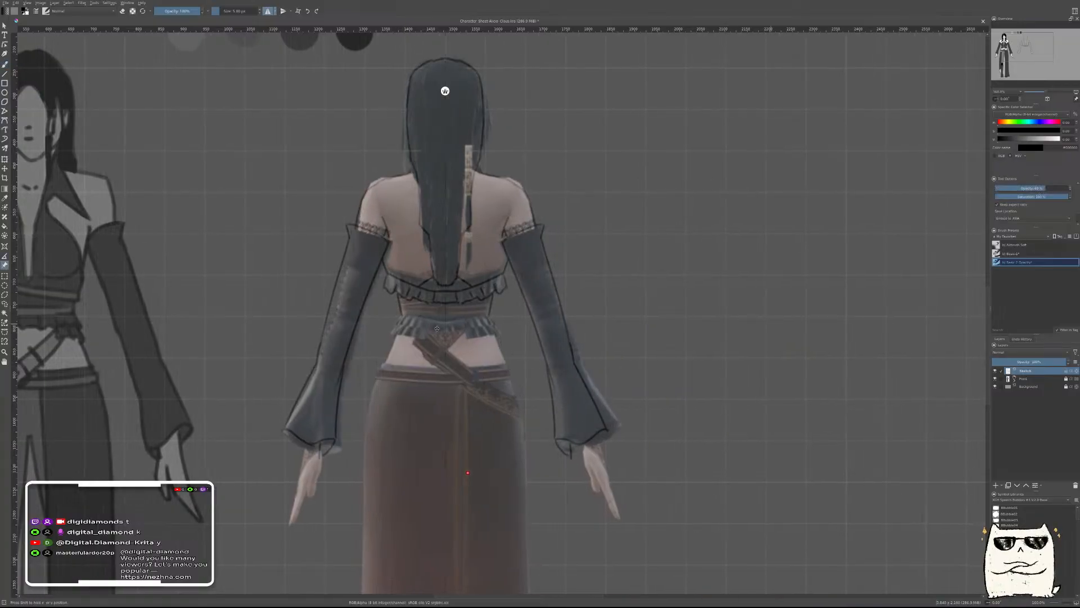
pyautogui.hotkey('ctrl', 'z')
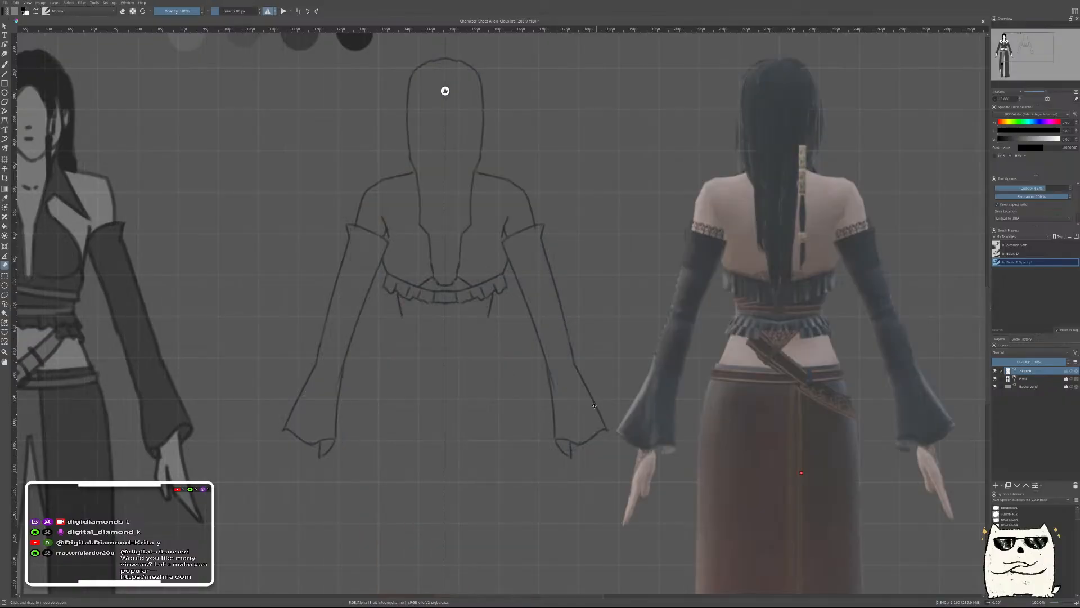
pyautogui.hotkey('ctrl', 's')
pyautogui.press('b')
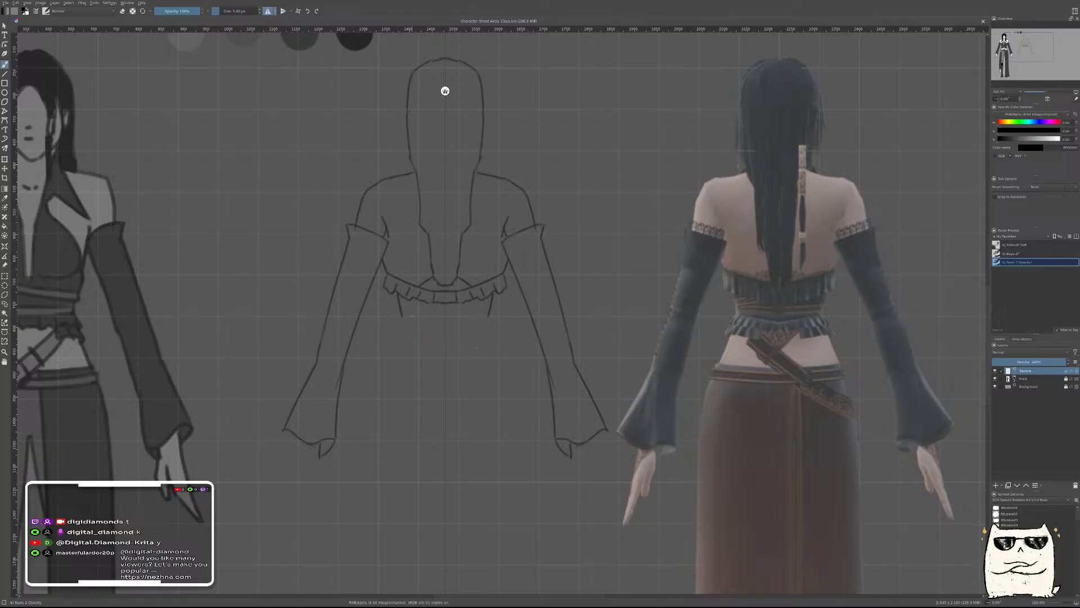
# Draw the slightly curved bottom line of the waist section between the two waist lines and check it against the overlaid reference
pyautogui.moveTo(473, 300); pyautogui.dragTo(487, 308)
pyautogui.hotkey('ctrl', 'z')
pyautogui.hotkey('ctrl', 'z')
pyautogui.hotkey('ctrl', 'z')
pyautogui.moveTo(402, 317); pyautogui.dragTo(446, 328)
pyautogui.hotkey('ctrl', 'z')
pyautogui.hotkey('ctrl', 'z')
pyautogui.moveTo(402, 317); pyautogui.dragTo(444, 321)
pyautogui.press('r')
pyautogui.moveTo(811, 296)
pyautogui.mouseDown()
pyautogui.moveTo(476, 321)
pyautogui.moveTo(488, 316)
pyautogui.mouseUp()
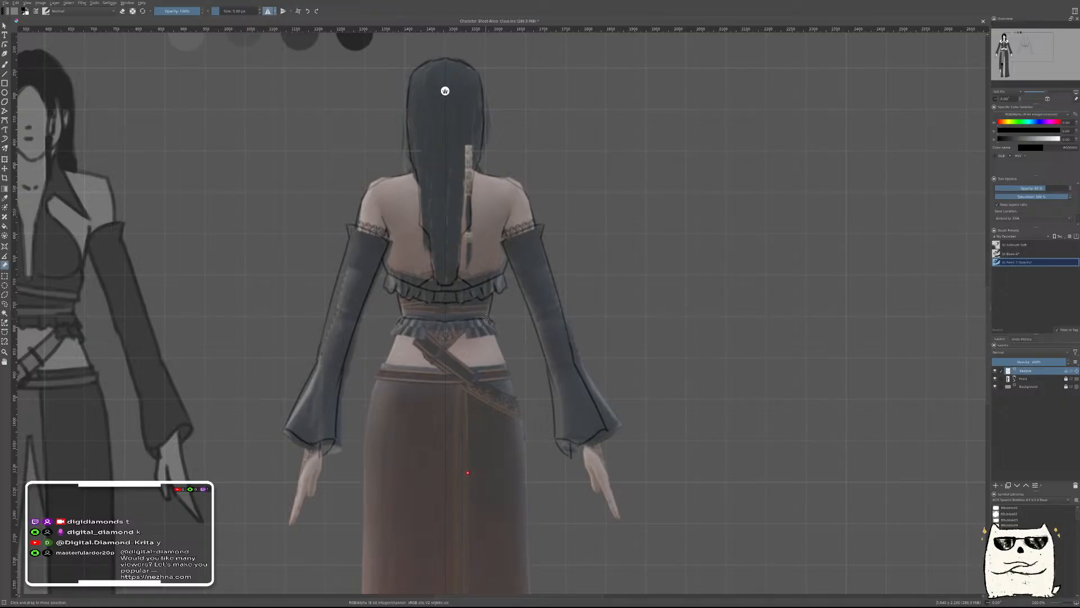
pyautogui.hotkey('ctrl', 'z')
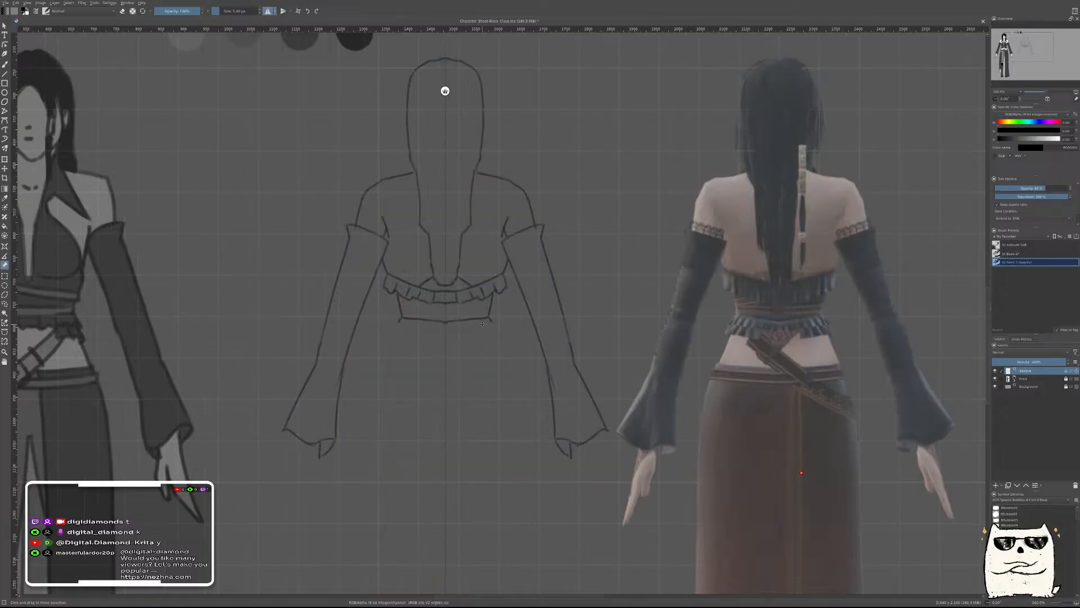
# Draw the mirrored wavy lower ruffle with short pleats beneath the waist section and check it against the overlaid reference
pyautogui.press('b')
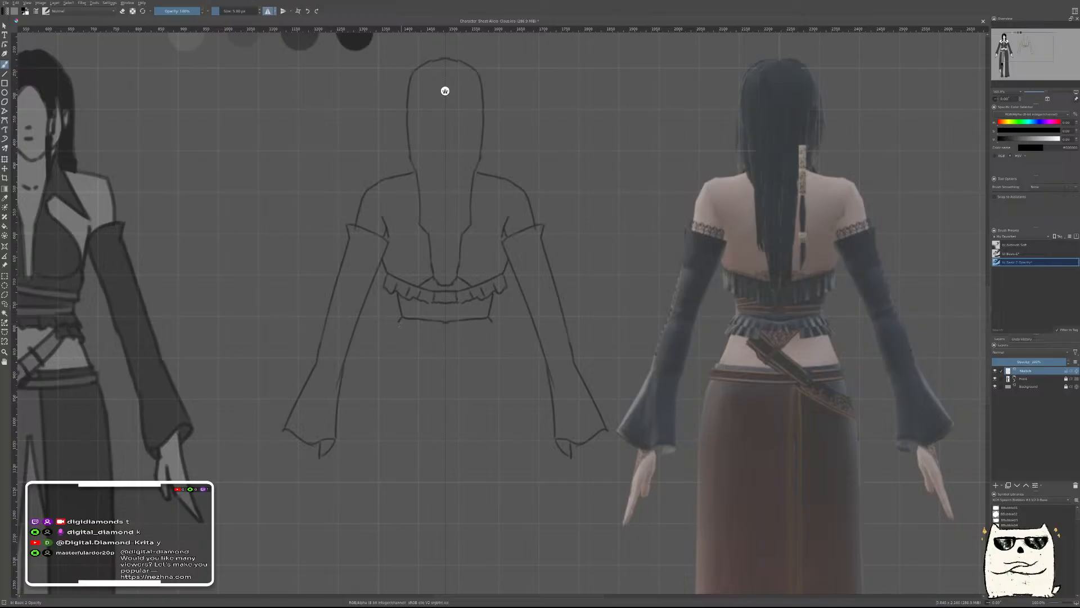
pyautogui.moveTo(412, 327); pyautogui.dragTo(429, 331)
pyautogui.moveTo(395, 333); pyautogui.dragTo(432, 339)
pyautogui.click(5, 265)
pyautogui.moveTo(700, 298); pyautogui.dragTo(364, 298)
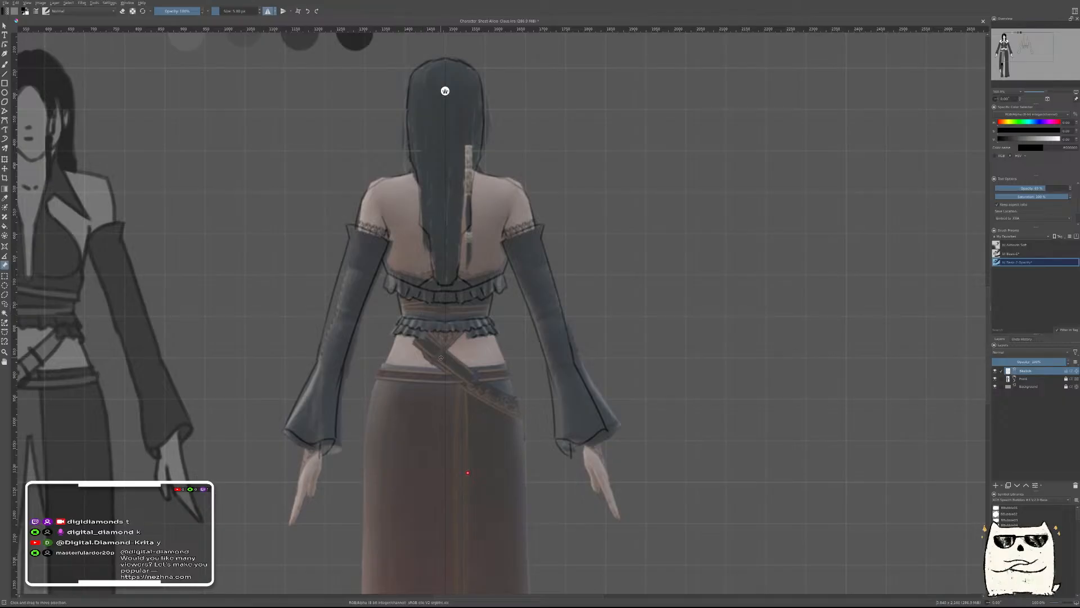
pyautogui.hotkey('ctrl', 'z')
# Try a deep V-shaped point below the middle of the lower ruffle and compare it with the overlaid reference
pyautogui.press('b')
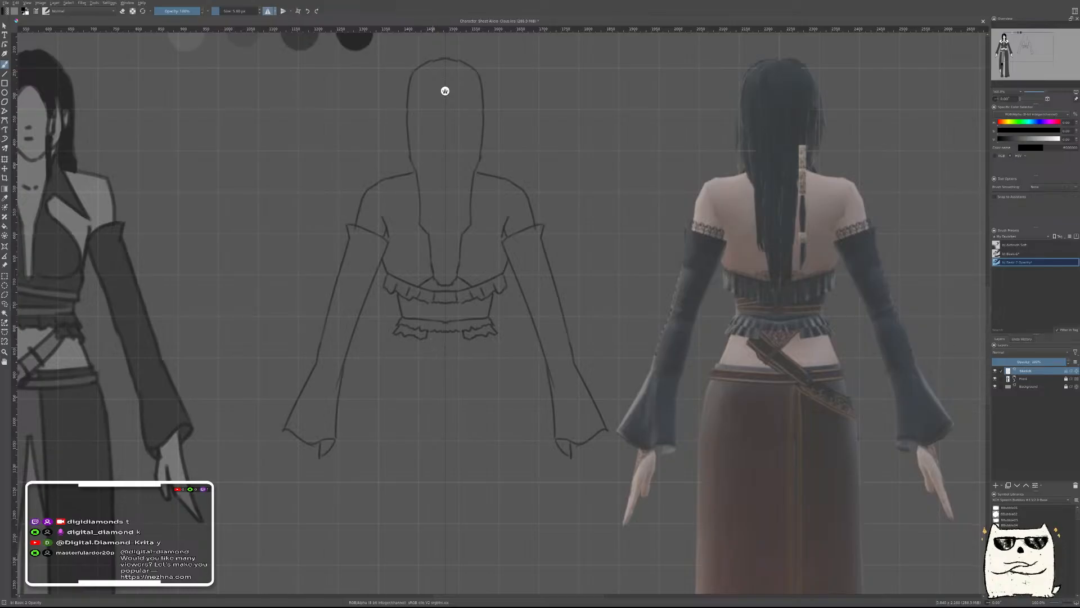
pyautogui.moveTo(426, 338); pyautogui.dragTo(438, 354)
pyautogui.moveTo(427, 339); pyautogui.dragTo(446, 359)
pyautogui.click(4, 264)
pyautogui.moveTo(774, 314); pyautogui.dragTo(438, 317)
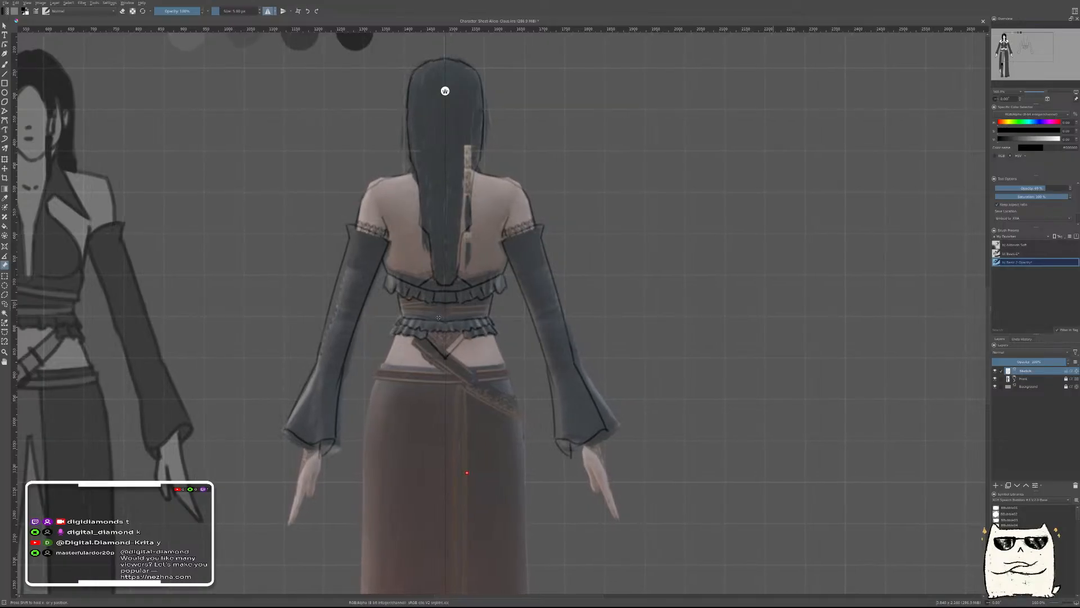
pyautogui.hotkey('ctrl', 'z')
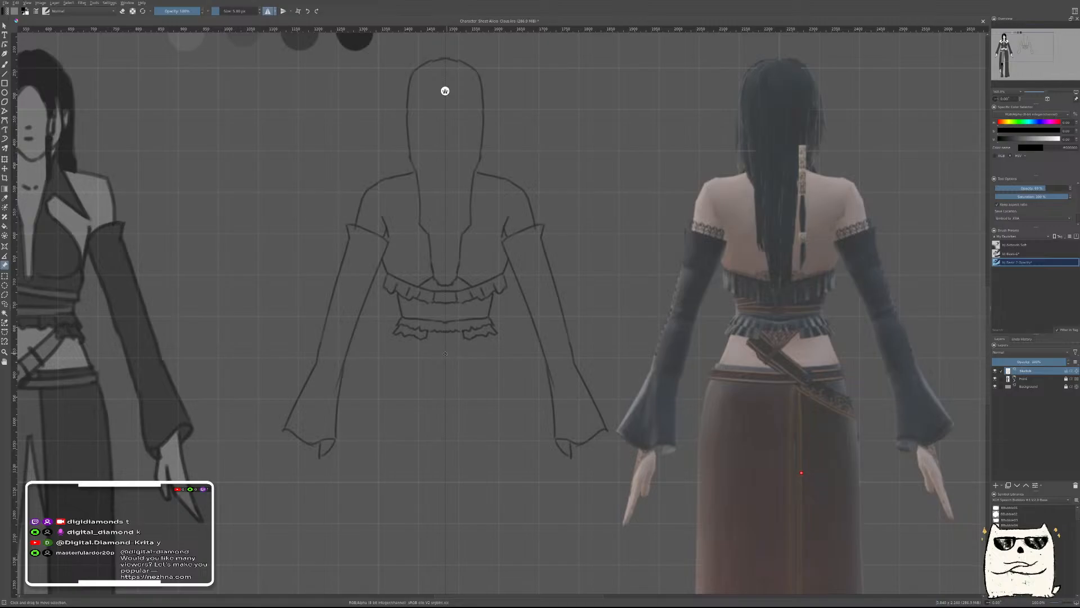
# Try a shallower V-shaped point below the middle of the lower ruffle and compare it with the overlaid reference
pyautogui.press('b')
pyautogui.moveTo(427, 338); pyautogui.dragTo(445, 349)
pyautogui.hotkey('ctrl', 'z')
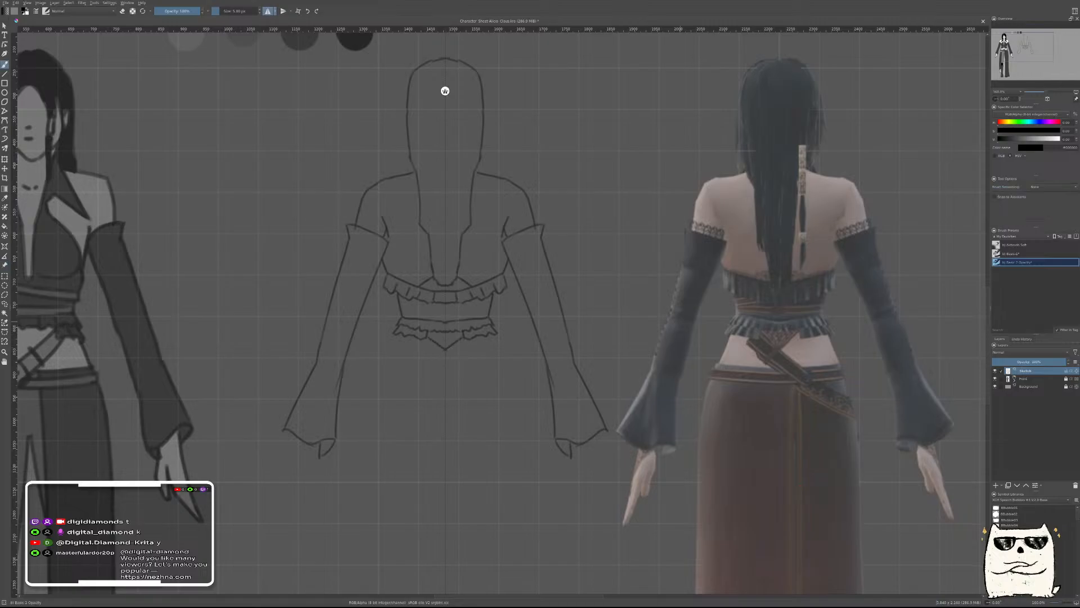
pyautogui.press('r')
pyautogui.moveTo(747, 266); pyautogui.dragTo(415, 290)
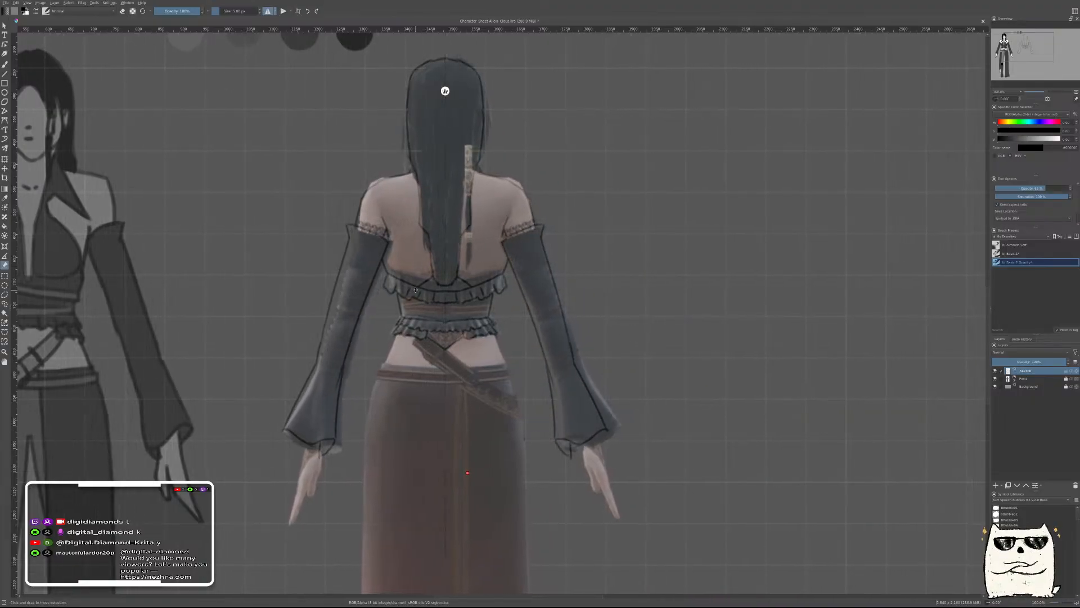
pyautogui.hotkey('ctrl', 'z')
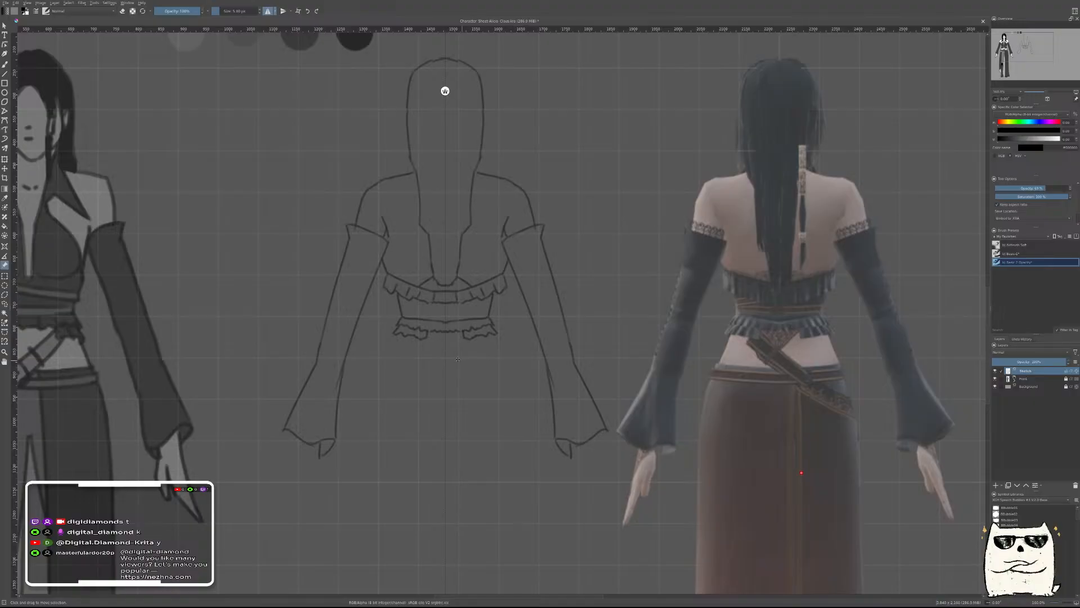
# Draw a small V-shaped point at the centre of the lower ruffle, check it against the overlaid reference, and save the document
pyautogui.press('b')
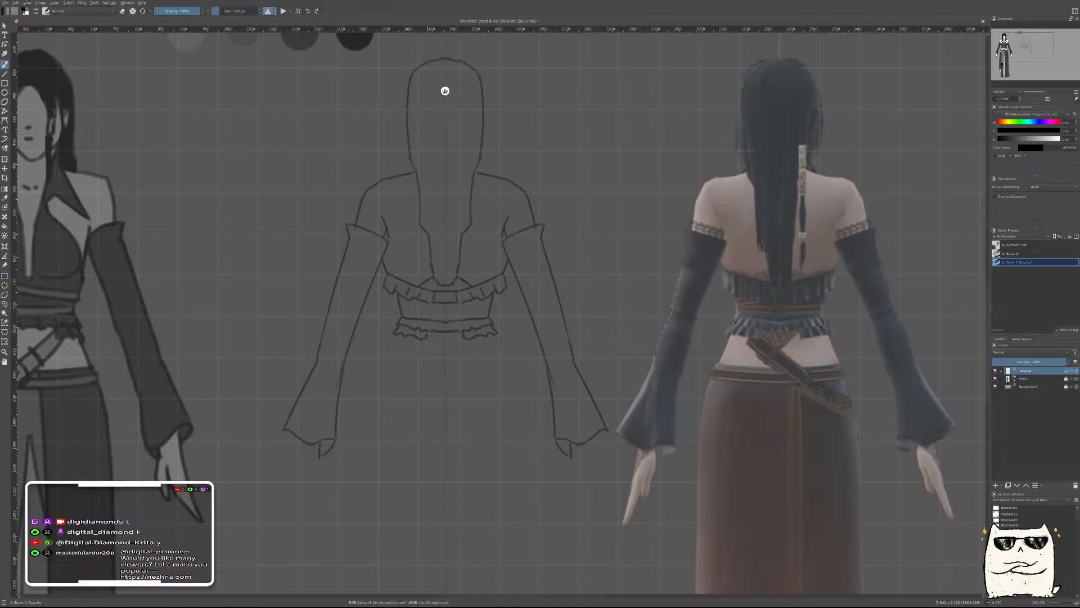
pyautogui.moveTo(427, 332); pyautogui.dragTo(462, 332)
pyautogui.press('r')
pyautogui.moveTo(770, 305); pyautogui.dragTo(436, 305)
pyautogui.hotkey('ctrl', 'z')
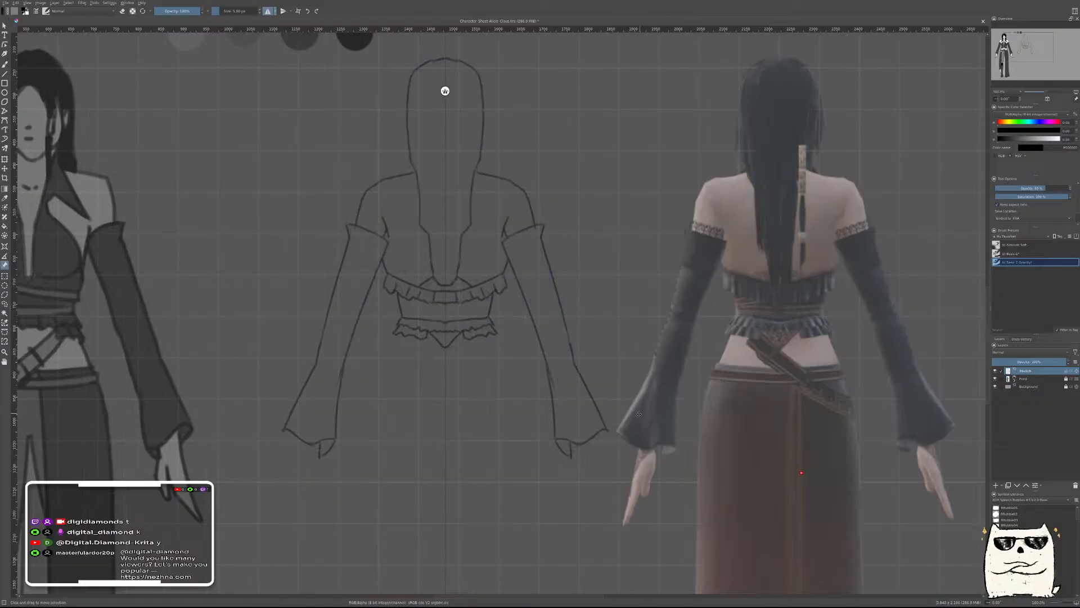
pyautogui.press('b')
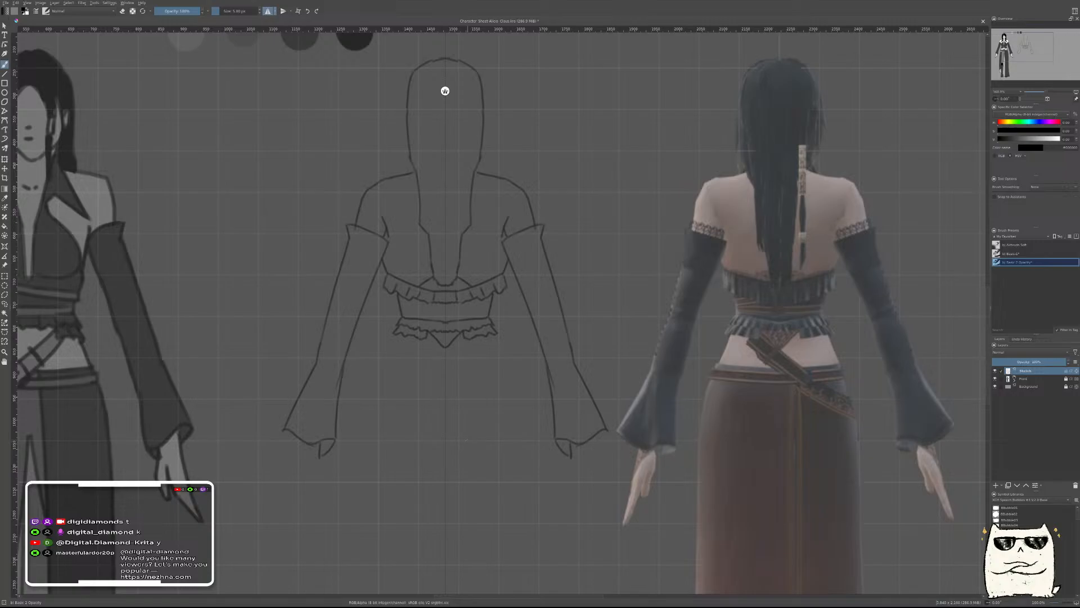
pyautogui.hotkey('ctrl', 's')
# Try mirrored hip curves running outward from below the lower ruffle and compare them with the overlaid reference figure
pyautogui.moveTo(516, 451); pyautogui.dragTo(561, 372)
pyautogui.moveTo(445, 257); pyautogui.dragTo(424, 308)
pyautogui.hotkey('ctrl', 'z')
pyautogui.moveTo(443, 257); pyautogui.dragTo(430, 295)
pyautogui.hotkey('ctrl', 'z')
pyautogui.moveTo(442, 257); pyautogui.dragTo(422, 304)
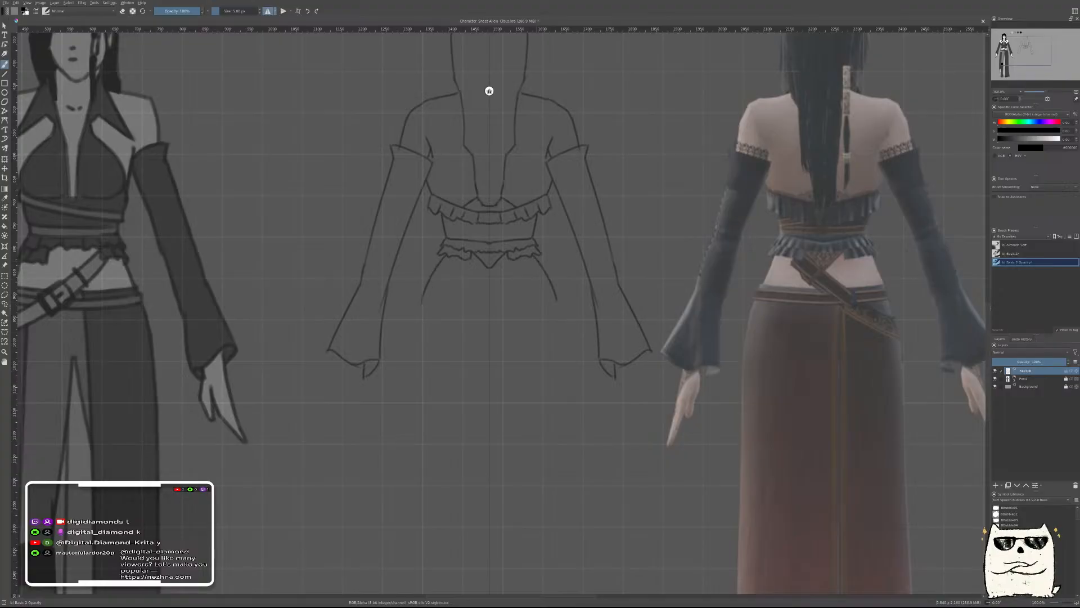
pyautogui.press('r')
pyautogui.moveTo(792, 355); pyautogui.dragTo(456, 345)
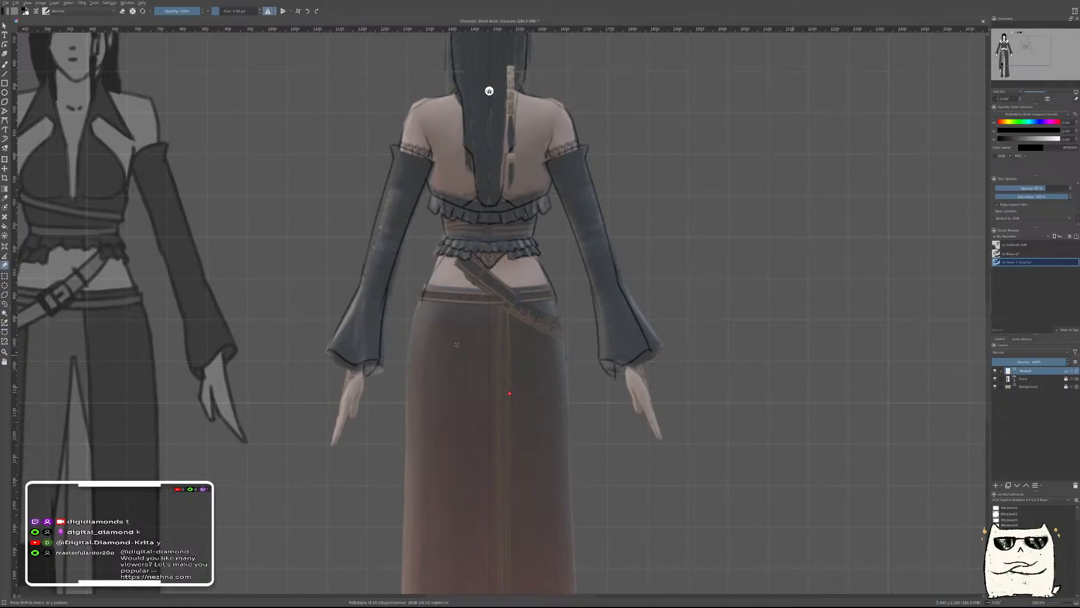
pyautogui.moveTo(549, 272); pyautogui.dragTo(576, 367)
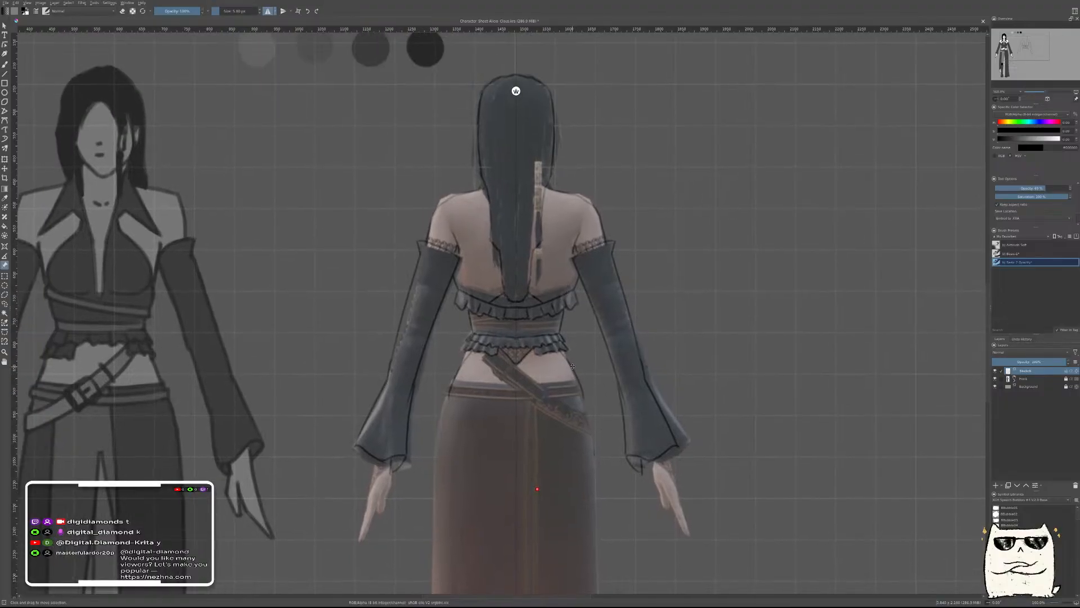
pyautogui.hotkey('ctrl', 'z')
pyautogui.hotkey('ctrl', 'z')
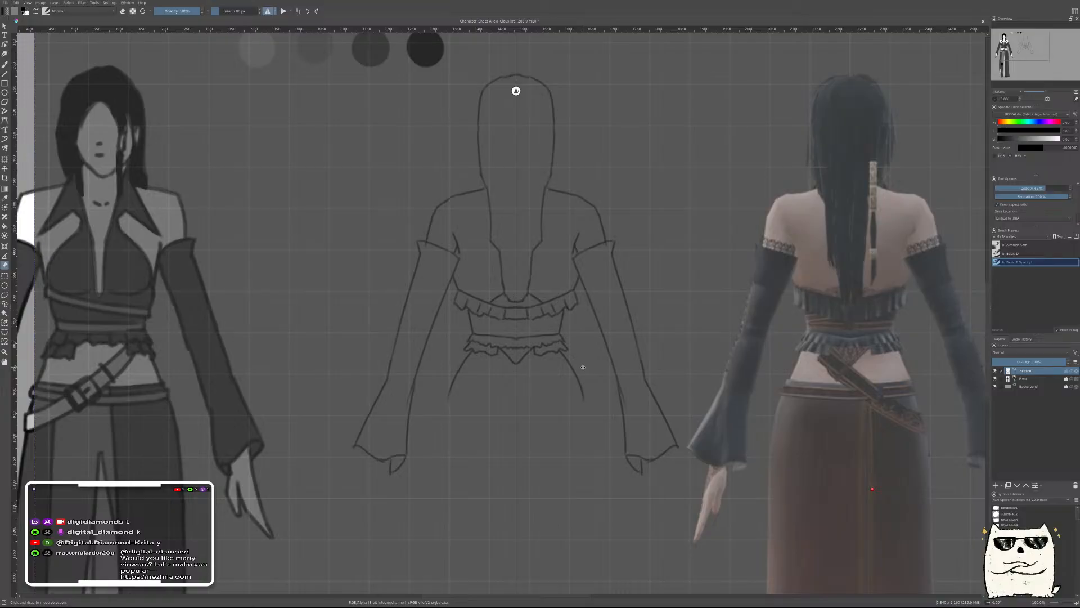
# Try the hip curves again, carried further down past the hips, and compare them with the overlaid reference
pyautogui.press('b')
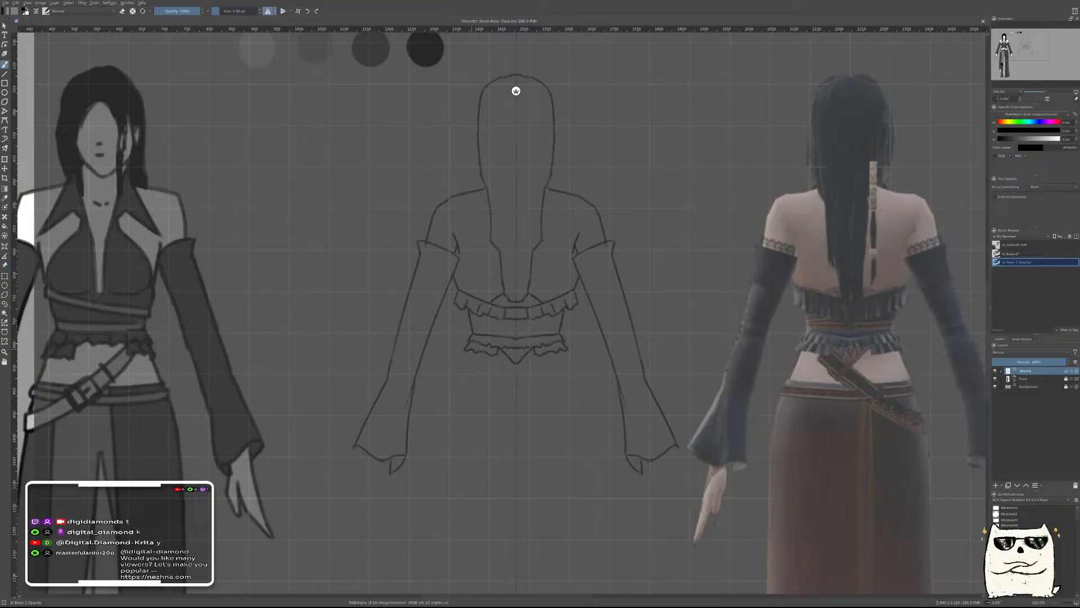
pyautogui.hotkey('ctrl', 'shift', 'z')
pyautogui.hotkey('ctrl', 'shift', 'z')
pyautogui.press('r')
pyautogui.moveTo(812, 395)
pyautogui.mouseDown()
pyautogui.moveTo(479, 395)
pyautogui.moveTo(495, 391)
pyautogui.mouseUp()
pyautogui.hotkey('ctrl', 'z')
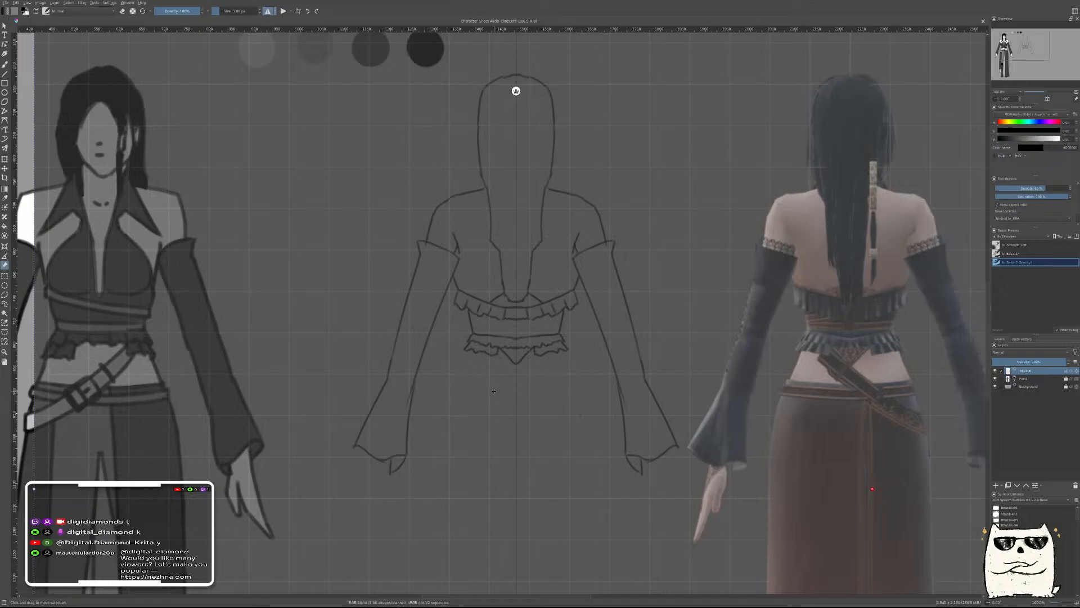
pyautogui.press('b')
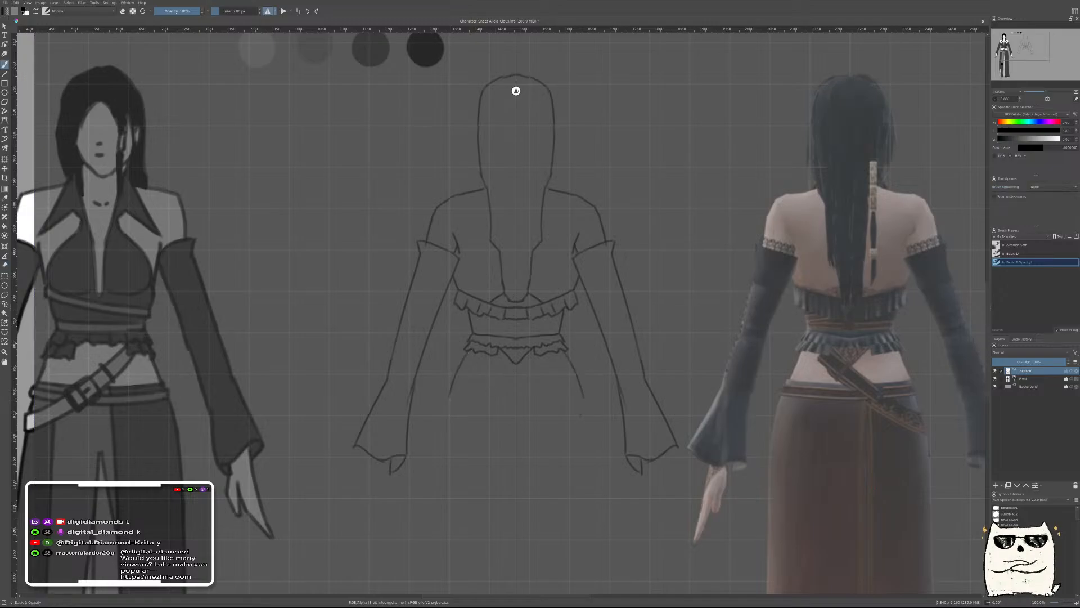
pyautogui.moveTo(472, 351); pyautogui.dragTo(451, 412)
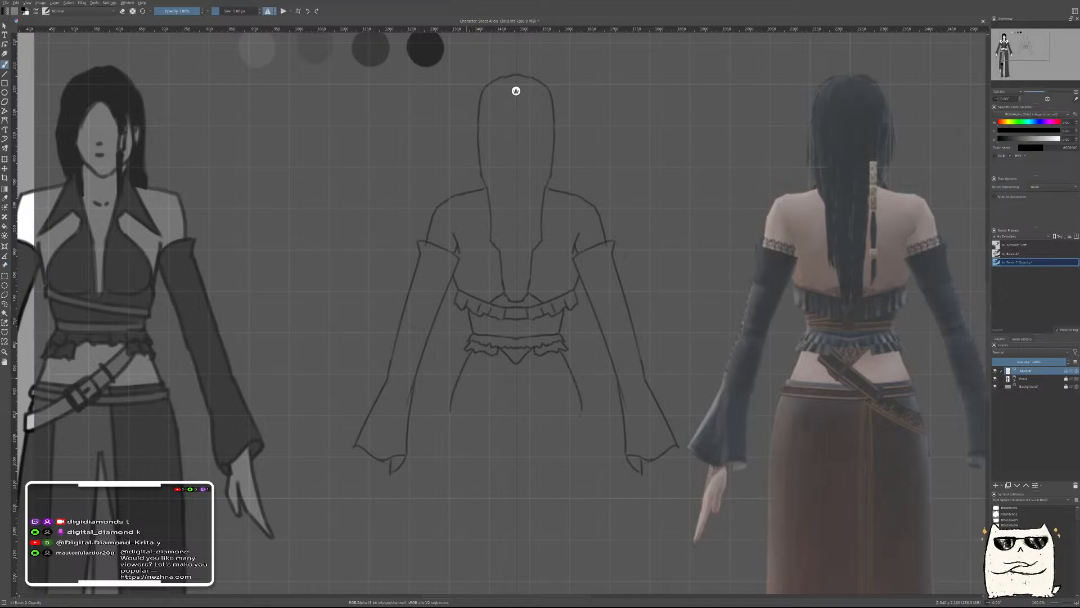
pyautogui.click(4, 265)
pyautogui.moveTo(810, 366); pyautogui.dragTo(494, 381)
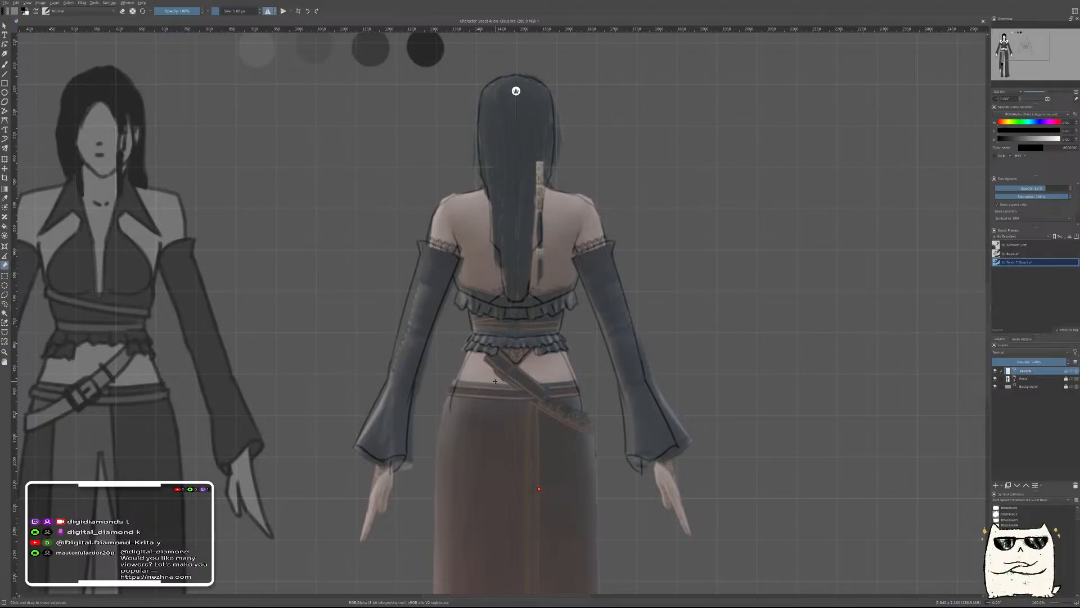
pyautogui.hotkey('ctrl', 'z')
pyautogui.hotkey('ctrl', 'z')
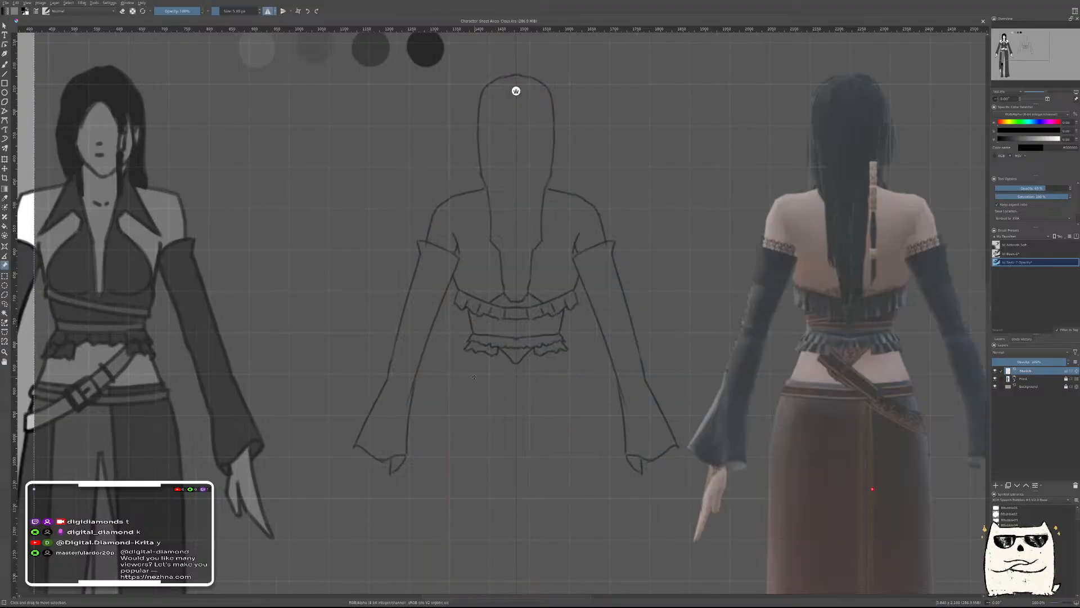
# Settle on slightly wider mirrored hip curves from the lower ruffle to below the hips and check them against the overlaid reference
pyautogui.press('b')
pyautogui.hotkey('ctrl', 'shift', 'z')
pyautogui.hotkey('ctrl', 'z')
pyautogui.hotkey('ctrl', 'shift', 'z')
pyautogui.hotkey('ctrl', 'z')
pyautogui.hotkey('ctrl', 'shift', 'z')
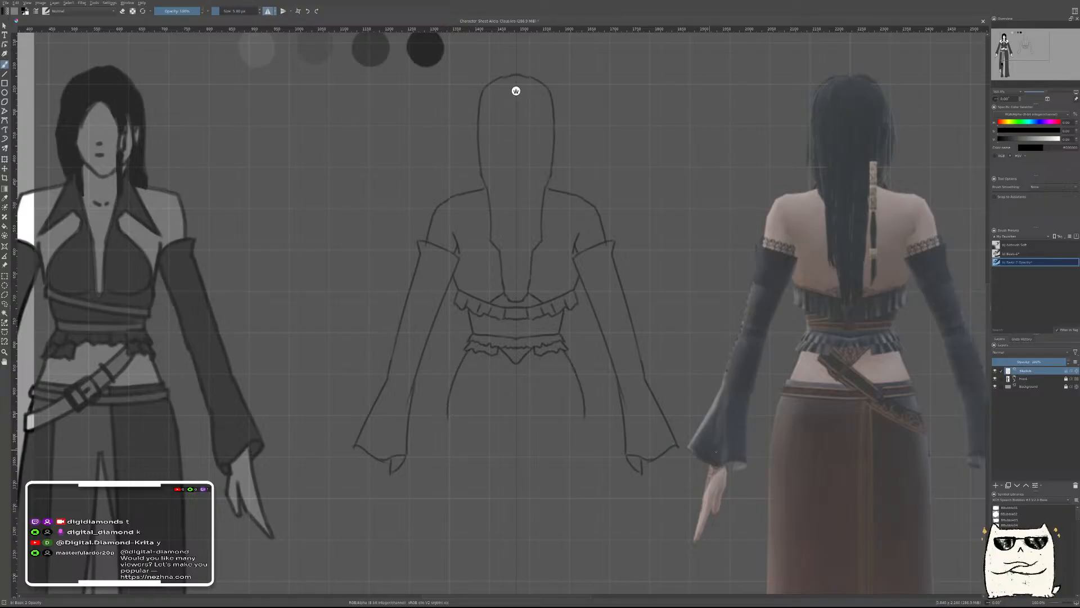
pyautogui.click(4, 265)
pyautogui.moveTo(833, 362)
pyautogui.mouseDown()
pyautogui.moveTo(577, 367)
pyautogui.moveTo(500, 383)
pyautogui.mouseUp()
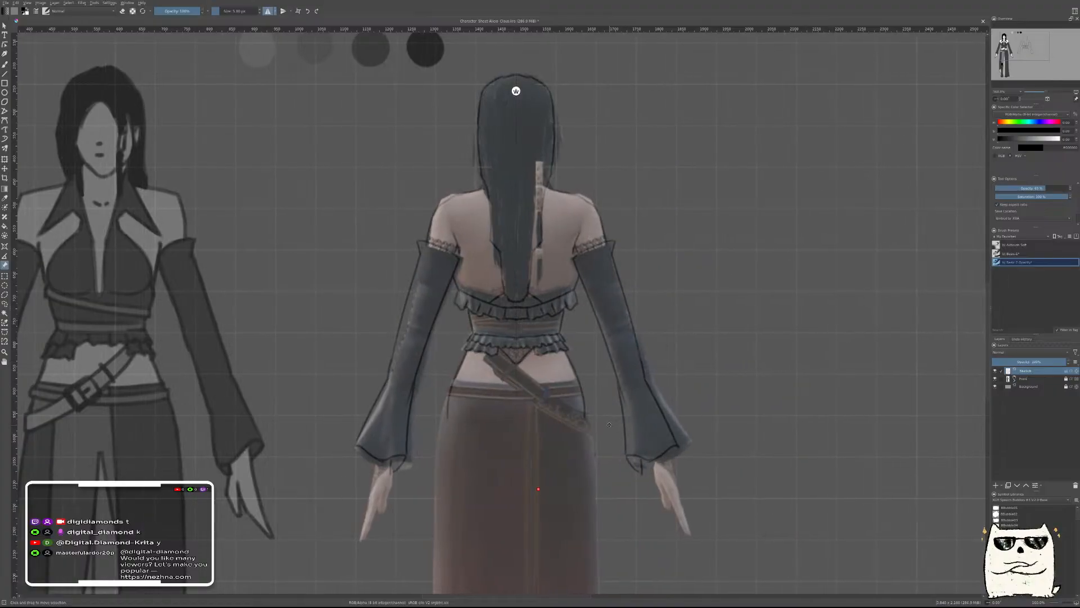
pyautogui.hotkey('ctrl', 'z')
# Draw the skirt's upper edge as a slightly curved line across the hips and check it against the overlaid reference
pyautogui.press('b')
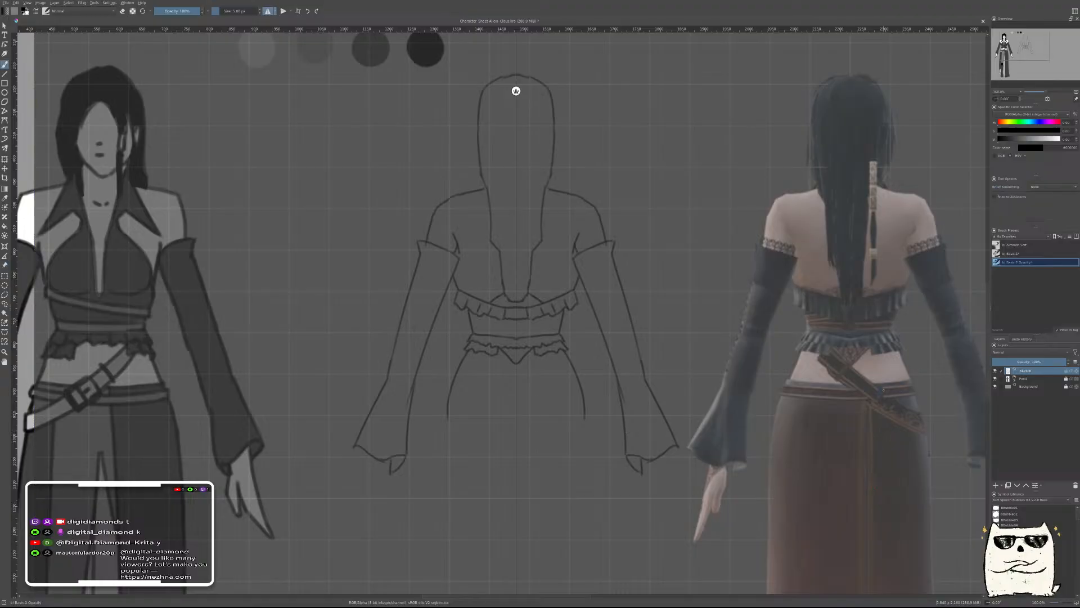
pyautogui.moveTo(634, 392)
pyautogui.mouseDown()
pyautogui.moveTo(558, 333)
pyautogui.moveTo(493, 338)
pyautogui.mouseUp()
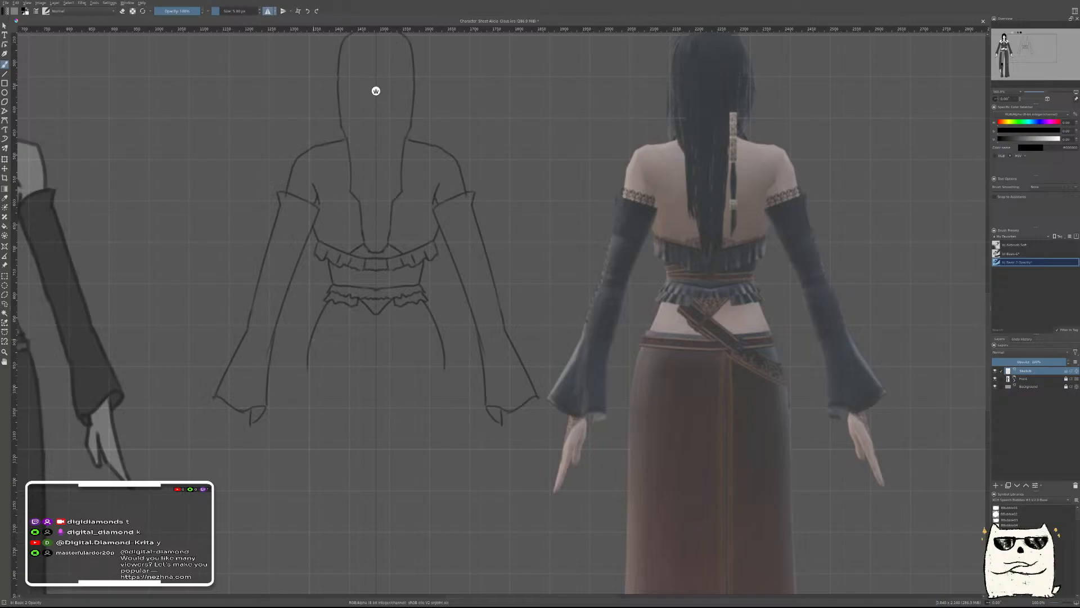
pyautogui.moveTo(314, 332); pyautogui.dragTo(438, 332)
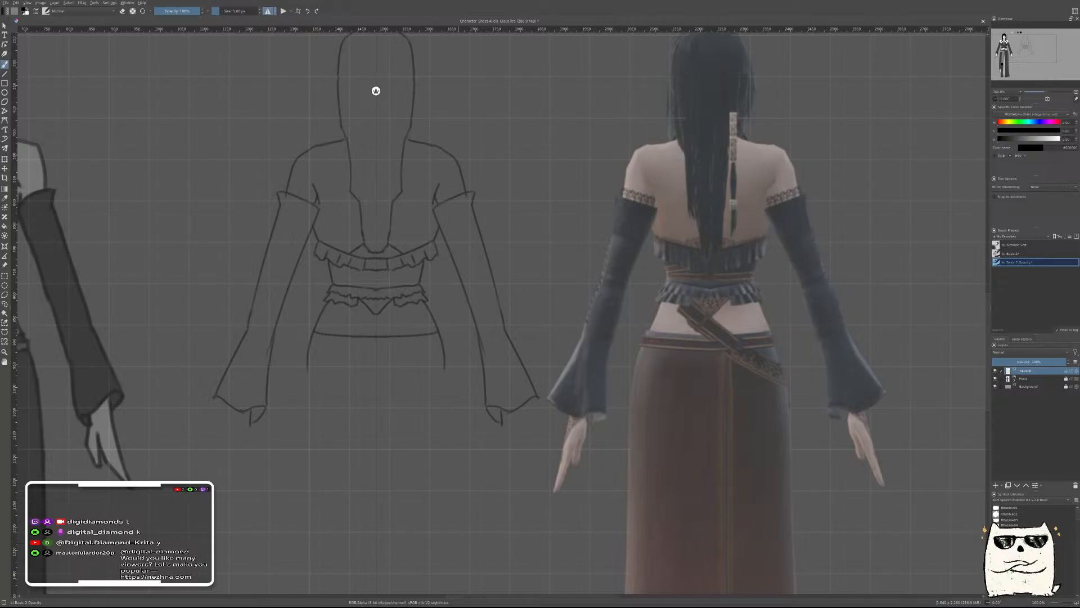
pyautogui.click(4, 265)
pyautogui.moveTo(737, 372); pyautogui.dragTo(406, 372)
pyautogui.hotkey('ctrl', 'z')
# Save the document and mirror the canvas view horizontally to continue on the flipped figure
pyautogui.moveTo(525, 439)
pyautogui.mouseDown()
pyautogui.moveTo(712, 362)
pyautogui.moveTo(722, 373)
pyautogui.mouseUp()
pyautogui.hotkey('ctrl', 's')
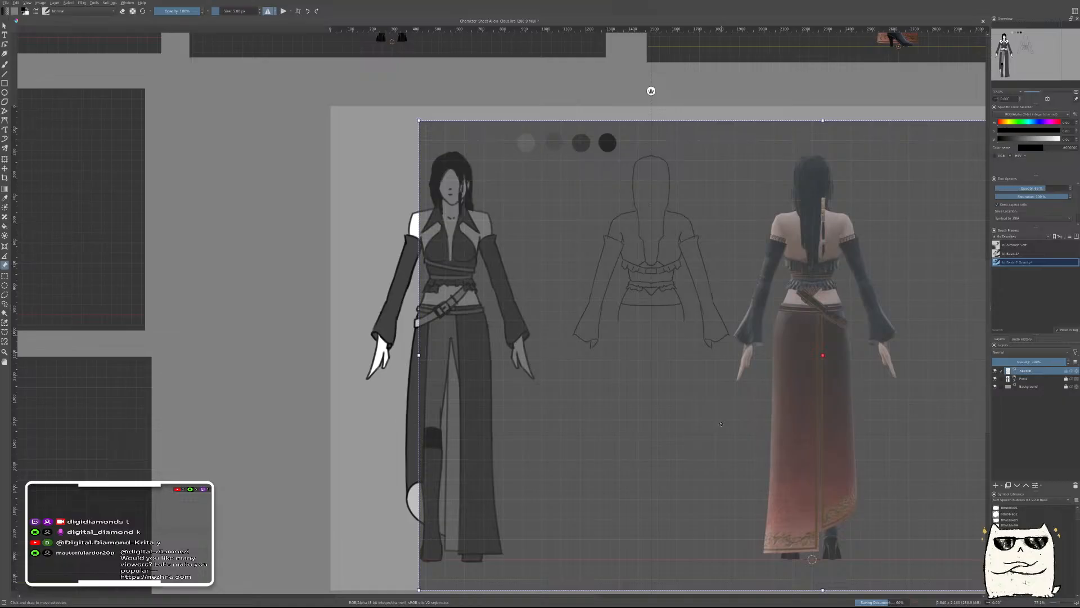
pyautogui.press('m')
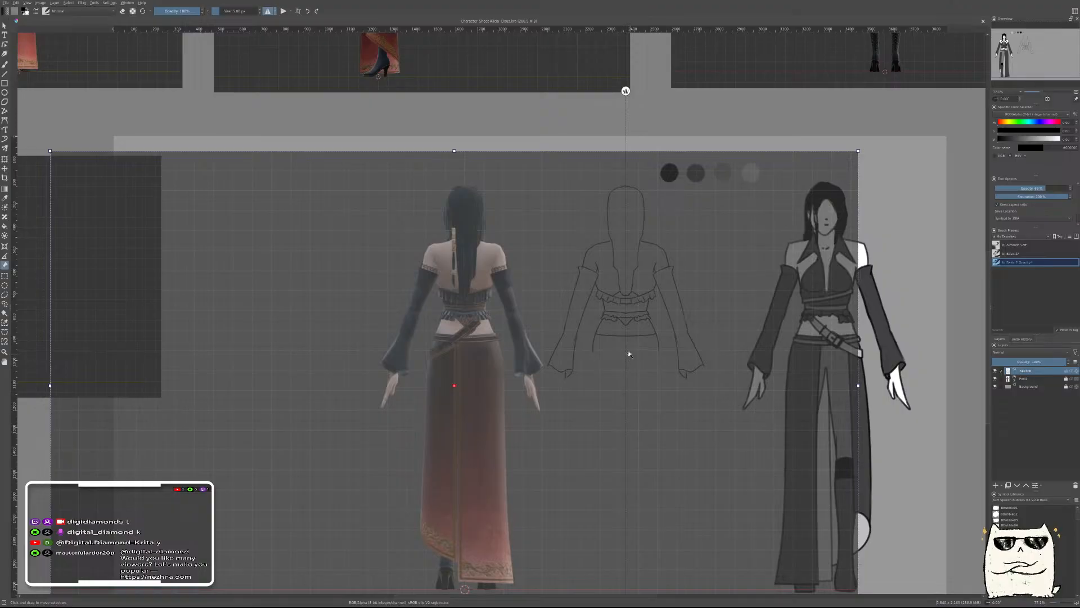
pyautogui.scroll(3, 628, 363)
pyautogui.press('b')
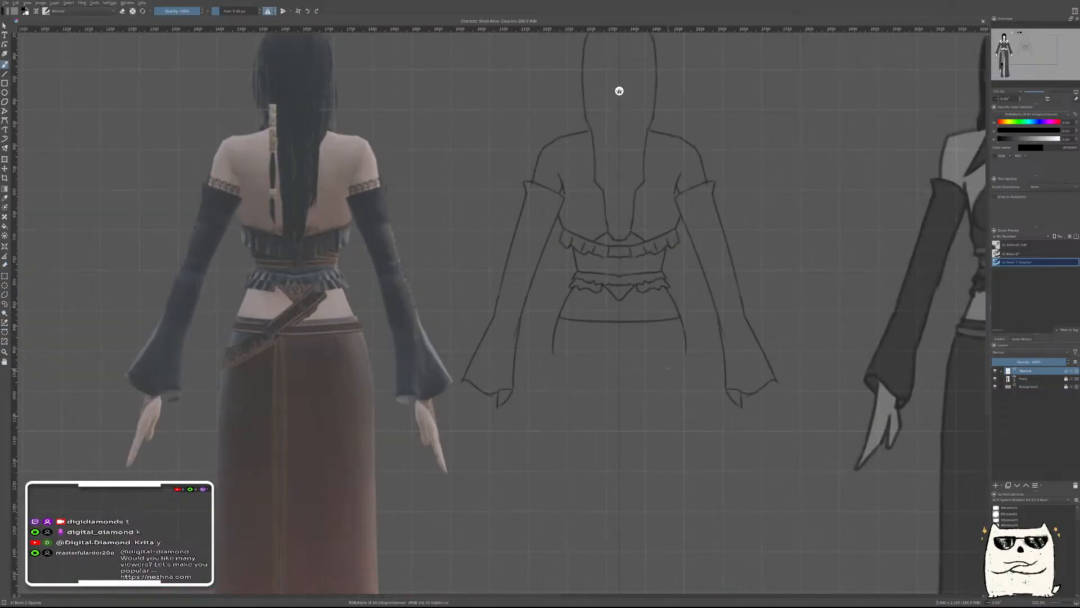
pyautogui.scroll(-2, 619, 90)
# Try long mirrored skirt side lines from the hips down towards the hem and compare them with the overlaid reference
pyautogui.moveTo(654, 397); pyautogui.dragTo(645, 236)
pyautogui.moveTo(566, 190); pyautogui.dragTo(567, 468)
pyautogui.hotkey('ctrl', 'z')
pyautogui.moveTo(564, 194); pyautogui.dragTo(556, 505)
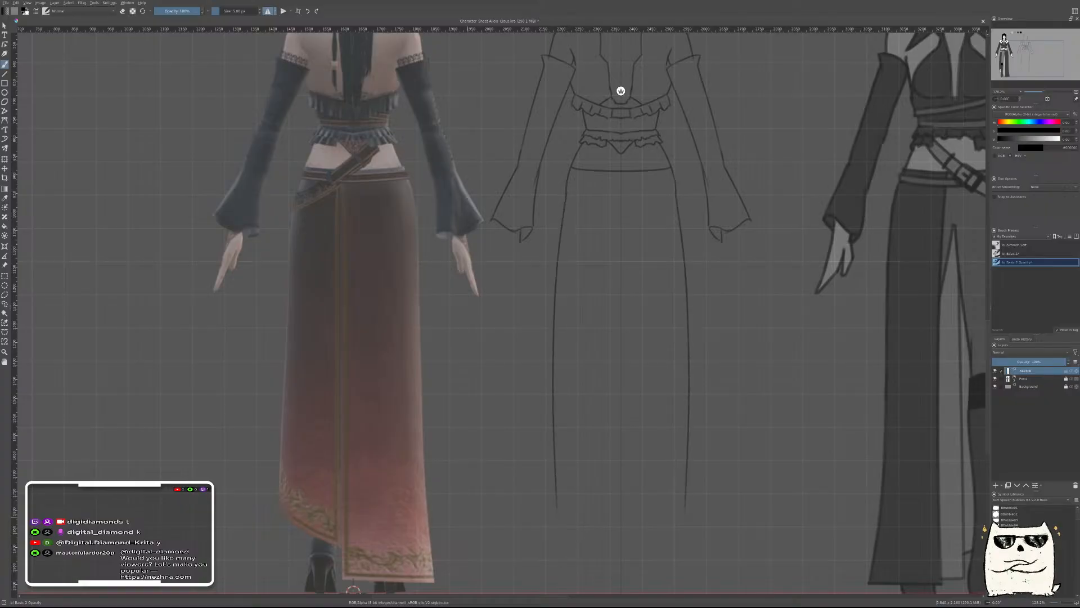
pyautogui.press('r')
pyautogui.moveTo(654, 324)
pyautogui.mouseDown()
pyautogui.moveTo(513, 324)
pyautogui.moveTo(843, 324)
pyautogui.moveTo(926, 302)
pyautogui.mouseUp()
pyautogui.moveTo(786, 376); pyautogui.dragTo(760, 380)
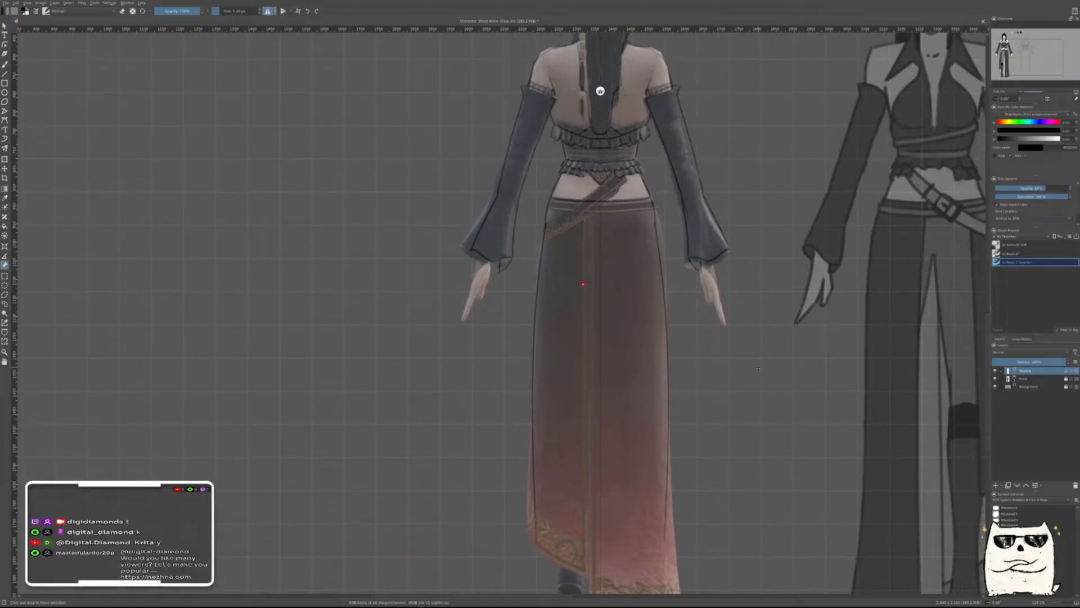
pyautogui.hotkey('ctrl', 'z')
pyautogui.hotkey('ctrl', 'z')
# Add a new paint layer and try long mirrored skirt side lines at different widths from the hips down
pyautogui.press('b')
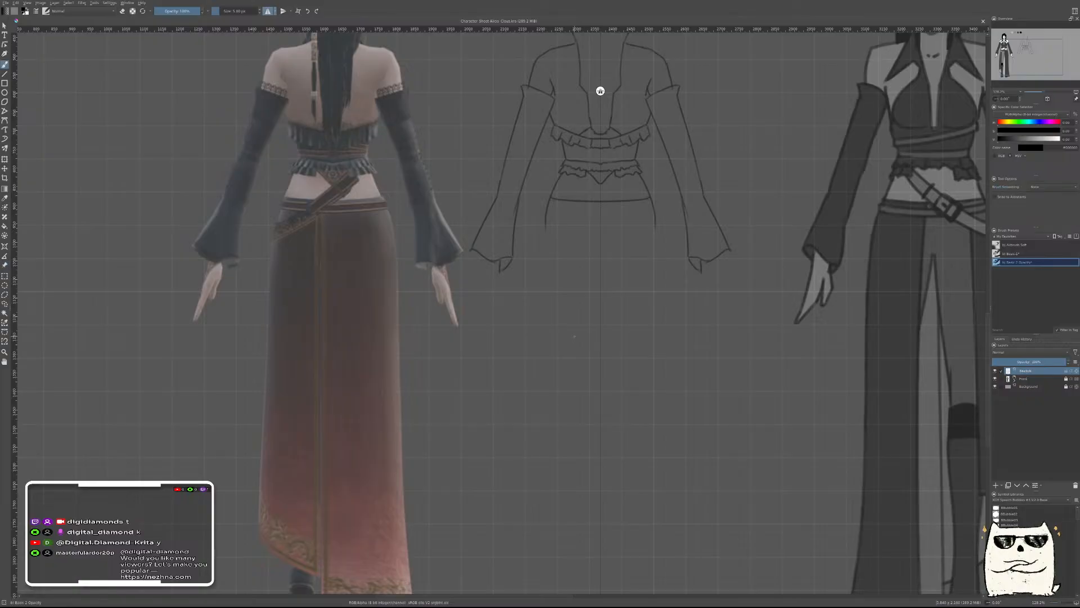
pyautogui.press('Insert')
pyautogui.moveTo(546, 222)
pyautogui.mouseDown()
pyautogui.moveTo(540, 261)
pyautogui.moveTo(543, 501)
pyautogui.mouseUp()
pyautogui.hotkey('ctrl', 'z')
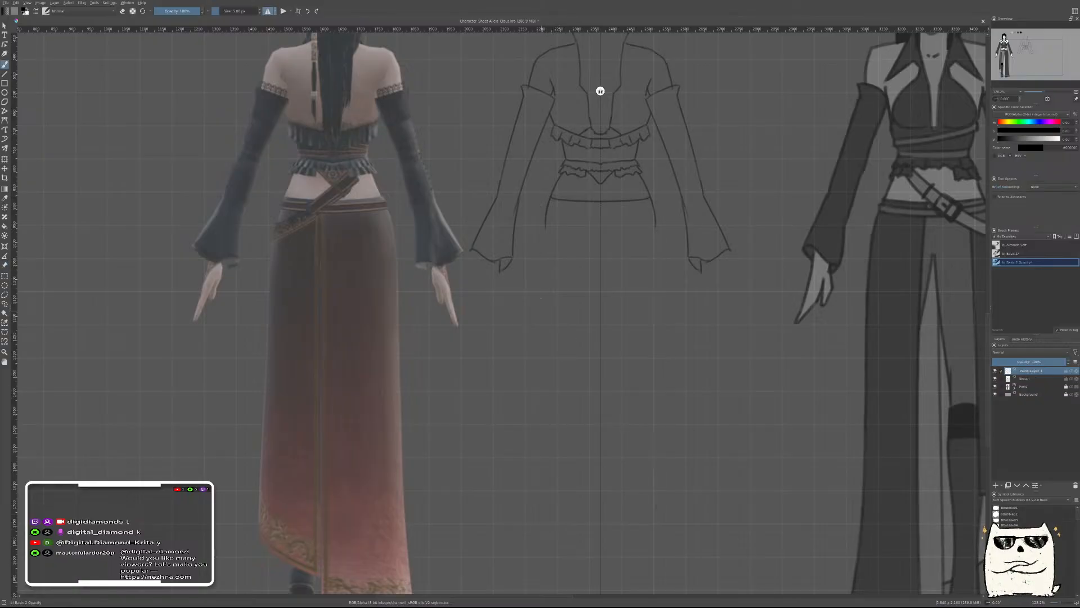
pyautogui.hotkey('ctrl', 'shift', 'z')
pyautogui.hotkey('ctrl', 'z')
pyautogui.moveTo(563, 208); pyautogui.dragTo(550, 573)
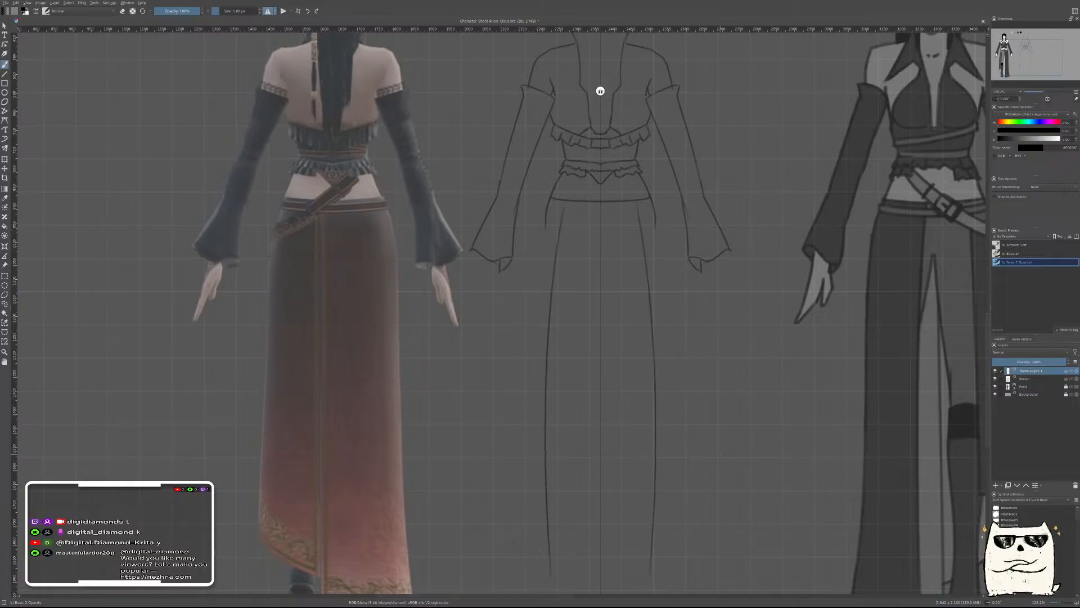
pyautogui.press('t')
pyautogui.moveTo(608, 409); pyautogui.dragTo(586, 406)
pyautogui.hotkey('ctrl', 'z')
pyautogui.hotkey('ctrl', 'z')
pyautogui.press('b')
pyautogui.hotkey('ctrl', 'z')
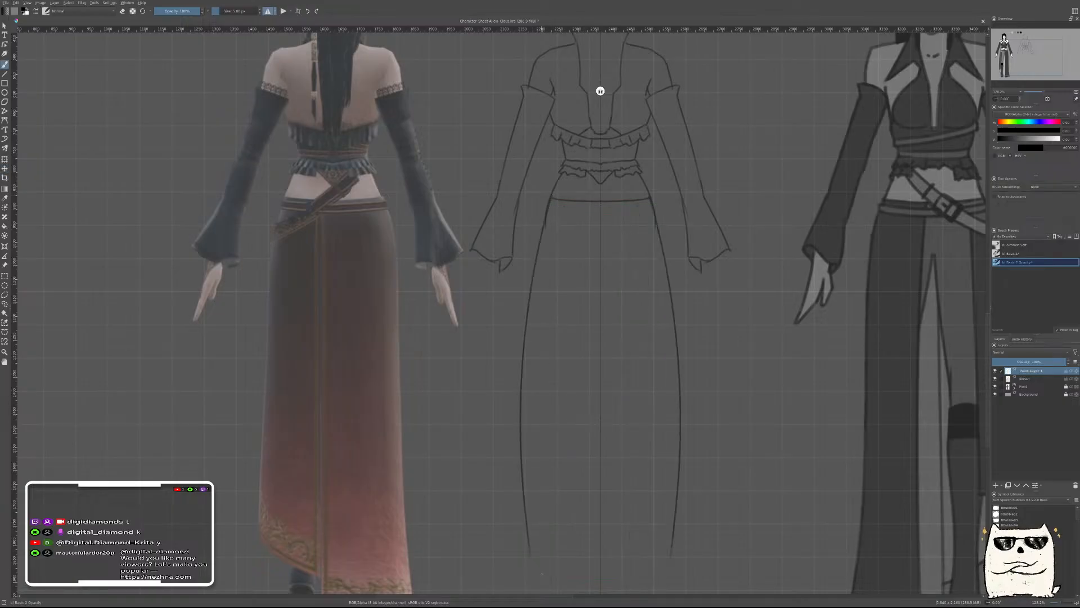
pyautogui.hotkey('ctrl', 'z')
# Draw long, slightly bowed mirrored skirt side lines from the hips towards the hem and compare them with the overlaid reference
pyautogui.moveTo(545, 226); pyautogui.dragTo(538, 494)
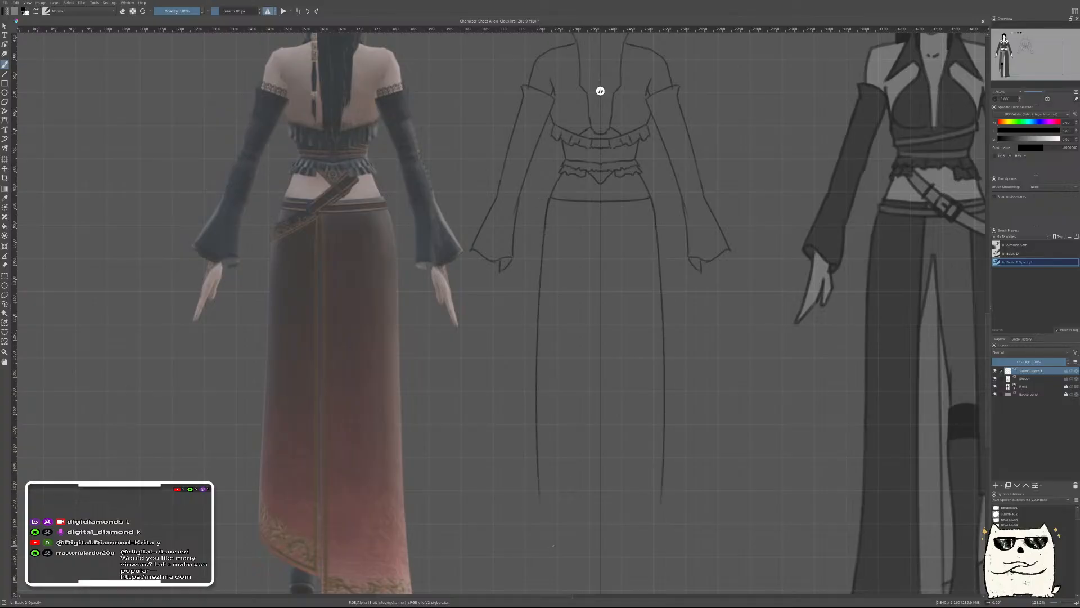
pyautogui.hotkey('ctrl', 'z')
pyautogui.moveTo(551, 205); pyautogui.dragTo(533, 546)
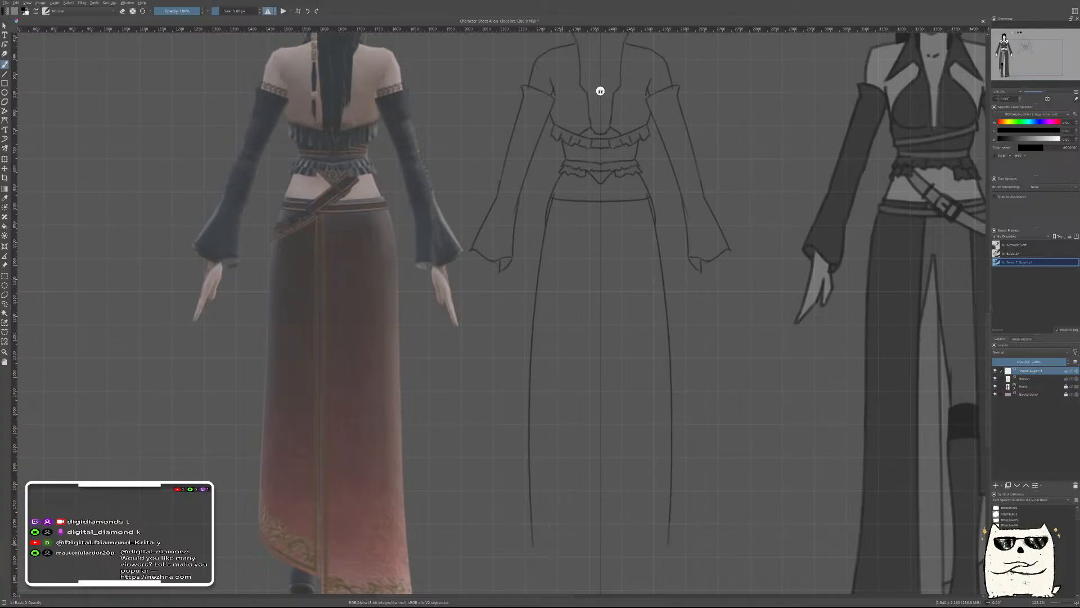
pyautogui.click(4, 264)
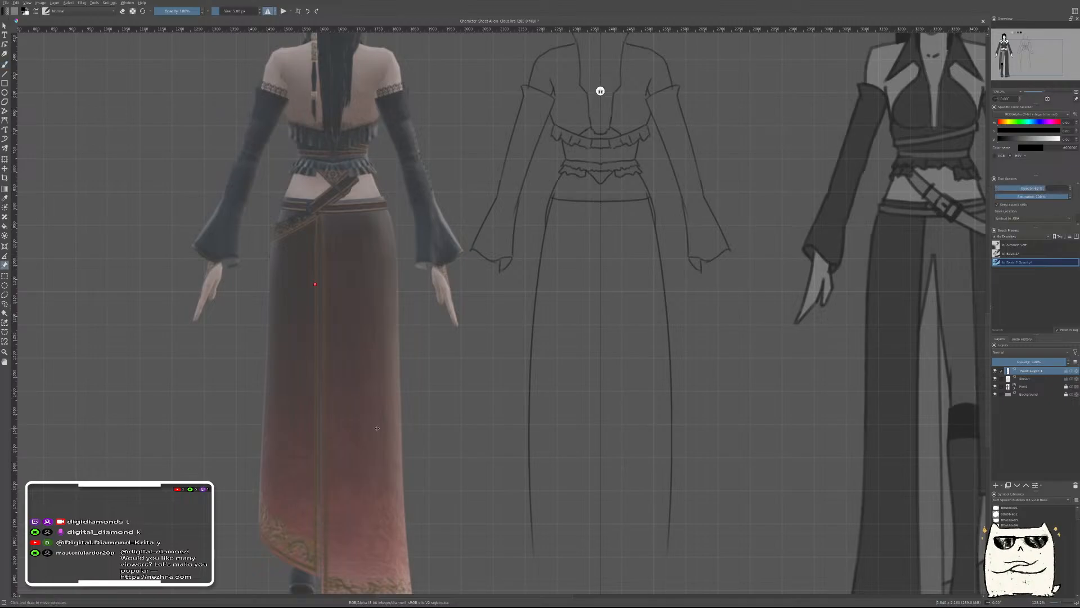
pyautogui.moveTo(362, 404); pyautogui.dragTo(623, 404)
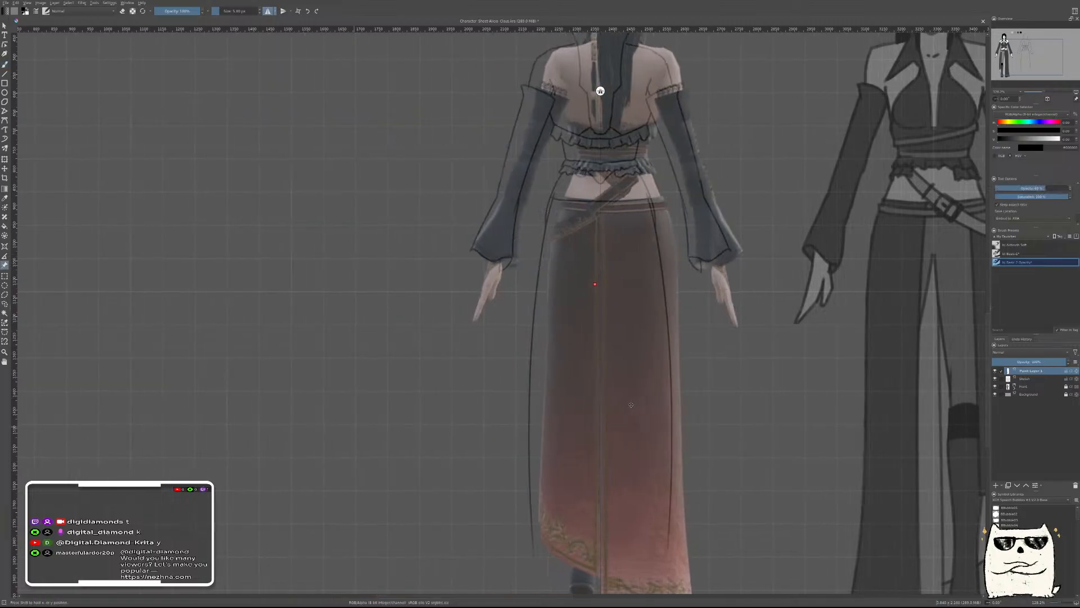
pyautogui.moveTo(623, 406); pyautogui.dragTo(622, 407)
pyautogui.hotkey('ctrl', 'z')
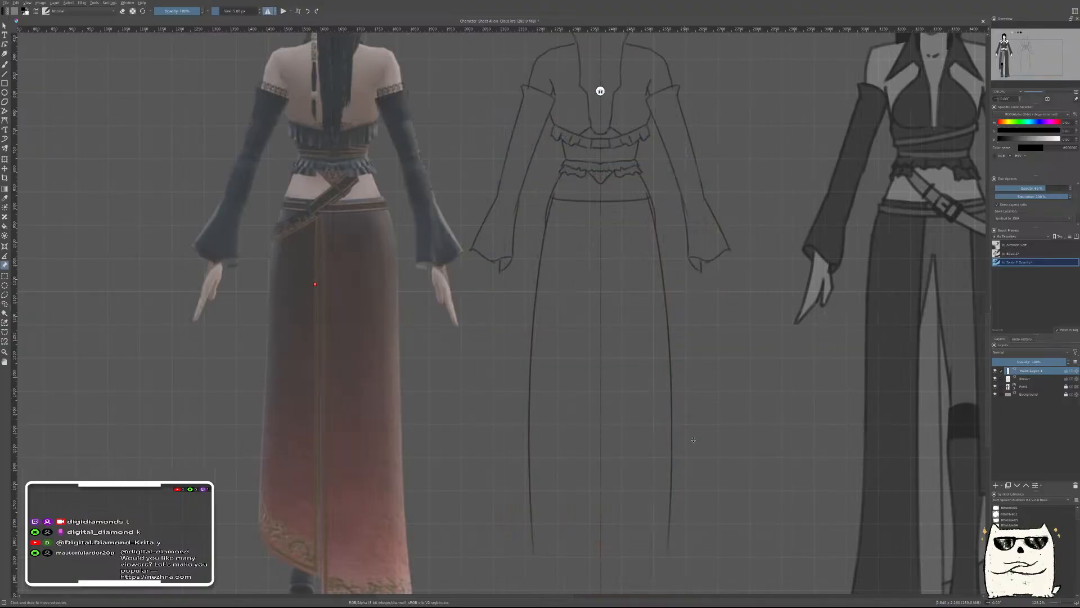
# Erase the overlapping line ends where the new skirt sides meet the hip curves
pyautogui.press('b')
pyautogui.click(1015, 254)
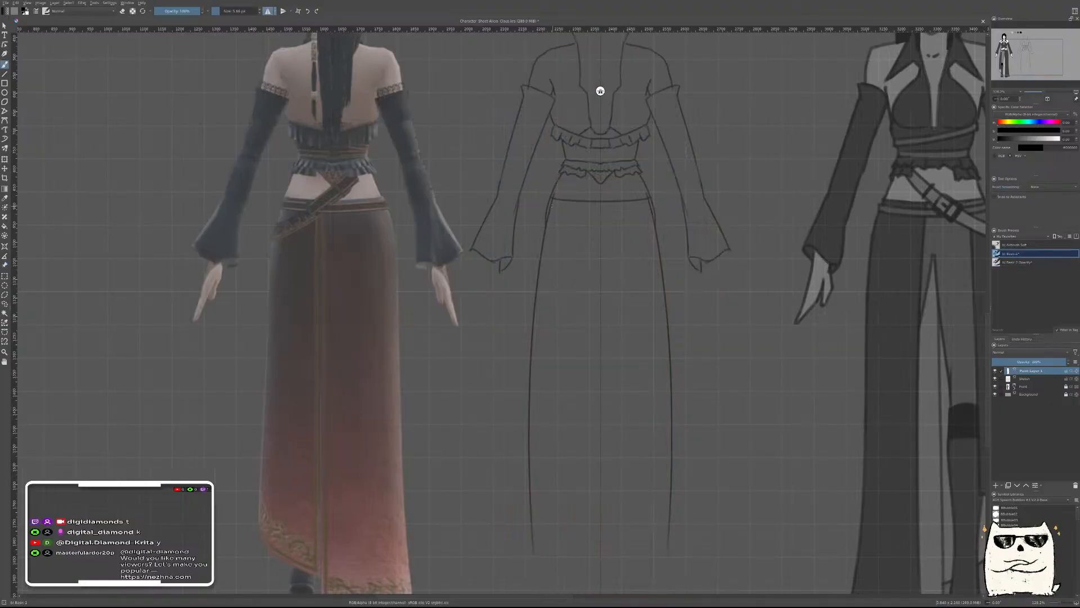
pyautogui.moveTo(557, 187); pyautogui.dragTo(557, 210)
pyautogui.hotkey('ctrl', 'z')
pyautogui.press('e')
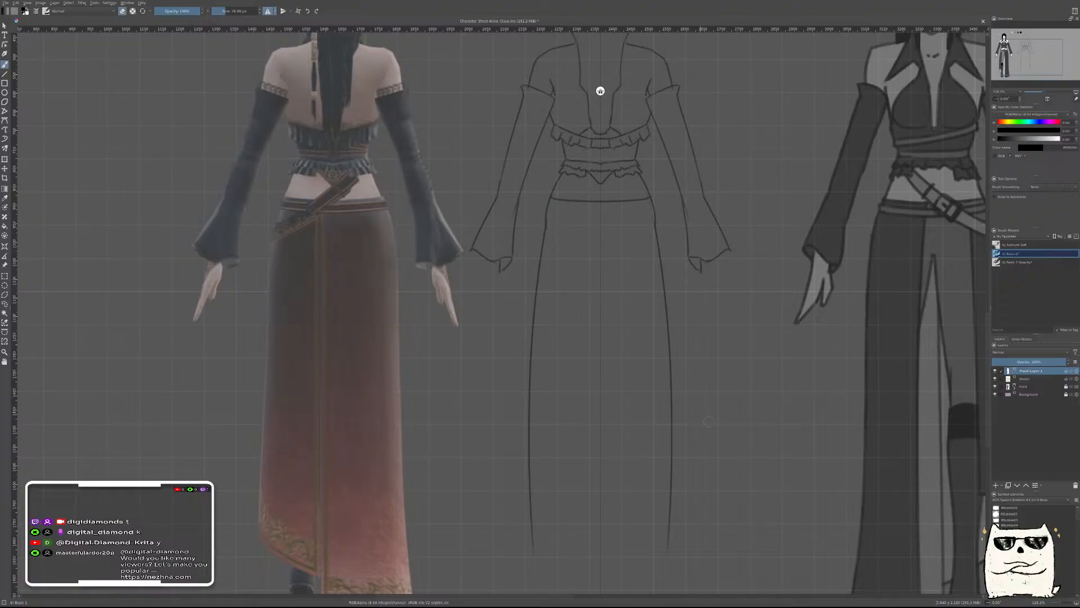
# Merge the skirt side lines into the sketch layer below and add a new paint layer
pyautogui.hotkey('ctrl', 'e')
pyautogui.rightClick(726, 374)
pyautogui.click(698, 400)
pyautogui.press('Insert')
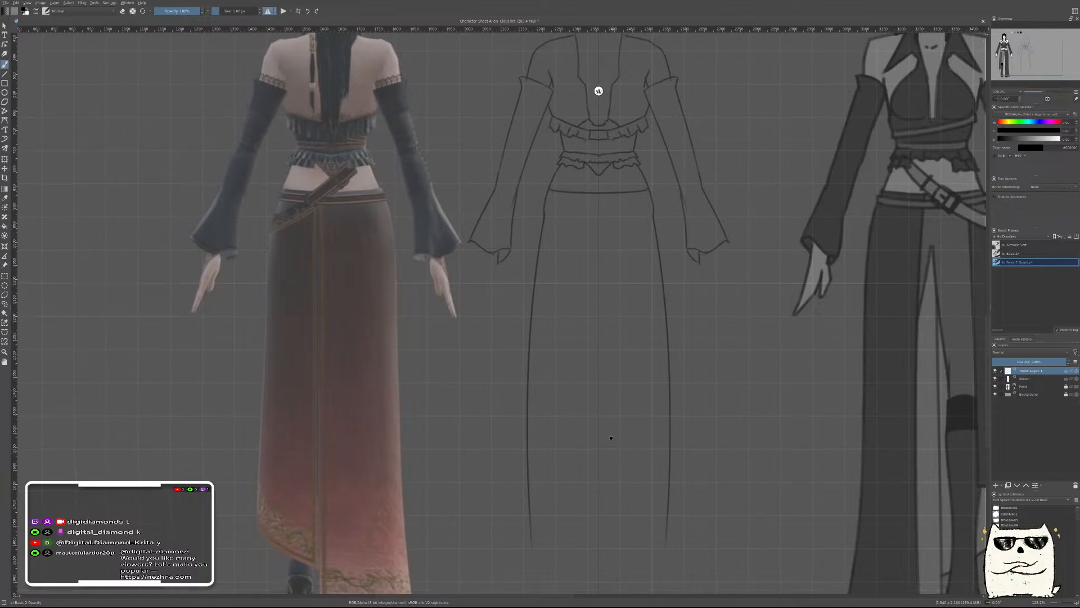
# Draw mirrored shoe heels below the skirt as narrow uprights on the ground line with flared, rounded tops
pyautogui.scroll(-5, 332, 467)
pyautogui.moveTo(589, 461); pyautogui.dragTo(585, 431)
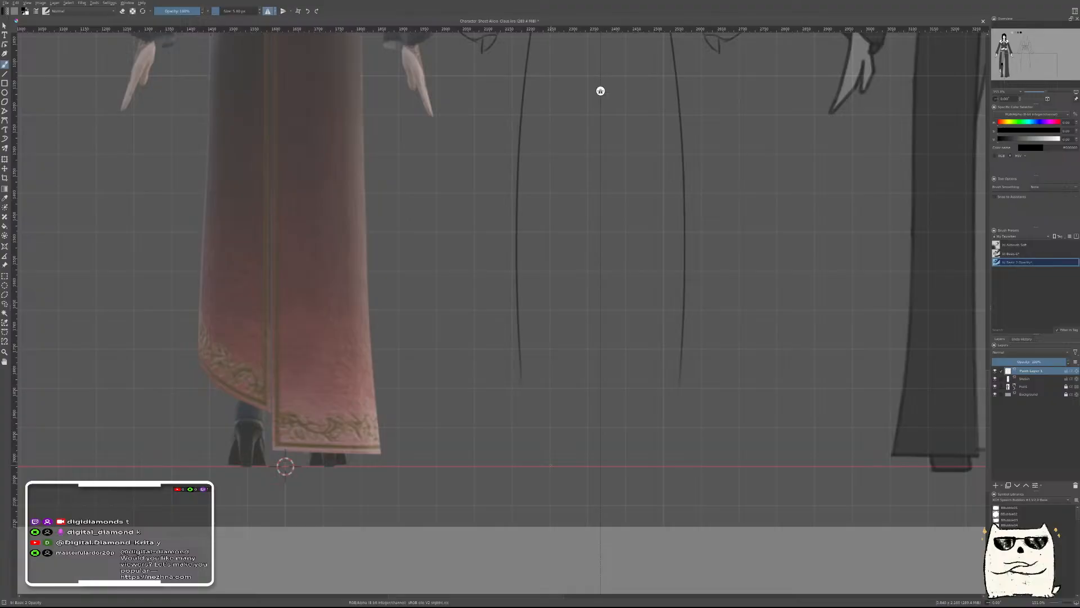
pyautogui.moveTo(609, 405); pyautogui.dragTo(591, 422)
pyautogui.moveTo(617, 375); pyautogui.dragTo(632, 366)
pyautogui.press('r')
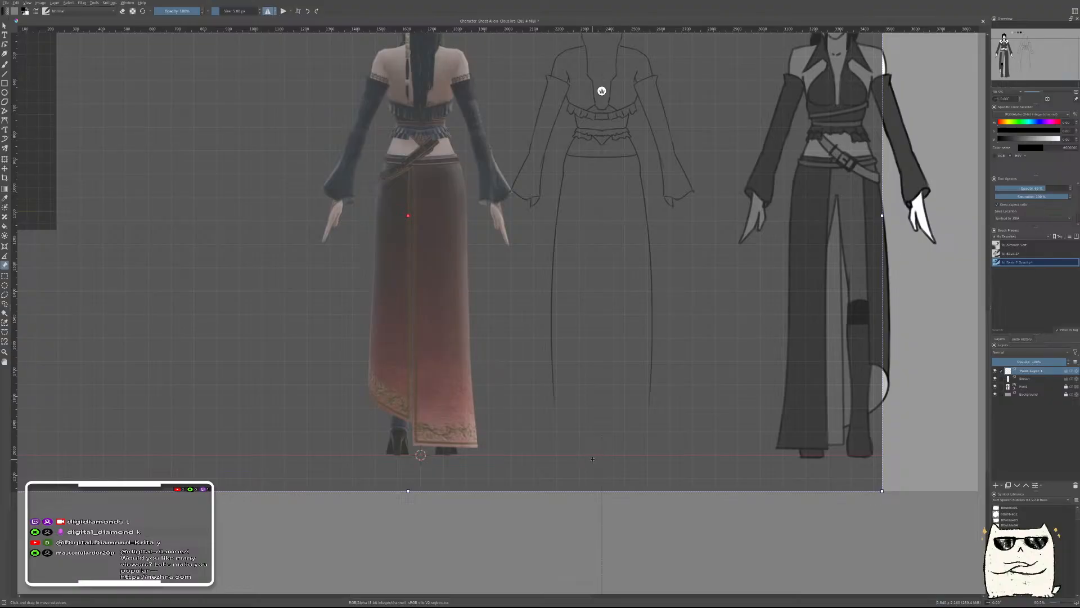
pyautogui.press('b')
pyautogui.scroll(3, 420, 454)
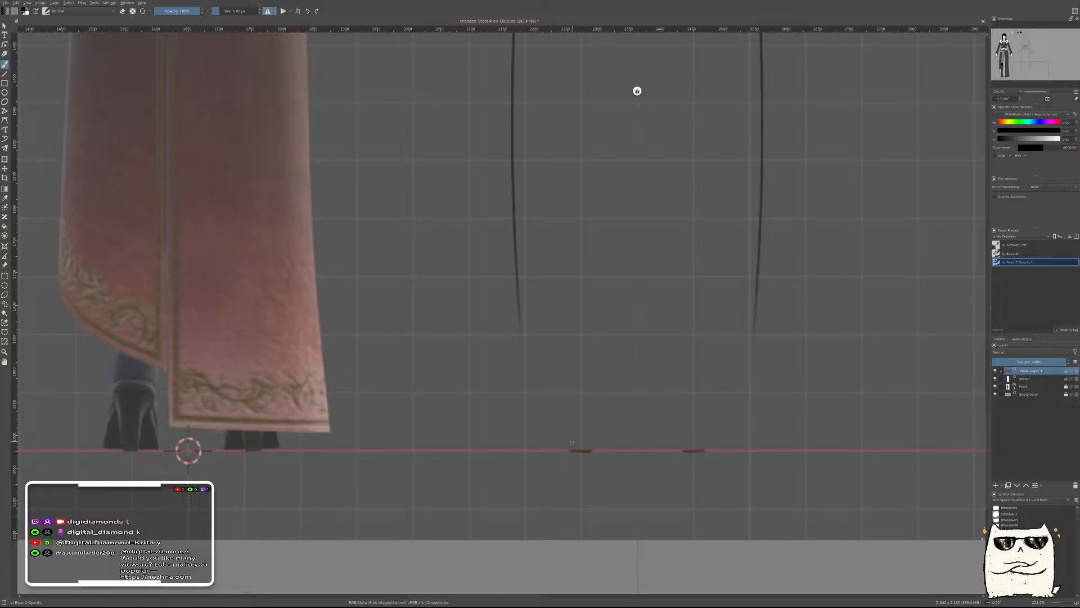
pyautogui.moveTo(572, 450); pyautogui.dragTo(574, 405)
pyautogui.hotkey('ctrl', 'z')
pyautogui.press('v')
pyautogui.moveTo(572, 404)
pyautogui.mouseDown()
pyautogui.moveTo(590, 405)
pyautogui.moveTo(588, 388)
pyautogui.moveTo(603, 396)
pyautogui.moveTo(566, 394)
pyautogui.moveTo(591, 409)
pyautogui.mouseUp()
pyautogui.press('b')
pyautogui.hotkey('ctrl', 'z')
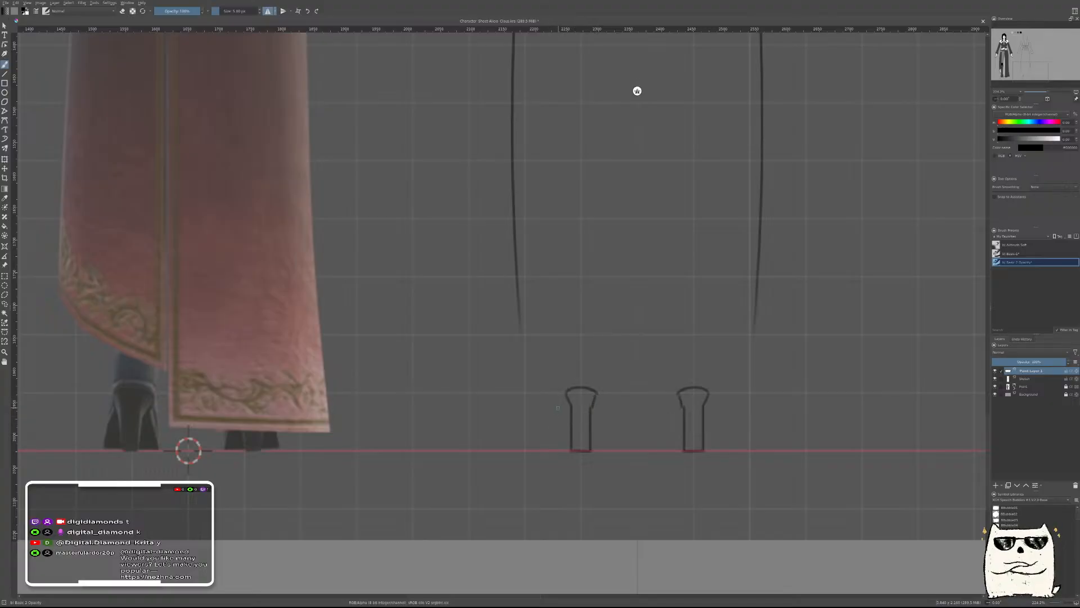
# Draw the curved outer and inner shoe sides around each heel, flaring down to the ground line
pyautogui.moveTo(566, 393); pyautogui.dragTo(550, 448)
pyautogui.hotkey('ctrl', 'z')
pyautogui.moveTo(568, 399)
pyautogui.mouseDown()
pyautogui.moveTo(552, 448)
pyautogui.moveTo(570, 448)
pyautogui.mouseUp()
pyautogui.moveTo(595, 398); pyautogui.dragTo(604, 429)
pyautogui.hotkey('ctrl', 'z')
pyautogui.moveTo(597, 400); pyautogui.dragTo(604, 448)
pyautogui.moveTo(661, 397); pyautogui.dragTo(725, 391)
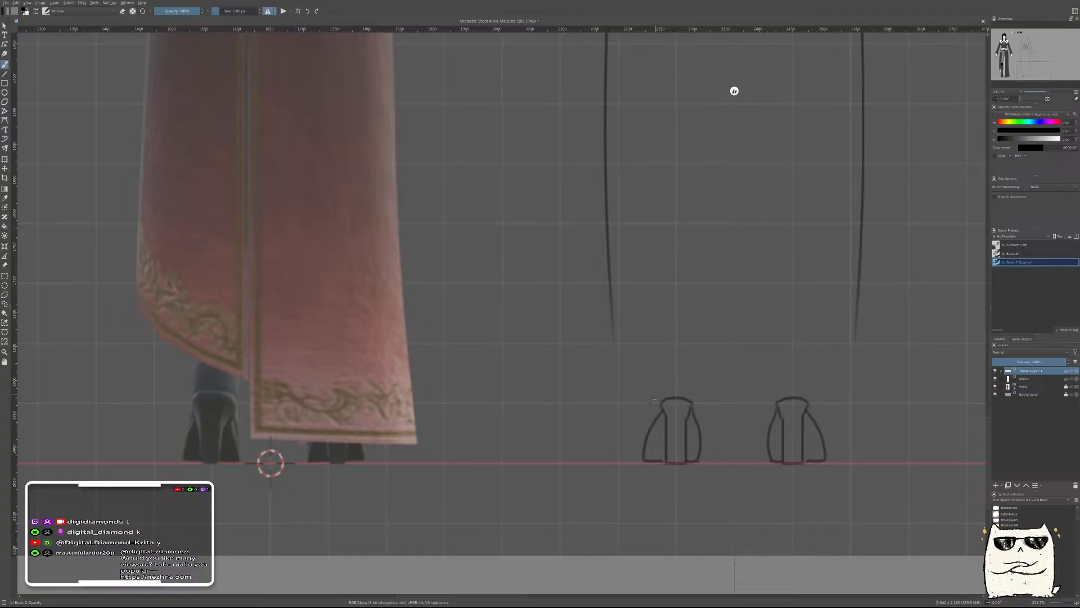
# Draw mirrored outer ankle lines rising from the shoes and overlay the back-view reference on the sketch
pyautogui.moveTo(659, 401); pyautogui.dragTo(660, 362)
pyautogui.hotkey('ctrl', 'z')
pyautogui.hotkey('ctrl', 'z')
pyautogui.moveTo(659, 404); pyautogui.dragTo(658, 359)
pyautogui.scroll(-3, 735, 349)
pyautogui.moveTo(796, 291)
pyautogui.mouseDown()
pyautogui.moveTo(740, 382)
pyautogui.moveTo(814, 350)
pyautogui.moveTo(924, 351)
pyautogui.mouseUp()
pyautogui.click(4, 265)
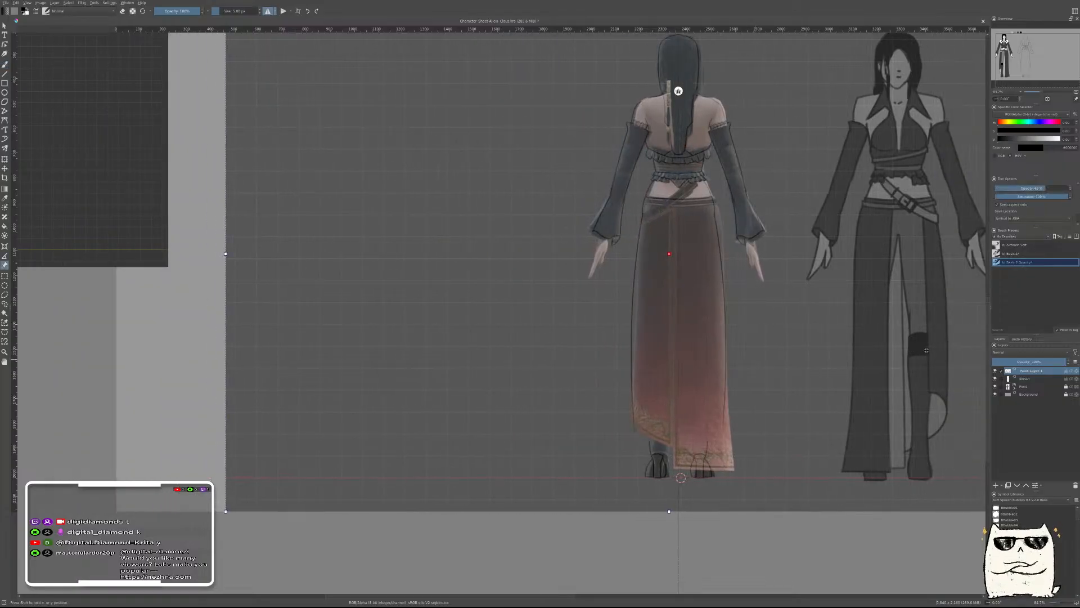
pyautogui.scroll(5, 713, 462)
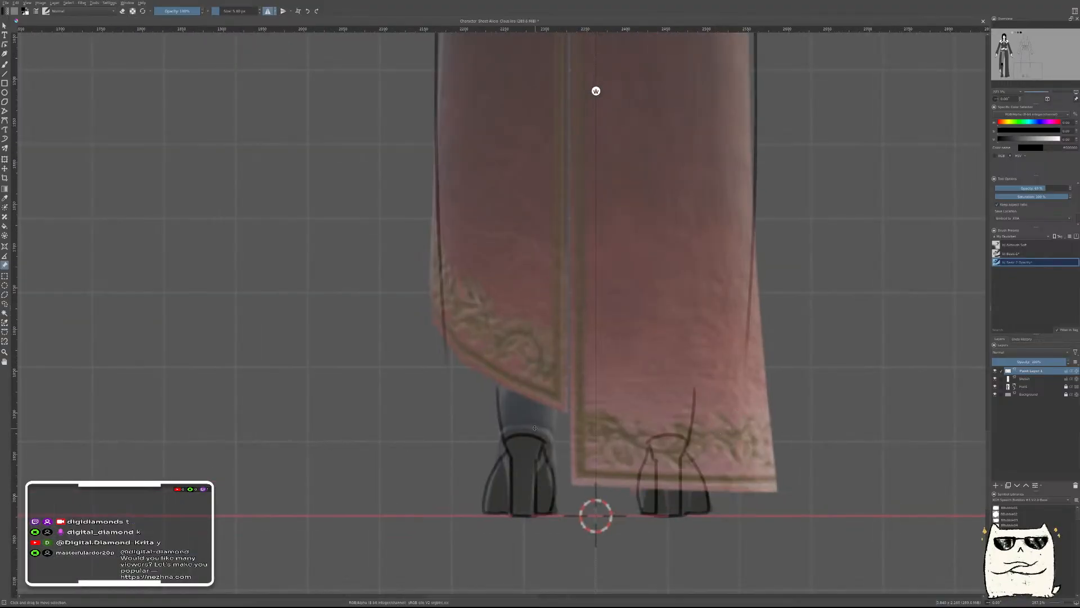
# Draw the mirrored inner ankle lines over the reference, and move the reference back beside the sketch
pyautogui.press('b')
pyautogui.scroll(2, 506, 402)
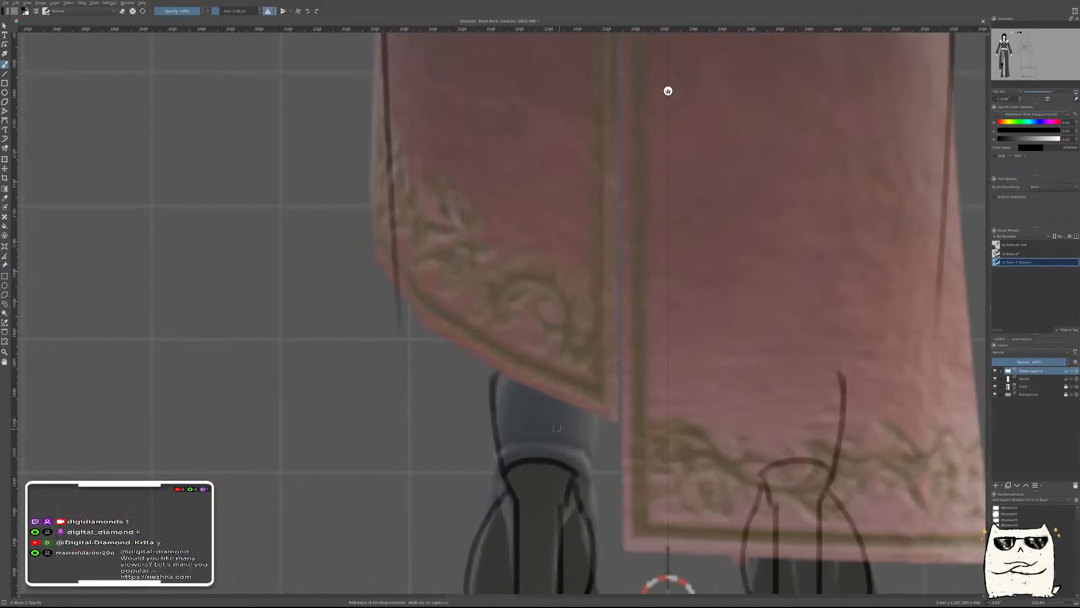
pyautogui.moveTo(595, 408); pyautogui.dragTo(594, 471)
pyautogui.moveTo(593, 410); pyautogui.dragTo(586, 484)
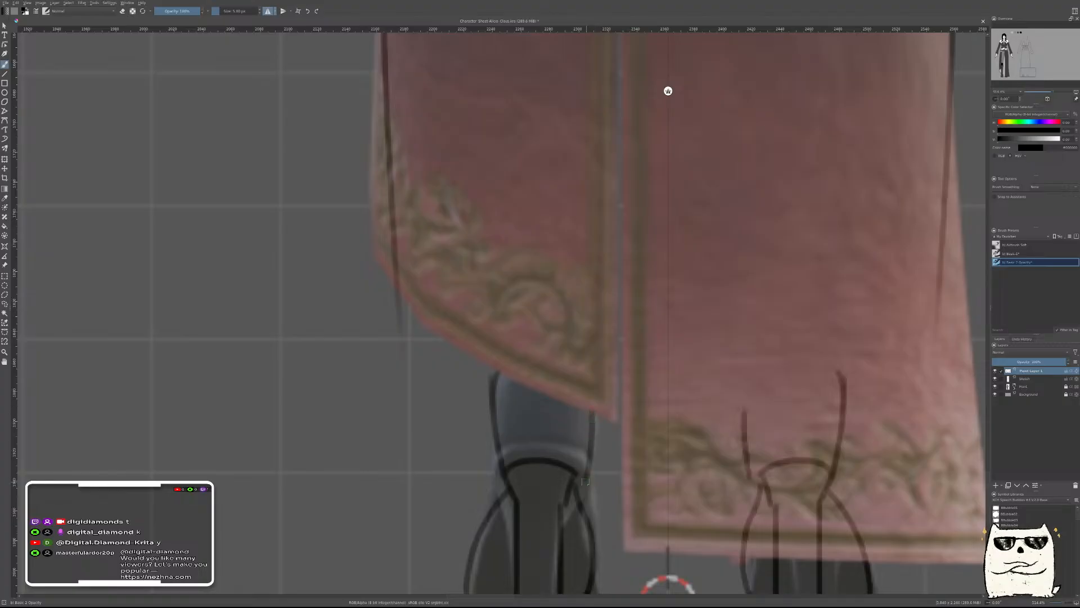
pyautogui.scroll(-8, 607, 448)
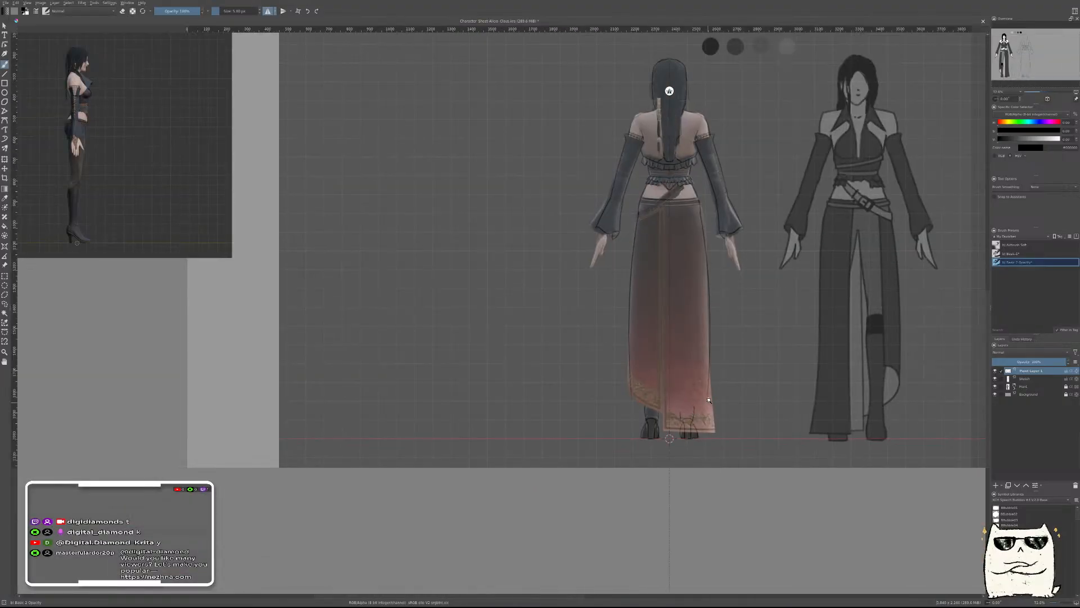
pyautogui.click(5, 265)
pyautogui.moveTo(751, 338); pyautogui.dragTo(606, 339)
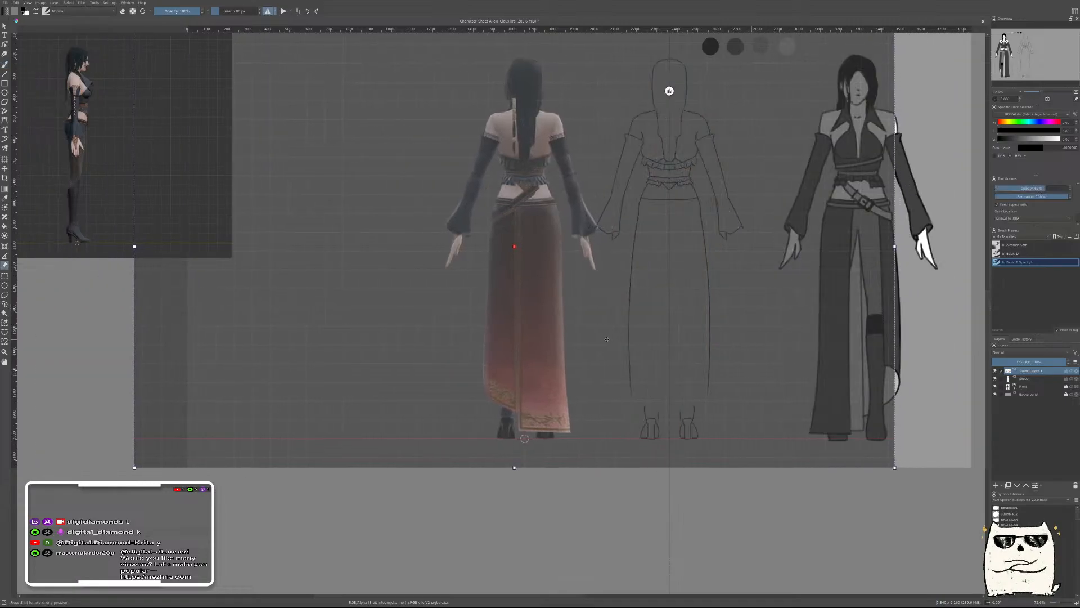
pyautogui.scroll(4, 662, 311)
pyautogui.press('b')
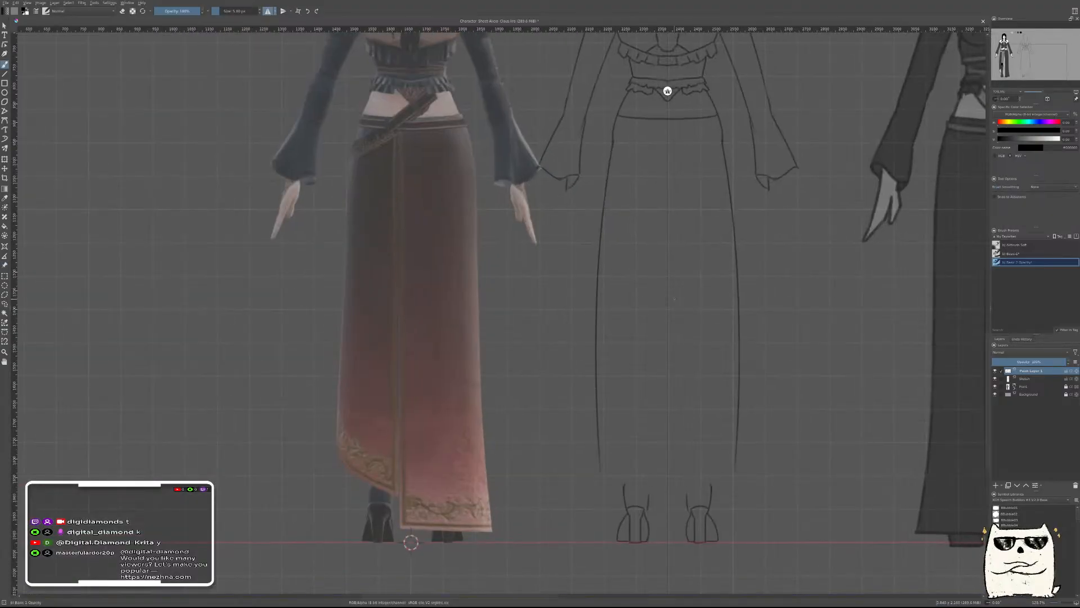
# Merge the feet lines into the sketch layer and mirror the canvas view horizontally
pyautogui.hotkey('shift', 'Delete')
pyautogui.moveTo(647, 165); pyautogui.dragTo(627, 436)
pyautogui.press('m')
pyautogui.moveTo(658, 338); pyautogui.dragTo(667, 381)
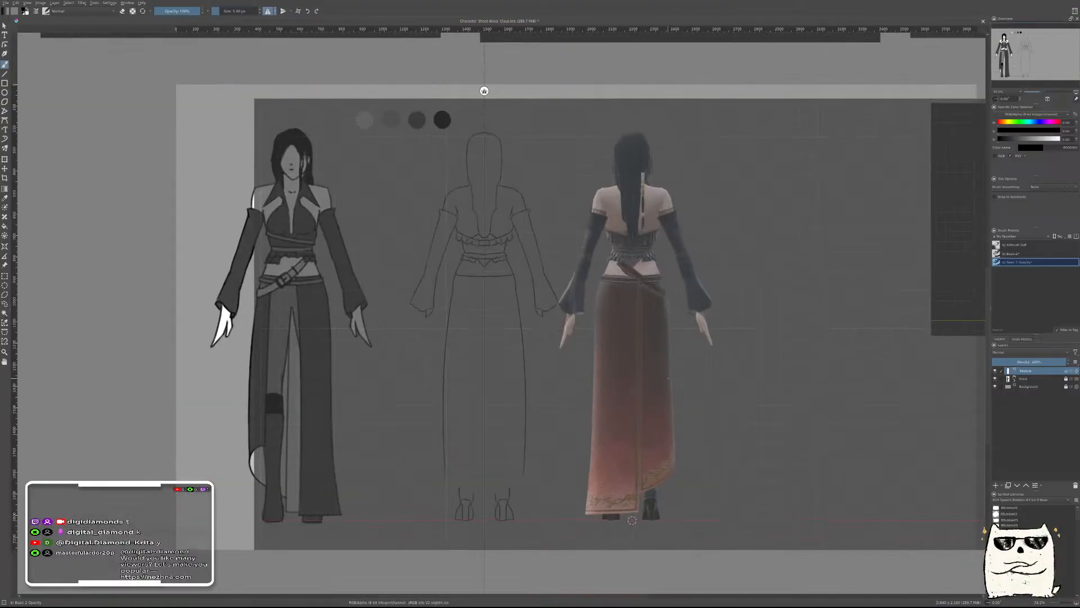
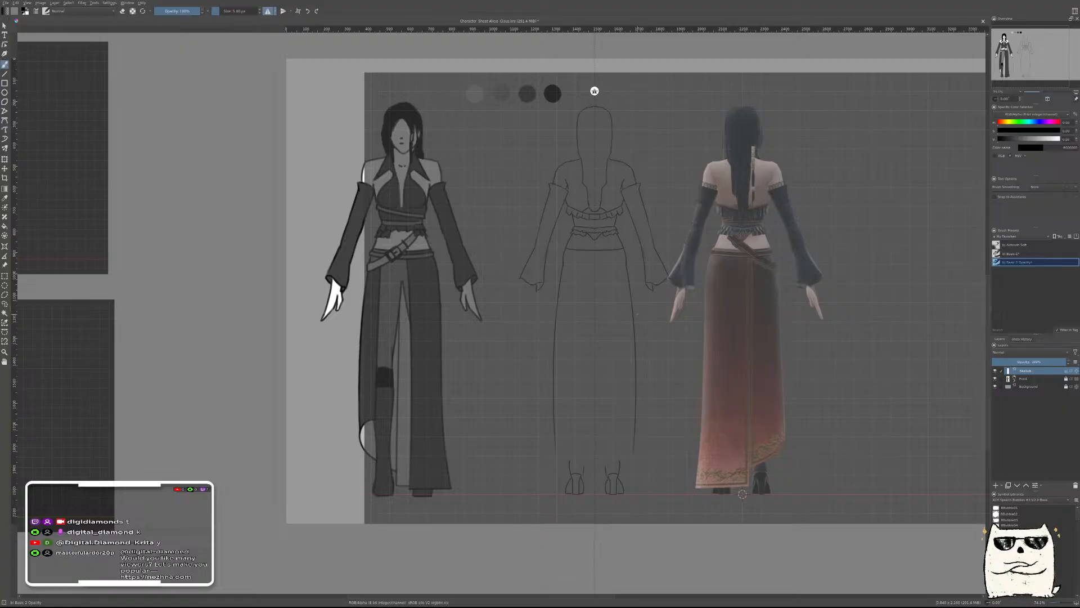
# Draw the outer edges of both hands as mirrored lines slanting from the sleeve cuffs to the fingertips
pyautogui.moveTo(561, 301); pyautogui.dragTo(608, 208)
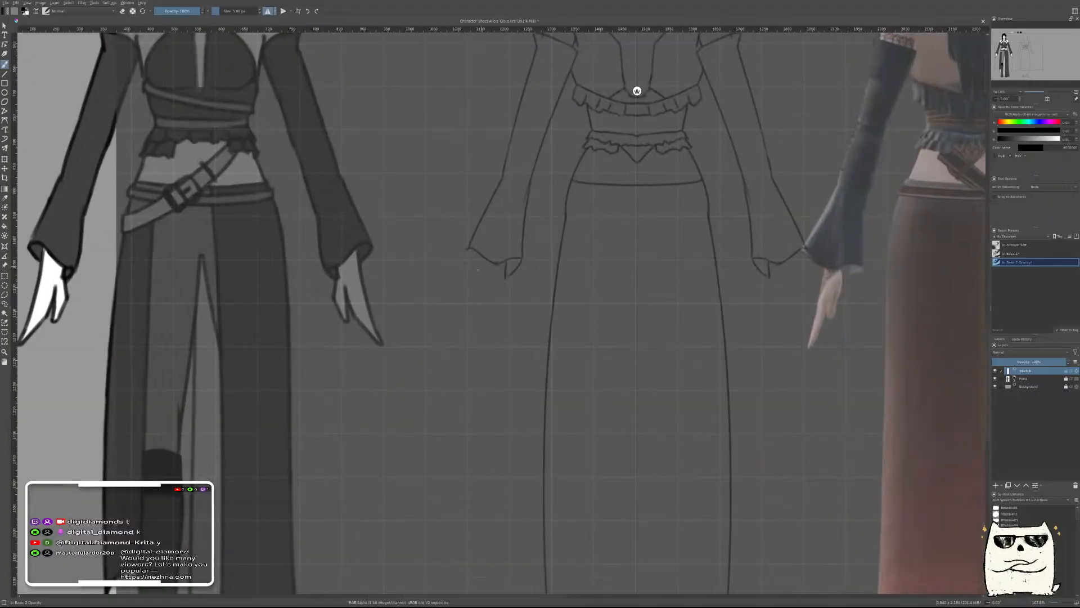
pyautogui.moveTo(486, 283); pyautogui.dragTo(390, 283)
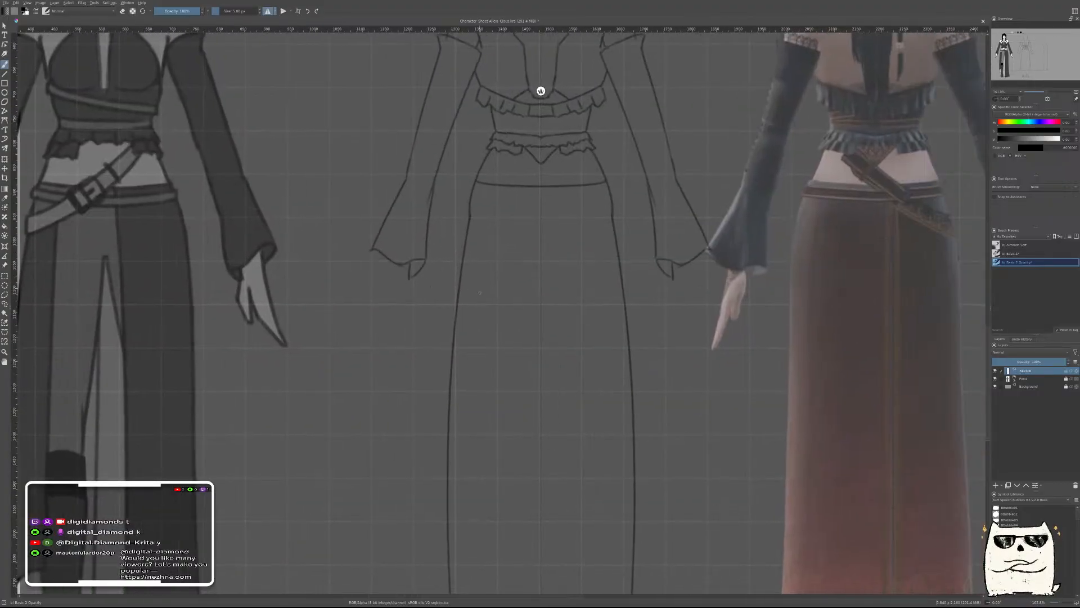
pyautogui.moveTo(463, 320); pyautogui.dragTo(514, 310)
pyautogui.moveTo(480, 293); pyautogui.dragTo(466, 317)
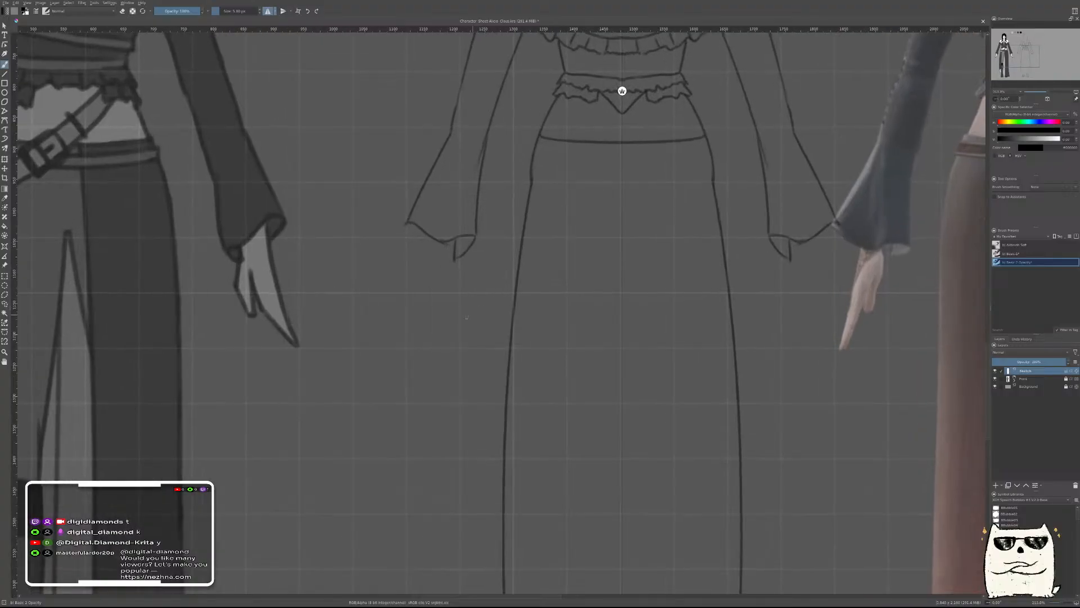
pyautogui.moveTo(433, 237); pyautogui.dragTo(403, 319)
pyautogui.hotkey('ctrl', 'z')
pyautogui.moveTo(433, 238); pyautogui.dragTo(403, 341)
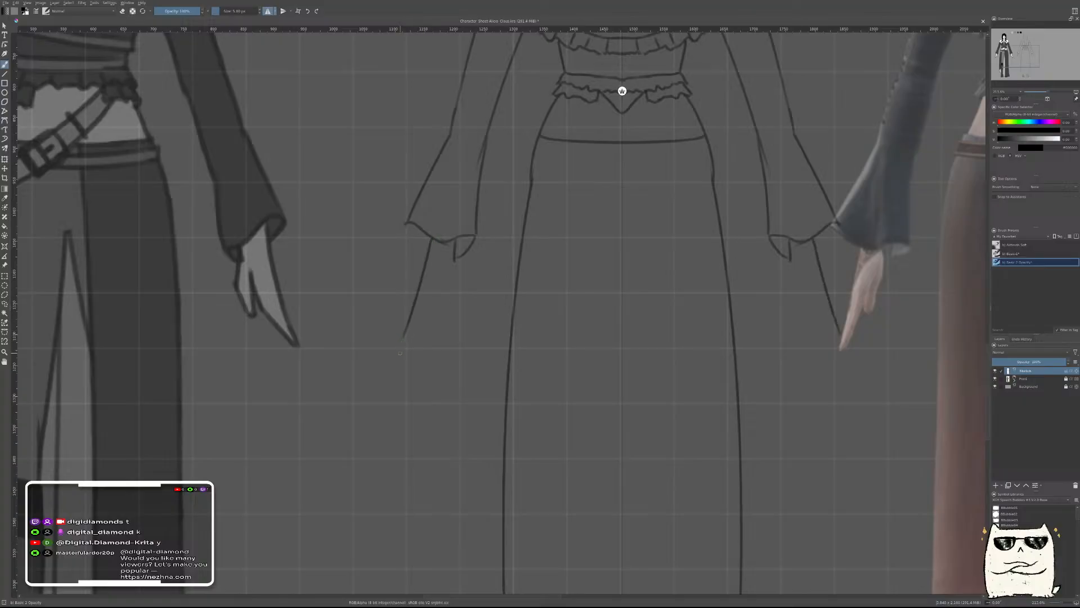
pyautogui.moveTo(406, 333); pyautogui.dragTo(398, 346)
# Compare the outer hand lines with the back-view reference by overlaying it on the sketch
pyautogui.press('r')
pyautogui.moveTo(904, 333); pyautogui.dragTo(484, 367)
pyautogui.moveTo(648, 325); pyautogui.dragTo(647, 359)
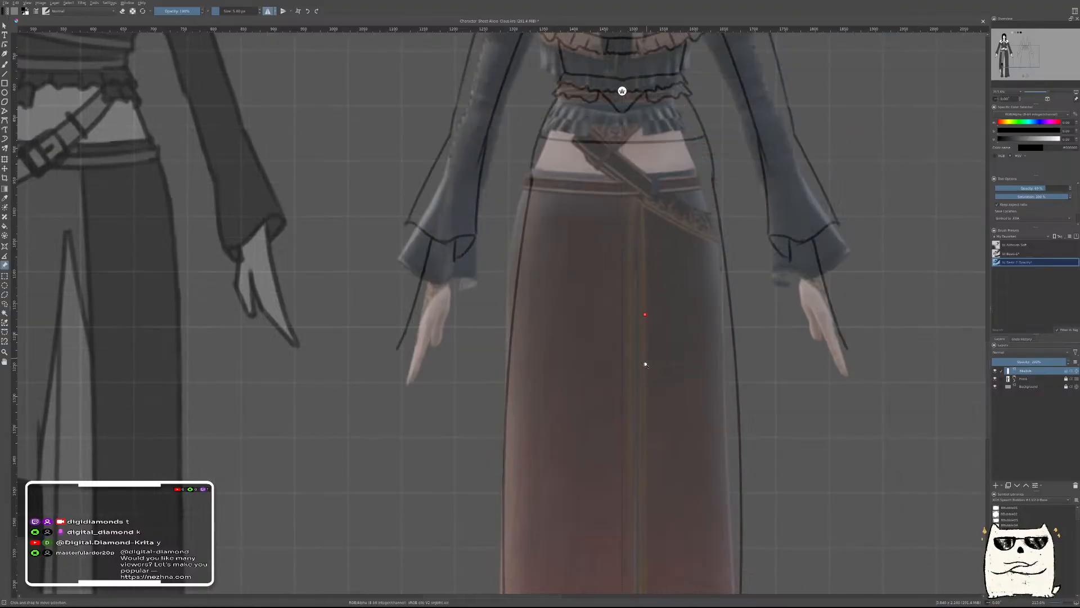
pyautogui.scroll(-4, 647, 359)
pyautogui.hotkey('ctrl', 'z')
pyautogui.moveTo(782, 312)
pyautogui.mouseDown()
pyautogui.moveTo(570, 315)
pyautogui.moveTo(595, 318)
pyautogui.mouseUp()
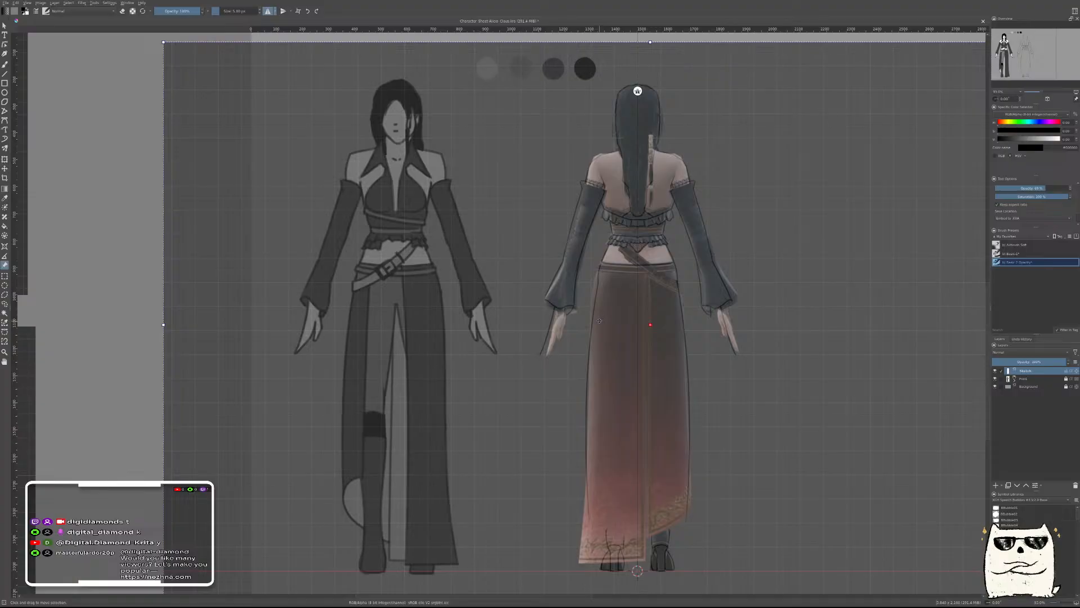
pyautogui.hotkey('ctrl', 'z')
# Draw the mirrored inner wrist, inner hand and finger lines below the sleeve cuffs
pyautogui.press('b')
pyautogui.moveTo(545, 356)
pyautogui.mouseDown()
pyautogui.moveTo(575, 322)
pyautogui.moveTo(583, 333)
pyautogui.moveTo(540, 357)
pyautogui.moveTo(552, 345)
pyautogui.moveTo(467, 372)
pyautogui.moveTo(479, 377)
pyautogui.mouseUp()
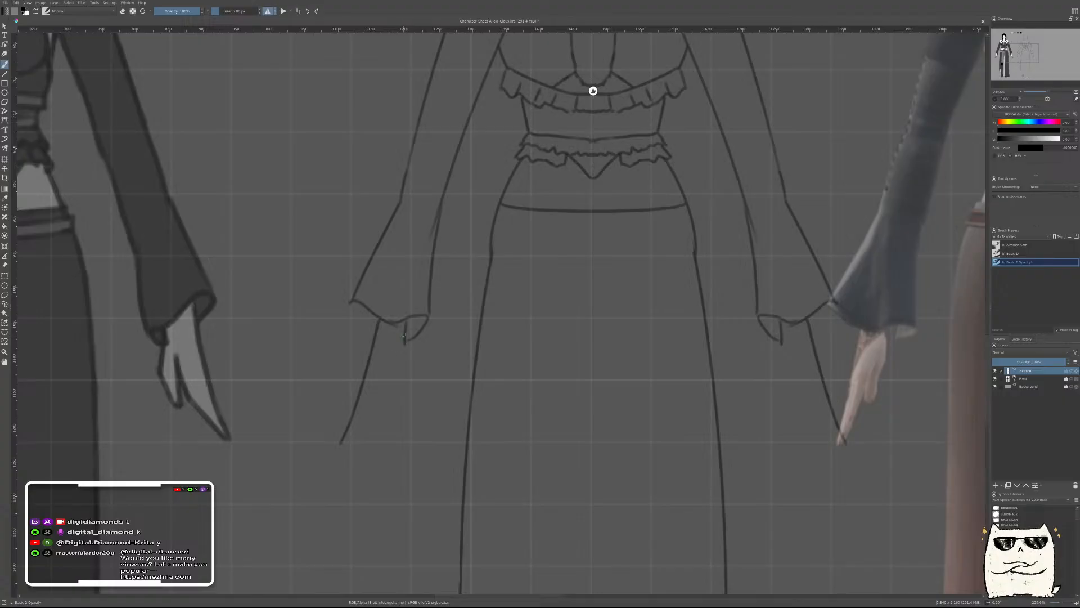
pyautogui.moveTo(395, 322); pyautogui.dragTo(398, 347)
pyautogui.hotkey('ctrl', 'z')
pyautogui.moveTo(398, 324); pyautogui.dragTo(391, 398)
pyautogui.hotkey('ctrl', 'z')
pyautogui.moveTo(401, 359); pyautogui.dragTo(387, 397)
pyautogui.moveTo(400, 356); pyautogui.dragTo(386, 403)
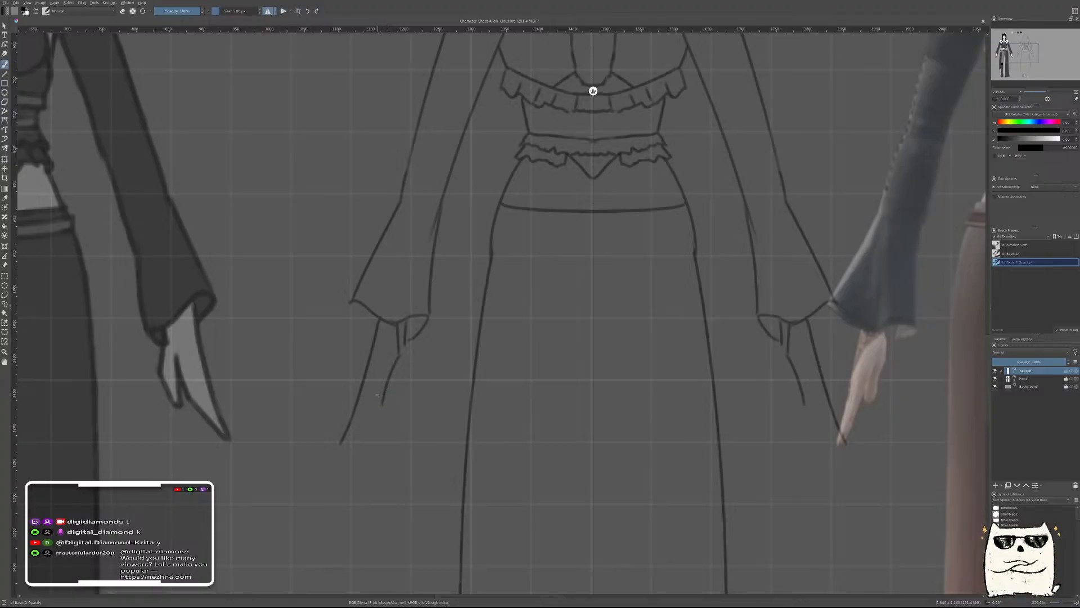
pyautogui.moveTo(377, 392); pyautogui.dragTo(384, 399)
pyautogui.moveTo(386, 354)
pyautogui.mouseDown()
pyautogui.moveTo(361, 429)
pyautogui.moveTo(376, 406)
pyautogui.moveTo(332, 450)
pyautogui.moveTo(370, 422)
pyautogui.moveTo(343, 443)
pyautogui.mouseUp()
pyautogui.hotkey('ctrl', 'z')
# Overlay the back-view reference on the whole sketch to check the drawn hands
pyautogui.moveTo(481, 333); pyautogui.dragTo(446, 394)
pyautogui.moveTo(575, 352); pyautogui.dragTo(582, 327)
pyautogui.press('r')
pyautogui.moveTo(673, 341); pyautogui.dragTo(485, 341)
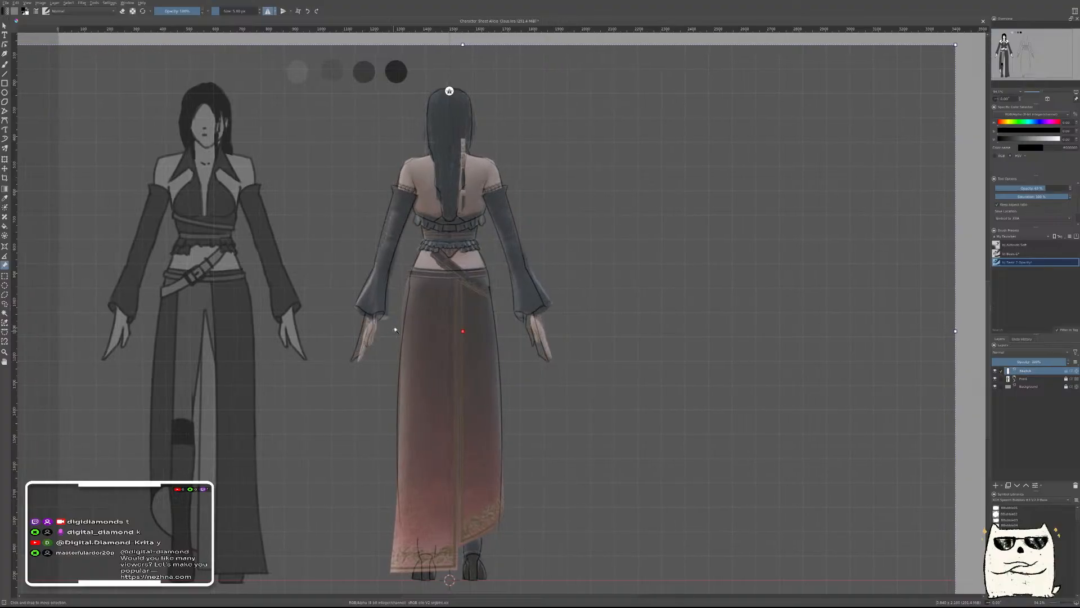
# Compare the sleeves, waist and skirt of the sketch with the overlaid back-view reference up close
pyautogui.scroll(4, 394, 331)
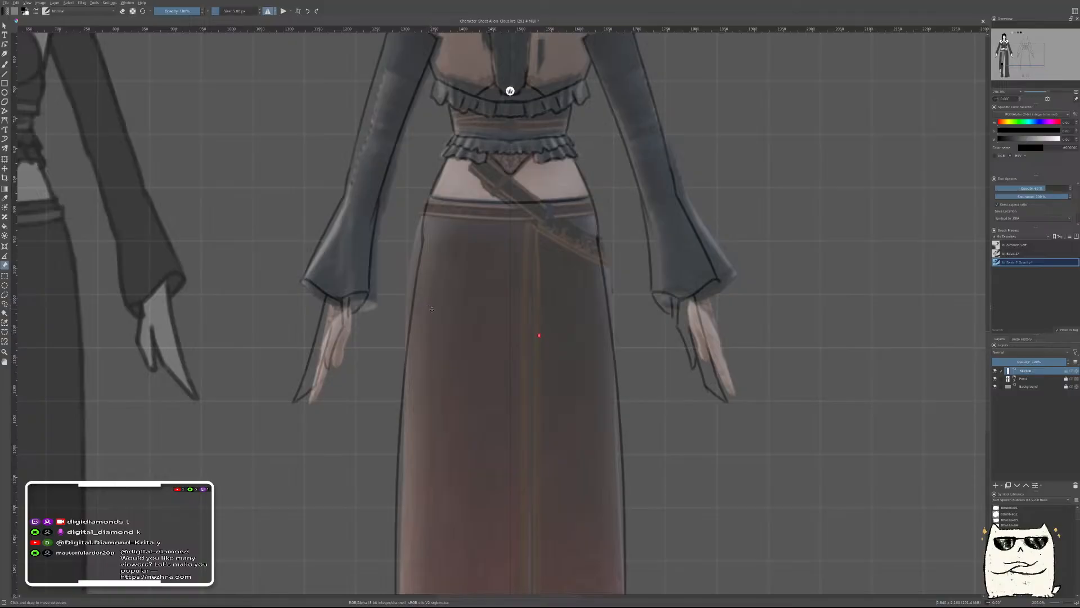
pyautogui.scroll(-5, 426, 327)
pyautogui.scroll(2, 426, 344)
pyautogui.scroll(-3, 433, 342)
pyautogui.scroll(3, 432, 338)
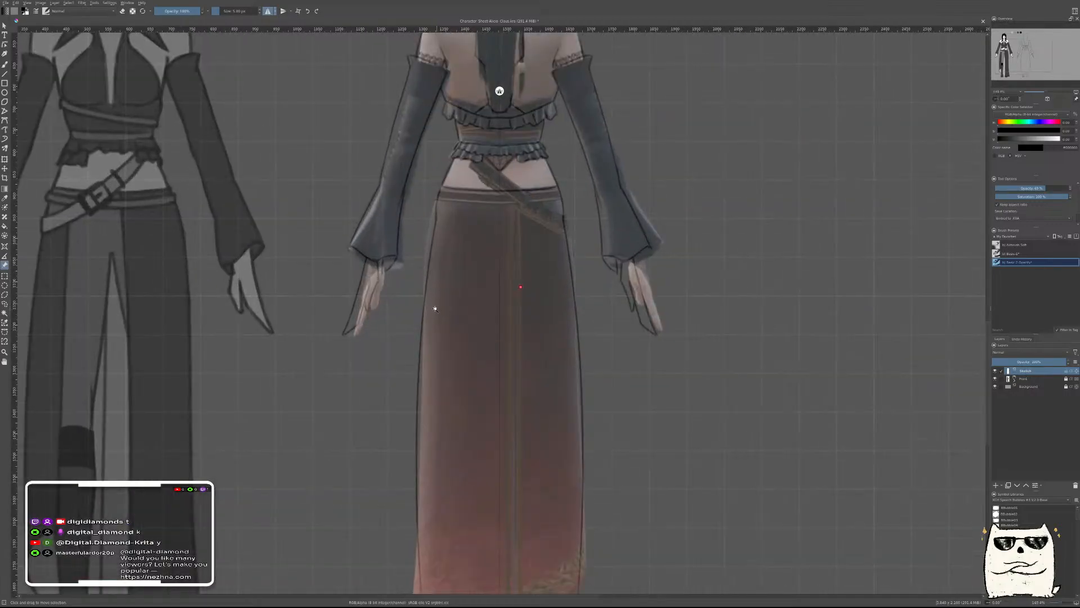
pyautogui.scroll(-4, 430, 312)
pyautogui.scroll(3, 434, 312)
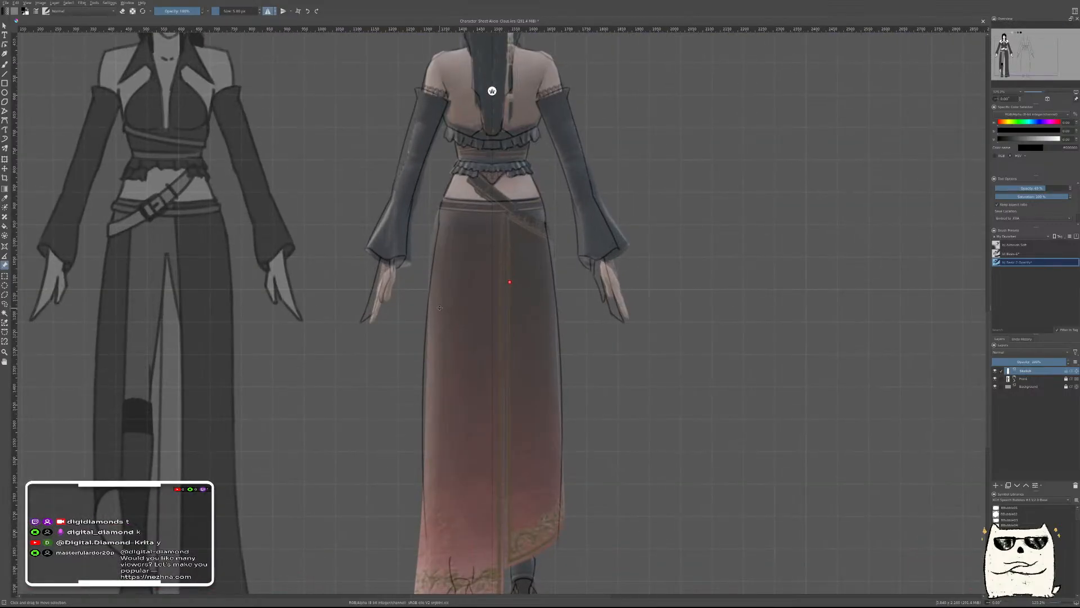
# Move the back-view reference off the sketch to the empty area beside it and save the document
pyautogui.moveTo(510, 282); pyautogui.dragTo(759, 281)
pyautogui.scroll(-5, 494, 277)
pyautogui.press('b')
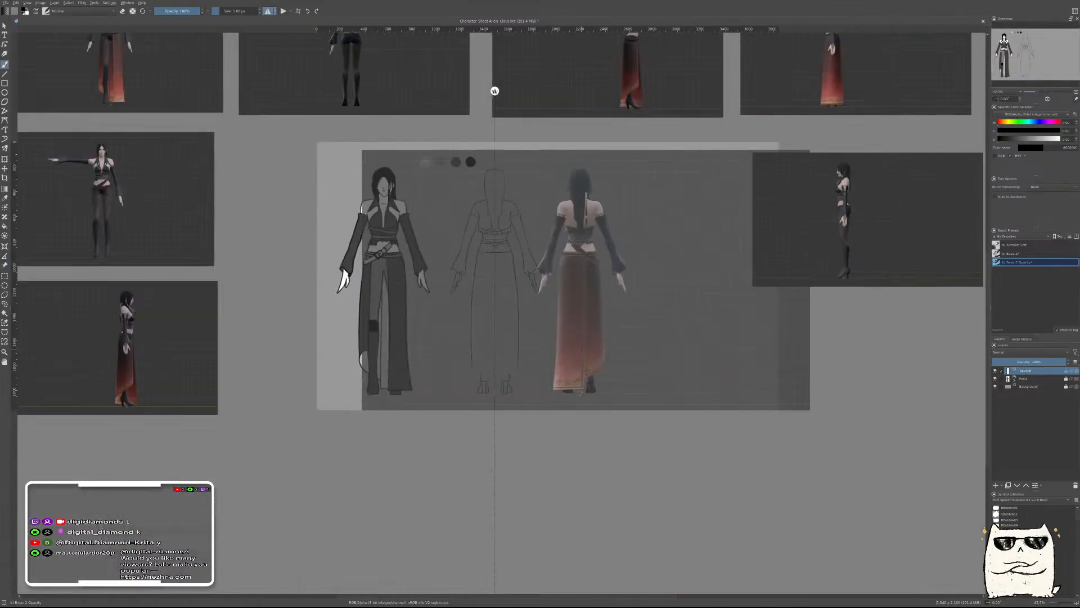
pyautogui.scroll(4, 534, 243)
pyautogui.scroll(-4, 535, 244)
pyautogui.moveTo(535, 243); pyautogui.dragTo(534, 317)
pyautogui.scroll(4, 535, 317)
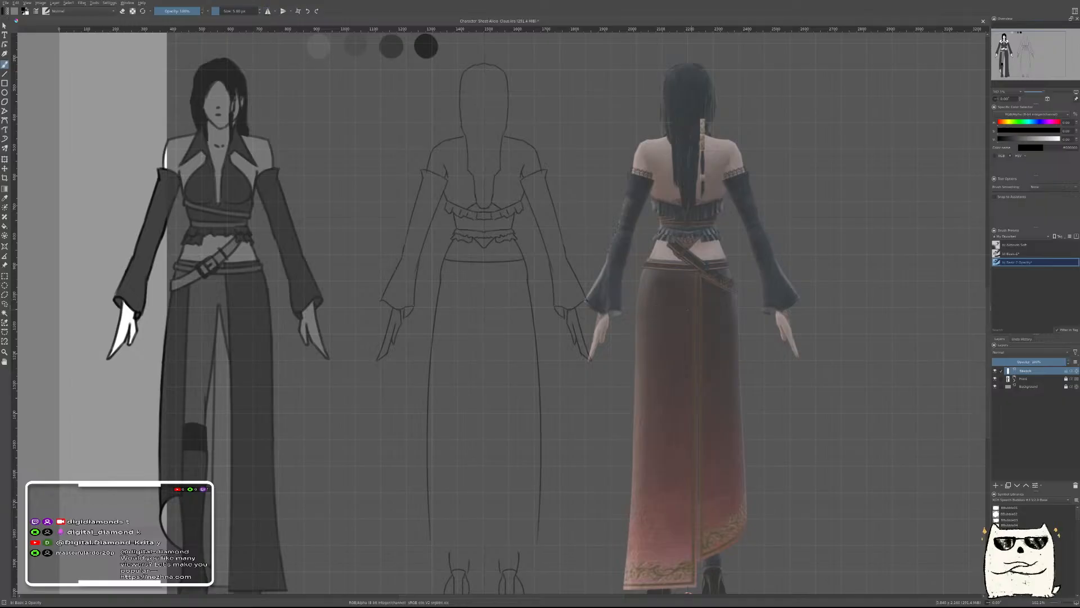
pyautogui.hotkey('ctrl', 's')
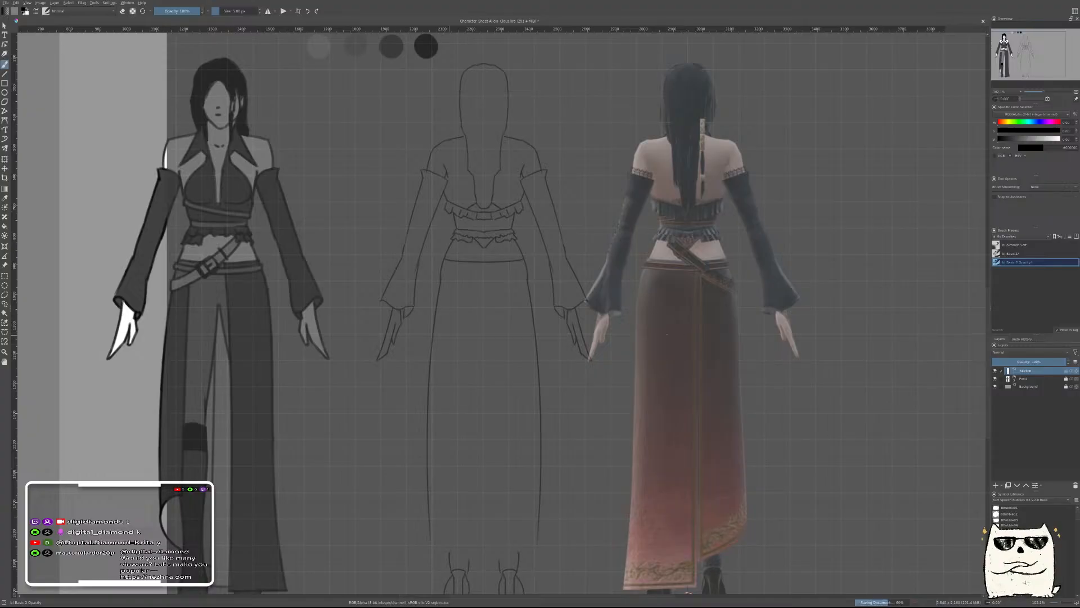
# Mirror the canvas view and erase the left edge line of the long hair below the neck
pyautogui.press('m')
pyautogui.moveTo(668, 369); pyautogui.dragTo(690, 422)
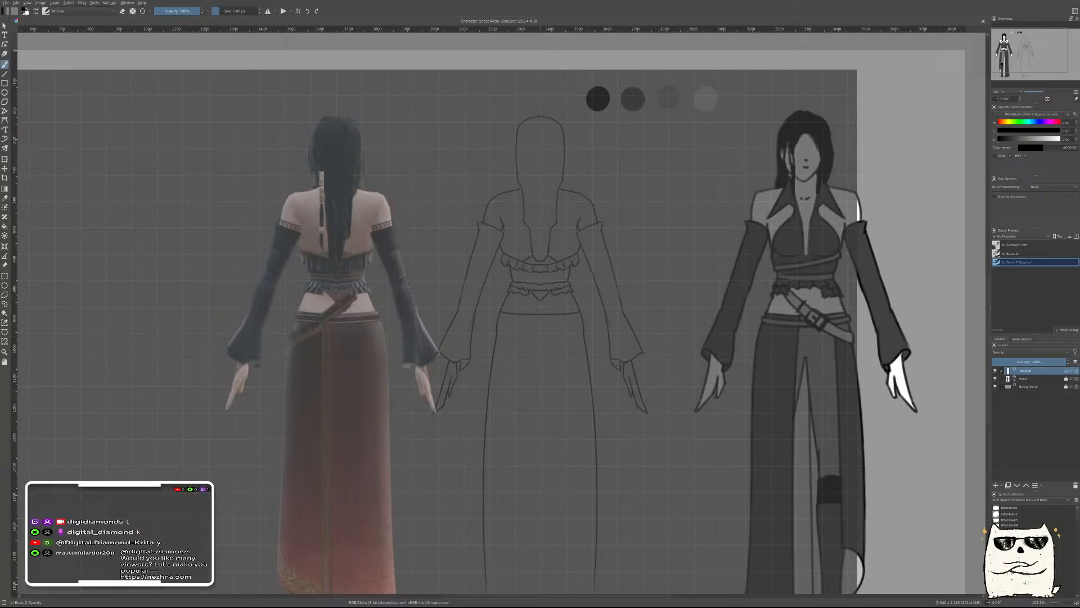
pyautogui.scroll(3, 540, 192)
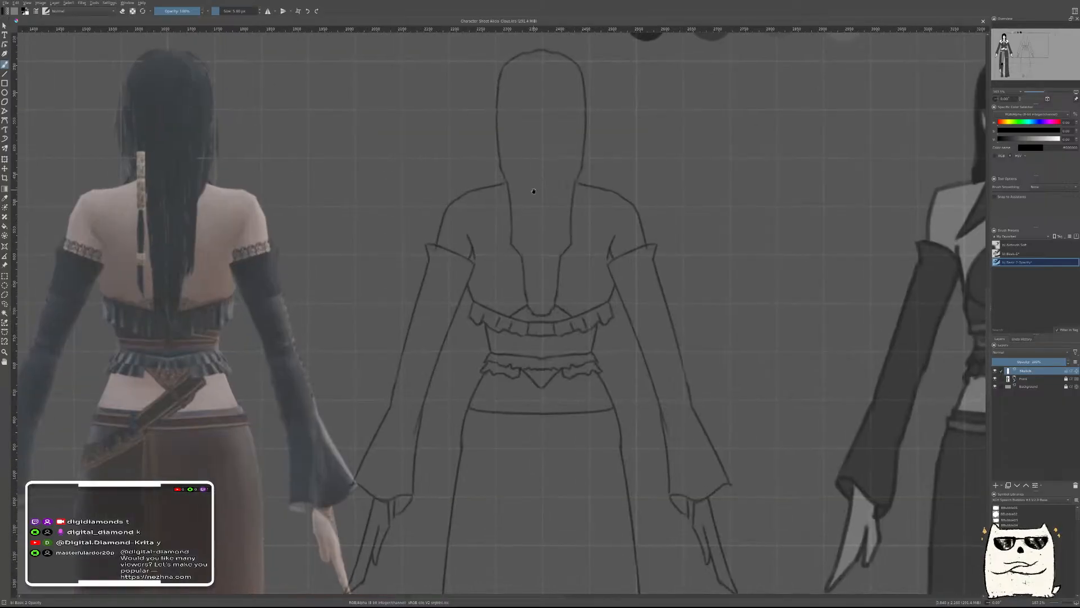
pyautogui.moveTo(538, 189); pyautogui.dragTo(615, 313)
pyautogui.scroll(3, 607, 315)
pyautogui.scroll(-2, 640, 331)
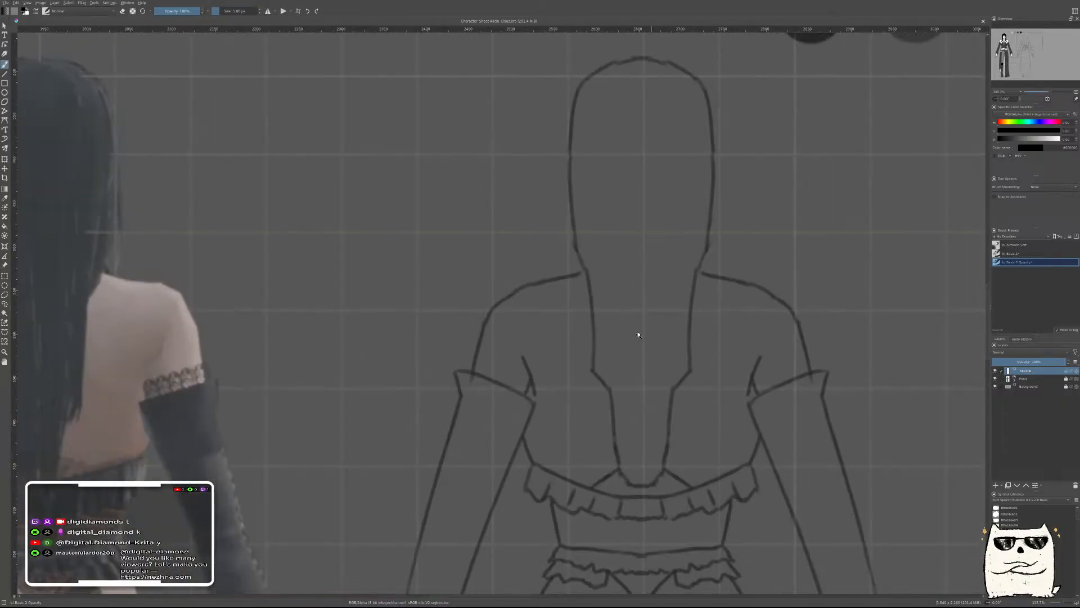
pyautogui.rightClick(632, 338)
pyautogui.click(662, 359)
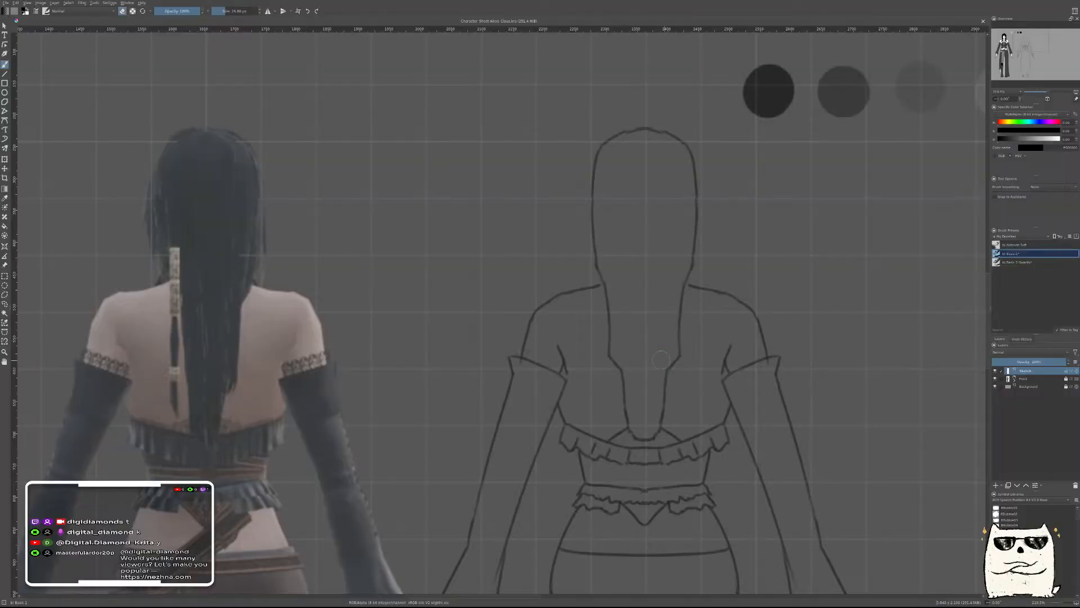
pyautogui.moveTo(606, 286)
pyautogui.mouseDown()
pyautogui.moveTo(614, 346)
pyautogui.moveTo(614, 311)
pyautogui.moveTo(635, 398)
pyautogui.moveTo(618, 391)
pyautogui.moveTo(625, 415)
pyautogui.mouseUp()
pyautogui.rightClick(625, 352)
pyautogui.click(604, 335)
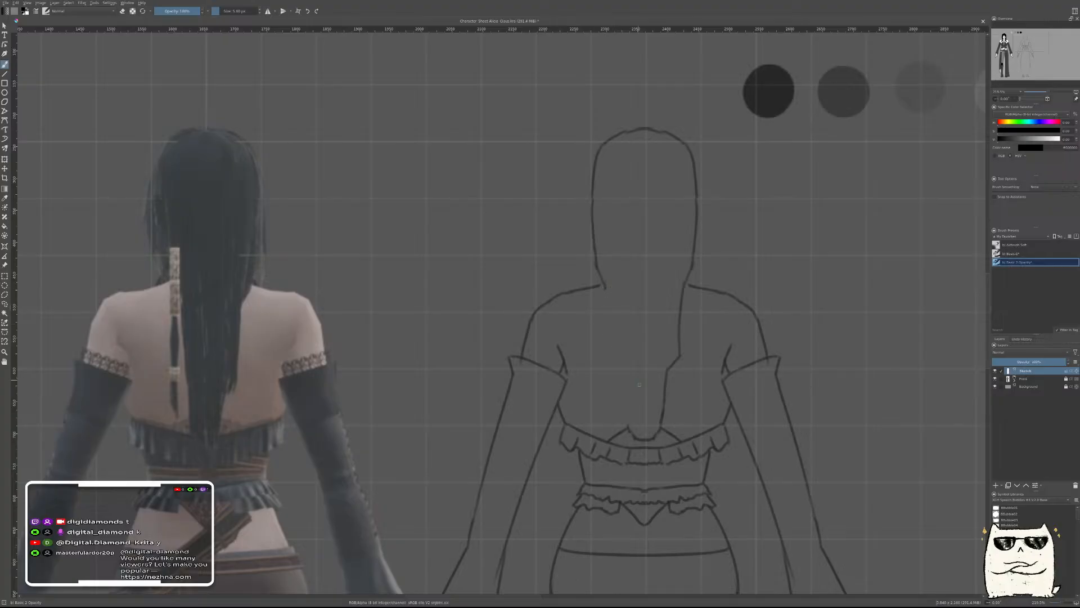
# Redraw the left edge of the long hair as a smooth, nearly straight line from the neck to the top's ruffle
pyautogui.moveTo(604, 284); pyautogui.dragTo(621, 343)
pyautogui.hotkey('ctrl', 'z')
pyautogui.moveTo(604, 284); pyautogui.dragTo(626, 424)
pyautogui.hotkey('ctrl', 'z')
pyautogui.moveTo(622, 368); pyautogui.dragTo(628, 429)
pyautogui.hotkey('ctrl', 'z')
pyautogui.moveTo(623, 377)
pyautogui.mouseDown()
pyautogui.moveTo(627, 425)
pyautogui.moveTo(642, 439)
pyautogui.mouseUp()
# Erase the rounded hair end at the ruffle and redraw it as a pointed tip
pyautogui.rightClick(633, 426)
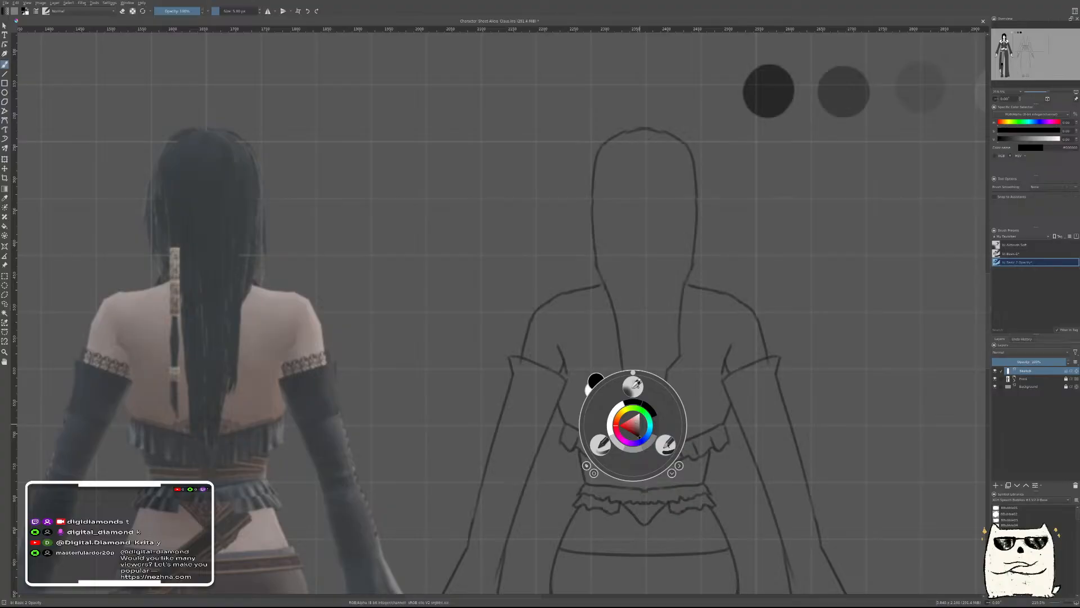
pyautogui.click(664, 444)
pyautogui.moveTo(636, 437); pyautogui.dragTo(647, 436)
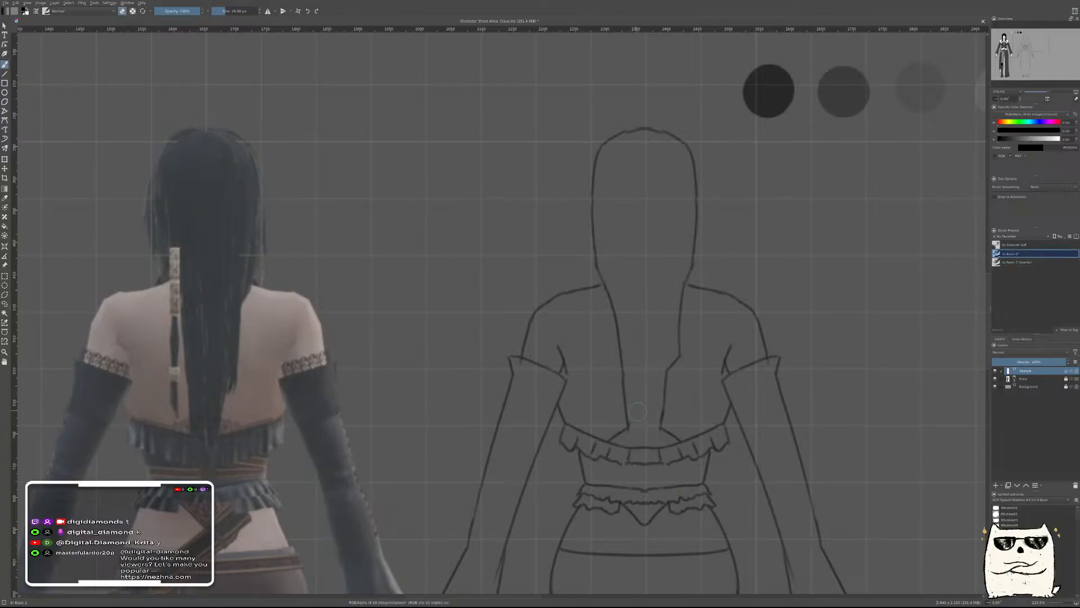
pyautogui.rightClick(637, 412)
pyautogui.click(607, 428)
pyautogui.moveTo(635, 440); pyautogui.dragTo(630, 431)
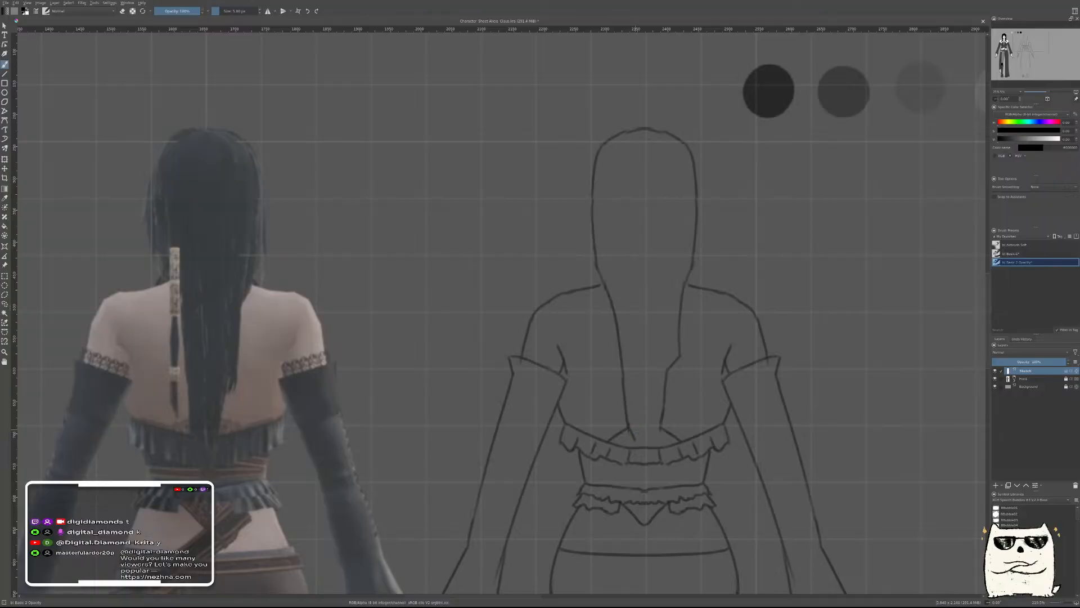
pyautogui.moveTo(652, 424)
pyautogui.mouseDown()
pyautogui.moveTo(661, 437)
pyautogui.moveTo(642, 444)
pyautogui.moveTo(652, 436)
pyautogui.mouseUp()
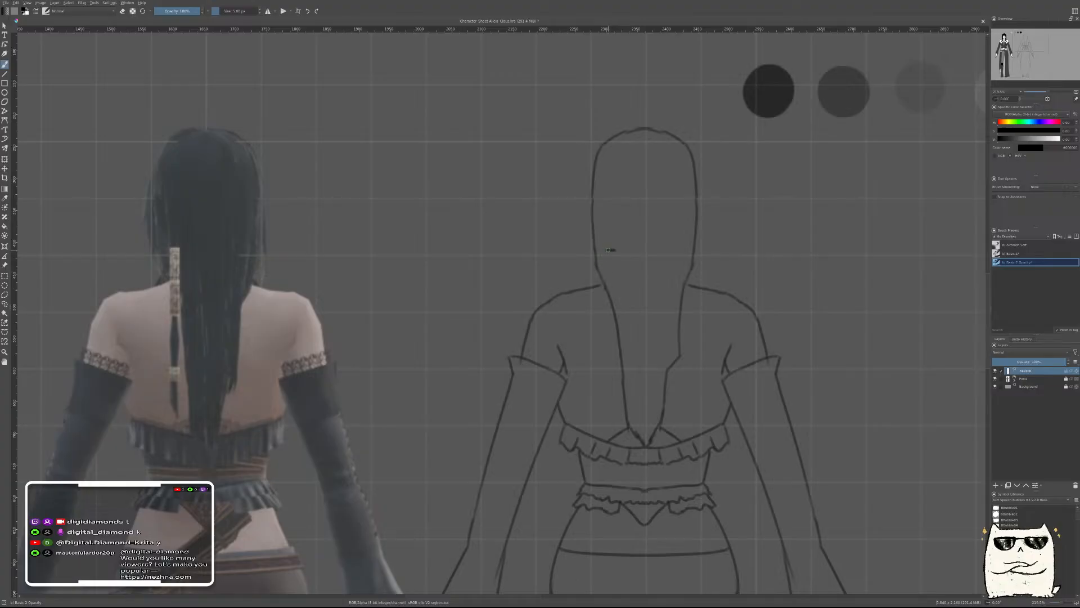
# Draw a narrow upright rectangle for the top of the hair ornament at the hair's lower left edge
pyautogui.moveTo(607, 261); pyautogui.dragTo(613, 282)
pyautogui.hotkey('ctrl', 'z')
pyautogui.moveTo(636, 29)
pyautogui.mouseDown()
pyautogui.moveTo(628, 312)
pyautogui.moveTo(628, 28)
pyautogui.mouseUp()
pyautogui.moveTo(689, 180)
pyautogui.mouseDown()
pyautogui.moveTo(670, 217)
pyautogui.moveTo(656, 212)
pyautogui.mouseUp()
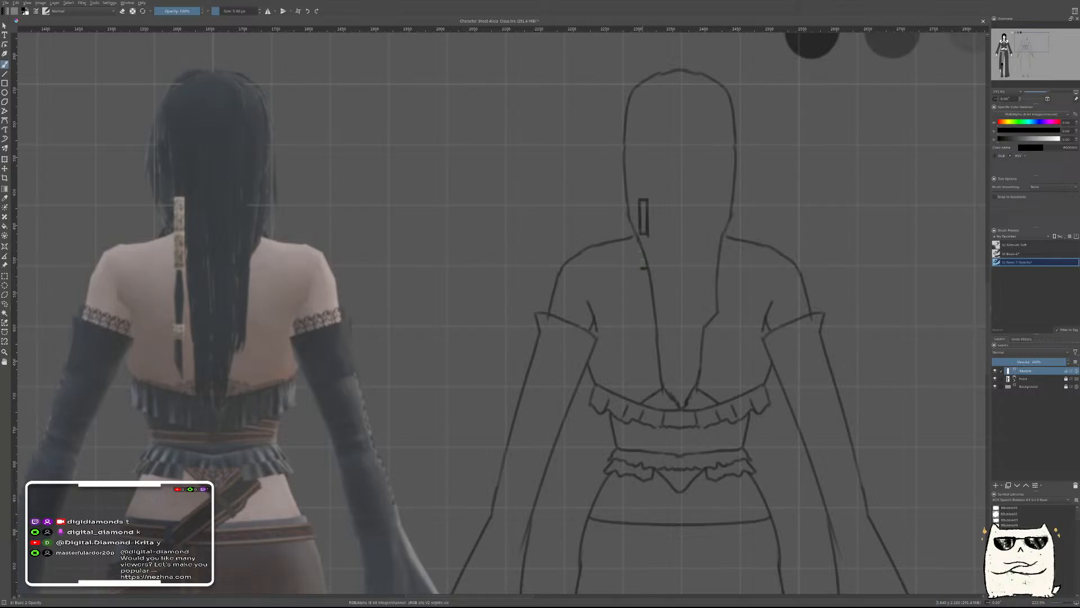
# Erase the piece of hair edge line directly below the ornament's rectangle
pyautogui.rightClick(643, 256)
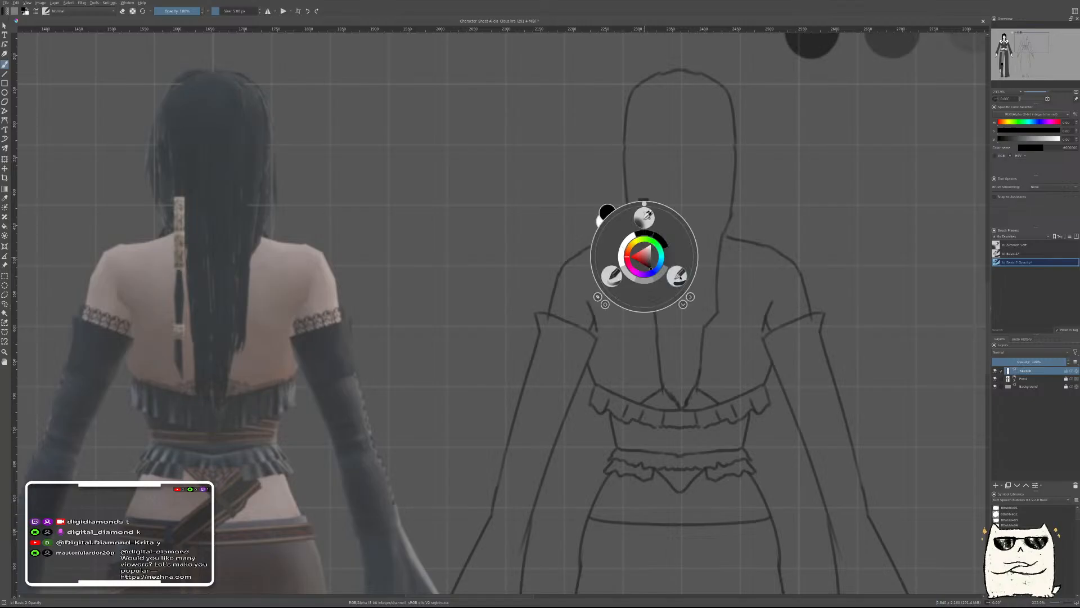
pyautogui.click(677, 275)
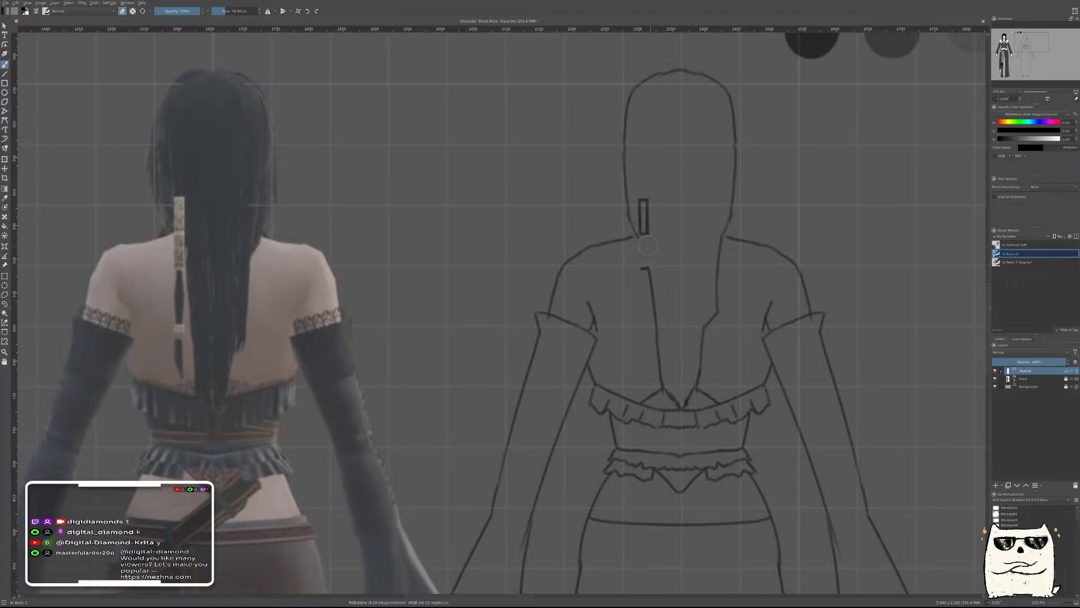
pyautogui.rightClick(653, 251)
pyautogui.click(620, 271)
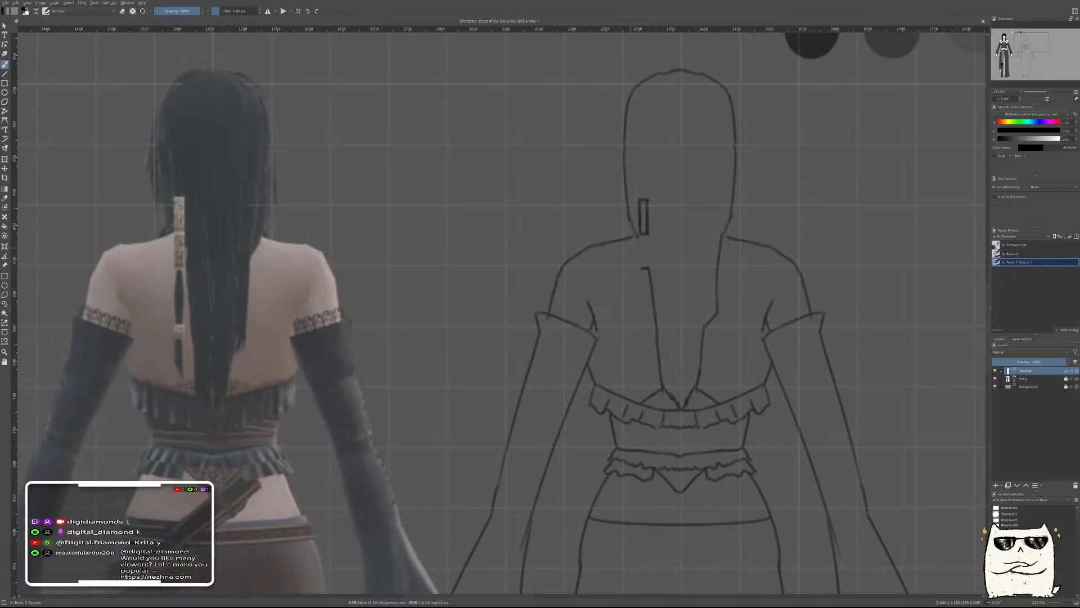
# Draw the remaining hair ornament segments below the rectangle, narrowing to a pointed end at mid-back
pyautogui.moveTo(642, 236); pyautogui.dragTo(649, 266)
pyautogui.hotkey('ctrl', 'z')
pyautogui.moveTo(648, 319); pyautogui.dragTo(646, 333)
pyautogui.moveTo(642, 272)
pyautogui.mouseDown()
pyautogui.moveTo(642, 315)
pyautogui.moveTo(649, 307)
pyautogui.mouseUp()
pyautogui.moveTo(644, 344); pyautogui.dragTo(649, 359)
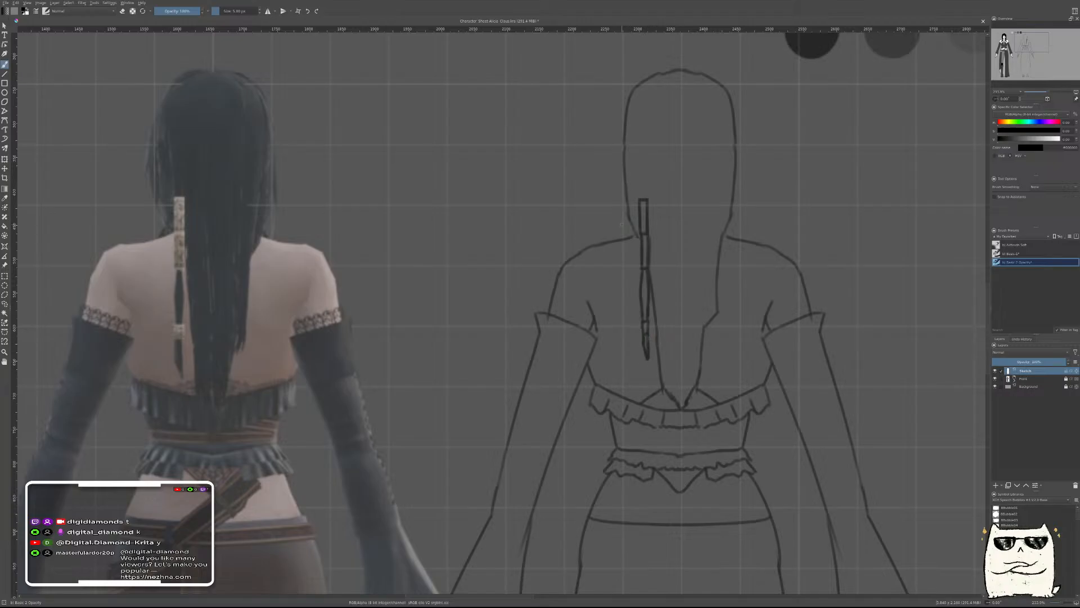
# Add a short pointed hair strand outside the left neck and erase the hair outline overlapping it
pyautogui.moveTo(625, 197); pyautogui.dragTo(618, 230)
pyautogui.moveTo(627, 202)
pyautogui.mouseDown()
pyautogui.moveTo(620, 237)
pyautogui.moveTo(640, 235)
pyautogui.moveTo(620, 237)
pyautogui.mouseUp()
pyautogui.hotkey('ctrl', 'z')
pyautogui.hotkey('ctrl', 'z')
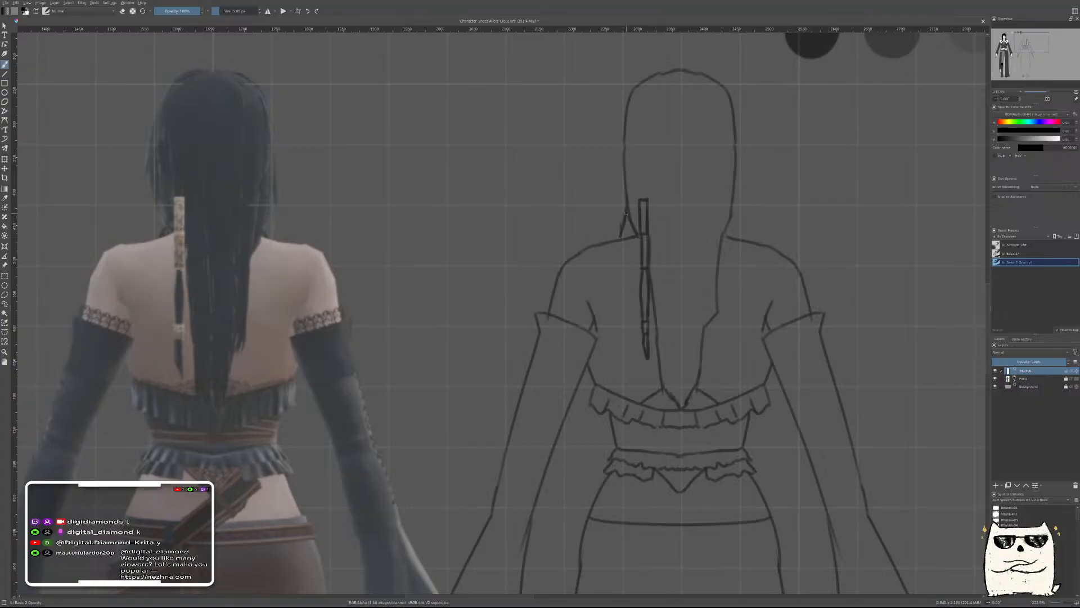
pyautogui.press('e')
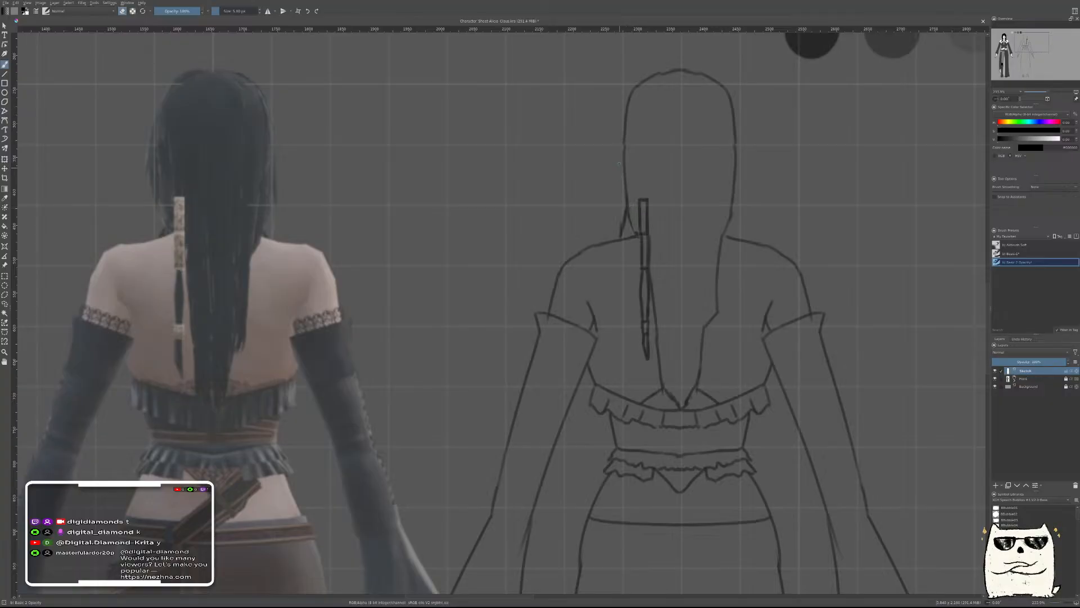
pyautogui.rightClick(618, 151)
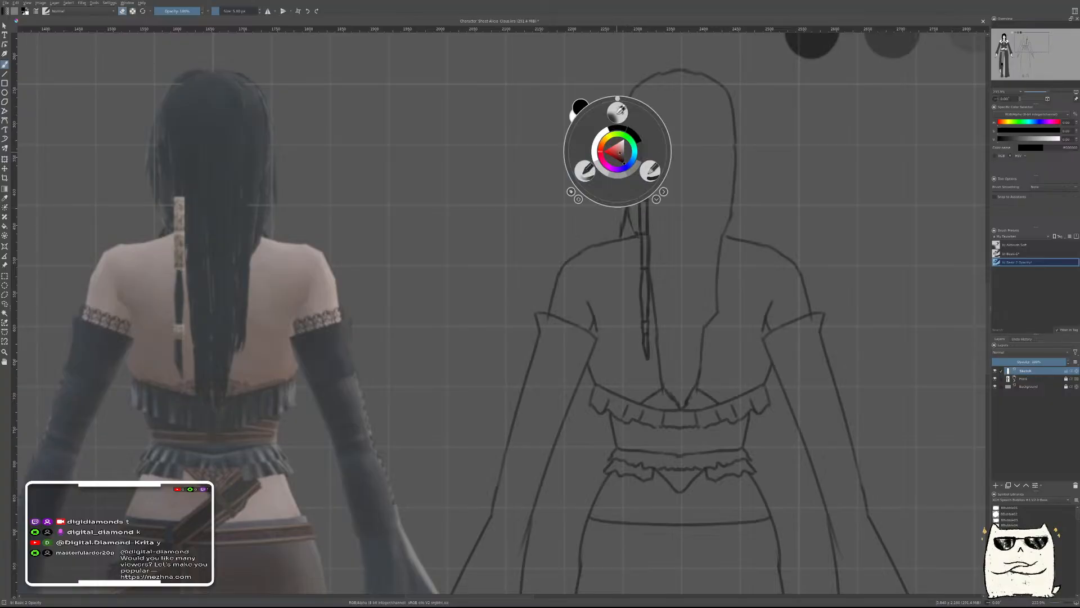
pyautogui.click(584, 172)
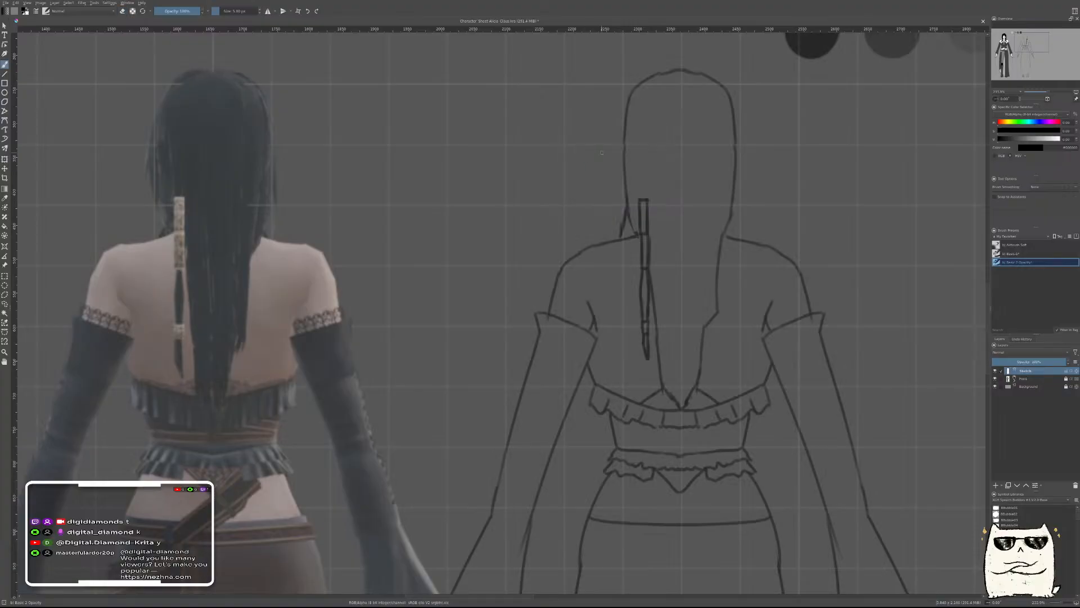
pyautogui.moveTo(625, 156); pyautogui.dragTo(623, 204)
pyautogui.hotkey('ctrl', 'z')
pyautogui.moveTo(623, 136); pyautogui.dragTo(621, 187)
pyautogui.hotkey('ctrl', 'z')
pyautogui.moveTo(624, 113); pyautogui.dragTo(625, 209)
pyautogui.hotkey('ctrl', 'z')
# Draw the diagonal belt as two curved lines running from the right waist ruffle down to the left hip
pyautogui.moveTo(737, 279); pyautogui.dragTo(735, 306)
pyautogui.moveTo(740, 390); pyautogui.dragTo(689, 279)
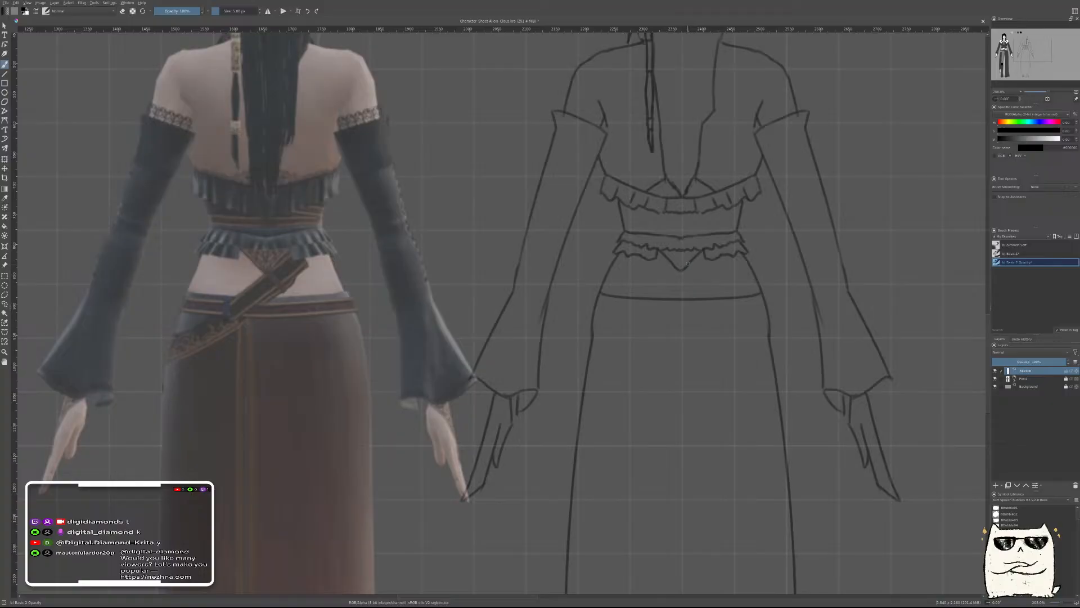
pyautogui.moveTo(700, 250); pyautogui.dragTo(612, 322)
pyautogui.moveTo(591, 337); pyautogui.dragTo(629, 313)
pyautogui.hotkey('ctrl', 'z')
pyautogui.hotkey('ctrl', 'z')
pyautogui.moveTo(590, 356); pyautogui.dragTo(660, 315)
pyautogui.moveTo(721, 257); pyautogui.dragTo(655, 320)
# Erase the waist and ruffle lines that cross inside the diagonal belt
pyautogui.rightClick(677, 293)
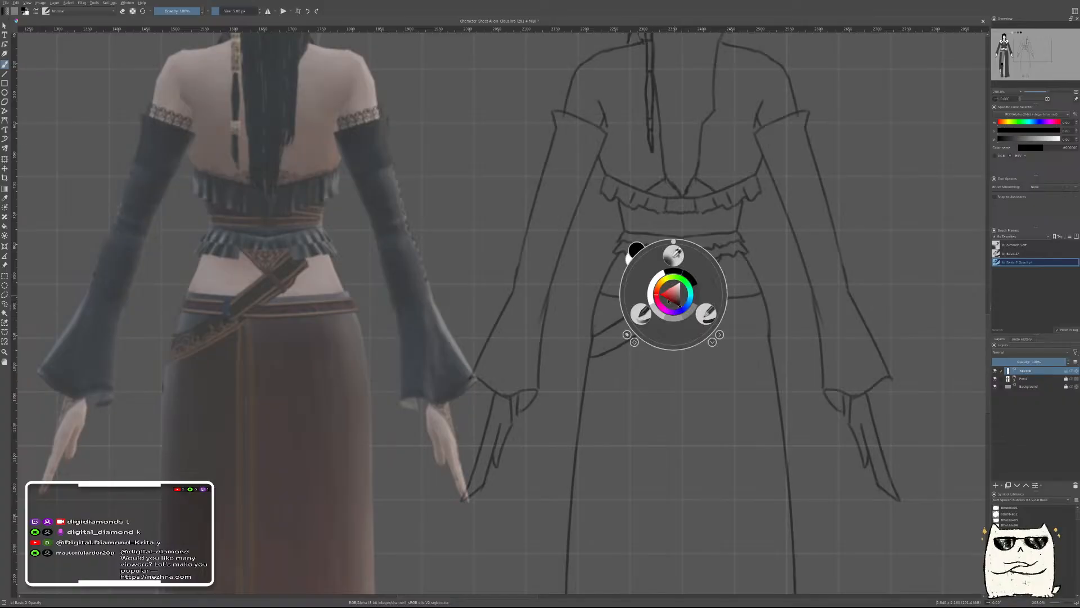
pyautogui.click(695, 313)
pyautogui.keyDown('shift'); pyautogui.moveTo(661, 303); pyautogui.dragTo(651, 302); pyautogui.keyUp('shift')
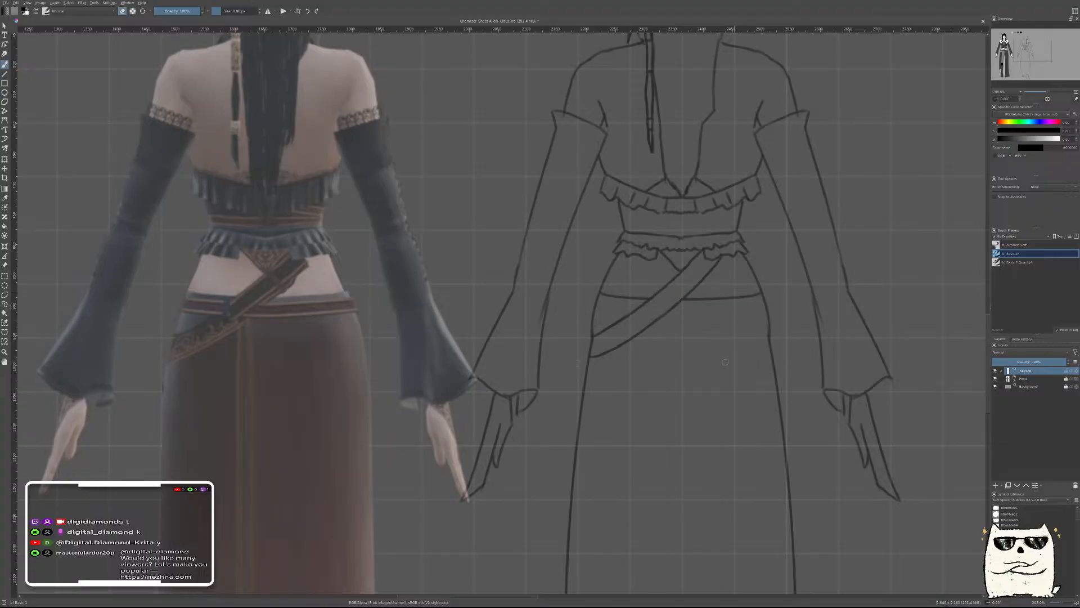
pyautogui.rightClick(673, 316)
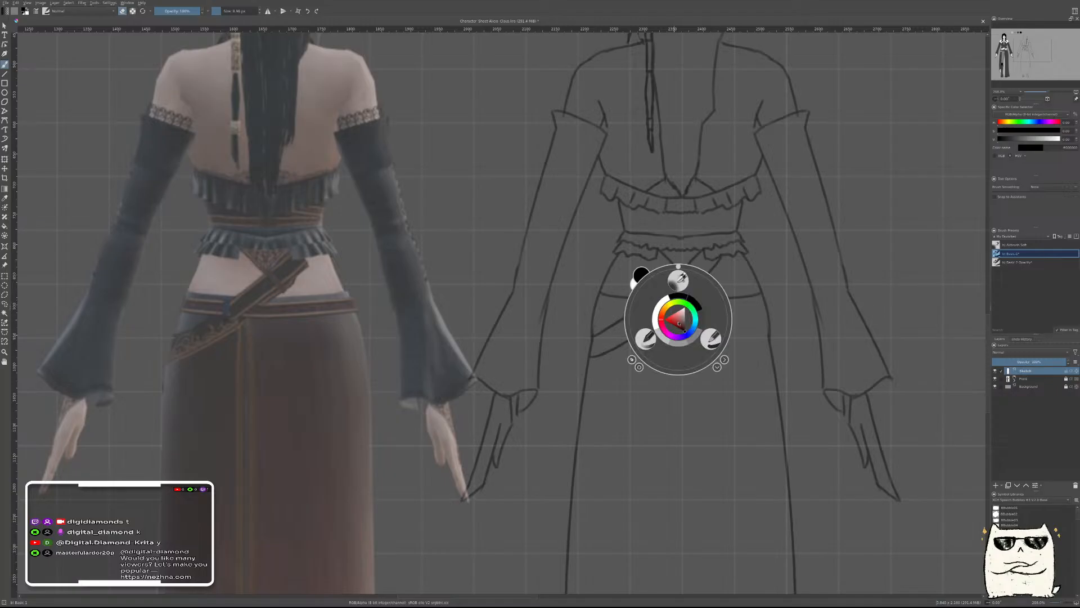
pyautogui.click(649, 342)
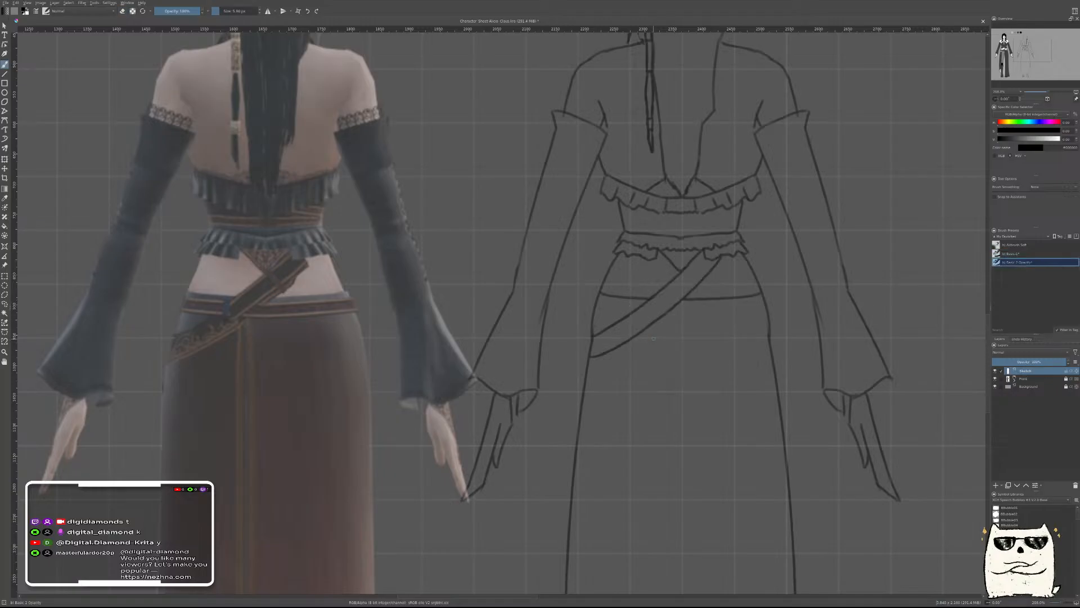
# Draw a waistband line across the skirt on a new layer and add a duplicate just below it, merged into one layer
pyautogui.press('Insert')
pyautogui.moveTo(585, 300); pyautogui.dragTo(782, 303)
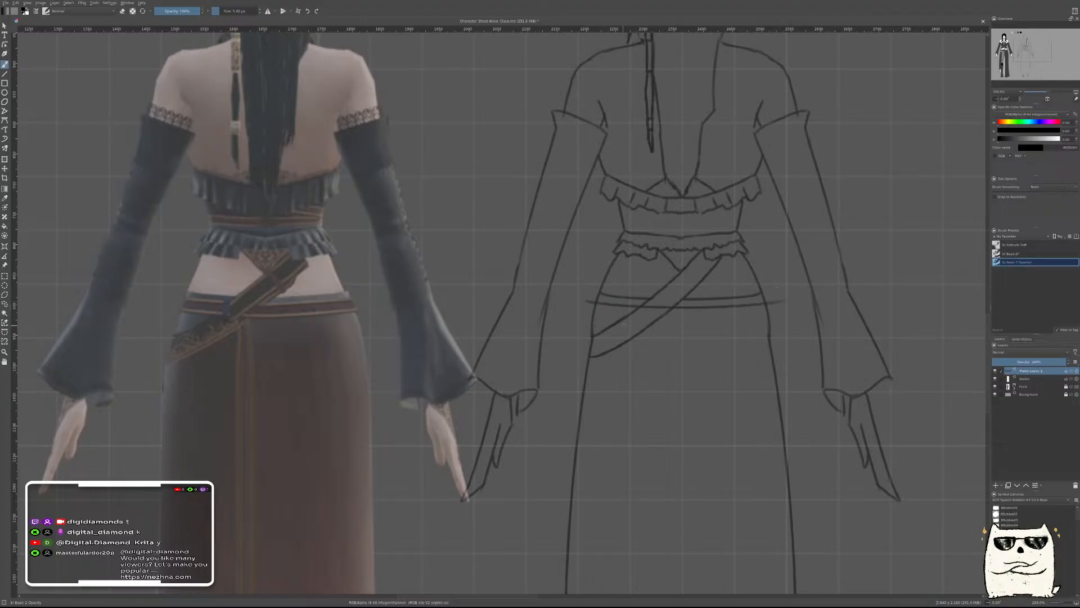
pyautogui.hotkey('ctrl', 'j')
pyautogui.press('t')
pyautogui.moveTo(682, 352); pyautogui.dragTo(682, 361)
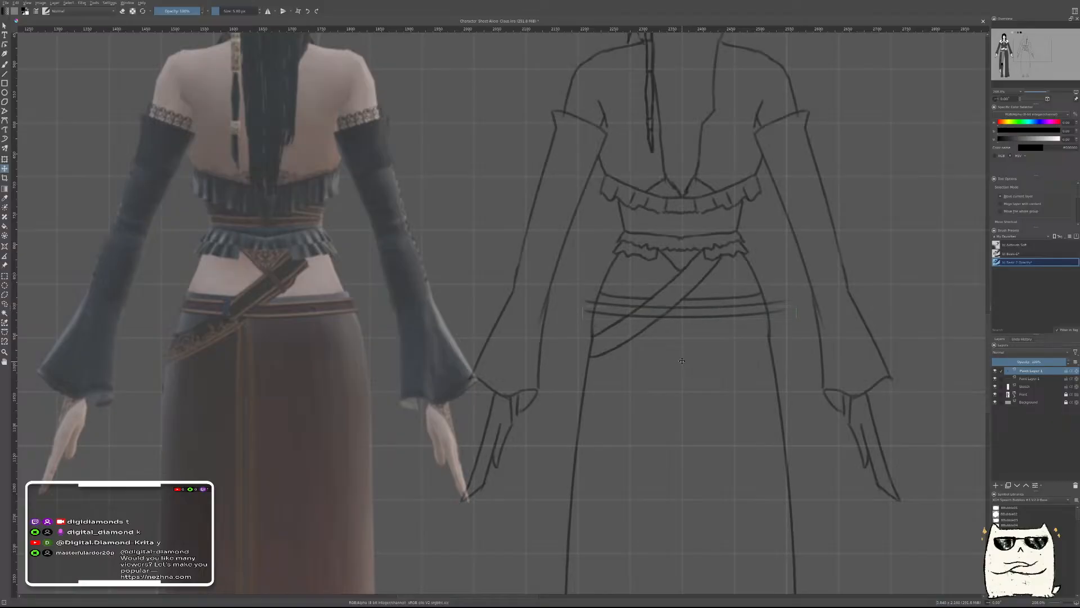
pyautogui.moveTo(675, 29); pyautogui.dragTo(661, 169)
pyautogui.press('b')
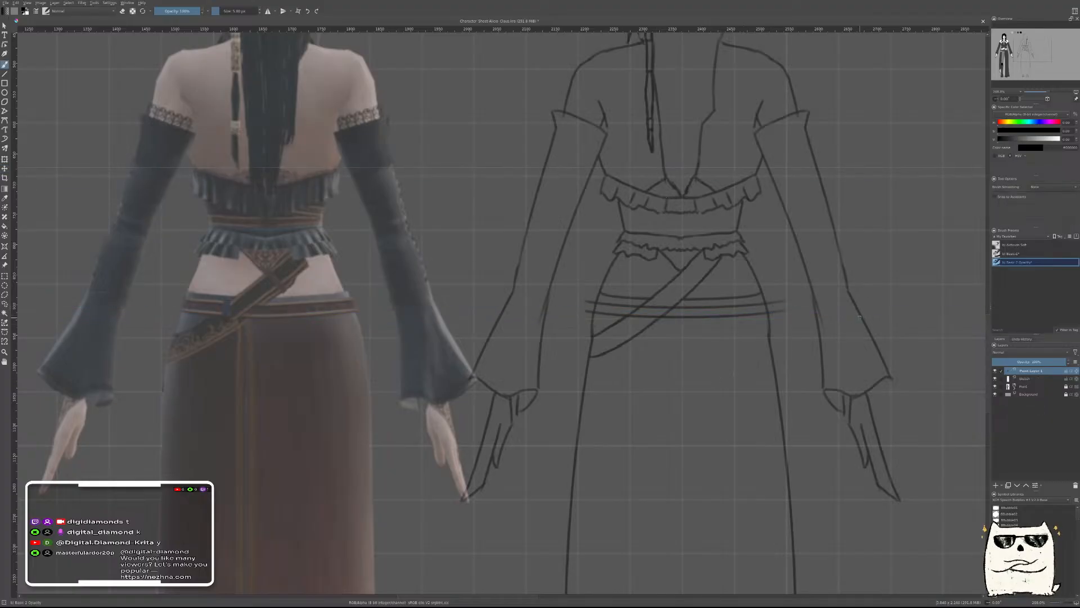
# Erase the waistband line ends that extend past the skirt outline and switch to the sketch layer below
pyautogui.rightClick(733, 338)
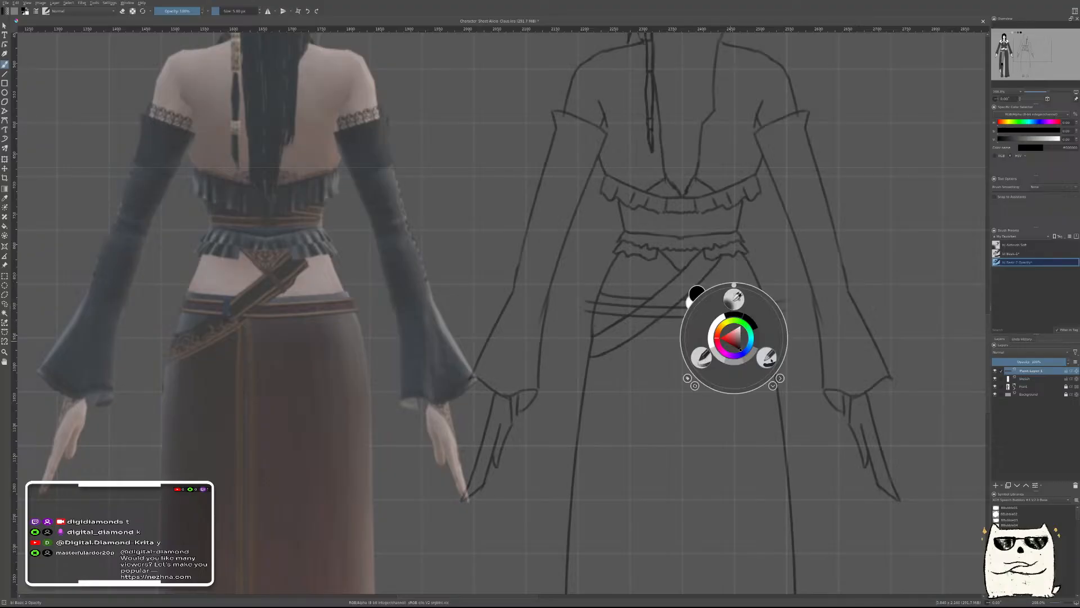
pyautogui.click(694, 292)
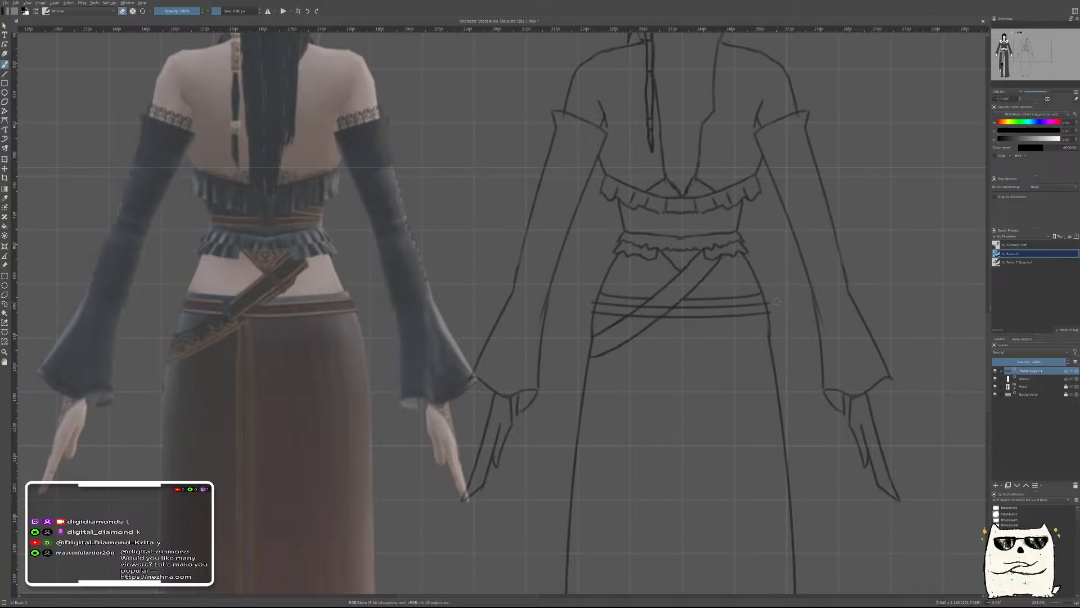
pyautogui.press('pagedown')
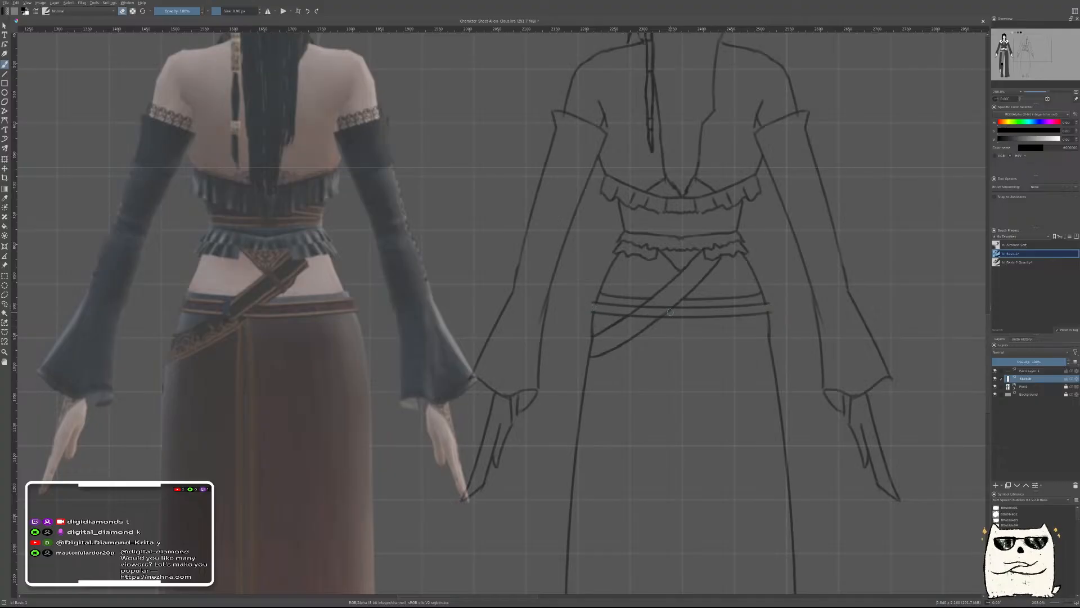
# Erase the waistband lines inside the diagonal belt on the waistband layer and close both waistband ends with short strokes
pyautogui.press('pageup')
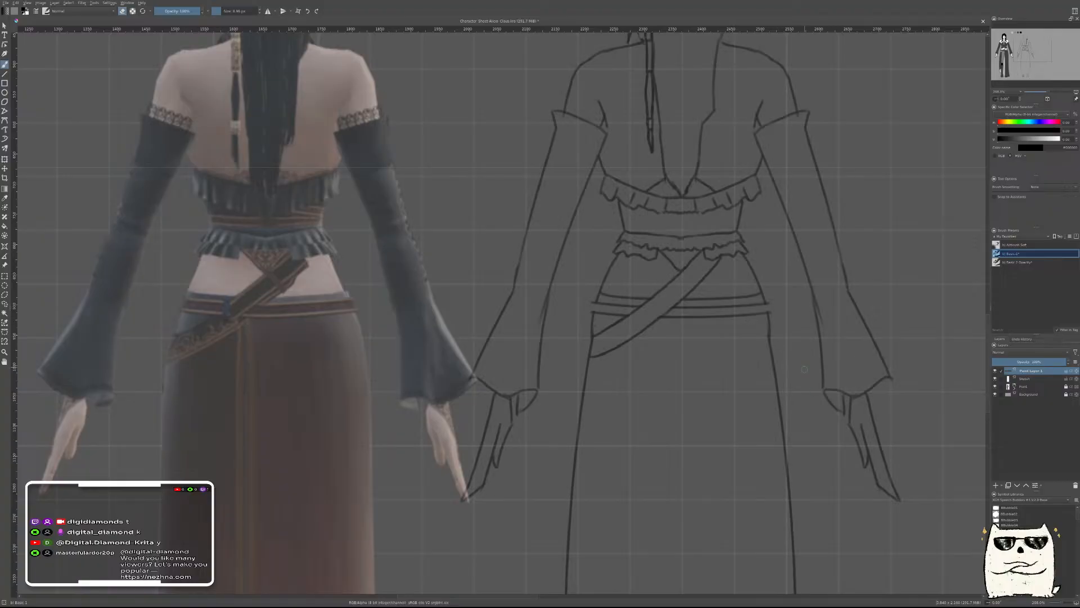
pyautogui.hotkey('shift', 'Delete')
pyautogui.hotkey('ctrl', 'z')
pyautogui.press('e')
pyautogui.press('e')
pyautogui.rightClick(719, 345)
pyautogui.click(693, 362)
pyautogui.moveTo(772, 303); pyautogui.dragTo(770, 312)
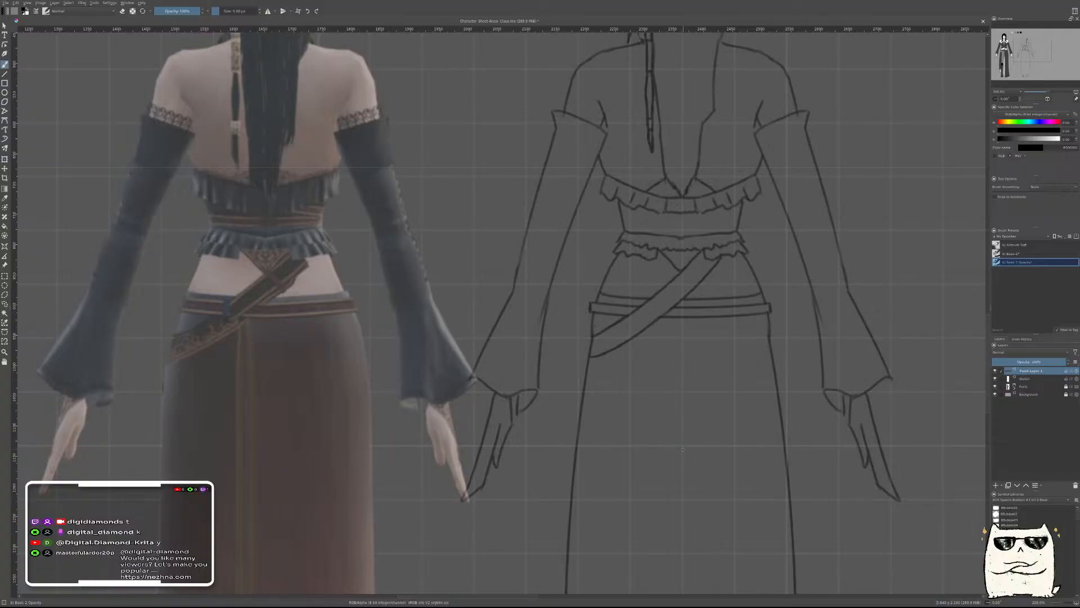
# Merge the waistband into the sketch and replace the skirt outline inside the belt's left hip end with a short closing line
pyautogui.moveTo(695, 383); pyautogui.dragTo(621, 346)
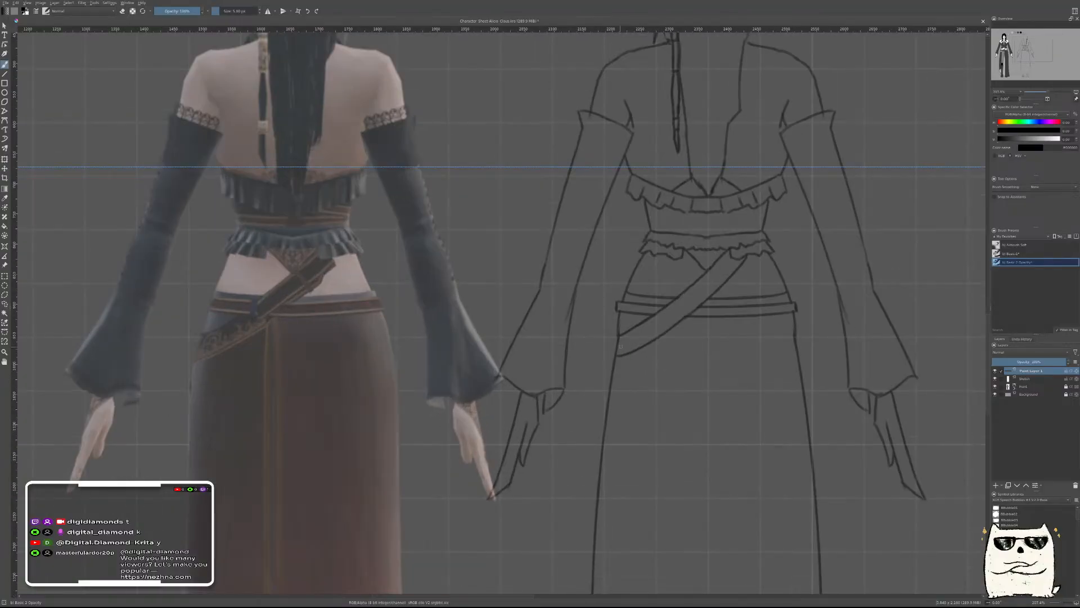
pyautogui.hotkey('shift', 'Delete')
pyautogui.rightClick(620, 355)
pyautogui.click(654, 376)
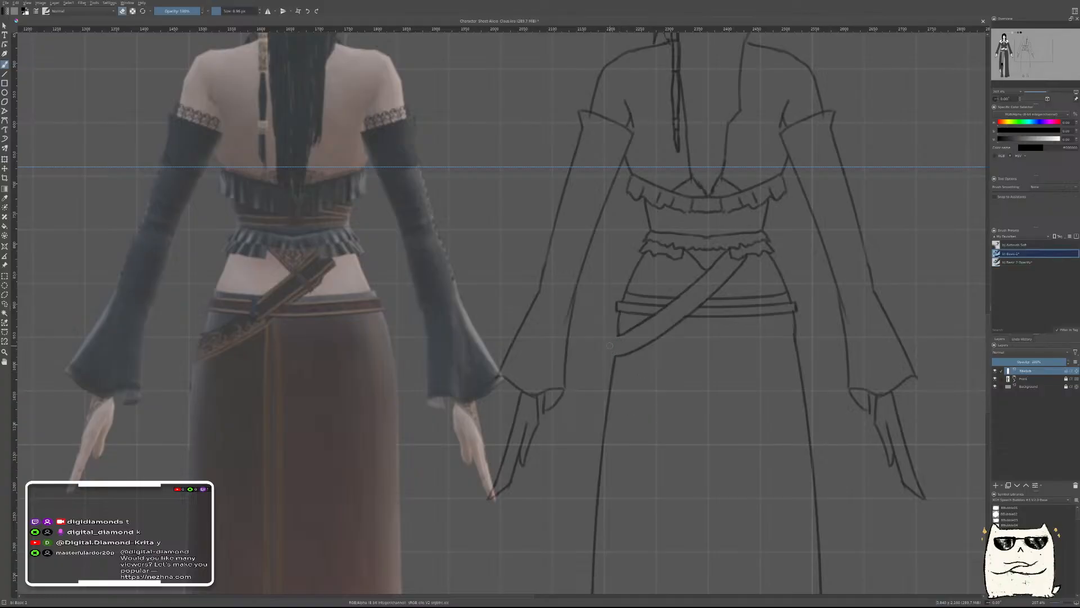
pyautogui.rightClick(612, 344)
pyautogui.click(580, 365)
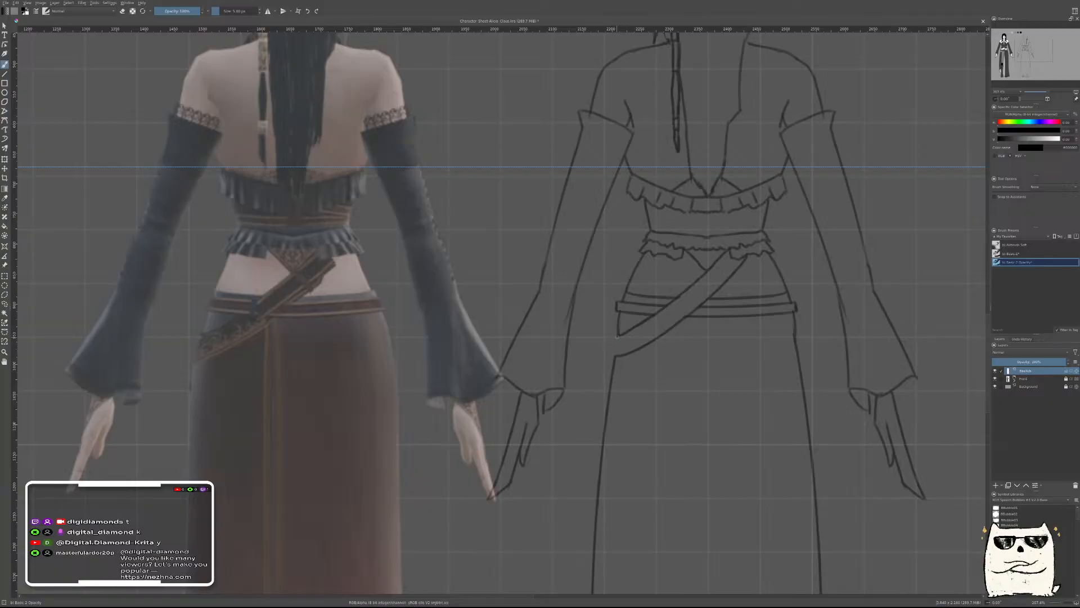
pyautogui.moveTo(615, 336); pyautogui.dragTo(613, 350)
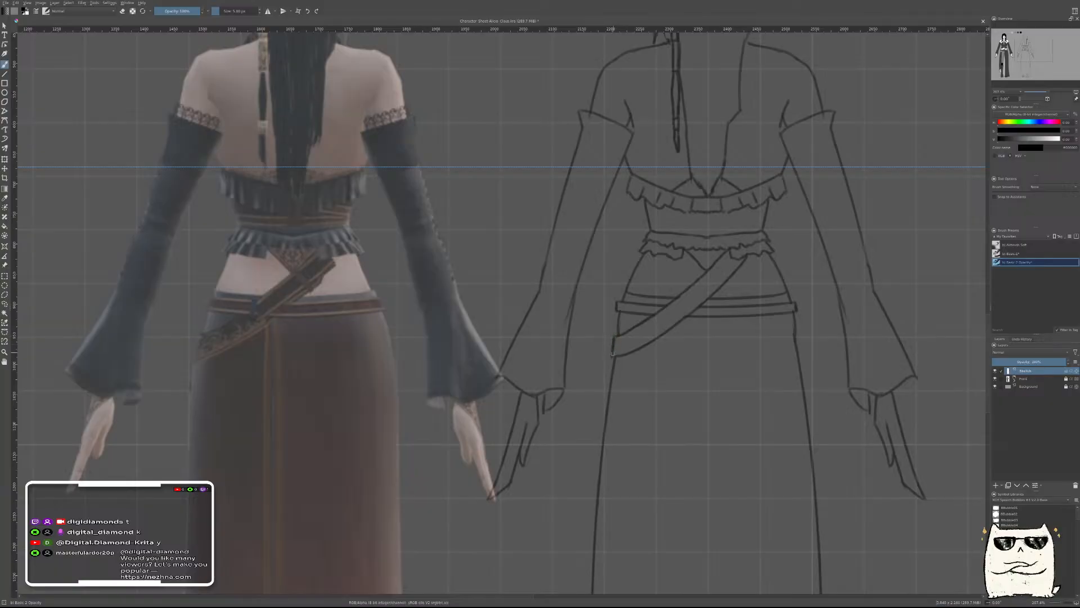
# Draw the curved hem of the left skirt panel, sloping from the left skirt edge down to the back slit
pyautogui.scroll(-4, 764, 405)
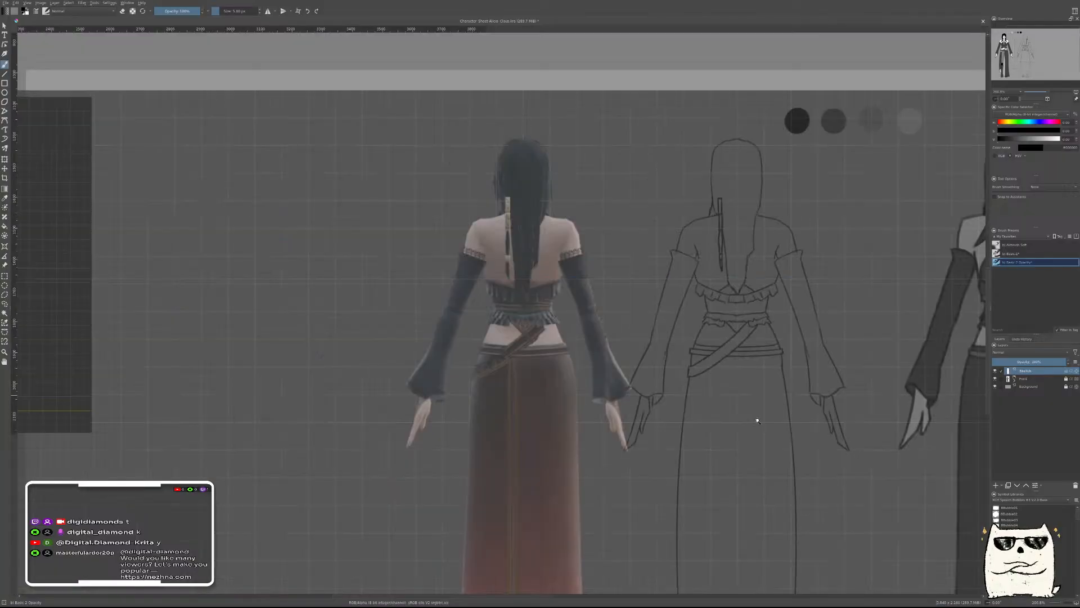
pyautogui.scroll(2, 757, 415)
pyautogui.scroll(-3, 758, 415)
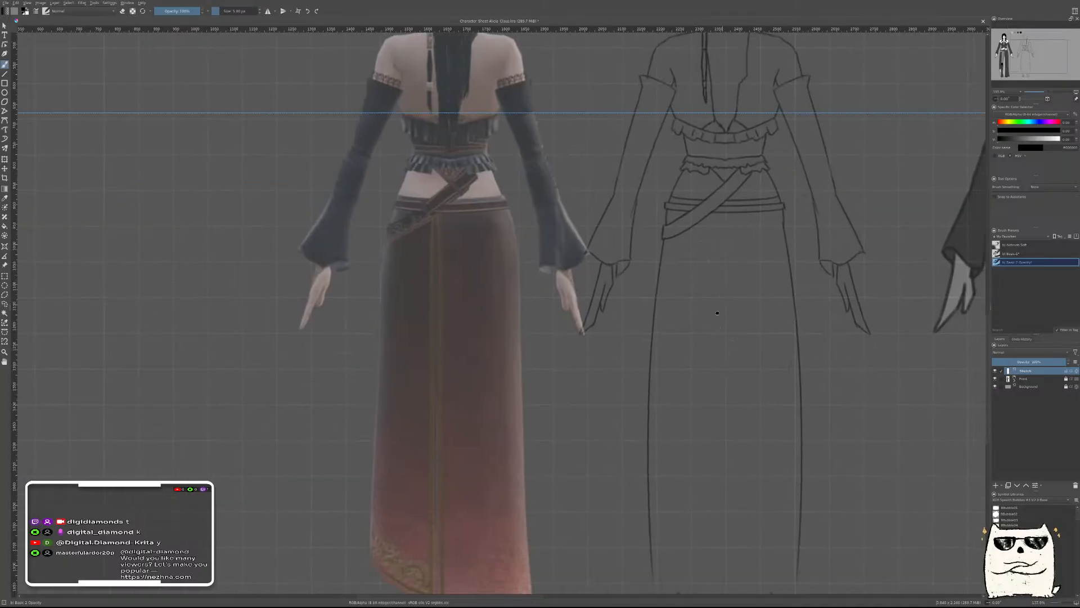
pyautogui.moveTo(719, 326); pyautogui.dragTo(715, 192)
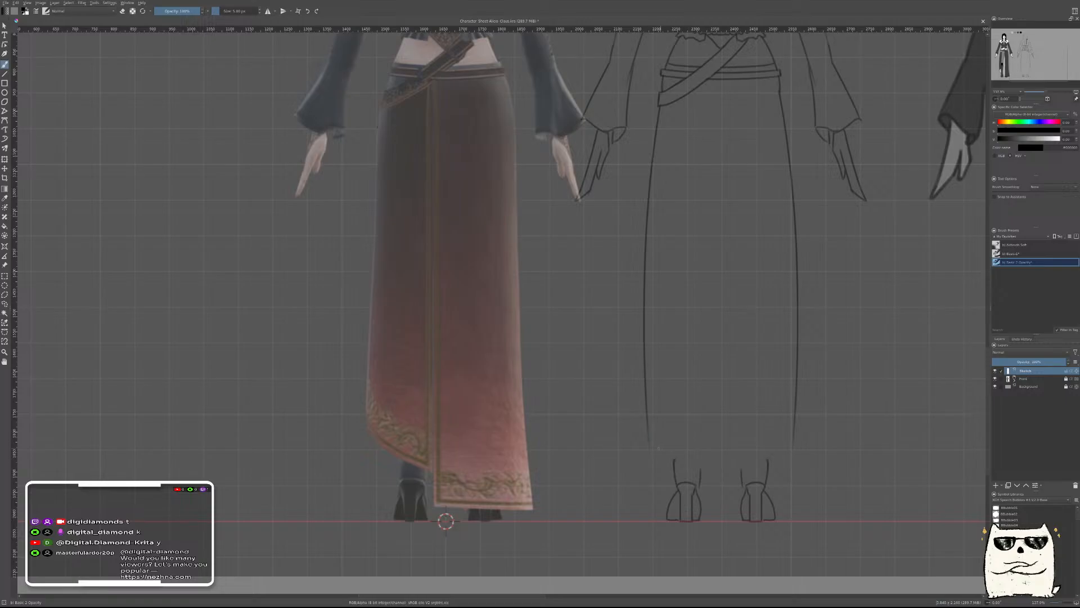
pyautogui.moveTo(649, 449); pyautogui.dragTo(718, 475)
# Draw two straight, nearly parallel slit lines on a new layer, running from the waistband down to the left panel's hem
pyautogui.press('Insert')
pyautogui.press('v')
pyautogui.moveTo(707, 83); pyautogui.dragTo(709, 476)
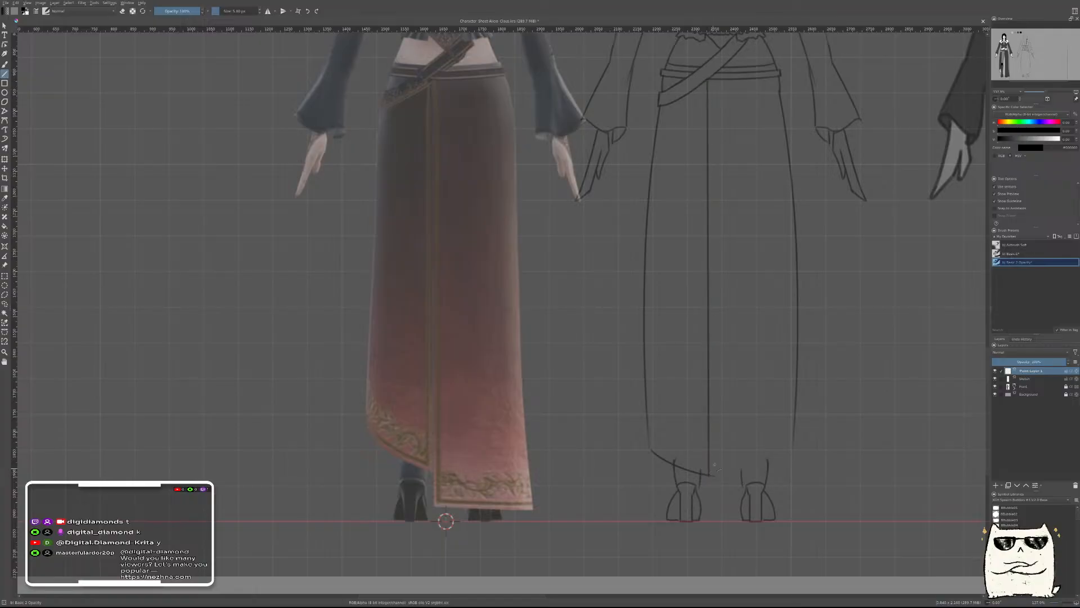
pyautogui.moveTo(708, 80)
pyautogui.mouseDown()
pyautogui.moveTo(721, 484)
pyautogui.moveTo(715, 475)
pyautogui.mouseUp()
pyautogui.press('b')
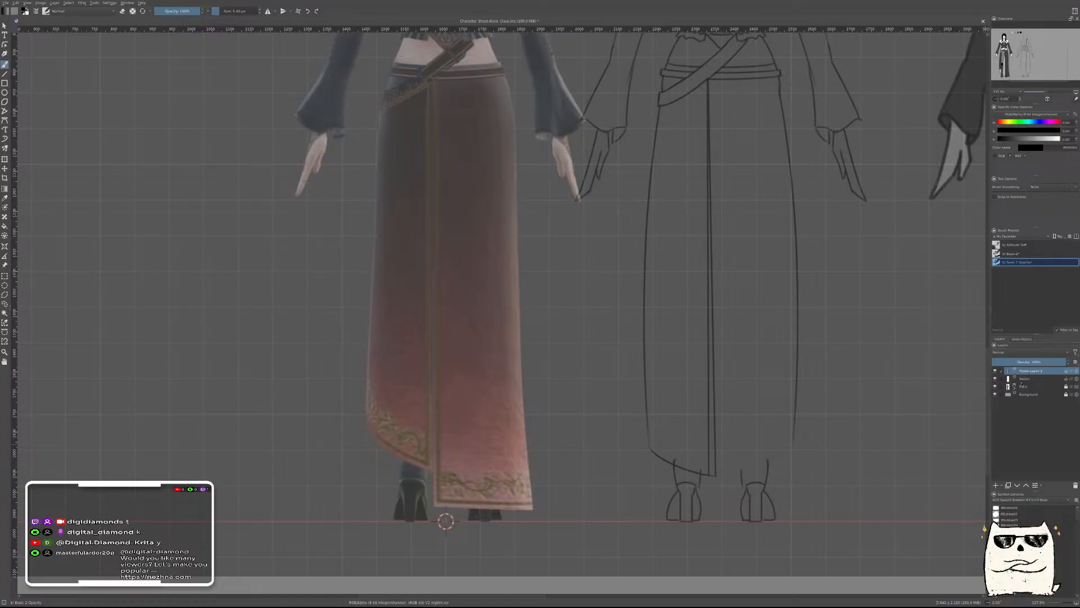
# Erase the end of the left panel's hem between the two slit lines on the sketch layer
pyautogui.click(1024, 379)
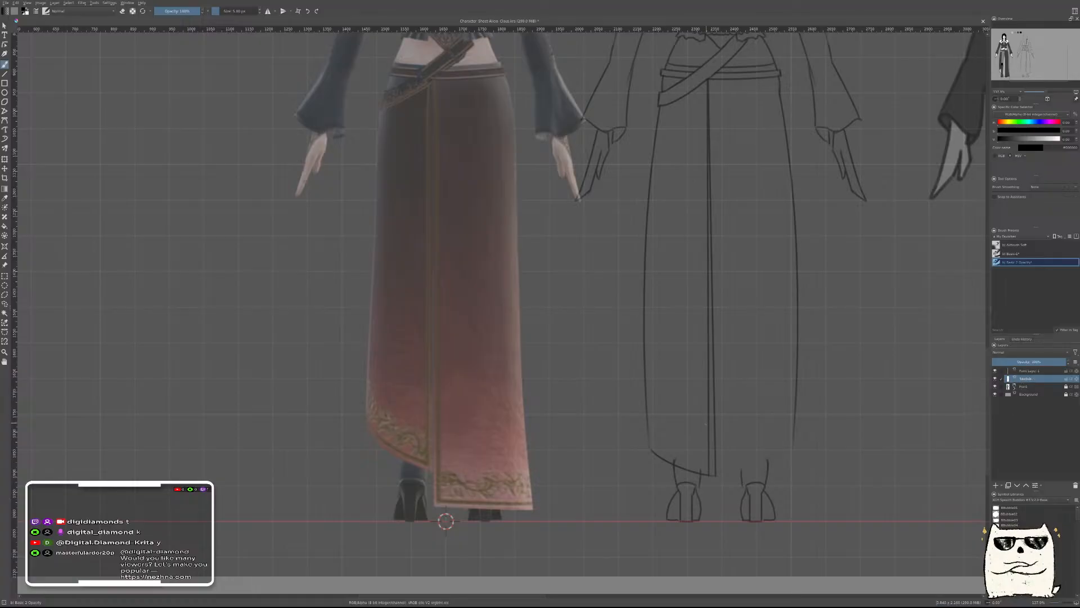
pyautogui.rightClick(708, 457)
pyautogui.click(717, 494)
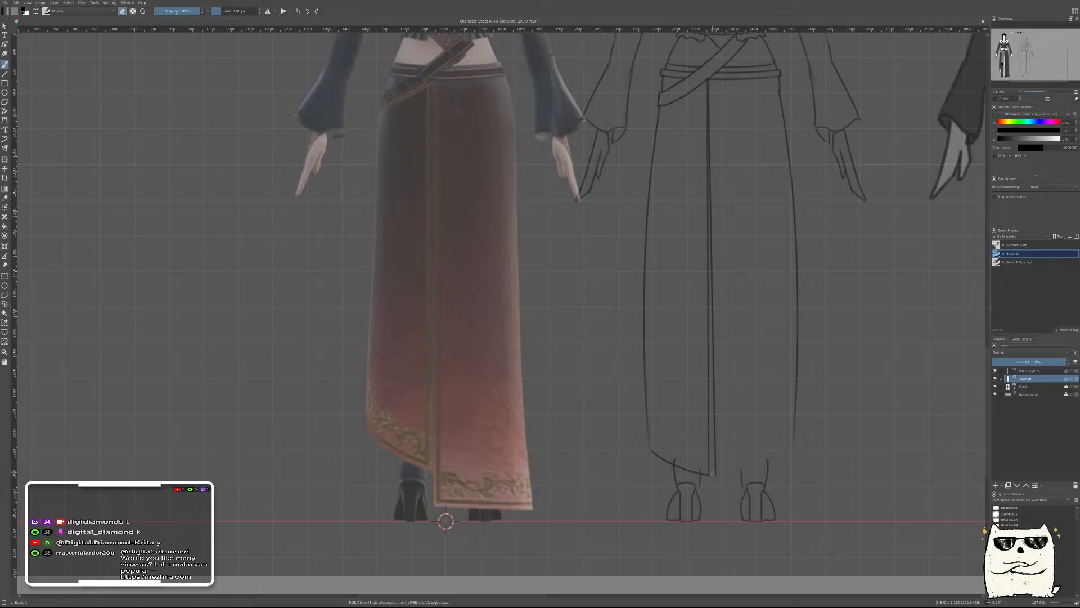
pyautogui.scroll(3, 694, 459)
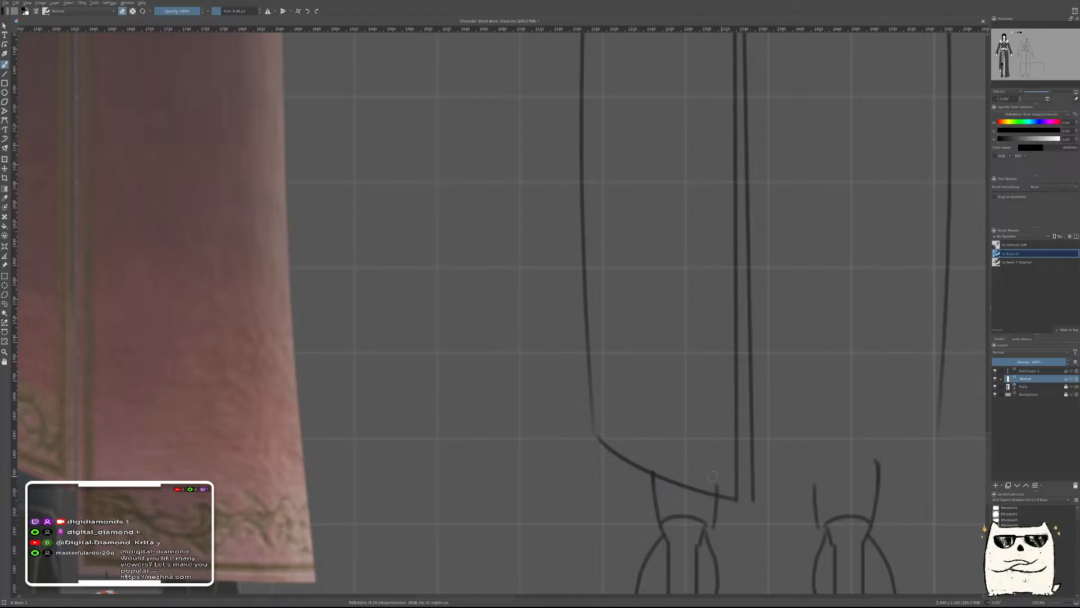
pyautogui.scroll(-5, 679, 411)
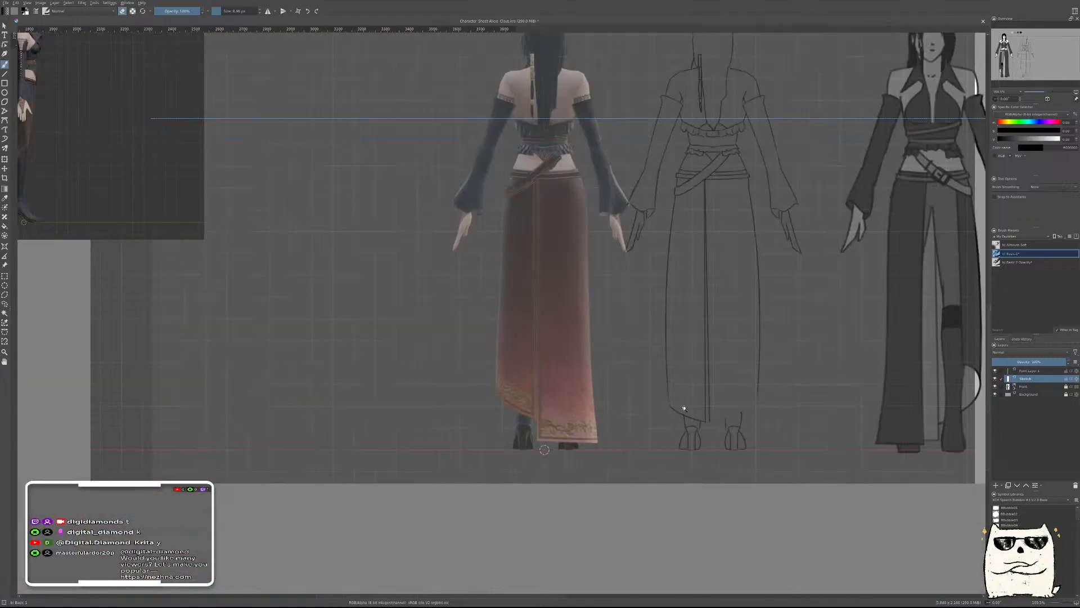
pyautogui.scroll(1, 741, 367)
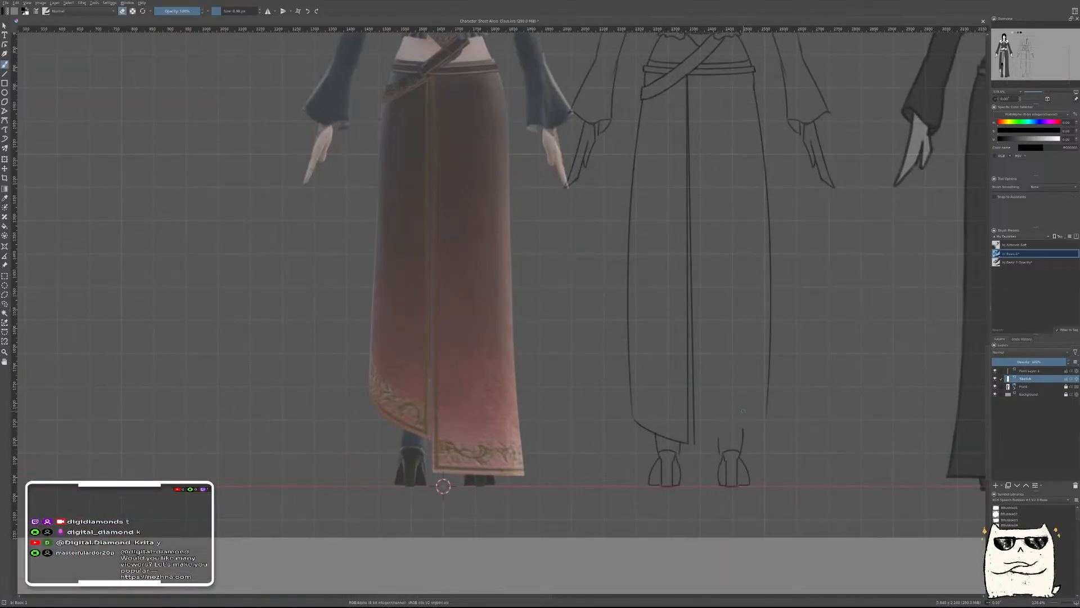
# Stretch the slit lines down to just above the ground line and erase the left line's tail below the curved hem
pyautogui.click(1024, 372)
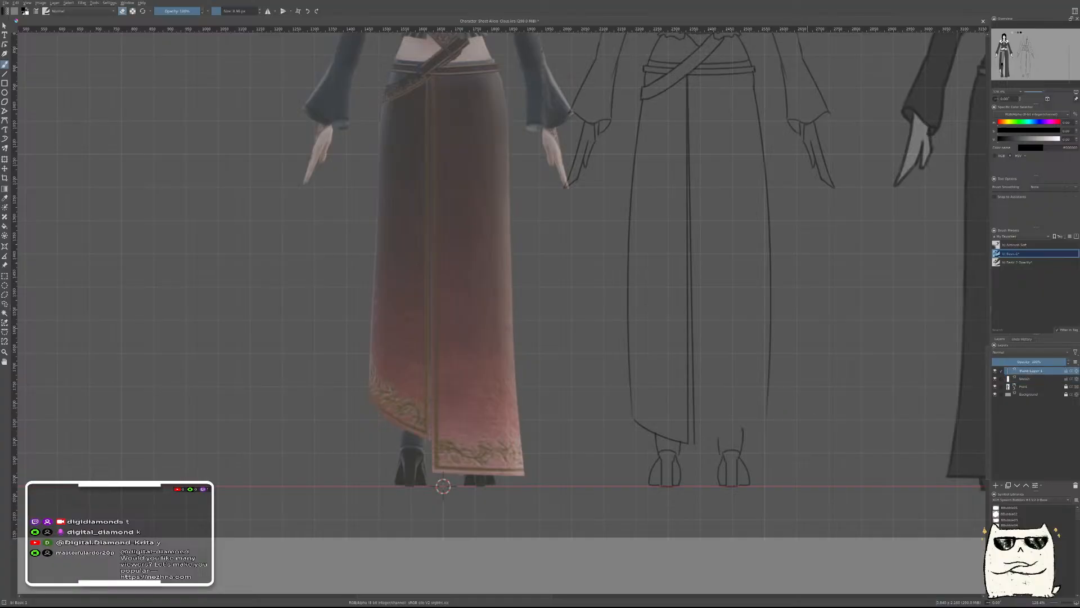
pyautogui.hotkey('ctrl', 't')
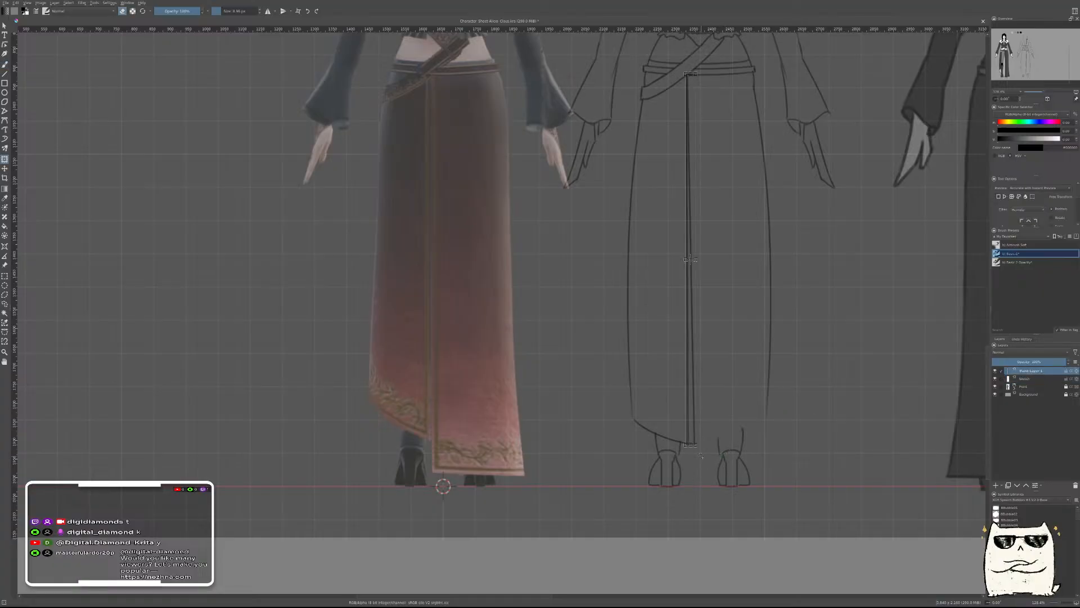
pyautogui.moveTo(691, 448)
pyautogui.mouseDown()
pyautogui.moveTo(692, 485)
pyautogui.moveTo(693, 476)
pyautogui.mouseUp()
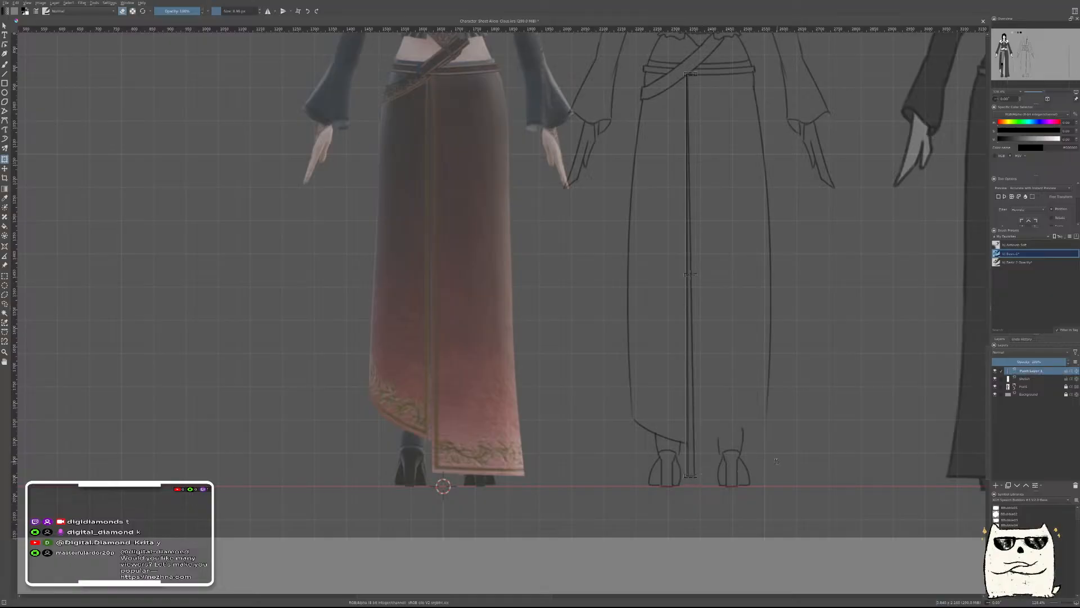
pyautogui.press('Return')
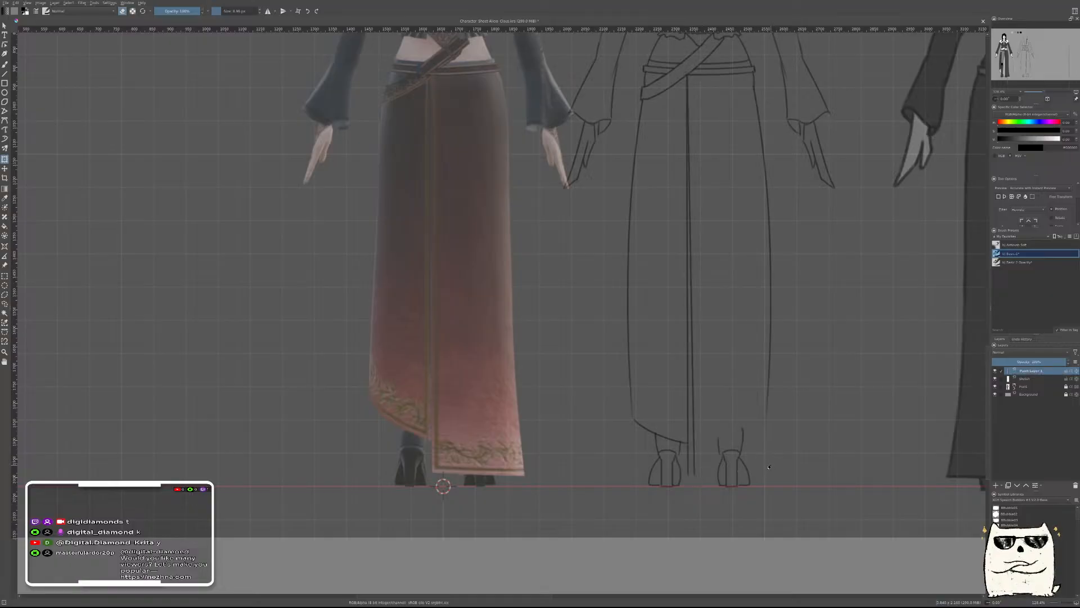
pyautogui.press('b')
pyautogui.rightClick(742, 474)
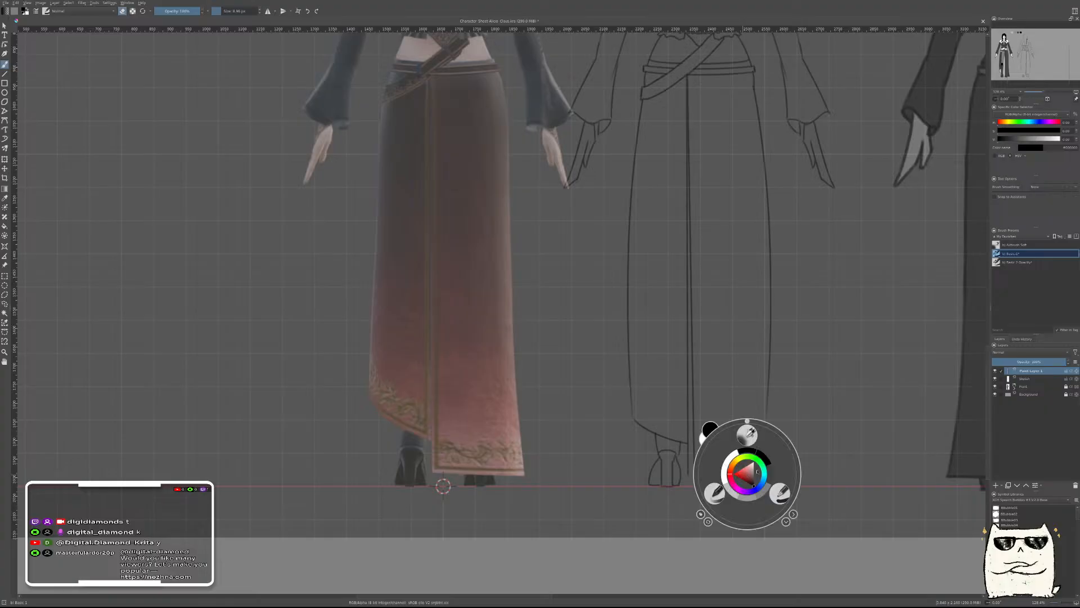
pyautogui.click(689, 446)
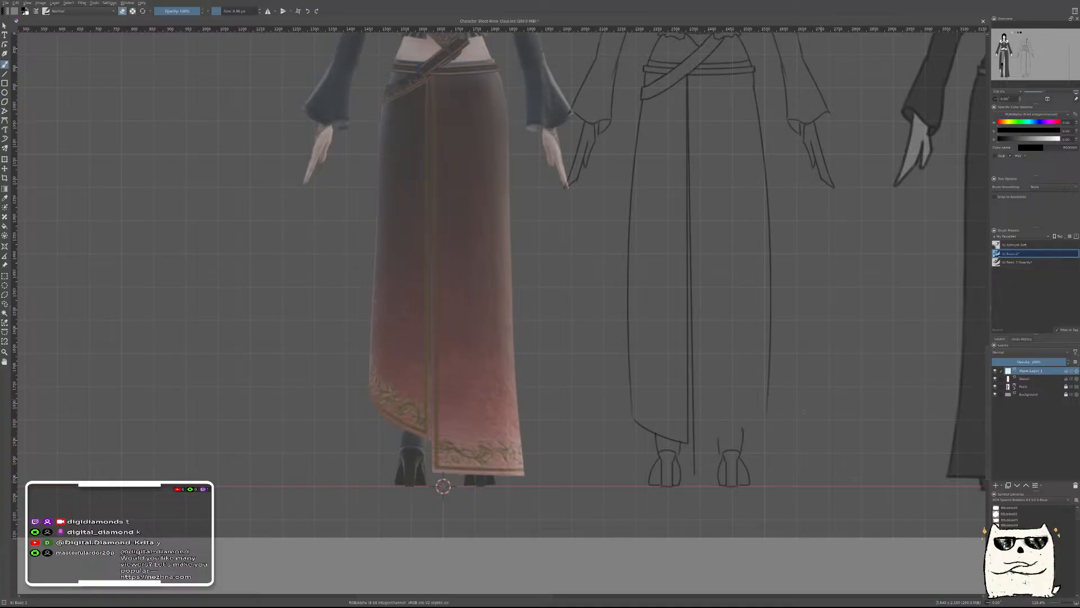
# Draw the right skirt panel's horizontal hem on a new layer, from the slit line across the right foot past the skirt edge
pyautogui.rightClick(806, 409)
pyautogui.click(859, 435)
pyautogui.rightClick(838, 394)
pyautogui.click(805, 414)
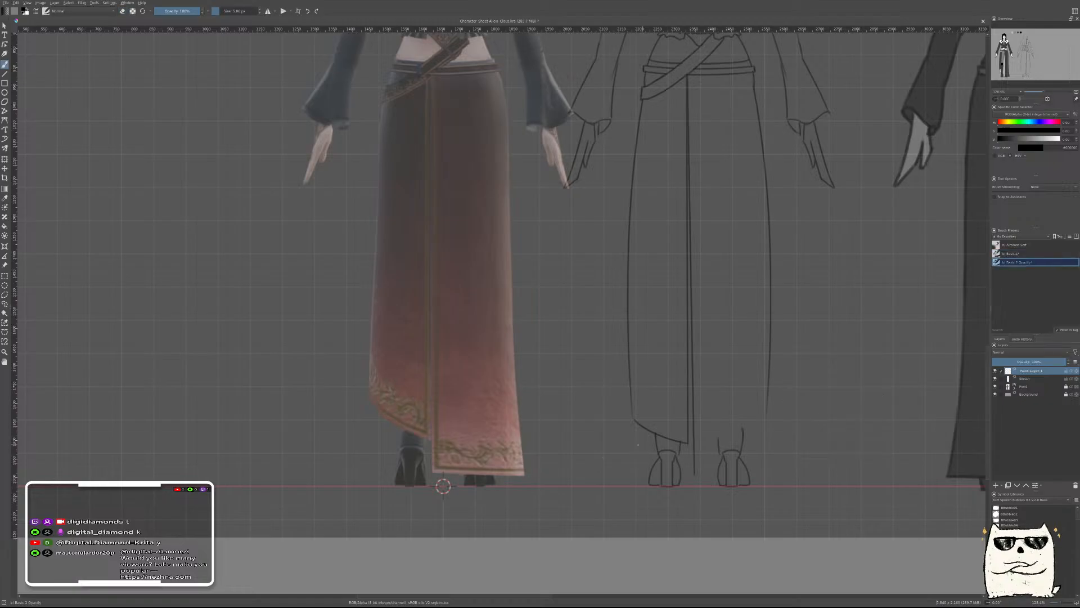
pyautogui.moveTo(748, 462); pyautogui.dragTo(737, 455)
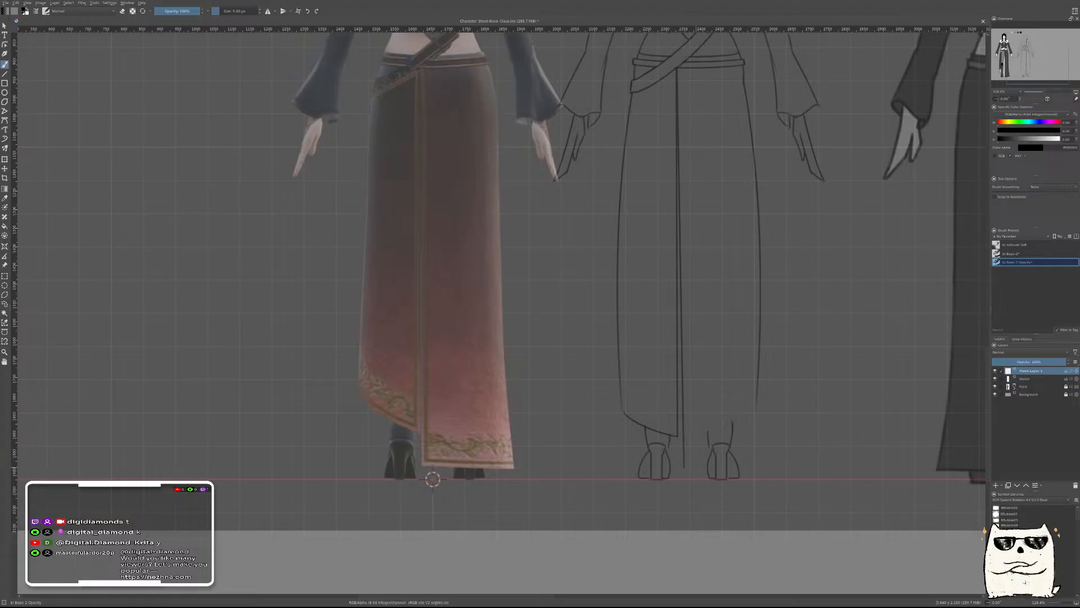
pyautogui.moveTo(686, 459)
pyautogui.mouseDown()
pyautogui.moveTo(729, 459)
pyautogui.moveTo(691, 467)
pyautogui.moveTo(701, 469)
pyautogui.moveTo(805, 466)
pyautogui.mouseUp()
pyautogui.hotkey('ctrl', 'z')
pyautogui.hotkey('ctrl', 'z')
pyautogui.hotkey('ctrl', 'z')
pyautogui.hotkey('ctrl', 'z')
pyautogui.moveTo(707, 32); pyautogui.dragTo(730, 467)
pyautogui.scroll(-5, 730, 467)
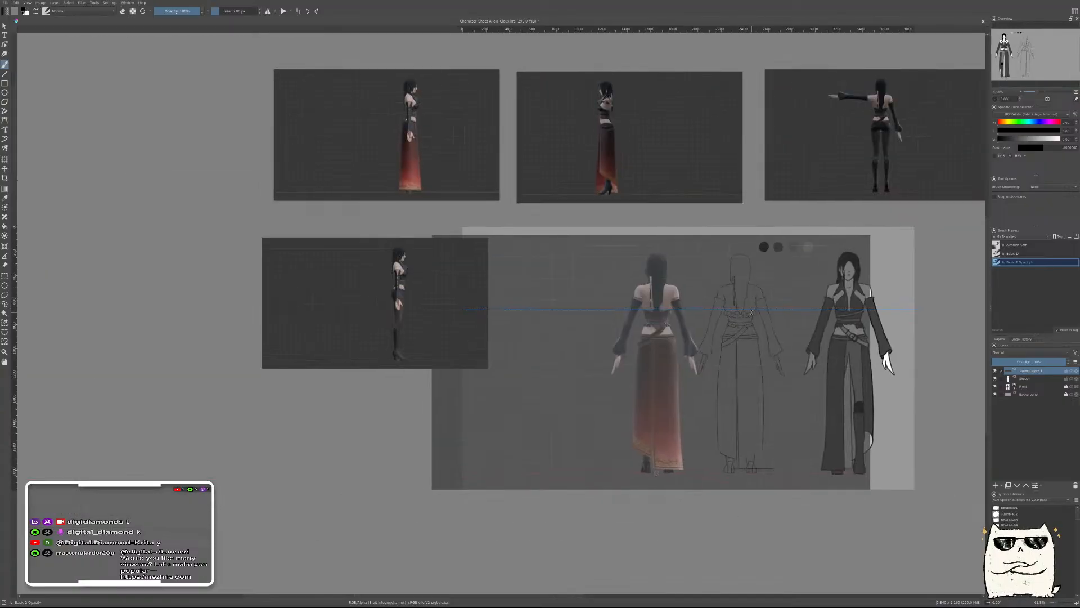
pyautogui.scroll(1, 795, 353)
pyautogui.scroll(5, 795, 352)
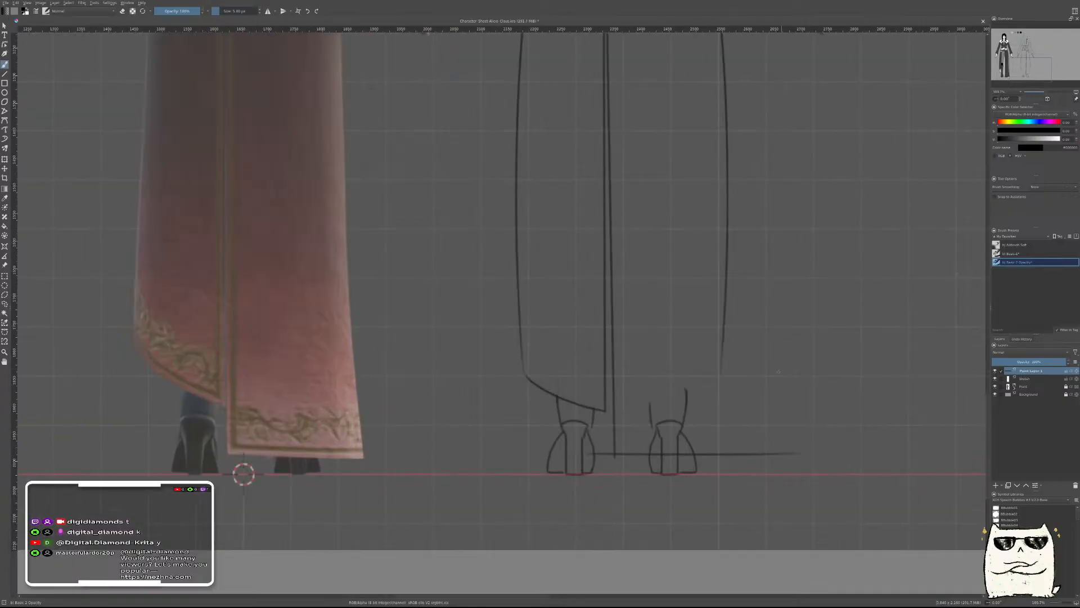
# Erase the hem line left of the slit and the right foot and ankle lines above the hem
pyautogui.rightClick(782, 374)
pyautogui.click(811, 393)
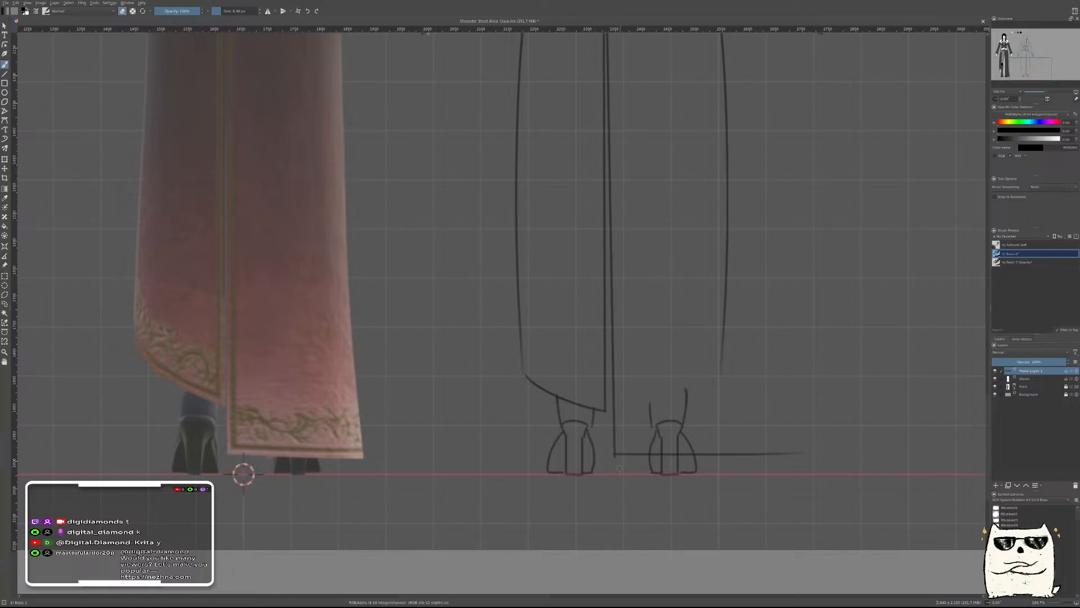
pyautogui.press('pagedown')
pyautogui.press('e')
pyautogui.moveTo(661, 414)
pyautogui.mouseDown()
pyautogui.moveTo(667, 408)
pyautogui.moveTo(653, 427)
pyautogui.mouseUp()
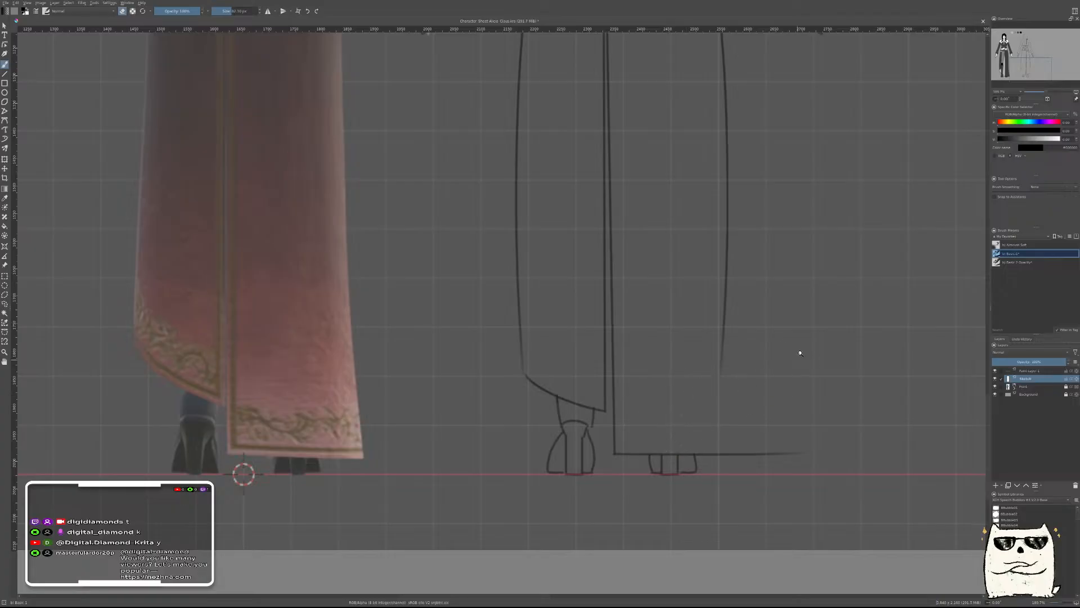
# Merge the hem layer into the sketch and draw the right skirt edge curving down past the hem on a new layer
pyautogui.scroll(-3, 798, 362)
pyautogui.scroll(1, 797, 363)
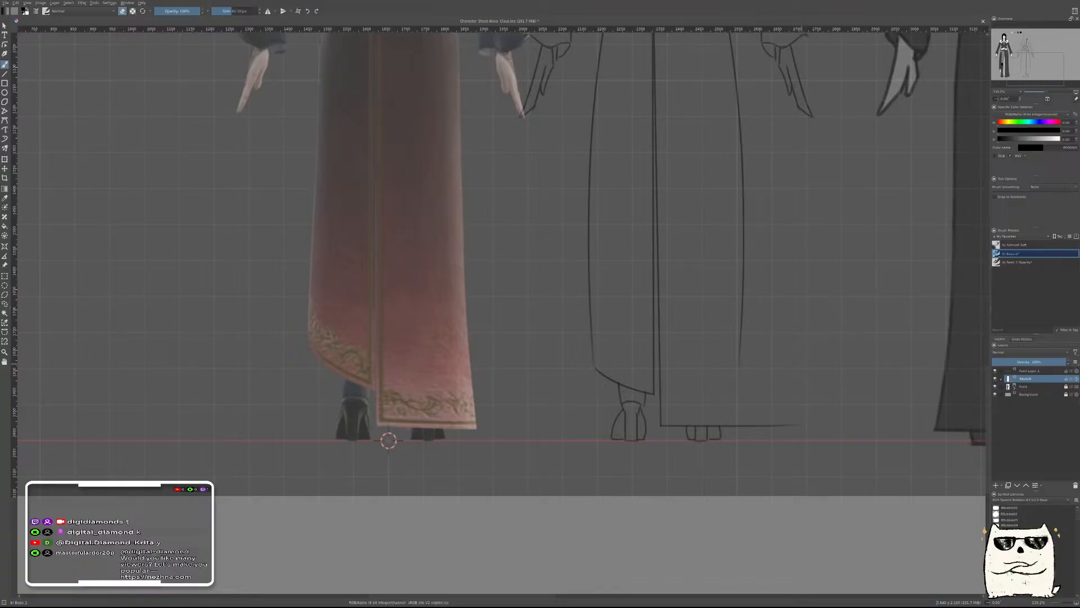
pyautogui.click(1038, 371)
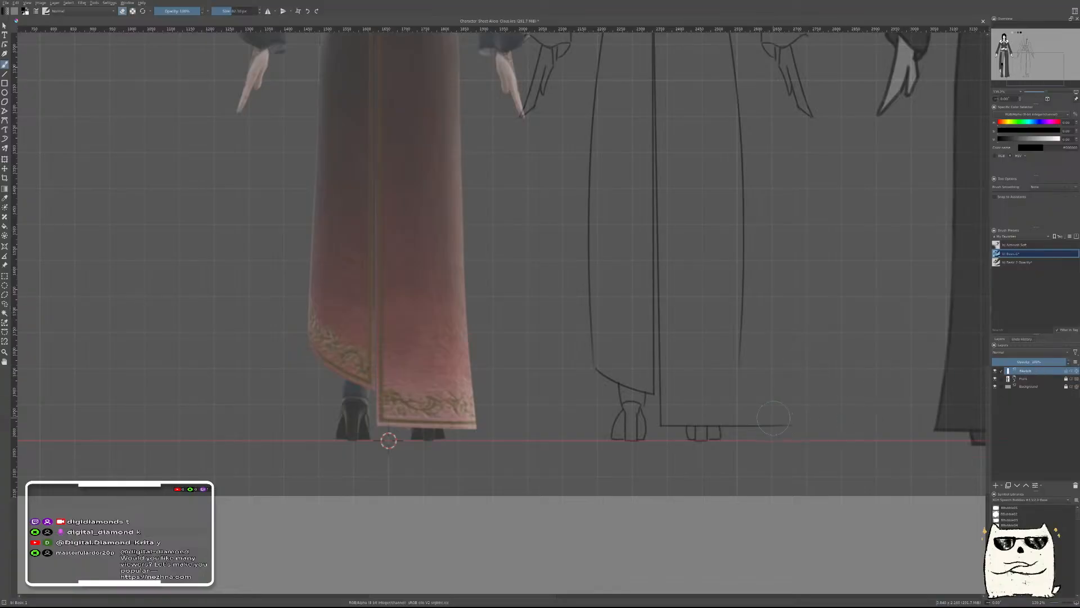
pyautogui.rightClick(784, 326)
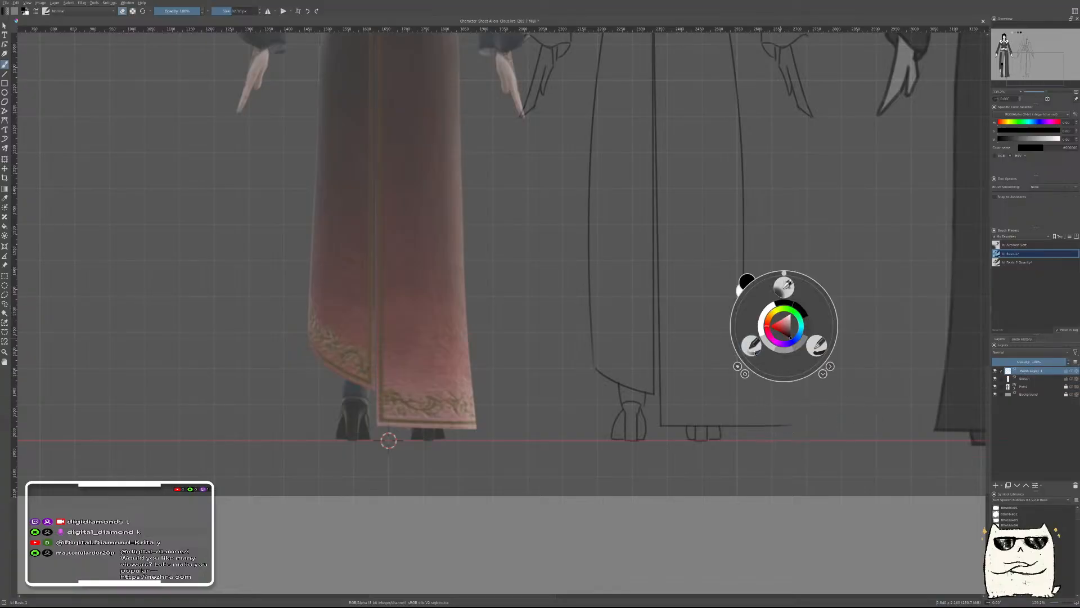
pyautogui.click(752, 345)
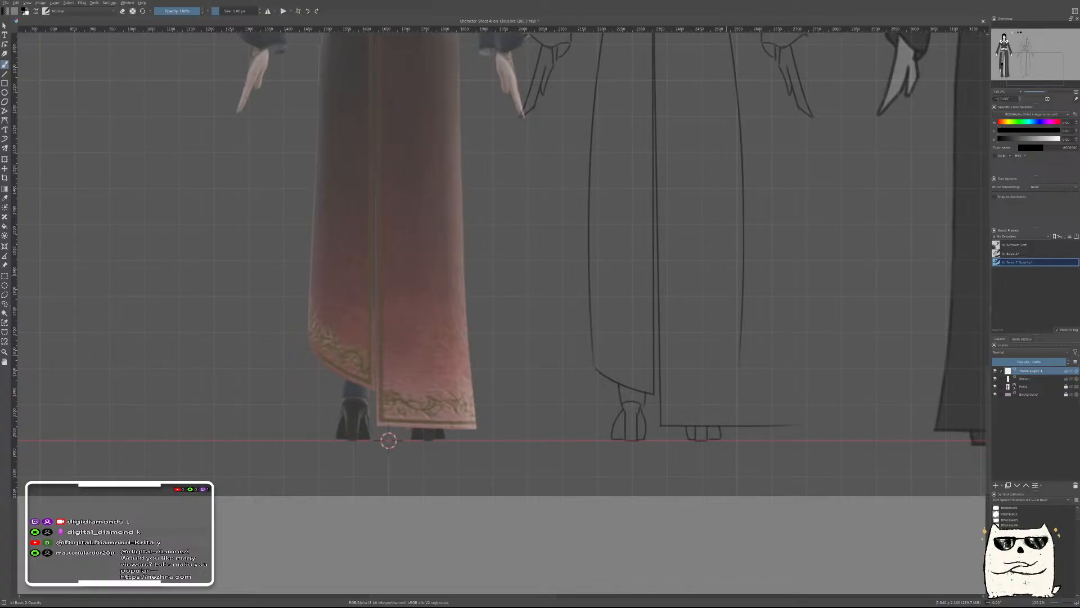
pyautogui.moveTo(743, 194); pyautogui.dragTo(769, 494)
pyautogui.press('t')
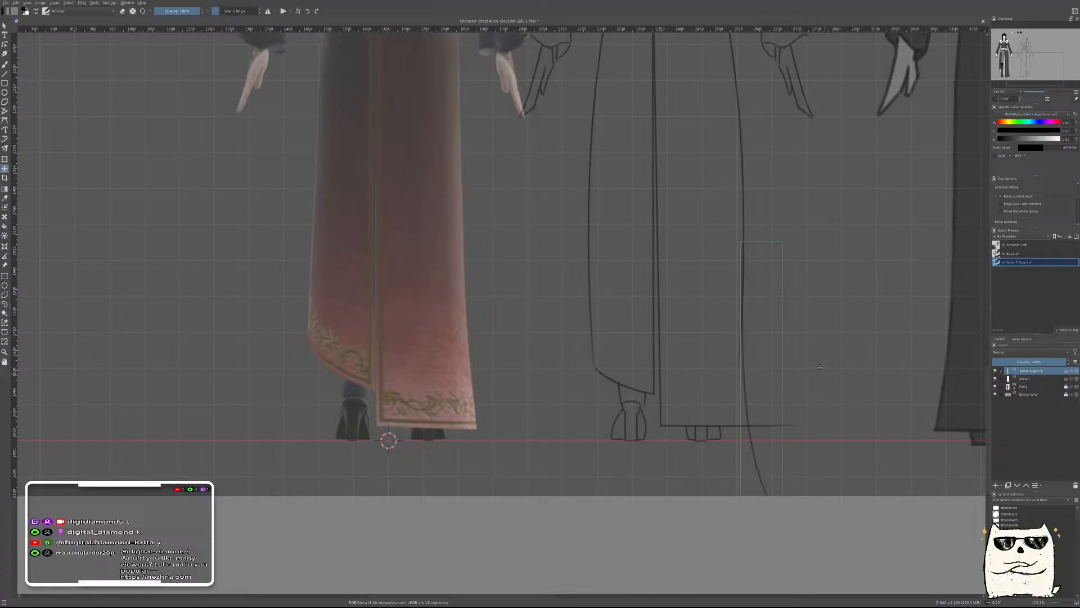
pyautogui.press('b')
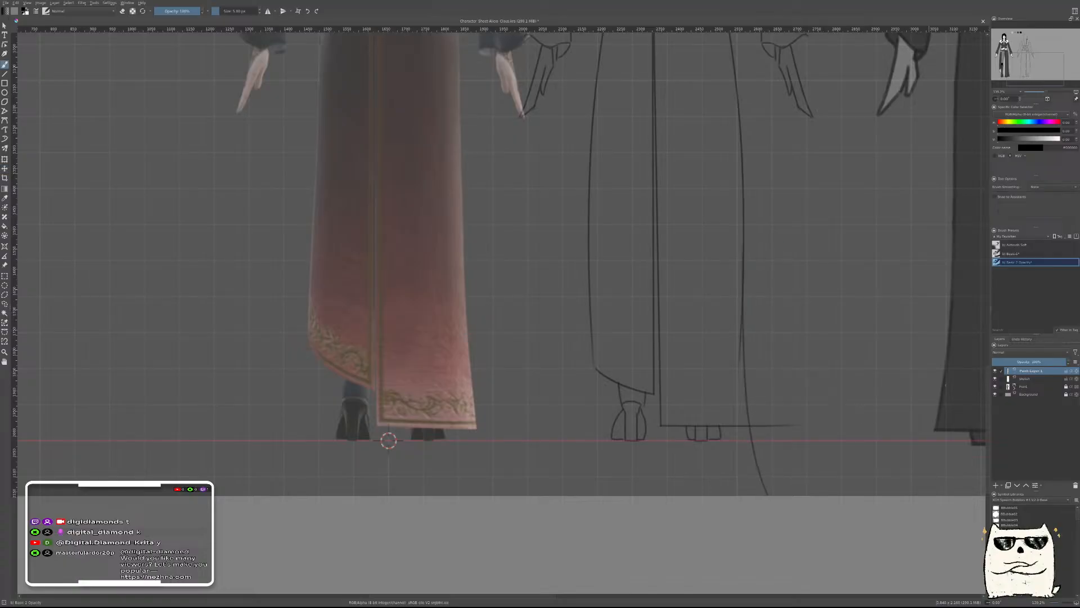
# Erase the hem's overshoot beyond the right skirt edge on the sketch layer and the edge line's tail below the hem on its own layer
pyautogui.rightClick(860, 345)
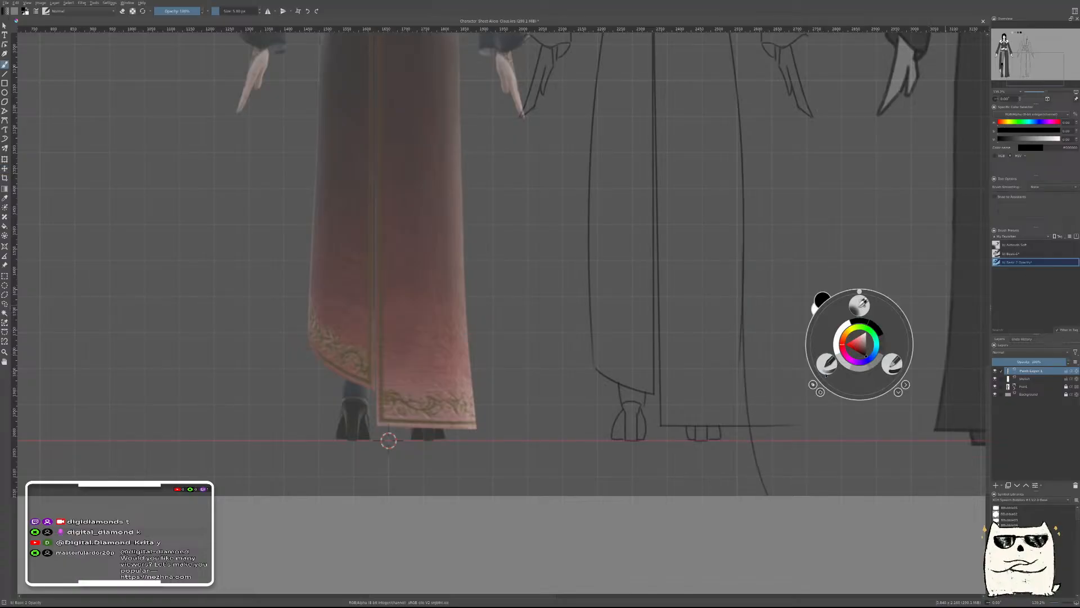
pyautogui.click(890, 364)
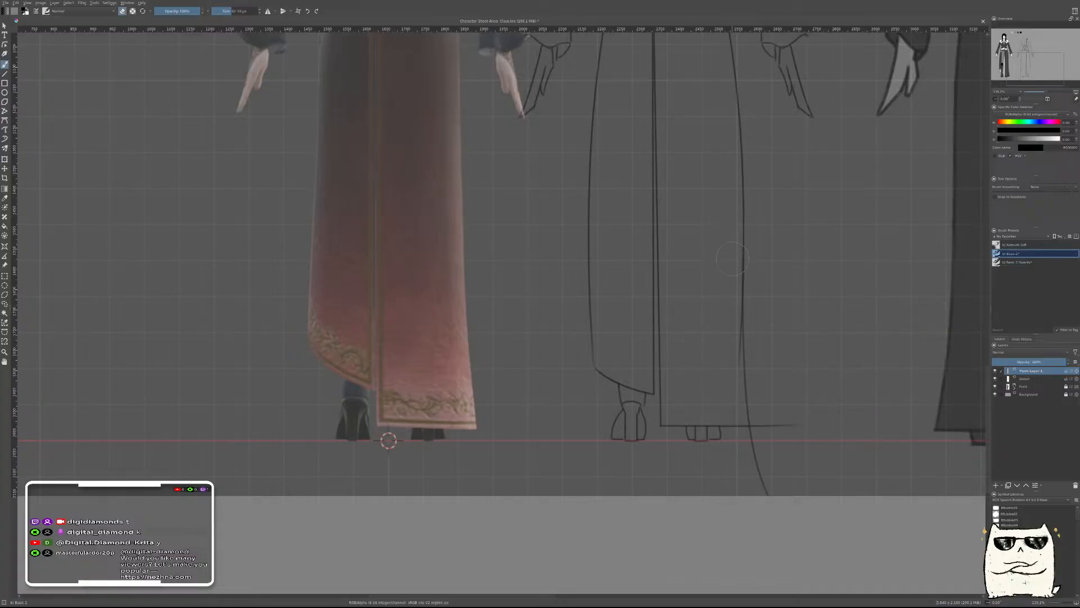
pyautogui.press('pagedown')
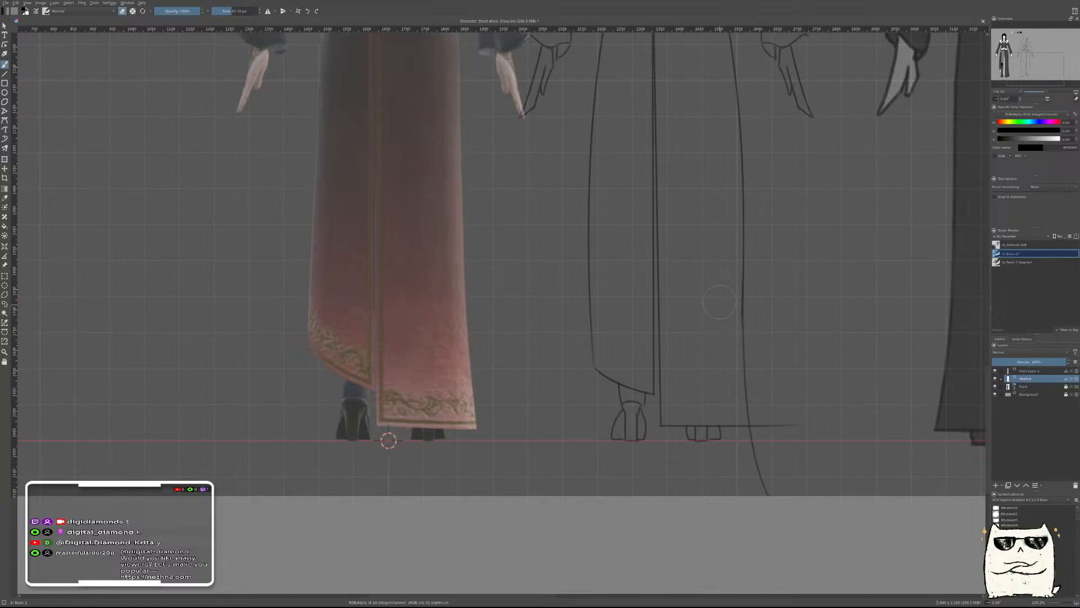
pyautogui.moveTo(807, 428)
pyautogui.mouseDown()
pyautogui.moveTo(793, 462)
pyautogui.moveTo(768, 421)
pyautogui.mouseUp()
pyautogui.press('pageup')
pyautogui.moveTo(772, 489)
pyautogui.mouseDown()
pyautogui.moveTo(794, 479)
pyautogui.moveTo(778, 446)
pyautogui.moveTo(754, 451)
pyautogui.mouseUp()
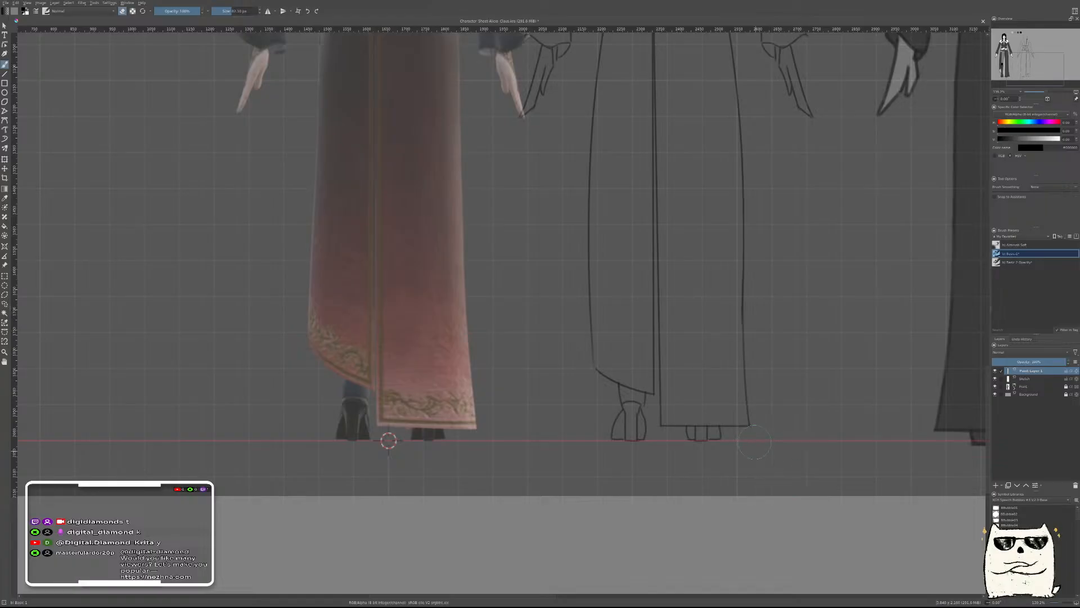
# Merge the right skirt edge layer into the sketch layer and check the whole back-view sketch
pyautogui.scroll(-5, 812, 369)
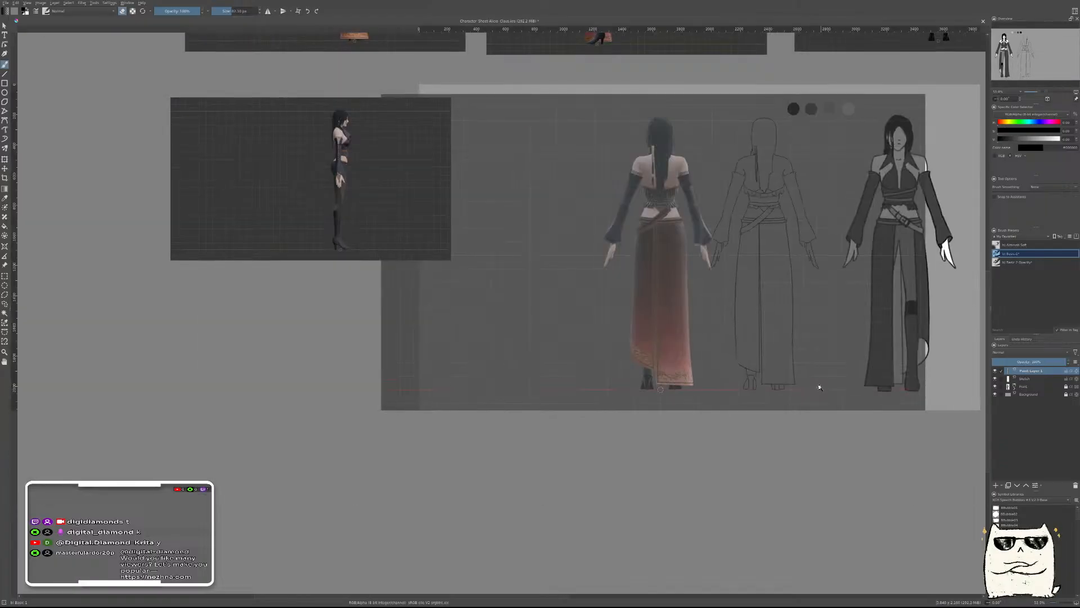
pyautogui.hotkey('ctrl', 'e')
pyautogui.moveTo(828, 319); pyautogui.dragTo(763, 371)
pyautogui.scroll(8, 749, 377)
pyautogui.scroll(3, 704, 427)
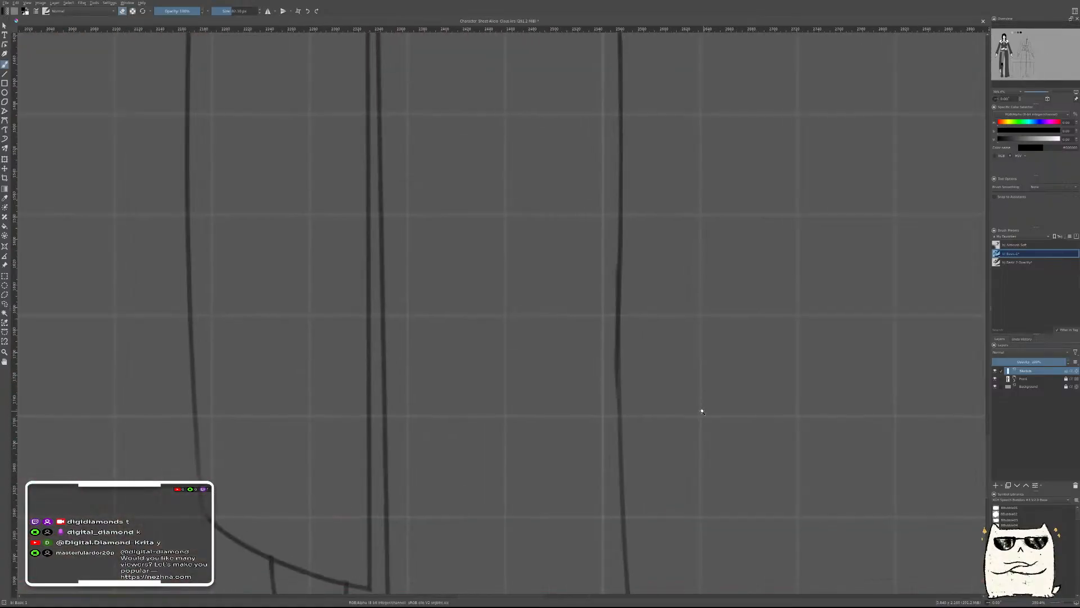
pyautogui.moveTo(729, 299); pyautogui.dragTo(704, 355)
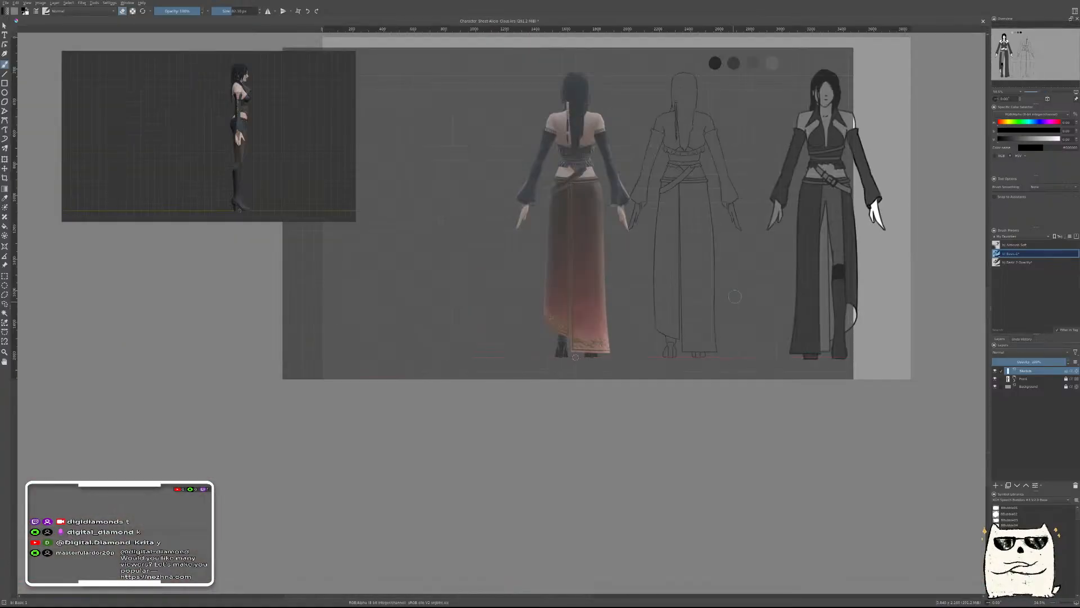
pyautogui.moveTo(752, 283); pyautogui.dragTo(756, 358)
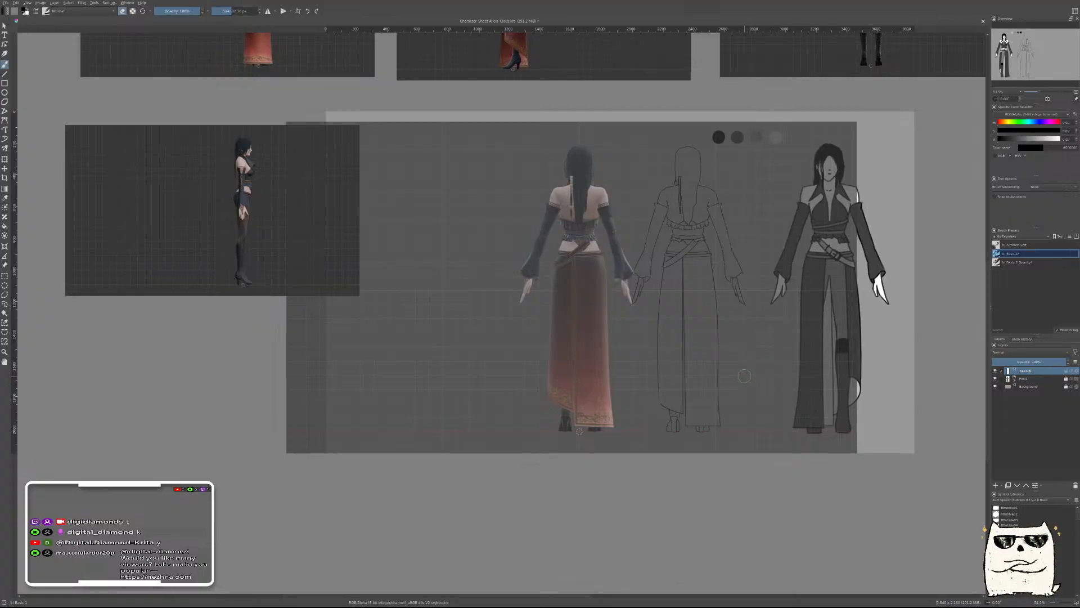
pyautogui.scroll(2, 749, 326)
pyautogui.scroll(-2, 749, 325)
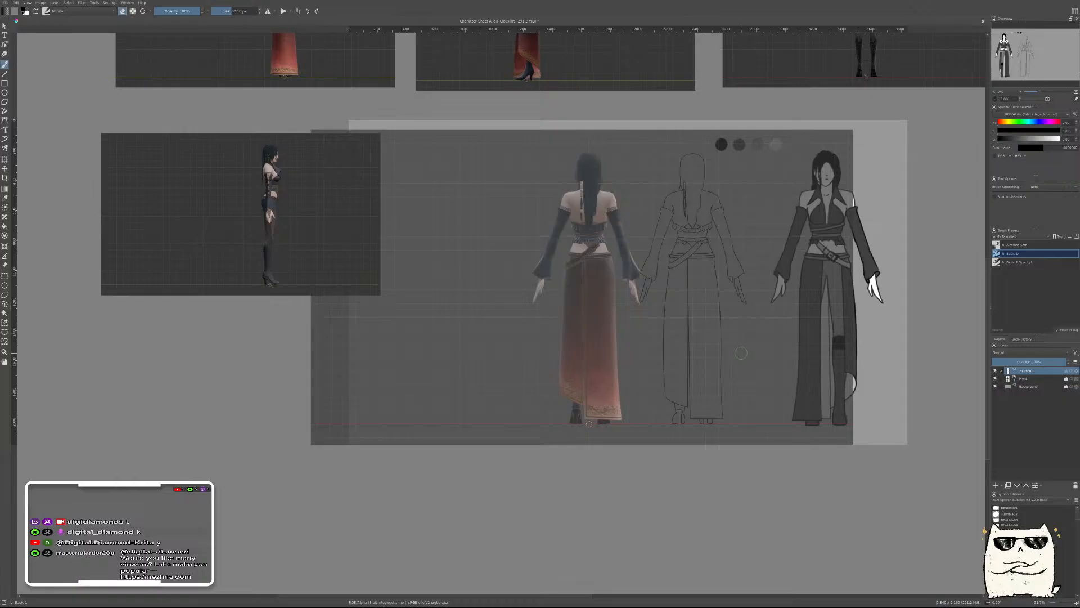
# Overlay the back-view reference image on the sketch to compare them, and undo the move
pyautogui.press('r')
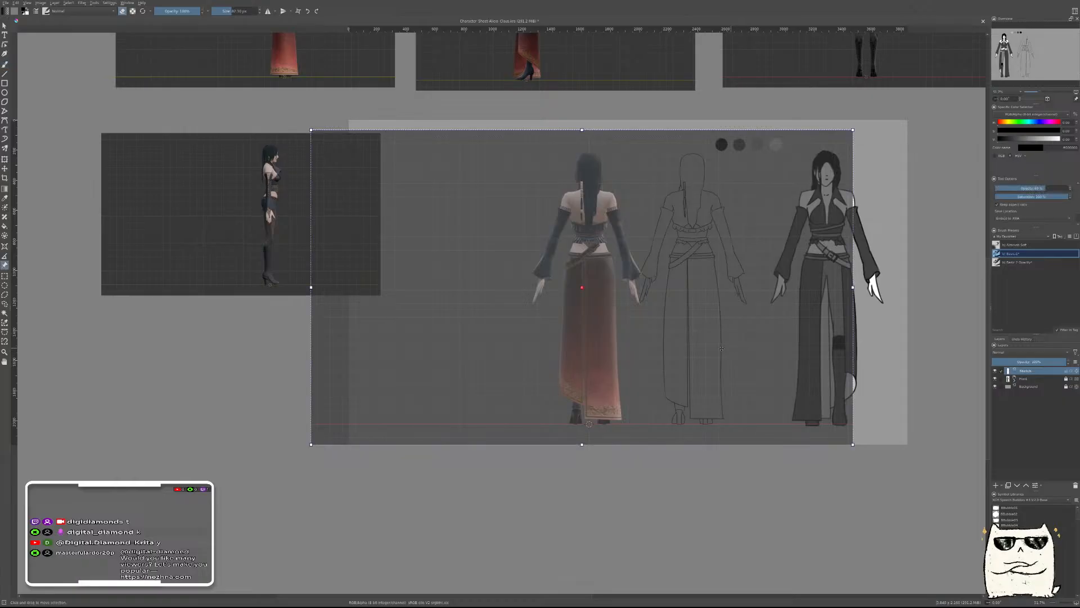
pyautogui.moveTo(633, 363); pyautogui.dragTo(736, 353)
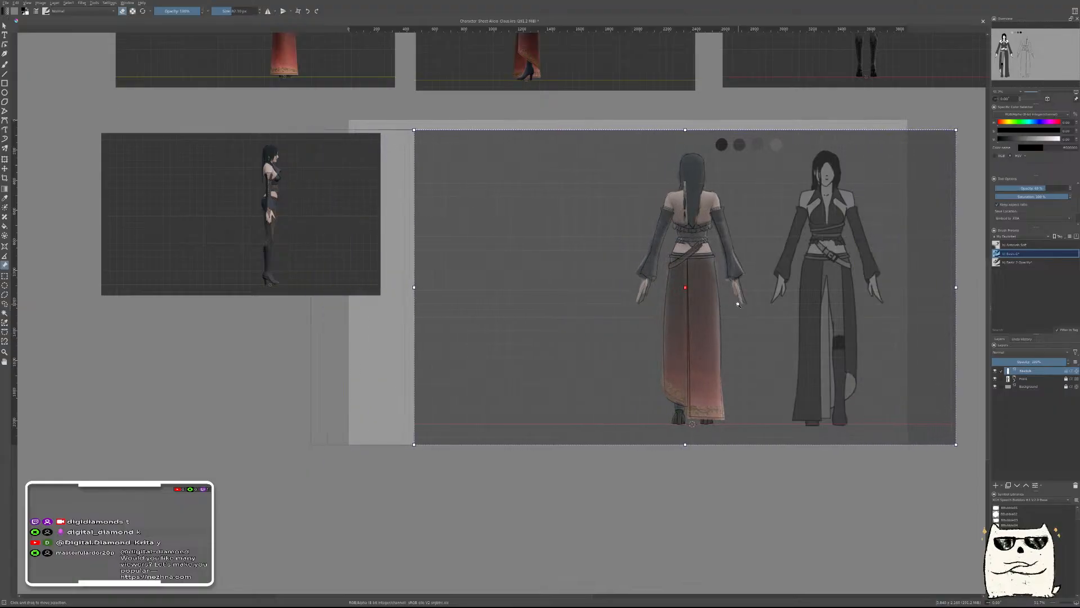
pyautogui.scroll(2, 738, 304)
pyautogui.scroll(-2, 753, 302)
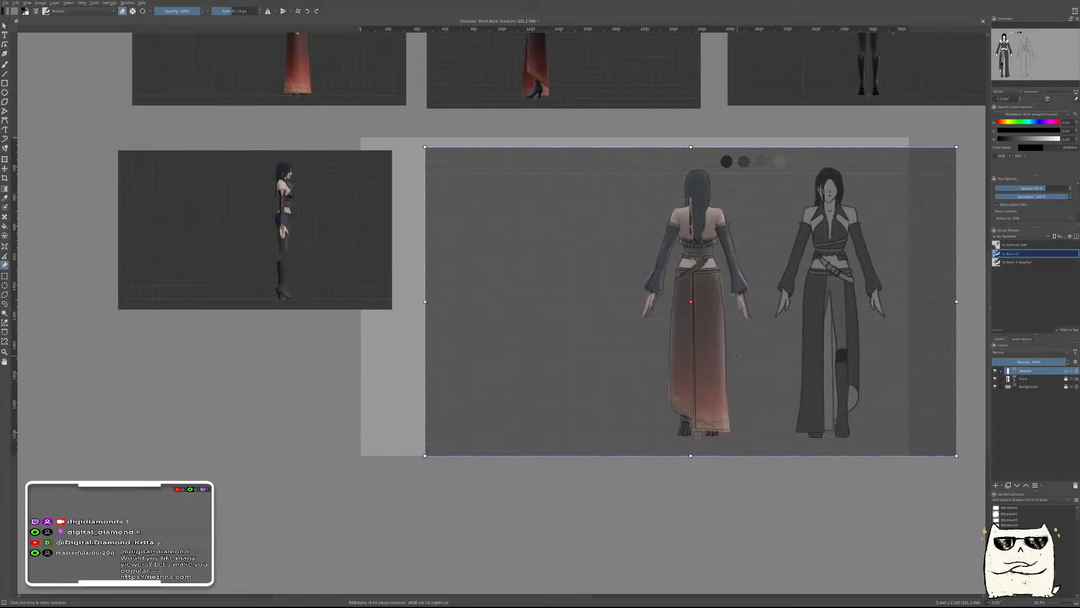
pyautogui.hotkey('ctrl', 'z')
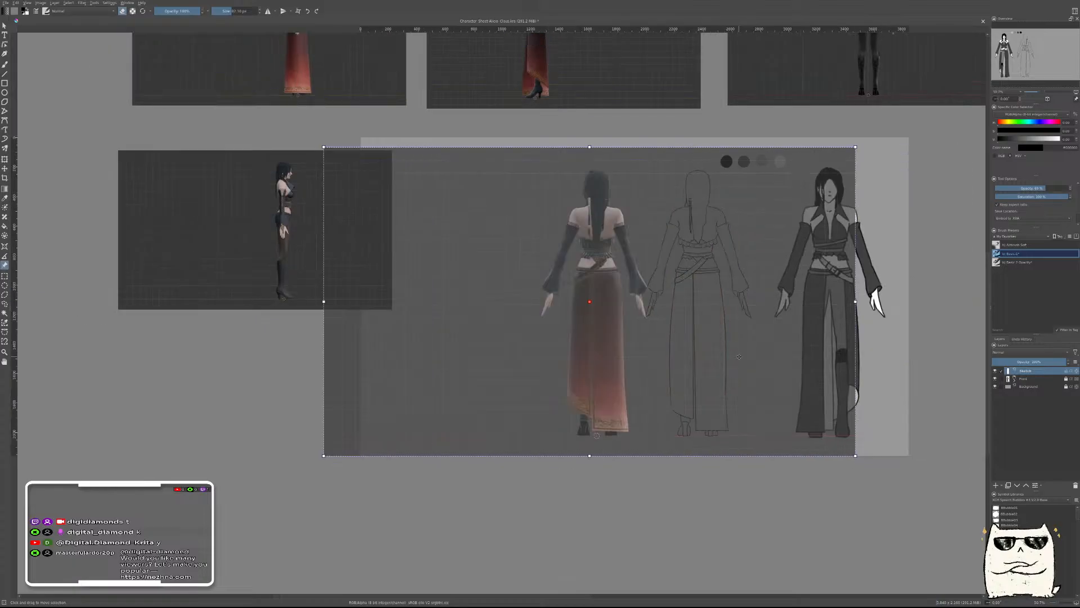
# Mirror the canvas view, shrink the back-view reference image and park it beneath the side-view reference beside the canvas
pyautogui.press('m')
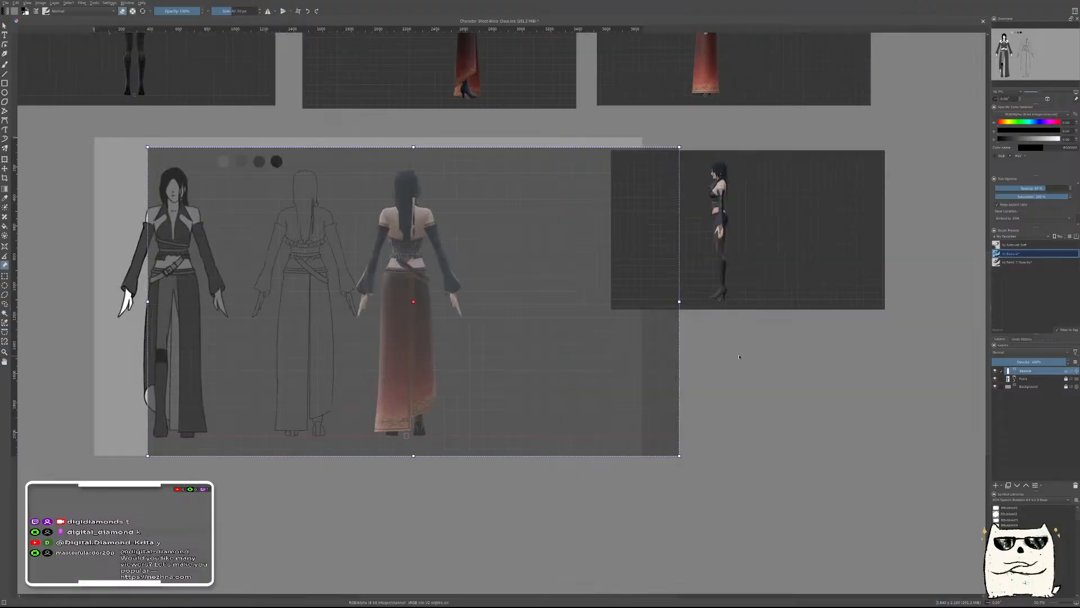
pyautogui.press('m')
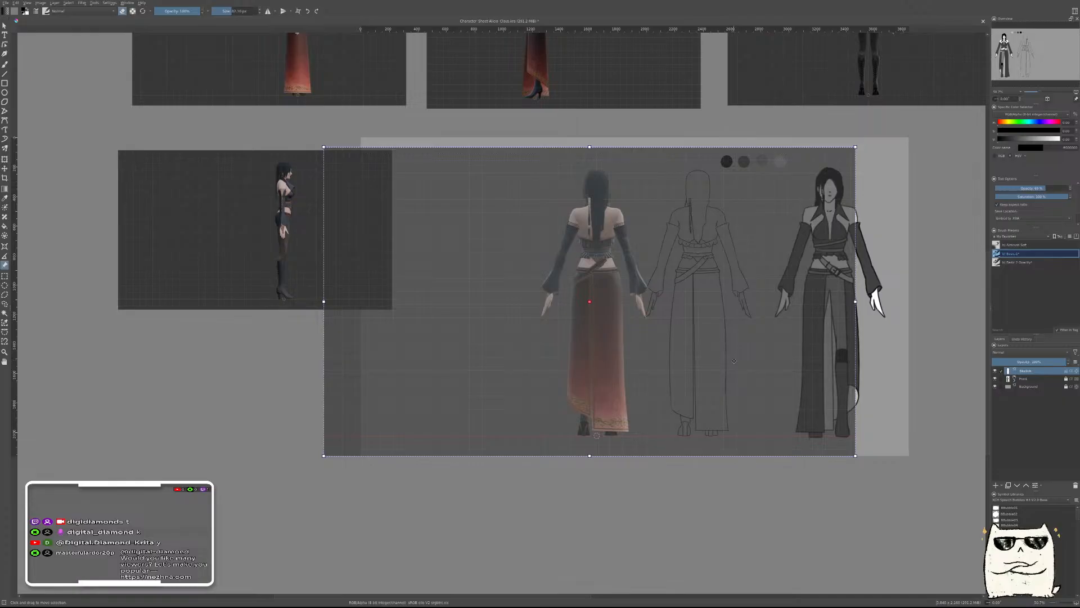
pyautogui.press('m')
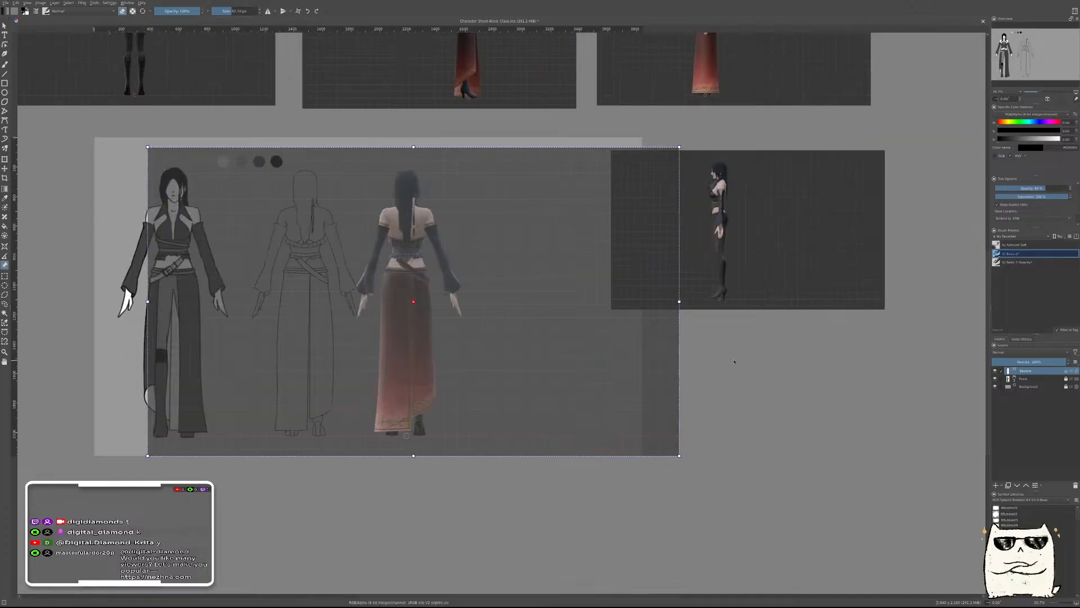
pyautogui.scroll(-5, 616, 389)
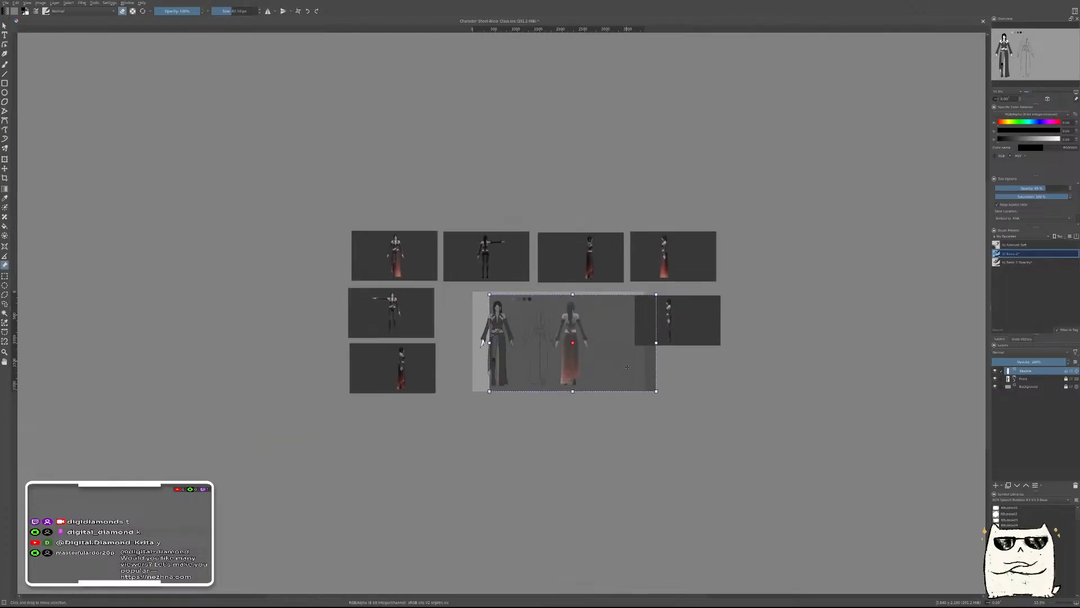
pyautogui.moveTo(626, 371); pyautogui.dragTo(713, 395)
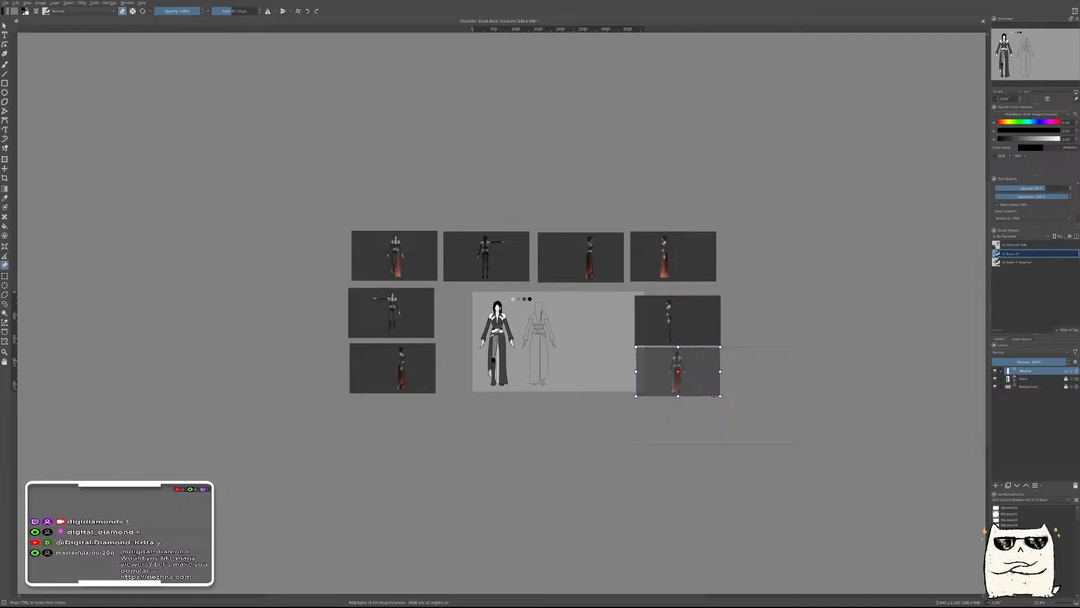
pyautogui.press('b')
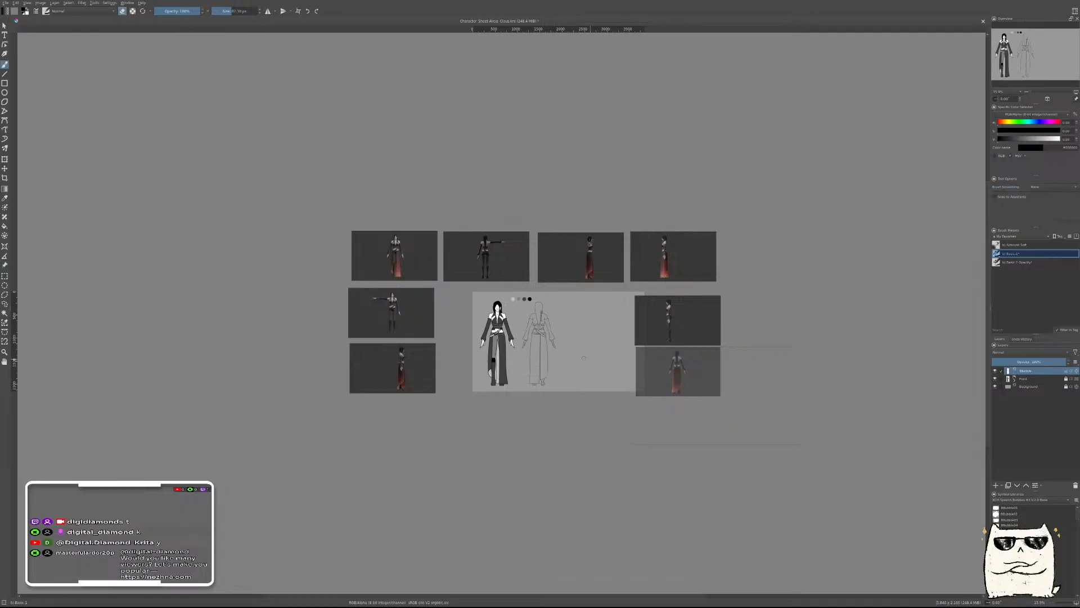
# Copy the Halftones group from the Front group and place the copy directly below the back view's sketch layer
pyautogui.scroll(5, 574, 356)
pyautogui.moveTo(592, 305); pyautogui.dragTo(760, 368)
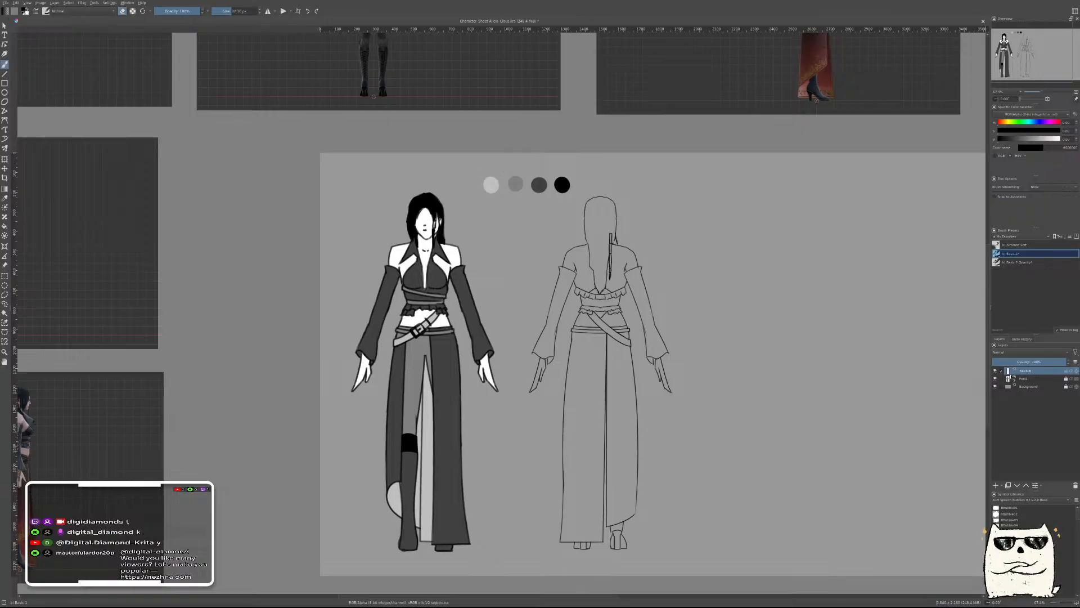
pyautogui.click(1014, 380)
pyautogui.click(1032, 419)
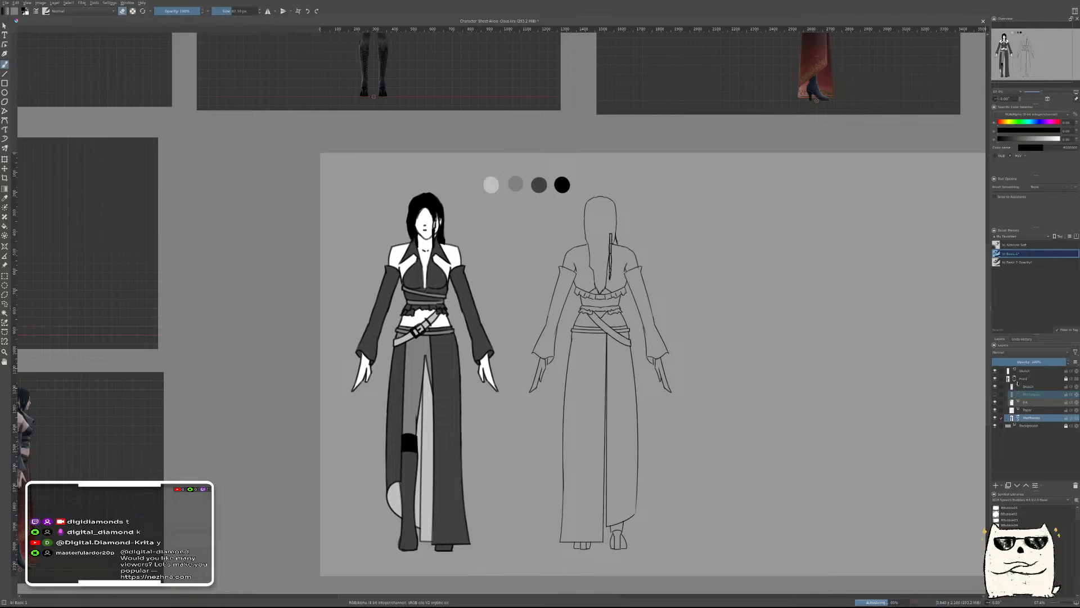
pyautogui.click(1014, 379)
pyautogui.click(1025, 370)
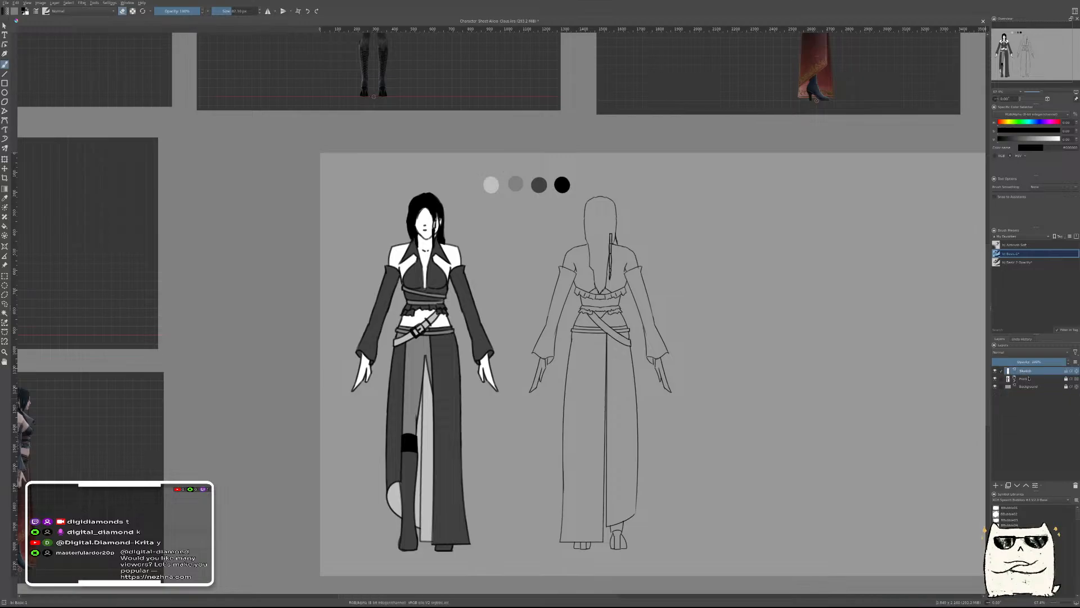
pyautogui.hotkey('ctrl', 'v')
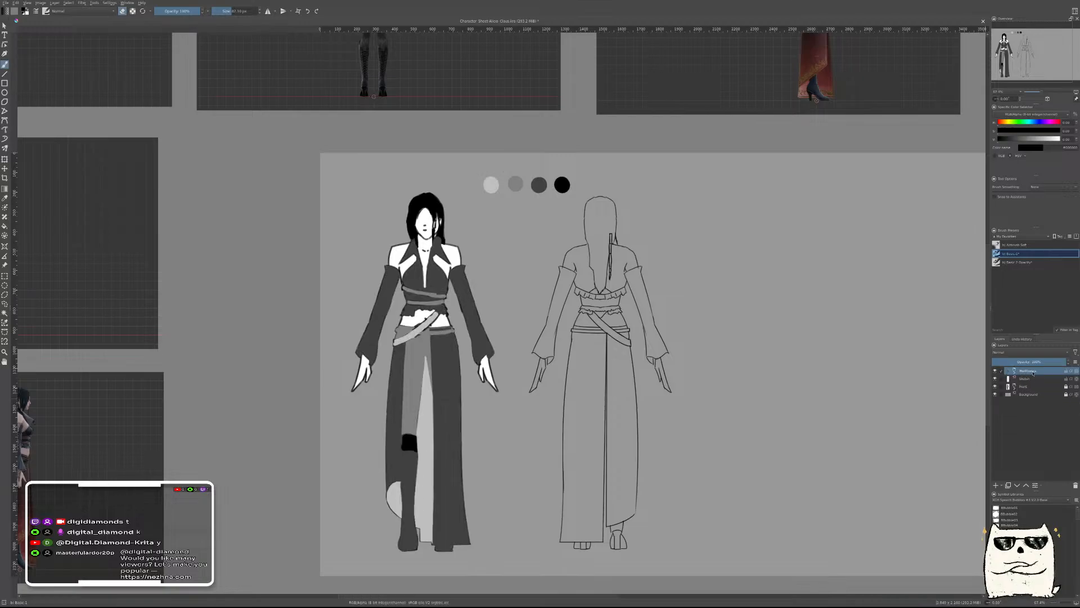
pyautogui.hotkey('ctrl', 'pagedown')
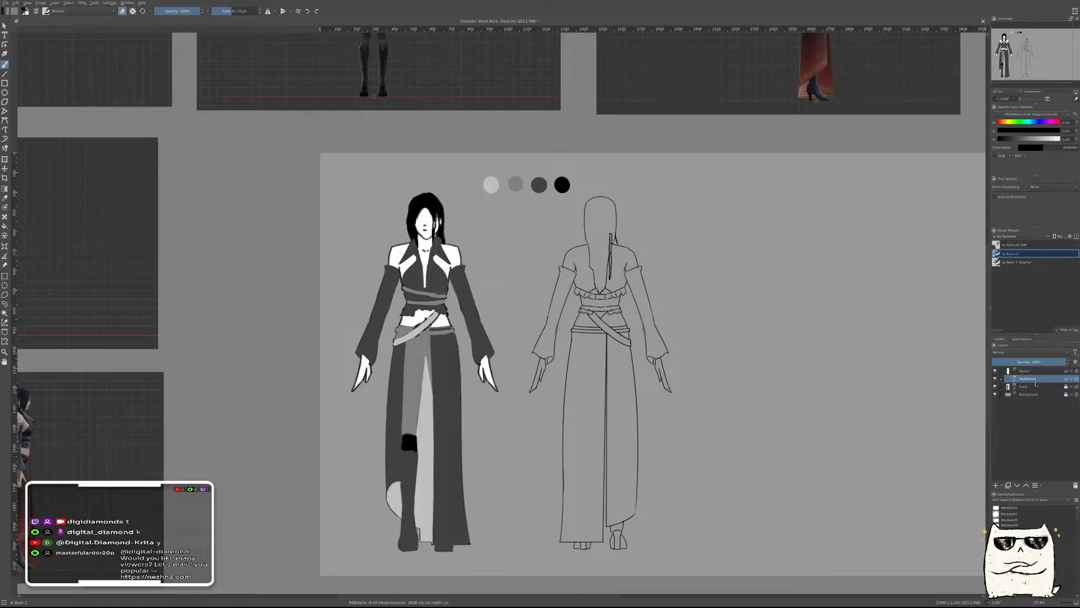
# Hide the filter masks in the copied Halftones group and clear the front view's tones from its layers
pyautogui.click(1015, 379)
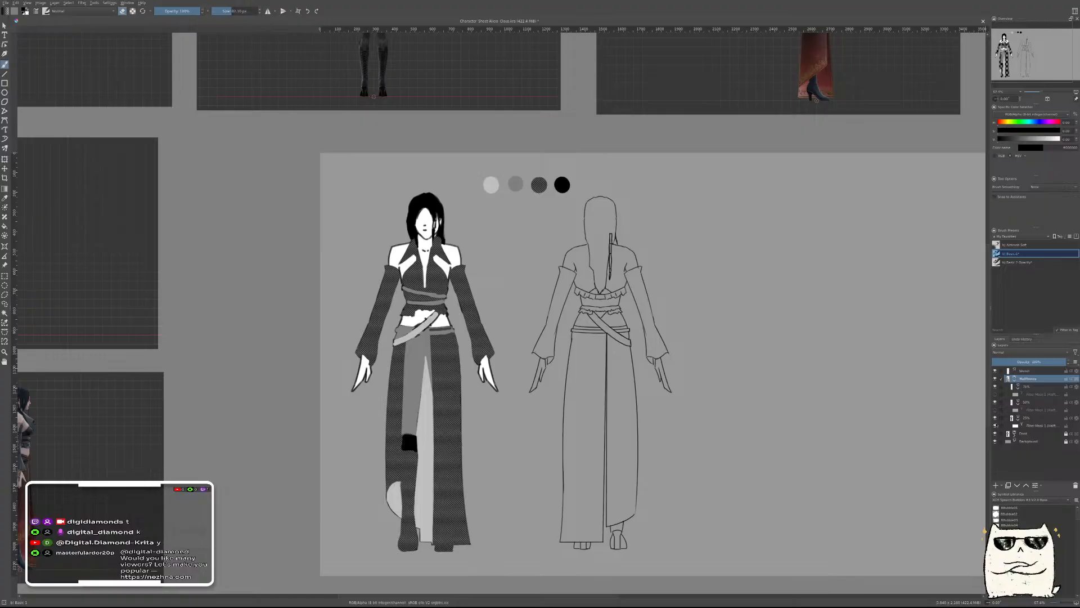
pyautogui.click(995, 409)
pyautogui.click(995, 426)
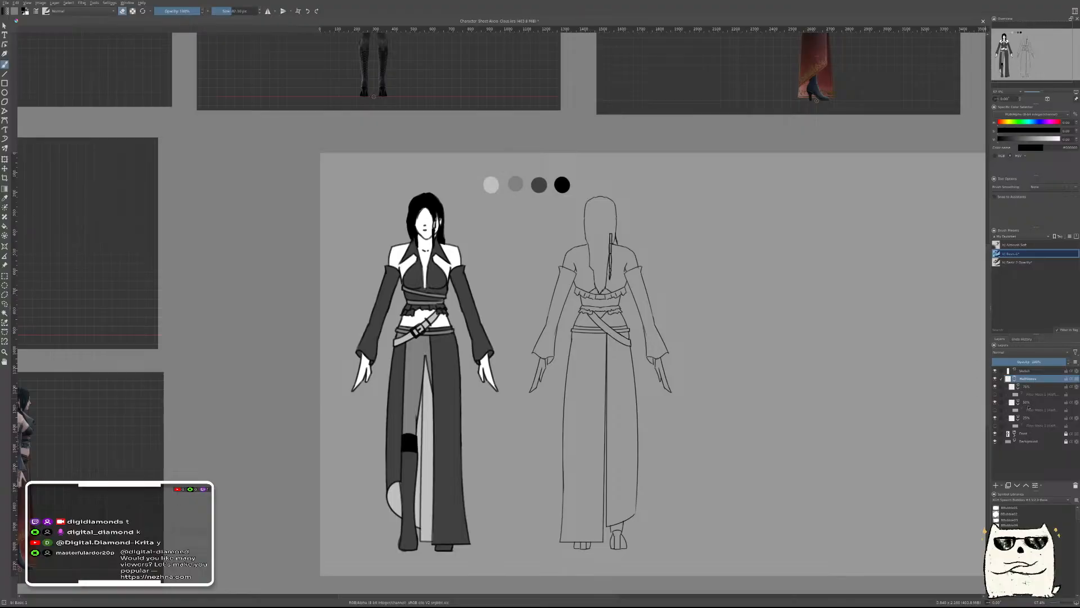
# Copy the Ink and Paper layers from the Front group
pyautogui.click(1015, 435)
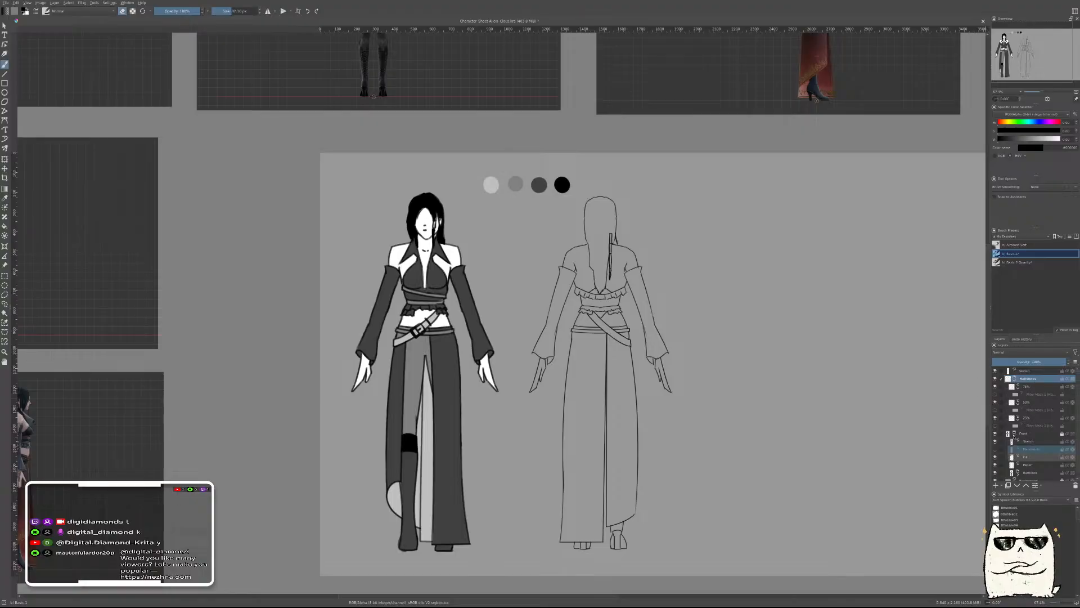
pyautogui.click(1031, 460)
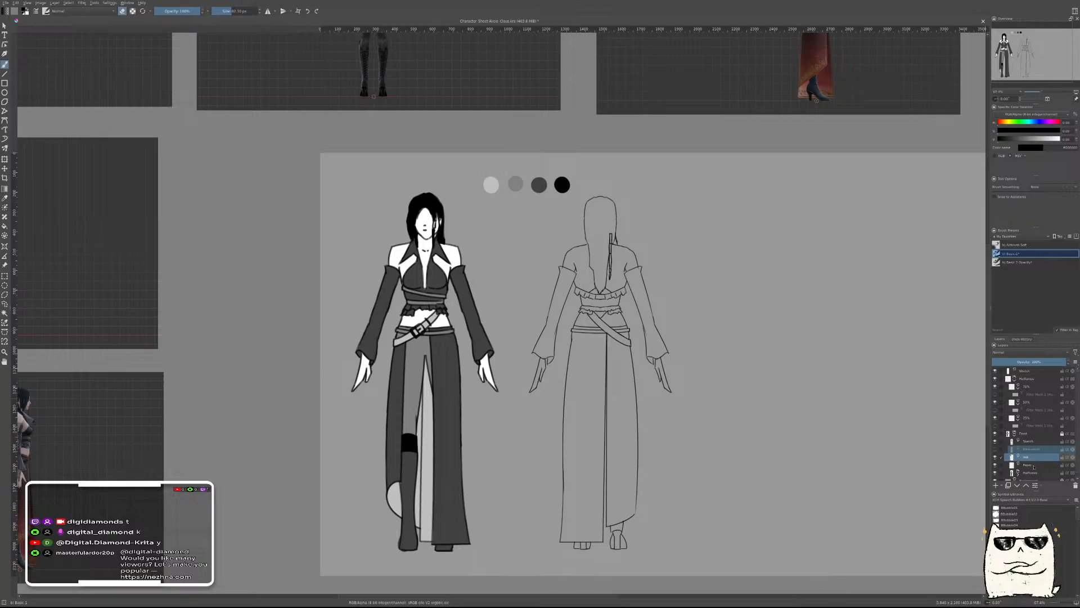
pyautogui.keyDown('shift'); pyautogui.click(1034, 467); pyautogui.keyUp('shift')
pyautogui.click(1014, 434)
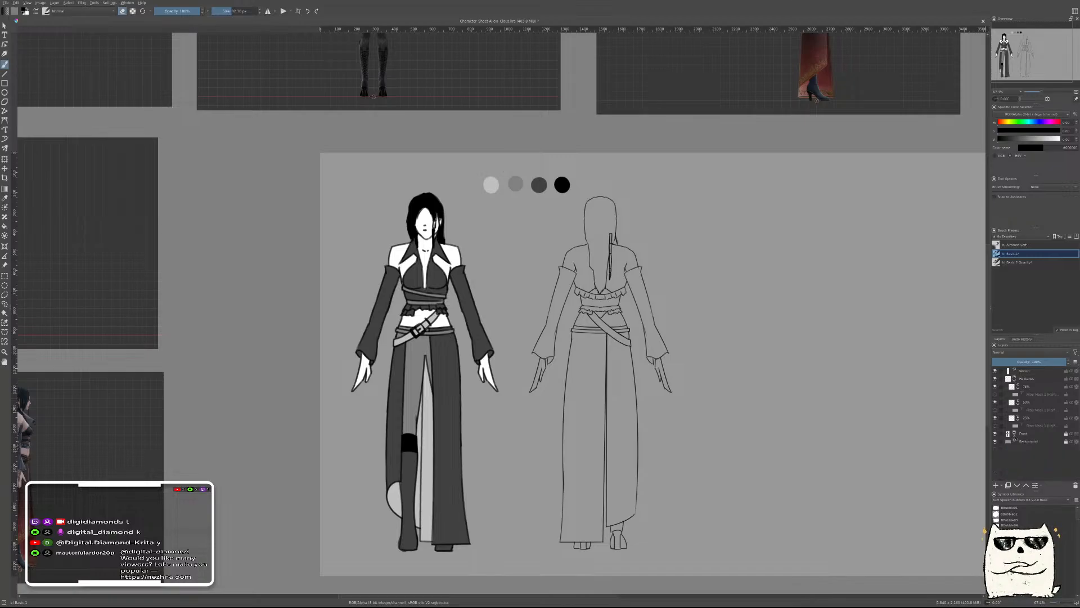
pyautogui.click(1029, 379)
pyautogui.moveTo(1035, 394); pyautogui.dragTo(1038, 398)
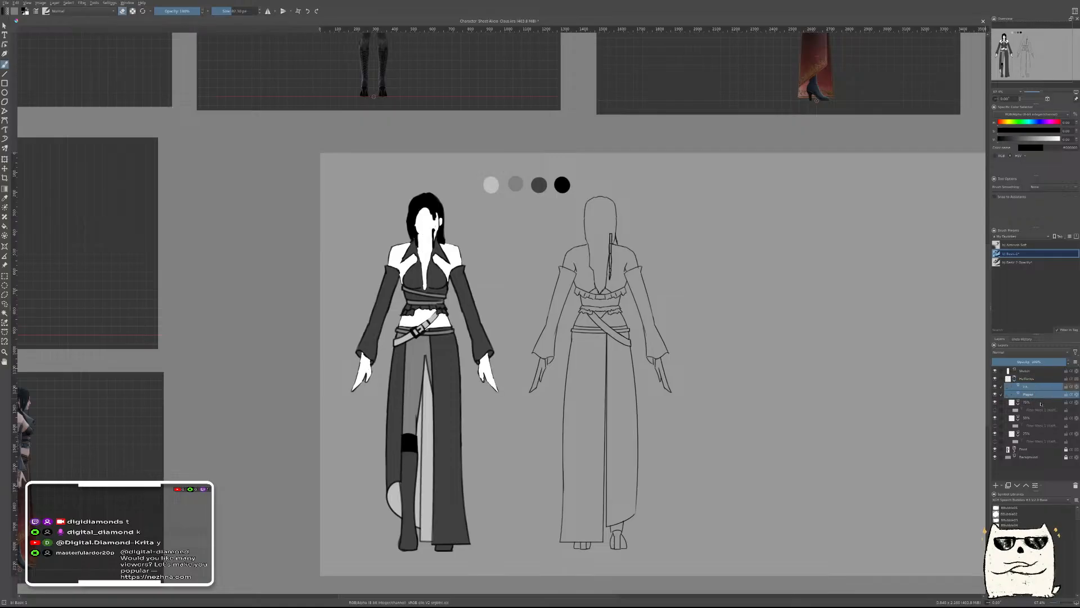
pyautogui.click(1029, 379)
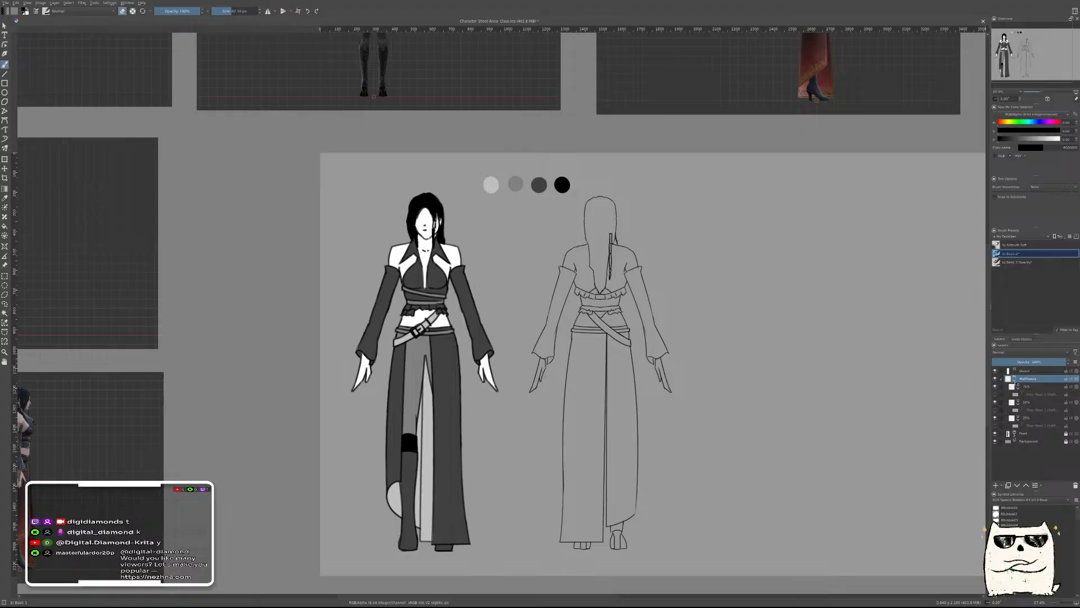
# Paste the copied Ink and Paper layers, place them directly below the back view's Sketch layer and clear the front view's artwork from them
pyautogui.click(1014, 380)
pyautogui.click(1026, 372)
pyautogui.hotkey('ctrl', 'v')
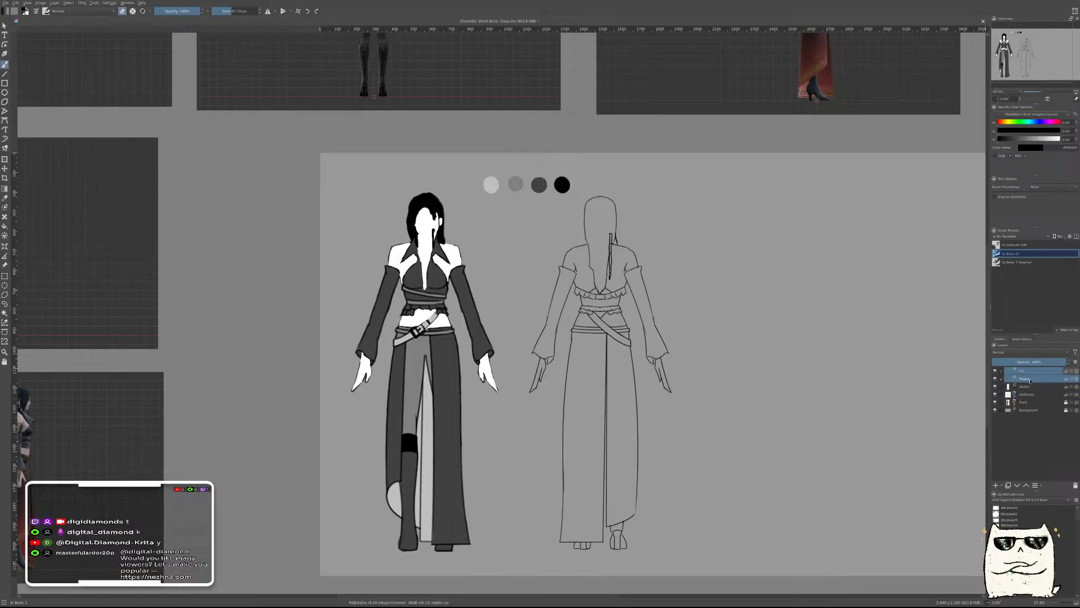
pyautogui.click(1028, 389)
pyautogui.moveTo(1028, 385); pyautogui.dragTo(1031, 375)
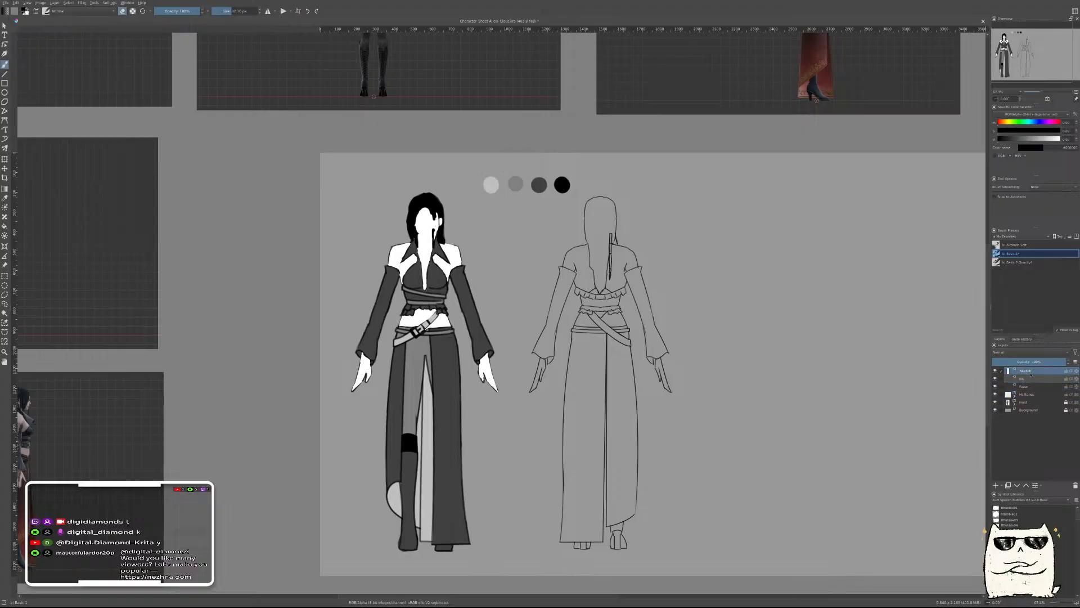
pyautogui.click(1032, 379)
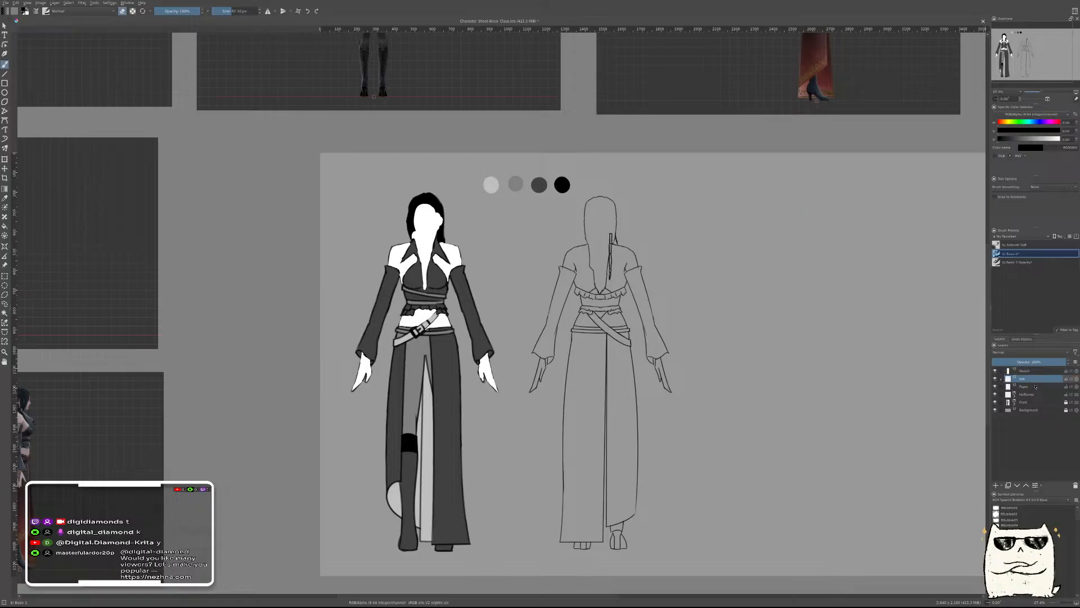
pyautogui.click(1033, 387)
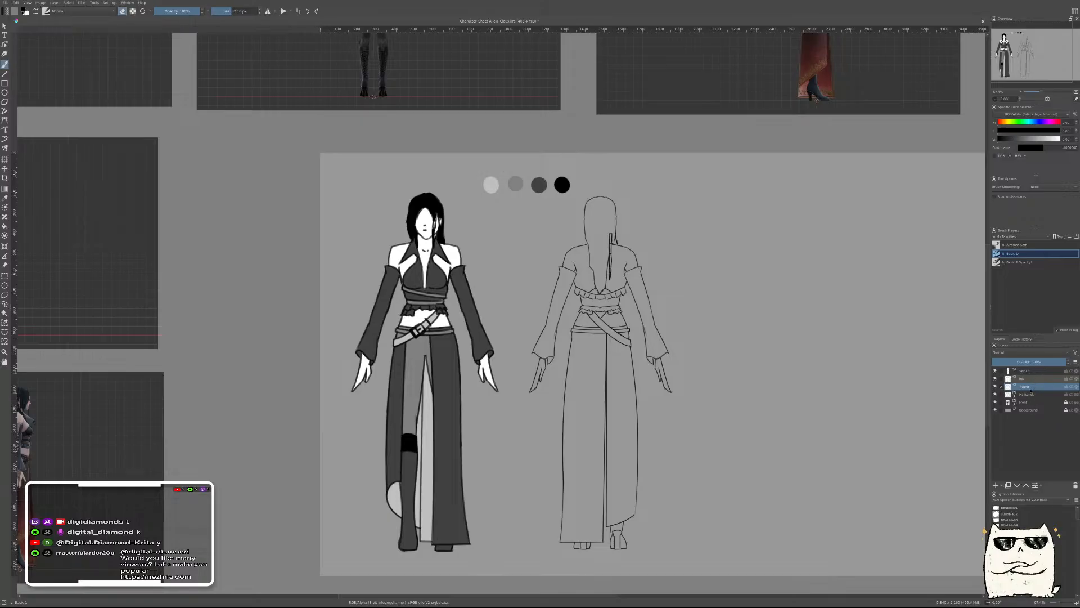
# Group the Sketch, Ink, Paper and Halftones layers of the back view and name the group Back
pyautogui.click(1033, 372)
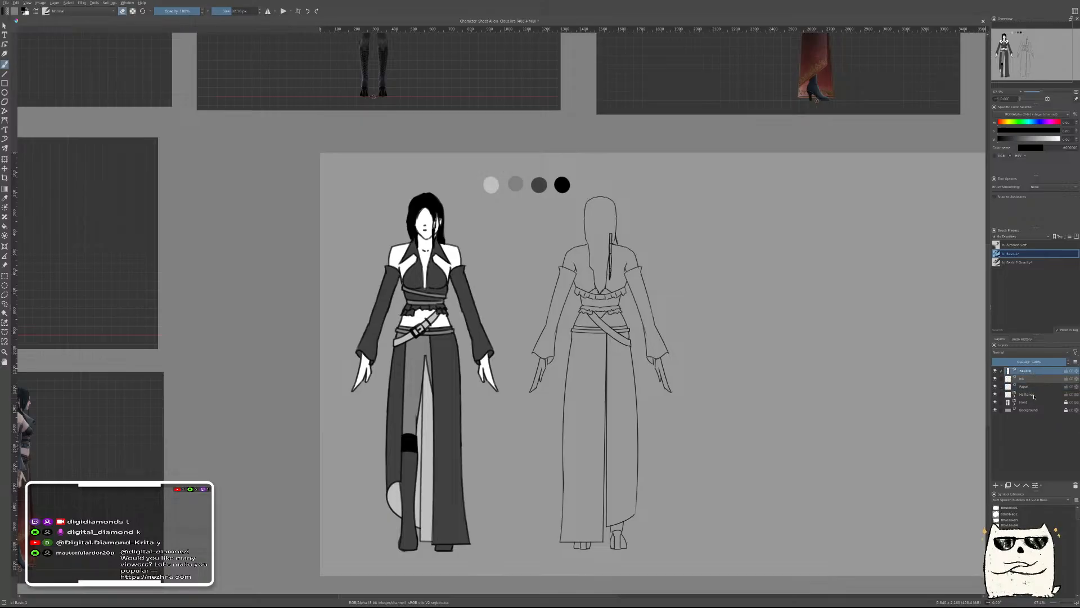
pyautogui.keyDown('shift'); pyautogui.click(1034, 396); pyautogui.keyUp('shift')
pyautogui.hotkey('ctrl', 'g')
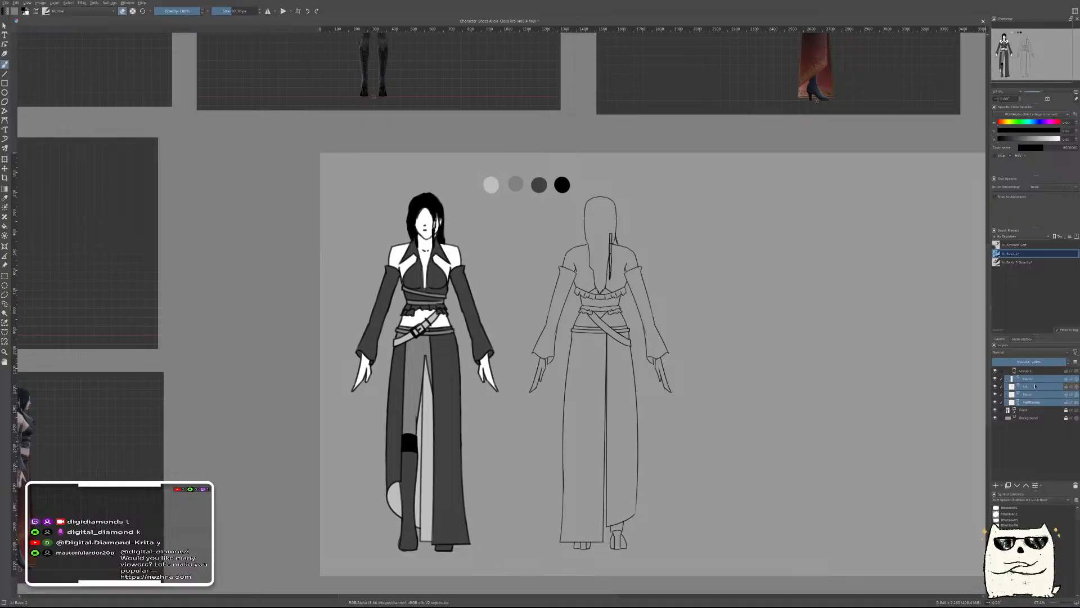
pyautogui.doubleClick(1033, 371)
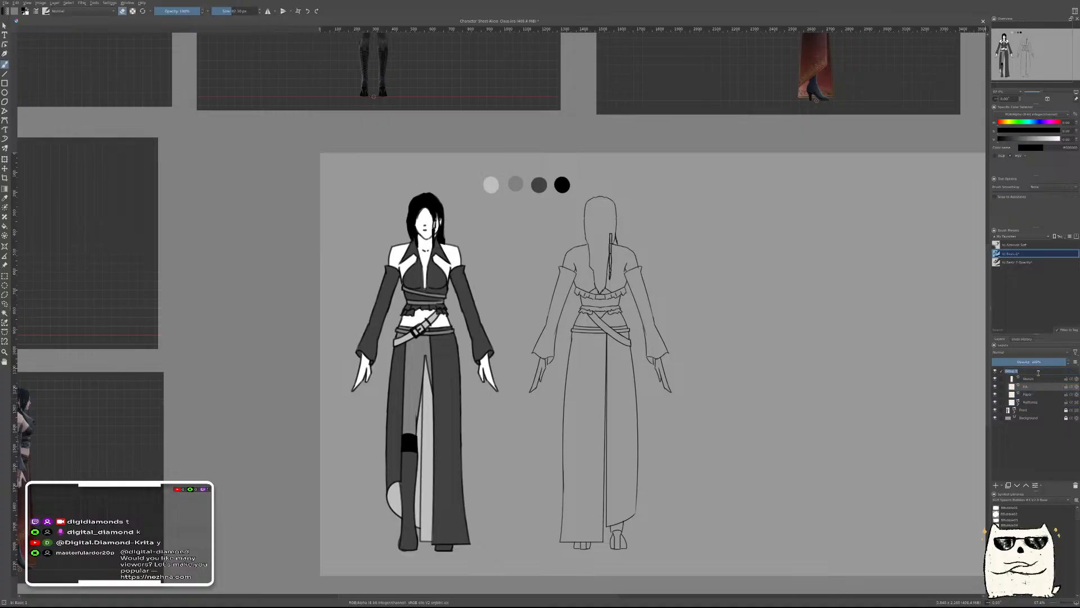
pyautogui.write('Bo')
pyautogui.write('ck')
pyautogui.press('Return')
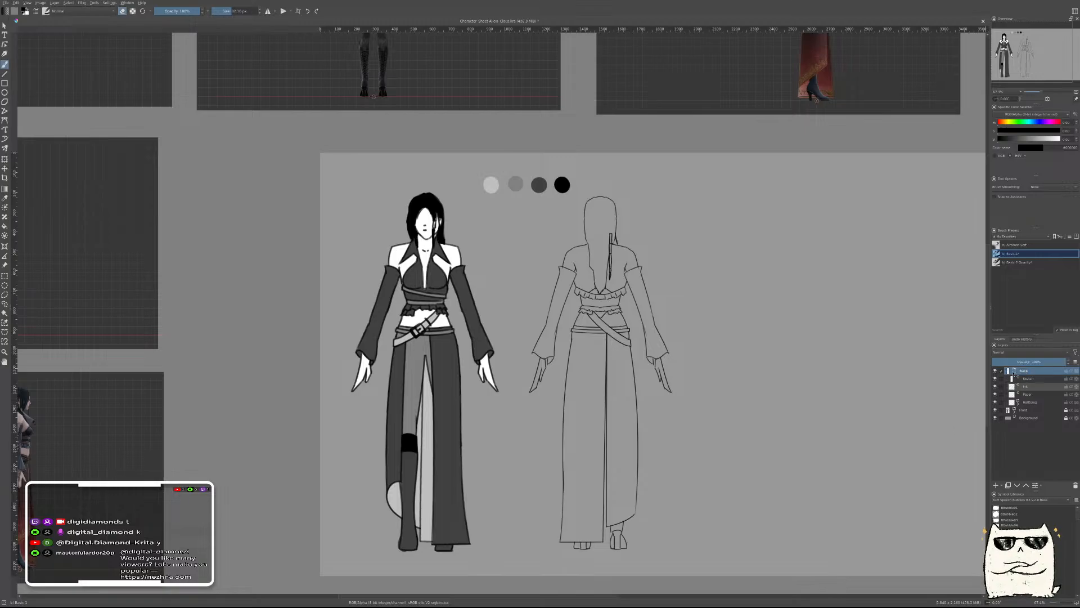
pyautogui.click(1014, 373)
pyautogui.click(1015, 372)
# Block in the back view's whole skirt with the dark grey sampled from the front view, on the lowest halftone layer
pyautogui.moveTo(841, 353)
pyautogui.mouseDown()
pyautogui.moveTo(816, 372)
pyautogui.moveTo(829, 351)
pyautogui.mouseUp()
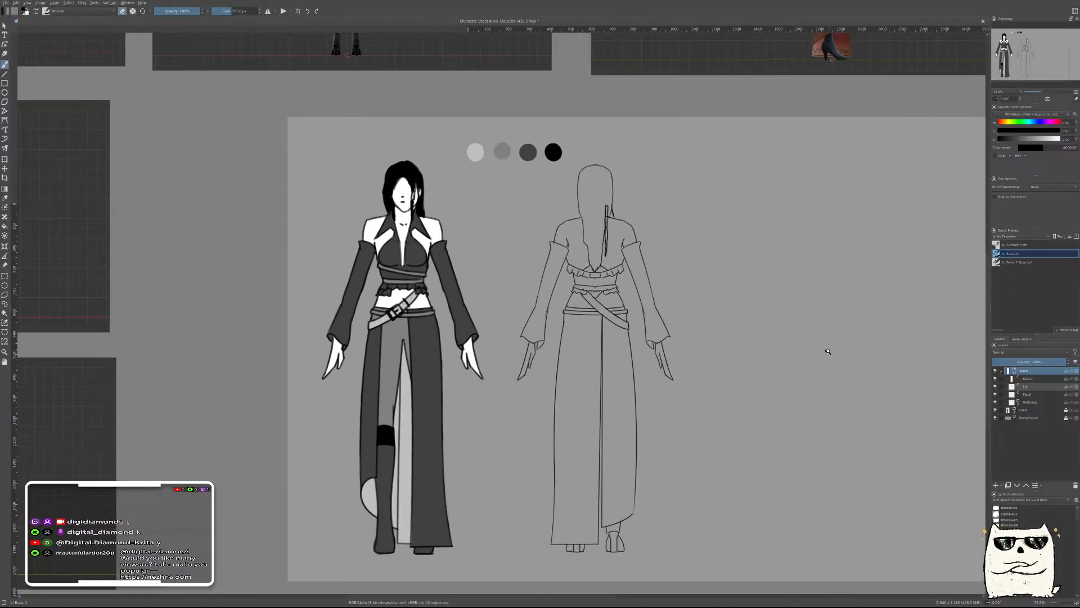
pyautogui.click(1018, 402)
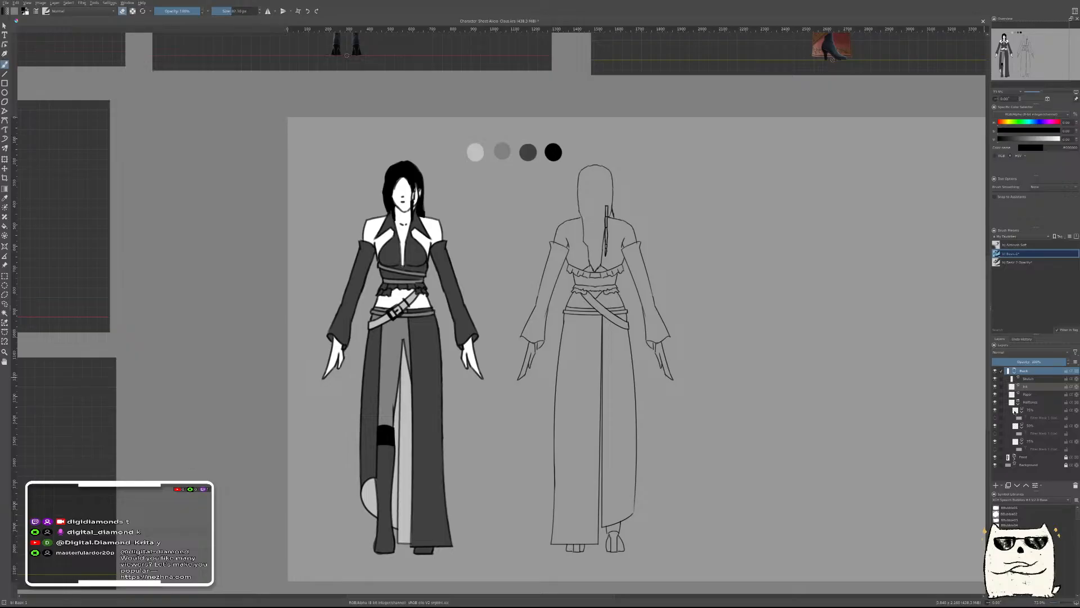
pyautogui.click(1015, 411)
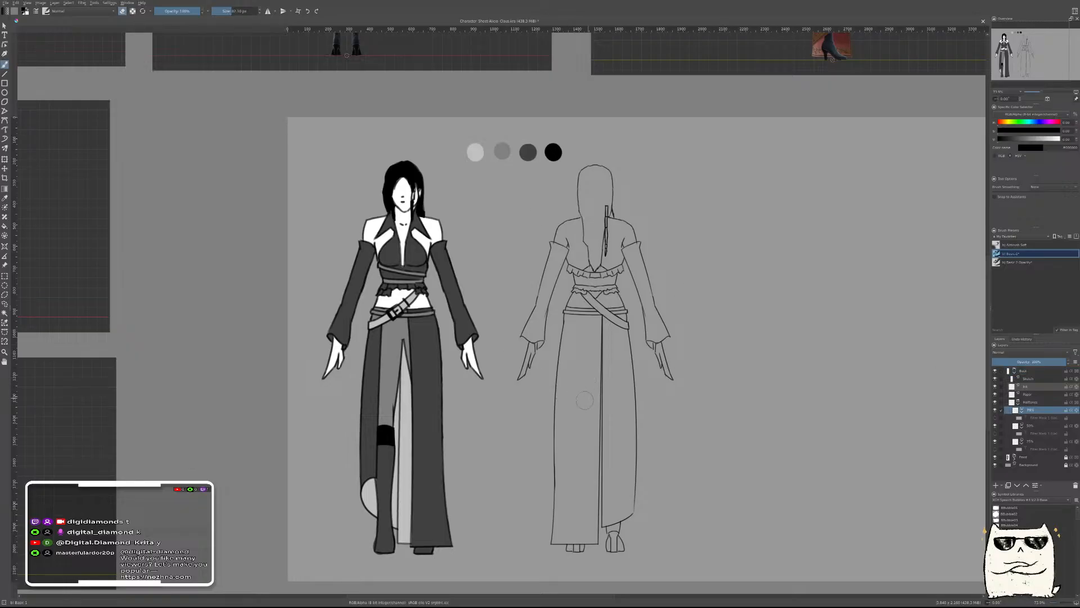
pyautogui.click(1002, 441)
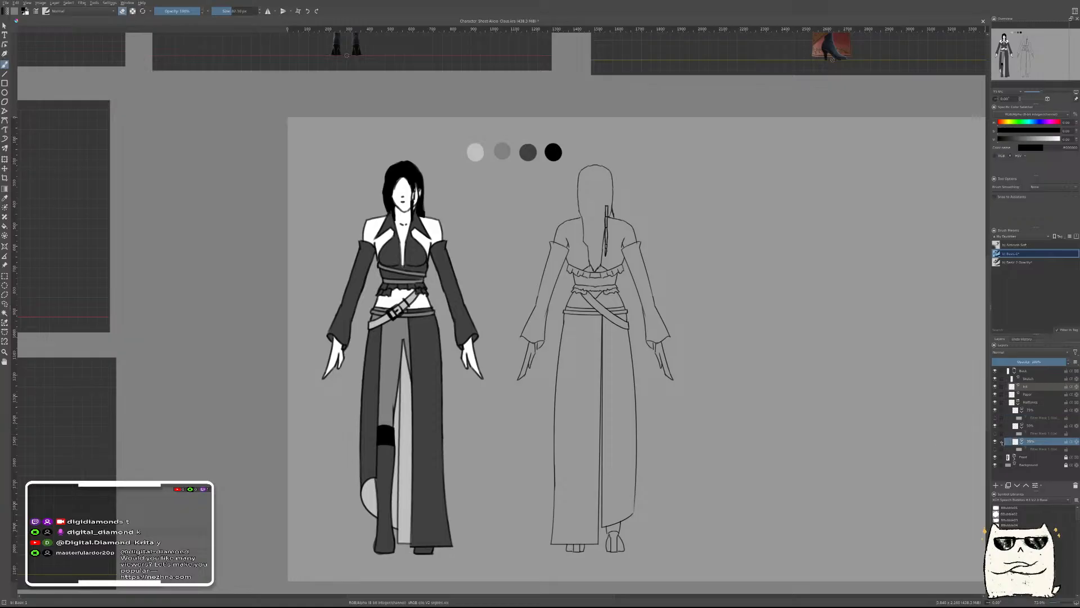
pyautogui.keyDown('ctrl'); pyautogui.click(441, 446); pyautogui.keyUp('ctrl')
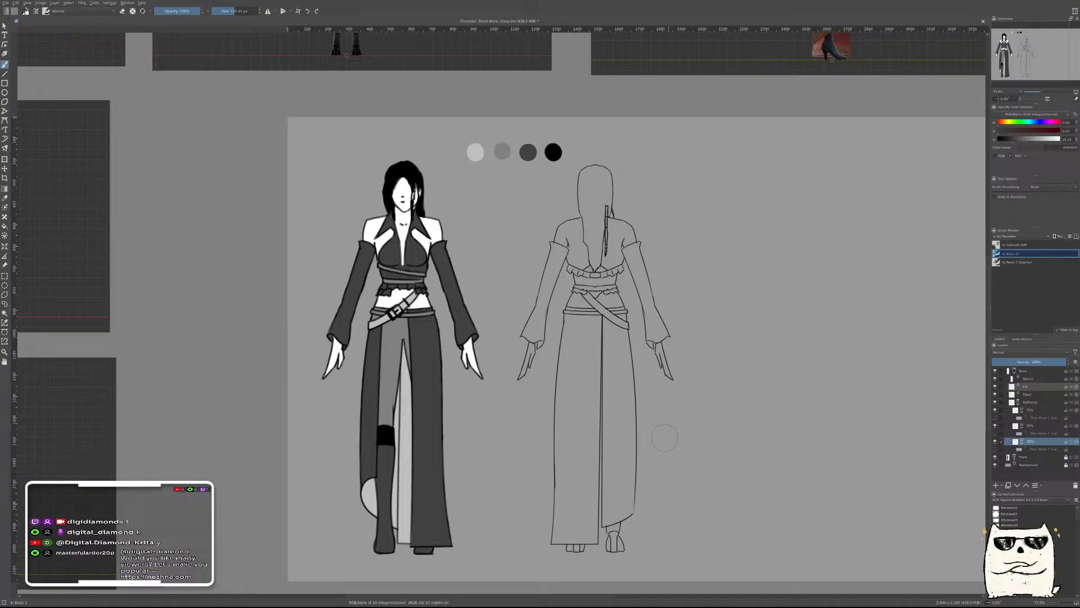
pyautogui.moveTo(613, 395); pyautogui.dragTo(643, 348)
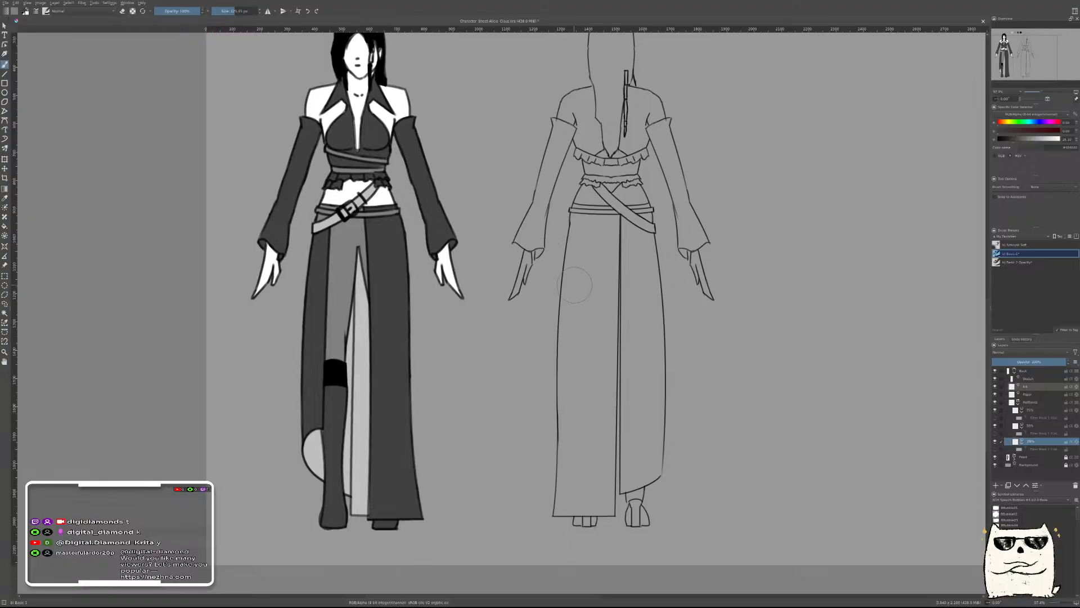
pyautogui.moveTo(578, 217)
pyautogui.mouseDown()
pyautogui.moveTo(561, 417)
pyautogui.moveTo(566, 513)
pyautogui.moveTo(640, 515)
pyautogui.moveTo(656, 447)
pyautogui.moveTo(656, 234)
pyautogui.moveTo(651, 217)
pyautogui.moveTo(593, 211)
pyautogui.moveTo(576, 468)
pyautogui.moveTo(597, 487)
pyautogui.moveTo(606, 489)
pyautogui.moveTo(629, 408)
pyautogui.moveTo(640, 239)
pyautogui.moveTo(617, 234)
pyautogui.moveTo(605, 479)
pyautogui.mouseUp()
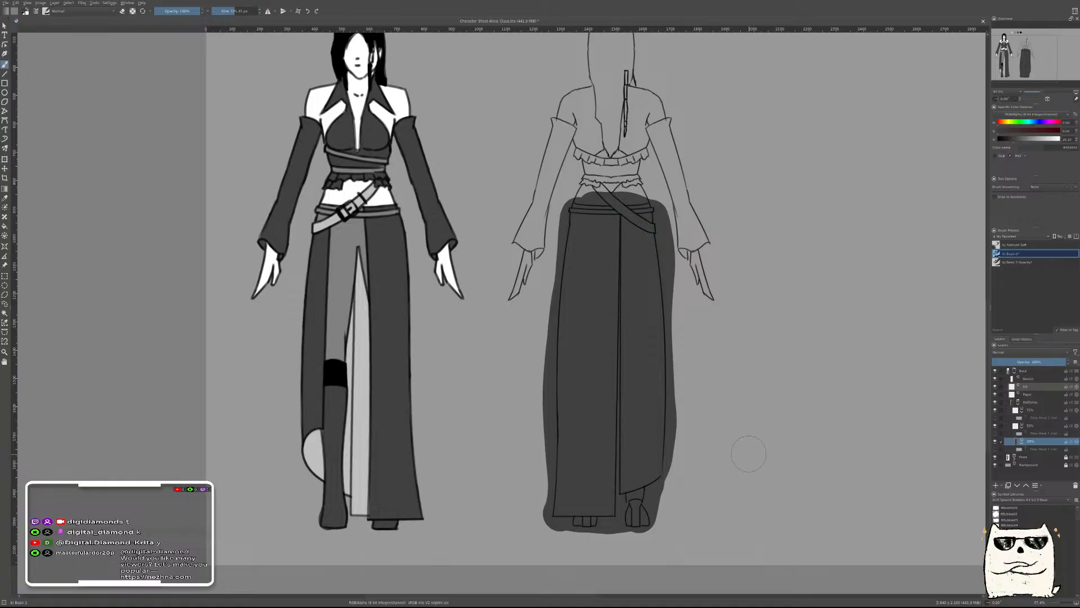
# Block in both sleeves and the cropped top of the back view with the same dark grey
pyautogui.moveTo(657, 124); pyautogui.dragTo(696, 247)
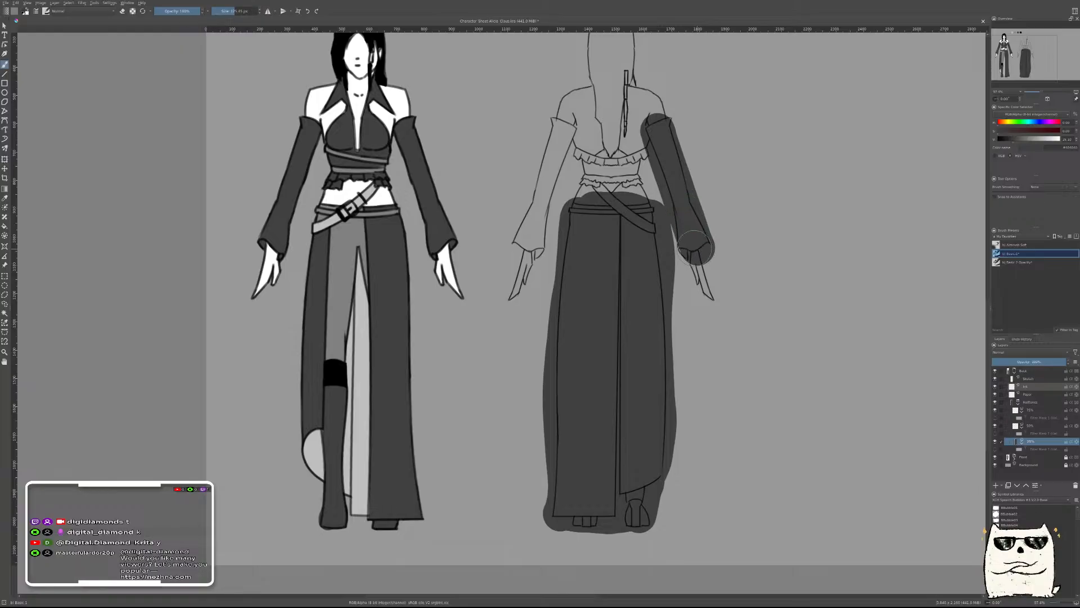
pyautogui.moveTo(677, 193); pyautogui.dragTo(693, 247)
pyautogui.moveTo(670, 129); pyautogui.dragTo(678, 132)
pyautogui.moveTo(563, 121)
pyautogui.mouseDown()
pyautogui.moveTo(526, 245)
pyautogui.moveTo(537, 234)
pyautogui.mouseUp()
pyautogui.moveTo(638, 269)
pyautogui.mouseDown()
pyautogui.moveTo(650, 390)
pyautogui.moveTo(649, 379)
pyautogui.moveTo(634, 410)
pyautogui.moveTo(642, 398)
pyautogui.moveTo(655, 403)
pyautogui.moveTo(682, 299)
pyautogui.mouseUp()
pyautogui.moveTo(588, 214); pyautogui.dragTo(664, 224)
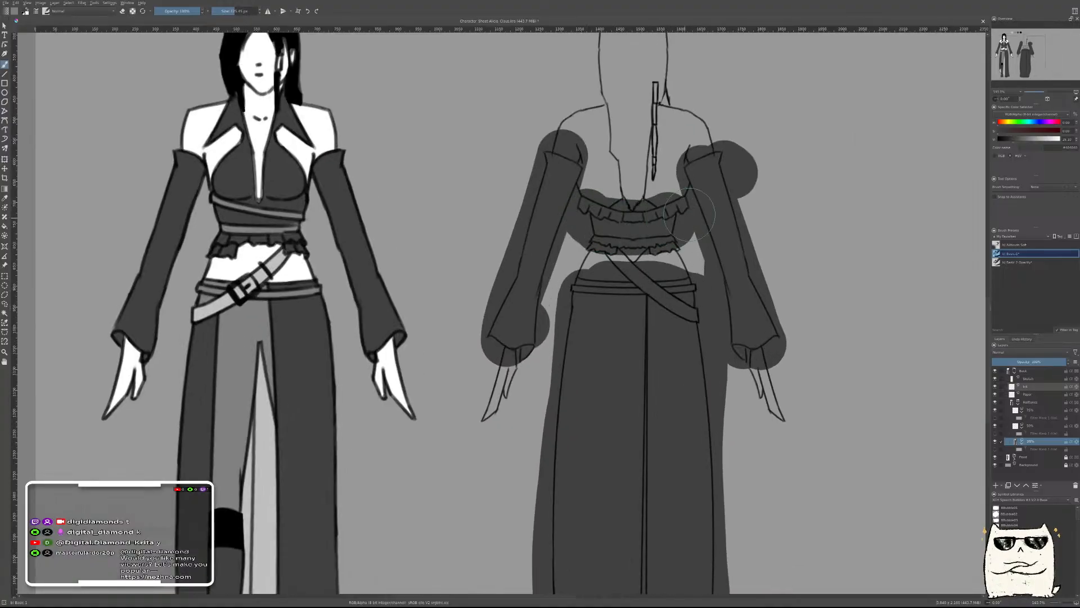
# Paint the back view's long hair solid black on the Ink layer
pyautogui.press('d')
pyautogui.moveTo(780, 171); pyautogui.dragTo(771, 366)
pyautogui.moveTo(609, 216); pyautogui.dragTo(608, 289)
pyautogui.hotkey('ctrl', 'z')
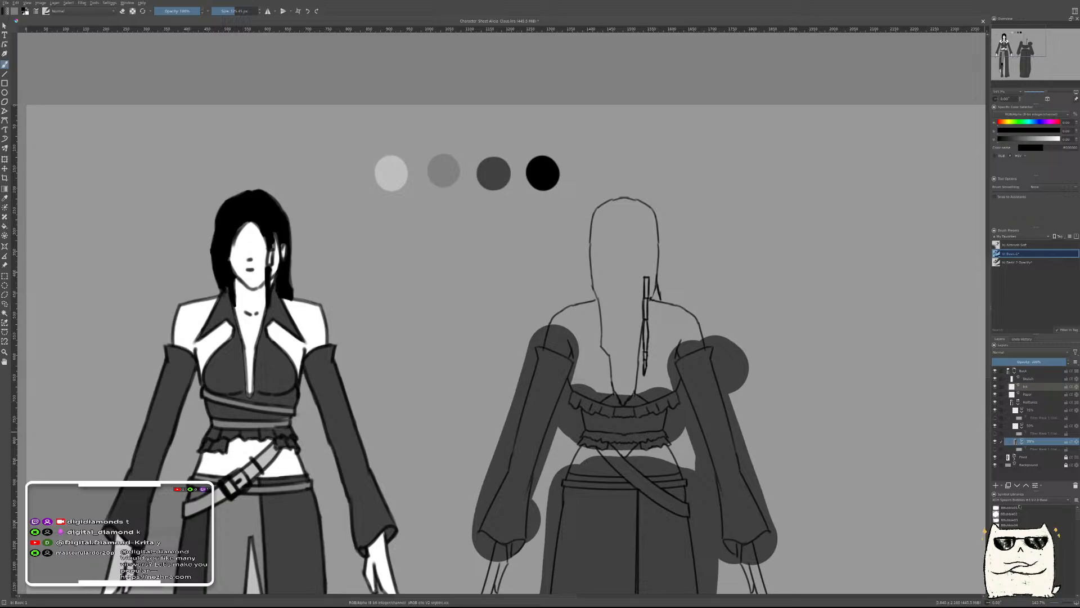
pyautogui.click(1027, 387)
pyautogui.moveTo(610, 206)
pyautogui.mouseDown()
pyautogui.moveTo(625, 378)
pyautogui.moveTo(639, 203)
pyautogui.mouseUp()
pyautogui.moveTo(786, 274)
pyautogui.mouseDown()
pyautogui.moveTo(771, 306)
pyautogui.moveTo(838, 365)
pyautogui.moveTo(802, 323)
pyautogui.moveTo(805, 303)
pyautogui.mouseUp()
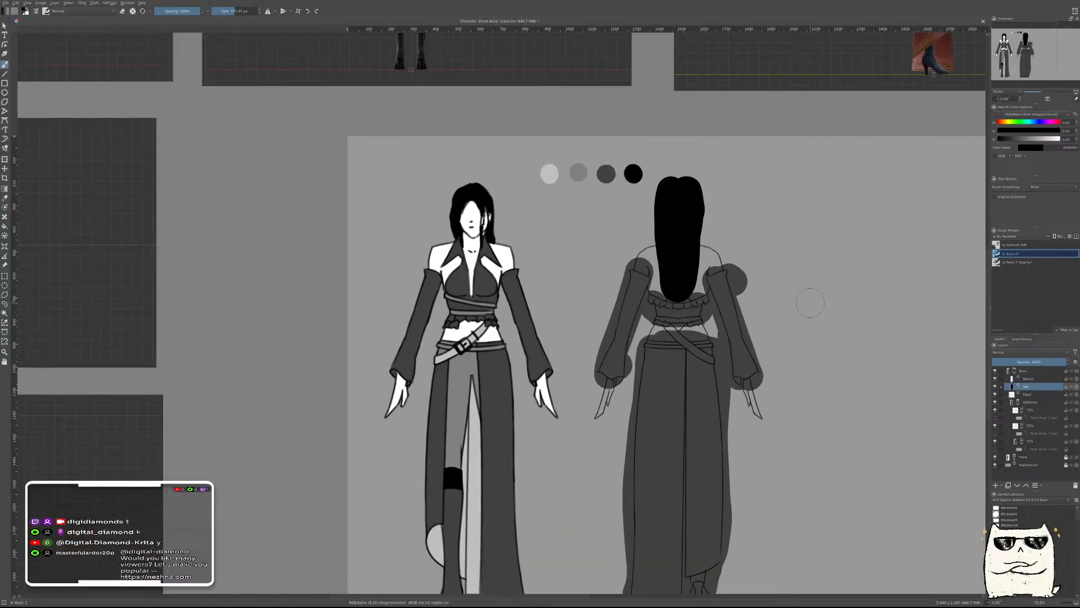
# Paint the back view's shoulders, upper back, bare waist and both hands white on the Paper layer
pyautogui.press('x')
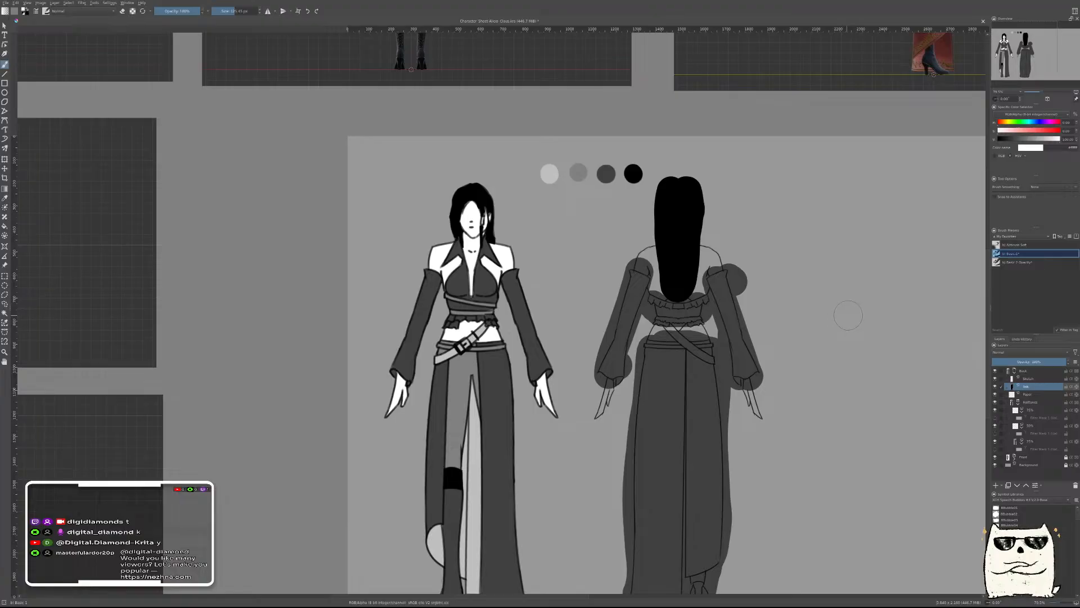
pyautogui.press('pagedown')
pyautogui.moveTo(684, 256)
pyautogui.mouseDown()
pyautogui.moveTo(613, 259)
pyautogui.moveTo(628, 304)
pyautogui.moveTo(647, 310)
pyautogui.mouseUp()
pyautogui.moveTo(653, 259)
pyautogui.mouseDown()
pyautogui.moveTo(746, 263)
pyautogui.moveTo(707, 285)
pyautogui.moveTo(692, 309)
pyautogui.mouseUp()
pyautogui.moveTo(631, 415); pyautogui.dragTo(740, 405)
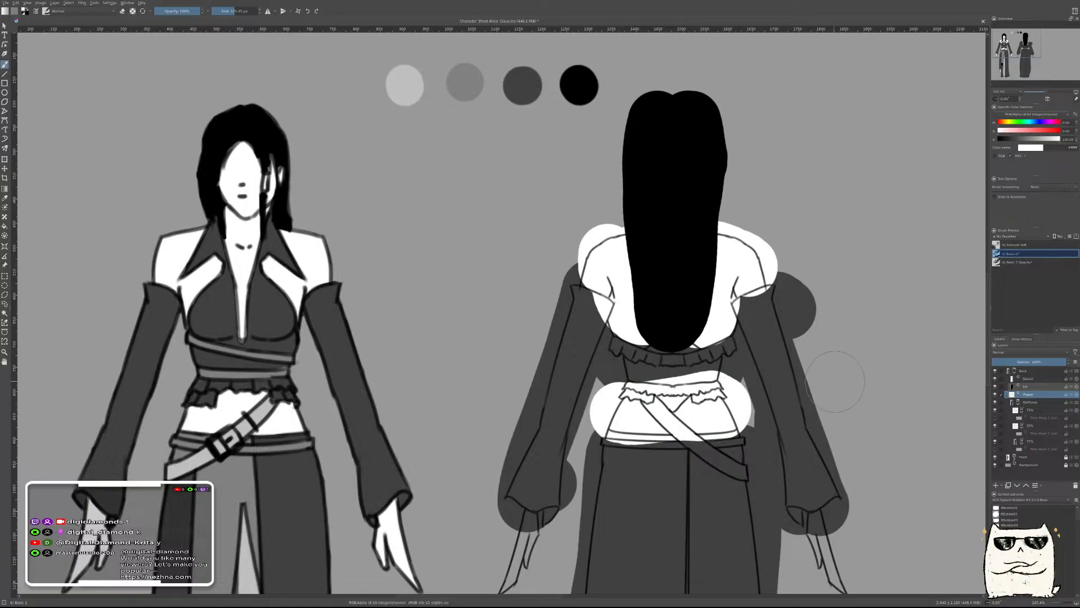
pyautogui.moveTo(858, 544)
pyautogui.mouseDown()
pyautogui.moveTo(806, 355)
pyautogui.moveTo(783, 399)
pyautogui.mouseUp()
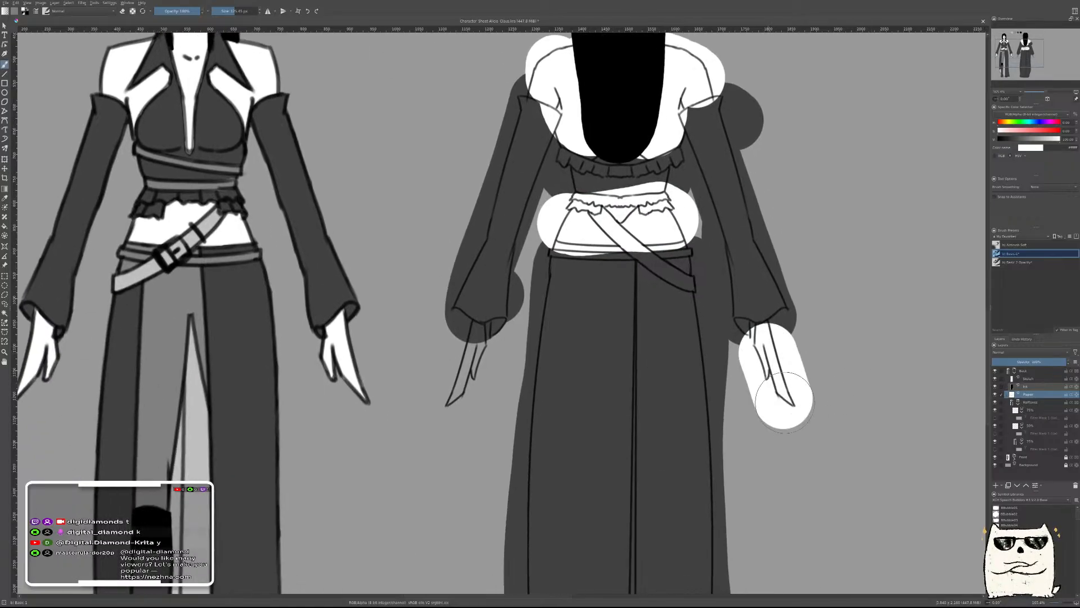
pyautogui.moveTo(469, 346); pyautogui.dragTo(435, 419)
# Paint both feet of the back view solid black on the Ink layer
pyautogui.moveTo(744, 298); pyautogui.dragTo(739, 404)
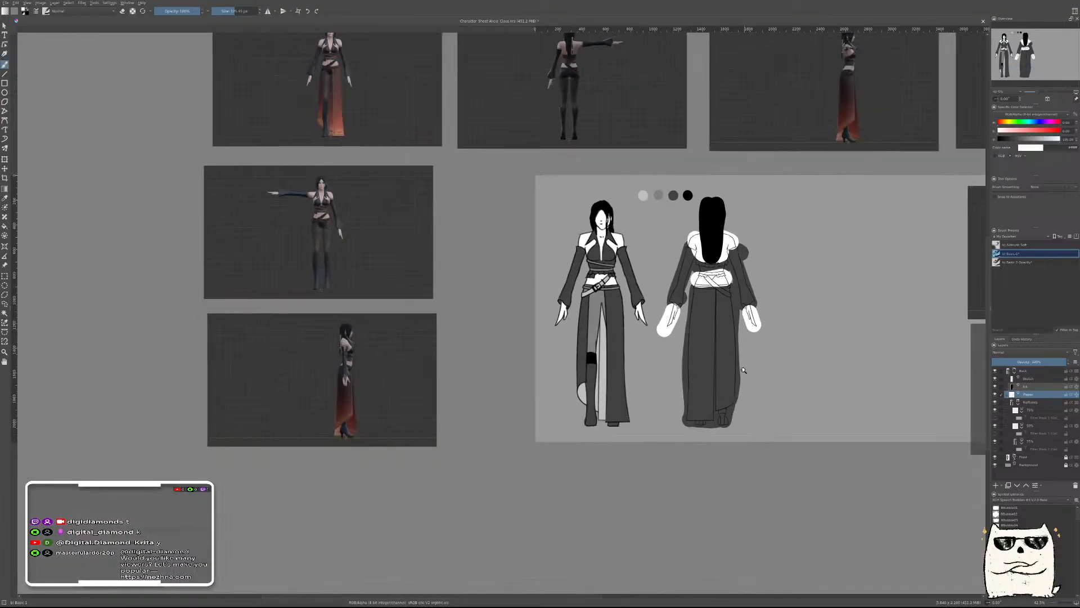
pyautogui.moveTo(724, 424); pyautogui.dragTo(756, 387)
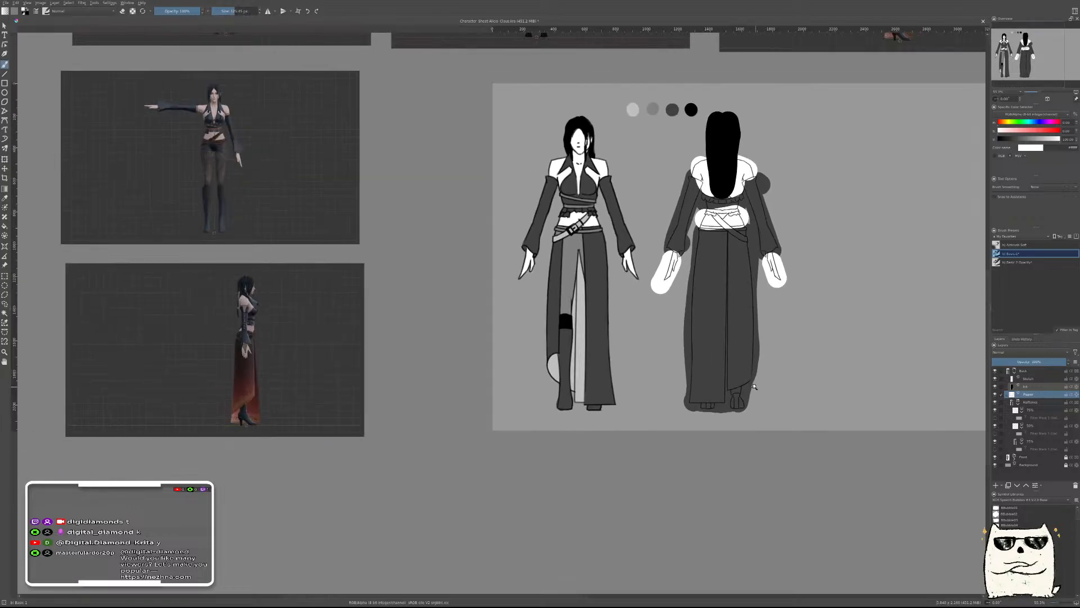
pyautogui.click(1030, 386)
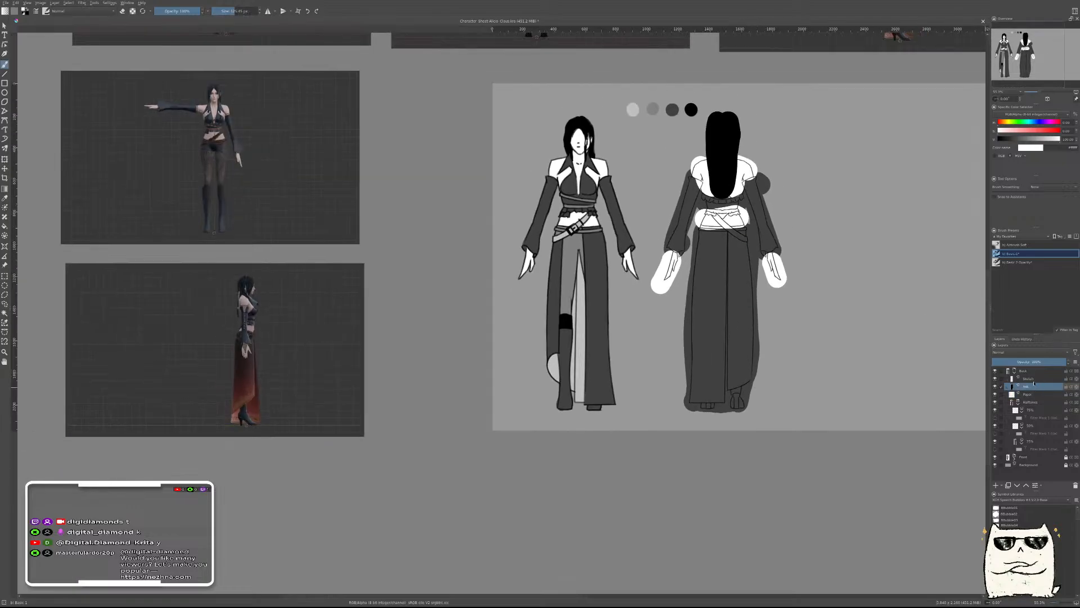
pyautogui.press('x')
pyautogui.moveTo(754, 460); pyautogui.dragTo(749, 325)
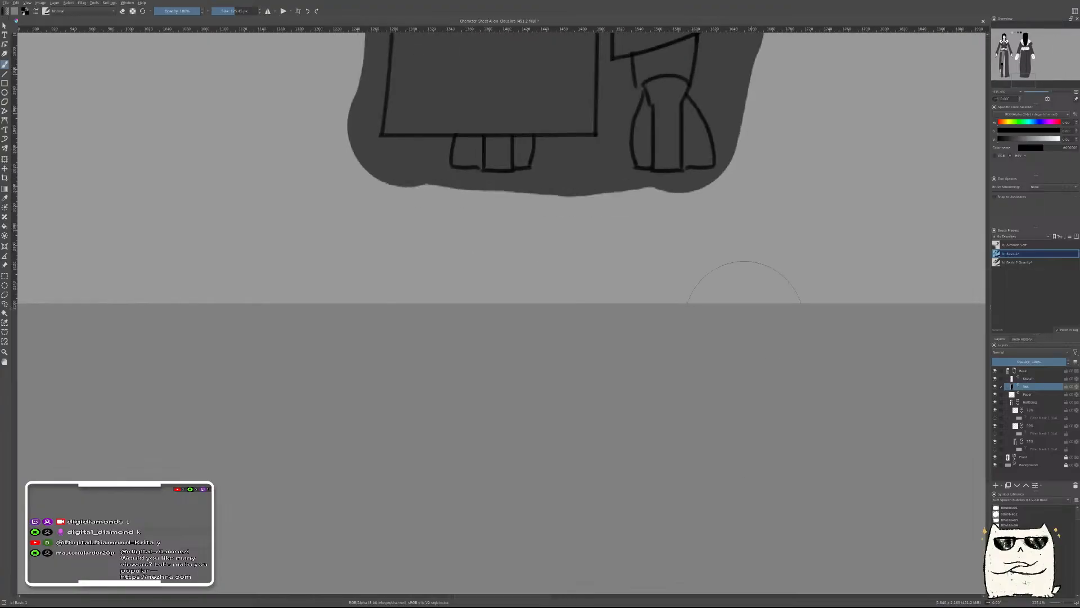
pyautogui.moveTo(717, 211); pyautogui.dragTo(730, 415)
pyautogui.moveTo(690, 346); pyautogui.dragTo(688, 365)
pyautogui.moveTo(511, 400); pyautogui.dragTo(499, 398)
# Fill the back view's horizontal waistband with the mid grey sampled from the front view, on the mid-grey halftone layer
pyautogui.moveTo(764, 341); pyautogui.dragTo(761, 439)
pyautogui.moveTo(799, 293); pyautogui.dragTo(756, 406)
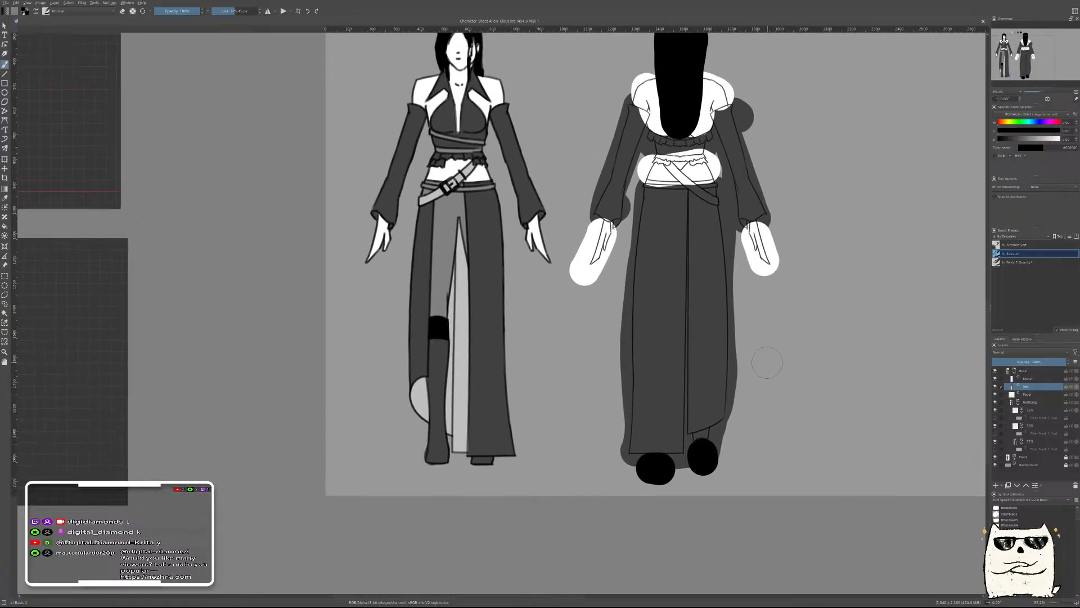
pyautogui.moveTo(776, 288); pyautogui.dragTo(773, 405)
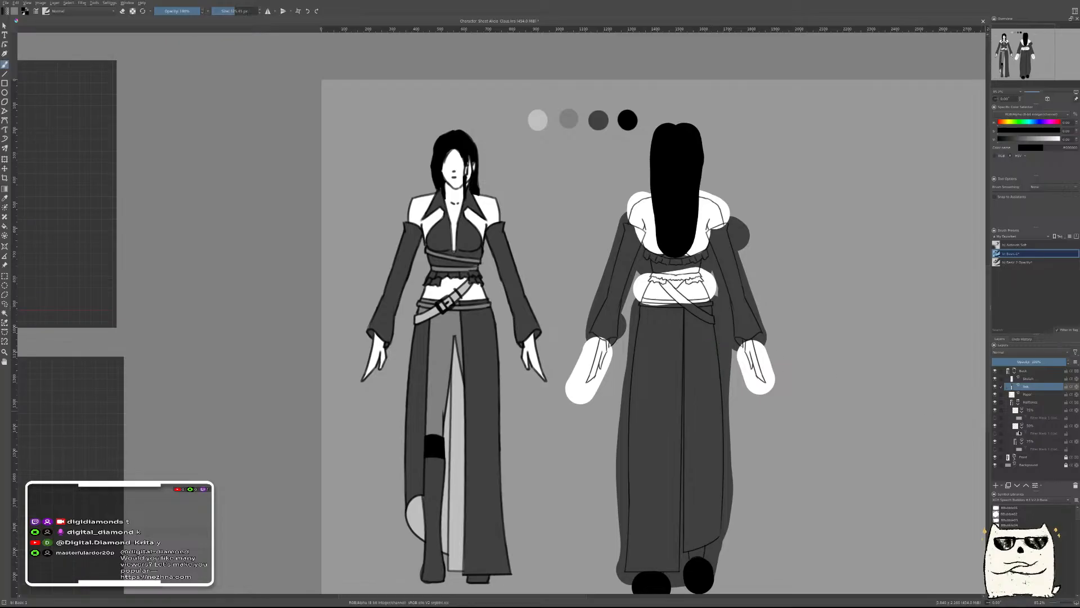
pyautogui.click(1016, 426)
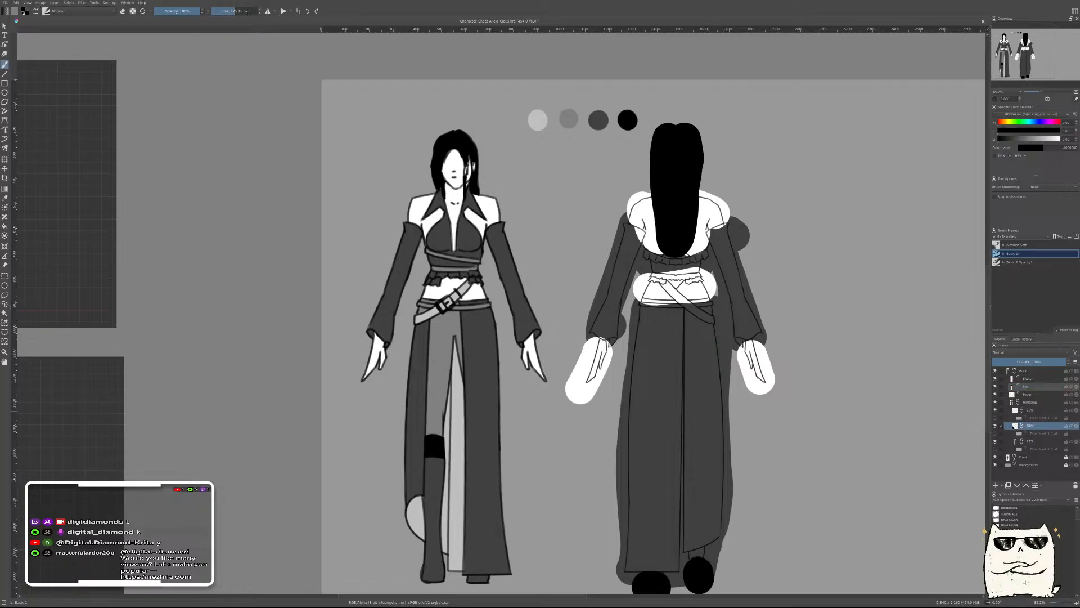
pyautogui.keyDown('ctrl'); pyautogui.click(450, 334); pyautogui.keyUp('ctrl')
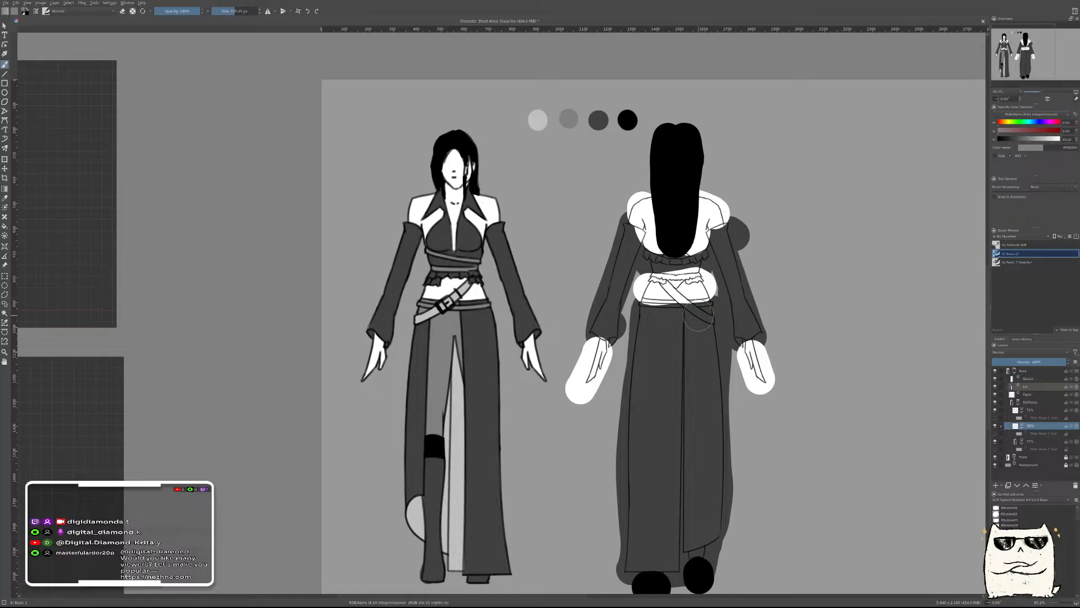
pyautogui.press('b')
pyautogui.moveTo(682, 305)
pyautogui.mouseDown()
pyautogui.moveTo(634, 297)
pyautogui.moveTo(658, 225)
pyautogui.mouseUp()
pyautogui.moveTo(568, 303)
pyautogui.mouseDown()
pyautogui.moveTo(794, 310)
pyautogui.moveTo(529, 327)
pyautogui.moveTo(730, 309)
pyautogui.mouseUp()
pyautogui.scroll(-6, 730, 309)
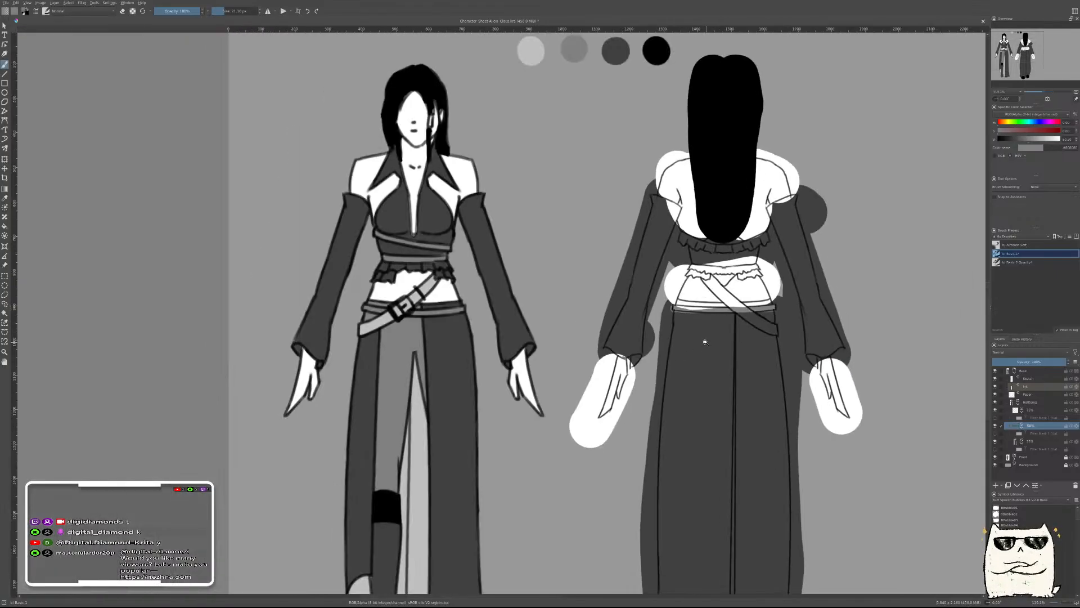
# Paint the back view's diagonal belt with the front belt's light grey on the light-grey halftone layer
pyautogui.keyDown('ctrl'); pyautogui.click(386, 319); pyautogui.keyUp('ctrl')
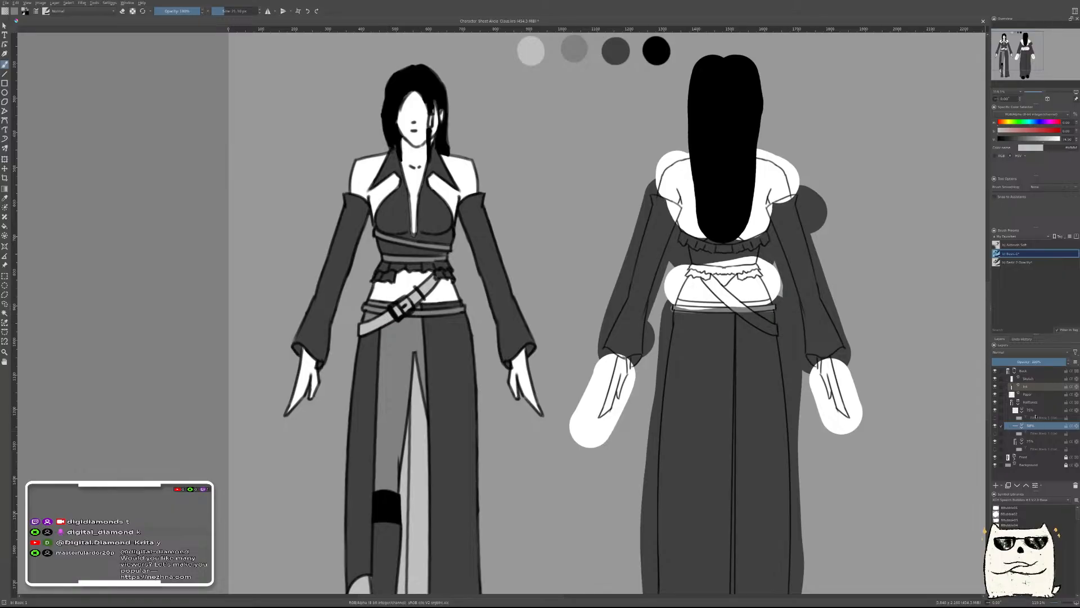
pyautogui.click(1034, 410)
pyautogui.scroll(6, 759, 343)
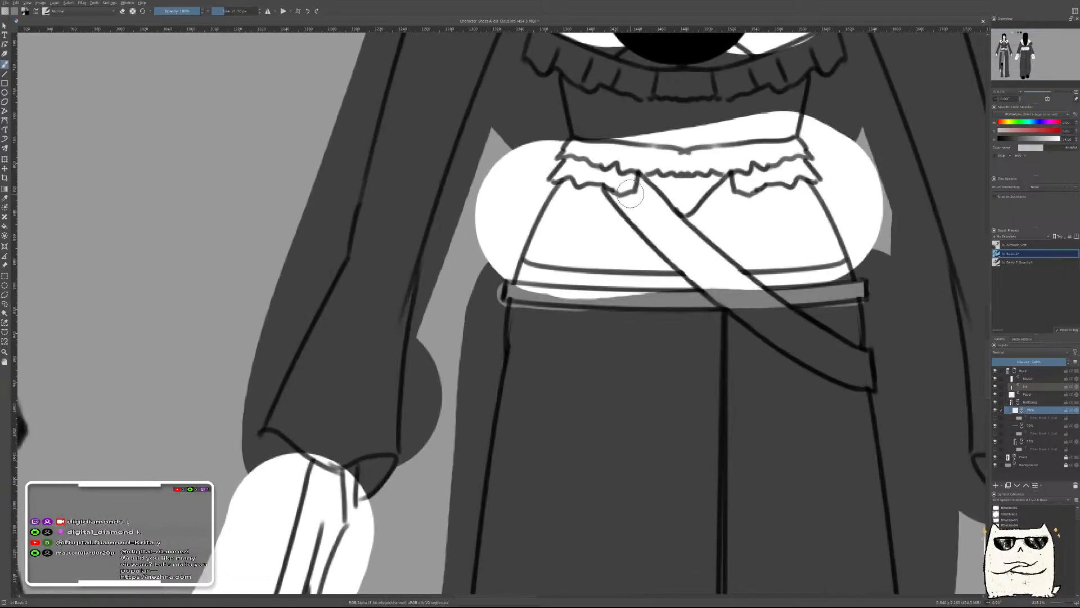
pyautogui.moveTo(707, 288)
pyautogui.mouseDown()
pyautogui.moveTo(761, 317)
pyautogui.moveTo(755, 298)
pyautogui.moveTo(763, 303)
pyautogui.moveTo(823, 355)
pyautogui.moveTo(855, 371)
pyautogui.moveTo(776, 326)
pyautogui.moveTo(833, 350)
pyautogui.moveTo(786, 321)
pyautogui.moveTo(863, 371)
pyautogui.mouseUp()
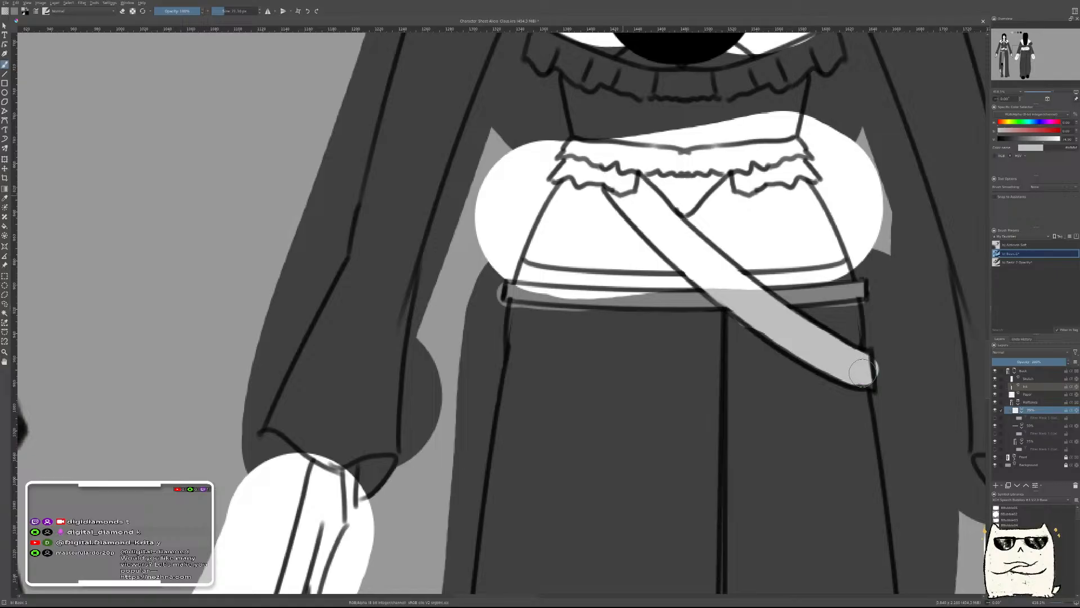
# Choose the basic opacity brush with black and add a new paint layer above the Back group's Sketch layer
pyautogui.moveTo(885, 306); pyautogui.dragTo(865, 324)
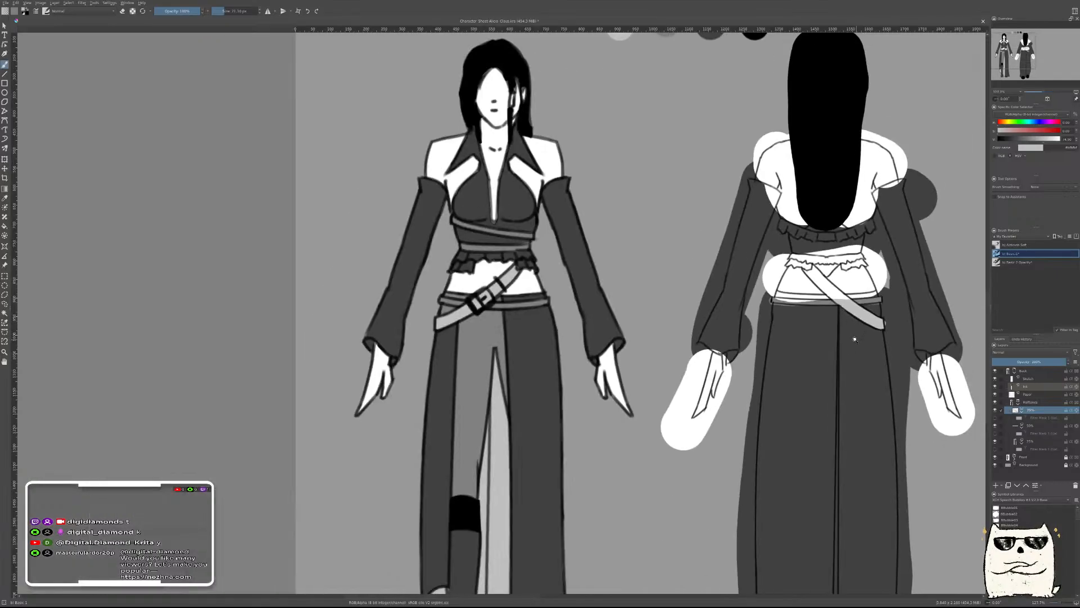
pyautogui.moveTo(854, 339)
pyautogui.mouseDown()
pyautogui.moveTo(842, 354)
pyautogui.moveTo(855, 327)
pyautogui.mouseUp()
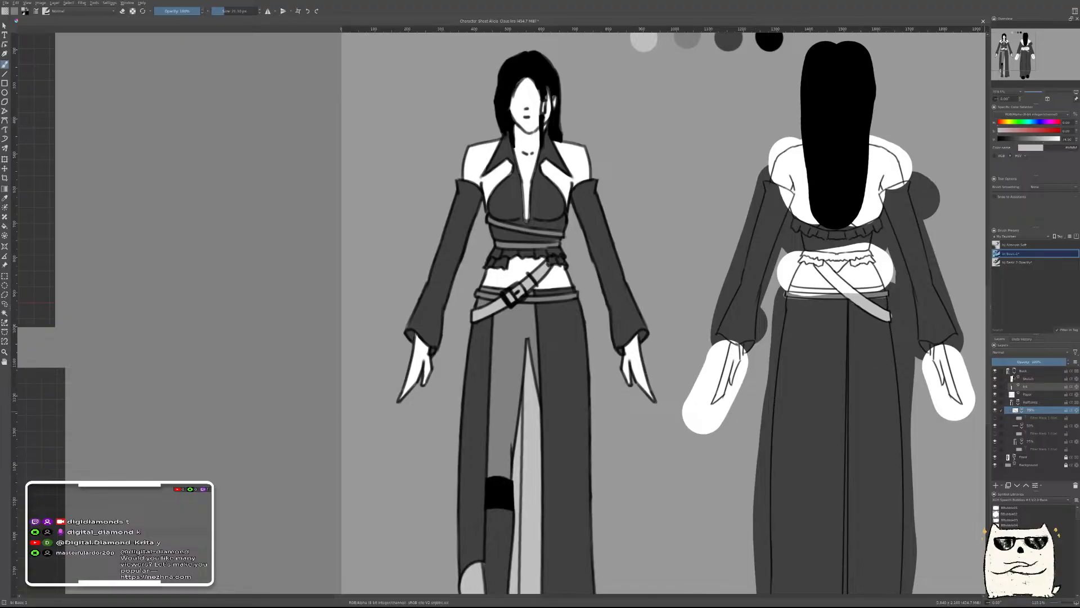
pyautogui.click(1015, 371)
pyautogui.click(1015, 372)
pyautogui.click(1026, 379)
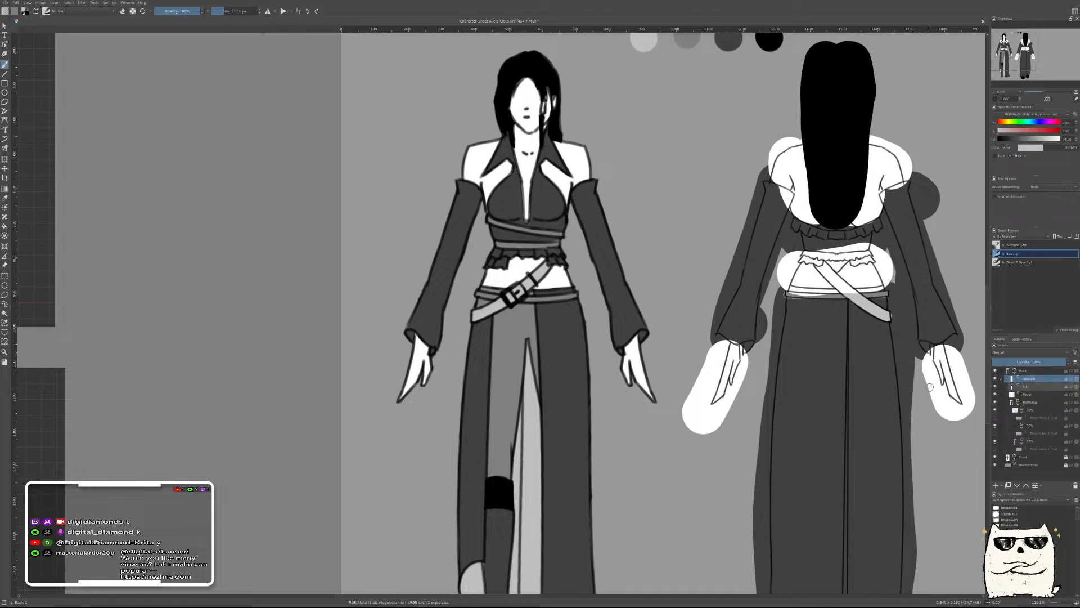
pyautogui.press('d')
pyautogui.click(1004, 263)
pyautogui.moveTo(843, 263); pyautogui.dragTo(682, 314)
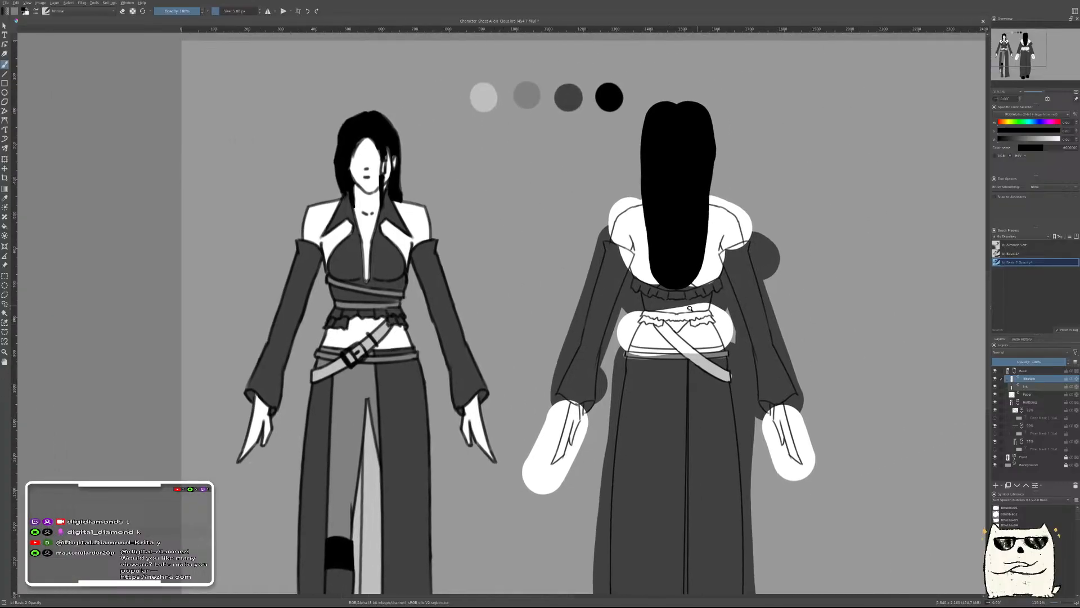
pyautogui.scroll(3, 697, 307)
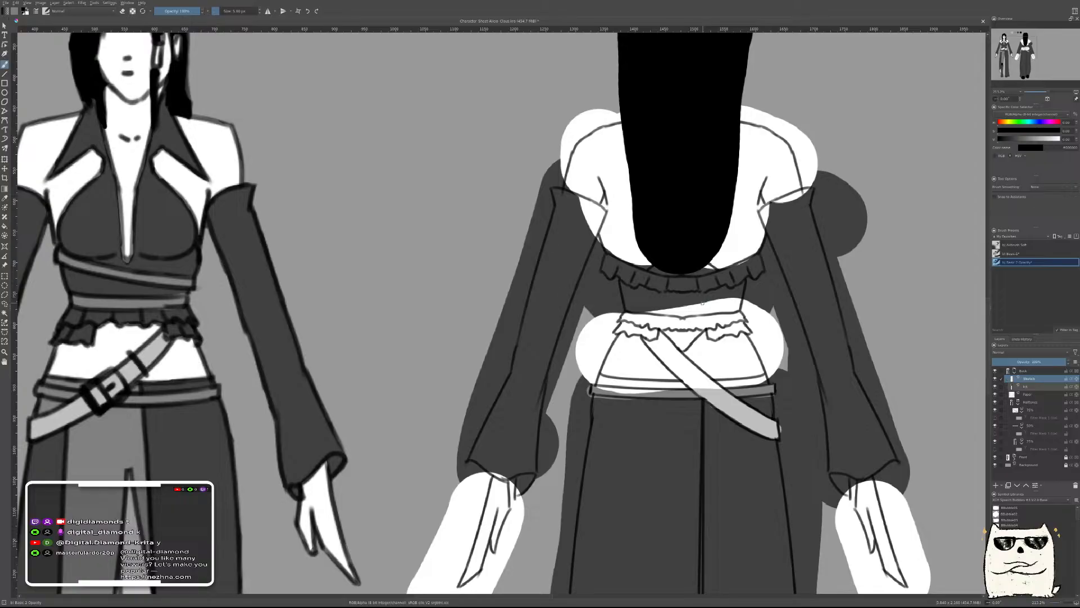
pyautogui.press('Insert')
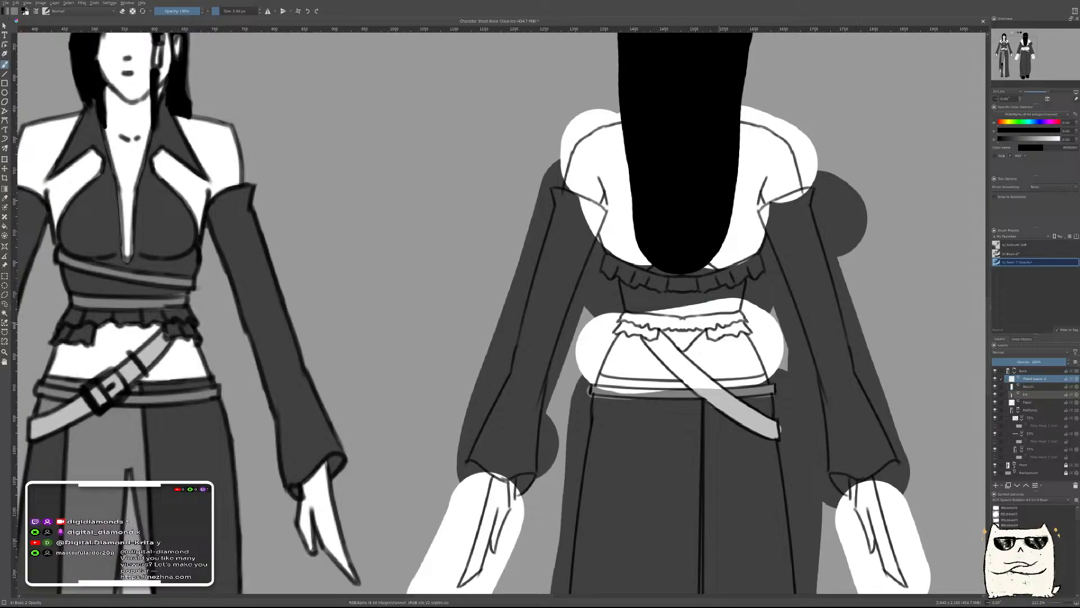
# Following the back reference image, sketch the lower edge of a short slanted strap beneath the top's ruffle
pyautogui.moveTo(707, 310); pyautogui.dragTo(558, 340)
pyautogui.moveTo(665, 368); pyautogui.dragTo(727, 360)
pyautogui.moveTo(837, 401); pyautogui.dragTo(609, 389)
pyautogui.moveTo(693, 390); pyautogui.dragTo(719, 363)
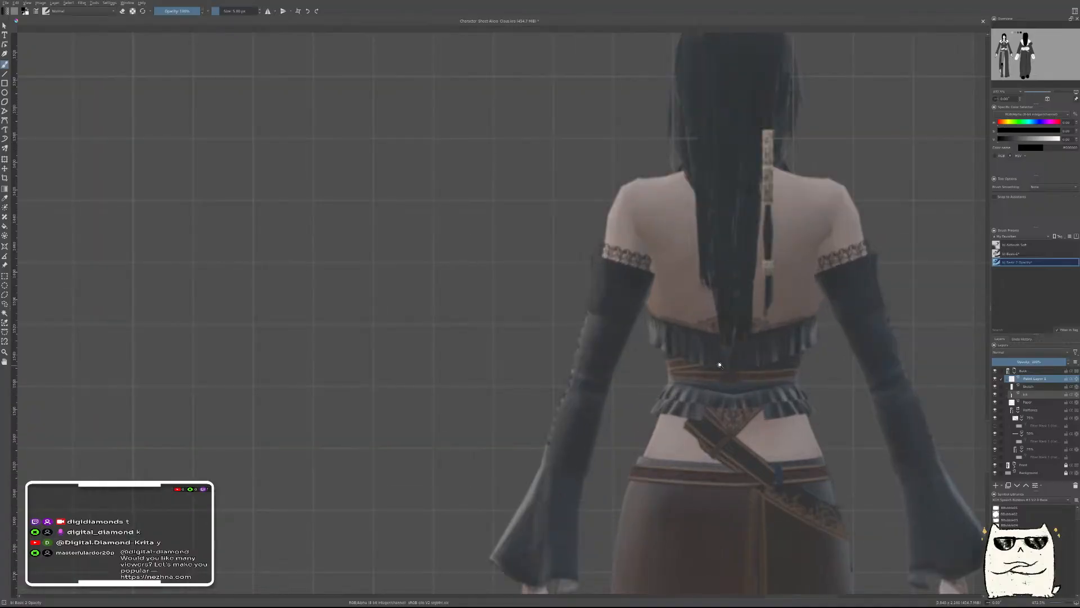
pyautogui.moveTo(802, 324); pyautogui.dragTo(737, 374)
pyautogui.moveTo(456, 371); pyautogui.dragTo(786, 413)
pyautogui.moveTo(417, 216); pyautogui.dragTo(737, 322)
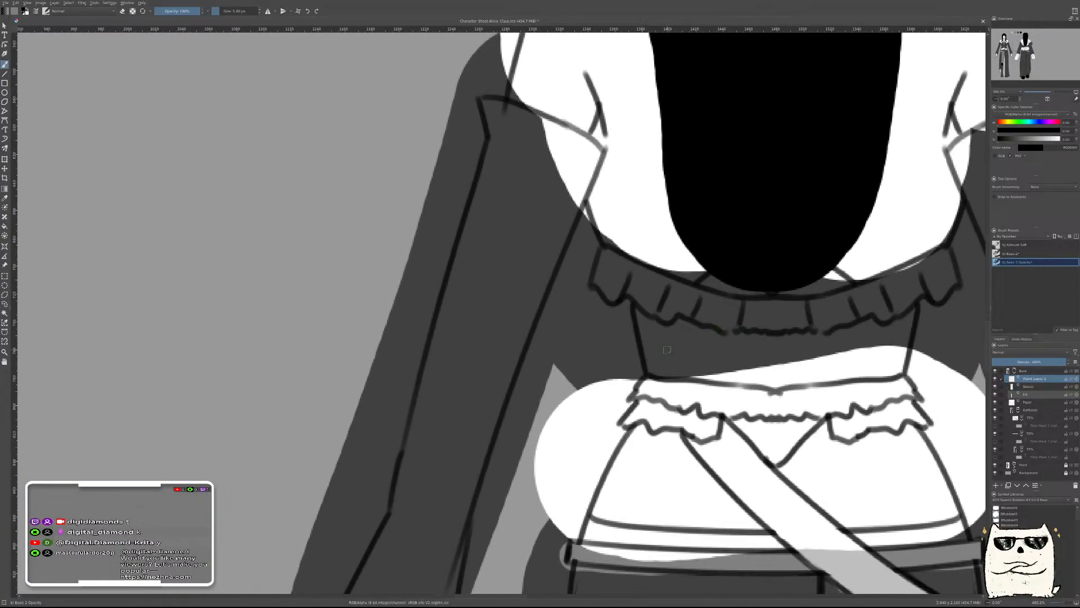
pyautogui.moveTo(626, 348); pyautogui.dragTo(726, 329)
# Sketch the short strap's upper edge, redoing the stroke until it runs cleanly from outside the torso into the ruffle
pyautogui.moveTo(620, 336); pyautogui.dragTo(679, 315)
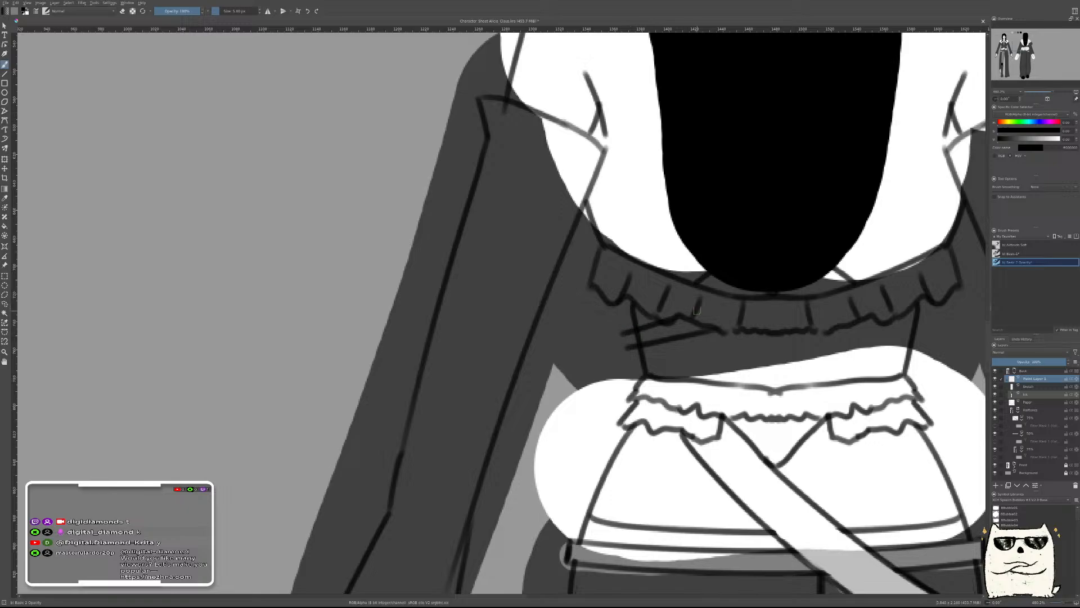
pyautogui.hotkey('ctrl', 'z')
pyautogui.moveTo(619, 330); pyautogui.dragTo(680, 312)
pyautogui.hotkey('ctrl', 'z')
pyautogui.moveTo(617, 332); pyautogui.dragTo(697, 317)
pyautogui.hotkey('ctrl', 'z')
pyautogui.moveTo(619, 329)
pyautogui.mouseDown()
pyautogui.moveTo(703, 307)
pyautogui.moveTo(677, 299)
pyautogui.moveTo(712, 296)
pyautogui.mouseUp()
# Erase the strap line overlapping the ruffle, and on the Sketch layer erase the torso outline that crosses the strap
pyautogui.click(1018, 253)
pyautogui.hotkey('ctrl', 'z')
pyautogui.press('e')
pyautogui.rightClick(712, 296)
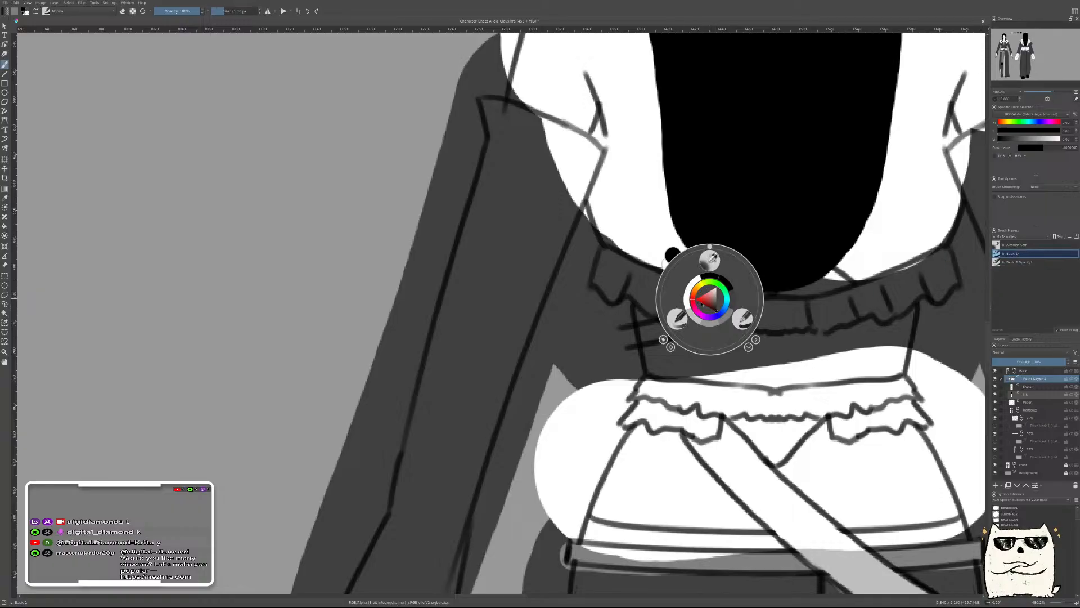
pyautogui.click(744, 320)
pyautogui.press('e')
pyautogui.moveTo(726, 299); pyautogui.dragTo(666, 304)
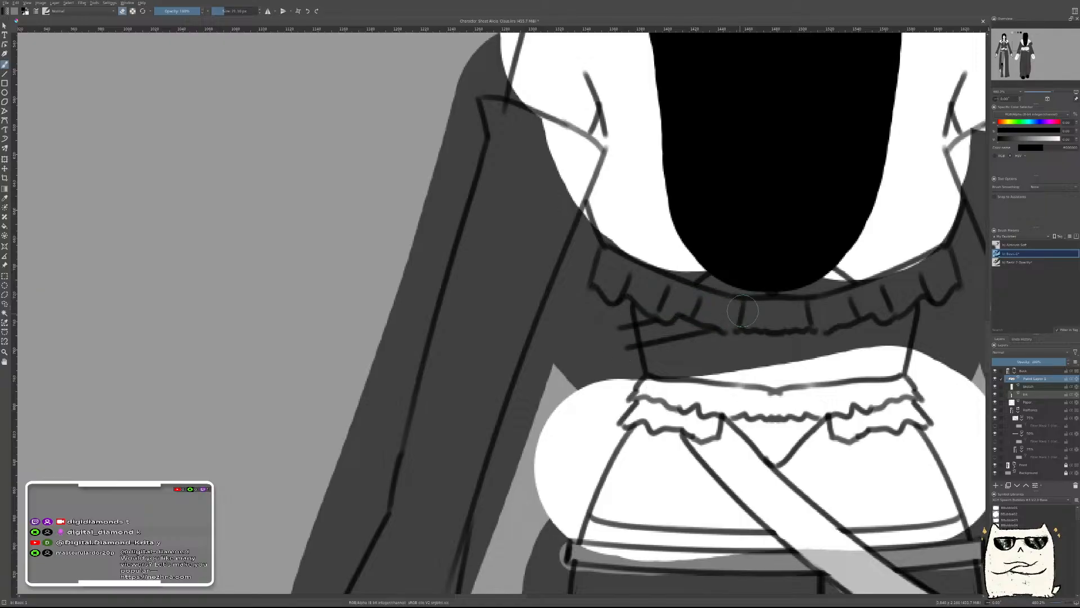
pyautogui.click(1031, 387)
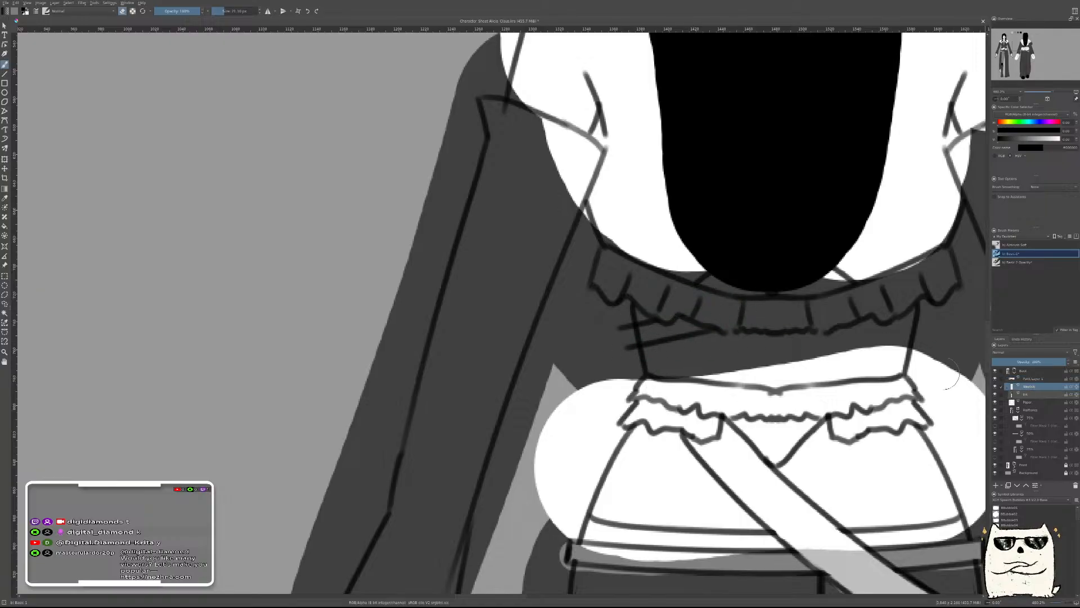
pyautogui.moveTo(656, 331); pyautogui.dragTo(638, 331)
# Trim the short strap's outer ends, close it with a short edge line, and merge its layer into Sketch
pyautogui.click(1032, 380)
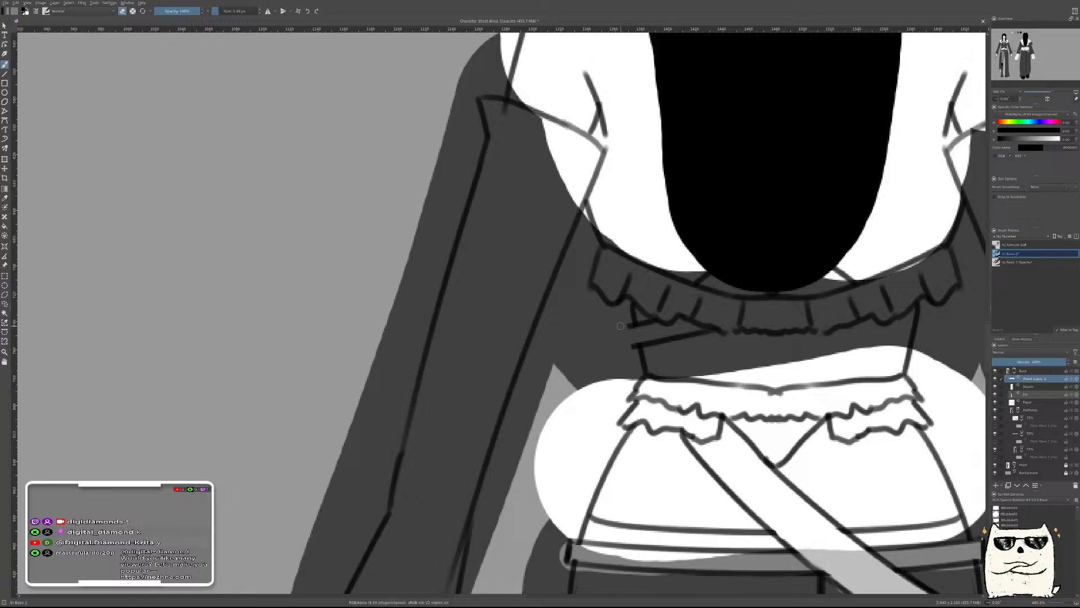
pyautogui.rightClick(782, 350)
pyautogui.click(746, 366)
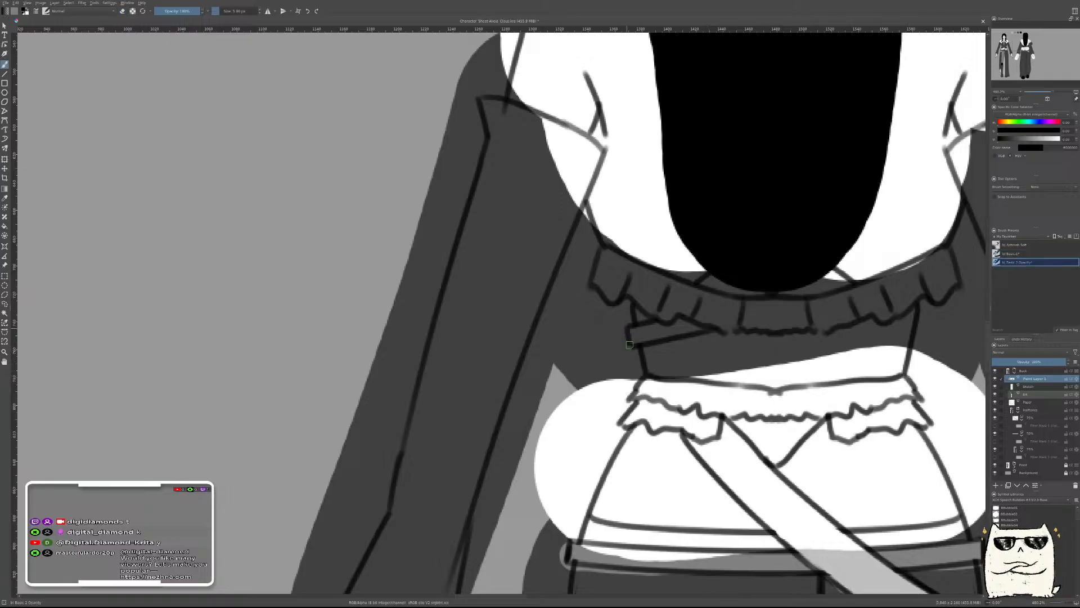
pyautogui.hotkey('ctrl', 'z')
pyautogui.moveTo(632, 338); pyautogui.dragTo(634, 346)
pyautogui.moveTo(752, 331); pyautogui.dragTo(751, 332)
pyautogui.scroll(-5, 751, 332)
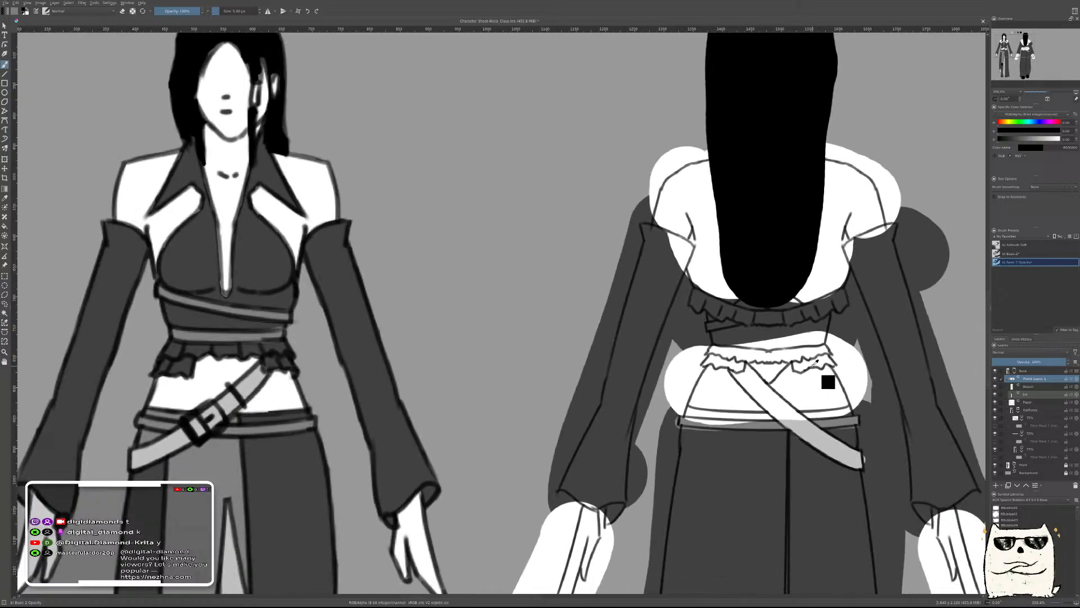
pyautogui.hotkey('ctrl', 'e')
# On a new paint layer, draw a nearly horizontal line across the back view's lower torso as a second strap's upper edge
pyautogui.press('Insert')
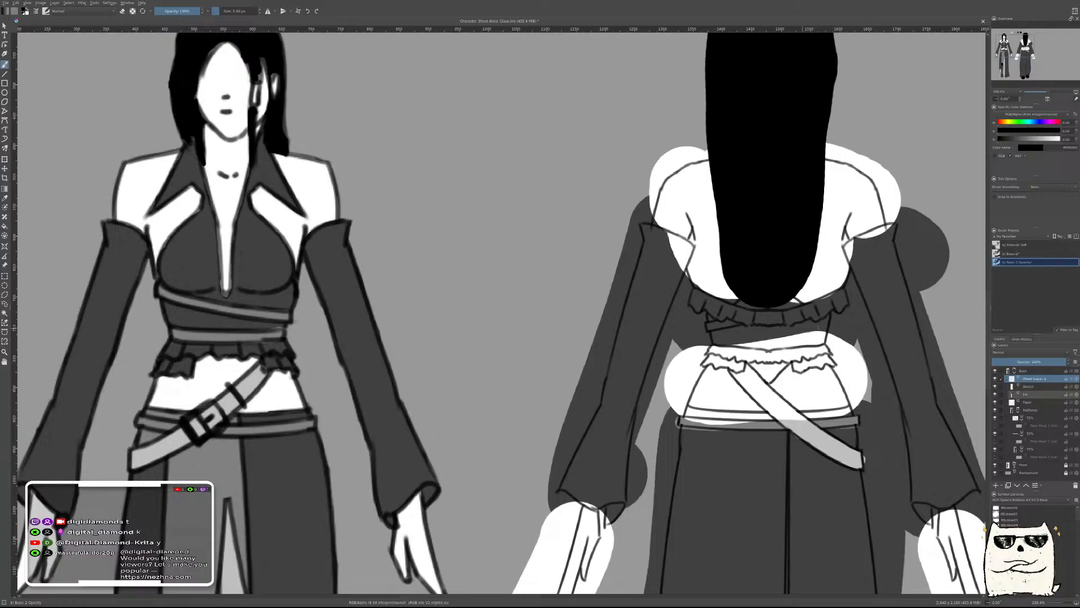
pyautogui.scroll(5, 759, 344)
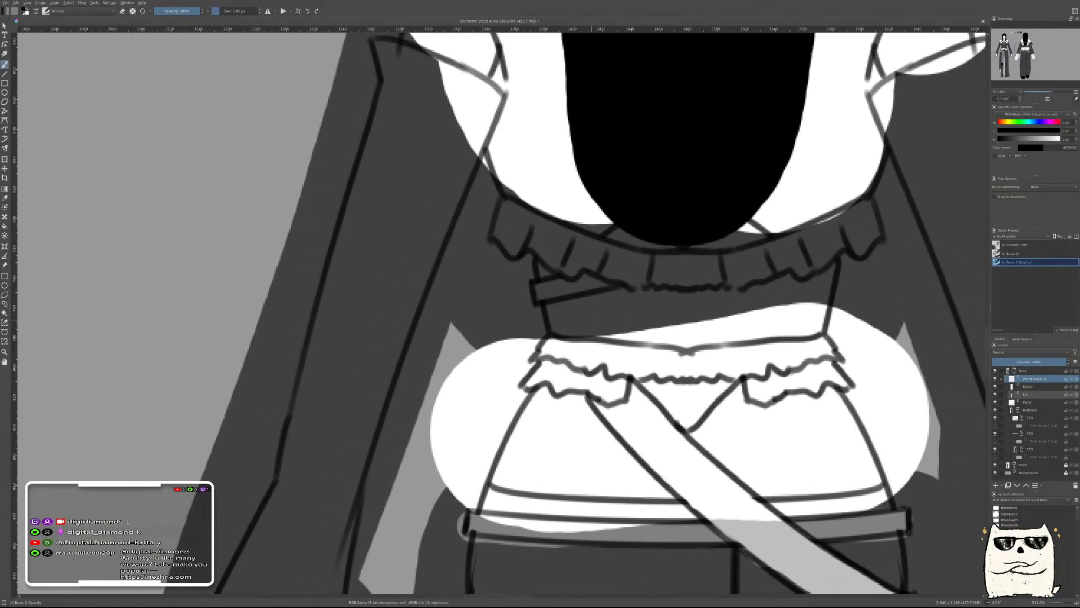
pyautogui.moveTo(532, 315); pyautogui.dragTo(844, 318)
pyautogui.hotkey('ctrl', 'z')
pyautogui.hotkey('ctrl', 'shift', 'z')
pyautogui.hotkey('ctrl', 'z')
pyautogui.moveTo(520, 310); pyautogui.dragTo(856, 304)
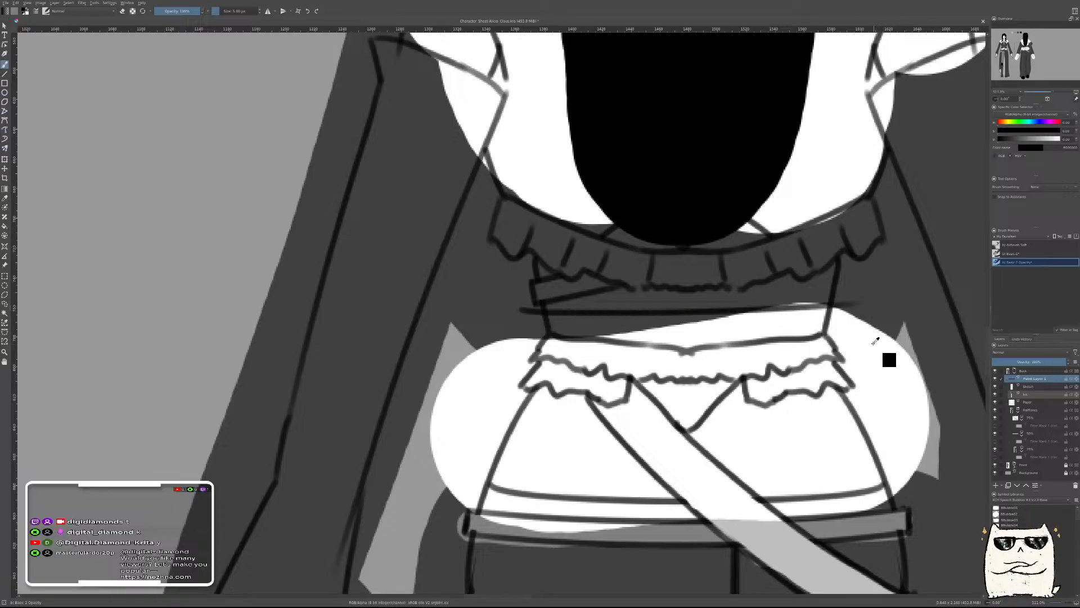
# Duplicate the strap line's layer, move the copy slightly down as the lower edge, and merge both layers
pyautogui.hotkey('ctrl', 'j')
pyautogui.press('t')
pyautogui.moveTo(876, 335); pyautogui.dragTo(882, 354)
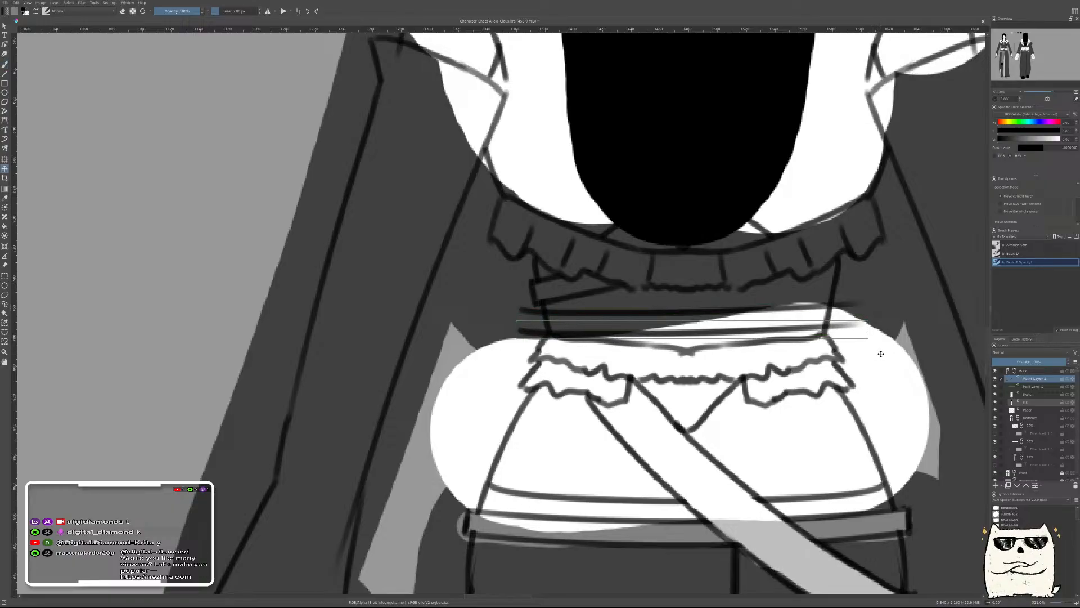
pyautogui.hotkey('ctrl', 'e')
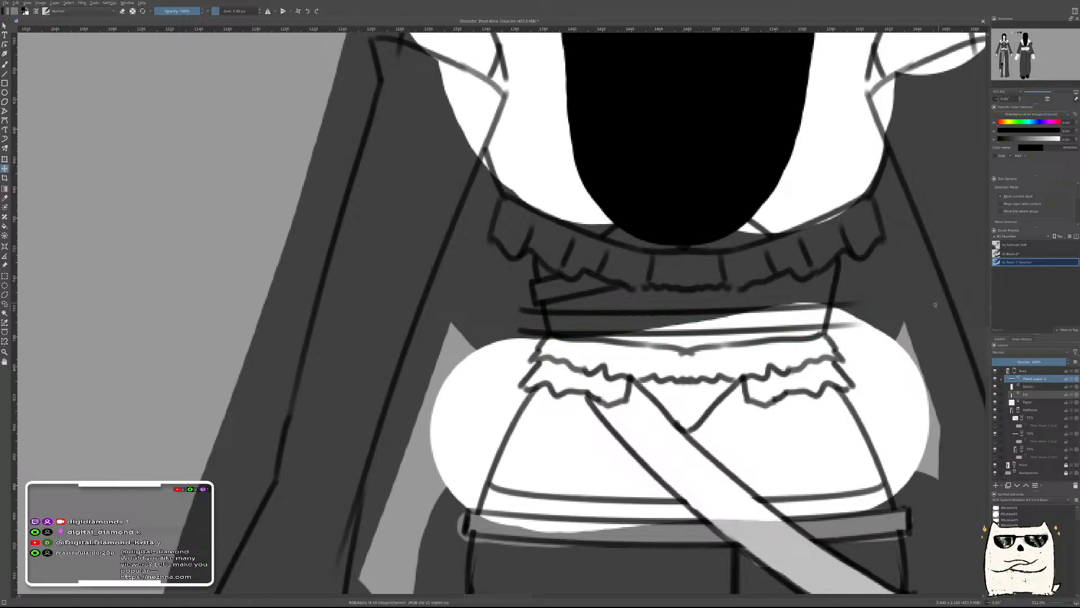
# Erase the overhanging ends of both strap lines, and clear the torso outline between them on the Sketch layer
pyautogui.press('b')
pyautogui.rightClick(881, 318)
pyautogui.click(915, 337)
pyautogui.moveTo(853, 333); pyautogui.dragTo(840, 330)
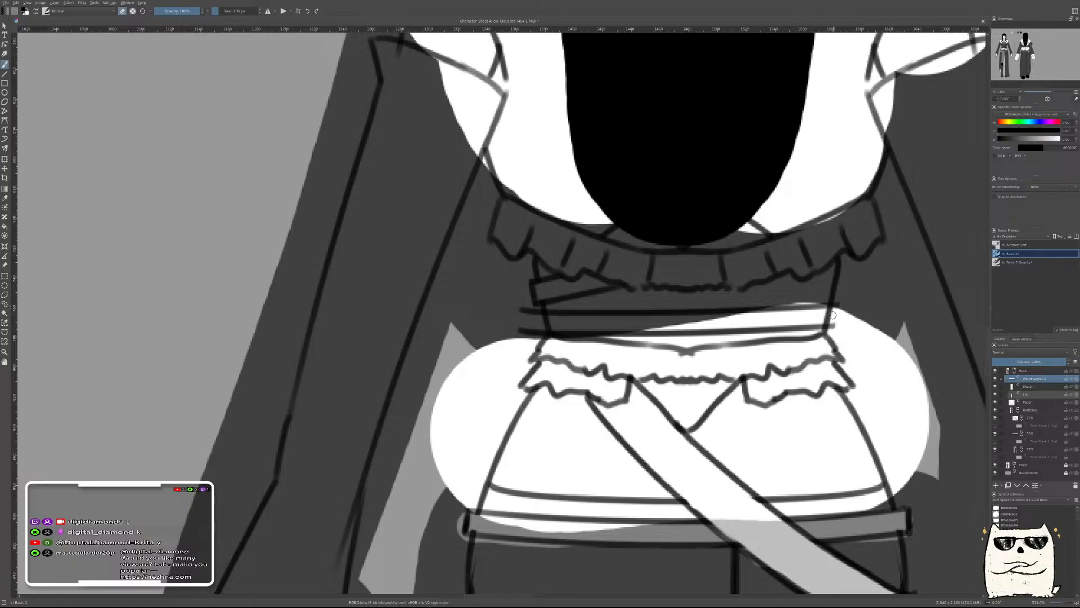
pyautogui.moveTo(530, 311); pyautogui.dragTo(519, 311)
pyautogui.moveTo(532, 332); pyautogui.dragTo(520, 332)
pyautogui.press('pagedown')
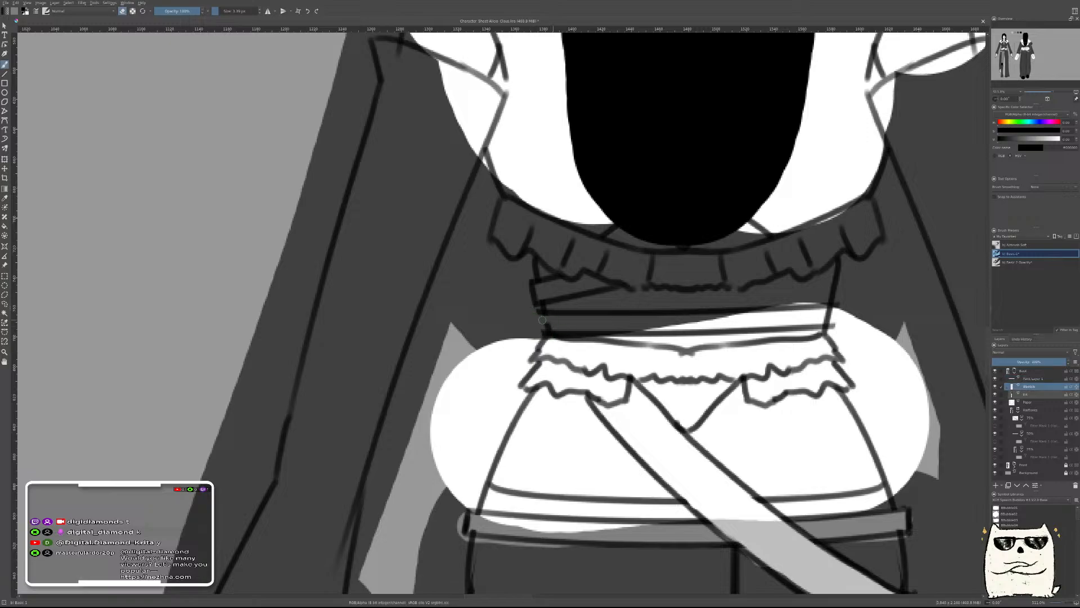
# Close both ends of the lower torso strap with short black lines and merge its layer into Sketch
pyautogui.press('pageup')
pyautogui.rightClick(872, 302)
pyautogui.click(839, 322)
pyautogui.moveTo(839, 304); pyautogui.dragTo(835, 325)
pyautogui.moveTo(541, 313); pyautogui.dragTo(544, 330)
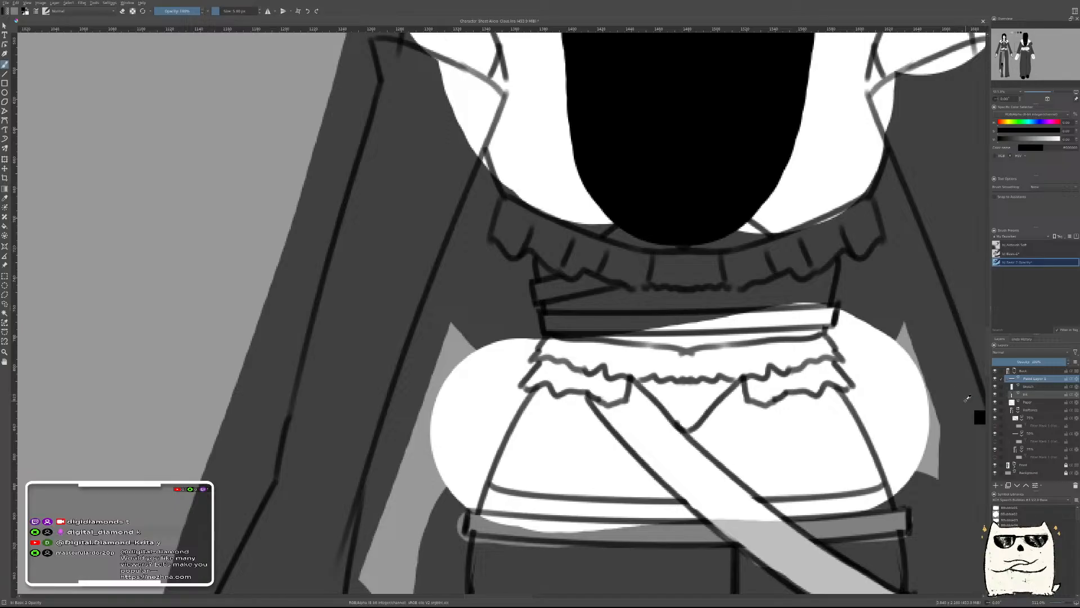
pyautogui.hotkey('ctrl', 'e')
# Select the back view's dark grey fill layer and switch to the Basic-1 brush in eraser mode for the skirt hem
pyautogui.moveTo(903, 342)
pyautogui.mouseDown()
pyautogui.moveTo(883, 416)
pyautogui.moveTo(716, 318)
pyautogui.mouseUp()
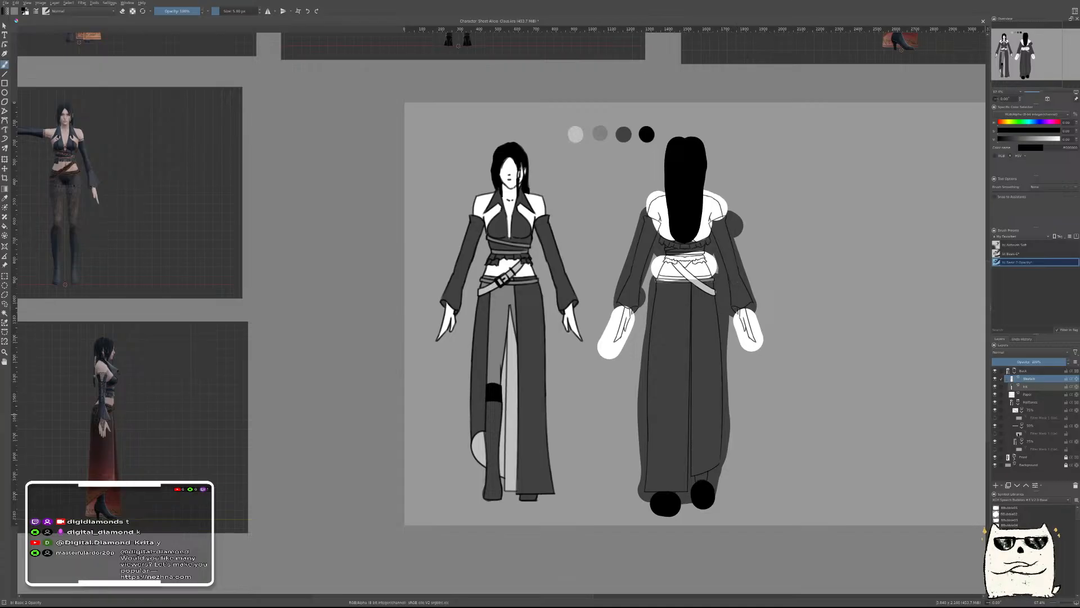
pyautogui.click(1031, 442)
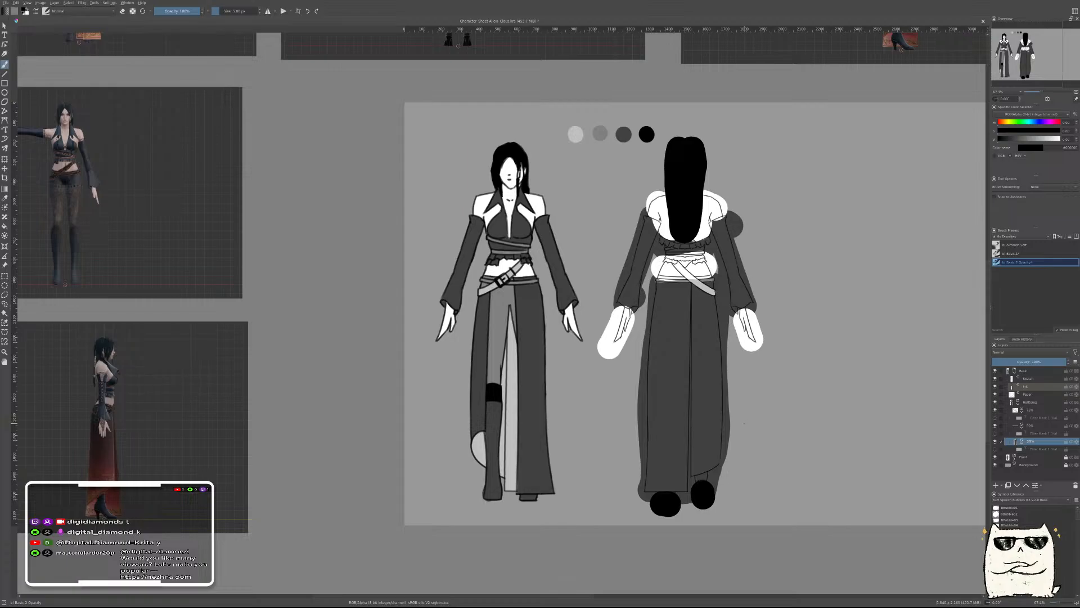
pyautogui.rightClick(750, 415)
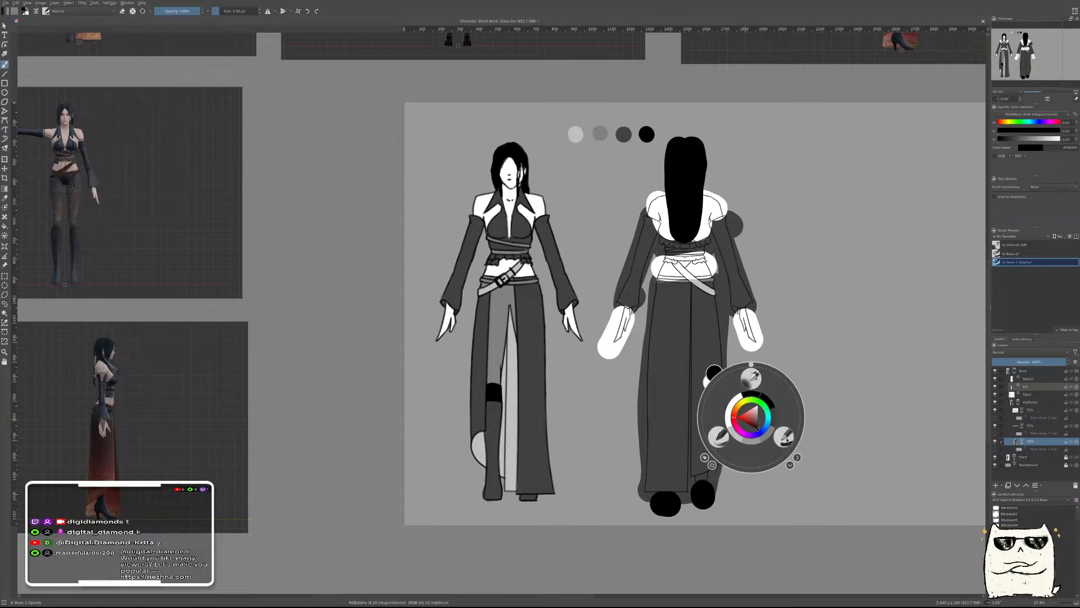
pyautogui.click(782, 437)
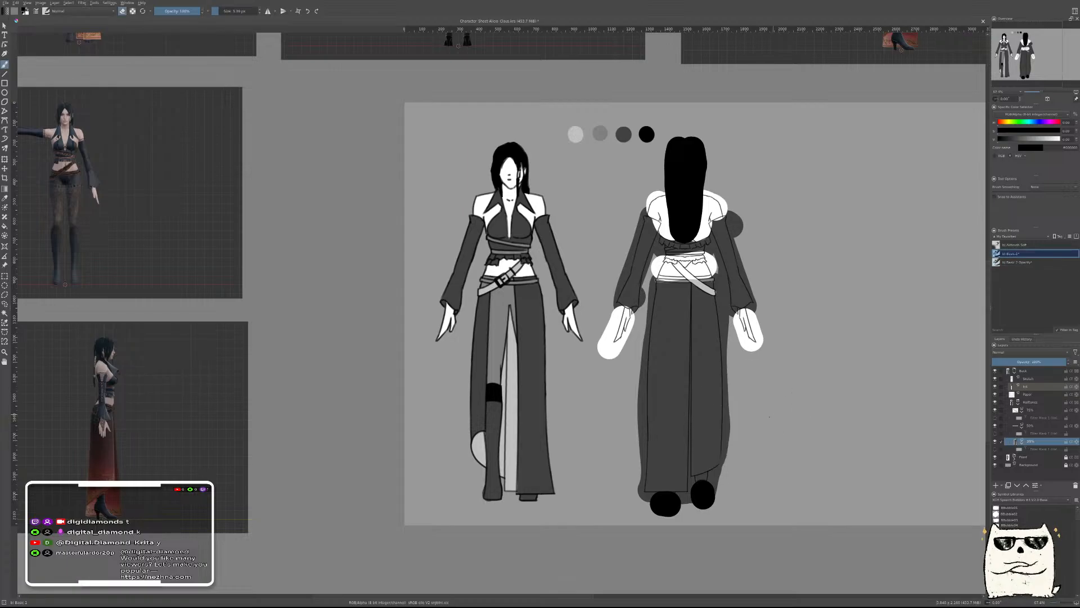
pyautogui.scroll(3, 686, 417)
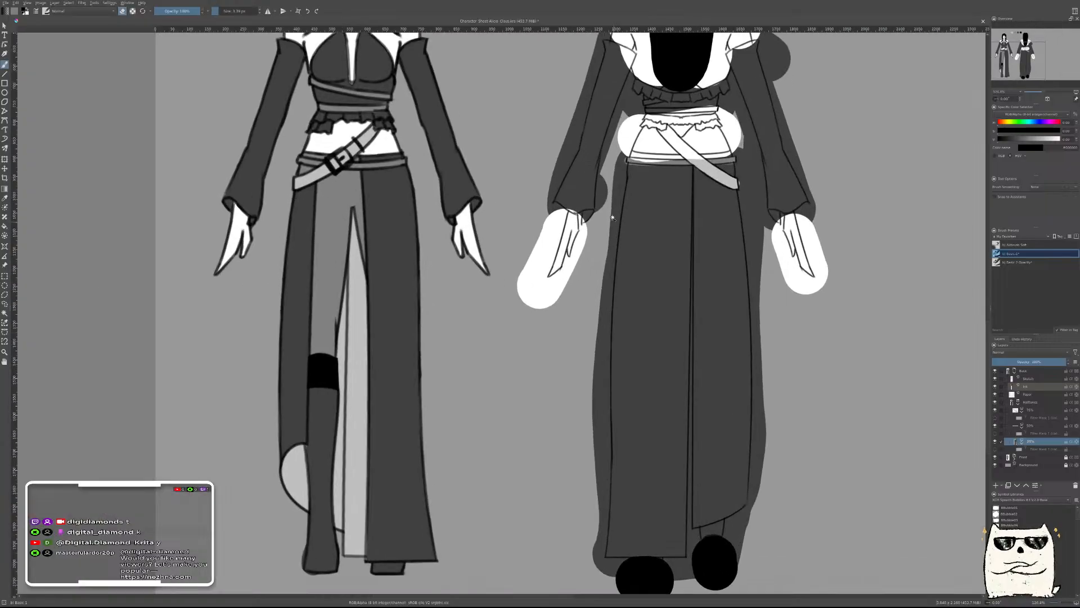
pyautogui.scroll(2, 640, 191)
pyautogui.scroll(-10, 613, 225)
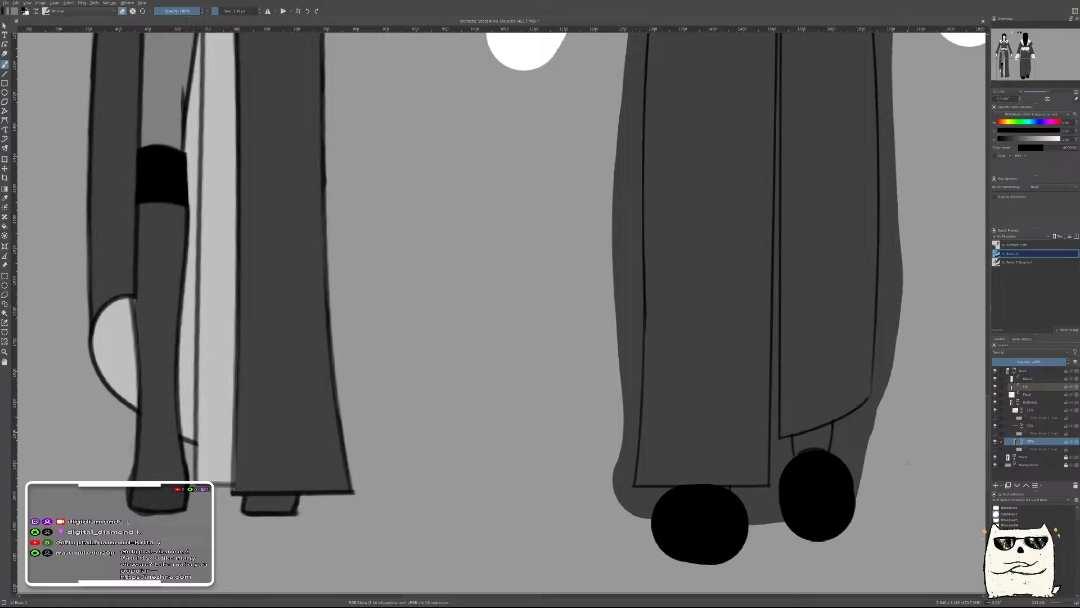
pyautogui.scroll(4, 766, 503)
pyautogui.moveTo(890, 395); pyautogui.dragTo(711, 383)
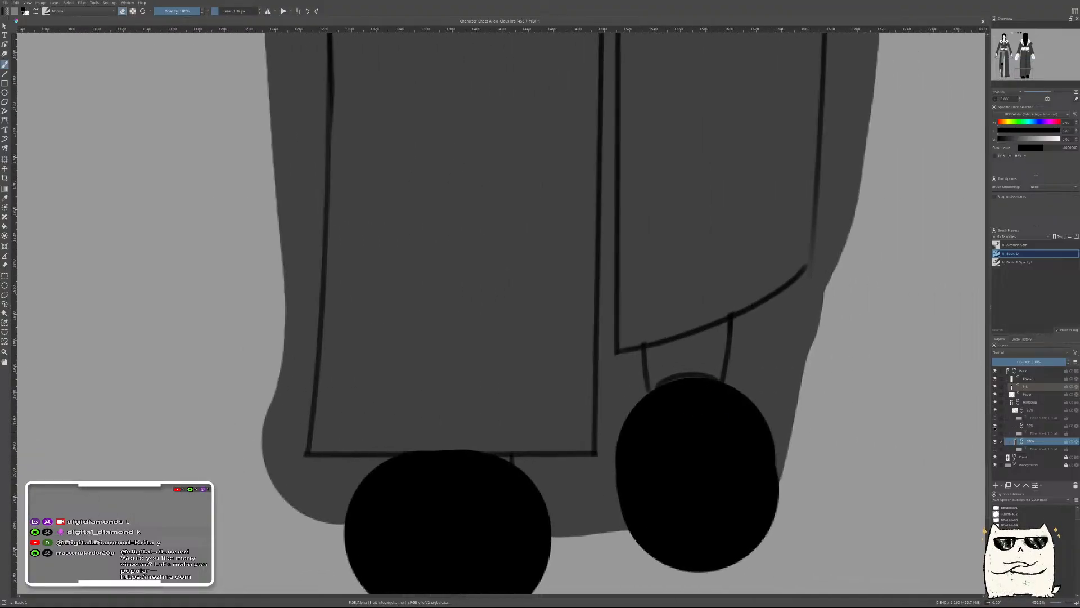
# Hide the back view's other tone layers, including the black and white fills, leaving only the dark grey fill under the sketch
pyautogui.click(995, 402)
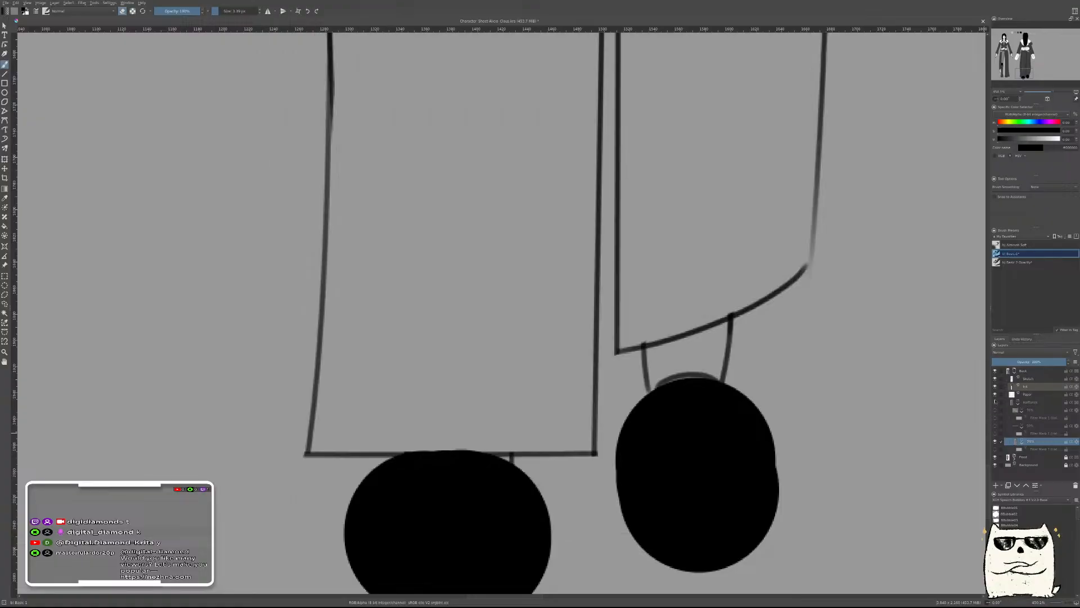
pyautogui.click(995, 402)
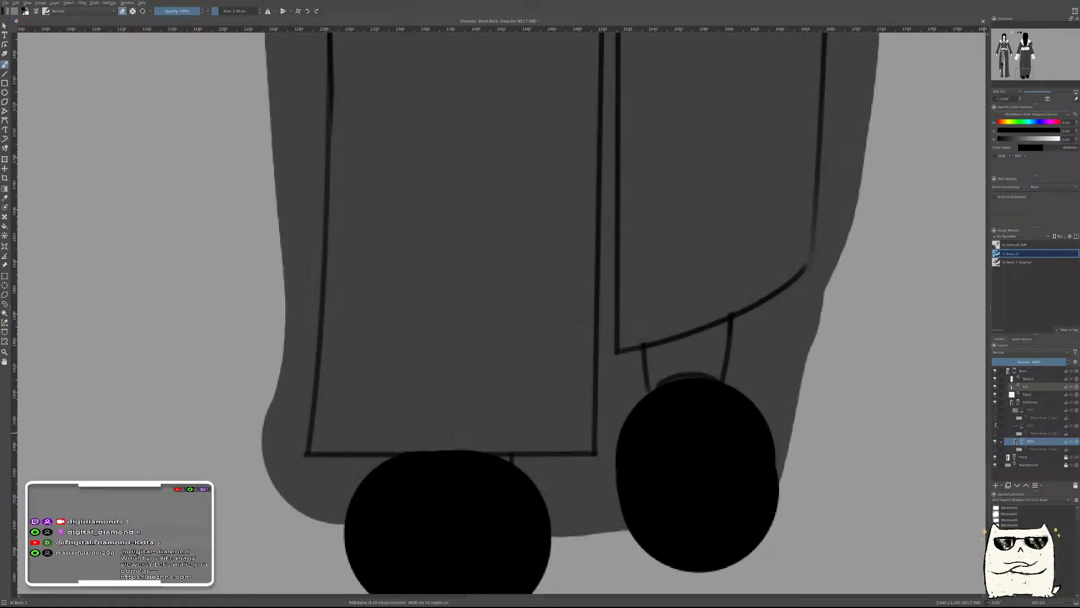
pyautogui.click(995, 395)
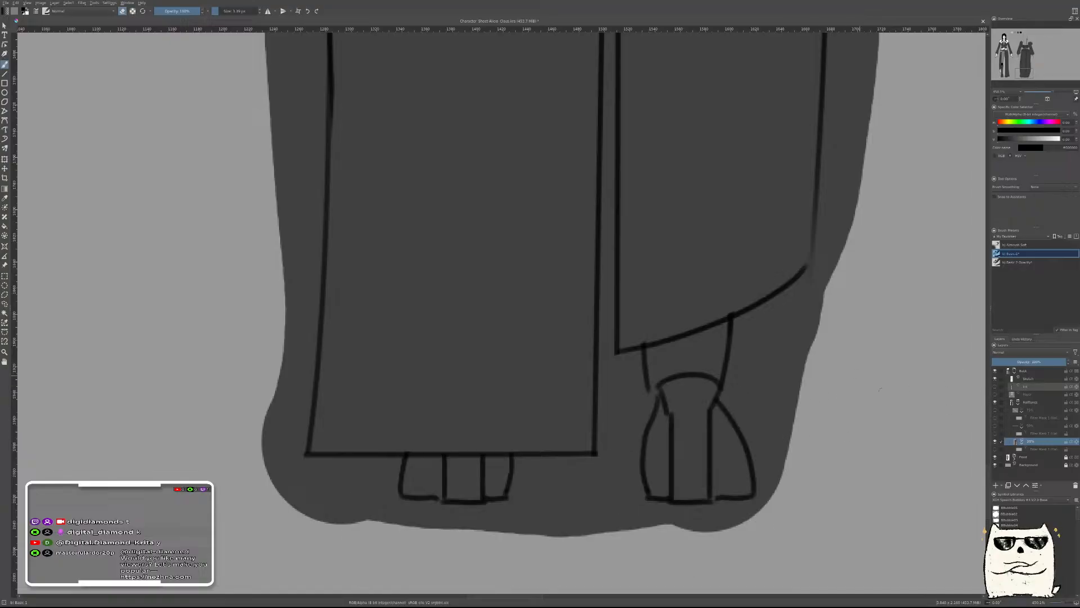
pyautogui.moveTo(815, 385); pyautogui.dragTo(782, 435)
pyautogui.moveTo(816, 301); pyautogui.dragTo(817, 287)
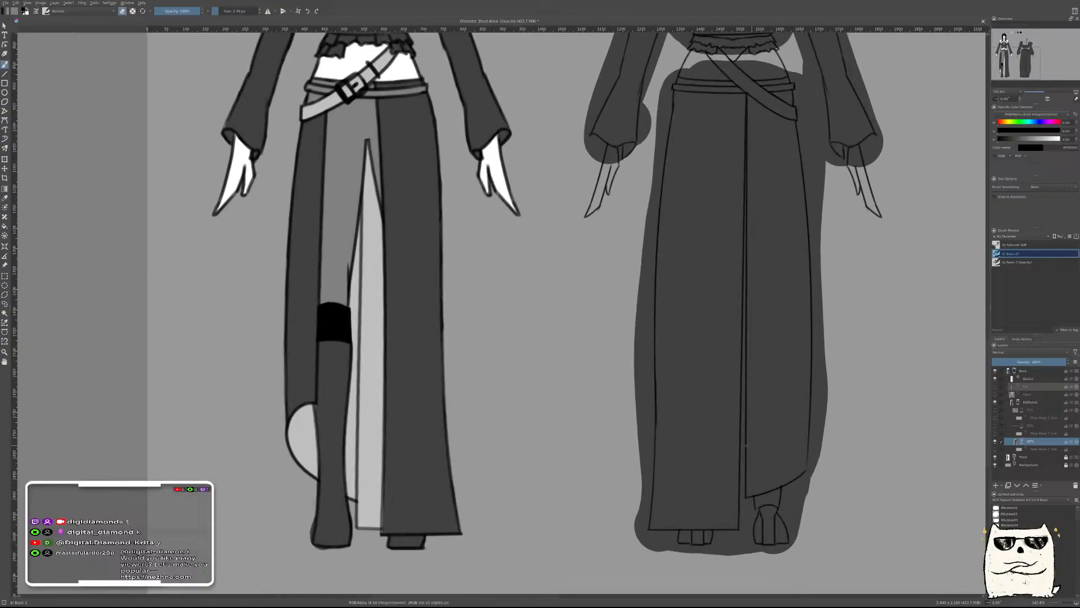
# Select the excess grey fill outside the back view's right boot and curved skirt hem with the Magnetic Selection tool
pyautogui.moveTo(830, 448); pyautogui.dragTo(817, 285)
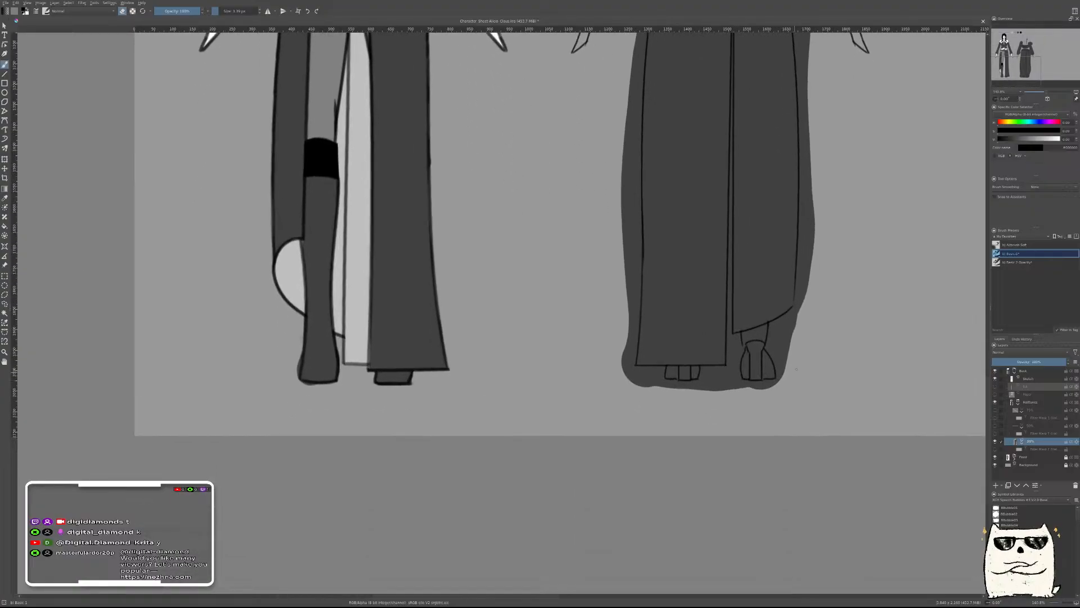
pyautogui.press('l')
pyautogui.moveTo(753, 390); pyautogui.dragTo(804, 342)
pyautogui.moveTo(852, 226); pyautogui.dragTo(742, 333)
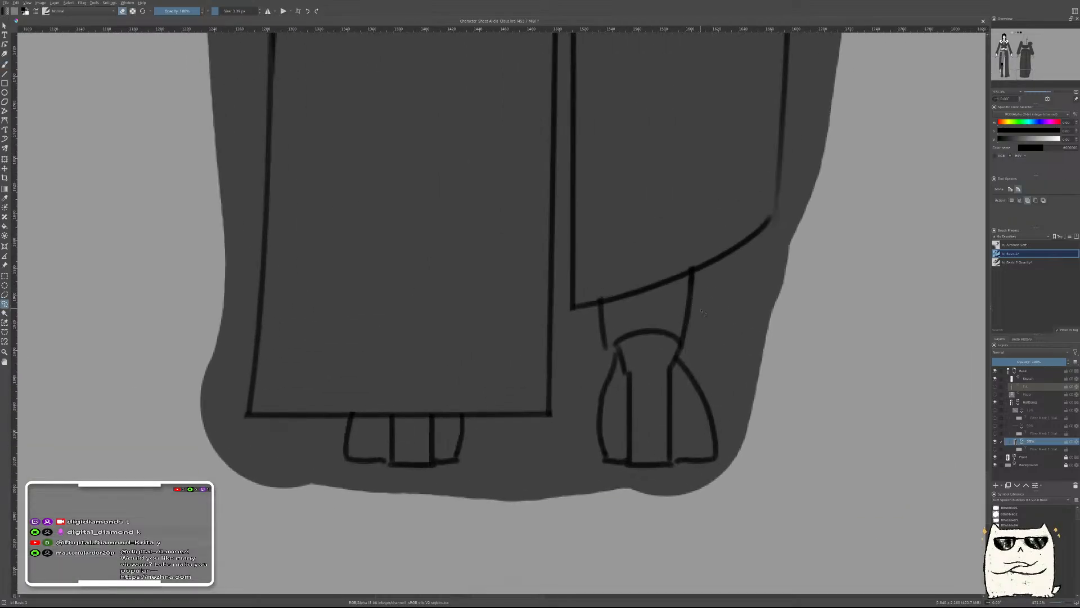
pyautogui.moveTo(694, 272); pyautogui.dragTo(690, 314)
pyautogui.moveTo(701, 394); pyautogui.dragTo(711, 415)
pyautogui.moveTo(719, 463)
pyautogui.mouseDown()
pyautogui.moveTo(808, 451)
pyautogui.moveTo(843, 296)
pyautogui.moveTo(816, 247)
pyautogui.mouseUp()
pyautogui.moveTo(735, 249); pyautogui.dragTo(694, 271)
# Extend the selection up the lower part of the back-view skirt's right edge, covering the grey fill outside the line
pyautogui.moveTo(886, 190); pyautogui.dragTo(723, 352)
pyautogui.moveTo(619, 416); pyautogui.dragTo(540, 563)
pyautogui.moveTo(540, 523); pyautogui.dragTo(548, 281)
pyautogui.hotkey('ctrl', 'z')
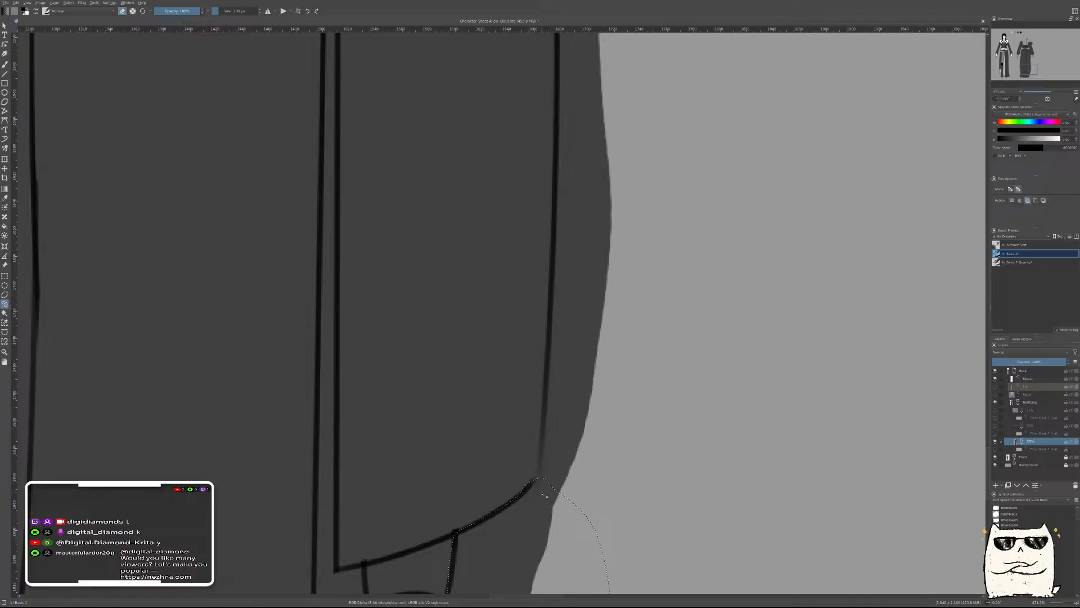
pyautogui.moveTo(541, 488); pyautogui.dragTo(546, 399)
pyautogui.moveTo(548, 357)
pyautogui.mouseDown()
pyautogui.moveTo(670, 321)
pyautogui.moveTo(552, 577)
pyautogui.moveTo(558, 483)
pyautogui.mouseUp()
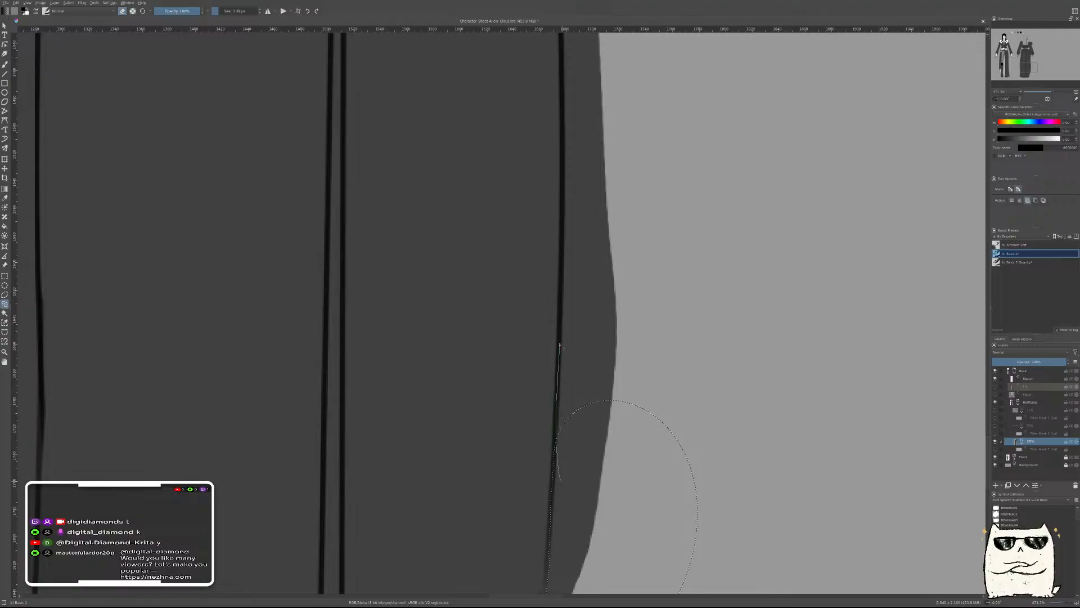
pyautogui.moveTo(560, 313)
pyautogui.mouseDown()
pyautogui.moveTo(636, 331)
pyautogui.moveTo(590, 470)
pyautogui.mouseUp()
pyautogui.moveTo(647, 229); pyautogui.dragTo(651, 360)
pyautogui.moveTo(571, 415); pyautogui.dragTo(567, 327)
pyautogui.moveTo(570, 268)
pyautogui.mouseDown()
pyautogui.moveTo(697, 315)
pyautogui.moveTo(660, 349)
pyautogui.mouseUp()
# Add the excess fill along the upper part of the back-view skirt's right edge to the selection
pyautogui.scroll(3, 655, 394)
pyautogui.moveTo(589, 498)
pyautogui.mouseDown()
pyautogui.moveTo(569, 467)
pyautogui.moveTo(568, 374)
pyautogui.mouseUp()
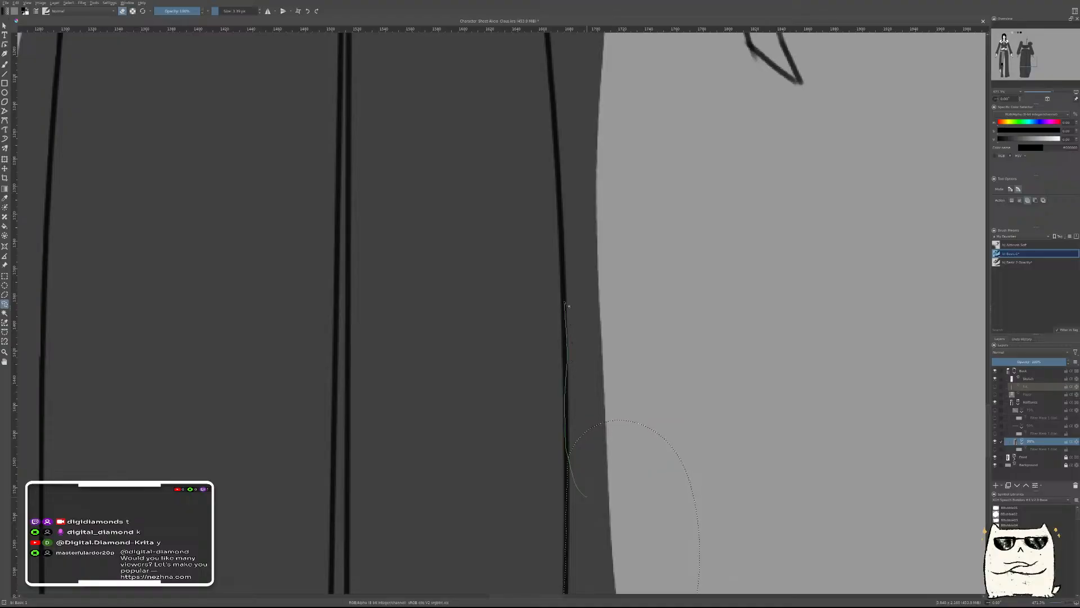
pyautogui.moveTo(564, 263)
pyautogui.mouseDown()
pyautogui.moveTo(623, 222)
pyautogui.moveTo(644, 457)
pyautogui.mouseUp()
pyautogui.moveTo(696, 261); pyautogui.dragTo(741, 470)
pyautogui.moveTo(613, 463); pyautogui.dragTo(605, 426)
pyautogui.moveTo(604, 388); pyautogui.dragTo(601, 347)
pyautogui.moveTo(598, 307)
pyautogui.mouseDown()
pyautogui.moveTo(597, 259)
pyautogui.moveTo(665, 259)
pyautogui.moveTo(691, 504)
pyautogui.mouseUp()
pyautogui.moveTo(638, 344)
pyautogui.mouseDown()
pyautogui.moveTo(646, 408)
pyautogui.moveTo(628, 485)
pyautogui.moveTo(608, 446)
pyautogui.moveTo(601, 345)
pyautogui.mouseUp()
pyautogui.moveTo(596, 297)
pyautogui.mouseDown()
pyautogui.moveTo(573, 151)
pyautogui.moveTo(657, 476)
pyautogui.moveTo(624, 361)
pyautogui.moveTo(625, 251)
pyautogui.moveTo(695, 268)
pyautogui.moveTo(730, 294)
pyautogui.moveTo(737, 482)
pyautogui.moveTo(710, 504)
pyautogui.mouseUp()
# Add the excess fill beside the belts, the right sleeve's cuff and the bare waist to the selection
pyautogui.moveTo(604, 111)
pyautogui.mouseDown()
pyautogui.moveTo(642, 296)
pyautogui.moveTo(650, 415)
pyautogui.mouseUp()
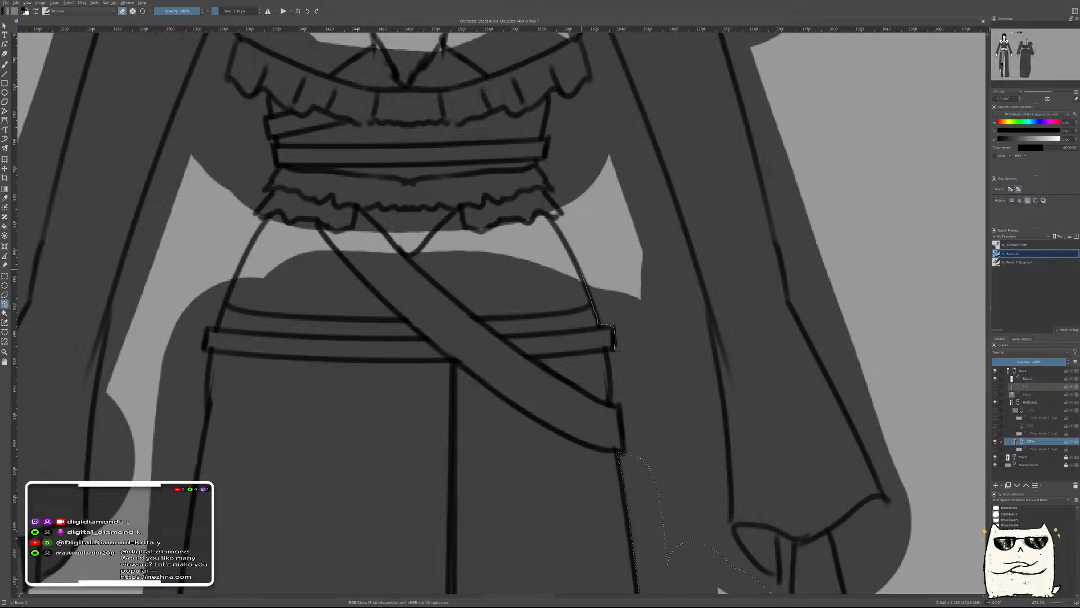
pyautogui.moveTo(608, 351)
pyautogui.mouseDown()
pyautogui.moveTo(633, 494)
pyautogui.moveTo(661, 506)
pyautogui.moveTo(683, 495)
pyautogui.moveTo(701, 460)
pyautogui.moveTo(679, 307)
pyautogui.moveTo(651, 248)
pyautogui.moveTo(581, 235)
pyautogui.mouseUp()
pyautogui.moveTo(776, 545); pyautogui.dragTo(731, 345)
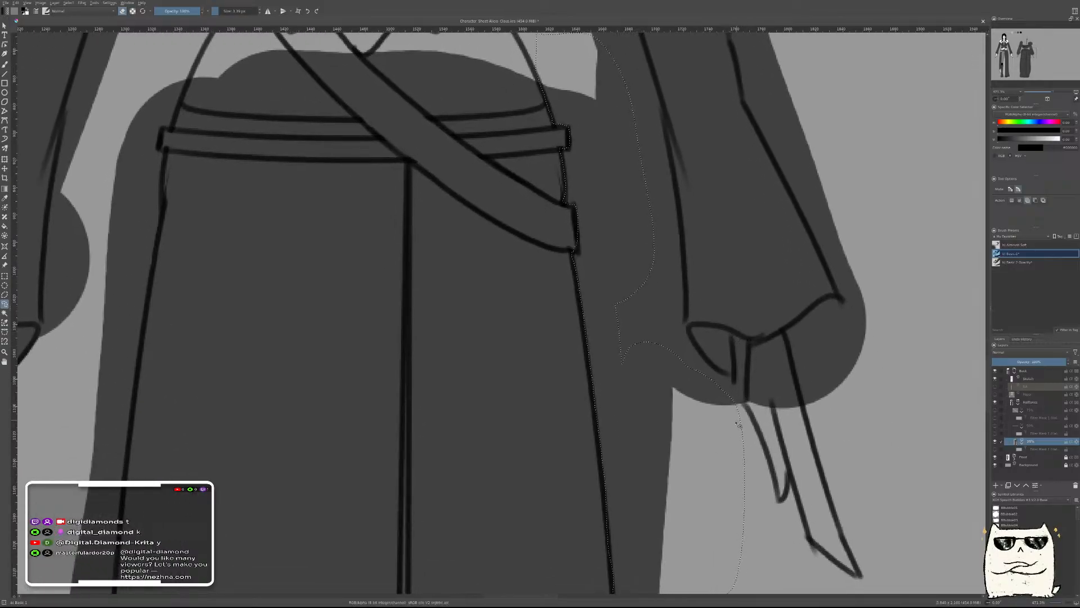
pyautogui.moveTo(746, 404)
pyautogui.mouseDown()
pyautogui.moveTo(753, 344)
pyautogui.moveTo(735, 334)
pyautogui.moveTo(737, 380)
pyautogui.moveTo(678, 321)
pyautogui.mouseUp()
pyautogui.scroll(3, 707, 365)
pyautogui.scroll(1, 707, 365)
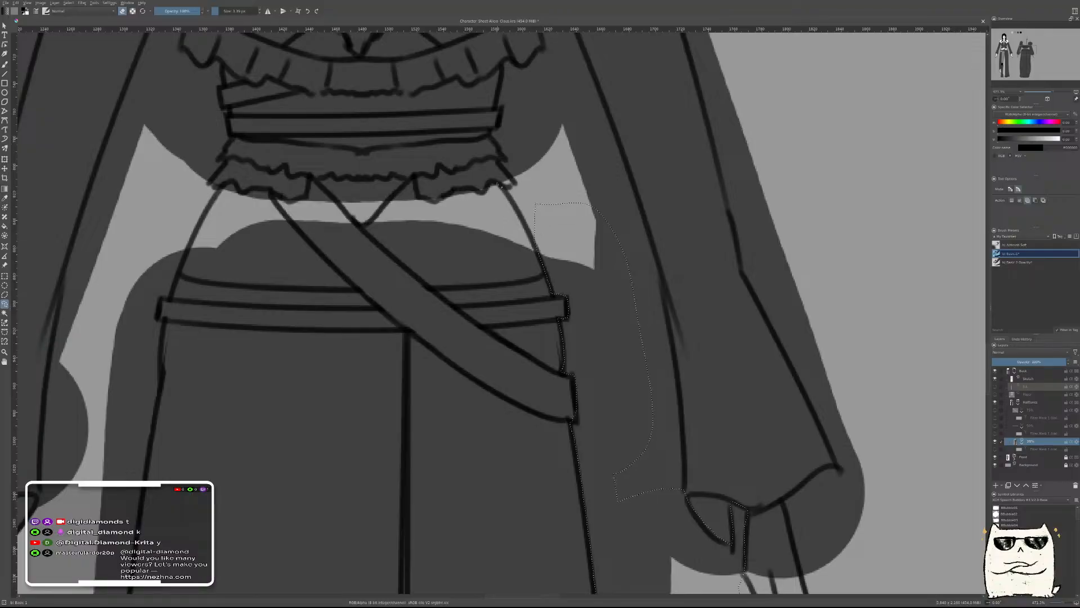
pyautogui.moveTo(537, 243)
pyautogui.mouseDown()
pyautogui.moveTo(558, 246)
pyautogui.moveTo(563, 162)
pyautogui.moveTo(499, 184)
pyautogui.mouseUp()
pyautogui.scroll(5, 622, 292)
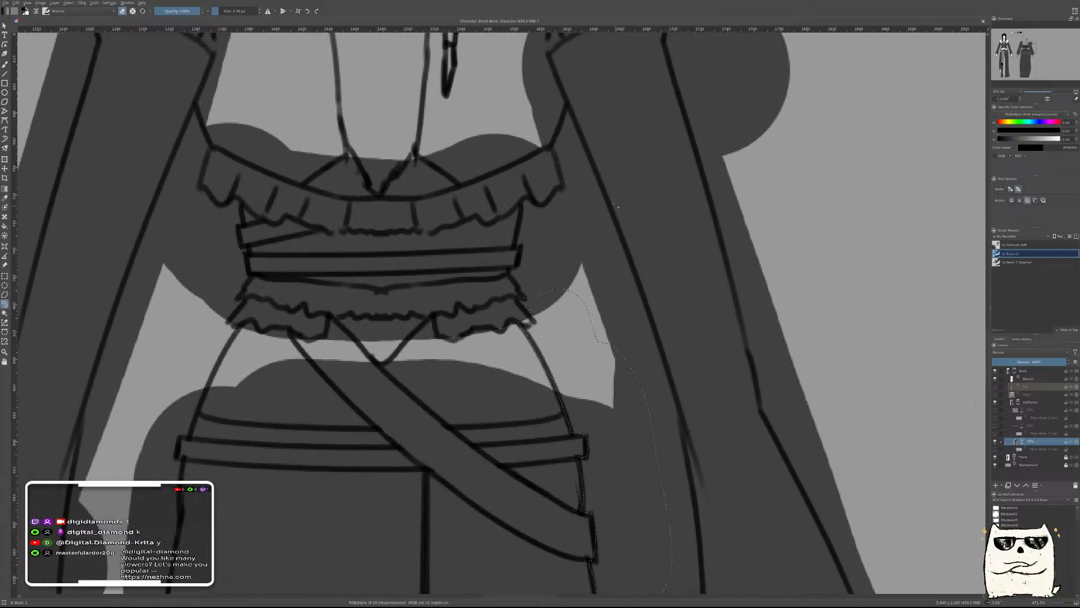
# Add the excess fill between the top's ruffled right side and the upper inner edge of the right sleeve to the selection
pyautogui.moveTo(568, 105)
pyautogui.mouseDown()
pyautogui.moveTo(639, 275)
pyautogui.moveTo(622, 350)
pyautogui.moveTo(568, 341)
pyautogui.moveTo(559, 263)
pyautogui.mouseUp()
pyautogui.moveTo(569, 208); pyautogui.dragTo(551, 146)
pyautogui.moveTo(559, 191)
pyautogui.mouseDown()
pyautogui.moveTo(521, 217)
pyautogui.moveTo(555, 242)
pyautogui.moveTo(585, 212)
pyautogui.mouseUp()
pyautogui.moveTo(522, 224); pyautogui.dragTo(513, 276)
pyautogui.moveTo(522, 296)
pyautogui.mouseDown()
pyautogui.moveTo(565, 326)
pyautogui.moveTo(598, 258)
pyautogui.mouseUp()
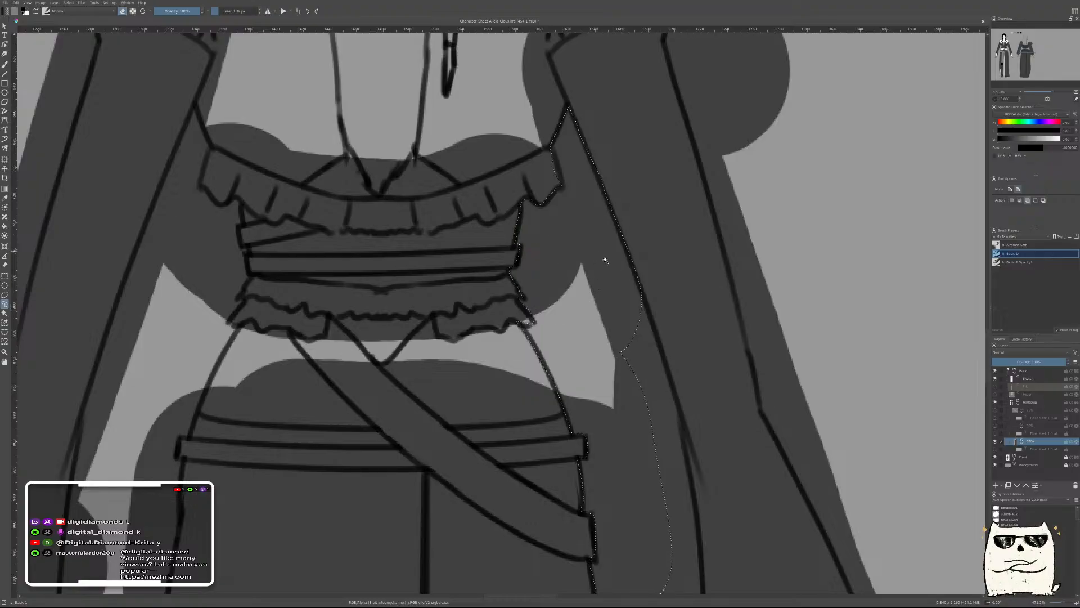
# Add the strip along the right sleeve's lower inner edge to the selection, clear the selected fill and deselect
pyautogui.scroll(-8, 608, 251)
pyautogui.scroll(7, 664, 328)
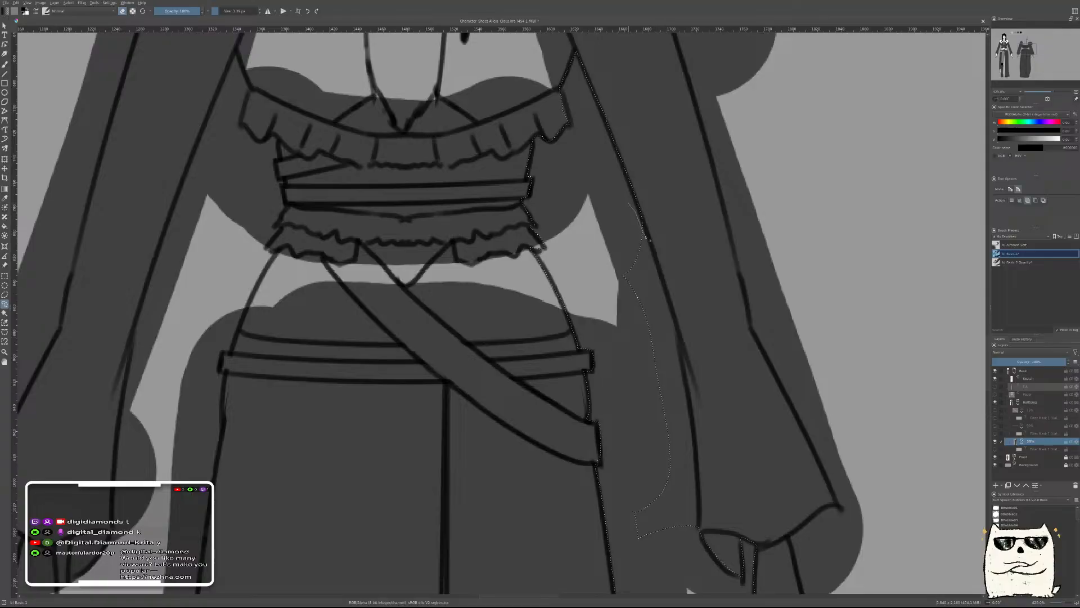
pyautogui.moveTo(650, 240); pyautogui.dragTo(672, 314)
pyautogui.moveTo(682, 356)
pyautogui.mouseDown()
pyautogui.moveTo(701, 530)
pyautogui.moveTo(678, 563)
pyautogui.mouseUp()
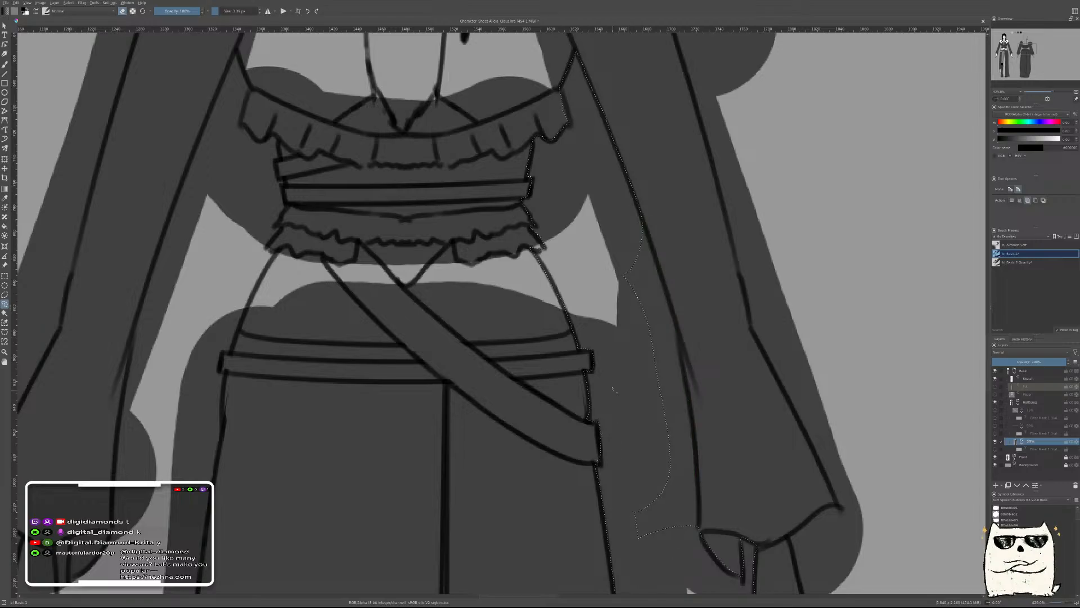
pyautogui.scroll(-9, 638, 384)
pyautogui.scroll(9, 638, 384)
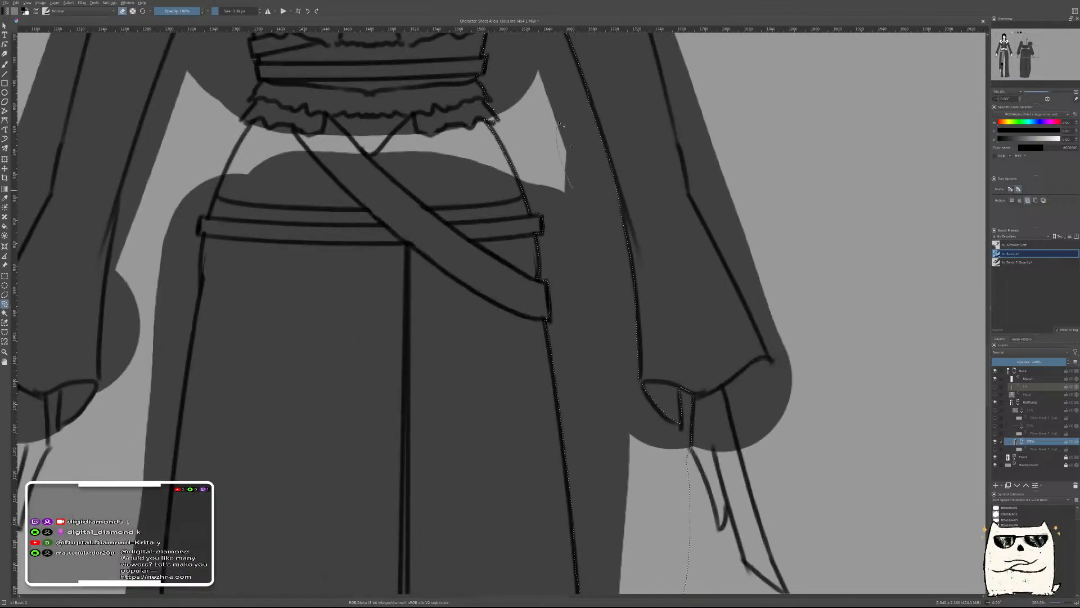
pyautogui.scroll(-7, 590, 198)
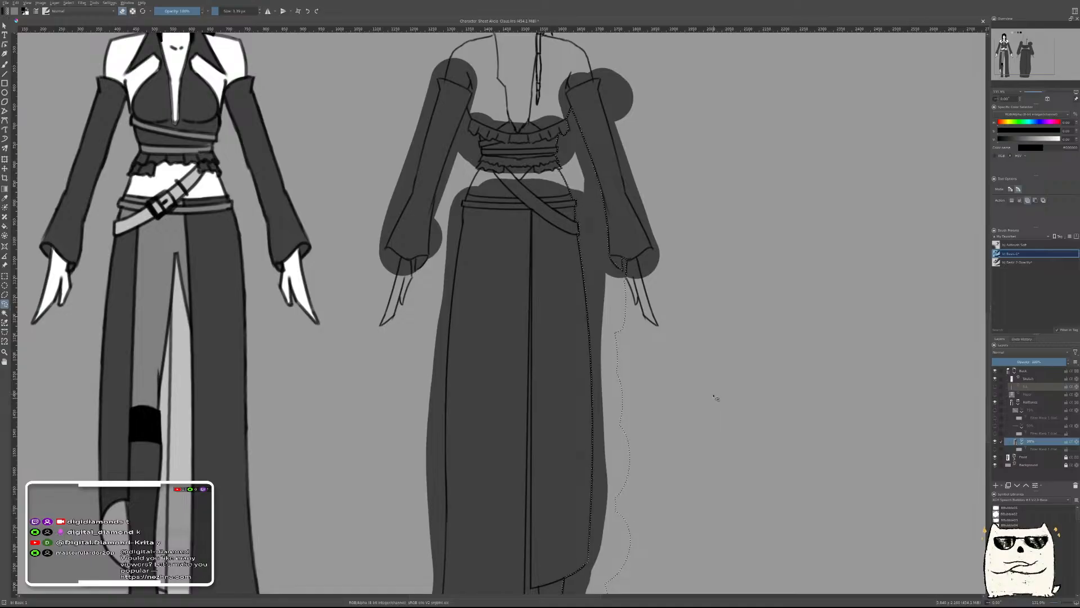
pyautogui.press('Delete')
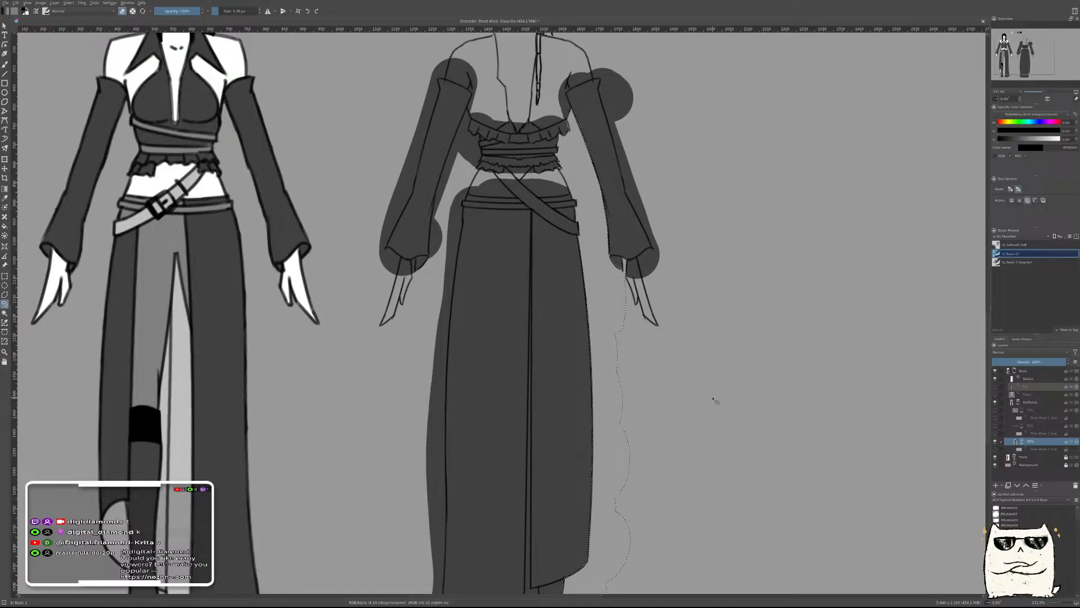
pyautogui.hotkey('ctrl', 'shift', 'a')
# Select and clear the excess grey fill beneath the back view's right boot, then remove the selection
pyautogui.moveTo(711, 394); pyautogui.dragTo(760, 266)
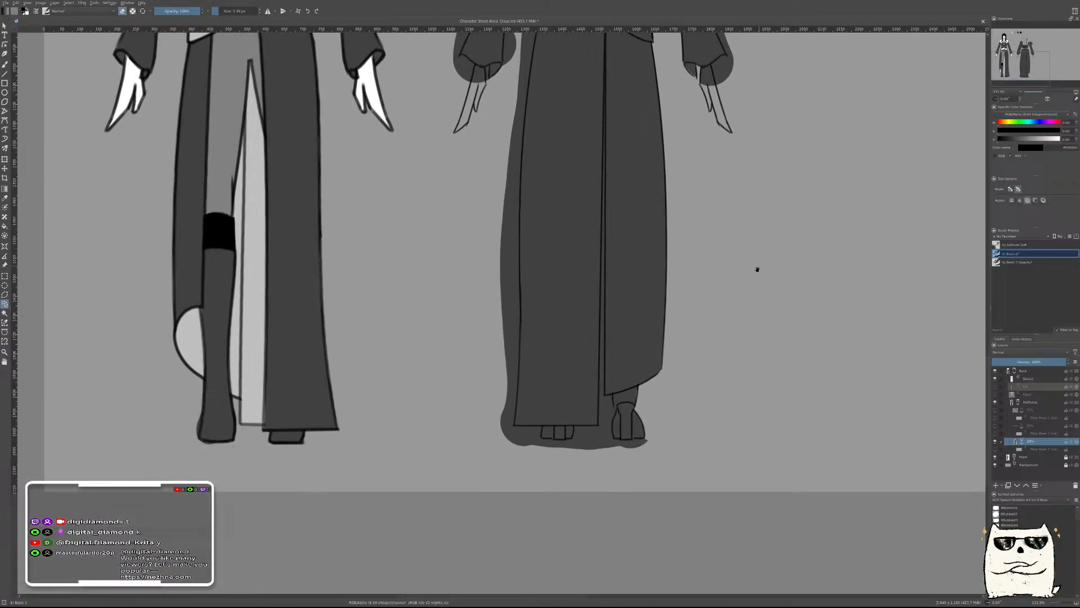
pyautogui.scroll(8, 643, 452)
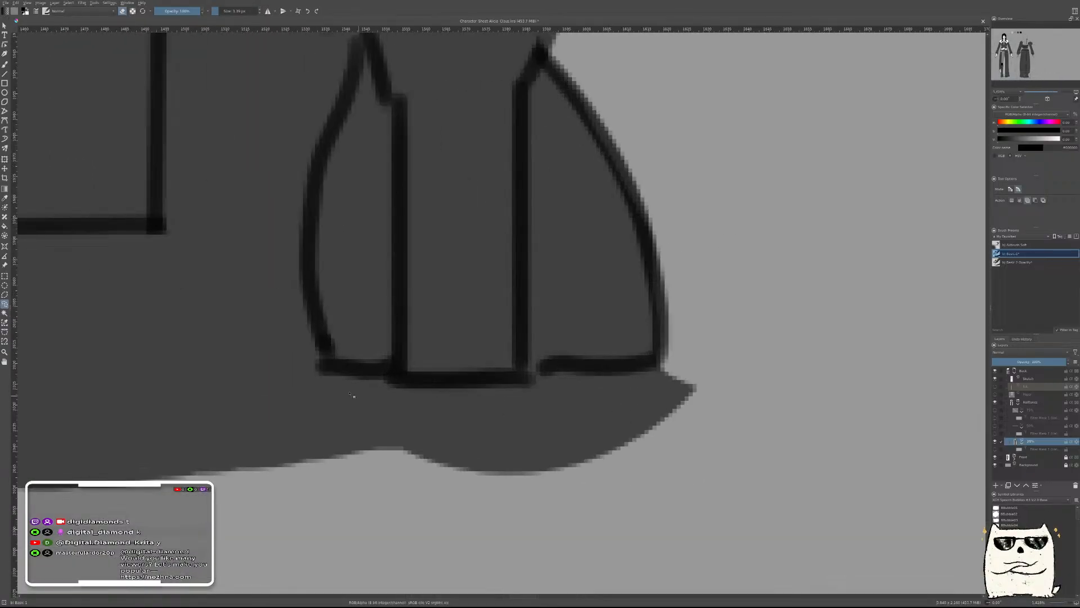
pyautogui.moveTo(316, 371)
pyautogui.mouseDown()
pyautogui.moveTo(482, 382)
pyautogui.moveTo(592, 365)
pyautogui.moveTo(703, 374)
pyautogui.moveTo(439, 555)
pyautogui.moveTo(301, 438)
pyautogui.mouseUp()
pyautogui.press('Delete')
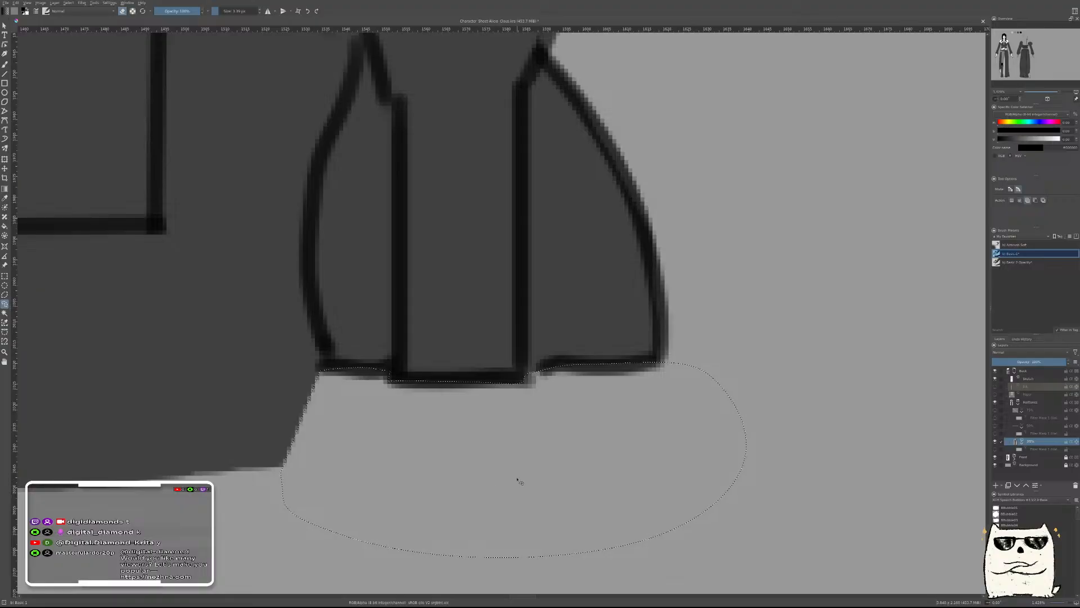
pyautogui.hotkey('ctrl', 'shift', 'a')
# Select the excess fill between the right boot's inner edge and the skirt's left panel
pyautogui.moveTo(724, 358); pyautogui.dragTo(673, 419)
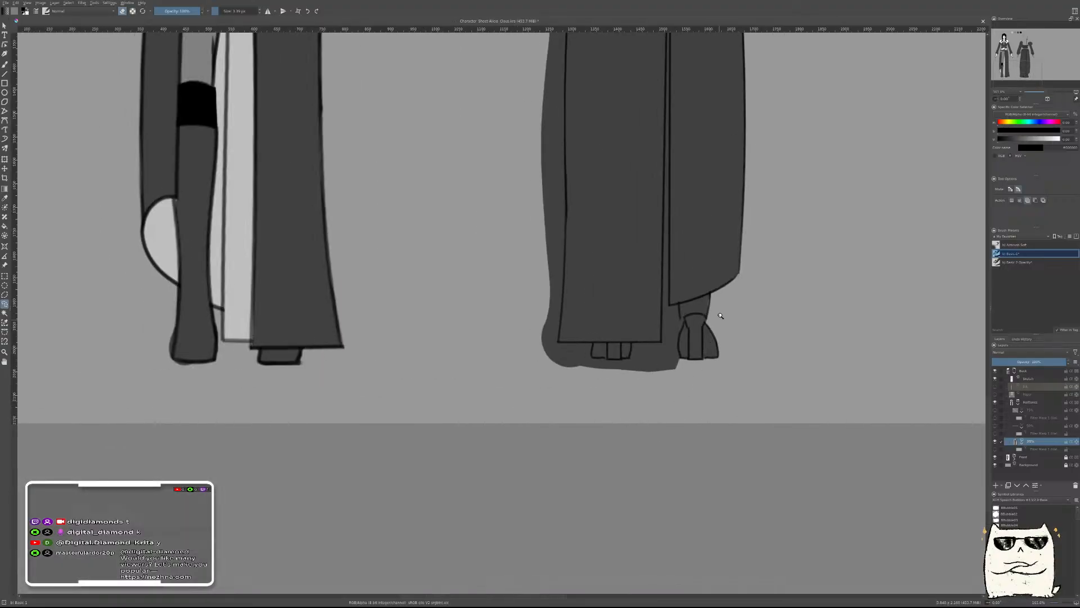
pyautogui.moveTo(717, 320); pyautogui.dragTo(693, 309)
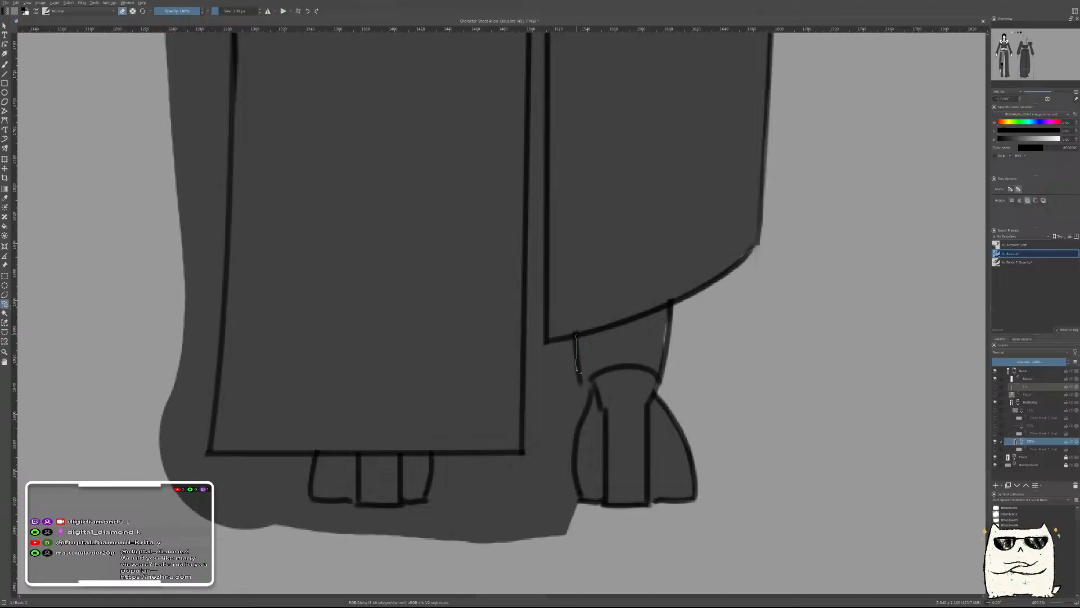
pyautogui.moveTo(590, 403); pyautogui.dragTo(575, 470)
pyautogui.moveTo(567, 557)
pyautogui.mouseDown()
pyautogui.moveTo(527, 543)
pyautogui.moveTo(523, 501)
pyautogui.mouseUp()
pyautogui.moveTo(521, 453); pyautogui.dragTo(521, 452)
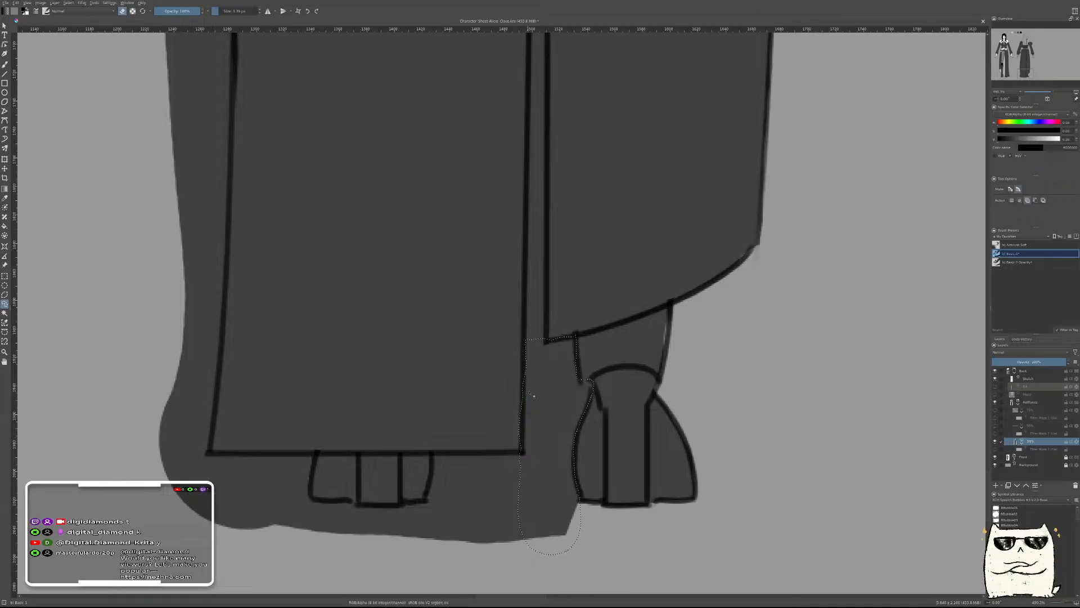
# Add the long narrow slit between the skirt's back panels with the Polygonal Selection tool, clear the selected fill and deselect
pyautogui.click(5, 295)
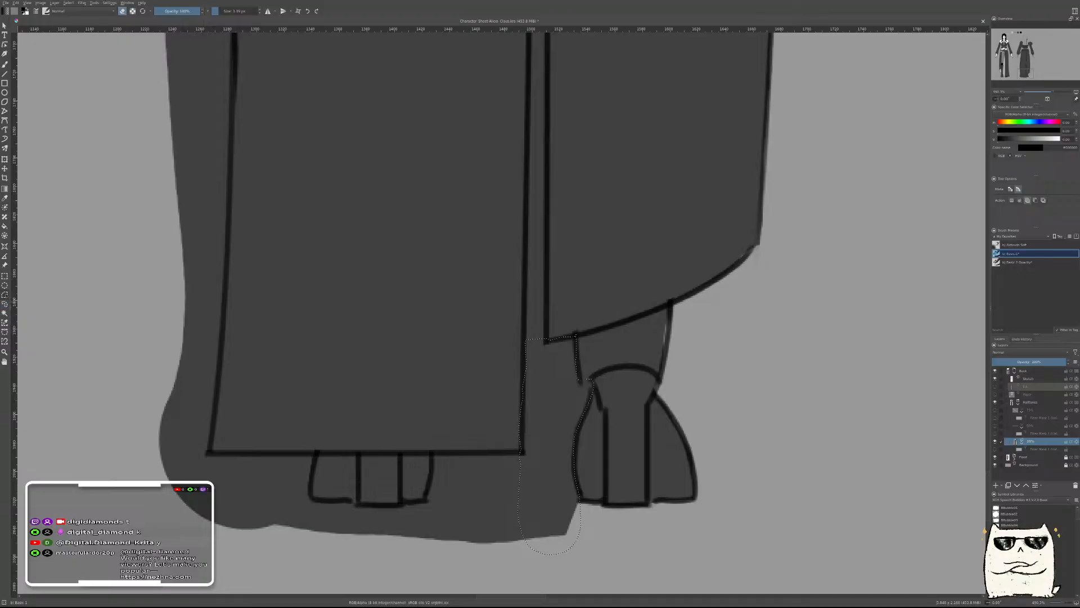
pyautogui.click(548, 350)
pyautogui.scroll(-5, 643, 172)
pyautogui.moveTo(652, 123); pyautogui.dragTo(628, 381)
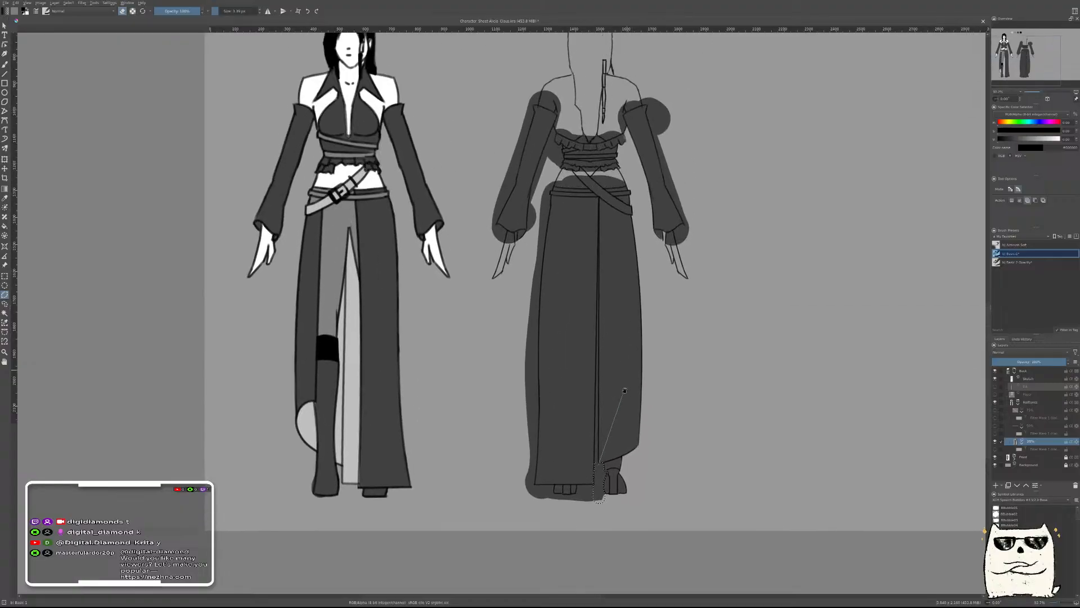
pyautogui.scroll(5, 596, 243)
pyautogui.click(627, 48)
pyautogui.moveTo(646, 482); pyautogui.dragTo(646, 124)
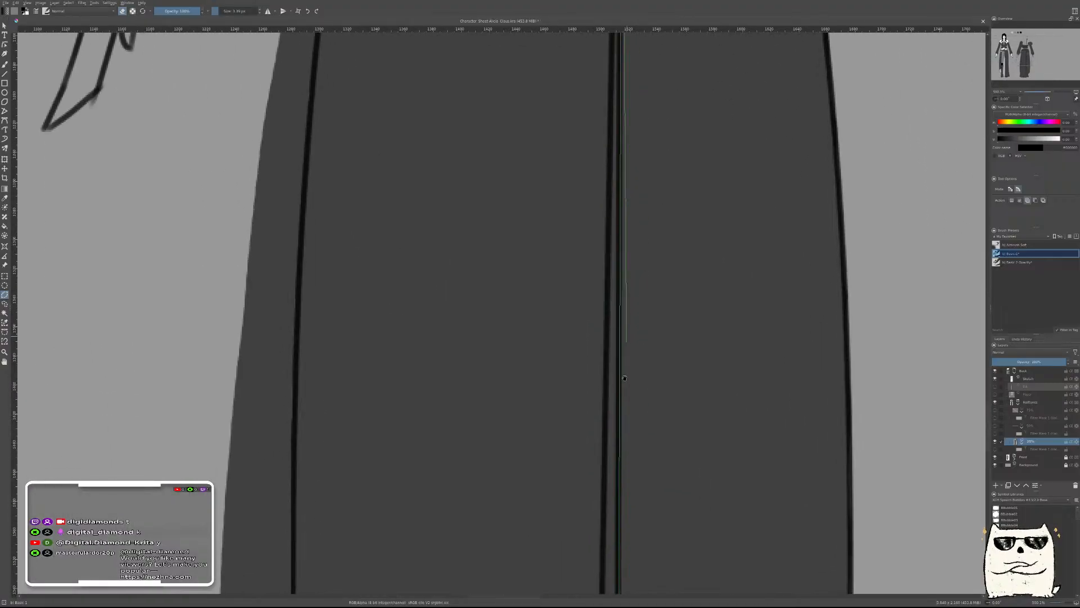
pyautogui.moveTo(629, 395); pyautogui.dragTo(634, 104)
pyautogui.moveTo(634, 371); pyautogui.dragTo(631, 114)
pyautogui.moveTo(621, 416); pyautogui.dragTo(619, 243)
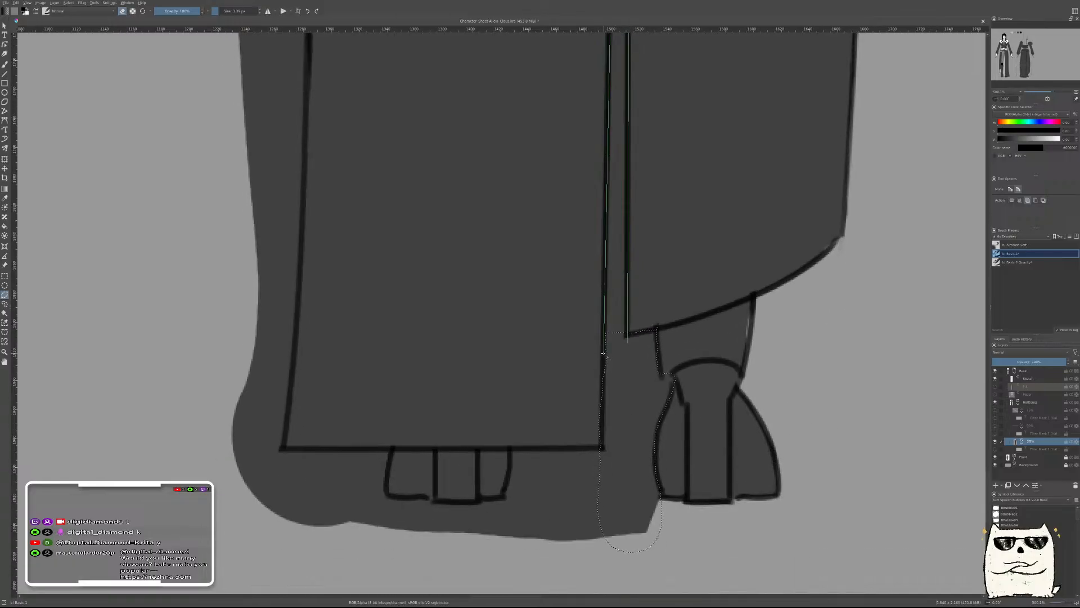
pyautogui.click(602, 449)
pyautogui.click(625, 449)
pyautogui.click(628, 342)
pyautogui.scroll(-8, 669, 329)
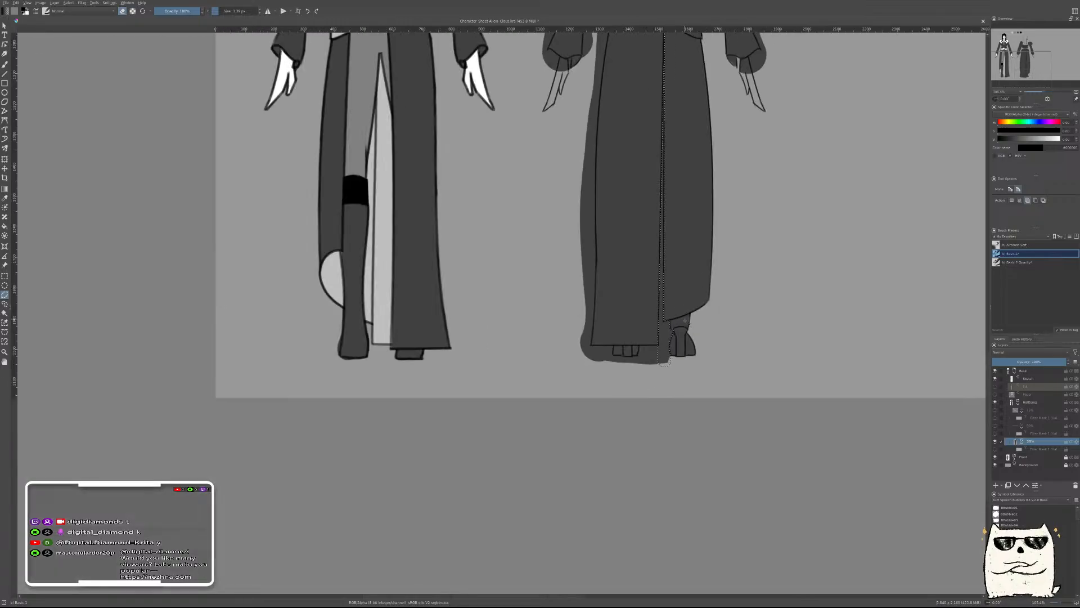
pyautogui.hotkey('ctrl', 'shift', 'a')
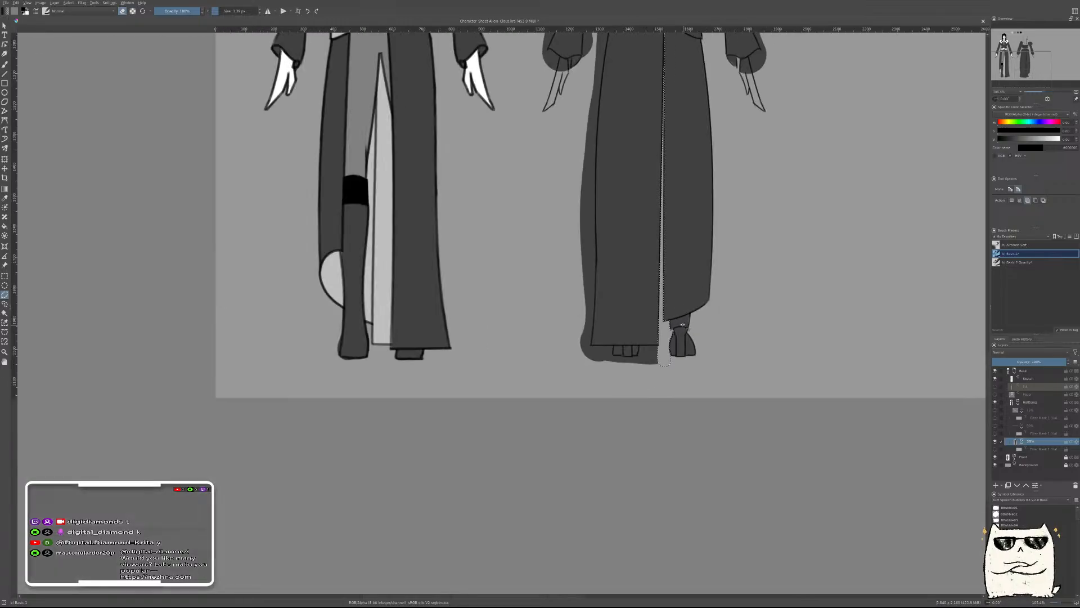
# Outline the back view's left boot with the Magnetic Selection tool, clear the excess fill around it and deselect
pyautogui.scroll(5, 675, 337)
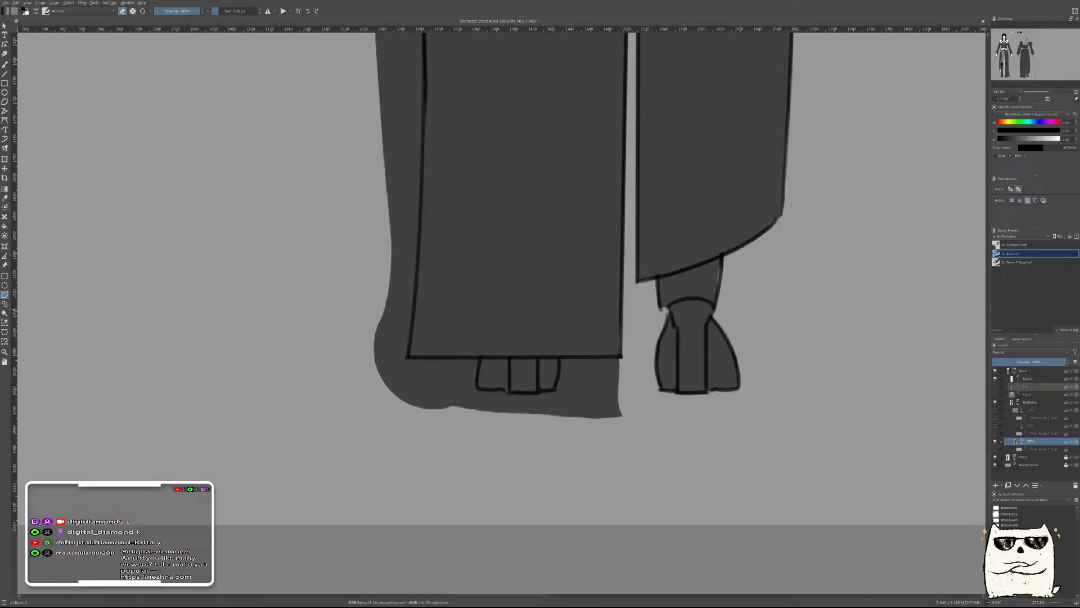
pyautogui.press('l')
pyautogui.scroll(3, 582, 387)
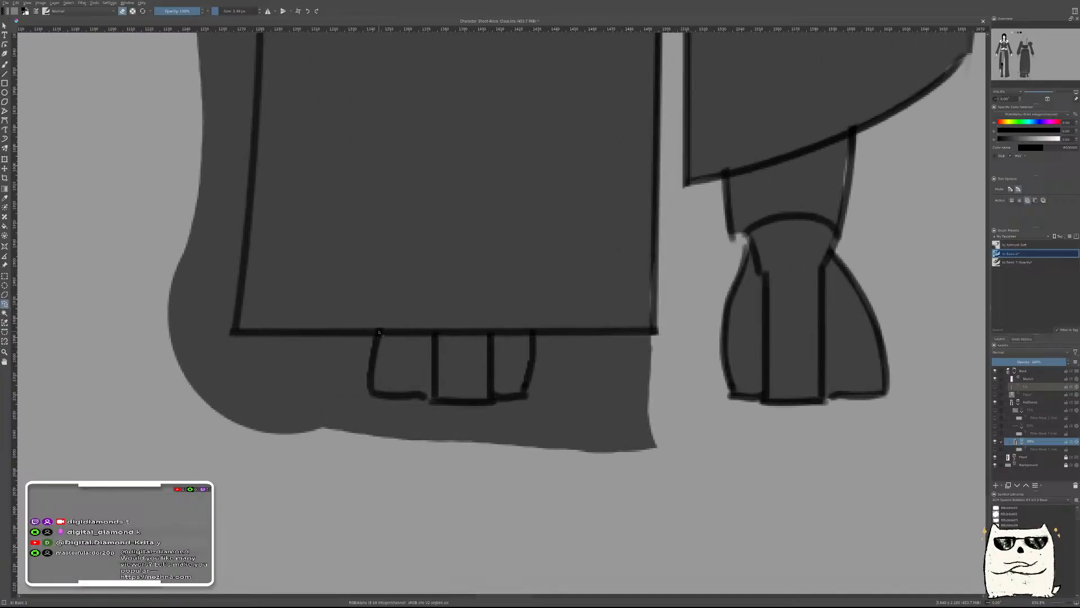
pyautogui.moveTo(433, 401)
pyautogui.mouseDown()
pyautogui.moveTo(523, 402)
pyautogui.moveTo(547, 336)
pyautogui.moveTo(566, 448)
pyautogui.moveTo(427, 496)
pyautogui.moveTo(338, 426)
pyautogui.moveTo(342, 333)
pyautogui.mouseUp()
pyautogui.press('Delete')
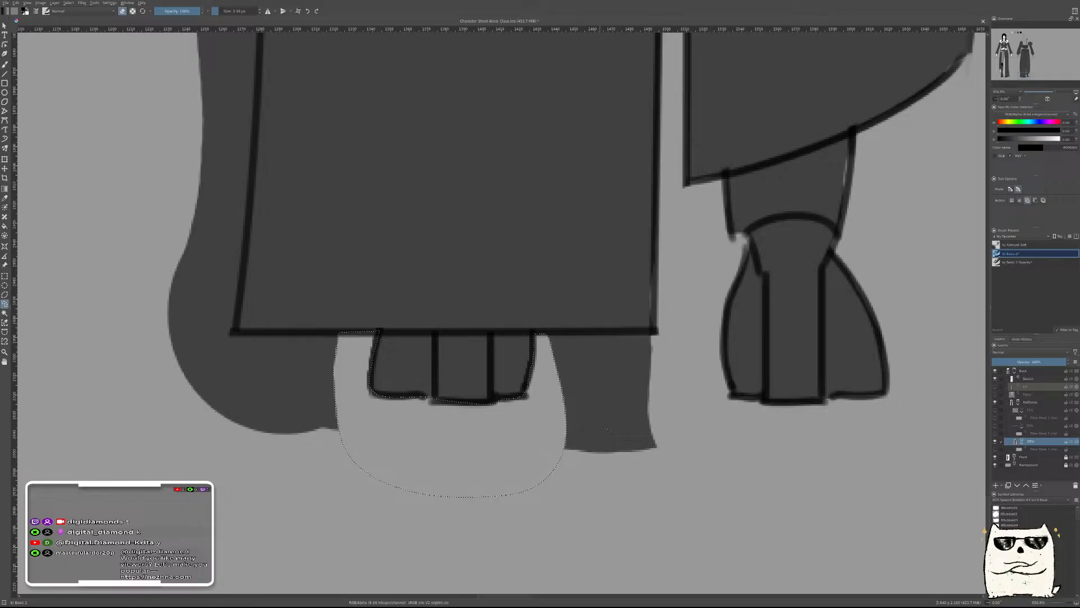
pyautogui.hotkey('ctrl', 'shift', 'a')
# Select and clear the leftover grey patch below the skirt hem to the right of the left boot, then deselect
pyautogui.moveTo(534, 475)
pyautogui.mouseDown()
pyautogui.moveTo(576, 487)
pyautogui.moveTo(687, 446)
pyautogui.moveTo(663, 334)
pyautogui.moveTo(536, 333)
pyautogui.moveTo(531, 453)
pyautogui.mouseUp()
pyautogui.press('Delete')
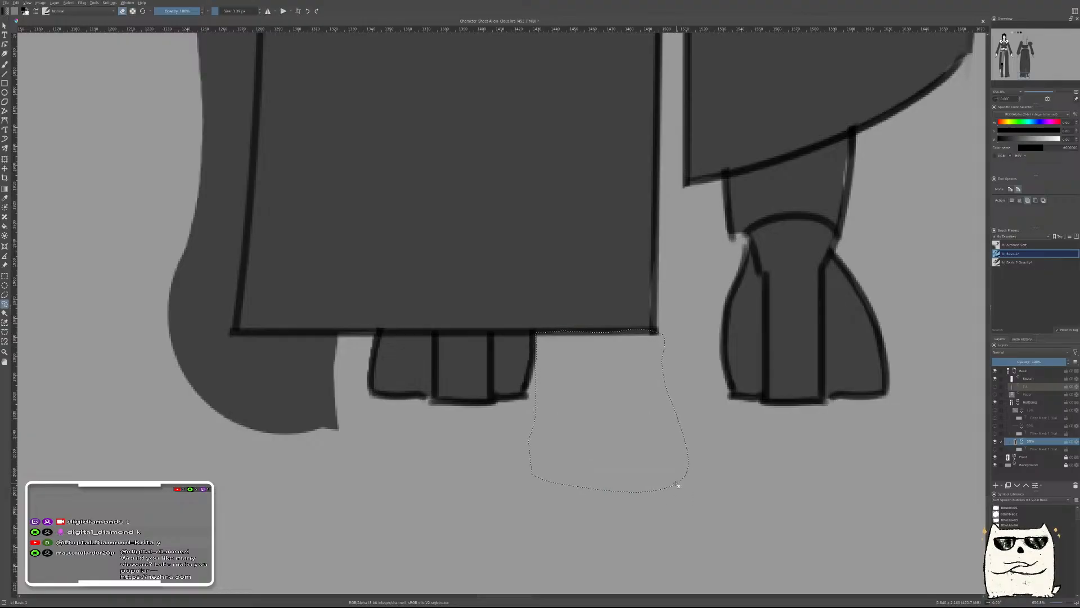
pyautogui.hotkey('ctrl', 'shift', 'a')
# Select and clear the excess fill below the skirt hem's left corner beside the left boot, then deselect
pyautogui.scroll(-3, 499, 424)
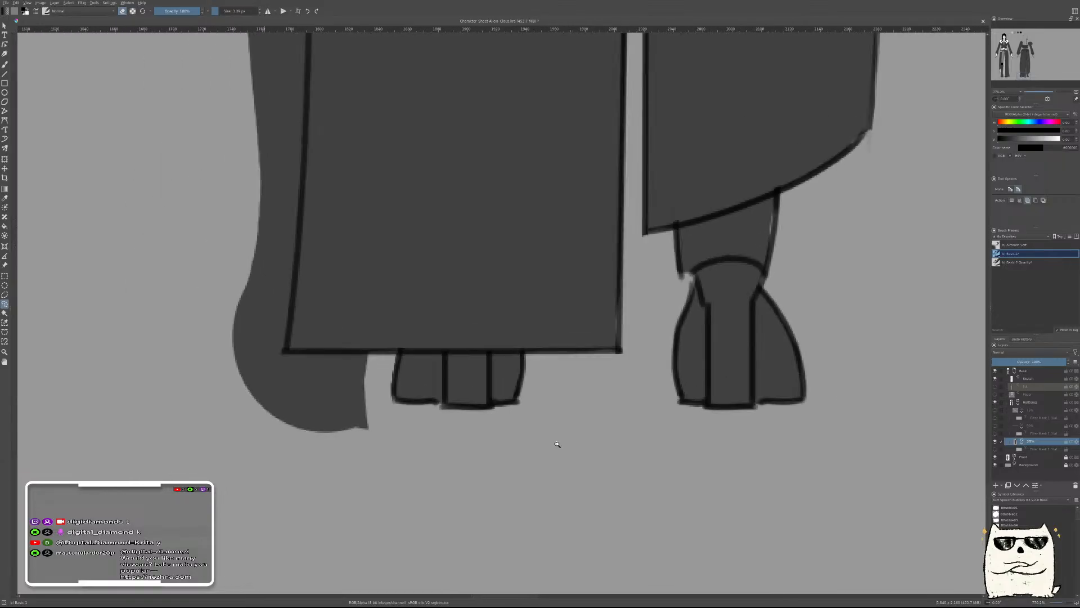
pyautogui.moveTo(519, 415); pyautogui.dragTo(733, 451)
pyautogui.moveTo(605, 455)
pyautogui.mouseDown()
pyautogui.moveTo(545, 406)
pyautogui.moveTo(453, 430)
pyautogui.moveTo(643, 528)
pyautogui.mouseUp()
pyautogui.moveTo(668, 431); pyautogui.dragTo(671, 381)
pyautogui.press('Delete')
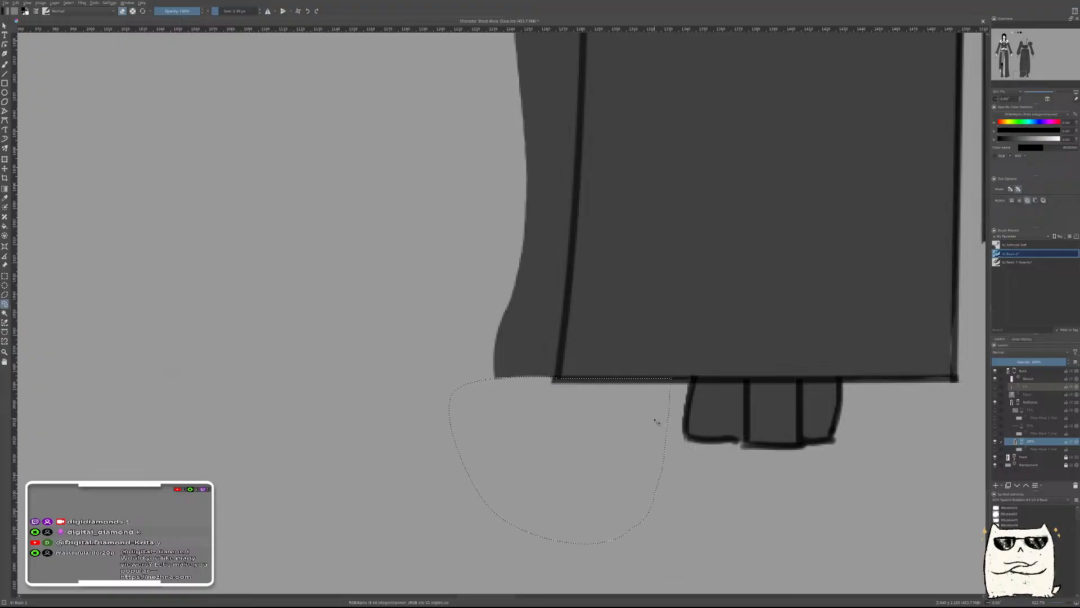
pyautogui.hotkey('ctrl', 'shift', 'a')
pyautogui.scroll(-10, 563, 409)
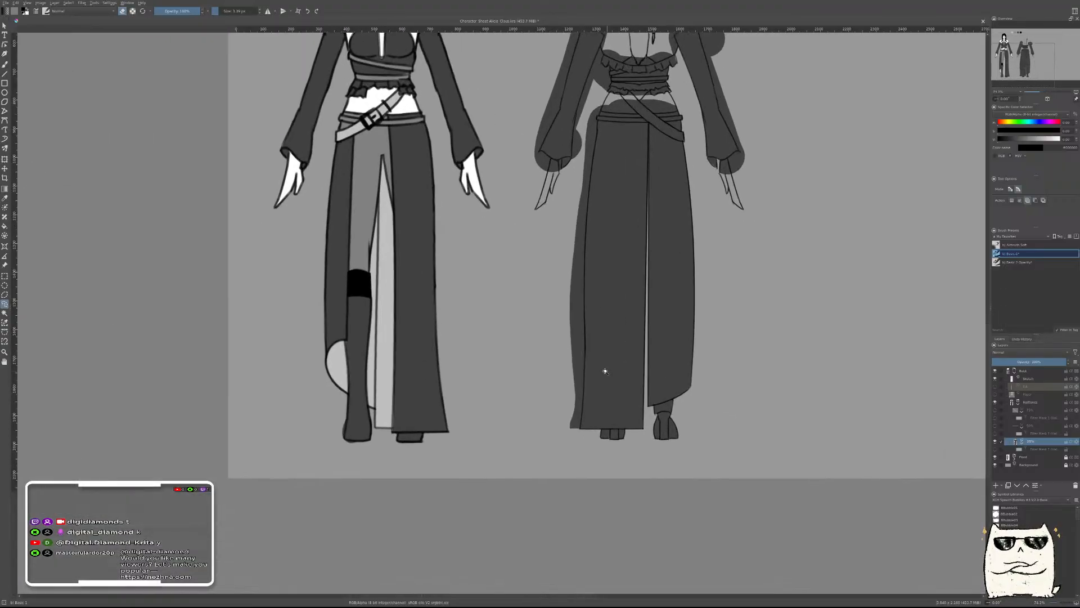
pyautogui.scroll(11, 605, 371)
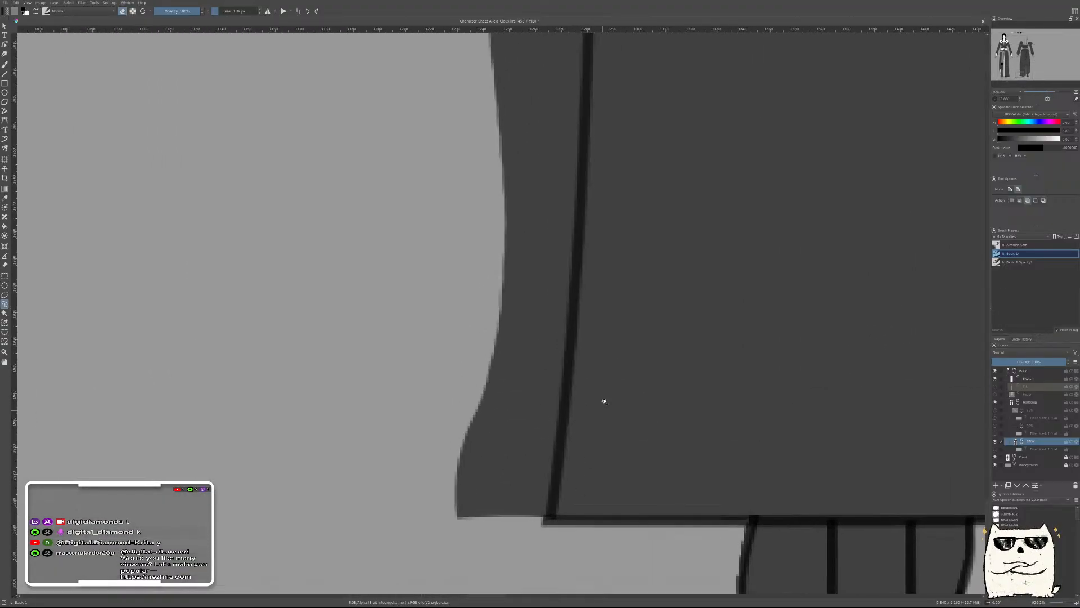
# Select the excess fill along the skirt's left edge from the hem up to the waistband with the Magnetic Selection tool and clear it
pyautogui.scroll(-3, 603, 405)
pyautogui.moveTo(583, 451)
pyautogui.mouseDown()
pyautogui.moveTo(594, 240)
pyautogui.moveTo(399, 304)
pyautogui.moveTo(574, 488)
pyautogui.mouseUp()
pyautogui.moveTo(580, 310)
pyautogui.mouseDown()
pyautogui.moveTo(542, 482)
pyautogui.moveTo(559, 376)
pyautogui.moveTo(559, 254)
pyautogui.moveTo(398, 173)
pyautogui.moveTo(347, 453)
pyautogui.mouseUp()
pyautogui.moveTo(543, 413)
pyautogui.mouseDown()
pyautogui.moveTo(560, 289)
pyautogui.moveTo(560, 157)
pyautogui.moveTo(450, 69)
pyautogui.moveTo(346, 316)
pyautogui.mouseUp()
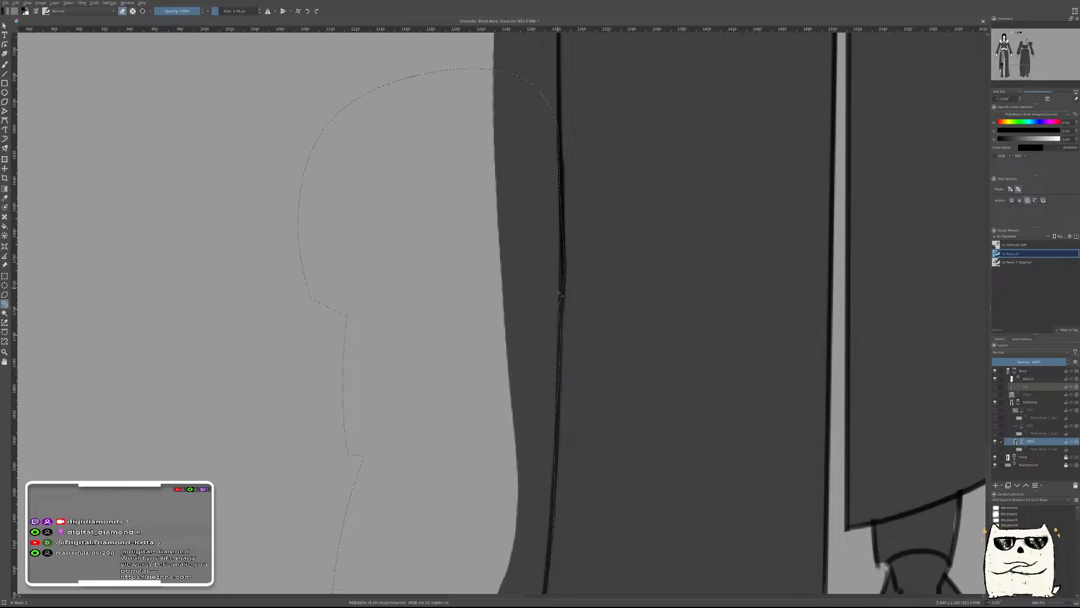
pyautogui.moveTo(564, 313); pyautogui.dragTo(555, 343)
pyautogui.scroll(5, 546, 460)
pyautogui.moveTo(565, 107); pyautogui.dragTo(567, 154)
pyautogui.moveTo(565, 193)
pyautogui.mouseDown()
pyautogui.moveTo(563, 419)
pyautogui.moveTo(441, 434)
pyautogui.moveTo(439, 102)
pyautogui.mouseUp()
pyautogui.moveTo(525, 184); pyautogui.dragTo(499, 509)
pyautogui.moveTo(568, 116); pyautogui.dragTo(566, 147)
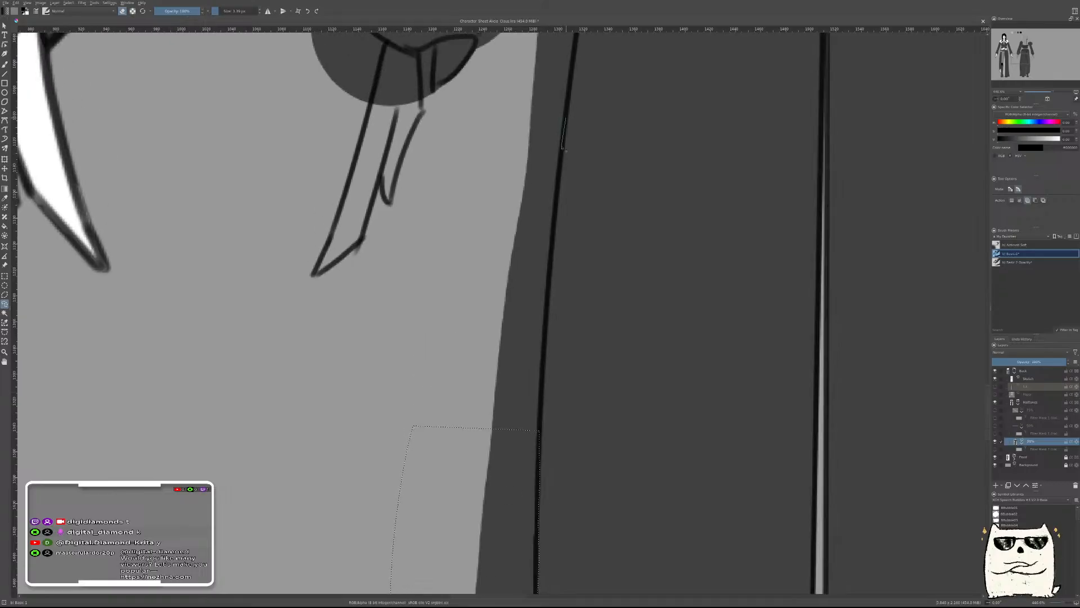
pyautogui.moveTo(560, 217)
pyautogui.mouseDown()
pyautogui.moveTo(542, 444)
pyautogui.moveTo(416, 298)
pyautogui.moveTo(456, 189)
pyautogui.mouseUp()
pyautogui.moveTo(535, 131)
pyautogui.mouseDown()
pyautogui.moveTo(492, 326)
pyautogui.moveTo(490, 449)
pyautogui.mouseUp()
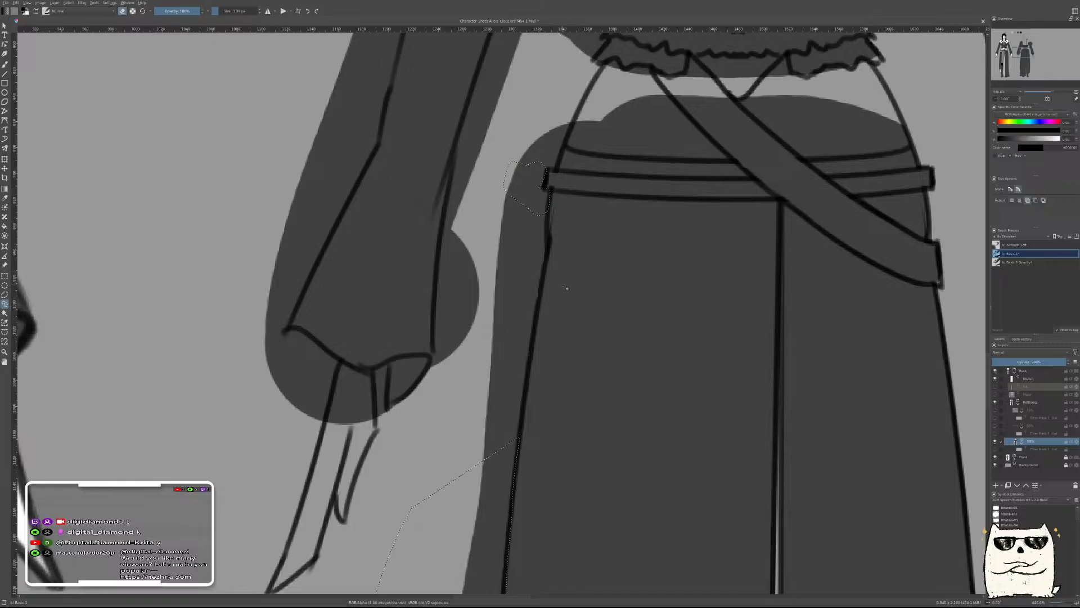
pyautogui.press('Delete')
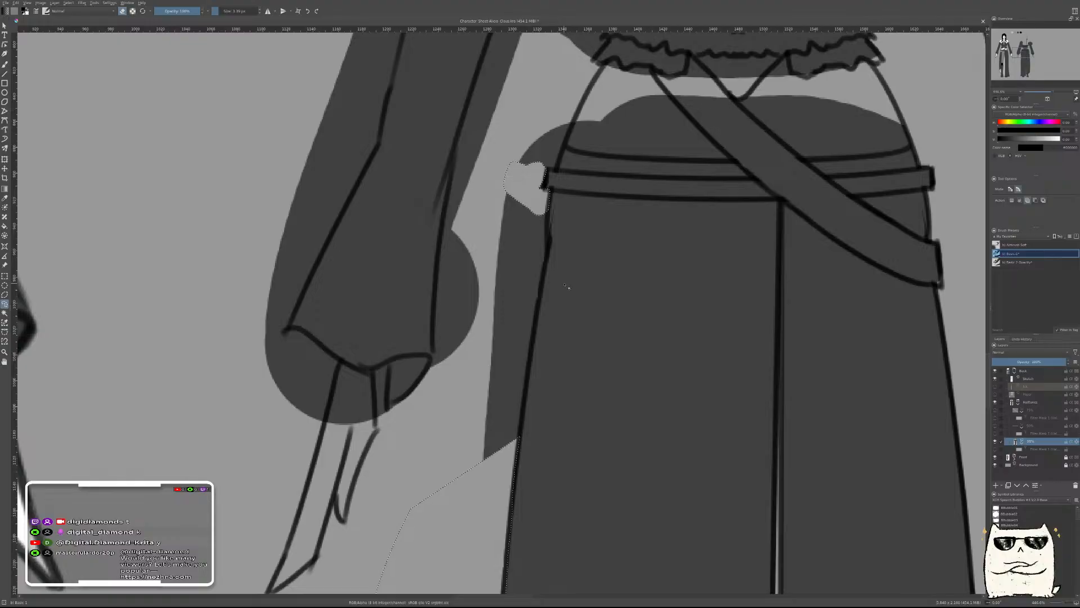
pyautogui.hotkey('ctrl', 'z')
pyautogui.moveTo(549, 239); pyautogui.dragTo(528, 374)
pyautogui.moveTo(527, 412)
pyautogui.mouseDown()
pyautogui.moveTo(507, 479)
pyautogui.moveTo(478, 498)
pyautogui.moveTo(457, 460)
pyautogui.moveTo(491, 226)
pyautogui.moveTo(509, 169)
pyautogui.mouseUp()
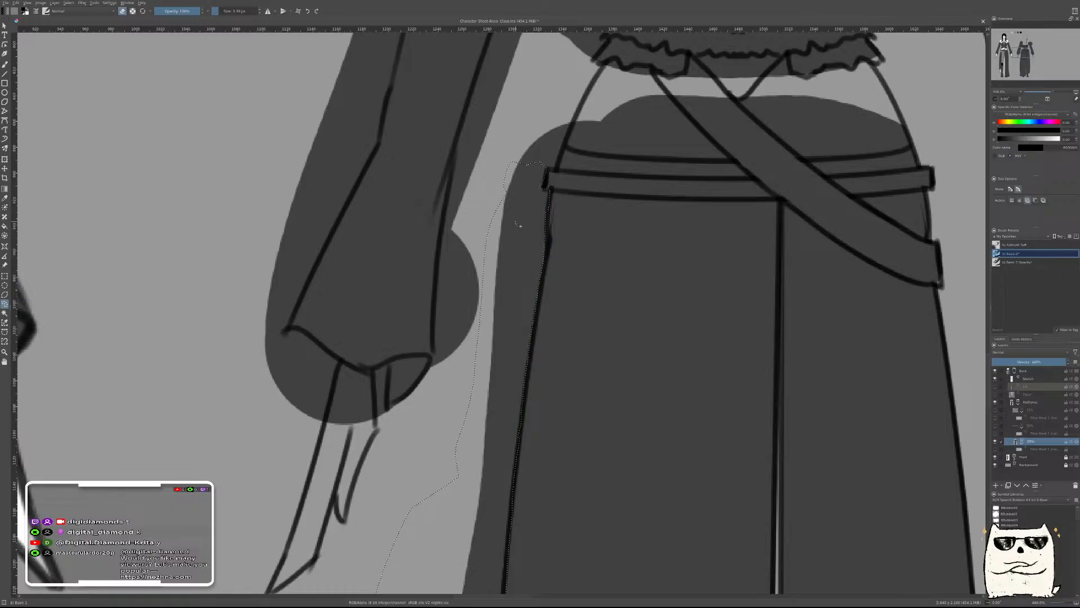
pyautogui.press('Delete')
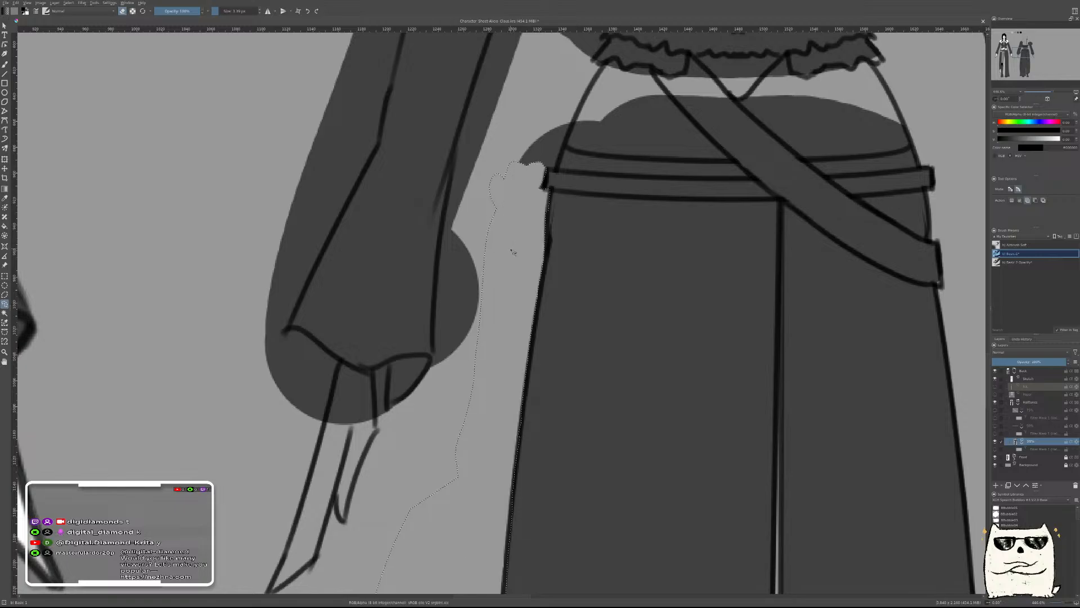
# Add the leftover fill outside the left hip above the waistband's end to the selection, clear it and deselect
pyautogui.scroll(3, 566, 310)
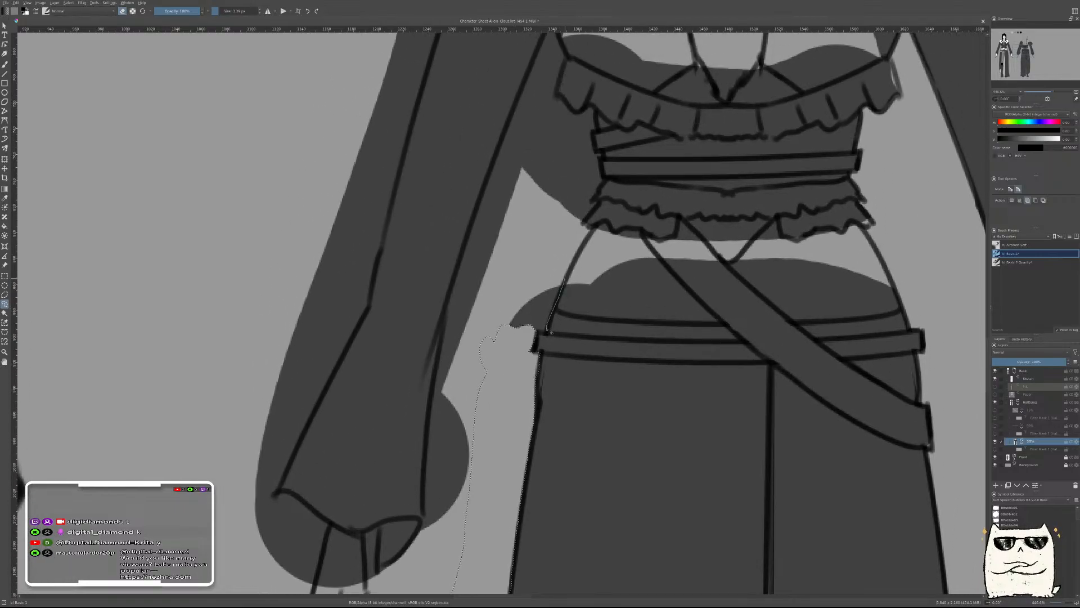
pyautogui.moveTo(529, 268); pyautogui.dragTo(549, 253)
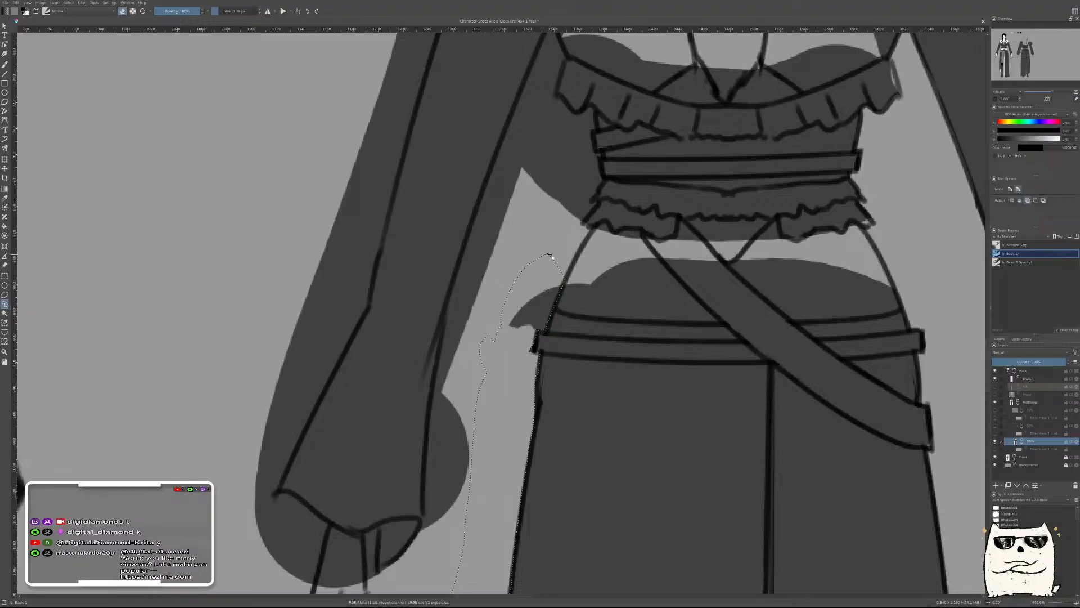
pyautogui.press('Delete')
pyautogui.hotkey('ctrl', 'shift', 'a')
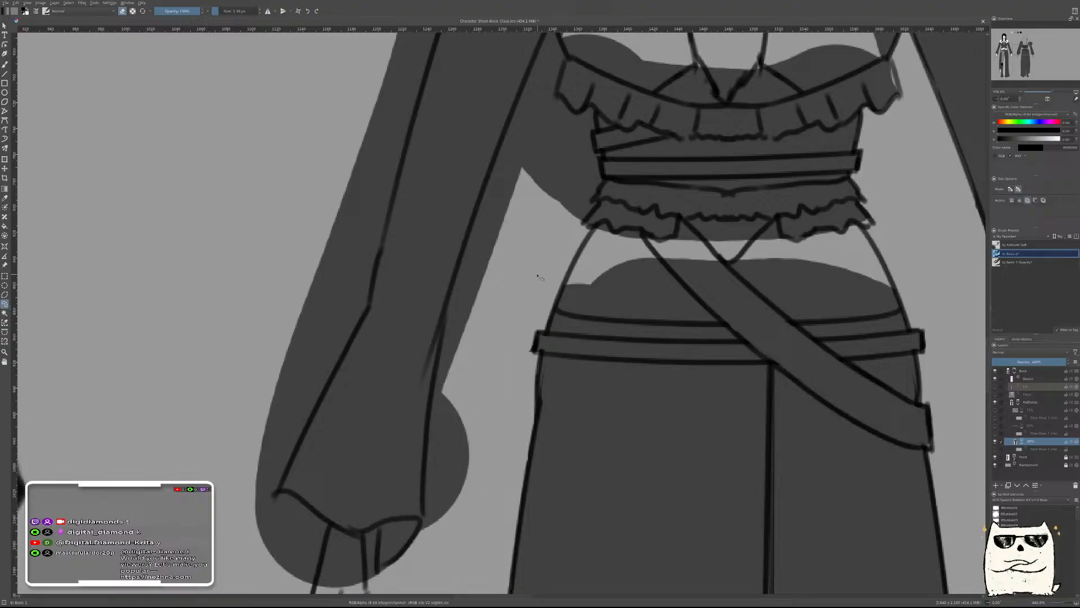
pyautogui.scroll(-7, 806, 390)
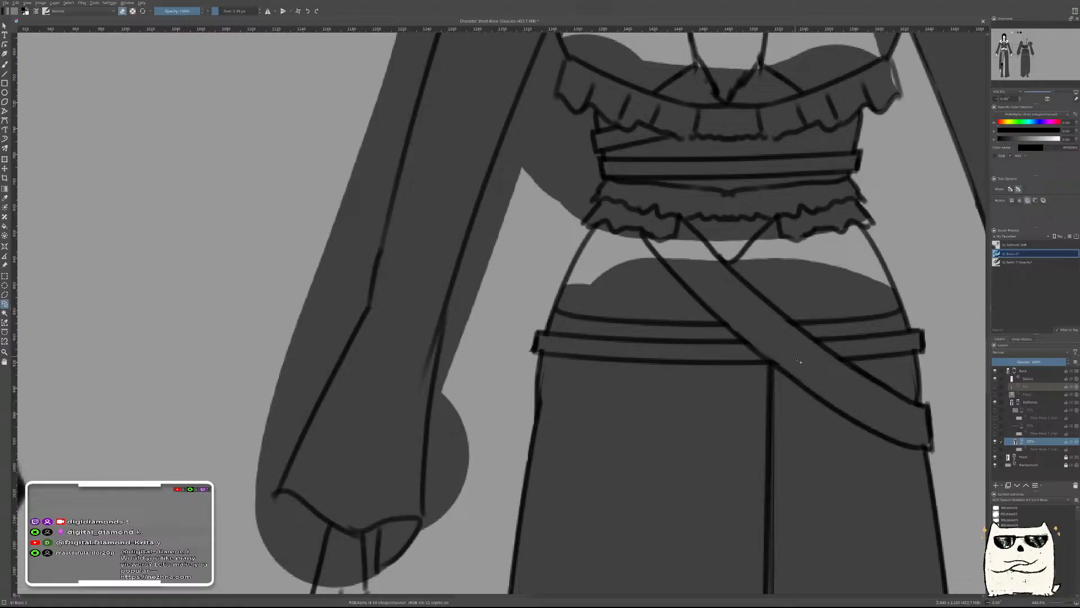
pyautogui.scroll(3, 825, 346)
pyautogui.scroll(6, 698, 338)
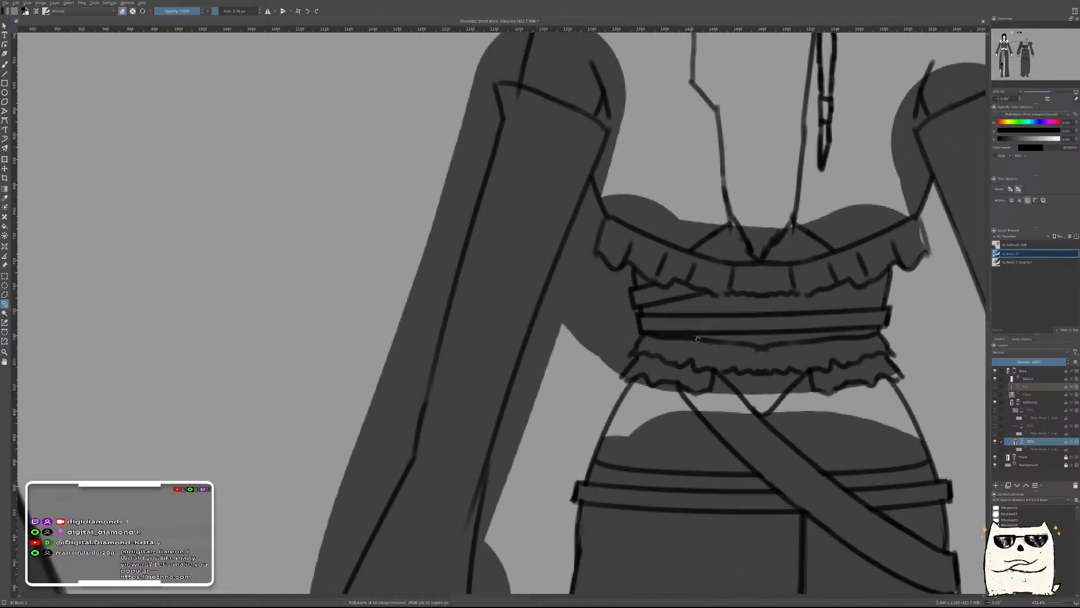
pyautogui.moveTo(697, 339); pyautogui.dragTo(626, 399)
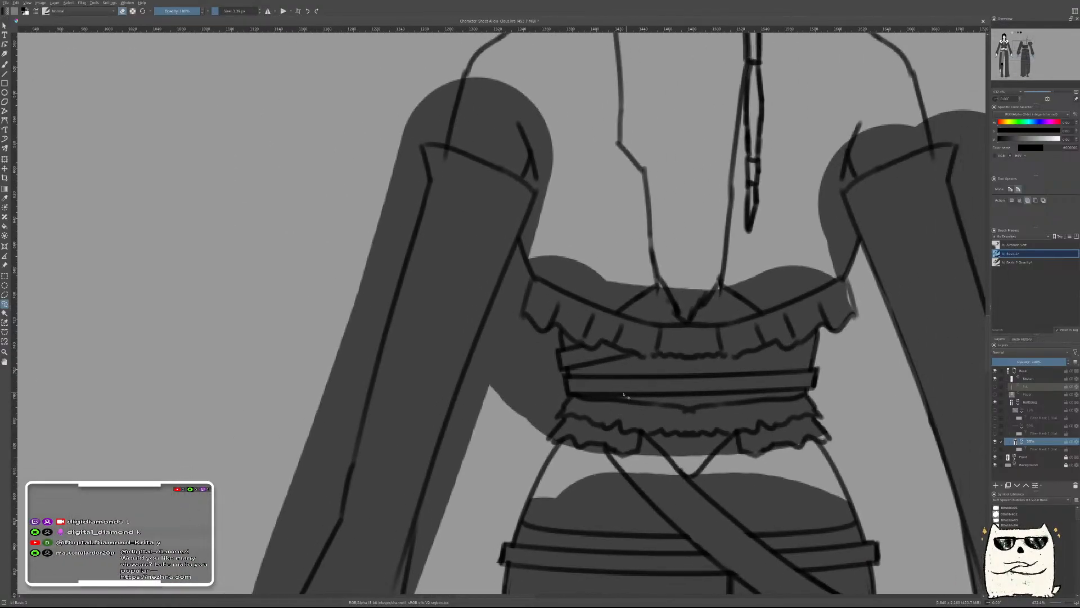
pyautogui.moveTo(591, 361); pyautogui.dragTo(591, 350)
pyautogui.moveTo(539, 298)
pyautogui.mouseDown()
pyautogui.moveTo(505, 208)
pyautogui.moveTo(519, 246)
pyautogui.moveTo(506, 279)
pyautogui.mouseUp()
pyautogui.moveTo(500, 318)
pyautogui.mouseDown()
pyautogui.moveTo(529, 347)
pyautogui.moveTo(567, 341)
pyautogui.mouseUp()
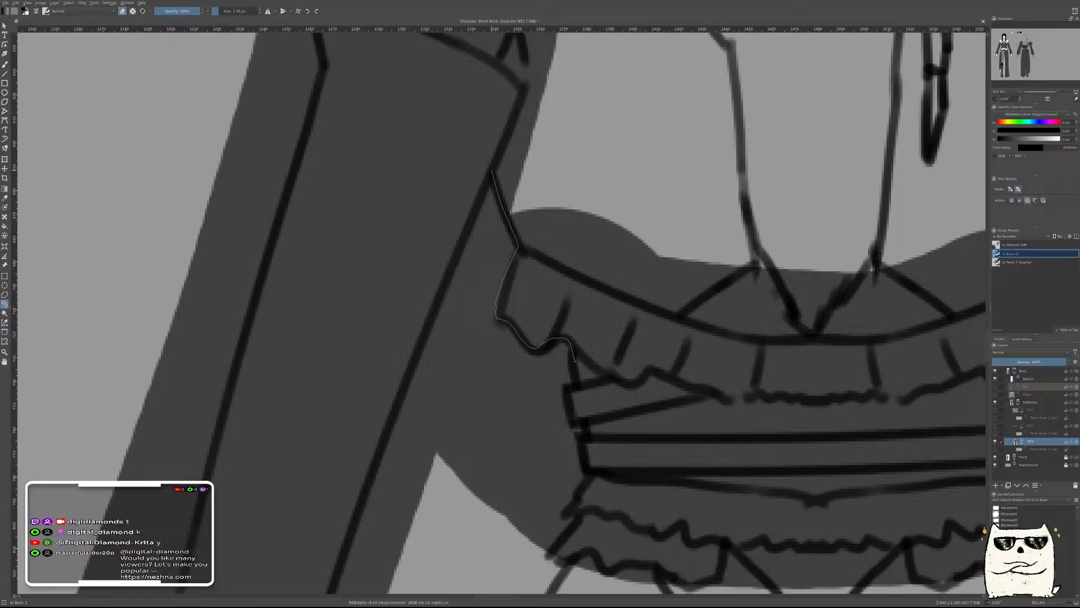
pyautogui.moveTo(582, 386)
pyautogui.mouseDown()
pyautogui.moveTo(592, 468)
pyautogui.moveTo(566, 515)
pyautogui.moveTo(578, 526)
pyautogui.moveTo(554, 550)
pyautogui.moveTo(568, 577)
pyautogui.moveTo(544, 589)
pyautogui.moveTo(502, 576)
pyautogui.mouseUp()
pyautogui.hotkey('ctrl', 'shift', 'a')
# Outline the gap between the left sleeve's inner edge and the ruffled bodice with the Magnetic Selection tool and clear its fill
pyautogui.moveTo(616, 451); pyautogui.dragTo(678, 378)
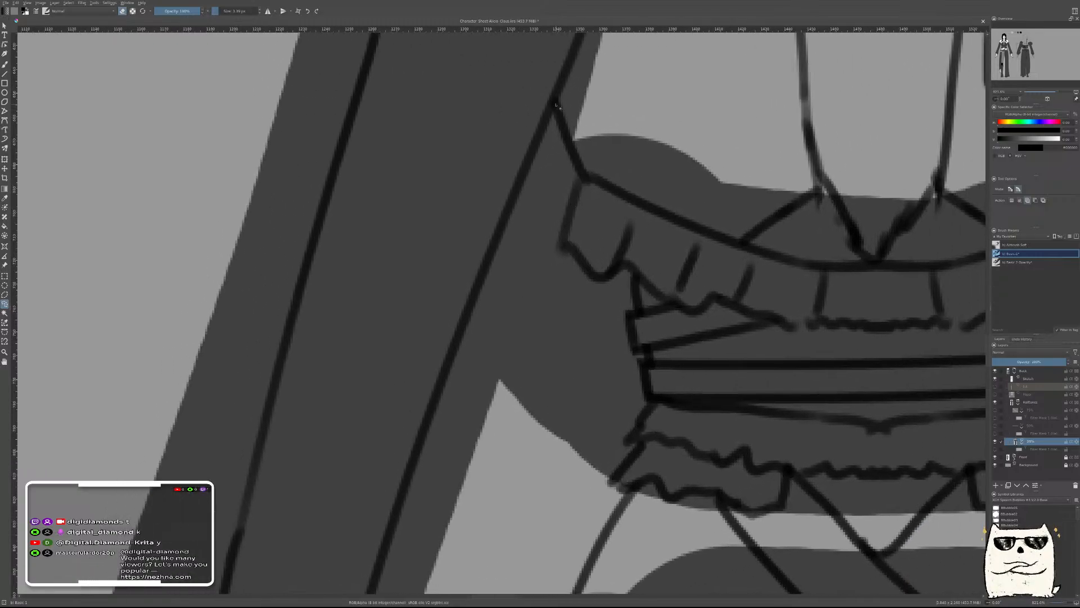
pyautogui.moveTo(557, 106)
pyautogui.mouseDown()
pyautogui.moveTo(585, 175)
pyautogui.moveTo(560, 245)
pyautogui.moveTo(592, 274)
pyautogui.moveTo(631, 266)
pyautogui.moveTo(640, 308)
pyautogui.moveTo(629, 336)
pyautogui.mouseUp()
pyautogui.moveTo(643, 371)
pyautogui.mouseDown()
pyautogui.moveTo(654, 404)
pyautogui.moveTo(634, 444)
pyautogui.moveTo(647, 444)
pyautogui.moveTo(612, 484)
pyautogui.moveTo(564, 513)
pyautogui.moveTo(497, 515)
pyautogui.mouseUp()
pyautogui.moveTo(418, 457); pyautogui.dragTo(417, 453)
pyautogui.press('BackSpace')
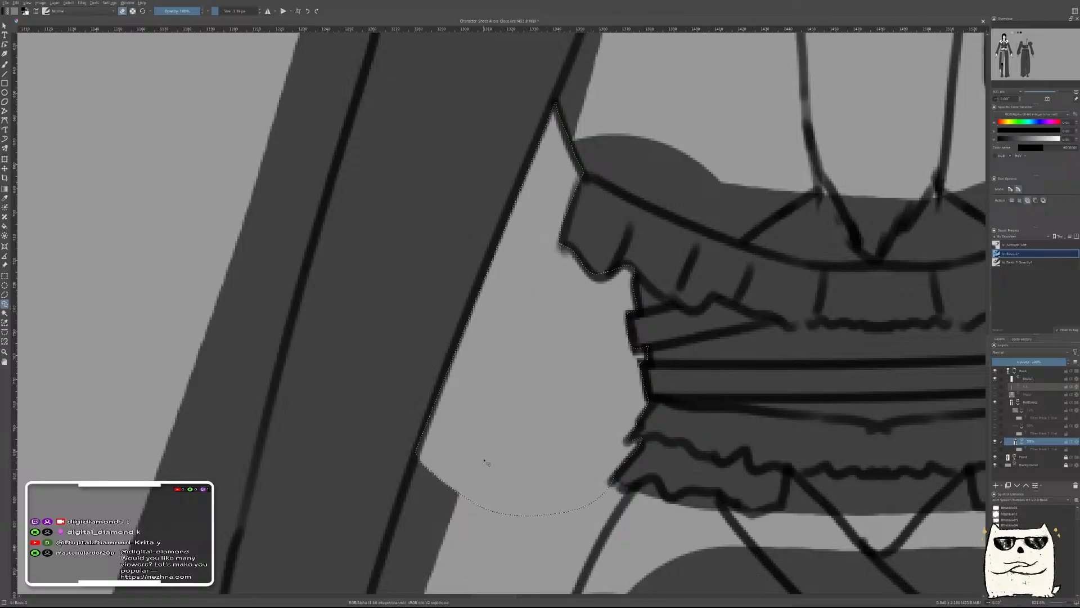
# Select and clear the excess fill at the right armpit between the sleeve's upper inner edge and the bodice, then deselect
pyautogui.scroll(-5, 486, 456)
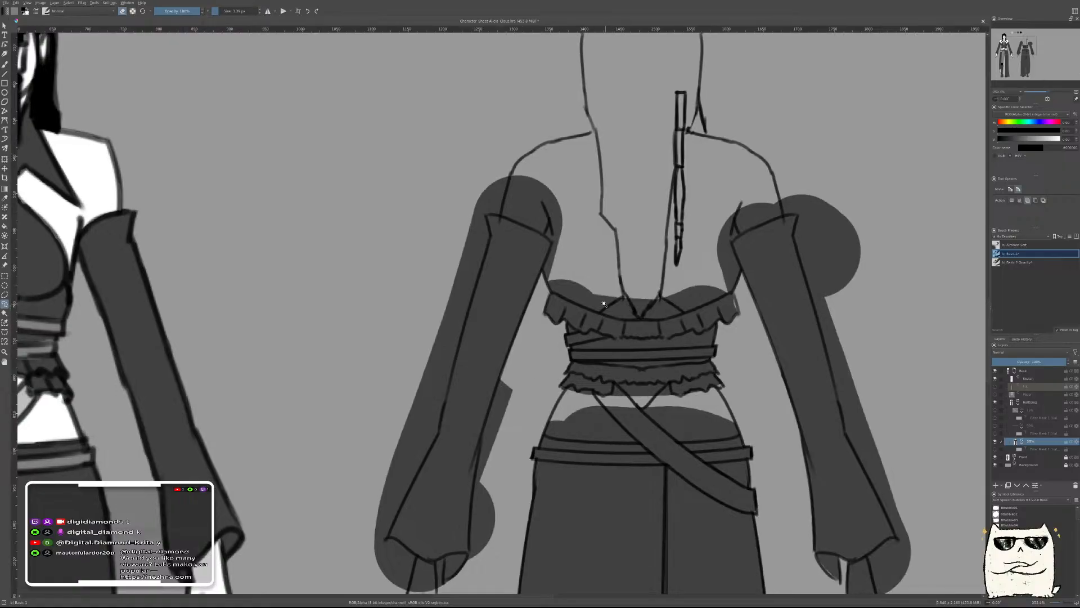
pyautogui.scroll(3, 608, 271)
pyautogui.scroll(-4, 545, 322)
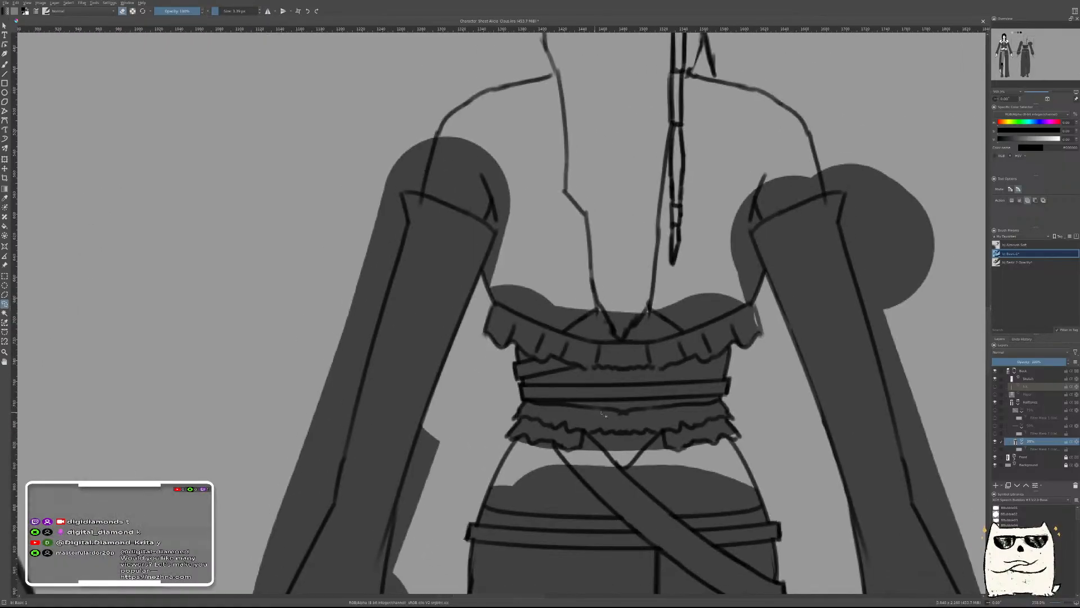
pyautogui.scroll(3, 611, 405)
pyautogui.scroll(-3, 612, 405)
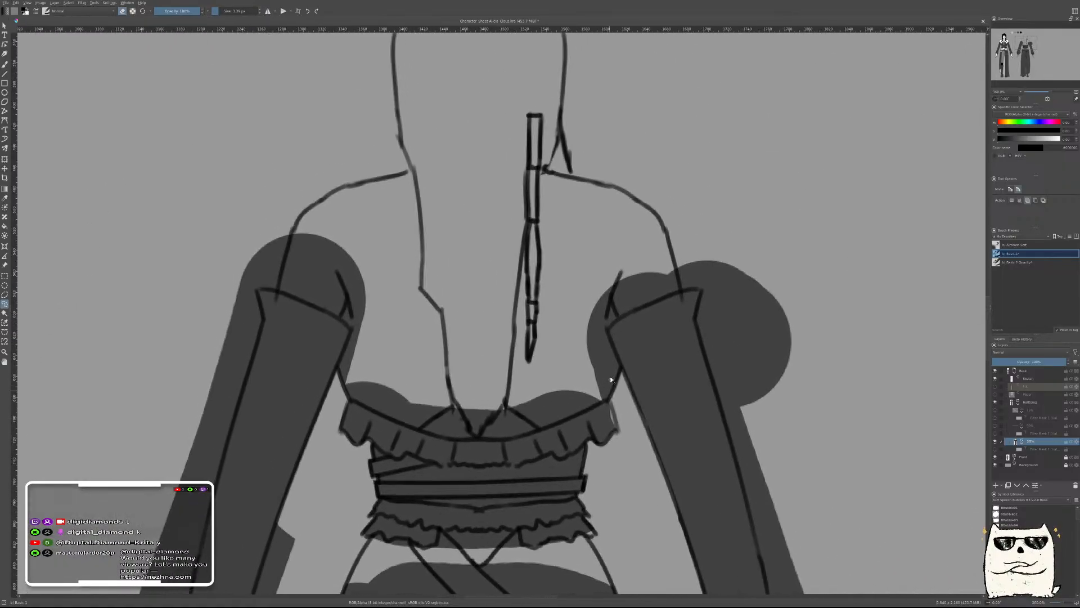
pyautogui.scroll(5, 631, 369)
pyautogui.moveTo(607, 288)
pyautogui.mouseDown()
pyautogui.moveTo(625, 343)
pyautogui.moveTo(604, 412)
pyautogui.moveTo(568, 370)
pyautogui.mouseUp()
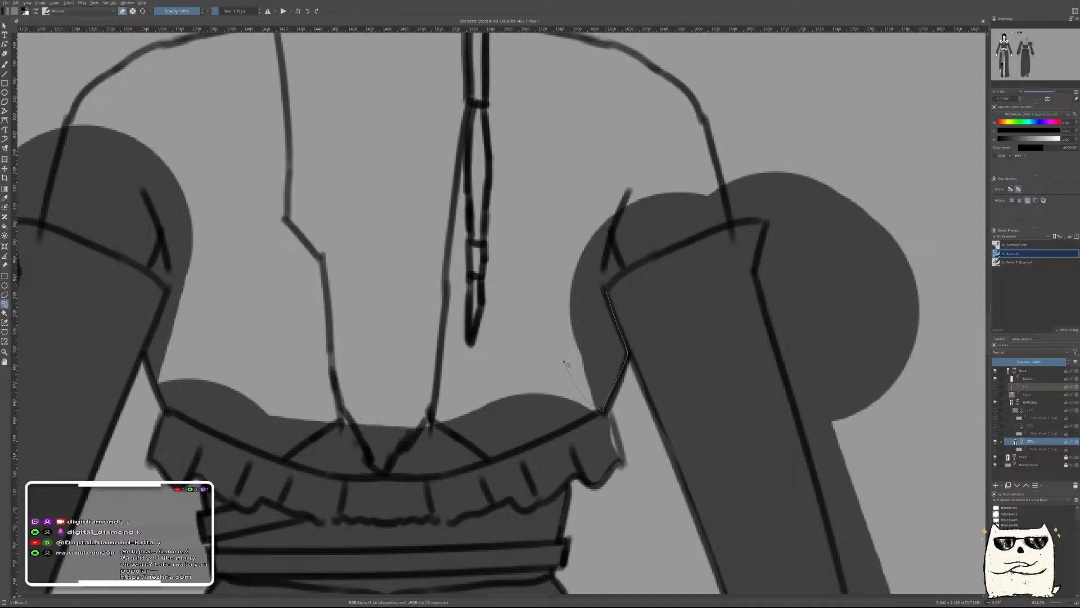
pyautogui.moveTo(591, 251); pyautogui.dragTo(603, 262)
pyautogui.press('Delete')
pyautogui.hotkey('ctrl', 'shift', 'a')
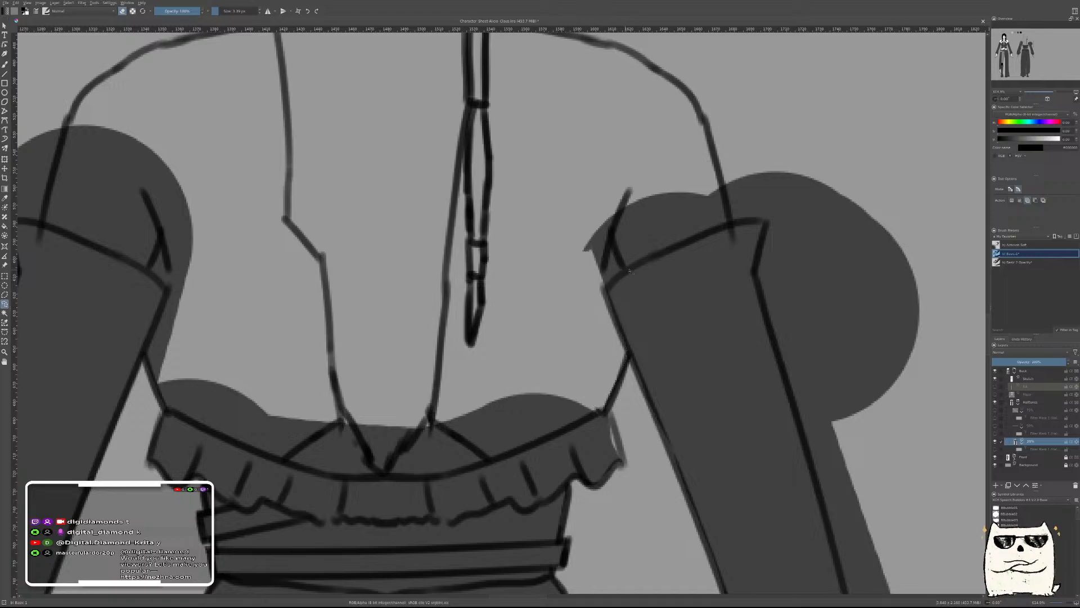
# Select and clear the excess fill above the right sleeve's top edge and along its upper outer edge, then deselect
pyautogui.moveTo(630, 272)
pyautogui.mouseDown()
pyautogui.moveTo(569, 359)
pyautogui.moveTo(724, 295)
pyautogui.moveTo(715, 351)
pyautogui.moveTo(777, 359)
pyautogui.moveTo(824, 218)
pyautogui.moveTo(597, 215)
pyautogui.moveTo(495, 324)
pyautogui.moveTo(512, 386)
pyautogui.mouseUp()
pyautogui.press('Delete')
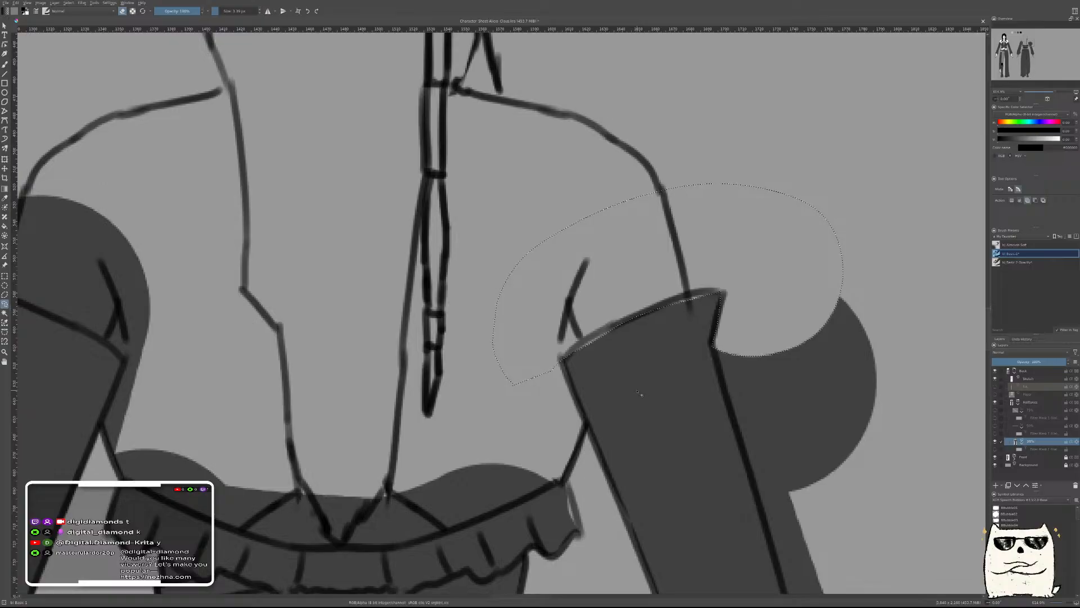
pyautogui.moveTo(760, 425); pyautogui.dragTo(630, 255)
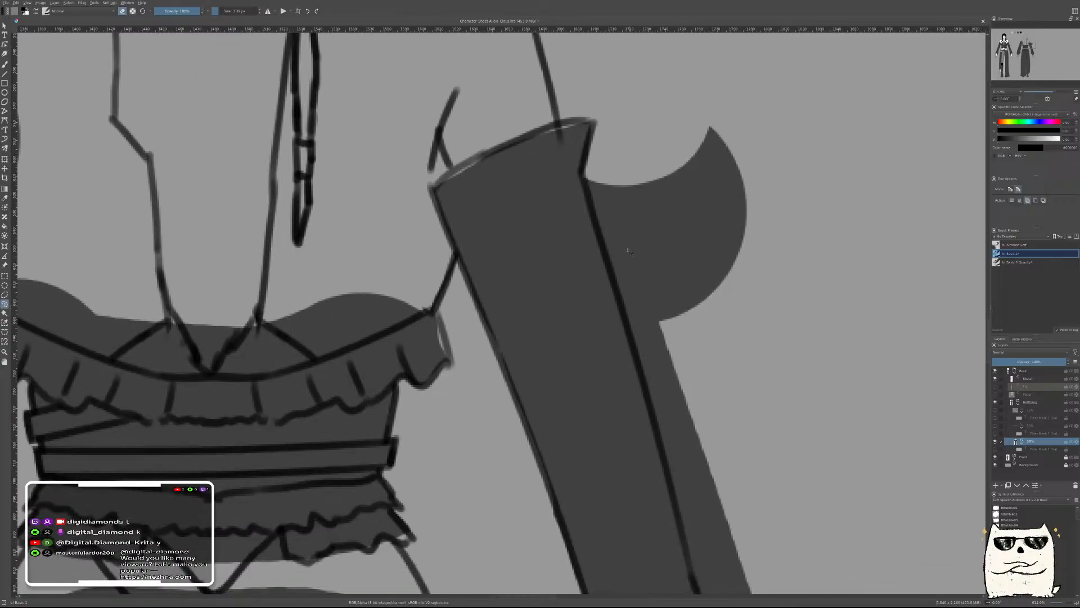
pyautogui.moveTo(583, 172)
pyautogui.mouseDown()
pyautogui.moveTo(698, 574)
pyautogui.moveTo(799, 236)
pyautogui.moveTo(607, 88)
pyautogui.mouseUp()
pyautogui.press('Delete')
pyautogui.hotkey('ctrl', 'shift', 'a')
# Outline and clear the remaining excess fill along the right sleeve's lower outer edge down to the cuff
pyautogui.moveTo(762, 427); pyautogui.dragTo(610, 92)
pyautogui.moveTo(647, 321); pyautogui.dragTo(644, 257)
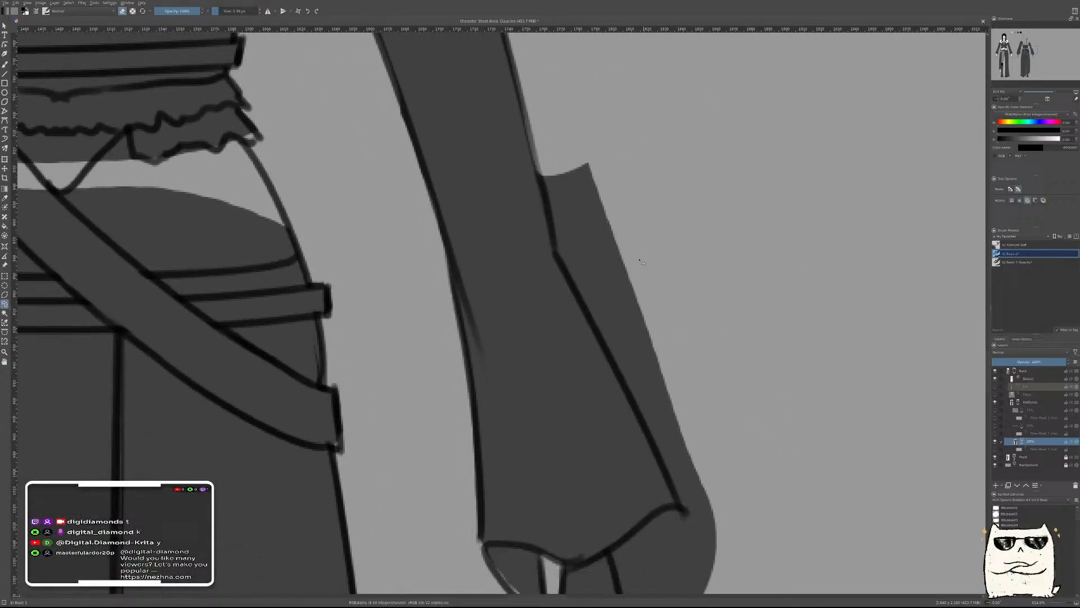
pyautogui.moveTo(543, 149); pyautogui.dragTo(552, 220)
pyautogui.moveTo(560, 258)
pyautogui.mouseDown()
pyautogui.moveTo(678, 498)
pyautogui.moveTo(797, 436)
pyautogui.moveTo(618, 107)
pyautogui.mouseUp()
pyautogui.press('Delete')
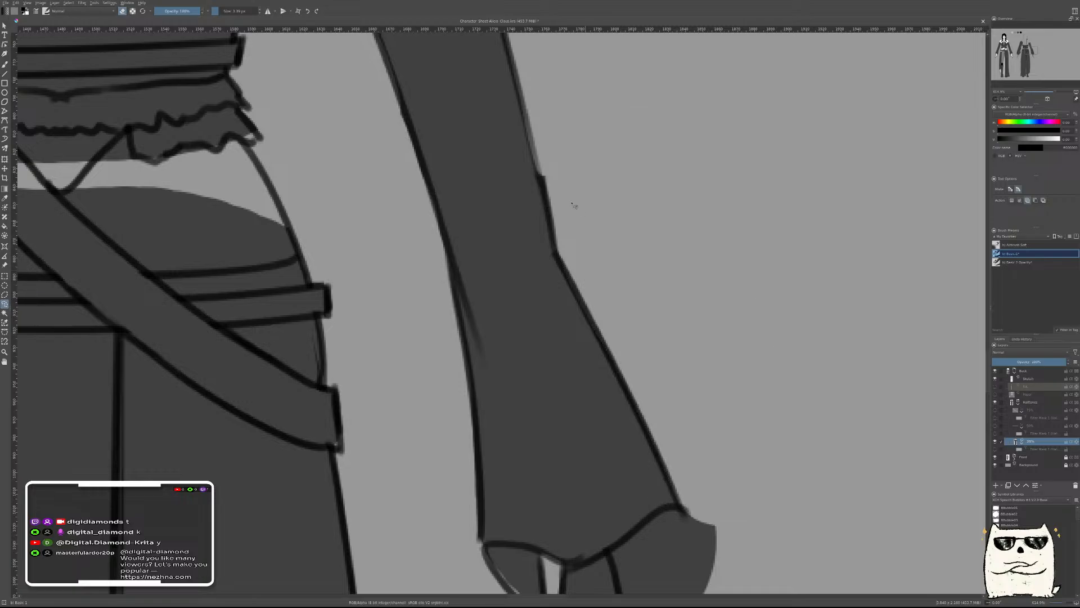
# Select and clear the excess fill below the right sleeve's cuff around the hand, deselect and save the document
pyautogui.moveTo(542, 164); pyautogui.dragTo(577, 147)
pyautogui.moveTo(732, 439); pyautogui.dragTo(697, 133)
pyautogui.moveTo(685, 321); pyautogui.dragTo(725, 443)
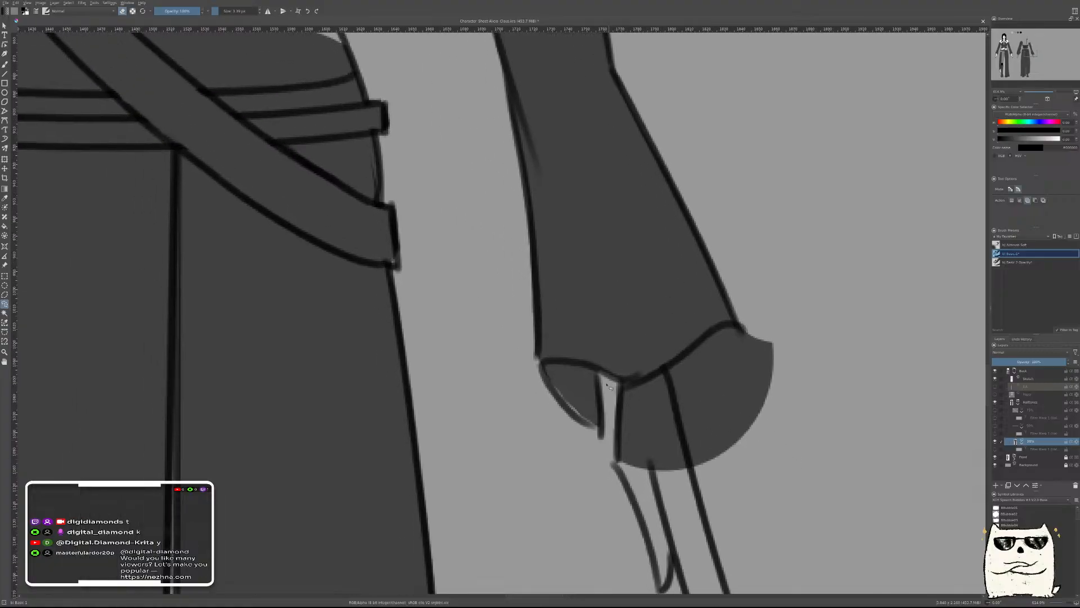
pyautogui.moveTo(654, 379); pyautogui.dragTo(711, 340)
pyautogui.moveTo(754, 554)
pyautogui.mouseDown()
pyautogui.moveTo(614, 553)
pyautogui.moveTo(593, 504)
pyautogui.moveTo(592, 448)
pyautogui.mouseUp()
pyautogui.hotkey('ctrl', 'shift', 'a')
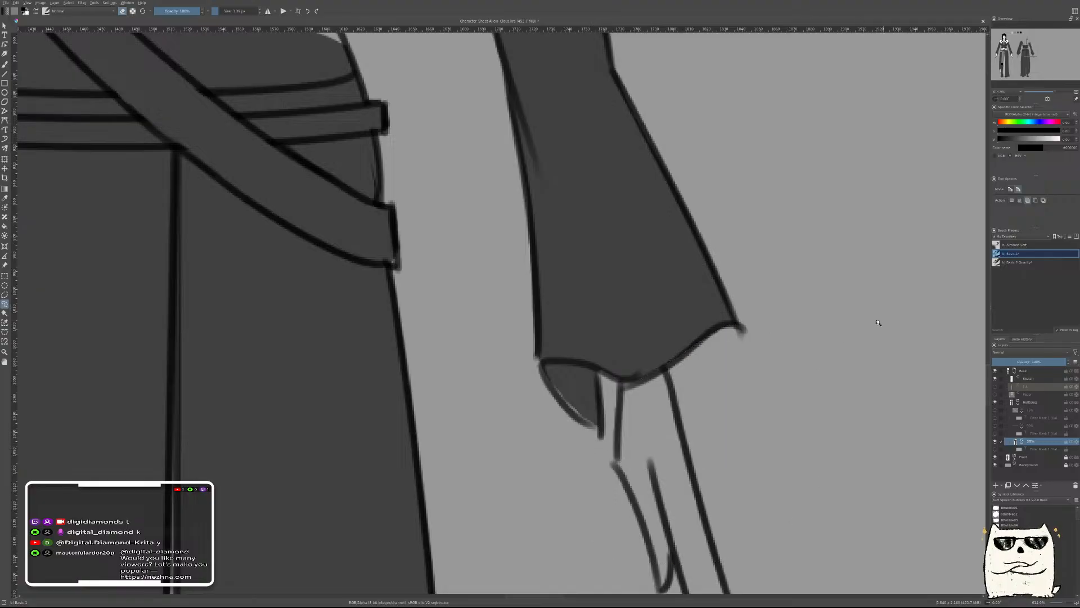
pyautogui.moveTo(872, 327); pyautogui.dragTo(815, 386)
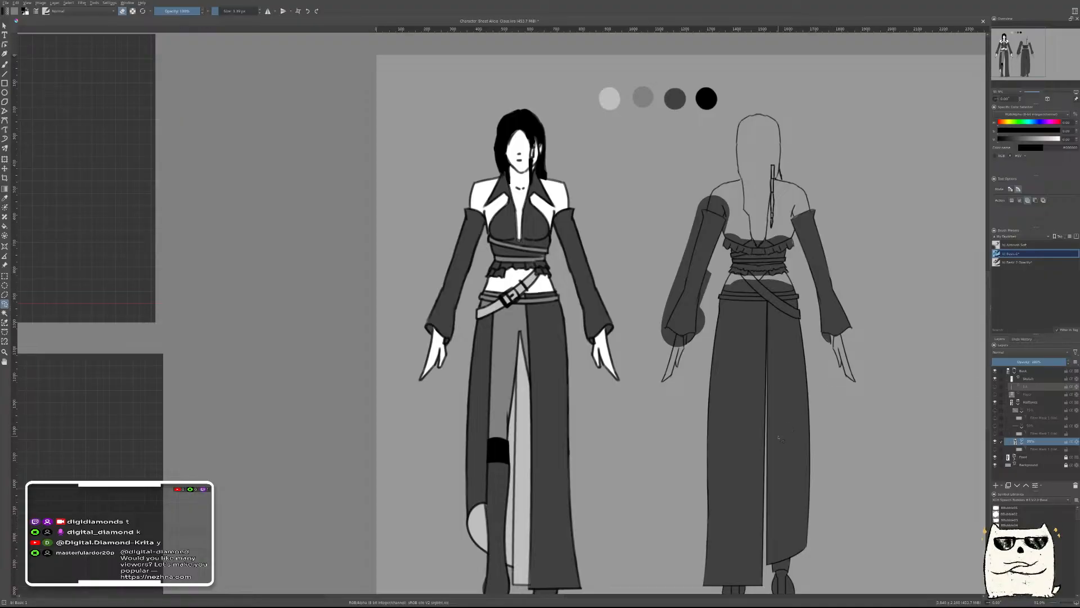
pyautogui.hotkey('ctrl', 's')
# Mirror the canvas view and try to outline the excess fill at the top of the untrimmed sleeve
pyautogui.scroll(6, 697, 261)
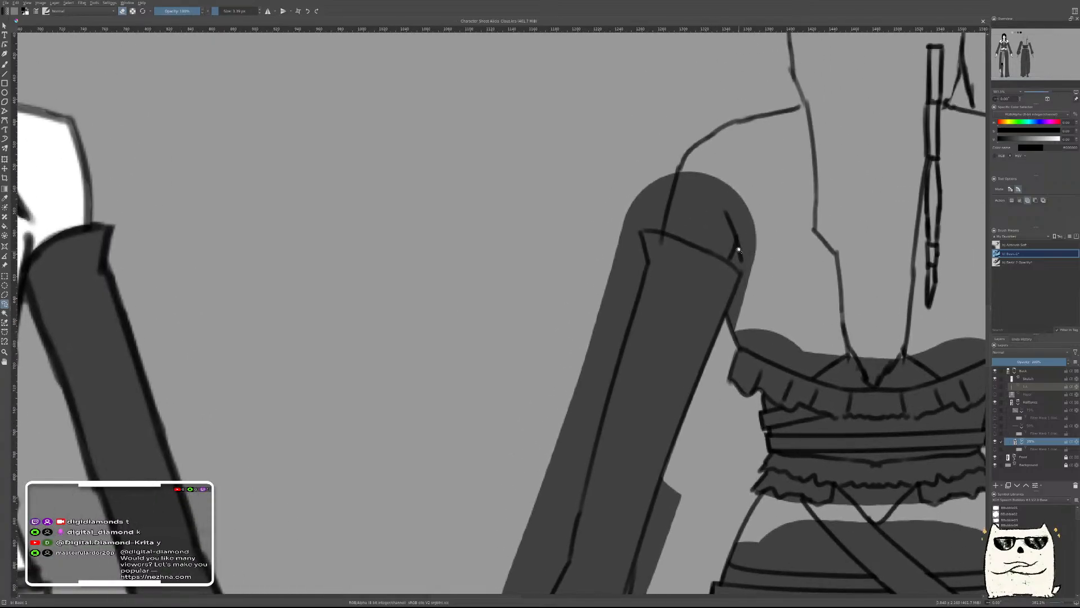
pyautogui.press('m')
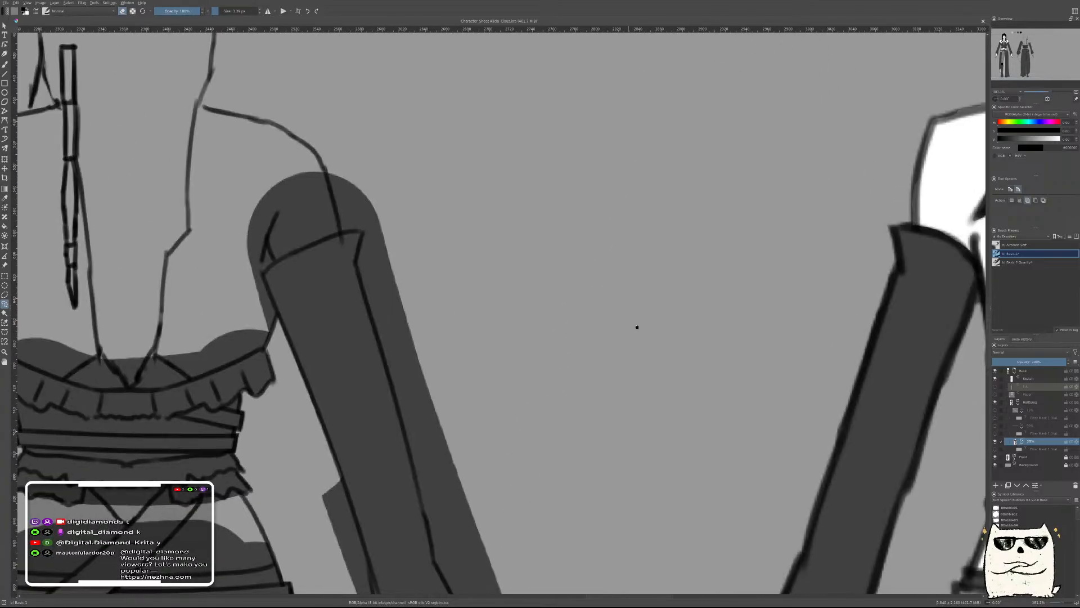
pyautogui.moveTo(633, 324); pyautogui.dragTo(872, 436)
pyautogui.moveTo(556, 341); pyautogui.dragTo(702, 367)
pyautogui.scroll(2, 687, 366)
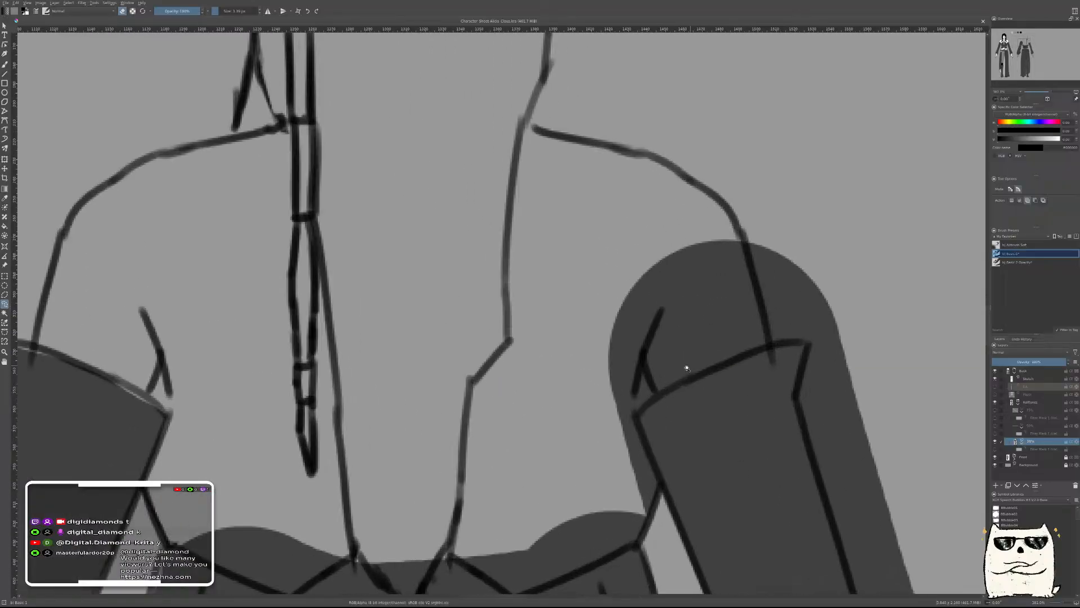
pyautogui.moveTo(636, 422)
pyautogui.mouseDown()
pyautogui.moveTo(808, 344)
pyautogui.moveTo(796, 206)
pyautogui.moveTo(589, 412)
pyautogui.moveTo(603, 451)
pyautogui.mouseUp()
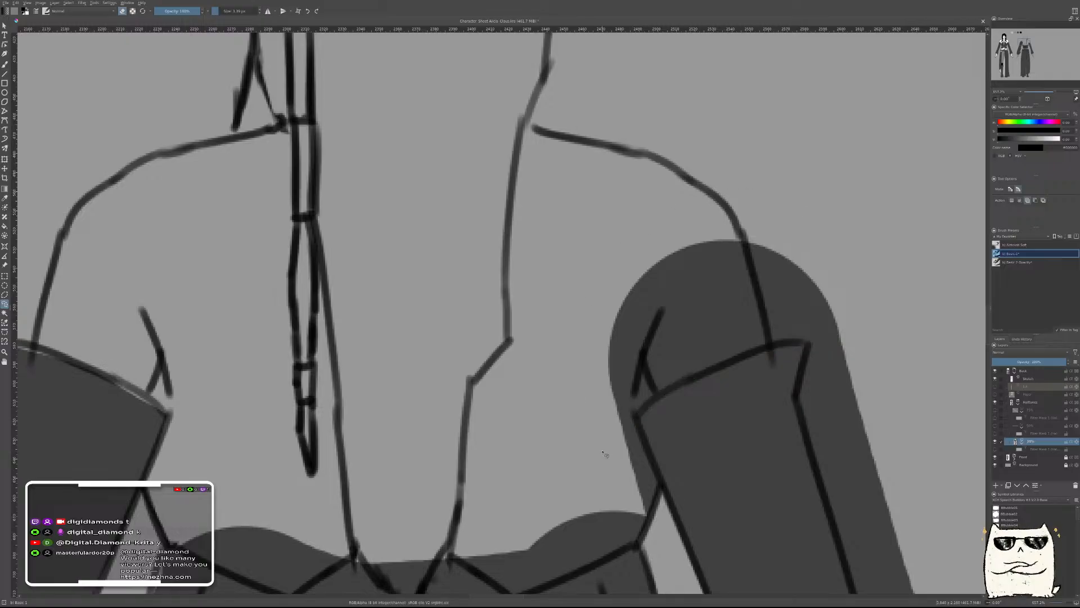
pyautogui.scroll(-5, 736, 332)
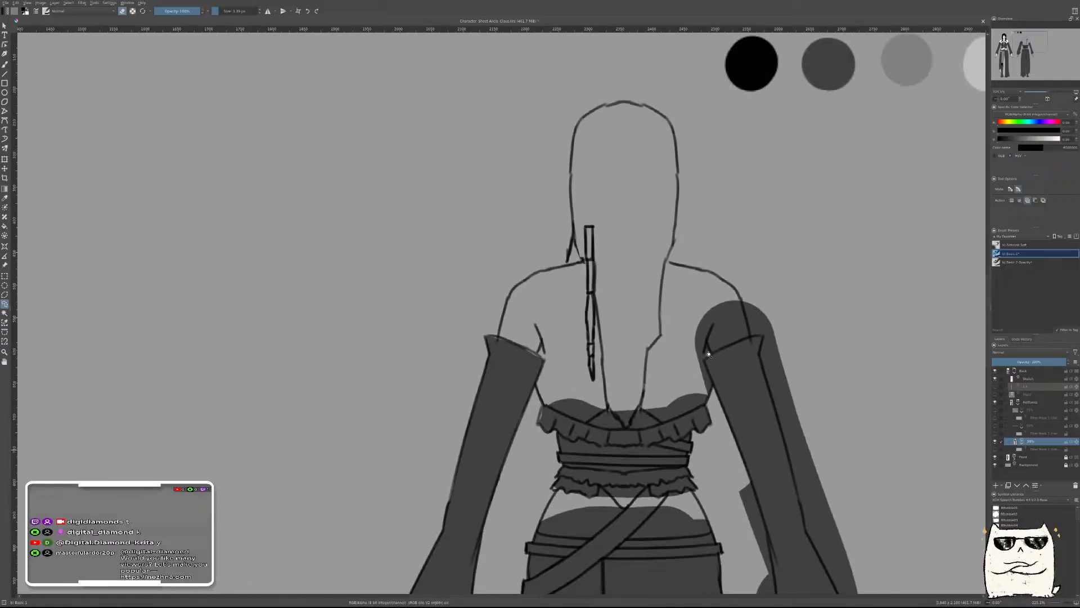
pyautogui.scroll(3, 698, 361)
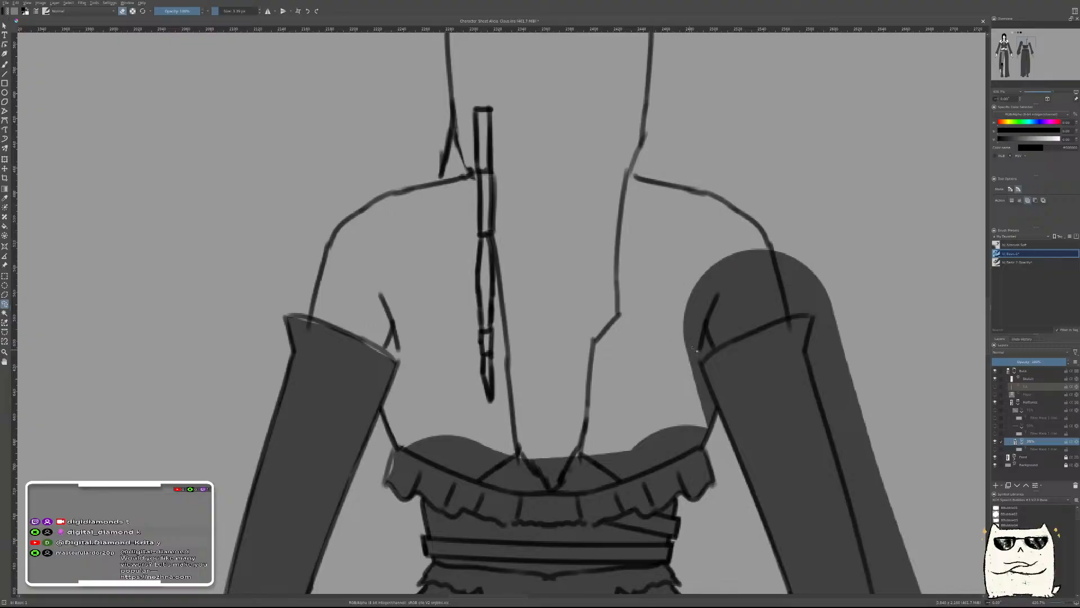
pyautogui.press('b')
pyautogui.press('l')
pyautogui.moveTo(668, 346)
pyautogui.mouseDown()
pyautogui.moveTo(681, 299)
pyautogui.moveTo(715, 337)
pyautogui.moveTo(683, 345)
pyautogui.mouseUp()
pyautogui.press('g')
pyautogui.press('f')
pyautogui.press('b')
pyautogui.moveTo(707, 299)
pyautogui.mouseDown()
pyautogui.moveTo(659, 383)
pyautogui.moveTo(688, 337)
pyautogui.mouseUp()
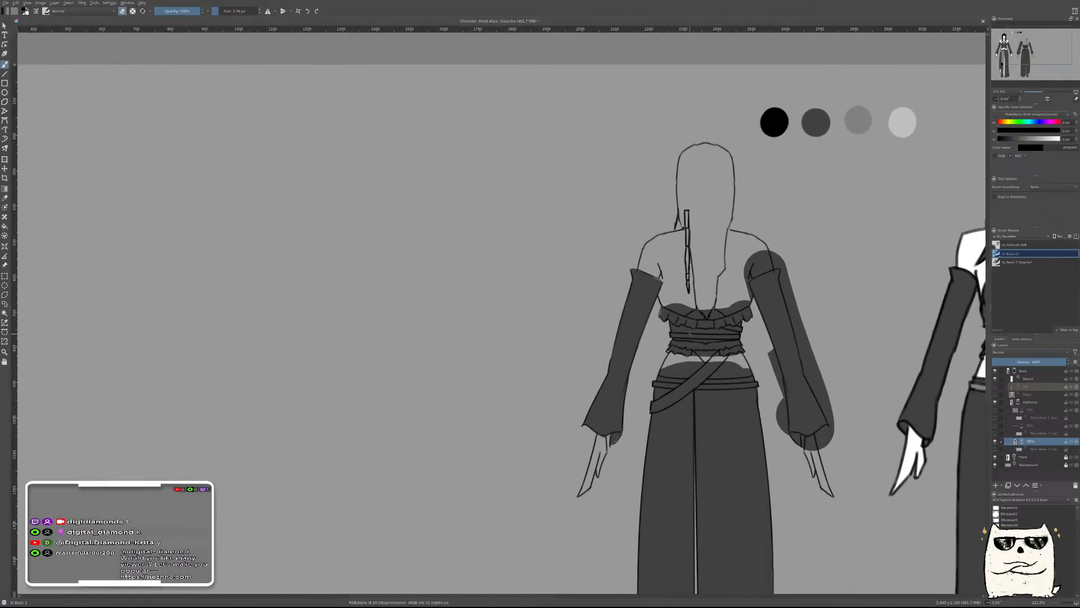
pyautogui.hotkey('ctrl', 'z')
pyautogui.hotkey('ctrl', 'shift', 'z')
# Switch back to the Magnetic Selection tool and save the document
pyautogui.press('l')
pyautogui.hotkey('ctrl', 's')
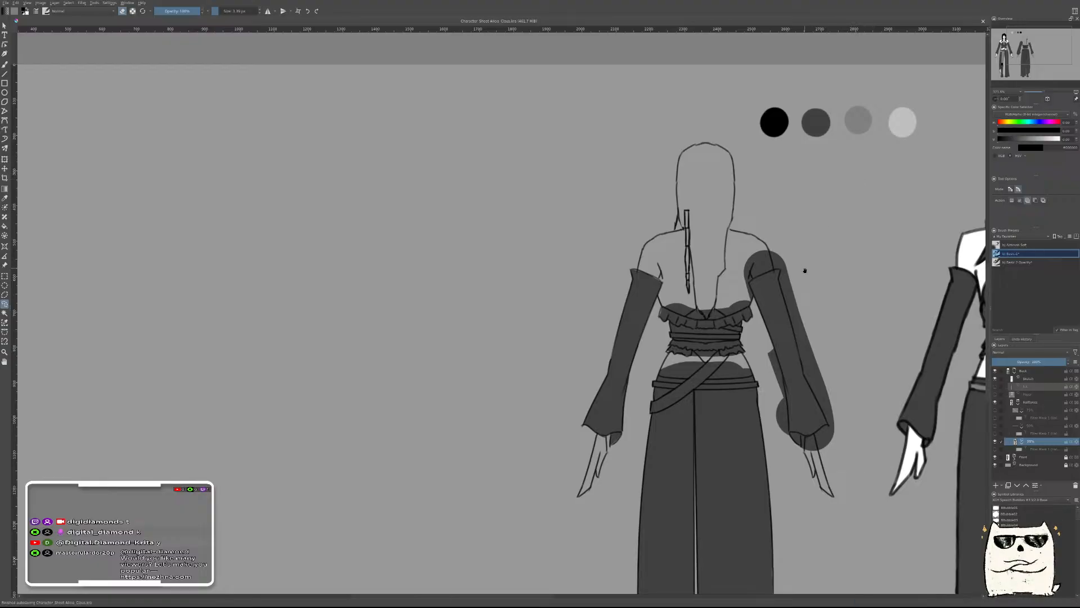
# Save the character sheet before trimming the remaining sleeve of the back view
pyautogui.moveTo(804, 270); pyautogui.dragTo(736, 294)
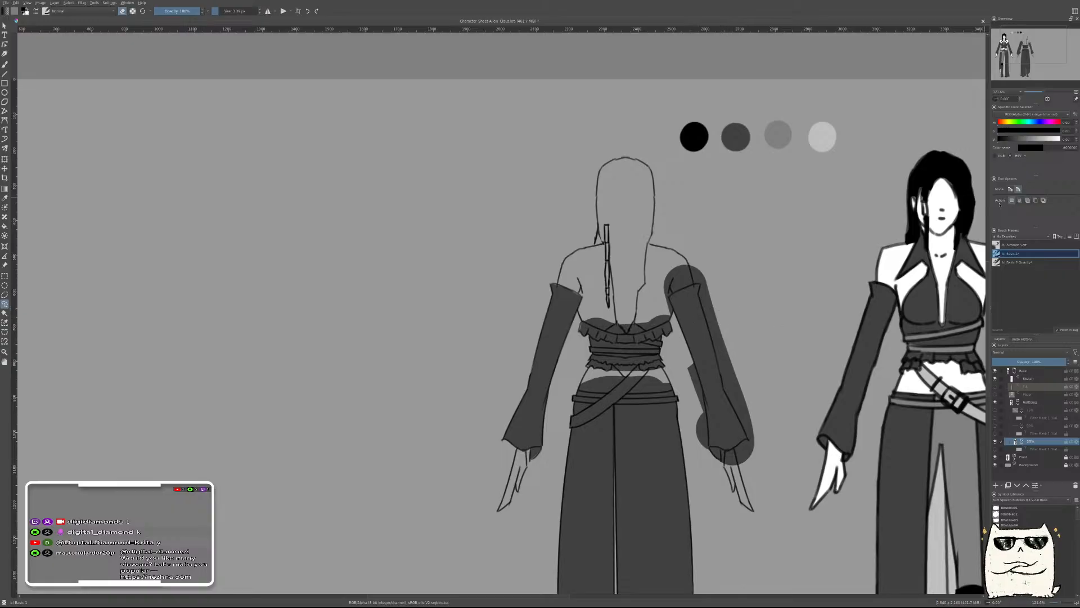
pyautogui.moveTo(703, 347); pyautogui.dragTo(732, 305)
pyautogui.hotkey('ctrl', 's')
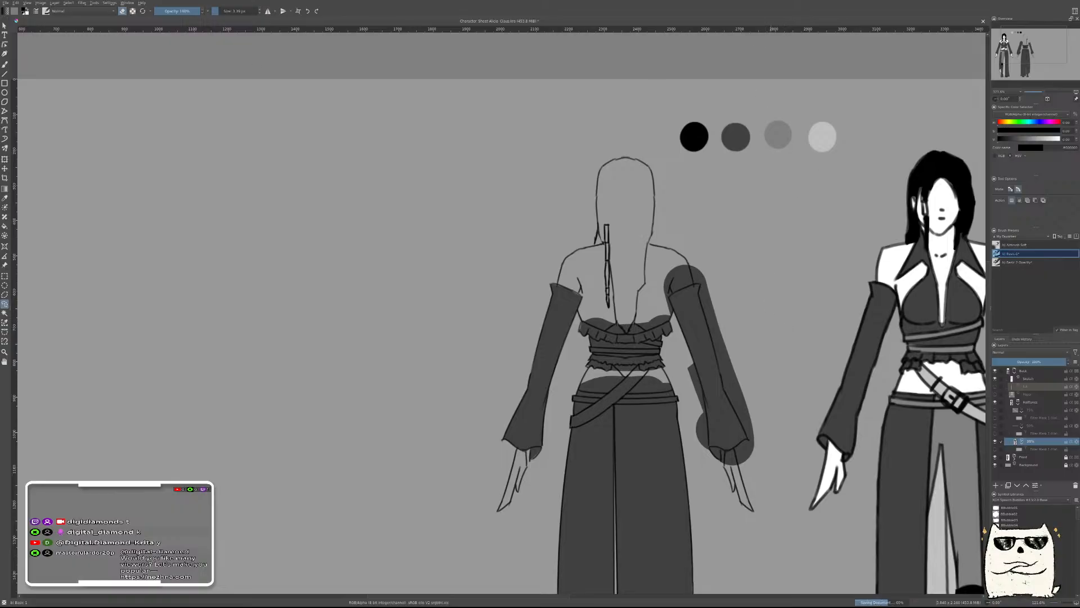
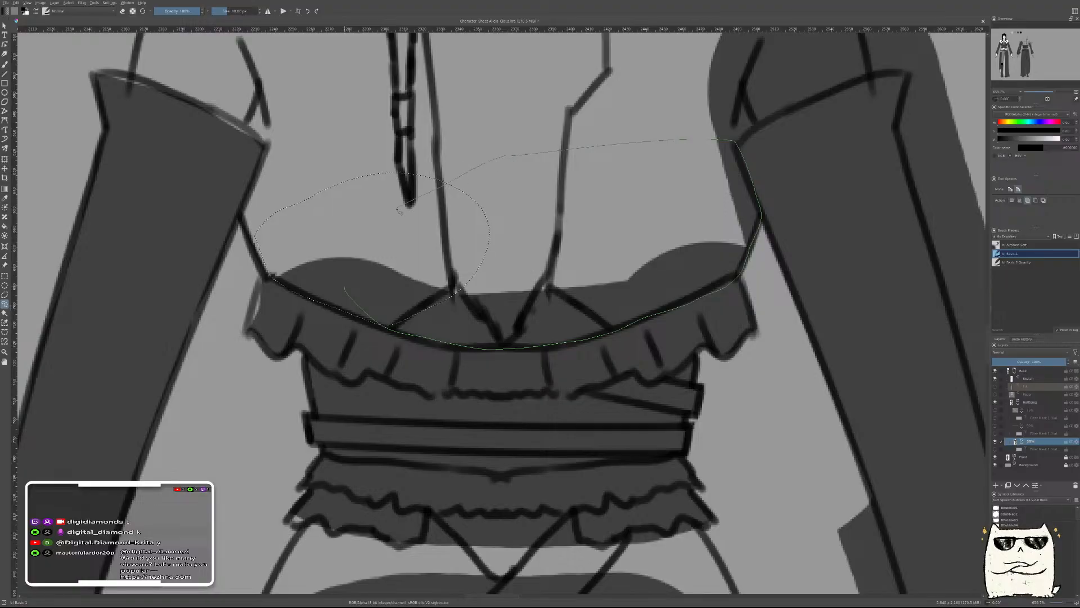
# Add the excess dark fill above the untrimmed sleeve's top edge to the neckline selection
pyautogui.moveTo(652, 202); pyautogui.dragTo(529, 379)
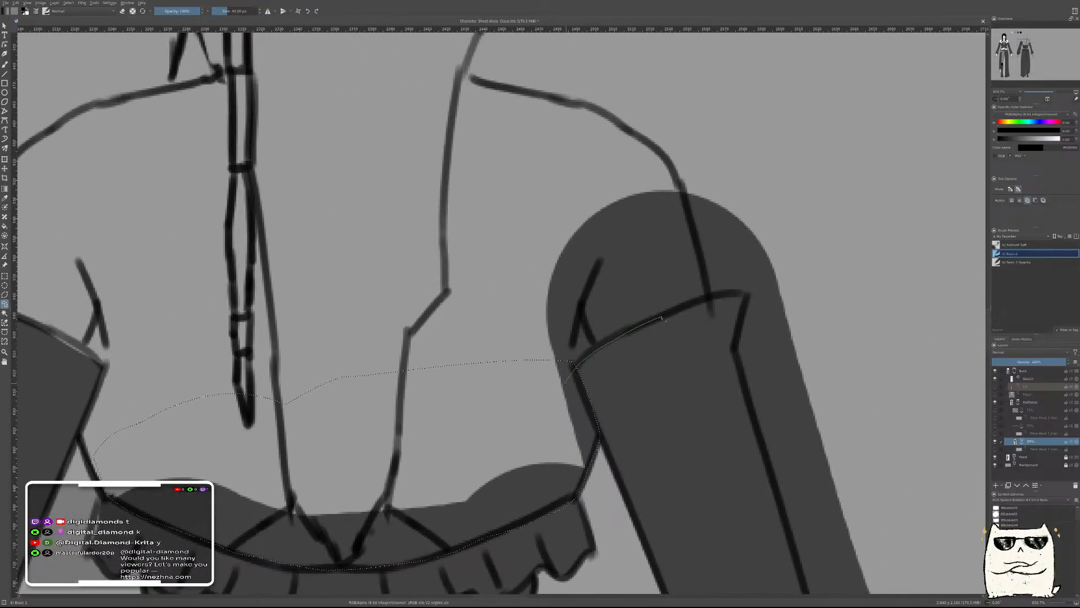
pyautogui.moveTo(696, 307)
pyautogui.mouseDown()
pyautogui.moveTo(752, 299)
pyautogui.moveTo(739, 334)
pyautogui.mouseUp()
pyautogui.moveTo(486, 265); pyautogui.dragTo(488, 266)
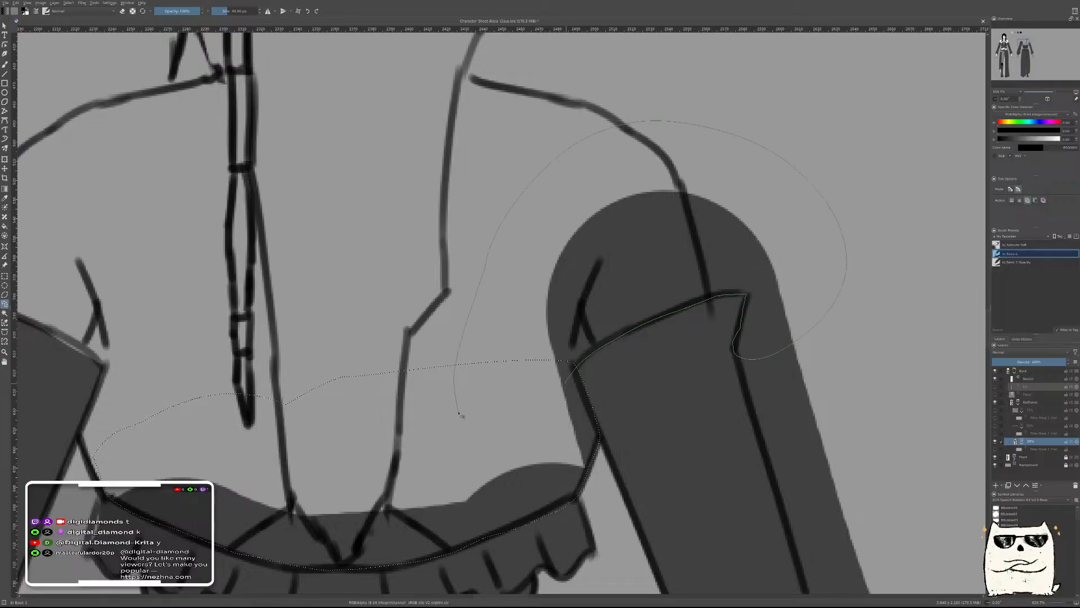
# Extend the selection over the excess fill along the untrimmed sleeve's outer edge down to the cuff tip
pyautogui.moveTo(827, 447)
pyautogui.mouseDown()
pyautogui.moveTo(817, 424)
pyautogui.moveTo(605, 253)
pyautogui.mouseUp()
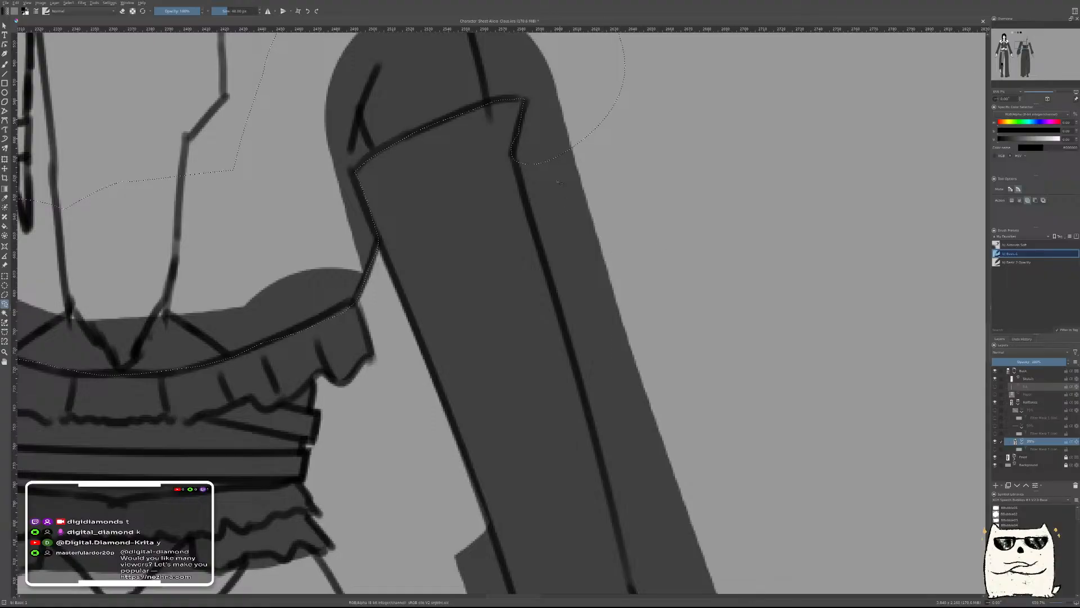
pyautogui.moveTo(521, 169); pyautogui.dragTo(529, 207)
pyautogui.moveTo(539, 245)
pyautogui.mouseDown()
pyautogui.moveTo(554, 287)
pyautogui.moveTo(659, 309)
pyautogui.moveTo(622, 88)
pyautogui.mouseUp()
pyautogui.moveTo(746, 394); pyautogui.dragTo(711, 280)
pyautogui.moveTo(527, 177)
pyautogui.mouseDown()
pyautogui.moveTo(596, 469)
pyautogui.moveTo(629, 495)
pyautogui.moveTo(745, 326)
pyautogui.moveTo(675, 140)
pyautogui.mouseUp()
pyautogui.moveTo(699, 347)
pyautogui.mouseDown()
pyautogui.moveTo(692, 248)
pyautogui.moveTo(627, 108)
pyautogui.mouseUp()
pyautogui.moveTo(500, 133); pyautogui.dragTo(500, 193)
pyautogui.moveTo(517, 285); pyautogui.dragTo(612, 477)
pyautogui.moveTo(698, 543)
pyautogui.mouseDown()
pyautogui.moveTo(683, 285)
pyautogui.moveTo(579, 135)
pyautogui.mouseUp()
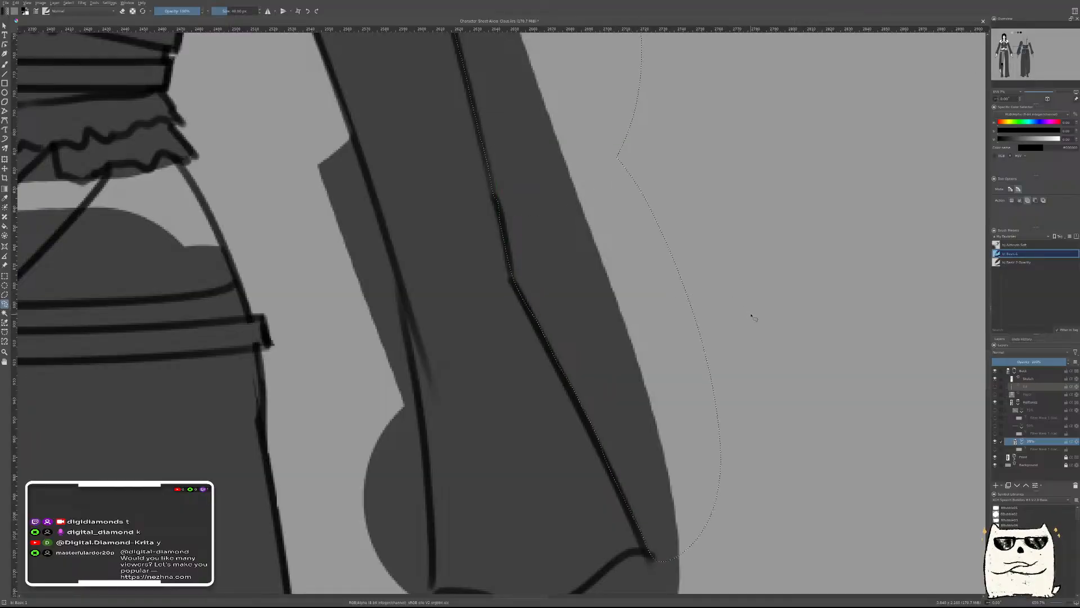
# Add the excess fill around the cuff and hand and beside the sleeve's lower inner edge to the selection
pyautogui.scroll(-5, 757, 306)
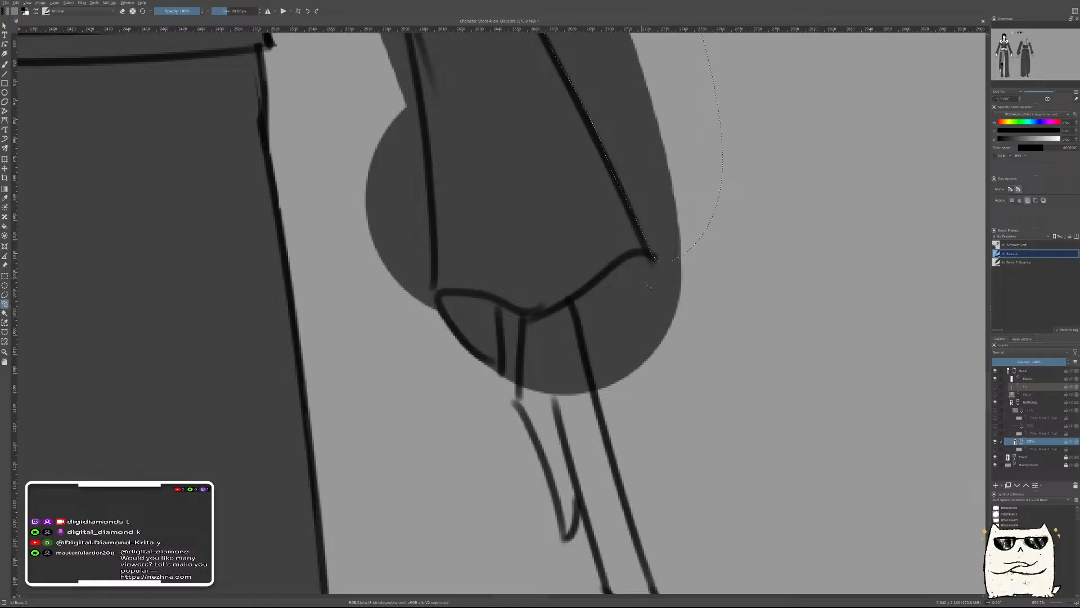
pyautogui.moveTo(645, 182); pyautogui.dragTo(654, 212)
pyautogui.moveTo(659, 260)
pyautogui.mouseDown()
pyautogui.moveTo(640, 253)
pyautogui.moveTo(608, 277)
pyautogui.mouseUp()
pyautogui.moveTo(550, 315)
pyautogui.mouseDown()
pyautogui.moveTo(502, 304)
pyautogui.moveTo(502, 339)
pyautogui.mouseUp()
pyautogui.moveTo(726, 346)
pyautogui.mouseDown()
pyautogui.moveTo(668, 159)
pyautogui.moveTo(647, 180)
pyautogui.mouseUp()
pyautogui.moveTo(456, 393)
pyautogui.mouseDown()
pyautogui.moveTo(555, 478)
pyautogui.moveTo(612, 498)
pyautogui.mouseUp()
pyautogui.moveTo(588, 398); pyautogui.dragTo(590, 341)
pyautogui.moveTo(591, 262)
pyautogui.mouseDown()
pyautogui.moveTo(560, 191)
pyautogui.moveTo(489, 394)
pyautogui.moveTo(590, 414)
pyautogui.mouseUp()
pyautogui.moveTo(572, 327)
pyautogui.mouseDown()
pyautogui.moveTo(597, 420)
pyautogui.moveTo(593, 468)
pyautogui.moveTo(564, 482)
pyautogui.moveTo(543, 393)
pyautogui.mouseUp()
# Select the remaining excess along the sleeve's inner edge, clear all selected fill around sleeve and neckline, and deselect
pyautogui.scroll(5, 573, 309)
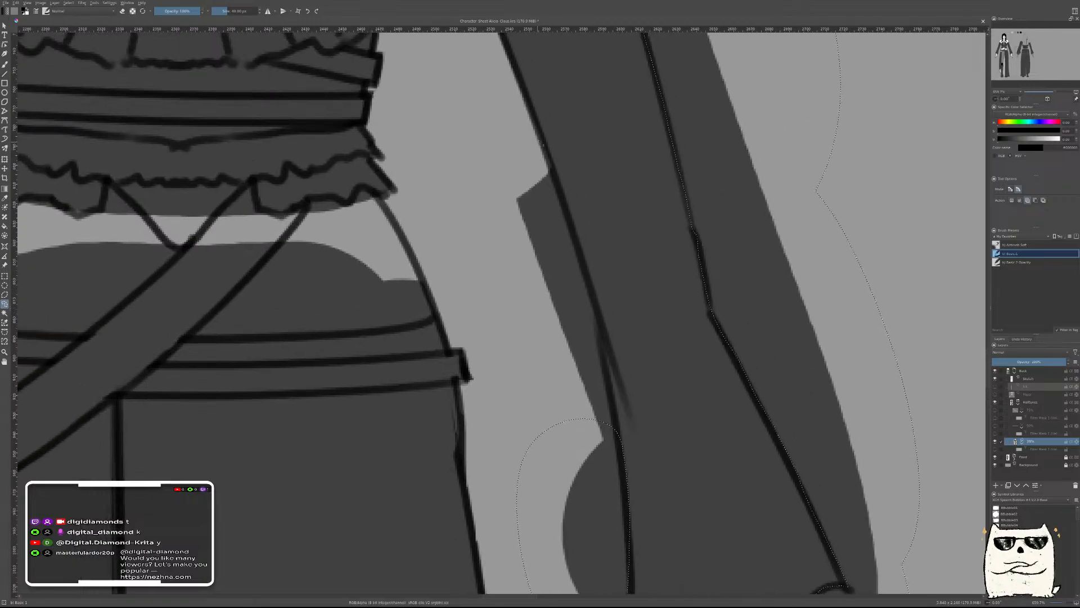
pyautogui.moveTo(544, 154); pyautogui.dragTo(595, 302)
pyautogui.moveTo(612, 367)
pyautogui.mouseDown()
pyautogui.moveTo(619, 435)
pyautogui.moveTo(597, 467)
pyautogui.moveTo(552, 445)
pyautogui.moveTo(514, 358)
pyautogui.moveTo(483, 130)
pyautogui.mouseUp()
pyautogui.scroll(-4, 886, 186)
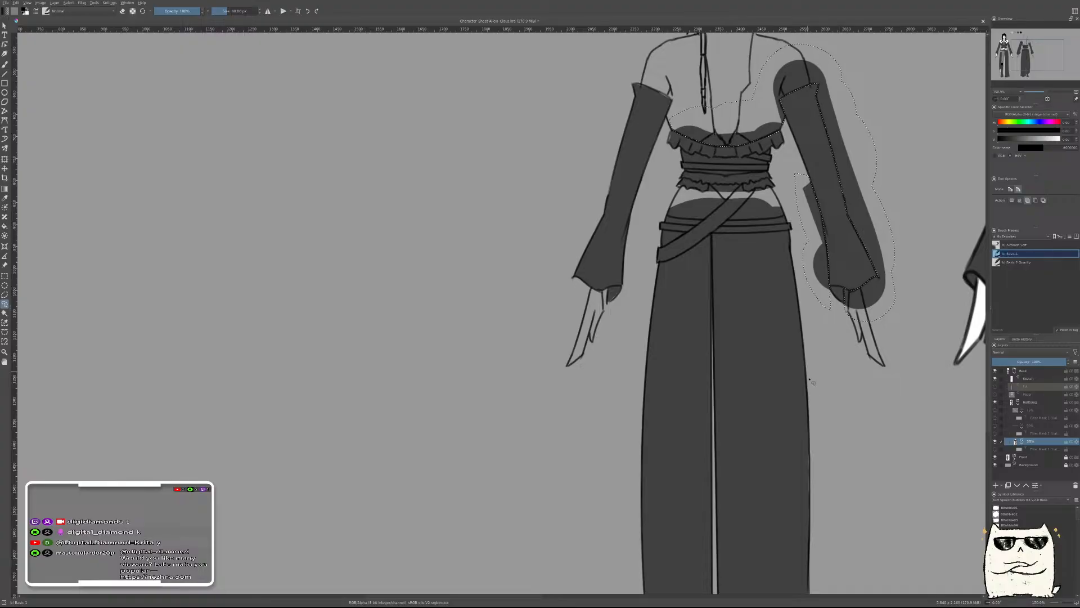
pyautogui.press('Delete')
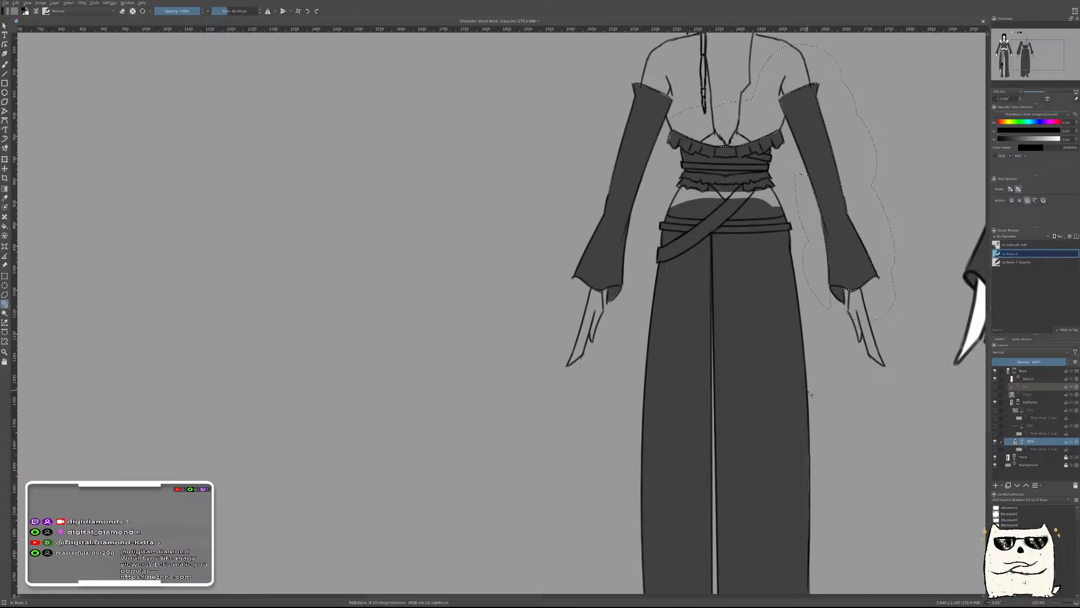
pyautogui.scroll(-1, 806, 393)
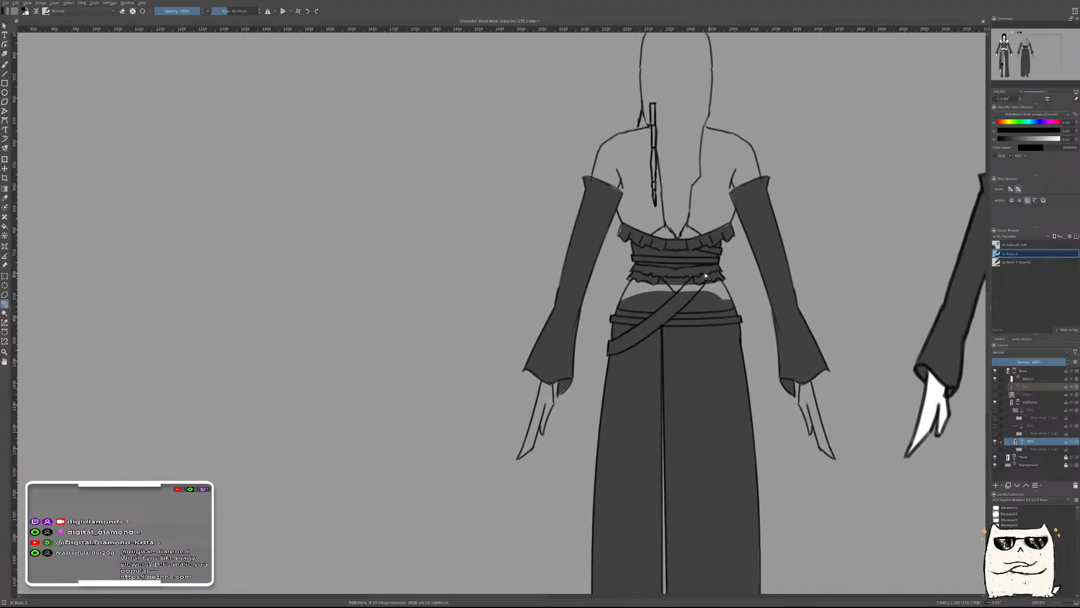
# Outline the triangular gap between the crossing straps below the bodice's centre frill, clear its fill and deselect
pyautogui.scroll(-4, 693, 299)
pyautogui.scroll(10, 693, 300)
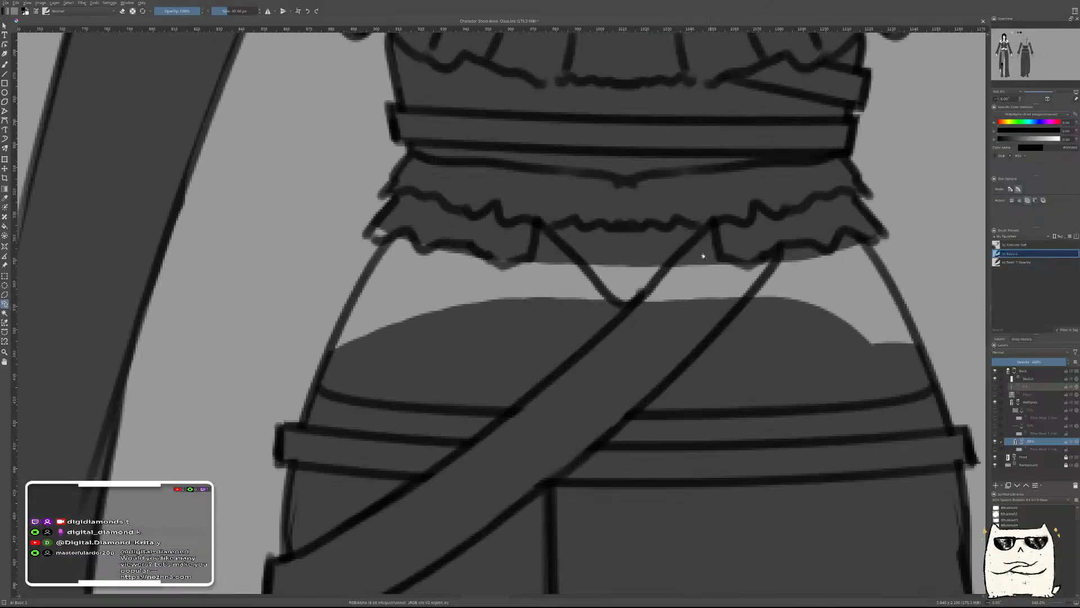
pyautogui.scroll(-6, 665, 293)
pyautogui.scroll(6, 603, 285)
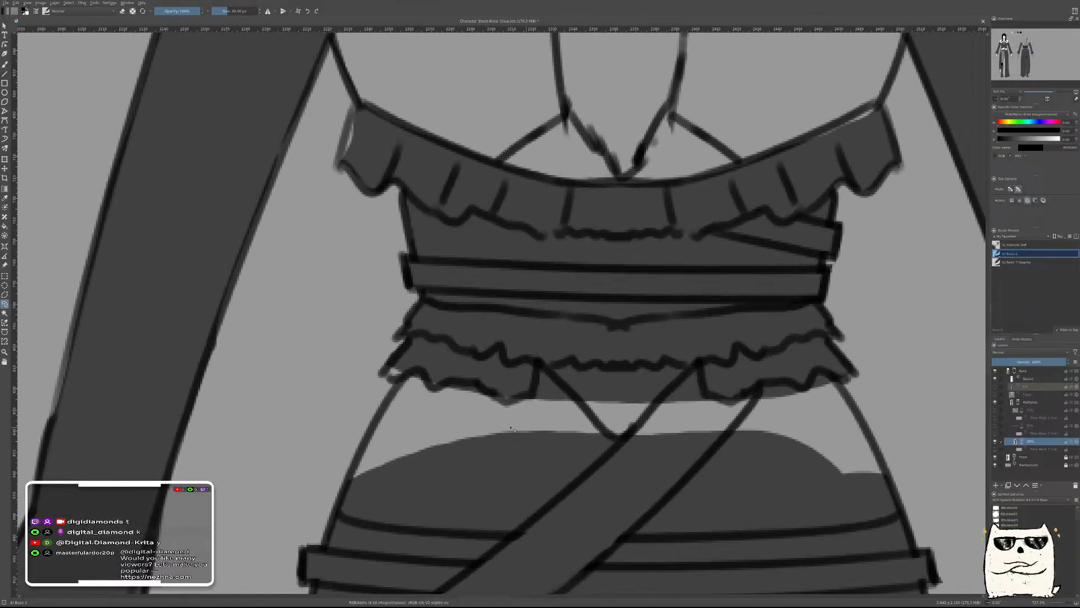
pyautogui.scroll(2, 525, 398)
pyautogui.moveTo(542, 393)
pyautogui.mouseDown()
pyautogui.moveTo(543, 346)
pyautogui.moveTo(574, 355)
pyautogui.moveTo(629, 405)
pyautogui.mouseUp()
pyautogui.moveTo(705, 445)
pyautogui.mouseDown()
pyautogui.moveTo(798, 347)
pyautogui.moveTo(809, 343)
pyautogui.moveTo(823, 380)
pyautogui.mouseUp()
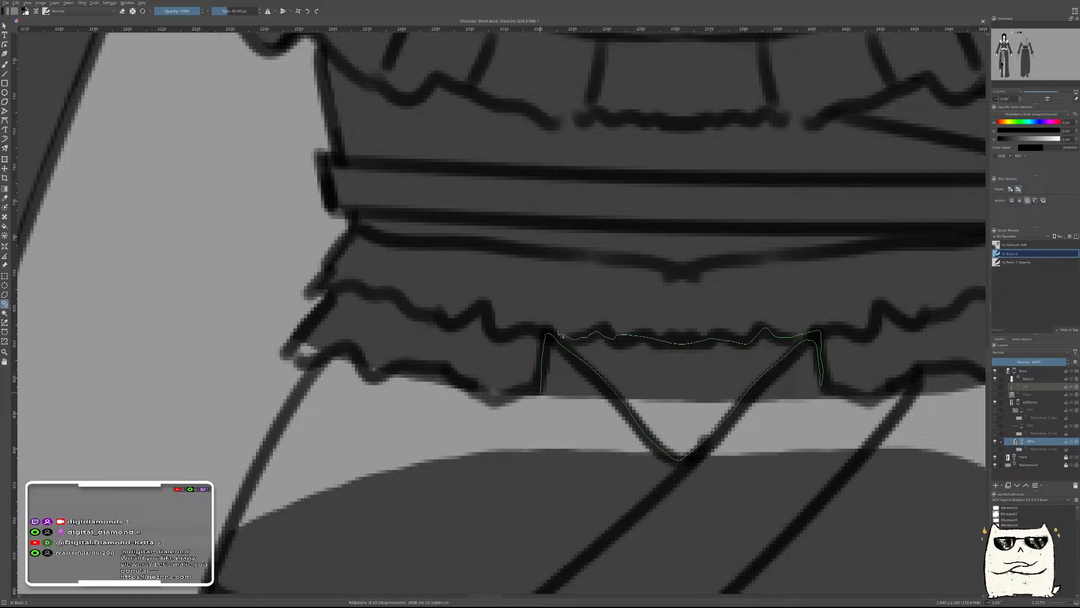
pyautogui.moveTo(543, 359); pyautogui.dragTo(541, 395)
pyautogui.press('Delete')
pyautogui.hotkey('ctrl', 'shift', 'a')
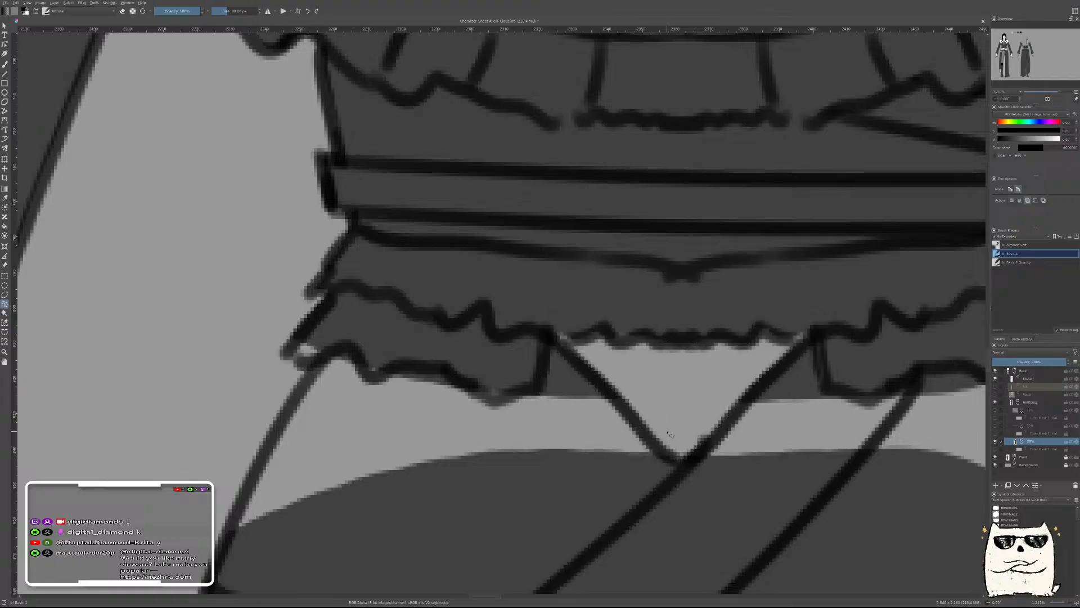
# Select and clear the two small fill remnants between the straps and the frill's inner side edges
pyautogui.moveTo(792, 360)
pyautogui.mouseDown()
pyautogui.moveTo(789, 396)
pyautogui.moveTo(834, 313)
pyautogui.mouseUp()
pyautogui.moveTo(645, 324)
pyautogui.mouseDown()
pyautogui.moveTo(653, 298)
pyautogui.moveTo(622, 322)
pyautogui.mouseUp()
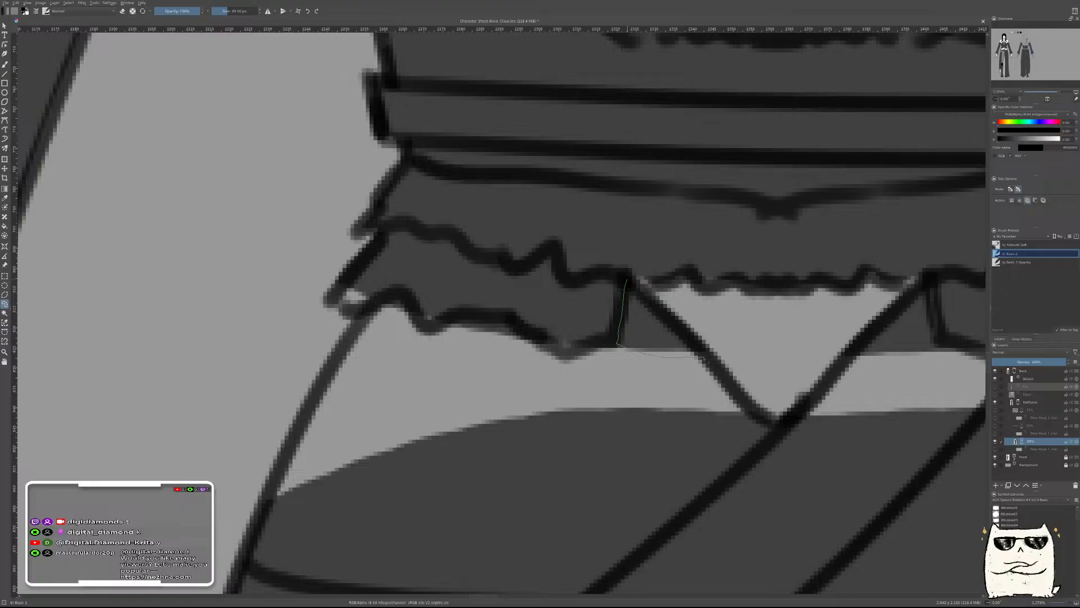
pyautogui.moveTo(684, 333); pyautogui.dragTo(628, 282)
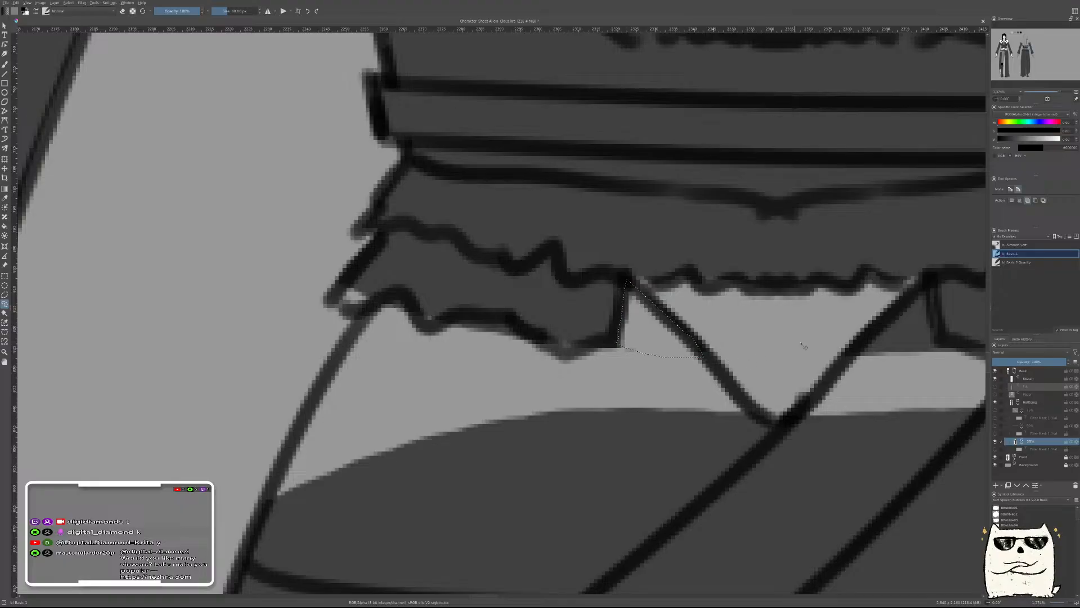
pyautogui.moveTo(932, 277); pyautogui.dragTo(862, 341)
pyautogui.moveTo(944, 361); pyautogui.dragTo(938, 353)
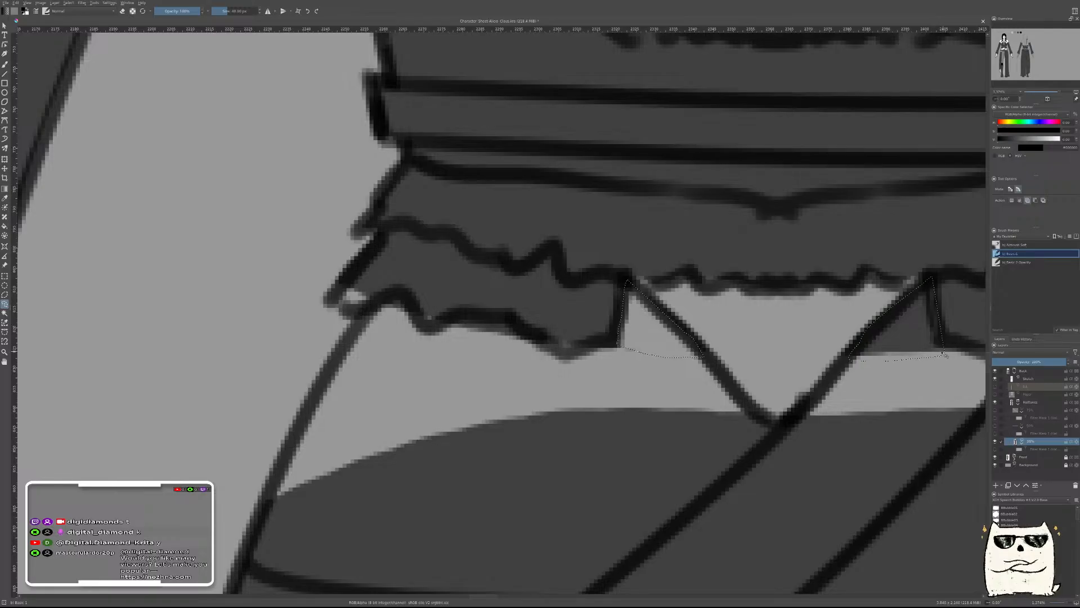
pyautogui.scroll(-10, 938, 353)
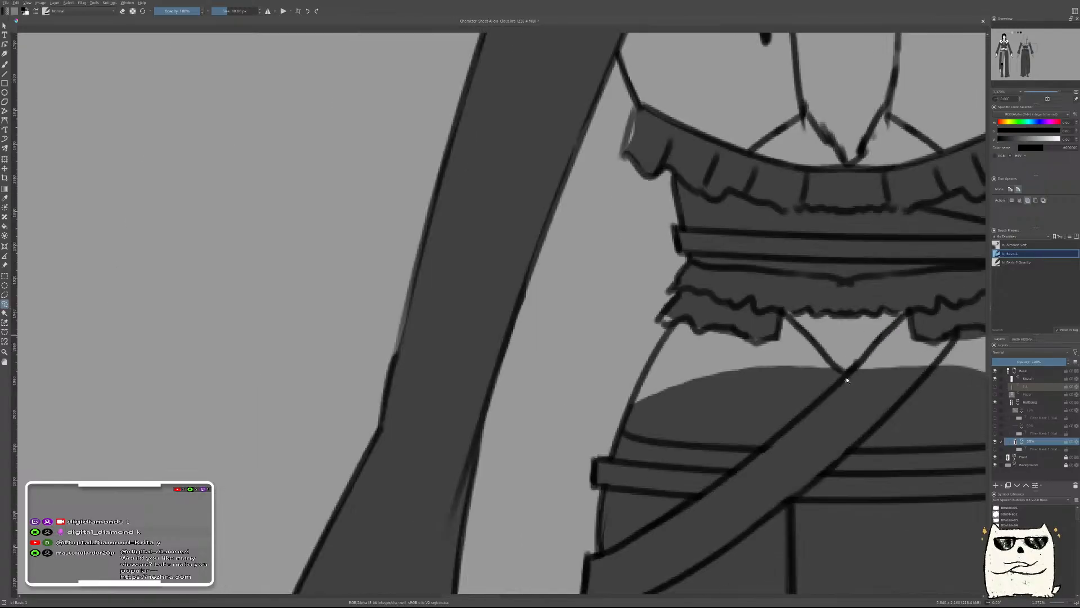
# Select and clear the excess fill beneath the bodice's right lower frill, between the diagonal strap and the hip line
pyautogui.scroll(10, 913, 353)
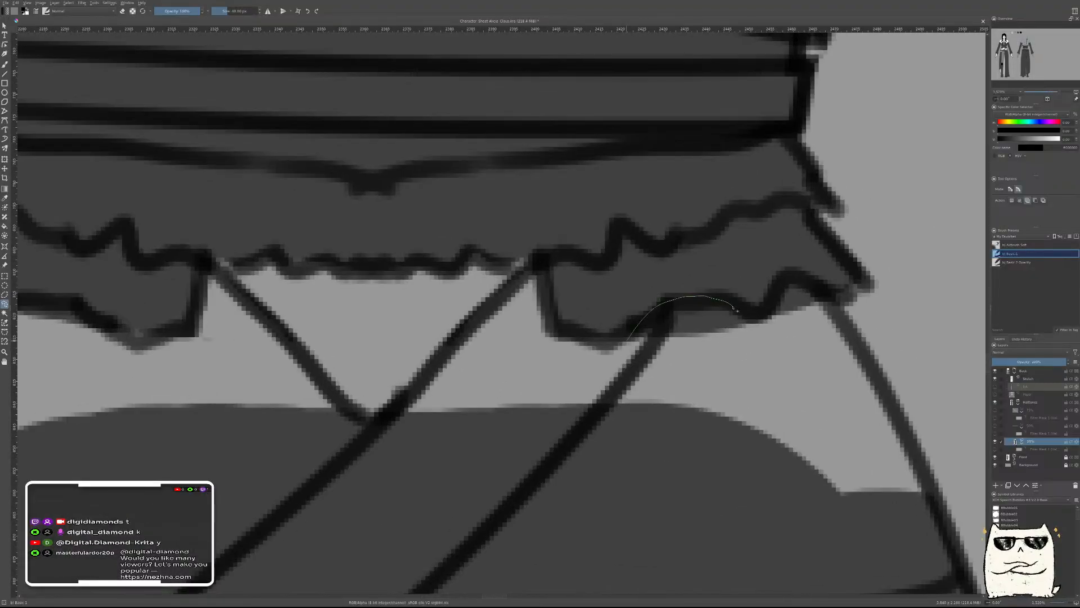
pyautogui.moveTo(628, 341); pyautogui.dragTo(853, 350)
pyautogui.press('Delete')
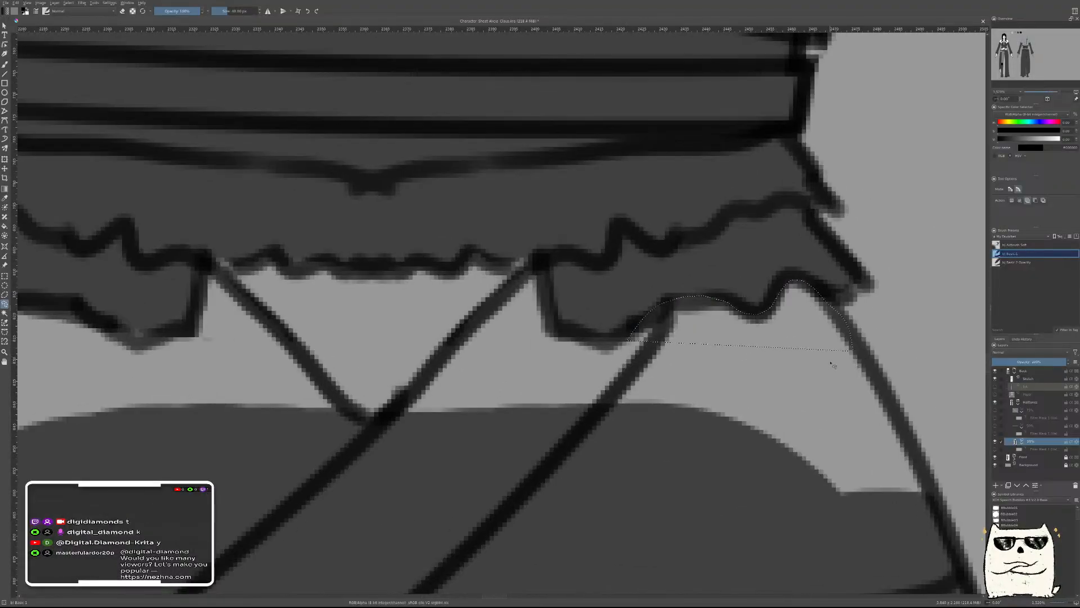
pyautogui.scroll(-10, 830, 357)
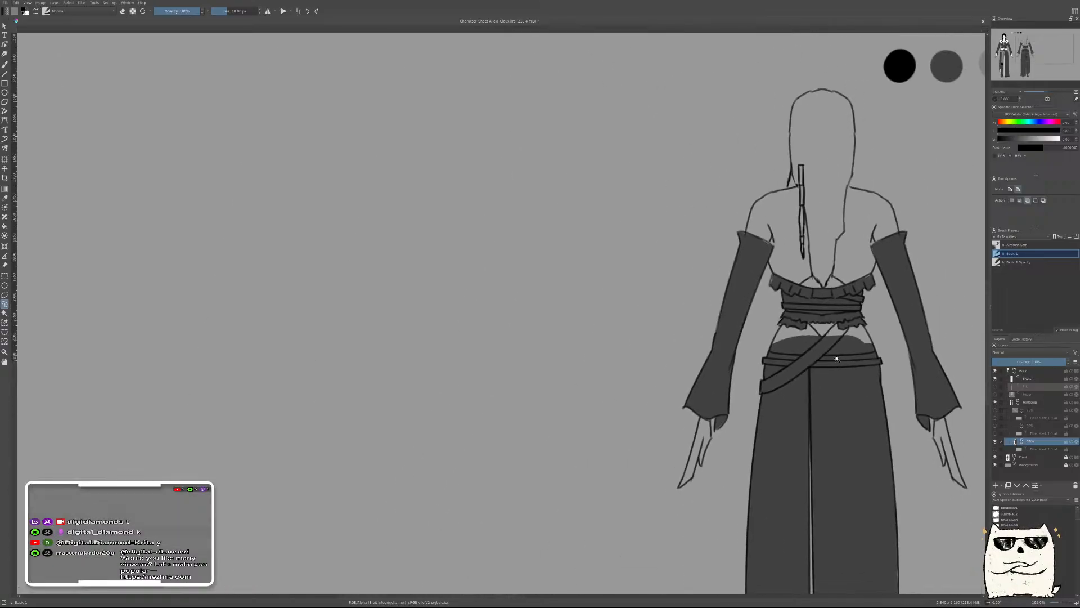
# Outline the excess fill above the skirt's waistband across the hips, clear it and save the document
pyautogui.moveTo(842, 337)
pyautogui.mouseDown()
pyautogui.moveTo(631, 251)
pyautogui.moveTo(611, 217)
pyautogui.moveTo(629, 171)
pyautogui.mouseUp()
pyautogui.moveTo(629, 171); pyautogui.dragTo(448, 339)
pyautogui.moveTo(304, 436); pyautogui.dragTo(323, 449)
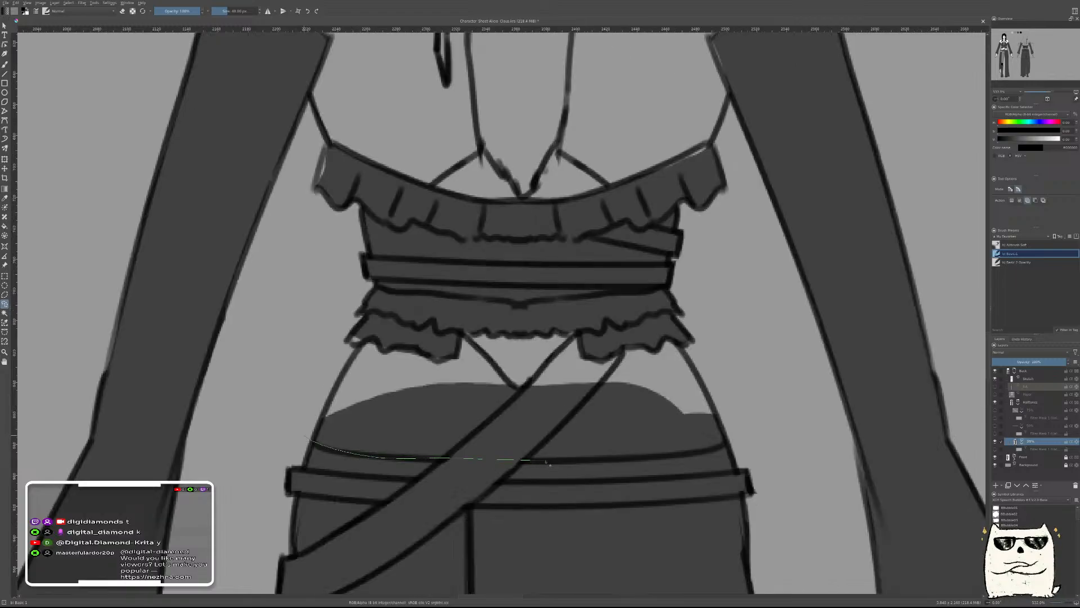
pyautogui.moveTo(752, 391)
pyautogui.mouseDown()
pyautogui.moveTo(636, 369)
pyautogui.moveTo(256, 385)
pyautogui.moveTo(331, 413)
pyautogui.mouseUp()
pyautogui.press('Delete')
pyautogui.scroll(-10, 646, 457)
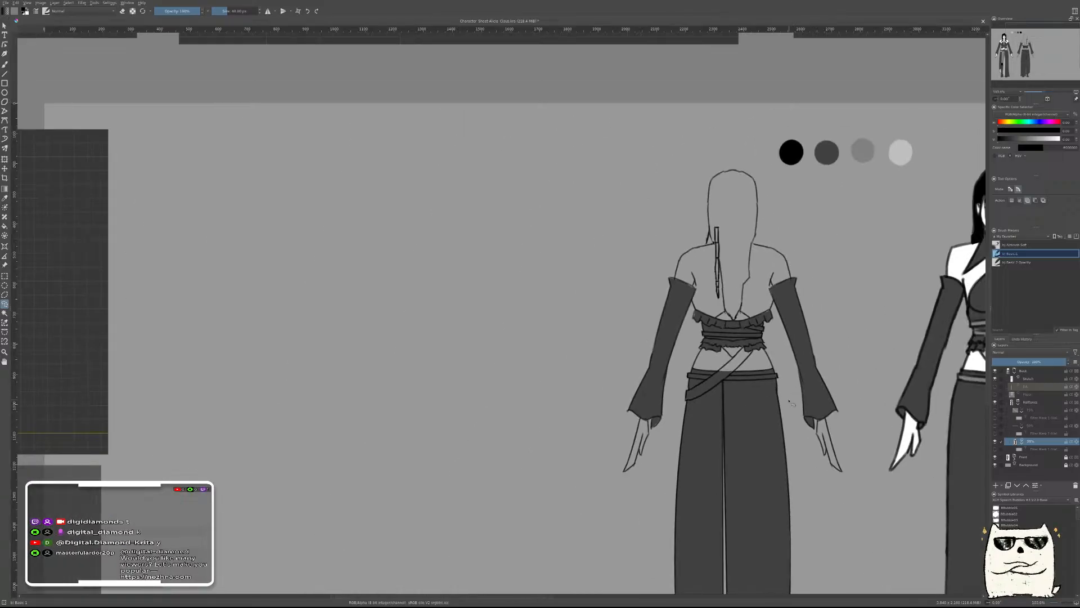
pyautogui.hotkey('ctrl', 's')
# Show and select the mid-grey belt fill layer of the back view
pyautogui.moveTo(844, 361); pyautogui.dragTo(843, 383)
pyautogui.moveTo(835, 493); pyautogui.dragTo(750, 354)
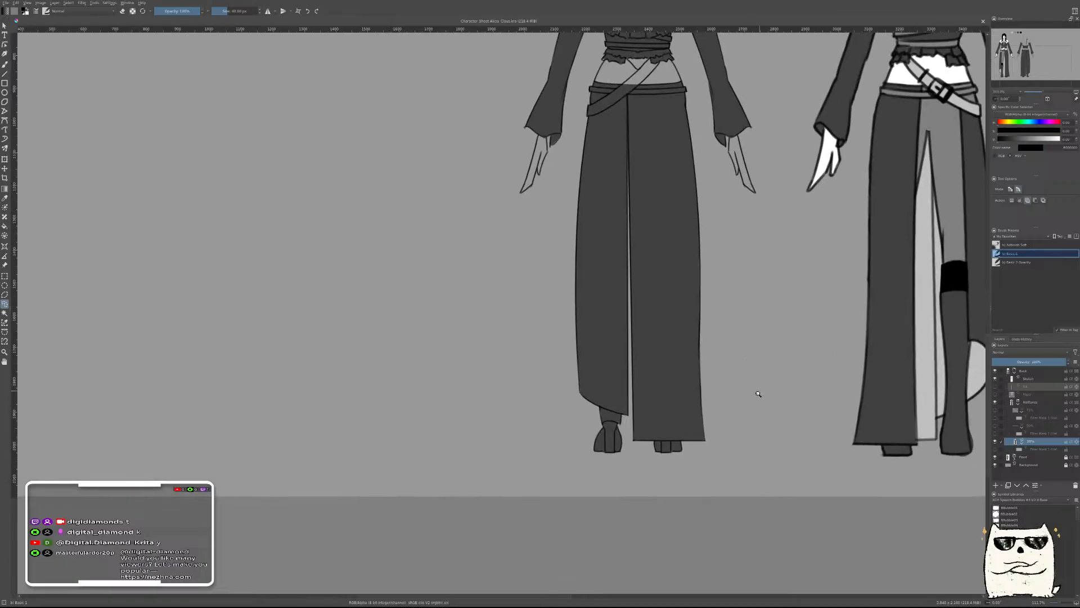
pyautogui.moveTo(711, 430); pyautogui.dragTo(648, 415)
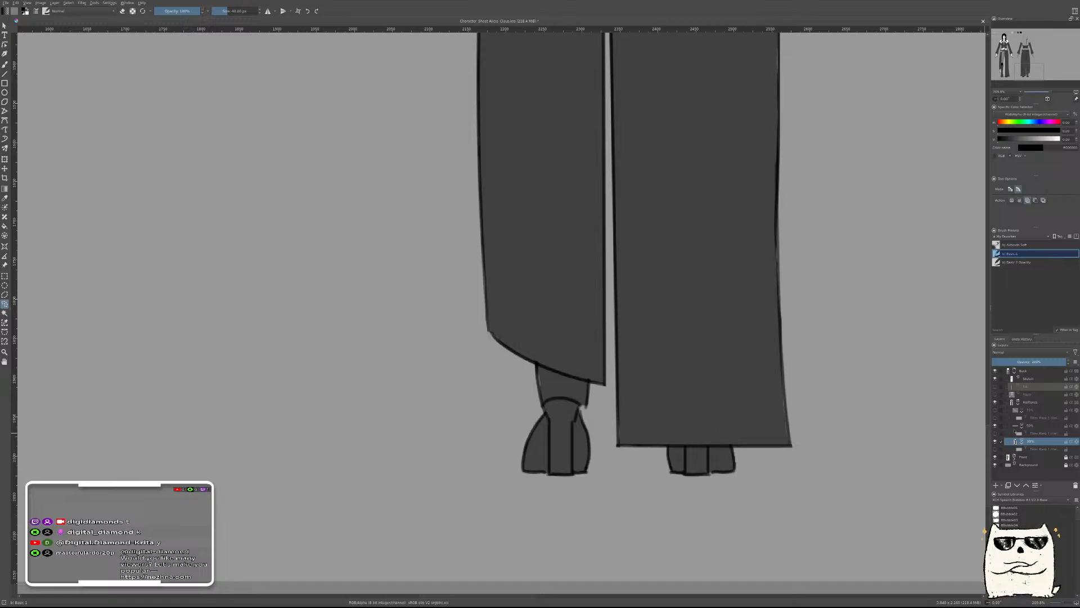
pyautogui.click(1036, 426)
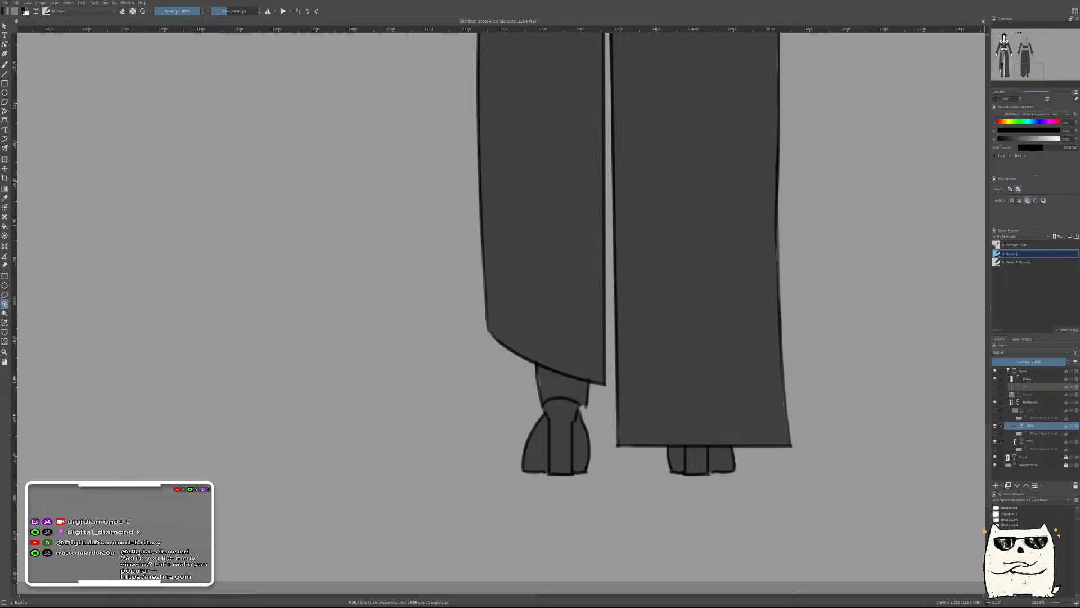
pyautogui.scroll(-5, 855, 429)
pyautogui.scroll(5, 800, 260)
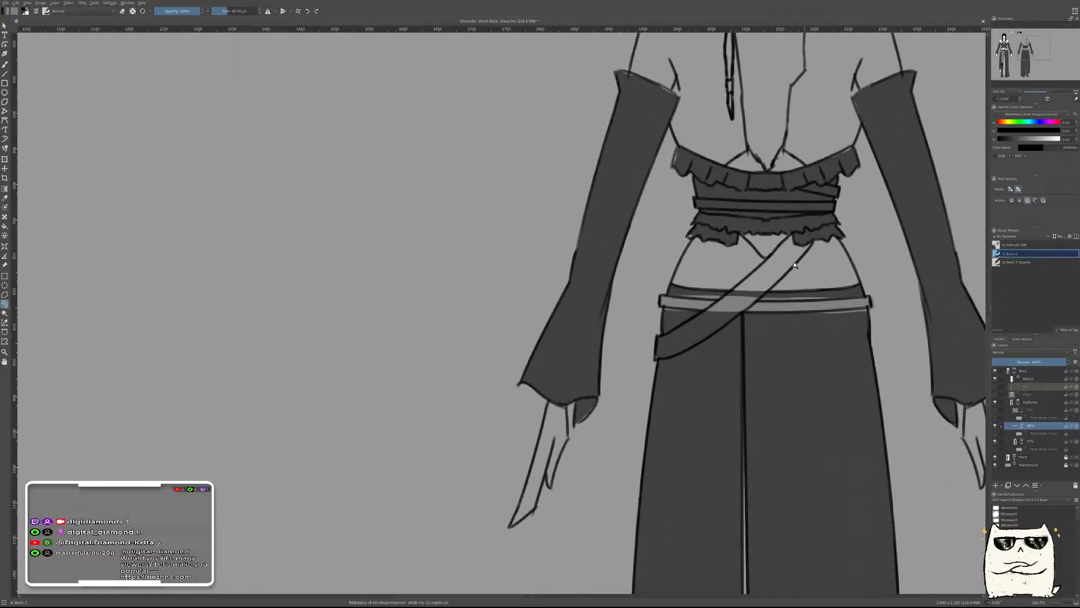
pyautogui.scroll(-8, 800, 261)
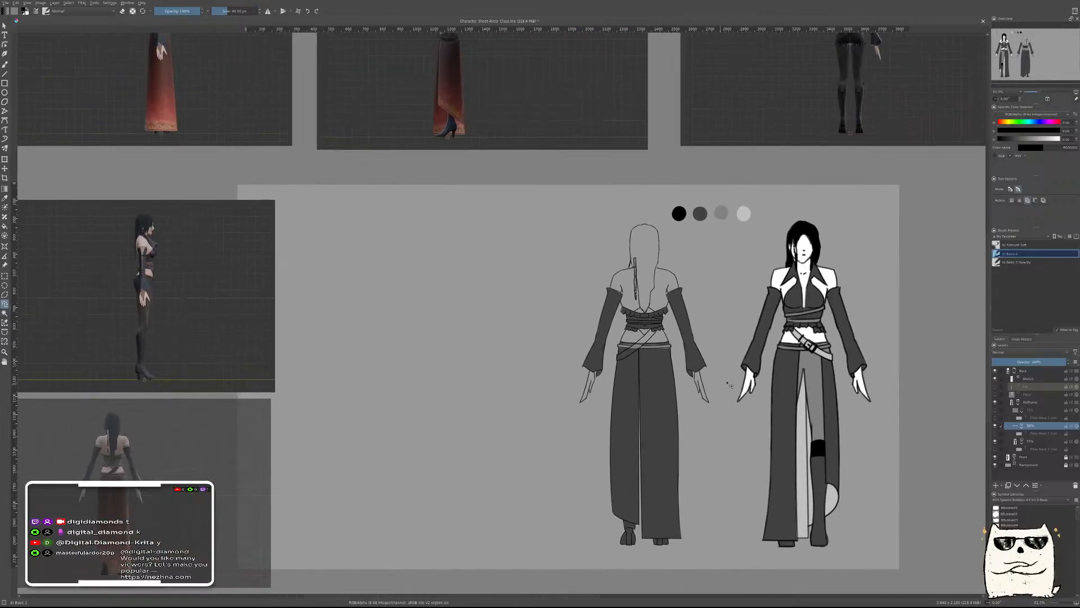
pyautogui.scroll(5, 804, 353)
pyautogui.scroll(-5, 647, 275)
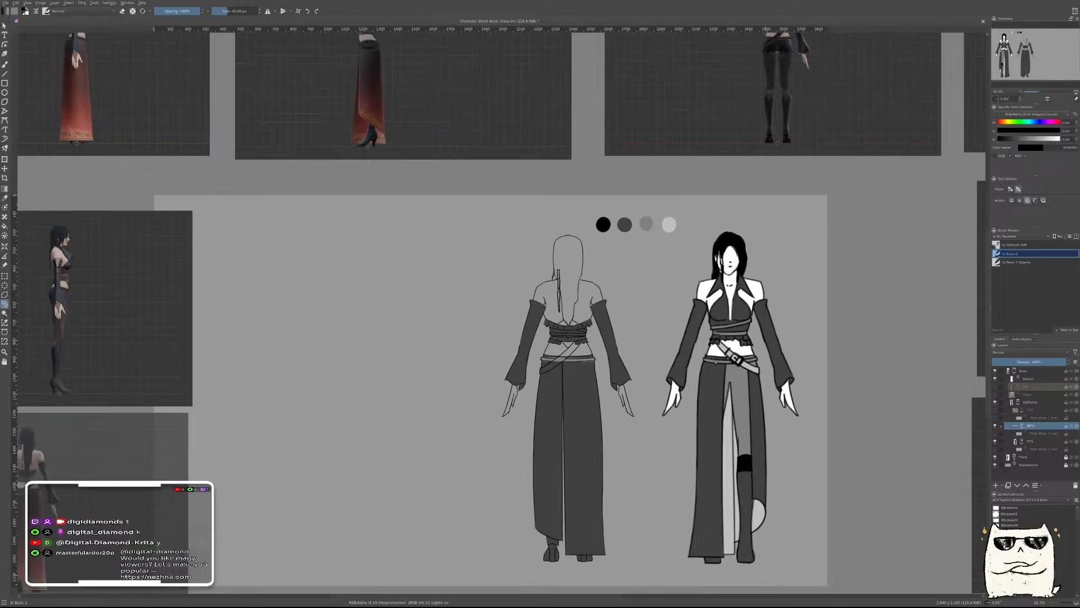
pyautogui.scroll(10, 557, 359)
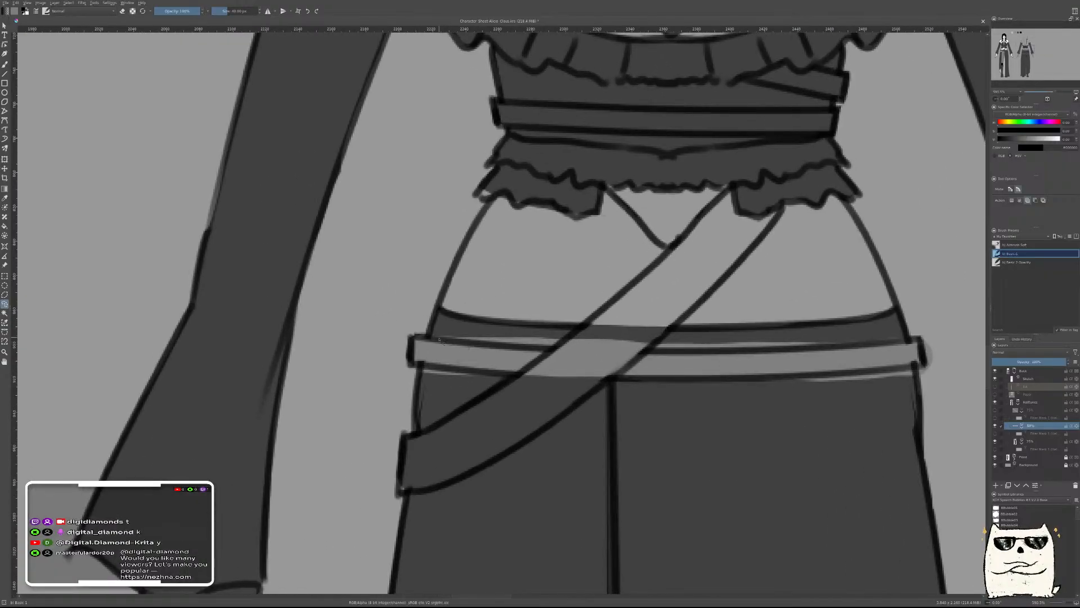
# Switch to a basic brush in eraser mode and erase the mid-grey fill spilling above the belt's upper edge
pyautogui.press('b')
pyautogui.rightClick(572, 323)
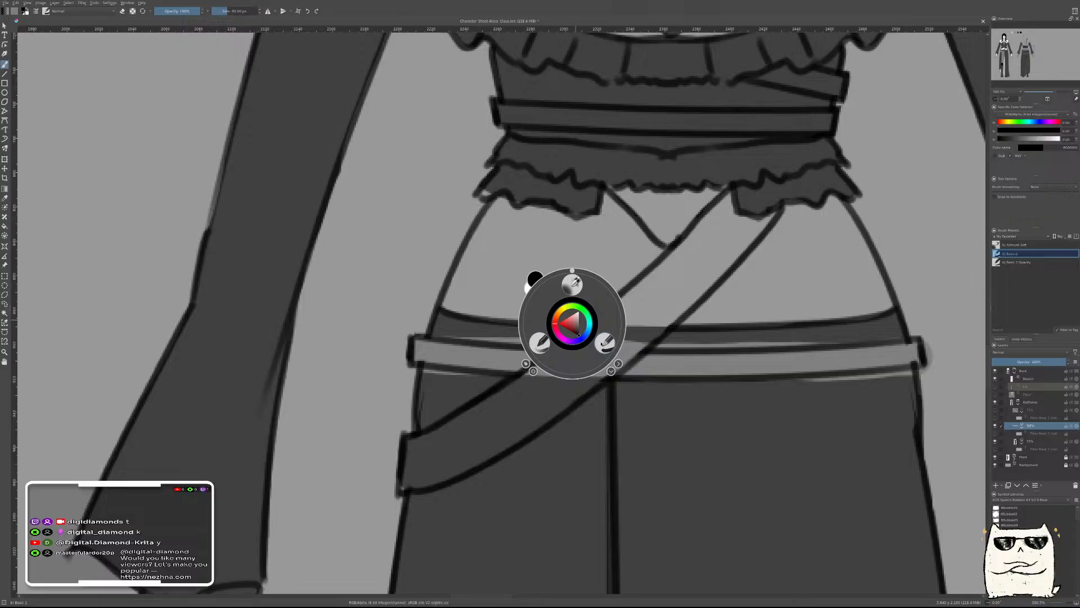
pyautogui.click(604, 342)
pyautogui.press('e')
pyautogui.moveTo(425, 315)
pyautogui.mouseDown()
pyautogui.moveTo(543, 329)
pyautogui.moveTo(511, 326)
pyautogui.mouseUp()
pyautogui.hotkey('ctrl', 'z')
pyautogui.moveTo(422, 315); pyautogui.dragTo(601, 322)
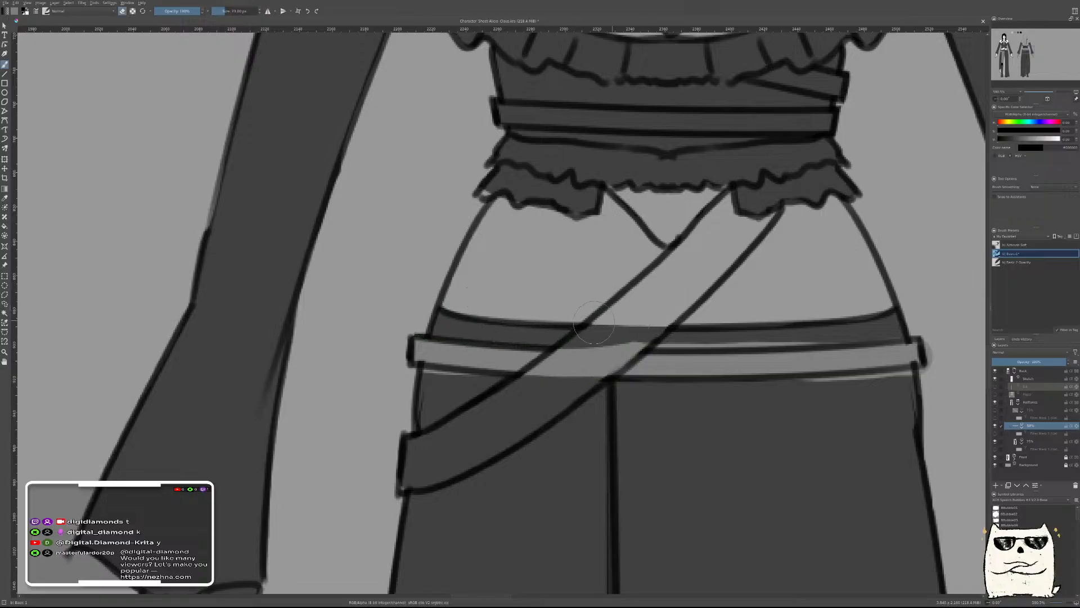
pyautogui.moveTo(575, 359)
pyautogui.mouseDown()
pyautogui.moveTo(623, 326)
pyautogui.moveTo(557, 373)
pyautogui.moveTo(646, 315)
pyautogui.moveTo(591, 360)
pyautogui.moveTo(661, 318)
pyautogui.moveTo(661, 329)
pyautogui.moveTo(789, 335)
pyautogui.mouseUp()
pyautogui.moveTo(664, 329); pyautogui.dragTo(910, 314)
pyautogui.moveTo(956, 364); pyautogui.dragTo(803, 376)
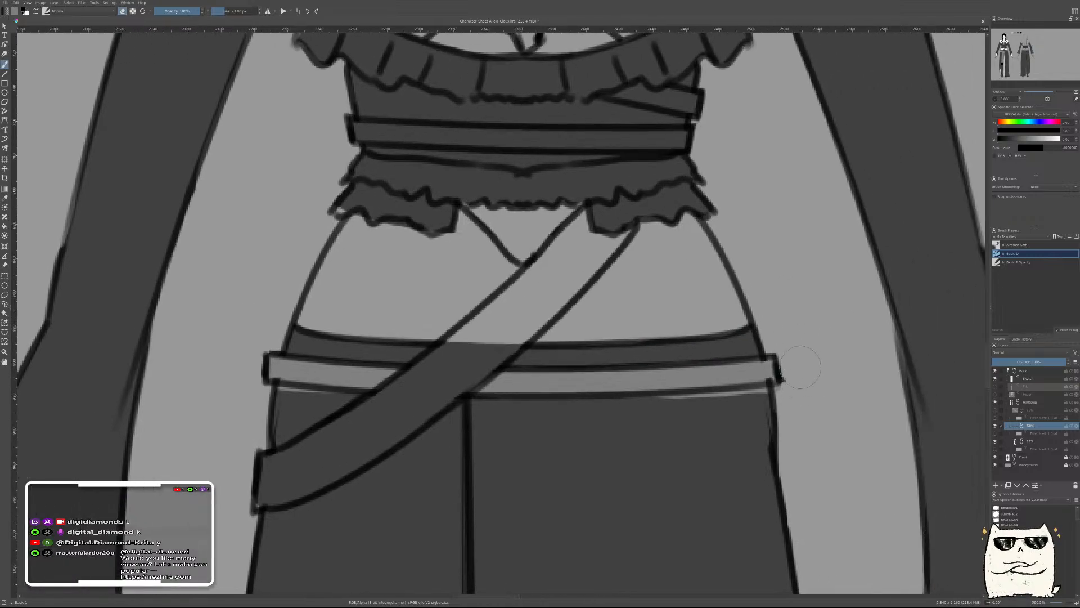
# Erase the mid-grey fill spilling below the belt's lower edge on both sides of the skirt
pyautogui.moveTo(655, 413); pyautogui.dragTo(753, 410)
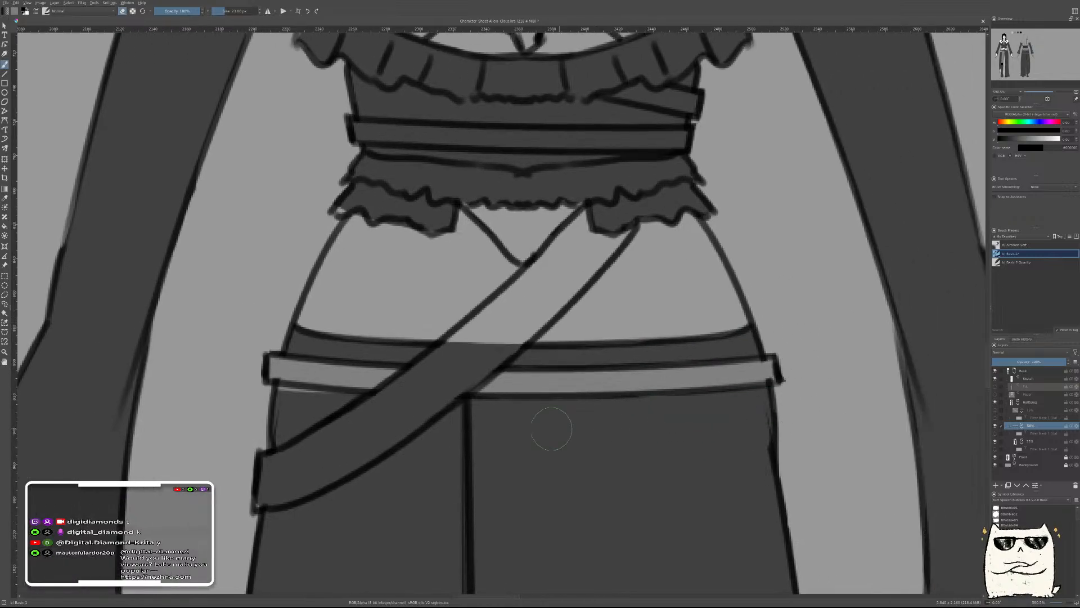
pyautogui.moveTo(327, 418)
pyautogui.mouseDown()
pyautogui.moveTo(275, 406)
pyautogui.moveTo(354, 414)
pyautogui.mouseUp()
# Sample the belt's mid-grey and paint the bodice's horizontal band and the short slanted strap above it
pyautogui.keyDown('ctrl'); pyautogui.click(636, 386); pyautogui.keyUp('ctrl')
pyautogui.moveTo(632, 170)
pyautogui.mouseDown()
pyautogui.moveTo(687, 330)
pyautogui.moveTo(678, 360)
pyautogui.mouseUp()
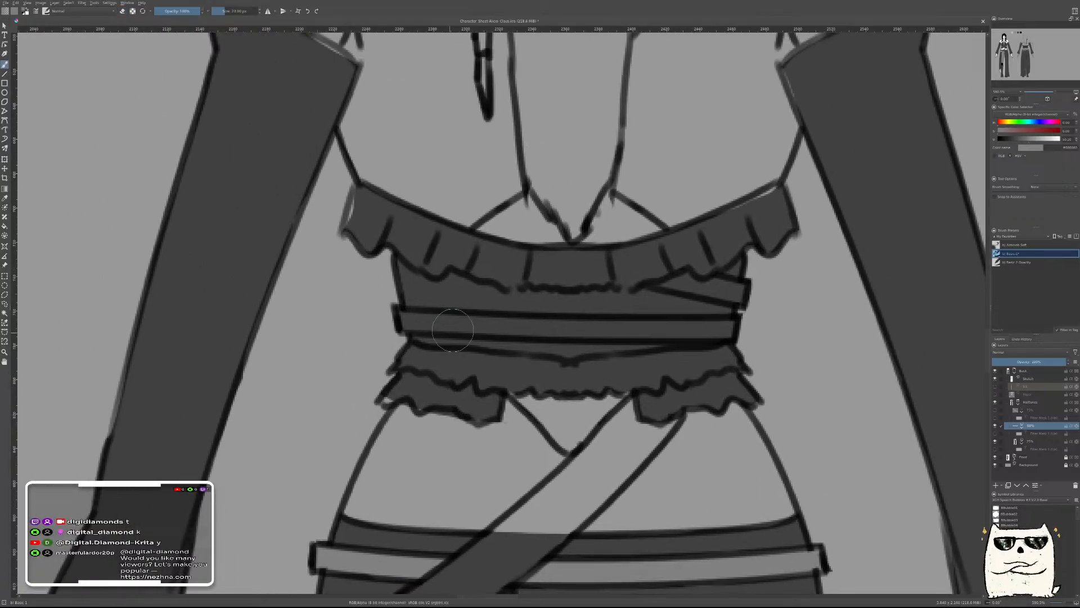
pyautogui.moveTo(402, 323); pyautogui.dragTo(729, 327)
pyautogui.moveTo(657, 280)
pyautogui.mouseDown()
pyautogui.moveTo(704, 279)
pyautogui.moveTo(739, 296)
pyautogui.moveTo(670, 277)
pyautogui.mouseUp()
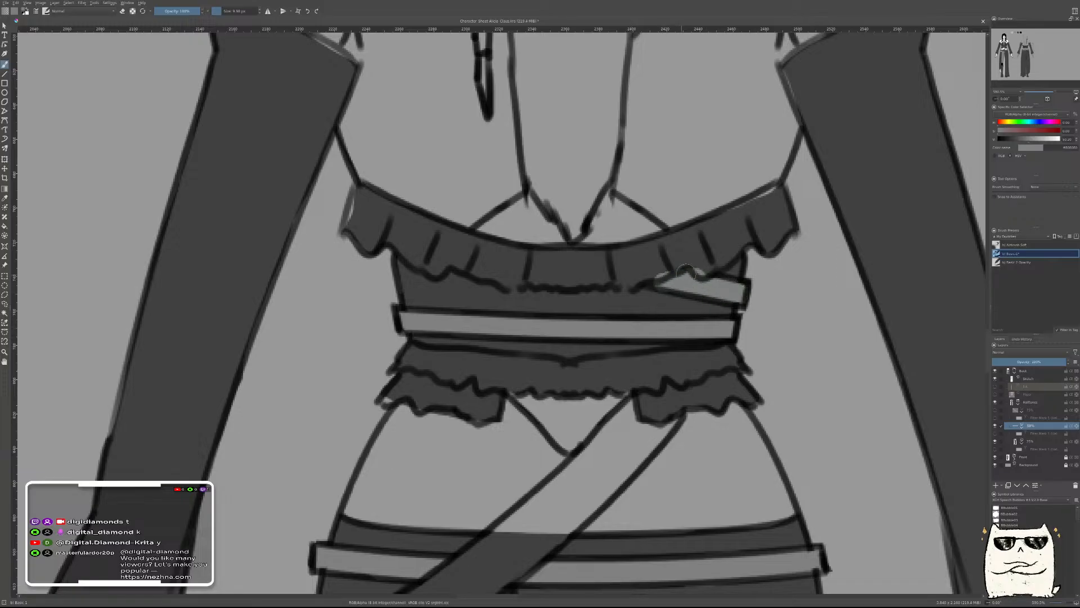
# Erase the mid-grey spilling from the short slanted strap onto the bodice's upper frill
pyautogui.rightClick(646, 271)
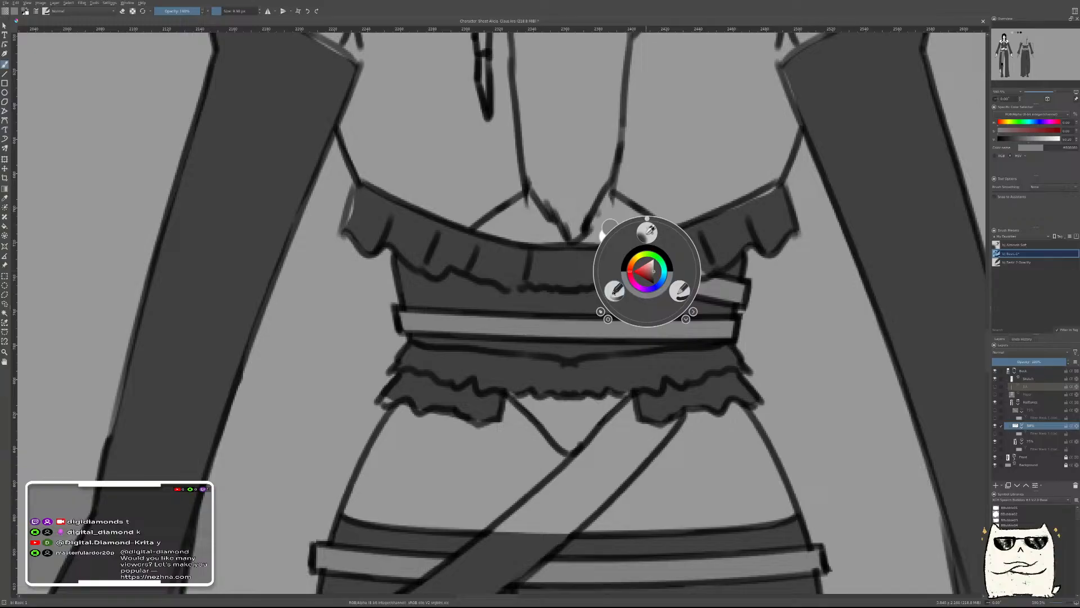
pyautogui.click(686, 296)
pyautogui.moveTo(658, 271); pyautogui.dragTo(705, 266)
pyautogui.press('e')
# Compare the back view's grey fills with the front view and the reference renders, and save the document
pyautogui.moveTo(783, 319); pyautogui.dragTo(784, 433)
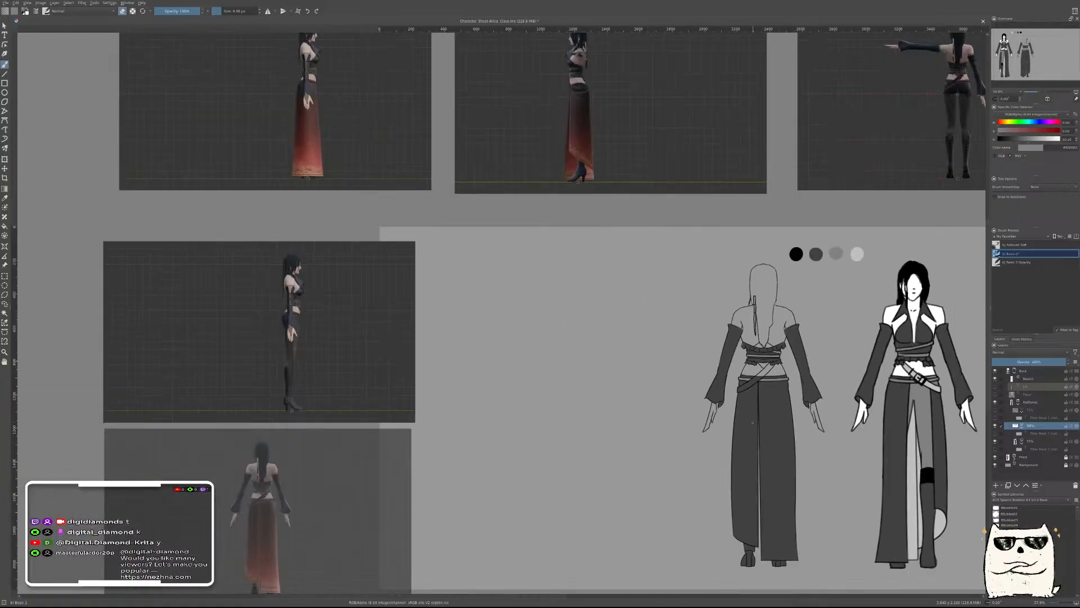
pyautogui.moveTo(766, 351); pyautogui.dragTo(770, 368)
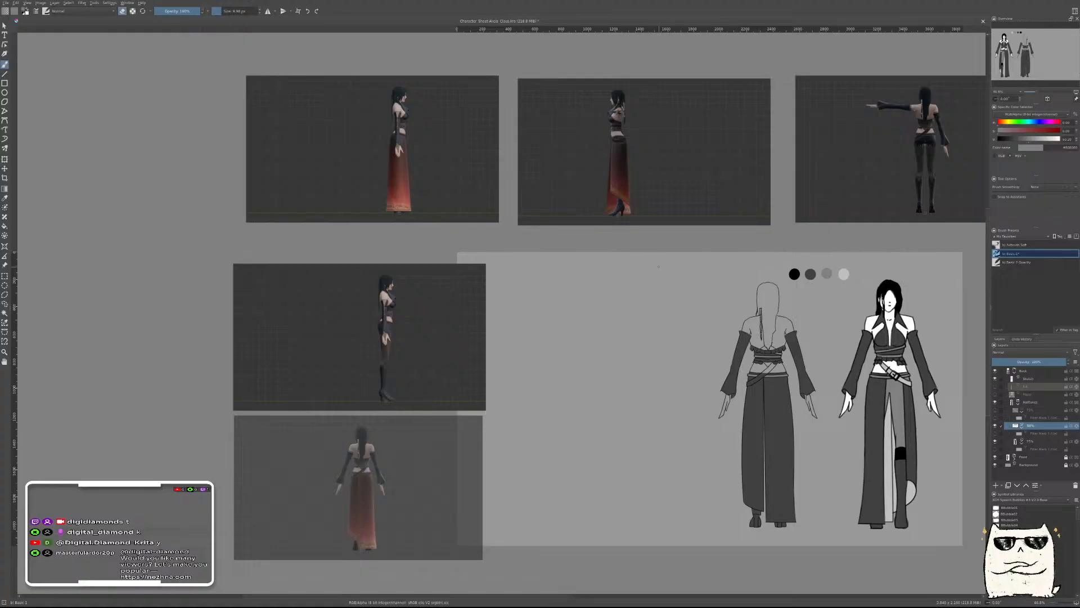
pyautogui.moveTo(798, 325); pyautogui.dragTo(663, 271)
pyautogui.moveTo(710, 305); pyautogui.dragTo(703, 283)
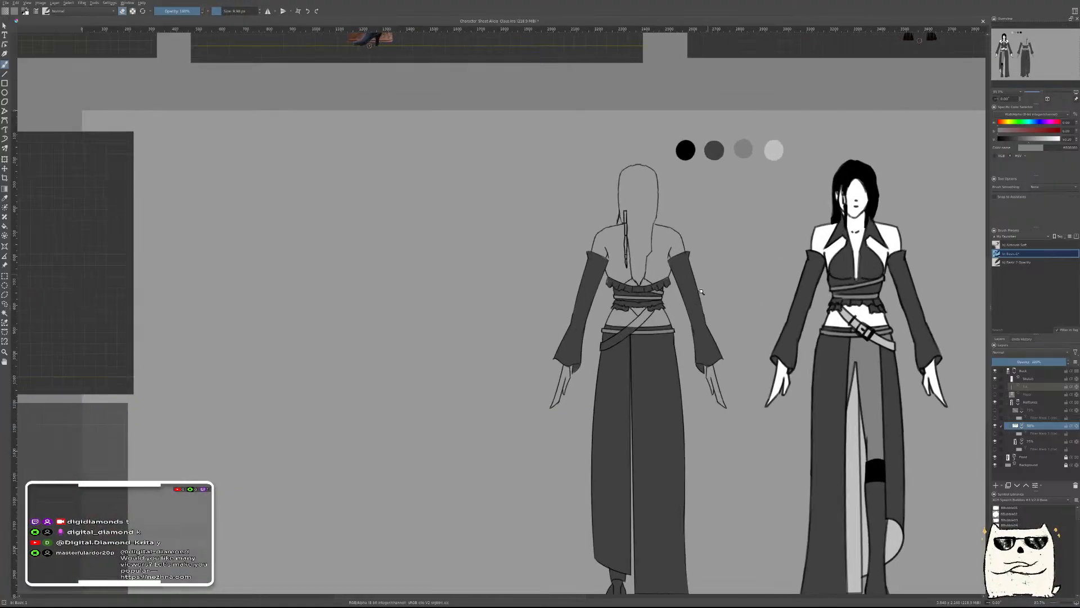
pyautogui.moveTo(681, 339); pyautogui.dragTo(683, 379)
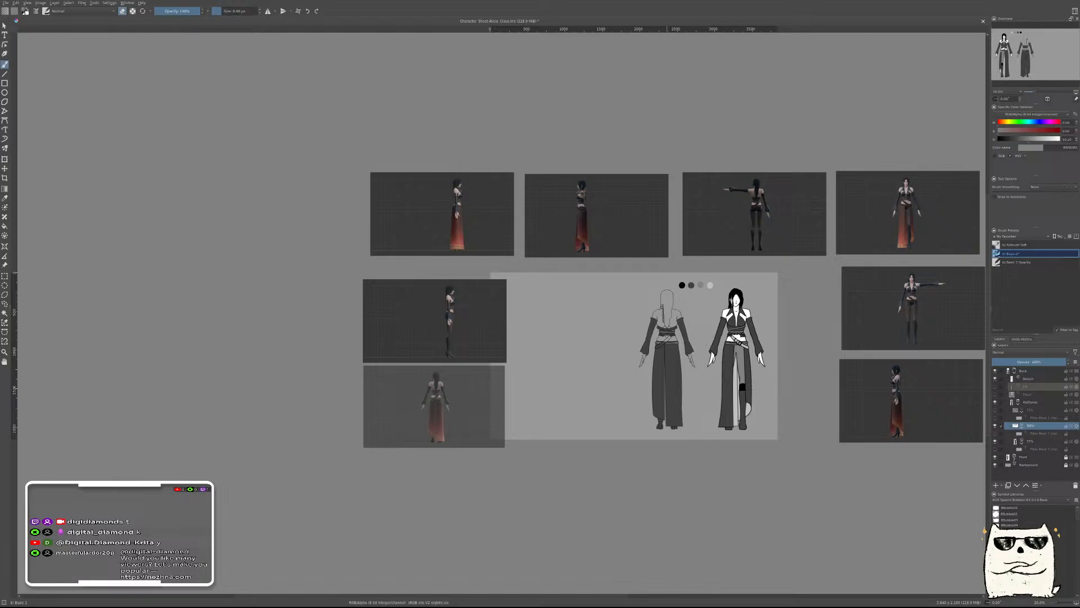
pyautogui.moveTo(689, 320)
pyautogui.mouseDown()
pyautogui.moveTo(714, 282)
pyautogui.moveTo(711, 336)
pyautogui.moveTo(709, 309)
pyautogui.moveTo(686, 348)
pyautogui.moveTo(665, 308)
pyautogui.moveTo(651, 314)
pyautogui.mouseUp()
pyautogui.moveTo(625, 348); pyautogui.dragTo(634, 332)
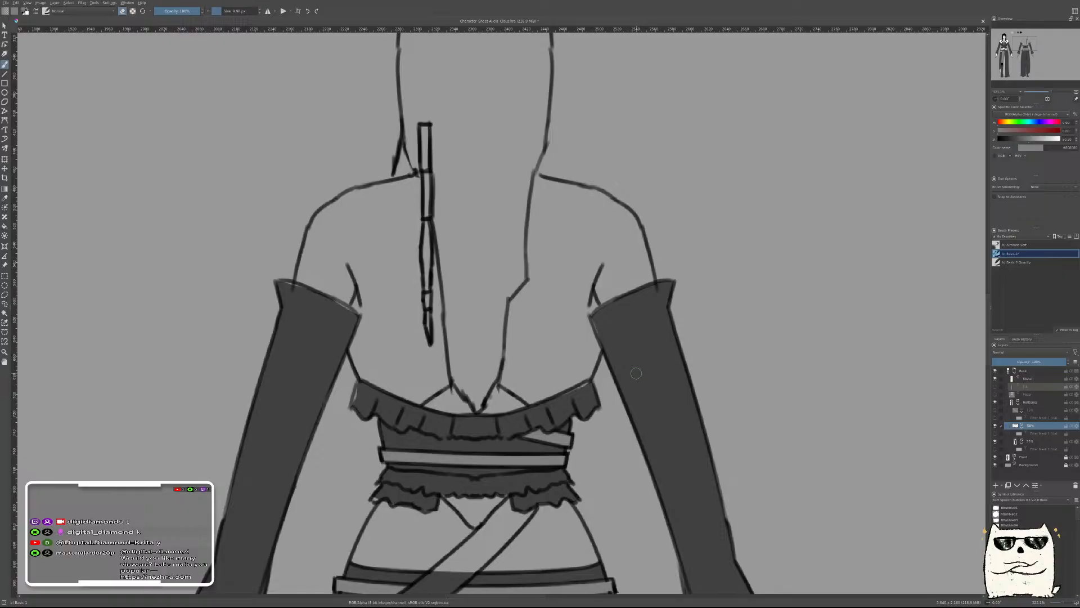
pyautogui.moveTo(828, 372); pyautogui.dragTo(762, 413)
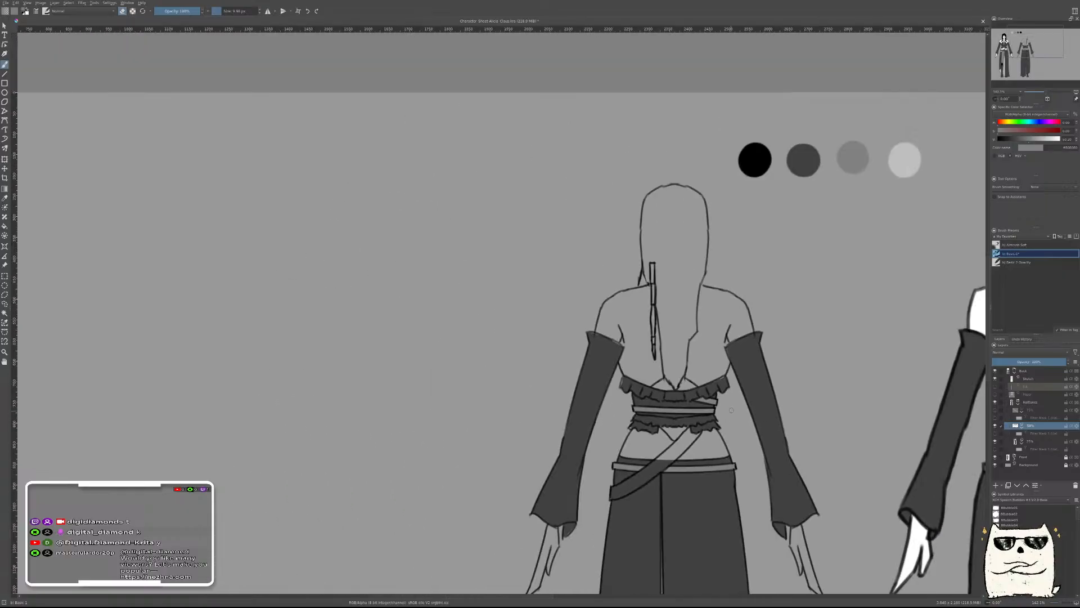
pyautogui.hotkey('ctrl', 's')
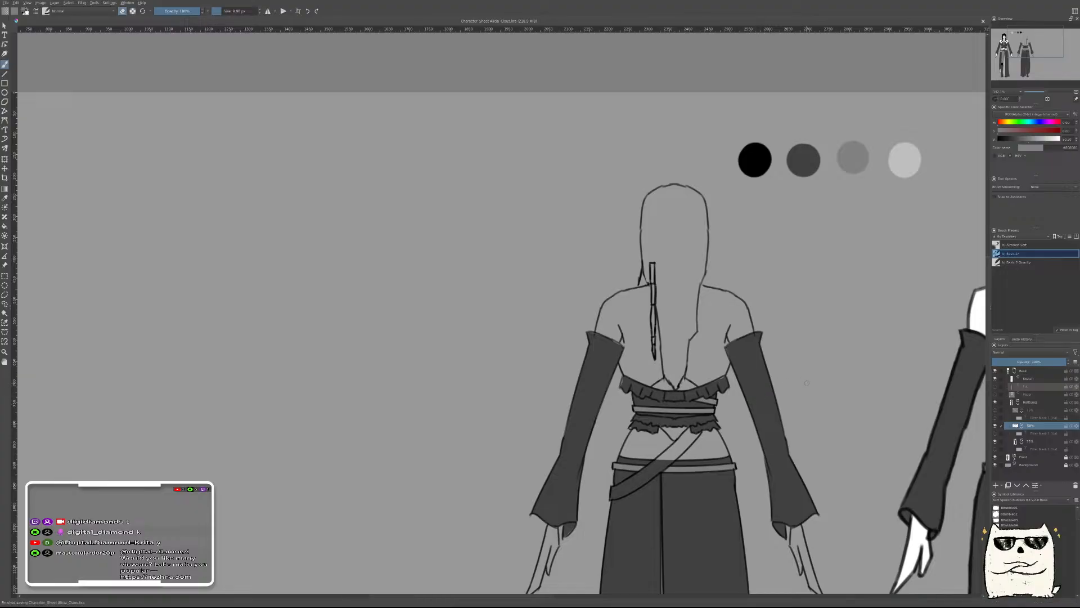
# Show and select the light-grey fill layer of the back view's diagonal strap
pyautogui.moveTo(811, 389); pyautogui.dragTo(772, 270)
pyautogui.moveTo(803, 423); pyautogui.dragTo(785, 362)
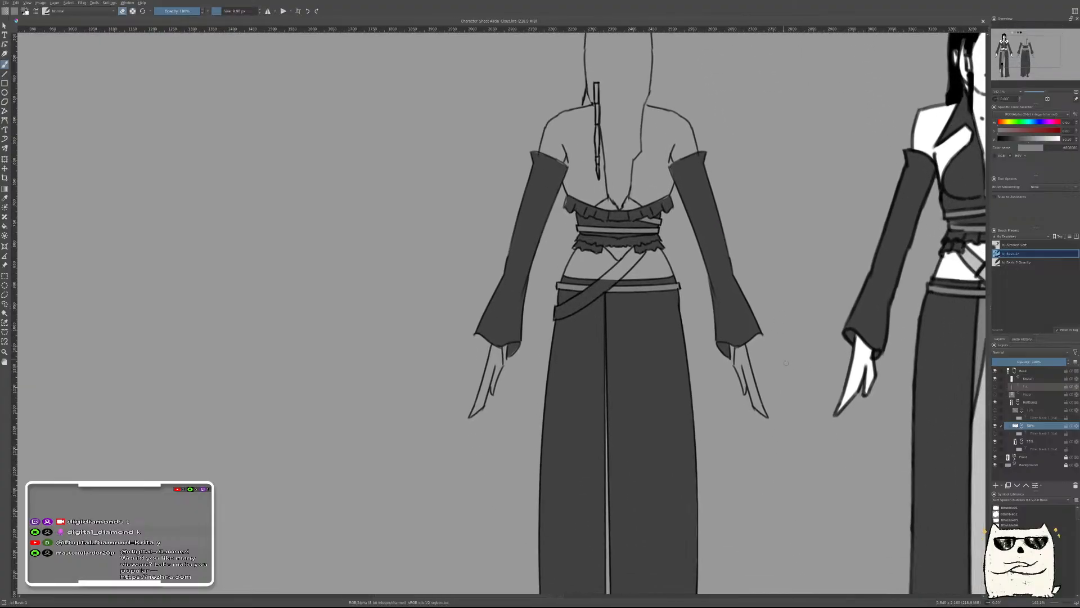
pyautogui.click(995, 410)
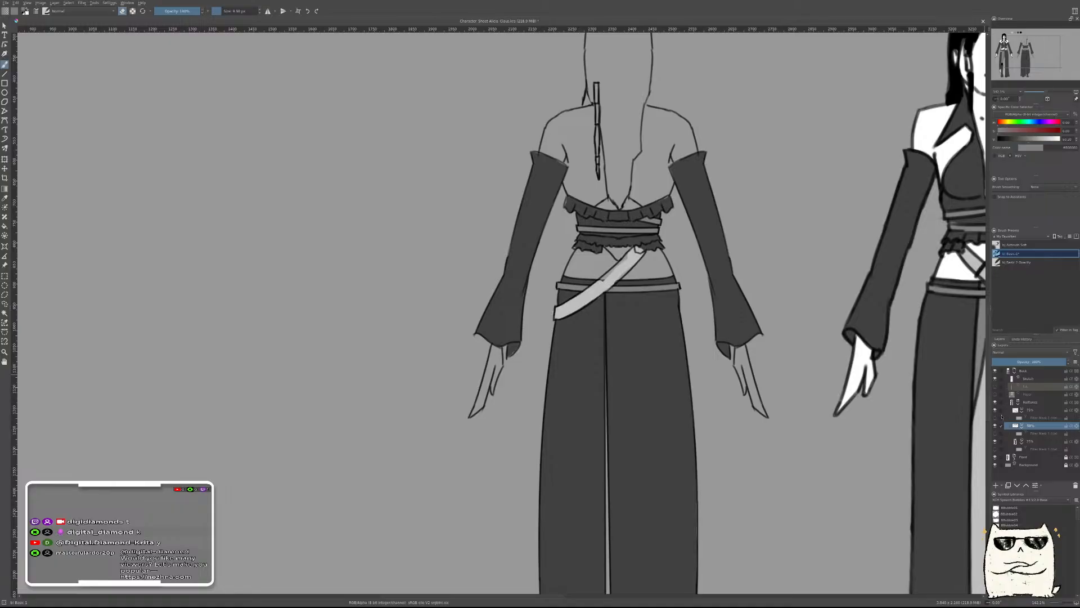
pyautogui.click(1032, 410)
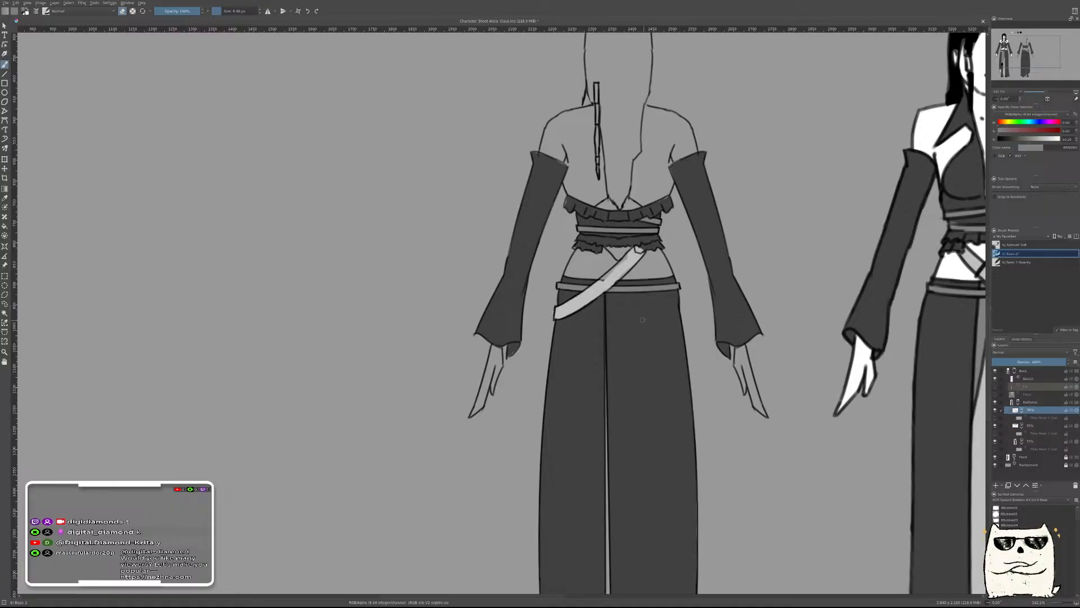
# Sample the strap's light grey and paint the unfilled gaps along the diagonal strap's edges
pyautogui.keyDown('ctrl'); pyautogui.click(587, 301); pyautogui.keyUp('ctrl')
pyautogui.press('e')
pyautogui.moveTo(603, 283)
pyautogui.mouseDown()
pyautogui.moveTo(603, 195)
pyautogui.moveTo(626, 252)
pyautogui.moveTo(682, 205)
pyautogui.mouseUp()
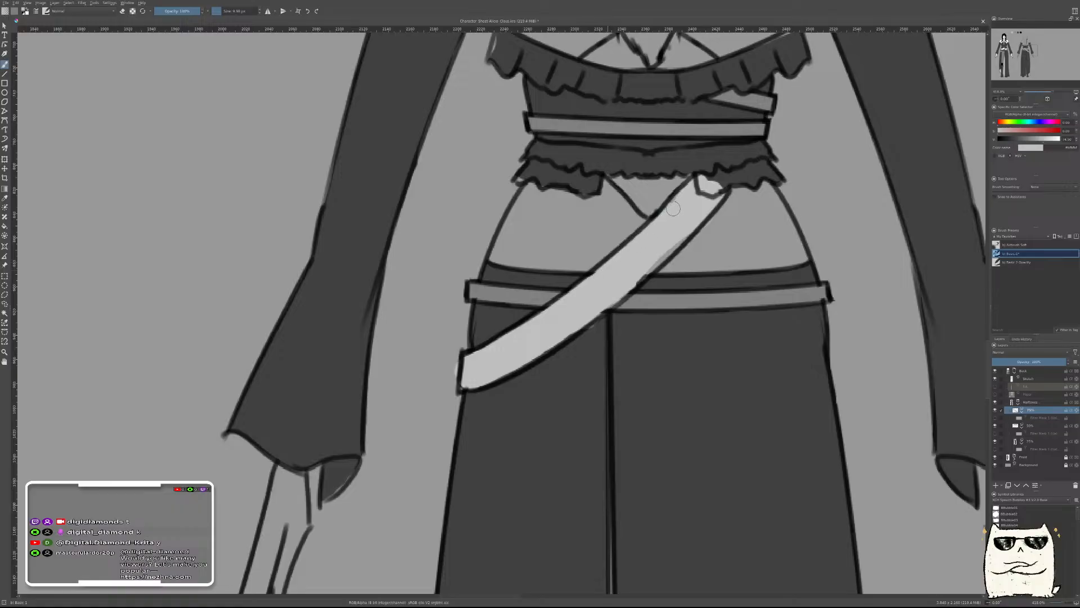
pyautogui.moveTo(665, 248); pyautogui.dragTo(653, 262)
# Erase the light grey spilling past the diagonal strap's lower end and over the bodice's lower frill
pyautogui.rightClick(444, 379)
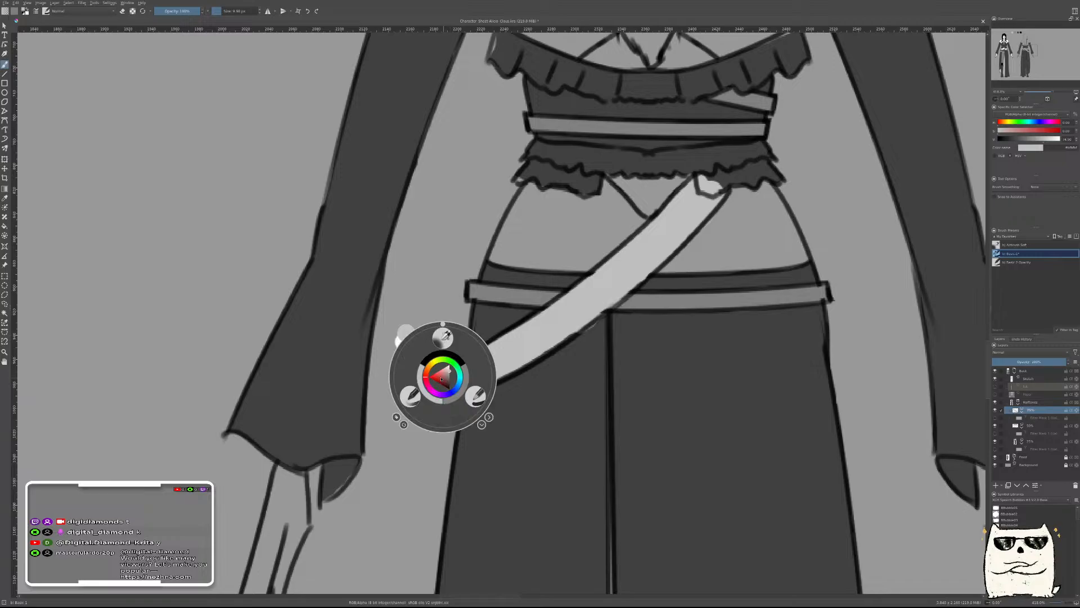
pyautogui.click(501, 354)
pyautogui.press('e')
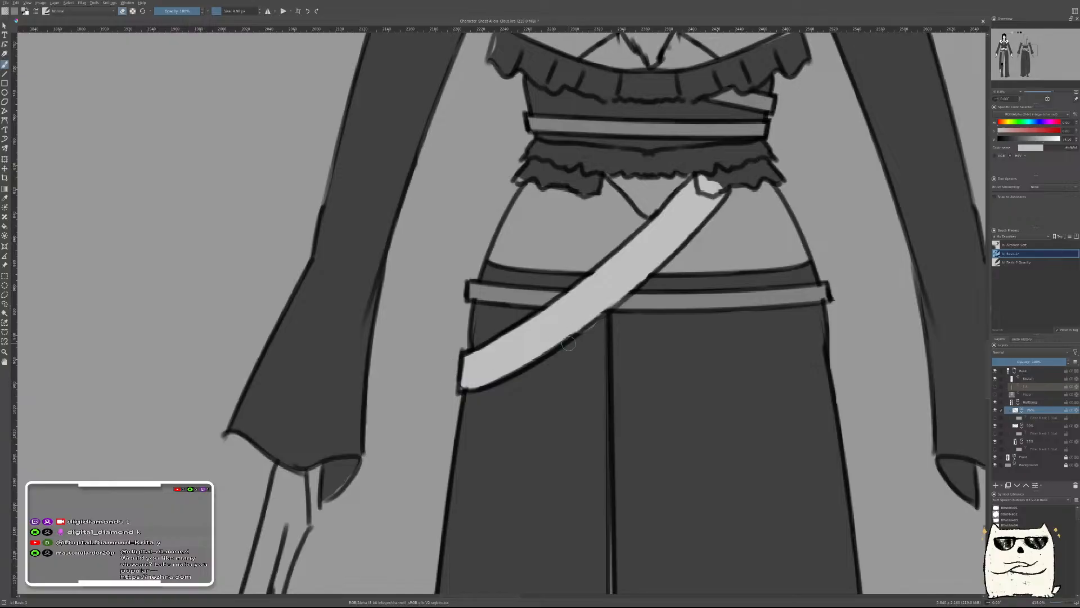
pyautogui.moveTo(726, 181); pyautogui.dragTo(706, 177)
# Select the dark clothing fill layer, sample the skirt's dark grey and paint the small triangle beneath the bodice's lower frill
pyautogui.scroll(-5, 729, 155)
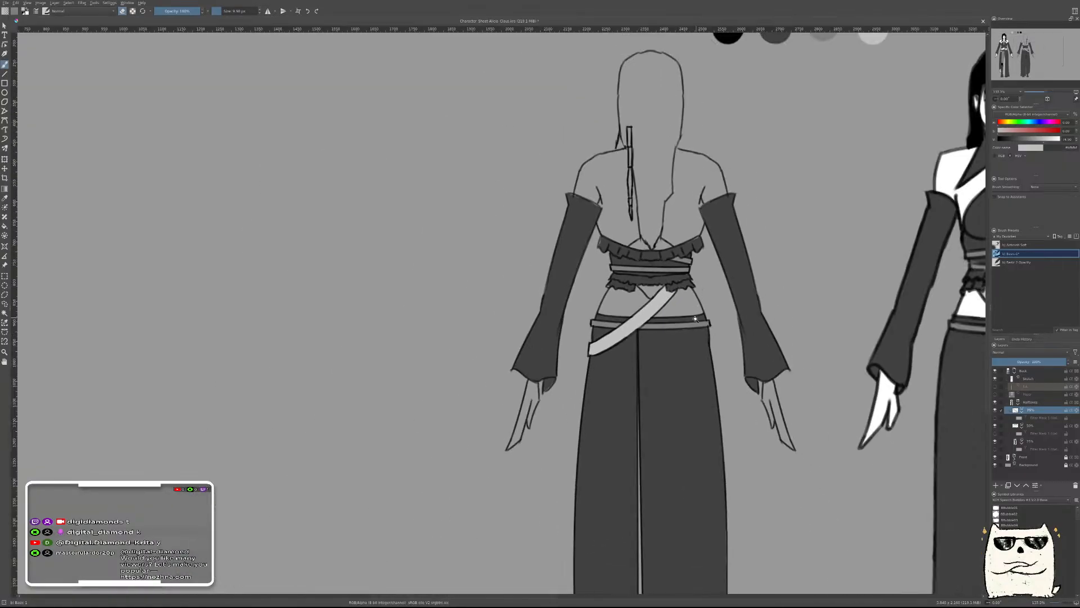
pyautogui.scroll(-5, 695, 318)
pyautogui.scroll(7, 698, 315)
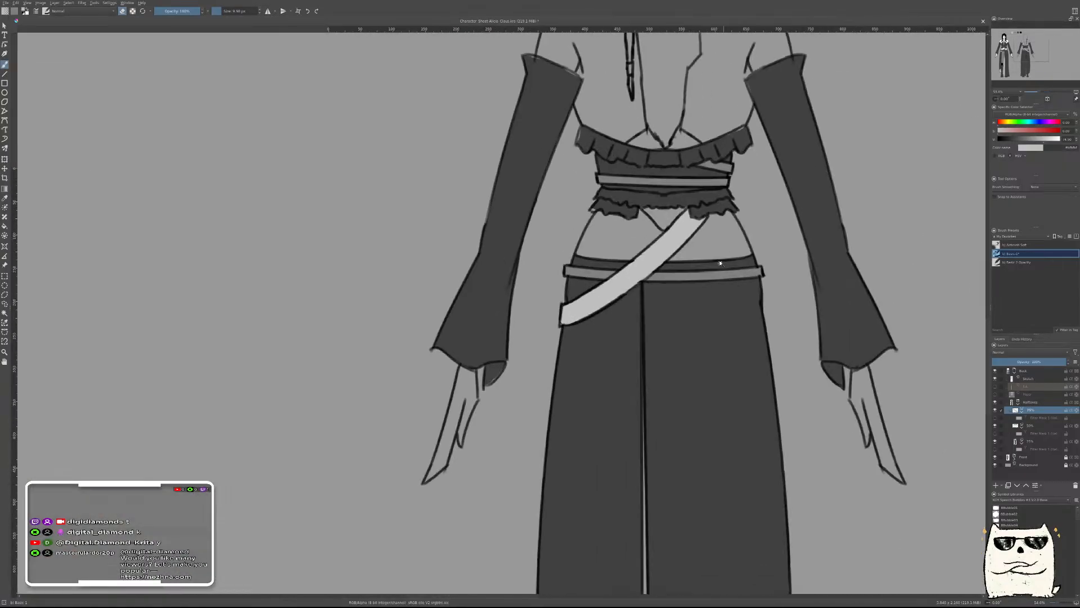
pyautogui.click(1032, 443)
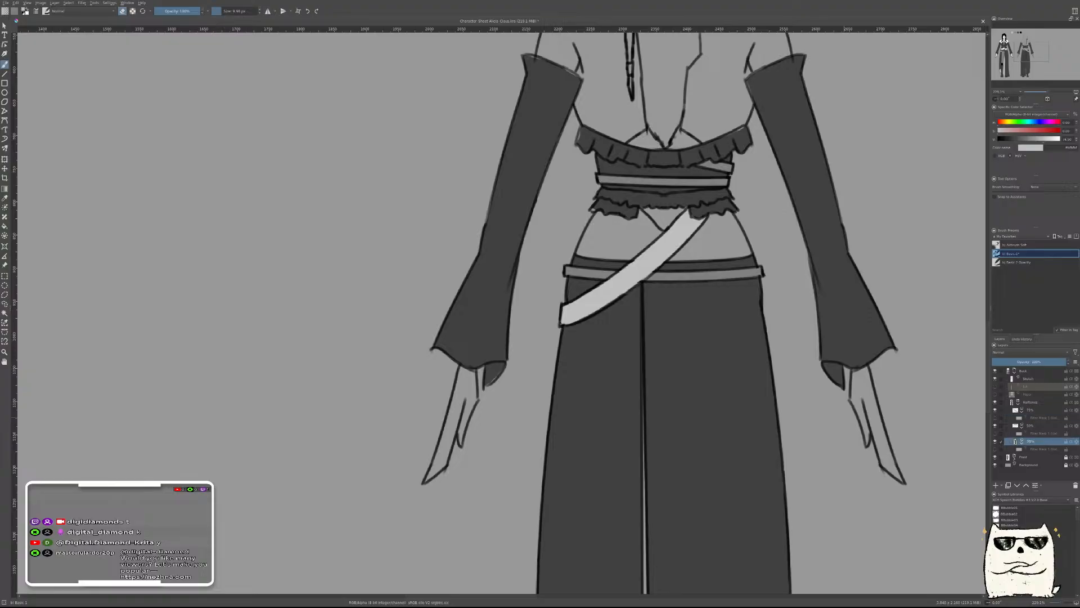
pyautogui.keyDown('ctrl'); pyautogui.click(675, 378); pyautogui.keyUp('ctrl')
pyautogui.scroll(4, 649, 330)
pyautogui.moveTo(602, 346)
pyautogui.mouseDown()
pyautogui.moveTo(654, 385)
pyautogui.moveTo(632, 362)
pyautogui.moveTo(657, 400)
pyautogui.moveTo(710, 346)
pyautogui.moveTo(660, 352)
pyautogui.mouseUp()
# Examine the back-view reference render around the bodice's lower point, waist straps and belts
pyautogui.scroll(-7, 692, 341)
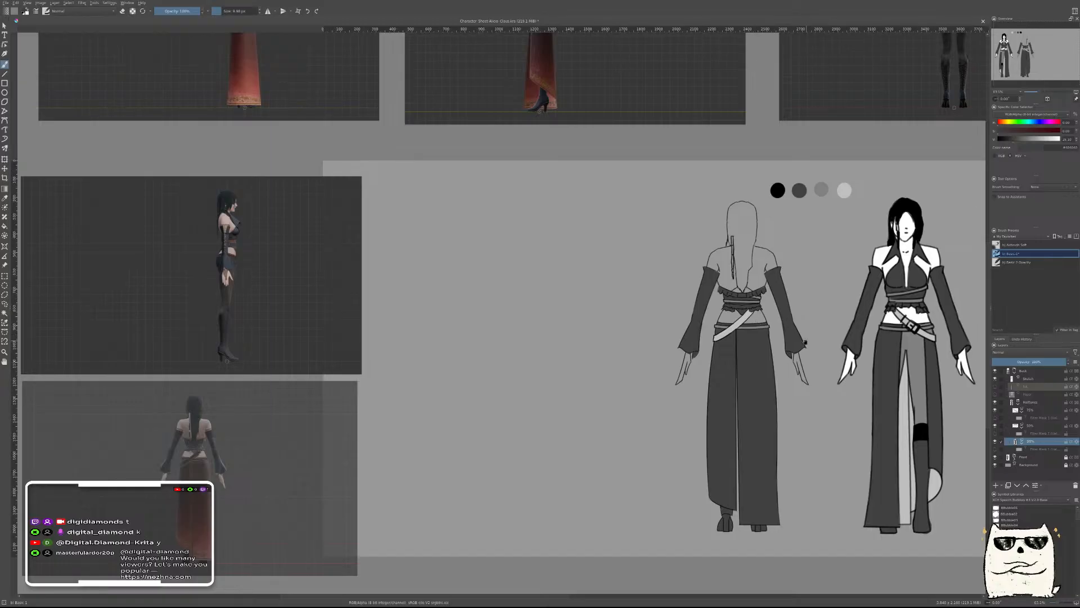
pyautogui.moveTo(805, 342); pyautogui.dragTo(685, 430)
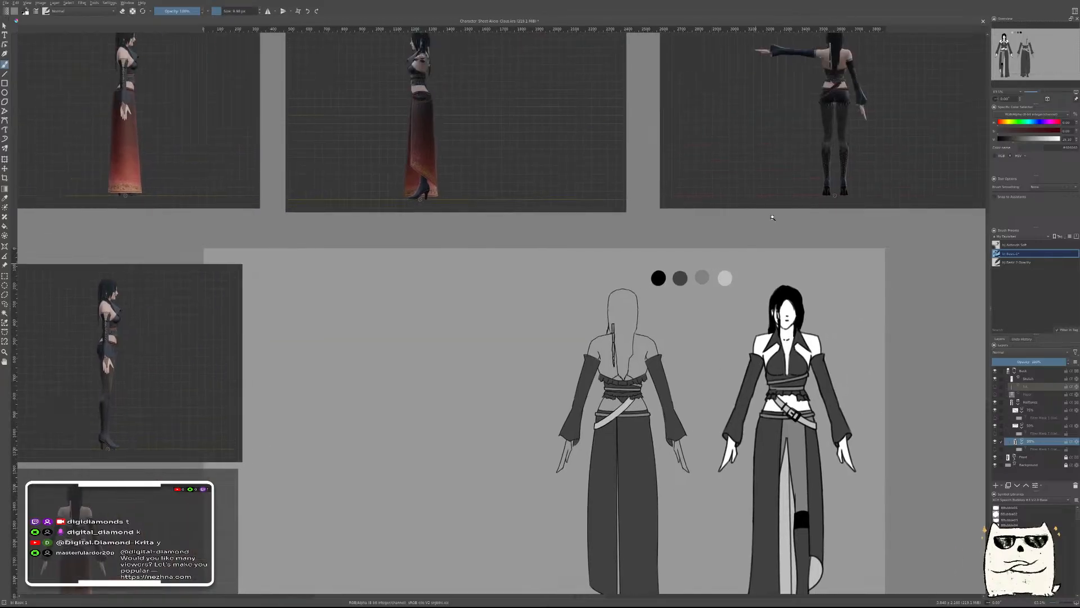
pyautogui.scroll(3, 827, 106)
pyautogui.moveTo(855, 83); pyautogui.dragTo(677, 361)
pyautogui.scroll(6, 663, 318)
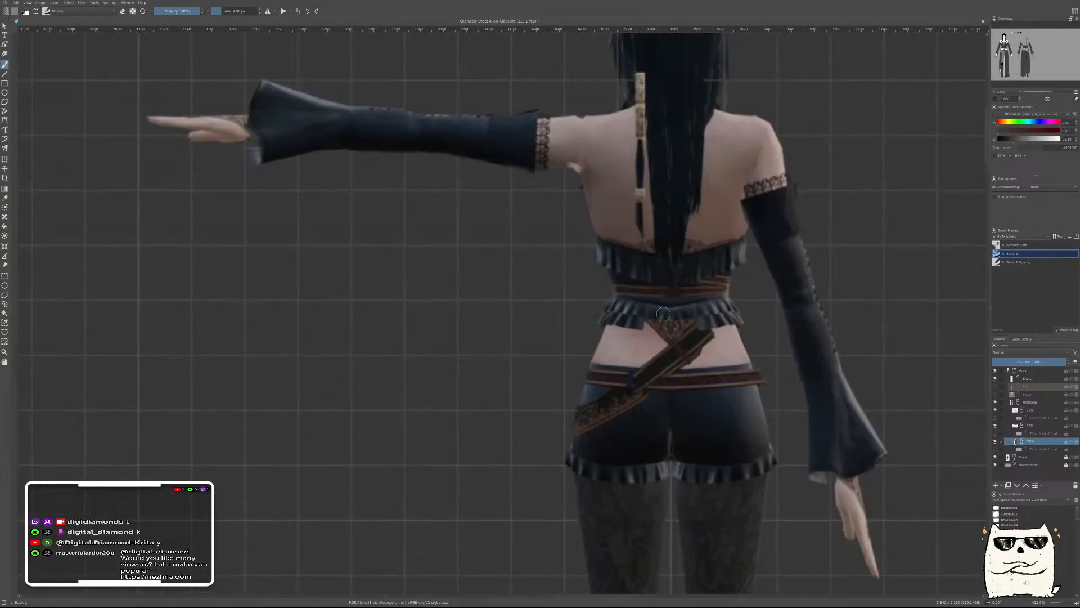
pyautogui.scroll(-5, 709, 323)
pyautogui.moveTo(587, 495); pyautogui.dragTo(693, 217)
pyautogui.moveTo(544, 463); pyautogui.dragTo(616, 382)
pyautogui.scroll(4, 673, 327)
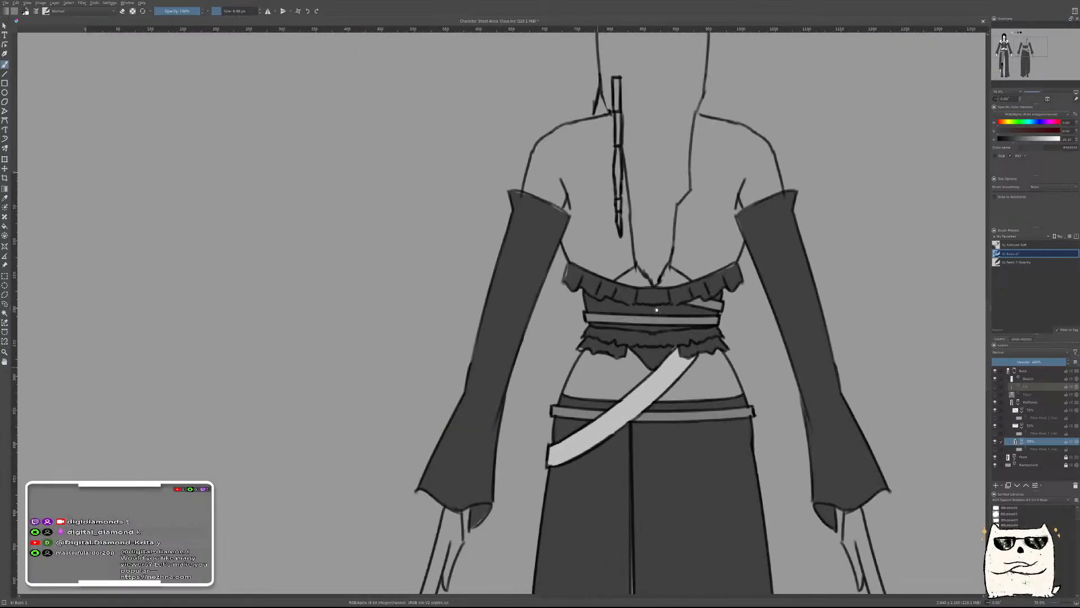
# On the mid-grey layer, paint the small triangle beneath the bodice mid-grey and erase the spill over the frill's lower edge
pyautogui.click(1031, 427)
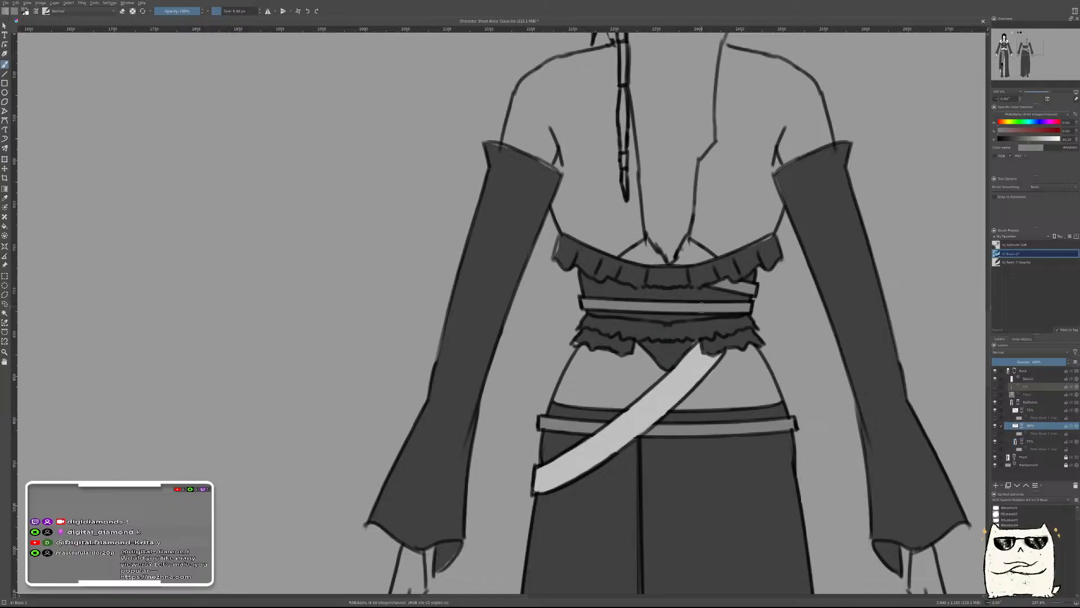
pyautogui.scroll(2, 686, 325)
pyautogui.moveTo(686, 325); pyautogui.dragTo(686, 309)
pyautogui.moveTo(687, 341)
pyautogui.mouseDown()
pyautogui.moveTo(676, 352)
pyautogui.moveTo(716, 323)
pyautogui.moveTo(673, 367)
pyautogui.moveTo(610, 315)
pyautogui.moveTo(708, 318)
pyautogui.moveTo(662, 341)
pyautogui.mouseUp()
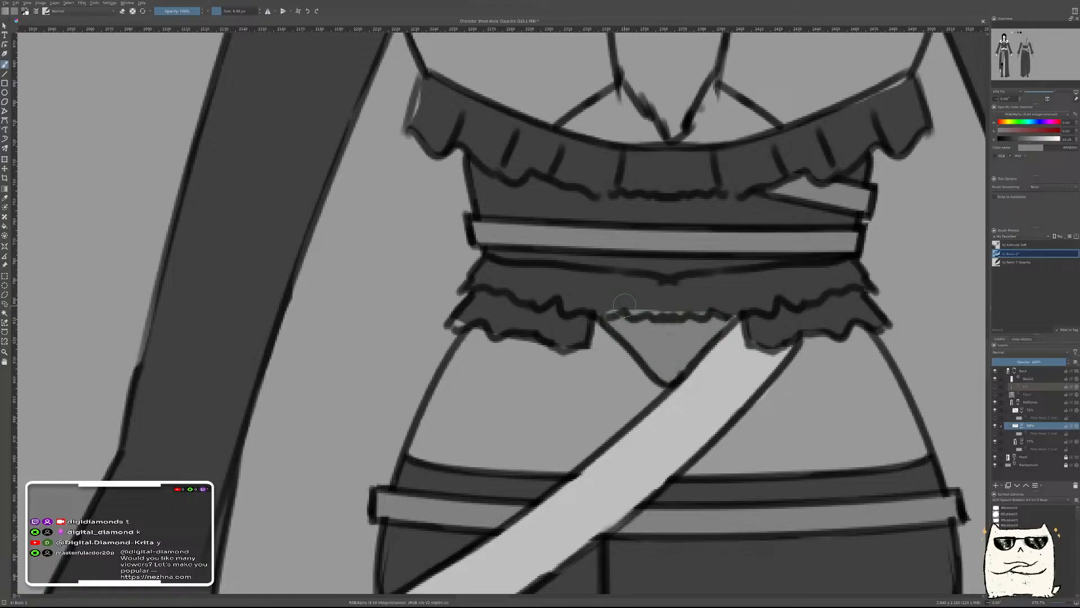
pyautogui.press('e')
pyautogui.moveTo(607, 309); pyautogui.dragTo(744, 296)
# Compare the back view's strap, belt and bodice greys with the front view and the reference renders
pyautogui.scroll(-10, 769, 263)
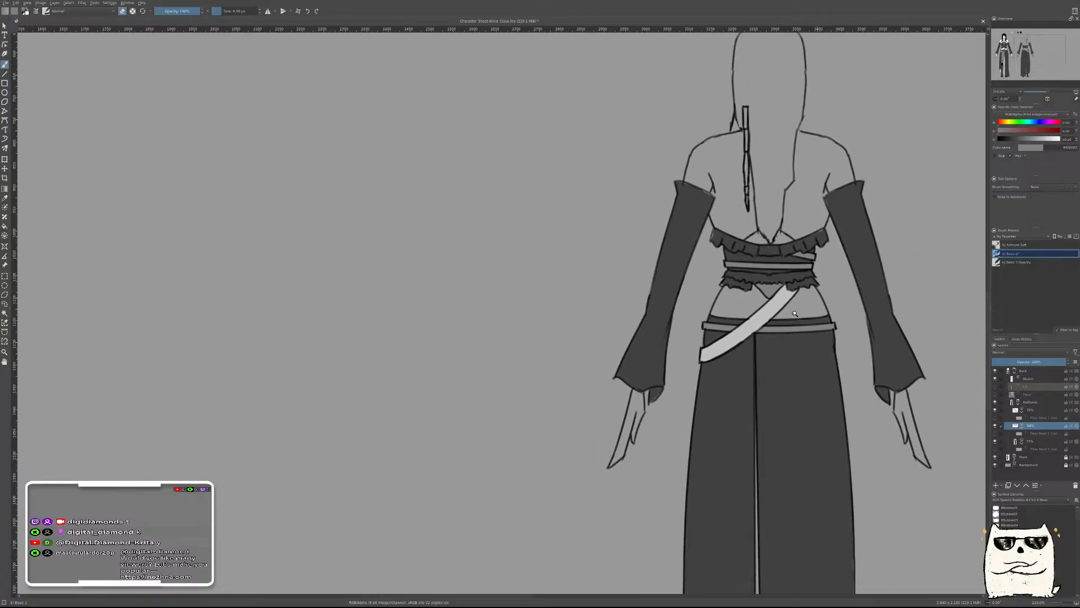
pyautogui.scroll(5, 709, 374)
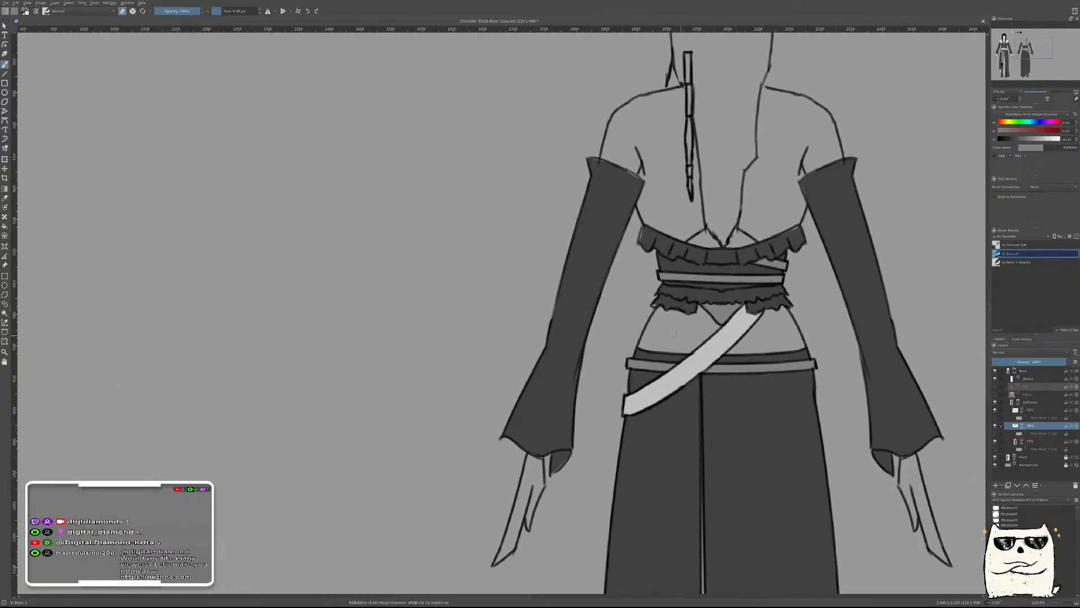
pyautogui.scroll(-3, 770, 314)
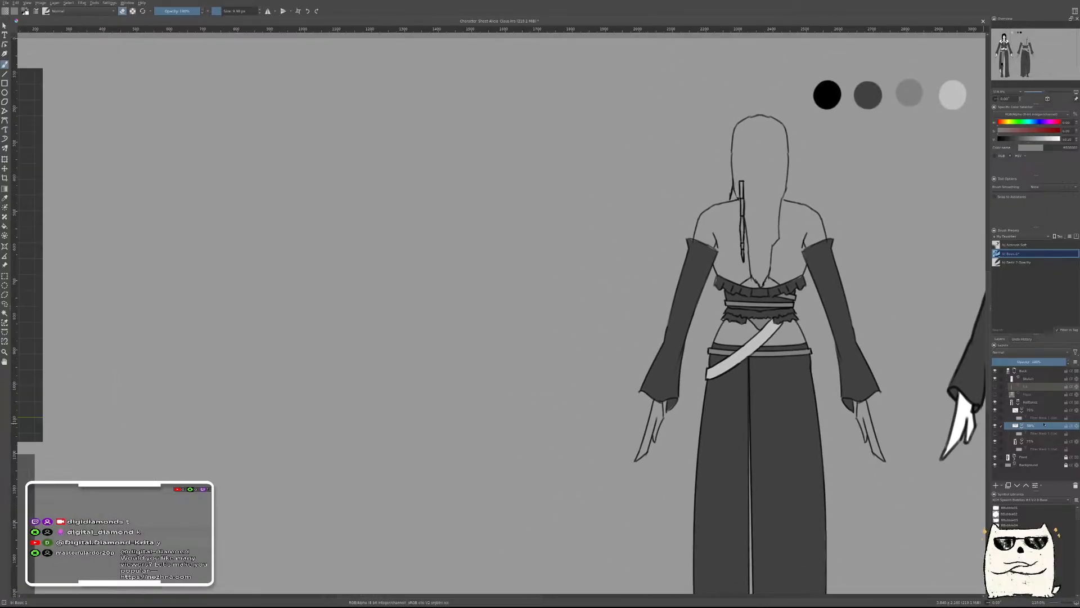
pyautogui.click(1031, 411)
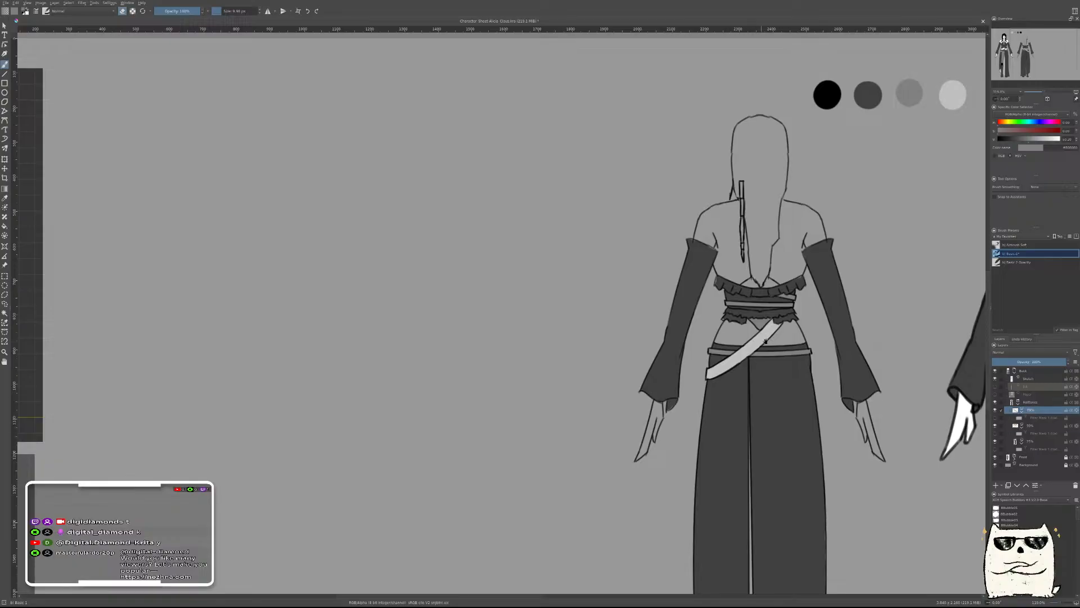
pyautogui.scroll(-5, 760, 345)
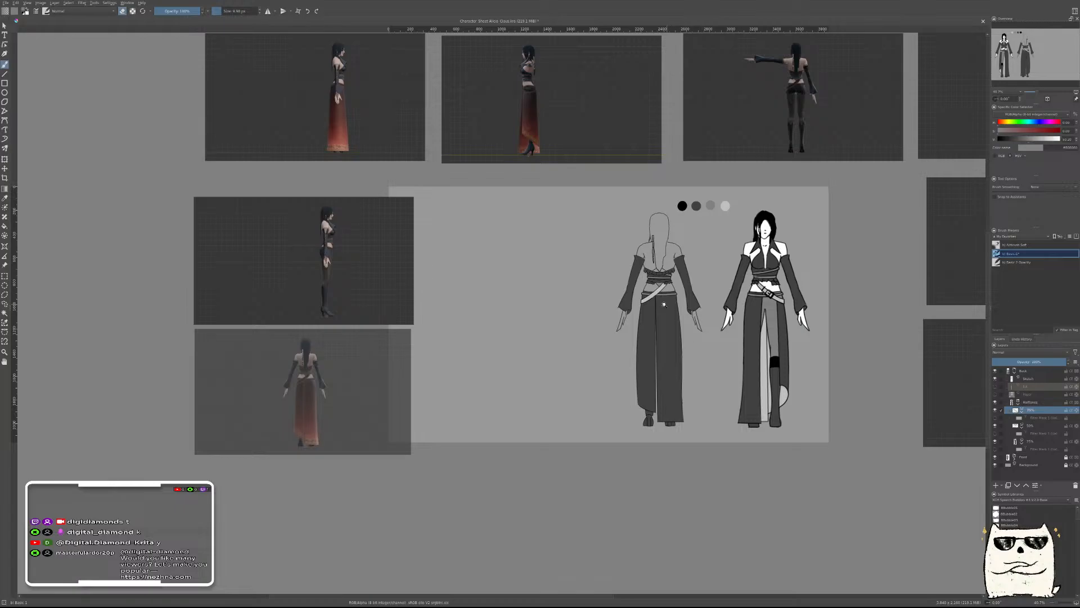
pyautogui.scroll(4, 666, 304)
pyautogui.scroll(-4, 669, 301)
pyautogui.scroll(6, 675, 300)
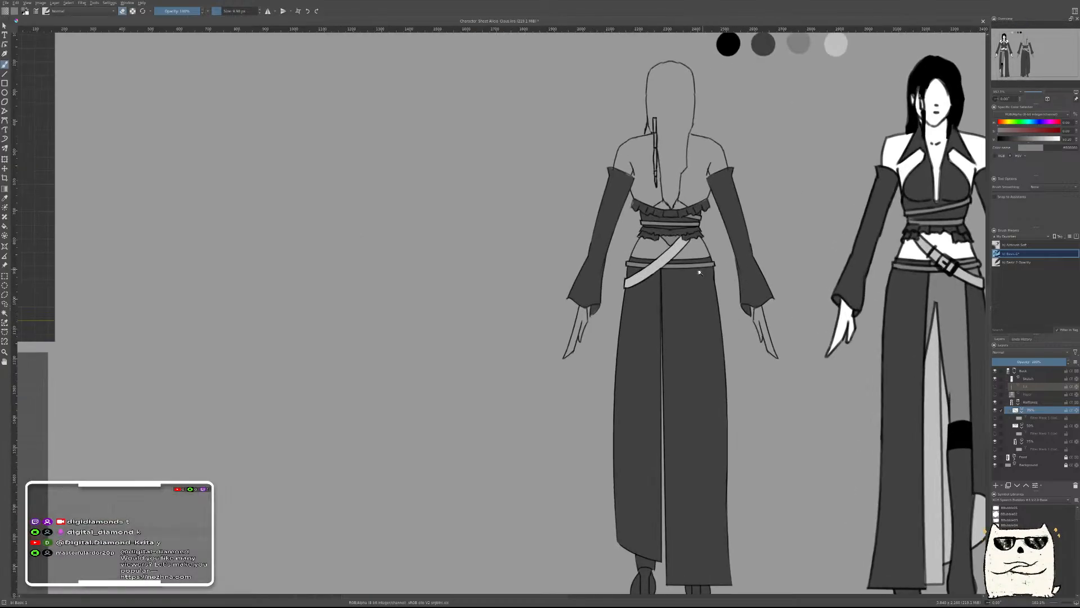
pyautogui.moveTo(707, 279); pyautogui.dragTo(616, 375)
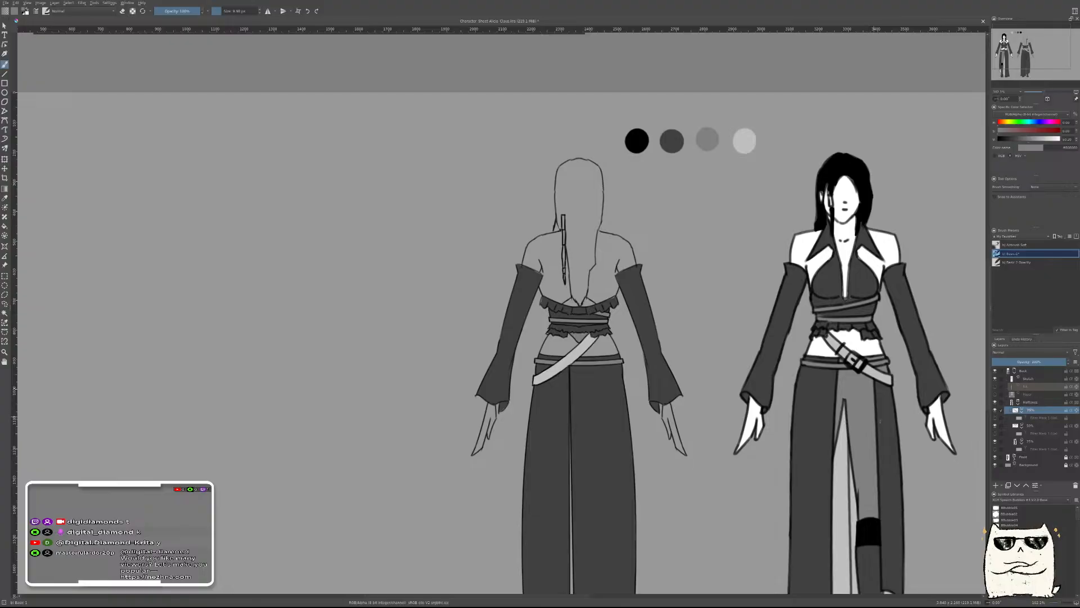
pyautogui.click(1030, 426)
pyautogui.scroll(5, 670, 412)
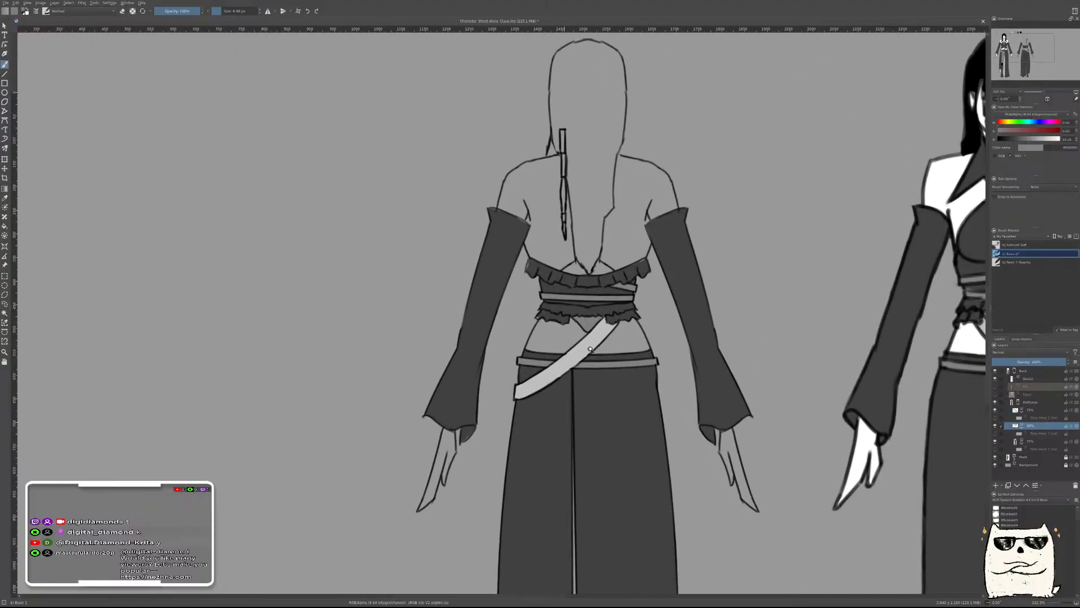
pyautogui.scroll(-4, 670, 411)
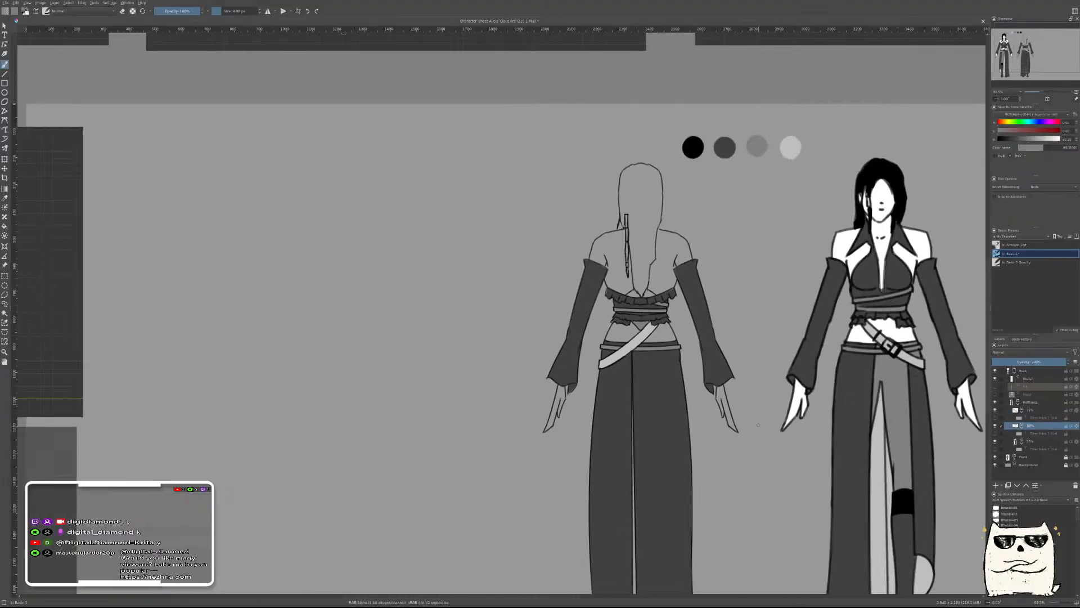
# Examine the back-view reference render around the waistband and belts and compare it with both drawn figures
pyautogui.scroll(4, 608, 357)
pyautogui.scroll(-8, 675, 331)
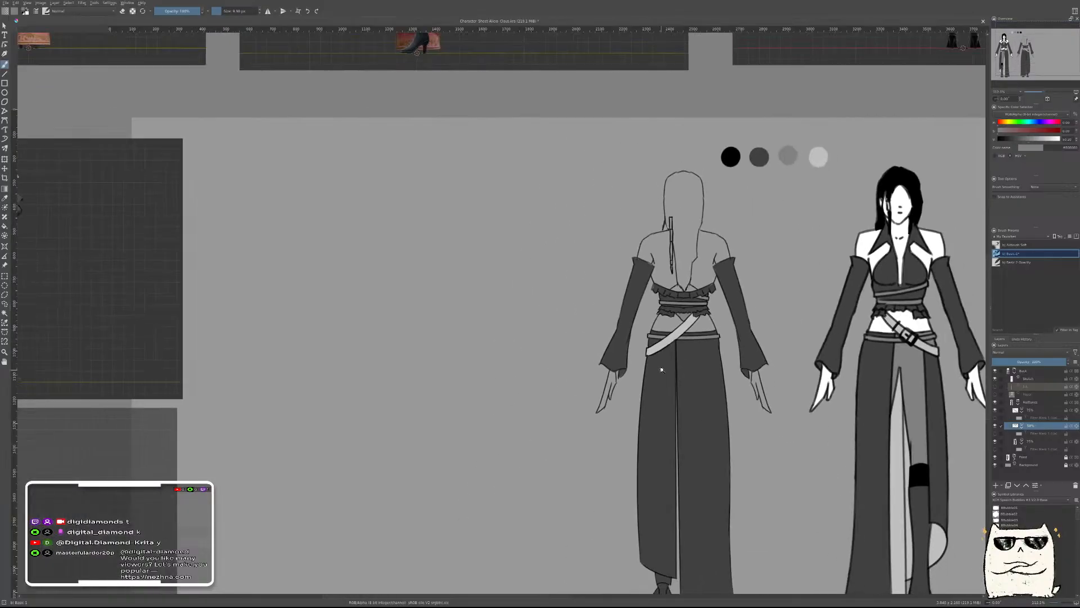
pyautogui.scroll(-3, 719, 395)
pyautogui.moveTo(719, 396); pyautogui.dragTo(686, 388)
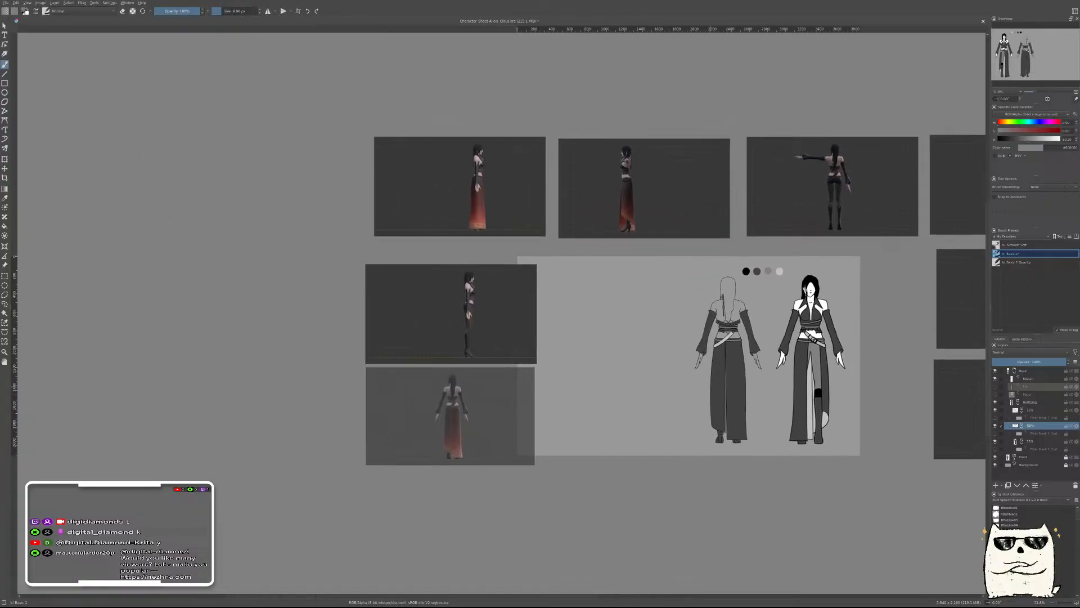
pyautogui.scroll(13, 470, 427)
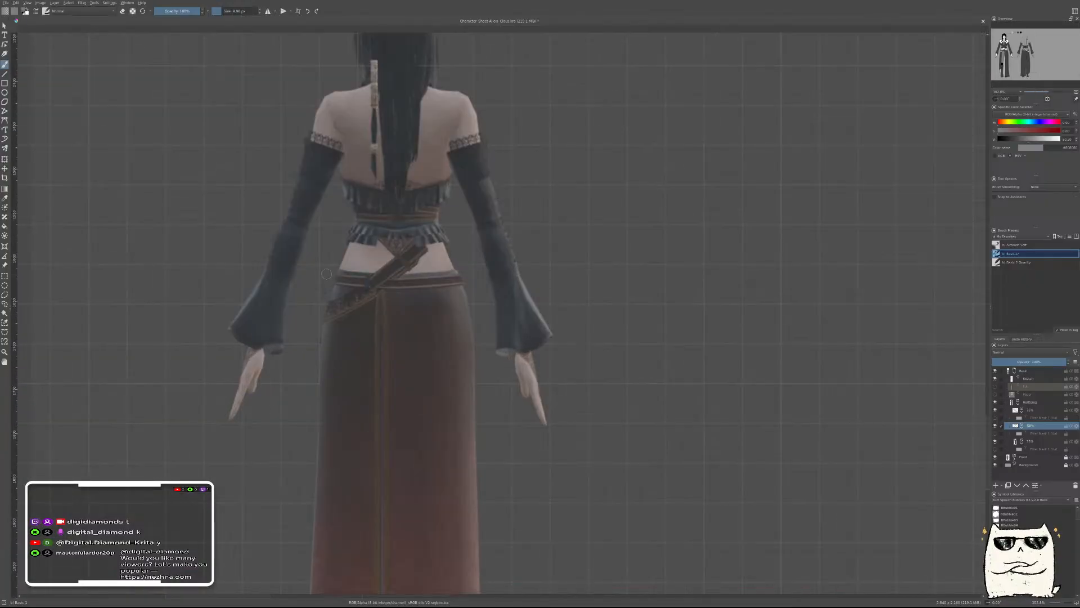
pyautogui.scroll(-8, 638, 295)
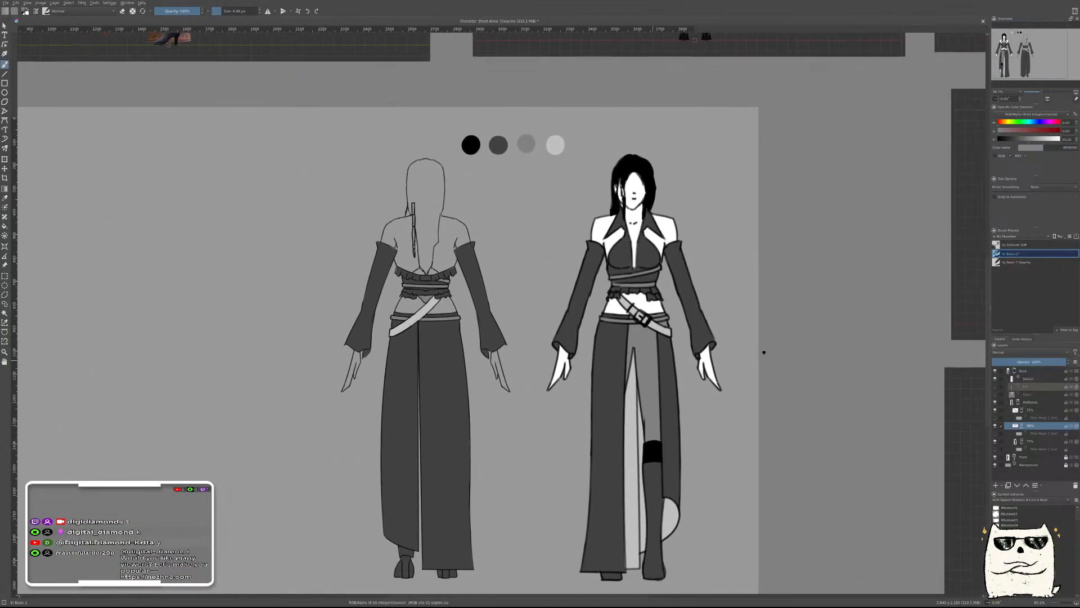
pyautogui.moveTo(764, 352); pyautogui.dragTo(894, 357)
# Paint the back view's narrow waistband above the hip belt and the small area beneath its left end mid-grey
pyautogui.scroll(12, 602, 337)
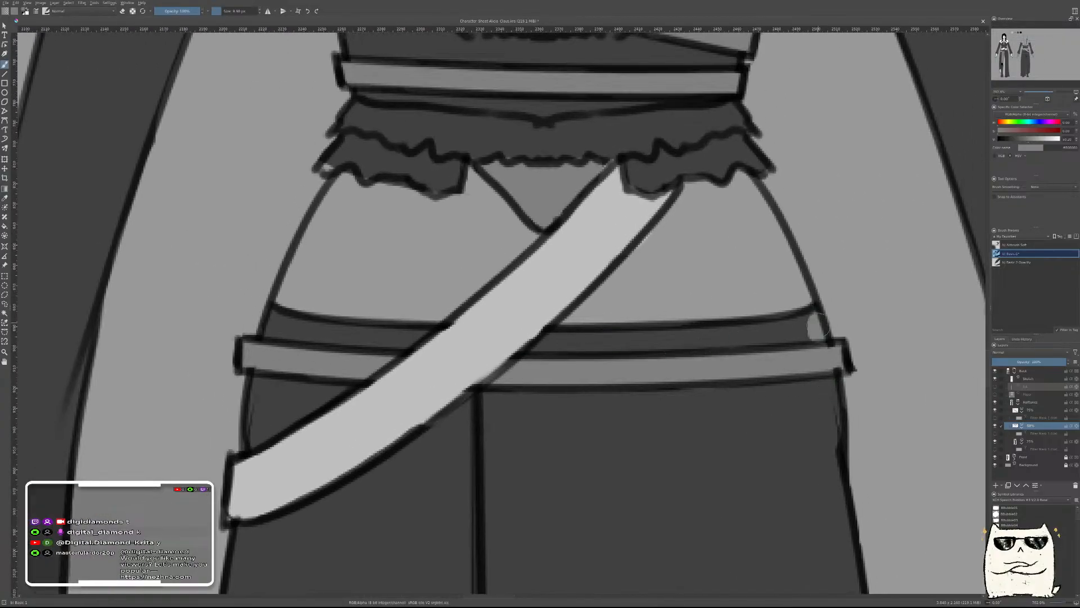
pyautogui.moveTo(814, 326); pyautogui.dragTo(520, 339)
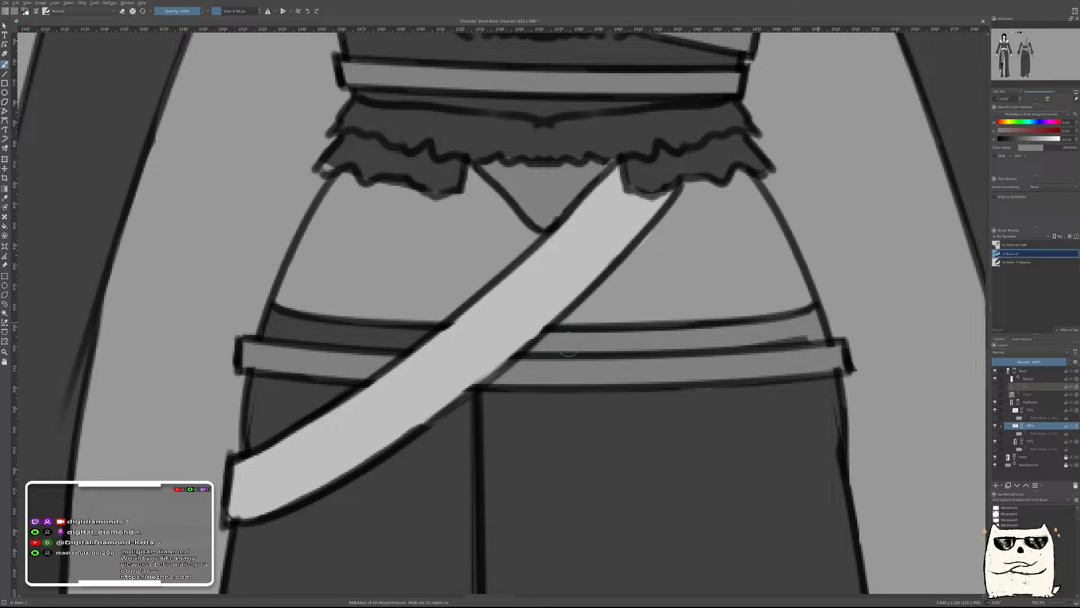
pyautogui.moveTo(269, 315)
pyautogui.mouseDown()
pyautogui.moveTo(461, 335)
pyautogui.moveTo(360, 345)
pyautogui.moveTo(262, 338)
pyautogui.mouseUp()
pyautogui.moveTo(262, 386)
pyautogui.mouseDown()
pyautogui.moveTo(251, 442)
pyautogui.moveTo(354, 394)
pyautogui.moveTo(279, 382)
pyautogui.moveTo(306, 384)
pyautogui.moveTo(283, 430)
pyautogui.moveTo(331, 401)
pyautogui.mouseUp()
pyautogui.moveTo(650, 321)
pyautogui.mouseDown()
pyautogui.moveTo(611, 369)
pyautogui.moveTo(786, 432)
pyautogui.moveTo(692, 421)
pyautogui.mouseUp()
pyautogui.moveTo(713, 345); pyautogui.dragTo(607, 366)
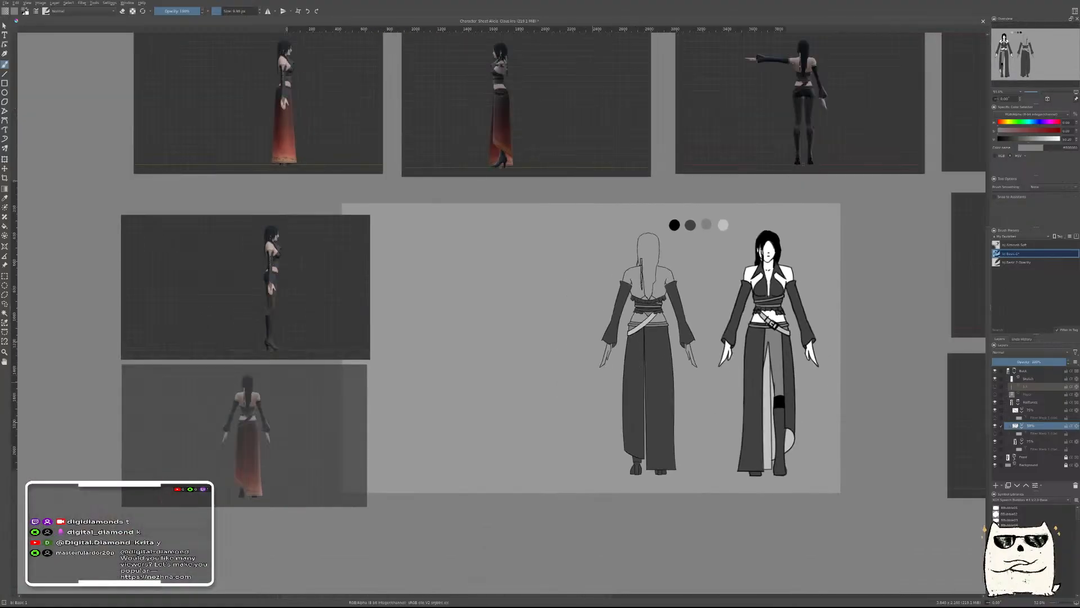
# Review both figures against the reference renders and save the character sheet
pyautogui.moveTo(495, 379); pyautogui.dragTo(801, 355)
pyautogui.moveTo(498, 412); pyautogui.dragTo(574, 439)
pyautogui.moveTo(710, 375); pyautogui.dragTo(461, 417)
pyautogui.moveTo(790, 358); pyautogui.dragTo(628, 383)
pyautogui.moveTo(621, 345); pyautogui.dragTo(669, 368)
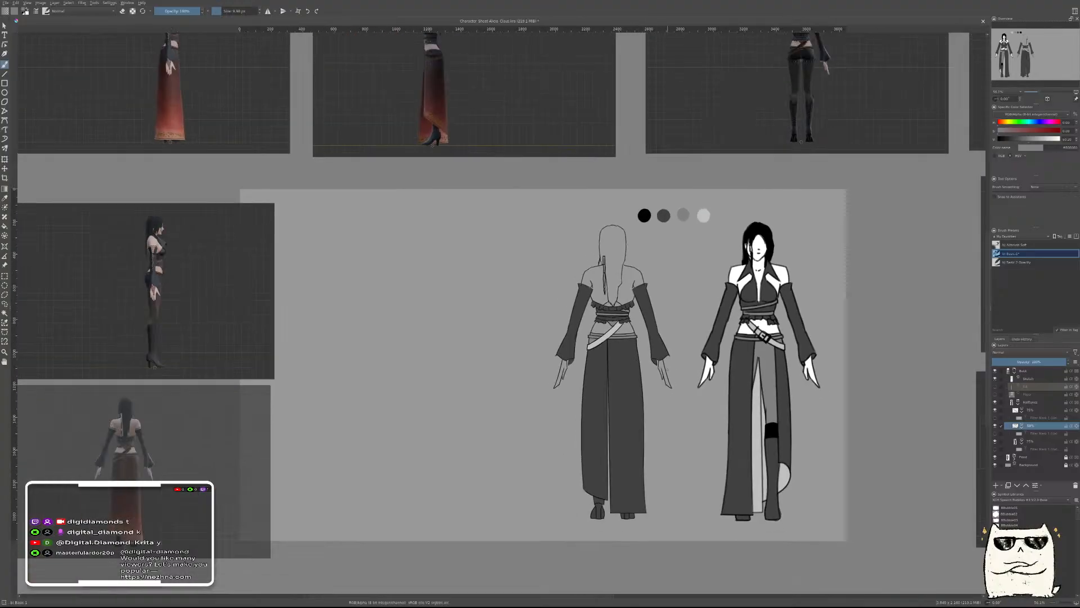
pyautogui.hotkey('ctrl', 's')
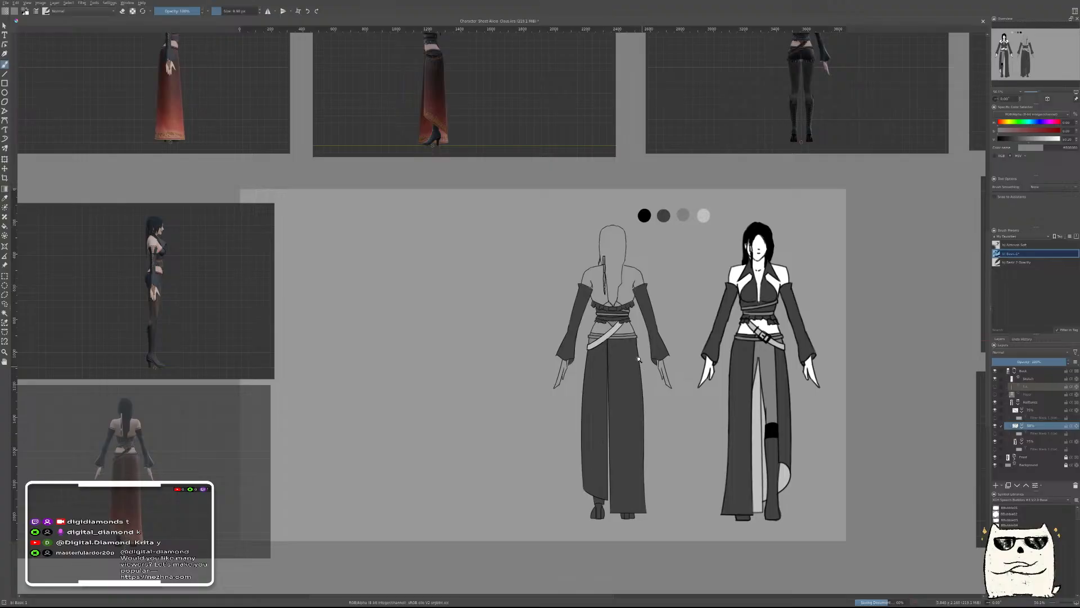
pyautogui.moveTo(608, 325); pyautogui.dragTo(612, 287)
pyautogui.moveTo(627, 342); pyautogui.dragTo(671, 301)
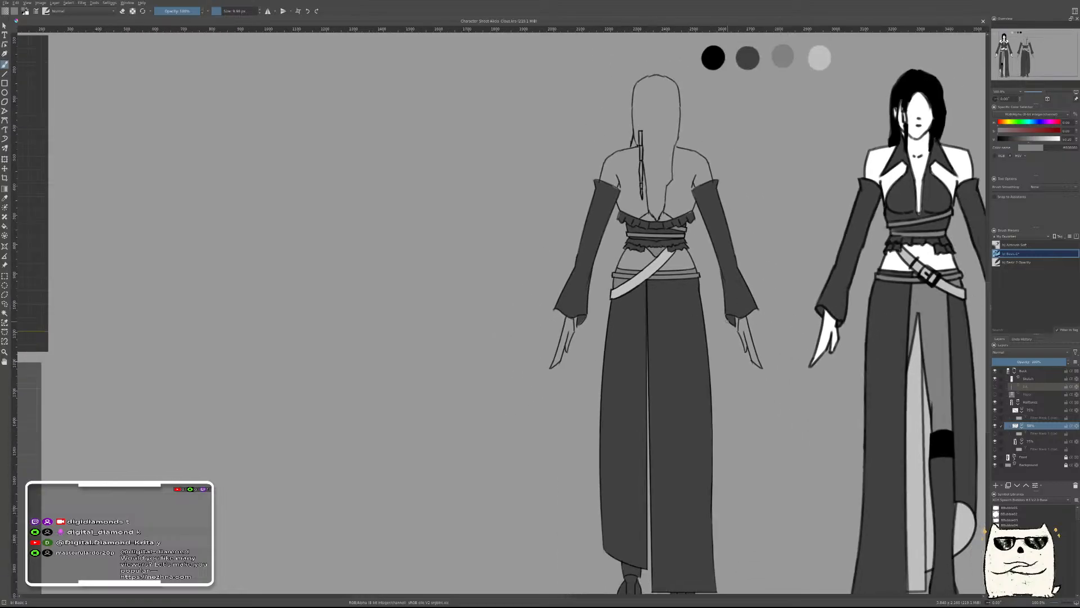
pyautogui.moveTo(727, 322); pyautogui.dragTo(617, 406)
pyautogui.moveTo(672, 373); pyautogui.dragTo(650, 484)
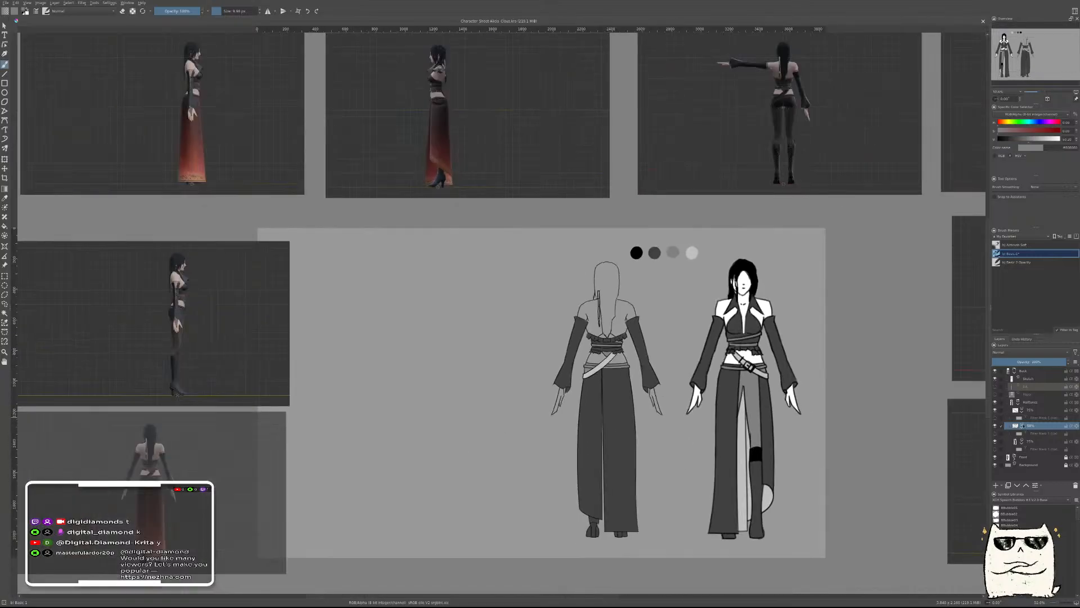
# Select the back view's light-grey fill layer, sample the diagonal strap's light grey and paint the horizontal hip belt with it
pyautogui.click(1037, 411)
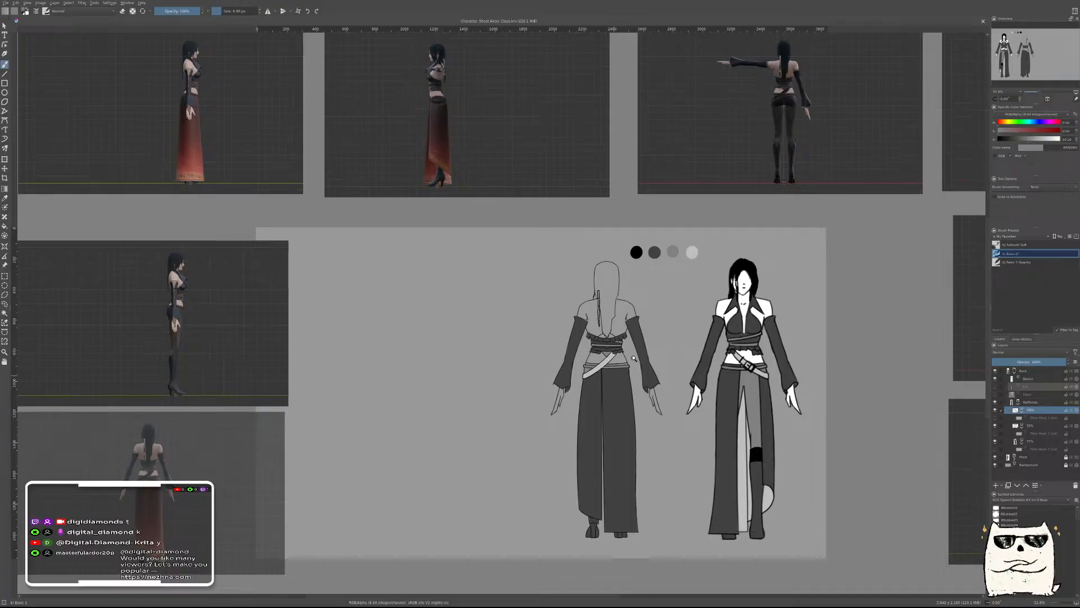
pyautogui.scroll(3, 614, 389)
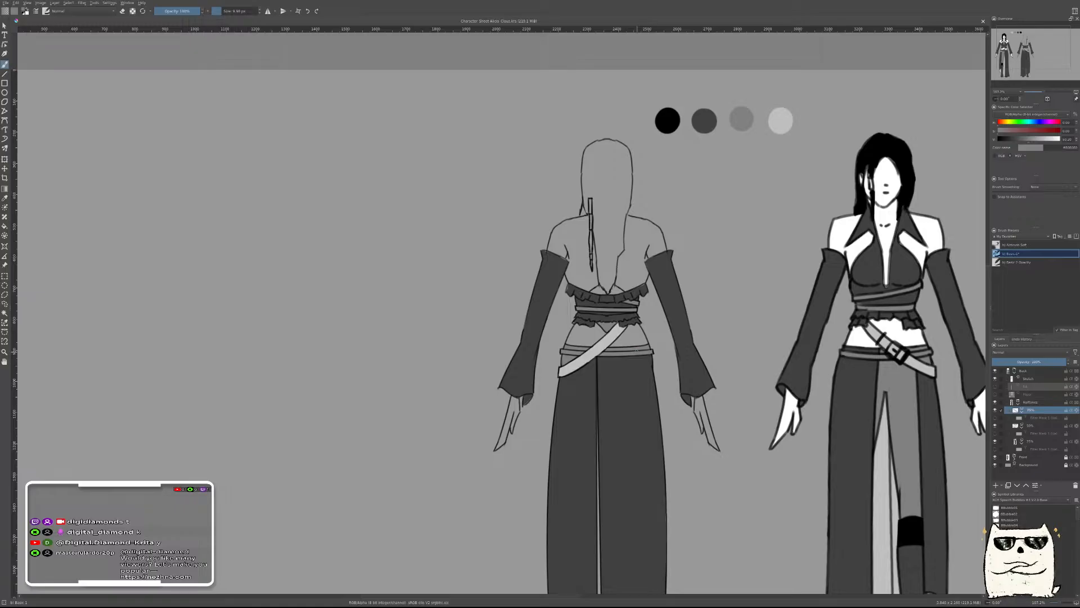
pyautogui.scroll(-4, 780, 325)
pyautogui.scroll(3, 735, 338)
pyautogui.moveTo(739, 335); pyautogui.dragTo(755, 426)
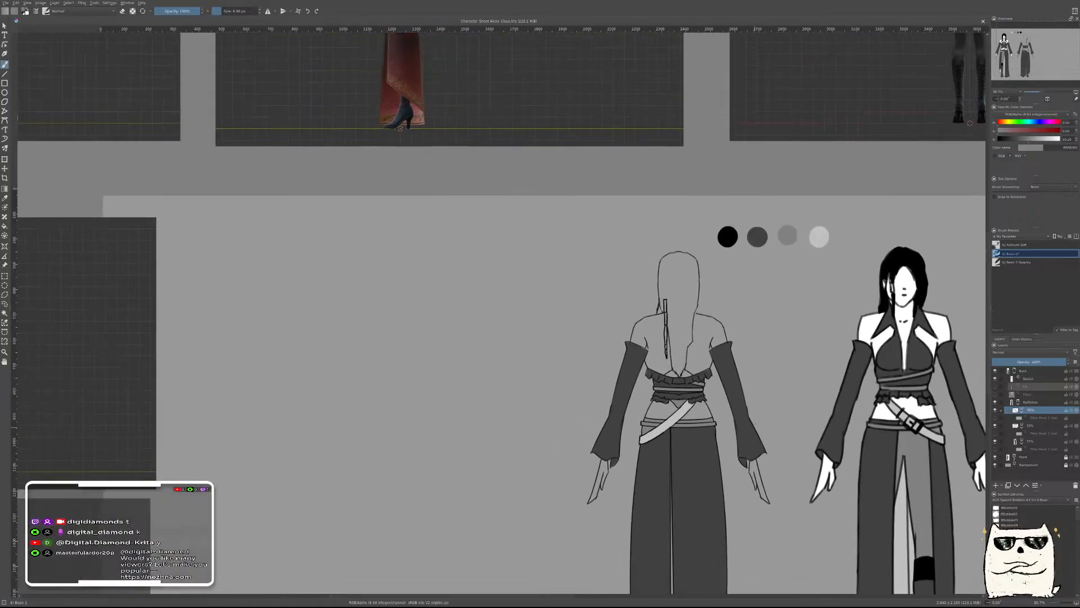
pyautogui.scroll(5, 723, 392)
pyautogui.scroll(-5, 741, 362)
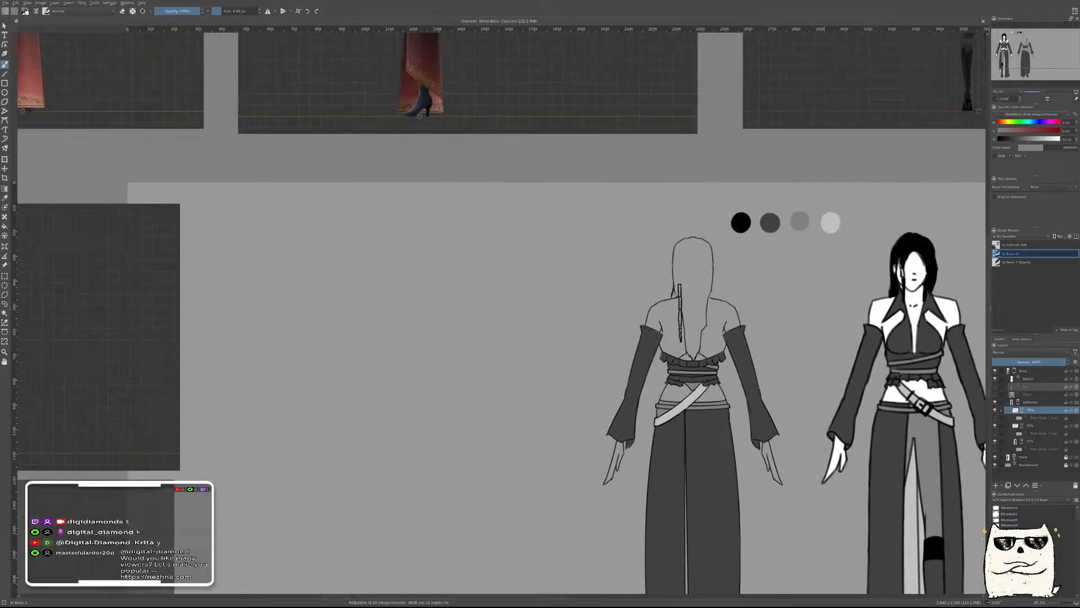
pyautogui.scroll(4, 702, 401)
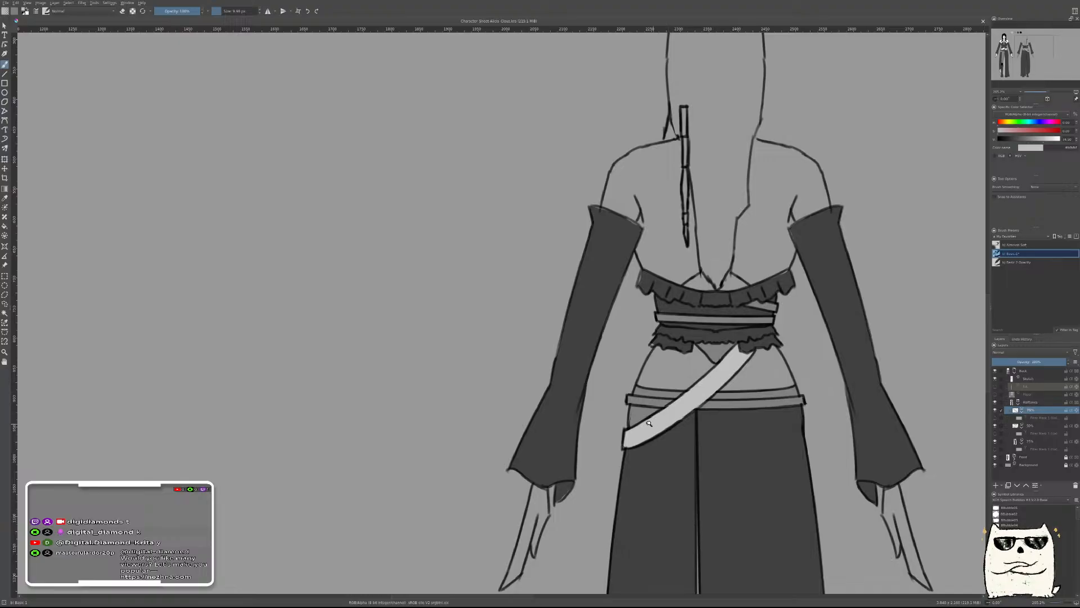
pyautogui.scroll(3, 659, 409)
pyautogui.moveTo(618, 387)
pyautogui.mouseDown()
pyautogui.moveTo(768, 397)
pyautogui.moveTo(786, 395)
pyautogui.moveTo(732, 391)
pyautogui.moveTo(925, 387)
pyautogui.mouseUp()
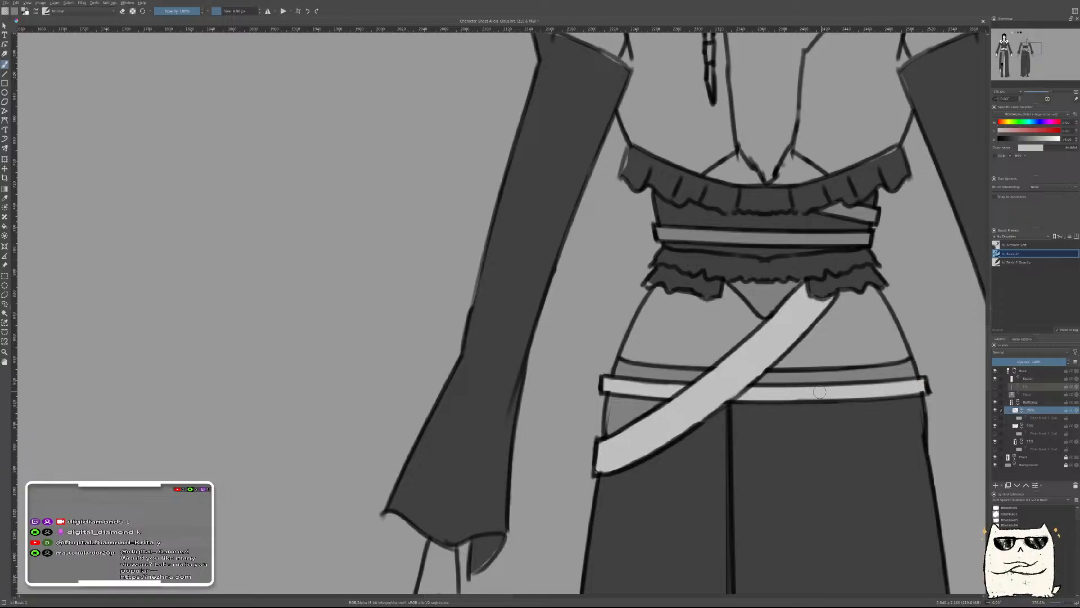
pyautogui.scroll(-4, 841, 398)
pyautogui.scroll(-4, 842, 398)
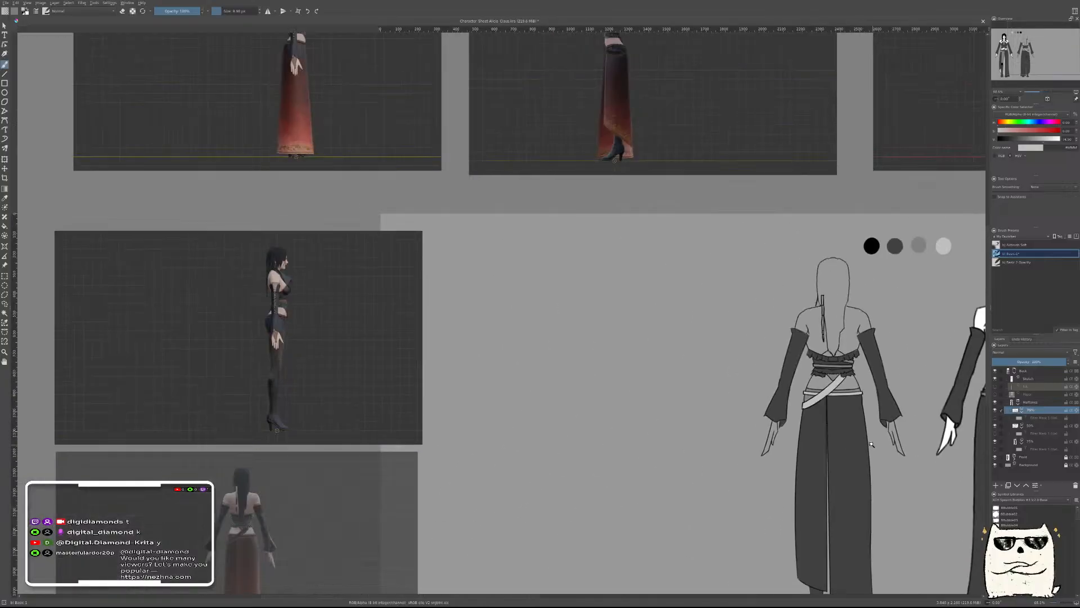
# Select the mid-grey fill layer in the front view's group and paint its horizontal hip belt light grey to match the back view
pyautogui.scroll(5, 714, 331)
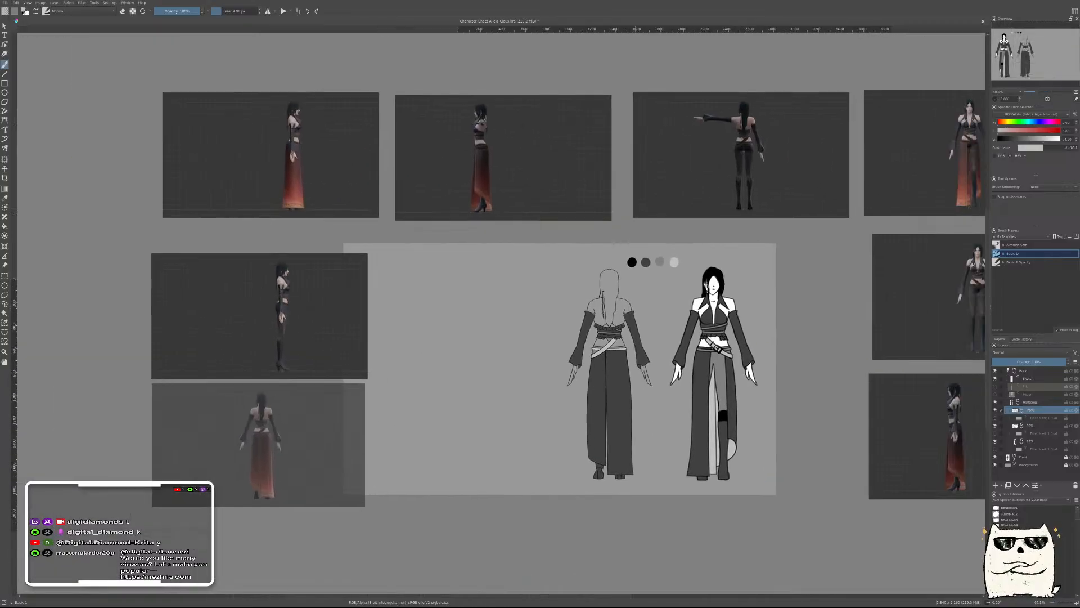
pyautogui.scroll(3, 715, 332)
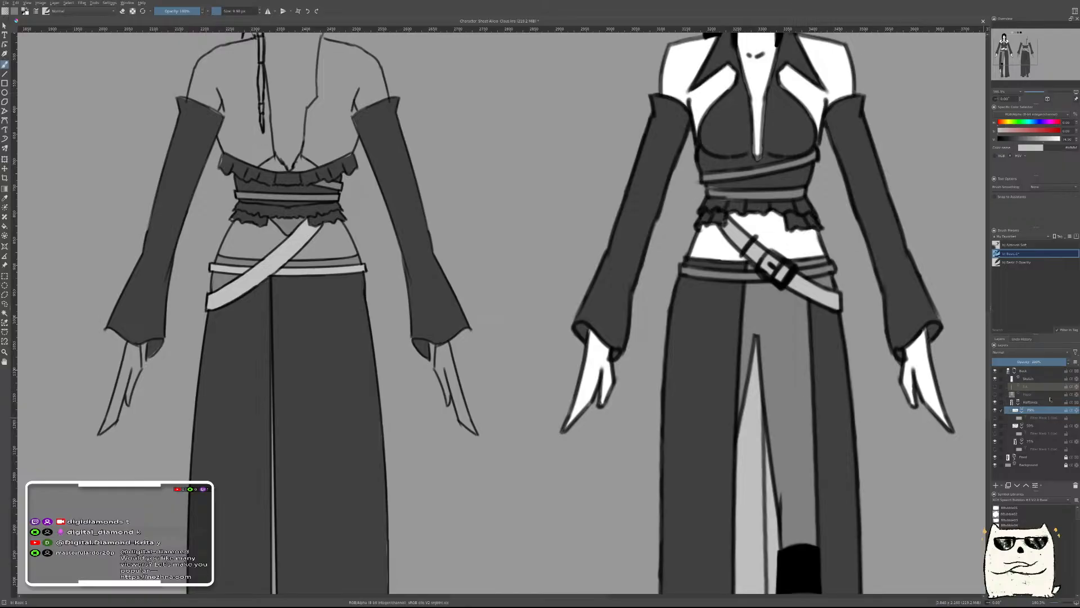
pyautogui.click(1014, 371)
pyautogui.click(1014, 379)
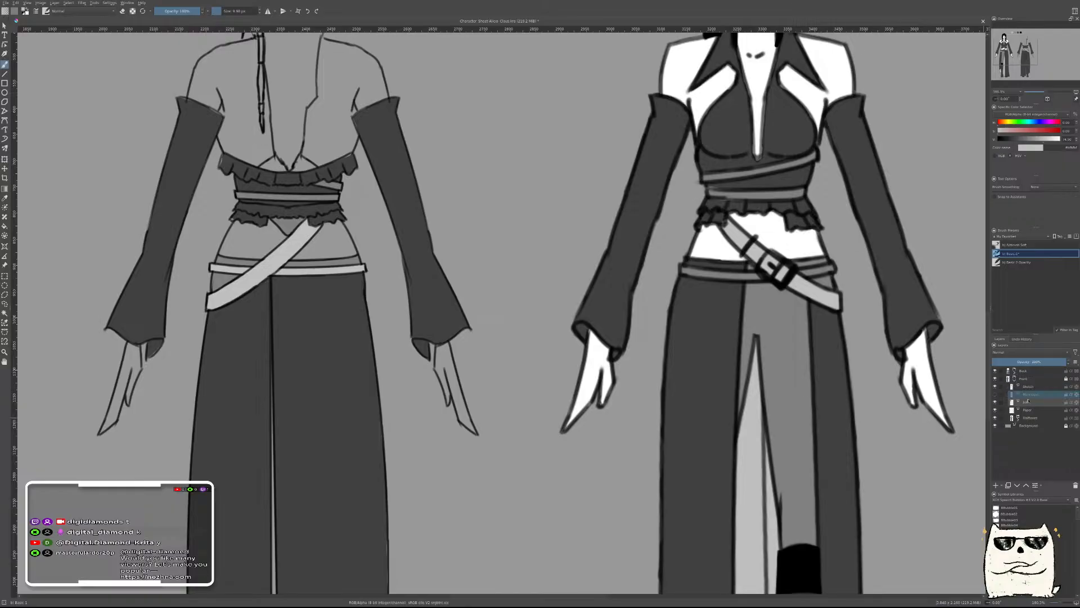
pyautogui.click(1016, 421)
pyautogui.click(1034, 442)
pyautogui.scroll(4, 654, 251)
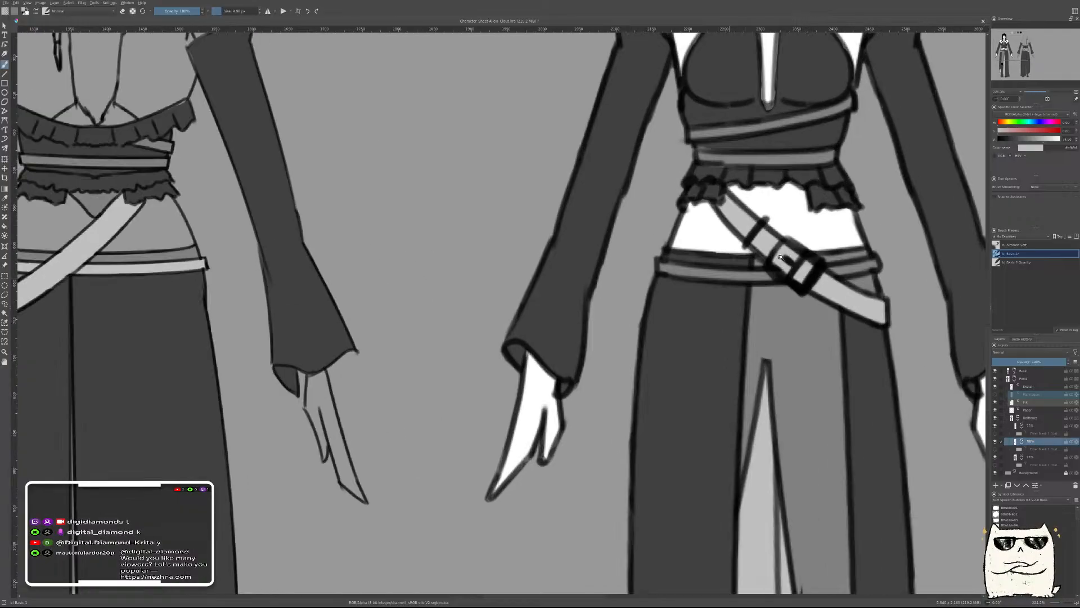
pyautogui.moveTo(630, 260)
pyautogui.mouseDown()
pyautogui.moveTo(791, 272)
pyautogui.moveTo(714, 274)
pyautogui.mouseUp()
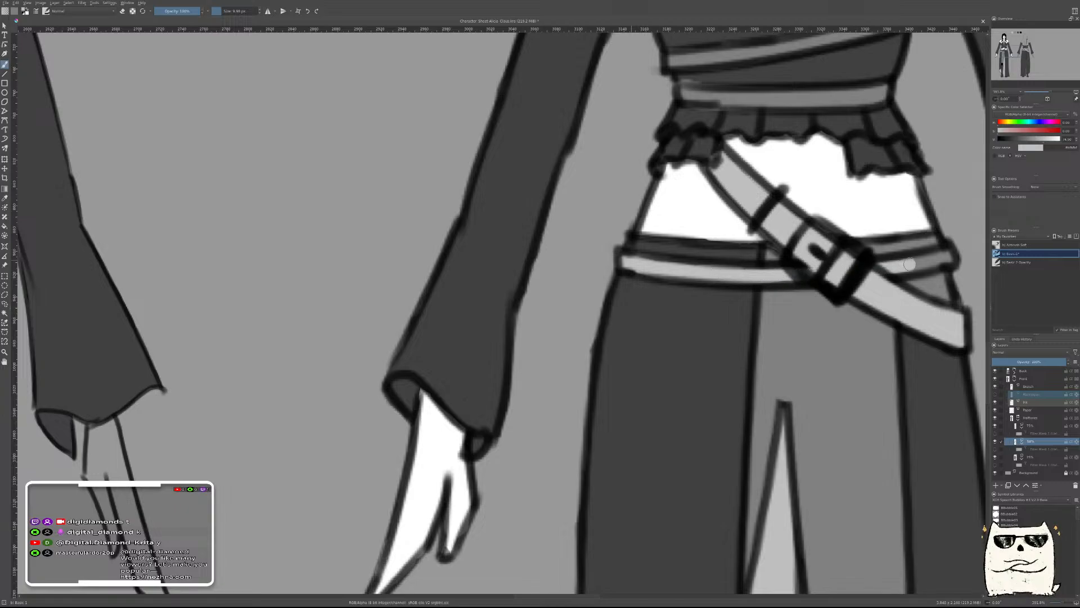
pyautogui.scroll(-10, 946, 257)
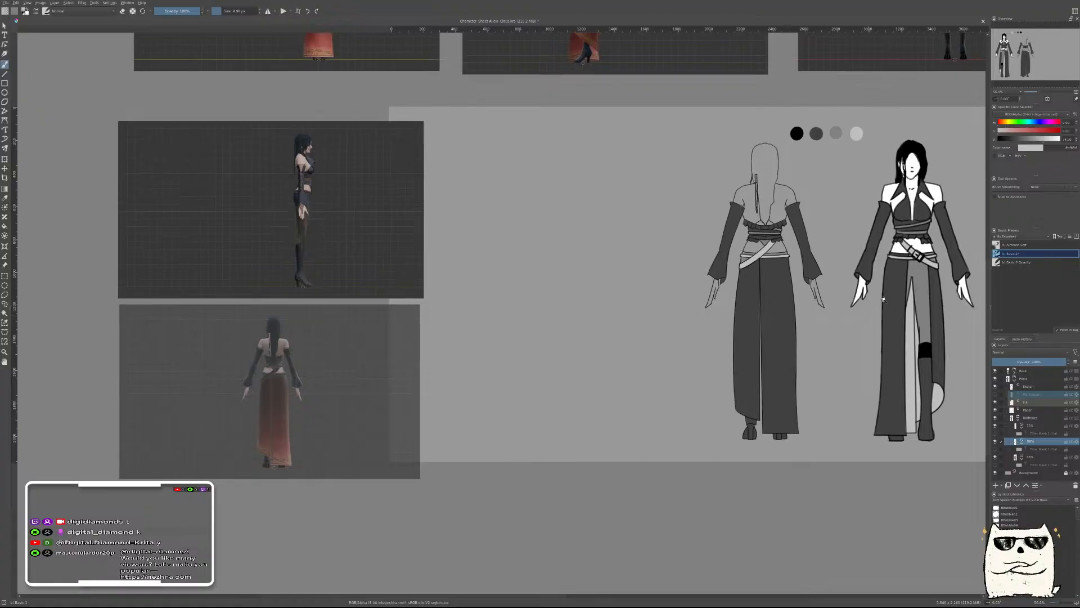
pyautogui.scroll(8, 877, 305)
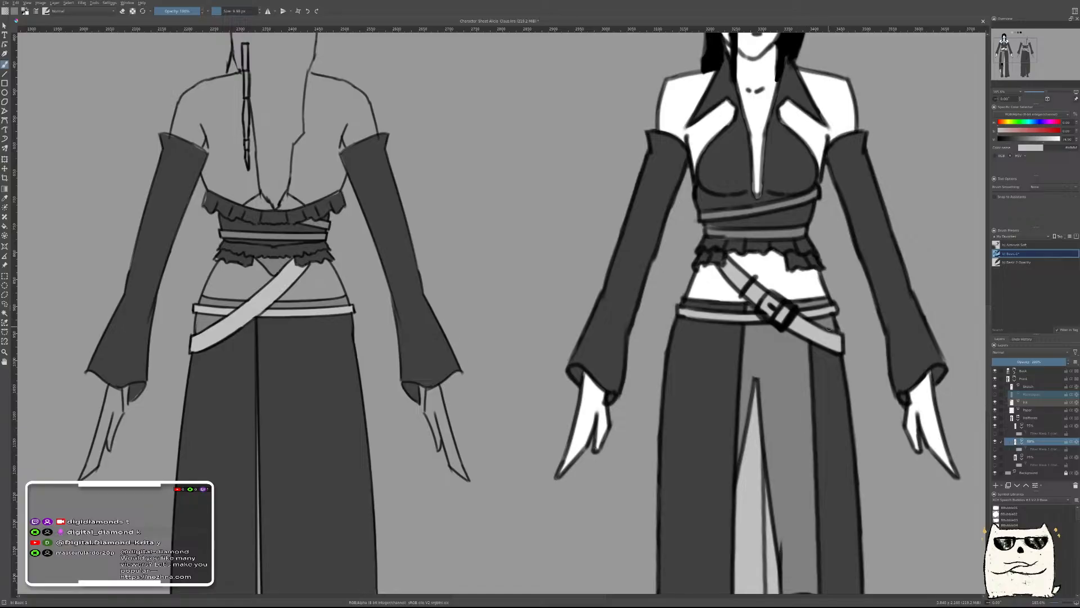
pyautogui.scroll(-3, 852, 345)
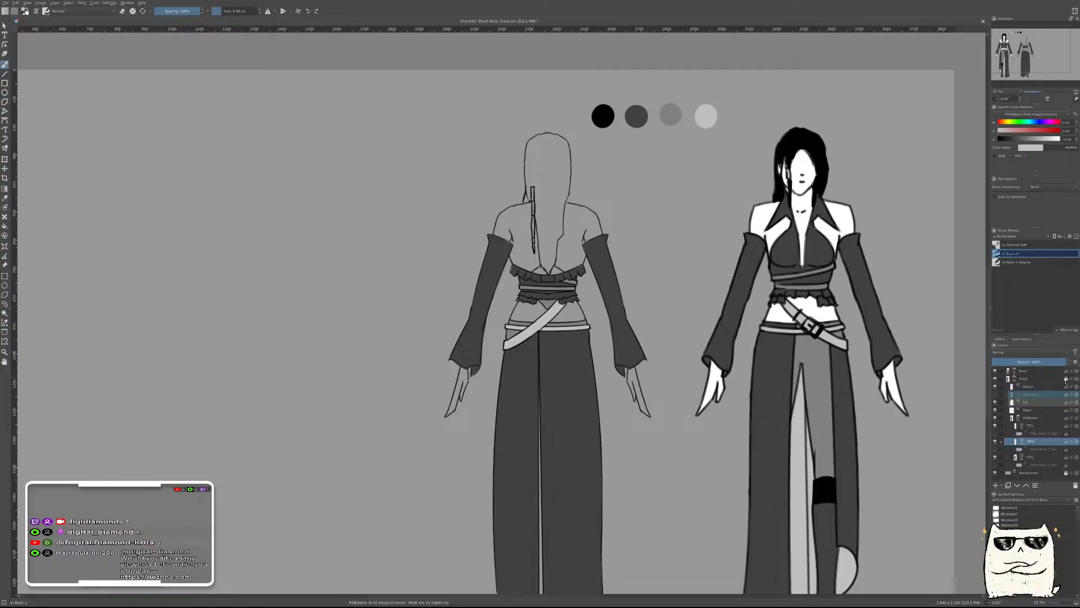
# Collapse the front view's layer group, reopen the back view's group, and select and show its white skin fill layer
pyautogui.click(1014, 378)
pyautogui.click(1033, 371)
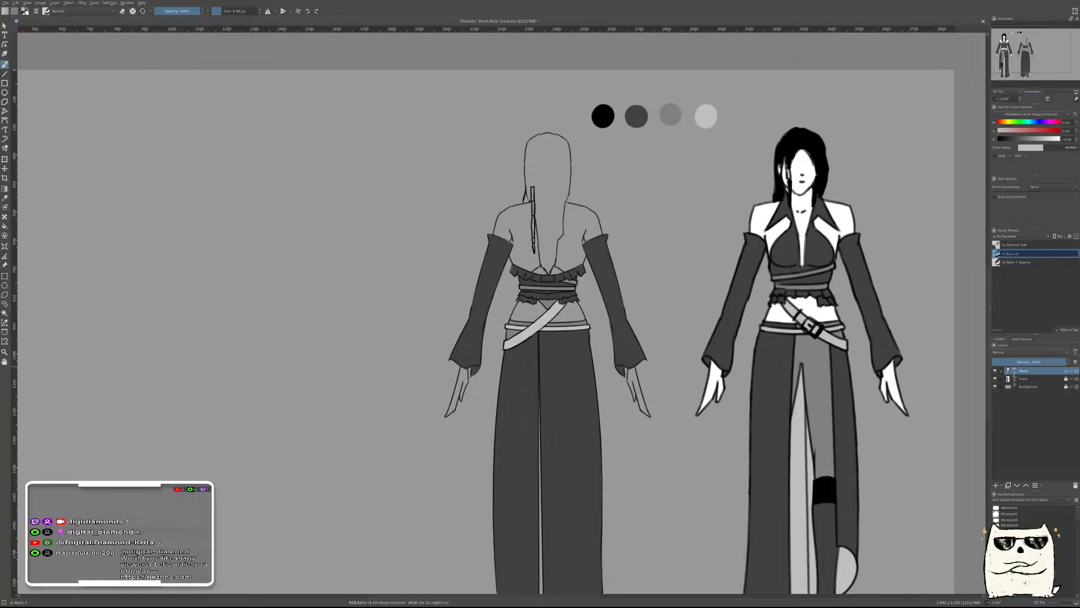
pyautogui.click(1002, 371)
pyautogui.moveTo(579, 314); pyautogui.dragTo(686, 350)
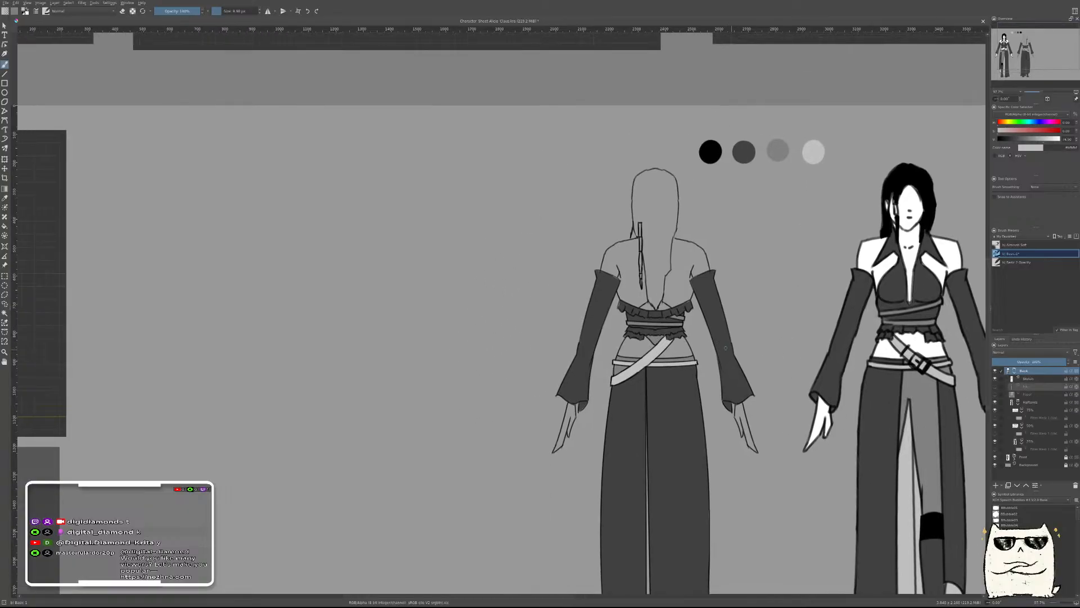
pyautogui.scroll(-4, 687, 350)
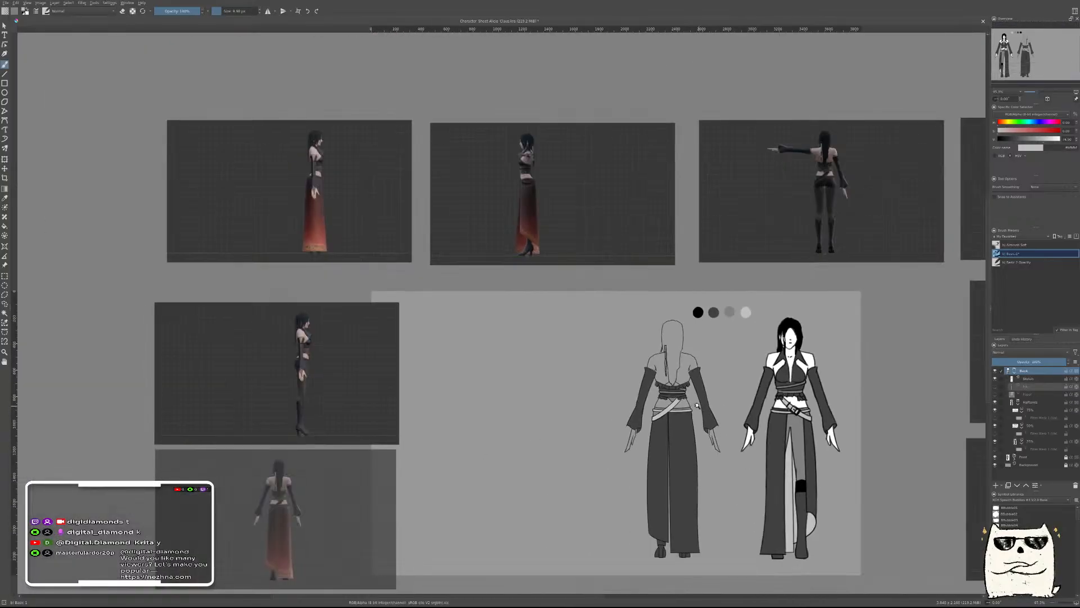
pyautogui.scroll(4, 691, 404)
pyautogui.scroll(-3, 666, 430)
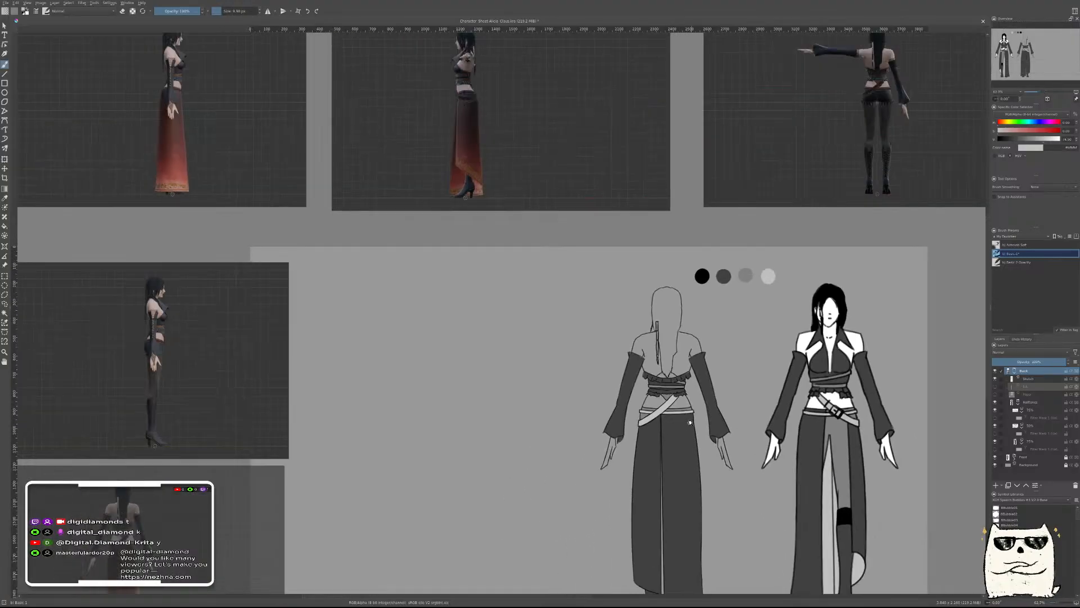
pyautogui.click(1038, 396)
pyautogui.click(994, 395)
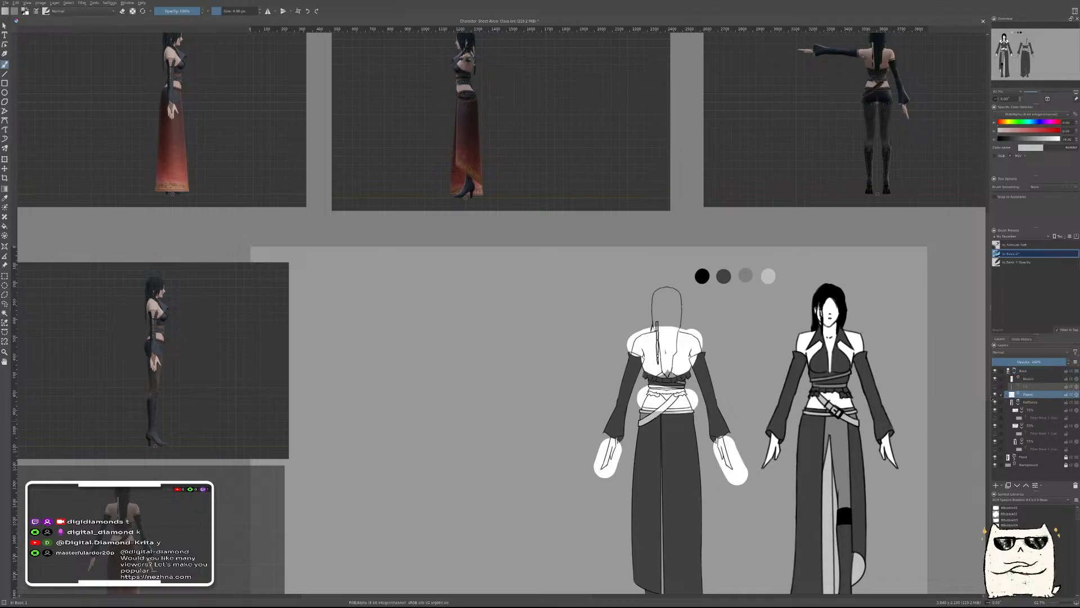
# Lasso the excess white skin fill around the back view's right hand along its line art and delete it
pyautogui.moveTo(675, 421); pyautogui.dragTo(707, 407)
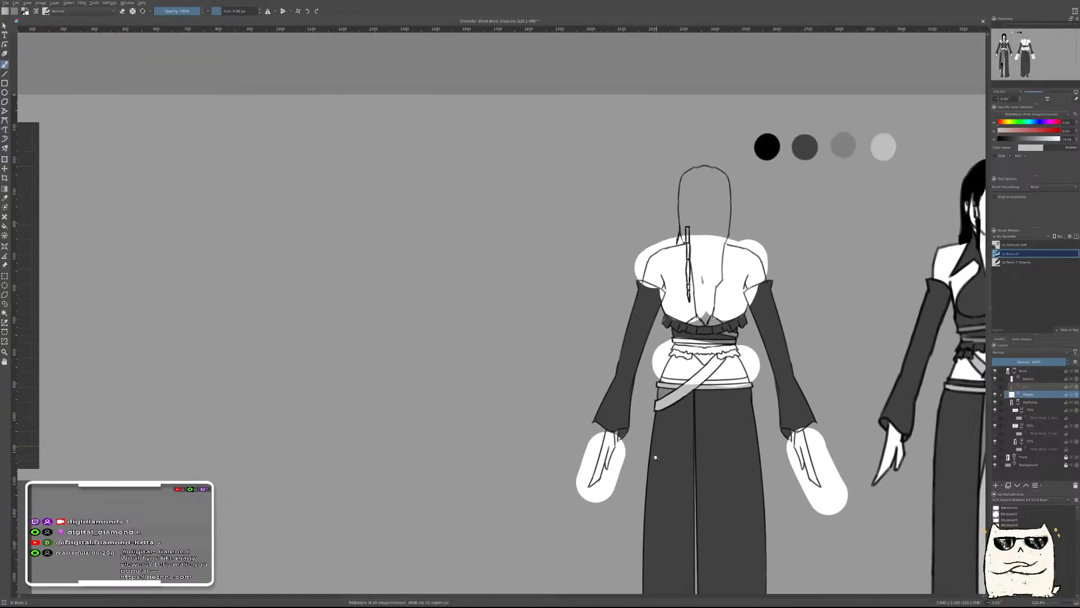
pyautogui.press('l')
pyautogui.moveTo(775, 424)
pyautogui.mouseDown()
pyautogui.moveTo(553, 326)
pyautogui.moveTo(557, 274)
pyautogui.moveTo(517, 271)
pyautogui.moveTo(580, 191)
pyautogui.moveTo(582, 226)
pyautogui.moveTo(557, 254)
pyautogui.moveTo(580, 352)
pyautogui.mouseUp()
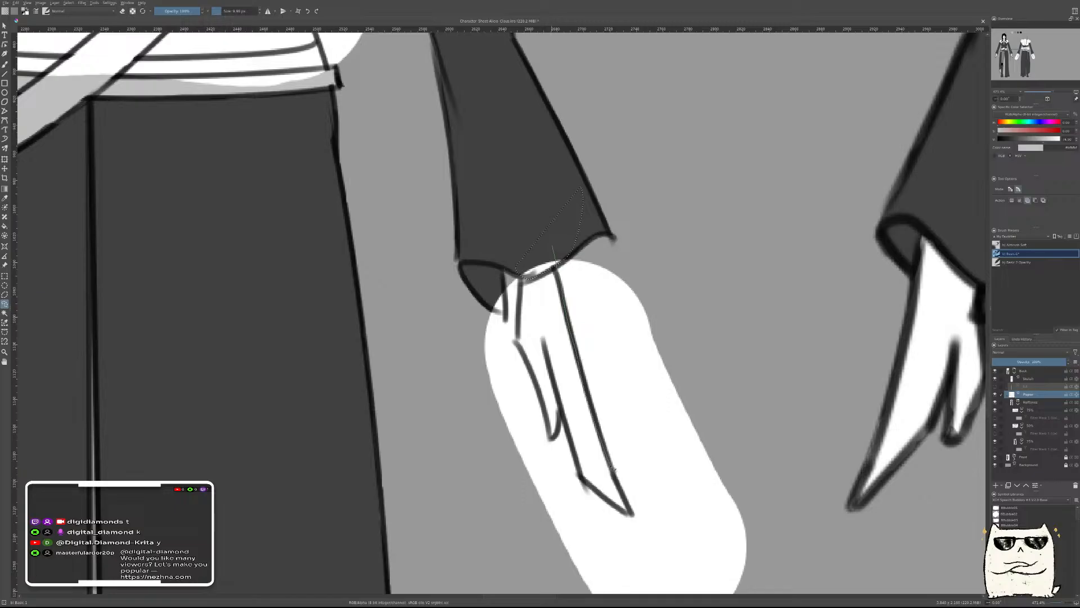
pyautogui.moveTo(625, 497)
pyautogui.mouseDown()
pyautogui.moveTo(703, 515)
pyautogui.moveTo(721, 276)
pyautogui.moveTo(588, 100)
pyautogui.mouseUp()
pyautogui.moveTo(514, 314)
pyautogui.mouseDown()
pyautogui.moveTo(516, 344)
pyautogui.moveTo(487, 193)
pyautogui.moveTo(500, 180)
pyautogui.mouseUp()
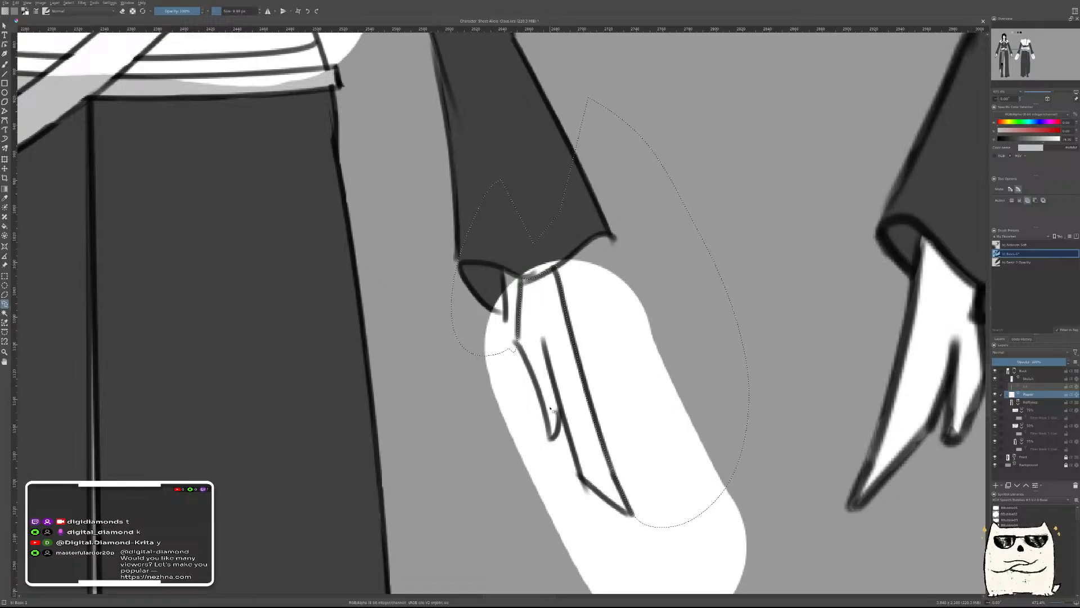
pyautogui.moveTo(543, 397)
pyautogui.mouseDown()
pyautogui.moveTo(545, 467)
pyautogui.moveTo(457, 426)
pyautogui.moveTo(464, 344)
pyautogui.mouseUp()
pyautogui.moveTo(495, 391); pyautogui.dragTo(439, 239)
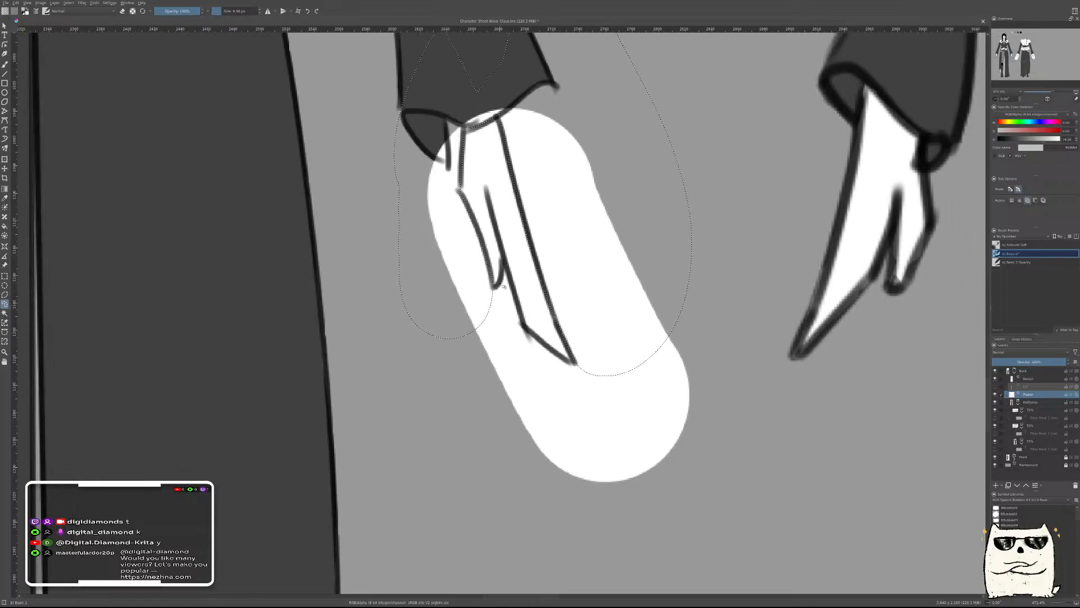
pyautogui.moveTo(482, 286)
pyautogui.mouseDown()
pyautogui.moveTo(511, 277)
pyautogui.moveTo(513, 350)
pyautogui.moveTo(475, 294)
pyautogui.mouseUp()
pyautogui.moveTo(578, 391)
pyautogui.mouseDown()
pyautogui.moveTo(479, 274)
pyautogui.moveTo(491, 299)
pyautogui.moveTo(421, 358)
pyautogui.moveTo(333, 210)
pyautogui.mouseUp()
pyautogui.moveTo(631, 436); pyautogui.dragTo(684, 452)
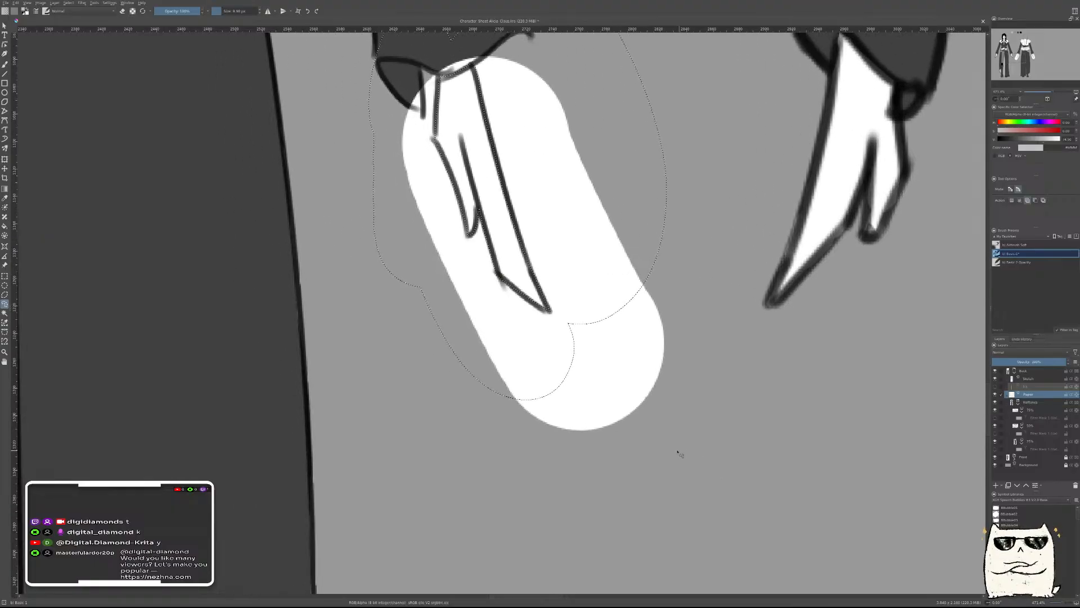
pyautogui.moveTo(521, 494)
pyautogui.mouseDown()
pyautogui.moveTo(489, 405)
pyautogui.moveTo(610, 258)
pyautogui.moveTo(703, 372)
pyautogui.moveTo(619, 497)
pyautogui.mouseUp()
pyautogui.moveTo(631, 332); pyautogui.dragTo(623, 388)
pyautogui.press('Delete')
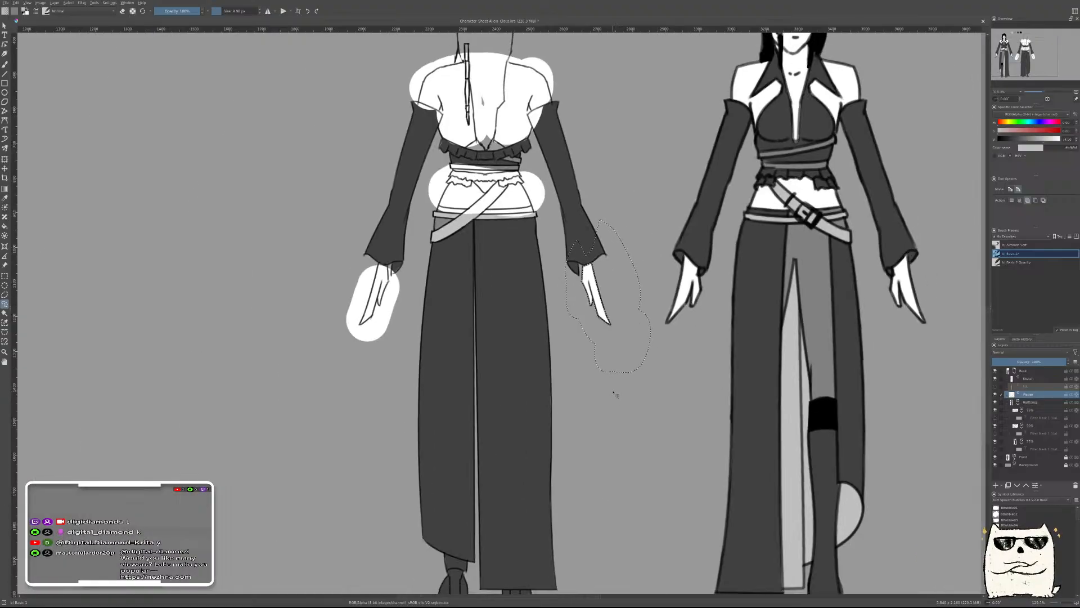
pyautogui.moveTo(437, 291); pyautogui.dragTo(451, 259)
pyautogui.moveTo(482, 261); pyautogui.dragTo(782, 395)
pyautogui.moveTo(643, 397); pyautogui.dragTo(638, 379)
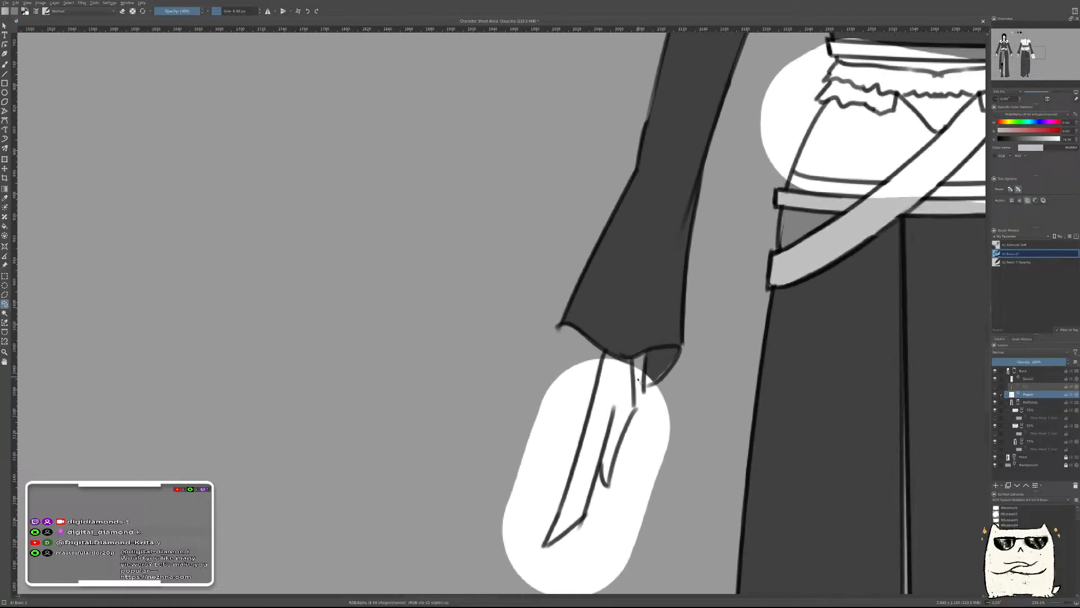
pyautogui.moveTo(662, 415); pyautogui.dragTo(692, 312)
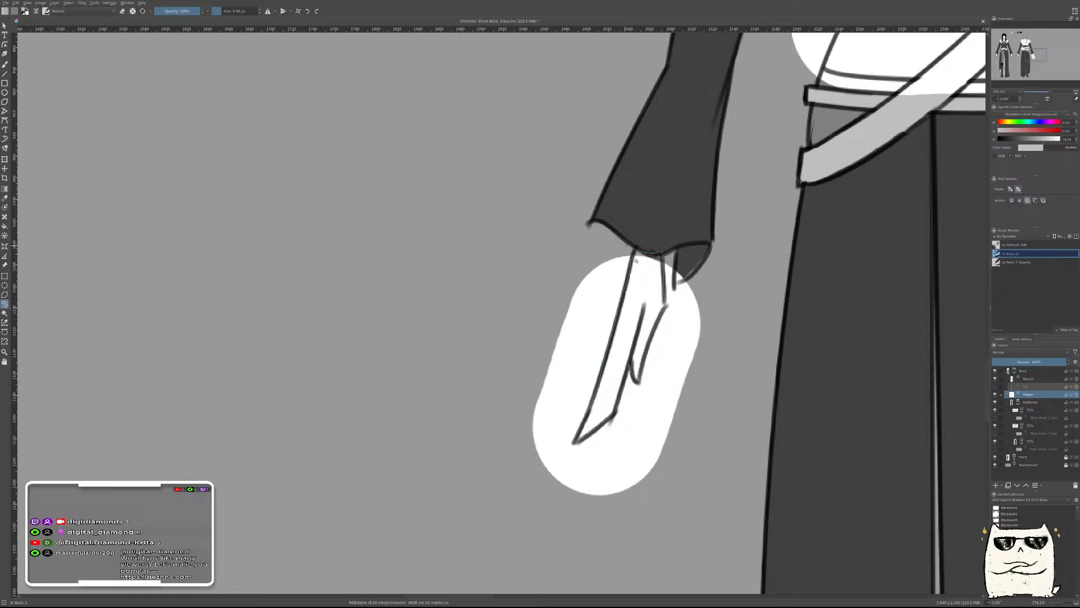
pyautogui.moveTo(633, 256); pyautogui.dragTo(636, 249)
pyautogui.moveTo(762, 374); pyautogui.dragTo(745, 414)
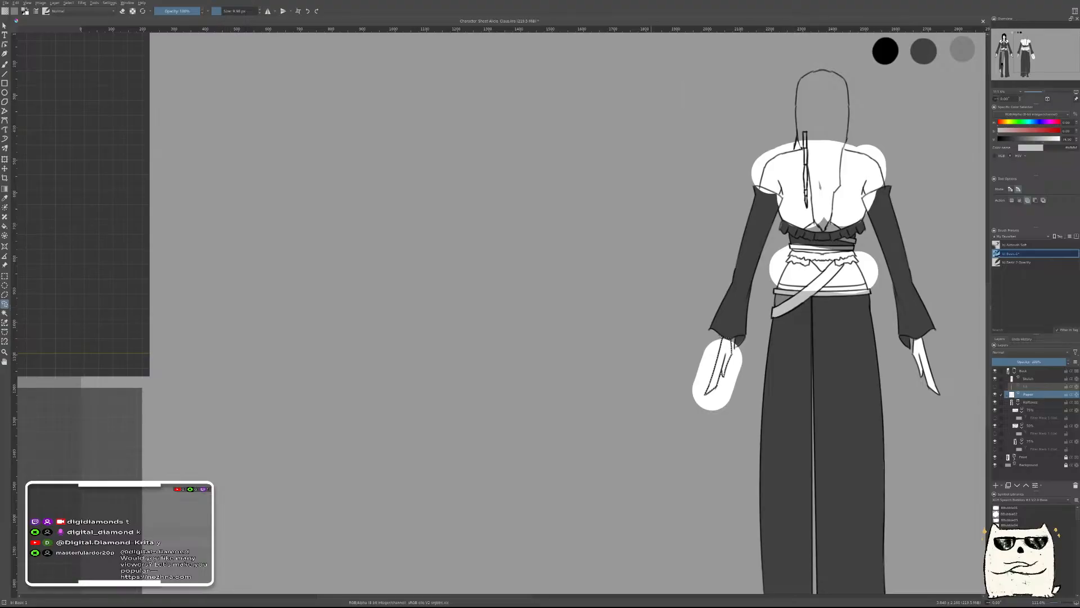
pyautogui.click(86, 29)
pyautogui.press('Delete')
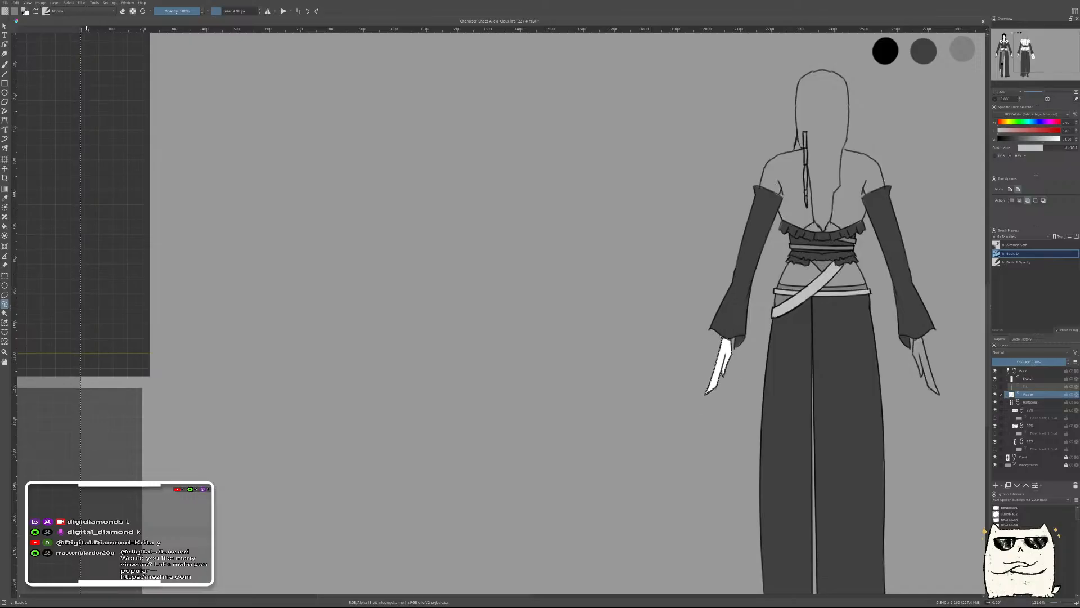
pyautogui.hotkey('ctrl', 'z')
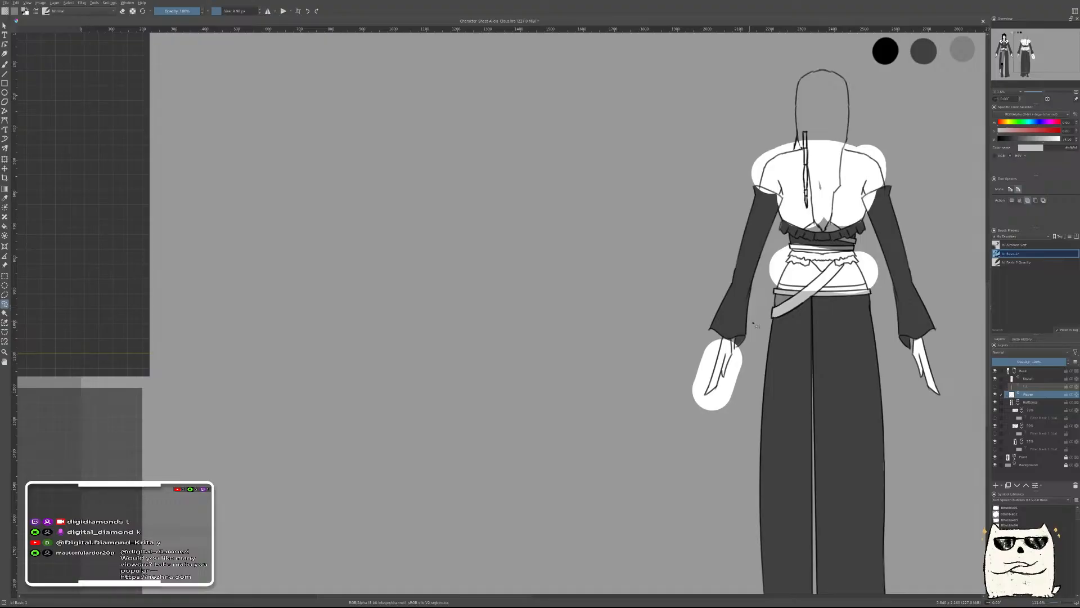
# Lasso the excess white fill surrounding the back view's left hand, following the finger outlines and sleeve edge, and delete it
pyautogui.press('b')
pyautogui.press('l')
pyautogui.moveTo(728, 362)
pyautogui.mouseDown()
pyautogui.moveTo(771, 316)
pyautogui.moveTo(644, 277)
pyautogui.mouseUp()
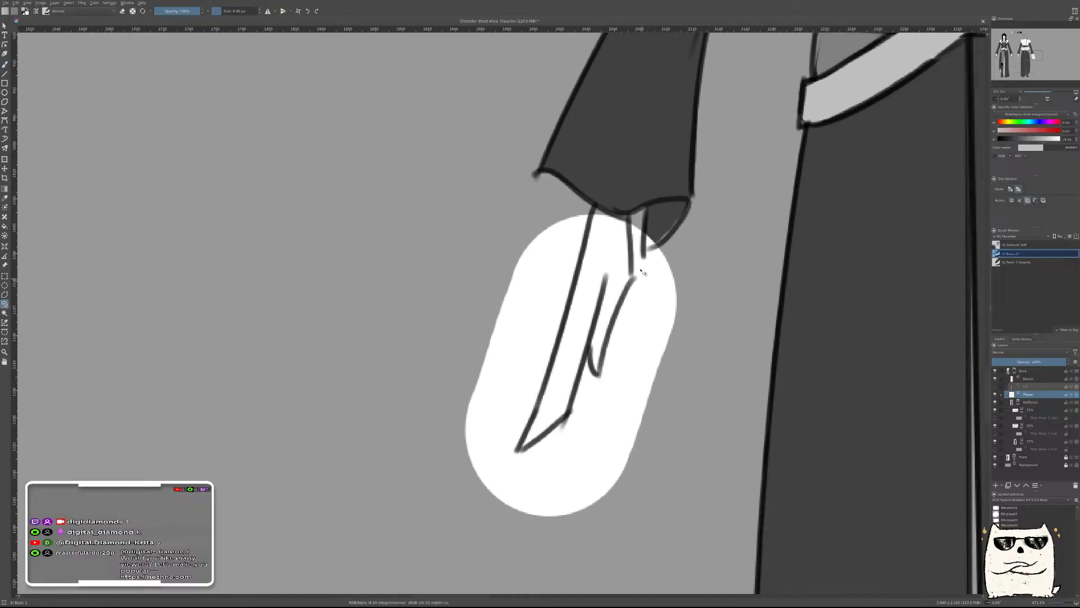
pyautogui.moveTo(630, 206)
pyautogui.mouseDown()
pyautogui.moveTo(633, 278)
pyautogui.moveTo(701, 297)
pyautogui.moveTo(713, 189)
pyautogui.moveTo(658, 159)
pyautogui.mouseUp()
pyautogui.moveTo(589, 349)
pyautogui.mouseDown()
pyautogui.moveTo(630, 410)
pyautogui.moveTo(676, 395)
pyautogui.moveTo(707, 345)
pyautogui.moveTo(694, 258)
pyautogui.mouseUp()
pyautogui.moveTo(591, 240)
pyautogui.mouseDown()
pyautogui.moveTo(488, 219)
pyautogui.moveTo(532, 112)
pyautogui.moveTo(582, 230)
pyautogui.mouseUp()
pyautogui.moveTo(559, 347)
pyautogui.mouseDown()
pyautogui.moveTo(478, 269)
pyautogui.moveTo(494, 208)
pyautogui.mouseUp()
pyautogui.moveTo(567, 262); pyautogui.dragTo(567, 295)
pyautogui.moveTo(514, 447); pyautogui.dragTo(484, 214)
pyautogui.moveTo(452, 319)
pyautogui.mouseDown()
pyautogui.moveTo(420, 462)
pyautogui.moveTo(527, 507)
pyautogui.mouseUp()
pyautogui.moveTo(680, 416); pyautogui.dragTo(515, 568)
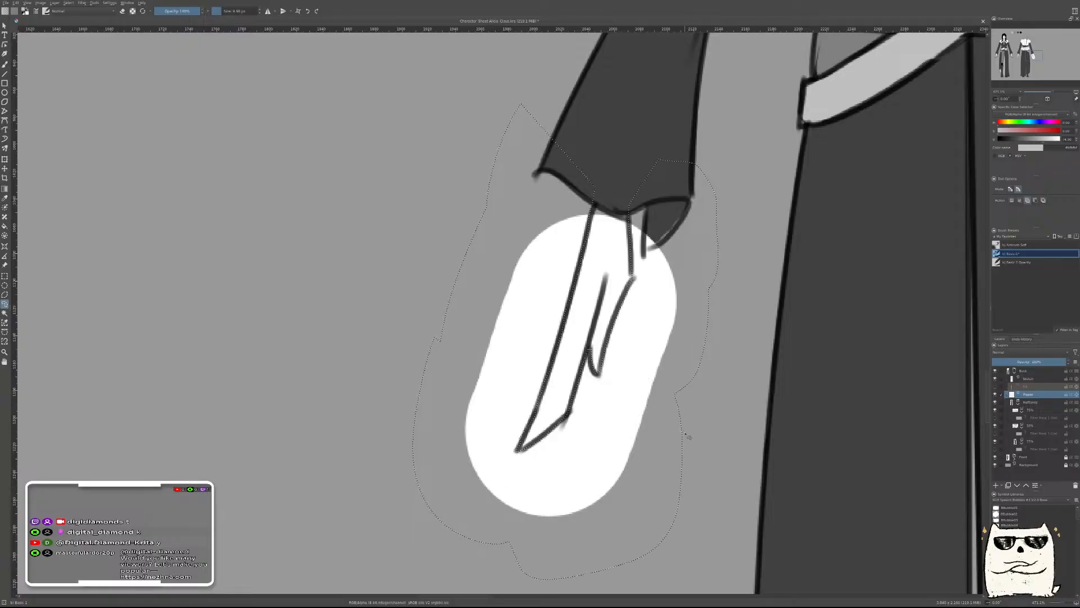
pyautogui.press('Delete')
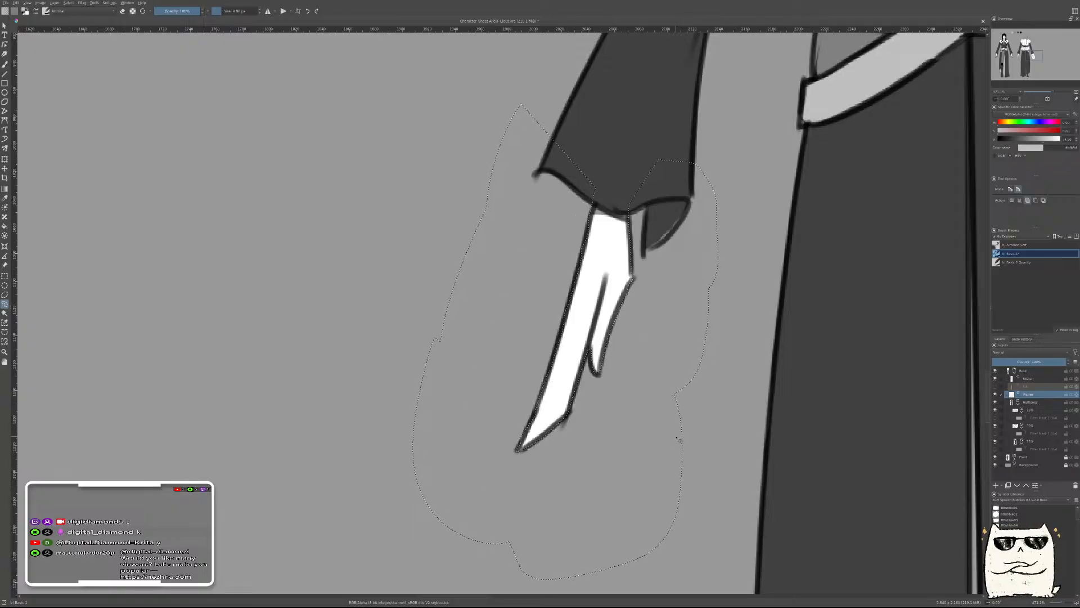
# Remove the white fill below the curved hip line, clearing the waistband, the horizontal belt and the strap section there
pyautogui.moveTo(729, 340); pyautogui.dragTo(660, 424)
pyautogui.moveTo(805, 307); pyautogui.dragTo(700, 298)
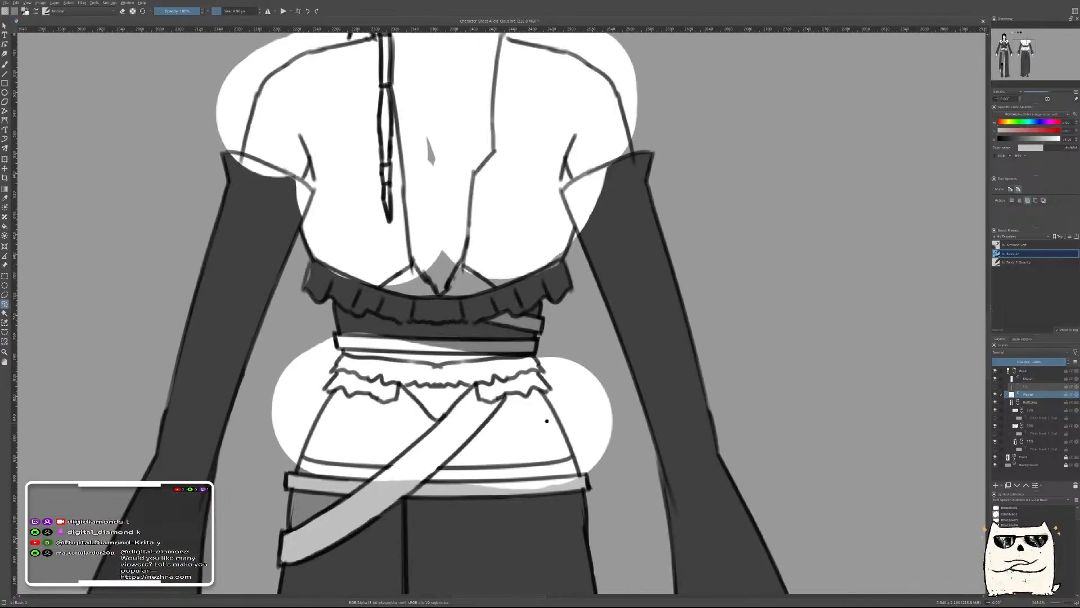
pyautogui.moveTo(538, 423); pyautogui.dragTo(698, 367)
pyautogui.moveTo(510, 366); pyautogui.dragTo(537, 332)
pyautogui.moveTo(628, 475); pyautogui.dragTo(504, 355)
pyautogui.moveTo(233, 307); pyautogui.dragTo(279, 318)
pyautogui.moveTo(416, 334)
pyautogui.mouseDown()
pyautogui.moveTo(903, 328)
pyautogui.moveTo(869, 448)
pyautogui.moveTo(536, 495)
pyautogui.moveTo(269, 441)
pyautogui.moveTo(155, 358)
pyautogui.mouseUp()
pyautogui.hotkey('shift', 'BackSpace')
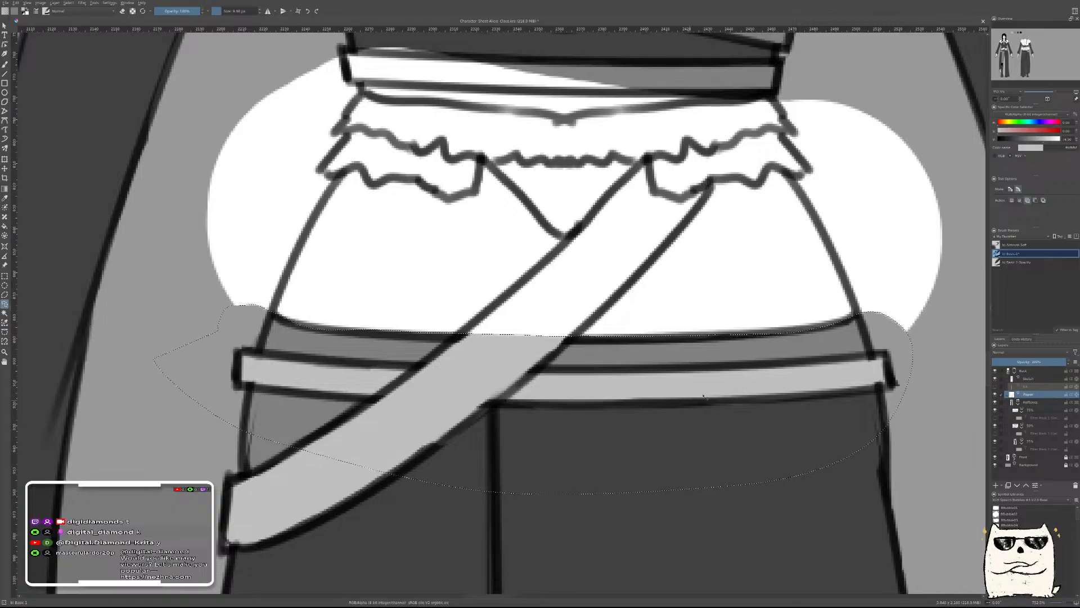
pyautogui.moveTo(753, 360); pyautogui.dragTo(606, 516)
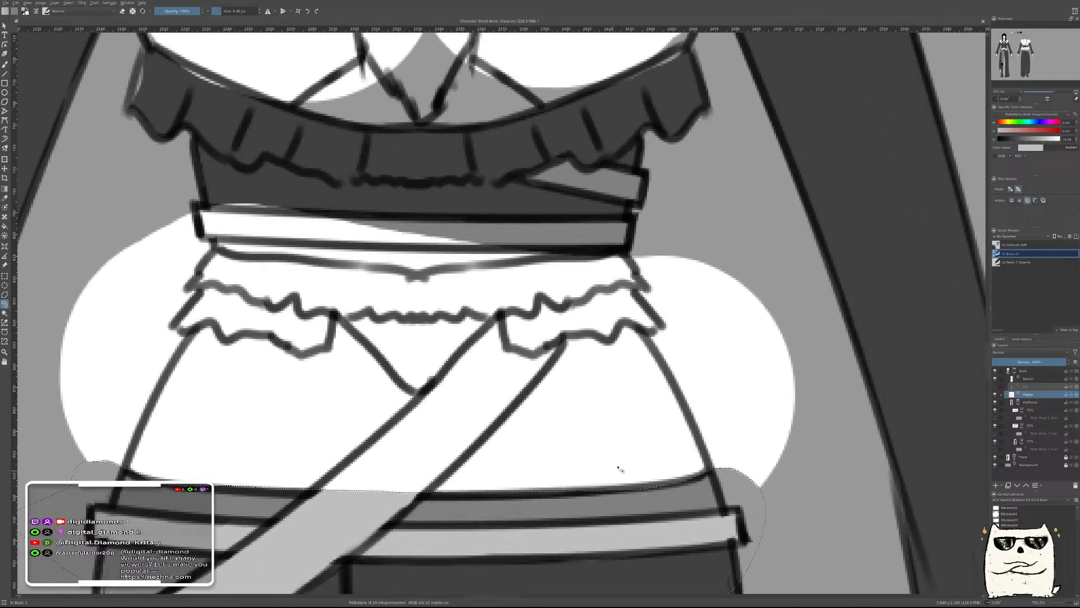
pyautogui.moveTo(198, 448); pyautogui.dragTo(374, 388)
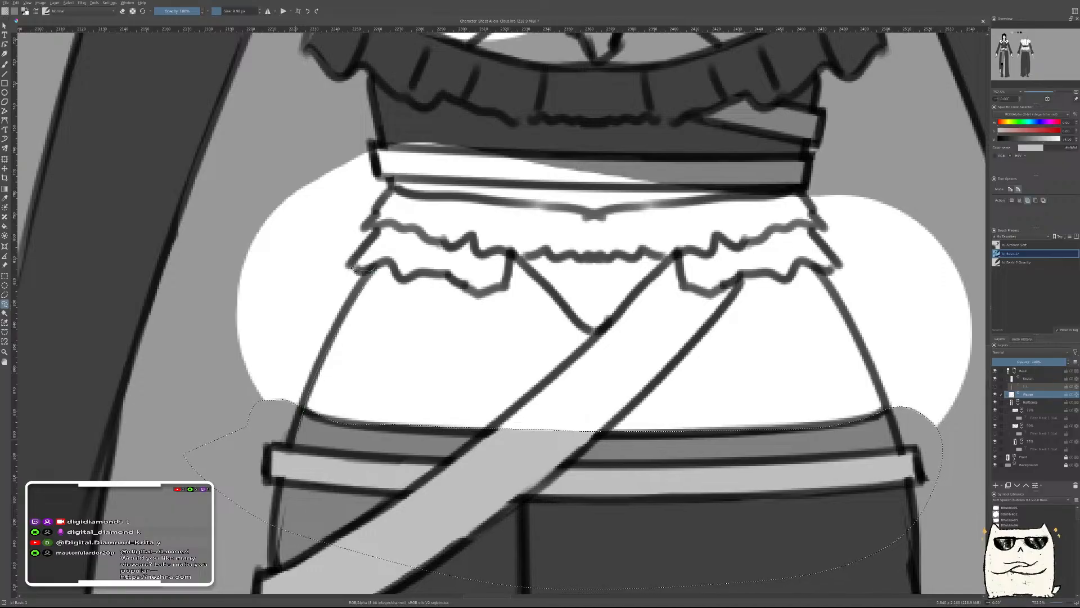
pyautogui.moveTo(295, 438); pyautogui.dragTo(297, 430)
pyautogui.hotkey('ctrl', 'shift', 'a')
pyautogui.moveTo(304, 400)
pyautogui.mouseDown()
pyautogui.moveTo(381, 266)
pyautogui.moveTo(356, 255)
pyautogui.moveTo(390, 194)
pyautogui.moveTo(378, 140)
pyautogui.moveTo(726, 143)
pyautogui.moveTo(888, 174)
pyautogui.mouseUp()
pyautogui.moveTo(977, 273); pyautogui.dragTo(978, 377)
pyautogui.moveTo(955, 461)
pyautogui.mouseDown()
pyautogui.moveTo(930, 471)
pyautogui.moveTo(899, 464)
pyautogui.moveTo(888, 396)
pyautogui.moveTo(868, 362)
pyautogui.mouseUp()
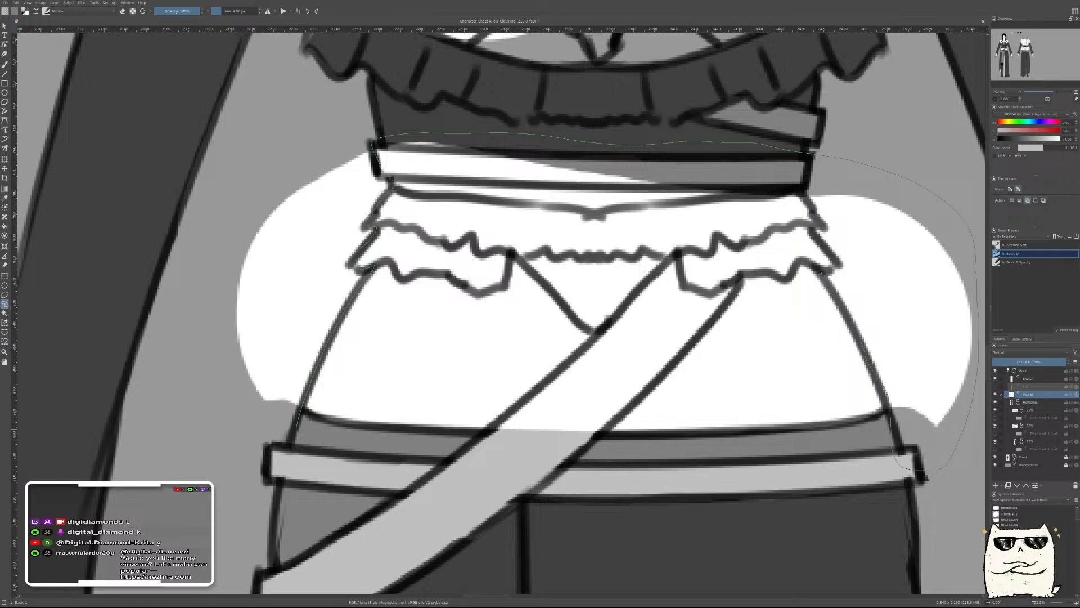
pyautogui.moveTo(838, 272); pyautogui.dragTo(823, 228)
pyautogui.moveTo(806, 198); pyautogui.dragTo(802, 197)
pyautogui.hotkey('ctrl', 'z')
# Lasso the white overspill outside the back view's left hip, up to the waist wrap, and delete it
pyautogui.moveTo(543, 360); pyautogui.dragTo(650, 391)
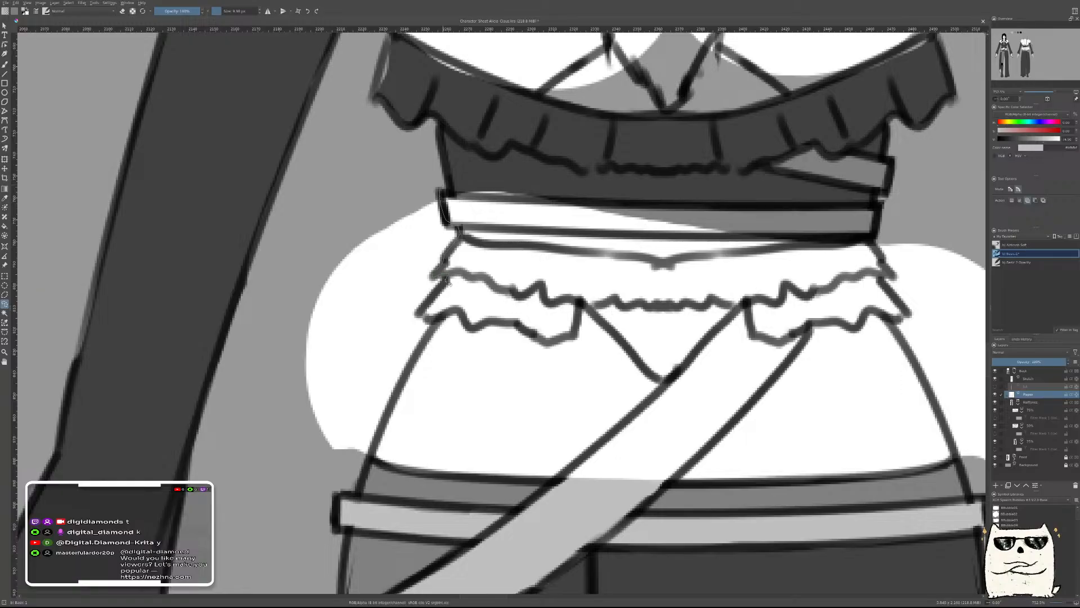
pyautogui.moveTo(404, 386)
pyautogui.mouseDown()
pyautogui.moveTo(366, 478)
pyautogui.moveTo(261, 430)
pyautogui.moveTo(304, 270)
pyautogui.moveTo(443, 189)
pyautogui.mouseUp()
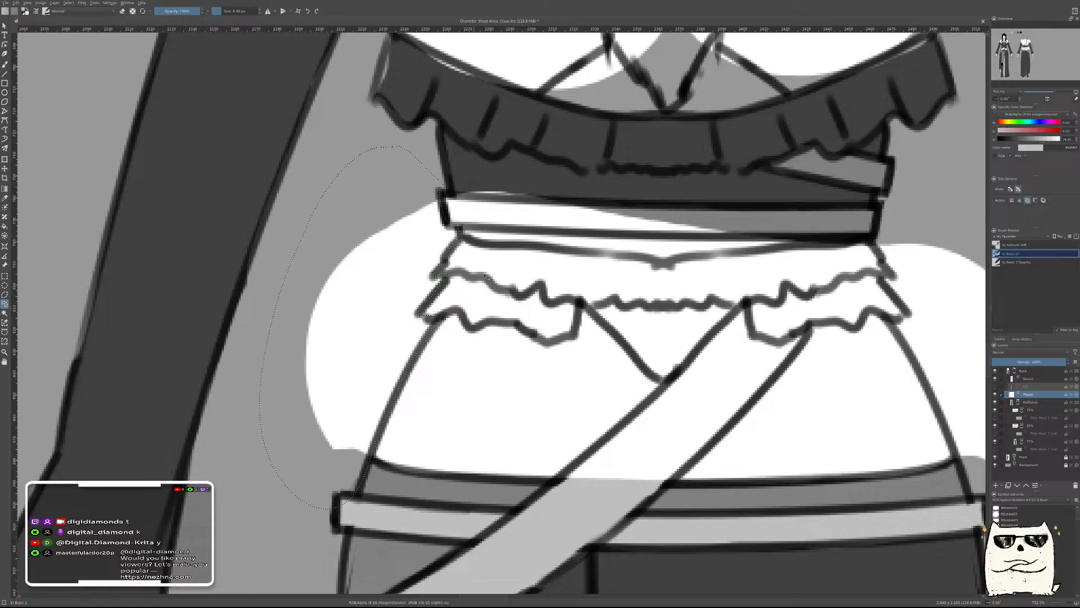
pyautogui.press('Delete')
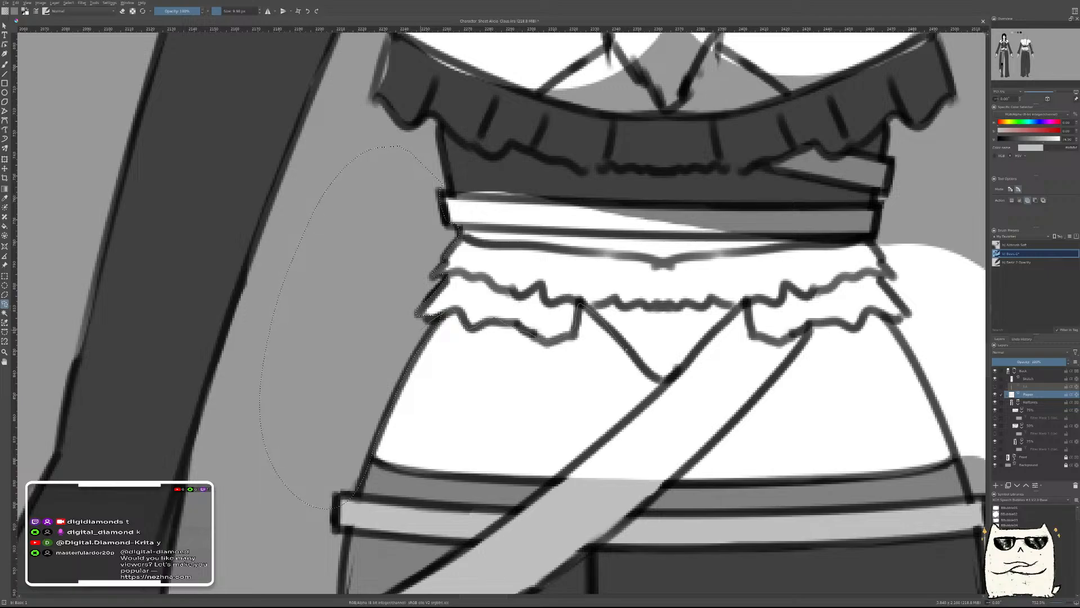
# Clear the white fill from the waist wrap, the ruffled hem, the triangle beneath it and outside the right hip
pyautogui.moveTo(722, 328)
pyautogui.mouseDown()
pyautogui.moveTo(753, 307)
pyautogui.moveTo(769, 272)
pyautogui.moveTo(776, 194)
pyautogui.moveTo(631, 147)
pyautogui.moveTo(511, 139)
pyautogui.moveTo(465, 143)
pyautogui.moveTo(382, 194)
pyautogui.mouseUp()
pyautogui.moveTo(356, 307); pyautogui.dragTo(357, 309)
pyautogui.moveTo(807, 357); pyautogui.dragTo(612, 282)
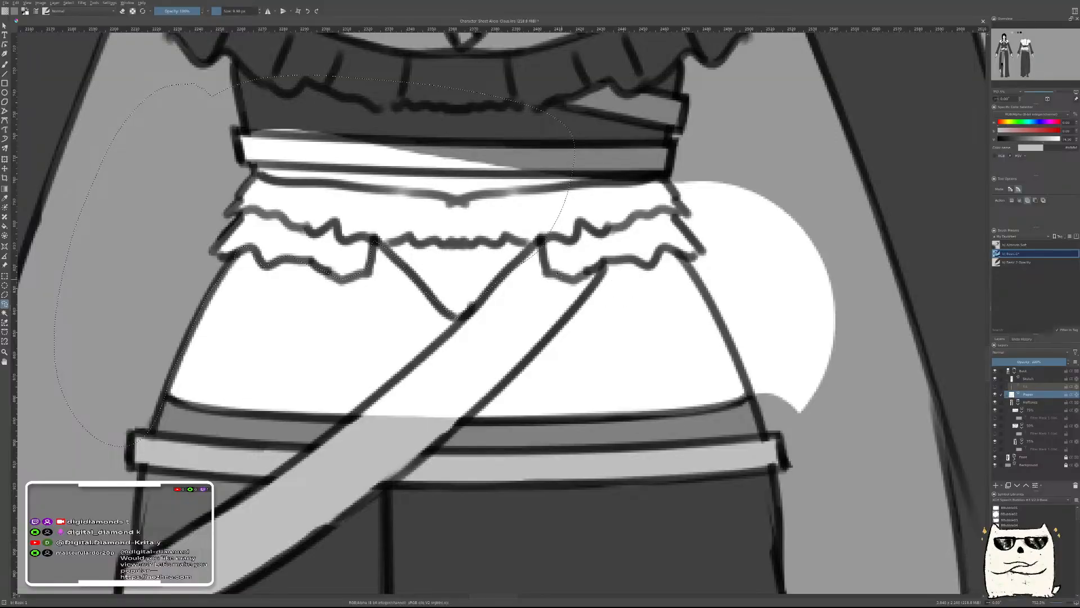
pyautogui.moveTo(542, 208)
pyautogui.mouseDown()
pyautogui.moveTo(552, 279)
pyautogui.moveTo(617, 258)
pyautogui.moveTo(648, 270)
pyautogui.moveTo(669, 254)
pyautogui.moveTo(702, 259)
pyautogui.moveTo(692, 259)
pyautogui.moveTo(700, 296)
pyautogui.moveTo(749, 389)
pyautogui.moveTo(842, 425)
pyautogui.moveTo(849, 249)
pyautogui.moveTo(744, 142)
pyautogui.mouseUp()
pyautogui.moveTo(634, 150); pyautogui.dragTo(629, 151)
pyautogui.press('Delete')
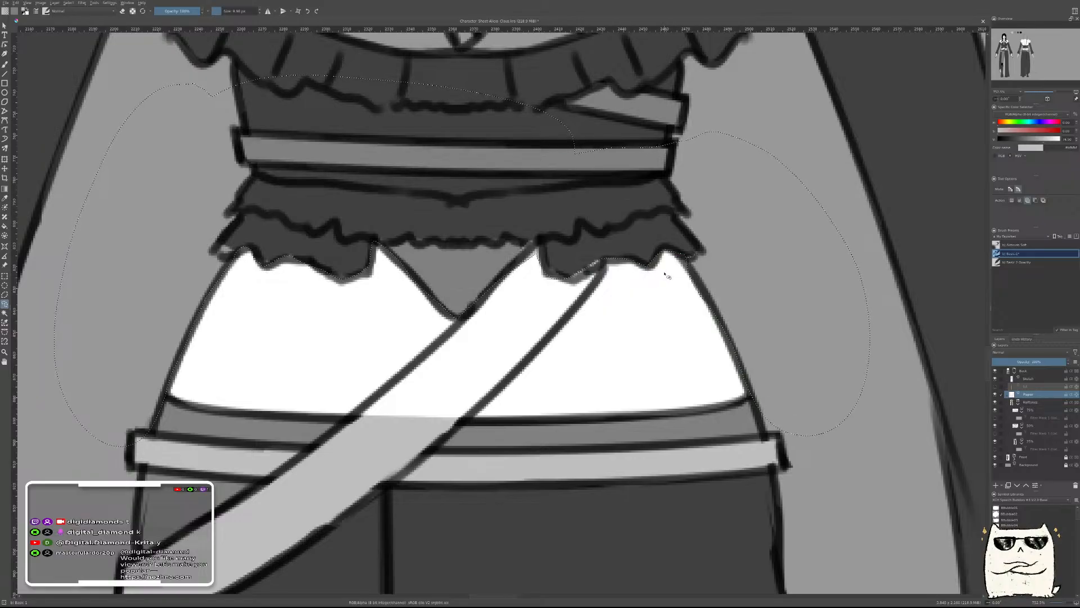
# Lasso the white fill covering the upper part of the diagonal hip strap, delete it and drop the selection
pyautogui.moveTo(477, 331); pyautogui.dragTo(583, 252)
pyautogui.moveTo(551, 219)
pyautogui.mouseDown()
pyautogui.moveTo(576, 264)
pyautogui.moveTo(602, 279)
pyautogui.moveTo(655, 271)
pyautogui.moveTo(685, 233)
pyautogui.mouseUp()
pyautogui.moveTo(721, 168)
pyautogui.mouseDown()
pyautogui.moveTo(657, 145)
pyautogui.moveTo(568, 166)
pyautogui.mouseUp()
pyautogui.moveTo(565, 284); pyautogui.dragTo(659, 201)
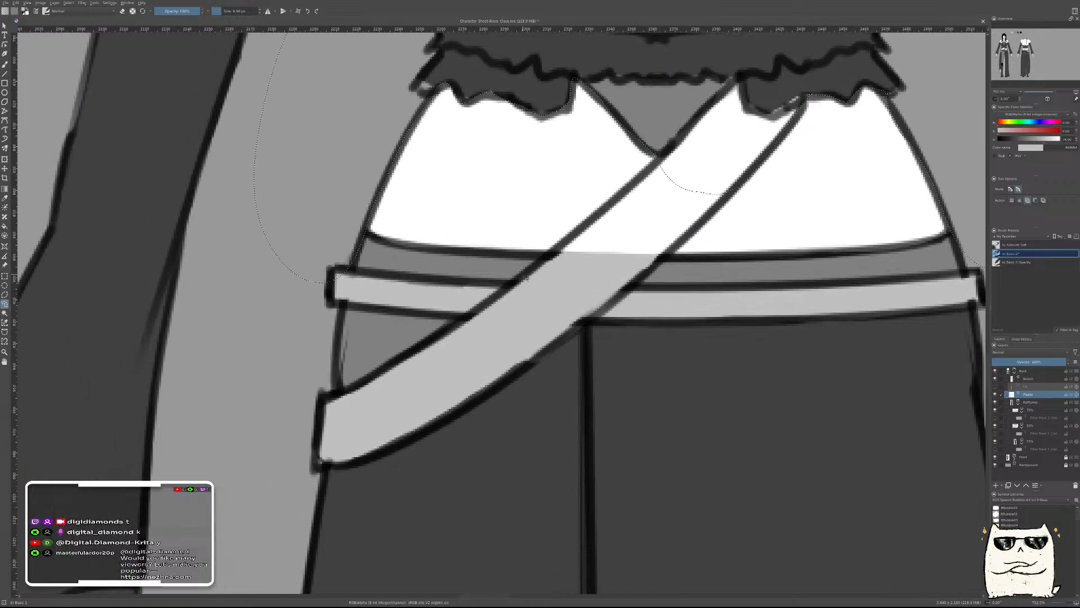
pyautogui.moveTo(663, 159)
pyautogui.mouseDown()
pyautogui.moveTo(716, 127)
pyautogui.moveTo(747, 160)
pyautogui.moveTo(750, 179)
pyautogui.moveTo(733, 192)
pyautogui.mouseUp()
pyautogui.moveTo(705, 228)
pyautogui.mouseDown()
pyautogui.moveTo(526, 344)
pyautogui.moveTo(521, 284)
pyautogui.mouseUp()
pyautogui.moveTo(768, 285); pyautogui.dragTo(674, 396)
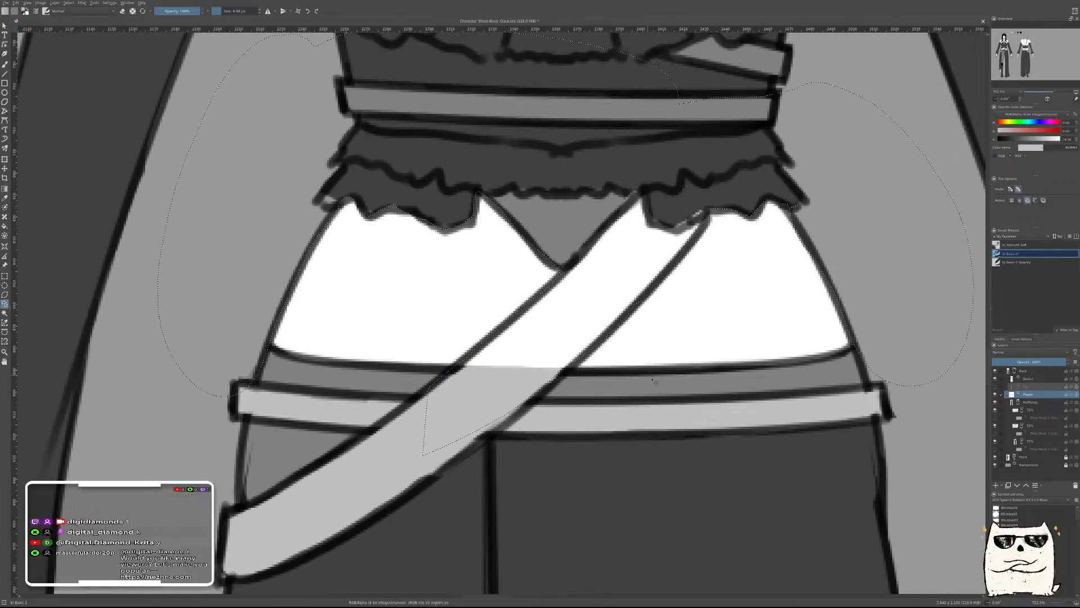
pyautogui.press('Delete')
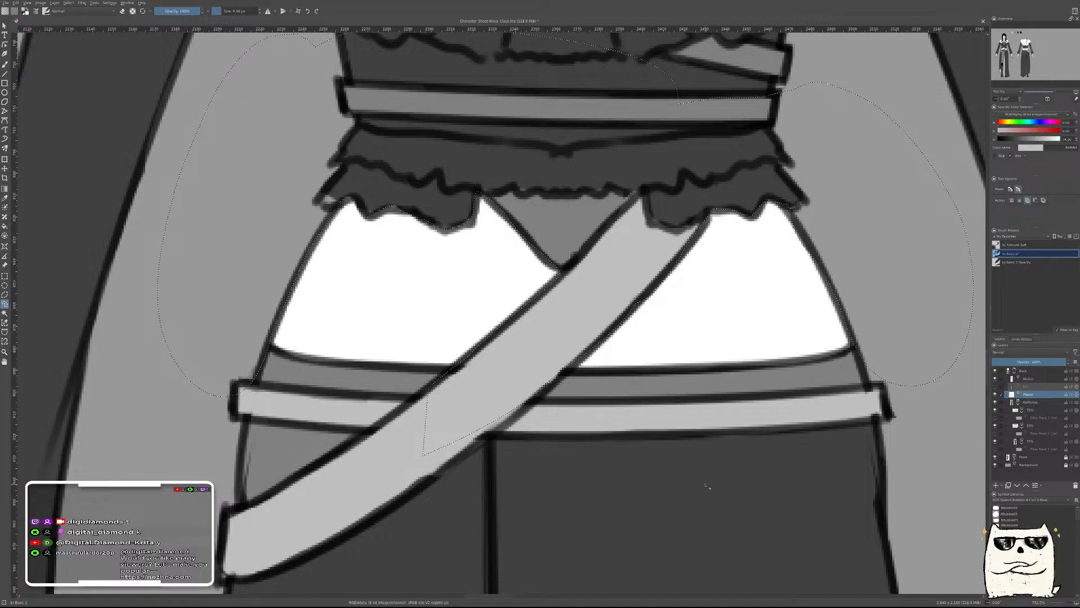
pyautogui.hotkey('ctrl', 'shift', 'a')
# Delete the white fill inside the long hair outline at mid-back, down to the tip at the ruffled top
pyautogui.moveTo(766, 437); pyautogui.dragTo(750, 471)
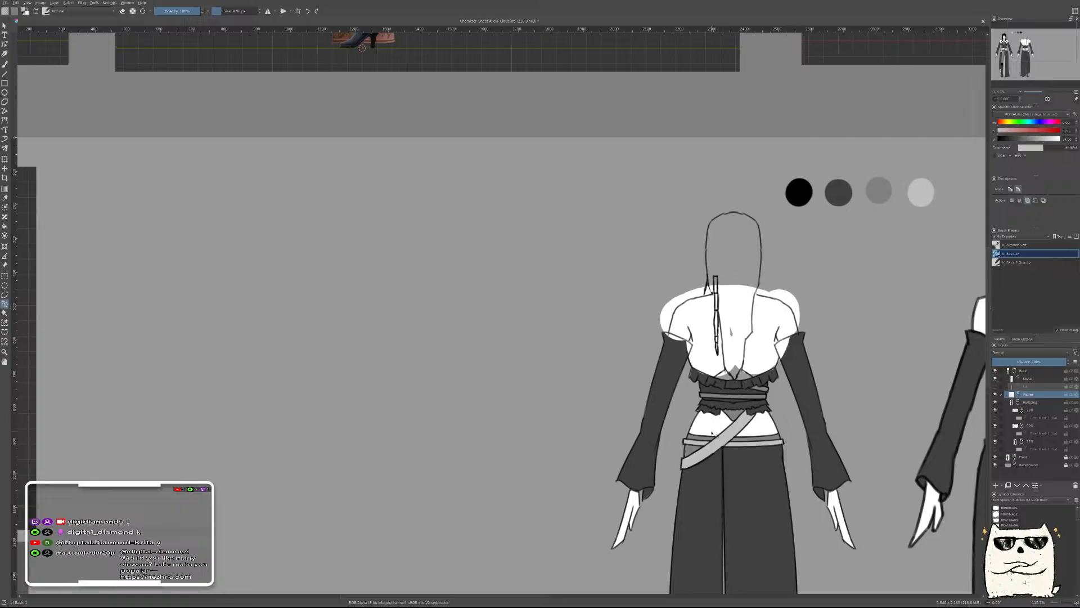
pyautogui.moveTo(728, 376); pyautogui.dragTo(799, 194)
pyautogui.moveTo(681, 356); pyautogui.dragTo(512, 383)
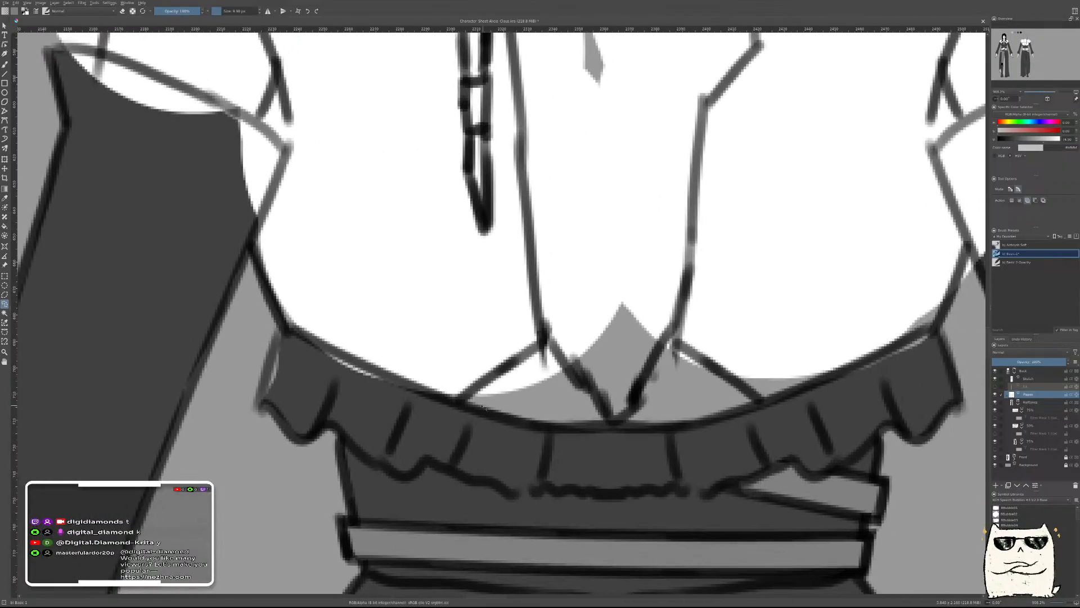
pyautogui.moveTo(562, 351)
pyautogui.mouseDown()
pyautogui.moveTo(616, 422)
pyautogui.moveTo(664, 344)
pyautogui.moveTo(676, 344)
pyautogui.moveTo(763, 400)
pyautogui.moveTo(770, 438)
pyautogui.moveTo(554, 497)
pyautogui.moveTo(414, 476)
pyautogui.mouseUp()
pyautogui.moveTo(641, 206); pyautogui.dragTo(606, 369)
pyautogui.scroll(-3, 607, 370)
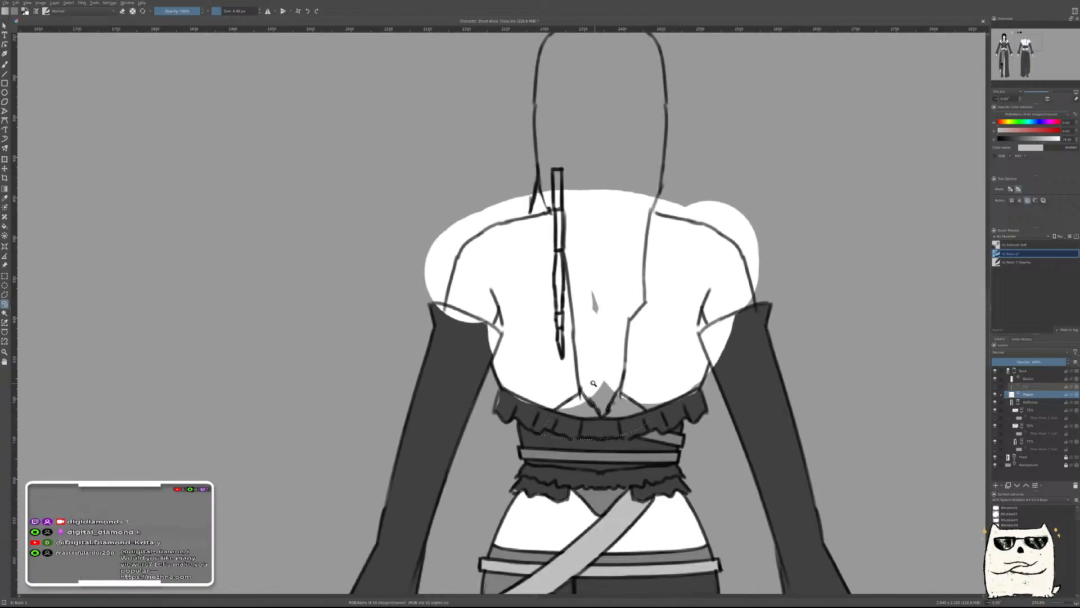
pyautogui.scroll(2, 607, 370)
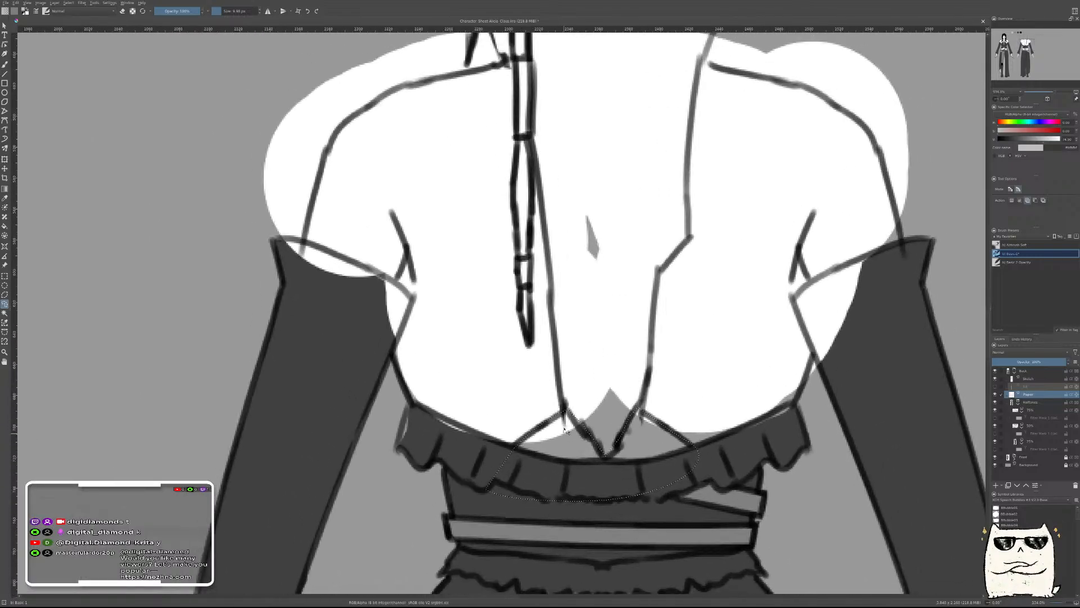
pyautogui.moveTo(564, 429); pyautogui.dragTo(552, 256)
pyautogui.moveTo(544, 193)
pyautogui.mouseDown()
pyautogui.moveTo(534, 136)
pyautogui.moveTo(684, 138)
pyautogui.moveTo(695, 232)
pyautogui.mouseUp()
pyautogui.moveTo(656, 285); pyautogui.dragTo(645, 378)
pyautogui.moveTo(606, 471); pyautogui.dragTo(606, 471)
pyautogui.hotkey('shift', 'BackSpace')
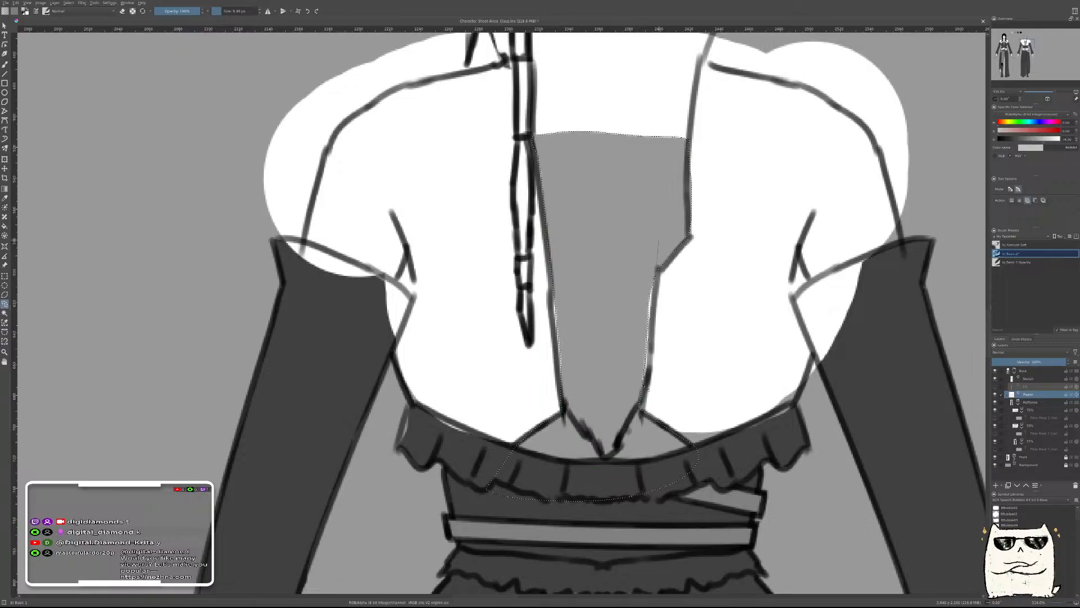
# Lasso the upper part of the hair shape, from mid-back across the shoulders to the neck, and delete the white fill inside
pyautogui.moveTo(616, 455); pyautogui.dragTo(592, 420)
pyautogui.scroll(5, 600, 419)
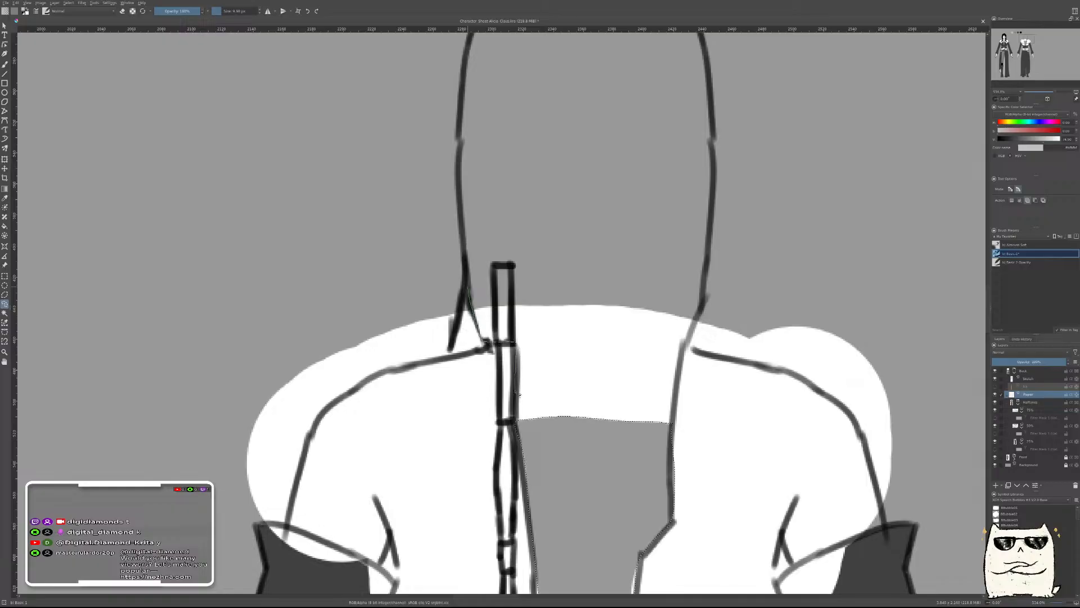
pyautogui.moveTo(623, 470)
pyautogui.mouseDown()
pyautogui.moveTo(674, 431)
pyautogui.moveTo(705, 270)
pyautogui.moveTo(658, 235)
pyautogui.moveTo(559, 215)
pyautogui.moveTo(458, 224)
pyautogui.mouseUp()
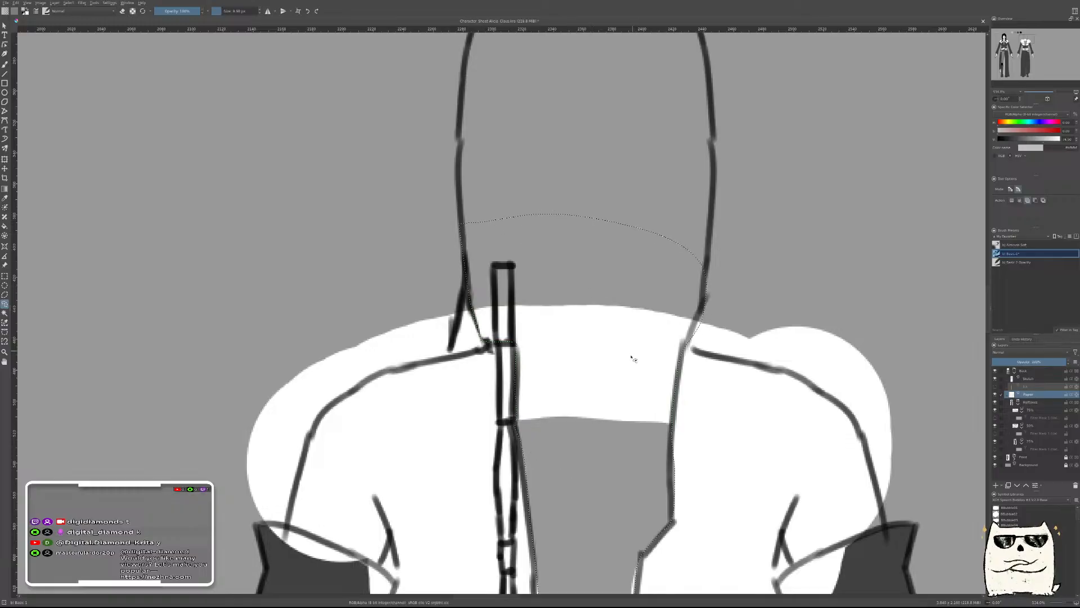
pyautogui.moveTo(565, 439); pyautogui.dragTo(672, 289)
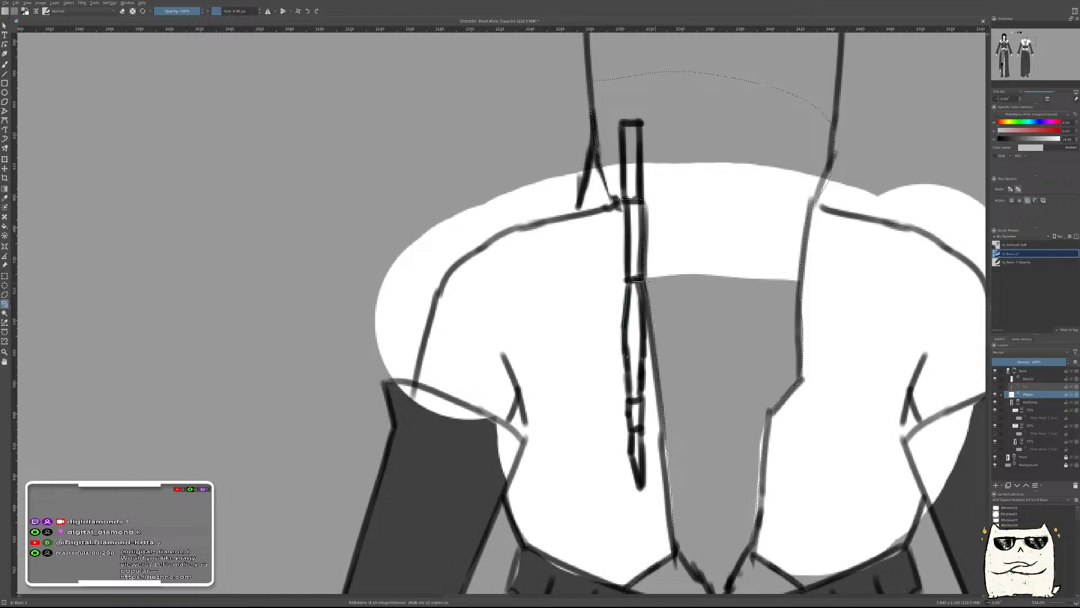
pyautogui.moveTo(639, 403); pyautogui.dragTo(659, 294)
pyautogui.scroll(-4, 693, 401)
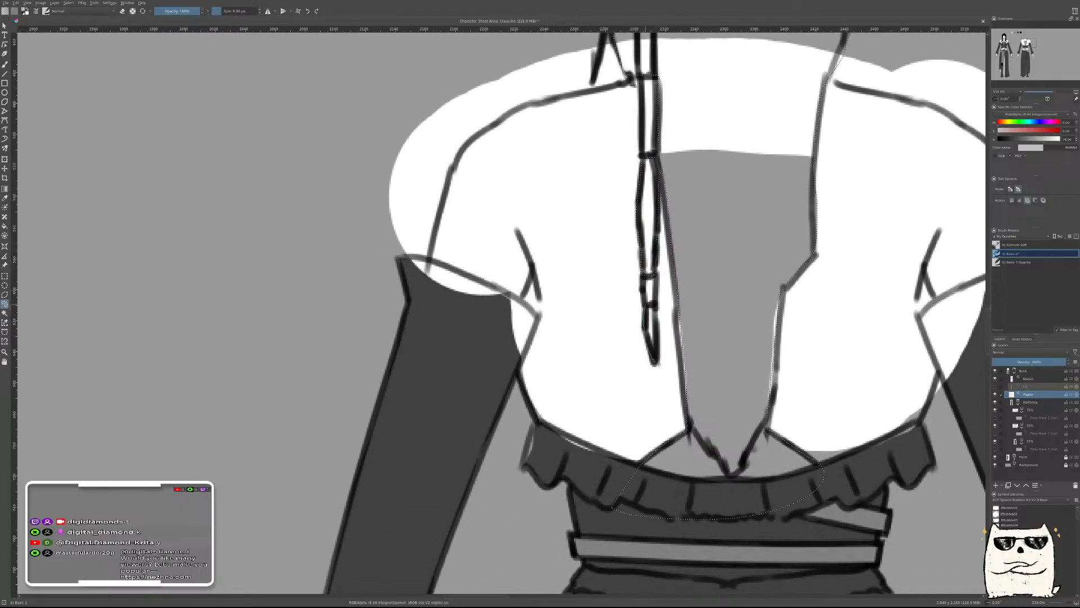
pyautogui.moveTo(747, 316); pyautogui.dragTo(627, 419)
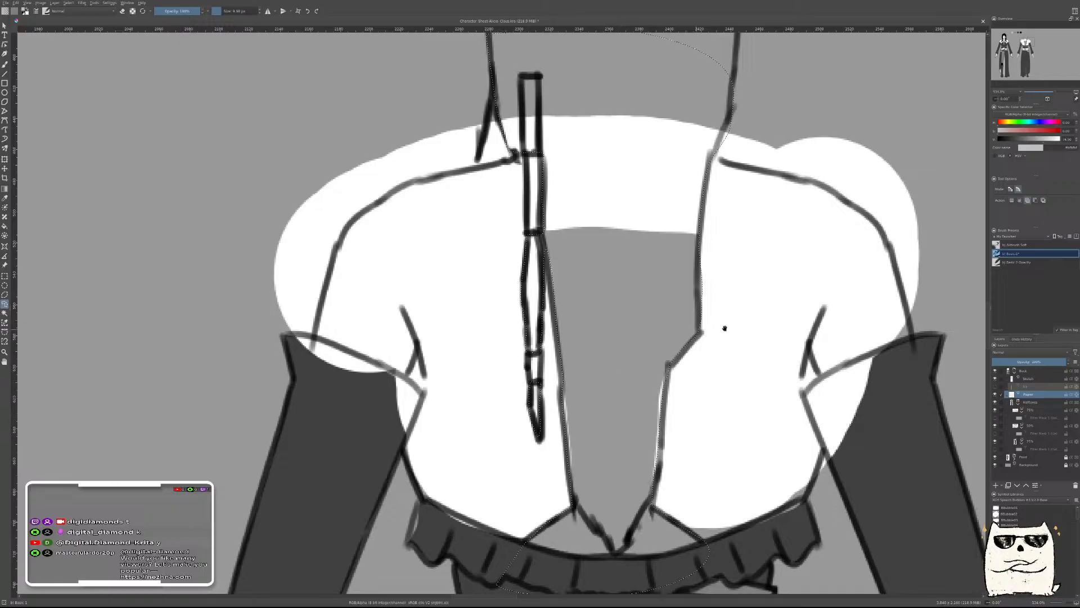
pyautogui.press('Delete')
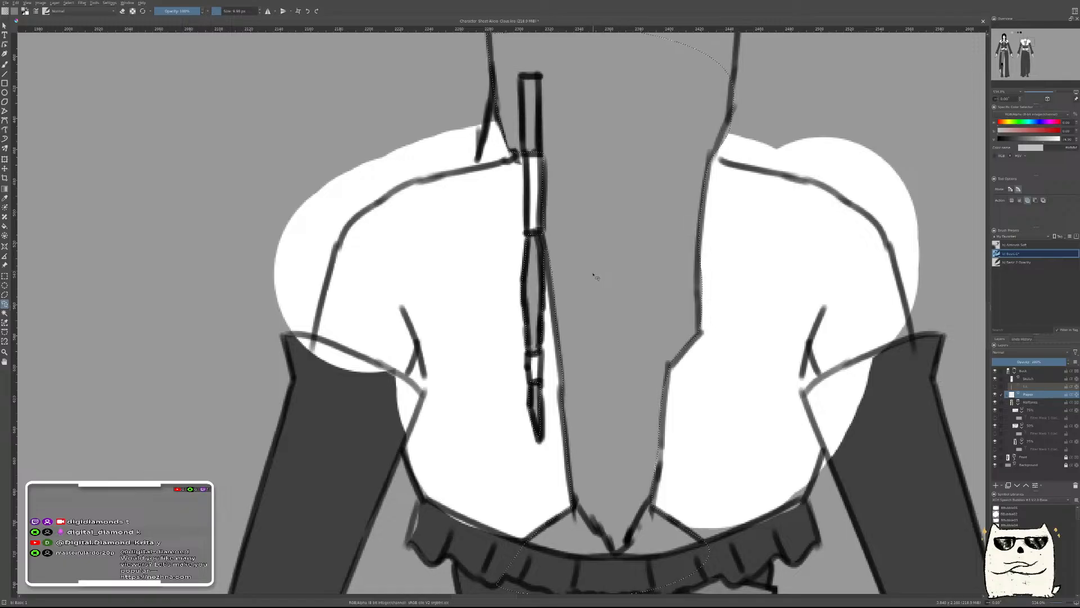
# Delete the white overspill on the left sleeve's upper end and outside the left shoulder line
pyautogui.moveTo(617, 278)
pyautogui.mouseDown()
pyautogui.moveTo(649, 304)
pyautogui.moveTo(804, 363)
pyautogui.mouseUp()
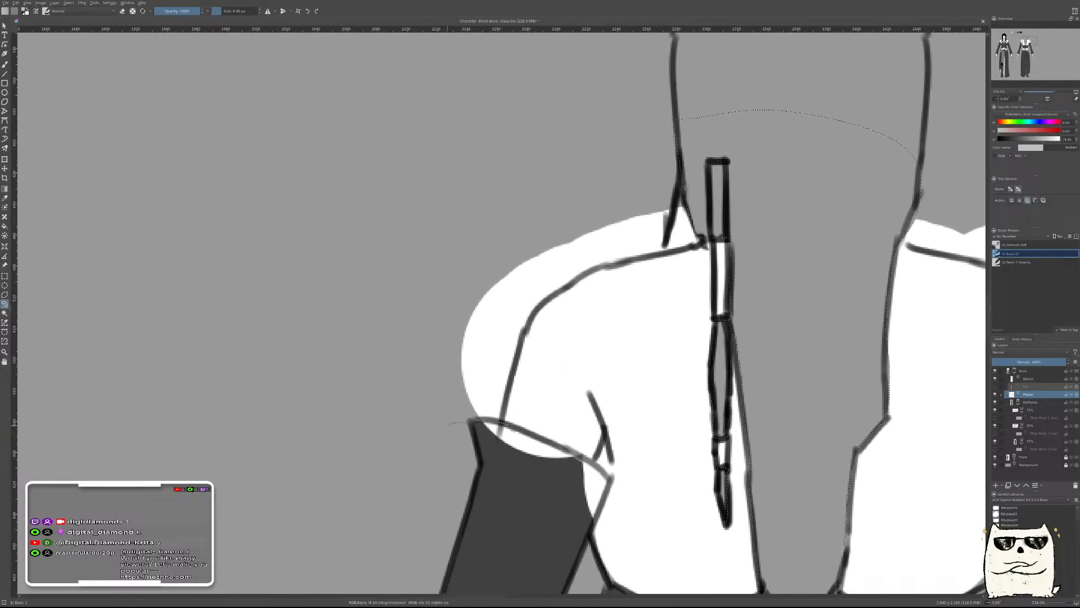
pyautogui.moveTo(544, 445); pyautogui.dragTo(582, 464)
pyautogui.moveTo(598, 512)
pyautogui.mouseDown()
pyautogui.moveTo(510, 552)
pyautogui.moveTo(363, 435)
pyautogui.mouseUp()
pyautogui.press('Delete')
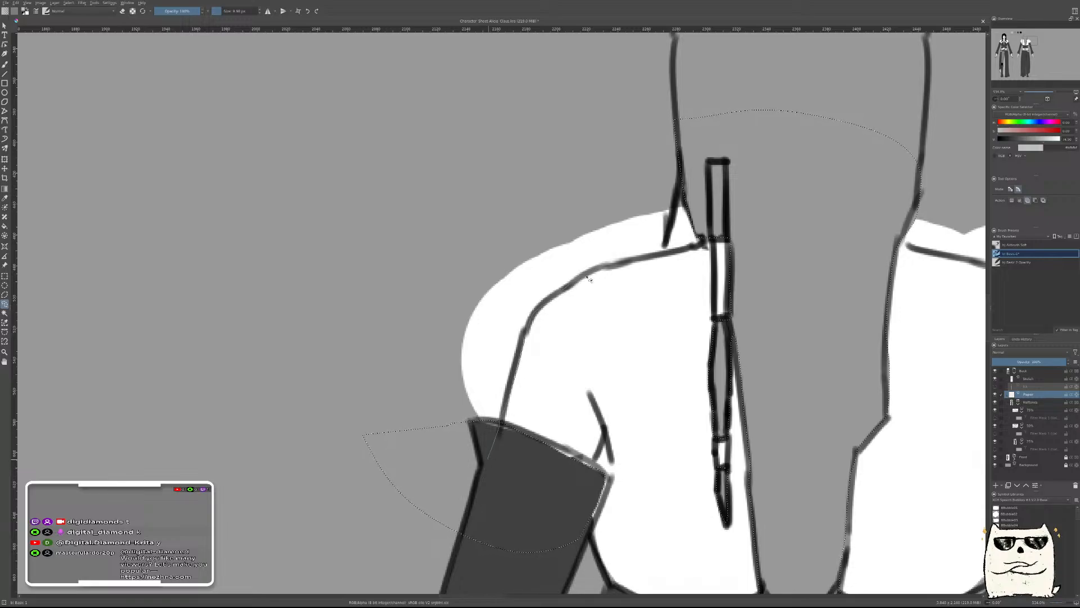
pyautogui.moveTo(702, 248)
pyautogui.mouseDown()
pyautogui.moveTo(696, 193)
pyautogui.moveTo(636, 180)
pyautogui.moveTo(435, 251)
pyautogui.moveTo(366, 443)
pyautogui.moveTo(405, 495)
pyautogui.mouseUp()
pyautogui.press('Delete')
# Lasso the white overspill covering the right sleeve's upper end and armpit, and delete it
pyautogui.moveTo(792, 364); pyautogui.dragTo(683, 154)
pyautogui.moveTo(717, 256); pyautogui.dragTo(567, 225)
pyautogui.moveTo(768, 265); pyautogui.dragTo(629, 389)
pyautogui.moveTo(589, 482); pyautogui.dragTo(605, 453)
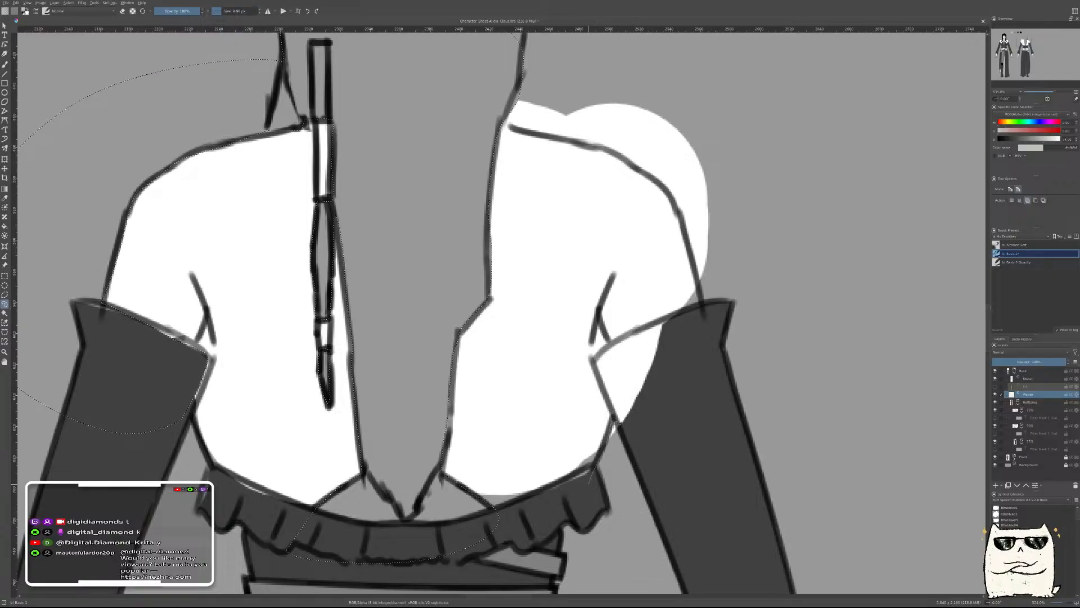
pyautogui.moveTo(595, 362)
pyautogui.mouseDown()
pyautogui.moveTo(734, 302)
pyautogui.moveTo(783, 411)
pyautogui.moveTo(633, 508)
pyautogui.mouseUp()
pyautogui.press('Delete')
# Delete the white overspill outside the right shoulder, from the hair edge down to the sleeve
pyautogui.moveTo(718, 356); pyautogui.dragTo(703, 506)
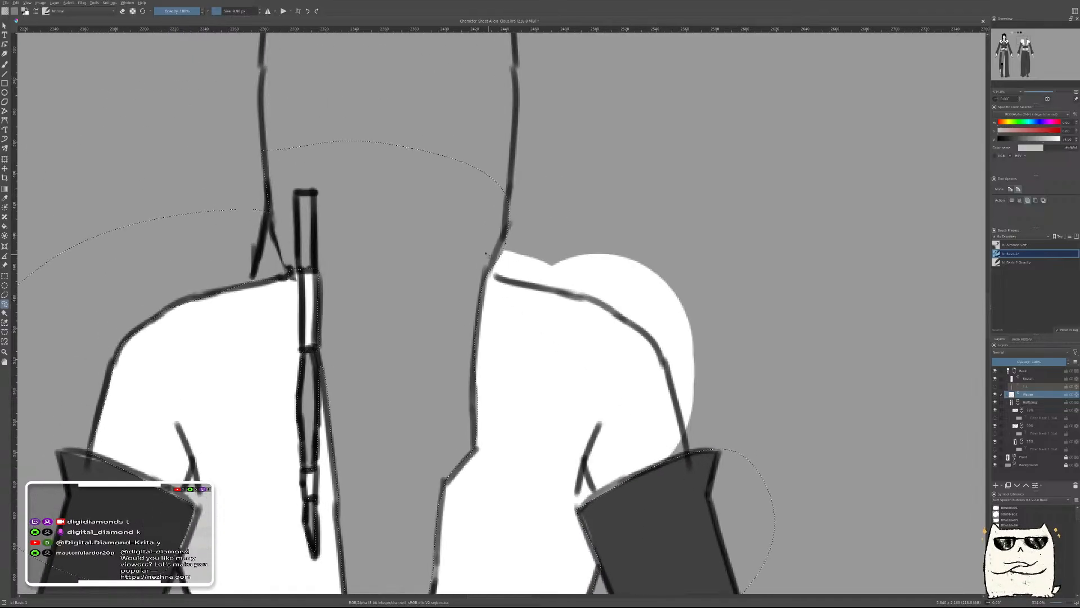
pyautogui.moveTo(466, 244); pyautogui.dragTo(493, 245)
pyautogui.moveTo(635, 248)
pyautogui.mouseDown()
pyautogui.moveTo(744, 304)
pyautogui.moveTo(783, 424)
pyautogui.moveTo(754, 495)
pyautogui.moveTo(707, 503)
pyautogui.moveTo(687, 436)
pyautogui.mouseUp()
pyautogui.scroll(-9, 824, 298)
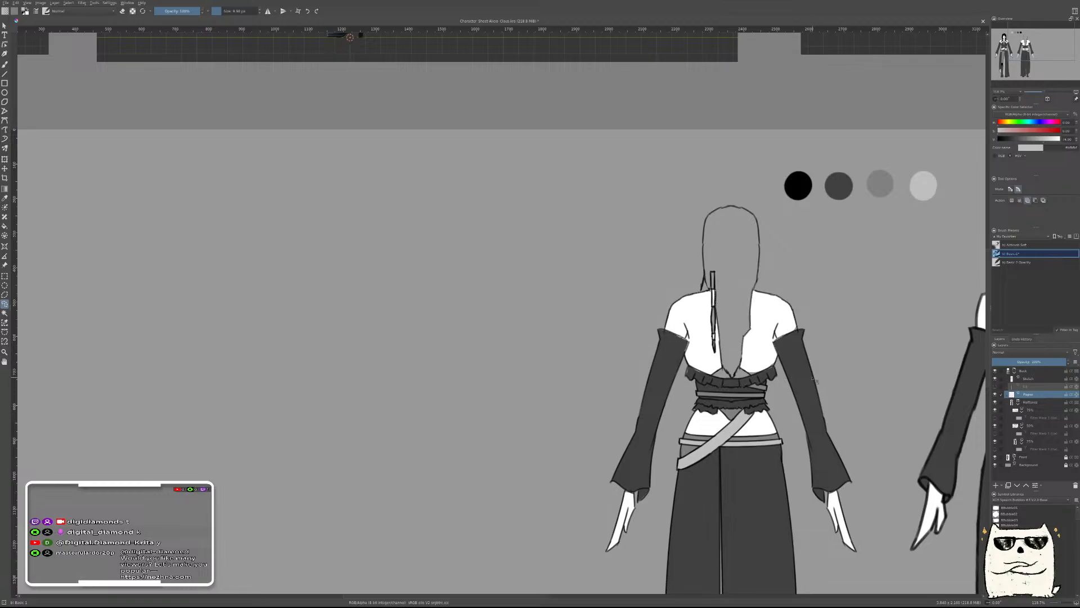
# Show the back view's black fill layer at reduced opacity, make it the active layer and save the file
pyautogui.moveTo(825, 346); pyautogui.dragTo(696, 349)
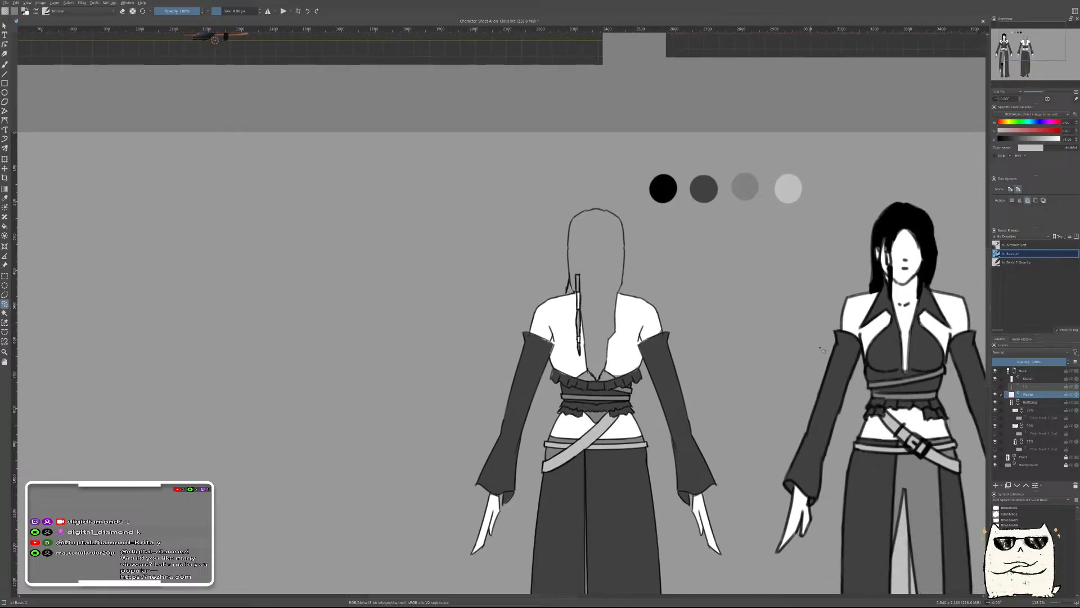
pyautogui.click(995, 386)
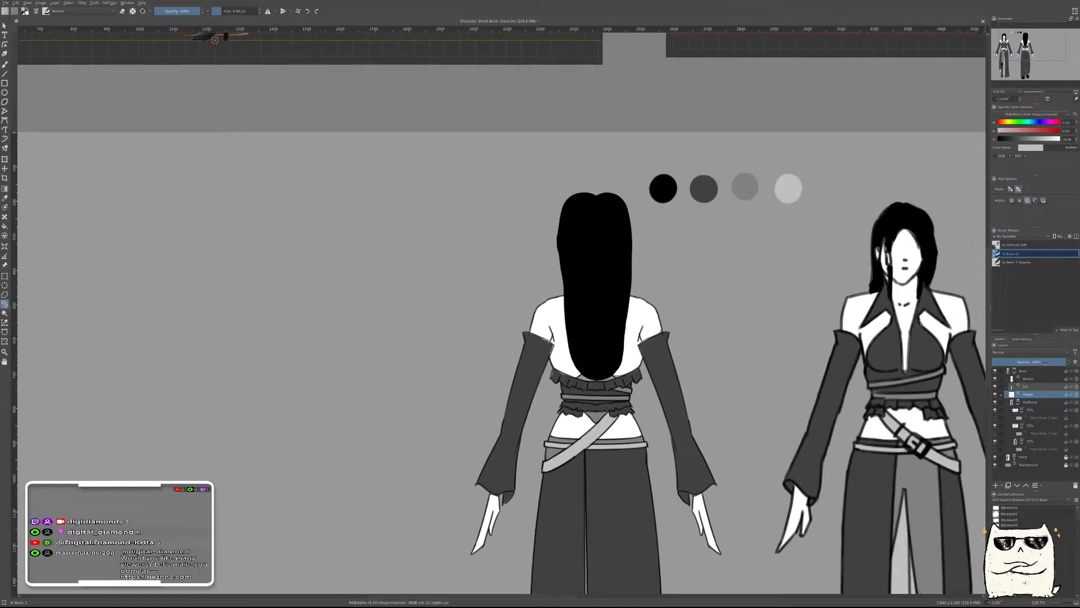
pyautogui.click(1014, 362)
pyautogui.moveTo(1019, 364)
pyautogui.mouseDown()
pyautogui.moveTo(1071, 363)
pyautogui.moveTo(1017, 363)
pyautogui.mouseUp()
pyautogui.click(1027, 386)
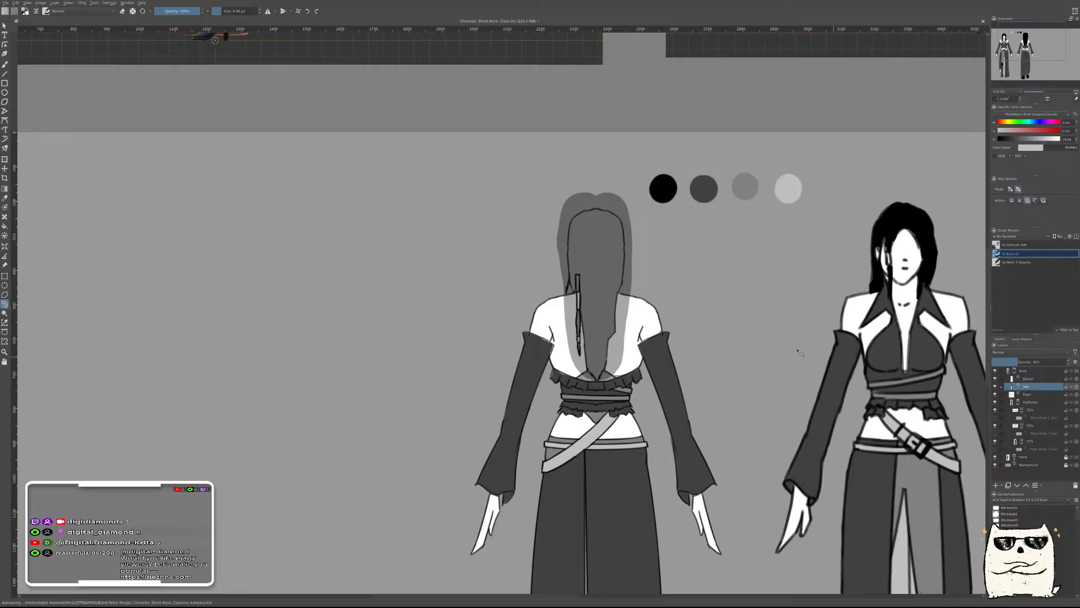
pyautogui.press('b')
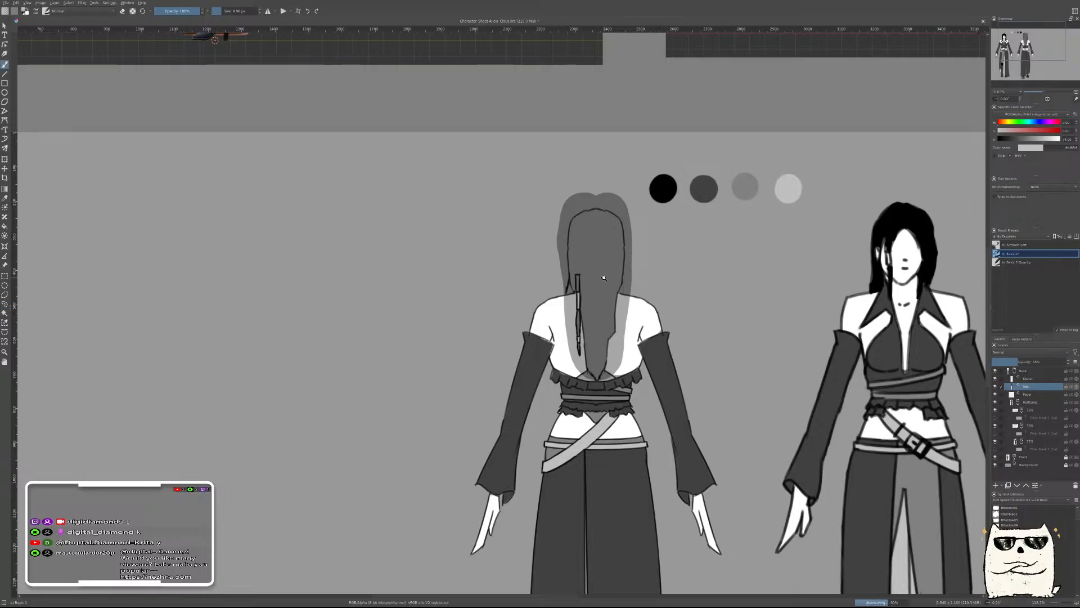
pyautogui.hotkey('ctrl', 's')
# Lasso the black overspill outside the hair's left edge, from the shoulder up toward the crown
pyautogui.press('l')
pyautogui.moveTo(670, 265)
pyautogui.mouseDown()
pyautogui.moveTo(676, 196)
pyautogui.moveTo(678, 273)
pyautogui.moveTo(809, 368)
pyautogui.mouseUp()
pyautogui.moveTo(670, 383); pyautogui.dragTo(632, 278)
pyautogui.moveTo(649, 367); pyautogui.dragTo(672, 40)
pyautogui.moveTo(580, 403)
pyautogui.mouseDown()
pyautogui.moveTo(602, 295)
pyautogui.moveTo(563, 248)
pyautogui.moveTo(448, 294)
pyautogui.mouseUp()
pyautogui.moveTo(501, 428); pyautogui.dragTo(528, 439)
pyautogui.moveTo(617, 242); pyautogui.dragTo(598, 484)
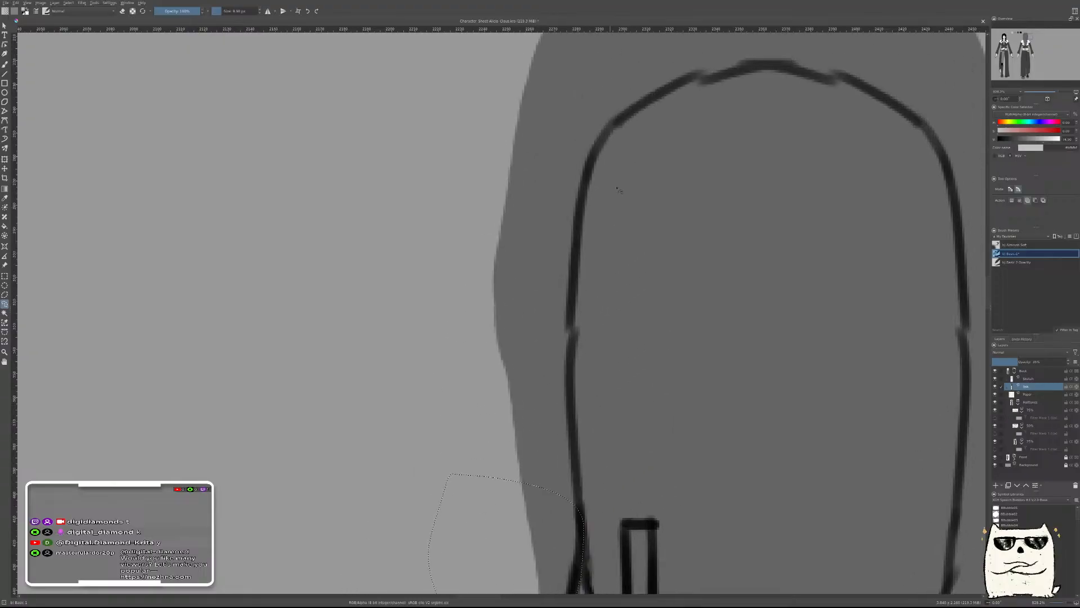
pyautogui.moveTo(581, 206); pyautogui.dragTo(572, 331)
pyautogui.moveTo(575, 381); pyautogui.dragTo(583, 505)
pyautogui.moveTo(396, 432)
pyautogui.mouseDown()
pyautogui.moveTo(381, 167)
pyautogui.moveTo(515, 42)
pyautogui.mouseUp()
# Extend the selection over the black overspill above the crown and down the hair's right side to the shoulder
pyautogui.moveTo(667, 84); pyautogui.dragTo(666, 83)
pyautogui.moveTo(794, 121)
pyautogui.mouseDown()
pyautogui.moveTo(713, 502)
pyautogui.moveTo(648, 335)
pyautogui.mouseUp()
pyautogui.moveTo(402, 338)
pyautogui.mouseDown()
pyautogui.moveTo(405, 273)
pyautogui.moveTo(608, 168)
pyautogui.moveTo(665, 260)
pyautogui.moveTo(654, 304)
pyautogui.moveTo(598, 317)
pyautogui.mouseUp()
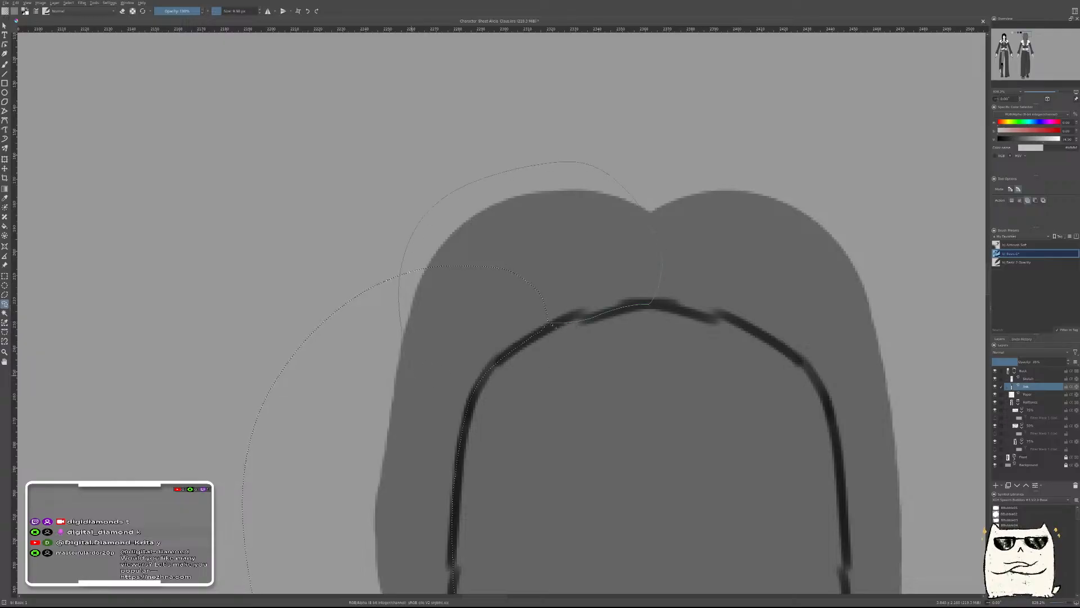
pyautogui.moveTo(432, 387); pyautogui.dragTo(432, 387)
pyautogui.moveTo(803, 279); pyautogui.dragTo(562, 202)
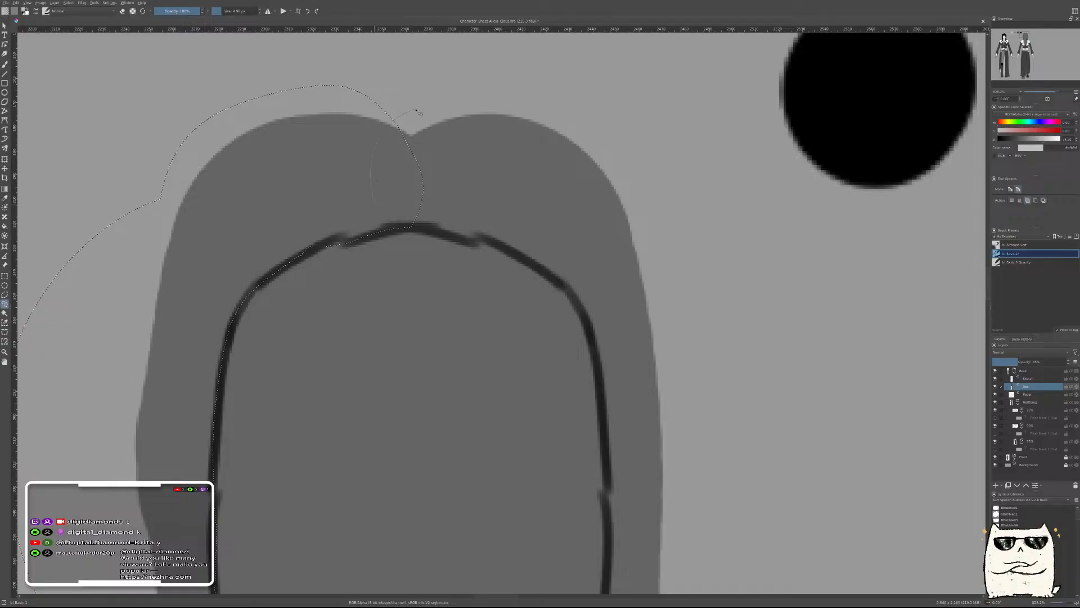
pyautogui.moveTo(692, 221)
pyautogui.mouseDown()
pyautogui.moveTo(727, 415)
pyautogui.moveTo(648, 479)
pyautogui.moveTo(617, 453)
pyautogui.moveTo(589, 348)
pyautogui.mouseUp()
pyautogui.moveTo(567, 293)
pyautogui.mouseDown()
pyautogui.moveTo(501, 254)
pyautogui.moveTo(393, 226)
pyautogui.mouseUp()
pyautogui.moveTo(709, 386)
pyautogui.mouseDown()
pyautogui.moveTo(656, 328)
pyautogui.moveTo(592, 164)
pyautogui.moveTo(592, 471)
pyautogui.moveTo(569, 591)
pyautogui.moveTo(718, 507)
pyautogui.moveTo(678, 167)
pyautogui.mouseUp()
pyautogui.moveTo(727, 362); pyautogui.dragTo(694, 86)
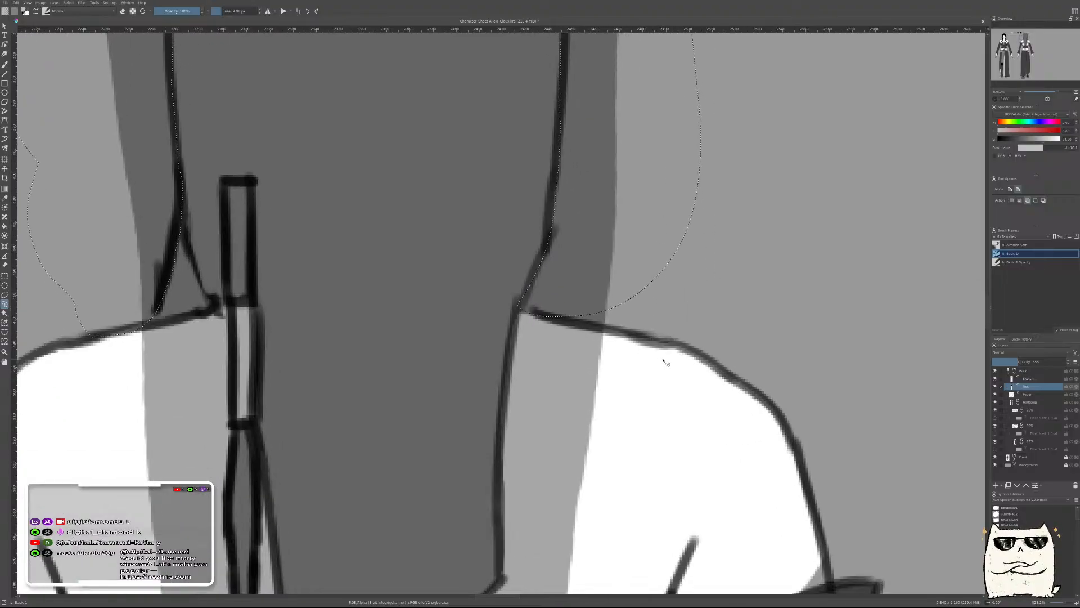
# Add the black overspill on the right of the back to the selection, following the hair edge to its pointed tip
pyautogui.scroll(-2, 633, 400)
pyautogui.moveTo(643, 127)
pyautogui.mouseDown()
pyautogui.moveTo(593, 487)
pyautogui.moveTo(538, 511)
pyautogui.moveTo(504, 475)
pyautogui.moveTo(505, 318)
pyautogui.mouseUp()
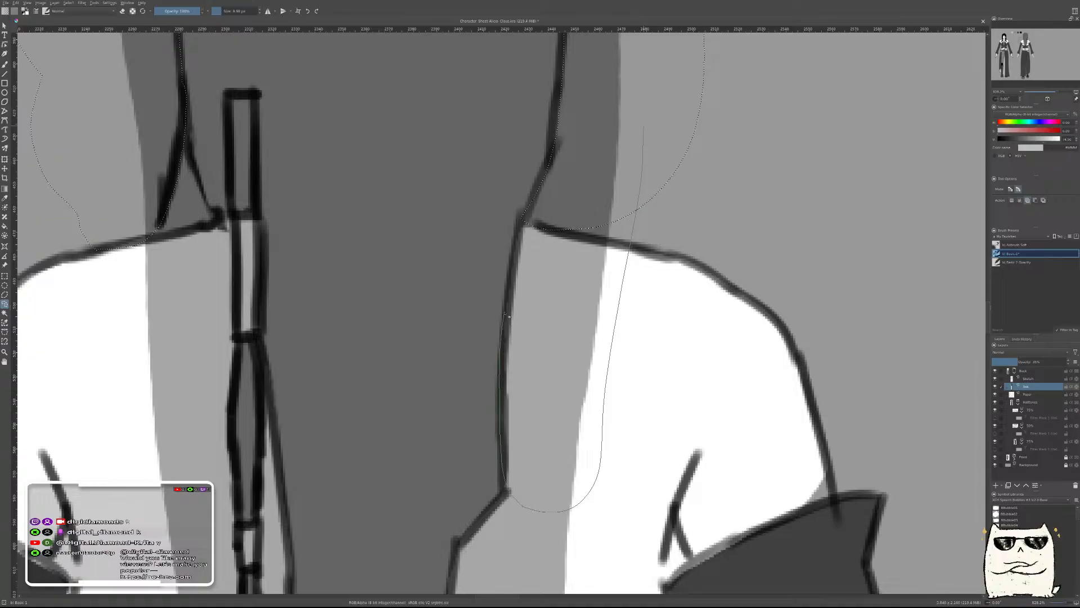
pyautogui.moveTo(516, 257); pyautogui.dragTo(533, 223)
pyautogui.scroll(-6, 580, 253)
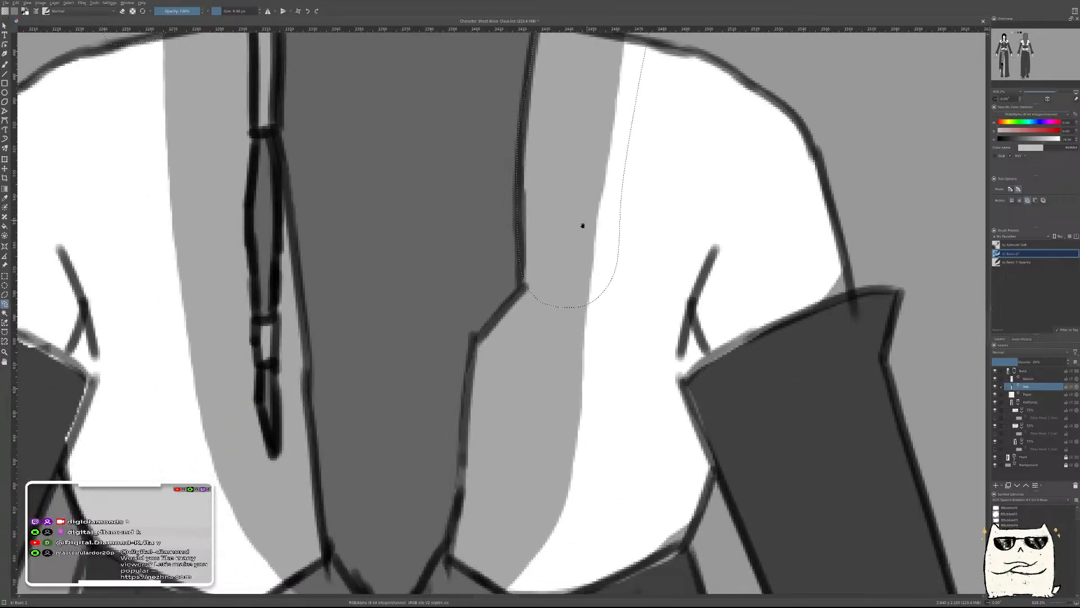
pyautogui.scroll(-3, 579, 145)
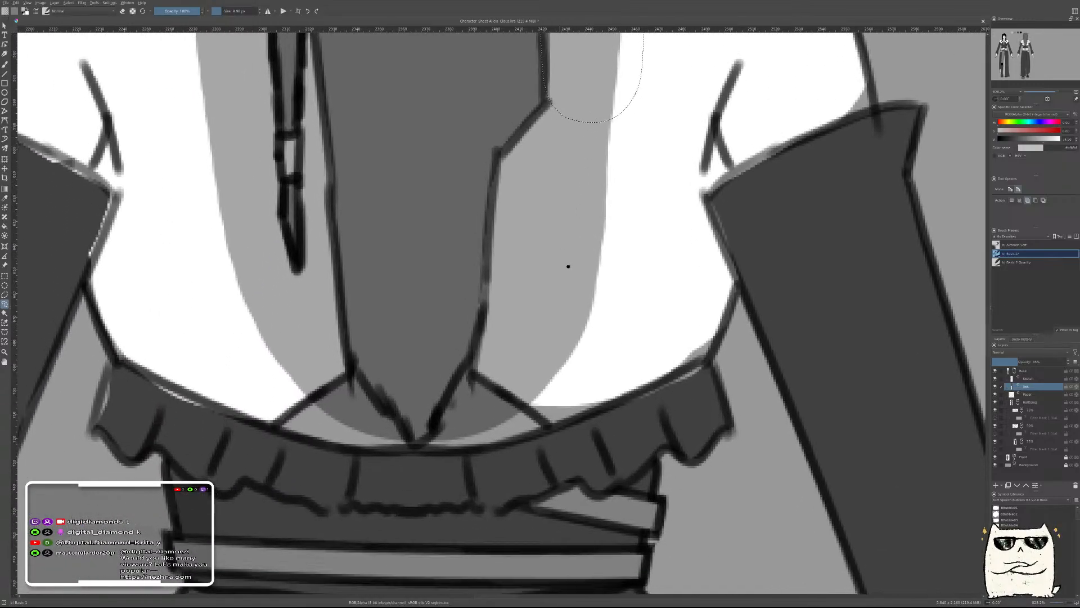
pyautogui.scroll(3, 565, 256)
pyautogui.moveTo(593, 175); pyautogui.dragTo(594, 201)
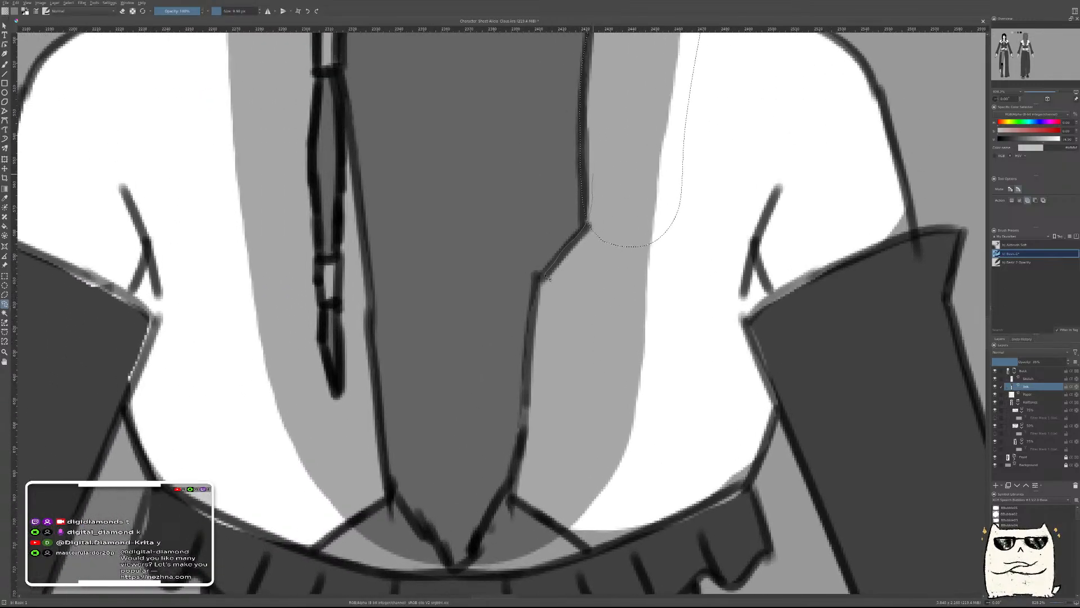
pyautogui.moveTo(535, 308); pyautogui.dragTo(531, 380)
pyautogui.moveTo(452, 572)
pyautogui.mouseDown()
pyautogui.moveTo(668, 441)
pyautogui.moveTo(662, 171)
pyautogui.mouseUp()
# Add the overspill left of the hair tip and beside the braid to the selection, then delete all the selected black fill
pyautogui.moveTo(551, 411); pyautogui.dragTo(711, 252)
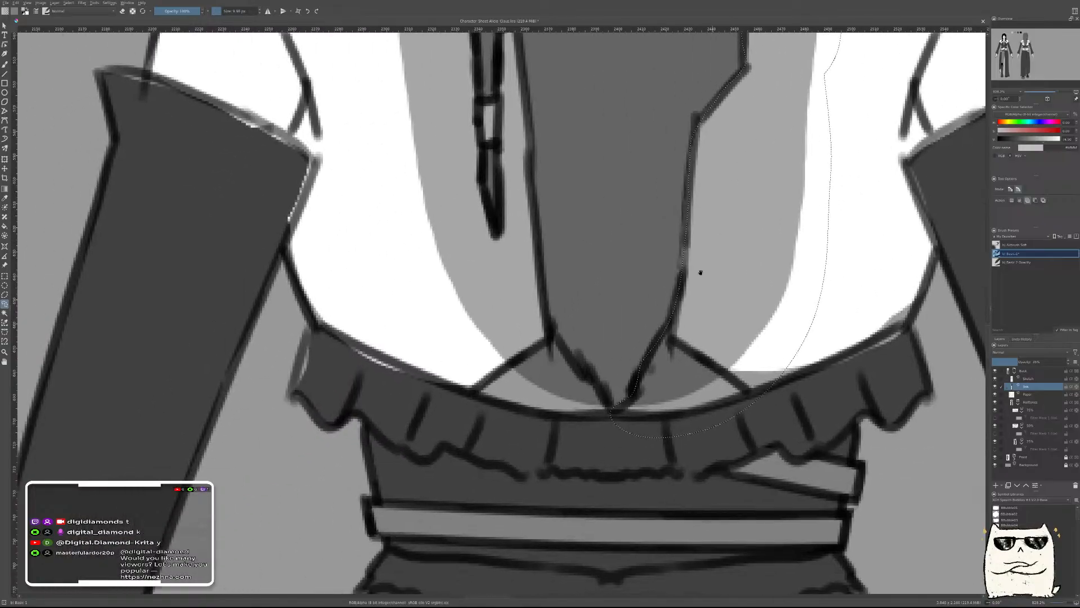
pyautogui.moveTo(566, 347)
pyautogui.mouseDown()
pyautogui.moveTo(652, 443)
pyautogui.moveTo(563, 493)
pyautogui.moveTo(466, 462)
pyautogui.moveTo(431, 368)
pyautogui.moveTo(452, 279)
pyautogui.moveTo(471, 218)
pyautogui.moveTo(495, 239)
pyautogui.moveTo(506, 235)
pyautogui.moveTo(507, 196)
pyautogui.moveTo(535, 217)
pyautogui.mouseUp()
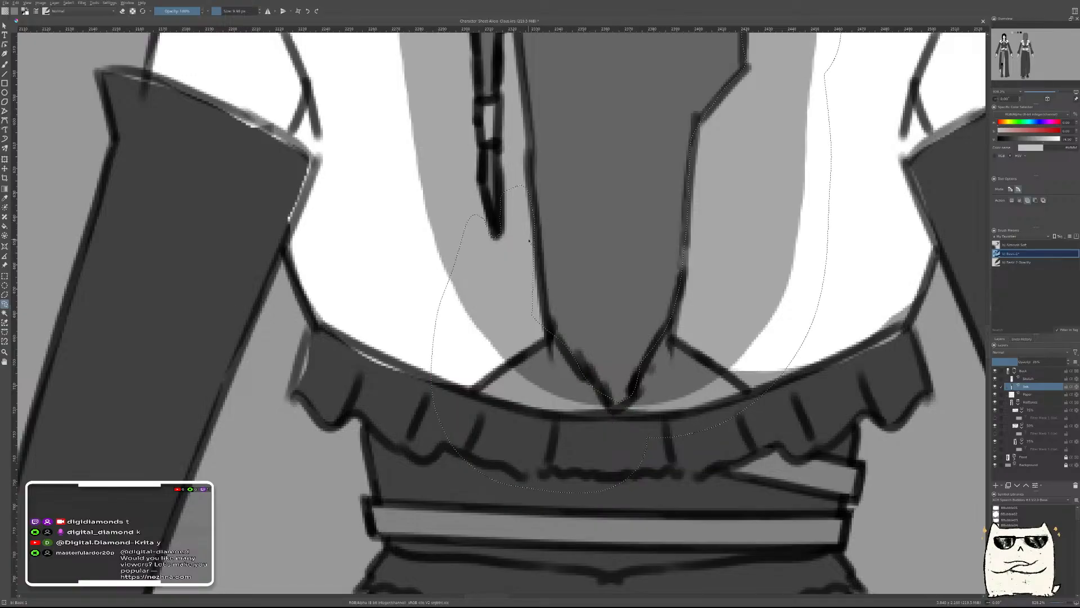
pyautogui.moveTo(590, 242); pyautogui.dragTo(639, 507)
pyautogui.moveTo(551, 212); pyautogui.dragTo(553, 353)
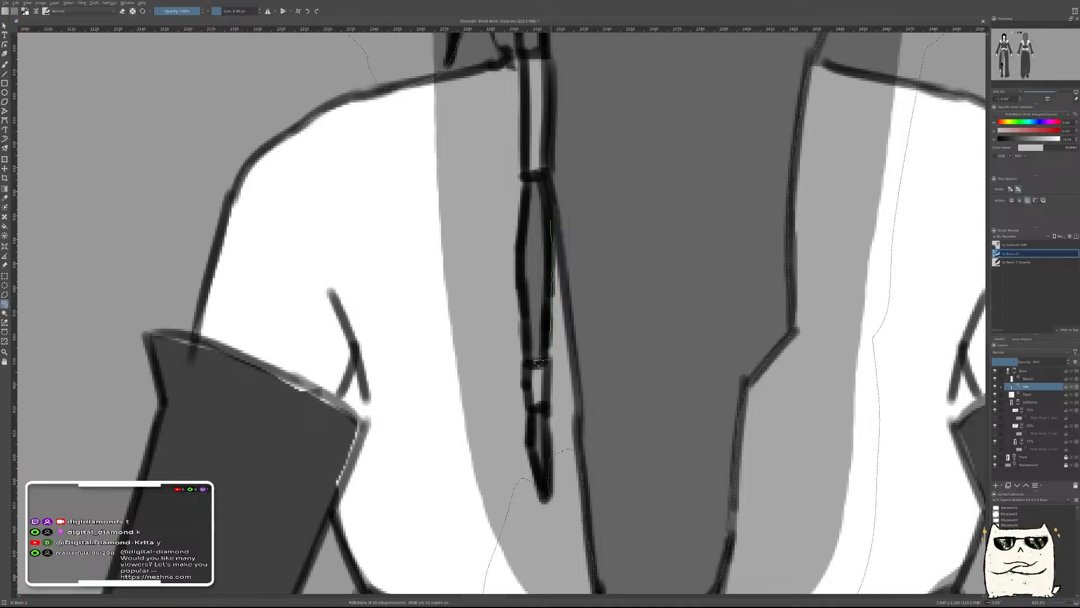
pyautogui.moveTo(528, 372)
pyautogui.mouseDown()
pyautogui.moveTo(531, 405)
pyautogui.moveTo(551, 414)
pyautogui.moveTo(575, 466)
pyautogui.mouseUp()
pyautogui.moveTo(577, 405); pyautogui.dragTo(570, 288)
pyautogui.moveTo(553, 196); pyautogui.dragTo(553, 197)
pyautogui.scroll(-5, 632, 306)
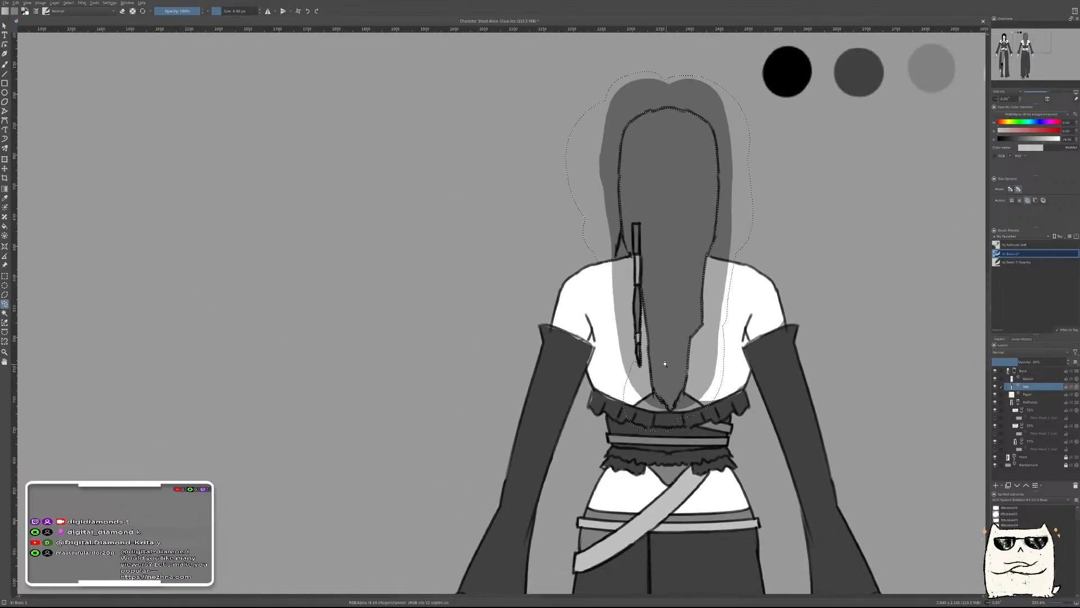
pyautogui.scroll(2, 665, 365)
pyautogui.scroll(2, 646, 268)
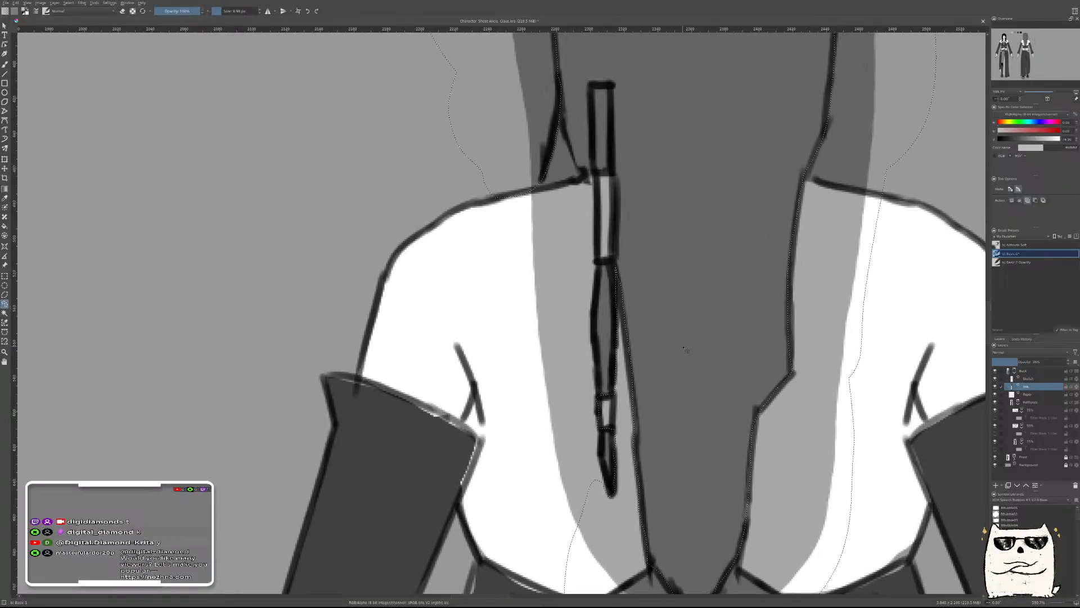
pyautogui.press('Delete')
# Lasso the braid's segment just below the shoulder line and delete the black fill inside it
pyautogui.moveTo(674, 280); pyautogui.dragTo(695, 377)
pyautogui.moveTo(615, 272)
pyautogui.mouseDown()
pyautogui.moveTo(631, 268)
pyautogui.moveTo(642, 284)
pyautogui.mouseUp()
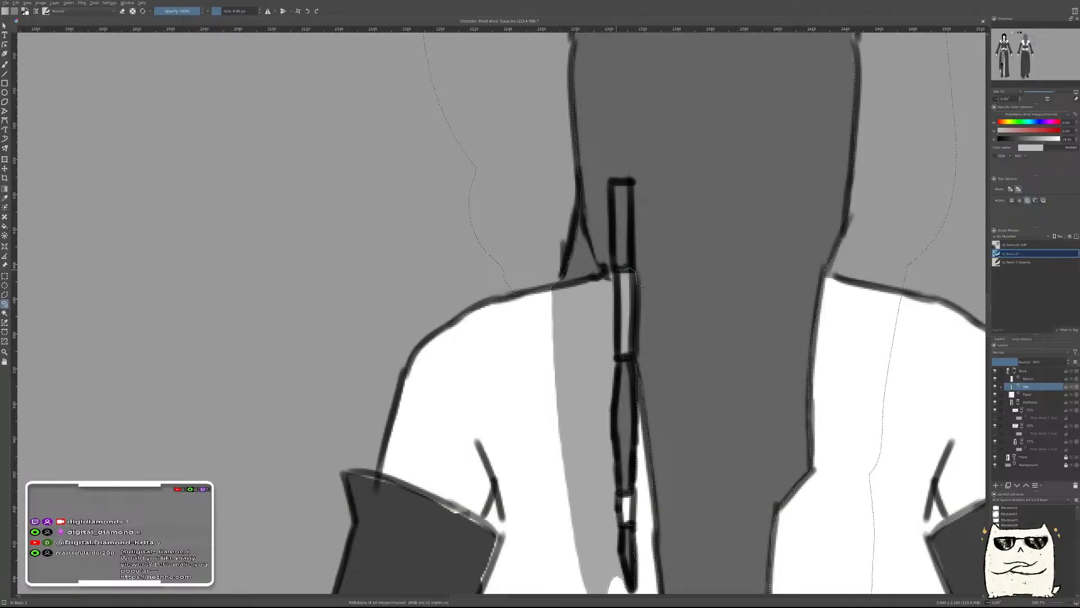
pyautogui.moveTo(643, 333); pyautogui.dragTo(641, 362)
pyautogui.moveTo(616, 308); pyautogui.dragTo(614, 271)
pyautogui.press('BackSpace')
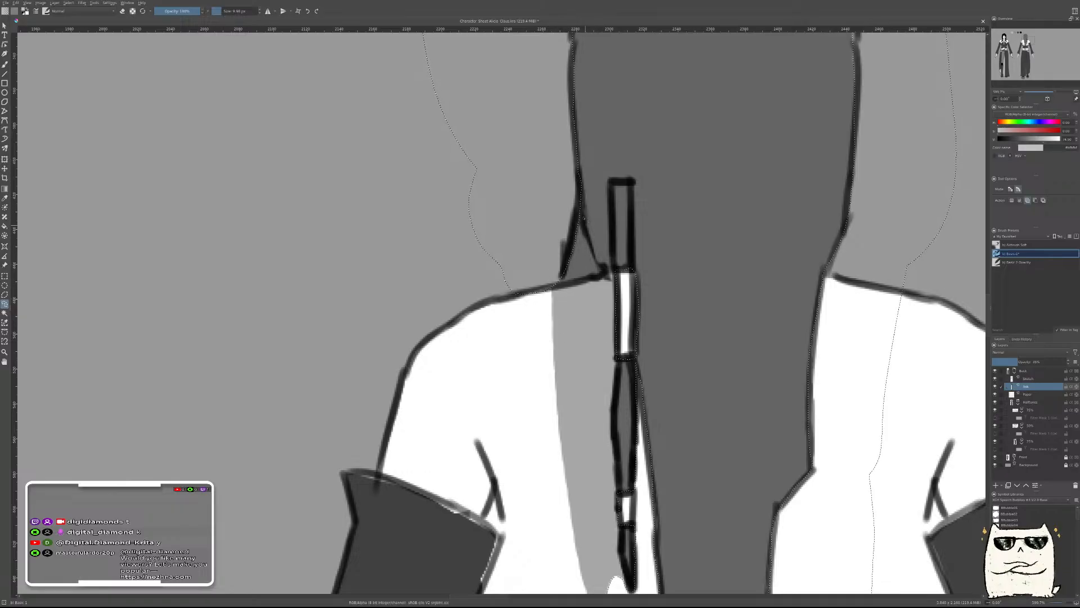
# Lasso the remaining black strip on the back left of the braid, delete it and drop the selection
pyautogui.moveTo(608, 268); pyautogui.dragTo(574, 194)
pyautogui.moveTo(606, 266)
pyautogui.mouseDown()
pyautogui.moveTo(622, 278)
pyautogui.moveTo(621, 353)
pyautogui.moveTo(580, 365)
pyautogui.moveTo(527, 339)
pyautogui.moveTo(519, 294)
pyautogui.mouseUp()
pyautogui.scroll(-5, 574, 386)
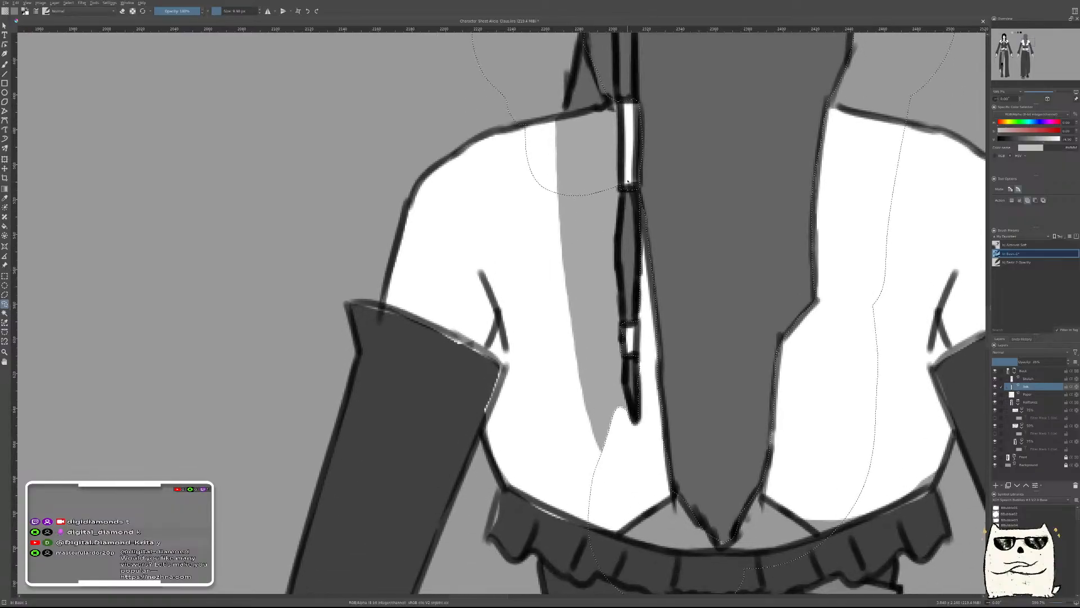
pyautogui.moveTo(629, 164)
pyautogui.mouseDown()
pyautogui.moveTo(619, 279)
pyautogui.moveTo(635, 417)
pyautogui.moveTo(613, 470)
pyautogui.moveTo(521, 238)
pyautogui.moveTo(518, 75)
pyautogui.moveTo(539, 70)
pyautogui.mouseUp()
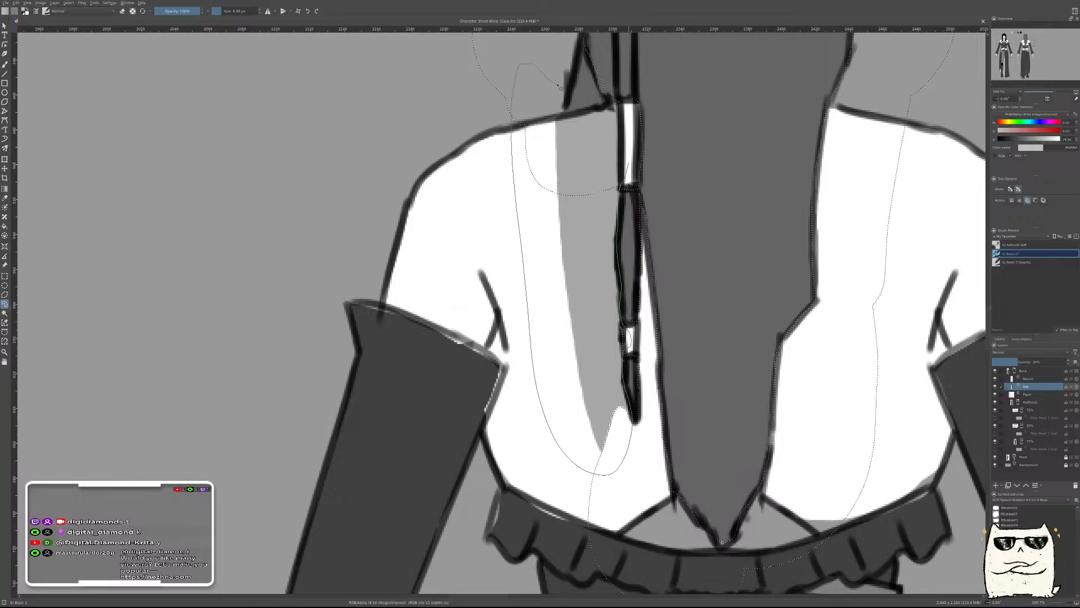
pyautogui.press('Delete')
pyautogui.scroll(-3, 715, 298)
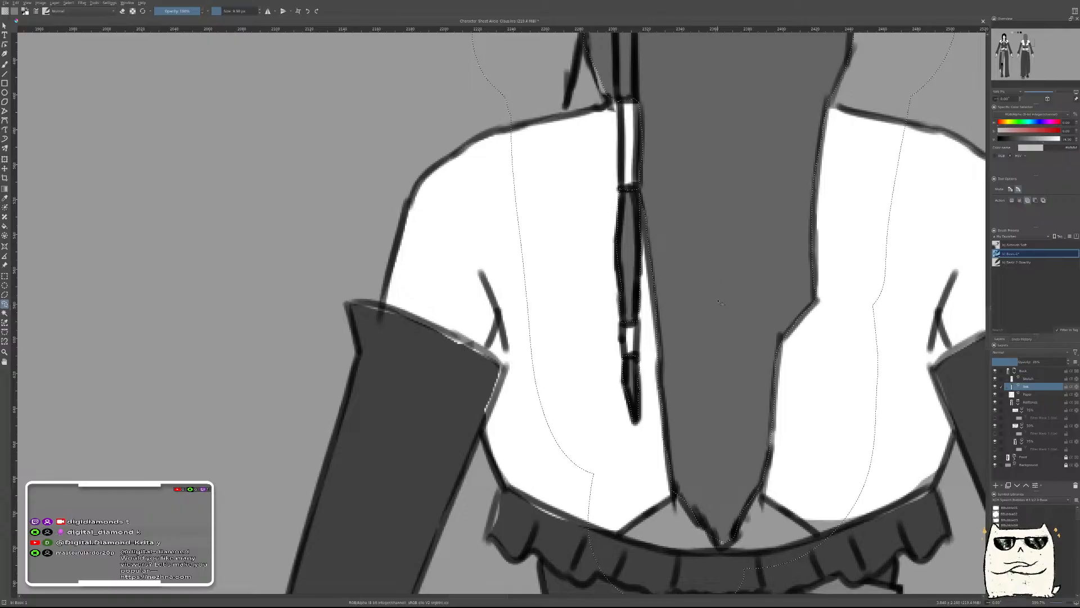
pyautogui.hotkey('ctrl', 'shift', 'a')
# Lasso the black overspill around the back view's left shoe, following the shoe outline on both sides and along the sole
pyautogui.scroll(-4, 737, 316)
pyautogui.scroll(-7, 737, 316)
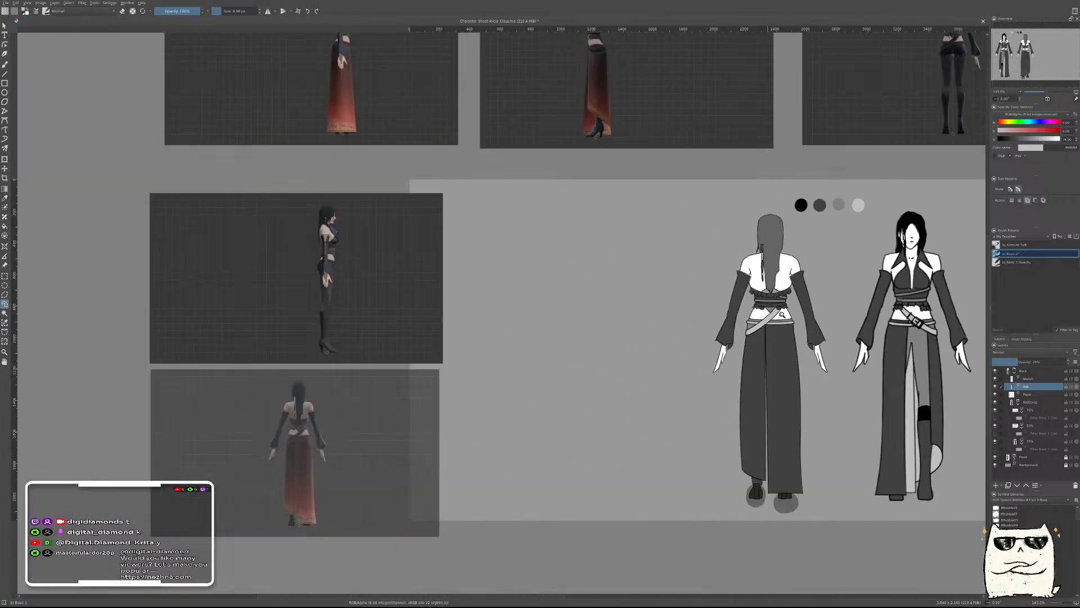
pyautogui.scroll(5, 718, 208)
pyautogui.scroll(6, 728, 265)
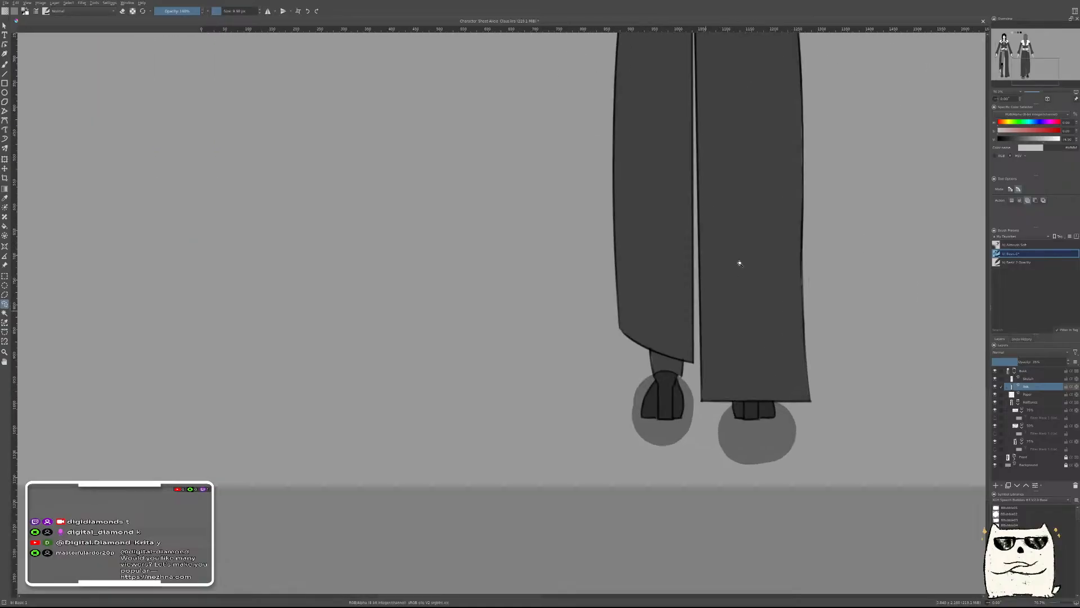
pyautogui.scroll(2, 615, 395)
pyautogui.moveTo(615, 395)
pyautogui.mouseDown()
pyautogui.moveTo(605, 280)
pyautogui.moveTo(612, 311)
pyautogui.mouseUp()
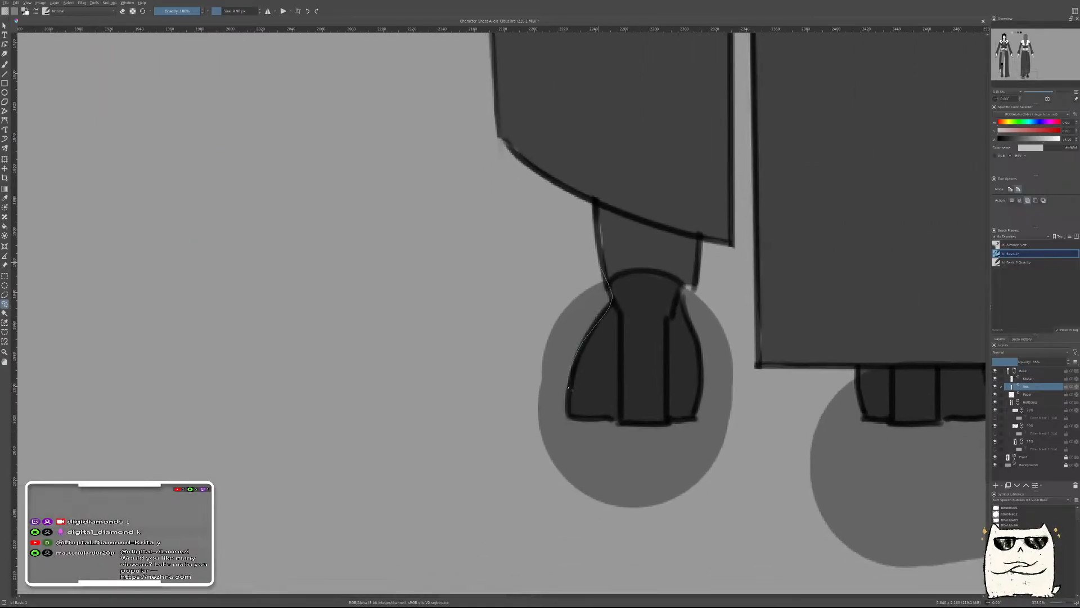
pyautogui.moveTo(665, 422)
pyautogui.mouseDown()
pyautogui.moveTo(622, 536)
pyautogui.moveTo(529, 286)
pyautogui.mouseUp()
pyautogui.moveTo(577, 259); pyautogui.dragTo(607, 279)
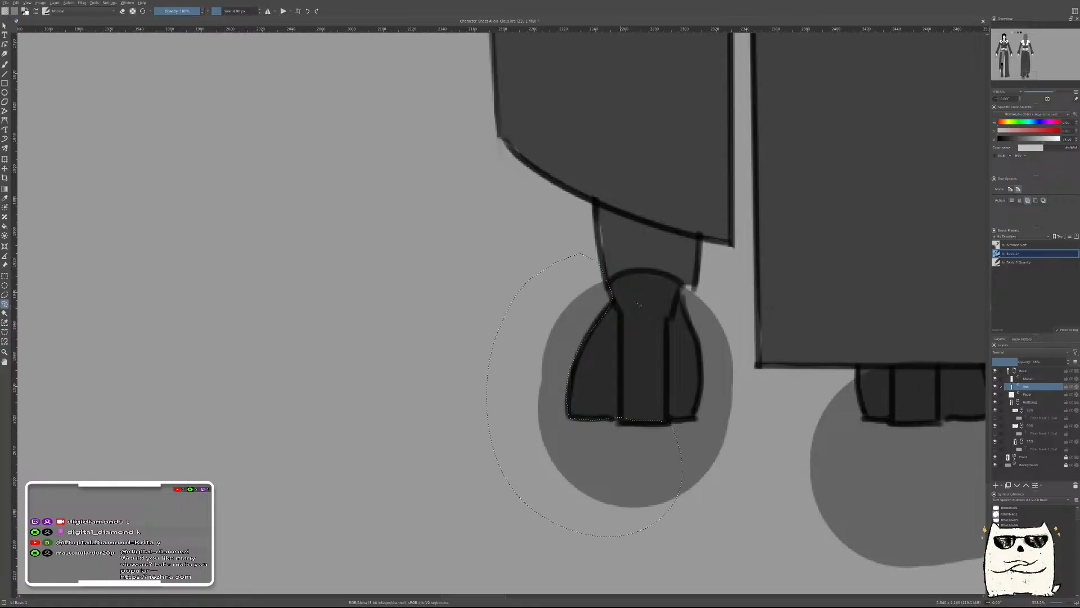
pyautogui.moveTo(708, 277)
pyautogui.mouseDown()
pyautogui.moveTo(681, 290)
pyautogui.moveTo(703, 381)
pyautogui.moveTo(699, 420)
pyautogui.mouseUp()
pyautogui.moveTo(647, 458)
pyautogui.mouseDown()
pyautogui.moveTo(782, 393)
pyautogui.moveTo(771, 315)
pyautogui.moveTo(735, 259)
pyautogui.mouseUp()
# Add the overspill beside and below the back view's right shoe to the selection and delete all the selected black fill
pyautogui.moveTo(788, 389); pyautogui.dragTo(541, 316)
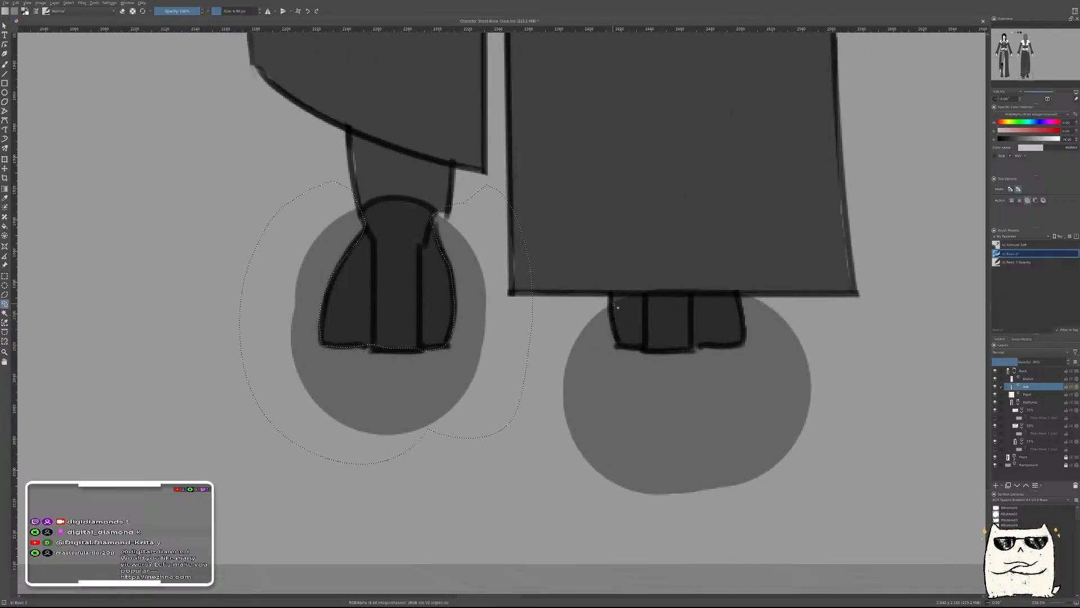
pyautogui.moveTo(615, 304); pyautogui.dragTo(620, 342)
pyautogui.moveTo(711, 352)
pyautogui.mouseDown()
pyautogui.moveTo(740, 350)
pyautogui.moveTo(737, 281)
pyautogui.moveTo(845, 304)
pyautogui.moveTo(850, 451)
pyautogui.moveTo(533, 418)
pyautogui.mouseUp()
pyautogui.moveTo(561, 275); pyautogui.dragTo(605, 239)
pyautogui.press('Delete')
# Set the opacity of the back view's black fill layer to 100% and save the document
pyautogui.scroll(-10, 675, 274)
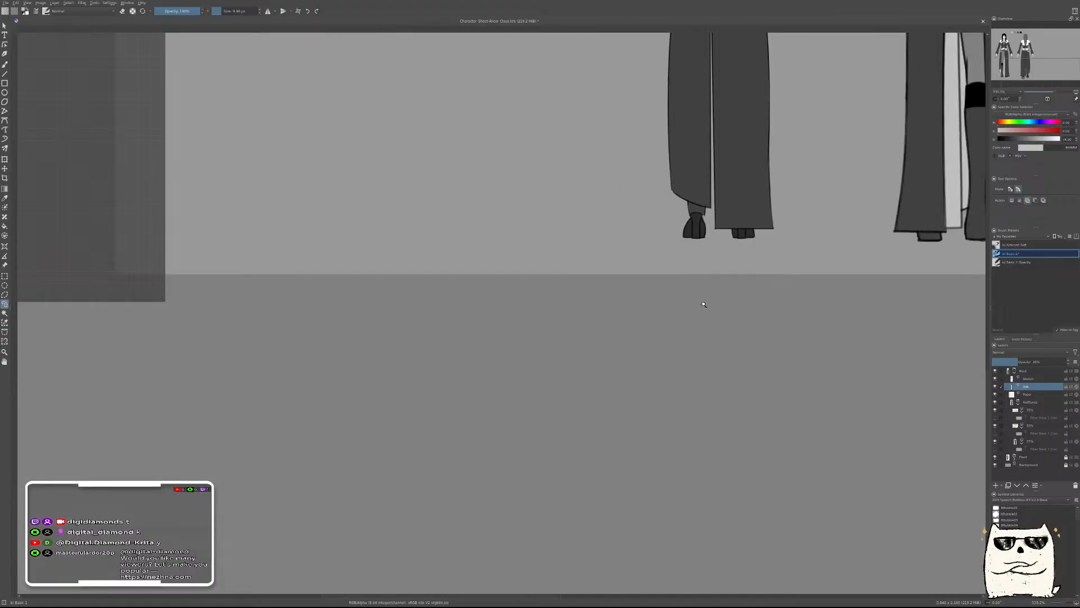
pyautogui.moveTo(779, 251); pyautogui.dragTo(733, 359)
pyautogui.scroll(-3, 734, 267)
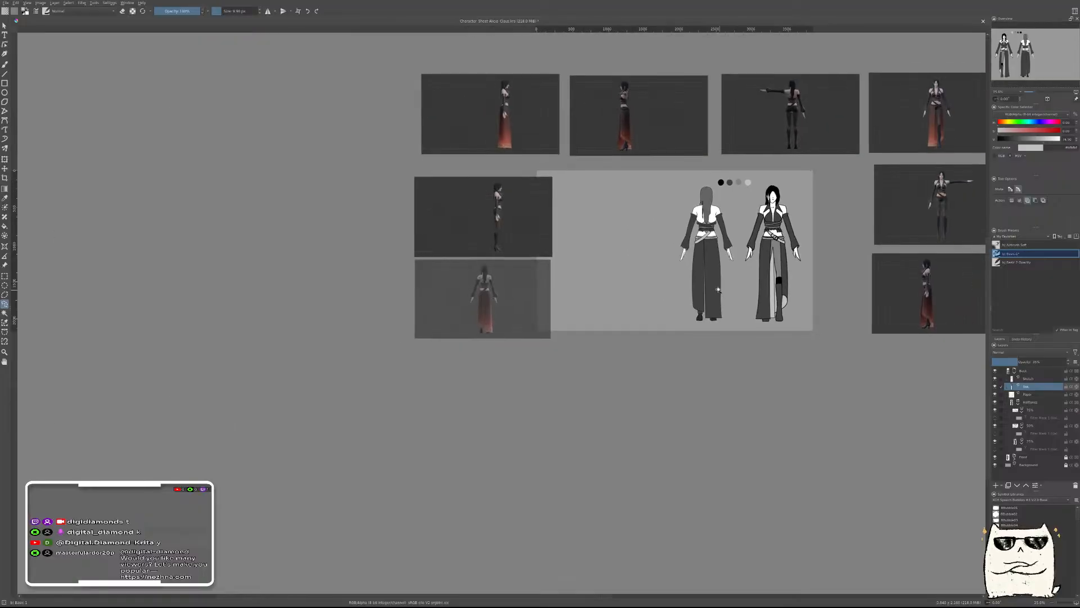
pyautogui.scroll(2, 736, 263)
pyautogui.moveTo(743, 254); pyautogui.dragTo(708, 338)
pyautogui.scroll(3, 694, 265)
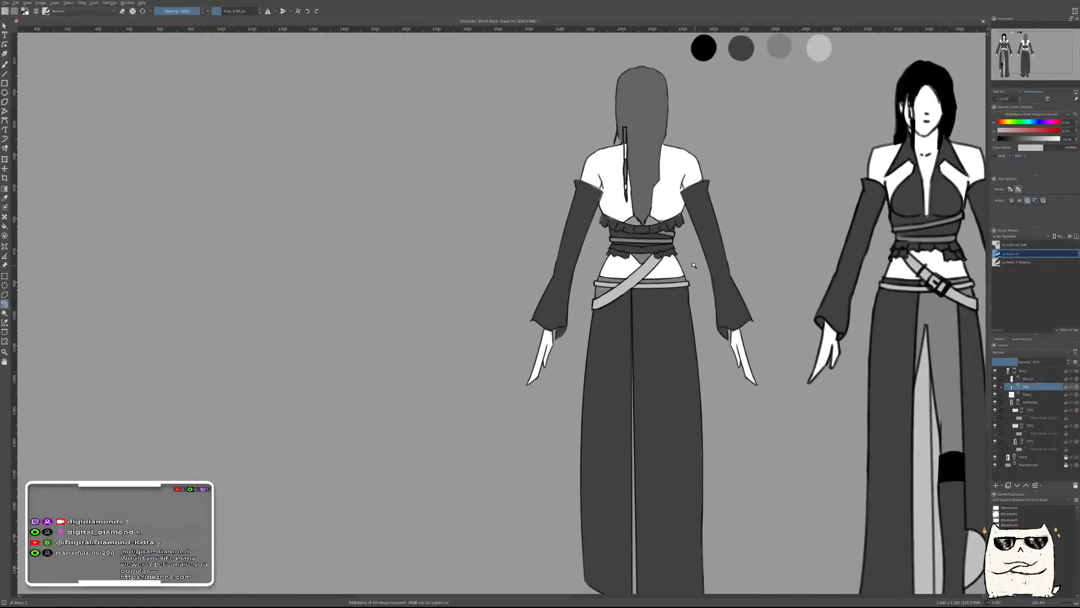
pyautogui.scroll(-3, 694, 262)
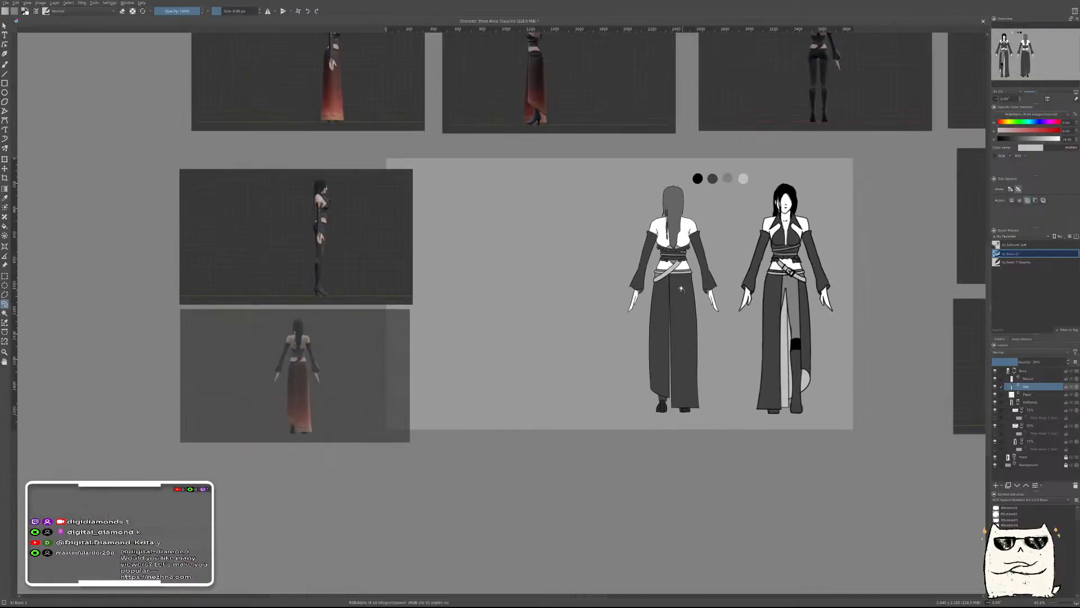
pyautogui.moveTo(1051, 361); pyautogui.dragTo(1070, 361)
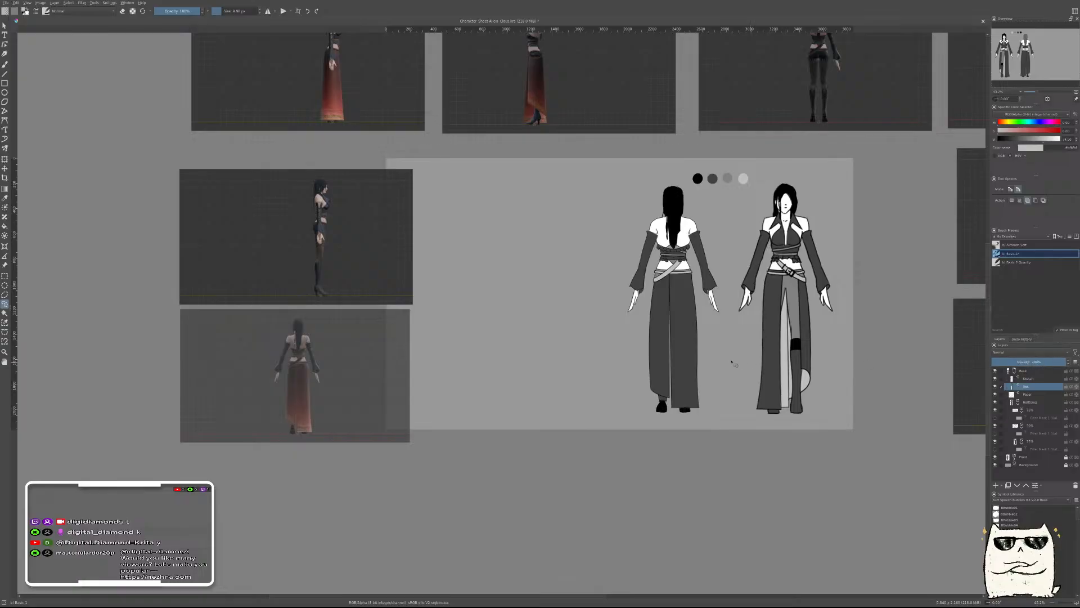
pyautogui.hotkey('ctrl', 's')
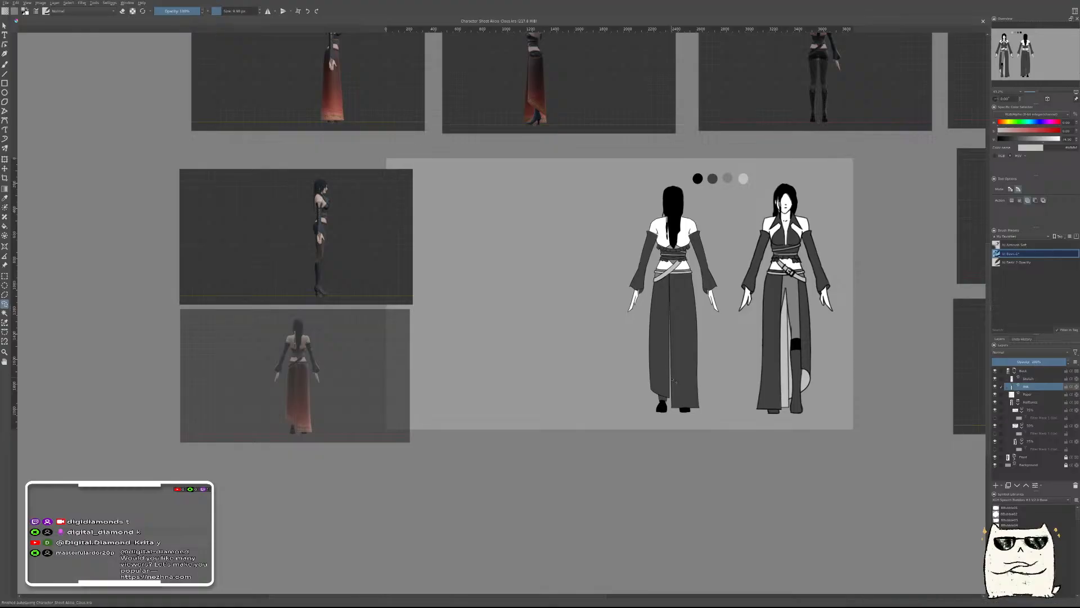
# Turn on the halftone filter masks of the back and front views, collapse their layer groups and save the document
pyautogui.press('m')
pyautogui.moveTo(674, 378); pyautogui.dragTo(775, 379)
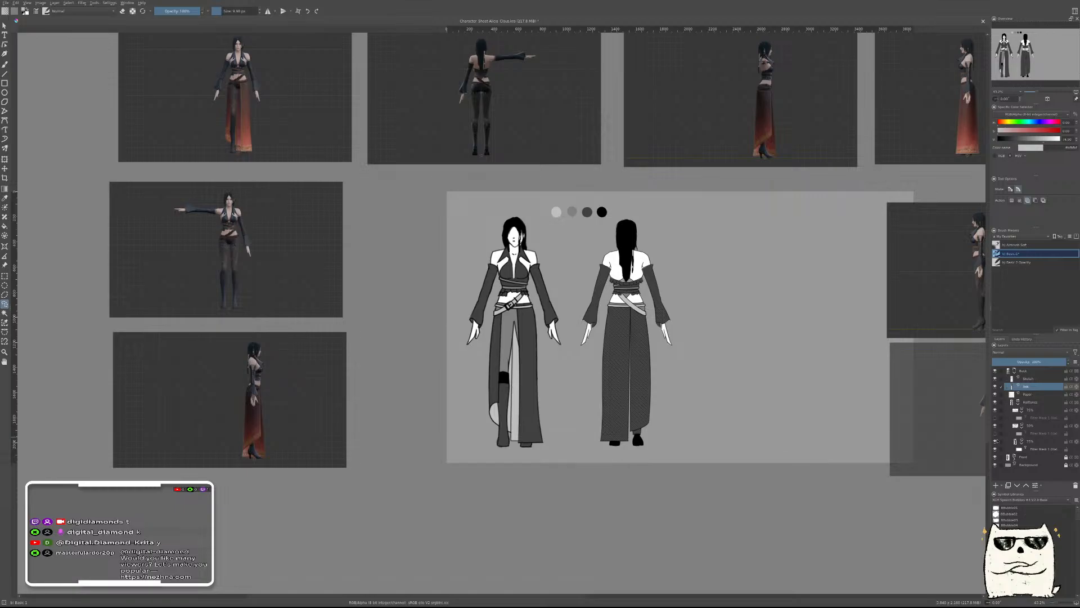
pyautogui.click(1015, 374)
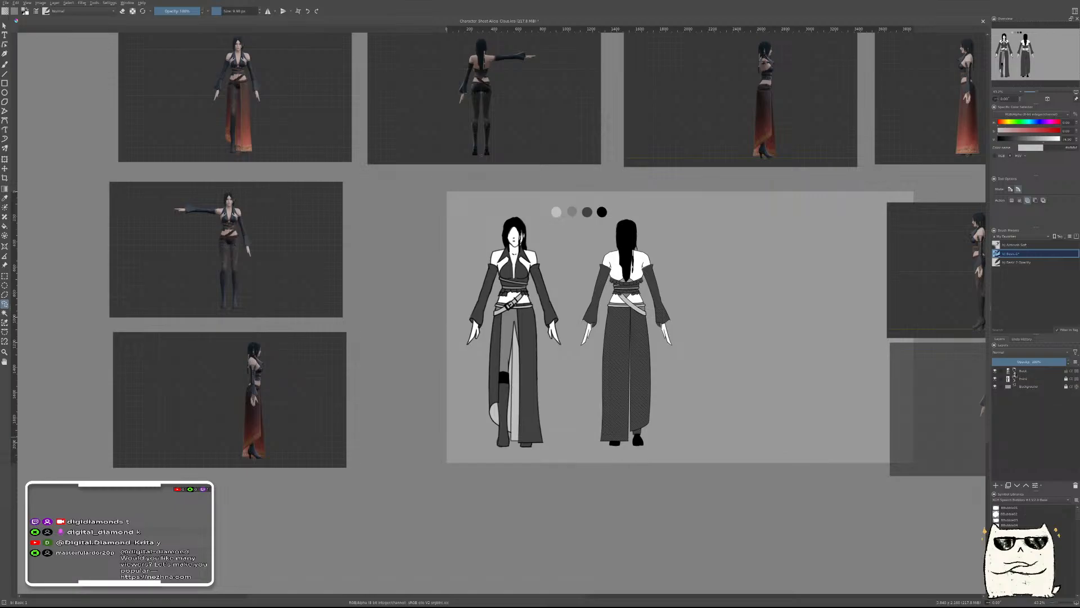
pyautogui.click(1015, 379)
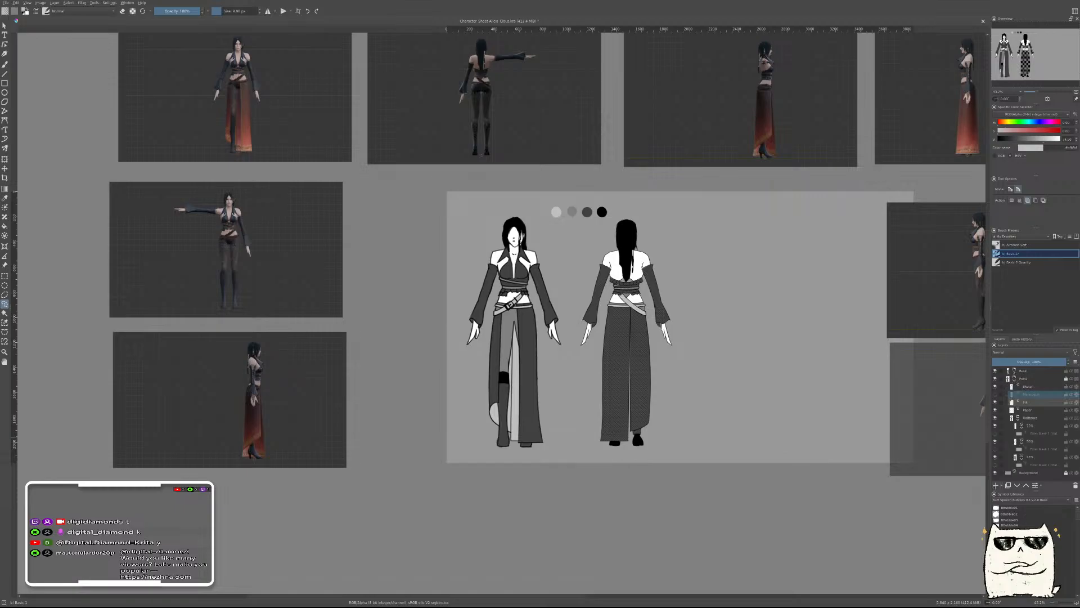
pyautogui.click(995, 449)
pyautogui.click(995, 434)
pyautogui.click(1015, 379)
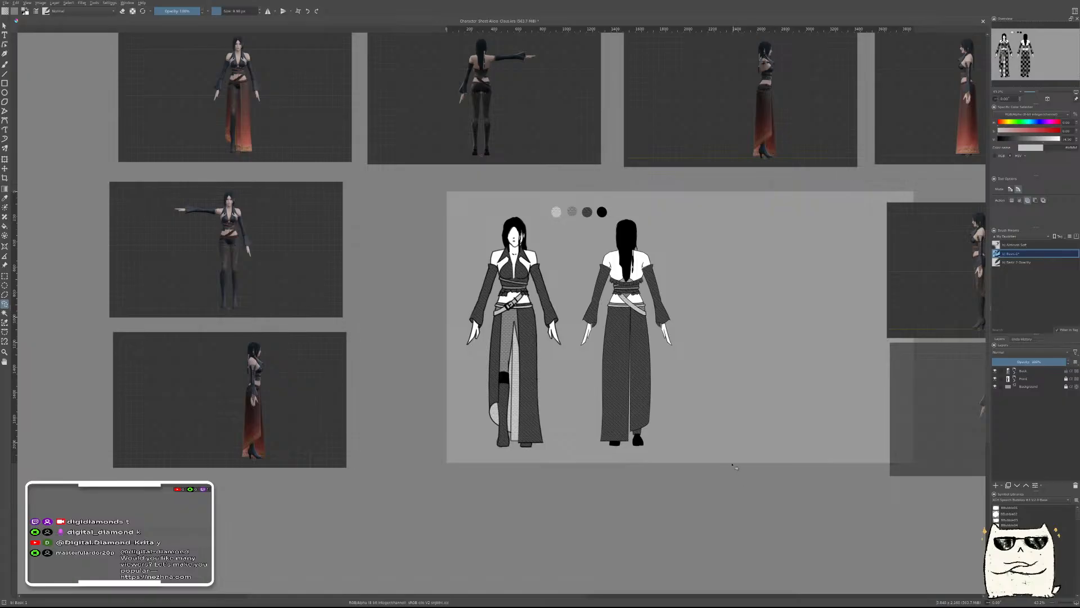
pyautogui.hotkey('ctrl', 's')
# Select the front view's black fill layer and the Basic-2 Opacity brush, and examine the midriff on the front reference image
pyautogui.moveTo(629, 314); pyautogui.dragTo(688, 333)
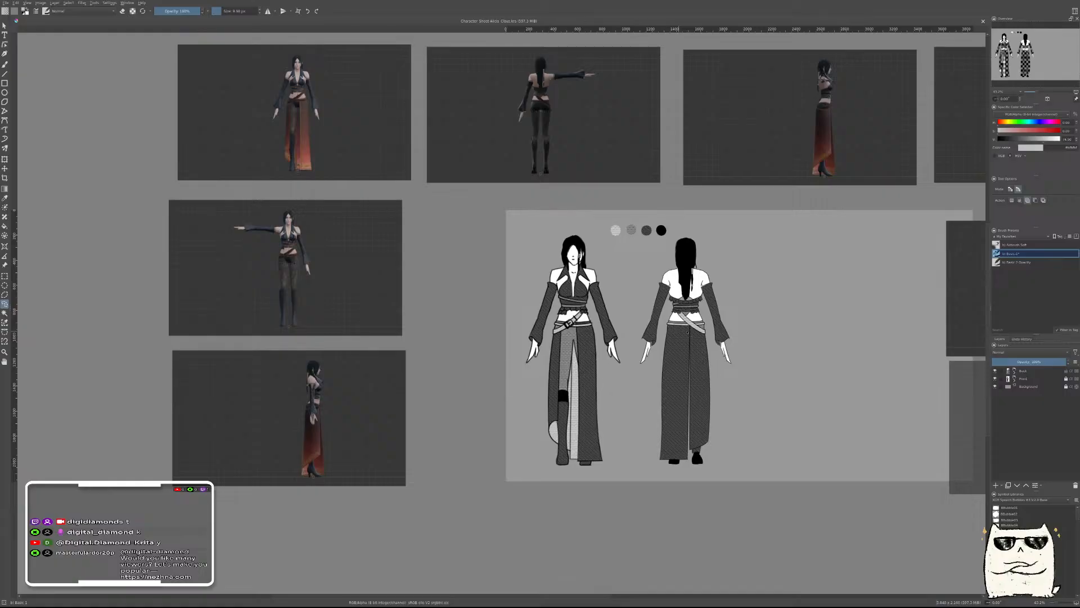
pyautogui.press('b')
pyautogui.click(1015, 379)
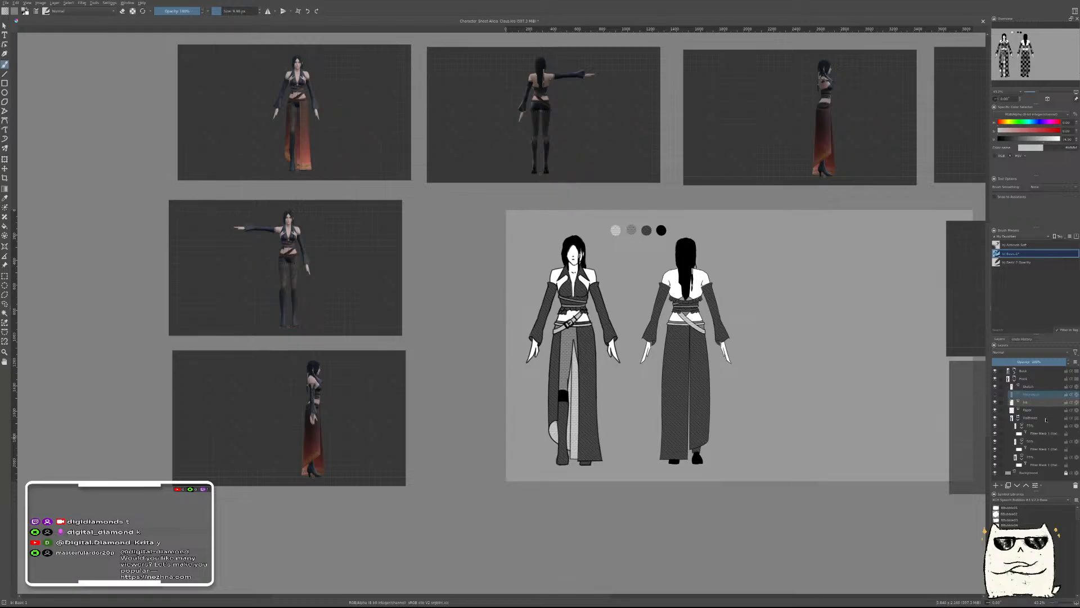
pyautogui.click(1029, 403)
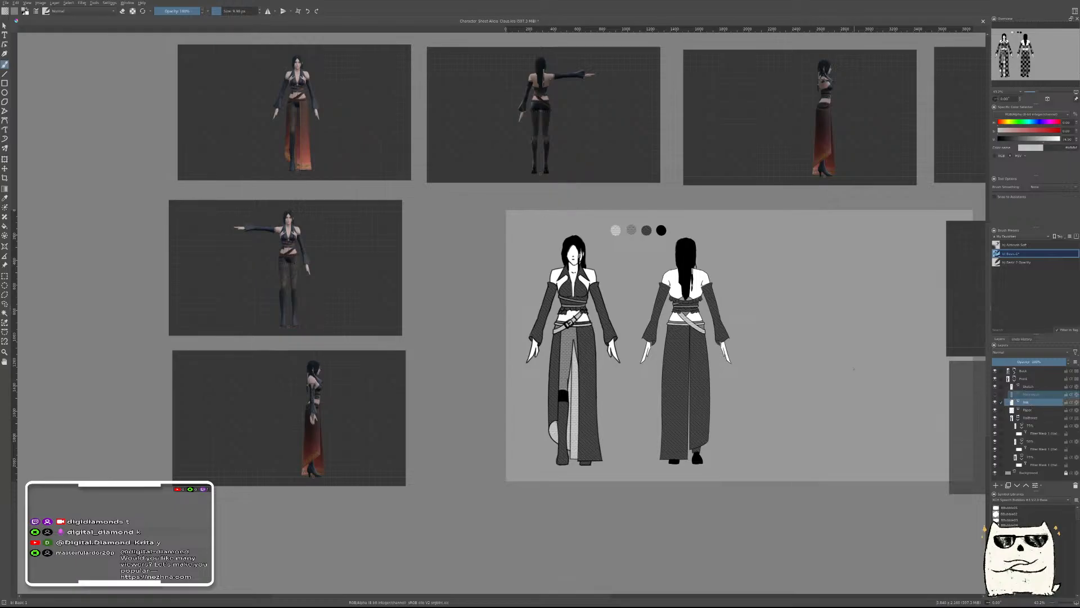
pyautogui.click(1007, 263)
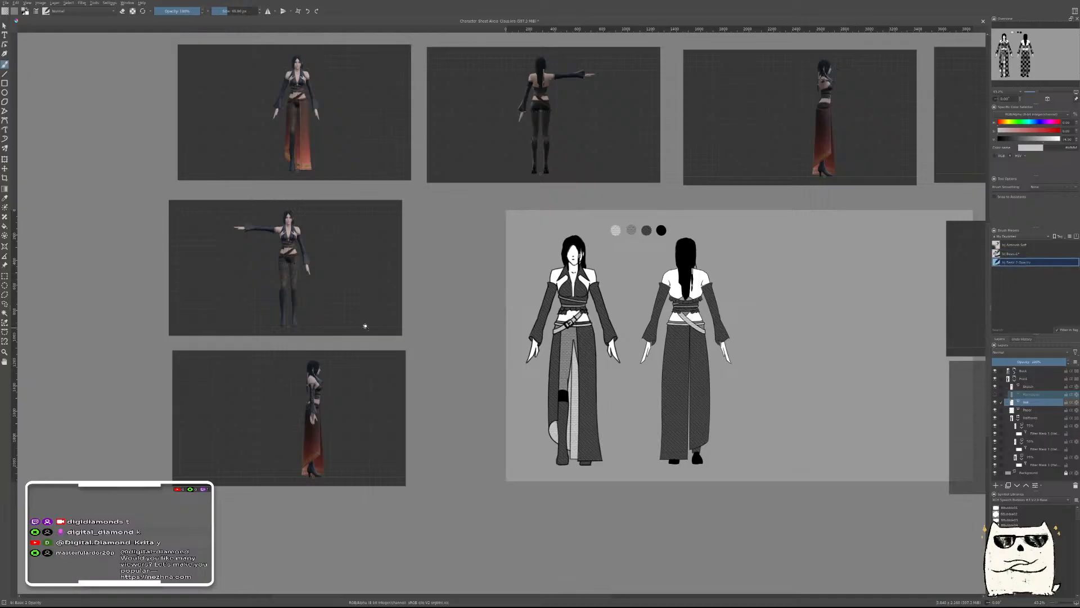
pyautogui.scroll(5, 368, 326)
pyautogui.moveTo(331, 317); pyautogui.dragTo(677, 449)
pyautogui.scroll(4, 457, 261)
pyautogui.scroll(-6, 482, 214)
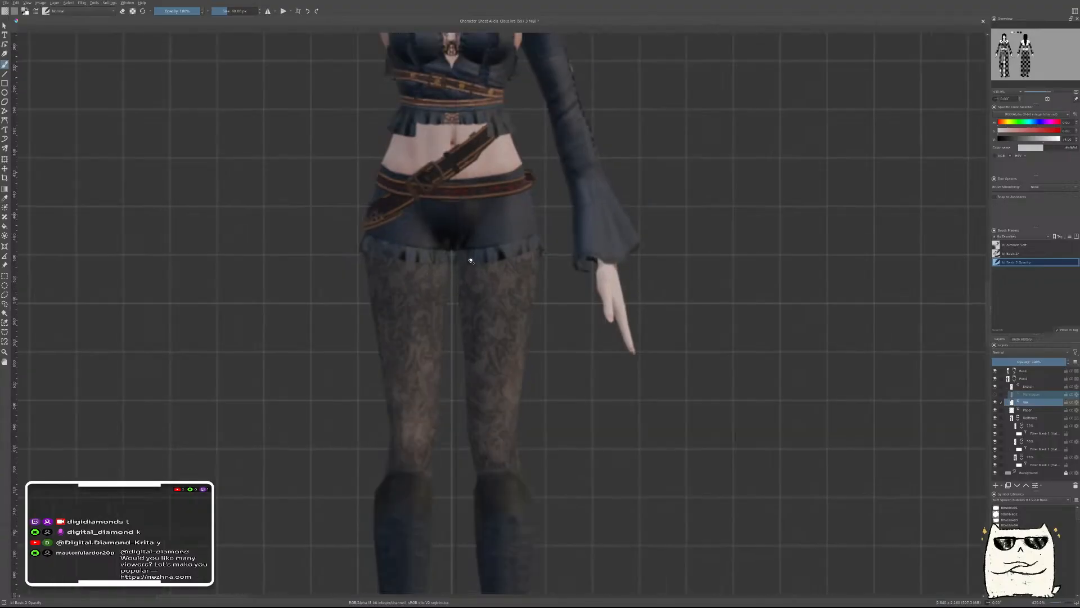
pyautogui.moveTo(797, 340); pyautogui.dragTo(377, 343)
pyautogui.scroll(7, 686, 337)
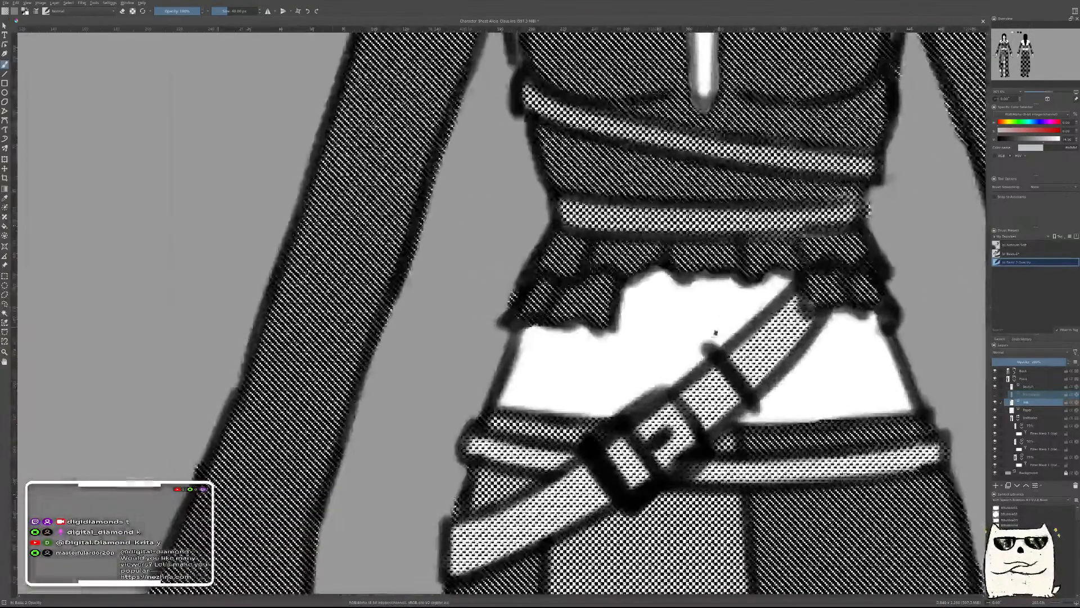
# Shrink the brush, undo the light grey test dab on the midriff and reset the paint colour to black
pyautogui.moveTo(738, 331); pyautogui.dragTo(708, 328)
pyautogui.click(708, 327)
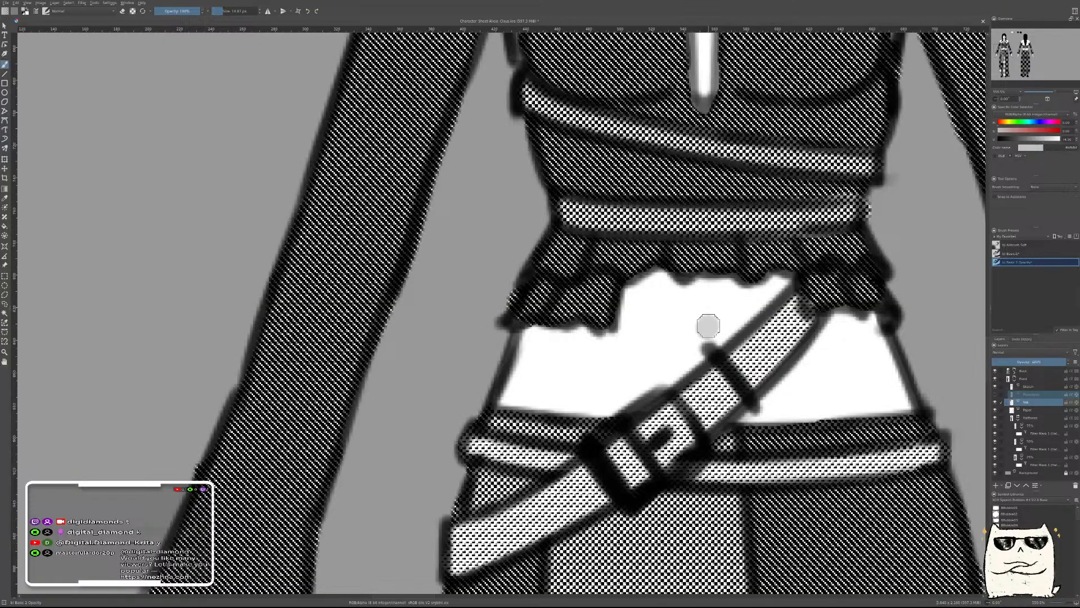
pyautogui.hotkey('ctrl', 'z')
pyautogui.press('d')
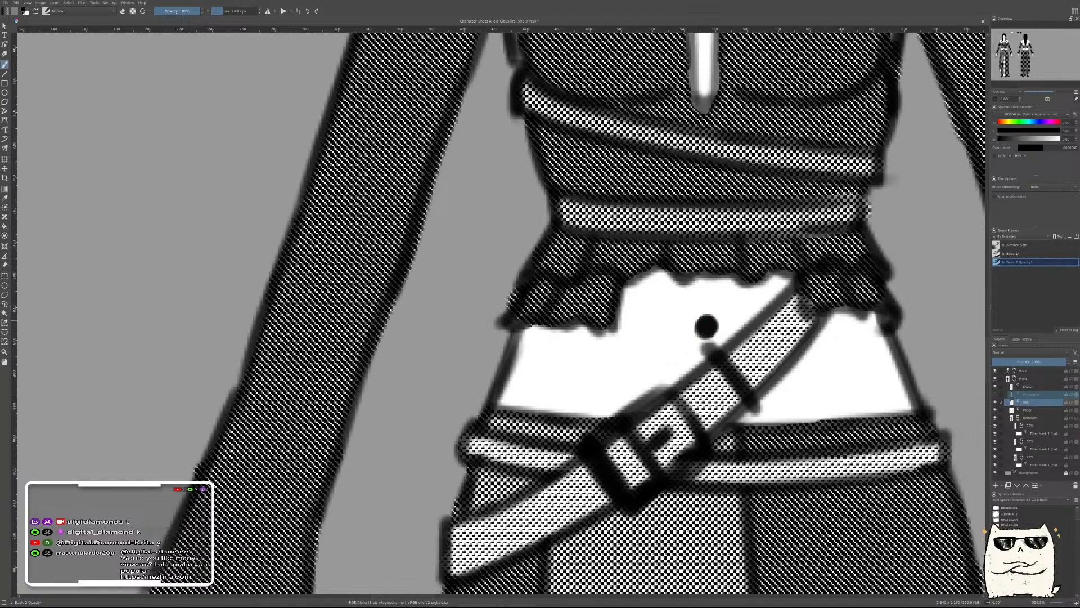
# Try to shape a black navel dab on the front view's black fill layer with the eraser
pyautogui.rightClick(707, 326)
pyautogui.click(666, 338)
pyautogui.press('e')
pyautogui.moveTo(699, 321)
pyautogui.mouseDown()
pyautogui.moveTo(752, 319)
pyautogui.moveTo(756, 453)
pyautogui.mouseUp()
pyautogui.moveTo(787, 341); pyautogui.dragTo(647, 242)
pyautogui.moveTo(619, 484); pyautogui.dragTo(610, 442)
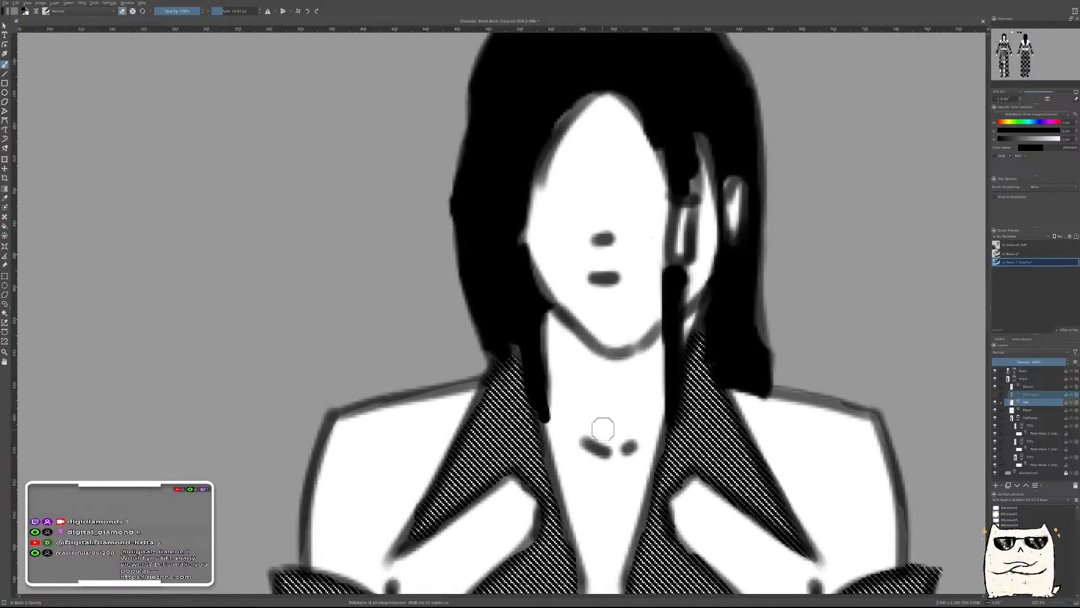
pyautogui.moveTo(634, 419); pyautogui.dragTo(659, 460)
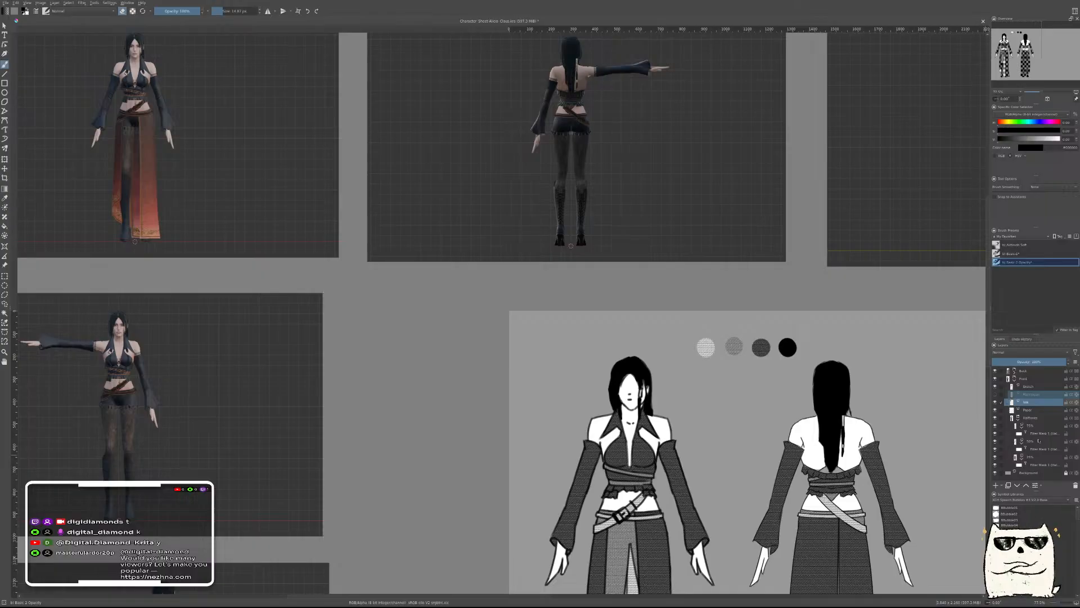
# Paint a small black navel on the front view's midriff on the group's top line layer, and trim it with the eraser
pyautogui.click(1035, 387)
pyautogui.moveTo(628, 503)
pyautogui.mouseDown()
pyautogui.moveTo(667, 421)
pyautogui.moveTo(681, 351)
pyautogui.mouseUp()
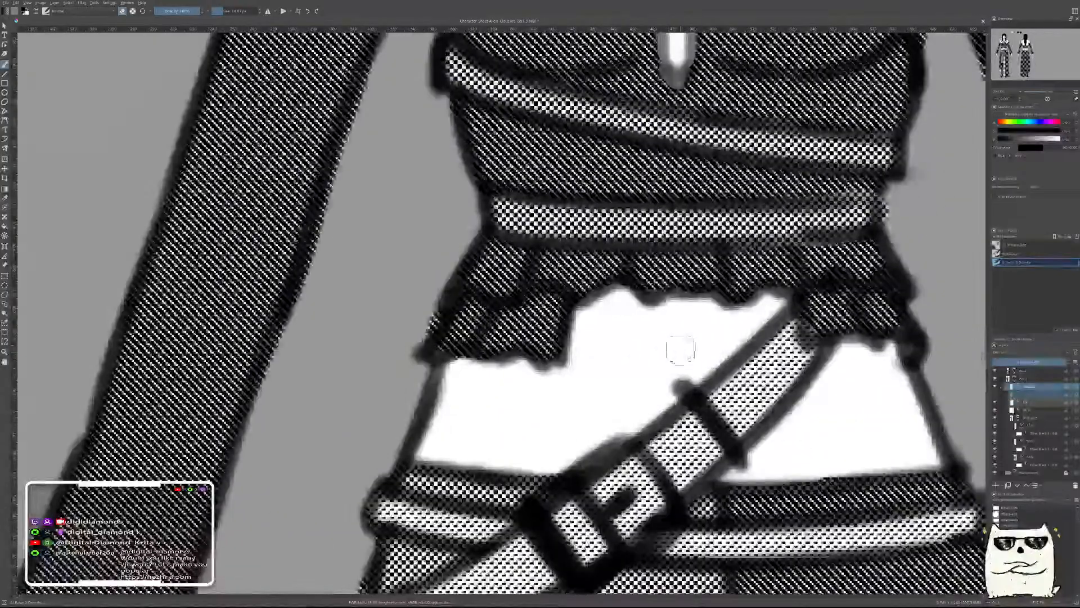
pyautogui.click(1033, 403)
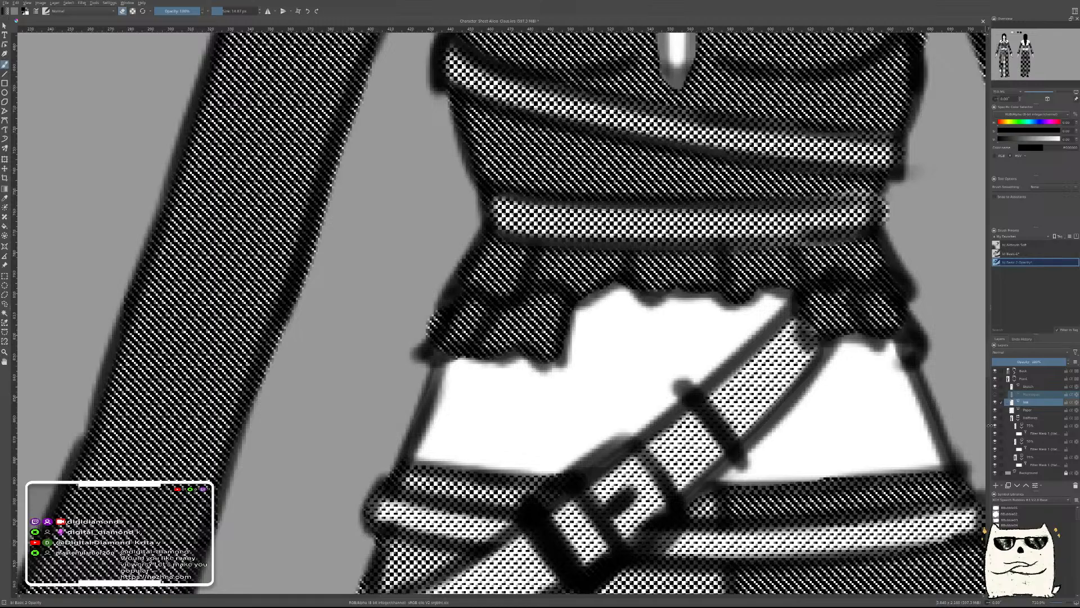
pyautogui.scroll(-3, 951, 390)
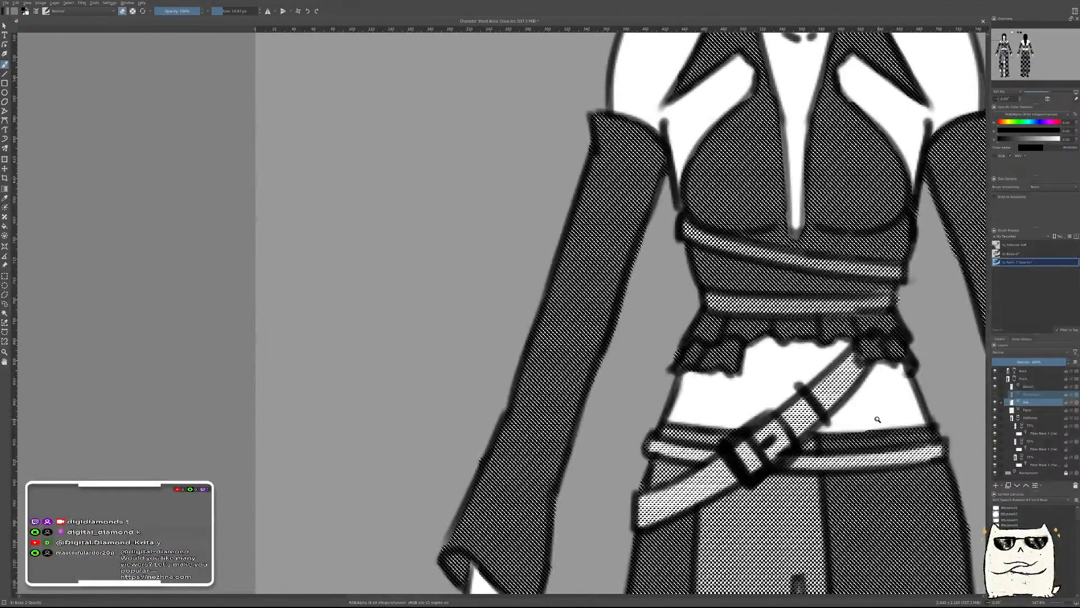
pyautogui.click(1030, 387)
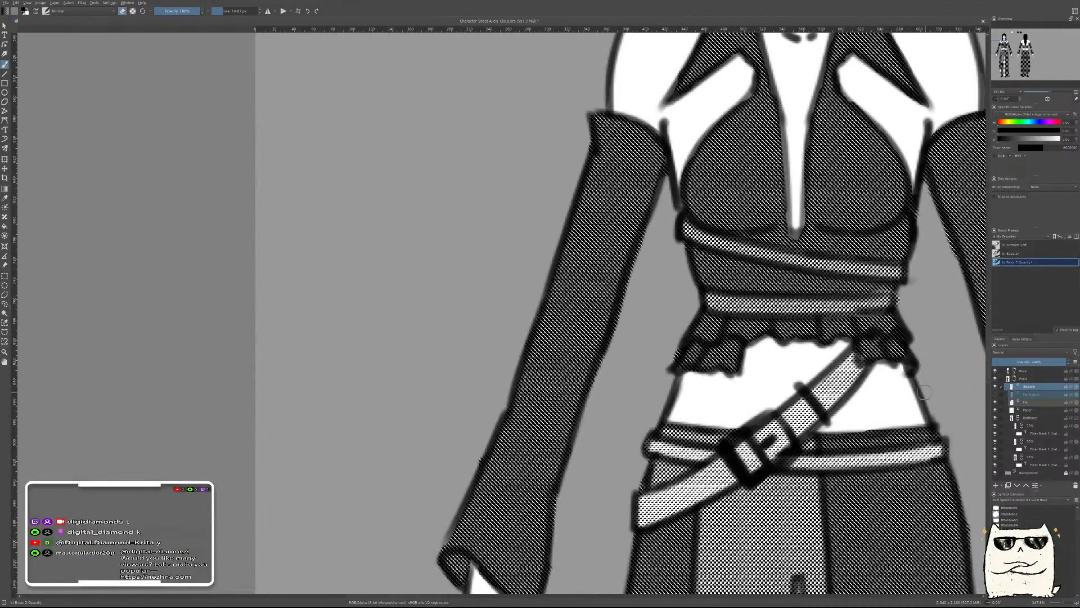
pyautogui.scroll(2, 808, 380)
pyautogui.click(806, 381)
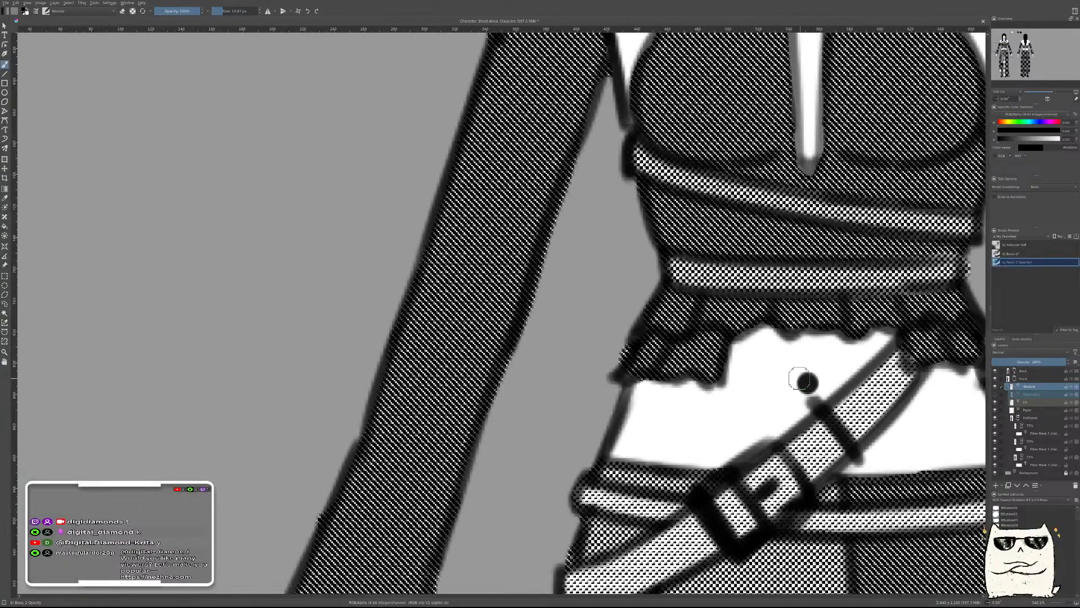
pyautogui.rightClick(799, 377)
pyautogui.rightClick(774, 390)
pyautogui.press('e')
pyautogui.moveTo(803, 376); pyautogui.dragTo(802, 381)
# Check the navel against the whole character sheet and save the document
pyautogui.scroll(-4, 802, 381)
pyautogui.scroll(-4, 801, 373)
pyautogui.scroll(-3, 686, 368)
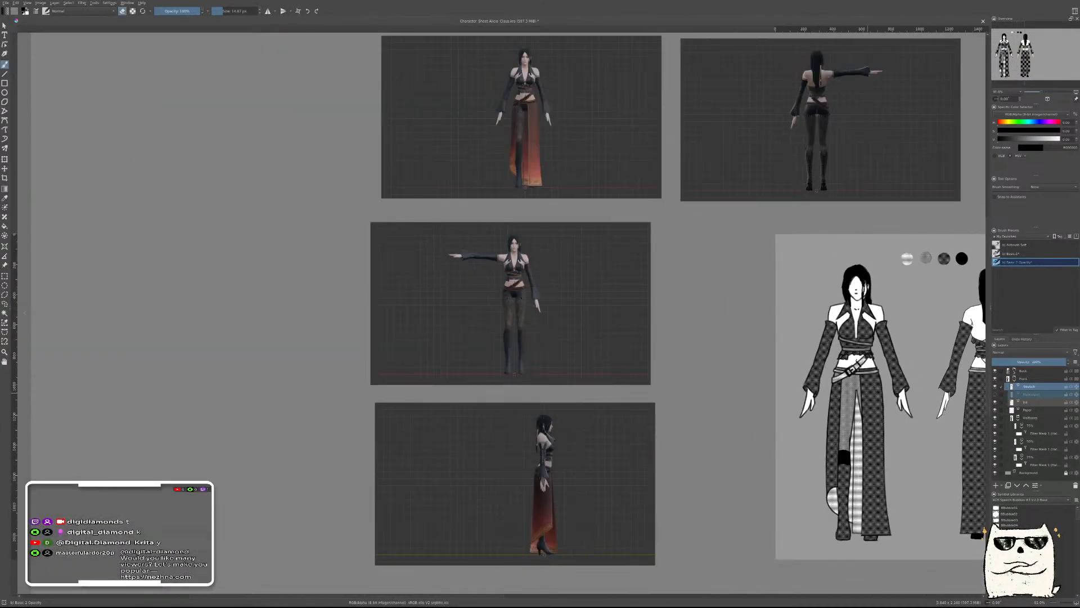
pyautogui.scroll(1, 686, 368)
pyautogui.scroll(-1, 687, 368)
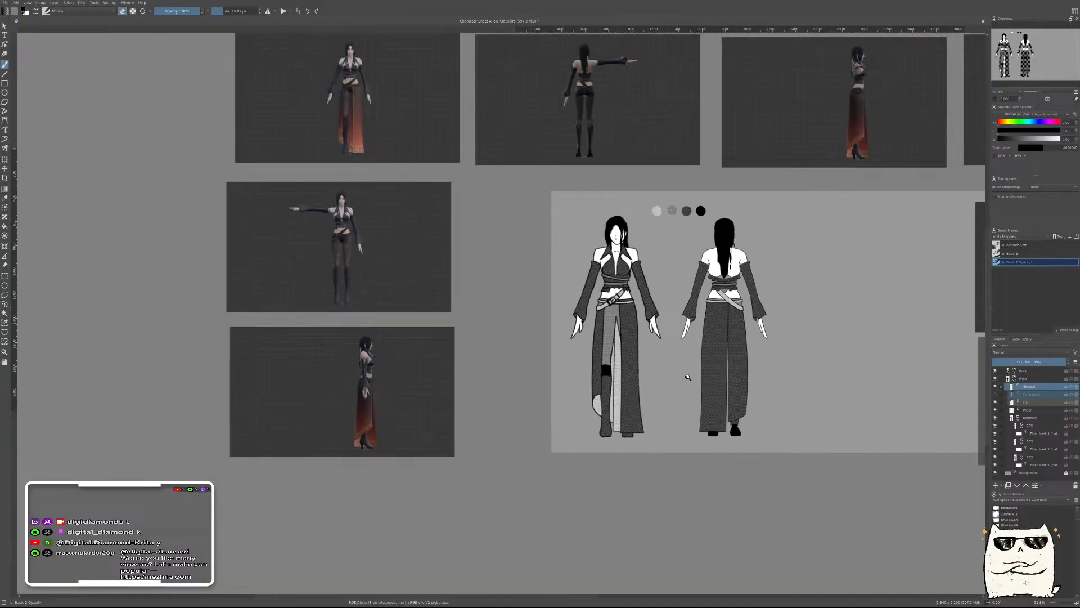
pyautogui.scroll(2, 687, 368)
pyautogui.hotkey('ctrl', 's')
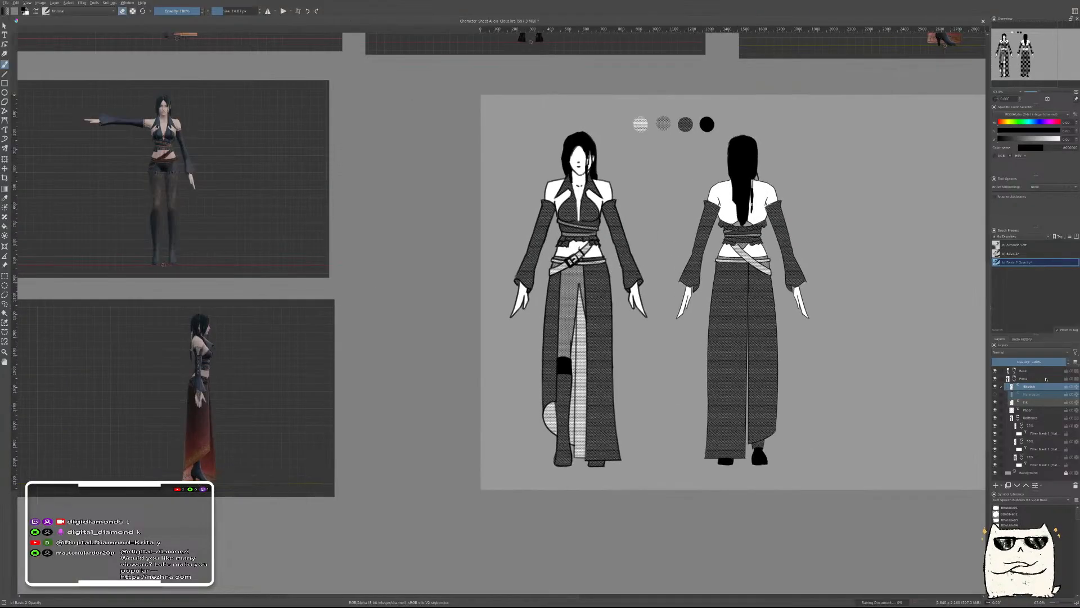
# Paint black into the hair edge above the back view's right shoulder on the Back group's ink layer, and save the document
pyautogui.moveTo(825, 403); pyautogui.dragTo(790, 490)
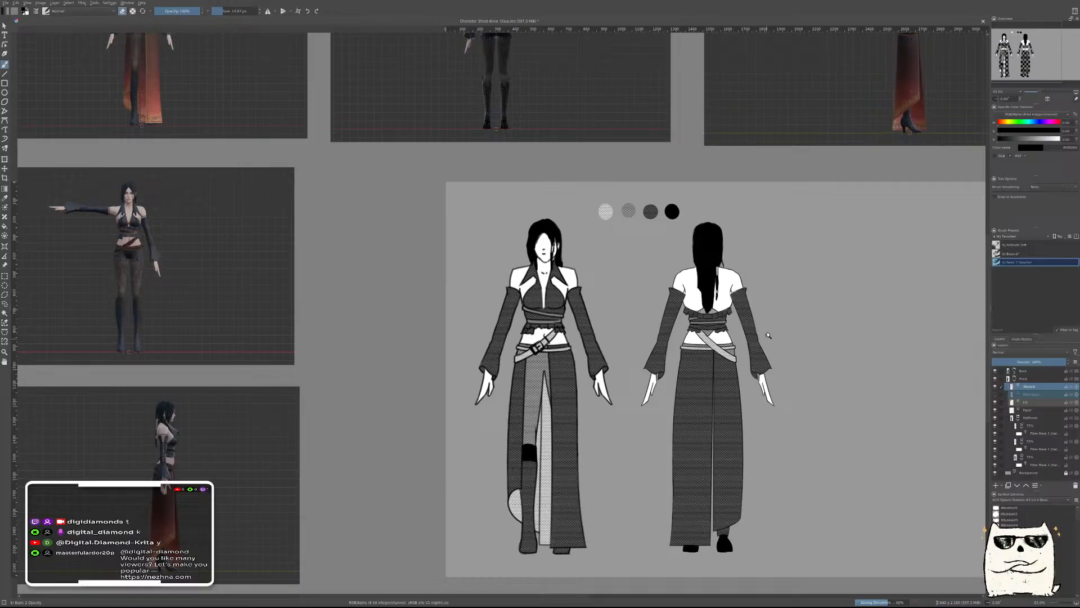
pyautogui.scroll(2, 767, 341)
pyautogui.click(1014, 380)
pyautogui.click(1014, 371)
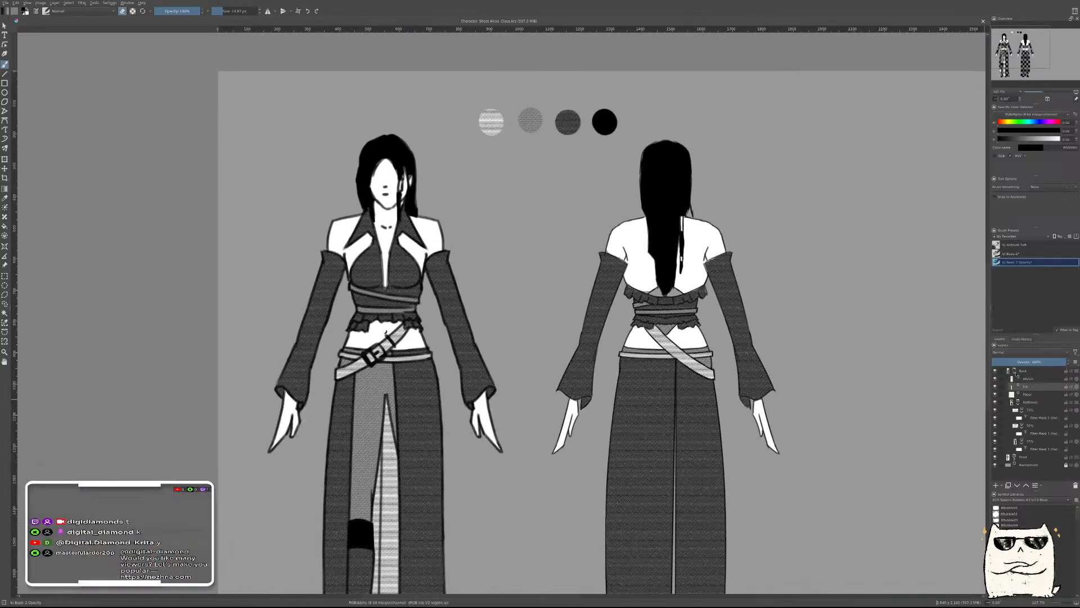
pyautogui.click(1031, 387)
pyautogui.click(1018, 253)
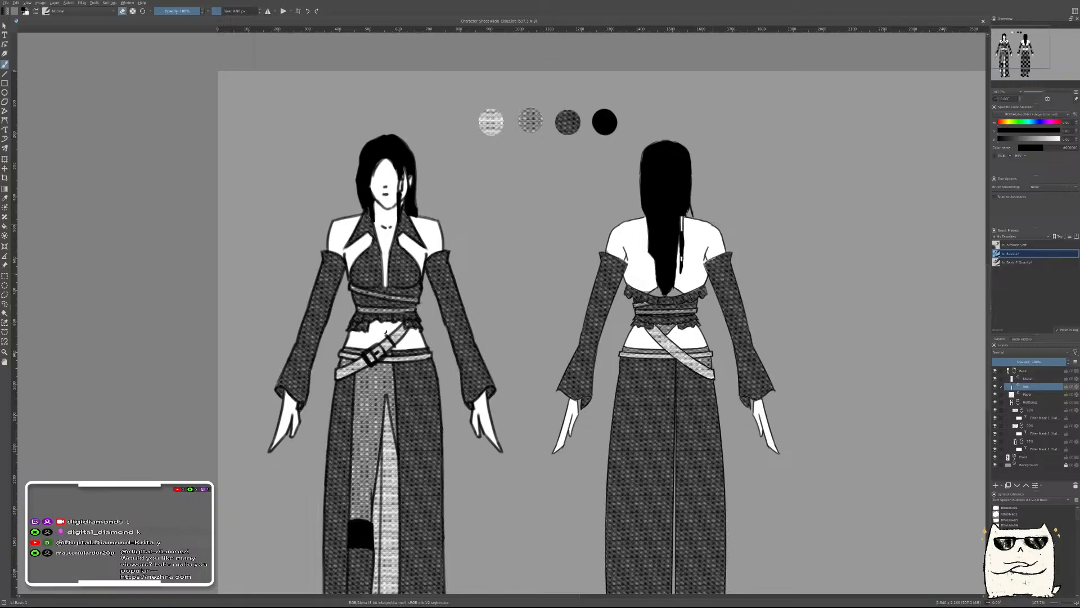
pyautogui.scroll(5, 695, 203)
pyautogui.scroll(3, 696, 202)
pyautogui.moveTo(677, 227)
pyautogui.mouseDown()
pyautogui.moveTo(697, 276)
pyautogui.moveTo(677, 270)
pyautogui.moveTo(693, 274)
pyautogui.moveTo(687, 261)
pyautogui.mouseUp()
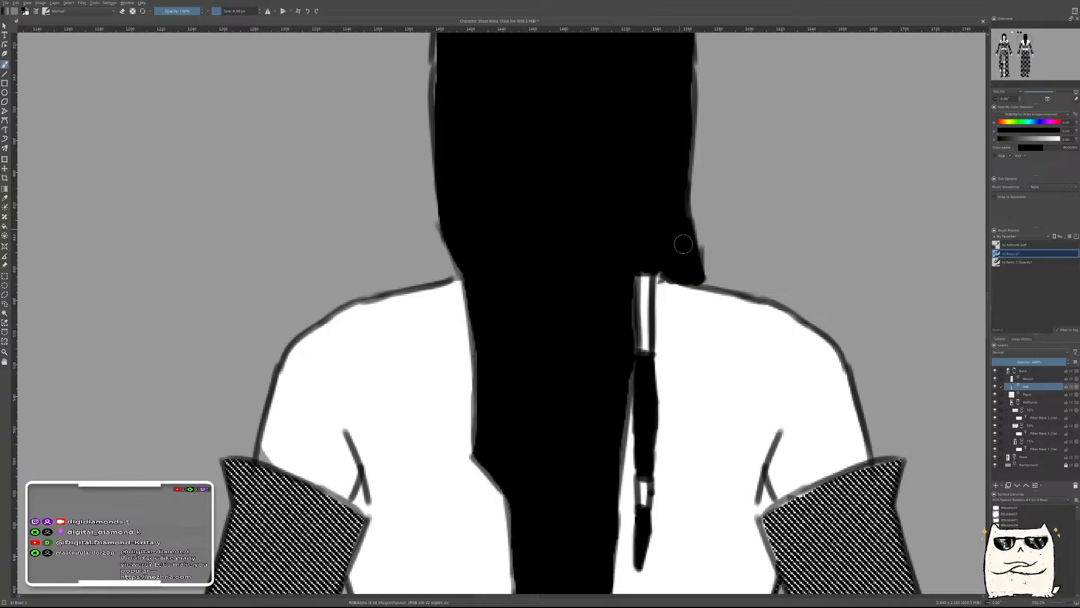
pyautogui.scroll(-8, 760, 181)
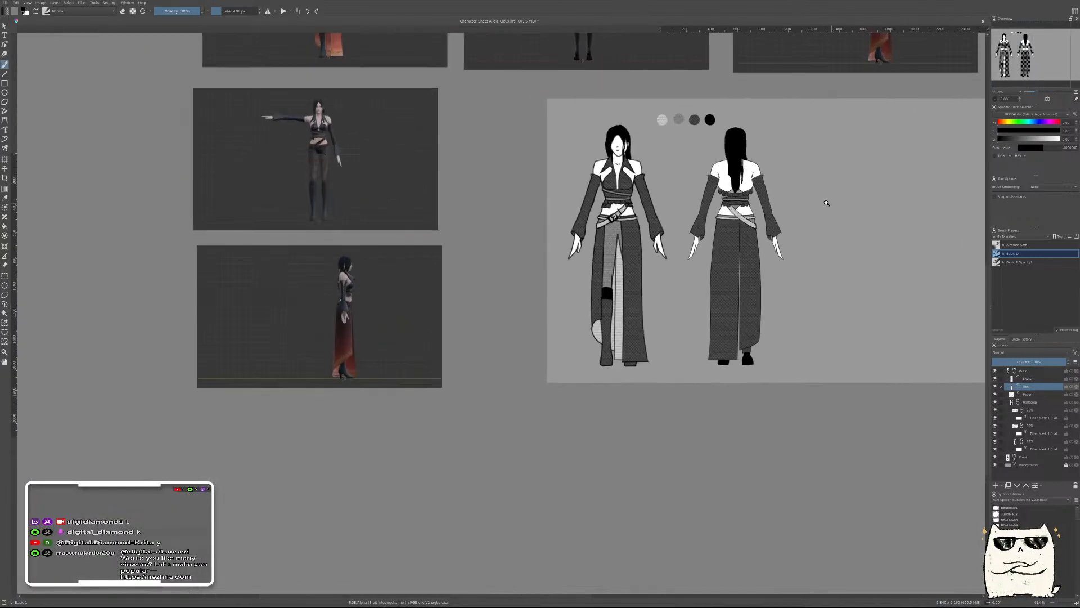
pyautogui.hotkey('ctrl', 's')
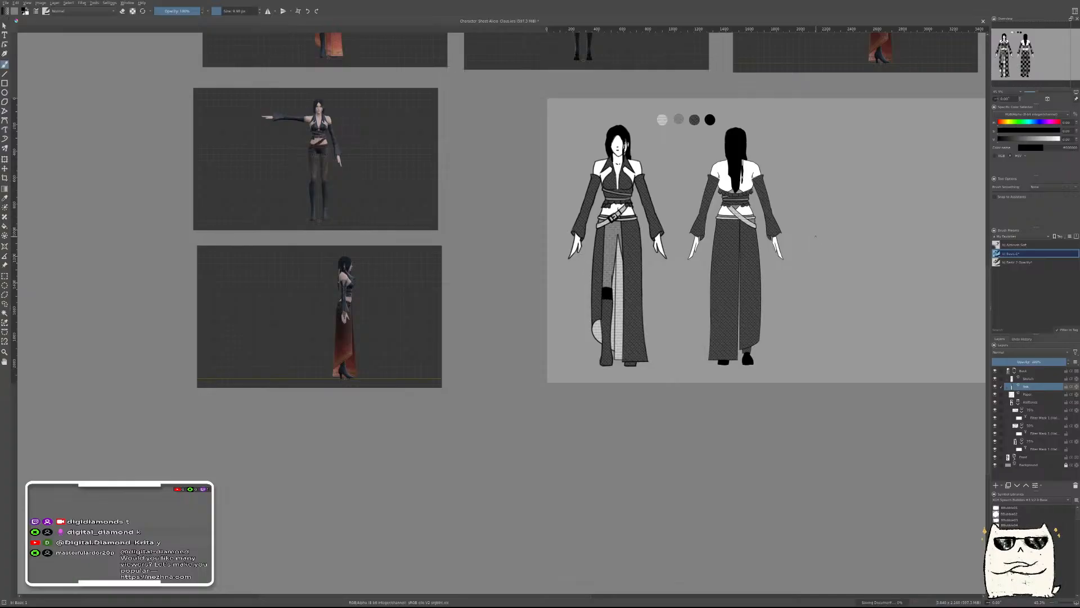
# Collapse the halftone subgroup and the Back group in the layer list
pyautogui.moveTo(816, 238); pyautogui.dragTo(778, 244)
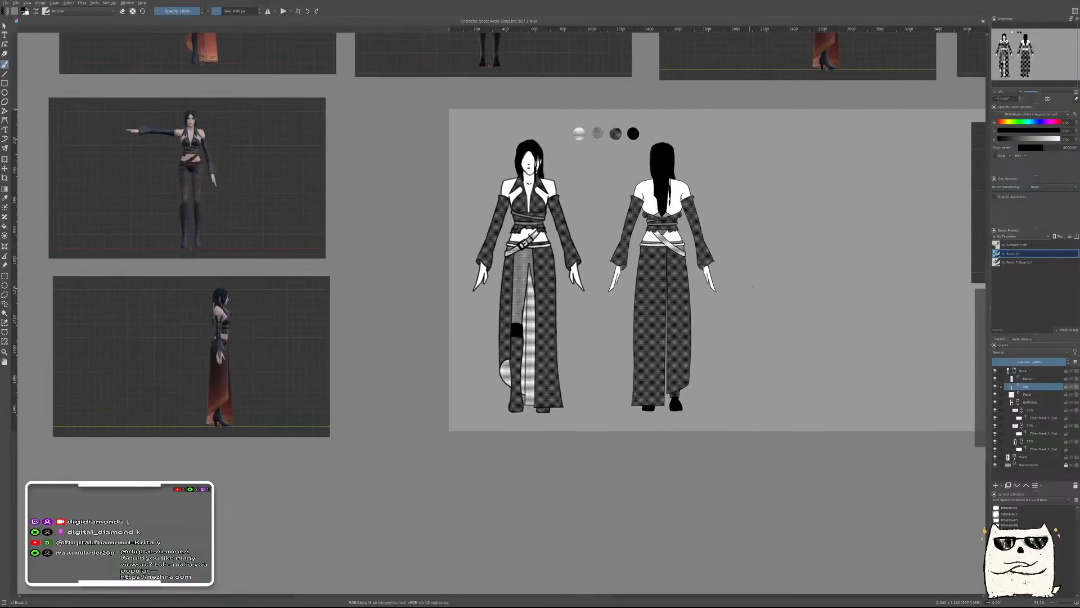
pyautogui.moveTo(714, 294)
pyautogui.mouseDown()
pyautogui.moveTo(779, 249)
pyautogui.moveTo(724, 291)
pyautogui.mouseUp()
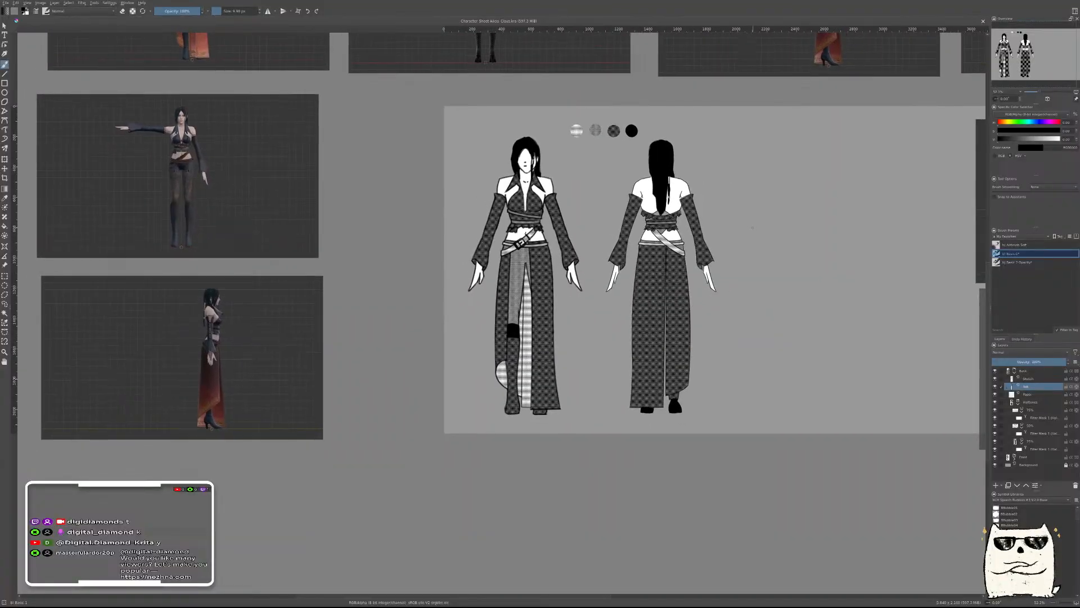
pyautogui.moveTo(757, 280); pyautogui.dragTo(733, 250)
pyautogui.moveTo(791, 311); pyautogui.dragTo(790, 361)
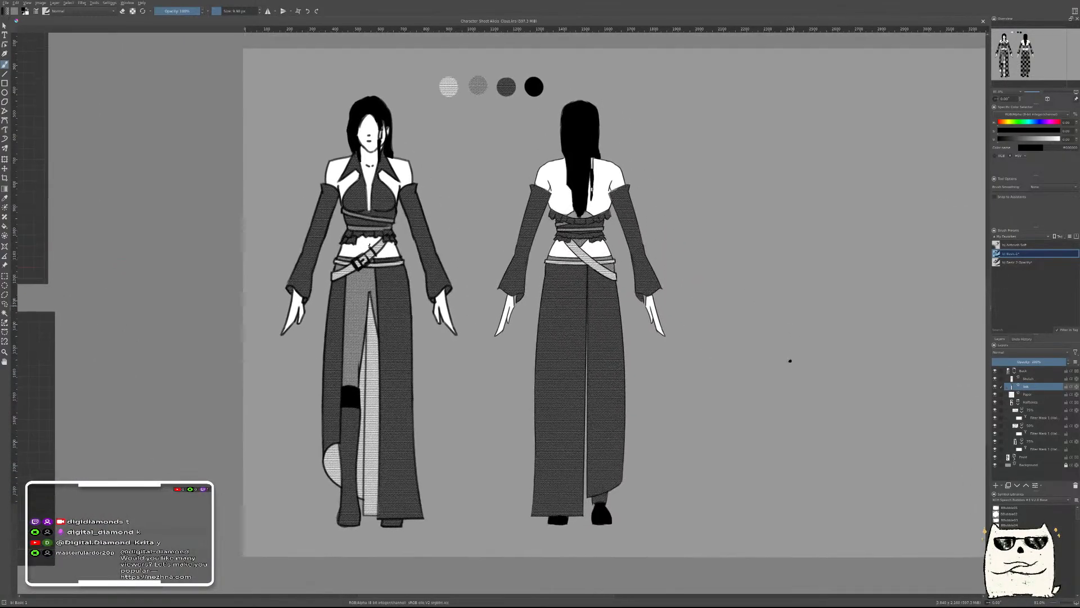
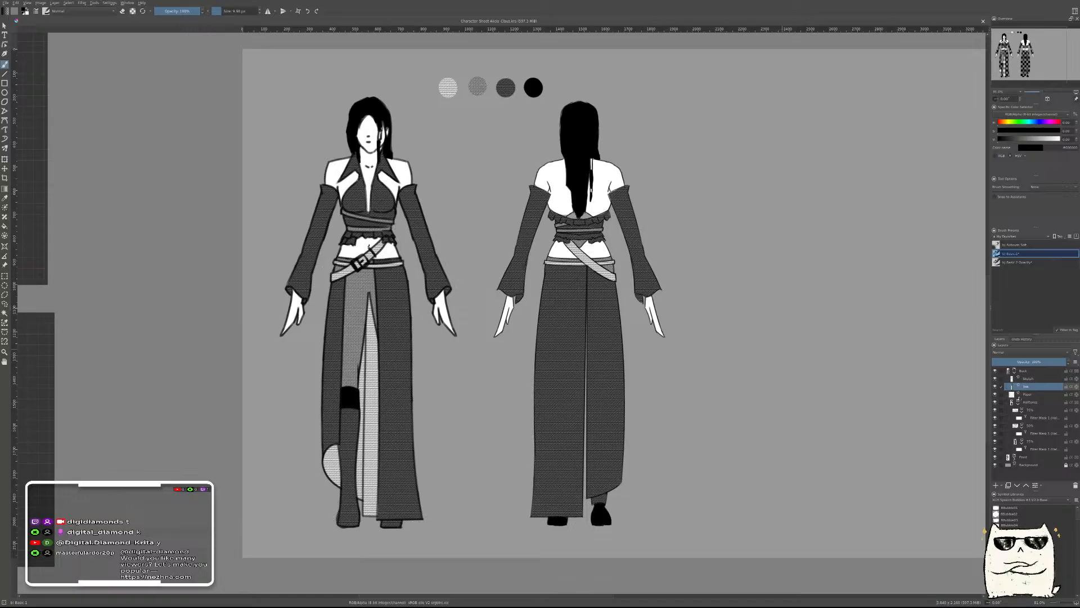
pyautogui.click(1018, 402)
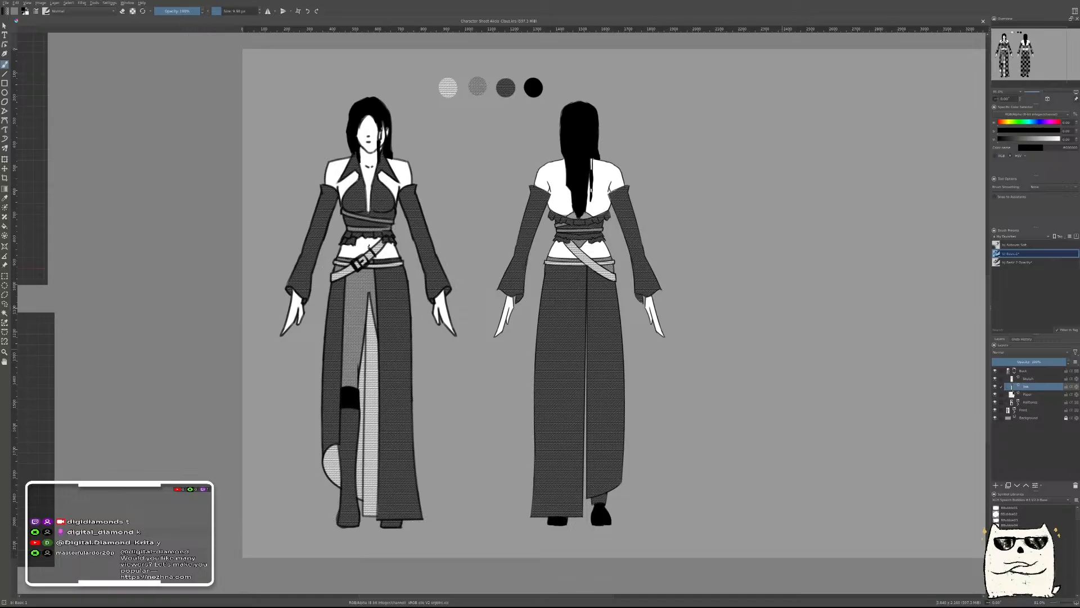
pyautogui.click(1015, 372)
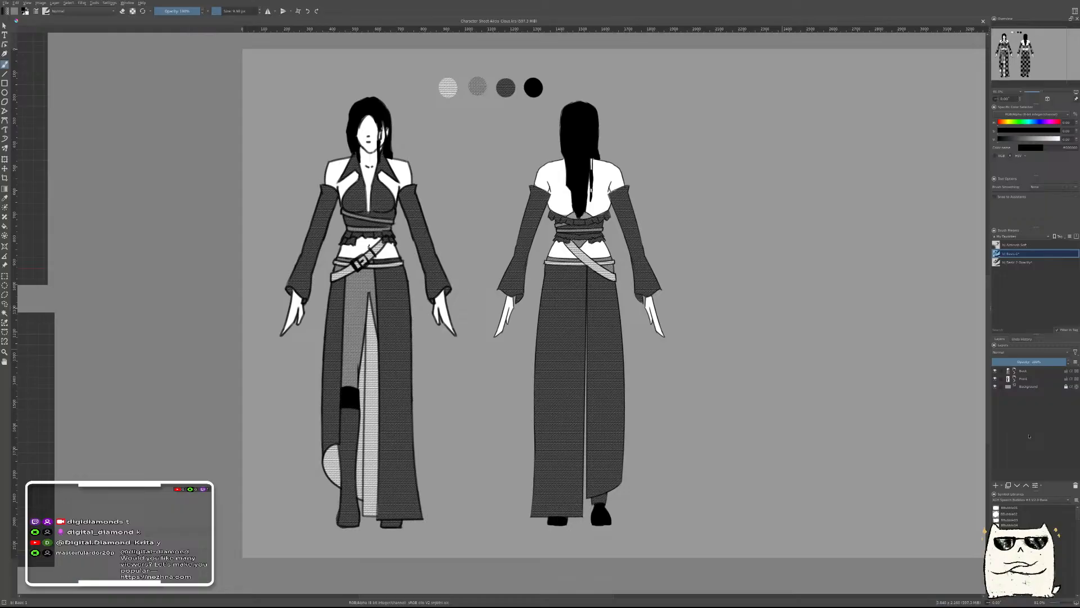
pyautogui.moveTo(784, 242)
pyautogui.mouseDown()
pyautogui.moveTo(687, 288)
pyautogui.moveTo(699, 273)
pyautogui.moveTo(688, 270)
pyautogui.moveTo(692, 285)
pyautogui.mouseUp()
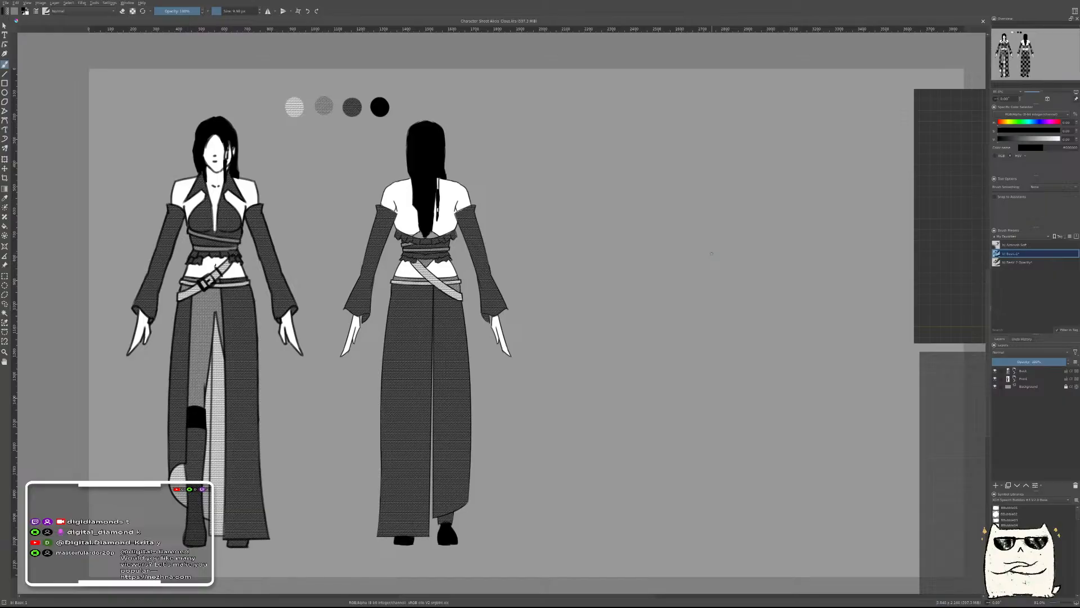
pyautogui.scroll(-1, 455, 142)
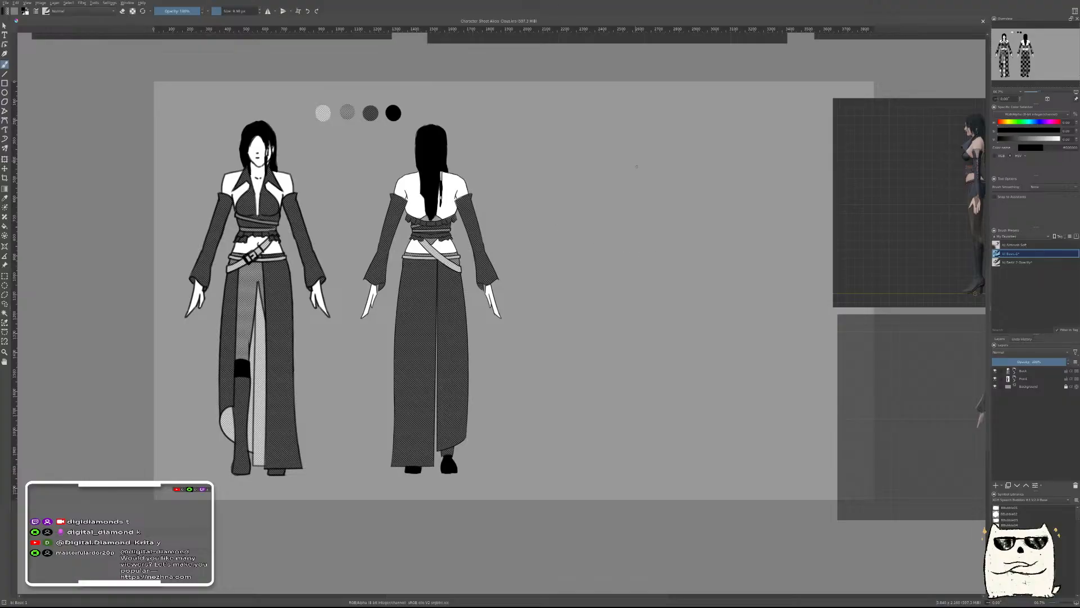
pyautogui.moveTo(627, 197); pyautogui.dragTo(713, 199)
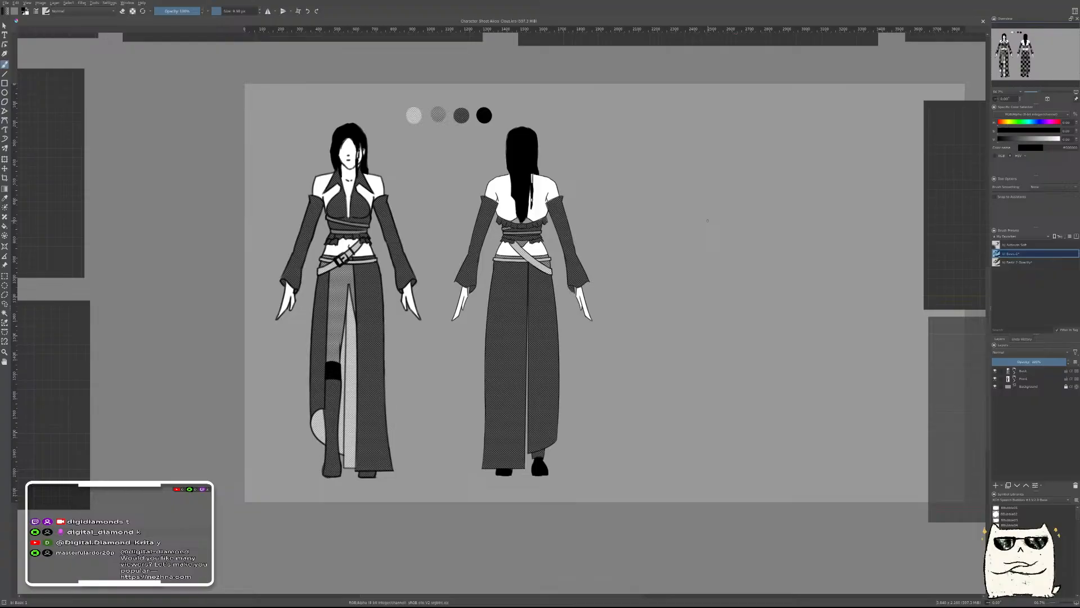
pyautogui.scroll(-3, 707, 220)
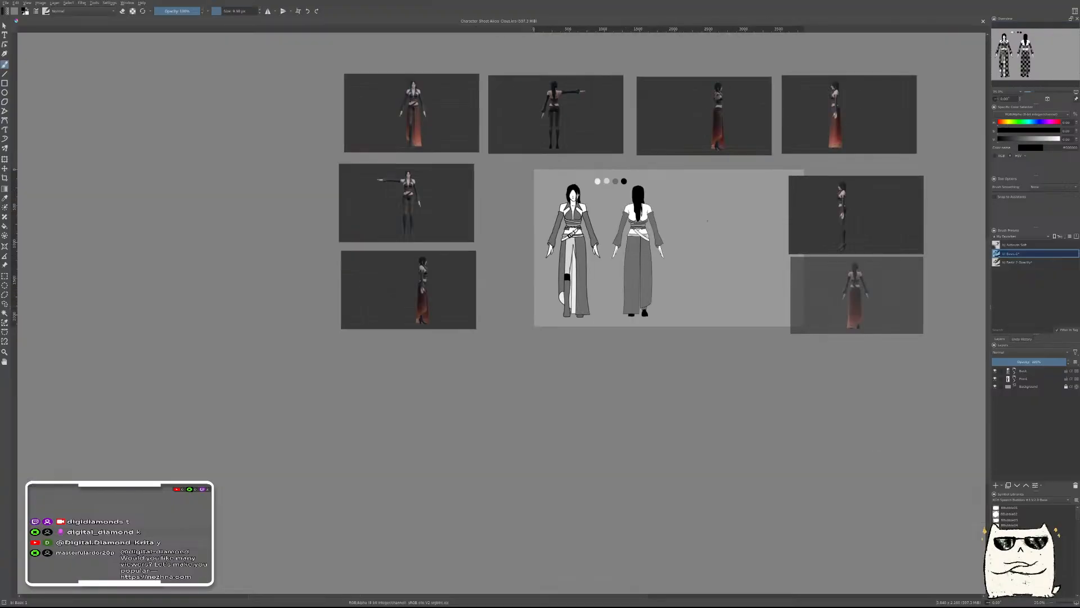
pyautogui.scroll(1, 707, 221)
pyautogui.moveTo(712, 213); pyautogui.dragTo(659, 243)
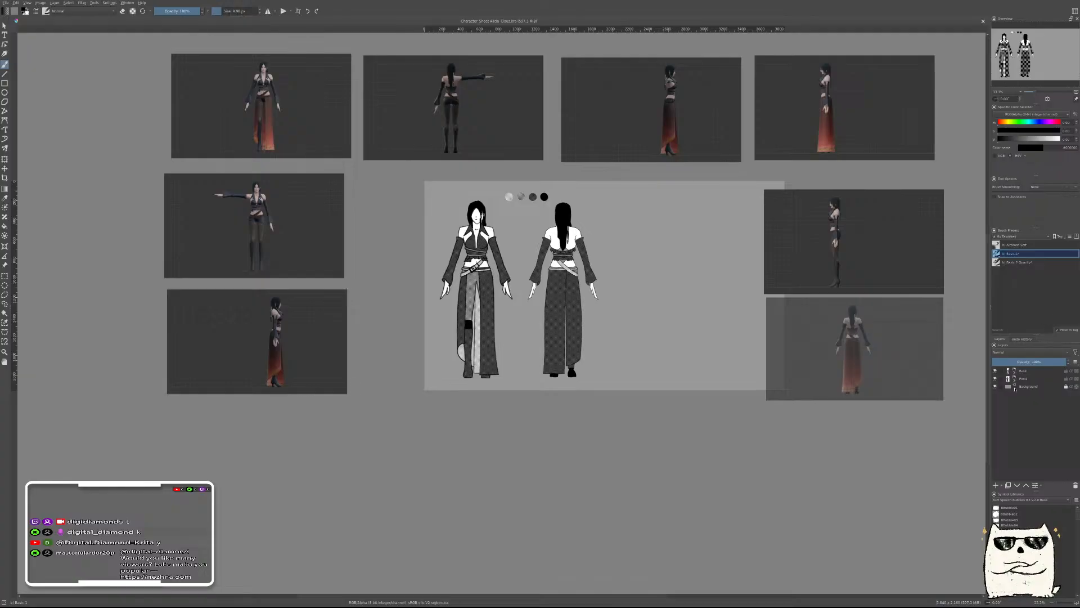
# Activate the top line layer of the Front group and set the Basic-1 brush size to 5 px
pyautogui.click(1015, 380)
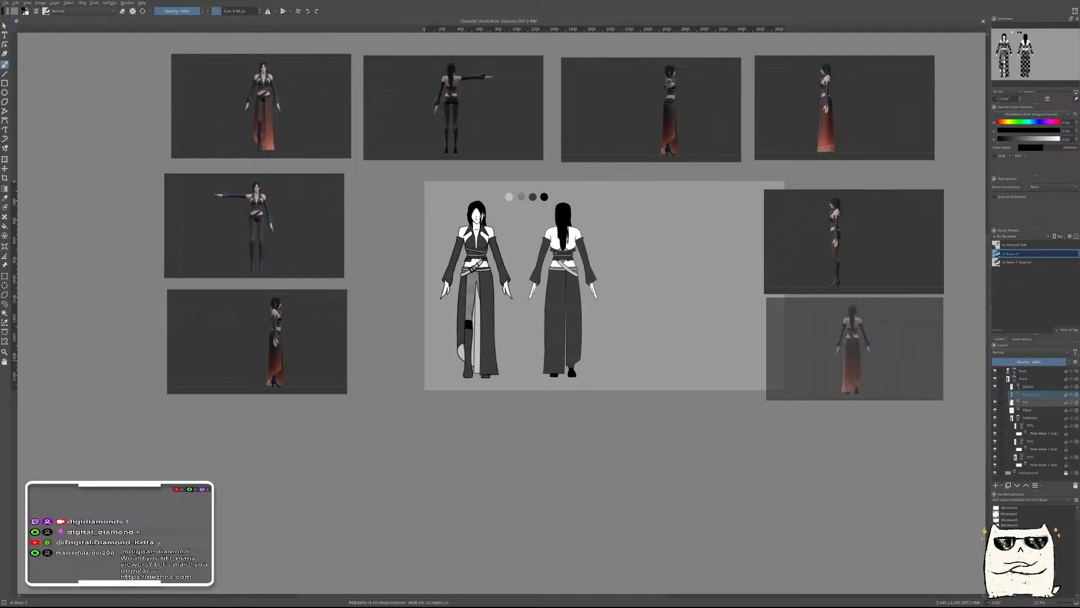
pyautogui.click(1037, 410)
pyautogui.click(1038, 403)
pyautogui.click(1041, 387)
pyautogui.click(1033, 262)
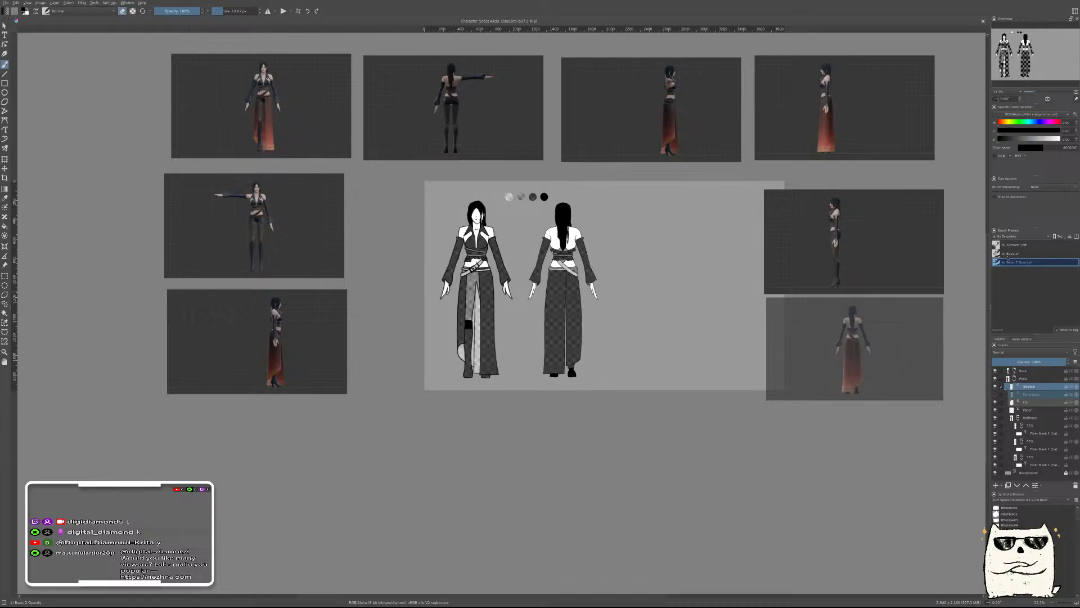
pyautogui.click(1026, 255)
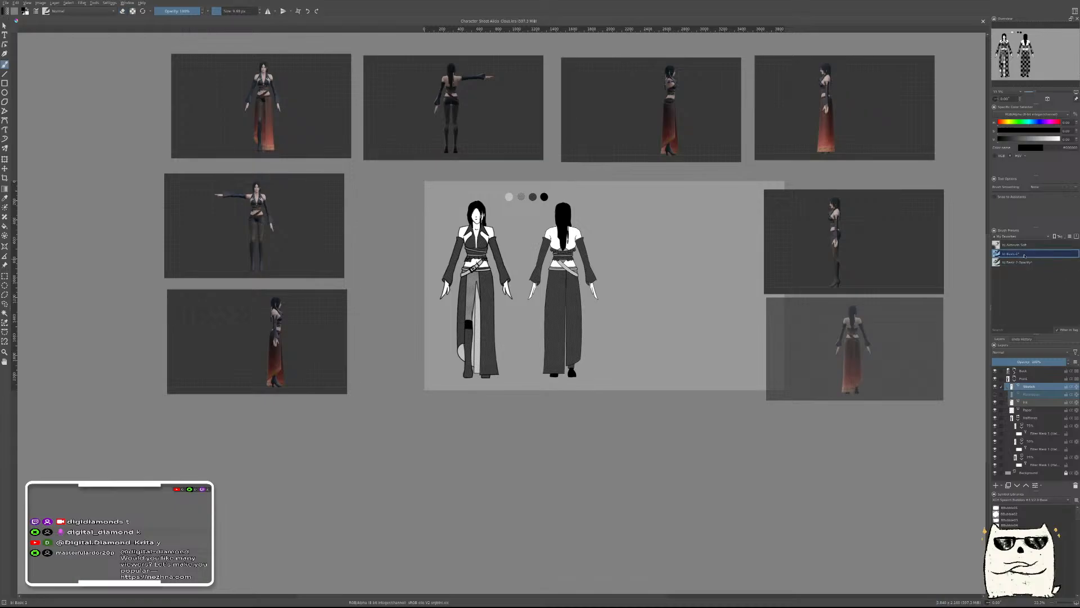
pyautogui.rightClick(242, 11)
pyautogui.write('5')
pyautogui.press('Return')
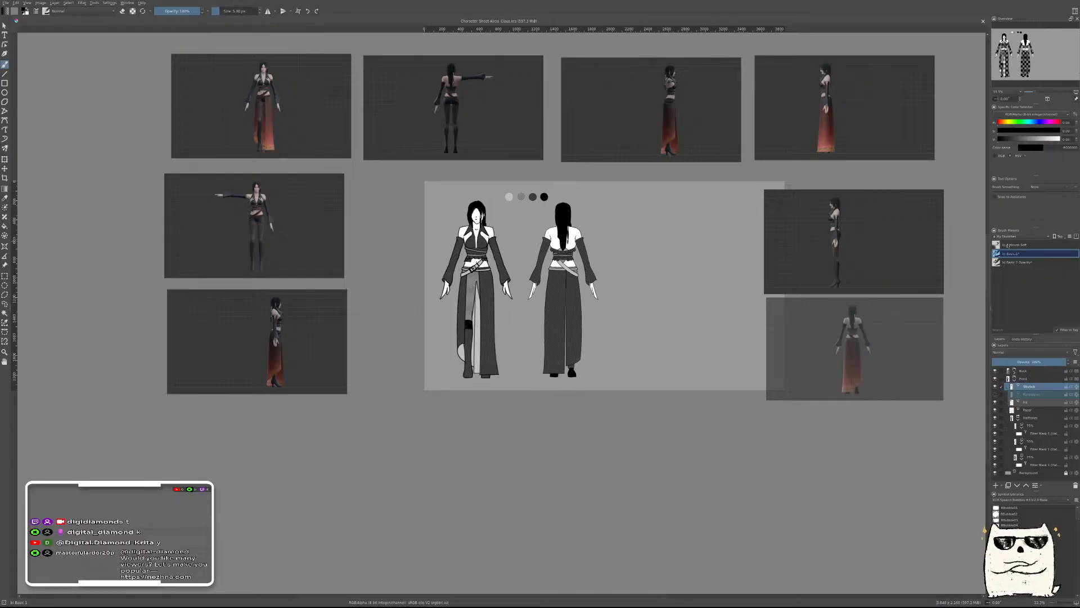
# Switch to the Basic-2 Opacity brush and set its size to 5 px
pyautogui.click(1018, 262)
pyautogui.rightClick(243, 11)
pyautogui.write('5')
pyautogui.press('Return')
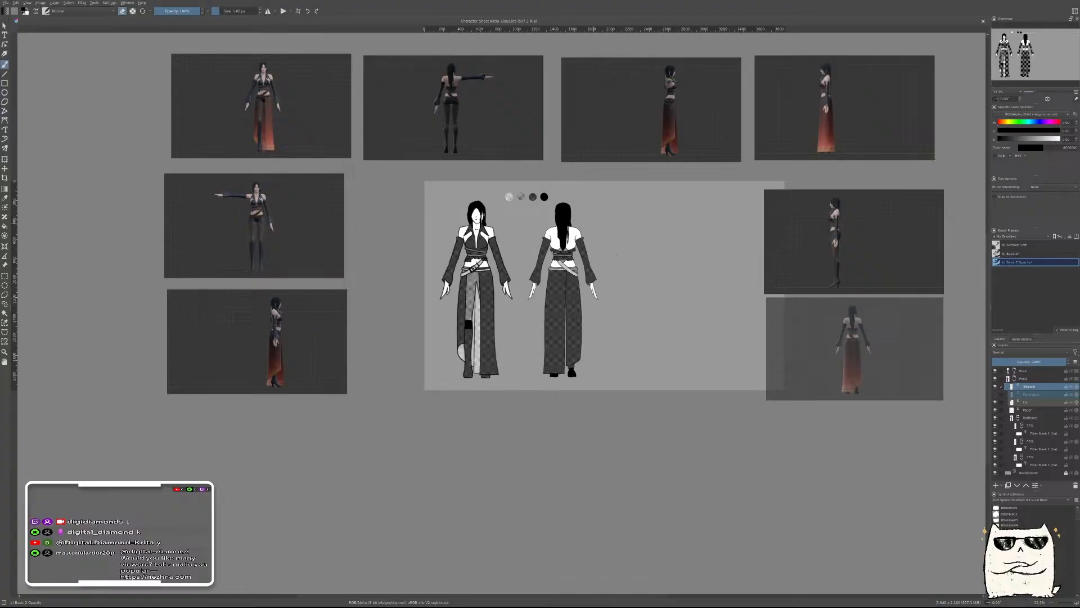
# Examine the collar, top and belt details on the front-view reference image with the long skirt
pyautogui.moveTo(571, 222); pyautogui.dragTo(615, 177)
pyautogui.moveTo(307, 328); pyautogui.dragTo(605, 324)
pyautogui.moveTo(487, 316)
pyautogui.mouseDown()
pyautogui.moveTo(499, 296)
pyautogui.moveTo(500, 308)
pyautogui.mouseUp()
pyautogui.moveTo(270, 141); pyautogui.dragTo(491, 311)
pyautogui.moveTo(437, 145); pyautogui.dragTo(453, 177)
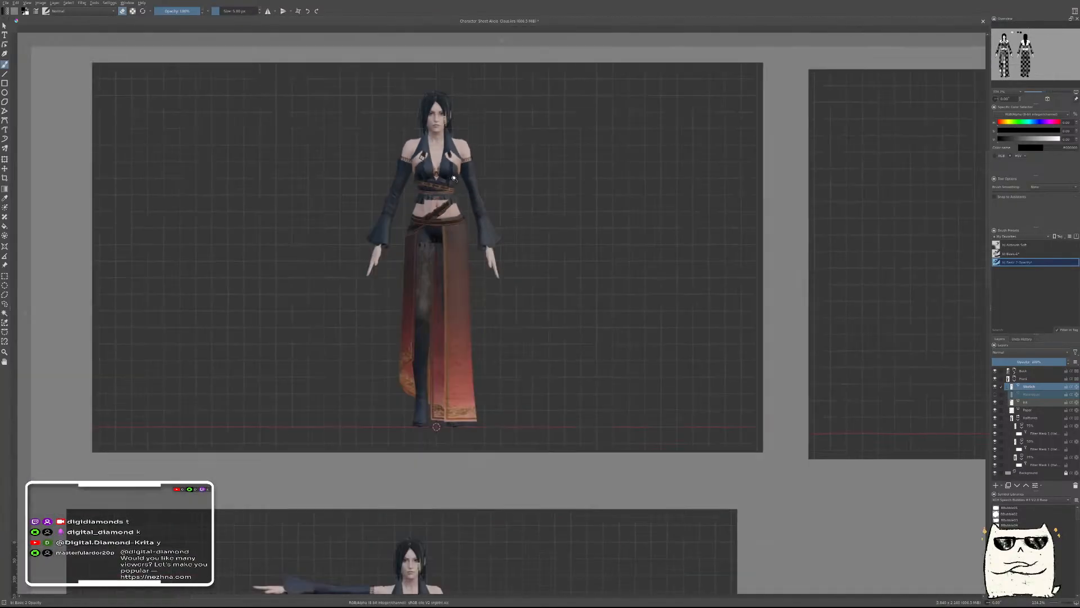
pyautogui.moveTo(706, 347); pyautogui.dragTo(495, 208)
pyautogui.moveTo(969, 493)
pyautogui.mouseDown()
pyautogui.moveTo(692, 343)
pyautogui.moveTo(590, 227)
pyautogui.mouseUp()
pyautogui.moveTo(629, 327); pyautogui.dragTo(618, 384)
# Move the front reference image right beside the front view drawing and return to the brush
pyautogui.click(5, 265)
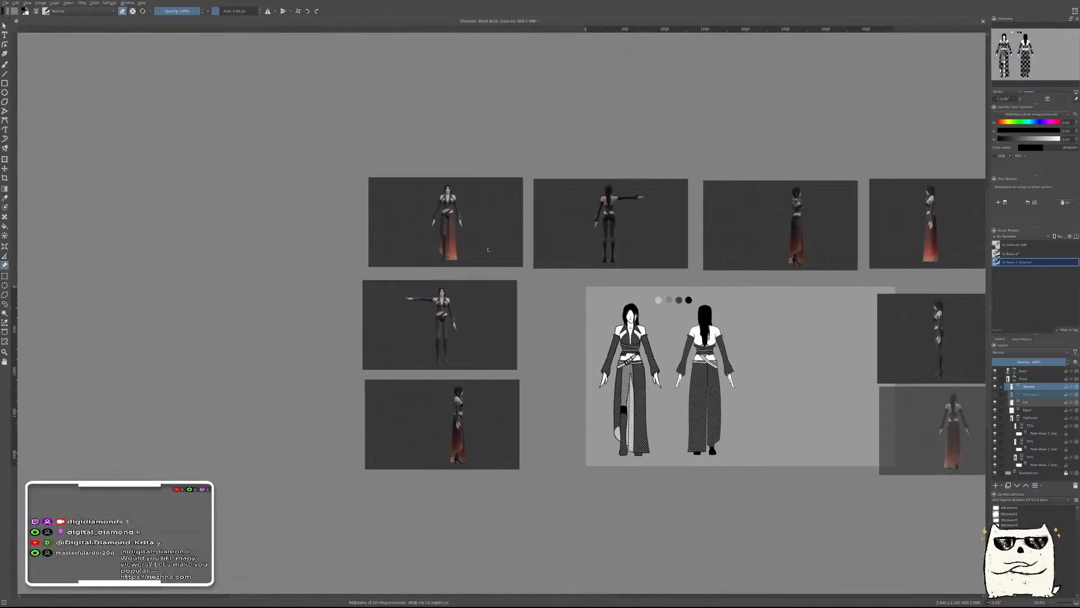
pyautogui.click(493, 238)
pyautogui.moveTo(501, 241); pyautogui.dragTo(519, 265)
pyautogui.moveTo(644, 412); pyautogui.dragTo(572, 370)
pyautogui.scroll(6, 633, 361)
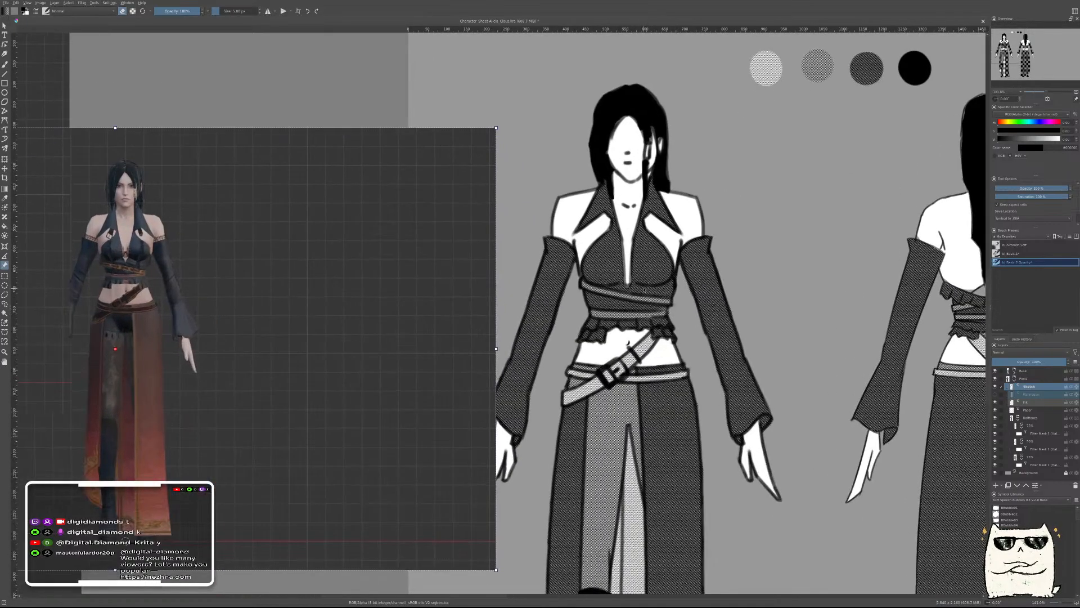
pyautogui.press('b')
# Paint small black straps with buckles hanging from both collar points of the front view, following the reference
pyautogui.moveTo(598, 234); pyautogui.dragTo(743, 281)
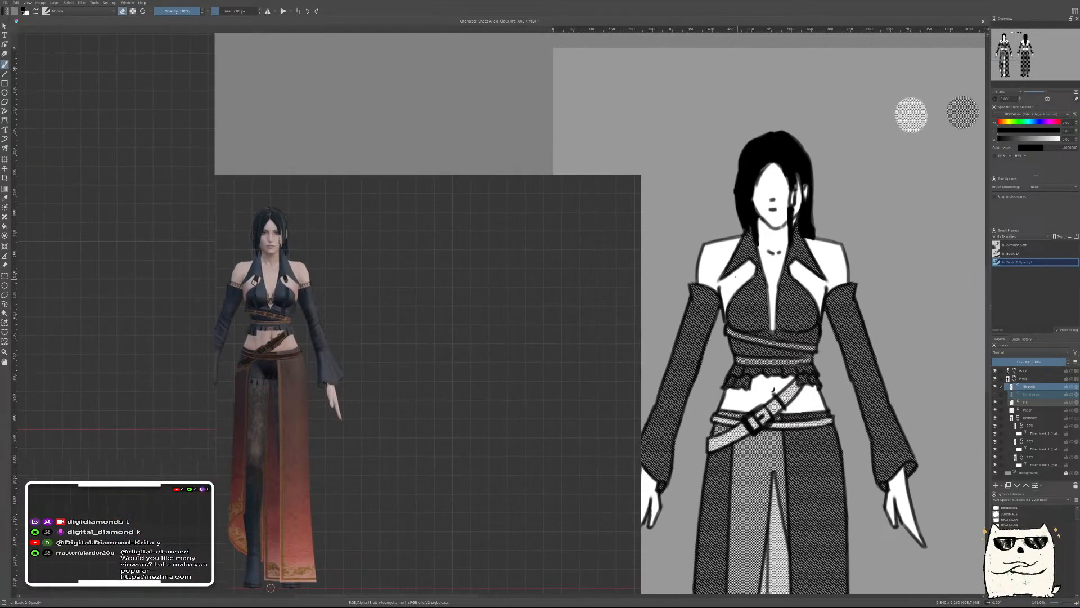
pyautogui.scroll(2, 751, 274)
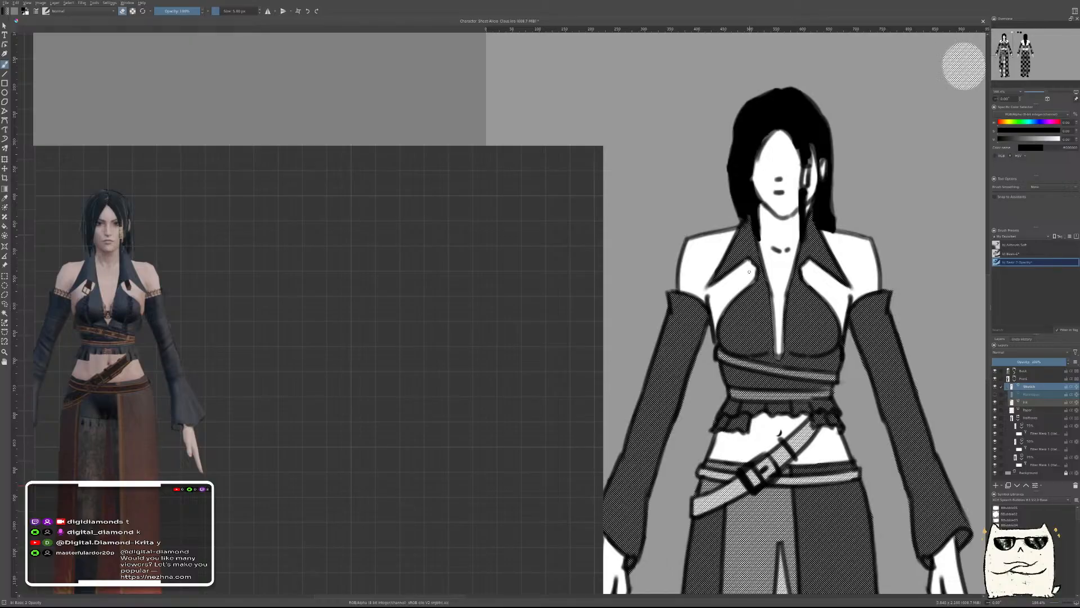
pyautogui.press('e')
pyautogui.moveTo(751, 260); pyautogui.dragTo(747, 274)
pyautogui.scroll(-5, 736, 289)
pyautogui.scroll(4, 791, 275)
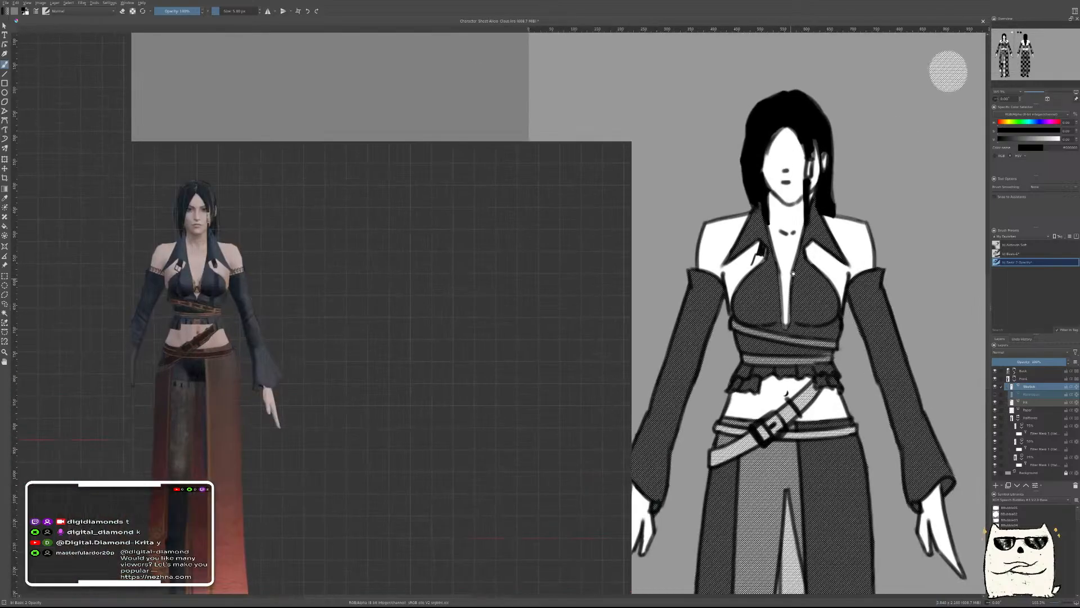
pyautogui.scroll(2, 791, 275)
pyautogui.scroll(-2, 794, 284)
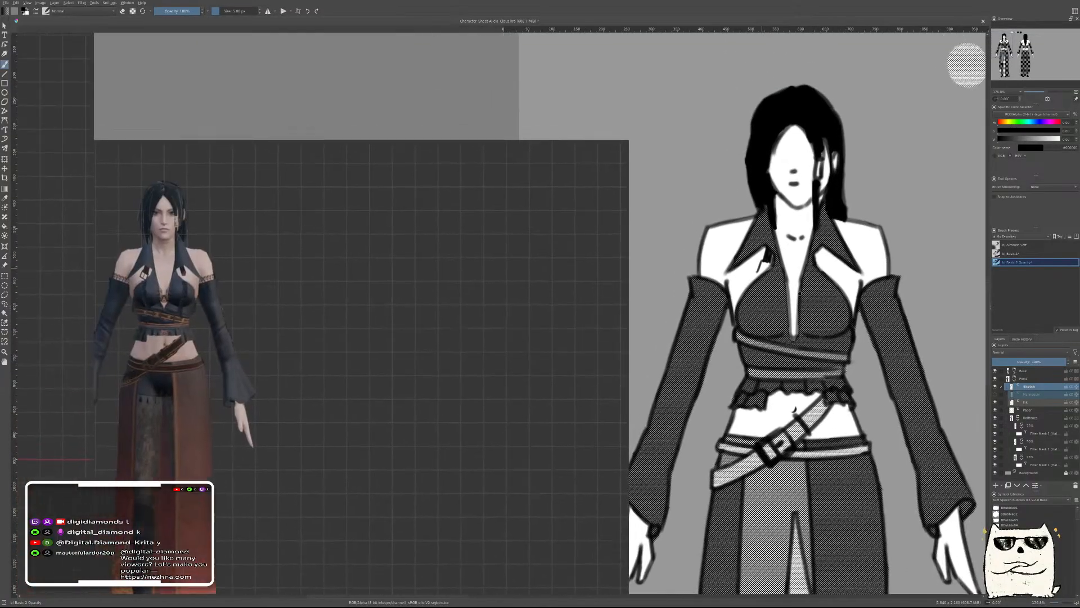
pyautogui.moveTo(794, 289); pyautogui.dragTo(833, 316)
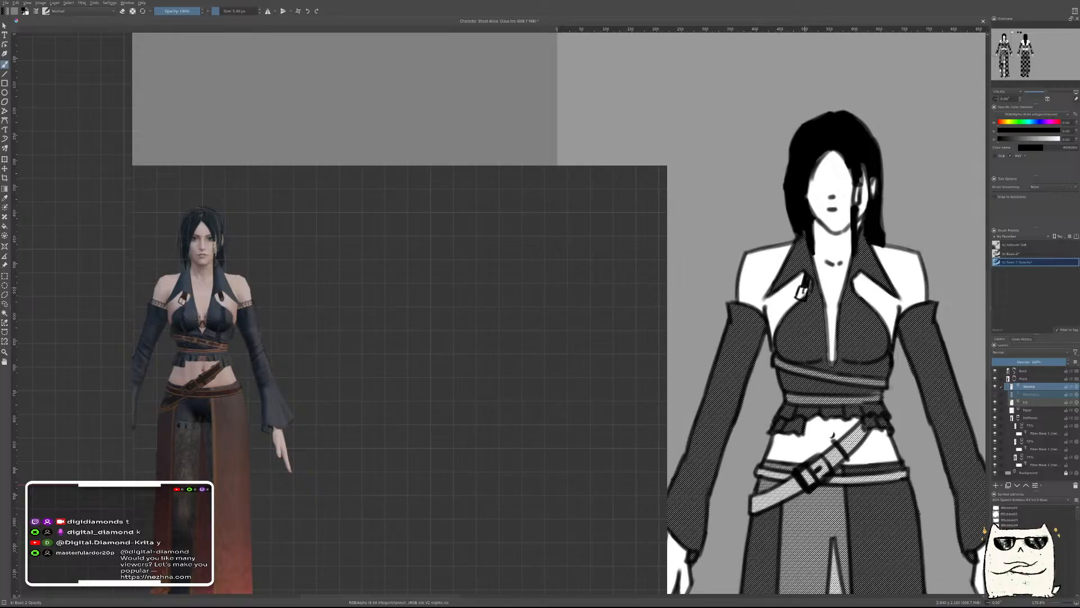
pyautogui.moveTo(887, 294); pyautogui.dragTo(822, 326)
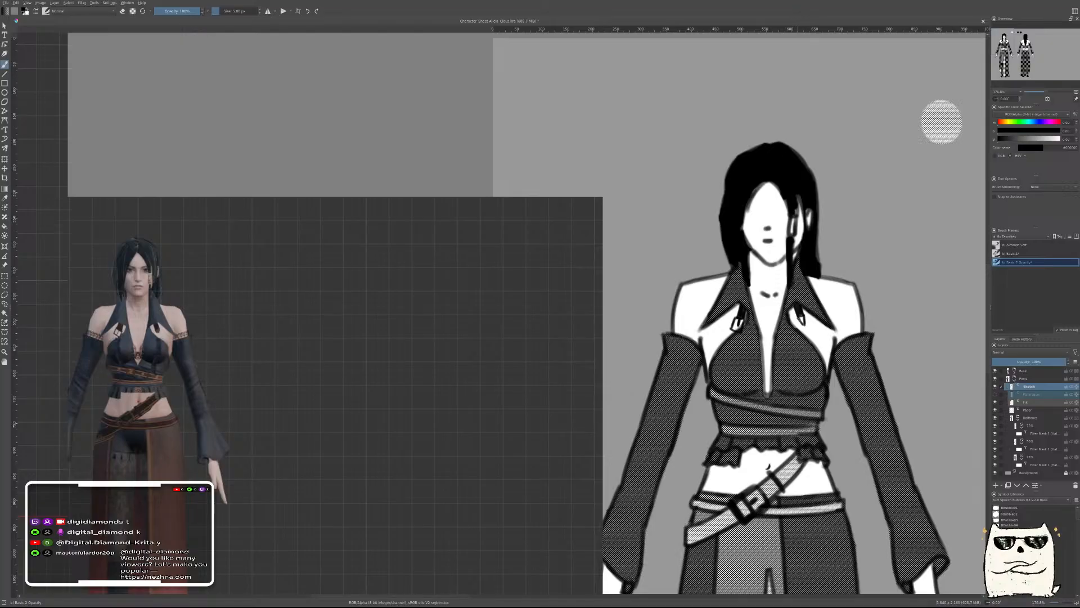
# Hide the halftone mask on the front view's light grey layer and sample the light grey from the belt
pyautogui.click(1031, 426)
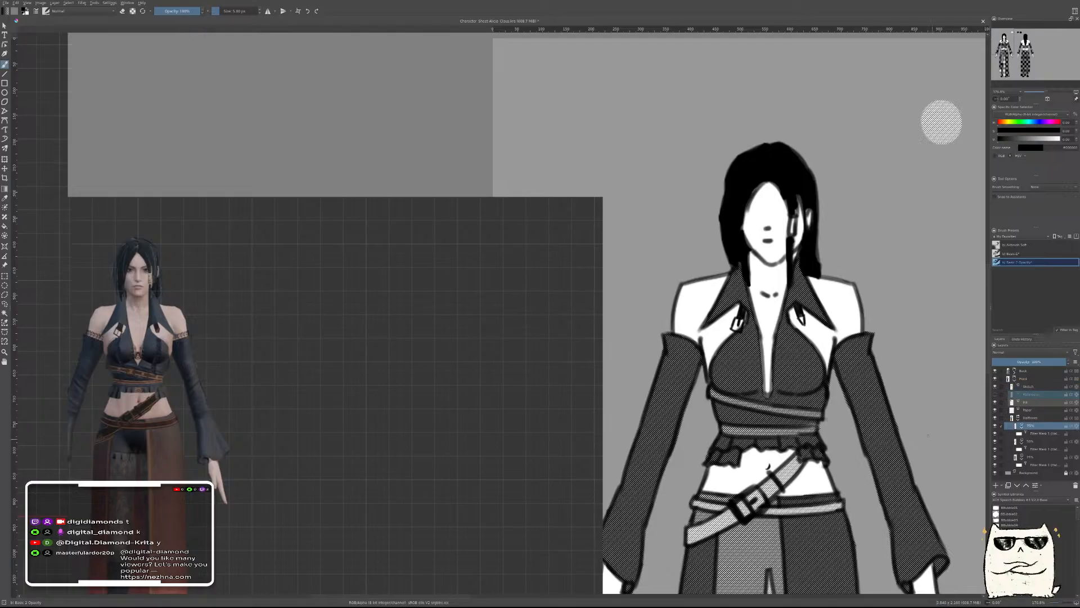
pyautogui.scroll(-5, 948, 381)
pyautogui.moveTo(968, 385); pyautogui.dragTo(811, 386)
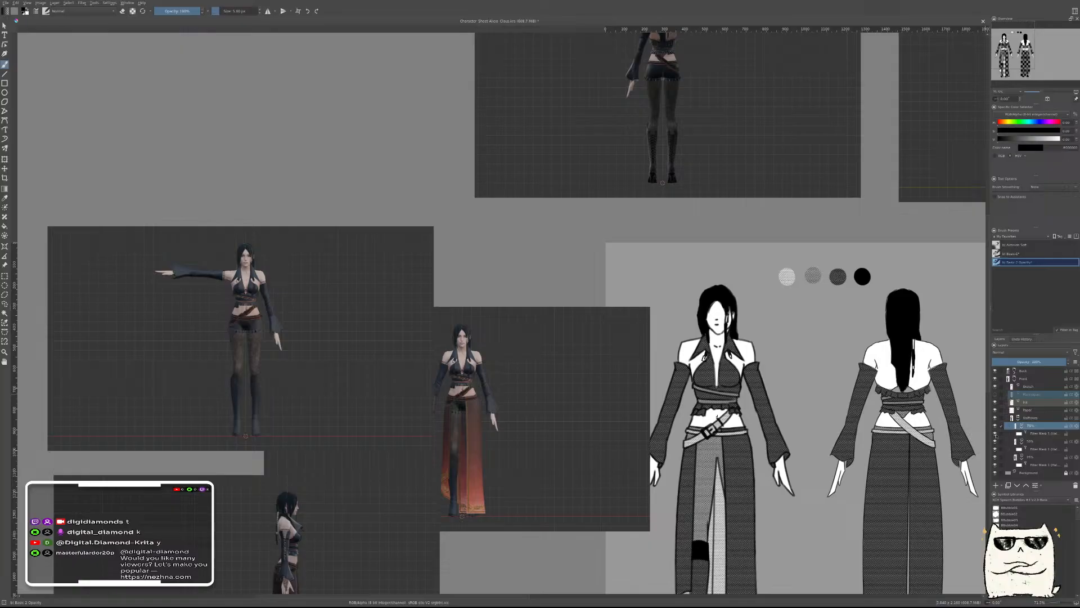
pyautogui.scroll(5, 718, 389)
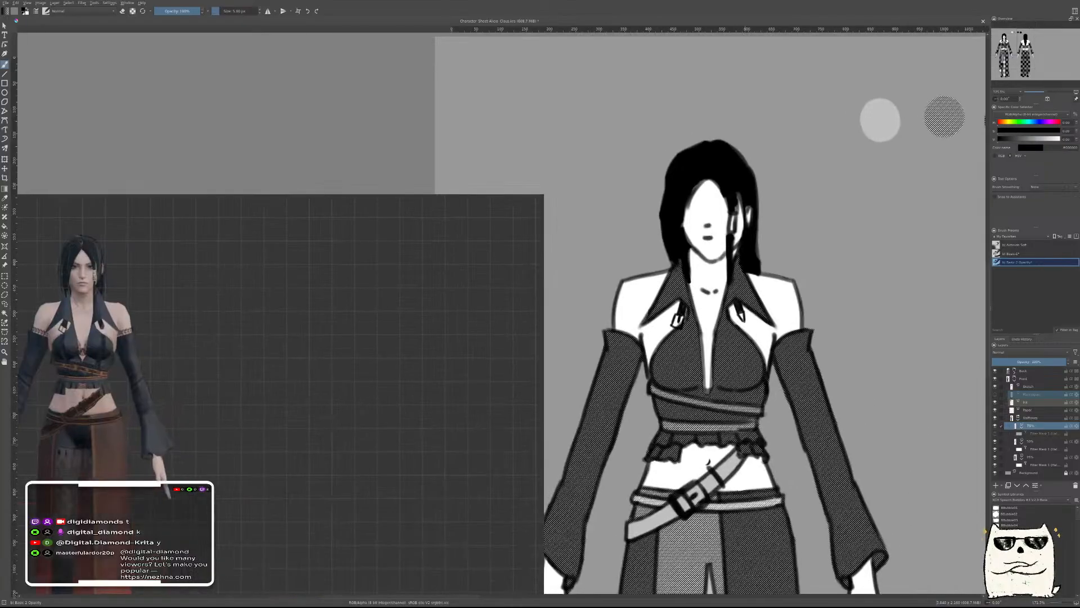
pyautogui.keyDown('ctrl'); pyautogui.click(734, 464); pyautogui.keyUp('ctrl')
# Paint the pointed buckle on the front view's collar light grey with the Basic-1 brush, on the solid layer above the halftones
pyautogui.scroll(5, 737, 304)
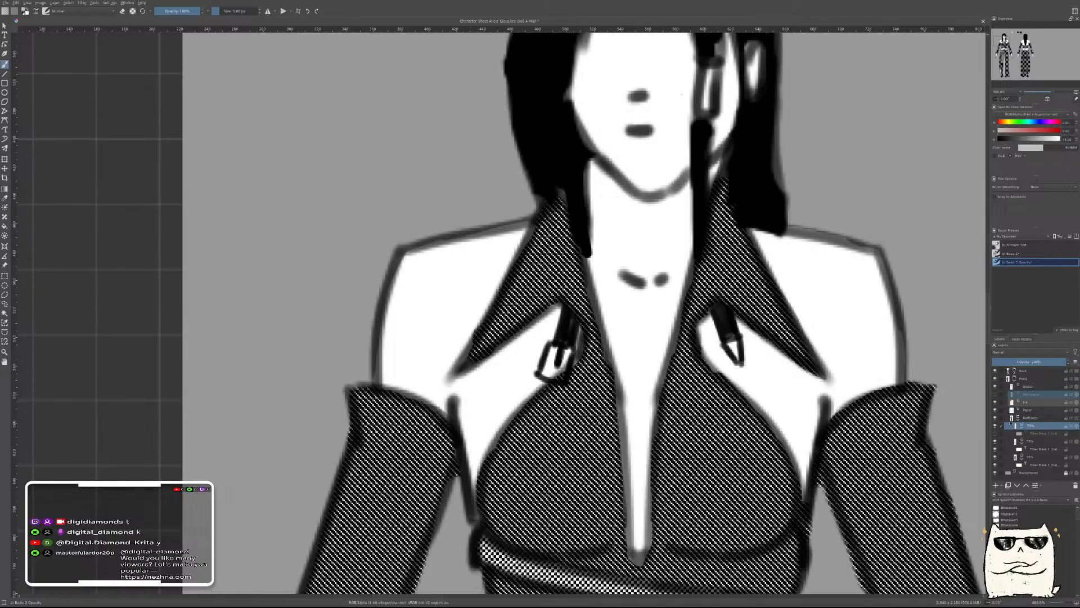
pyautogui.moveTo(737, 358); pyautogui.dragTo(733, 350)
pyautogui.press('pageup')
pyautogui.press('pageup')
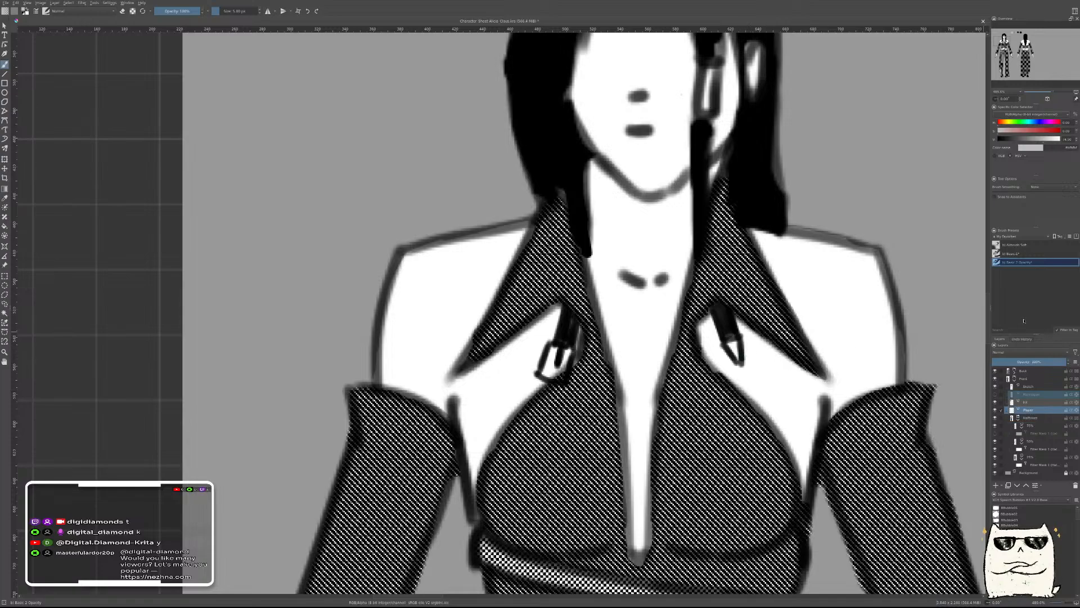
pyautogui.click(1017, 254)
pyautogui.moveTo(740, 353); pyautogui.dragTo(730, 341)
# Hide the medium grey layer's halftone mask, sample its medium grey and make that layer active
pyautogui.scroll(-3, 734, 344)
pyautogui.scroll(-5, 798, 302)
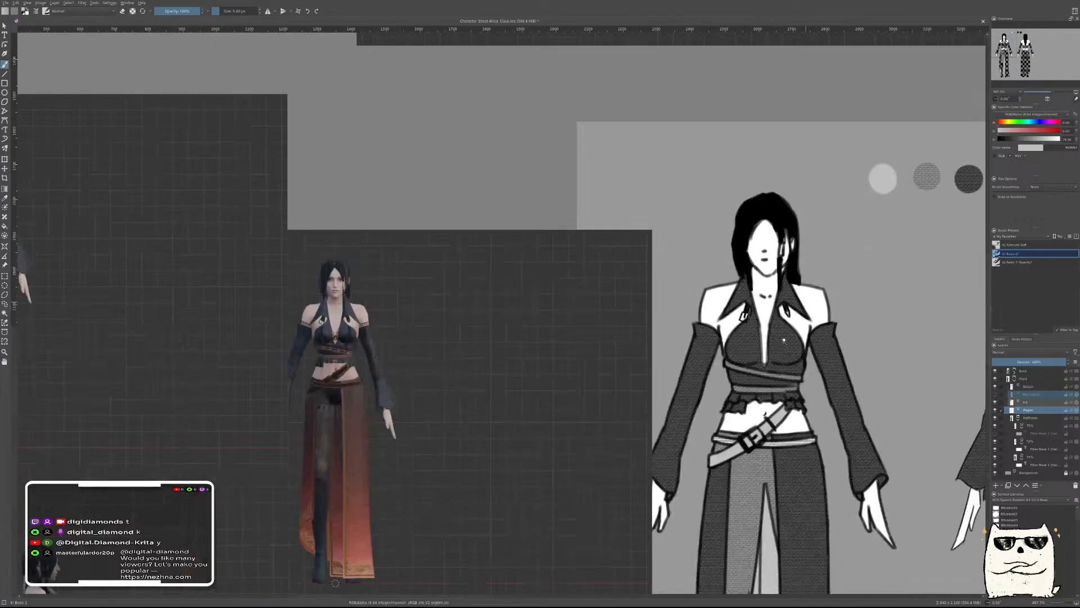
pyautogui.scroll(-1, 831, 341)
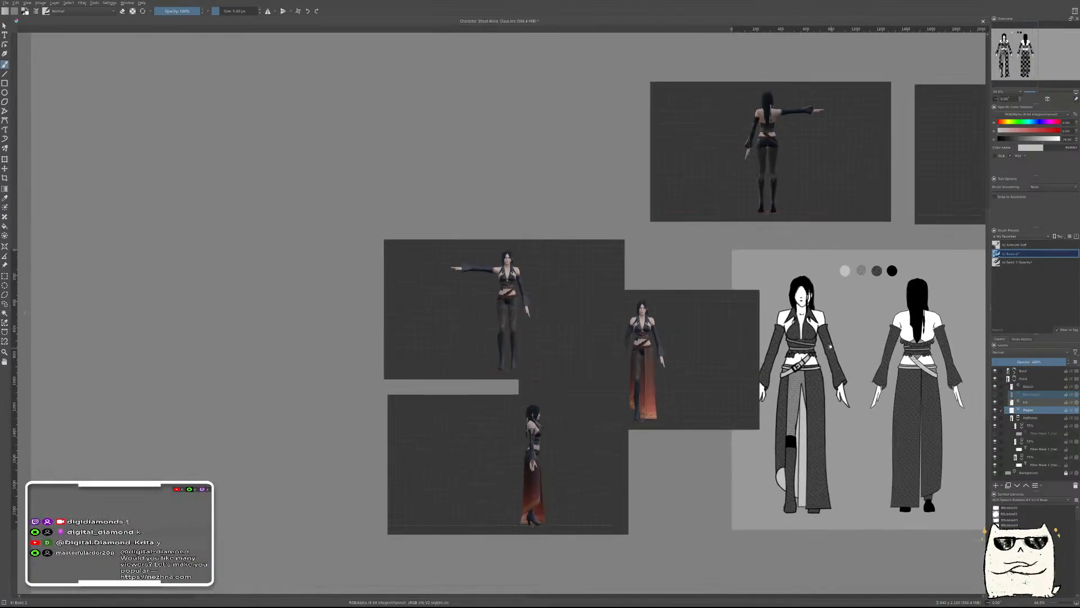
pyautogui.scroll(2, 844, 332)
pyautogui.moveTo(573, 311); pyautogui.dragTo(436, 374)
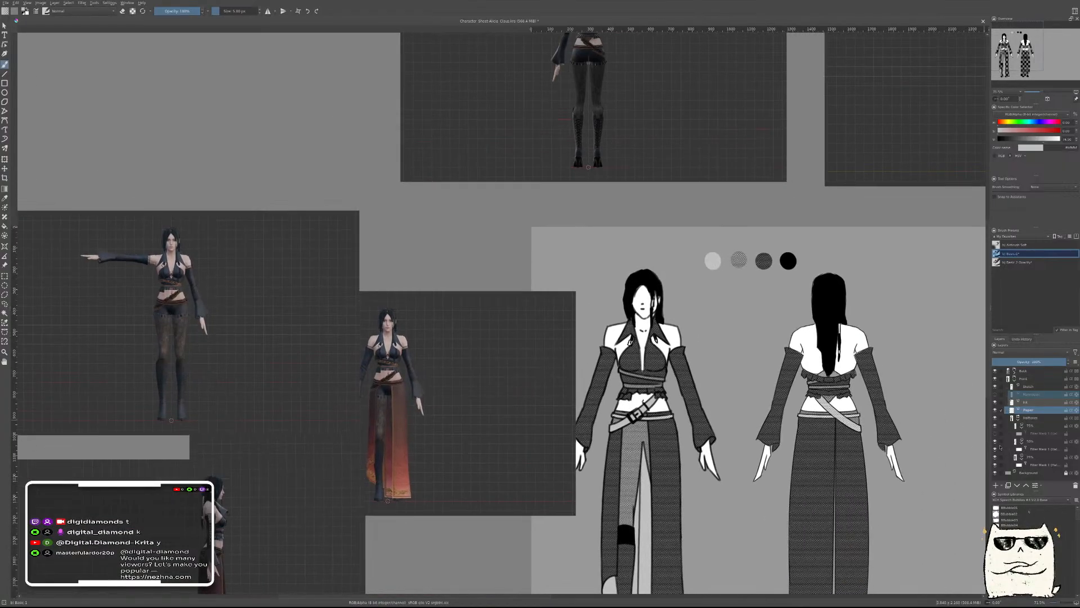
pyautogui.click(995, 442)
pyautogui.click(994, 442)
pyautogui.scroll(3, 647, 457)
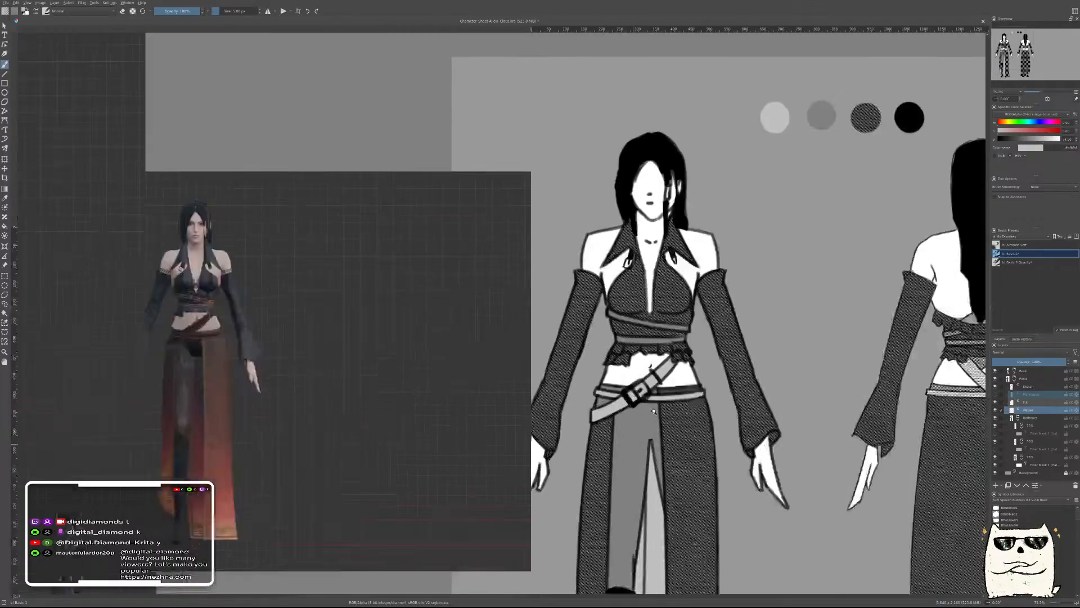
pyautogui.scroll(2, 667, 394)
pyautogui.scroll(5, 653, 394)
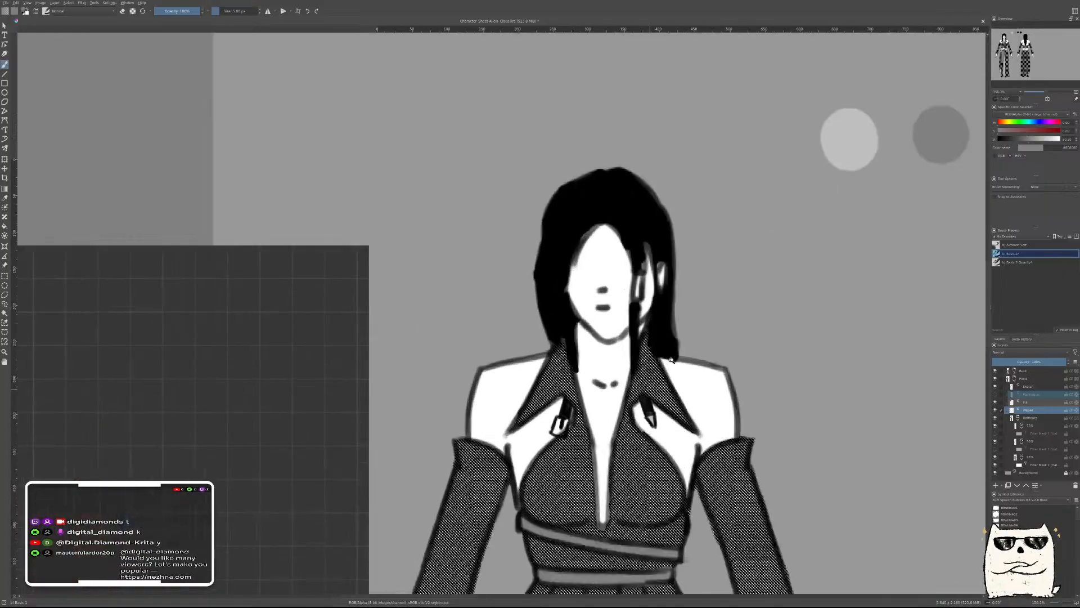
pyautogui.click(1033, 442)
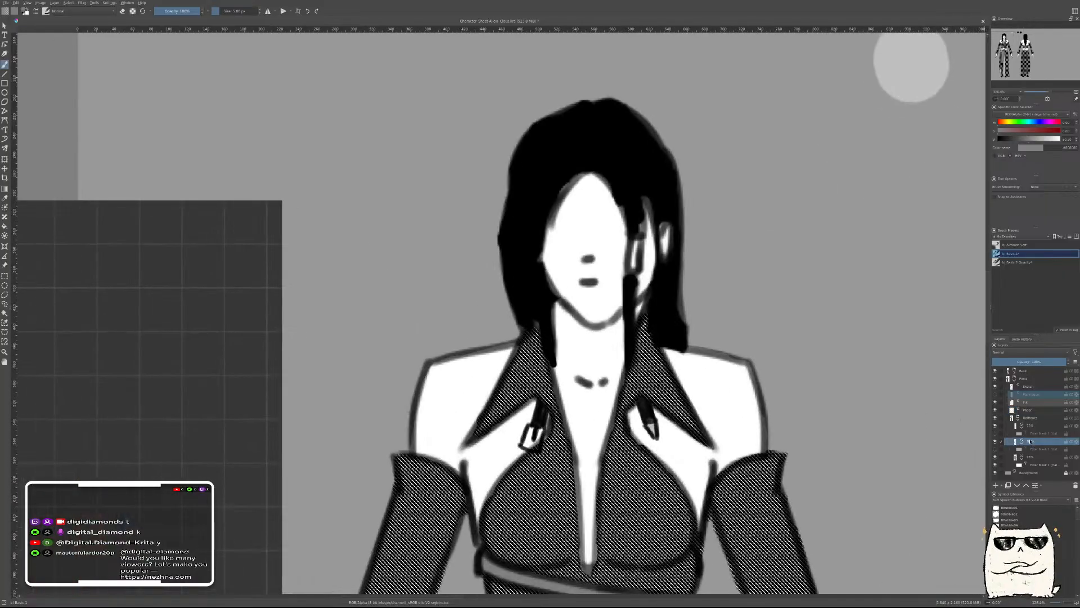
pyautogui.scroll(3, 653, 433)
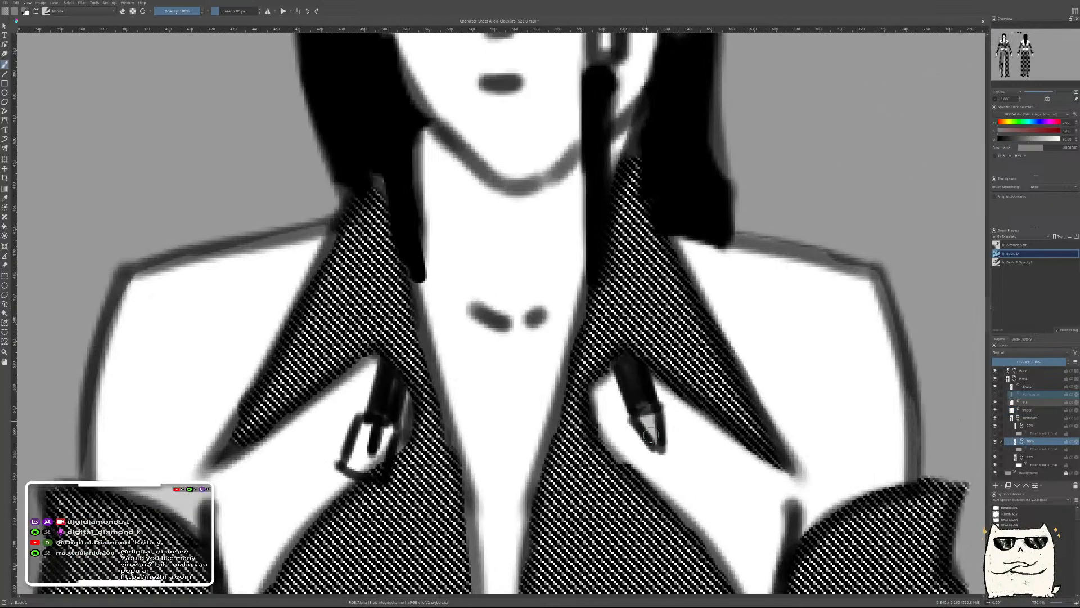
# Turn on eraser mode and check the pointed collar buckle's fill on the light grey layer and the solid layer above the halftones
pyautogui.click(1029, 426)
pyautogui.press('e')
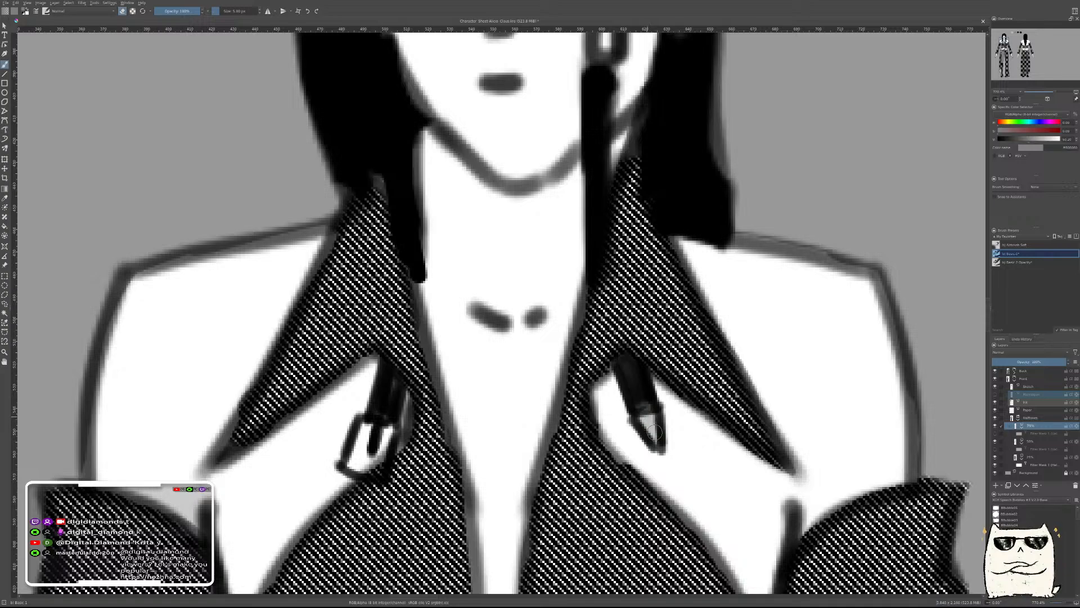
pyautogui.press('e')
pyautogui.press('e')
pyautogui.click(1029, 409)
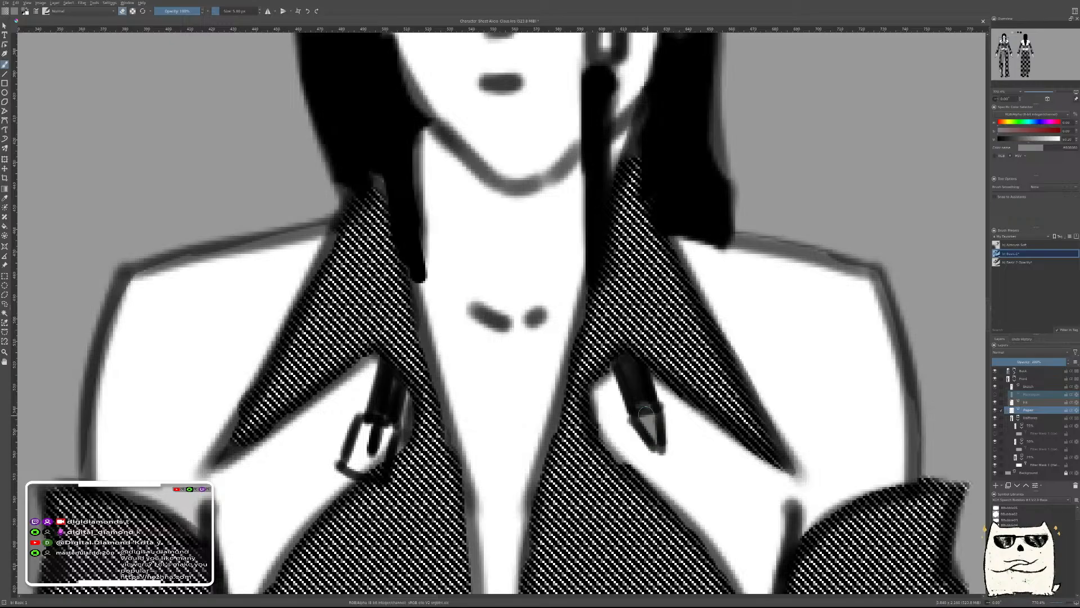
pyautogui.scroll(-10, 709, 366)
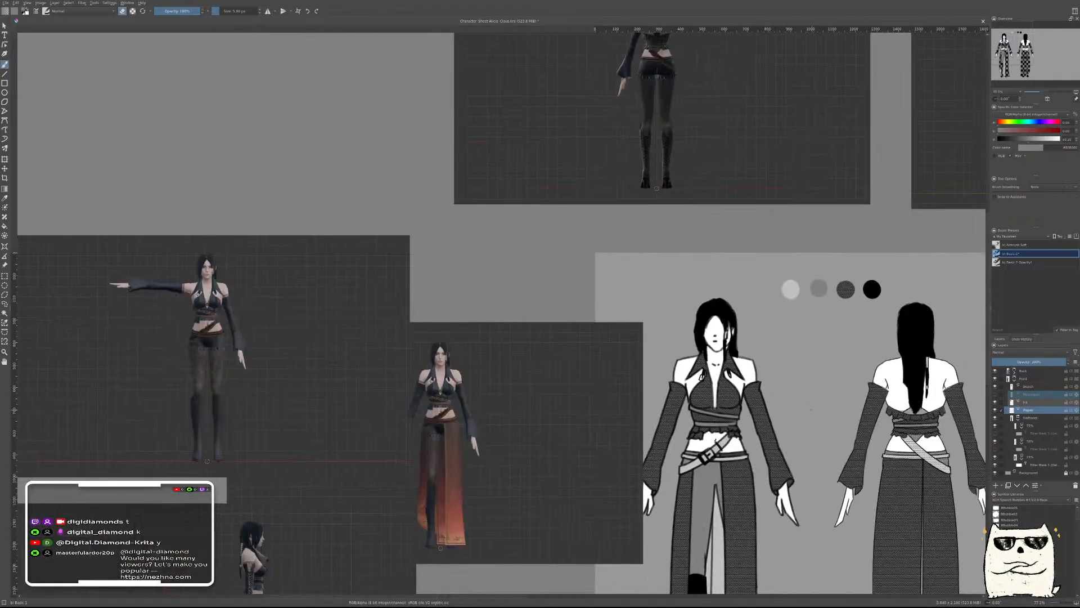
# Move the front reference image with the long skirt back above the front reference with the outstretched arm
pyautogui.click(4, 265)
pyautogui.moveTo(584, 359); pyautogui.dragTo(318, 39)
pyautogui.moveTo(582, 285); pyautogui.dragTo(702, 436)
pyautogui.scroll(-5, 453, 289)
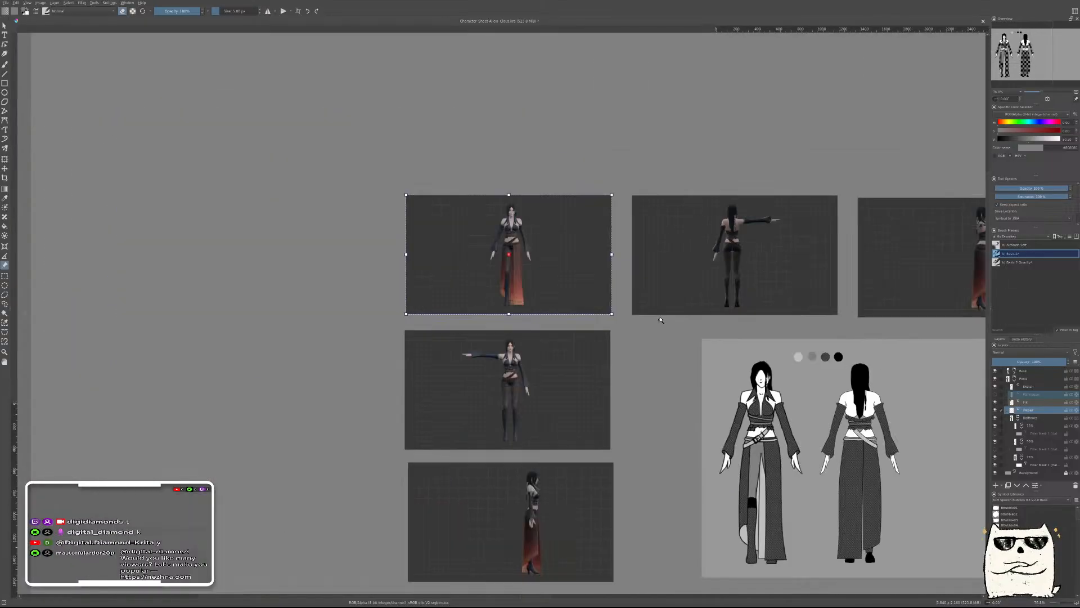
pyautogui.scroll(2, 680, 279)
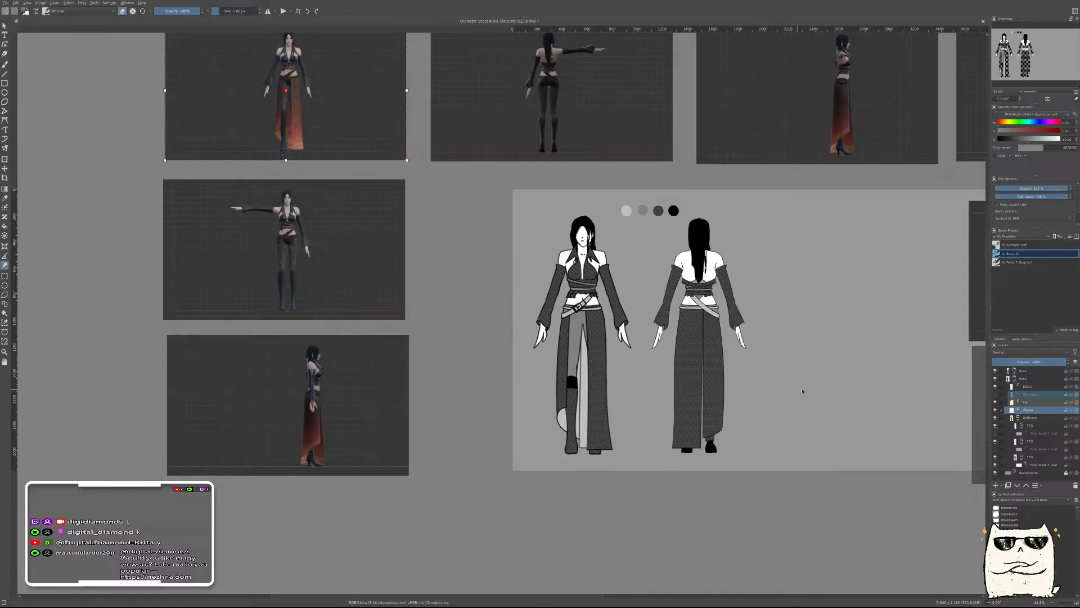
# Save the document, turn the front view's halftone masks back on and collapse its layer group
pyautogui.click(1015, 381)
pyautogui.hotkey('ctrl', 's')
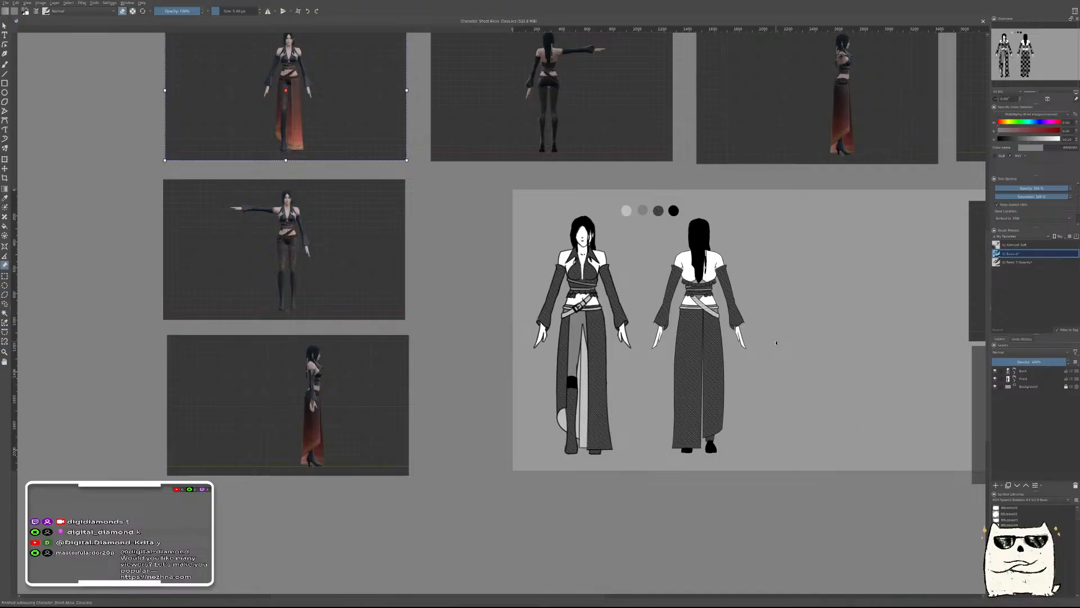
pyautogui.click(1016, 381)
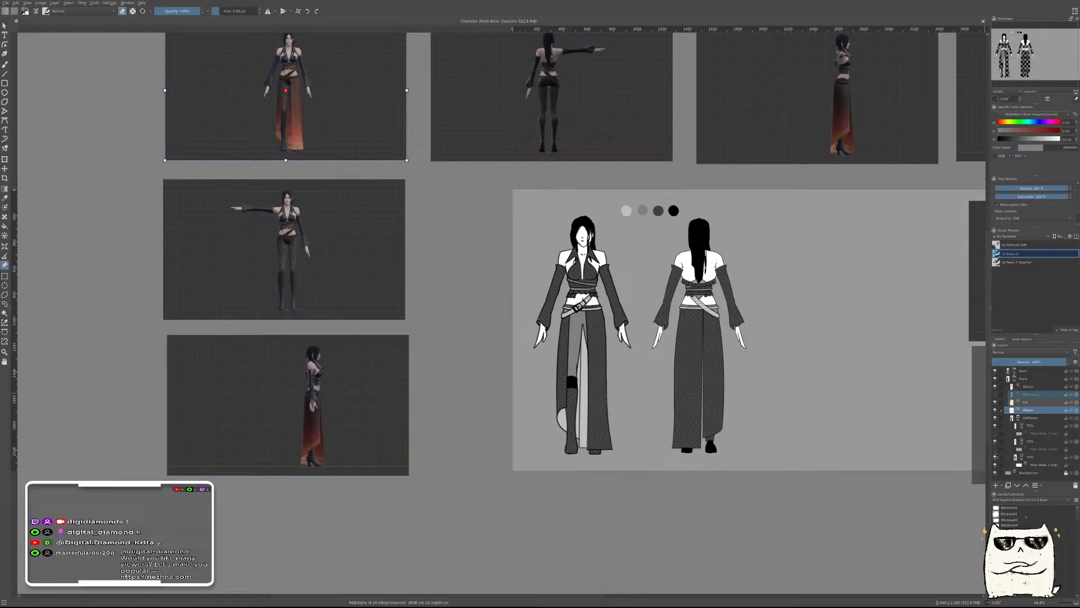
pyautogui.click(995, 450)
pyautogui.click(1015, 379)
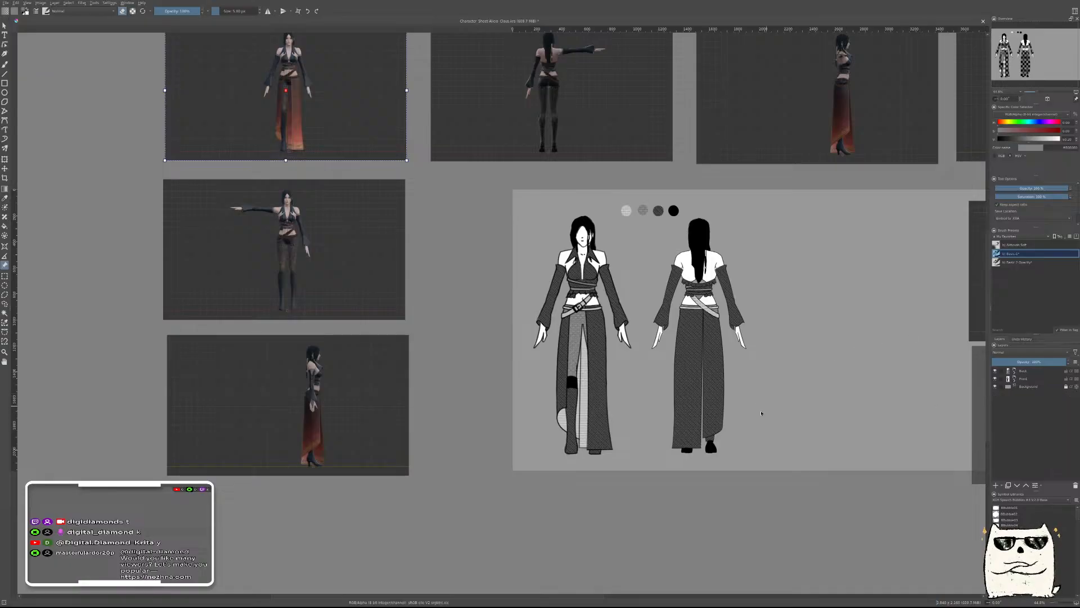
# Set the opacity of the back-view reference image with the long skirt to 100%
pyautogui.moveTo(809, 416); pyautogui.dragTo(739, 413)
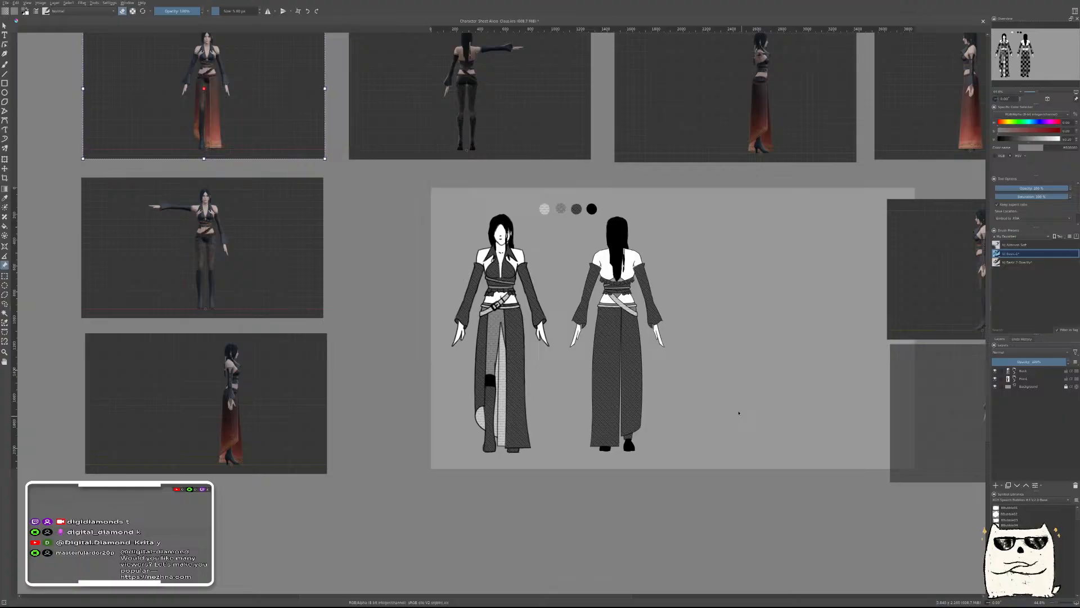
pyautogui.click(936, 410)
pyautogui.moveTo(1046, 189); pyautogui.dragTo(1070, 189)
pyautogui.moveTo(733, 339); pyautogui.dragTo(615, 343)
pyautogui.click(615, 343)
pyautogui.scroll(-2, 615, 343)
pyautogui.scroll(1, 615, 343)
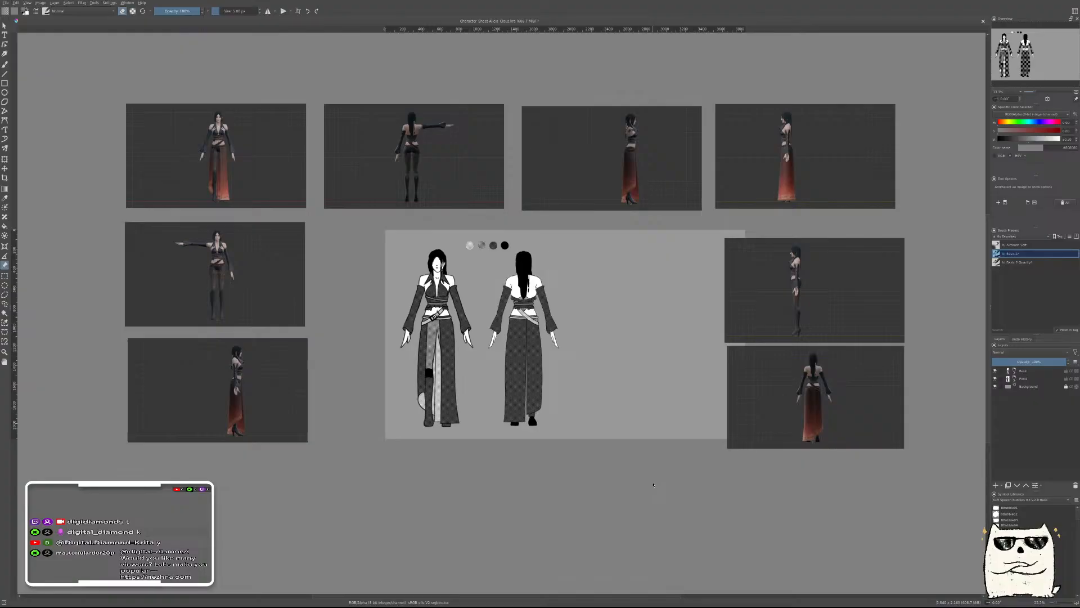
# Move the short-outfit side and long-skirt back reference images clear of the canvas edge, return to the brush and save
pyautogui.moveTo(846, 277); pyautogui.dragTo(878, 268)
pyautogui.moveTo(799, 381); pyautogui.dragTo(831, 380)
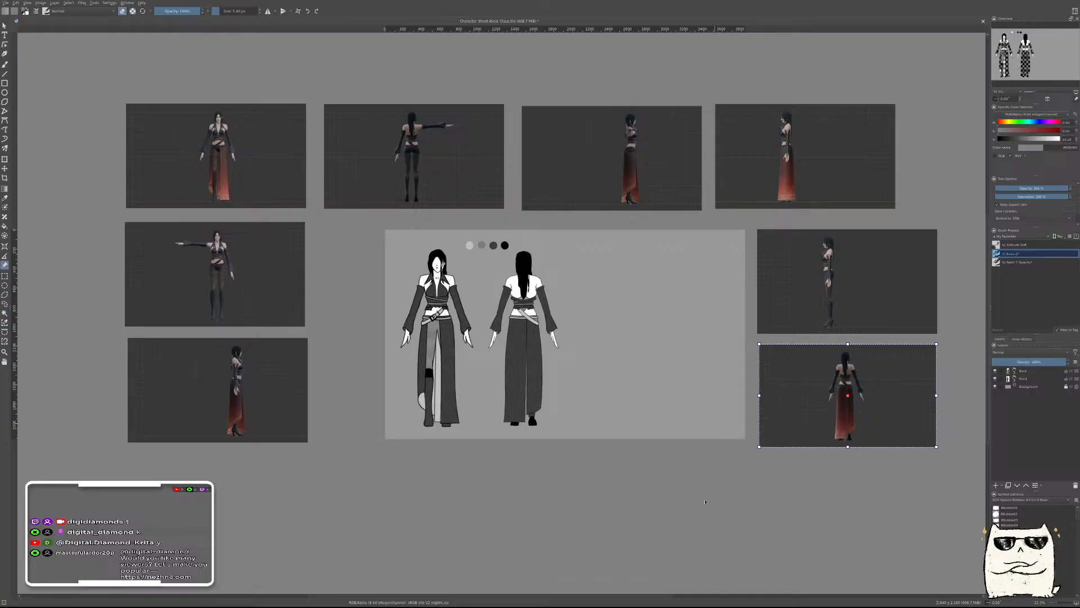
pyautogui.press('b')
pyautogui.hotkey('ctrl', 's')
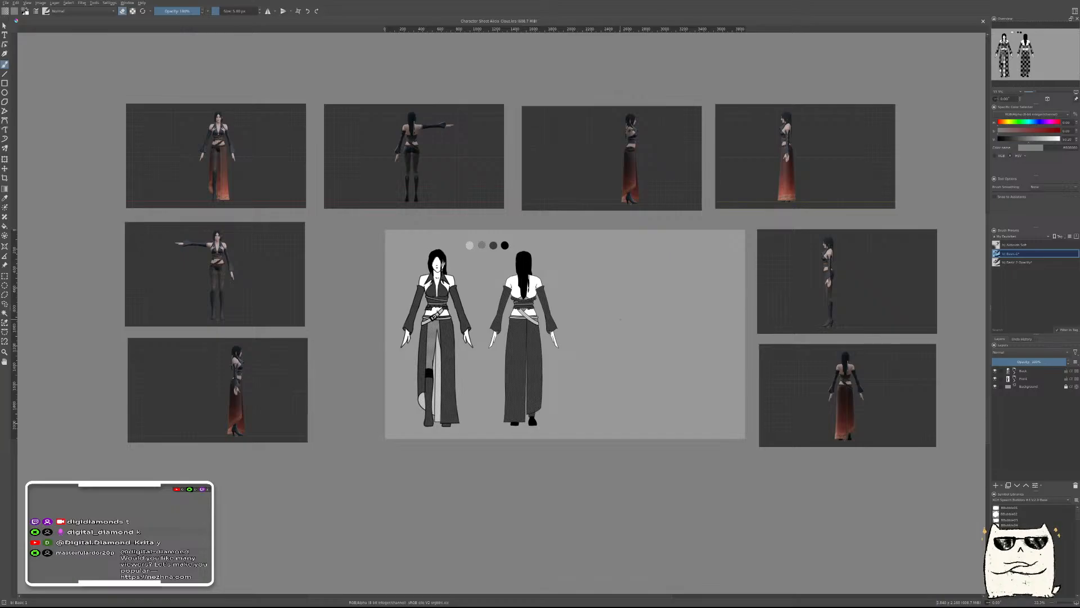
# Examine the side-view reference images, especially the short outfit's arm, leg and heeled boot, against the finished drawings
pyautogui.press('1')
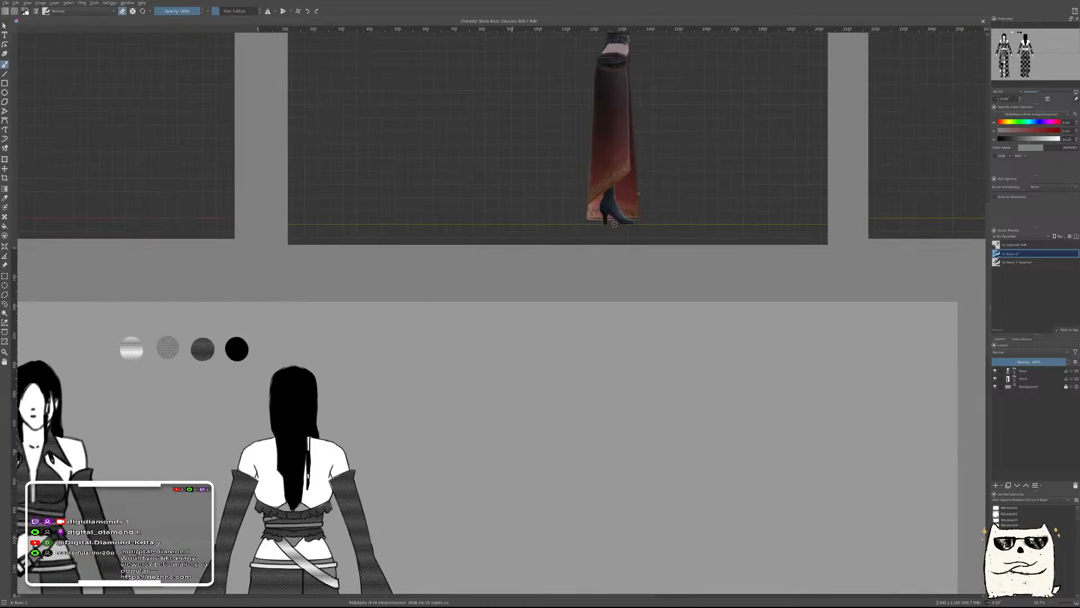
pyautogui.scroll(-2, 638, 193)
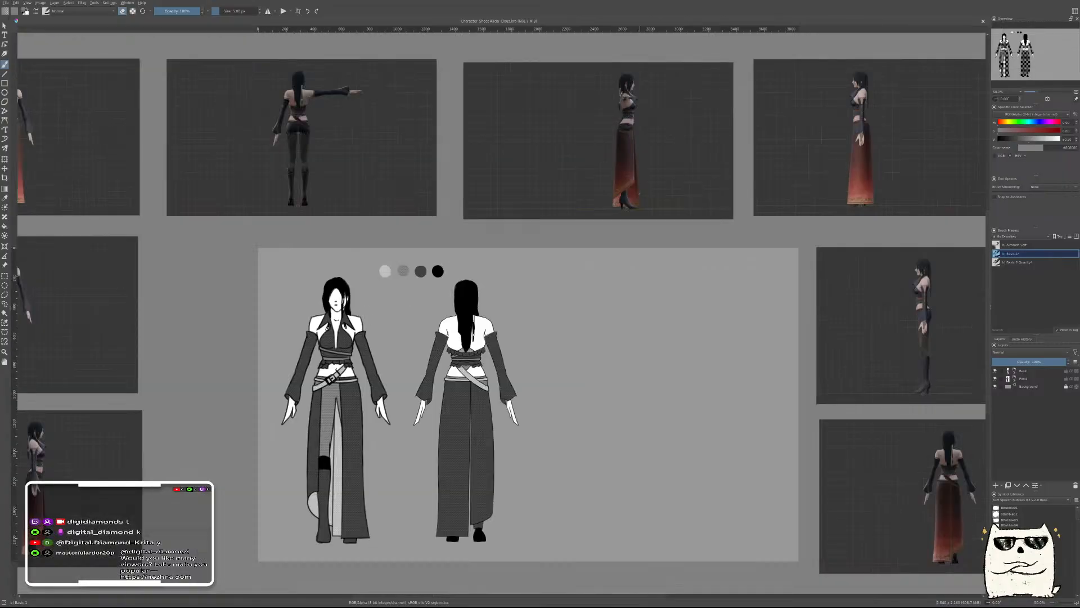
pyautogui.scroll(-1, 640, 193)
pyautogui.scroll(5, 859, 323)
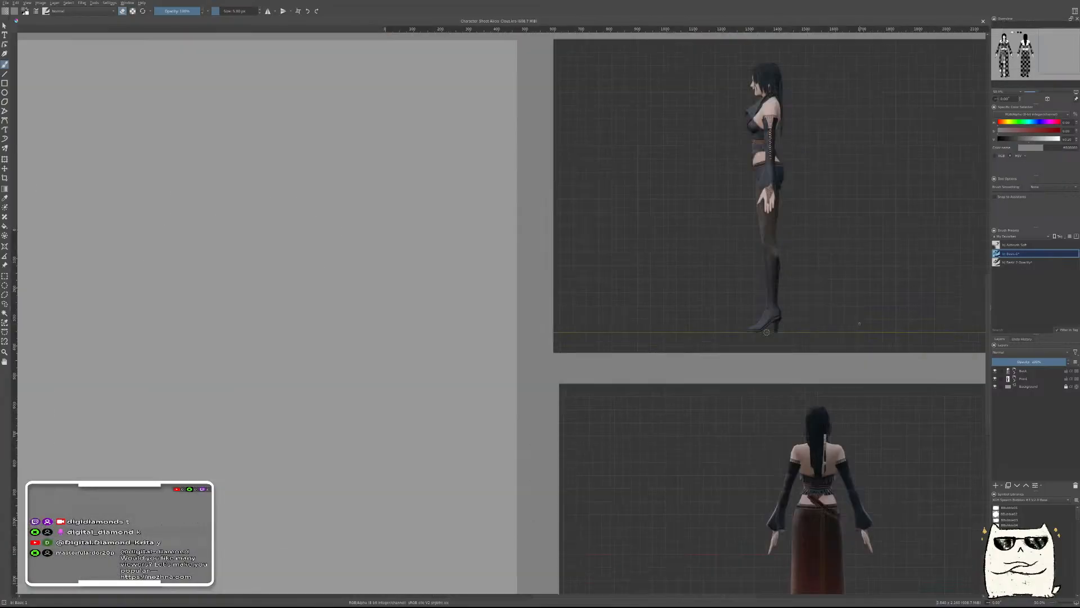
pyautogui.scroll(-1, 749, 222)
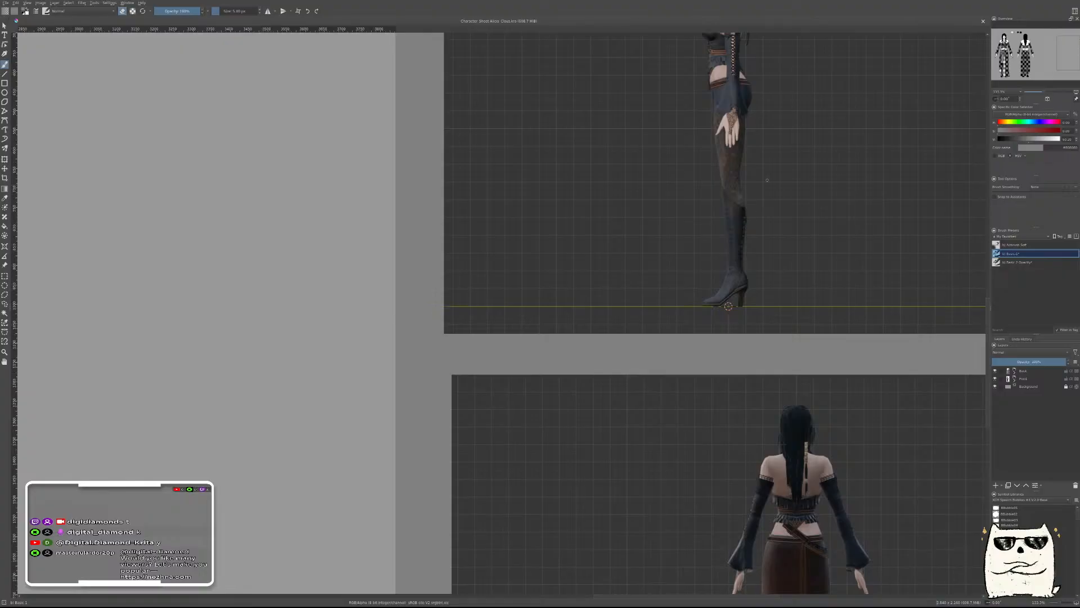
pyautogui.moveTo(769, 170); pyautogui.dragTo(706, 392)
pyautogui.scroll(1, 705, 415)
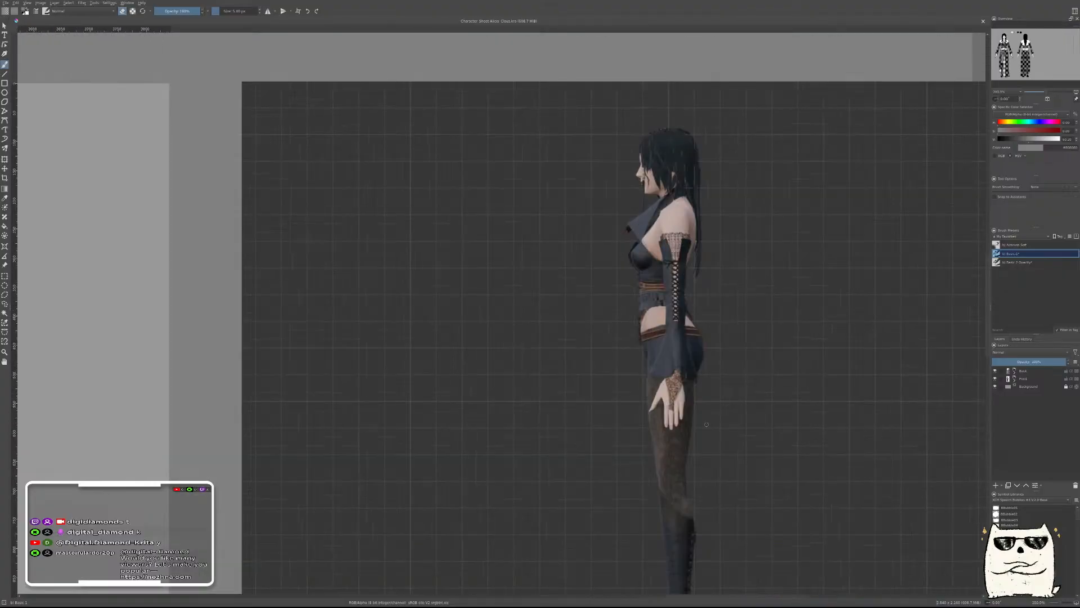
pyautogui.moveTo(779, 515); pyautogui.dragTo(784, 321)
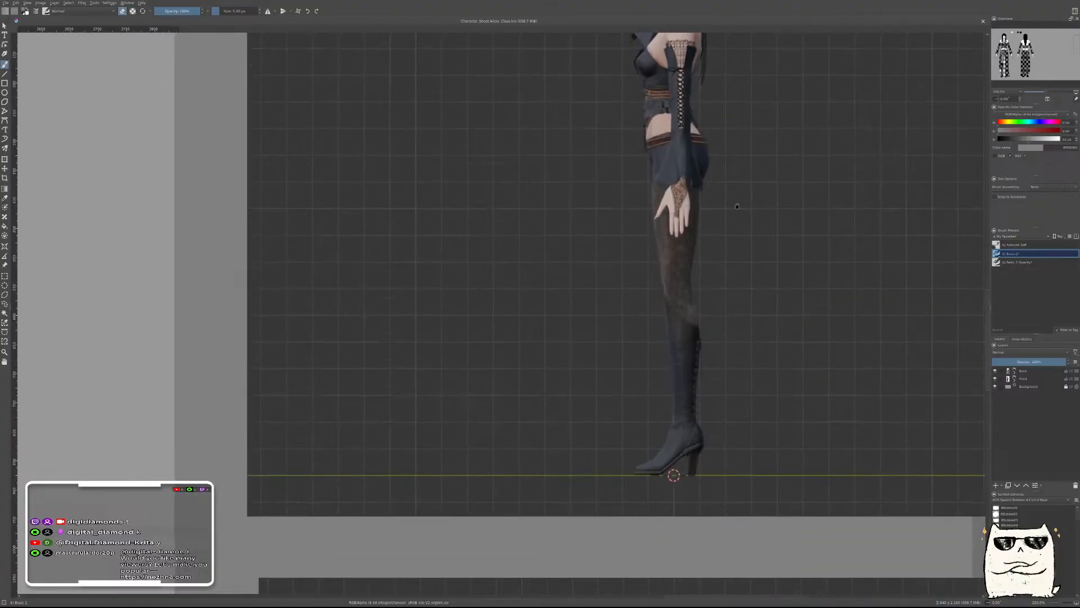
pyautogui.scroll(-3, 784, 320)
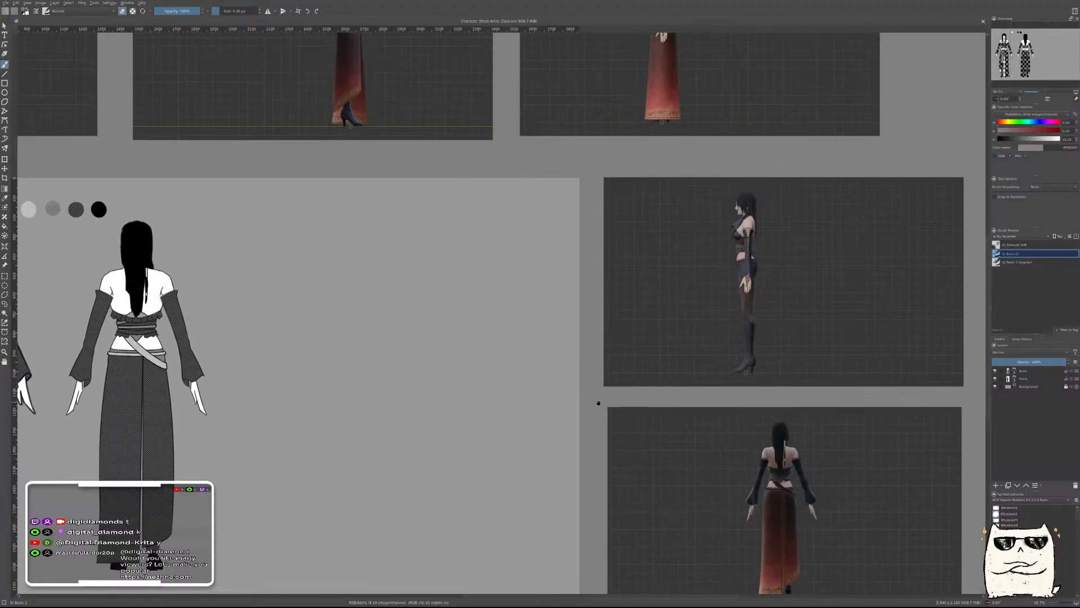
pyautogui.moveTo(557, 420); pyautogui.dragTo(793, 278)
pyautogui.moveTo(632, 292); pyautogui.dragTo(816, 325)
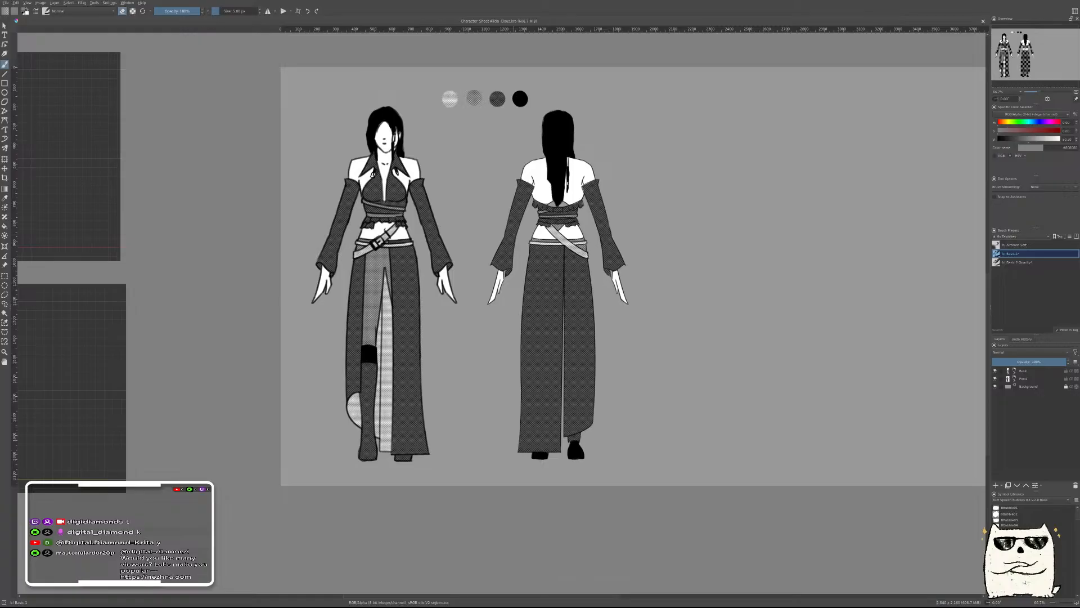
# Examine the laced boots and legs on the back-view reference, and review the whole sheet with its references
pyautogui.scroll(-2, 515, 235)
pyautogui.moveTo(622, 248); pyautogui.dragTo(721, 340)
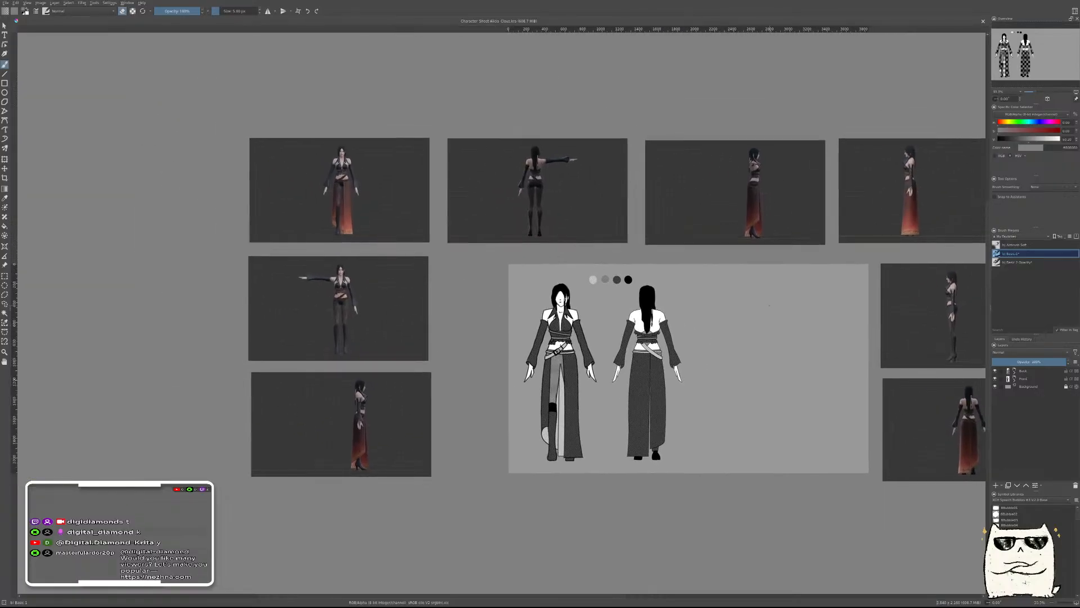
pyautogui.moveTo(733, 302); pyautogui.dragTo(642, 291)
pyautogui.scroll(6, 427, 196)
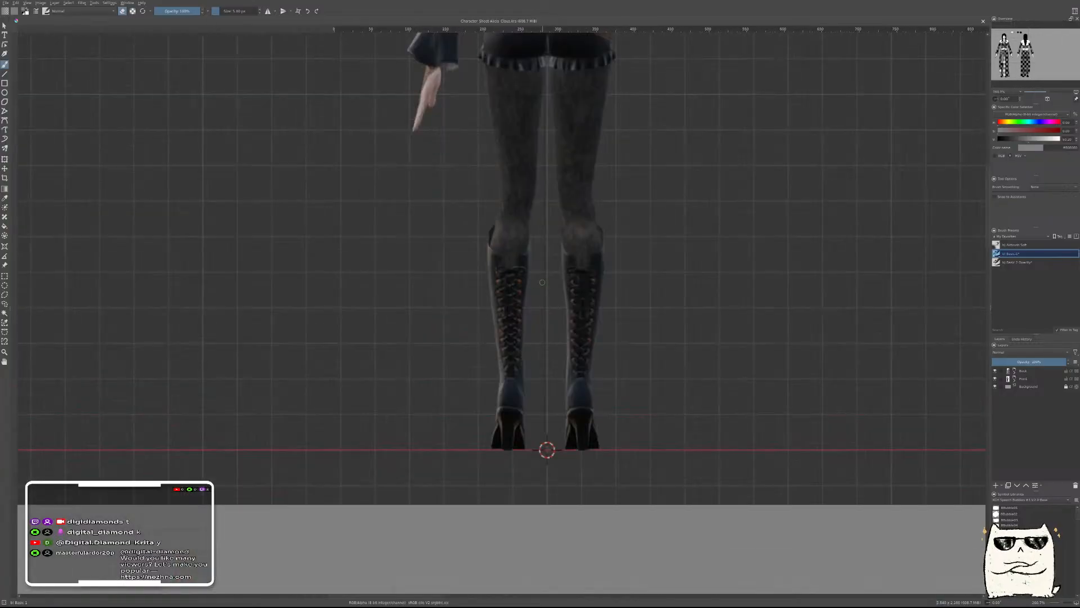
pyautogui.scroll(-2, 477, 260)
pyautogui.scroll(-2, 545, 368)
pyautogui.scroll(4, 507, 382)
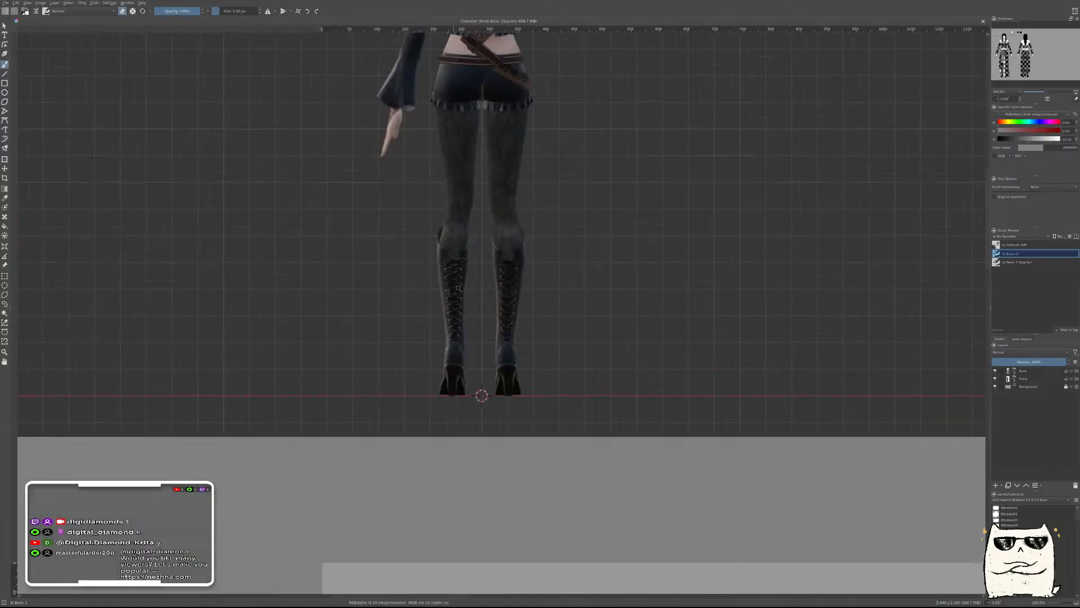
pyautogui.scroll(2, 455, 294)
pyautogui.scroll(-2, 541, 290)
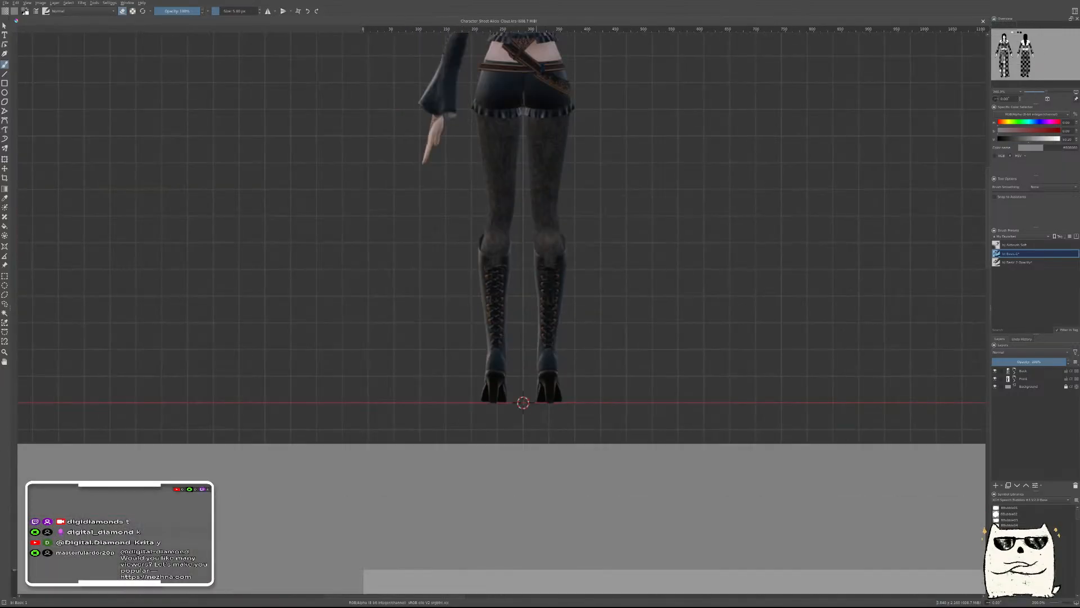
pyautogui.scroll(-5, 567, 282)
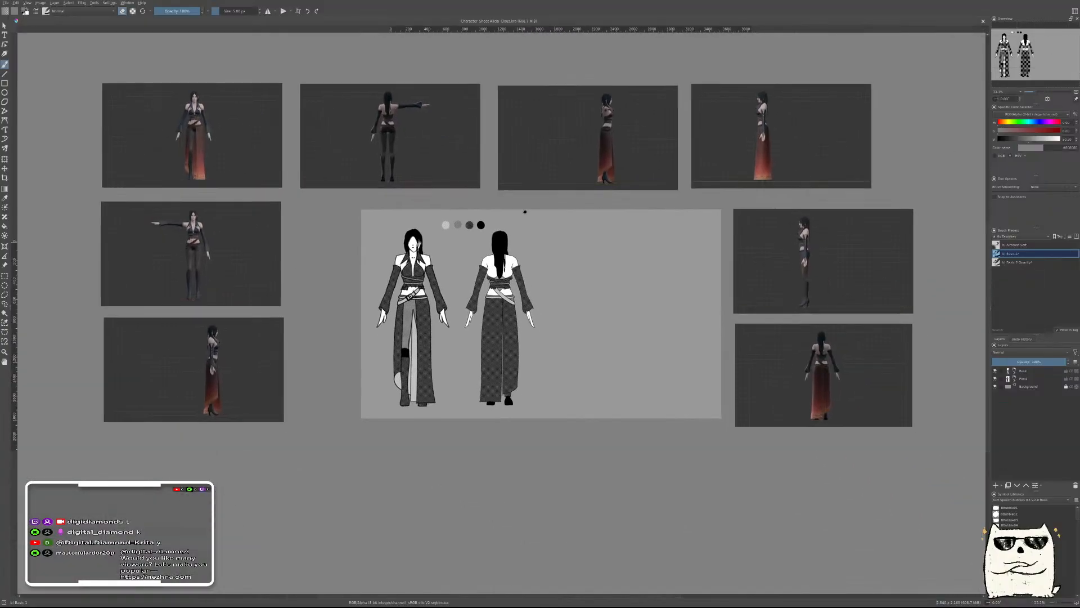
pyautogui.moveTo(614, 302); pyautogui.dragTo(628, 283)
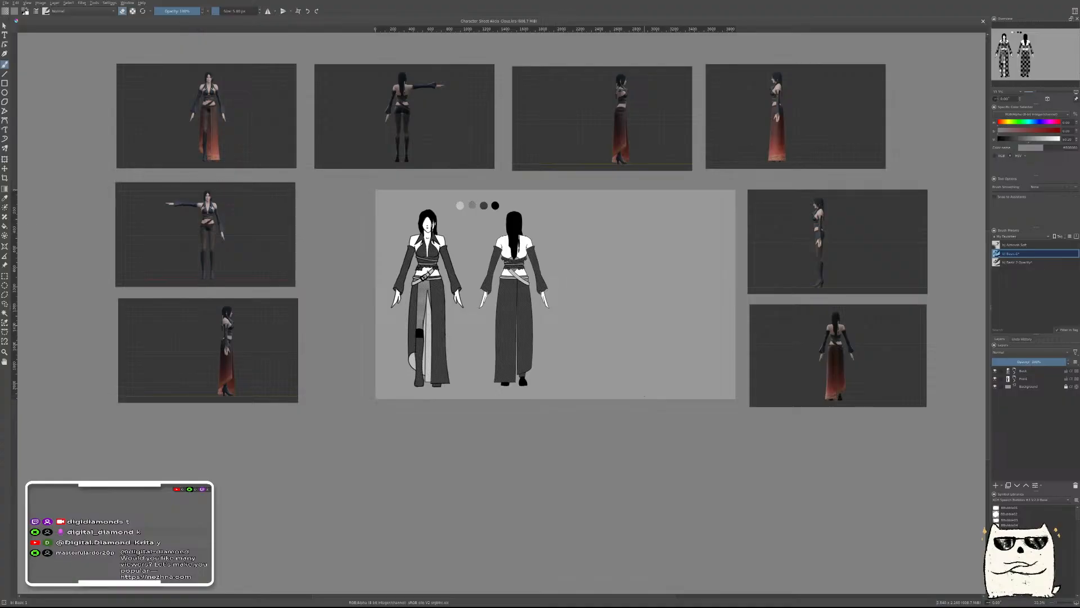
pyautogui.moveTo(607, 376); pyautogui.dragTo(641, 408)
pyautogui.scroll(1, 639, 407)
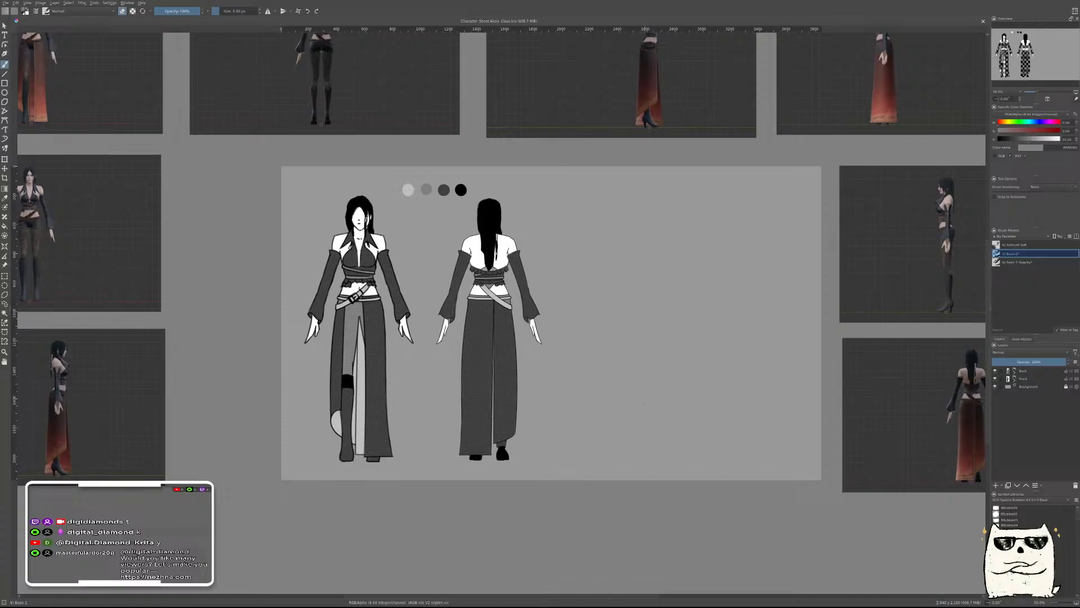